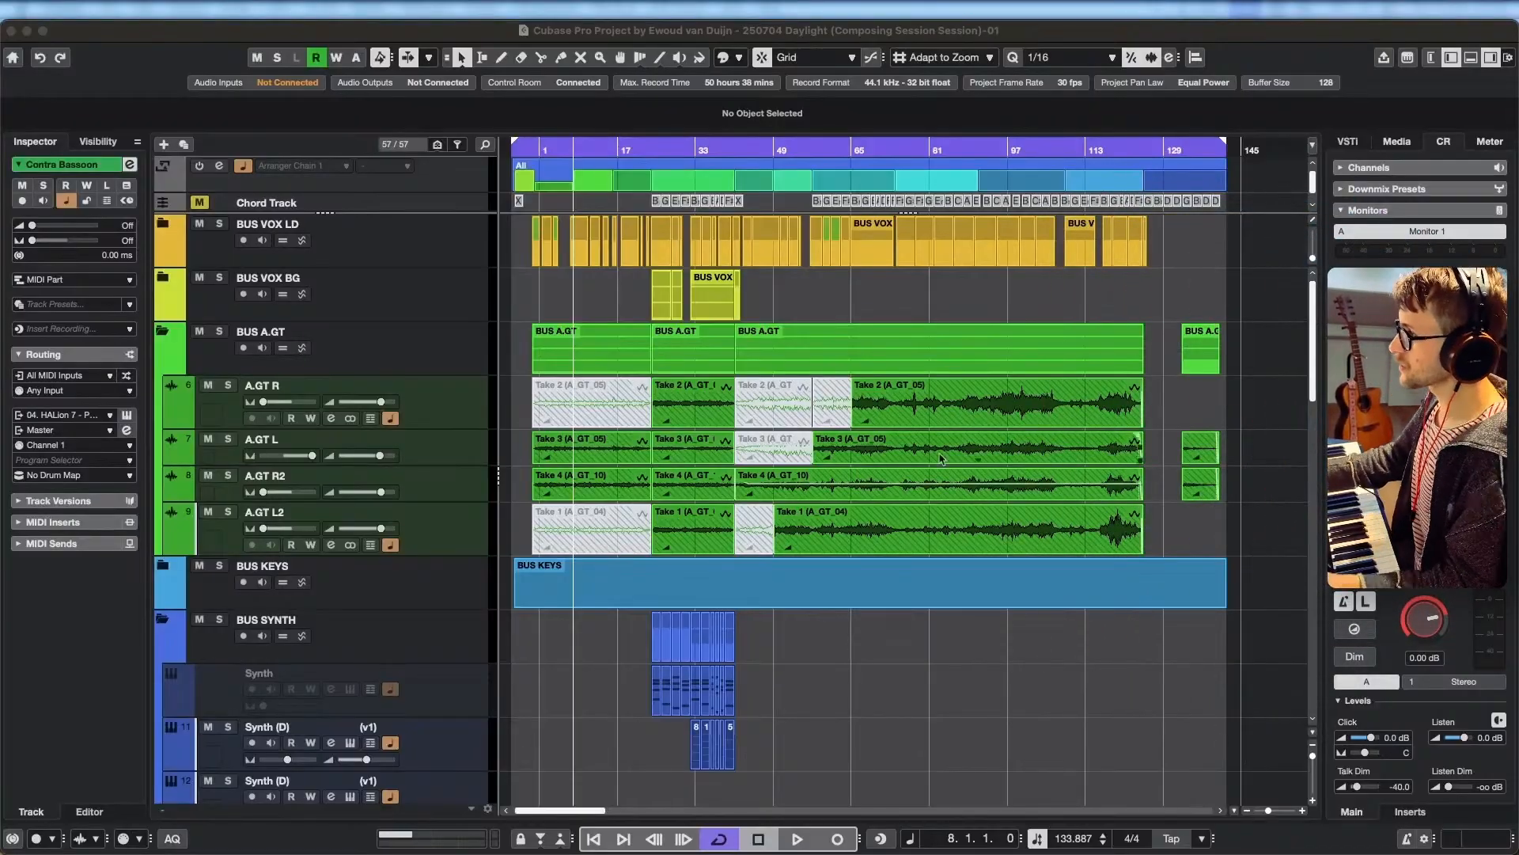
Move the playhead to 0.1.1.0 and select the Rack Instruments folder that holds HALion 7.
left_click(538, 158)
scroll(553, 633, "down", 5)
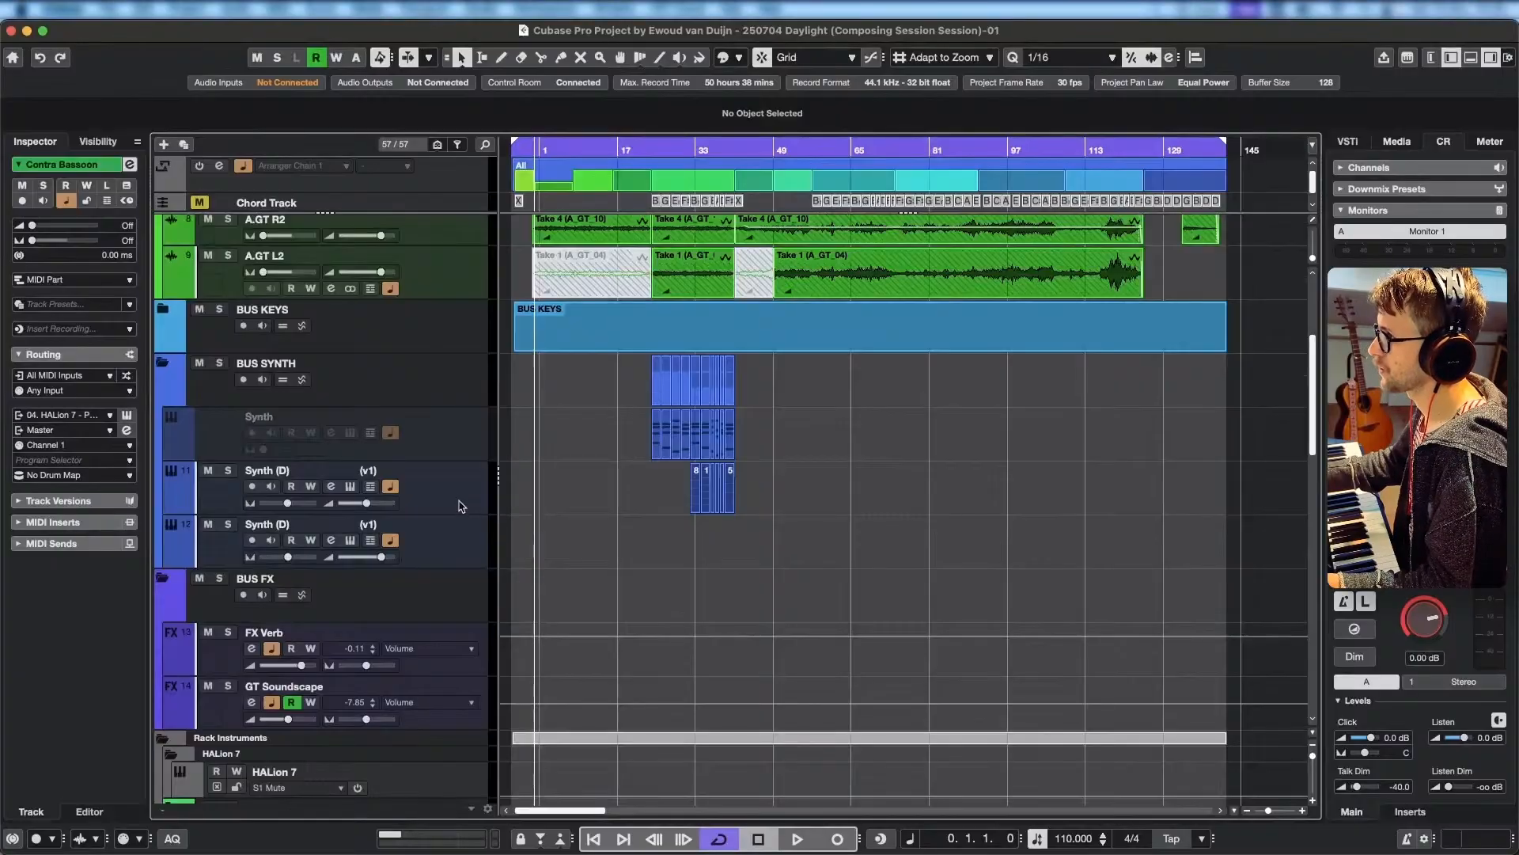
scroll(463, 550, "down", 2)
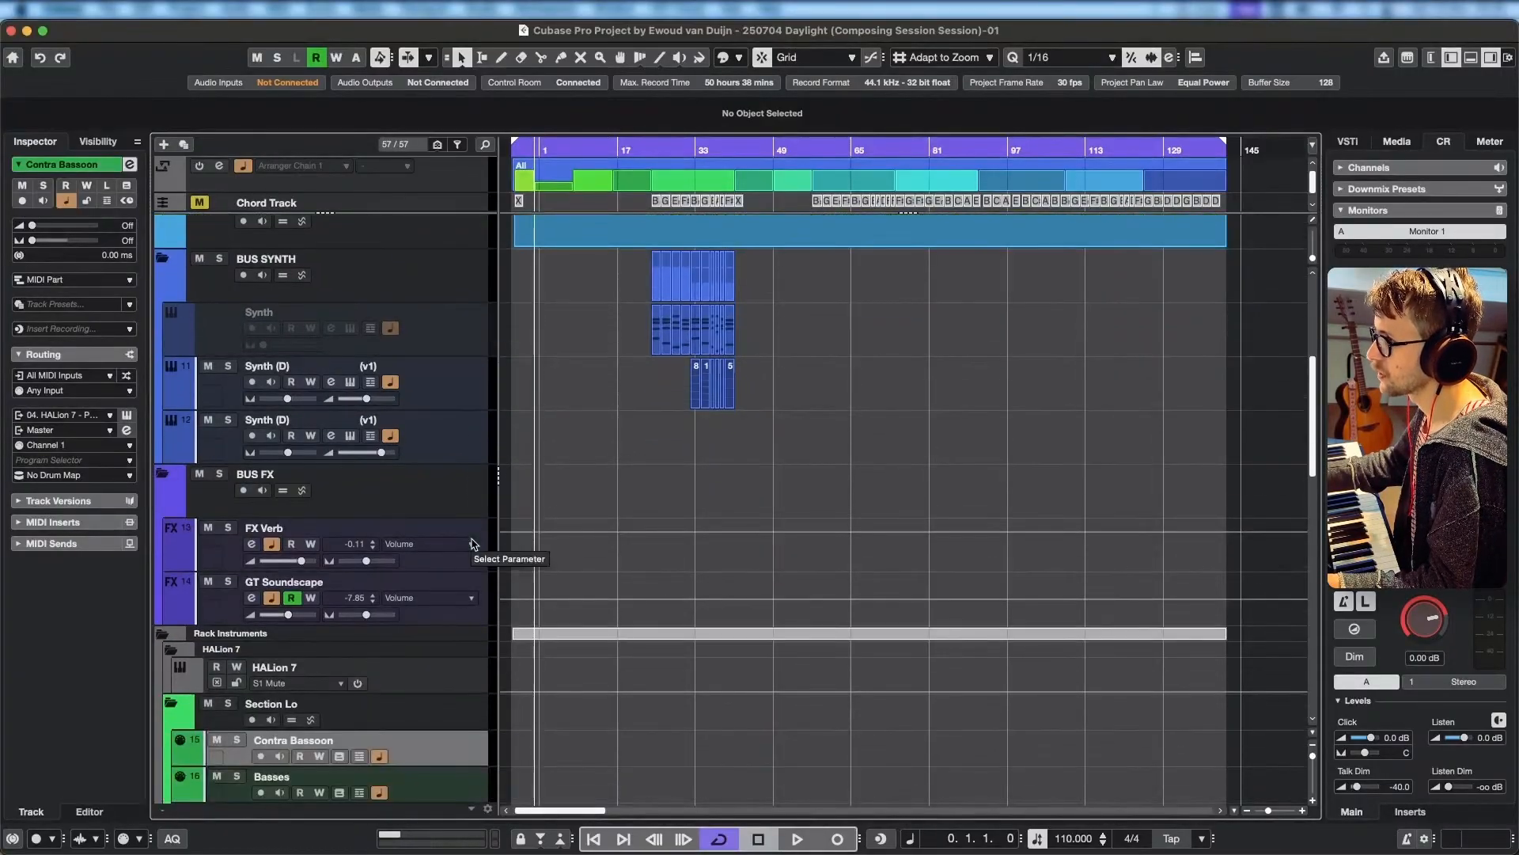
scroll(475, 557, "down", 6)
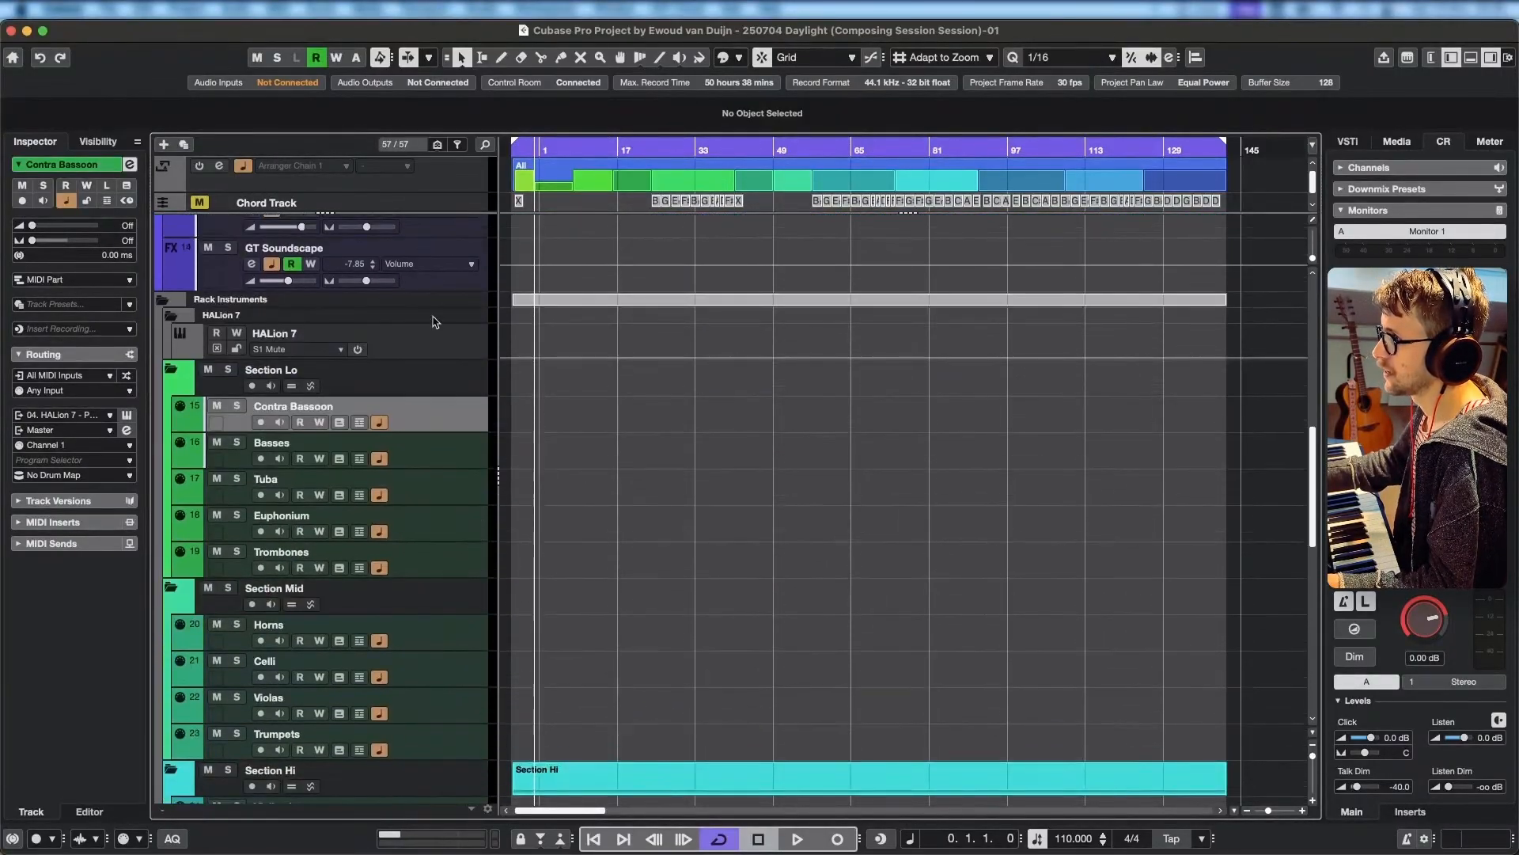
left_click(466, 323)
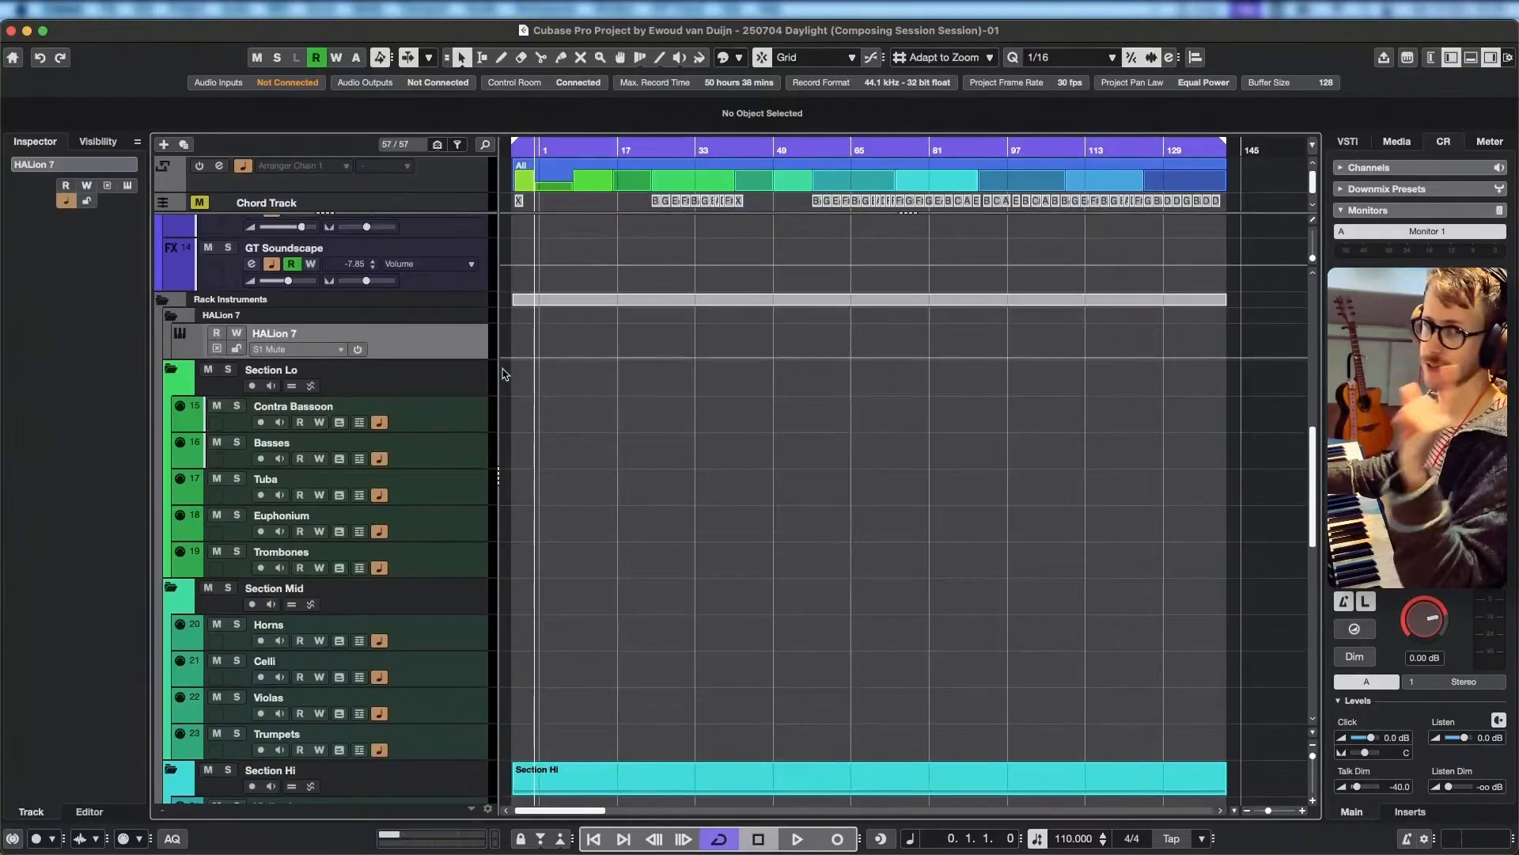
left_click(445, 304)
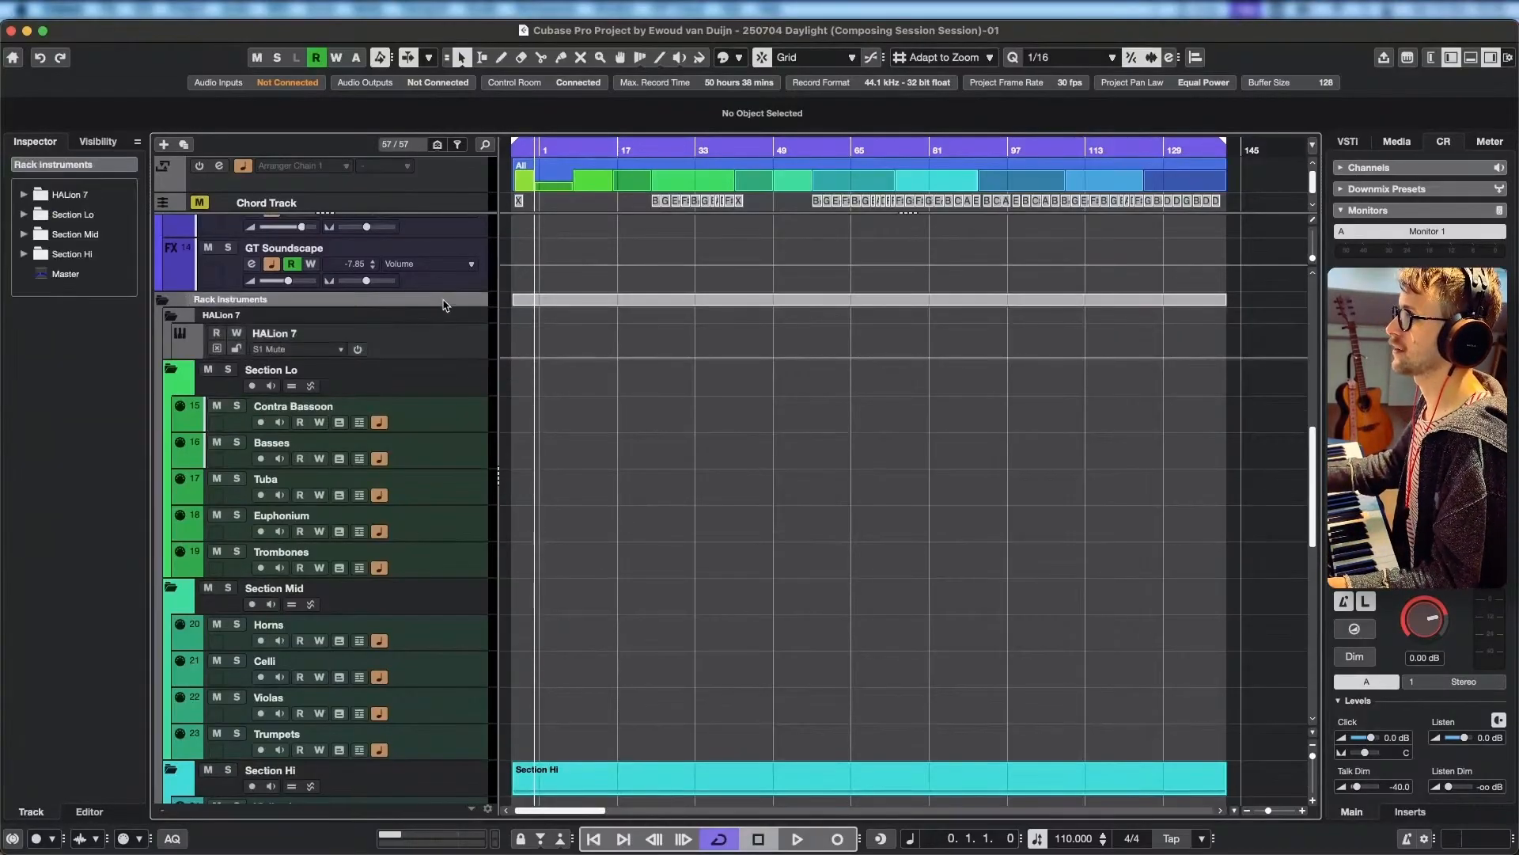
Display the rack of VST instruments used in the project, including the HALion 7 instance.
left_click(1411, 144)
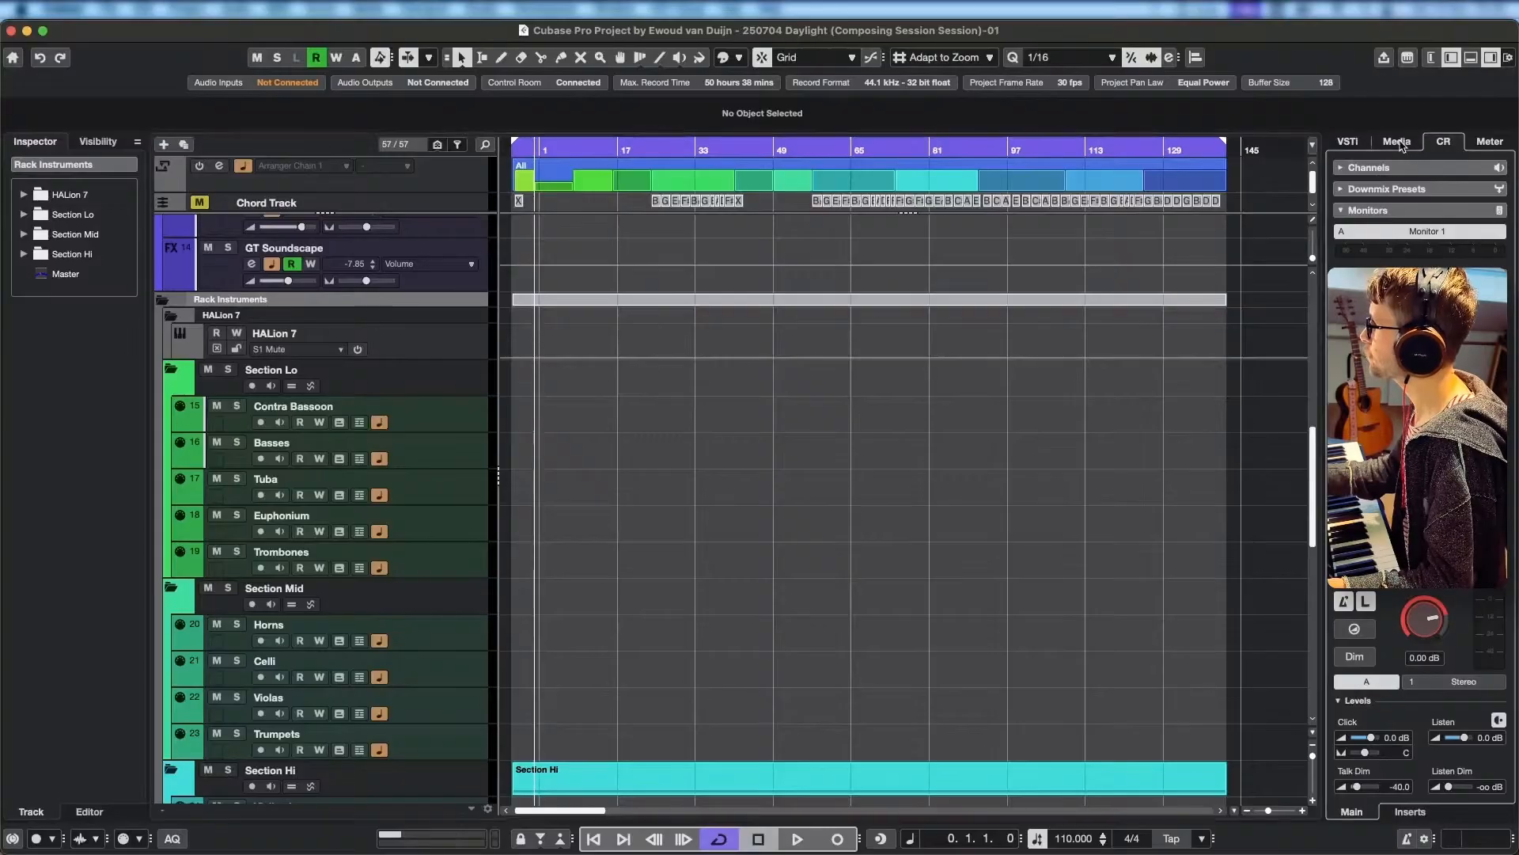
left_click(1349, 142)
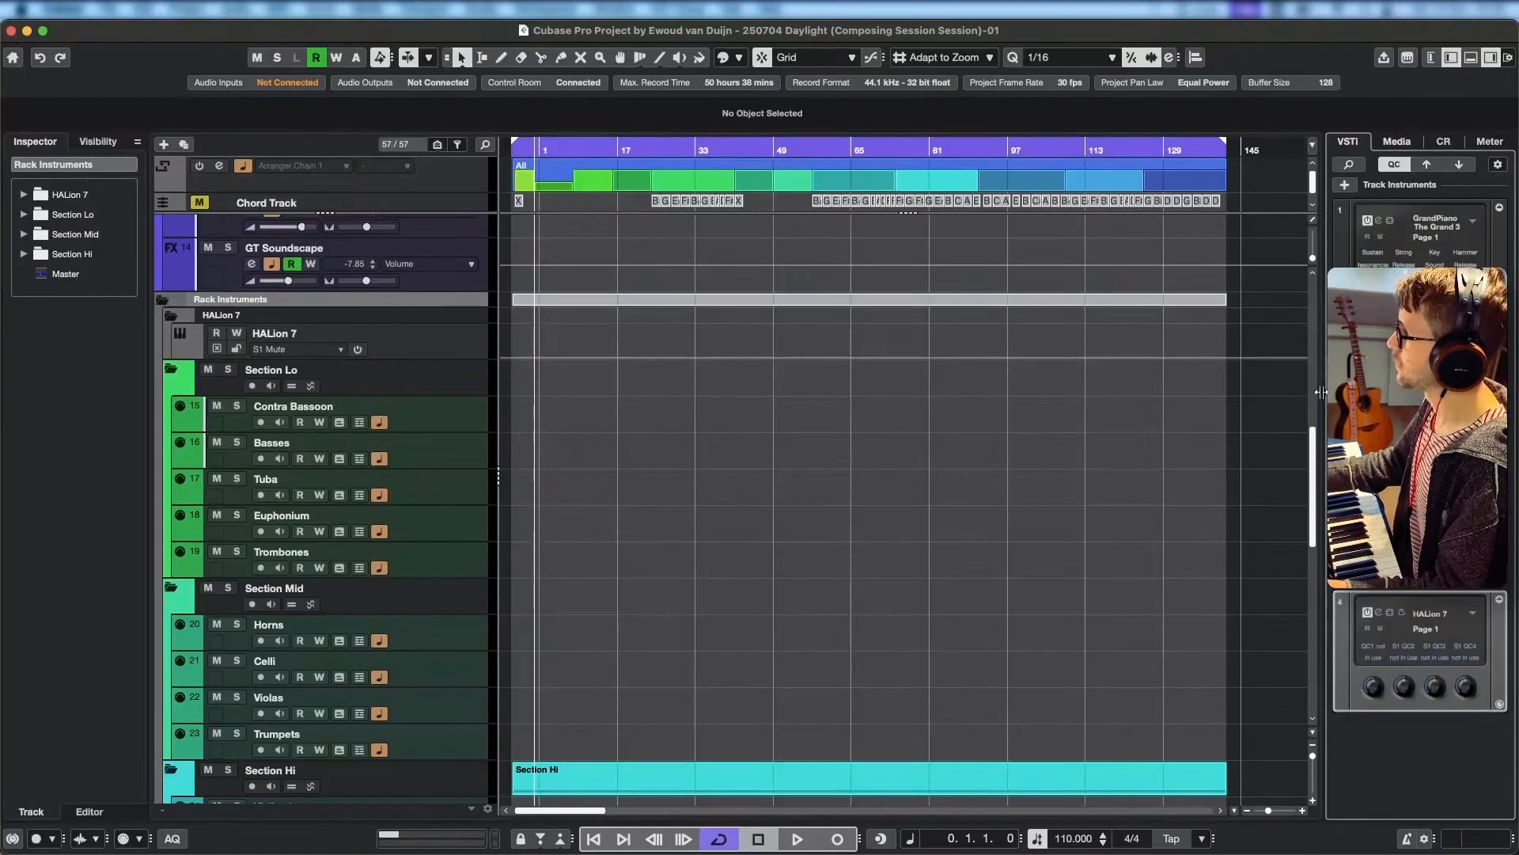
scroll(411, 618, "down", 10)
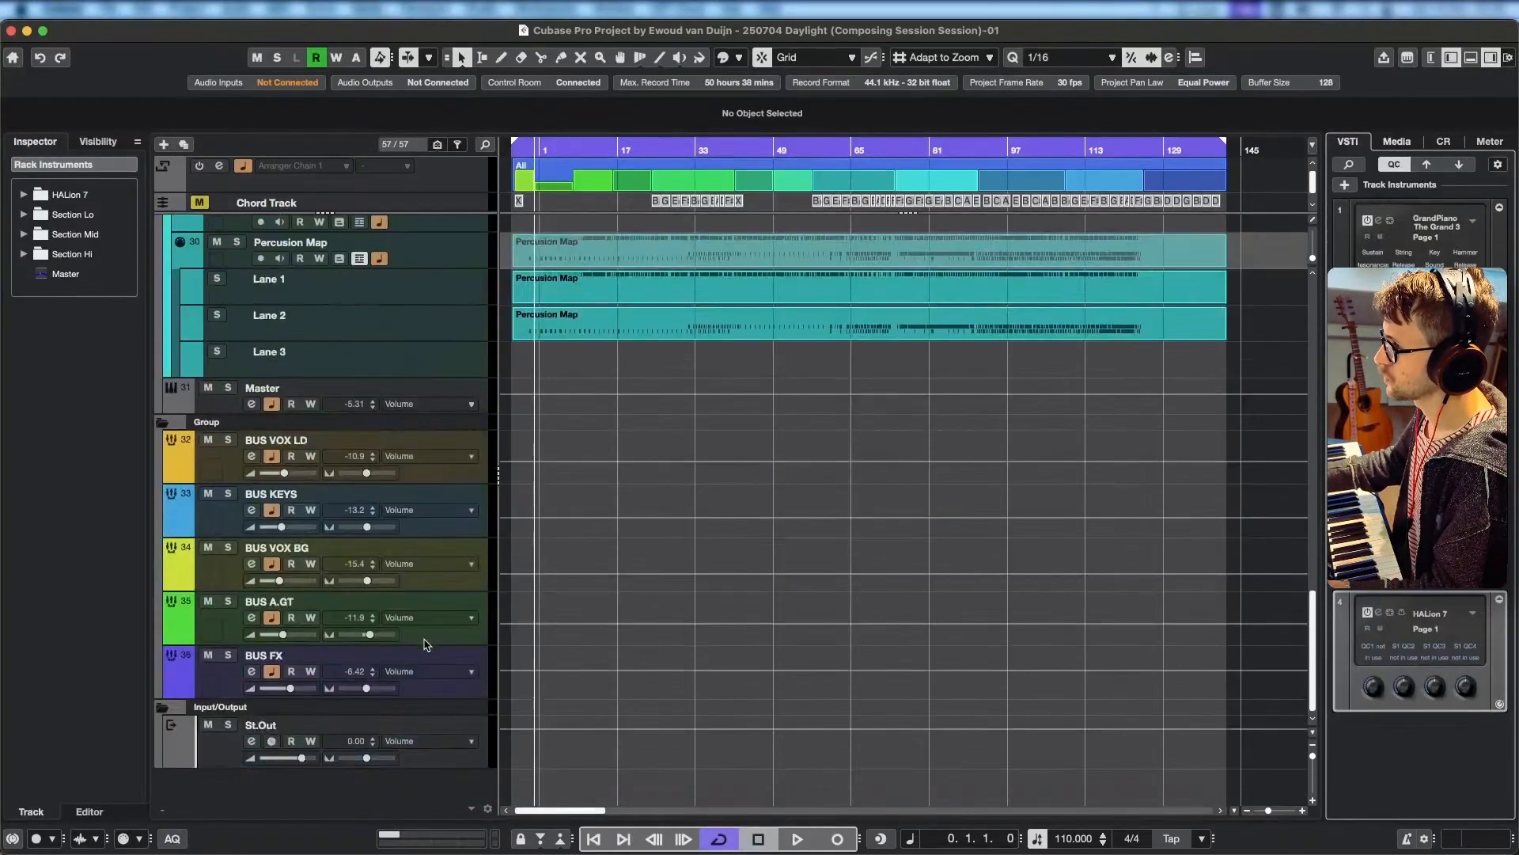
left_click(185, 144)
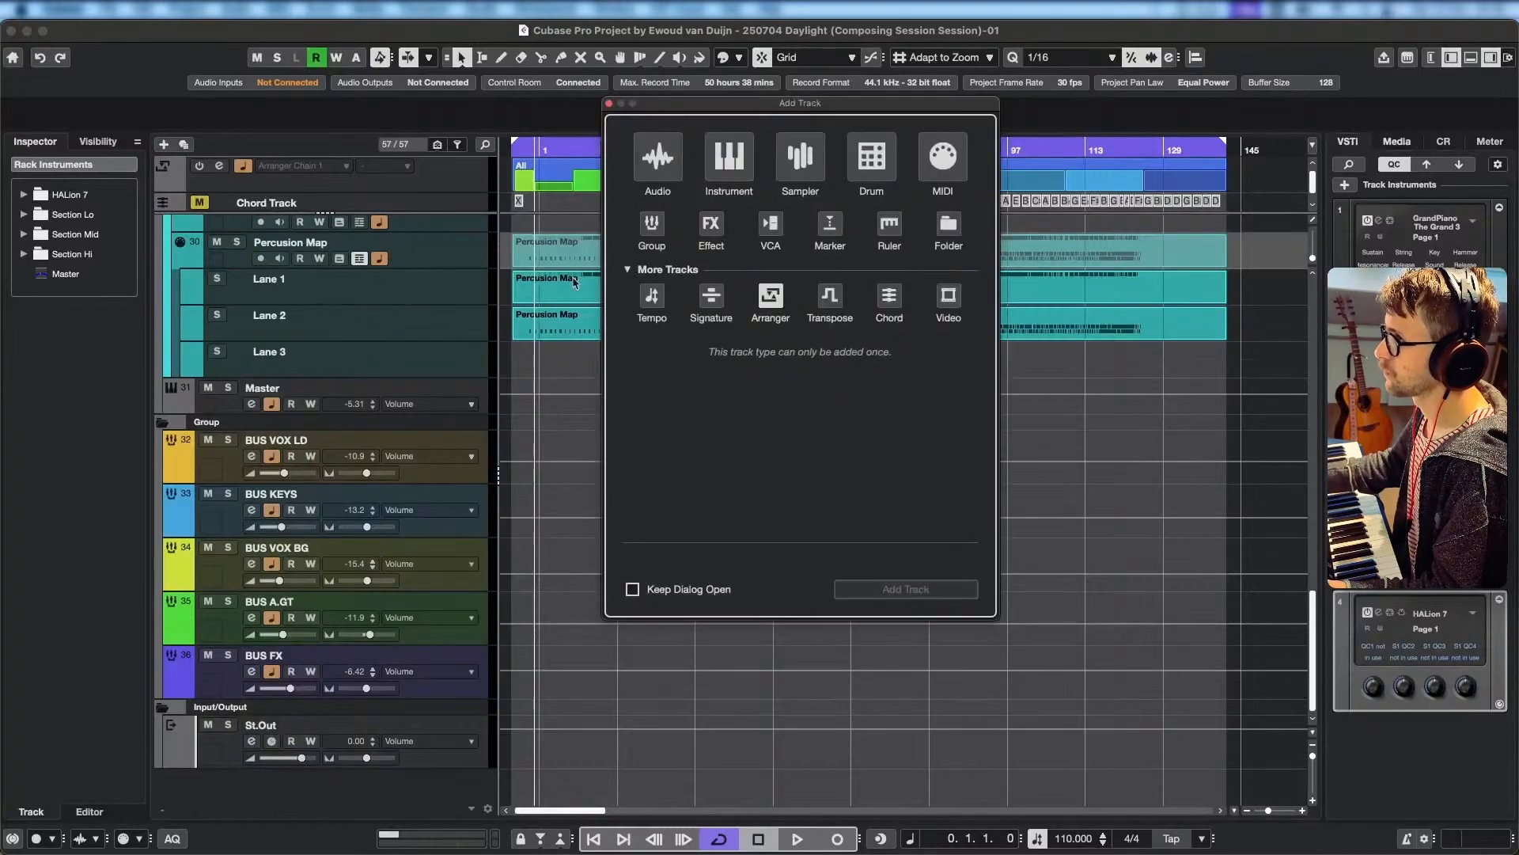
left_click(736, 176)
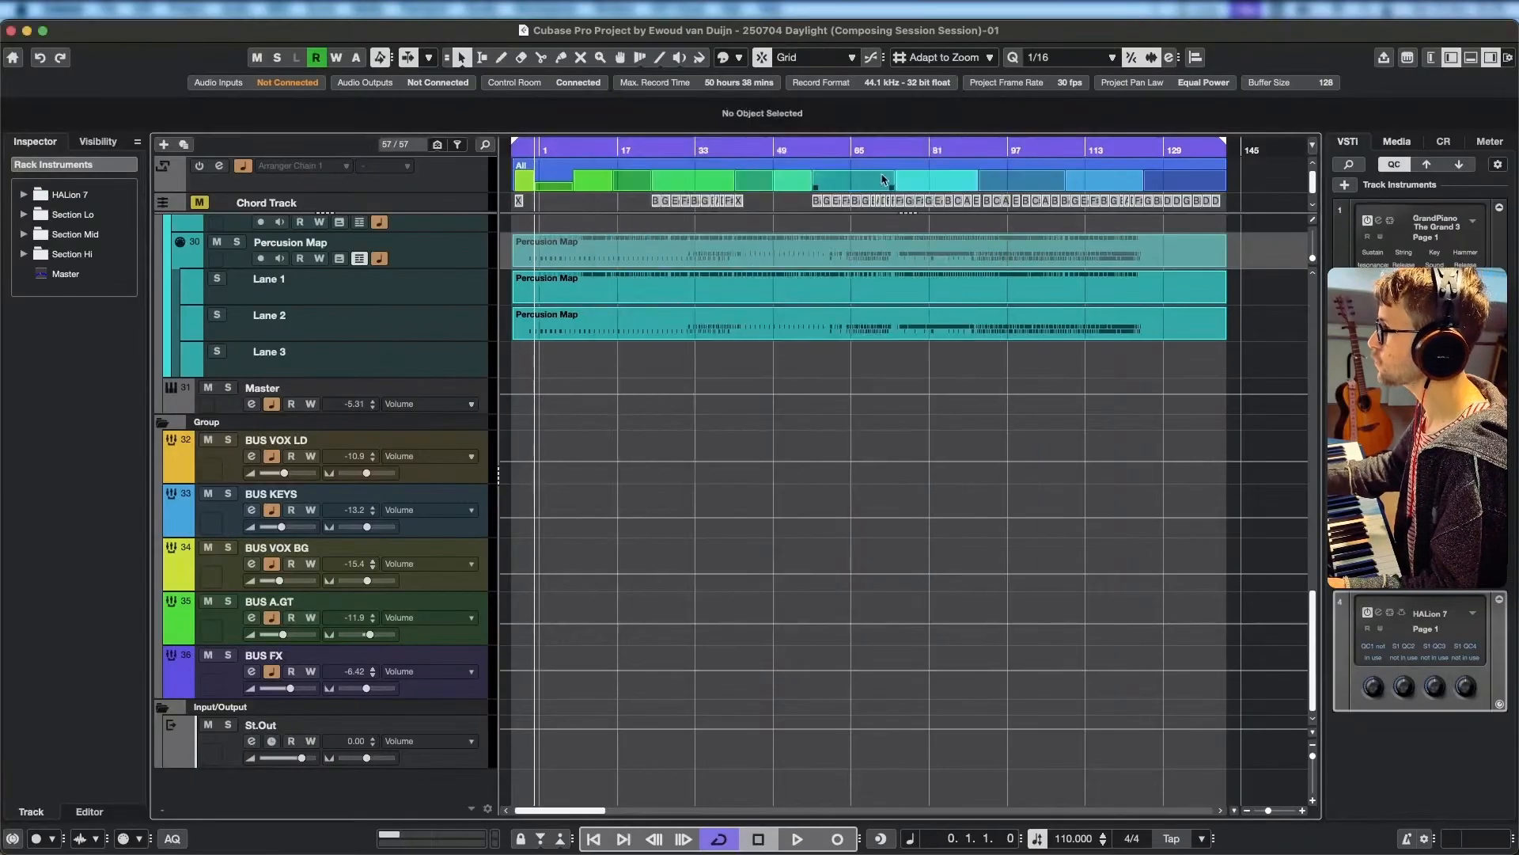
left_click(609, 103)
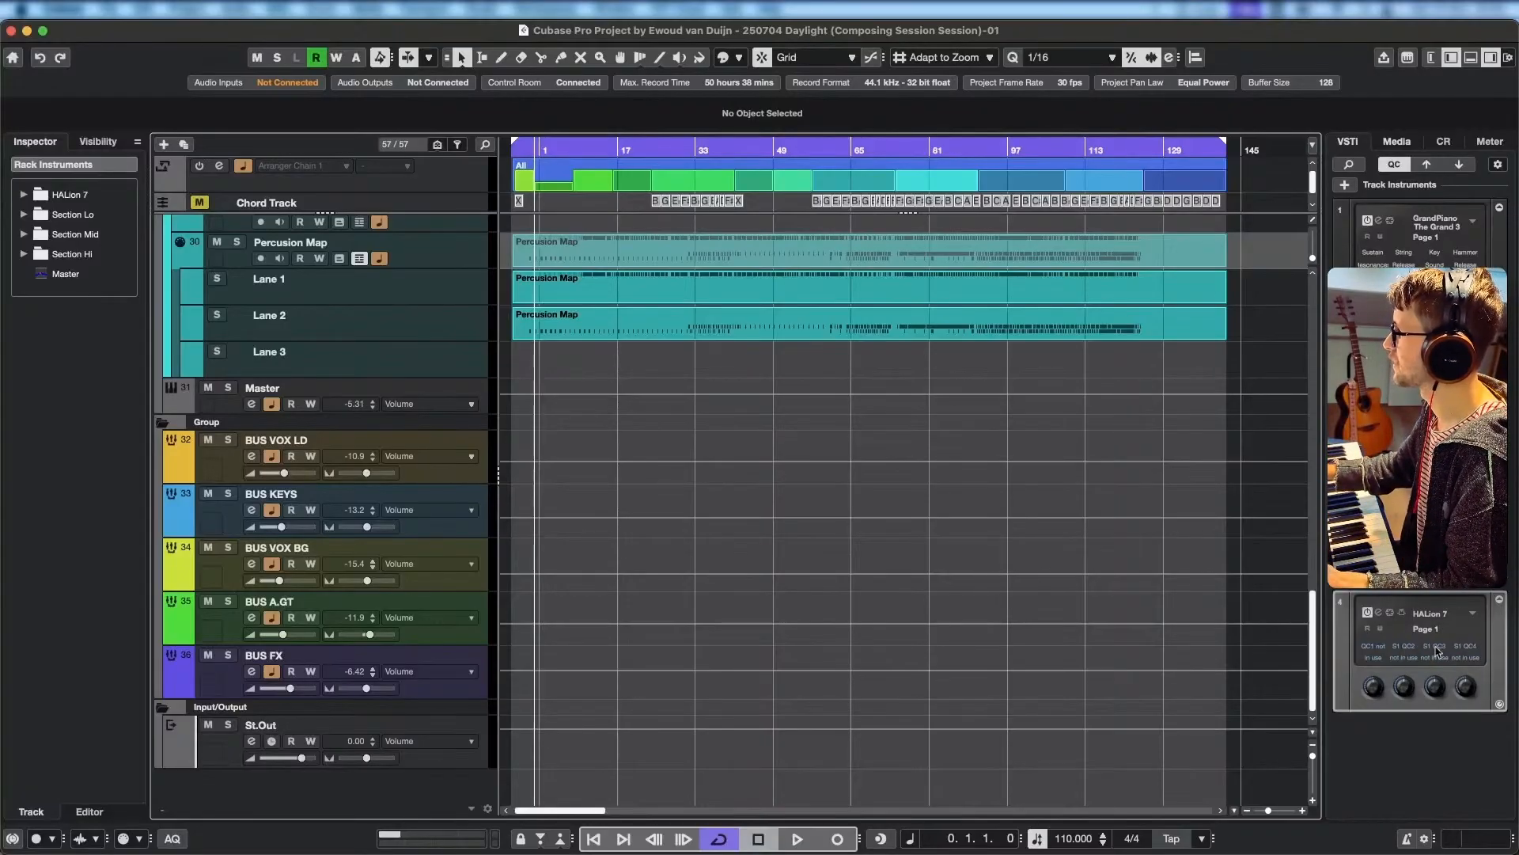
Show the MixConsole within the project window and select HALion 7's Master output channel.
scroll(451, 477, "up", 10)
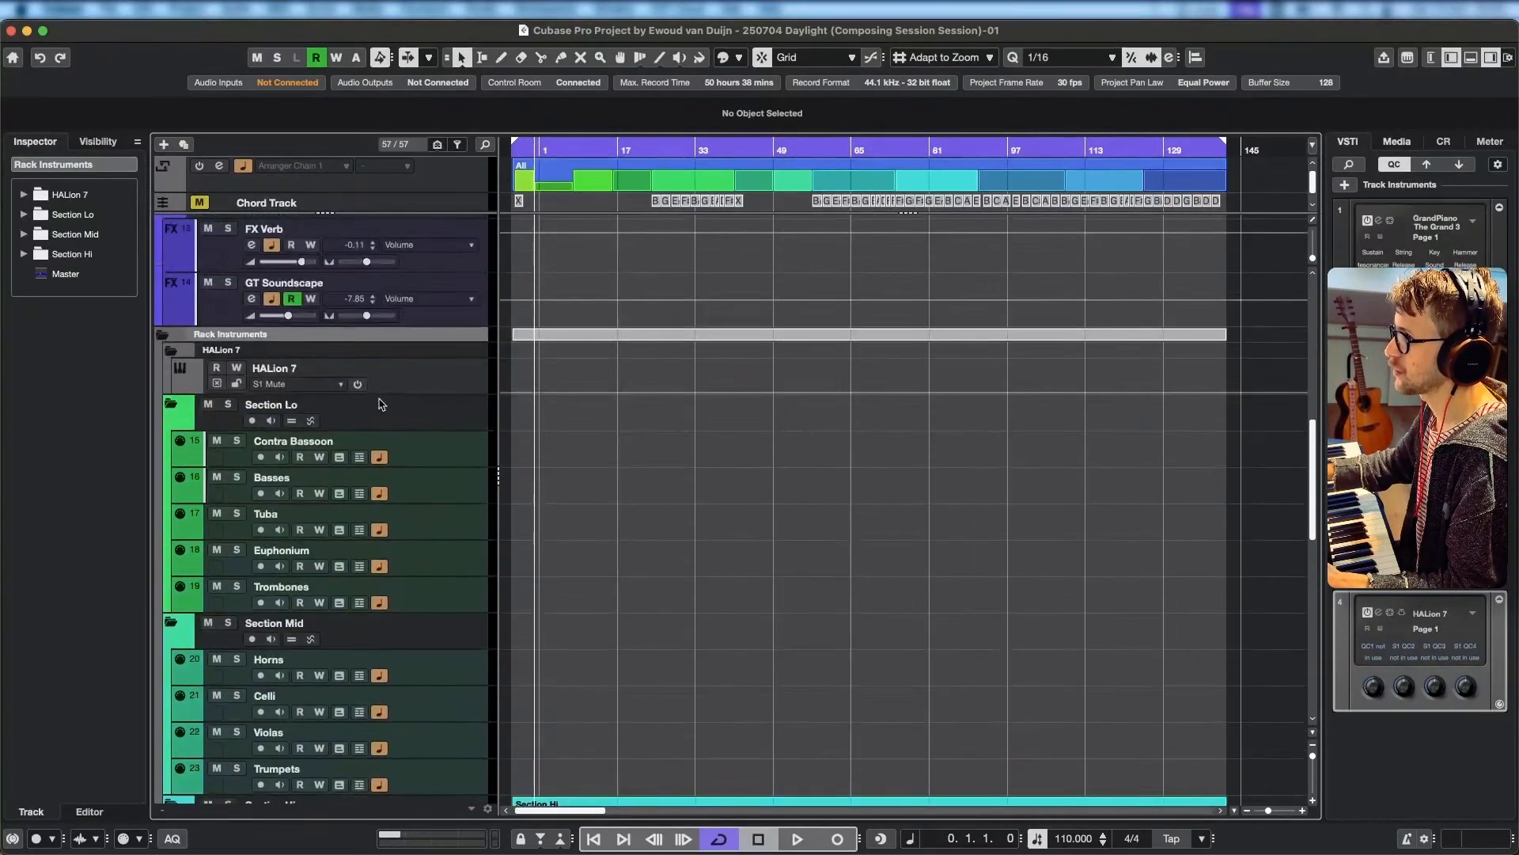
left_click(458, 379)
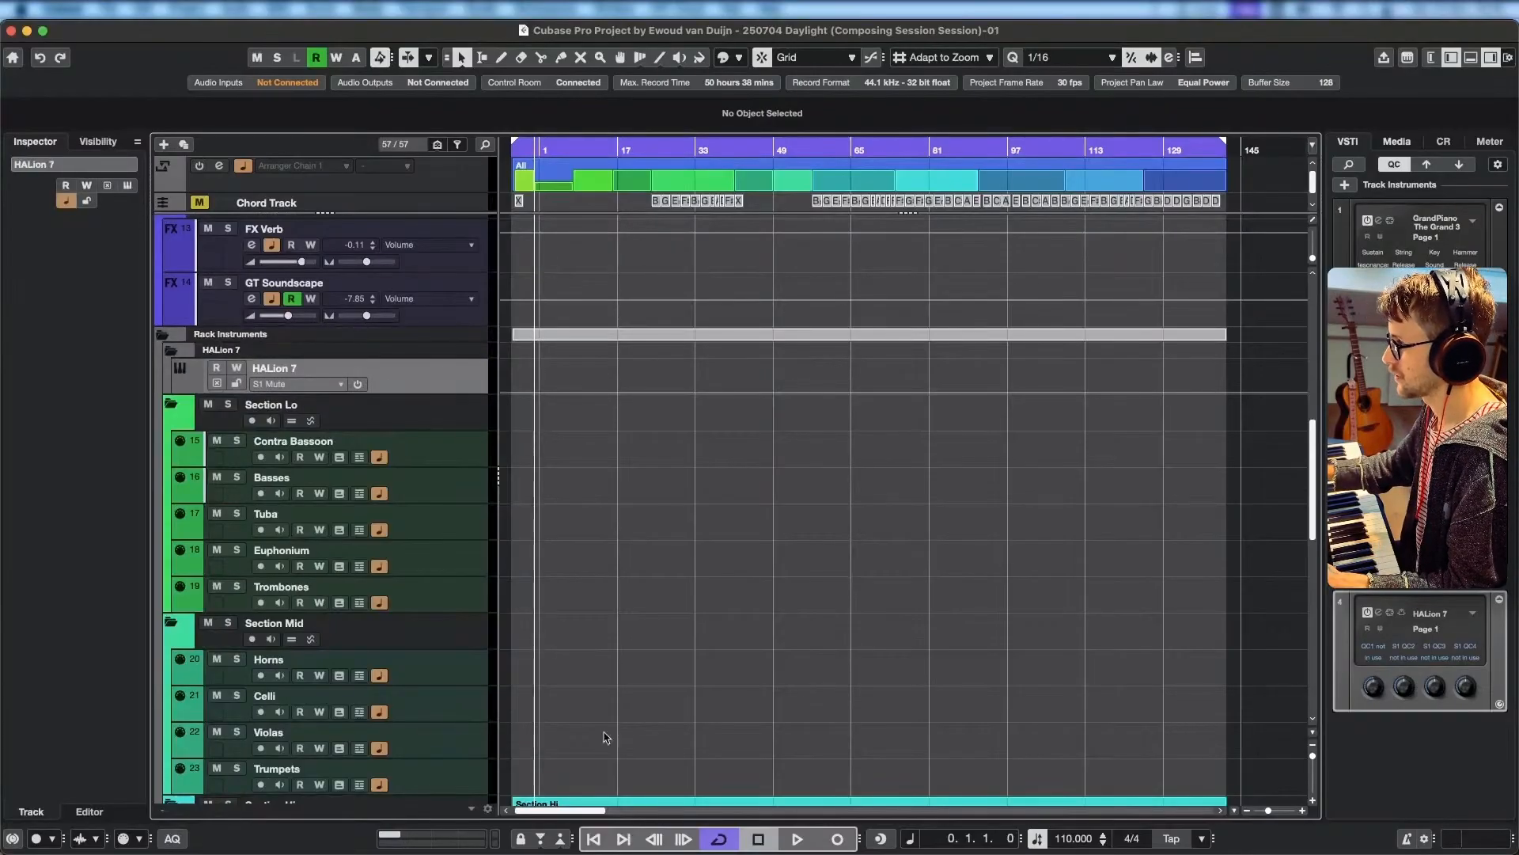
left_click(1470, 57)
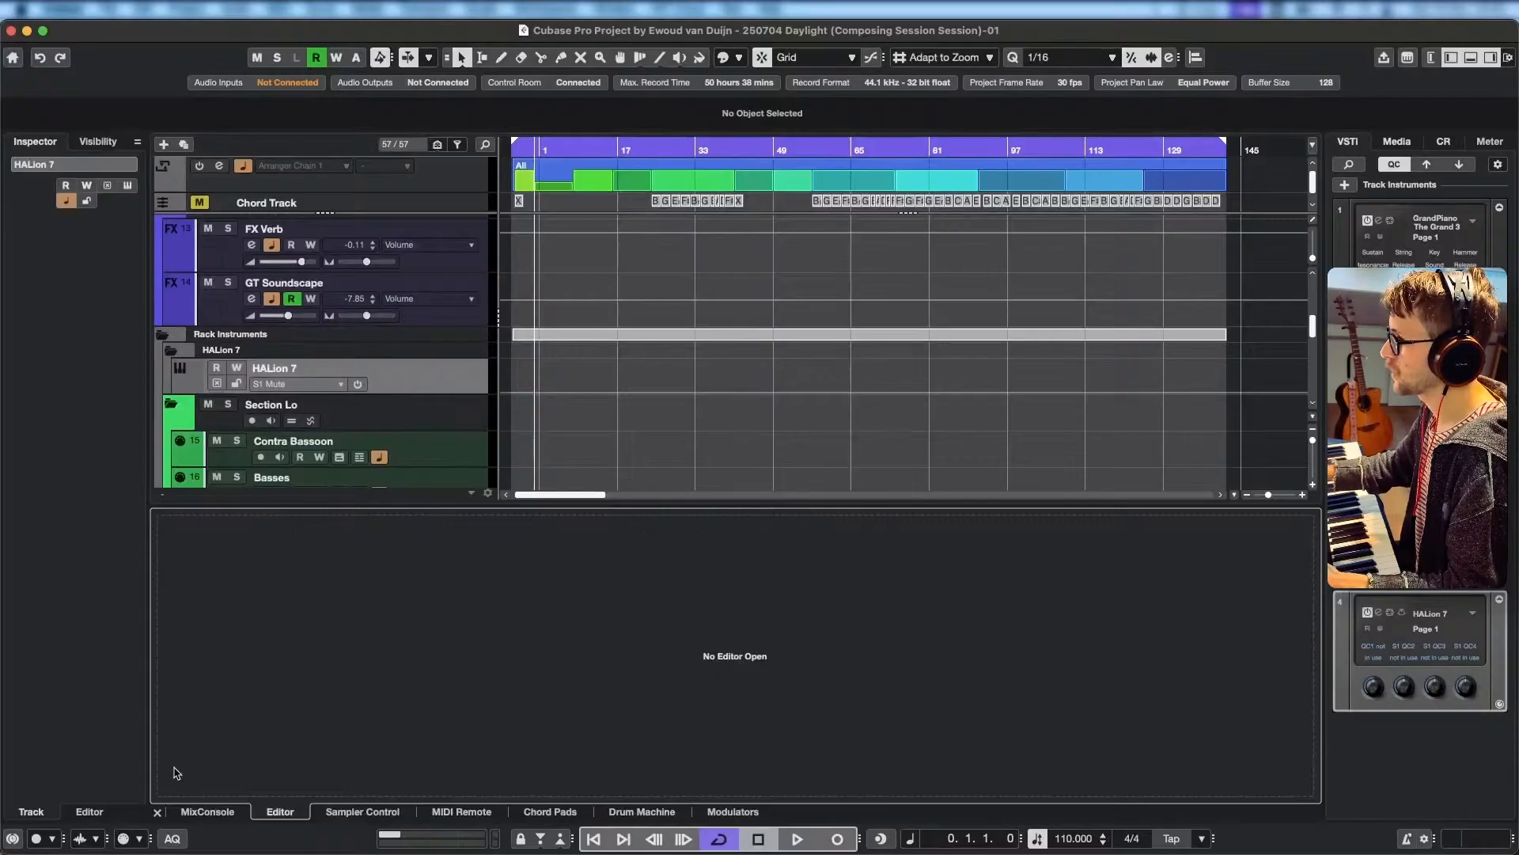
left_click(209, 812)
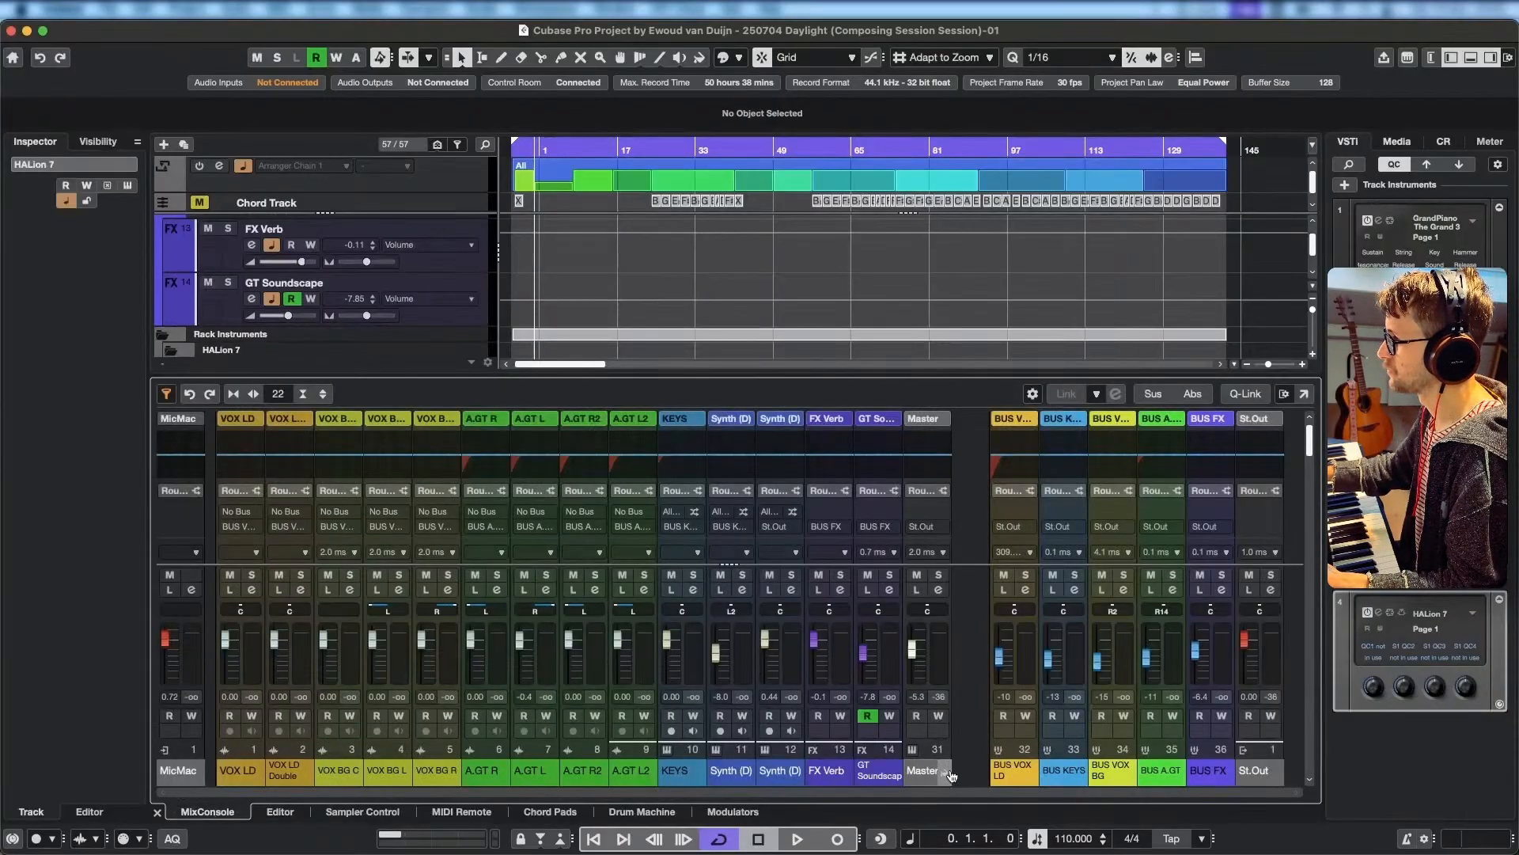
left_click(928, 772)
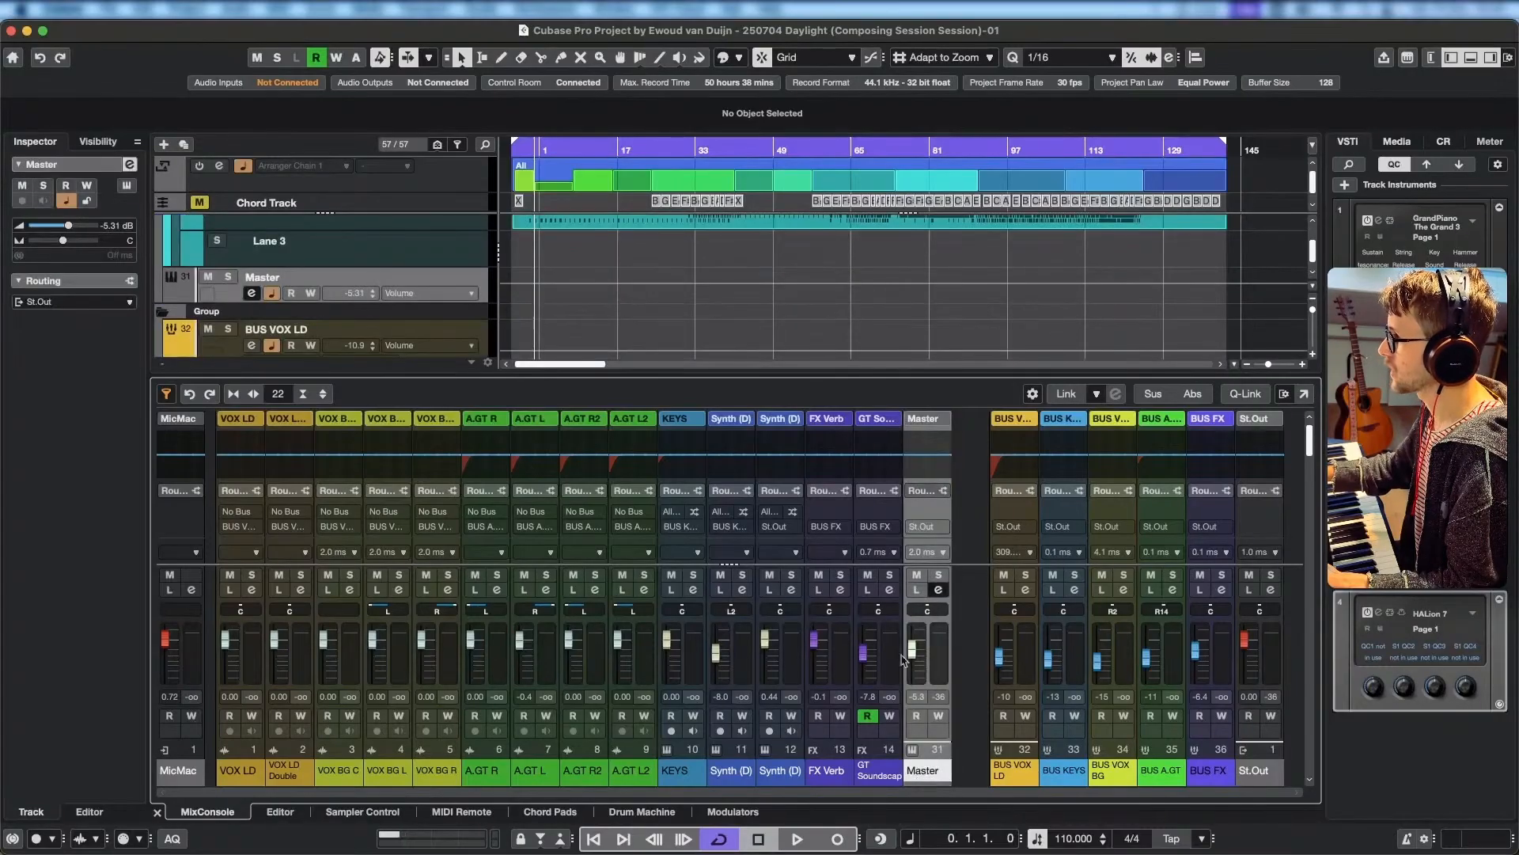
Open the HALion 7 instrument window from the Master channel and hide the MixConsole.
left_click(912, 751)
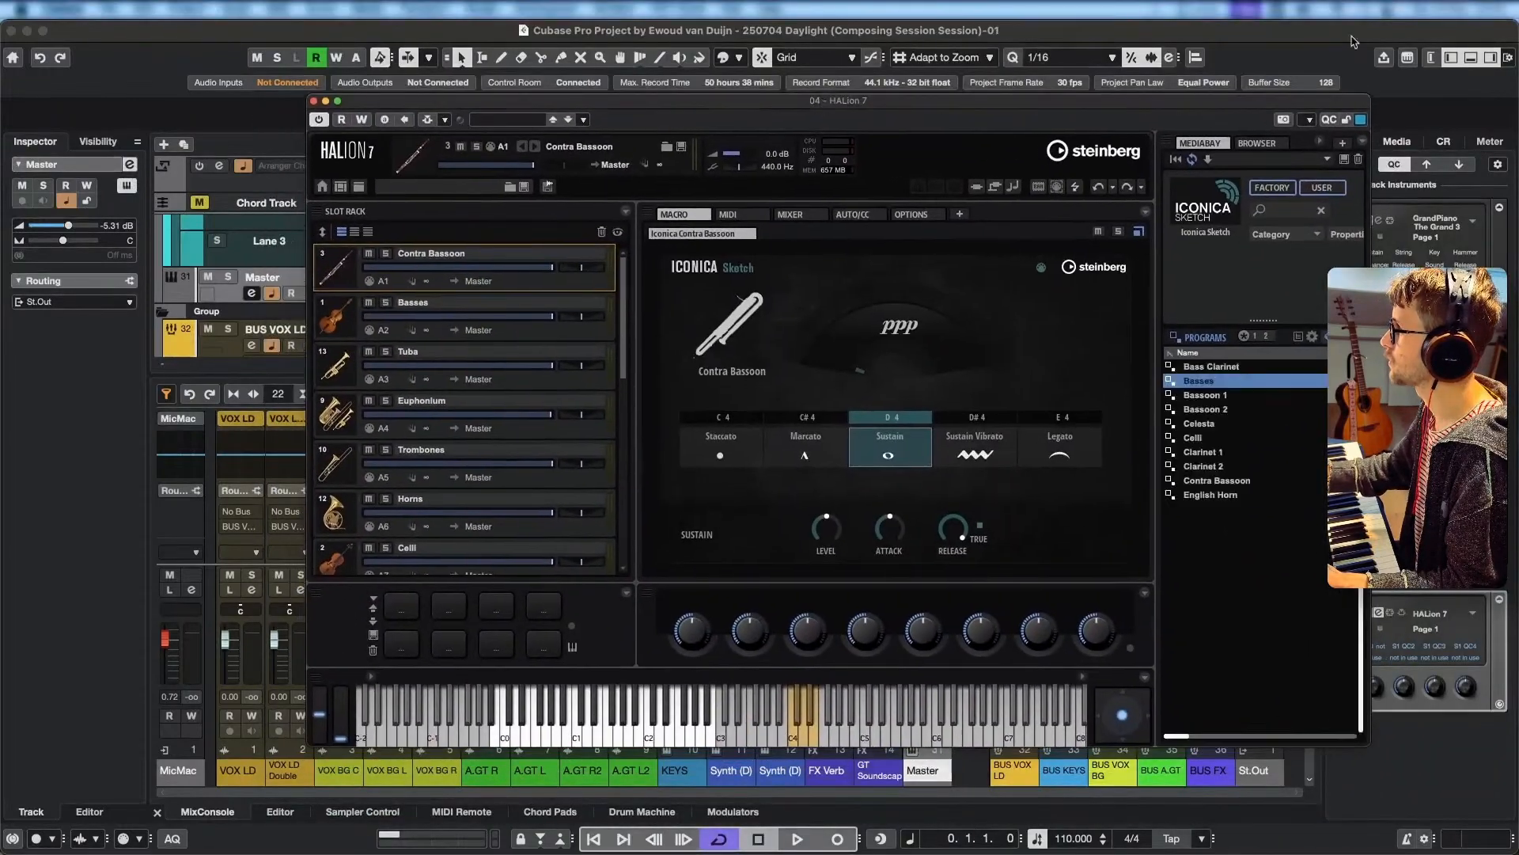
left_click(1471, 58)
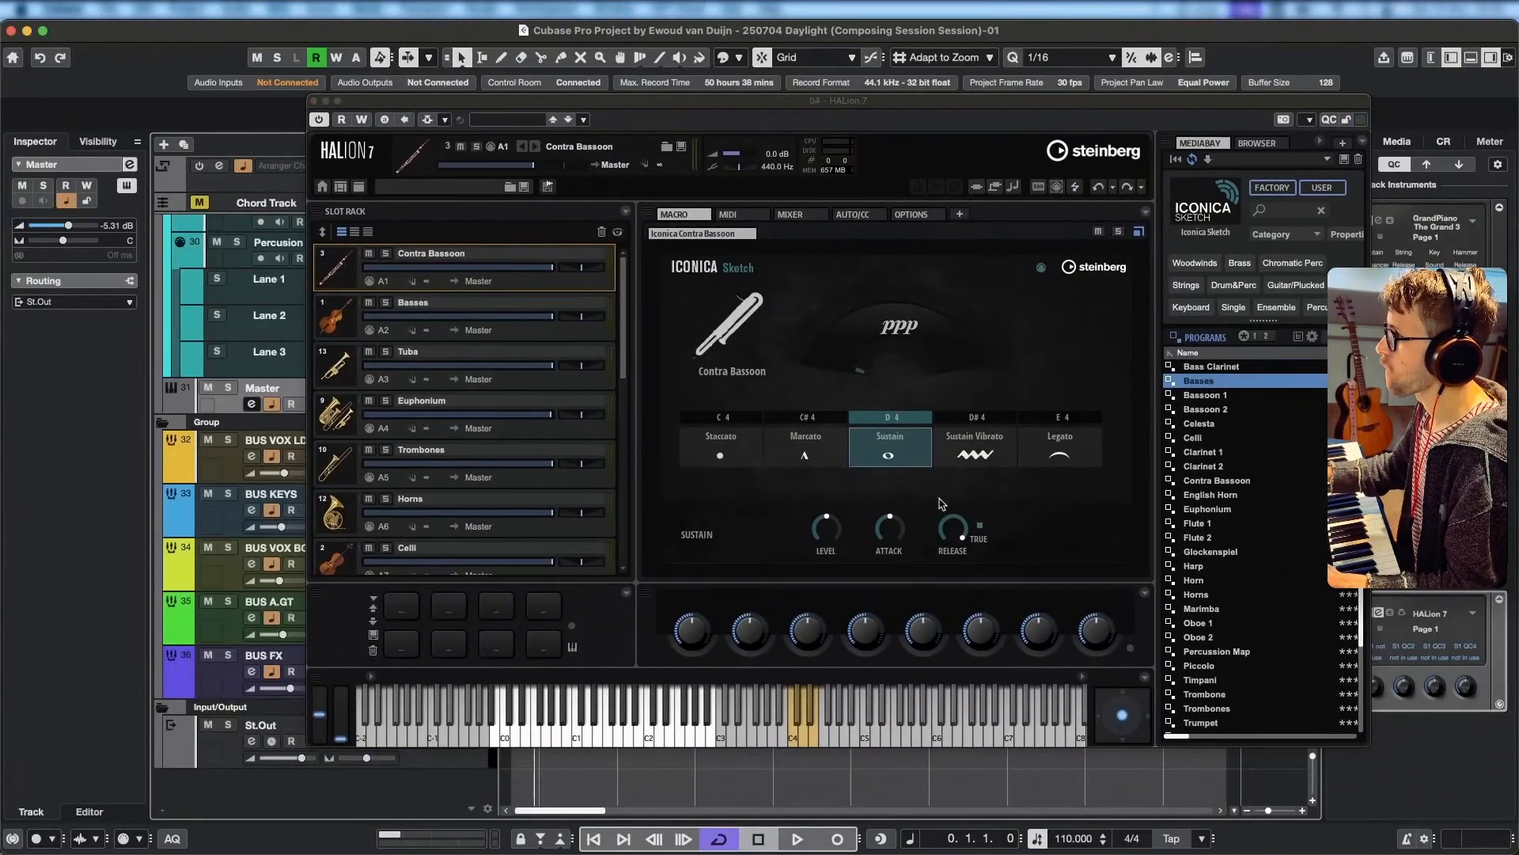
Look through HALion 7's program list and all slots of its Slot Rack, from Contra Bassoon to Percussion Map.
scroll(1245, 498, "down", 3)
scroll(1249, 466, "up", 3)
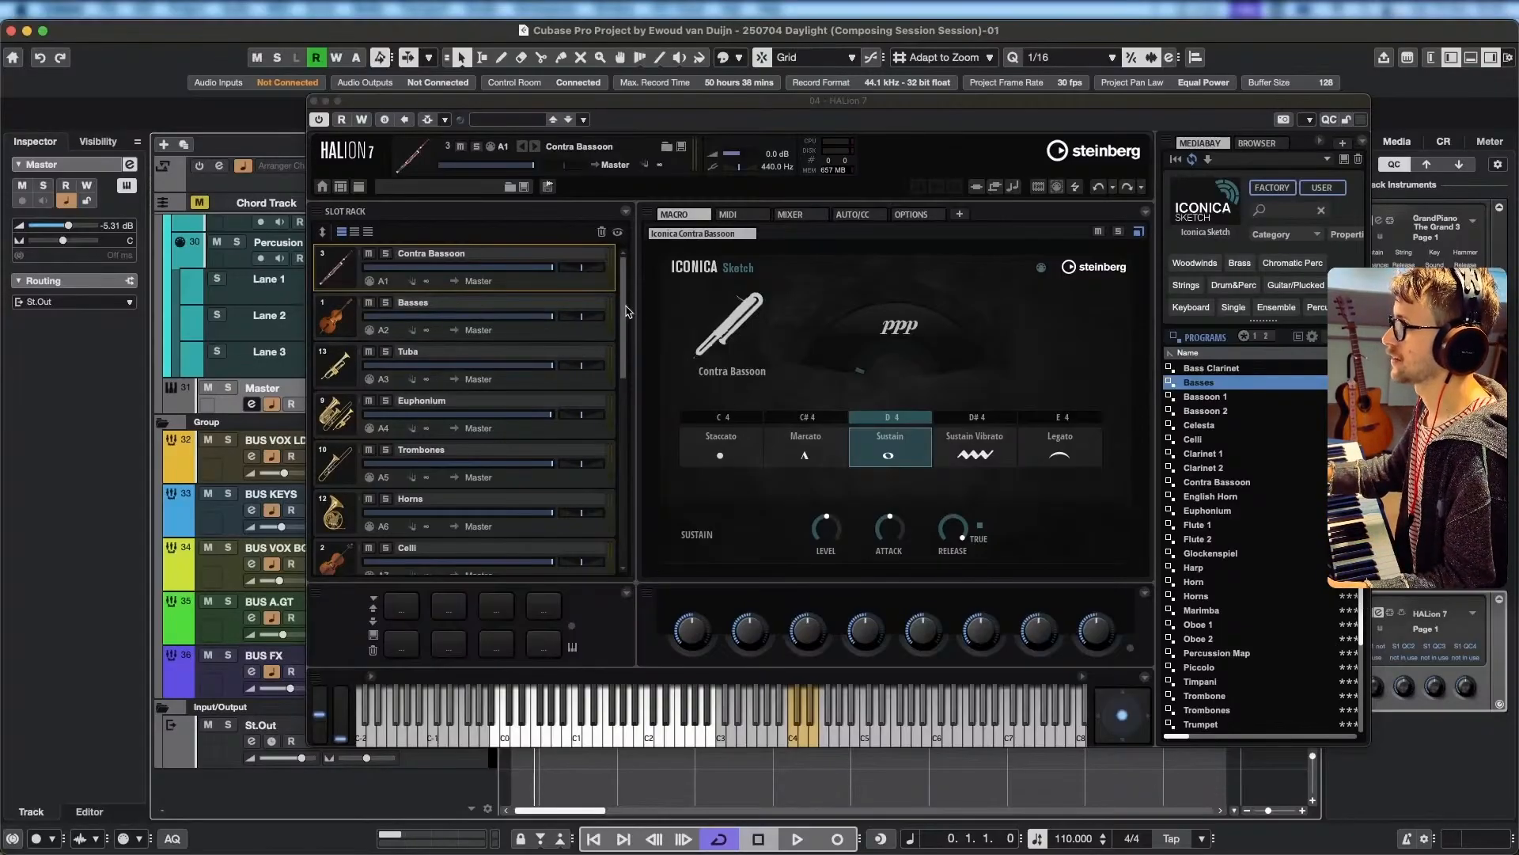
left_click_drag(624, 307, 630, 508)
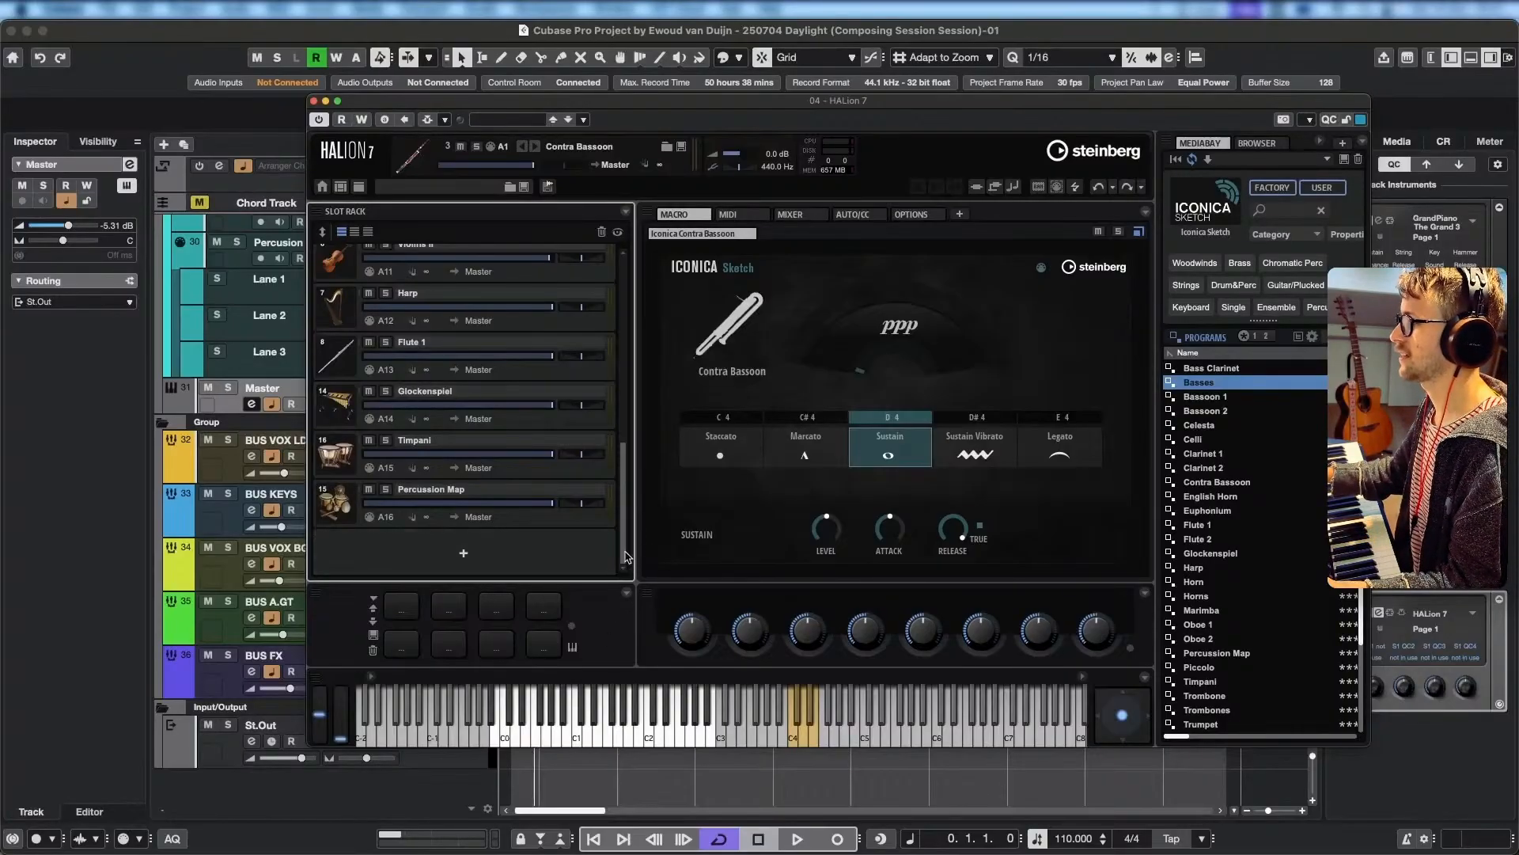
left_click_drag(625, 554, 618, 329)
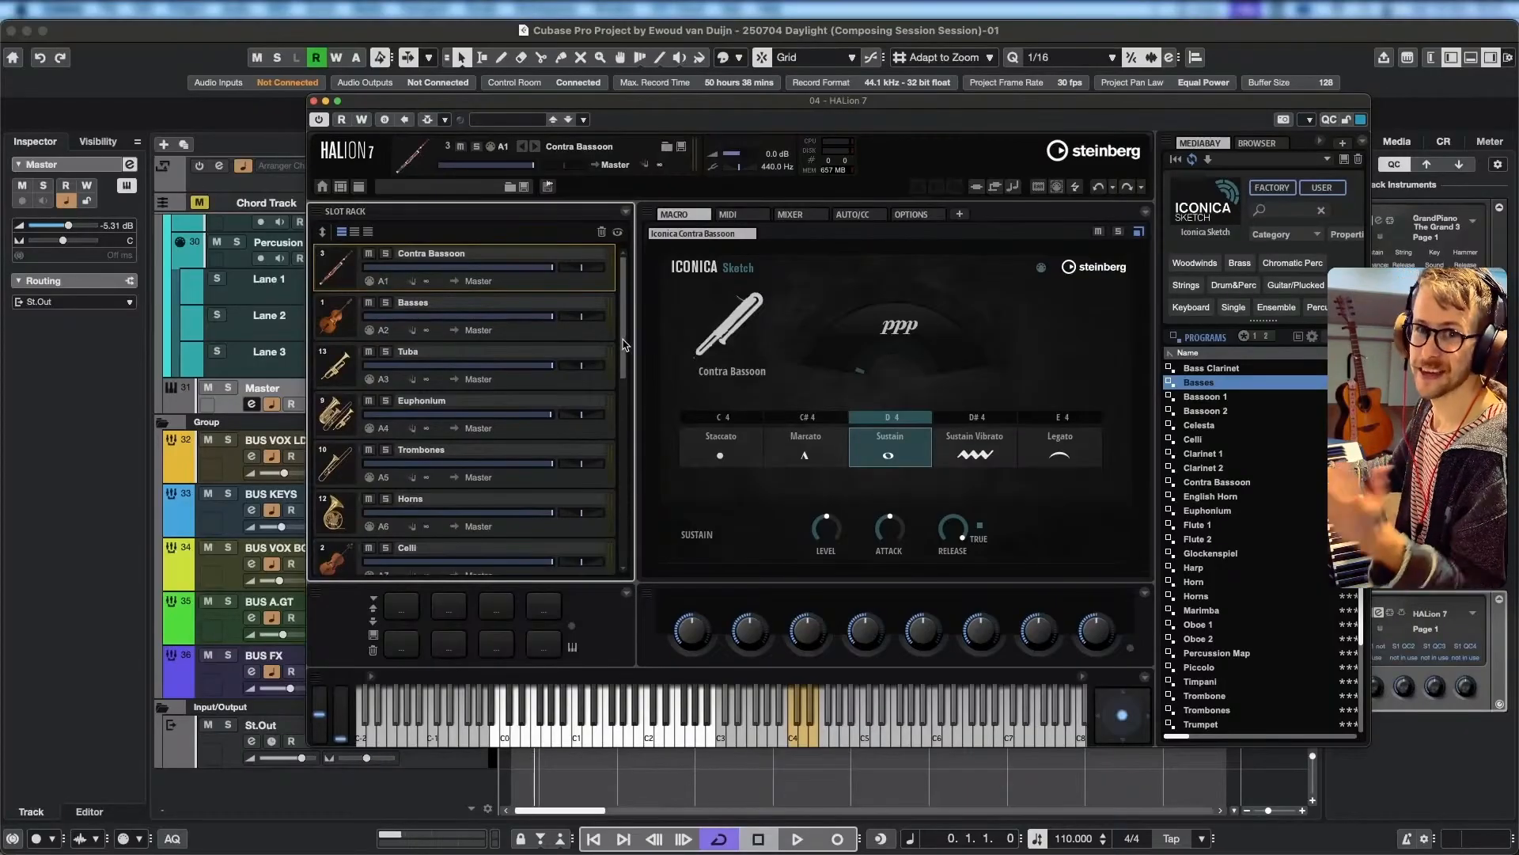
left_click_drag(625, 353, 640, 320)
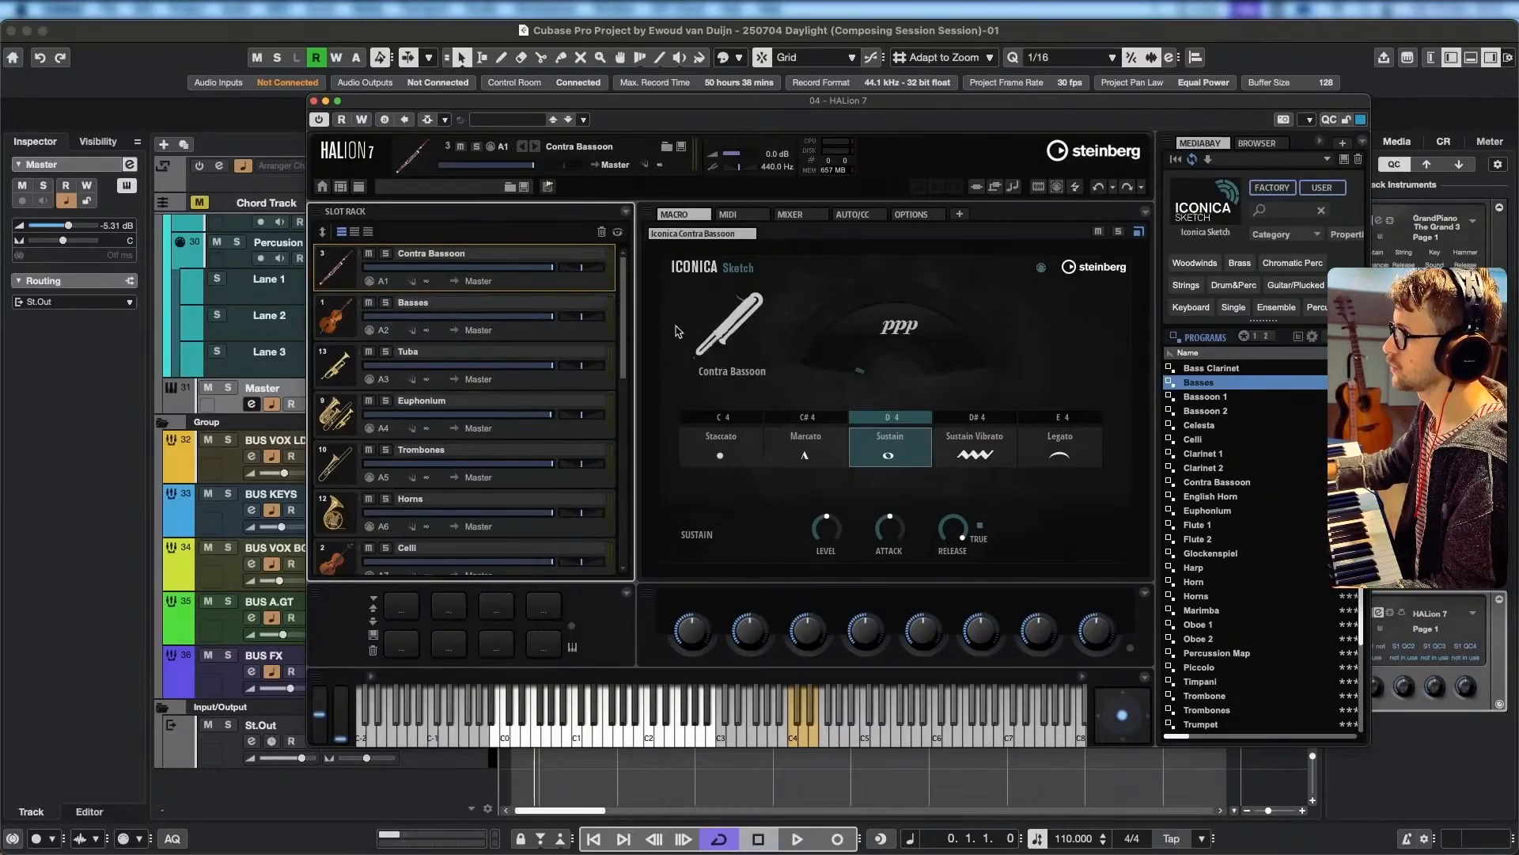
View the Iconica Sketch articulations of the Basses, Contra Bassoon, Tuba and Glockenspiel slots in turn.
left_click(587, 336)
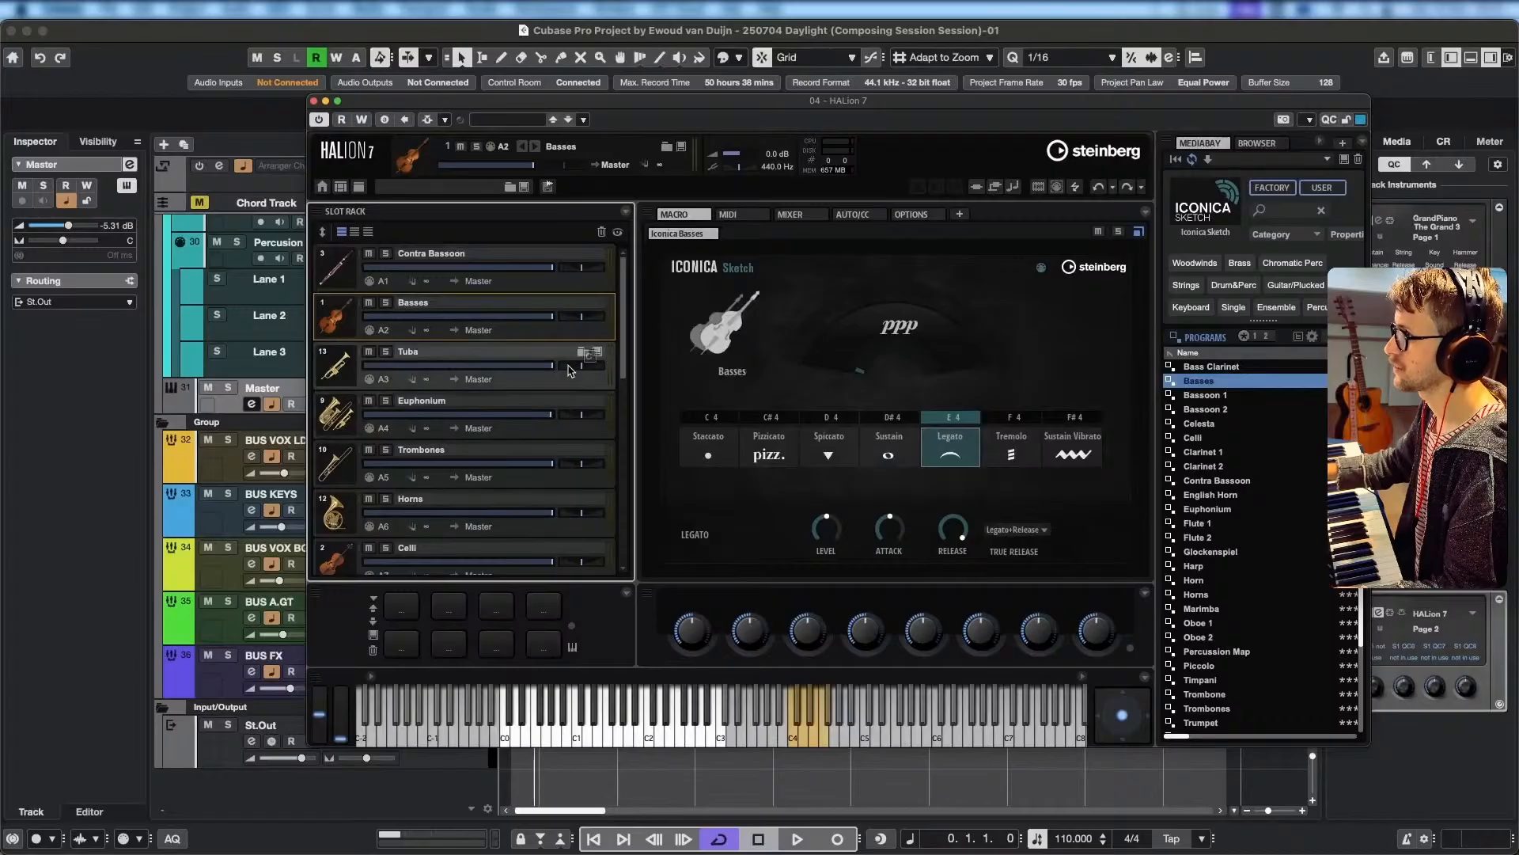
left_click(570, 273)
left_click(575, 338)
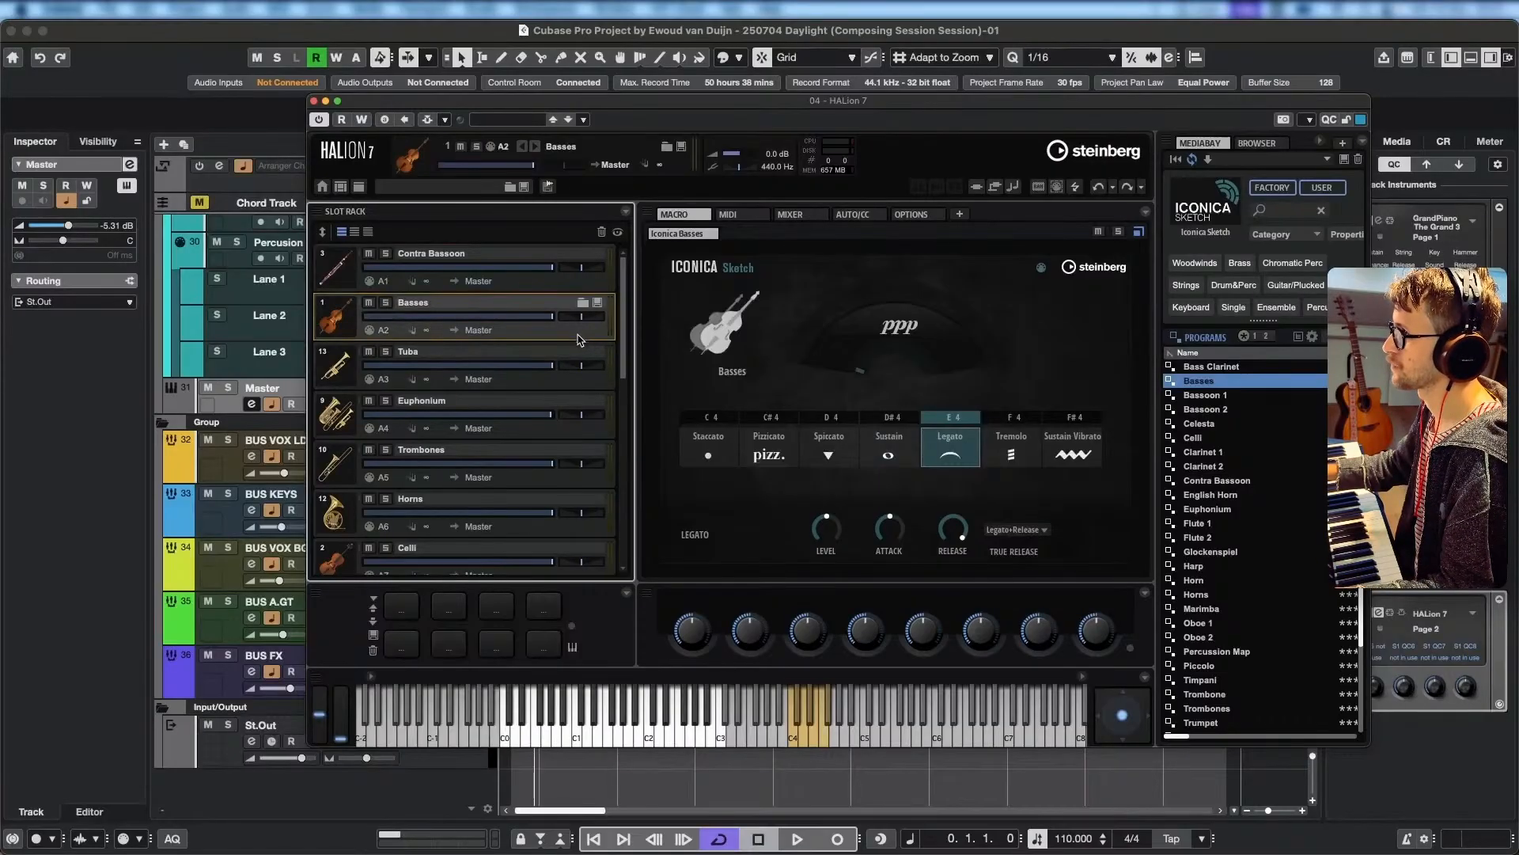
left_click(587, 383)
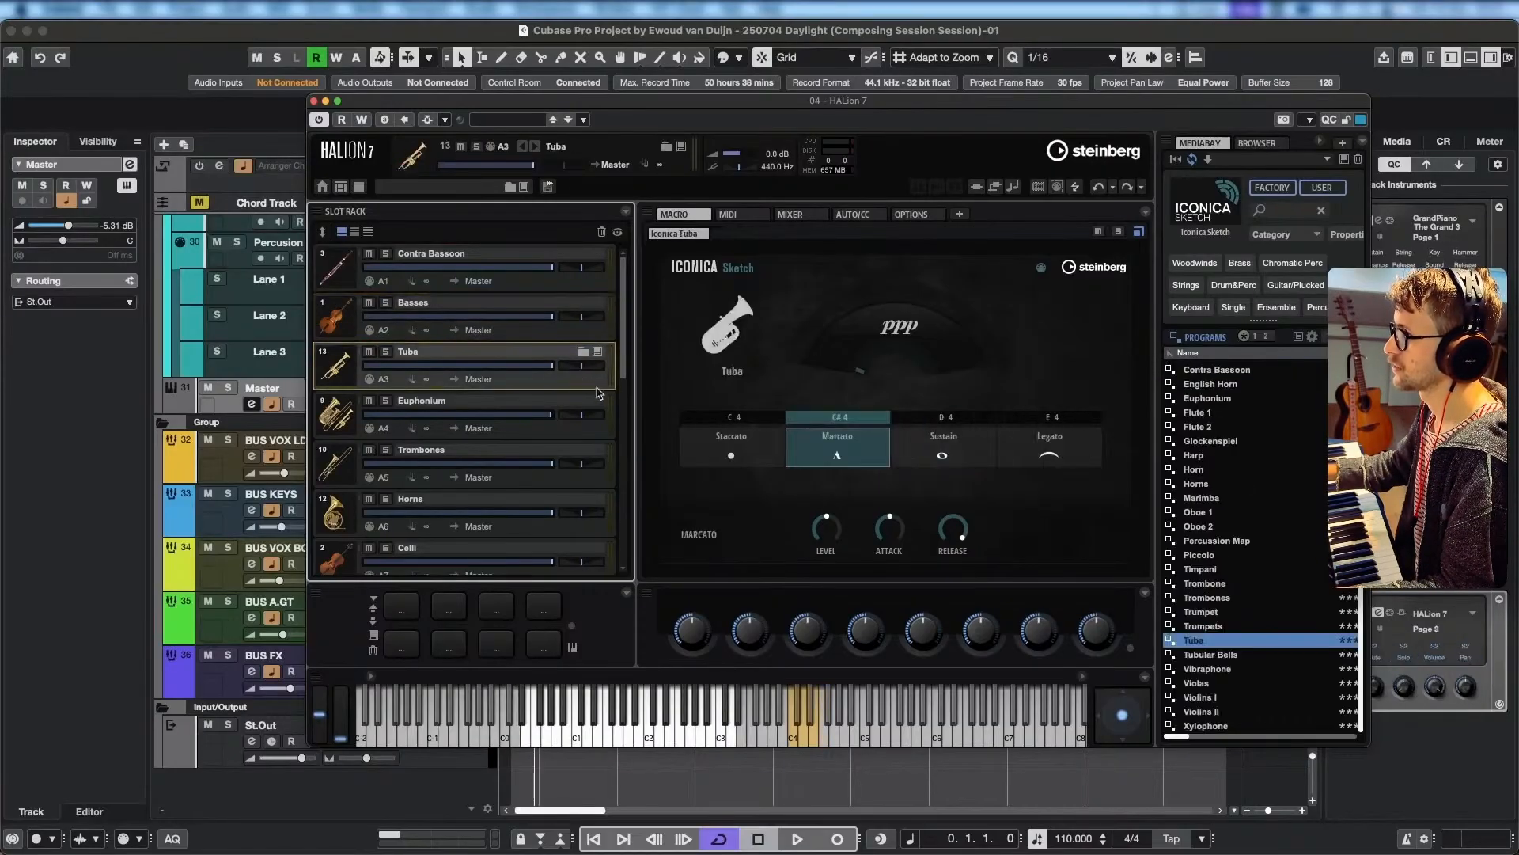
scroll(596, 459, "down", 10)
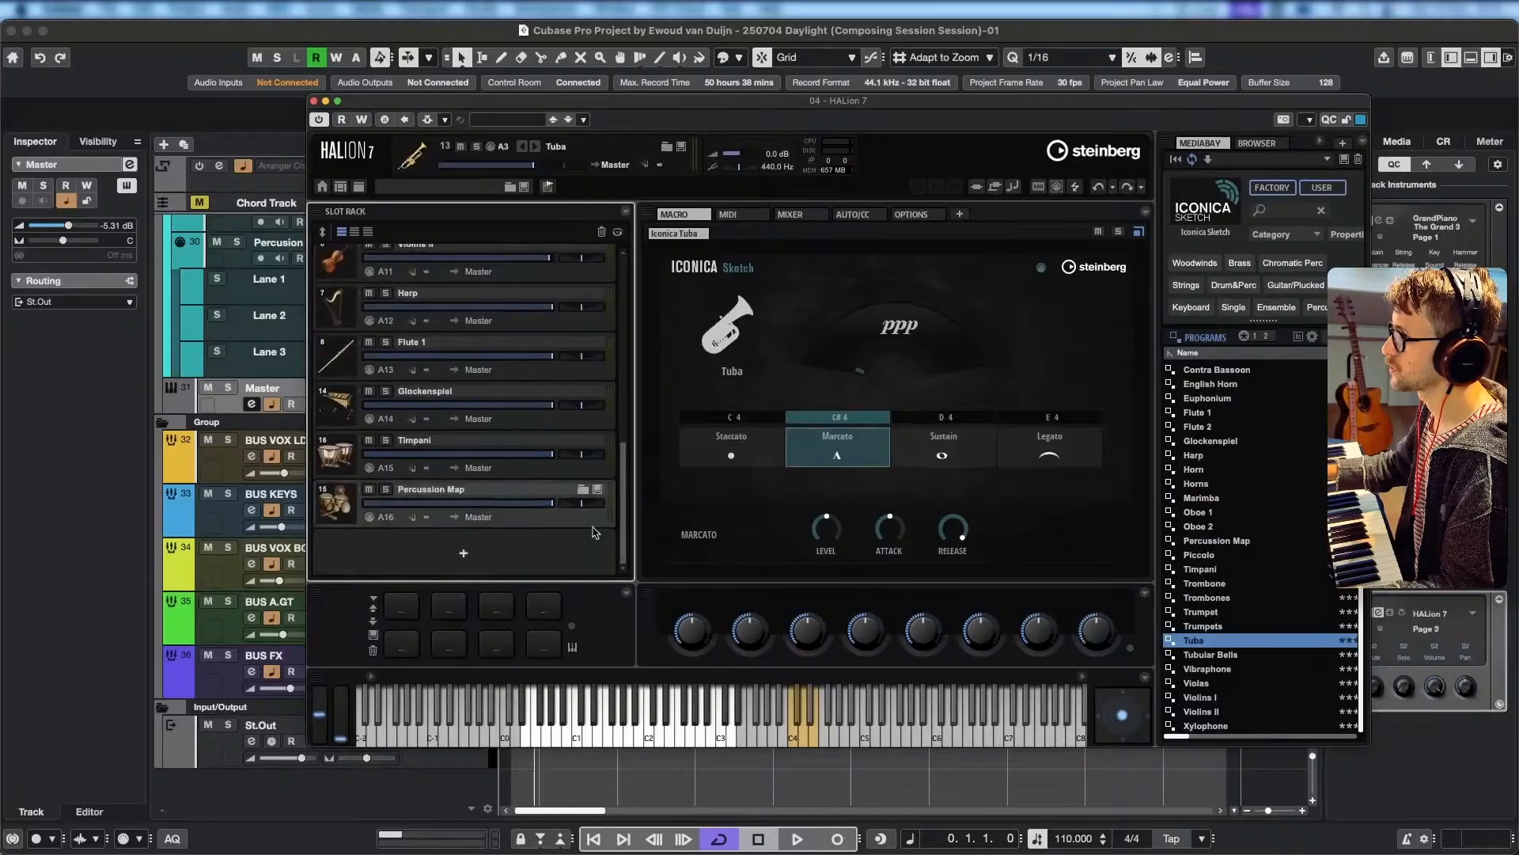
left_click(565, 421)
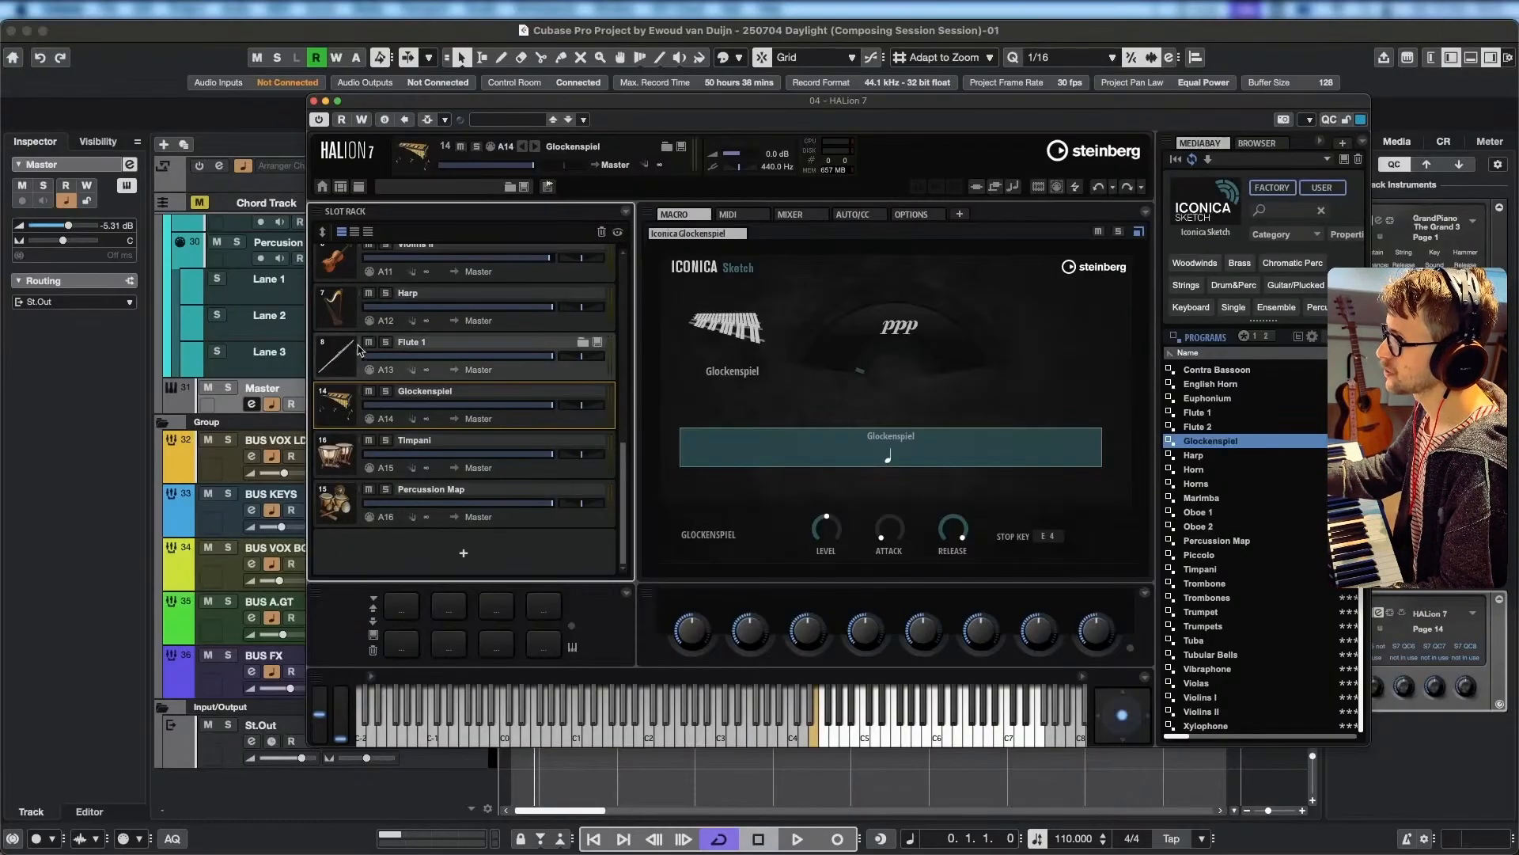
scroll(368, 337, "up", 10)
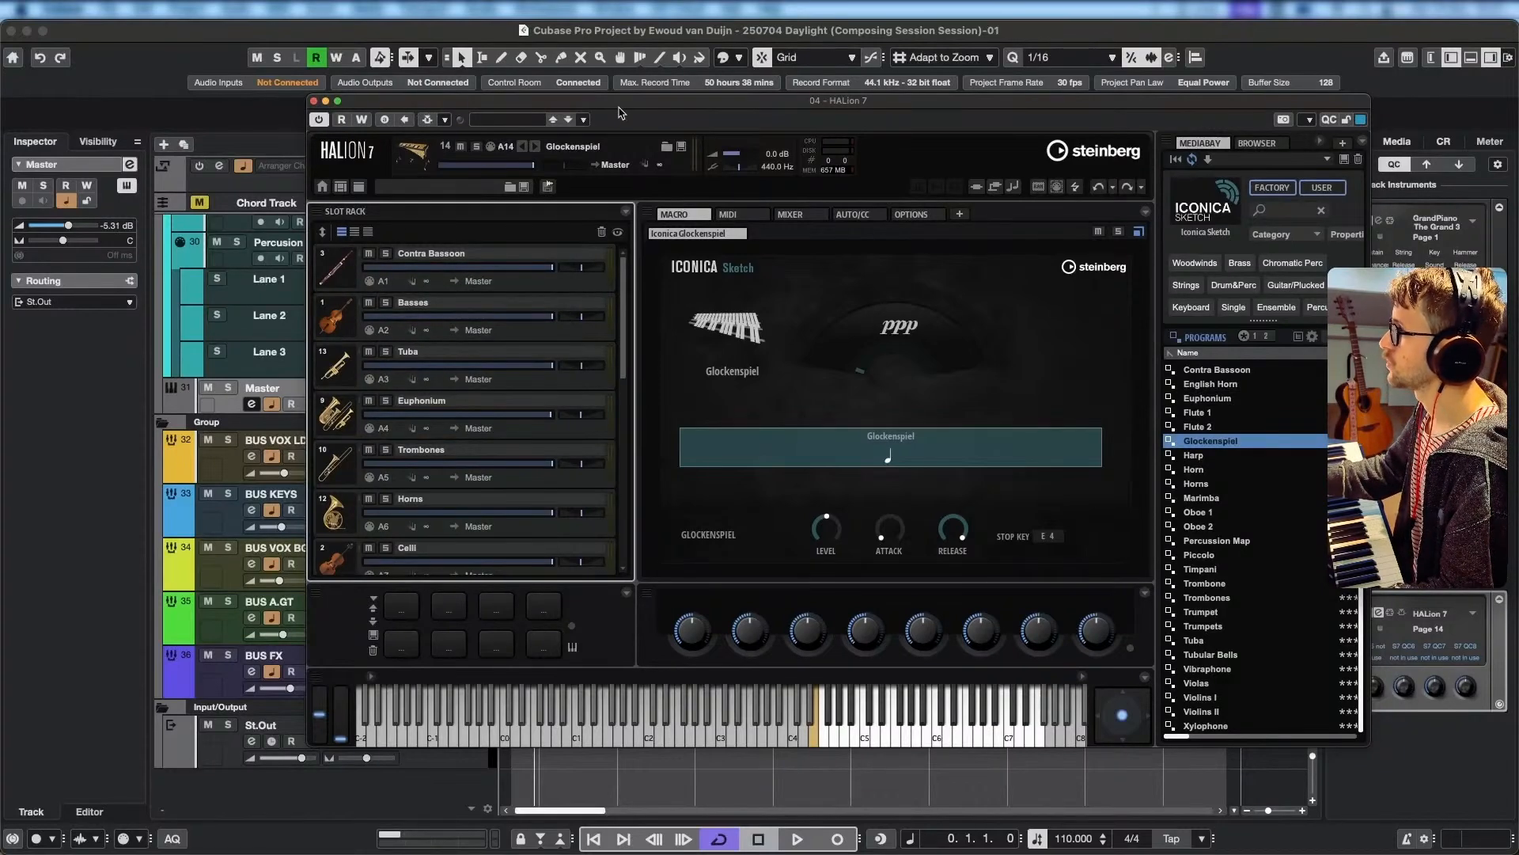
Move the HALion 7 window off the track list and compare the Contra Bassoon, Basses and Tuba MIDI tracks with their matching slots and channels.
left_click_drag(599, 101, 749, 114)
scroll(290, 341, "up", 5)
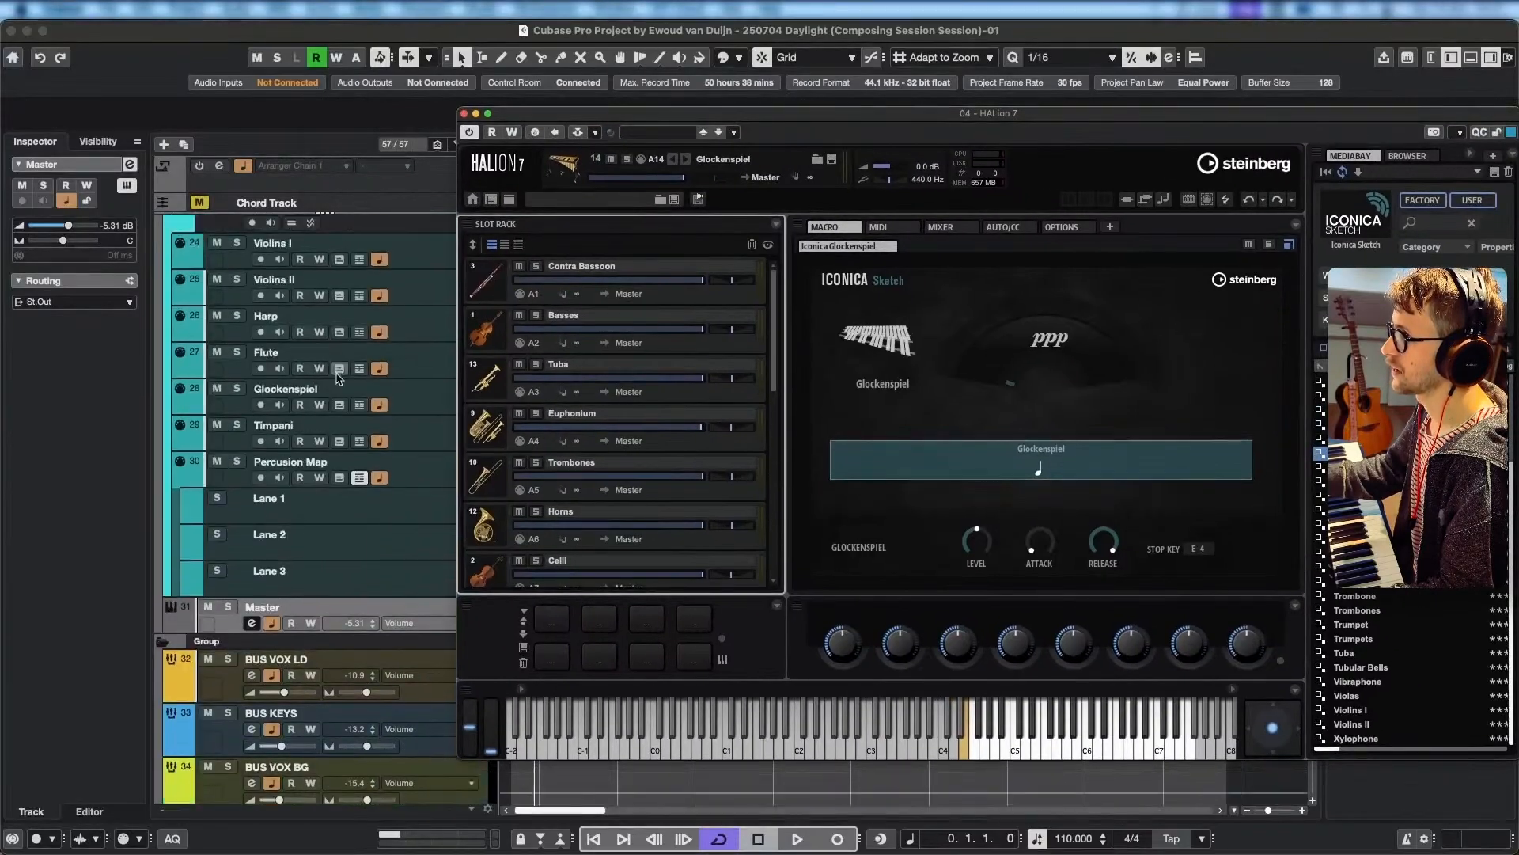
scroll(285, 373, "up", 4)
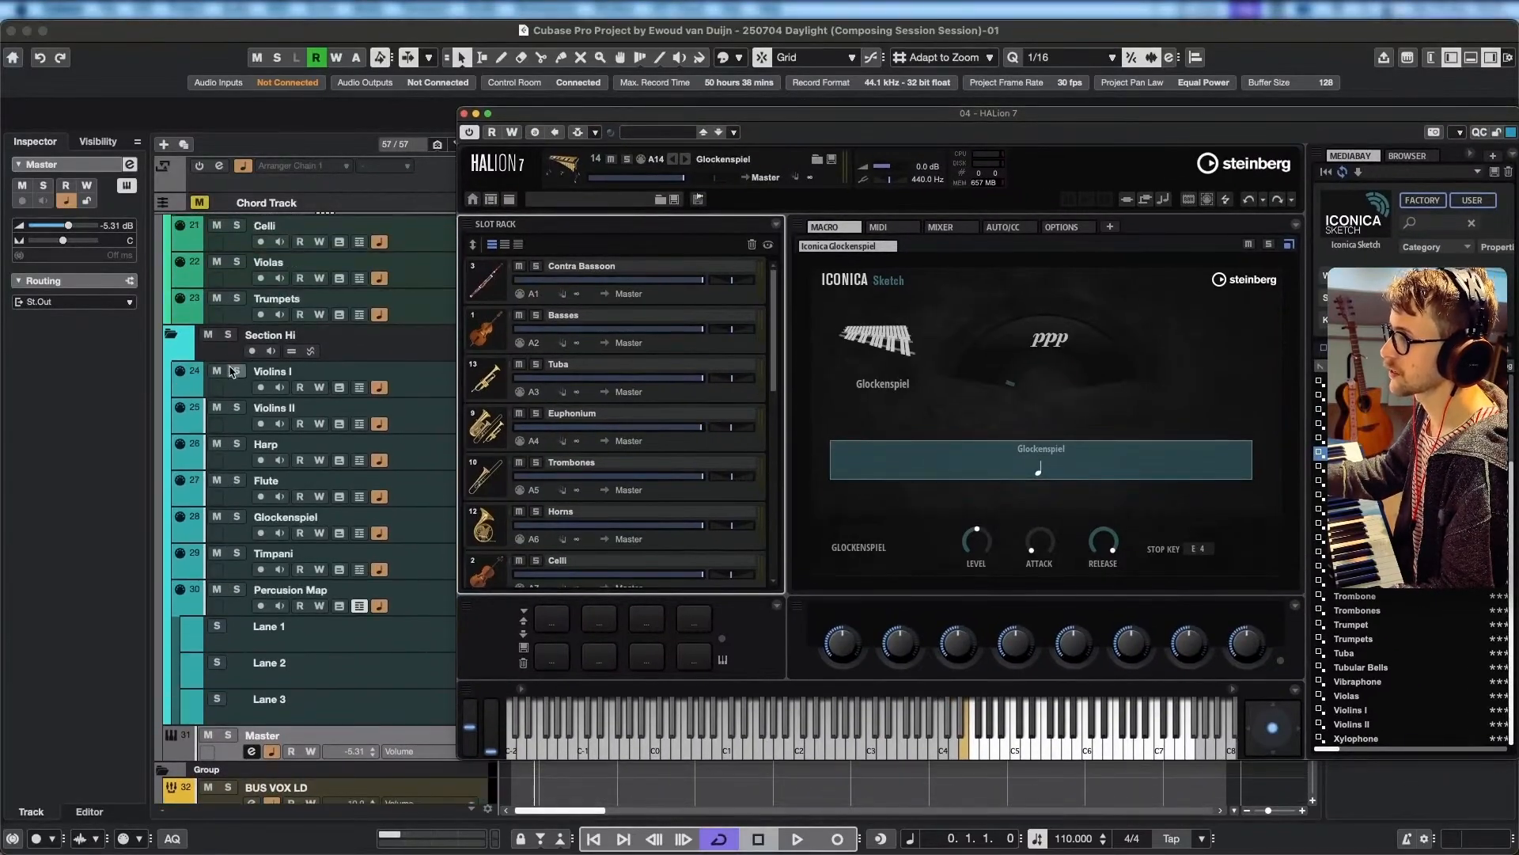
scroll(421, 416, "up", 5)
left_click(417, 390)
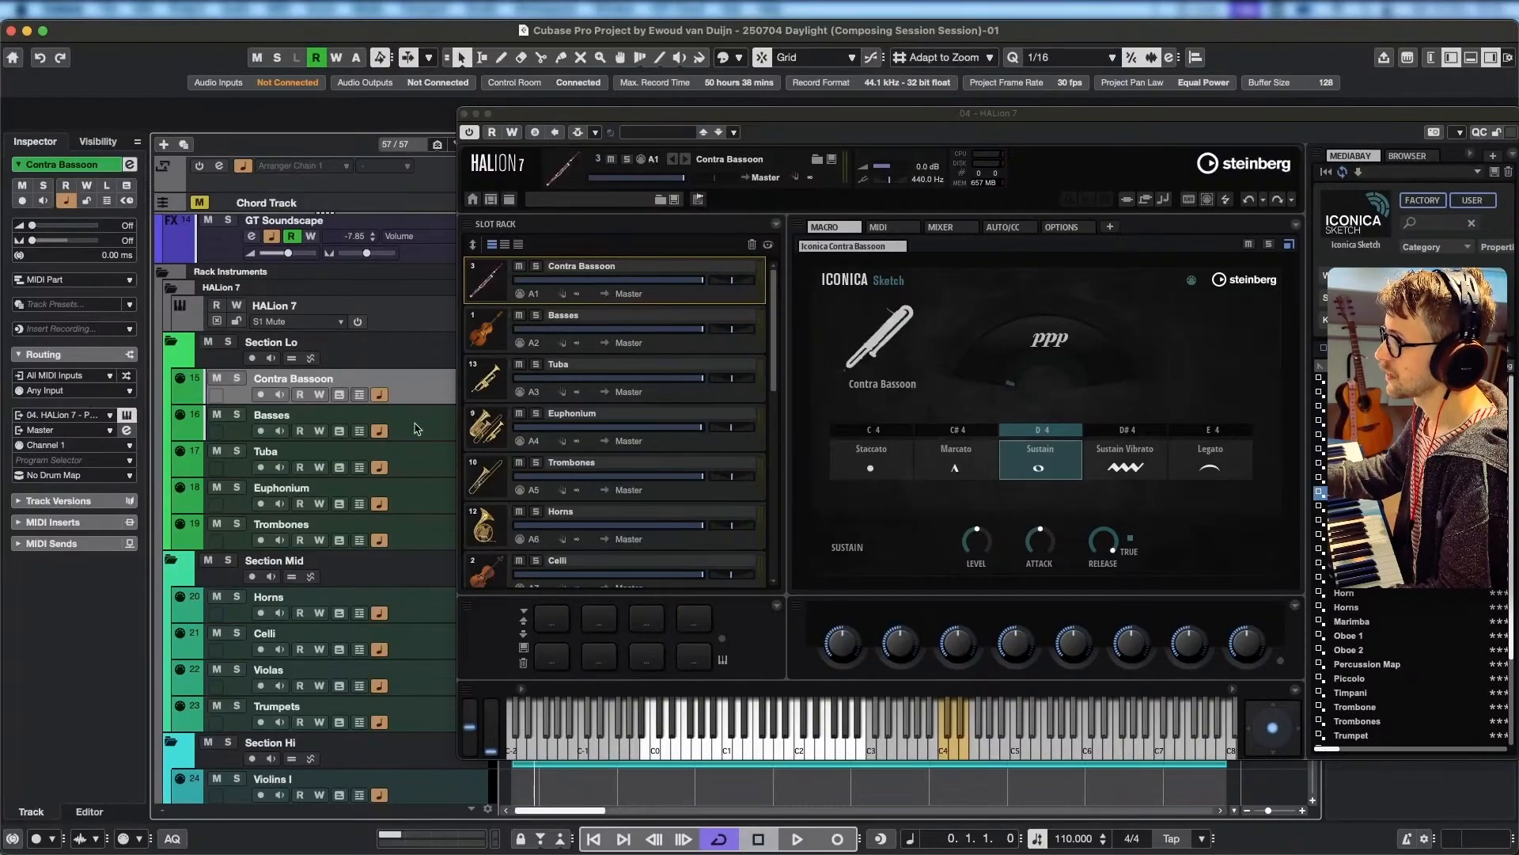
left_click(420, 429)
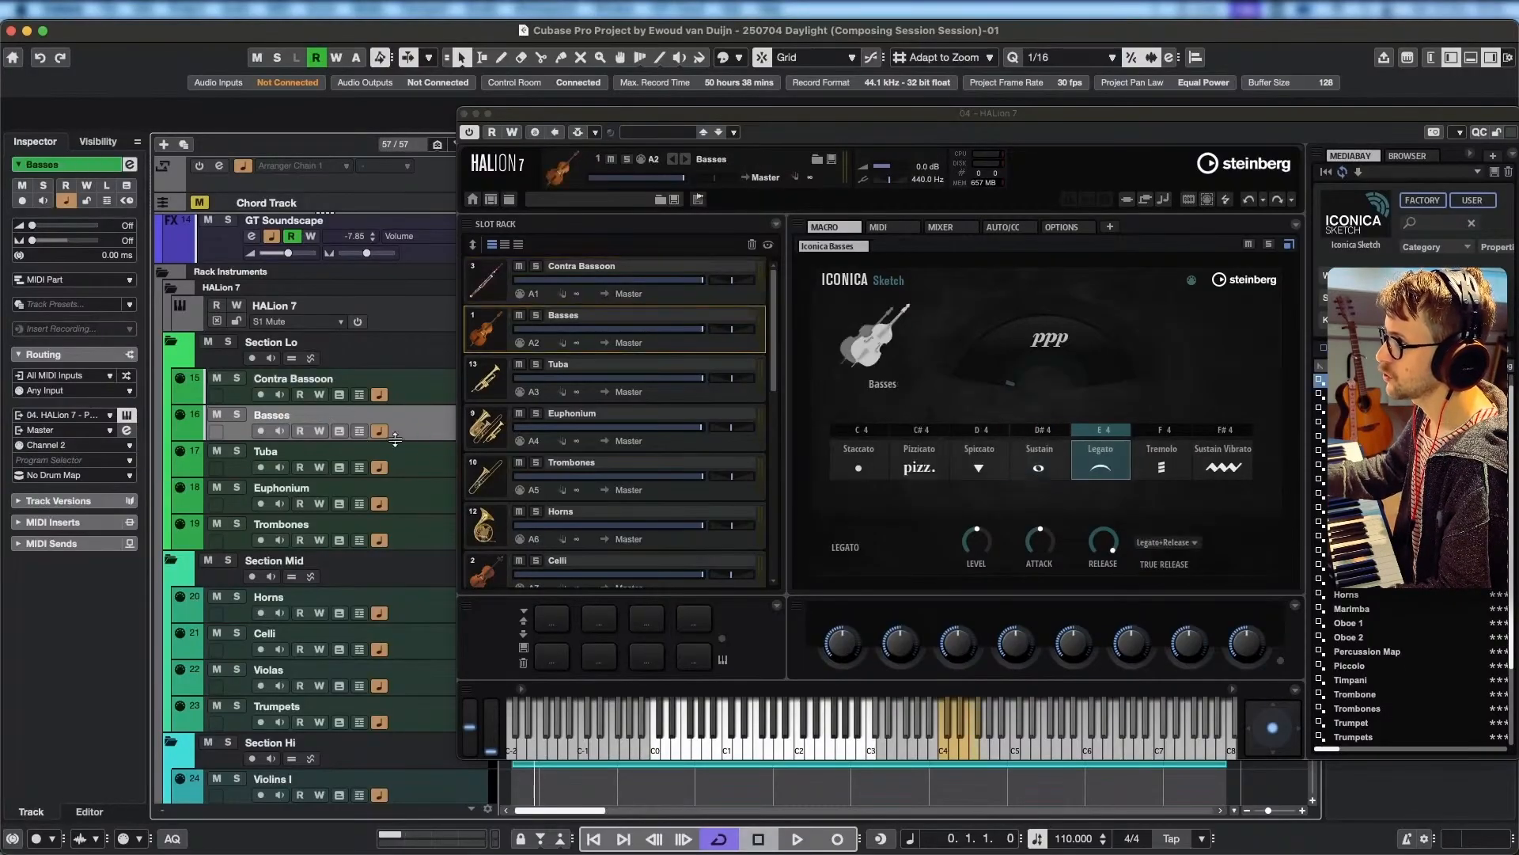
left_click(424, 462)
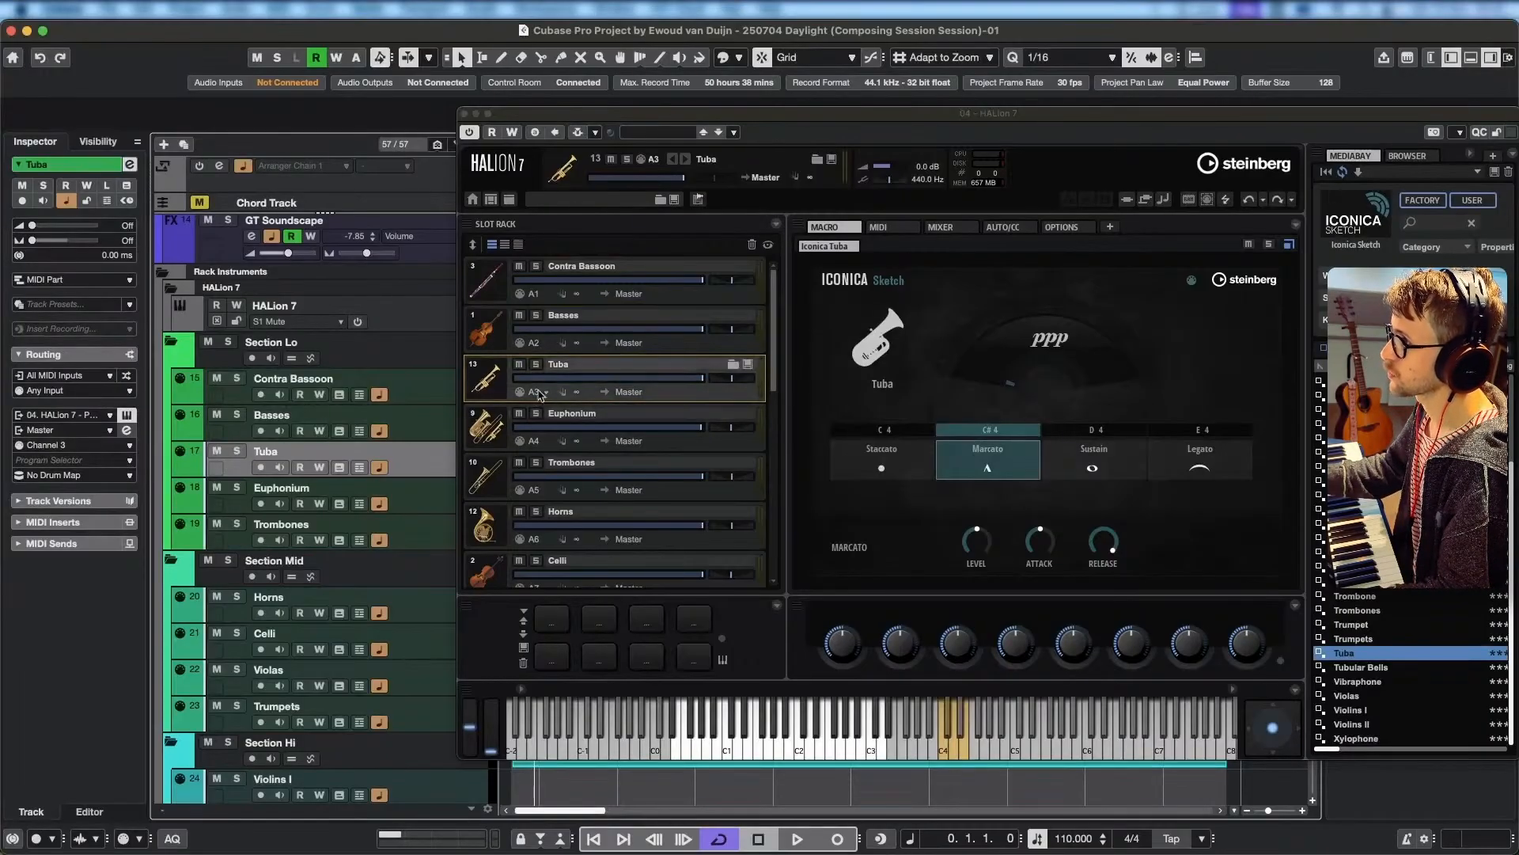
left_click(428, 402)
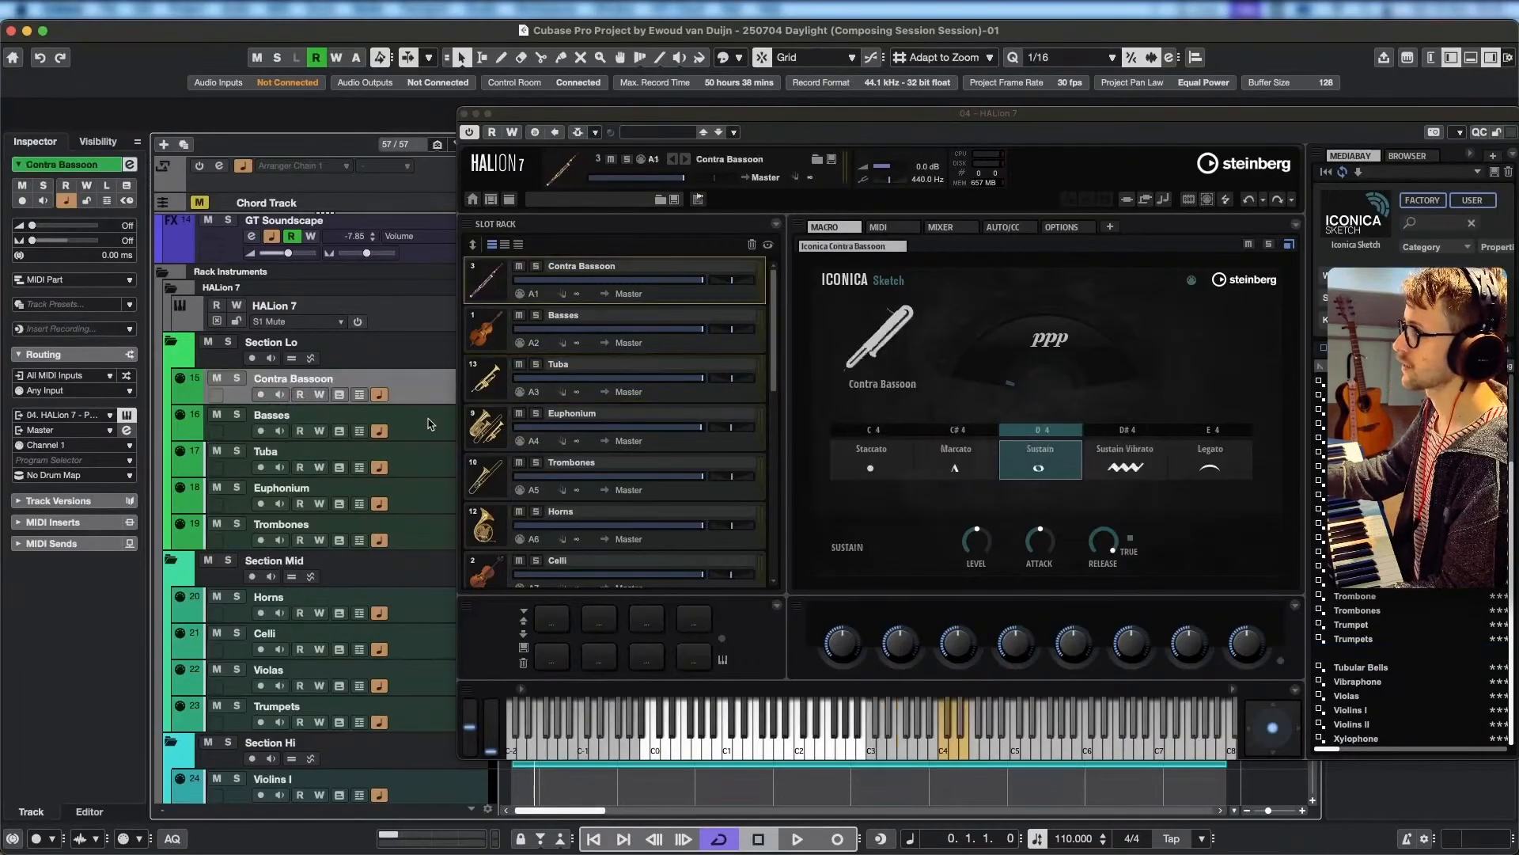
left_click(428, 424)
left_click(426, 471)
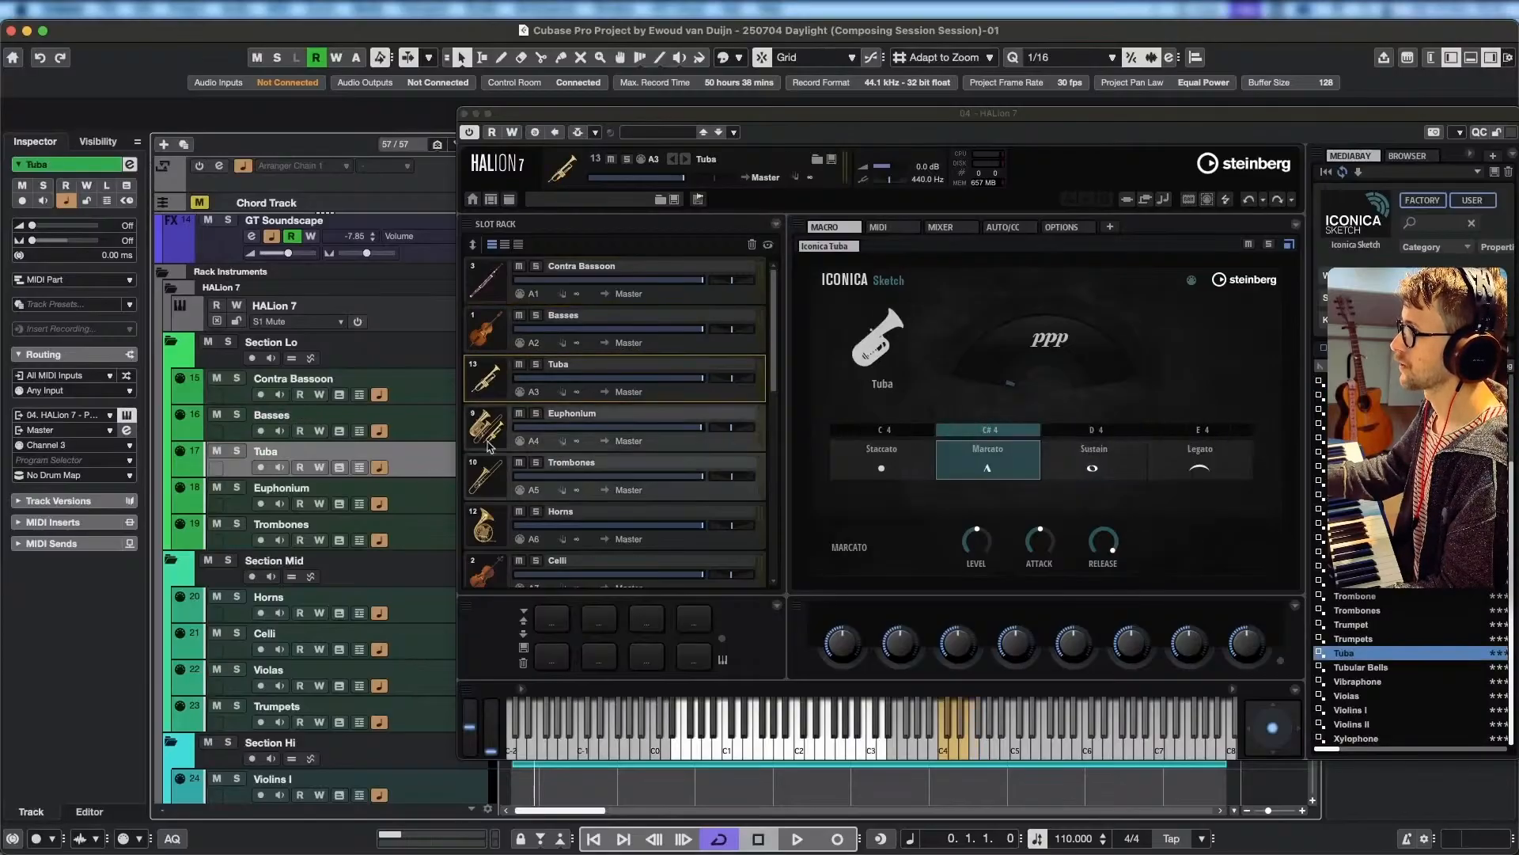
Compare the Euphonium and Trombones MIDI tracks with their HALion 7 slots, and return to the Contra Bassoon slot.
left_click(435, 495)
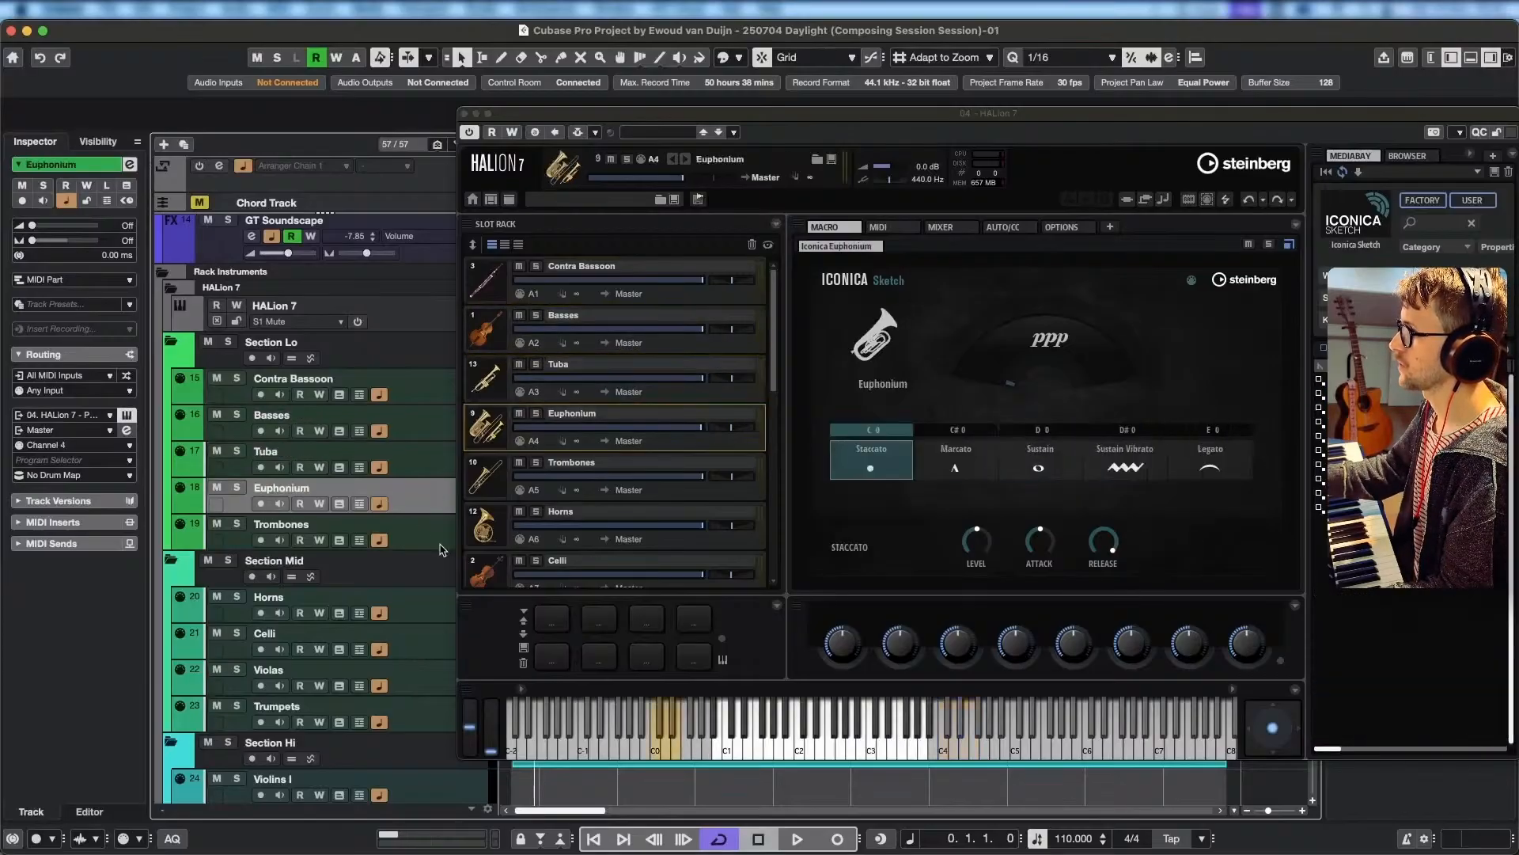
left_click(431, 532)
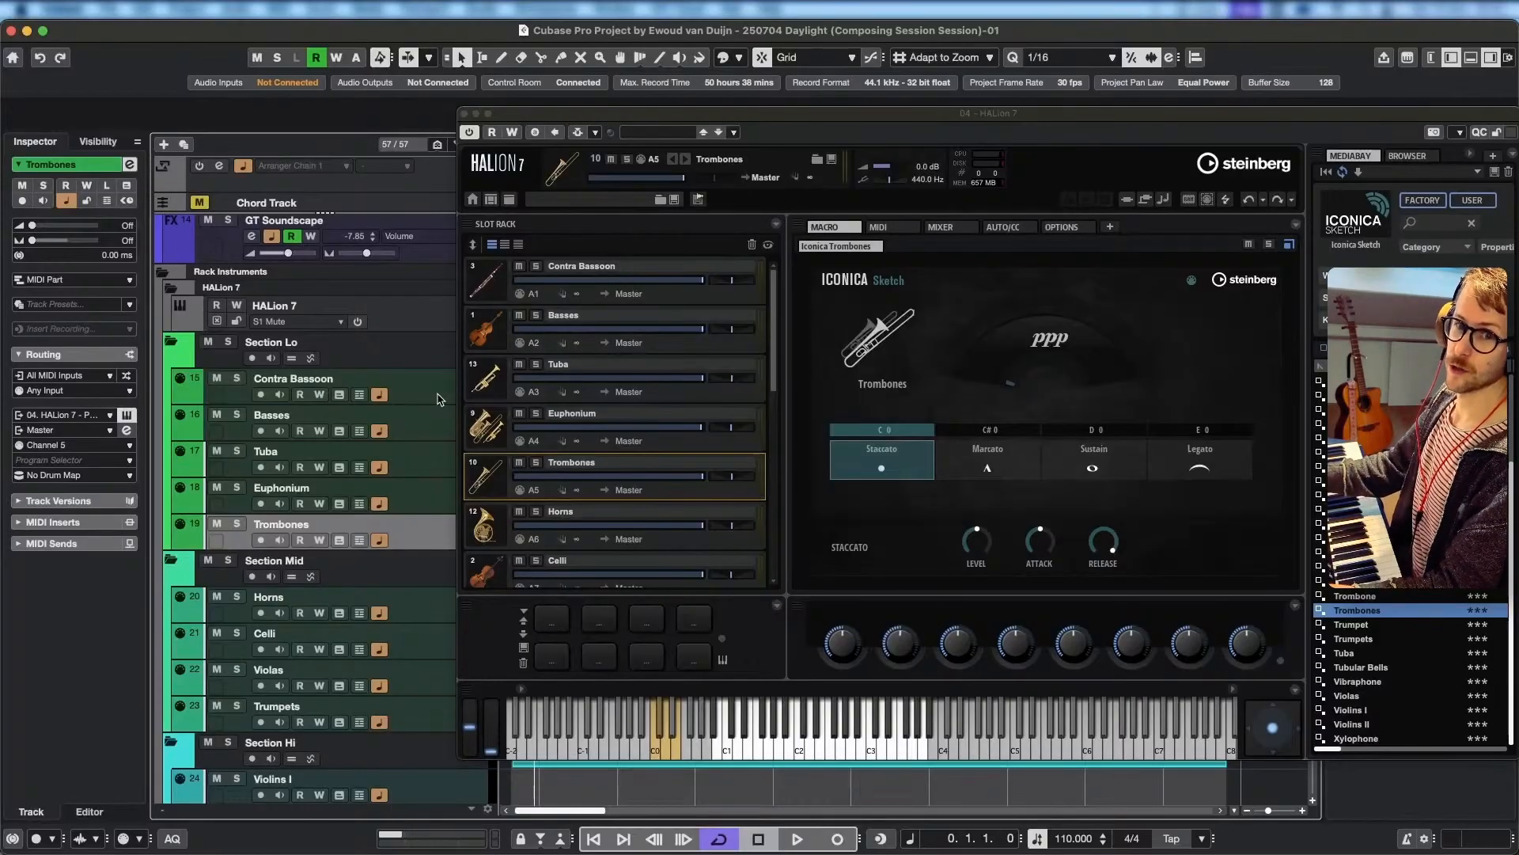
left_click(726, 299)
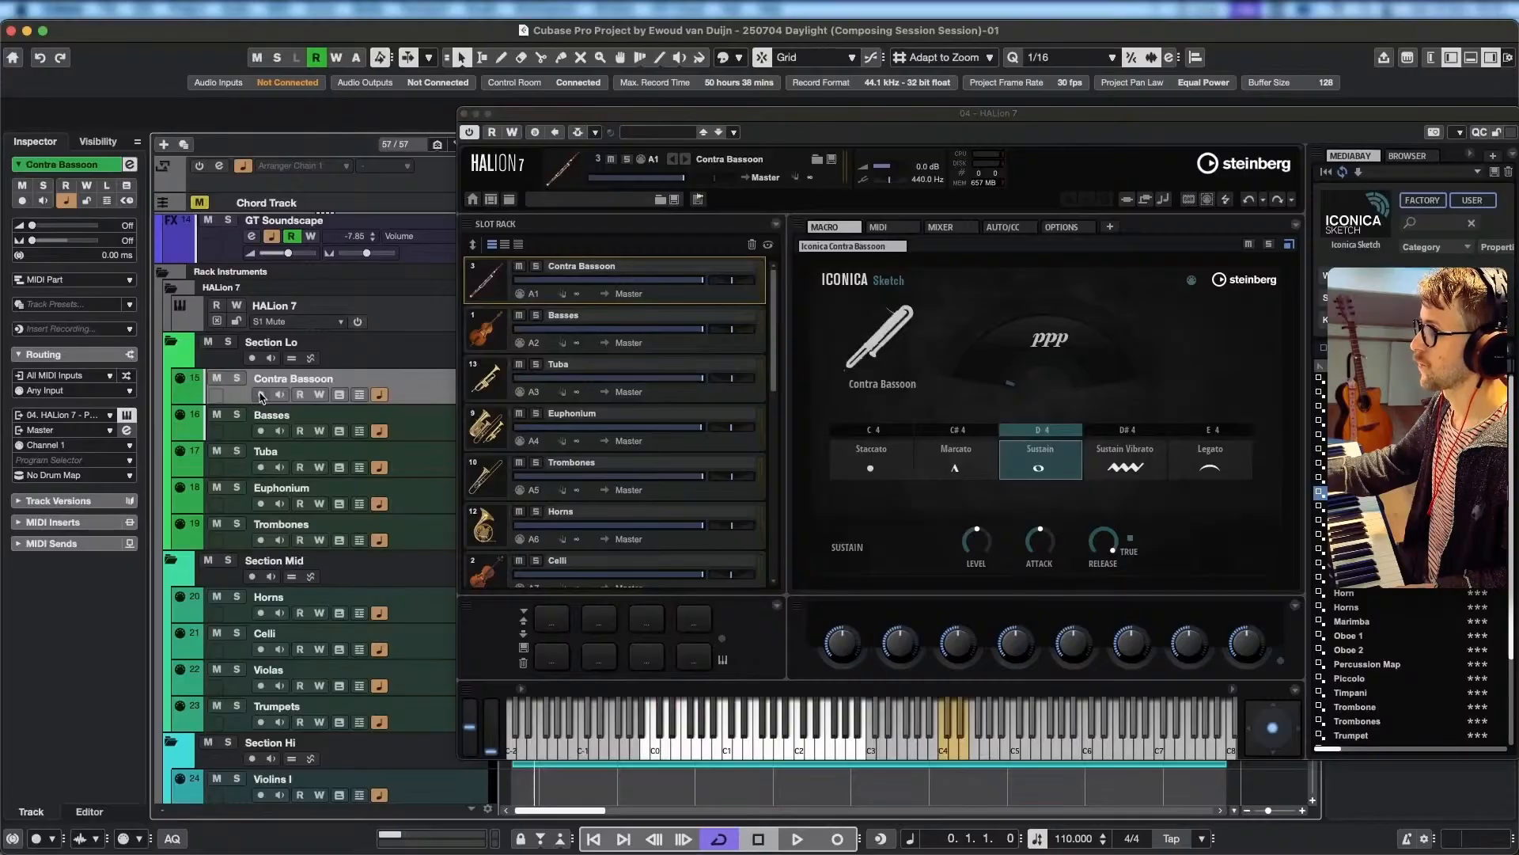
Record-enable the Contra Bassoon track, view the Basses and Celli slots, and switch record-enable from Contra Bassoon to the Celli track.
left_click(261, 395)
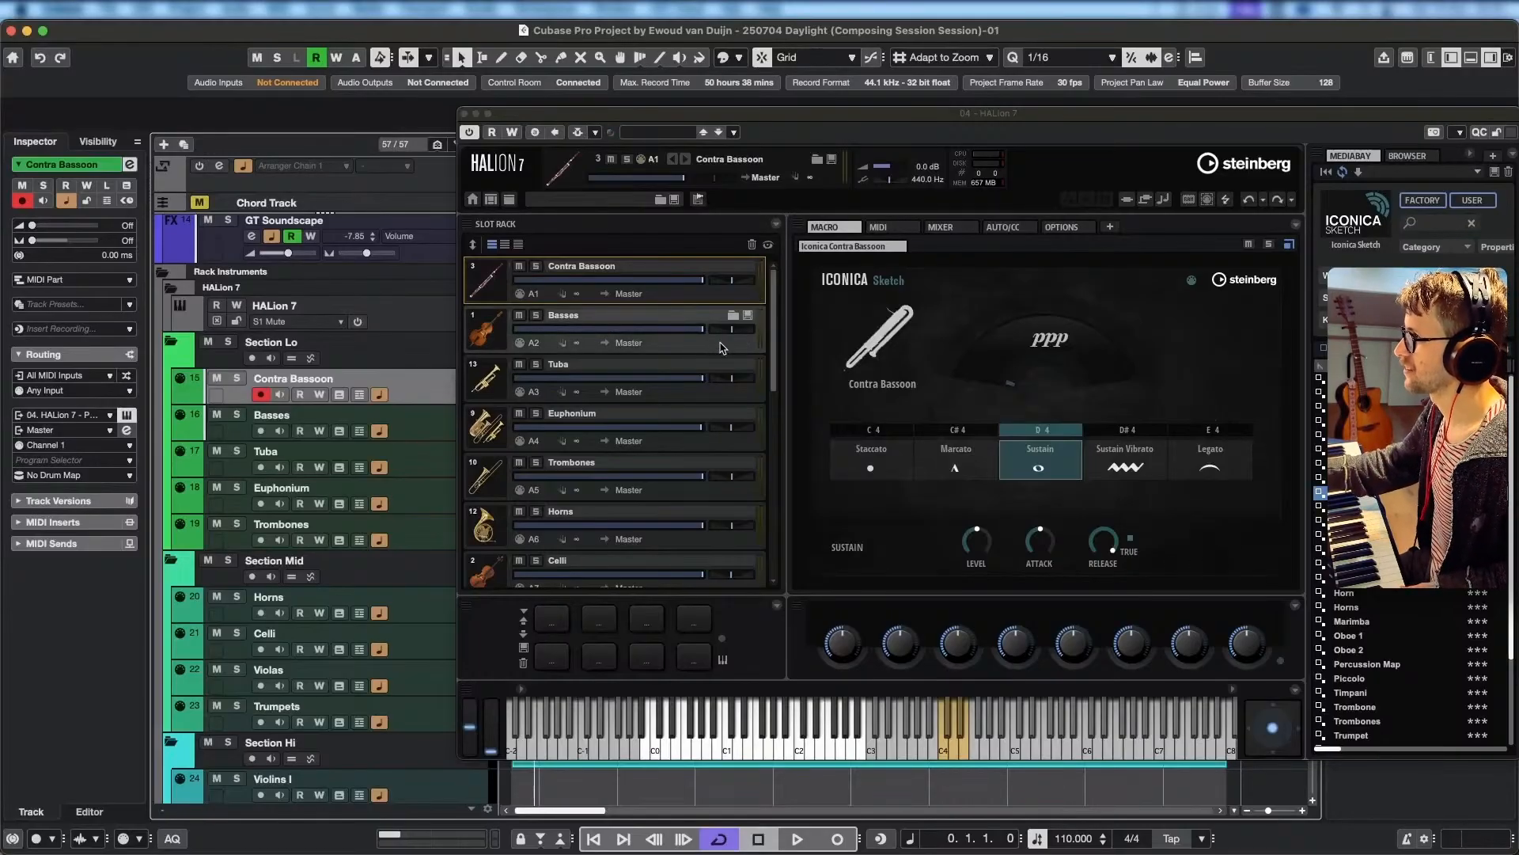
left_click(722, 348)
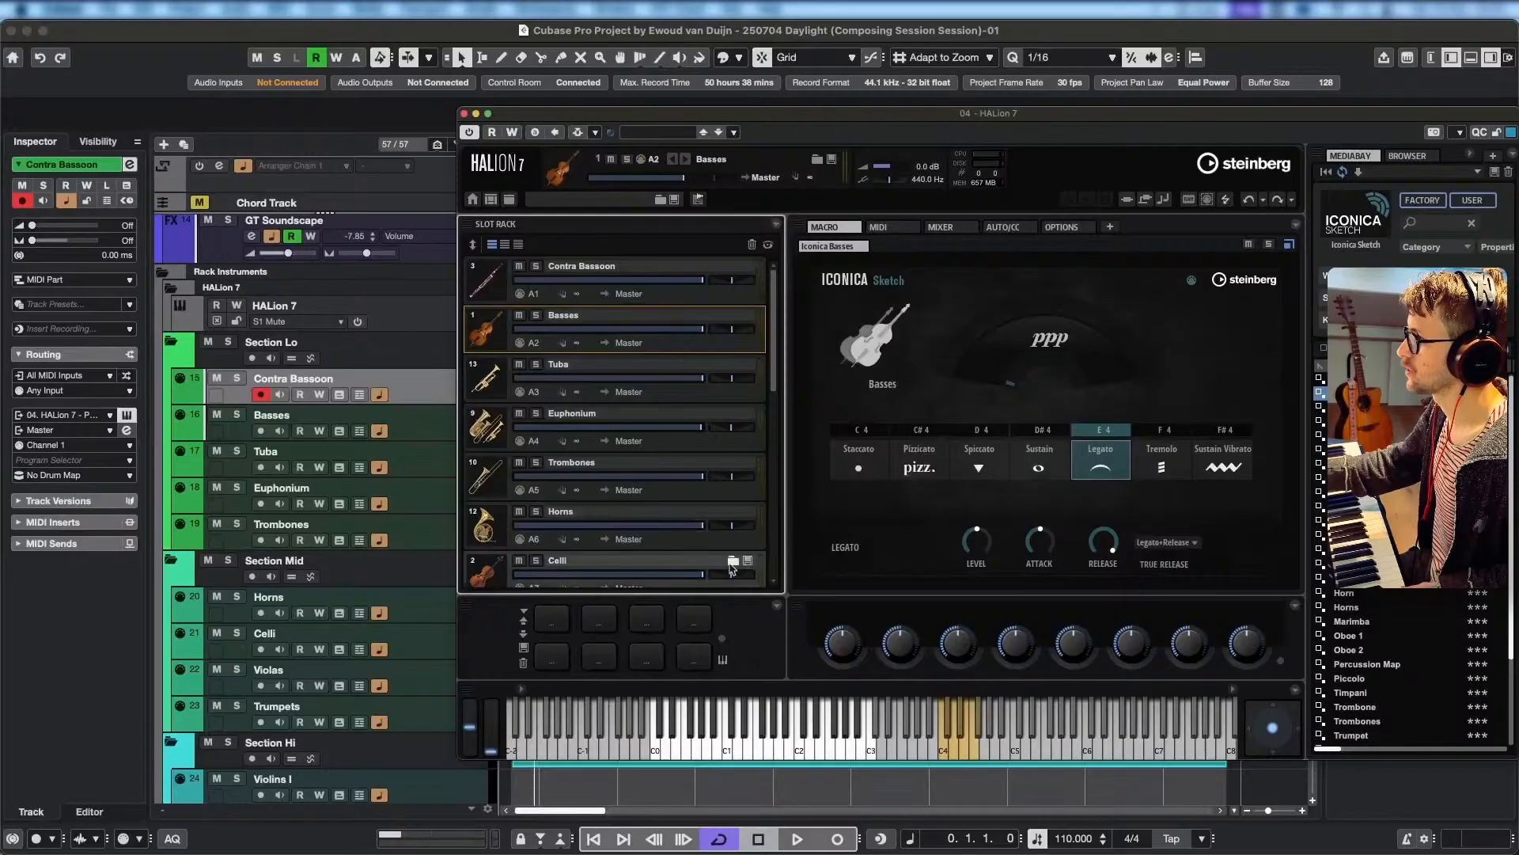
left_click(729, 572)
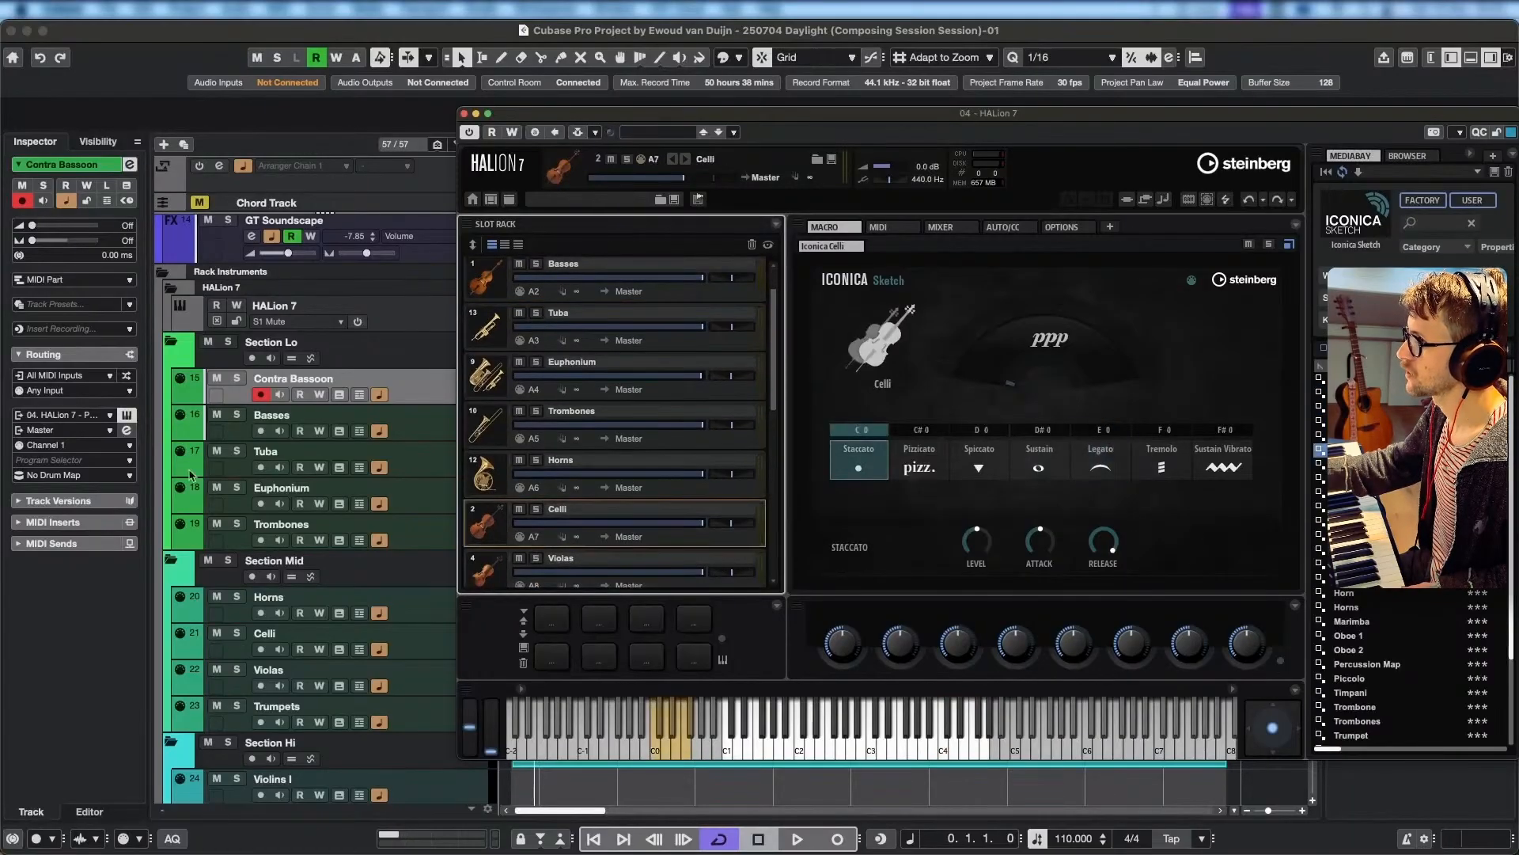
left_click(263, 395)
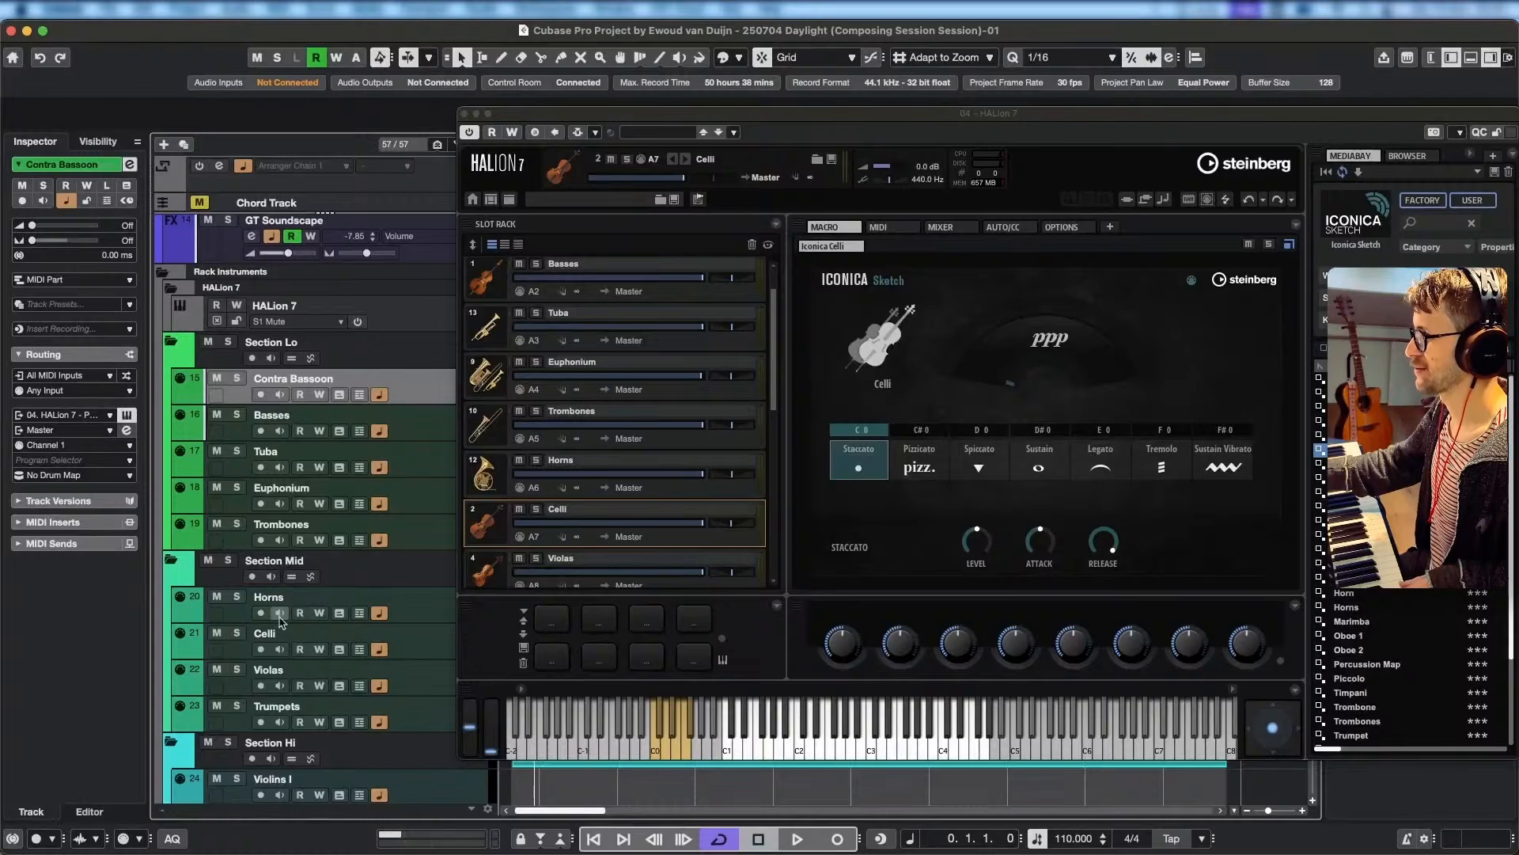
left_click(260, 649)
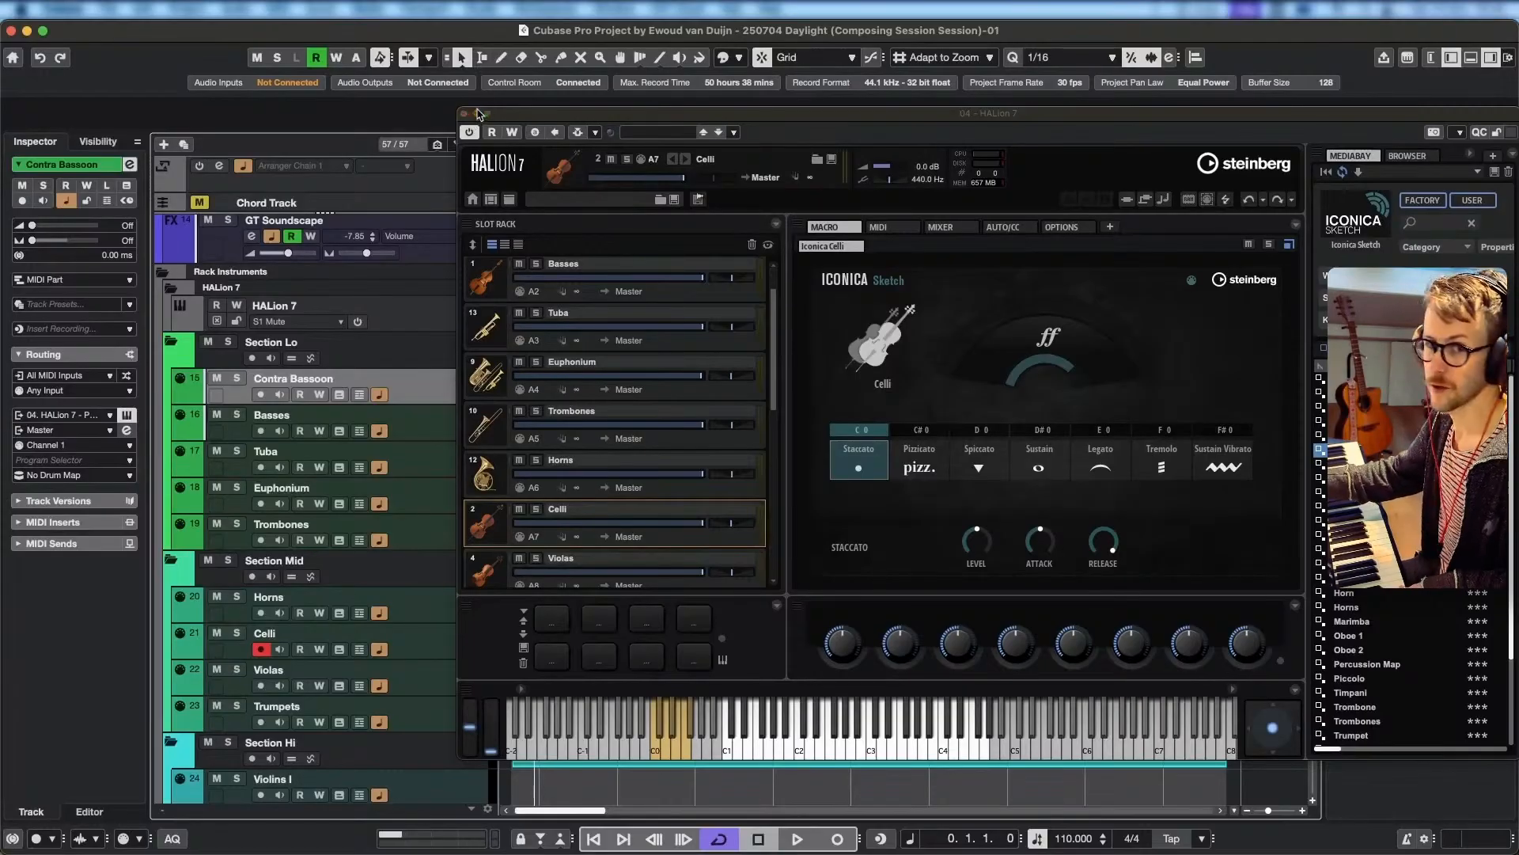
Put the HALion 7 window away and look through the Section Hi tracks down to the Percussion Map lanes.
left_click(478, 117)
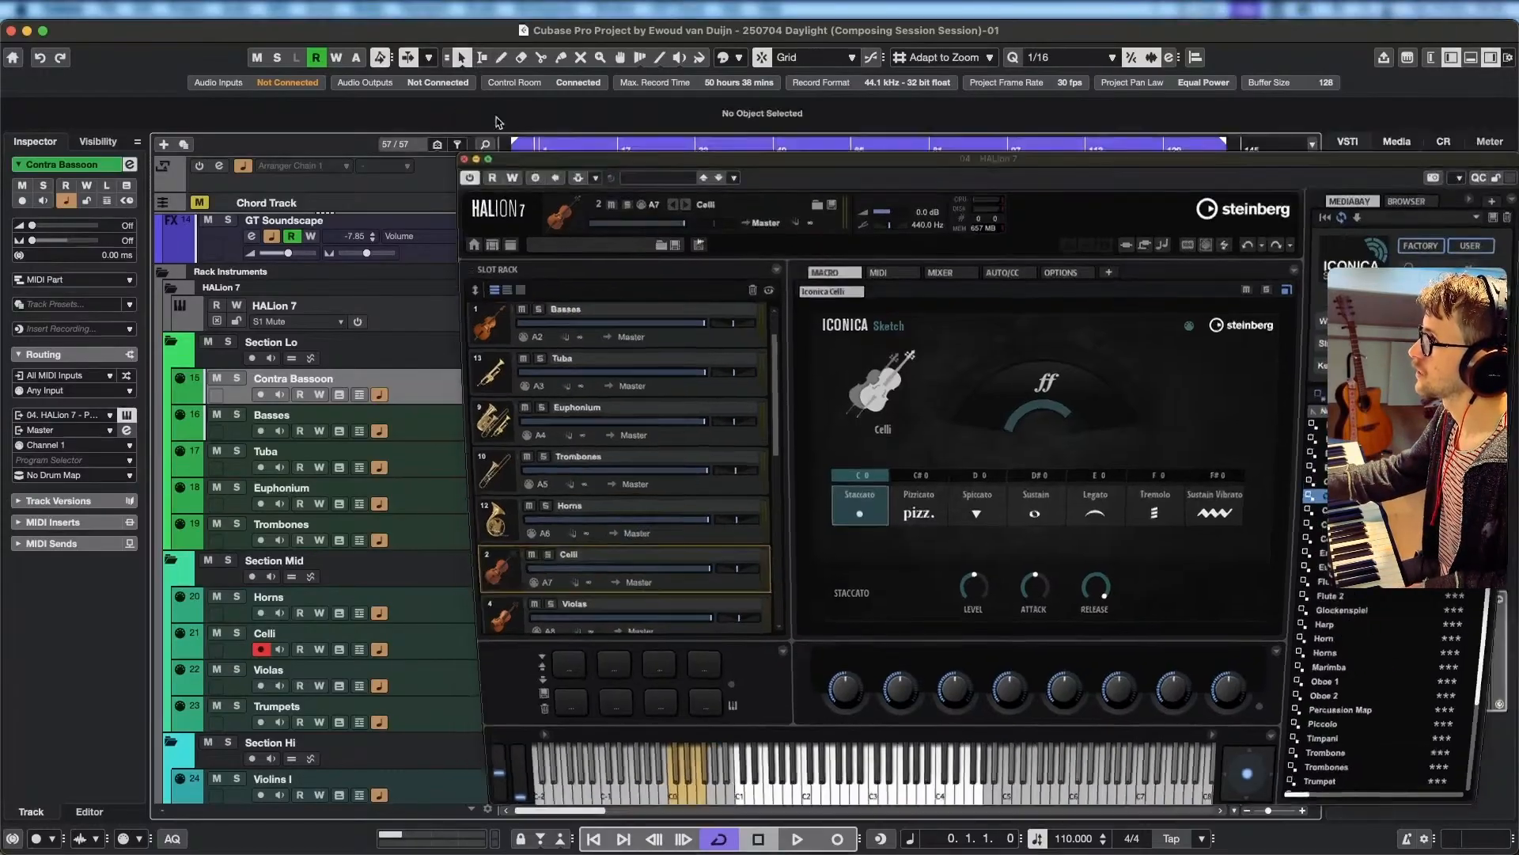
left_click(514, 146)
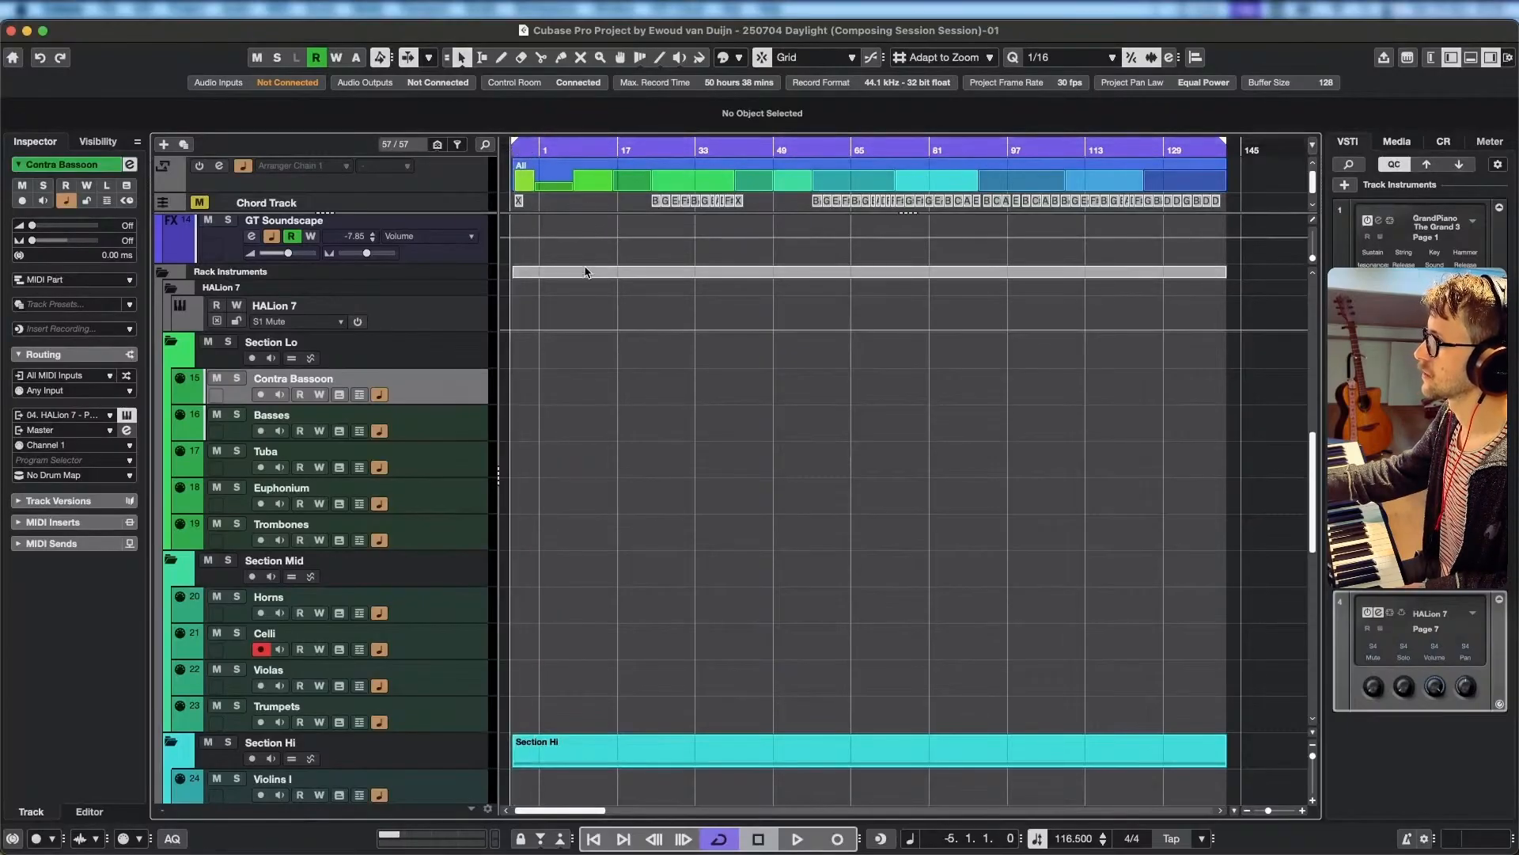
scroll(567, 452, "down", 8)
scroll(566, 452, "down", 4)
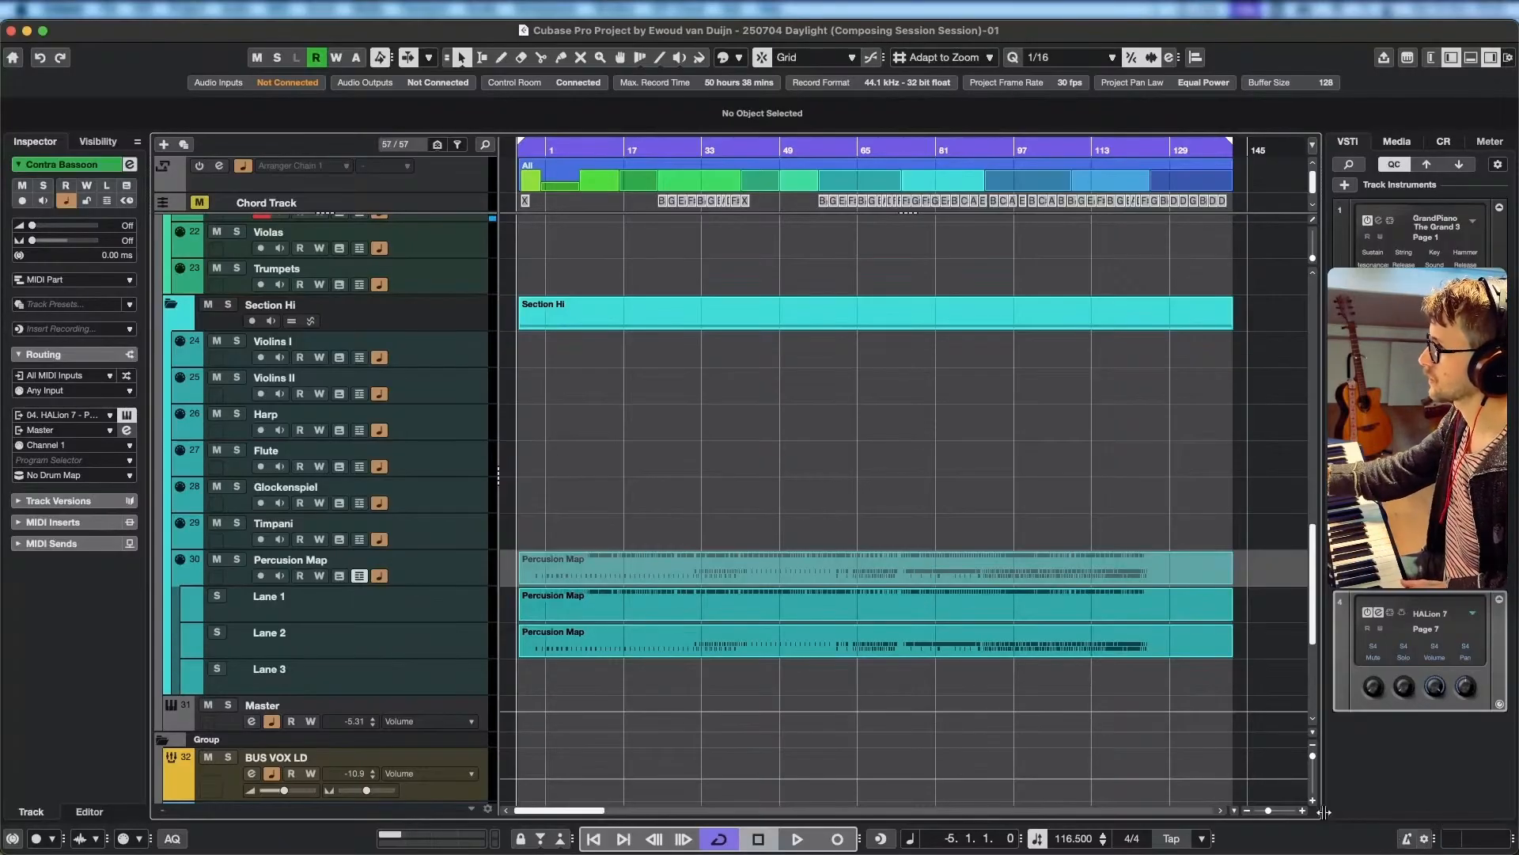
scroll(599, 653, "up", 4)
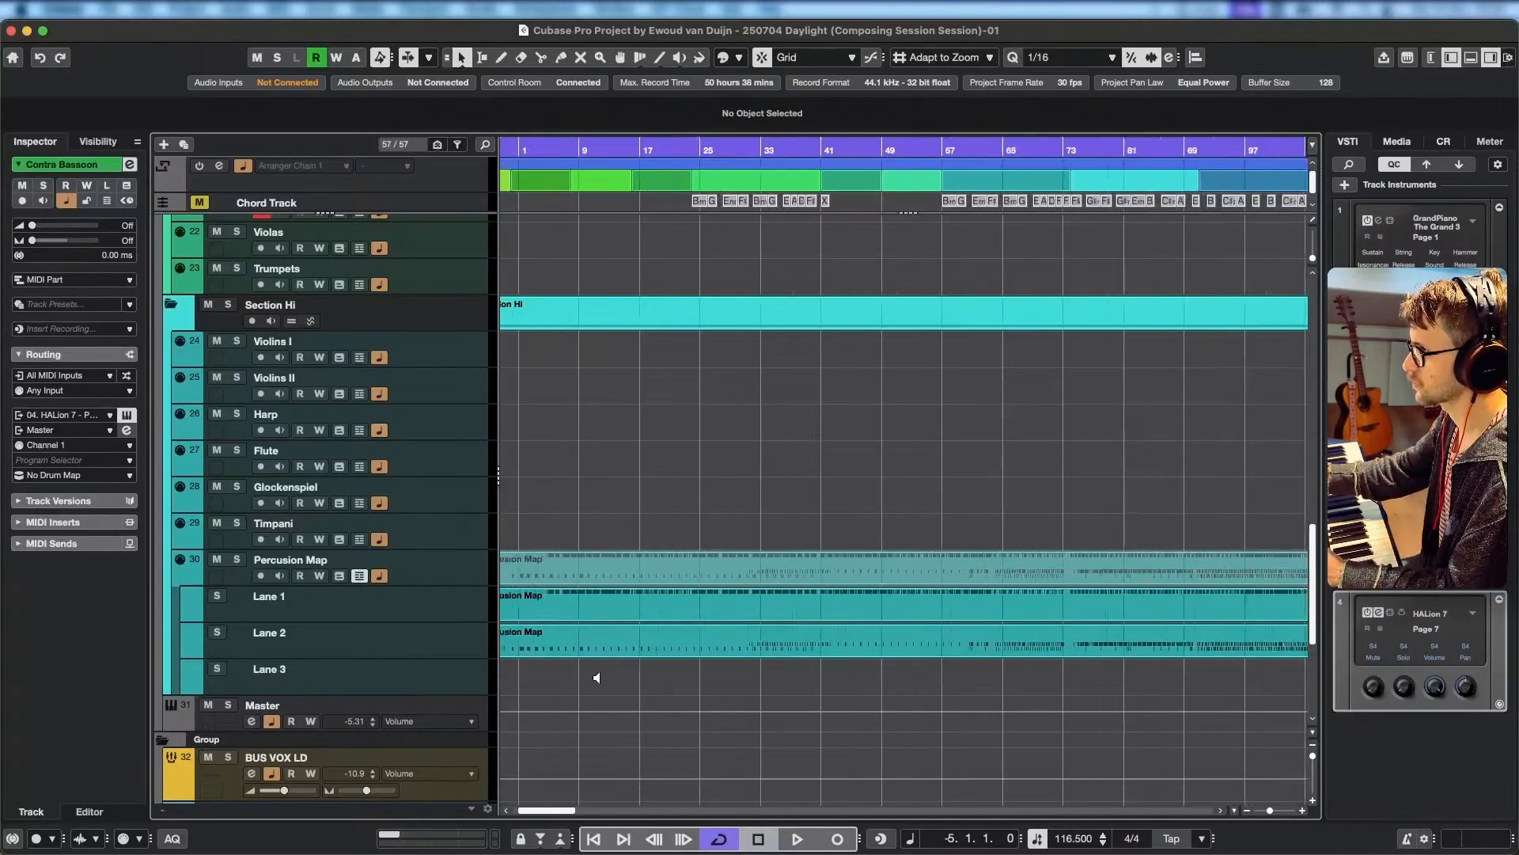
Set the locators to the All cycle marker and play the project from its start to bar 8.
scroll(774, 668, "left", 5)
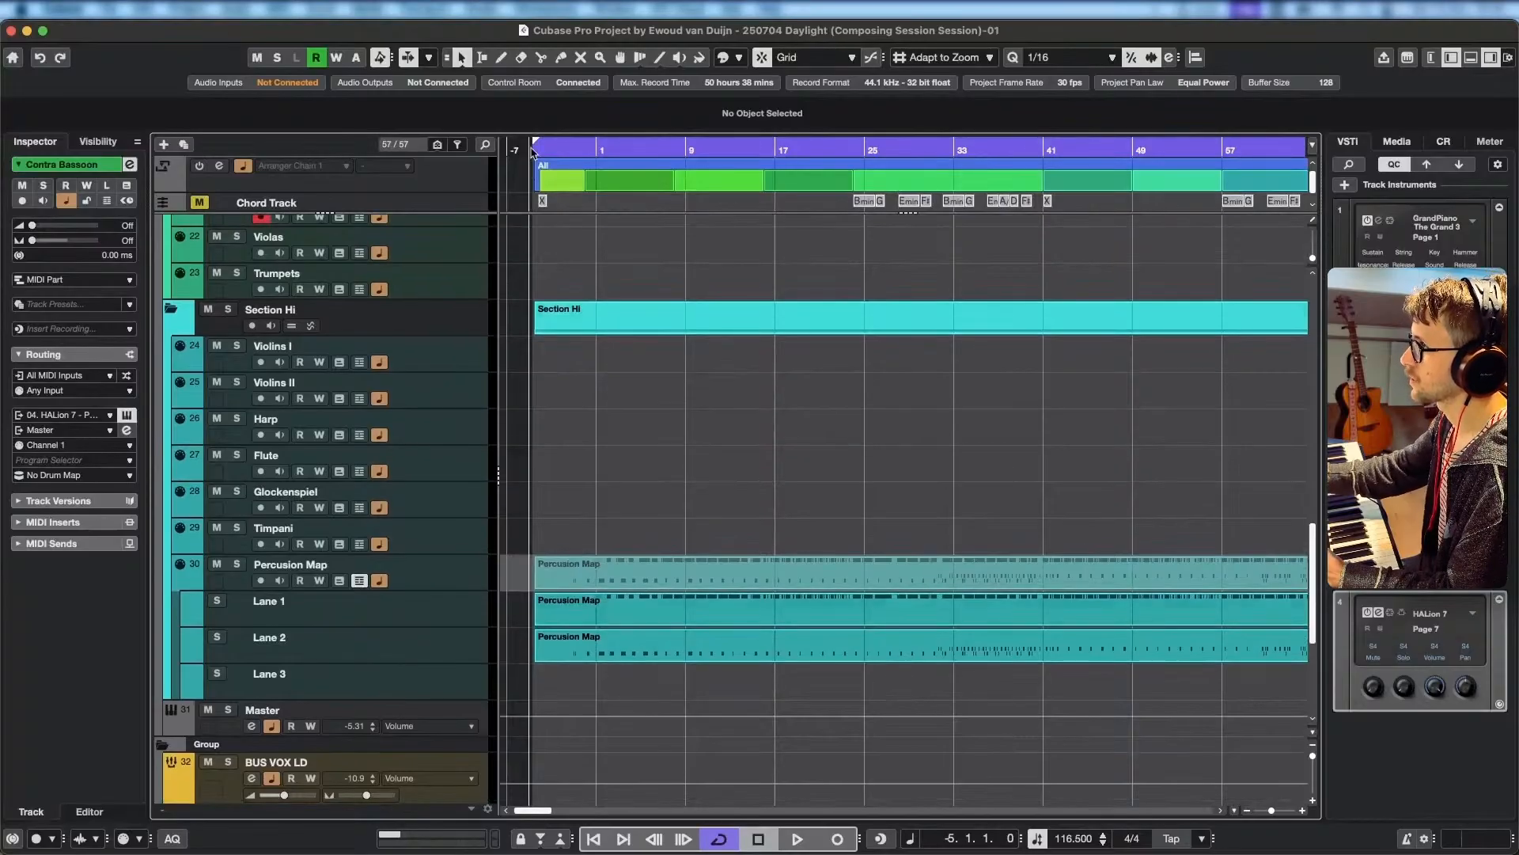
left_click(539, 149)
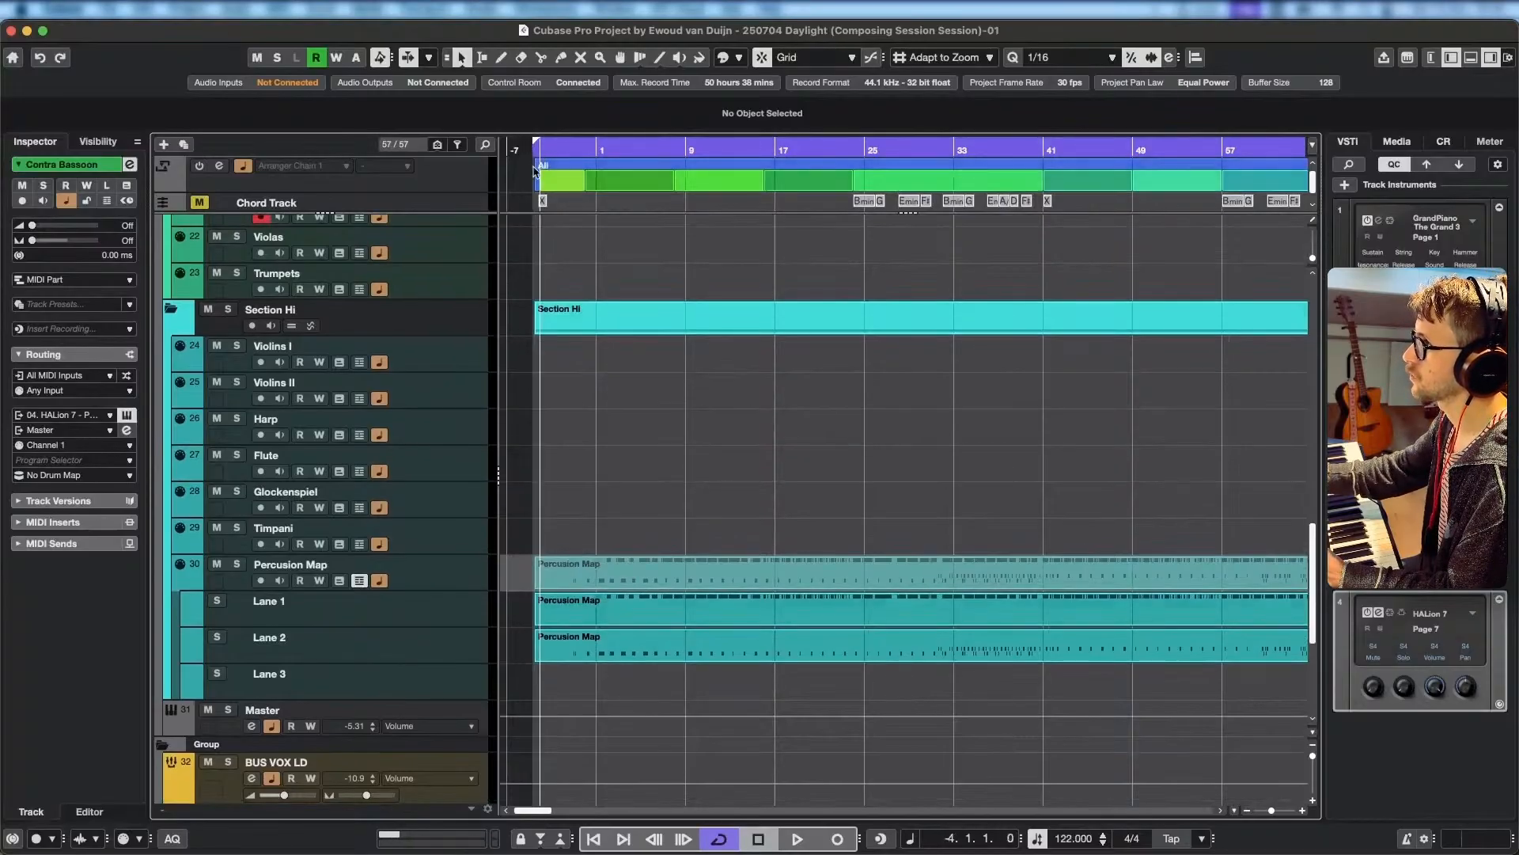
scroll(534, 172, "up", 4)
left_click(568, 166)
key("p")
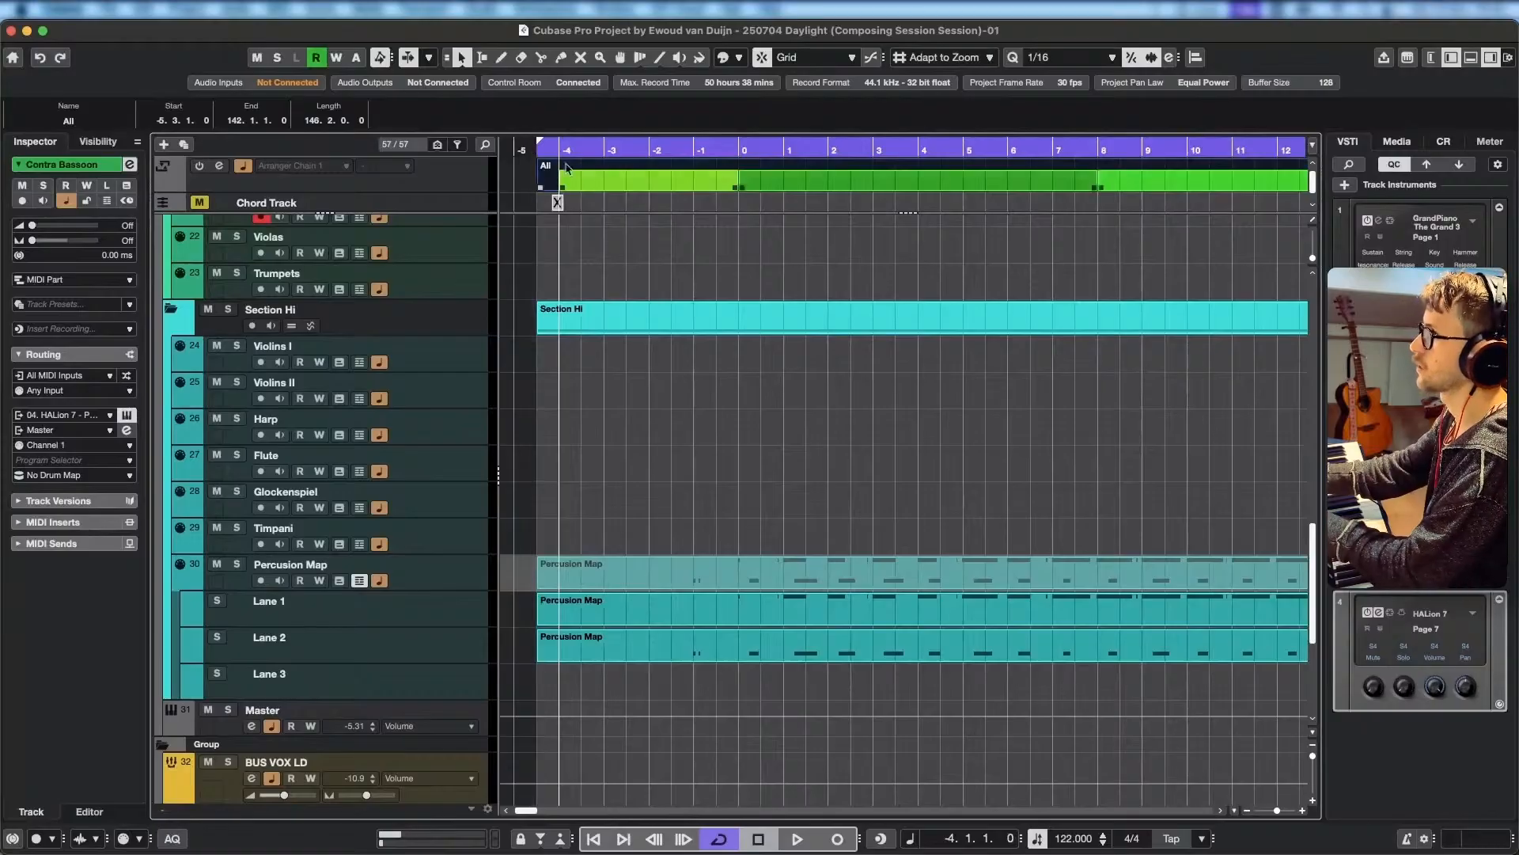
key("KP_1")
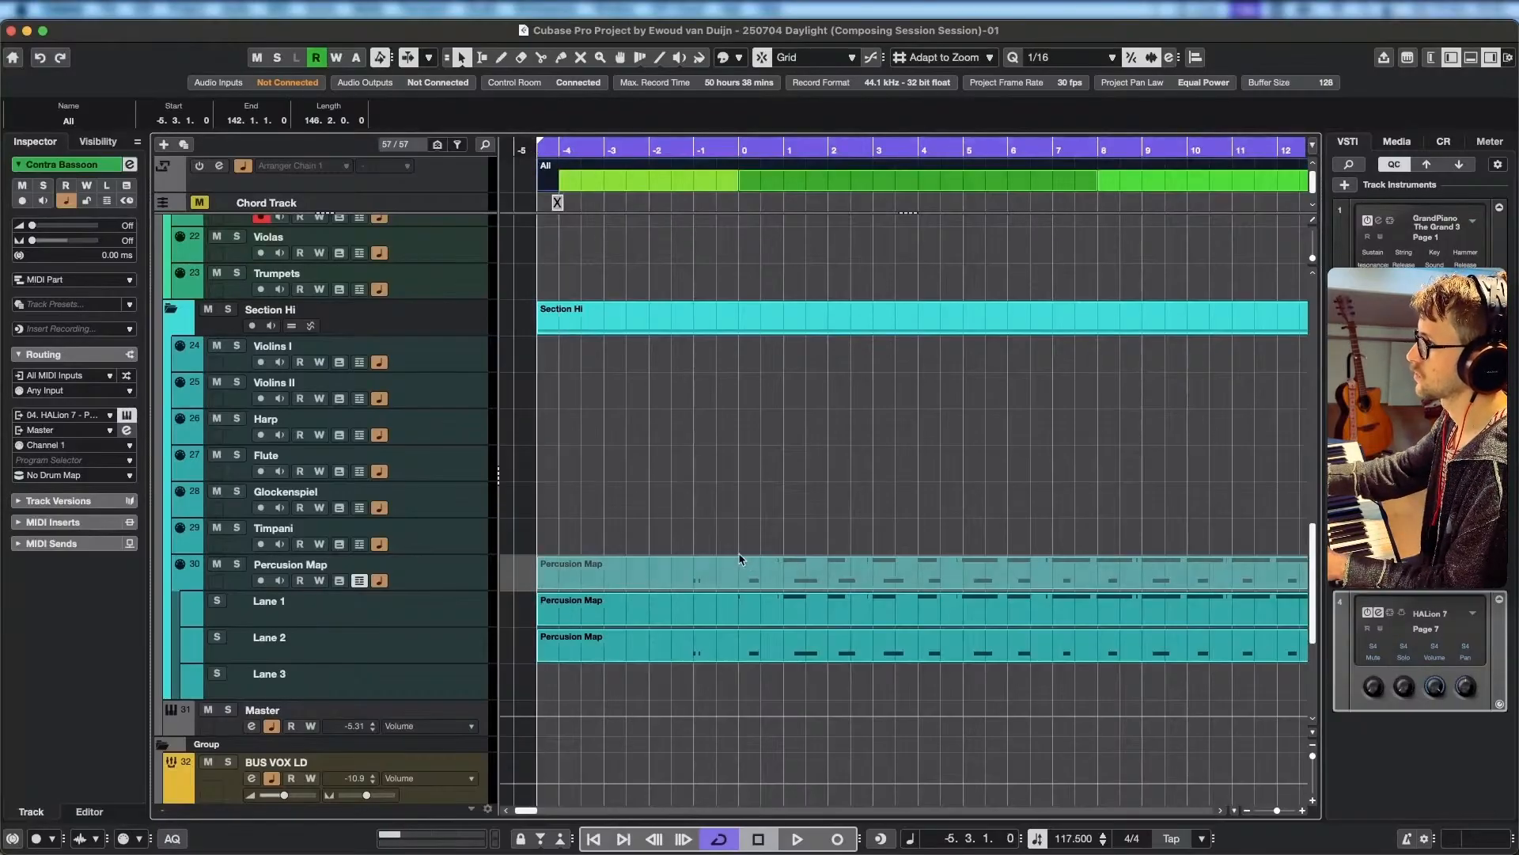
key("space")
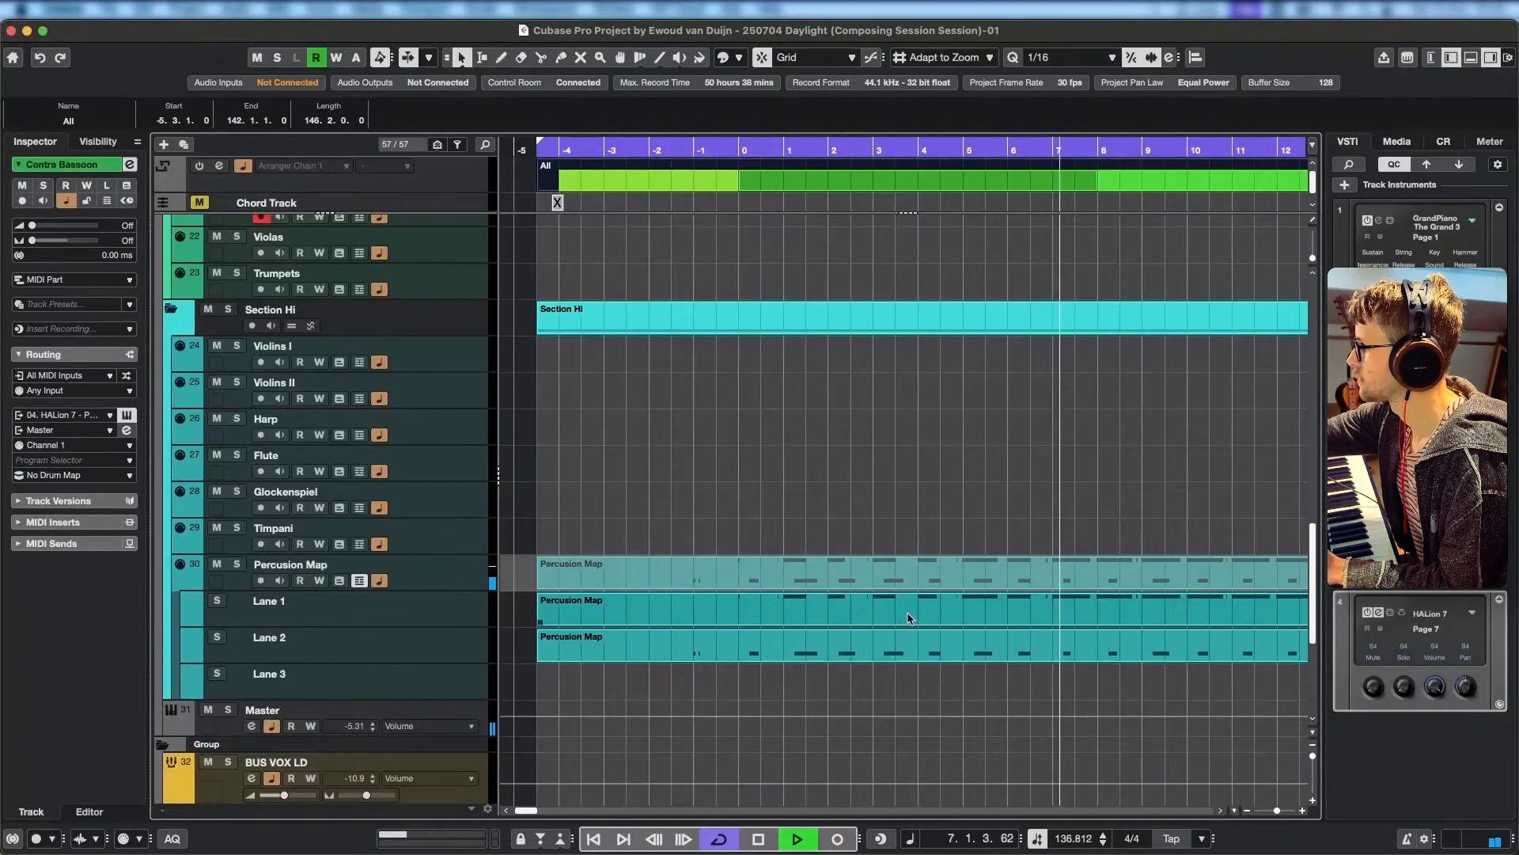
key("space")
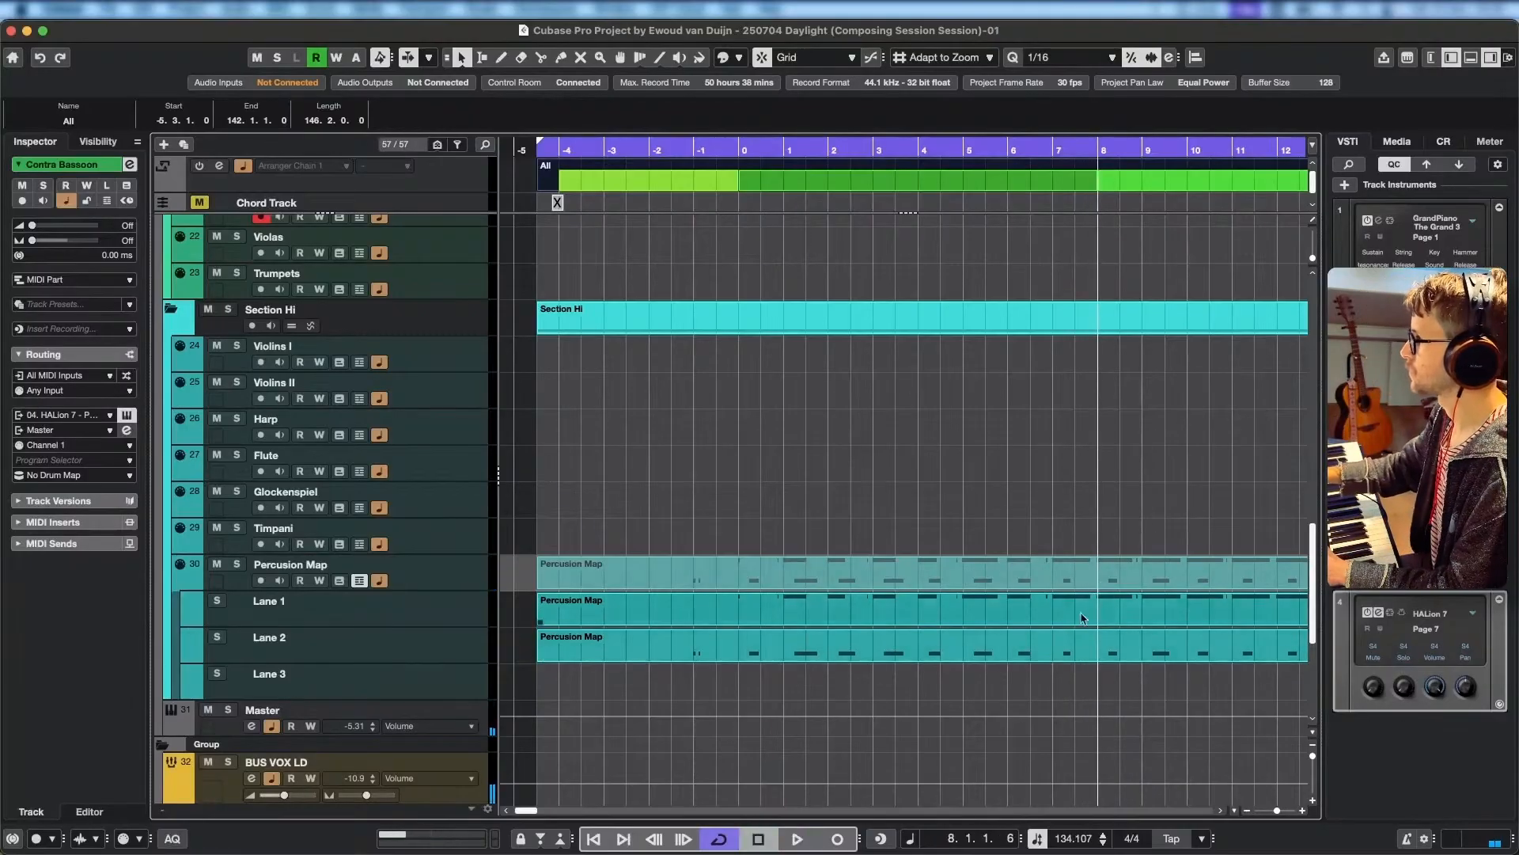
Split the Percussion Map parts on Lane 1 and Lane 2 at 7.4.3.
scroll(1106, 631, "down", 1)
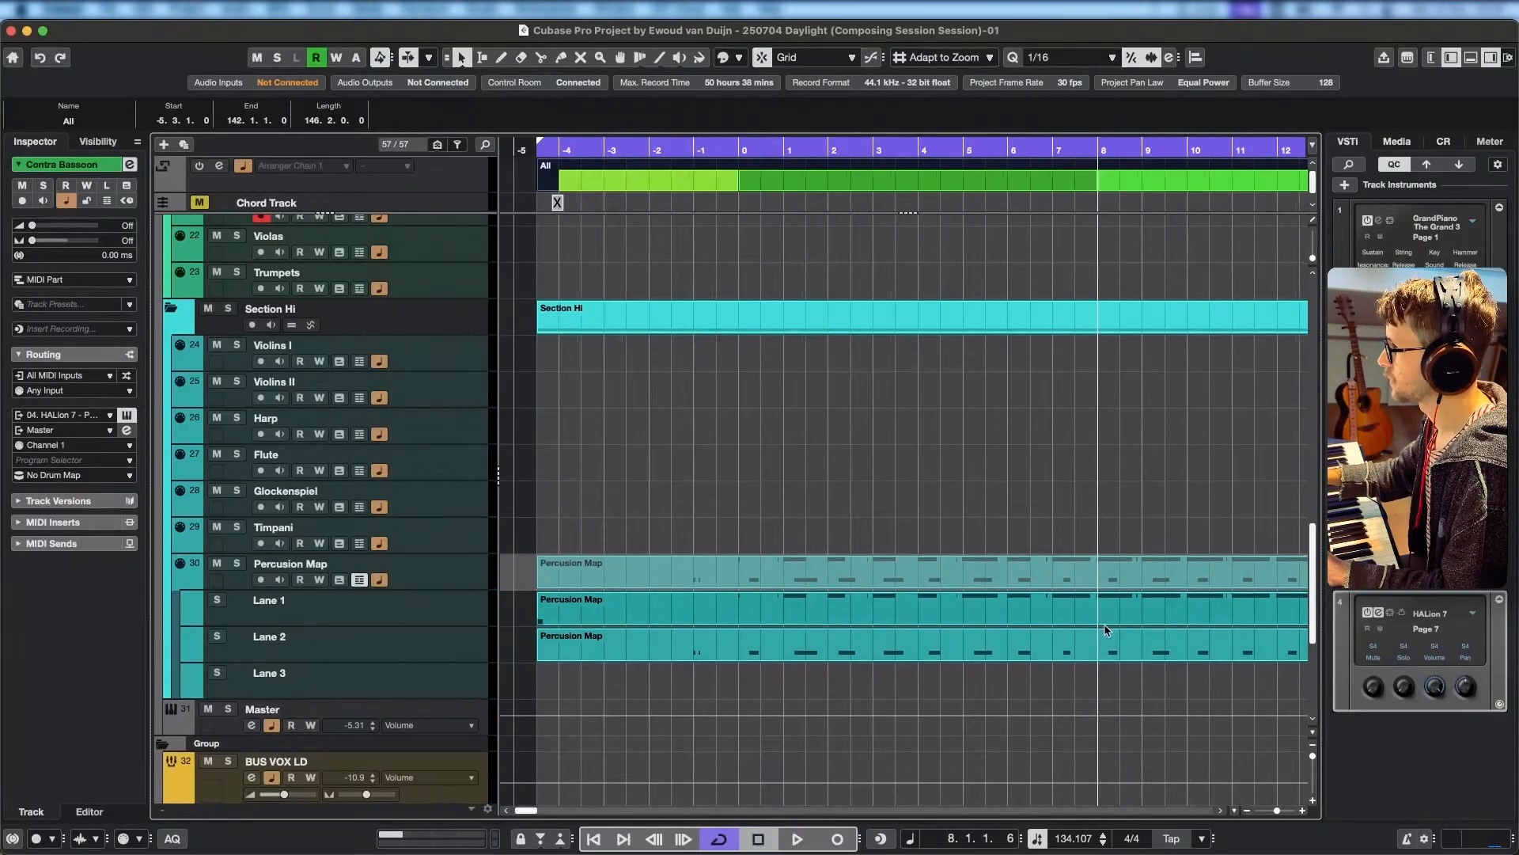
scroll(1106, 630, "right", 2)
left_click_drag(1023, 706, 978, 603)
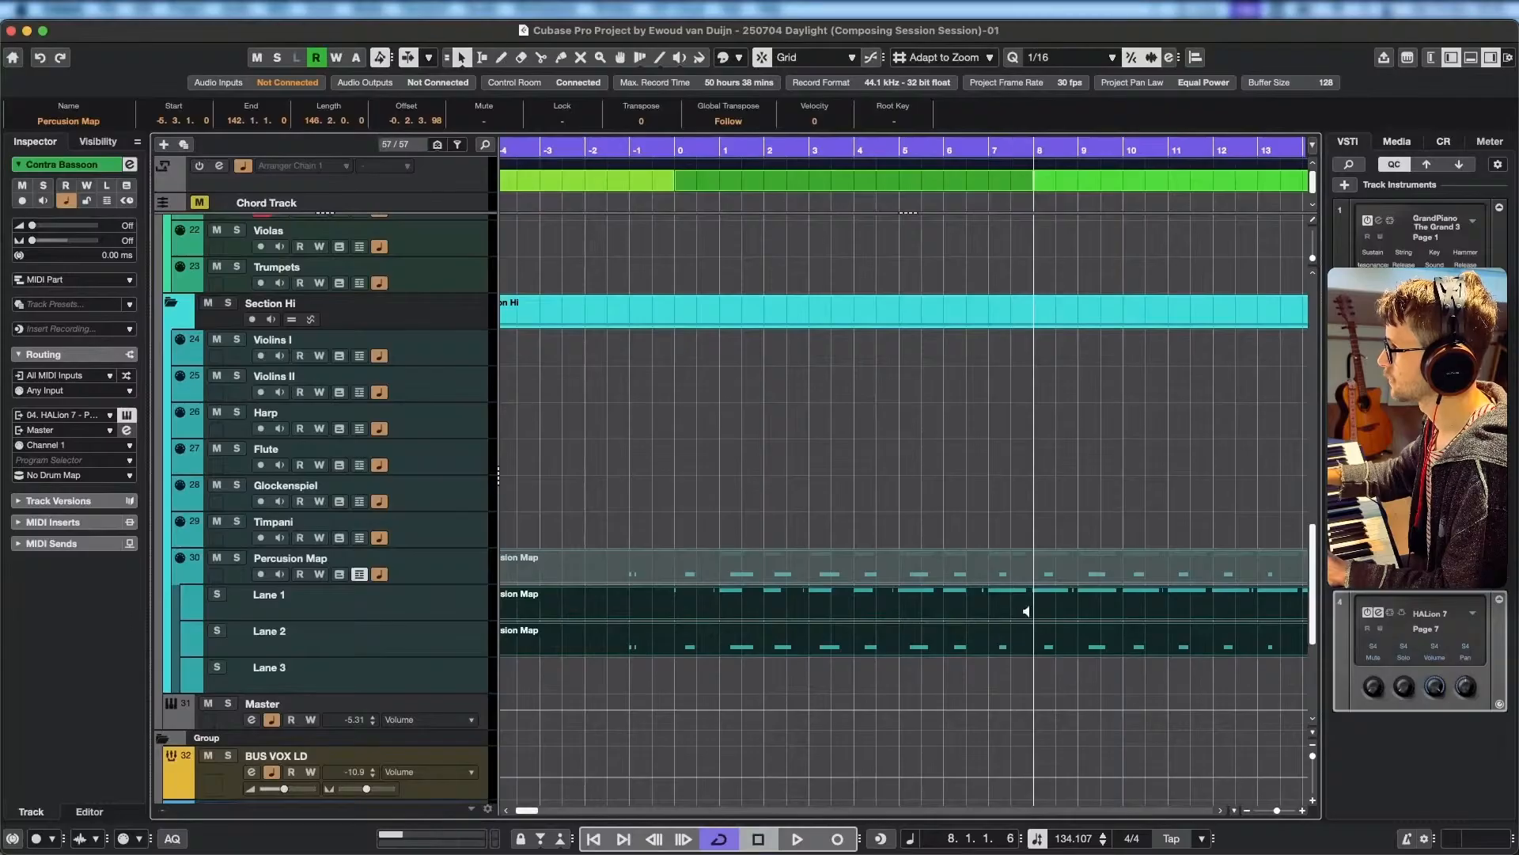
scroll(1045, 645, "up", 4)
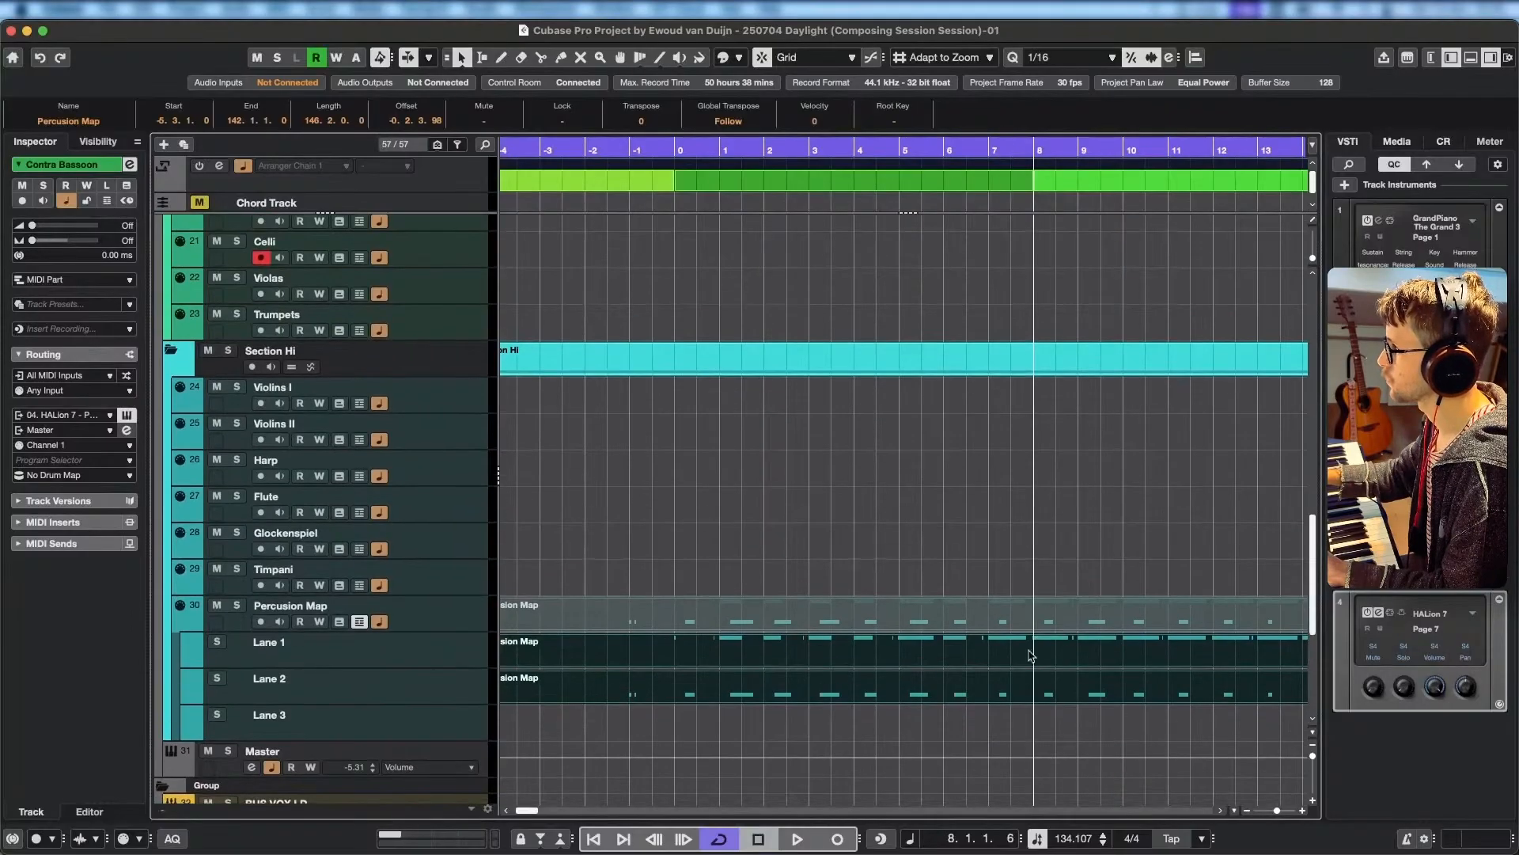
scroll(1039, 661, "down", 3)
scroll(1037, 668, "up", 4)
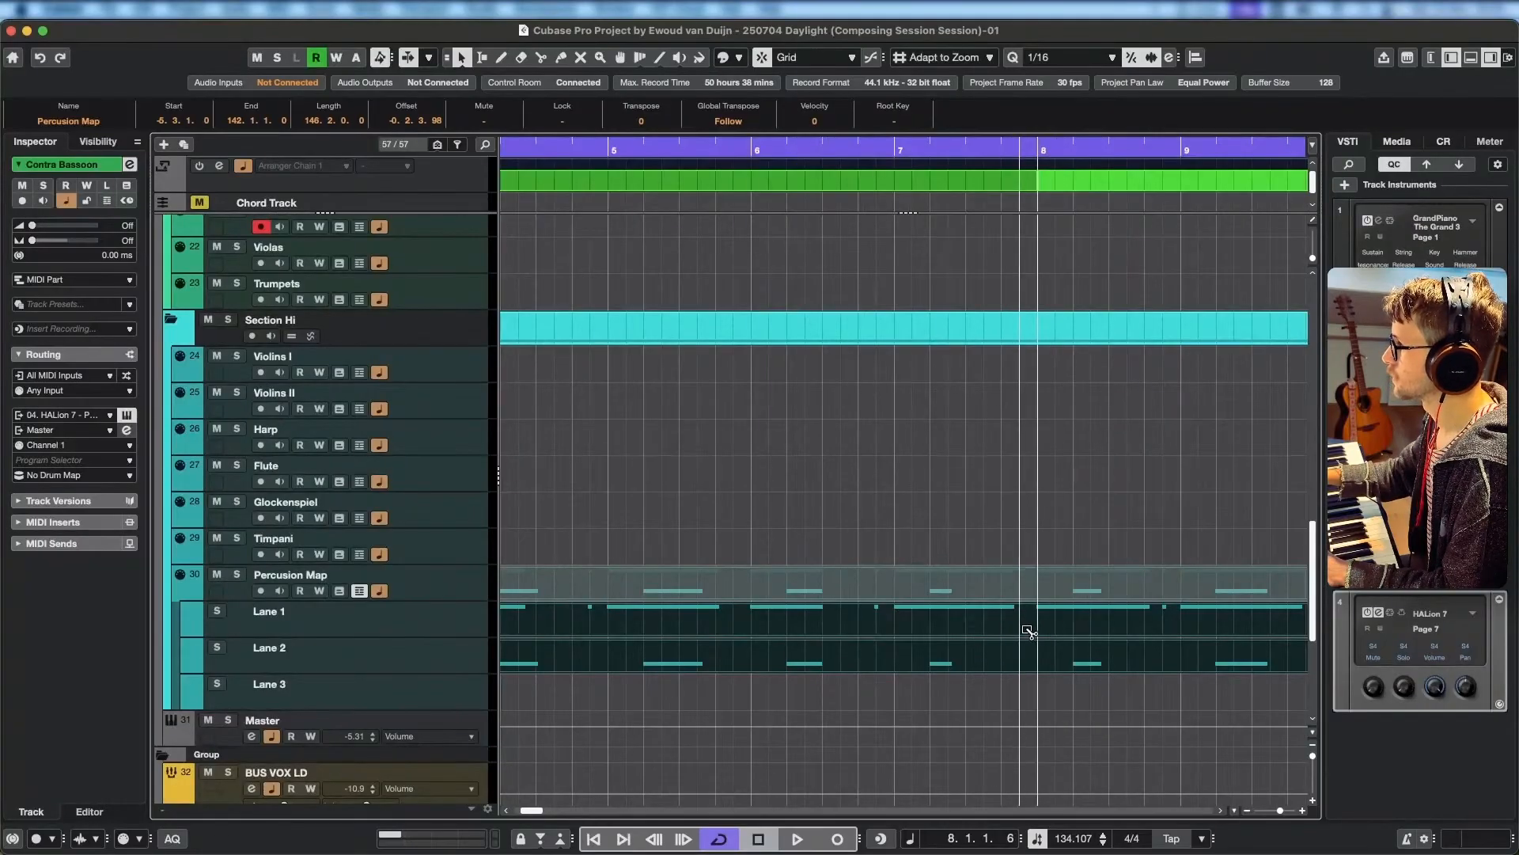
left_click(1022, 628, "alt")
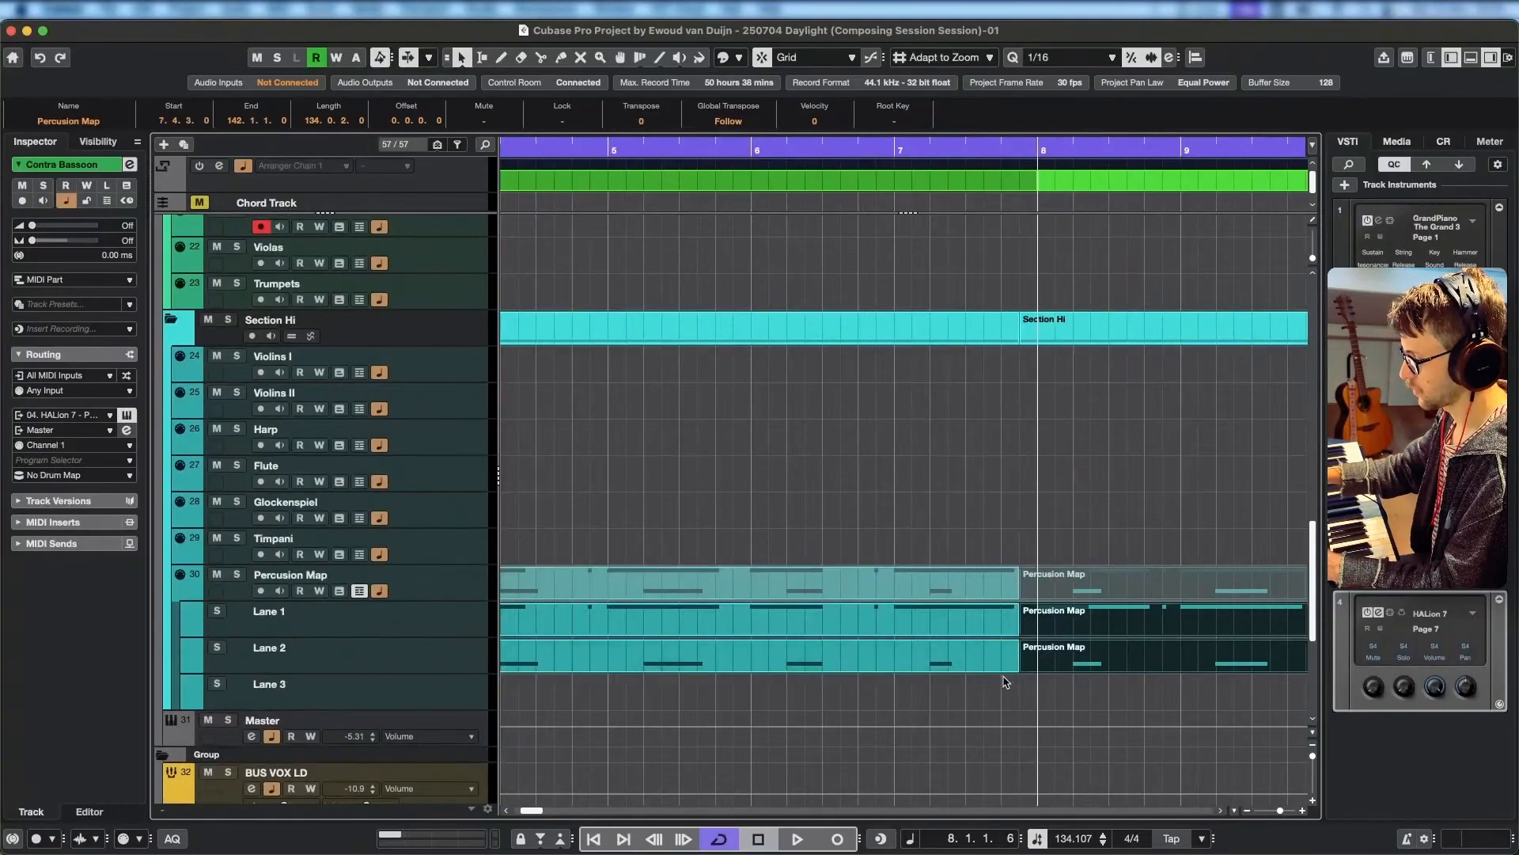
Mute the Percussion Map parts before the split on both lanes.
key("7")
left_click(981, 622)
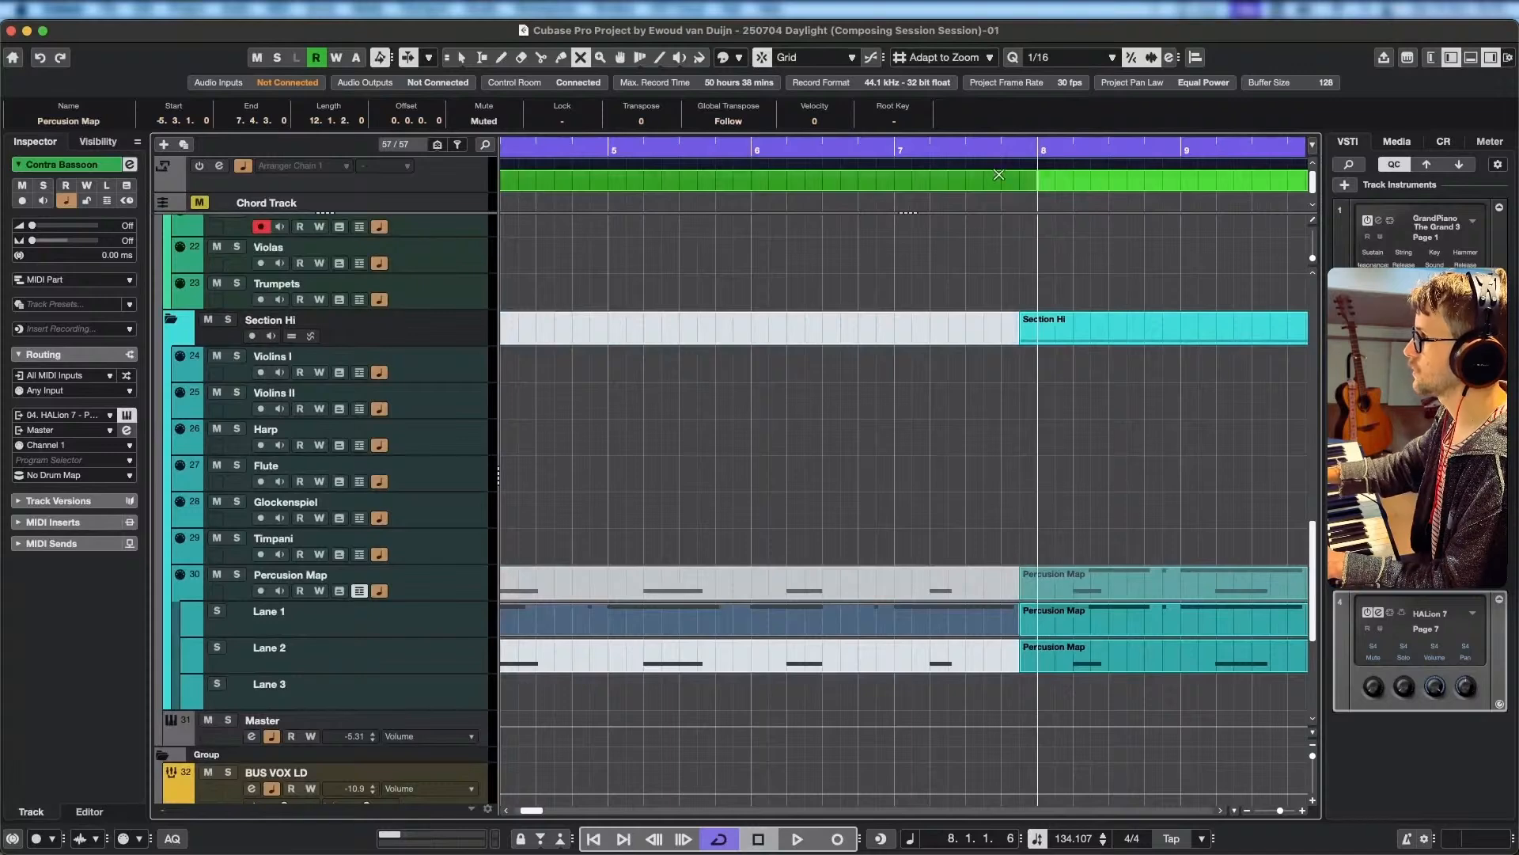
key("1")
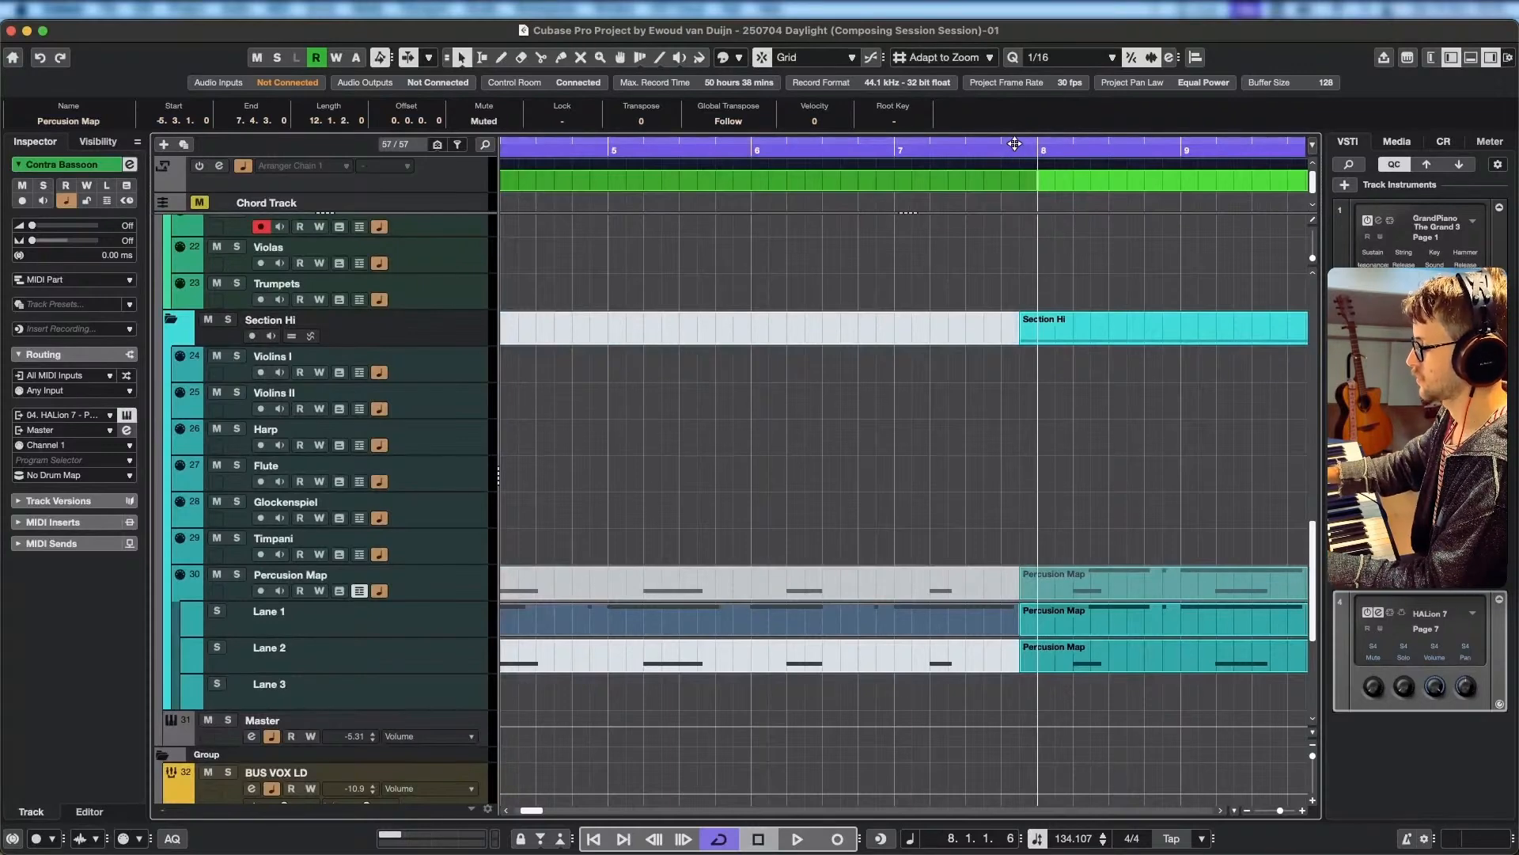
Play the project from about bar 4 into bar 18 to check where the percussion enters.
left_click(555, 149)
key("space")
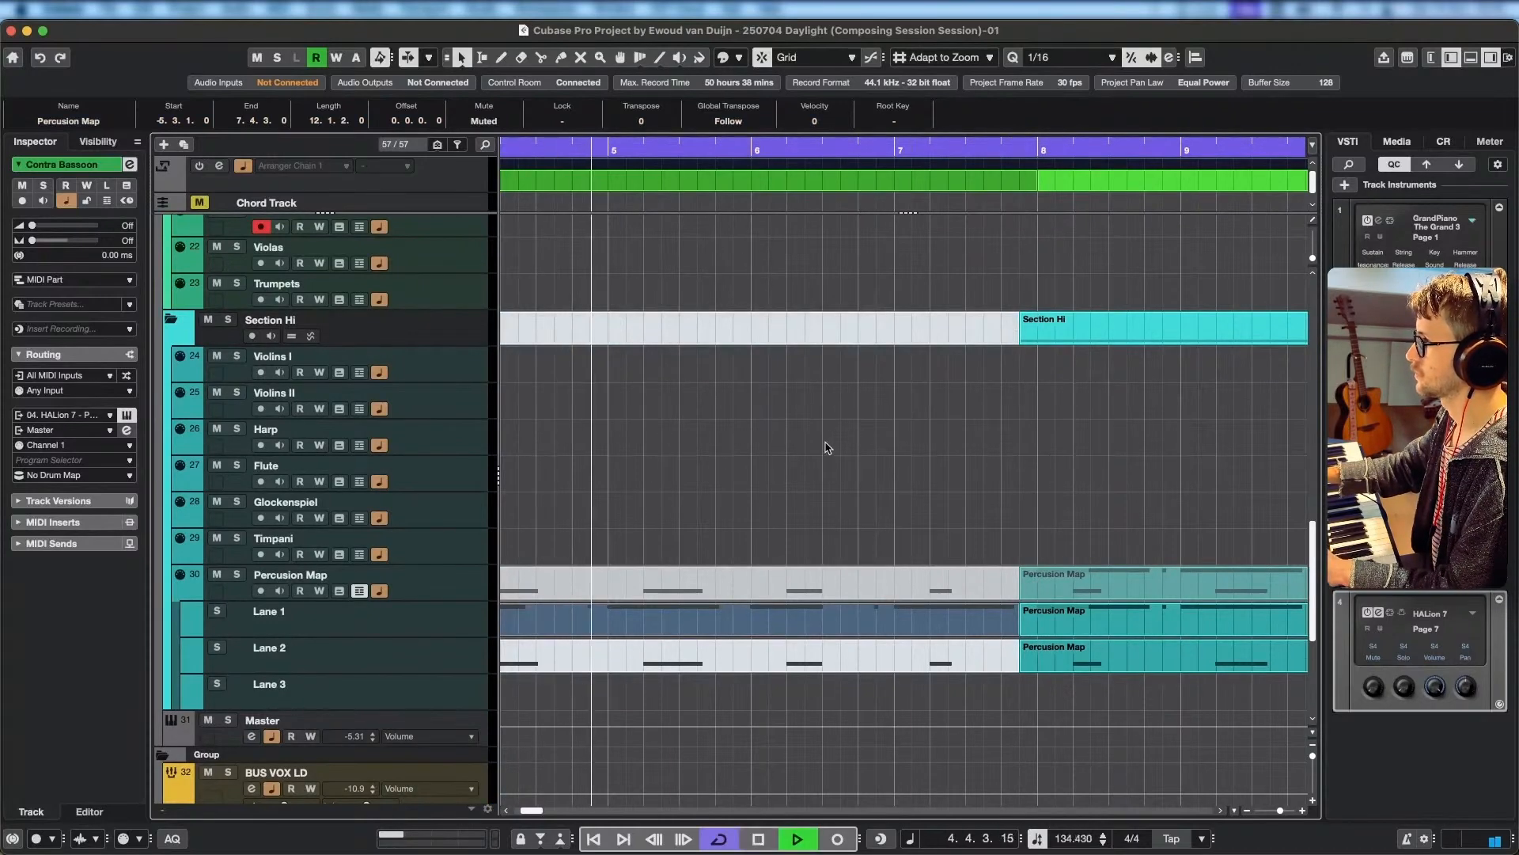
scroll(1038, 498, "right", 1)
scroll(1038, 499, "down", 1)
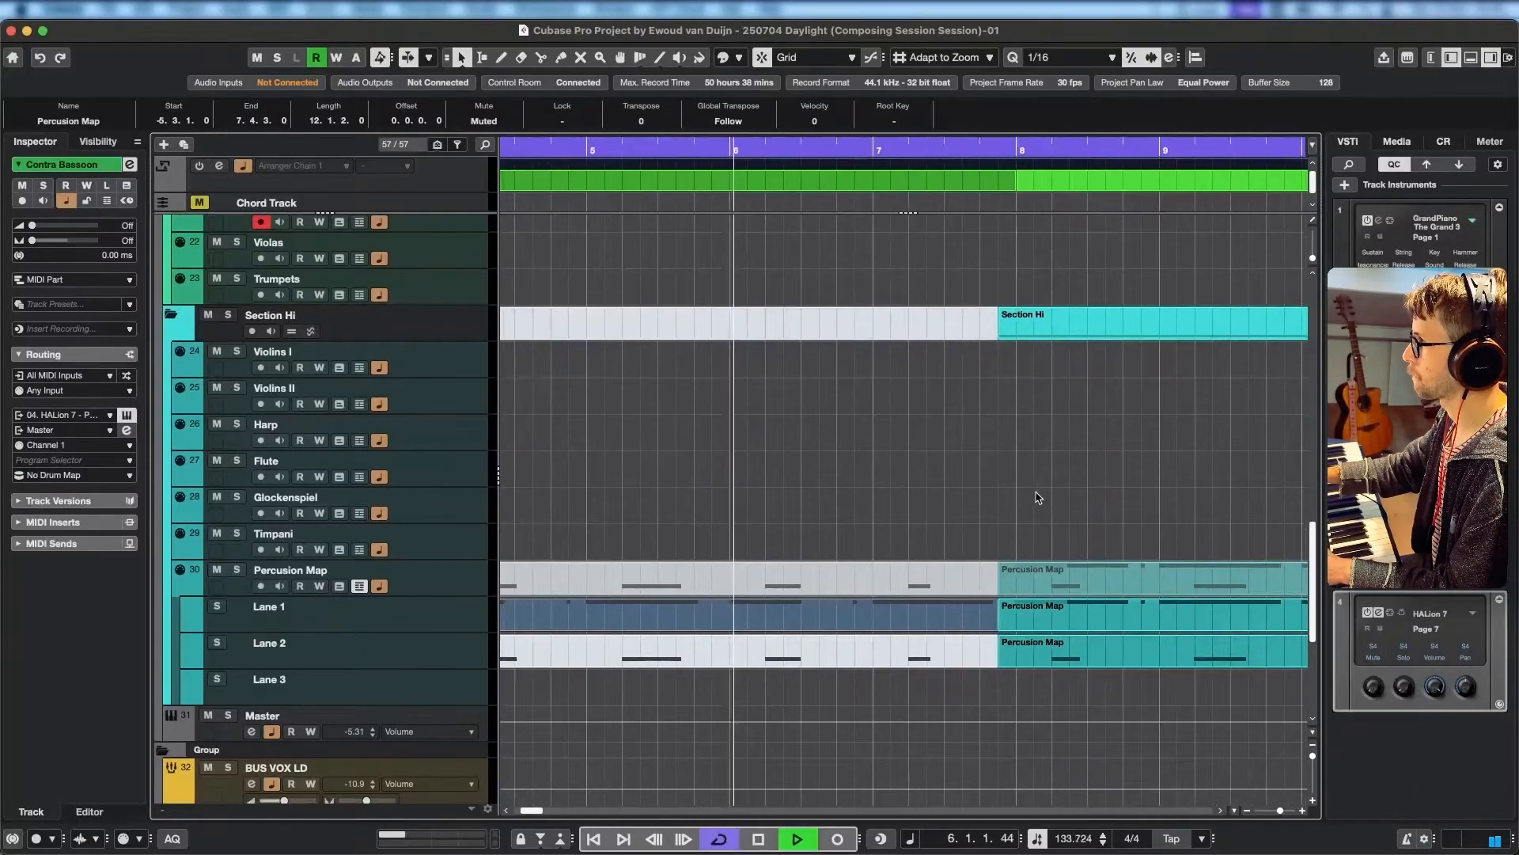
scroll(1031, 498, "down", 1)
scroll(1031, 499, "down", 3)
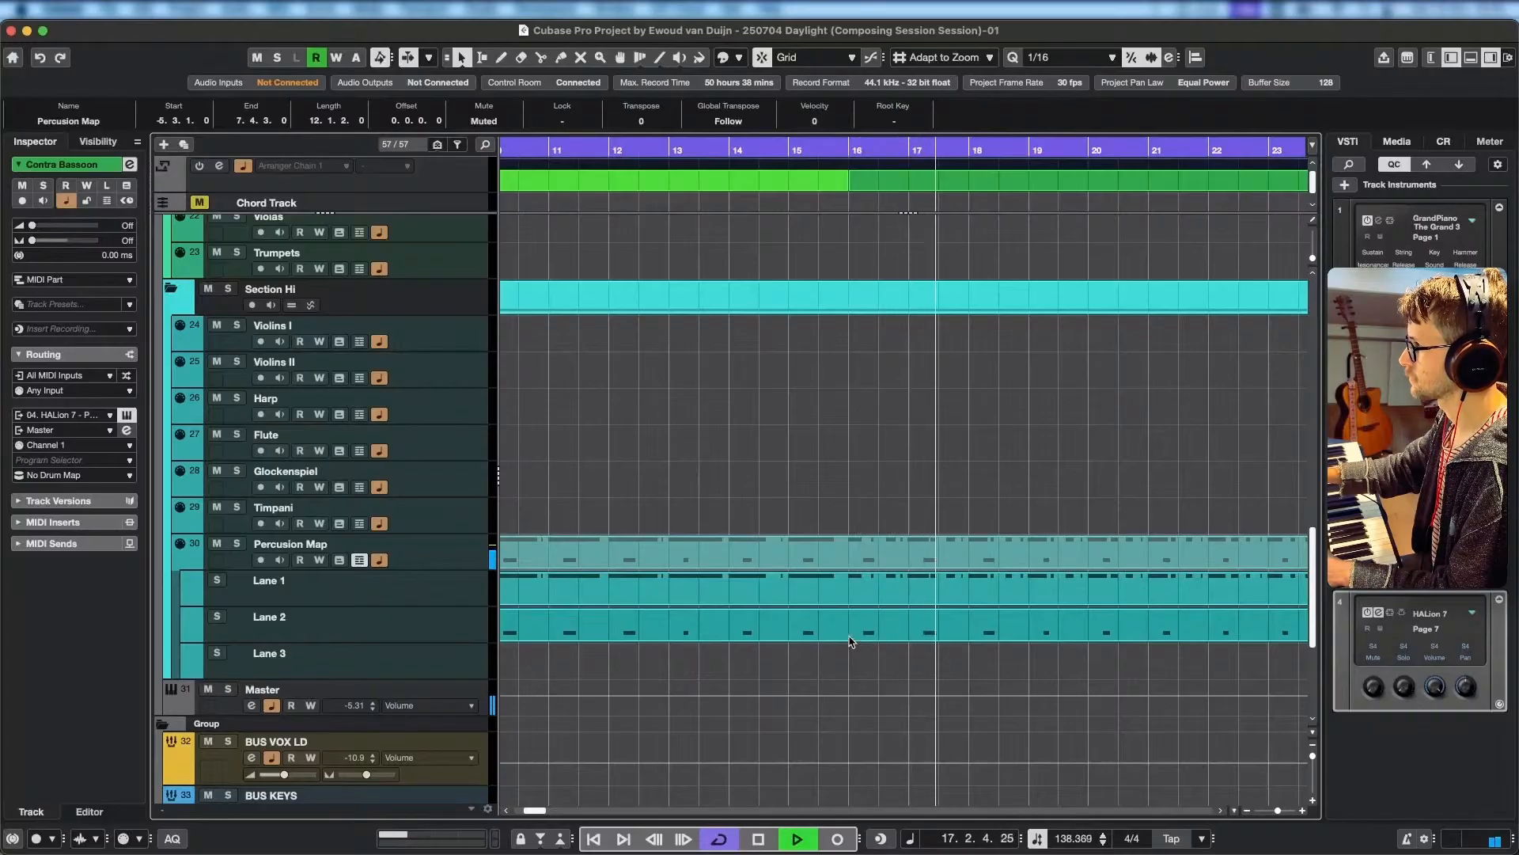
key("space")
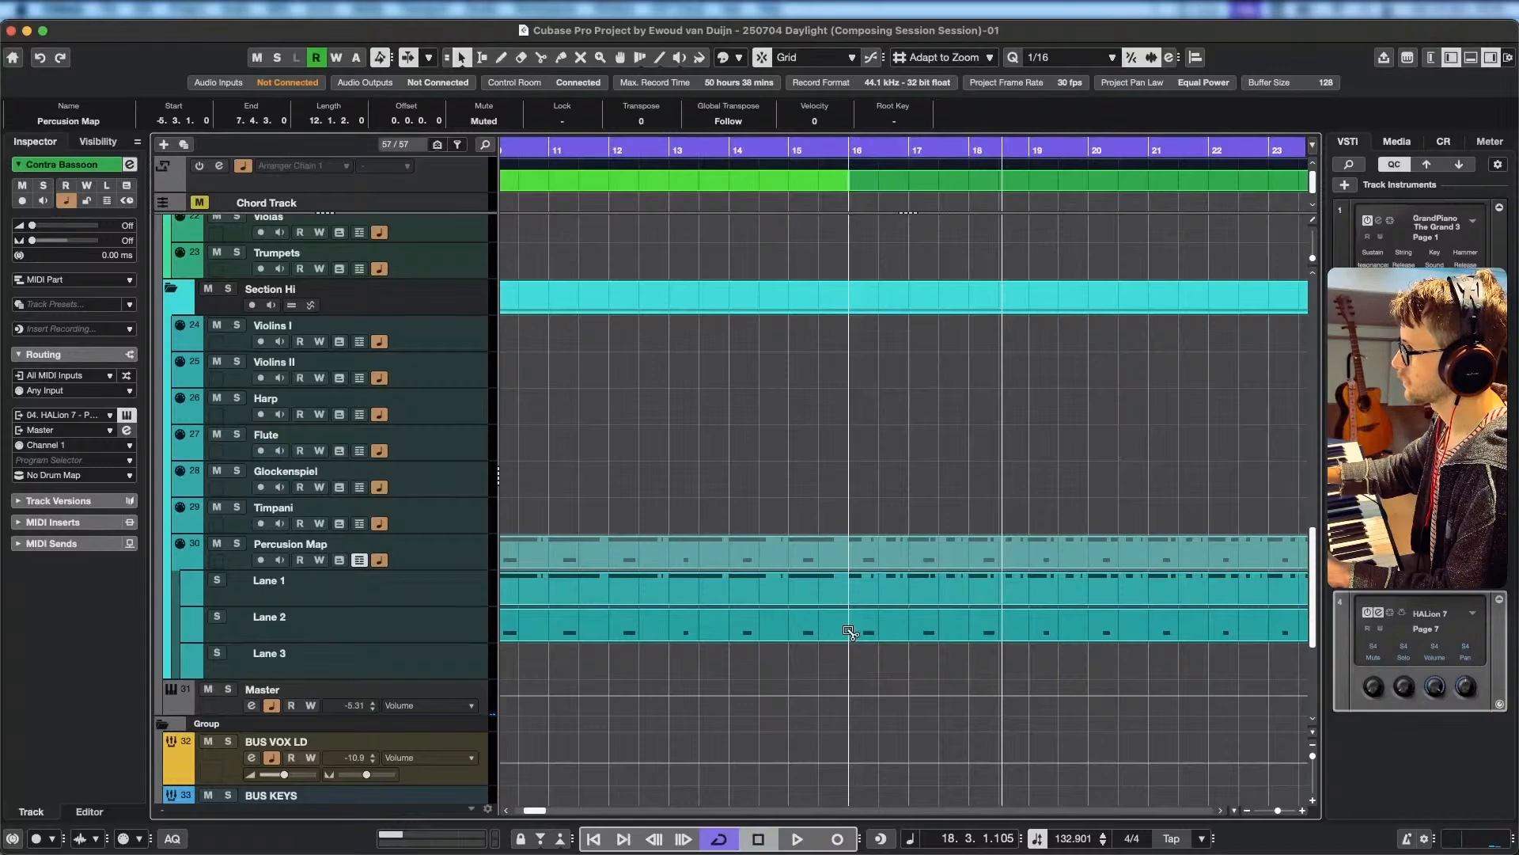
Split the Lane 2 Percussion Map part at bar 16 and mute its section from 7.4.3 to bar 16.
left_click(849, 630)
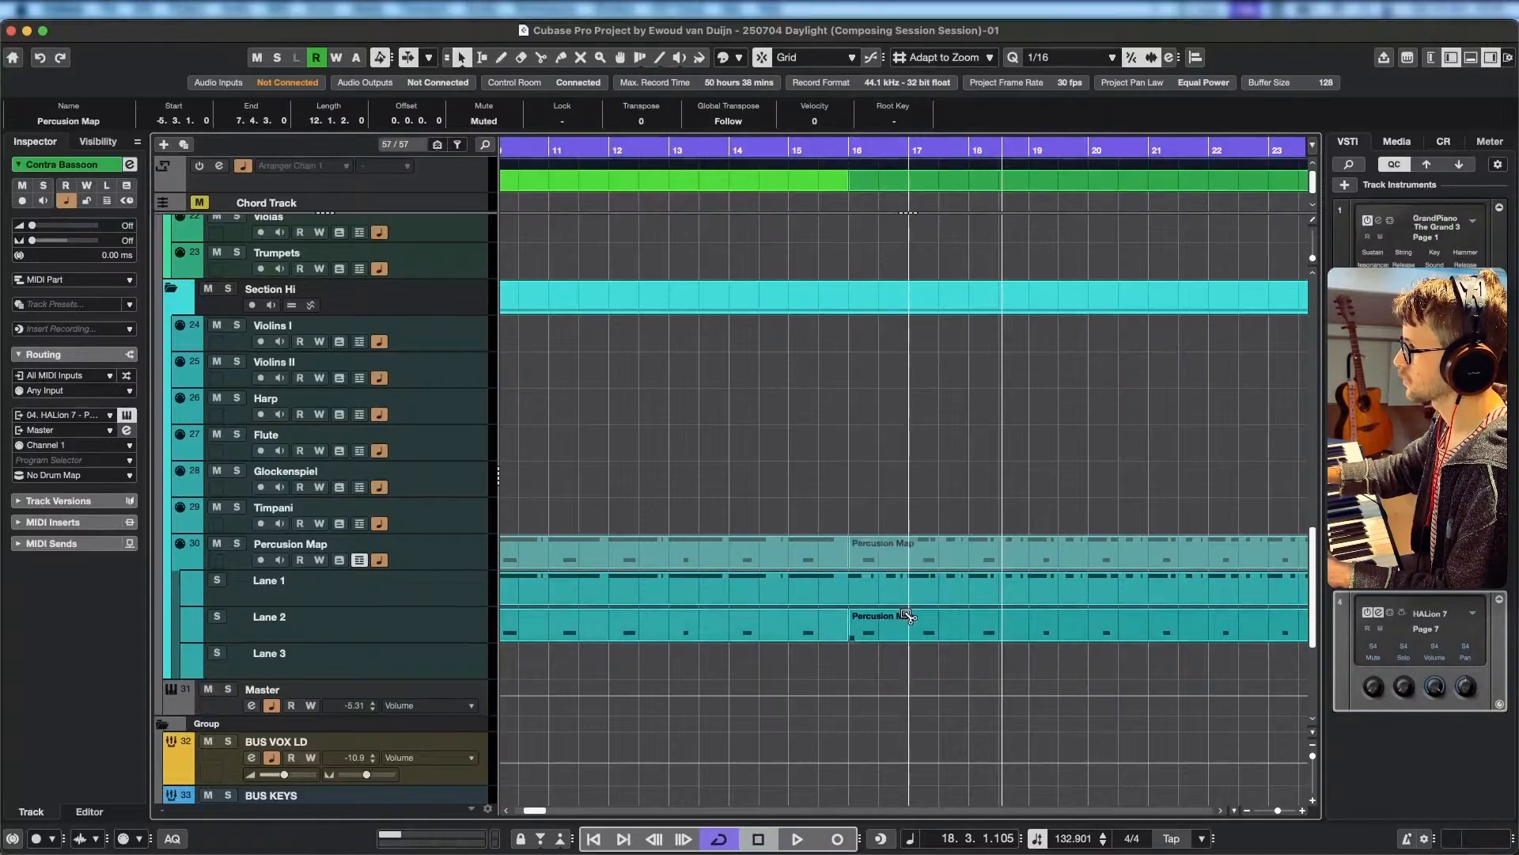
key("7")
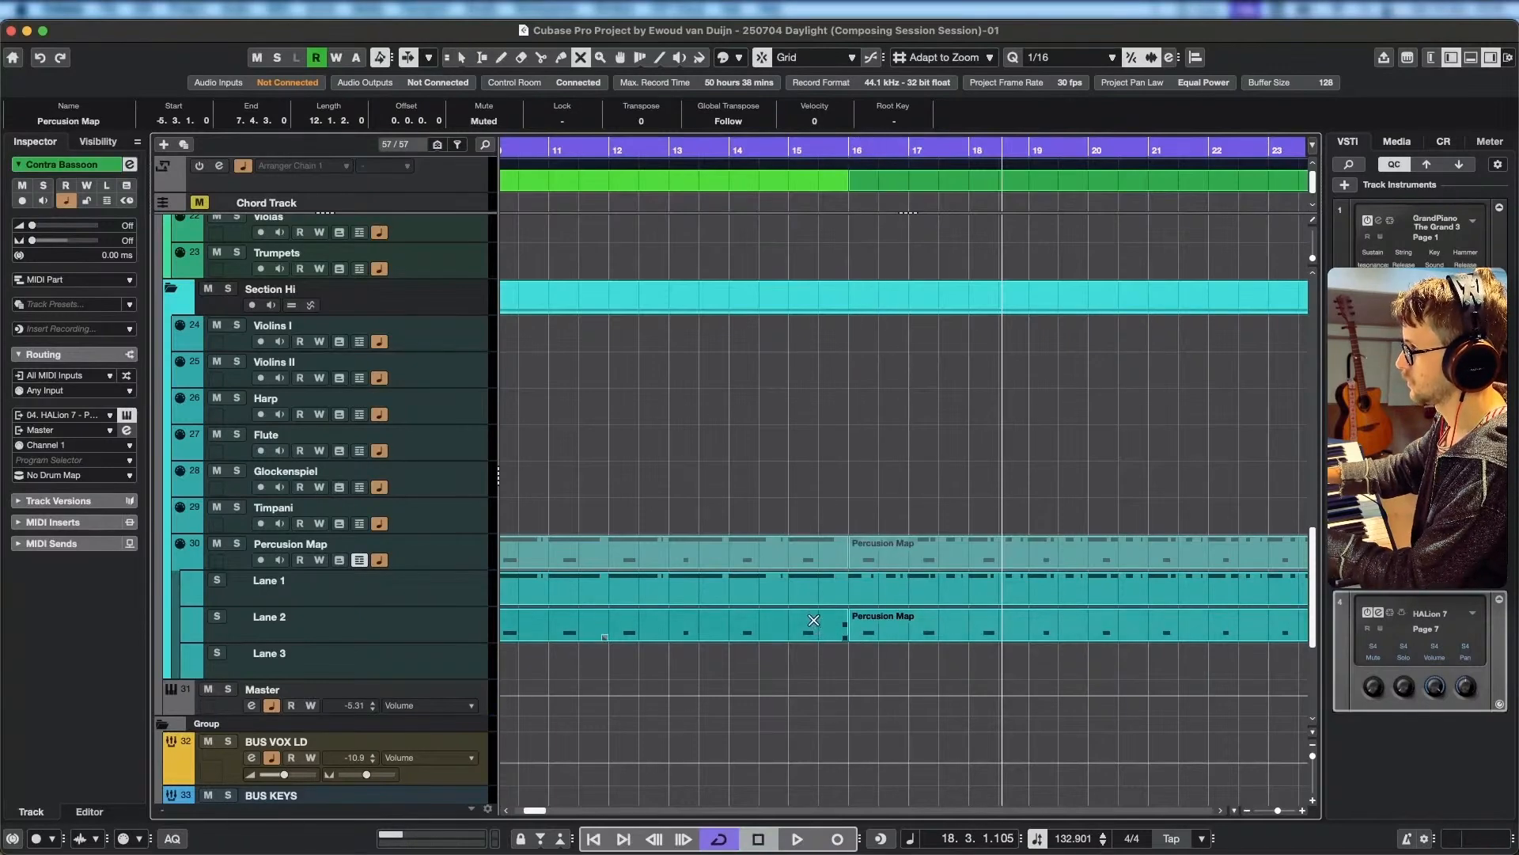
left_click(811, 620)
Play the project from bar 7 to bar 25 to check the gradual entry of the percussion lanes.
scroll(812, 619, "left", 6)
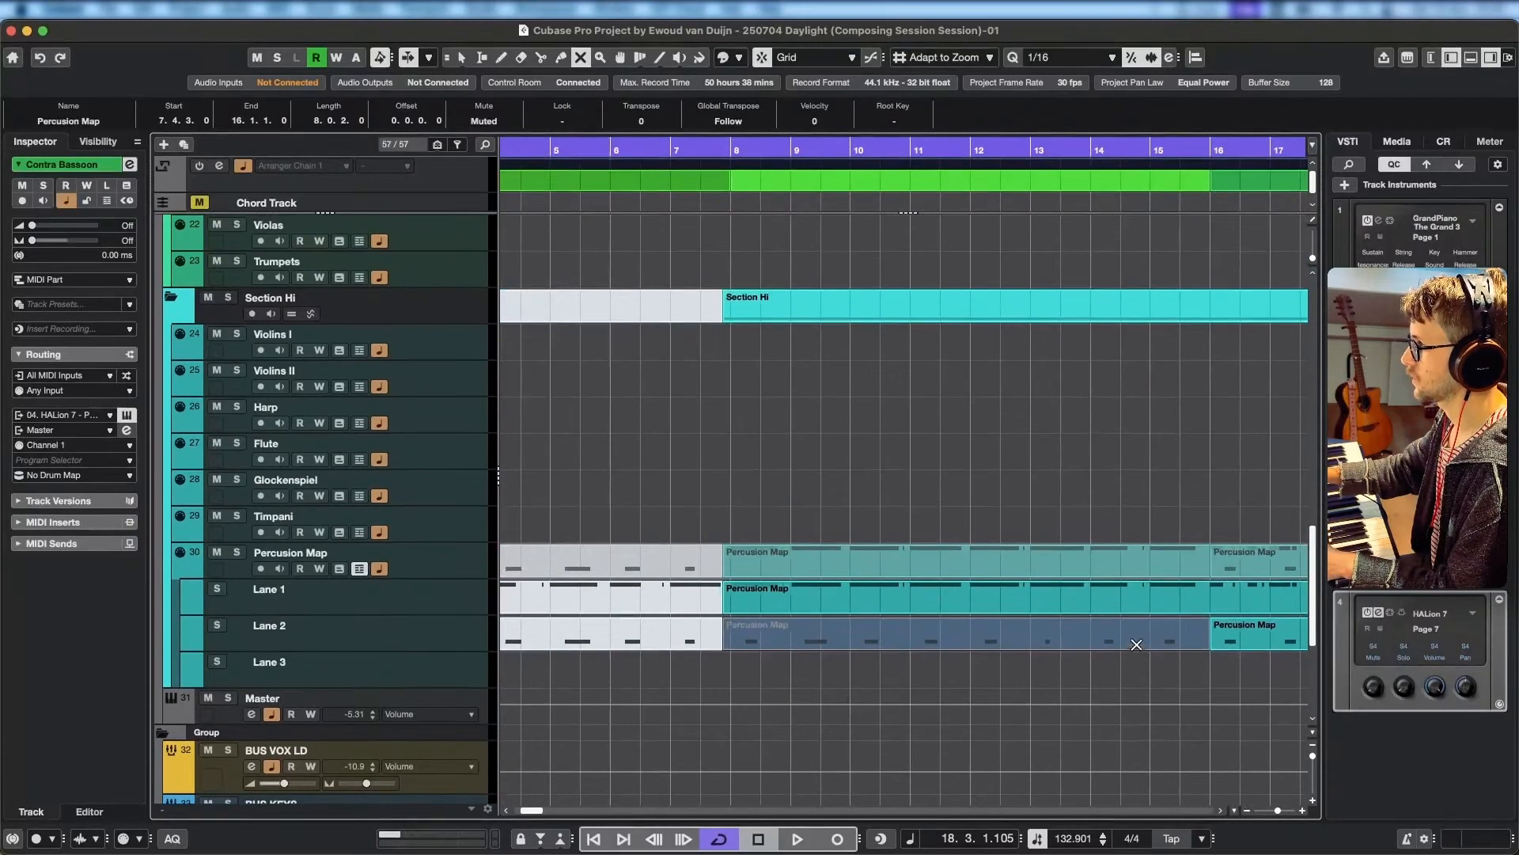
left_click(733, 149)
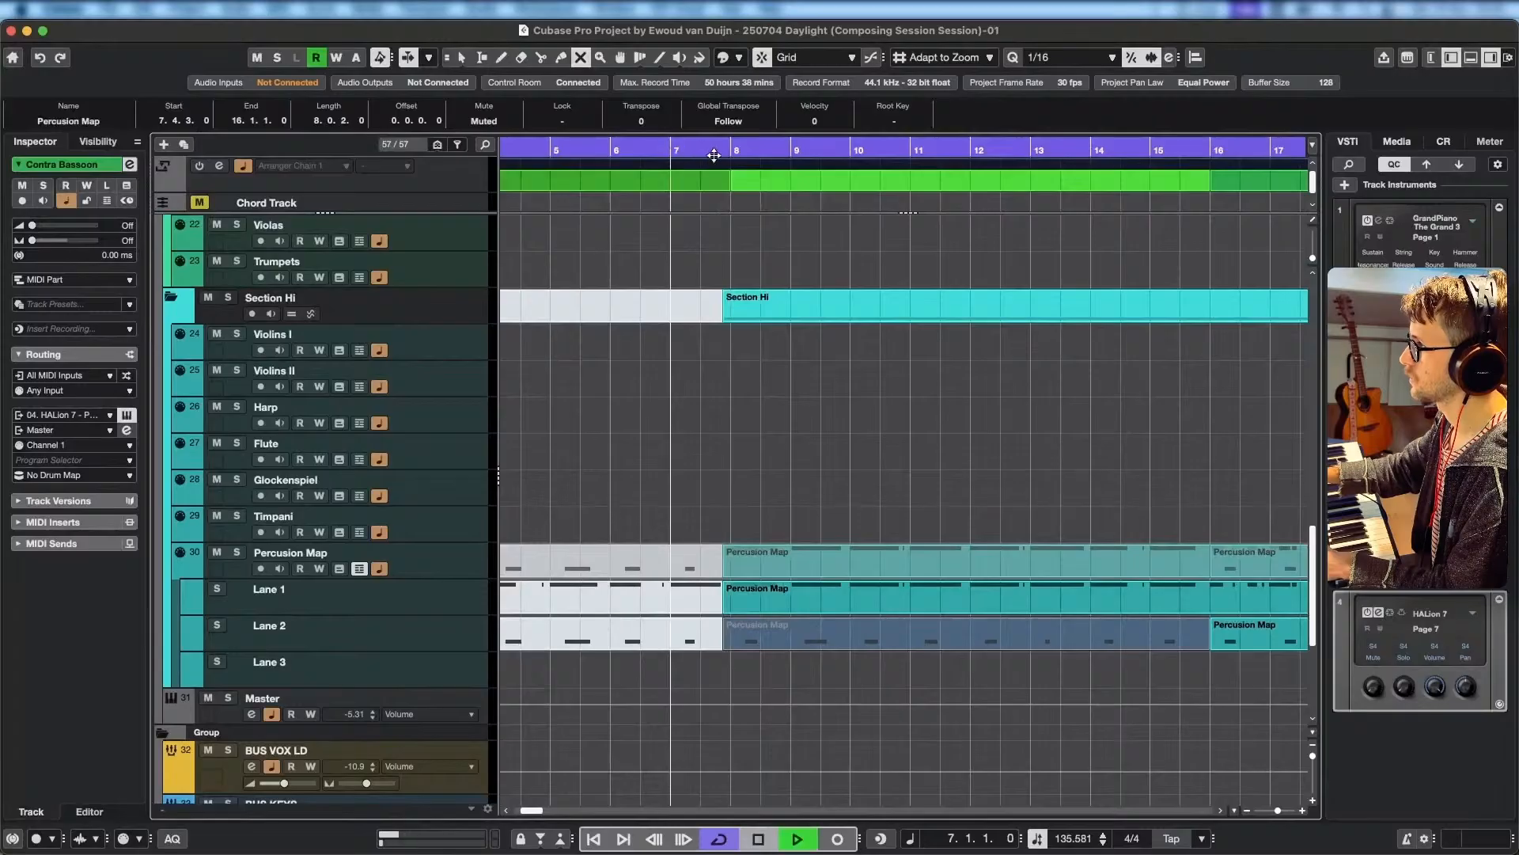
scroll(931, 558, "down", 2)
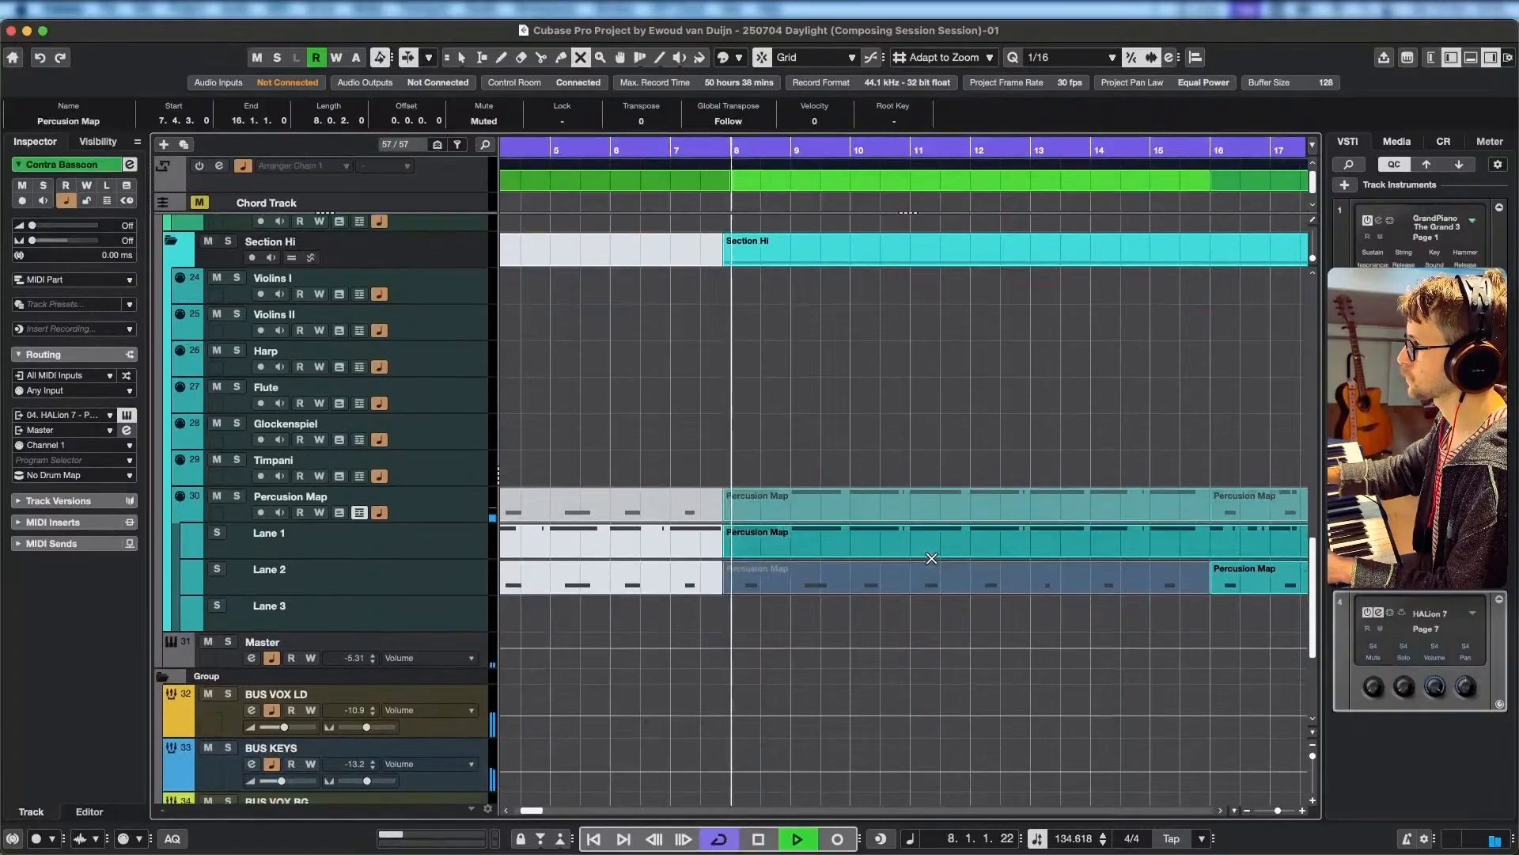
scroll(955, 567, "down", 5)
scroll(933, 601, "up", 2)
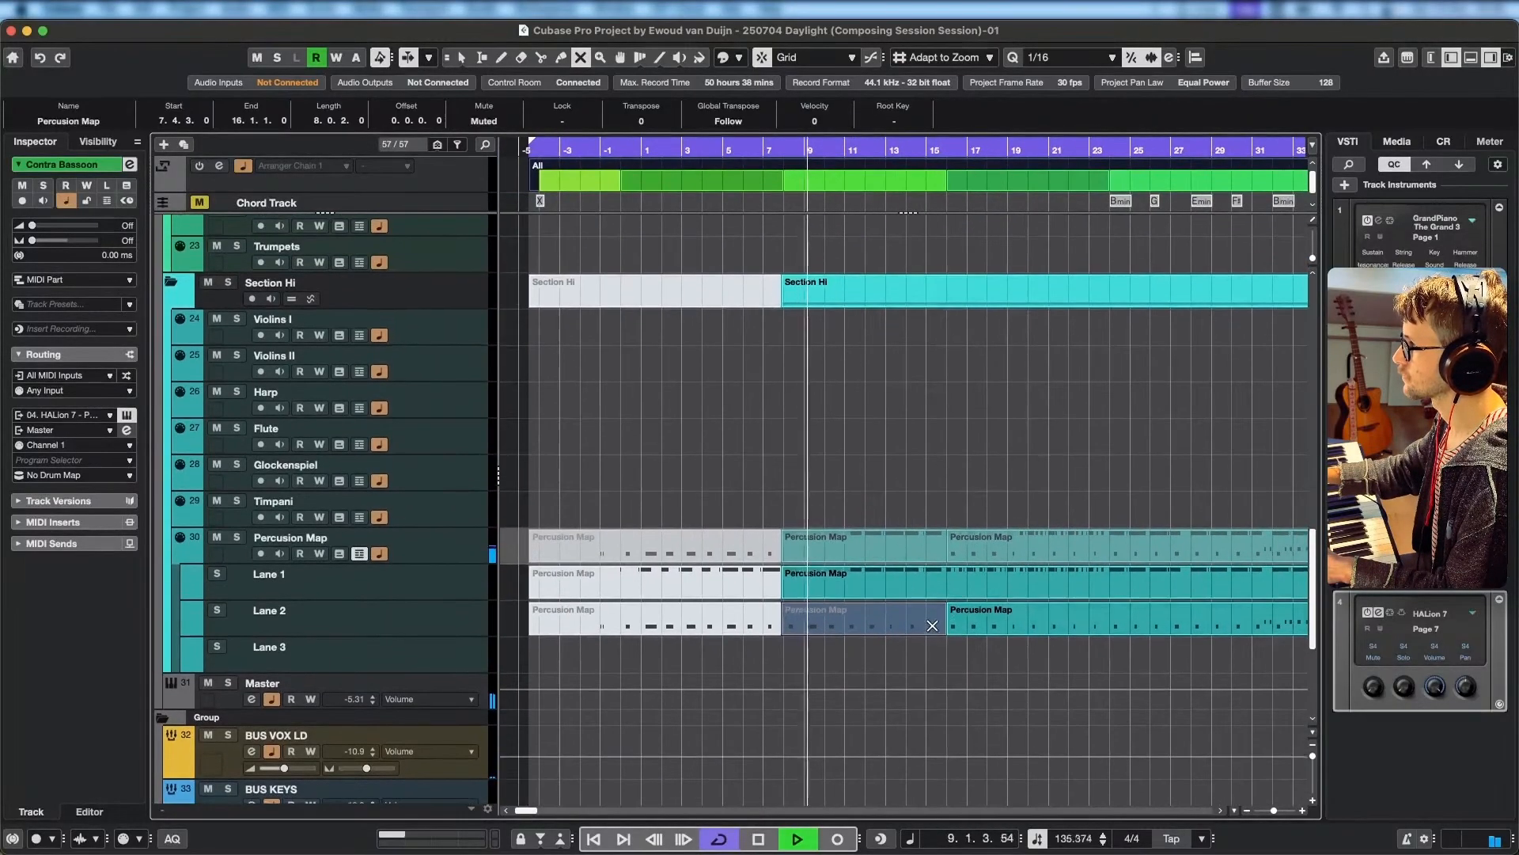
scroll(922, 645, "down", 2)
scroll(906, 656, "up", 1)
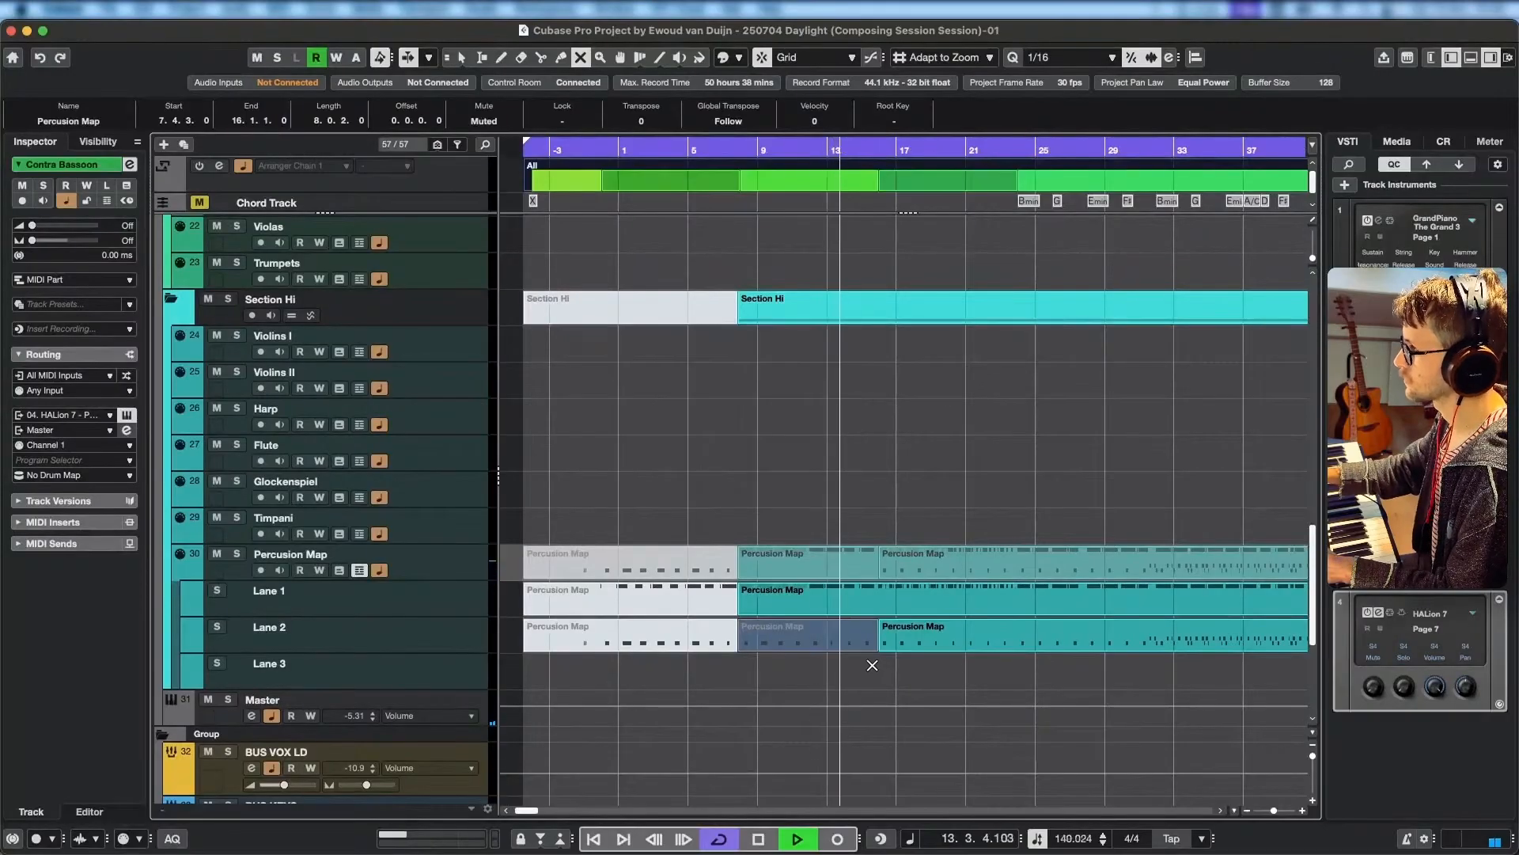
scroll(866, 654, "right", 2)
scroll(865, 654, "down", 1)
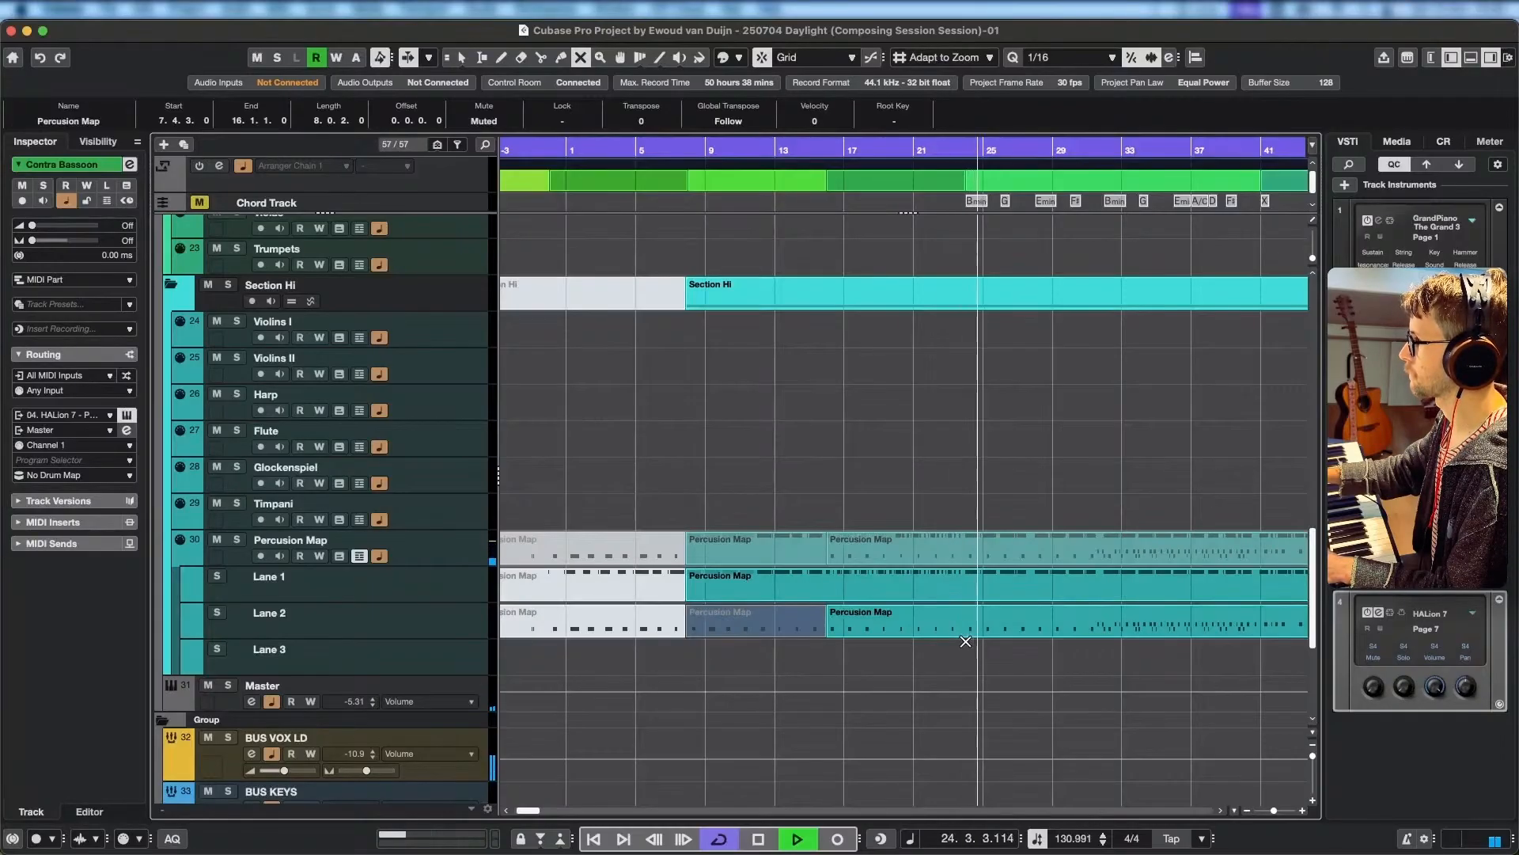
key("space")
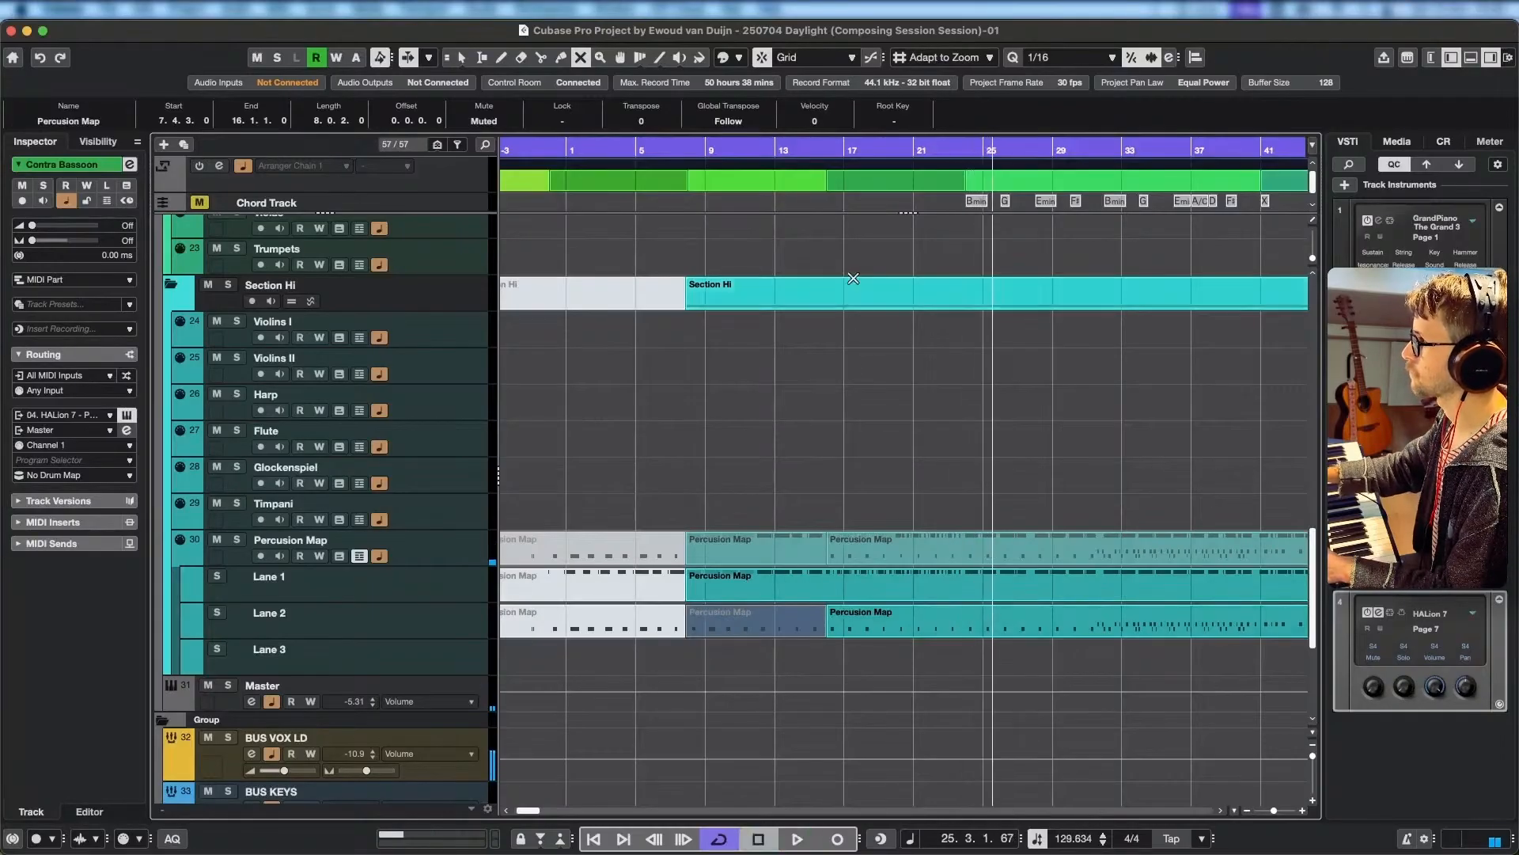
Return the playhead to the start of the project at bar -4 and select the Celli track.
left_click_drag(831, 151, 559, 151)
scroll(444, 431, "up", 6)
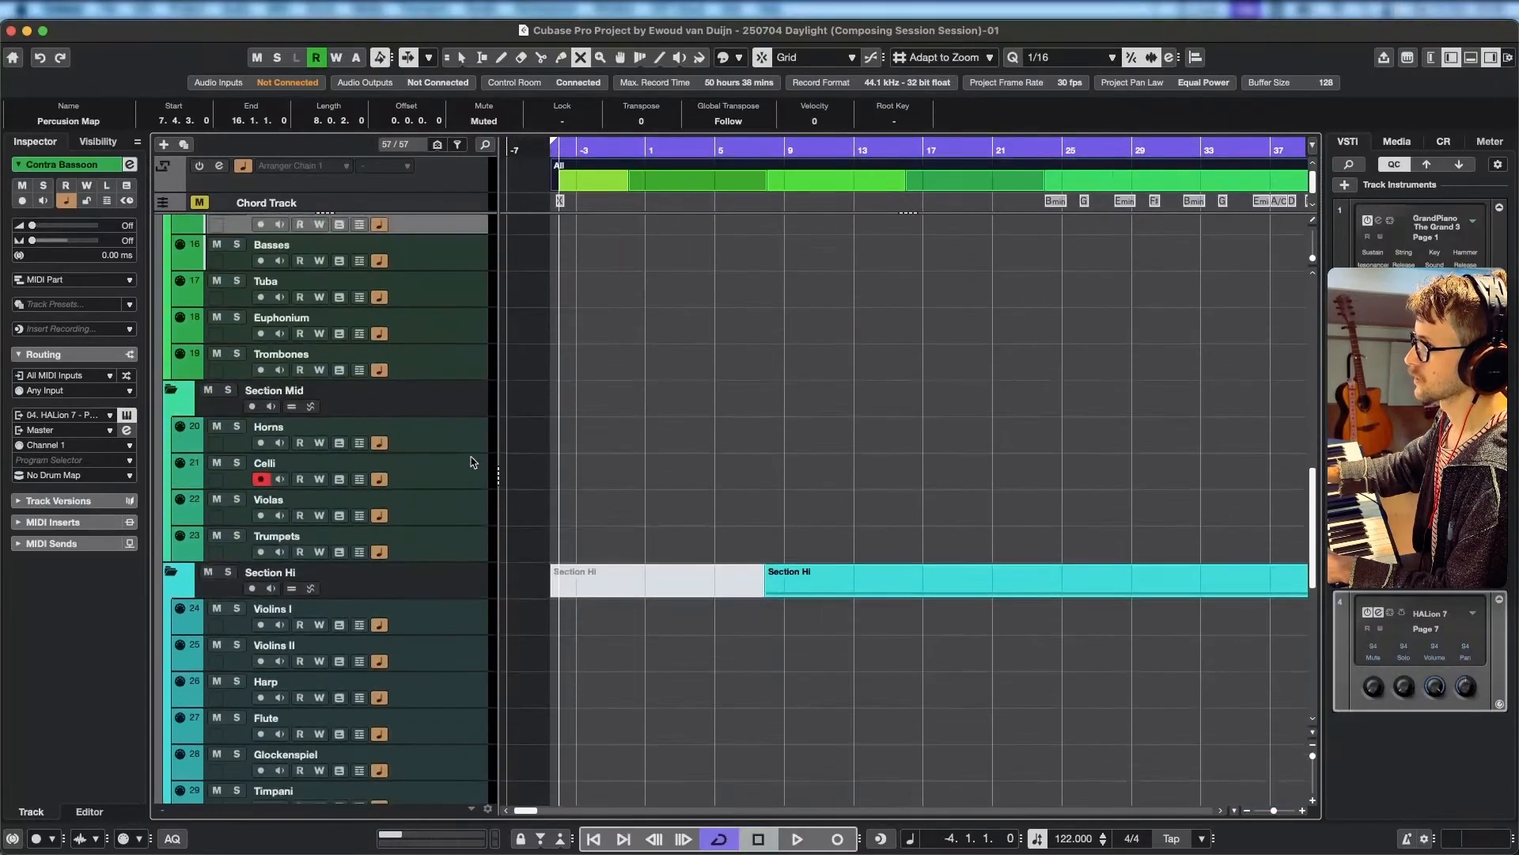
left_click(470, 468)
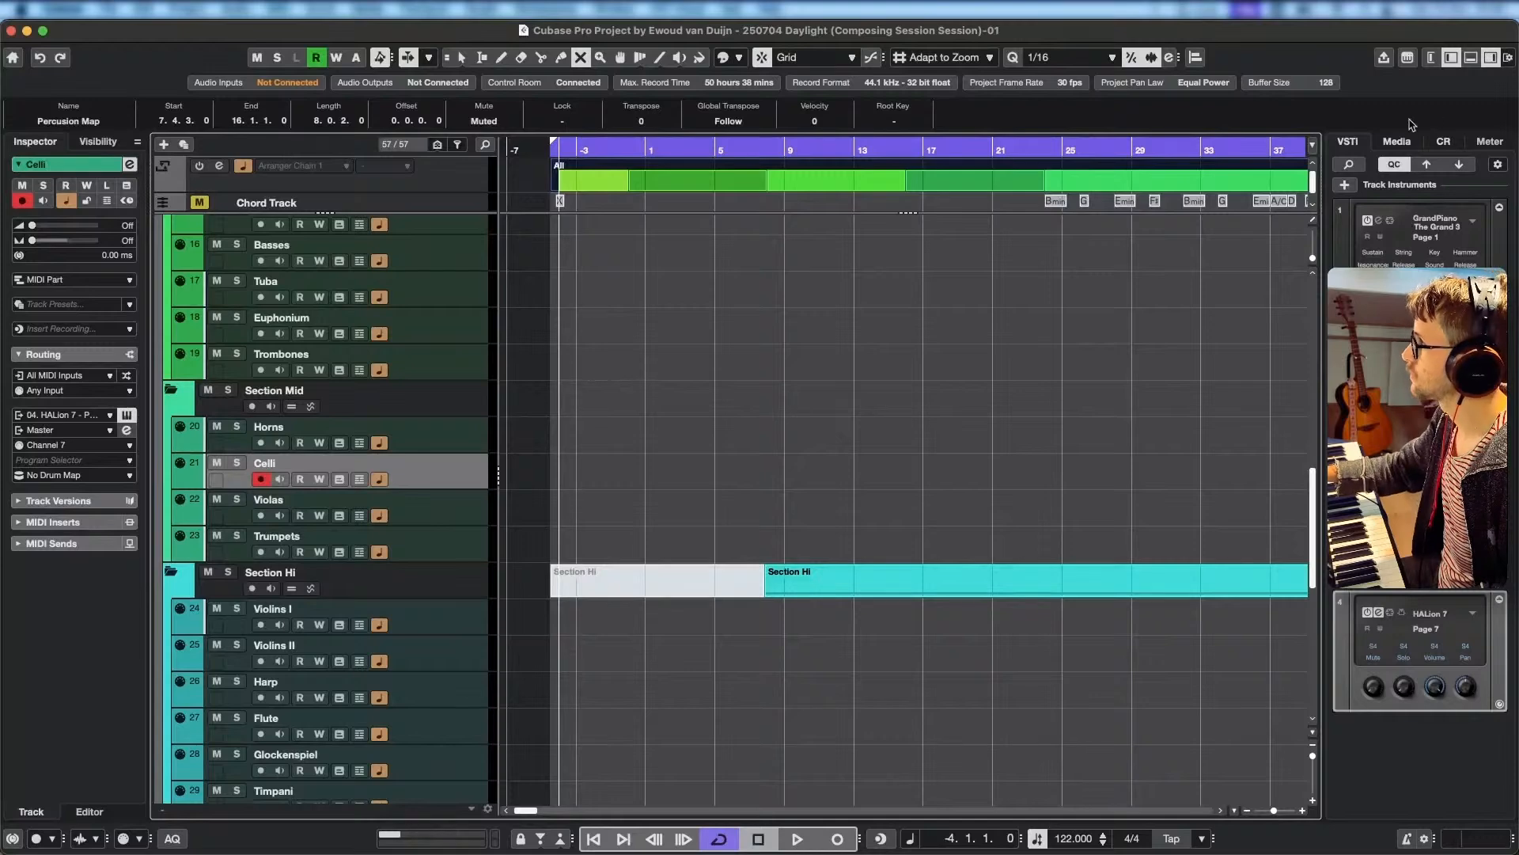
Show the mixer to open the HALion 7 instrument window from the Master channel, then hide the mixer.
left_click(1472, 58)
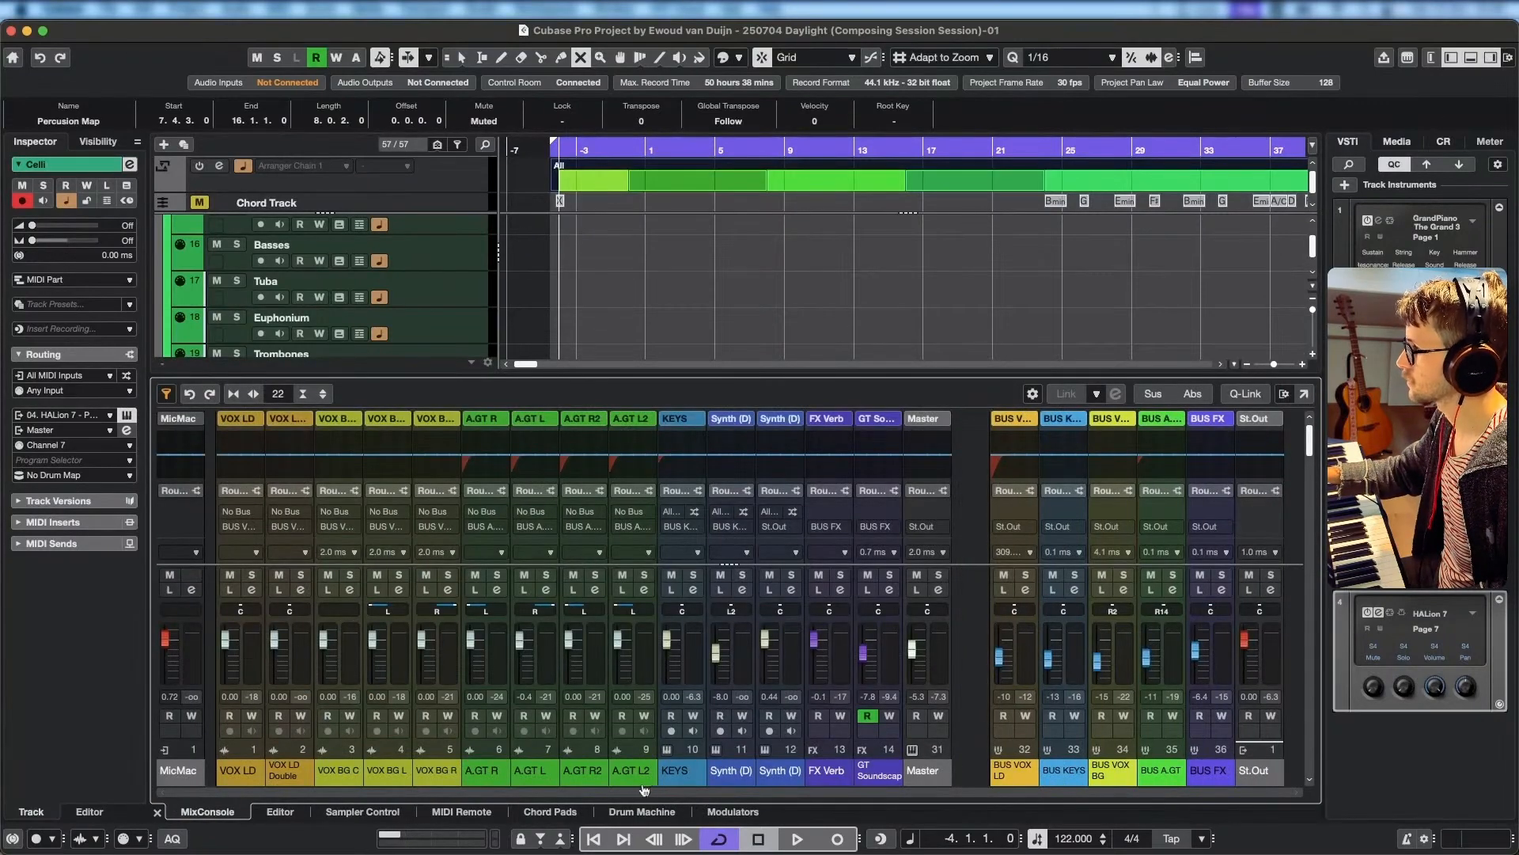
left_click(914, 760)
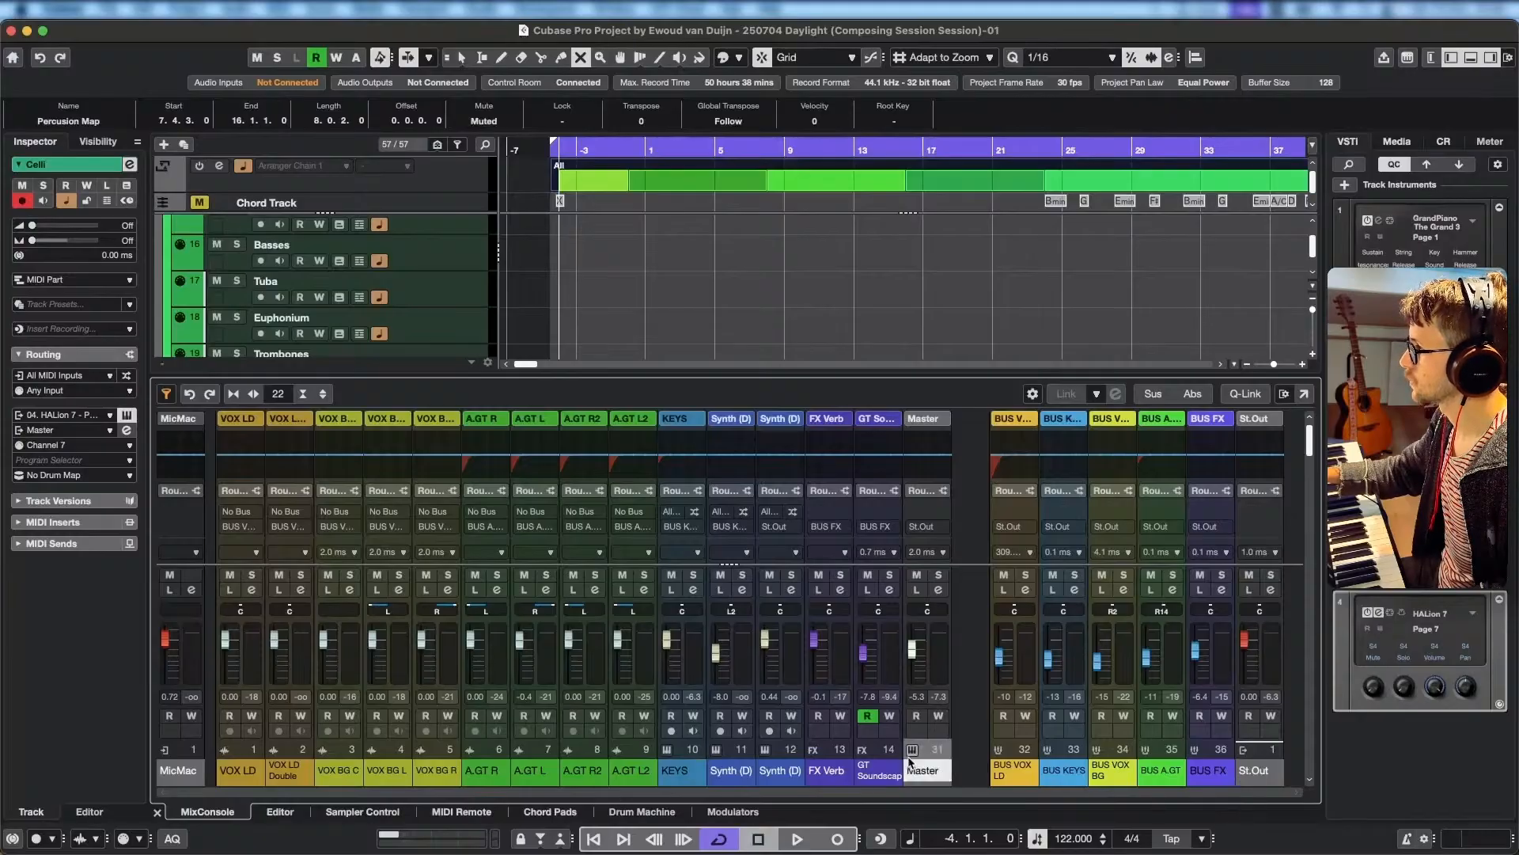
left_click(913, 751)
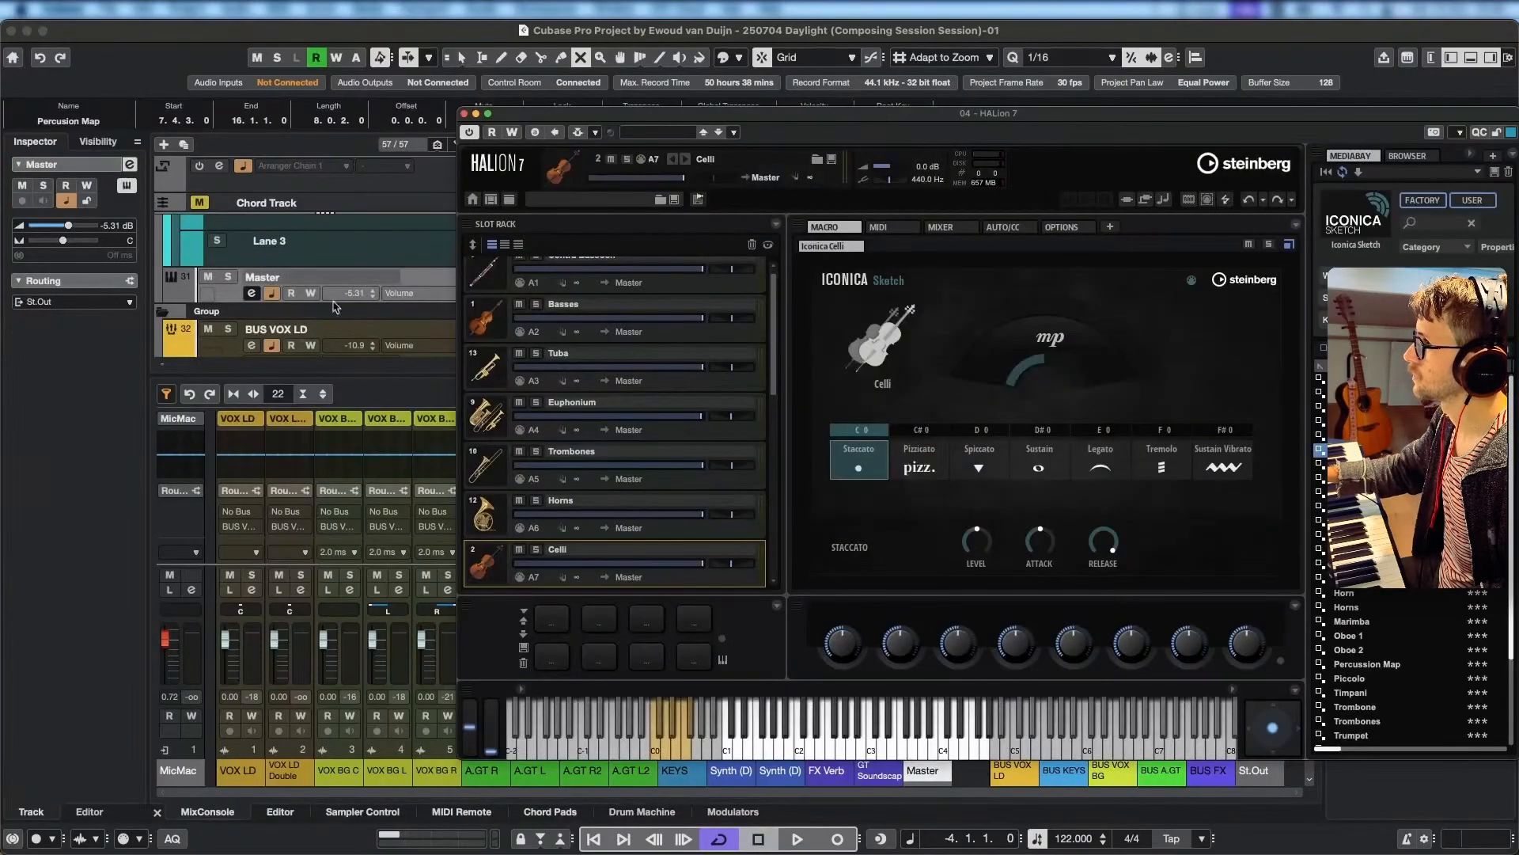
left_click(1472, 60)
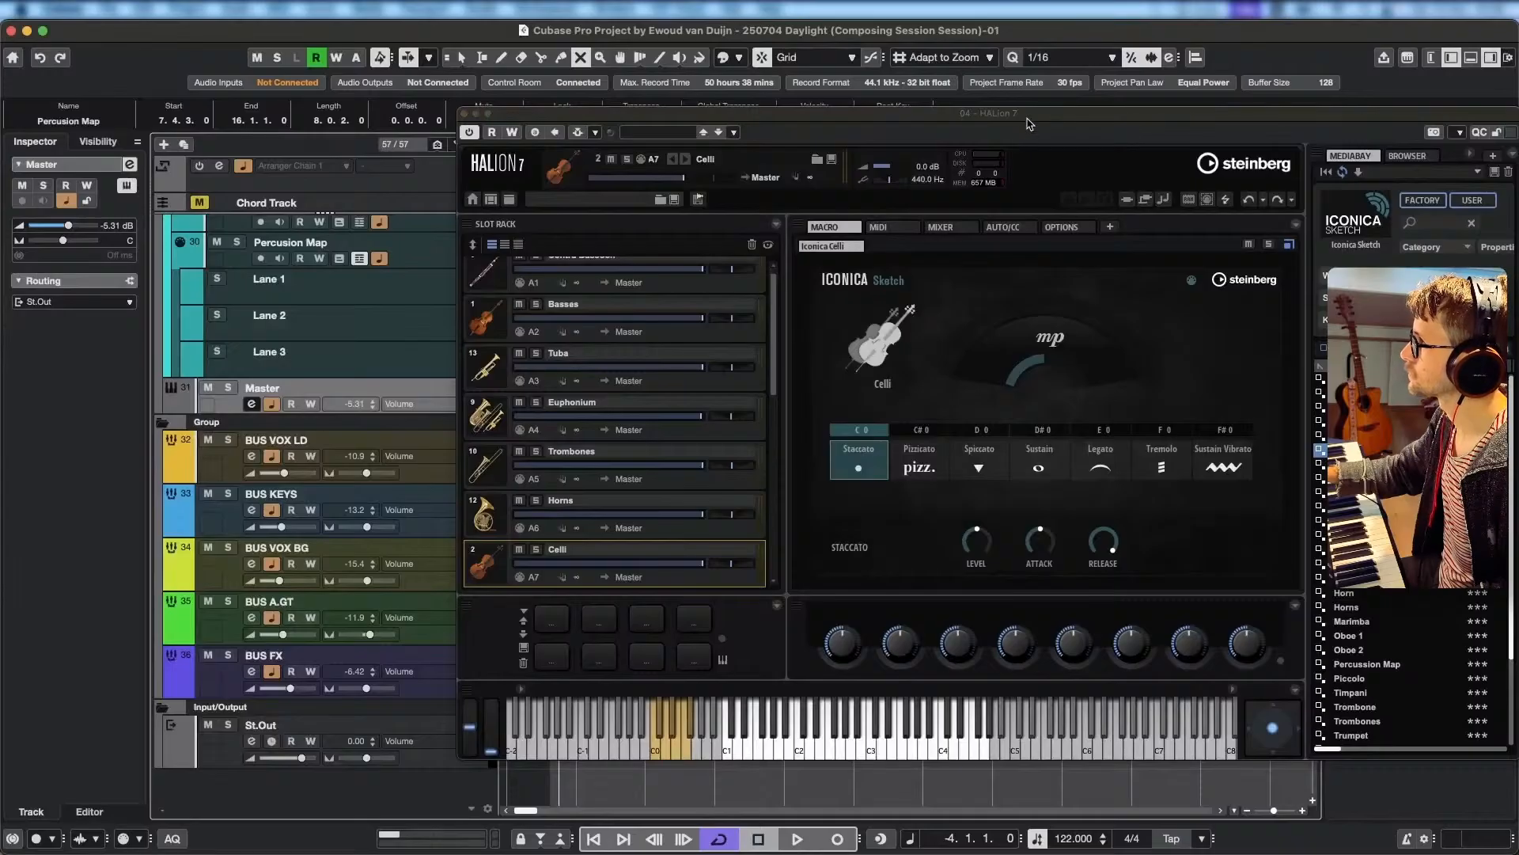
Move and shrink the HALion 7 window, and close its trigger pad section below the slot rack.
left_click_drag(1029, 122, 860, 127)
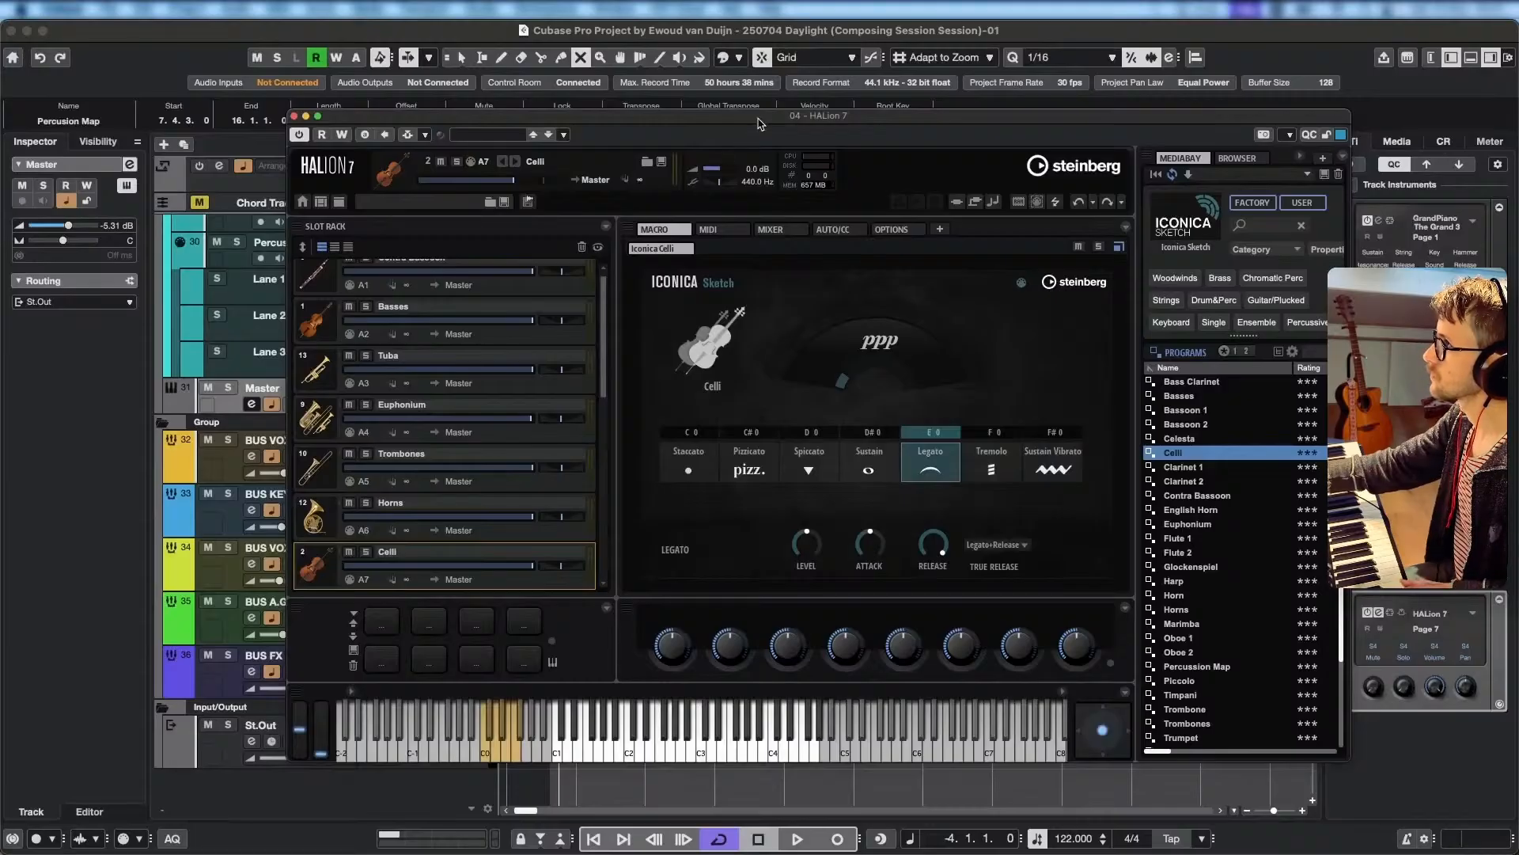
left_click_drag(758, 122, 829, 164)
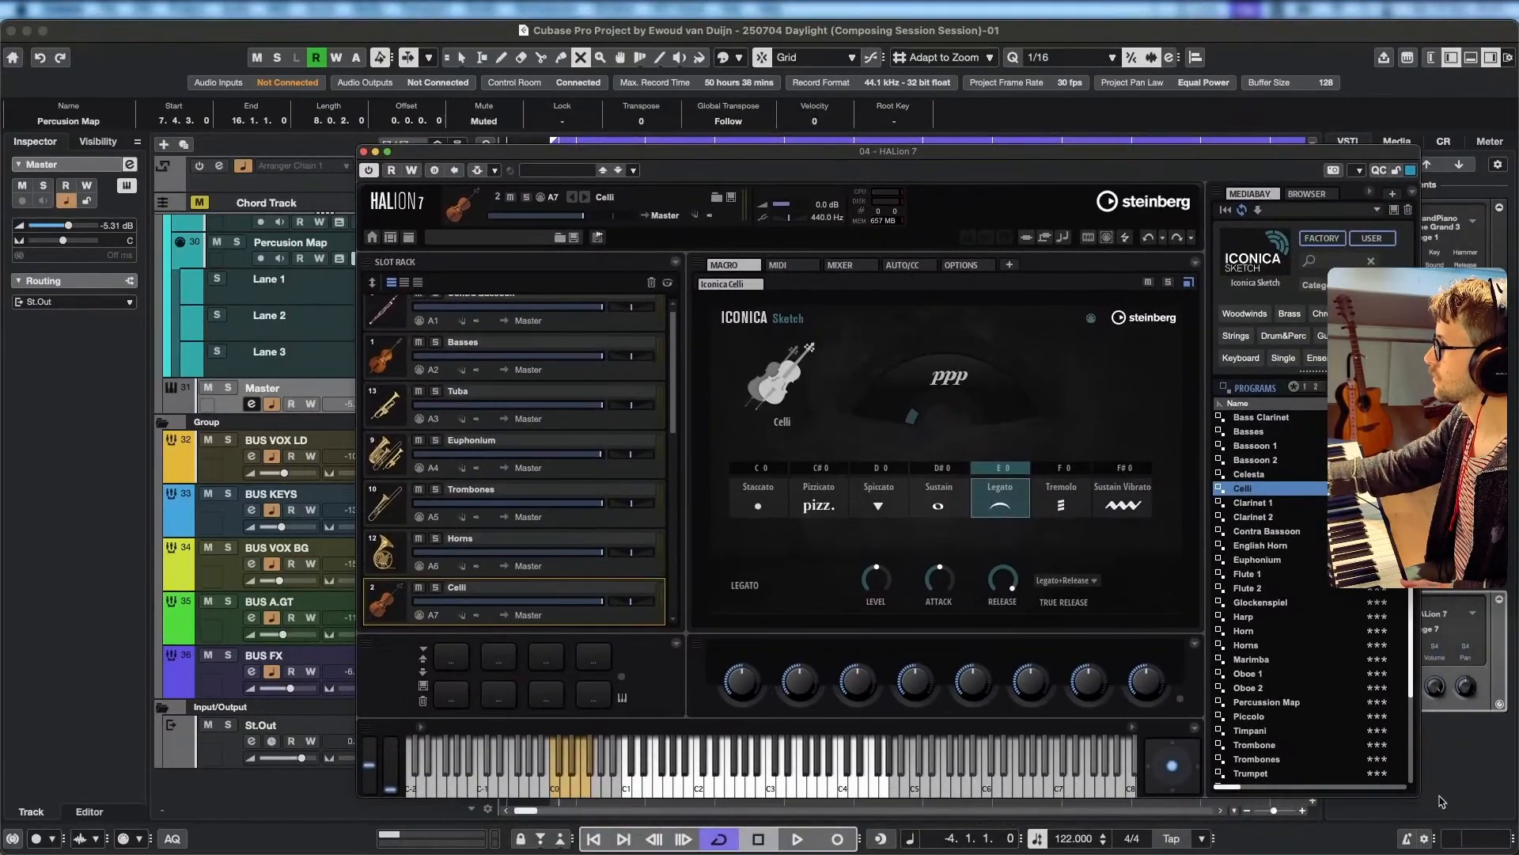
left_click_drag(1420, 795, 1269, 685)
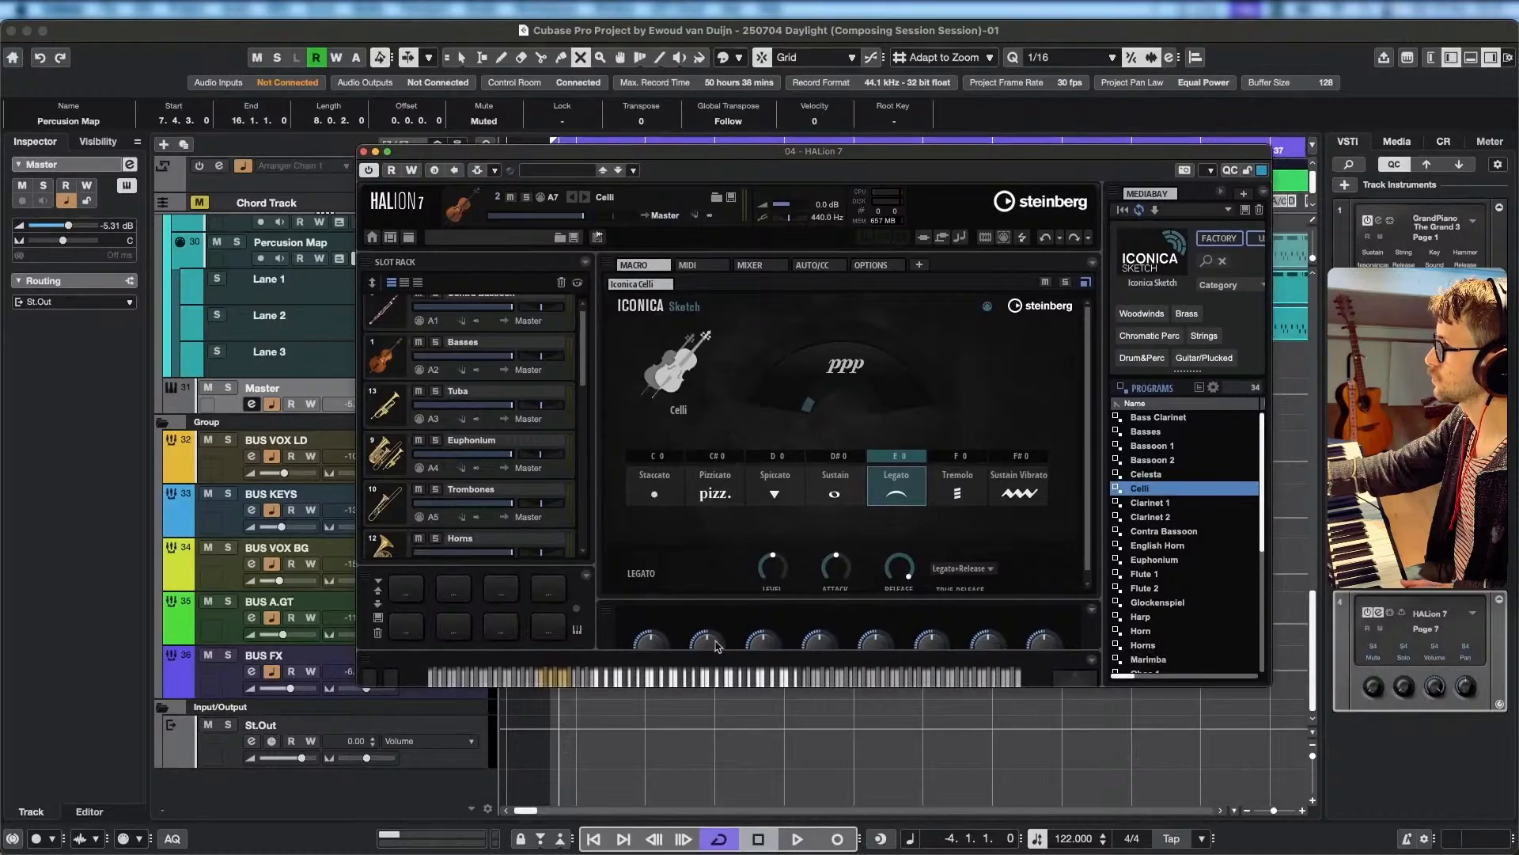
left_click(584, 578)
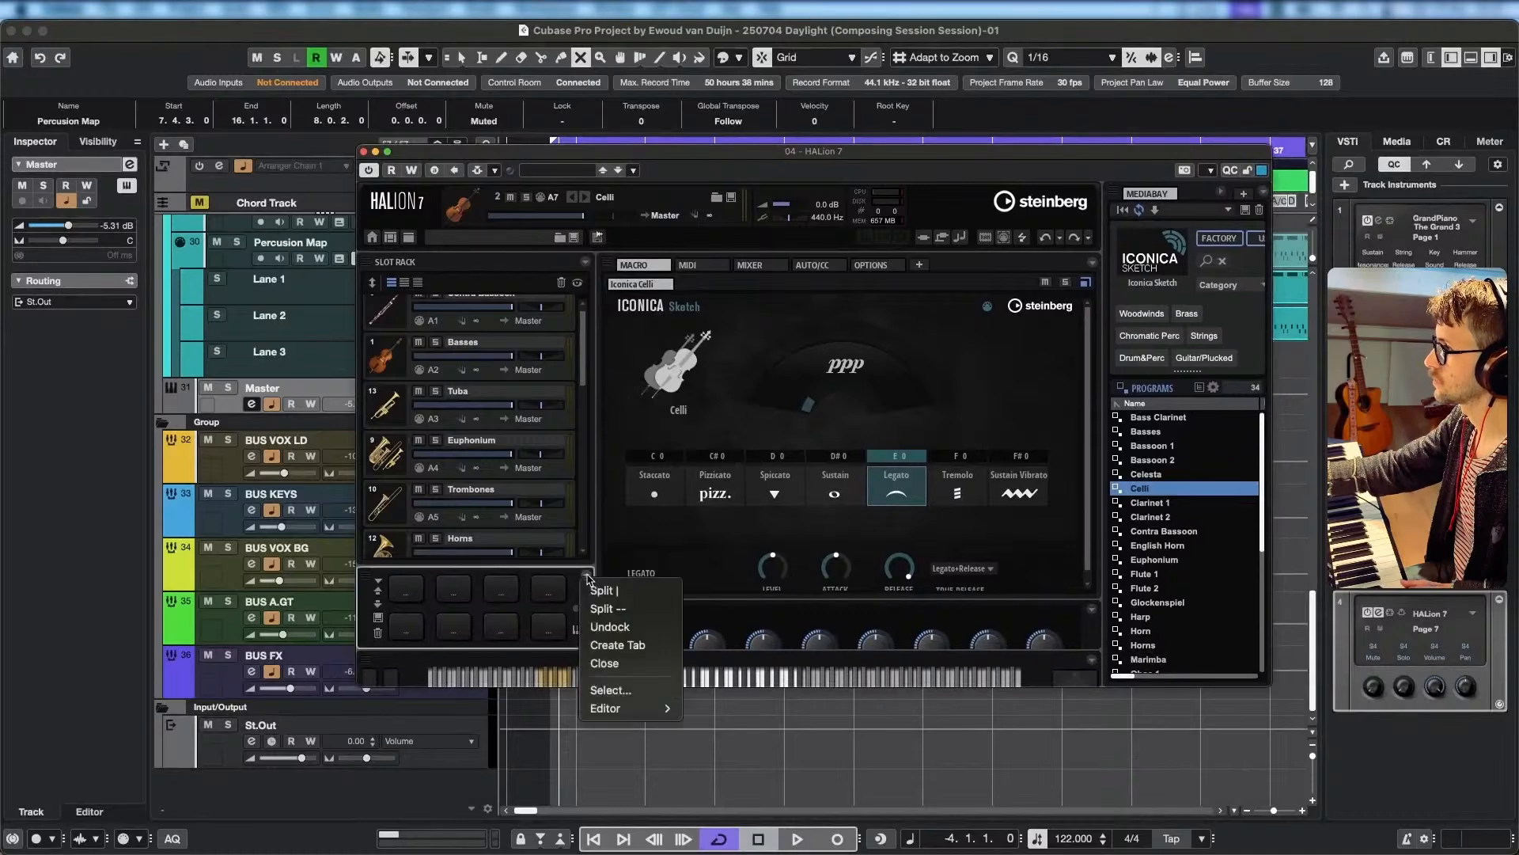
left_click(624, 669)
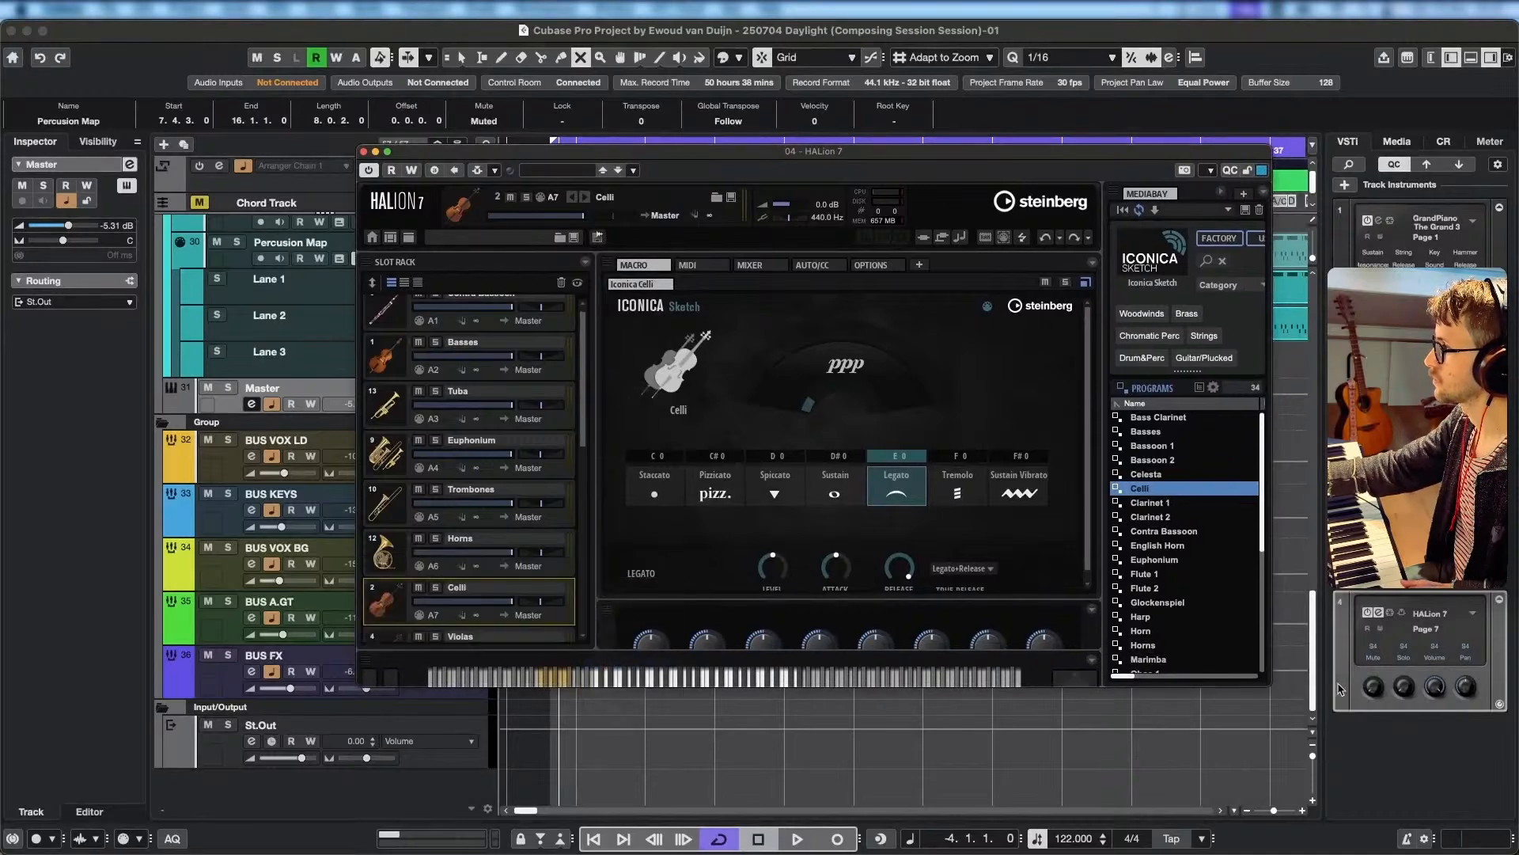
Close HALion 7's MediaBay and quick control sections, and move the compact window clear of the track list.
left_click_drag(1271, 686, 1387, 766)
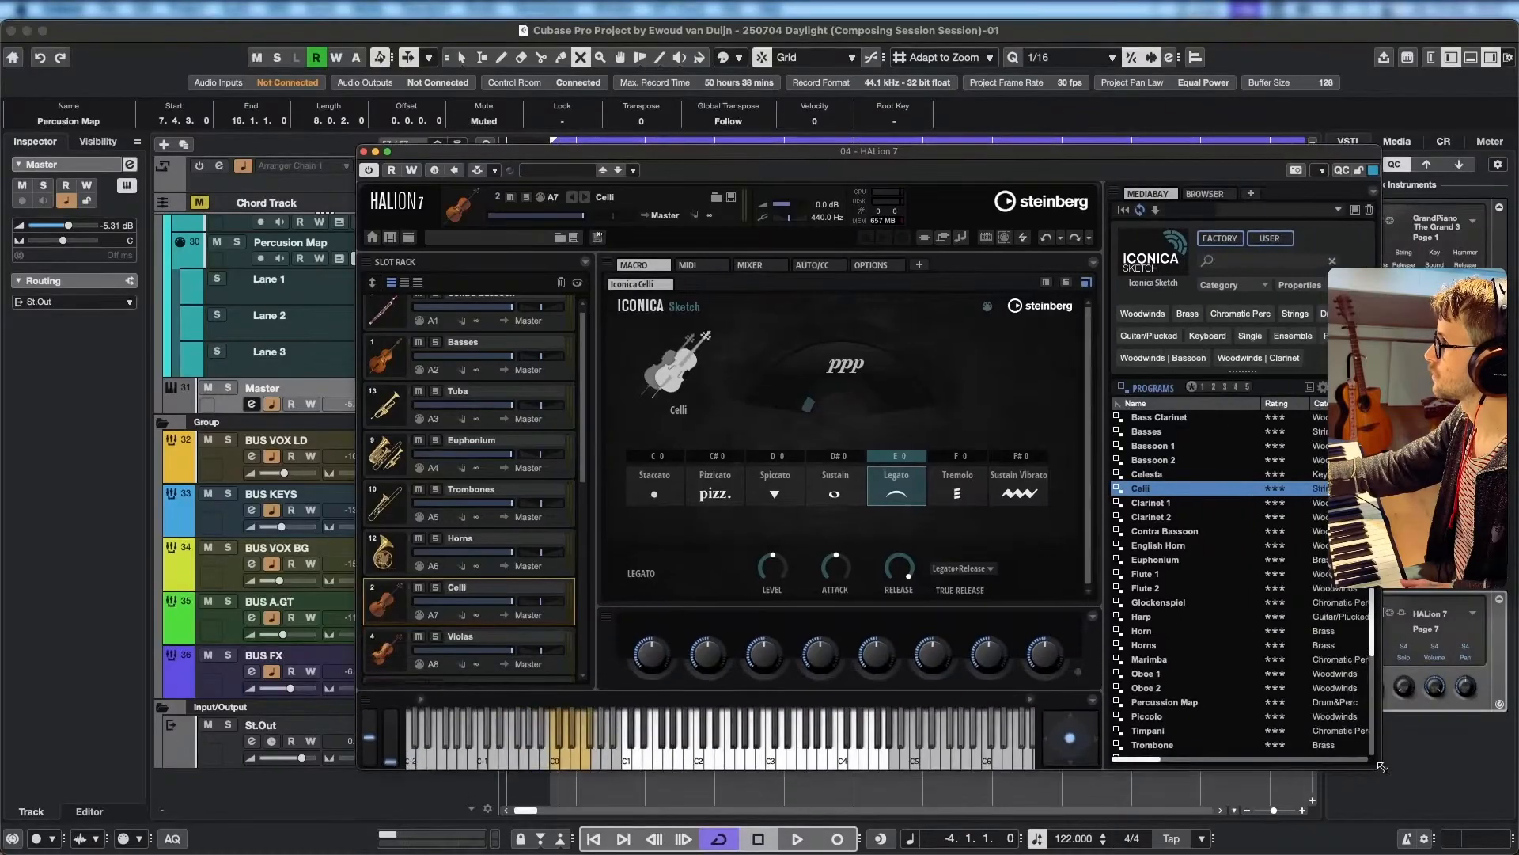
left_click(1378, 194)
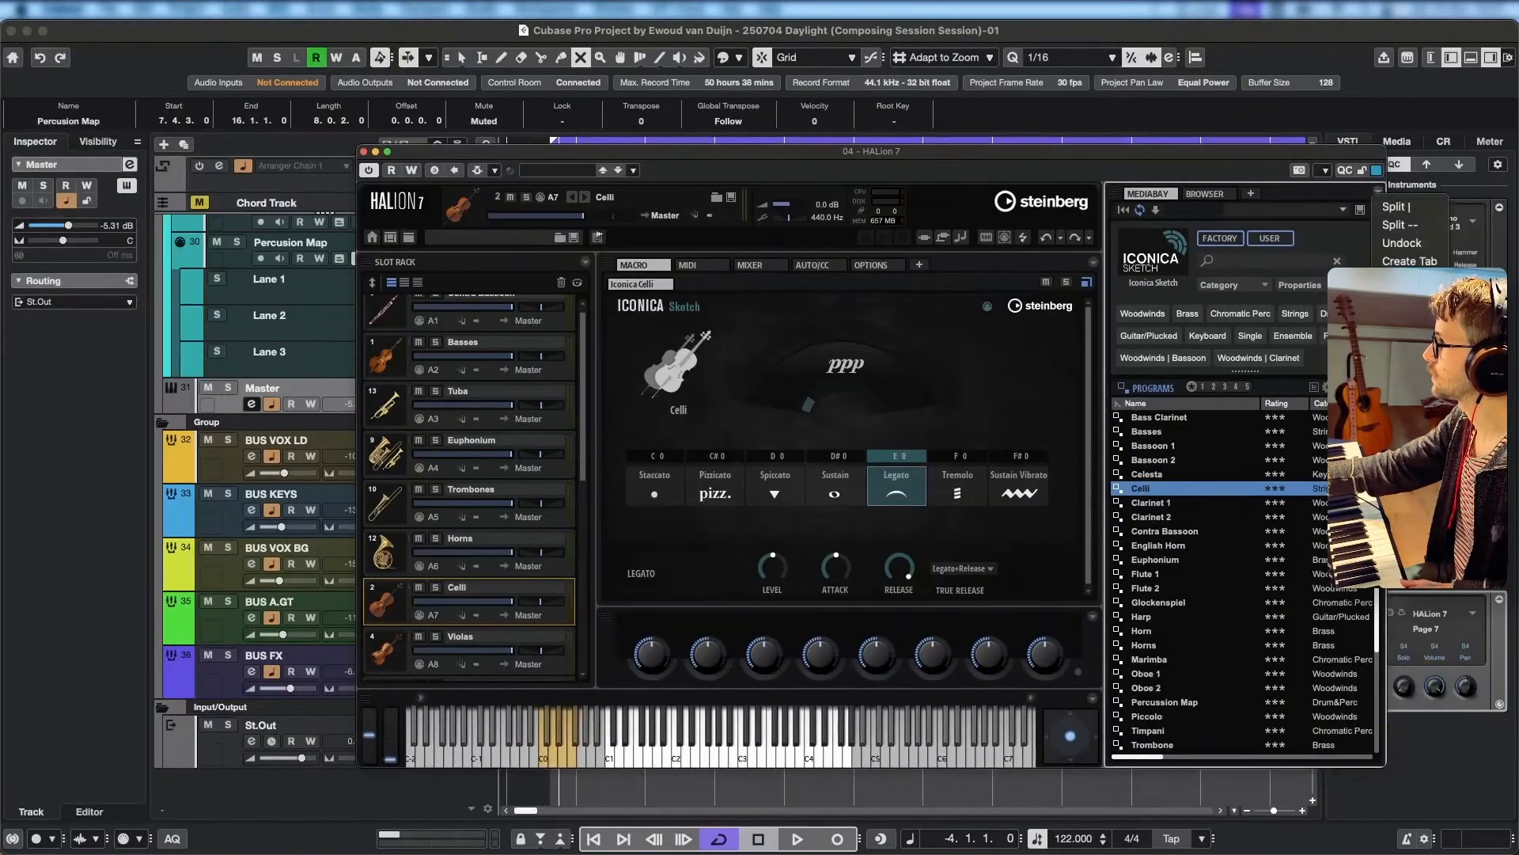
left_click(1397, 280)
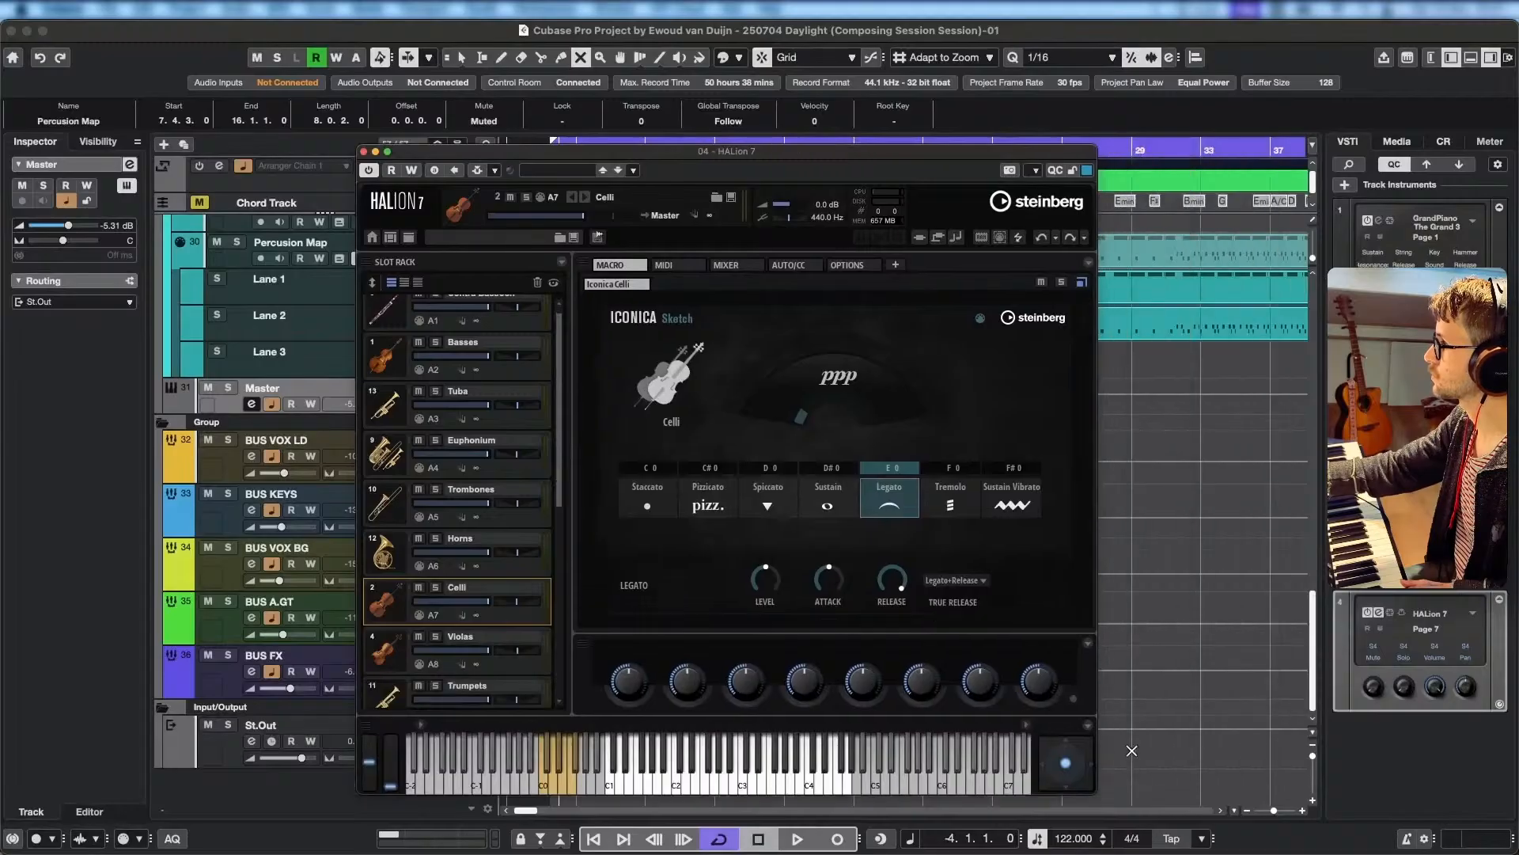
left_click_drag(1096, 786, 1132, 773)
left_click(1126, 619)
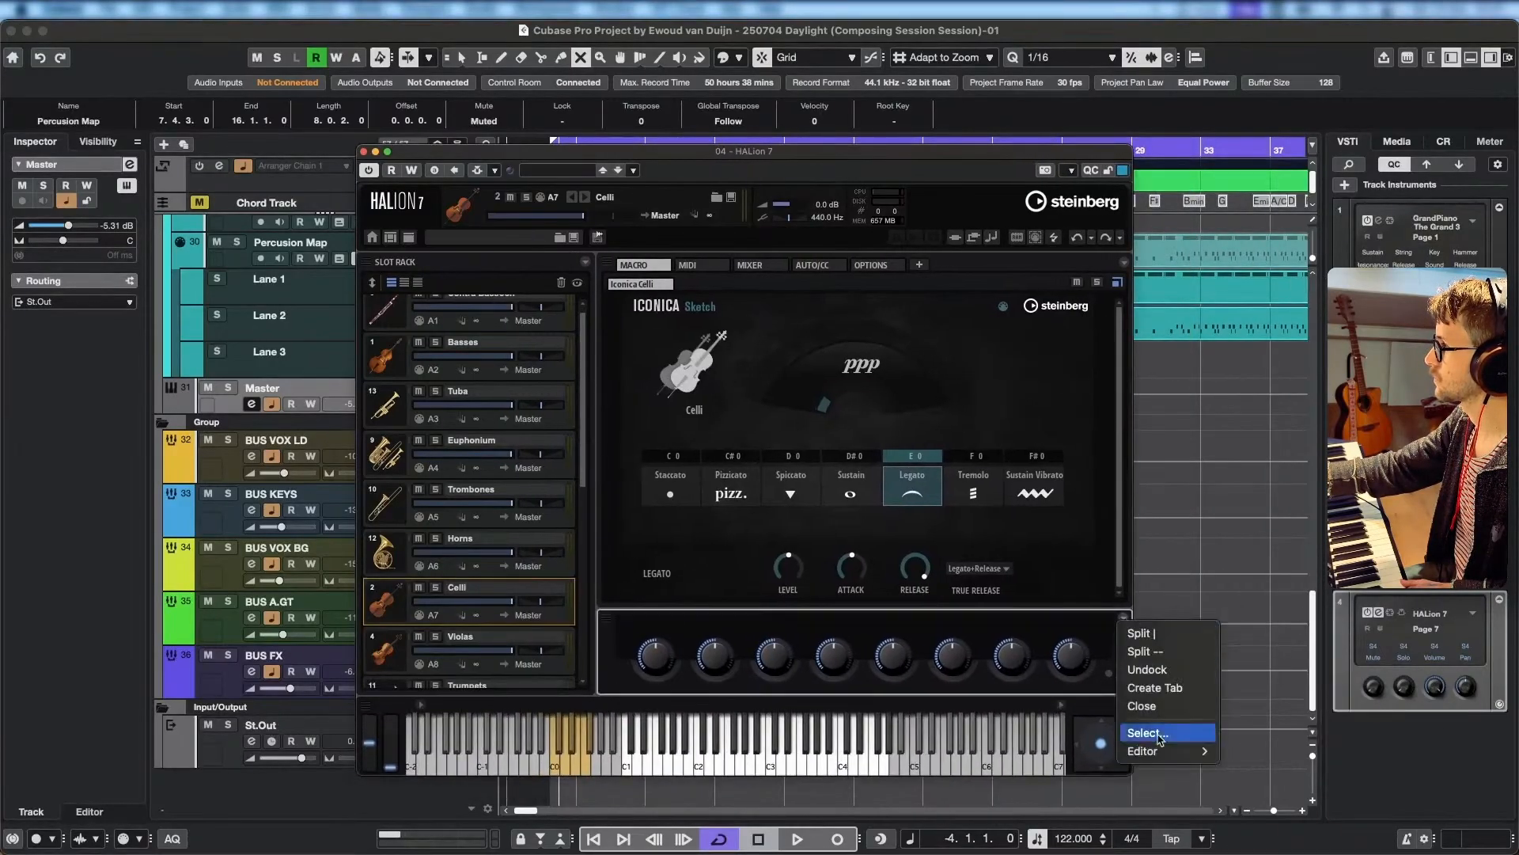
left_click(1166, 706)
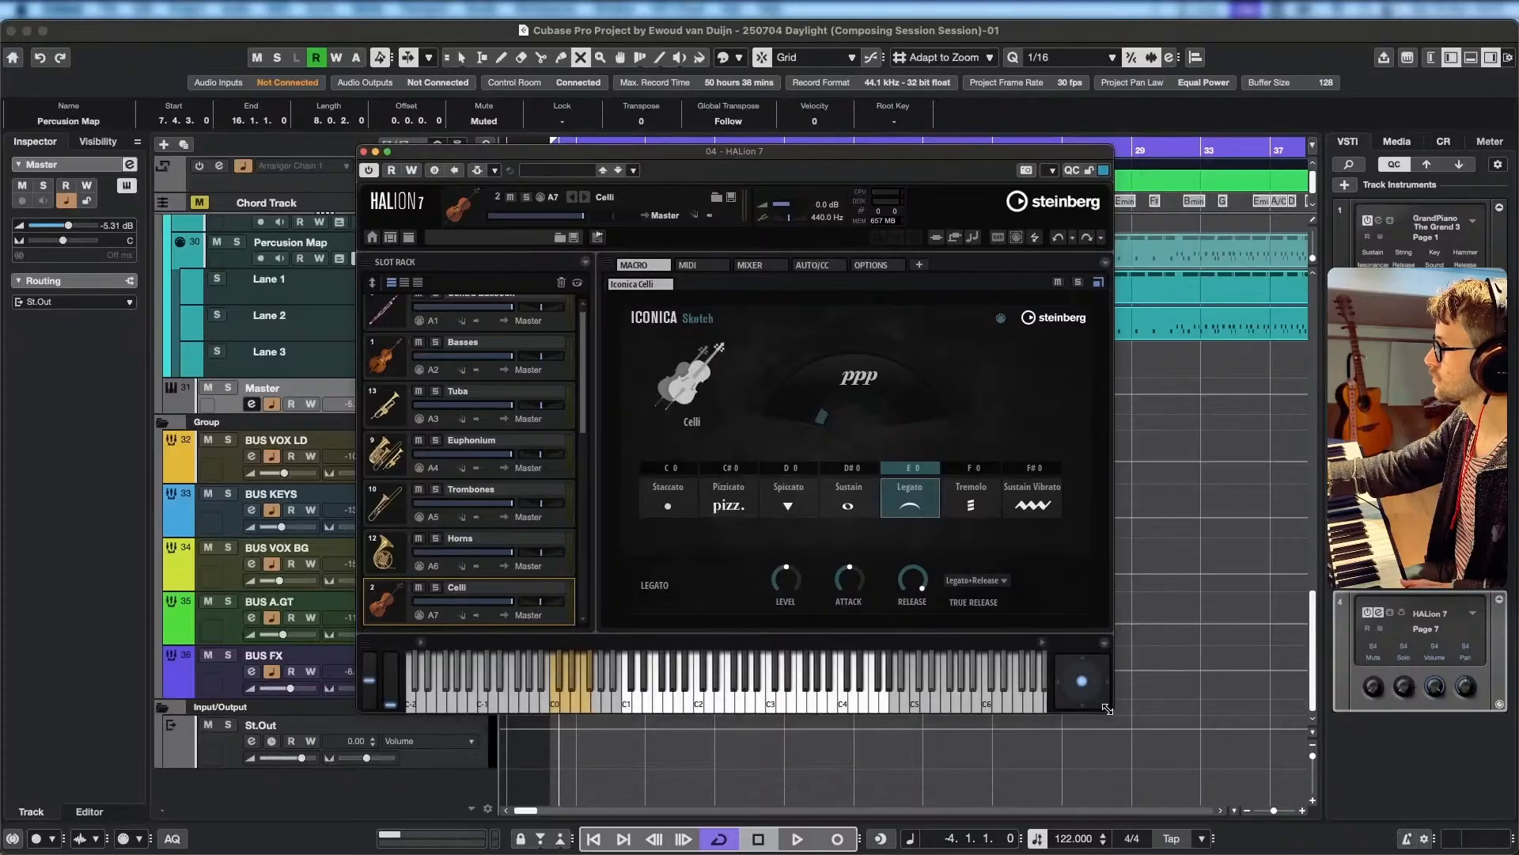
left_click_drag(935, 164, 1108, 292)
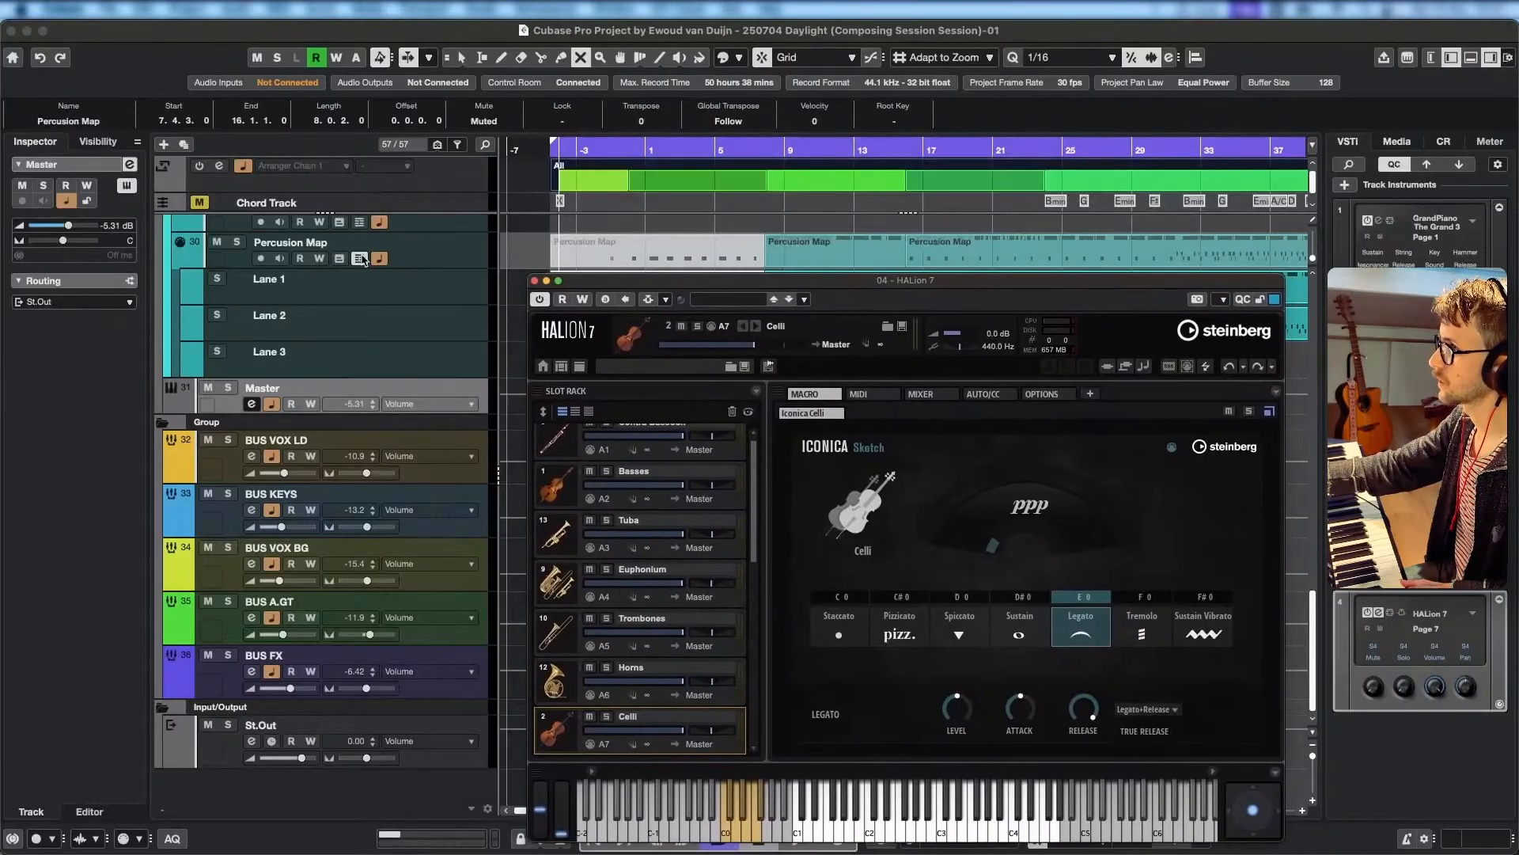
Hide the lanes of the Percussion Map track and select the Celli track for playing.
left_click(361, 259)
scroll(475, 301, "up", 5)
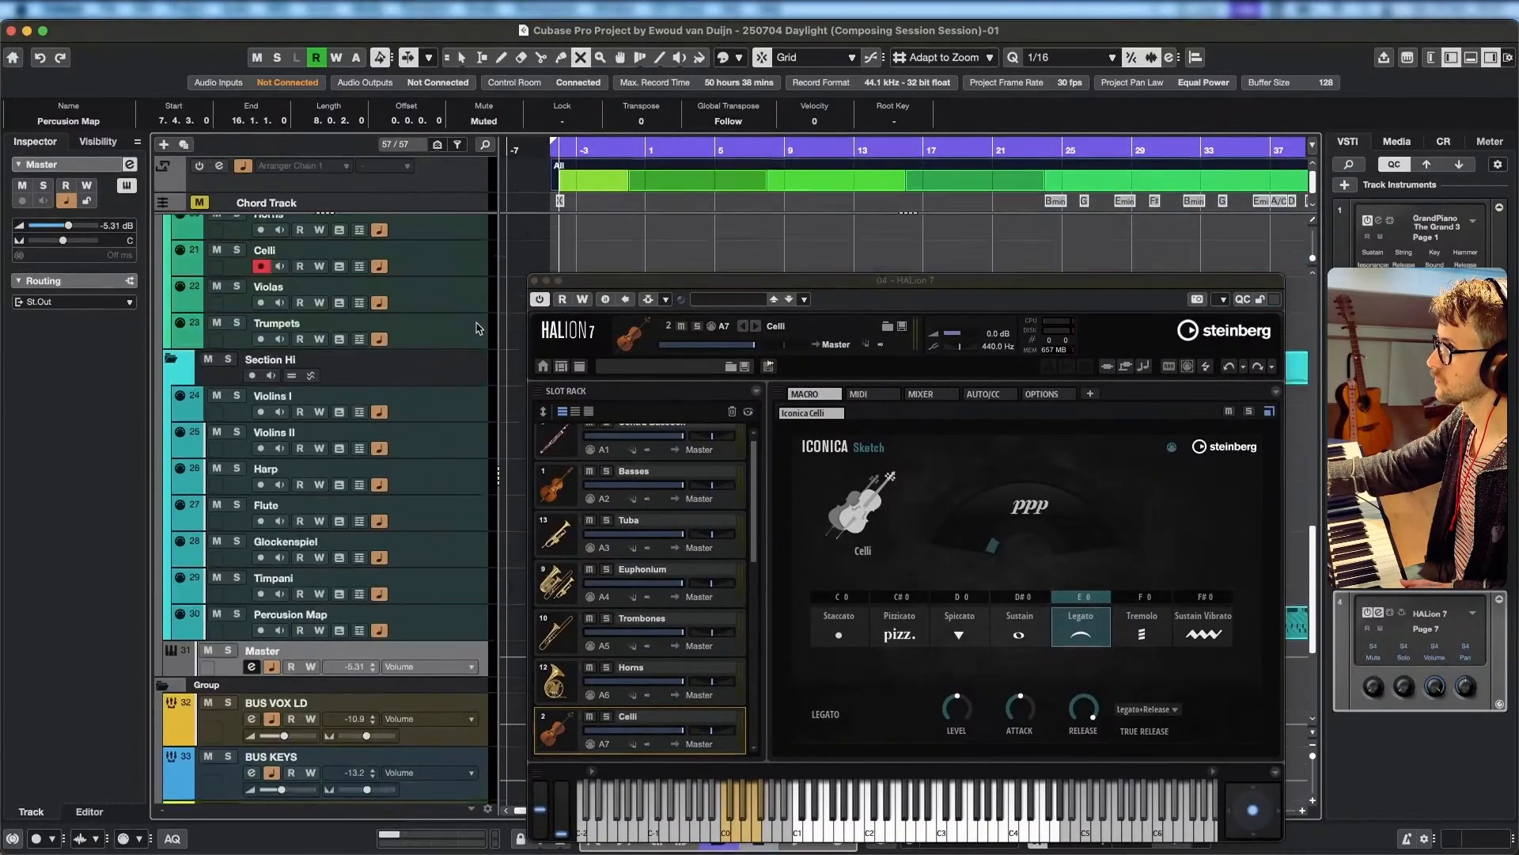
scroll(477, 325, "up", 3)
left_click(488, 398)
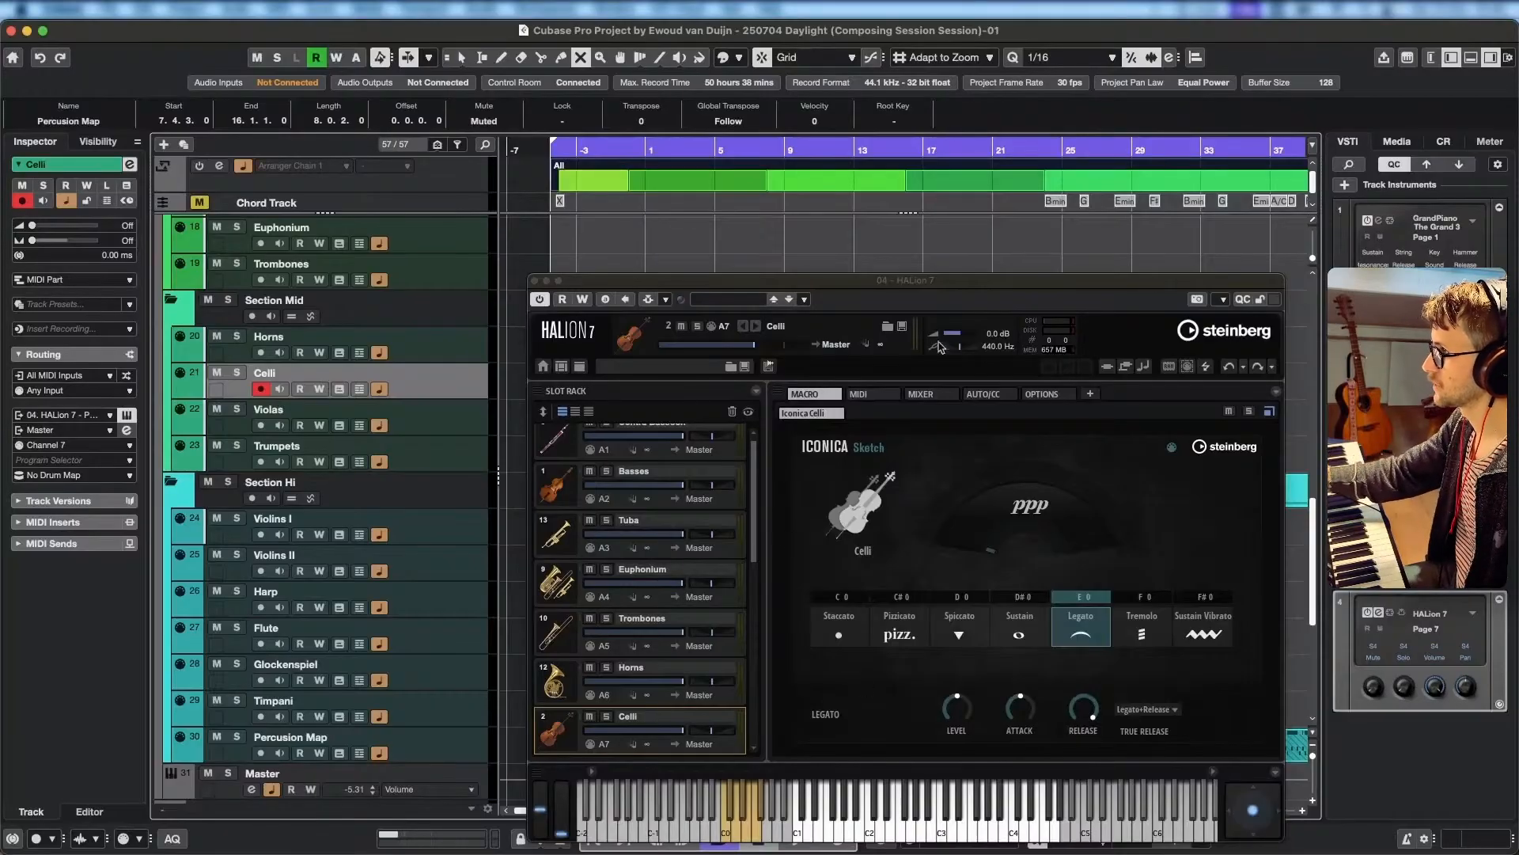
Select the Basses track and raise HALion 7's master volume to 6.0 dB.
scroll(259, 393, "up", 5)
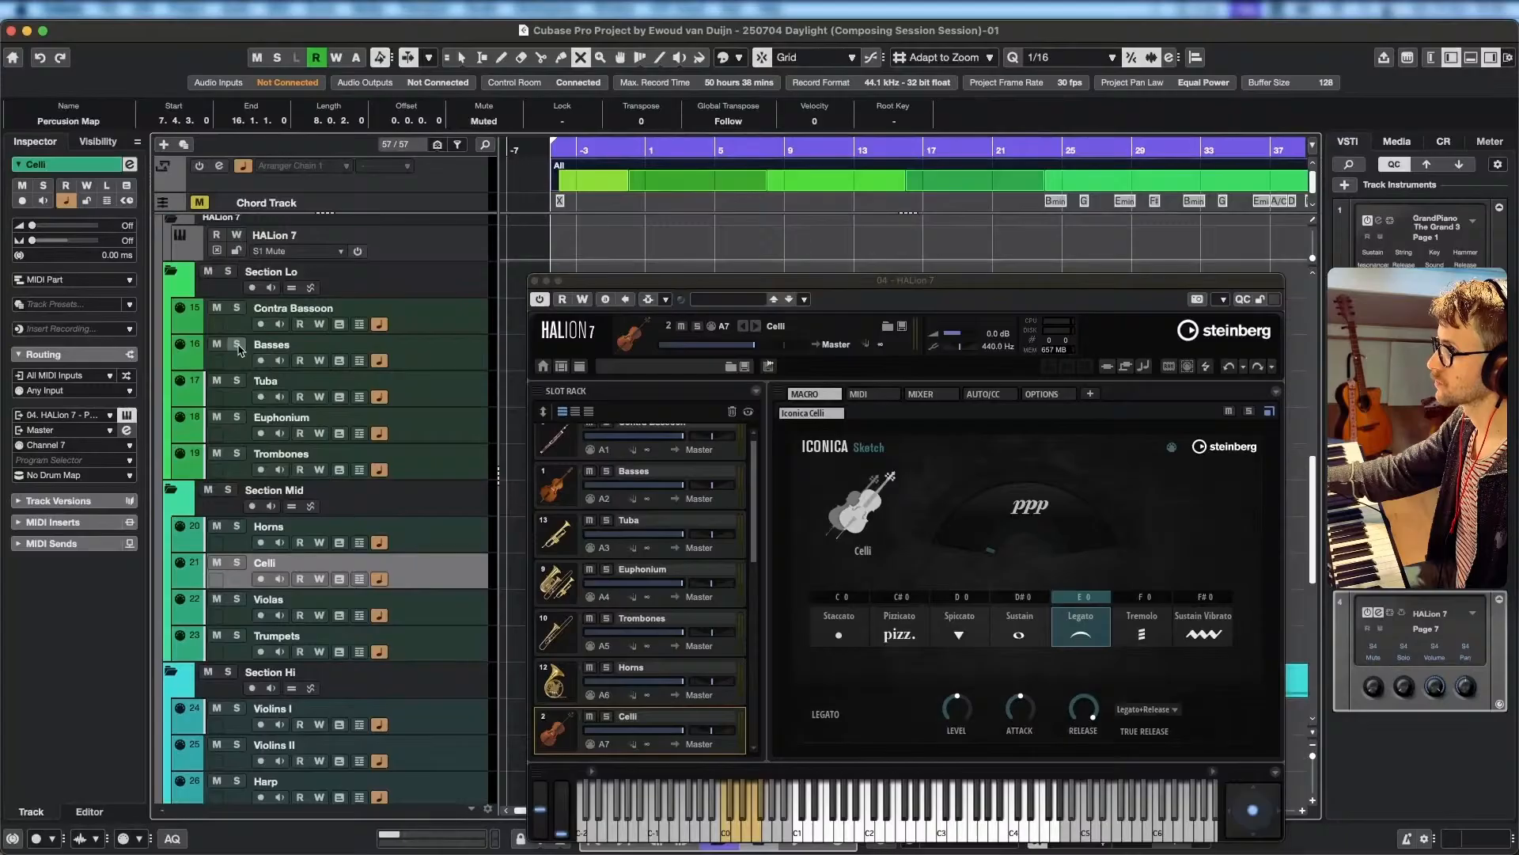
left_click(421, 355)
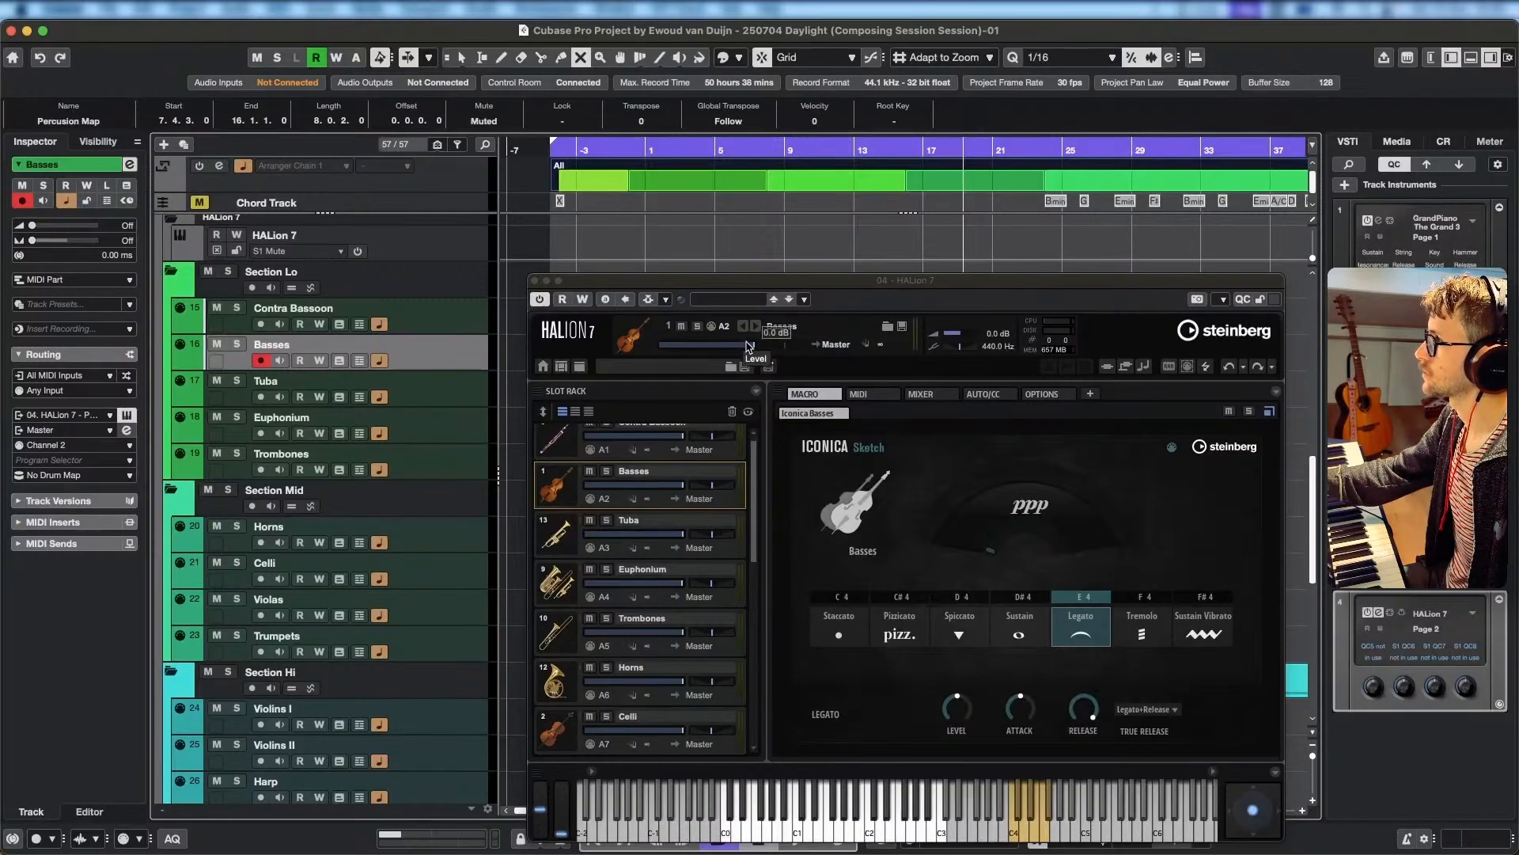
left_click_drag(961, 335, 958, 336)
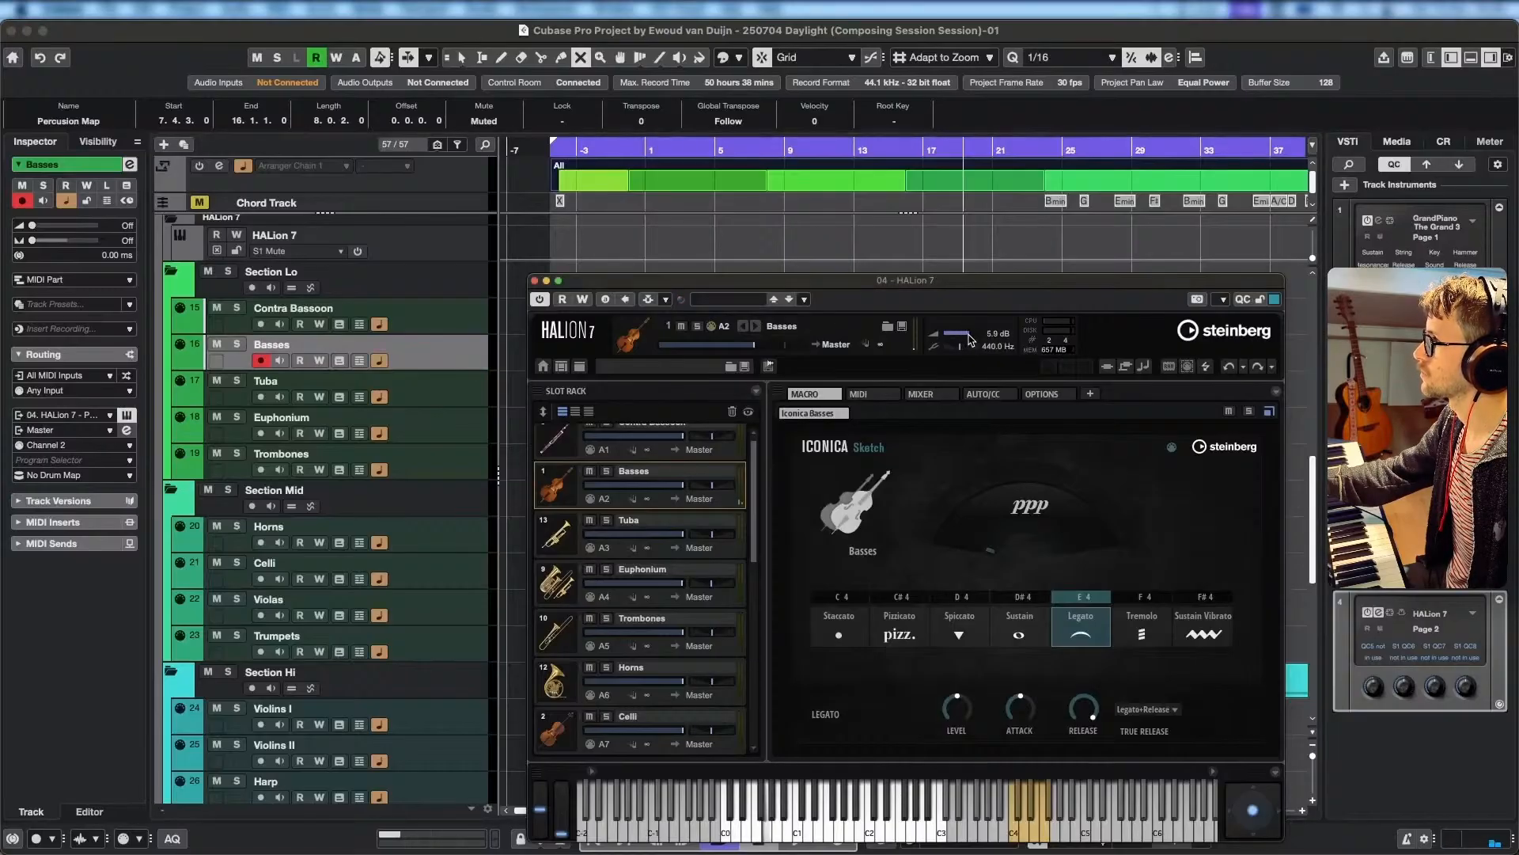
double_click(978, 344)
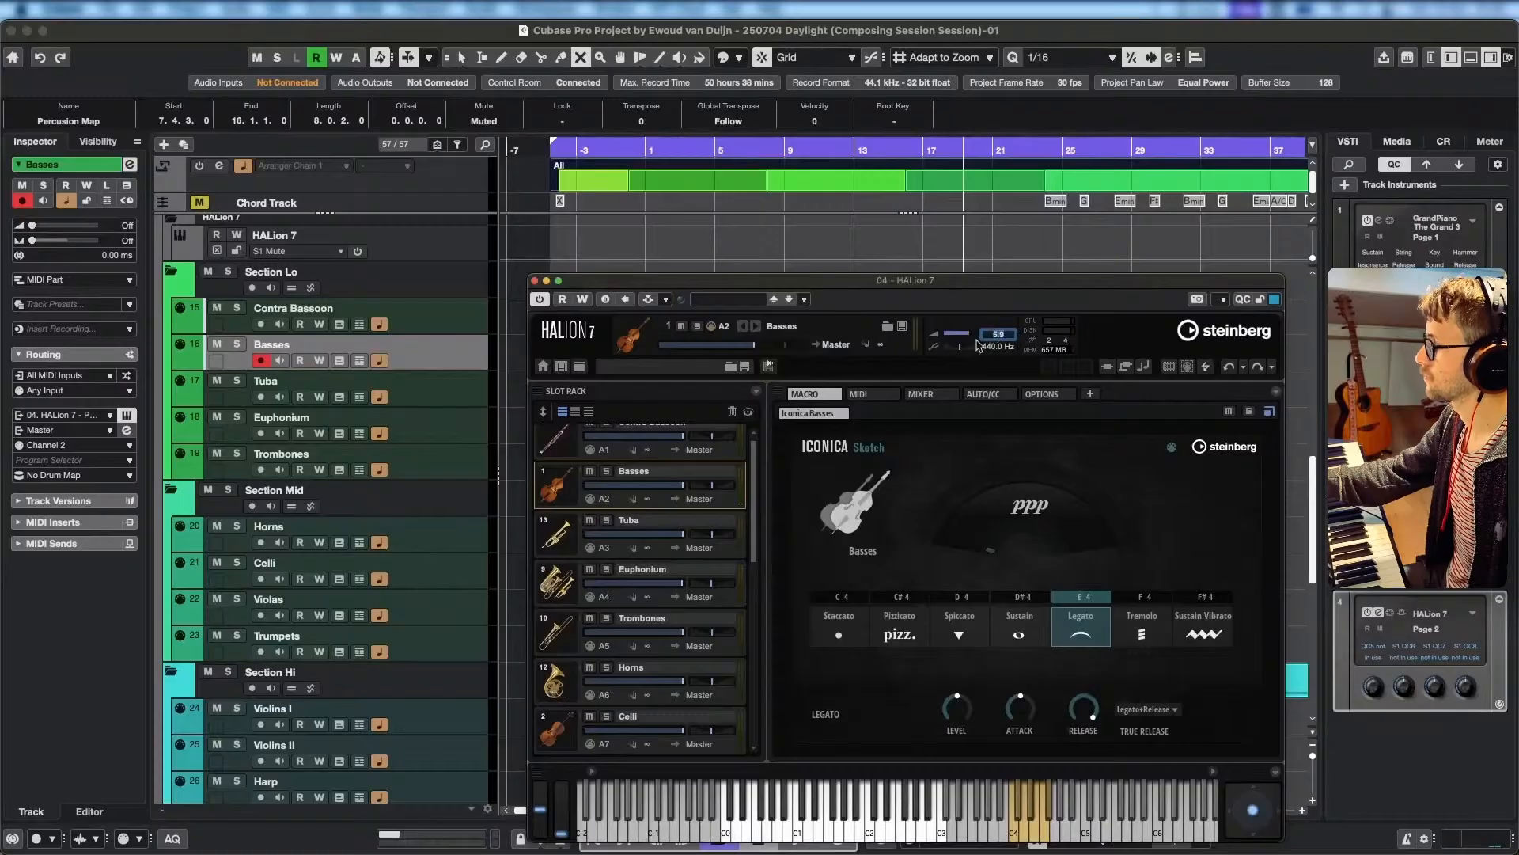
type("0 dB")
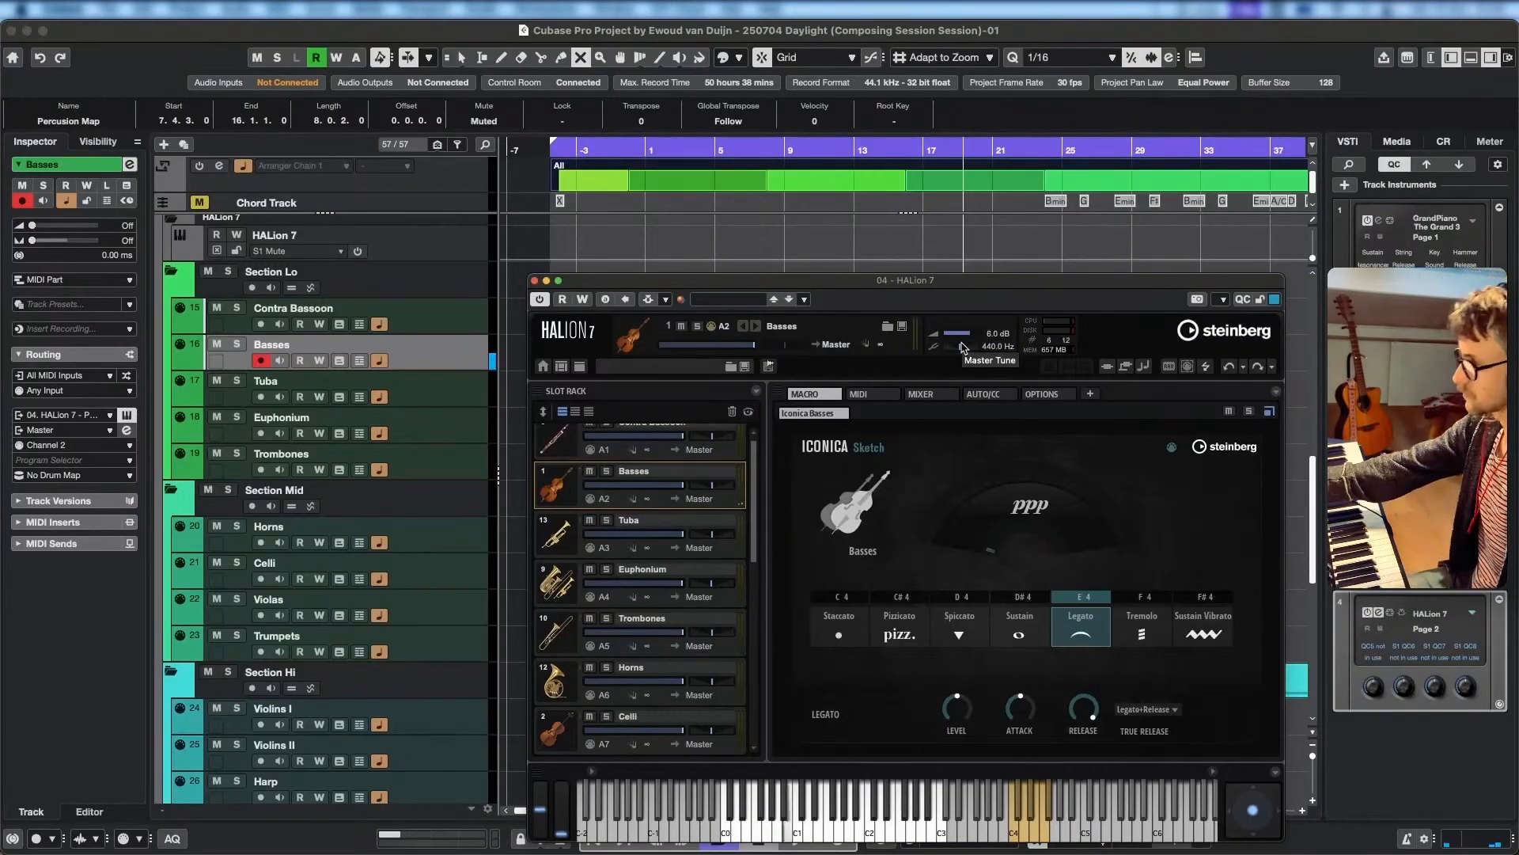
Play the project from its start to bar 41 with the Basses track record-enabled, and return to the beginning.
left_click(554, 148)
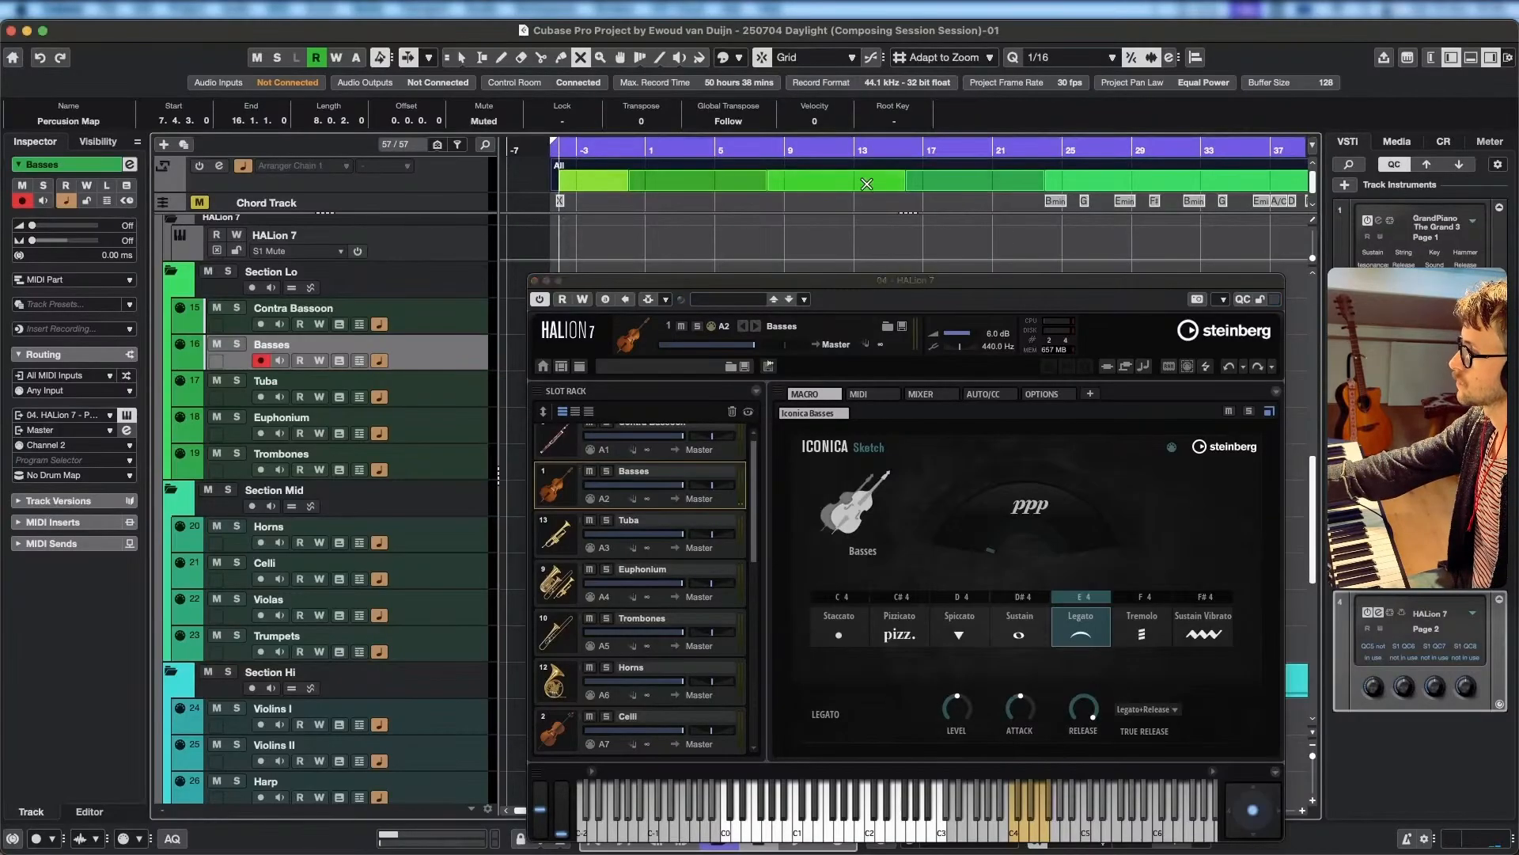
key("space")
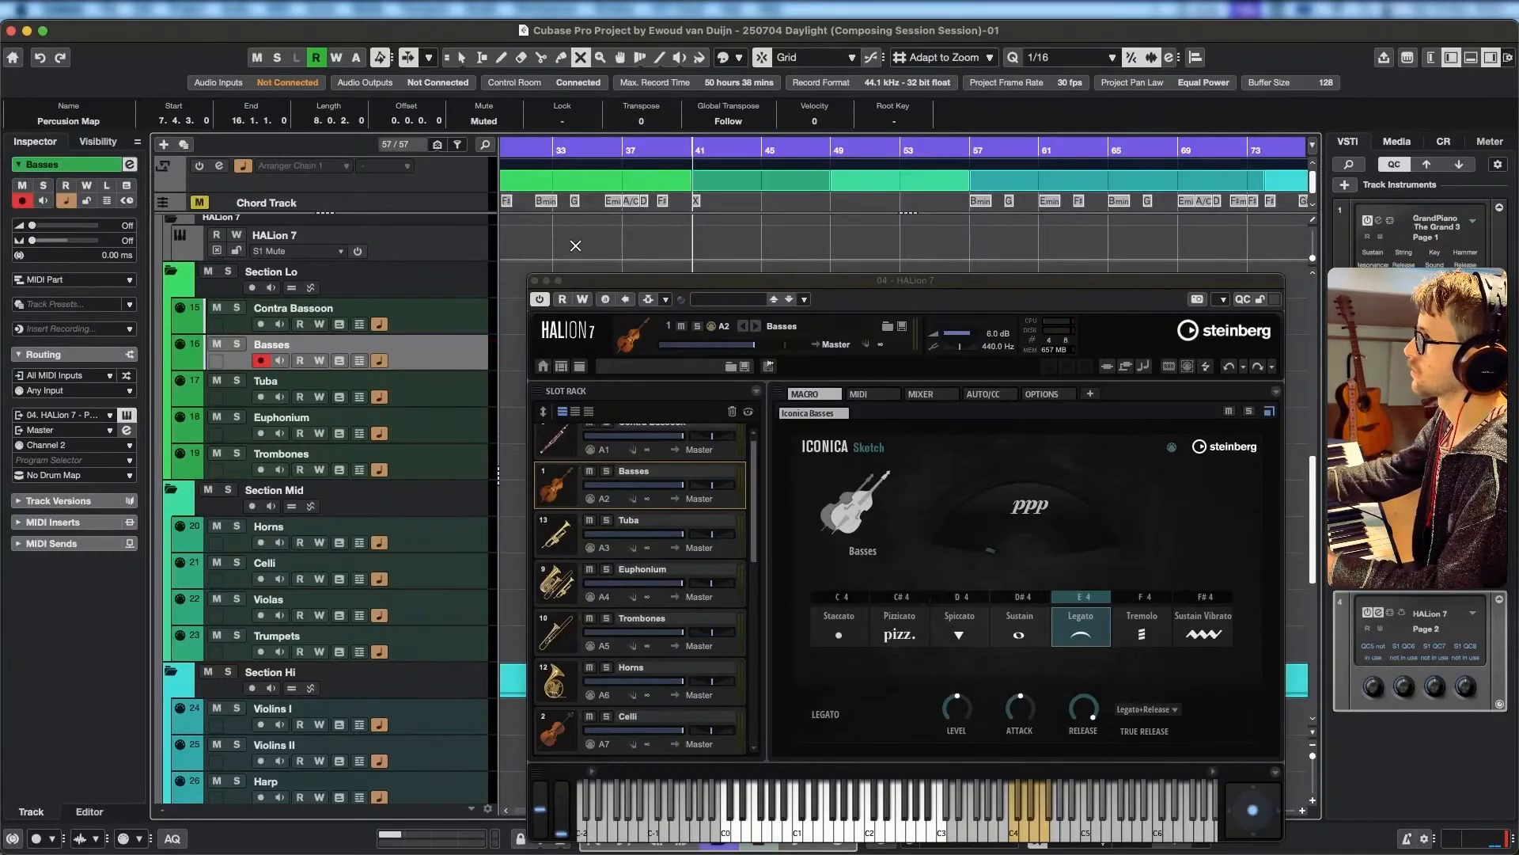
left_click_drag(574, 237, 722, 255)
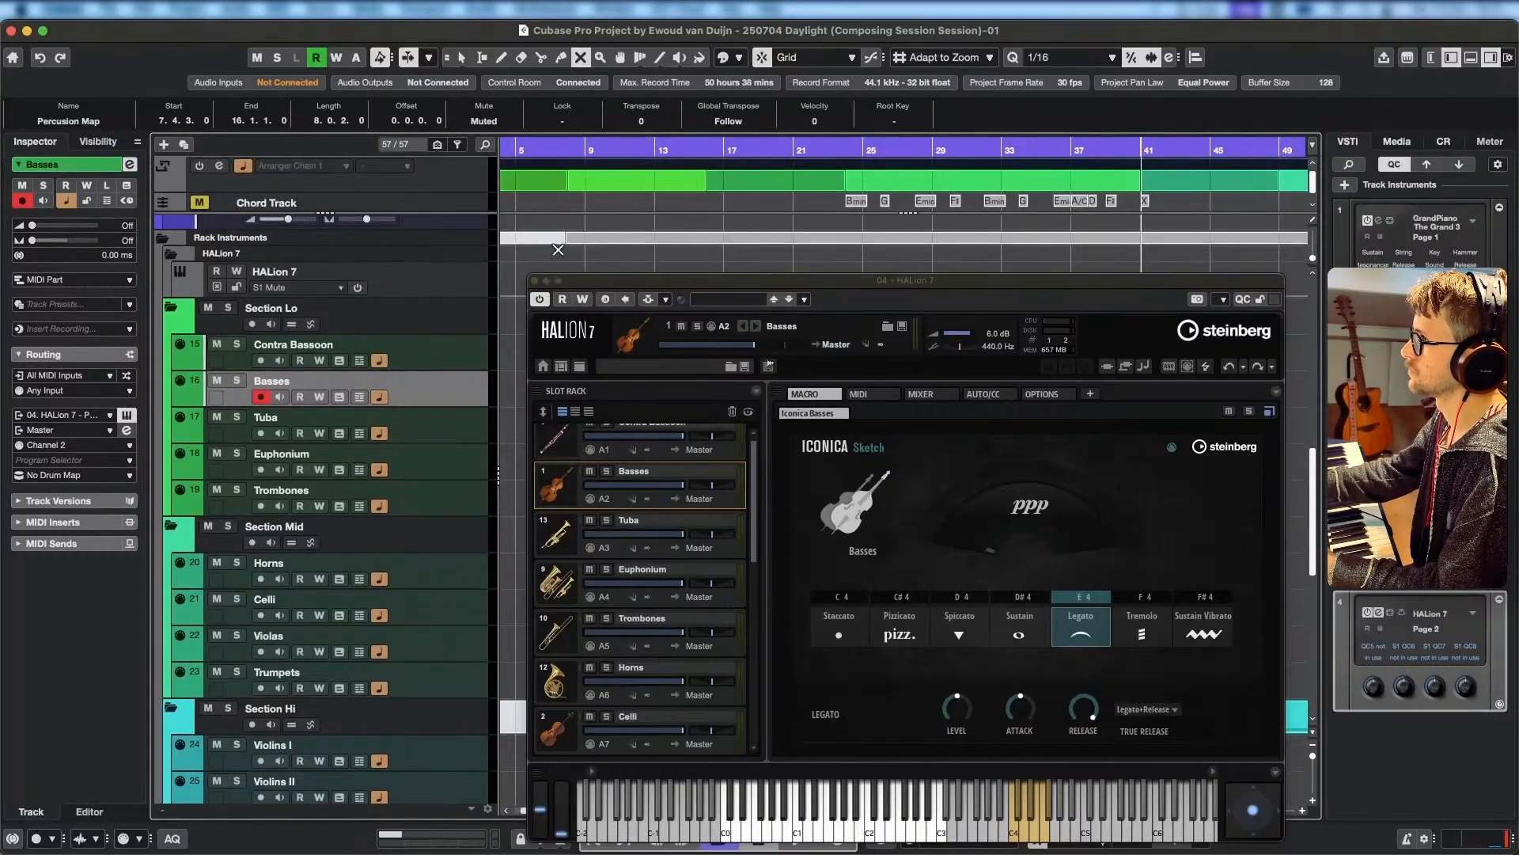
scroll(558, 251, "left", 5)
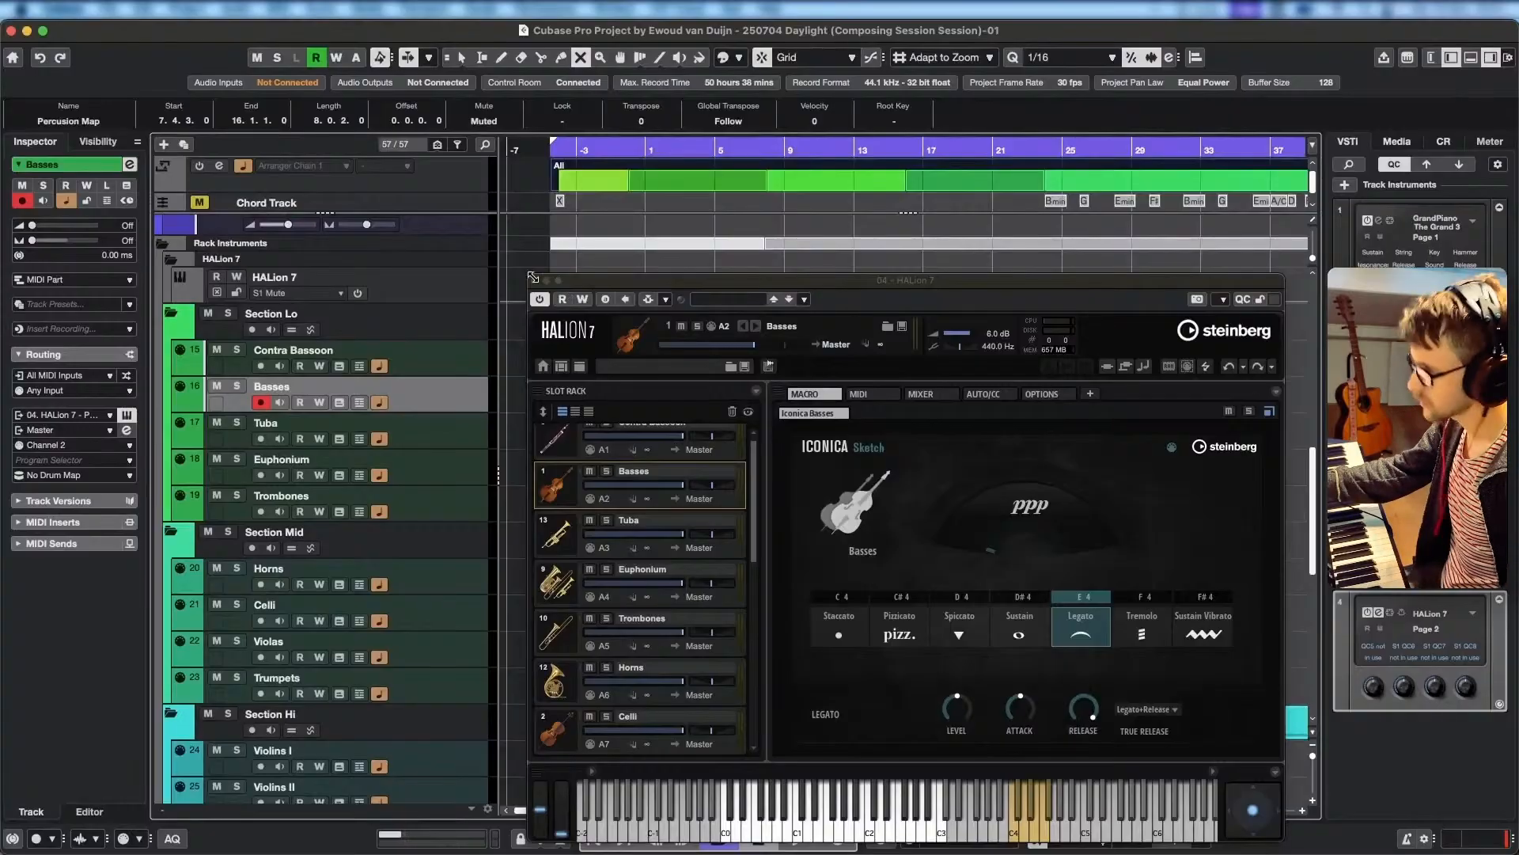
Raise HALion 7's master volume to 10.0 dB and move its window up to uncover the transport controls.
left_click(973, 340)
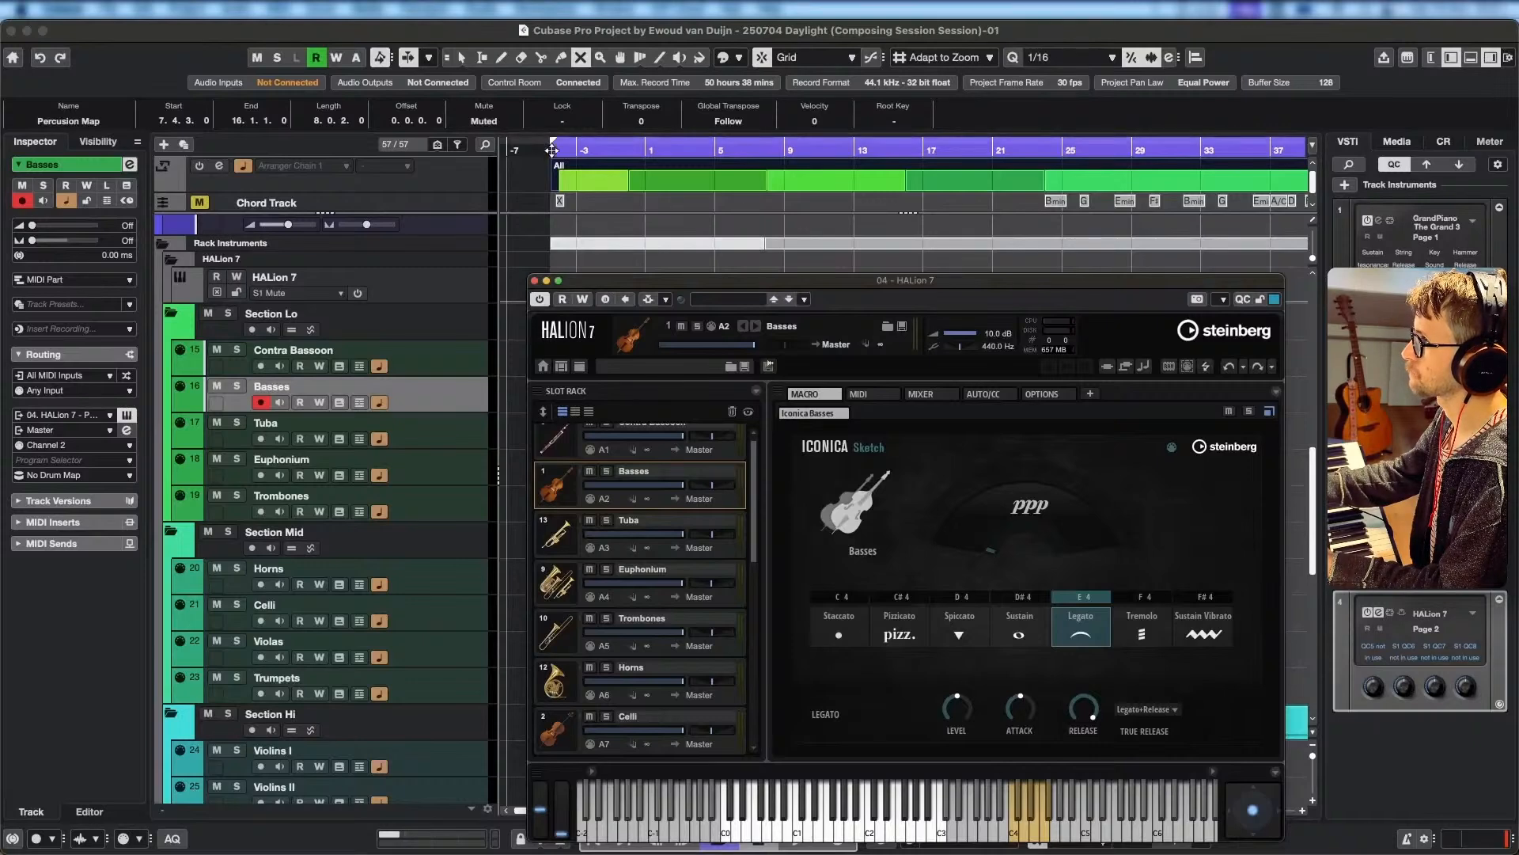
left_click(509, 299)
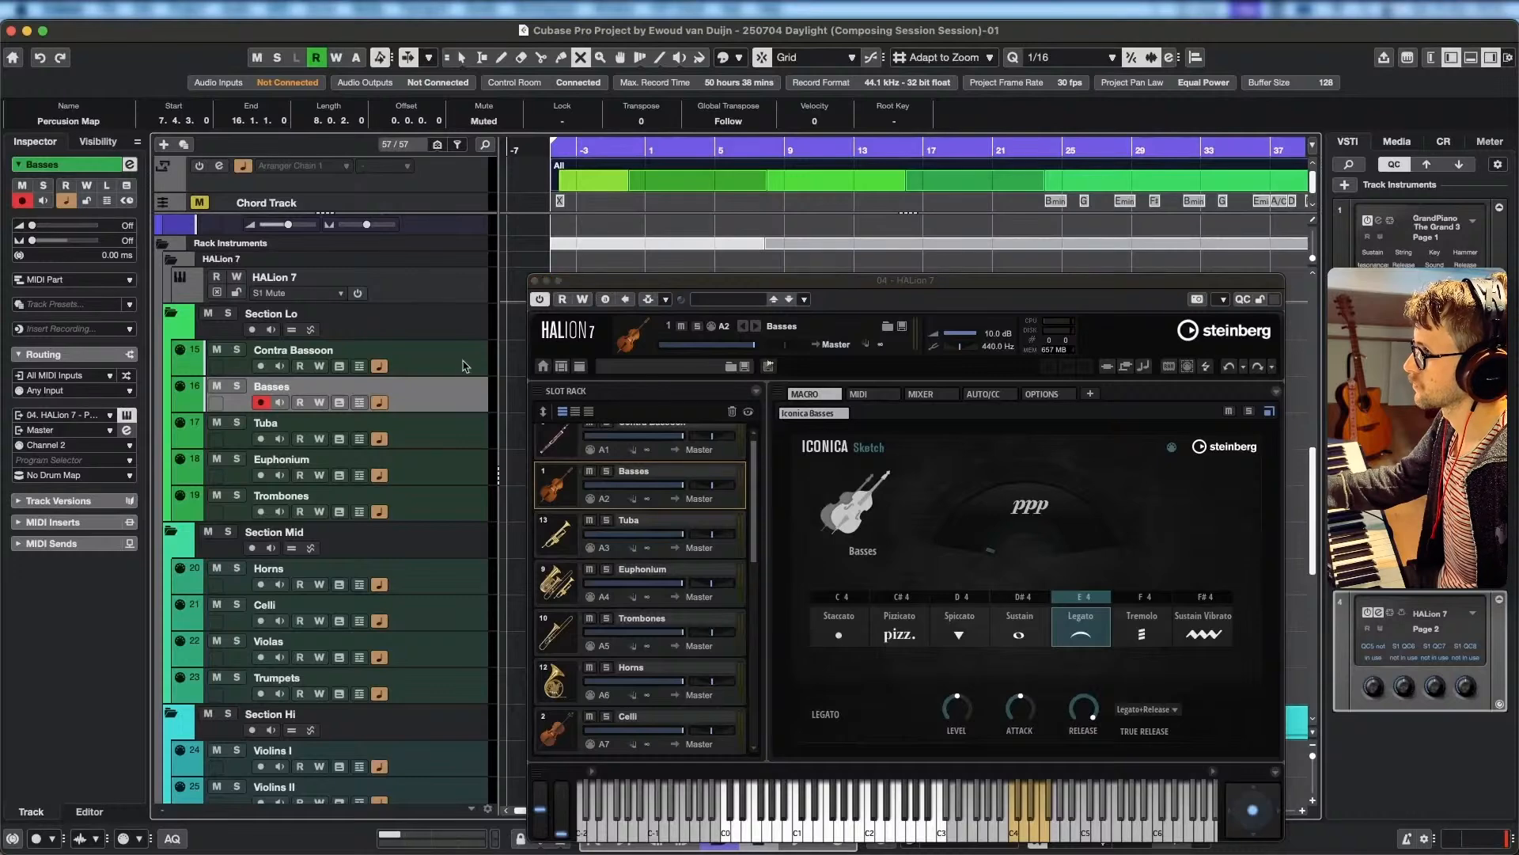
left_click_drag(756, 282, 735, 248)
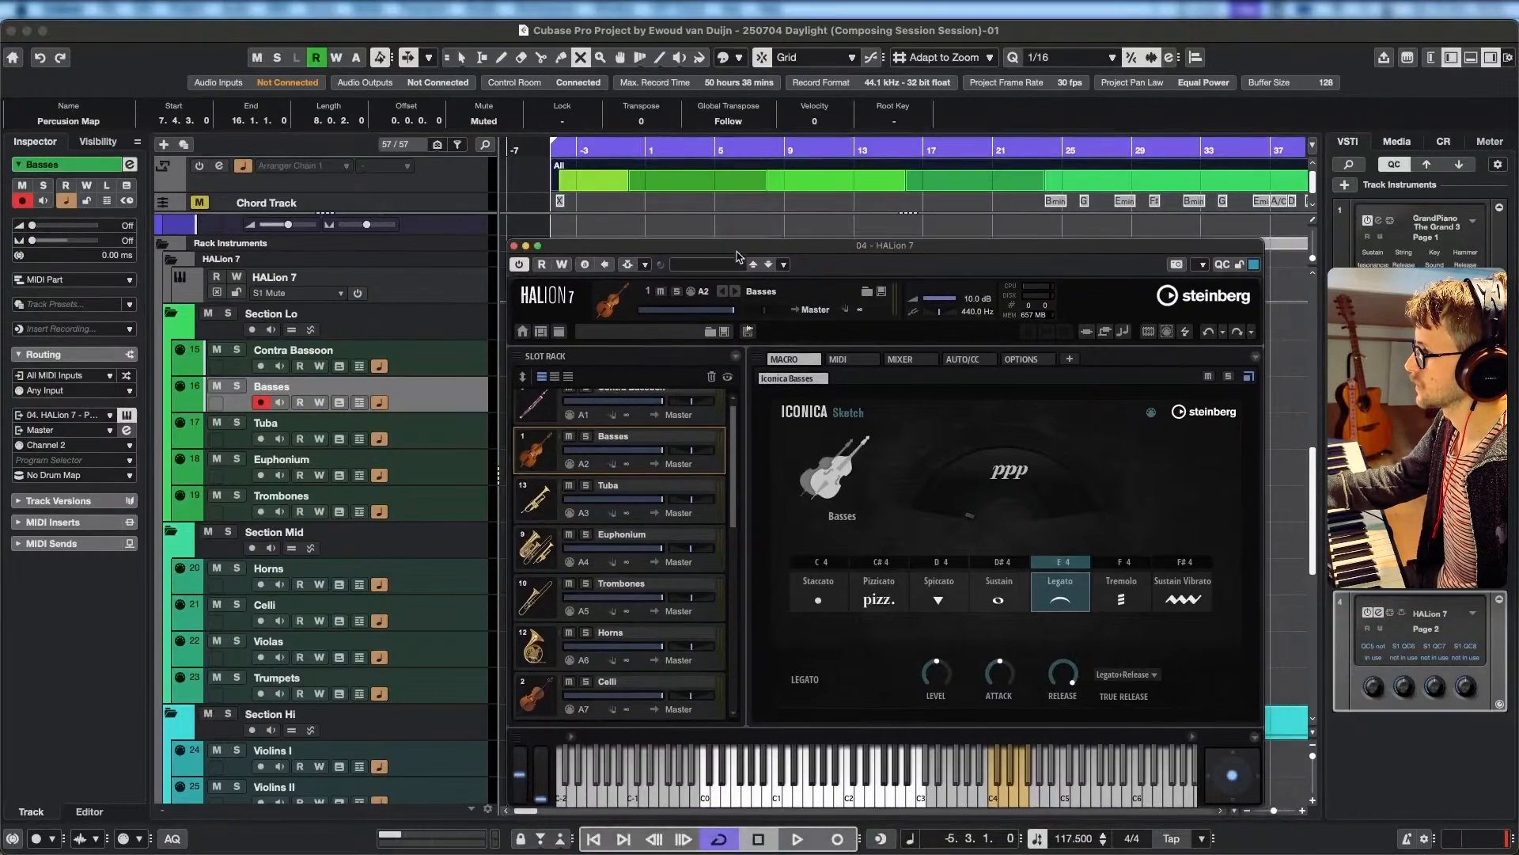
Record a bass line on the Basses track from bar -5 to bar 24, and move HALion 7's window off the part.
left_click(838, 840)
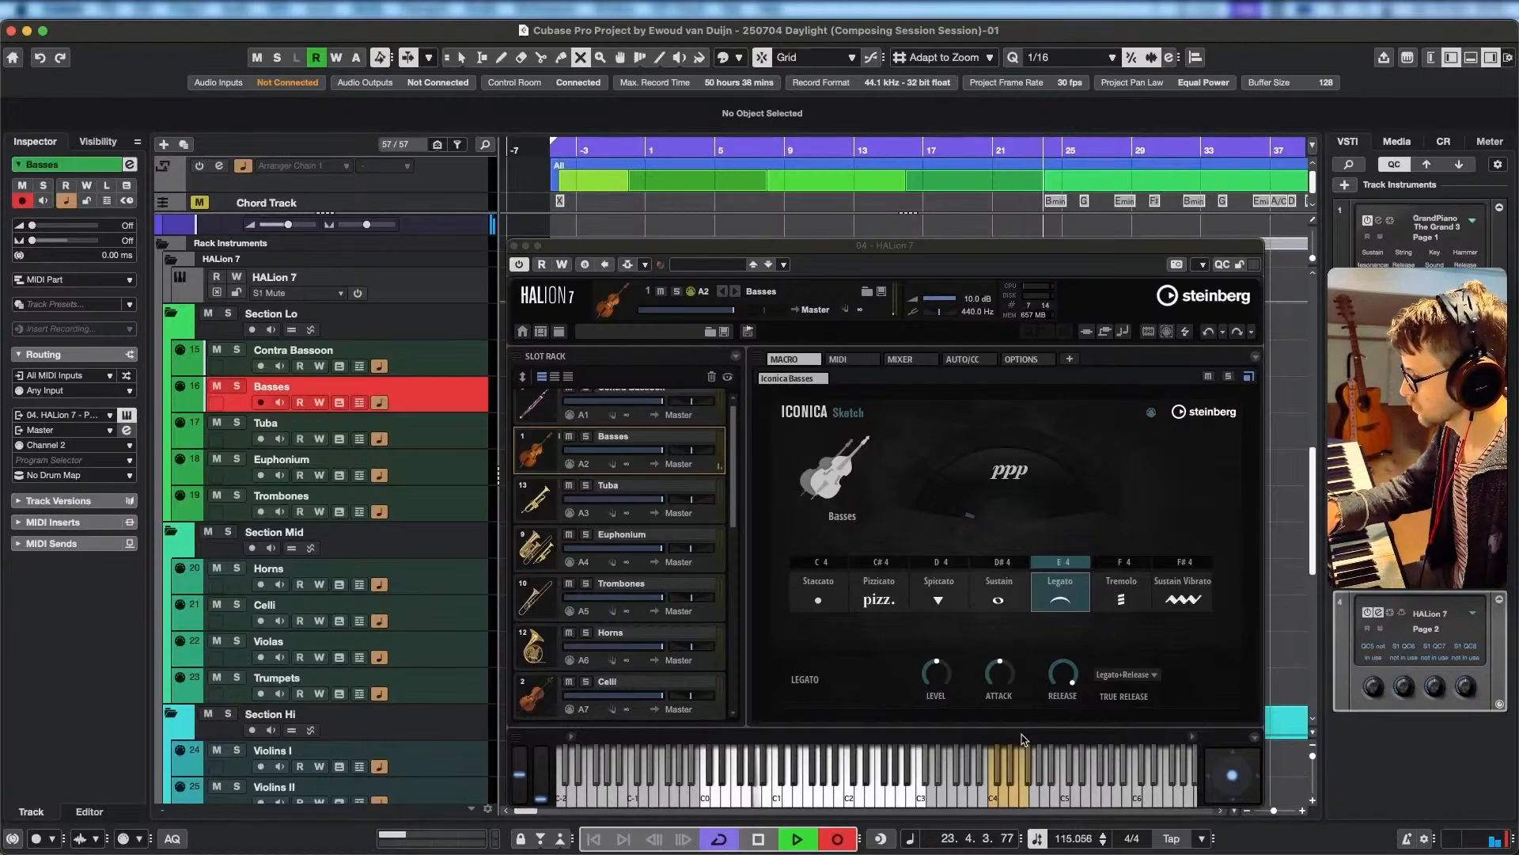
key("space")
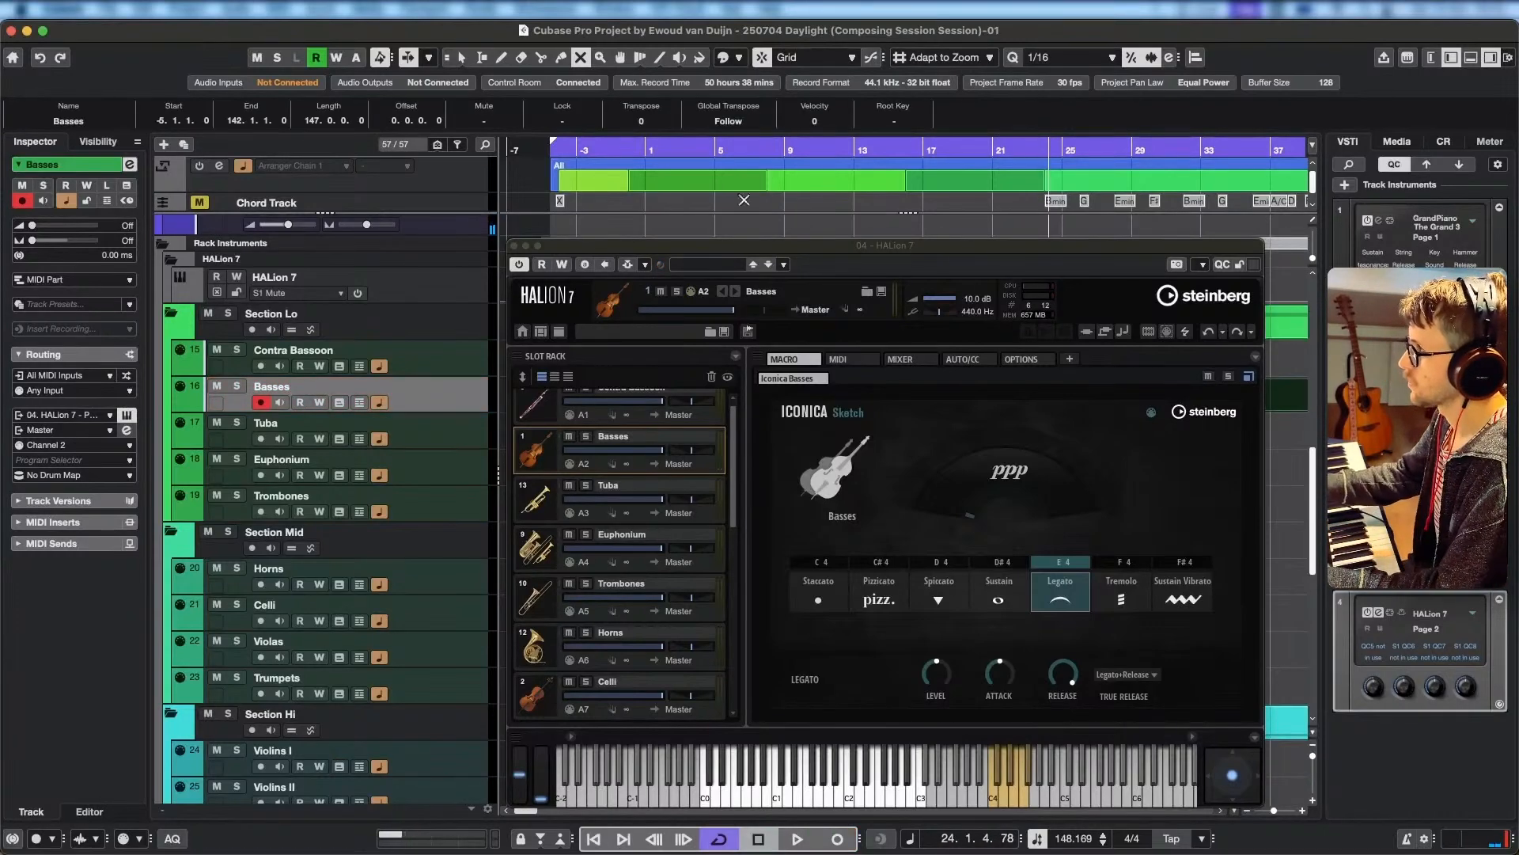
left_click_drag(730, 250, 713, 308)
Set HALion 7's master volume to 0.0 dB and view the output routing choices of the Basses slot.
double_click(953, 360)
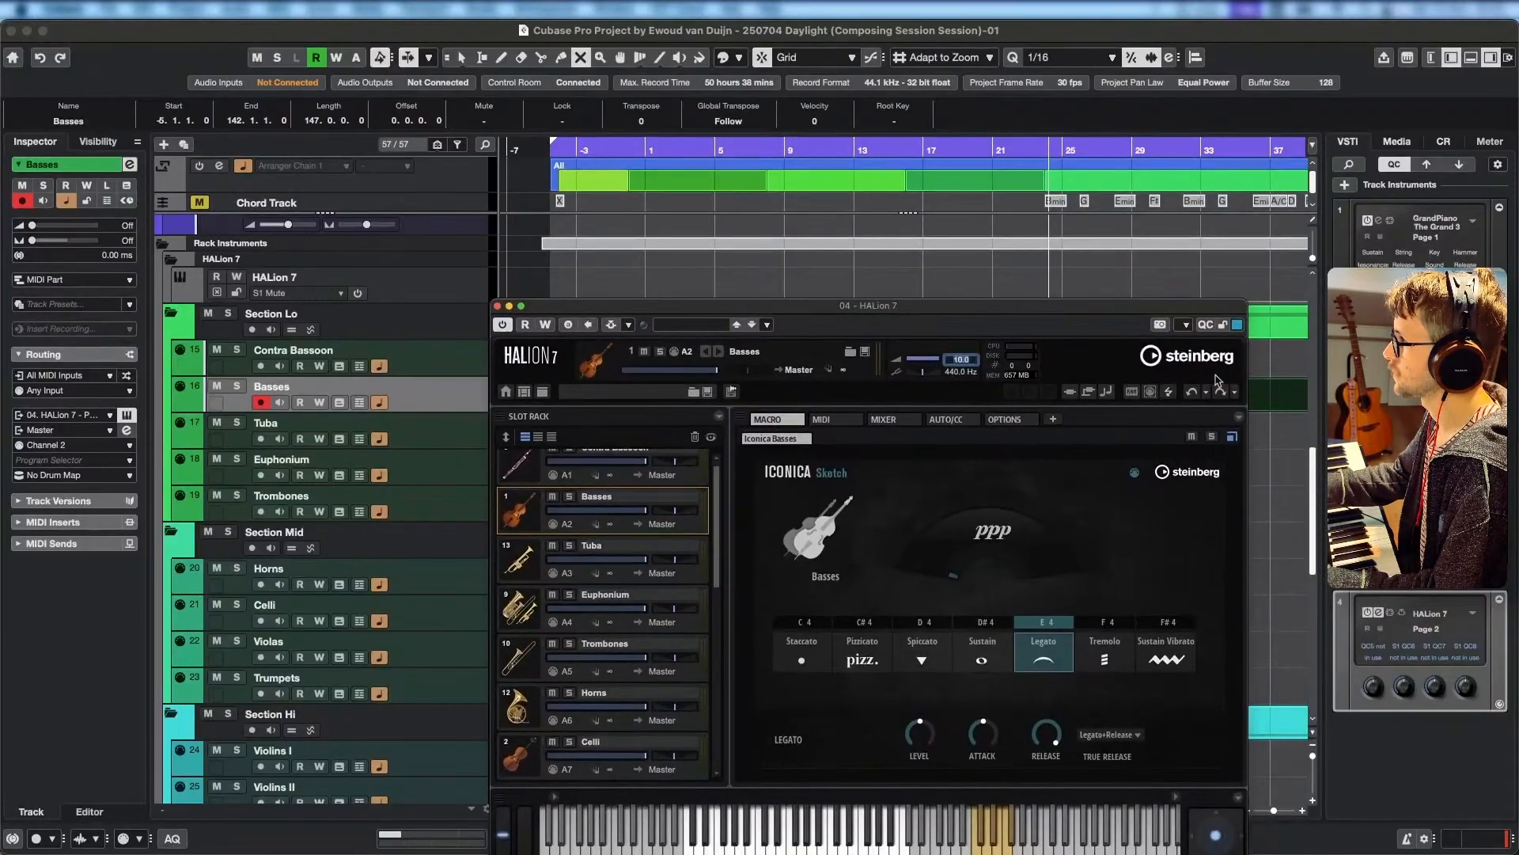
key("Return")
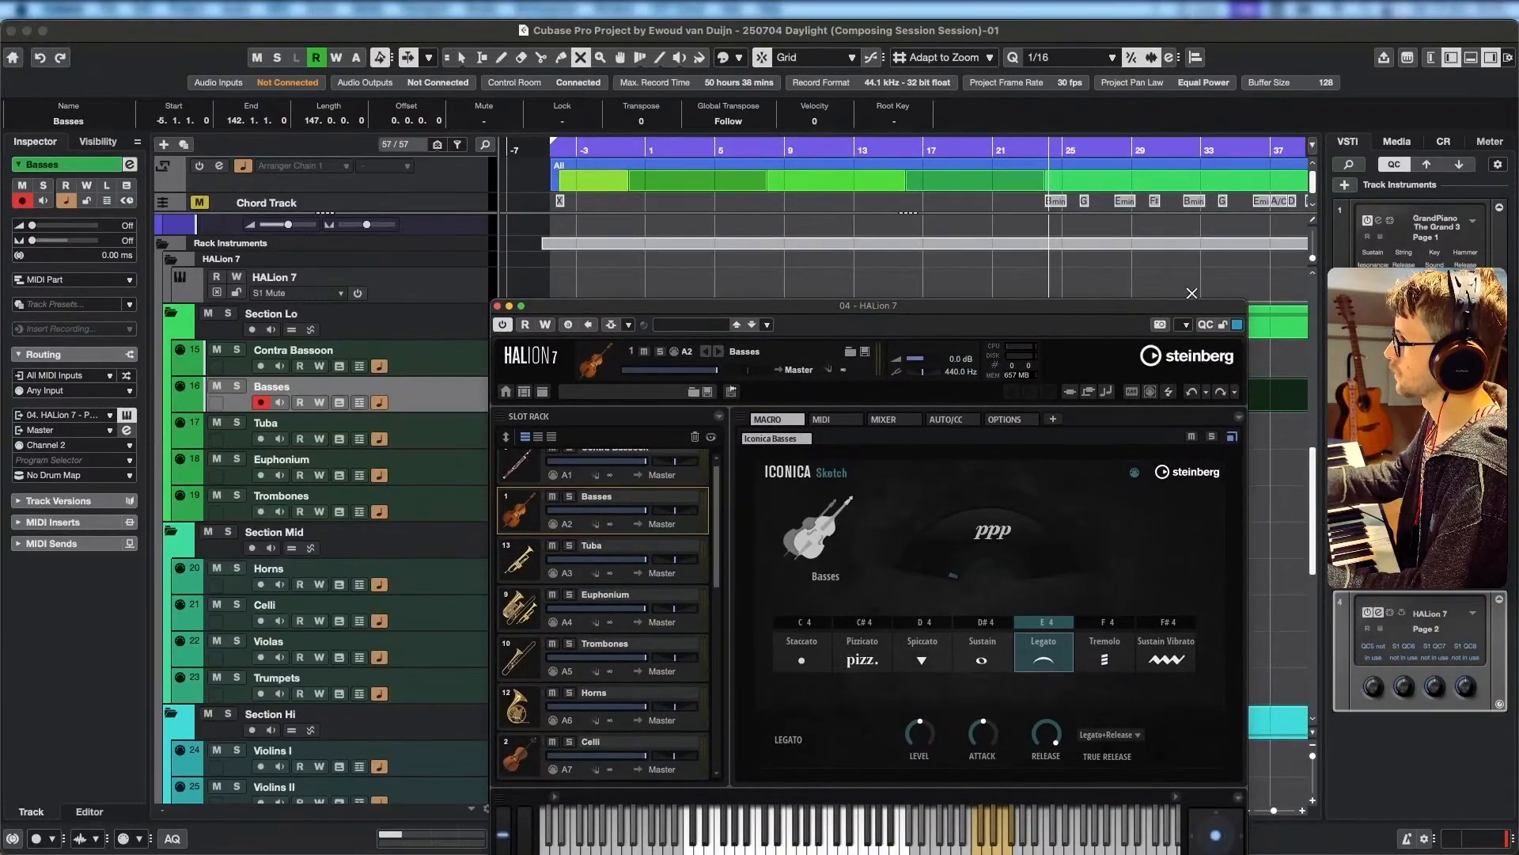
left_click(662, 524)
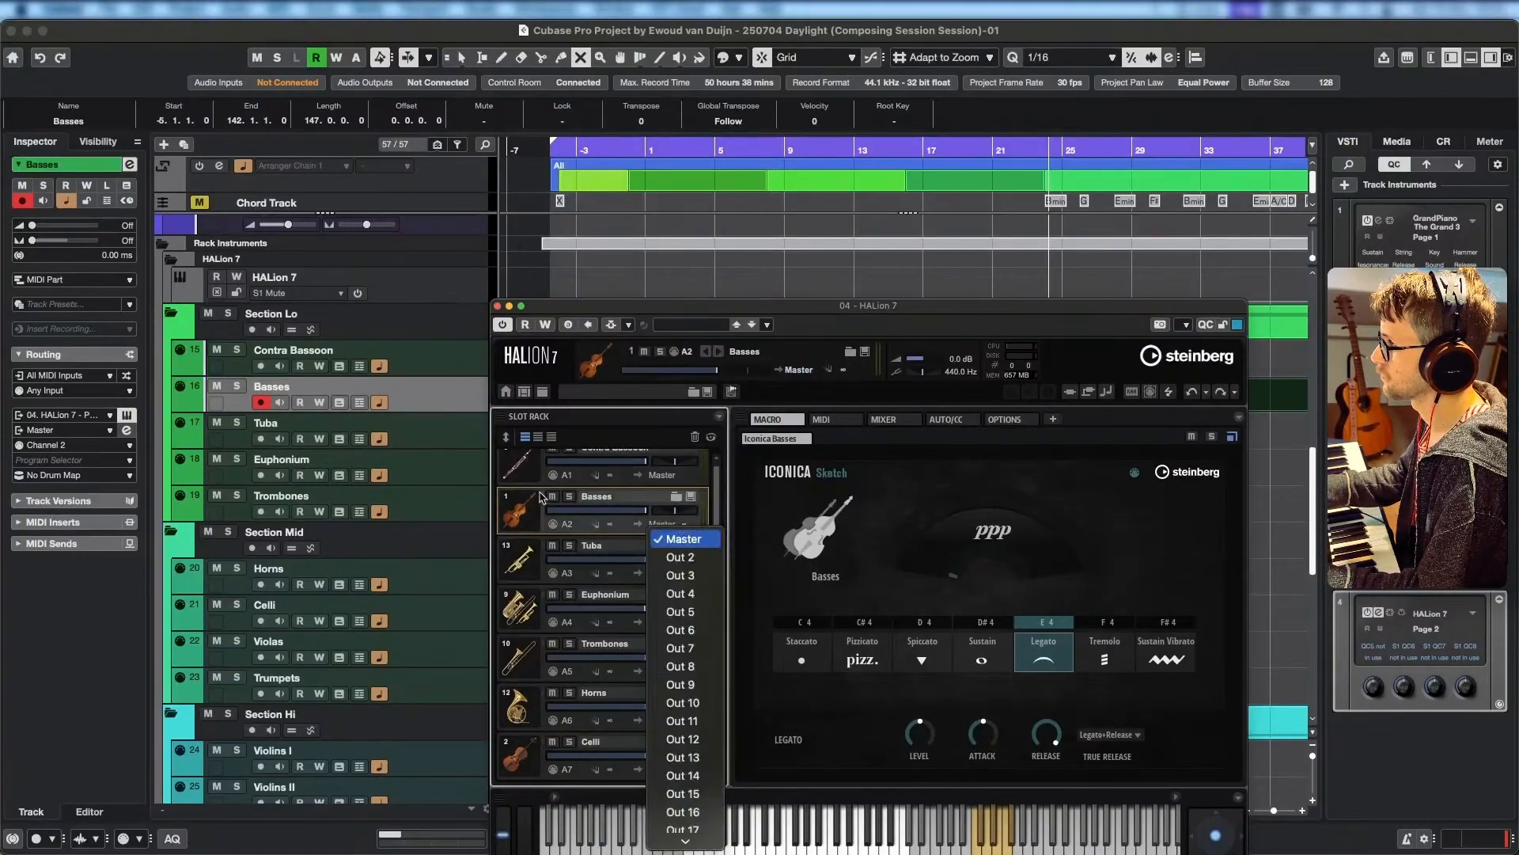
left_click(540, 522)
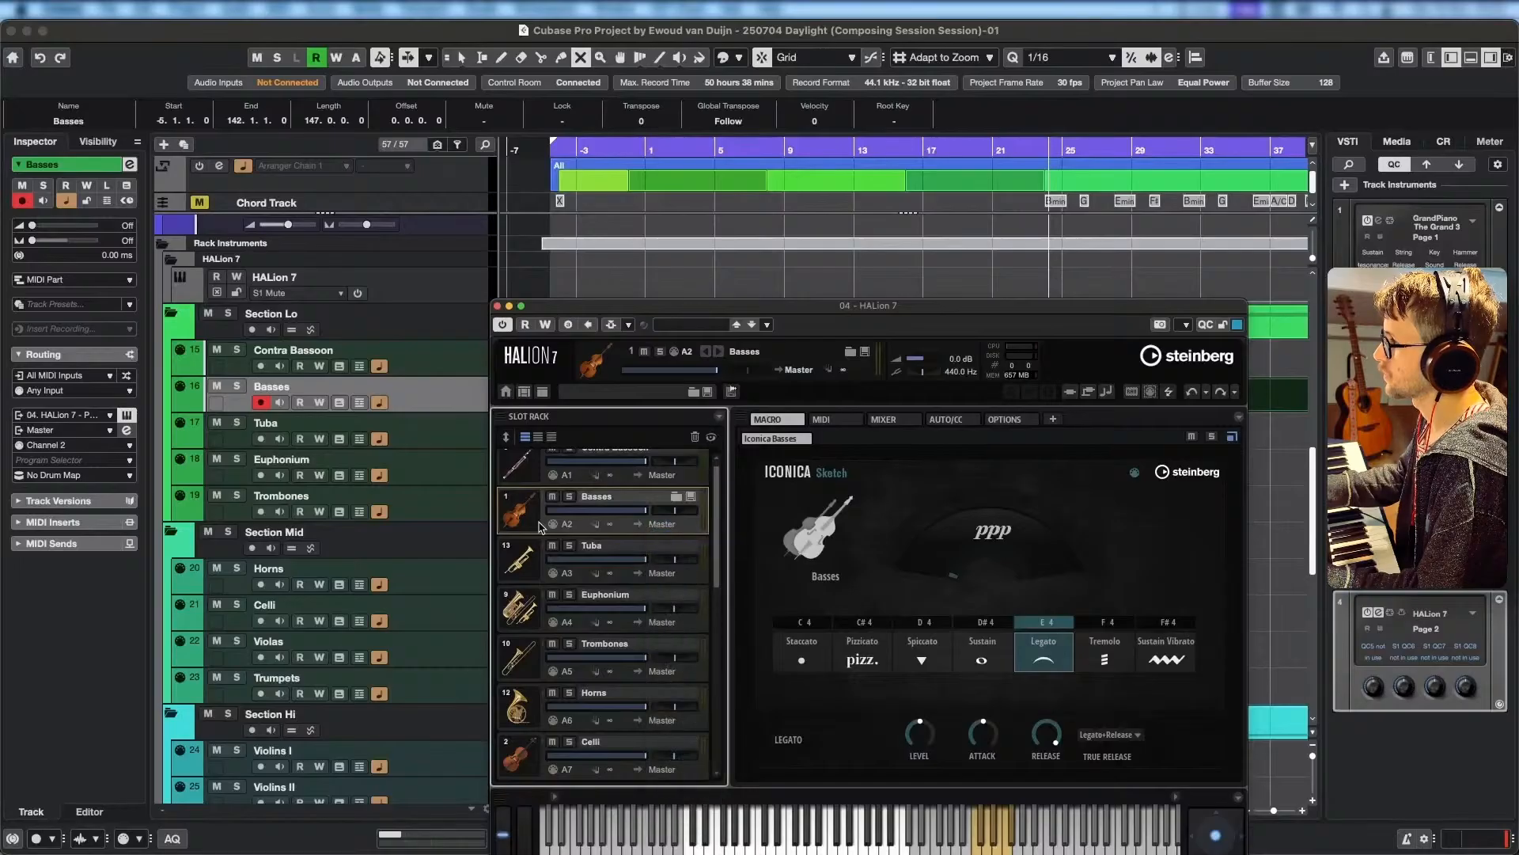
Look through the track list and try adjusting the Basses slot's level in HALion 7.
scroll(392, 657, "down", 10)
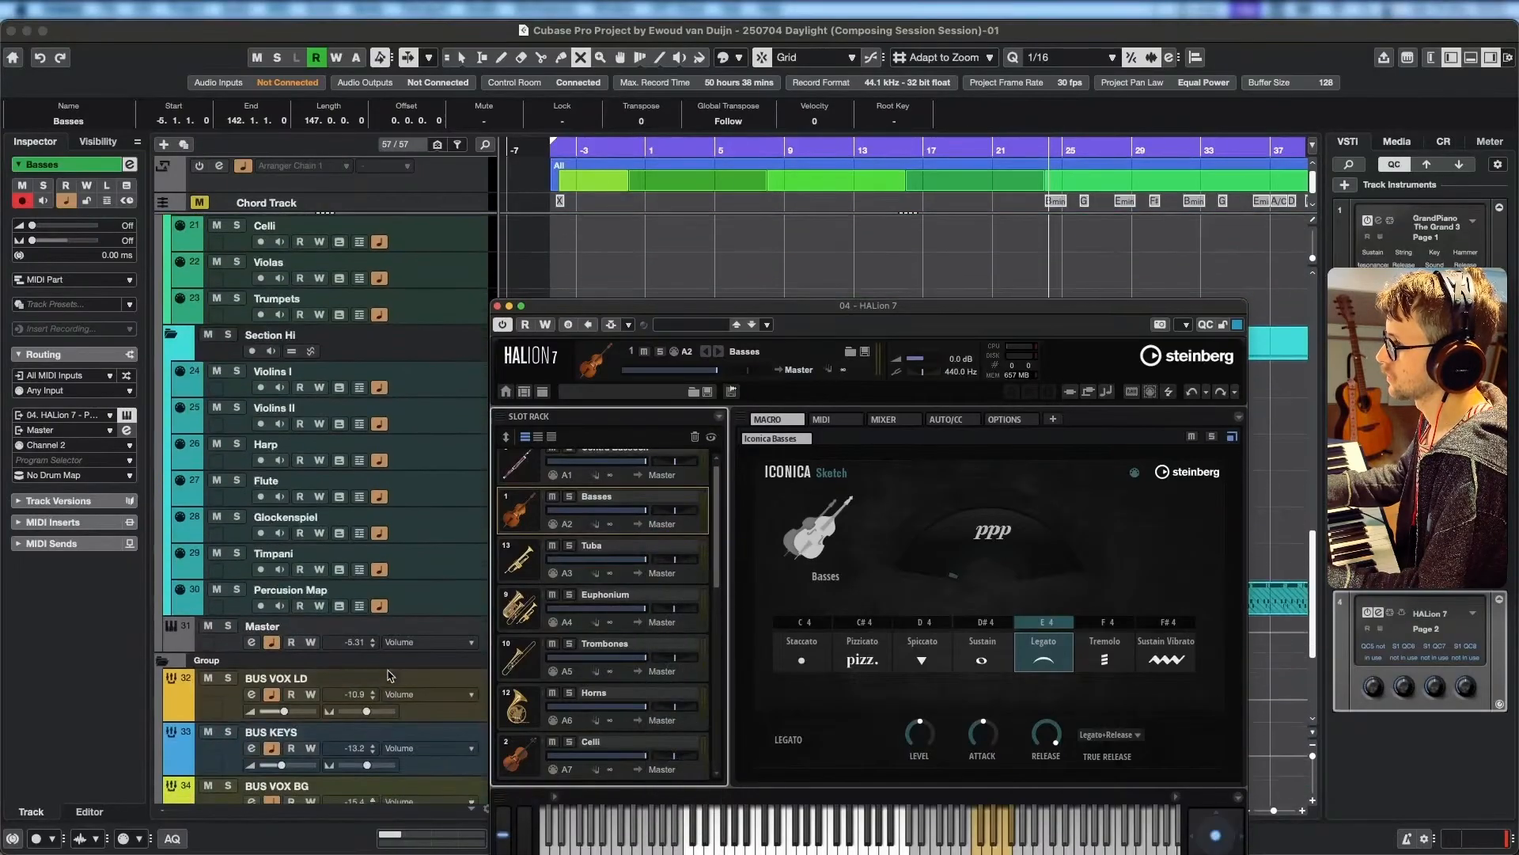
scroll(407, 653, "up", 10)
scroll(414, 652, "up", 3)
scroll(416, 654, "down", 4)
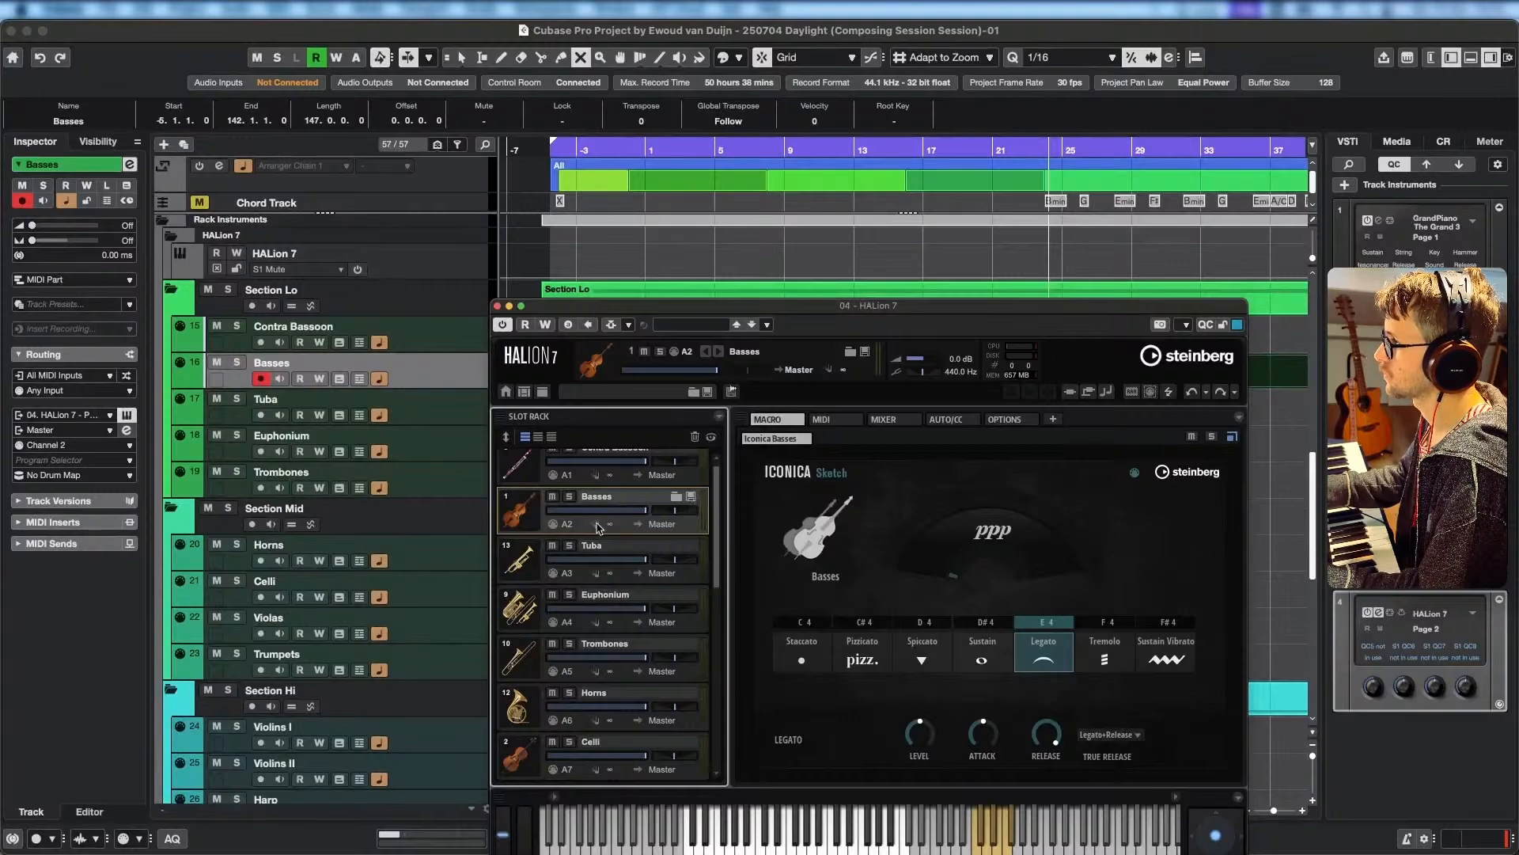
left_click_drag(619, 510, 648, 511)
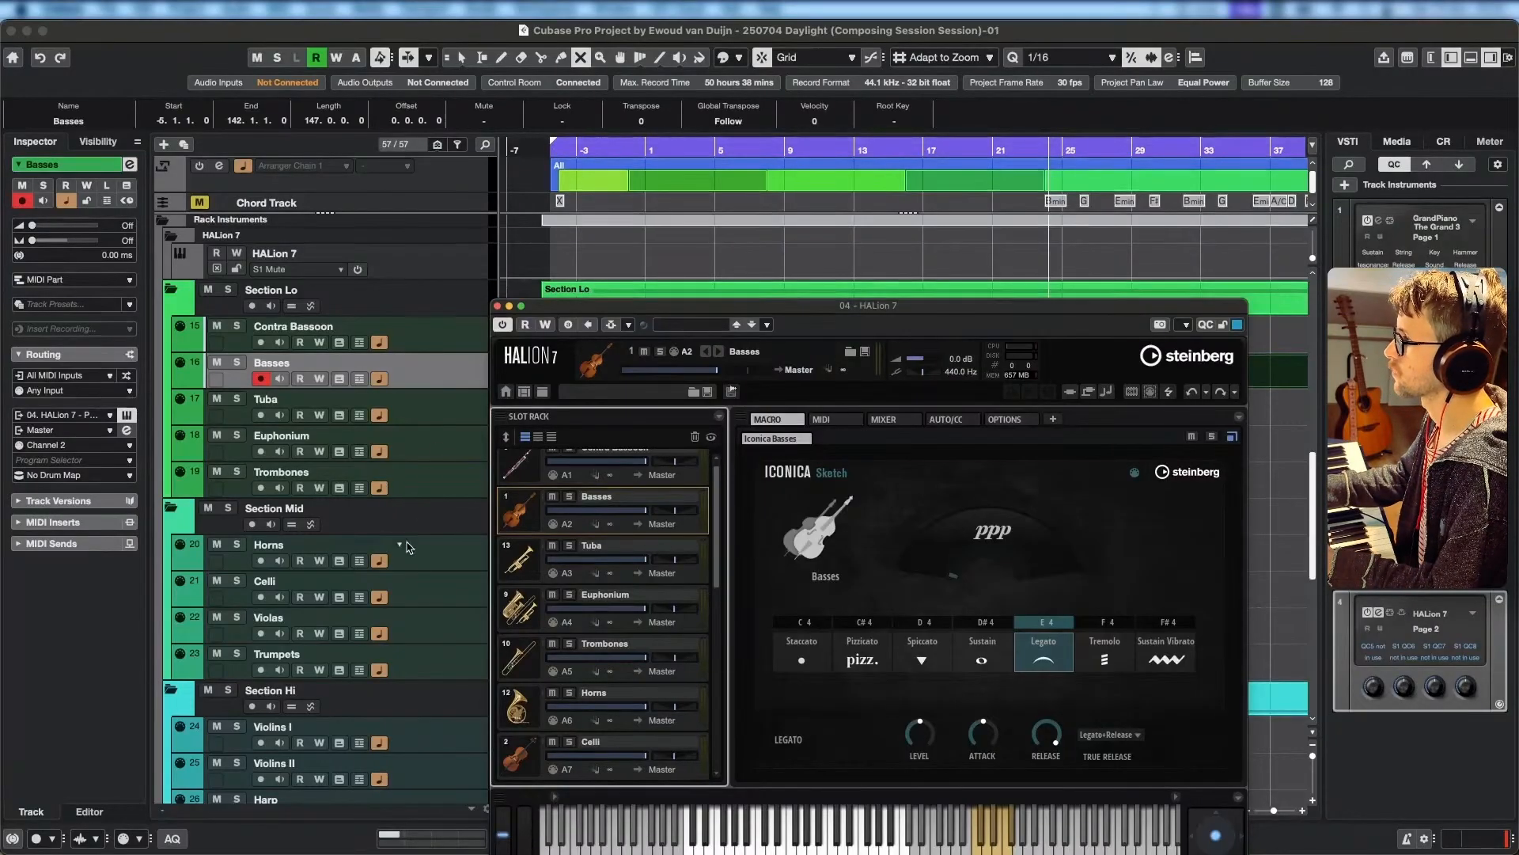
Lower the Percussion Map slot's level in HALion 7 and set the master volume to 10 dB.
scroll(409, 547, "down", 10)
left_click(432, 574)
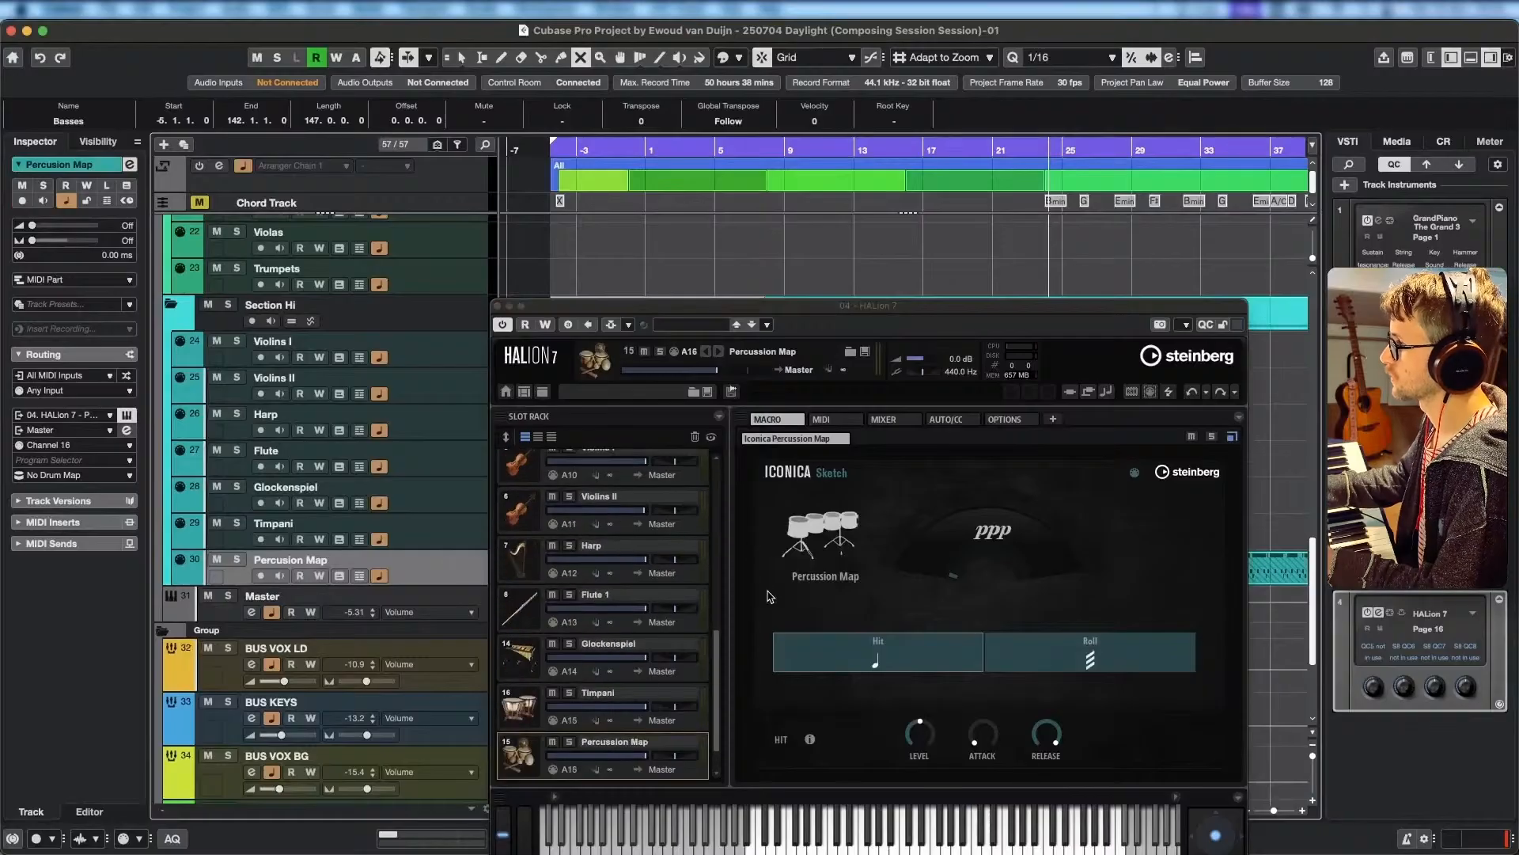
left_click_drag(631, 756, 819, 748)
left_click(884, 420)
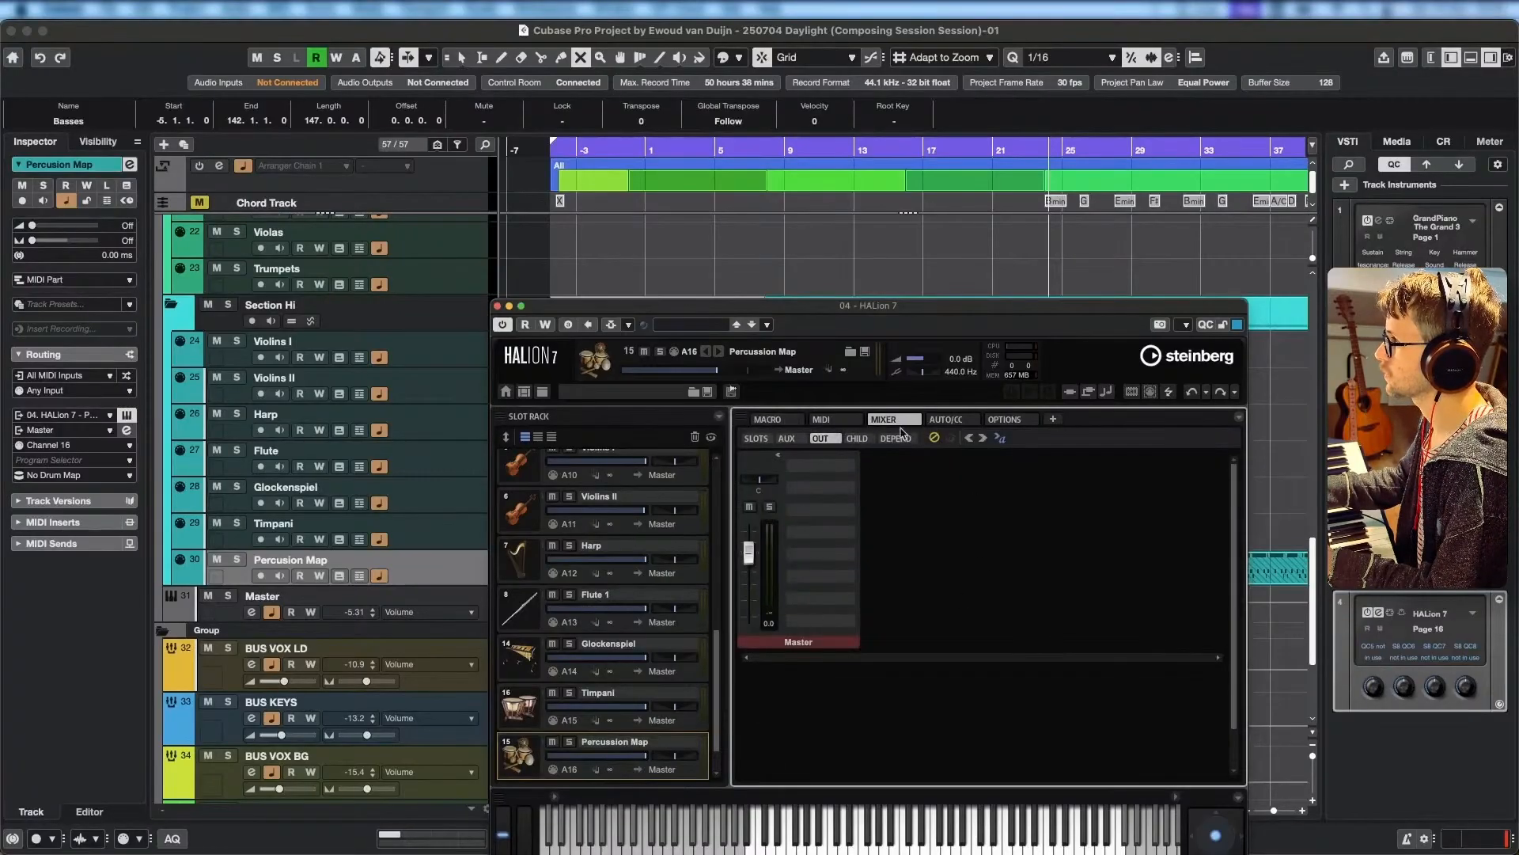
left_click(767, 419)
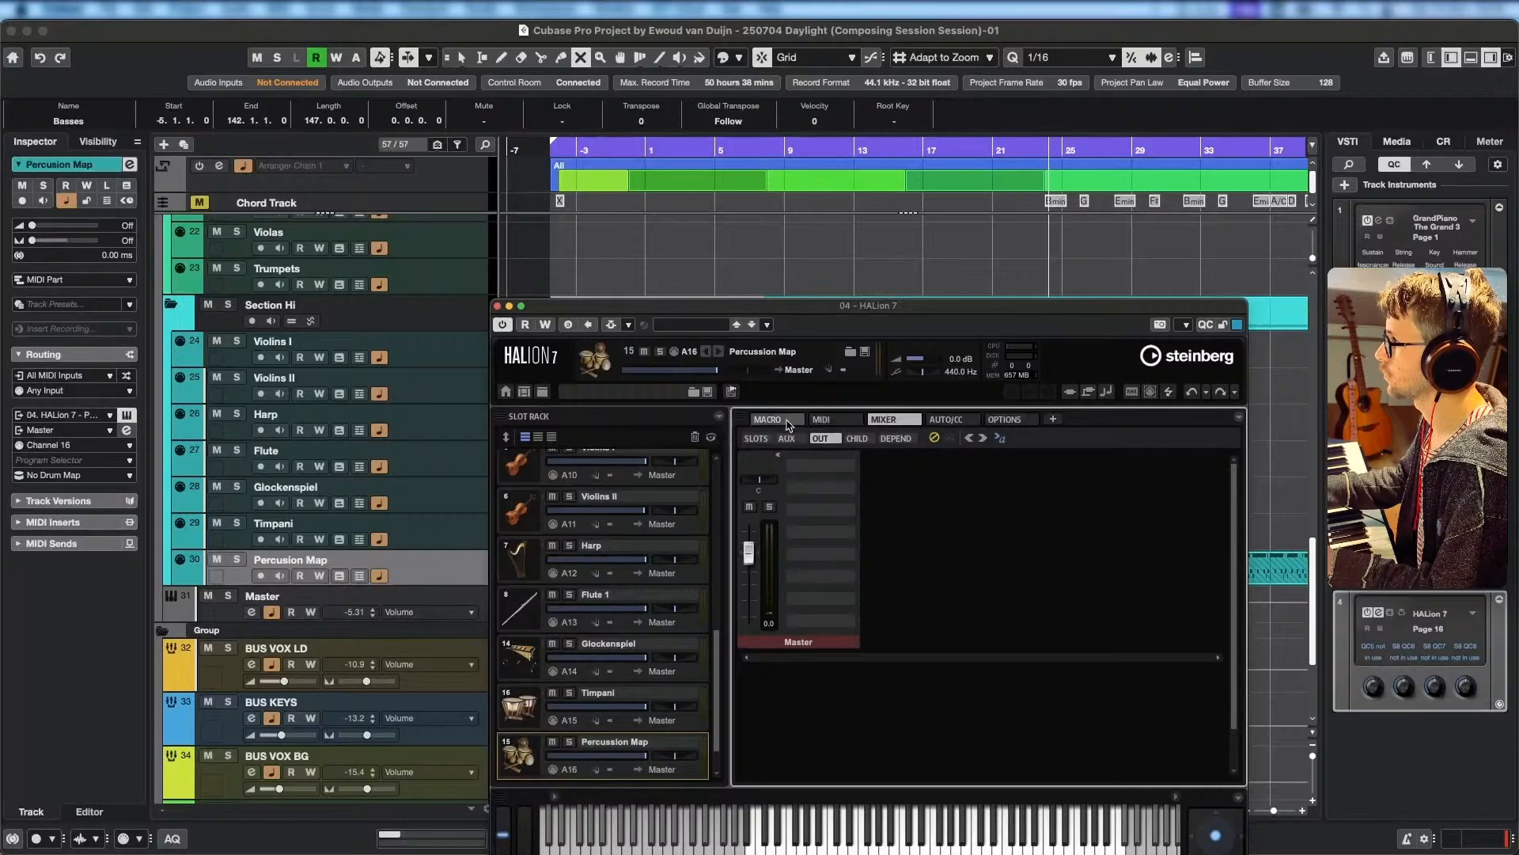
left_click_drag(644, 755, 602, 760)
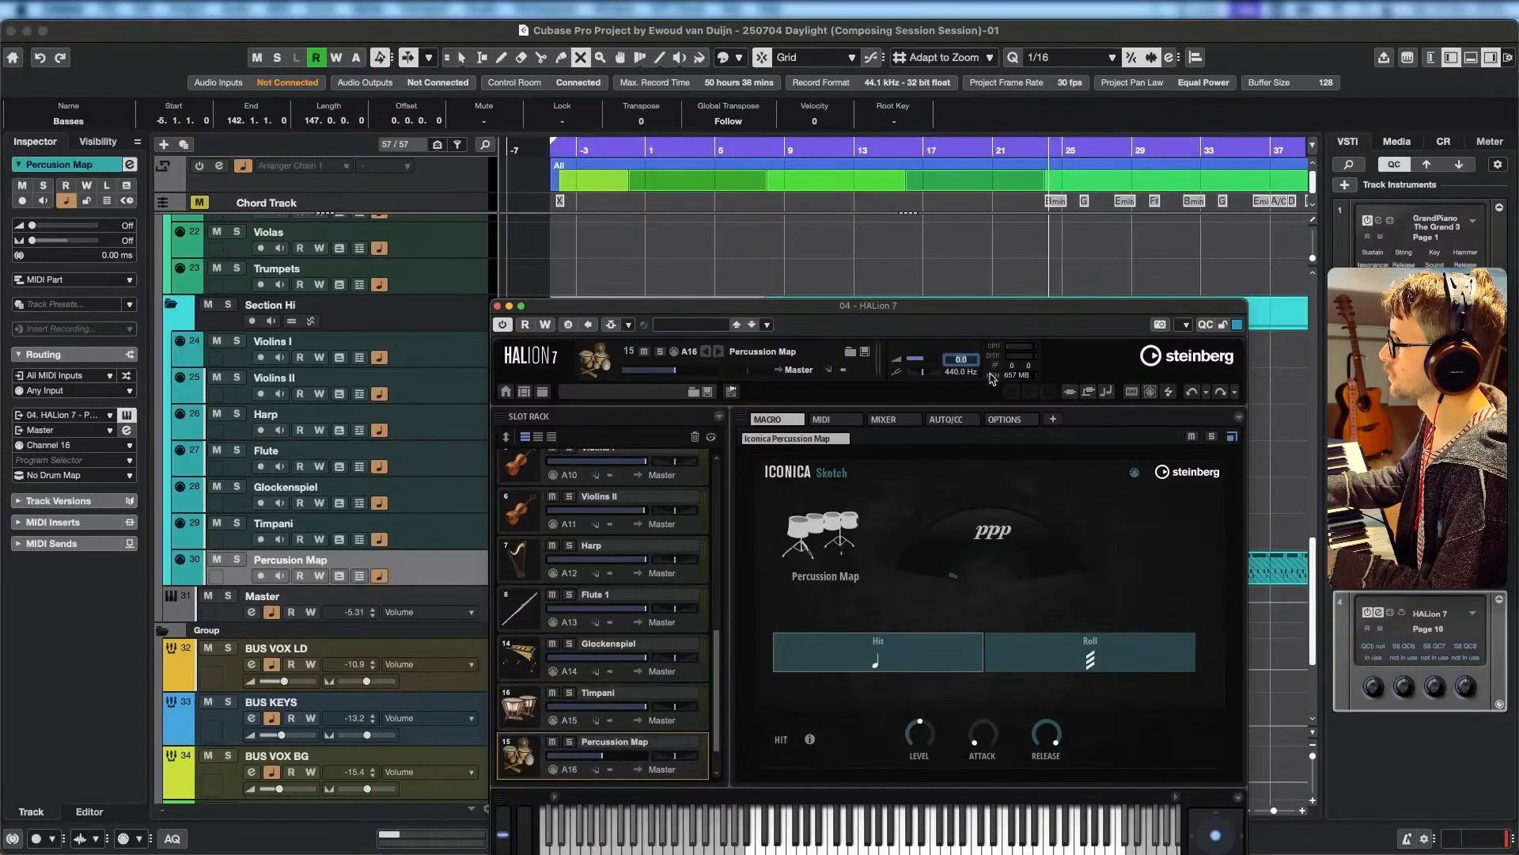
type("10")
key("Return")
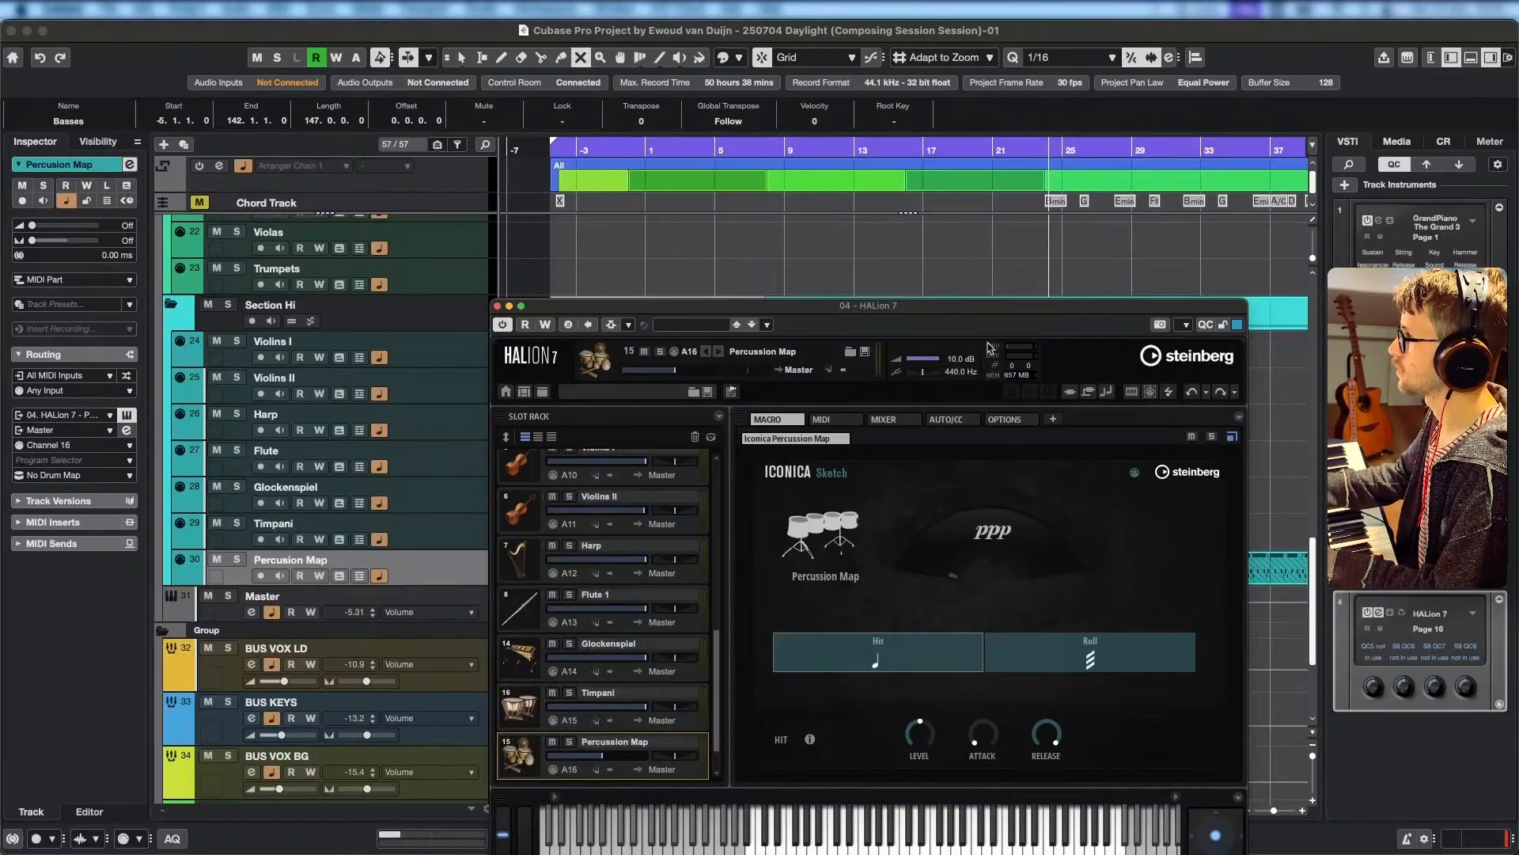
Open the recorded Basses part in the Key Editor and delete the stray short note near bar -4.
scroll(663, 216, "up", 6)
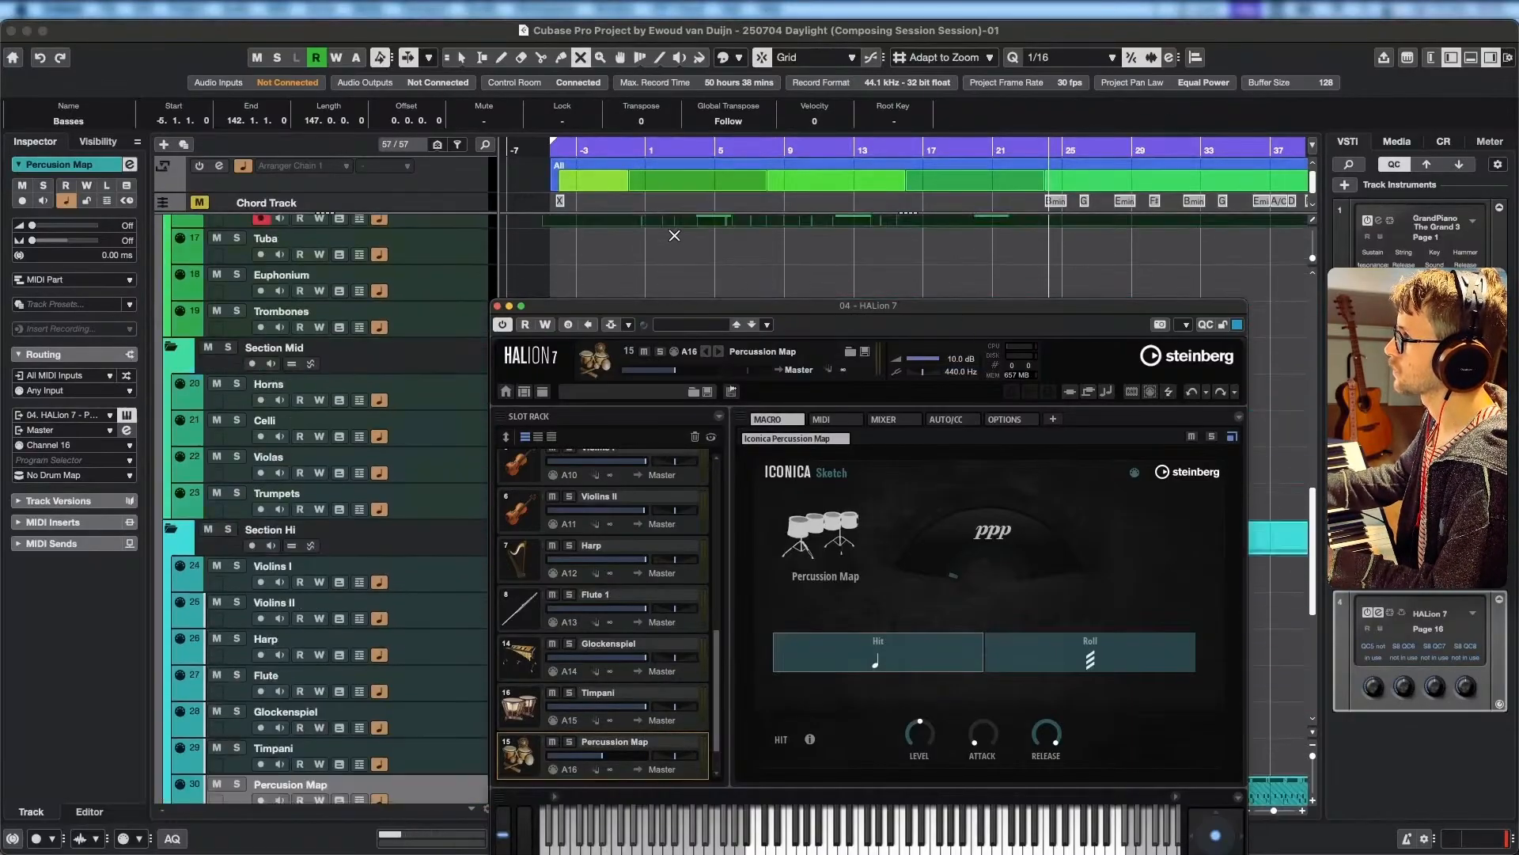
left_click(573, 149)
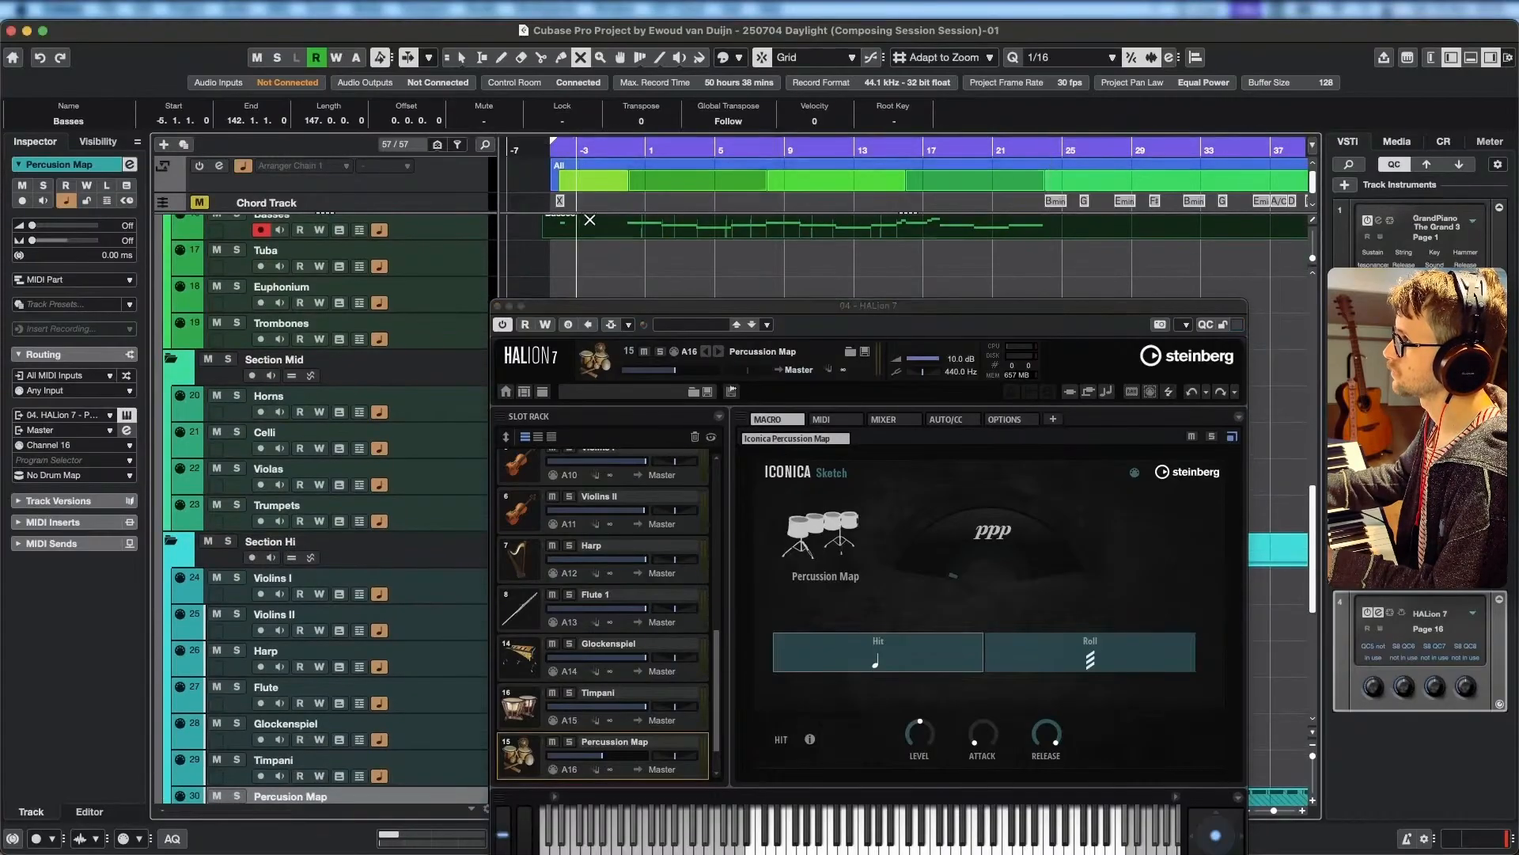
key("1")
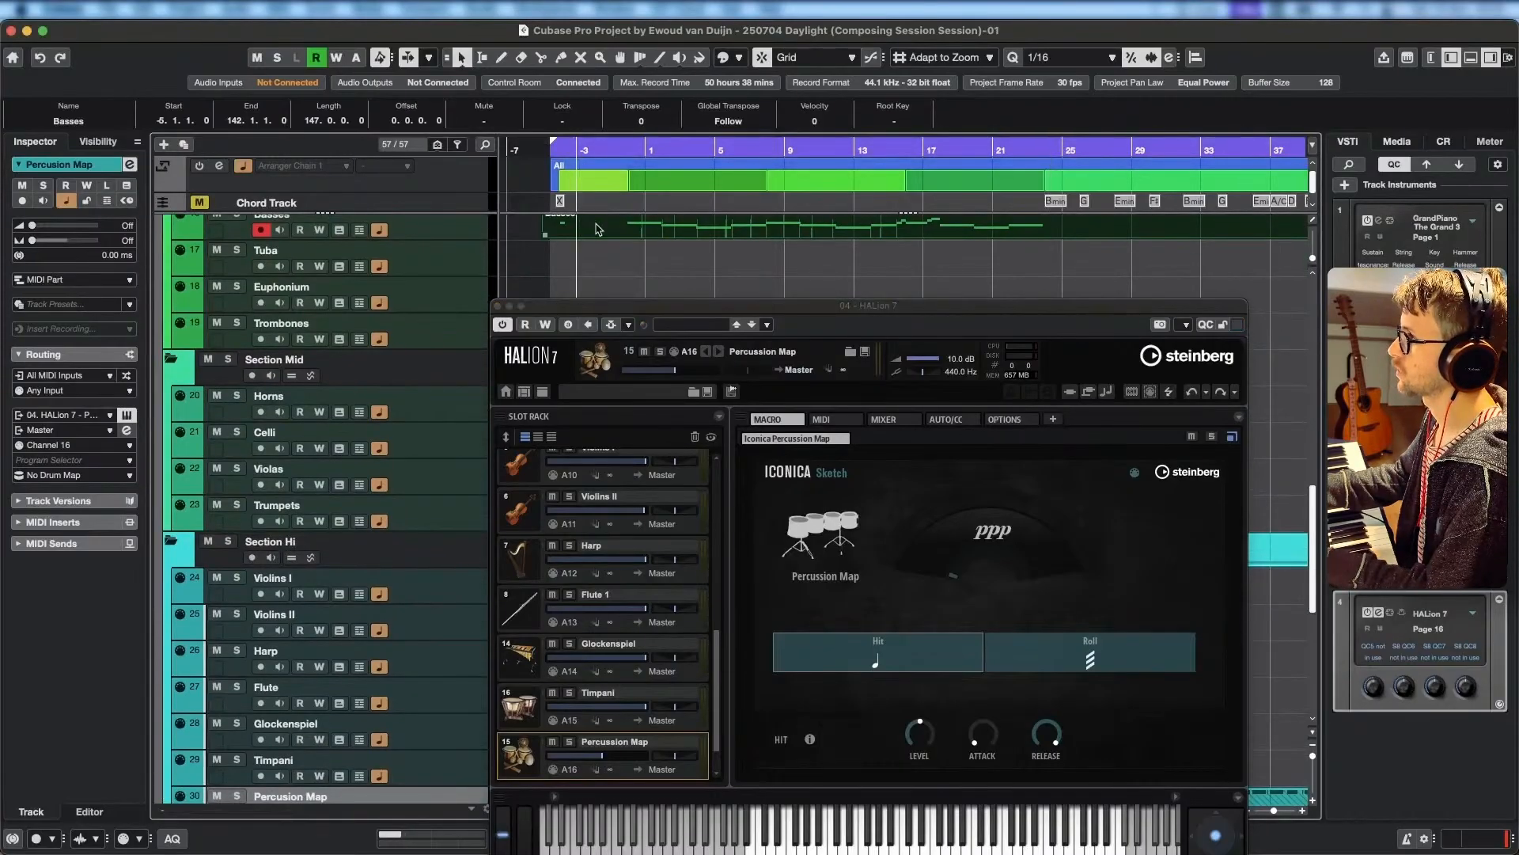
double_click(598, 229)
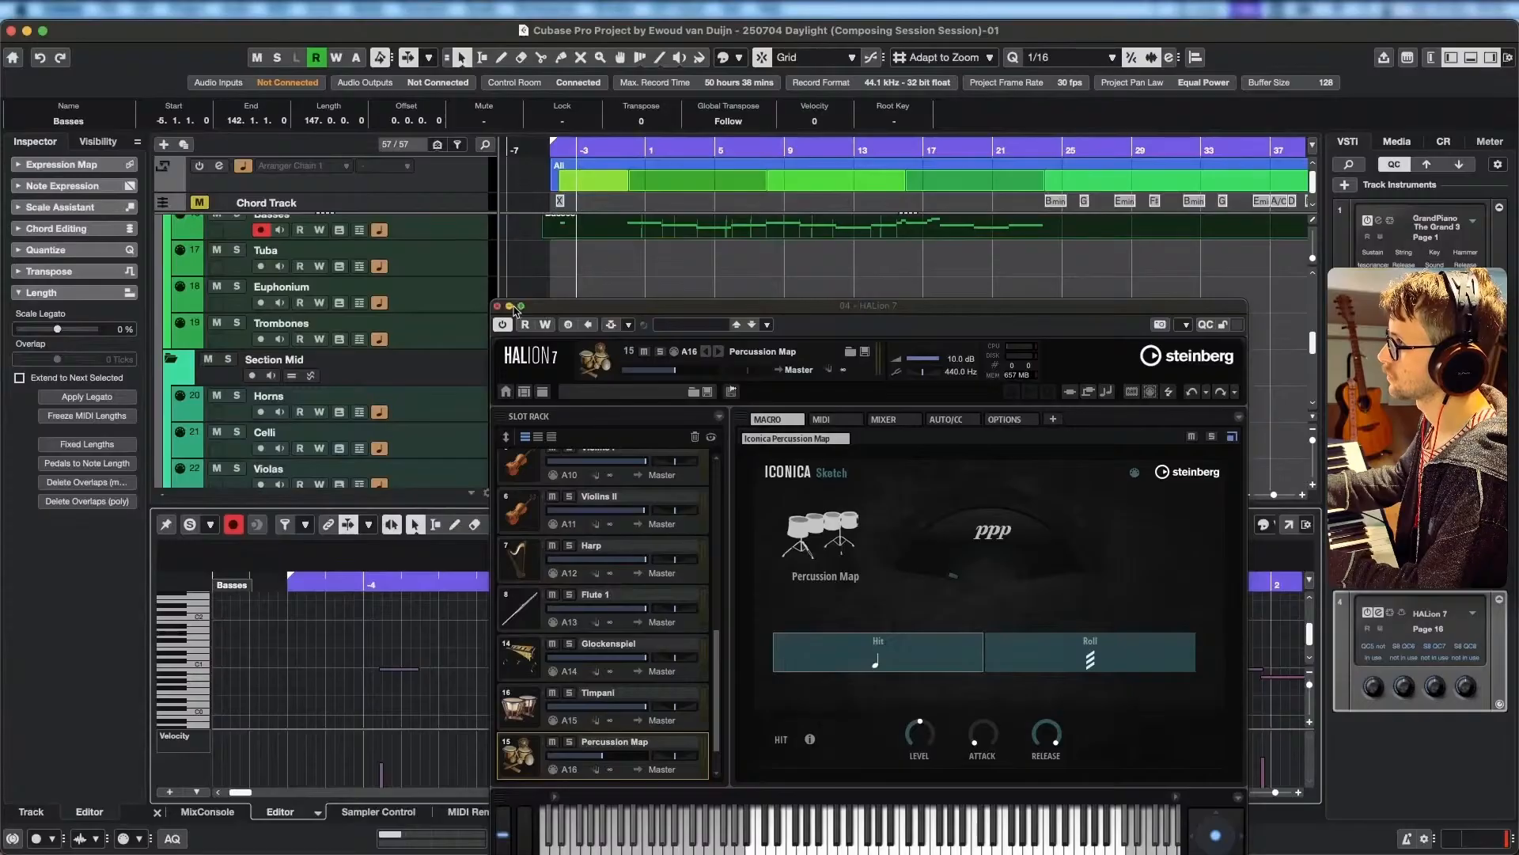
left_click_drag(566, 310, 745, 207)
left_click(399, 669)
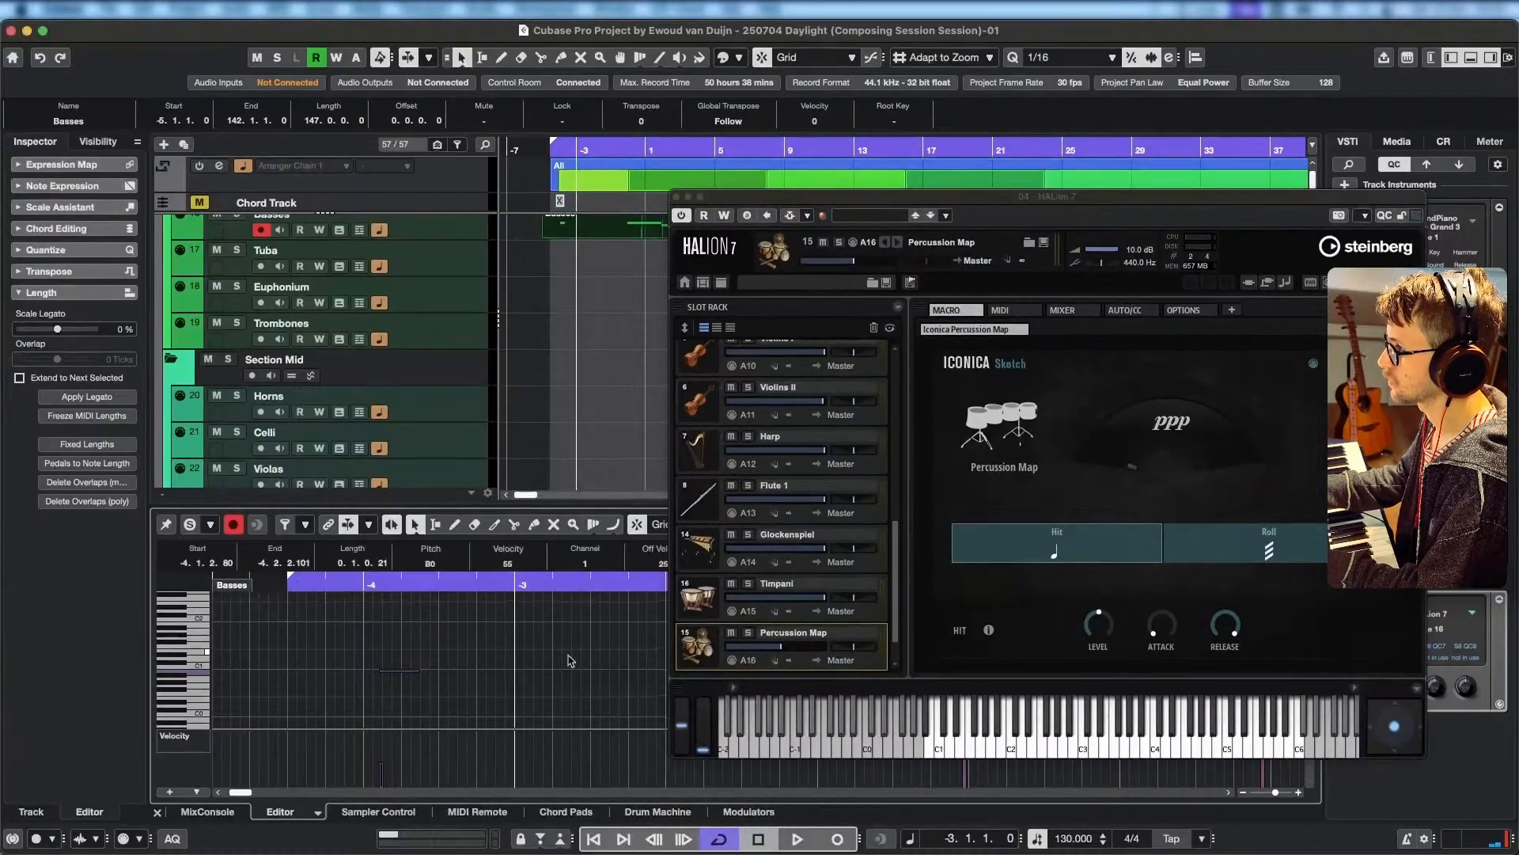
key("Delete")
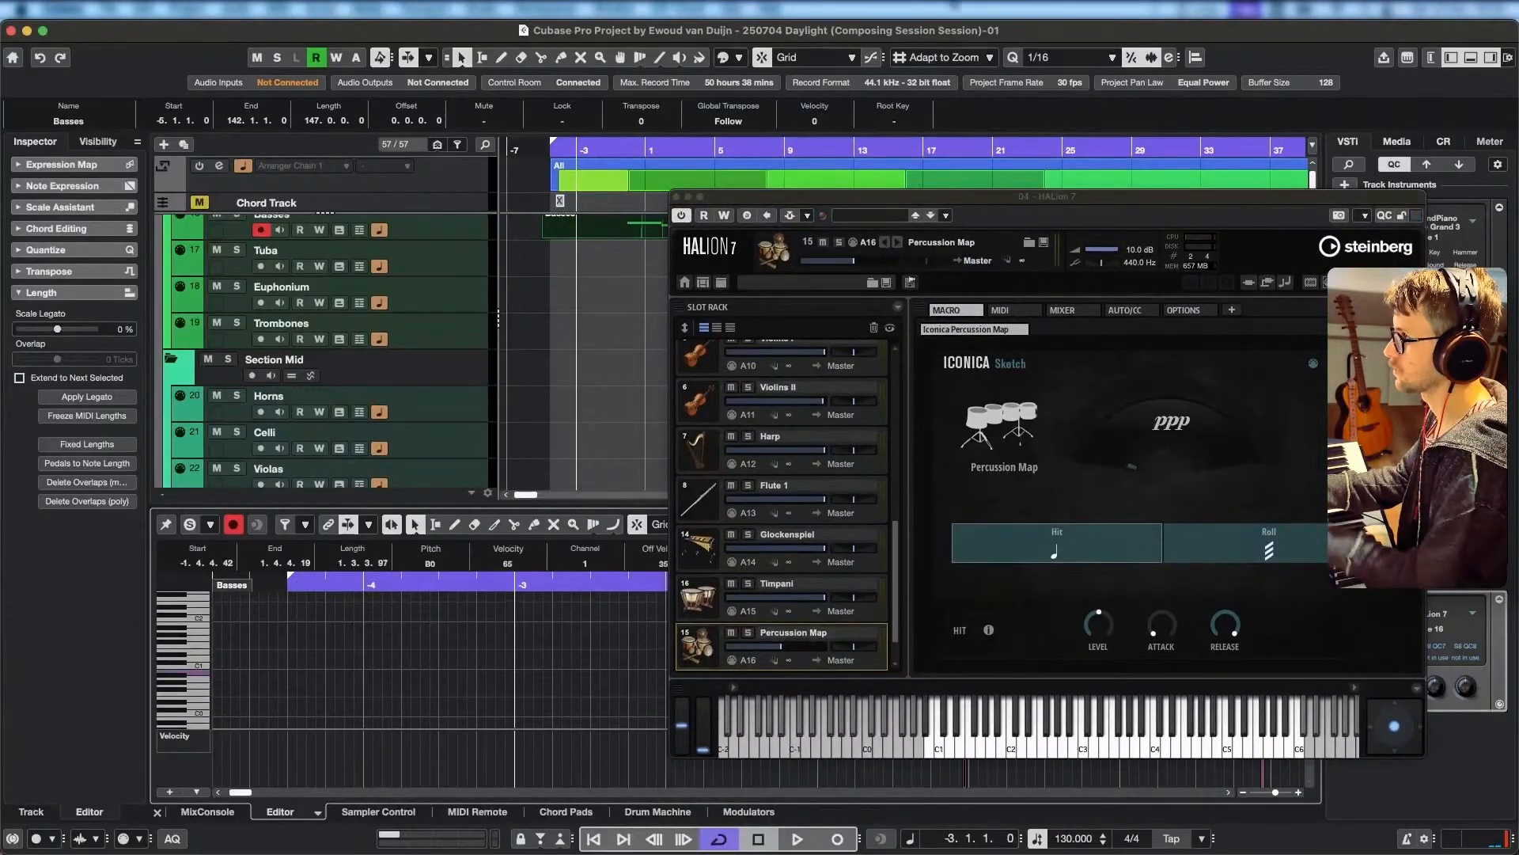
Hide HALion 7's window and play the Basses part from bar -3 to bar 8.
left_click(688, 196)
key("space")
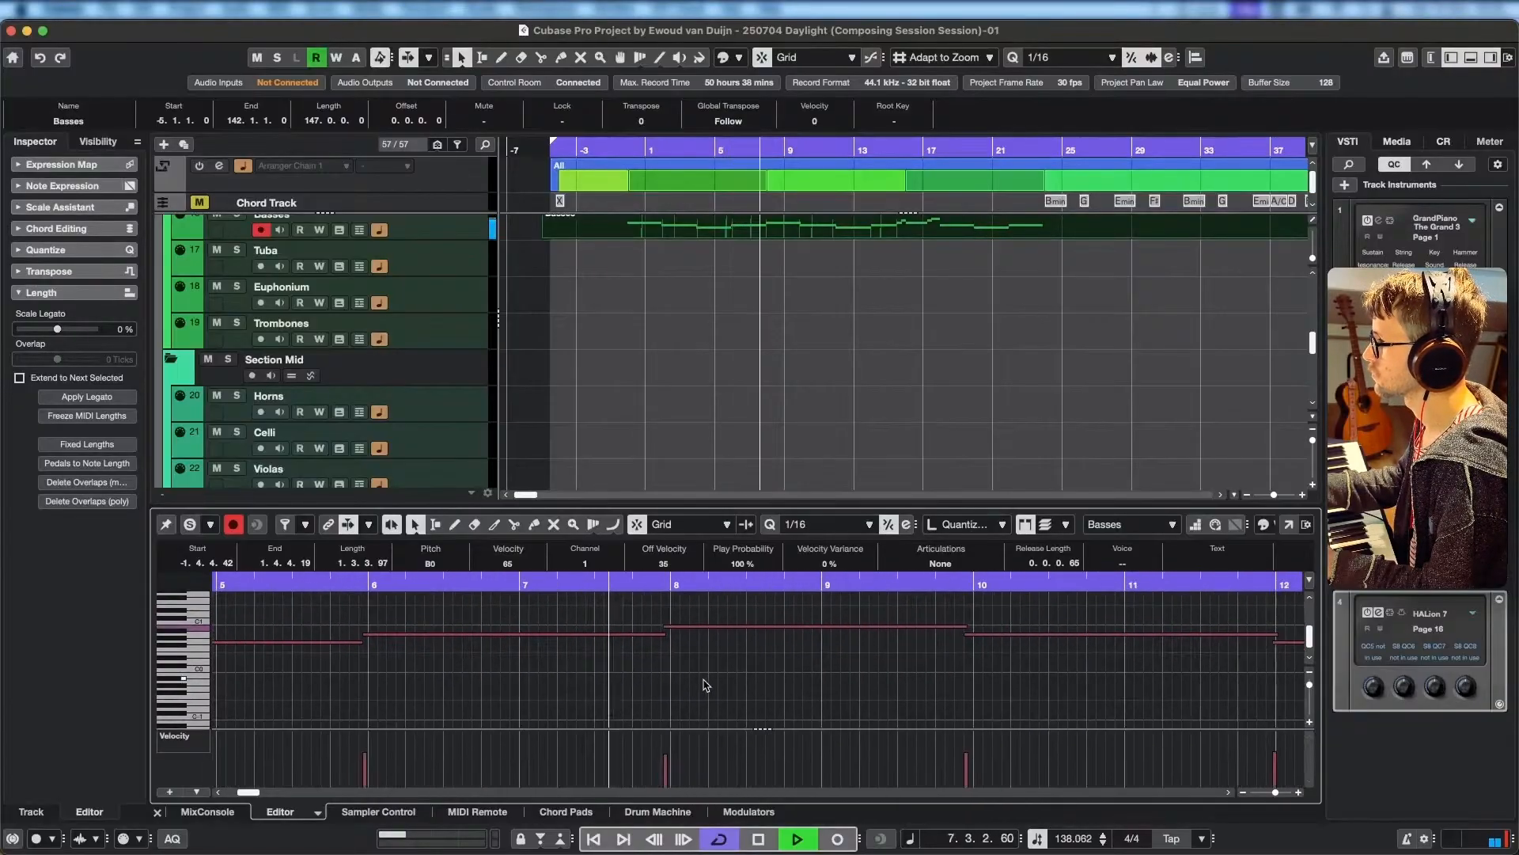
key("space")
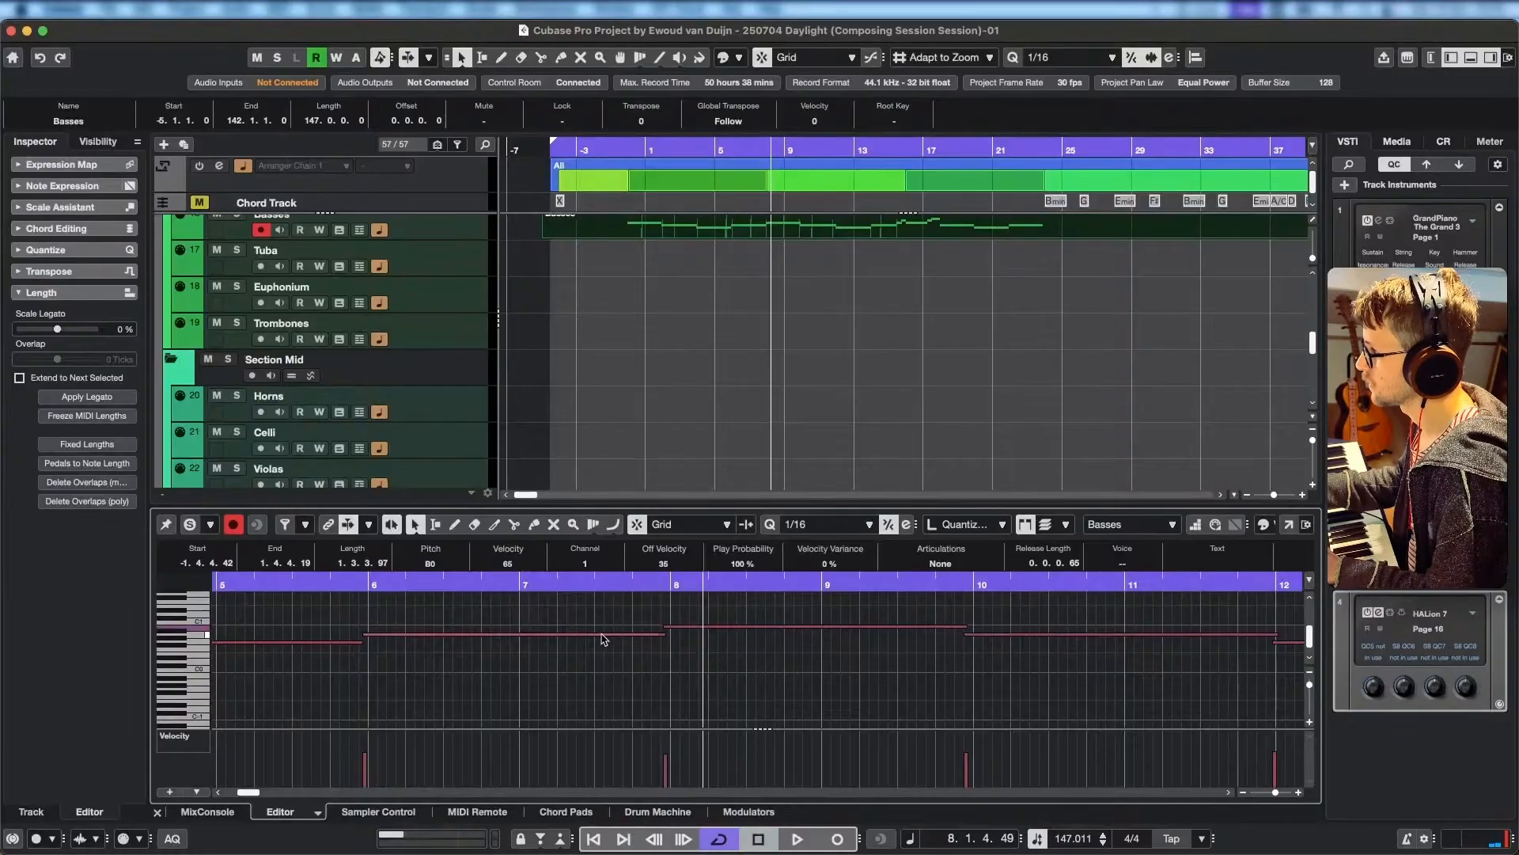
Split the A0 bass note at 7.3.1 and lower its second half to F#0.
left_click(596, 635, "alt")
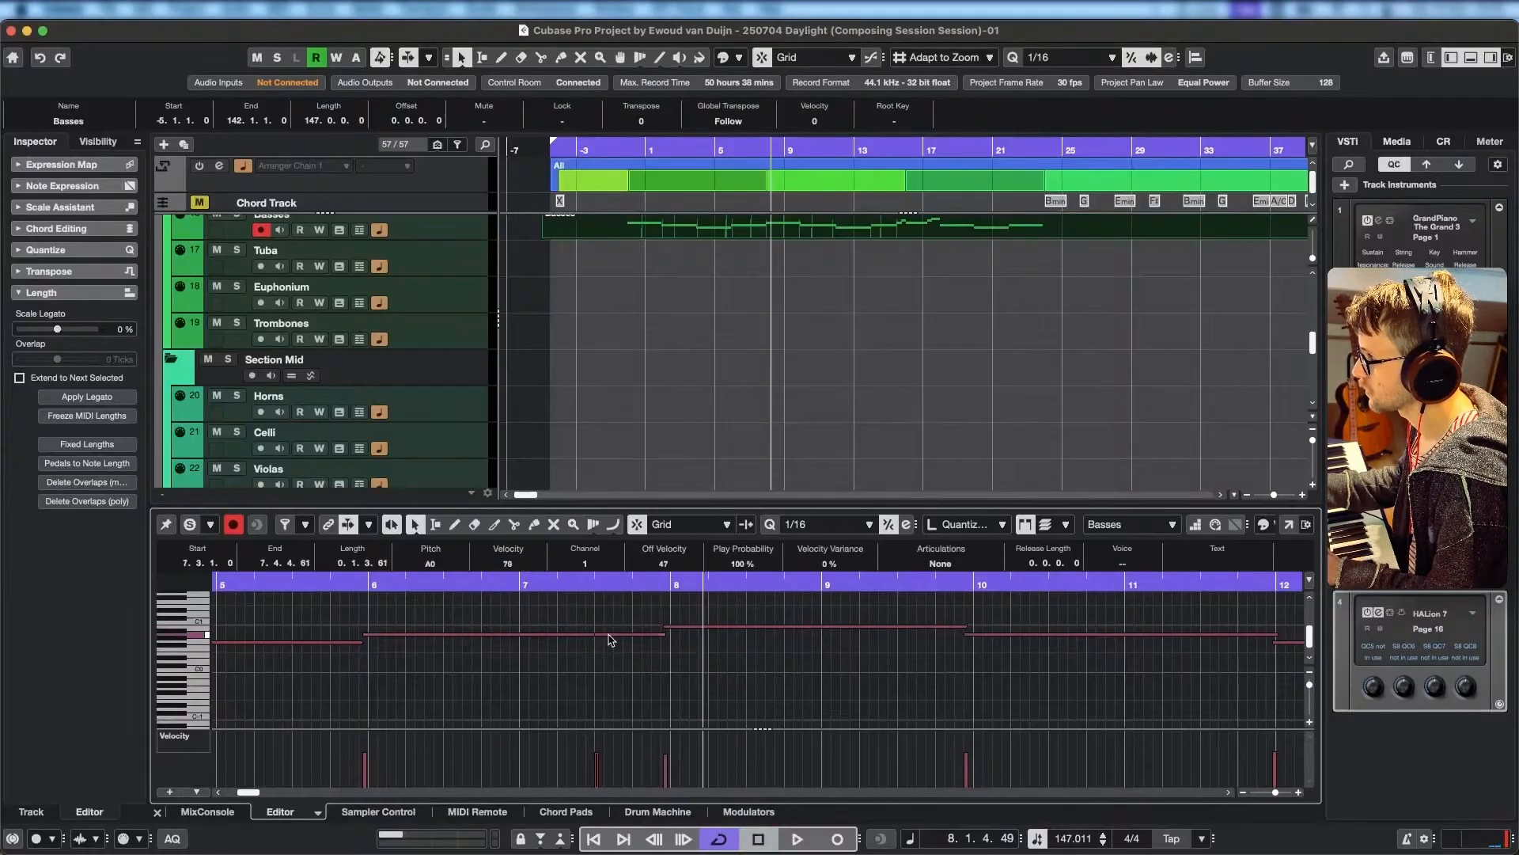
key("Down")
key("Down")
key("Down")
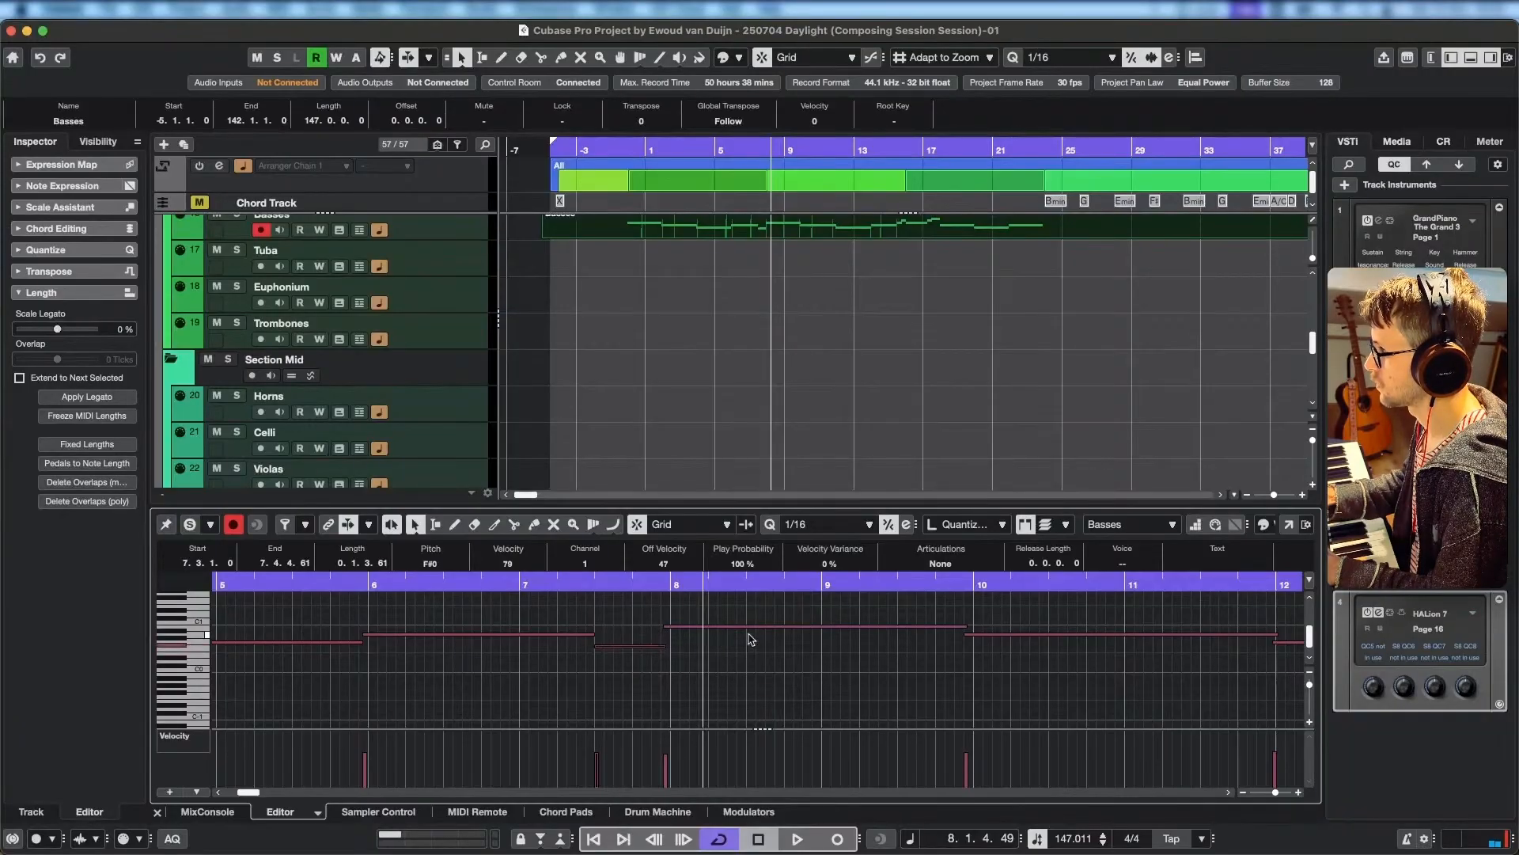
Play the passage around bars 7 and 8 repeatedly to check the lowered bass note.
key("space")
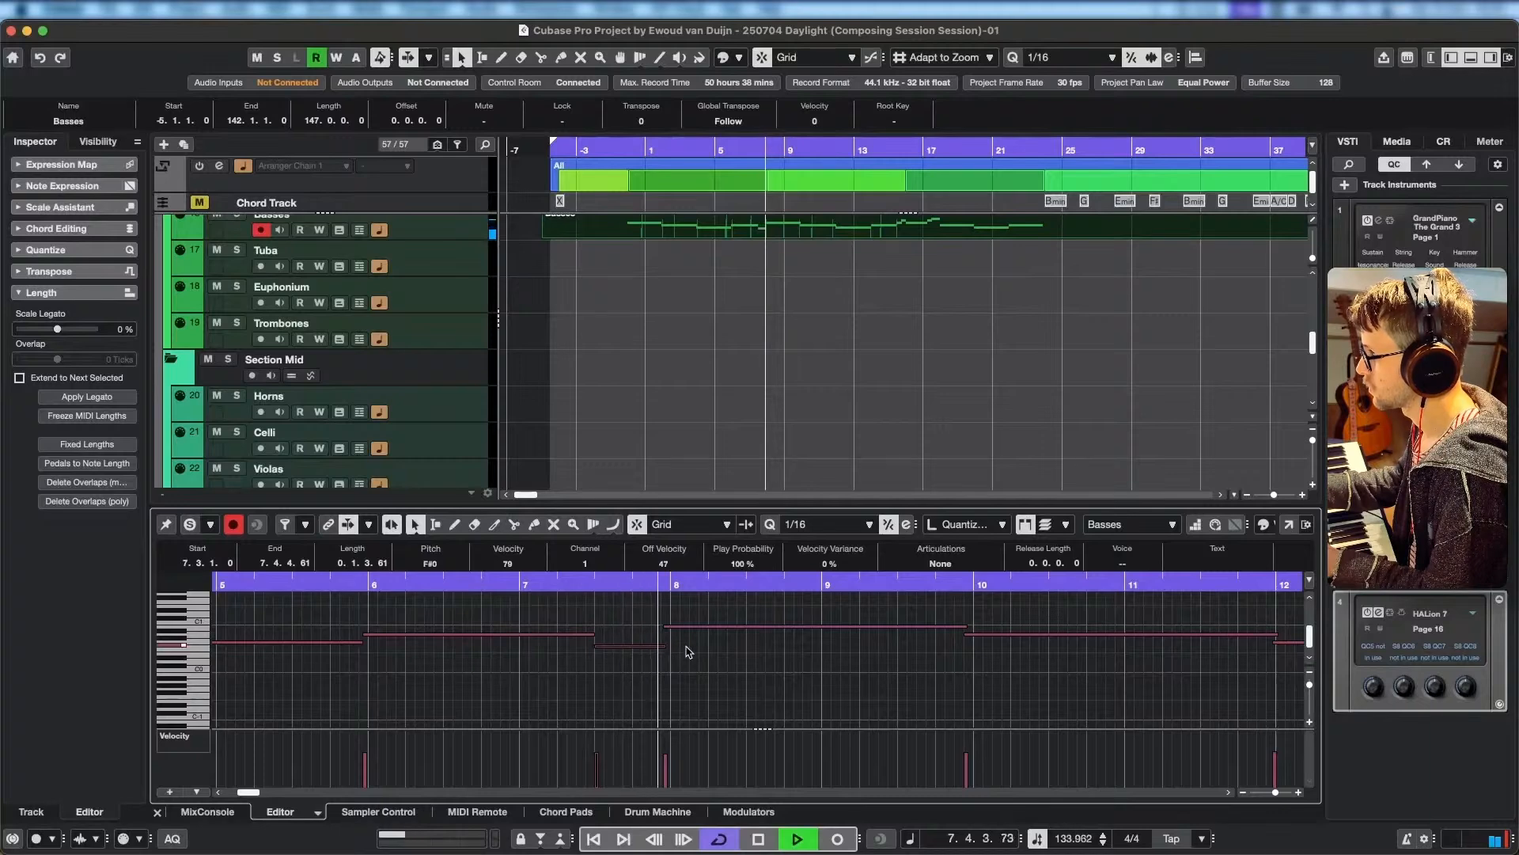
key("space")
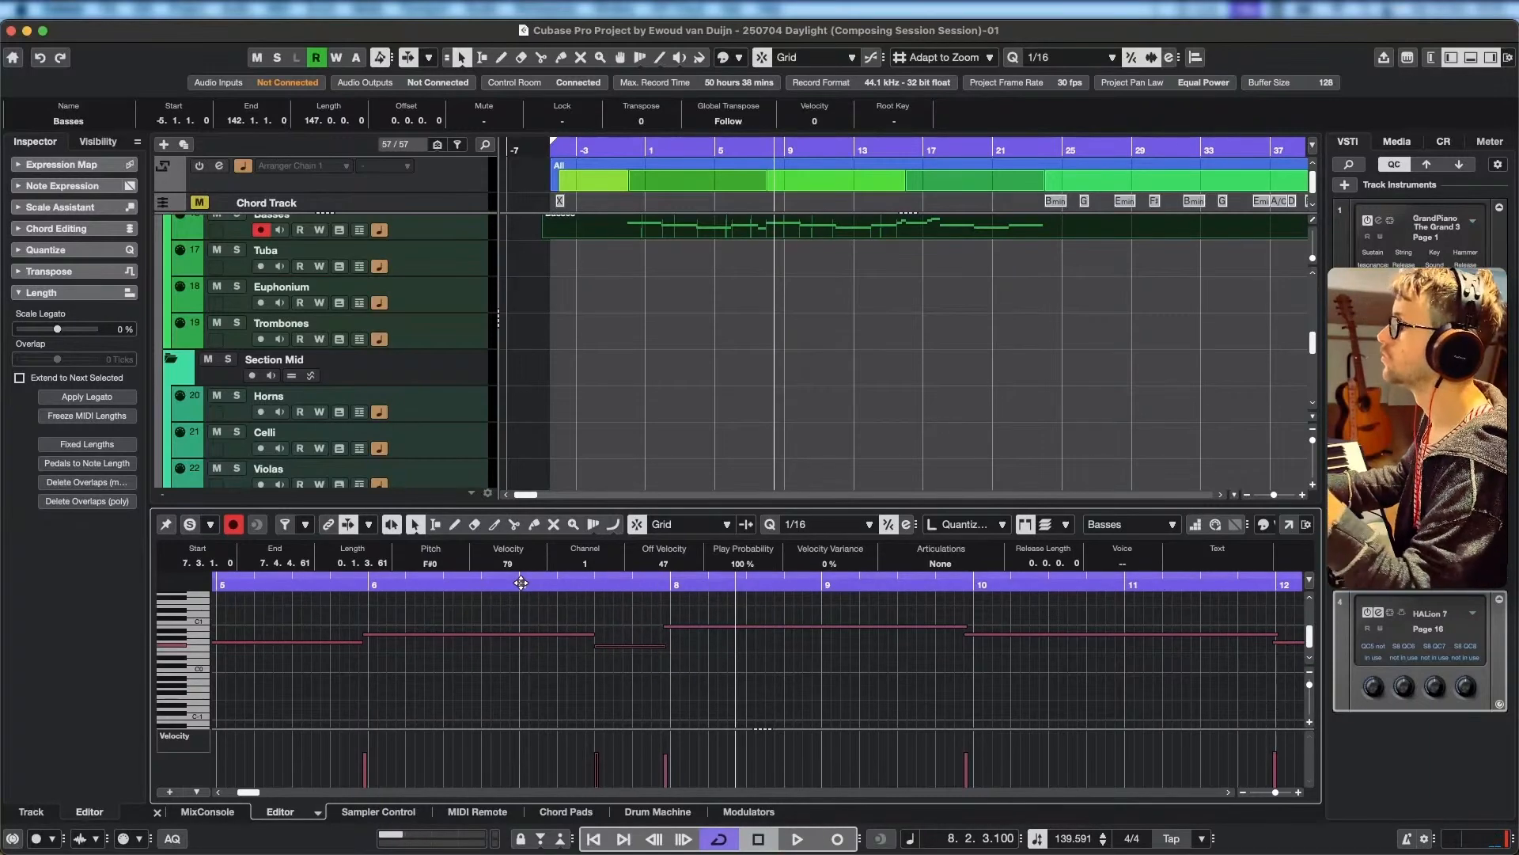
left_click(521, 582)
key("space")
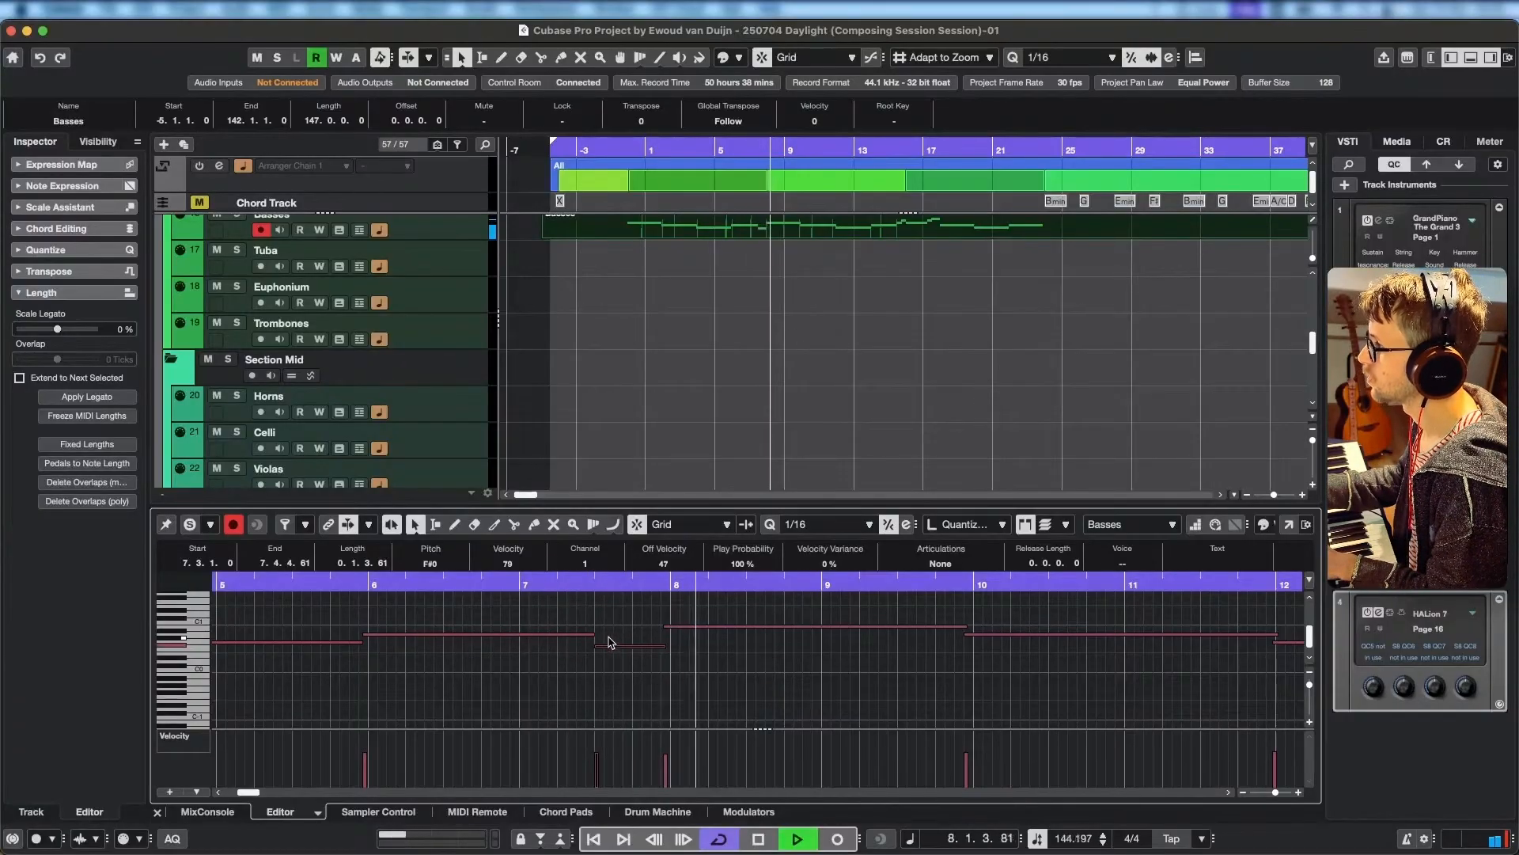
key("space")
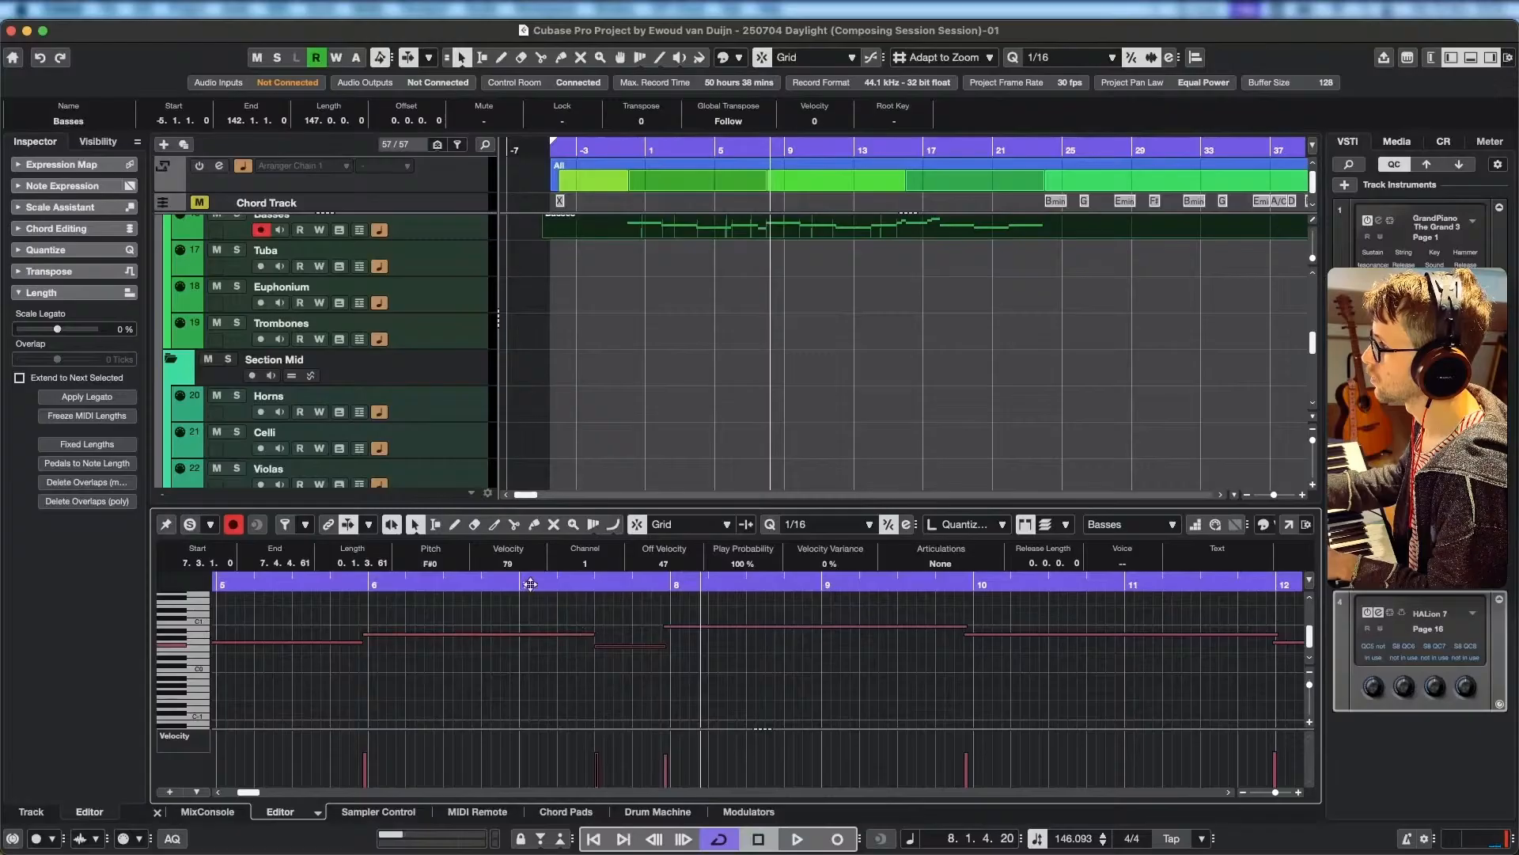
Solo the Basses part in the editor and play it from 5.3 to bar 8.
left_click_drag(529, 583, 301, 586)
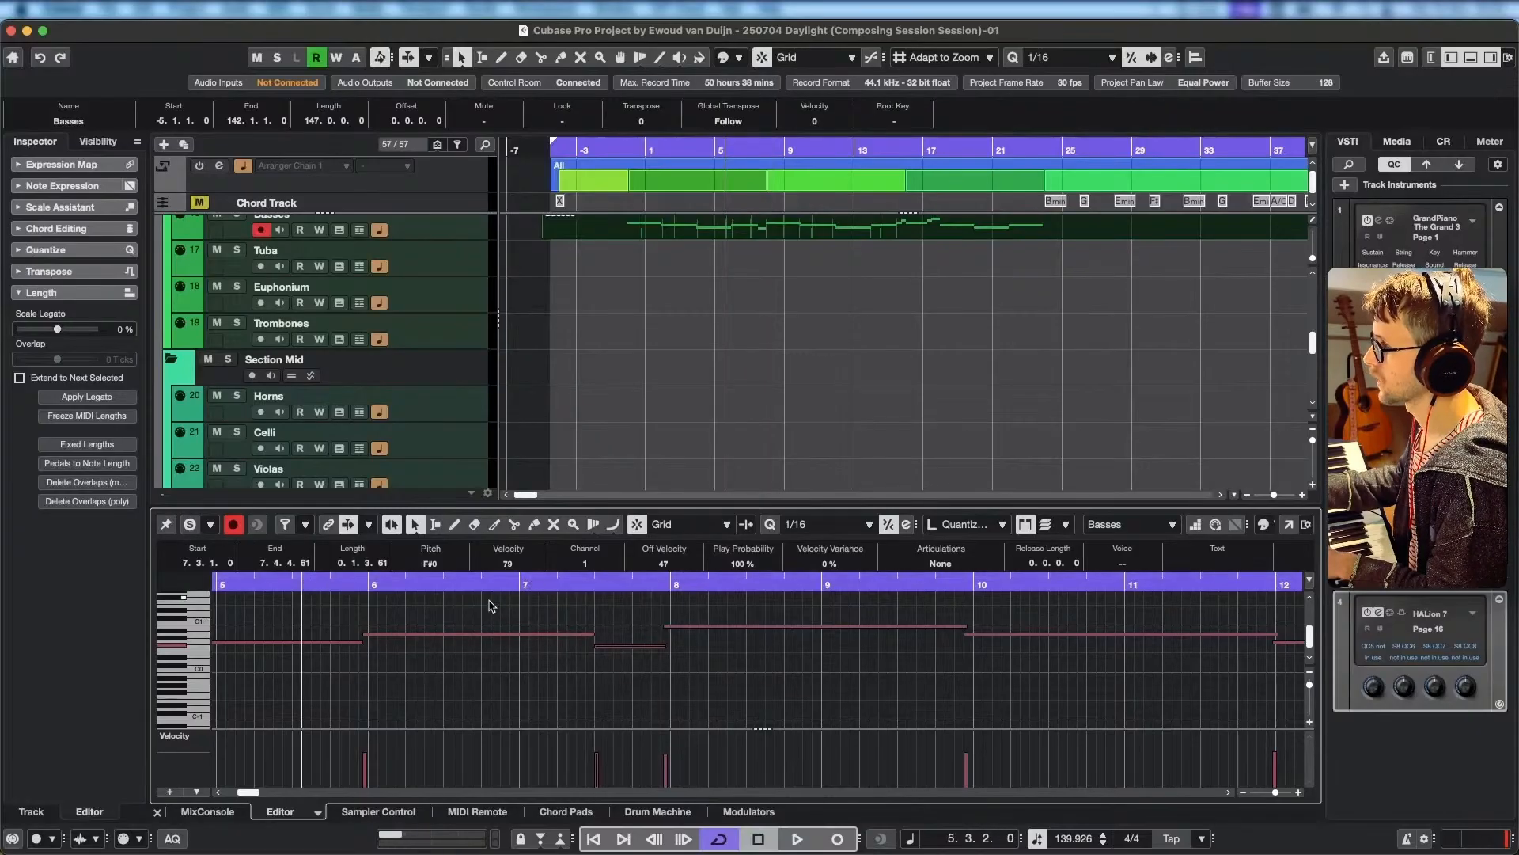
left_click(190, 525)
key("space")
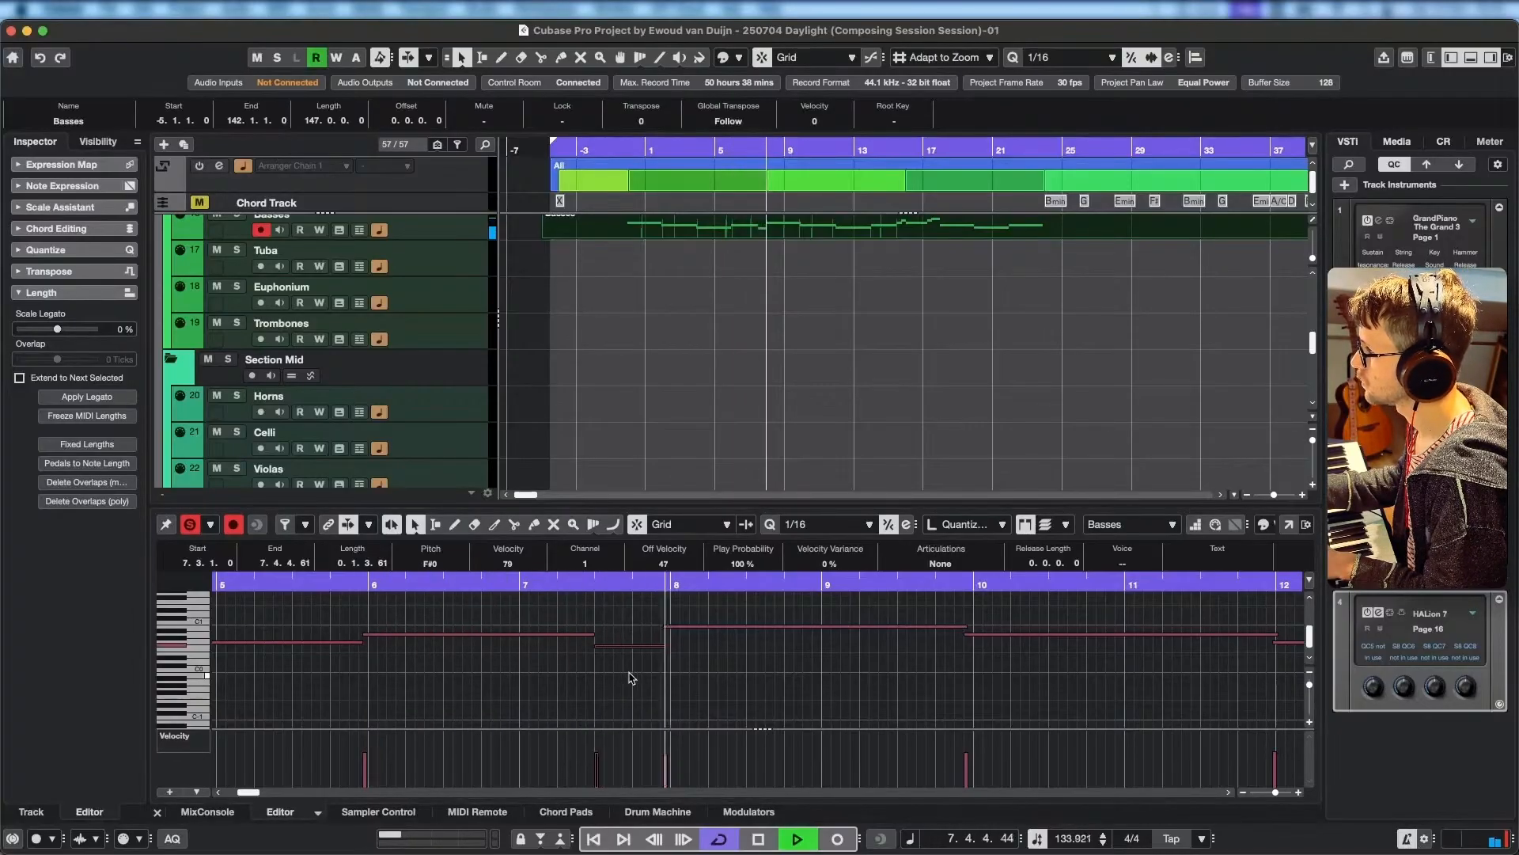
key("space")
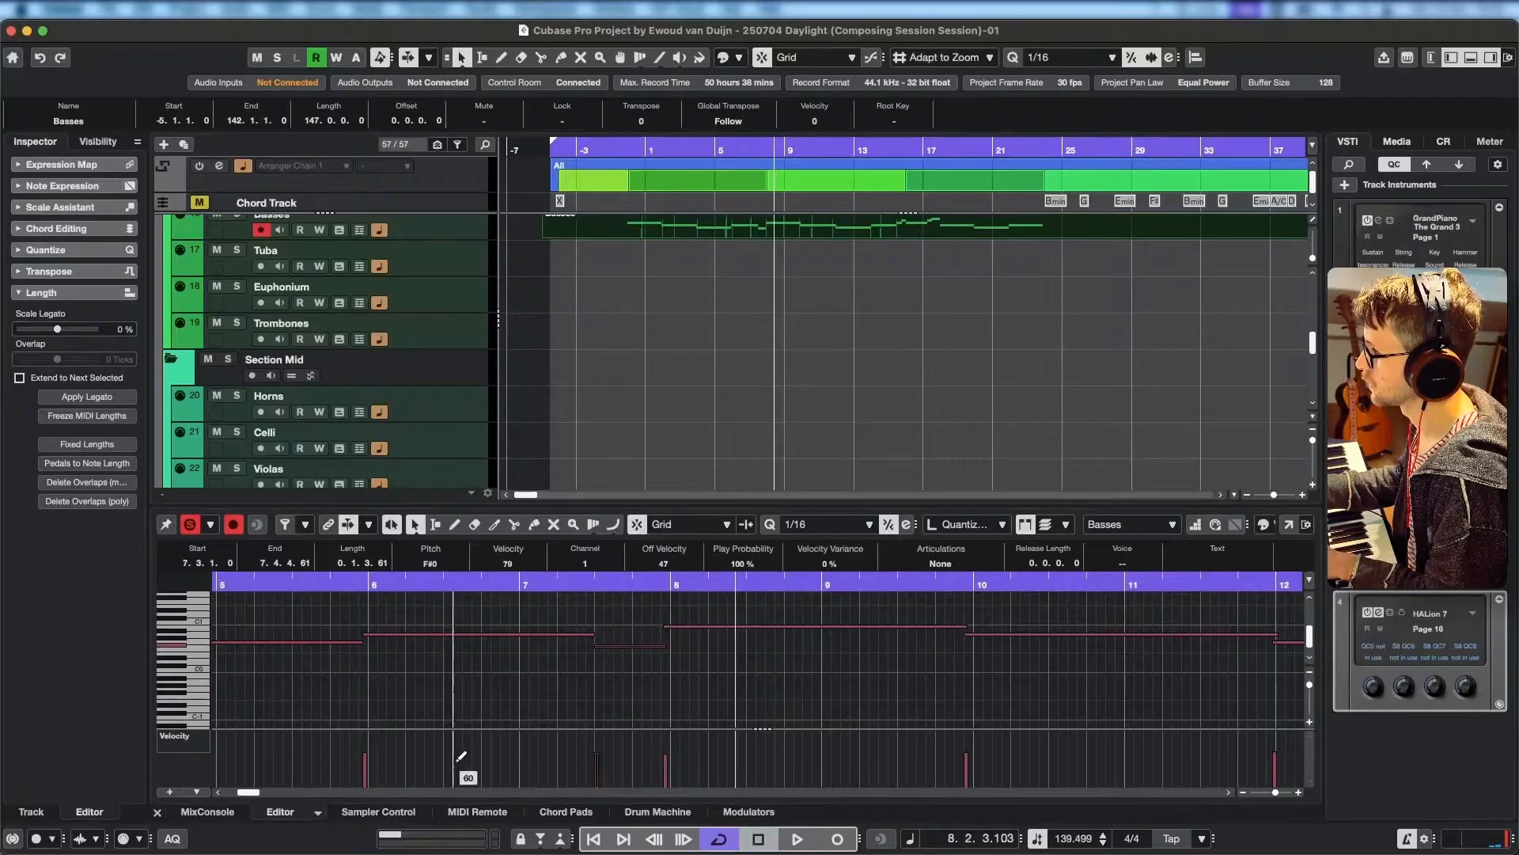
Add a CC 64 Damper Ped controller lane to the Basses part in the Key Editor.
left_click(204, 740)
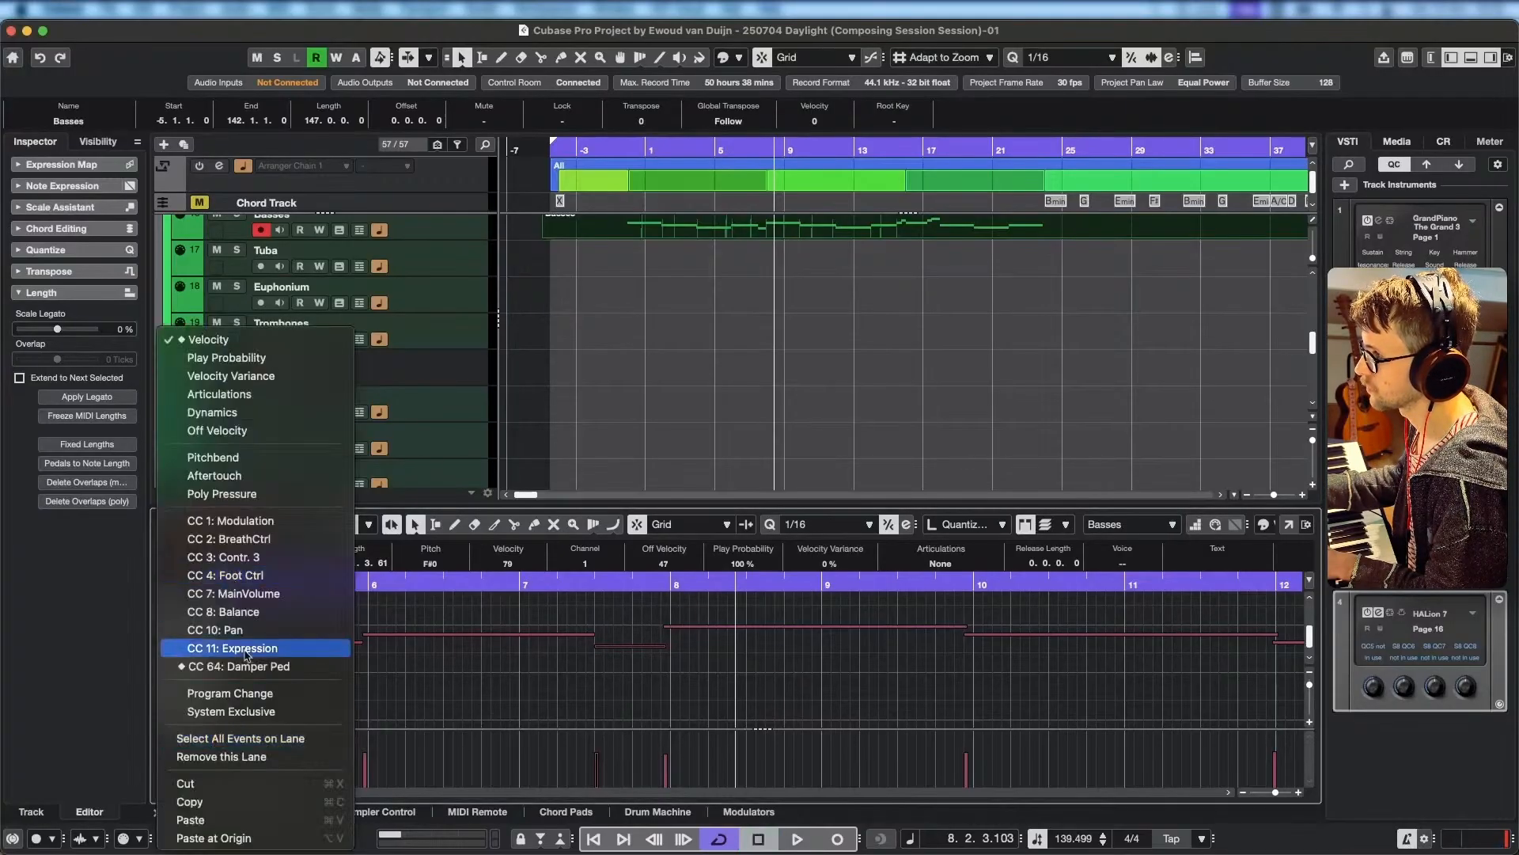
left_click(135, 757)
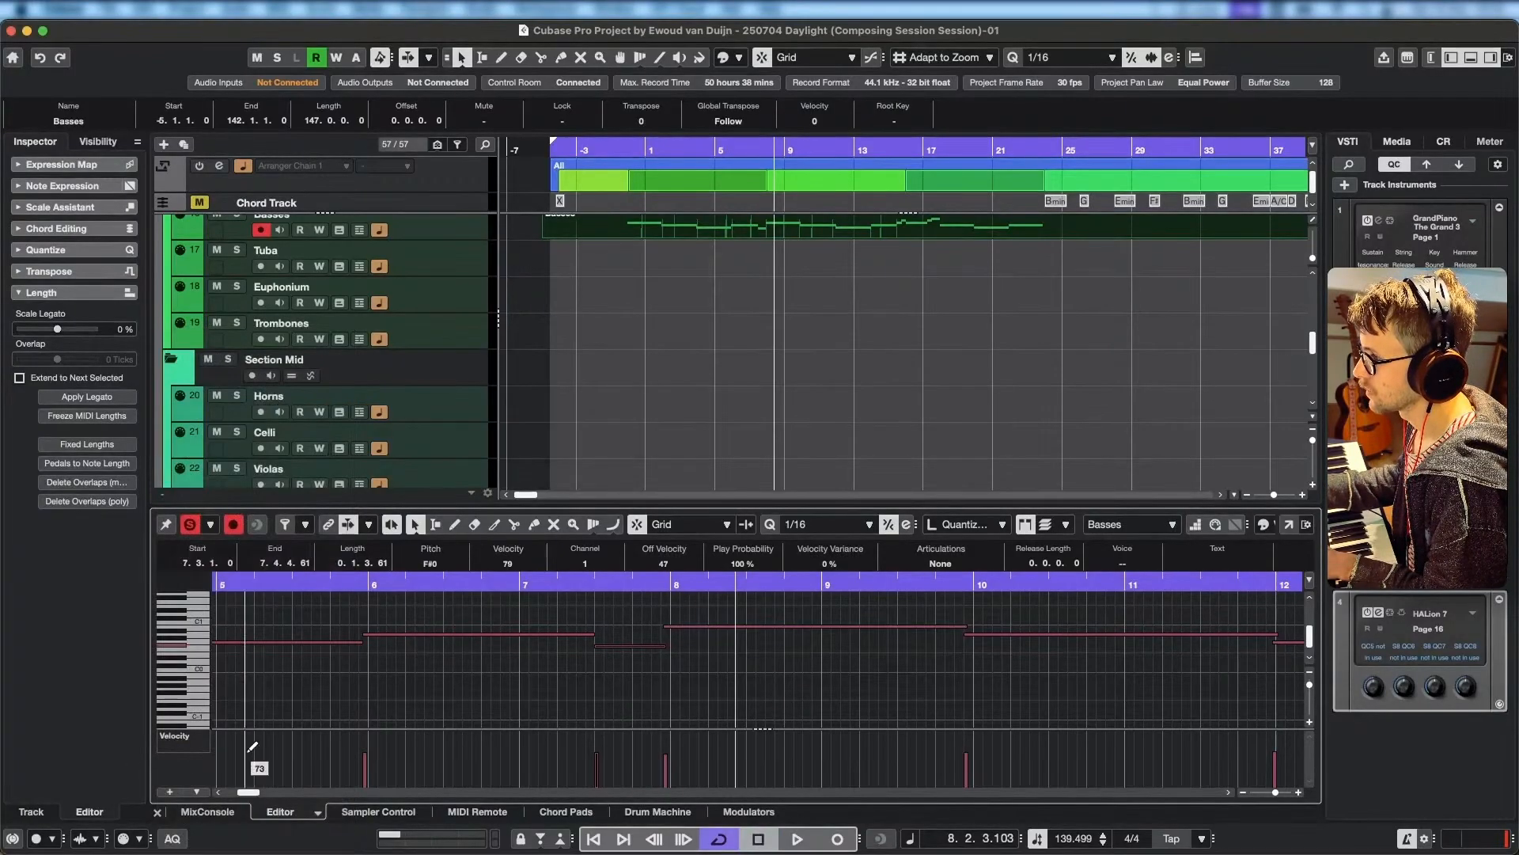
left_click(169, 793)
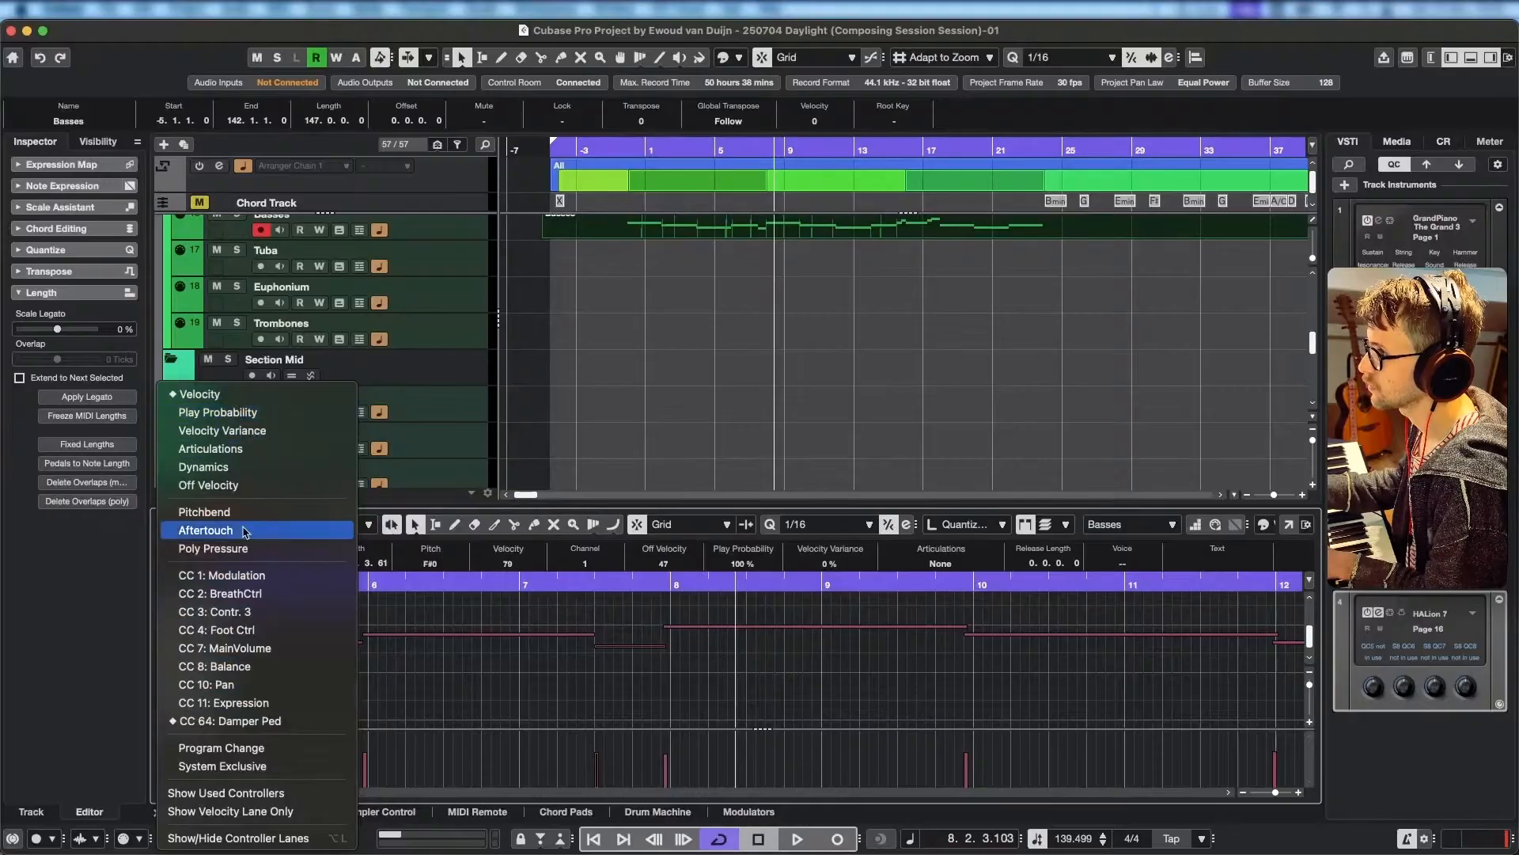
left_click(293, 721)
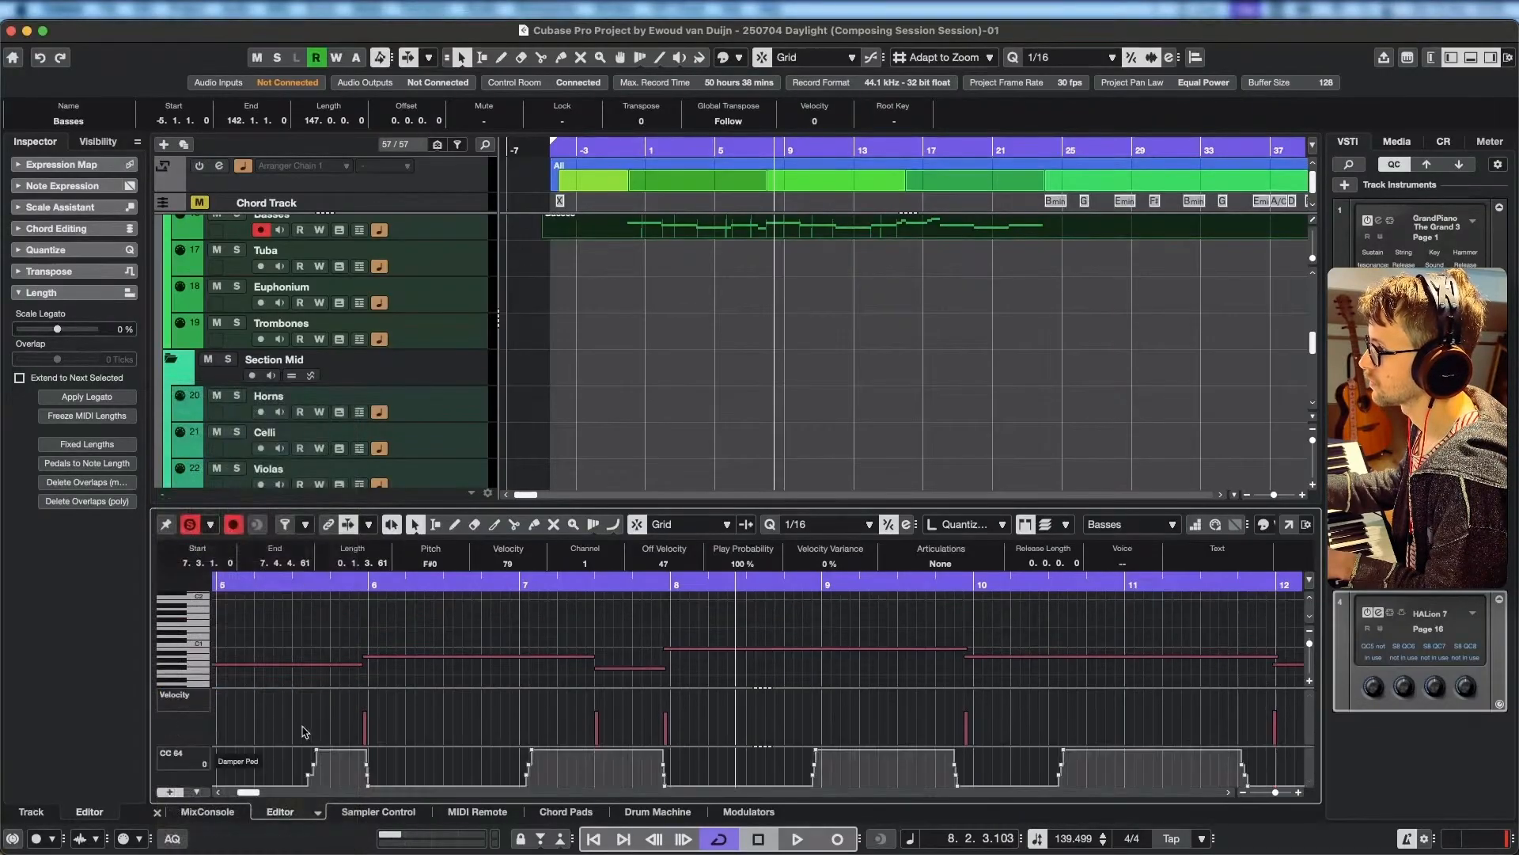
Play bar 7 and insert a short damper pedal release around 7.3, returning the pedal to 127 at 7.3.2.
left_click(573, 579)
key("space")
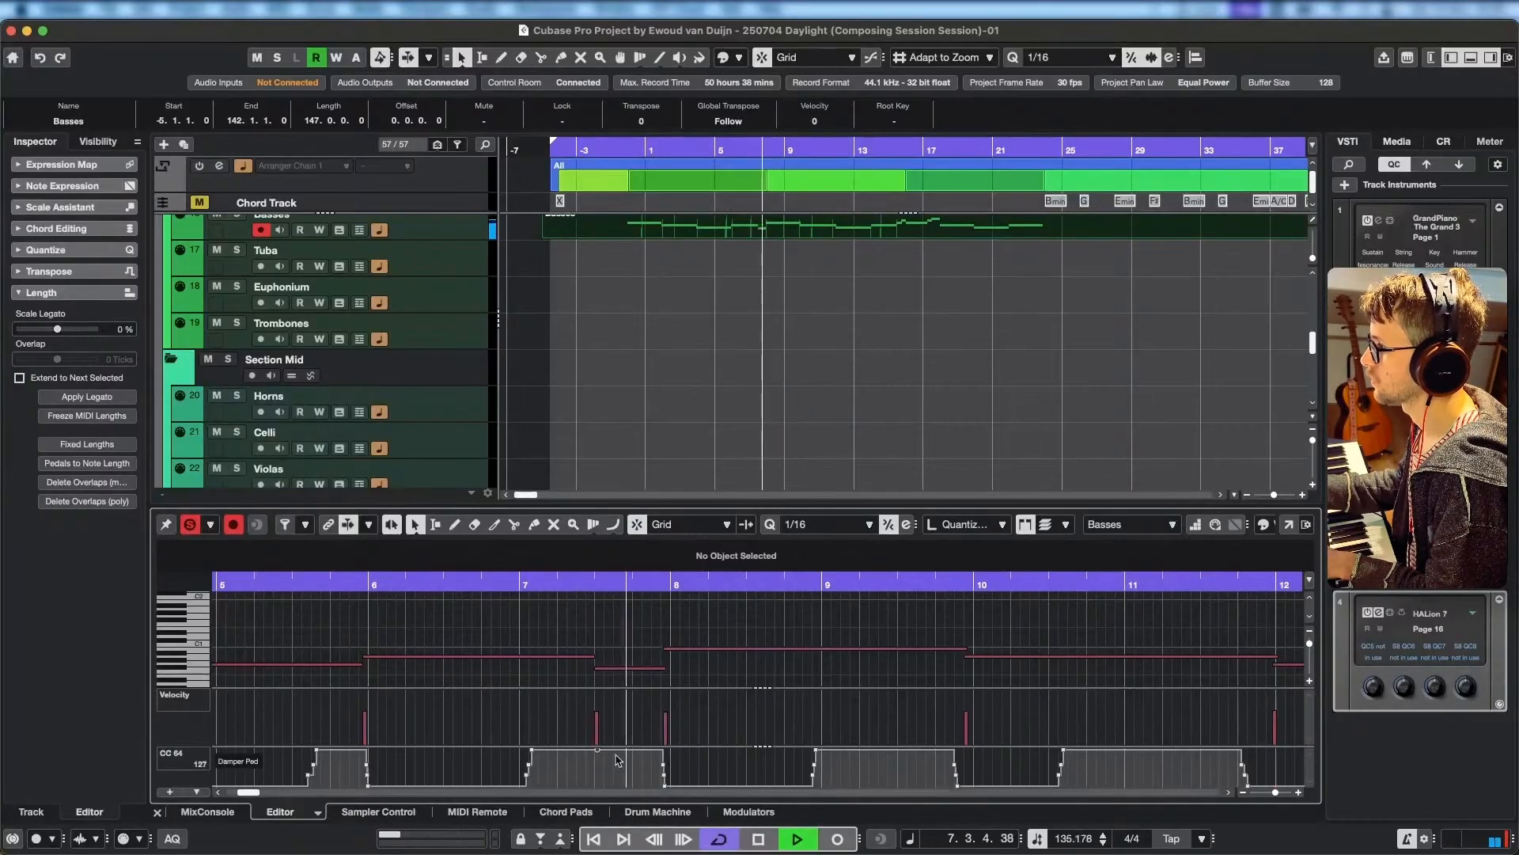
key("space")
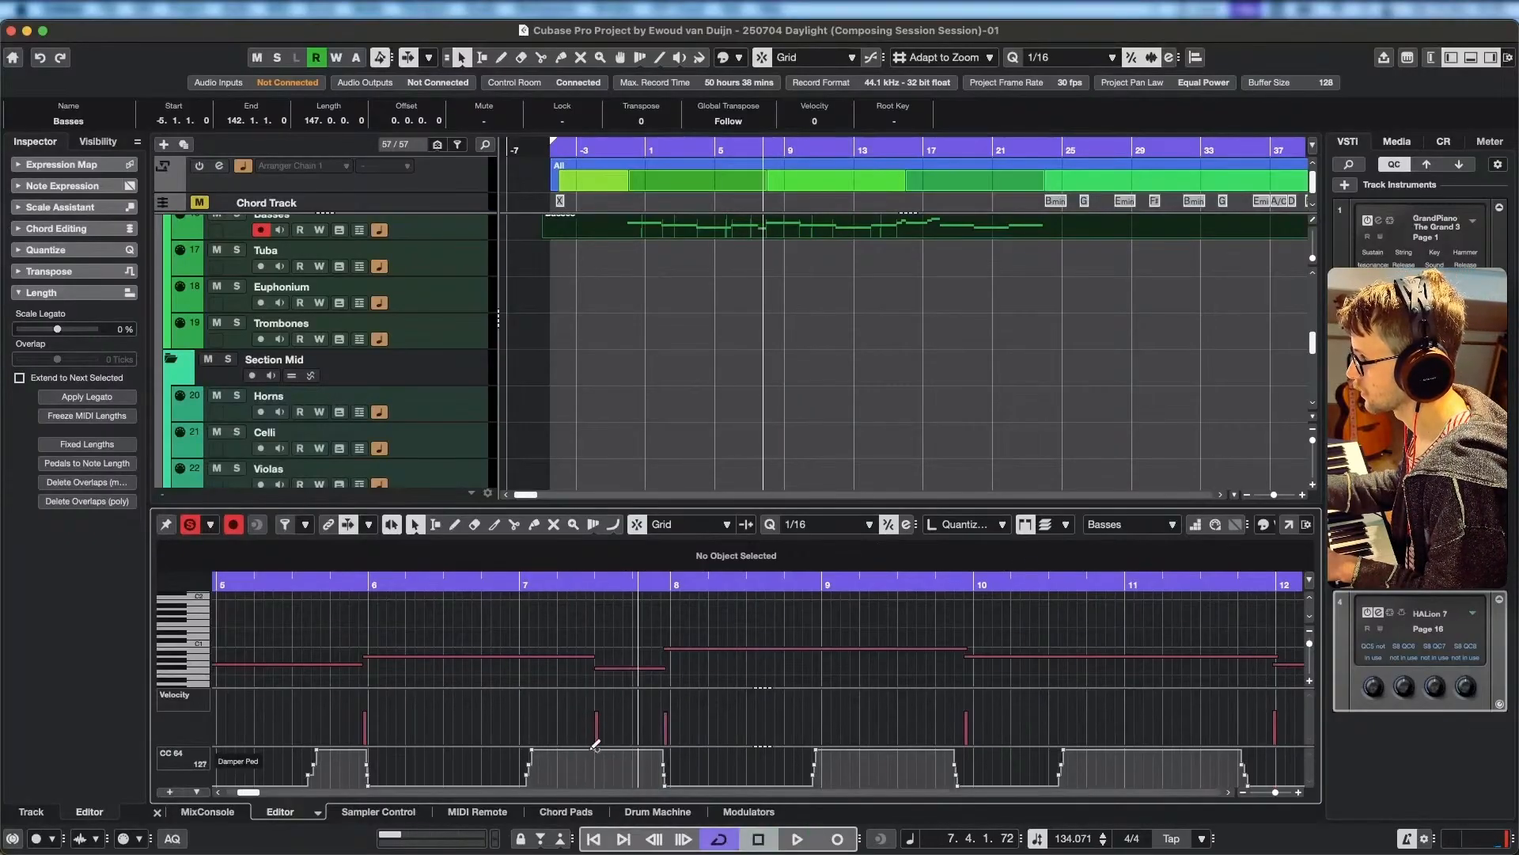
left_click(595, 747)
mouse_move(603, 750)
left_mouse_down()
mouse_move(619, 785)
mouse_move(608, 747)
left_mouse_up()
Play the passage through bars 6 and 7 repeatedly to check the damper pedal release.
left_click(588, 580)
left_click(528, 584)
key("space")
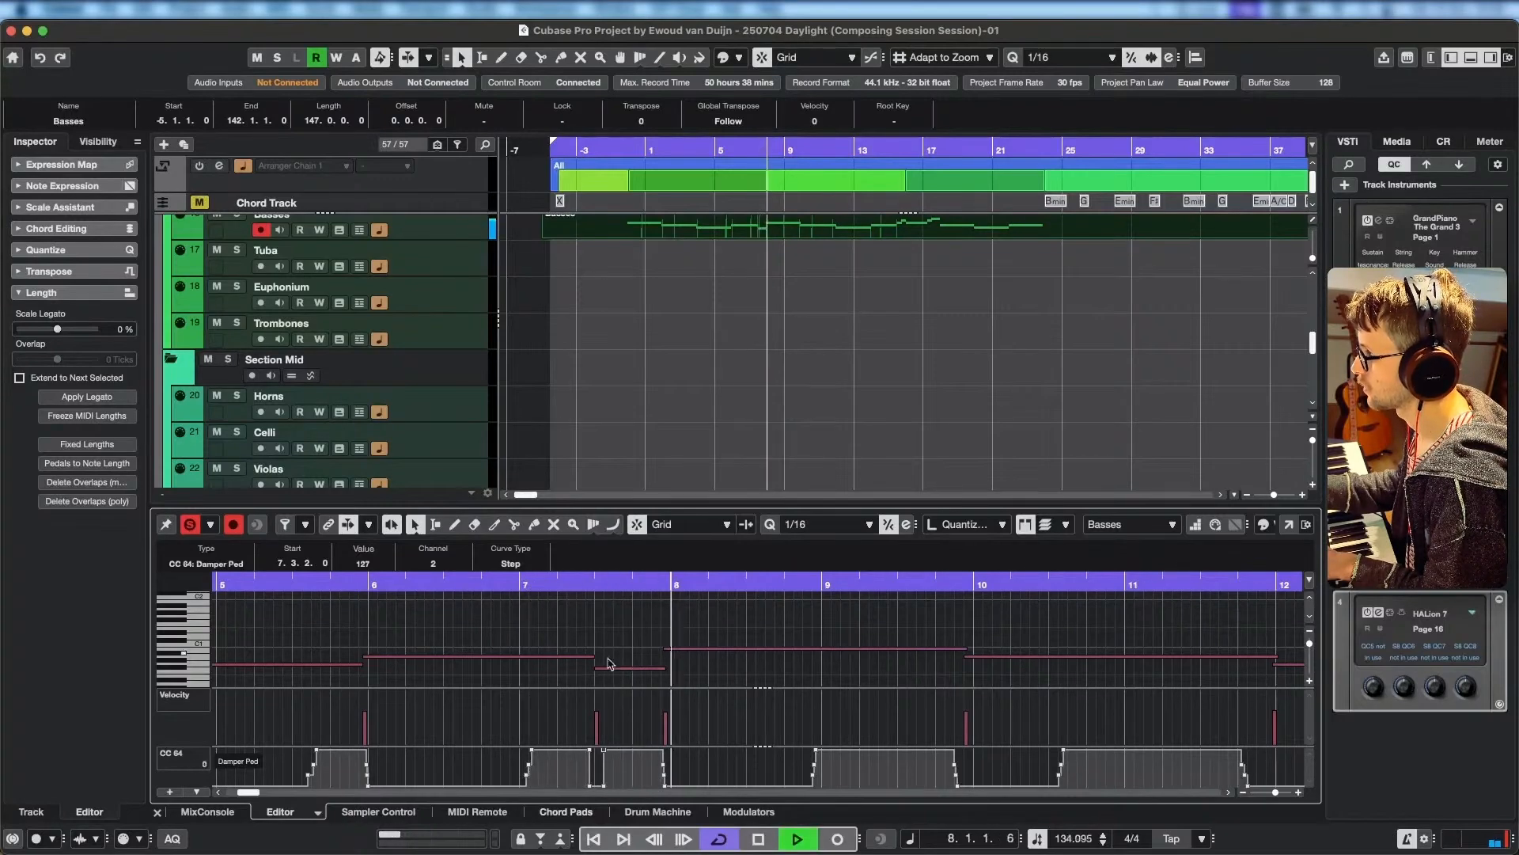
key("space")
left_click(575, 584)
left_click(445, 584)
key("space")
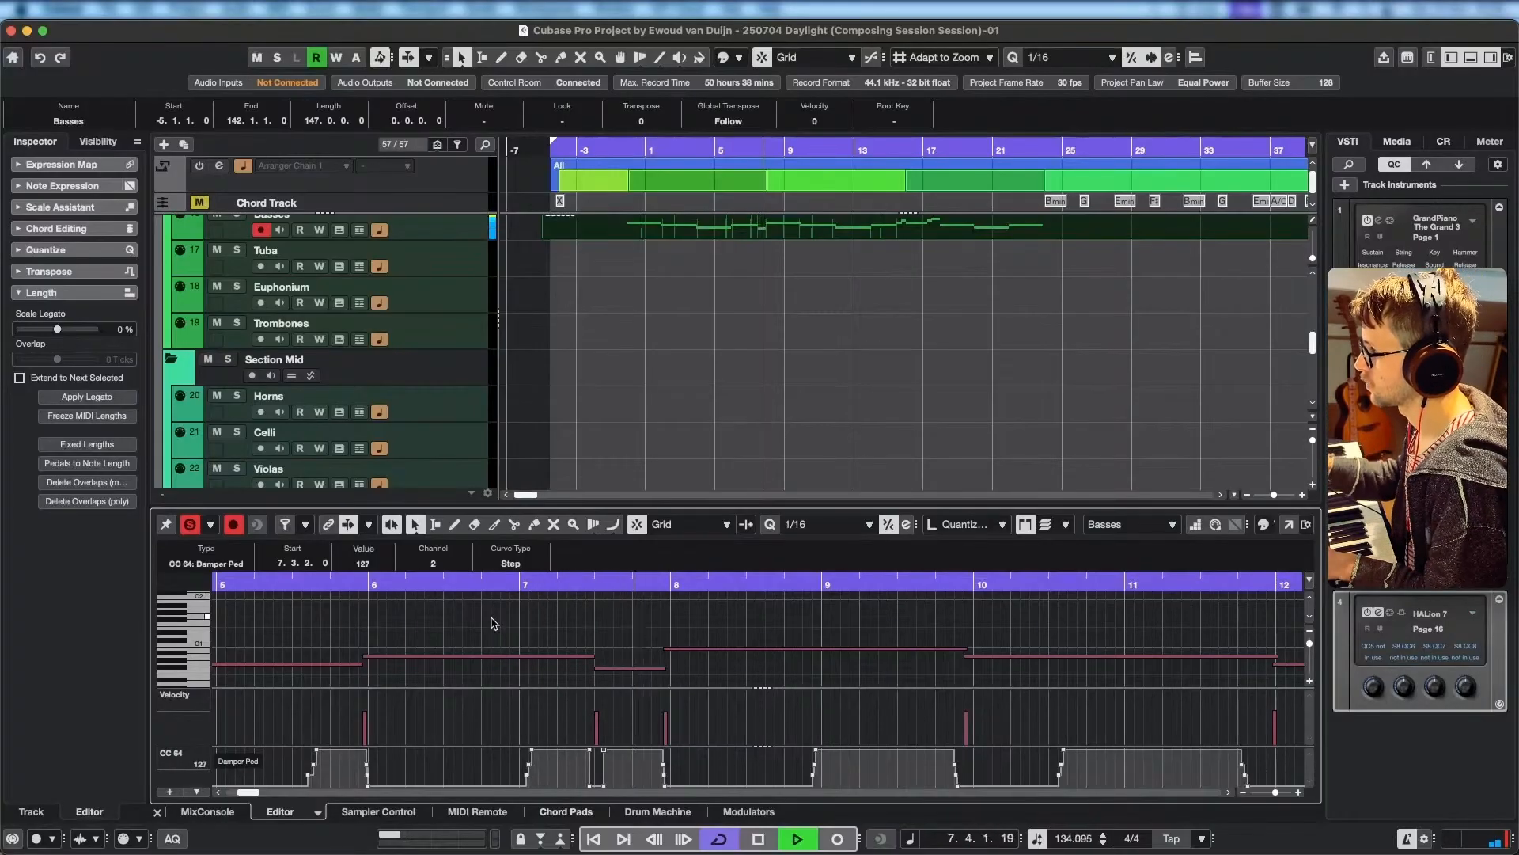
key("space")
key("space")
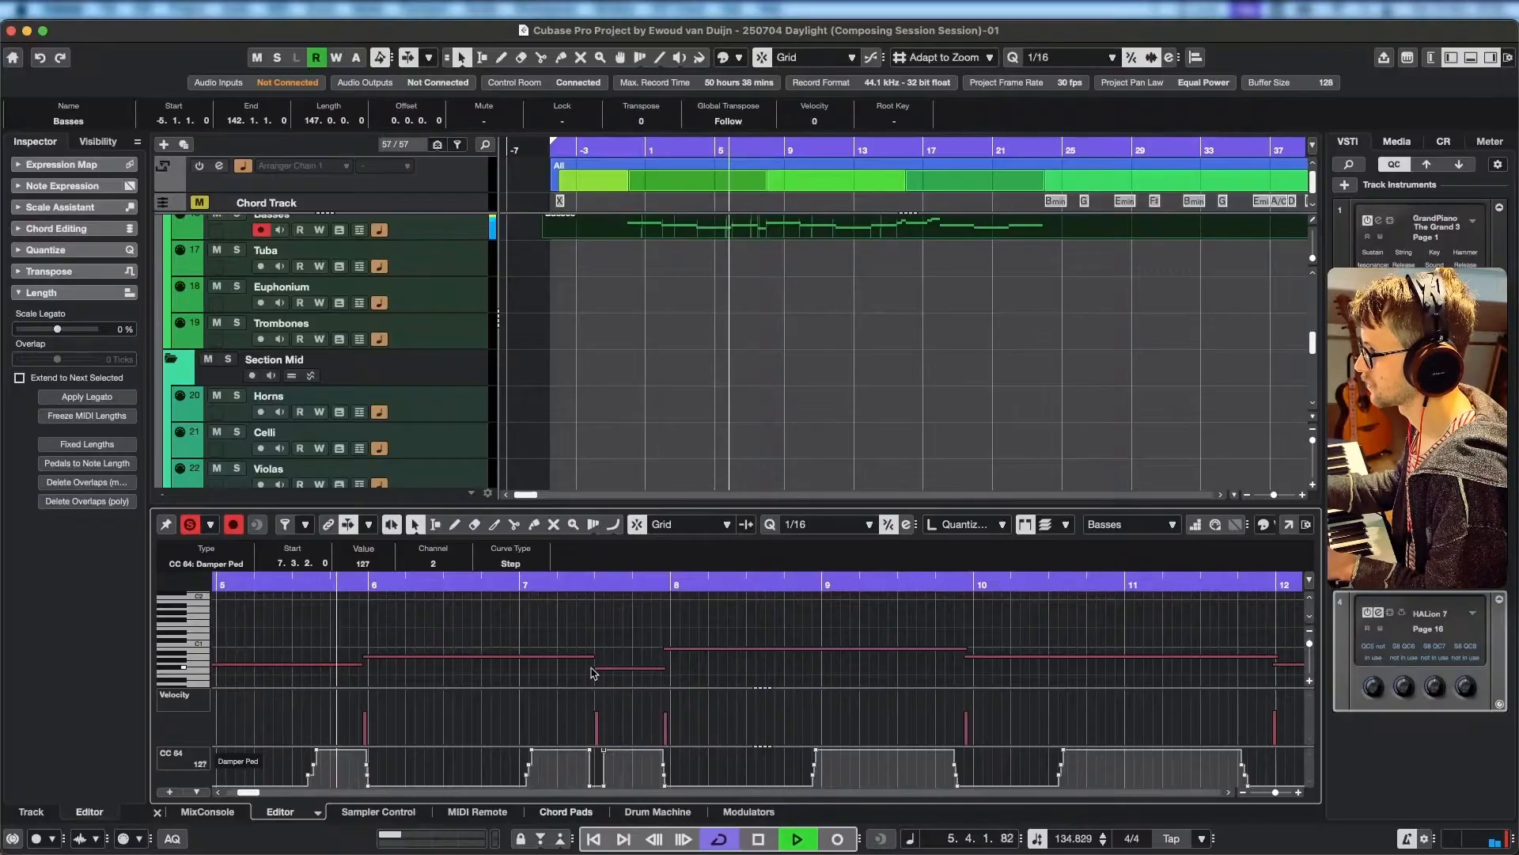
Move the start of the F#0 note in bar 7 earlier to 7.2.3.84 while the Basses part plays.
left_click_drag(595, 669, 584, 668)
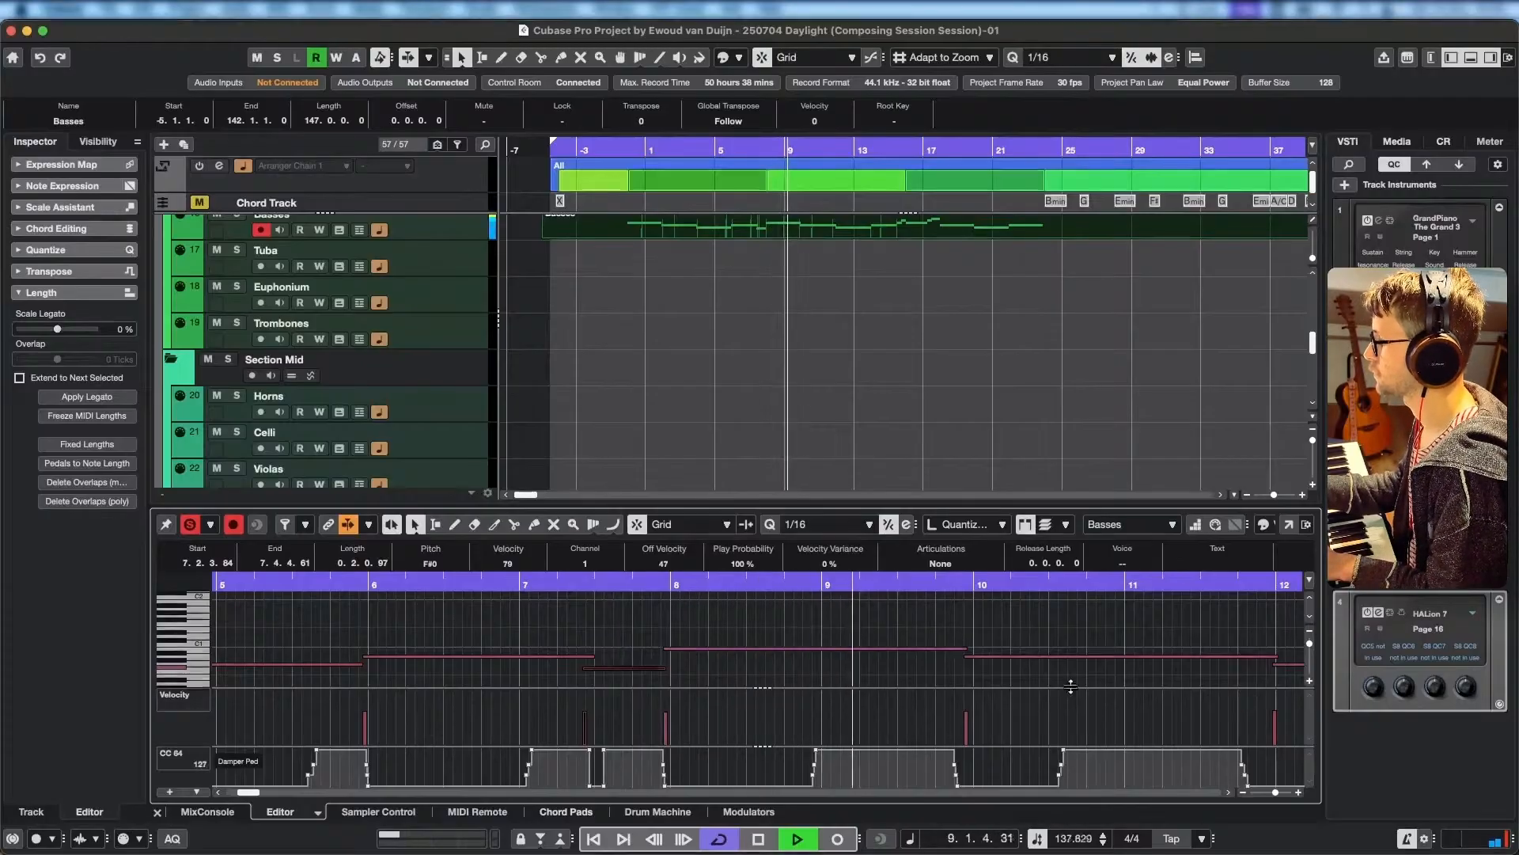
left_click_drag(1069, 685, 748, 656)
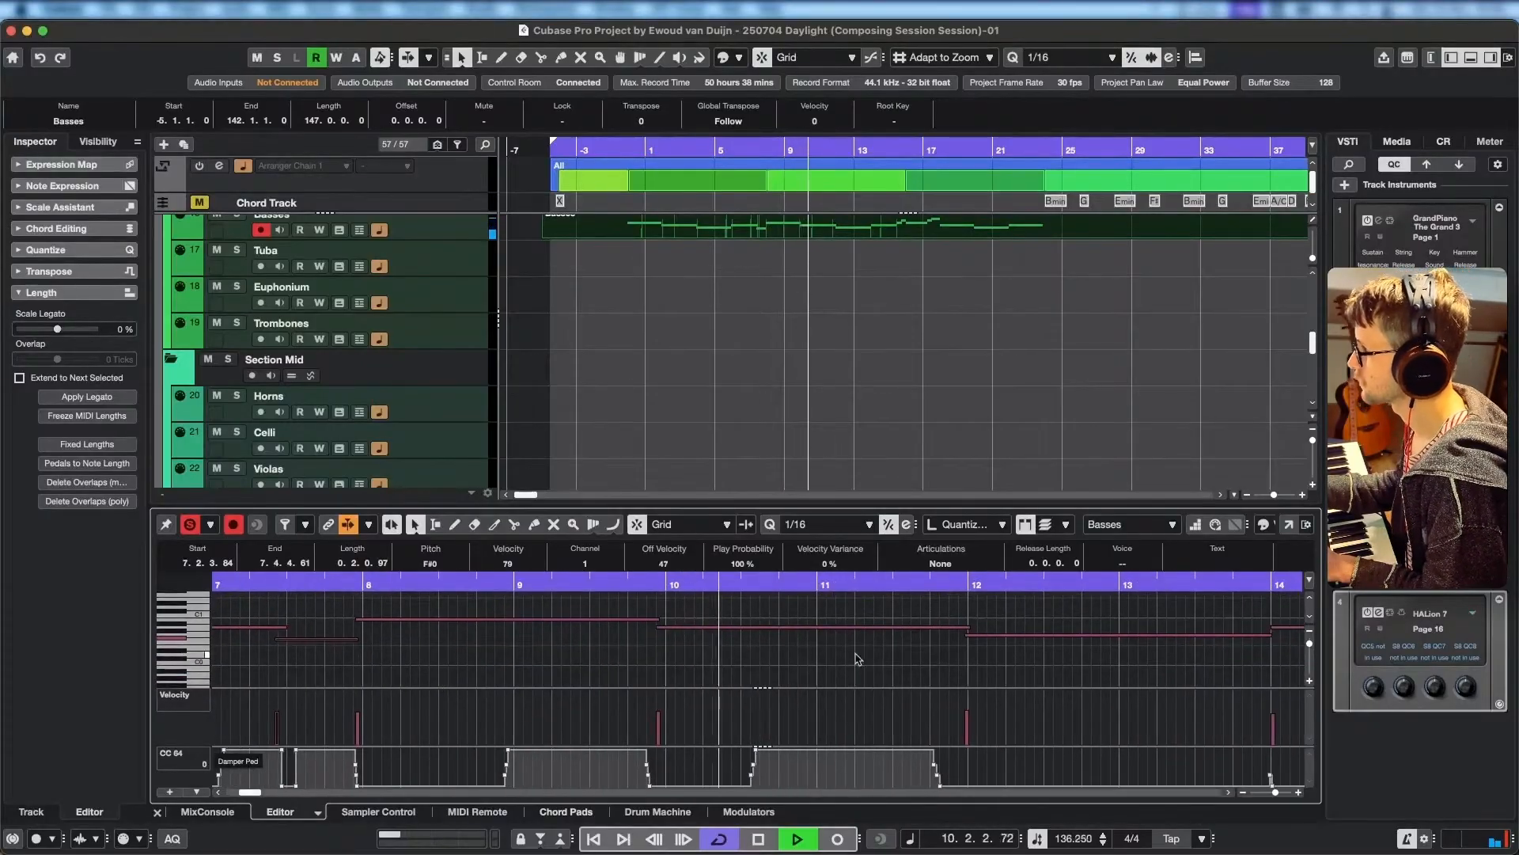
left_click_drag(861, 657, 720, 657)
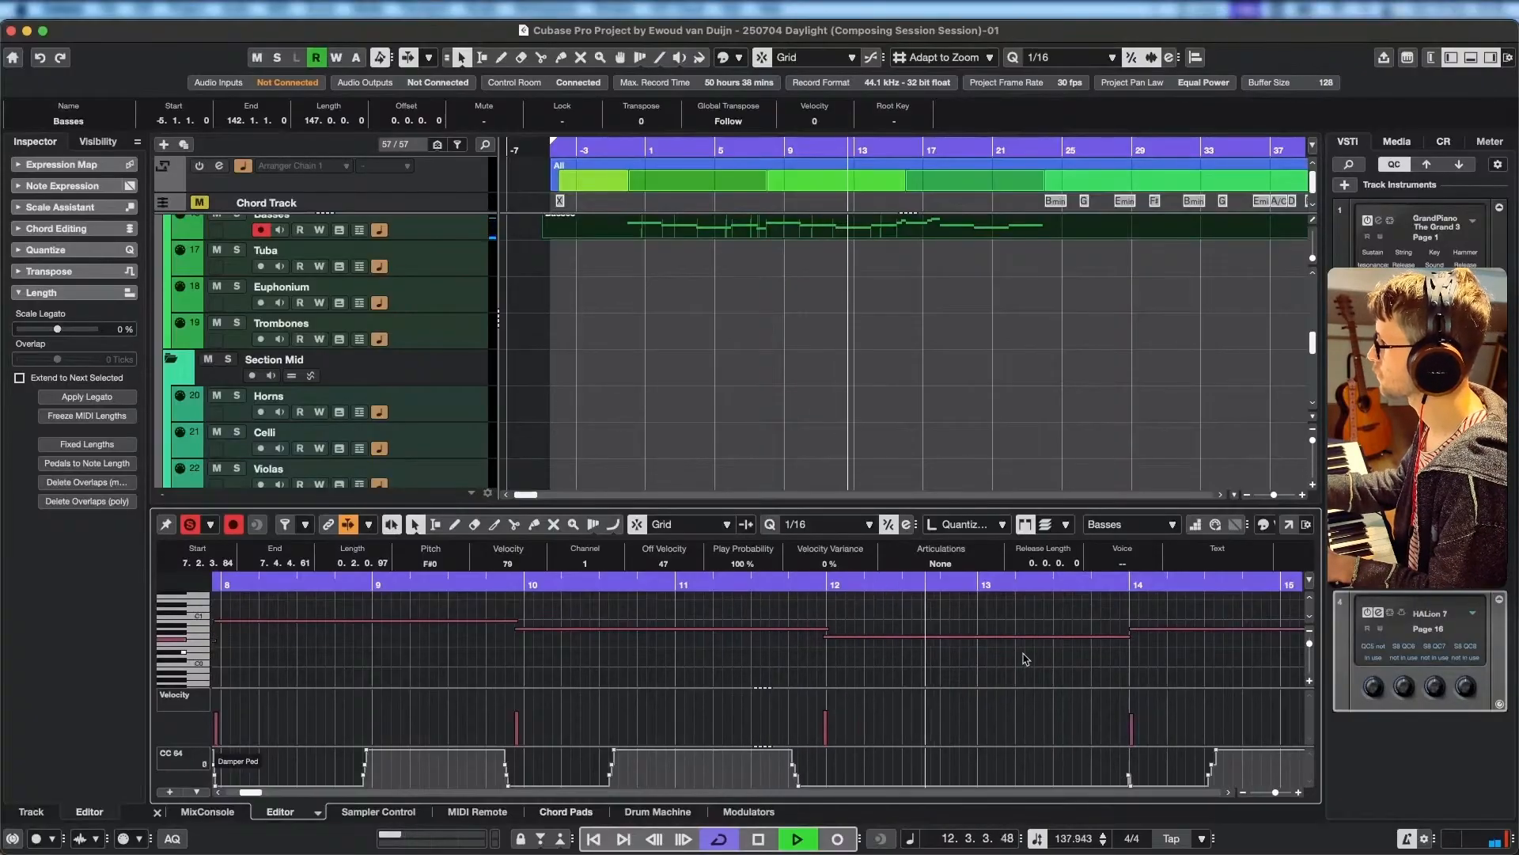
Turn off the editor solo and play the Basses line with the arrangement to the end of bar 17.
left_click(190, 529)
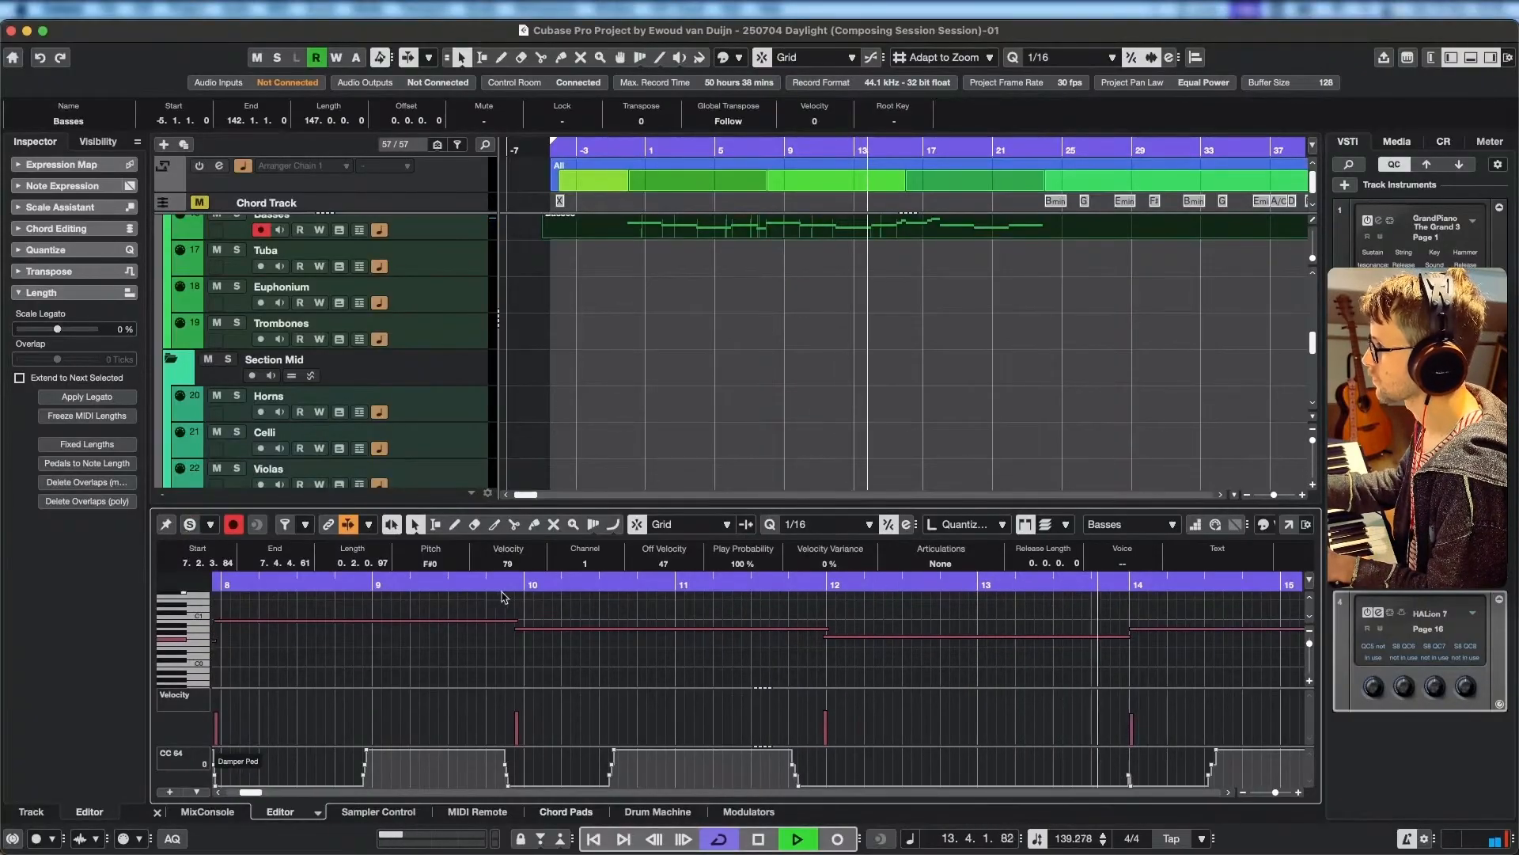
scroll(934, 655, "right", 10)
scroll(926, 657, "right", 3)
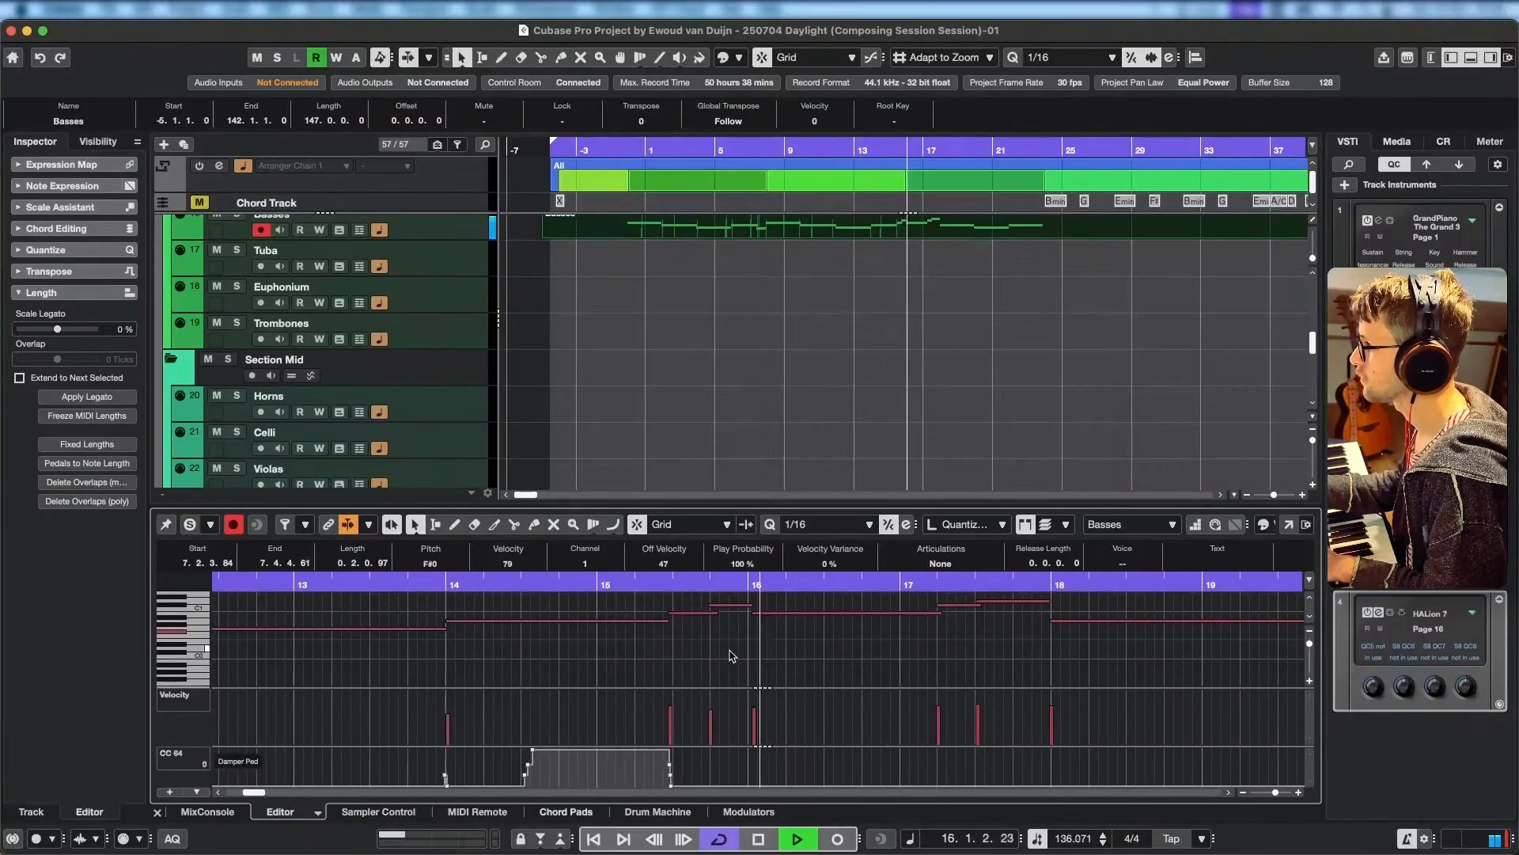
scroll(752, 655, "right", 2)
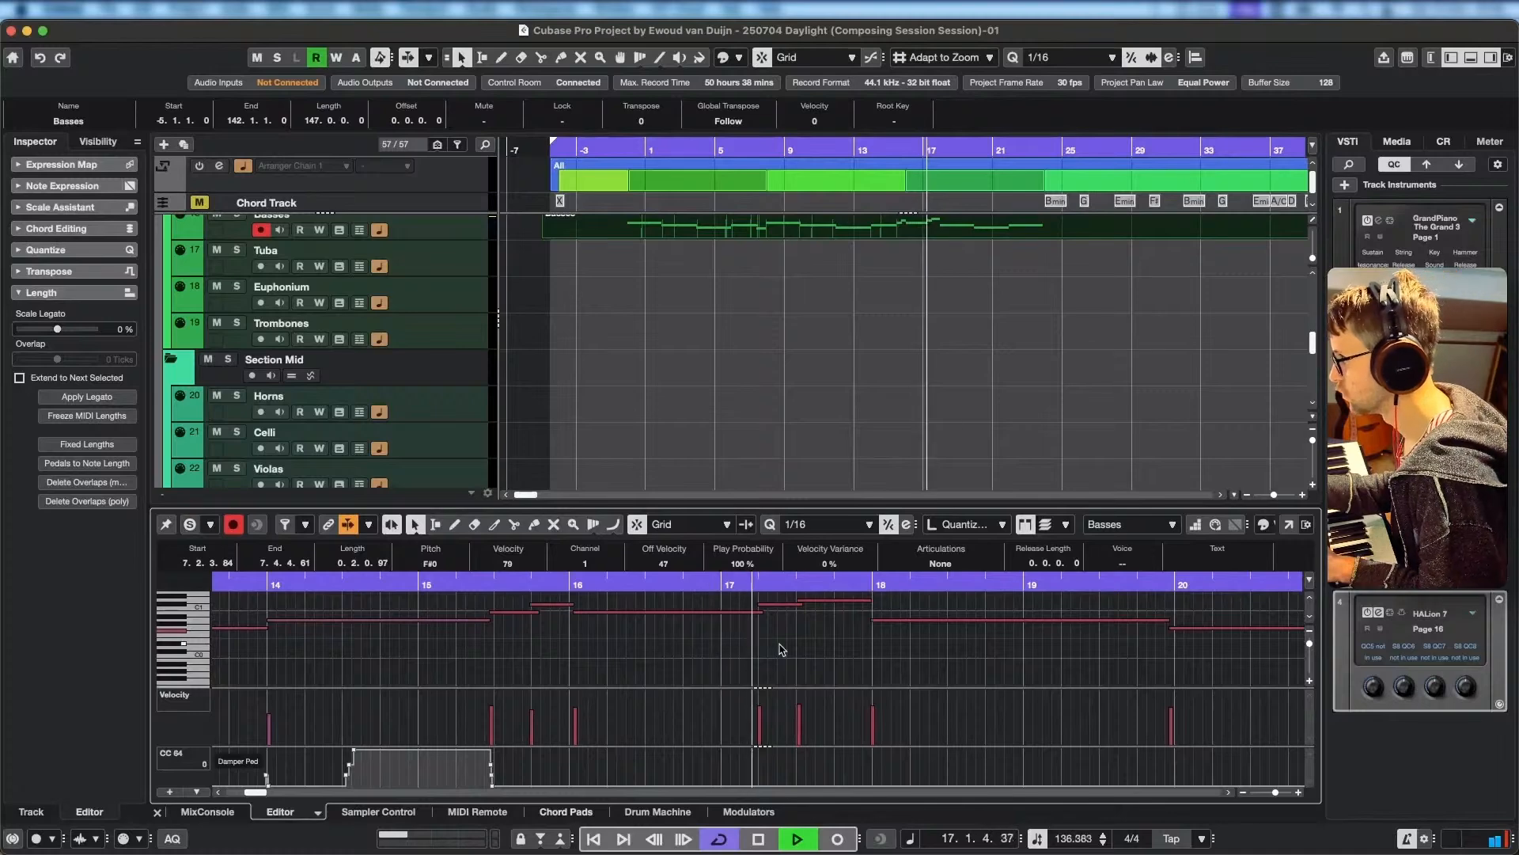
key("space")
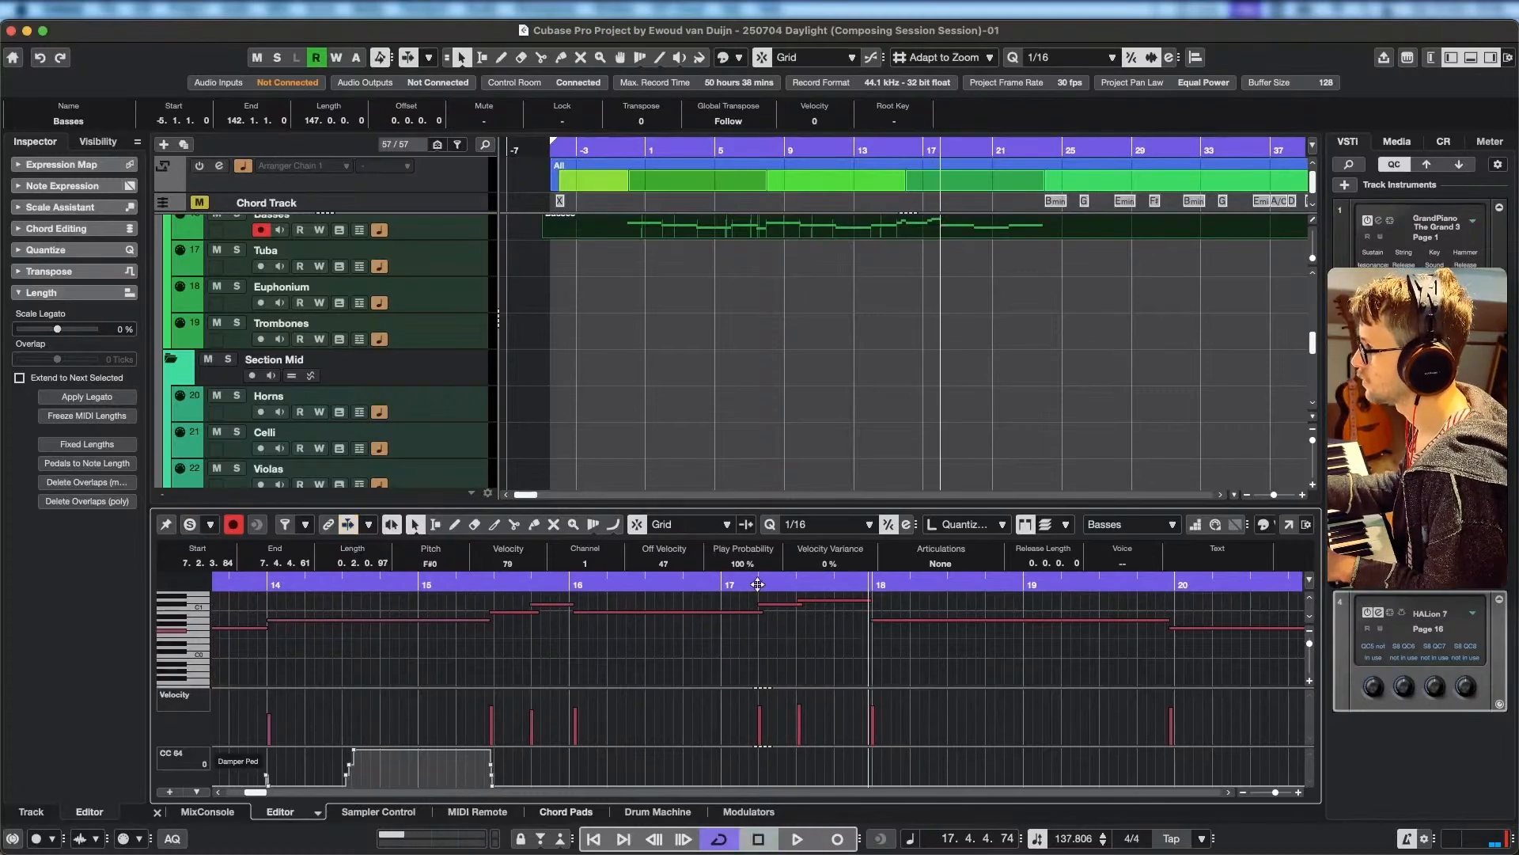
Replay bars 16 to 17, extend the B0 note to 17.3.1.28 and shift the following two rising notes about one beat later.
left_click_drag(759, 585, 310, 548)
key("space")
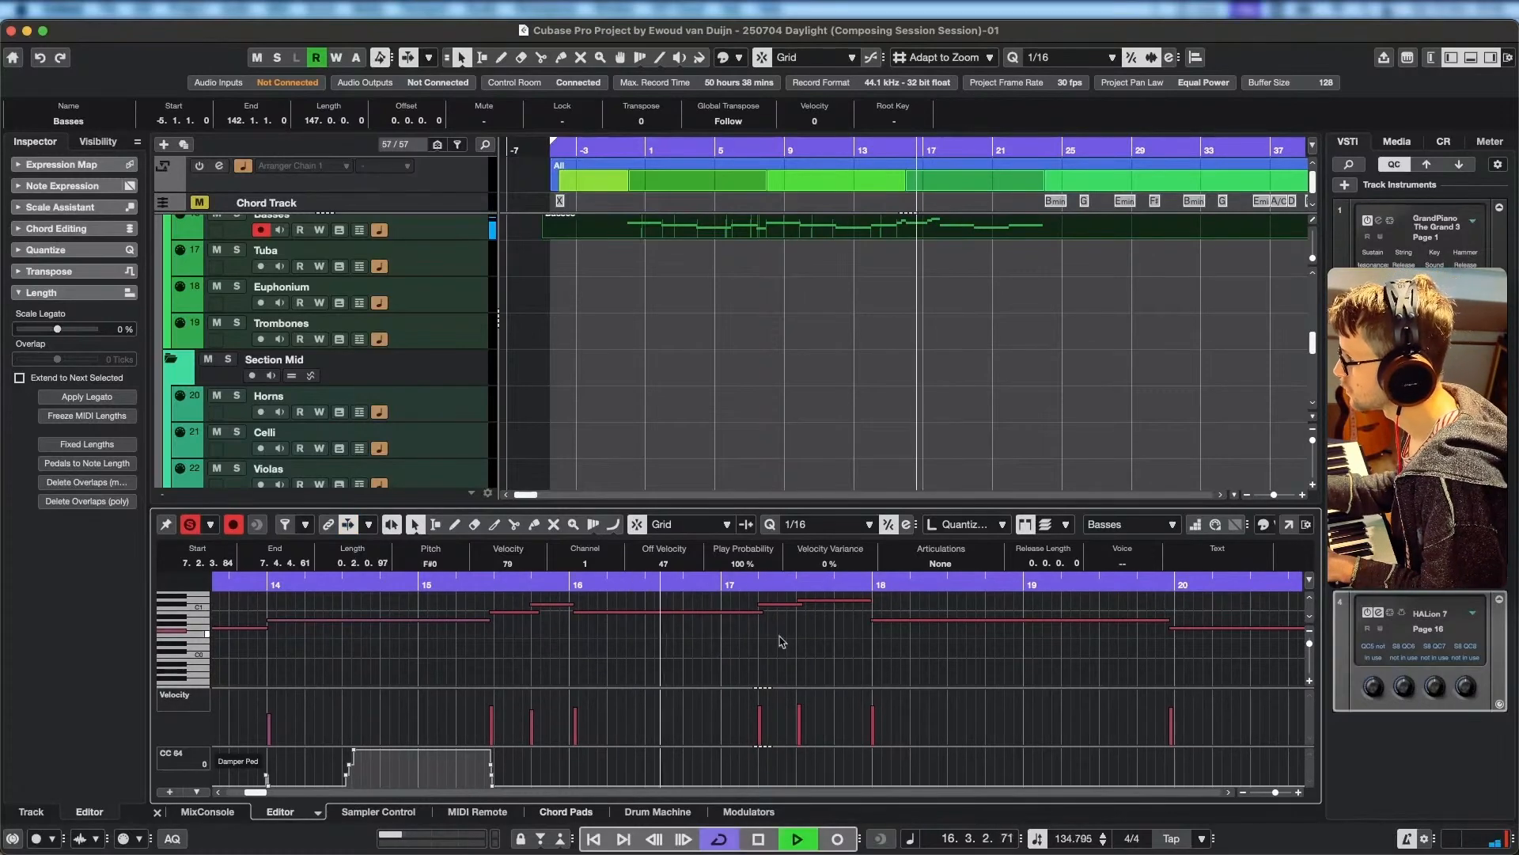
key("space")
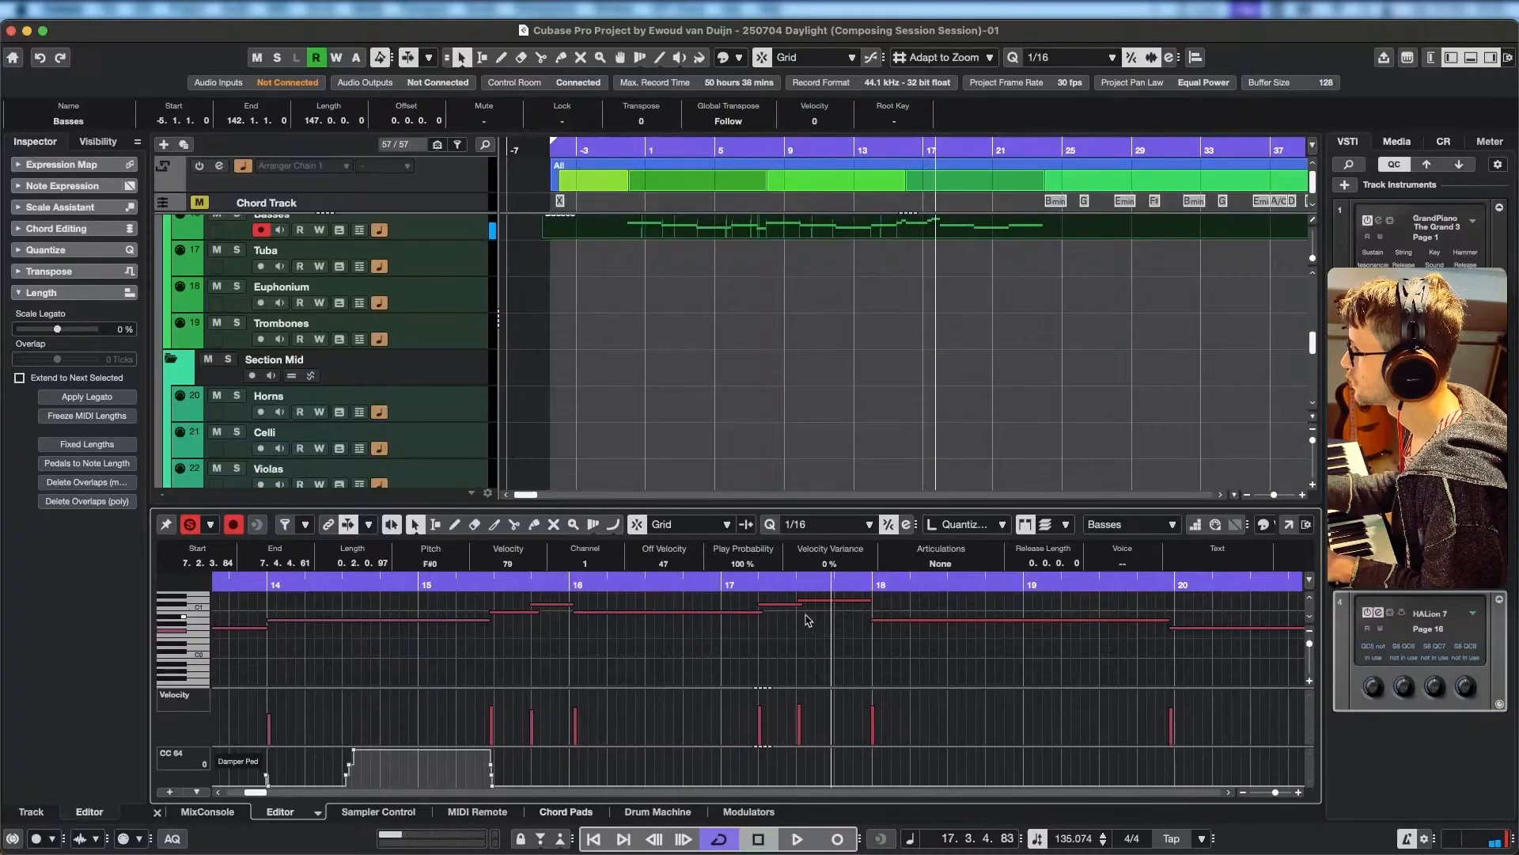
mouse_move(800, 599)
left_mouse_down()
mouse_move(836, 613)
mouse_move(769, 614)
mouse_move(798, 614)
left_mouse_up()
Play from 15.3 into bar 24 and turn off the editor solo to hear the Basses with the arrangement.
double_click(494, 580)
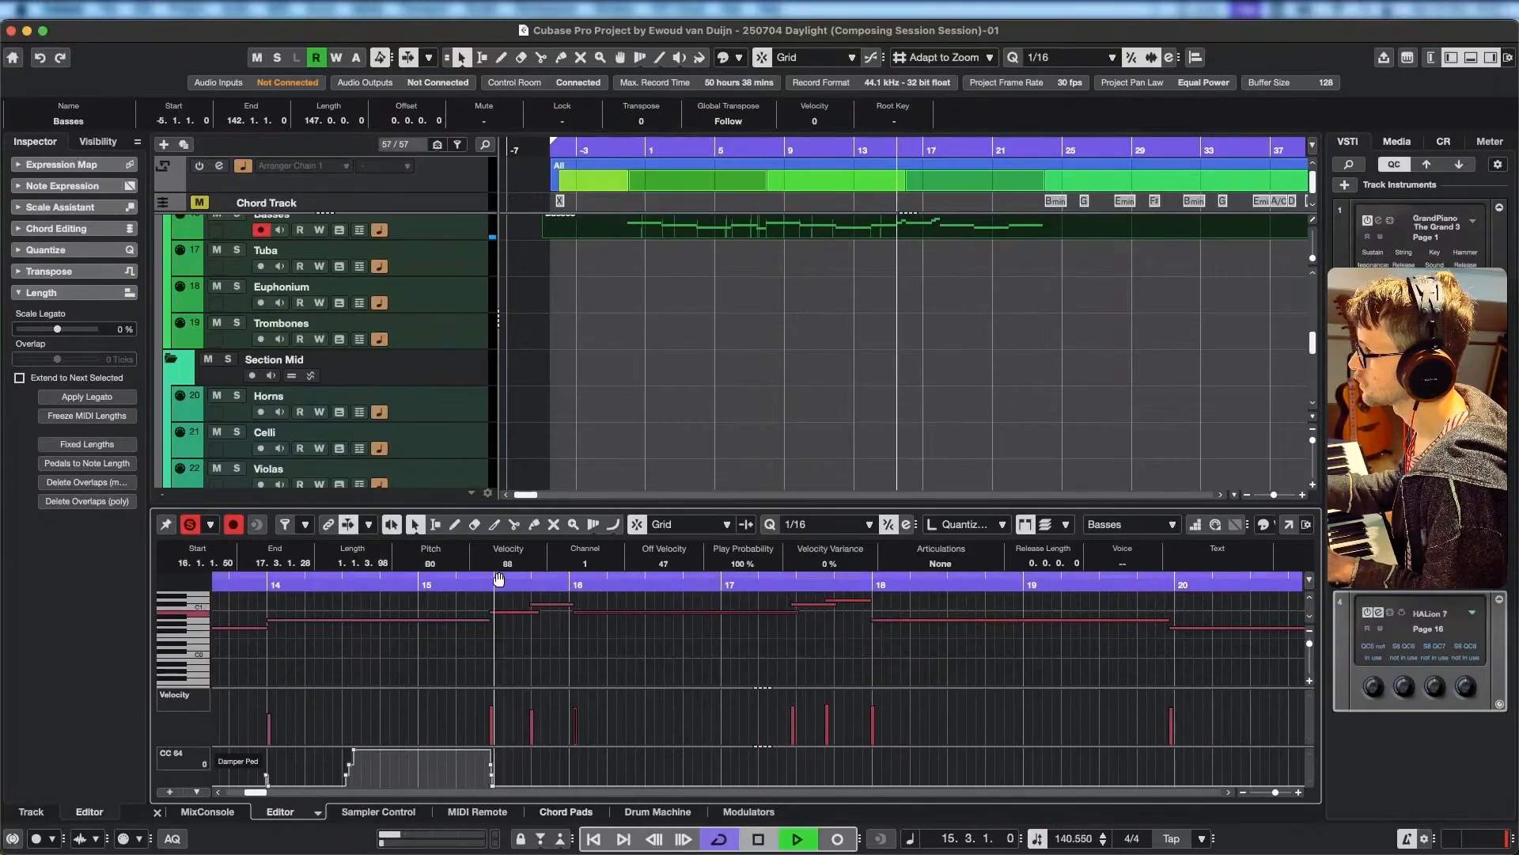
left_click(191, 526)
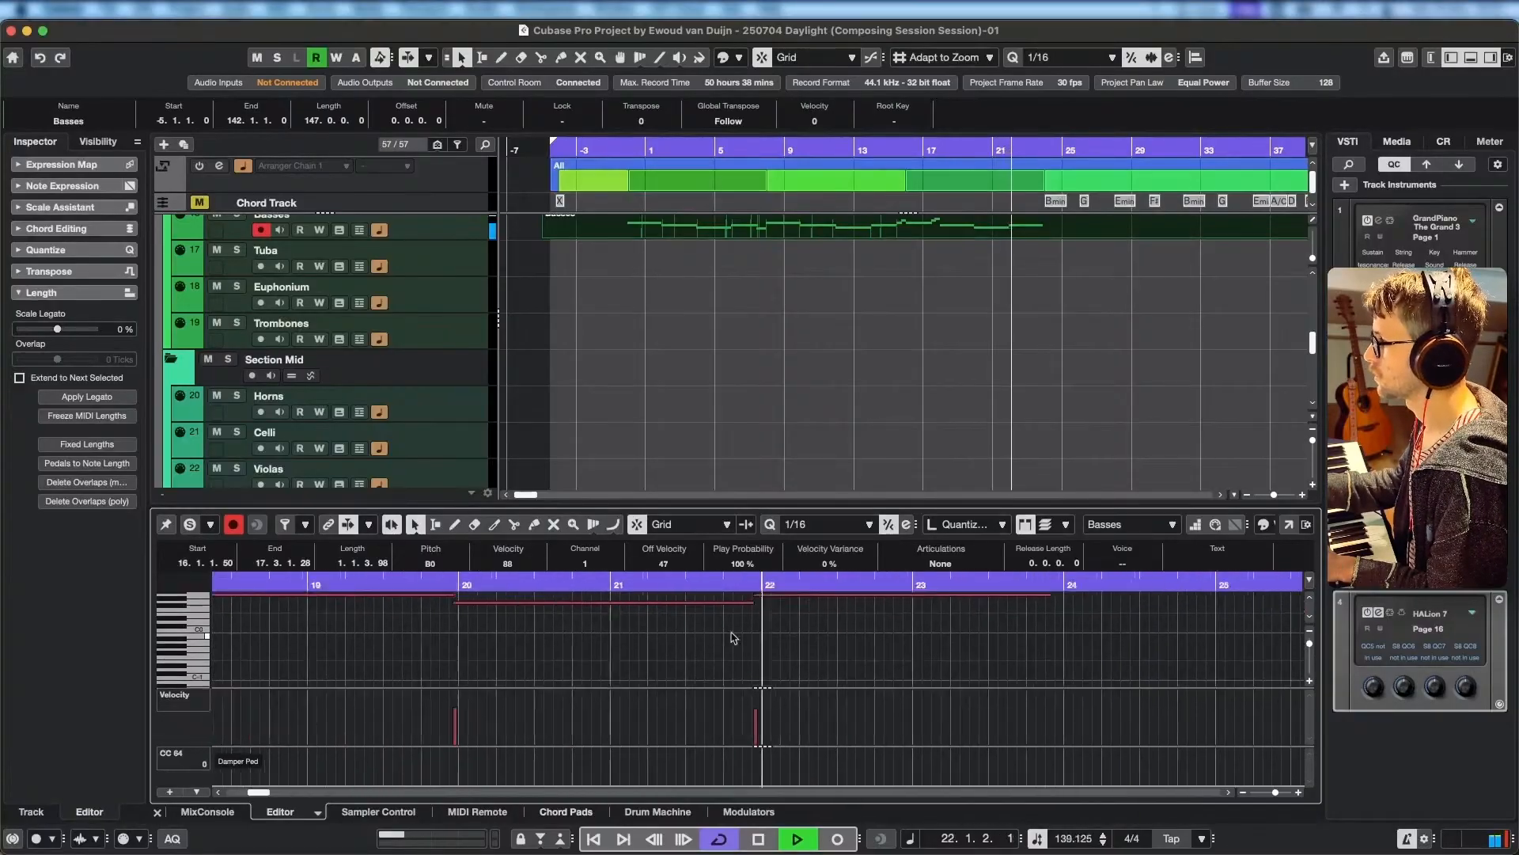
left_click_drag(934, 632, 825, 674)
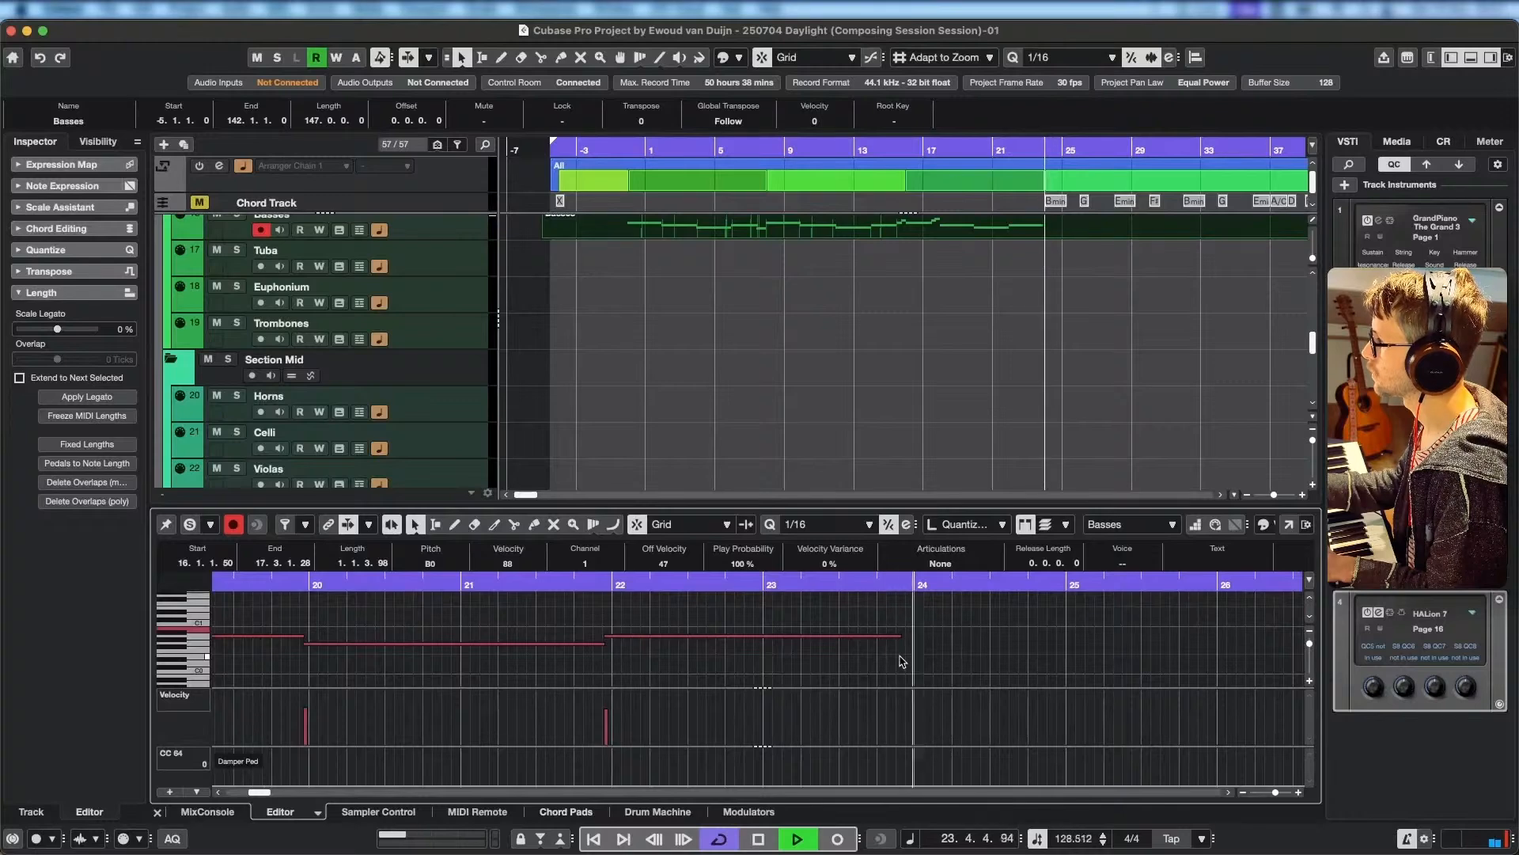
key("space")
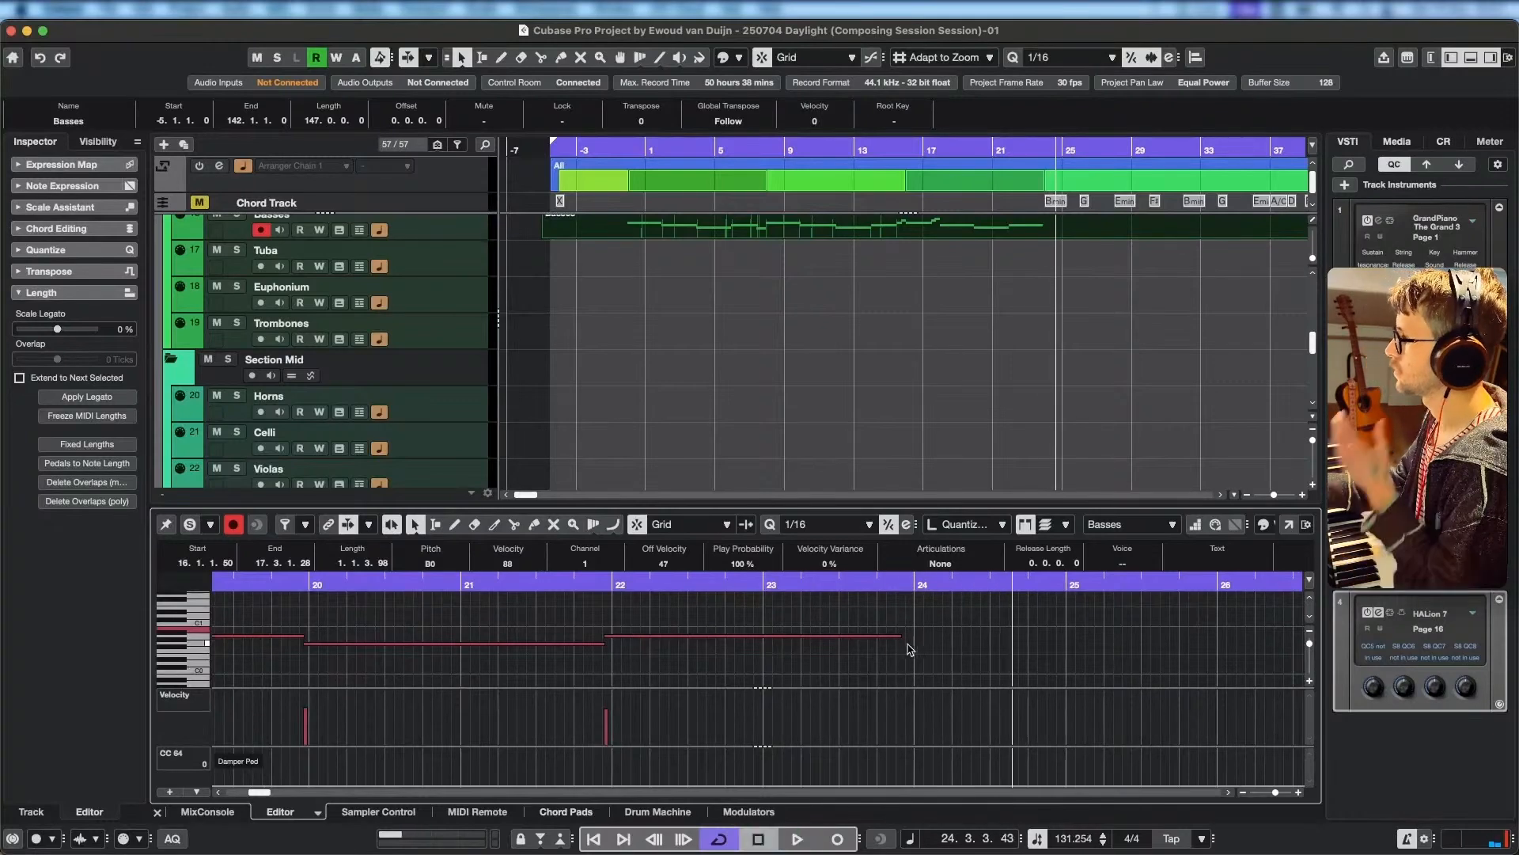
Split the Basses part at bar 25 and delete the section after the split.
left_click(912, 584)
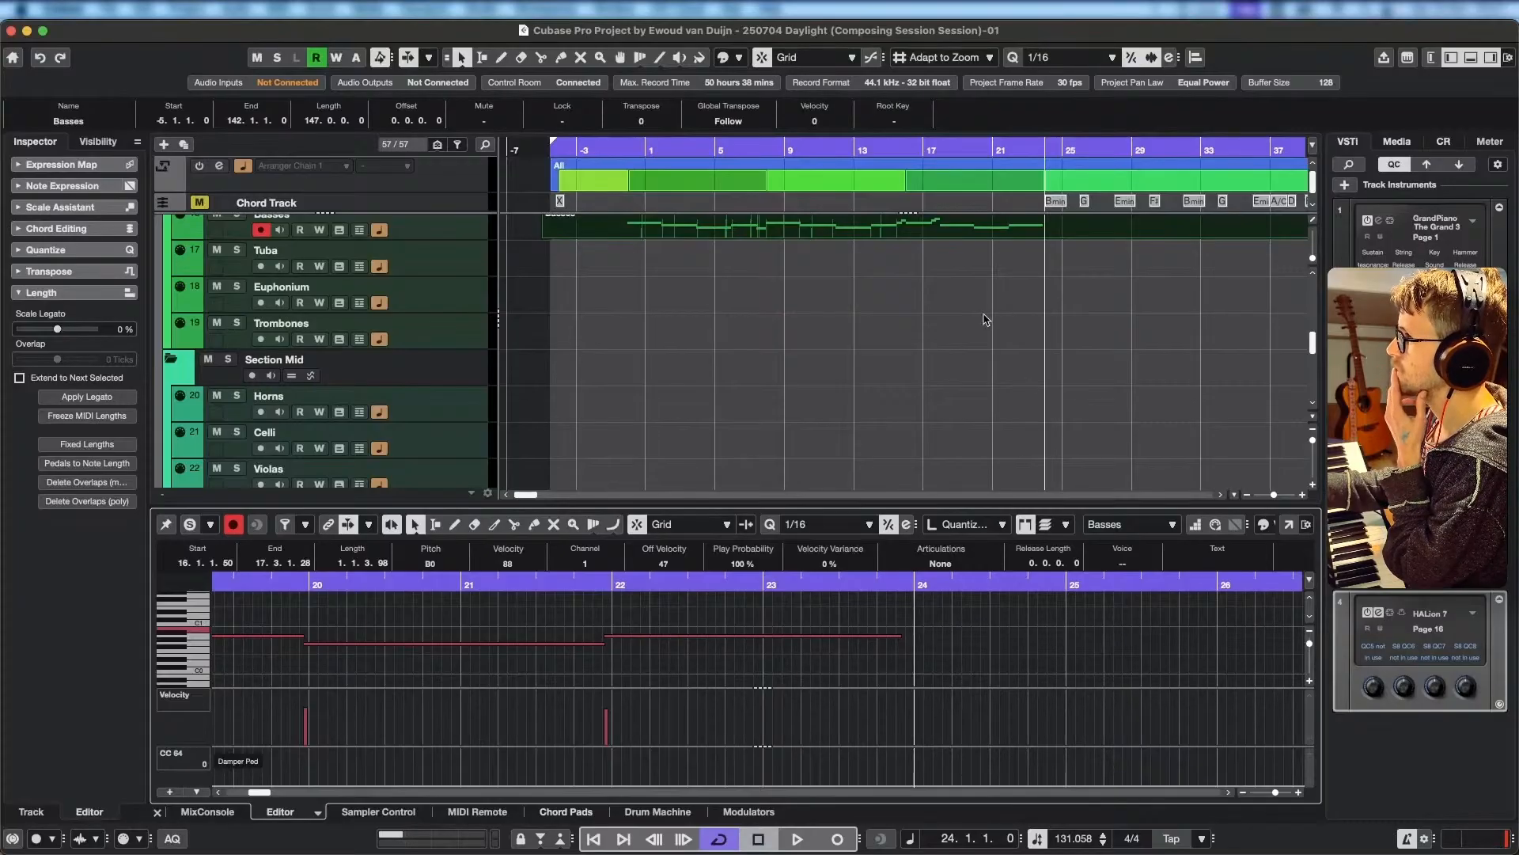
scroll(753, 373, "up", 2)
scroll(753, 373, "right", 3)
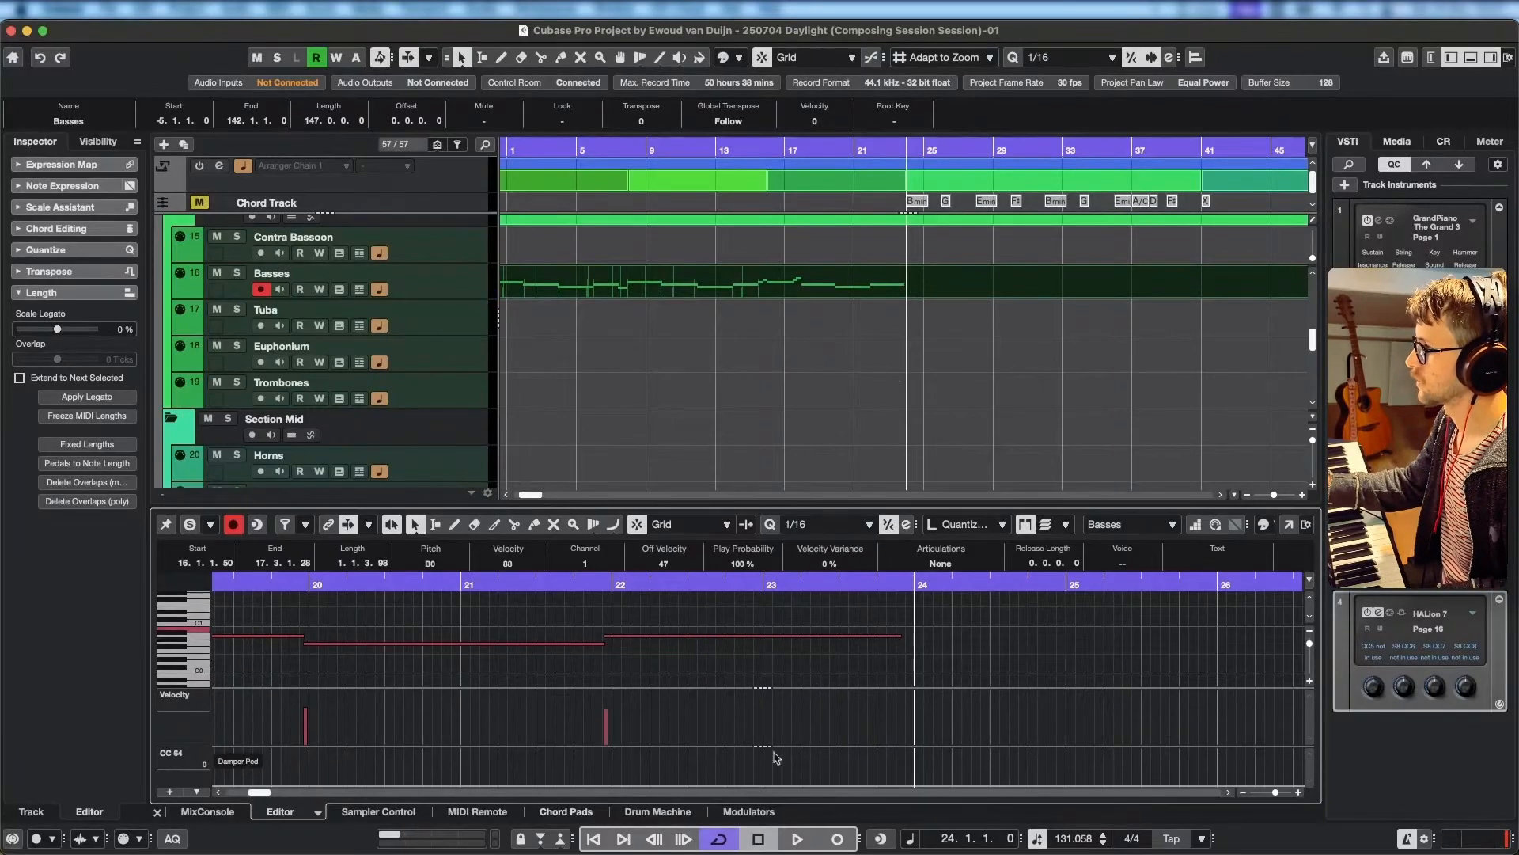
left_click(611, 584)
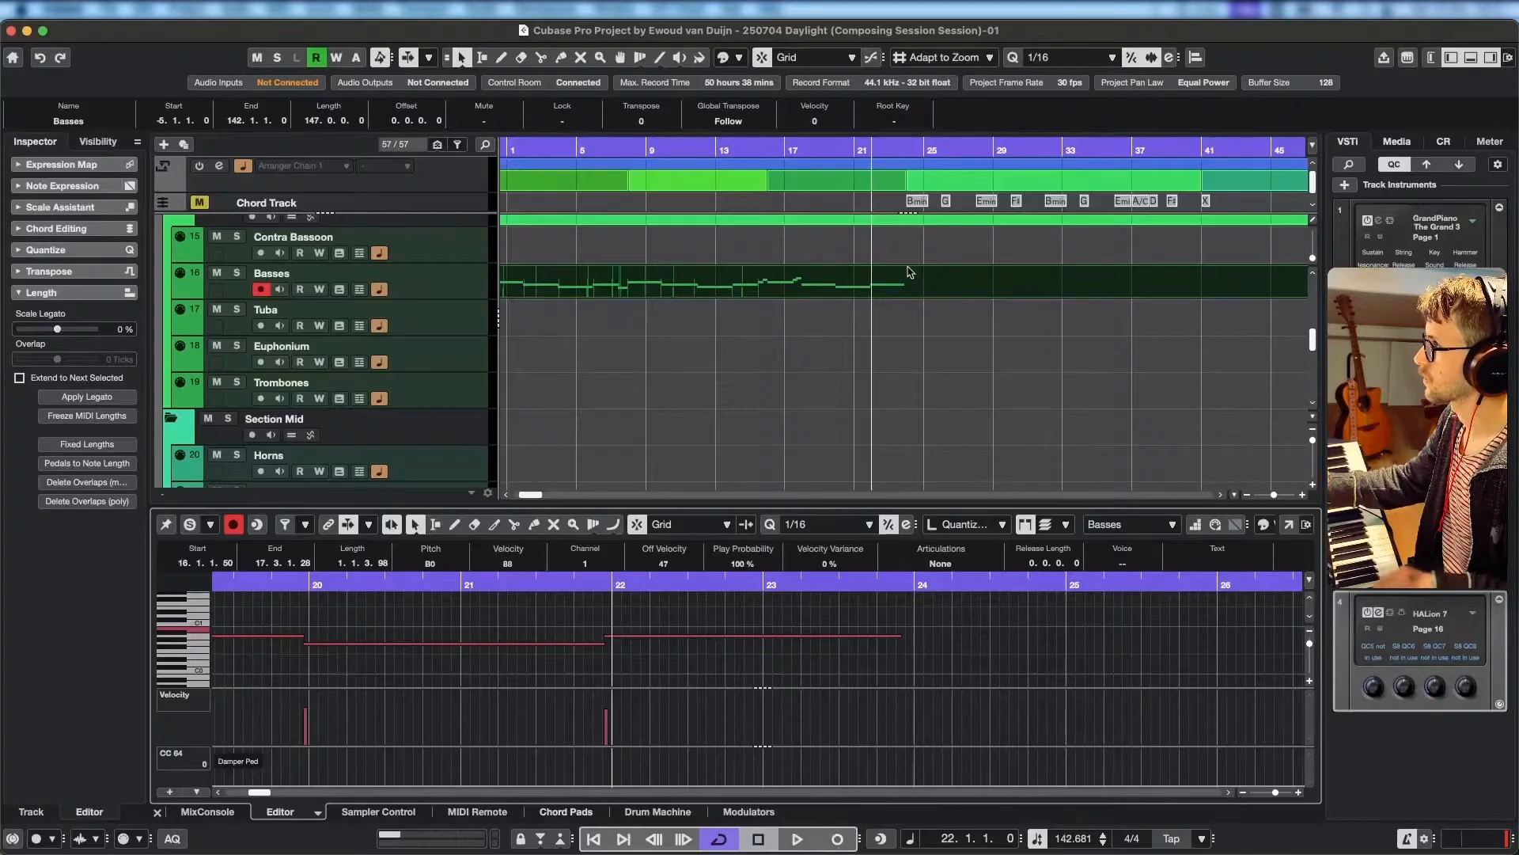
left_click(923, 288, "alt")
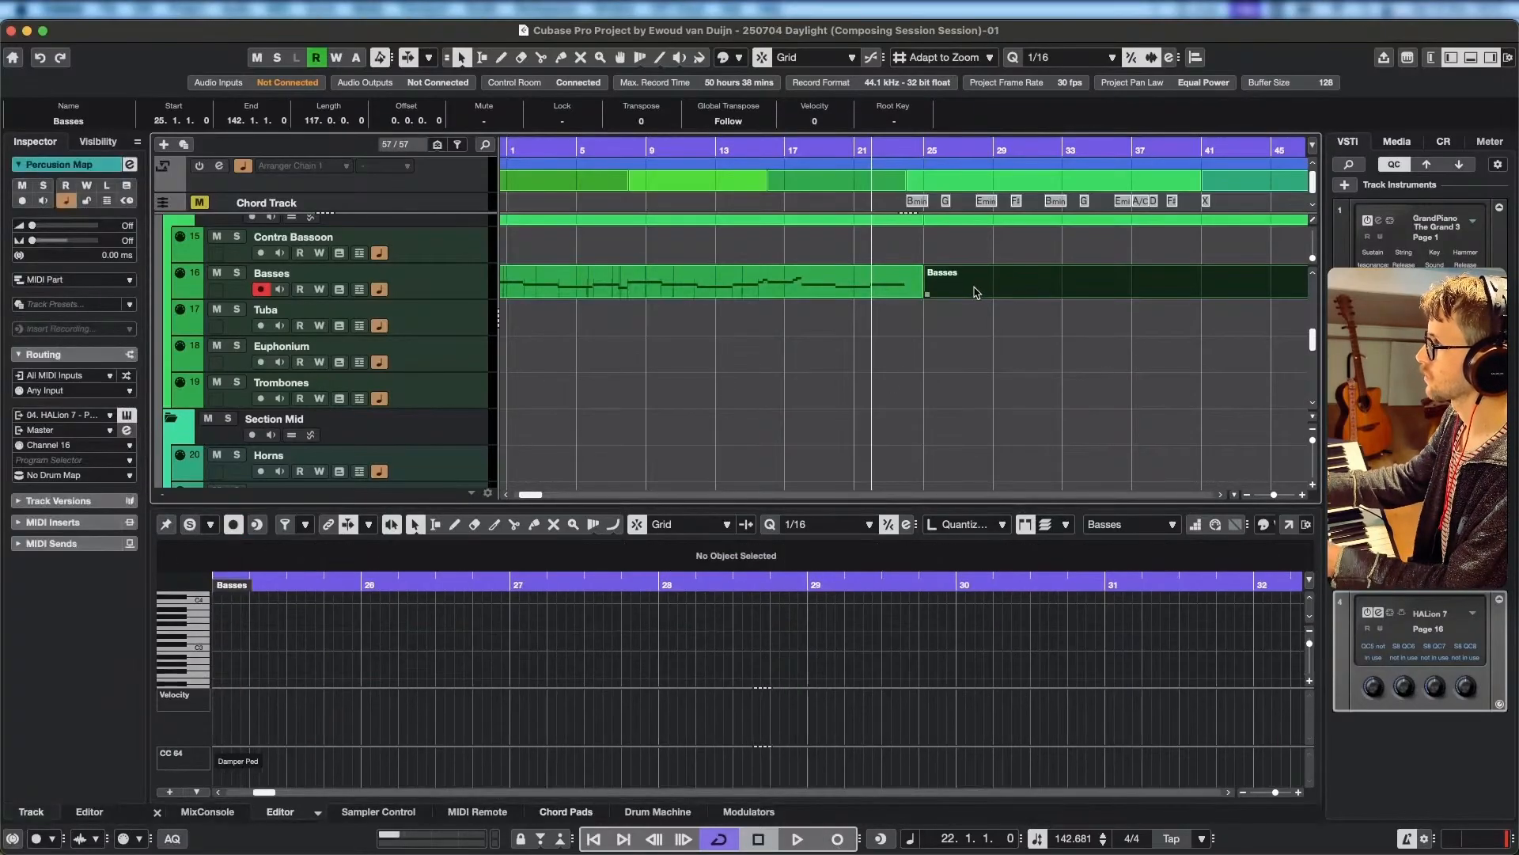
key("Delete")
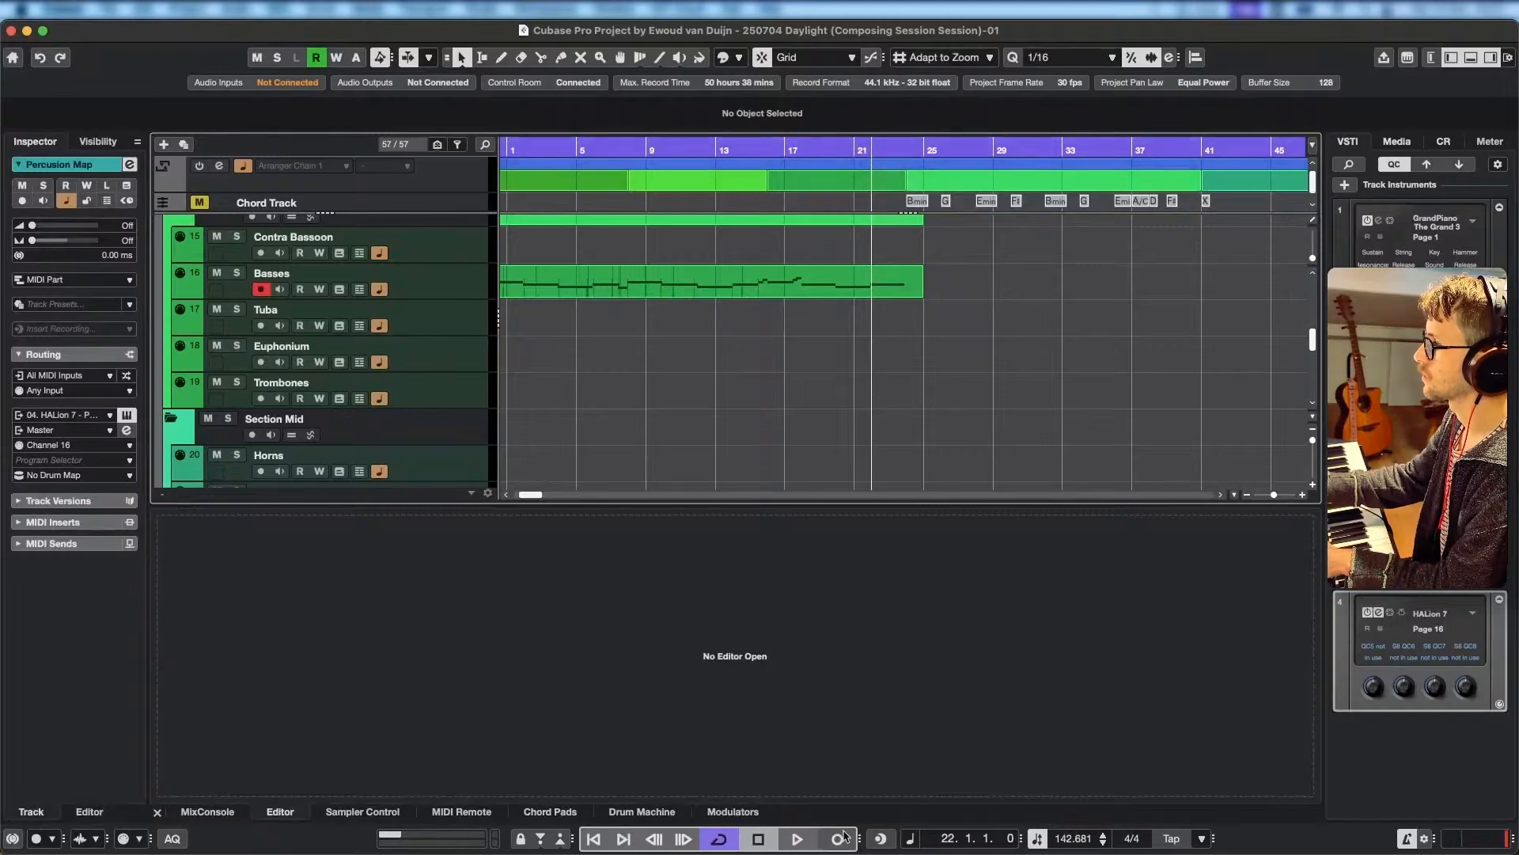
Check the MIDI record modes and record a new Basses take from bar 22 to the end of bar 40.
left_click(136, 842)
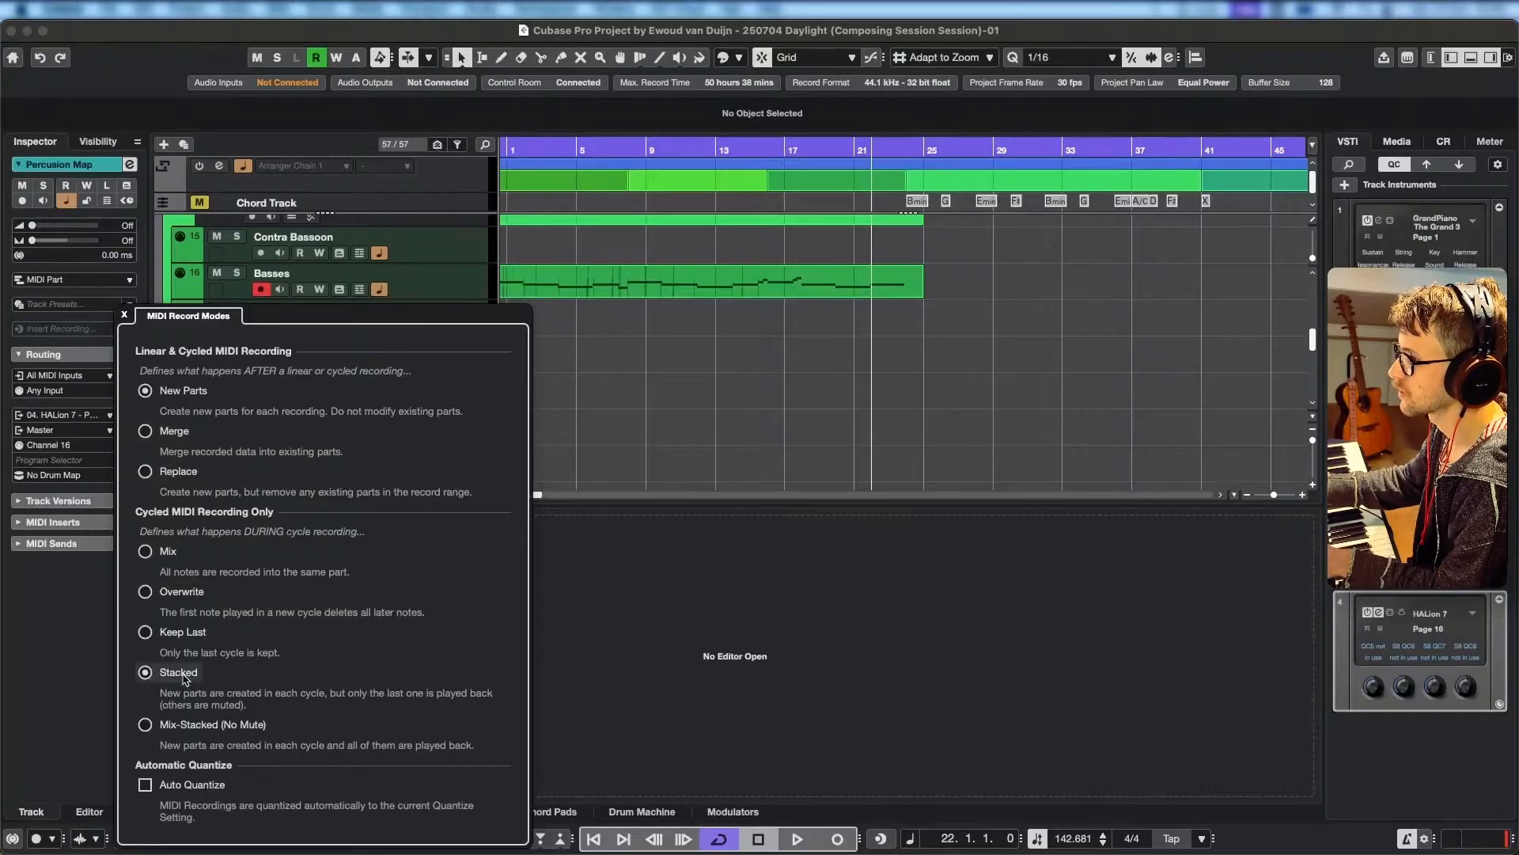
left_click(90, 717)
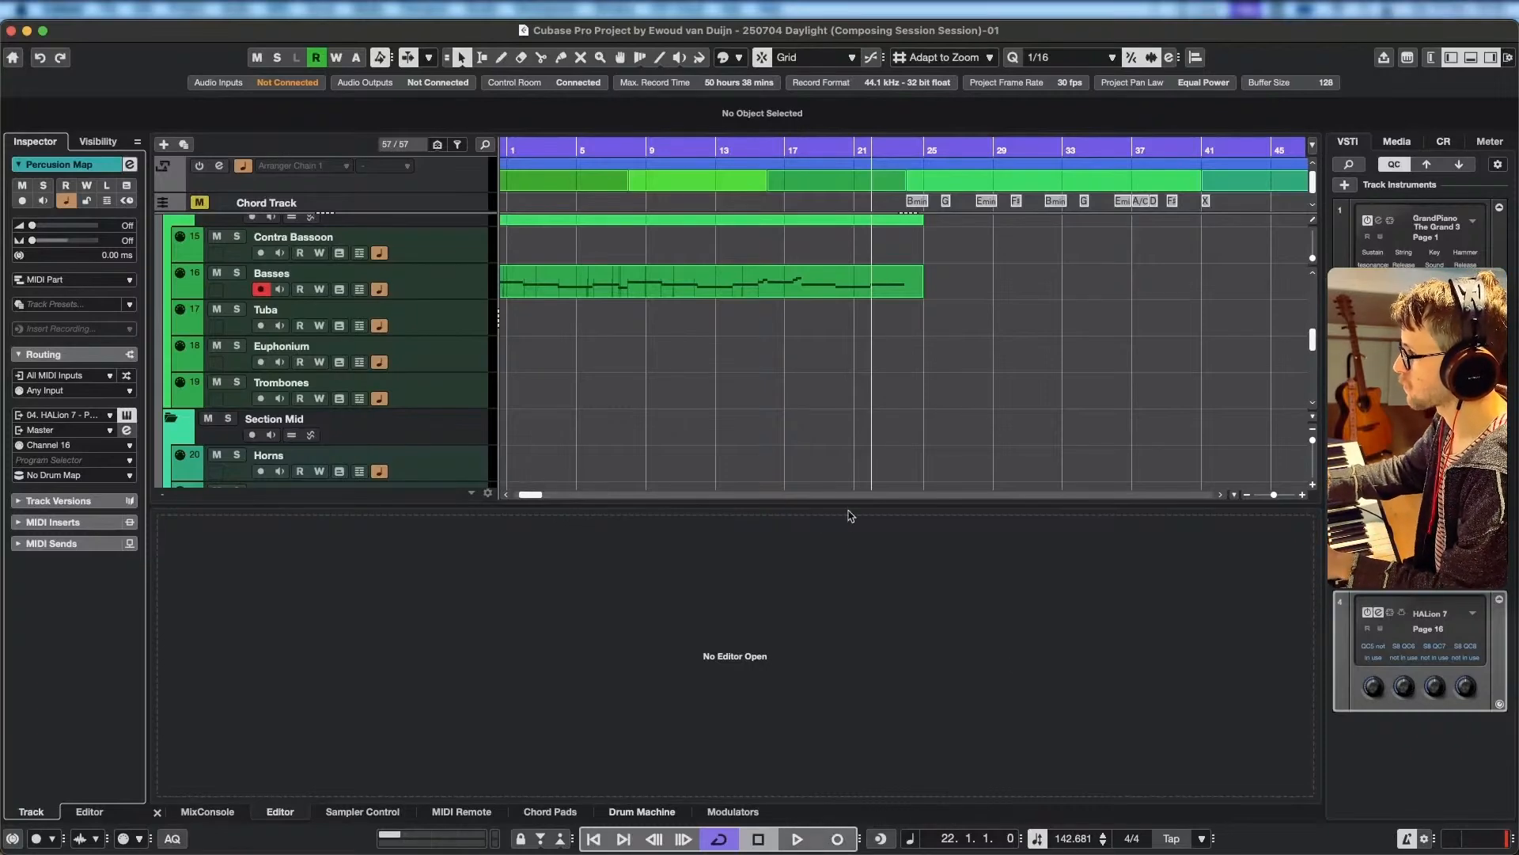
left_click(841, 845)
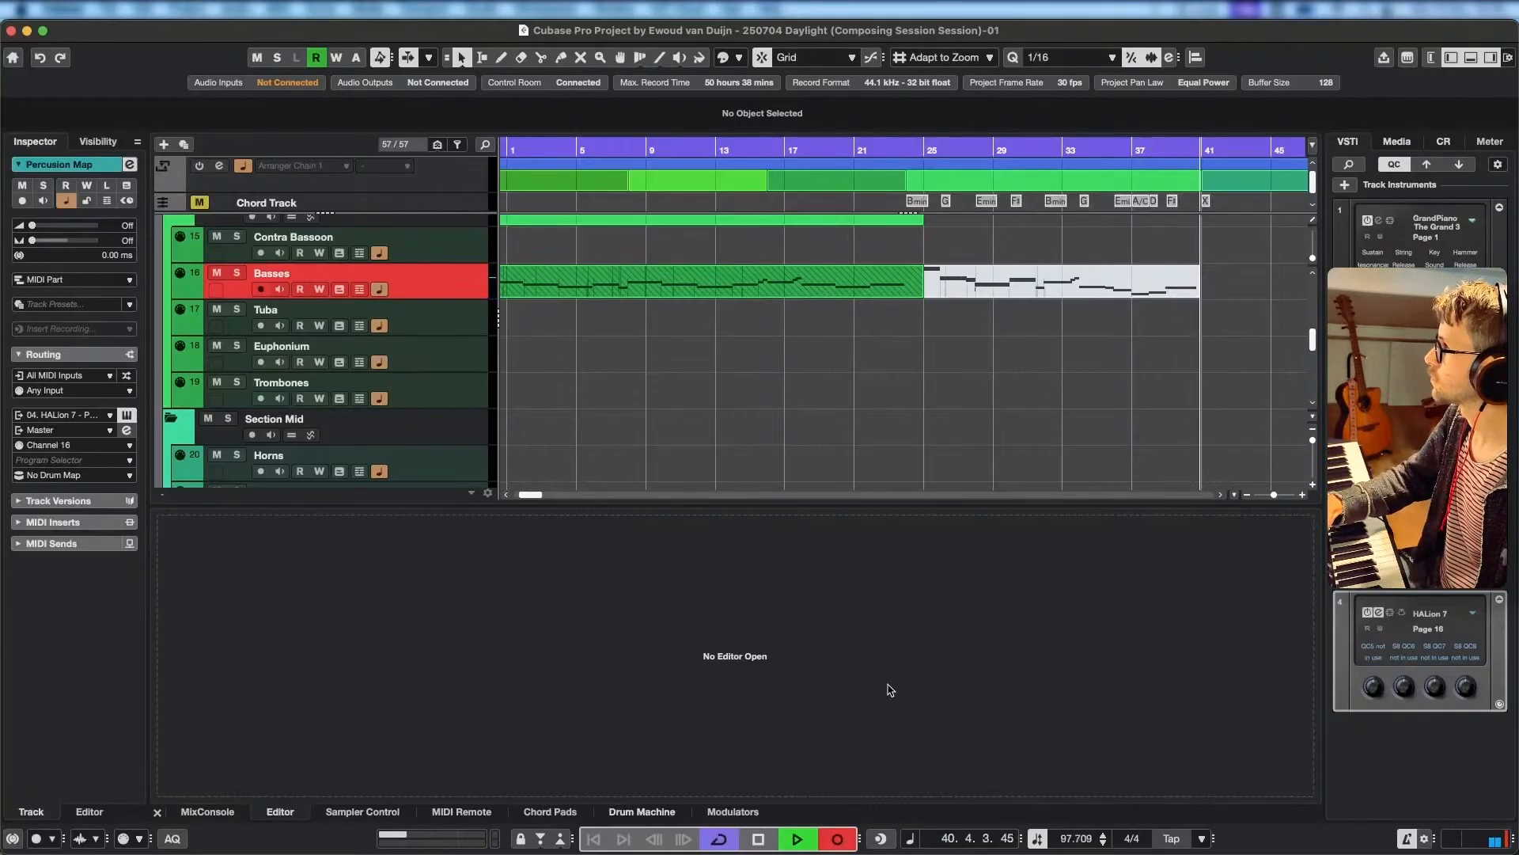
key("space")
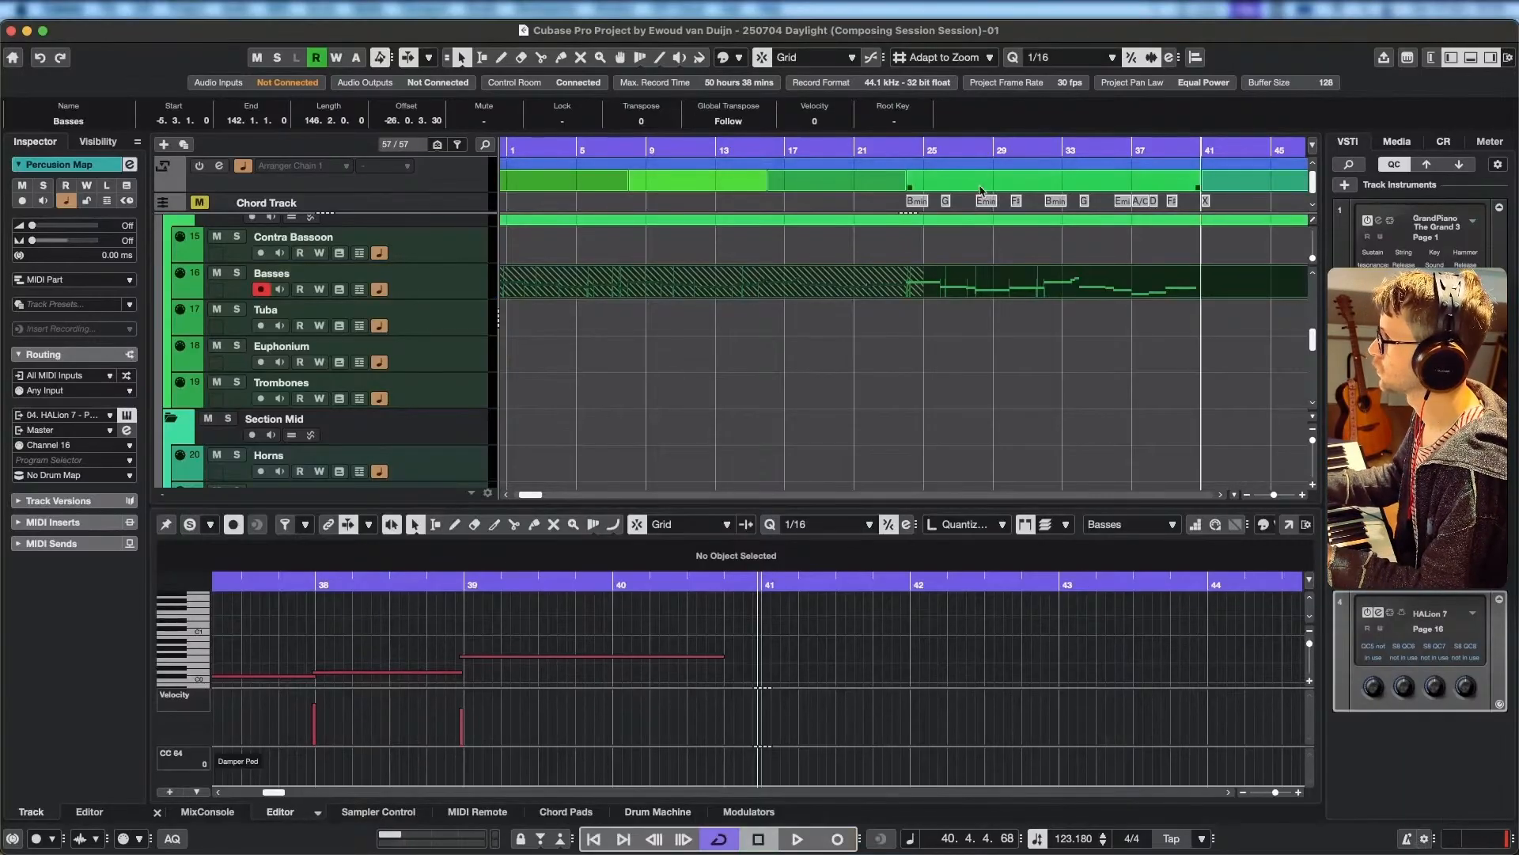
Show the lanes of the Basses track and split the new take on Lane 2 at bar 21.
left_click(903, 150)
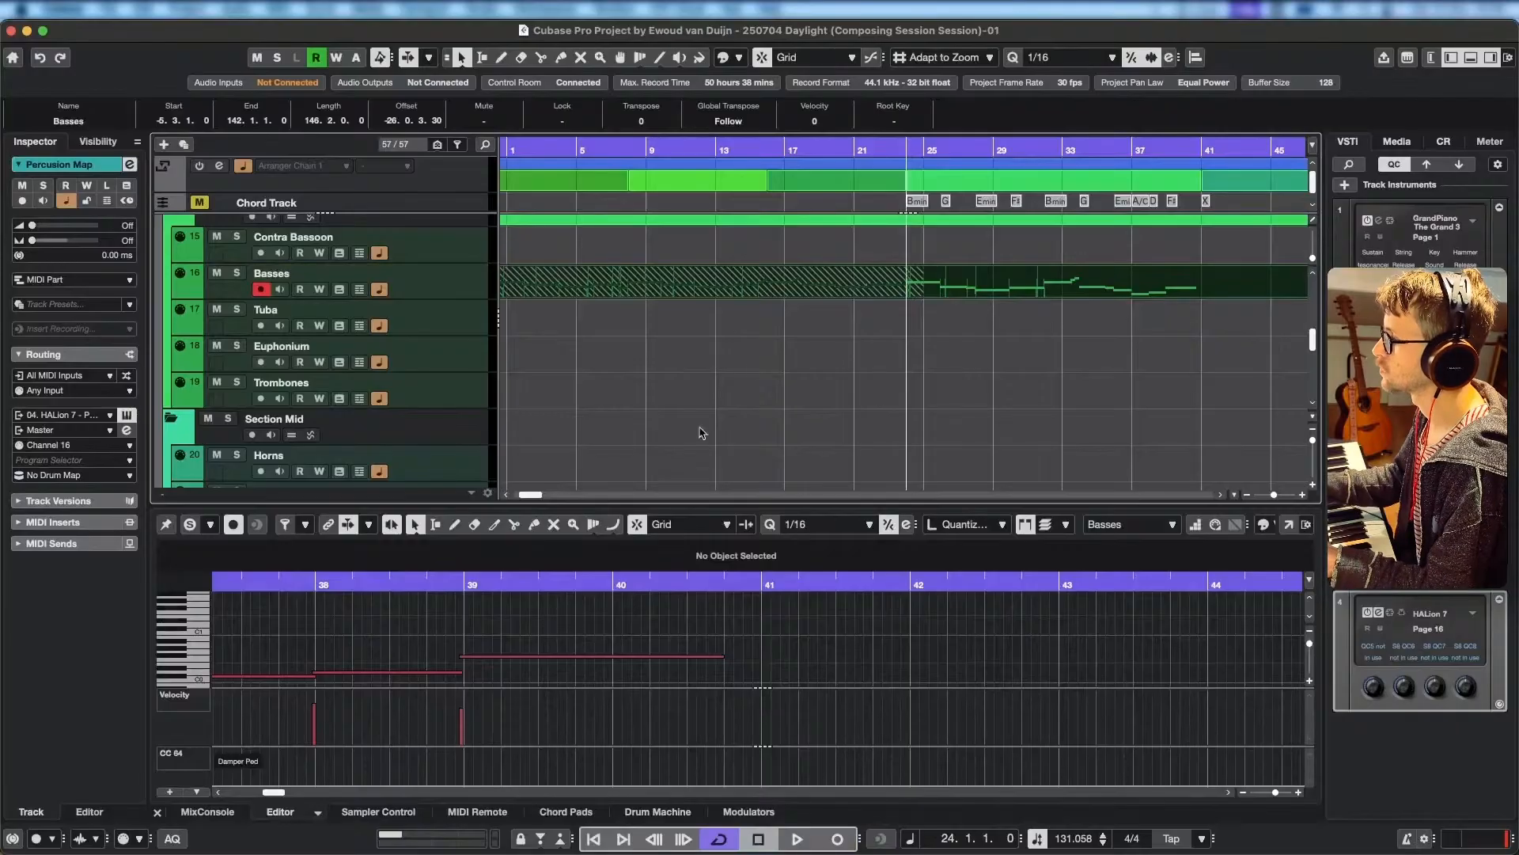
left_click(889, 148)
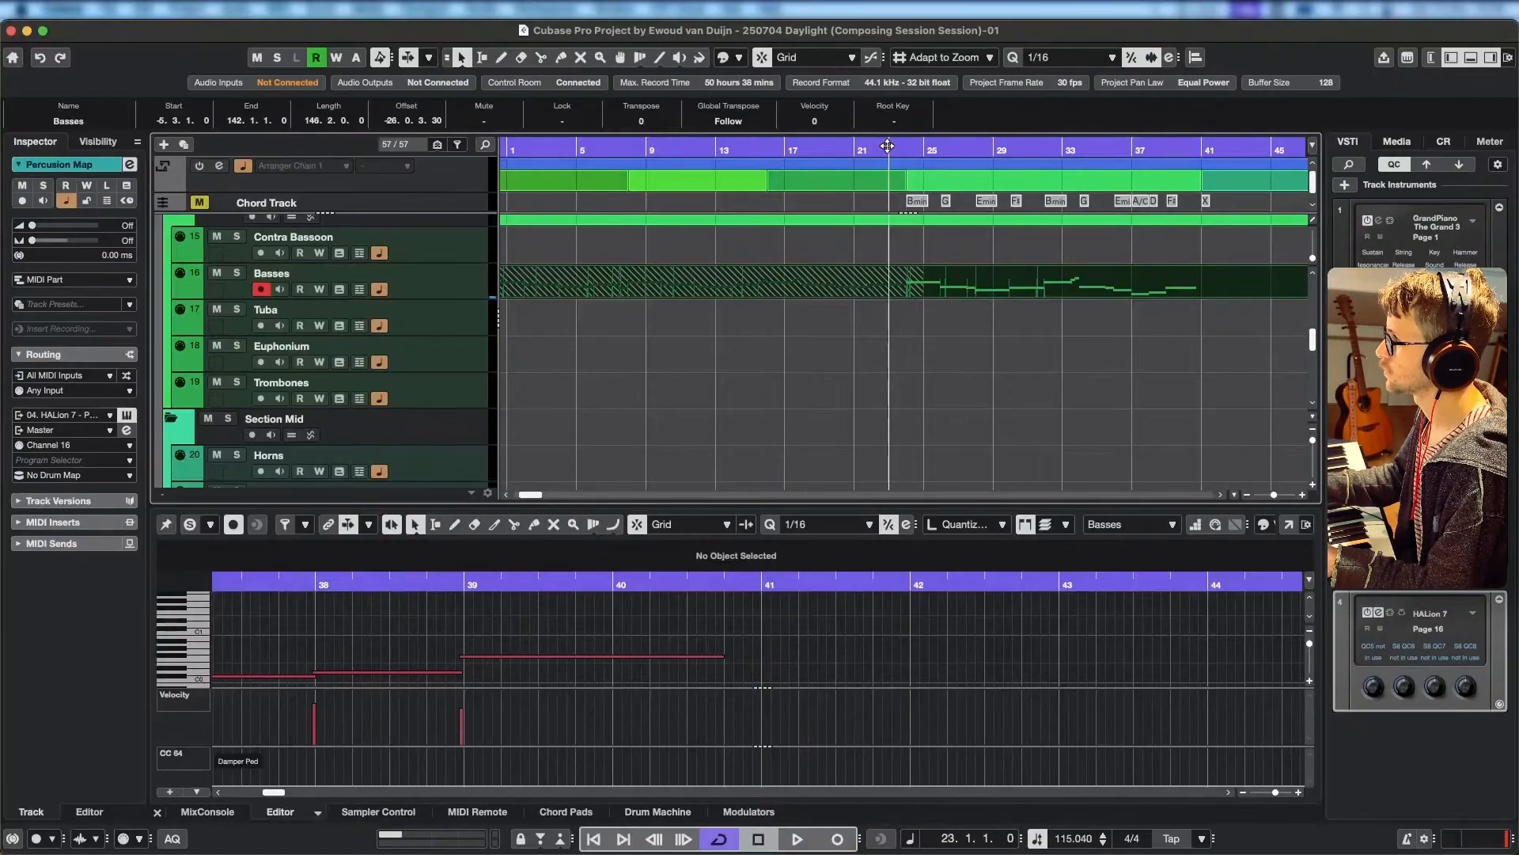
left_click(359, 290)
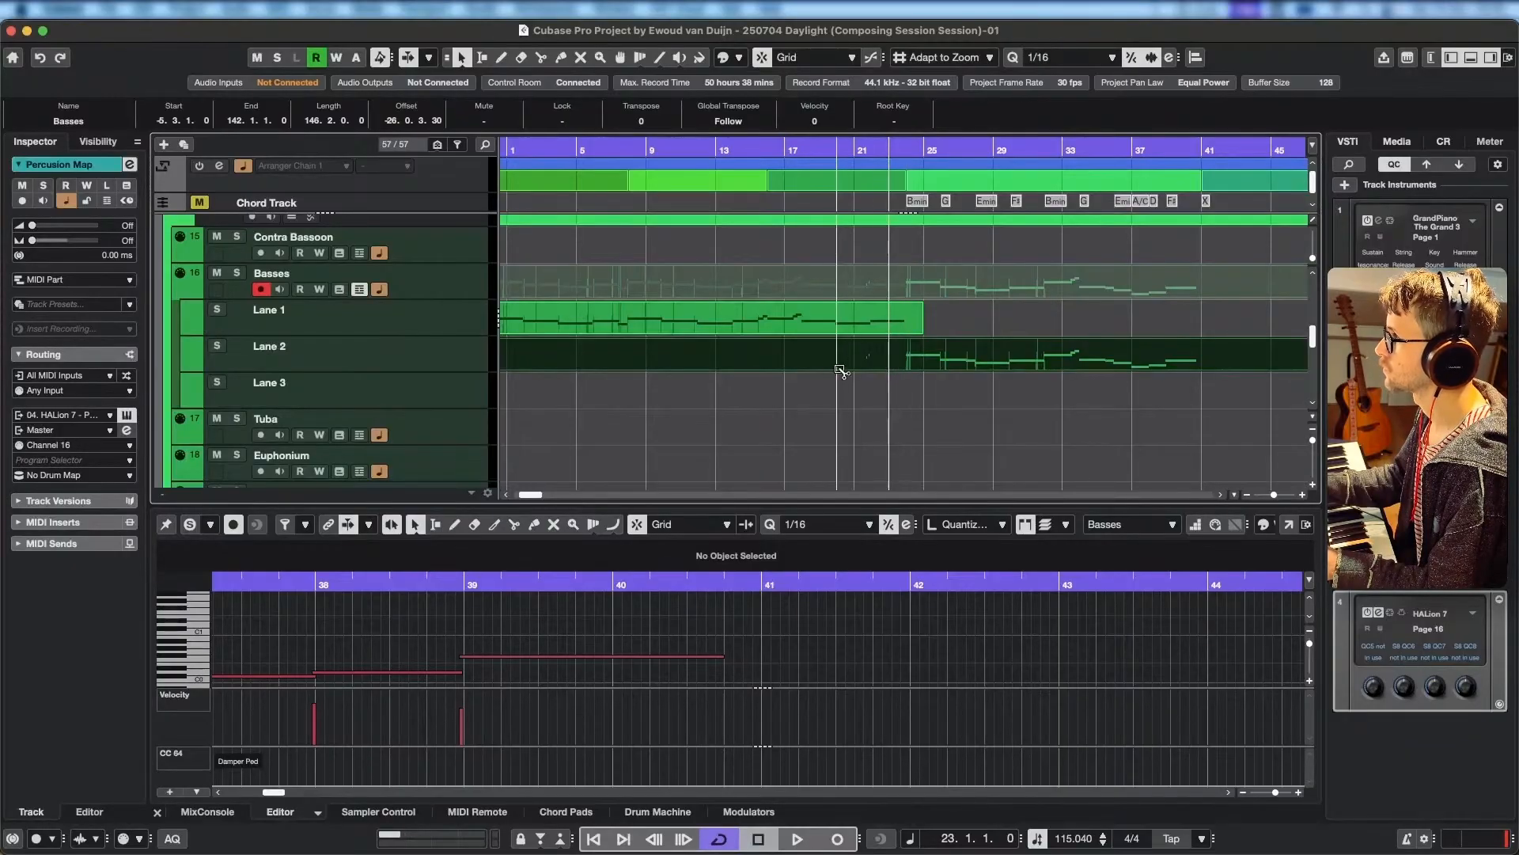
left_click(859, 356, "alt")
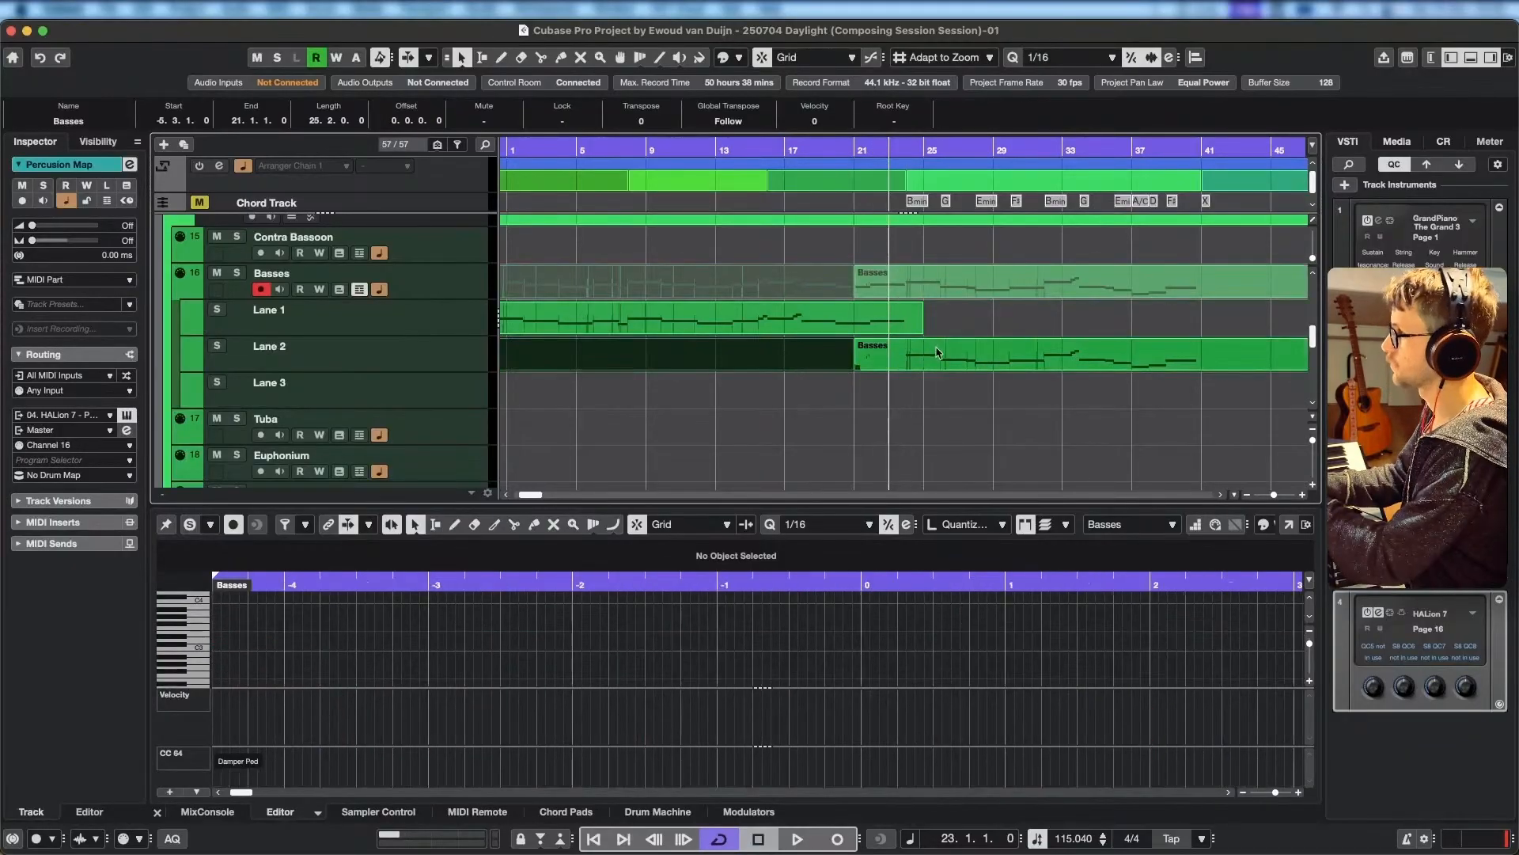
Delete the Lane 2 section before bar 21 and the stray short notes just before bar 22 in the new take.
key("Delete")
left_click(938, 353)
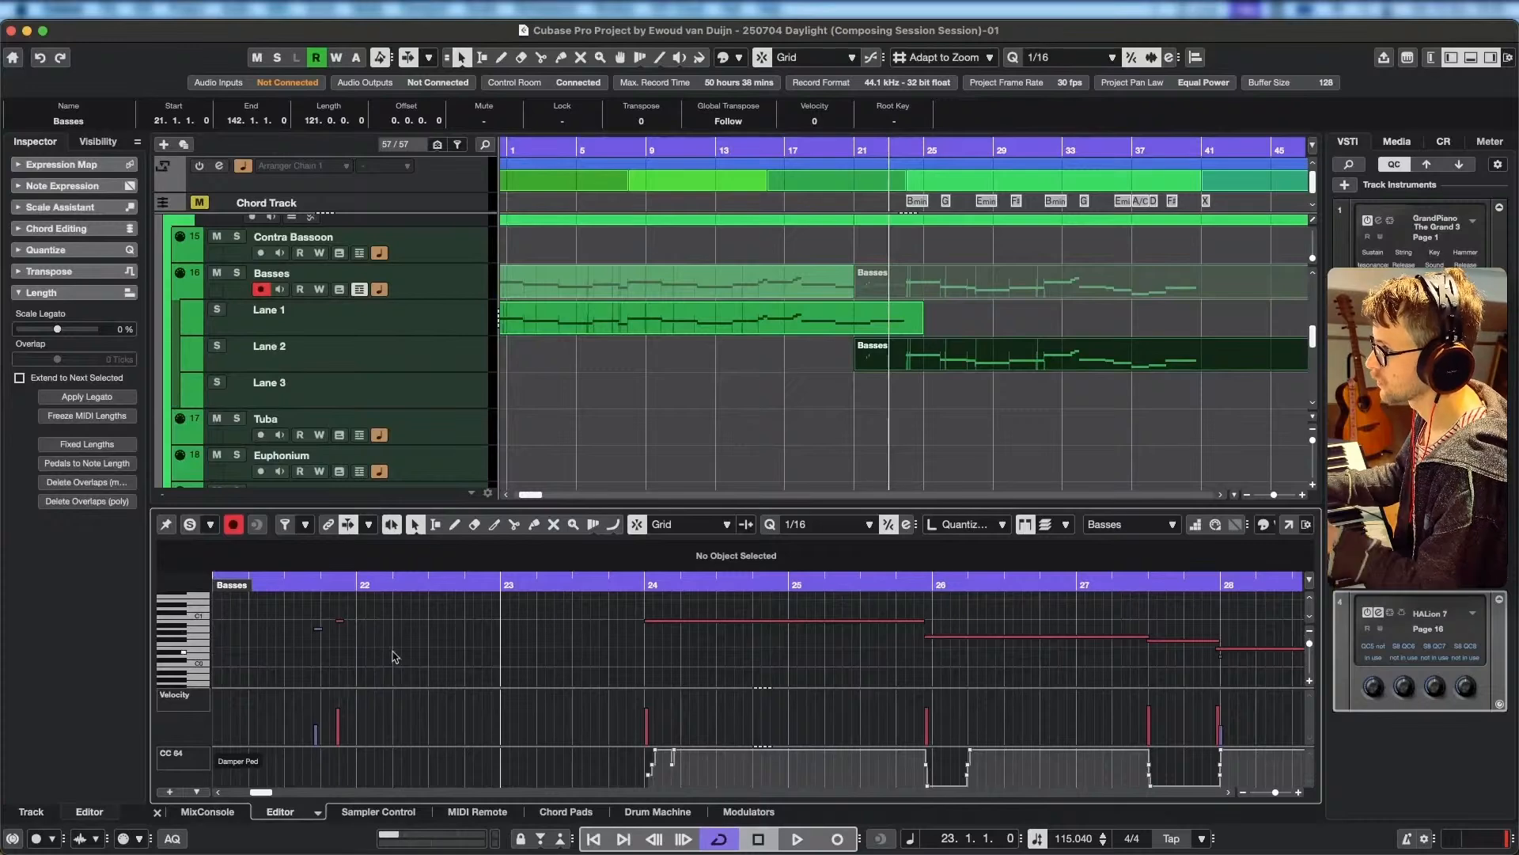
left_click_drag(393, 653, 306, 601)
key("Delete")
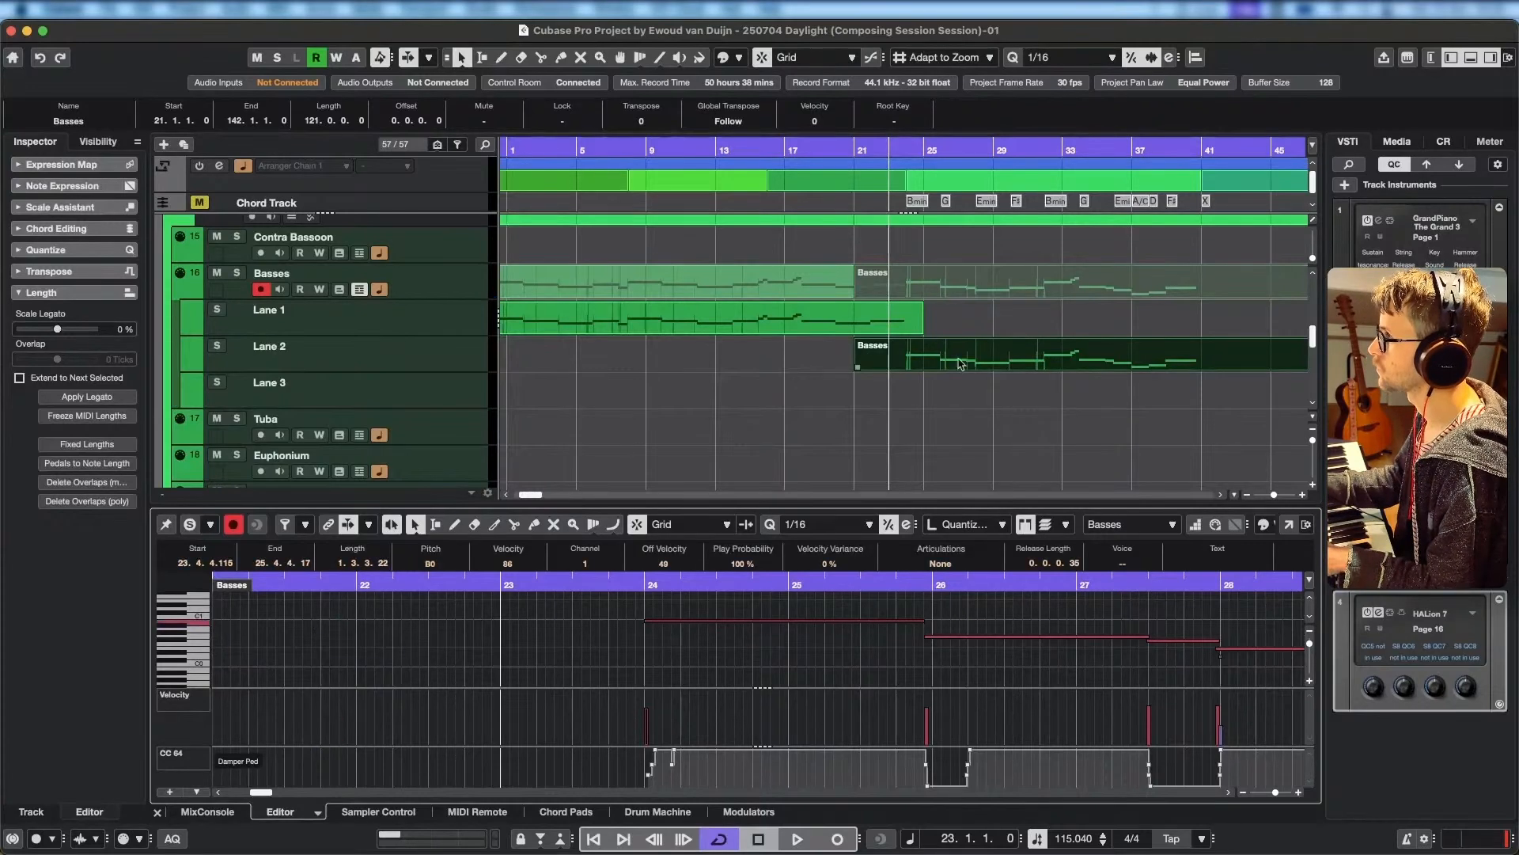
Move the new take from Lane 2 up to Lane 1 and glue it to the earlier Basses part.
left_click_drag(985, 361, 985, 325)
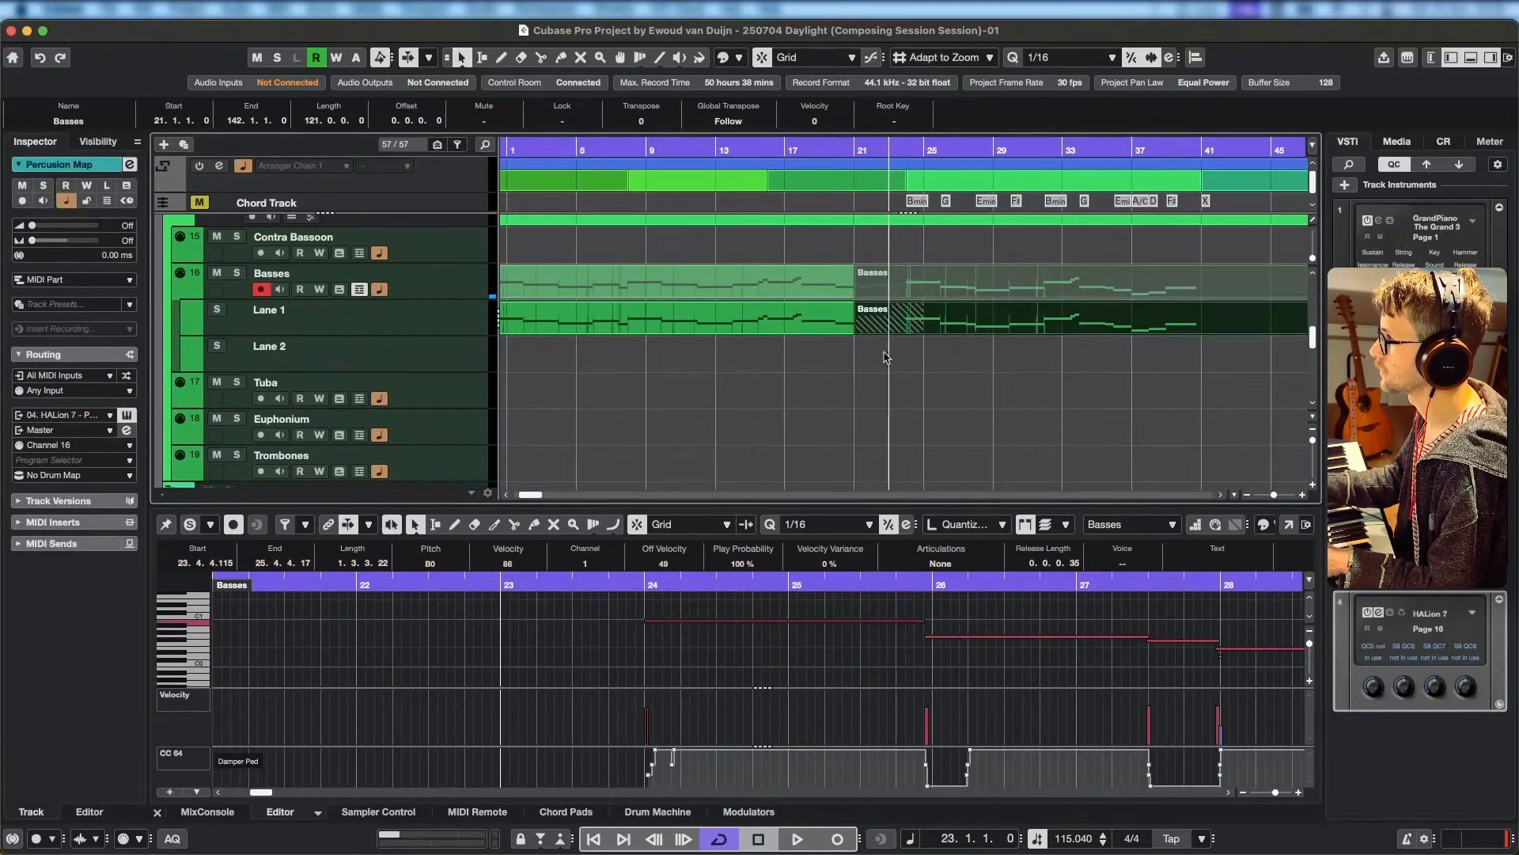
left_click(833, 324)
left_click(1016, 316, "shift")
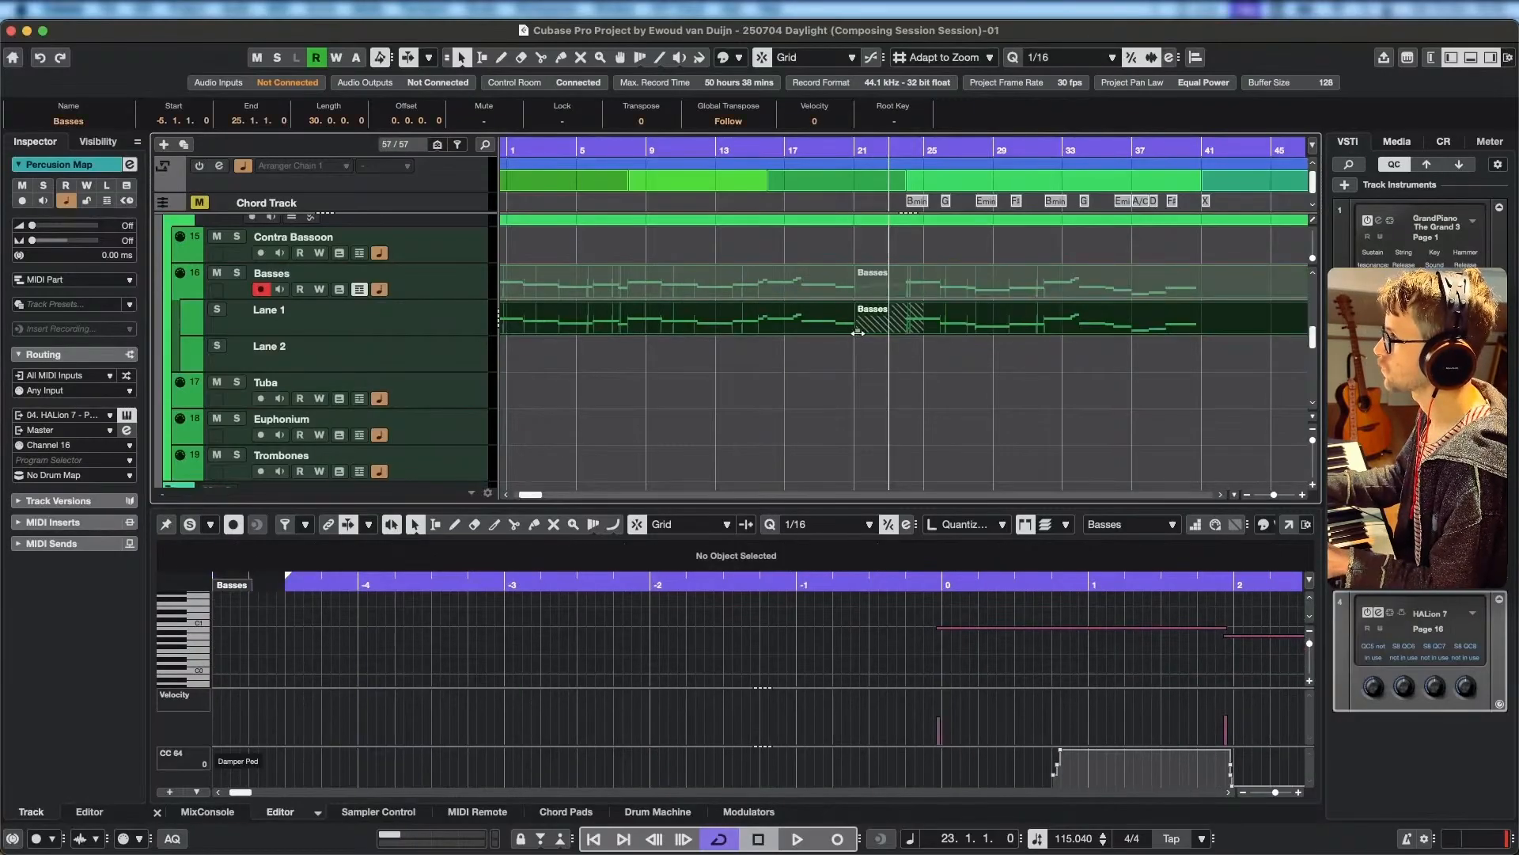
mouse_move(859, 333)
left_mouse_down()
mouse_move(910, 333)
mouse_move(857, 333)
left_mouse_up()
left_click(991, 366)
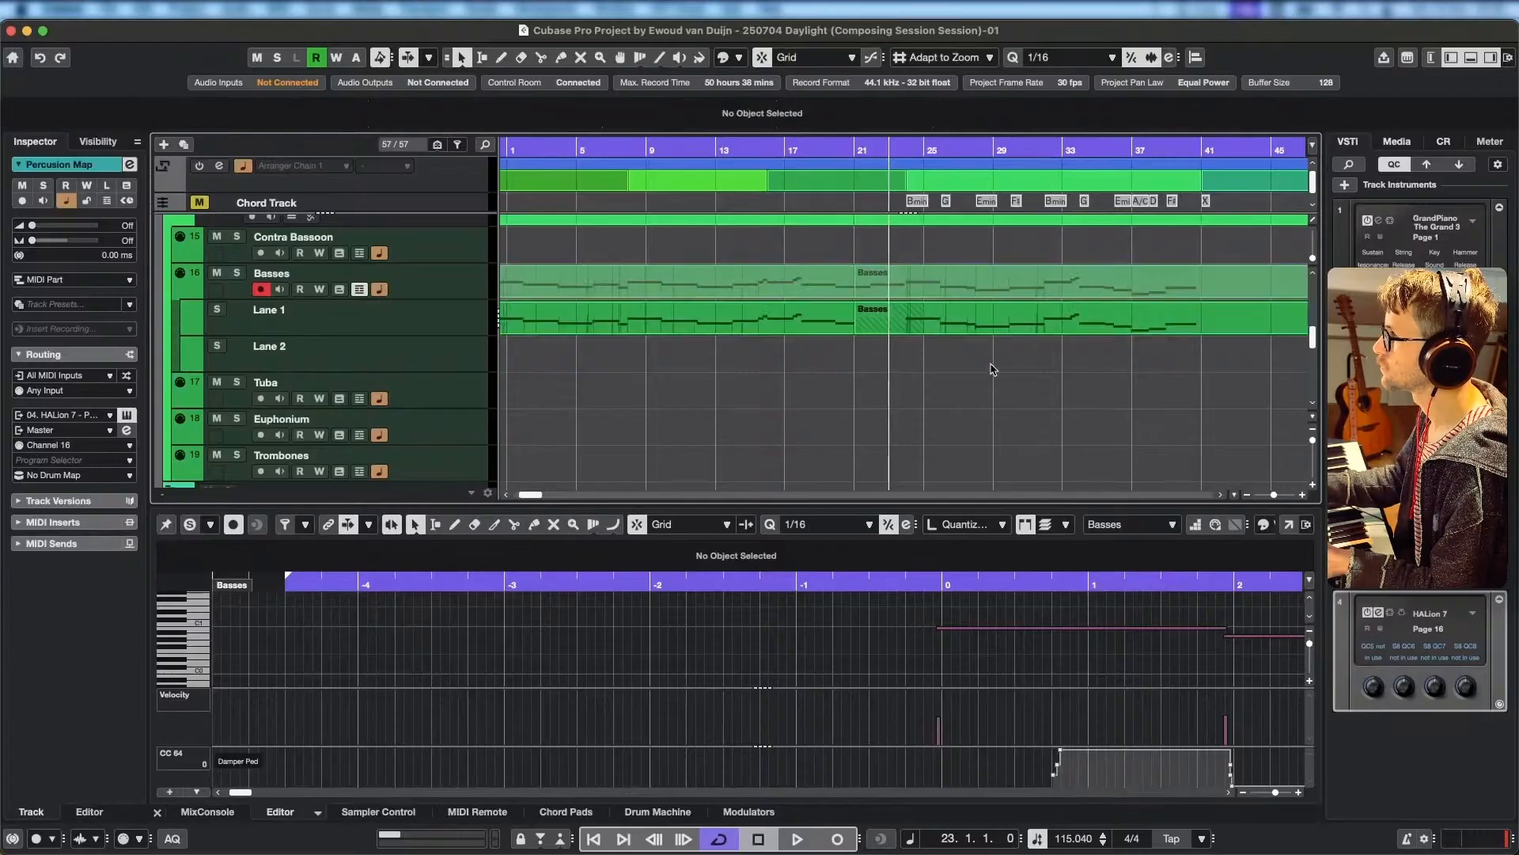
left_click(839, 320)
left_click(989, 322, "shift")
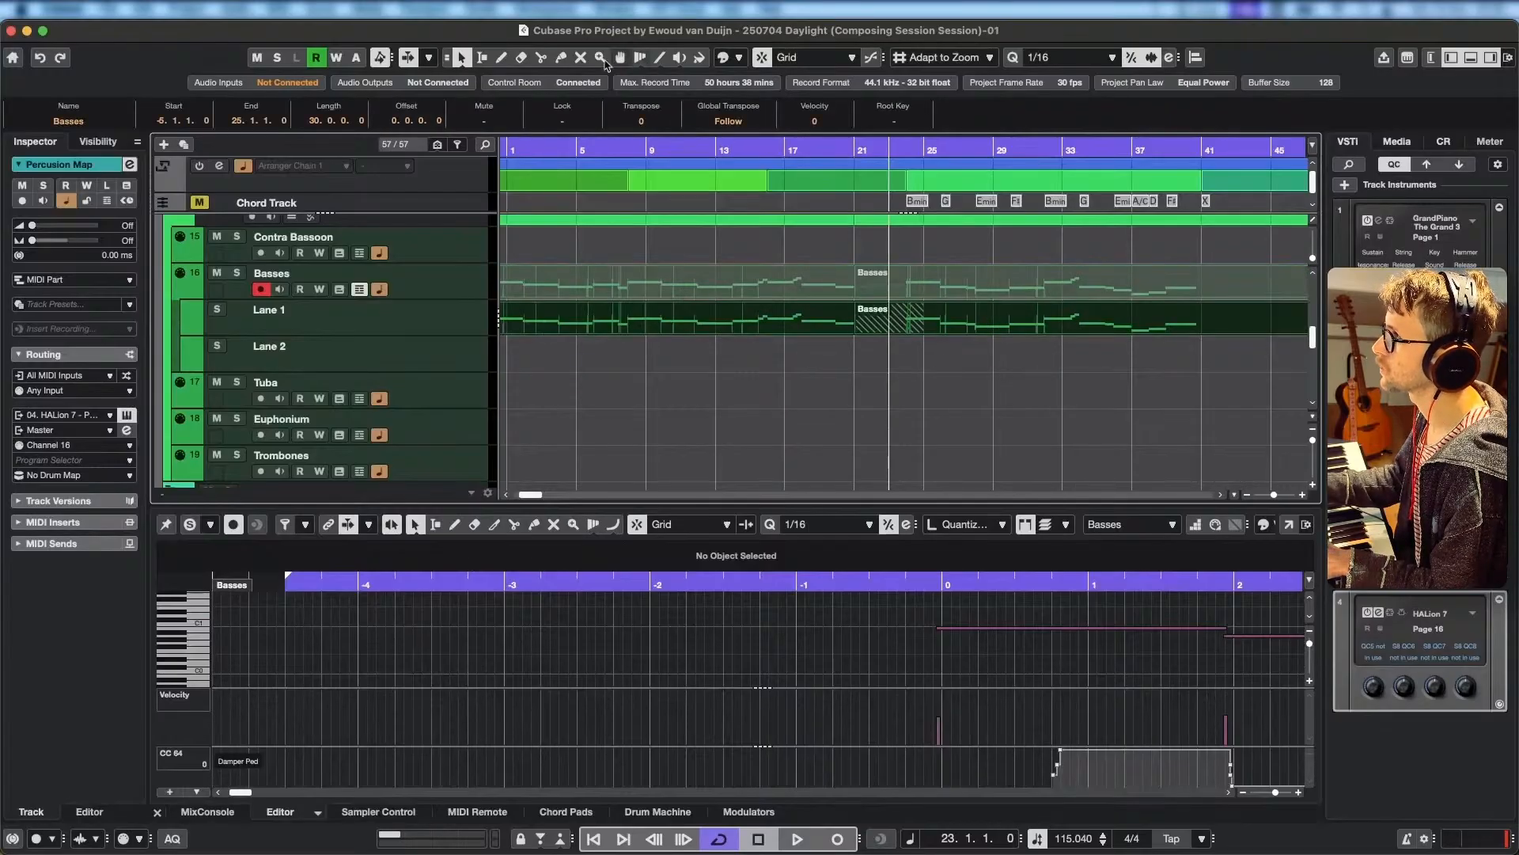
left_click(879, 302)
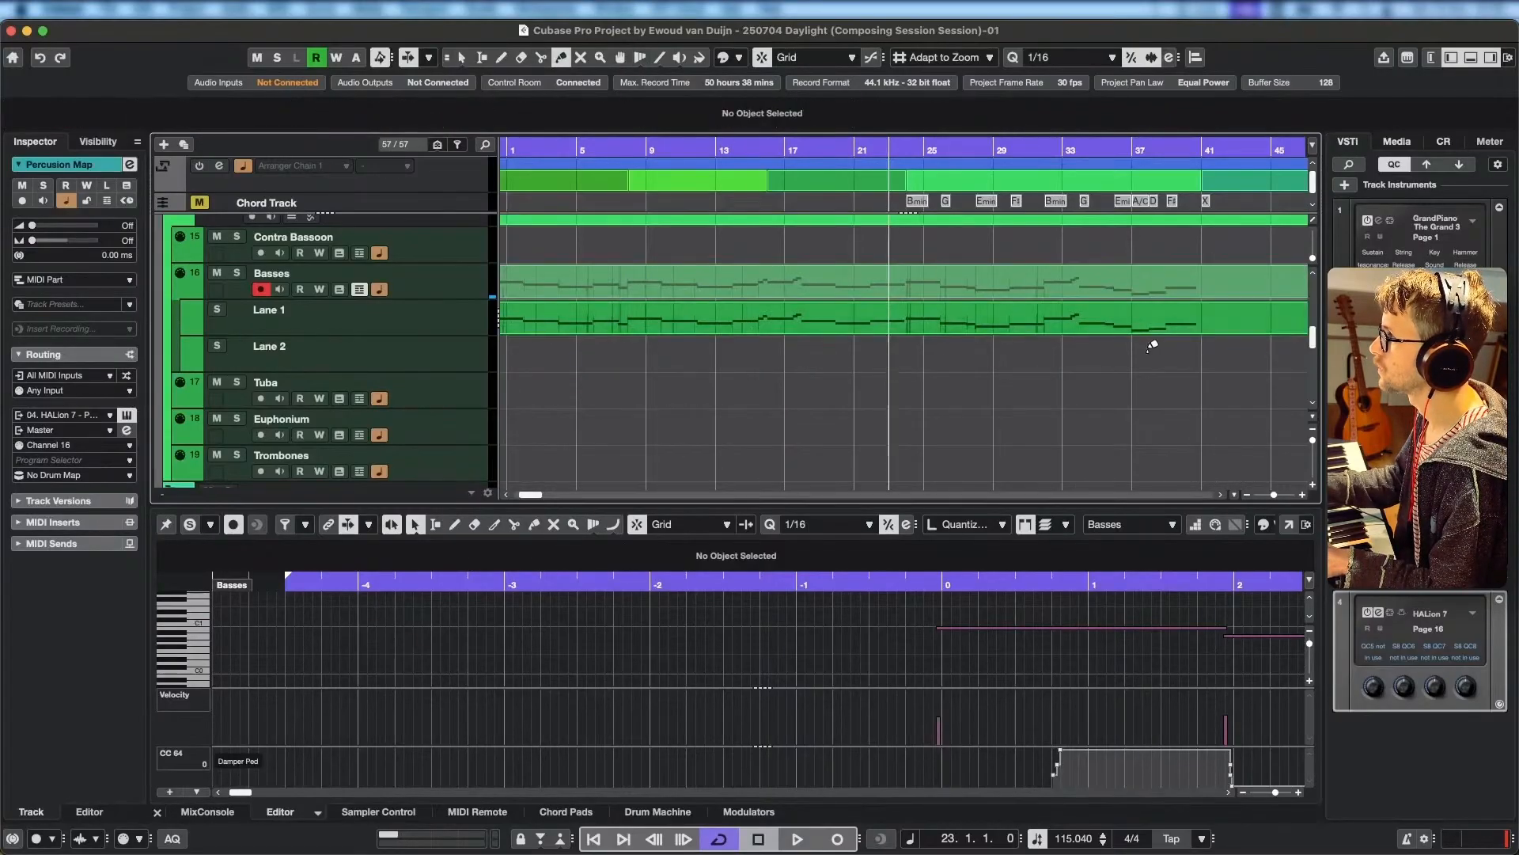
Play the joined Basses part from about bar 18, solo the editor and delete the short stray D0 note just before bar 28.
left_click(830, 150)
key("space")
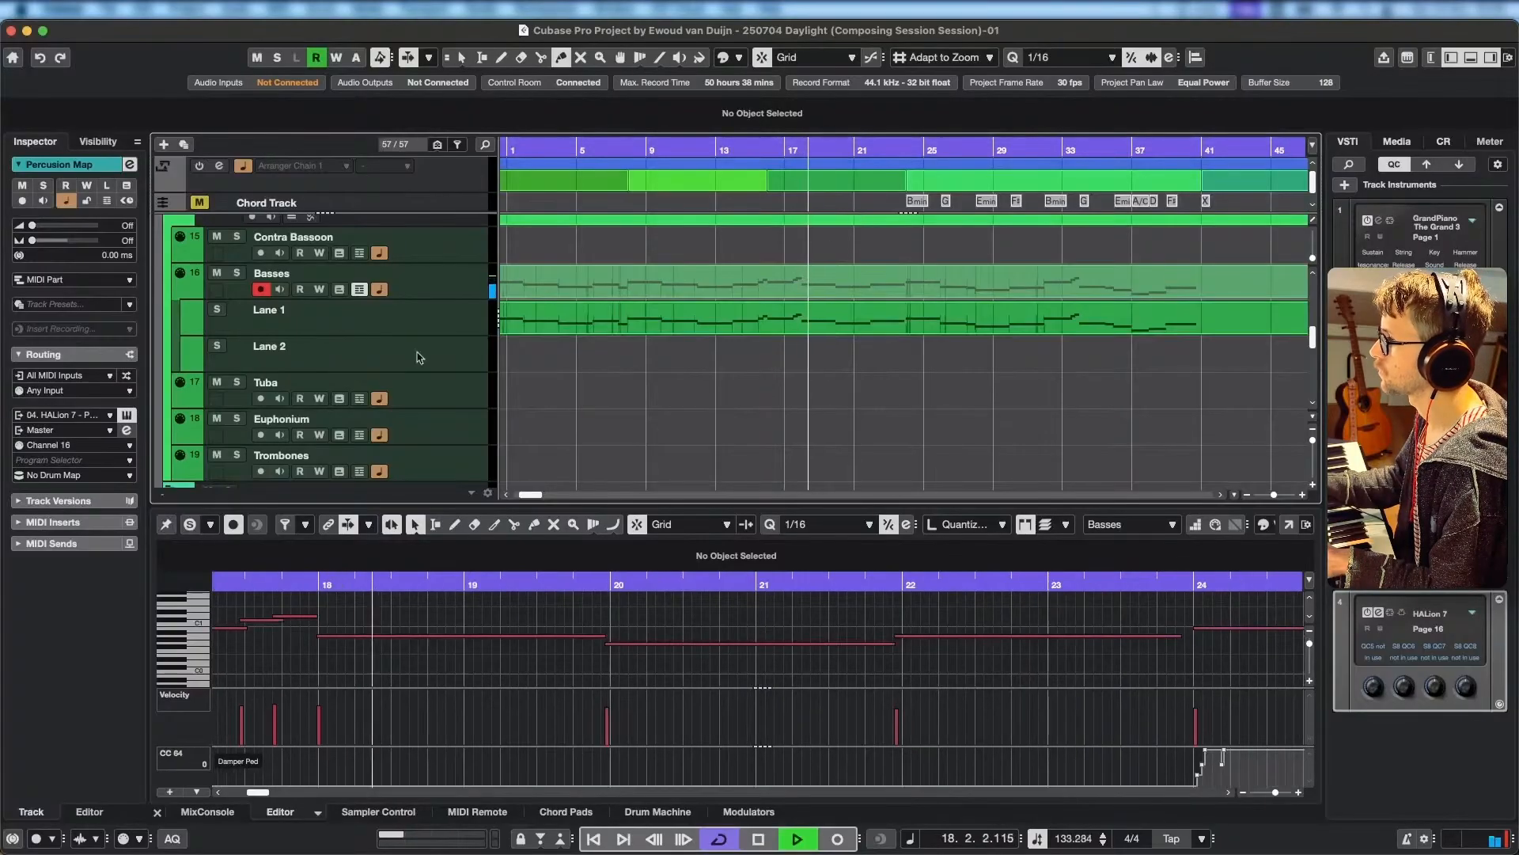
left_click(190, 525)
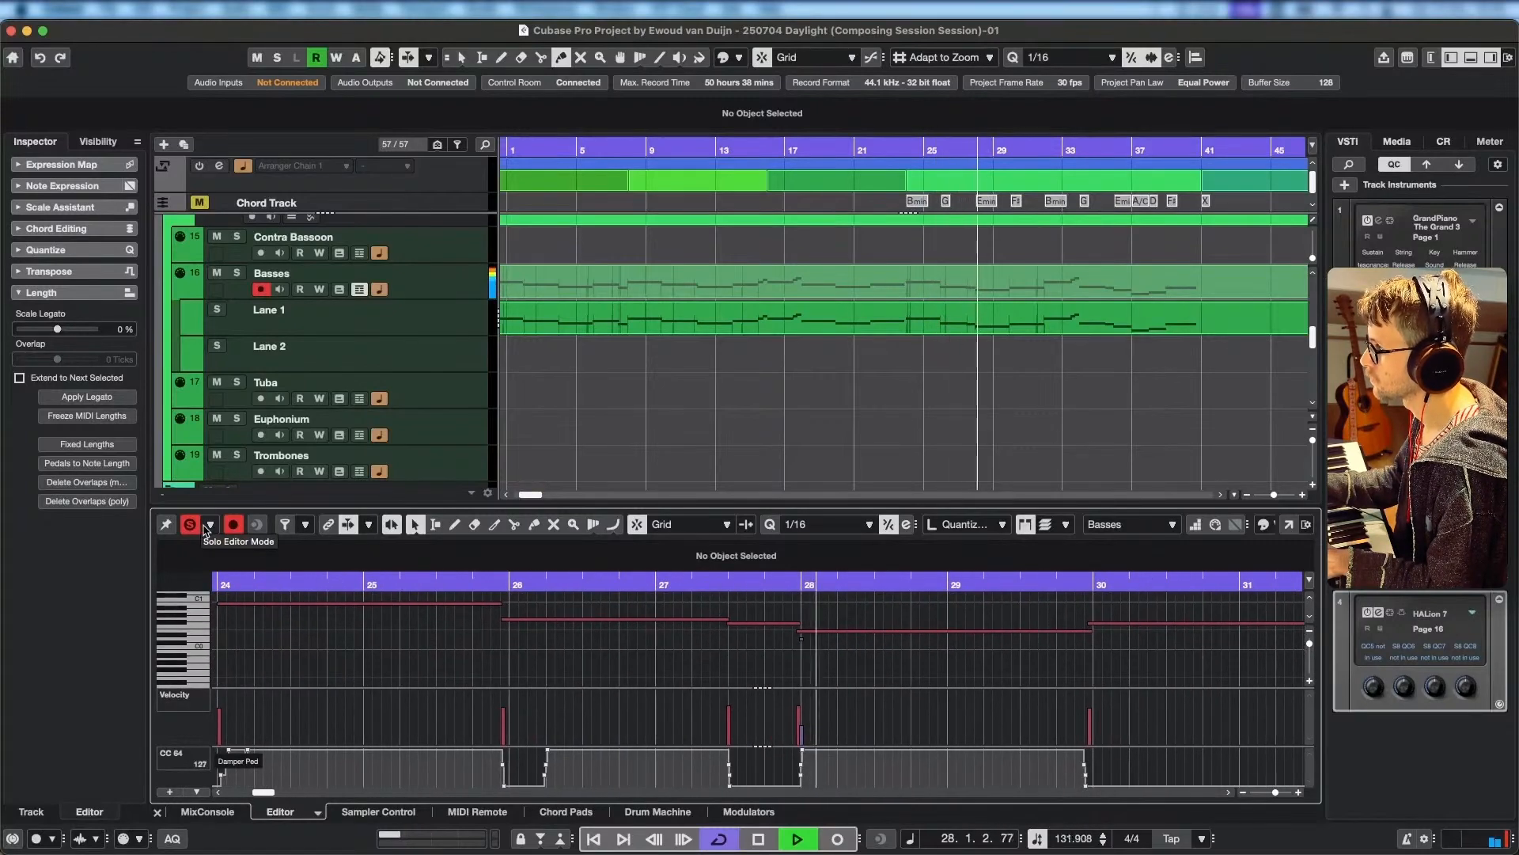
key("space")
left_click(801, 637)
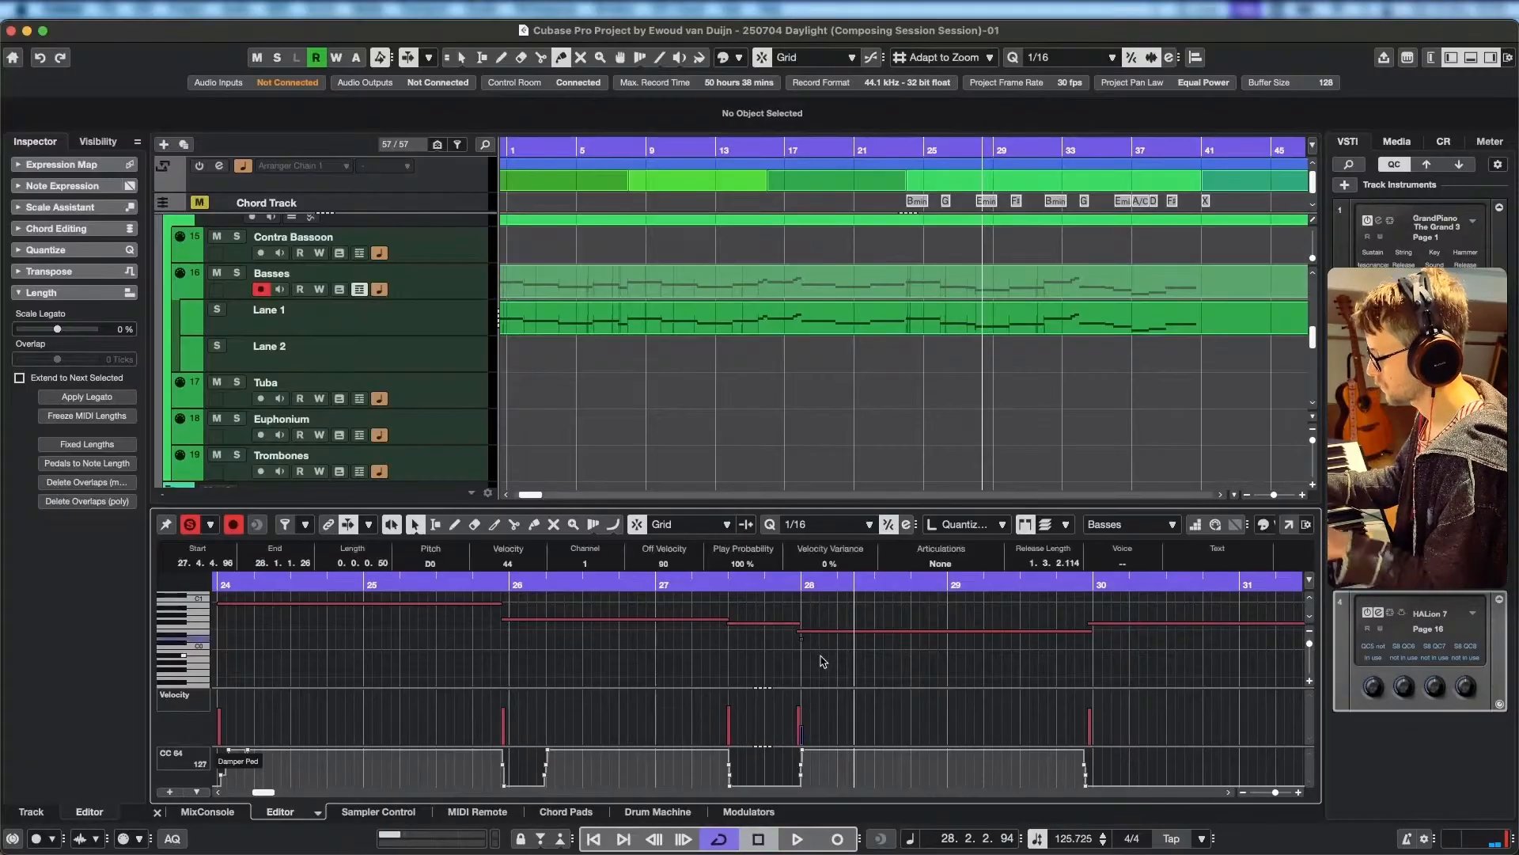
Listen to the Basses line from bar 24 into bar 37, toggling the editor solo to compare it with the arrangement.
left_click_drag(502, 589, 456, 580)
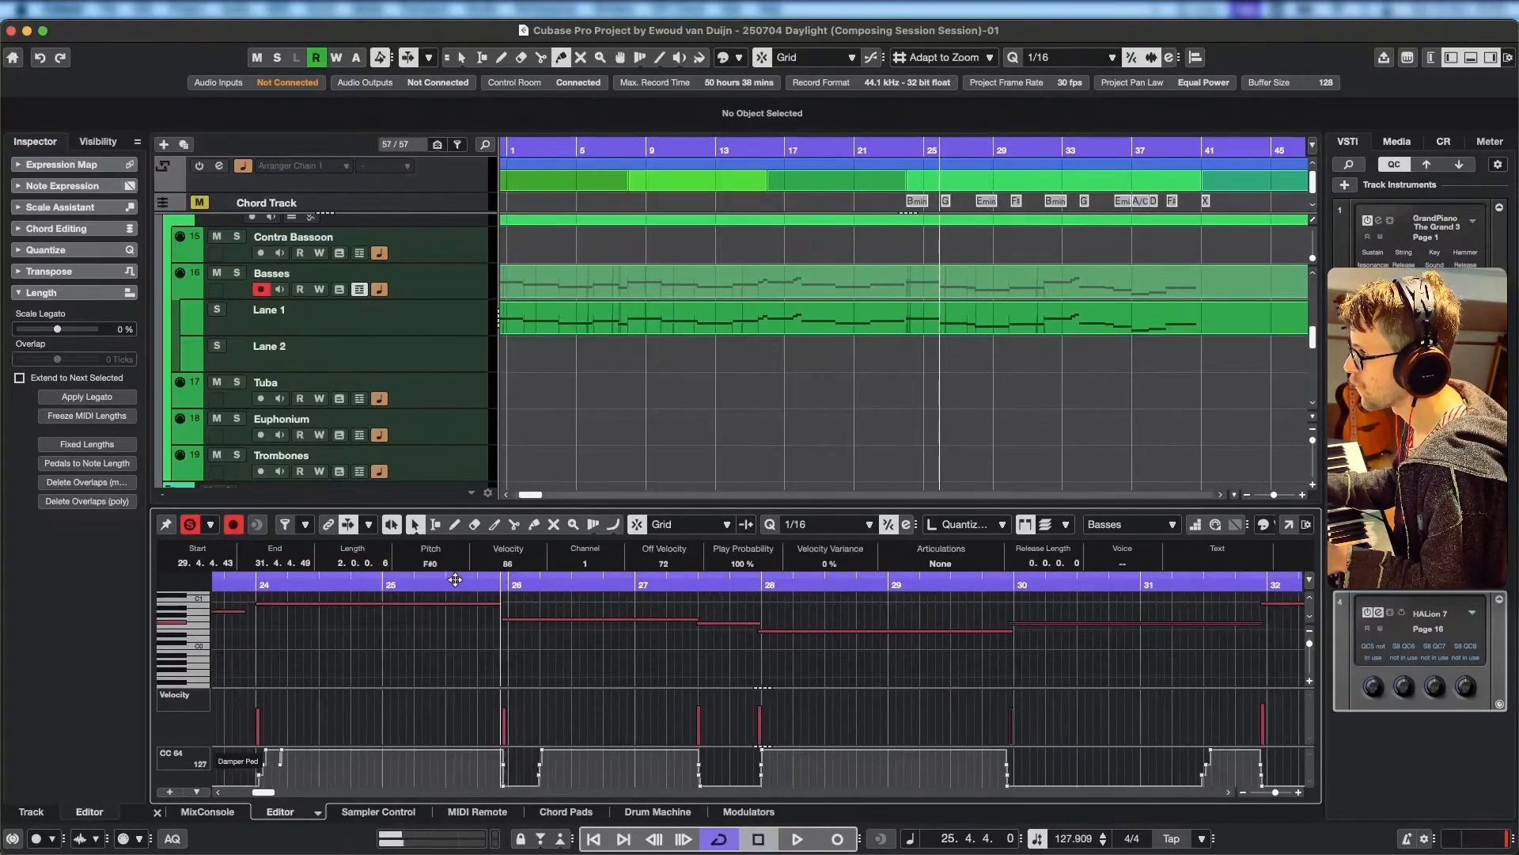
left_click(477, 586)
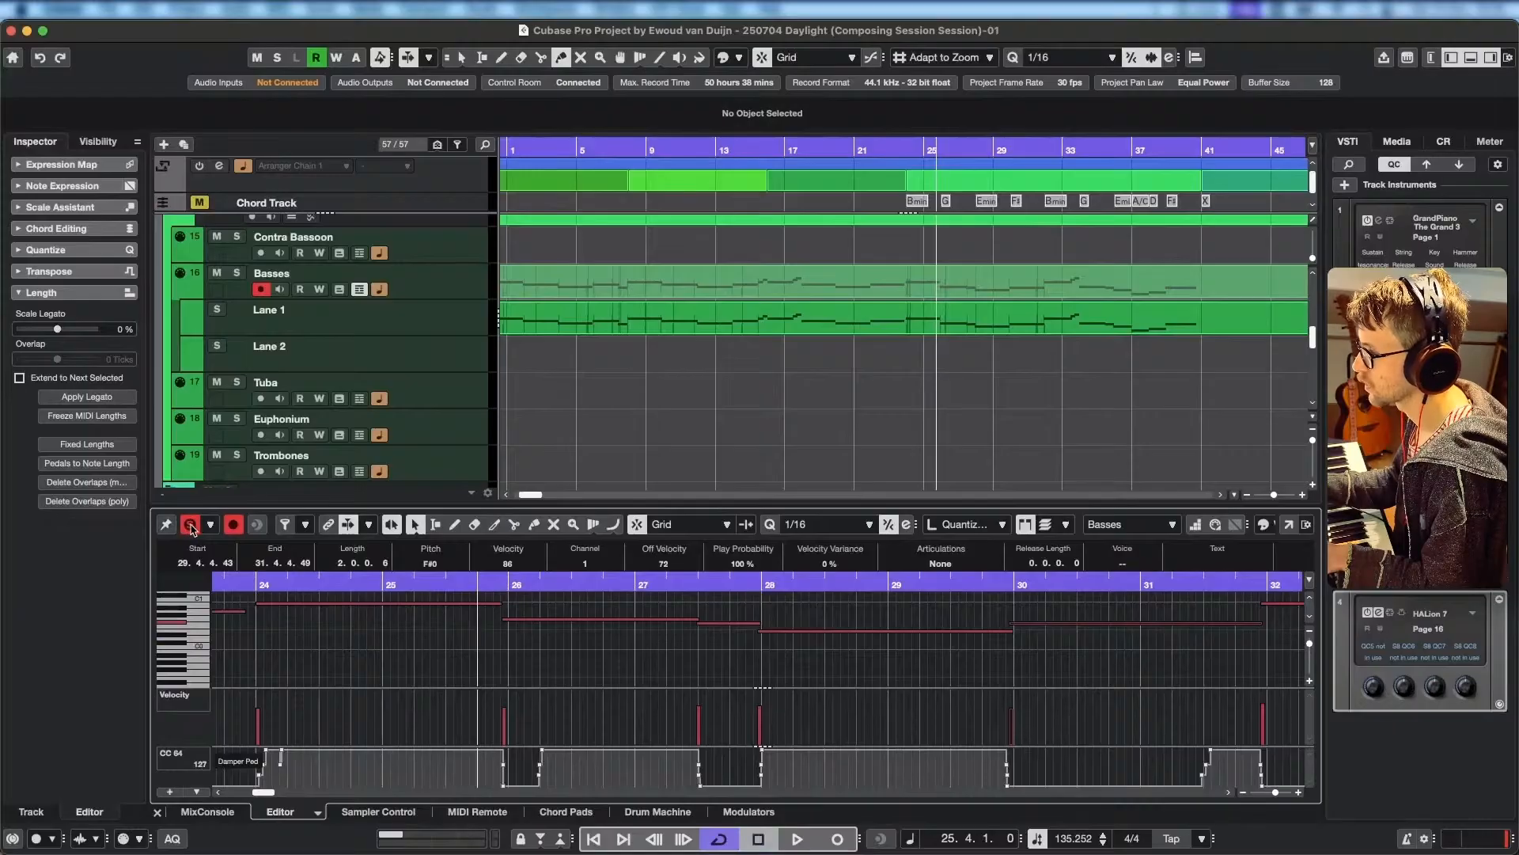
key("space")
key("space")
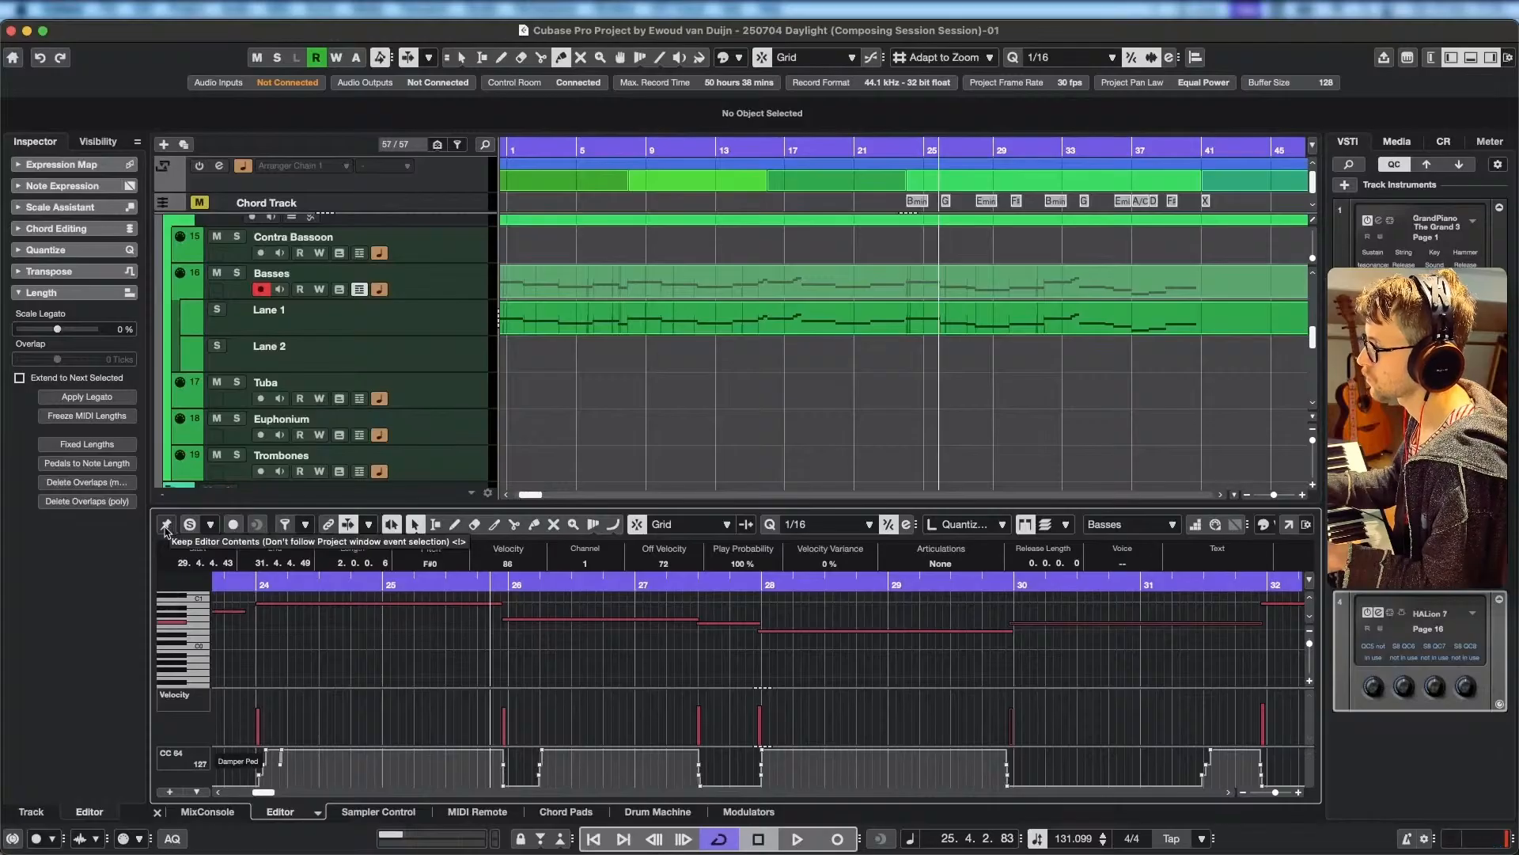
left_click(915, 145)
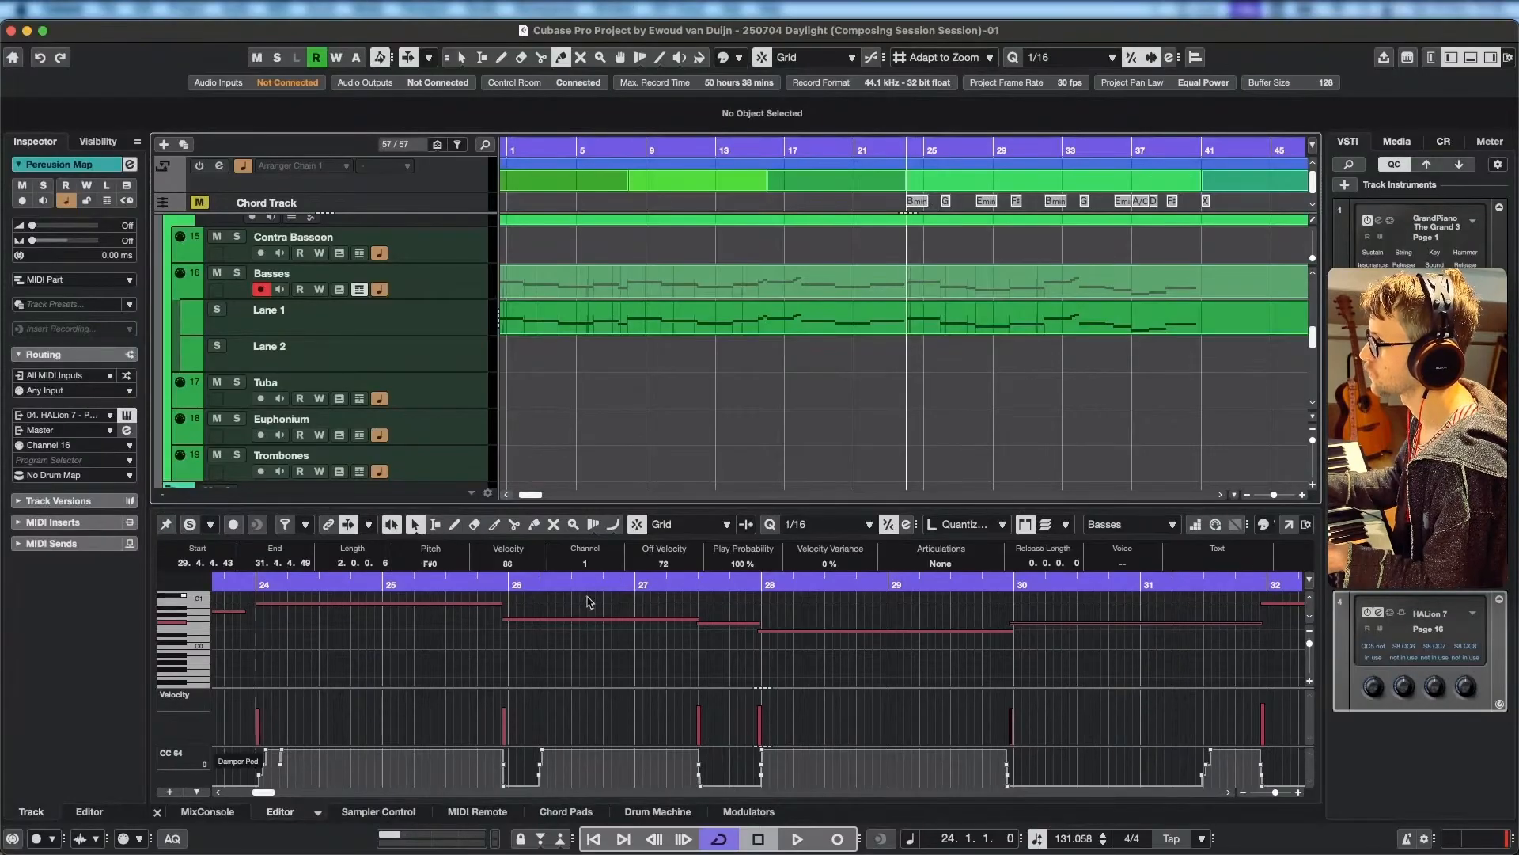
key("space")
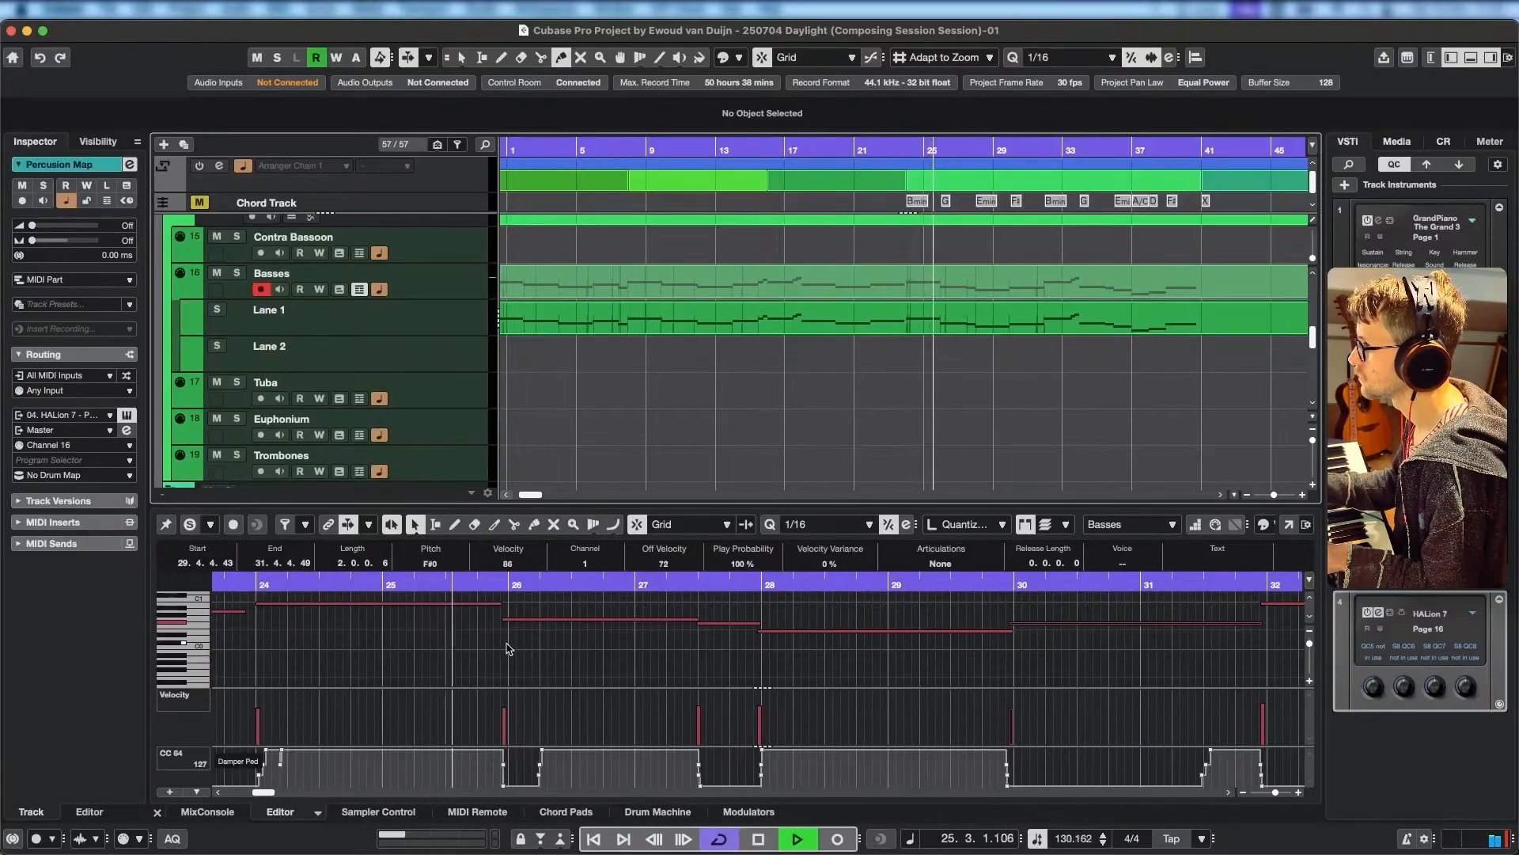
left_click(190, 524)
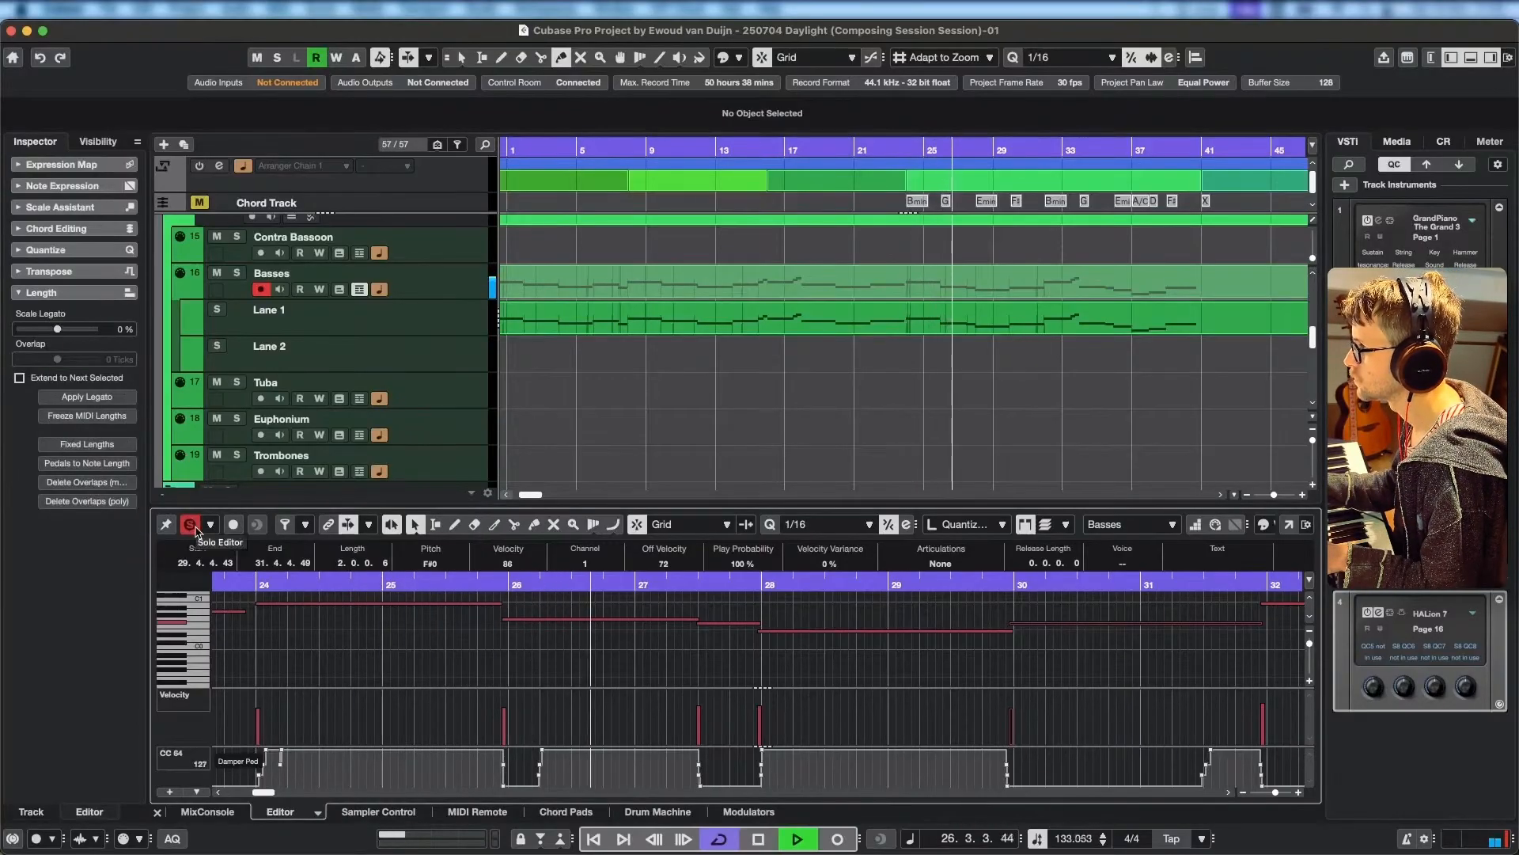
left_click(194, 527)
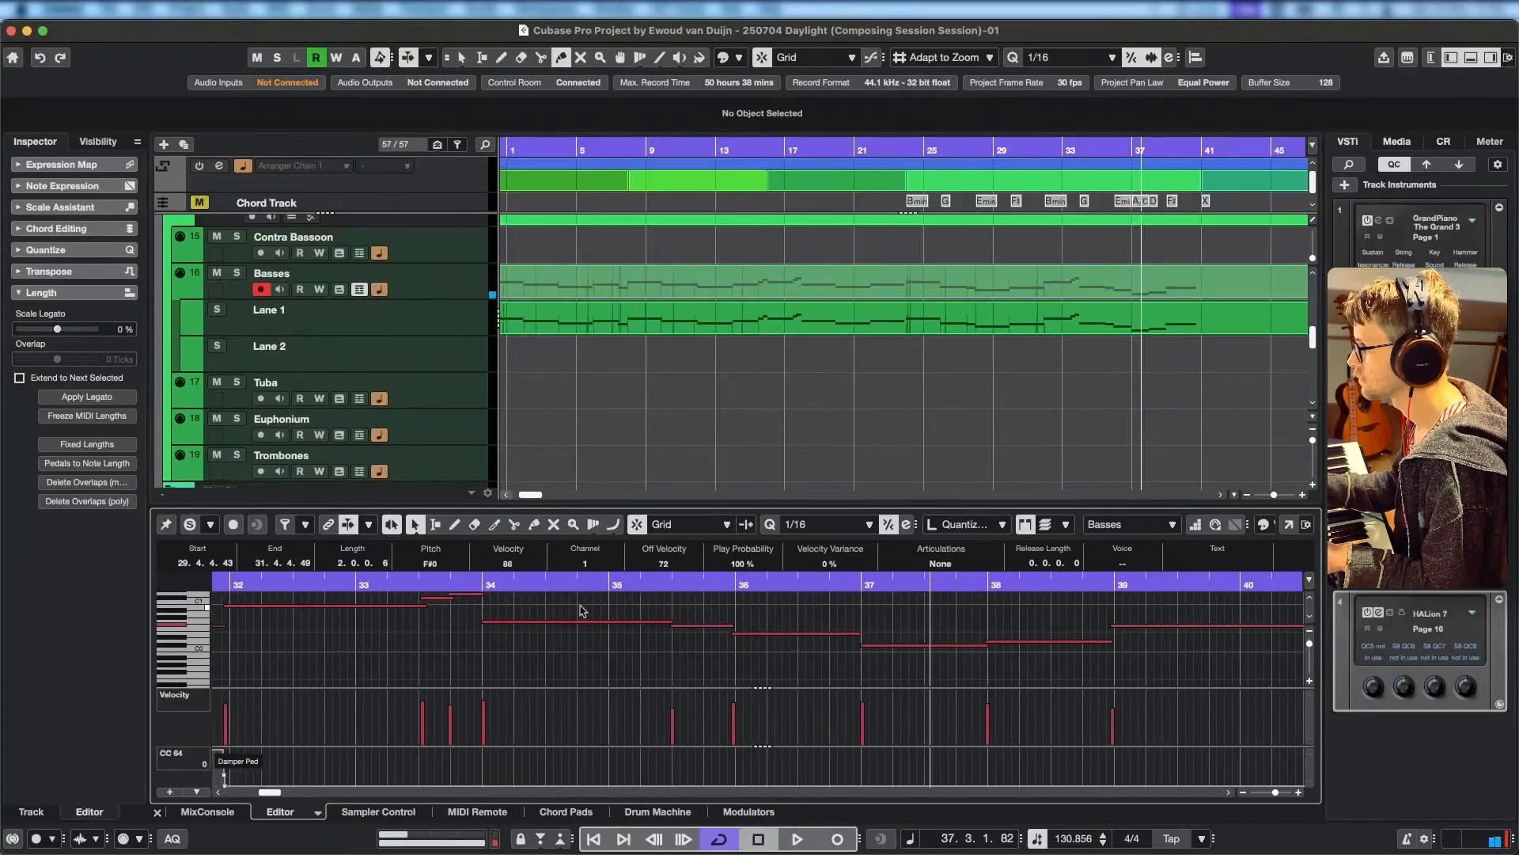
Replay from bar 36 with the editor soloed and raise the note at bar 37 an octave to C#1.
left_click(792, 585)
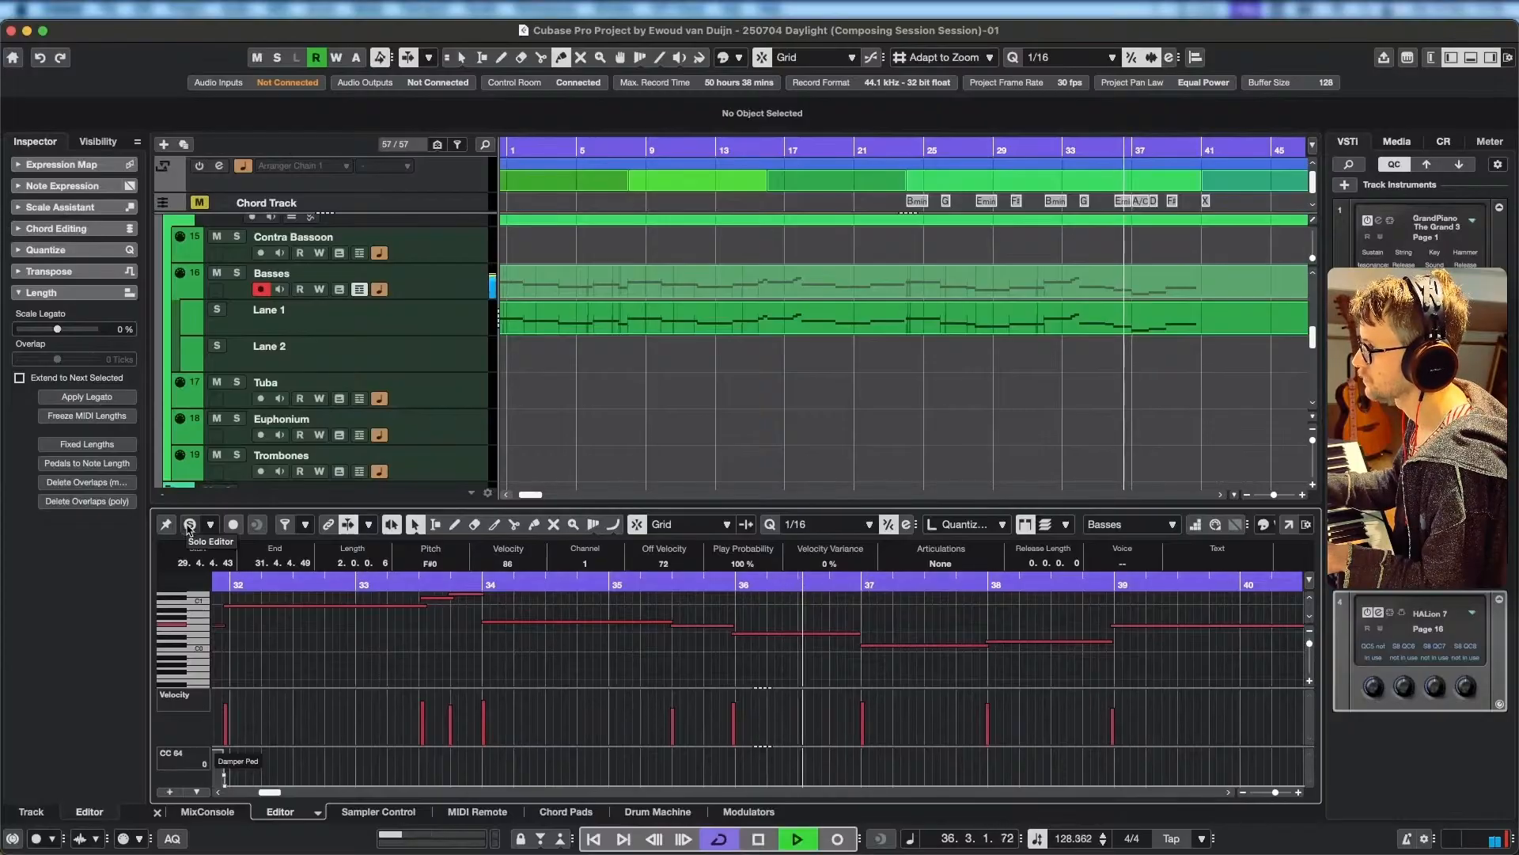
left_click(190, 524)
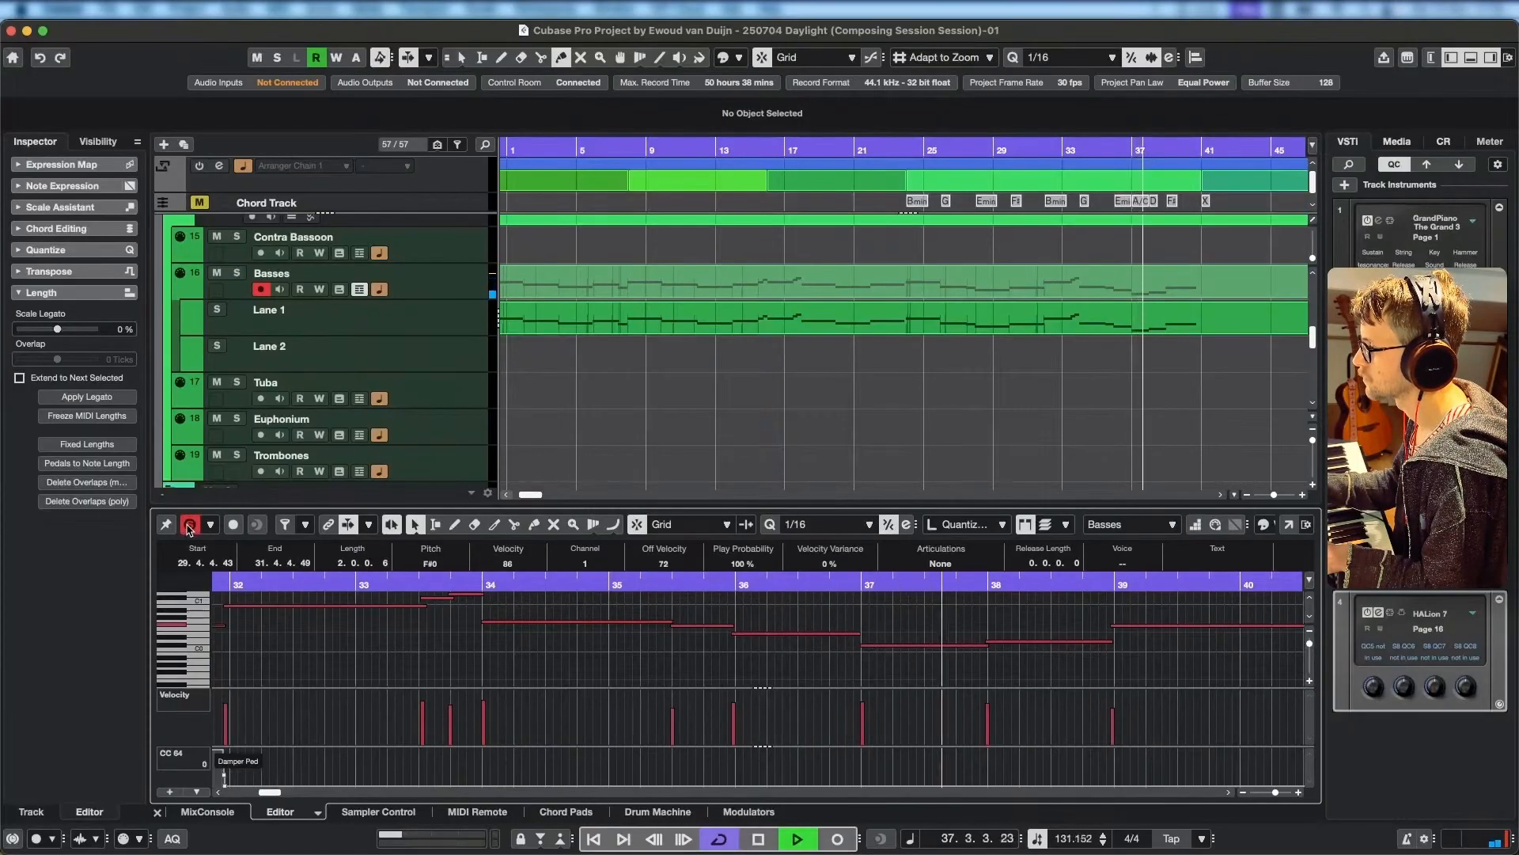
key("space")
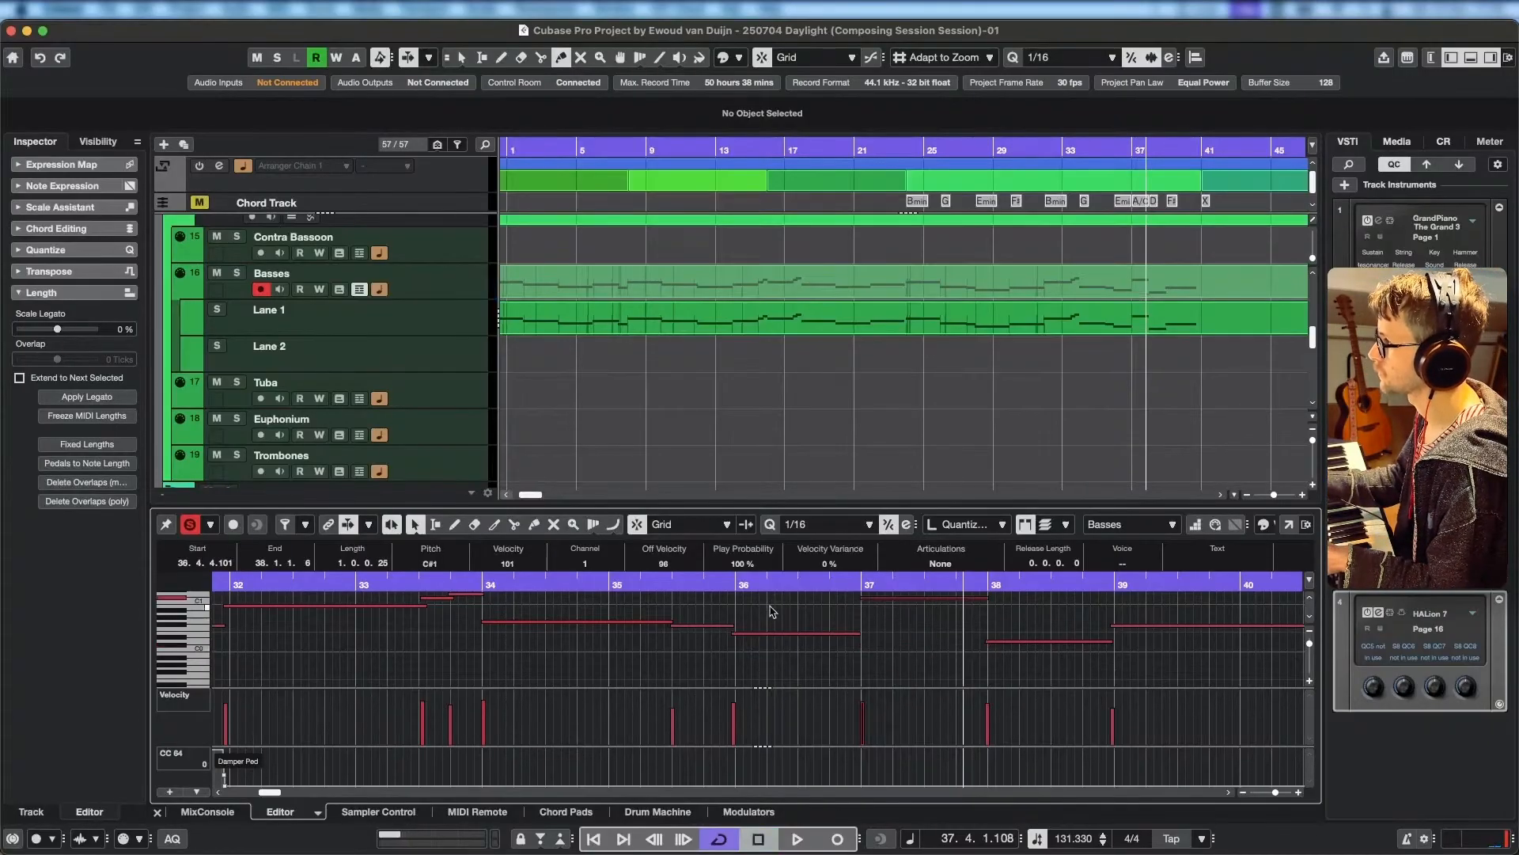
Play from about bar 36 into bar 37 and raise the note at bar 36 an octave to E1.
left_click(728, 578)
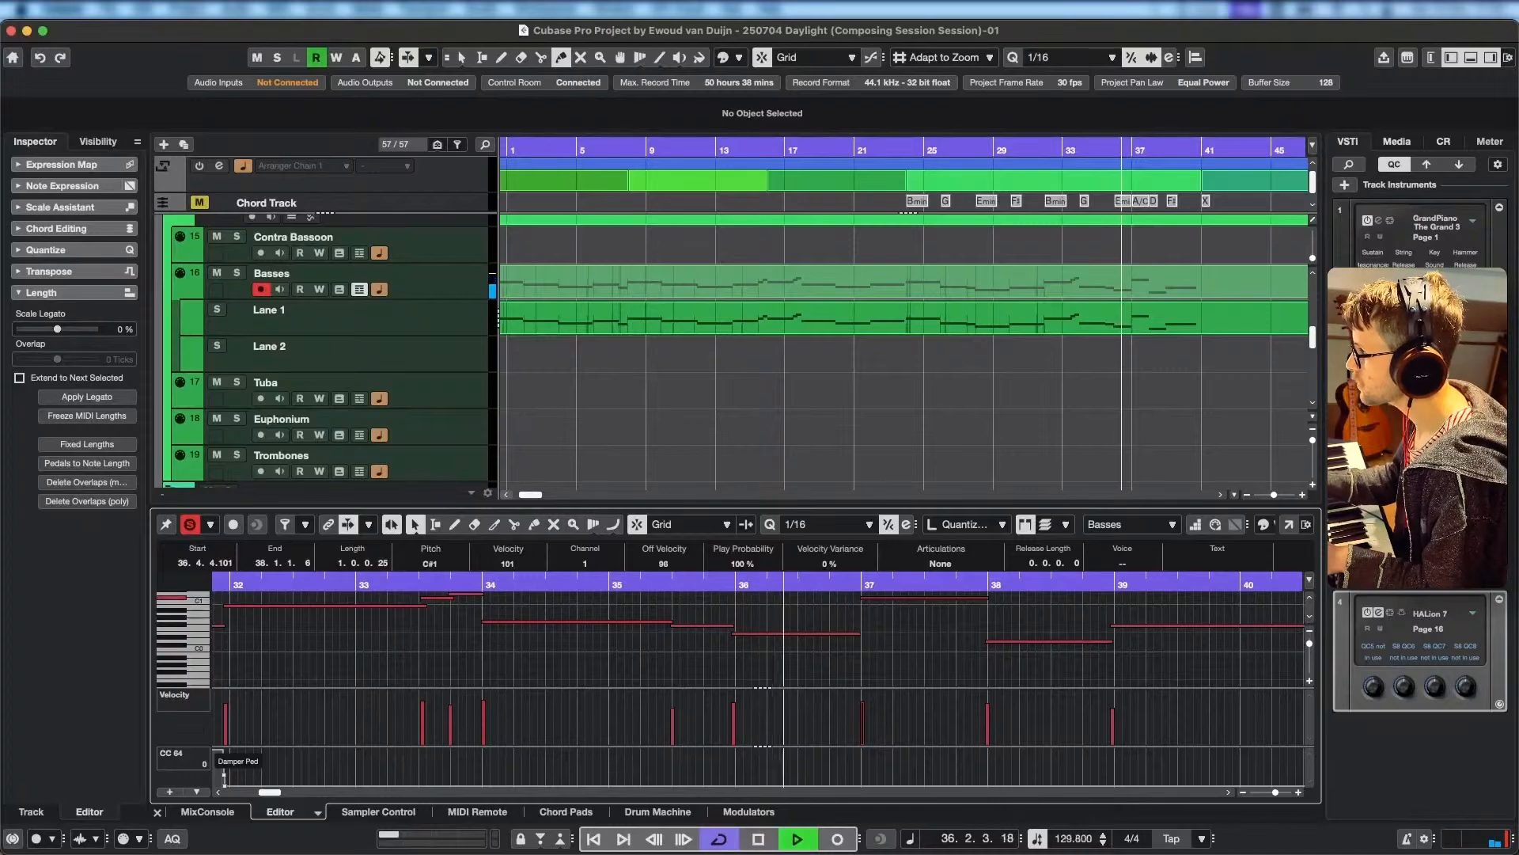
key("space")
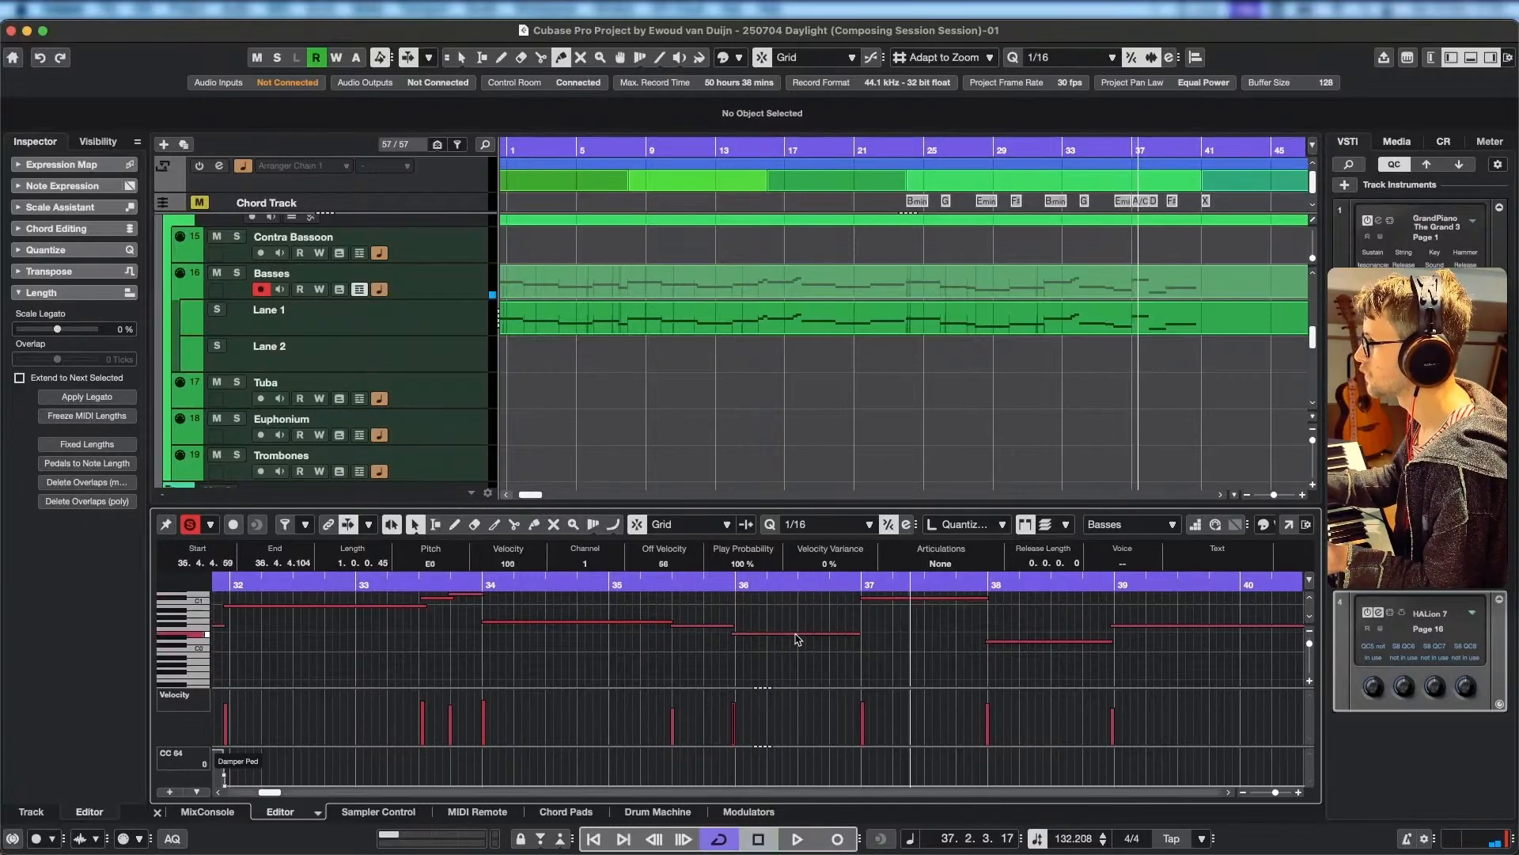
key("shift+Up")
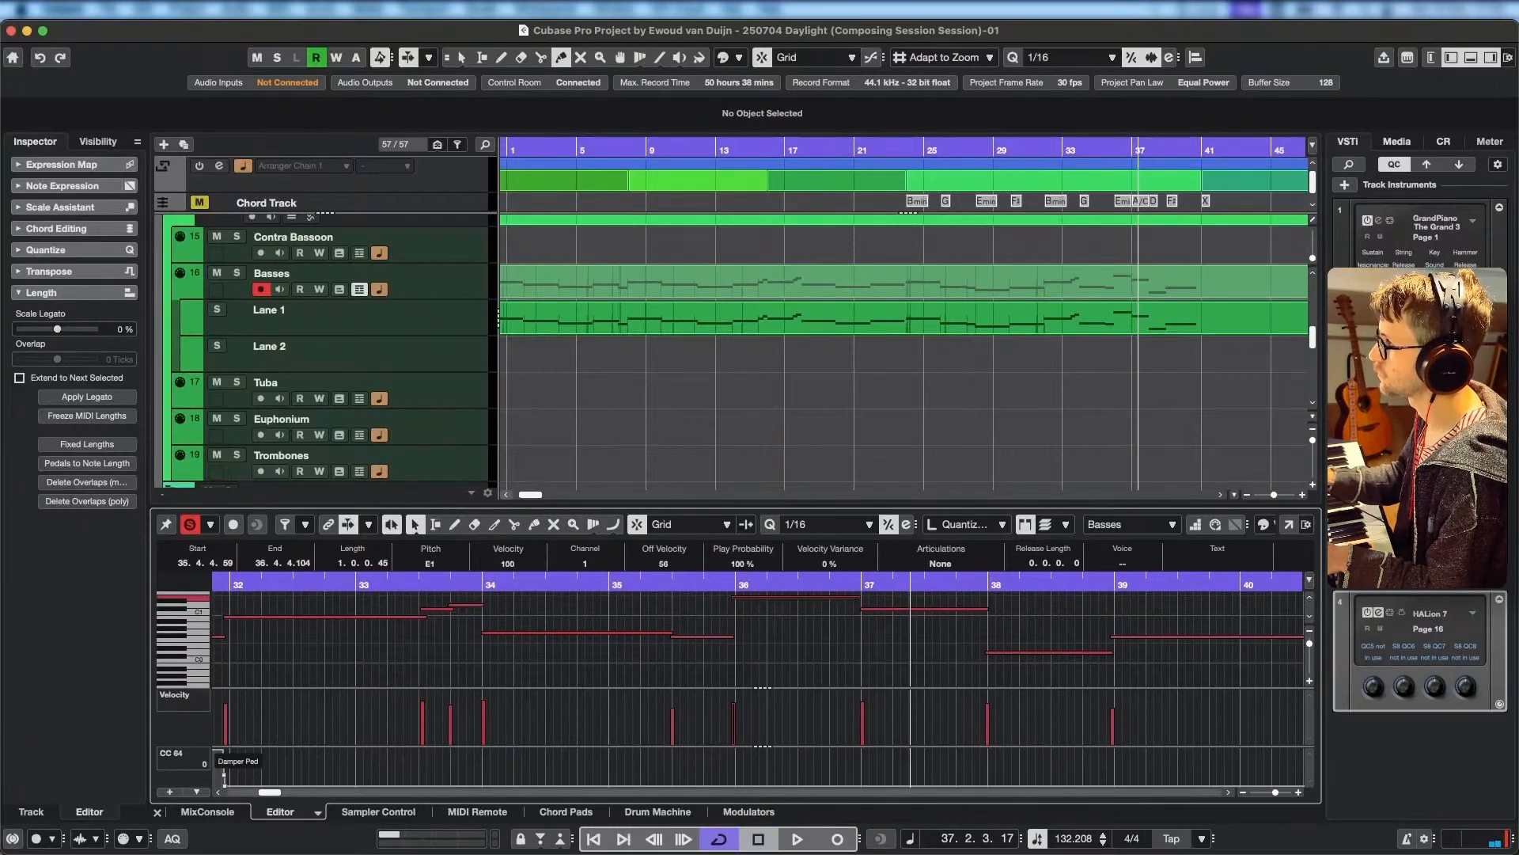
Play from 35.2 into bar 38 and raise the note at bar 38 an octave to D1.
left_click(667, 578)
key("space")
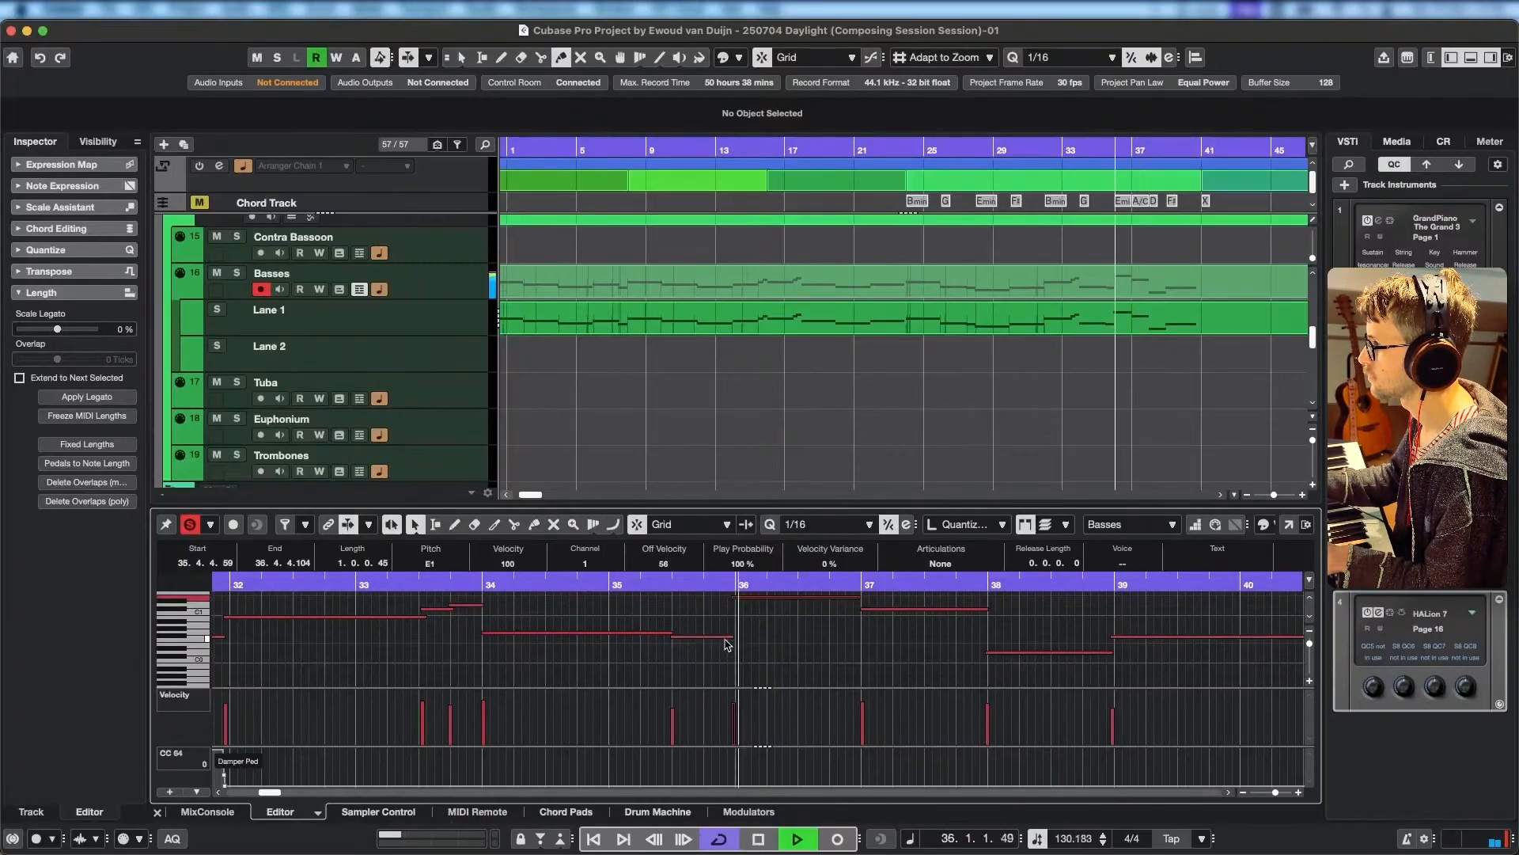
left_click(1037, 653)
key("space")
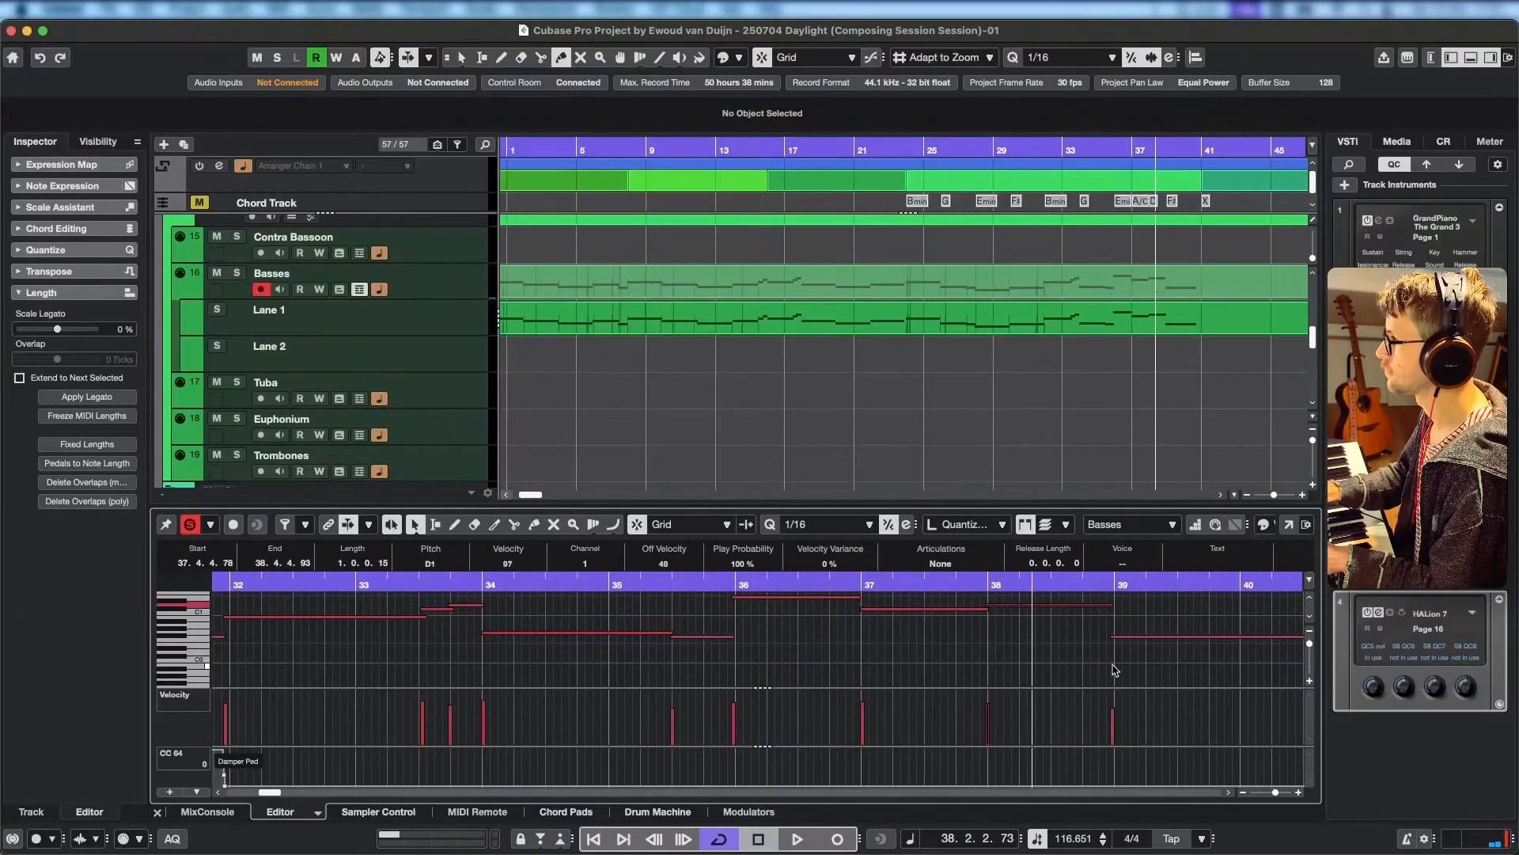
Replay from about bar 35, turn off the editor solo and raise the short note just before bar 36 an octave to F#1.
left_click(623, 584)
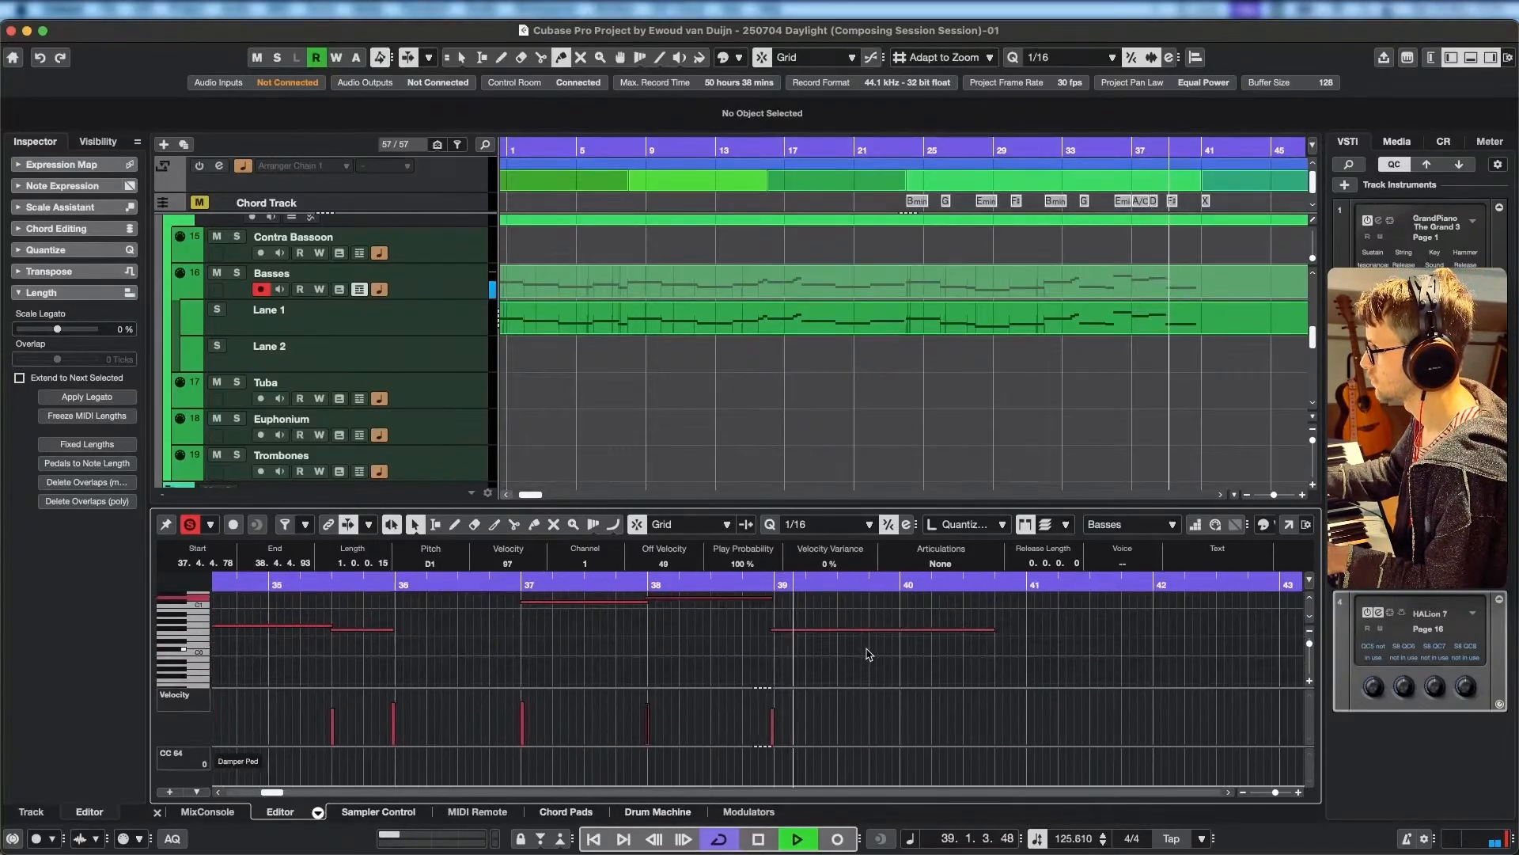
key("space")
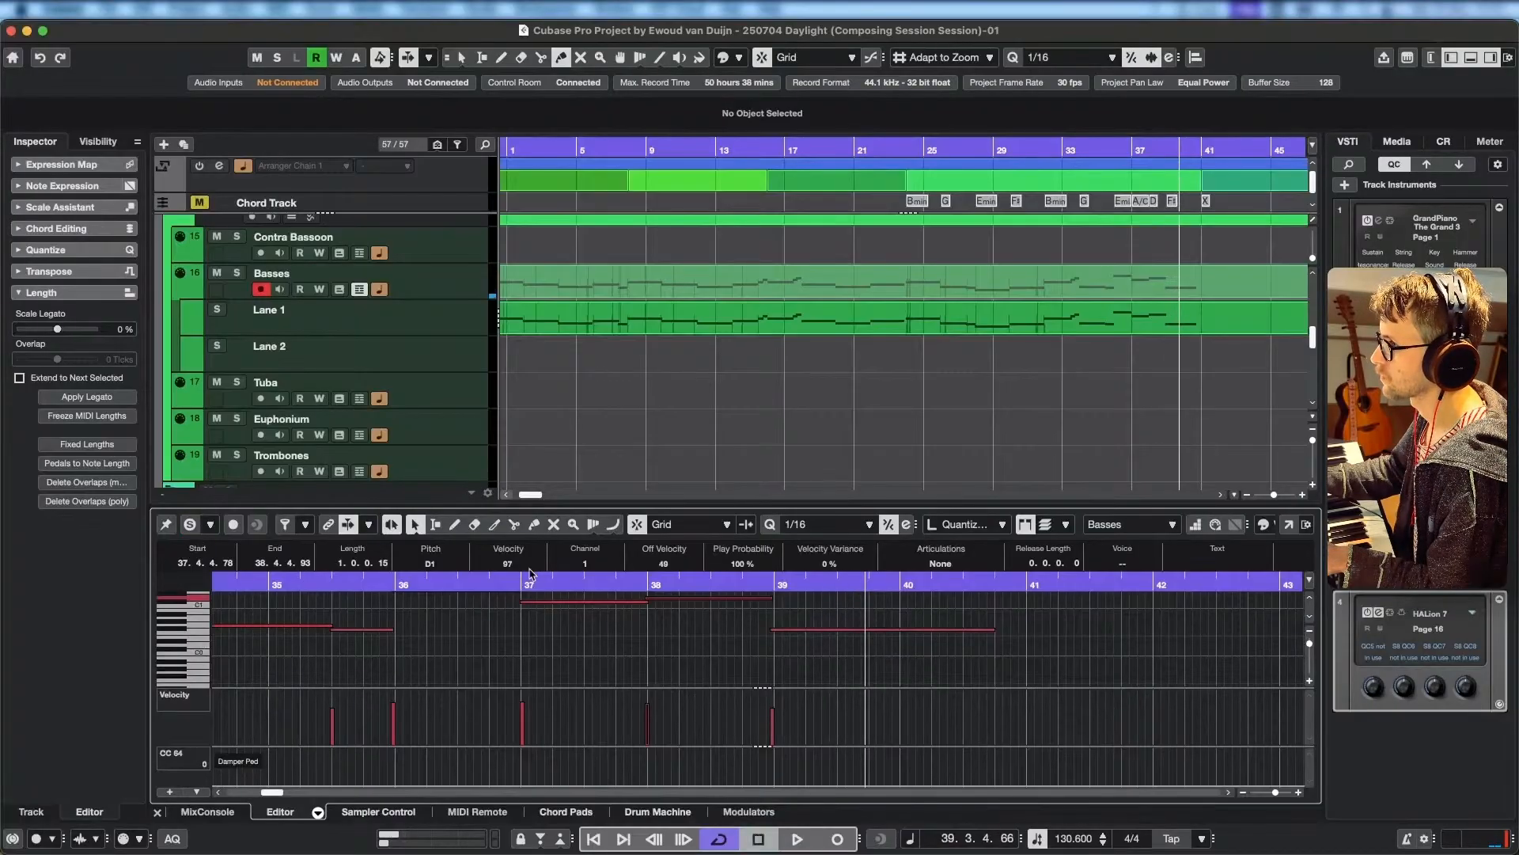
left_click(463, 584)
key("space")
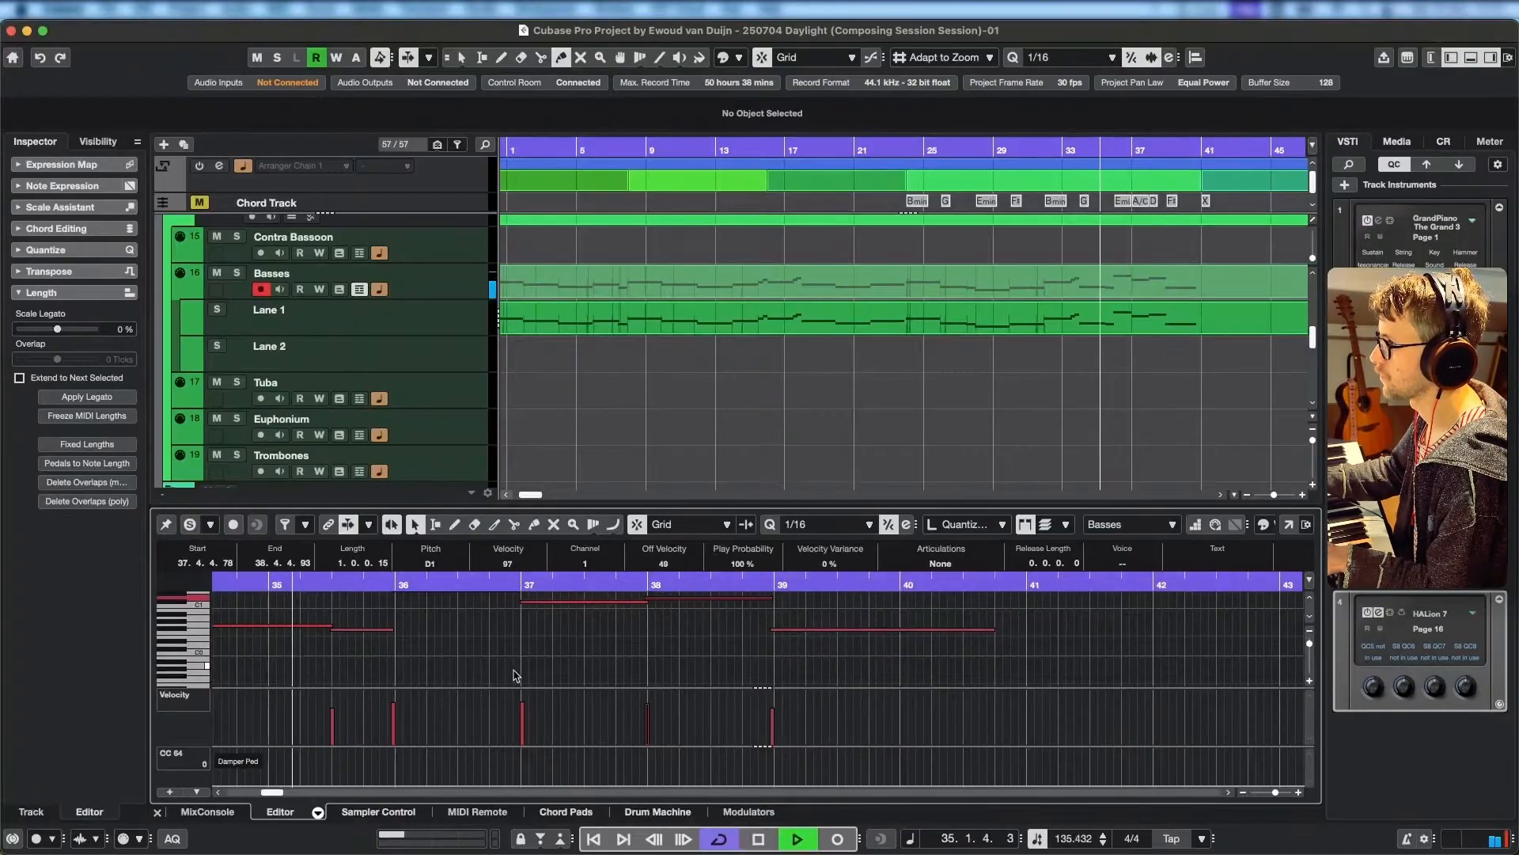
scroll(539, 658, "up", 2)
scroll(539, 658, "left", 2)
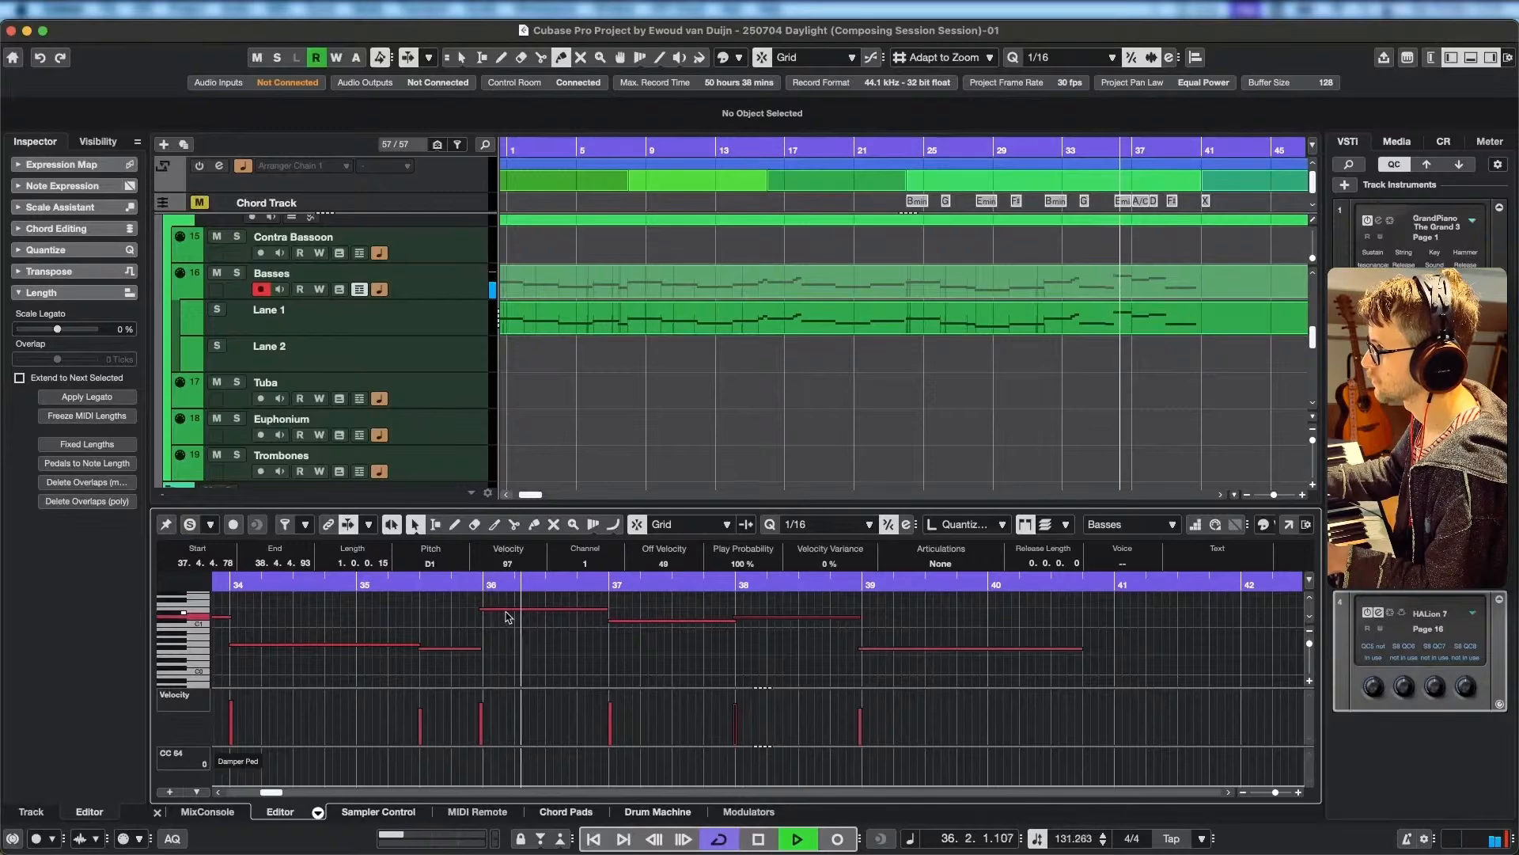
key("space")
left_click(454, 650)
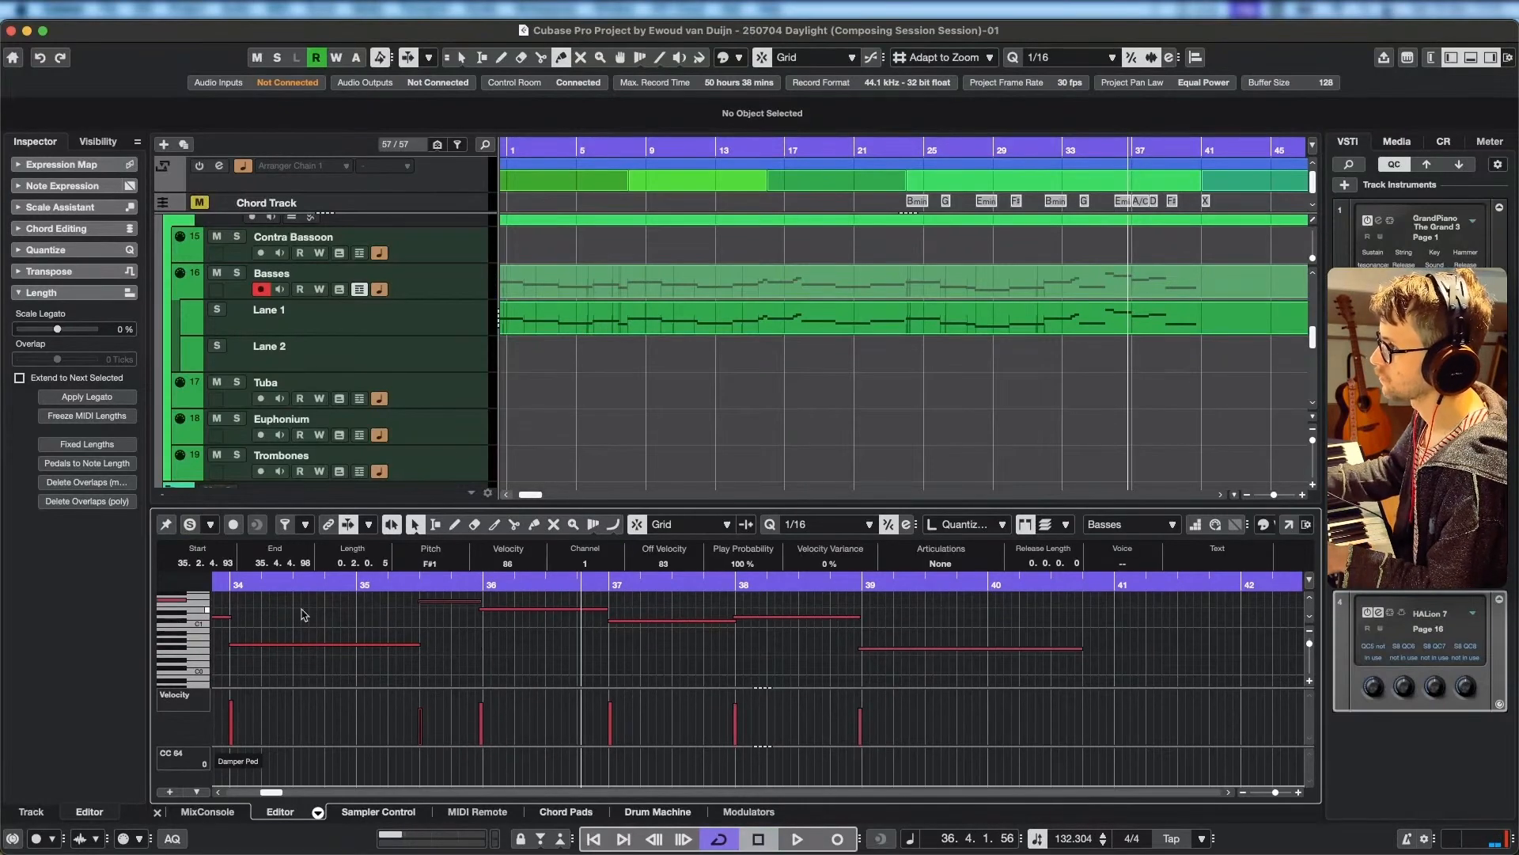
Play the corrected Basses ending from bar 35 into bar 41, and again from bar 39 into bar 43.
left_click(362, 584)
key("space")
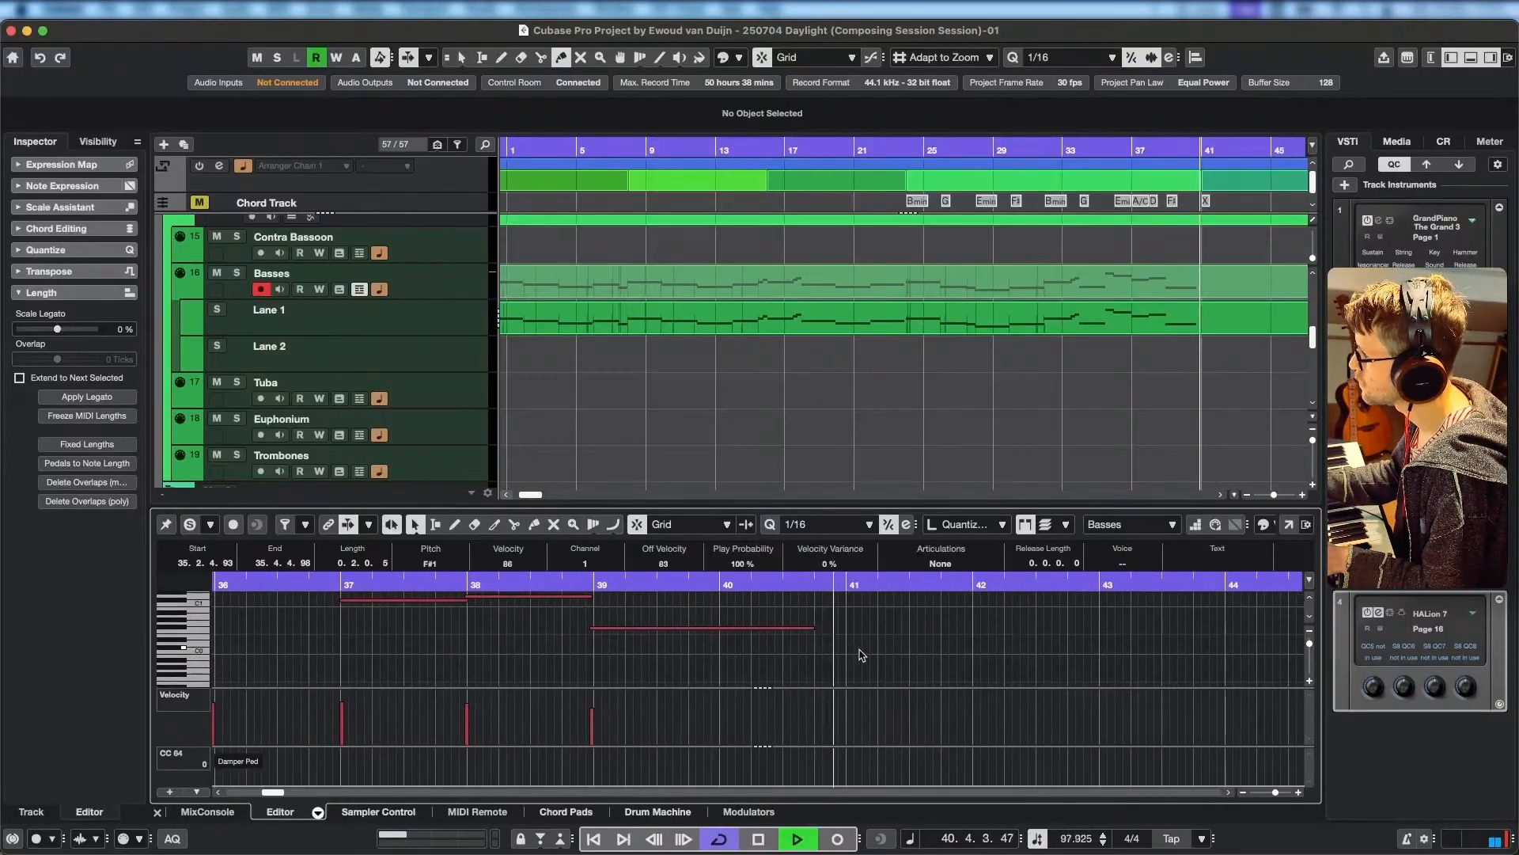
key("space")
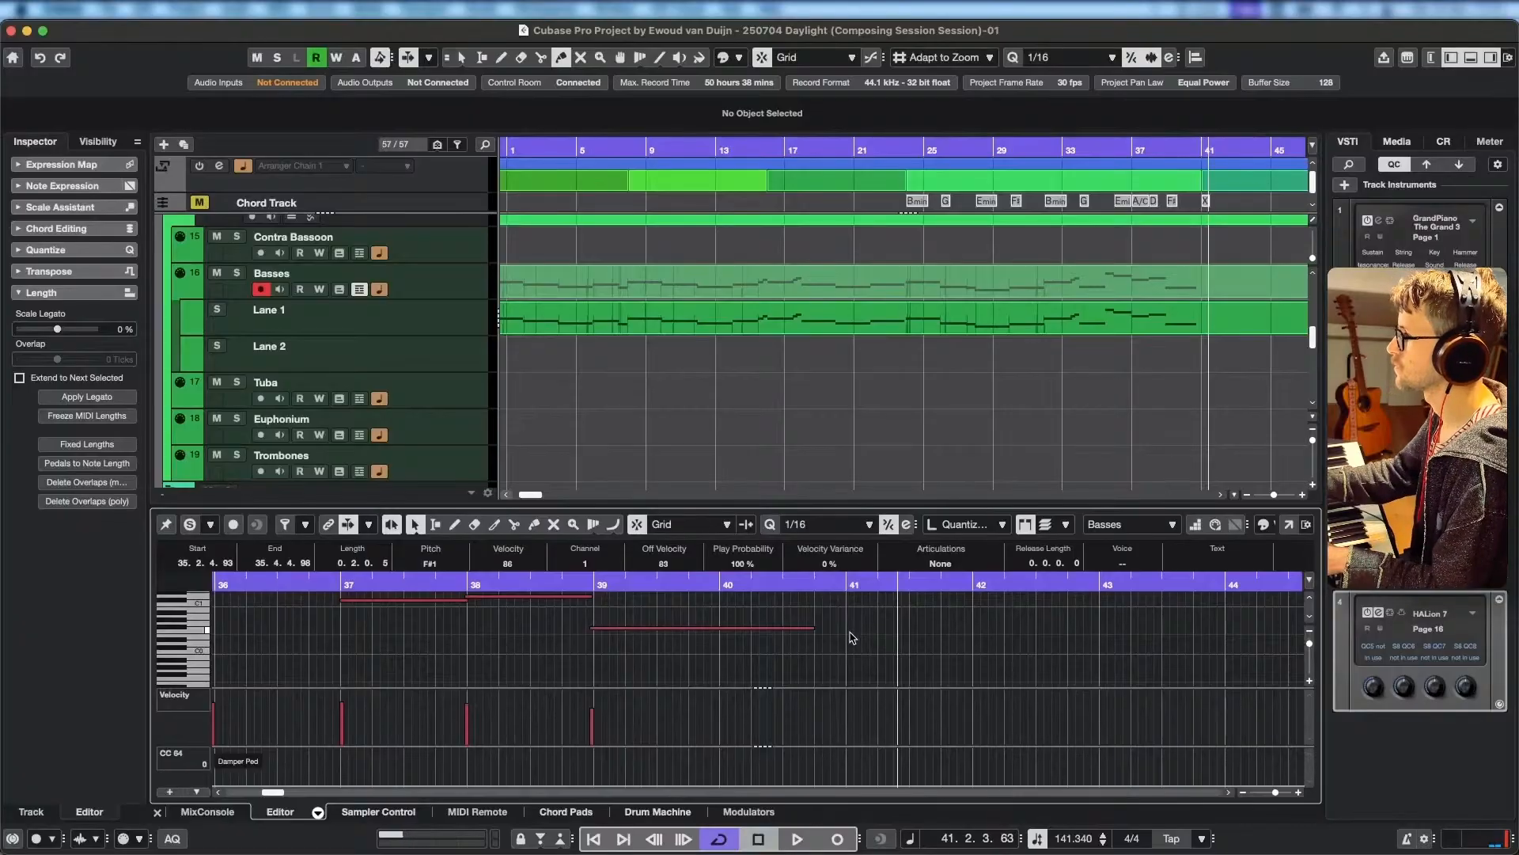
left_click(728, 584)
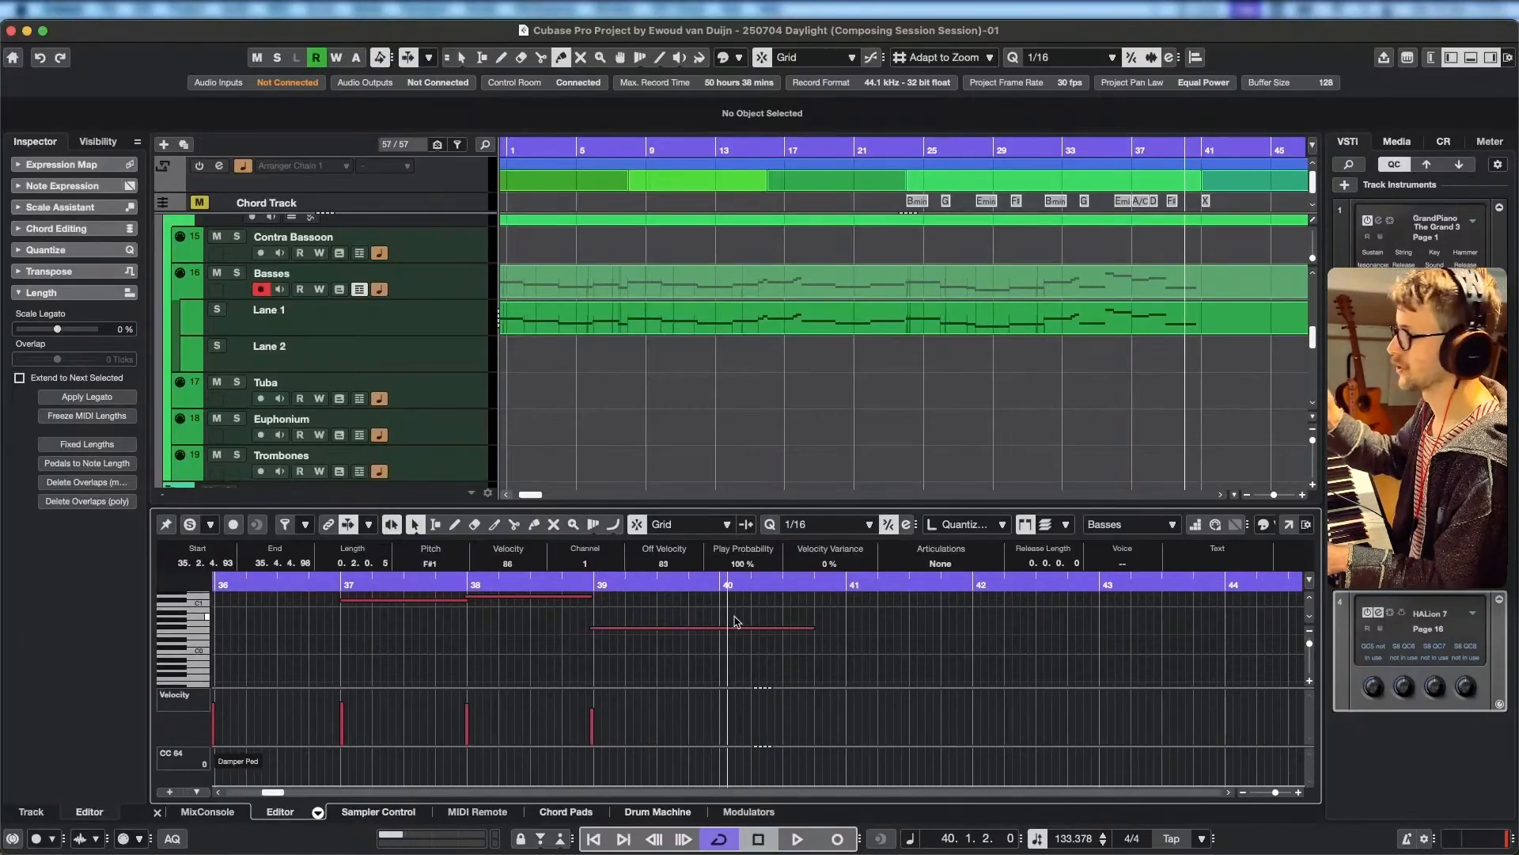
left_click(586, 586)
key("space")
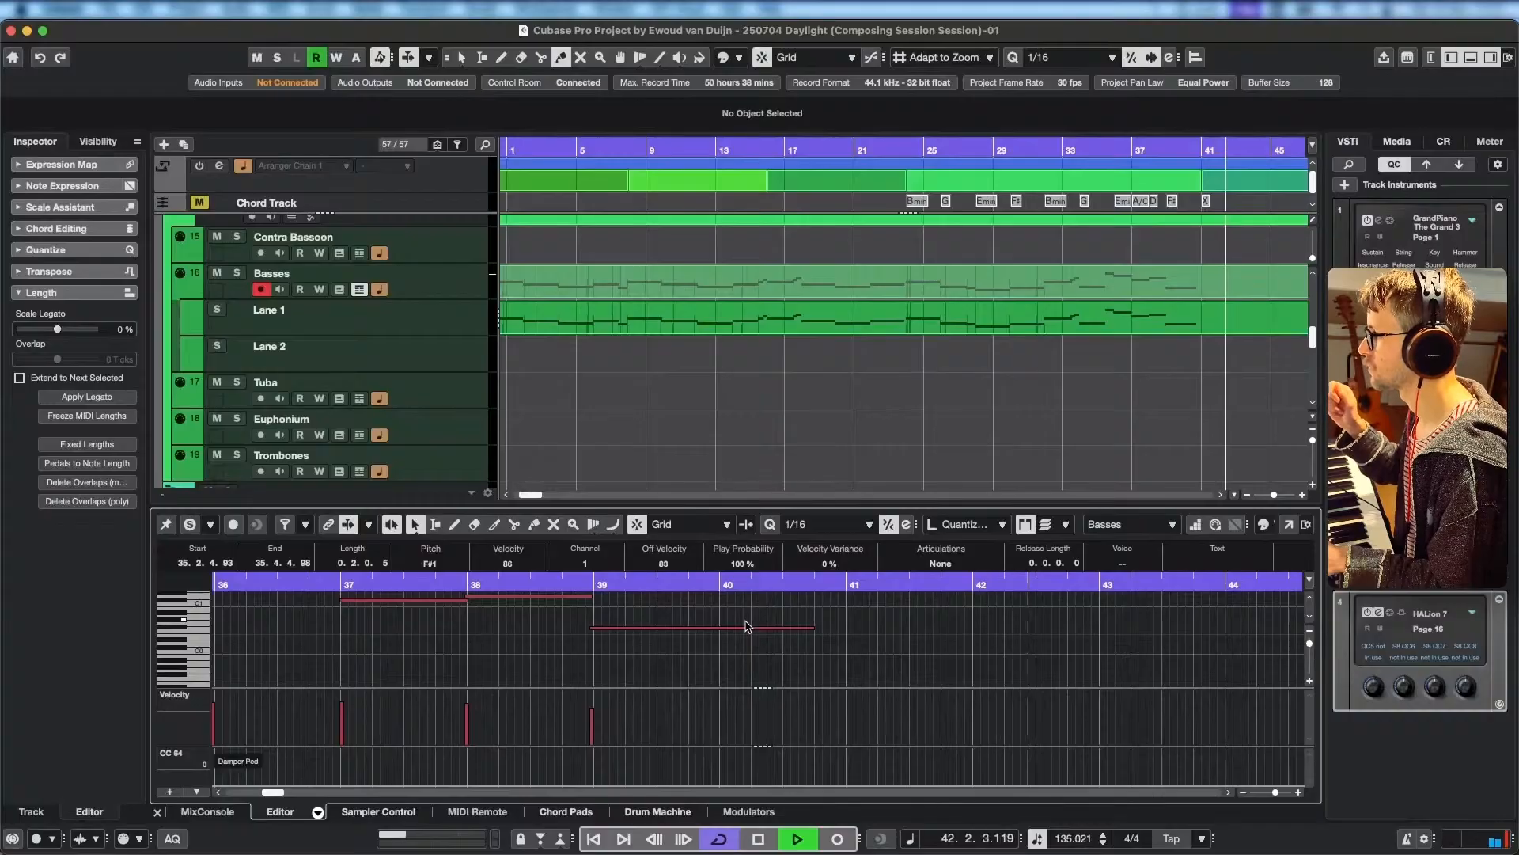
key("space")
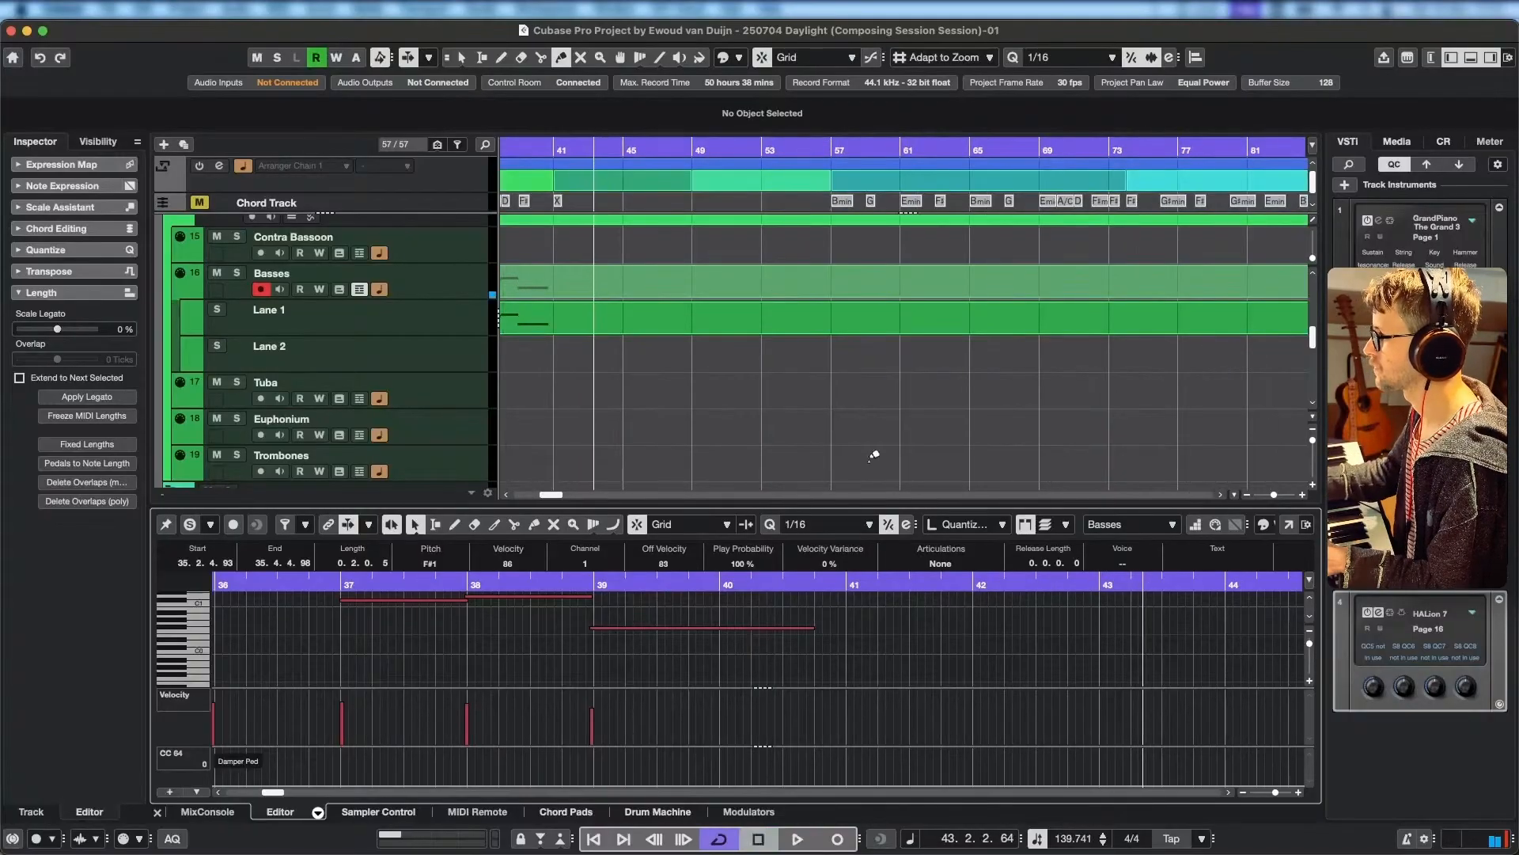
Place the playhead at bar 41 and hide the Basses track's take lanes.
left_click(841, 590)
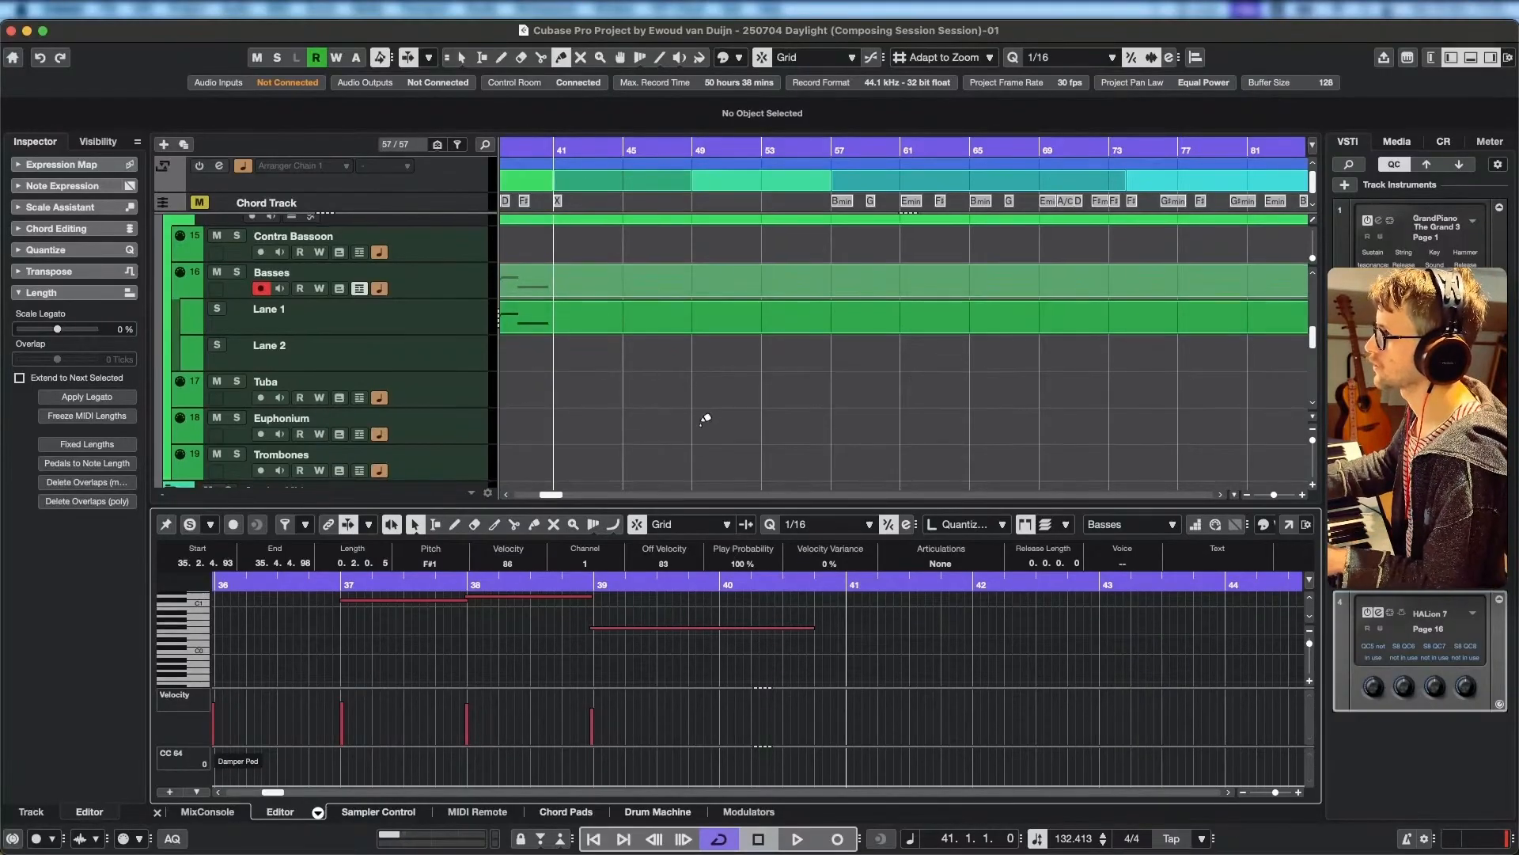
left_click_drag(707, 420, 1236, 437)
left_click_drag(989, 431, 1075, 430)
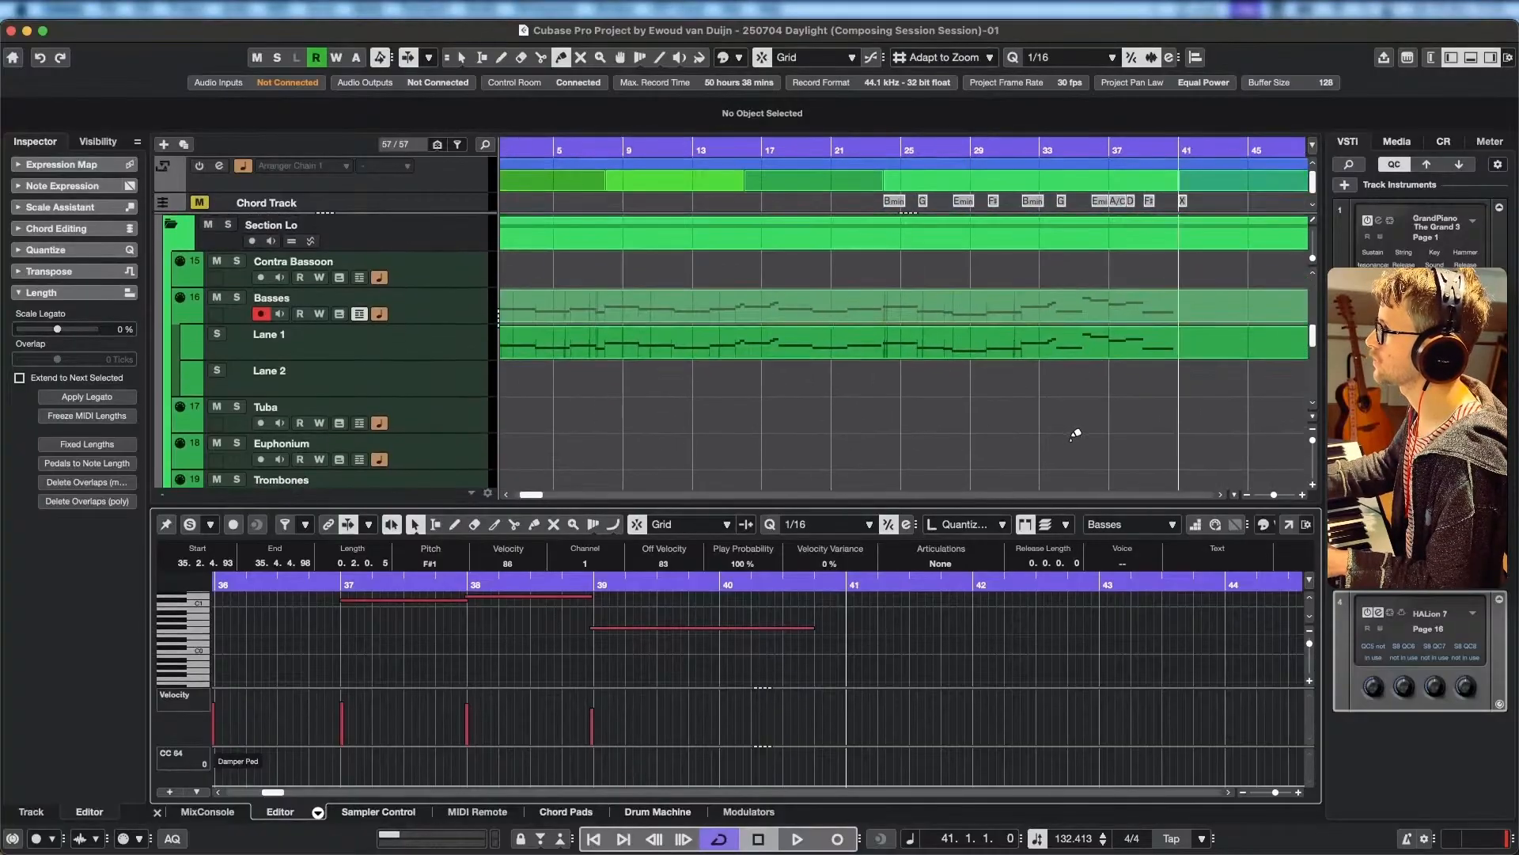
scroll(1072, 433, "down", 4)
left_click_drag(831, 441, 989, 445)
scroll(966, 453, "down", 1)
scroll(919, 446, "up", 1)
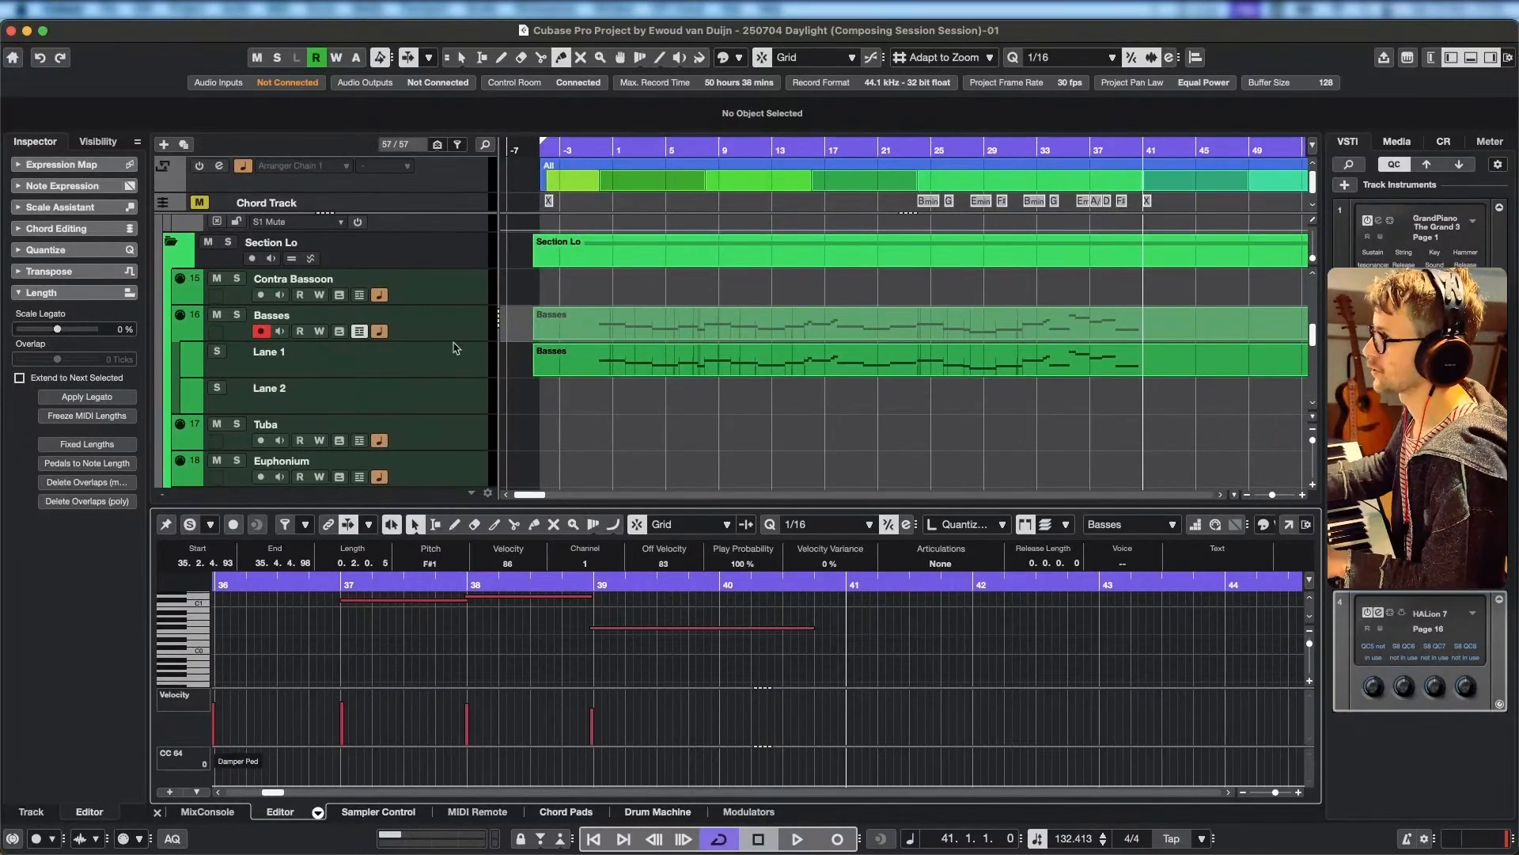
left_click(360, 332)
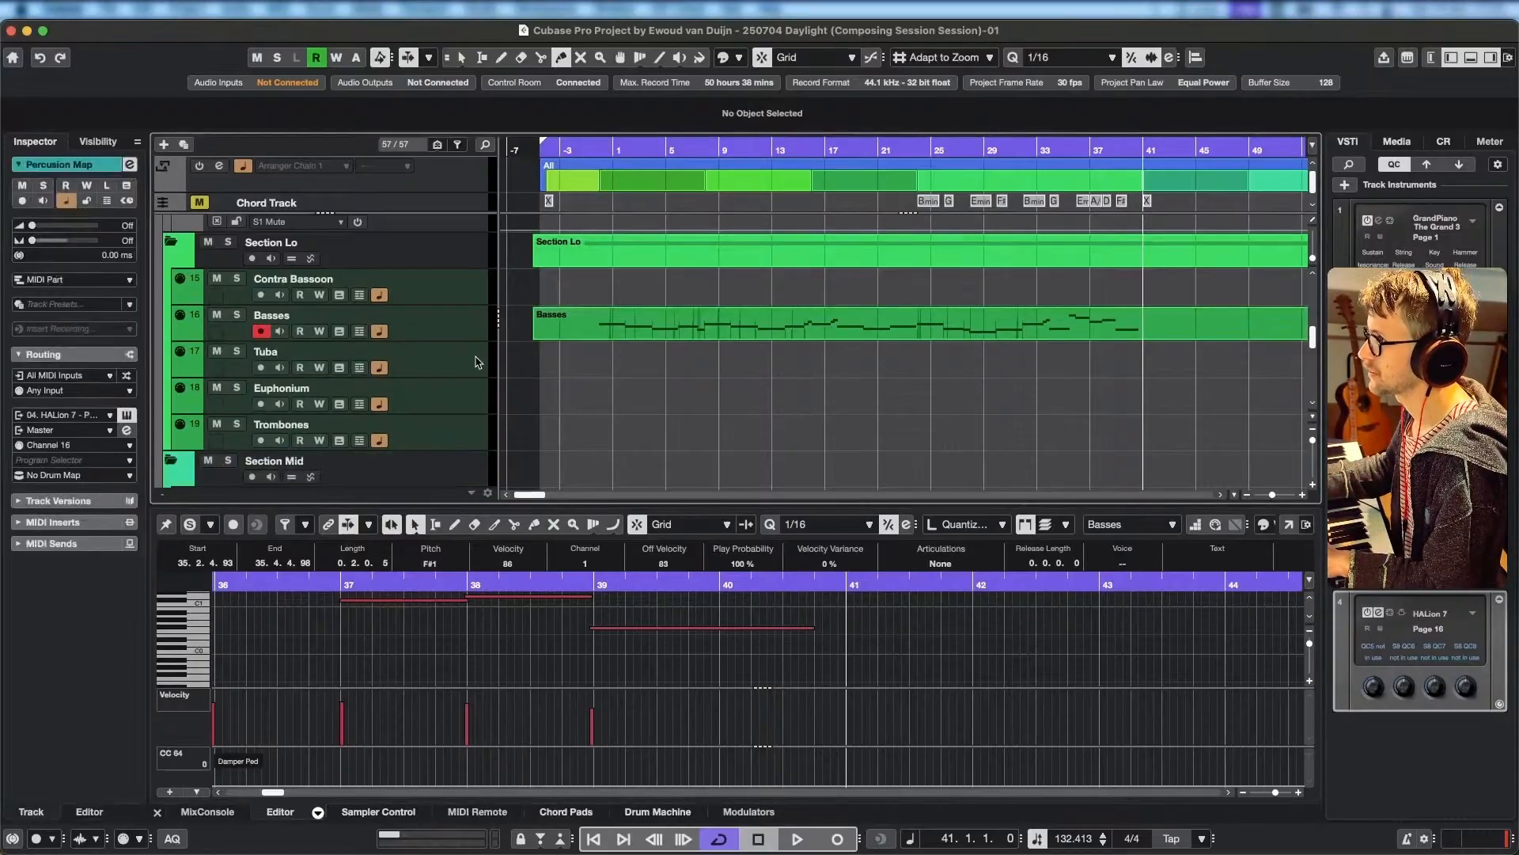
Select the Celli track in Section Mid and arm it for recording.
left_click(481, 366)
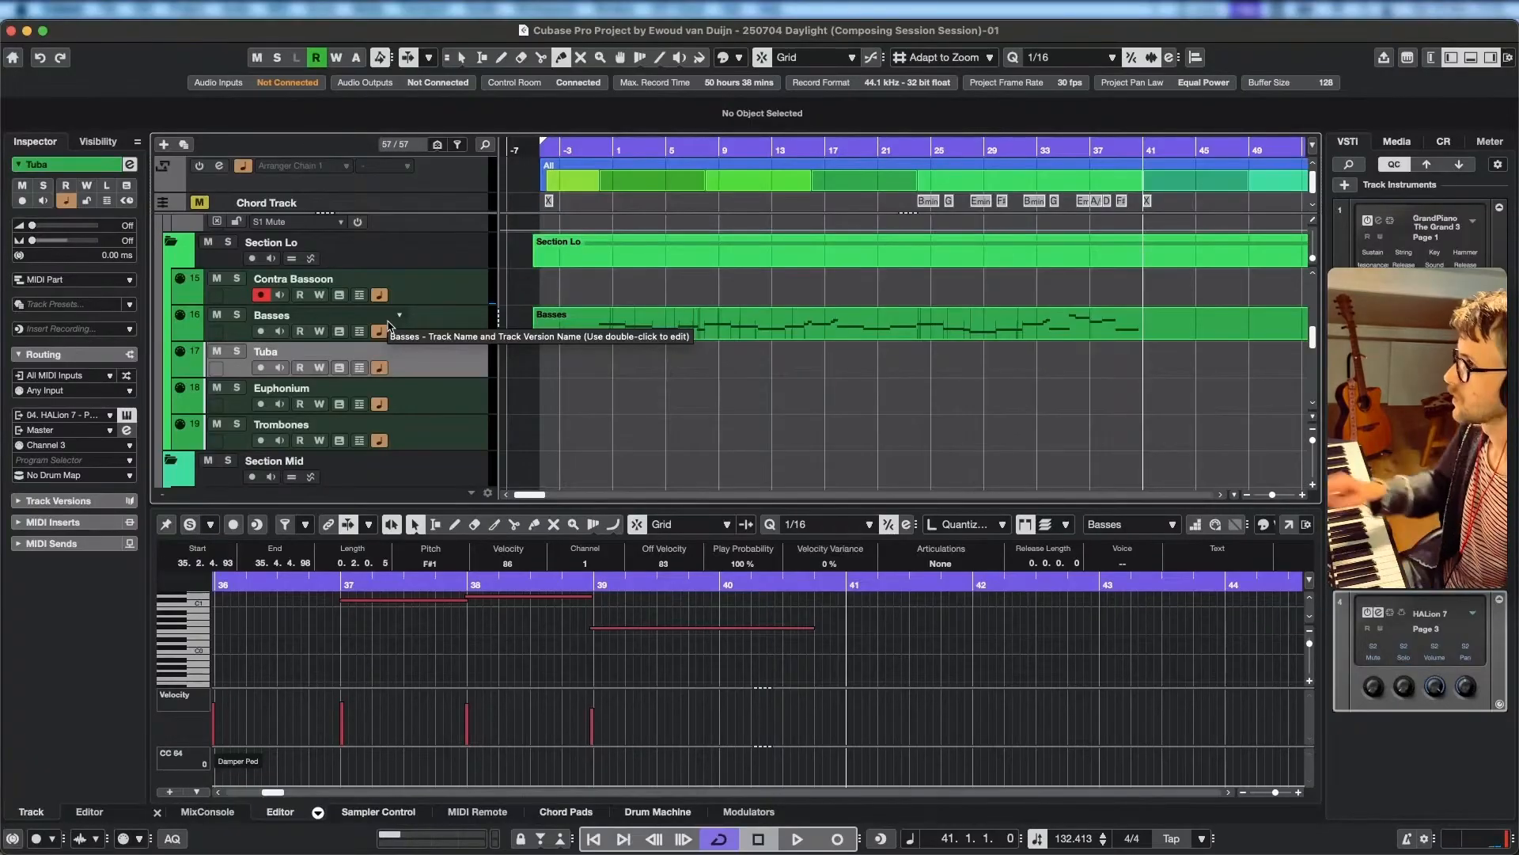
scroll(454, 320, "down", 5)
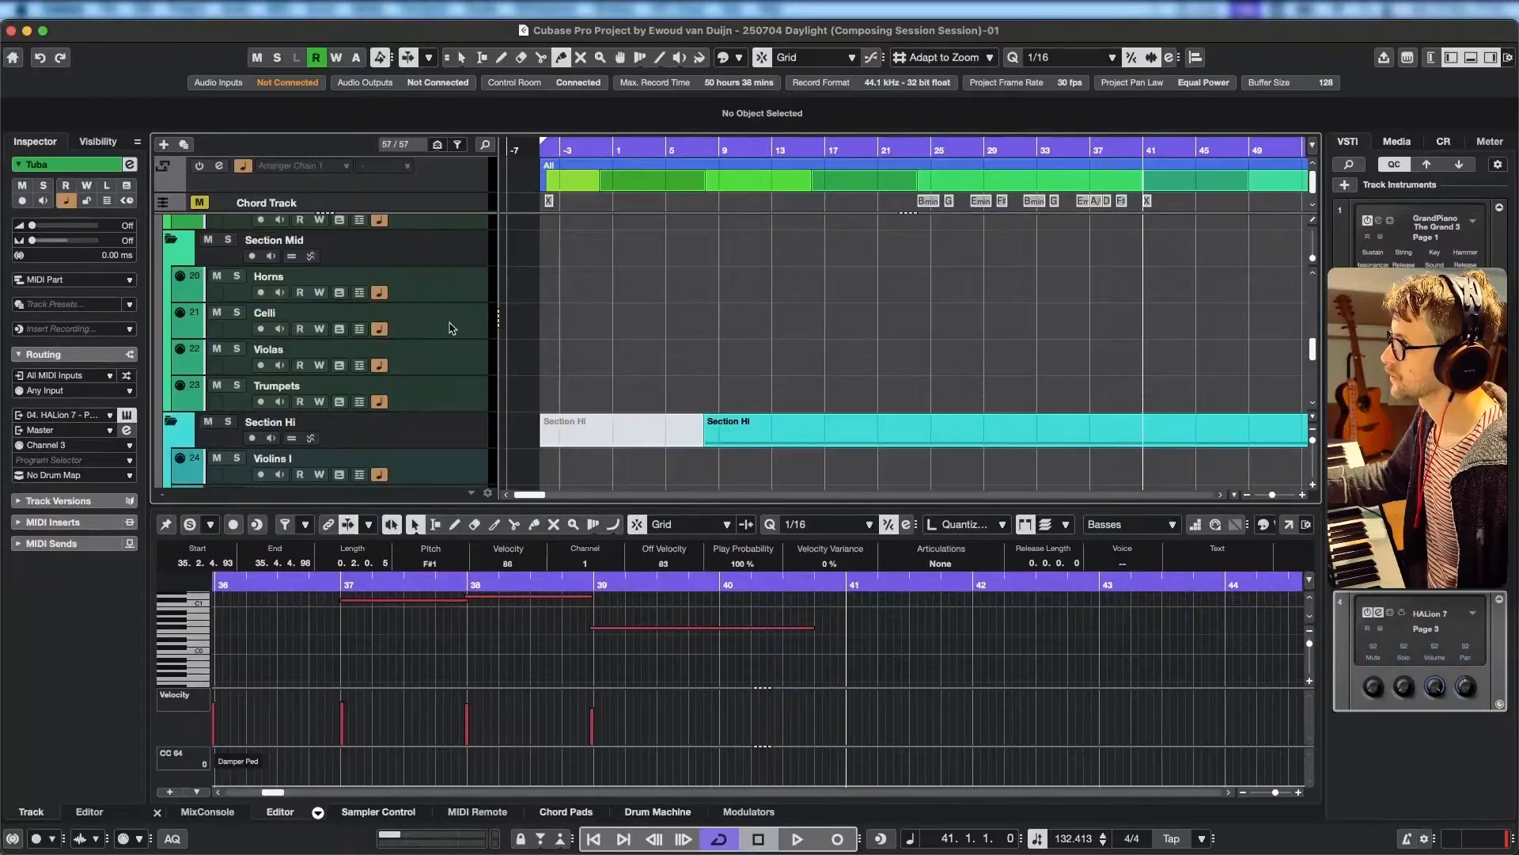
left_click(452, 329)
scroll(409, 327, "up", 2)
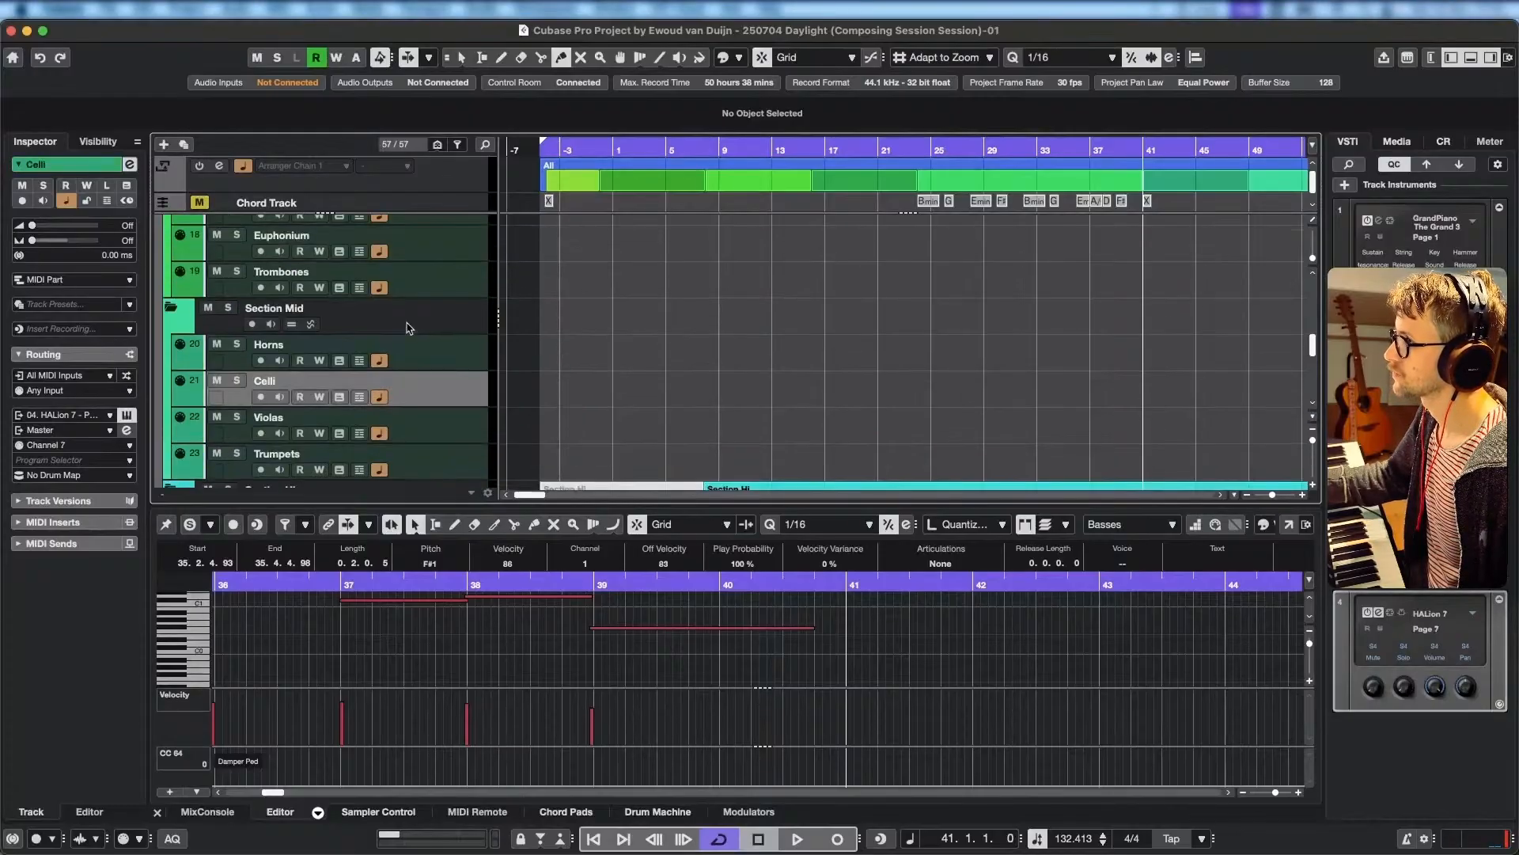
scroll(409, 328, "up", 6)
scroll(265, 382, "down", 1)
scroll(479, 418, "down", 5)
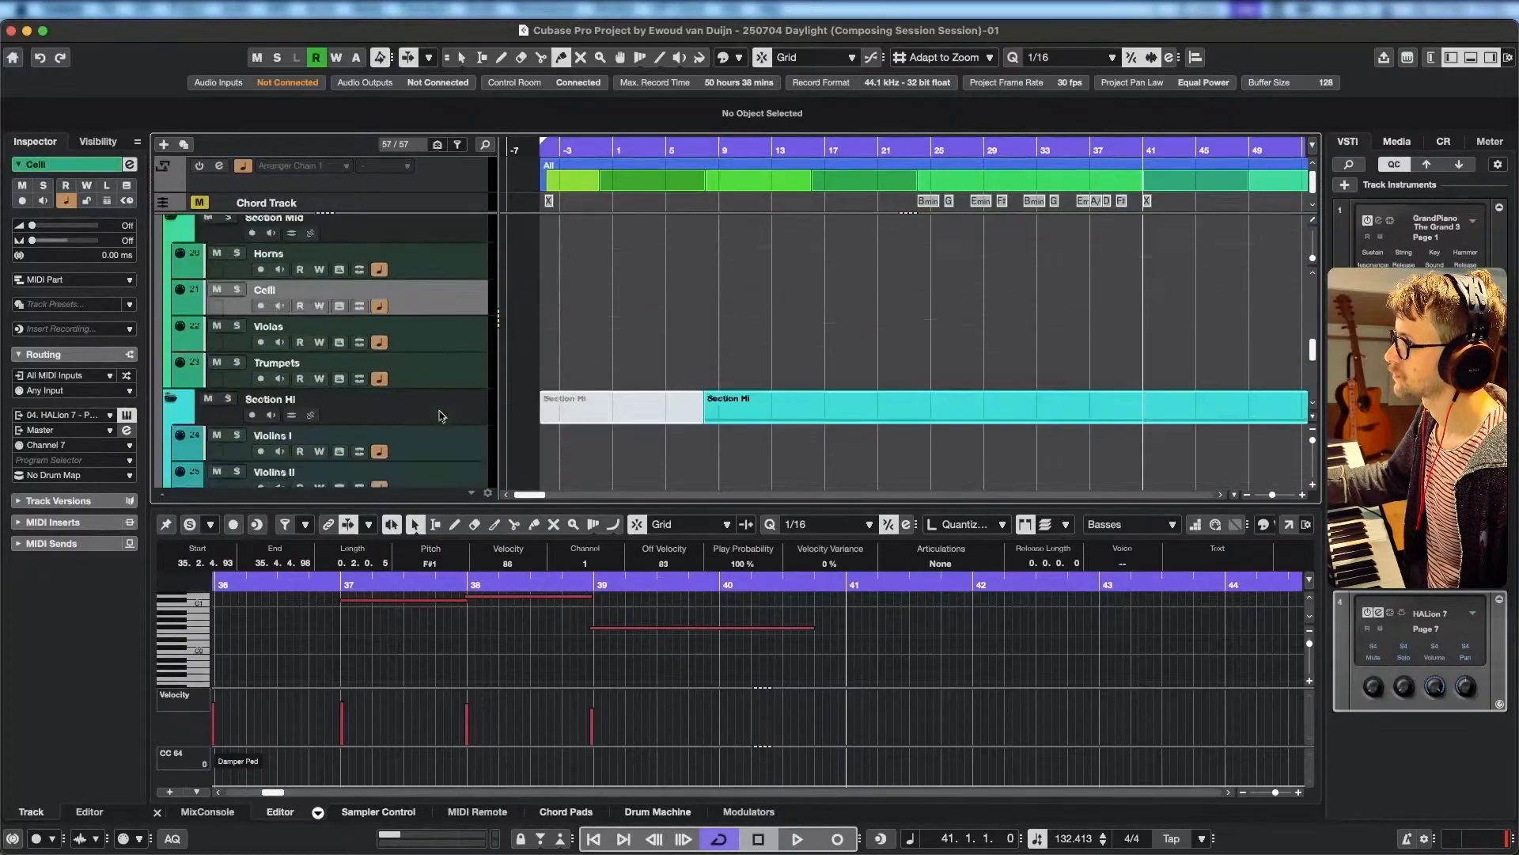
left_click(261, 274)
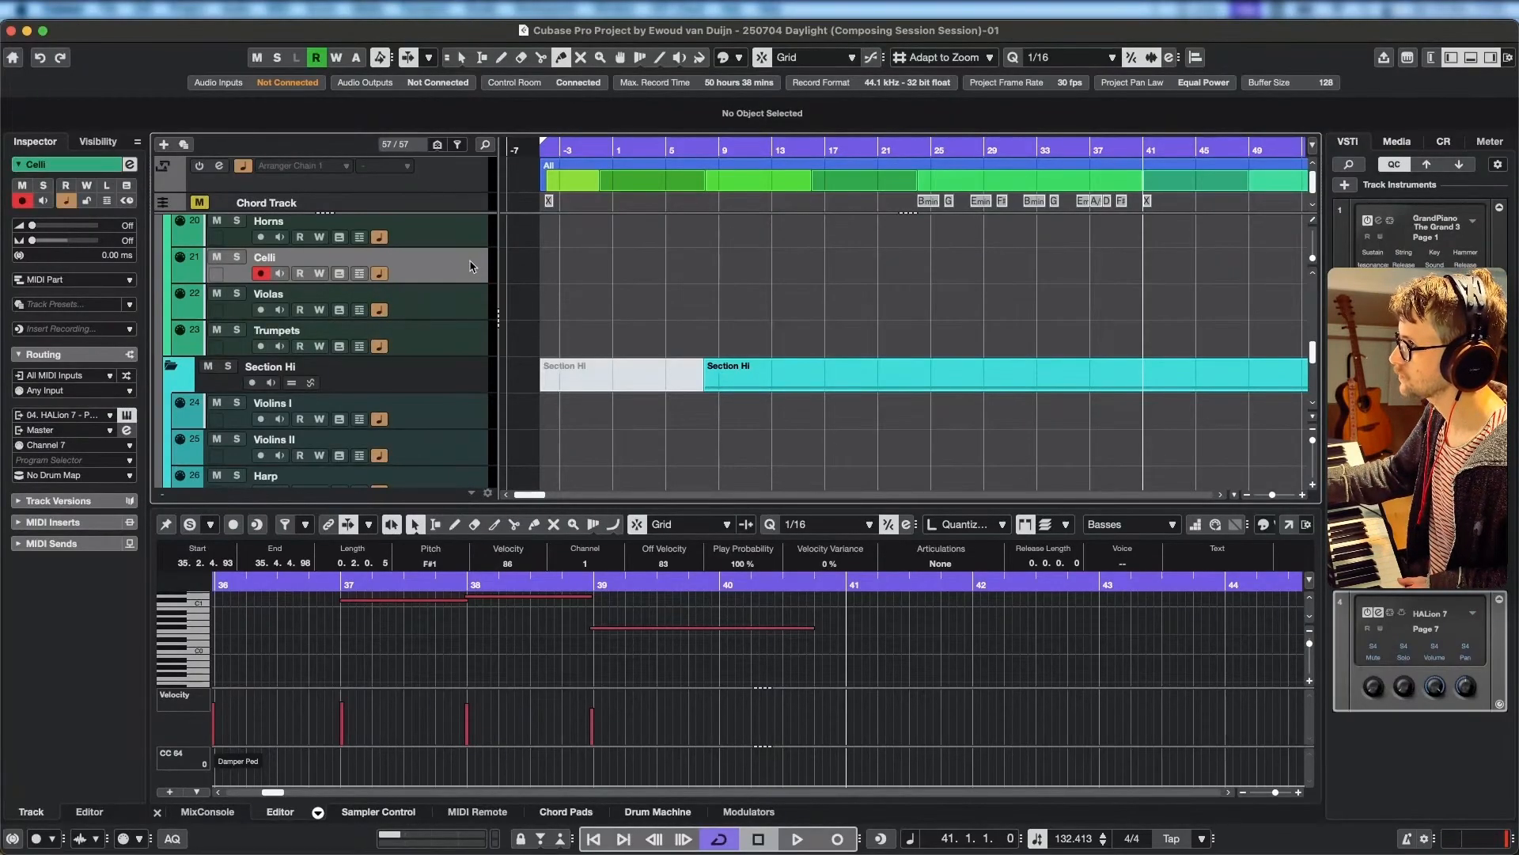
Open the Celli instrument in HALion 7, compare its Sustain and Legato articulations and leave Legato selected.
left_click(128, 415)
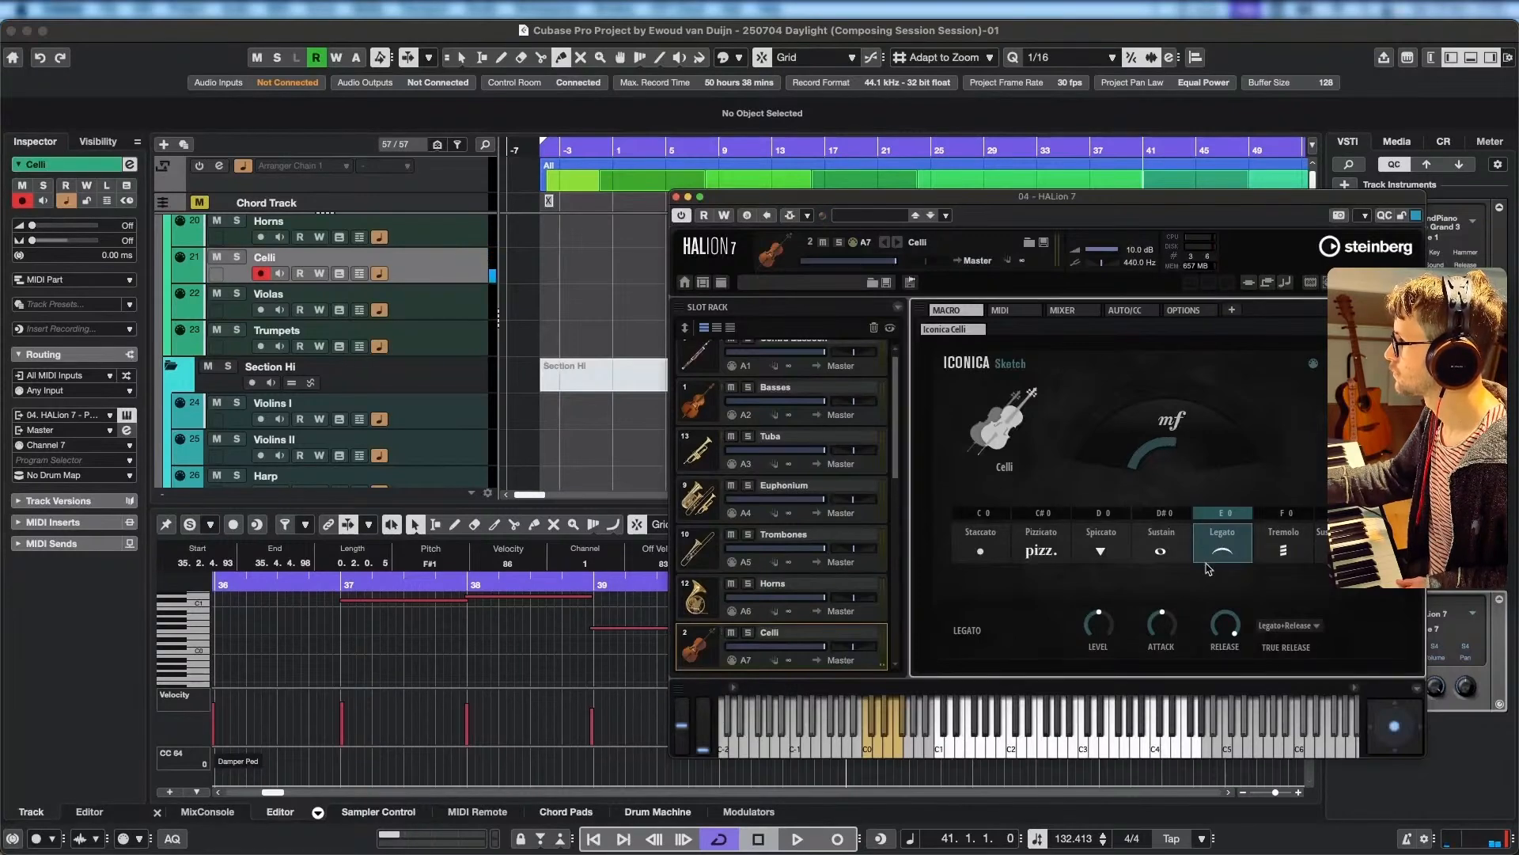
left_click(1163, 554)
left_click(1225, 552)
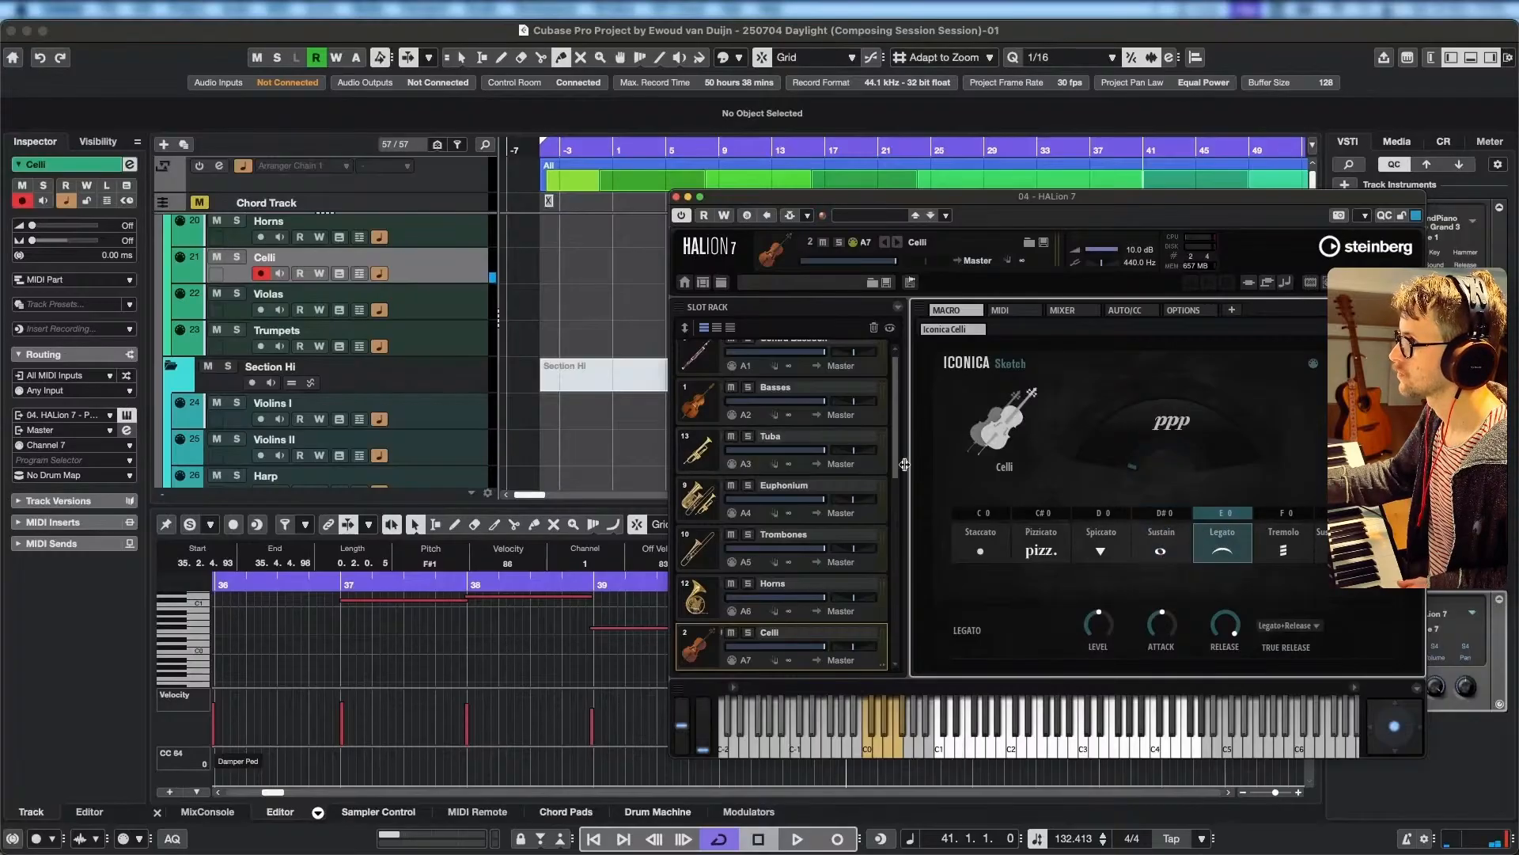
left_click(1161, 548)
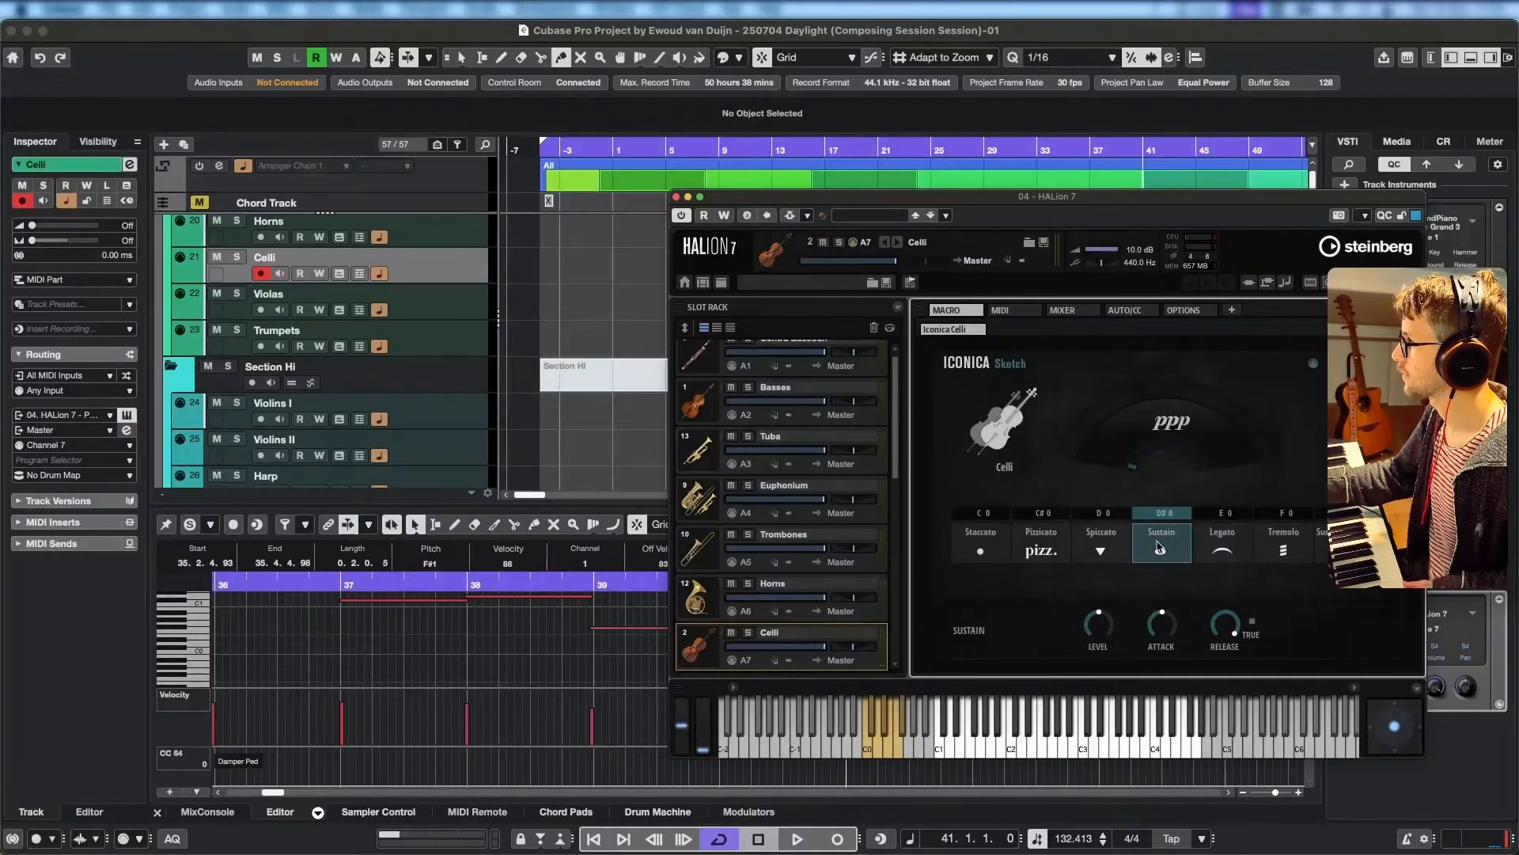
left_click(1223, 554)
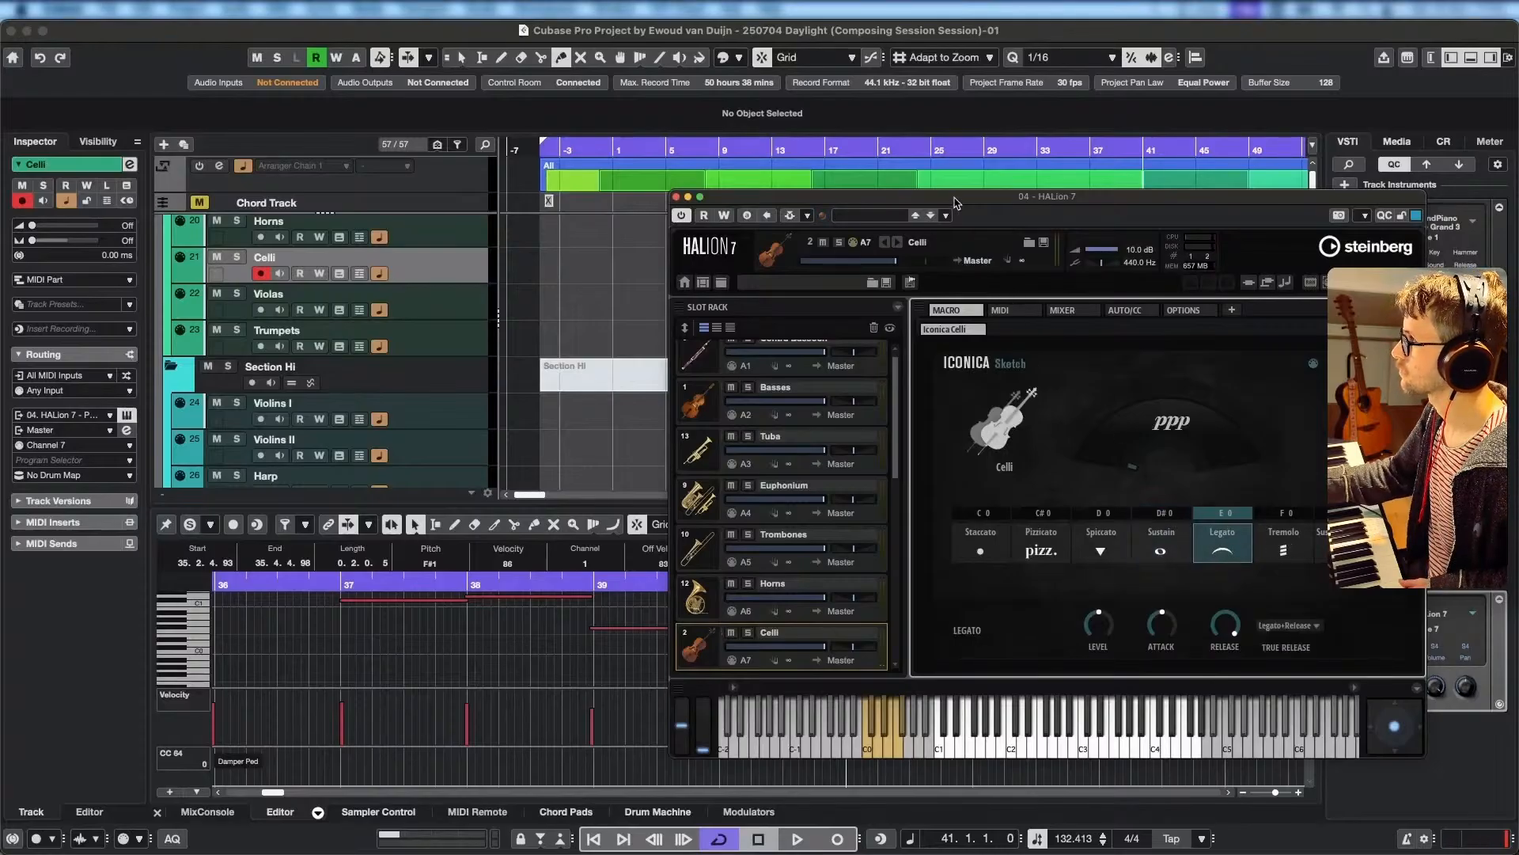
Record the Celli line from position -5.3.1, moving the HALion 7 window clear of the track's start.
left_click_drag(955, 203, 855, 278)
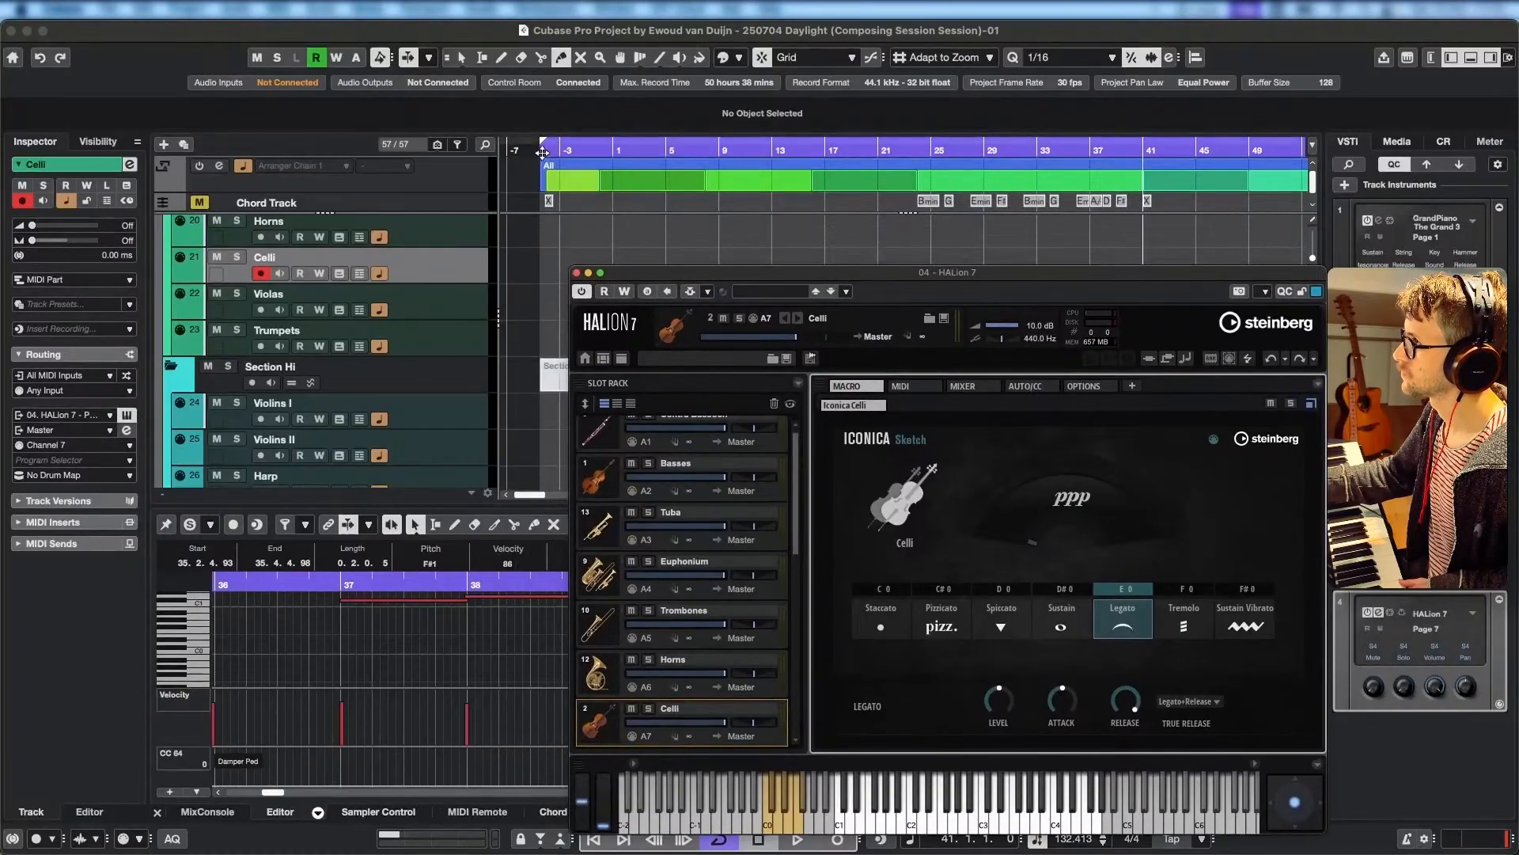
left_click(541, 155)
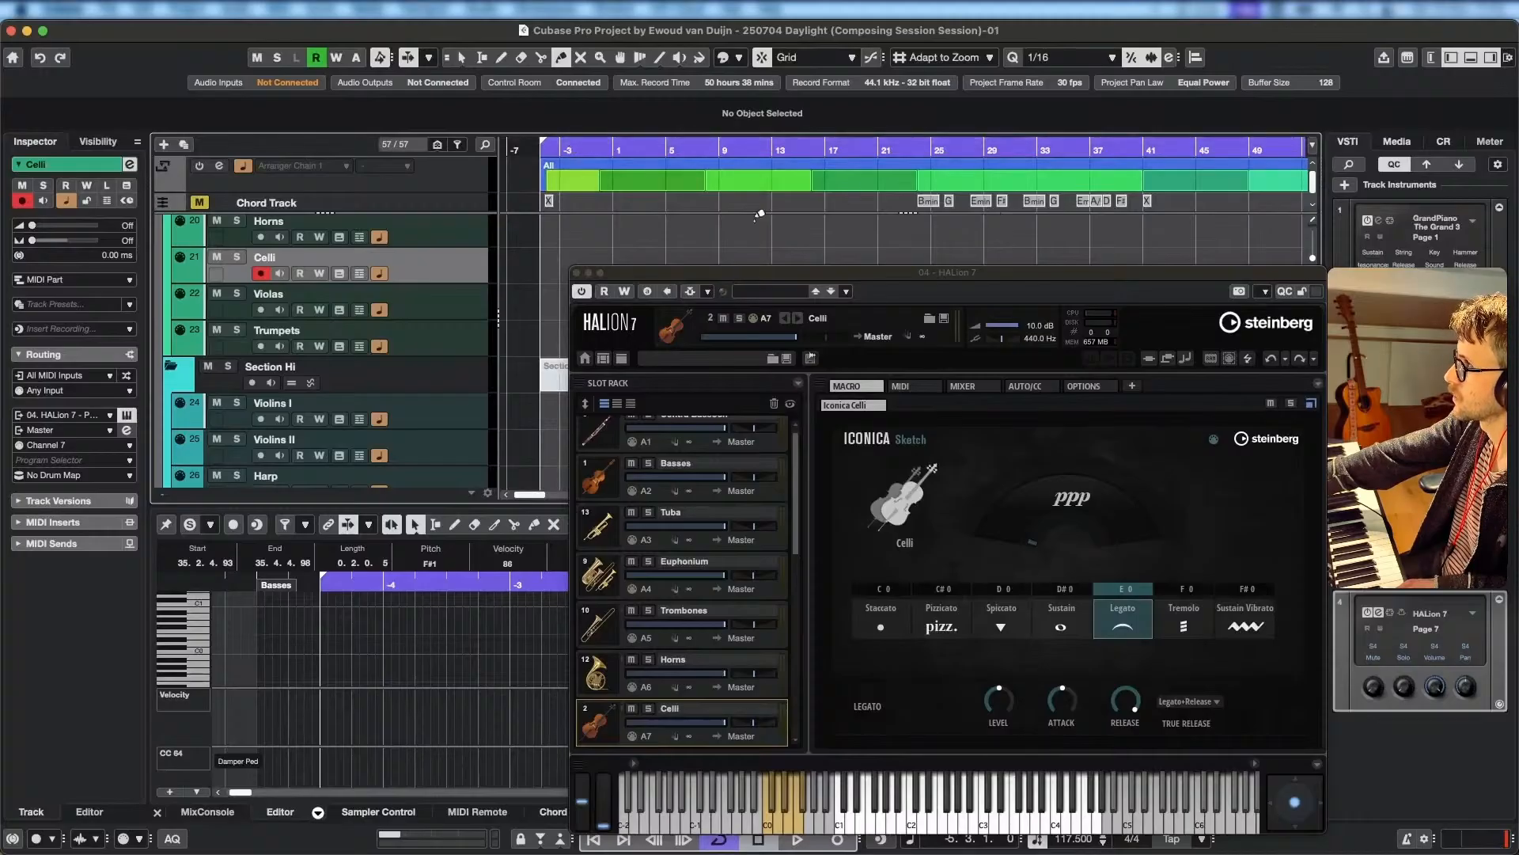
scroll(716, 215, "up", 2)
scroll(715, 217, "down", 2)
scroll(715, 216, "down", 1)
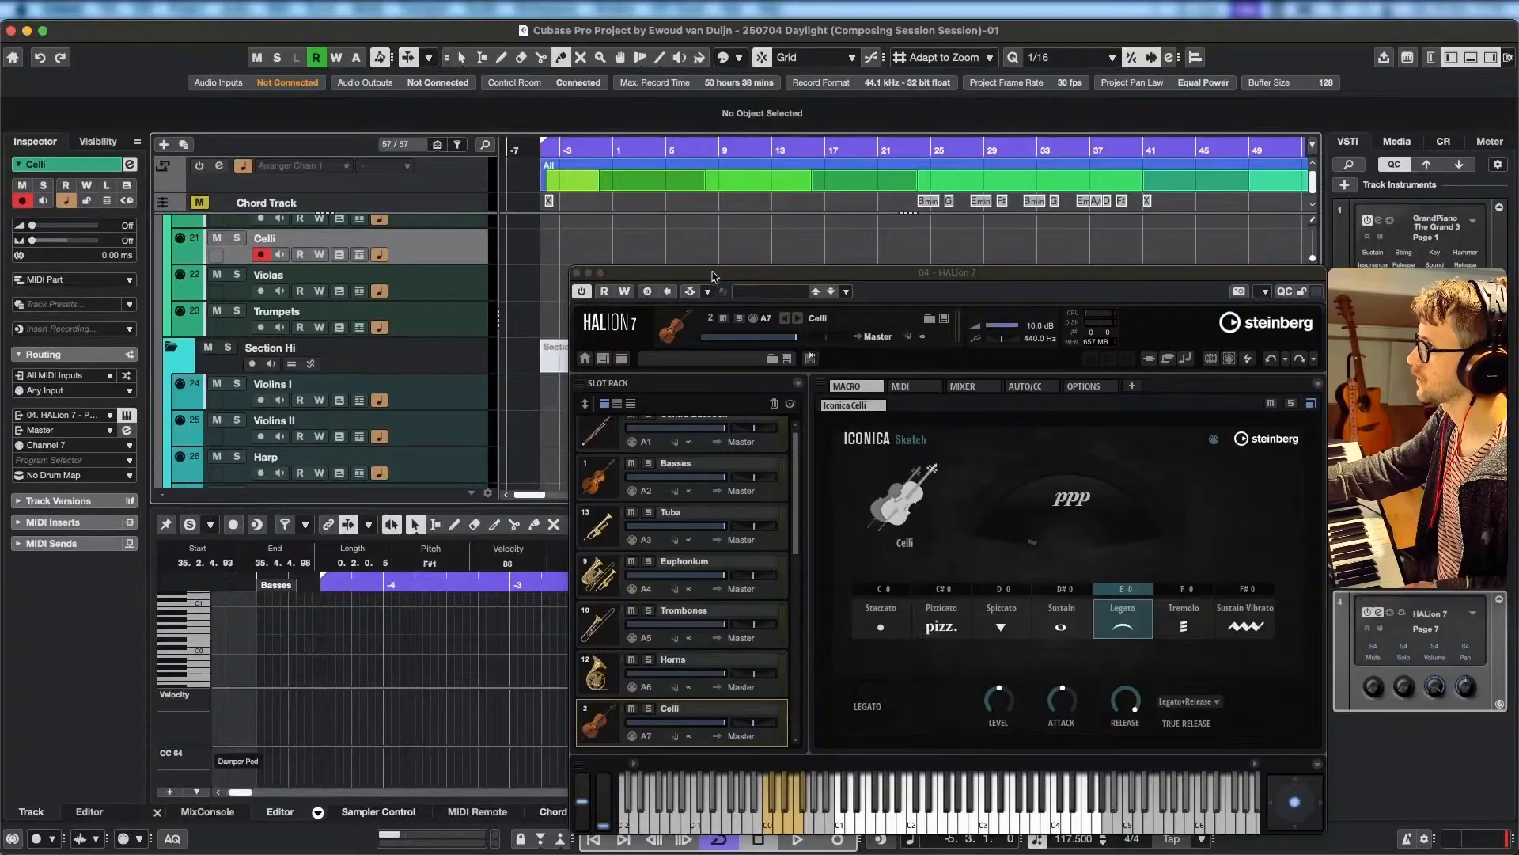
left_click_drag(715, 276, 739, 207)
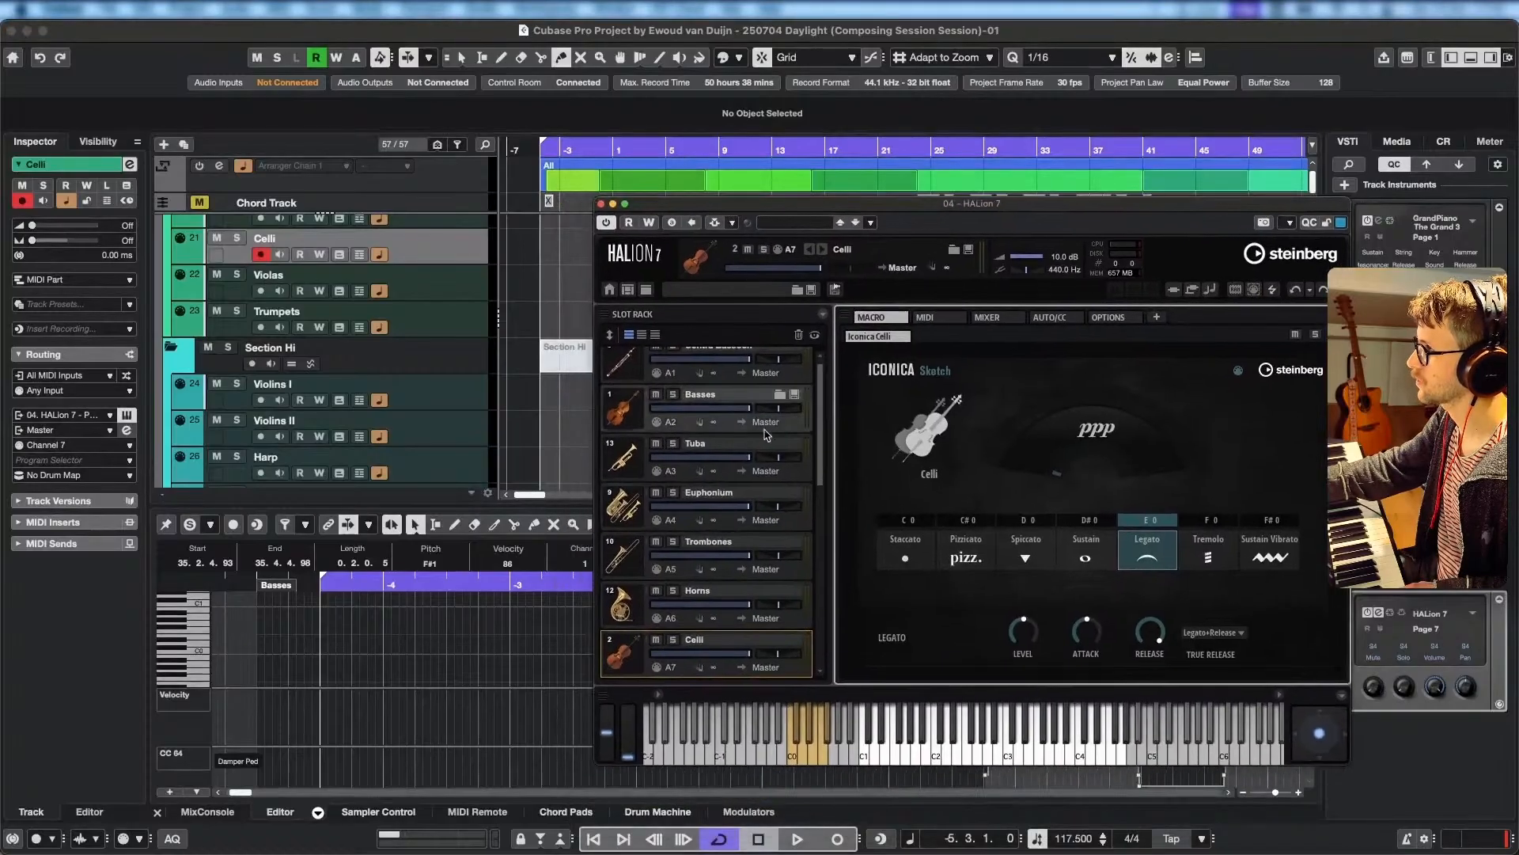
left_click(837, 839)
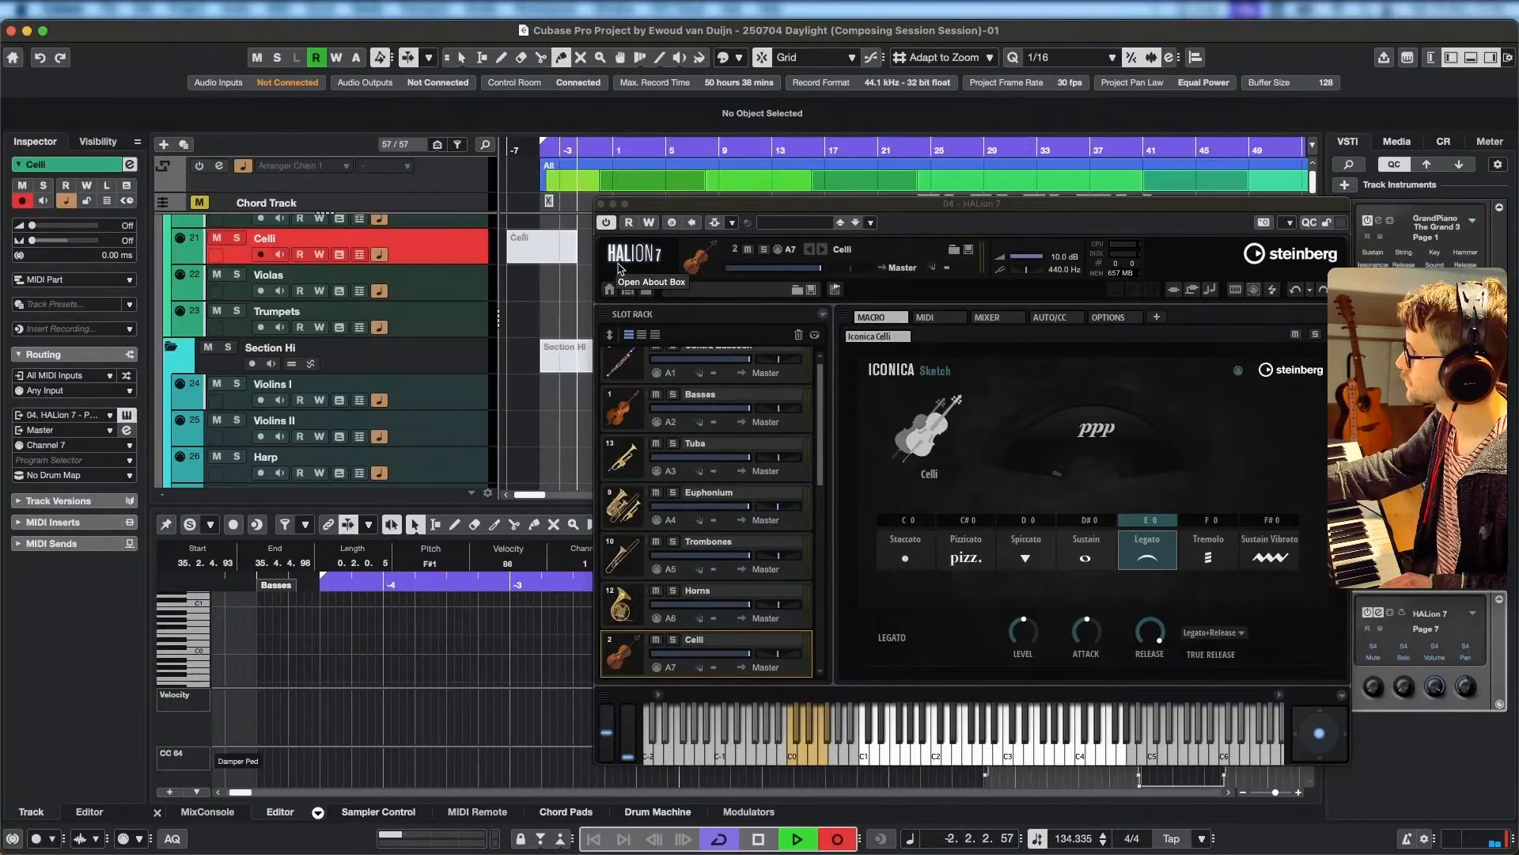
left_click_drag(736, 206, 819, 189)
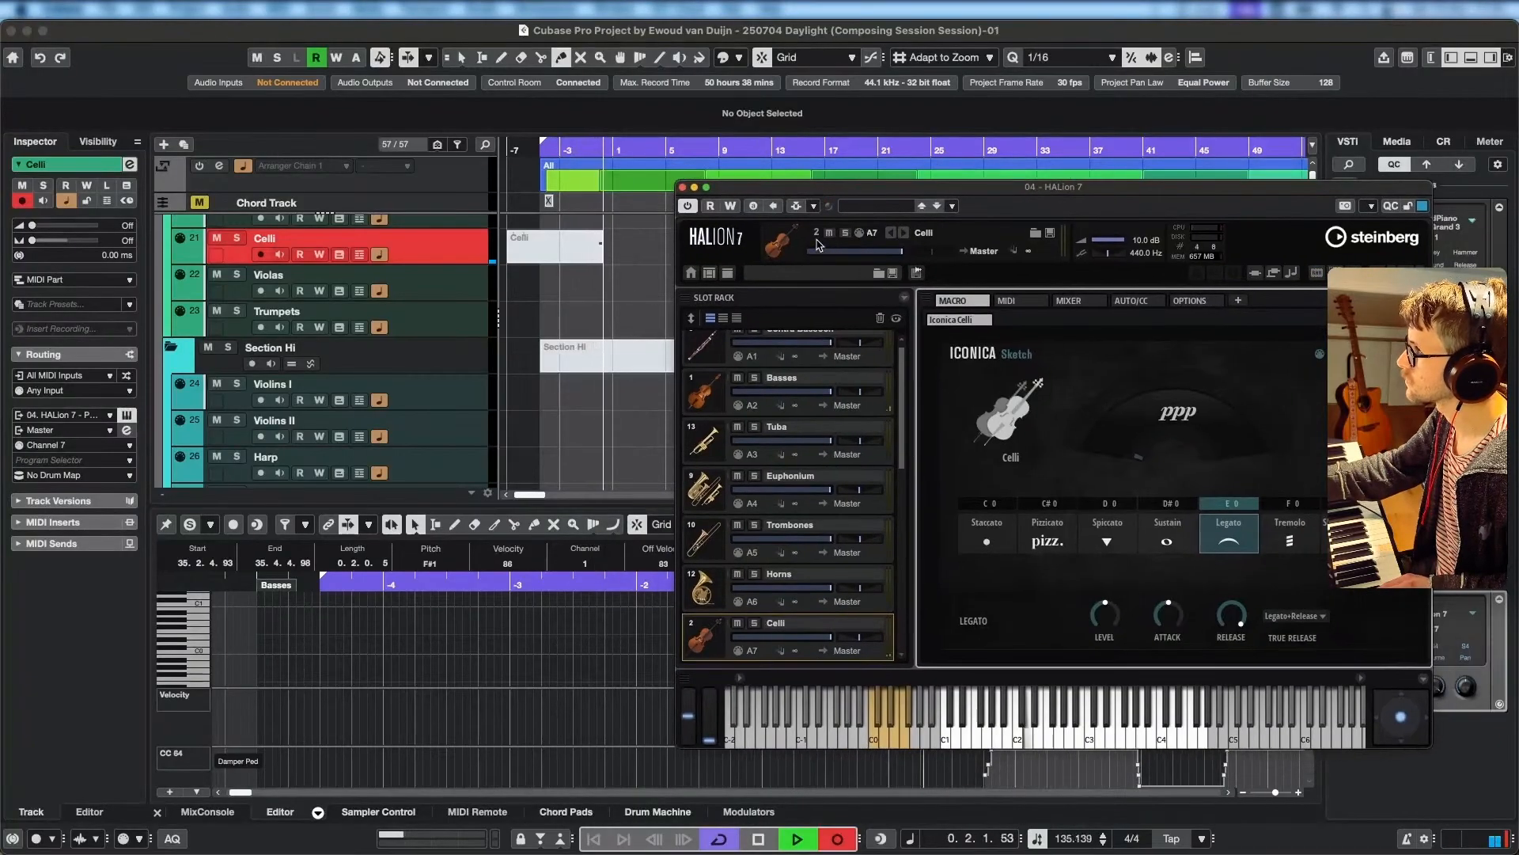
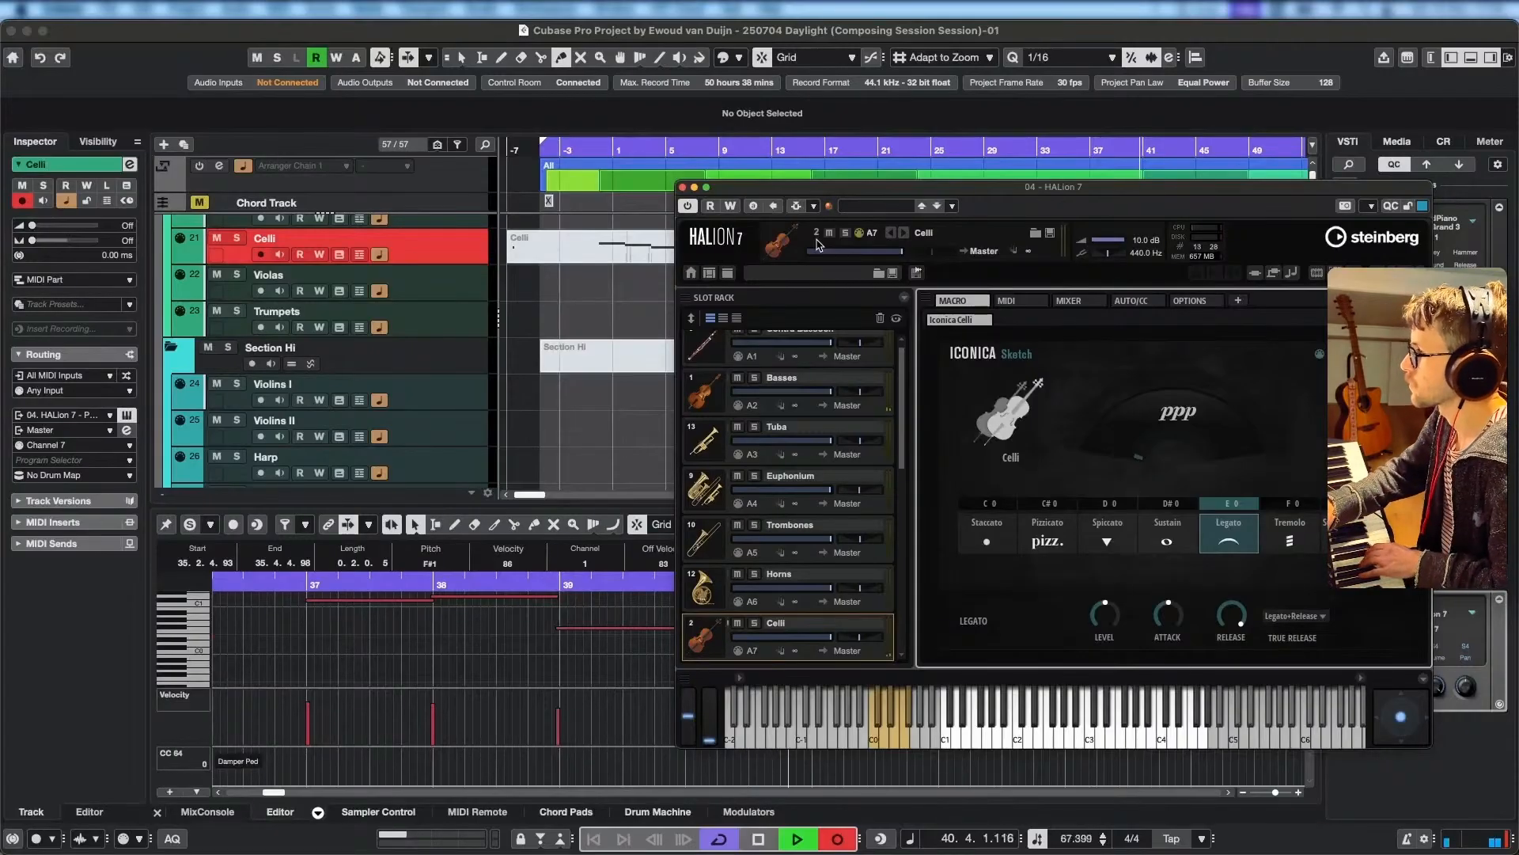
Stop the Celli recording, close the HALion 7 window and delete the stray short note at the start of the Celli part.
key("space")
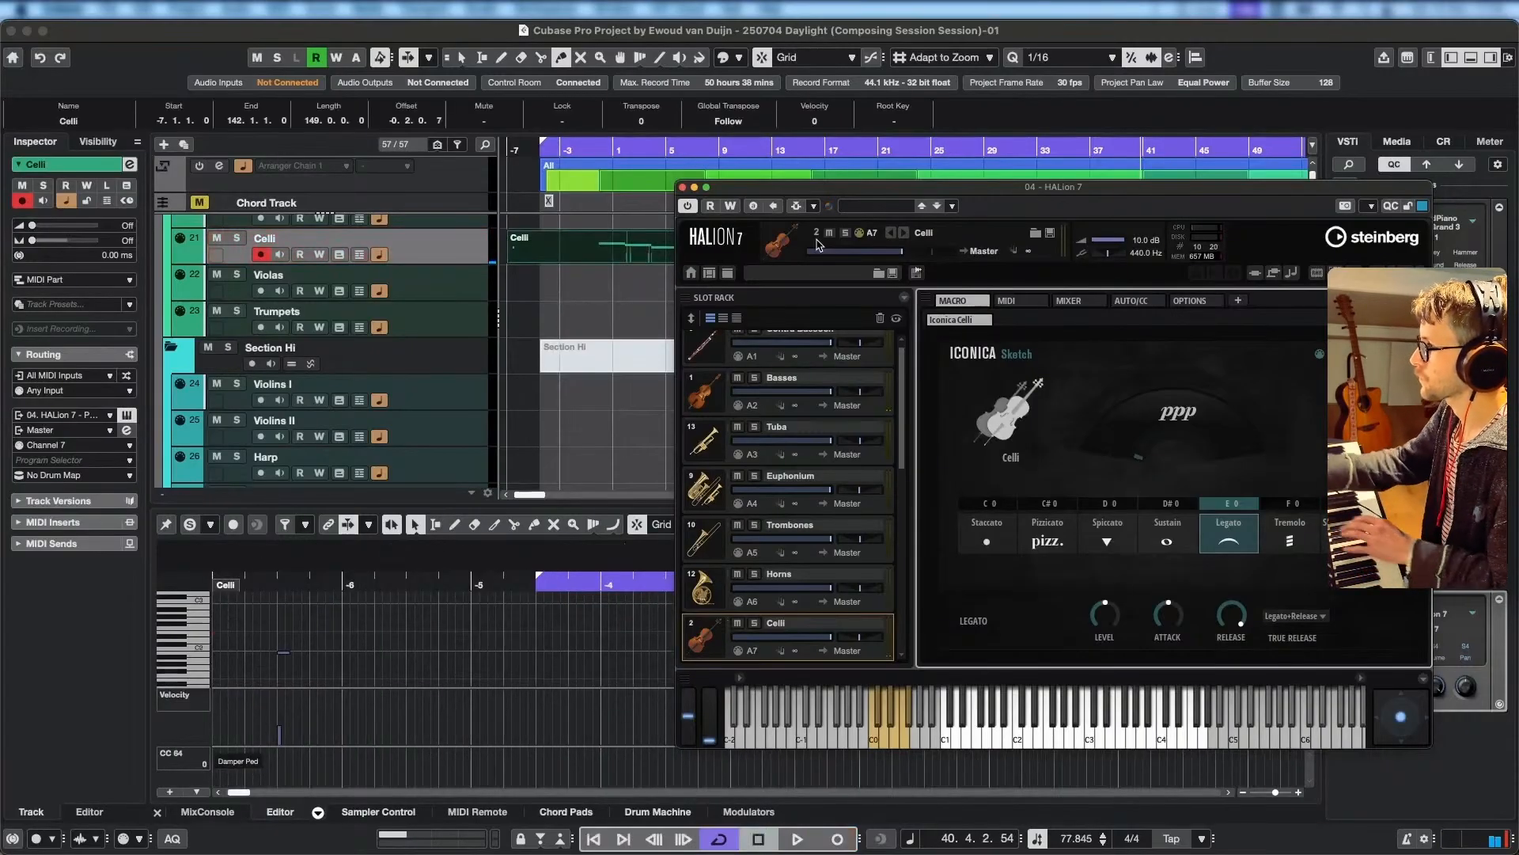
left_click(684, 188)
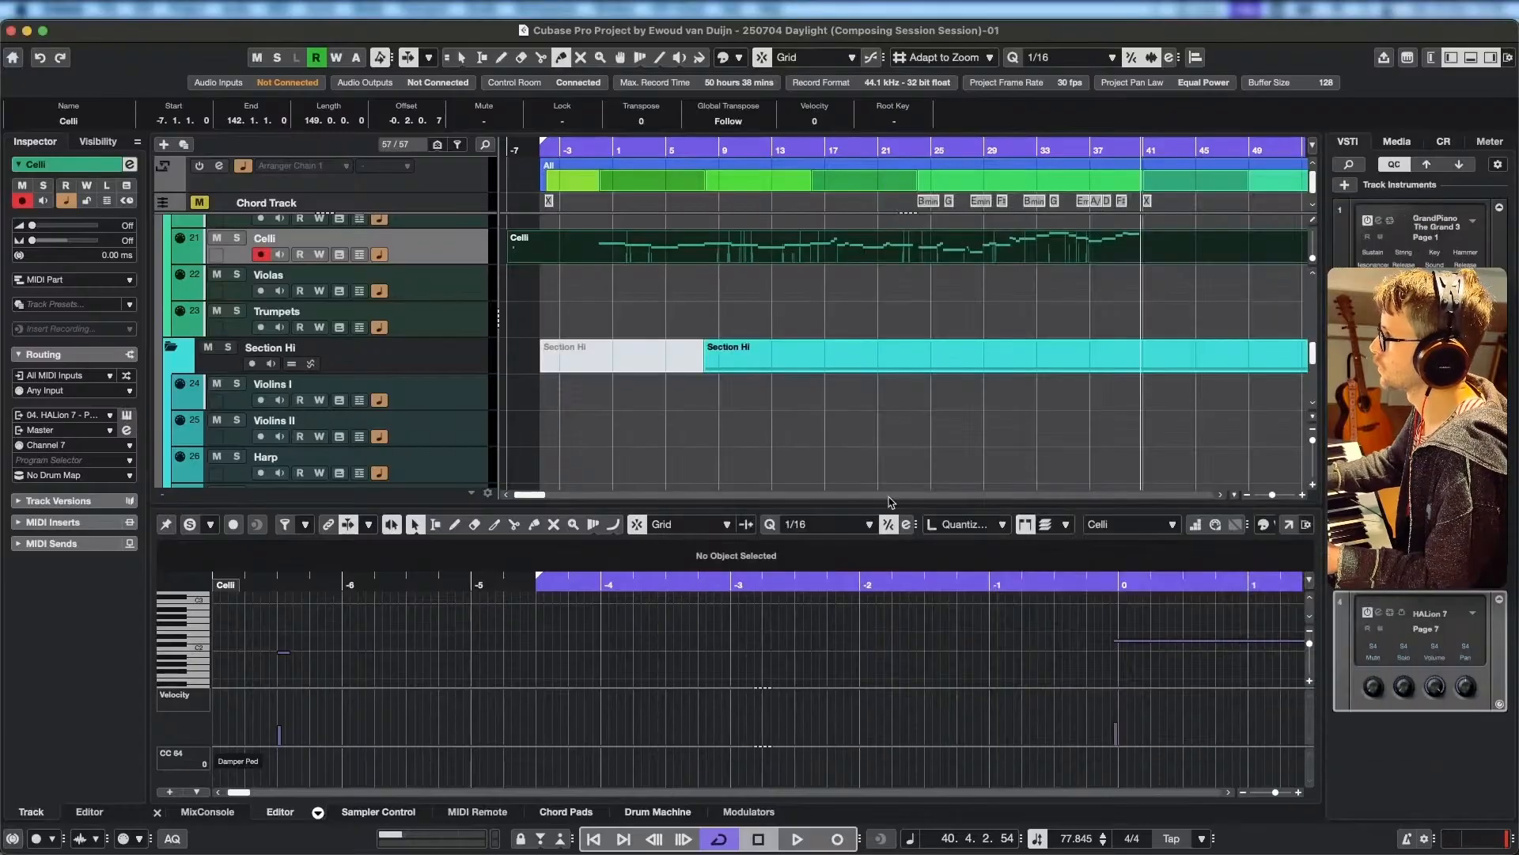
left_click_drag(303, 668, 270, 646)
key("Delete")
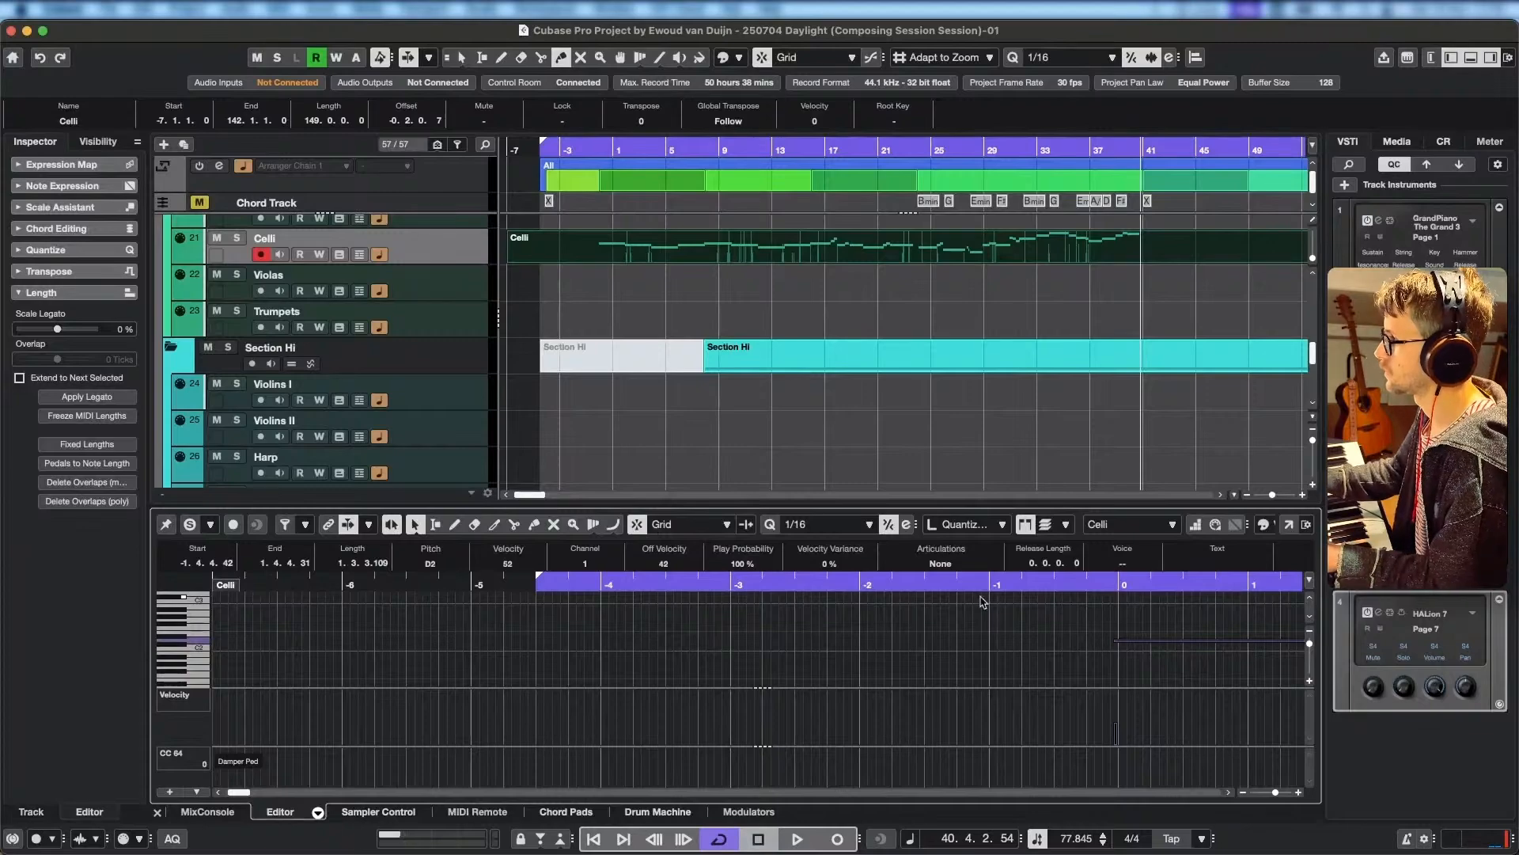
Examine the recorded Celli notes and pedal data across the whole line up to bar 41.
scroll(317, 625, "right", 10)
scroll(301, 625, "left", 3)
scroll(301, 625, "down", 1)
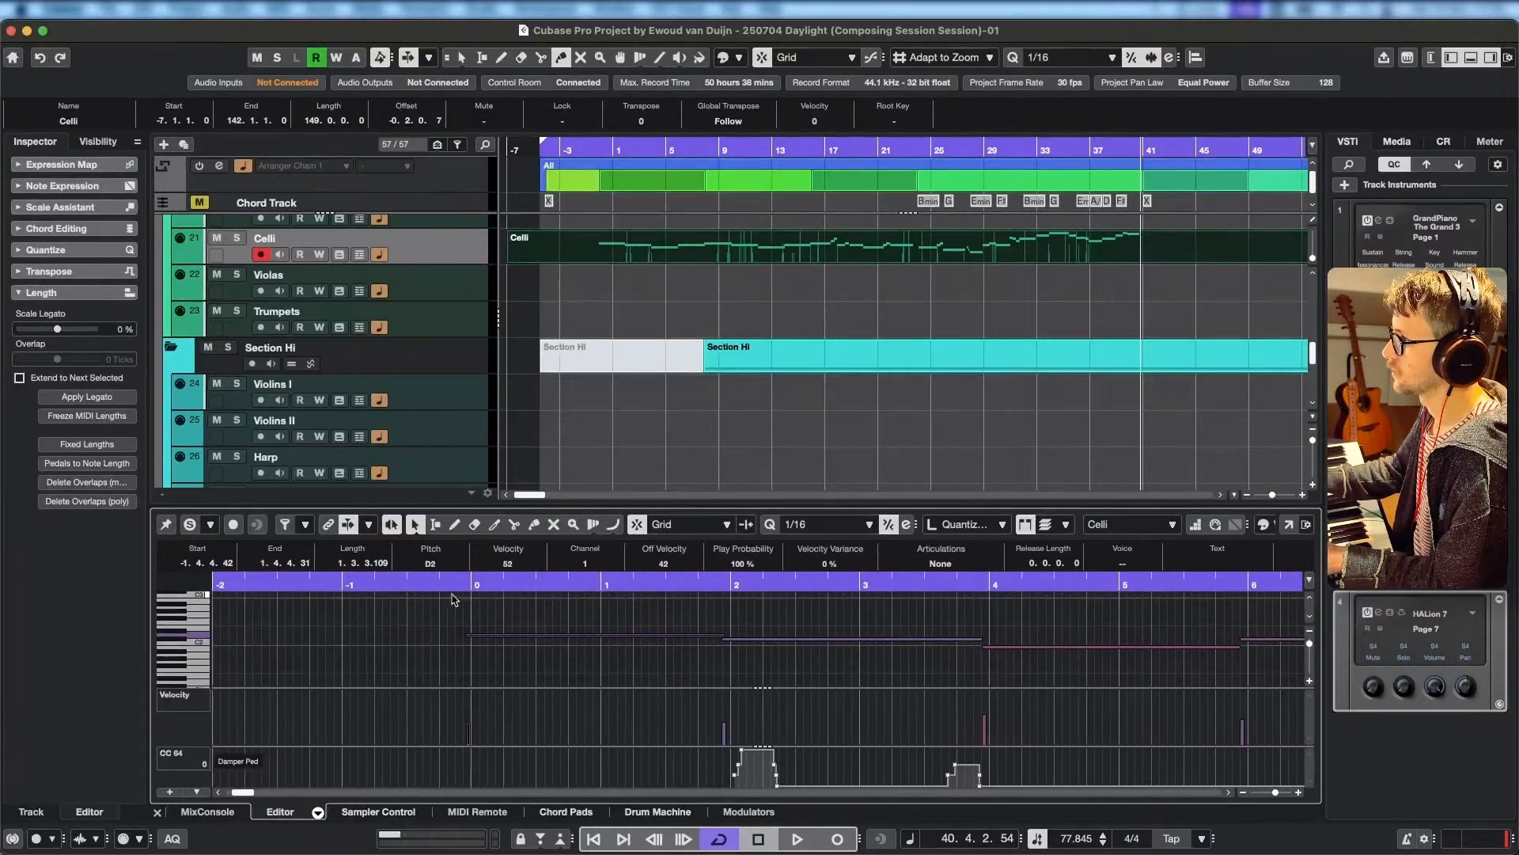
scroll(631, 640, "down", 5)
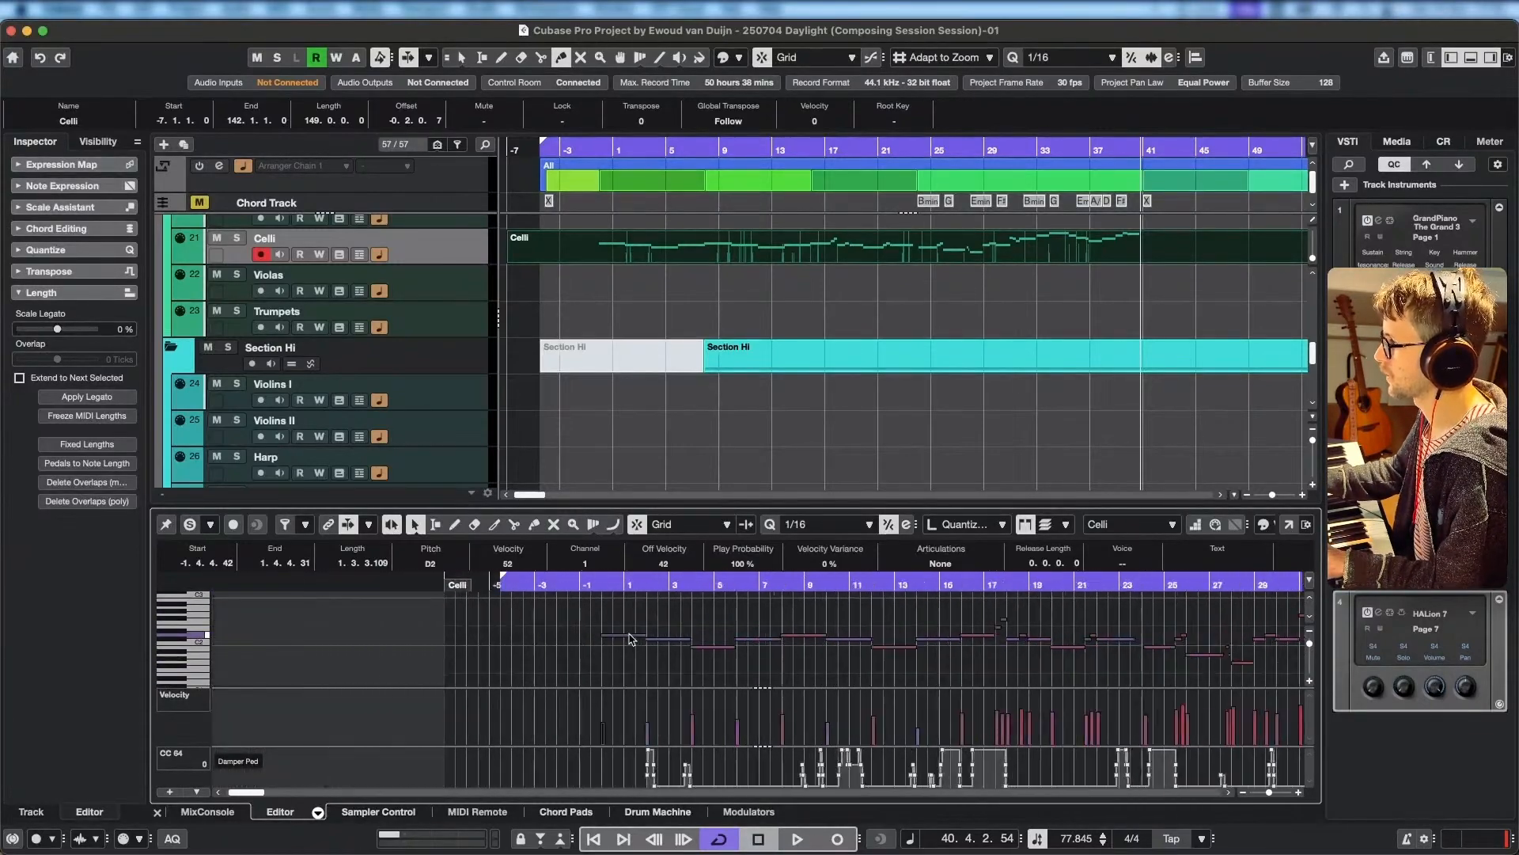
scroll(797, 644, "right", 8)
scroll(882, 657, "left", 3)
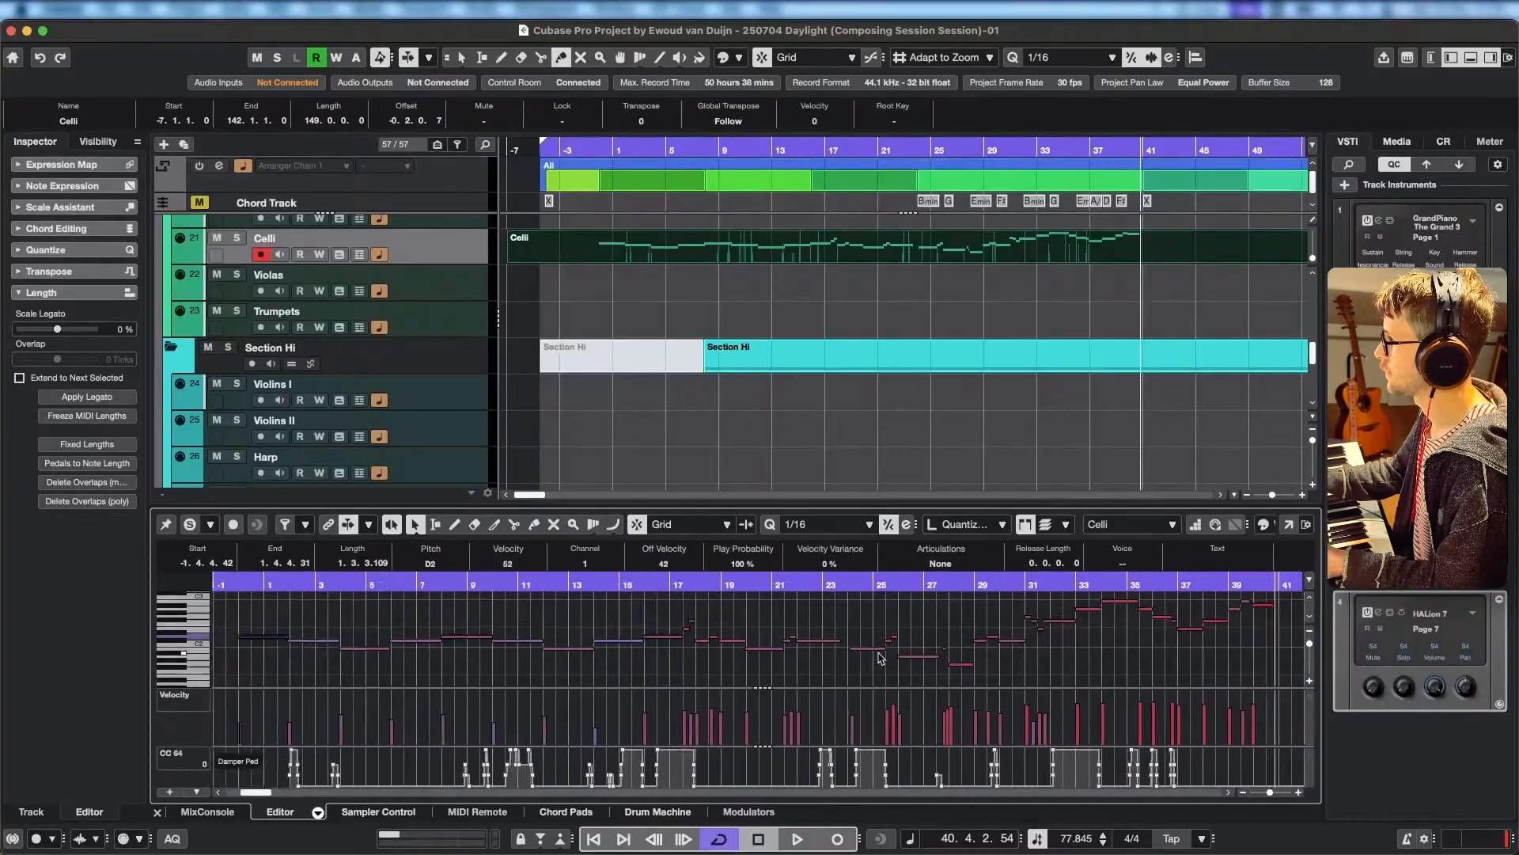
scroll(1028, 648, "down", 2)
scroll(1036, 650, "right", 1)
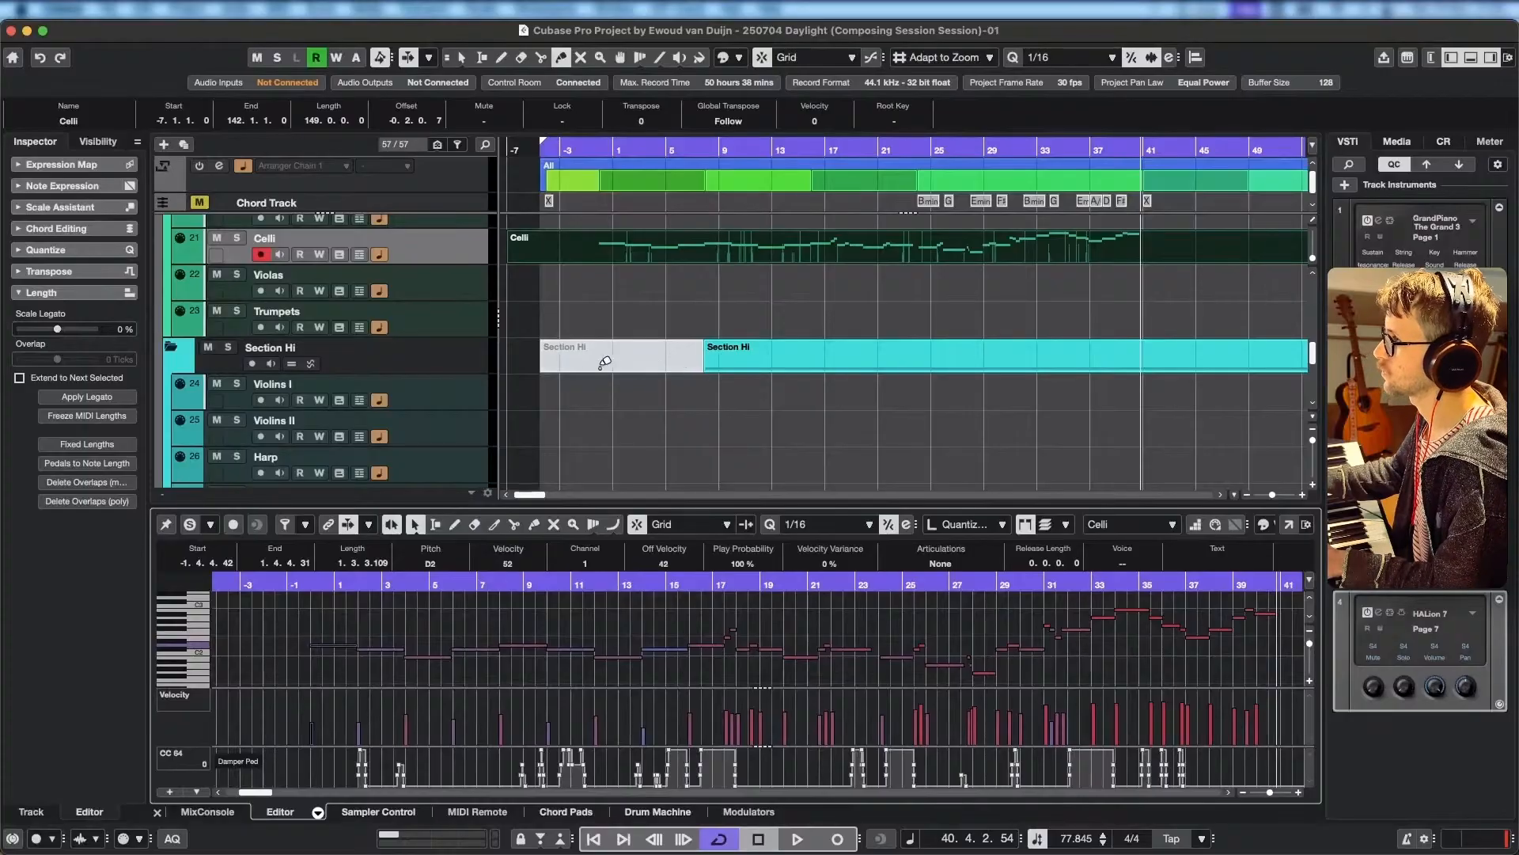
Solo the Celli track and play its recorded line from bar 0.
scroll(711, 386, "down", 6)
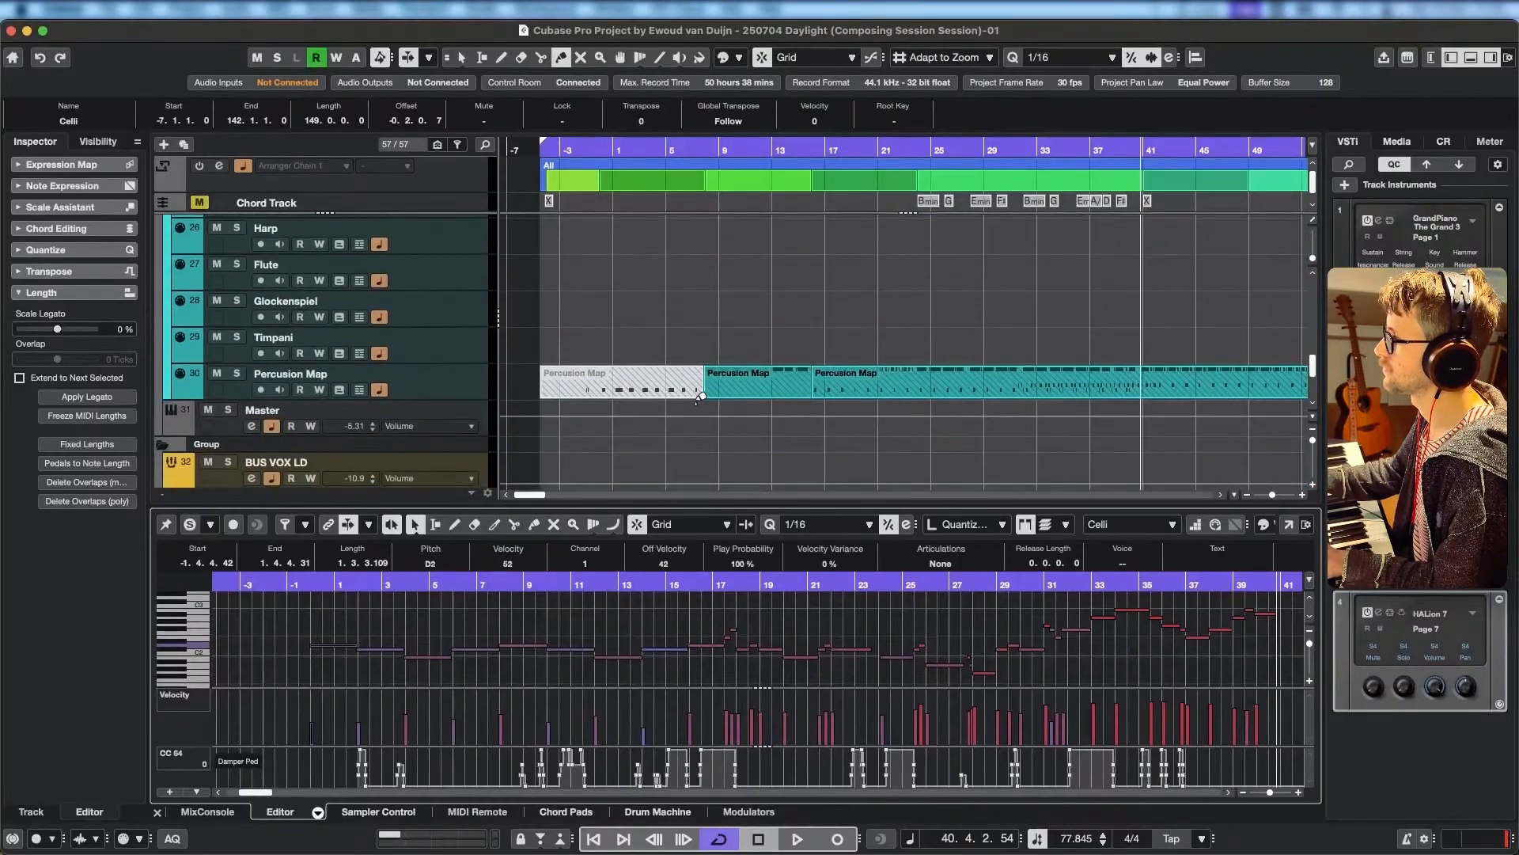
scroll(701, 395, "up", 6)
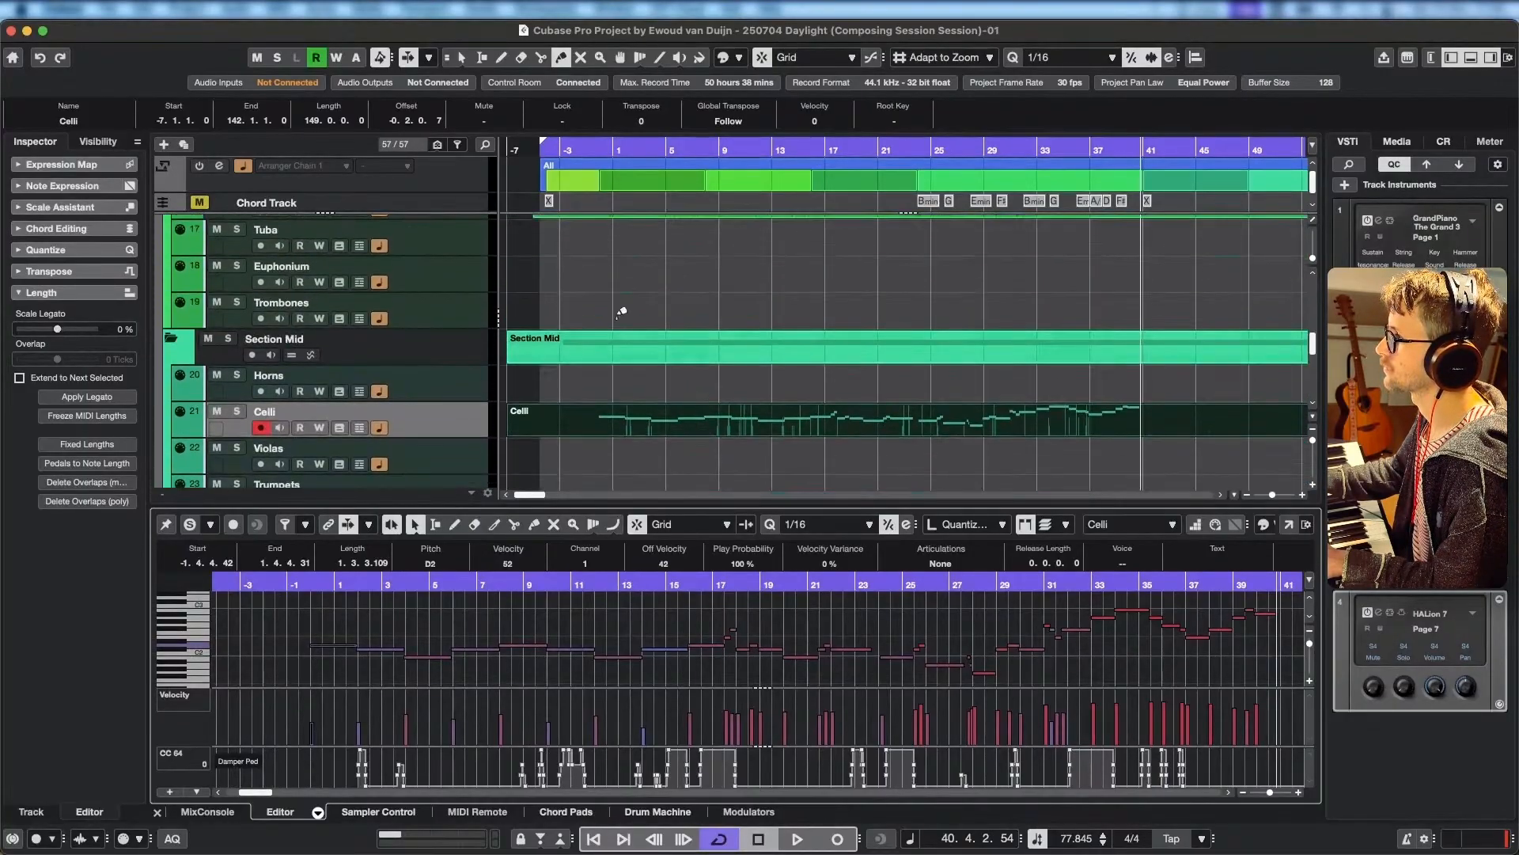
left_click(601, 152)
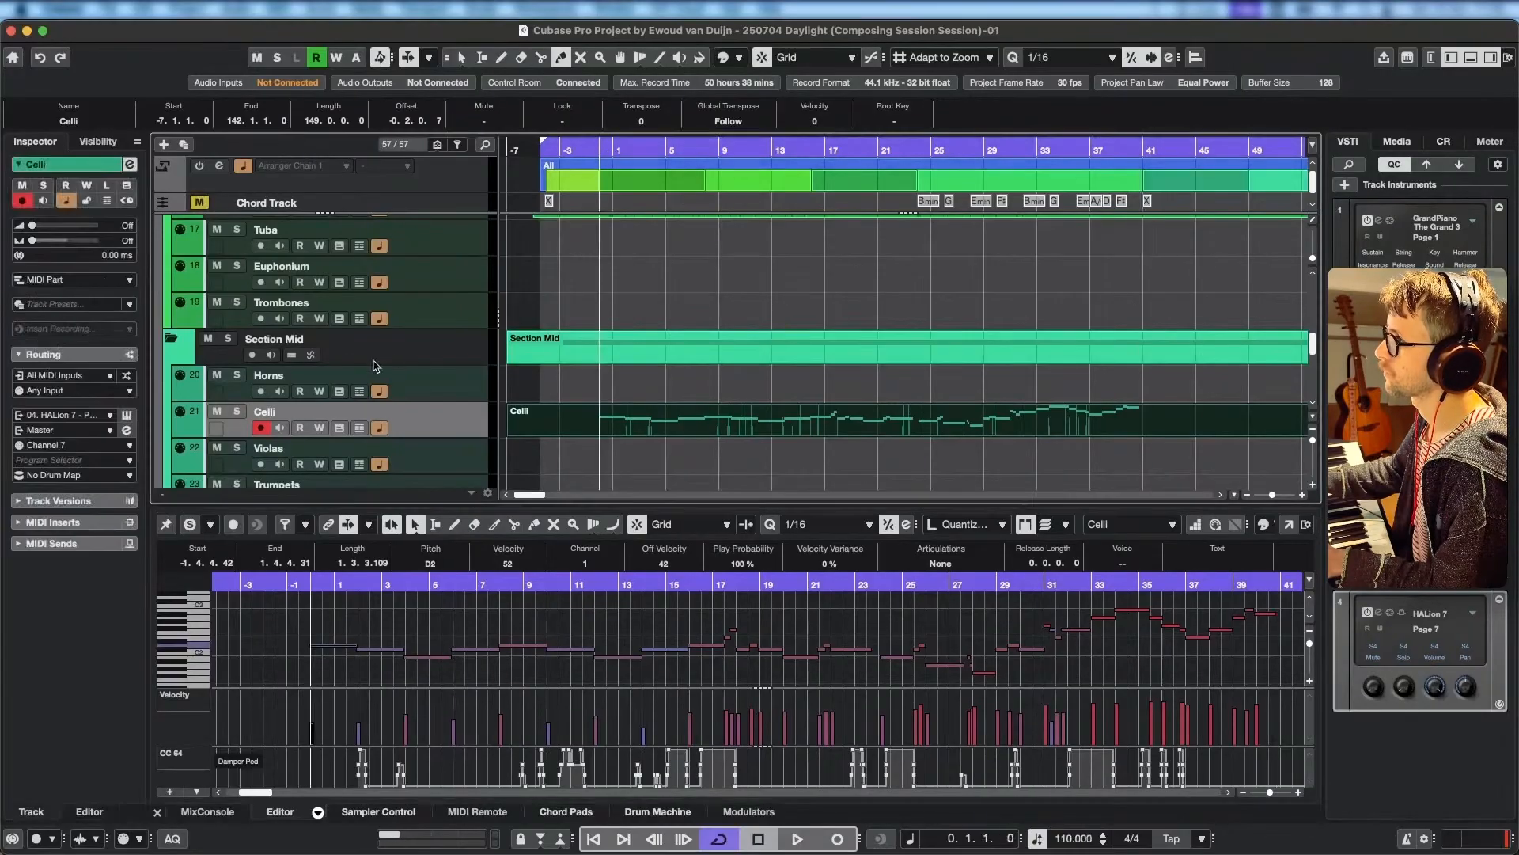
left_click(236, 411)
scroll(467, 429, "up", 3)
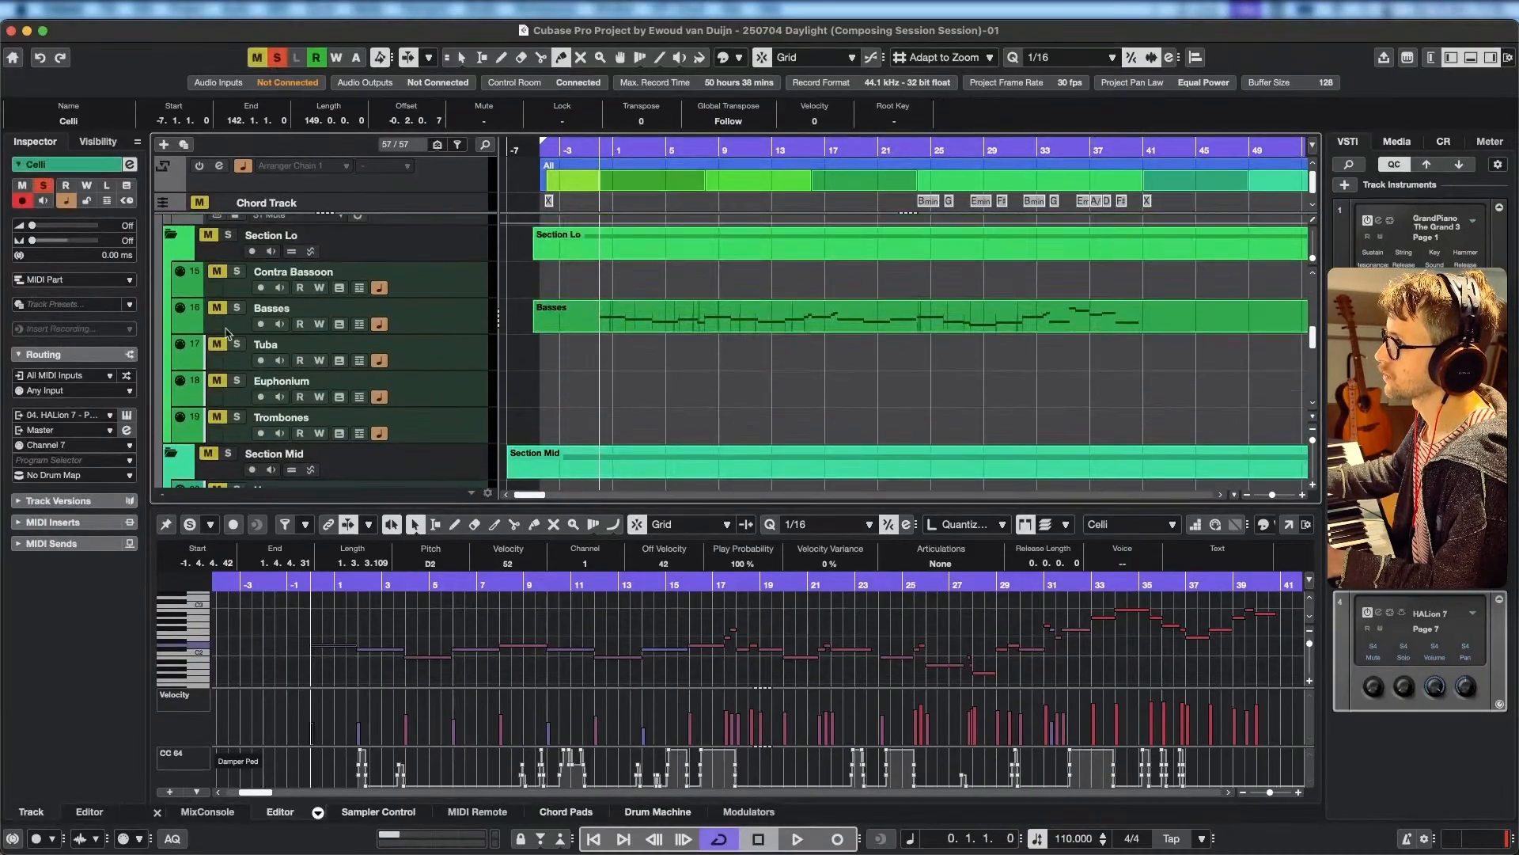
scroll(705, 297, "down", 5)
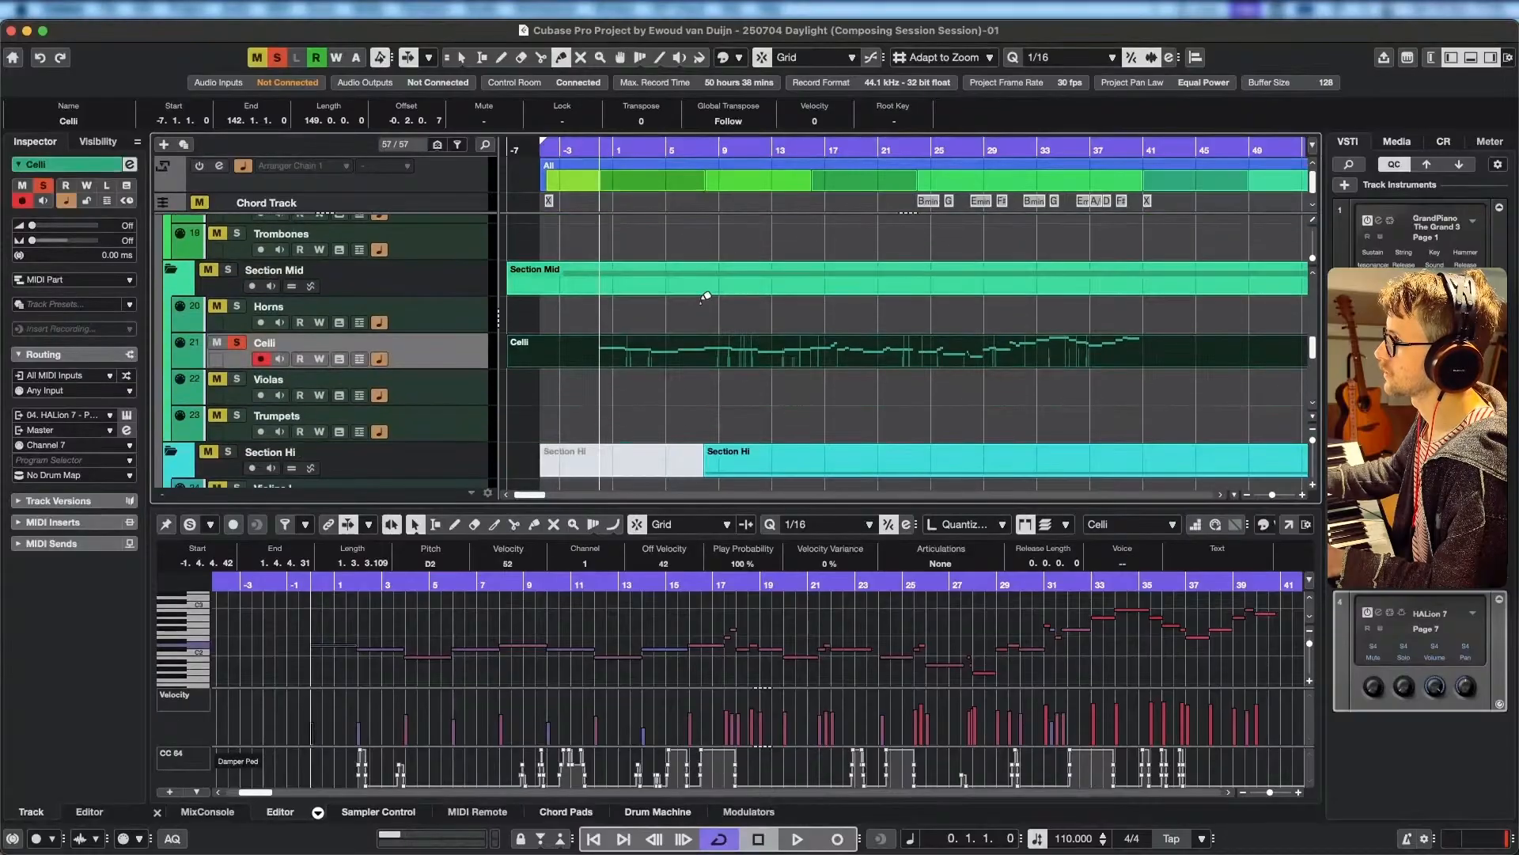
scroll(680, 356, "up", 1)
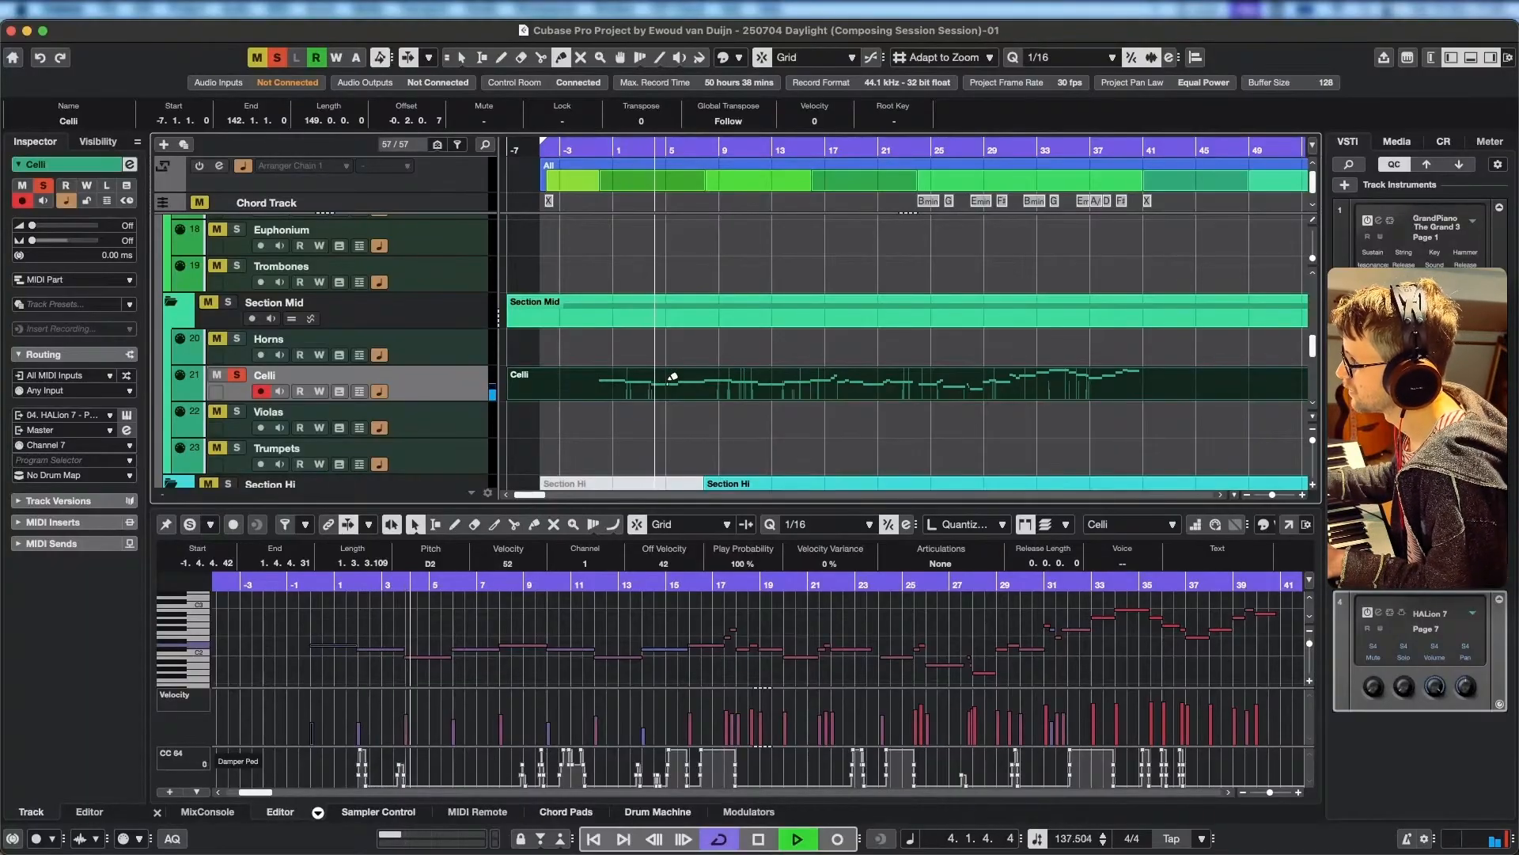
scroll(677, 379, "up", 1)
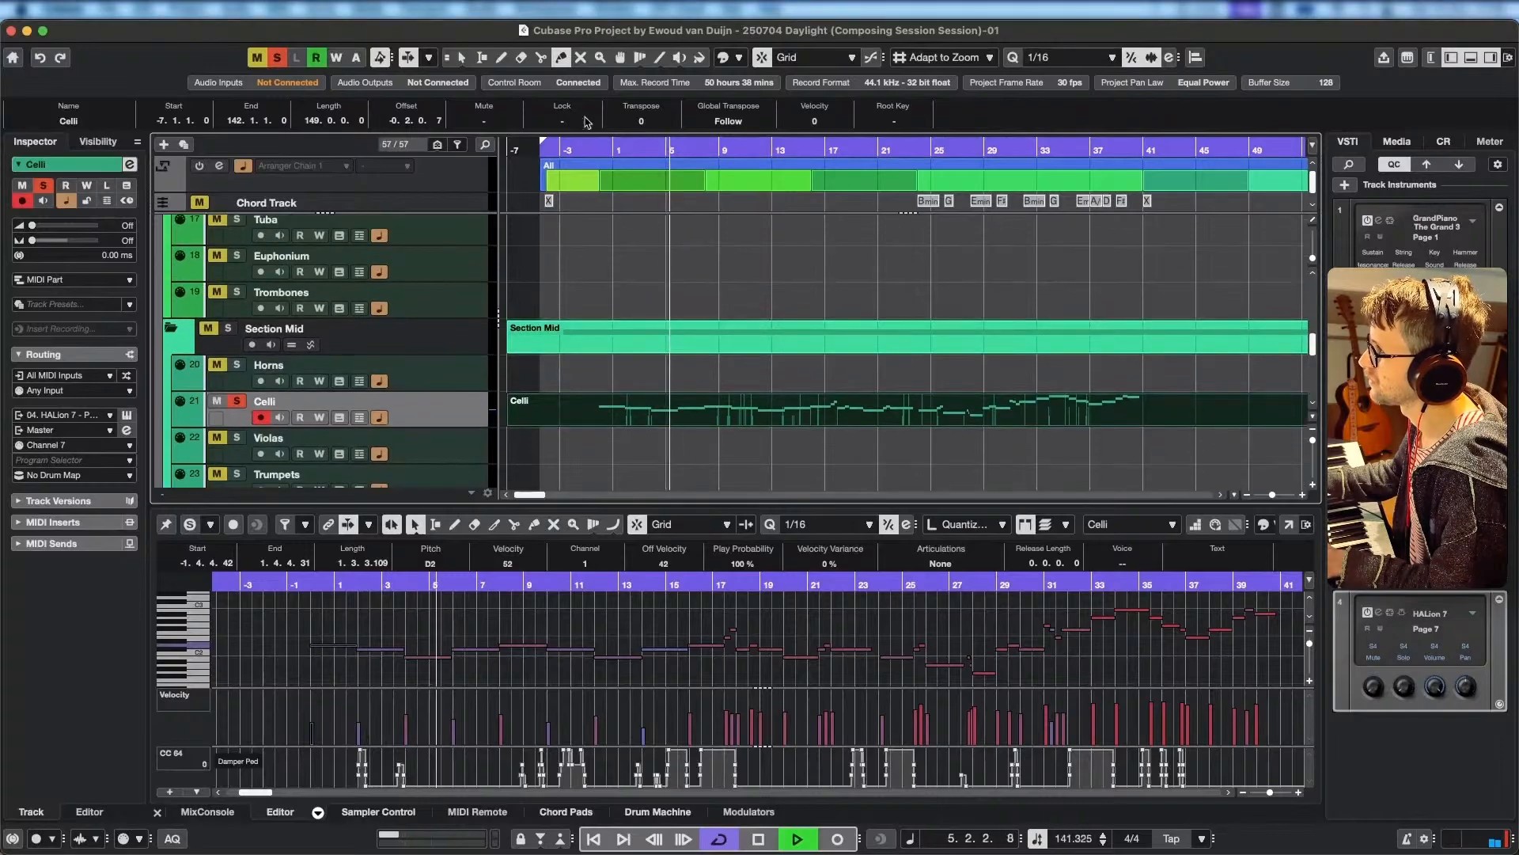
With the Object Selection tool, select the Basses part together with the Celli part so both are soloed and open in the Key Editor.
left_click(461, 57)
scroll(642, 263, "up", 2)
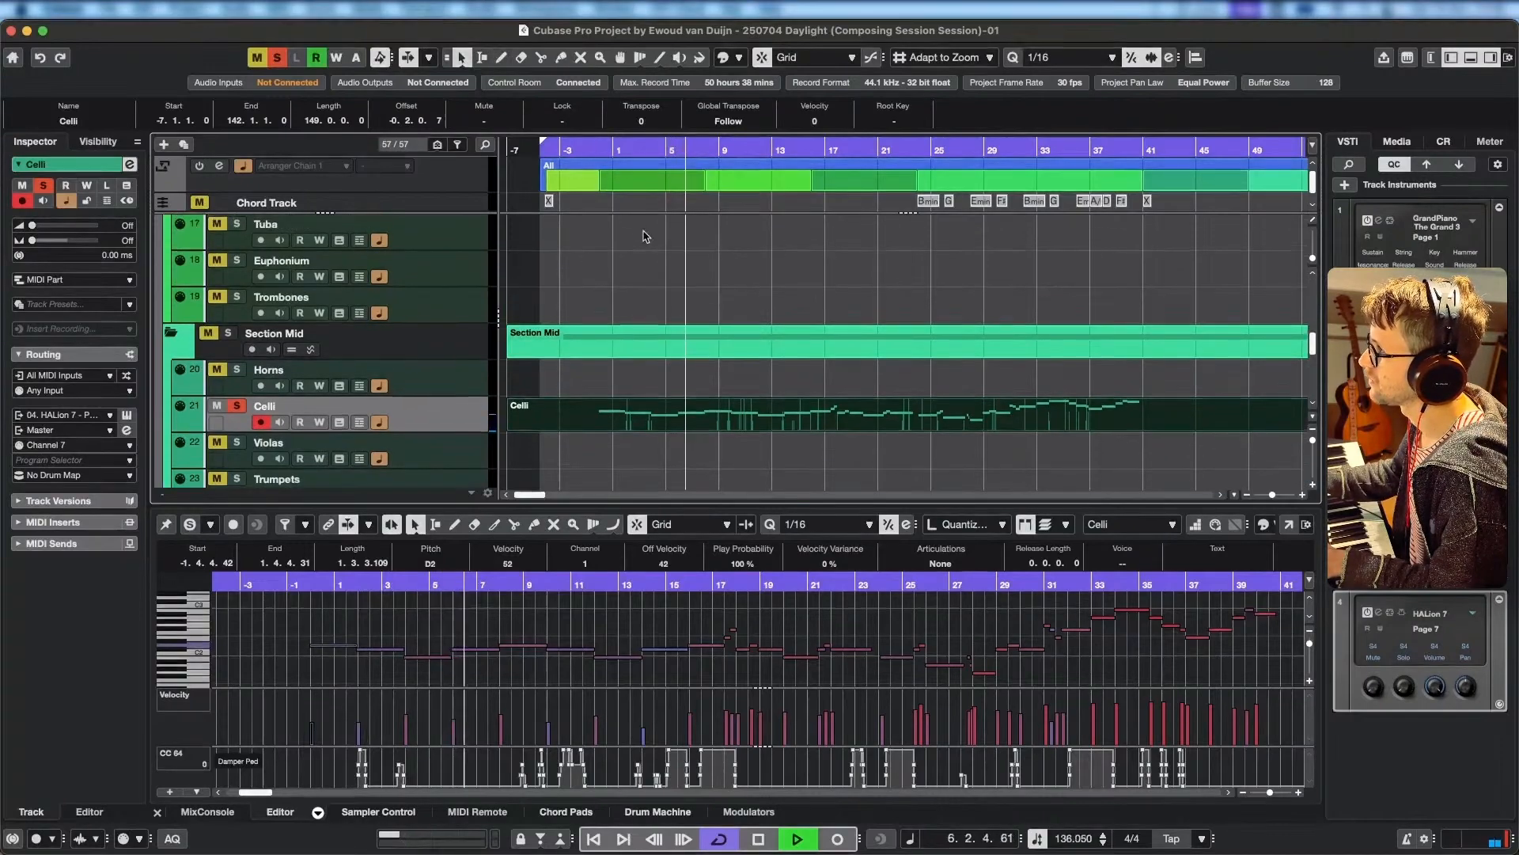
left_click(641, 262)
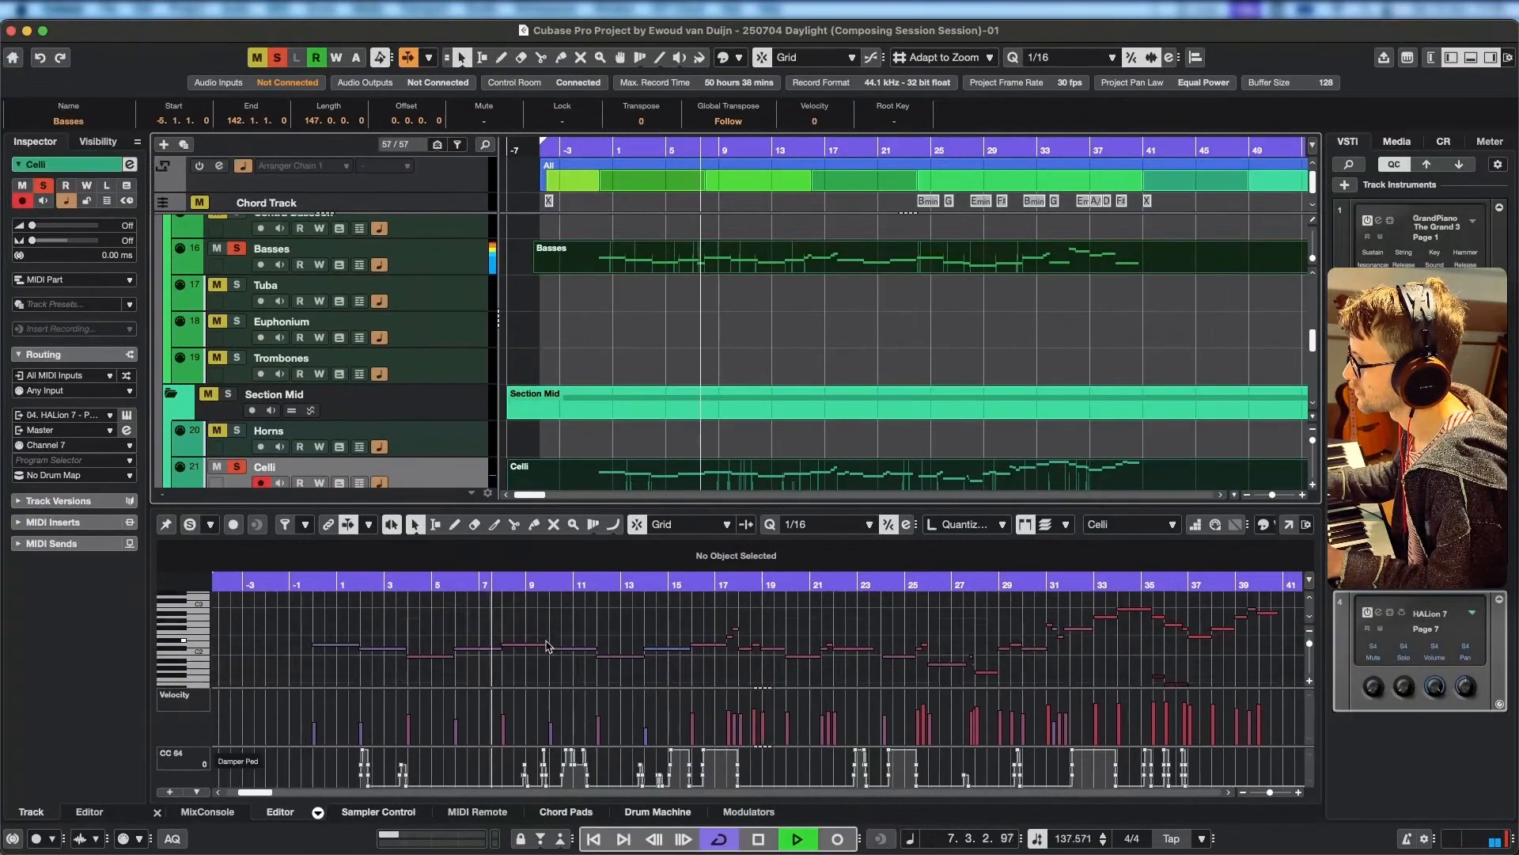
Compare the Basses and Celli notes in the Key Editor during playback, stopping in bar 16.
scroll(594, 633, "right", 1)
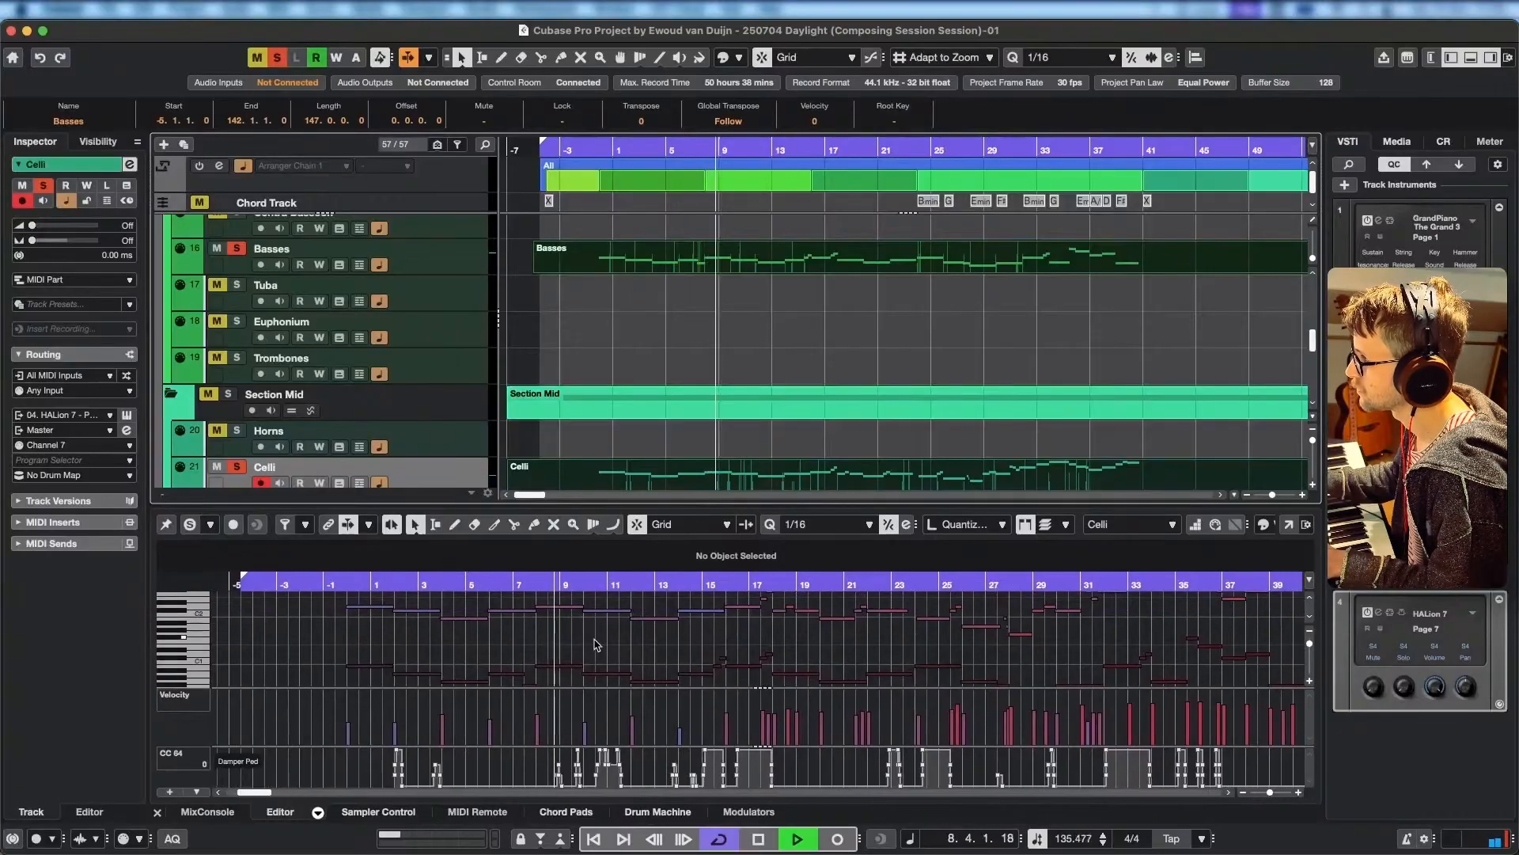
scroll(578, 633, "right", 1)
scroll(578, 633, "right", 1)
scroll(578, 633, "up", 1)
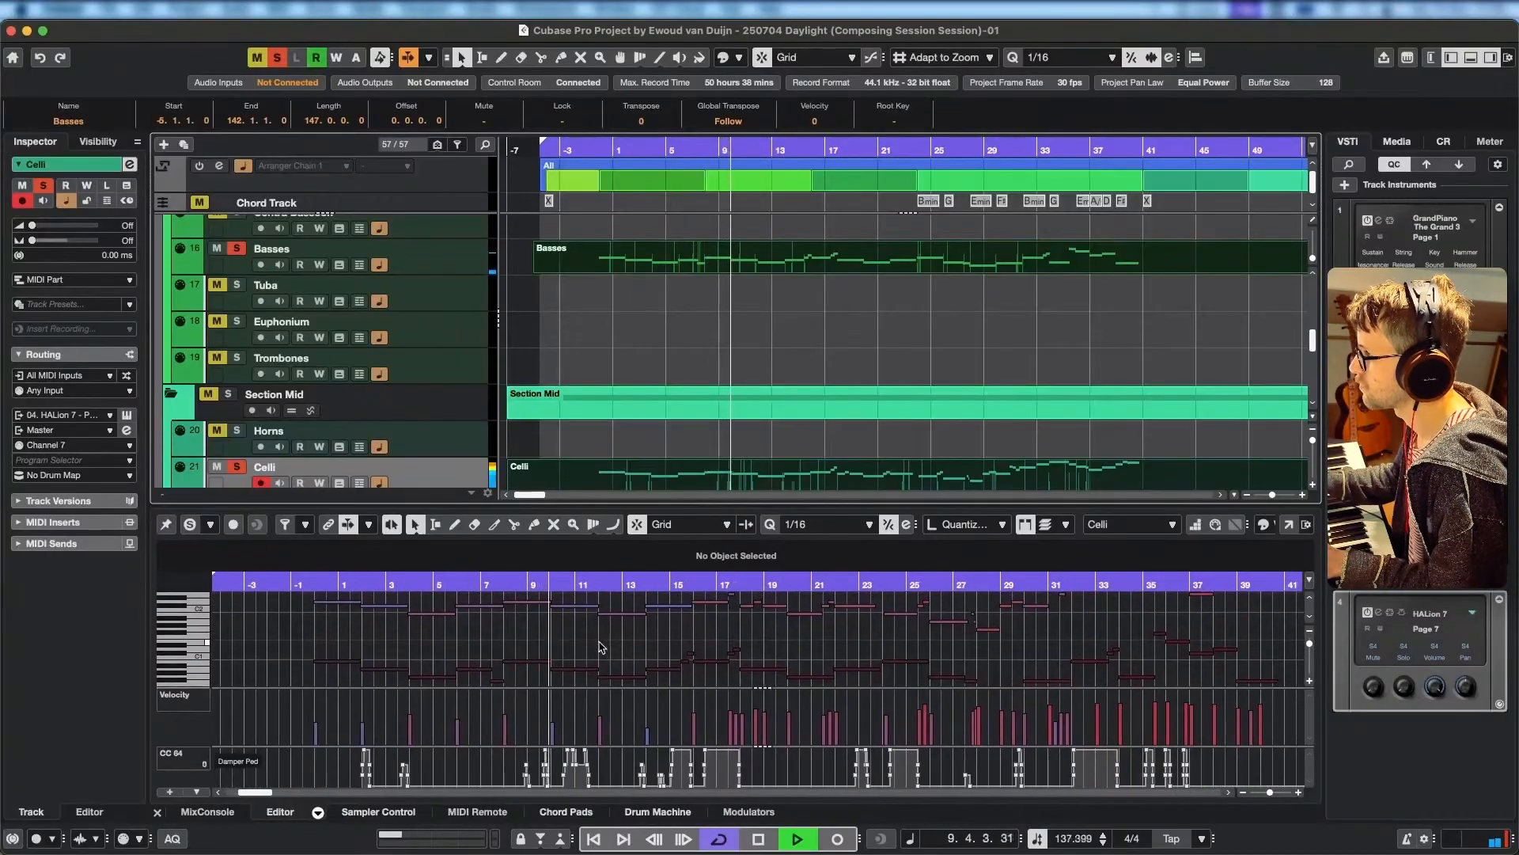
scroll(602, 637, "right", 3)
scroll(602, 637, "down", 1)
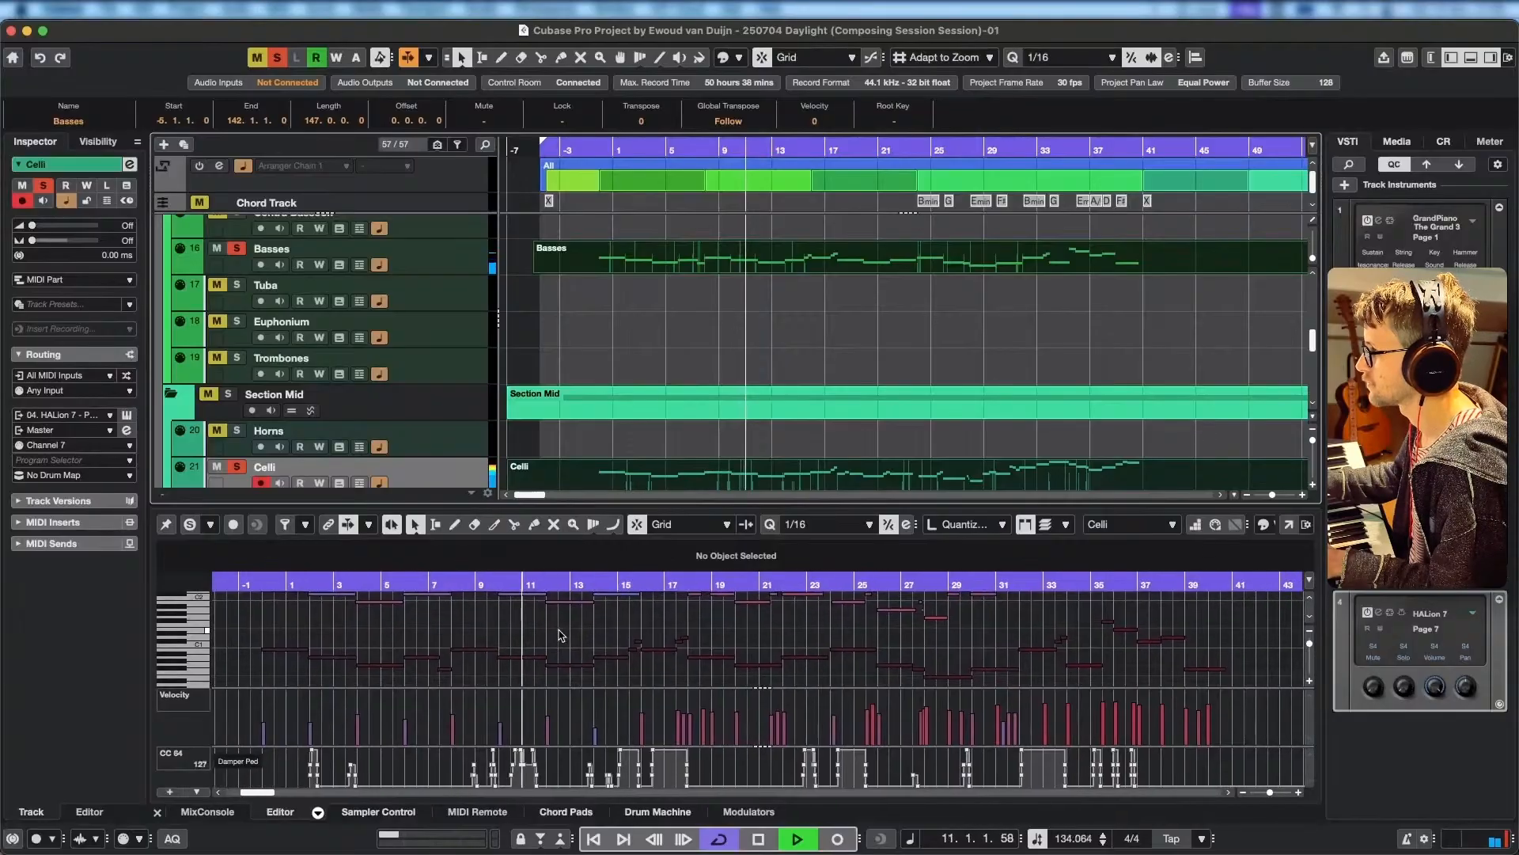
scroll(589, 640, "right", 1)
scroll(589, 640, "up", 1)
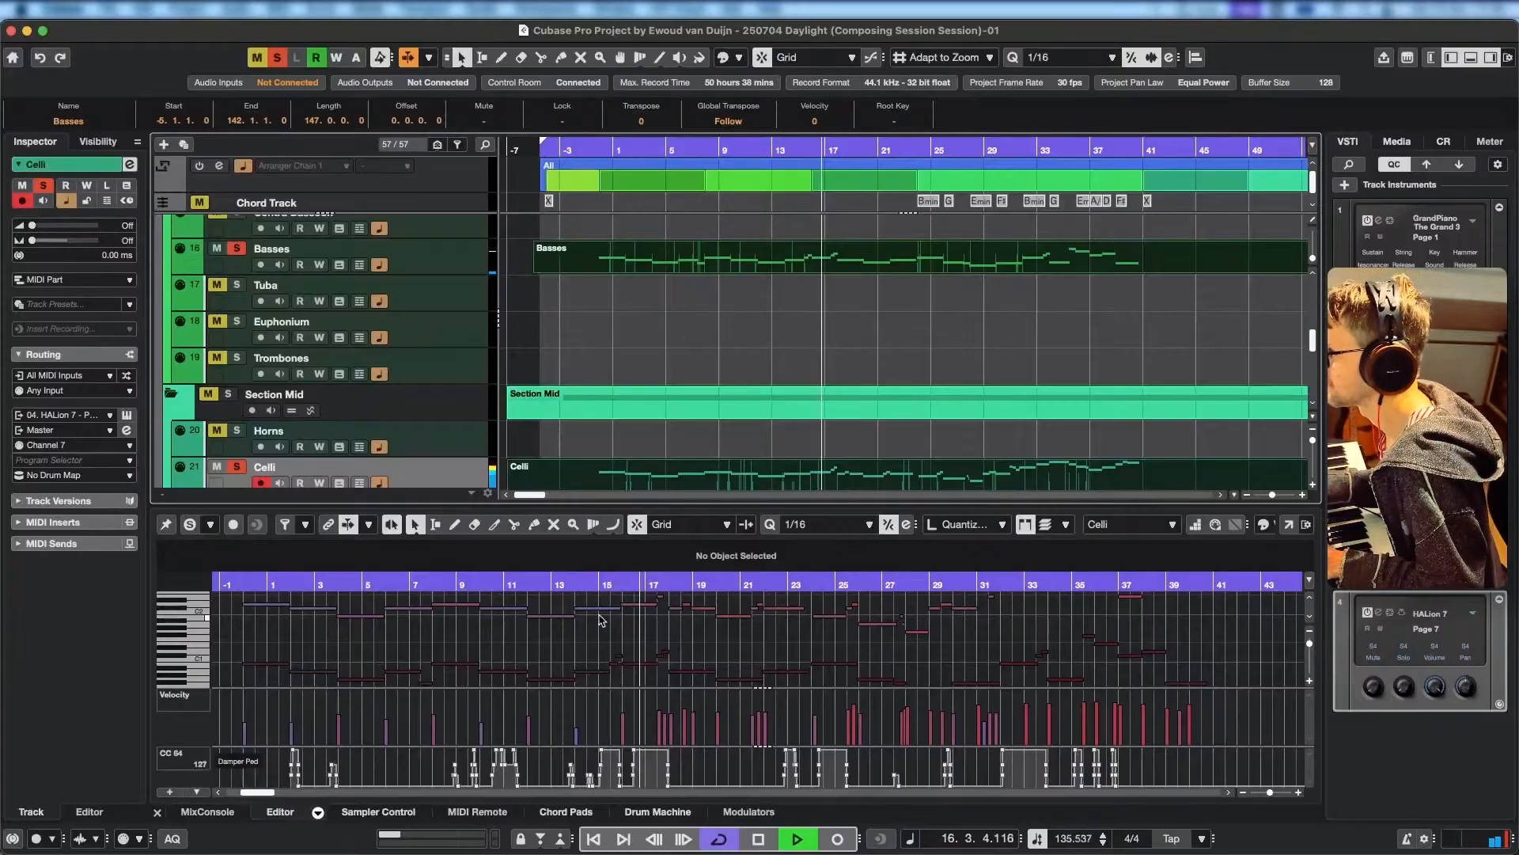
key("space")
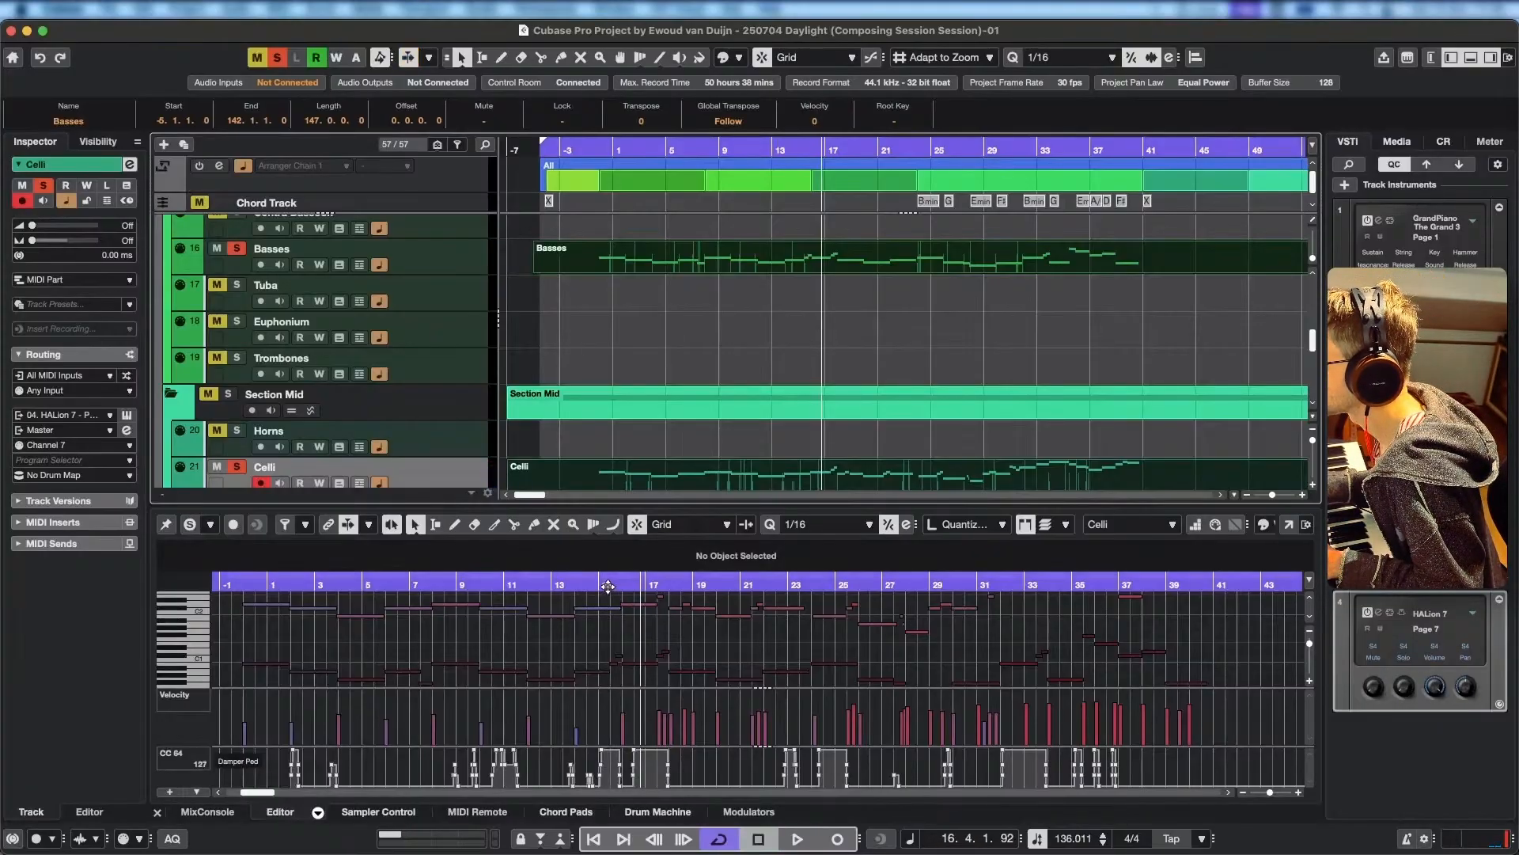
Split the Celli C#2 note at position 15.2.4 and raise its second part to D2.
left_click(608, 587)
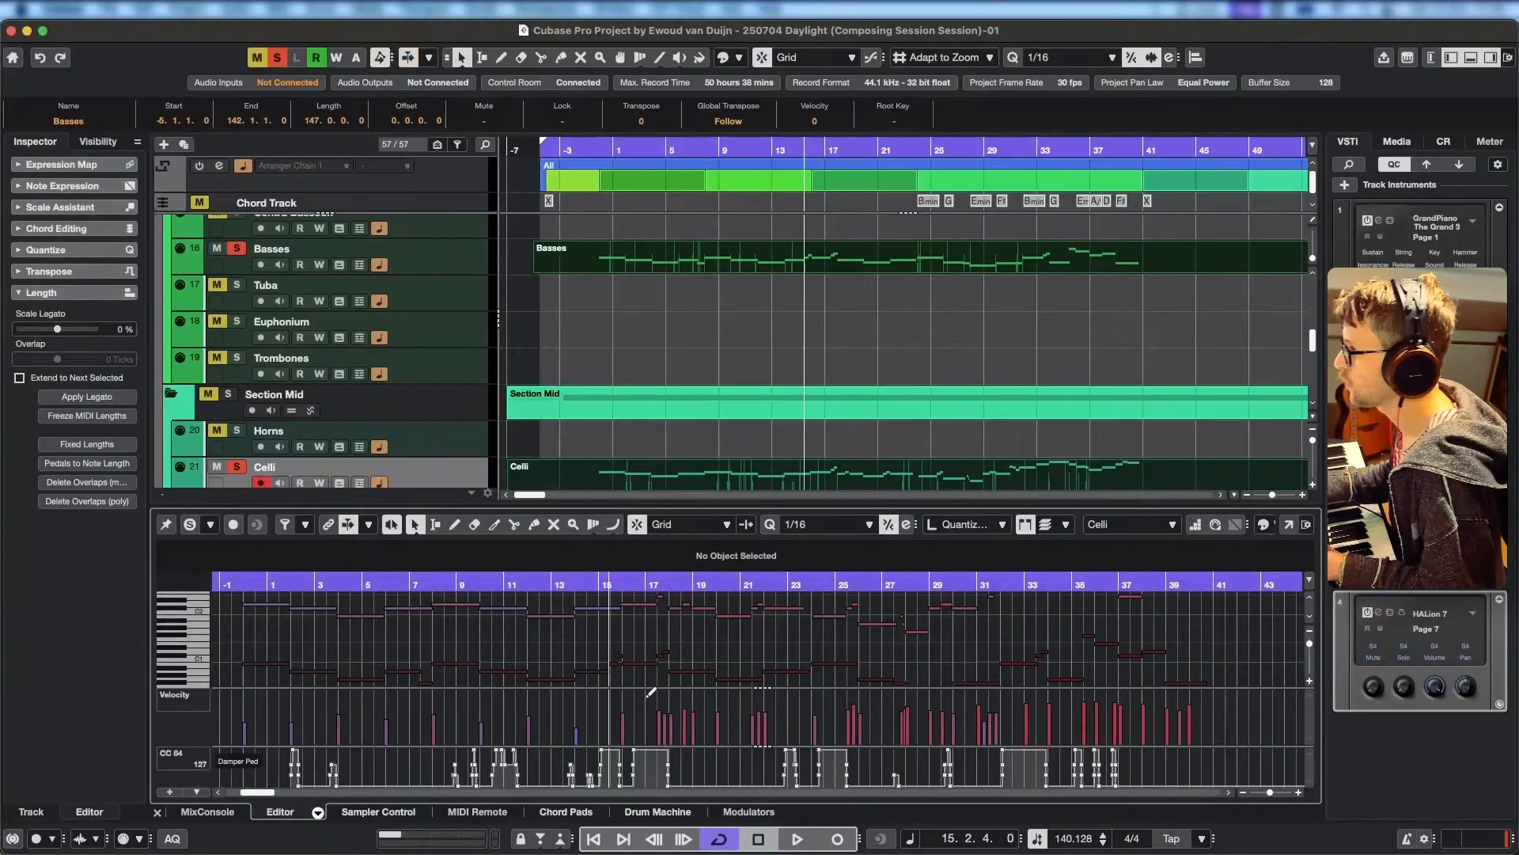
scroll(624, 629, "up", 5)
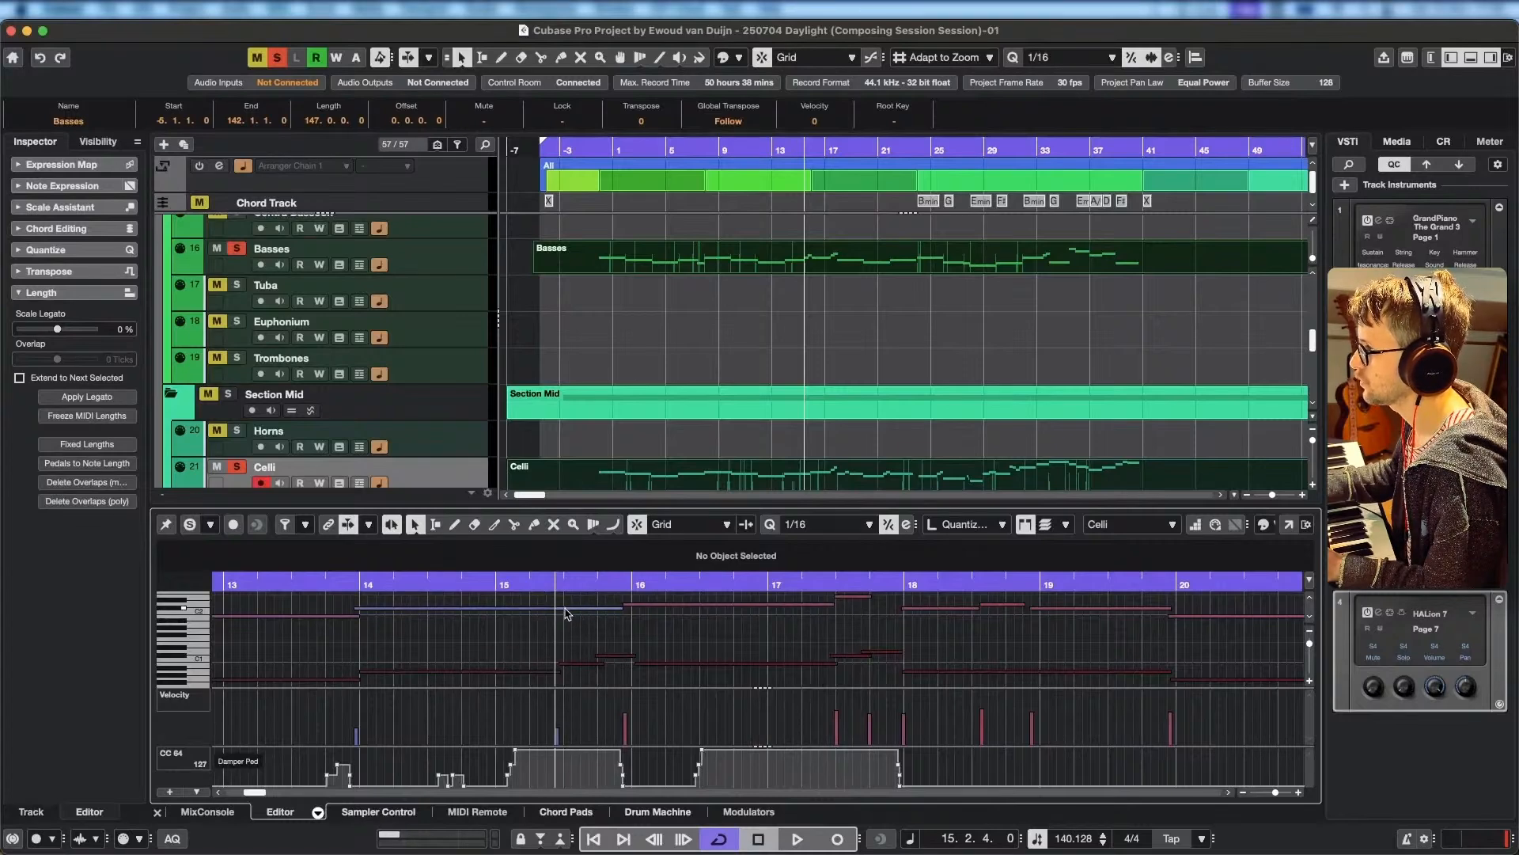
left_click(567, 610)
left_click_drag(567, 612, 589, 659)
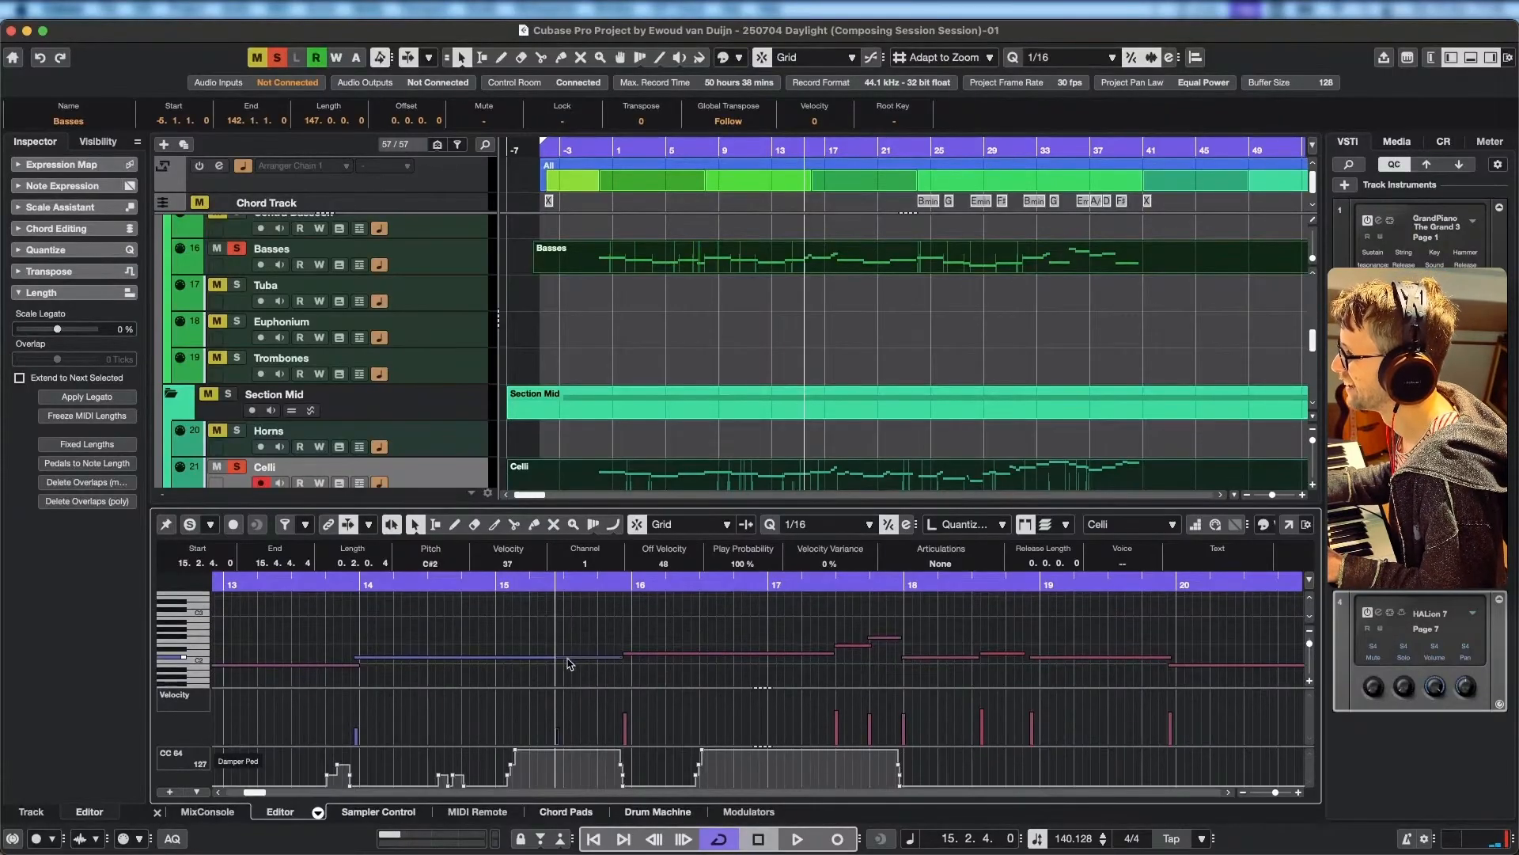
left_click_drag(572, 660, 588, 655)
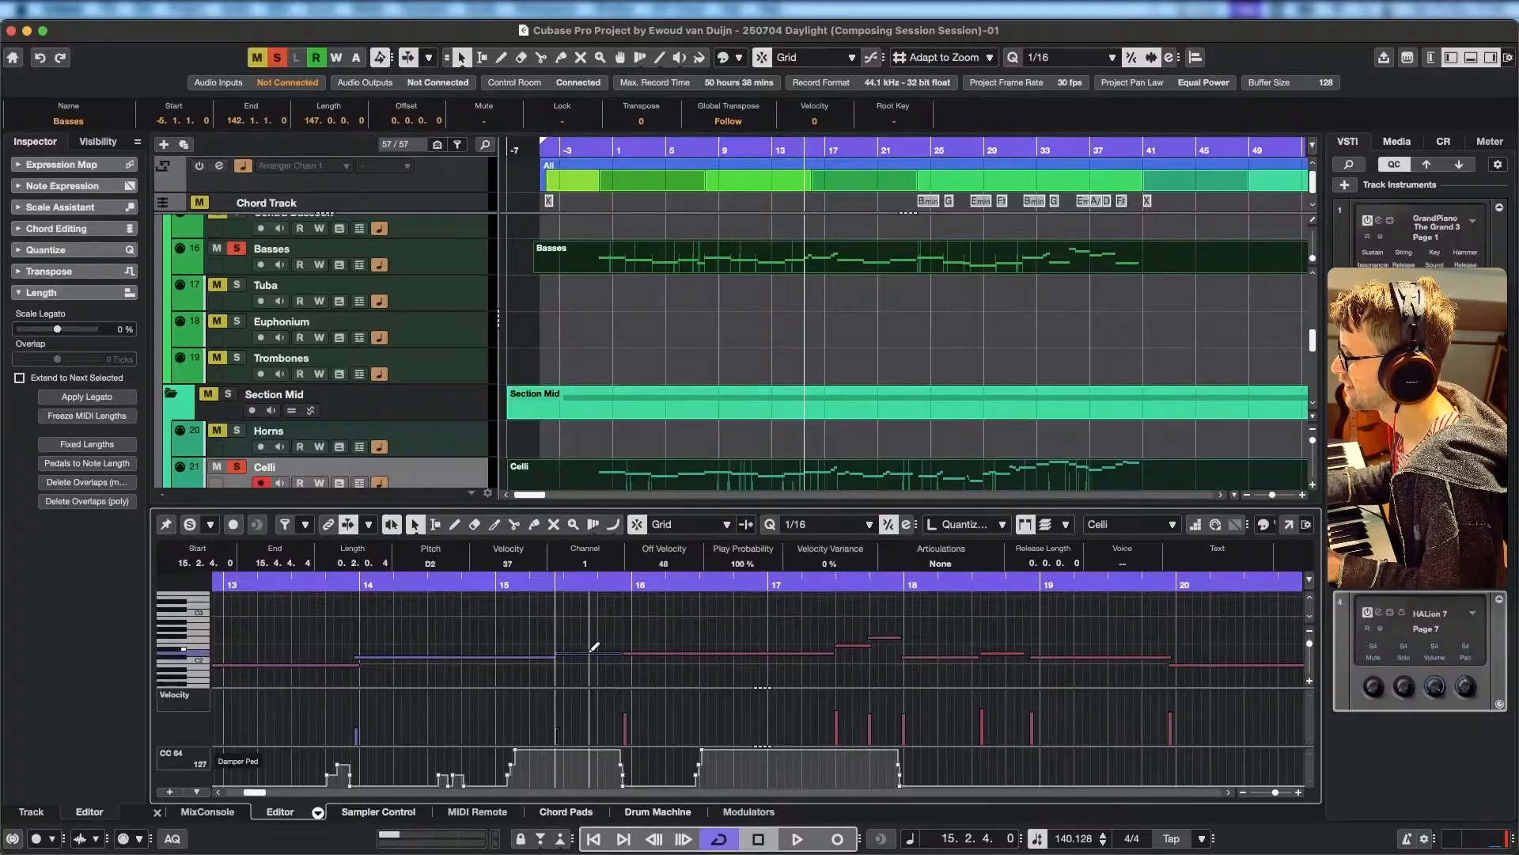
Split off the end of the D2 note around 15.3.4 as an E2 ending at 16.1.1.36, with velocity 58.
scroll(587, 665, "down", 1)
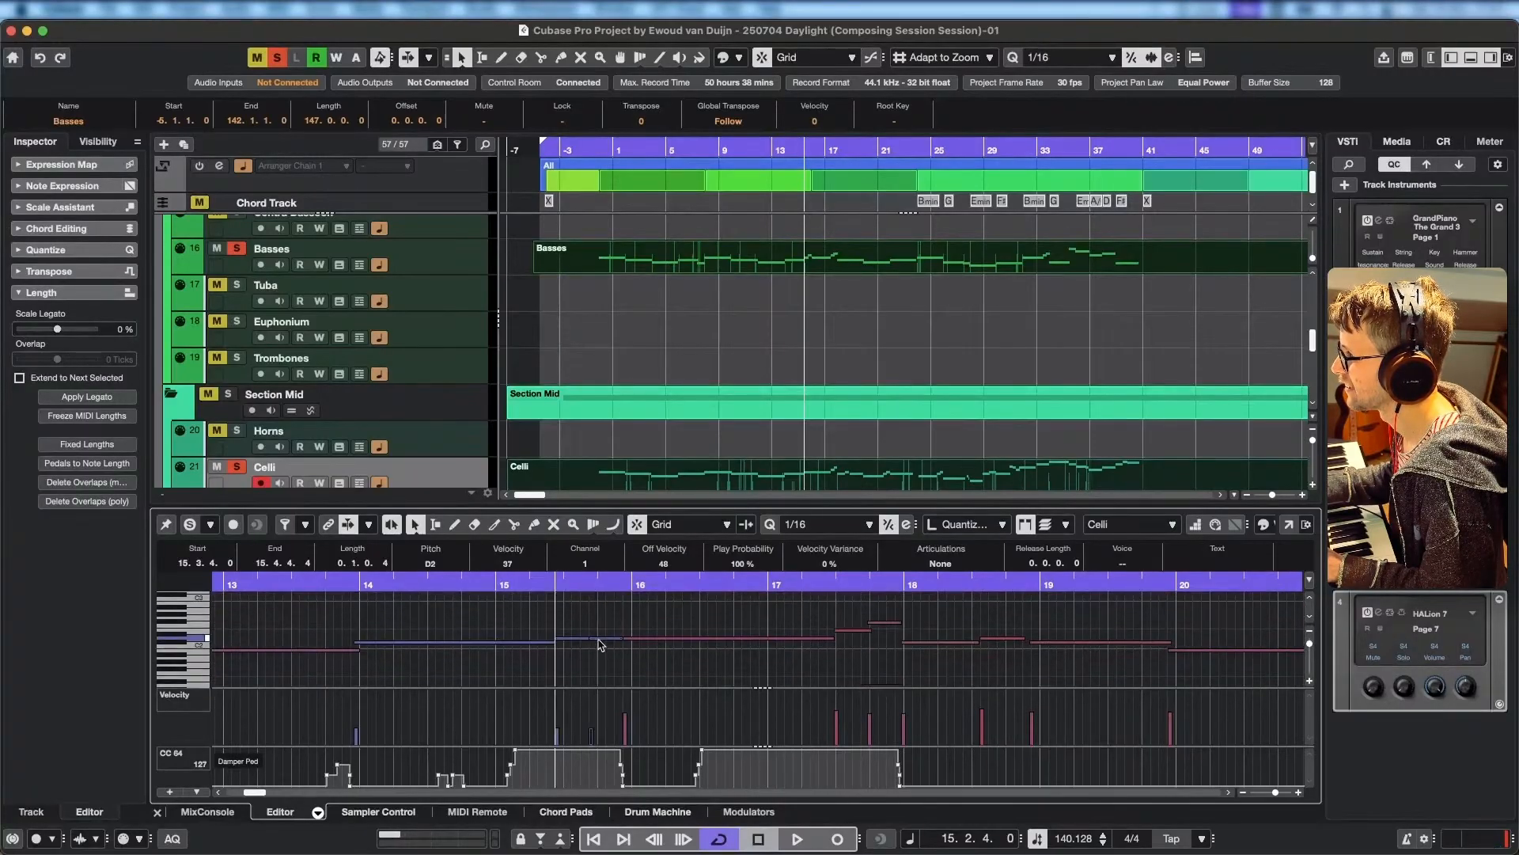
left_click_drag(603, 638, 598, 613)
scroll(580, 654, "down", 2)
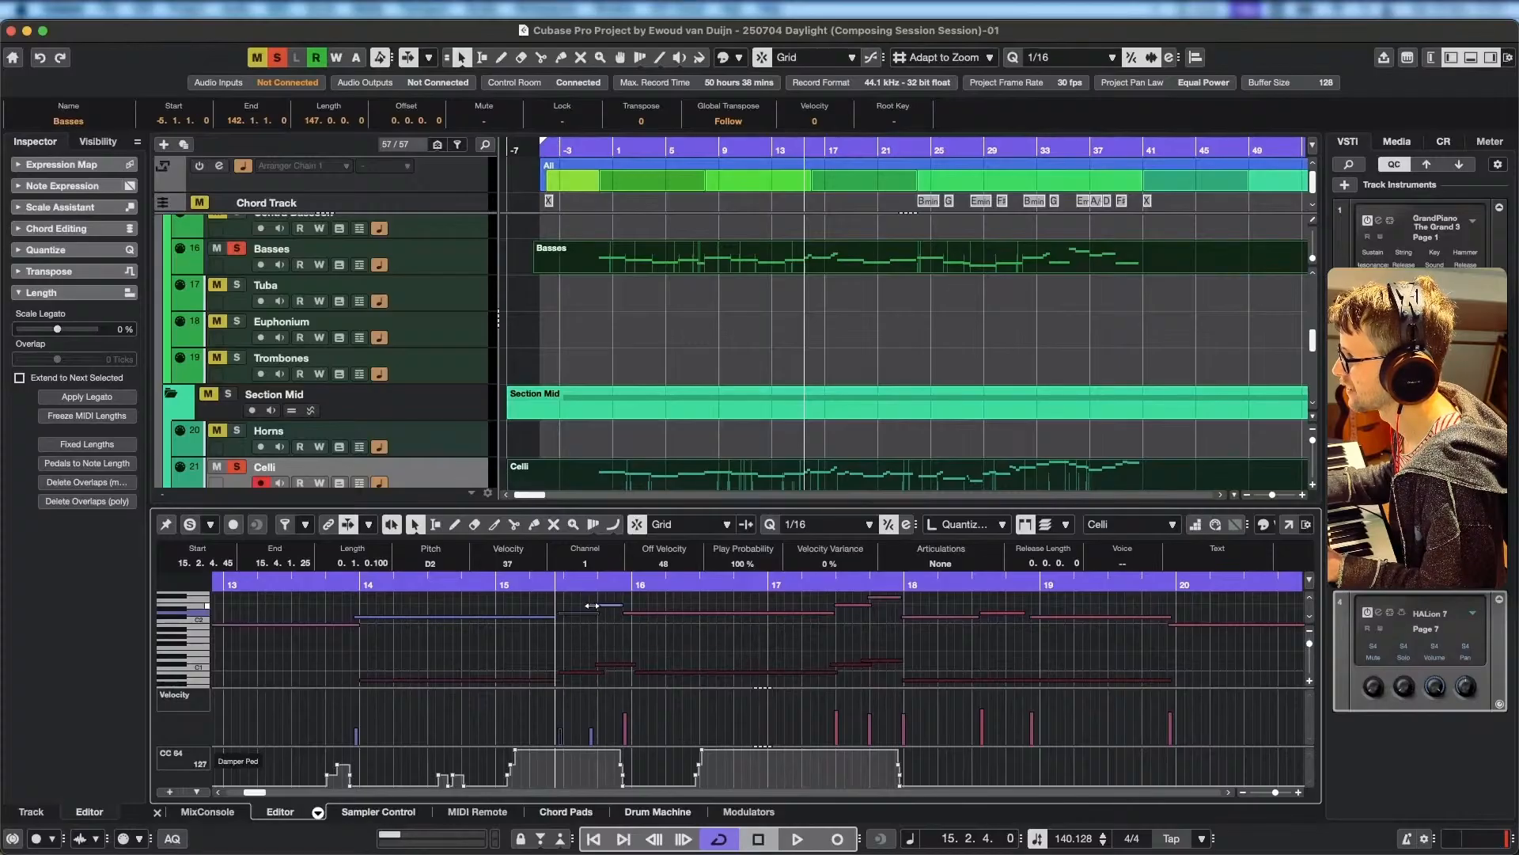
left_click_drag(592, 606, 634, 605)
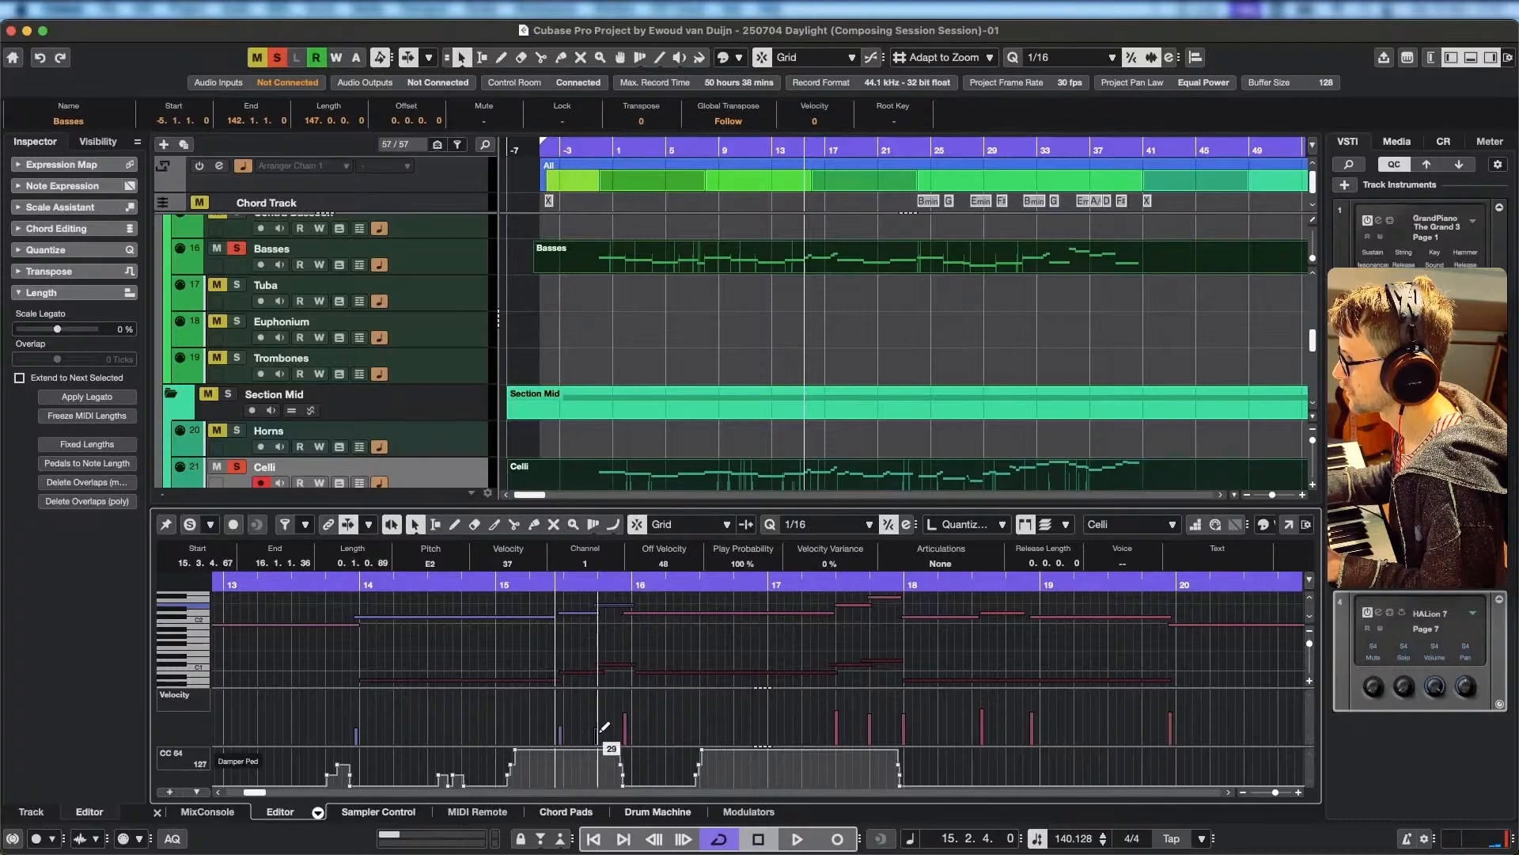
Audition the edited passage and trim the start of the following Celli D2 note to 16.1.1.25.
key("space")
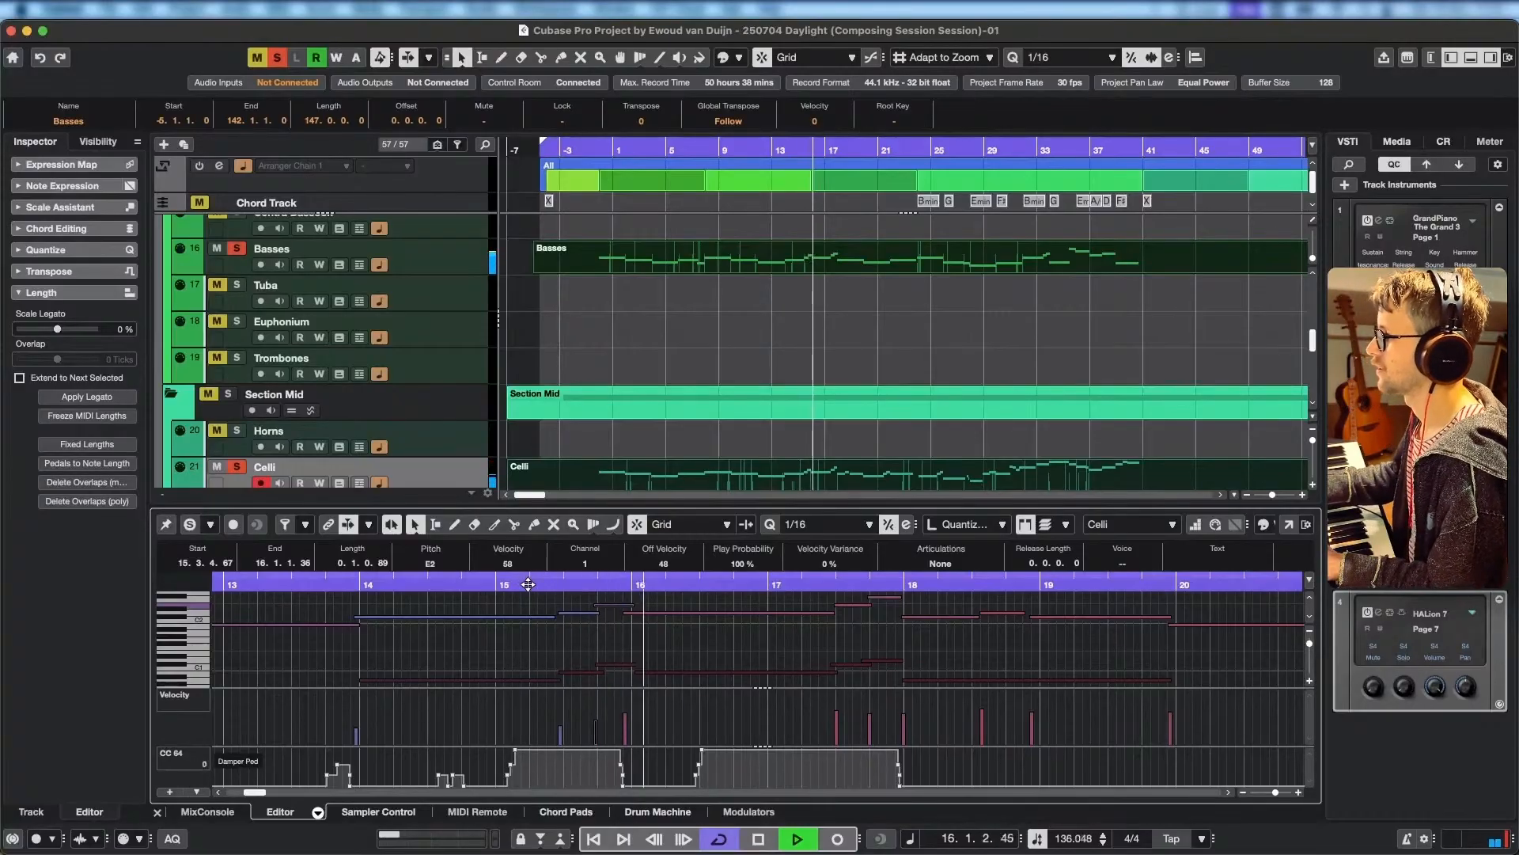
key("space")
left_click_drag(634, 605, 635, 613)
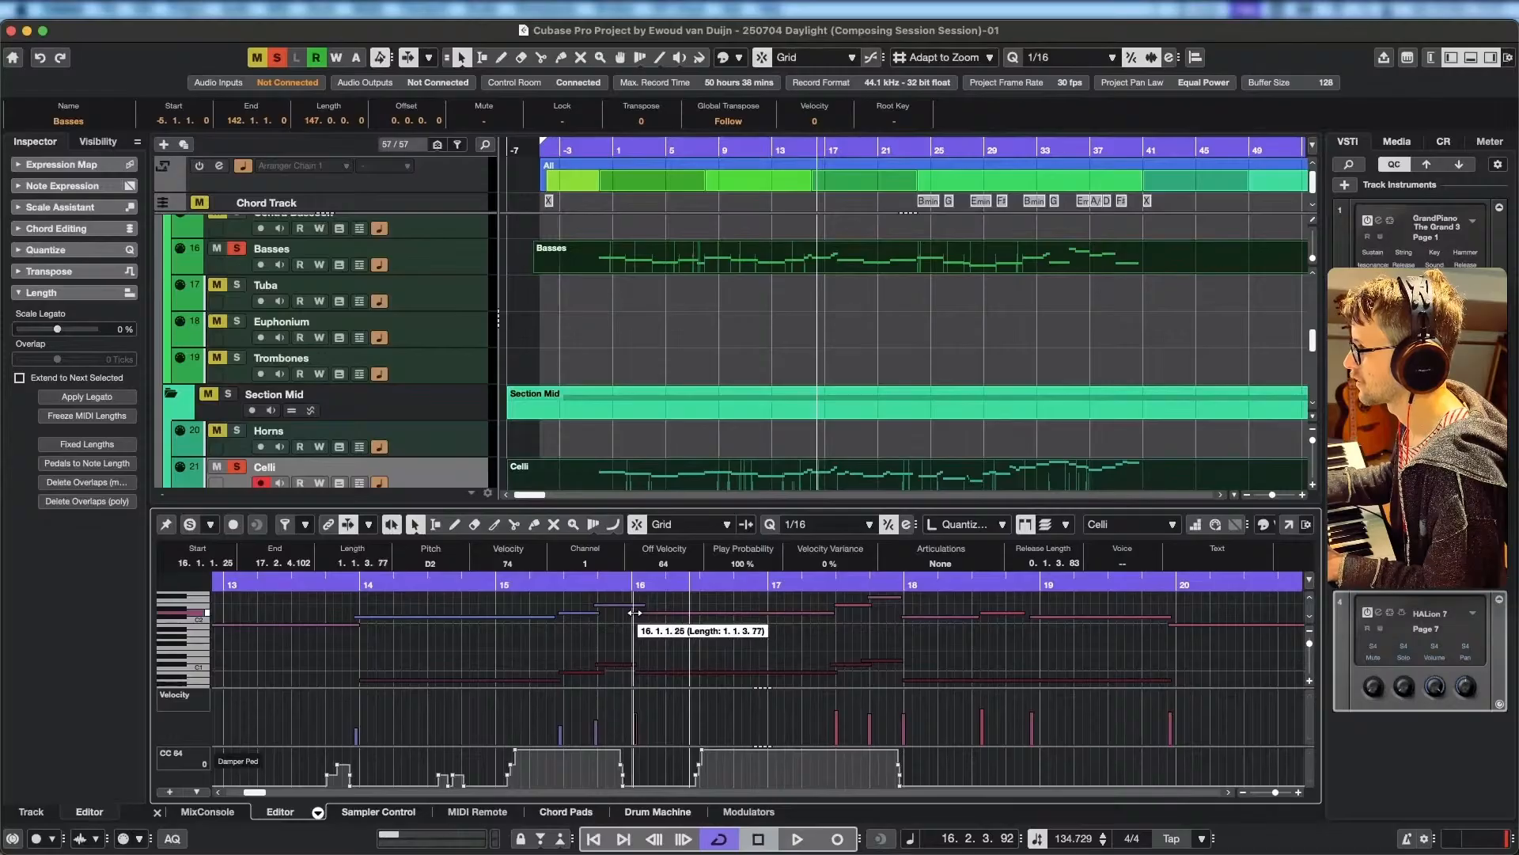
Replay from bar 15, delete the repeated C#2 note starting in bar 18 and extend the preceding C#2 to 19.4.4.54.
left_click(514, 583)
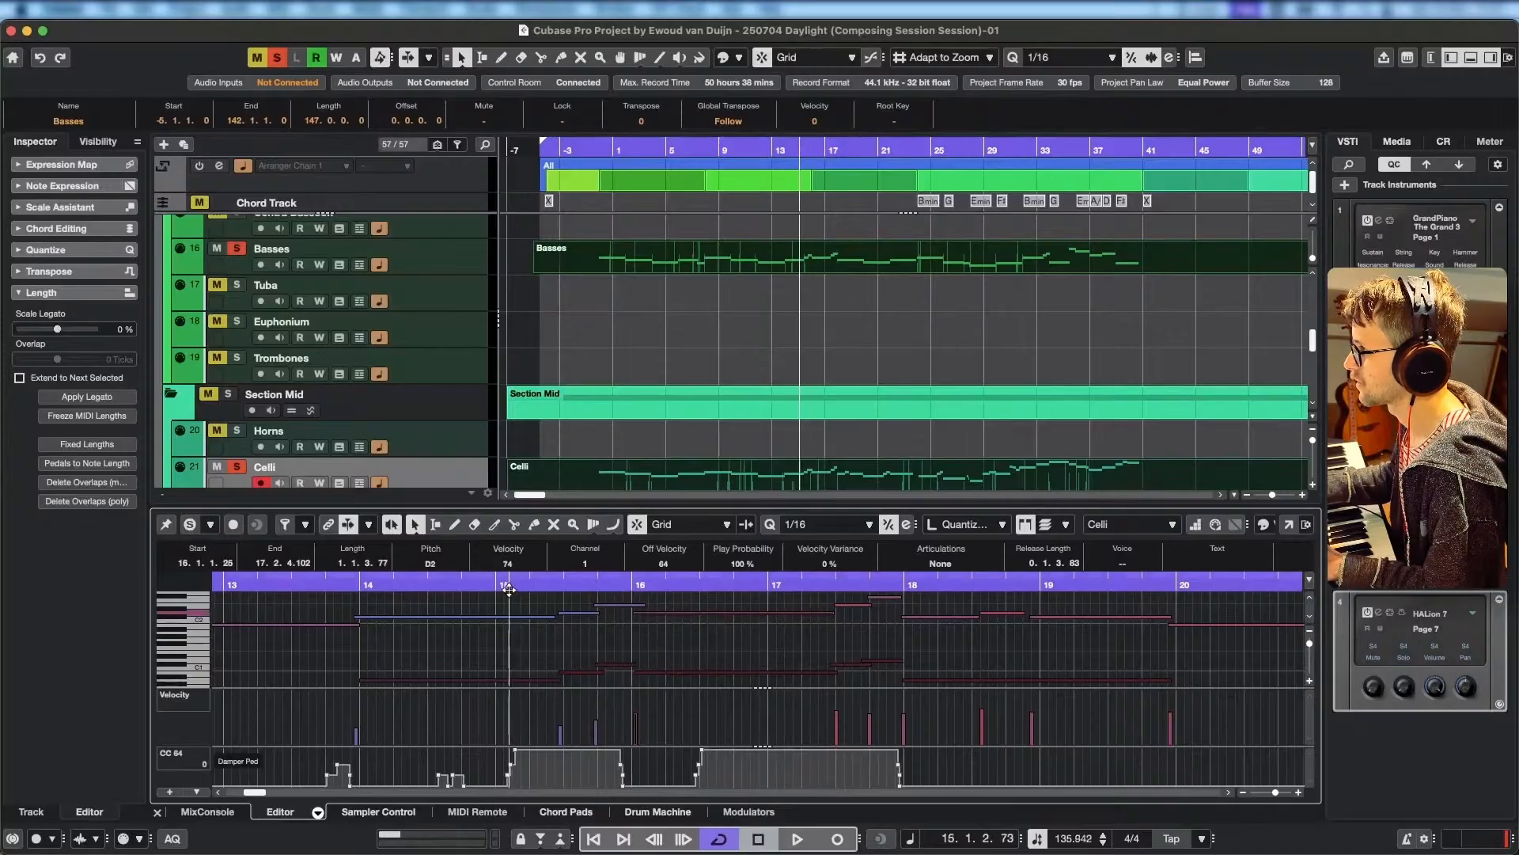
key("space")
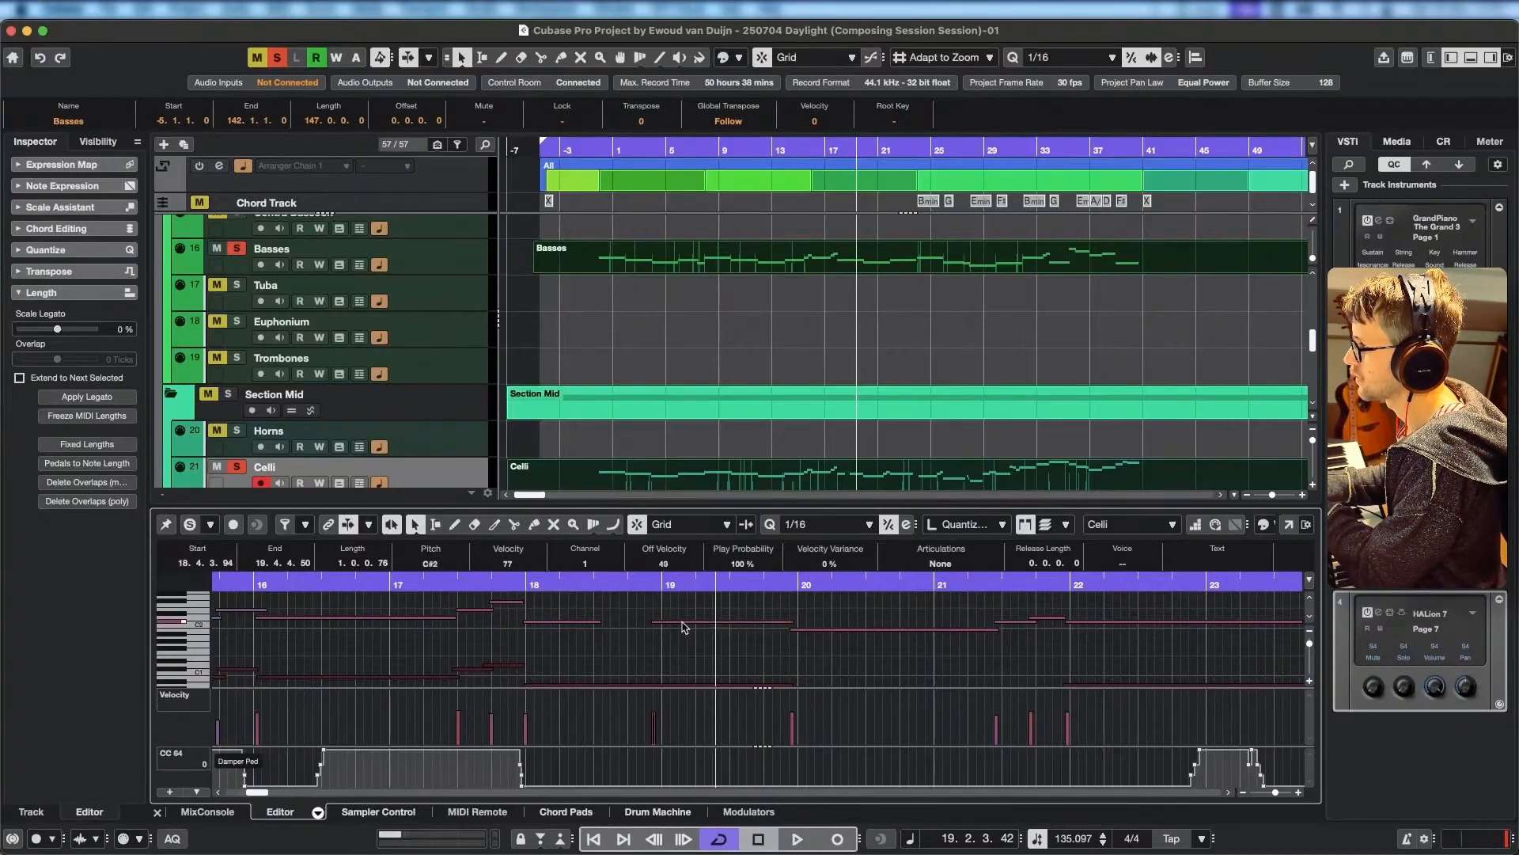
key("Delete")
left_click_drag(596, 622, 787, 623)
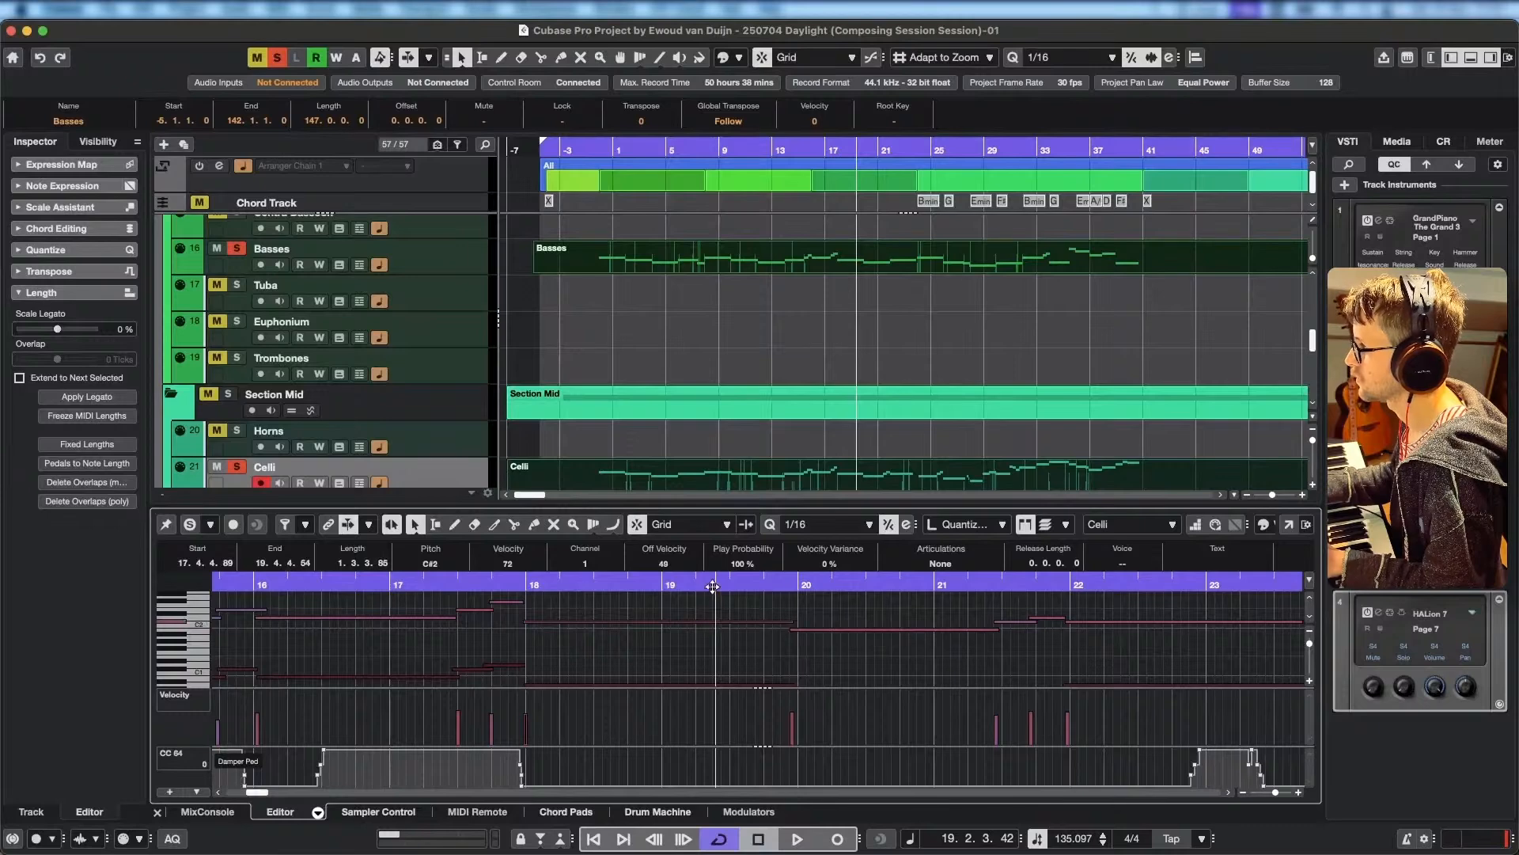
Play back the Celli and Basses lines from bar 17 and stop in bar 23.
left_click(400, 587)
key("space")
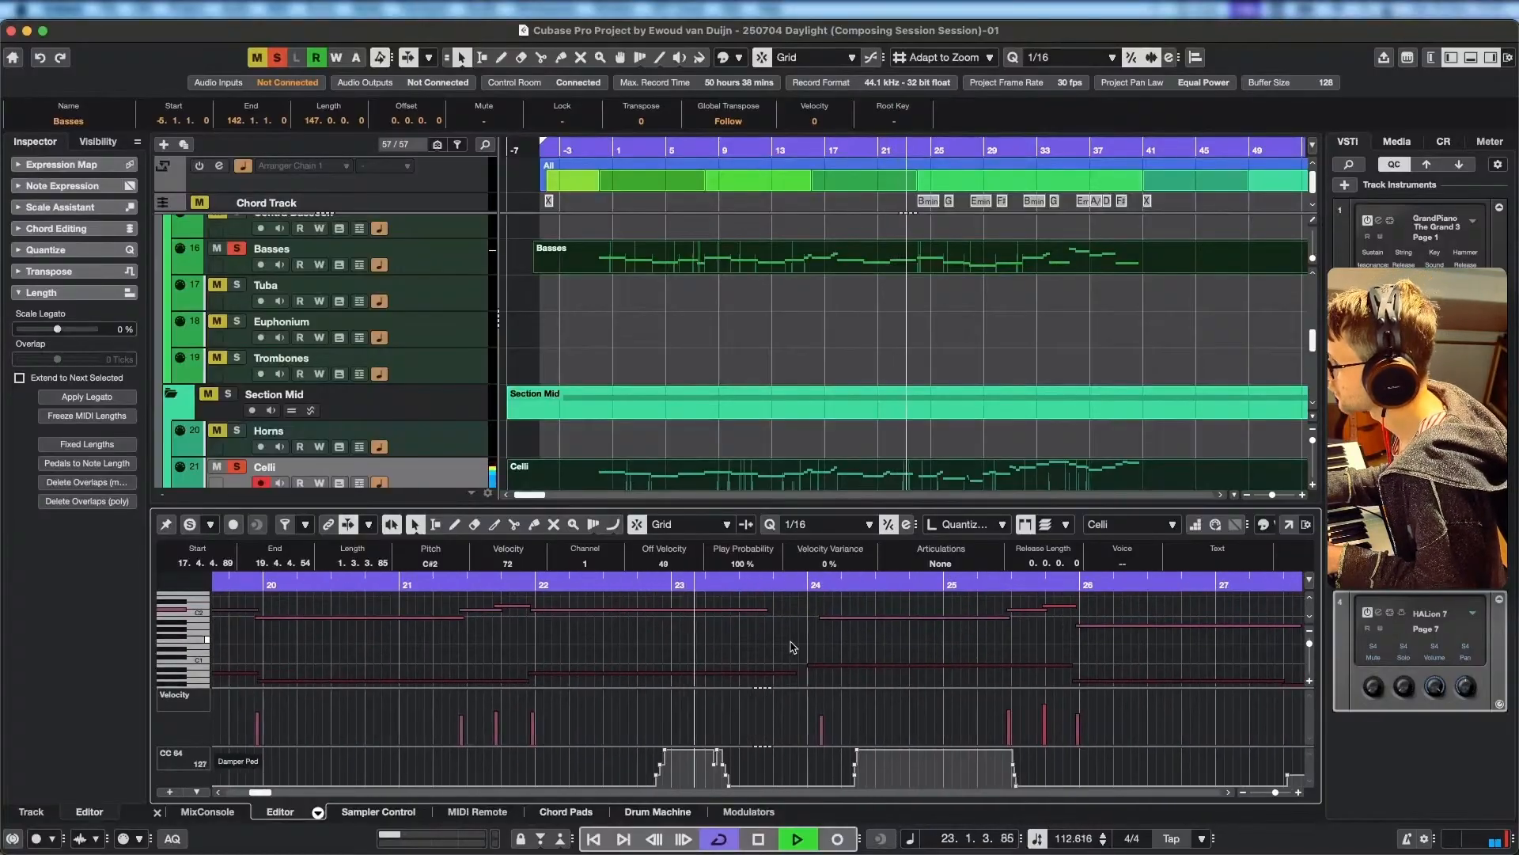
key("space")
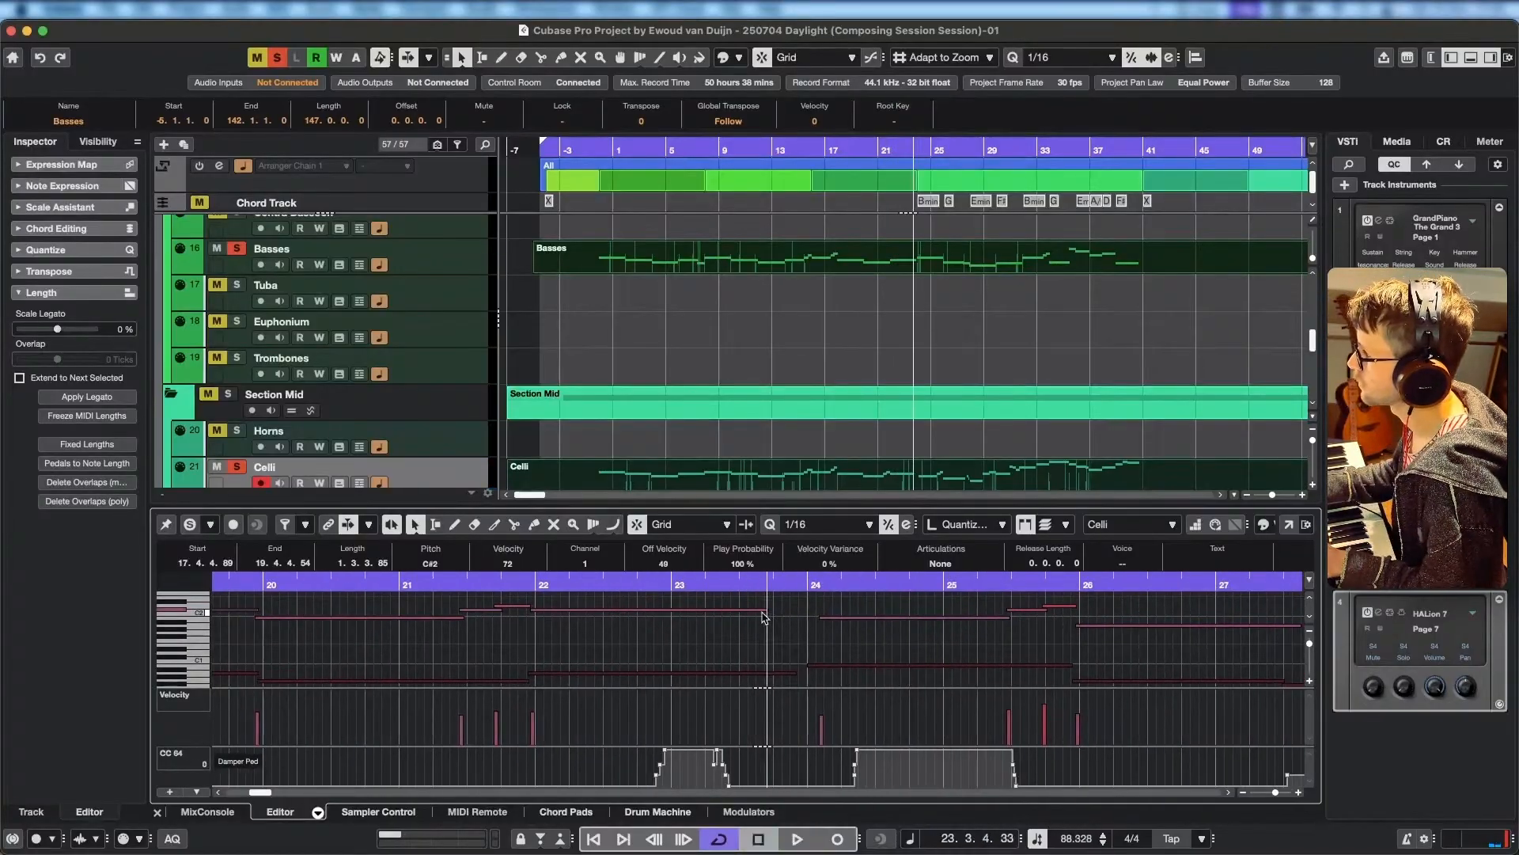
Shorten the Celli C#2 to end at 23.3.1.67 and the Basses A0 to end at 23.3.1.17, then audition the cutoff.
left_click_drag(763, 612, 743, 611)
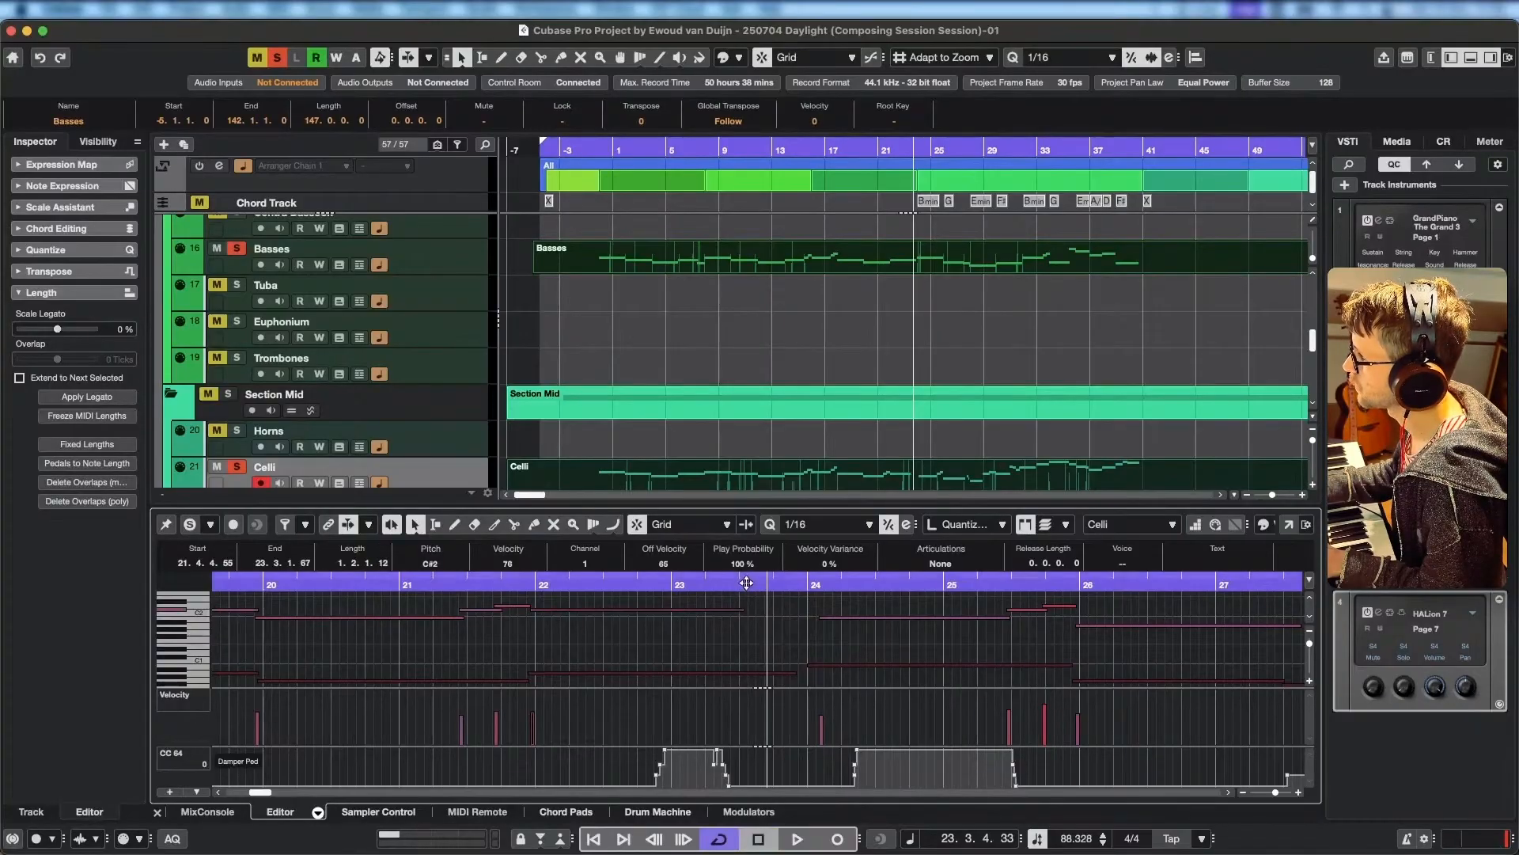
key("space")
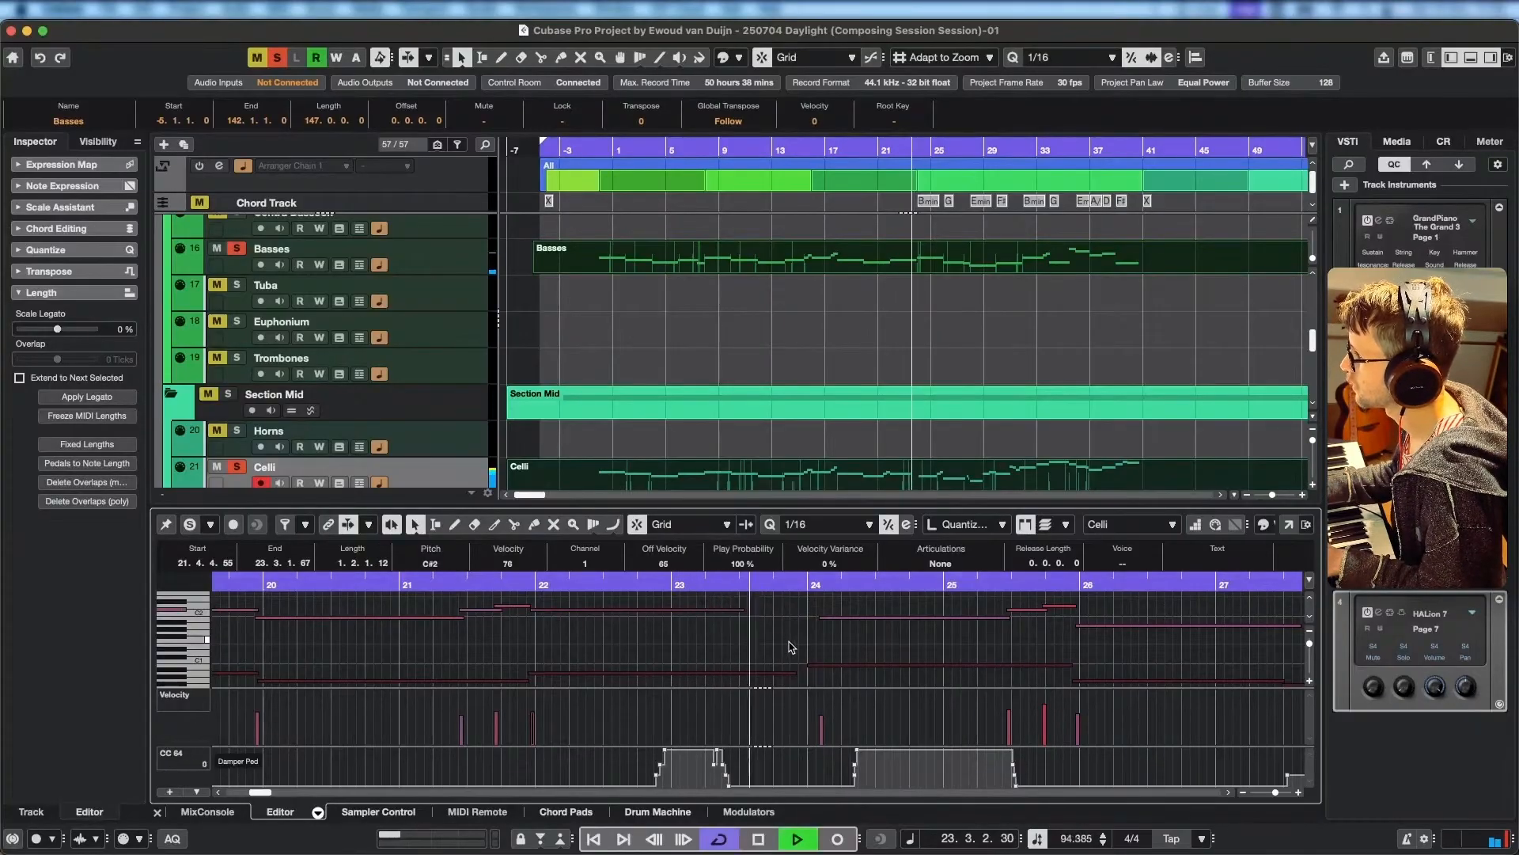
key("space")
left_click_drag(793, 679, 749, 678)
left_click(677, 584)
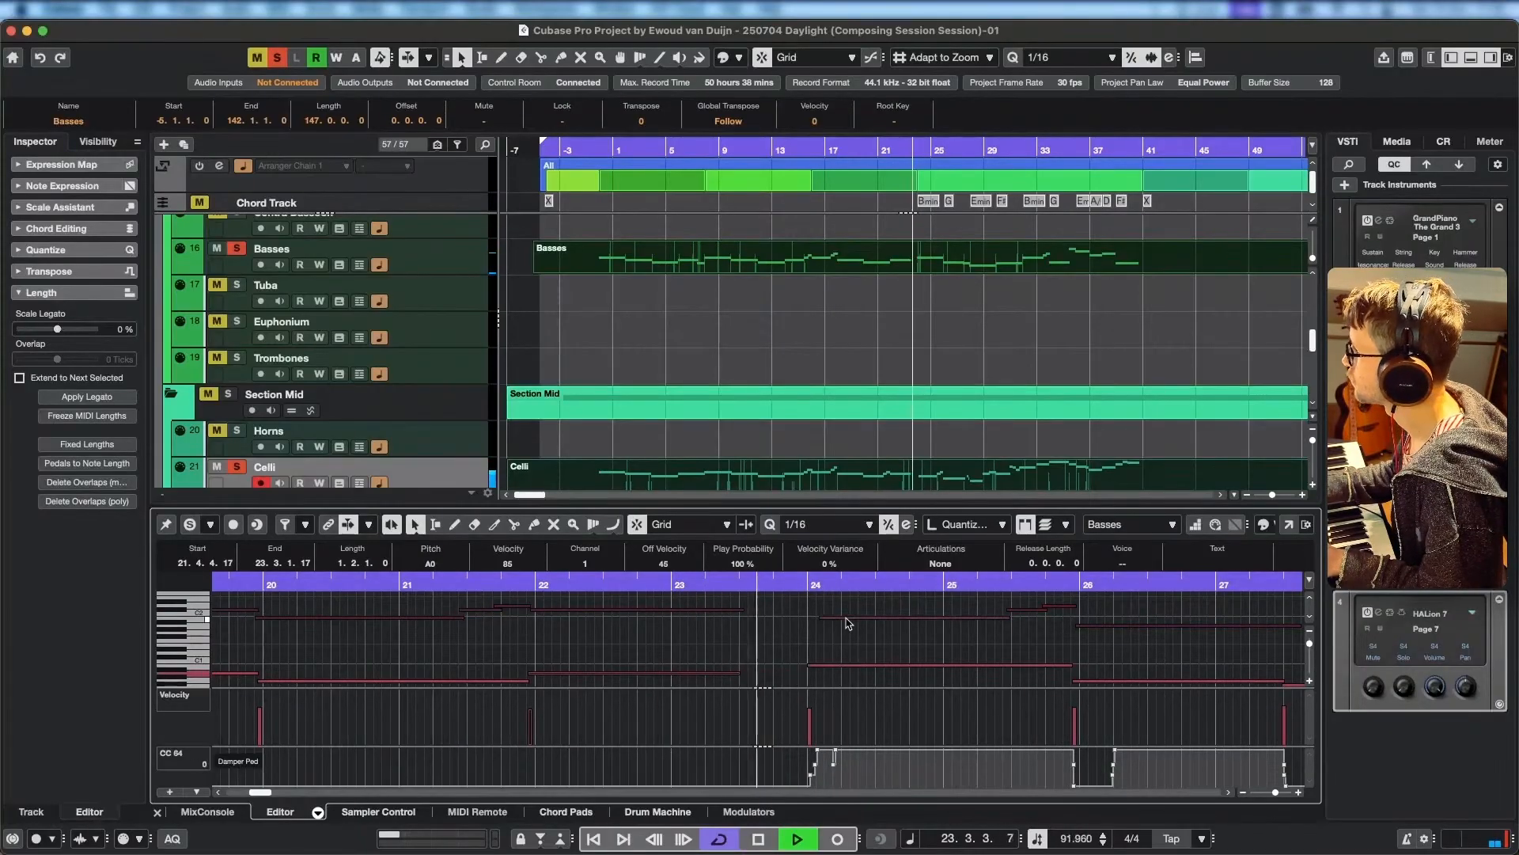
Pull the start of the Celli B1 note at bar 24 back to 23.4.4.98 and play on into bar 26.
key("space")
left_click_drag(820, 618, 808, 617)
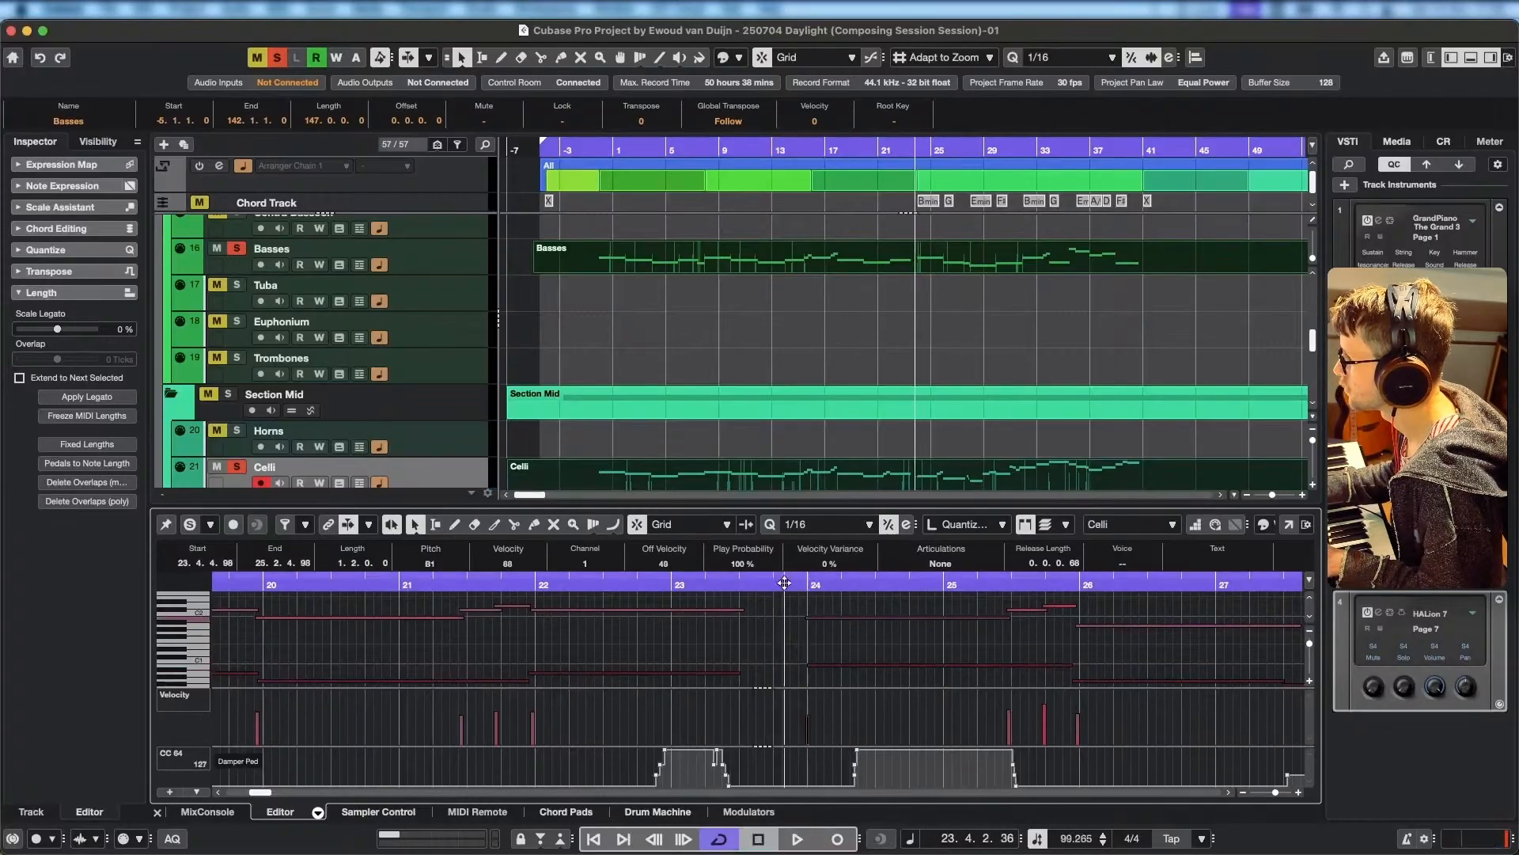
key("space")
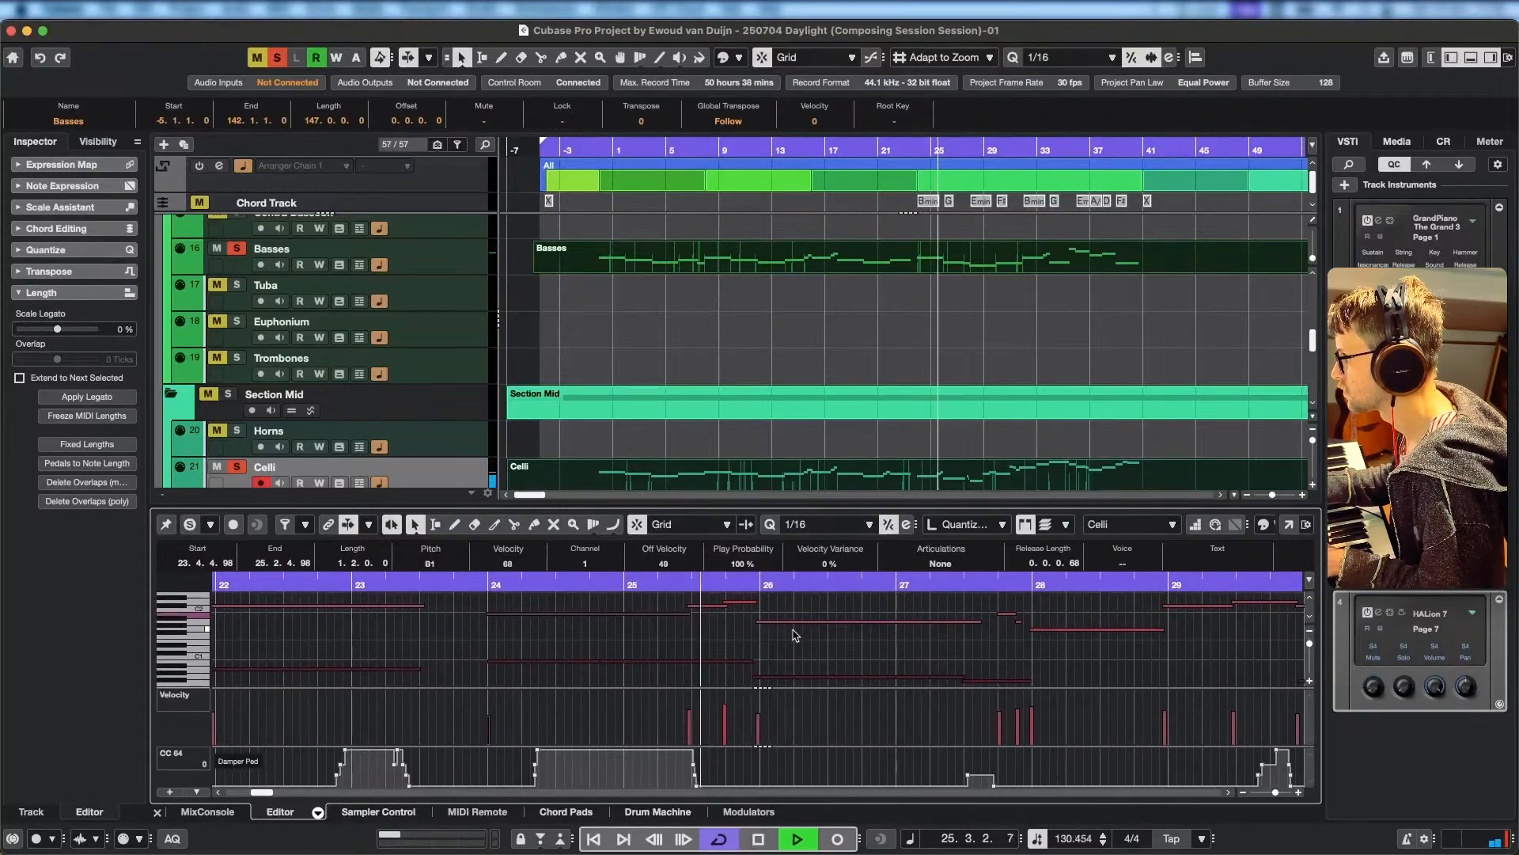
key("space")
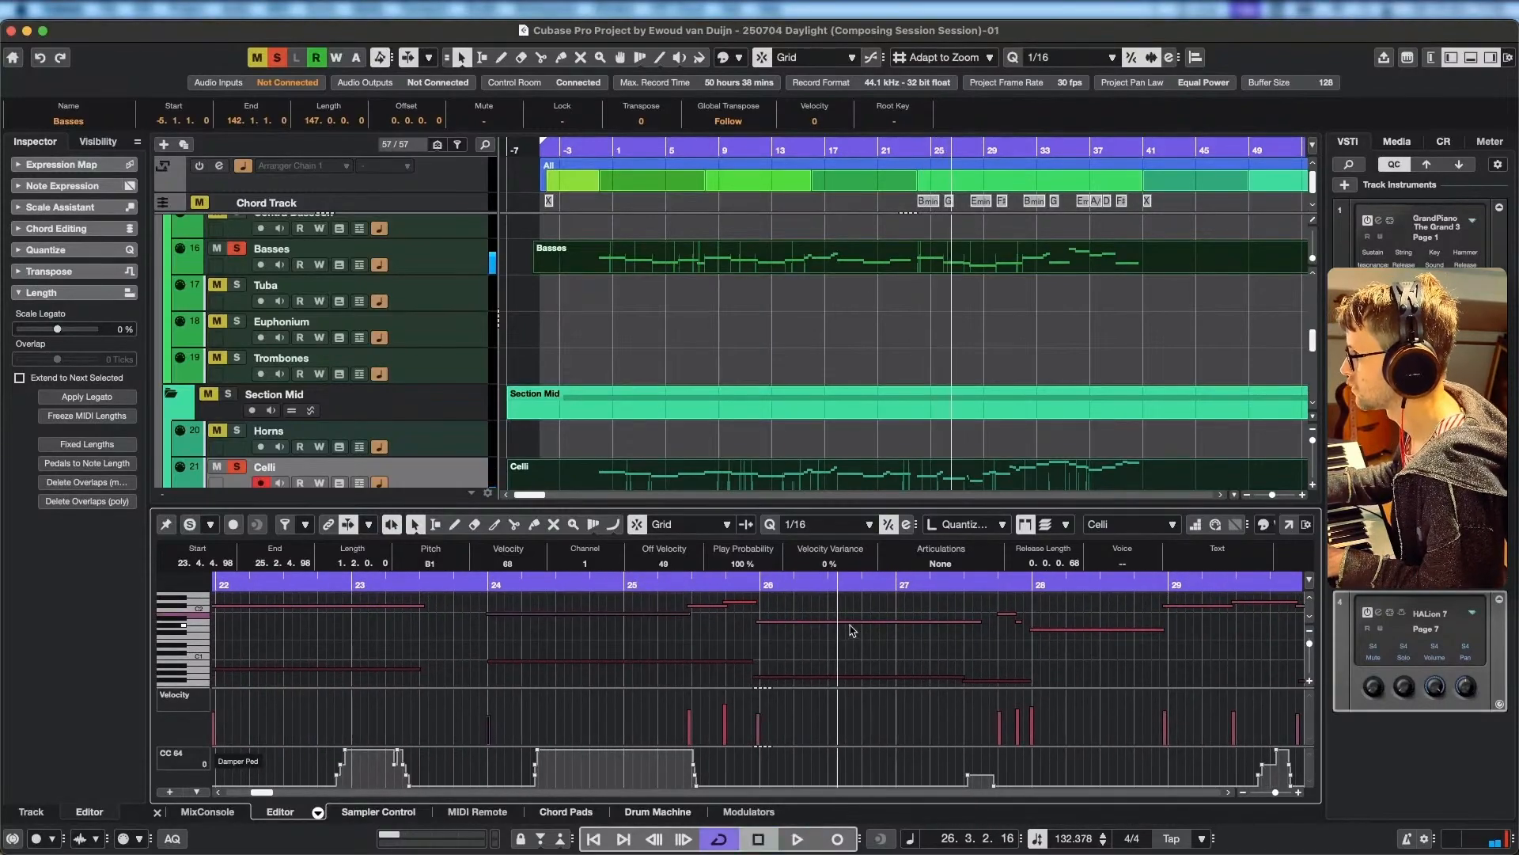
Lower the long Celli note starting at bar 26 to G1 and replay from there into bar 28.
left_click(870, 622)
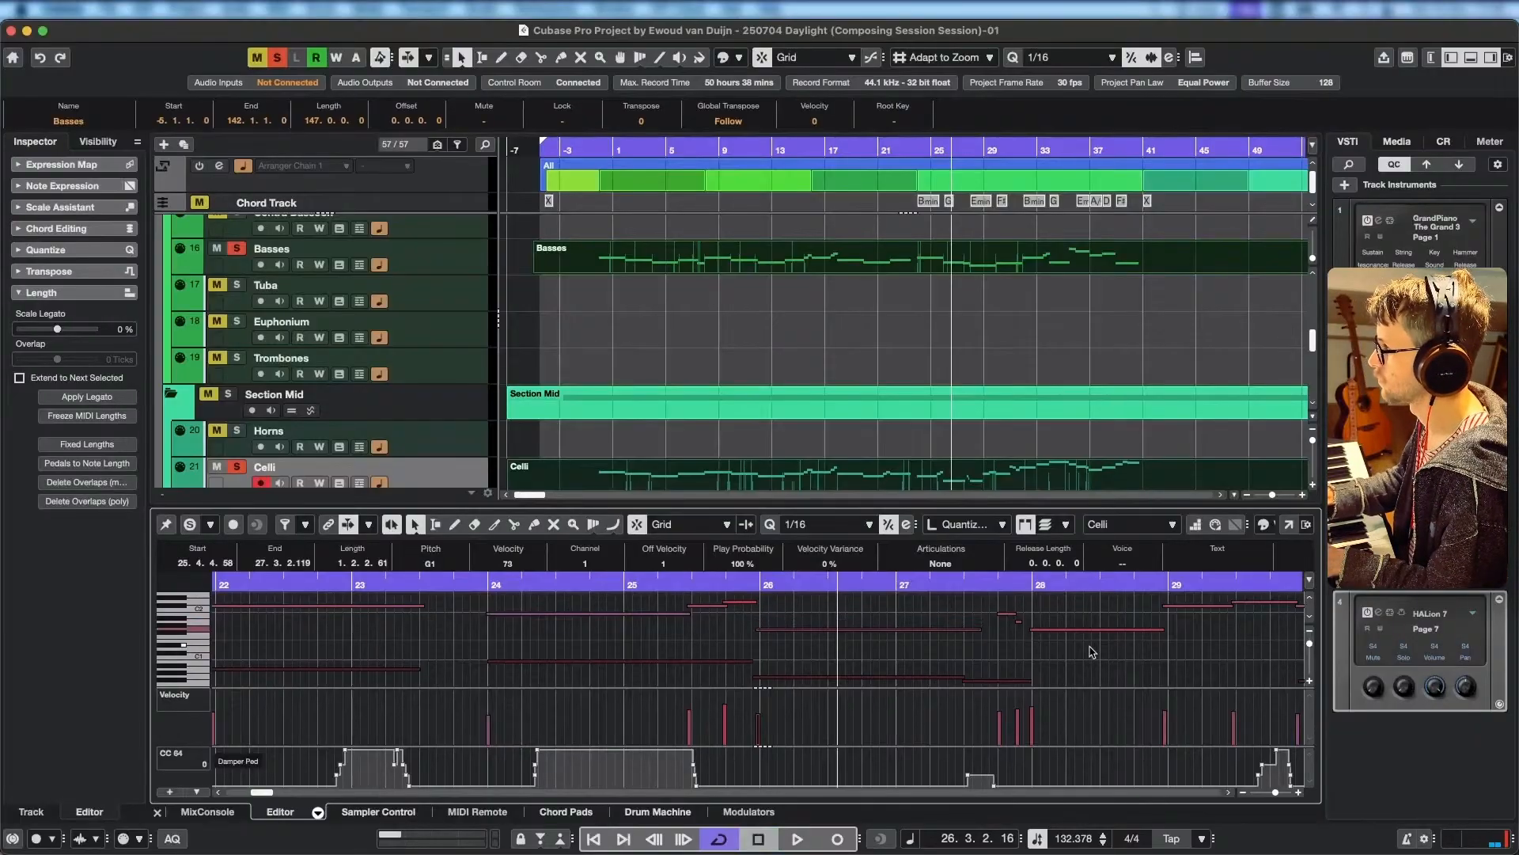
left_click(750, 589)
key("space")
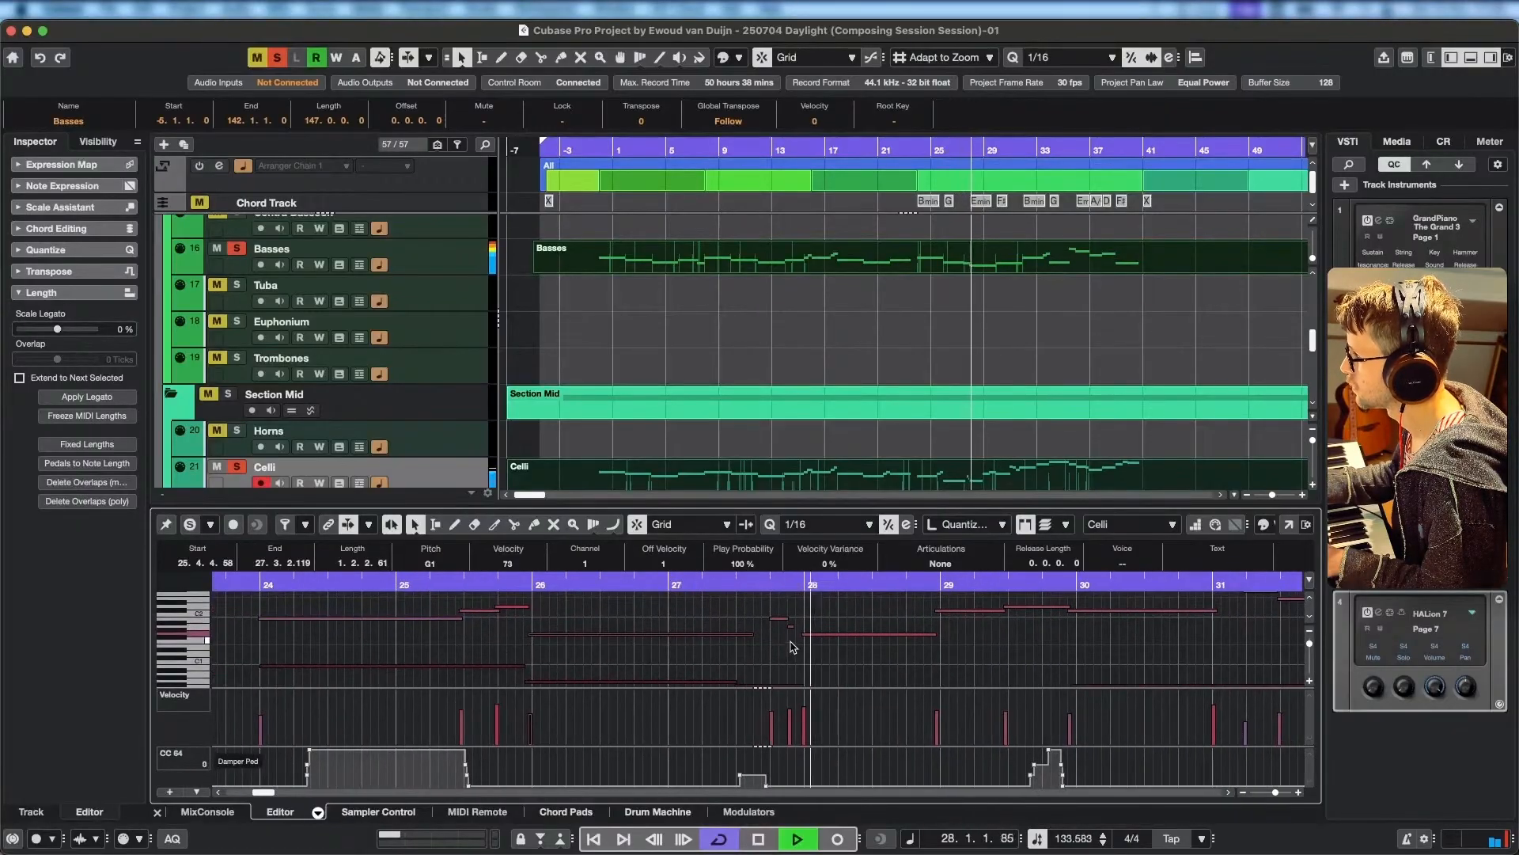
key("space")
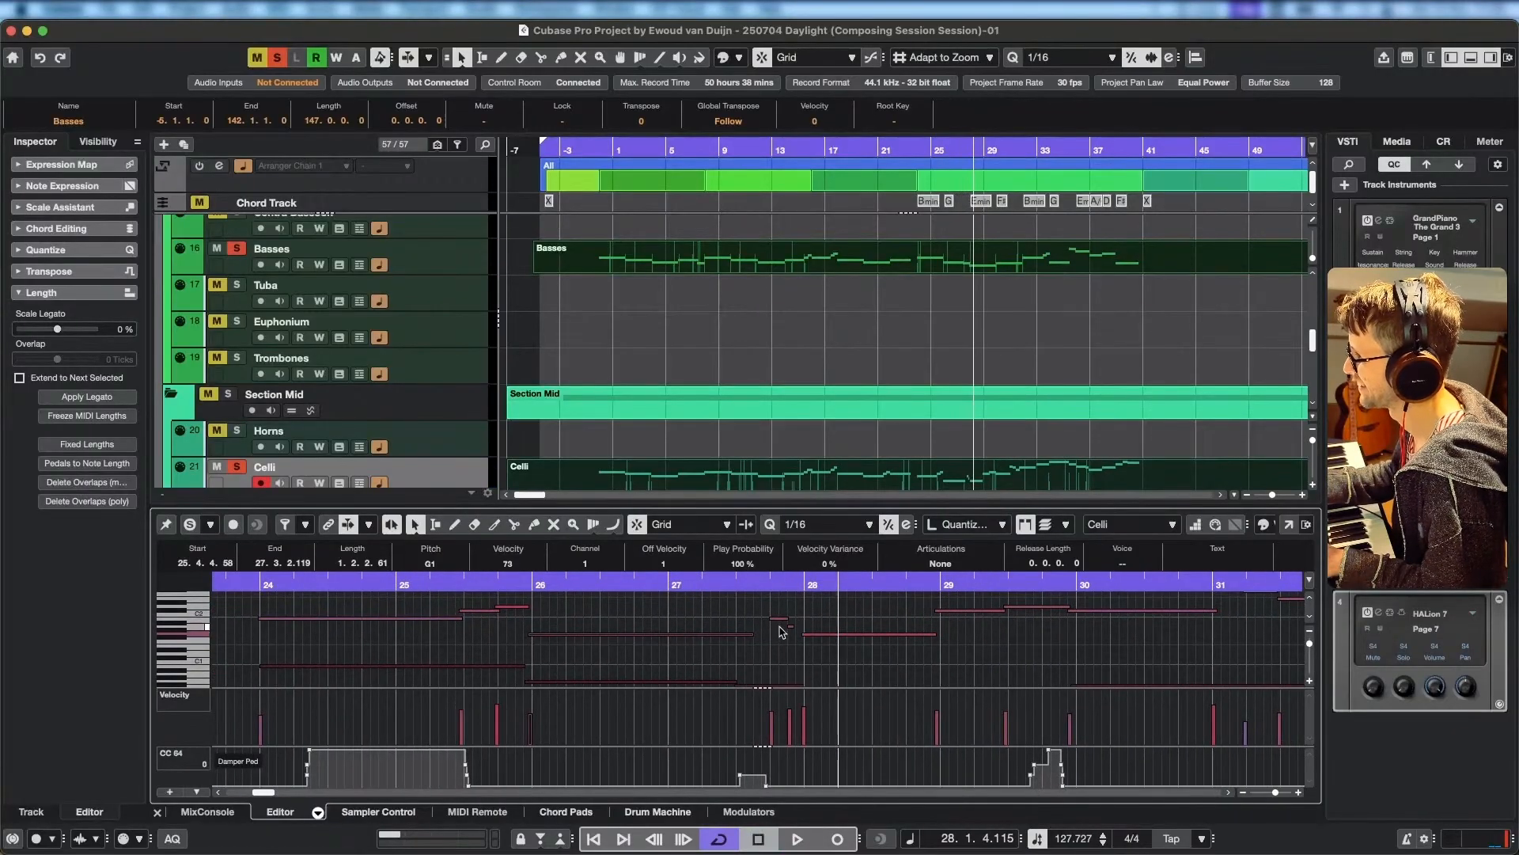
Move the first short Celli note near 27.4 a semitone below the G1 notes, bridge the gap to bar 28 and delete the short A1.
mouse_move(778, 621)
left_mouse_down()
mouse_move(772, 648)
mouse_move(768, 635)
mouse_move(803, 637)
left_mouse_up()
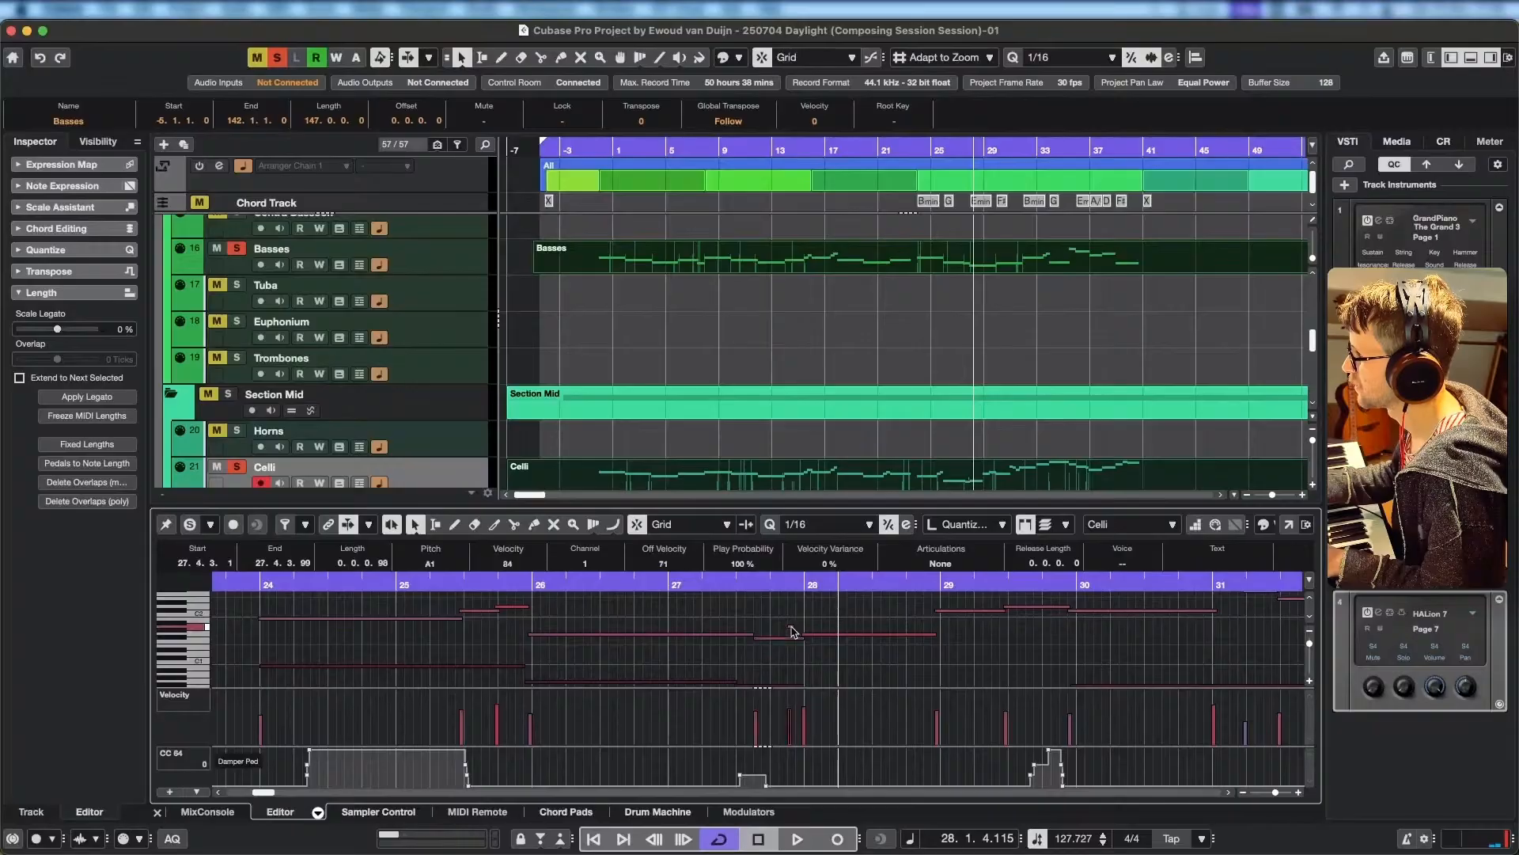
left_click(687, 582)
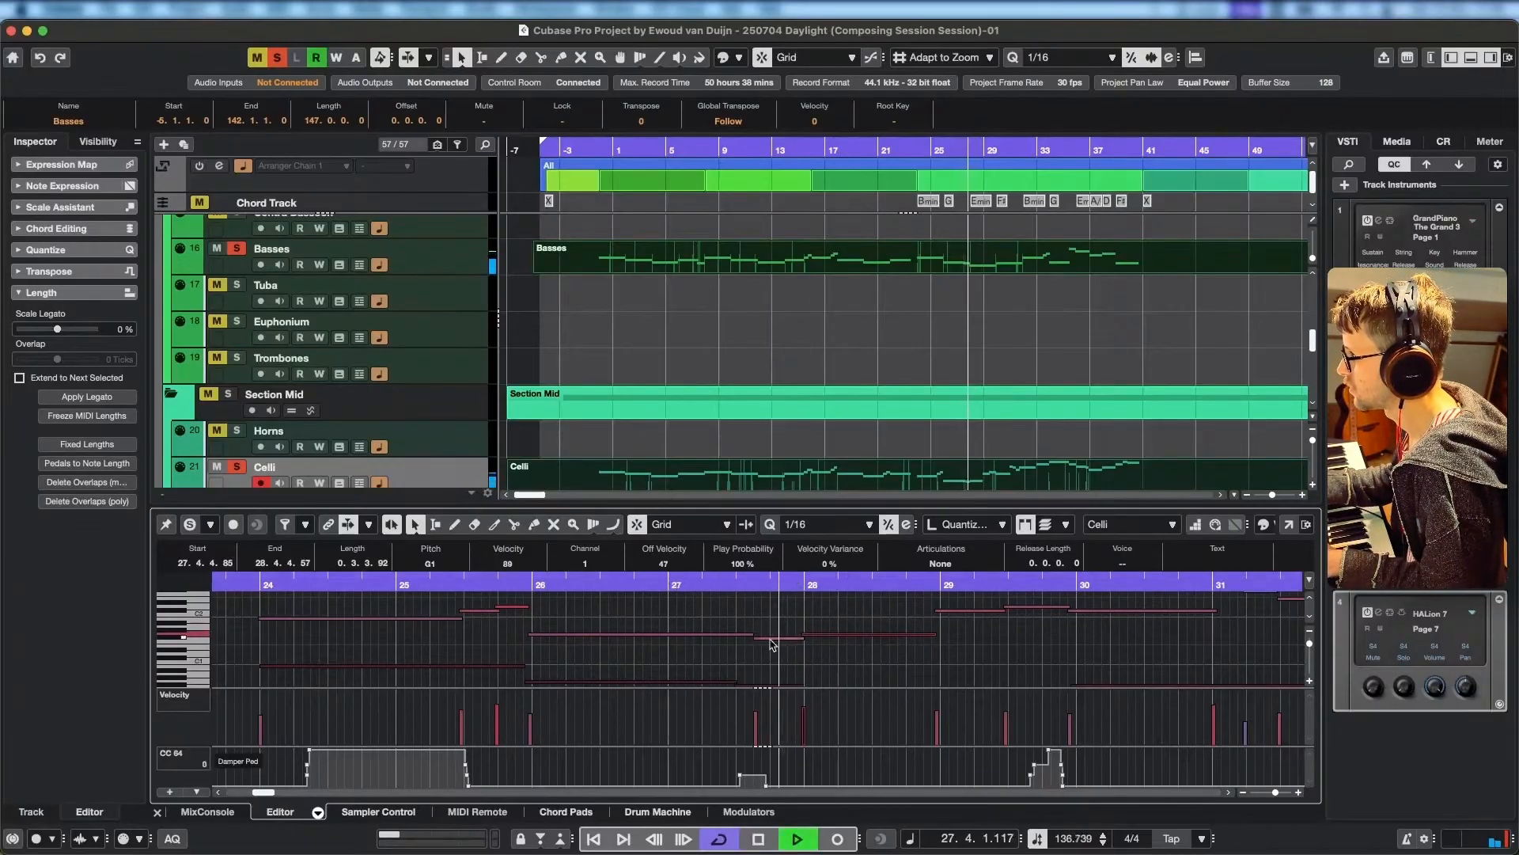
key("space")
Set the change from the long Celli G1 to the following lower note at 27.3.1.43 and play on into bar 29.
left_click_drag(758, 638, 736, 634)
key("space")
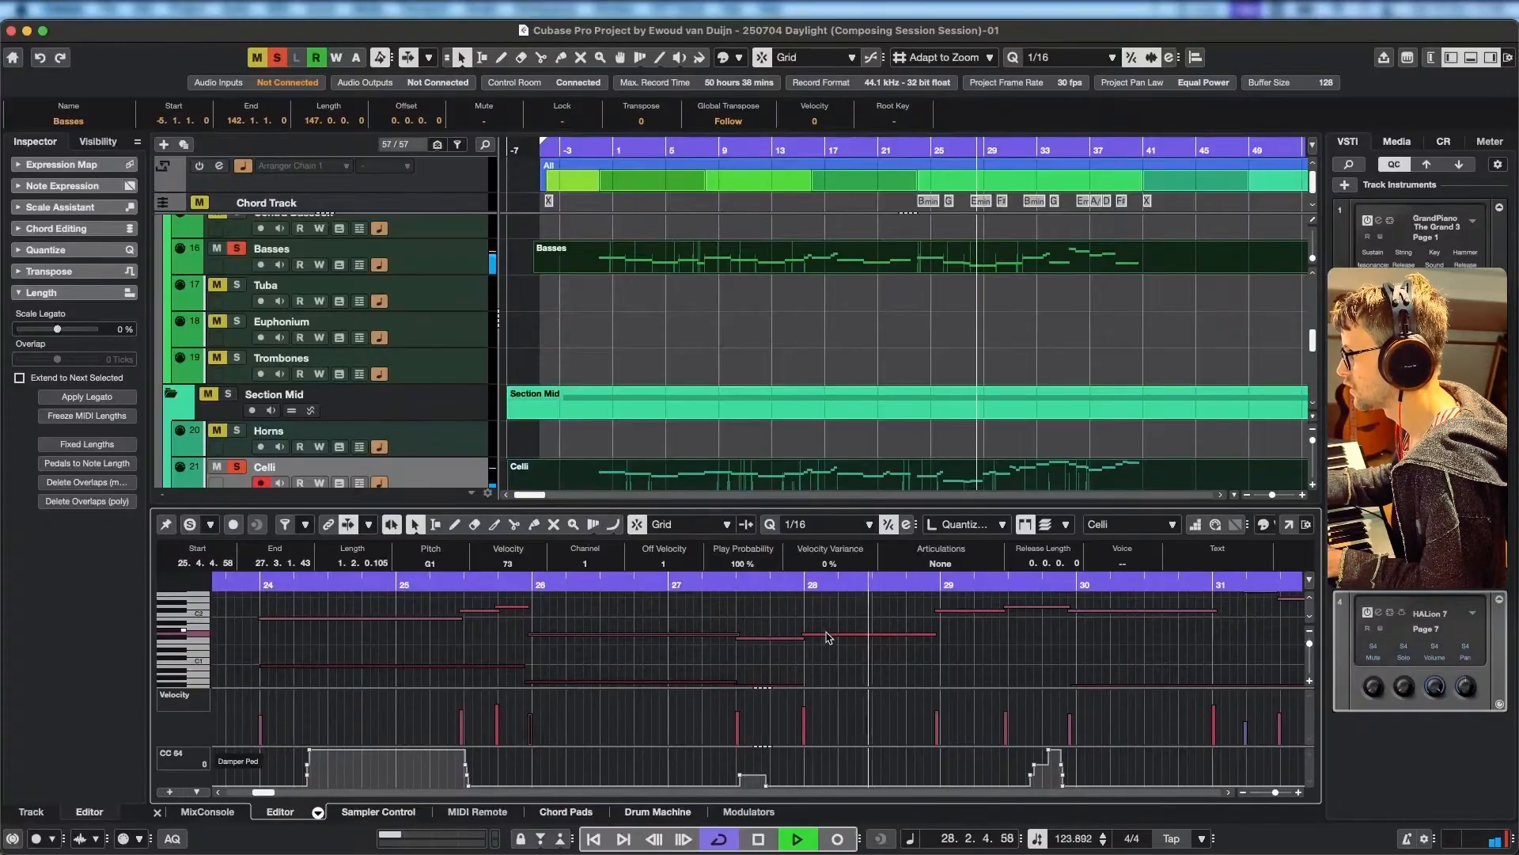
key("space")
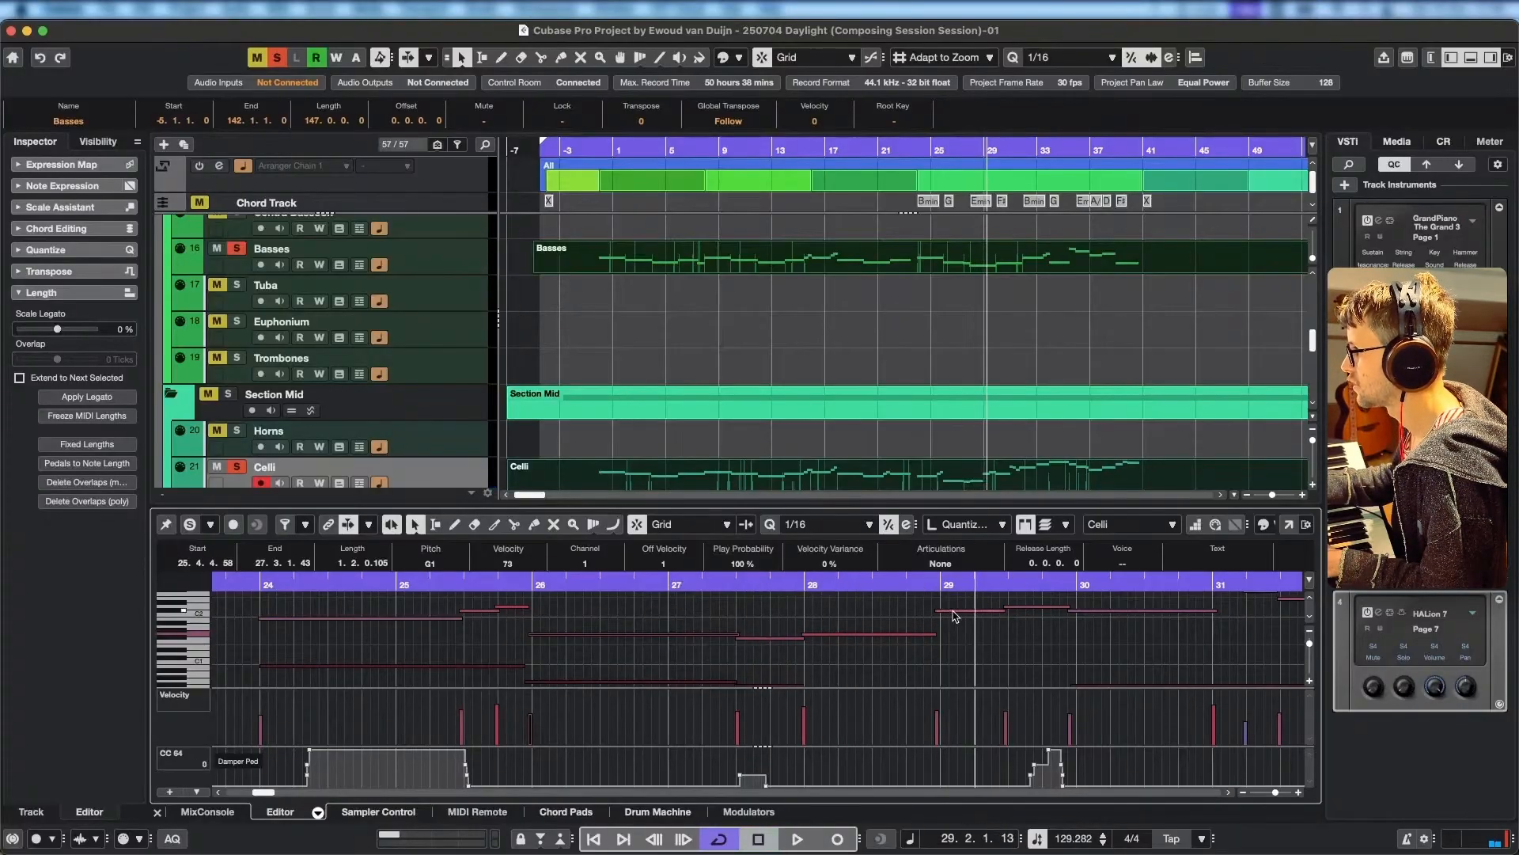
Lower the Celli note at the start of bar 29 to B1 and audition the passage from bar 28.
left_click_drag(953, 610, 955, 628)
key("space")
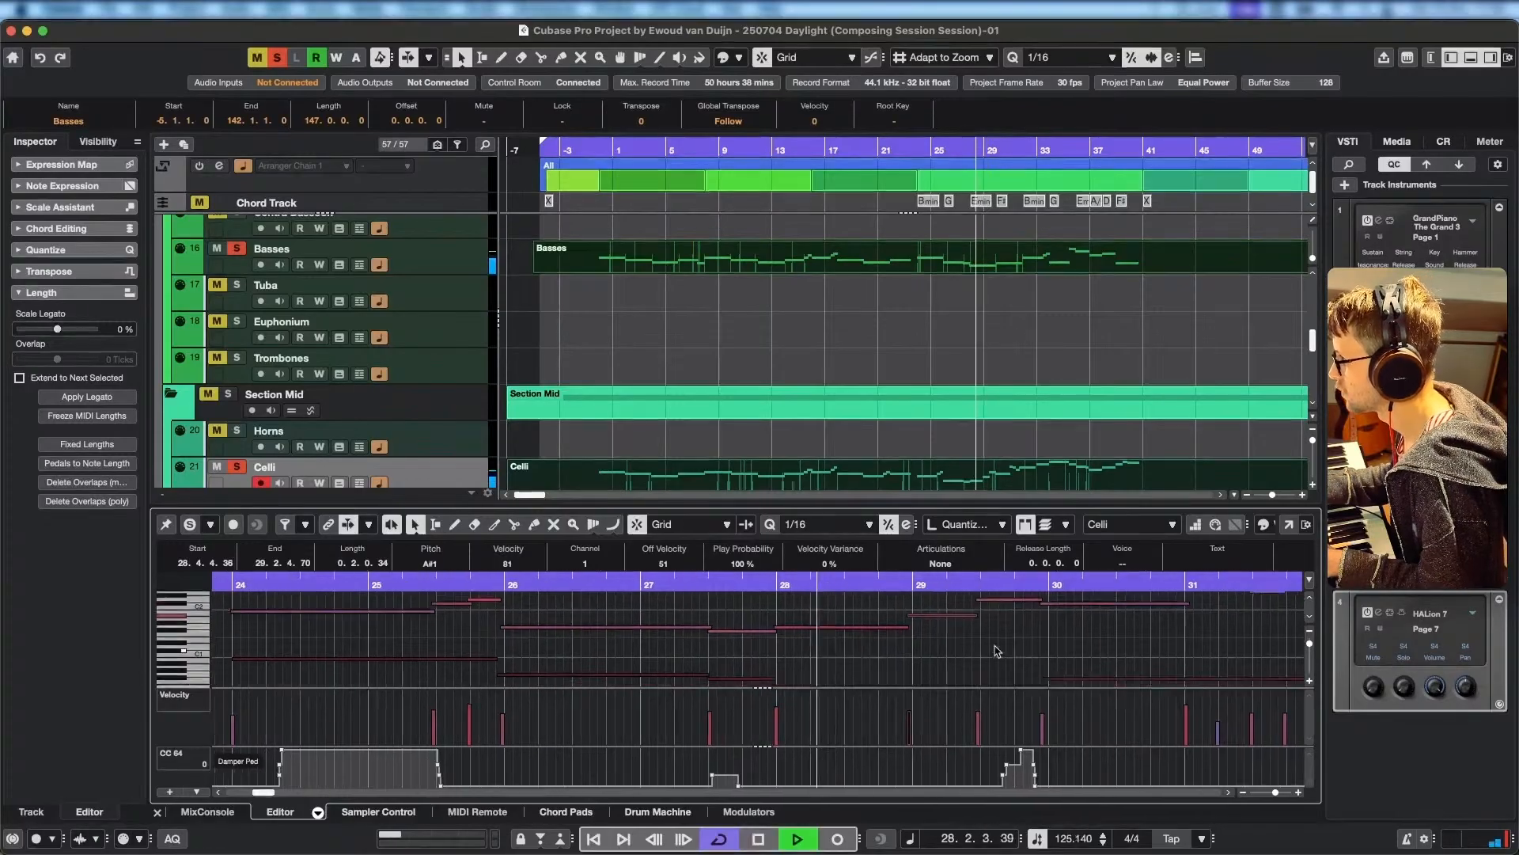
key("space")
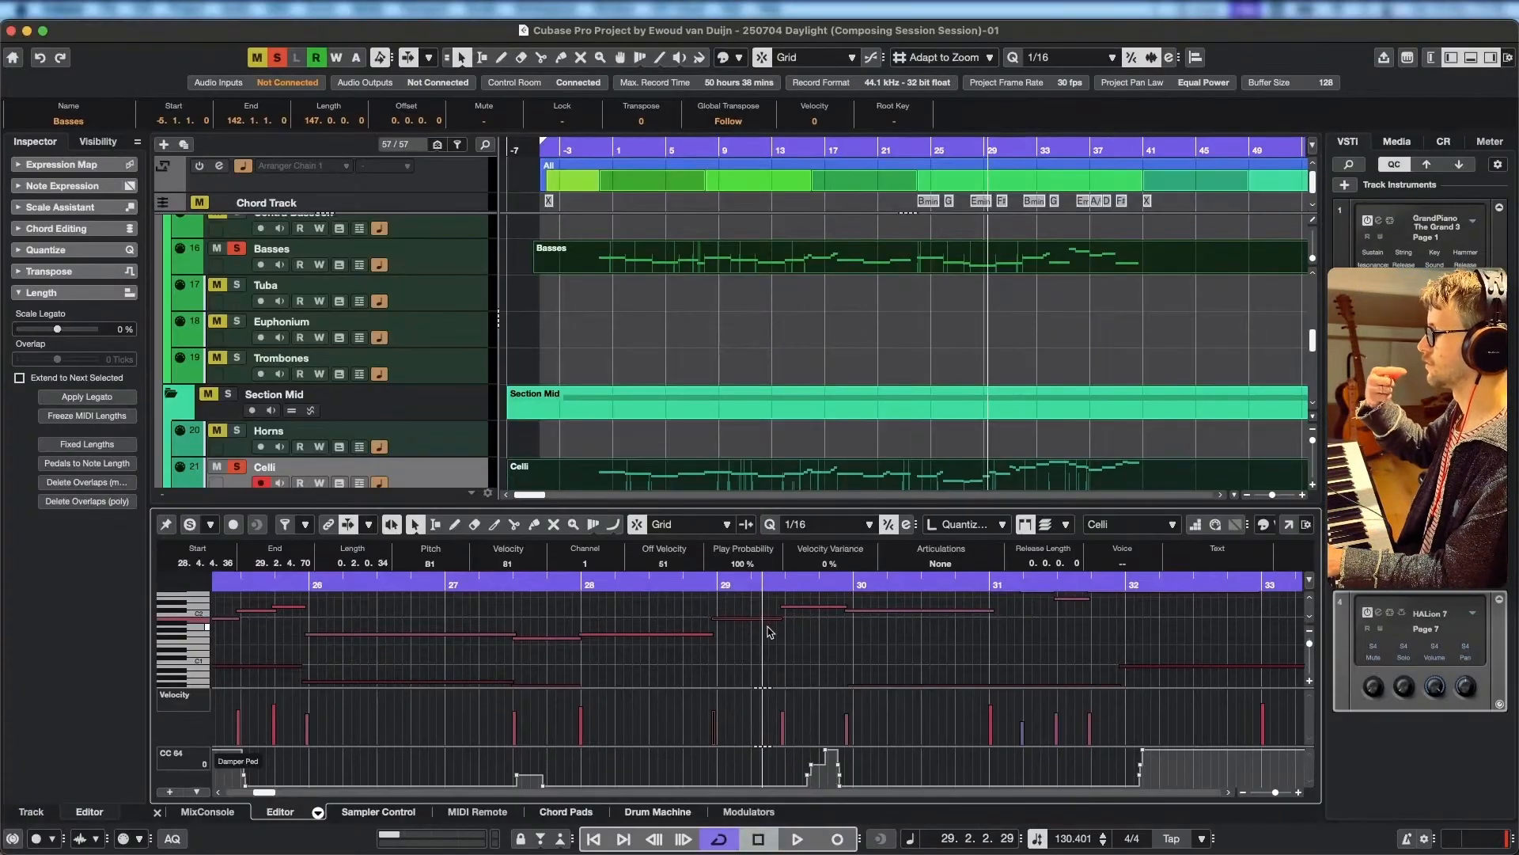
Check the new Celli B1 against the Basses line around bar 29 and replay from bar 28.
scroll(752, 645, "up", 2)
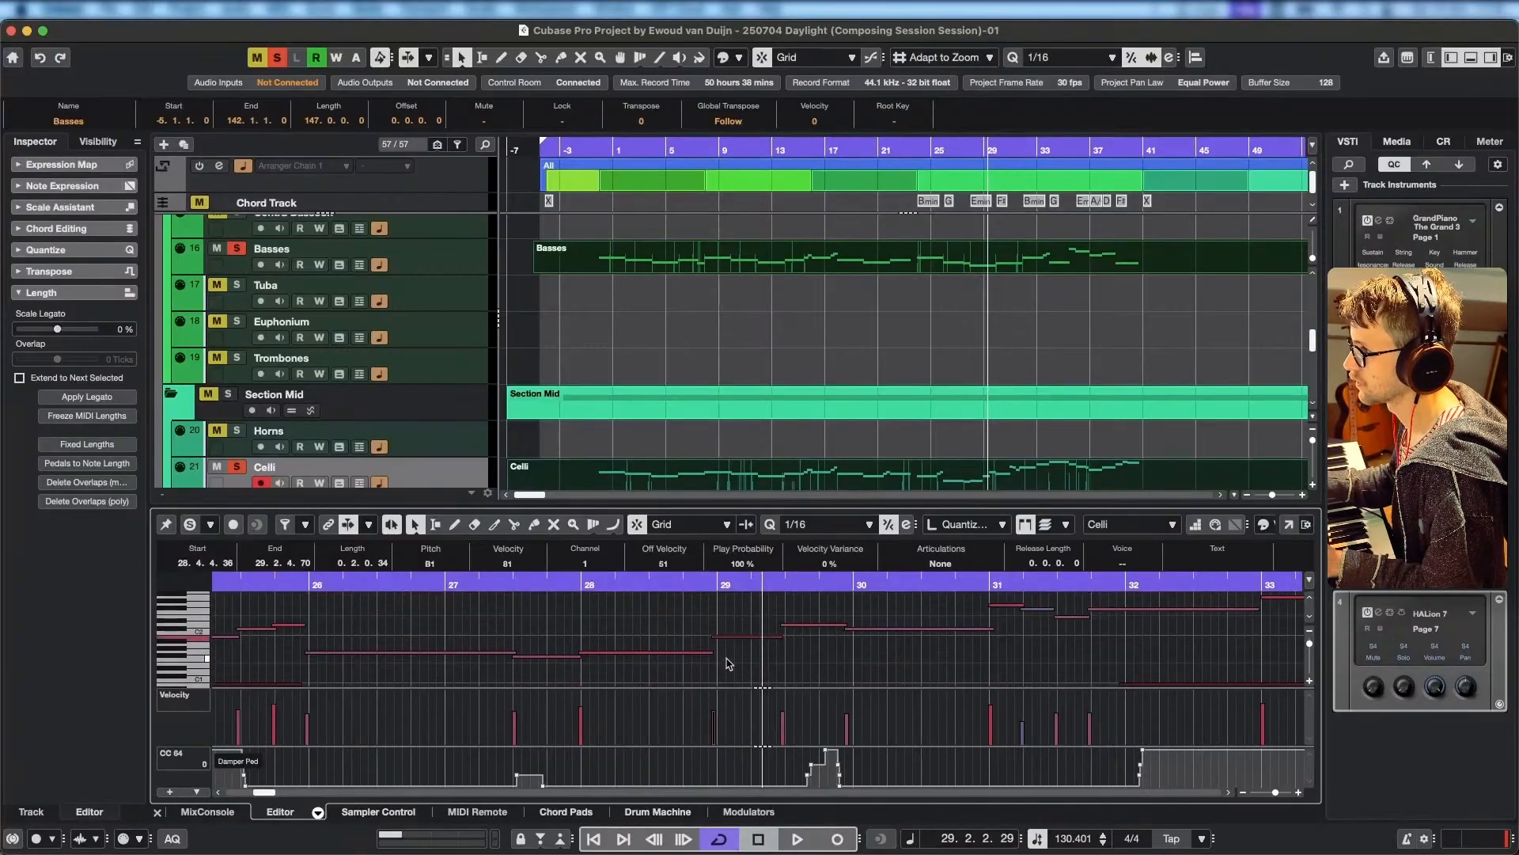
scroll(724, 656, "down", 6)
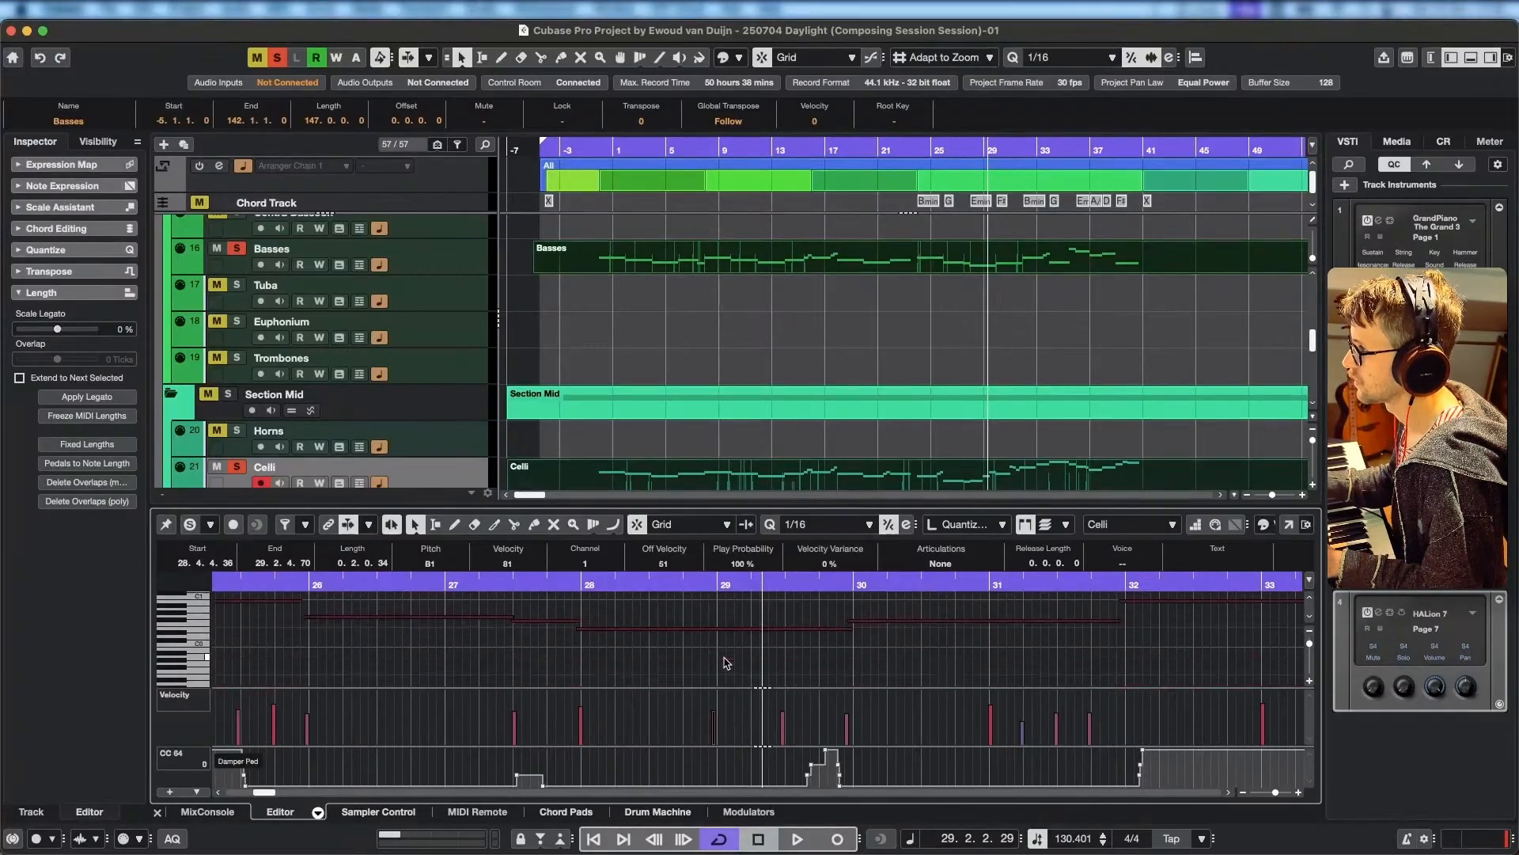
left_click(635, 582)
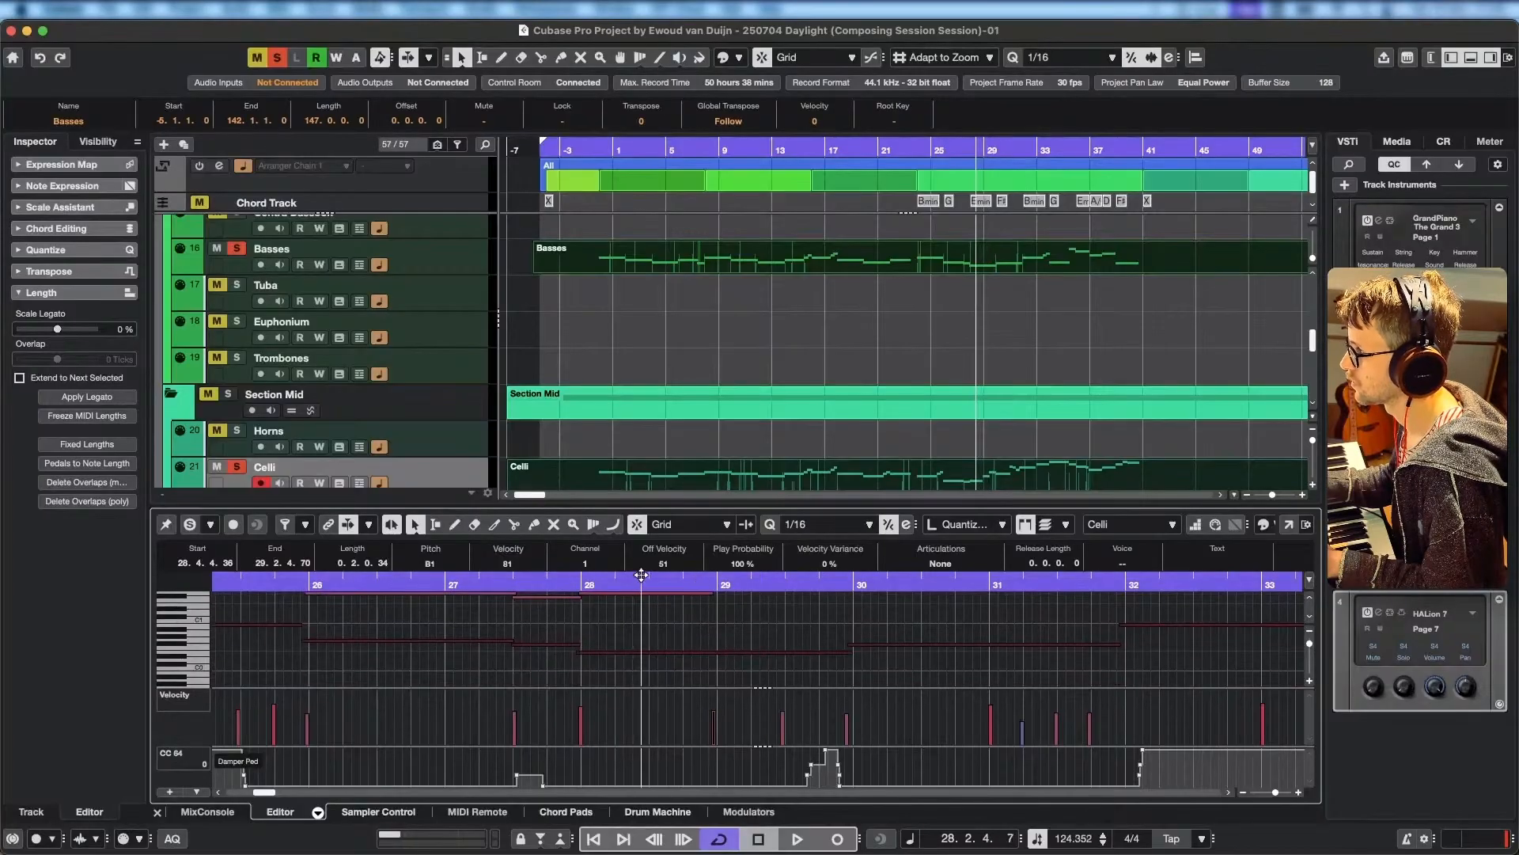
key("space")
scroll(752, 645, "up", 10)
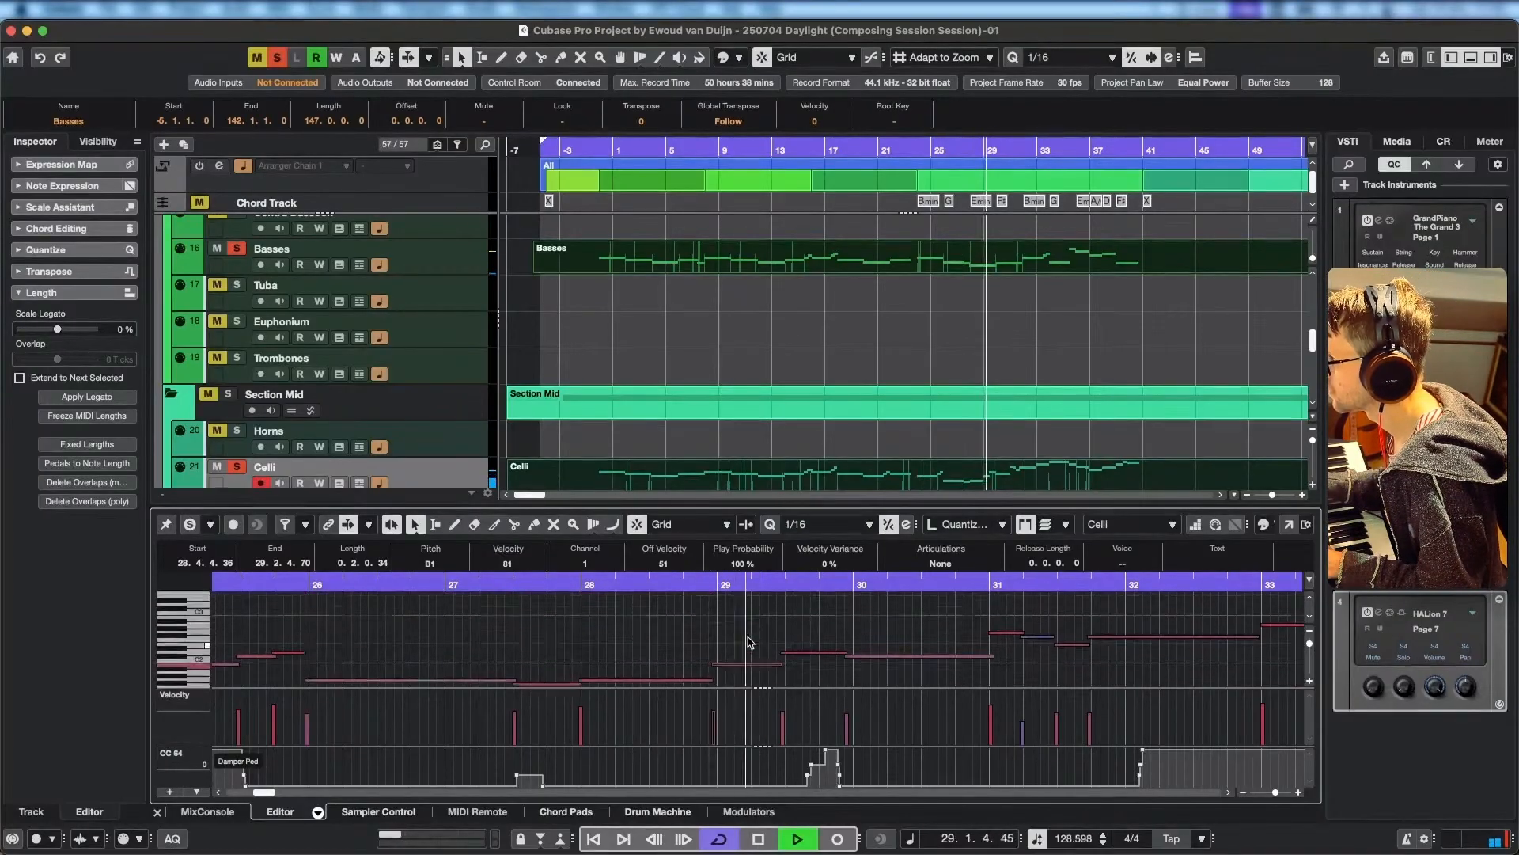
left_click_drag(715, 656, 750, 620)
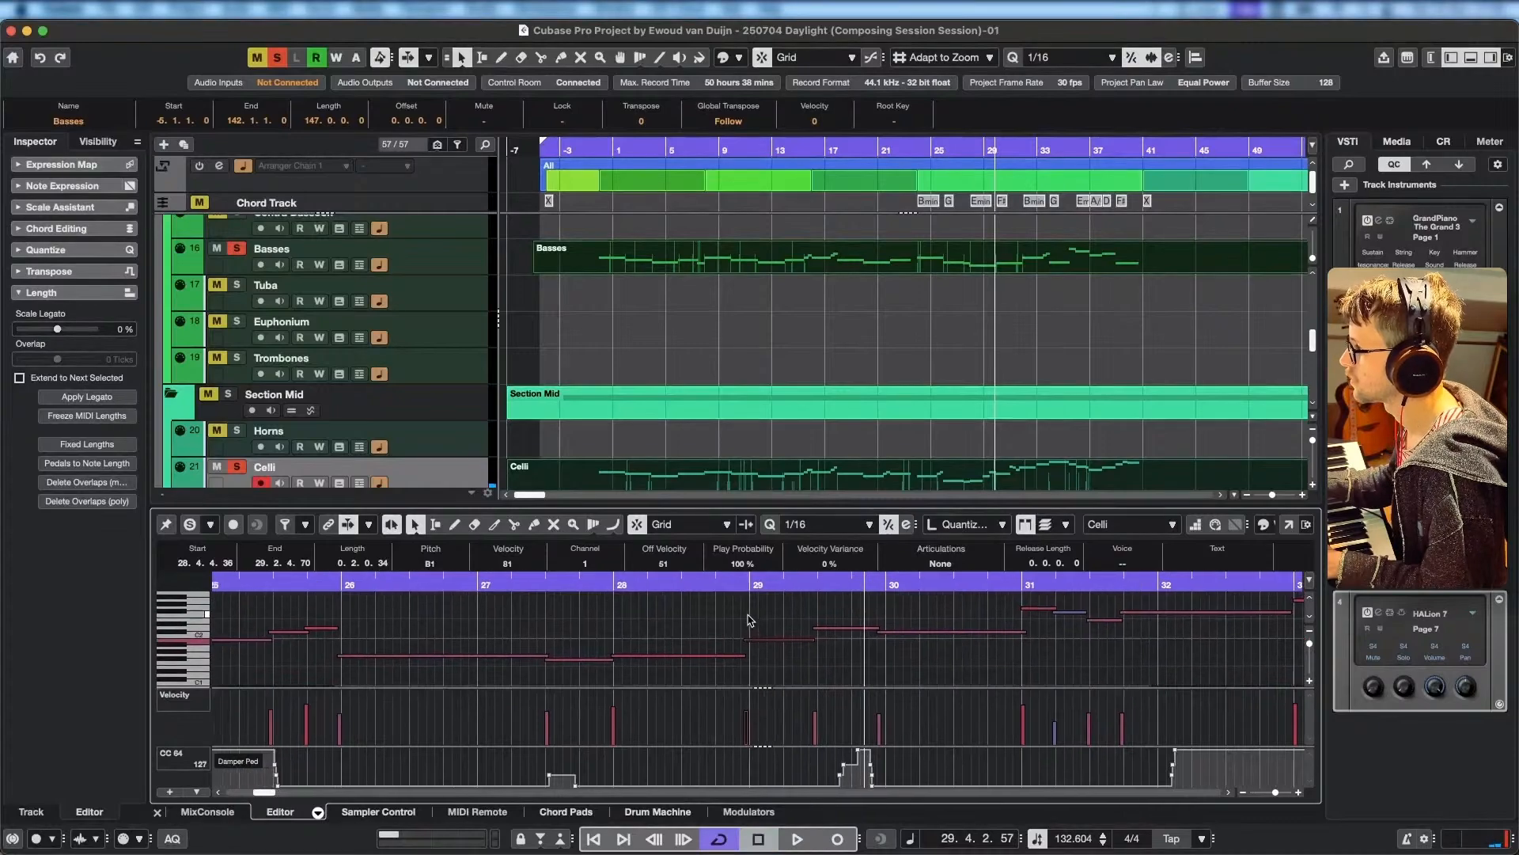
Deactivate all solo states and play the full arrangement from about bar 26, stopping in bar 31.
left_click(565, 585)
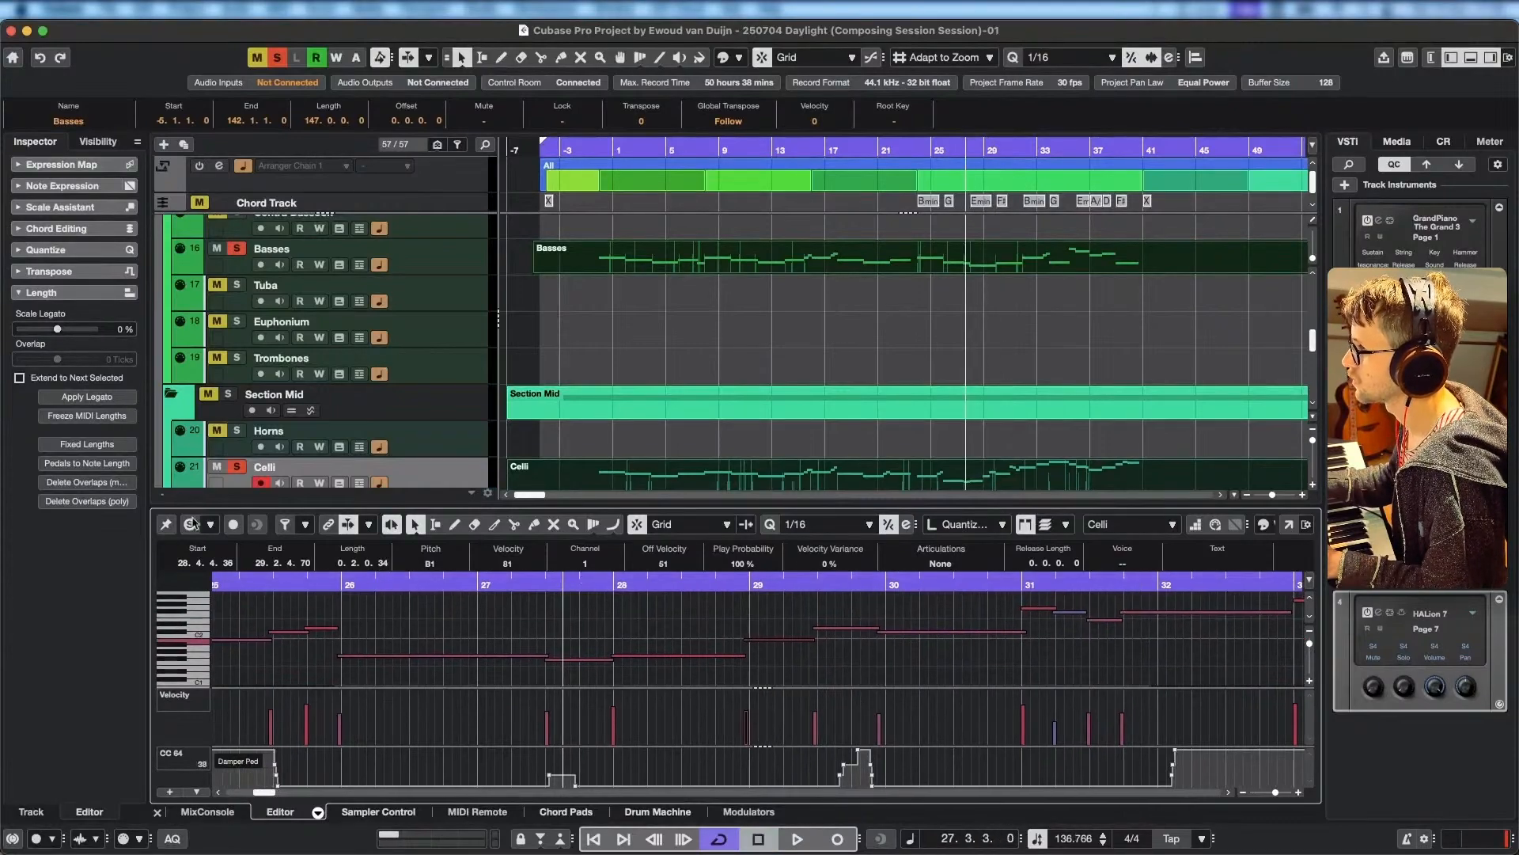
left_click(274, 62)
left_click_drag(957, 149, 948, 149)
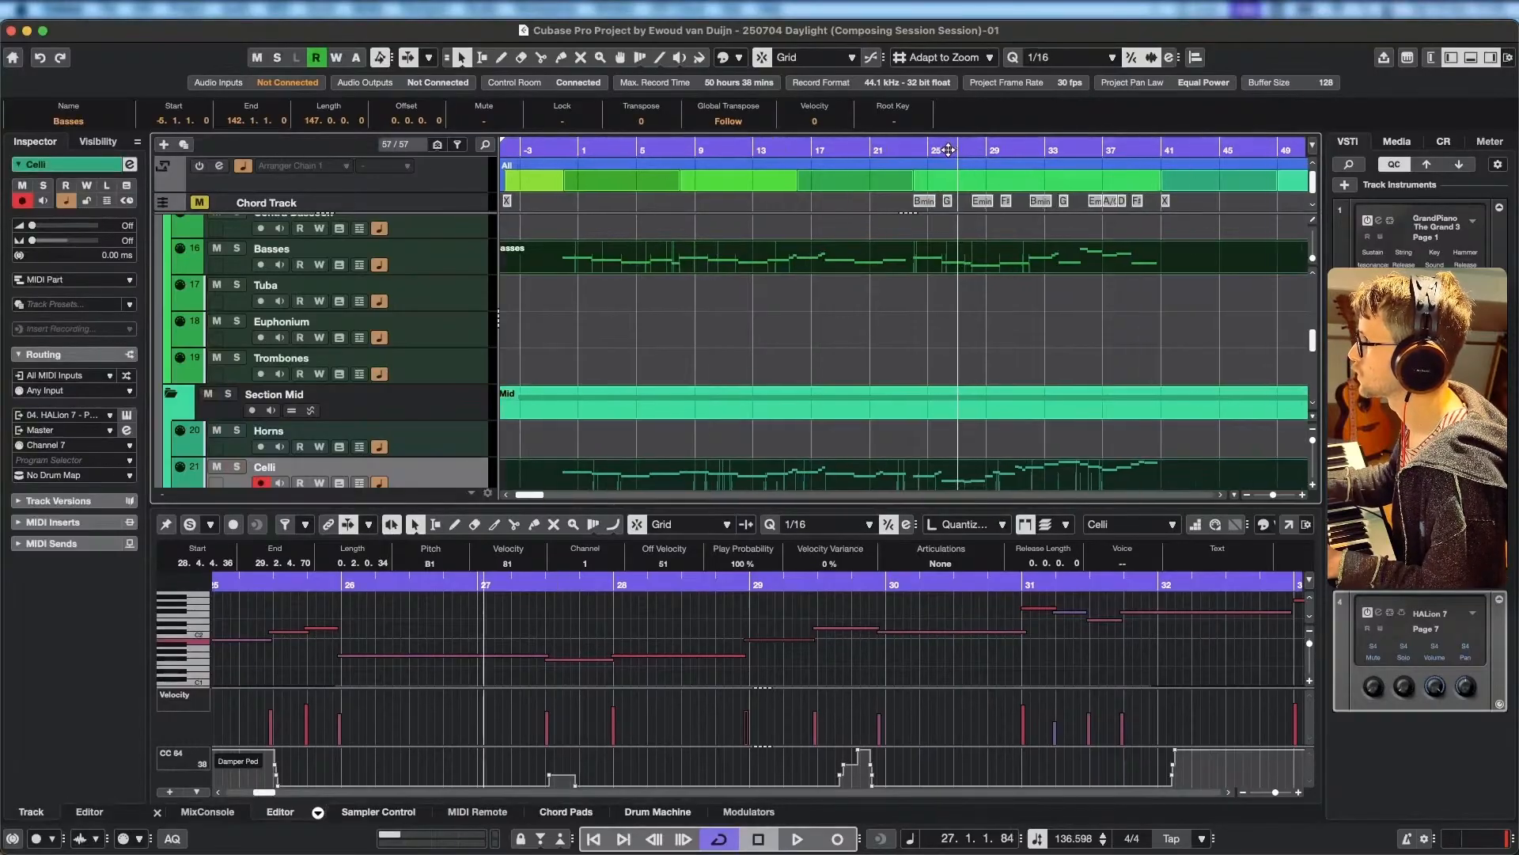
key("space")
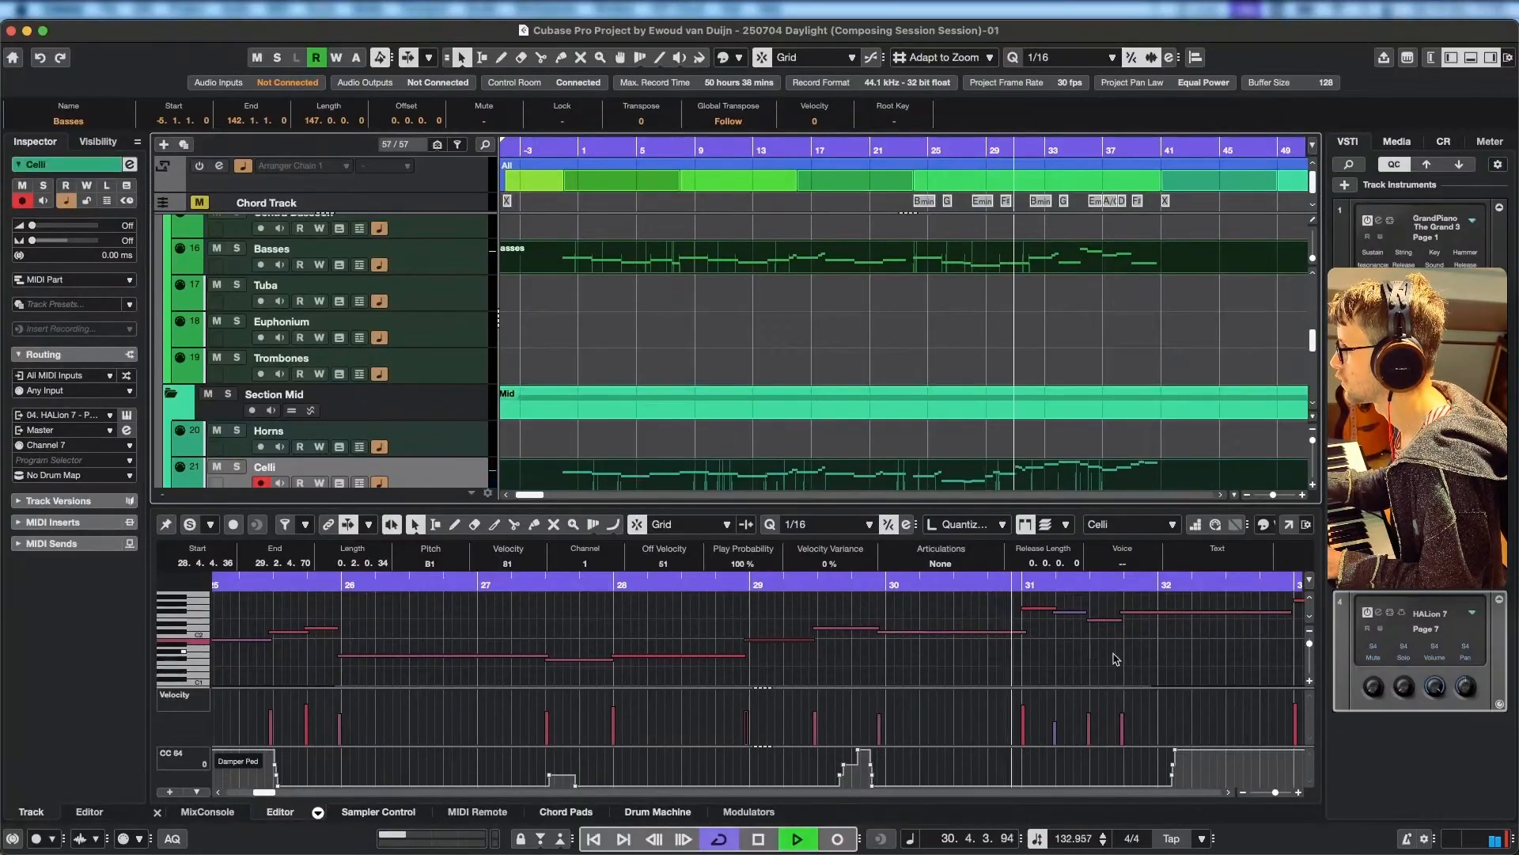
key("space")
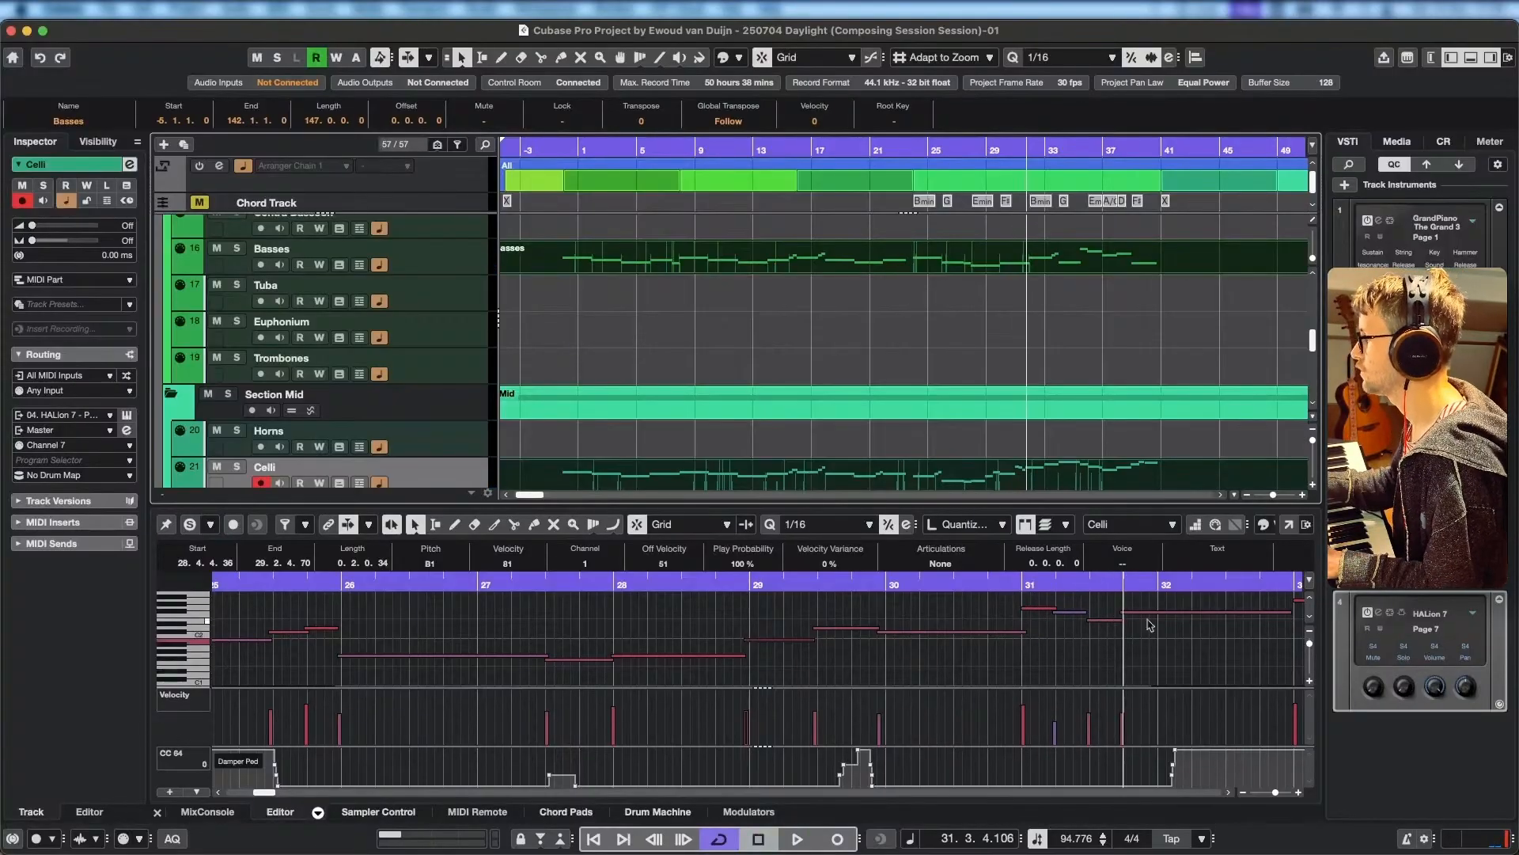
Solo the parts in the Key Editor, replay from bar 30, and set bar 31's short F#2 to velocity 70 and E2 to 56.
scroll(1151, 629, "up", 1)
scroll(1146, 645, "right", 3)
left_click(904, 583)
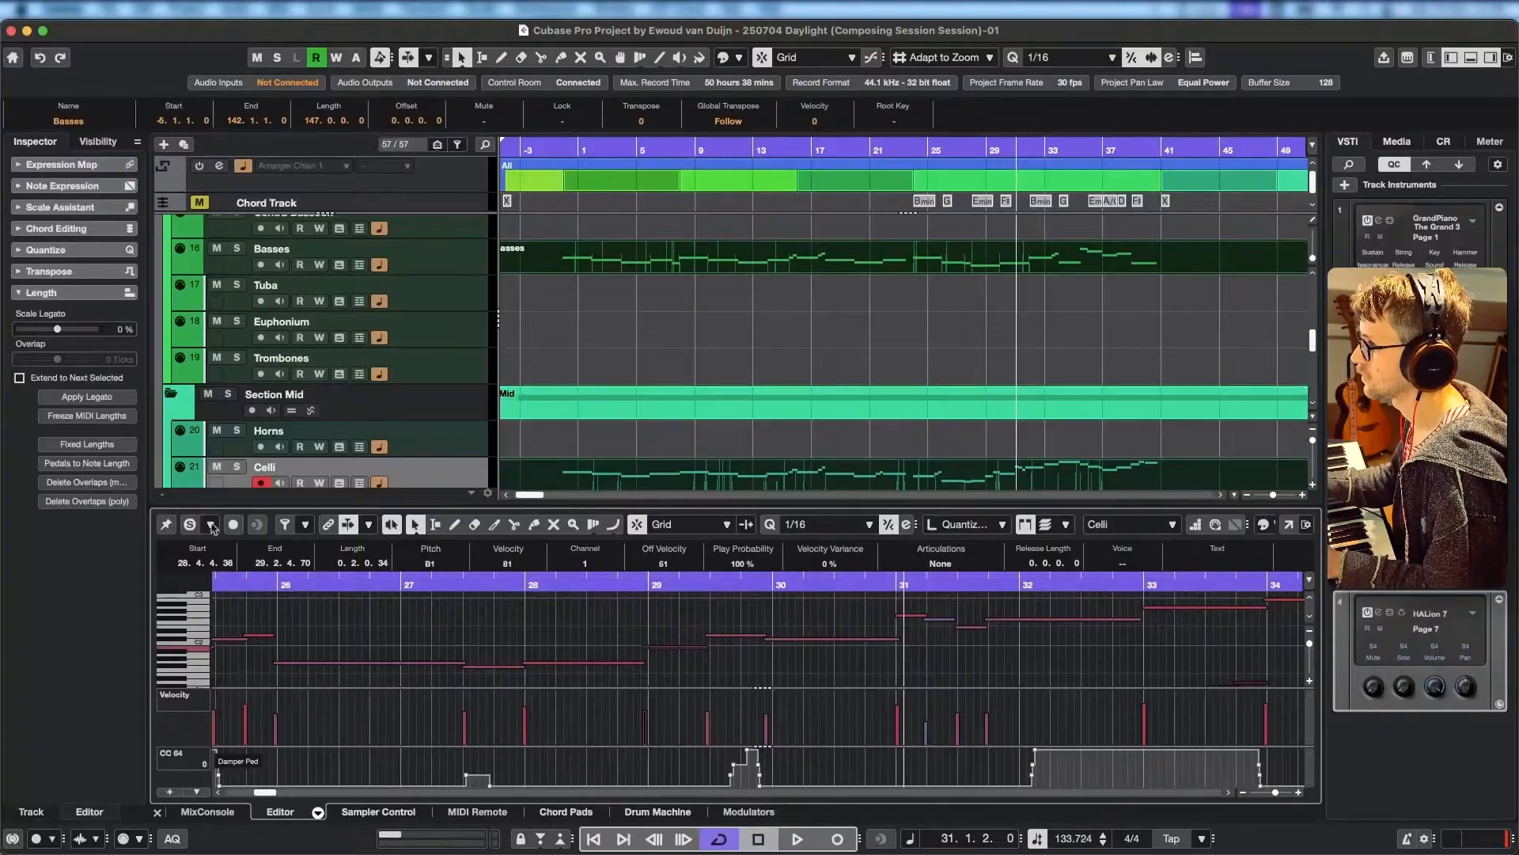
key("space")
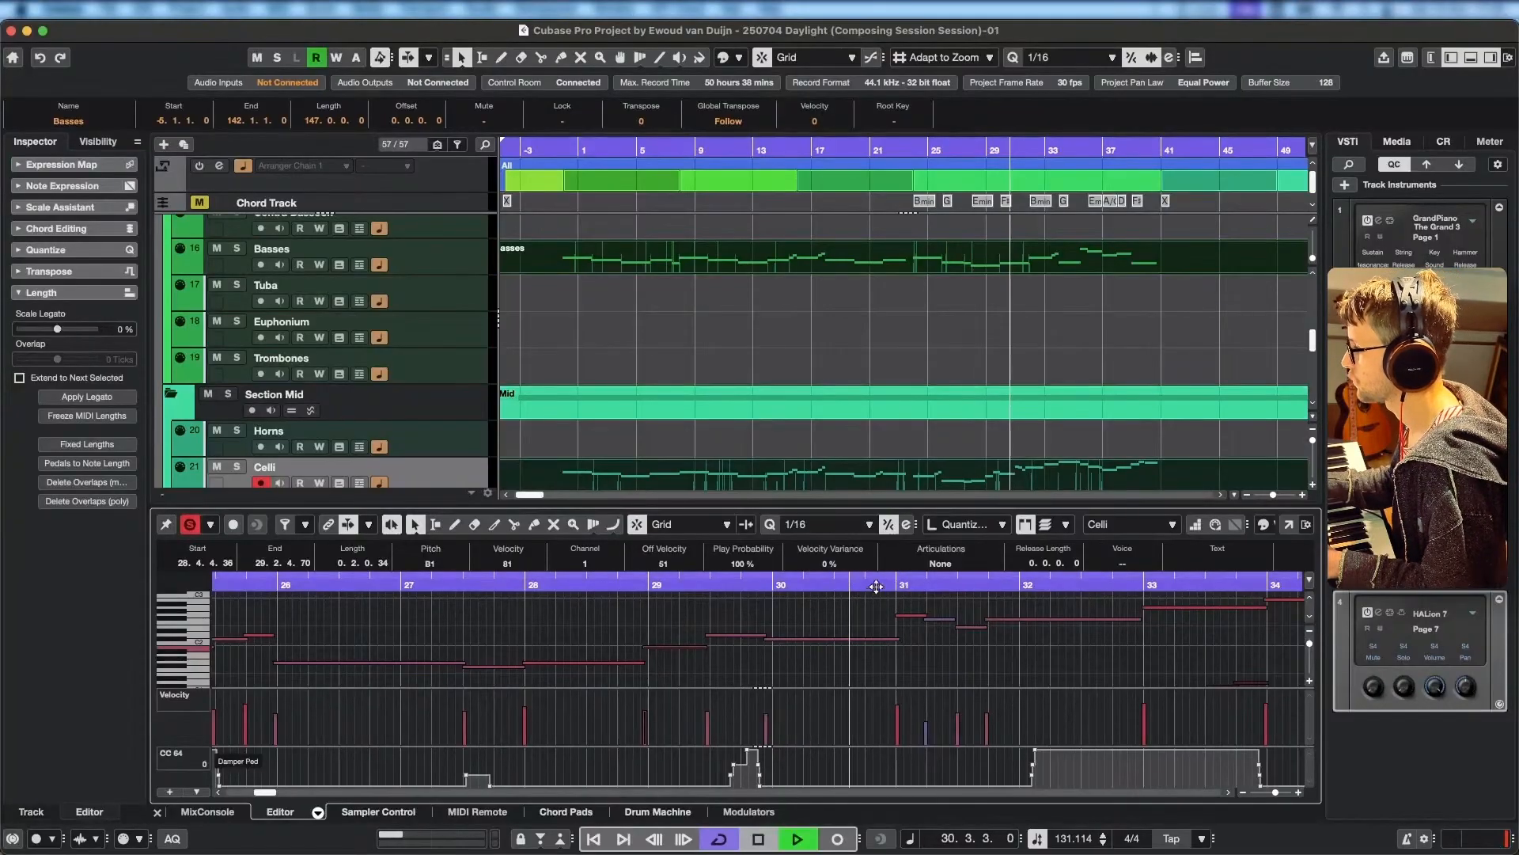
key("space")
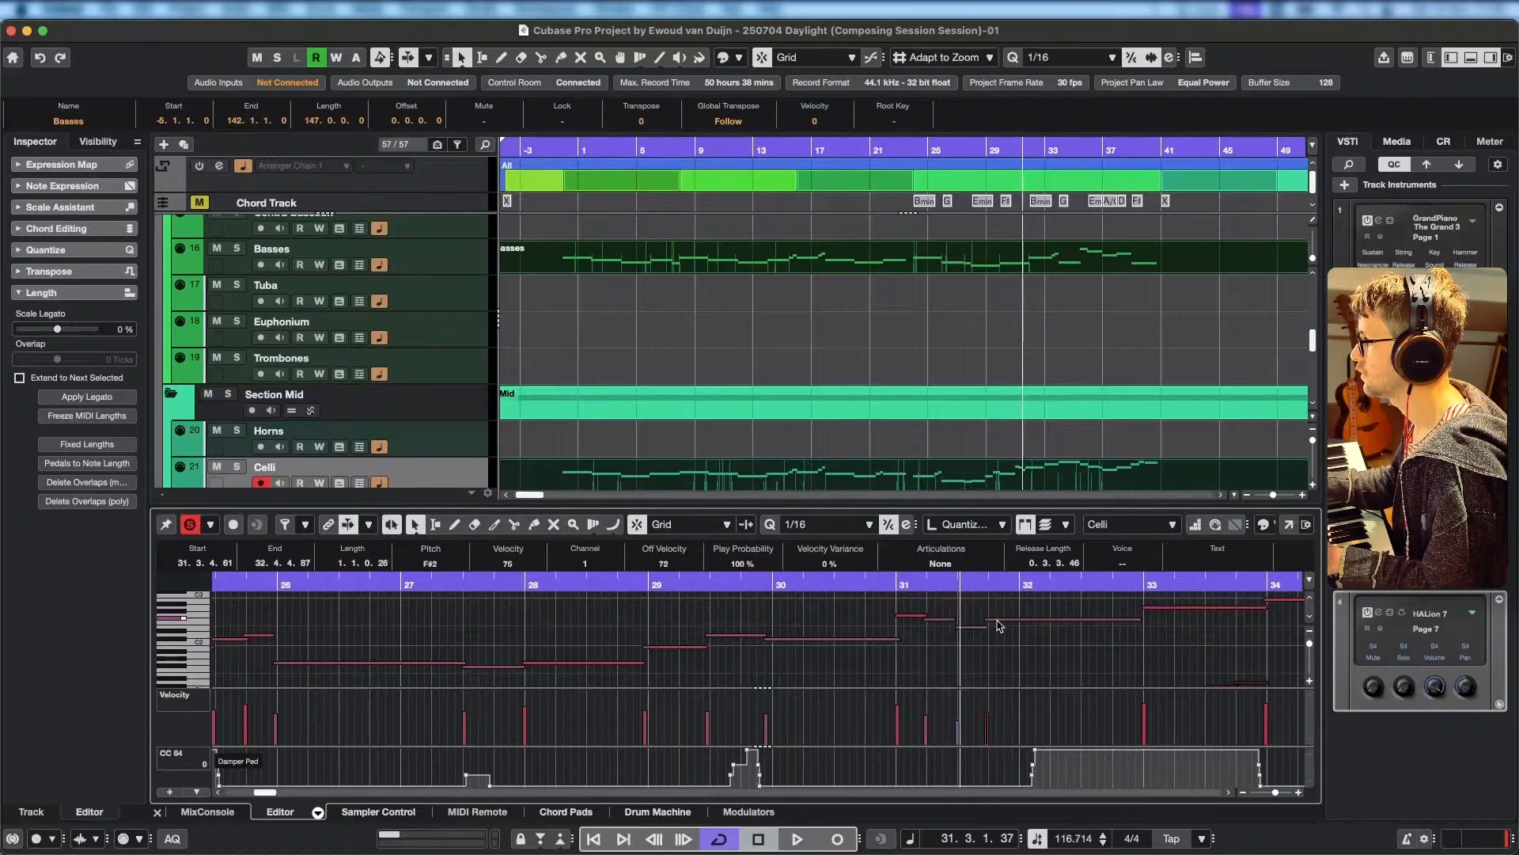
Replay bar 31 and pull the start of the short Celli E2 note back to 31.2.4.52.
left_click_drag(918, 583, 865, 582)
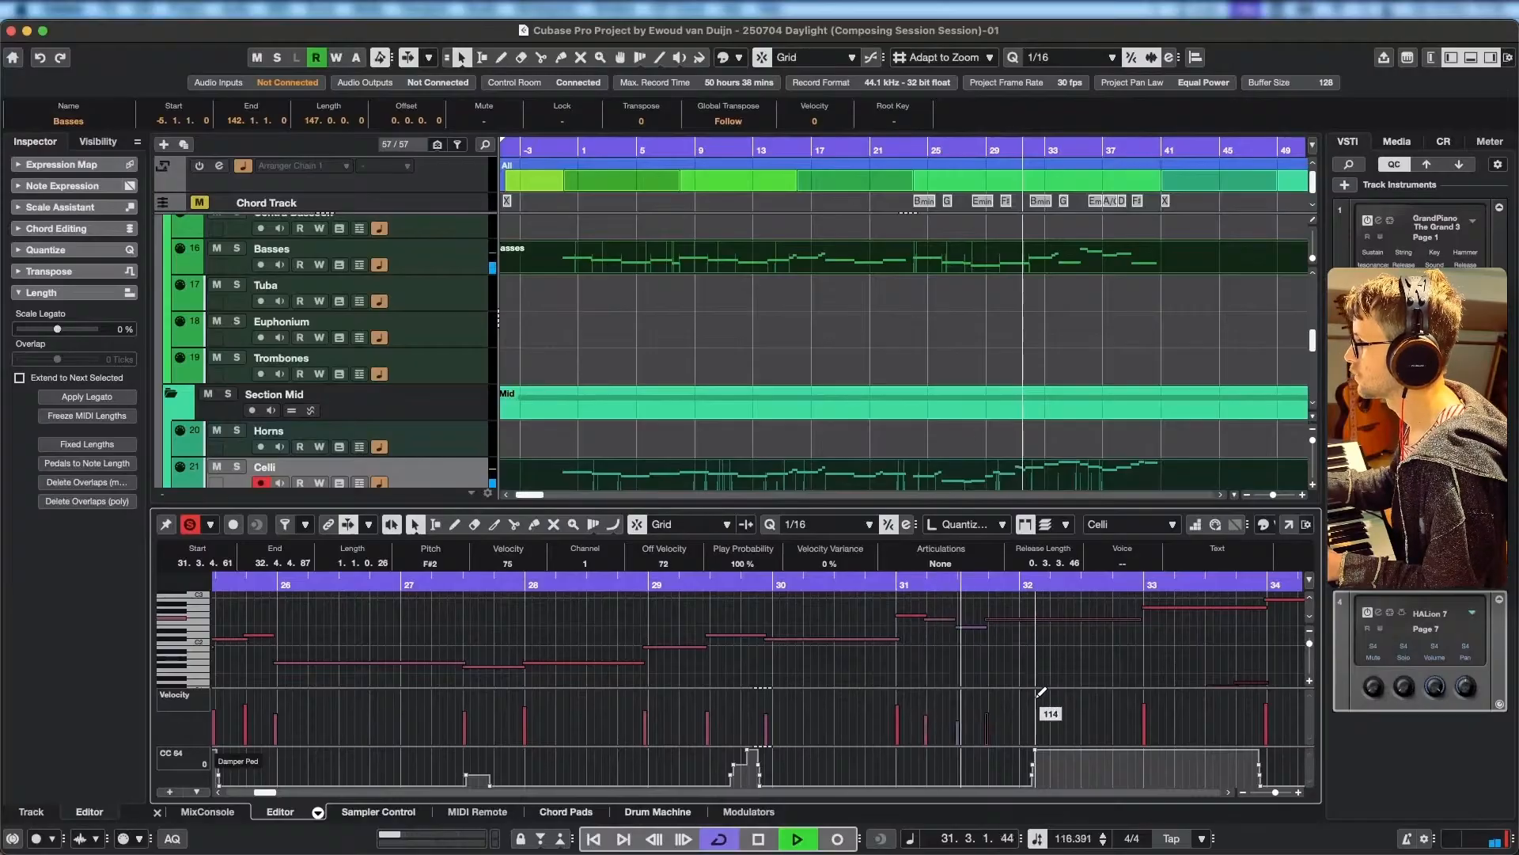
key("space")
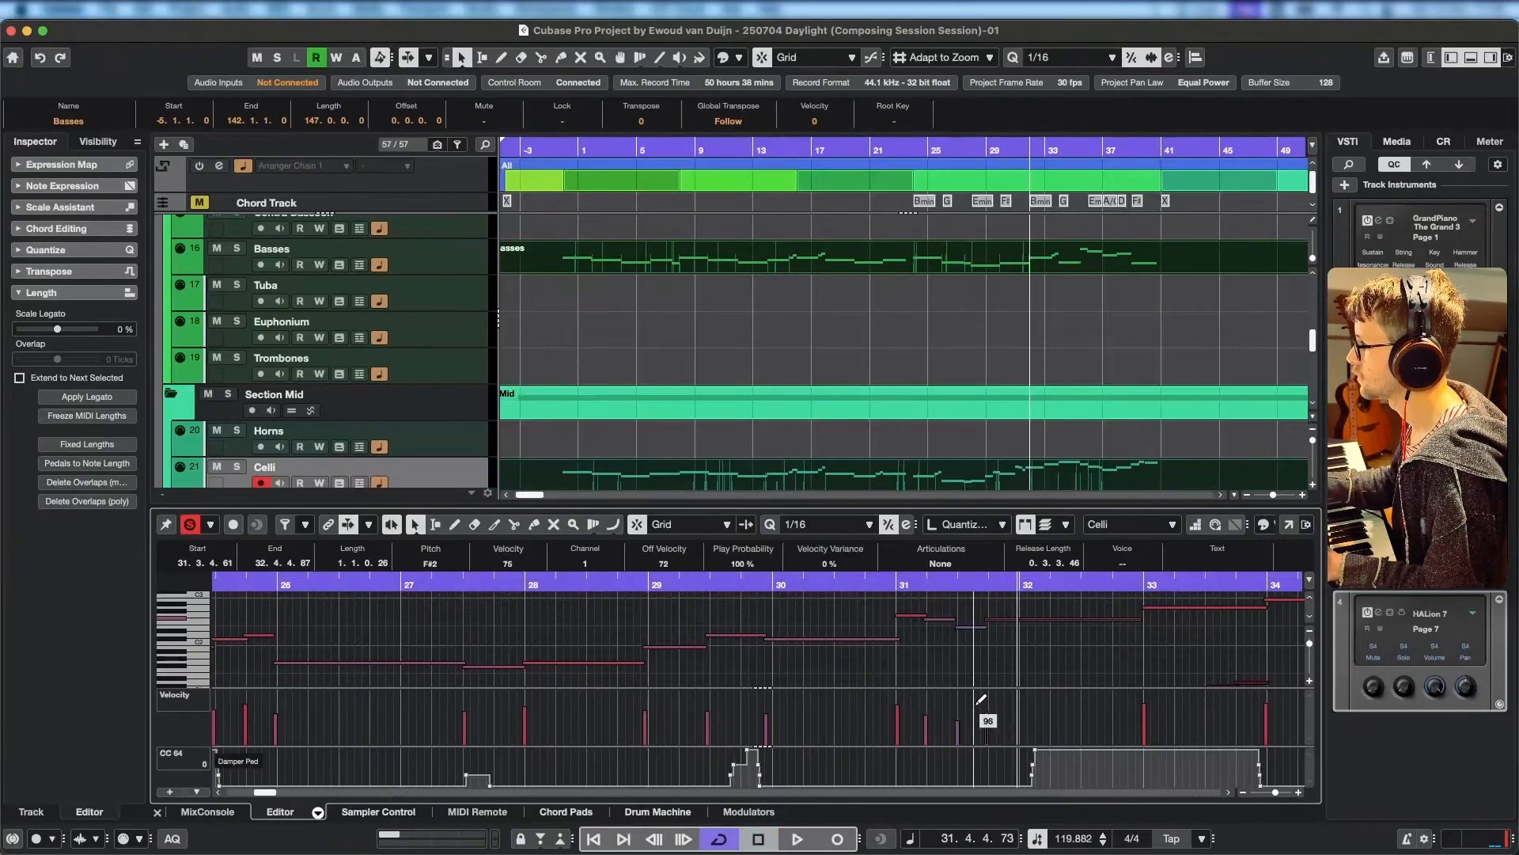
scroll(961, 635, "up", 2)
scroll(946, 672, "up", 4)
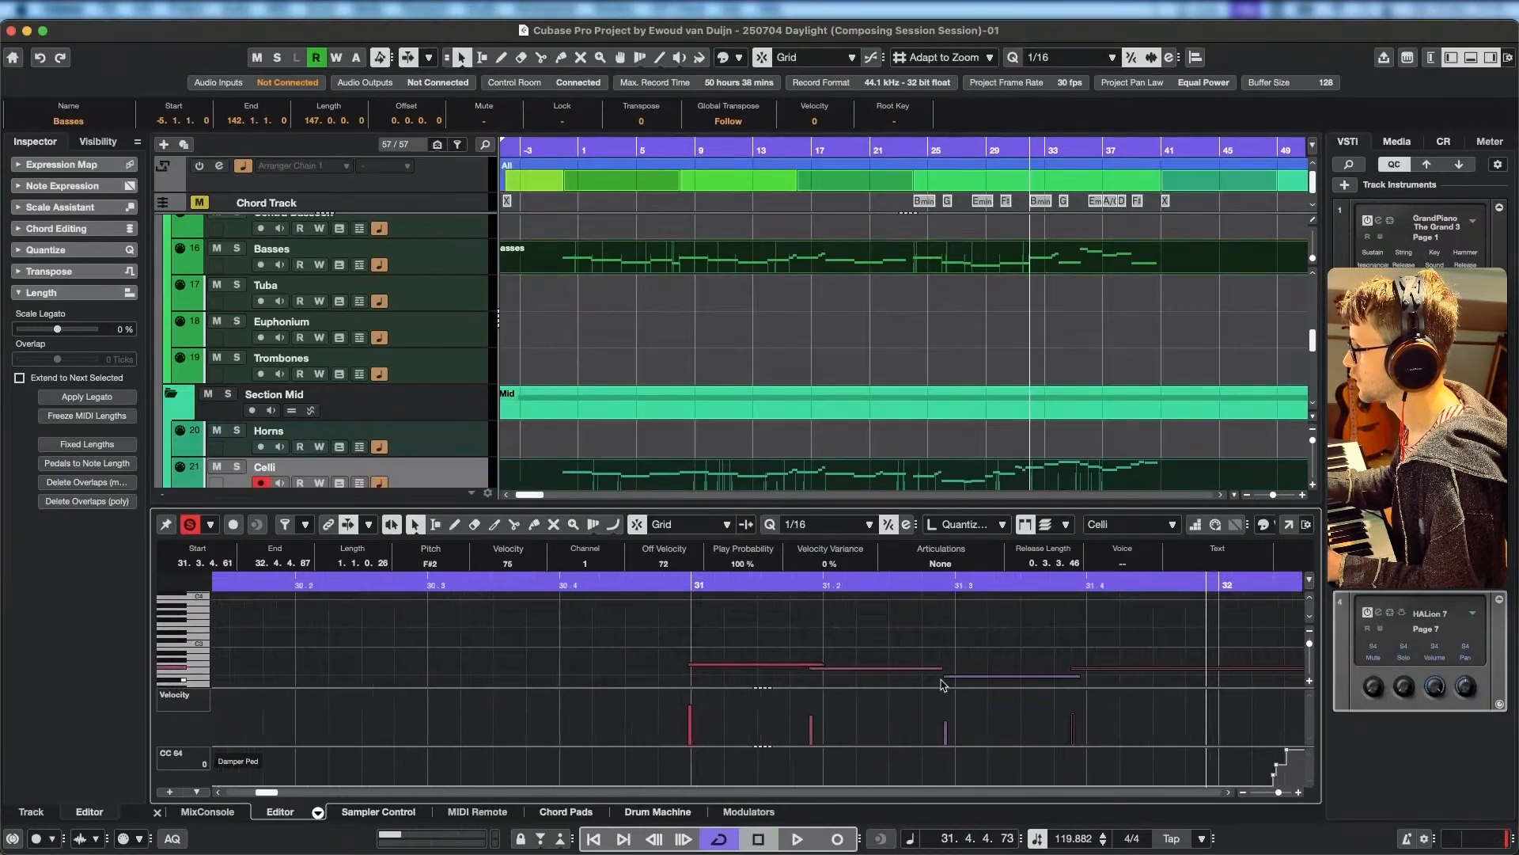
left_click_drag(945, 677, 938, 676)
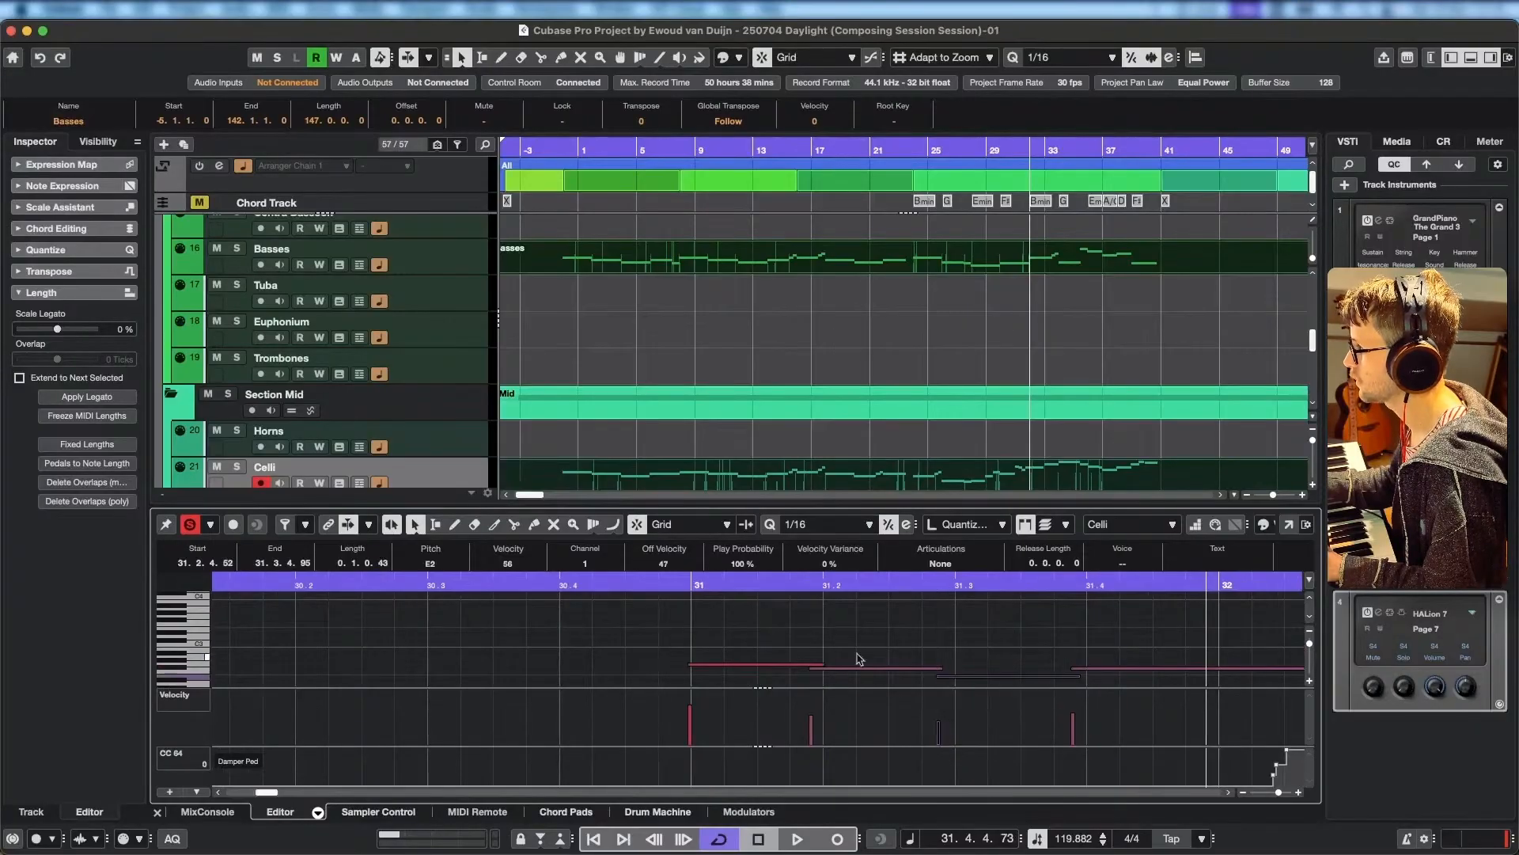
Extend the preceding short Celli F#2 note to end at 31.2.4.115 and play on through bar 33.
scroll(900, 618, "down", 4)
scroll(948, 633, "up", 4)
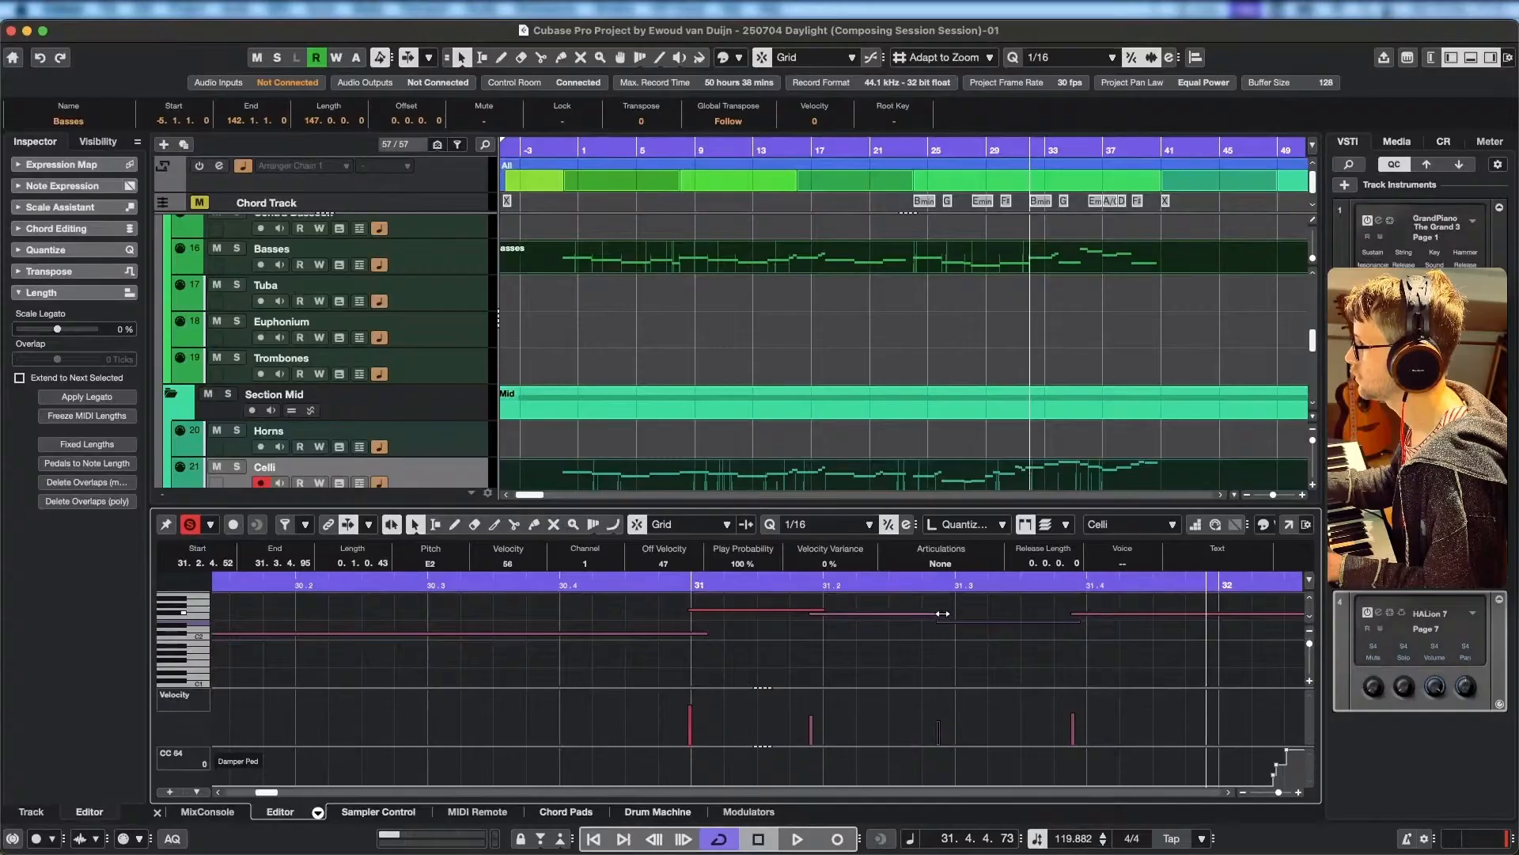
left_click_drag(941, 614, 951, 614)
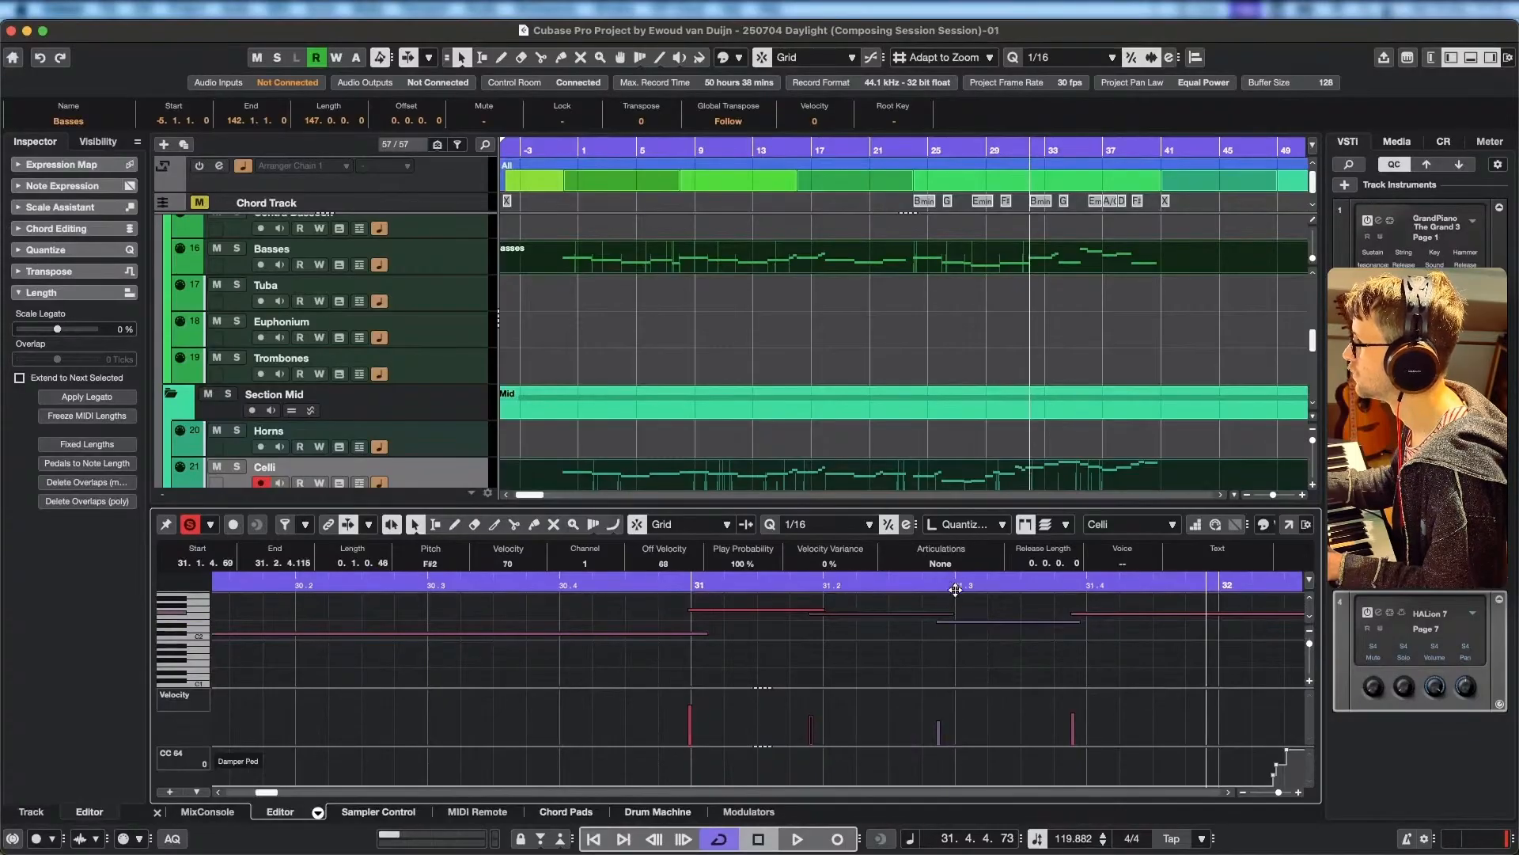
key("space")
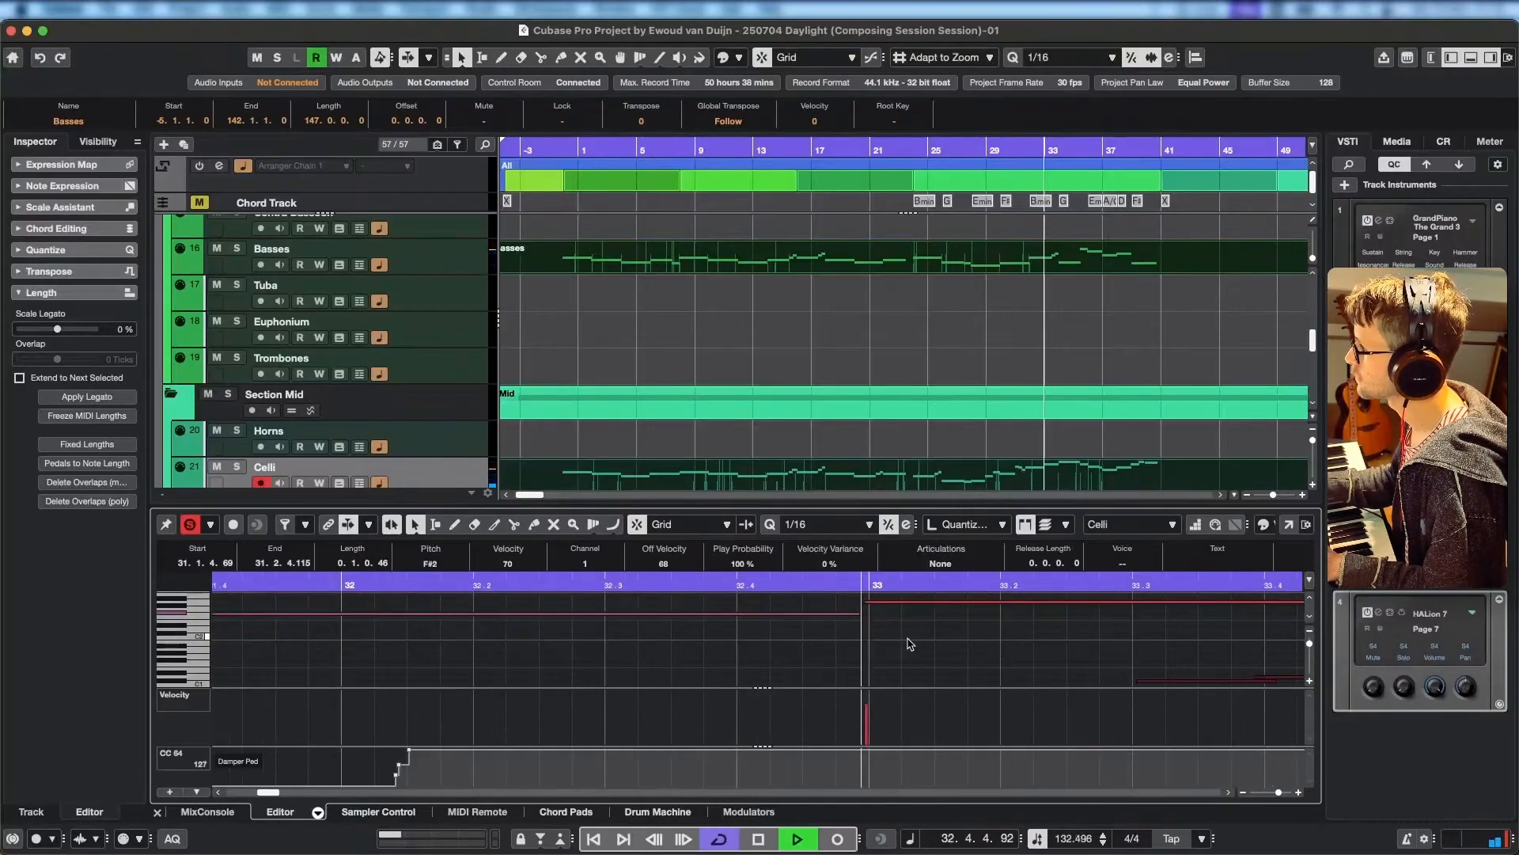
key("space")
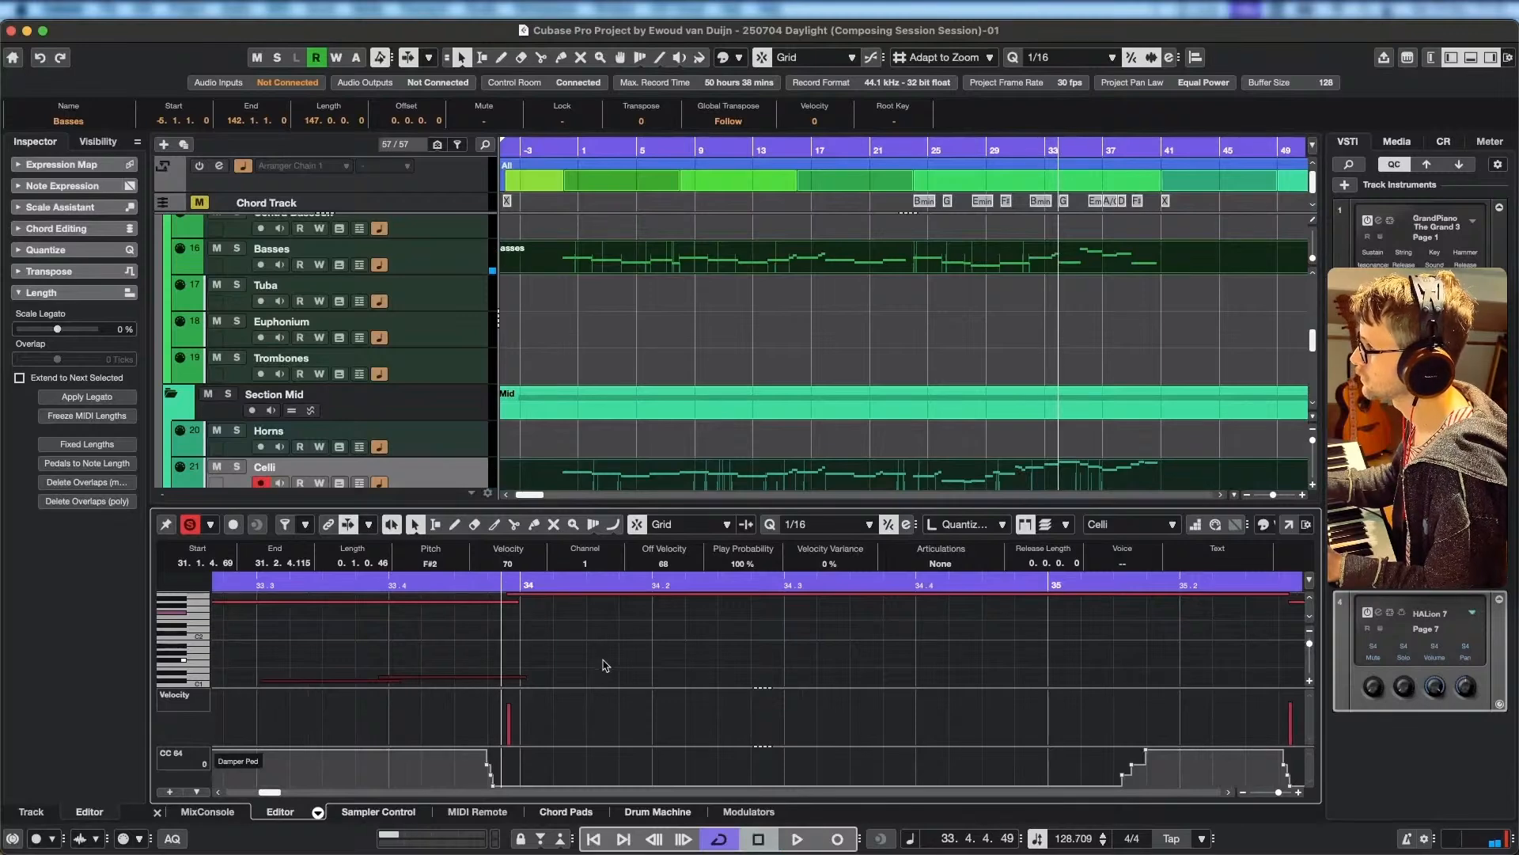
Enlarge the Key Editor pane and frame the Celli and Basses lines around bars 33 to 35.
scroll(608, 660, "up", 3)
scroll(559, 651, "down", 2)
scroll(840, 652, "down", 4)
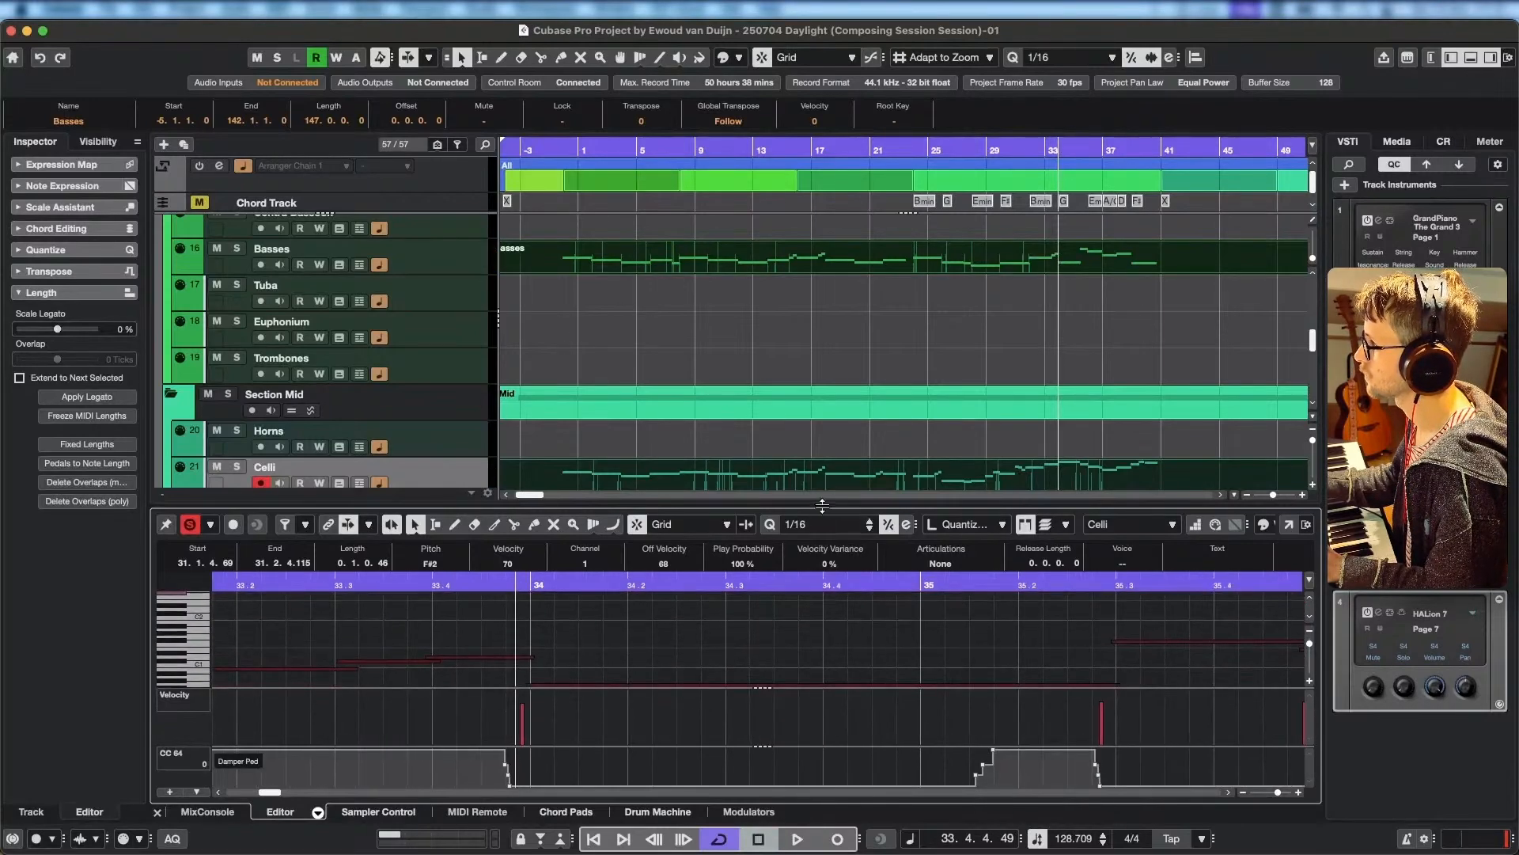
left_click_drag(822, 505, 822, 408)
scroll(610, 655, "down", 2)
scroll(534, 590, "up", 3)
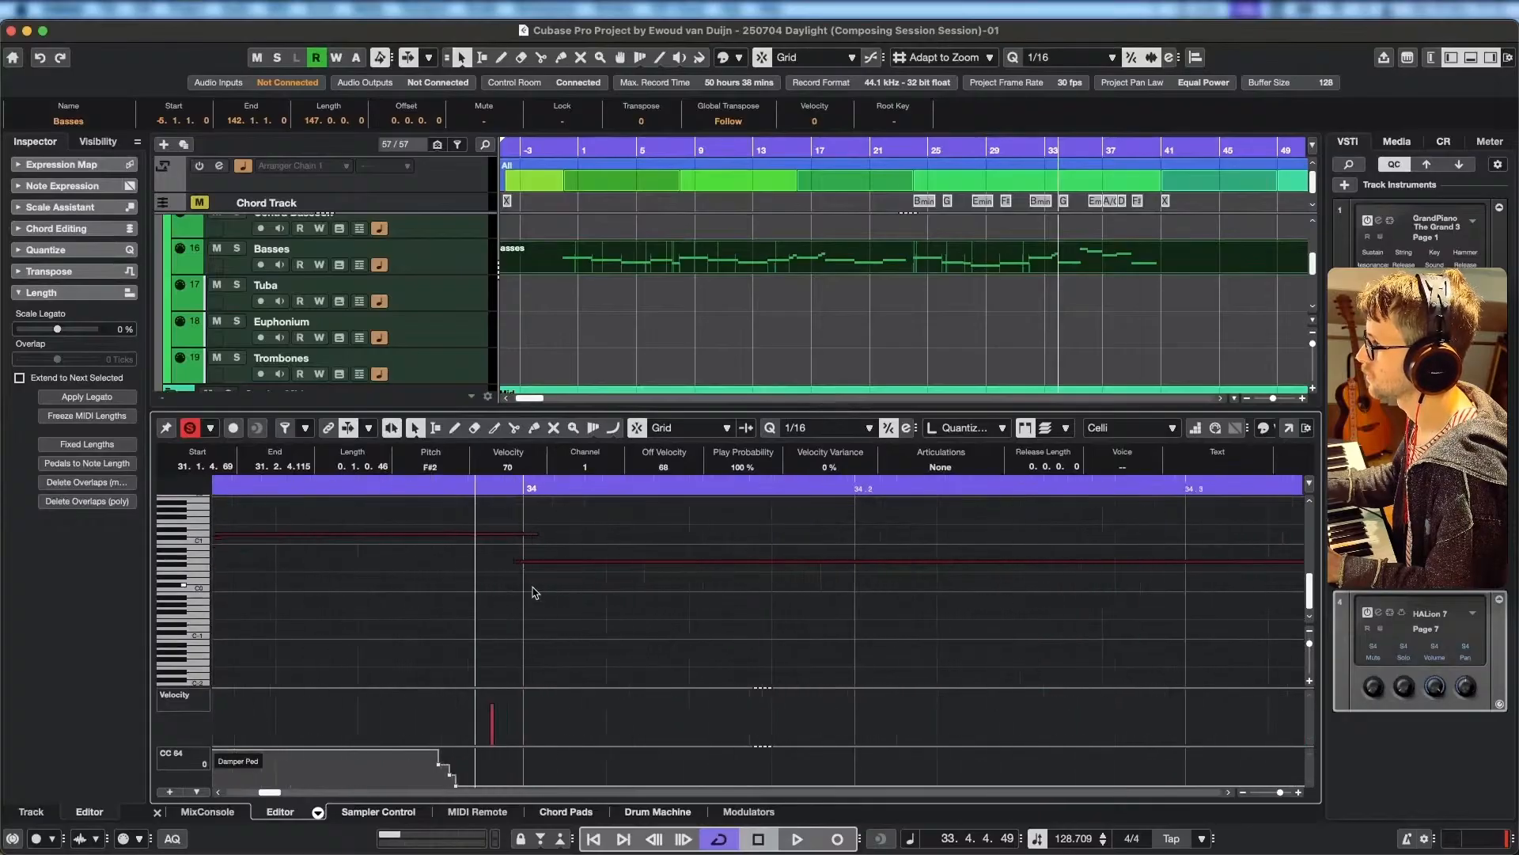
scroll(534, 580, "down", 4)
scroll(534, 580, "up", 1)
left_click_drag(534, 580, 711, 663)
Play the soloed Celli and Basses lines from bar 33 and stop near the end of bar 37.
left_click(540, 490)
key("space")
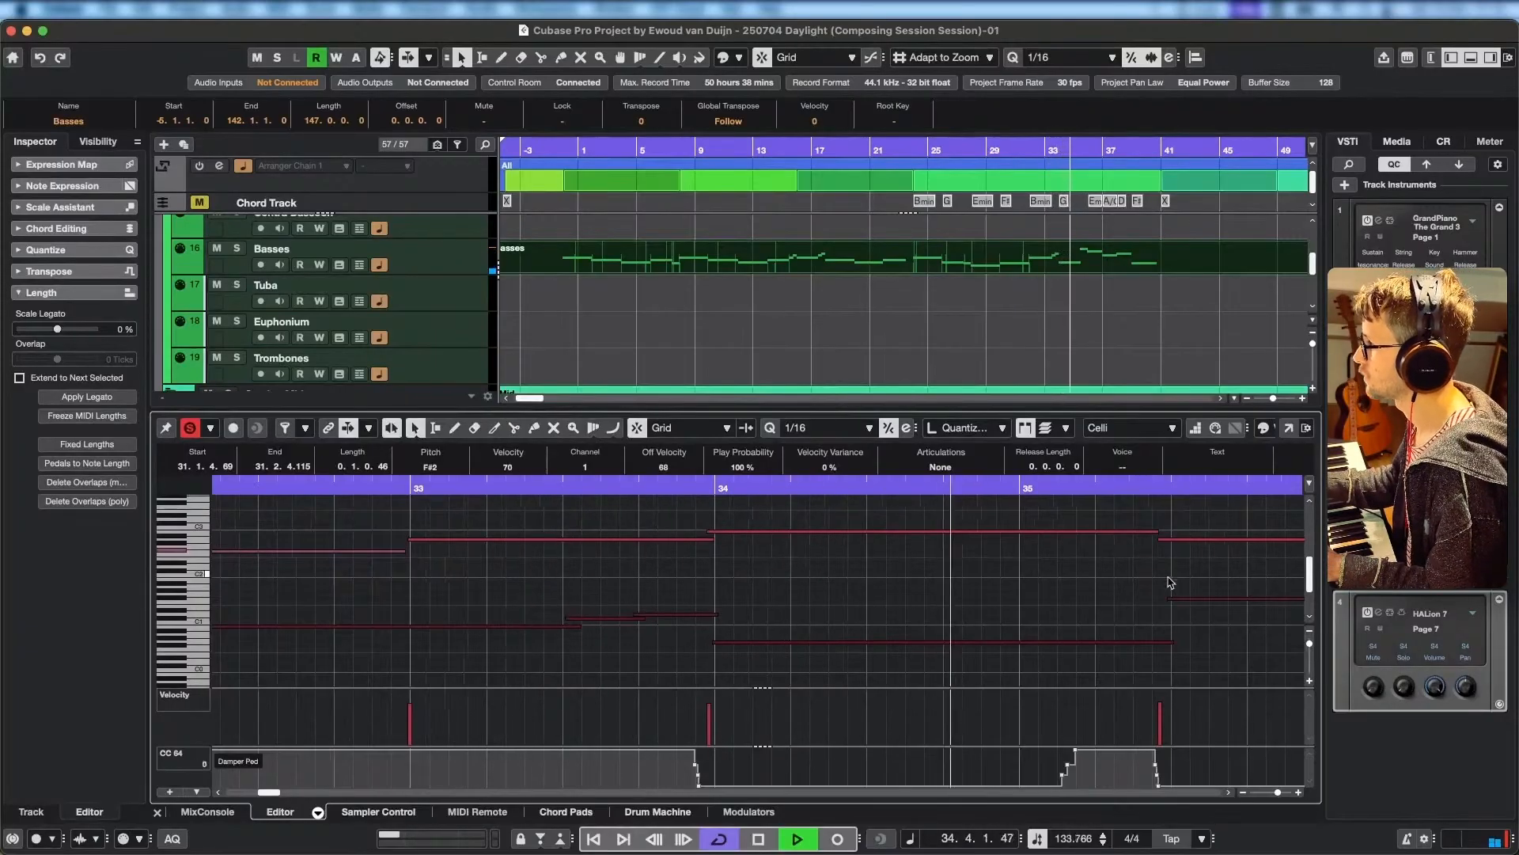
left_click_drag(1169, 578, 587, 584)
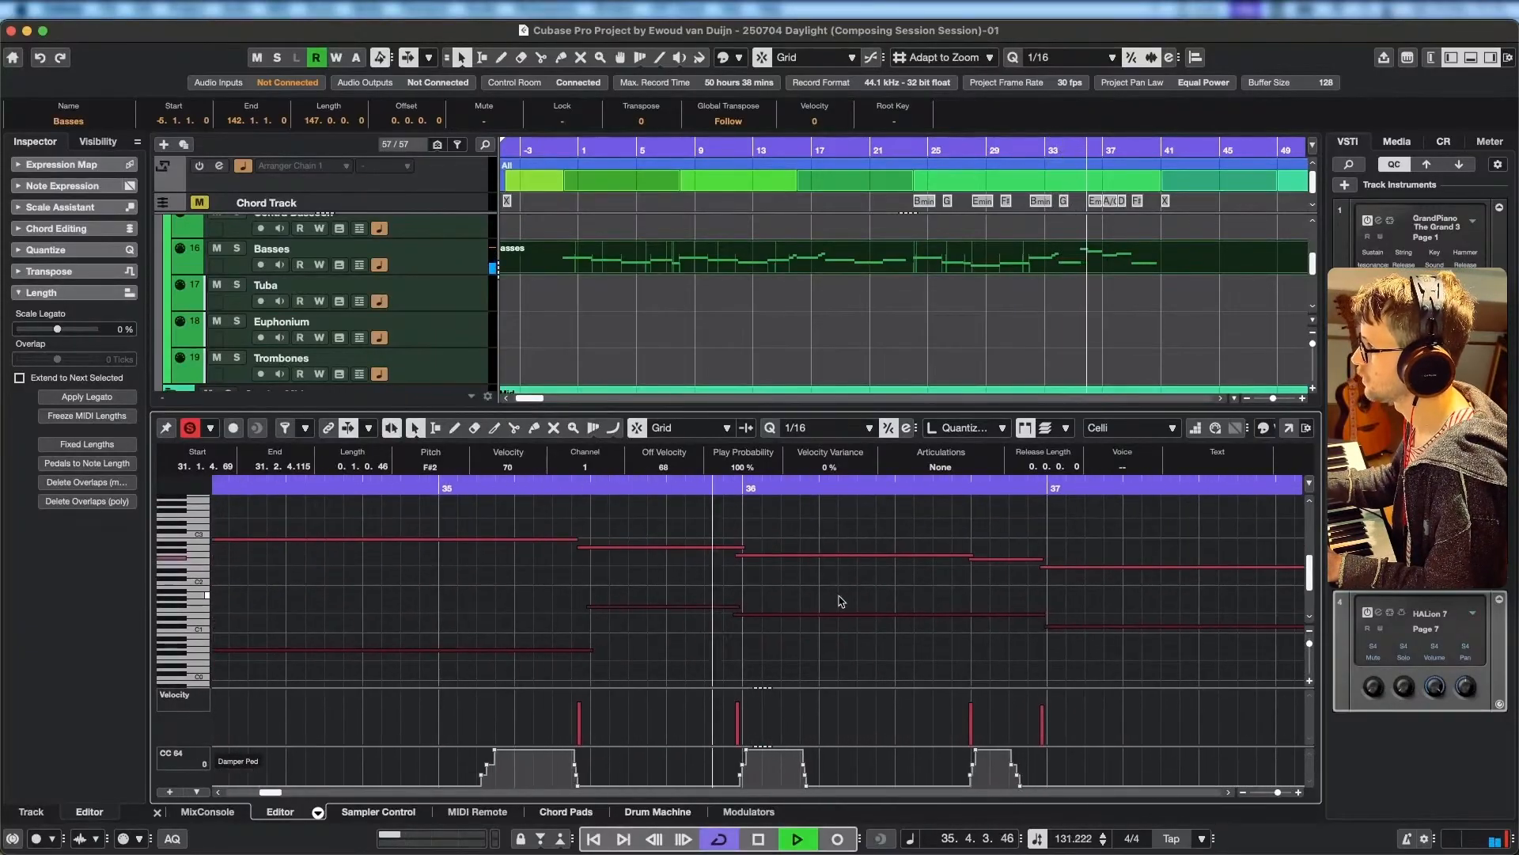
left_click_drag(1073, 595, 892, 597)
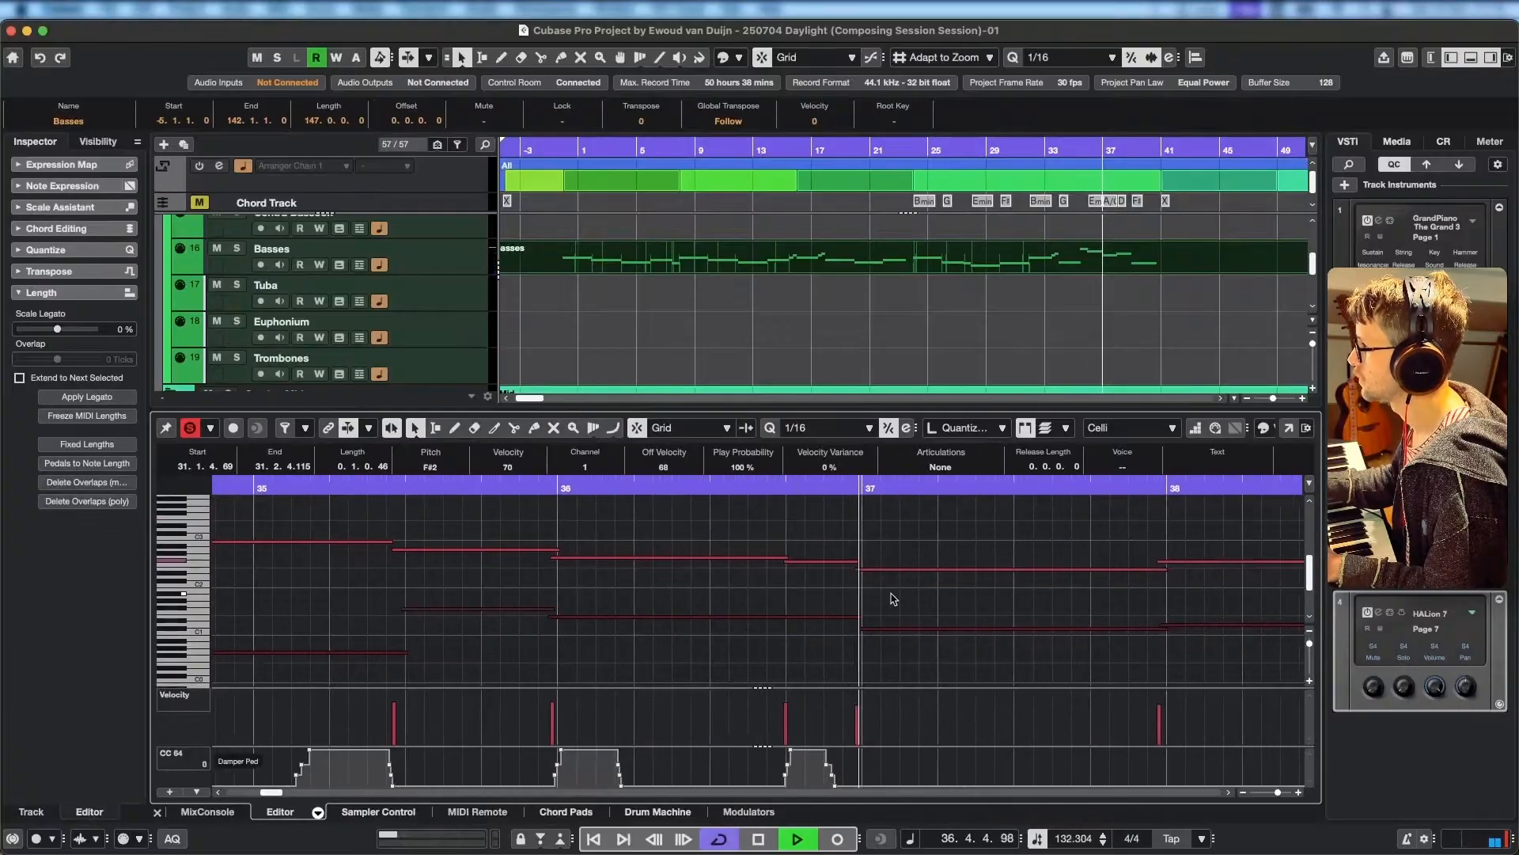
left_click_drag(1084, 597, 940, 595)
key("space")
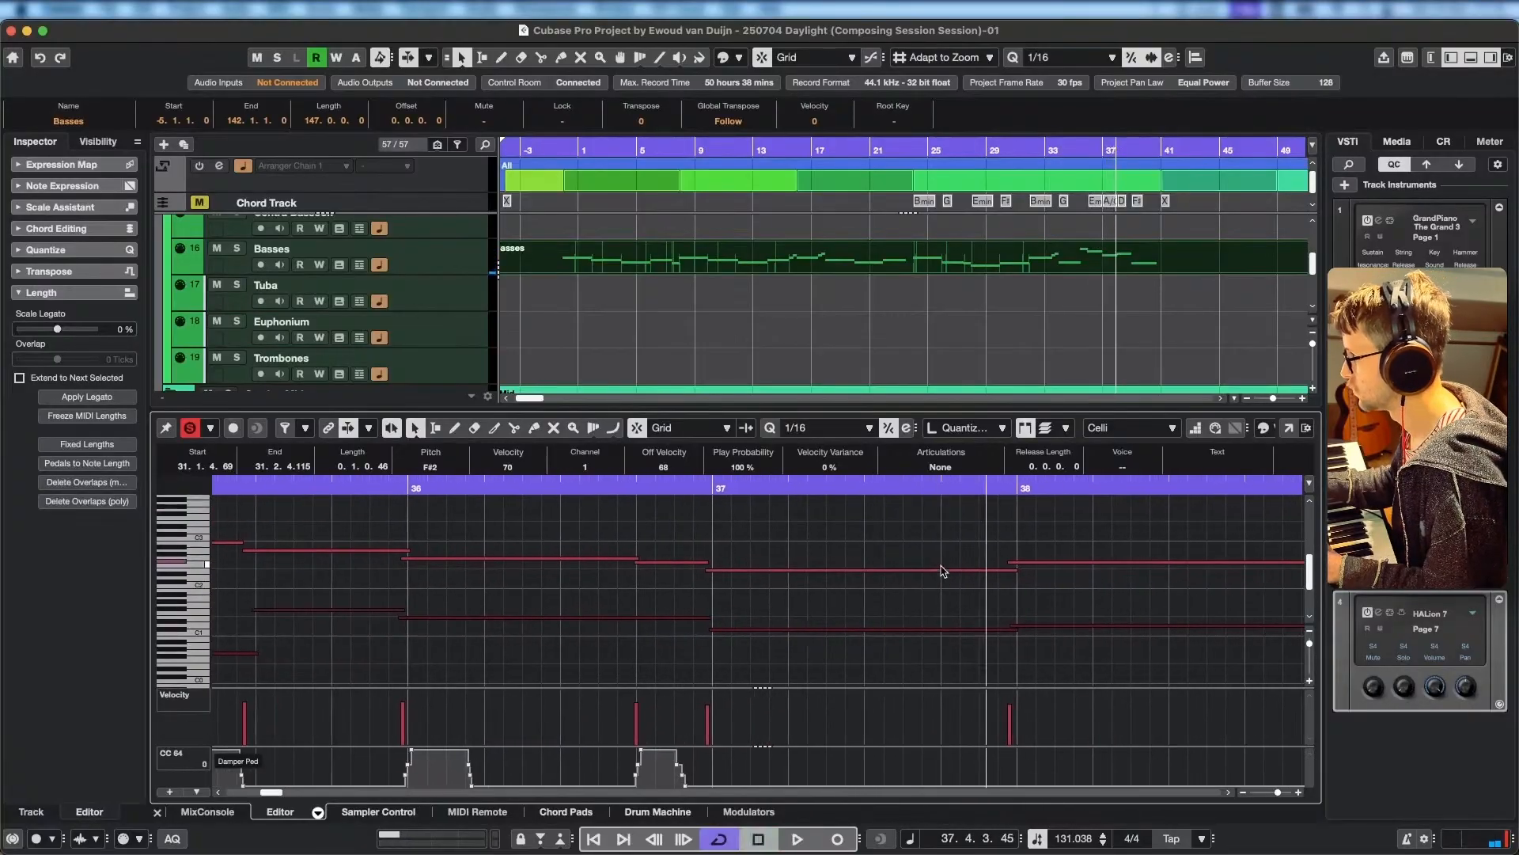
Split off the end of bar 37's Celli E2 note, lower that piece to C#2, pull its start slightly earlier and replay.
left_click(945, 570, "alt")
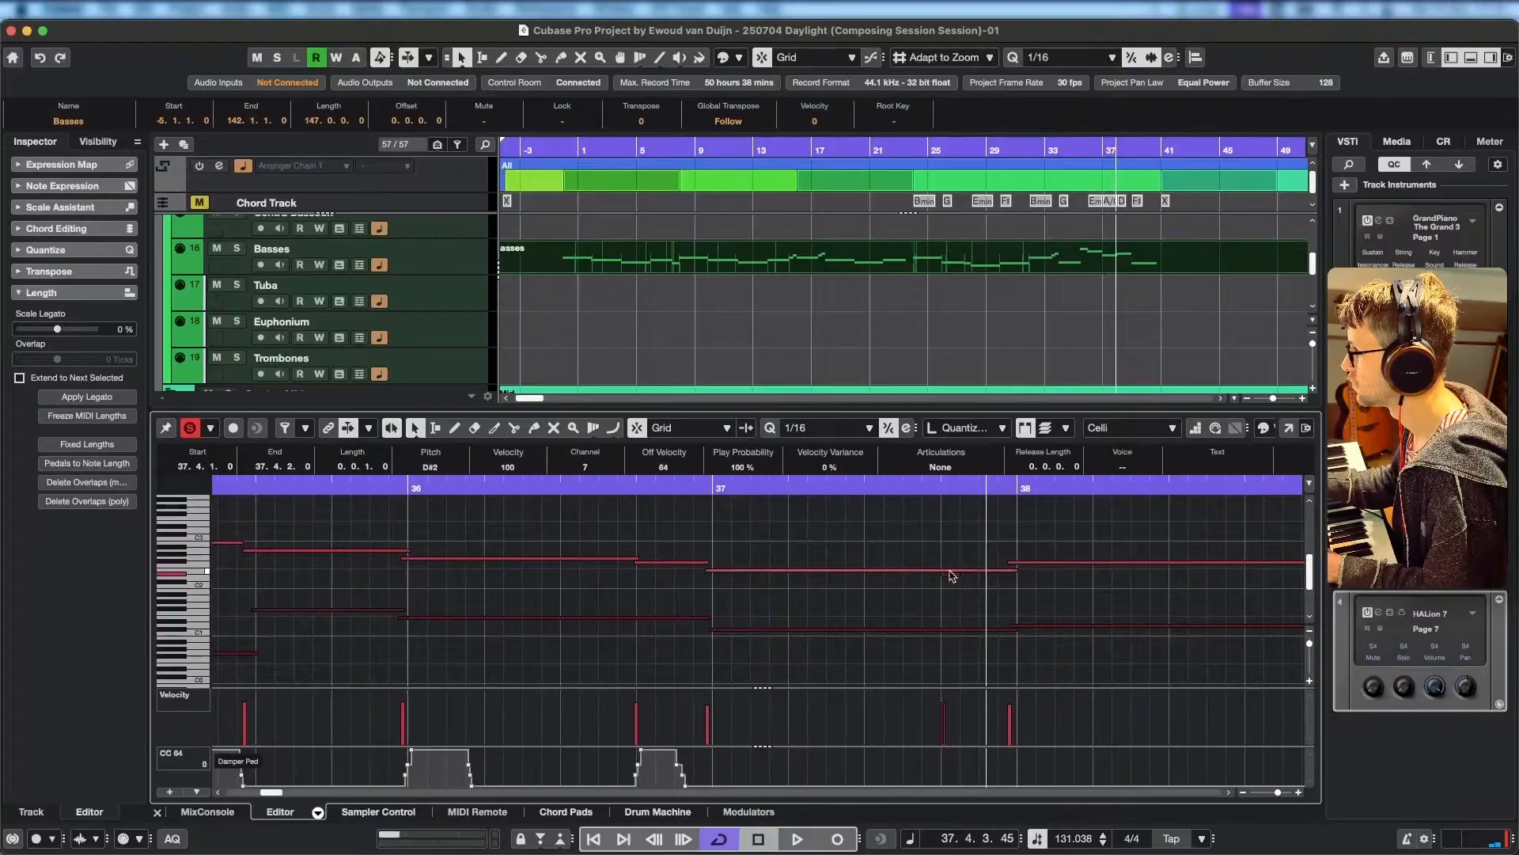
key("super+z")
left_click_drag(954, 576, 954, 586)
left_click_drag(942, 583, 935, 582)
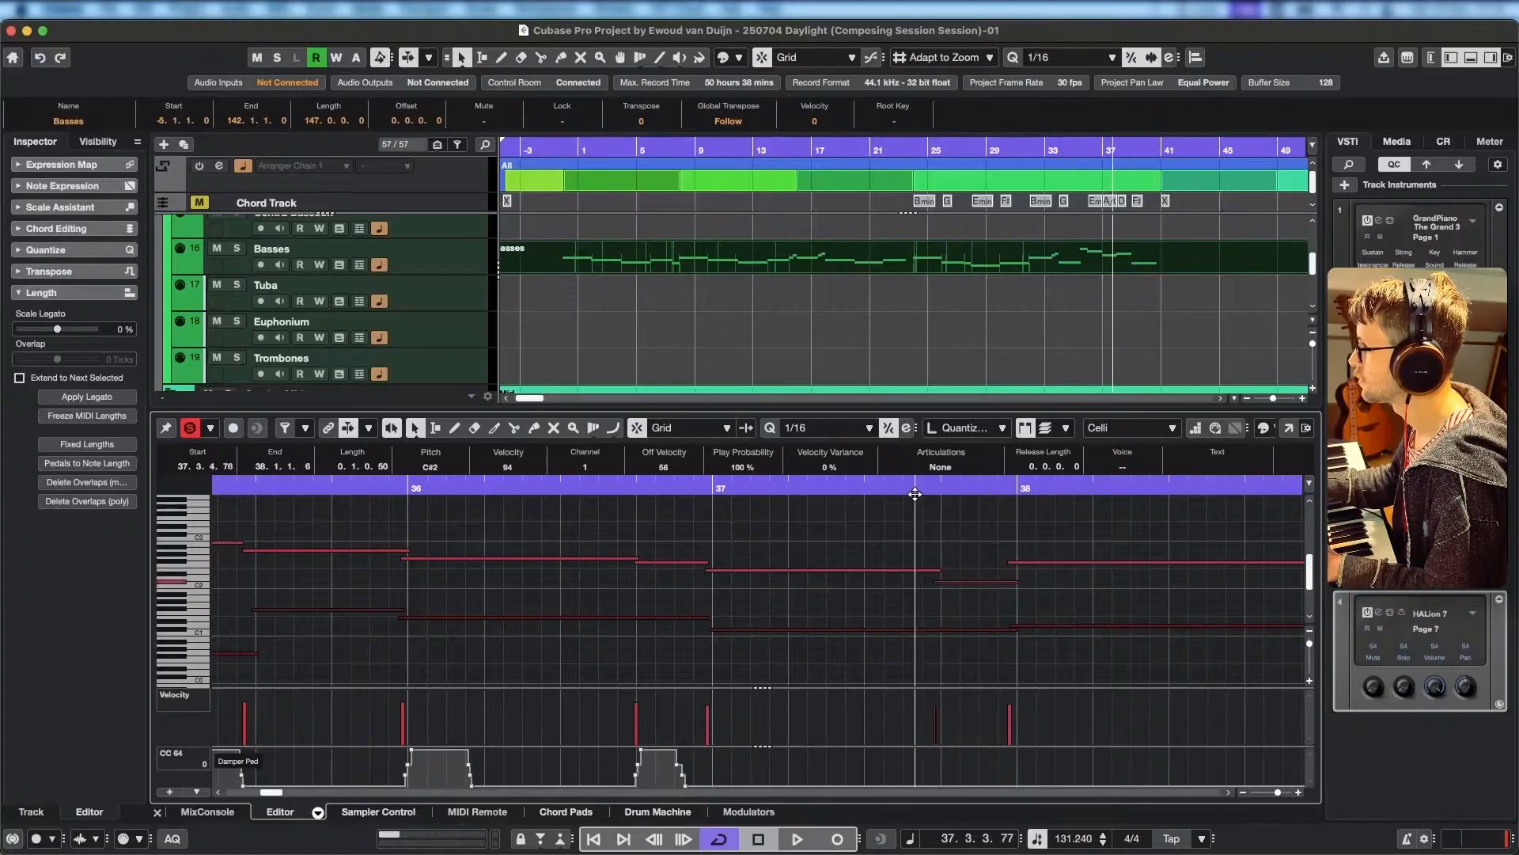
left_click(626, 489)
key("space")
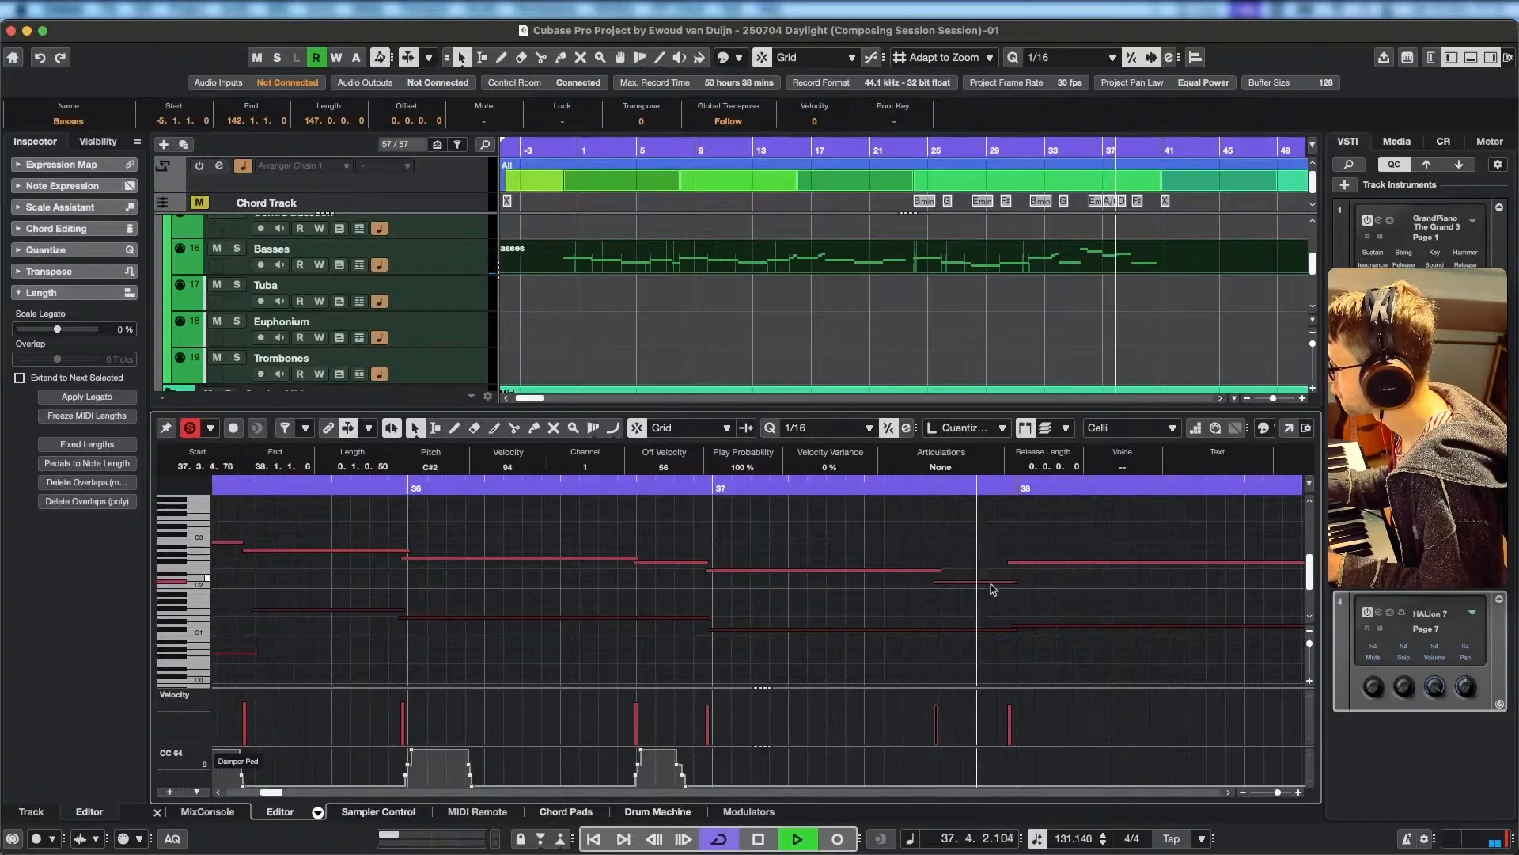
key("space")
Extend the C#2 note's start back to about 37.3, end the preceding E2 at 37.3.1.17, and replay into bar 39.
left_click_drag(939, 582, 868, 571)
key("space")
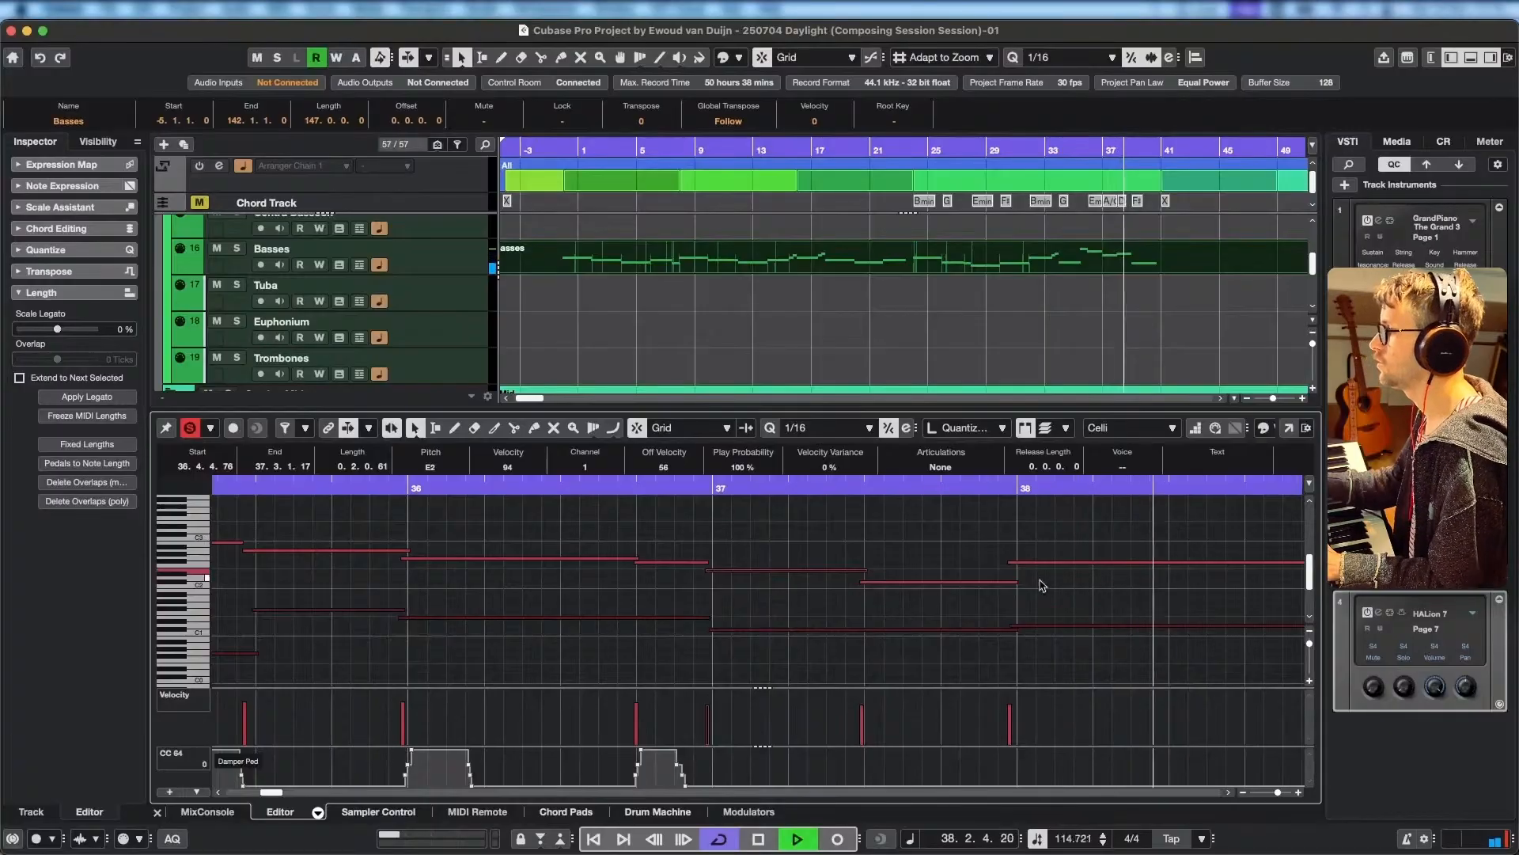
key("space")
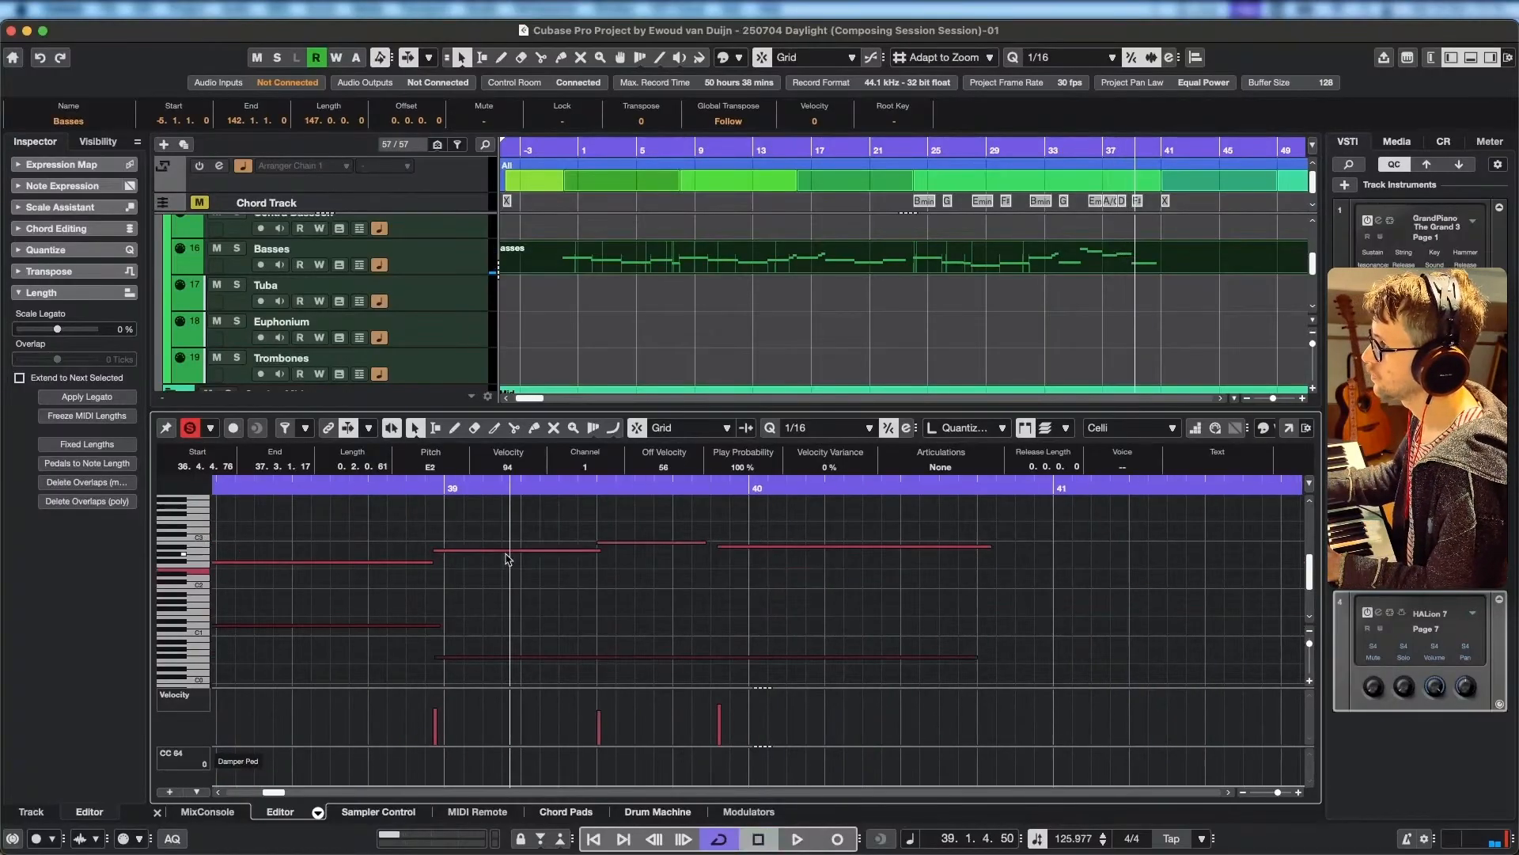
Check the Celli A2 note leading into bar 39 by replaying from about 38.4.
left_click_drag(507, 548, 533, 544)
left_click(408, 485)
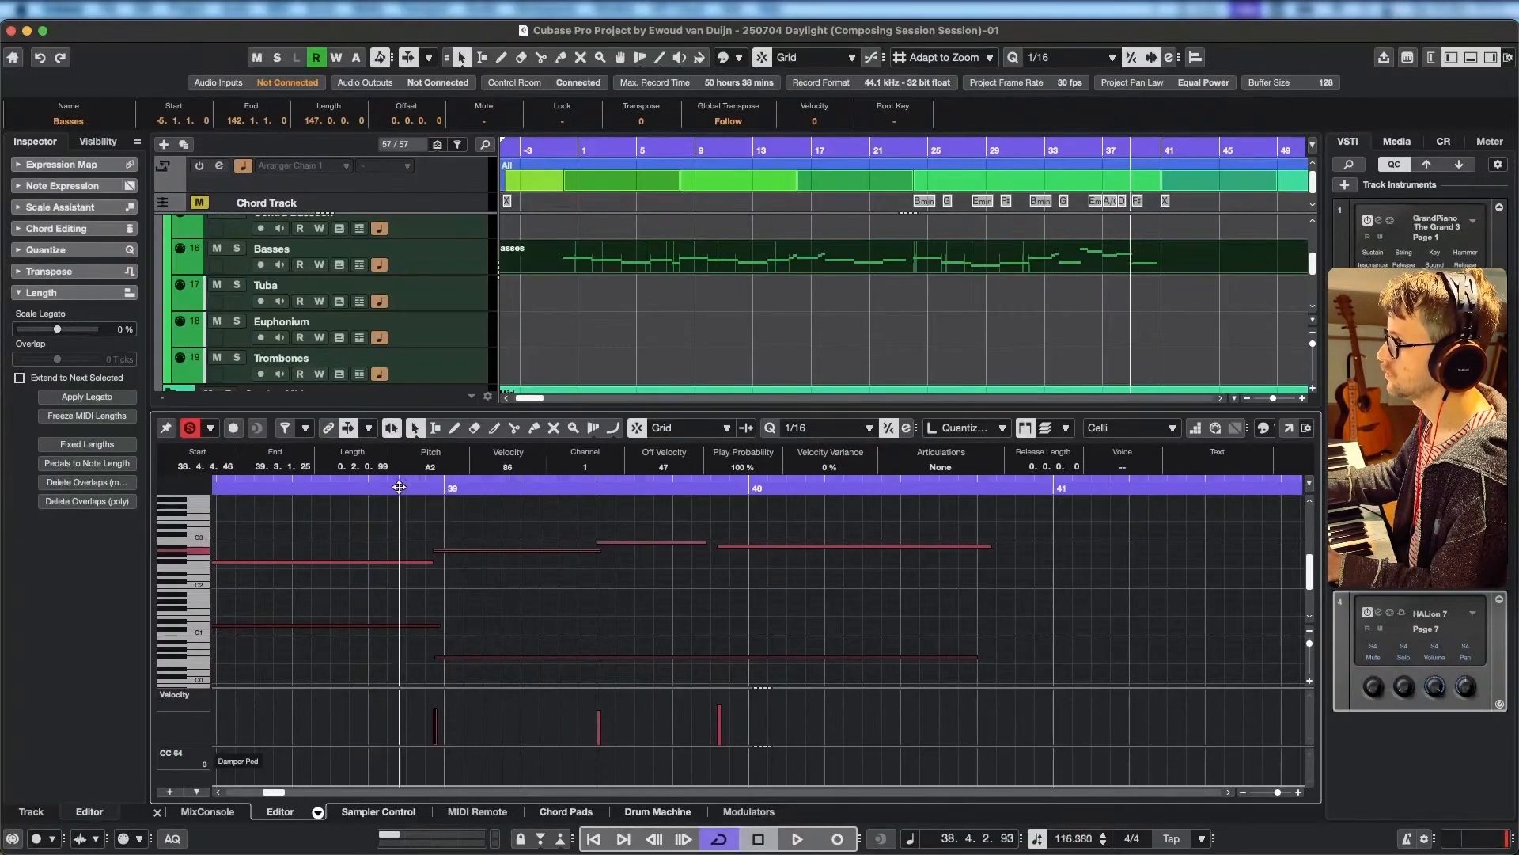
key("space")
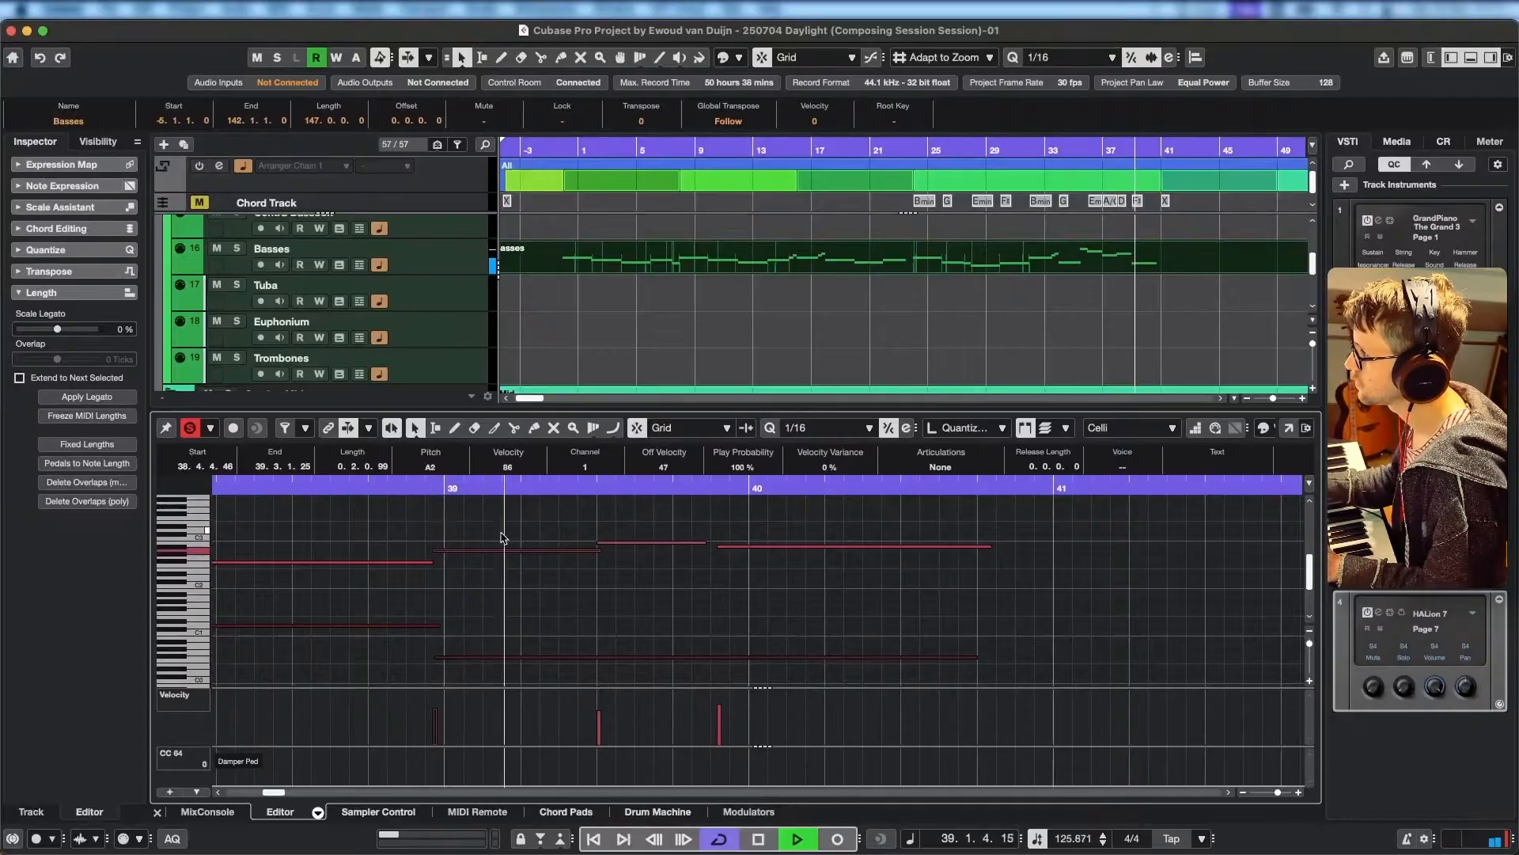
key("space")
Try the short Celli note at 39.2.4.119 on C3, return it to B2, and replay from bar 38.3.
left_click(639, 552)
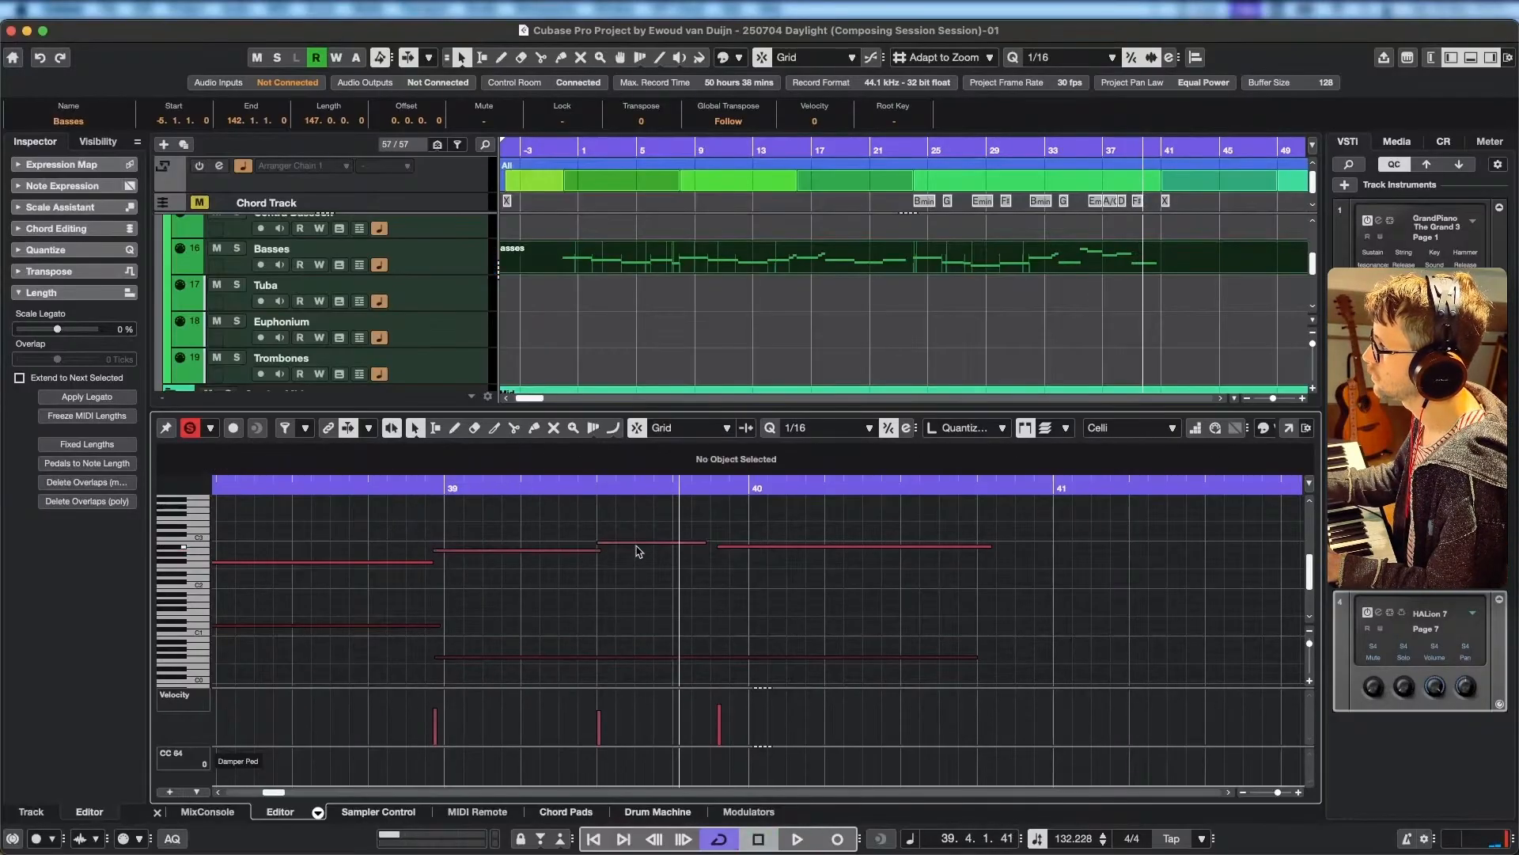
left_click(644, 543)
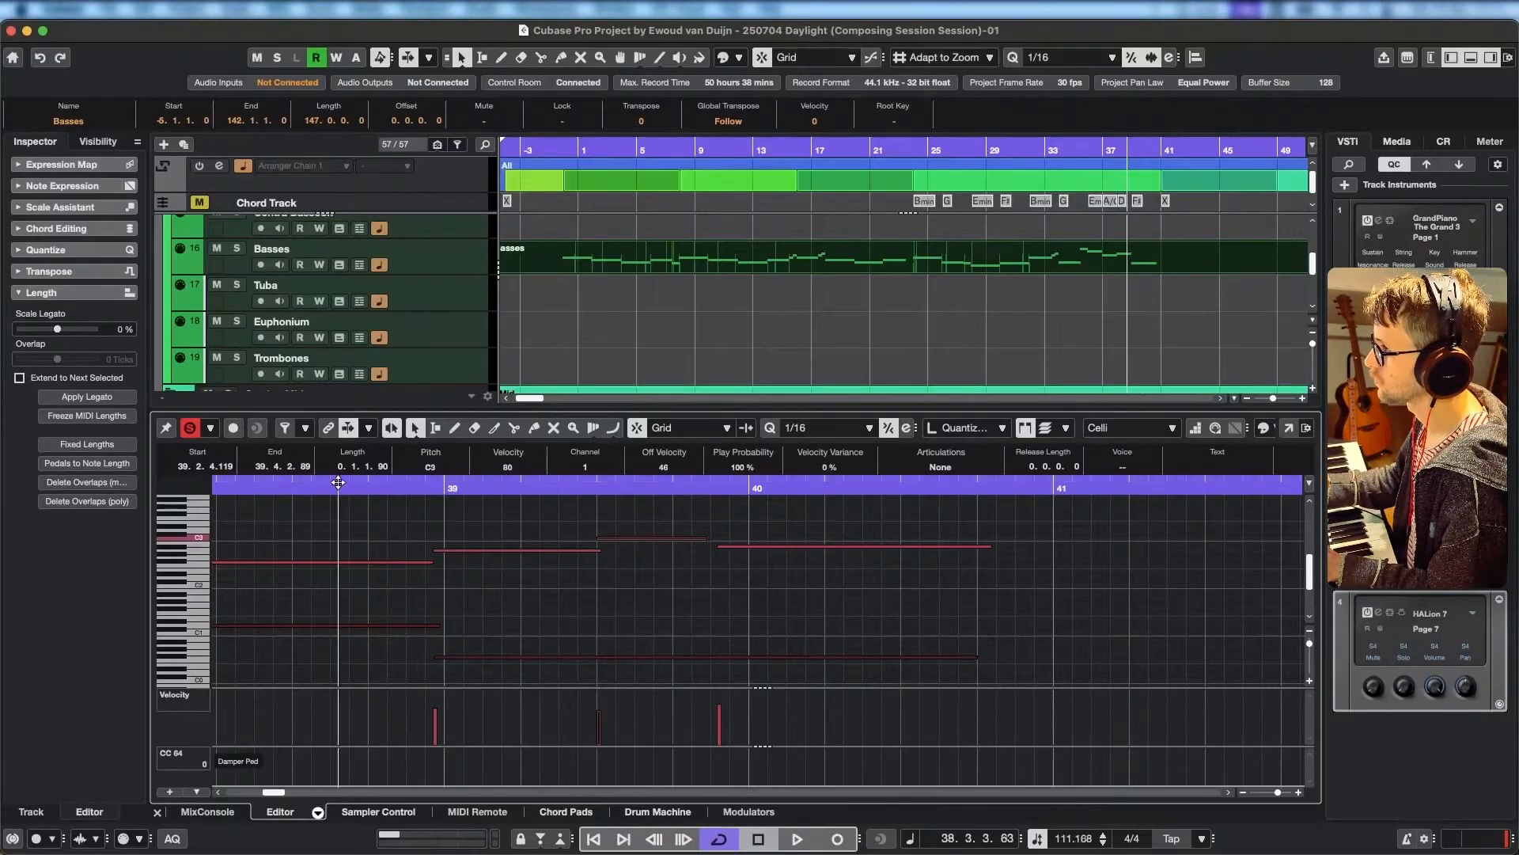
key("space")
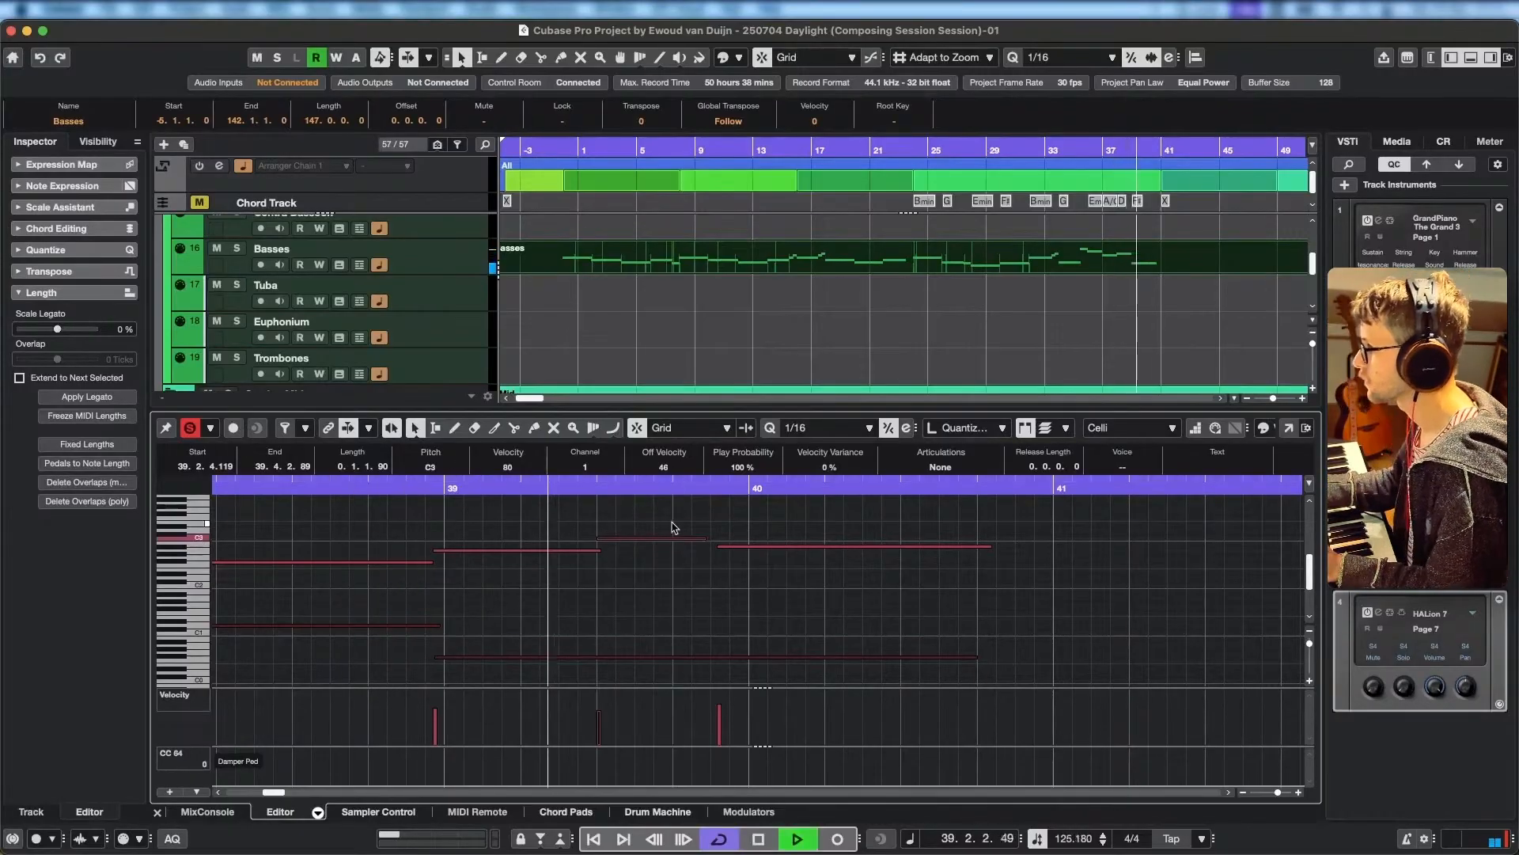
key("space")
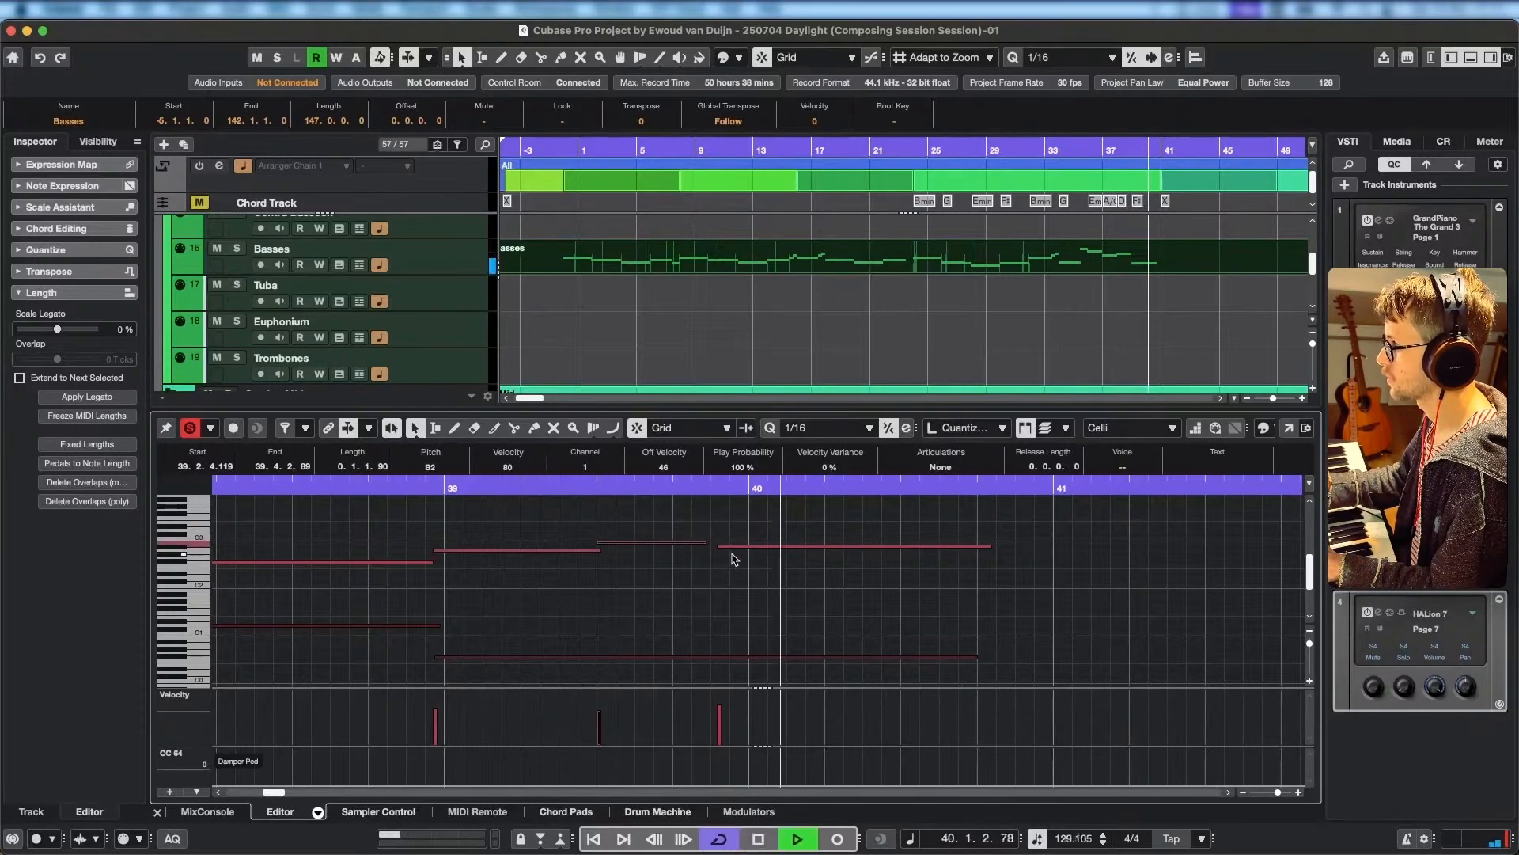
key("space")
left_click(401, 494)
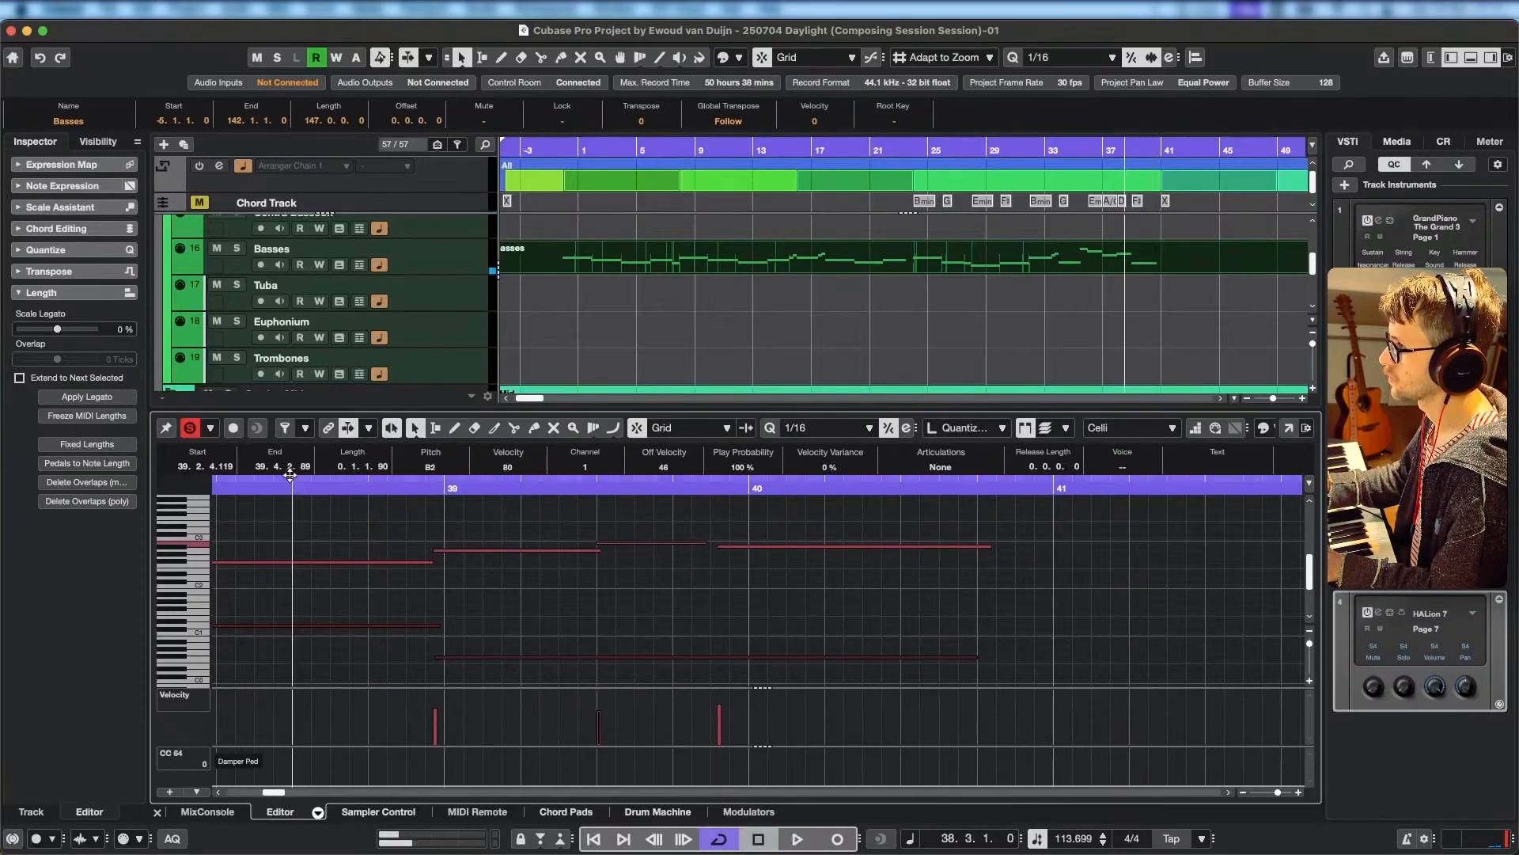
key("space")
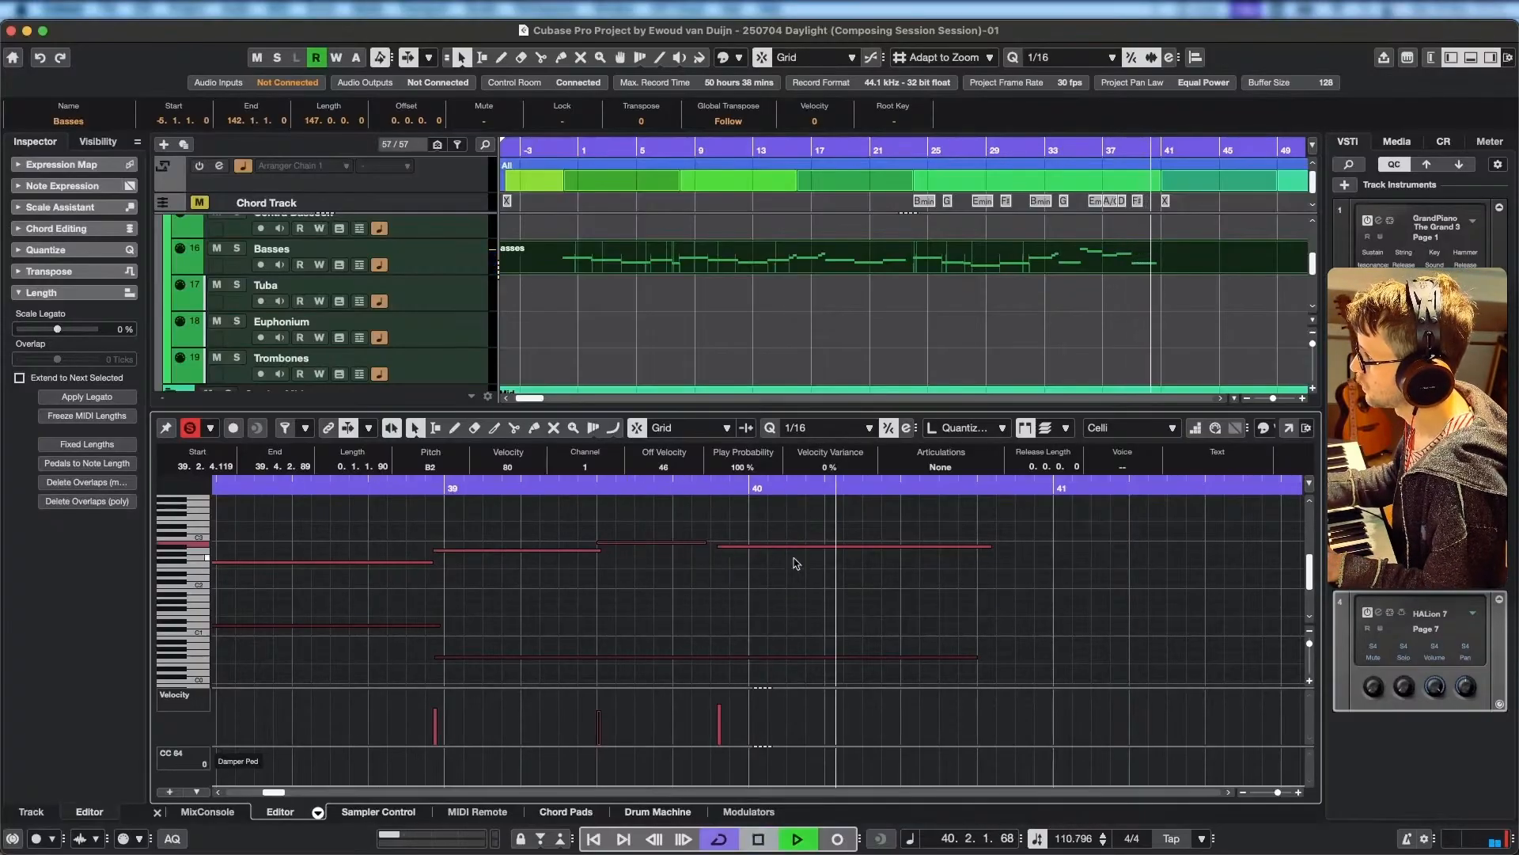
Extend the short Celli B2 note to end at 39.4.3.89 and replay into bar 40.
left_click_drag(705, 541, 724, 540)
left_click_drag(682, 485, 378, 485)
key("space")
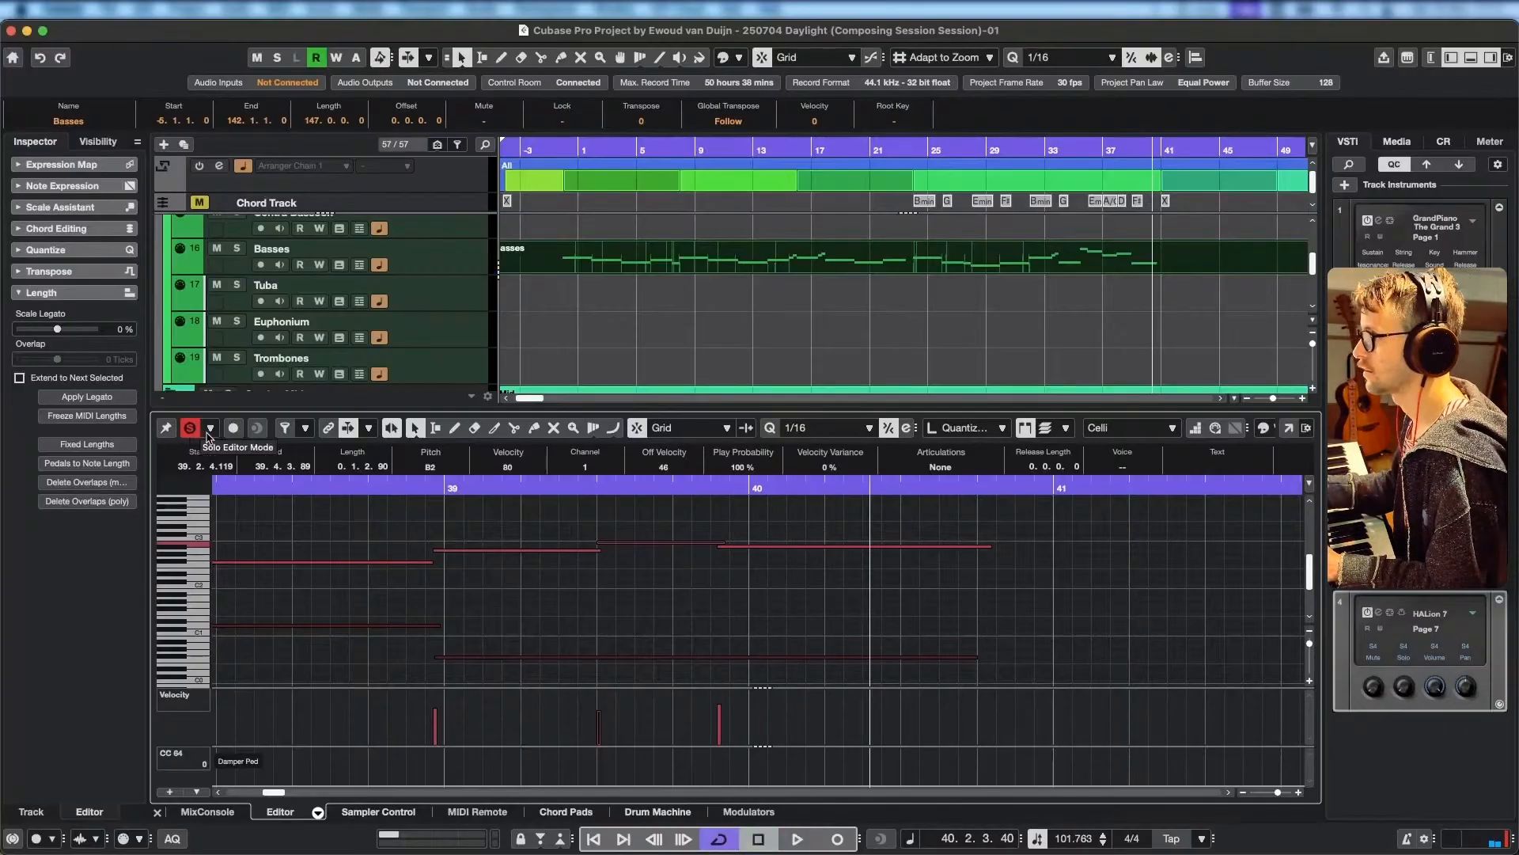
Turn off the editor solo mode and play the full arrangement across bars 38 to 40.
key("space")
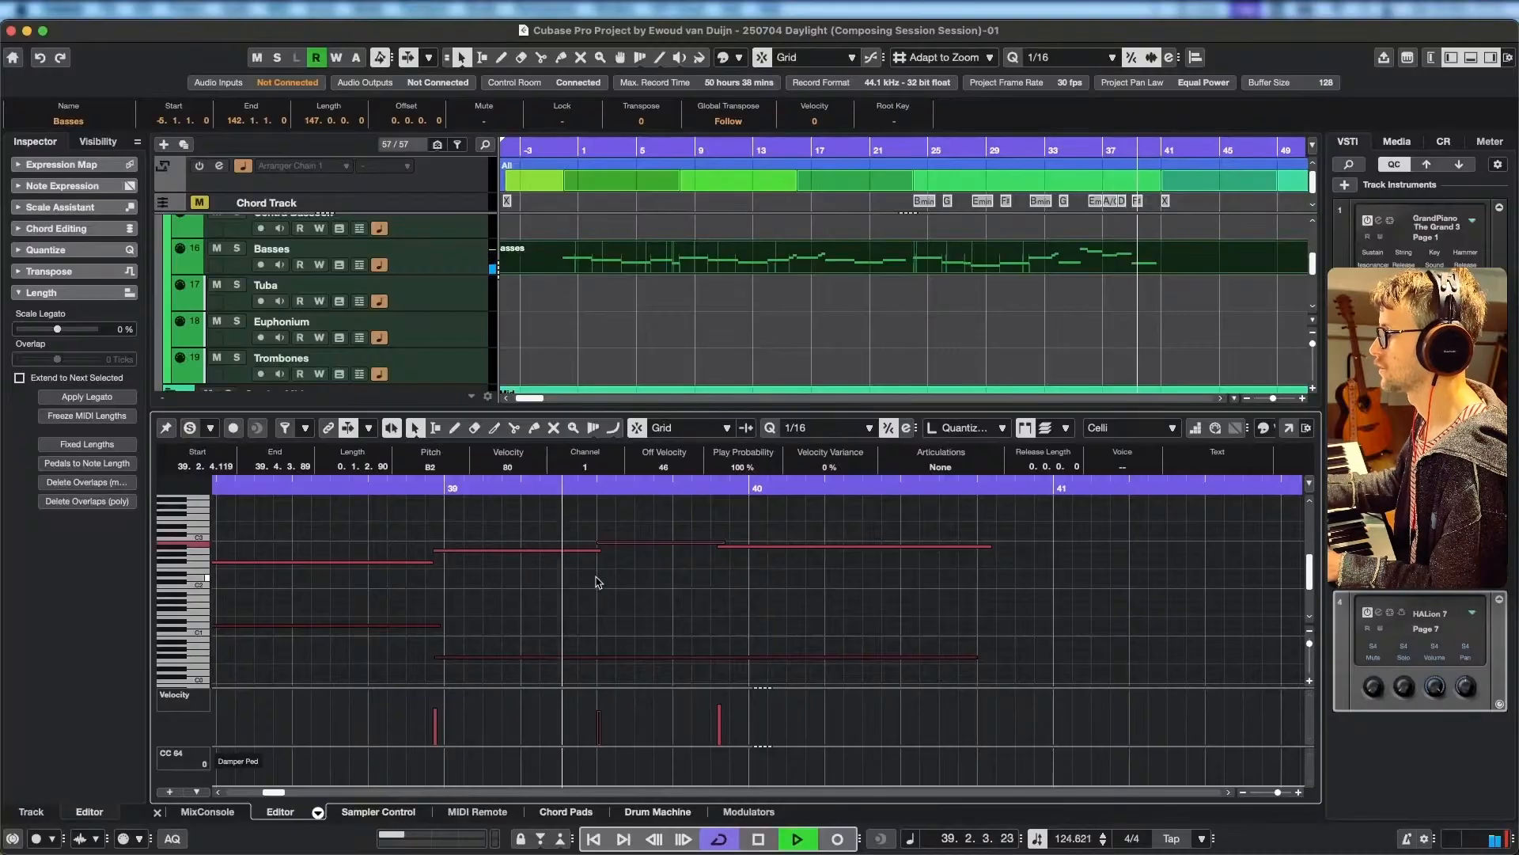
key("space")
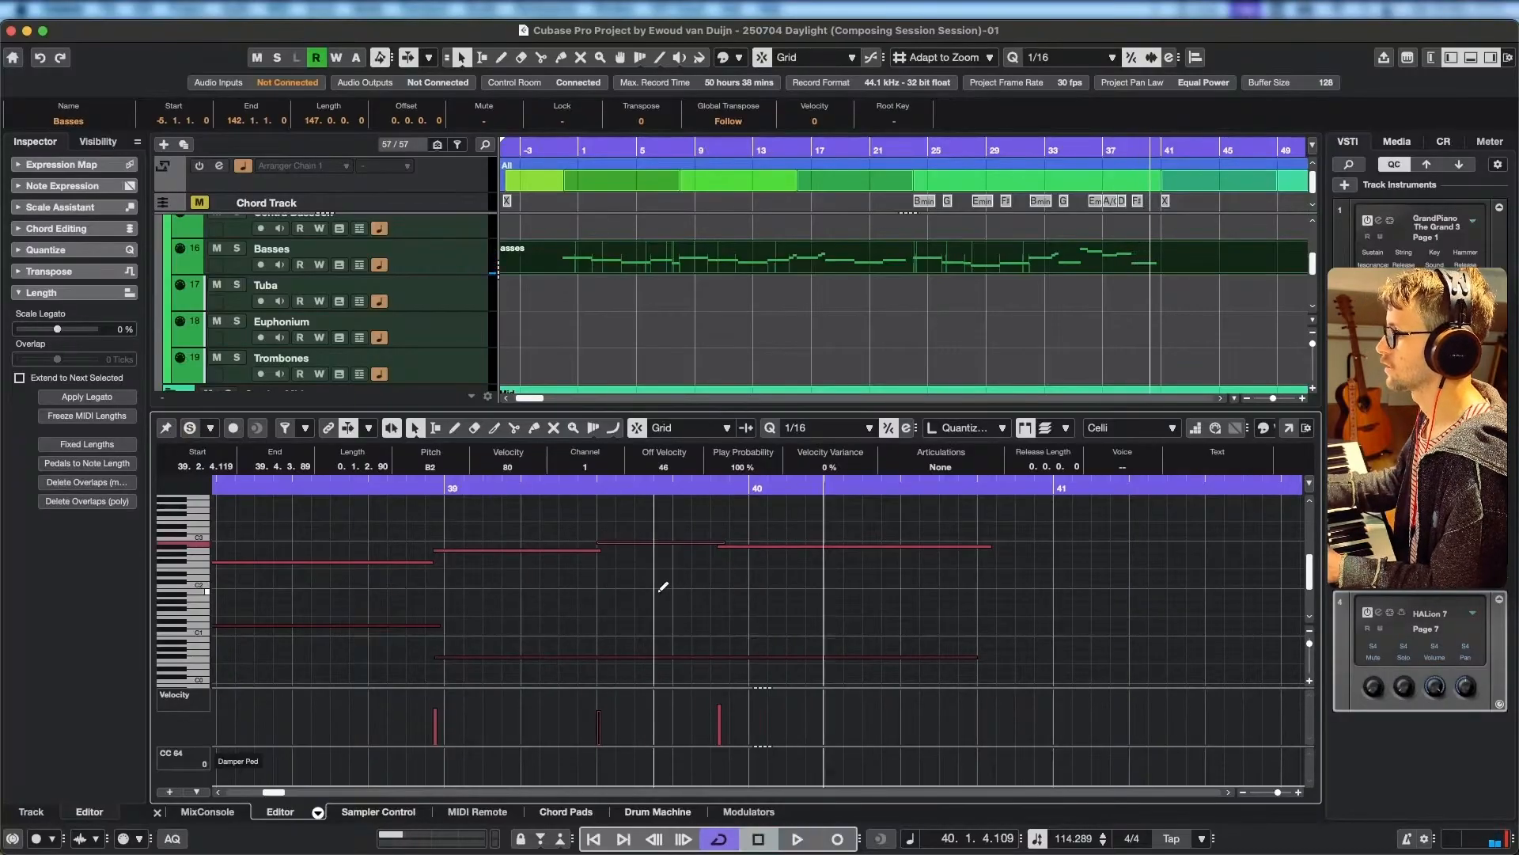
scroll(625, 571, "down", 3)
scroll(614, 564, "up", 3)
scroll(612, 558, "down", 6)
left_click_drag(604, 554, 739, 630)
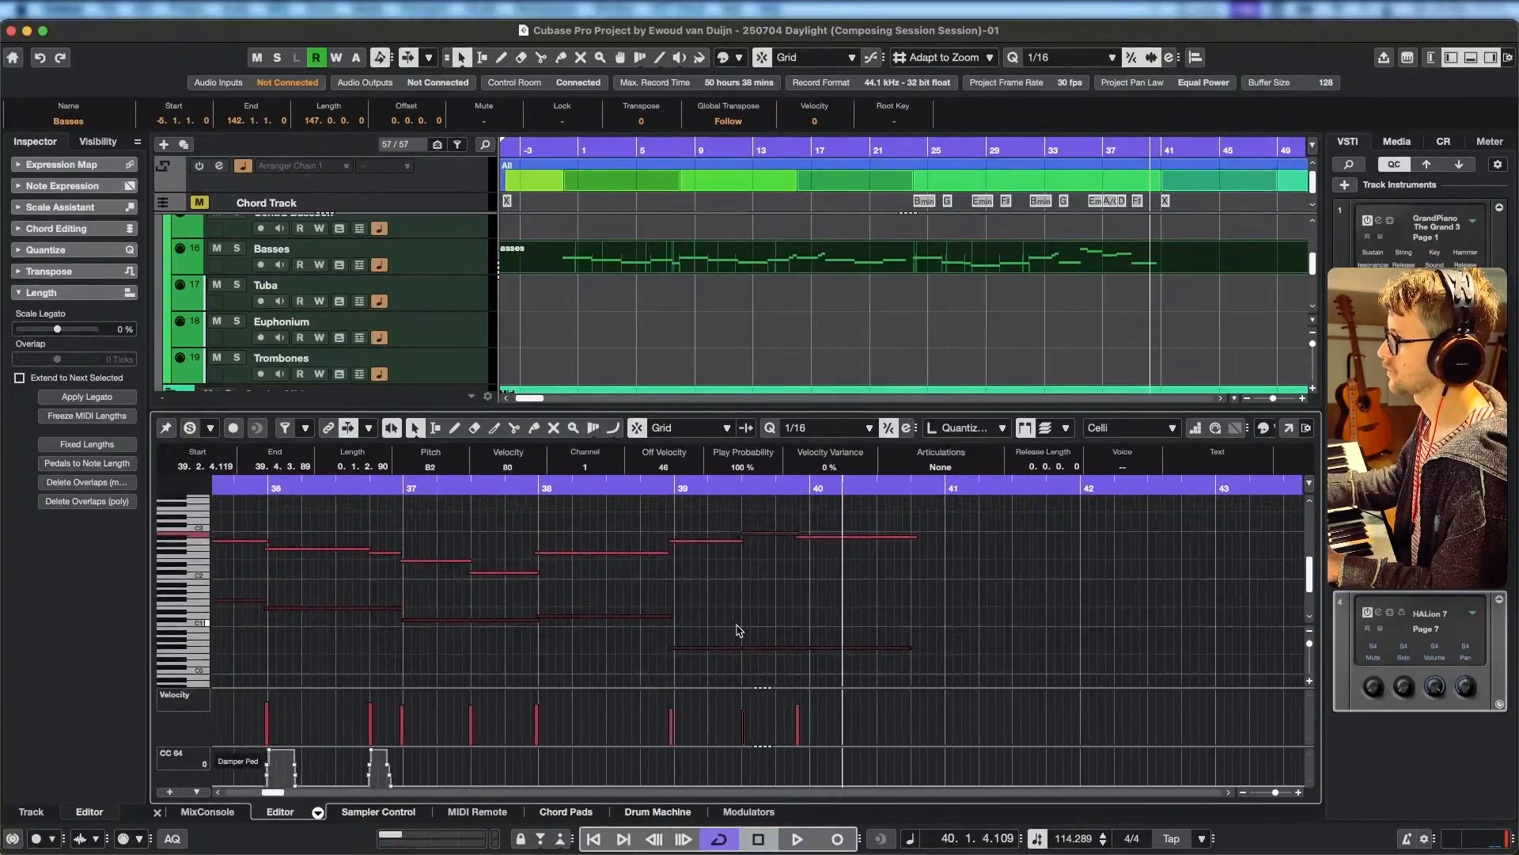
left_click(550, 488)
key("space")
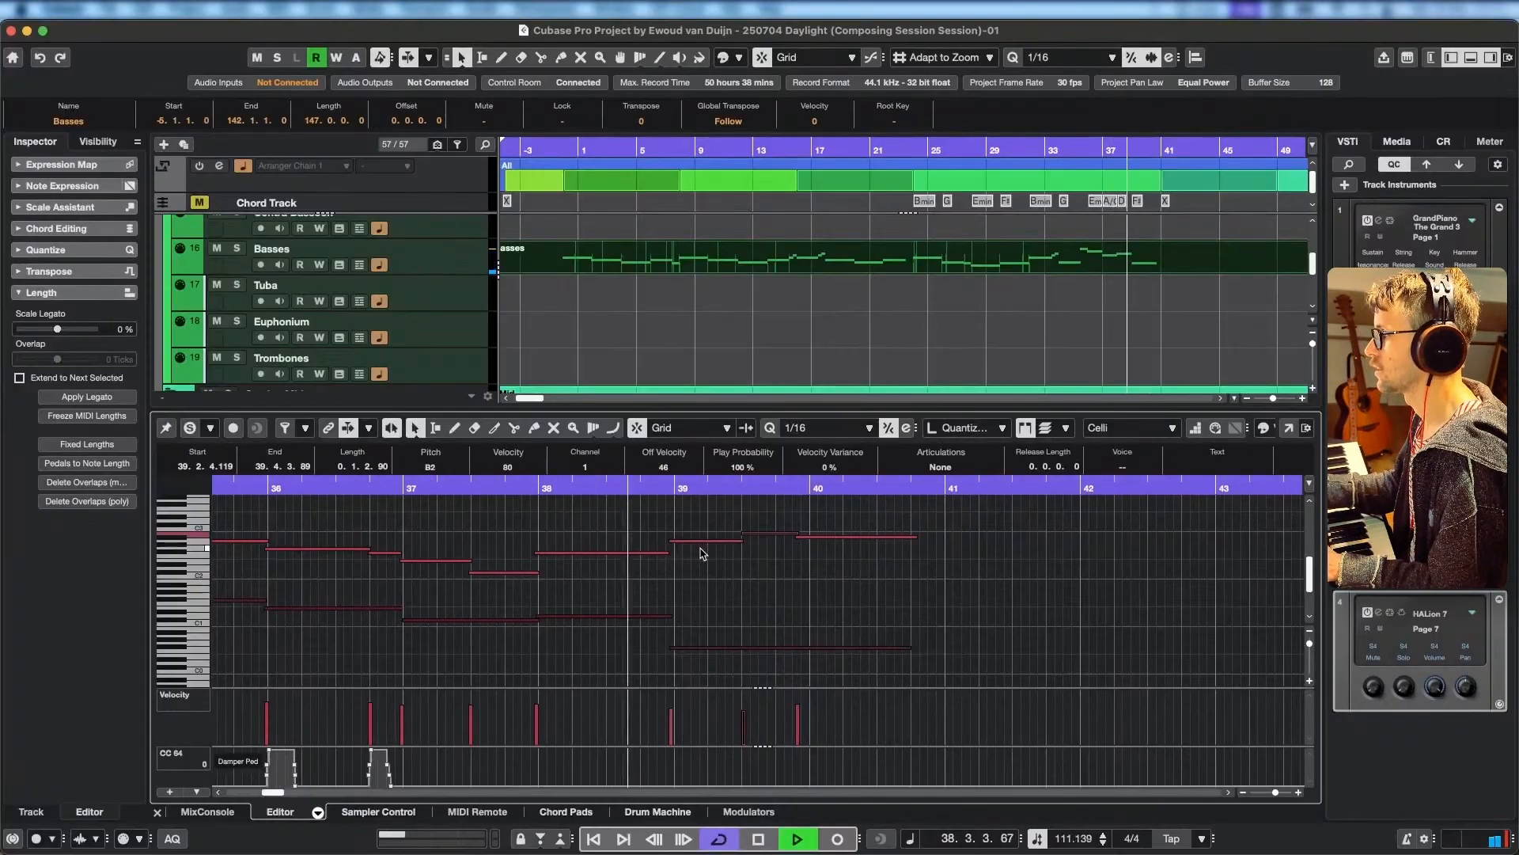
Pull the Celli A2 note's start back to about 38.3, trim the preceding F#2 to end there, and replay the passage.
key("space")
left_click_drag(673, 541, 608, 554)
left_click(453, 485)
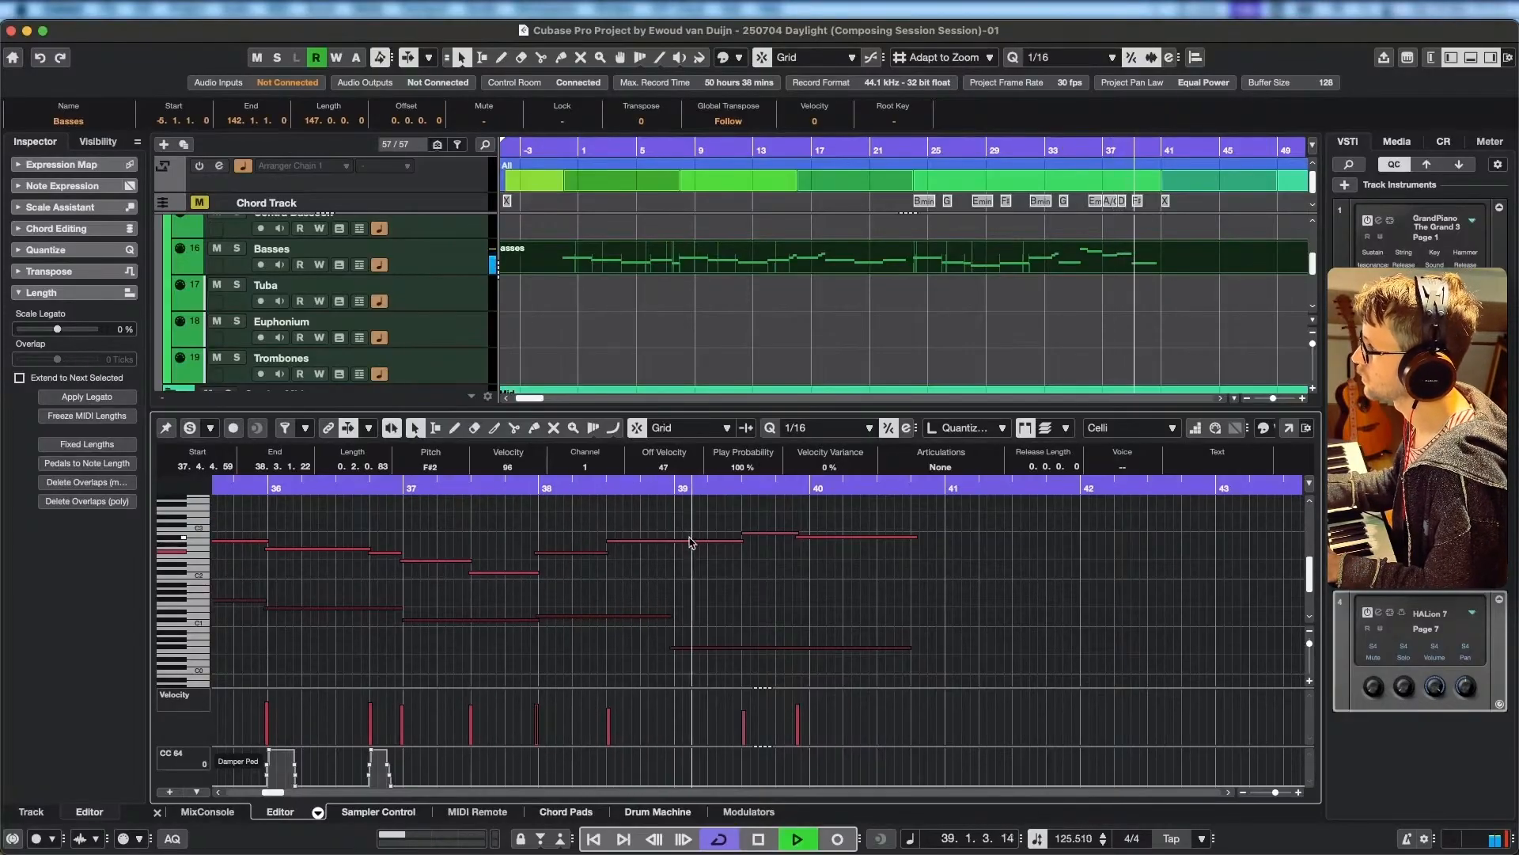
key("space")
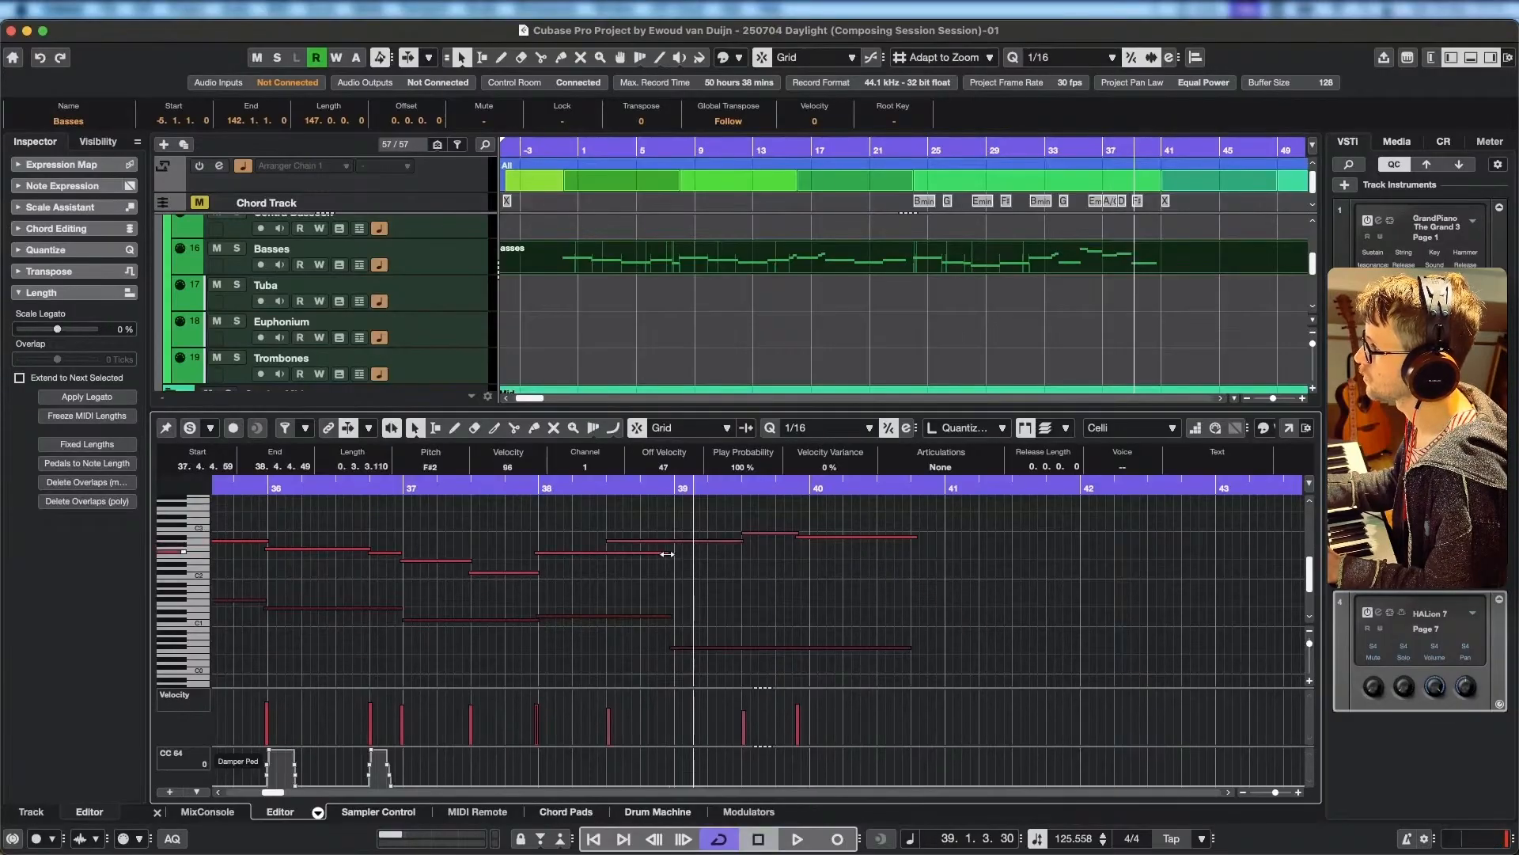
left_click_drag(667, 554, 609, 553)
Move the B2 note's start back to 38.4.4.69, shorten the A2 to end around it, and replay bars 38 and 39.
left_click_drag(741, 541, 671, 533)
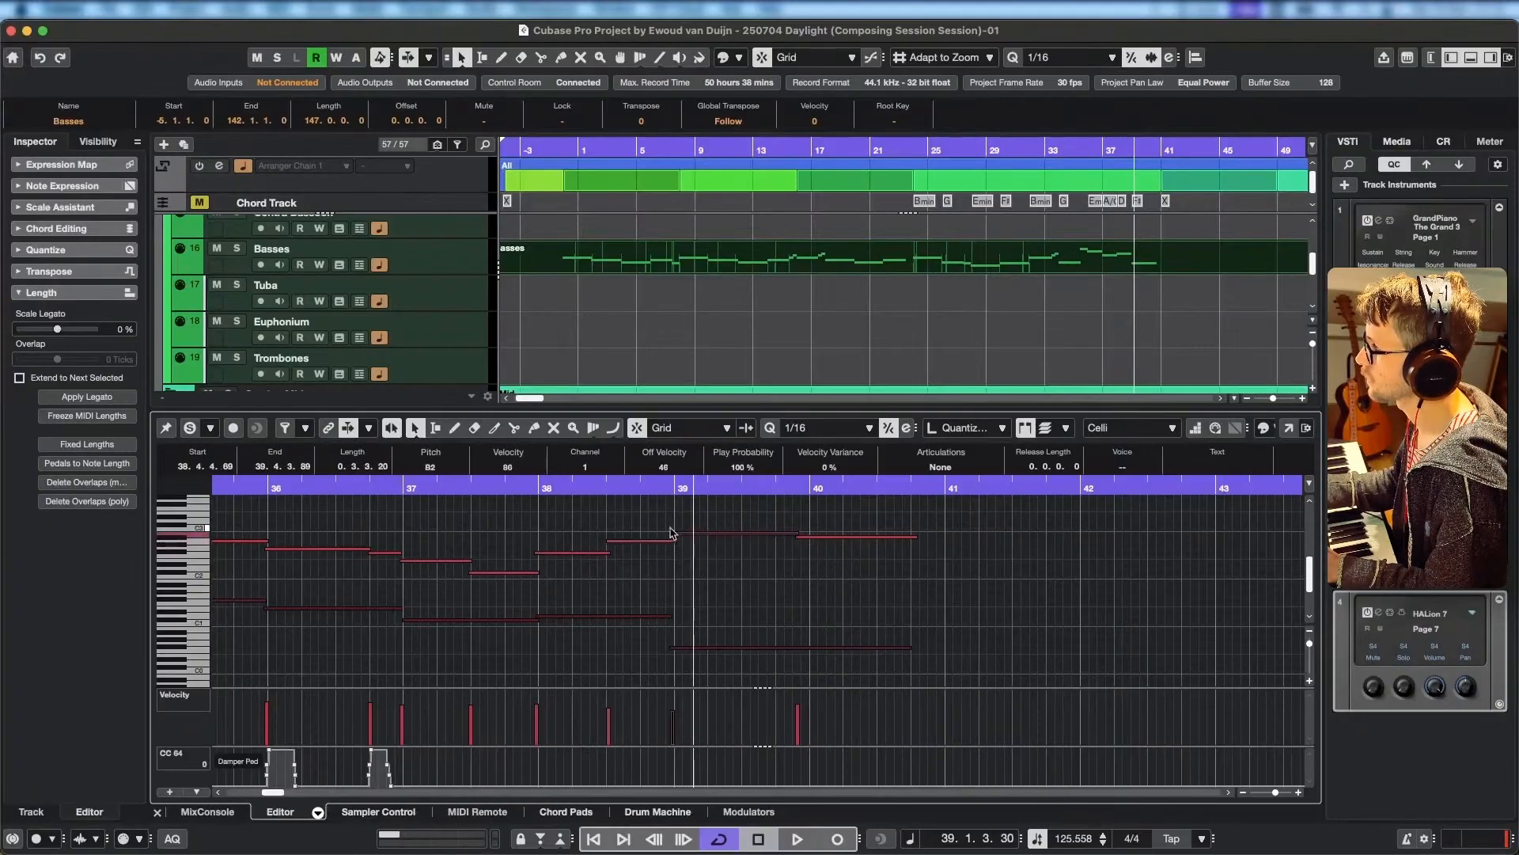
key("space")
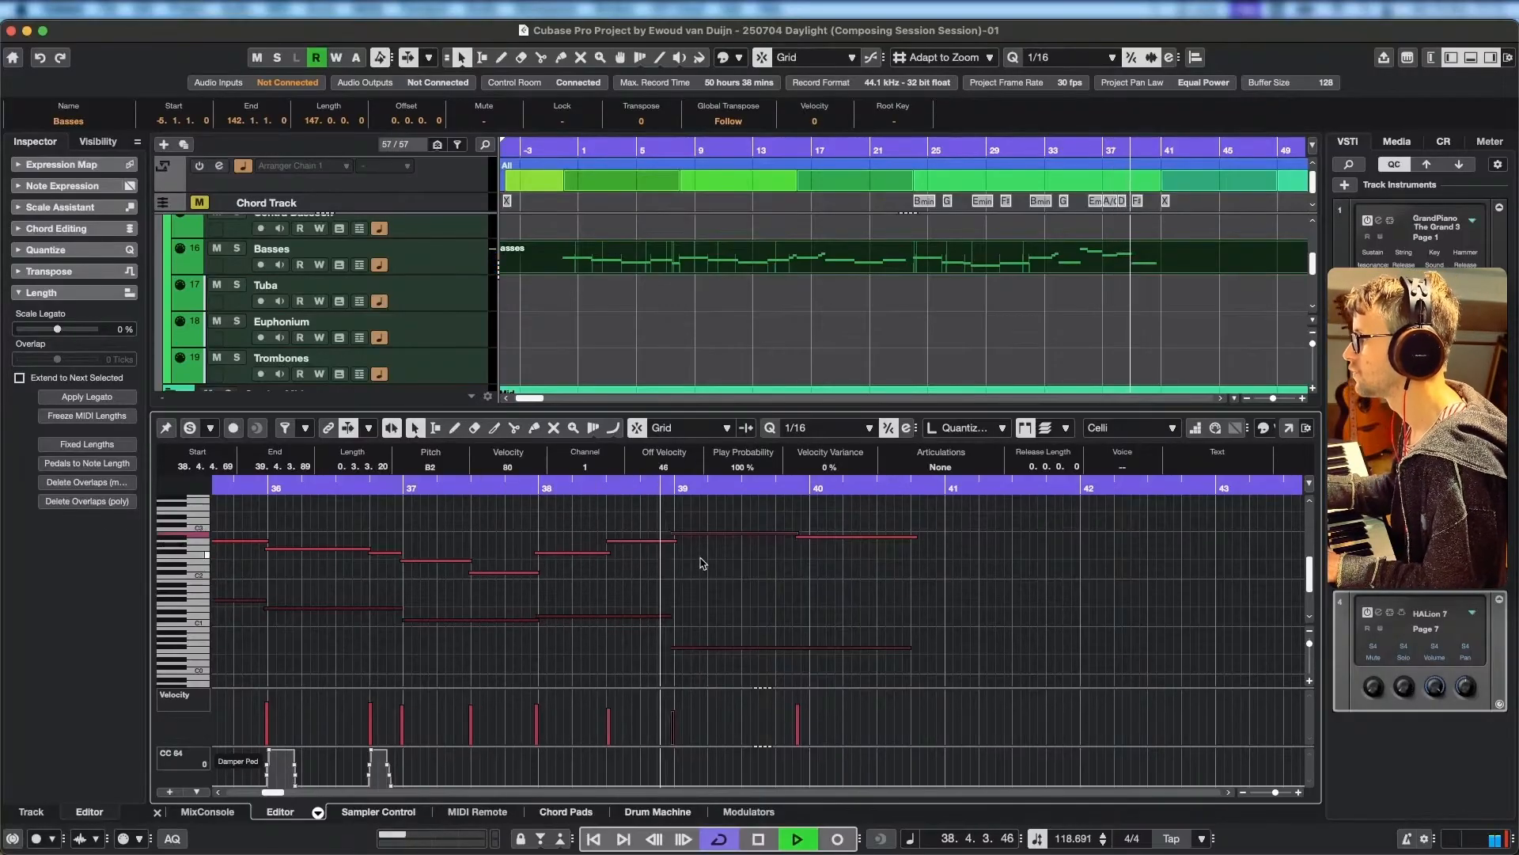
key("space")
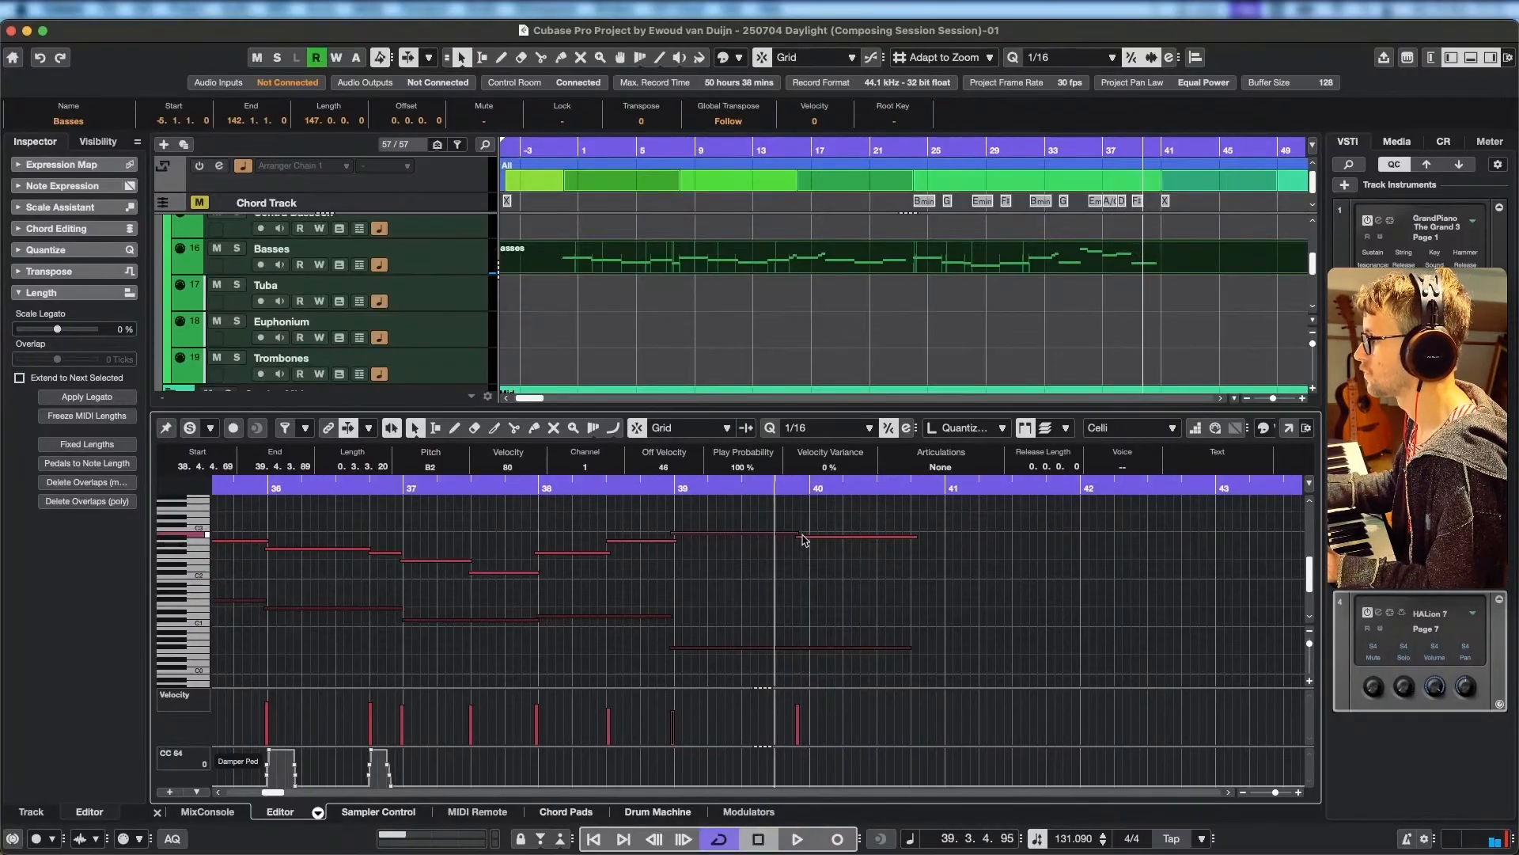
Pull the last Celli note, A#2, back to start at 39.2.4.6, shorten the preceding B2 to meet it, and replay.
left_click_drag(798, 533, 736, 536)
left_click_drag(738, 484, 627, 485)
key("space")
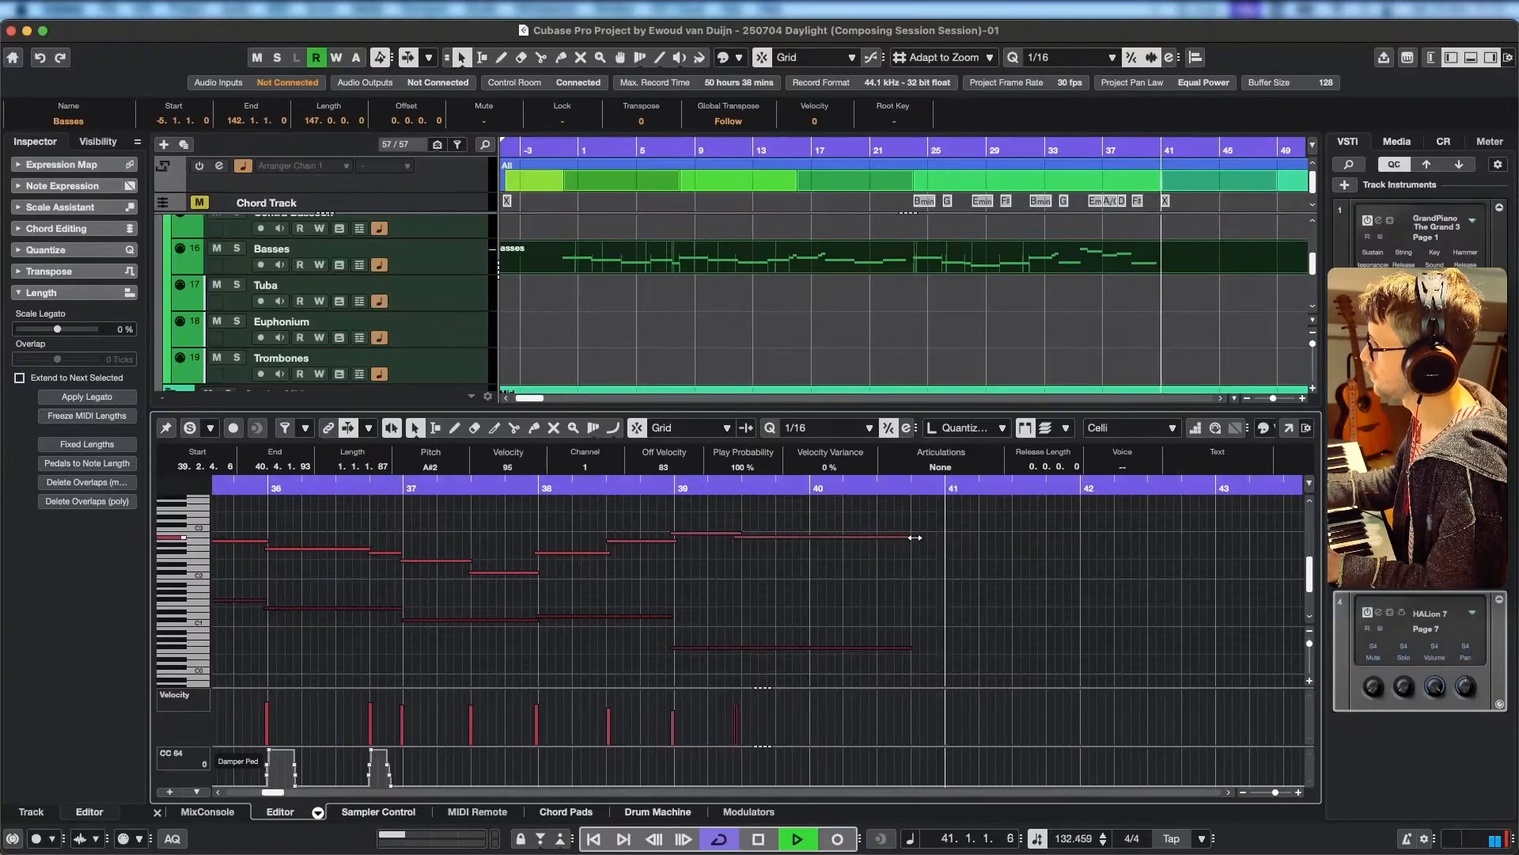
key("space")
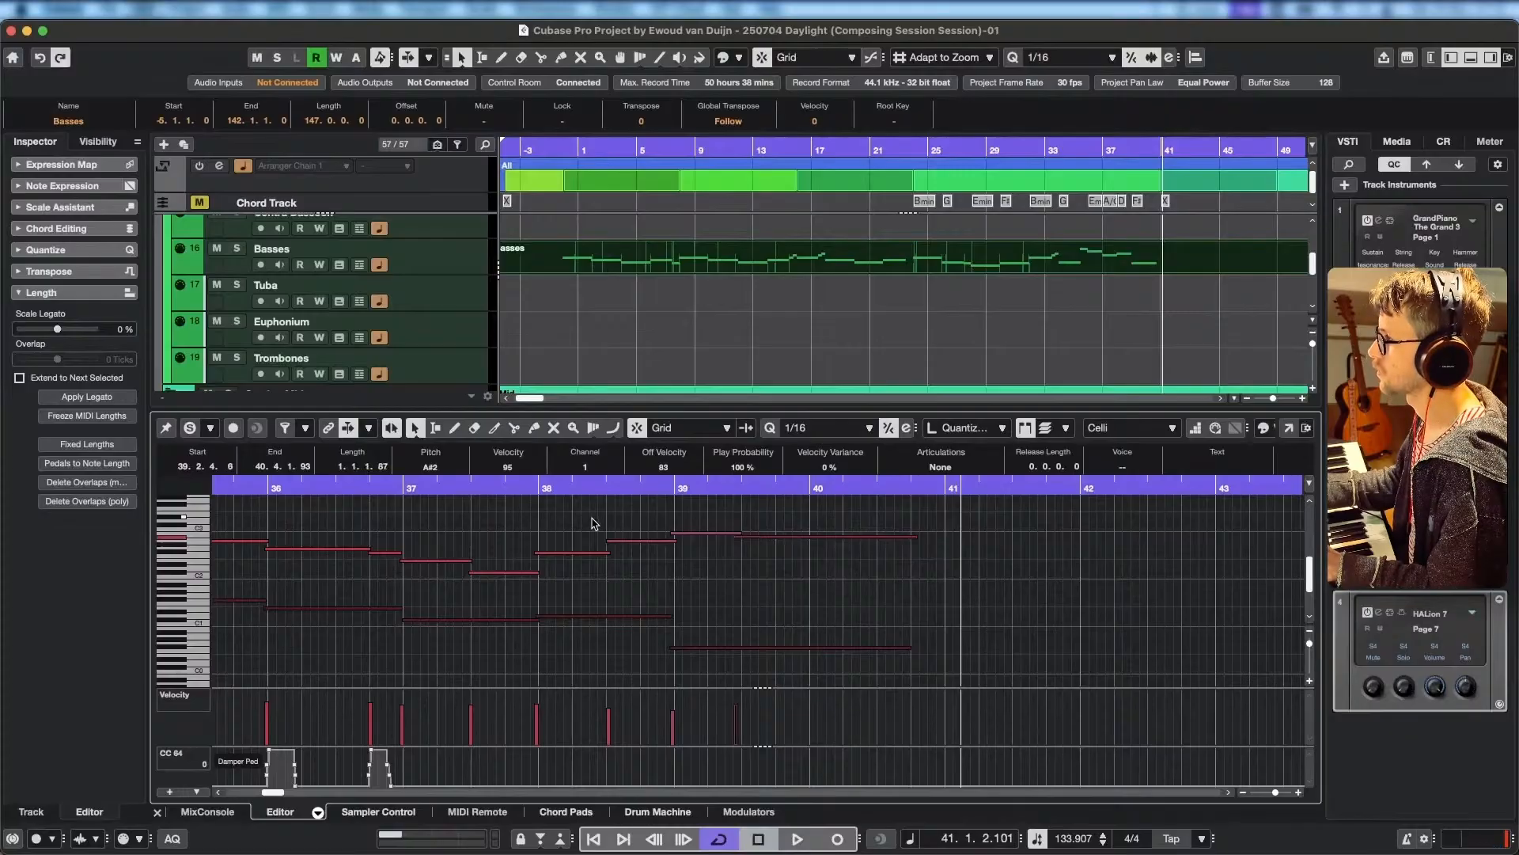
Shorten the final Celli A#2 note to end at 40.1.1.104, checking playback from about bar 39.3.
left_click_drag(914, 536, 876, 542)
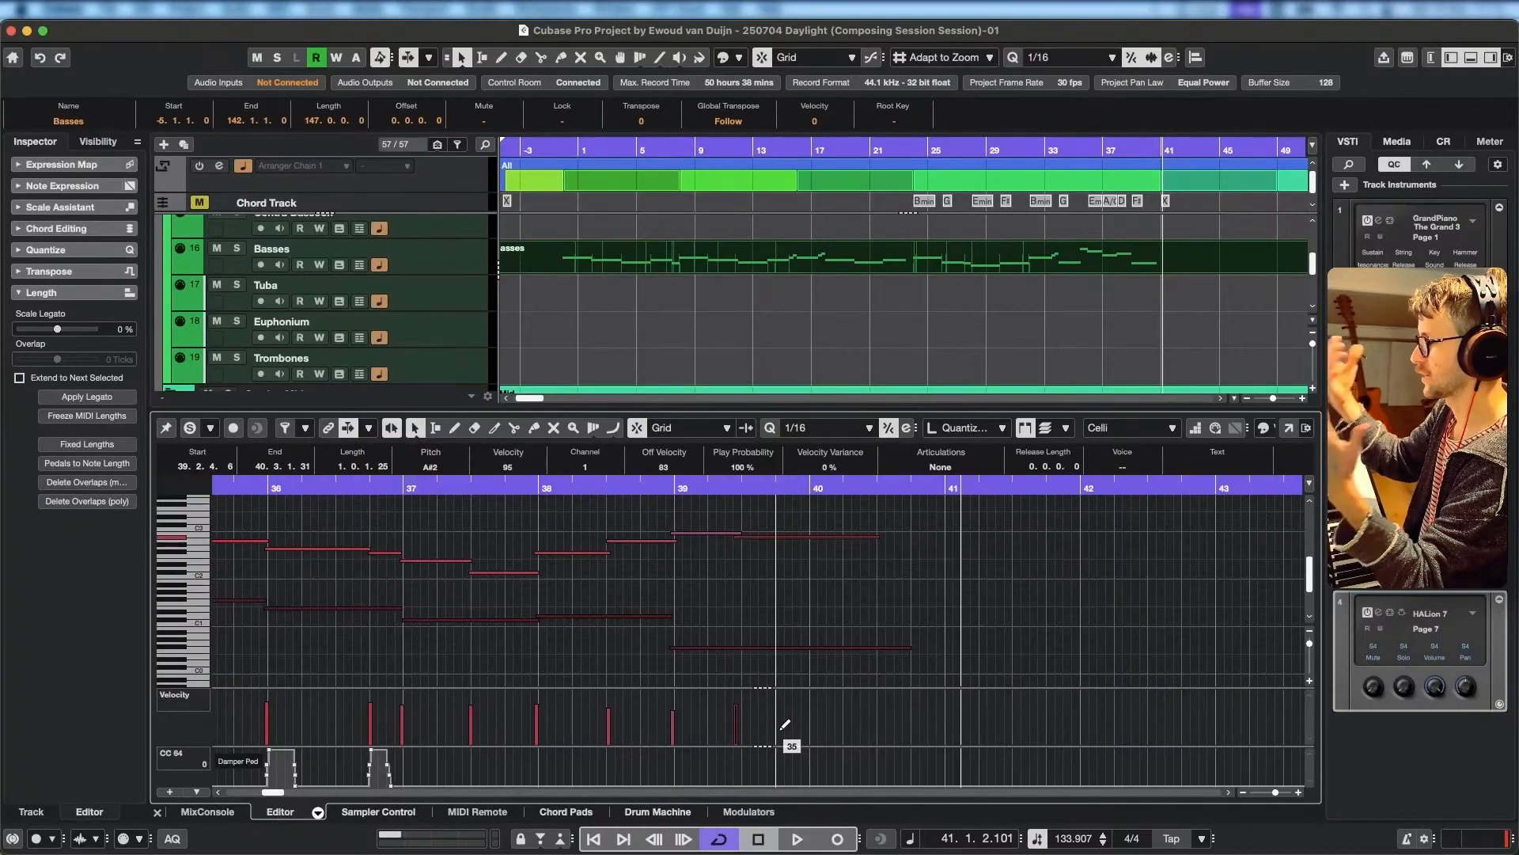
left_click(758, 492)
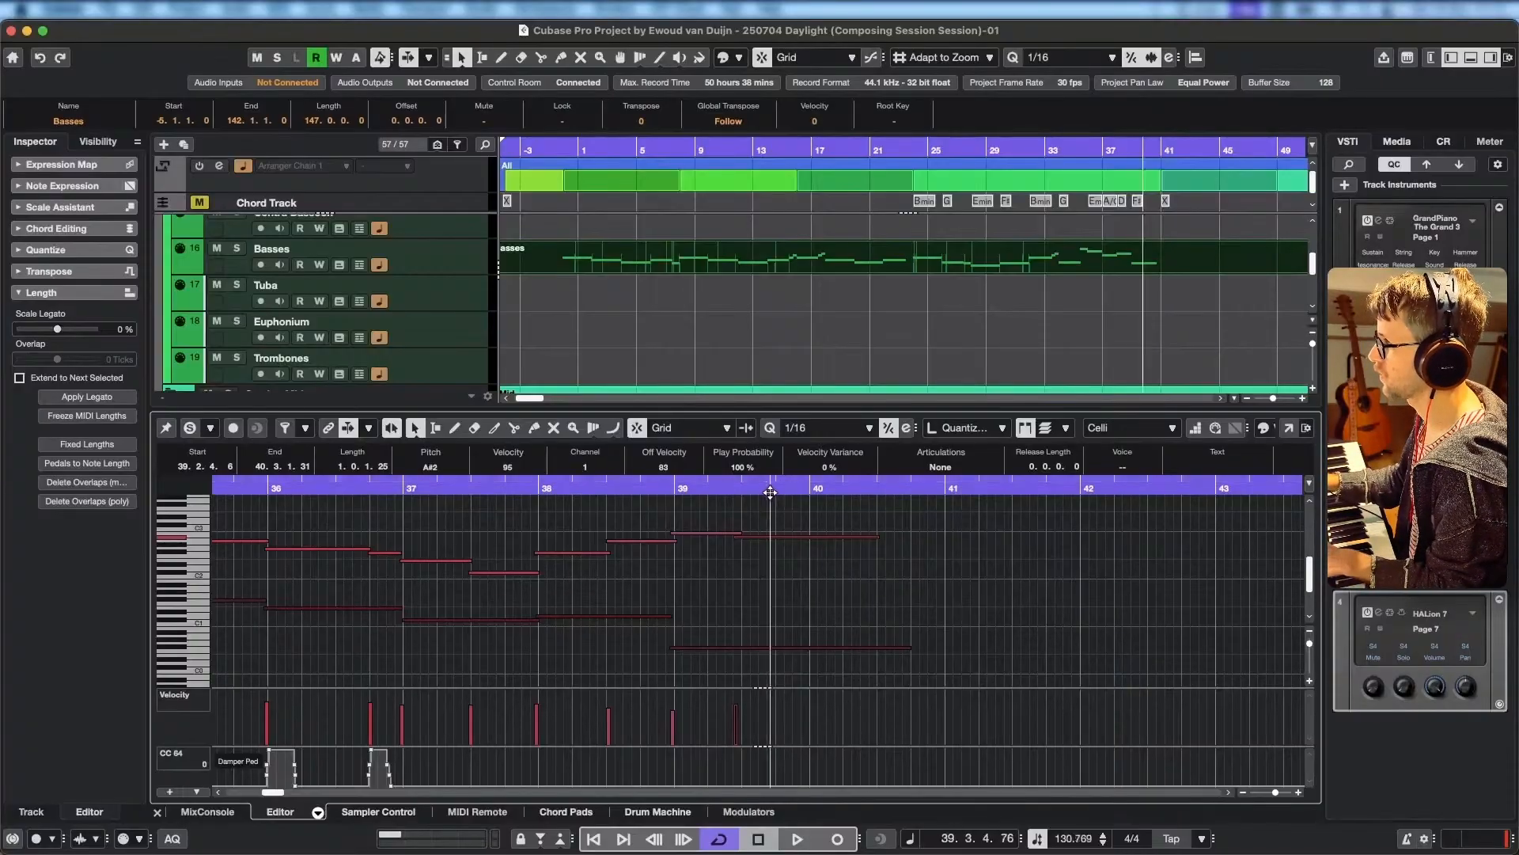
key("space")
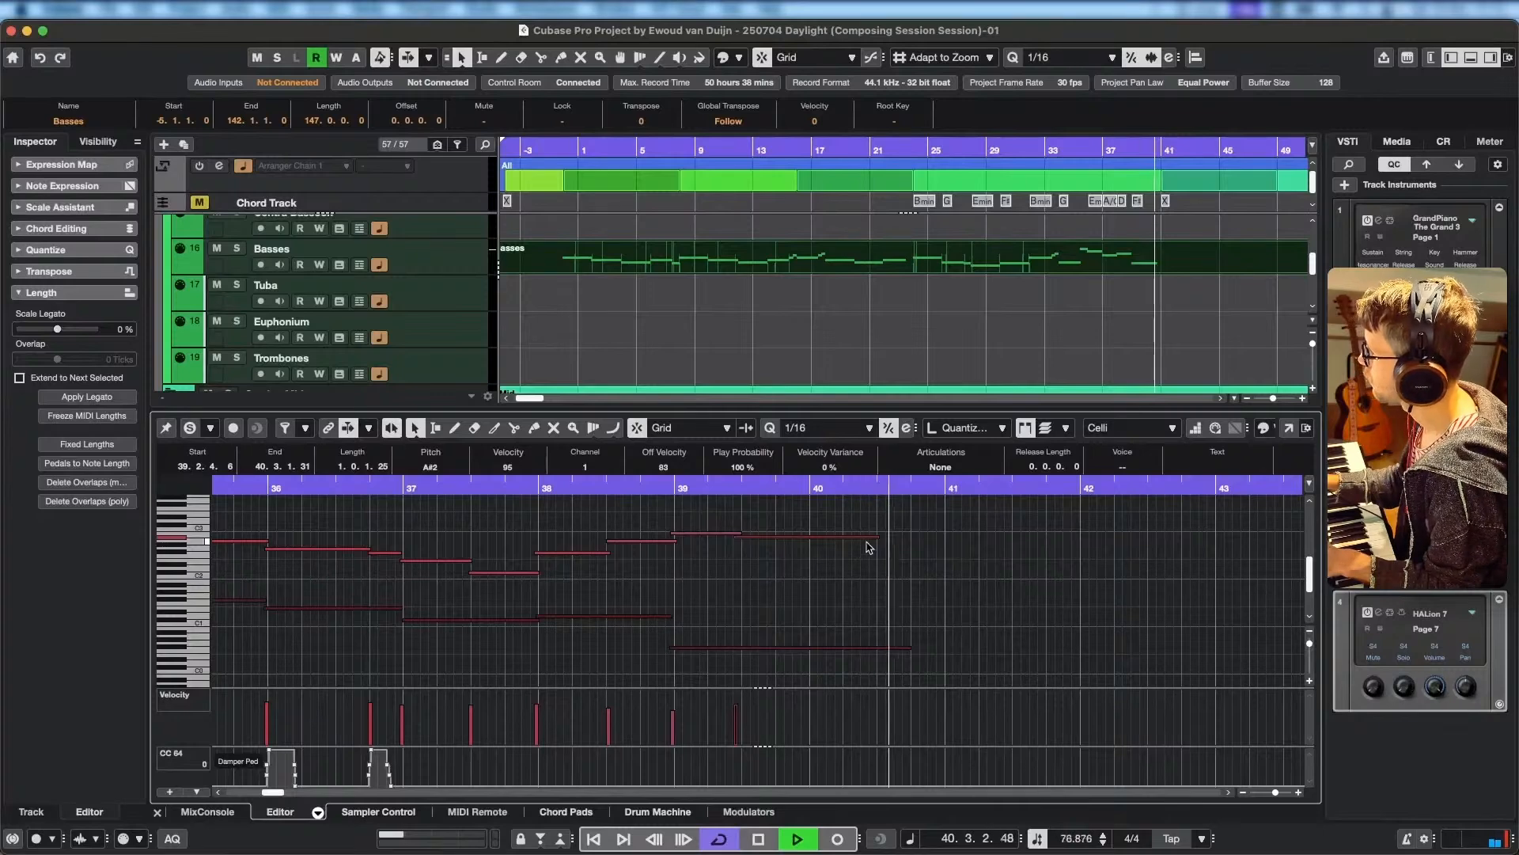
key("space")
left_click_drag(877, 537, 814, 538)
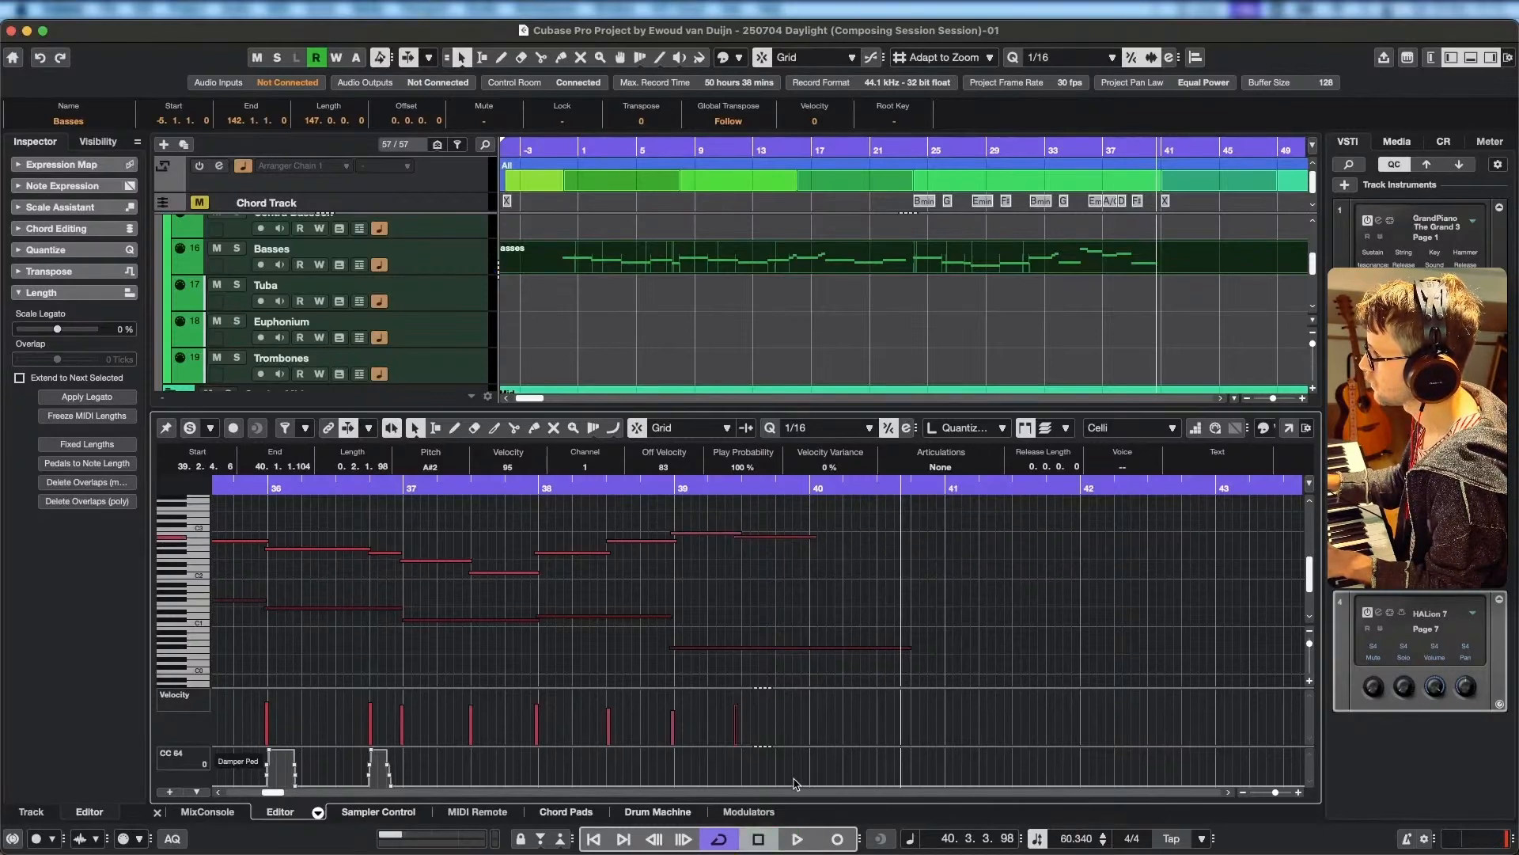
left_click(789, 781)
left_click(778, 781)
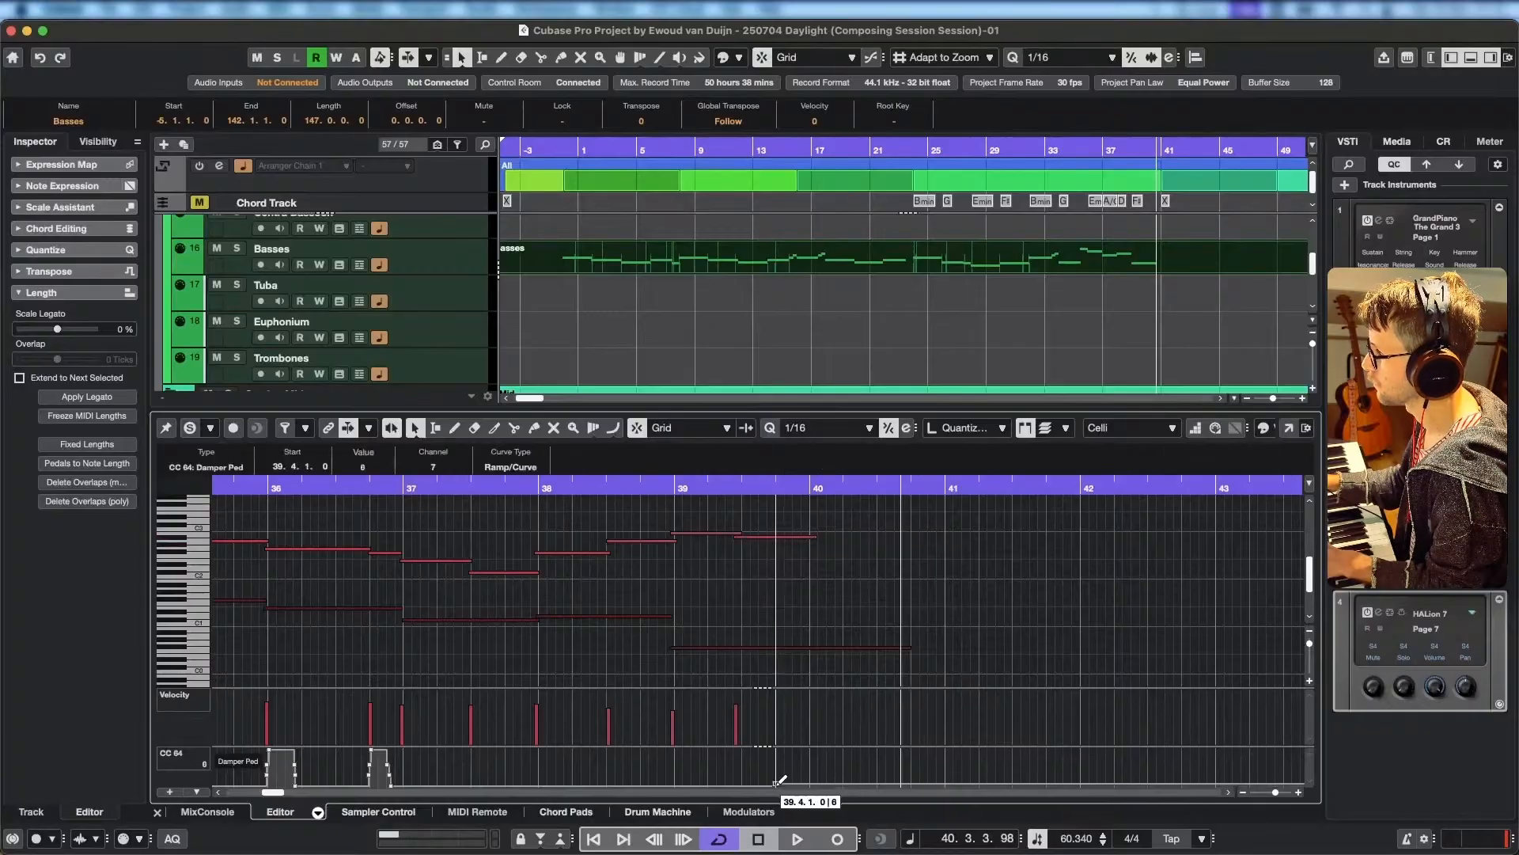
mouse_move(778, 785)
left_mouse_down()
mouse_move(810, 747)
mouse_move(920, 786)
left_mouse_up()
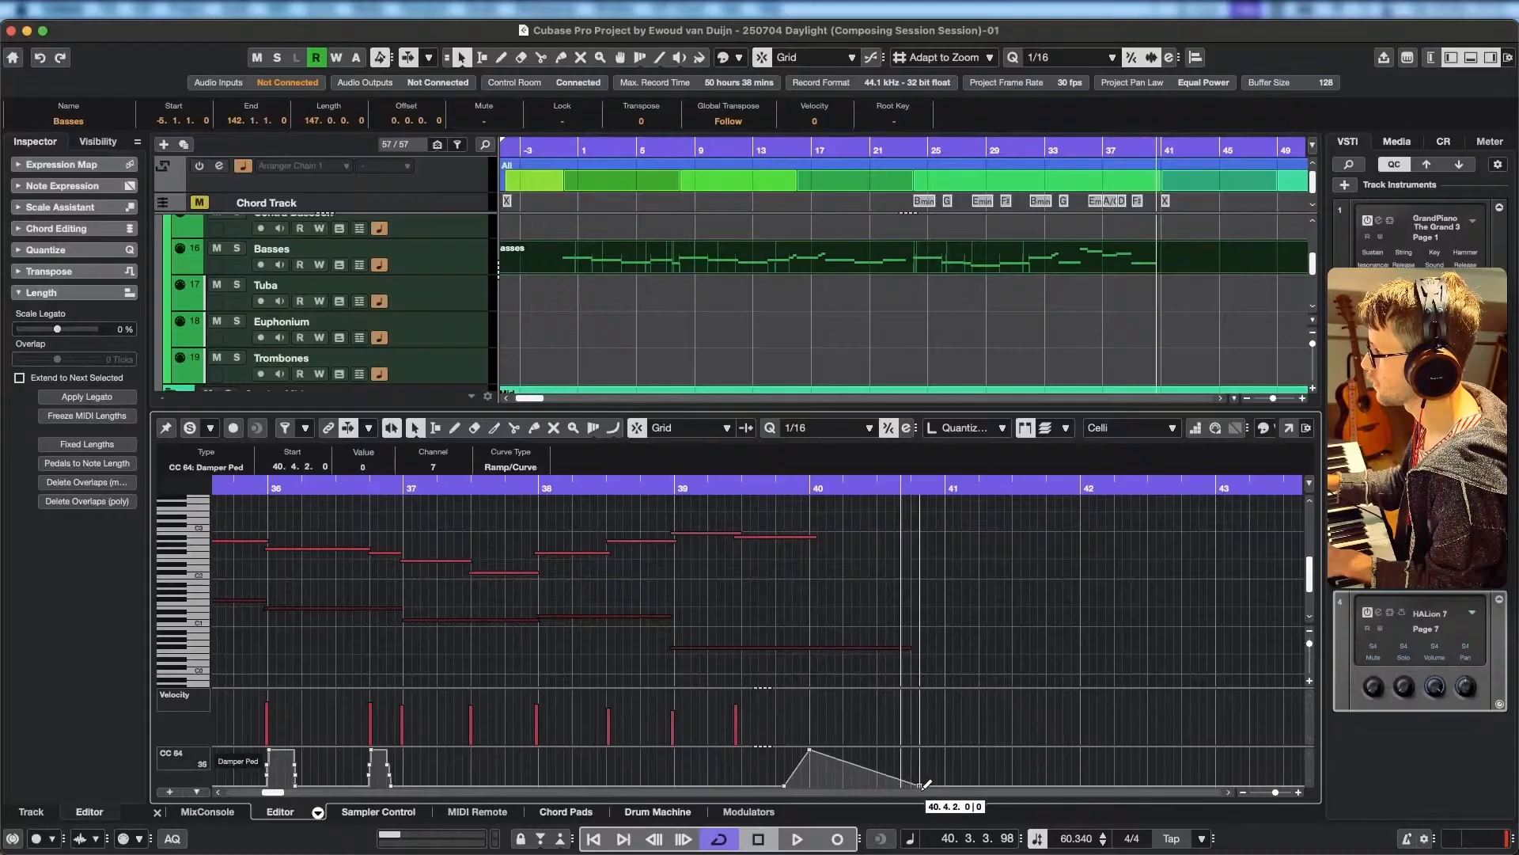
left_click(757, 489)
key("space")
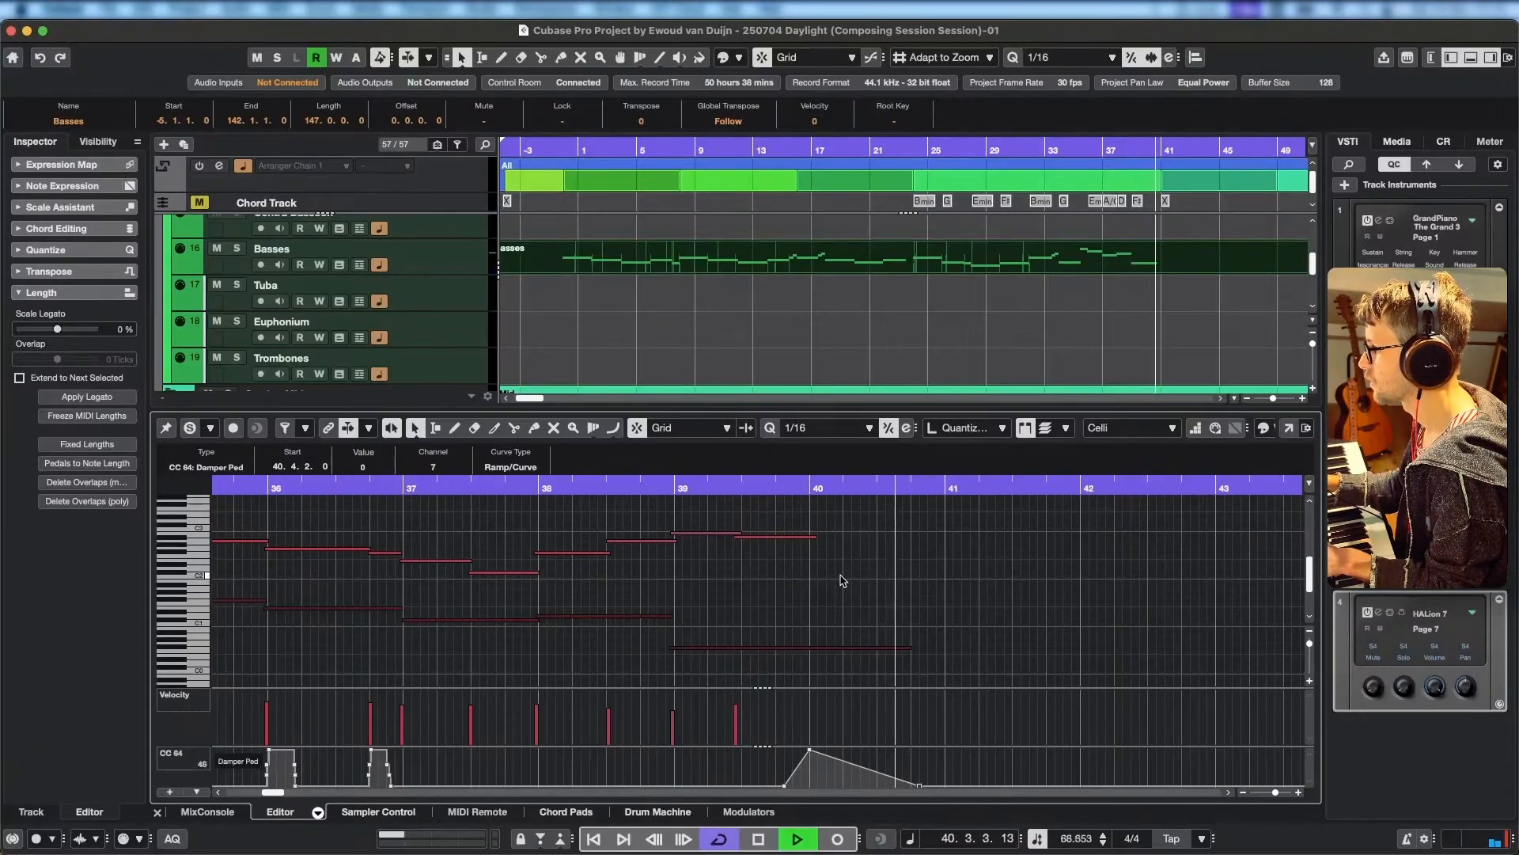
key("space")
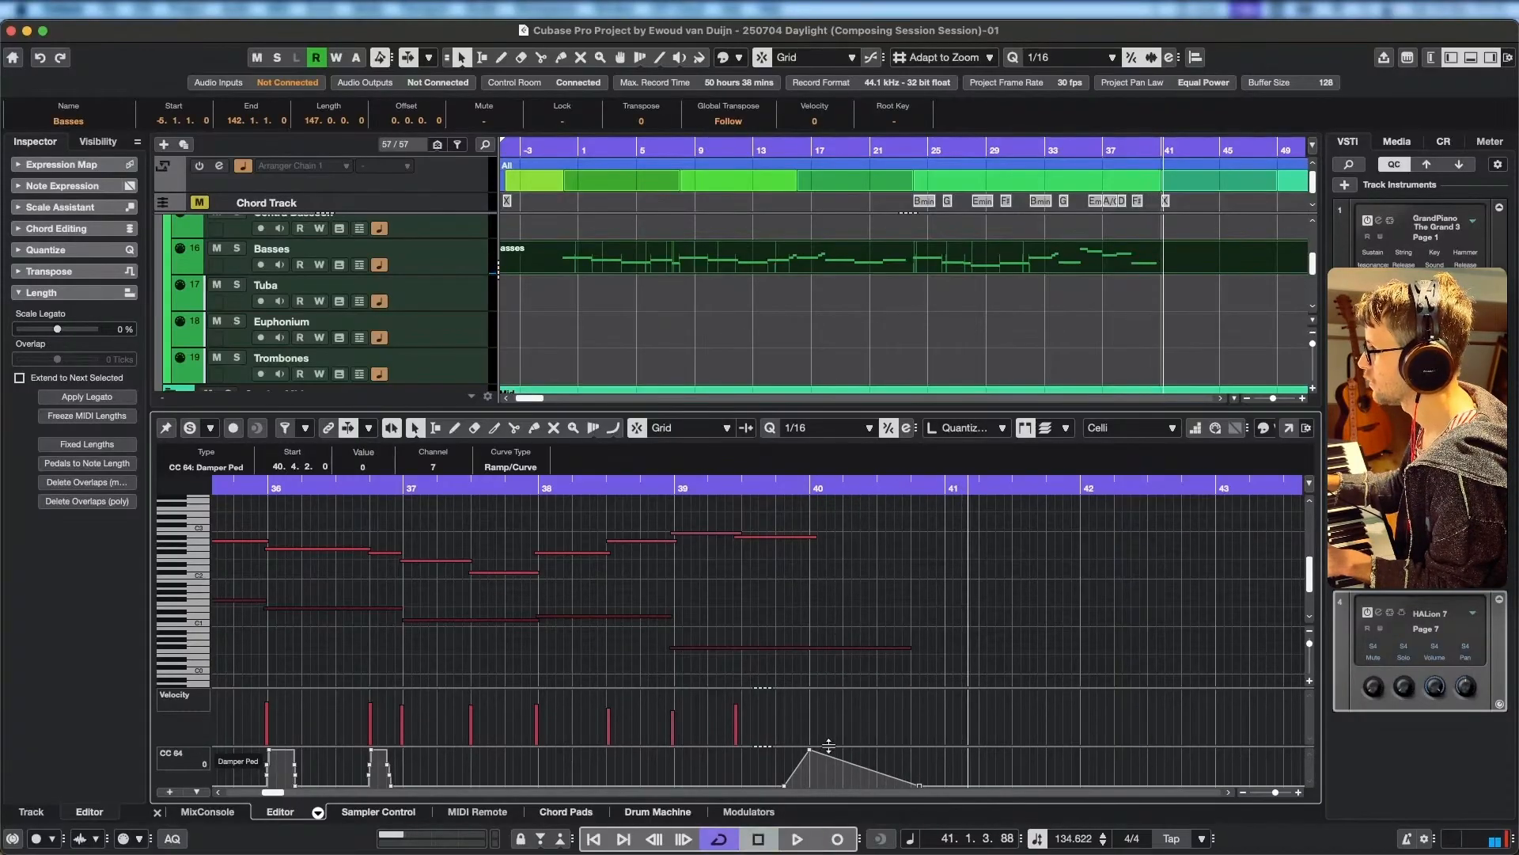
key("Delete")
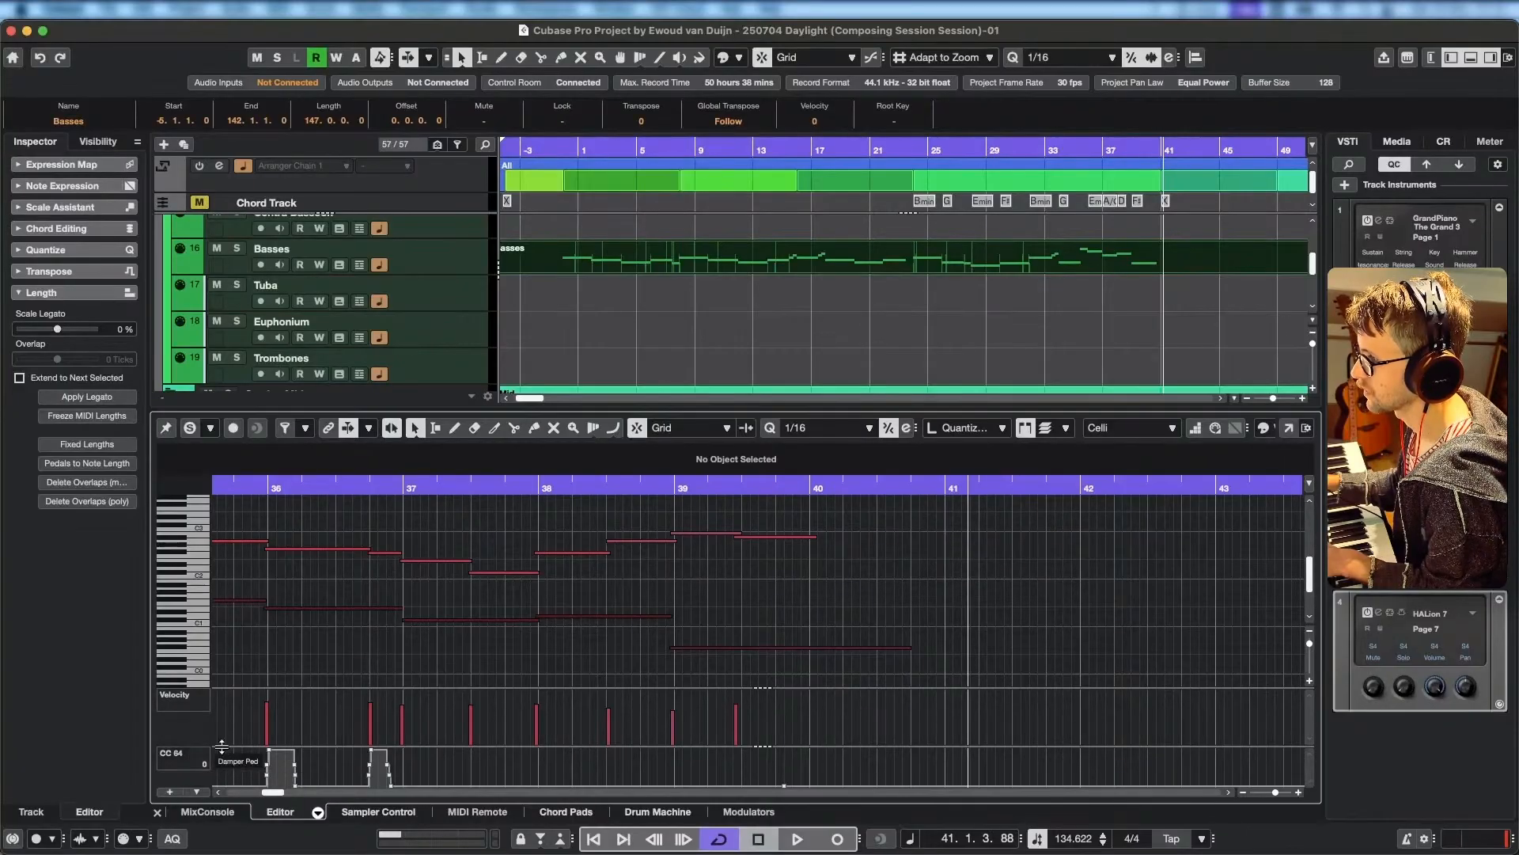
Add a CC 11 Expression lane and draw a Celli swell and fade from 70 at 39.4.2 down to 0 near 40.4.2.
left_click_drag(222, 746, 228, 729)
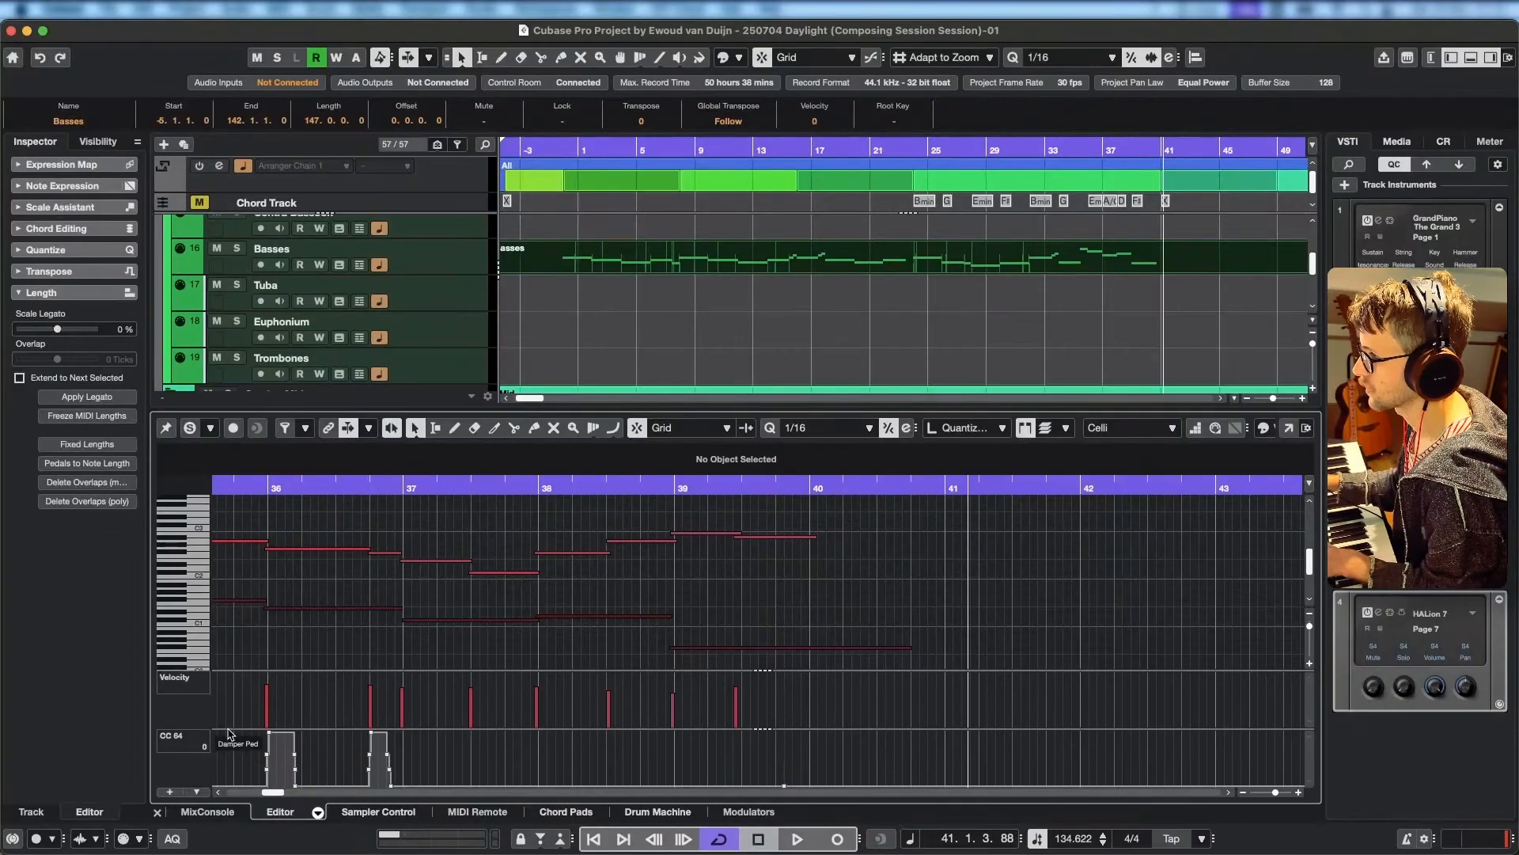
left_click(169, 793)
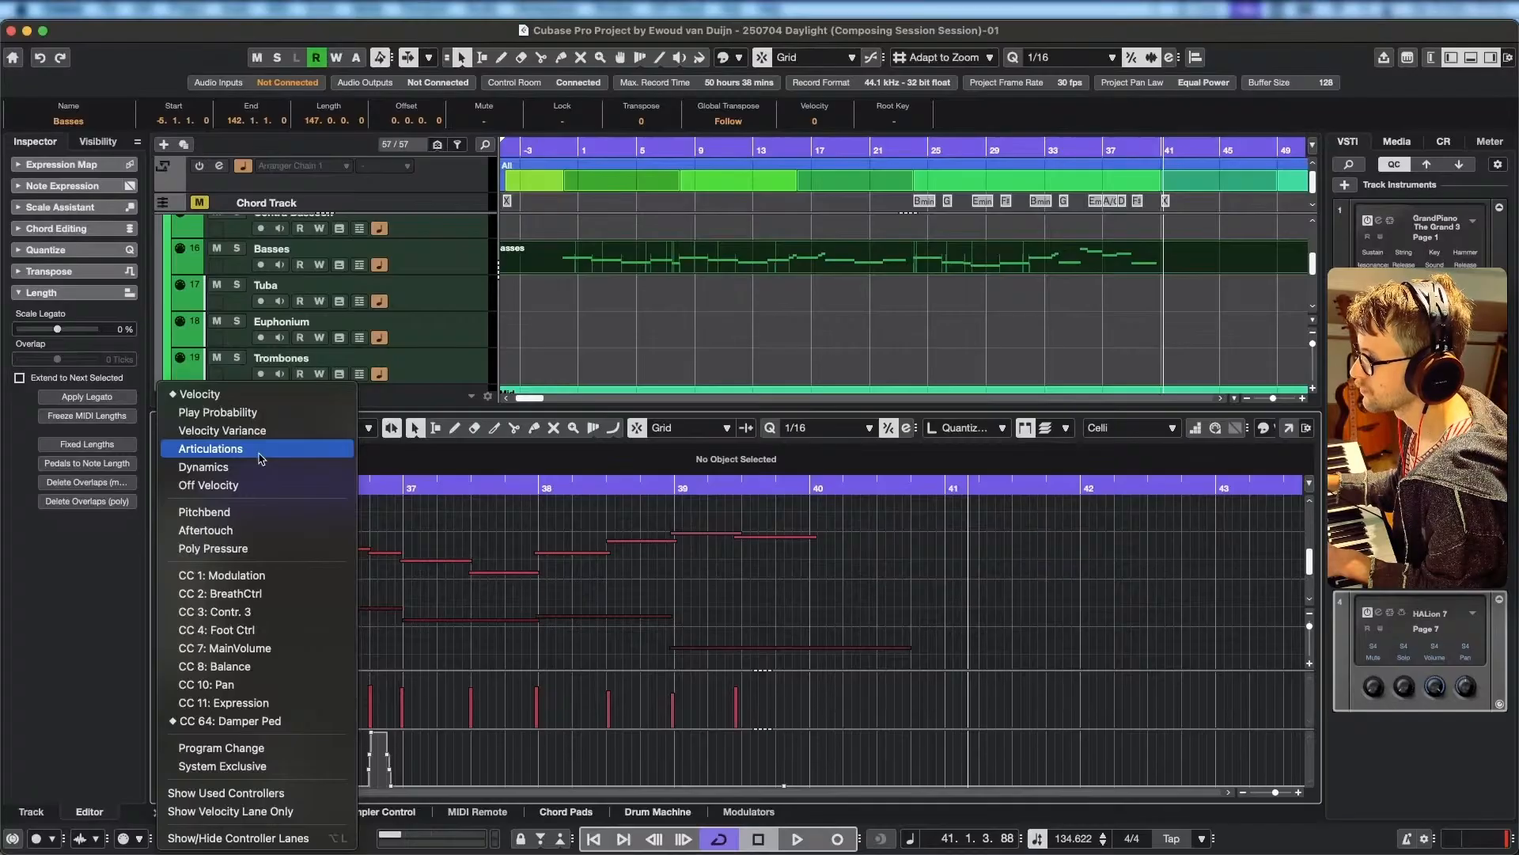
left_click(299, 708)
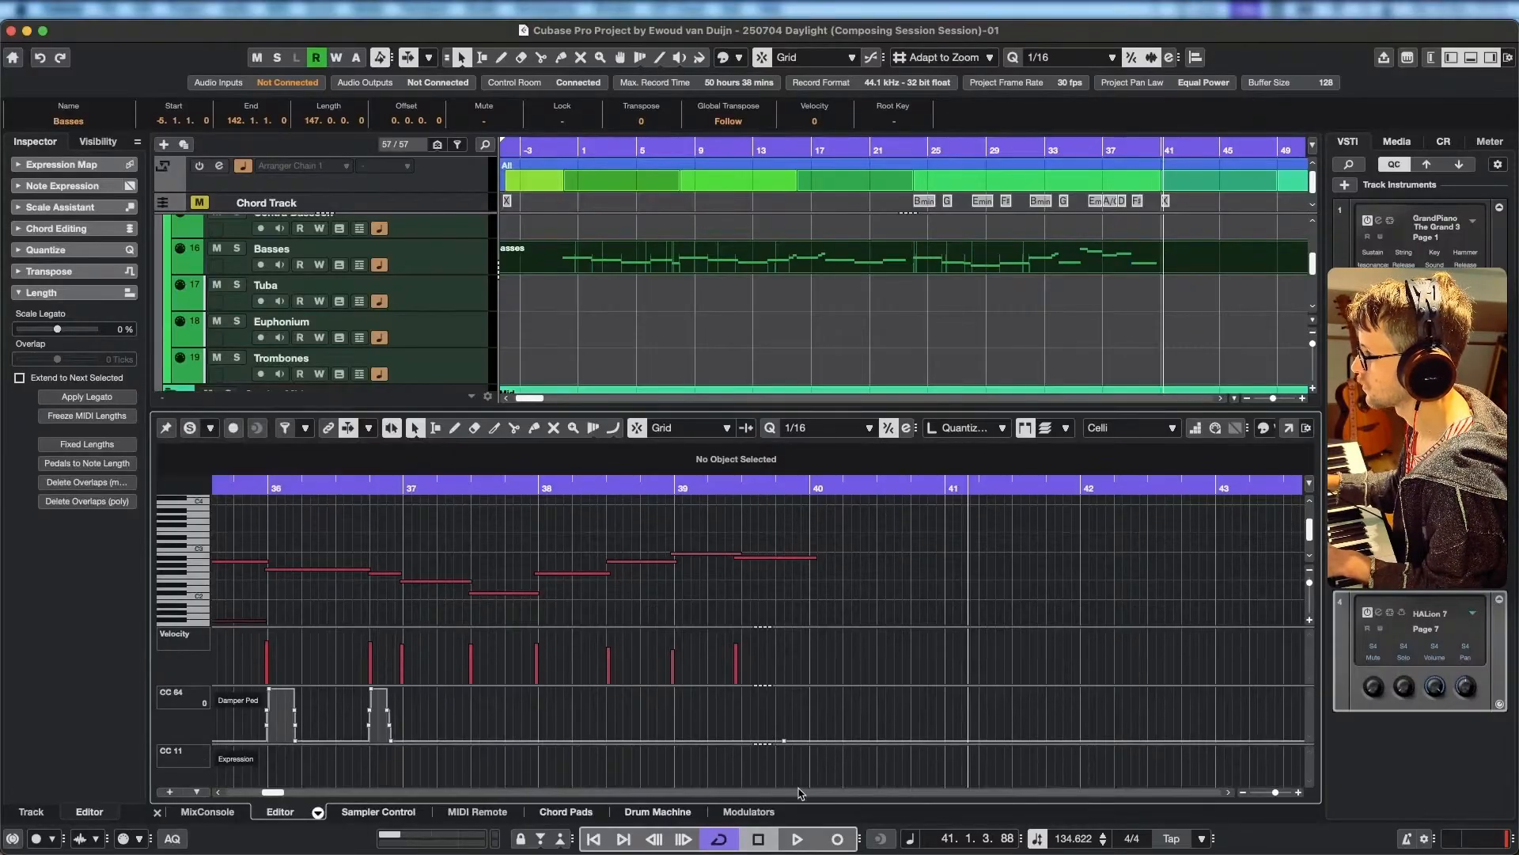
mouse_move(796, 781)
left_mouse_down()
mouse_move(814, 741)
mouse_move(931, 786)
left_mouse_up()
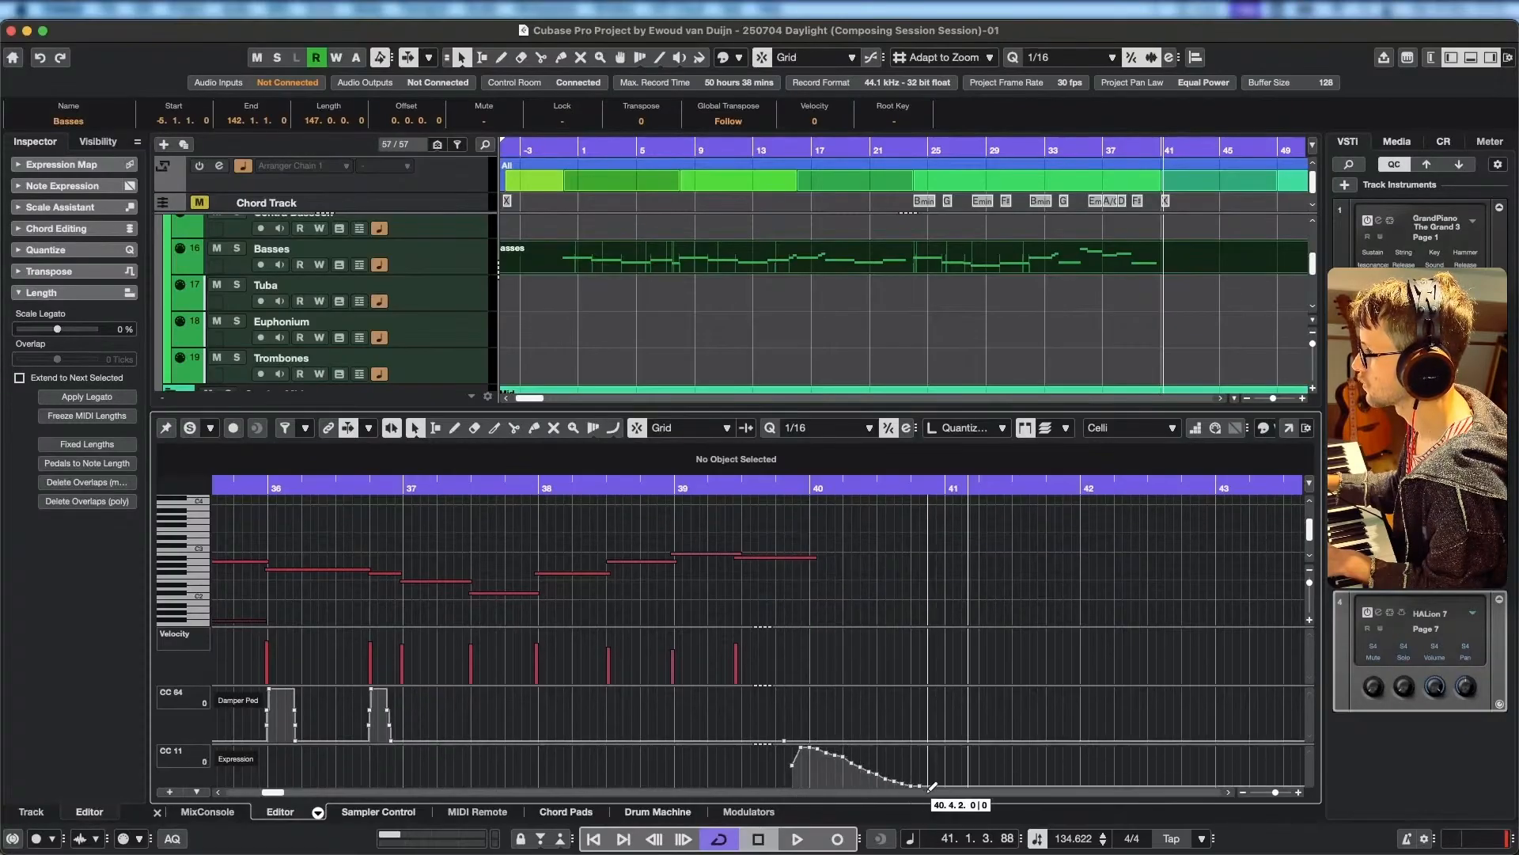
mouse_move(792, 768)
left_mouse_down()
mouse_move(635, 820)
mouse_move(793, 808)
mouse_move(785, 756)
mouse_move(787, 772)
left_mouse_up()
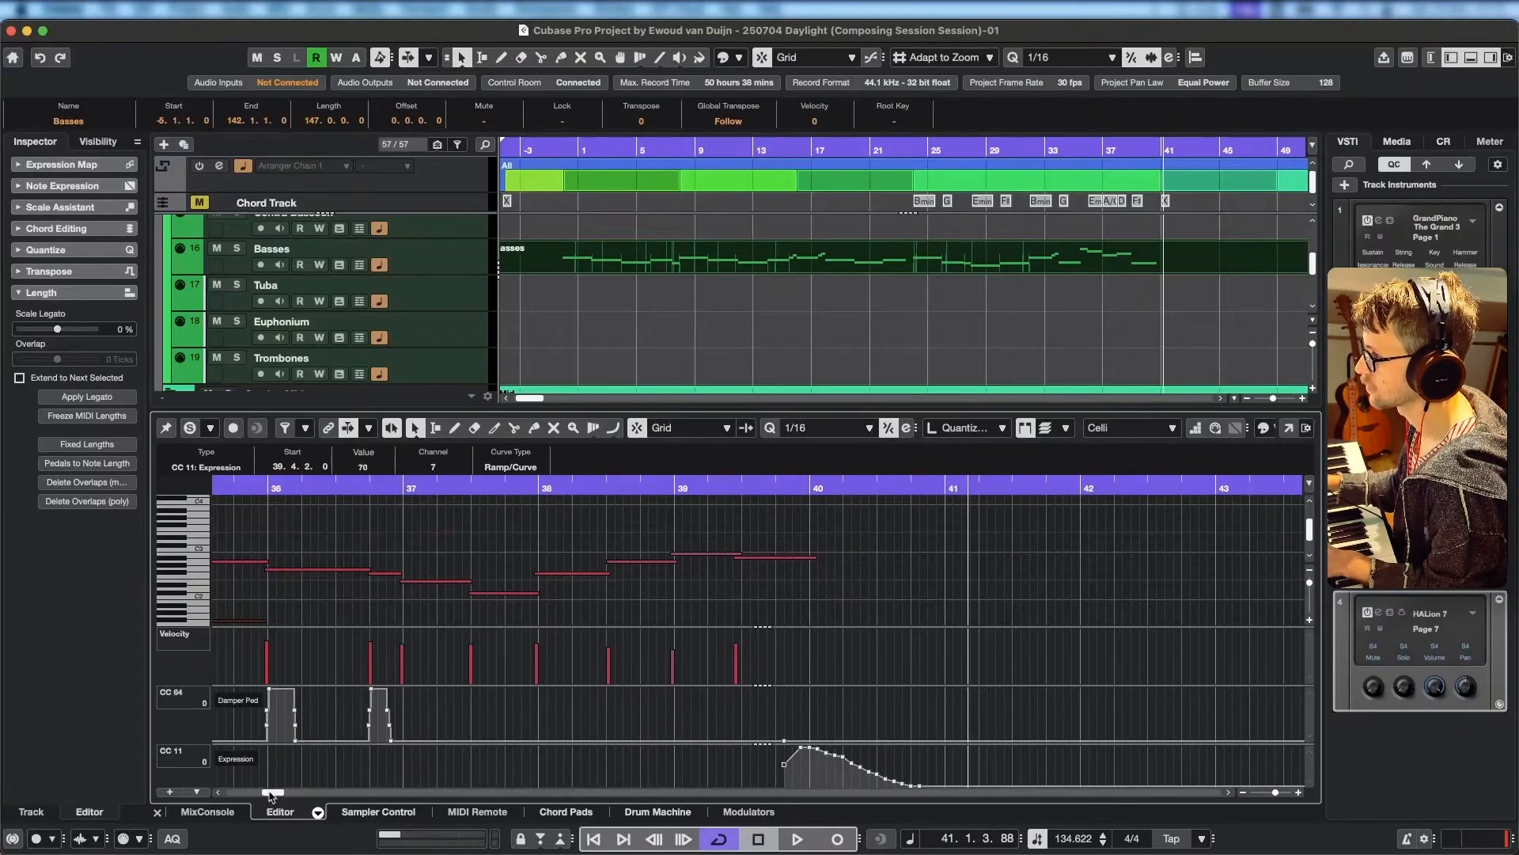
Place an opening Celli expression point just before bar -4 and raise it to 76 while the line plays from about bar 0.
left_click_drag(270, 796, 235, 793)
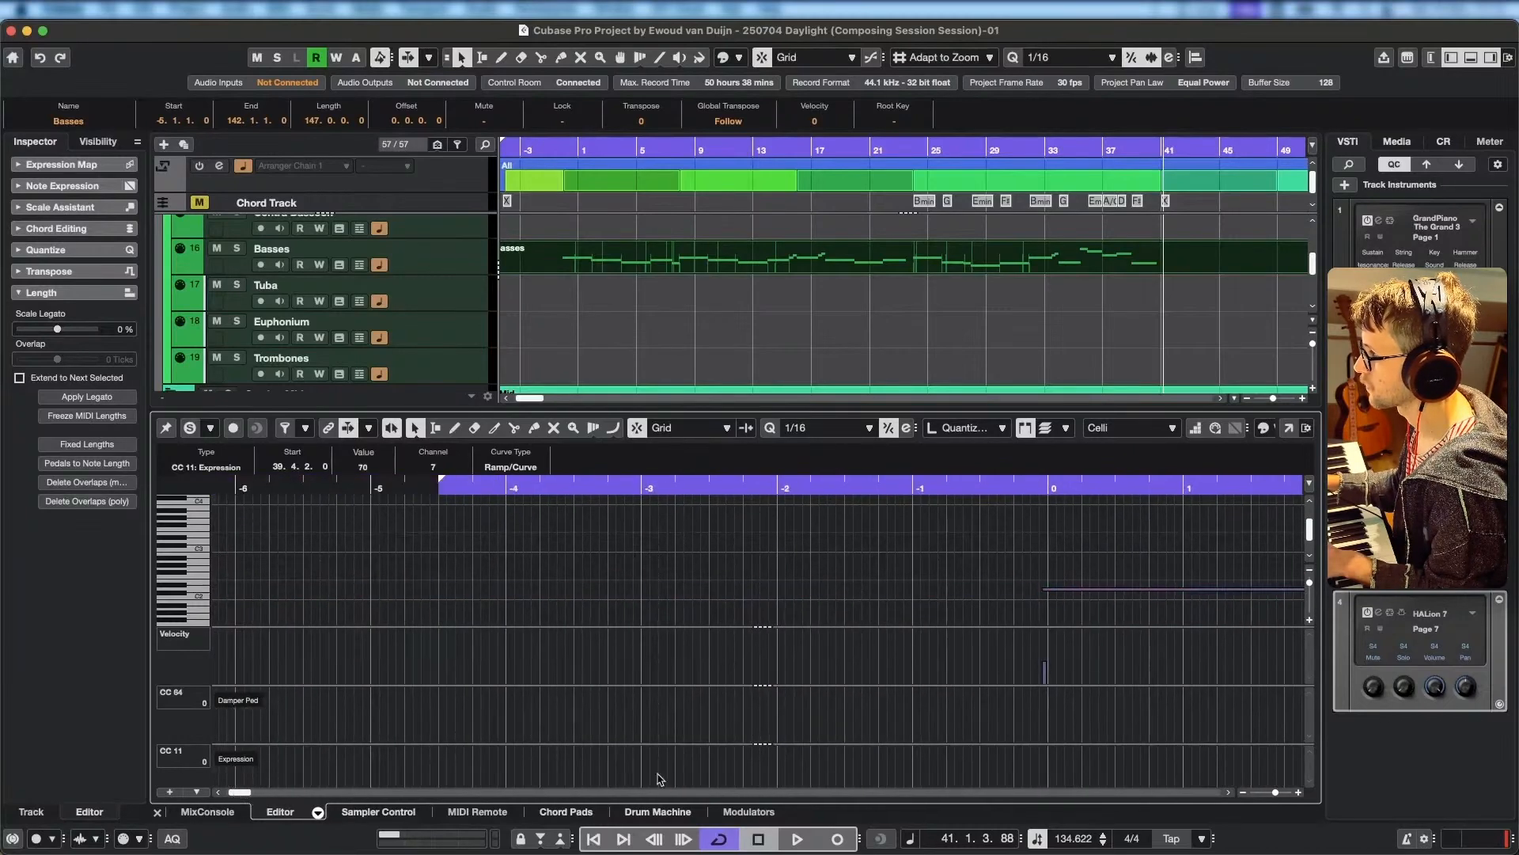
left_click(516, 762)
left_click(500, 484)
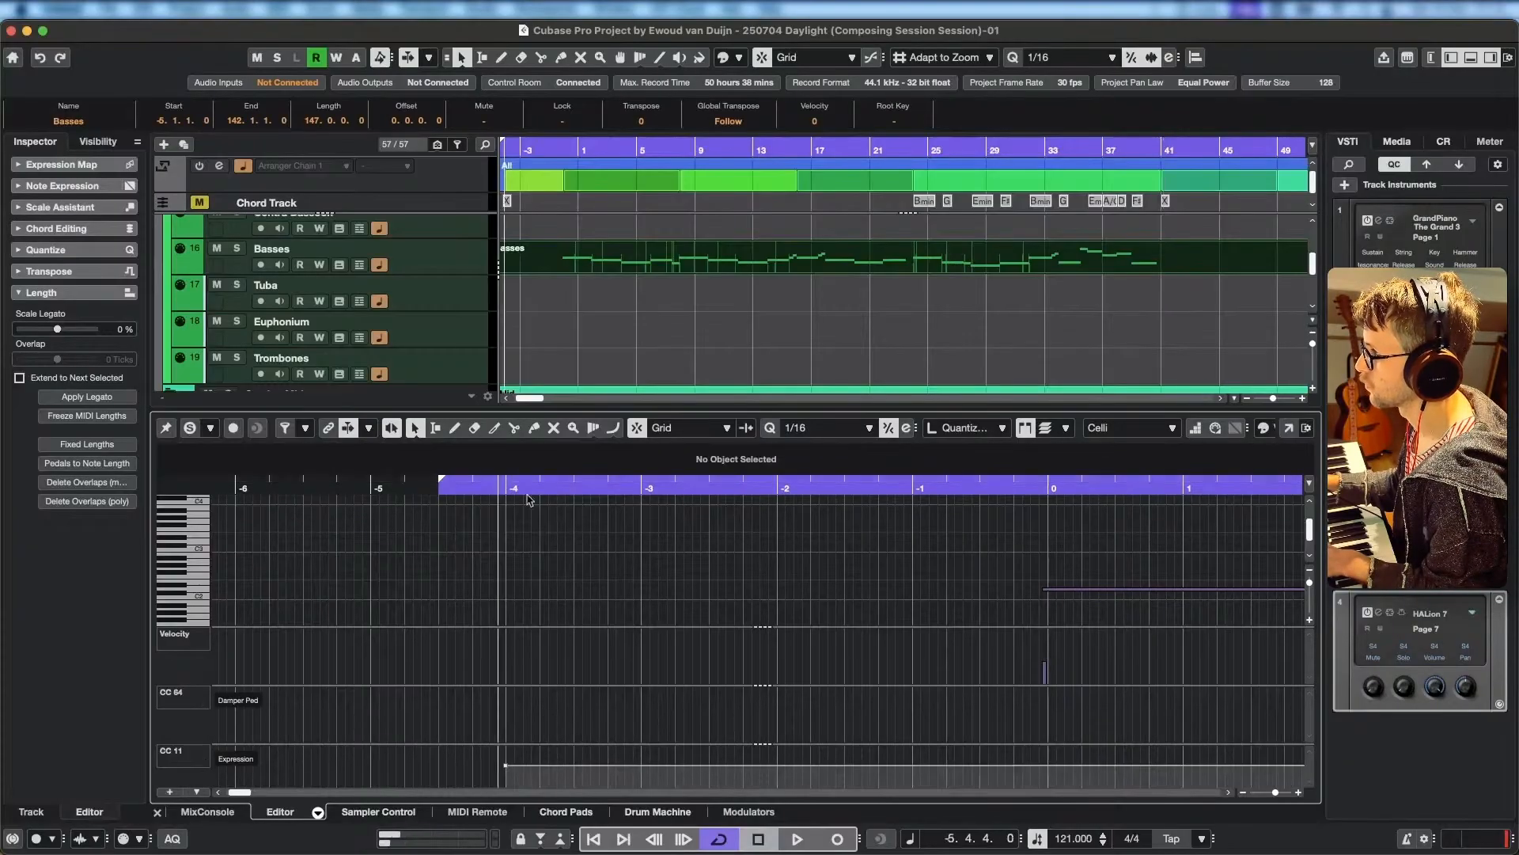
left_click(1033, 486)
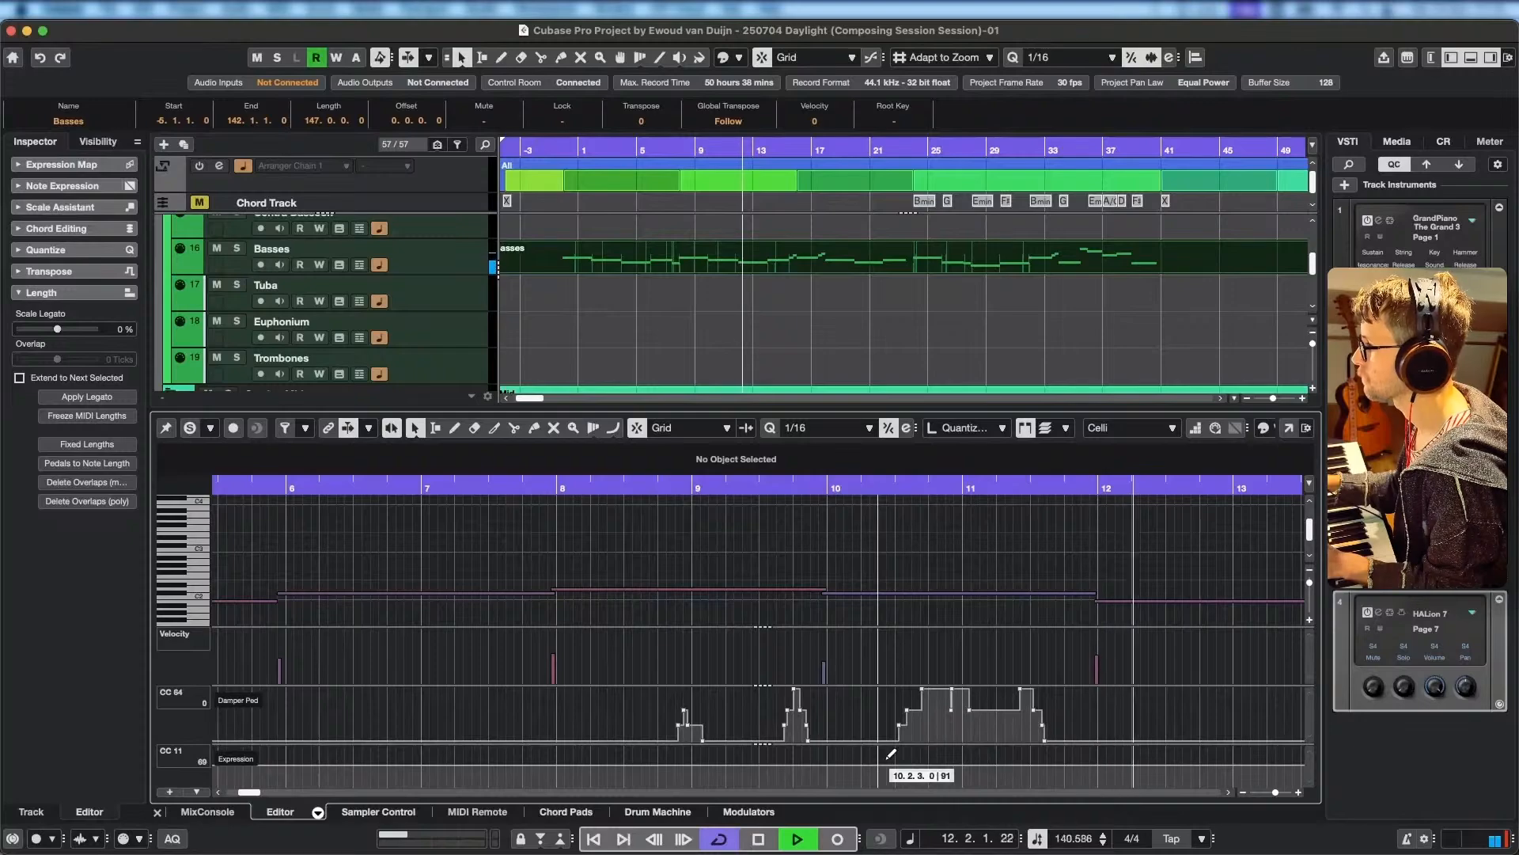
scroll(974, 753, "down", 5)
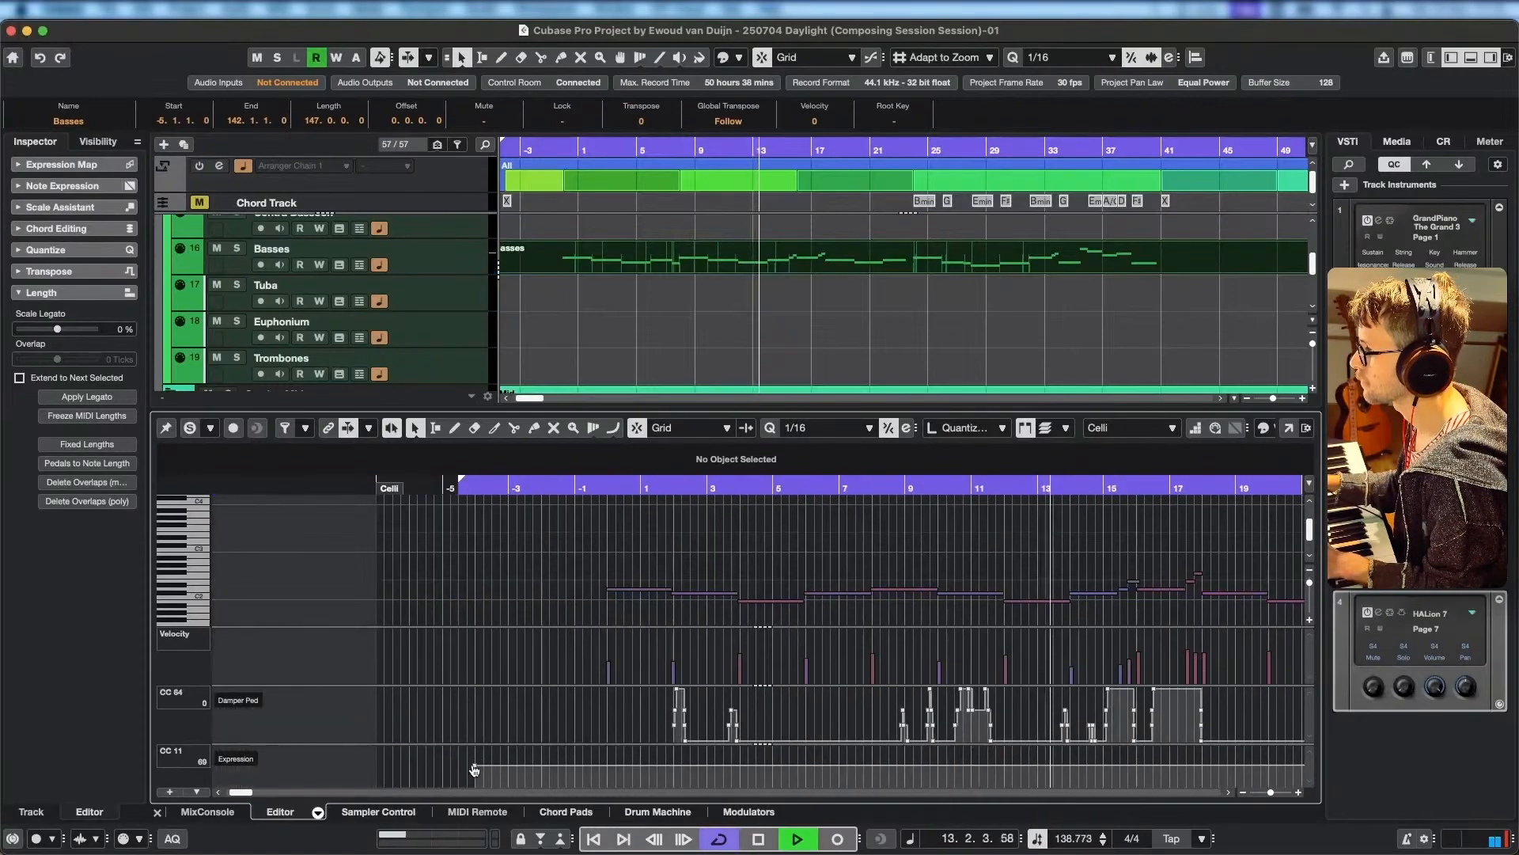
left_click_drag(474, 765, 475, 766)
Draw a Celli expression swell from about 15.3 to 99 at 16.1.1, returning to 76 at 16.1.2.
scroll(1029, 758, "right", 5)
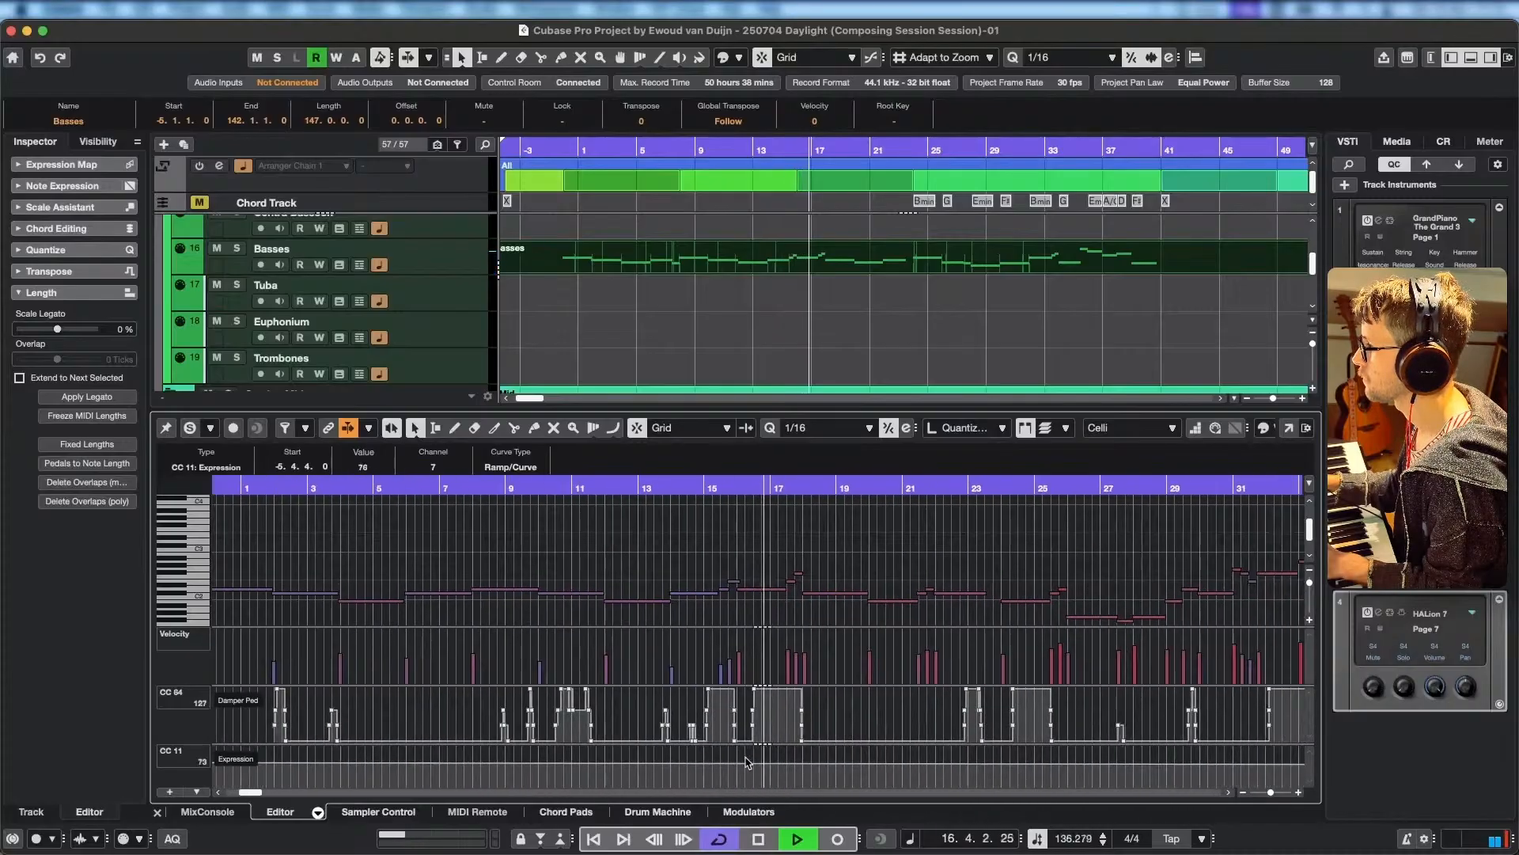
left_click(739, 763)
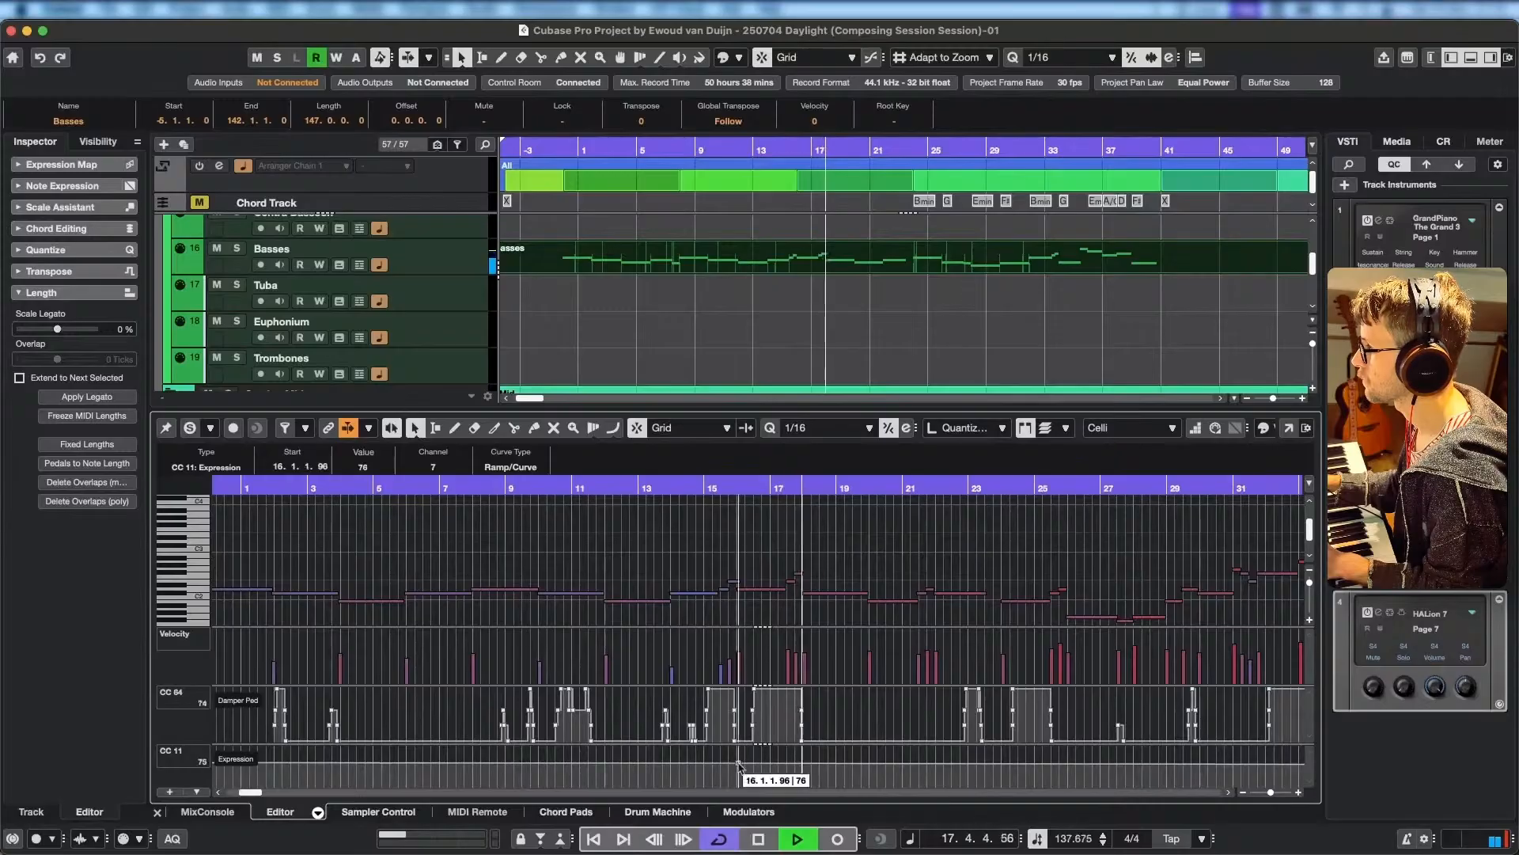
left_click(721, 763)
left_click_drag(739, 764, 746, 756)
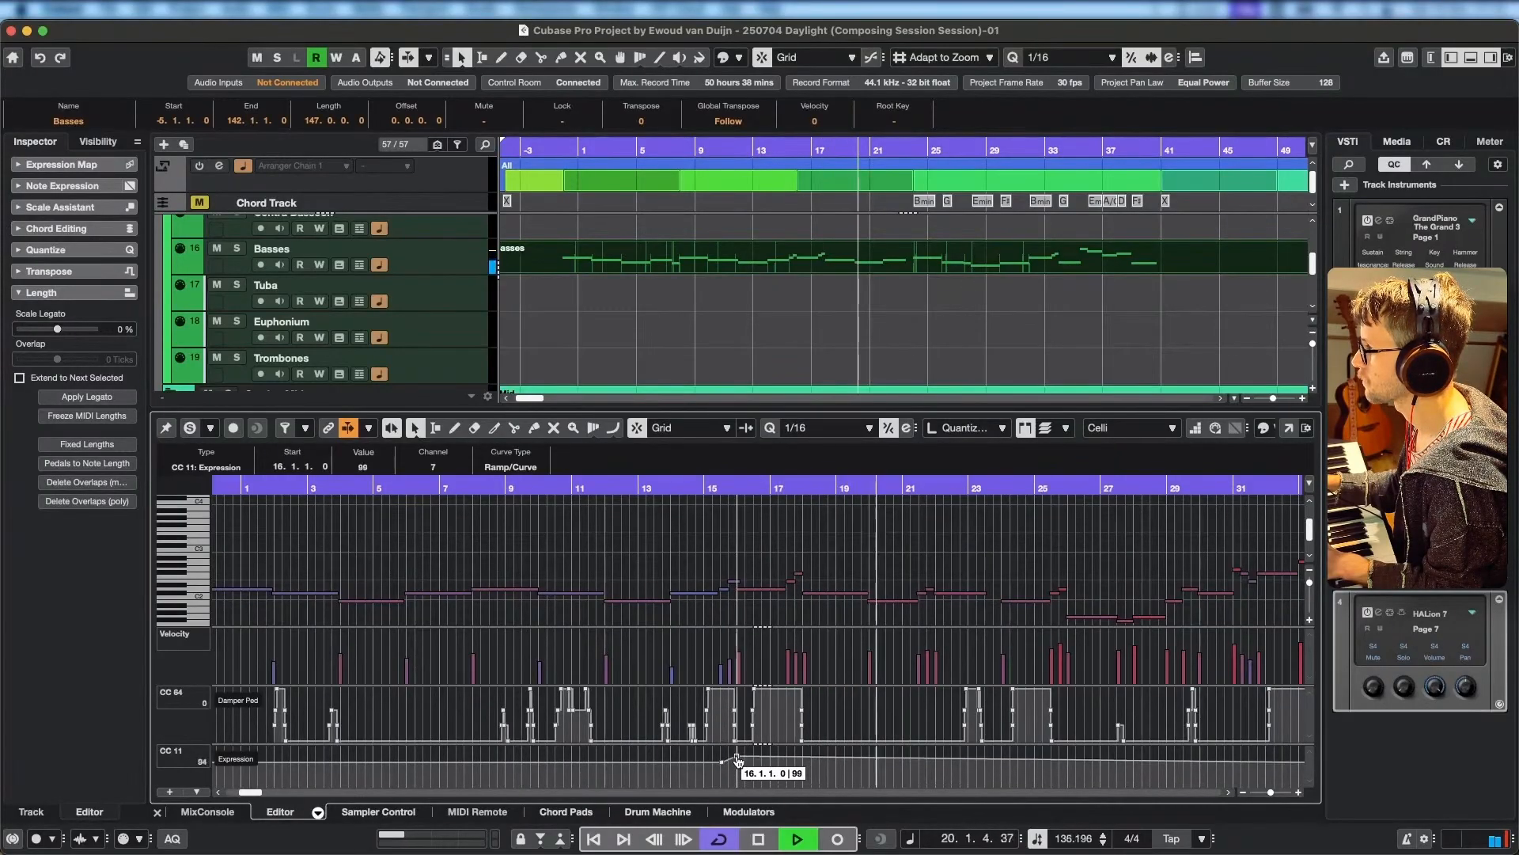
left_click(739, 763)
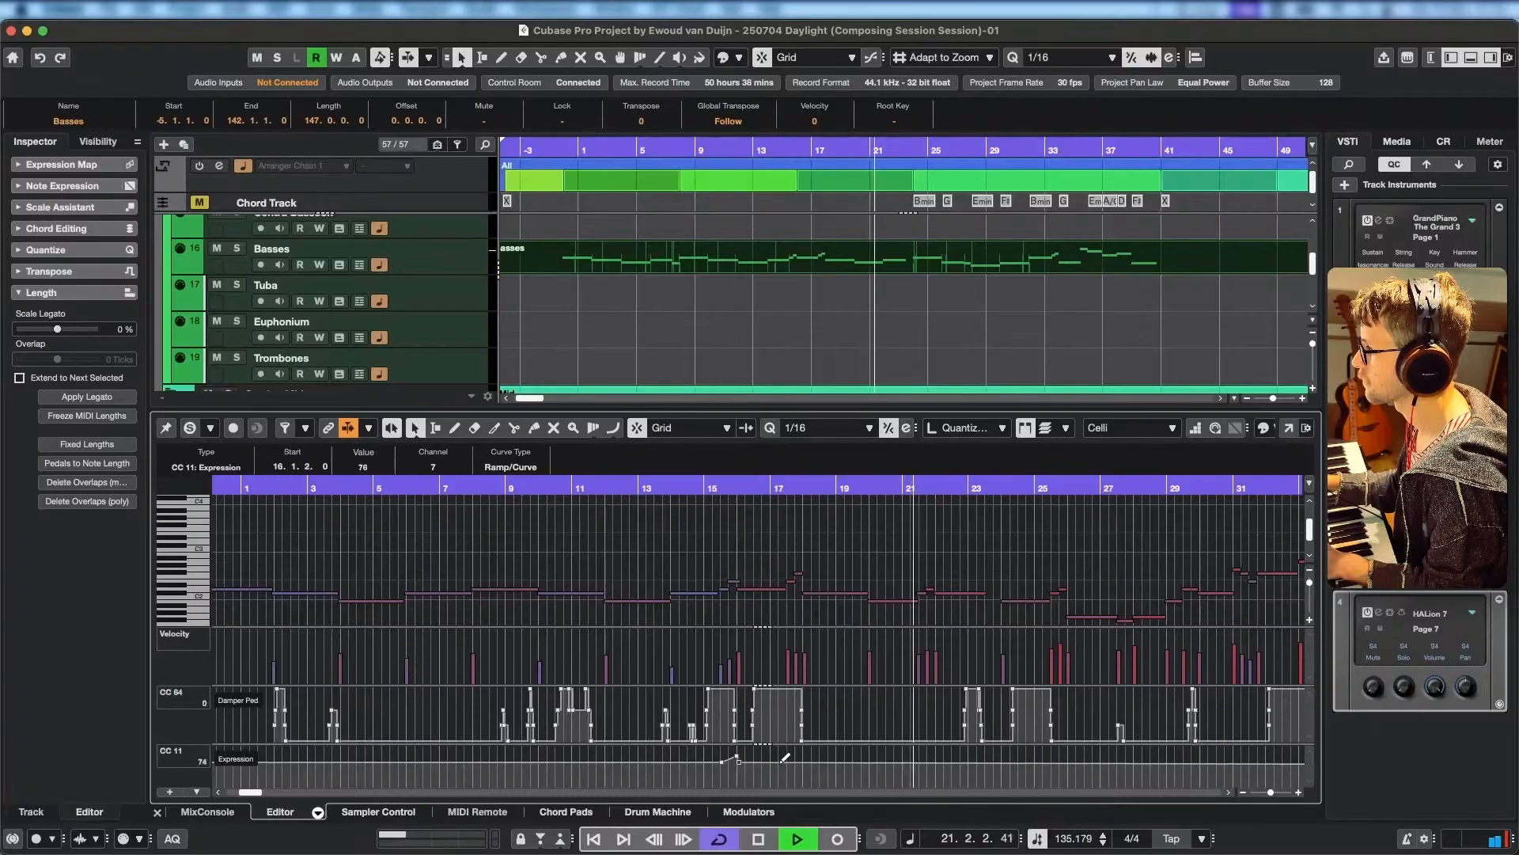
Add a small expression rise from 76 at 17.2.4.94 toward bar 18, dropping to 68 at 17.4.4.
left_click(786, 761)
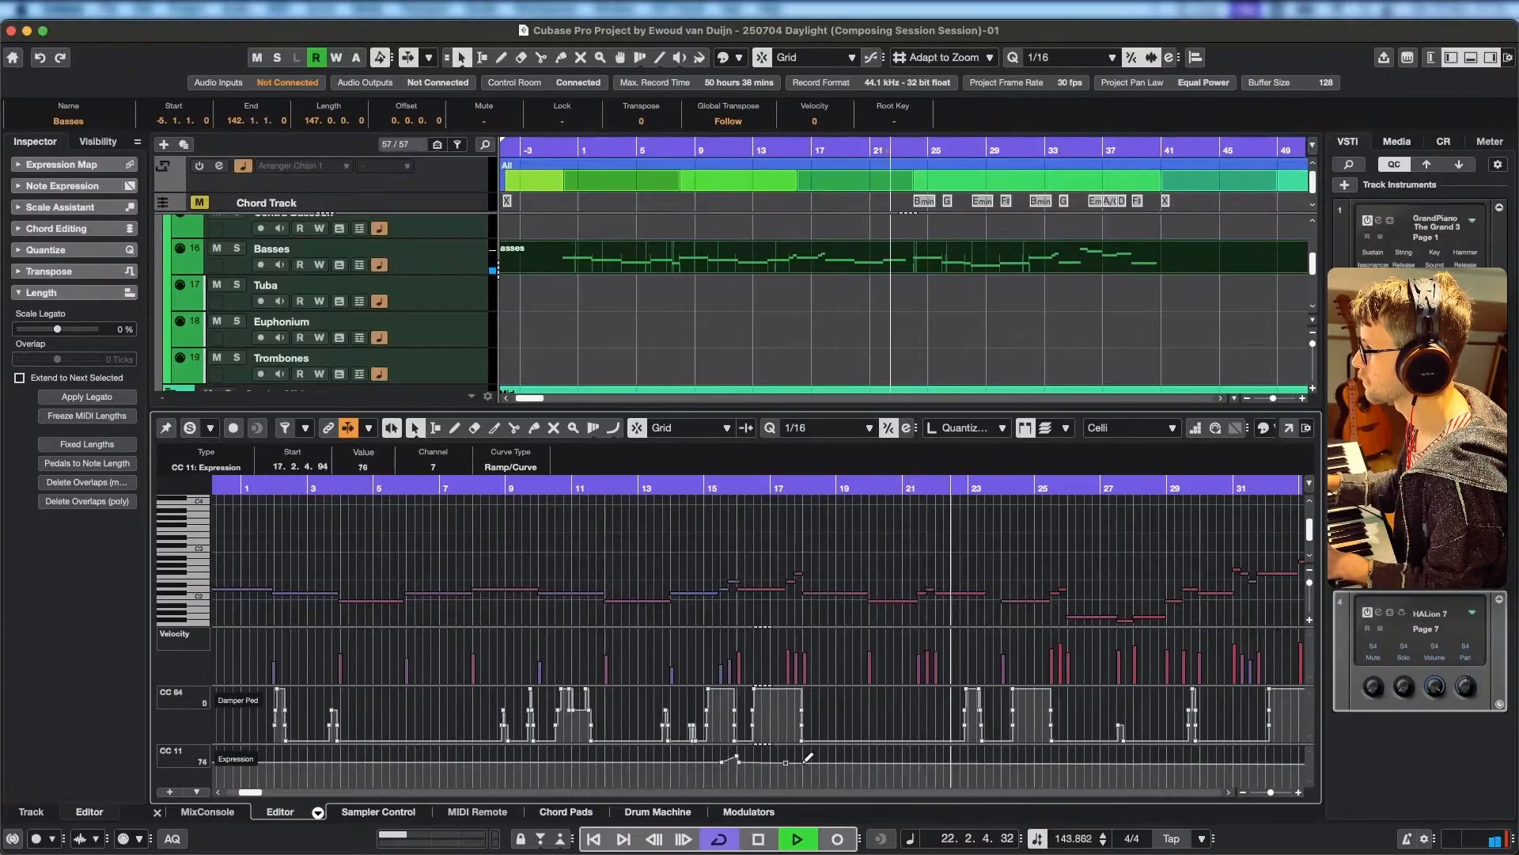
left_click(803, 755)
left_click_drag(803, 752, 802, 764)
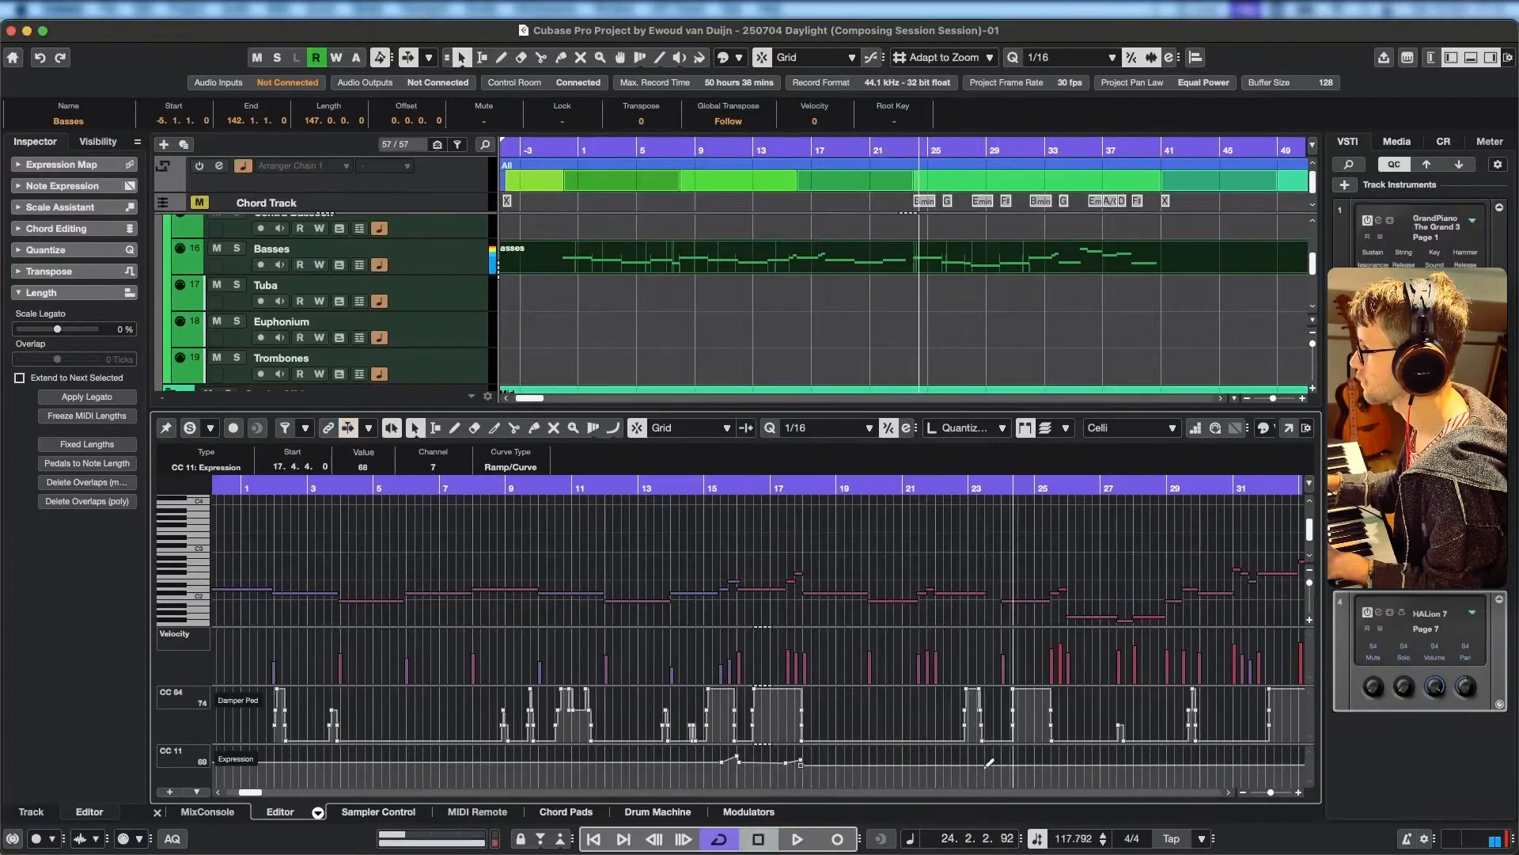
Lengthen the Celli C#2 note that starts just before bar 22 to end at 24.1.1.2.
scroll(988, 575, "up", 6)
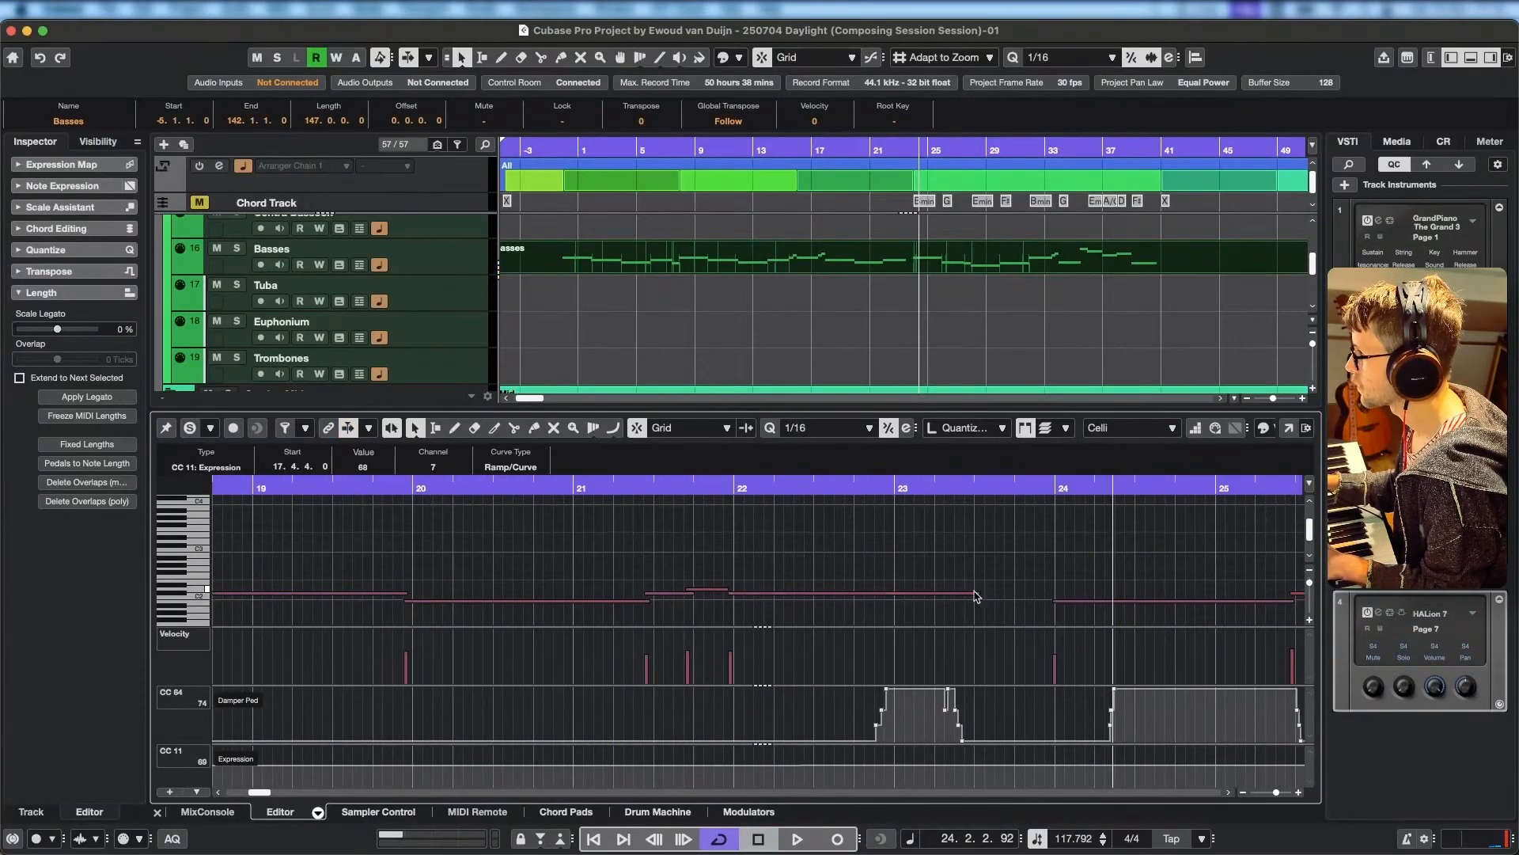
left_click_drag(979, 594, 1054, 590)
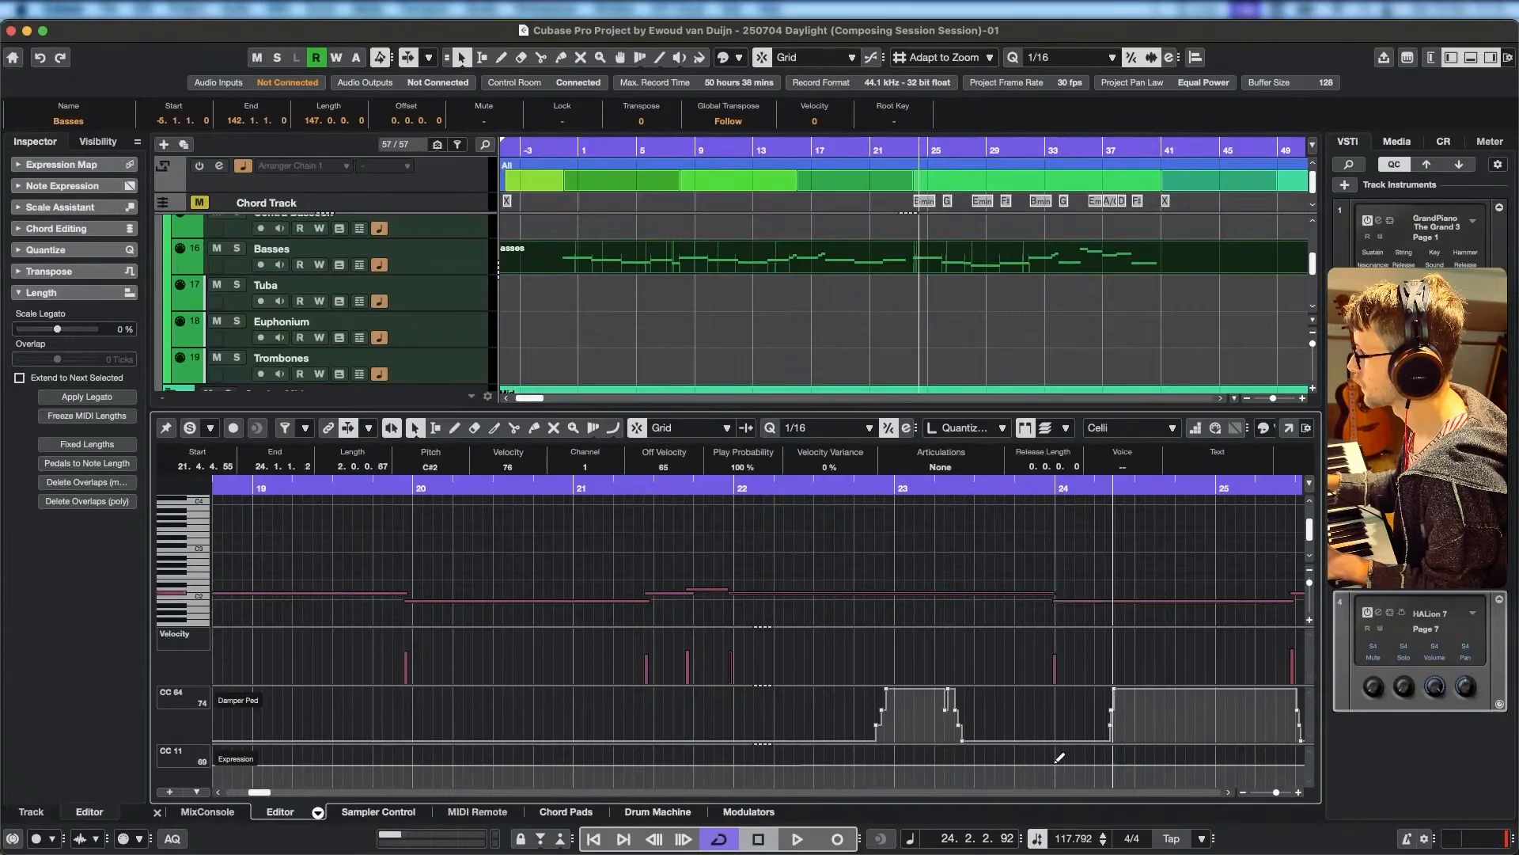
Shape the Celli expression to rise to 94 at 21.4.4.119, drop to 70, and curve down to 0 at 24.1.1.
left_click(1056, 764)
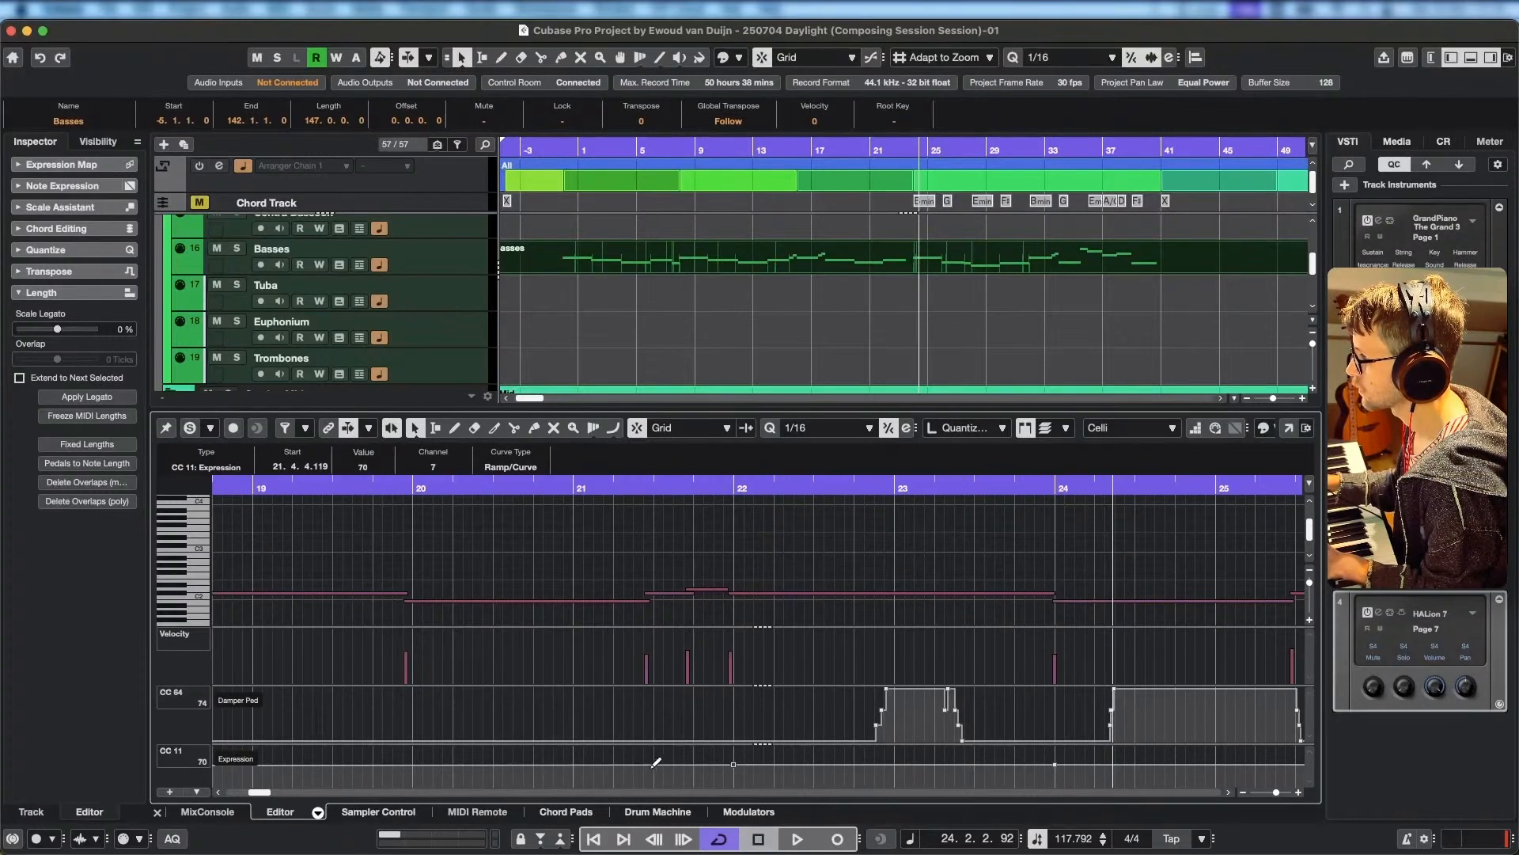
left_click_drag(725, 762, 736, 757)
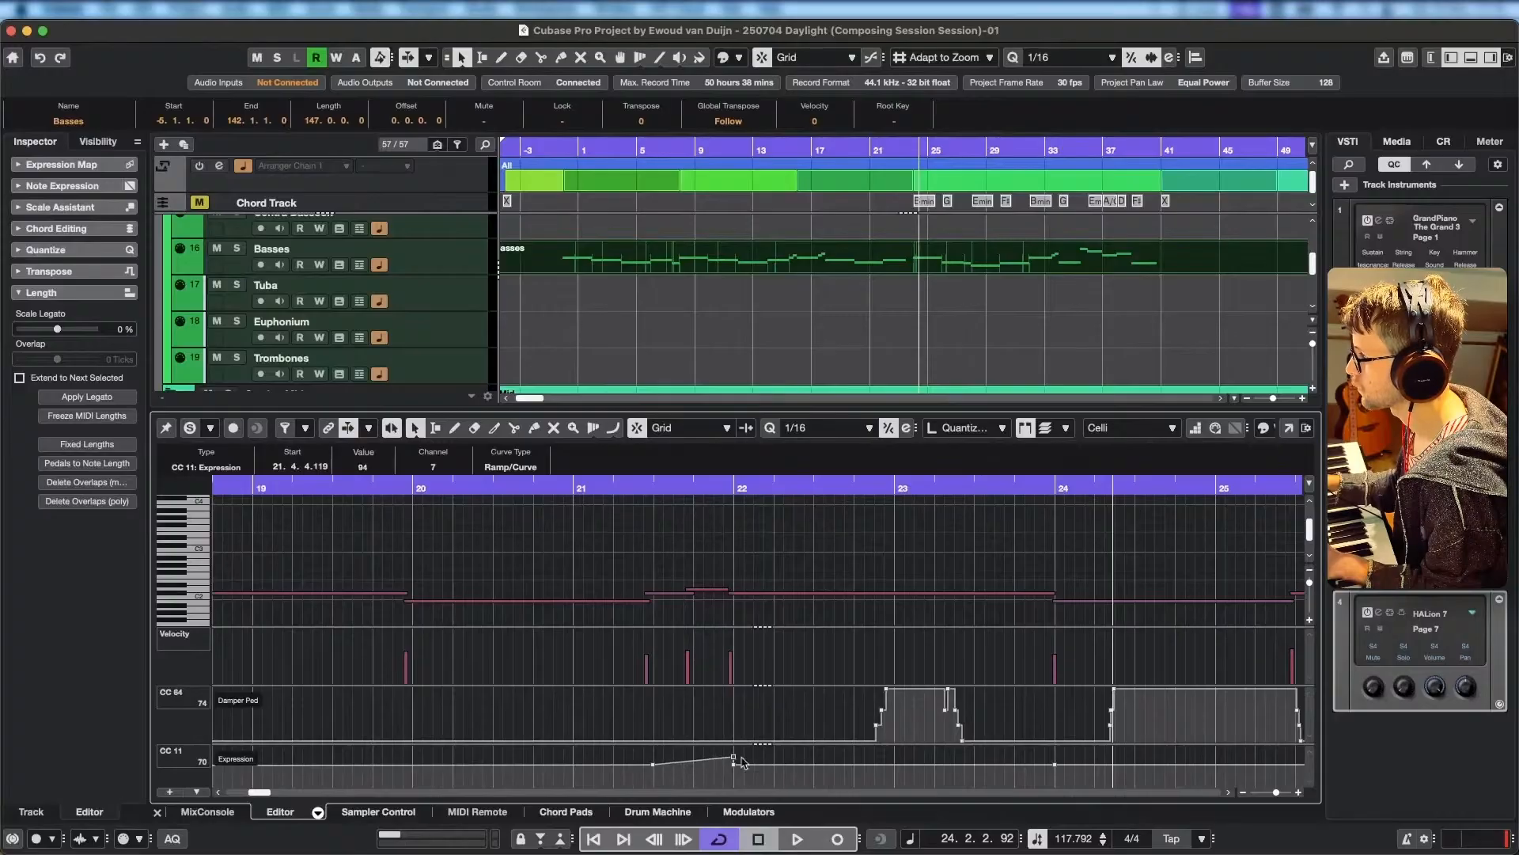
left_click(1056, 786)
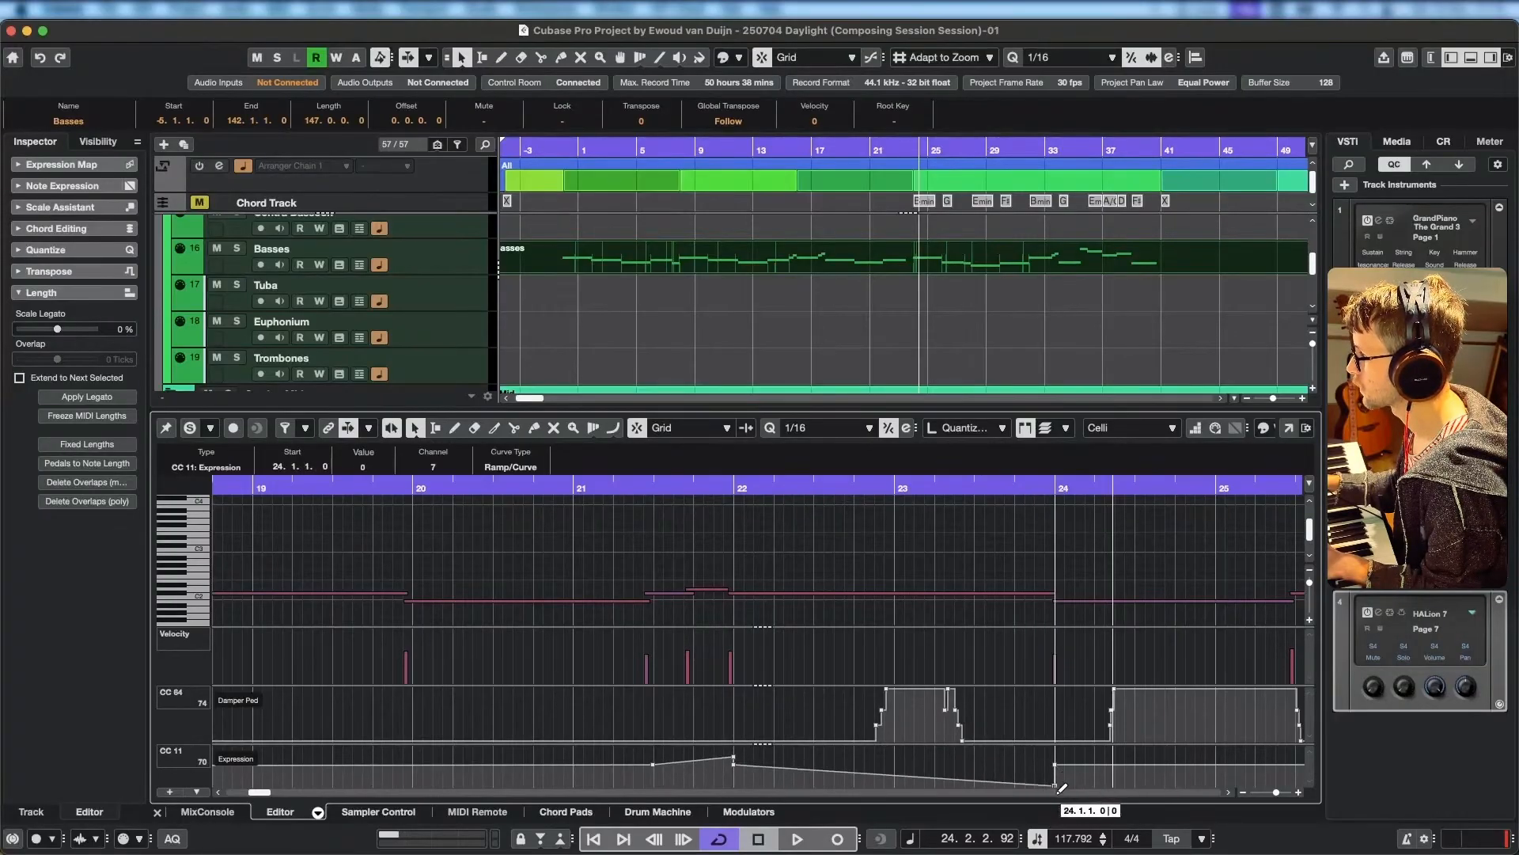
left_click_drag(987, 771, 986, 782)
key("super+z")
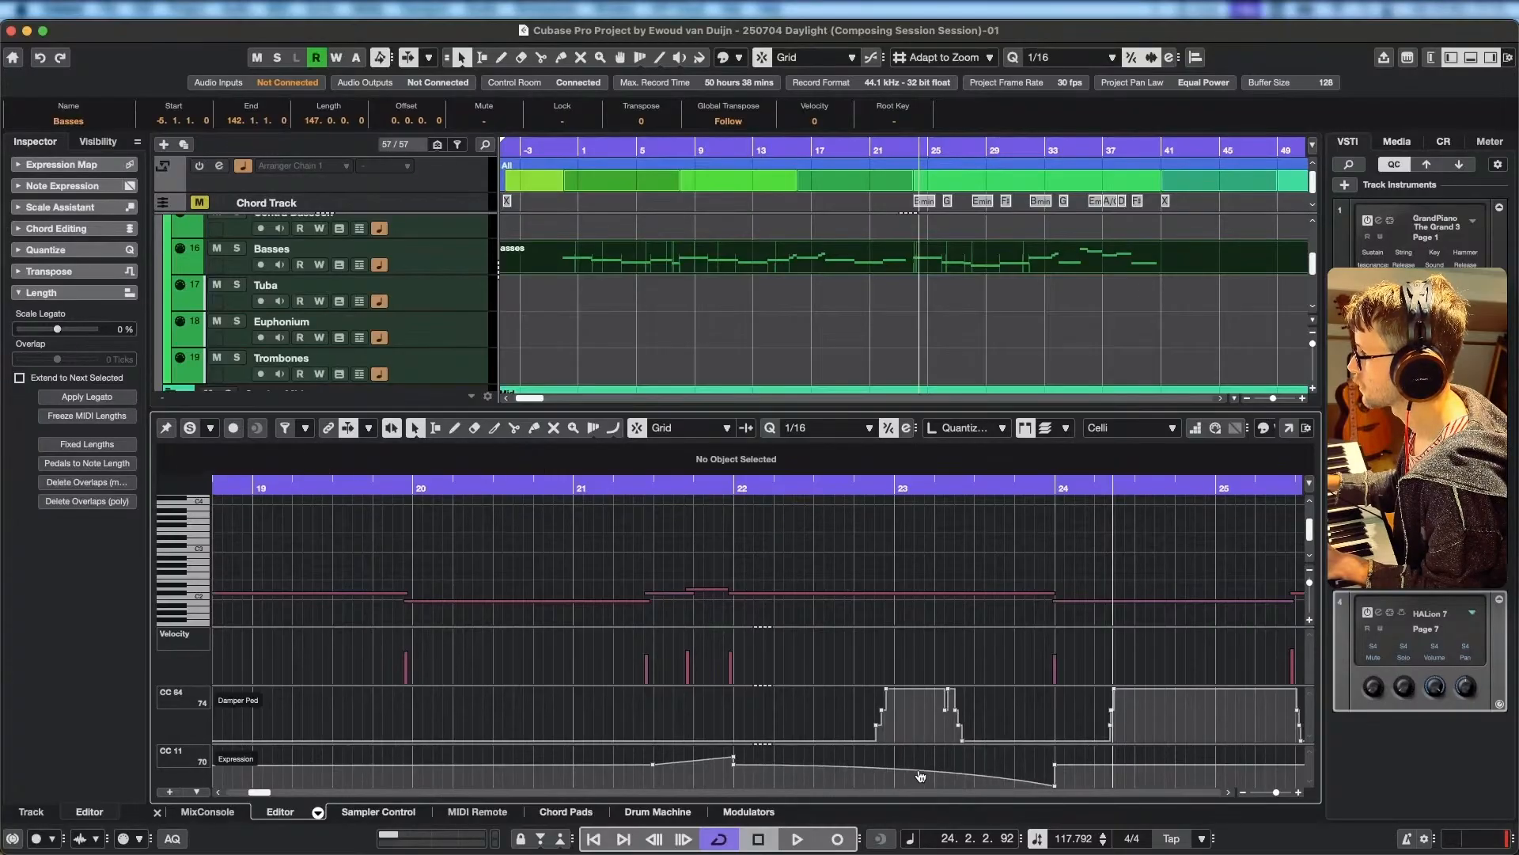
Move the fade's zero expression point back to 23.4.4.65, checking playback of the passage into bar 24.
left_click(632, 490)
key("space")
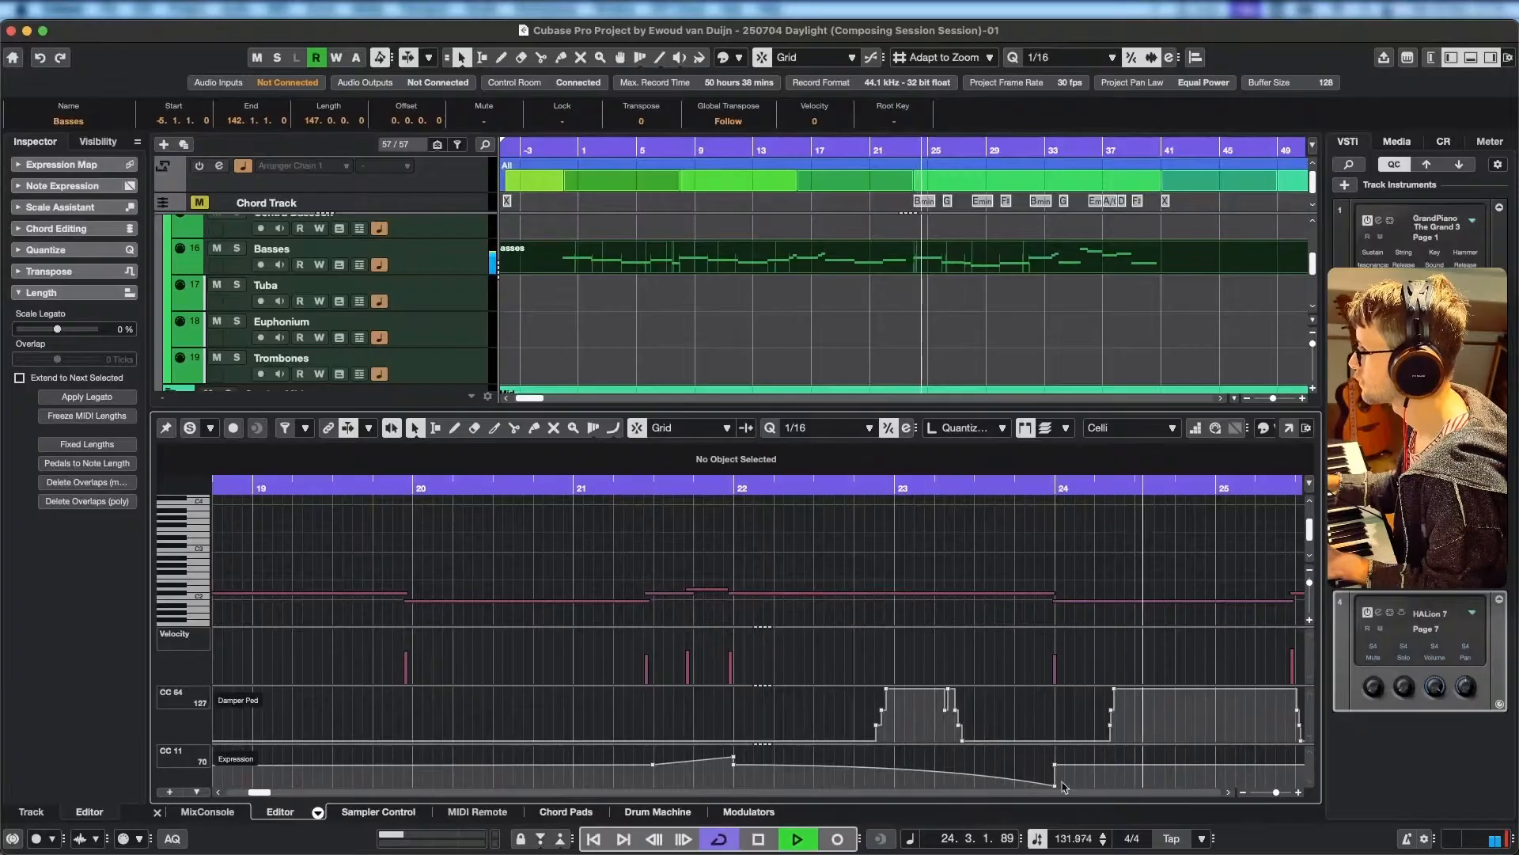
key("space")
left_click_drag(1057, 790, 1051, 789)
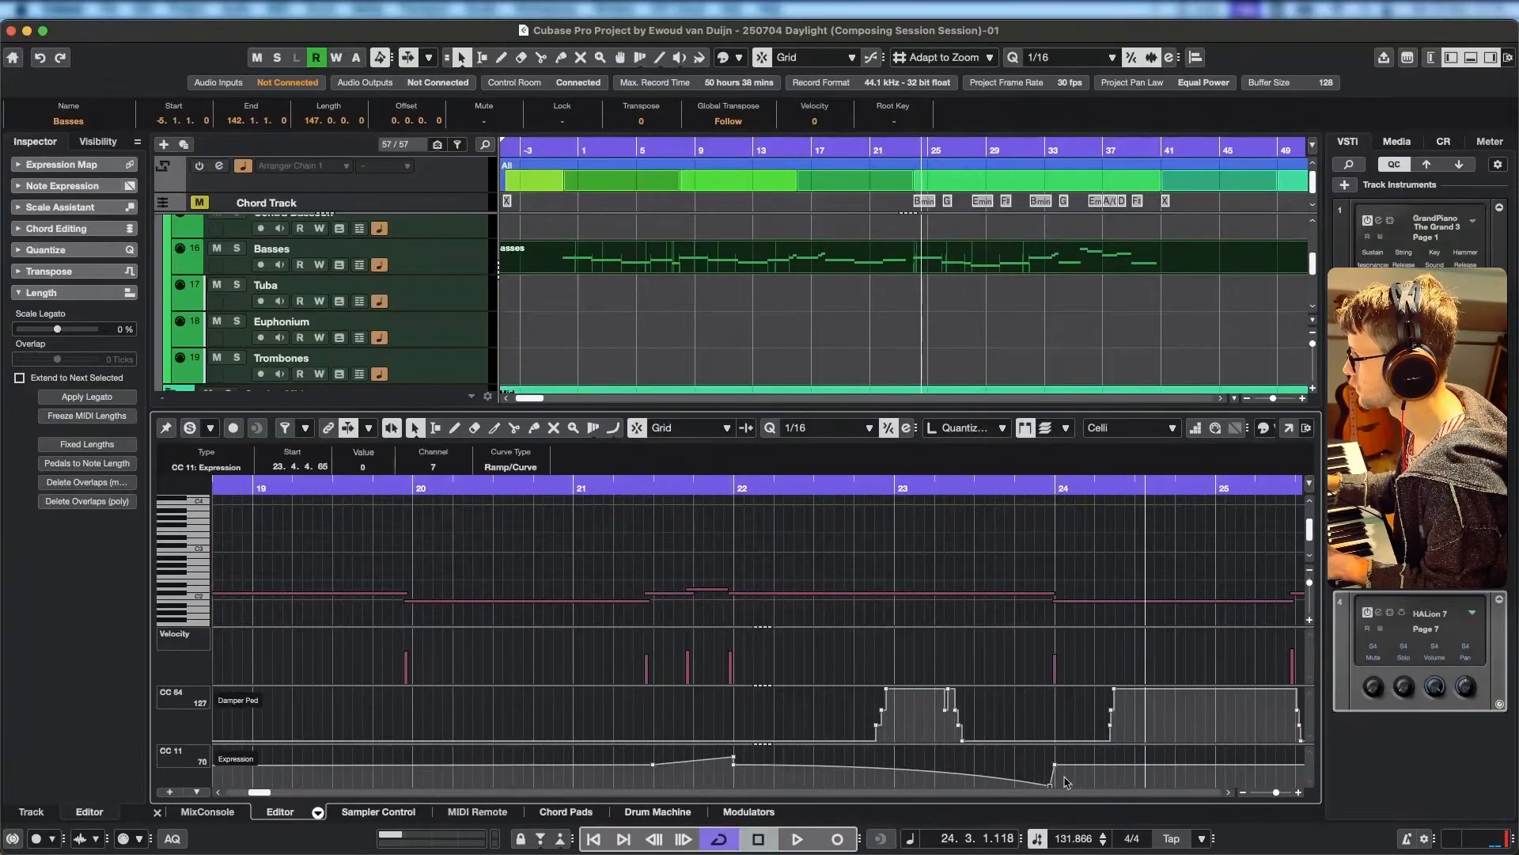
left_click(1005, 483)
key("space")
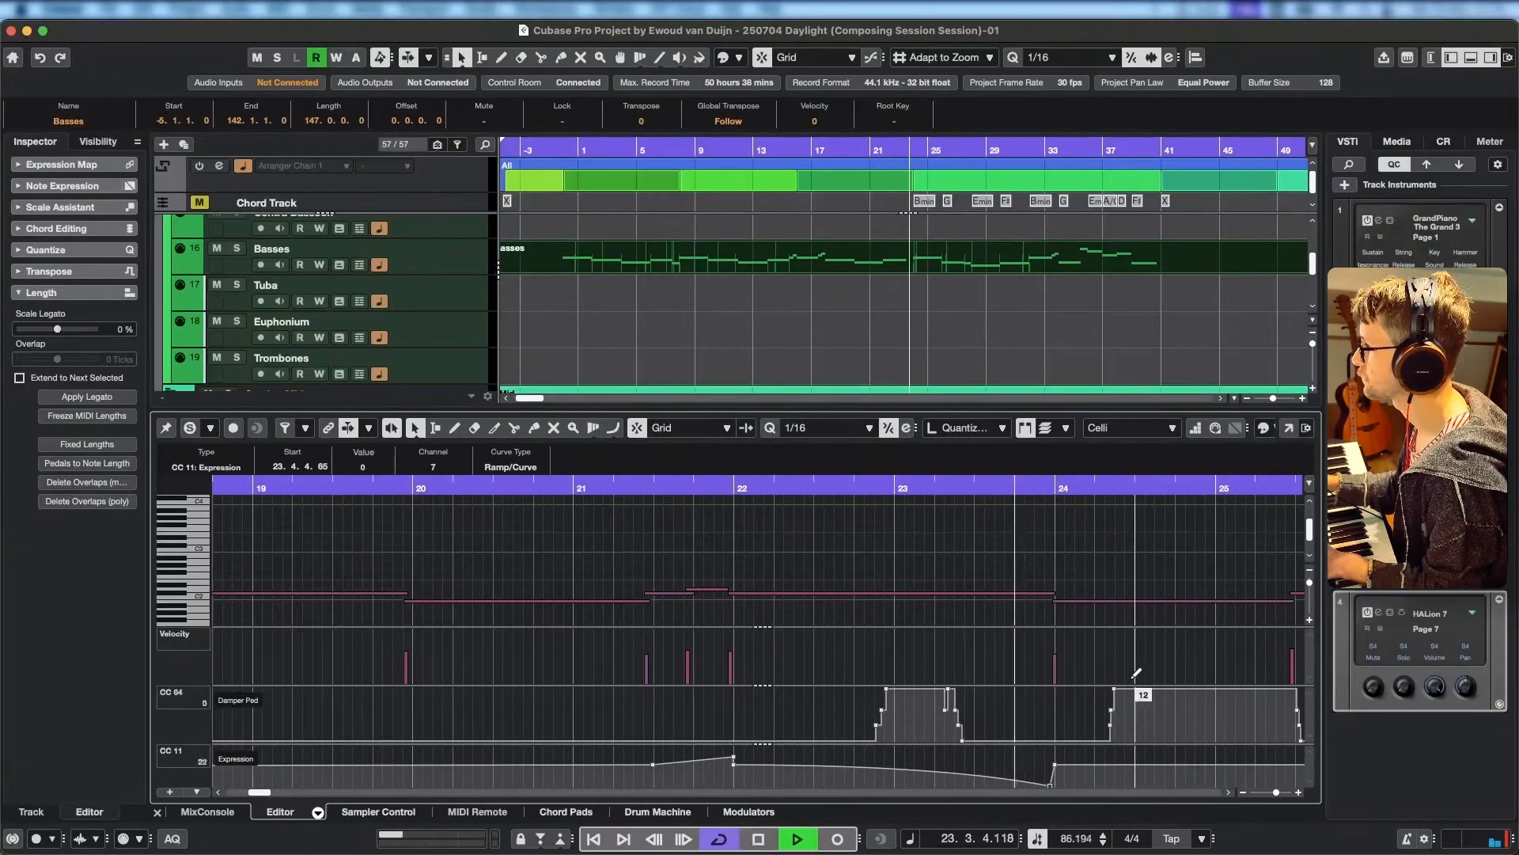
left_click_drag(1106, 670, 880, 654)
Draw a slight Celli expression rise from 70 at 25.2.4.101 into bar 26, dropping to 63 at 26.1.1.
scroll(1104, 736, "right", 1)
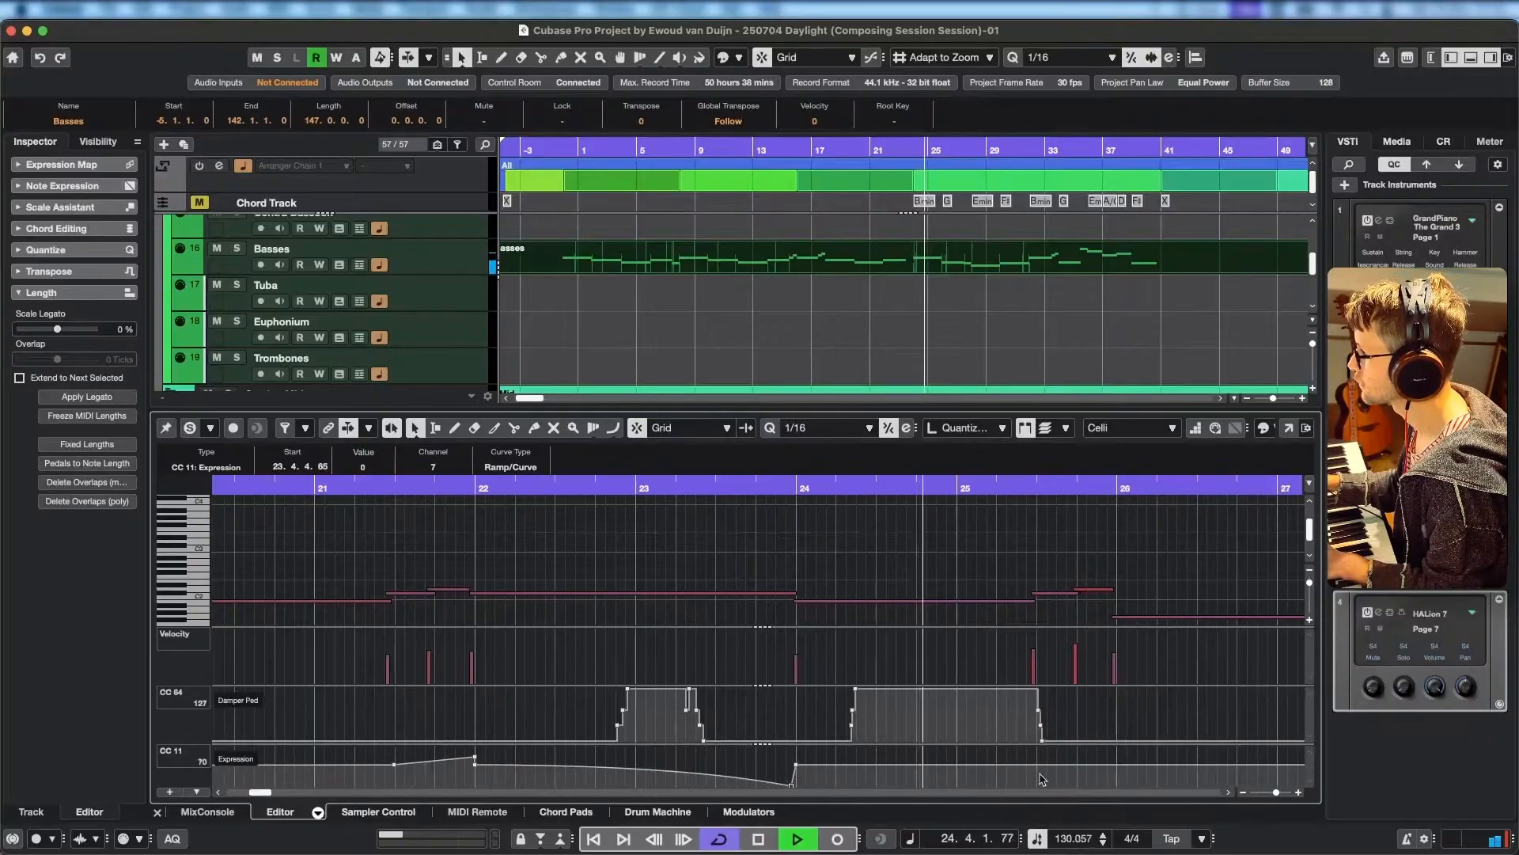
left_click(1035, 765)
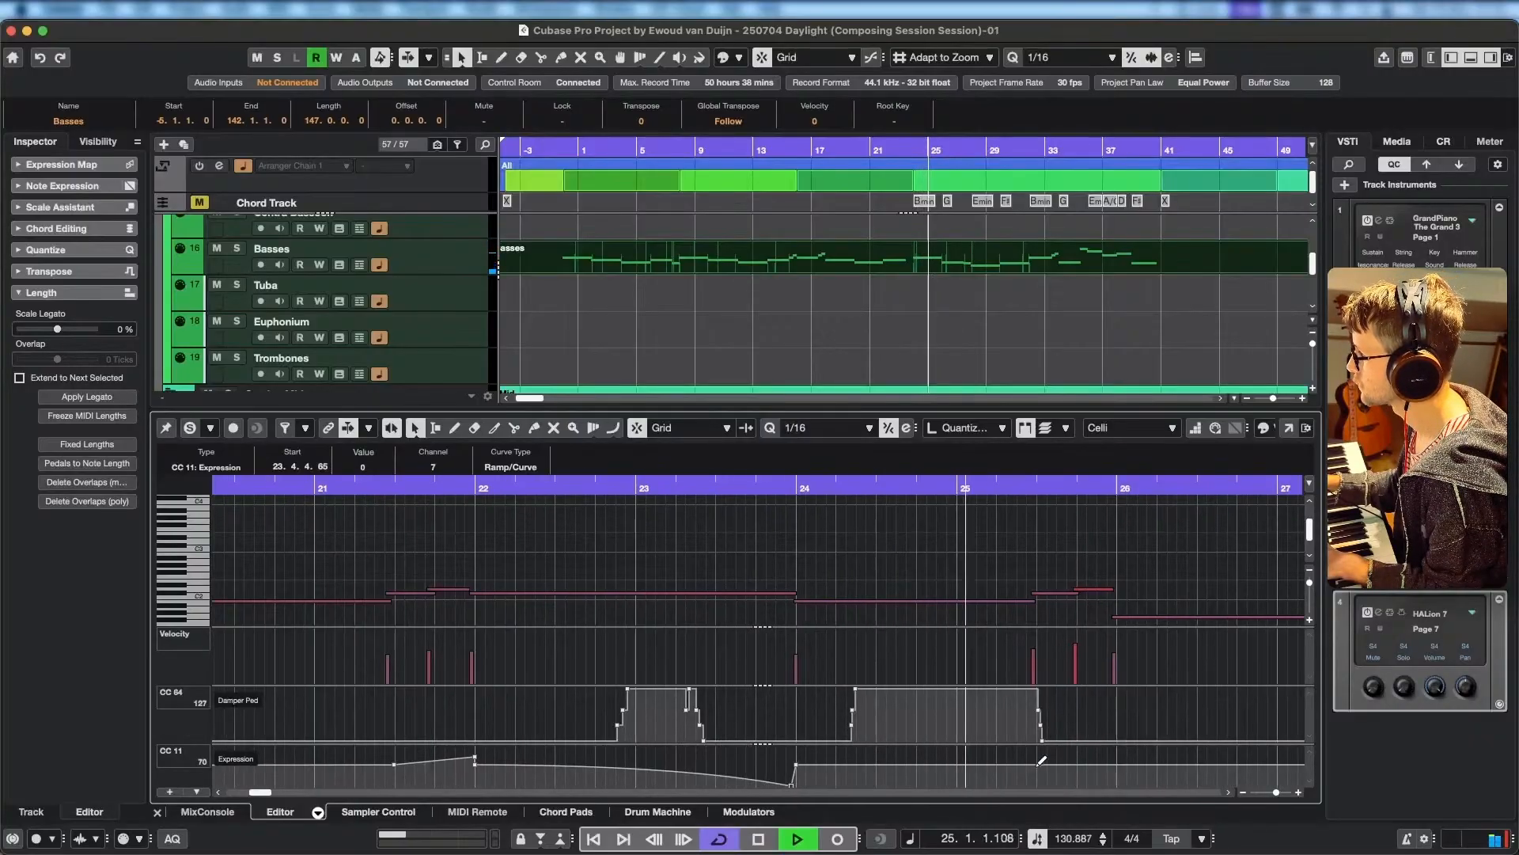
left_click(1117, 761)
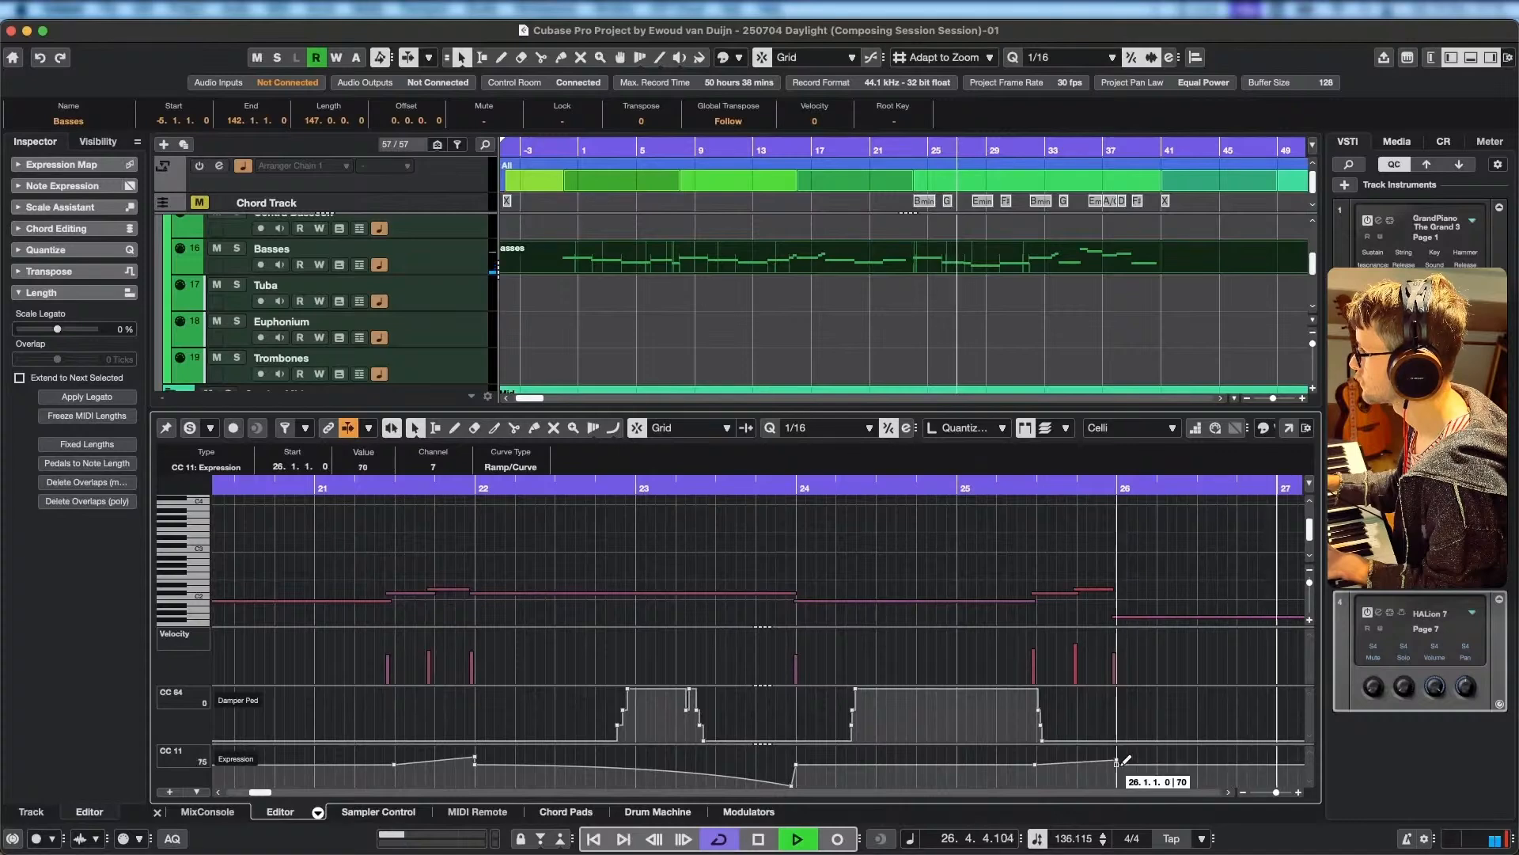
scroll(1205, 777, "right", 15)
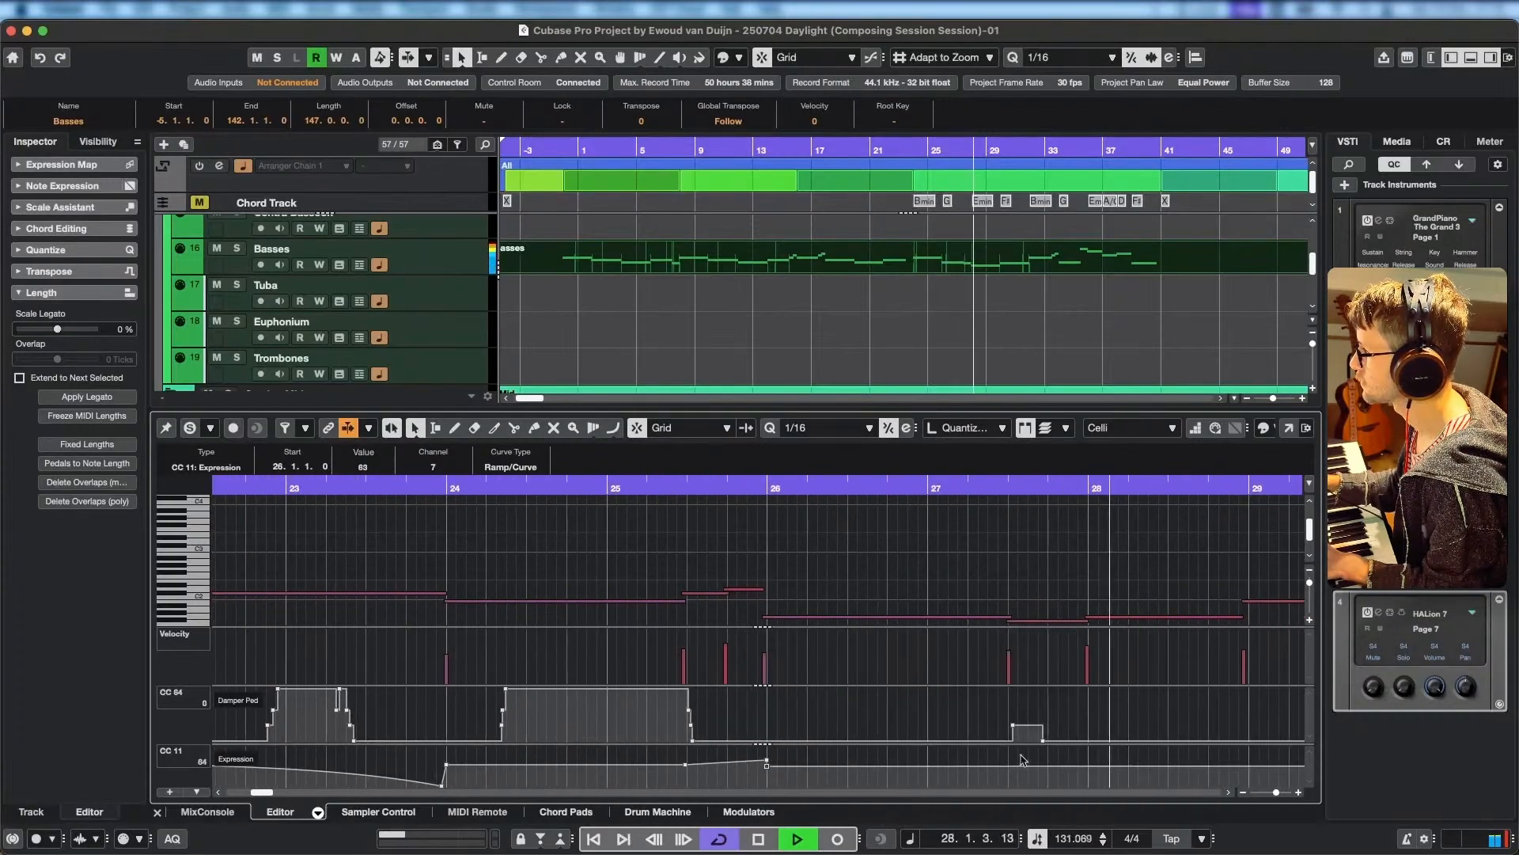
scroll(1029, 766, "right", 3)
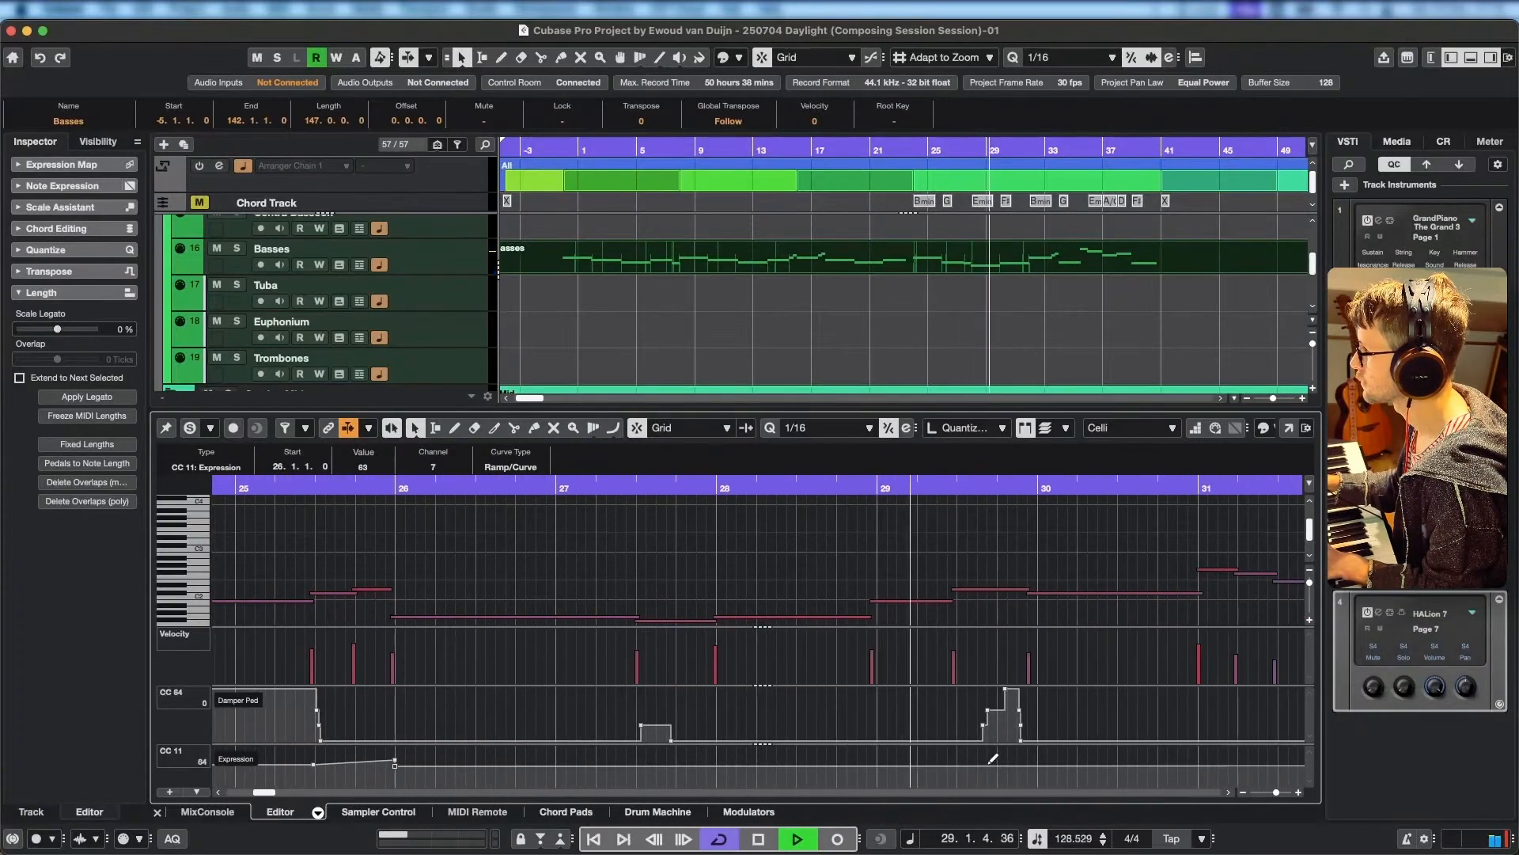
scroll(1082, 764, "right", 4)
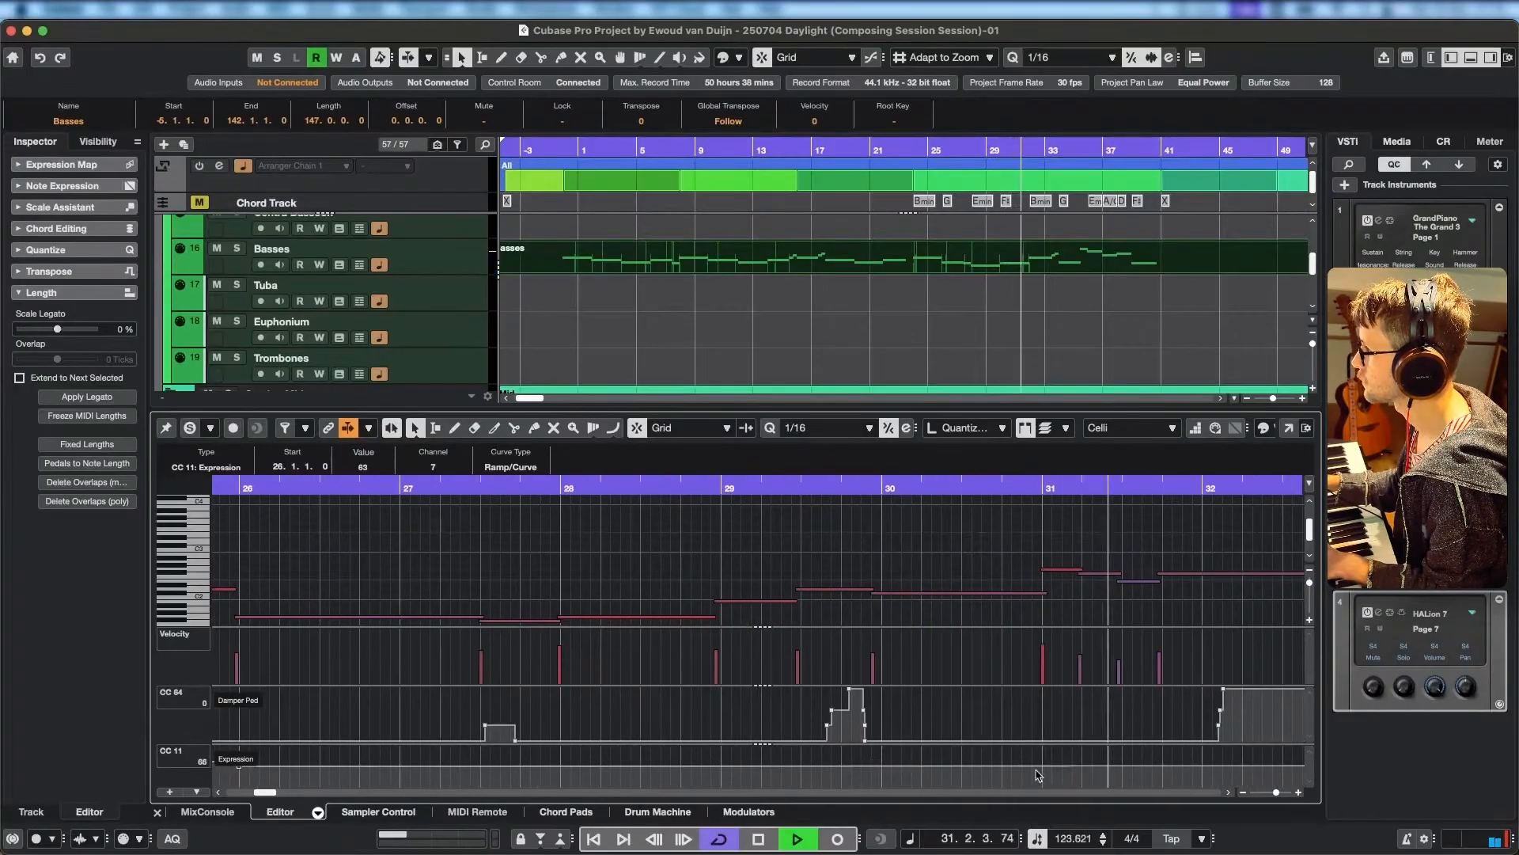
Raise the Celli expression to 91 at 31.1.1.13 and set the drop at 26.1.1 to 70.
key("space")
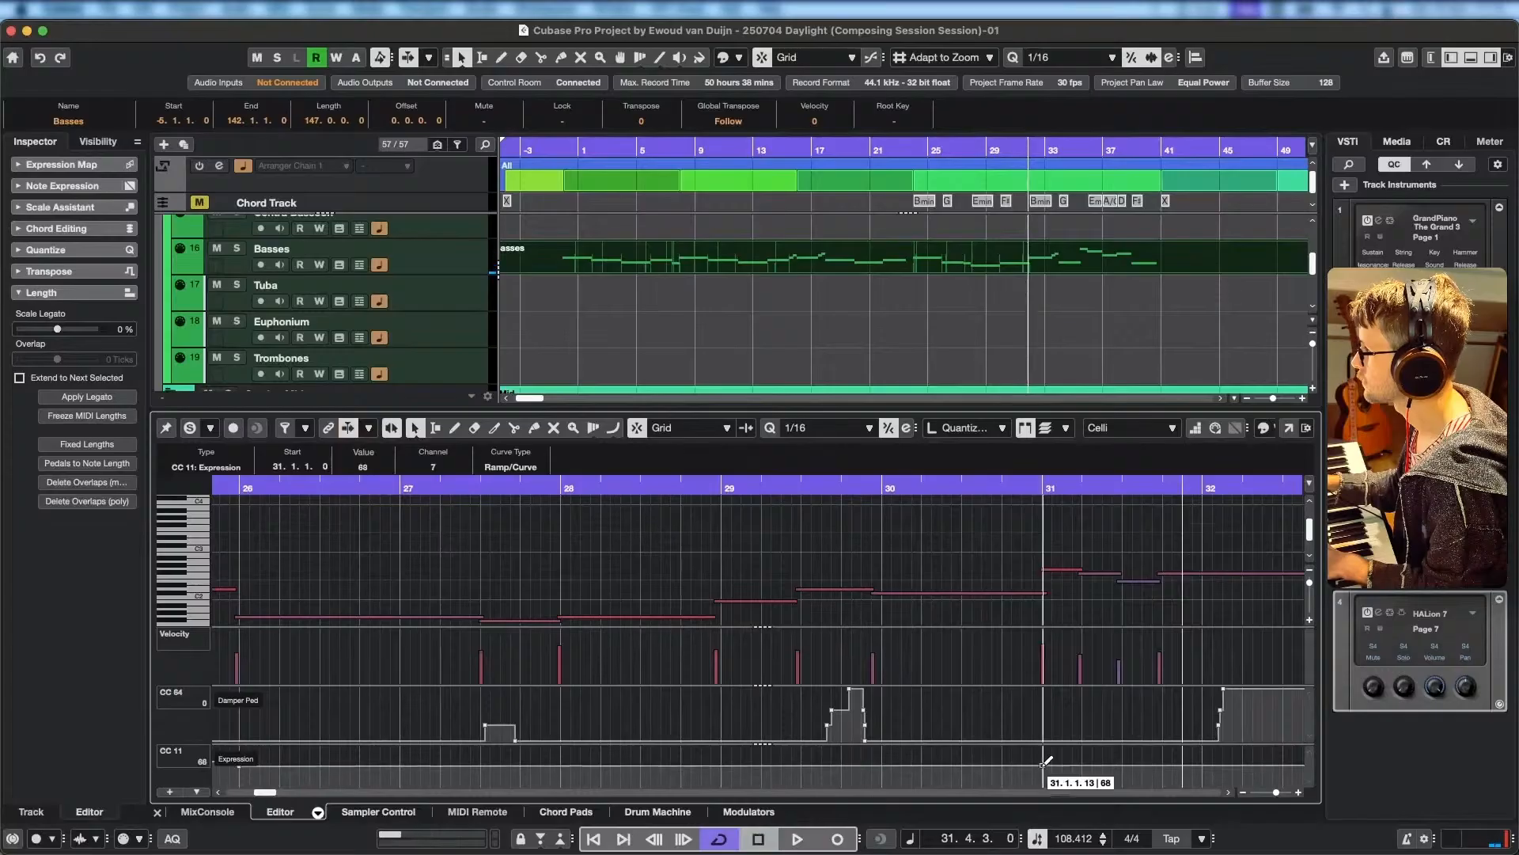
left_click_drag(1043, 764, 1044, 756)
scroll(803, 718, "left", 5)
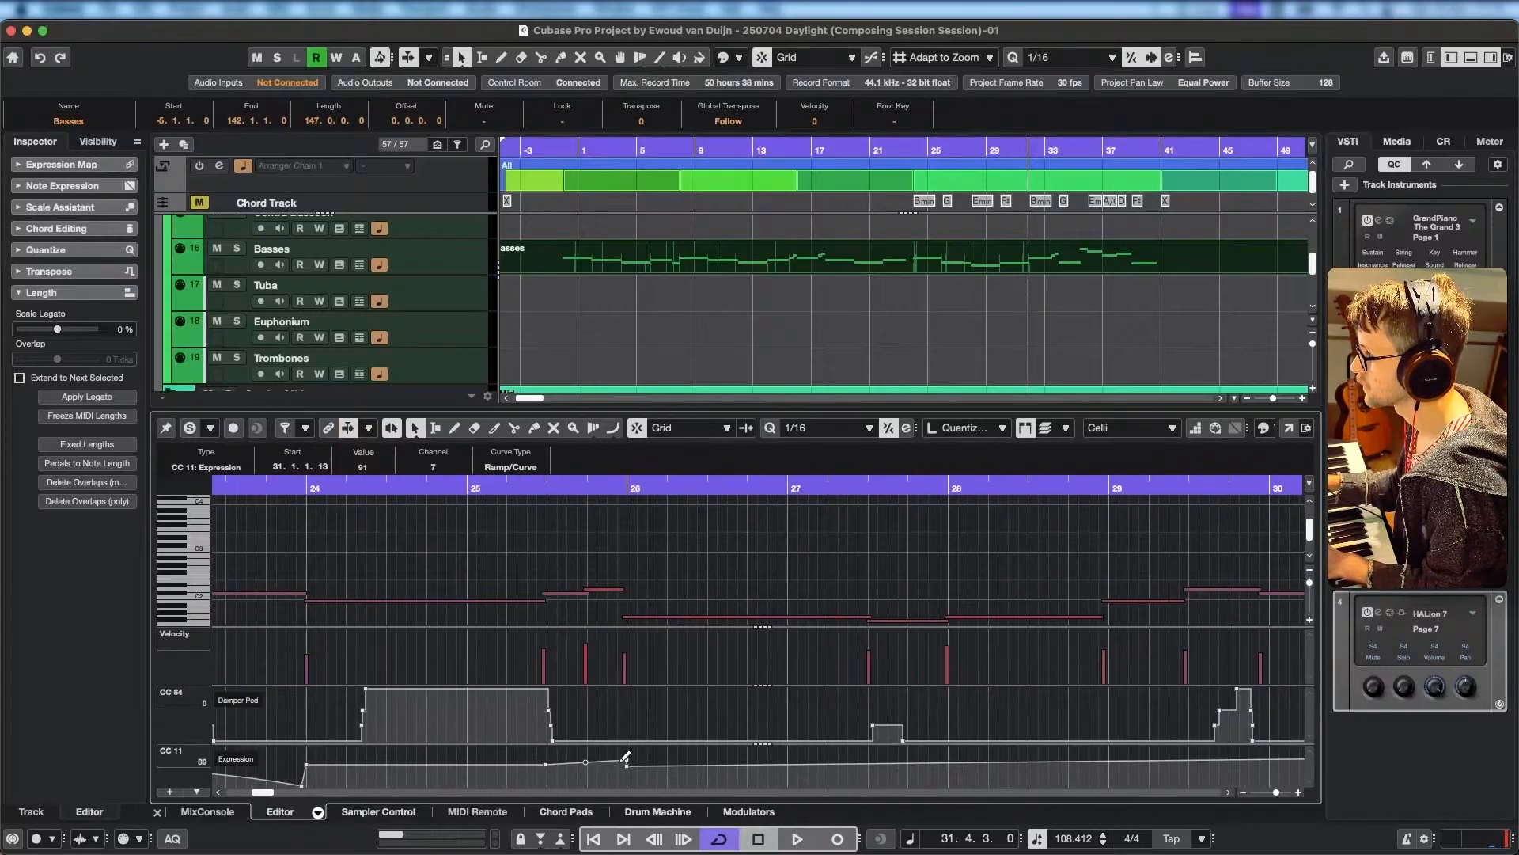
key("Delete")
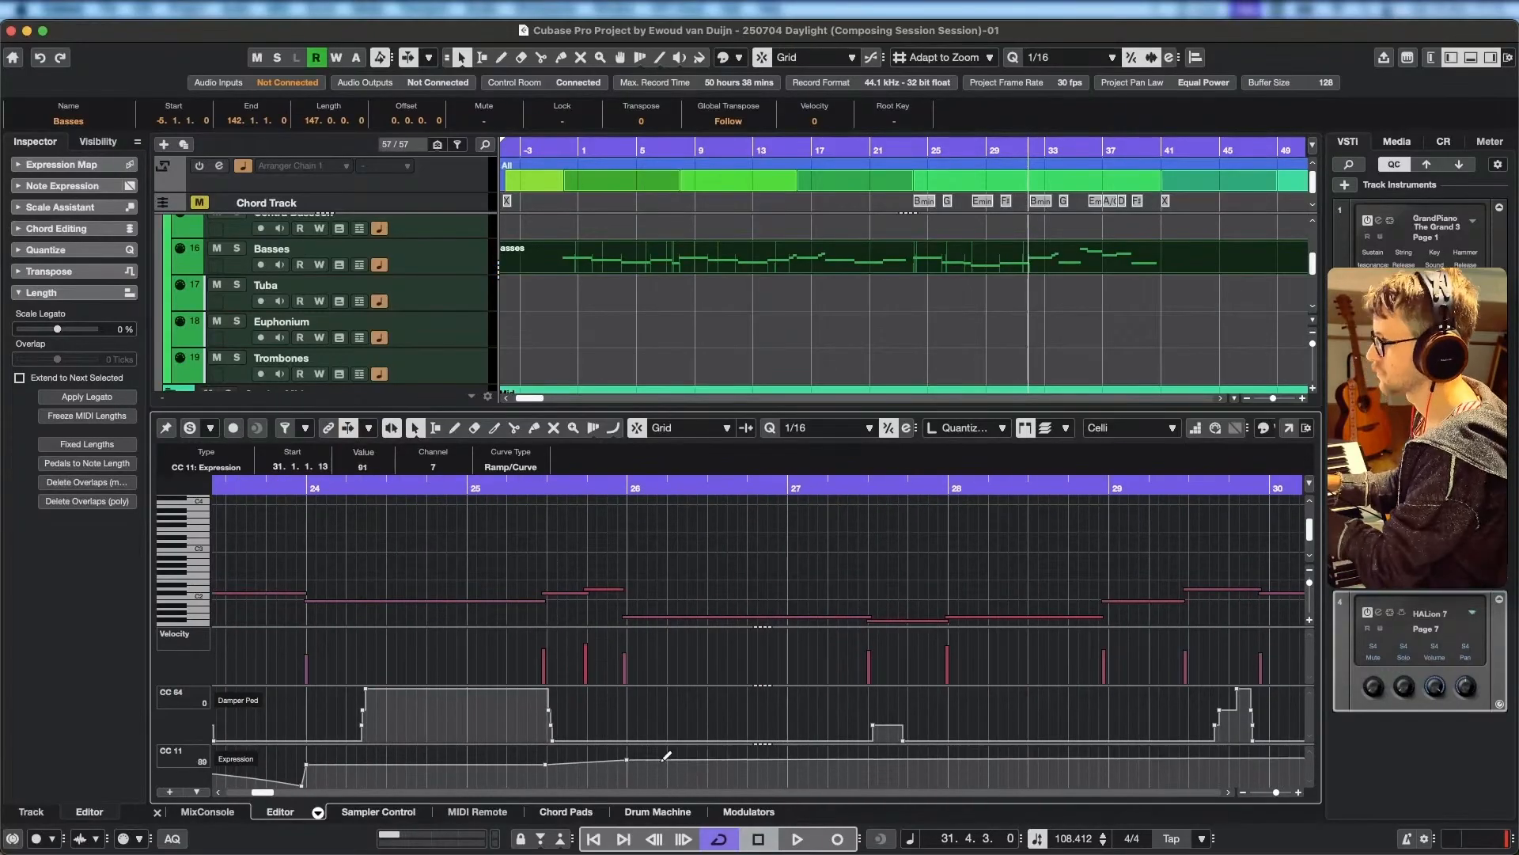
left_click_drag(632, 764, 632, 762)
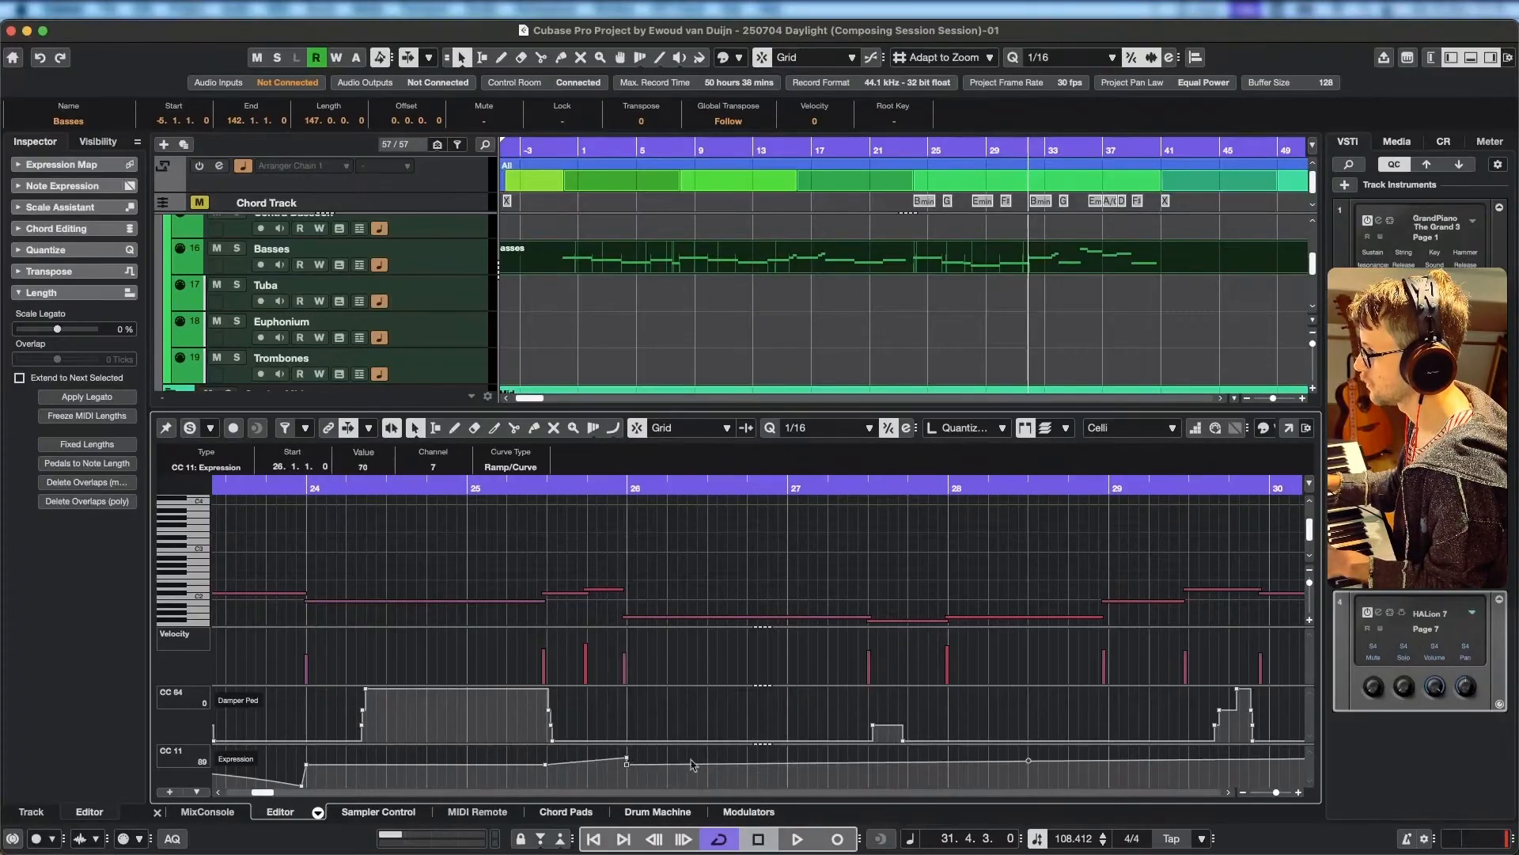
Raise the Celli expression peak at 26.1.1 to 124, auditioning the swell into bar 26.
left_click(423, 485)
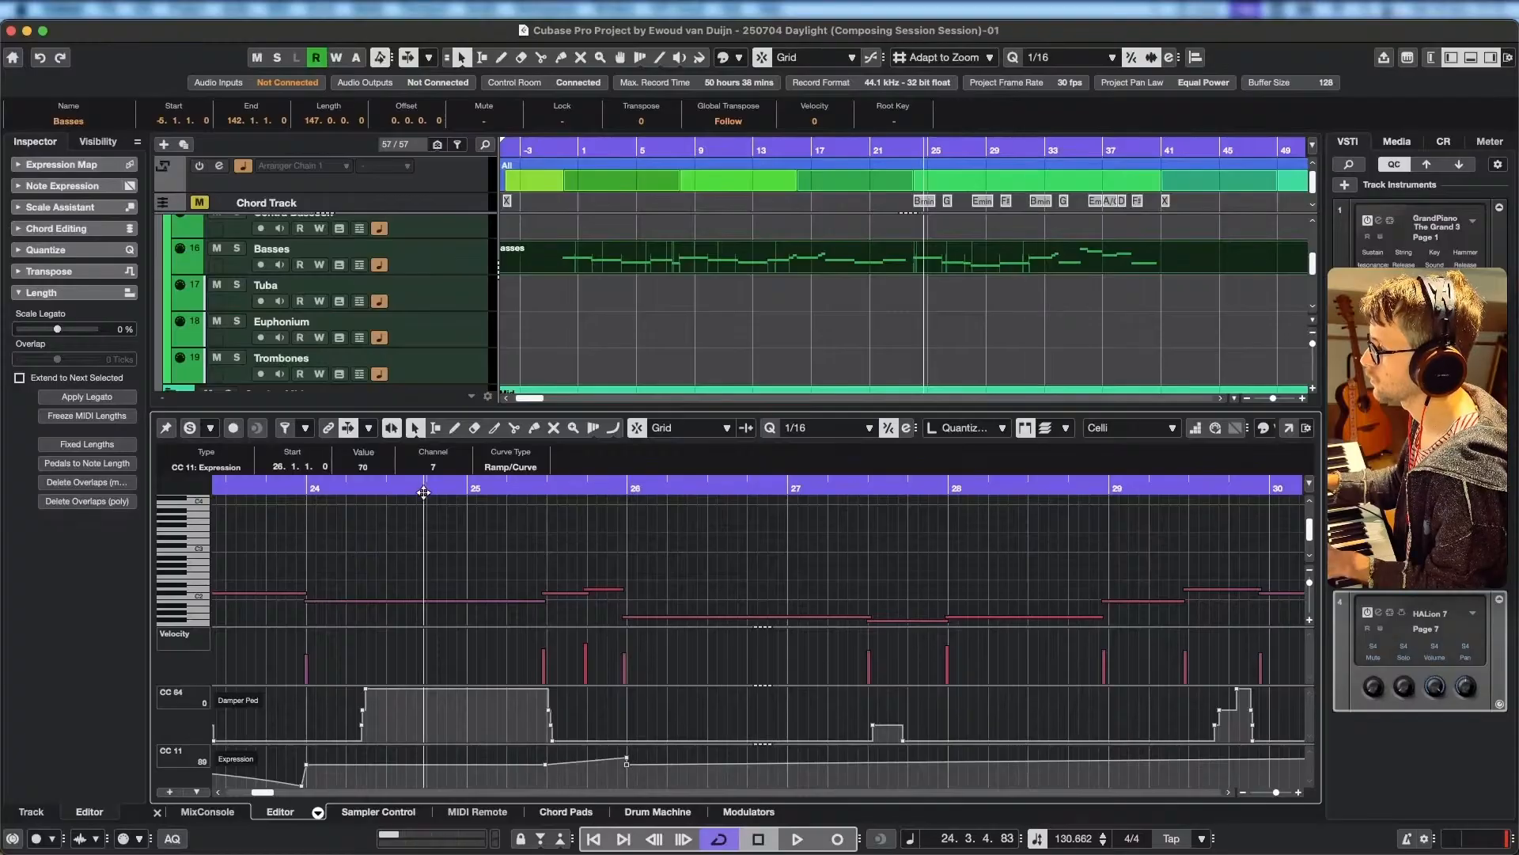
key("space")
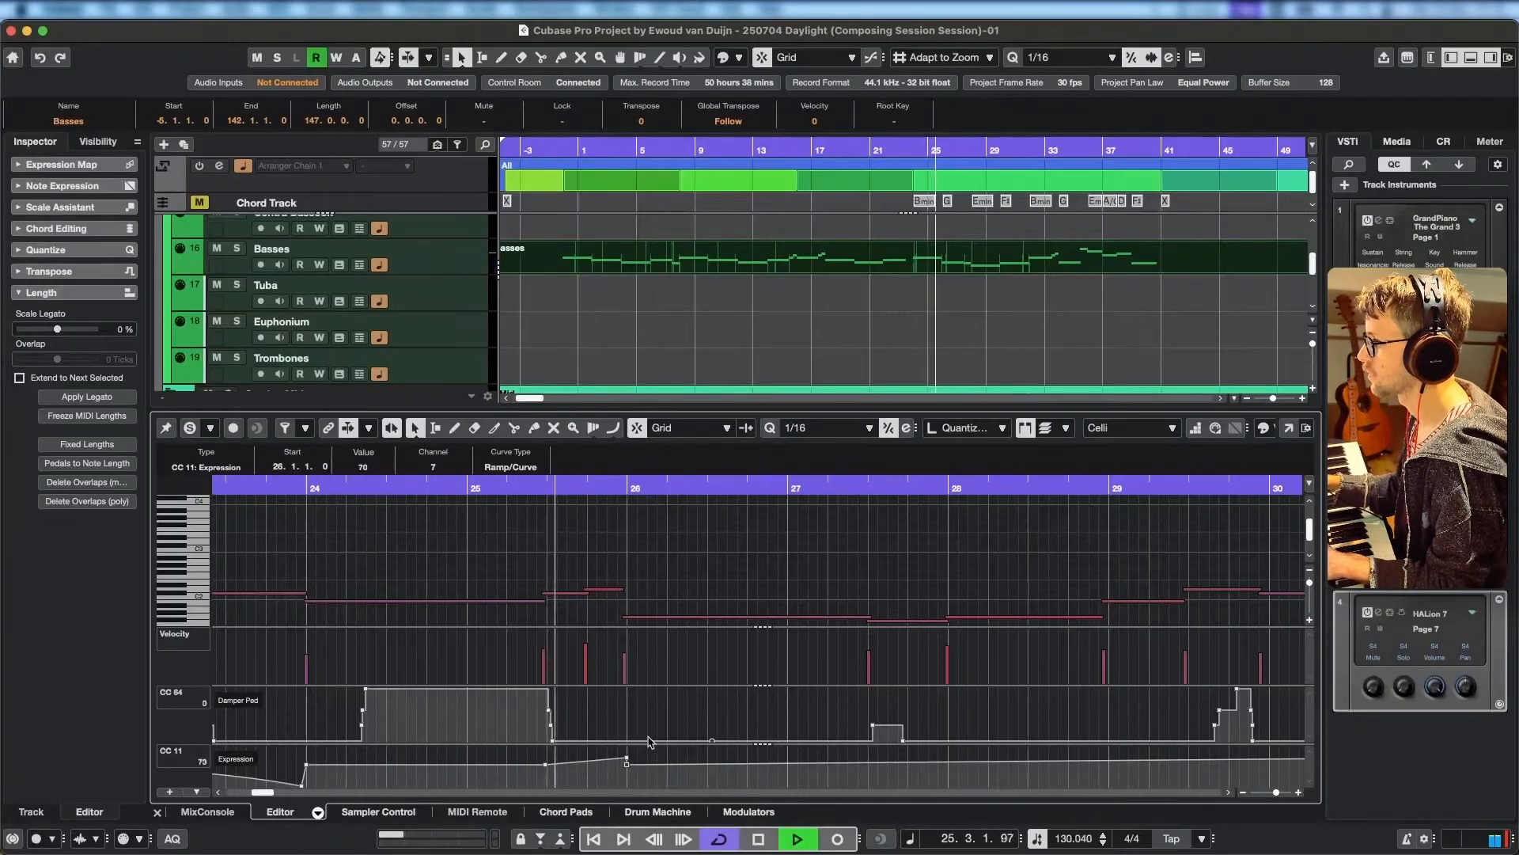
key("space")
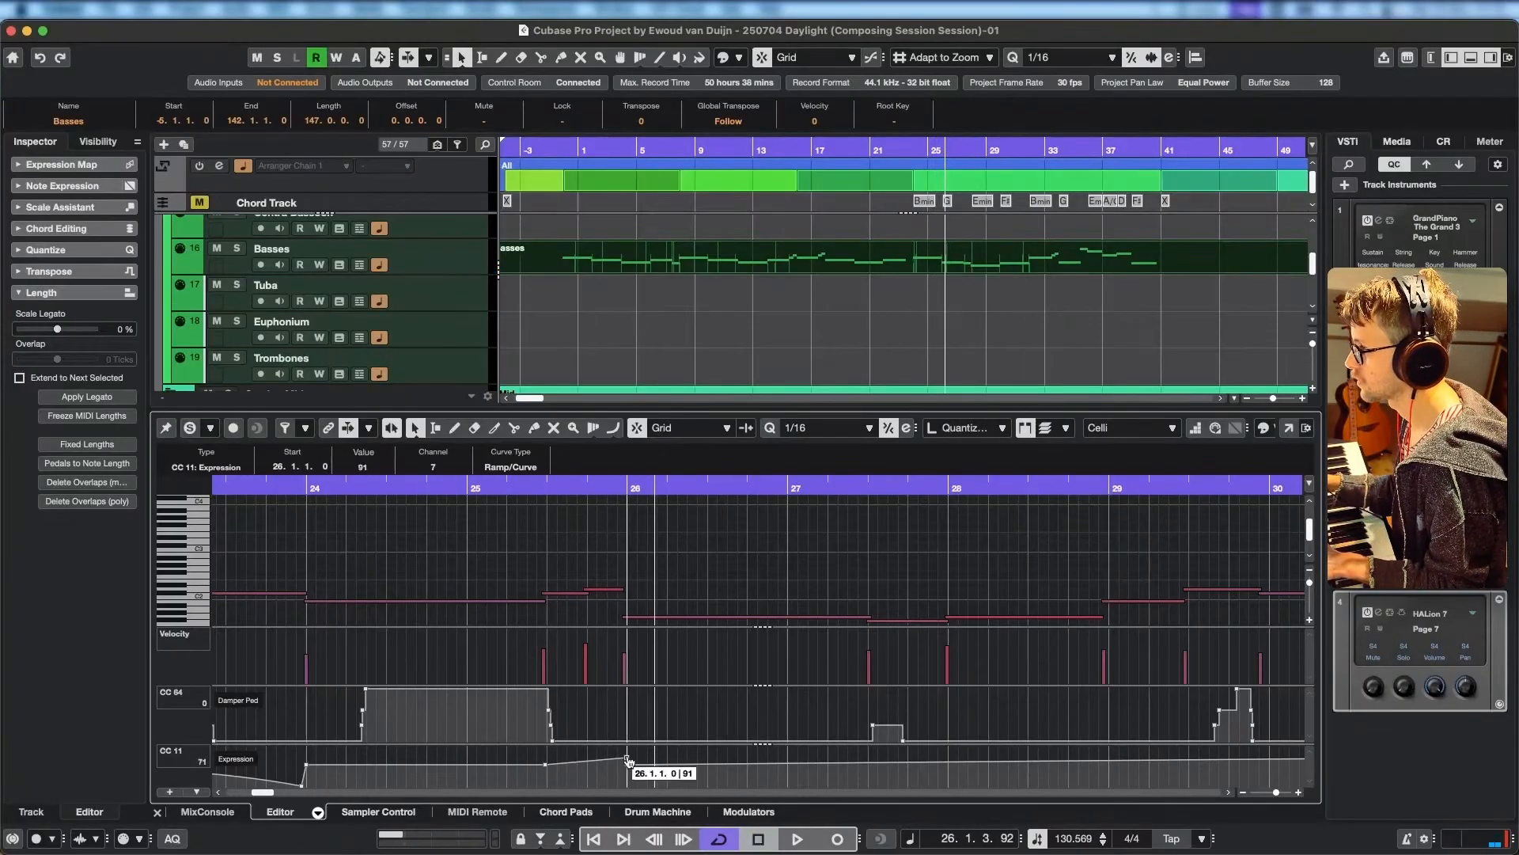
left_click(535, 485)
key("space")
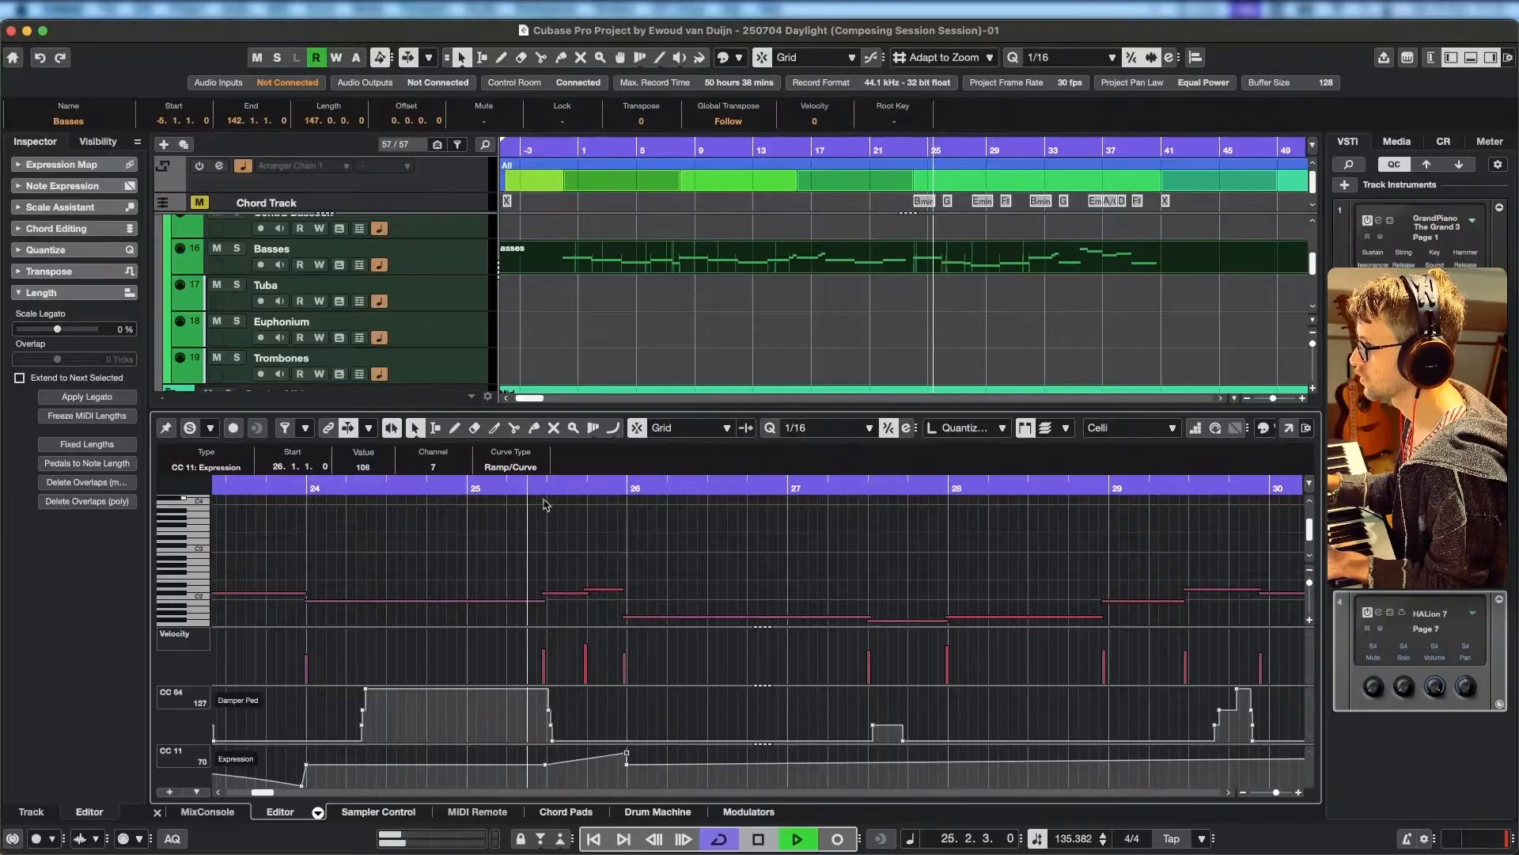
key("space")
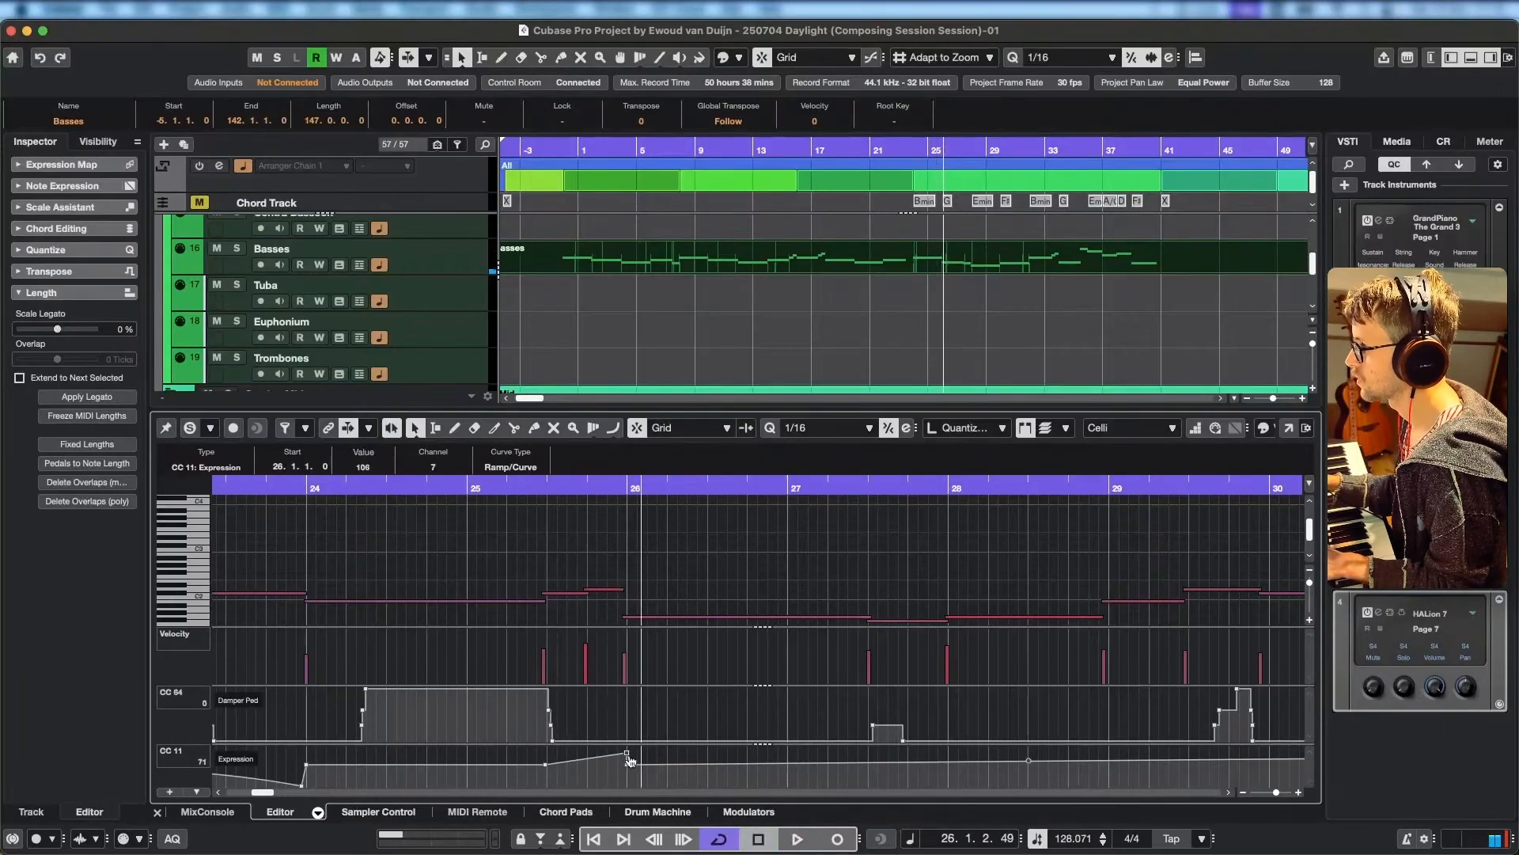
scroll(630, 756, "up", 3)
left_click_drag(629, 756, 632, 751)
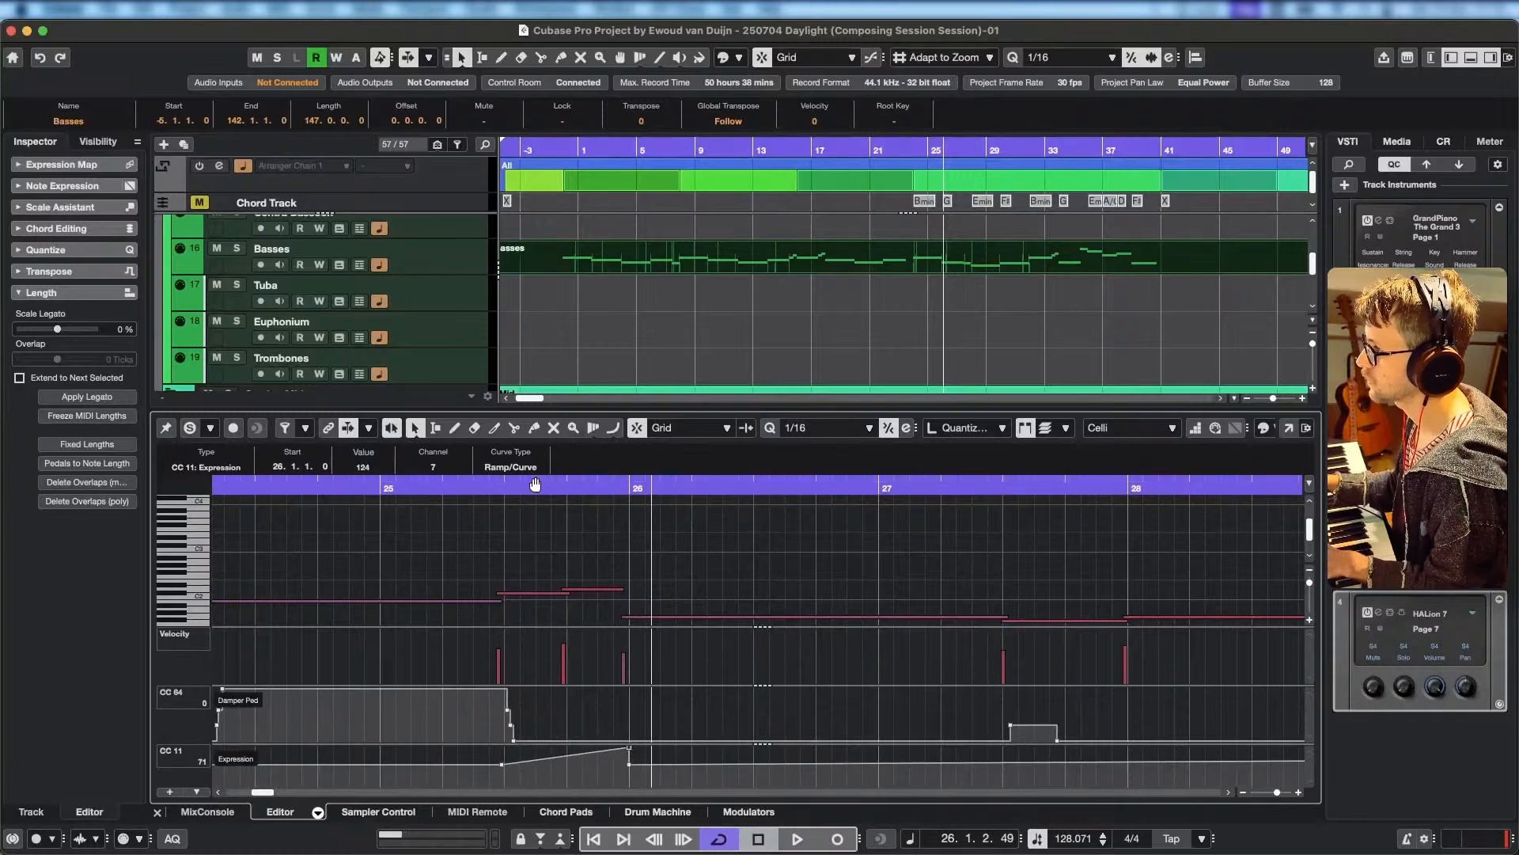
Start the Celli expression swell as a curve from 70 at 25.2.3.85 and end its fall at 78 on 26.1.3.
left_click(448, 485)
key("space")
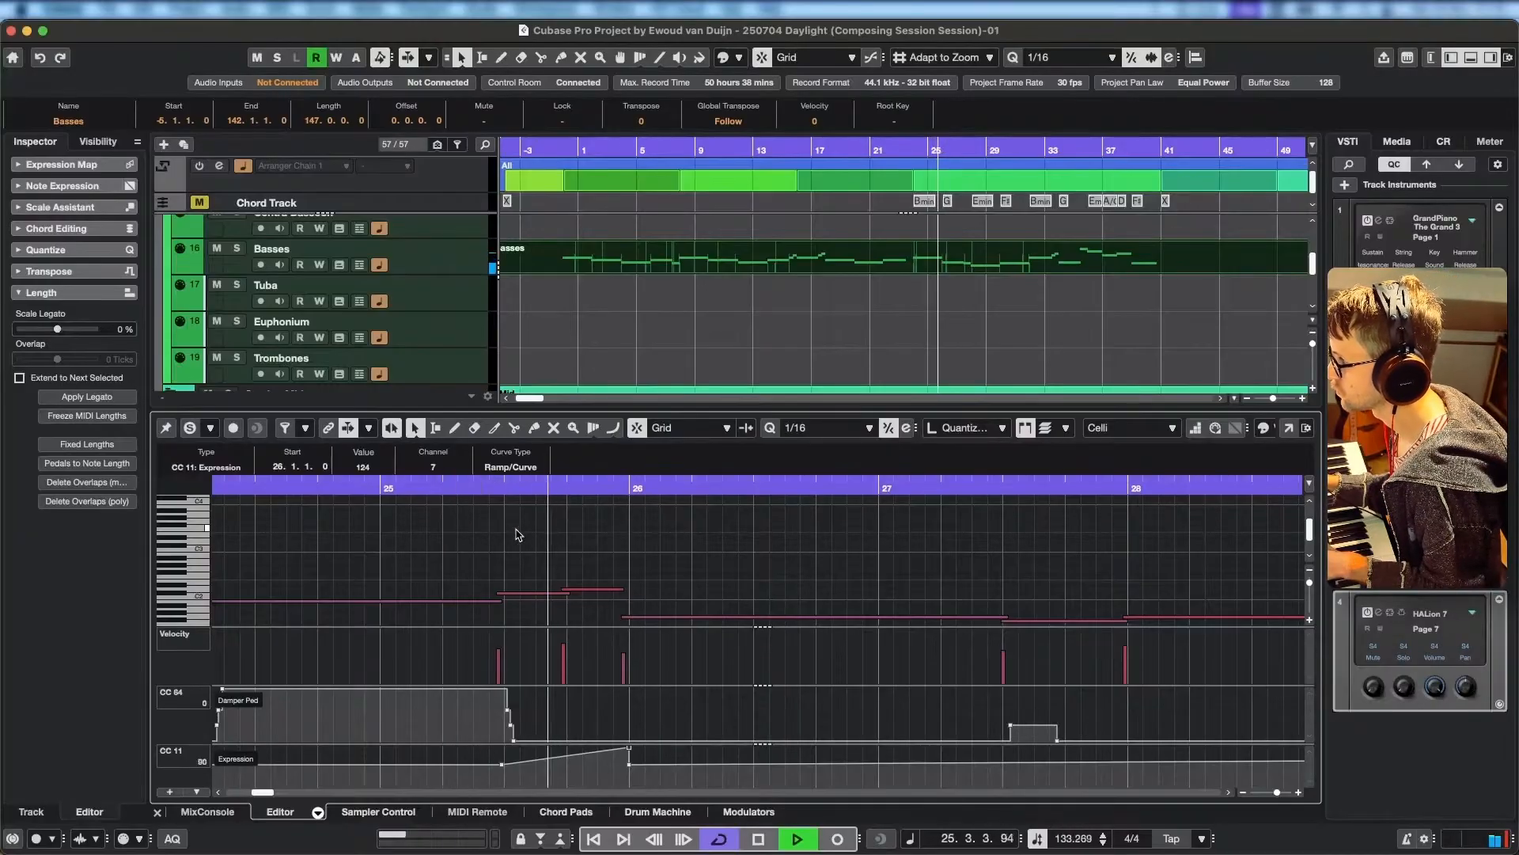
key("space")
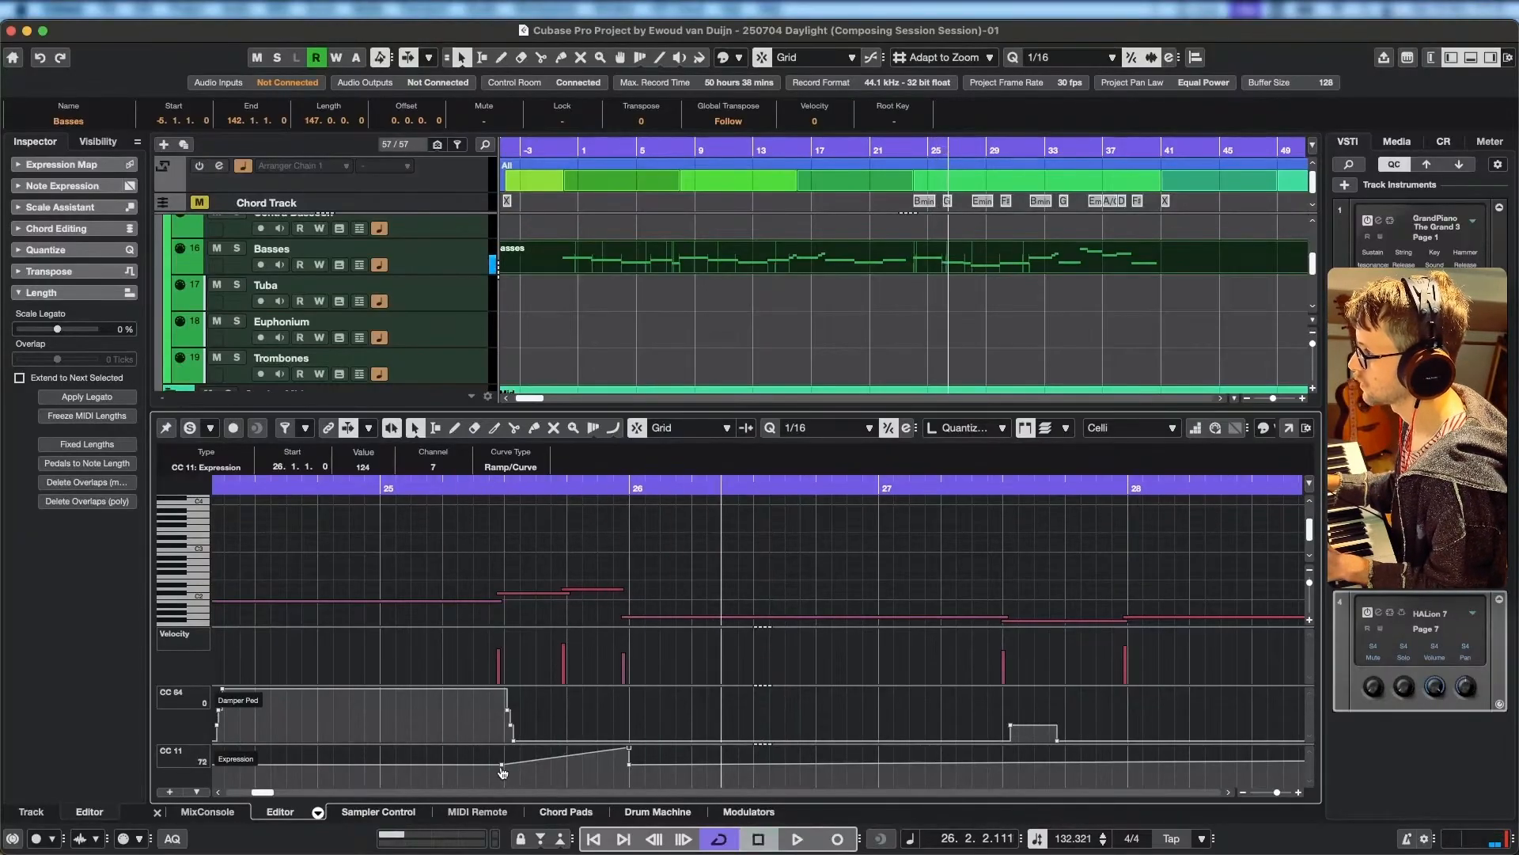
left_click_drag(501, 771, 492, 773)
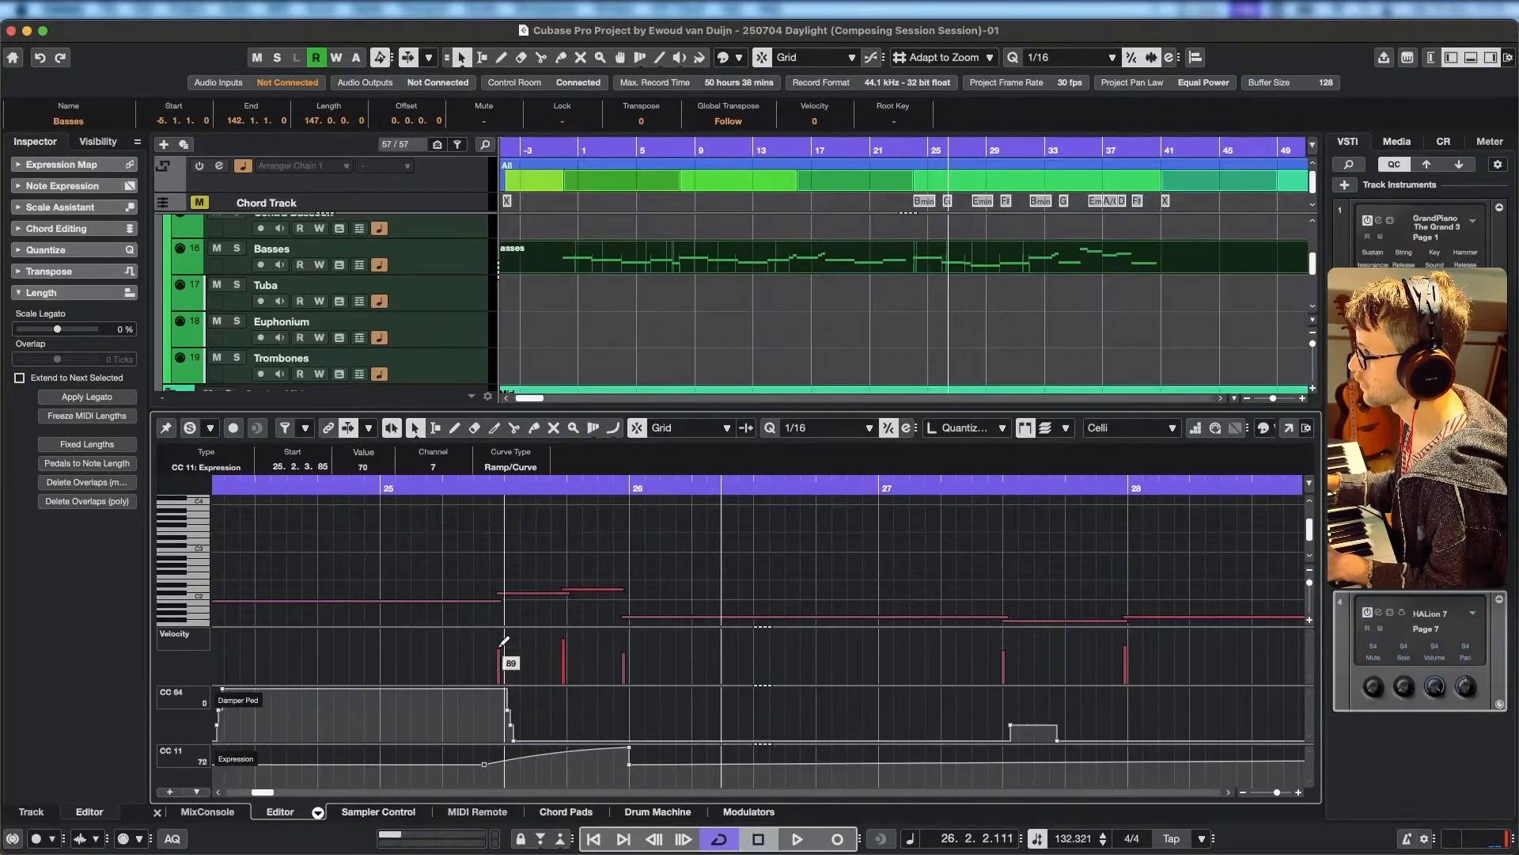
key("space")
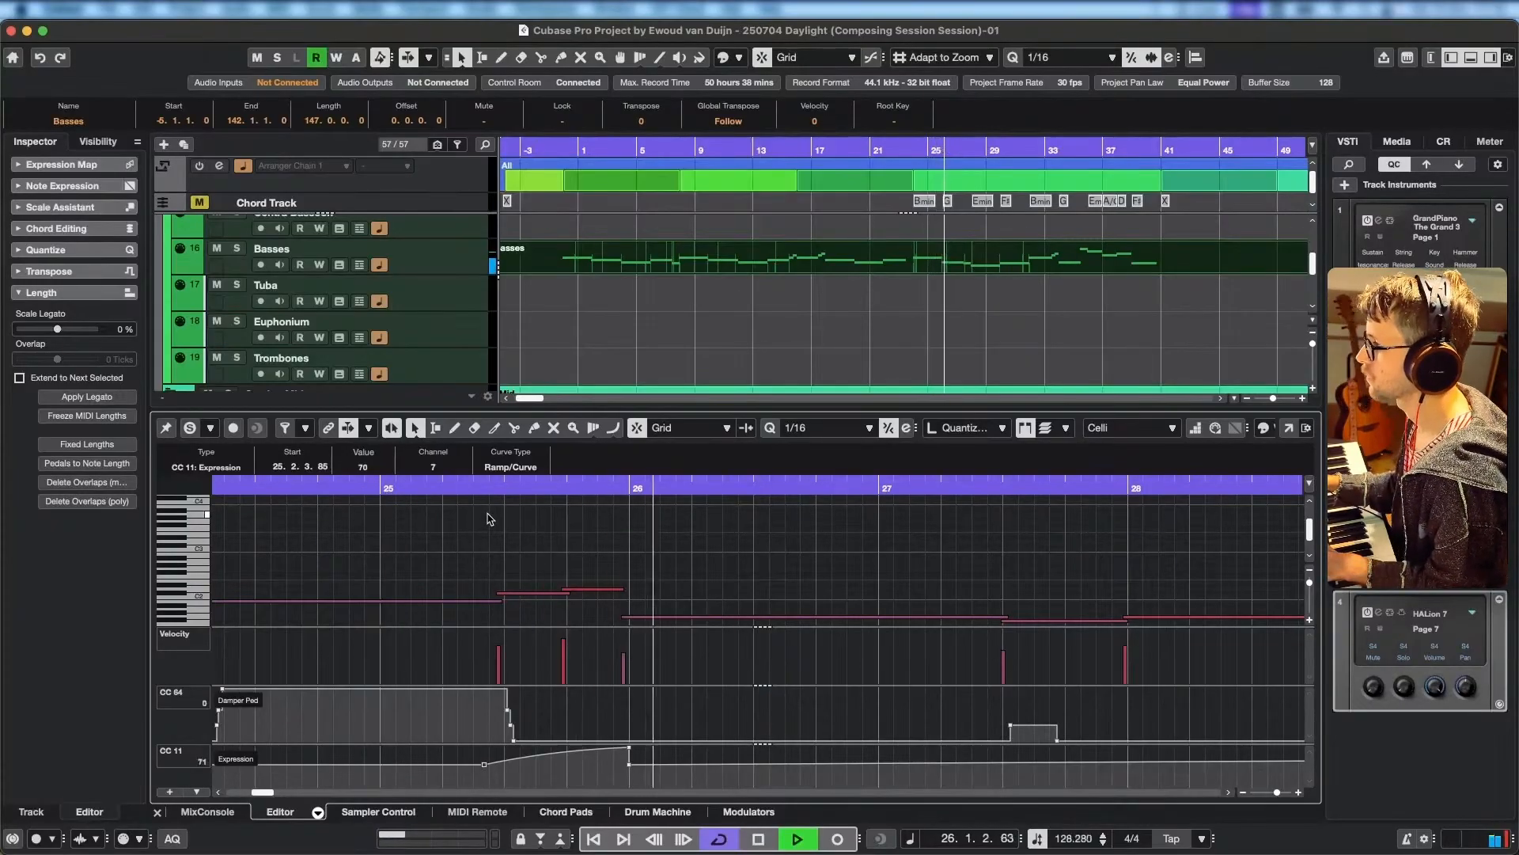
left_click_drag(631, 765, 663, 769)
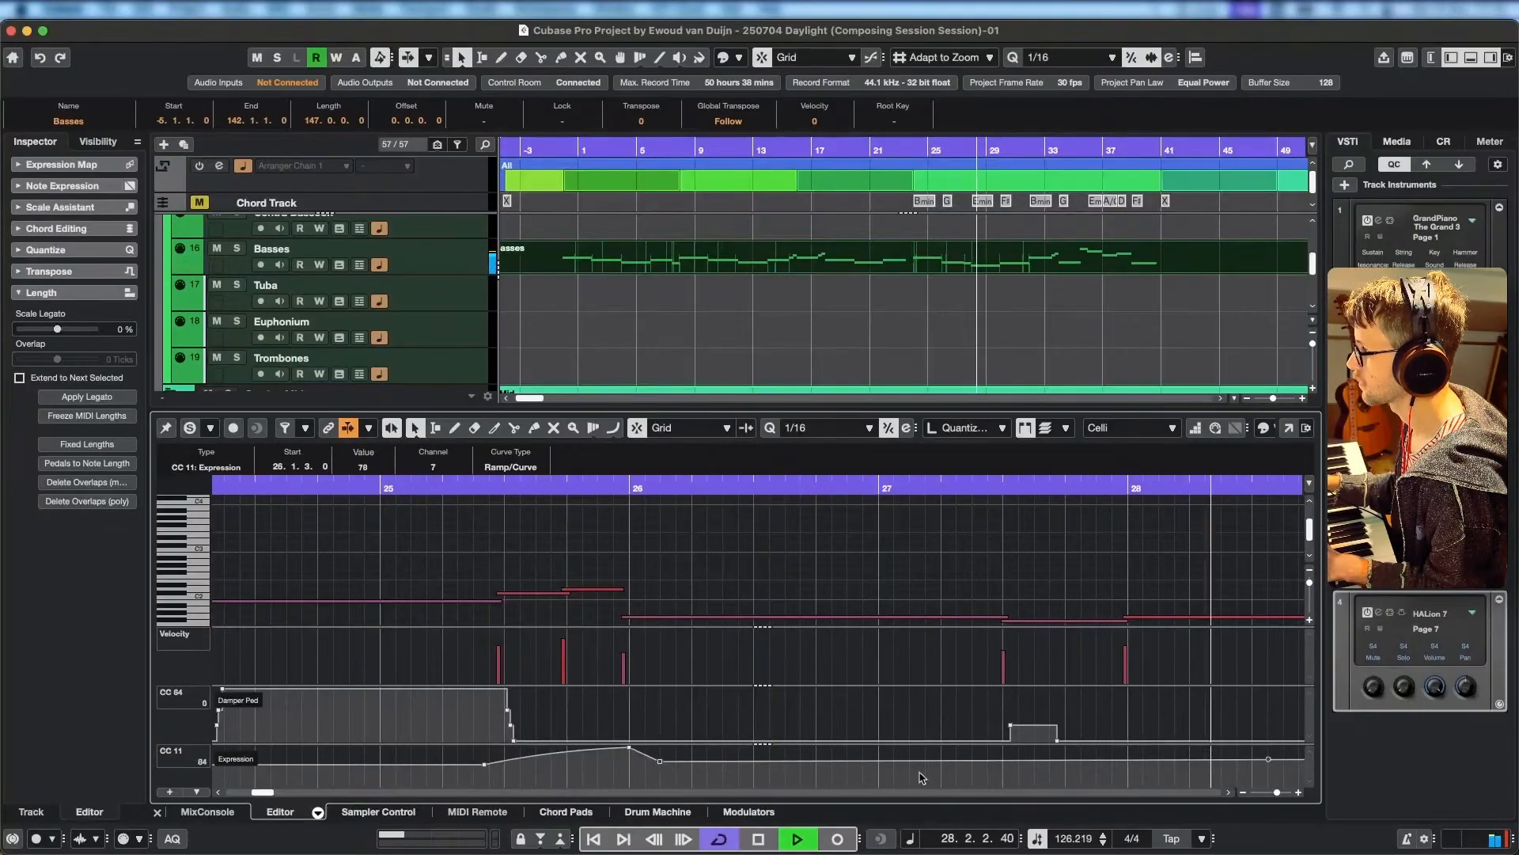
Play the Celli line into bar 31 and make its expression jump to 110 at 31.1.1.14.
scroll(855, 764, "right", 8)
left_click_drag(778, 744, 780, 728)
scroll(786, 761, "right", 1)
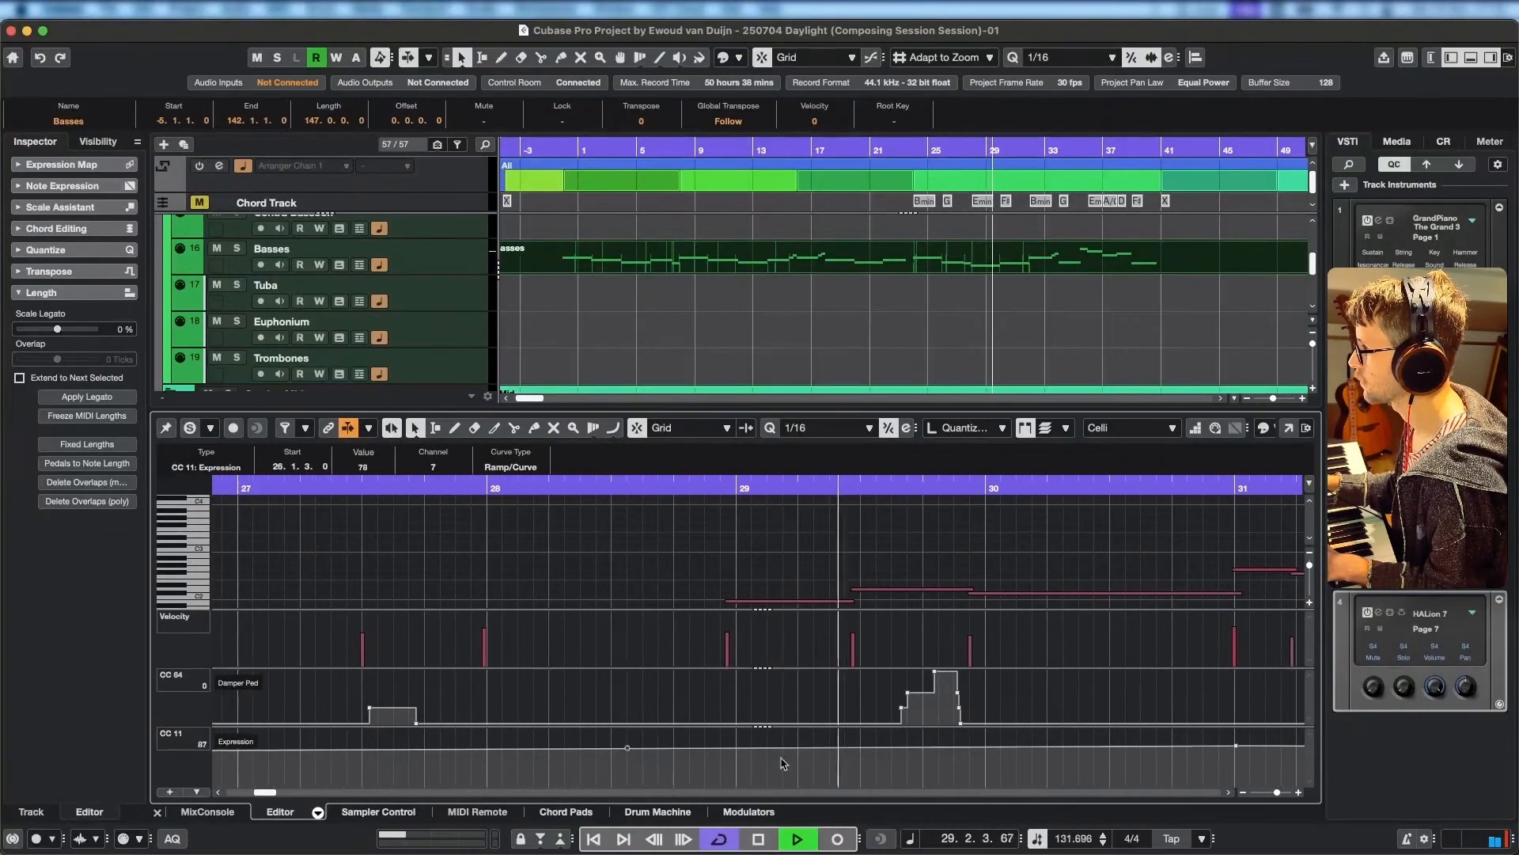
left_click_drag(1135, 726, 858, 732)
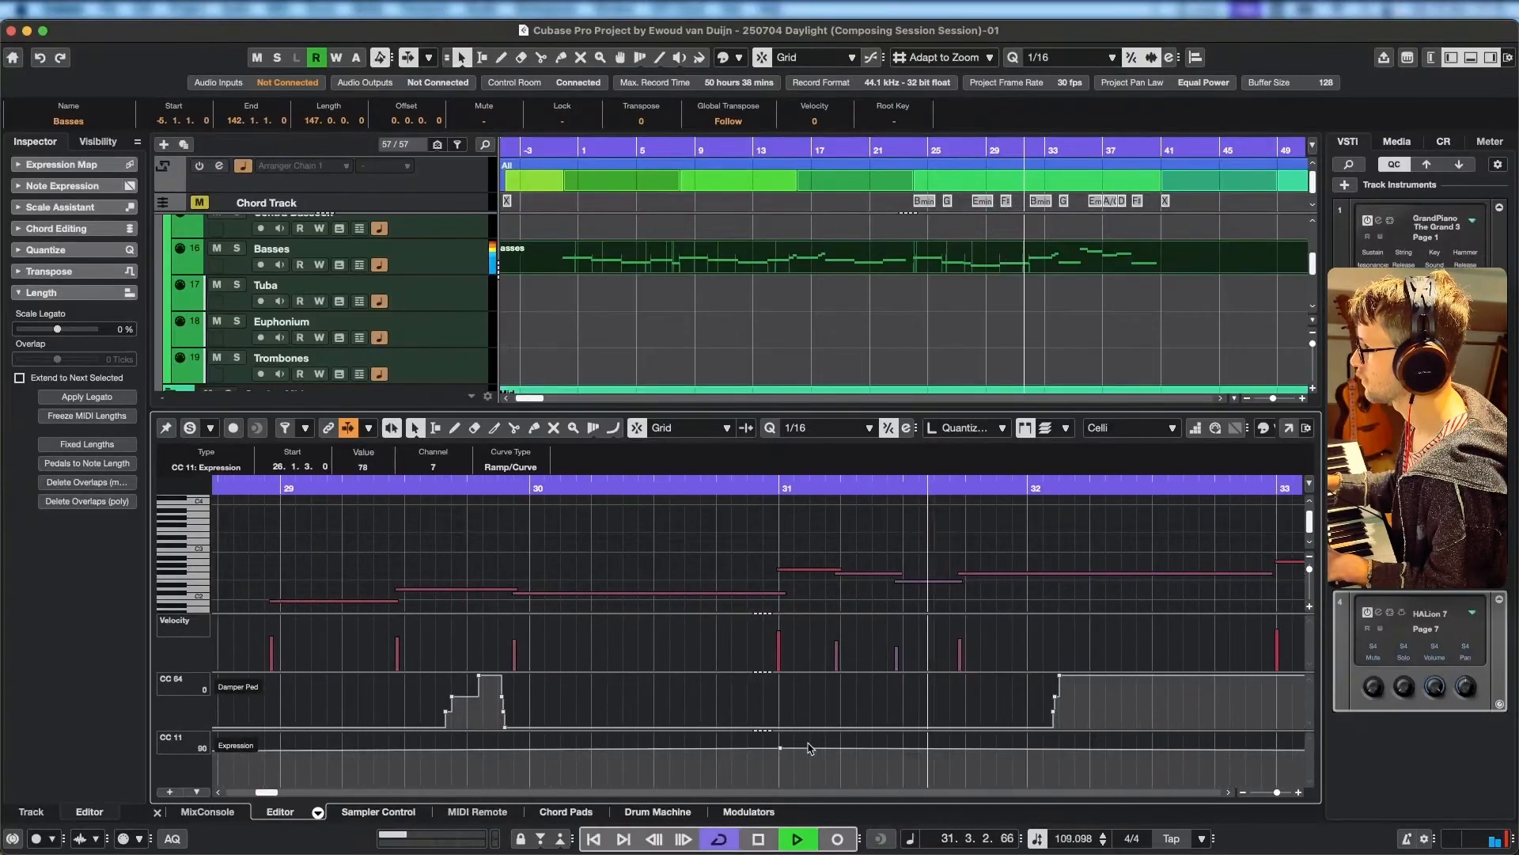
key("space")
left_click_drag(796, 748, 781, 741)
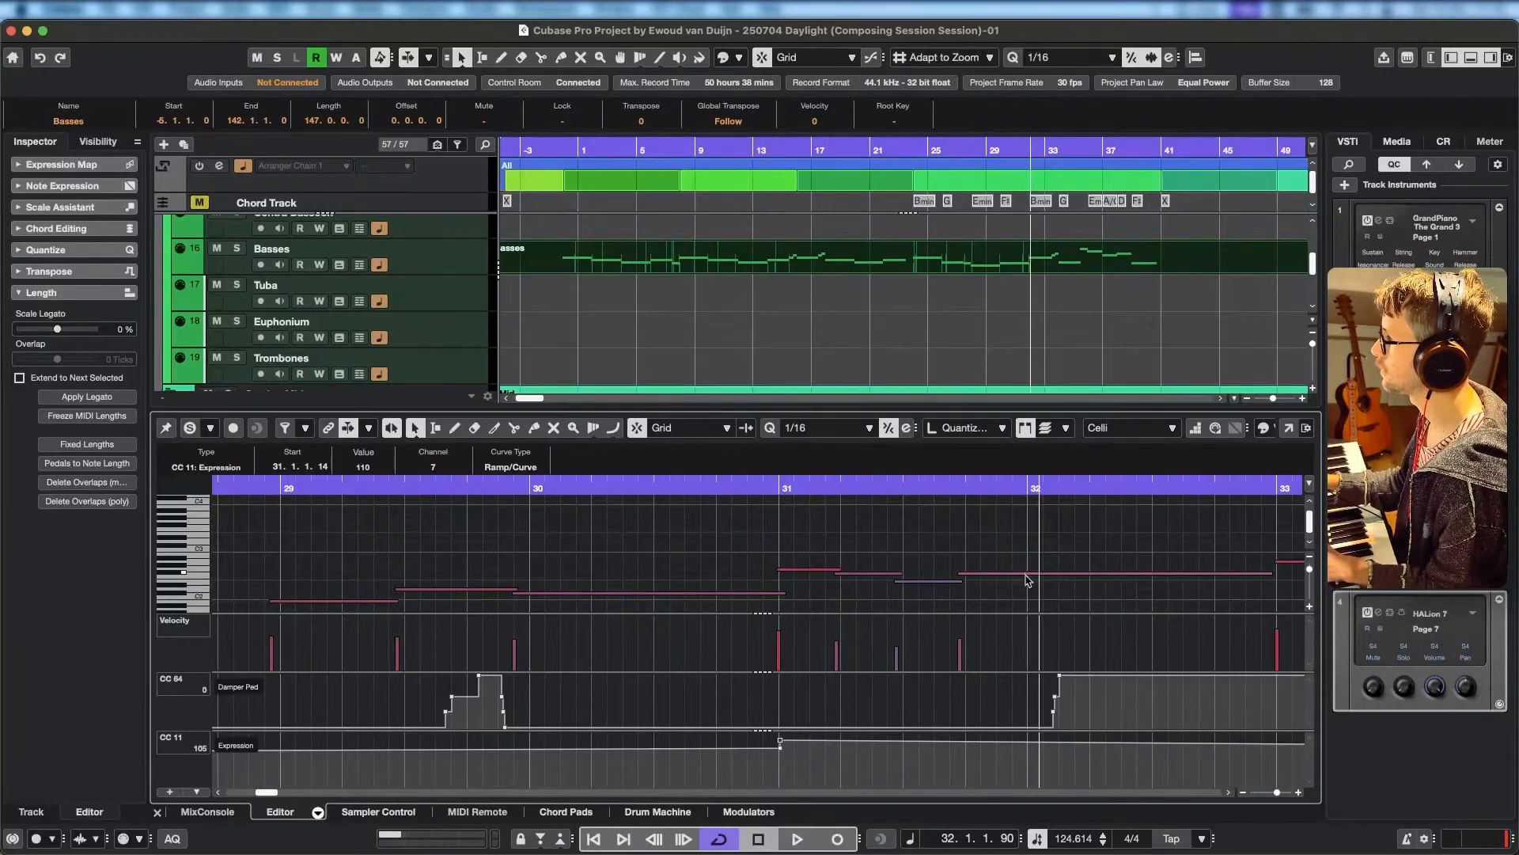
Split the long Celli note at 32.1.1, lower its first part to C#2, and set the expression to 110 at 32.1.1.
left_click_drag(1002, 577, 1009, 580)
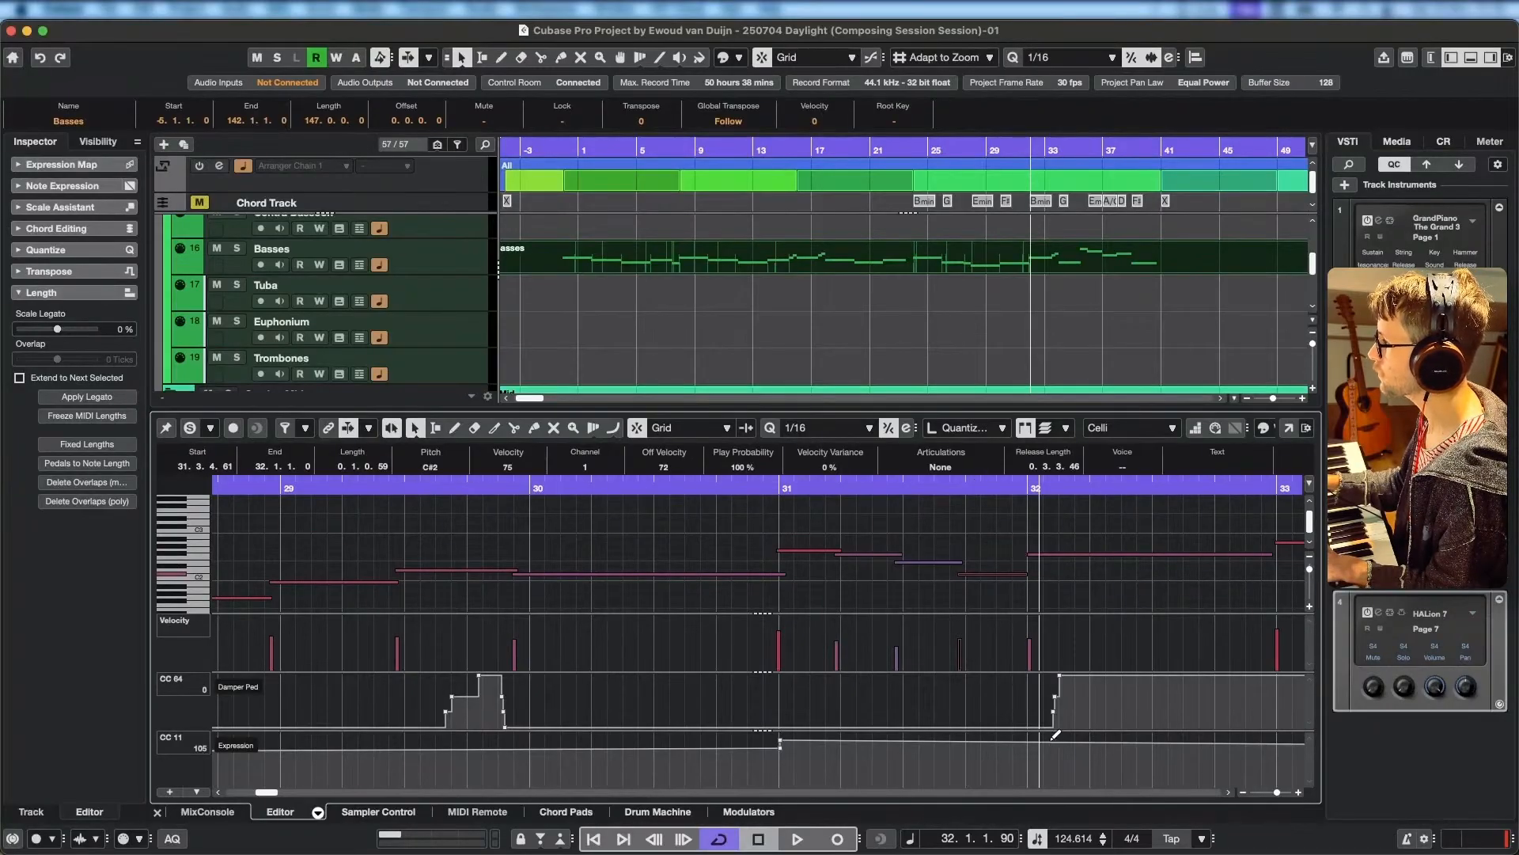
left_click_drag(1055, 735, 1044, 746)
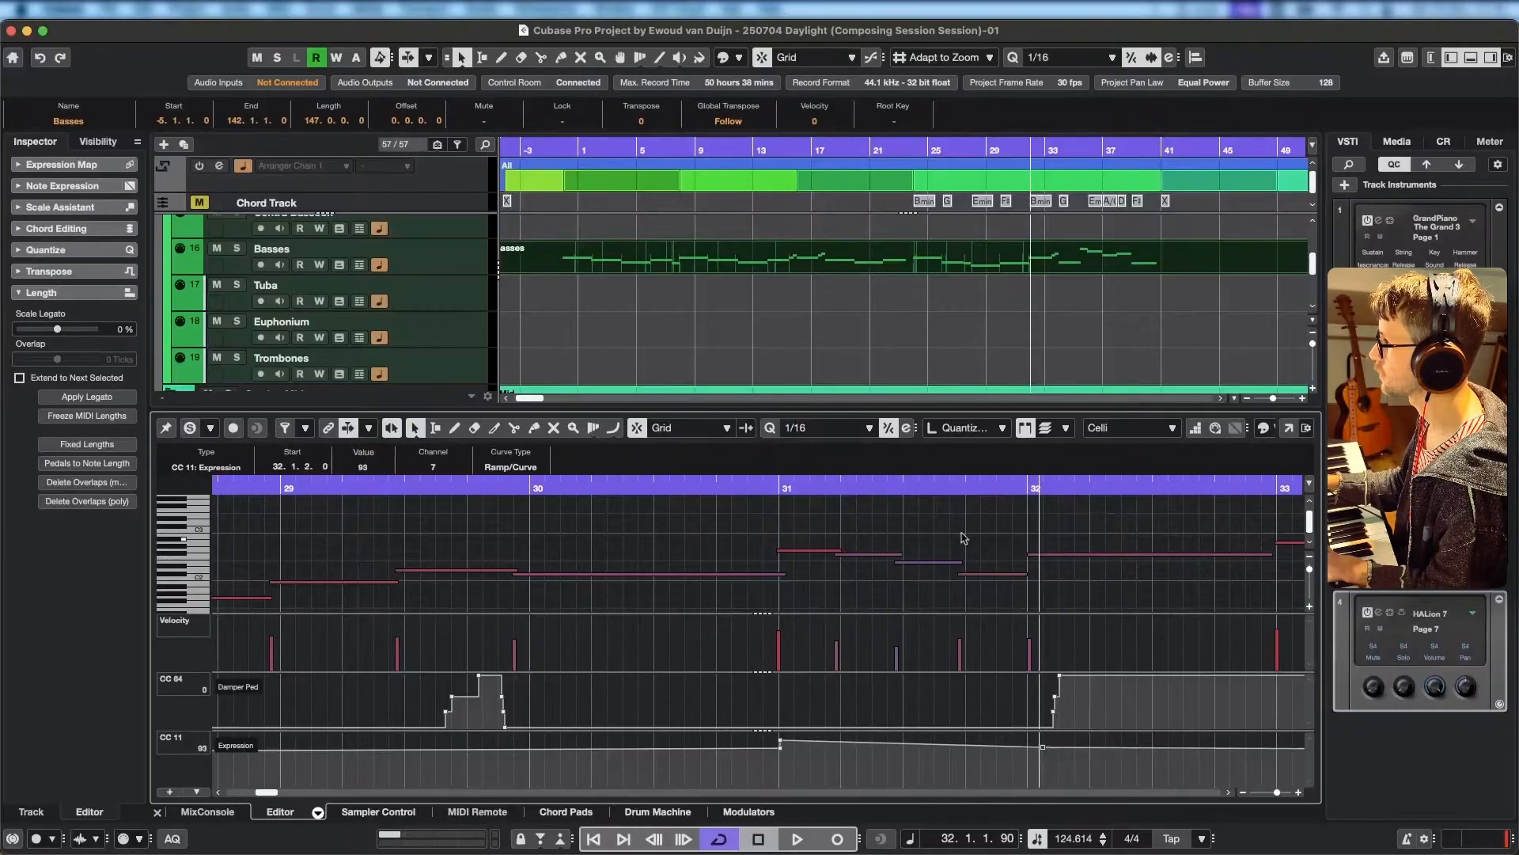
left_click(947, 491)
key("space")
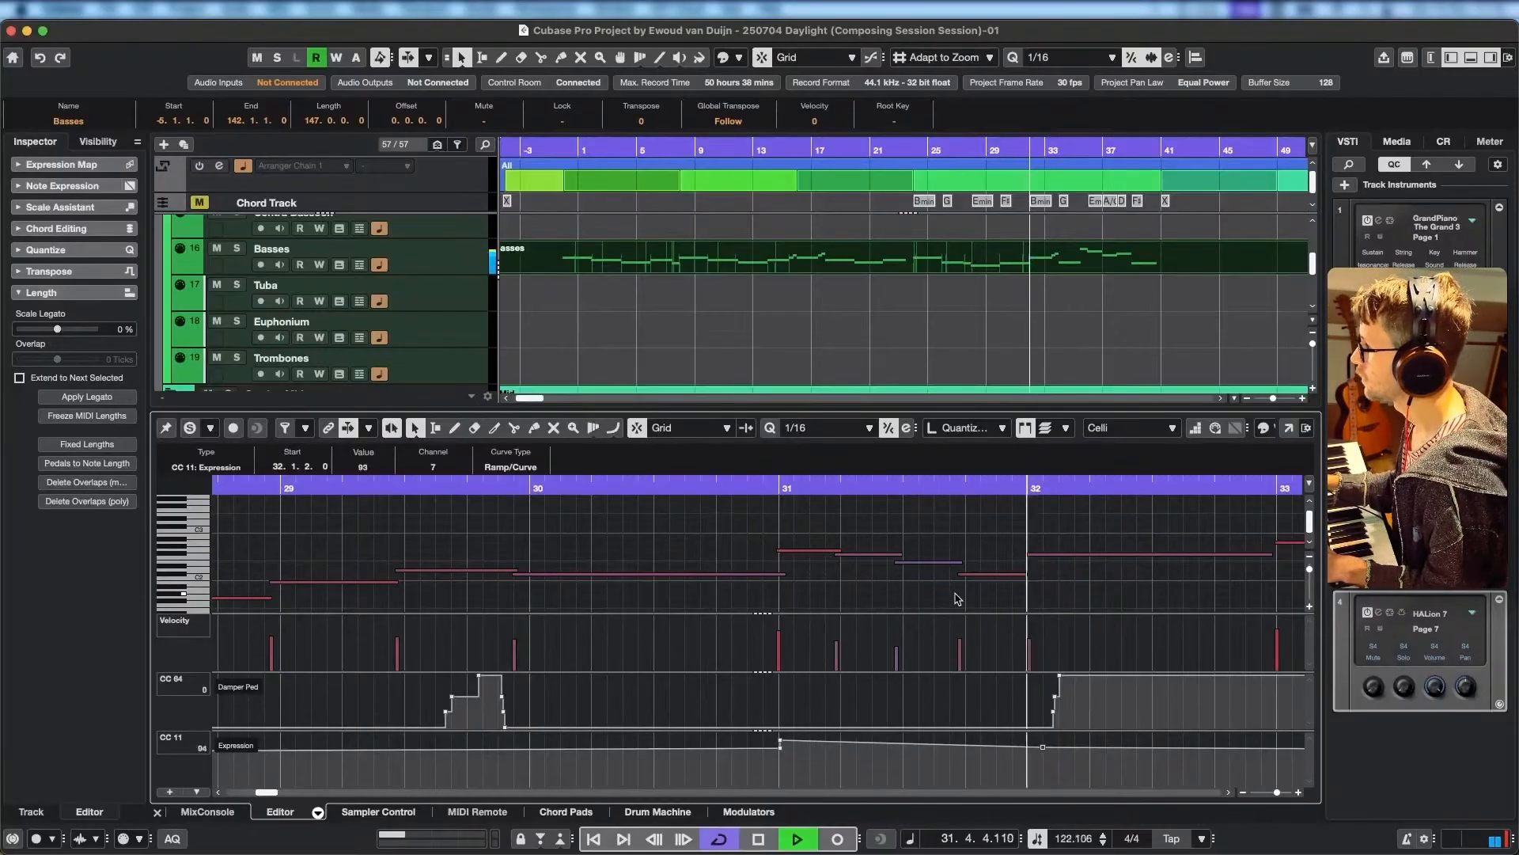
key("space")
left_click_drag(1043, 746, 1032, 736)
Play the Celli passage from just before bar 32 and set an expression point of 121 at 38.1.1.
left_click(1007, 481)
key("space")
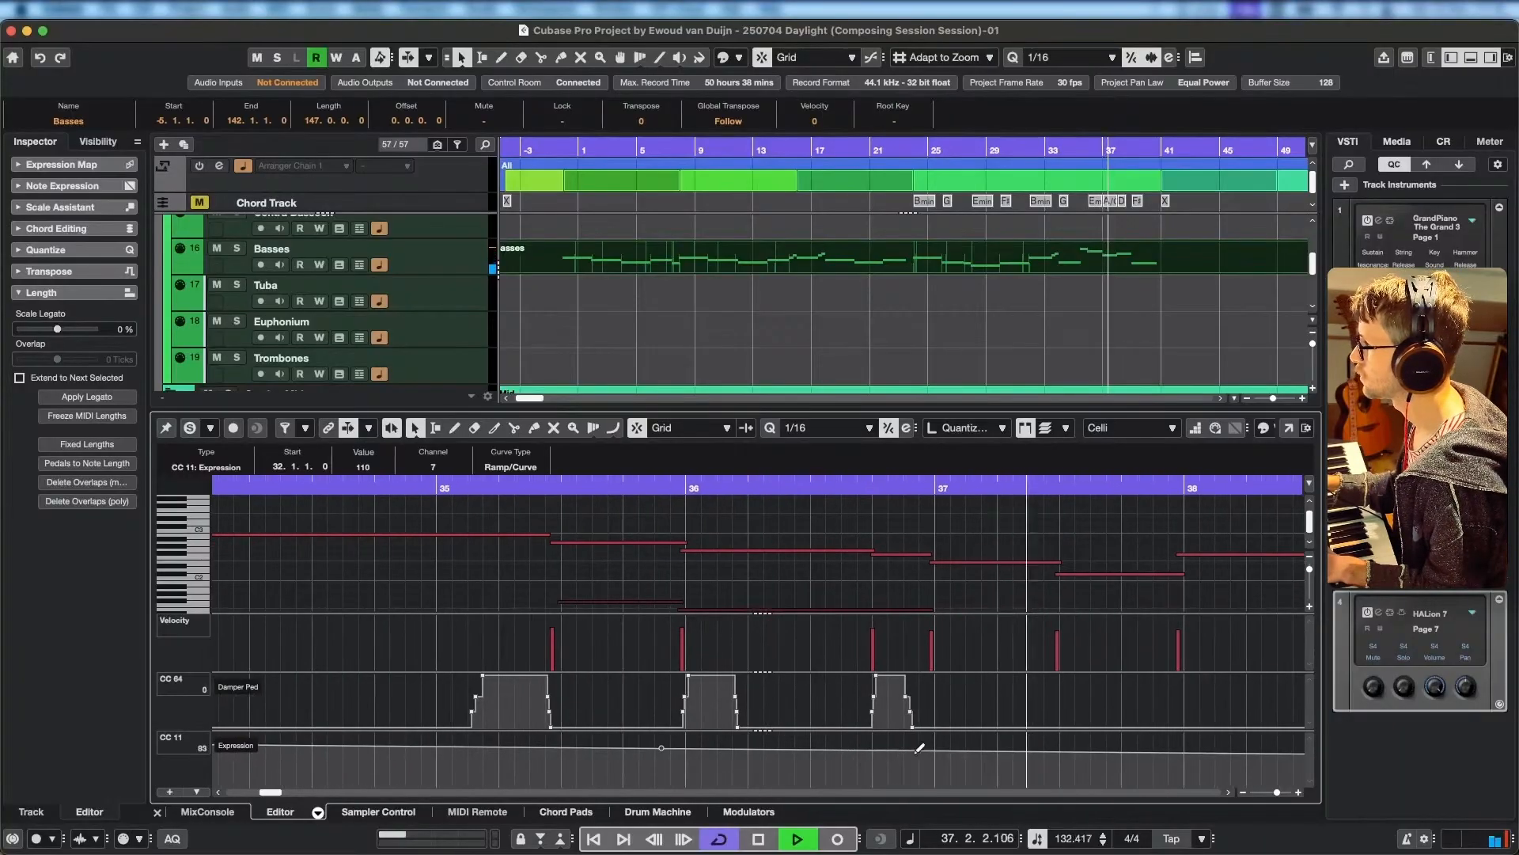
key("space")
left_click_drag(1181, 748, 1184, 733)
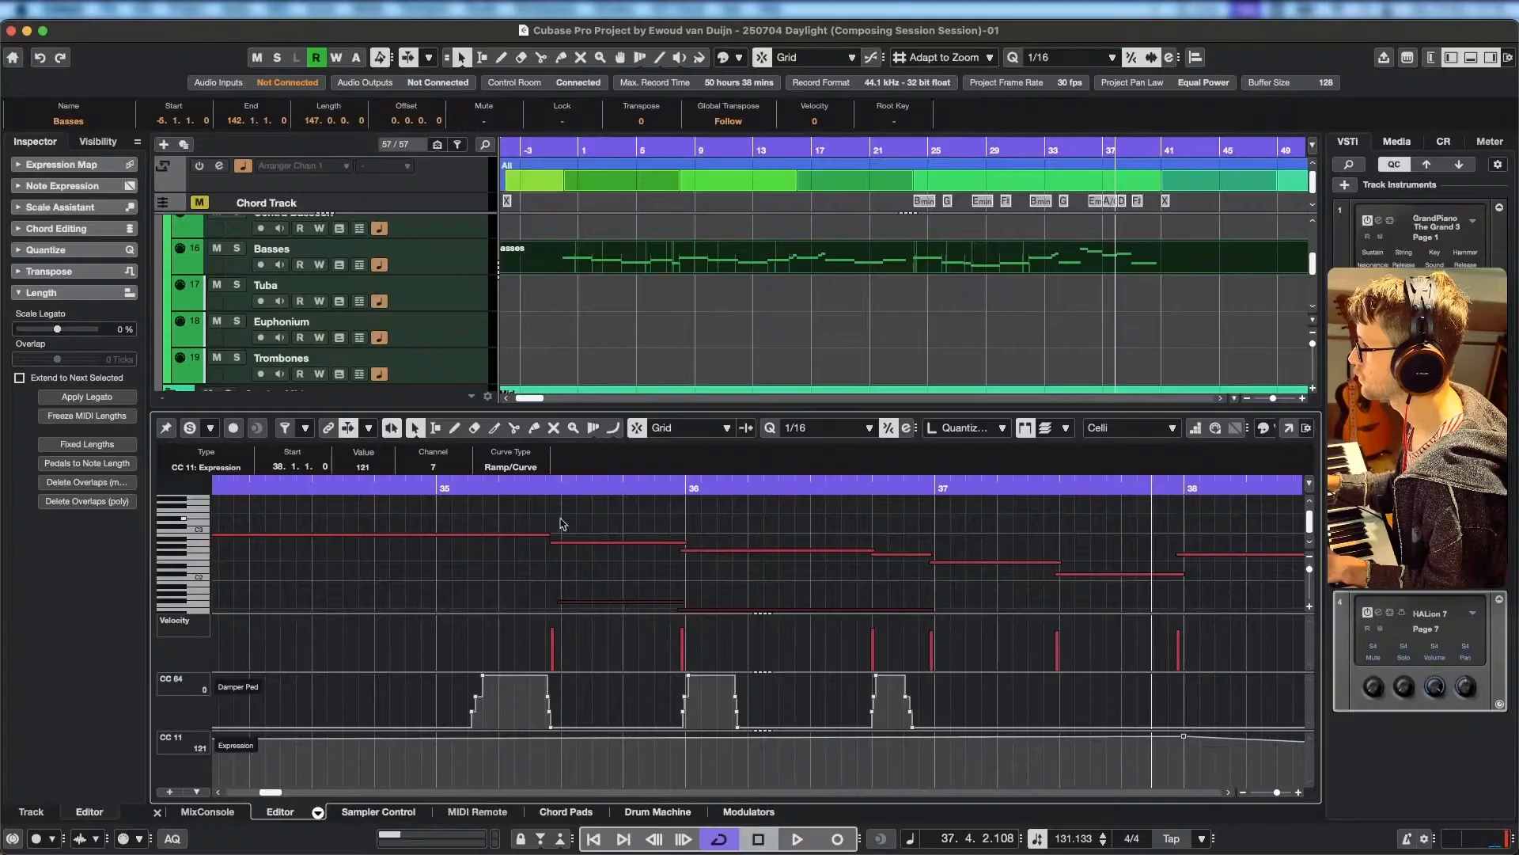
Audition the passage into bar 40 and lengthen the final Celli A#2 note to end at 40.4.1.6.
scroll(489, 754, "down", 1)
scroll(489, 754, "down", 1)
left_click(534, 486)
key("space")
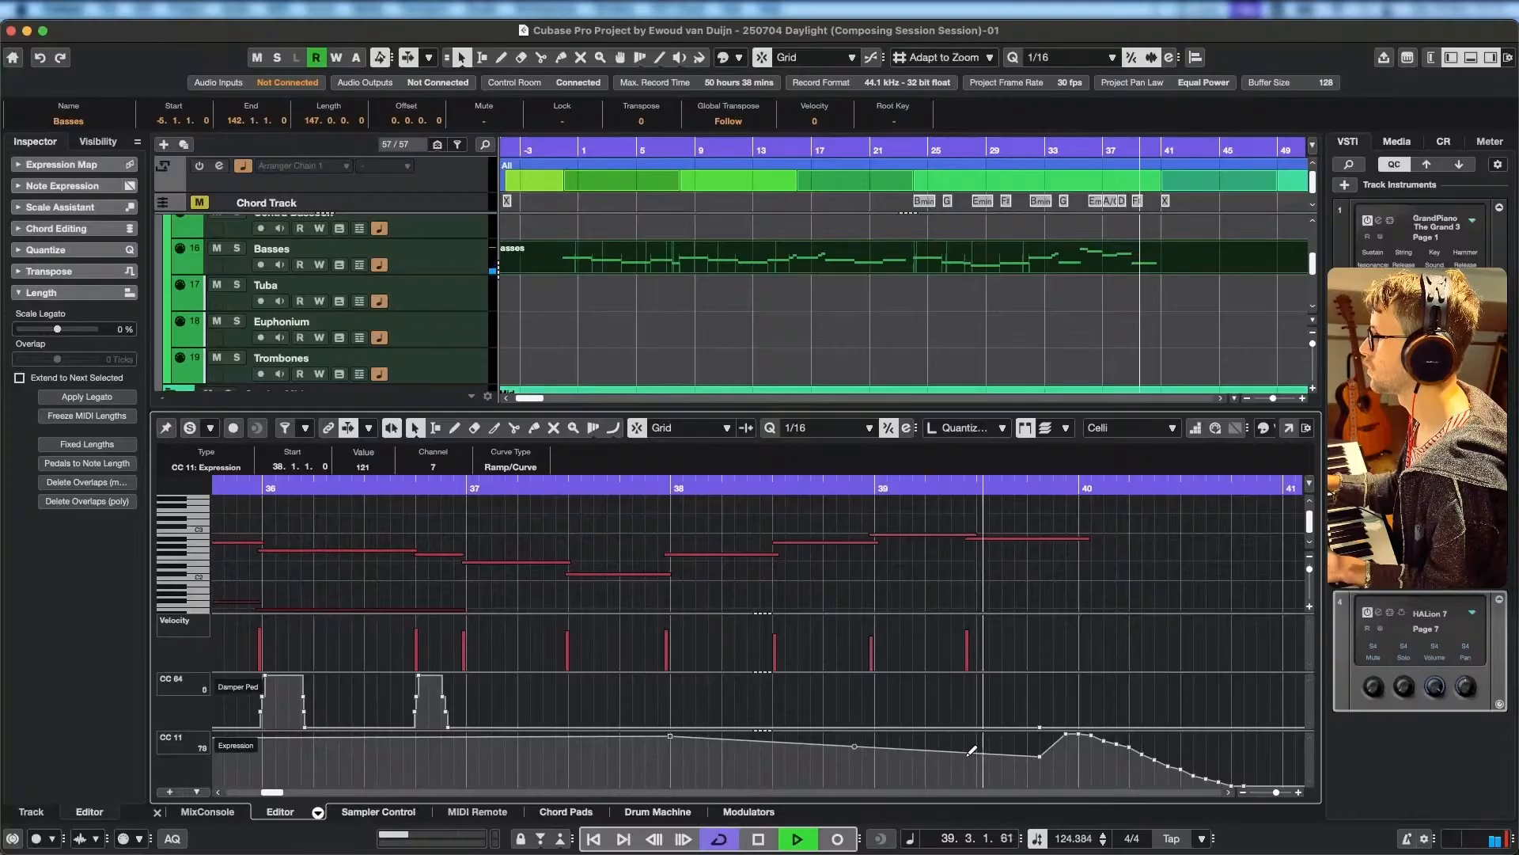
key("space")
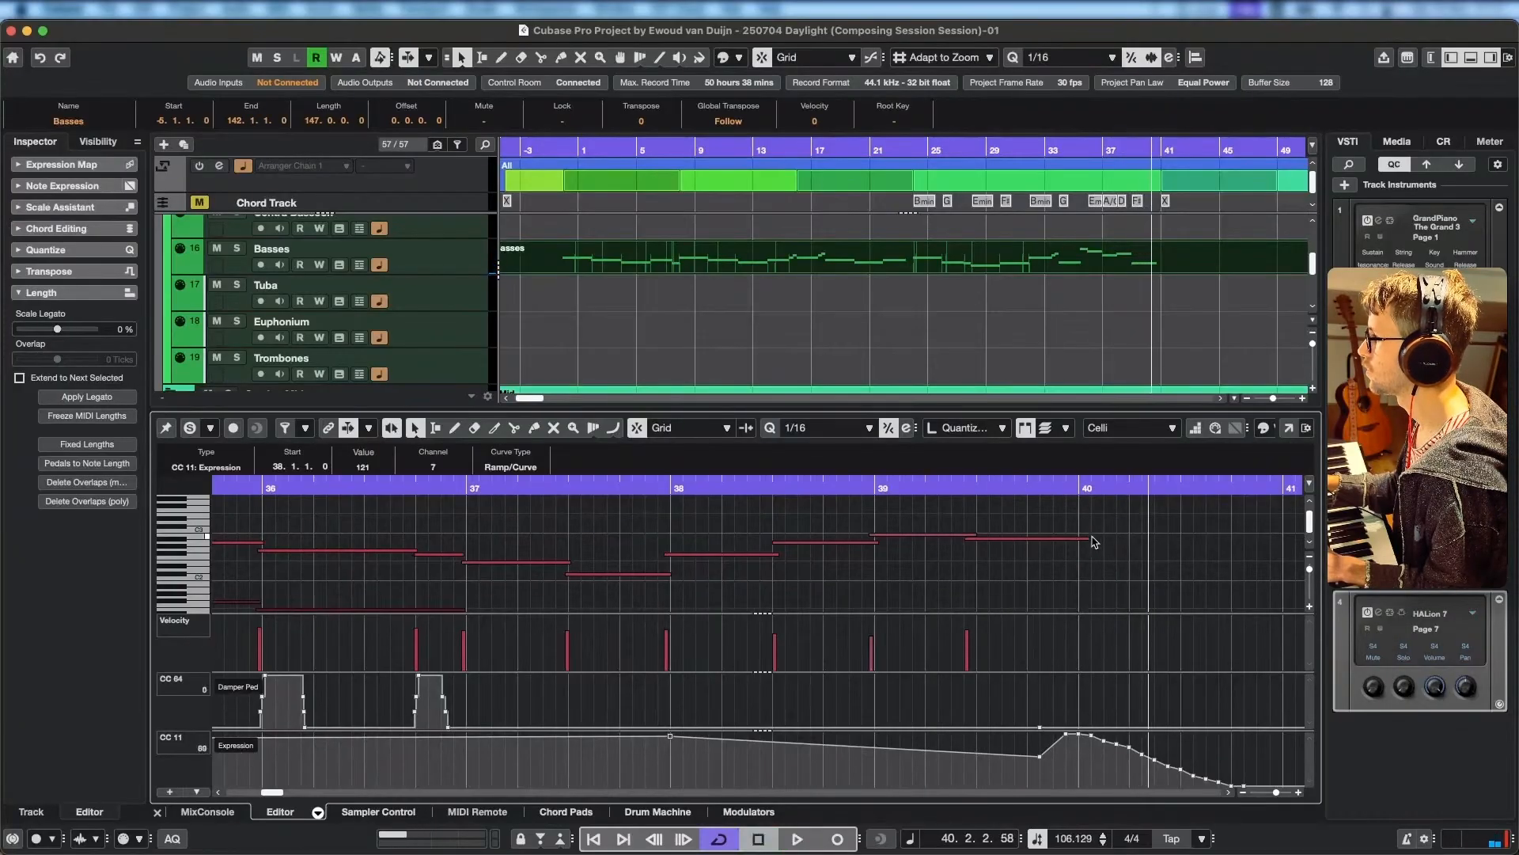
left_click_drag(1088, 539, 1232, 546)
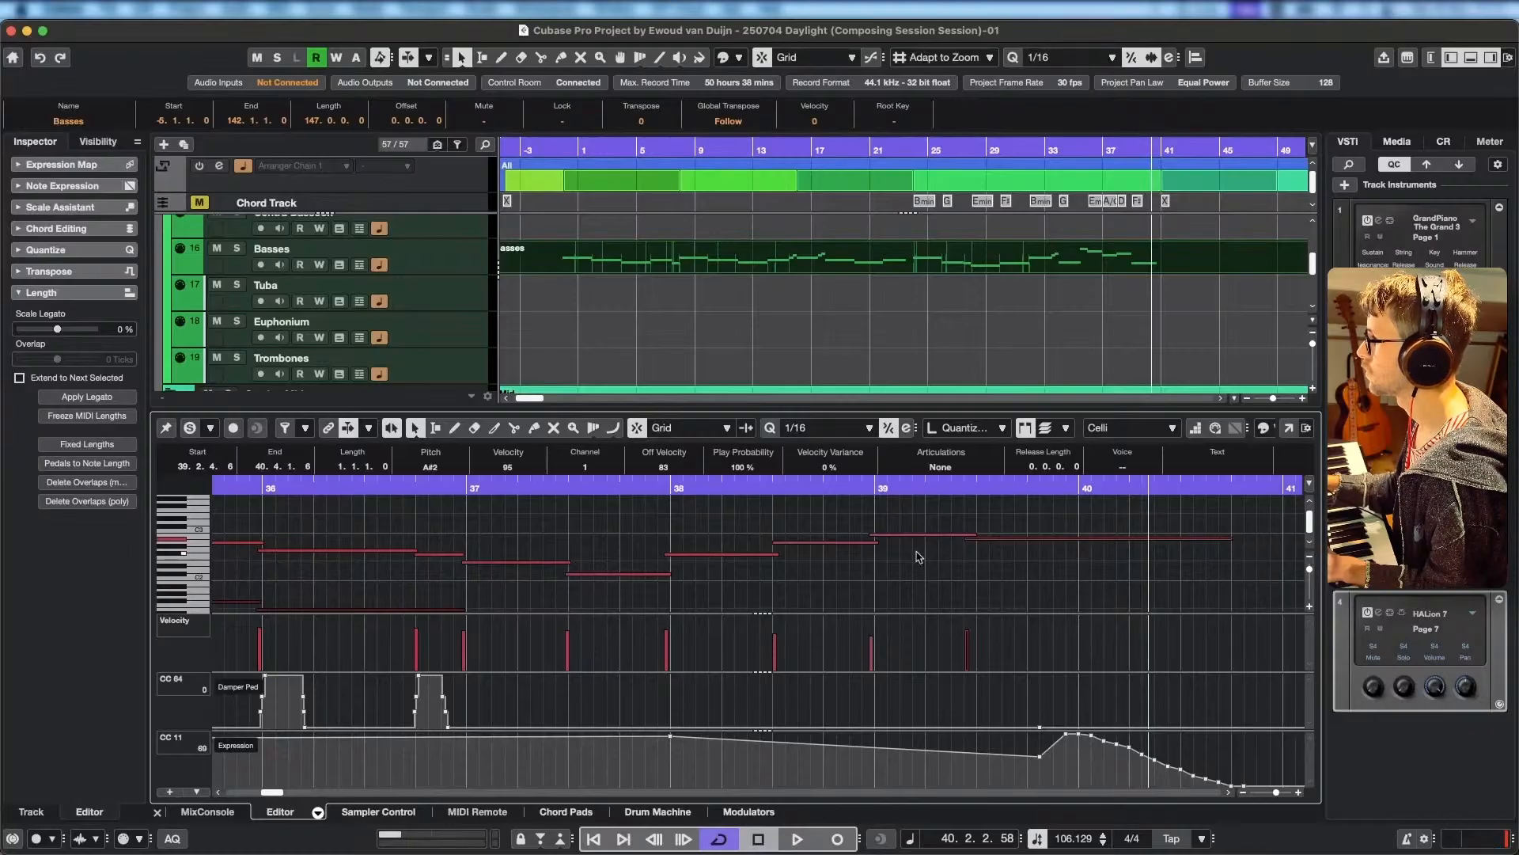
Delete the Celli expression dip at 39.4.2 and check playback of the ending through bar 40.
left_click(1041, 757)
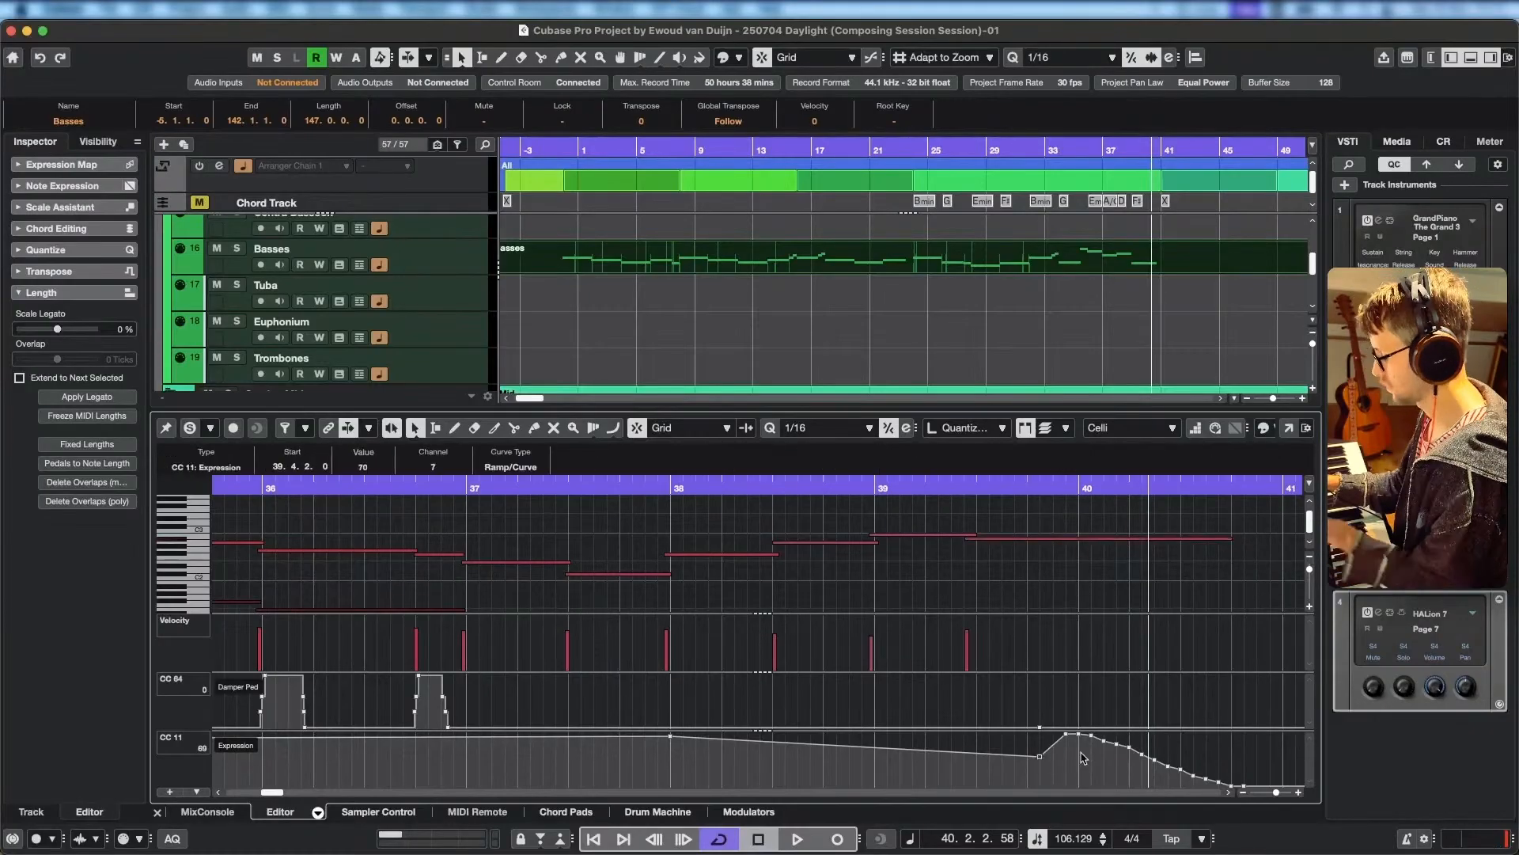
key("Delete")
left_click(563, 483)
key("space")
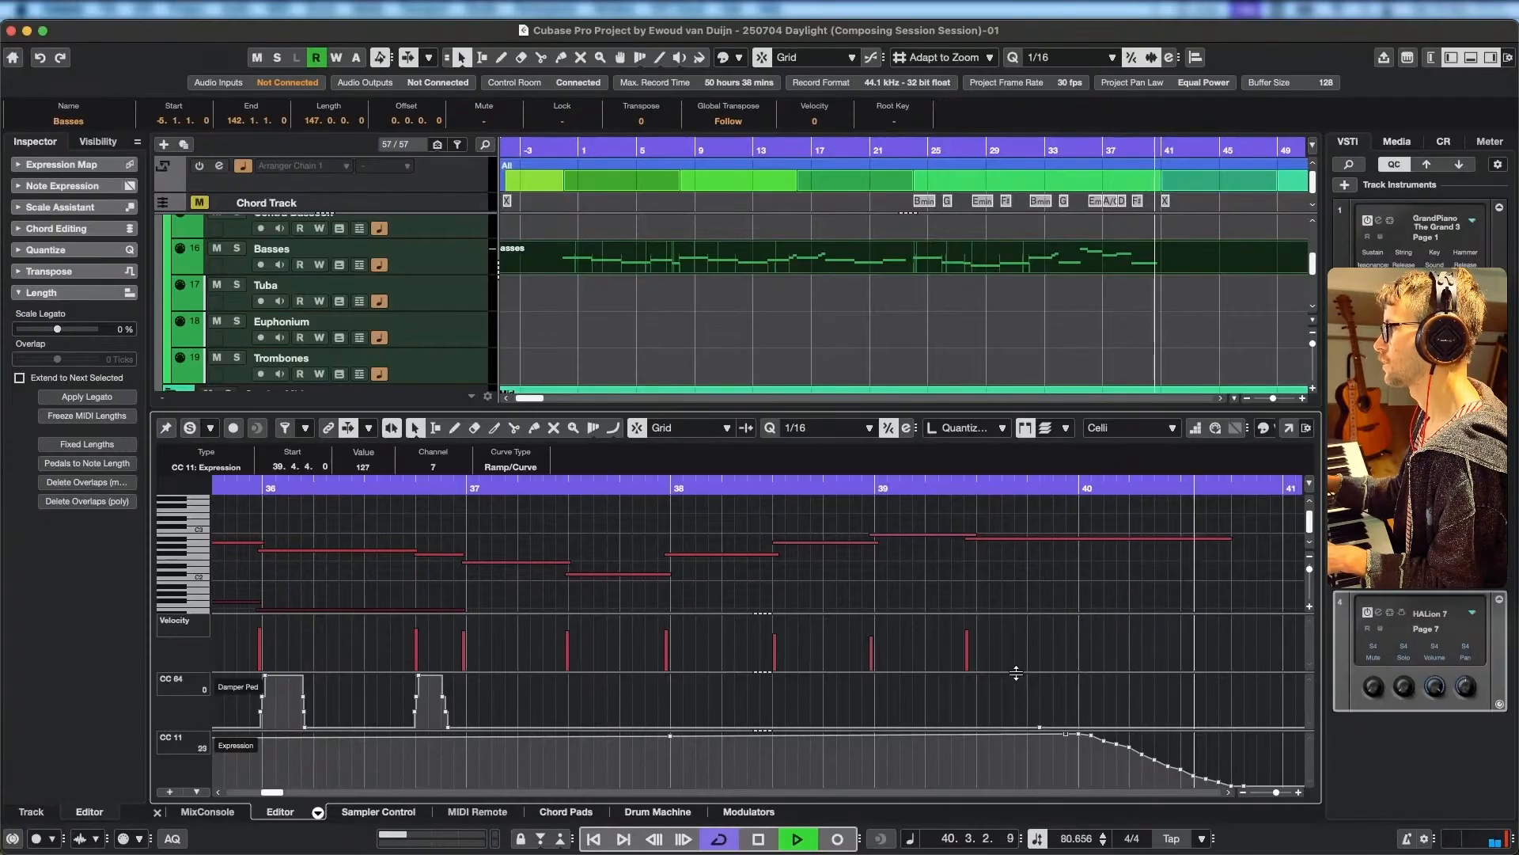
key("space")
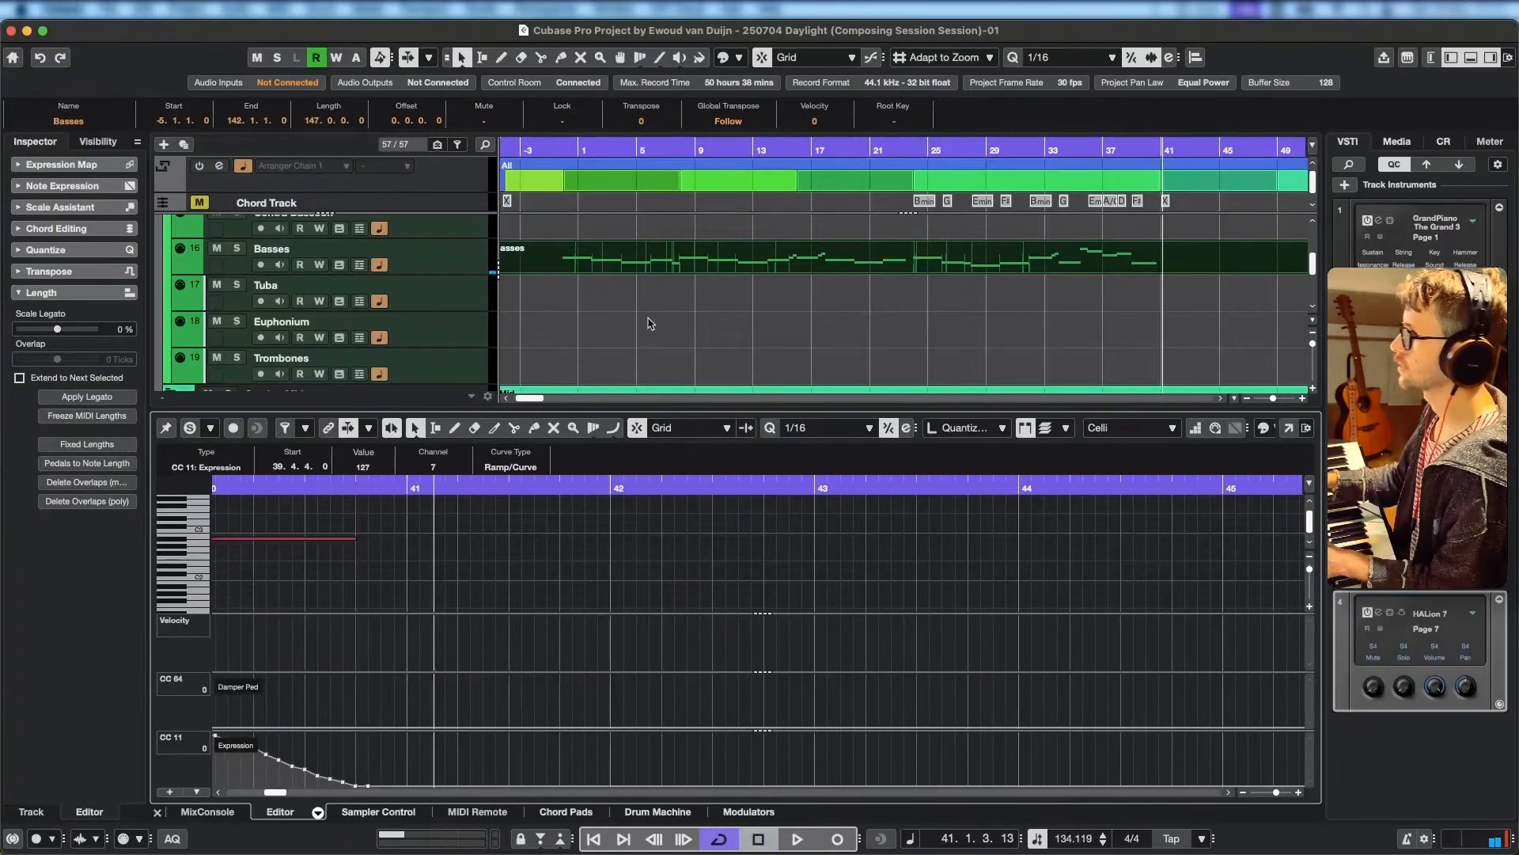
Return the playback position to -5.1.1 at the arrangement's start and select the Violas track.
left_click_drag(647, 313, 684, 326)
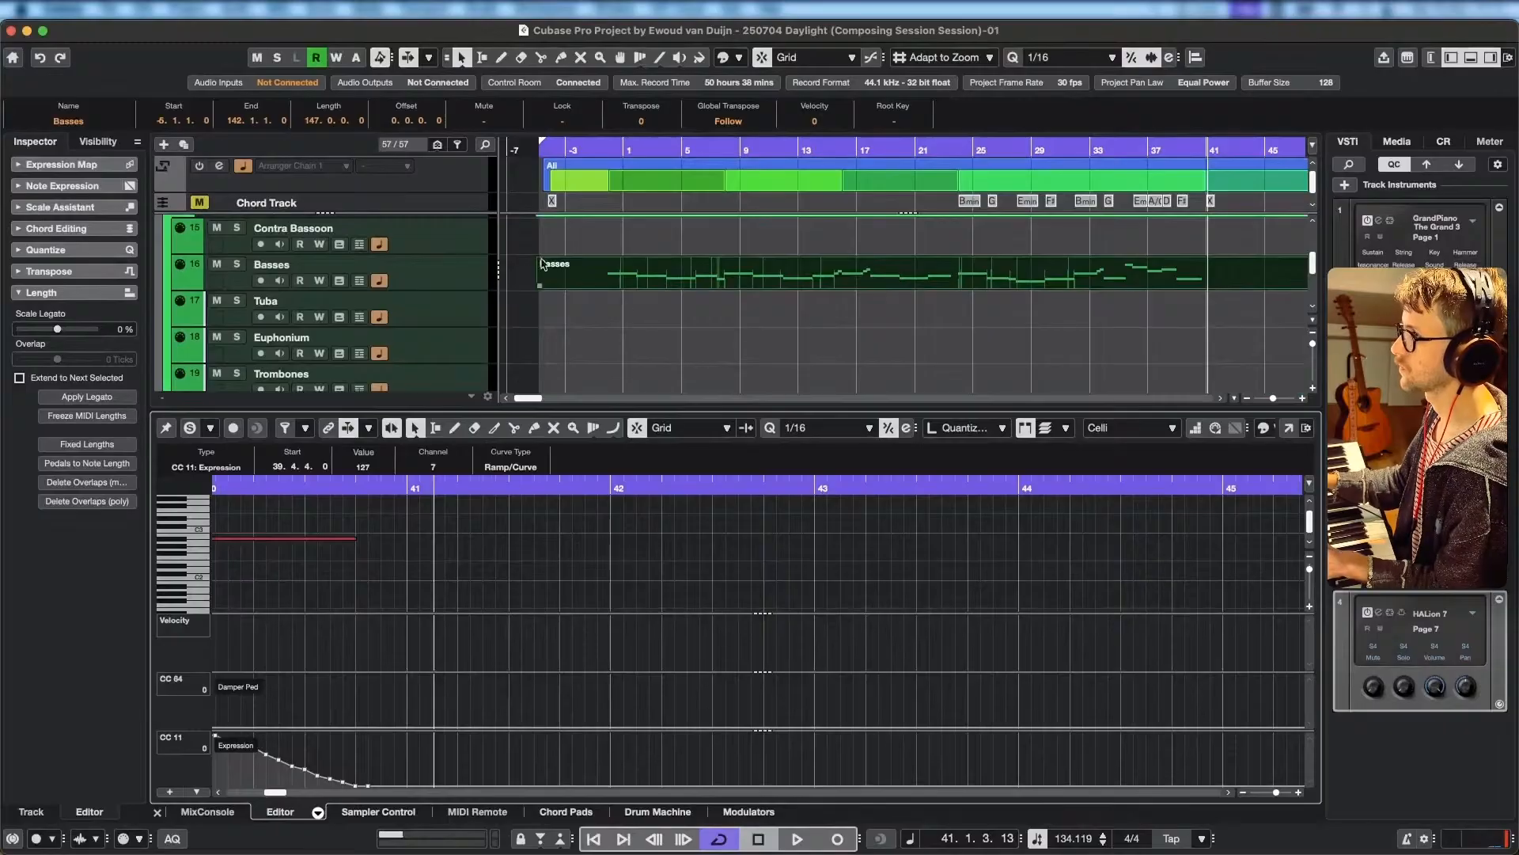
left_click_drag(735, 151, 492, 159)
left_click(601, 152)
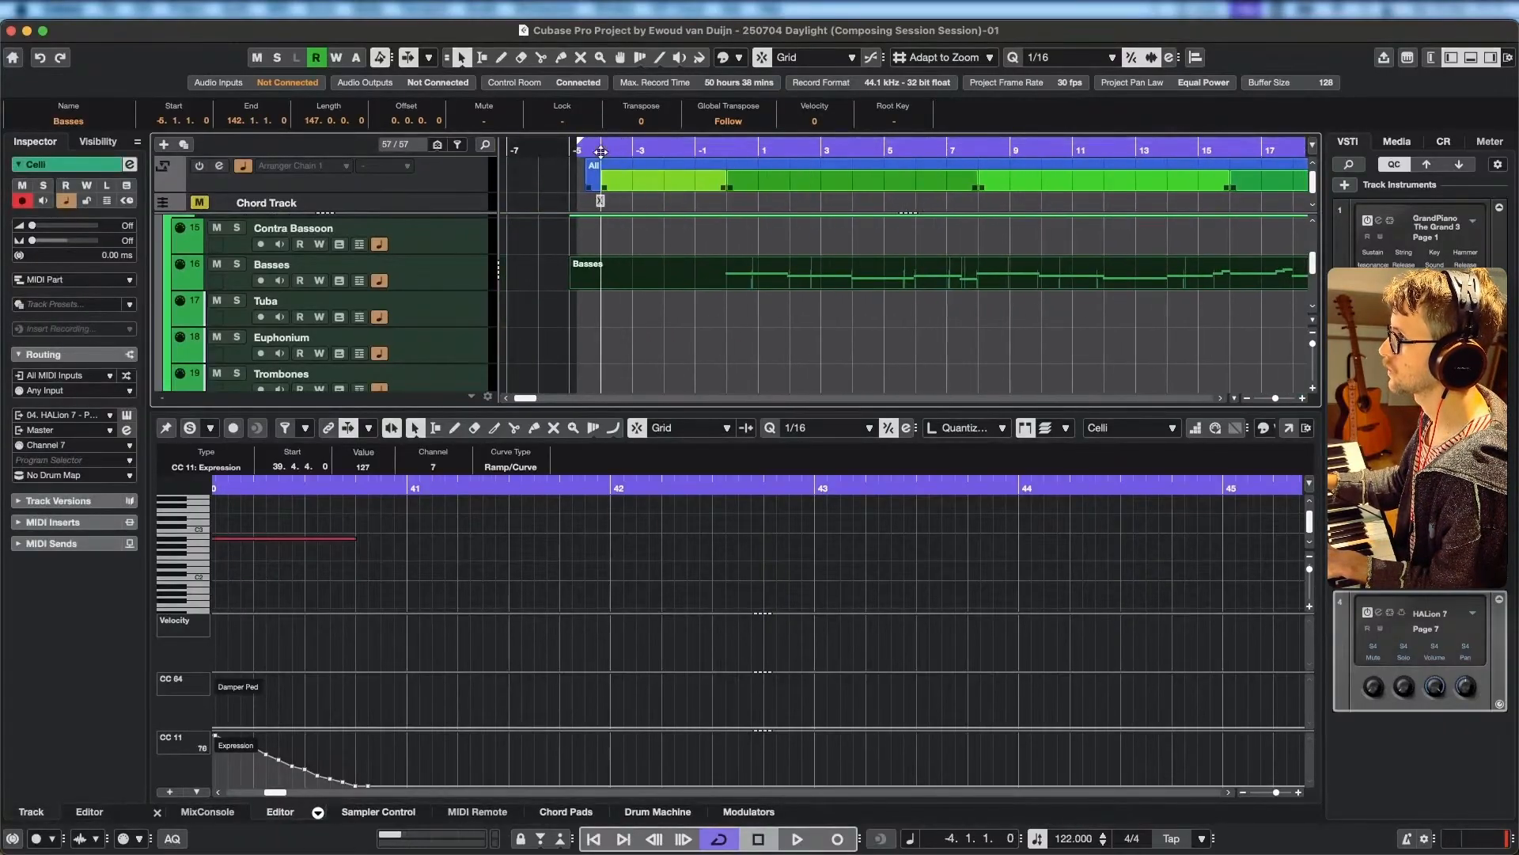
scroll(482, 307, "up", 1)
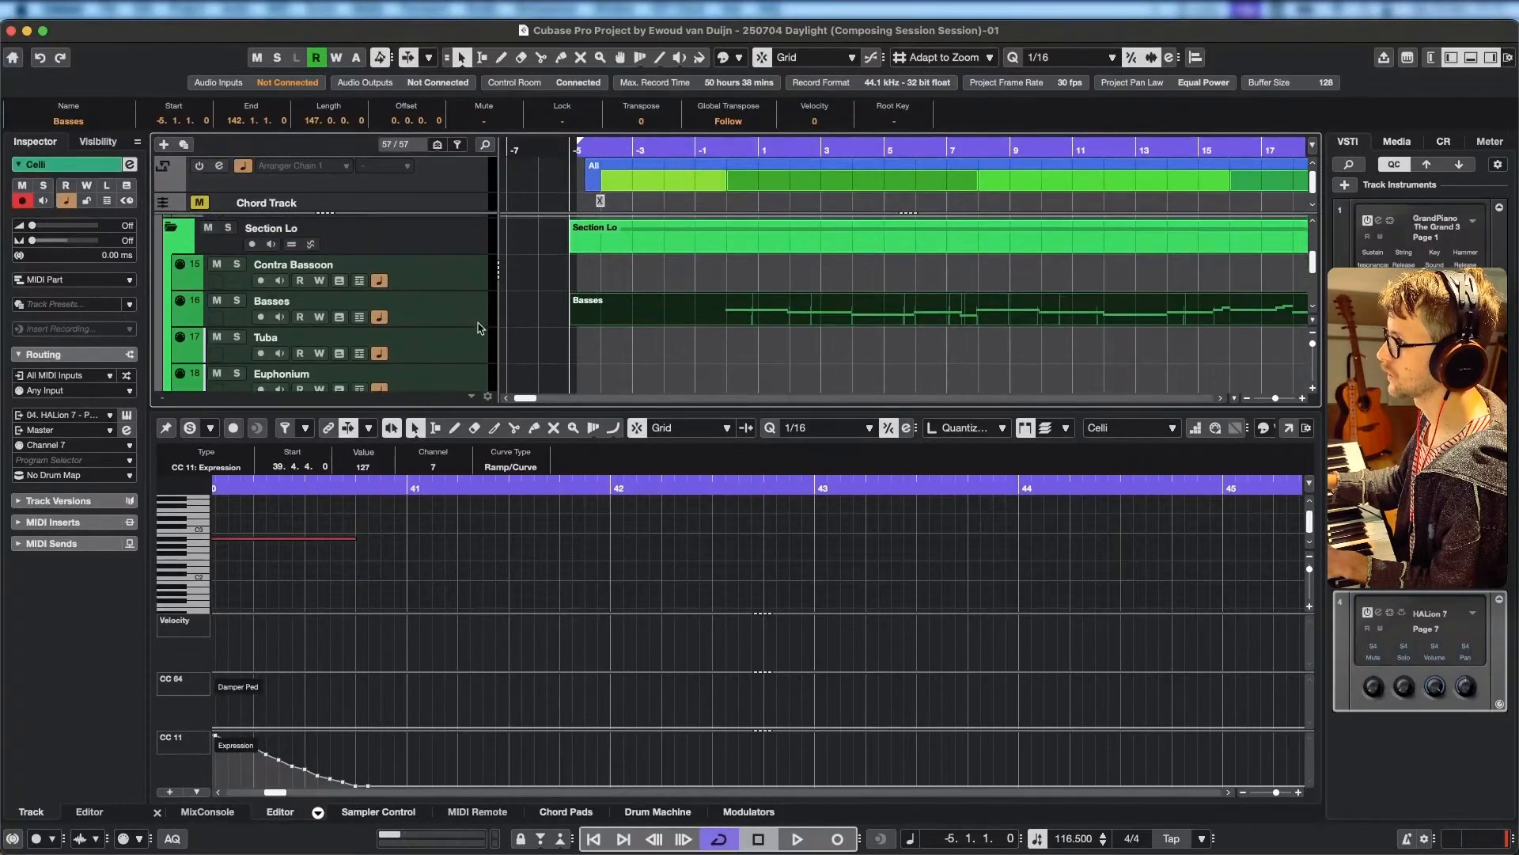
left_click(478, 309)
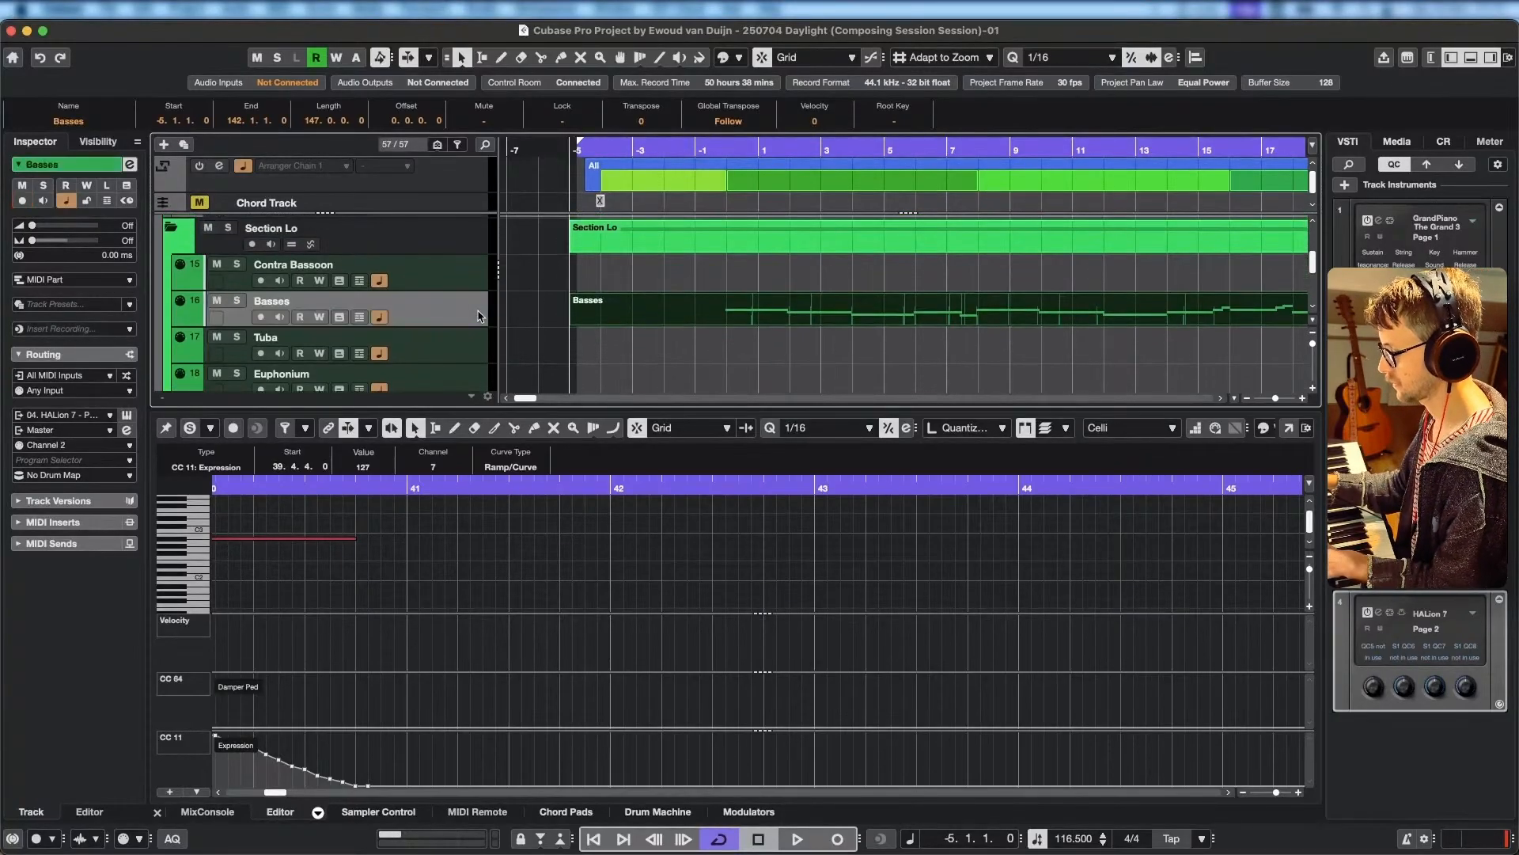
scroll(465, 301, "down", 5)
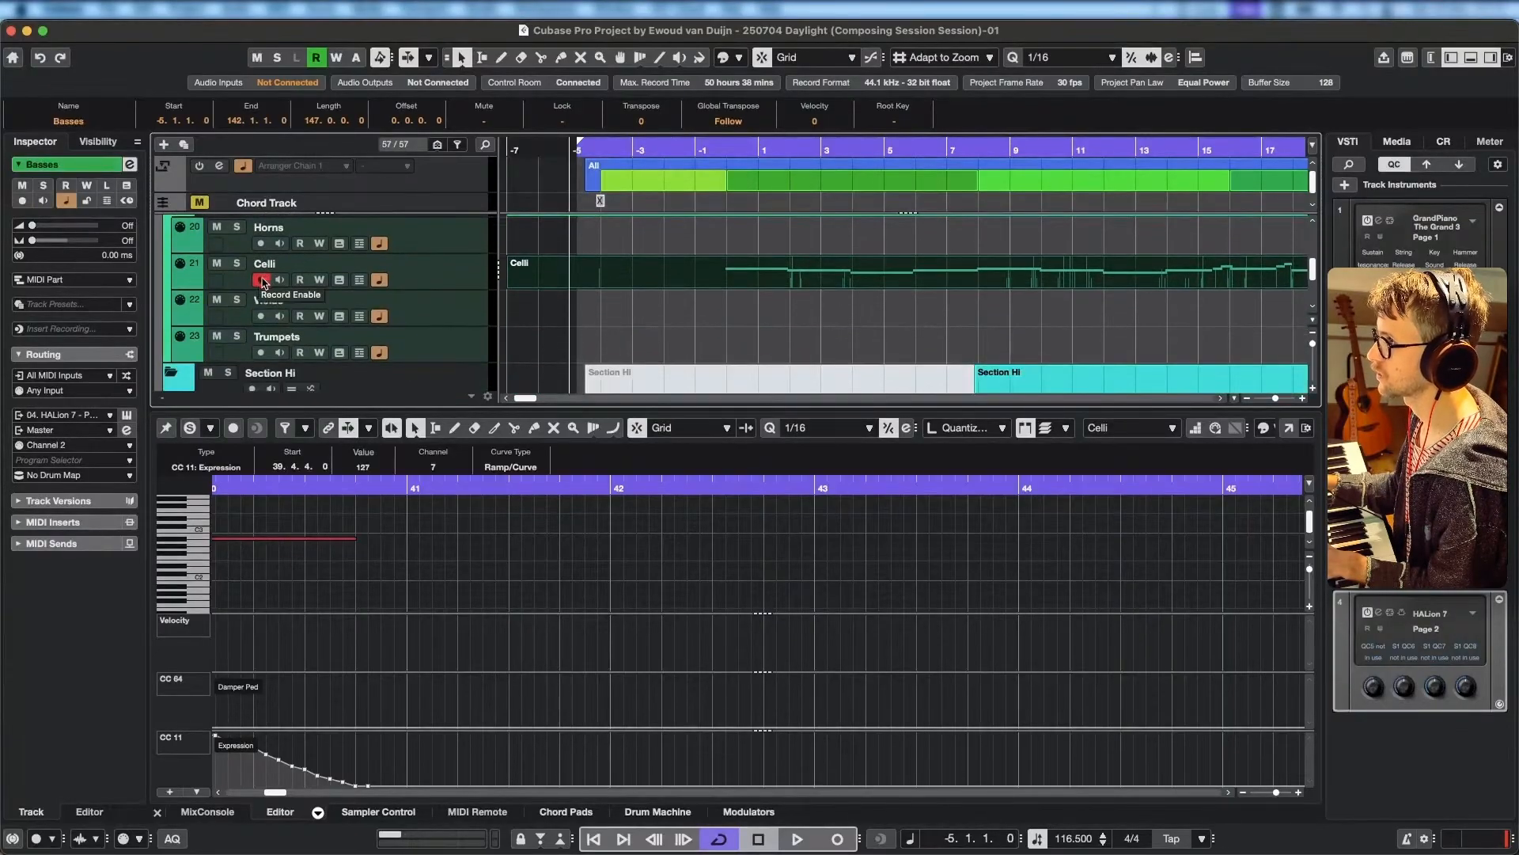
left_click(469, 318)
scroll(468, 319, "down", 5)
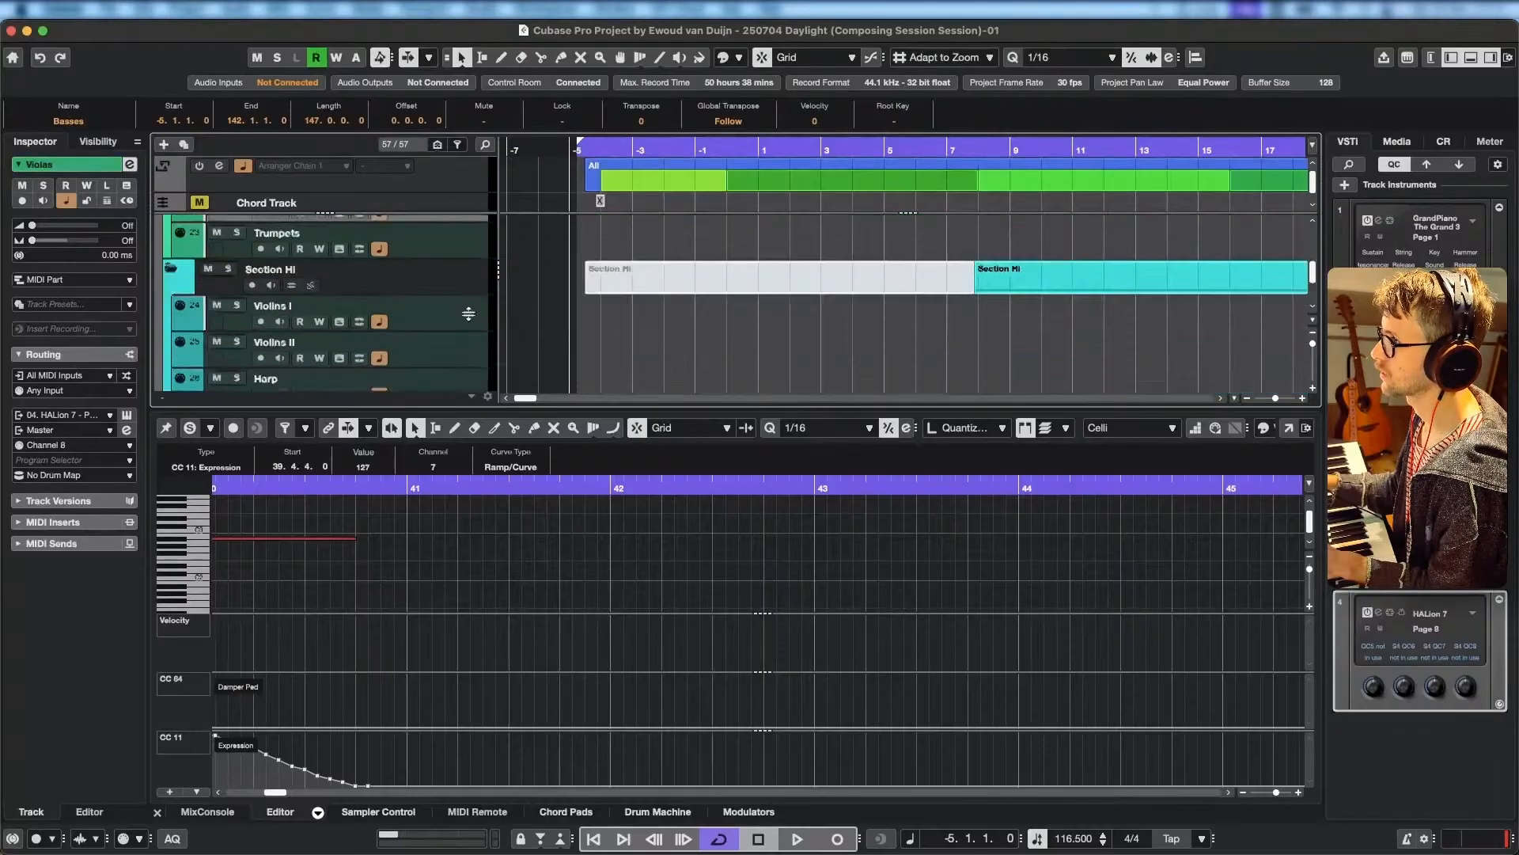
Look through the track list around Celli, Violas, Trumpets and the Section Hi folder to find the next instrument.
scroll(464, 317, "up", 1)
scroll(464, 317, "down", 1)
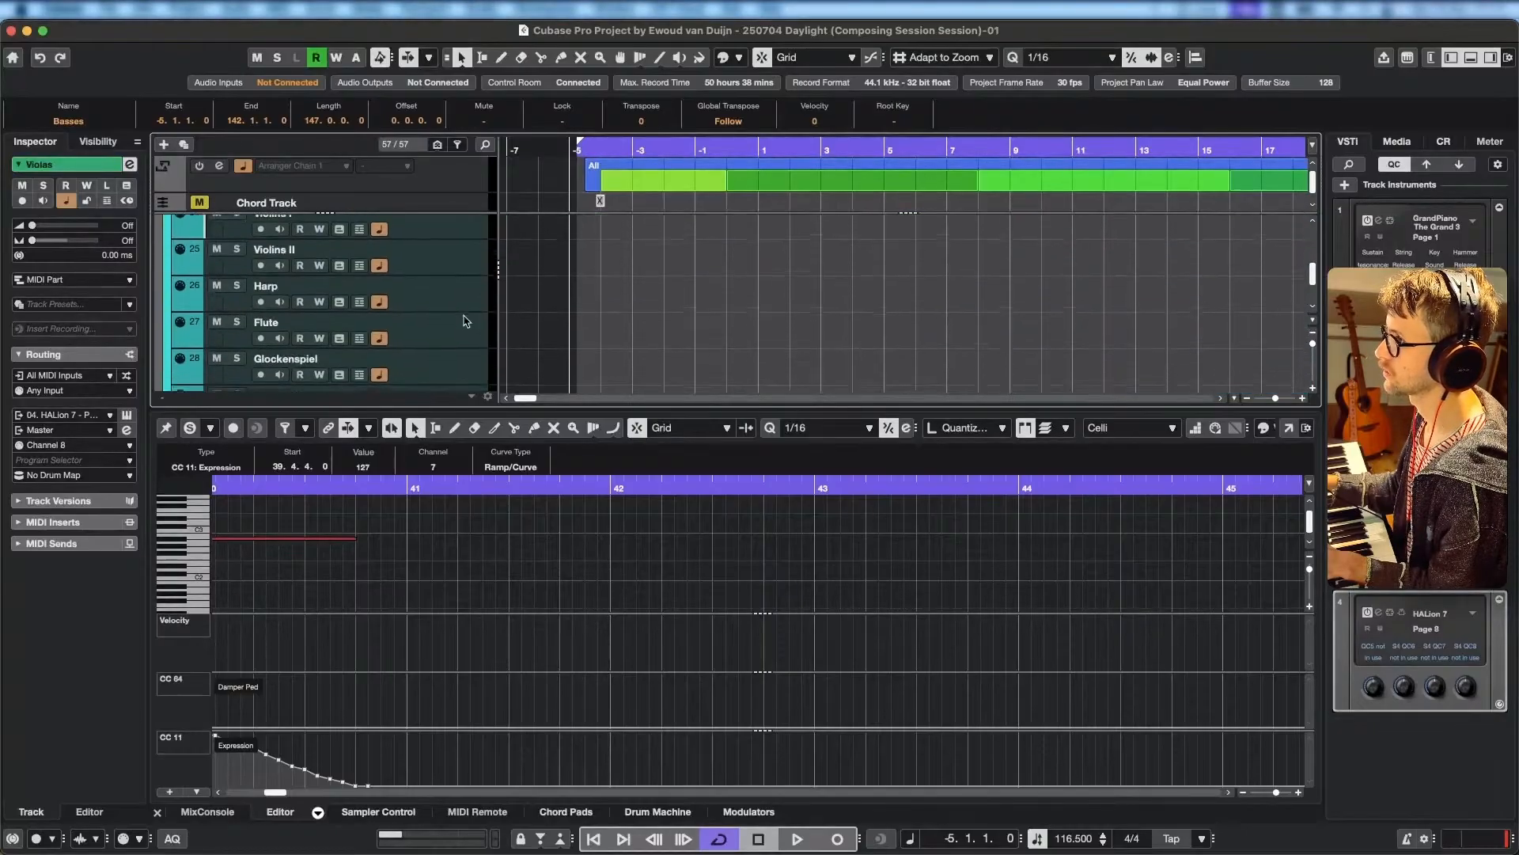
scroll(463, 317, "up", 1)
scroll(467, 320, "up", 4)
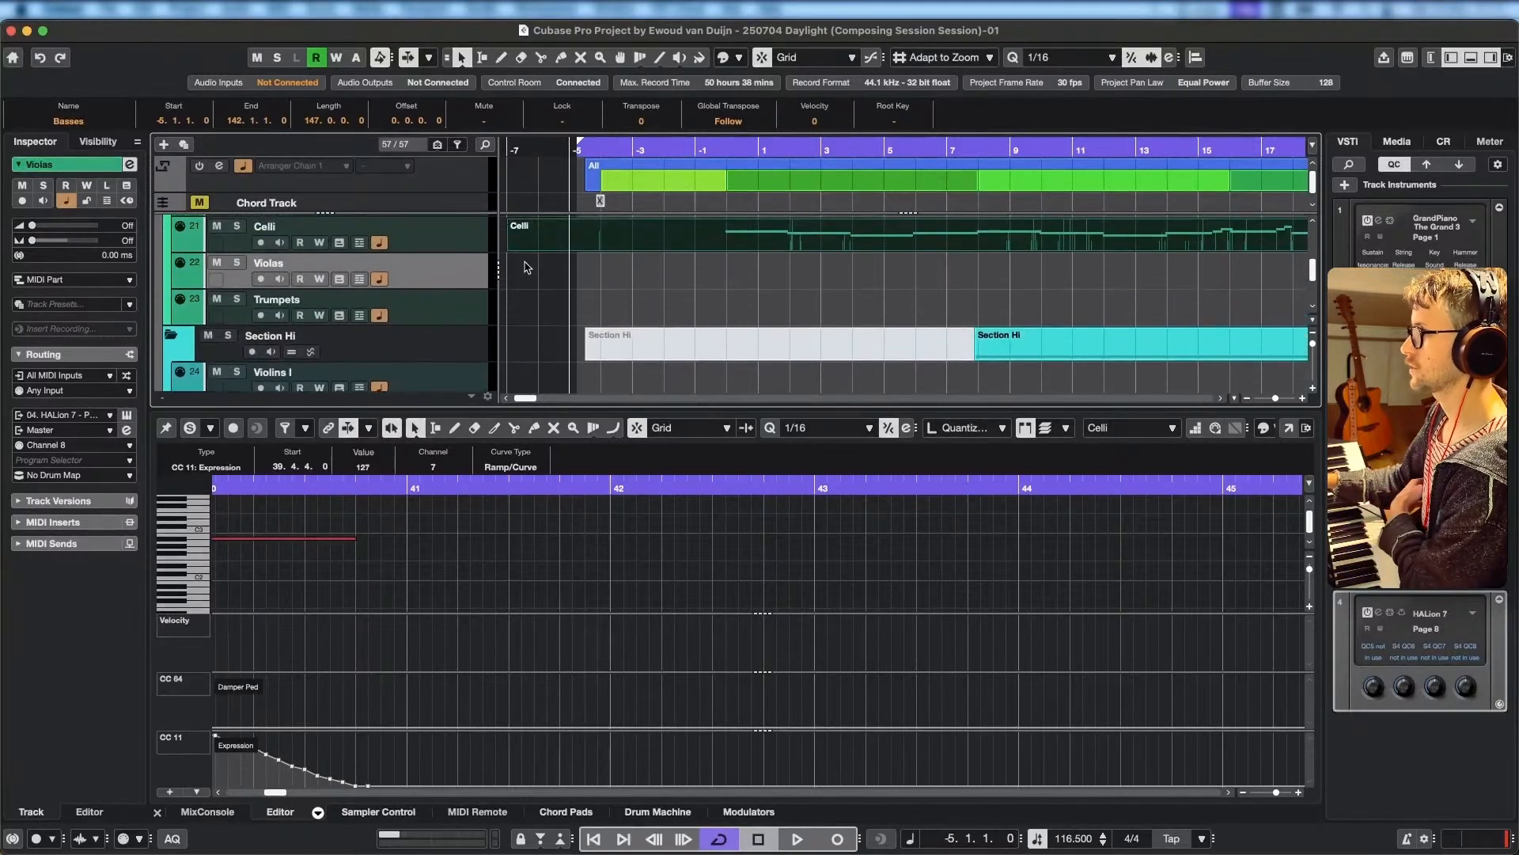
scroll(479, 321, "down", 2)
scroll(479, 321, "up", 1)
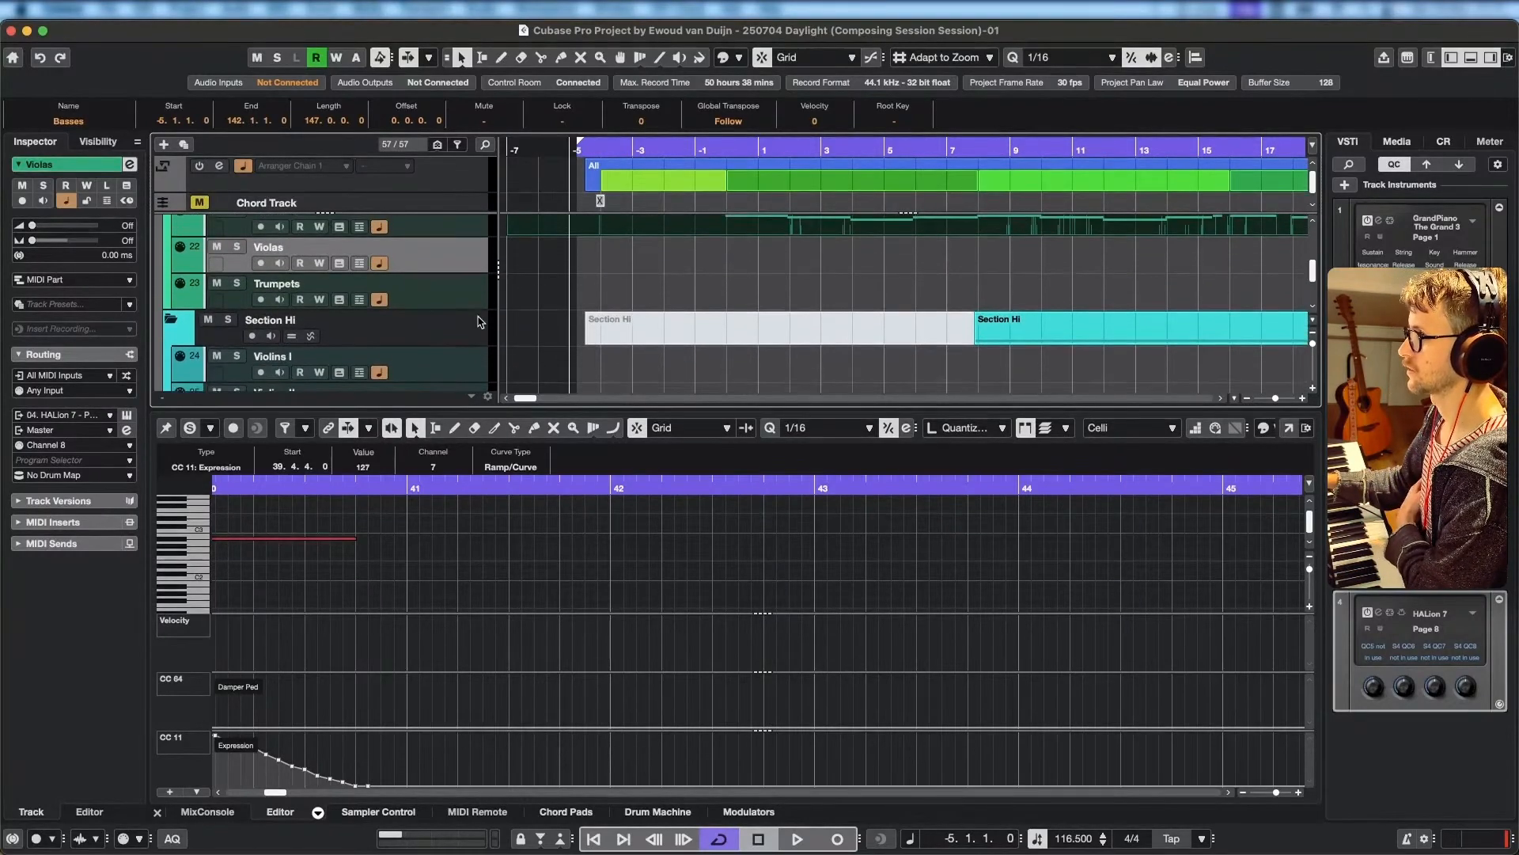
scroll(480, 321, "up", 1)
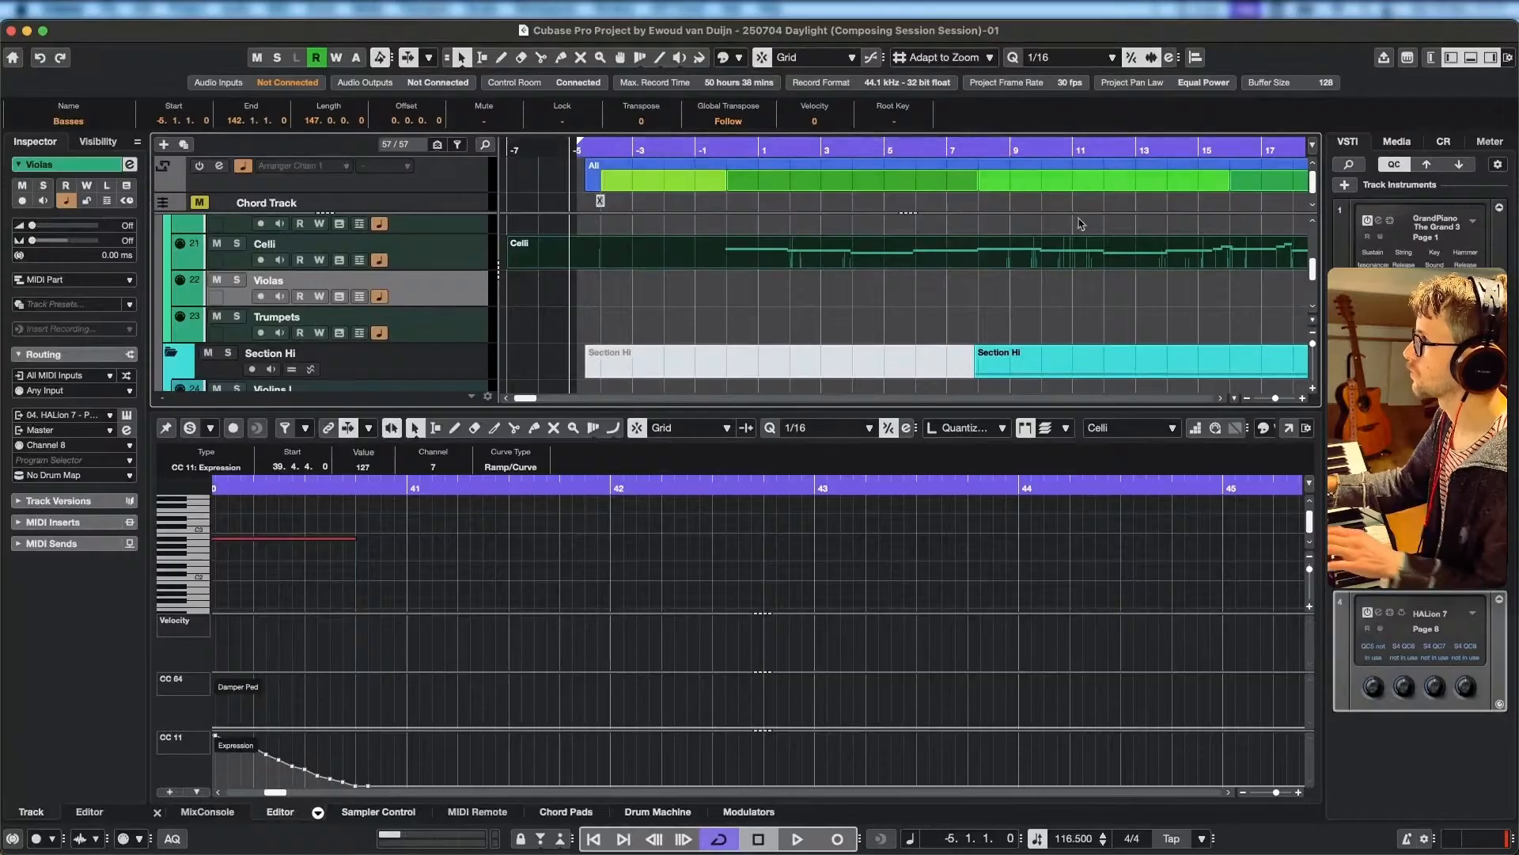
scroll(952, 241, "up", 3)
scroll(980, 252, "down", 2)
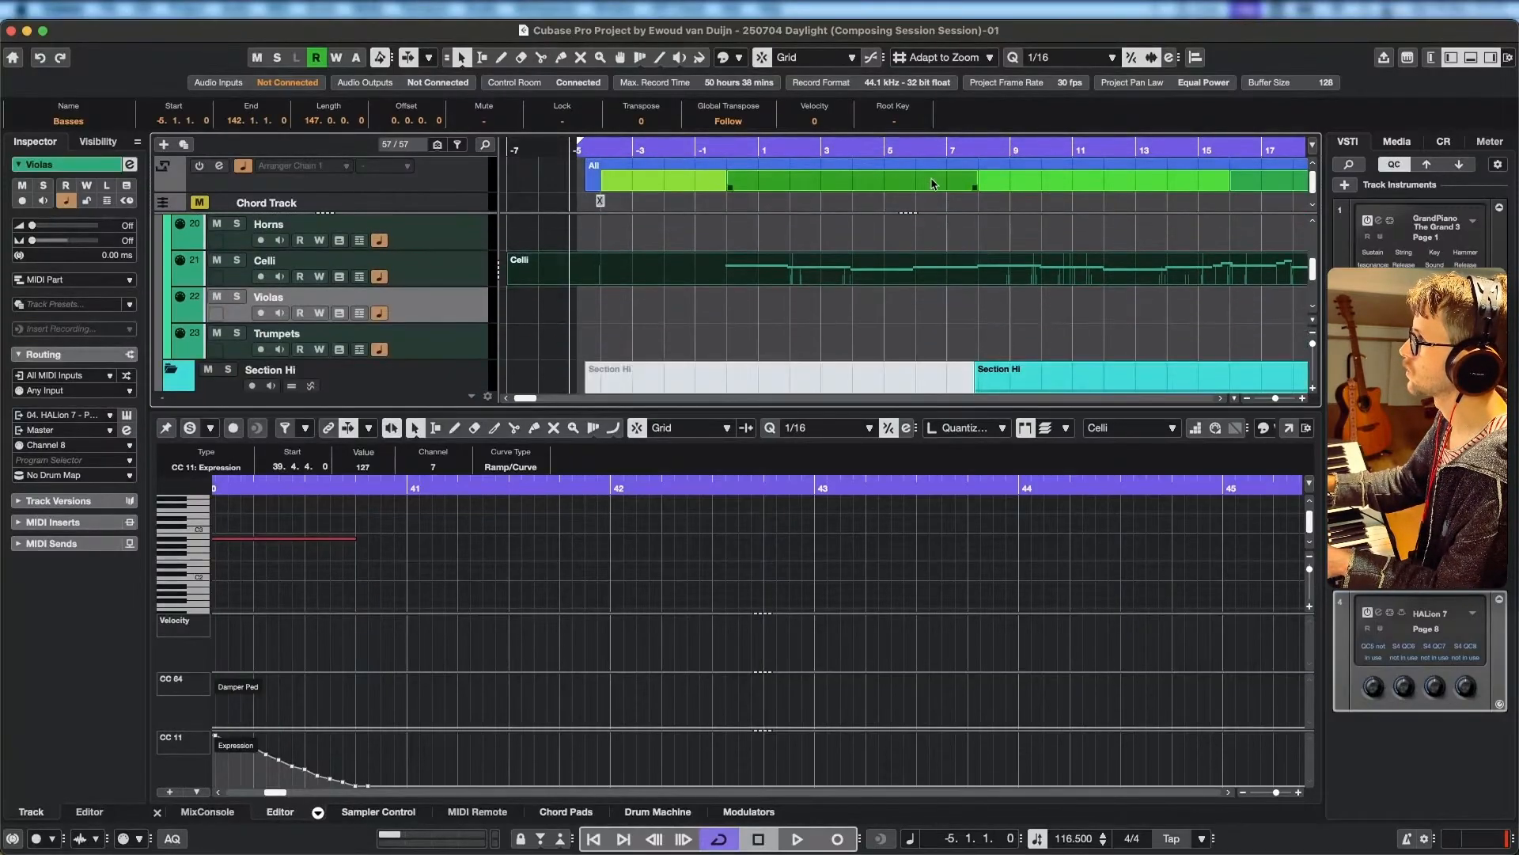
Enlarge the arranger track lane to show its section names and play the arrangement from the start of V2 into bar 14.
left_click_drag(465, 190, 473, 233)
left_click(973, 145)
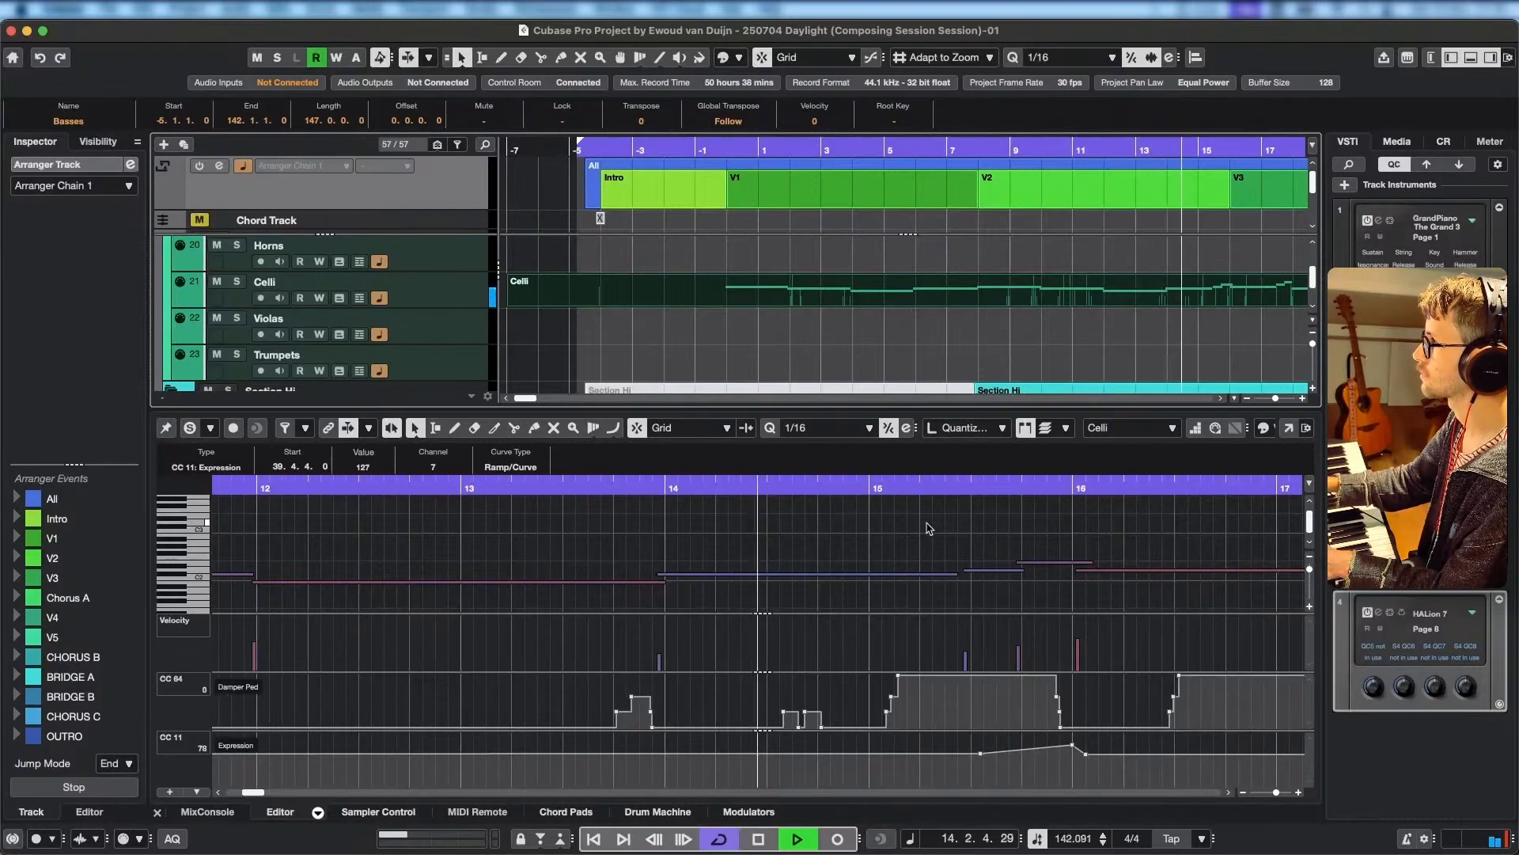
key("space")
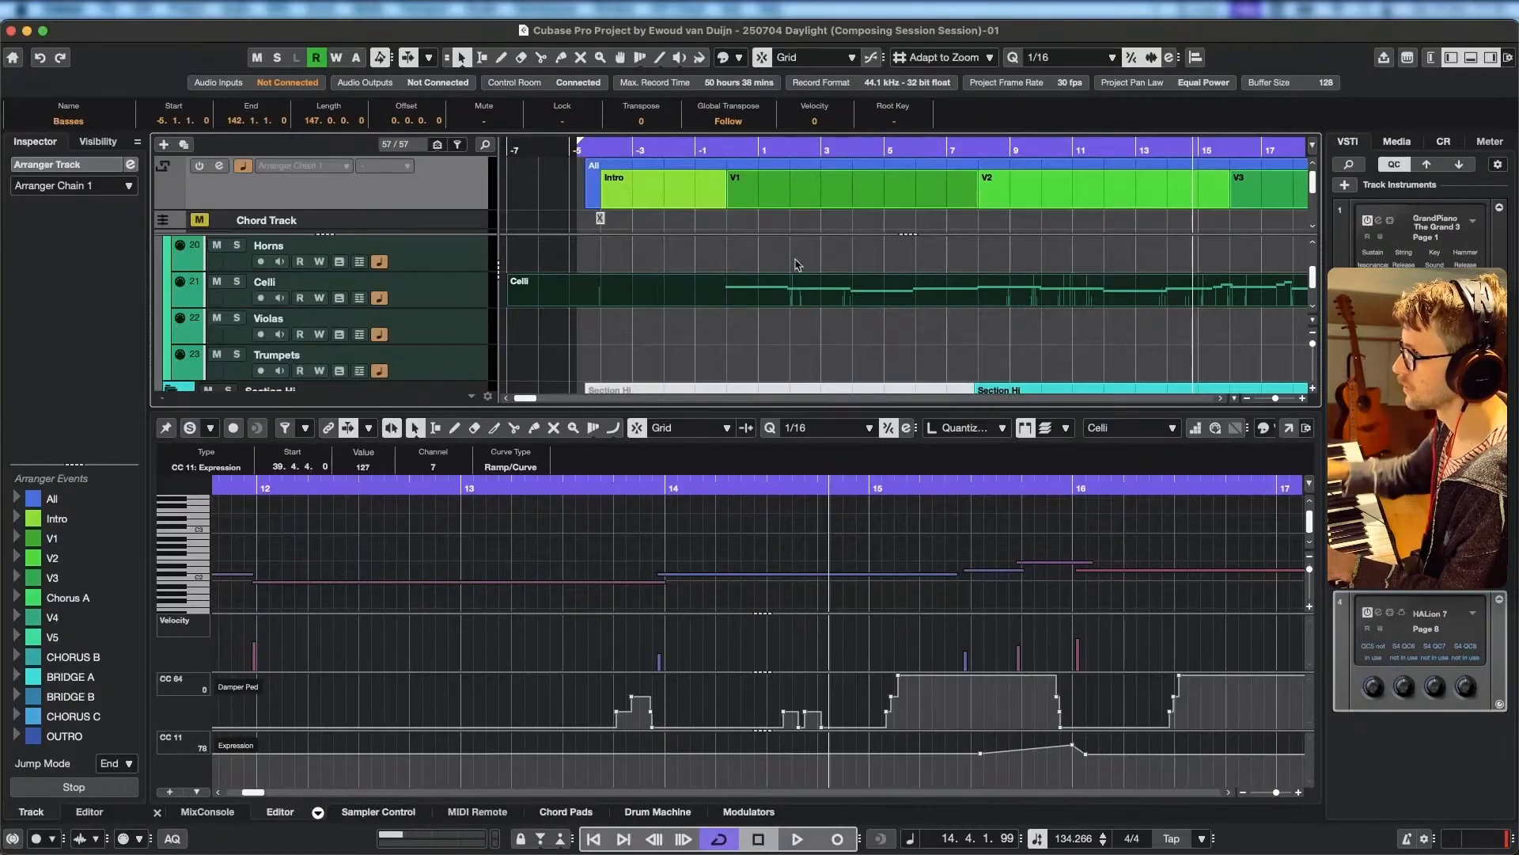
Select the Violins I track and briefly play the arrangement from the start of V2.
scroll(432, 250, "down", 5)
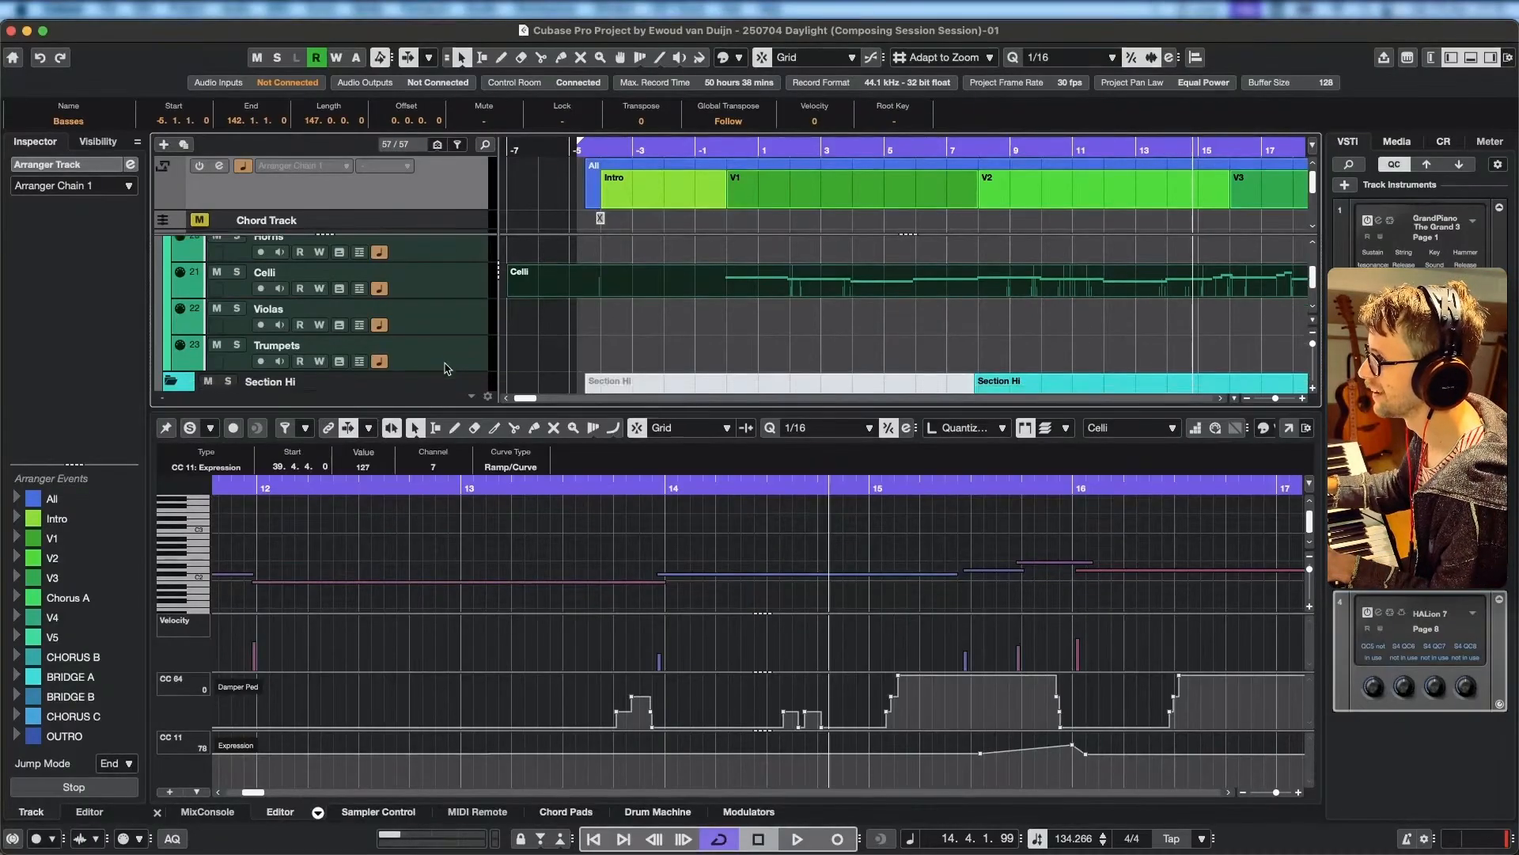
left_click(435, 310)
left_click(972, 148)
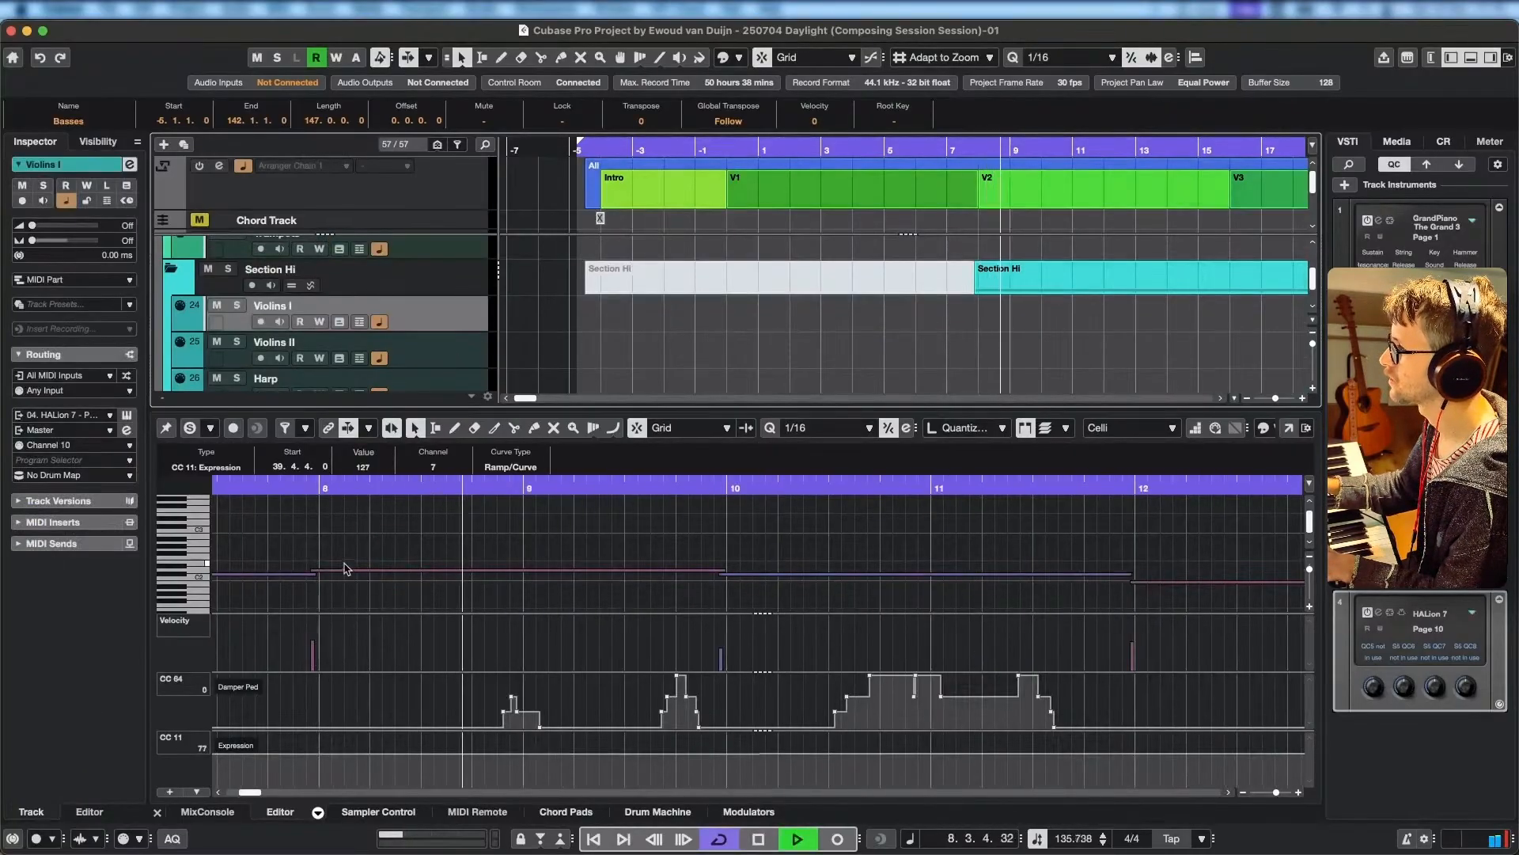
key("space")
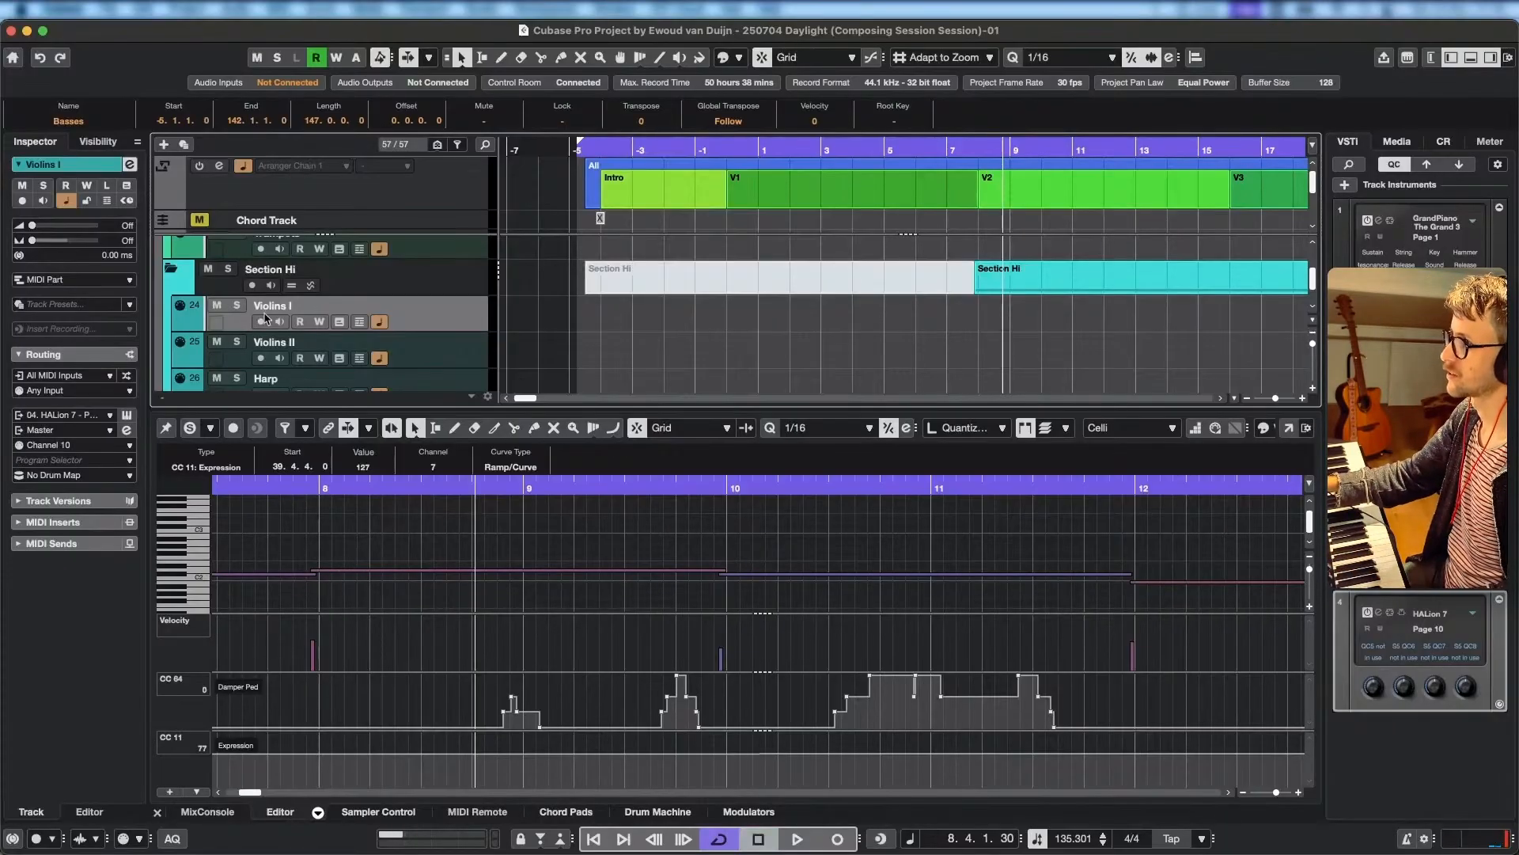
Record-enable the Violins I track and place the playback position at 8.1.1, the start of V2.
scroll(411, 331, "down", 10)
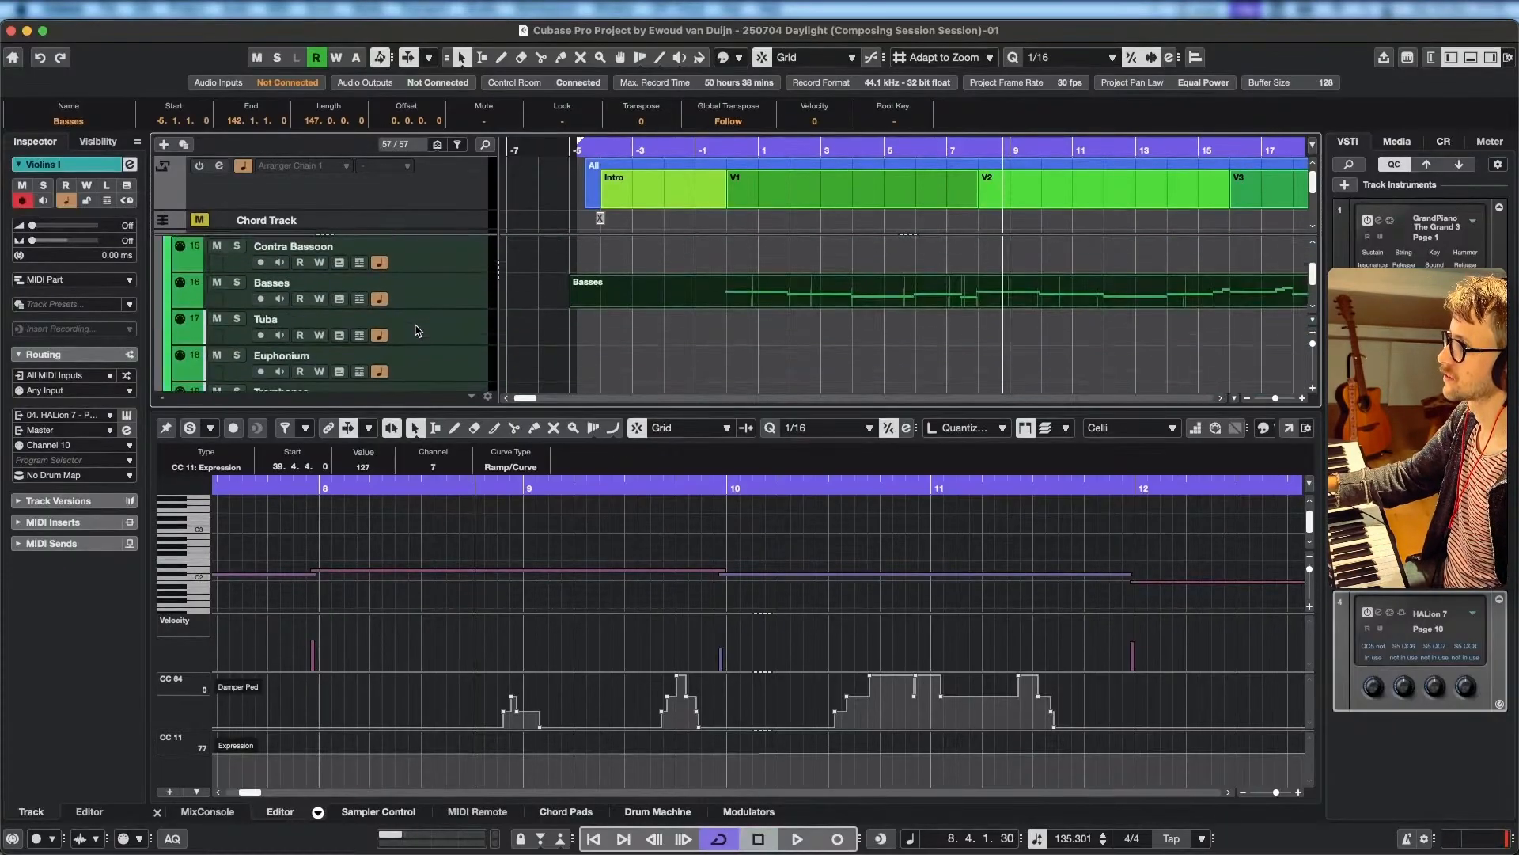
scroll(418, 330, "down", 10)
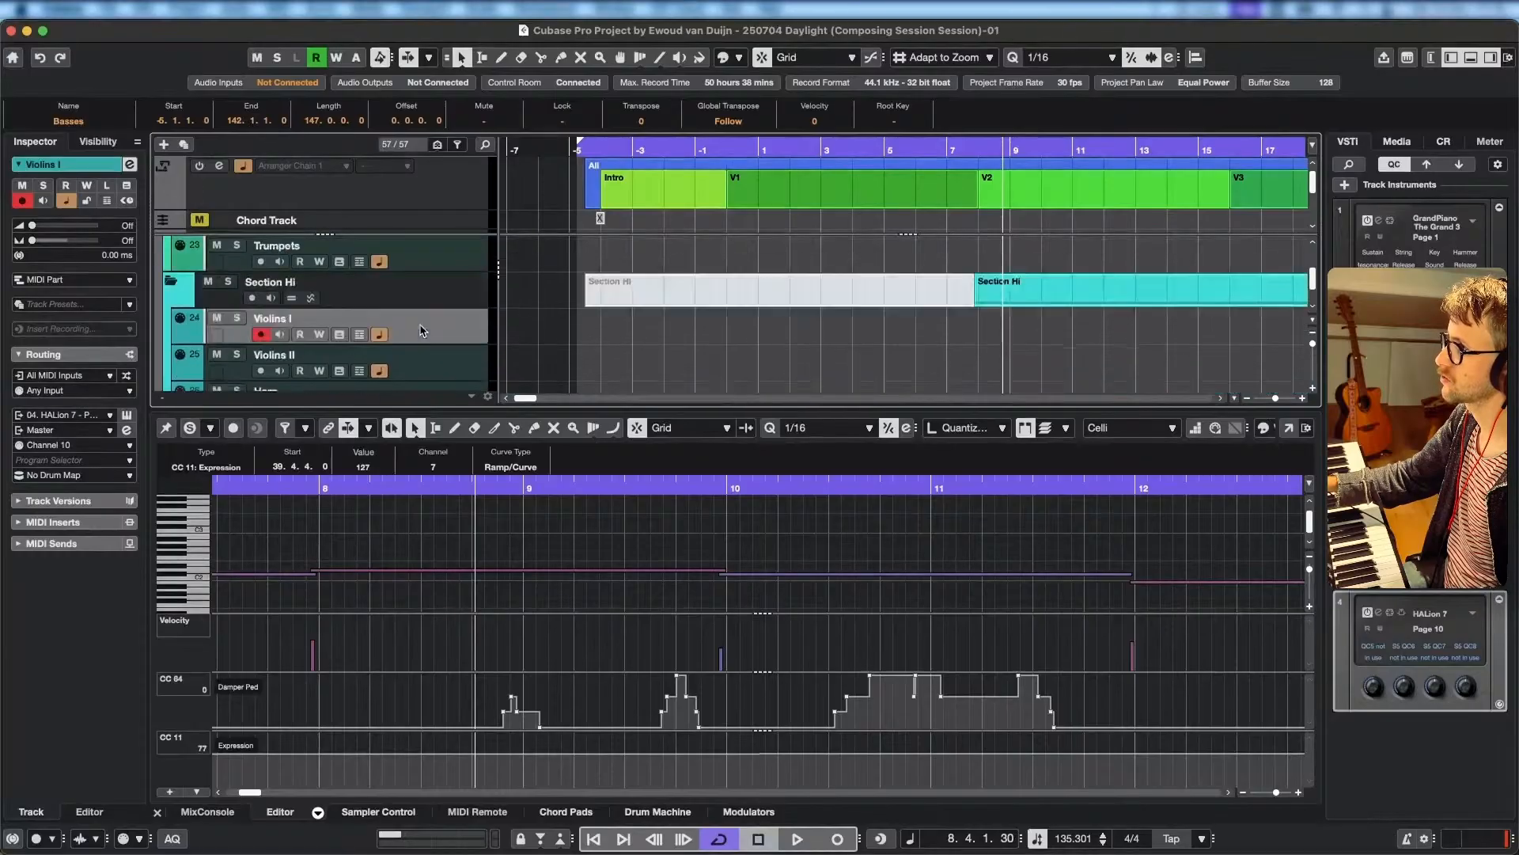
scroll(423, 331, "up", 5)
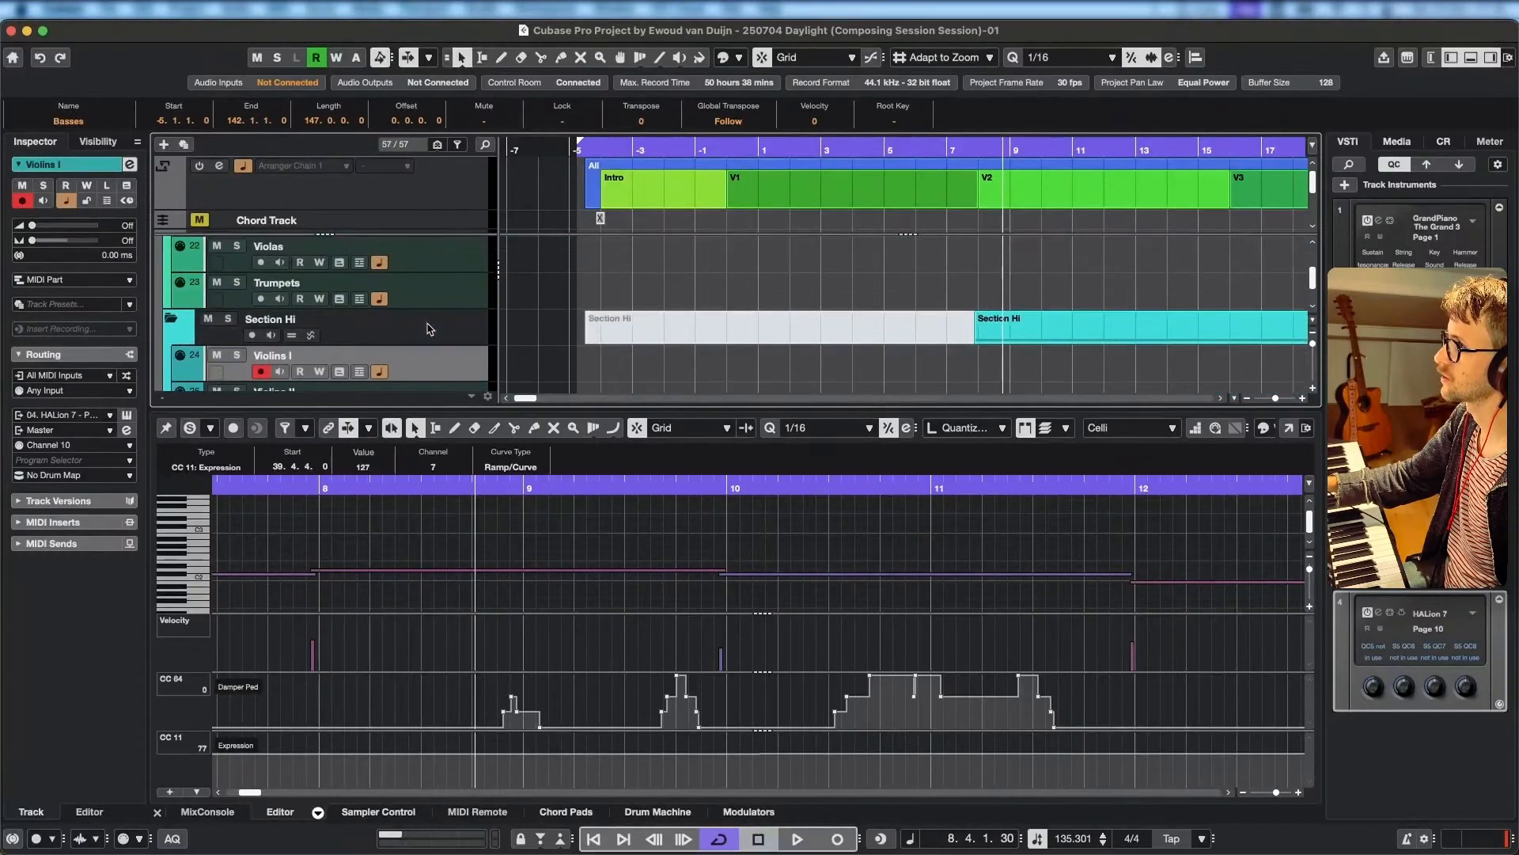
left_click(985, 146)
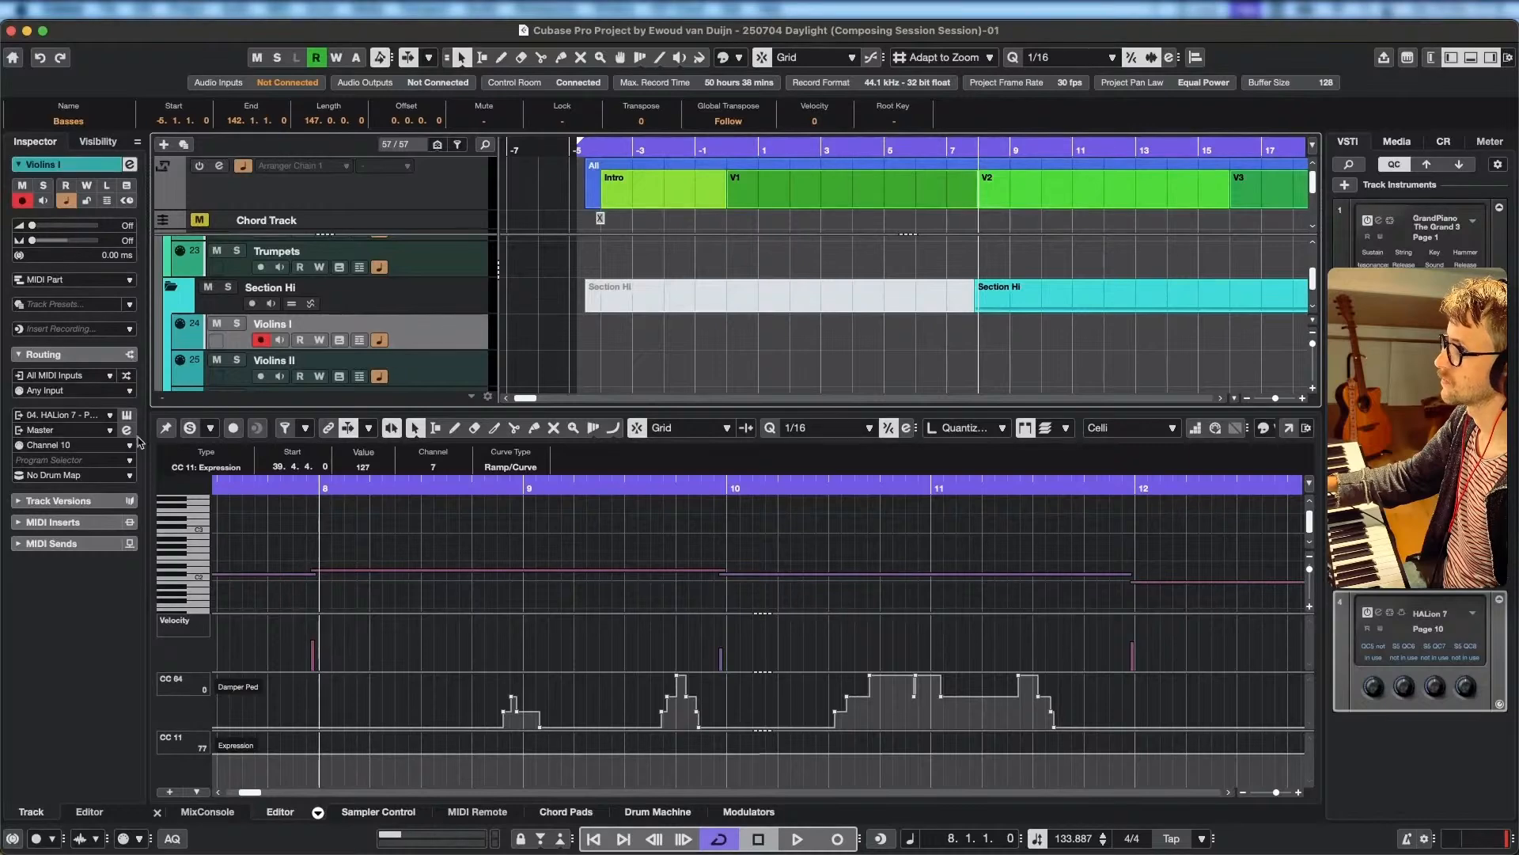
Open HALion 7 for Violins I, audition its Spiccato, Pizzicato, Sustain and Legato articulations, and choose Staccato.
left_click(126, 415)
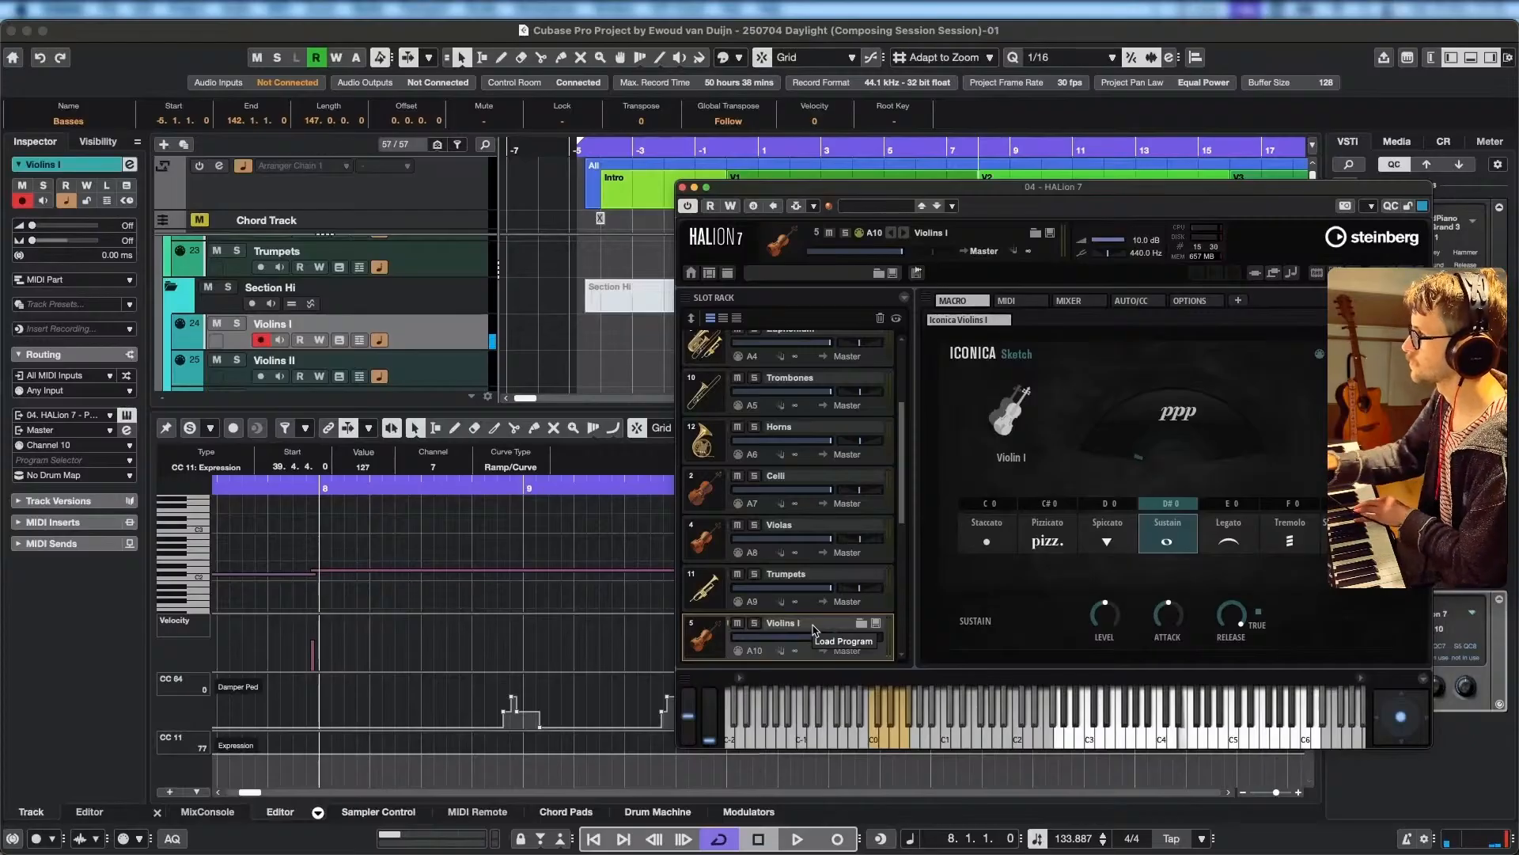
left_click(1109, 539)
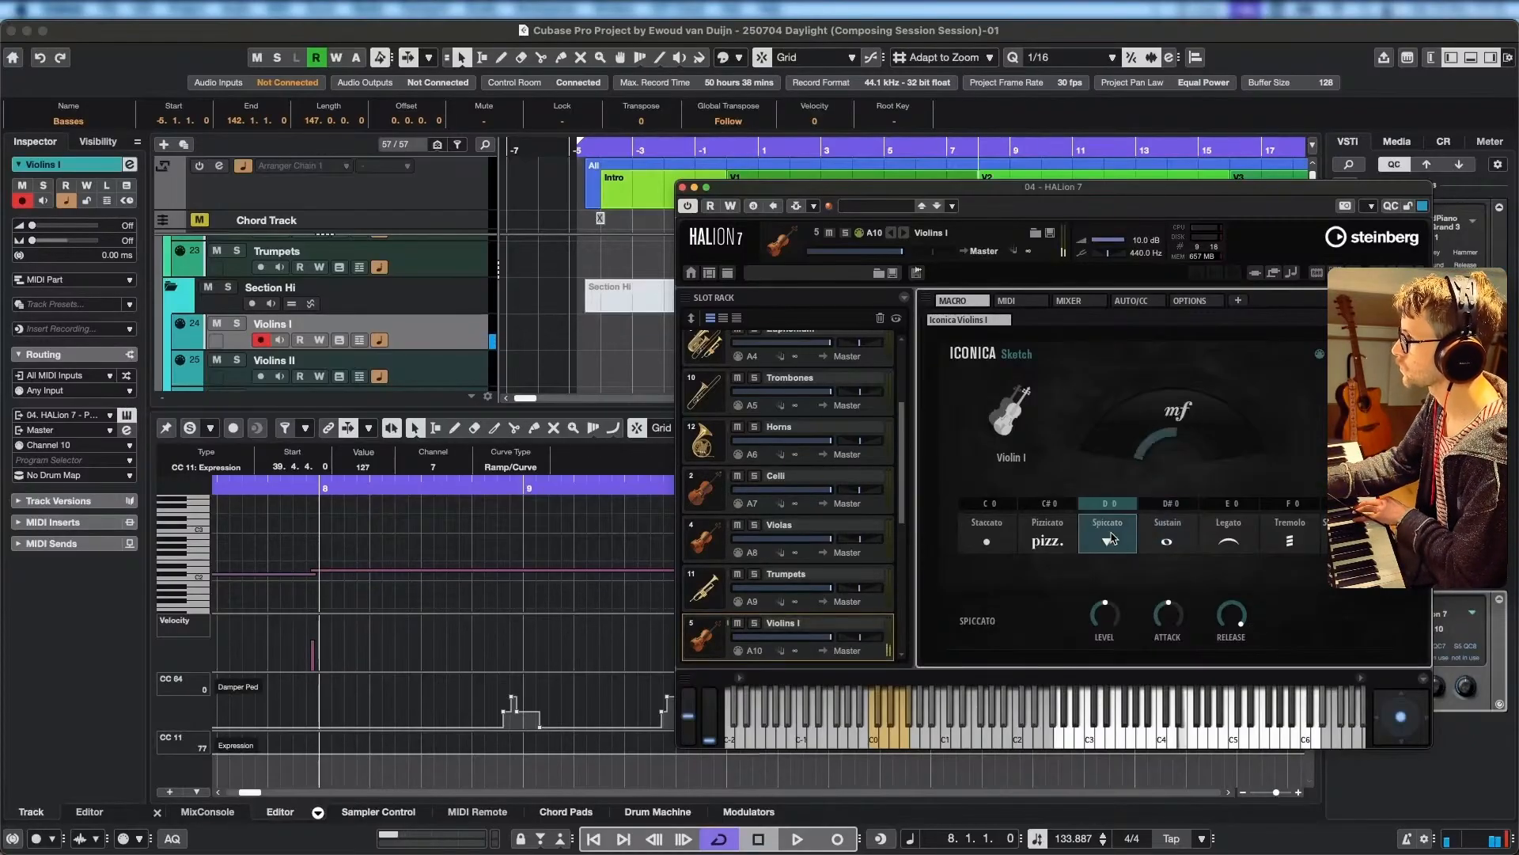
left_click(997, 543)
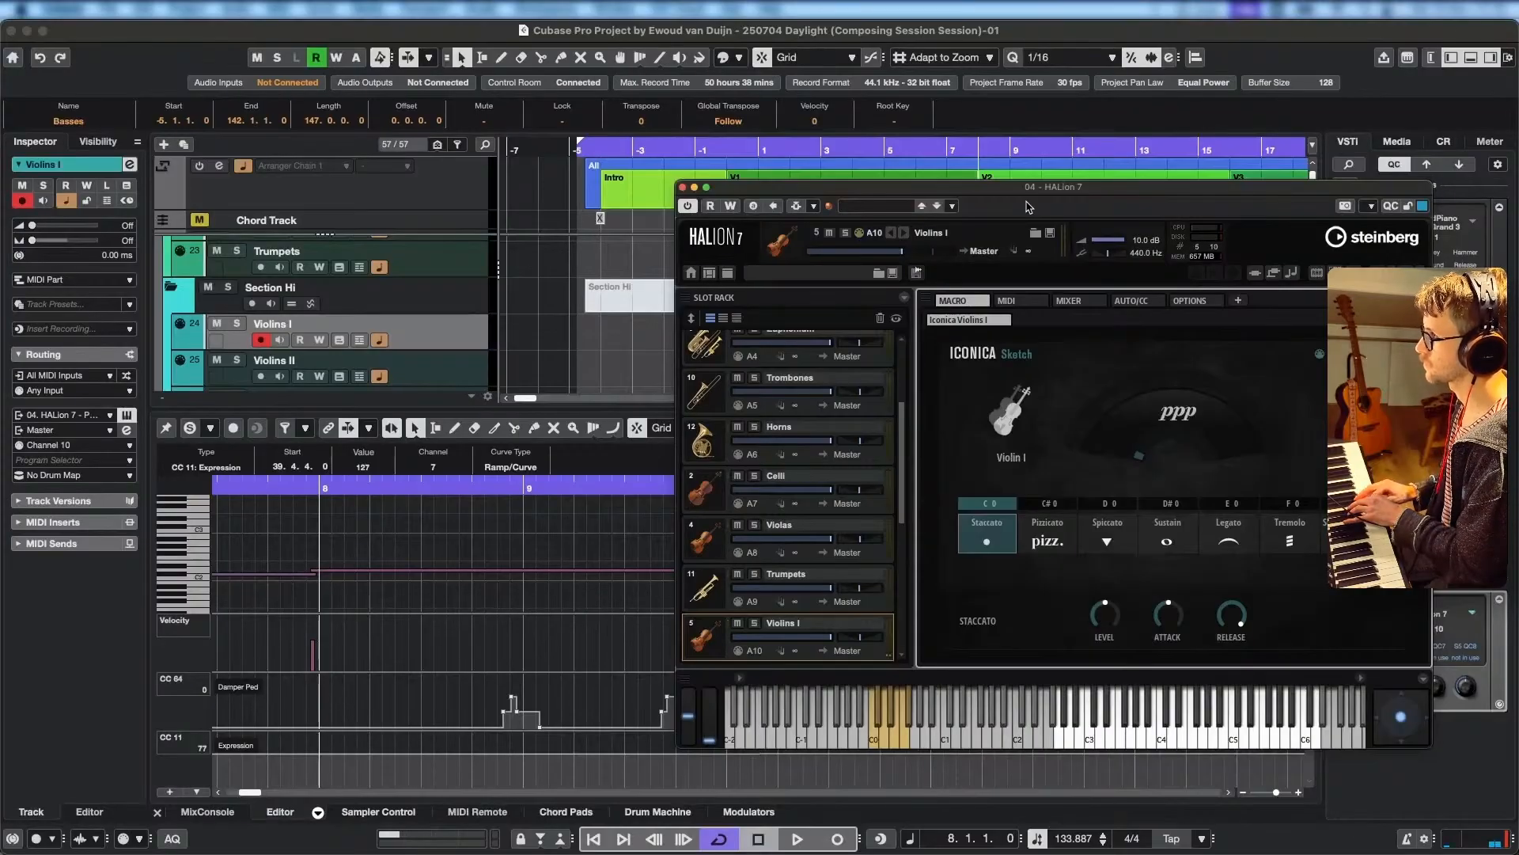
left_click(1048, 537)
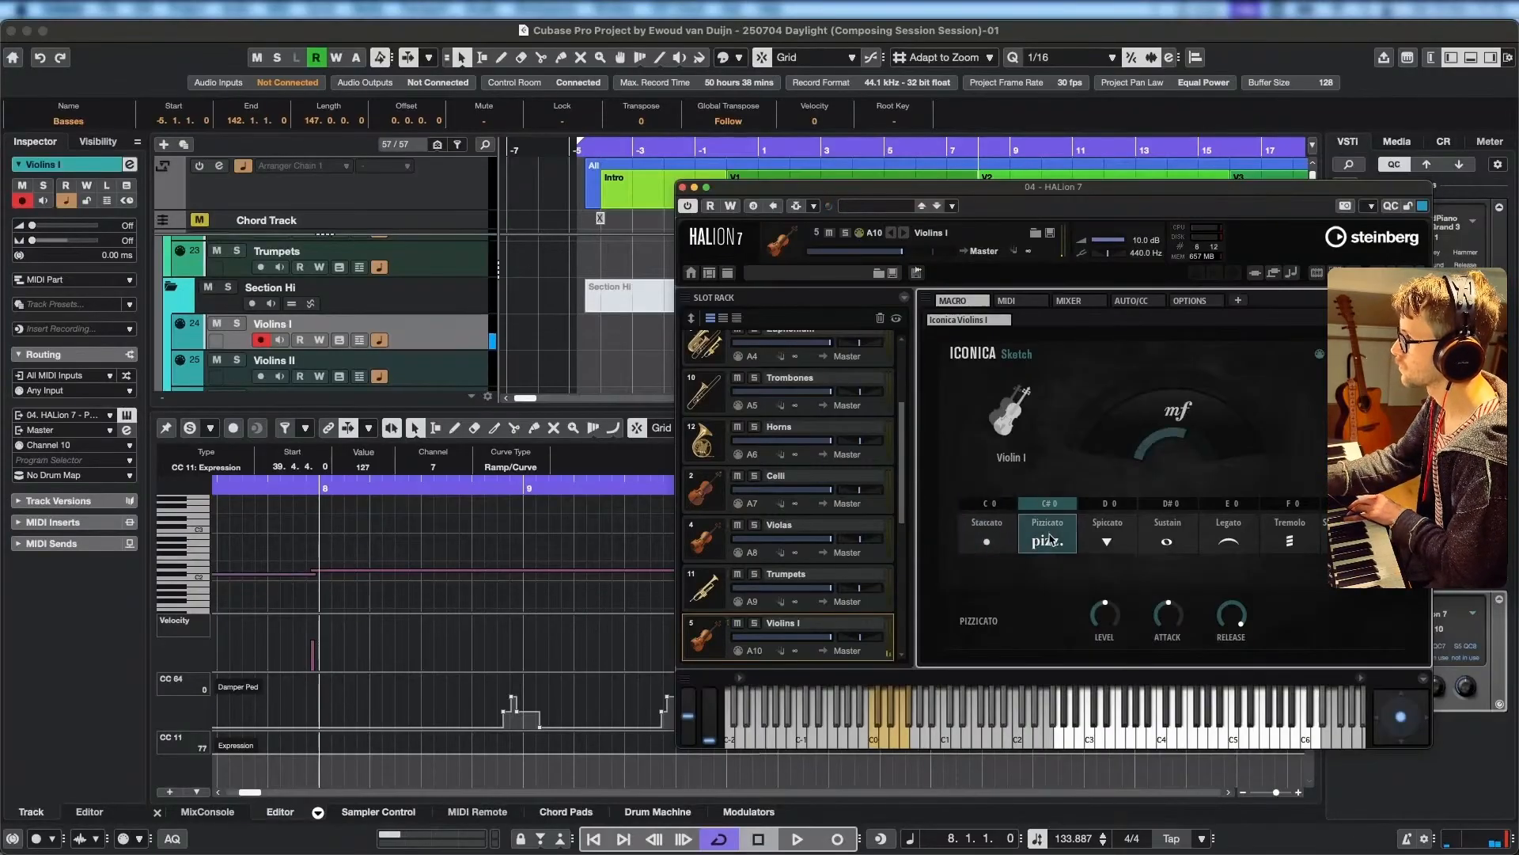
left_click(1113, 538)
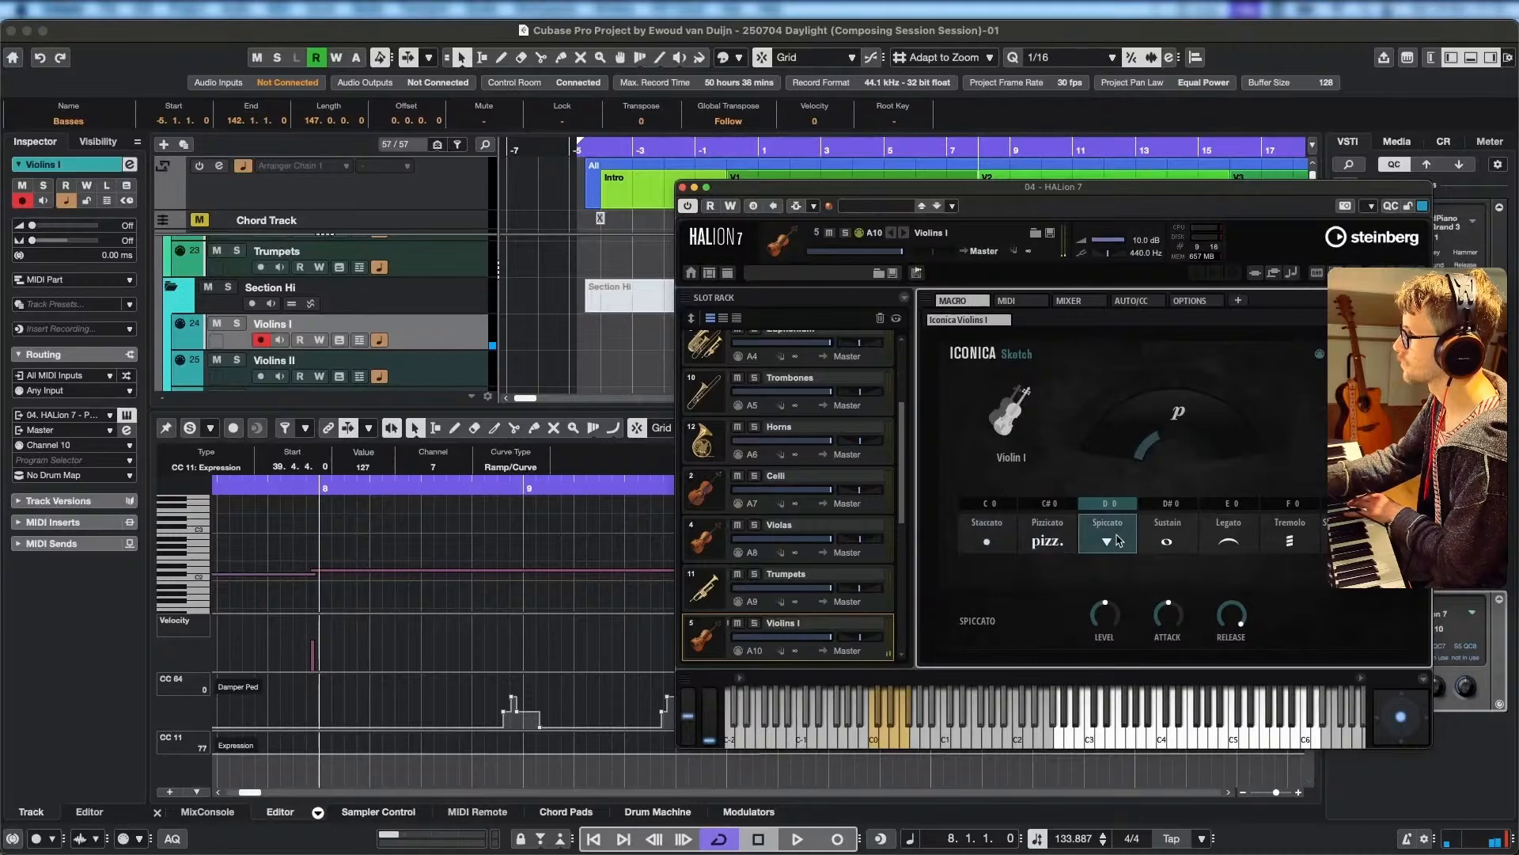
left_click(1186, 541)
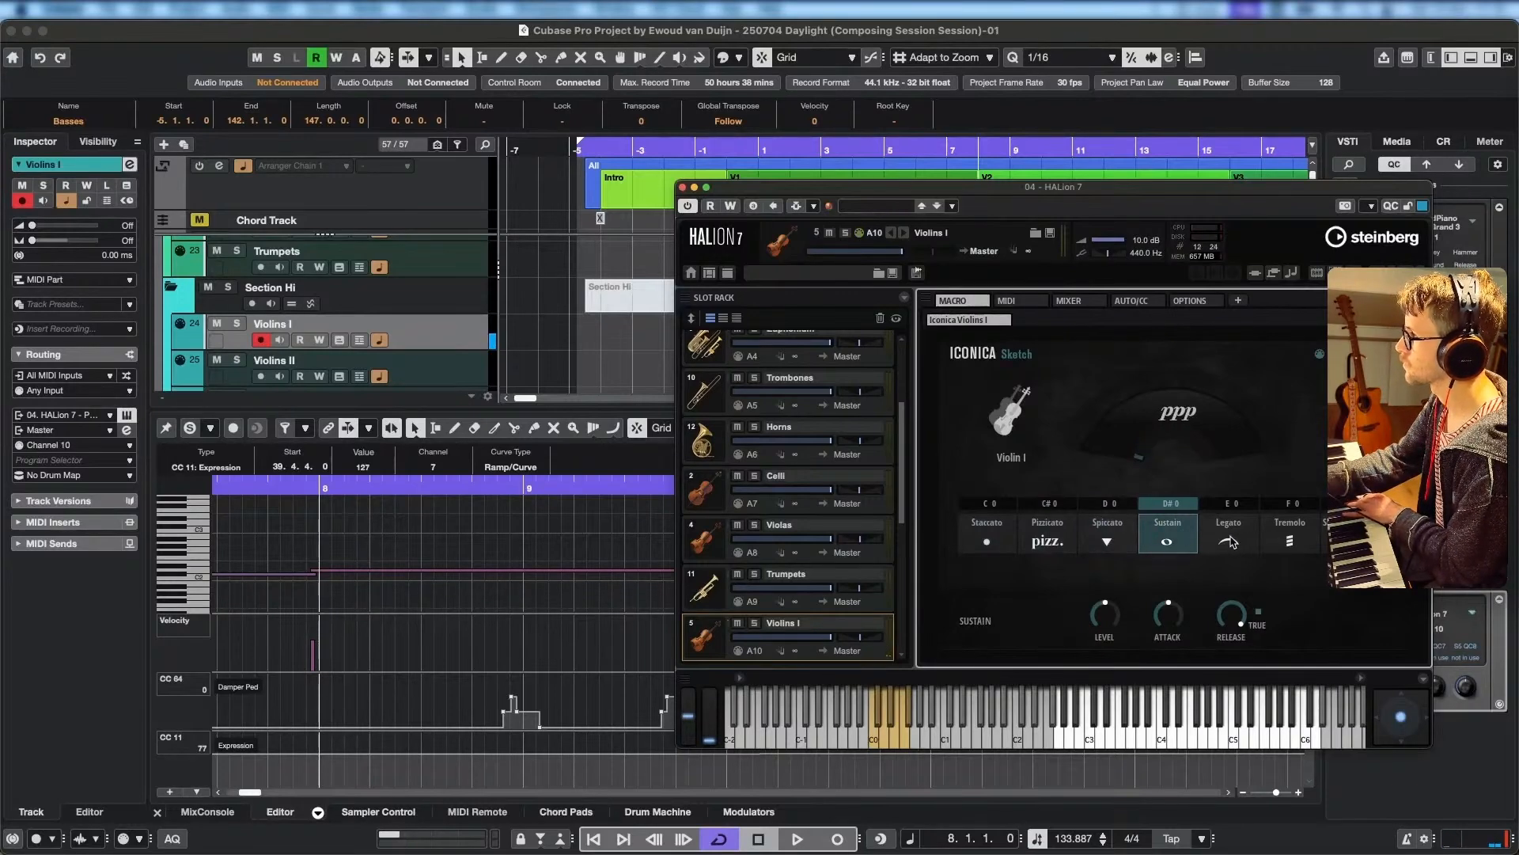
left_click(1231, 541)
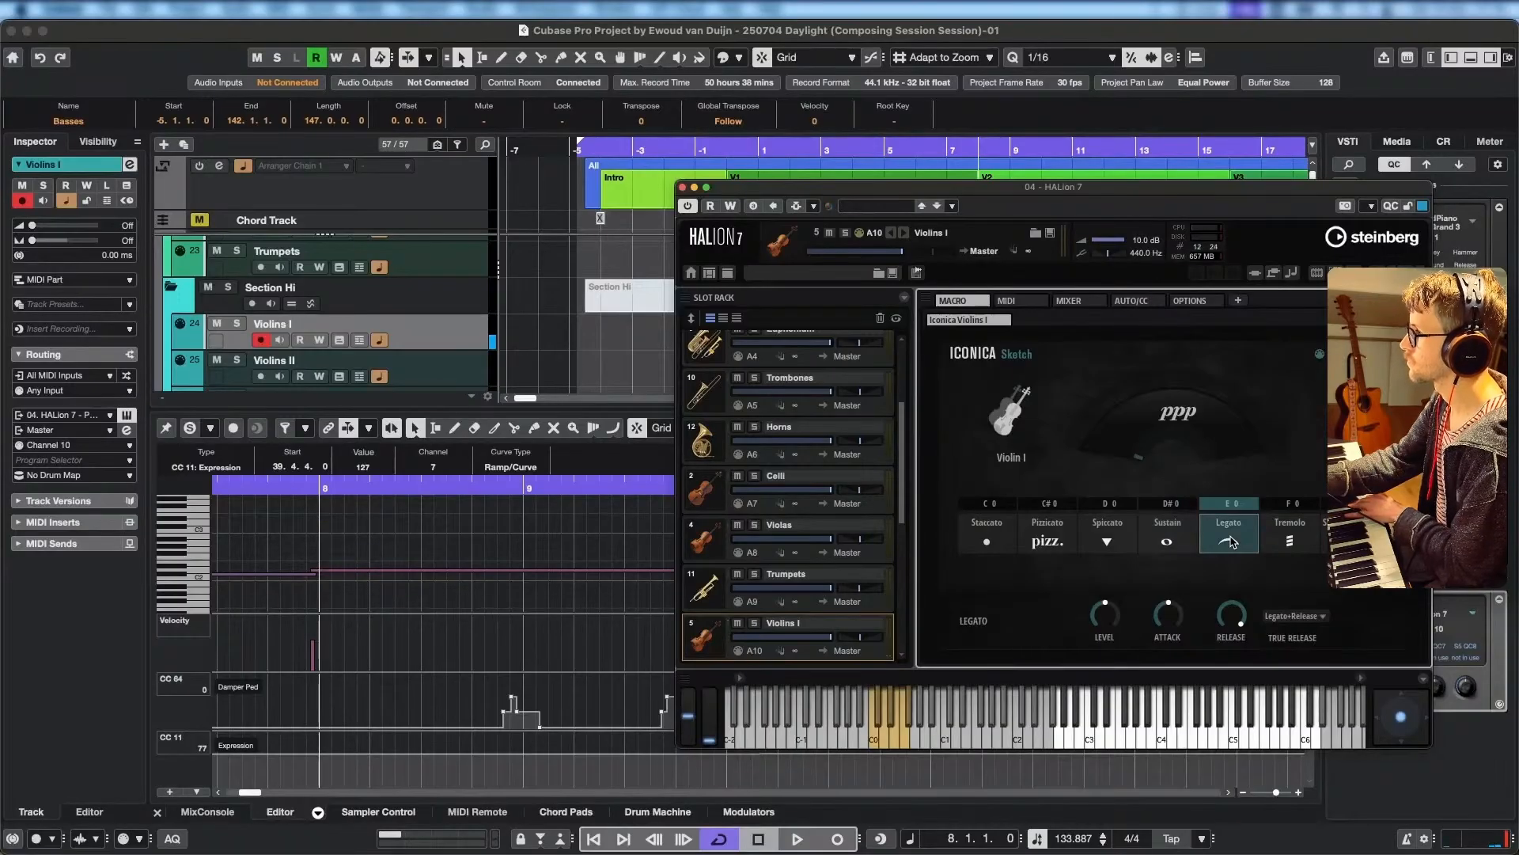
left_click(1051, 541)
left_click(985, 541)
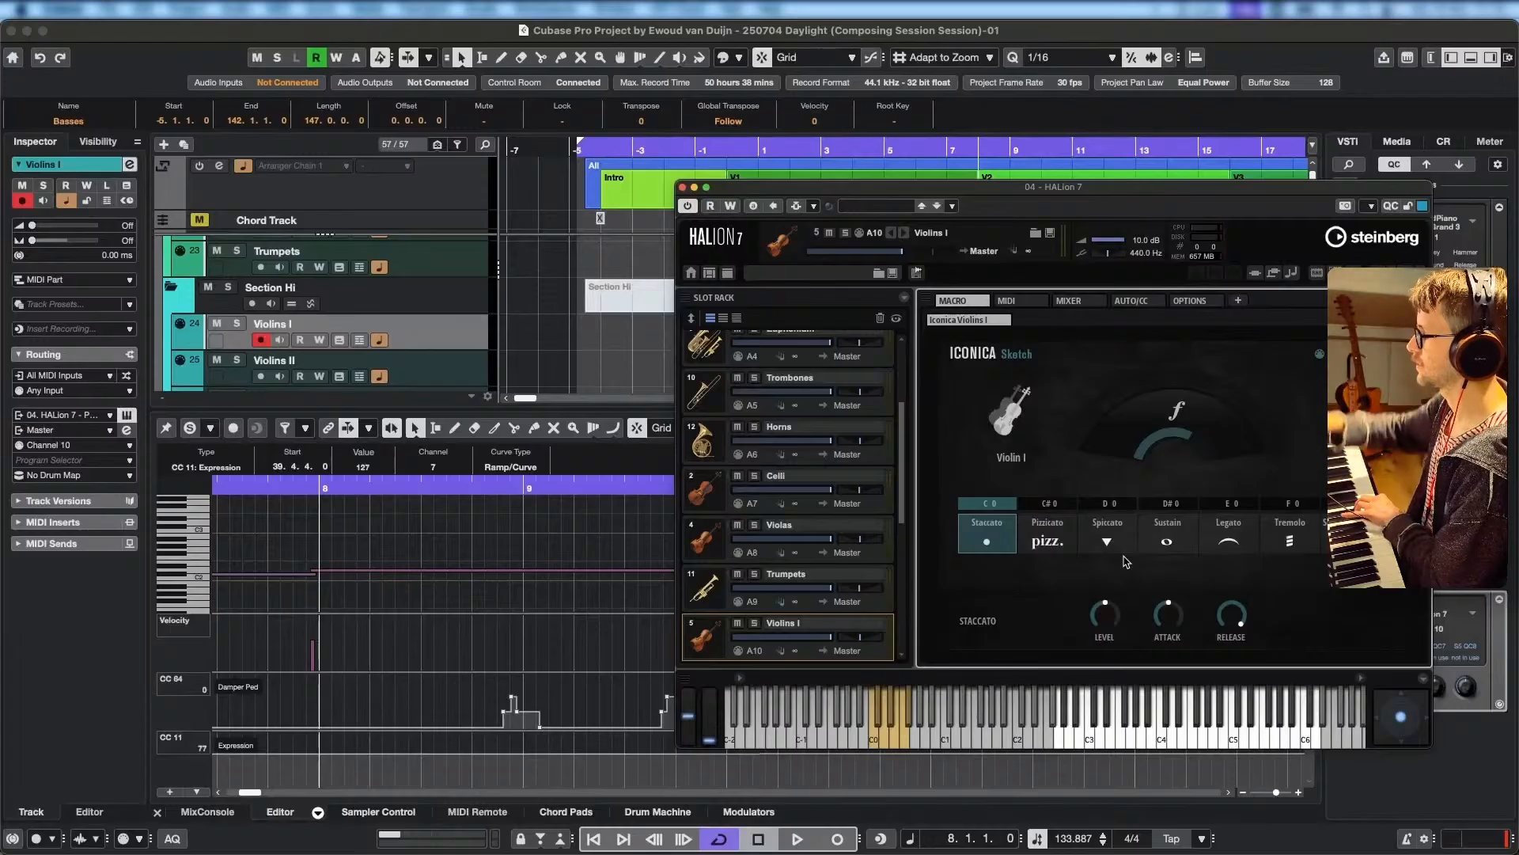
Raise the Attack of the Violins I Staccato articulation well above its middle position and try out the sound.
mouse_move(1170, 616)
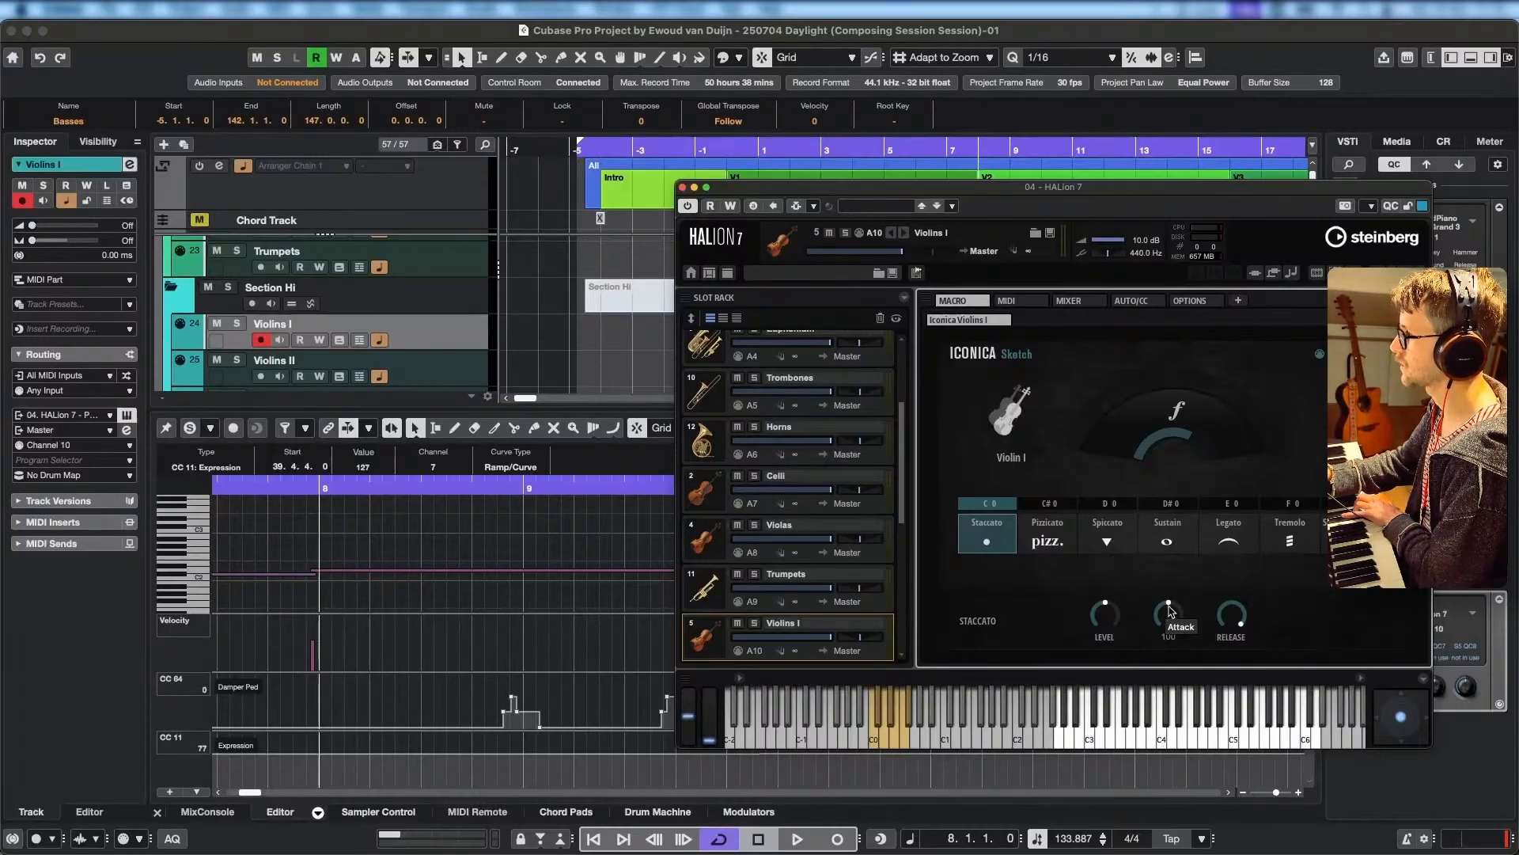
left_click_drag(1170, 609, 1169, 527)
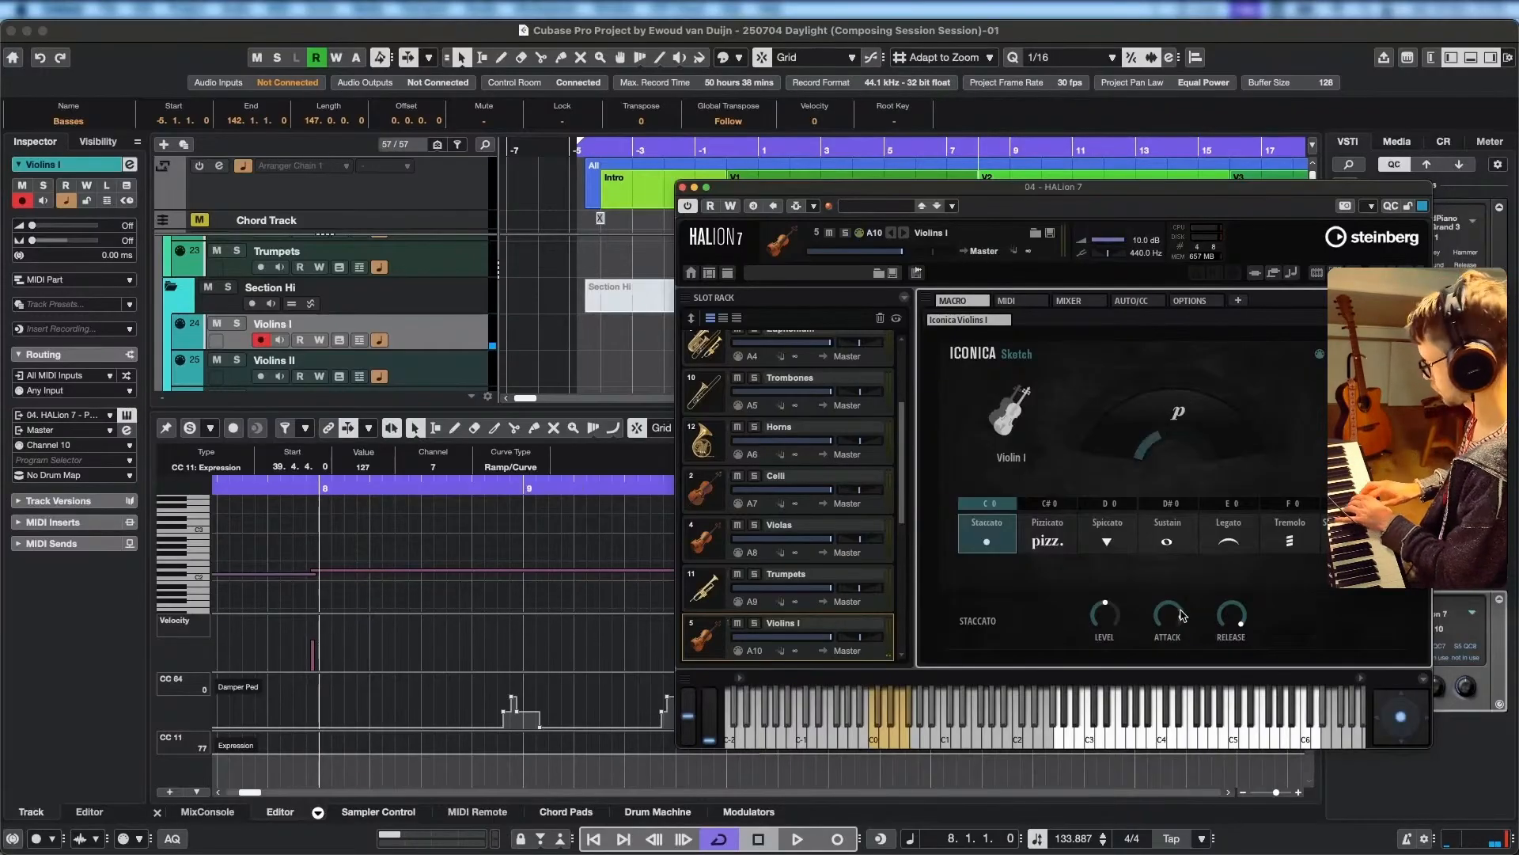
mouse_move(1175, 615)
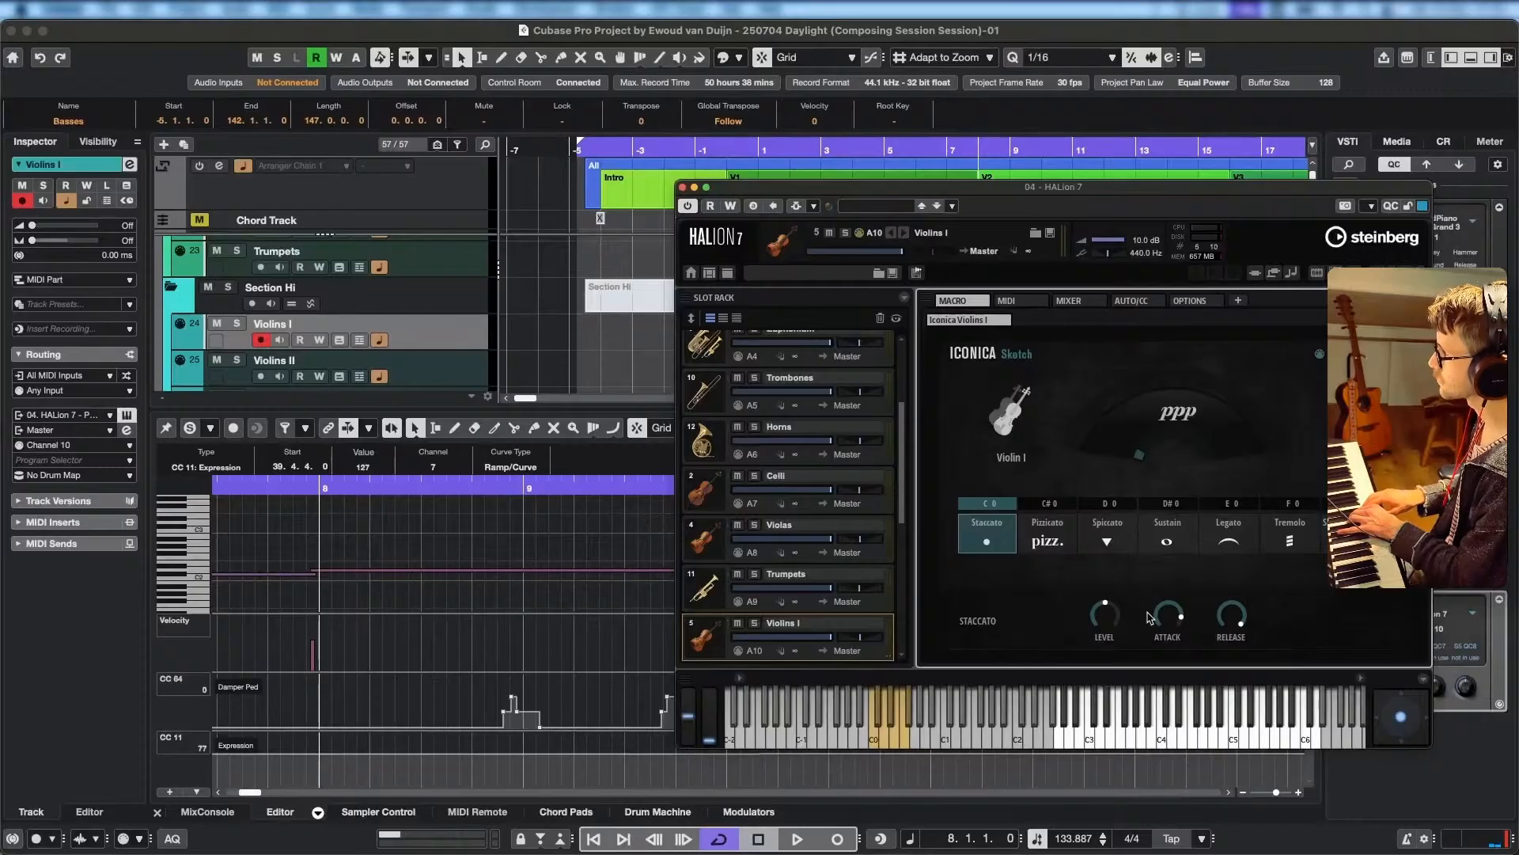
mouse_move(1107, 620)
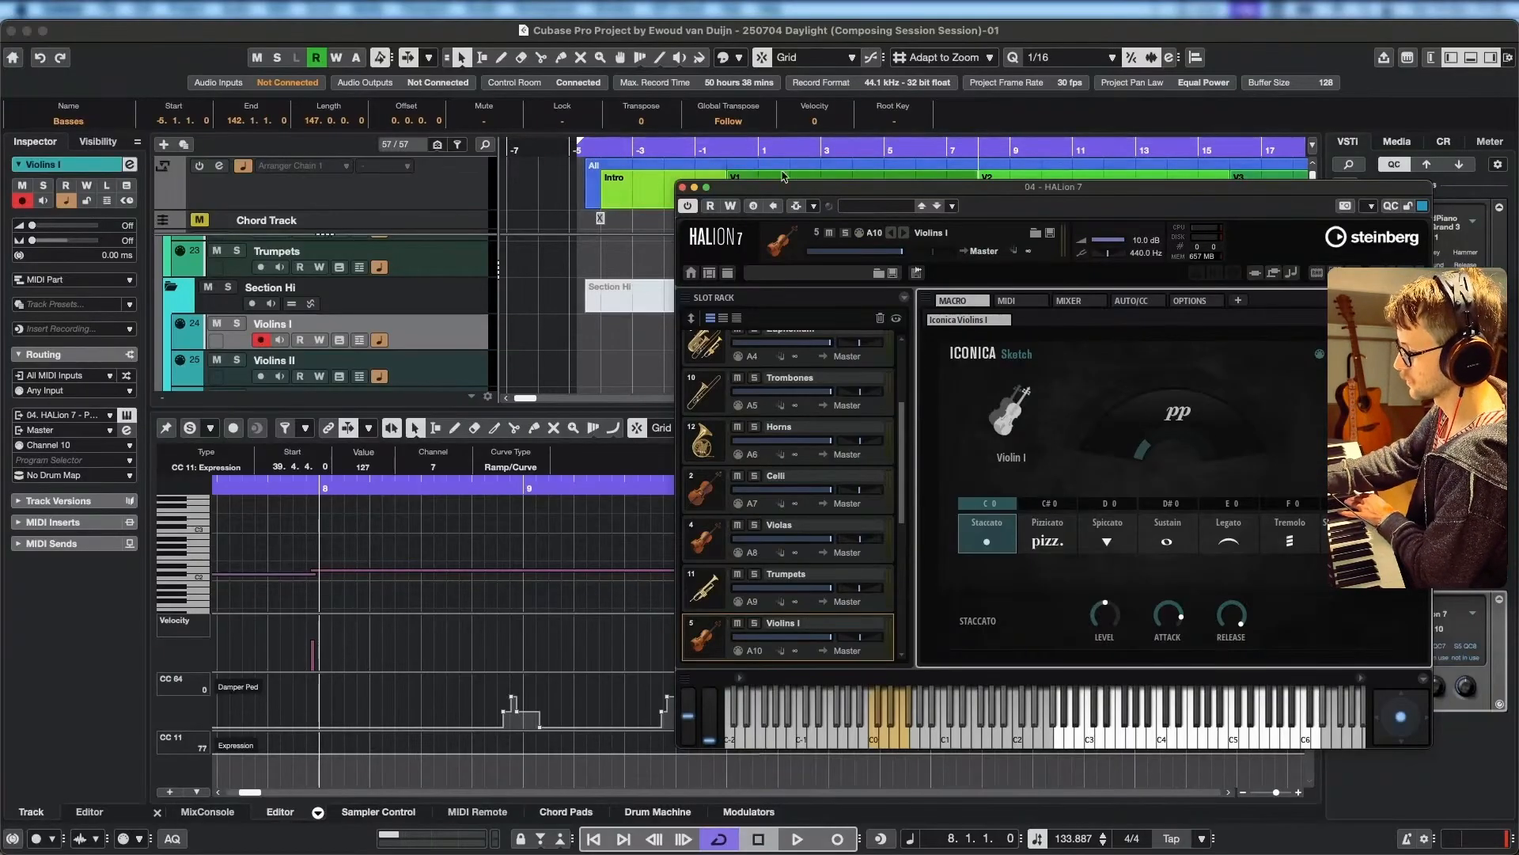
Record a staccato Violins I part from 7.1.1 into bar 18, moving the HALion window clear of the arranger sections.
left_click(574, 151)
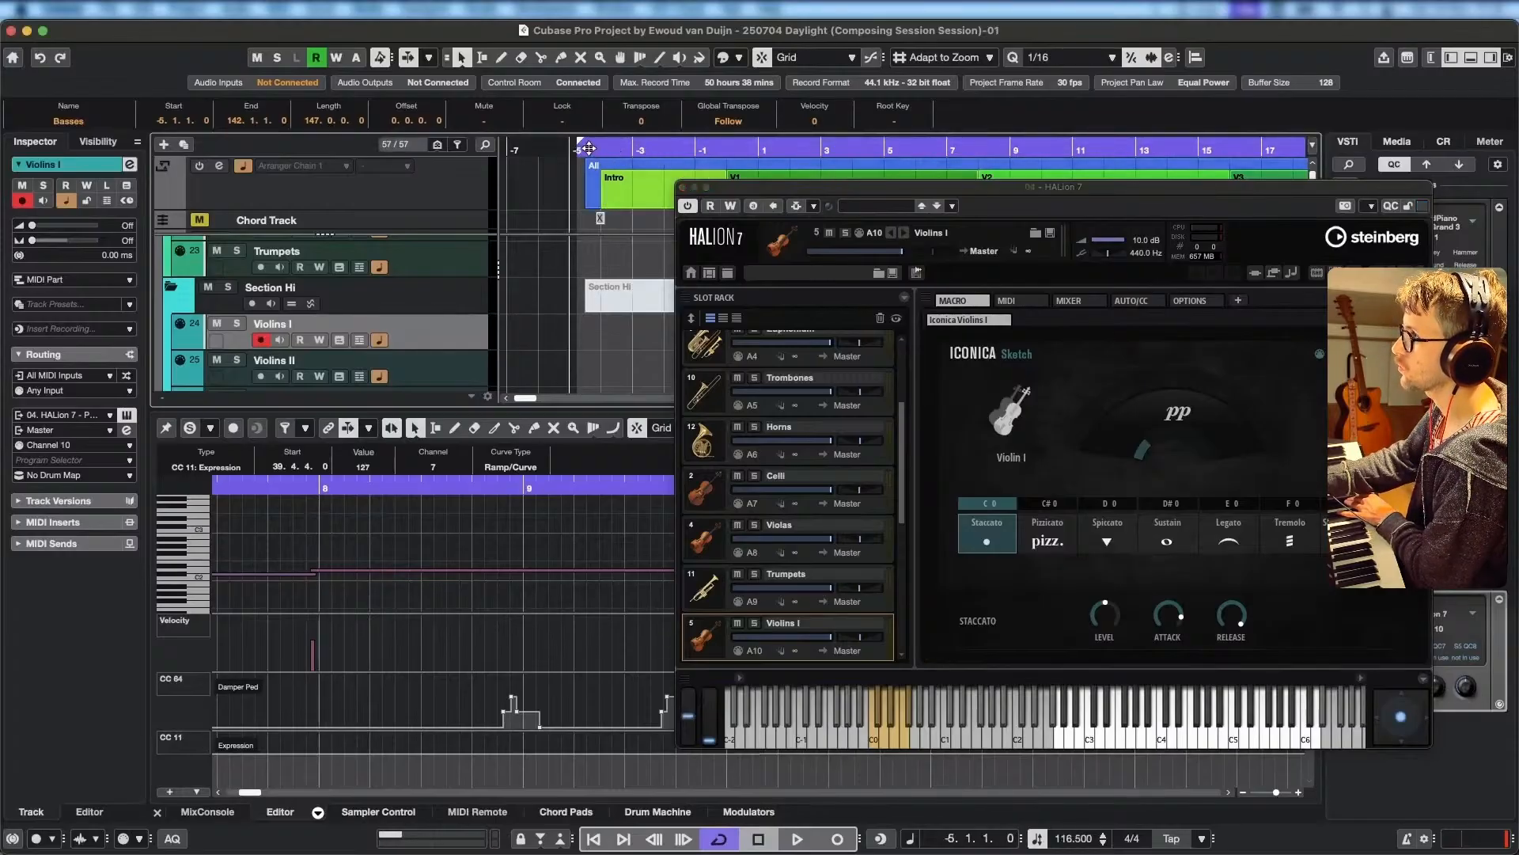
left_click(590, 148)
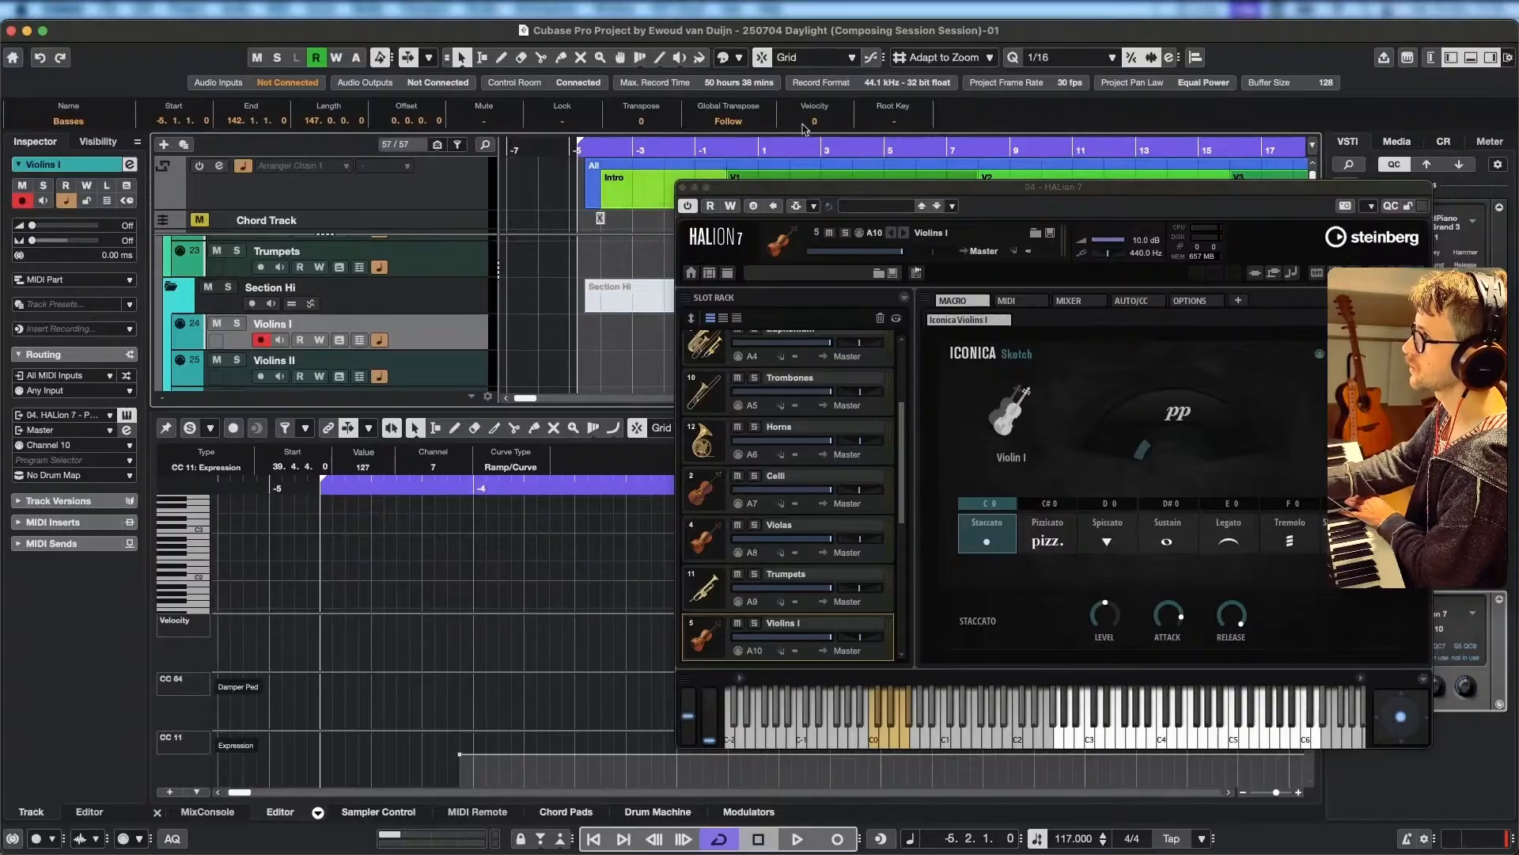
left_click_drag(900, 193, 853, 241)
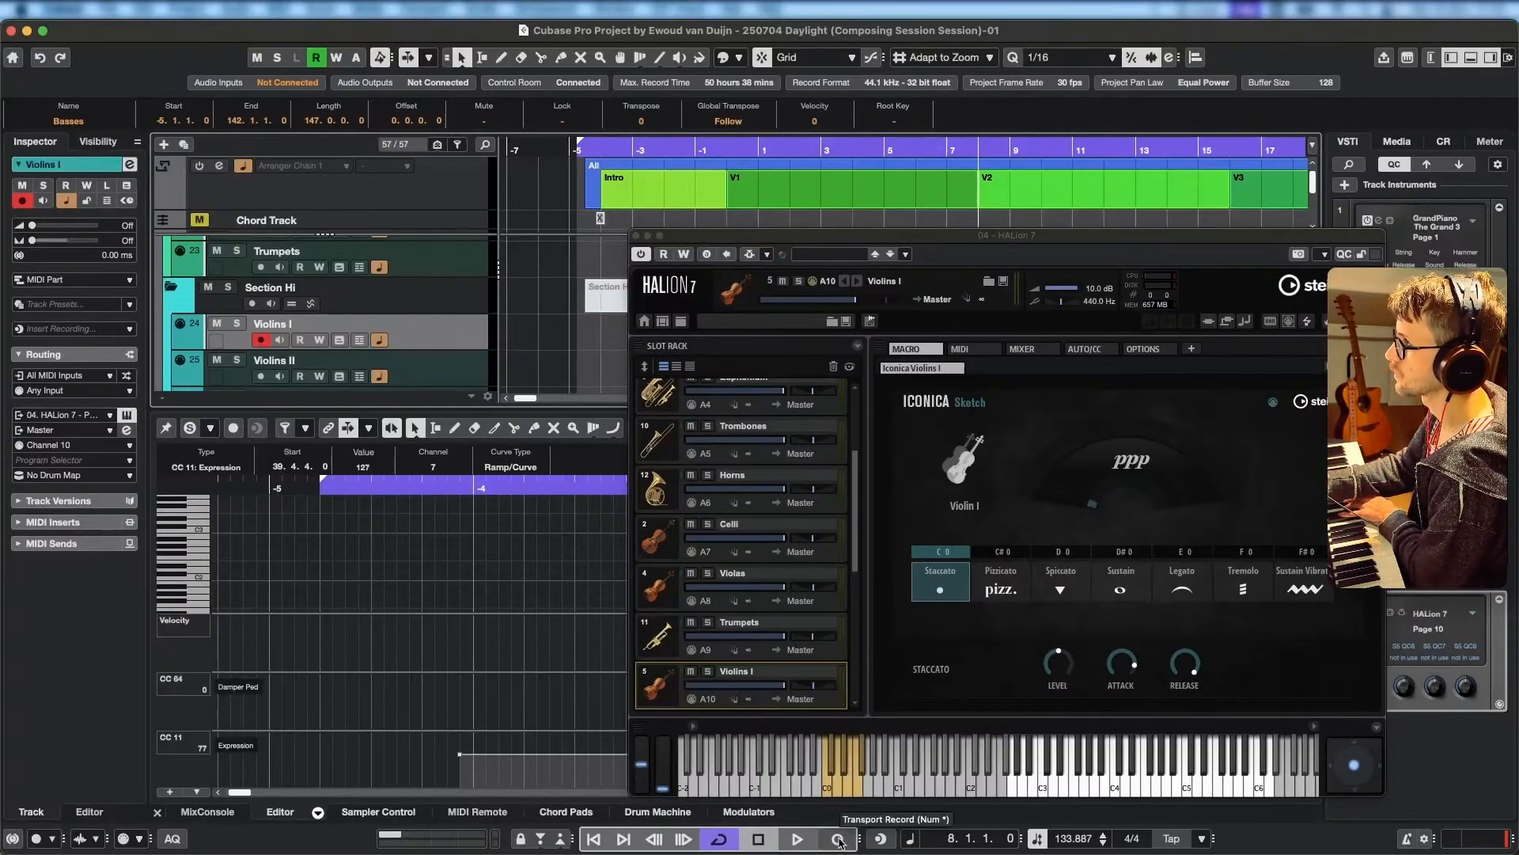
left_click(947, 151)
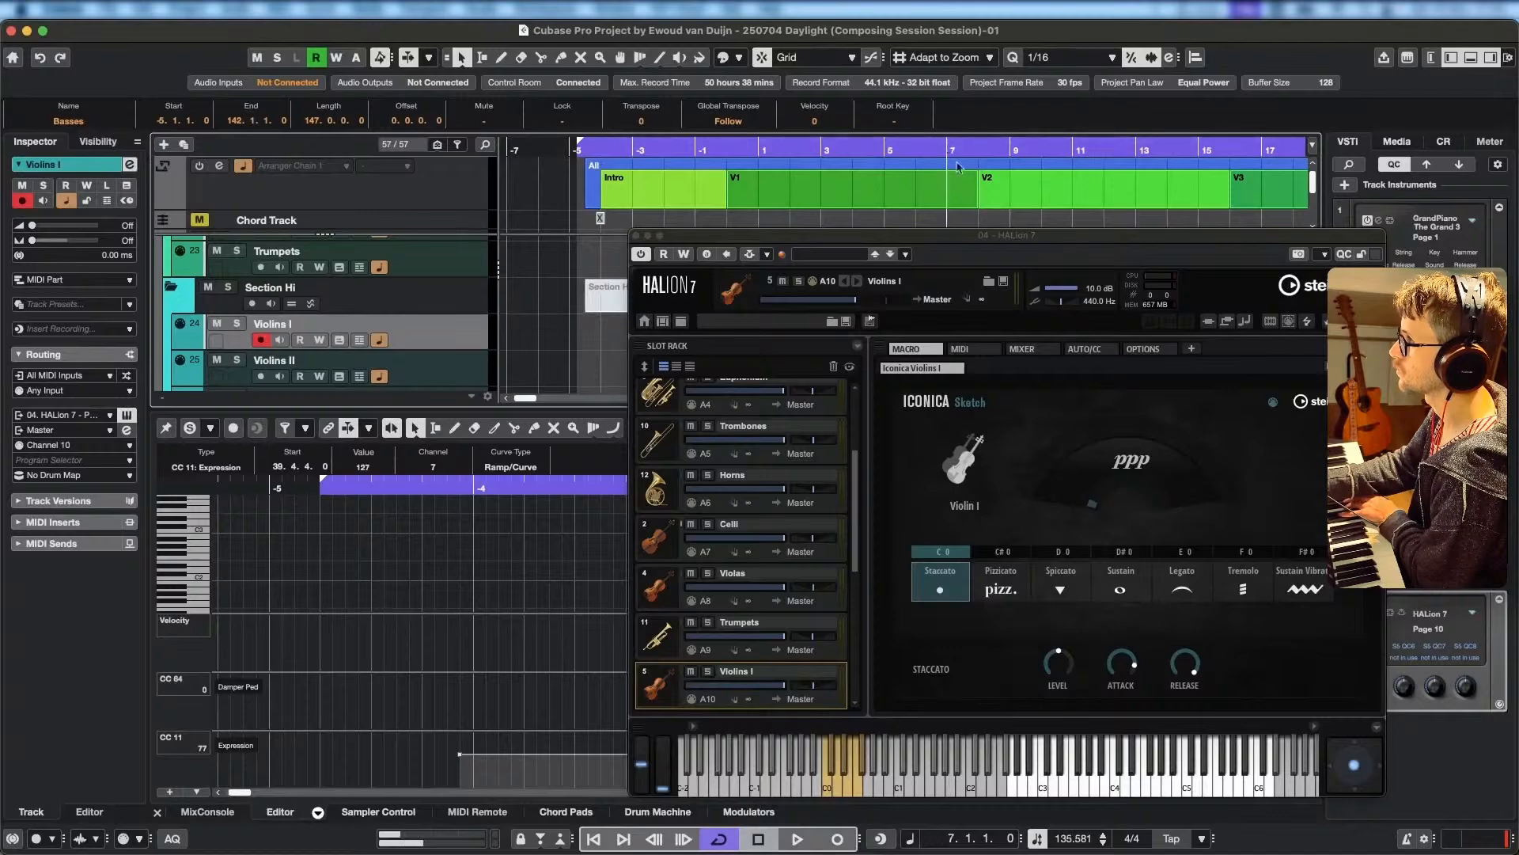
left_click(840, 836)
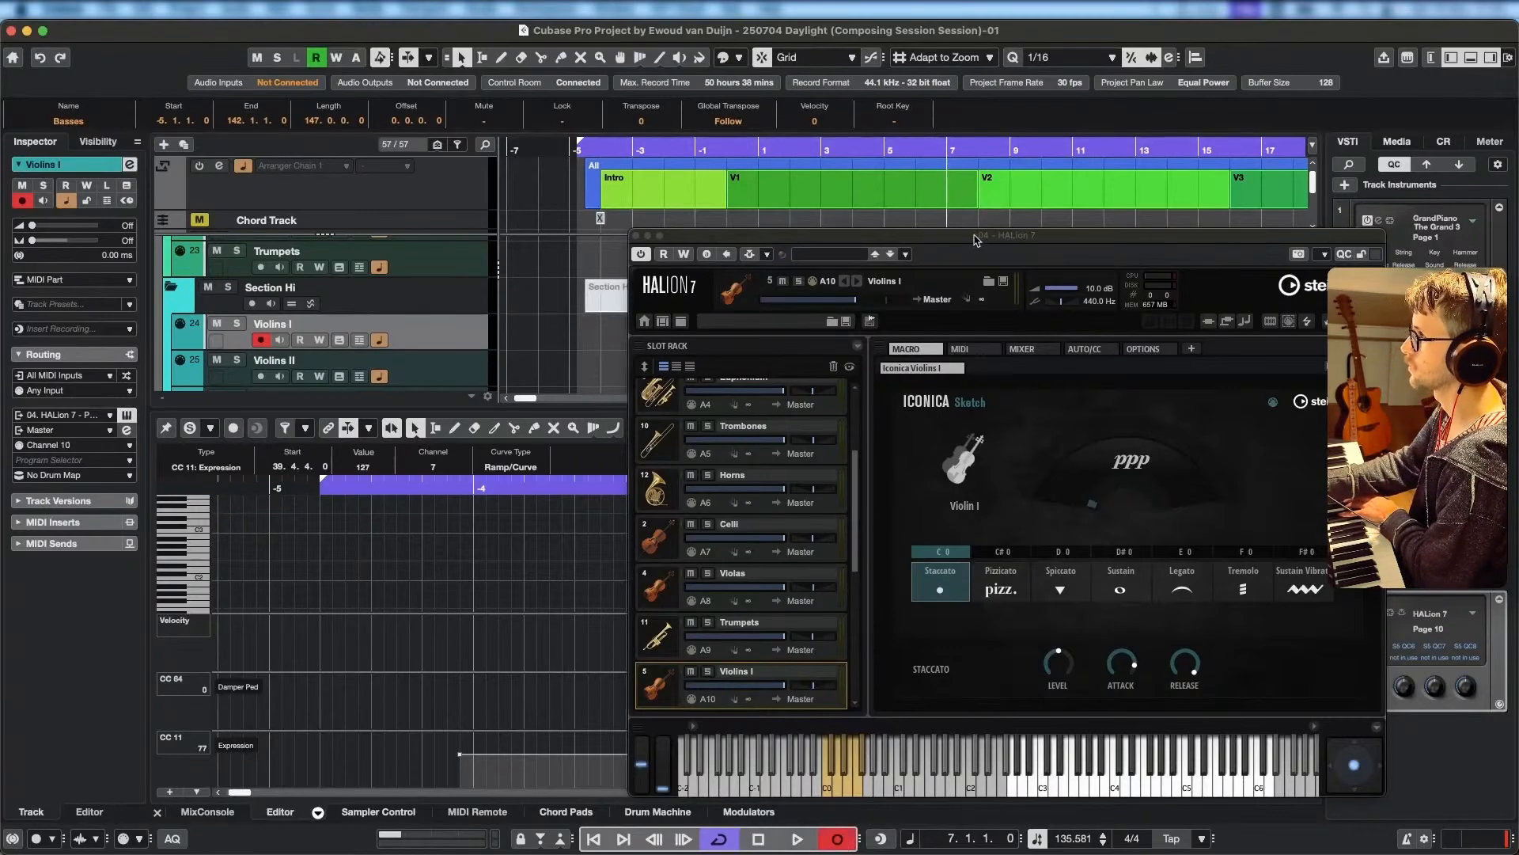
left_click_drag(976, 240, 473, 148)
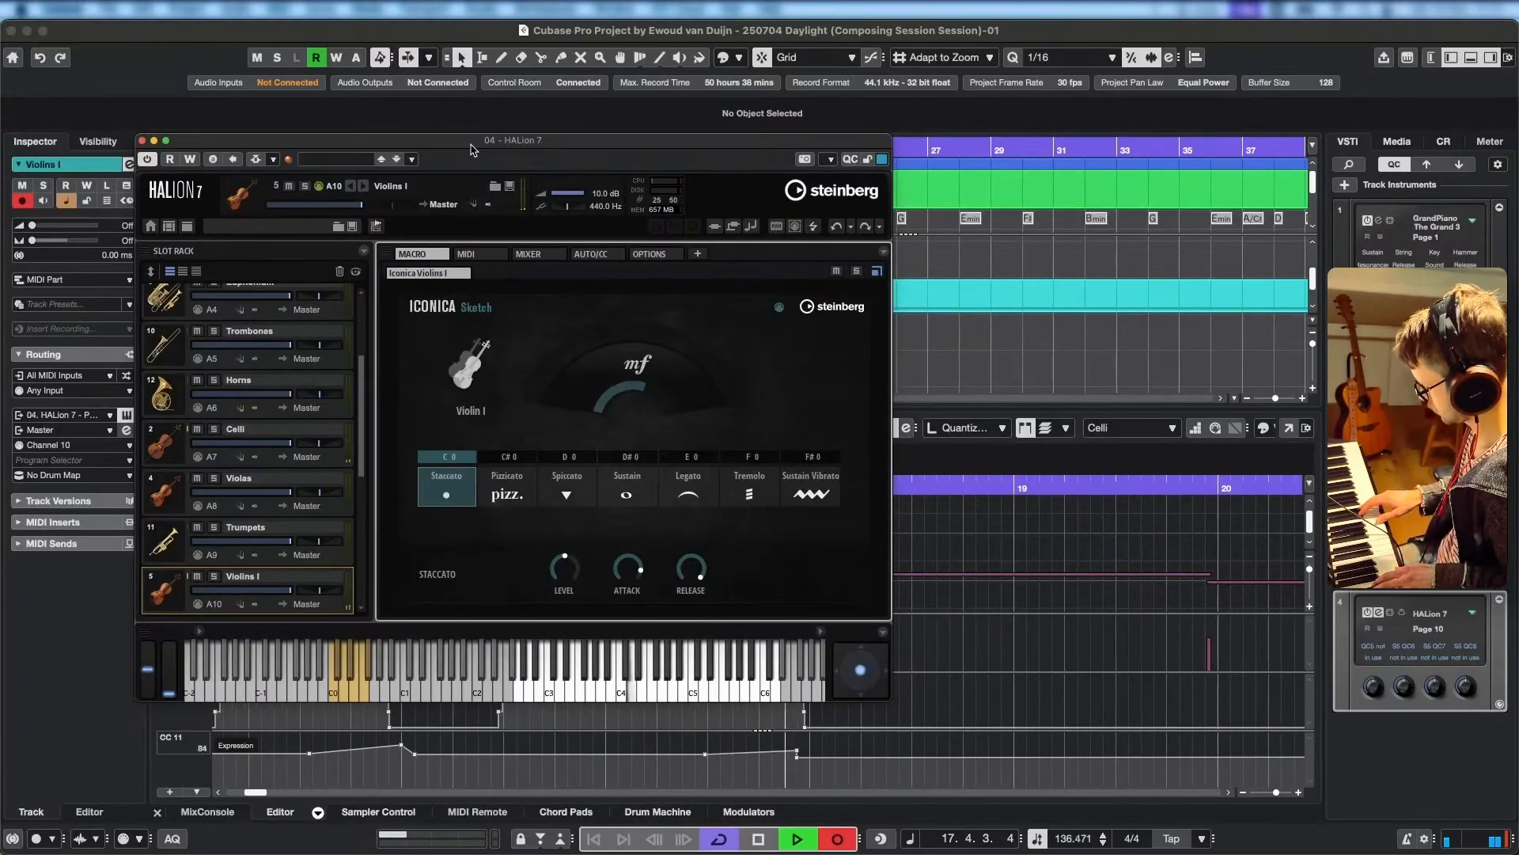
key("space")
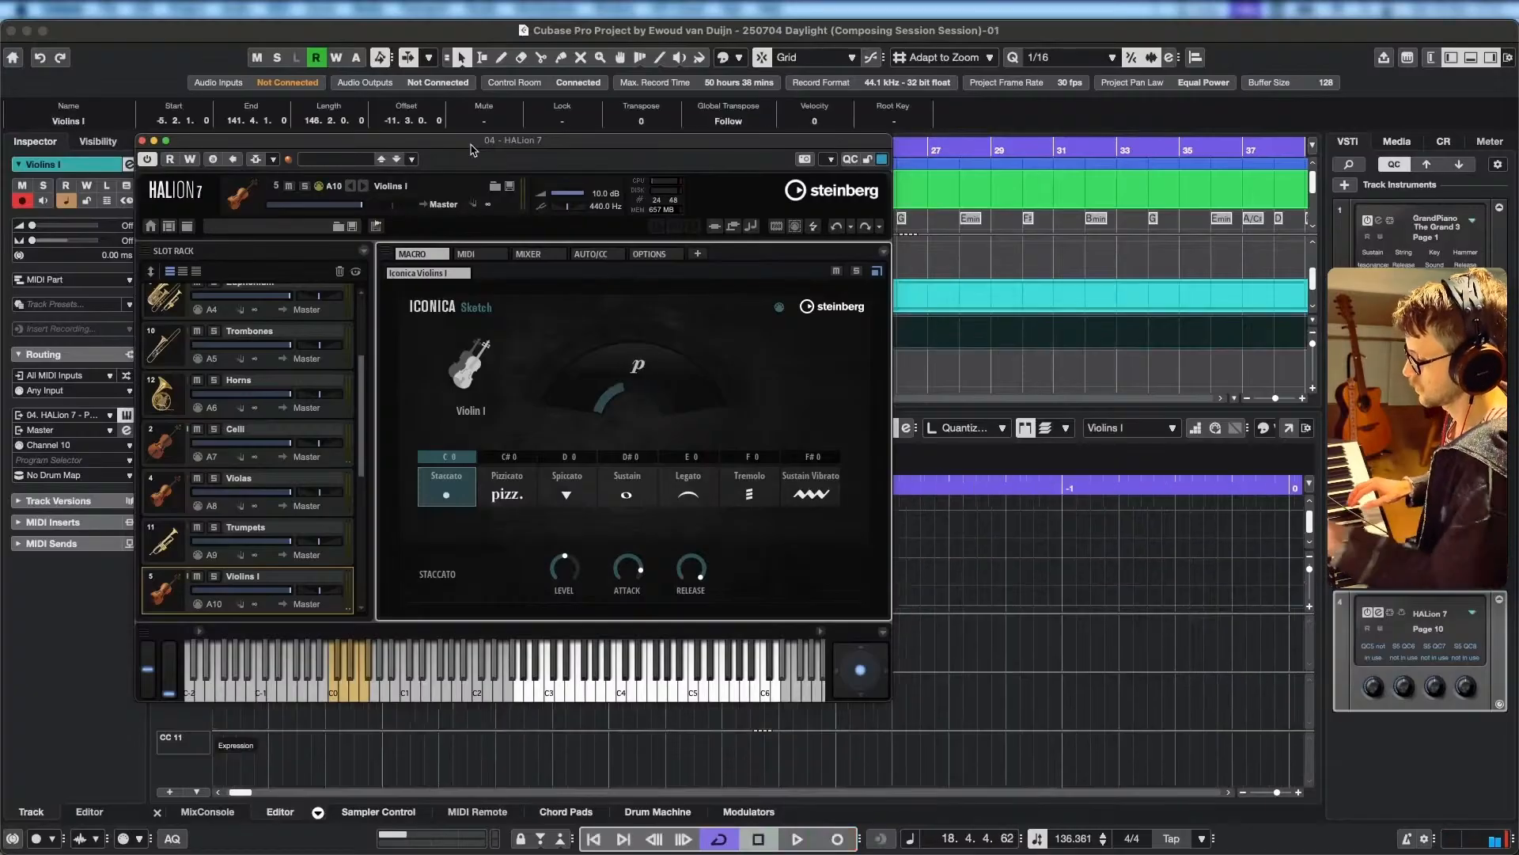
Examine the newly recorded Violins I notes in the arrangement from the start of V2 onward.
left_click_drag(947, 305, 1187, 329)
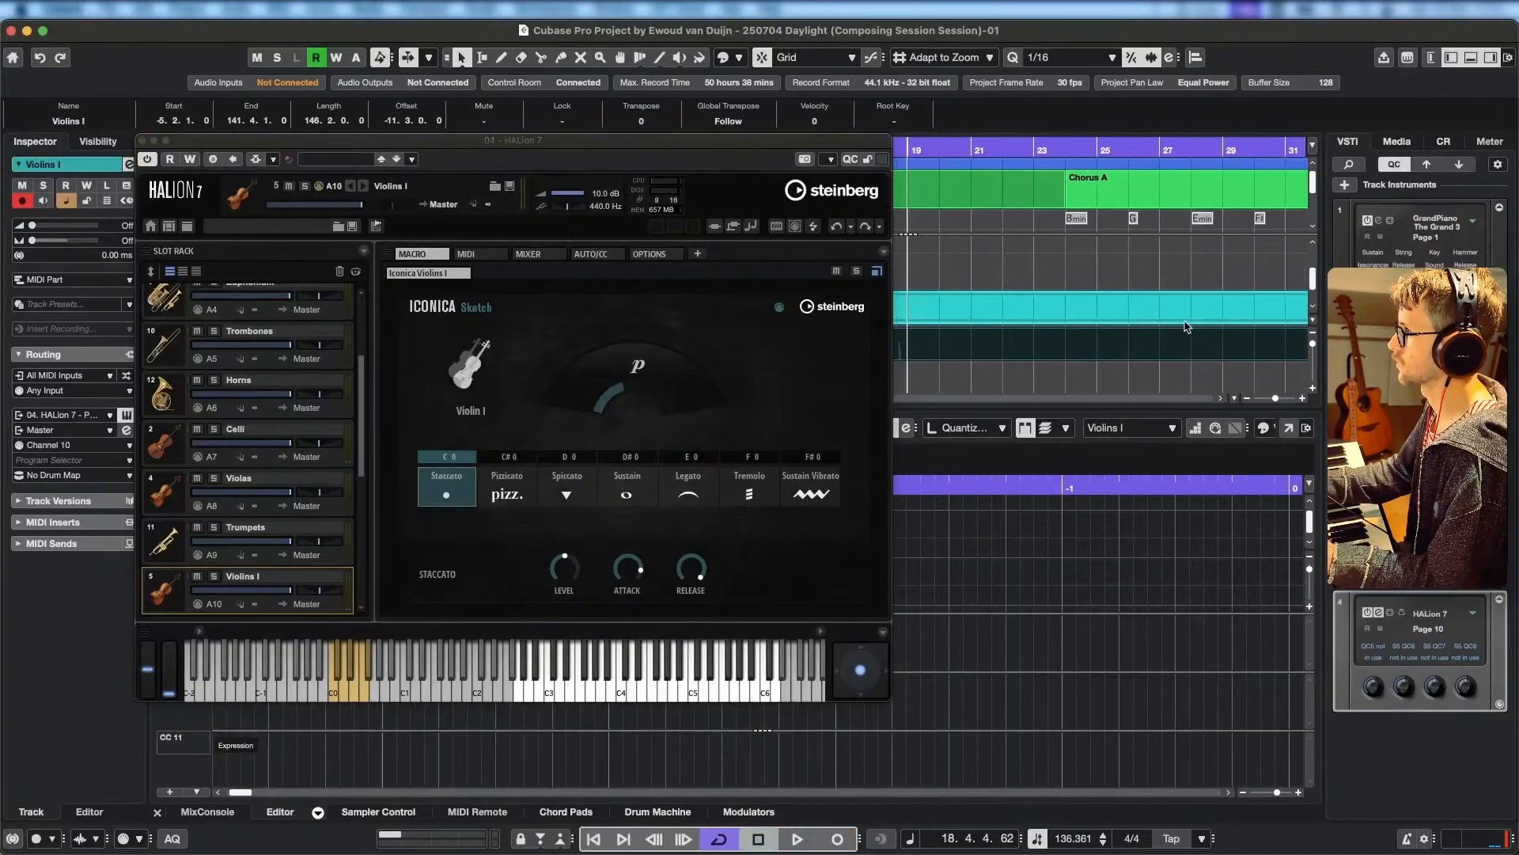
left_click_drag(994, 315, 1274, 271)
left_click_drag(1076, 307, 1176, 310)
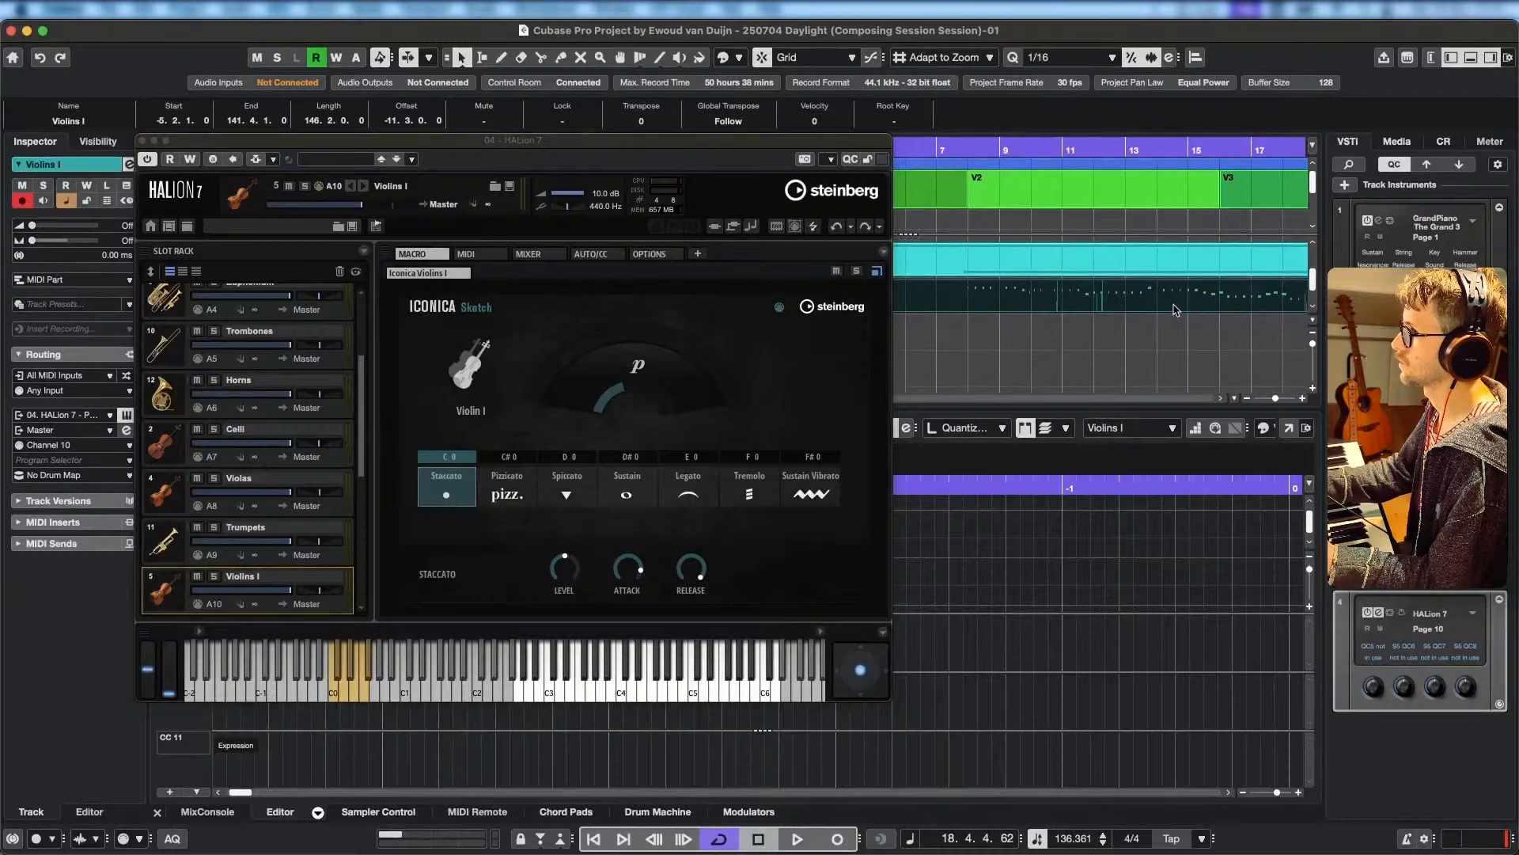
Delete the recorded Violins I part and set the song position back to 7.1.1, before V2.
left_click(984, 303)
key("Delete")
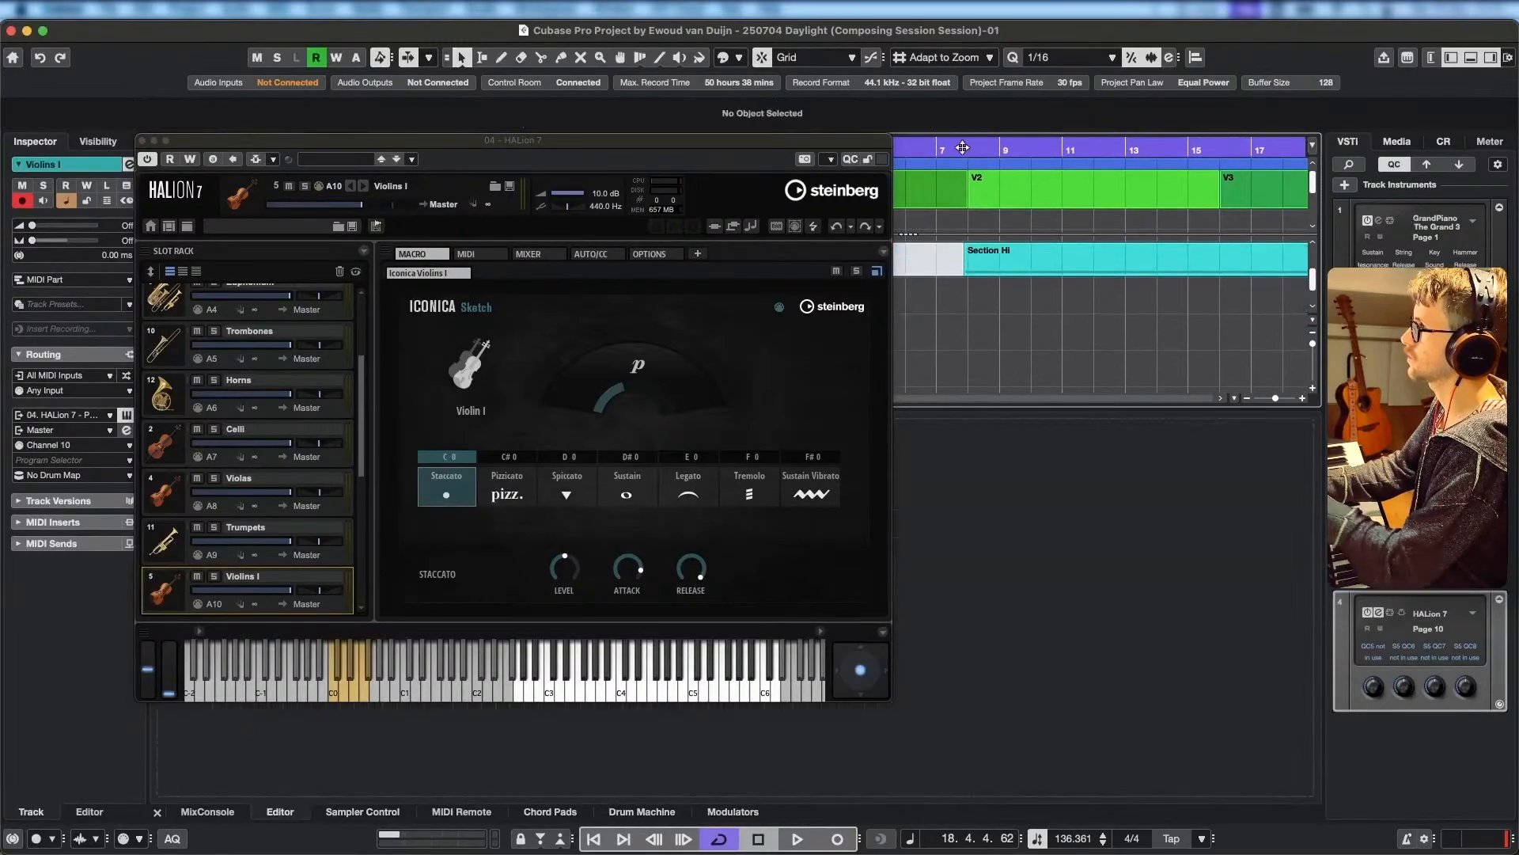
left_click(938, 151)
scroll(1061, 364, "left", 1)
scroll(1076, 369, "up", 1)
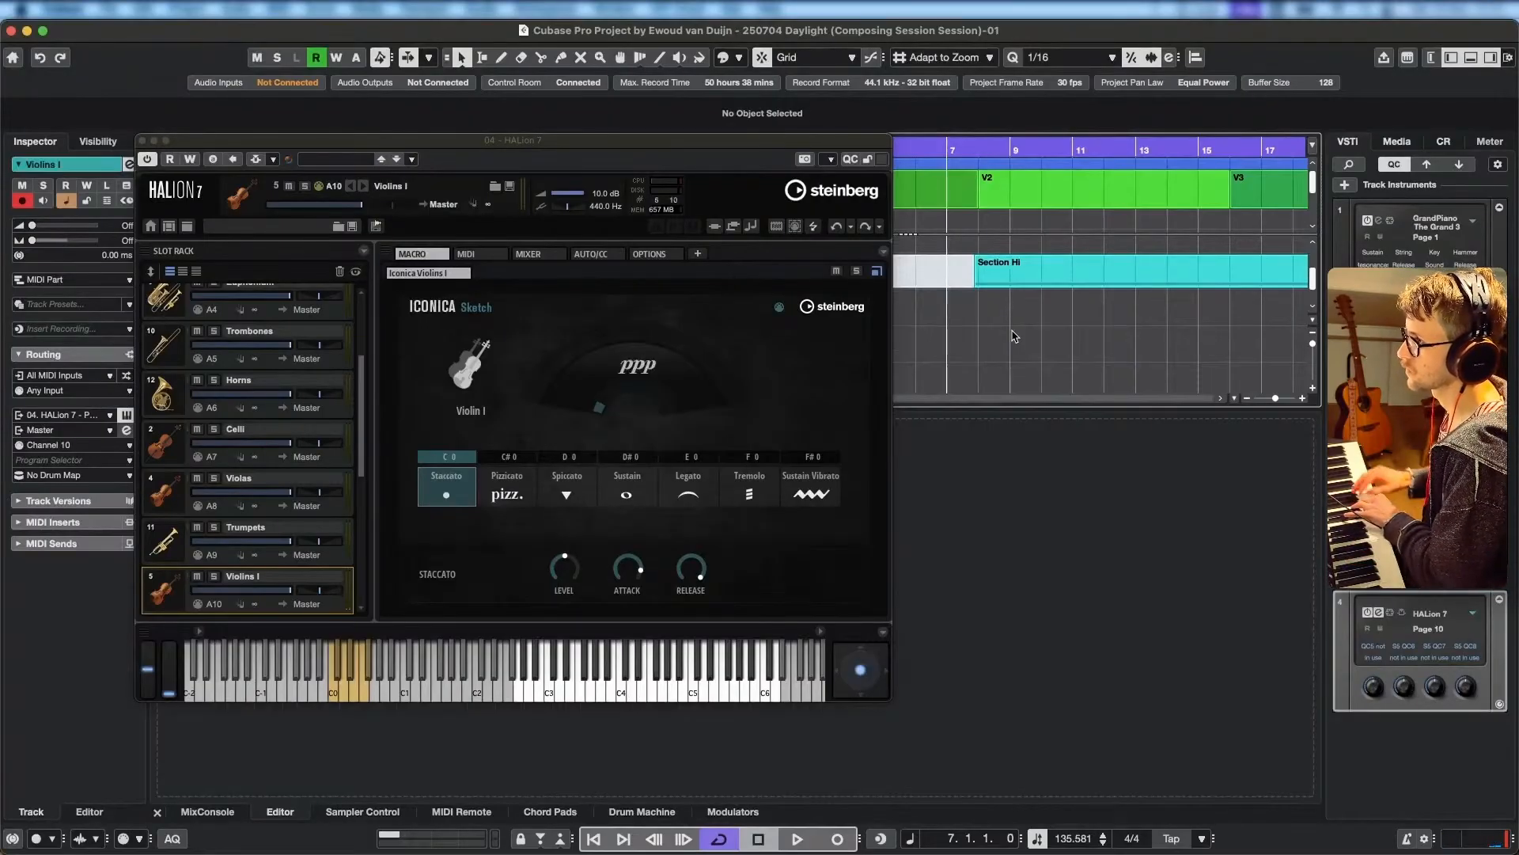
Audition the Violins I Pizzicato, Spiccato, Sustain, Legato, Tremolo and Sustain Vibrato articulations, ending back on Staccato.
left_click(511, 497)
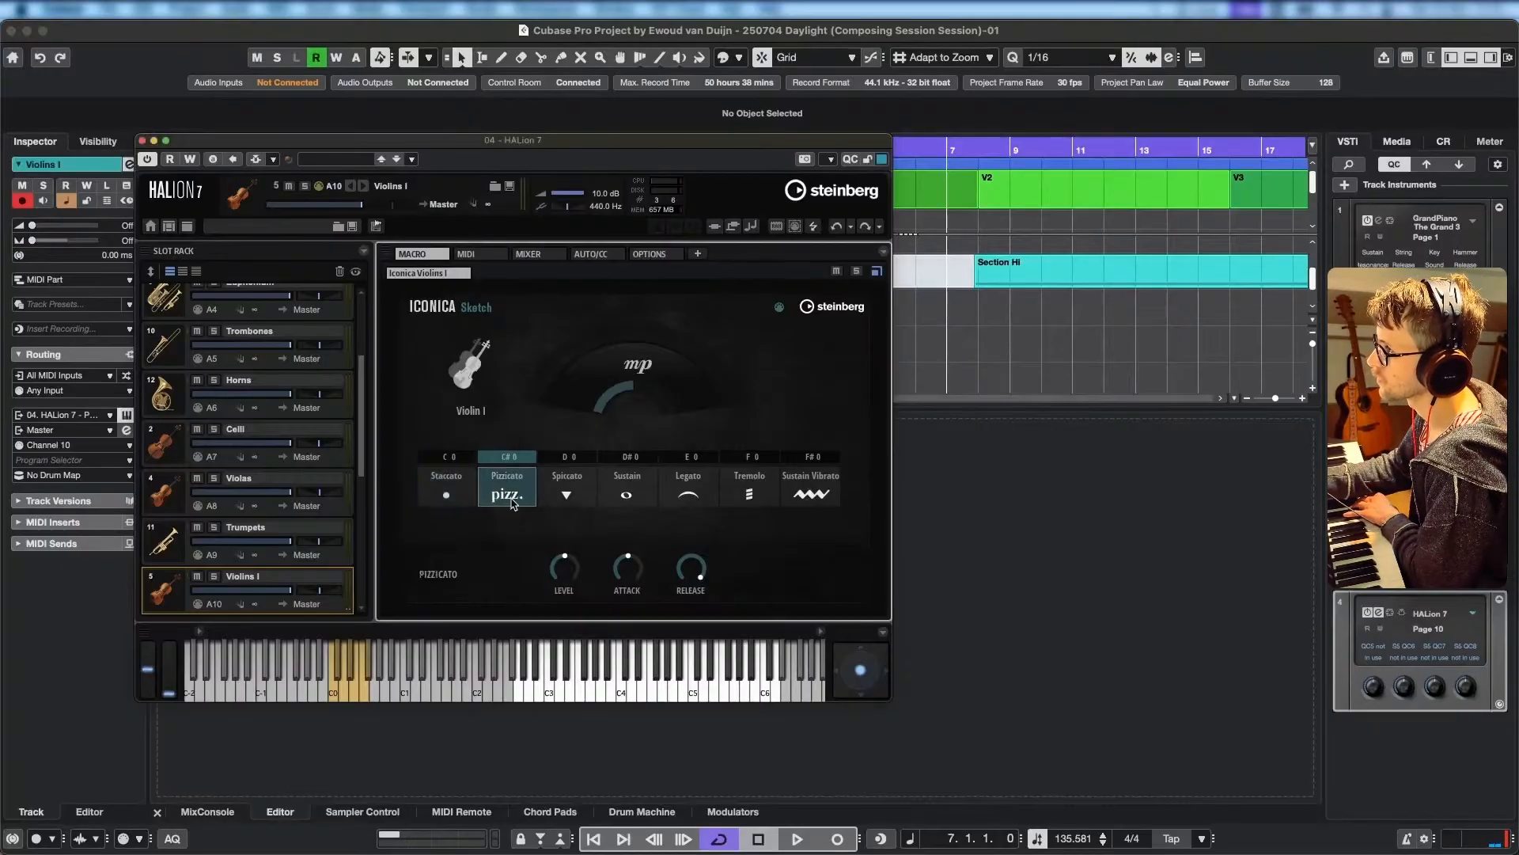
left_click(558, 495)
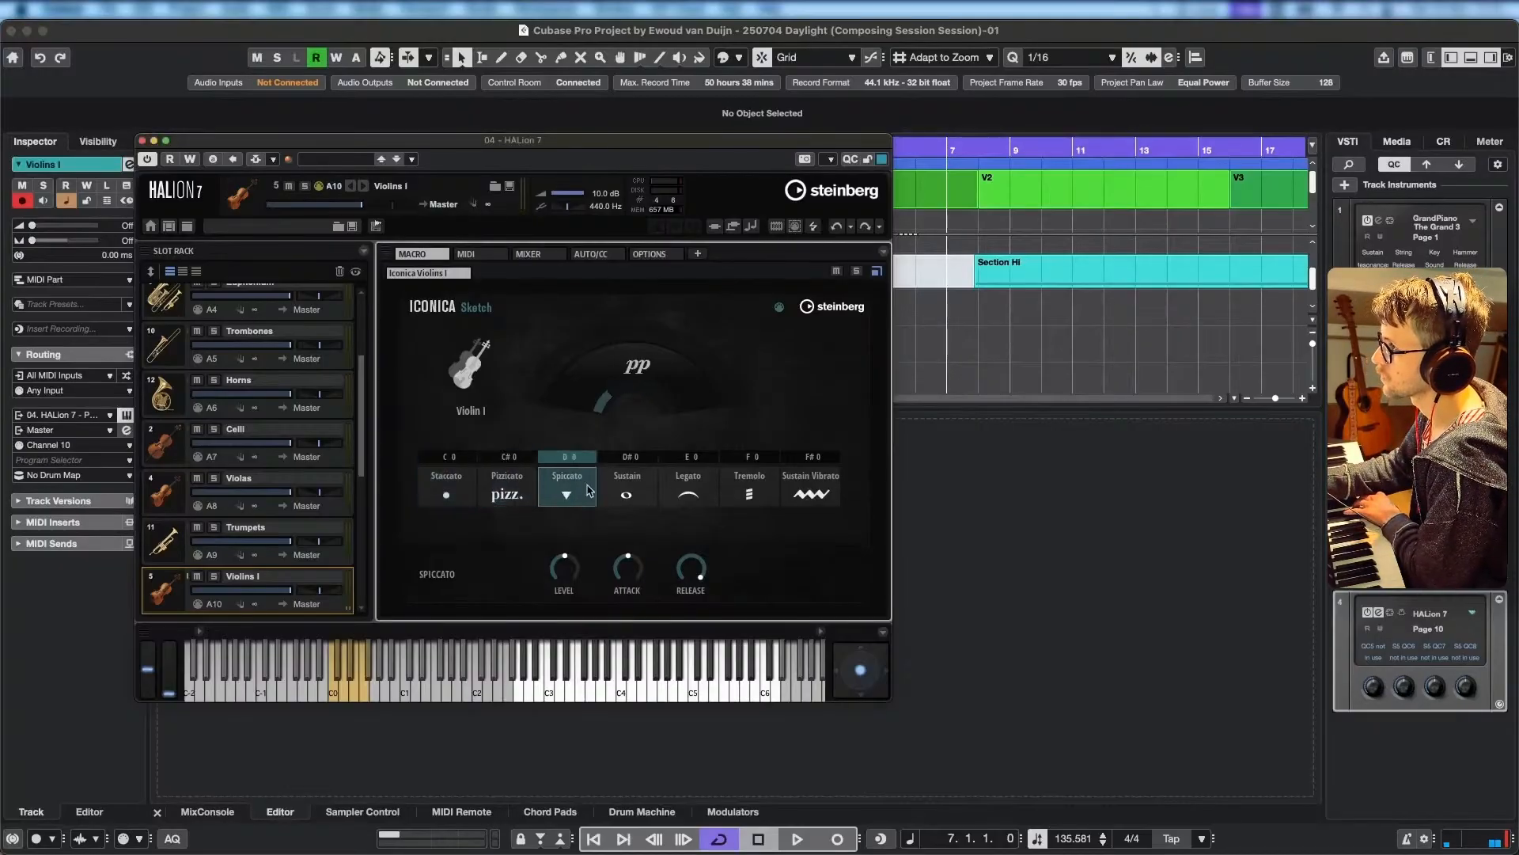
left_click(629, 496)
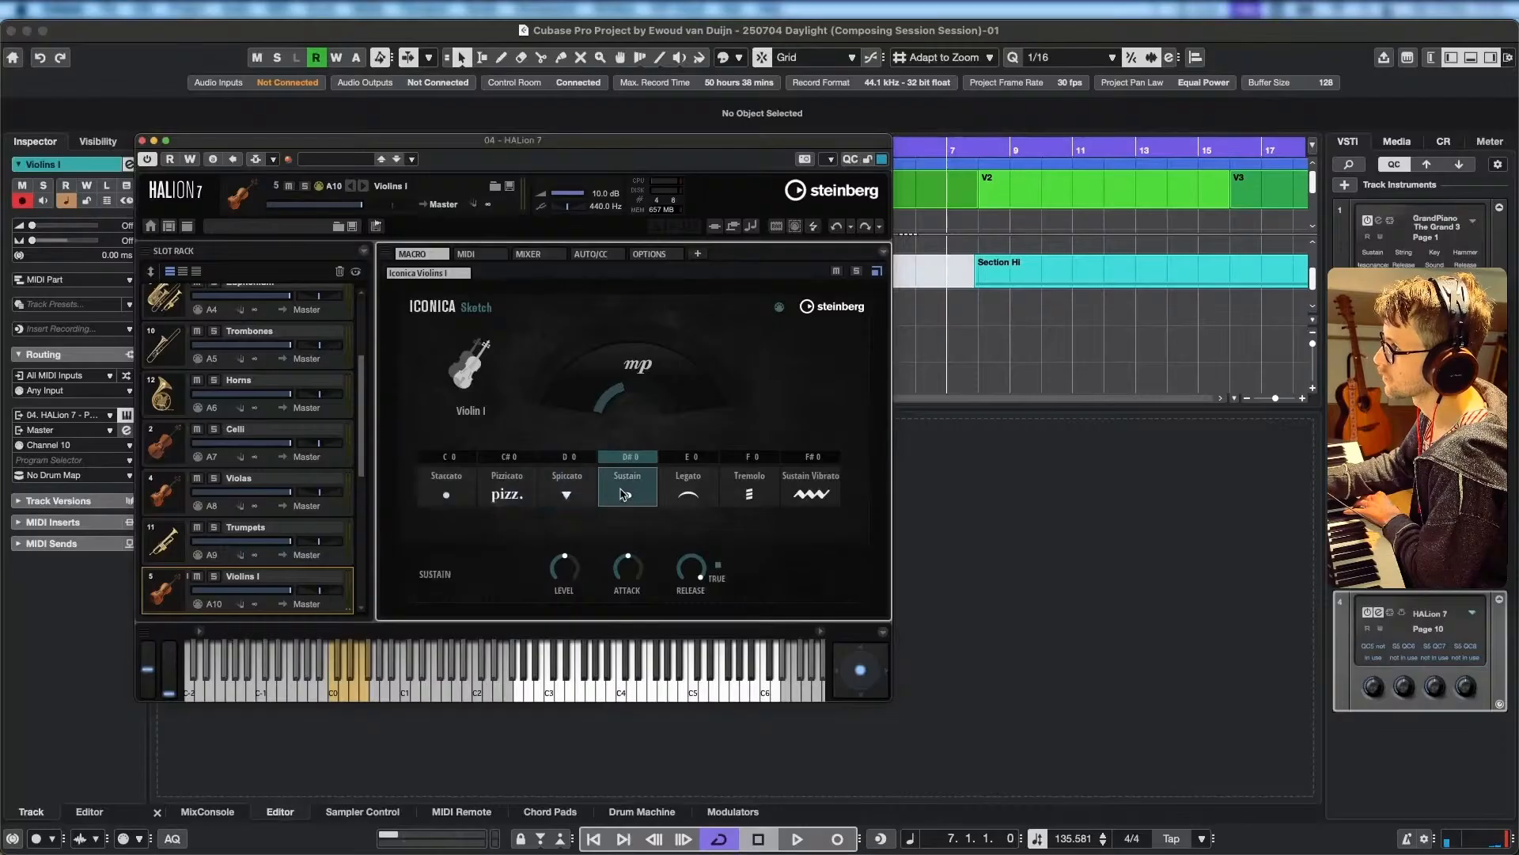
left_click(702, 496)
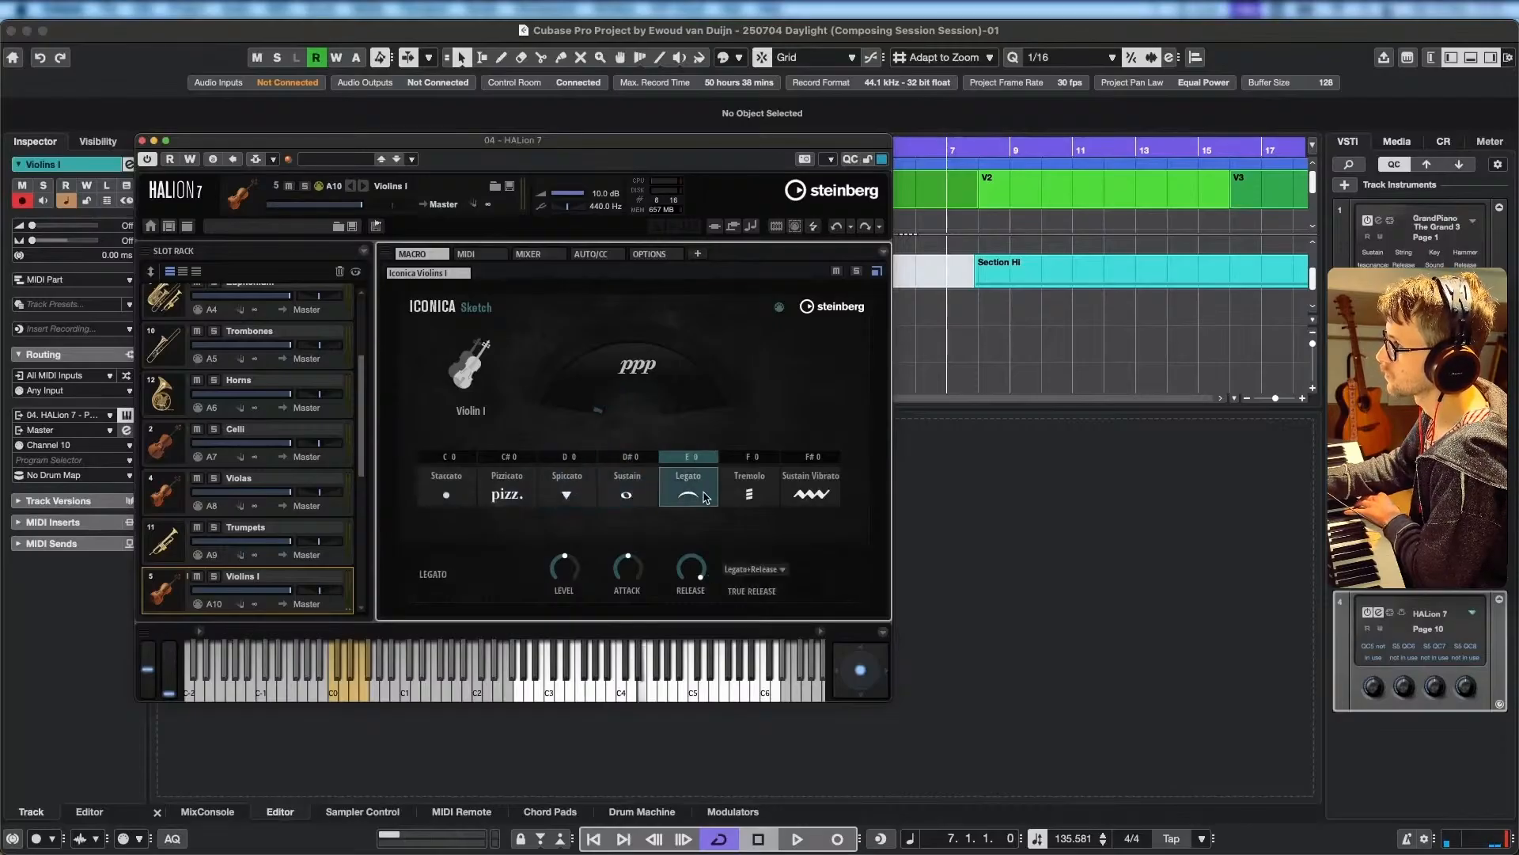
left_click(750, 497)
left_click(830, 490)
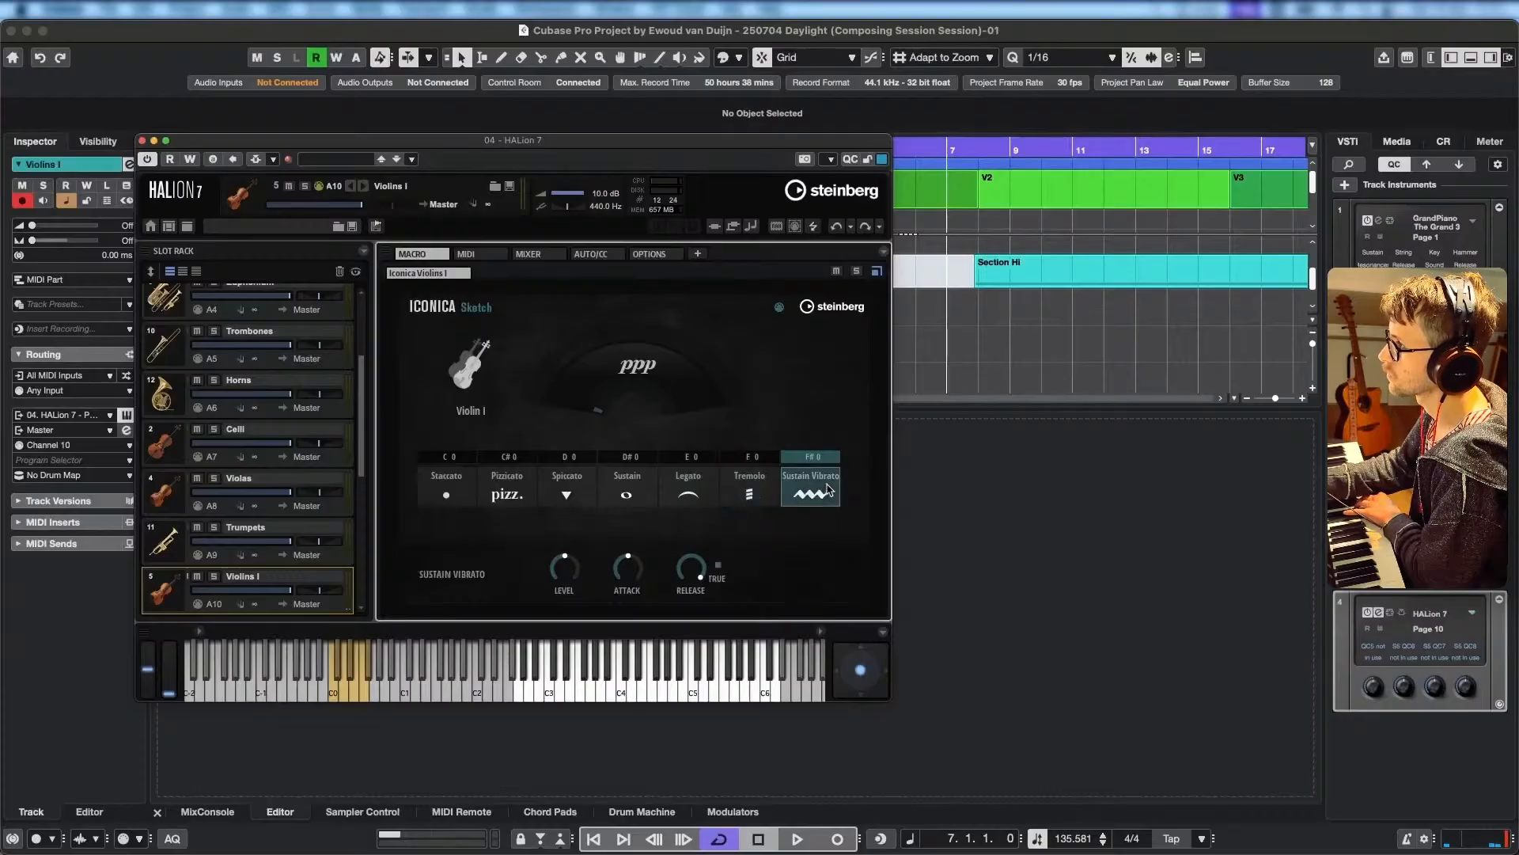
left_click(436, 509)
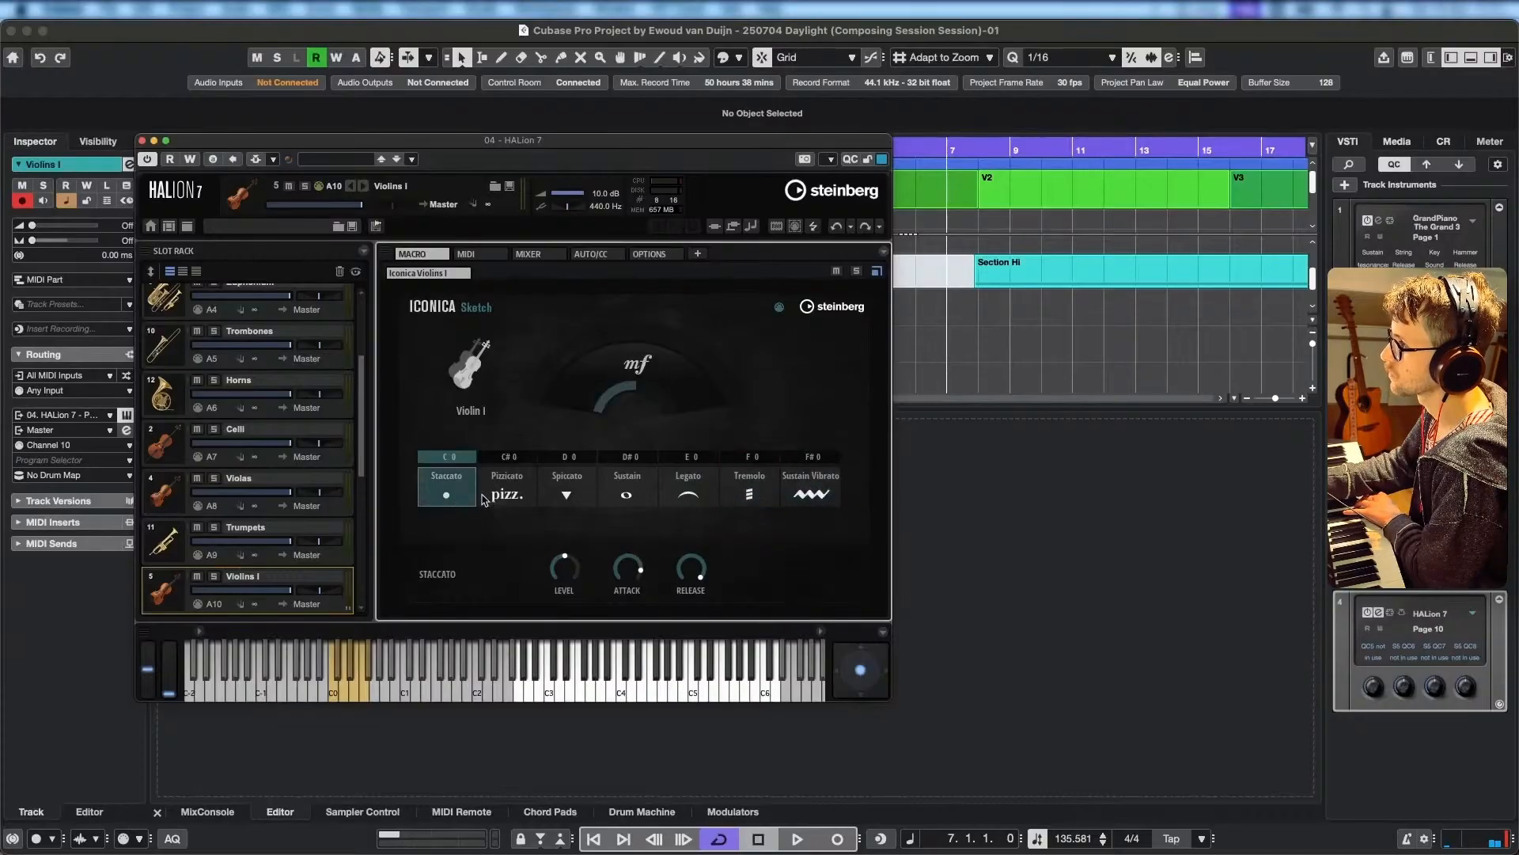
Lower the Level of the Violins I Staccato articulation well below its middle position.
mouse_move(640, 573)
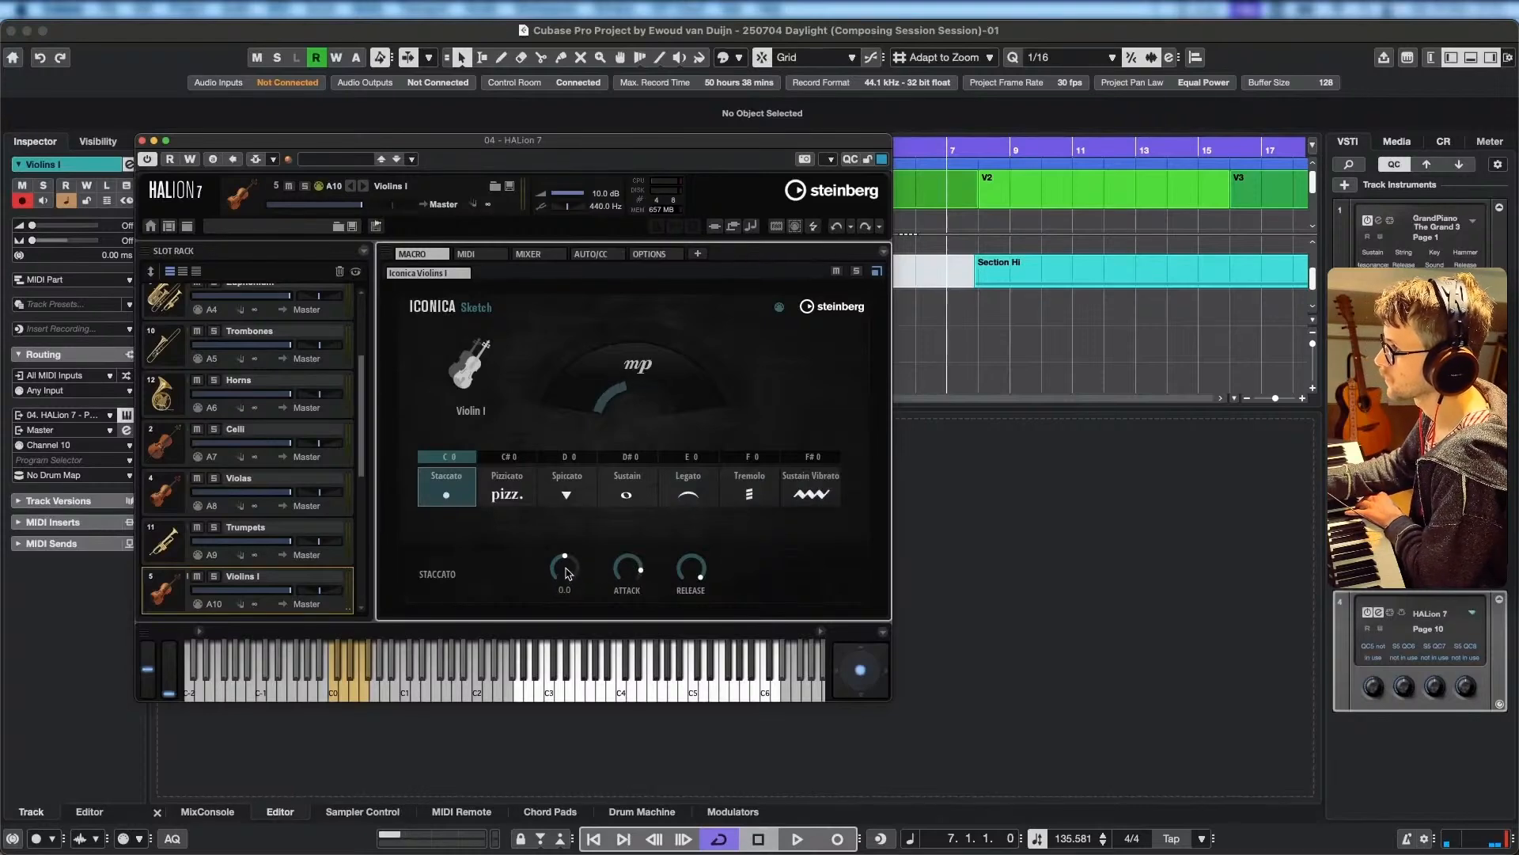
mouse_move(566, 568)
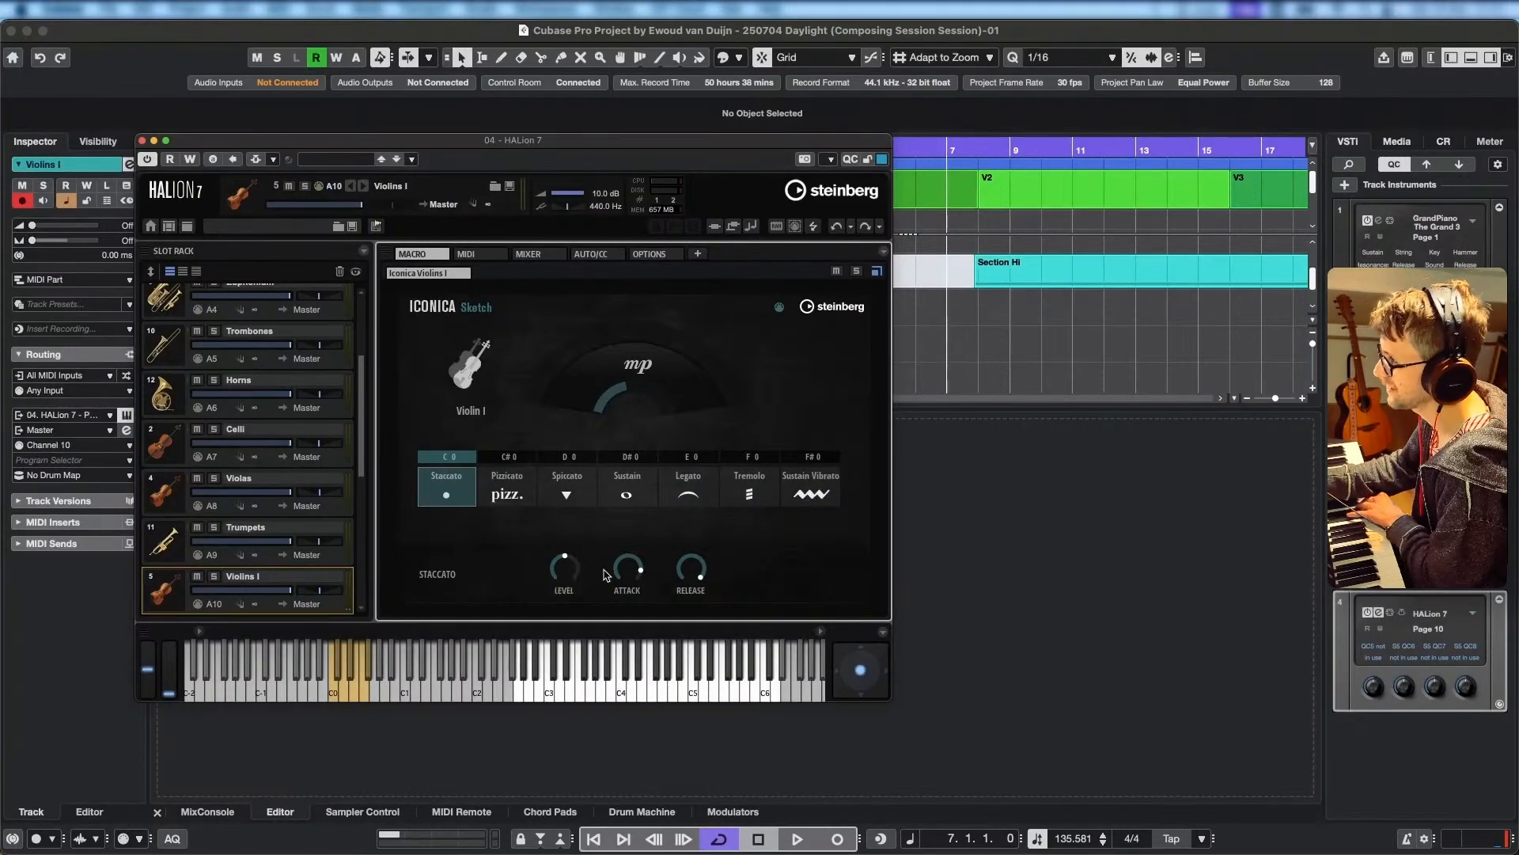
left_click_drag(573, 568, 566, 585)
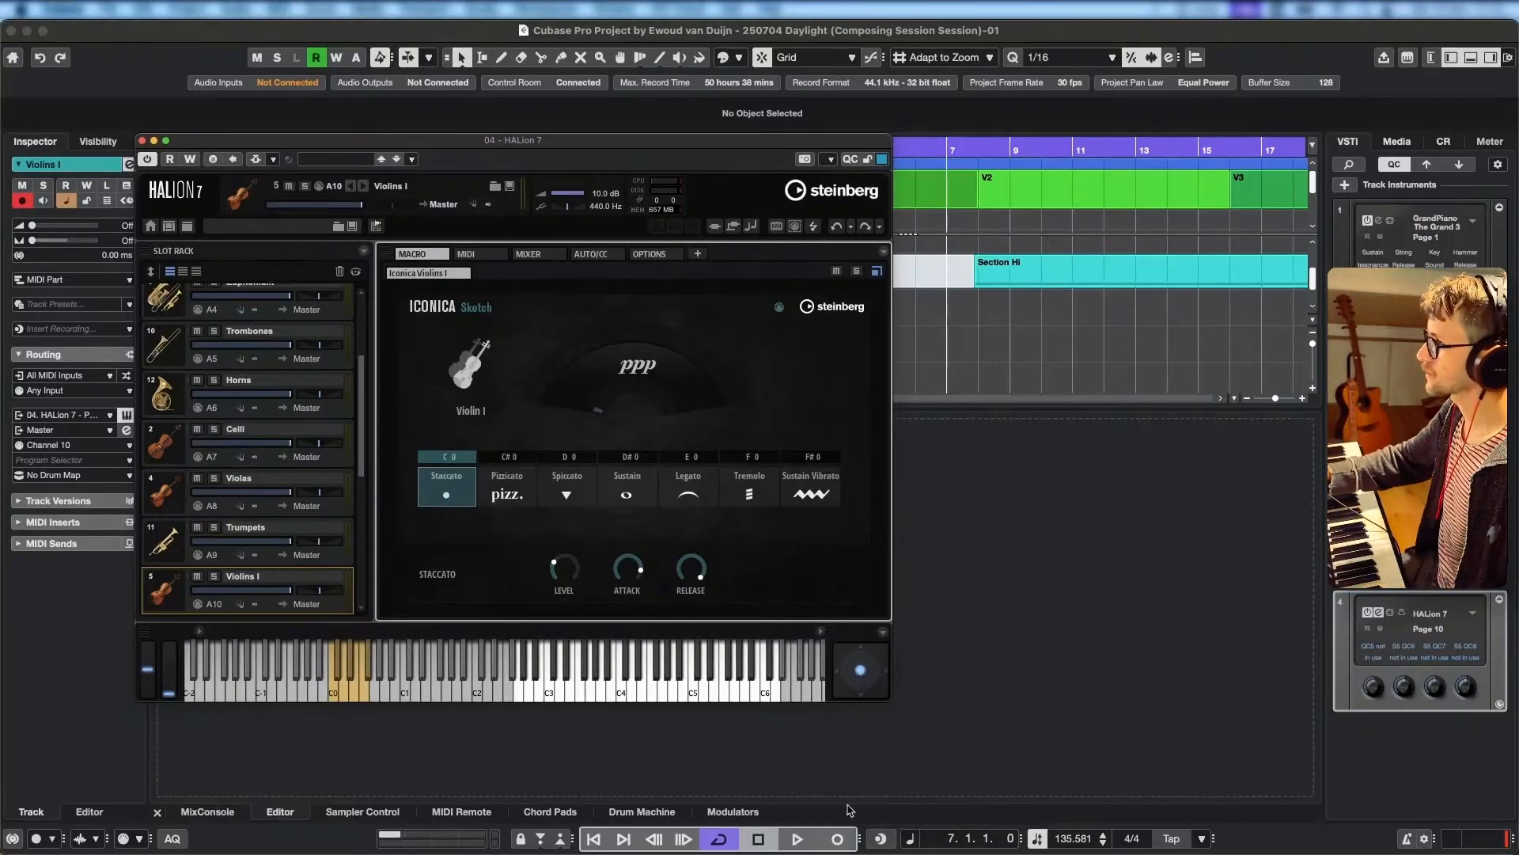
mouse_move(629, 571)
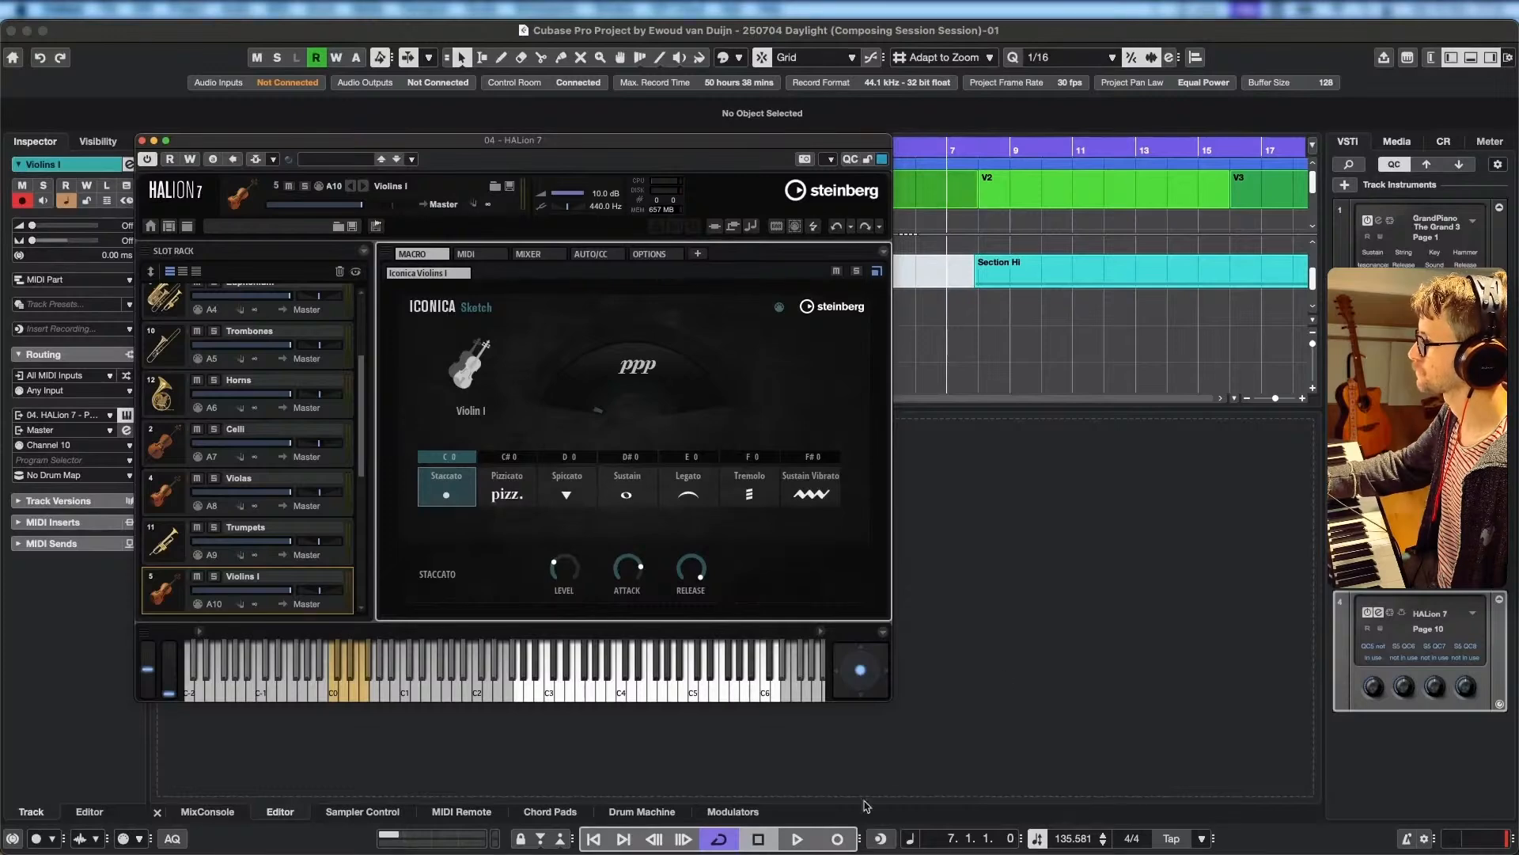
Record a new Violins I part from 7.1.1 through bar 32, and choose the Spiccato articulation after trying Sustain.
left_click(844, 841)
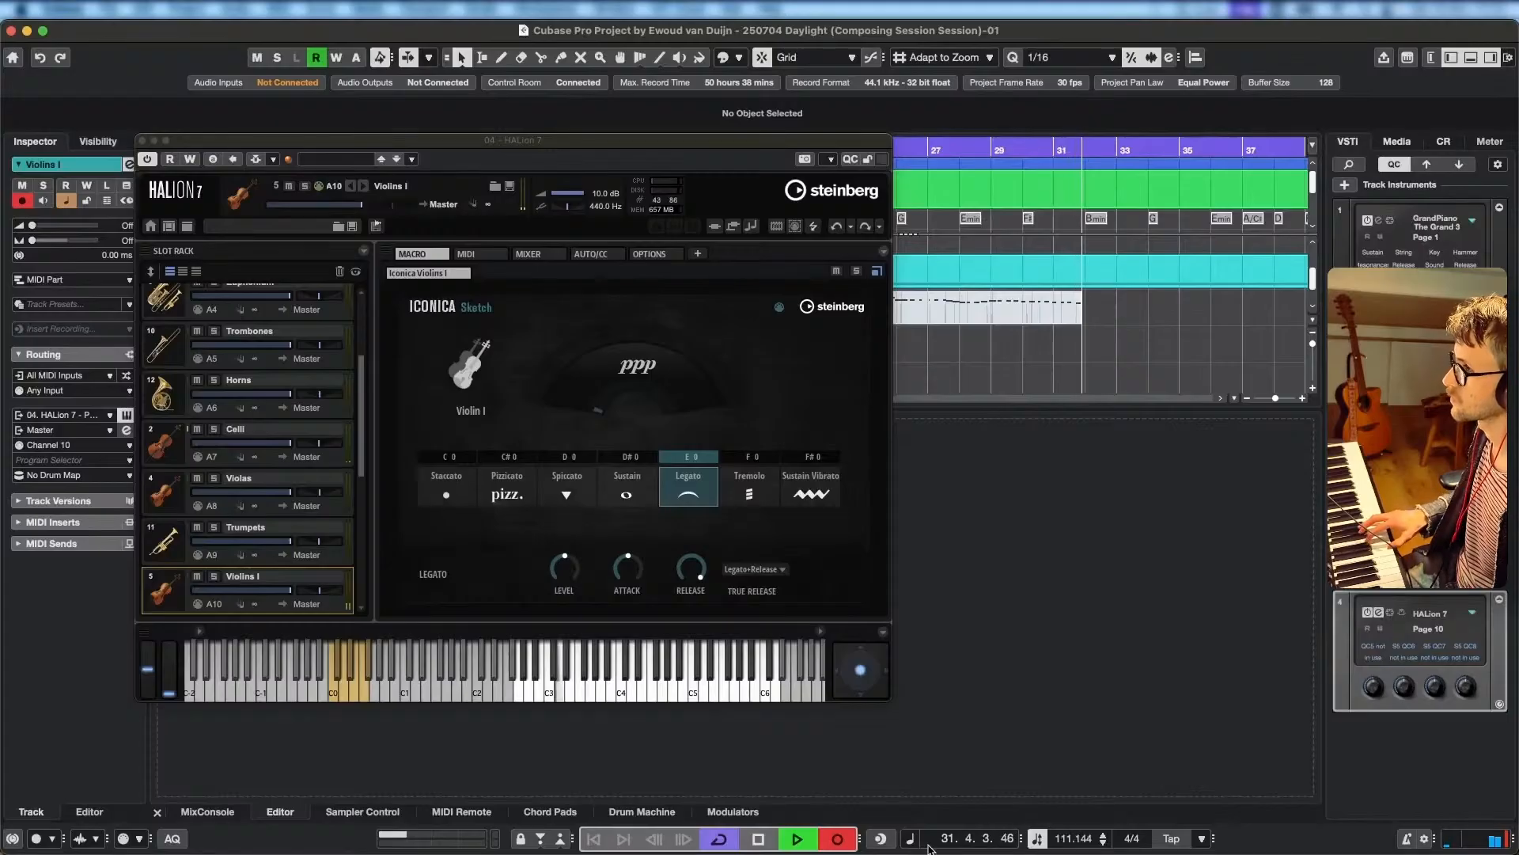
key("space")
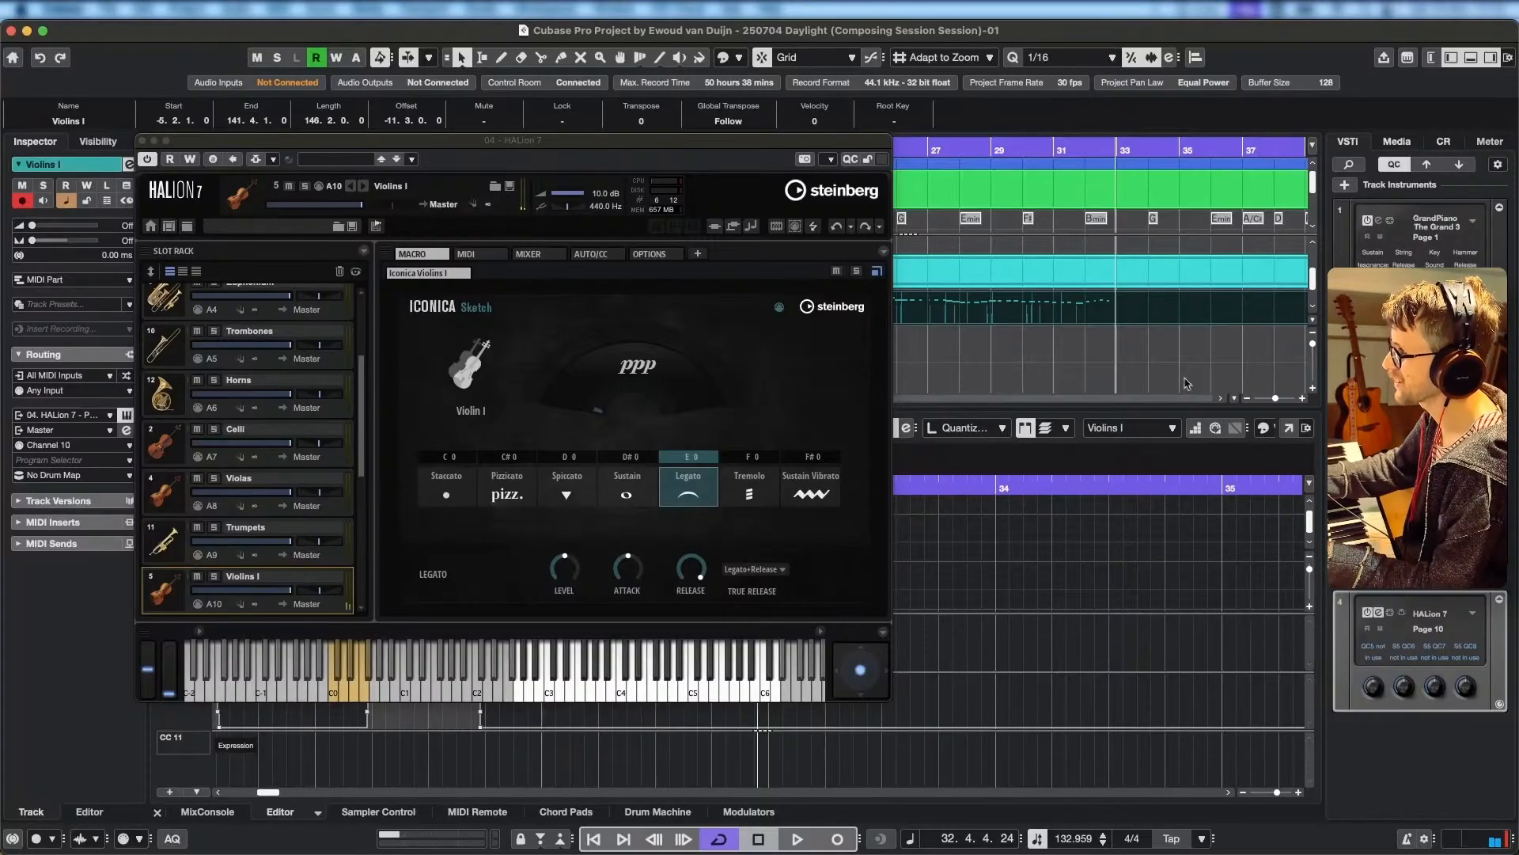
left_click(631, 495)
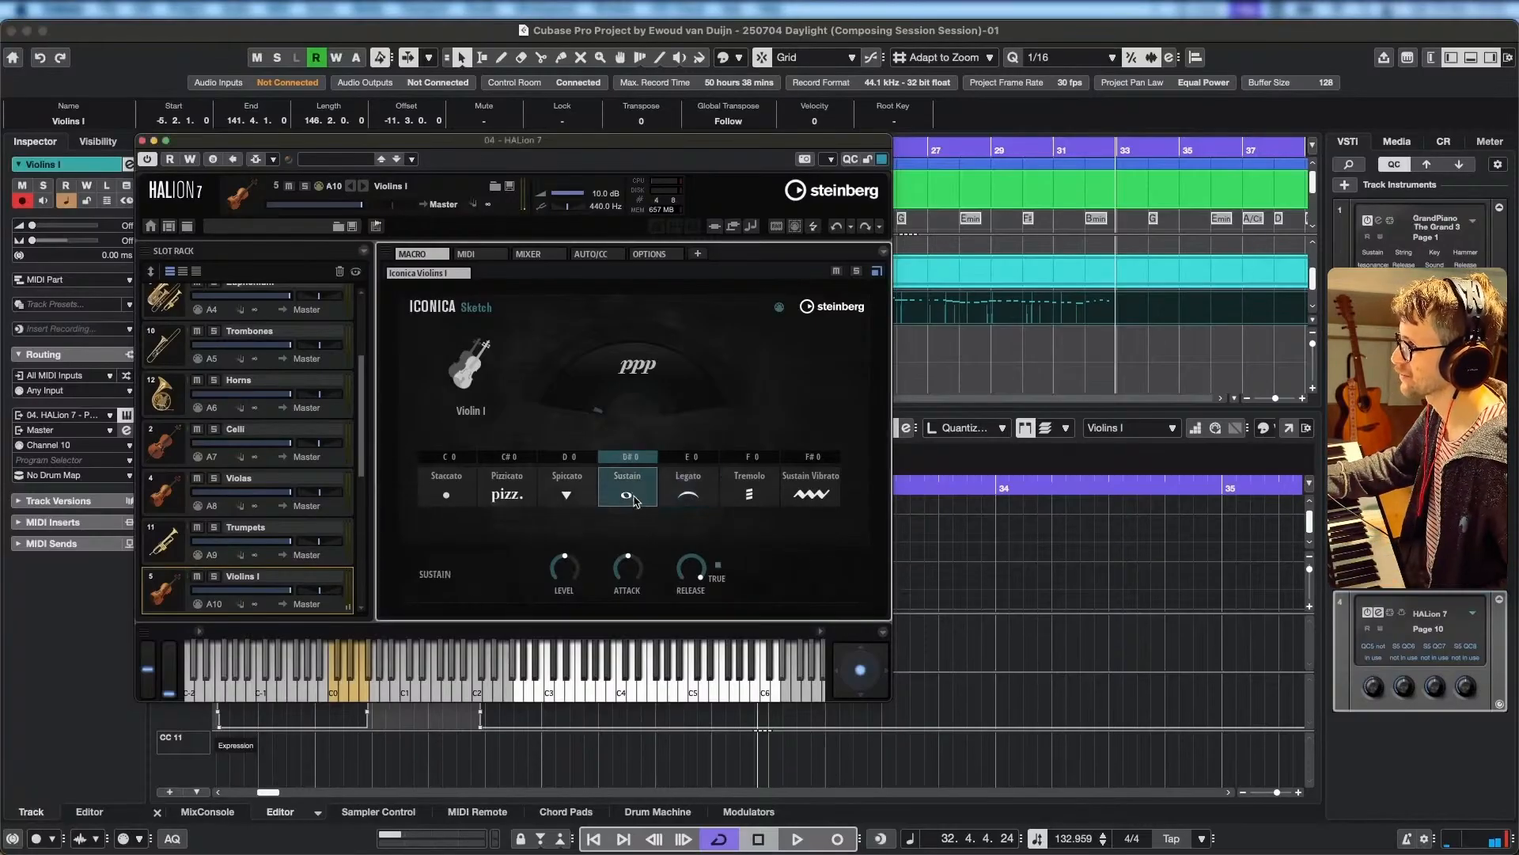
left_click(567, 495)
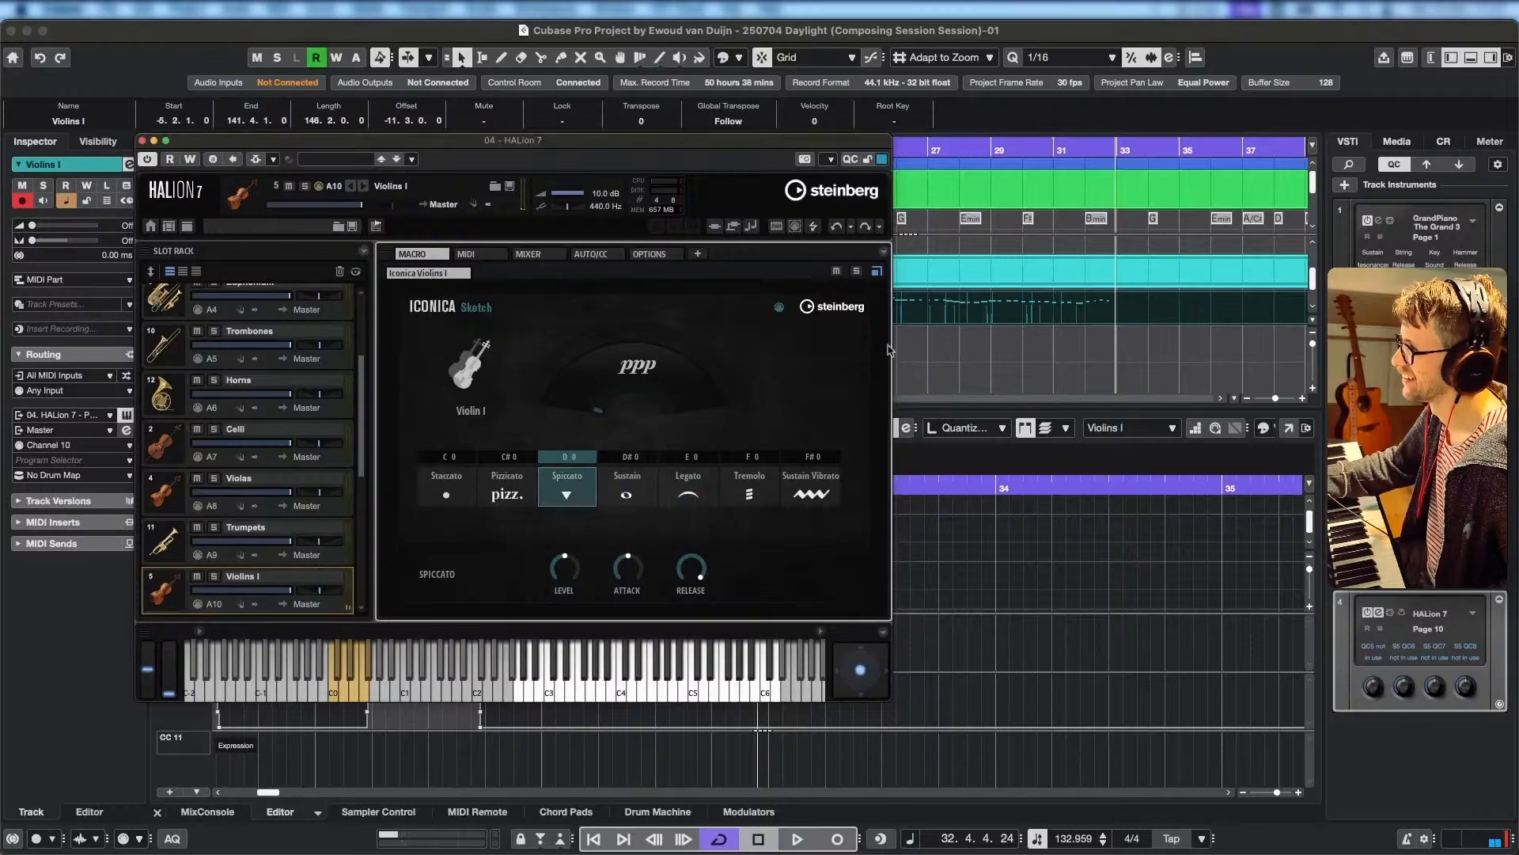
Return the song position to 7.1.1, close the HALion 7 window and disarm the Violins I track.
left_click(1099, 313)
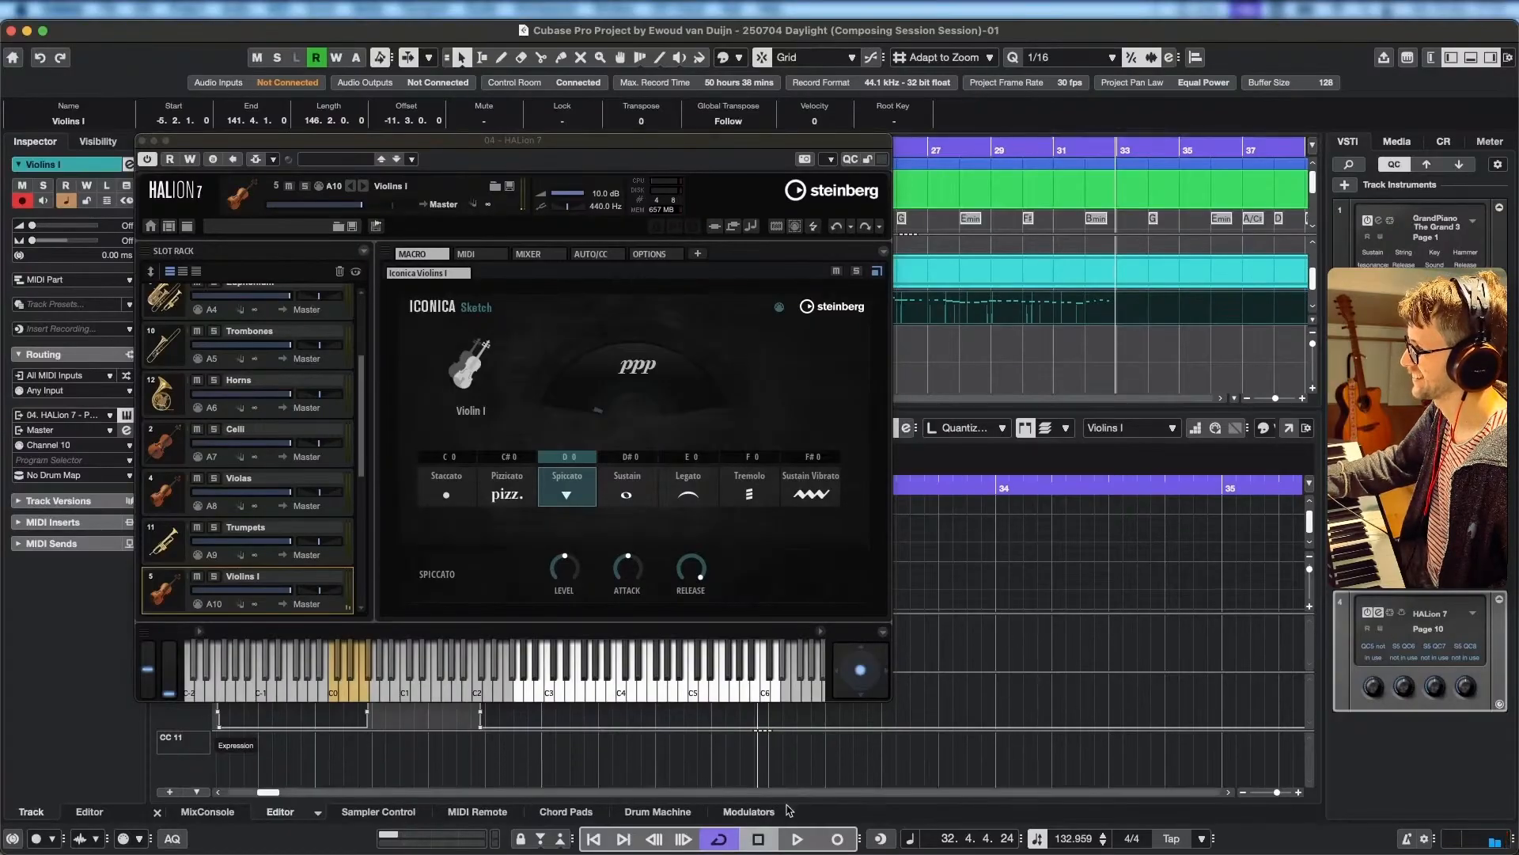
left_click(759, 842)
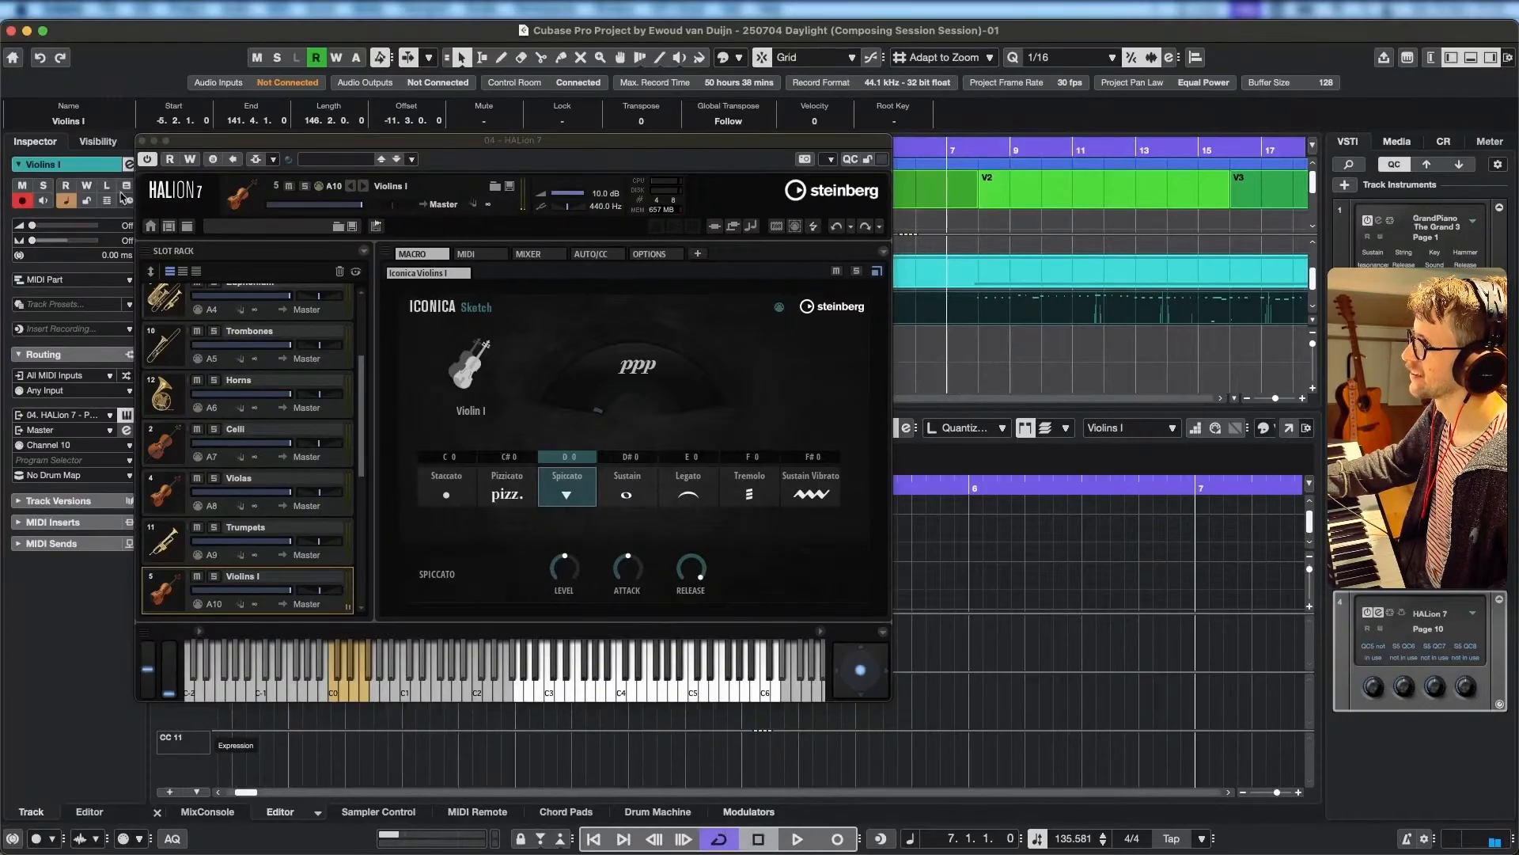
left_click(143, 141)
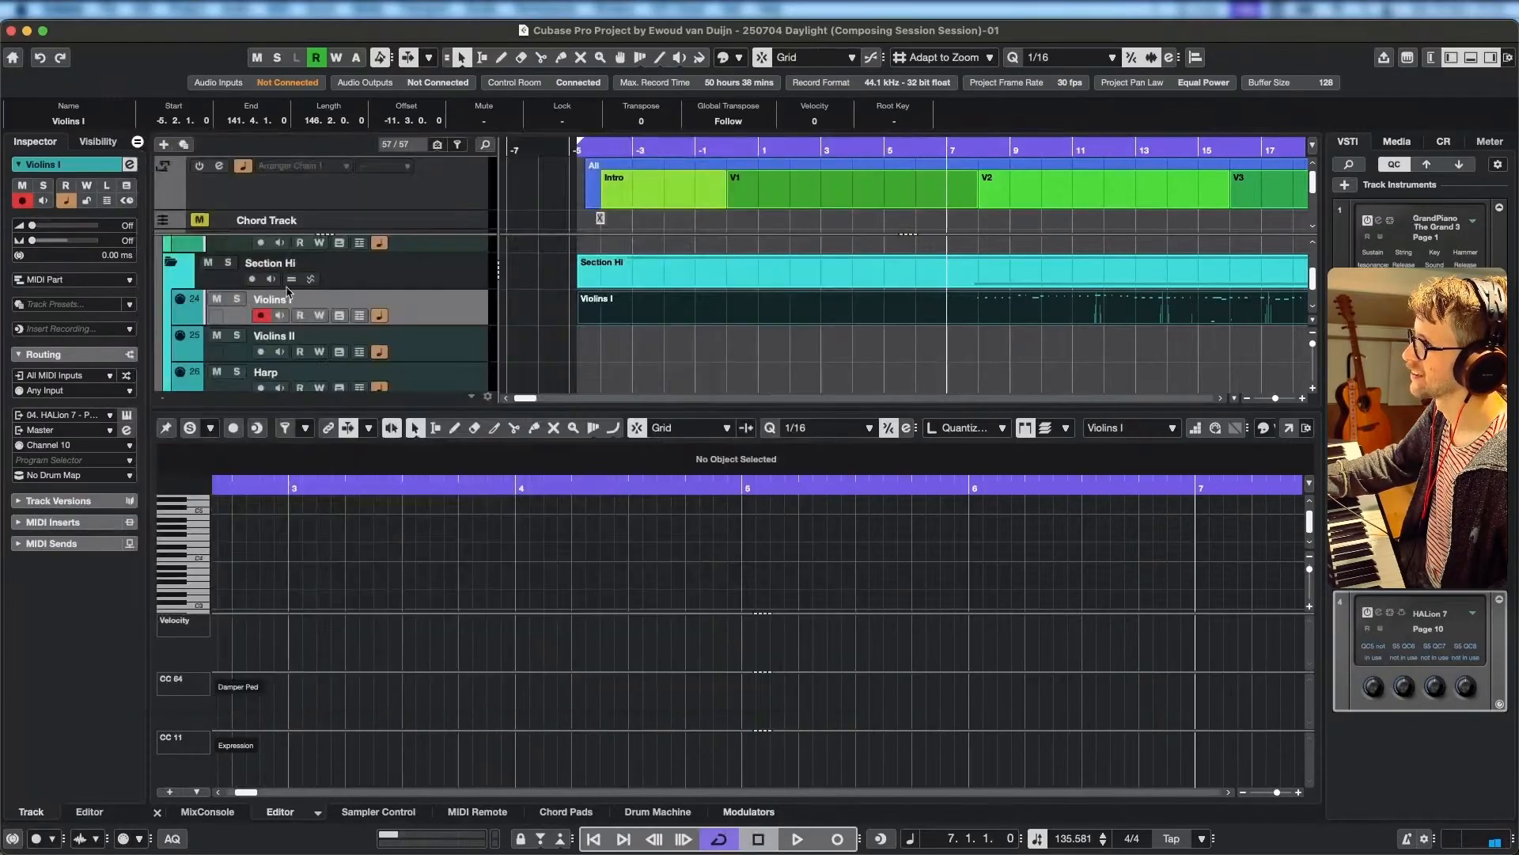
left_click(261, 315)
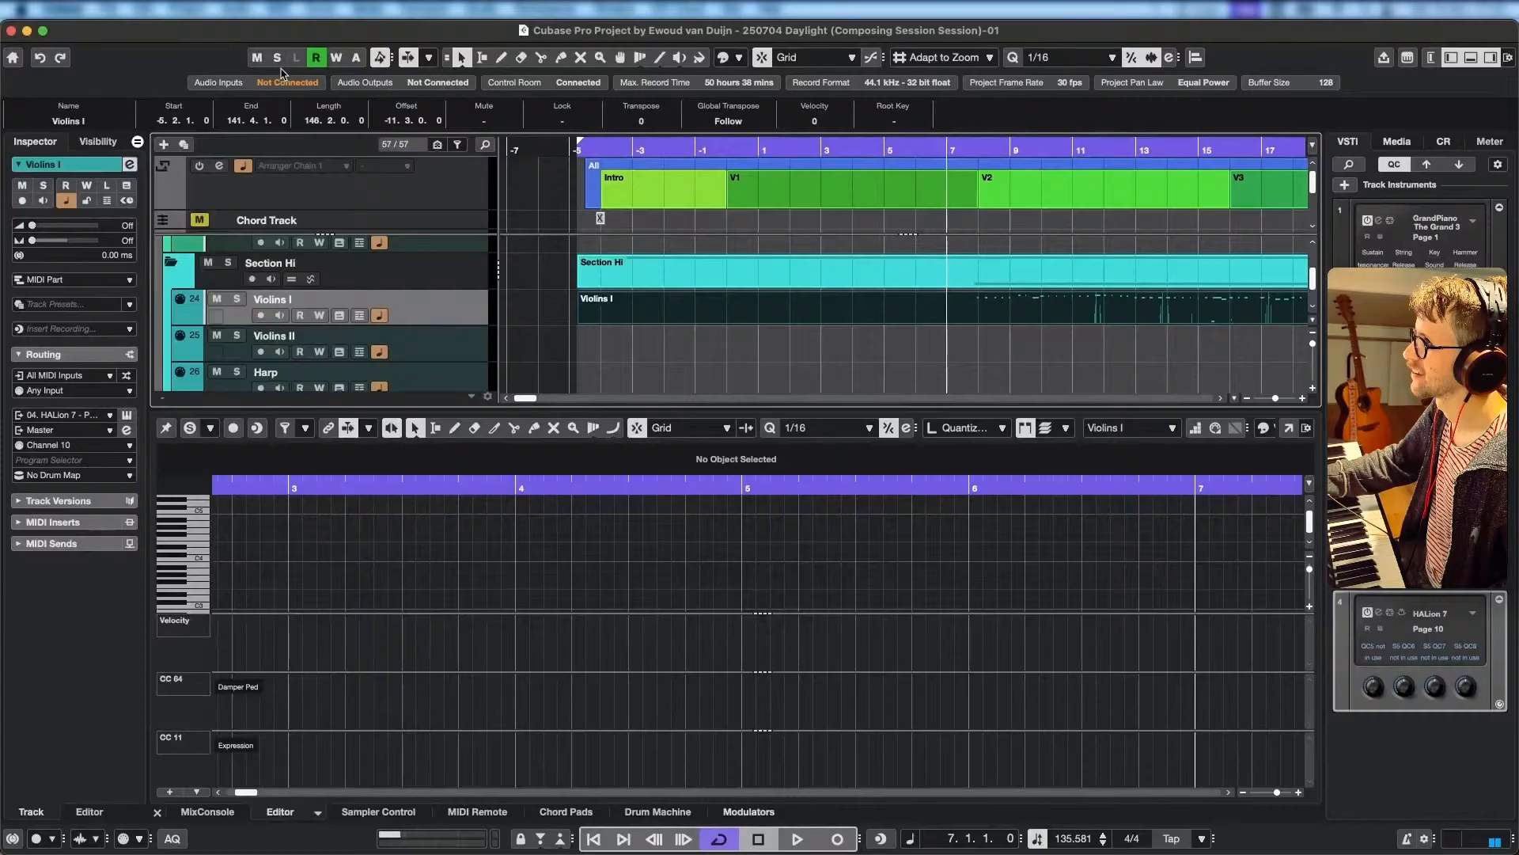
Play back the new Violins I recording with the arrangement, starting at 7.1.1.
left_click(779, 147)
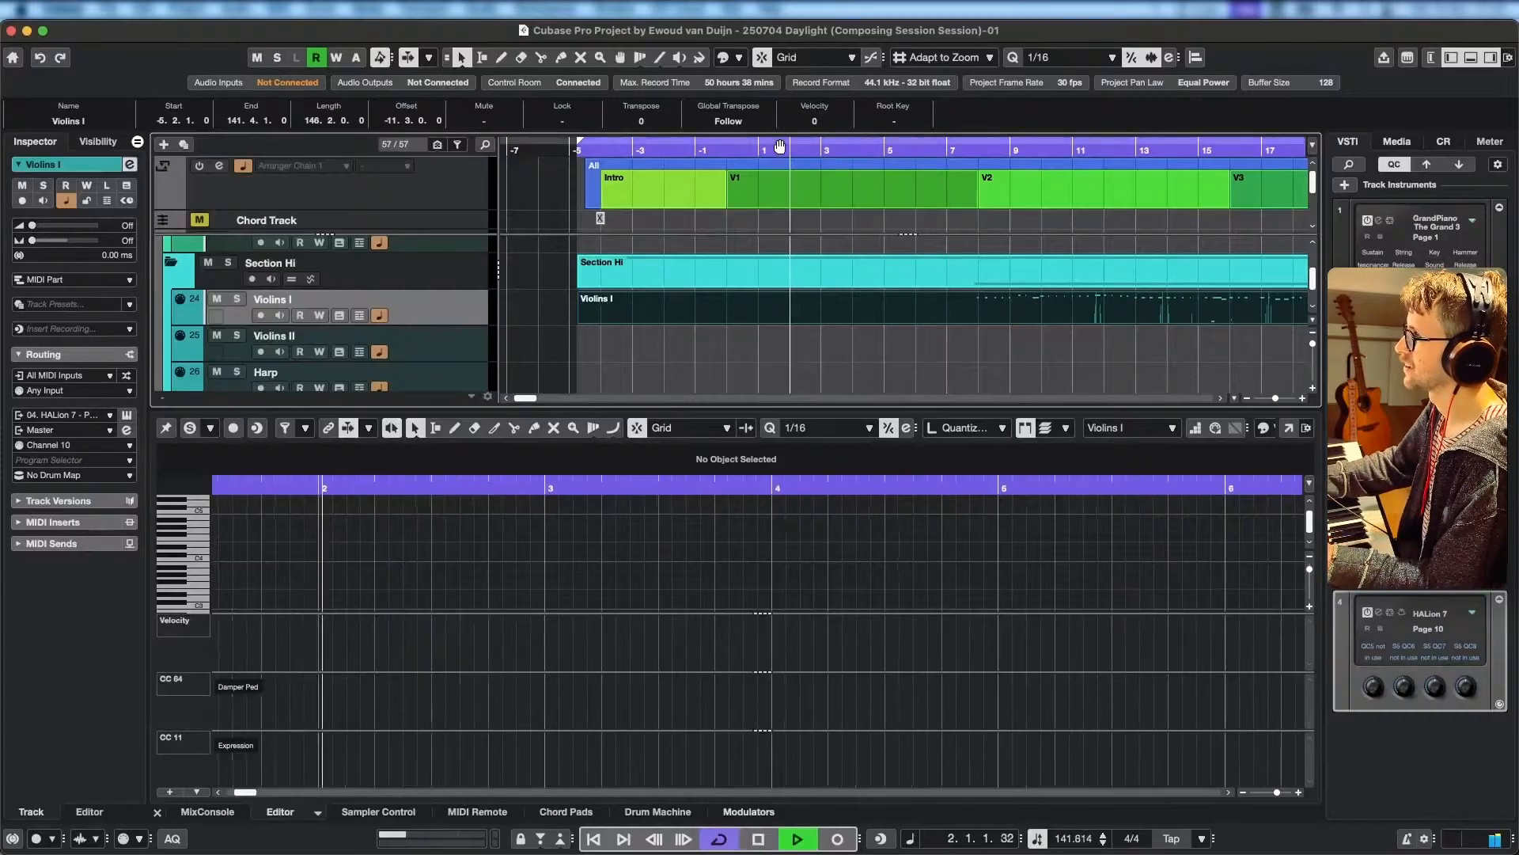
left_click(947, 148)
key("space")
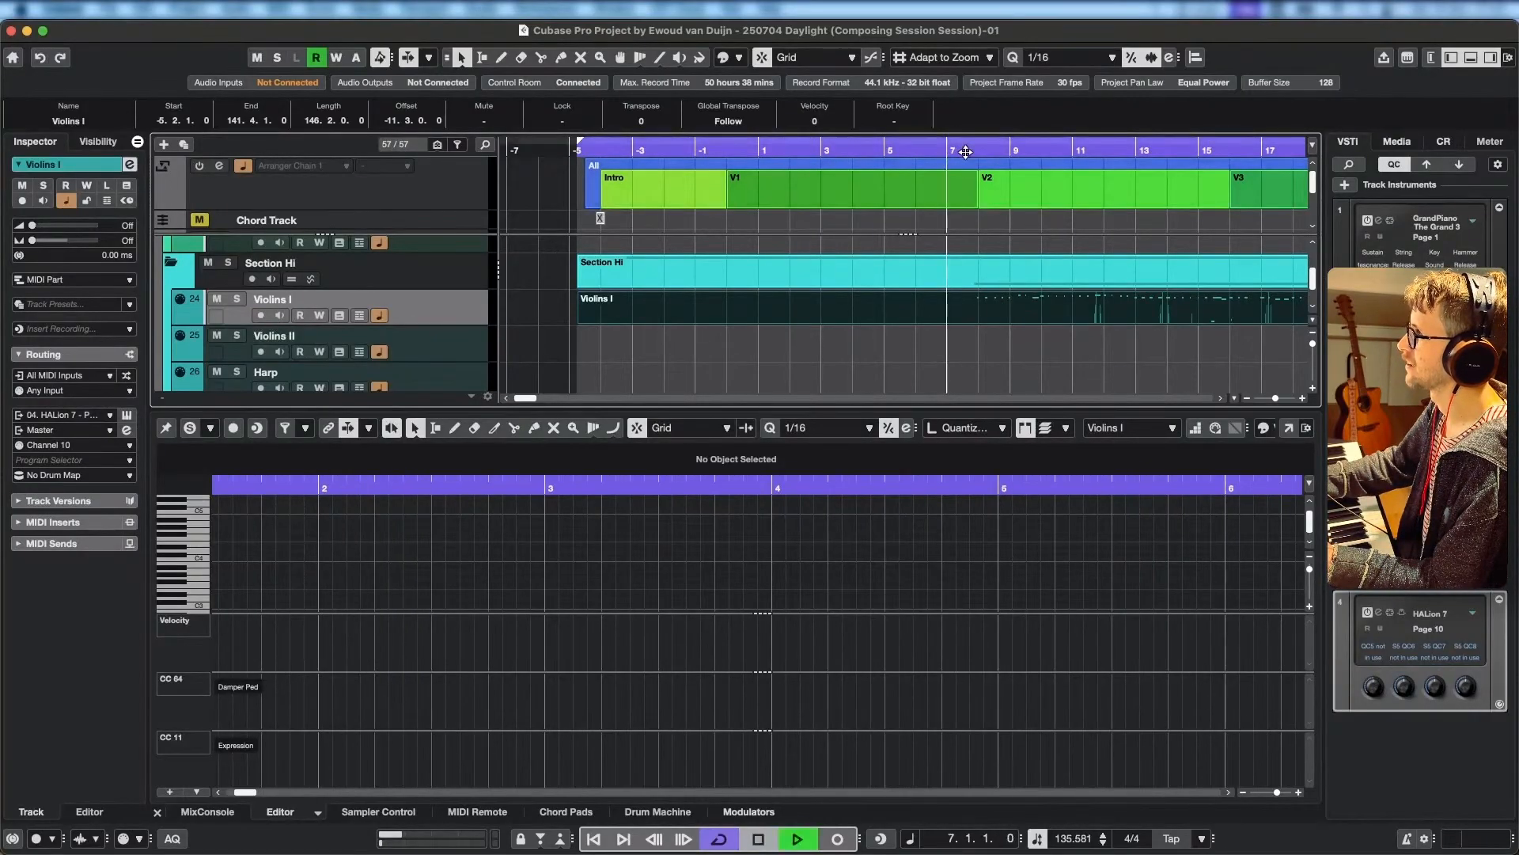
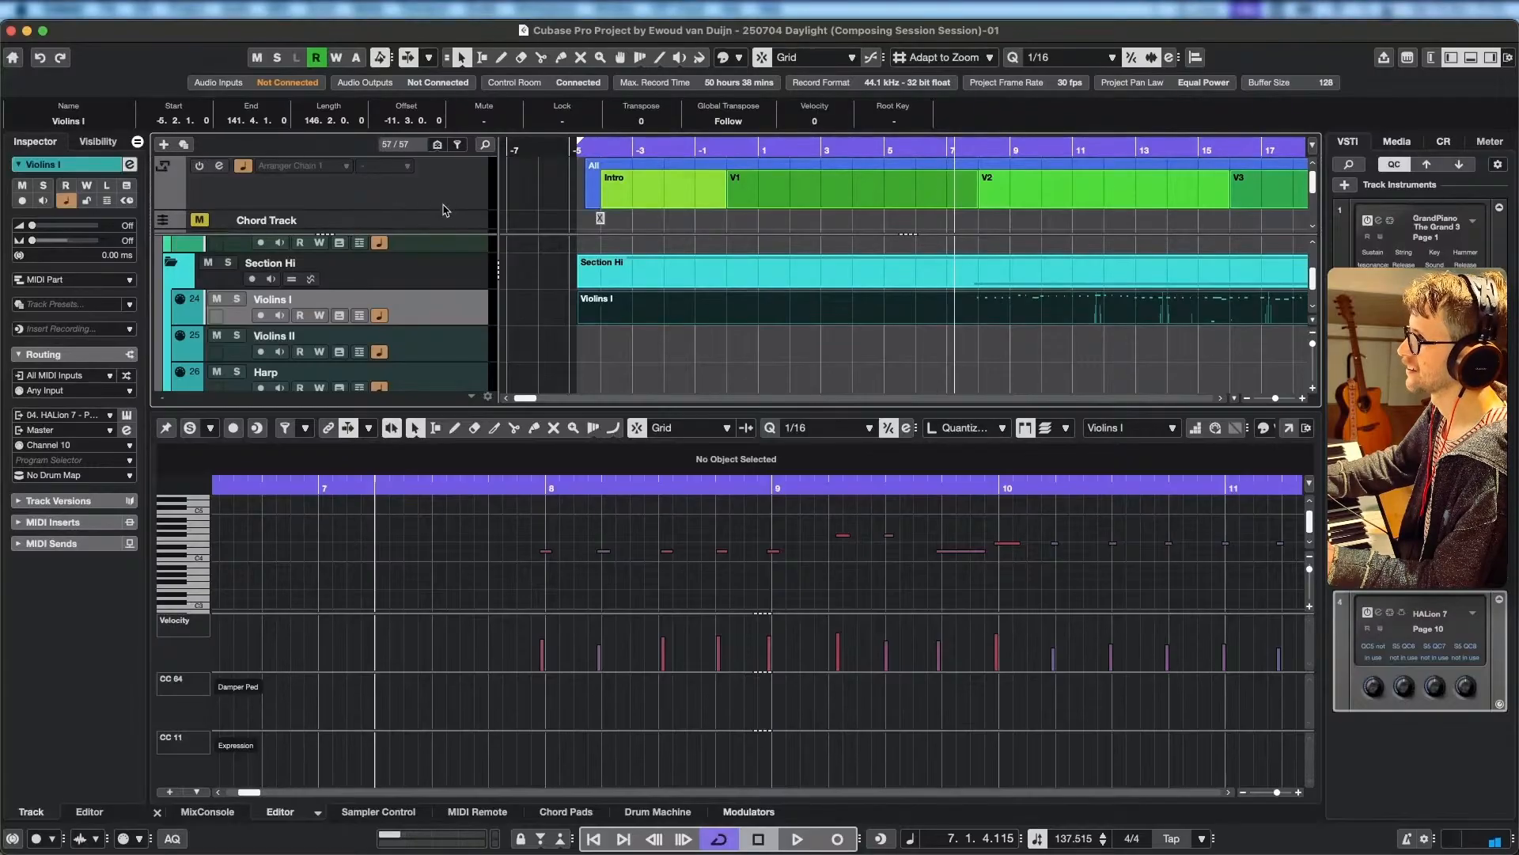
Play back the Violins I recording from the start of bar 9, stopping within the same bar.
left_click(200, 223)
left_click(199, 222)
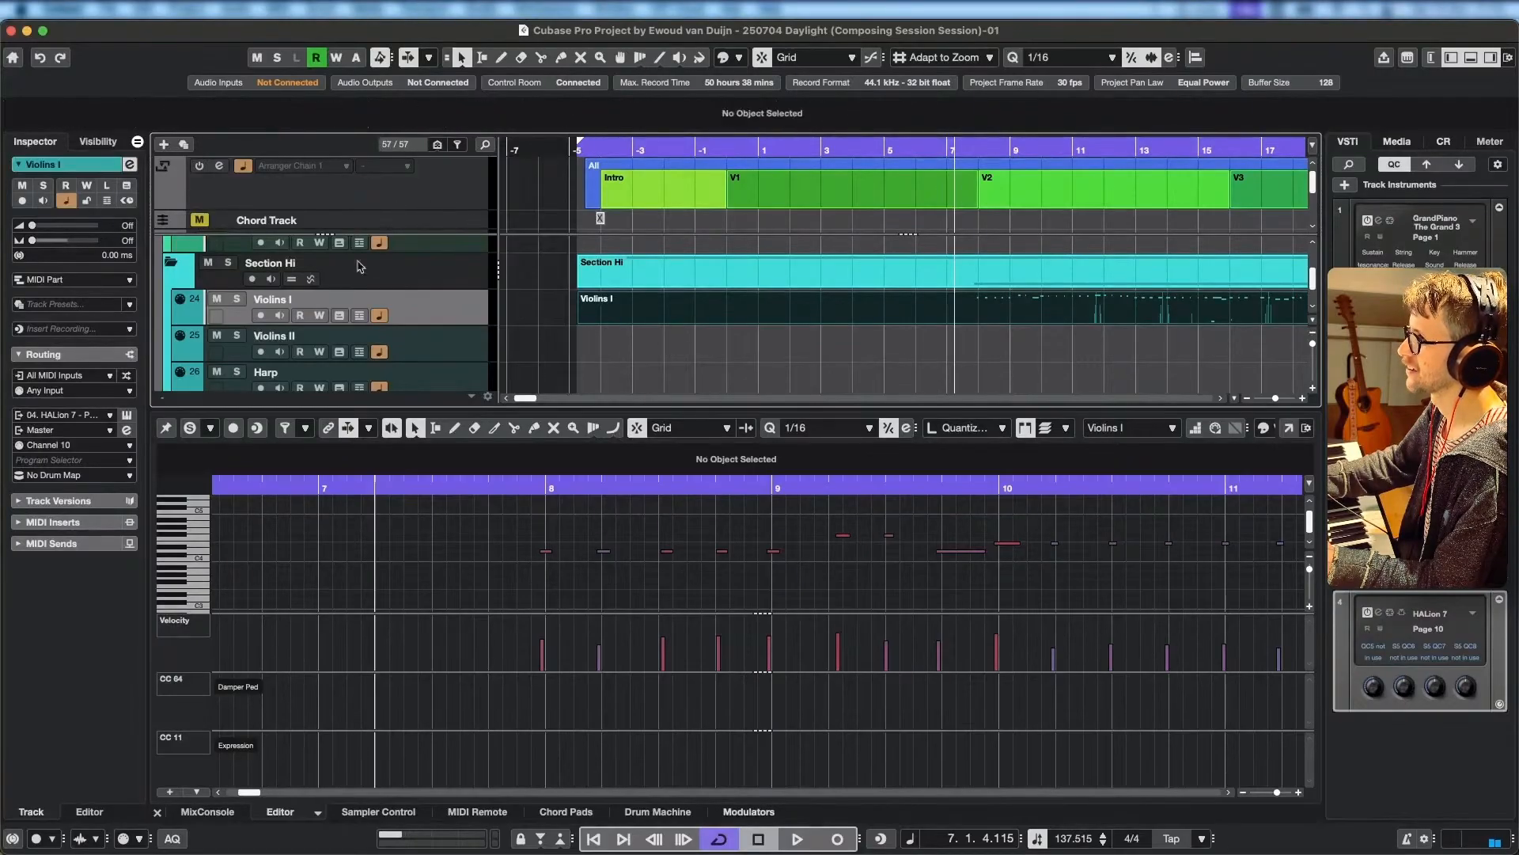
left_click(786, 482)
key("space")
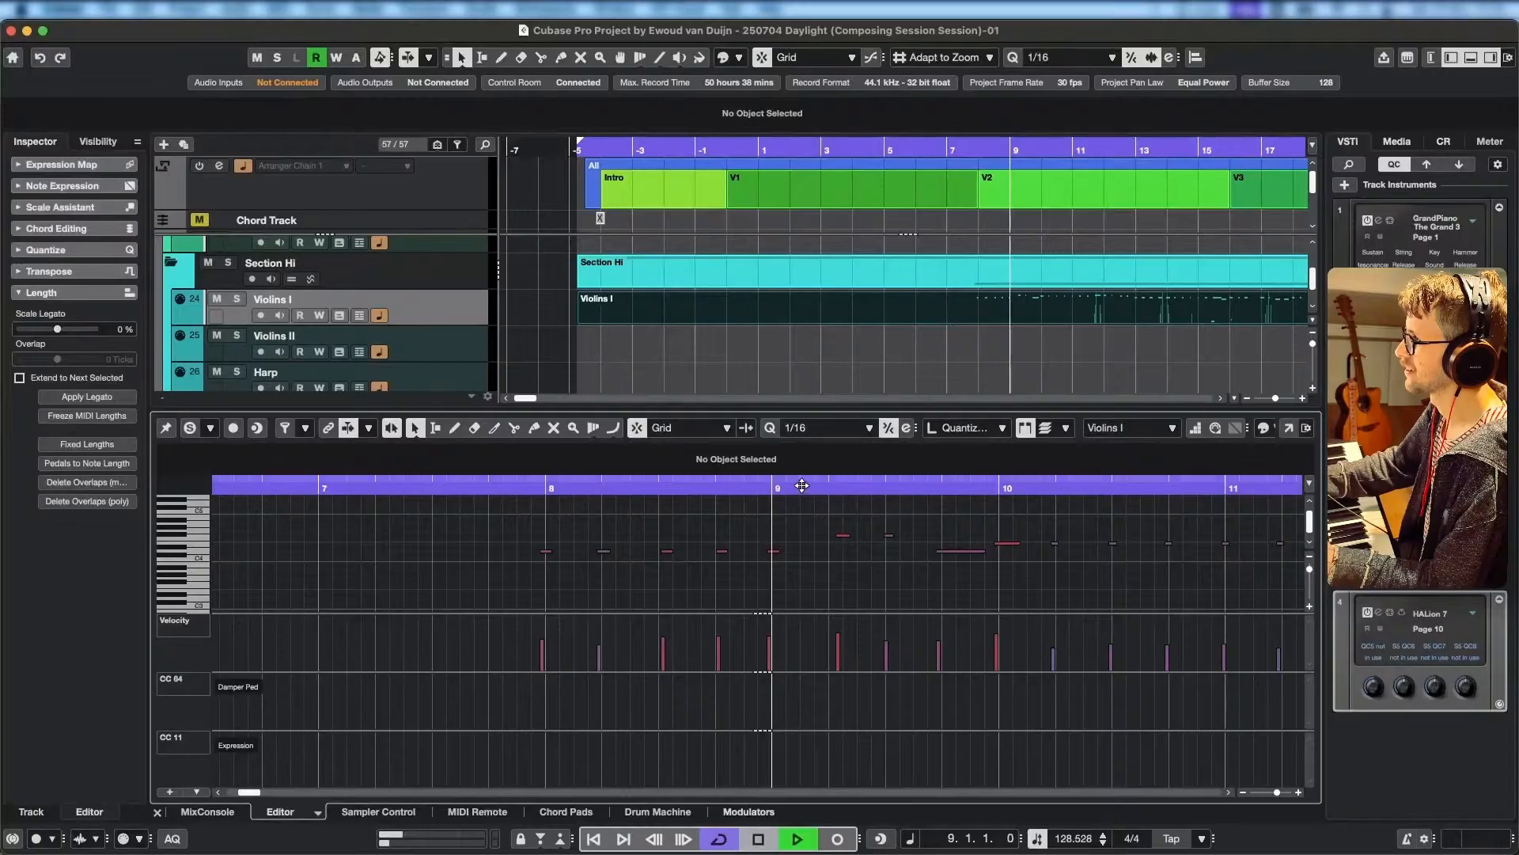
key("space")
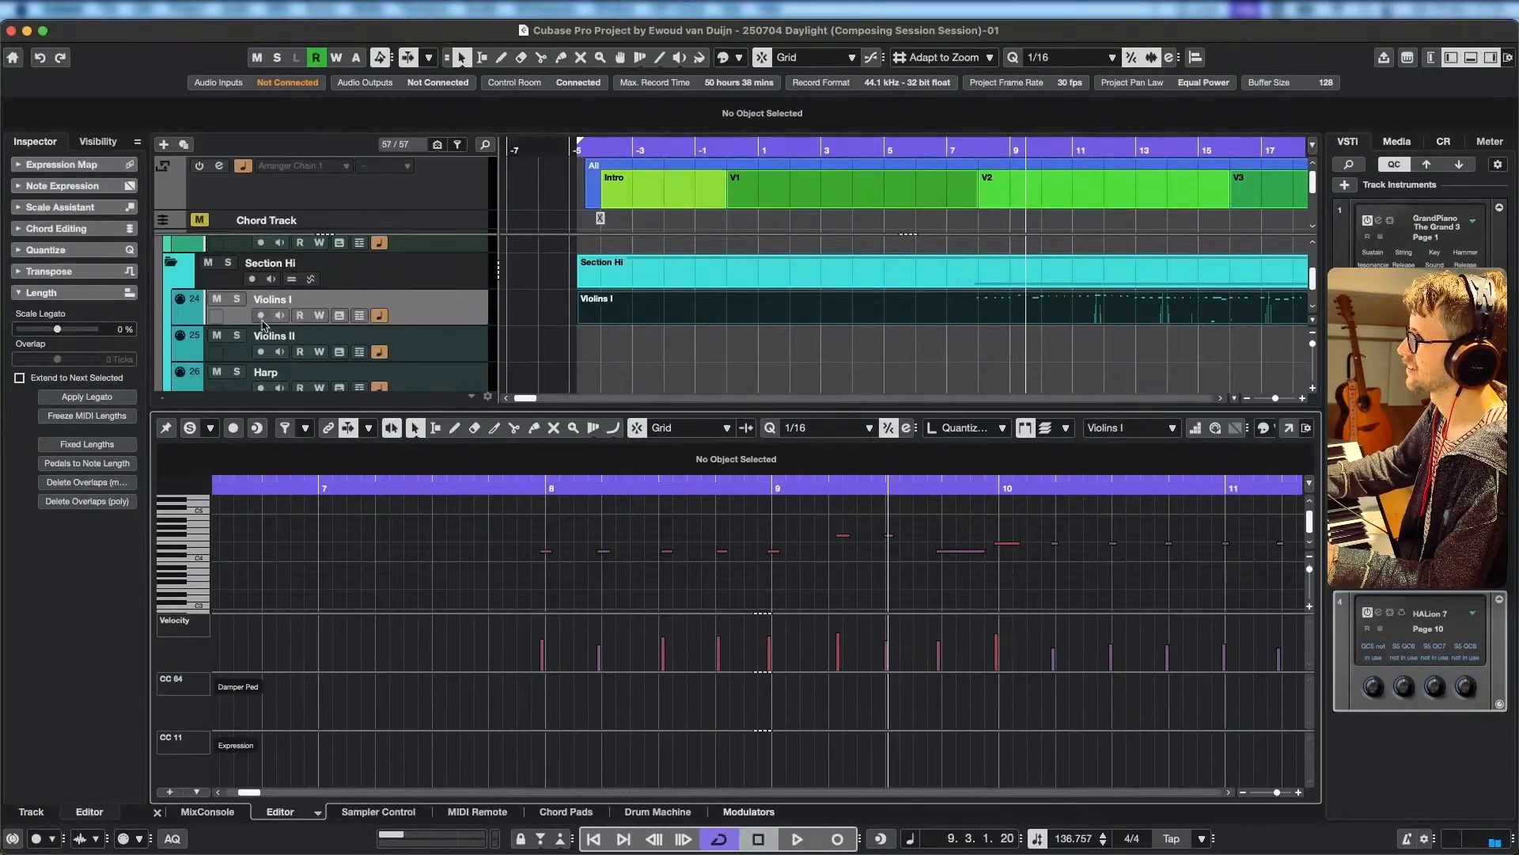
Save the project under its current name.
left_click(216, 304)
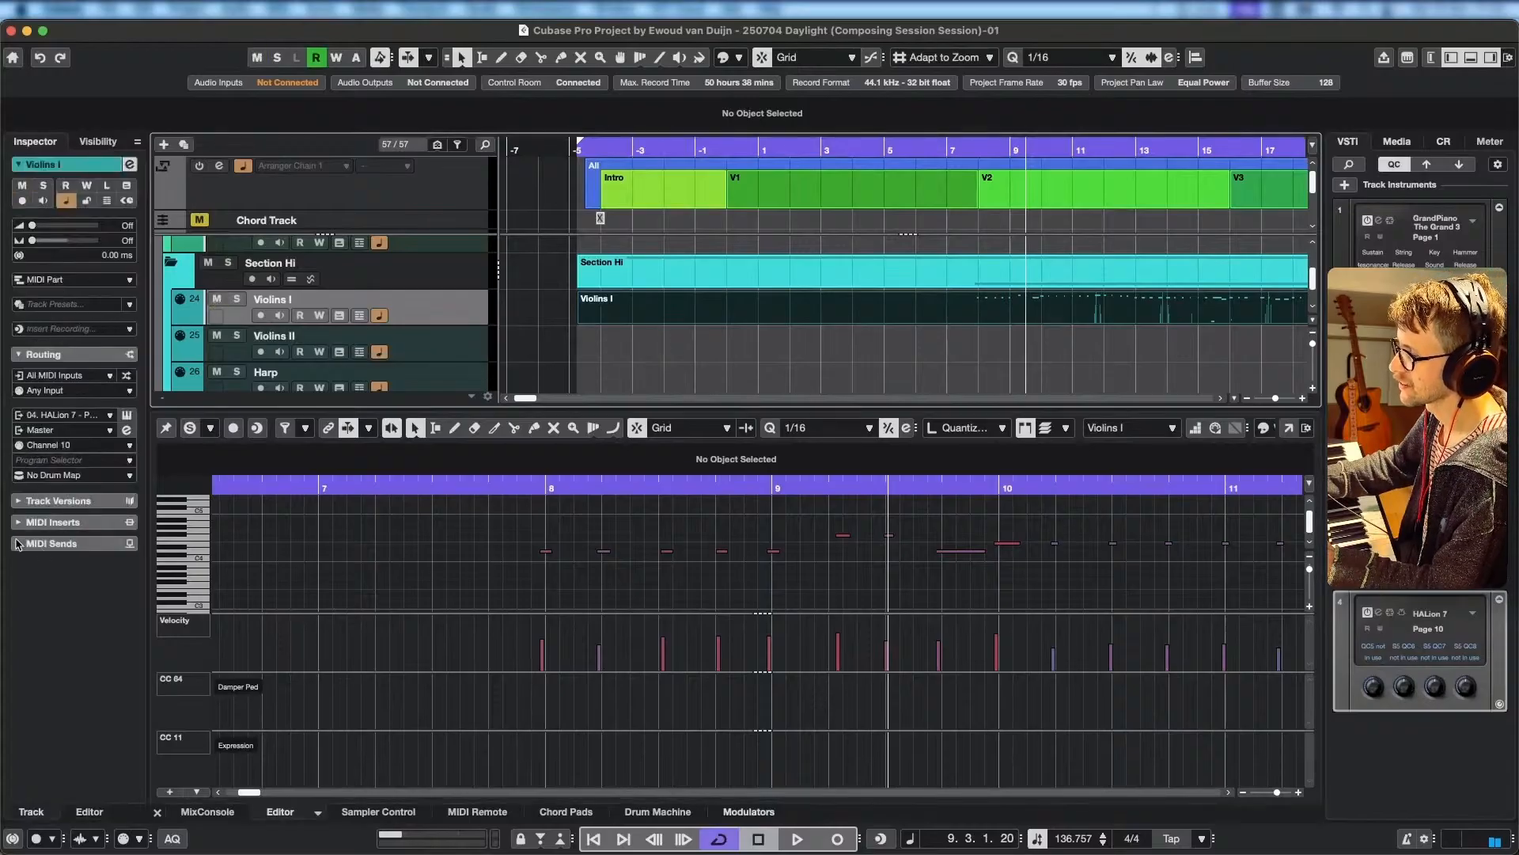
scroll(717, 563, "down", 3)
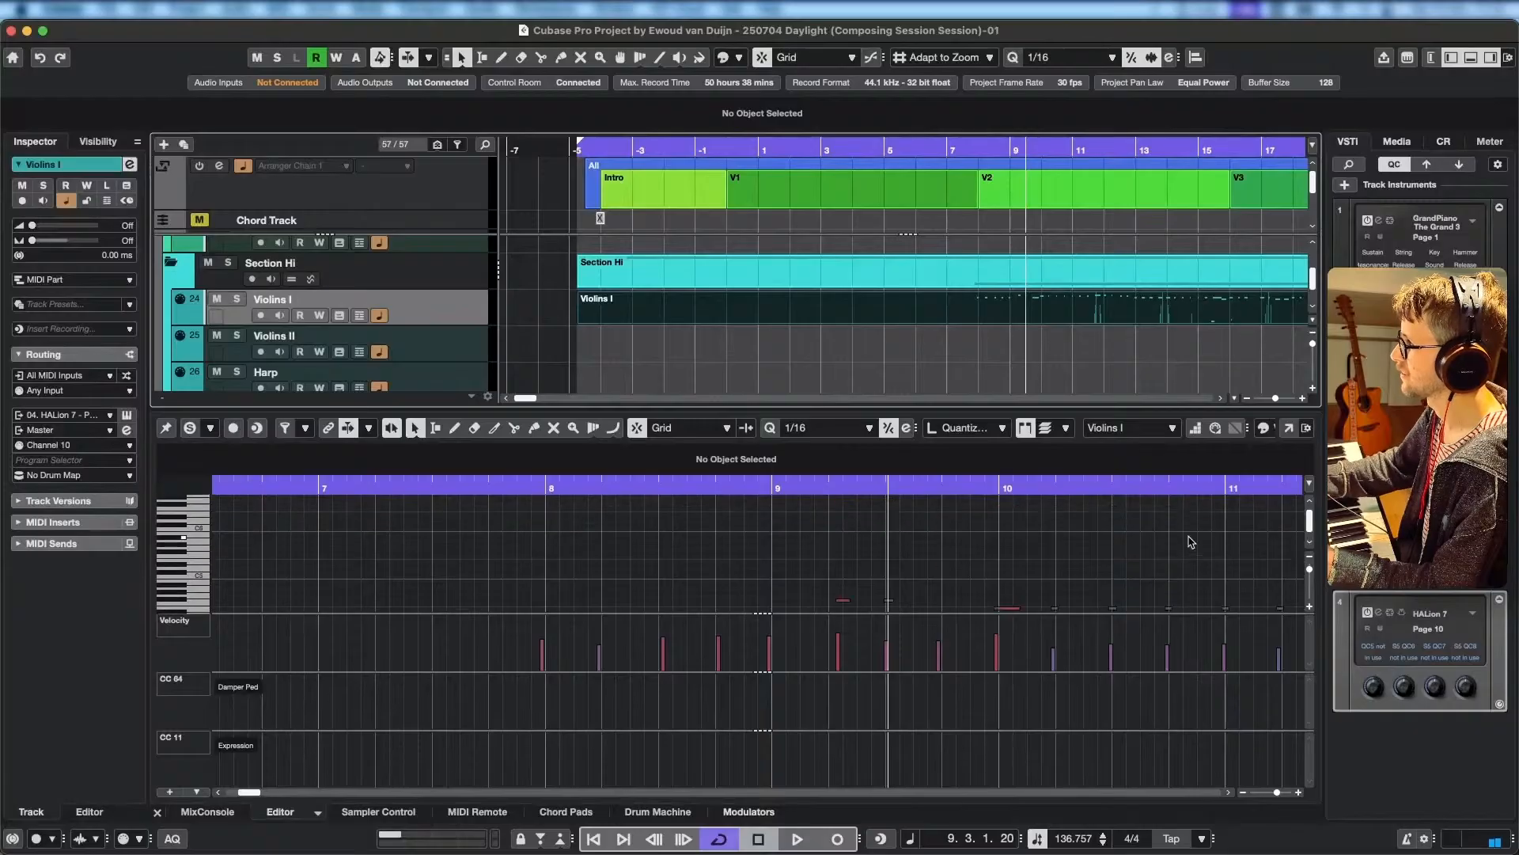
left_click(119, 10)
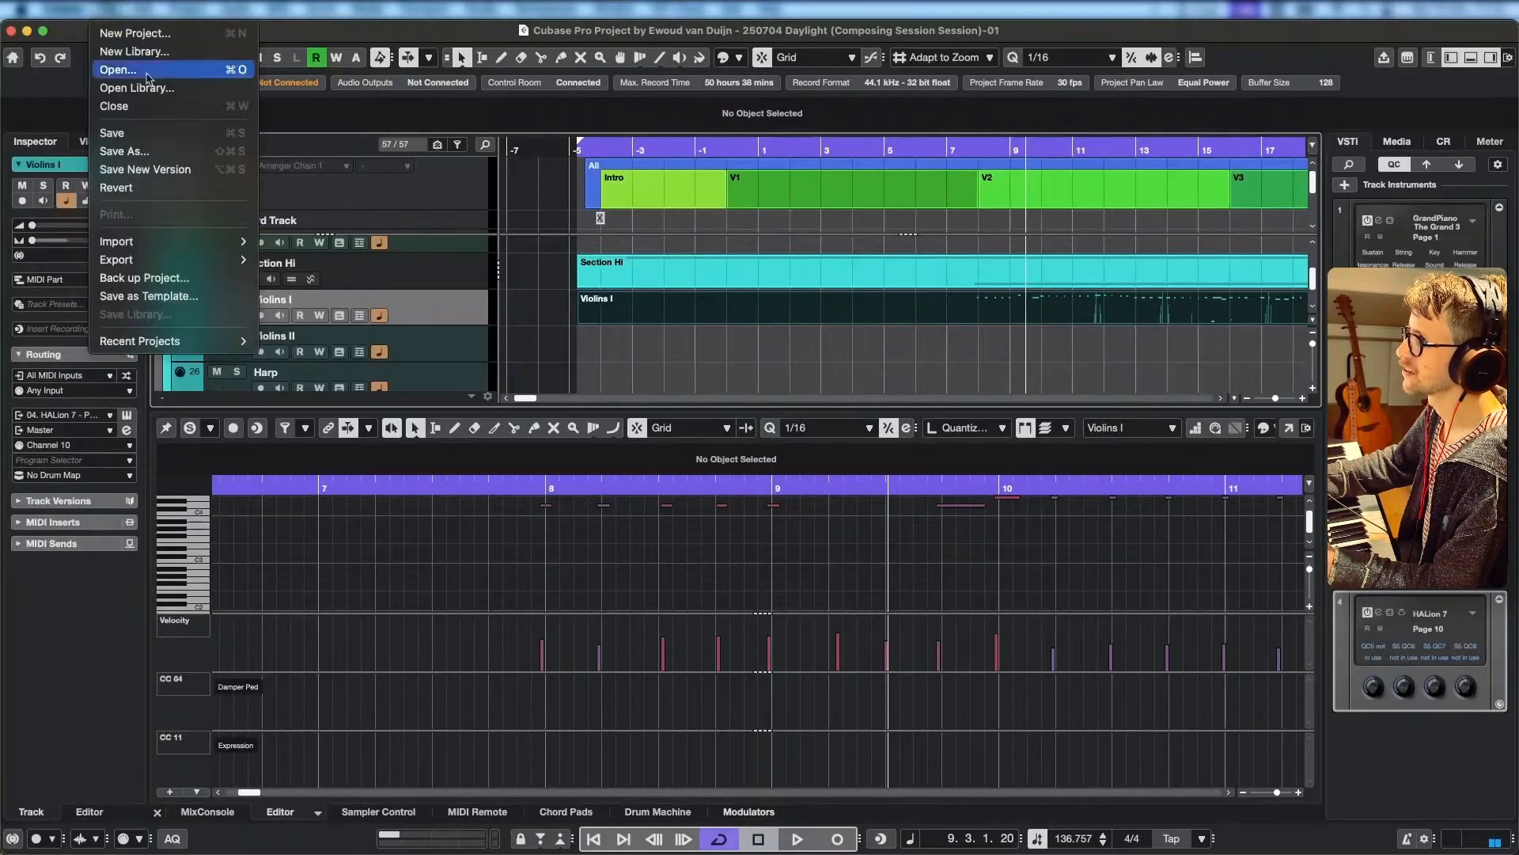
left_click(118, 133)
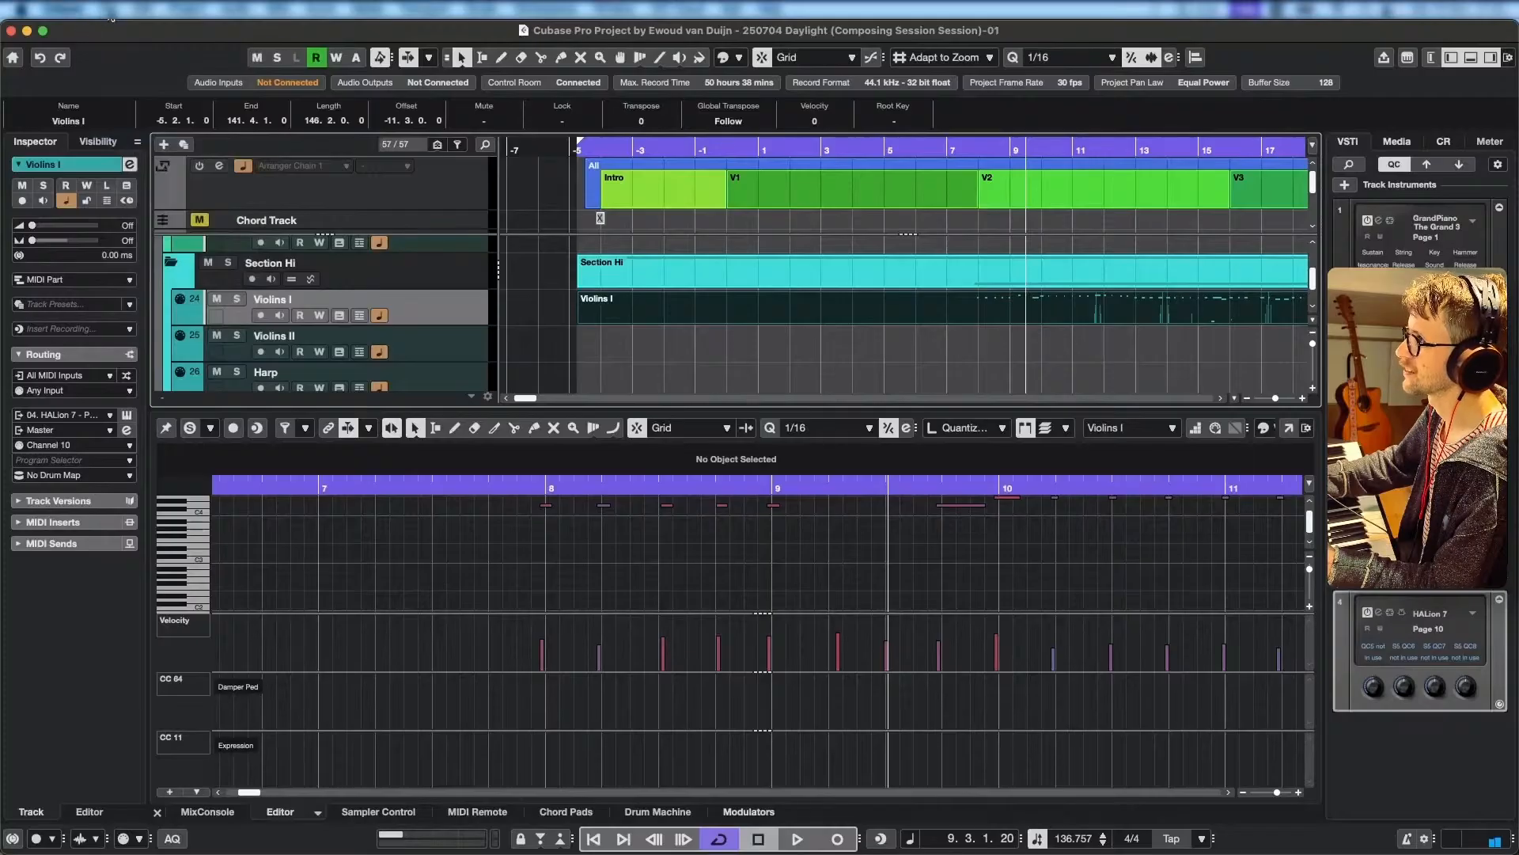
left_click(113, 12)
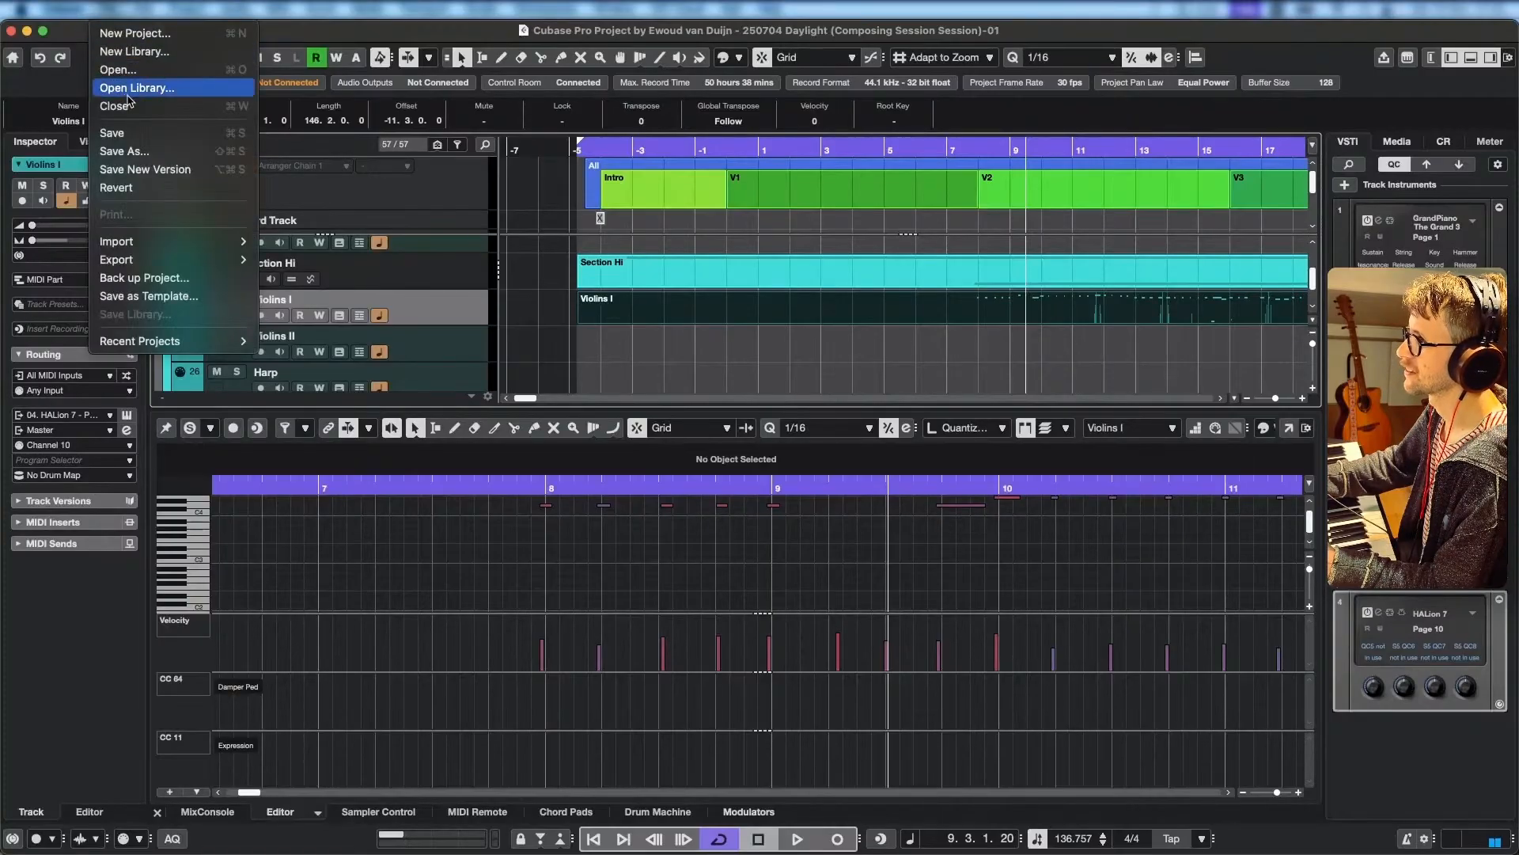
left_click(134, 191)
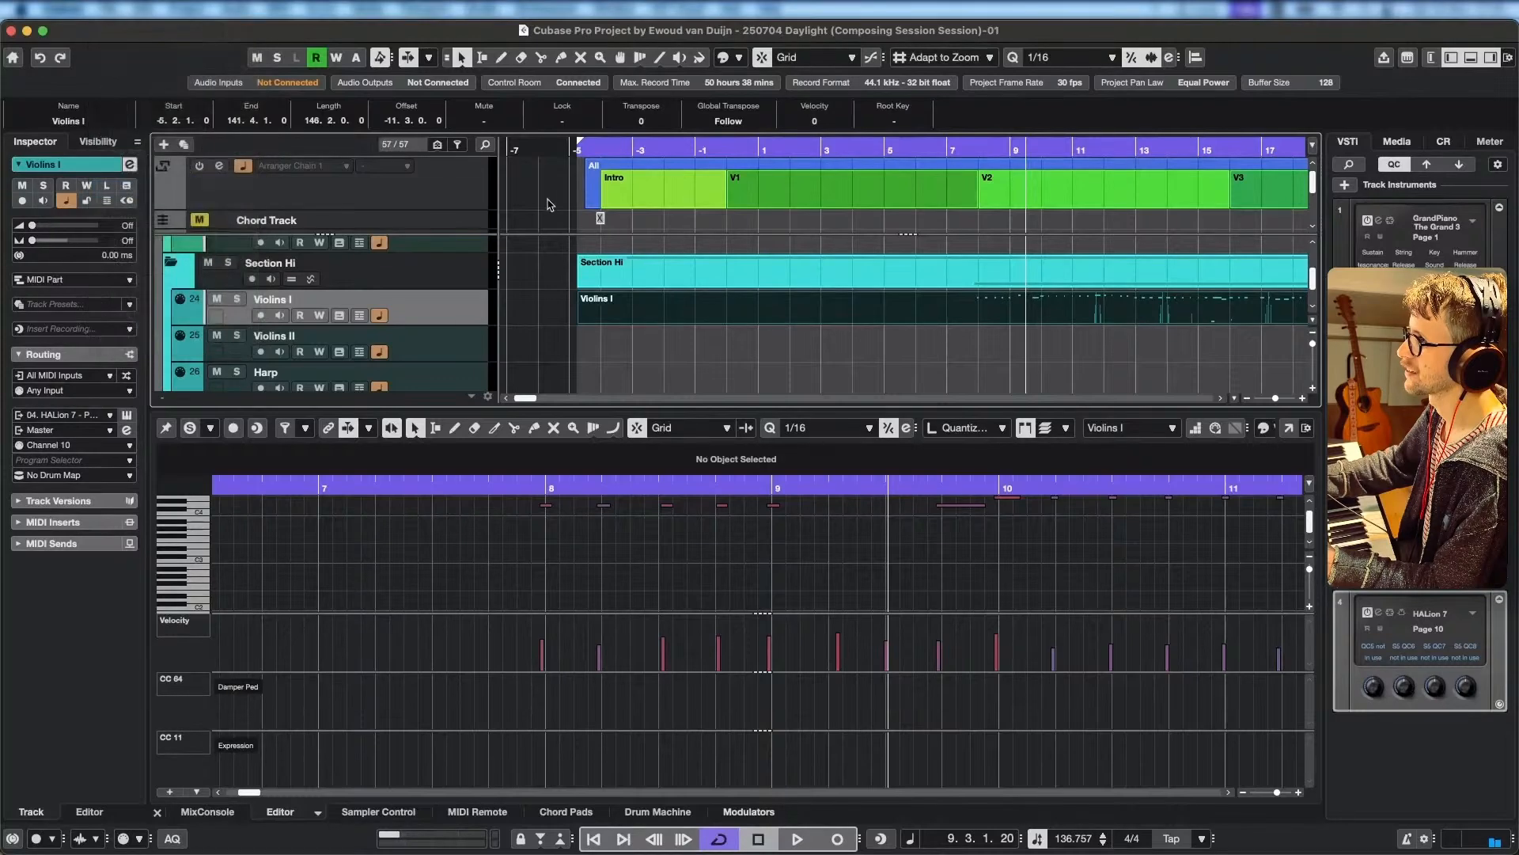
Play back the arrangement around the start of V2, and open the Violins I part in the Key Editor.
left_click(808, 322)
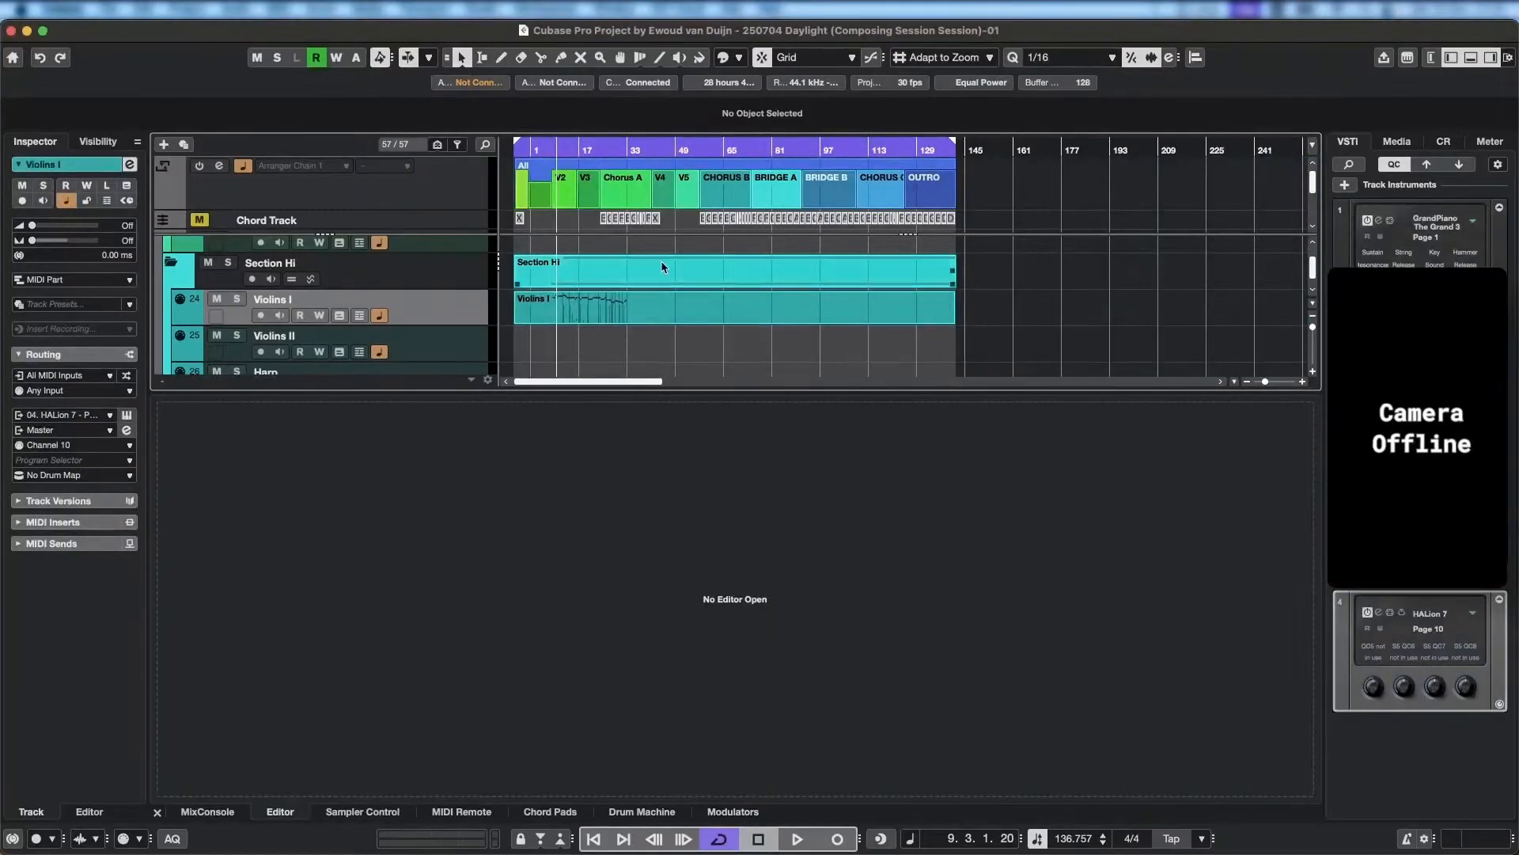
scroll(616, 275, "up", 10)
left_click_drag(617, 298, 956, 296)
left_click_drag(753, 148, 750, 172)
key("space")
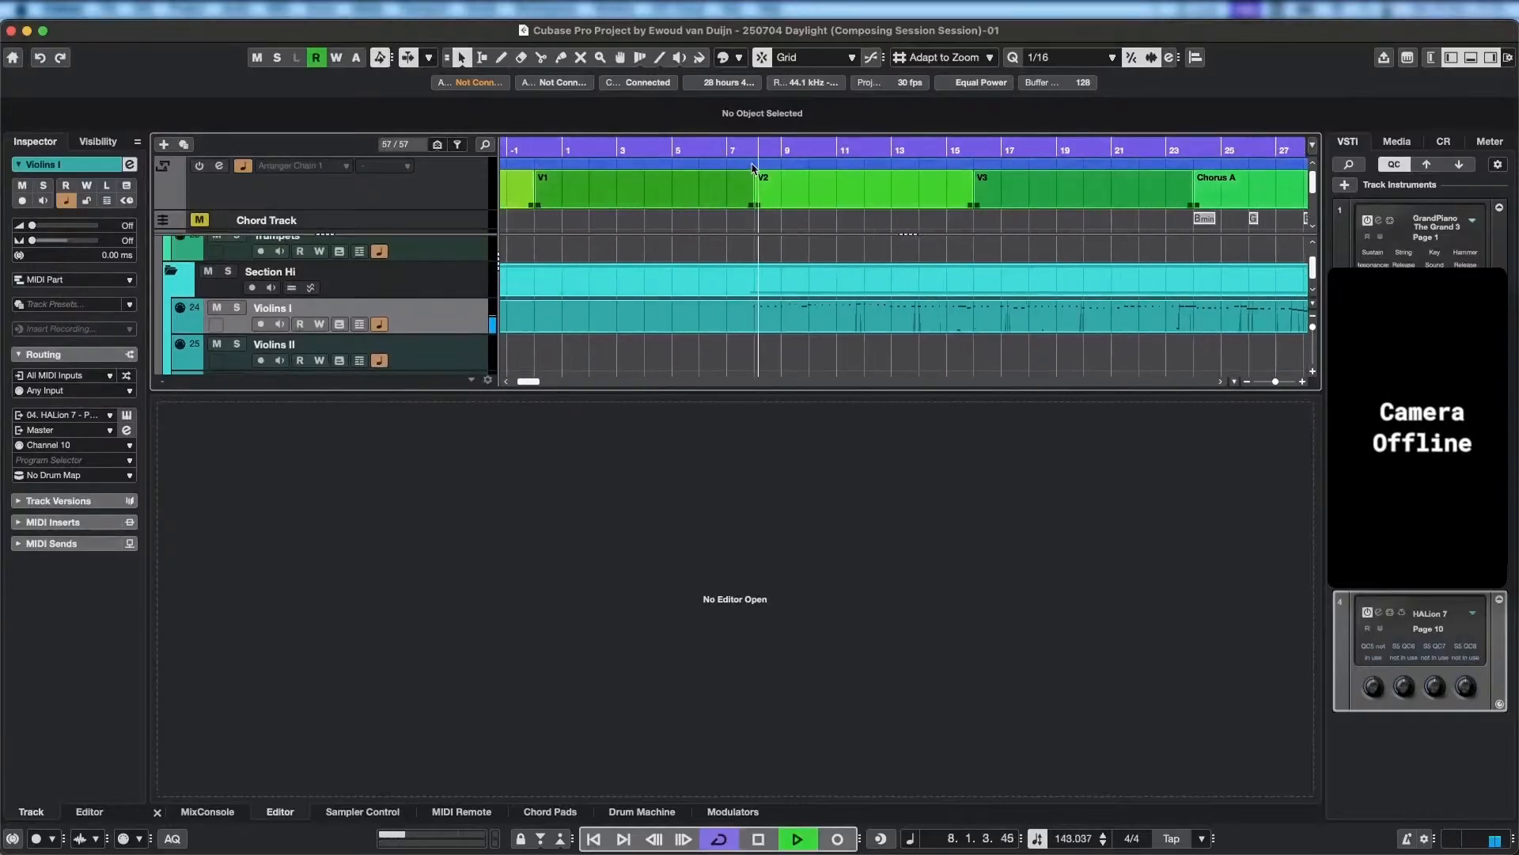
key("space")
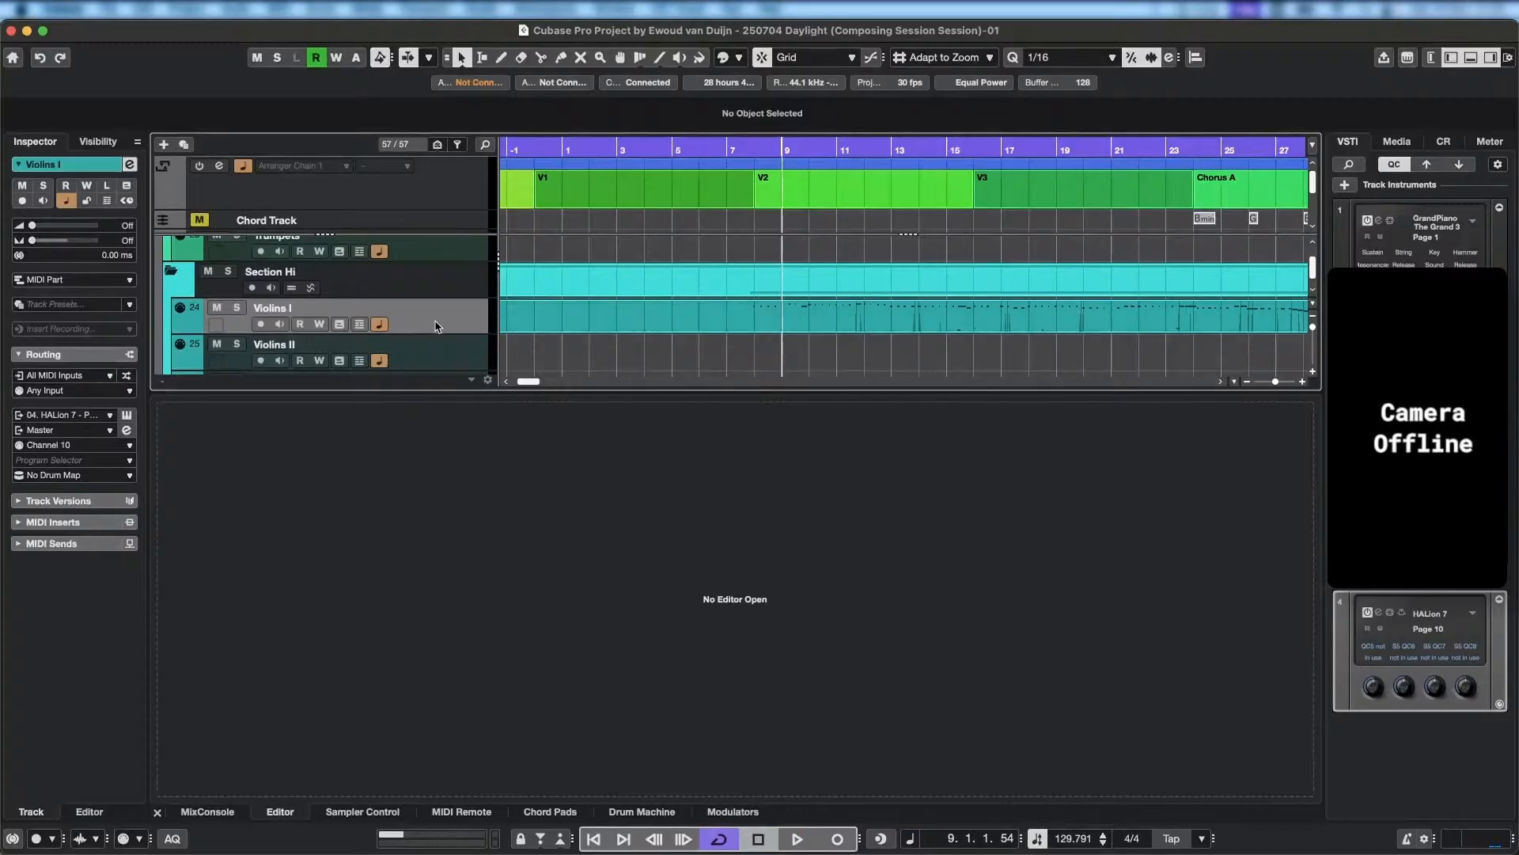
left_click(519, 313)
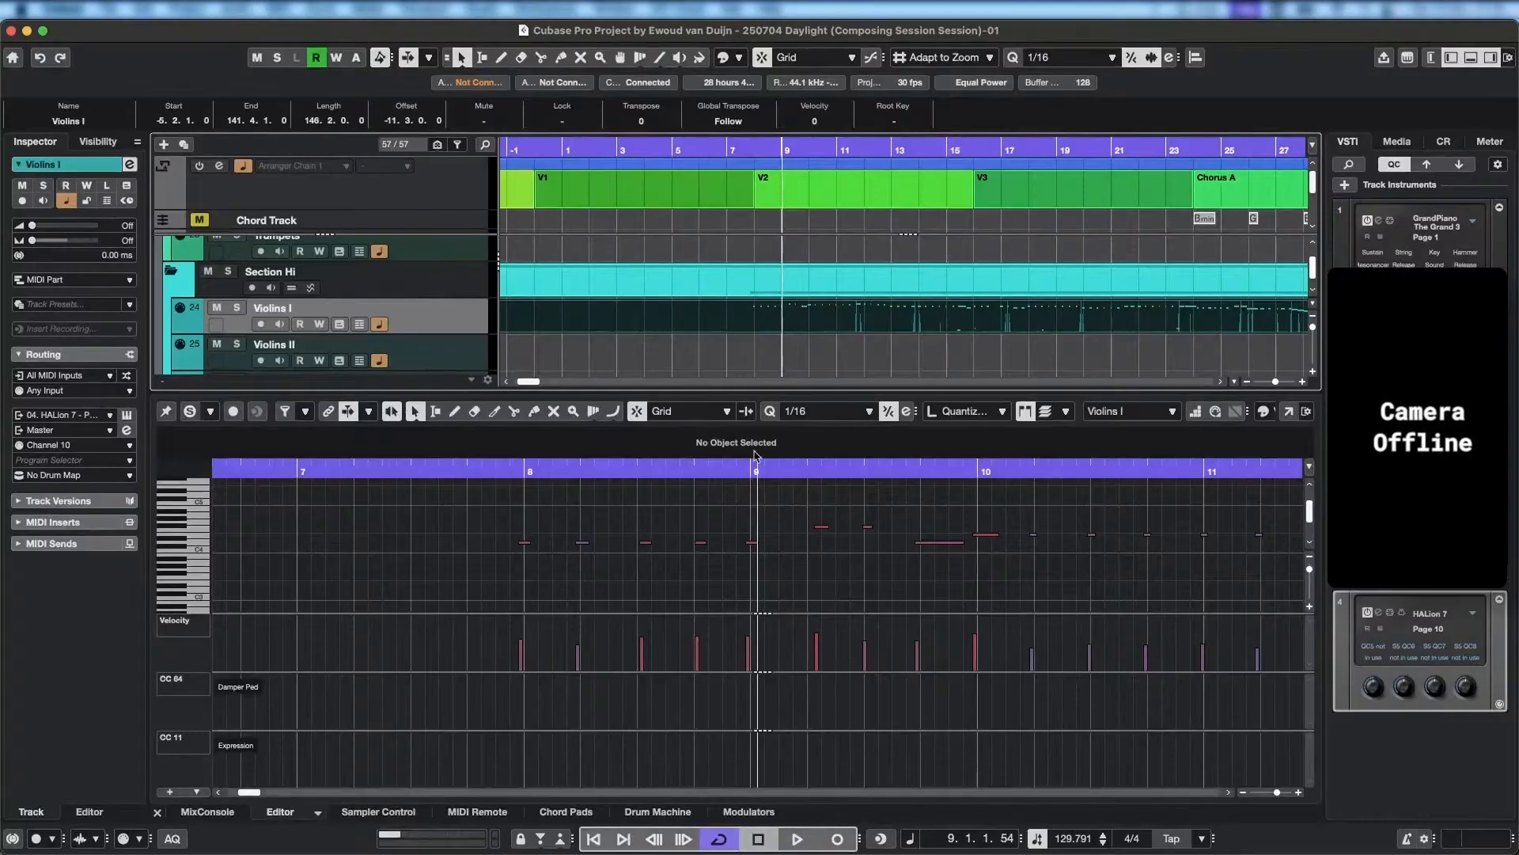
Open HALion 7 from the Celli track and set its master volume to 0 dB.
scroll(427, 316, "down", 5)
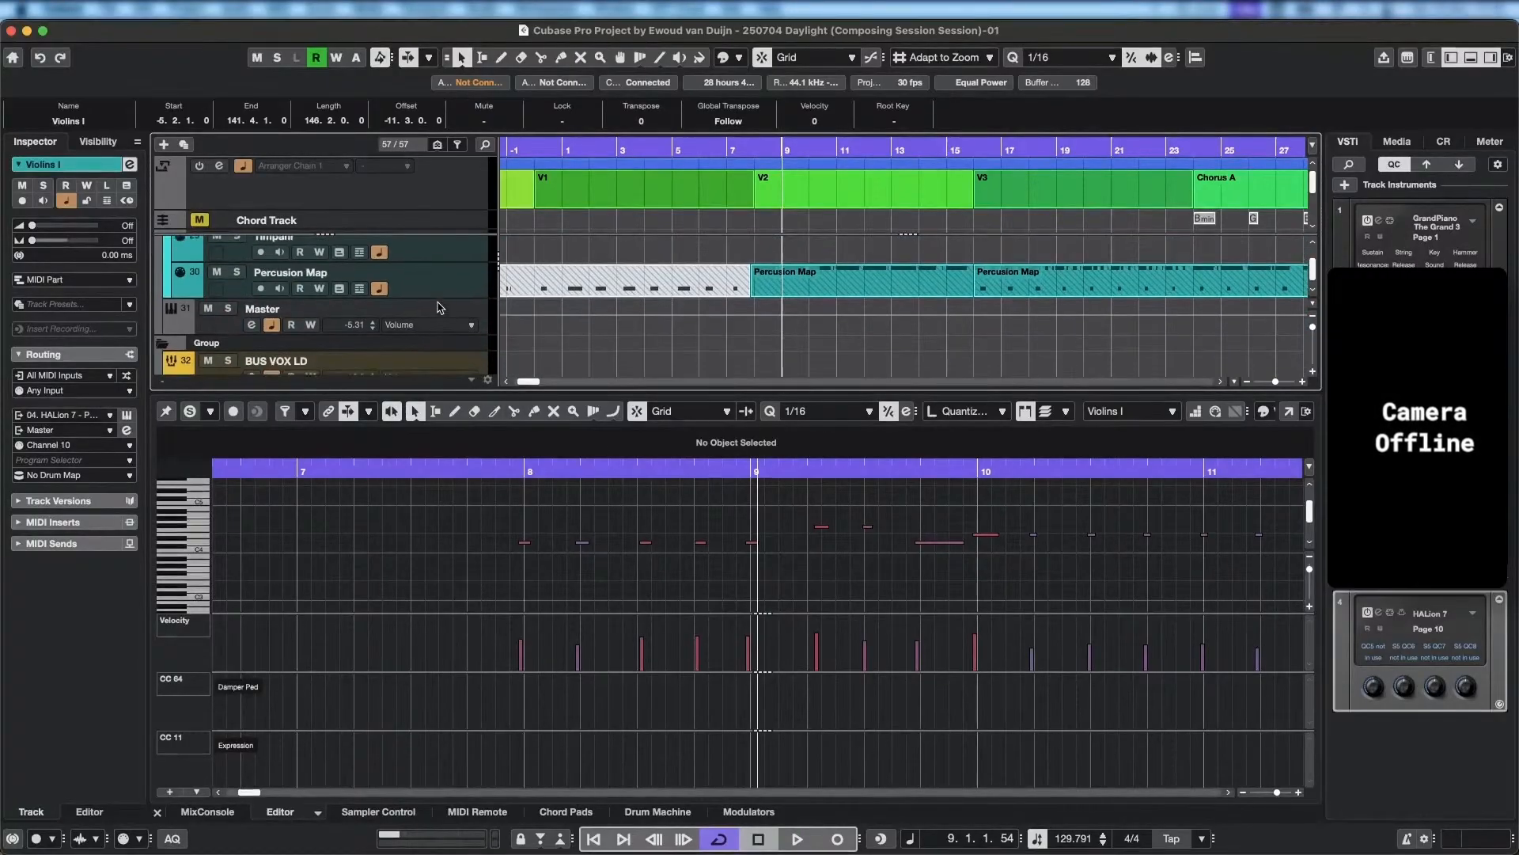
scroll(441, 308, "up", 5)
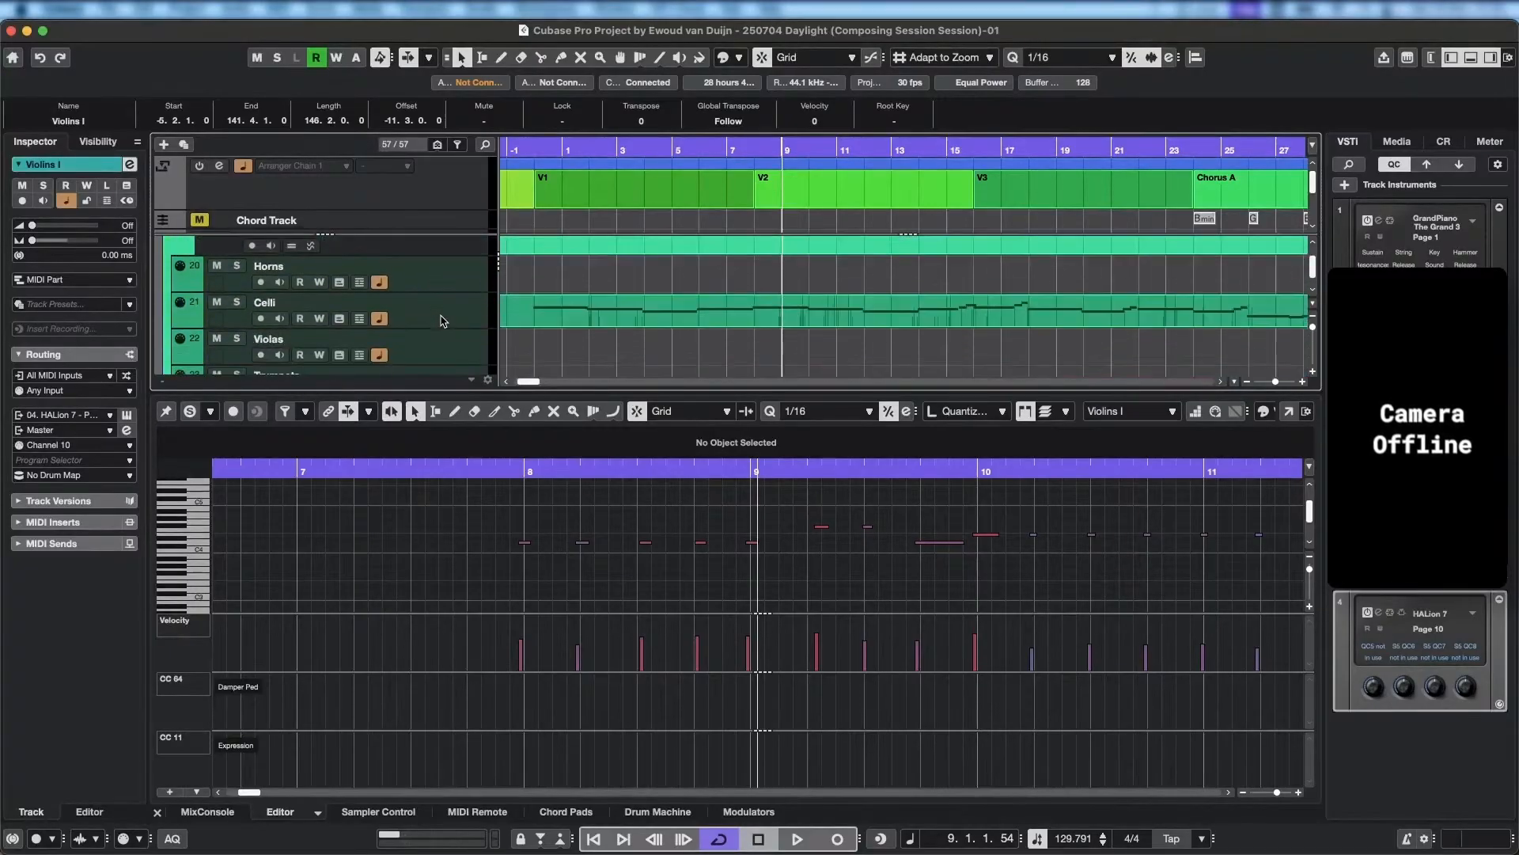
left_click(452, 298)
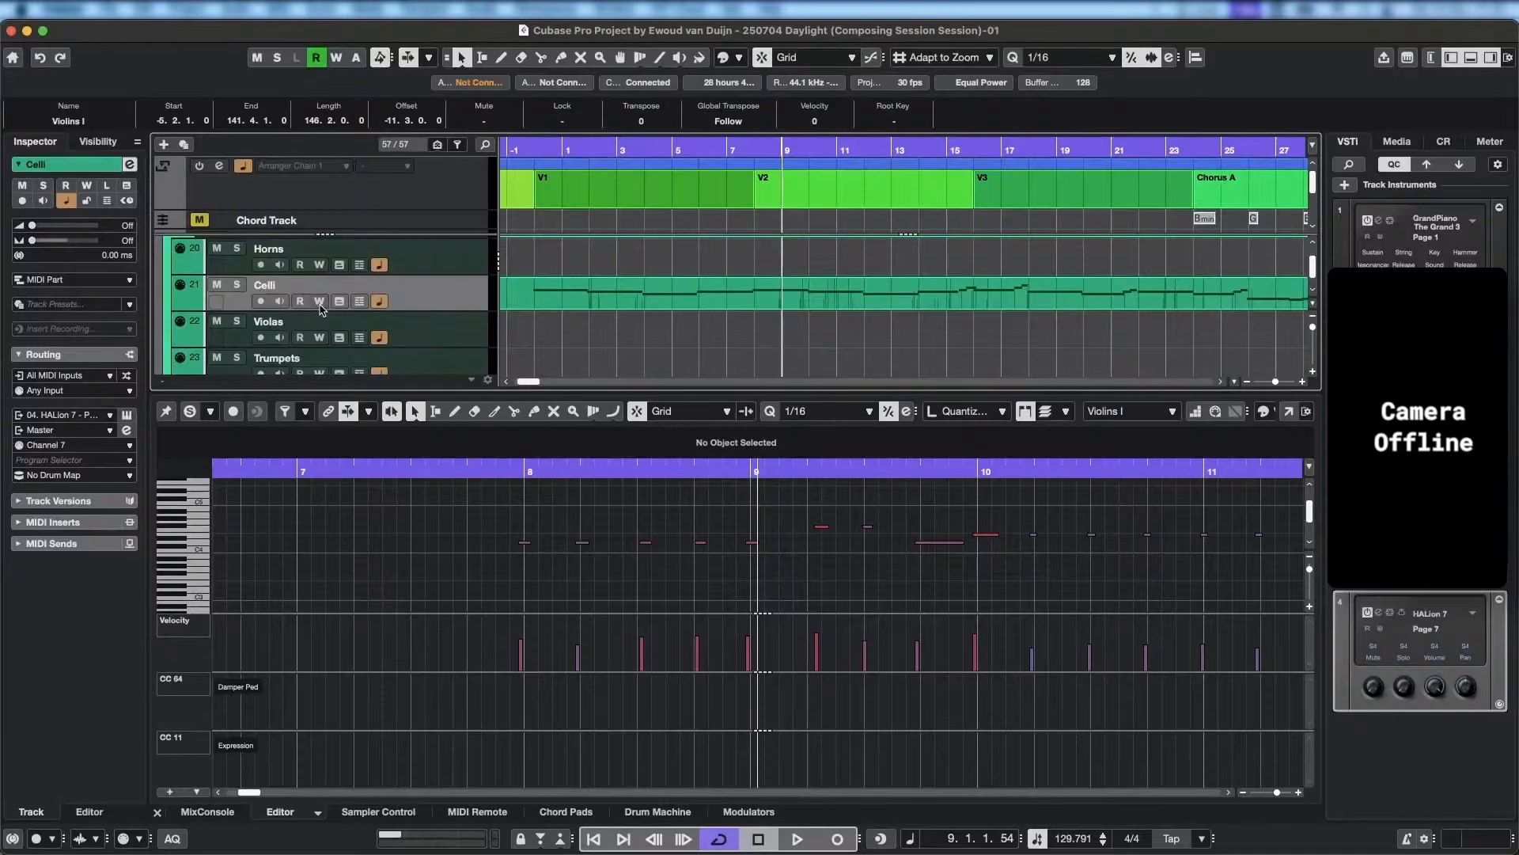
left_click(126, 414)
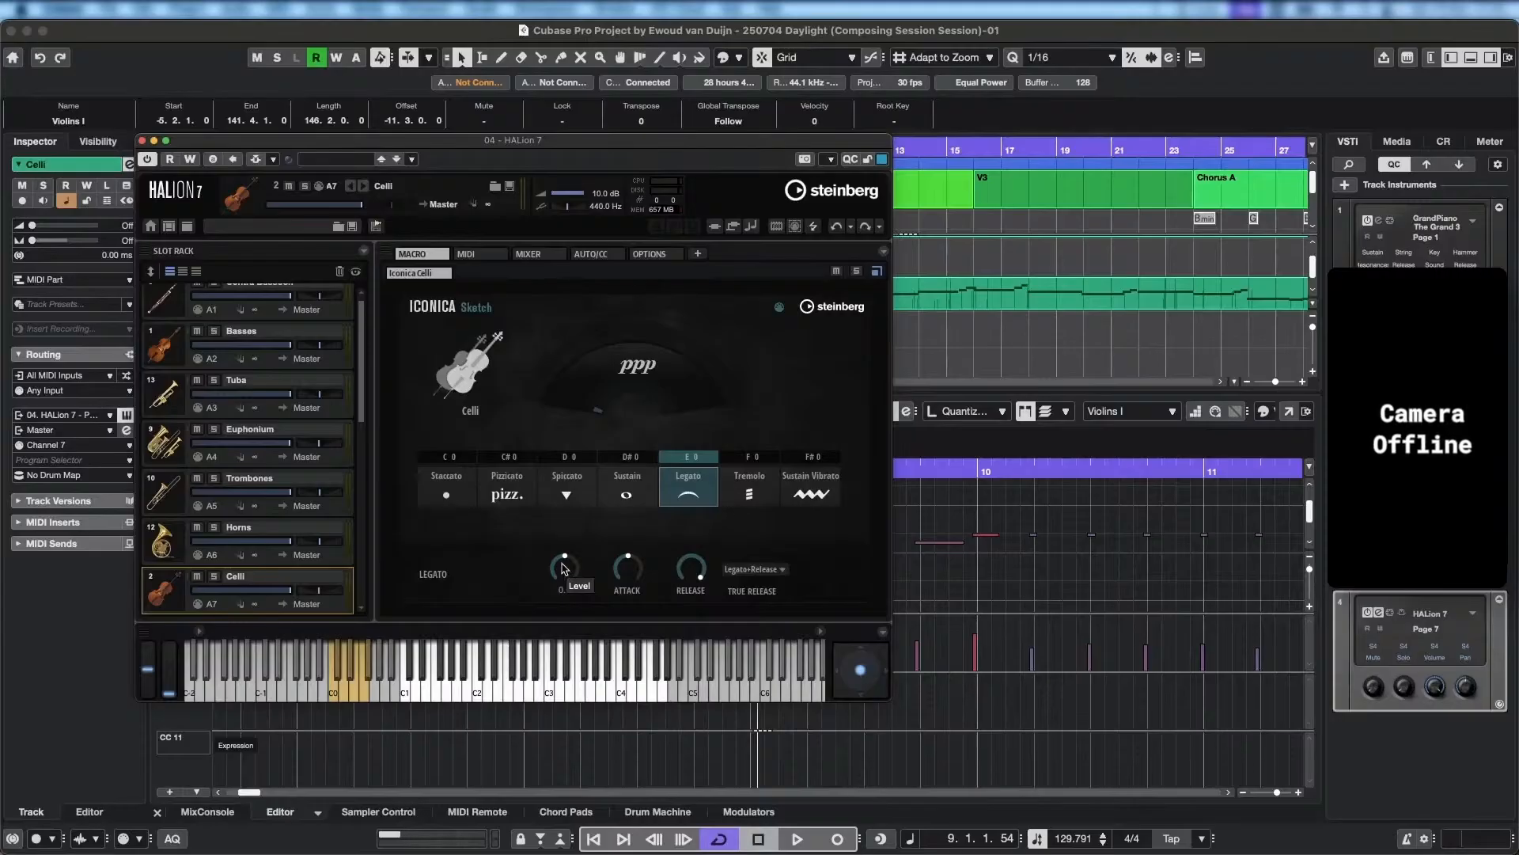
left_click(603, 194)
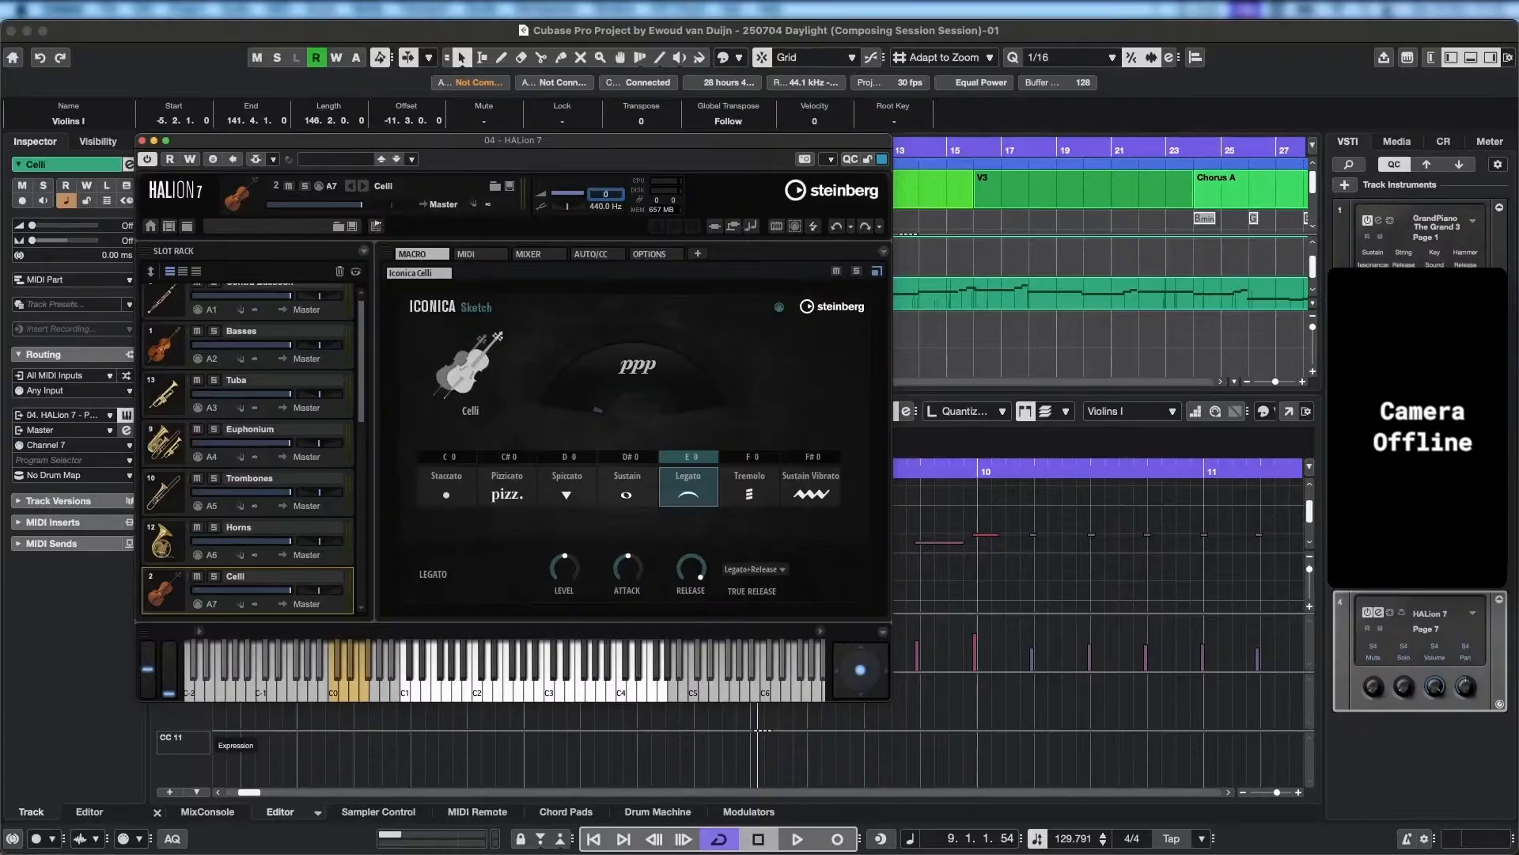
type("0")
key("Return")
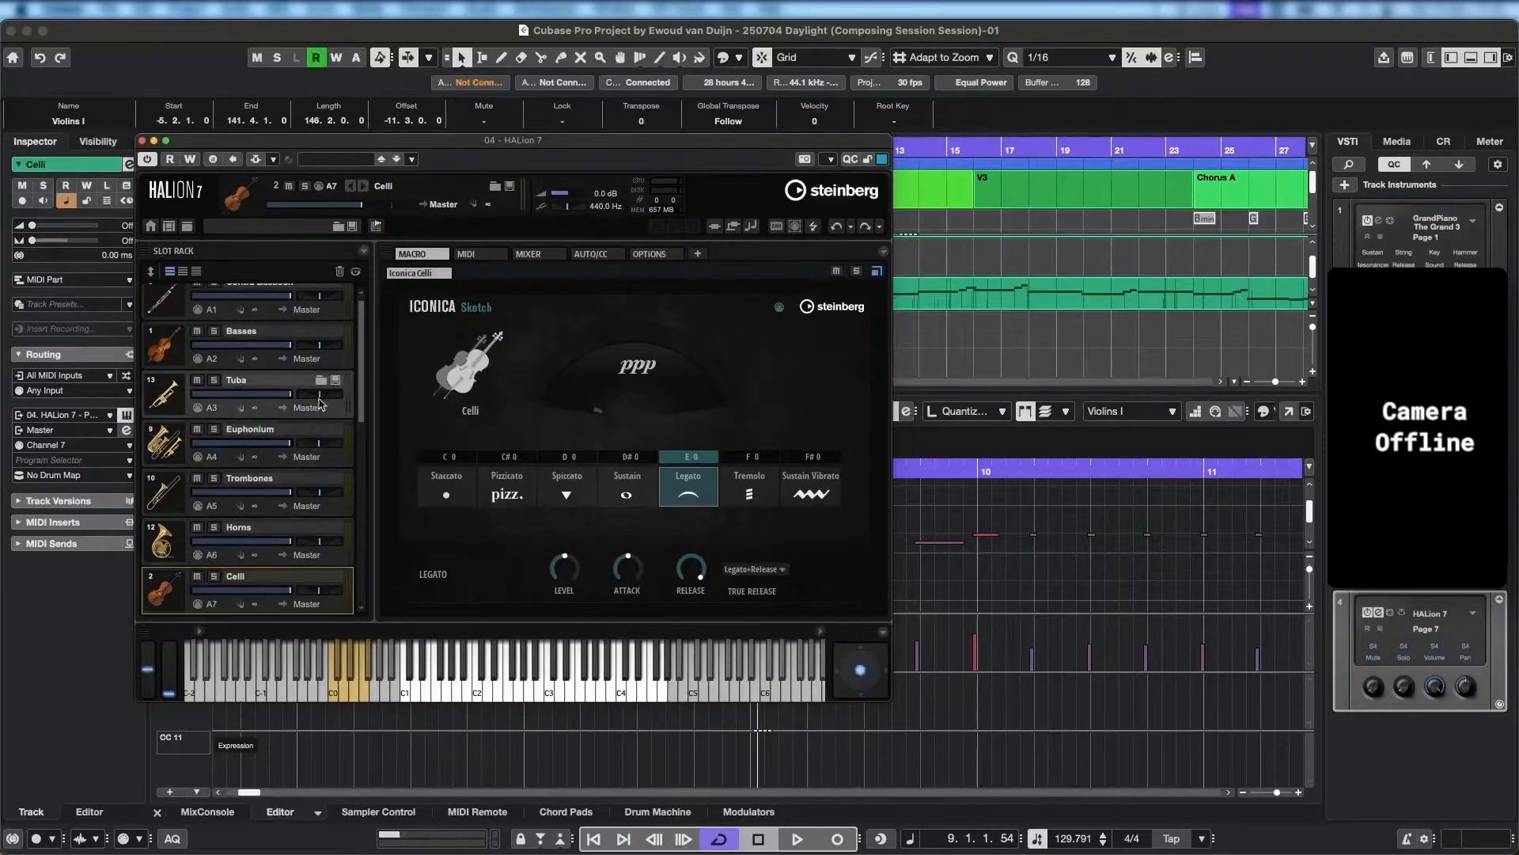
Raise the Percussion Map slot's volume in HALion 7 to match the other slots.
left_click(276, 364)
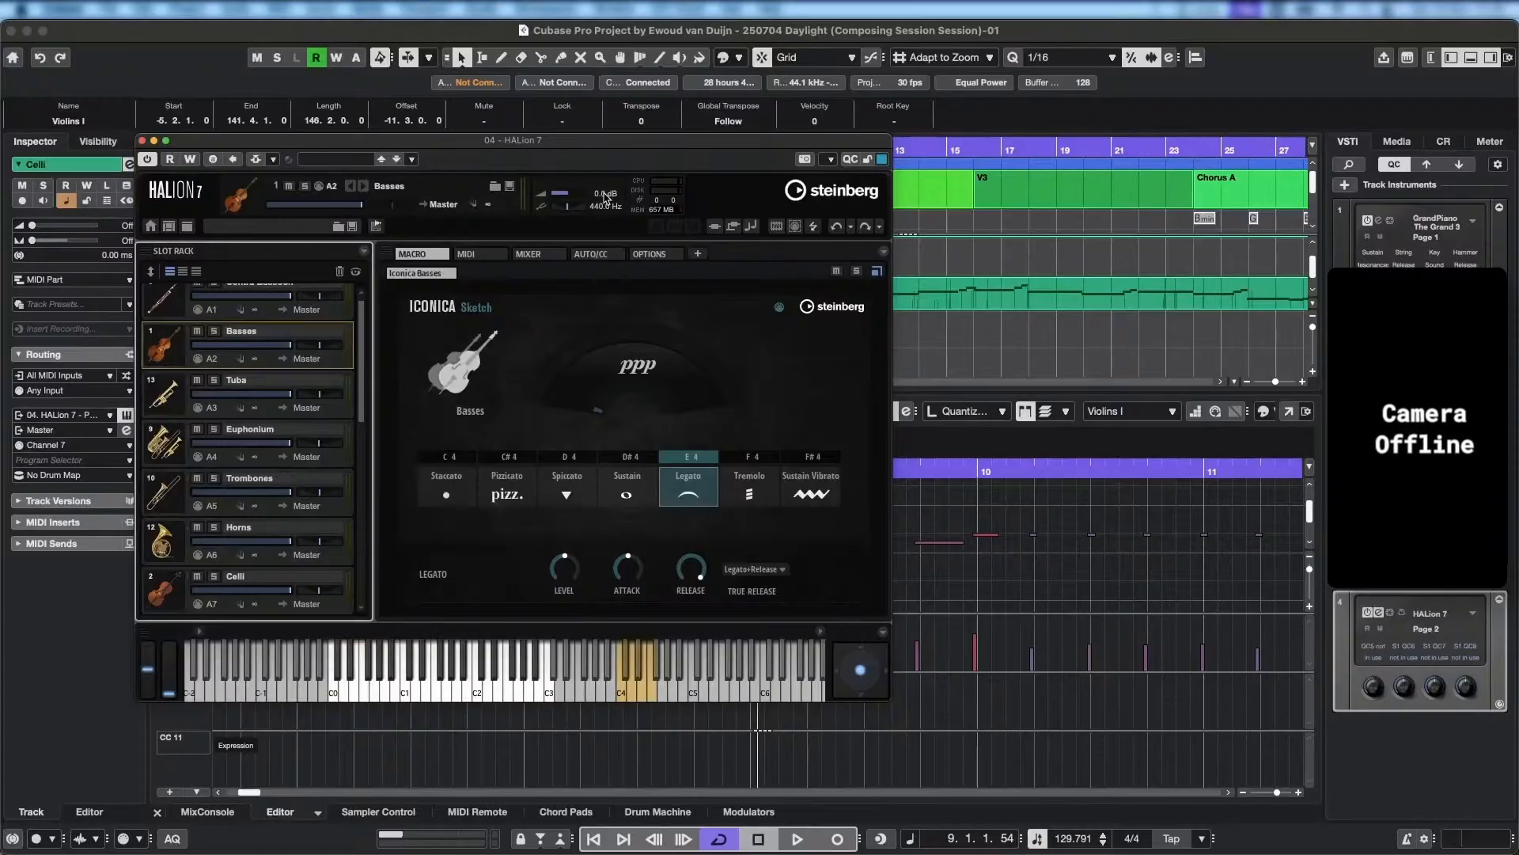
left_click_drag(366, 402, 380, 590)
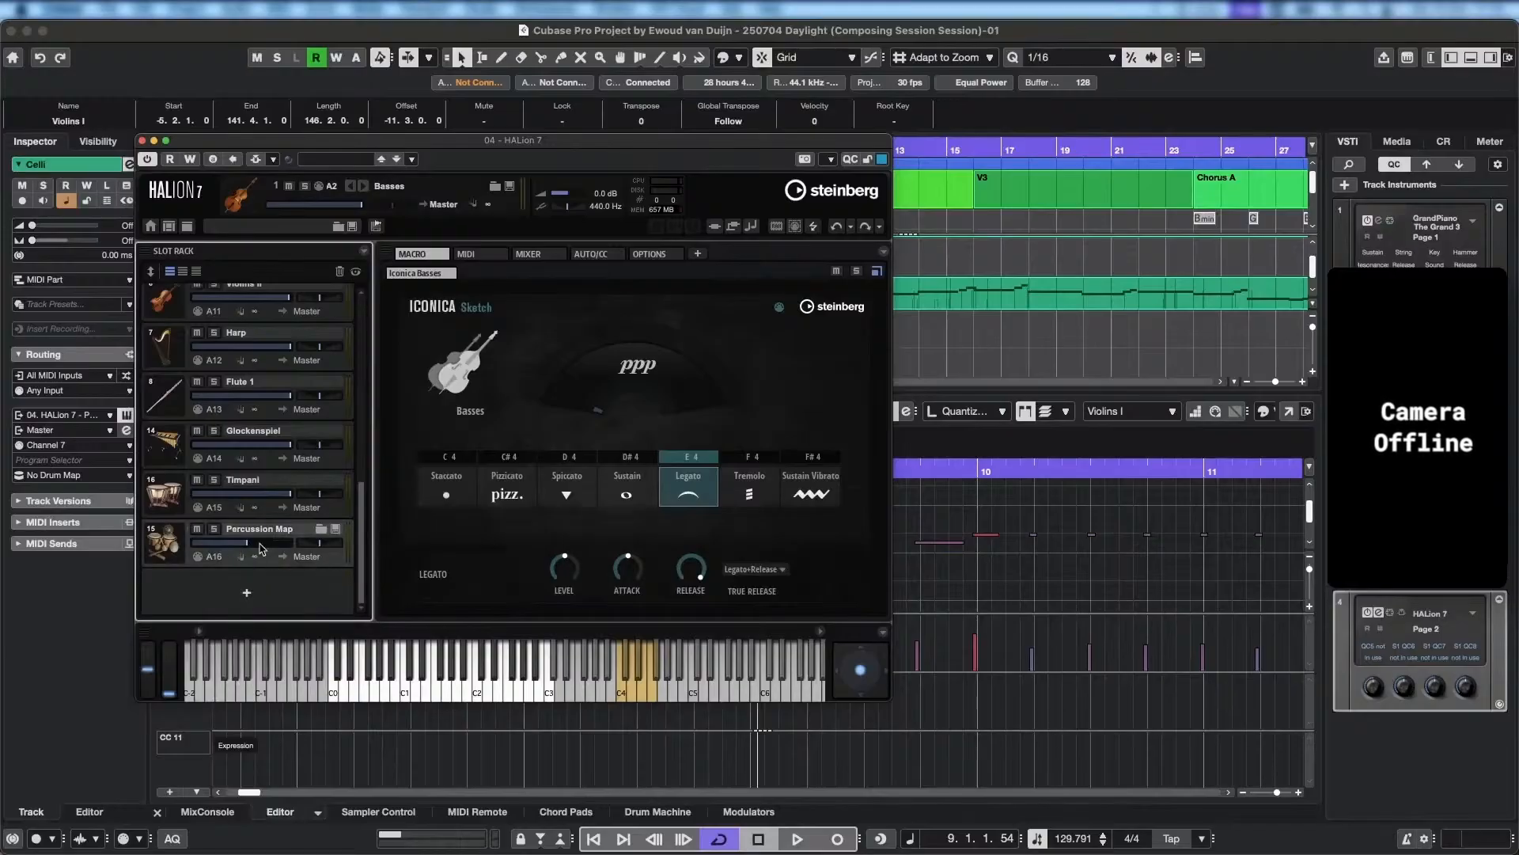
scroll(364, 577, "up", 1)
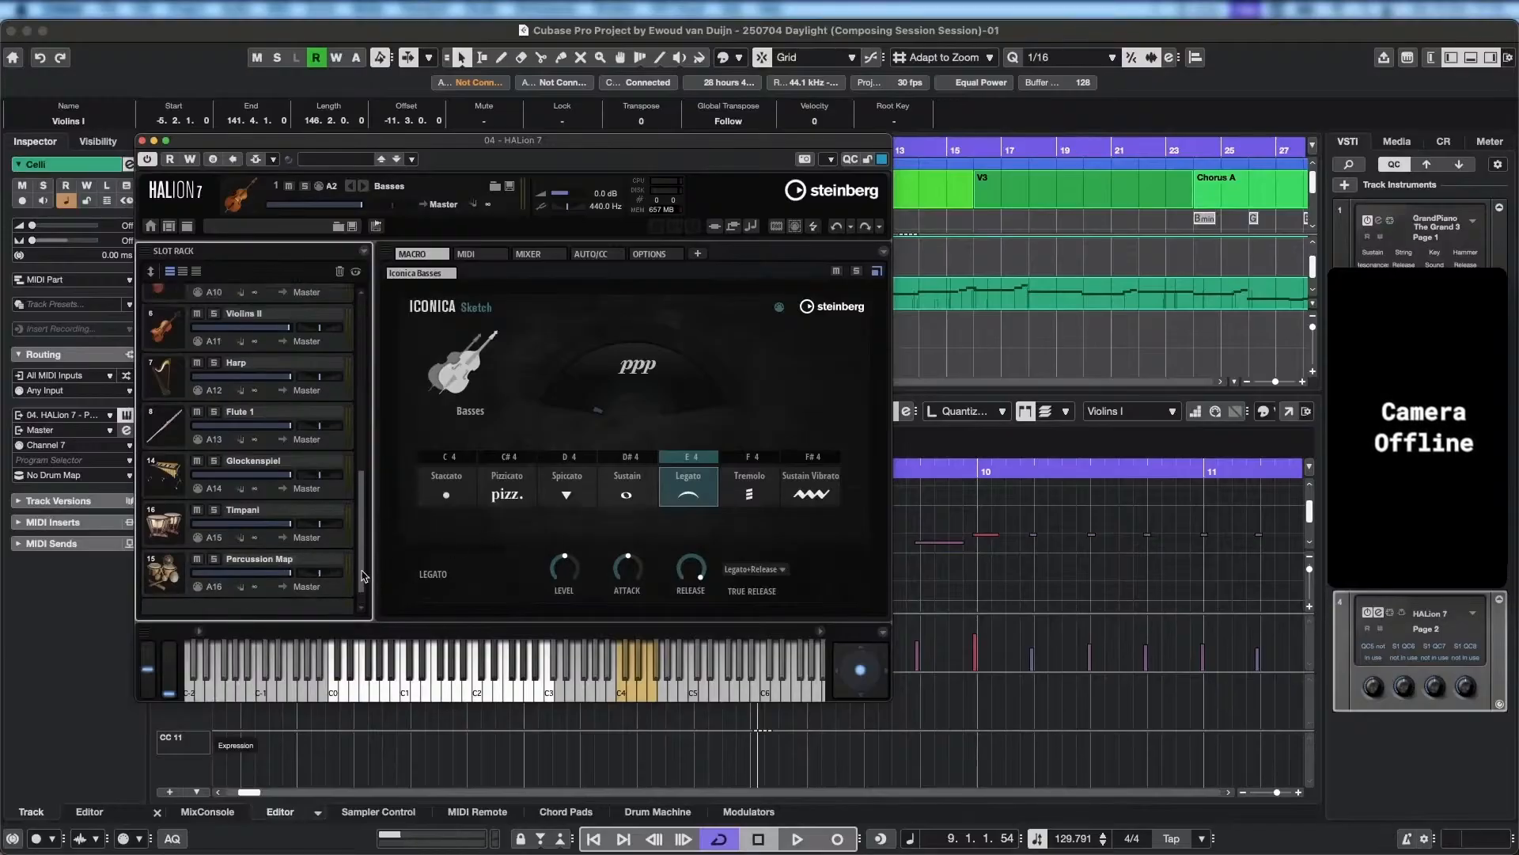
Lower the Level of the Violins I Spiccato articulation in HALion 7 to -22.0.
left_click_drag(364, 576, 364, 503)
left_click(346, 489)
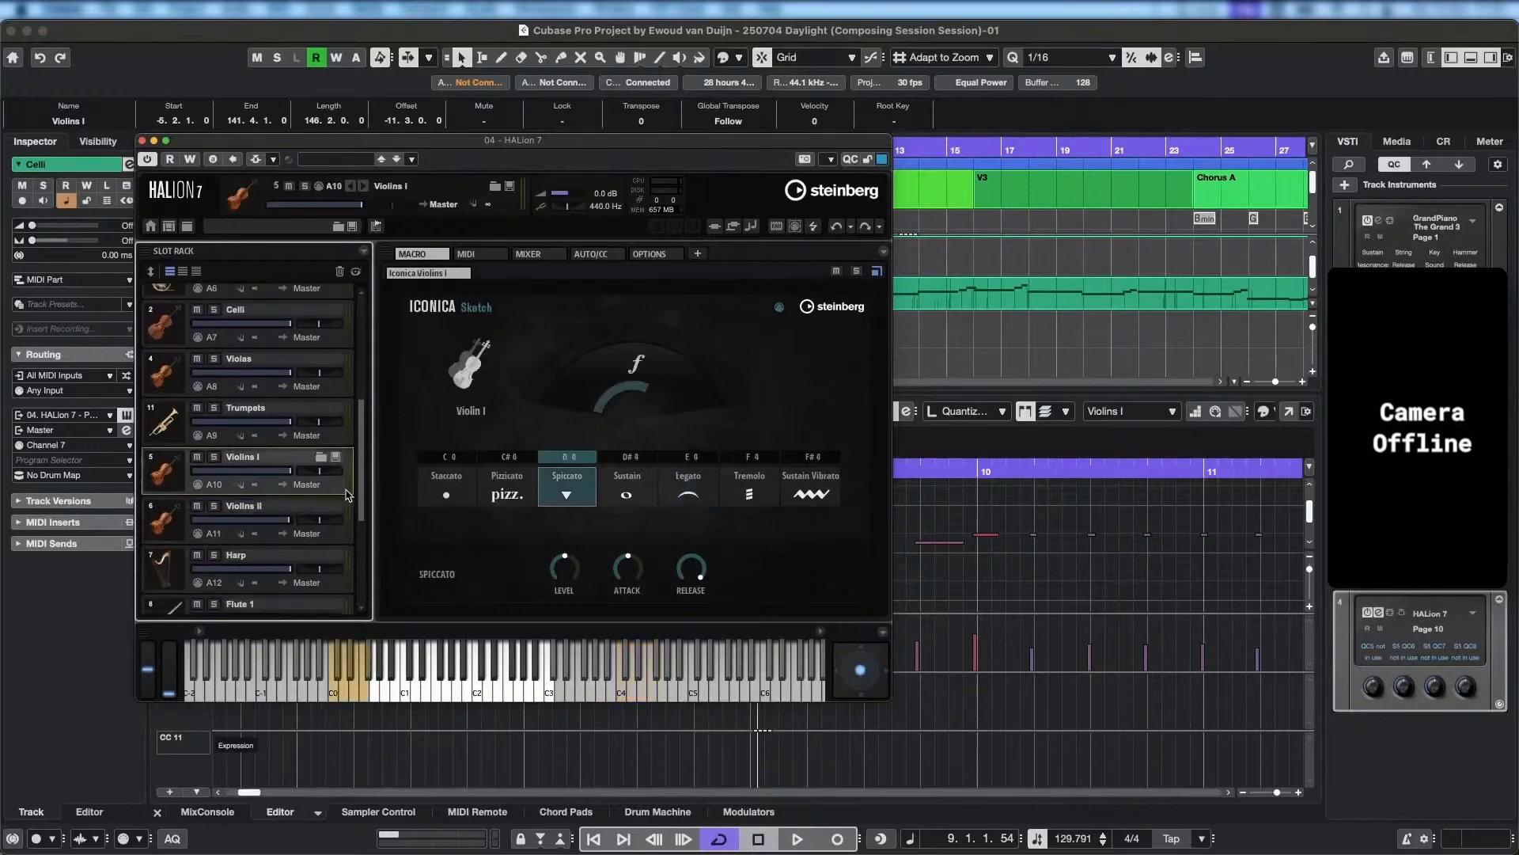
mouse_move(573, 564)
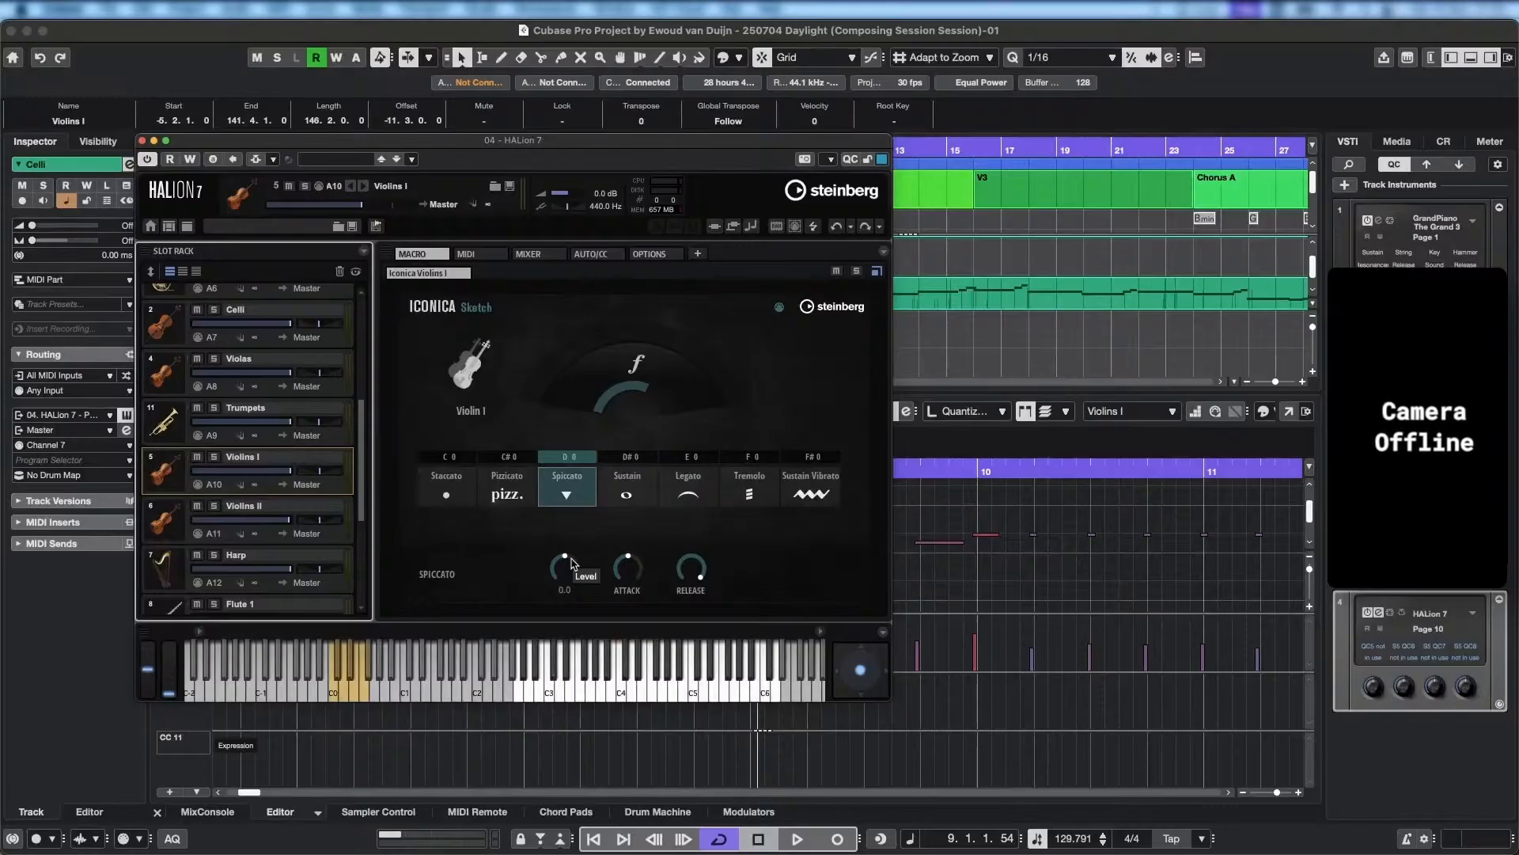
left_click_drag(567, 563, 580, 613)
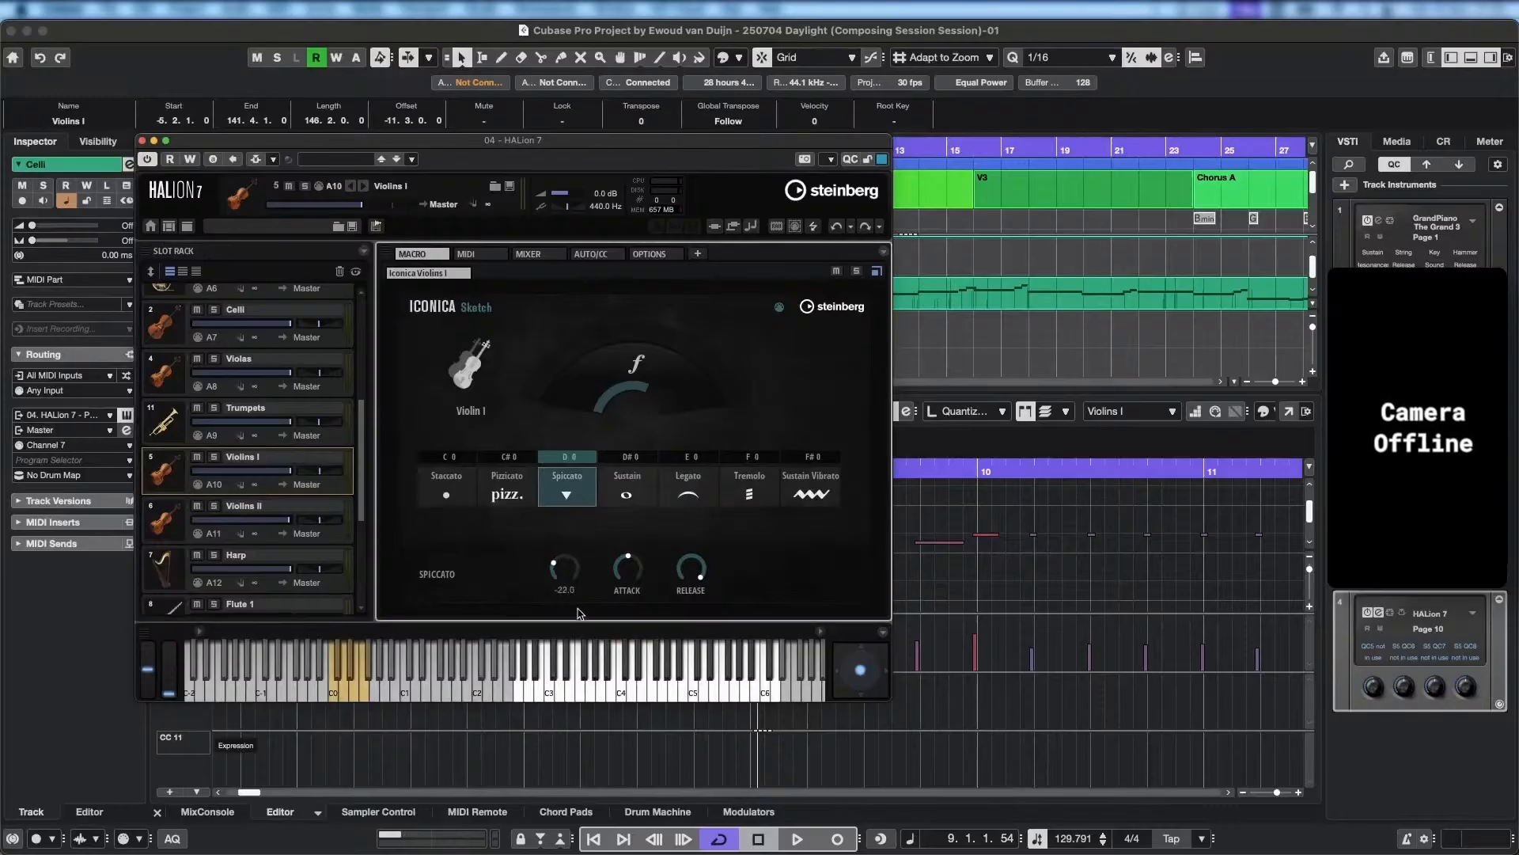
Play back from bar 9 into bar 22, briefly soloing the edited Violins I part, and close the HALion 7 window.
key("space")
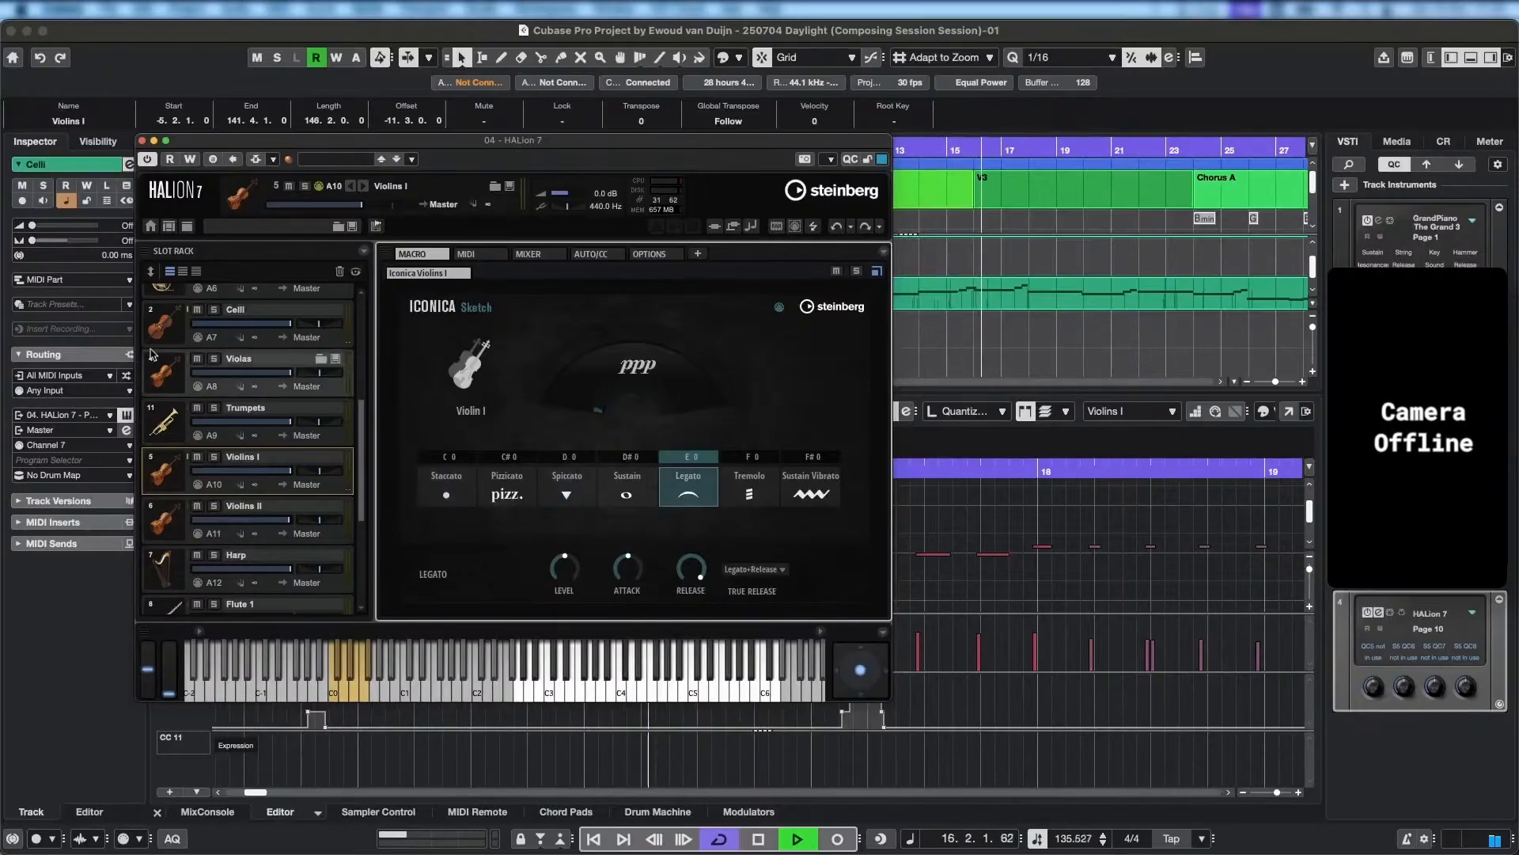
left_click_drag(455, 142, 795, 131)
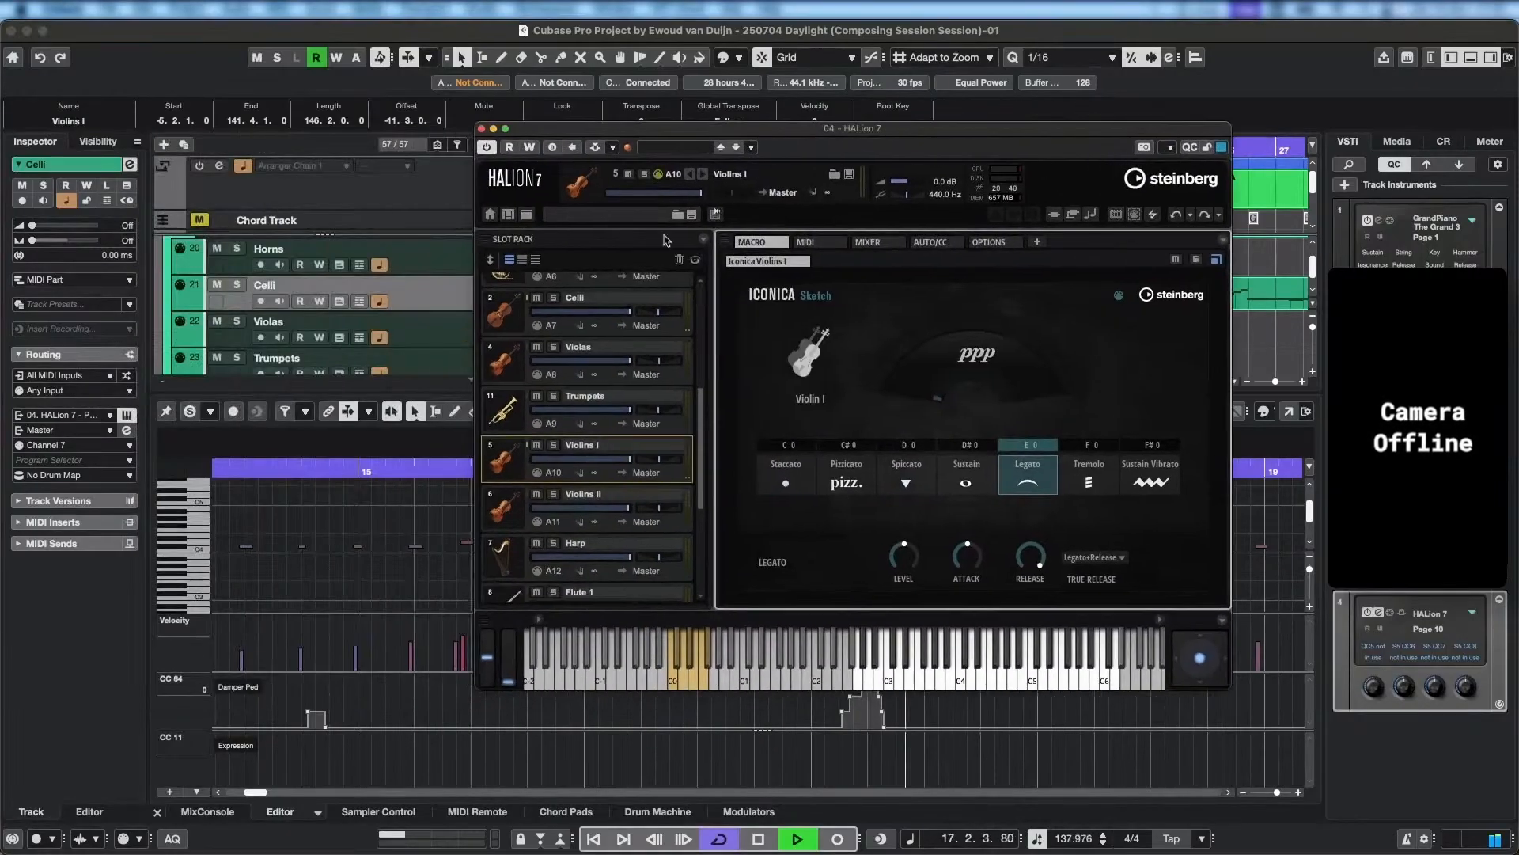
left_click(190, 411)
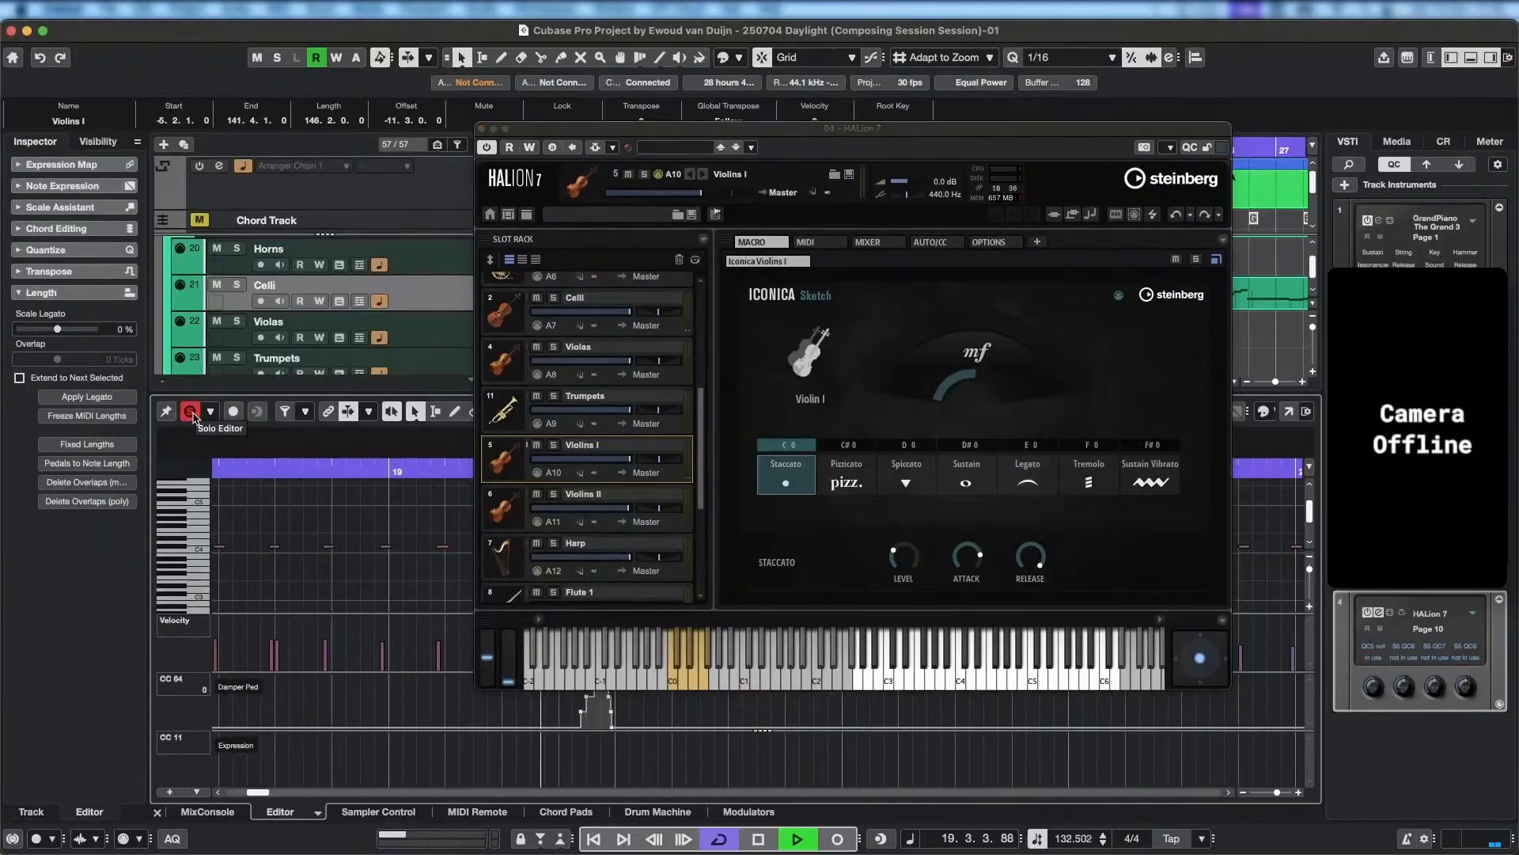
left_click(192, 412)
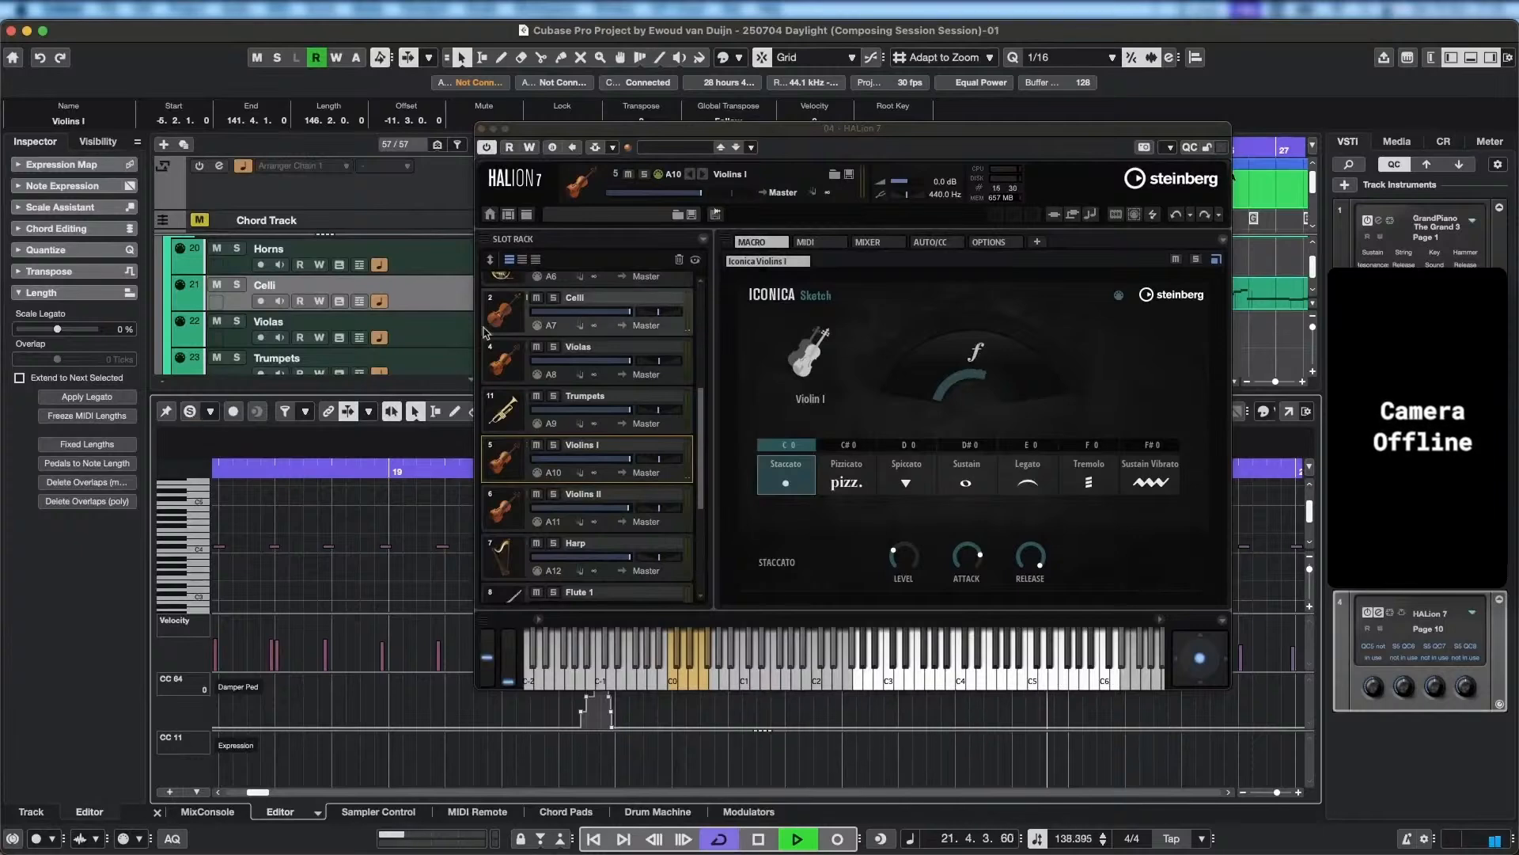
key("space")
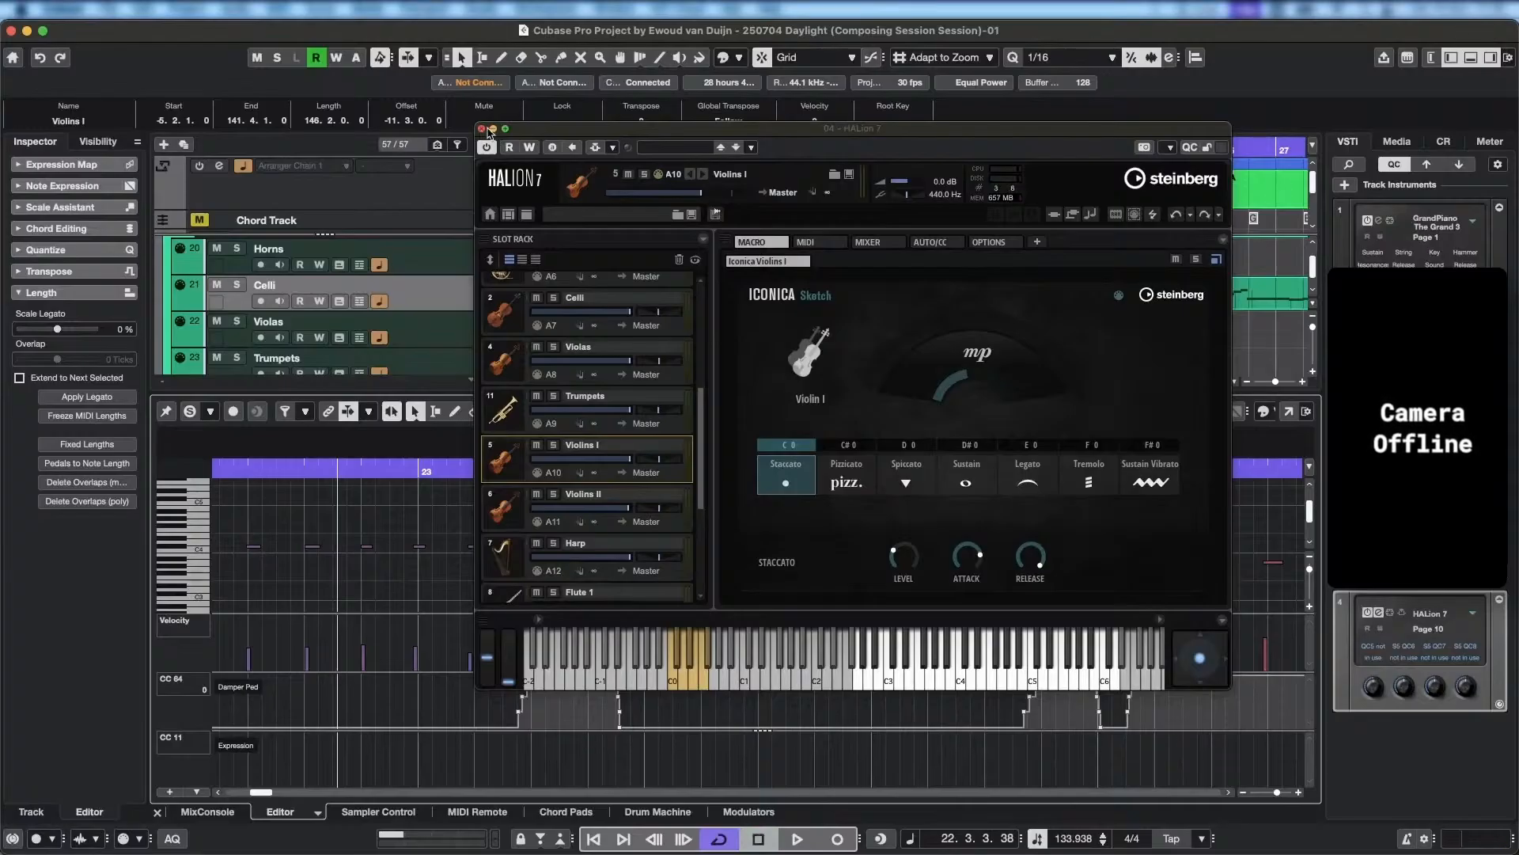
left_click(482, 129)
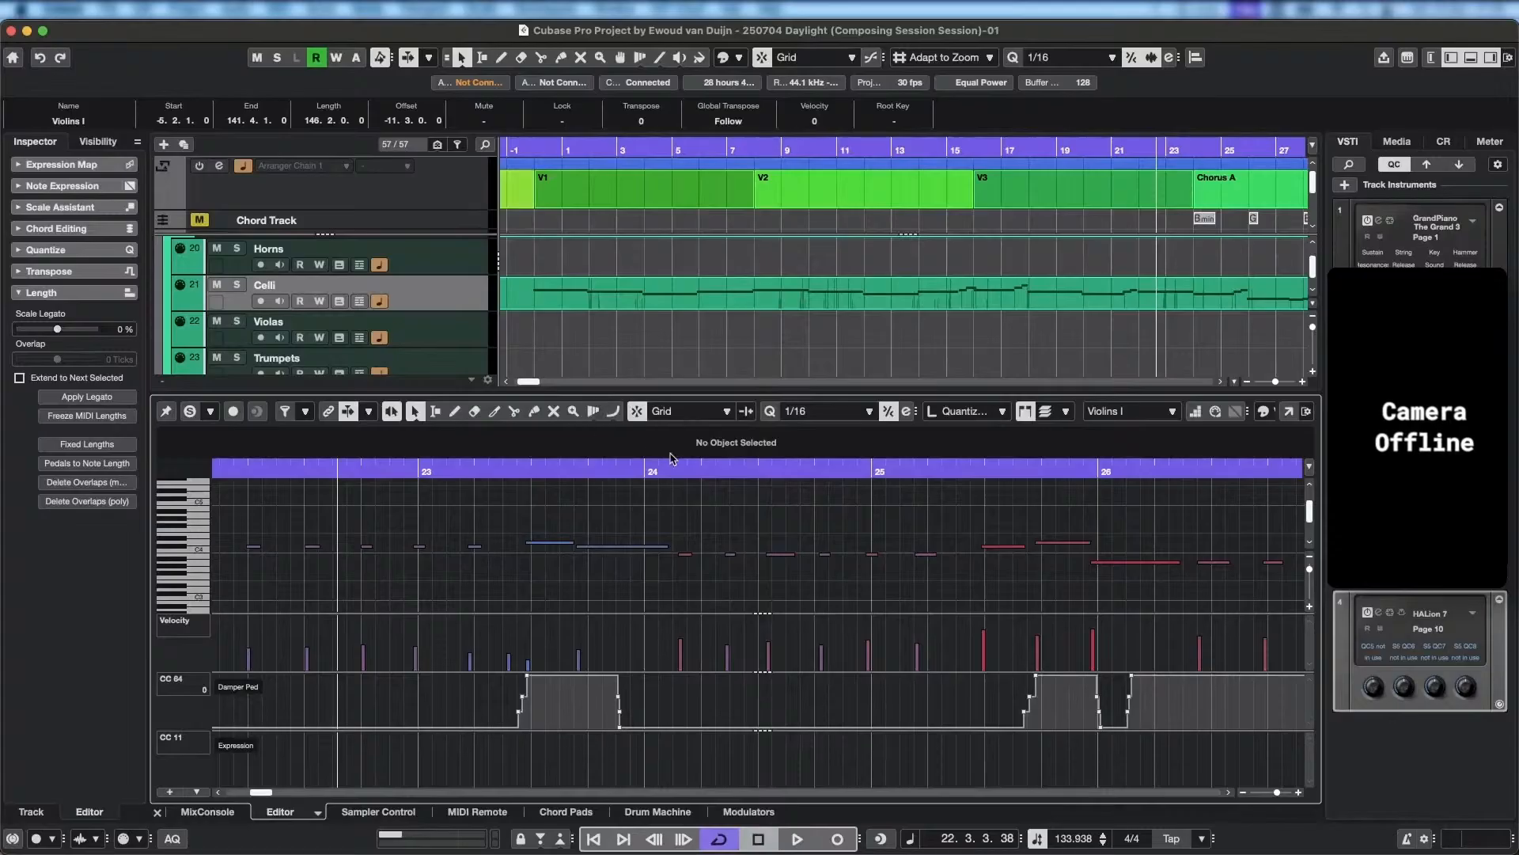
Play back the Violins I part again from the start of V2 at bar 8.
scroll(514, 317, "down", 3)
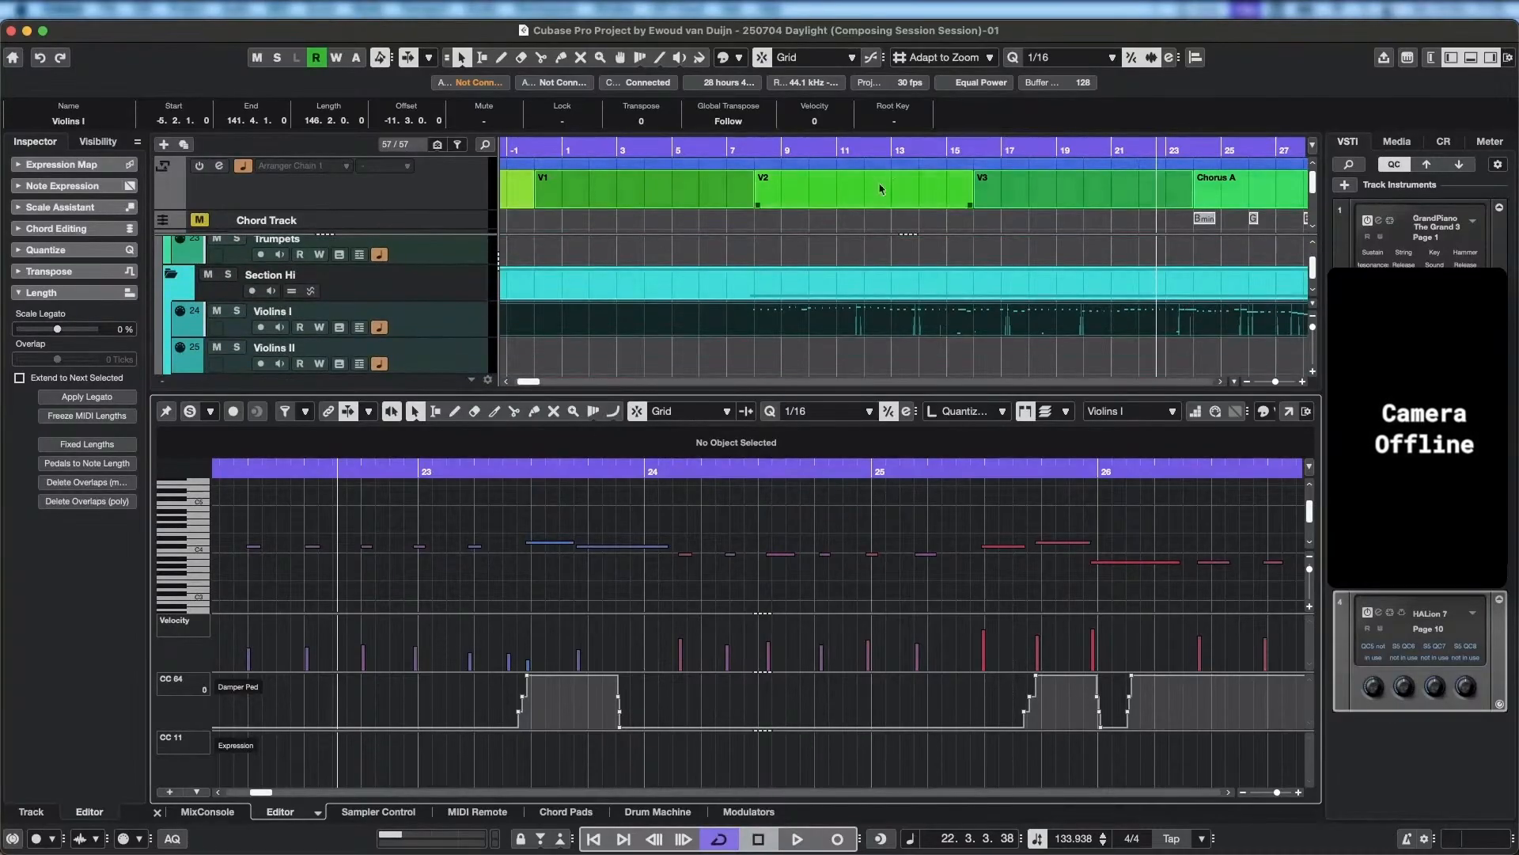
left_click(756, 151)
key("space")
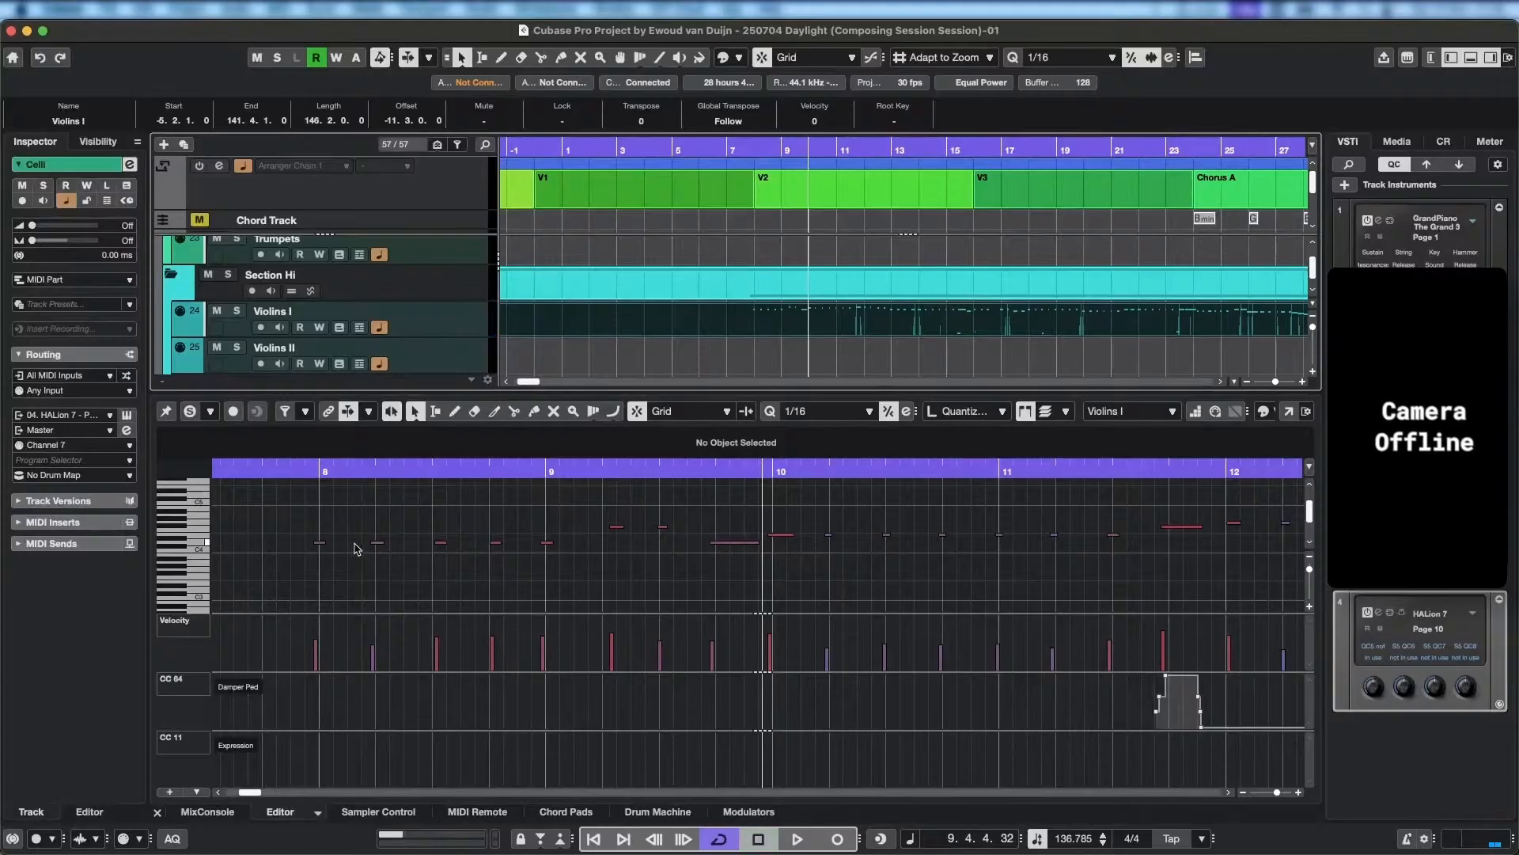
Quantize the five D4 notes from bar 8 into bar 9 to 1/16, and move the two F#4 notes in bar 9 down to D4.
left_click(316, 543)
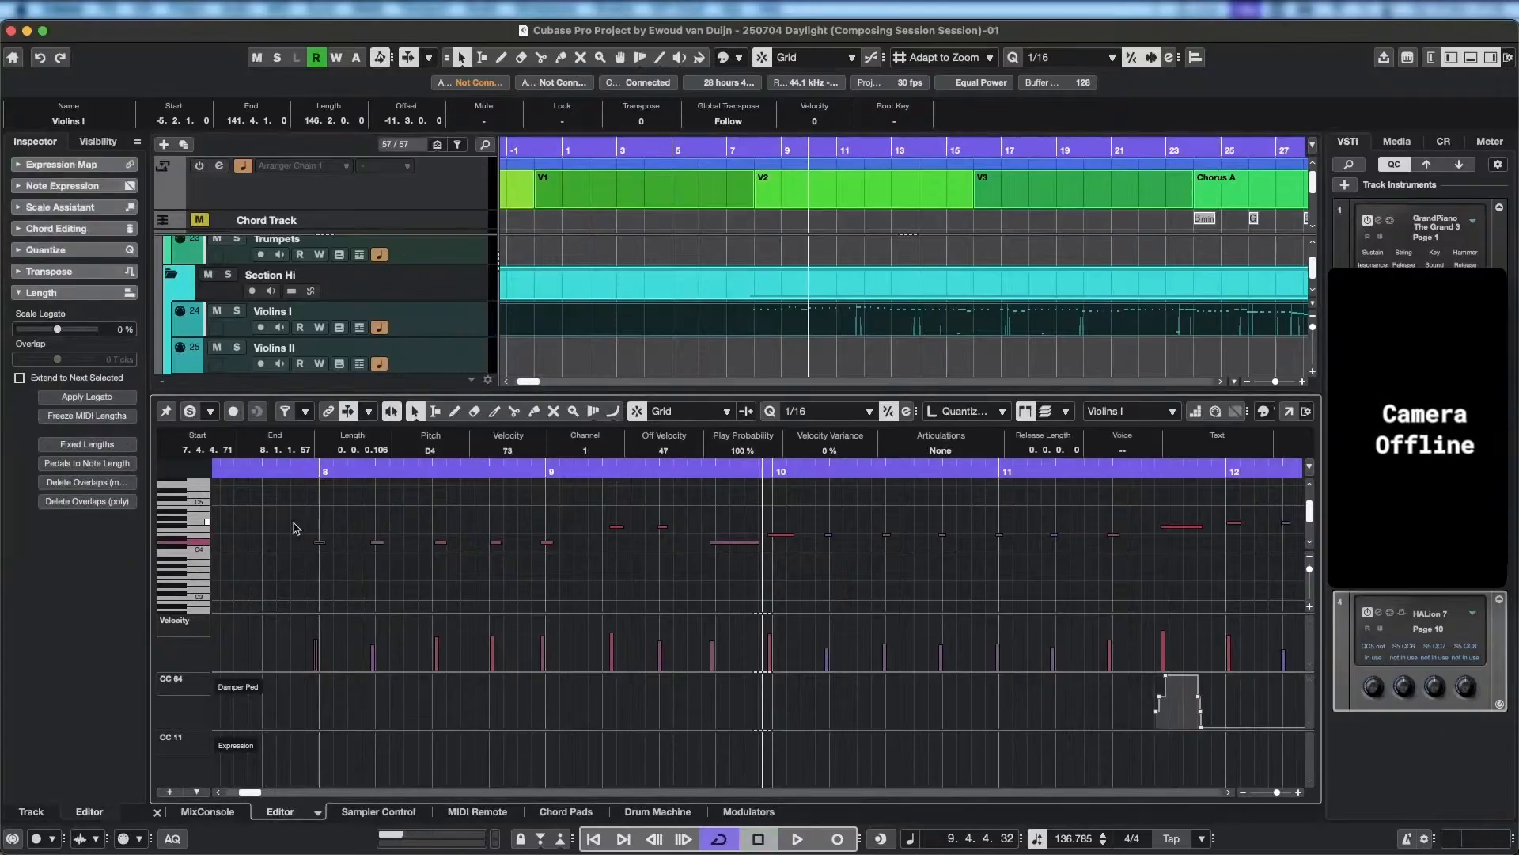
left_click_drag(295, 528, 591, 574)
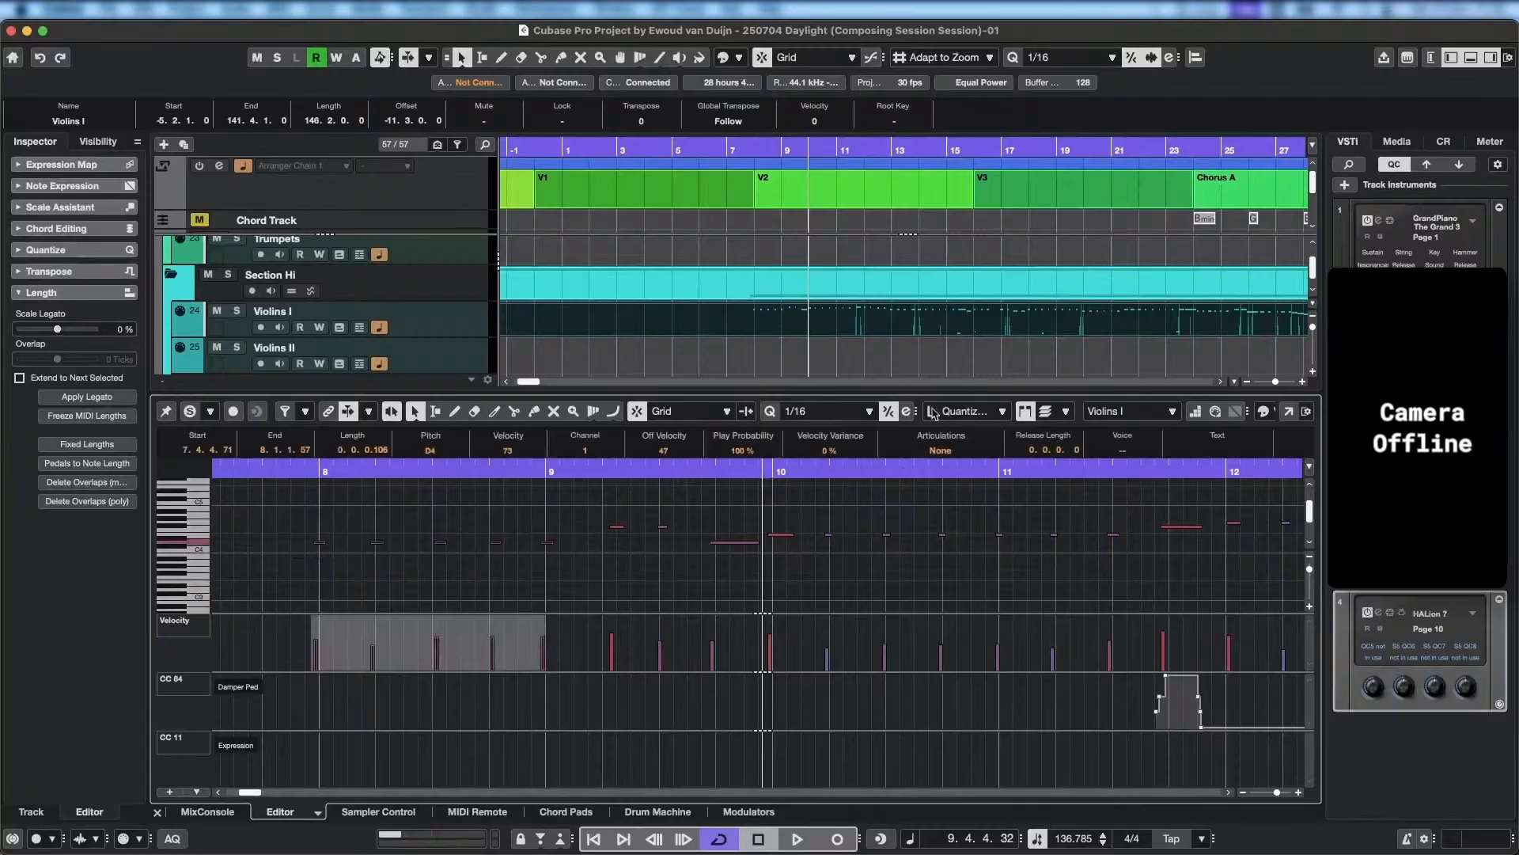
left_click(775, 411)
left_click(773, 410)
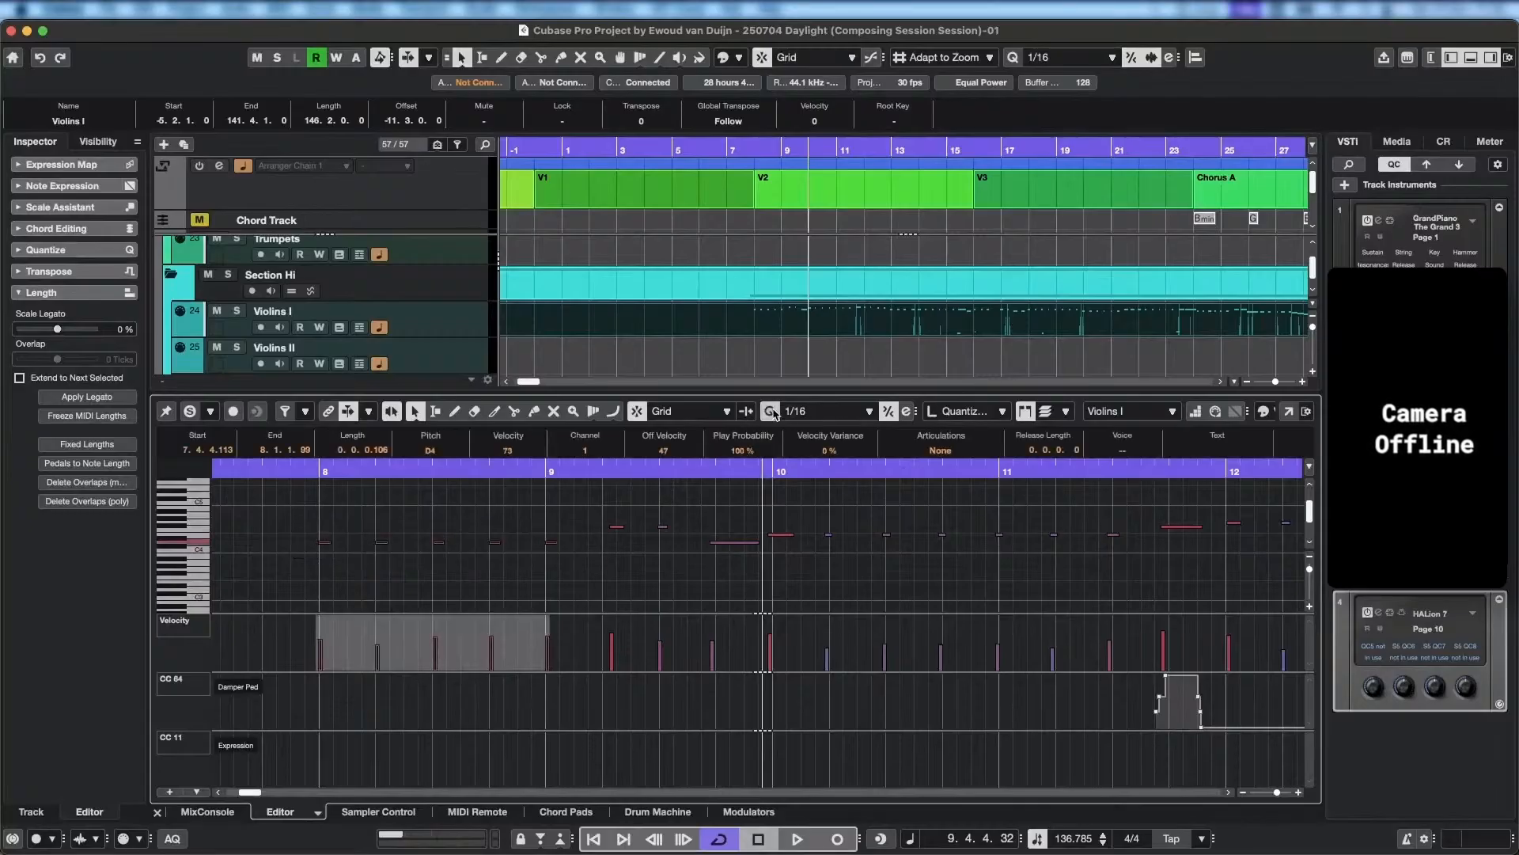
left_click(617, 528)
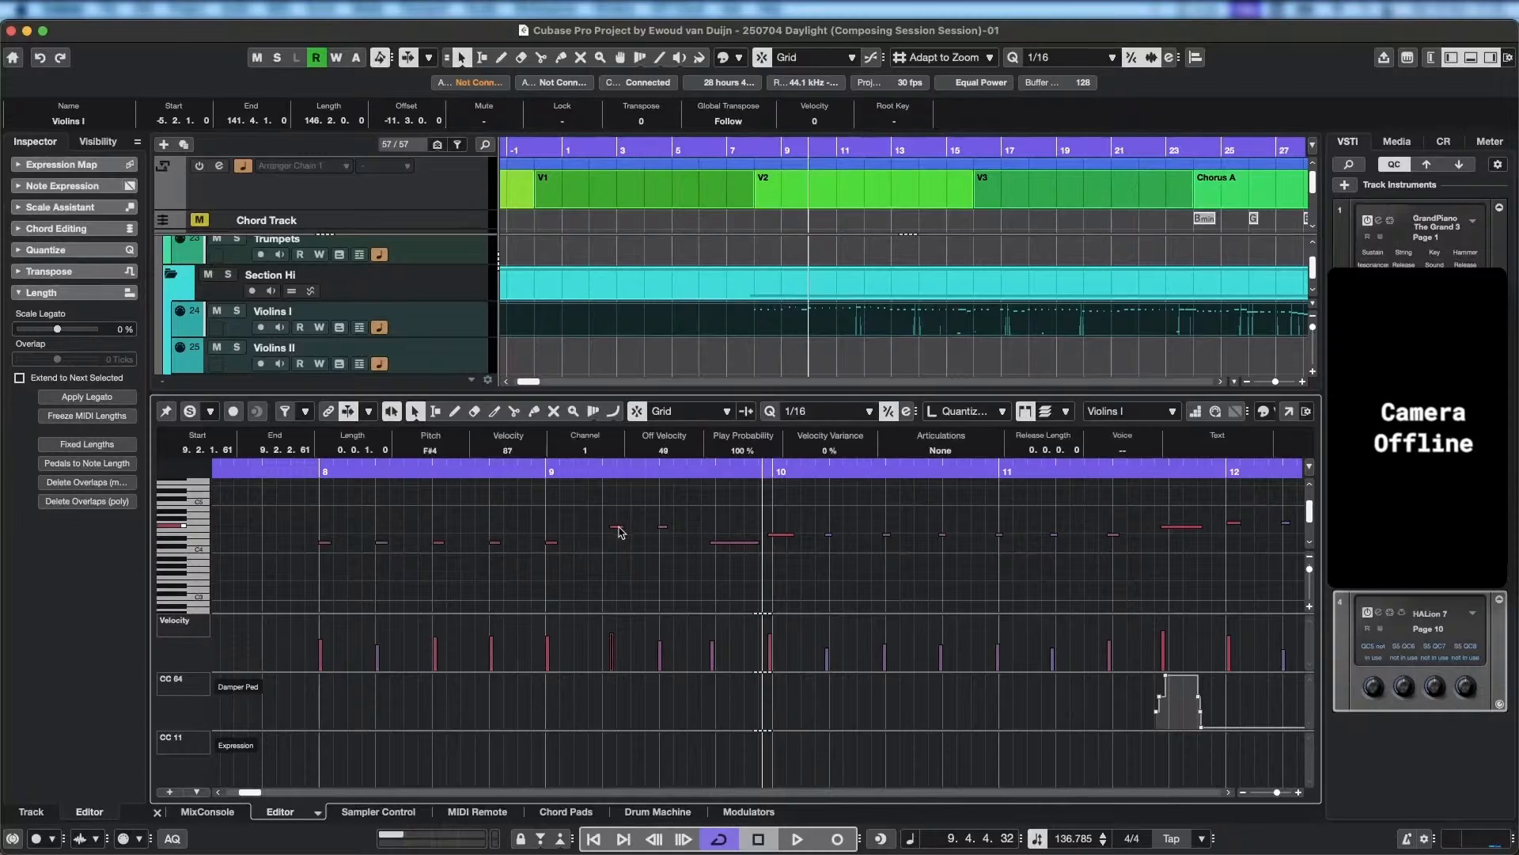
left_click_drag(609, 546, 717, 544)
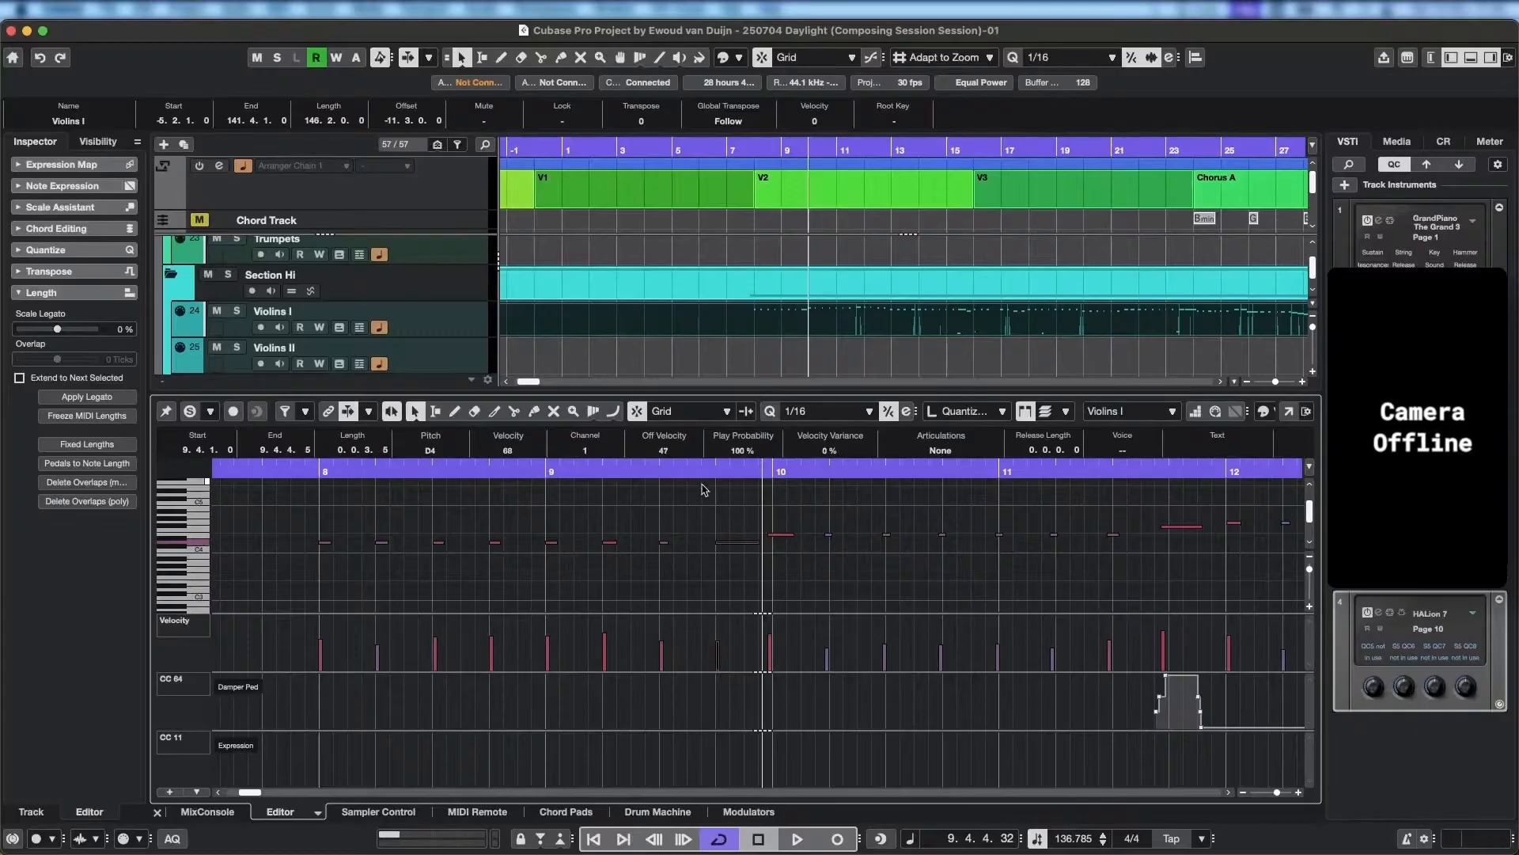
Play back the quantized Violins I opening from around bar 8 into bar 12.
left_click_drag(701, 473, 127, 473)
key("space")
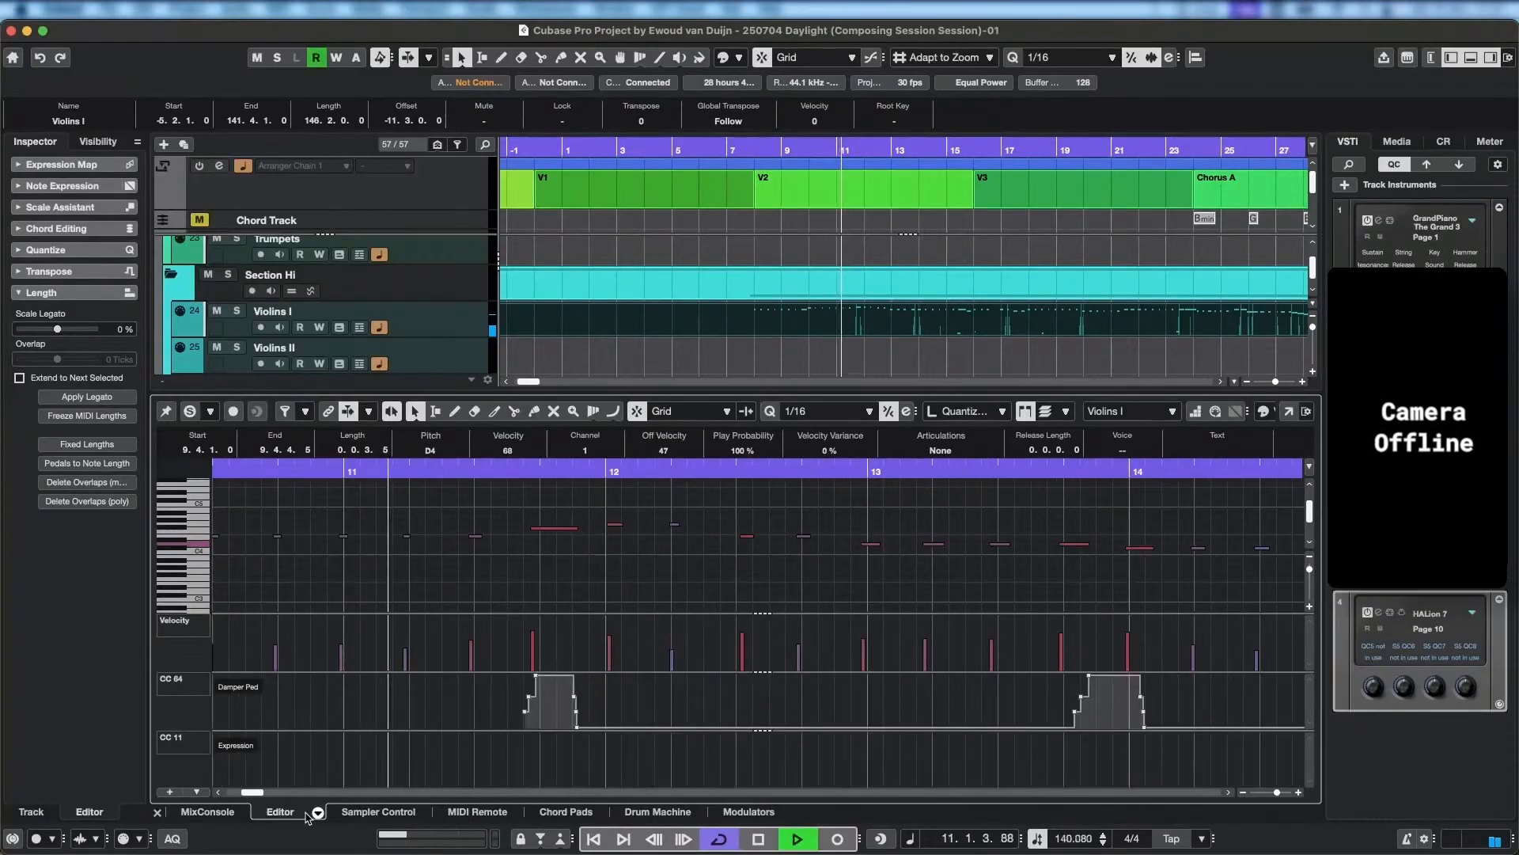
key("space")
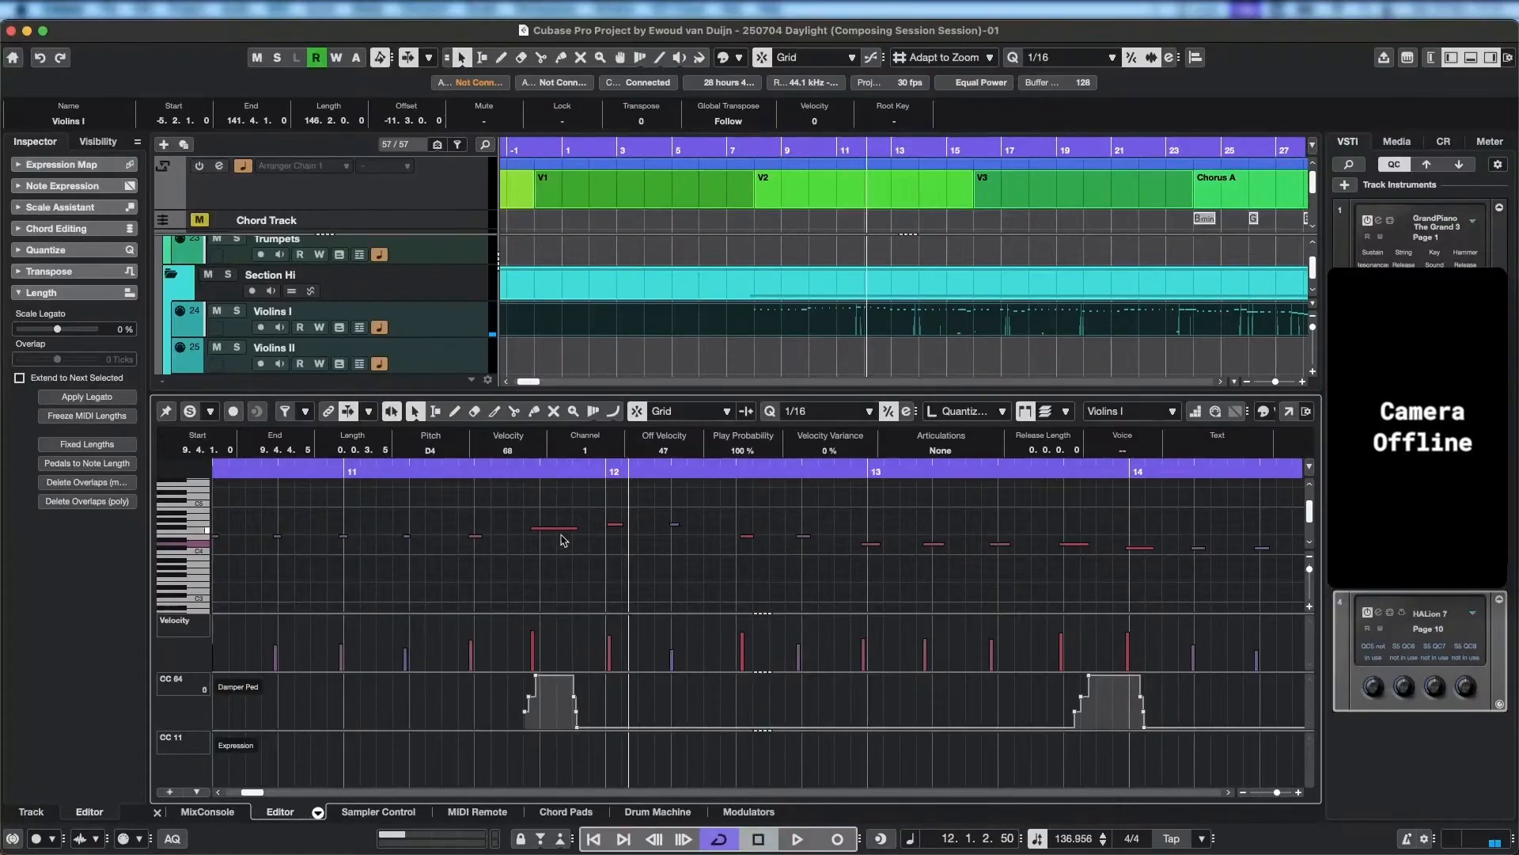
Delete the stray low keyswitch notes around C0 between bars 15 and 23 of the Violins I part.
scroll(545, 564, "up", 8)
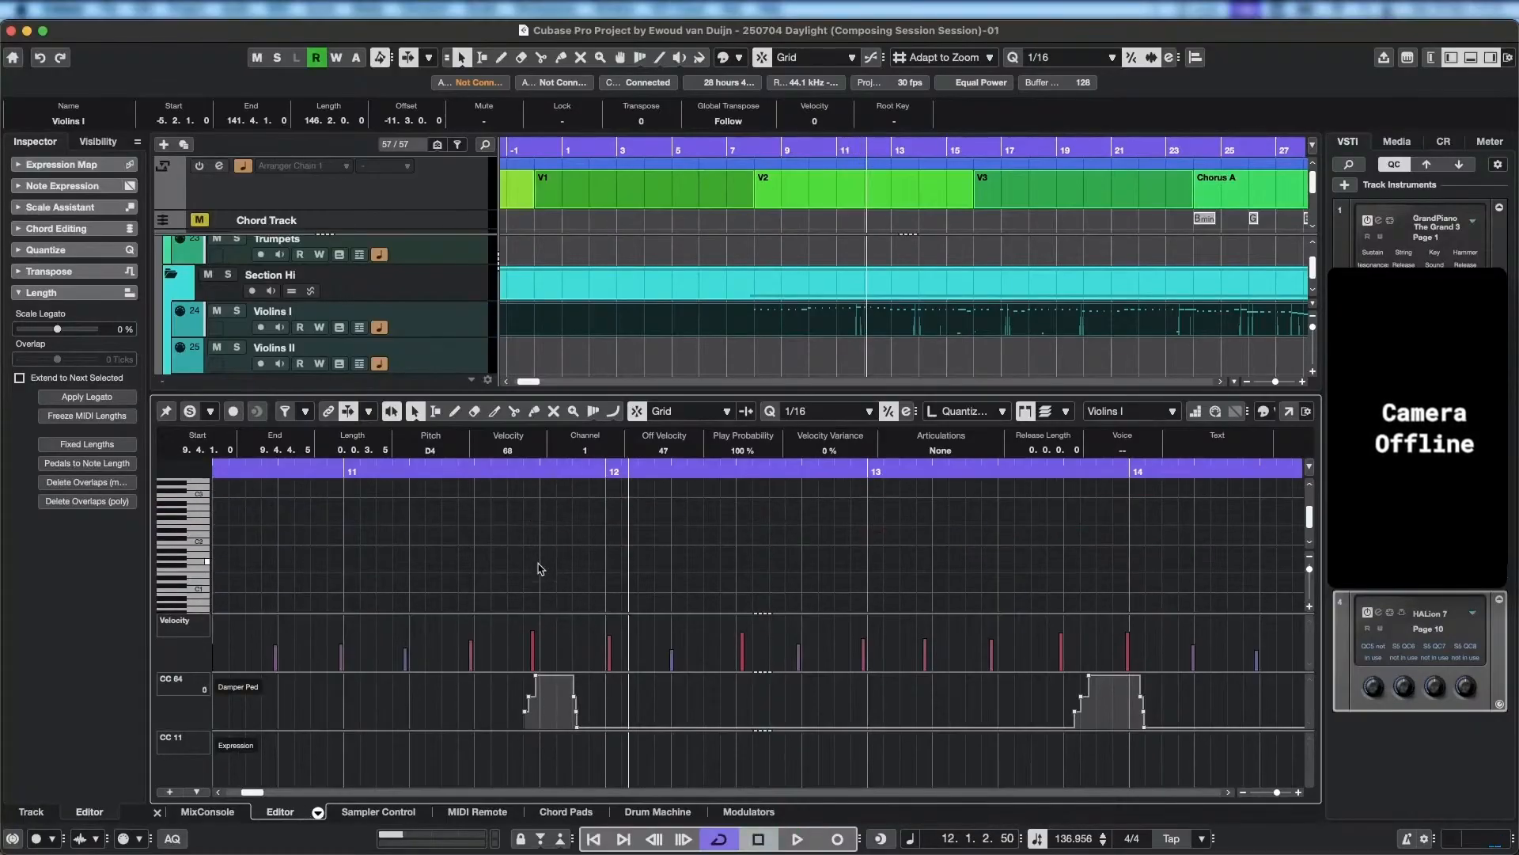
scroll(543, 568, "down", 8)
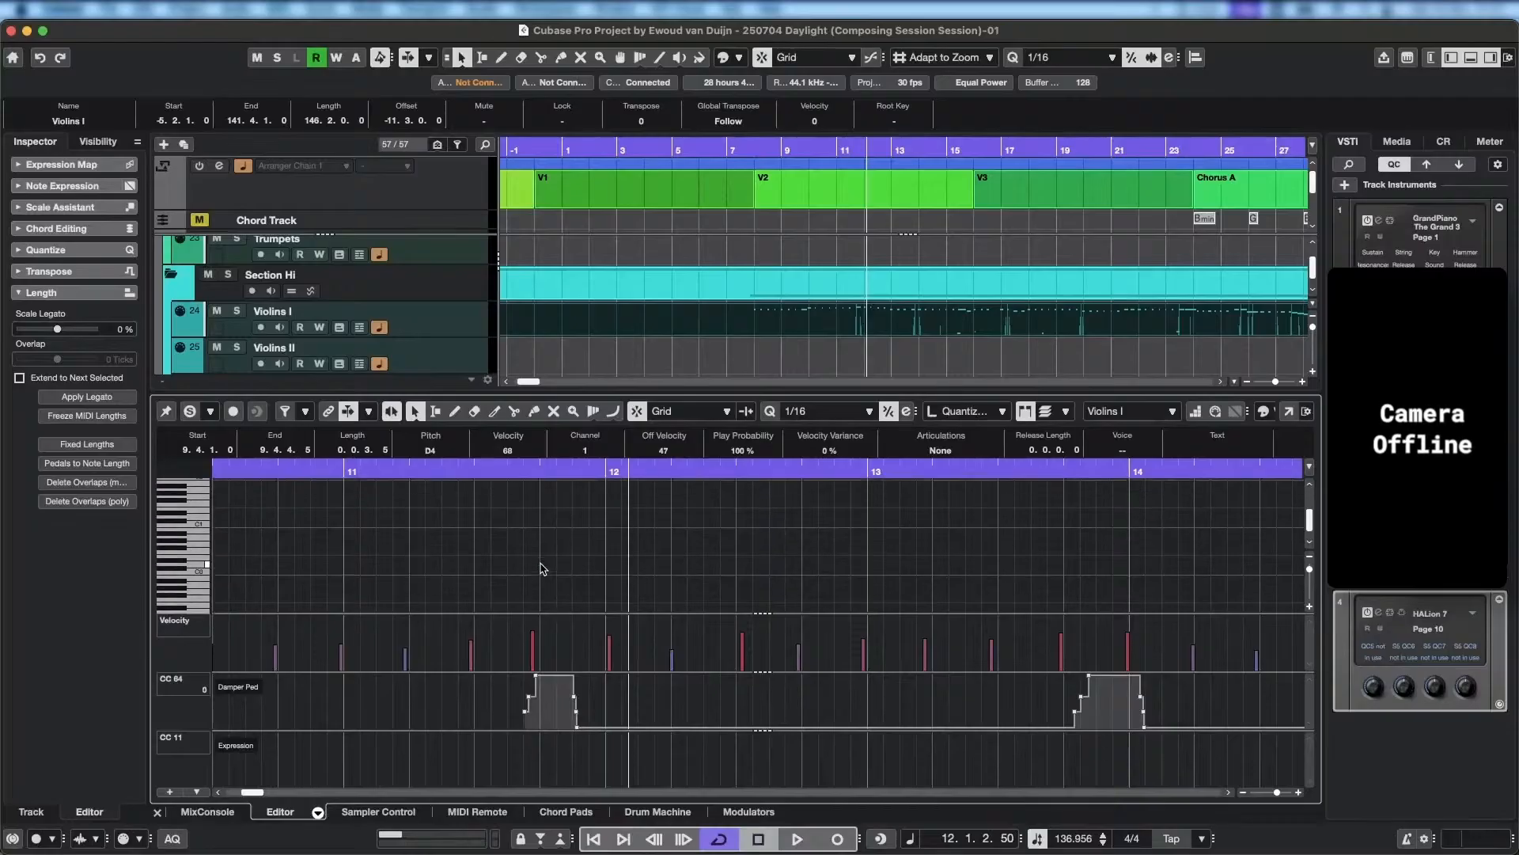
scroll(541, 568, "down", 5)
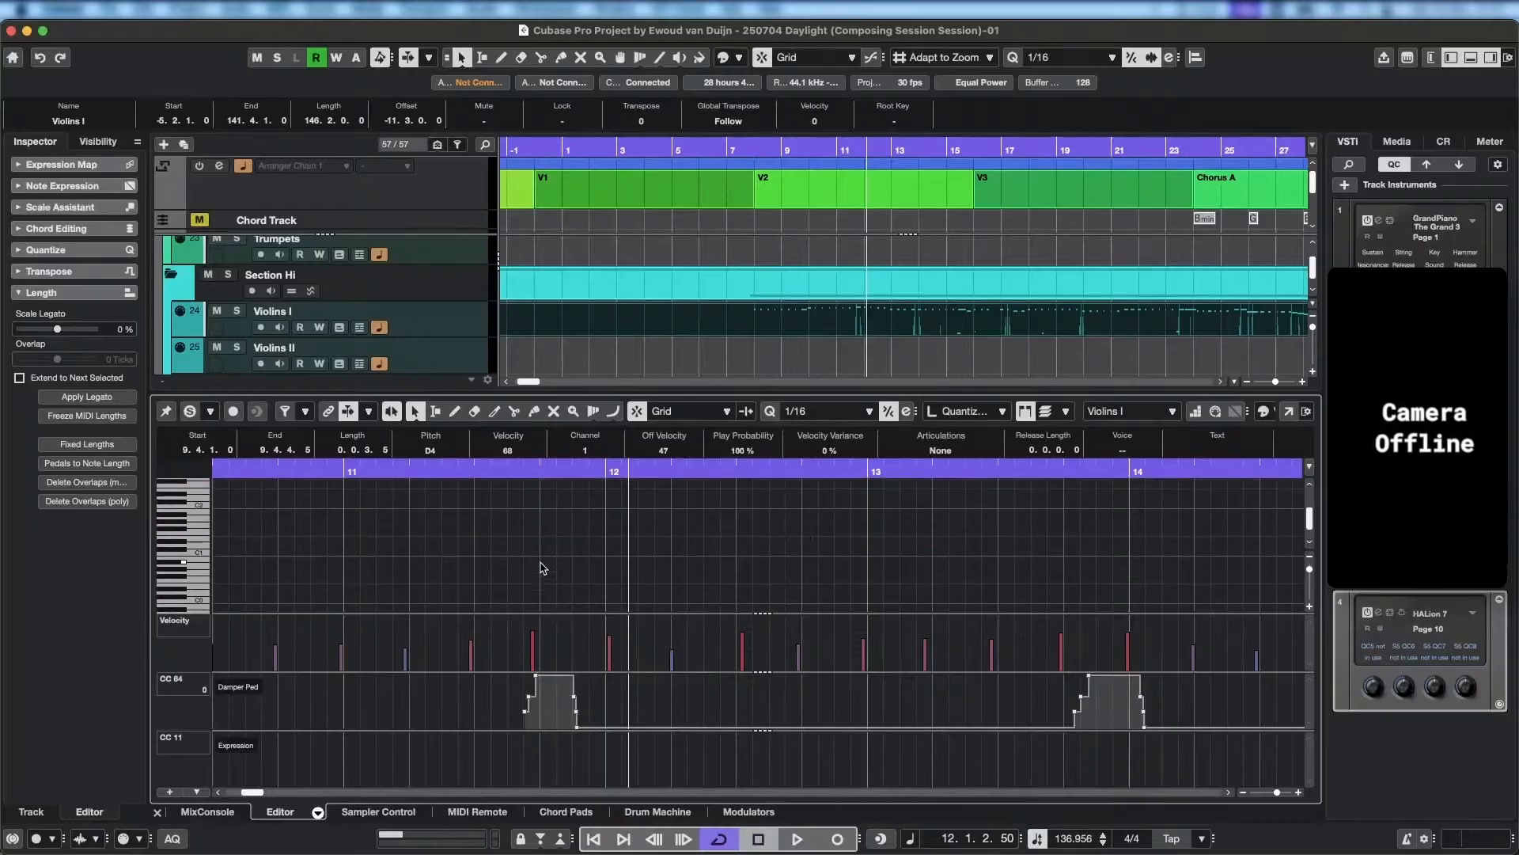
scroll(541, 568, "up", 4)
scroll(609, 559, "down", 5)
scroll(610, 559, "down", 6)
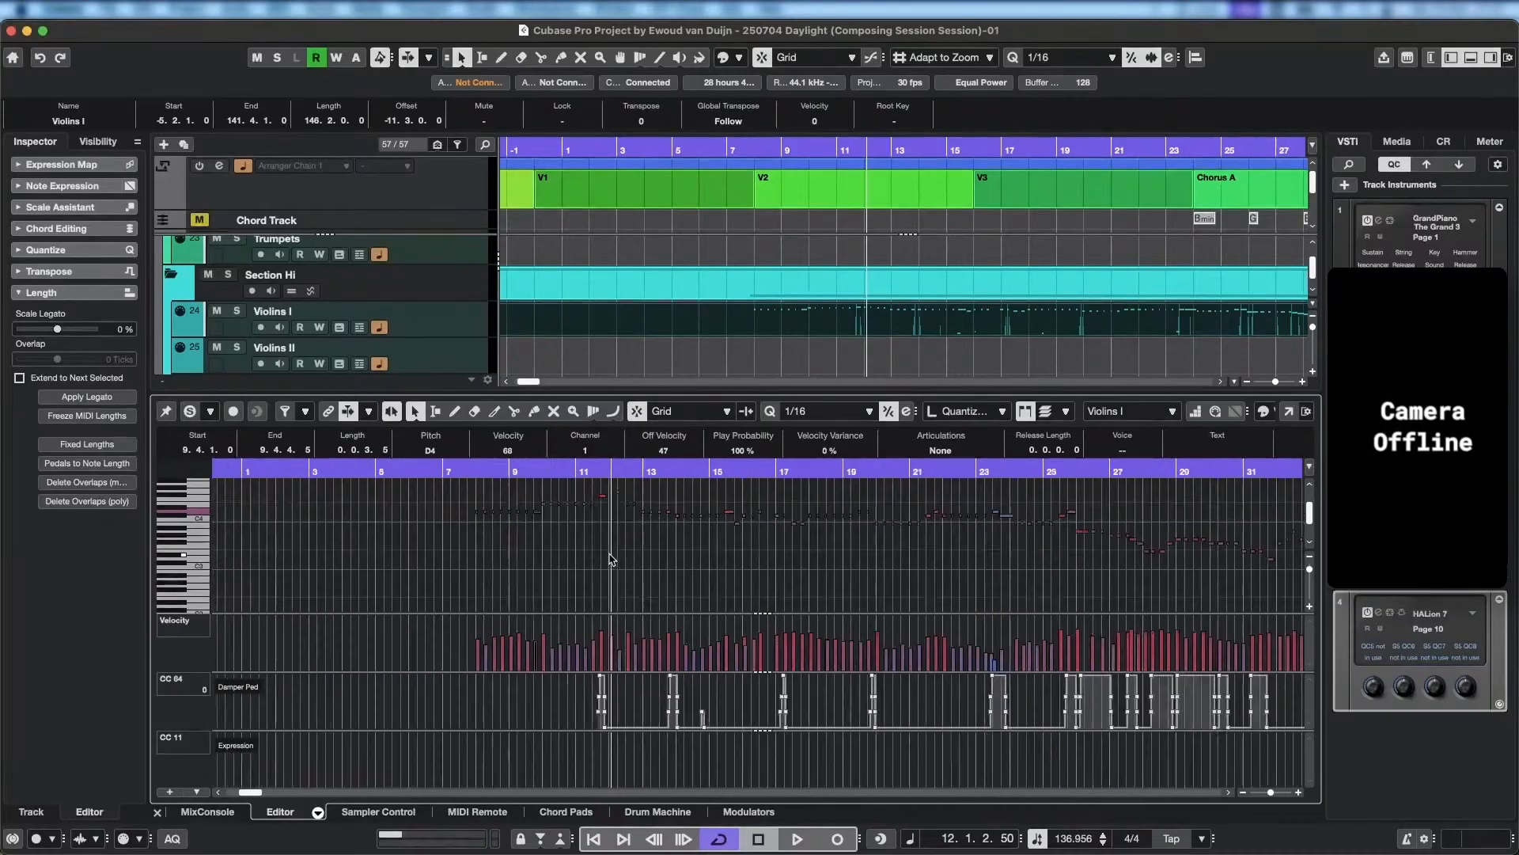
scroll(700, 570, "up", 3)
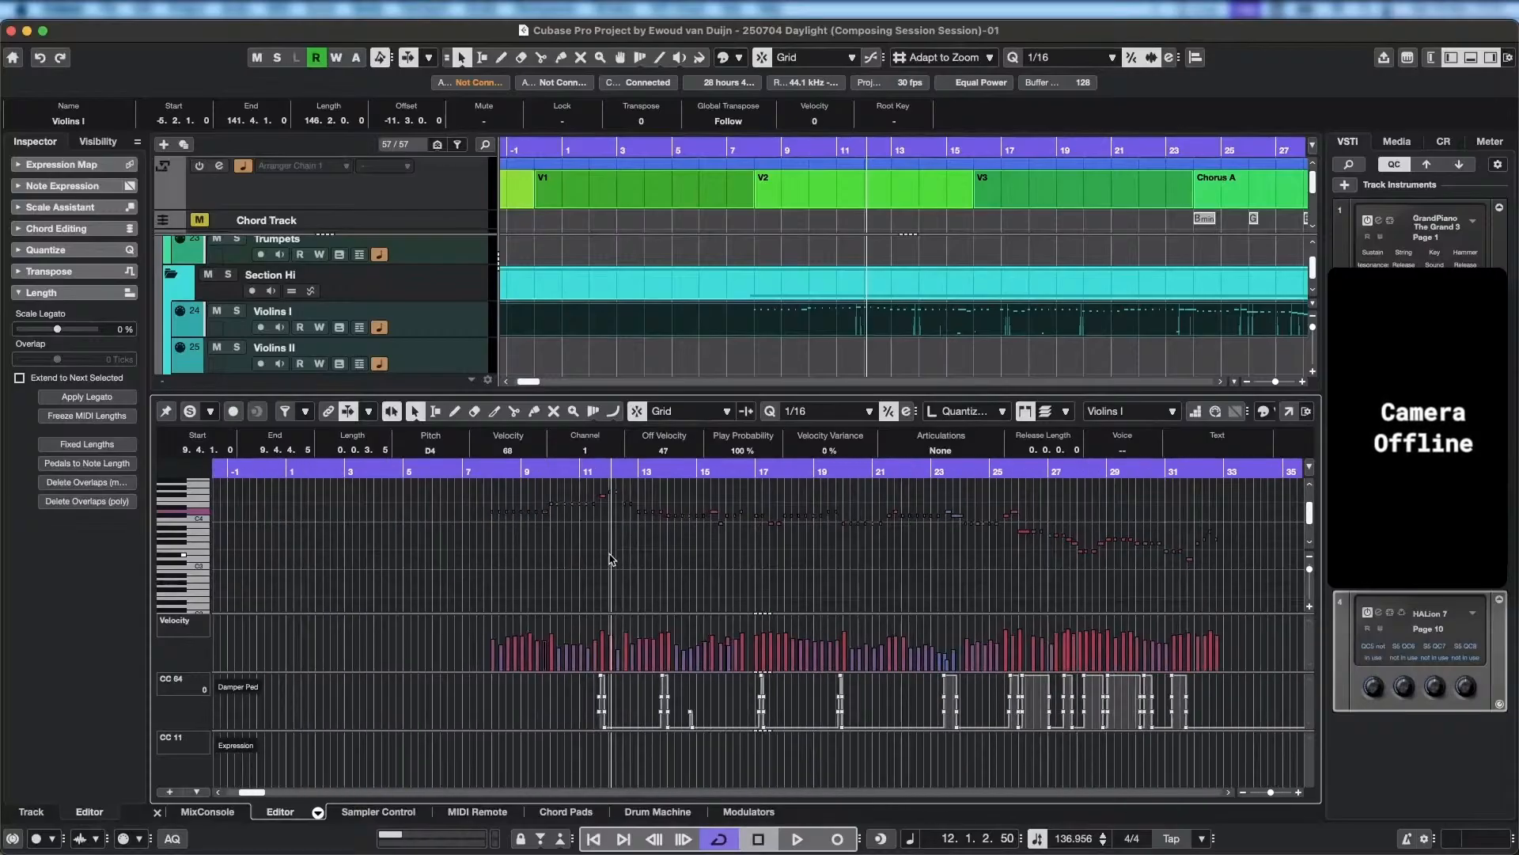
scroll(700, 572, "up", 5)
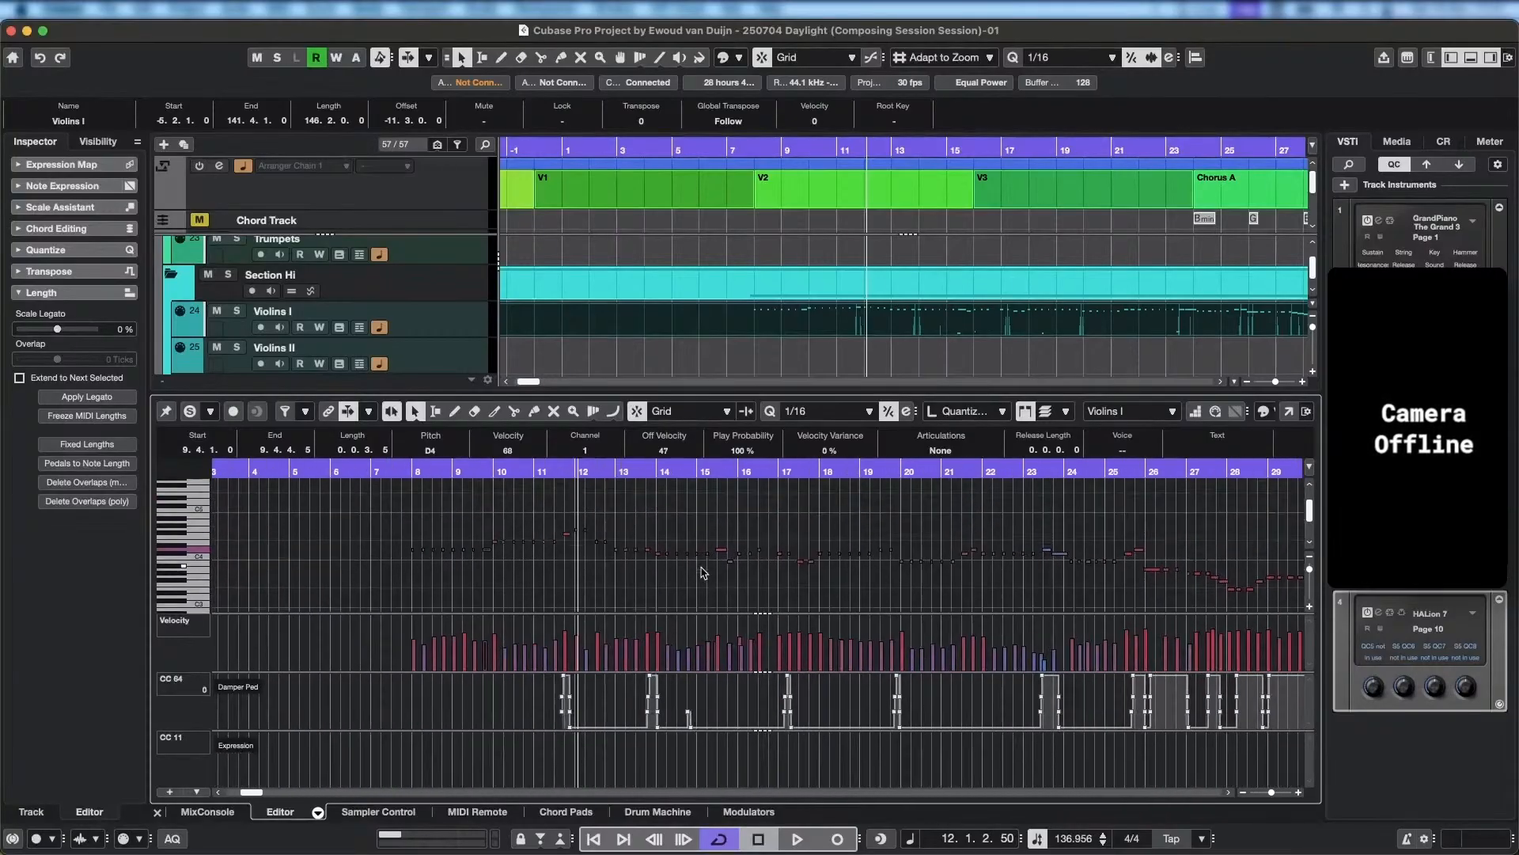
scroll(701, 572, "down", 5)
scroll(700, 572, "down", 5)
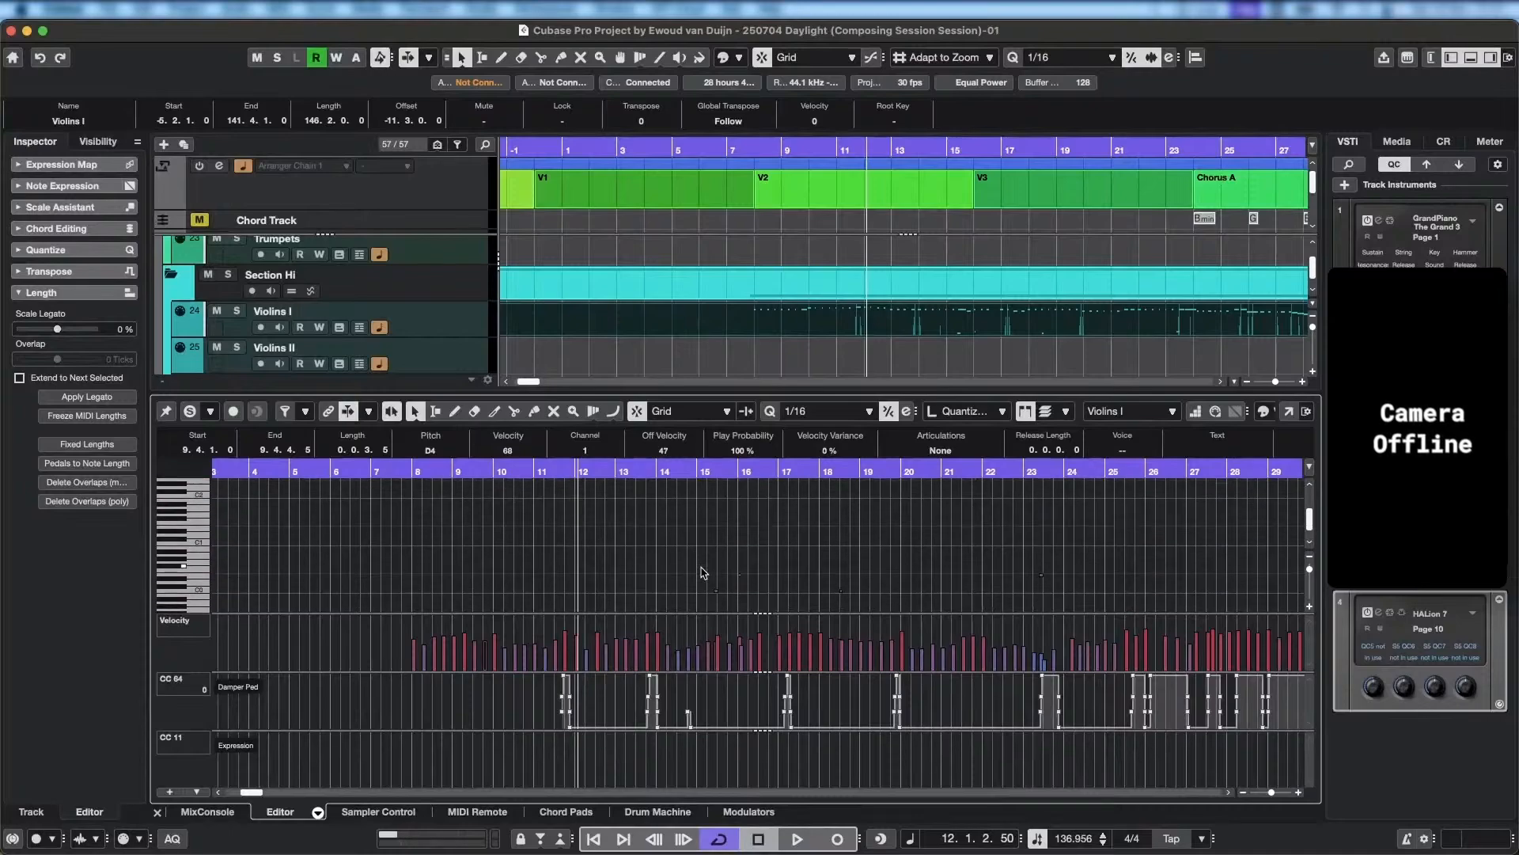
scroll(754, 583, "up", 4)
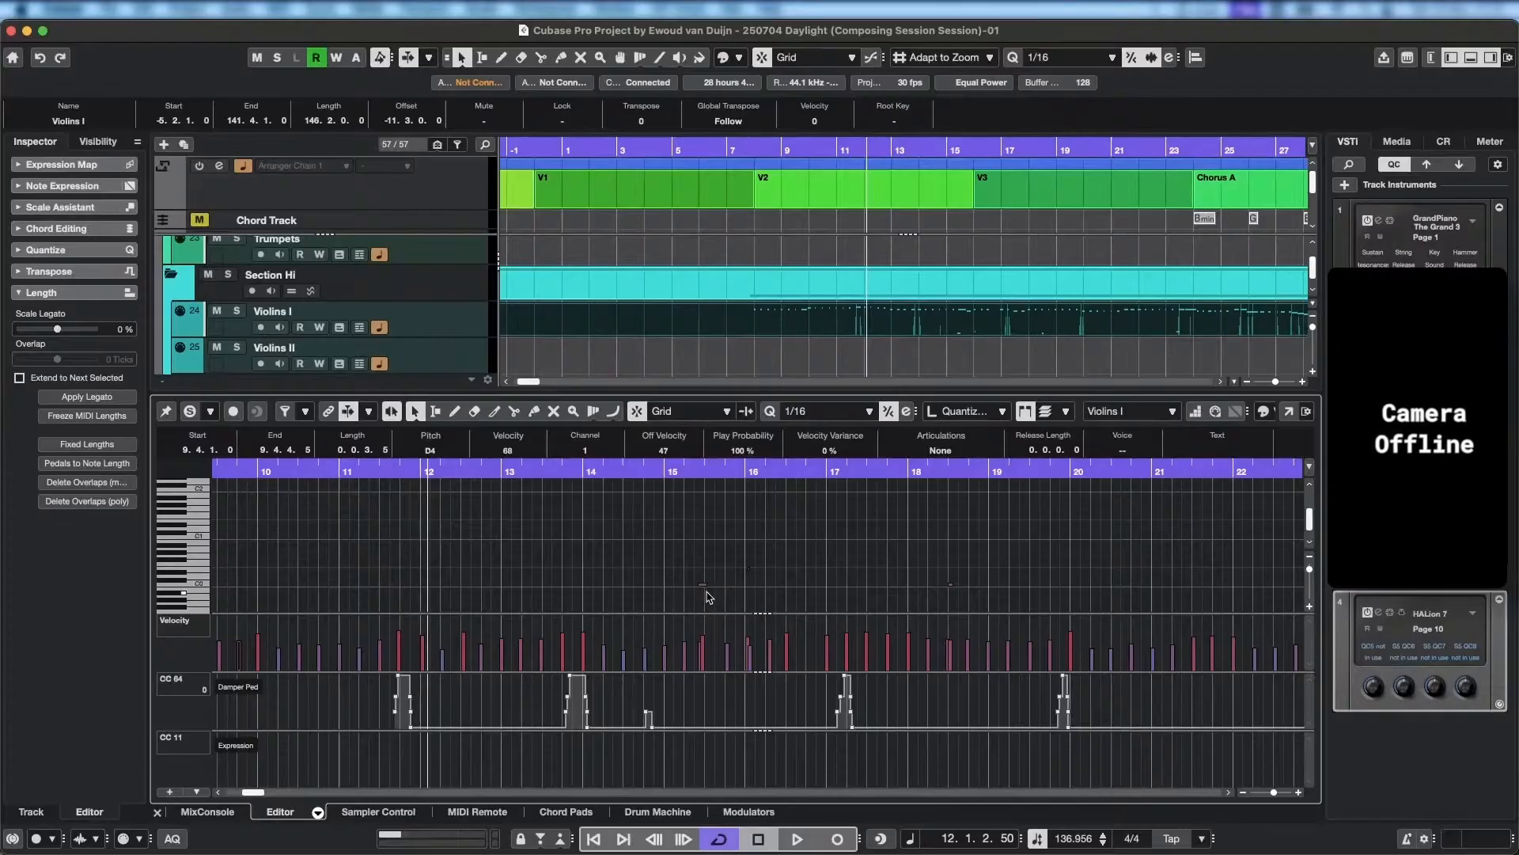
left_click(706, 587)
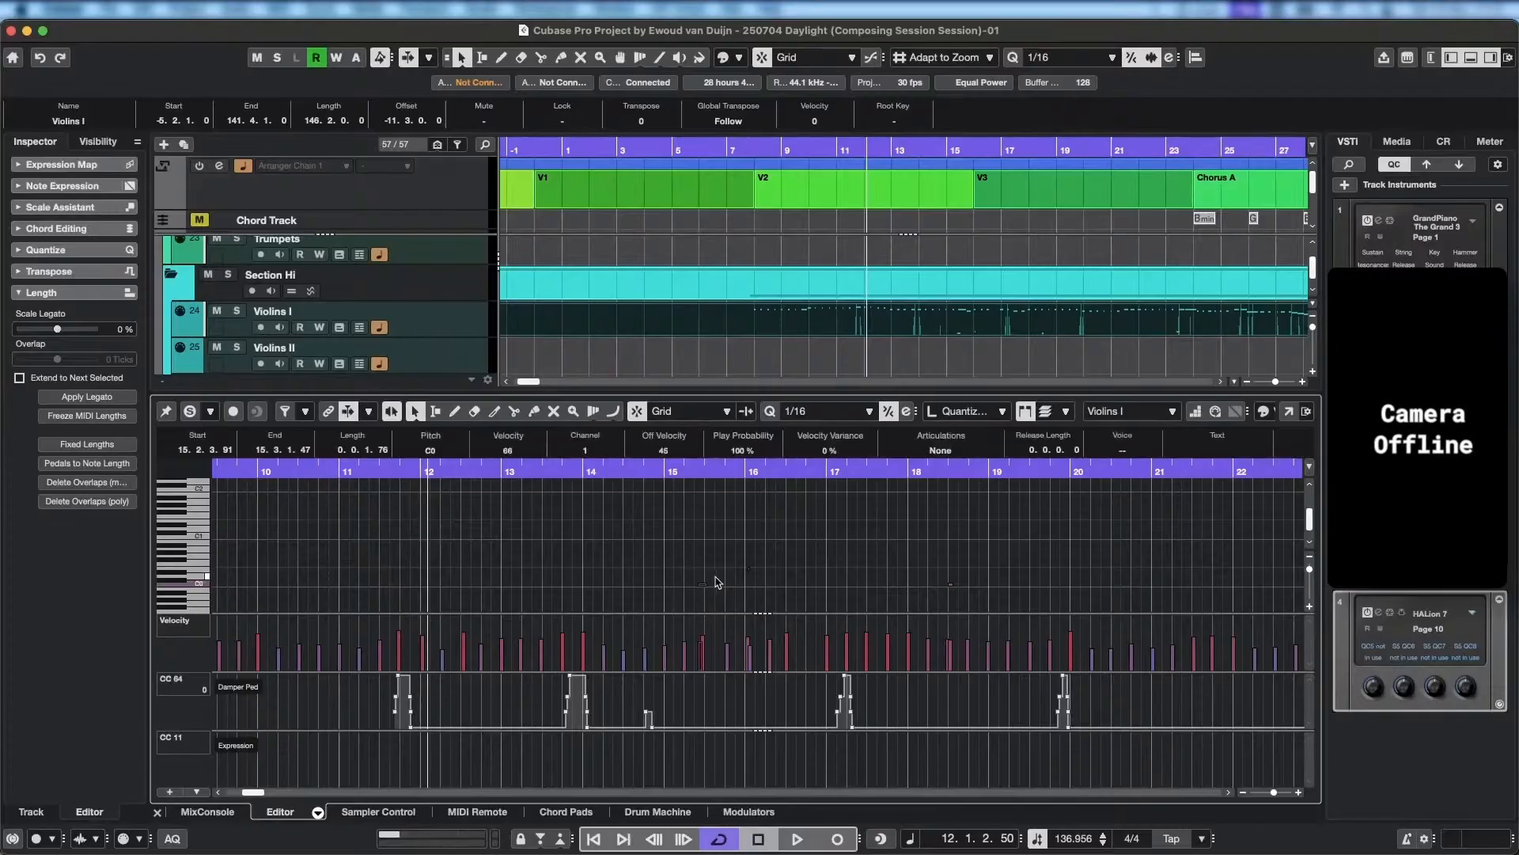
left_click_drag(674, 515, 1041, 603)
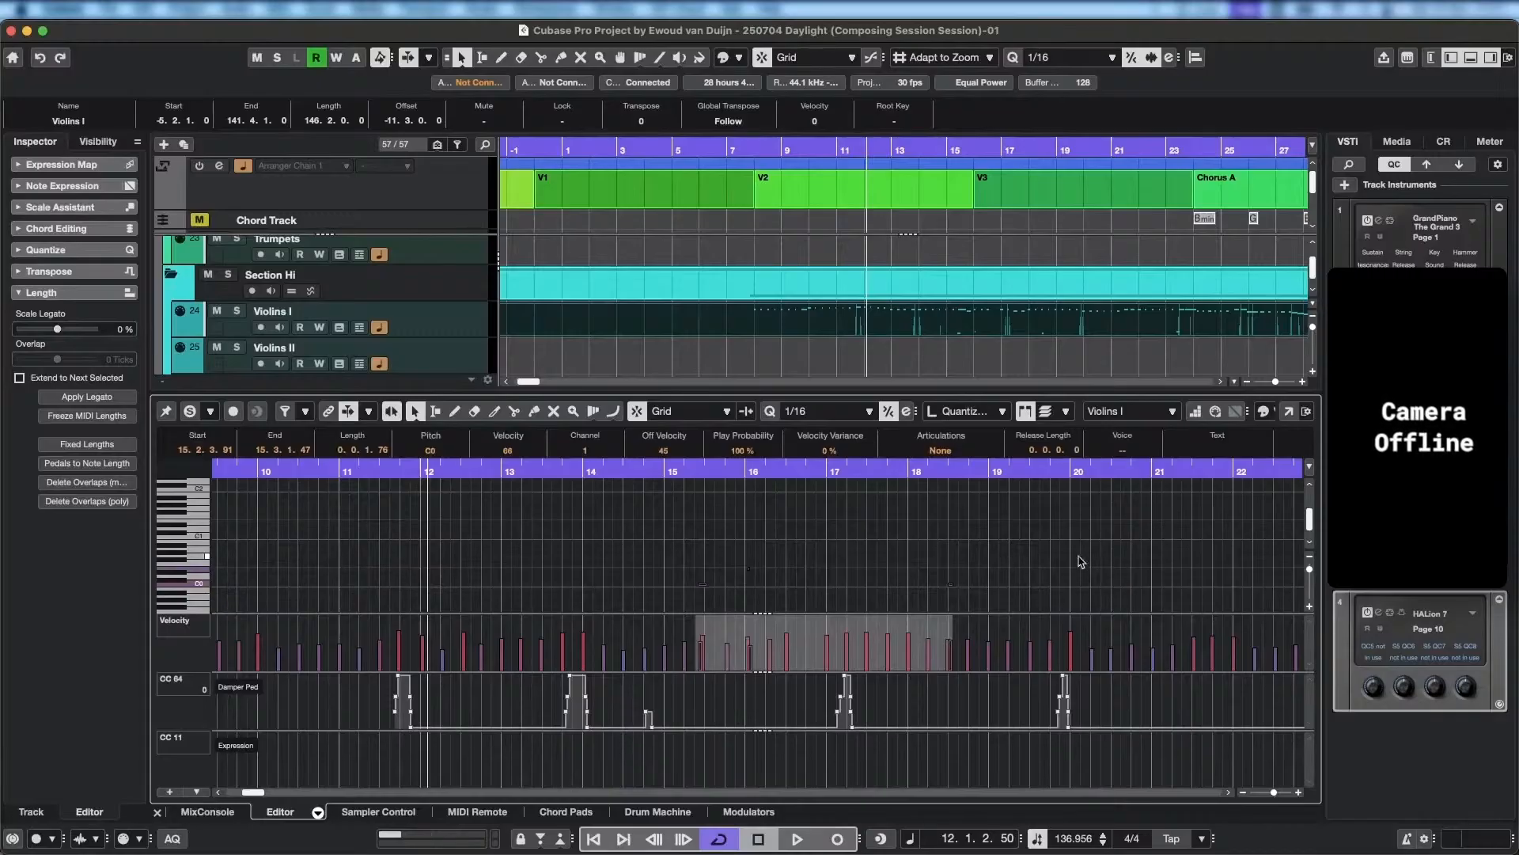
scroll(1081, 562, "right", 5)
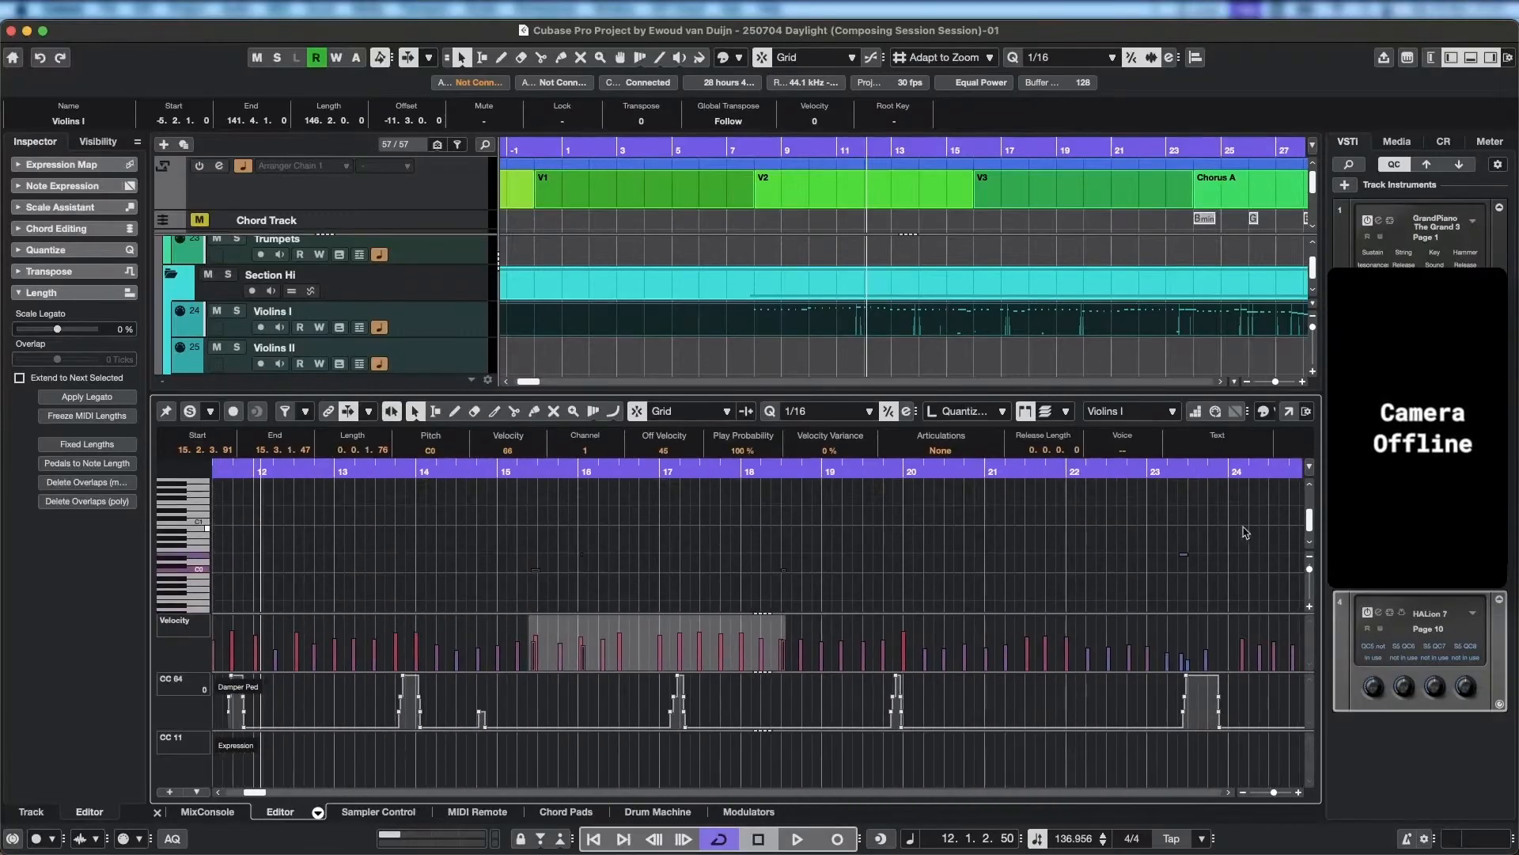
left_click_drag(1244, 527, 510, 592)
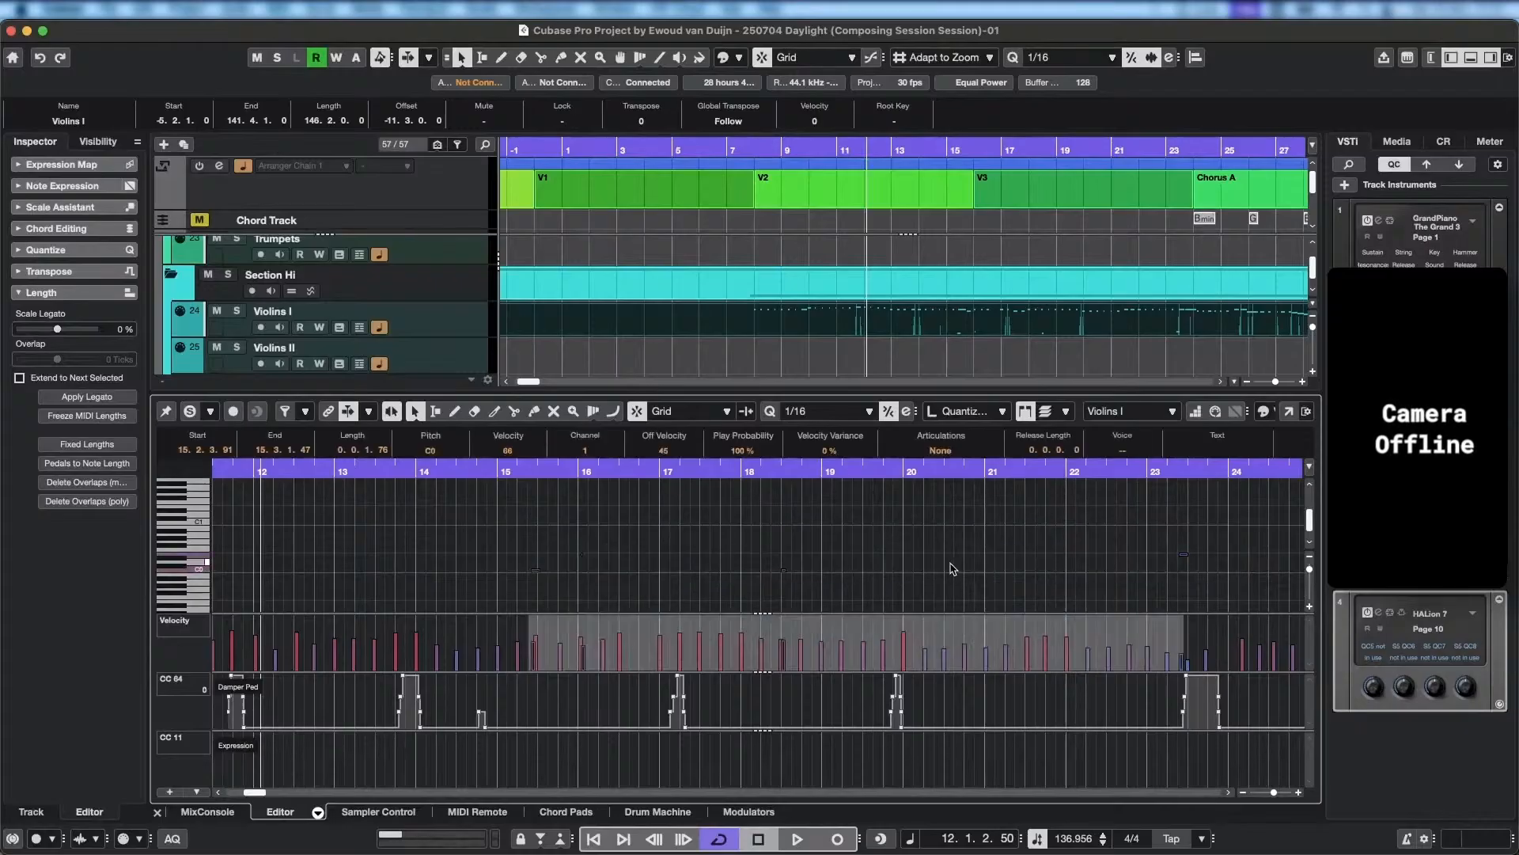
key("Delete")
Play back from the start of bar 8 into bar 11 without the keyswitch notes, and select the Violins I track.
left_click_drag(1068, 547, 728, 550)
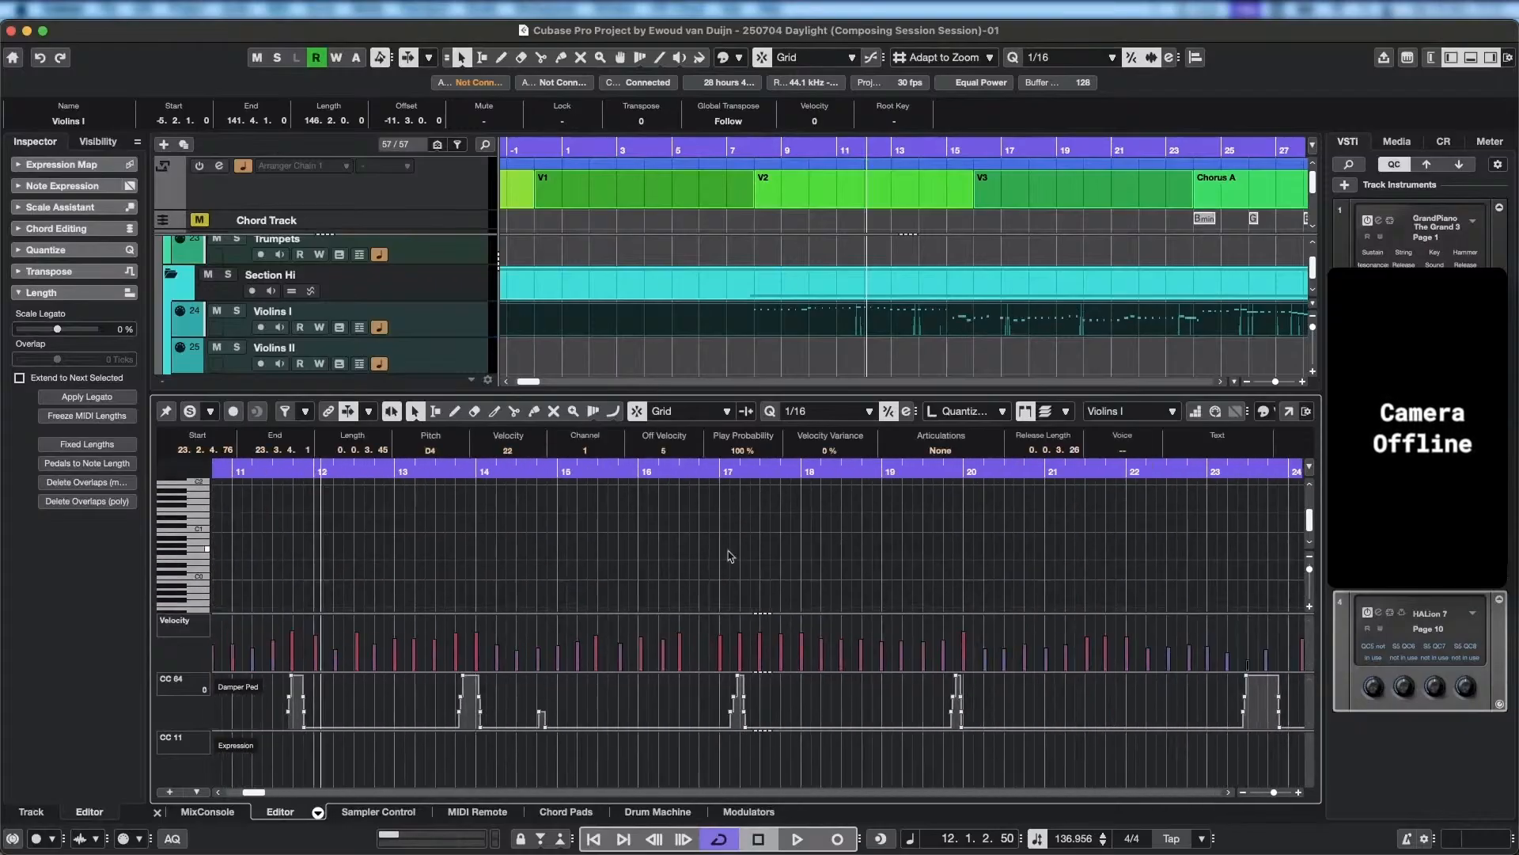
scroll(730, 557, "left", 15)
scroll(570, 538, "up", 5)
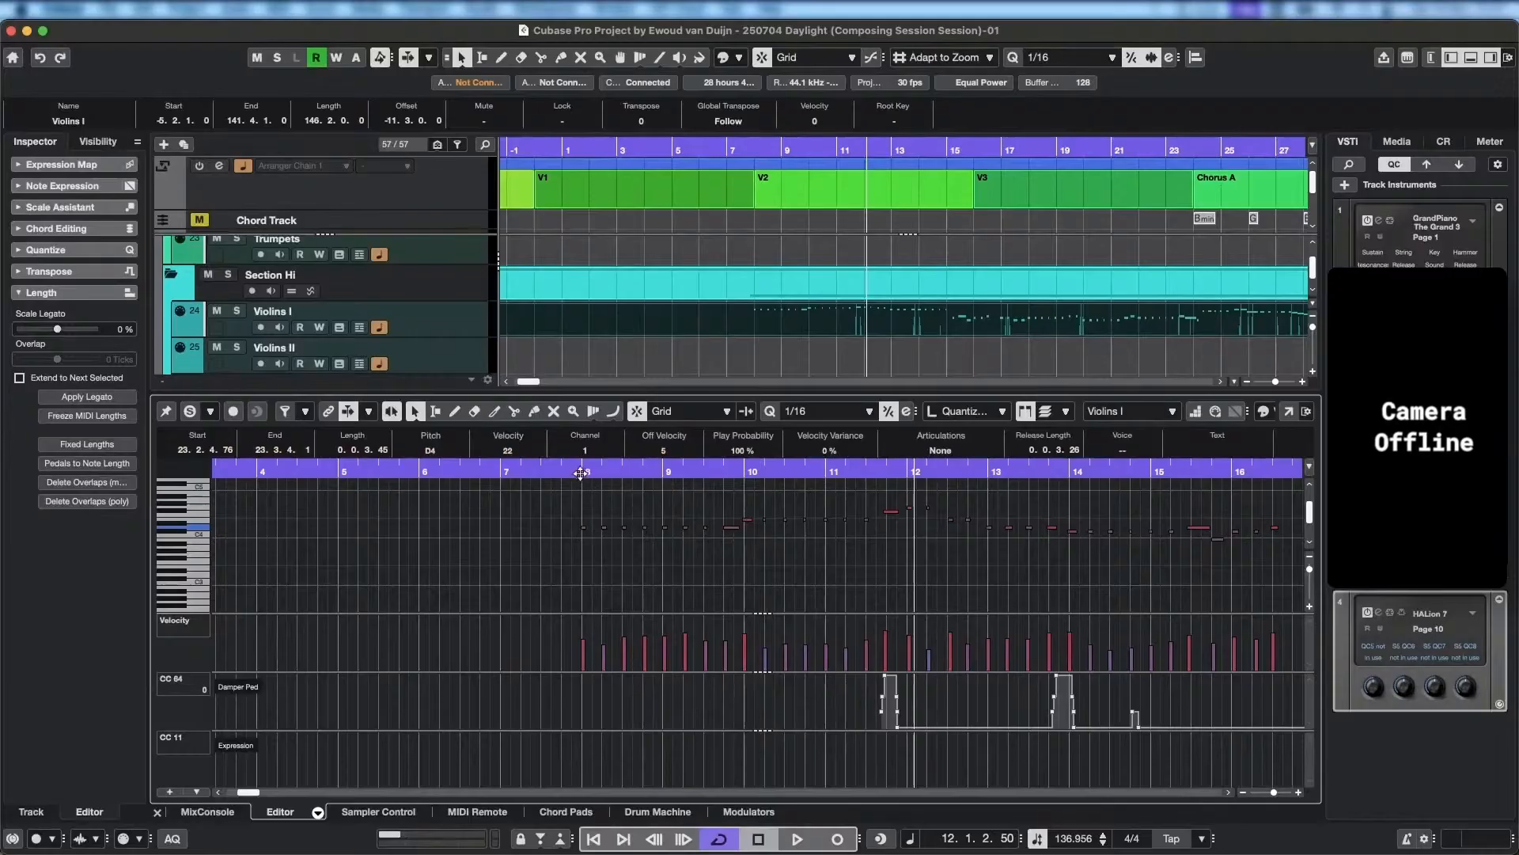
left_click(580, 473)
key("space")
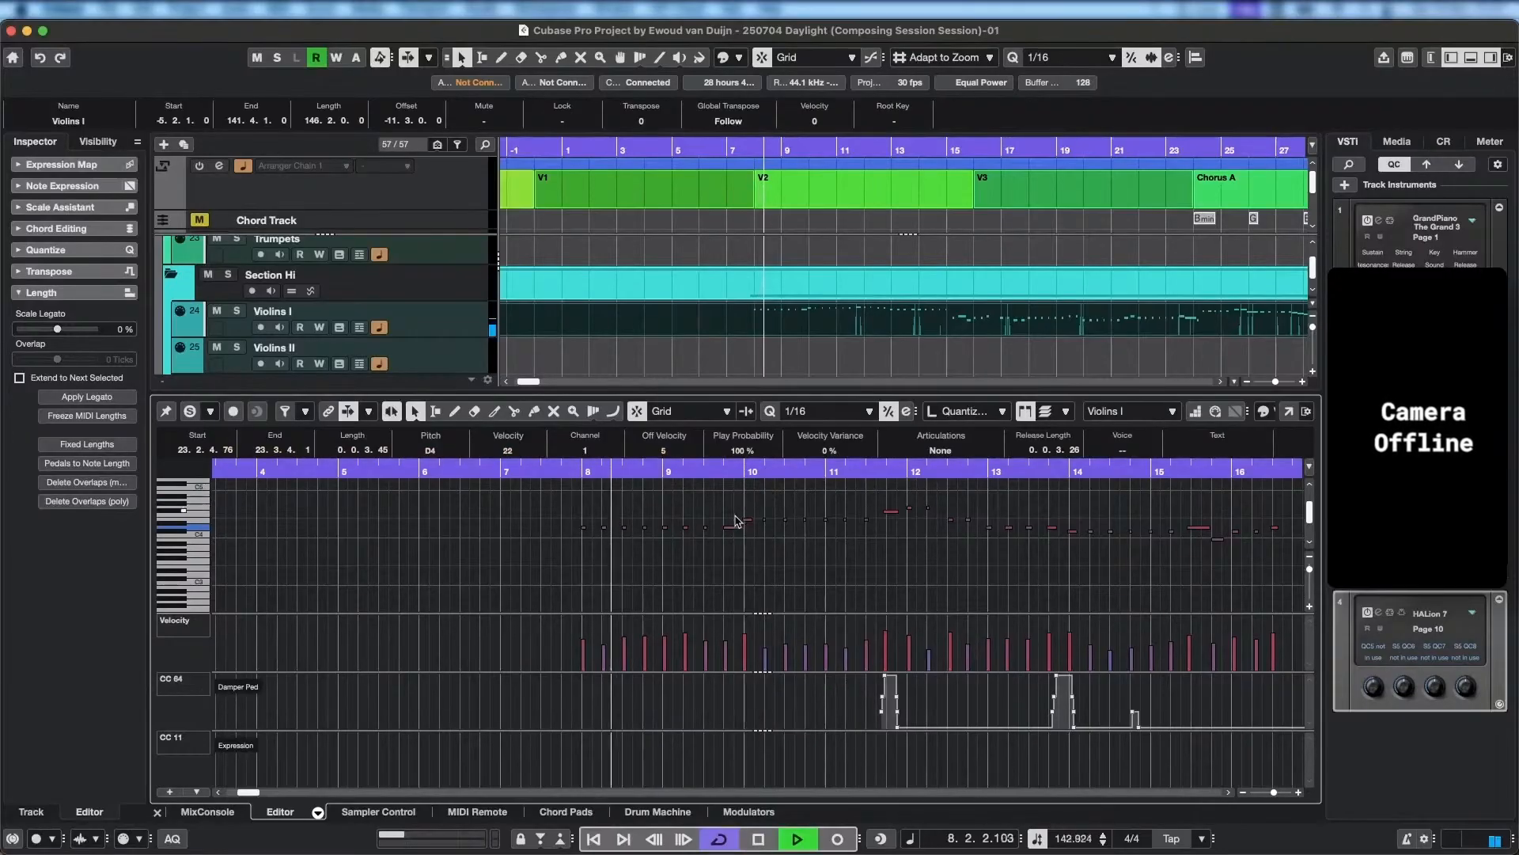
left_click(458, 326)
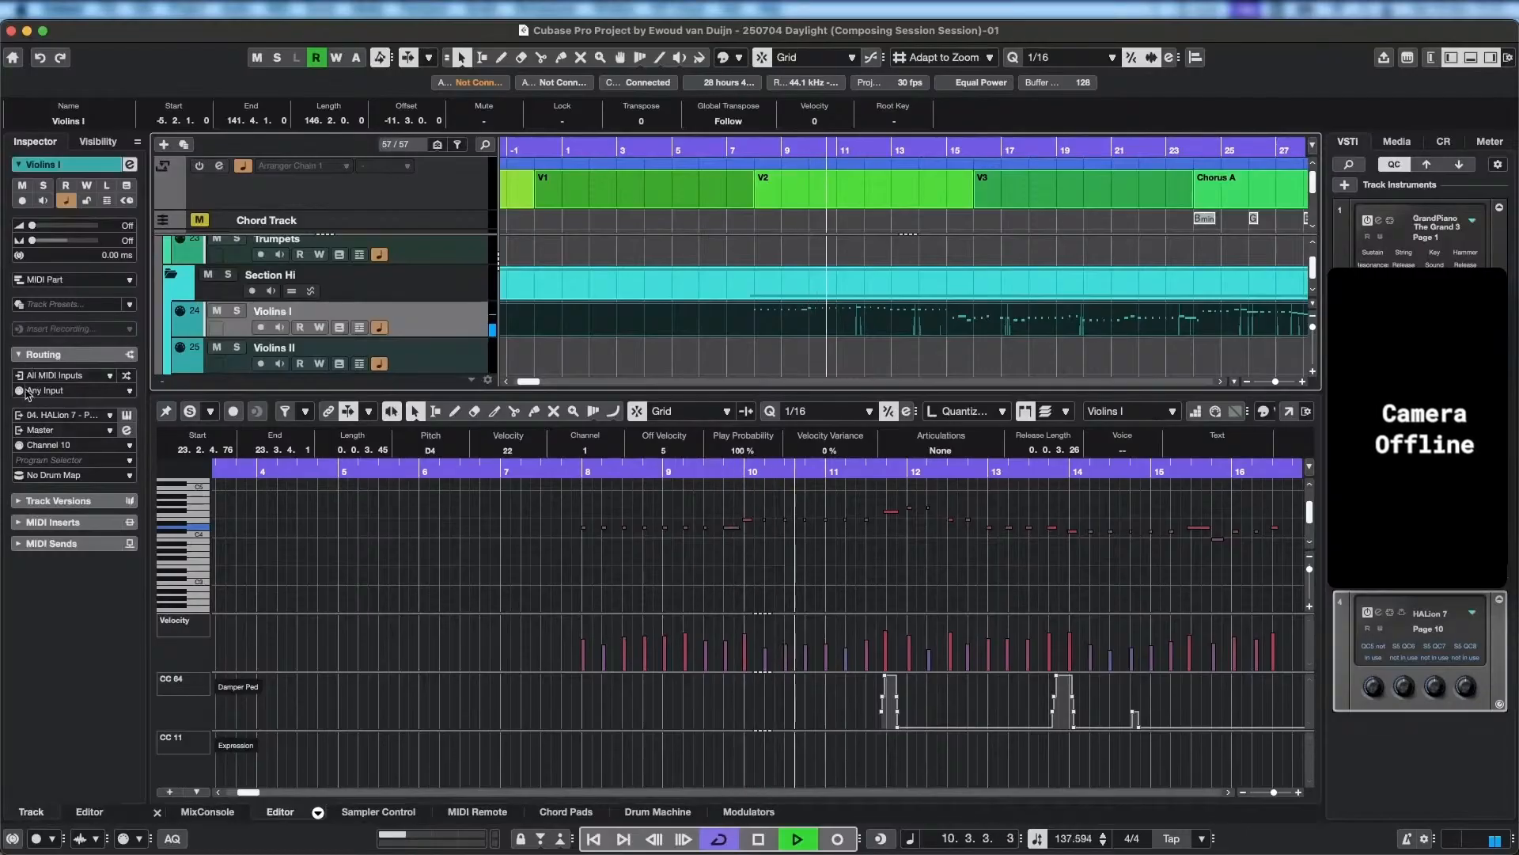
key("space")
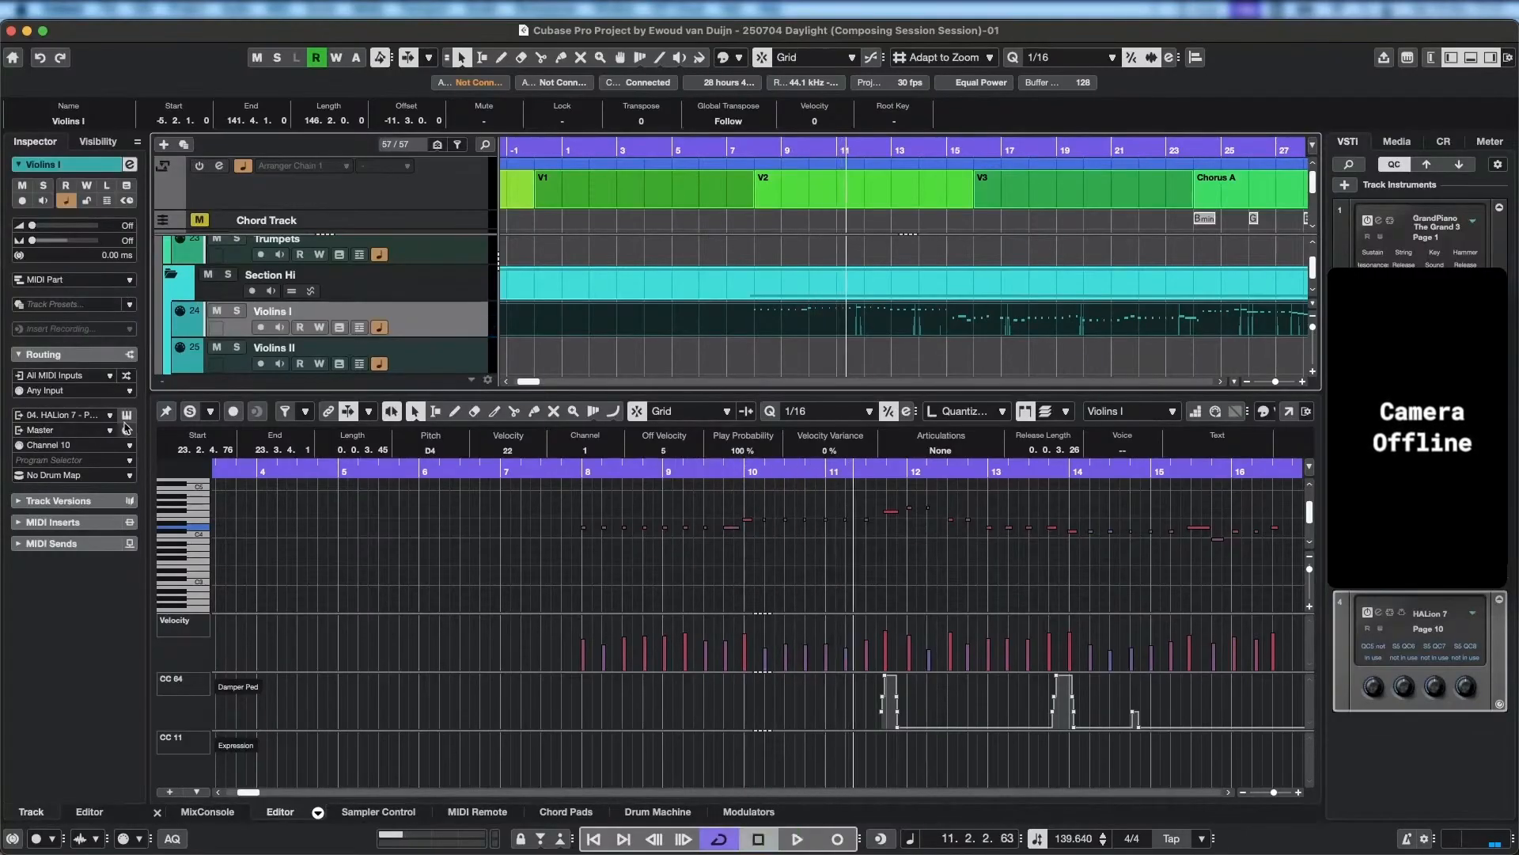
Open HALion 7 from the Violins I track, raise the Level of the Staccato articulation during playback, and close the instrument window.
left_click(126, 415)
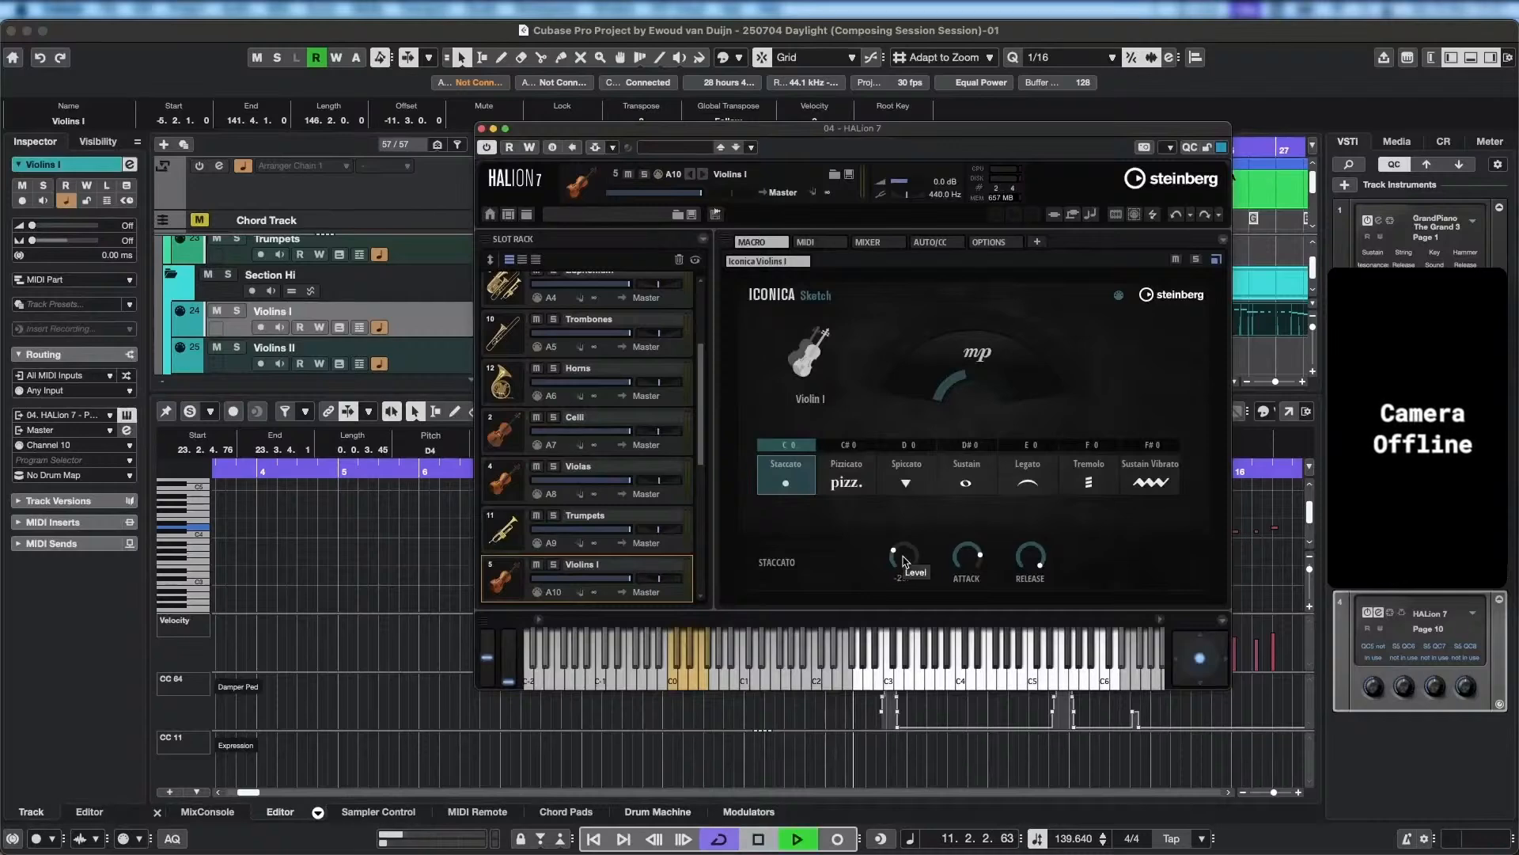
left_click_drag(904, 560, 918, 556)
key("space")
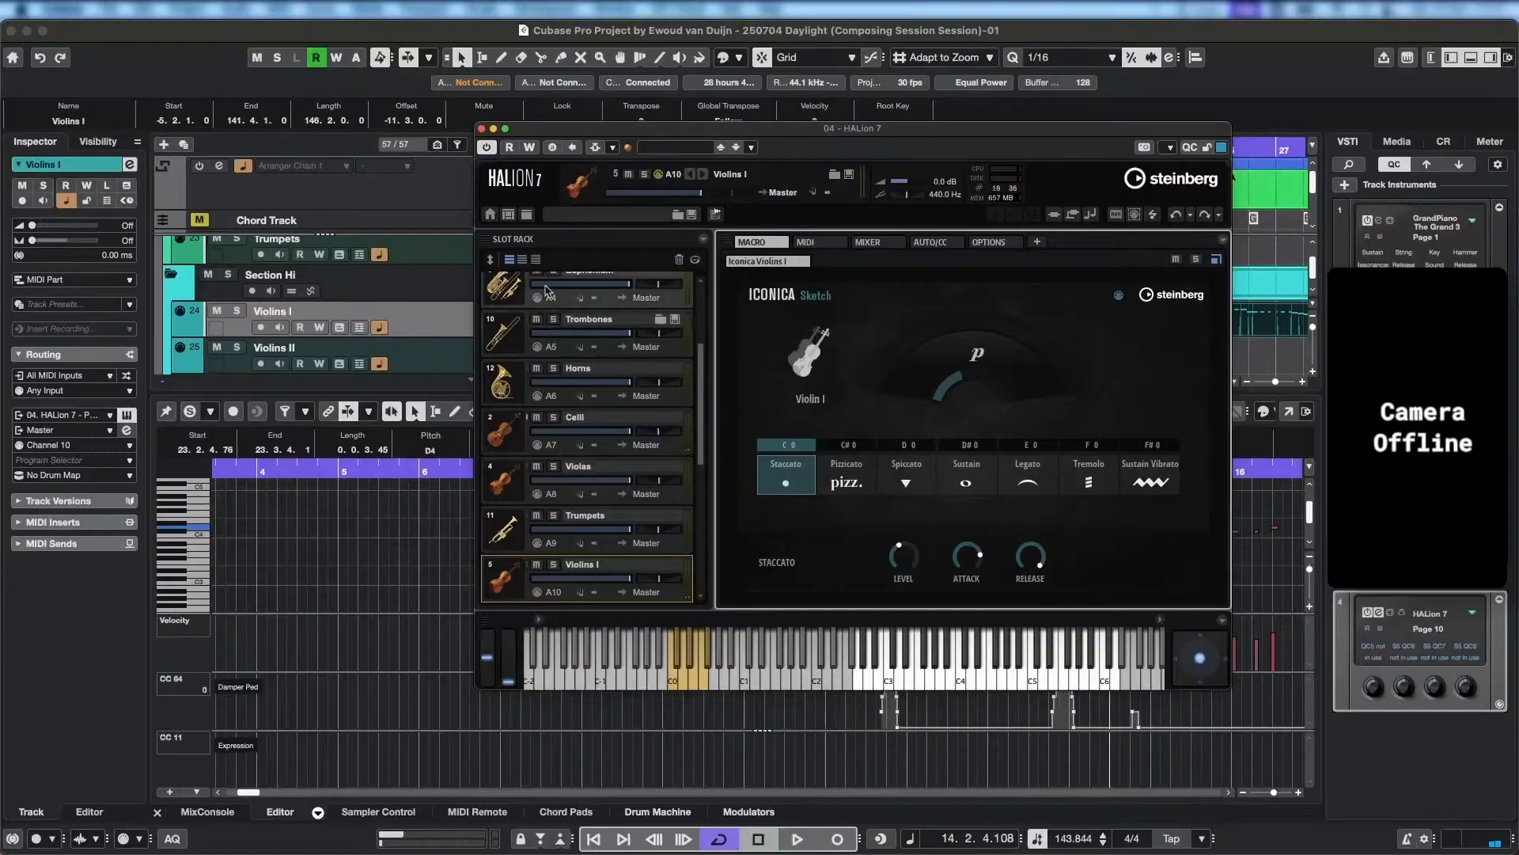
left_click(494, 129)
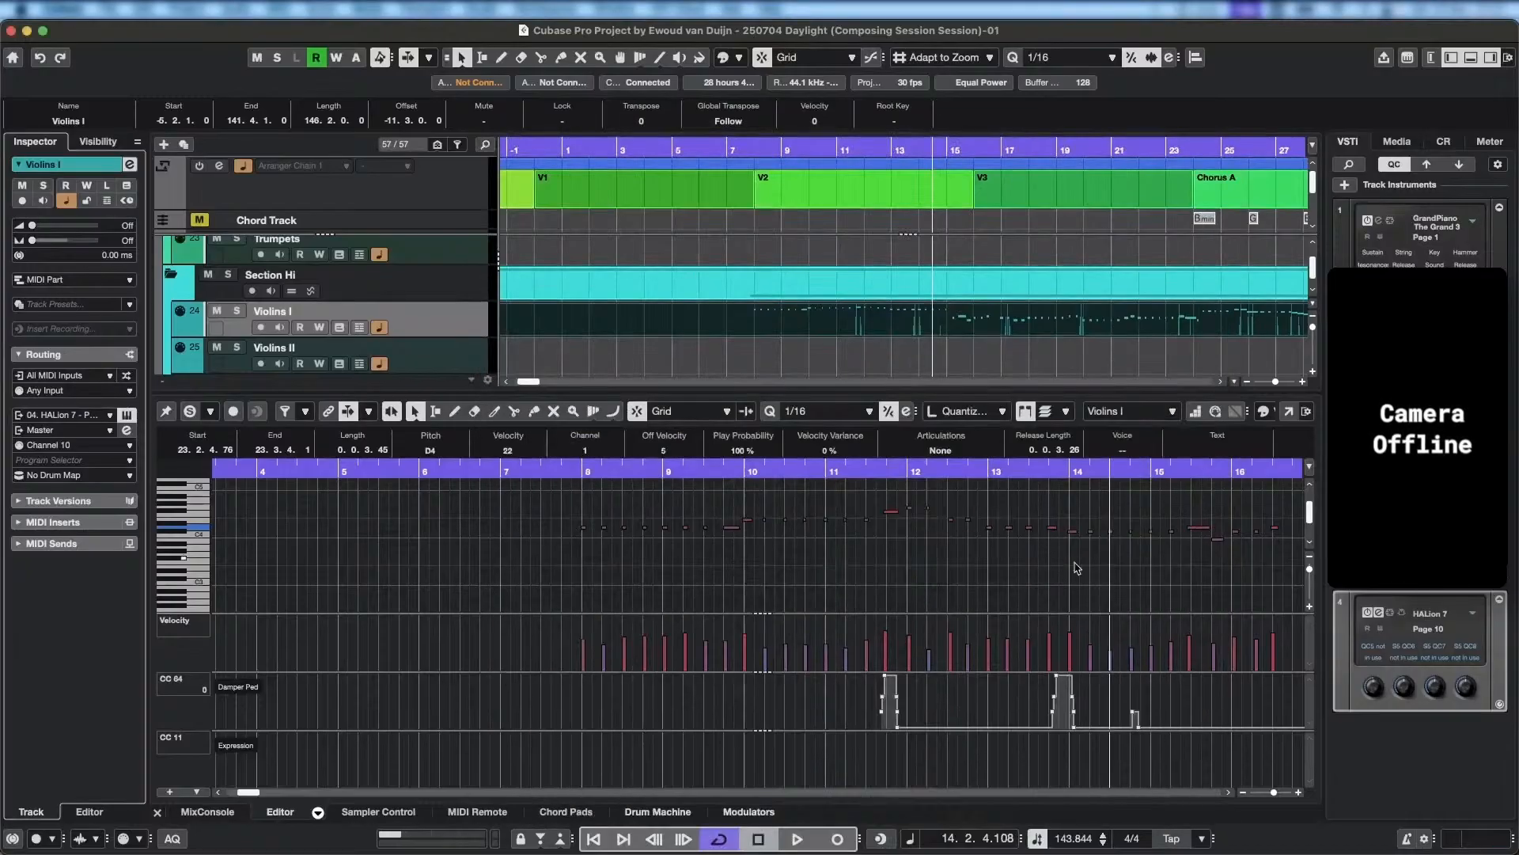
Play back the Violins I part from the middle of bar 9 into bar 12.
left_click(716, 484)
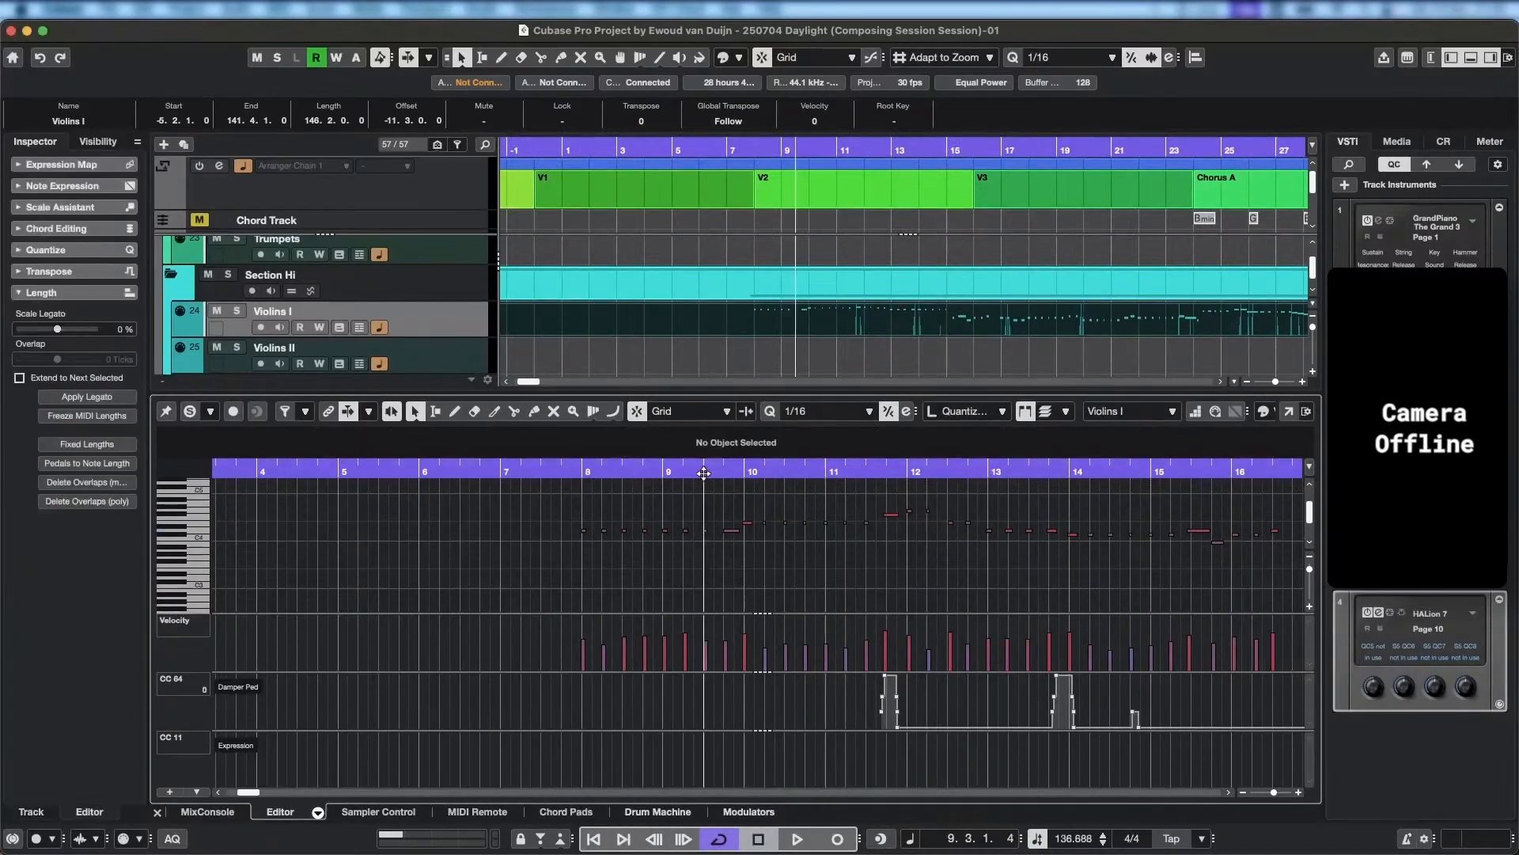
key("space")
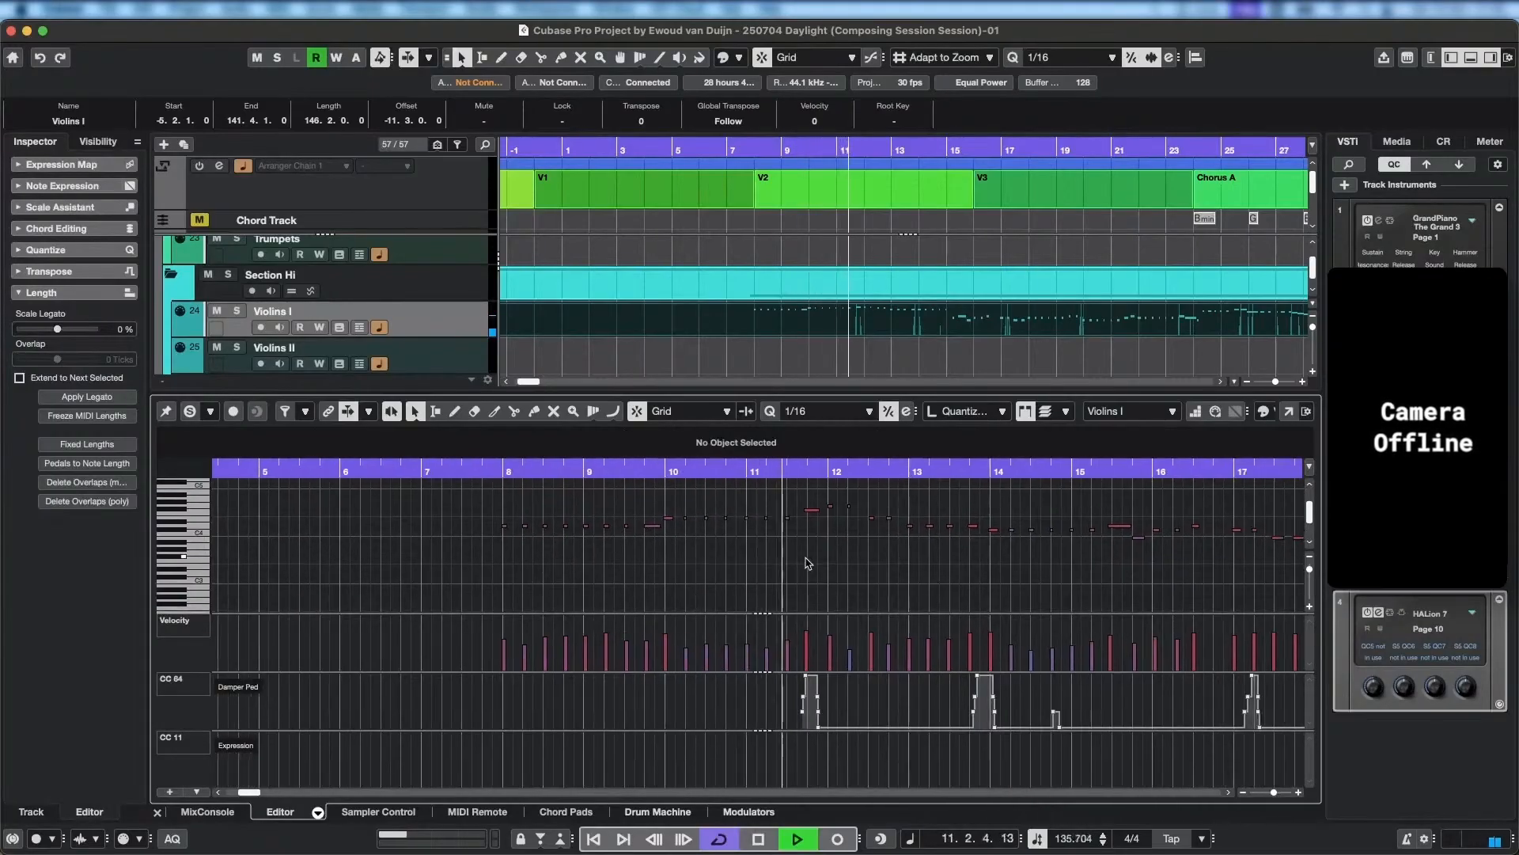
key("space")
Move the notes at 11.4, 12.1 and 12.2 down to E4, and lower the velocity of the 11.4 note.
scroll(823, 518, "up", 4)
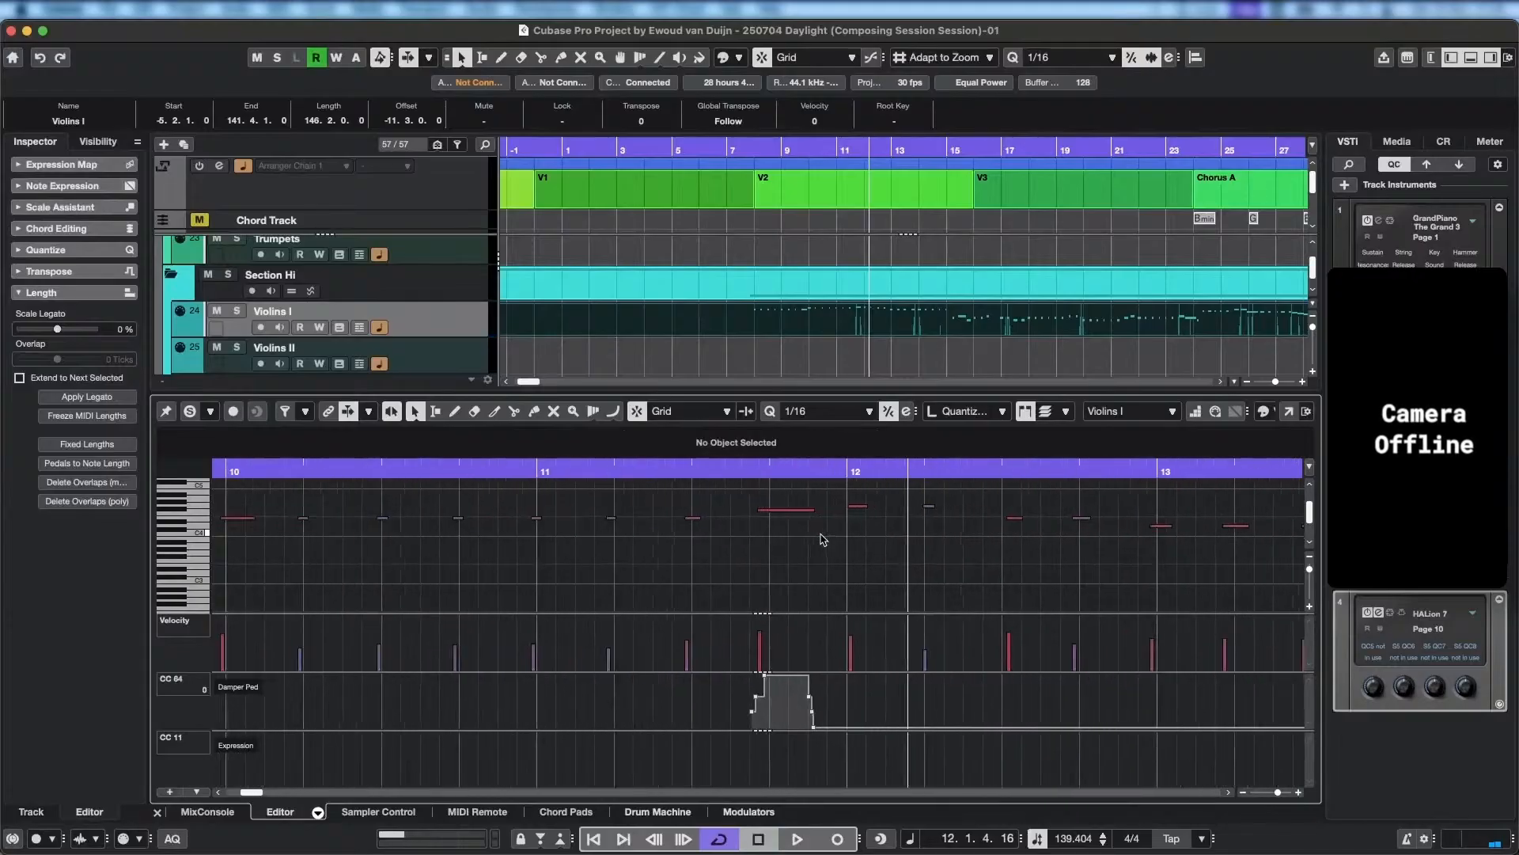
left_click_drag(757, 511, 787, 519)
left_click(796, 523)
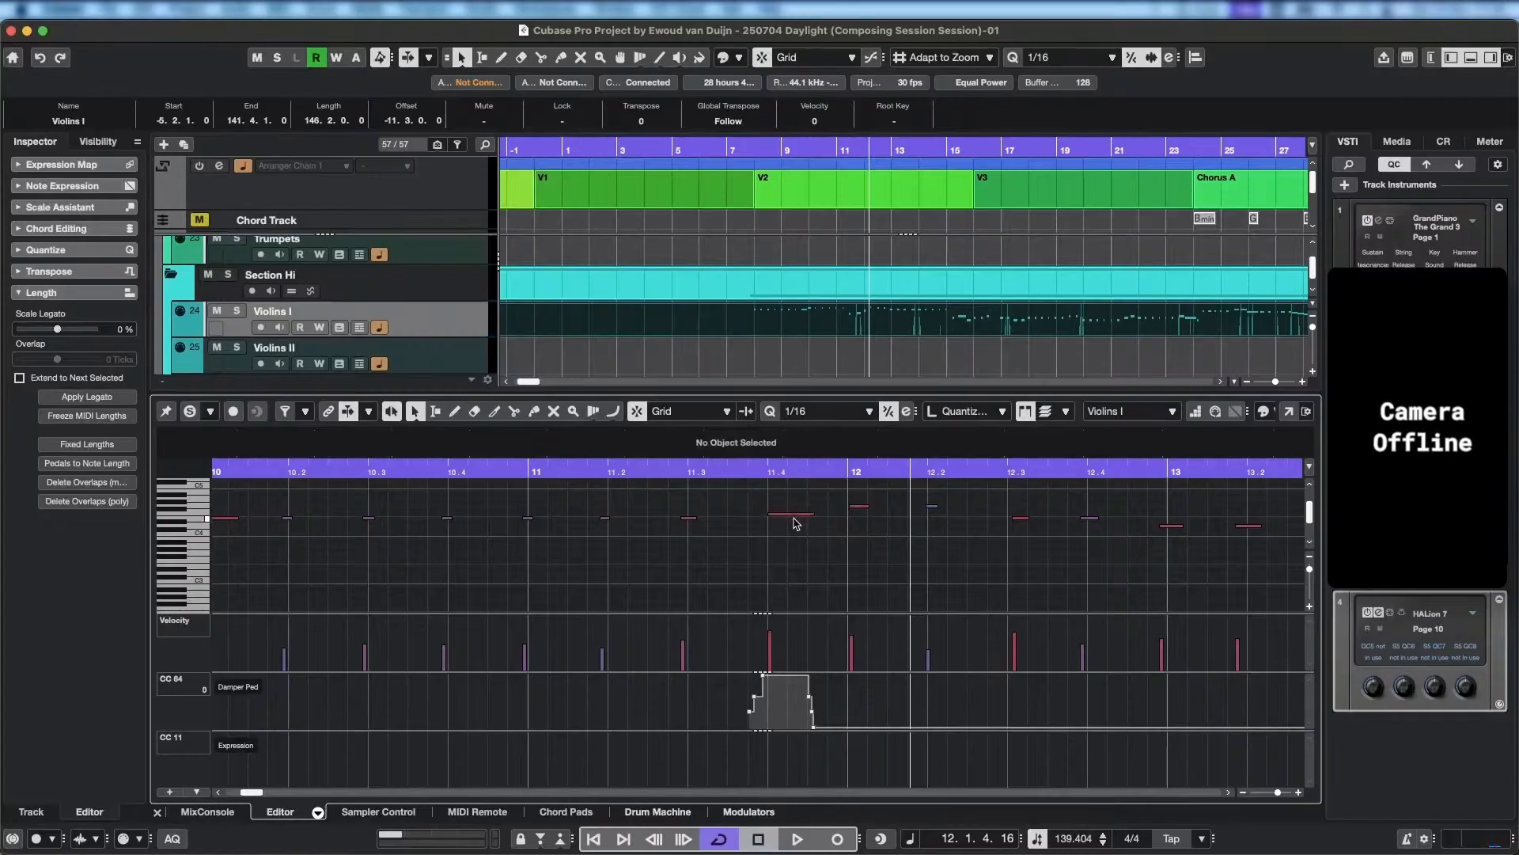
left_click(859, 507)
left_click_drag(861, 520, 861, 520)
left_click(912, 502)
left_click(936, 506)
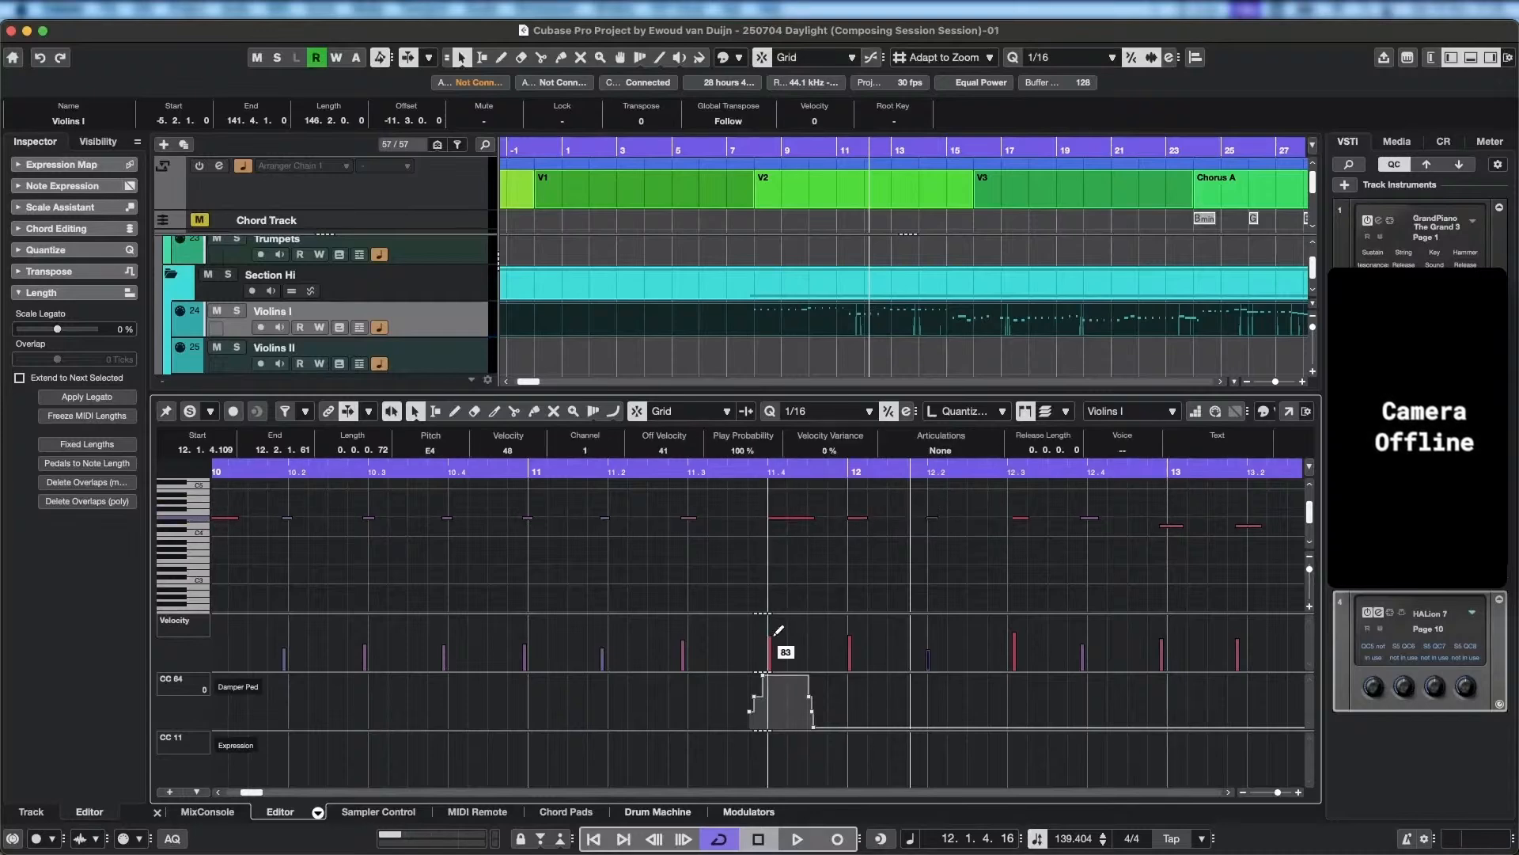
Play back from bar 10 into bar 12 to check the repitched E4 notes.
left_click(230, 474)
key("space")
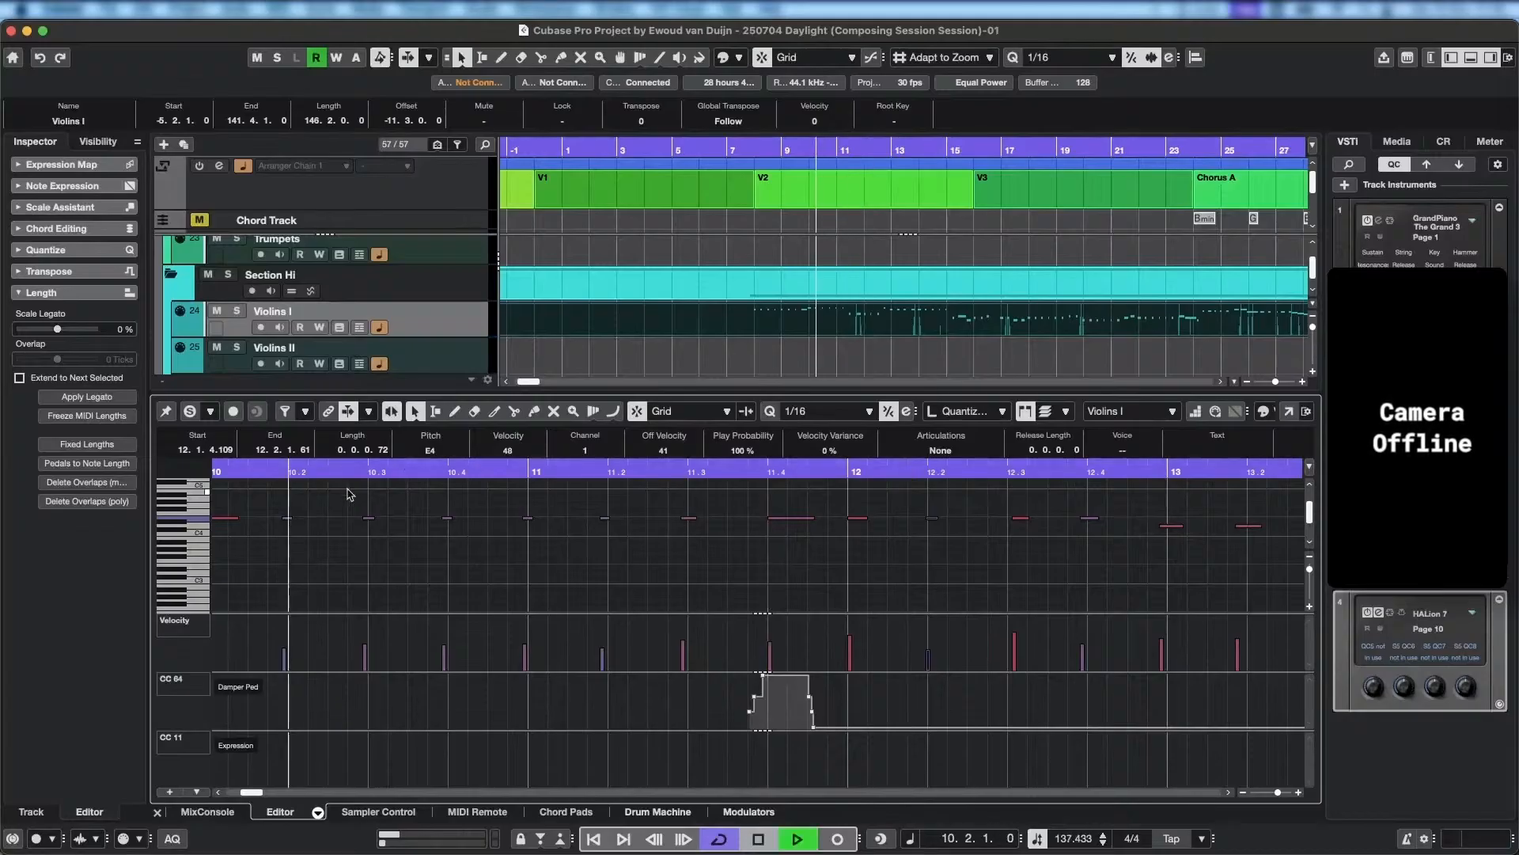
scroll(808, 565, "left", 4)
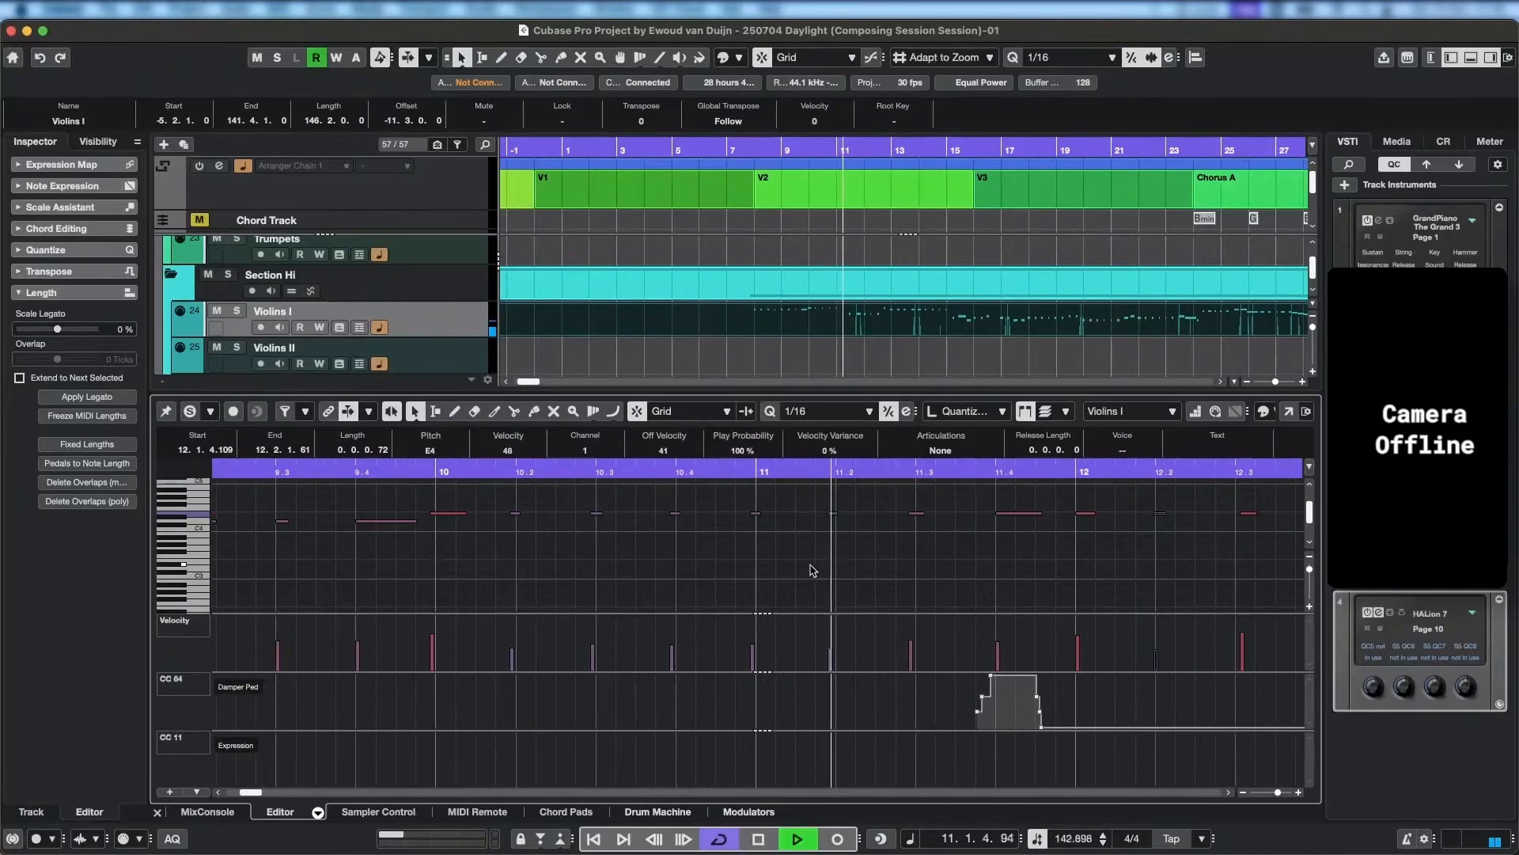
scroll(876, 552, "down", 3)
key("space")
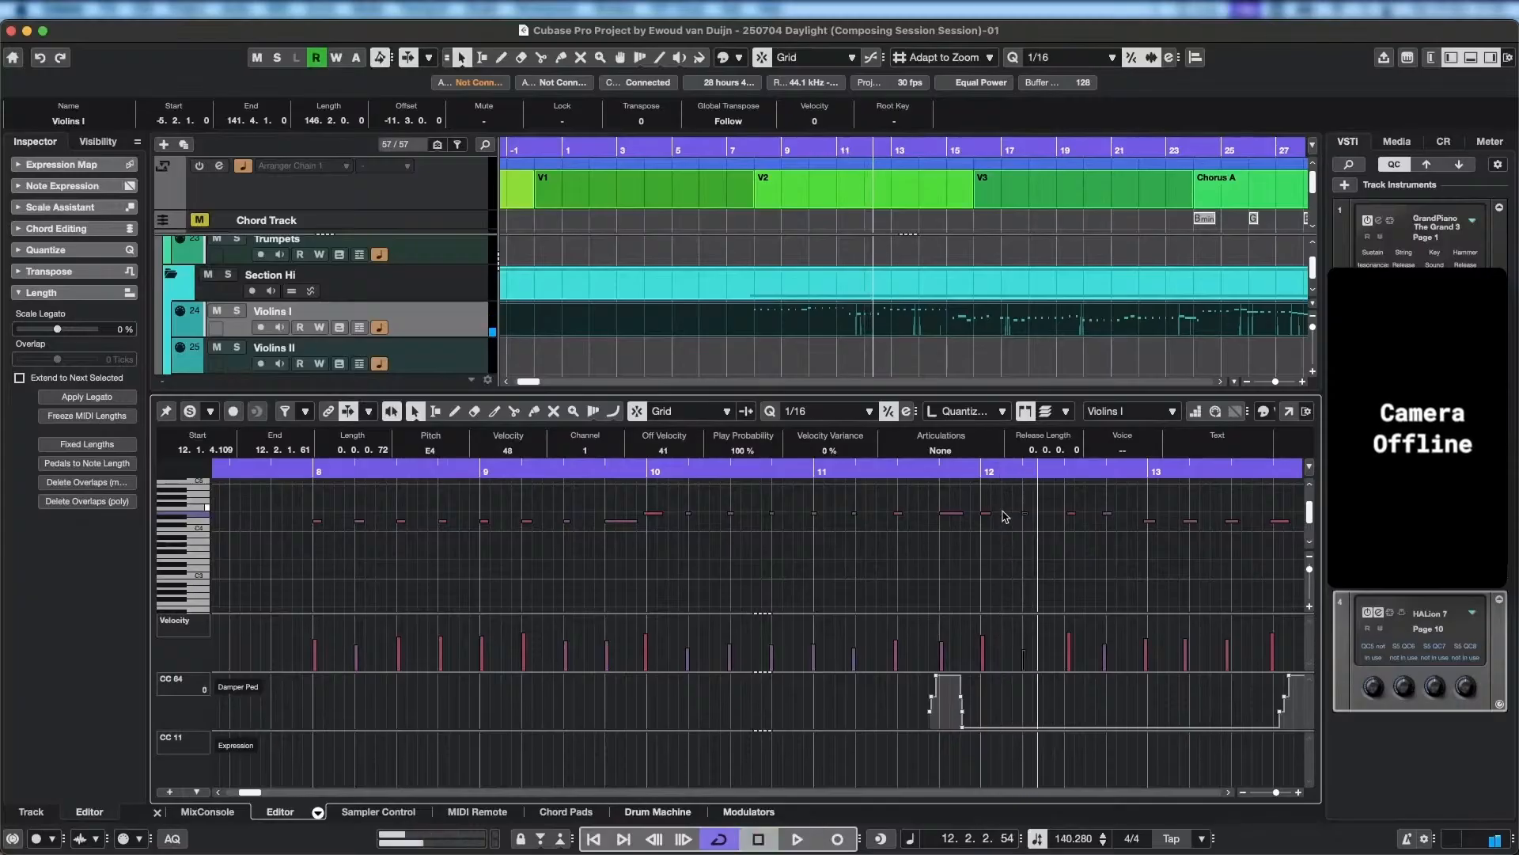
Move the four Violins I notes in bar 12 down to D4 and play back from bar 8 into bar 12.
left_click(985, 513)
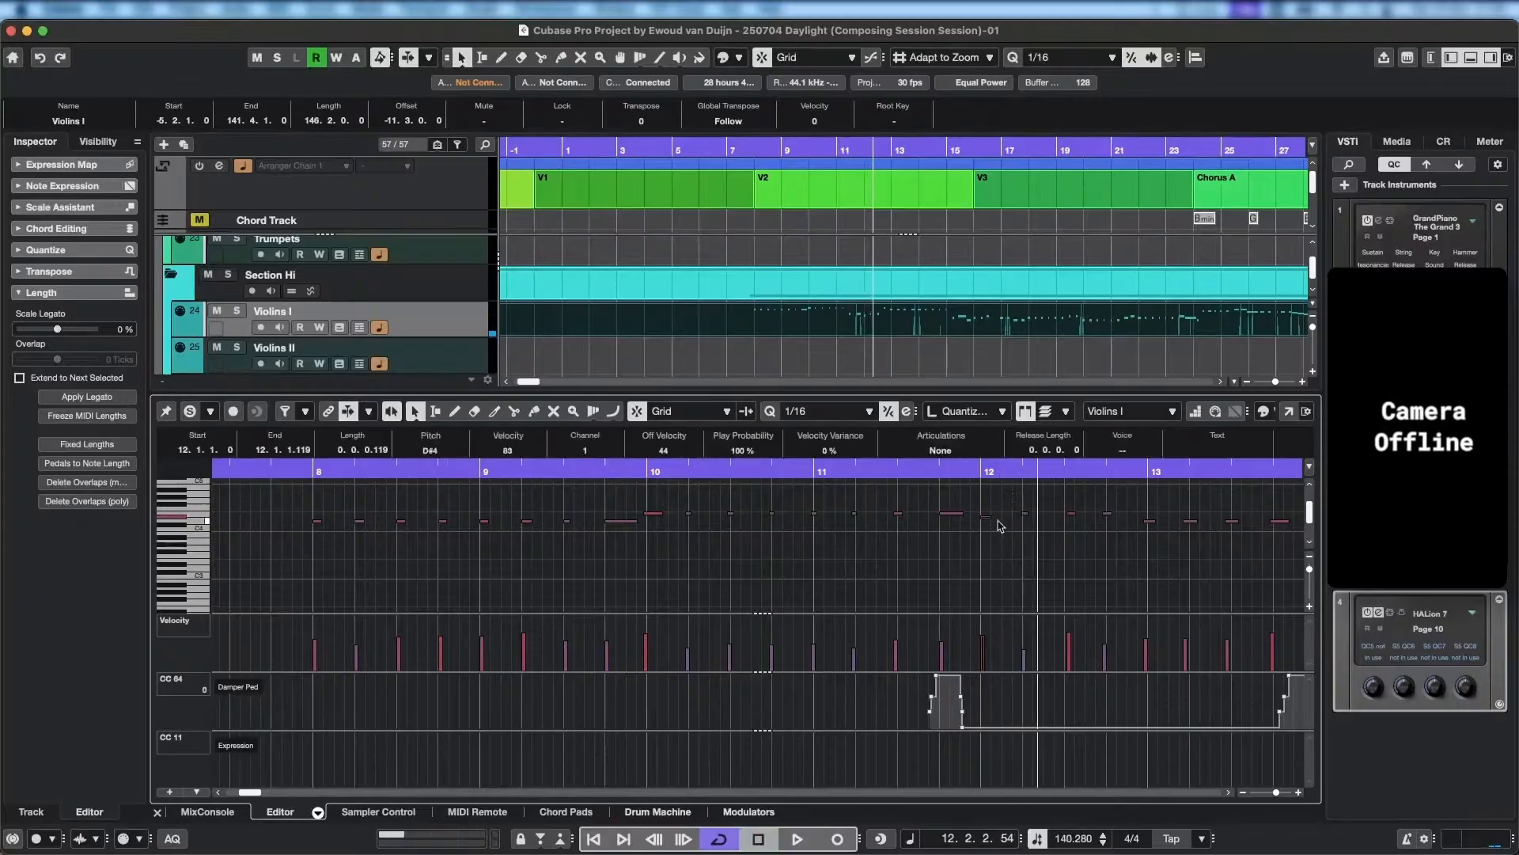
left_click_drag(1018, 504, 1121, 532)
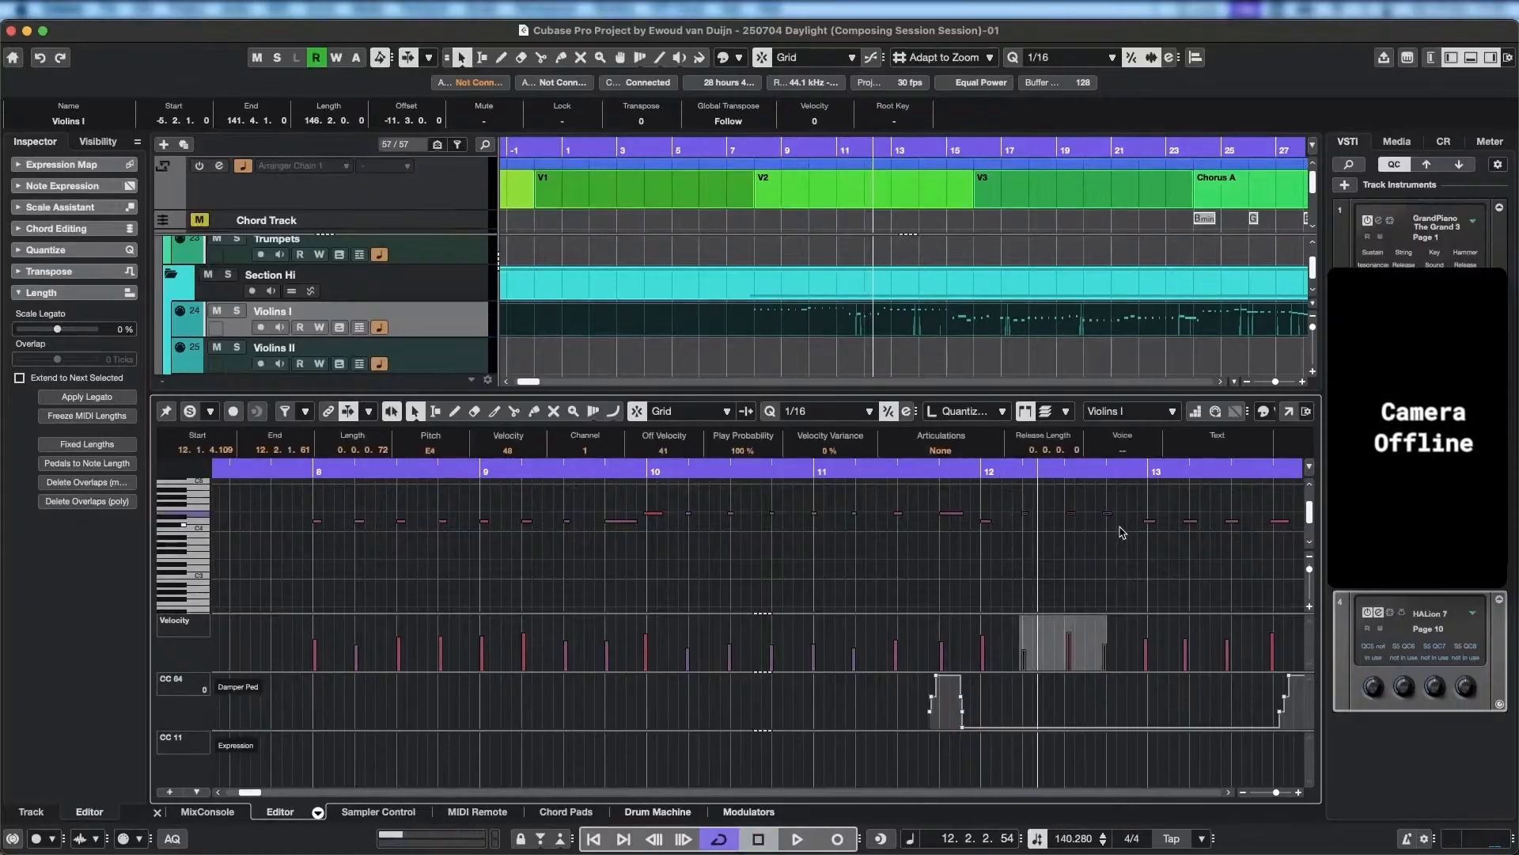
left_click_drag(1036, 472, 317, 480)
key("space")
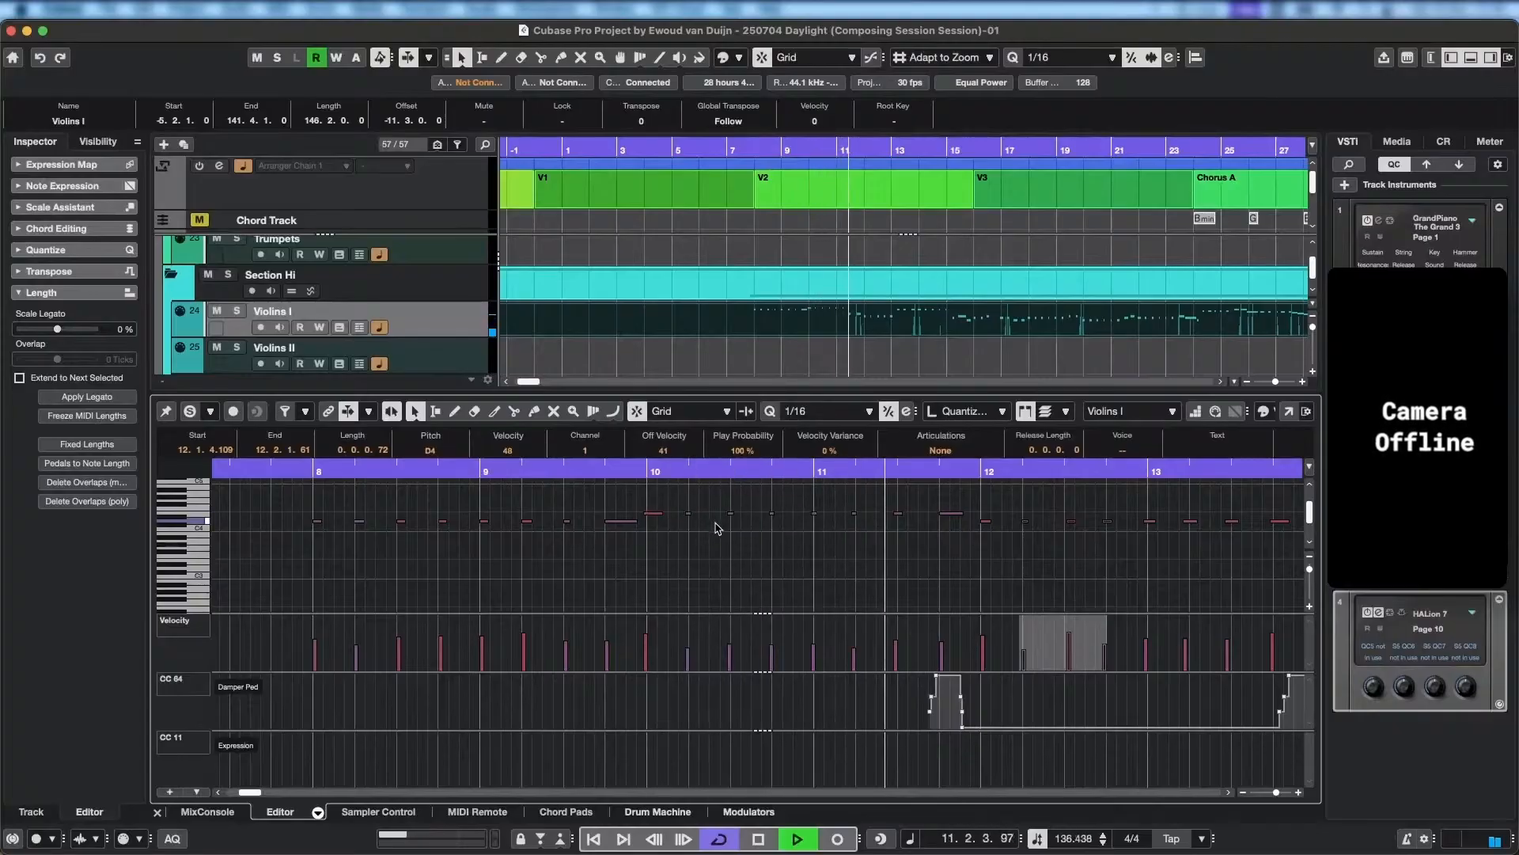
key("space")
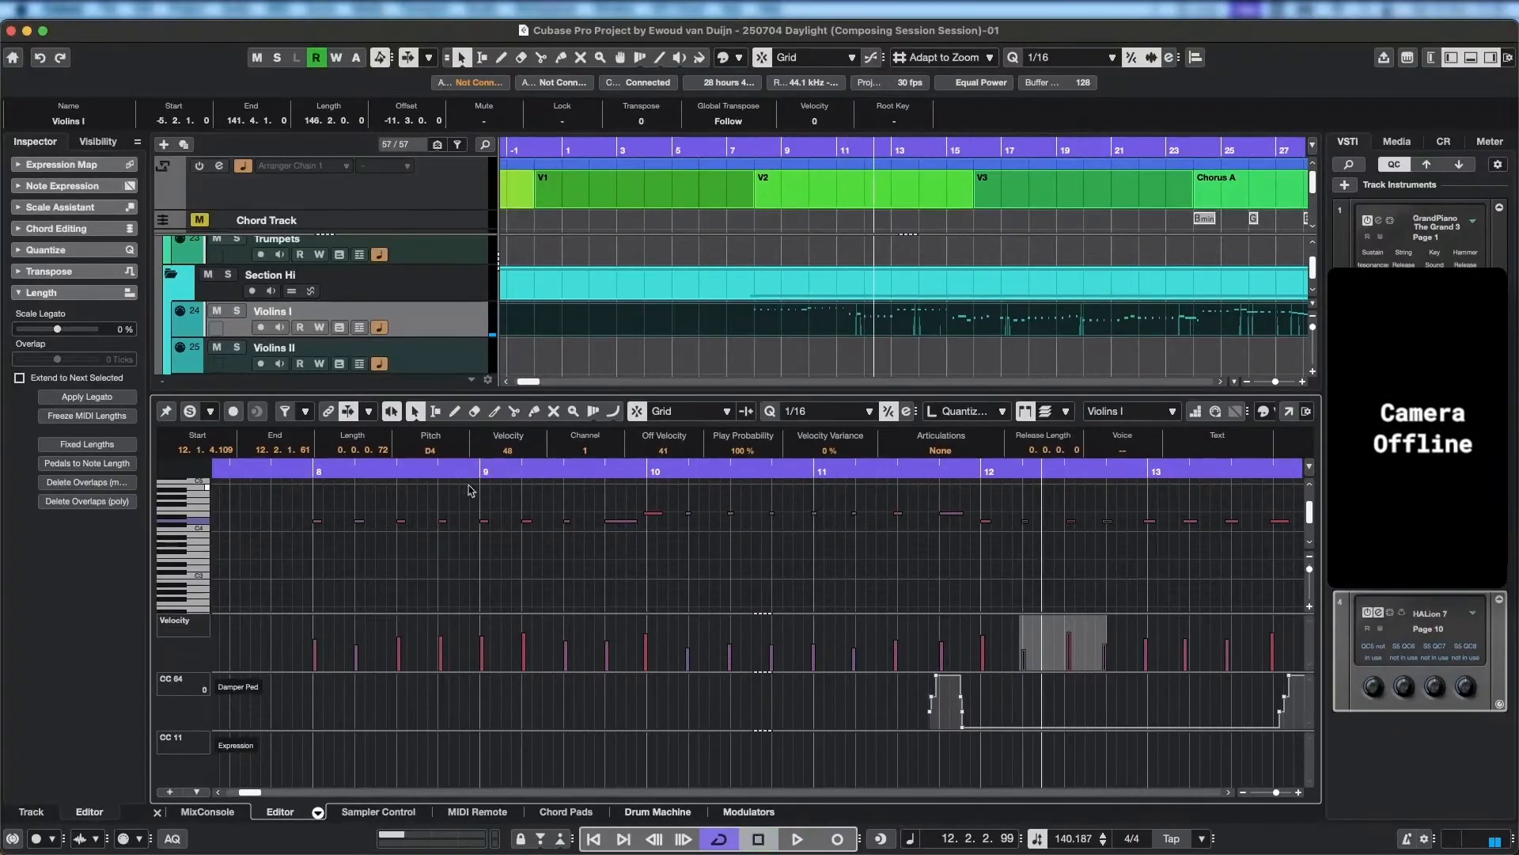
Play back bars 8 and 9 in short passes to review the repeated D4 notes and the end of bar 9.
left_click(320, 472)
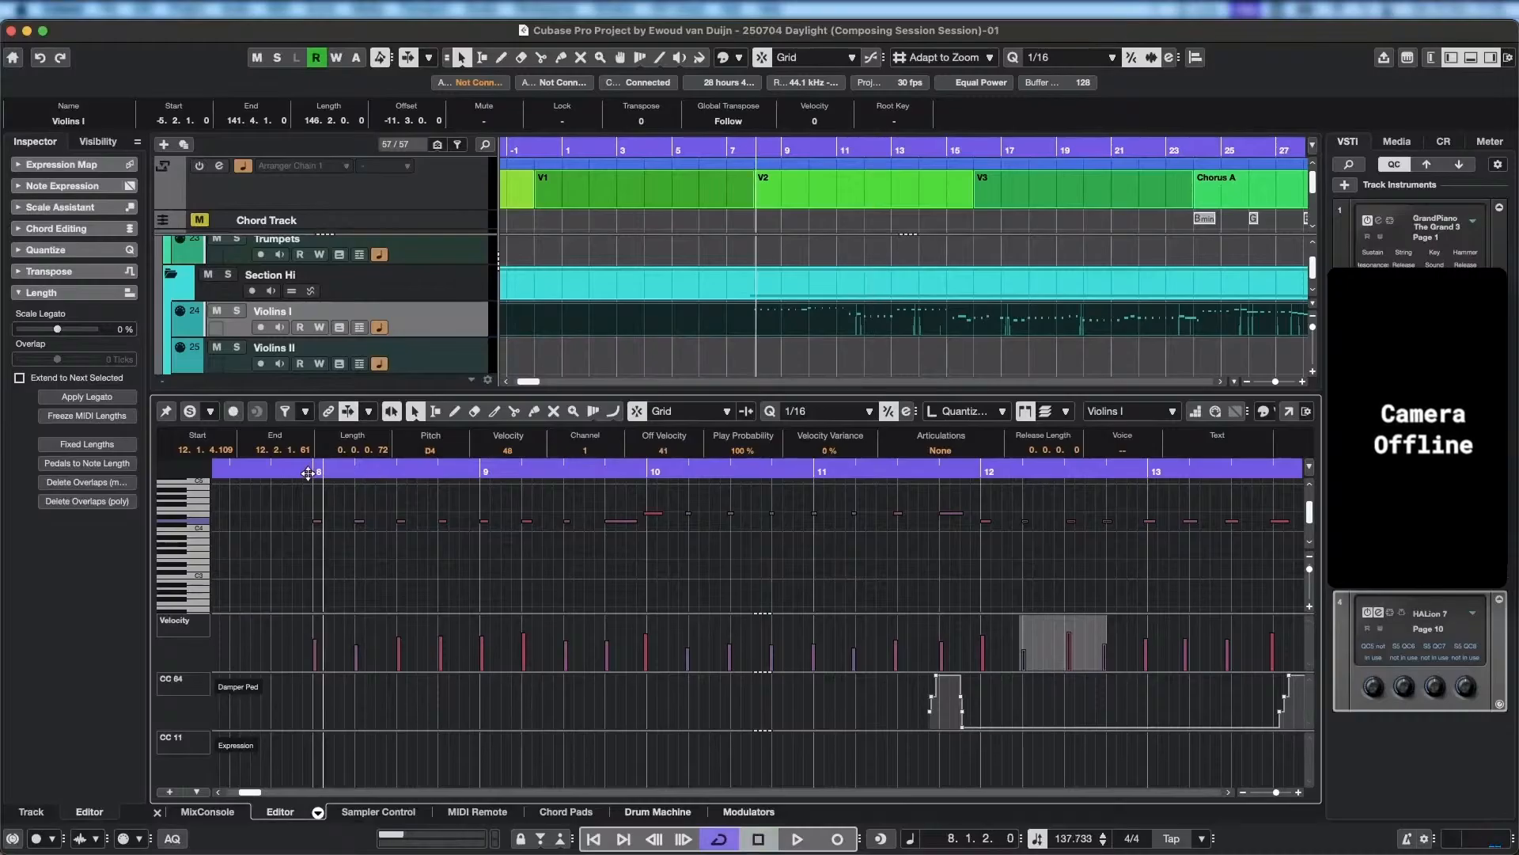
key("space")
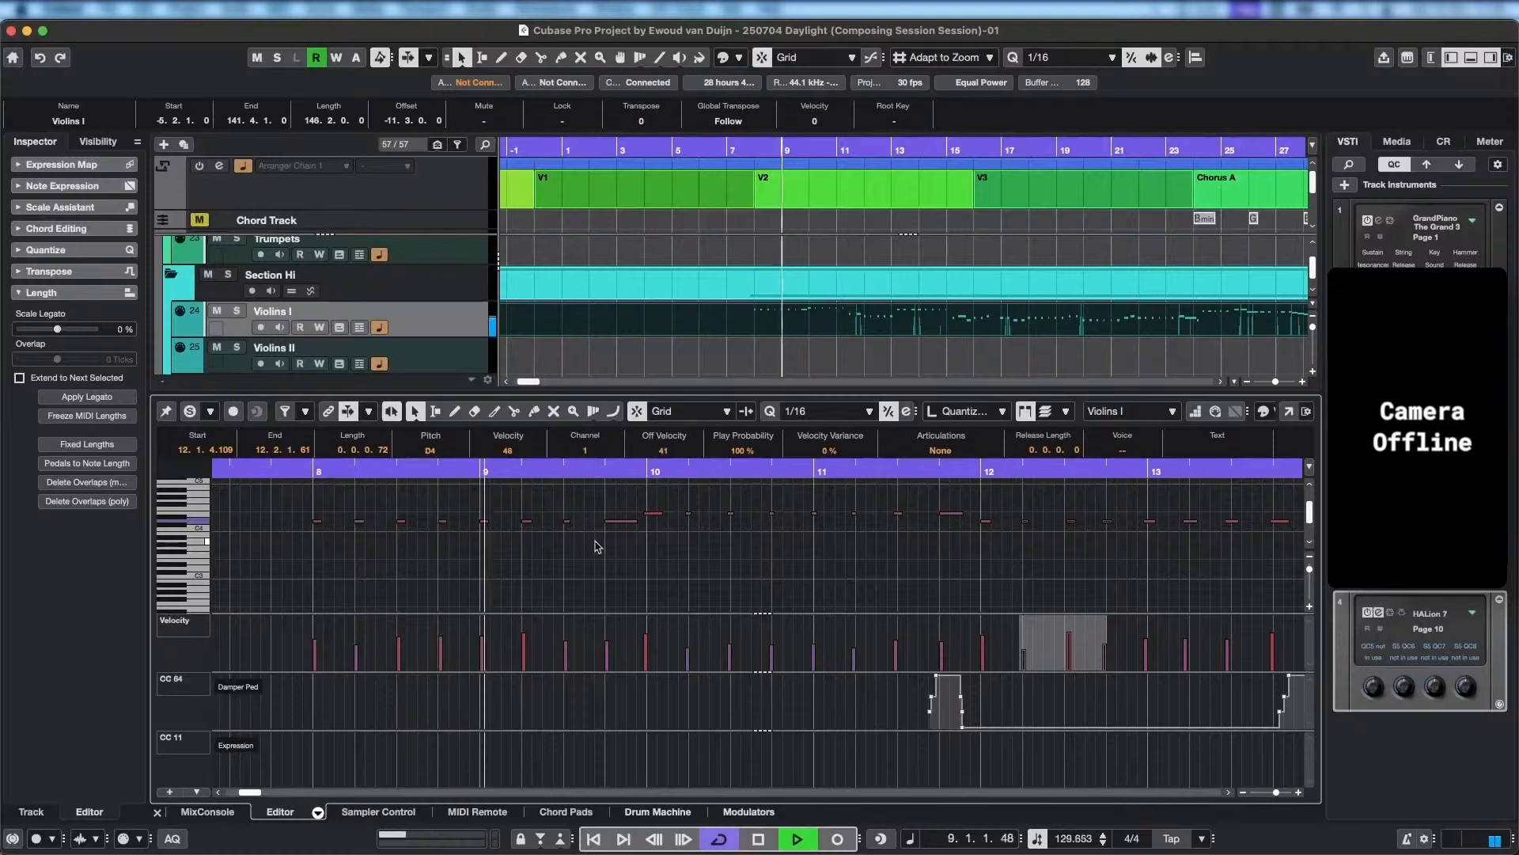
key("space")
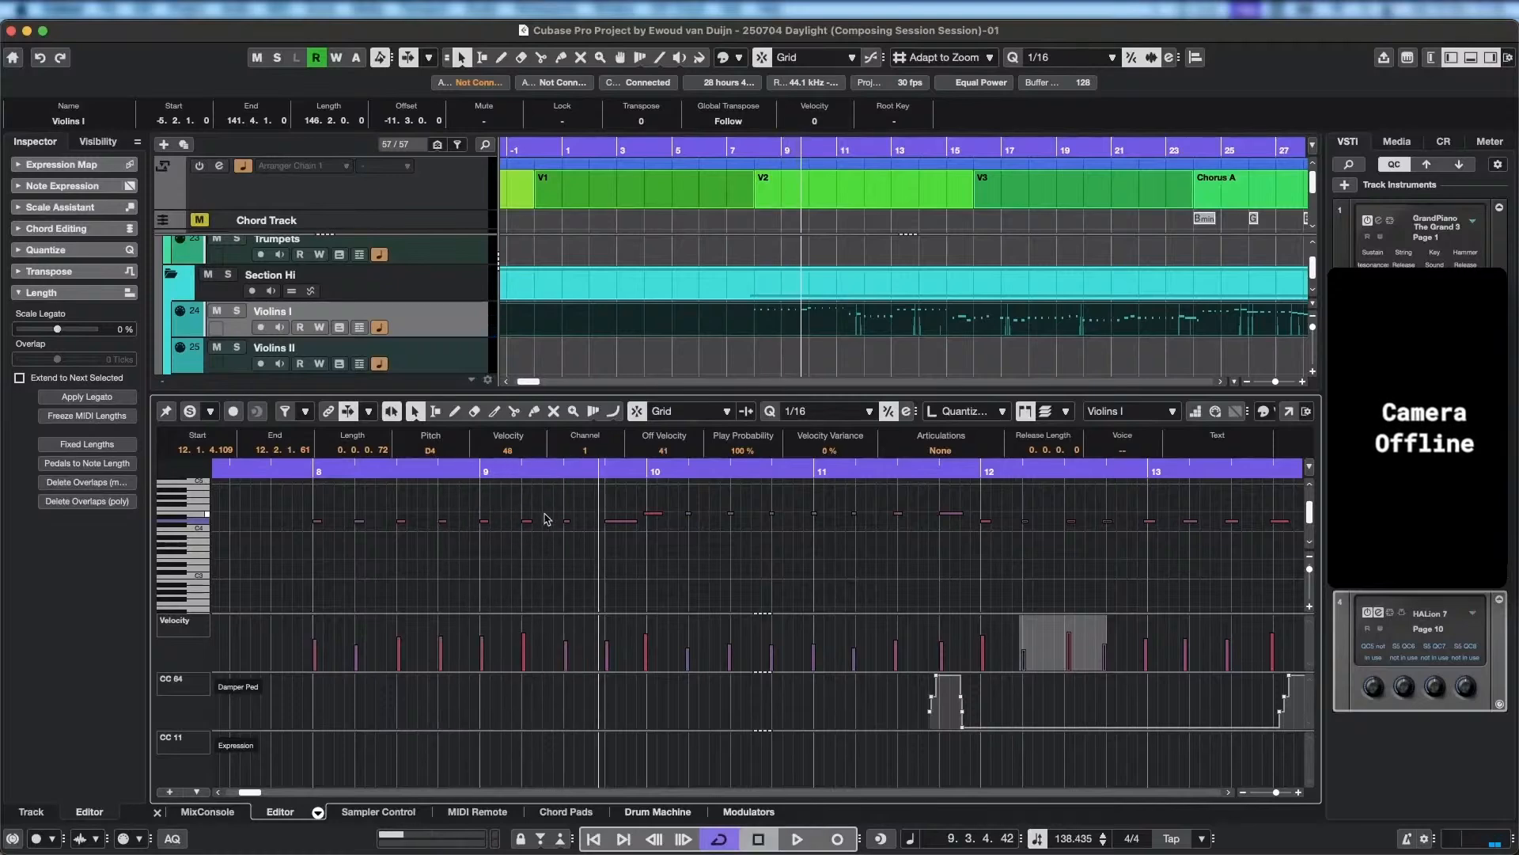
left_click_drag(539, 505, 276, 553)
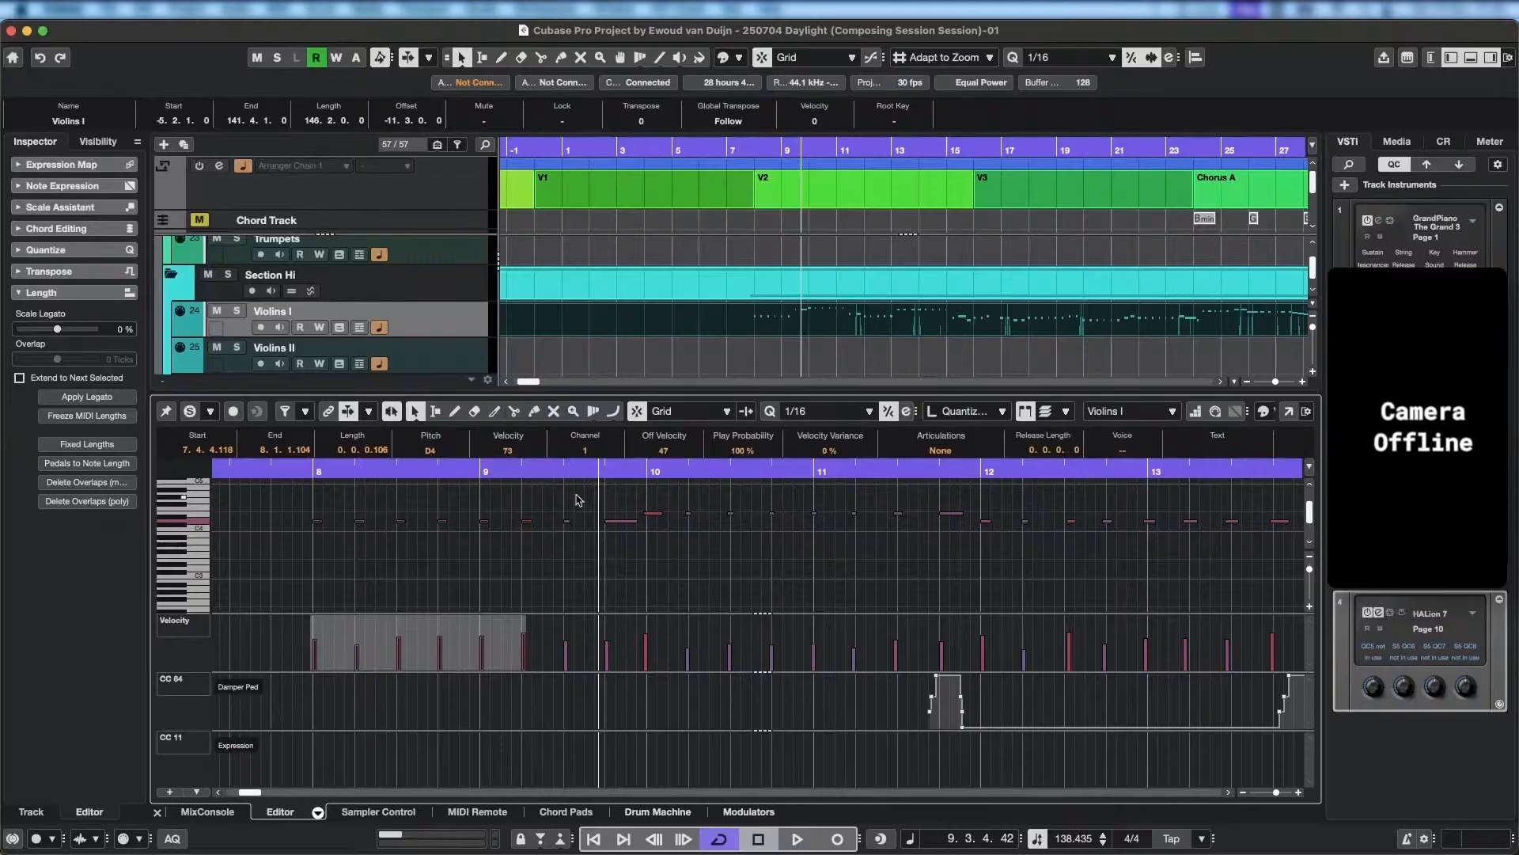
left_click(556, 515)
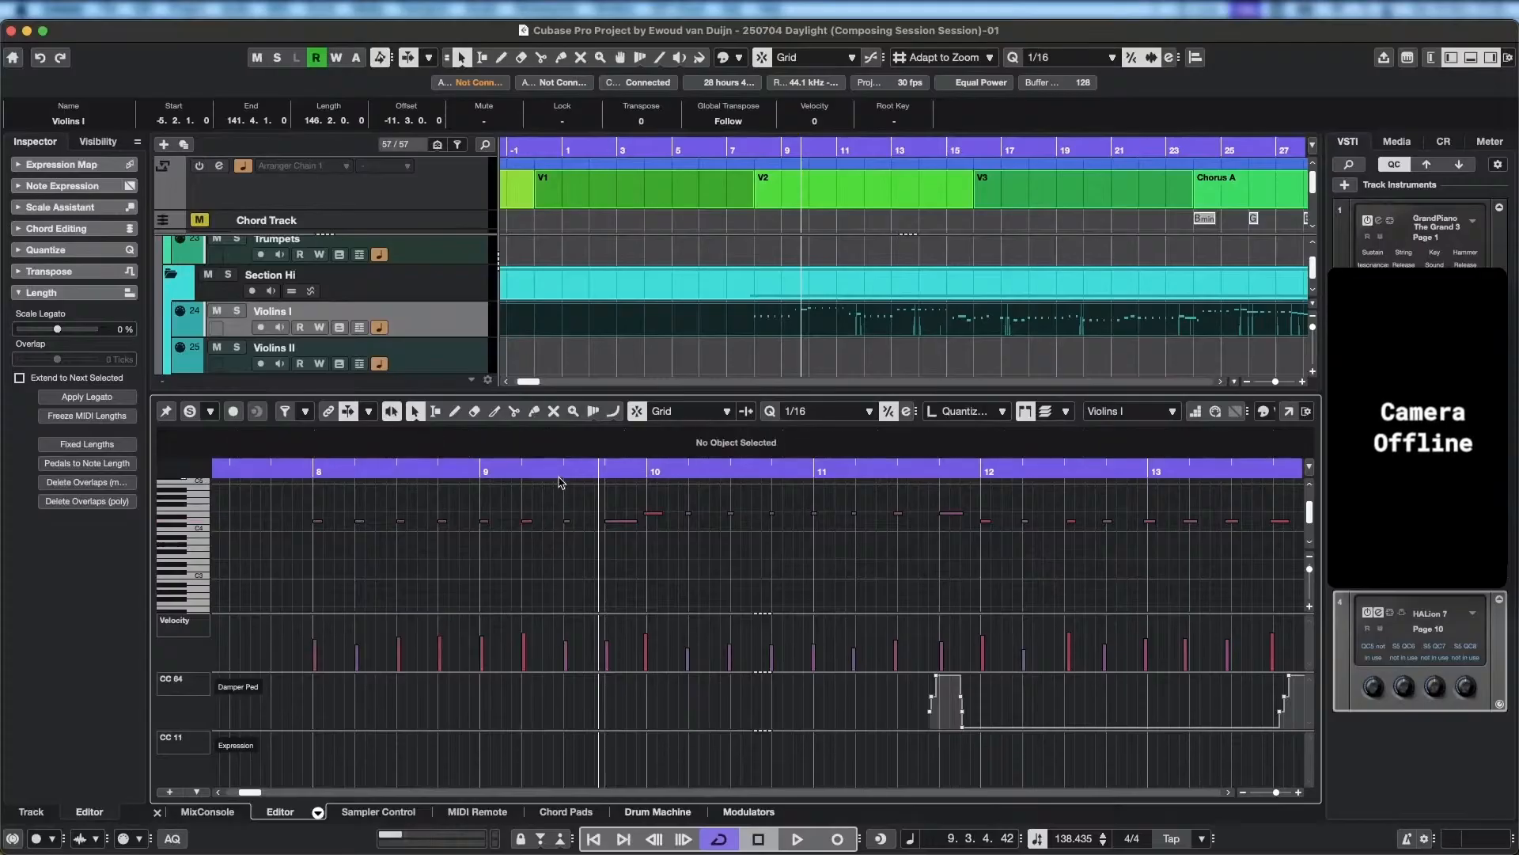
key("space")
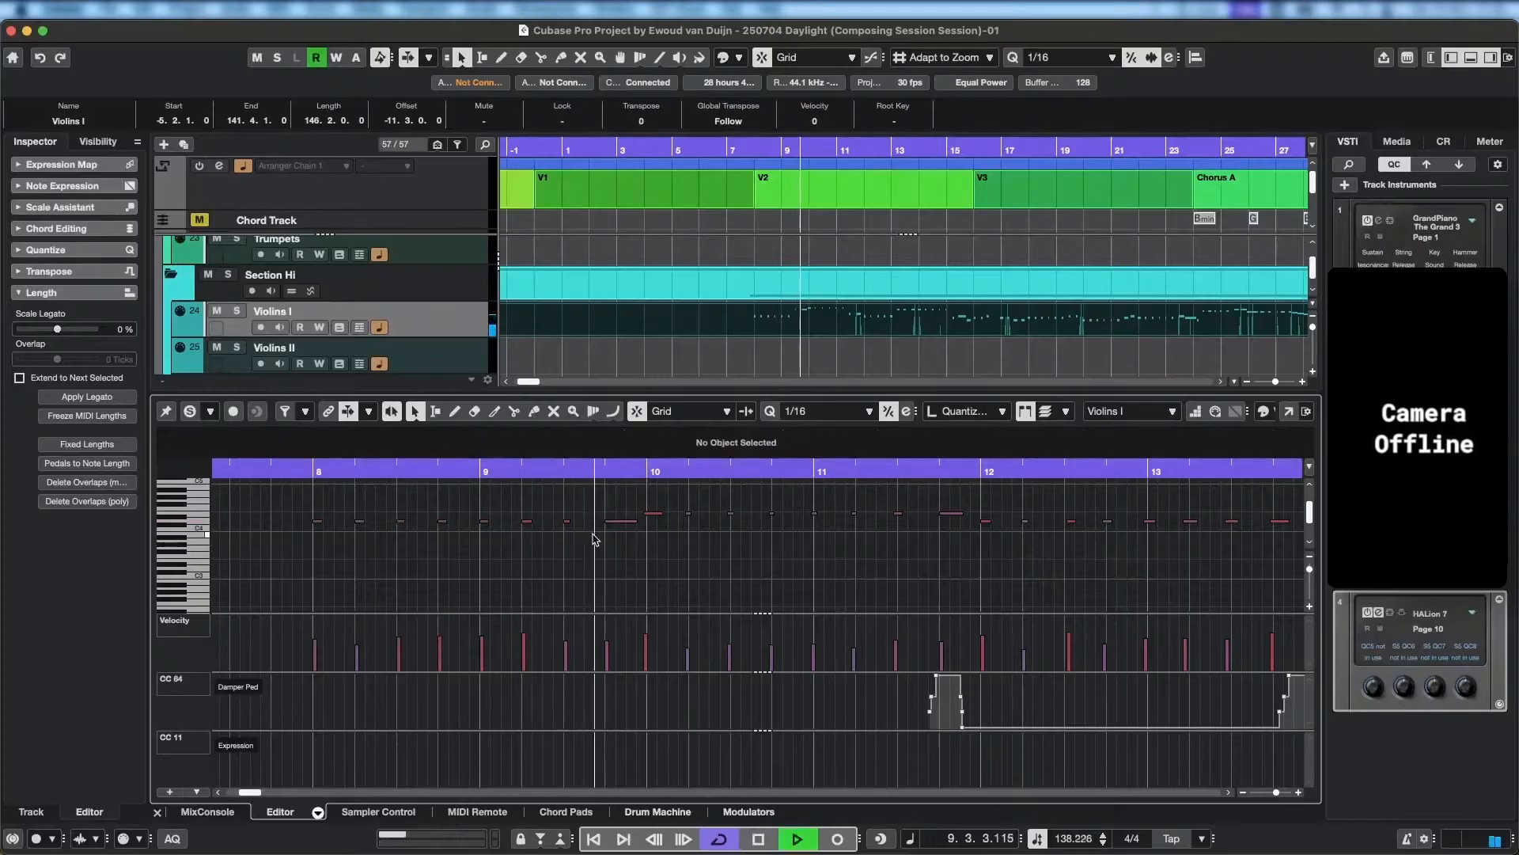
key("space")
Raise the note at 9.3 to E4 and the note at 9.4 to F#4, and lower the bar 10 and 11 notes to C#4.
left_click(568, 521)
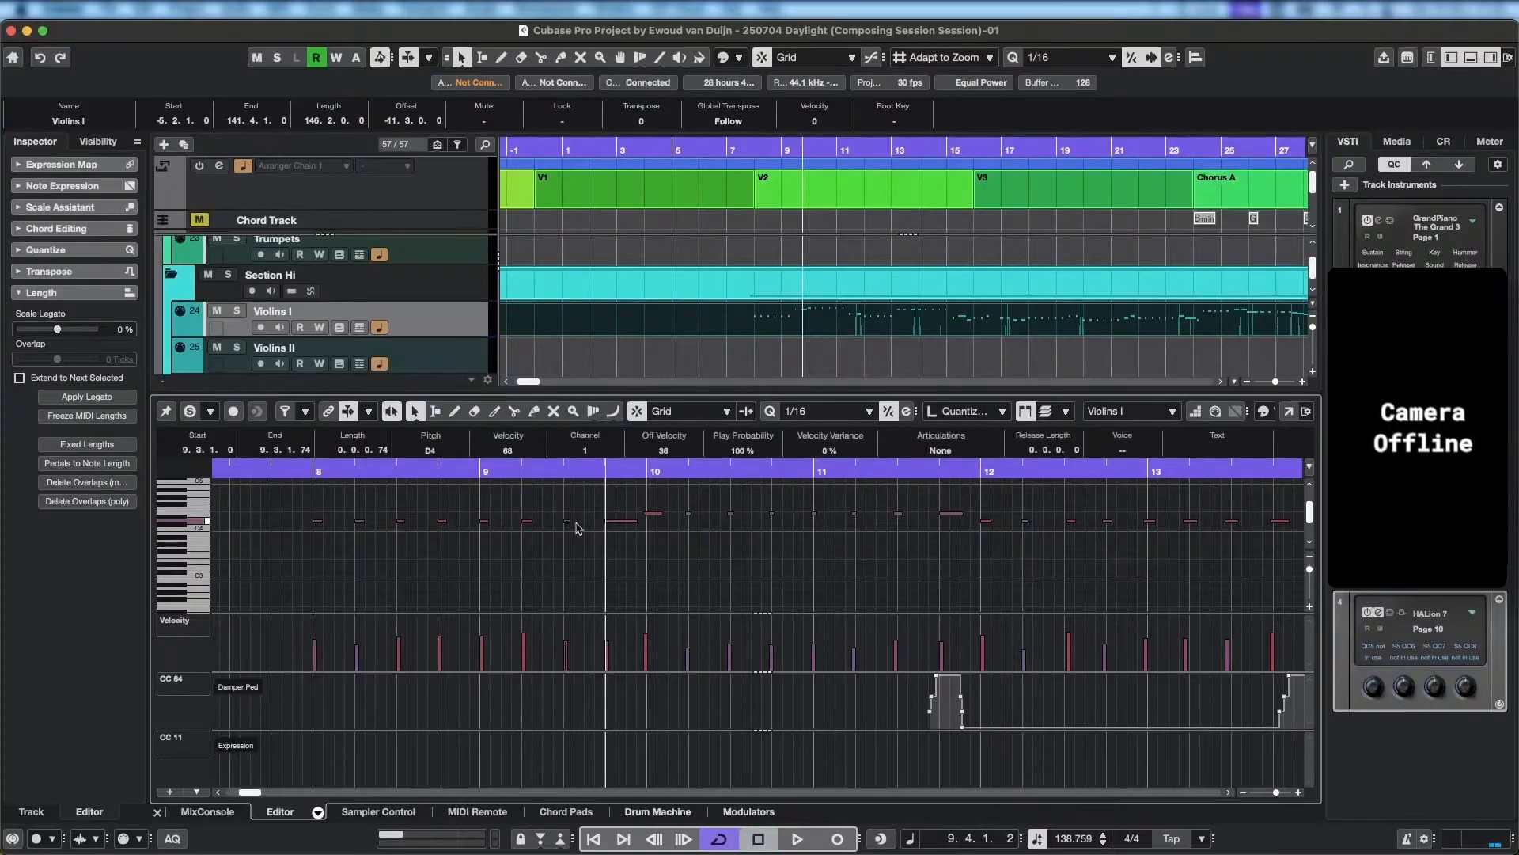
left_click(657, 513)
left_click_drag(646, 509, 990, 556)
key("shift+Down")
key("shift+Down")
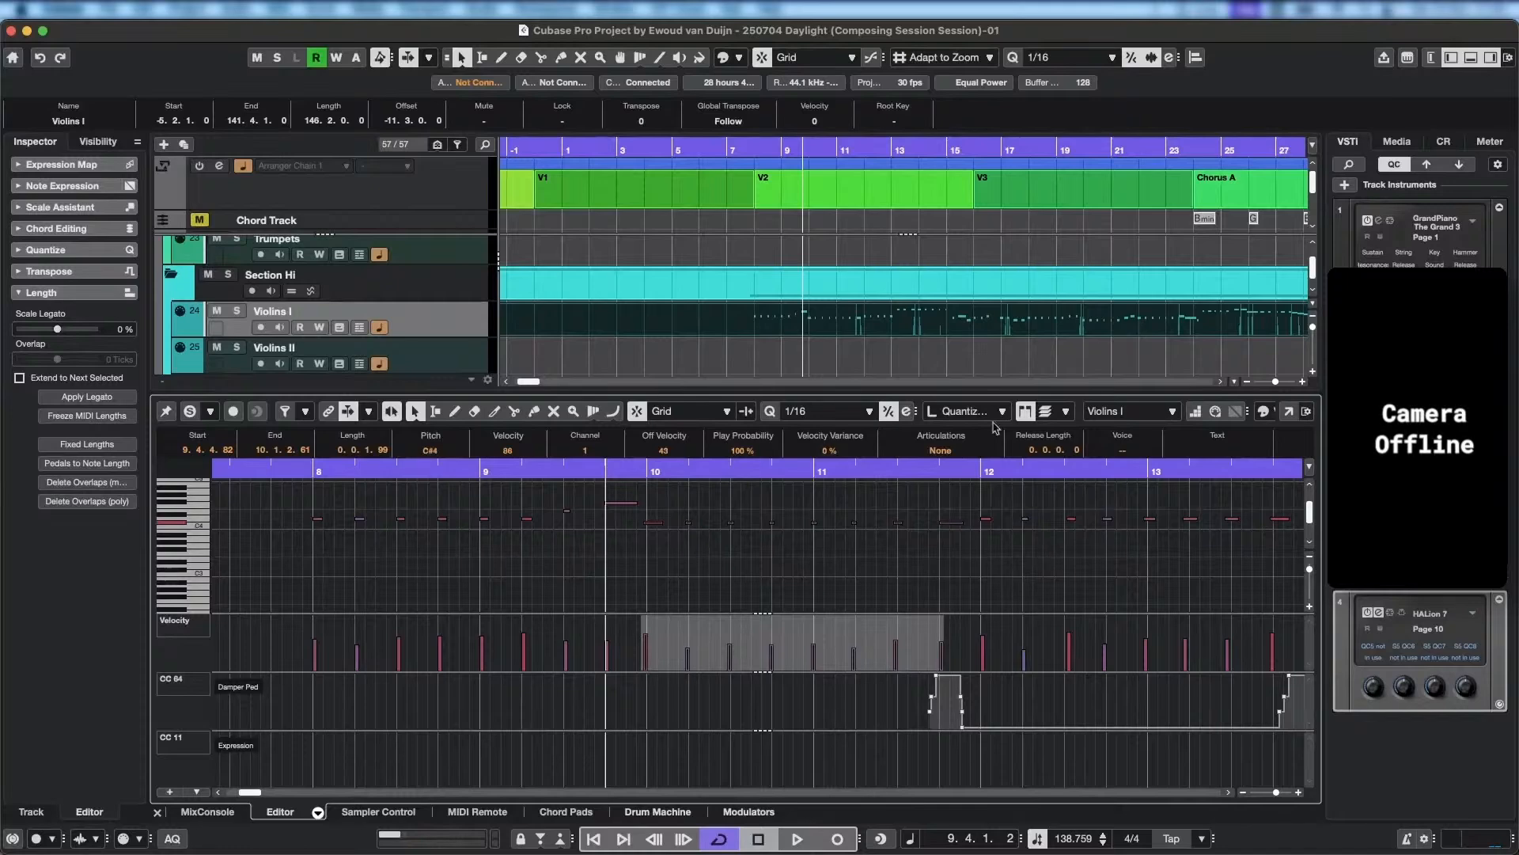
Play back from bar 8 into bar 10 to check the repitched notes.
left_click(336, 477)
key("space")
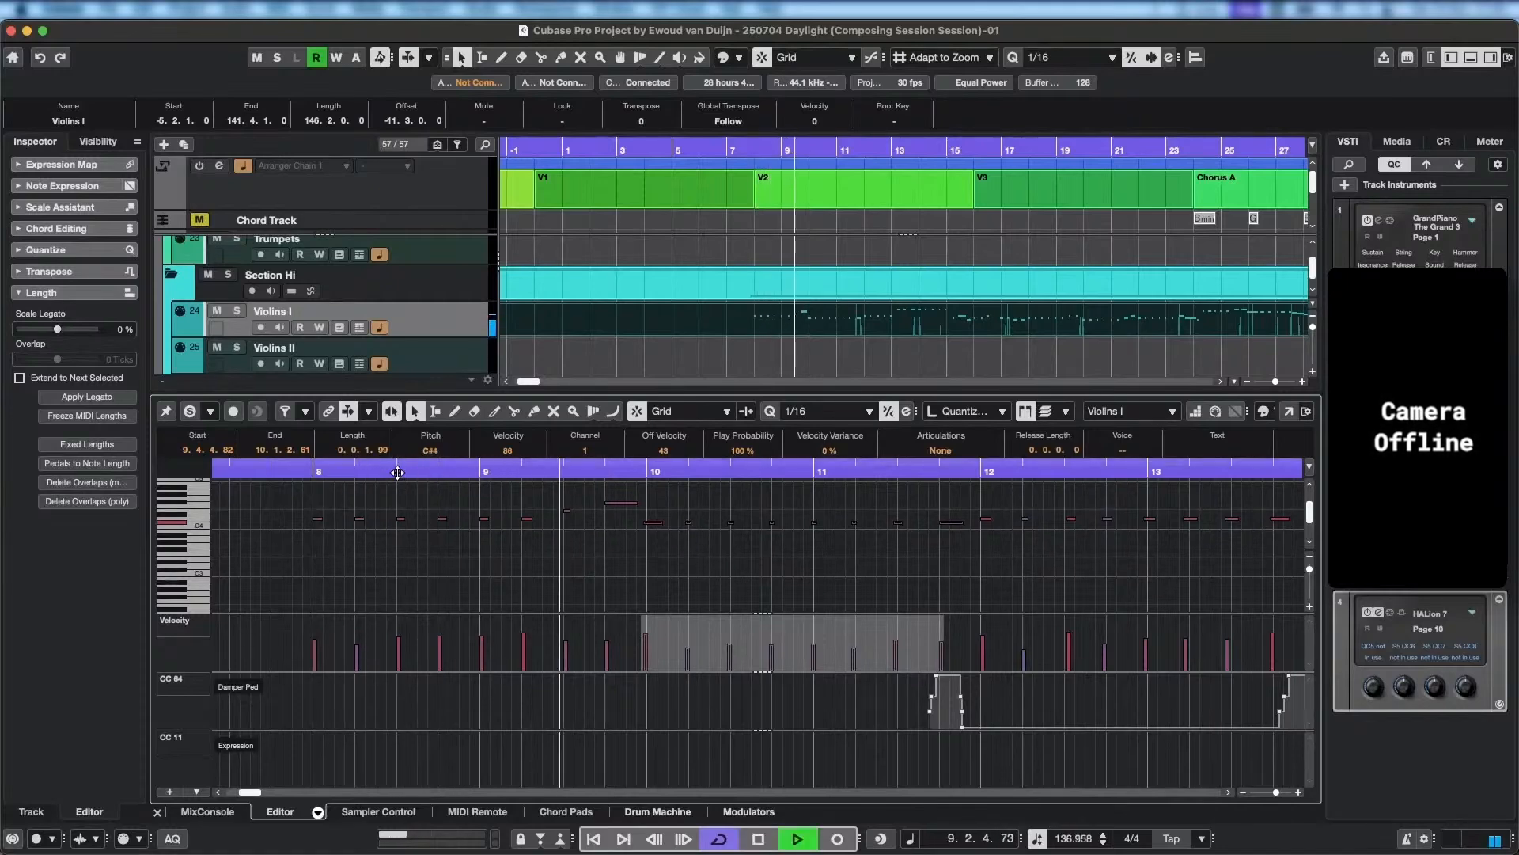
key("space")
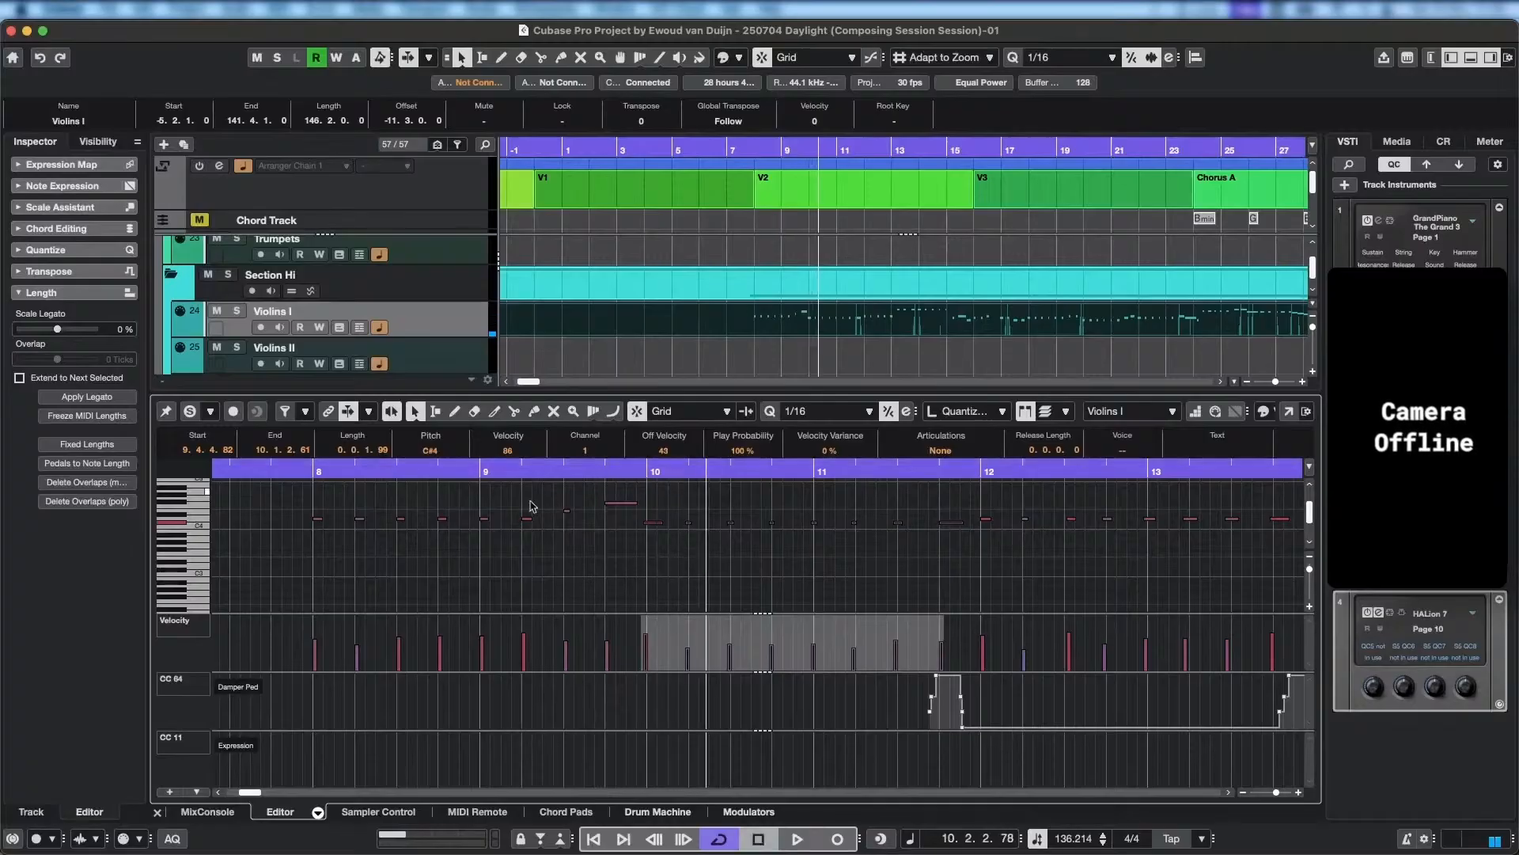
Extend the starts of the notes at 9.2, 9.3 and 9.4 slightly earlier, to 9.1.4.64, 9.2.4.92 and 9.3.4.82.
scroll(564, 530, "up", 3)
scroll(538, 531, "up", 2)
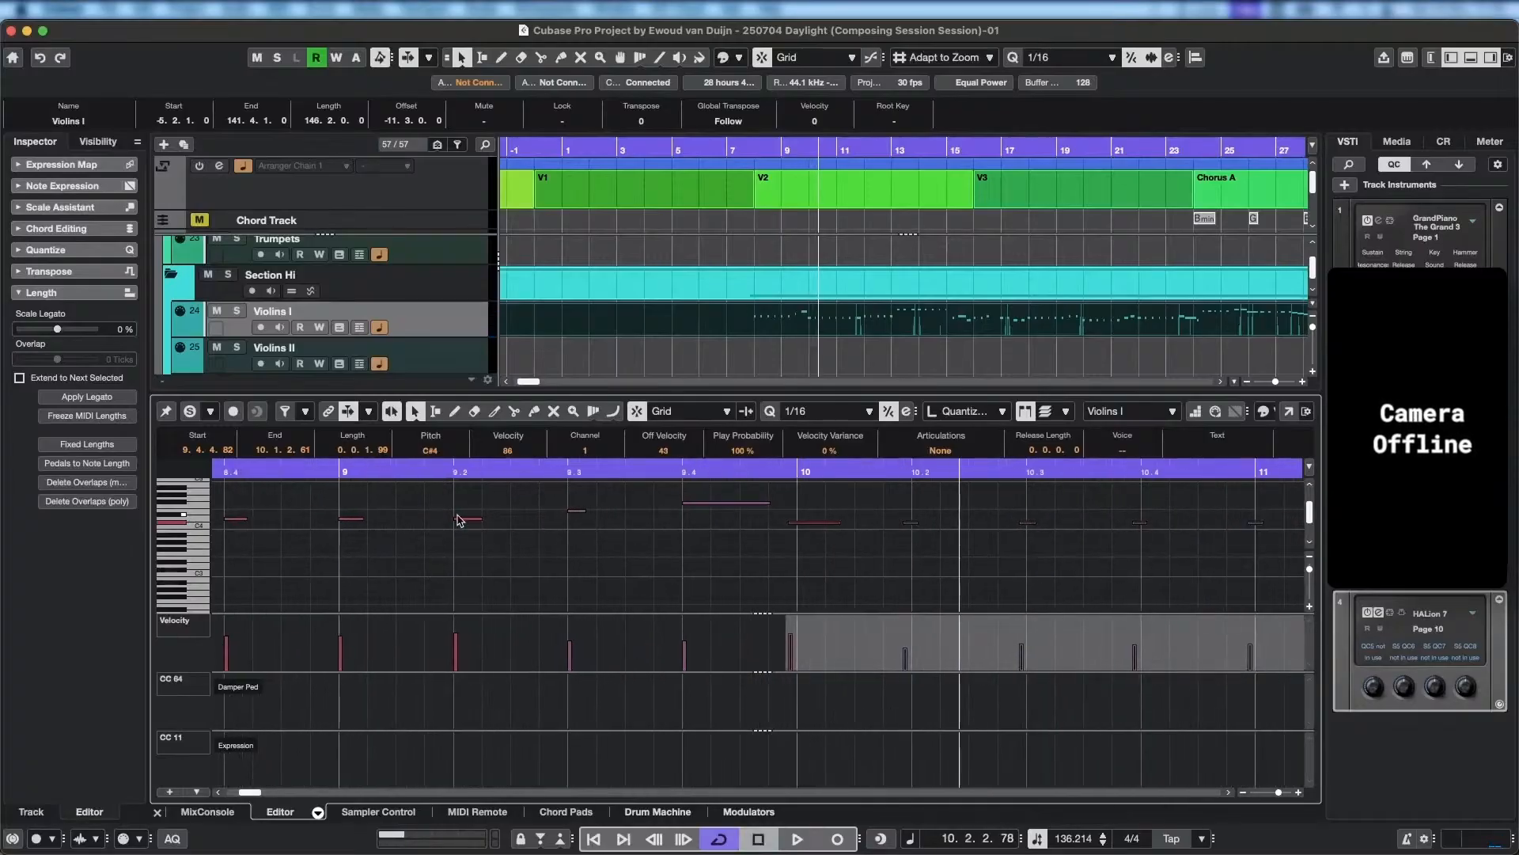
left_click_drag(457, 520, 449, 520)
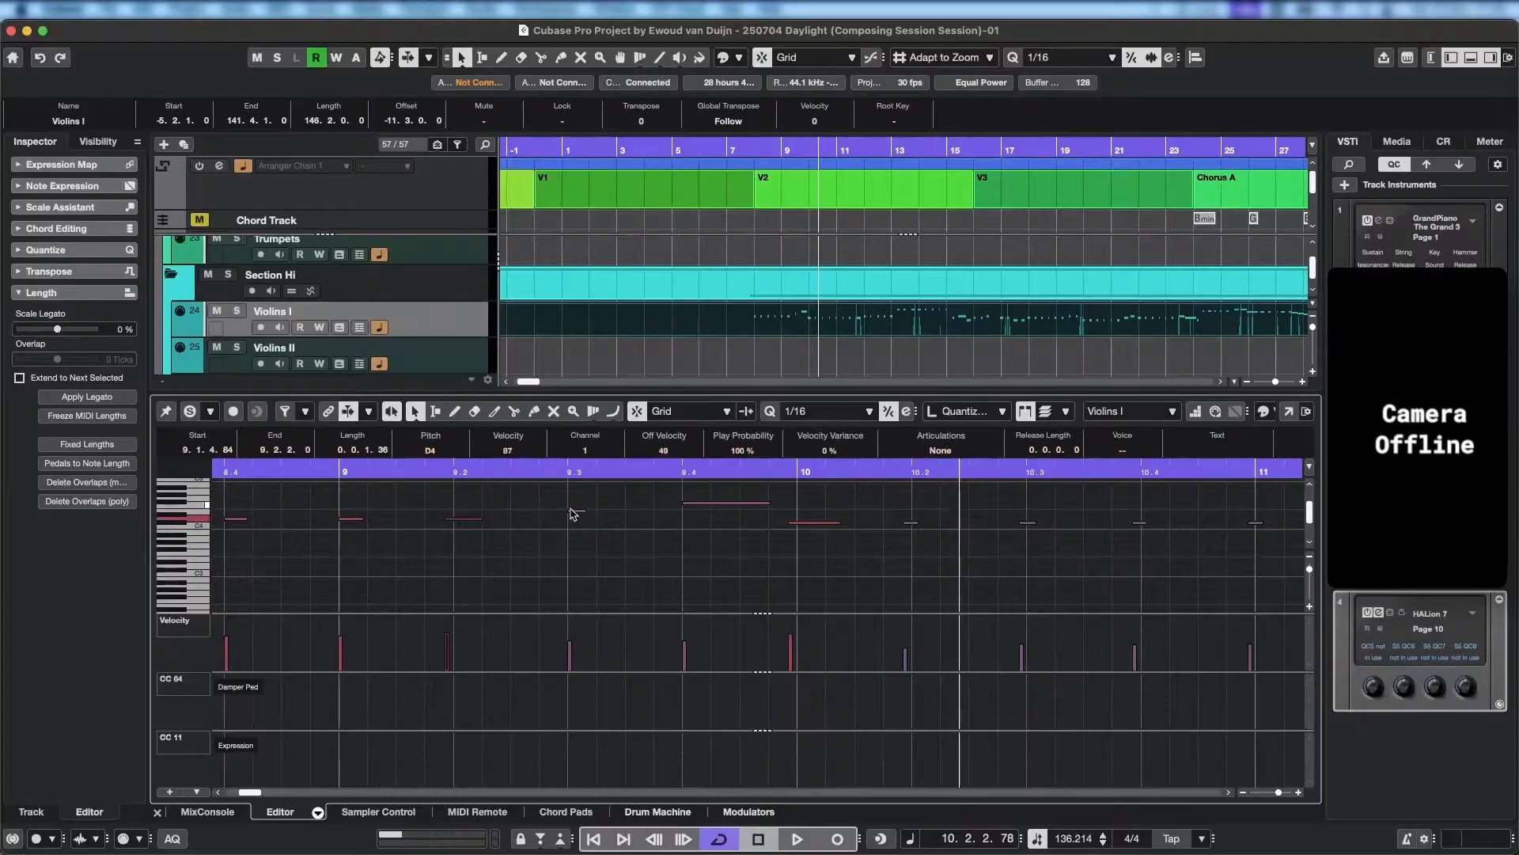
left_click_drag(569, 511, 561, 511)
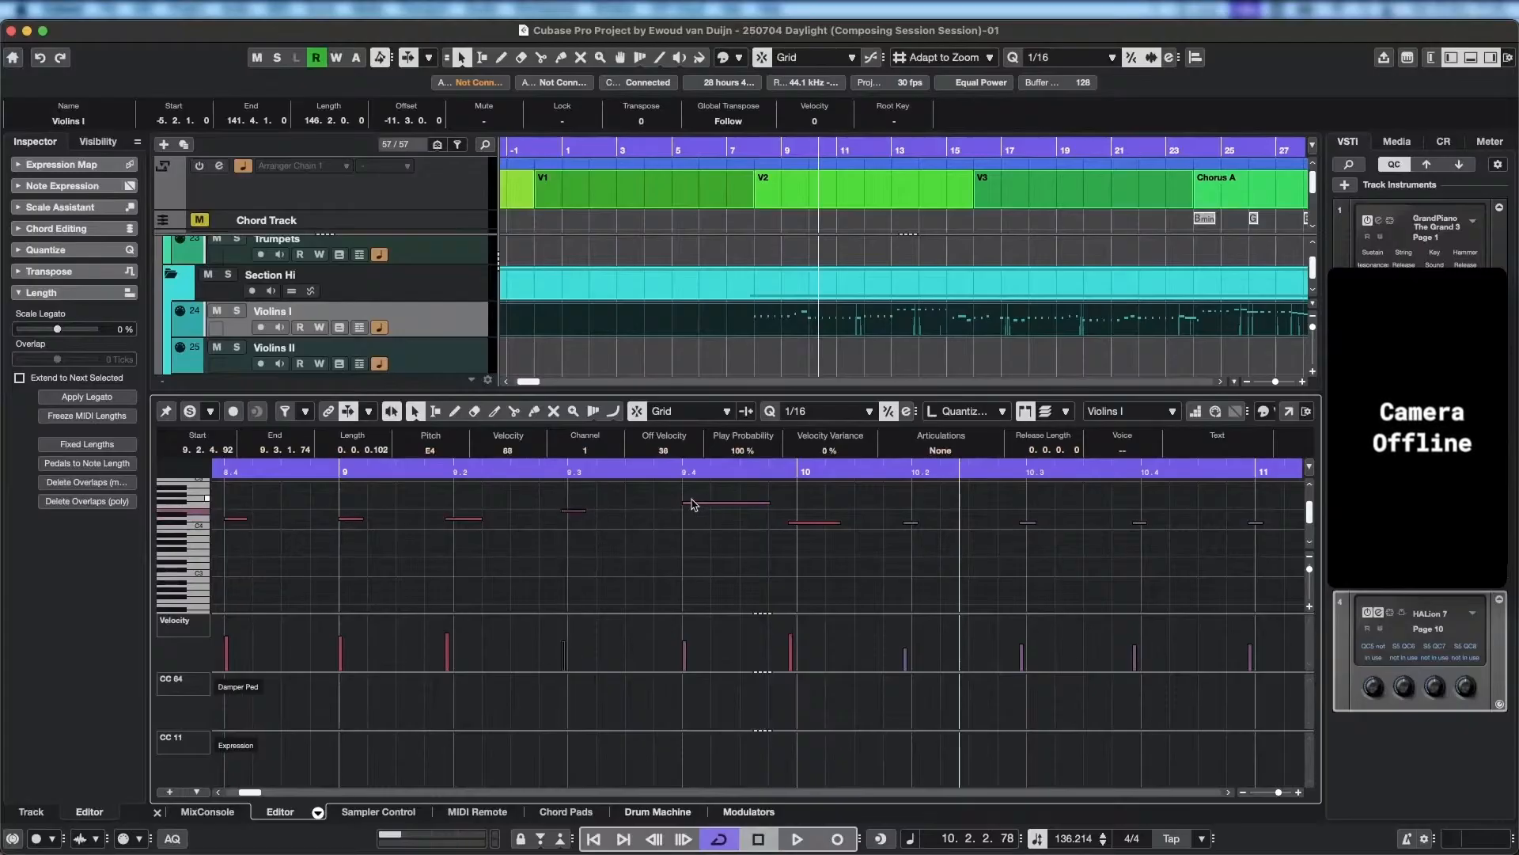
left_click_drag(686, 503, 676, 504)
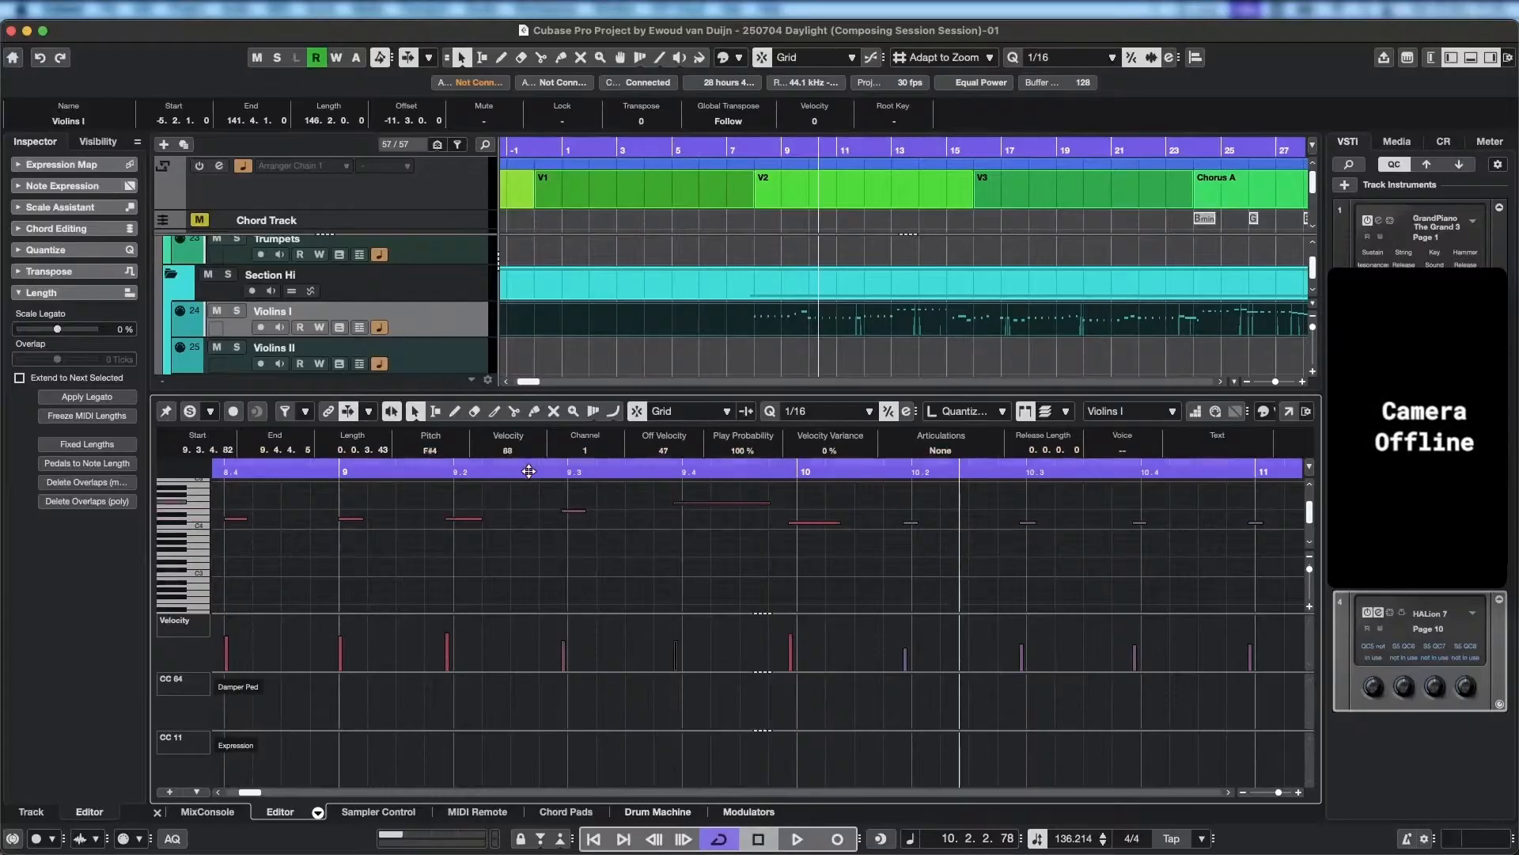
Play back from bar 9 into bar 10 to check the earlier note starts.
left_click(369, 472)
key("space")
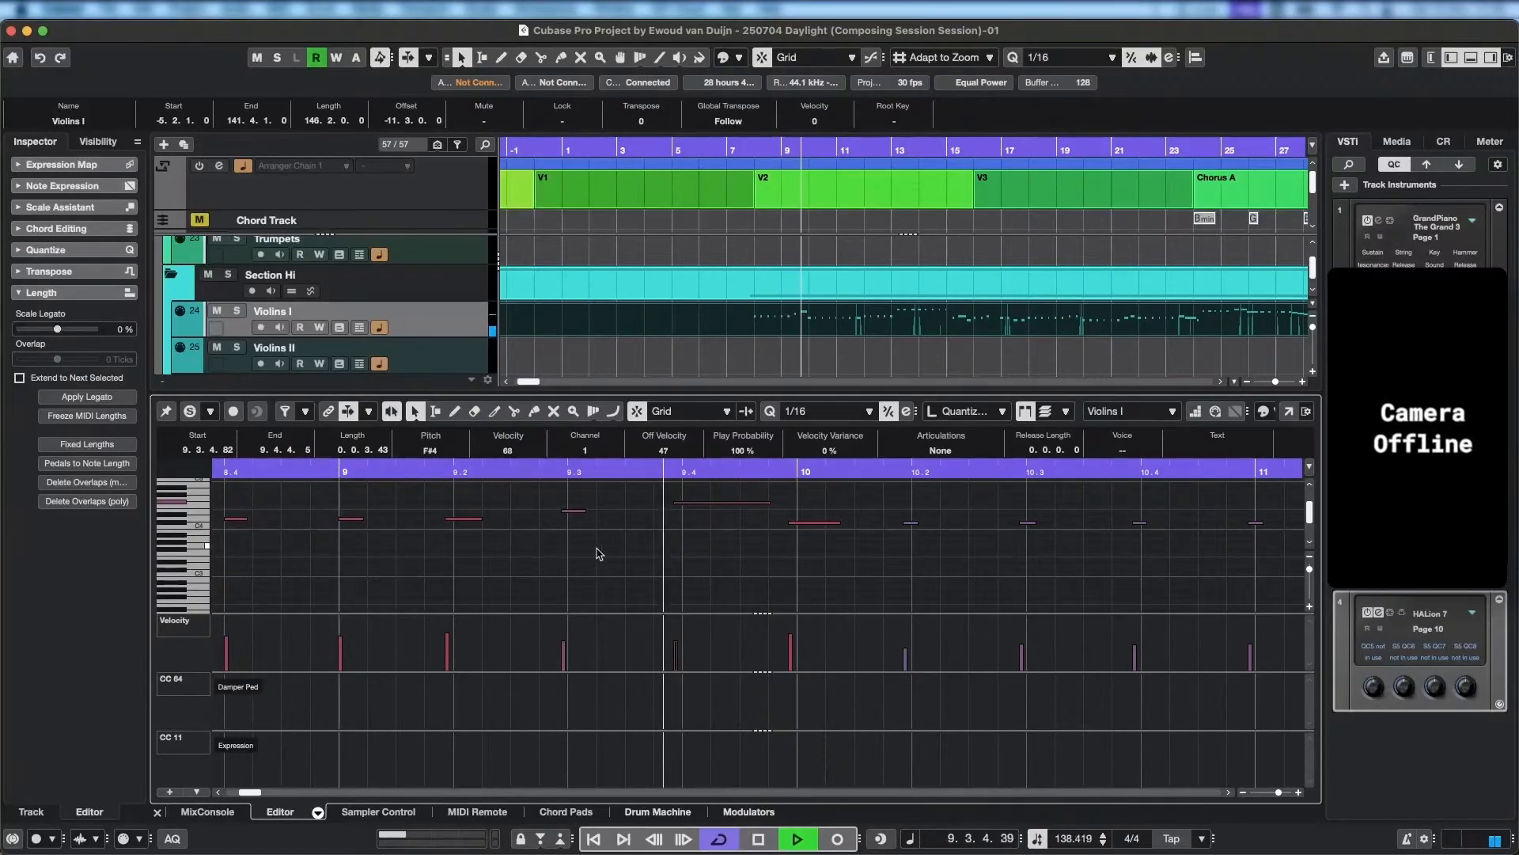
key("space")
Trim the starts of the notes near 9.2, 9.3 and 9.4 slightly later, setting the 9.4 note's start to 9.3.4.92.
scroll(454, 576, "left", 2)
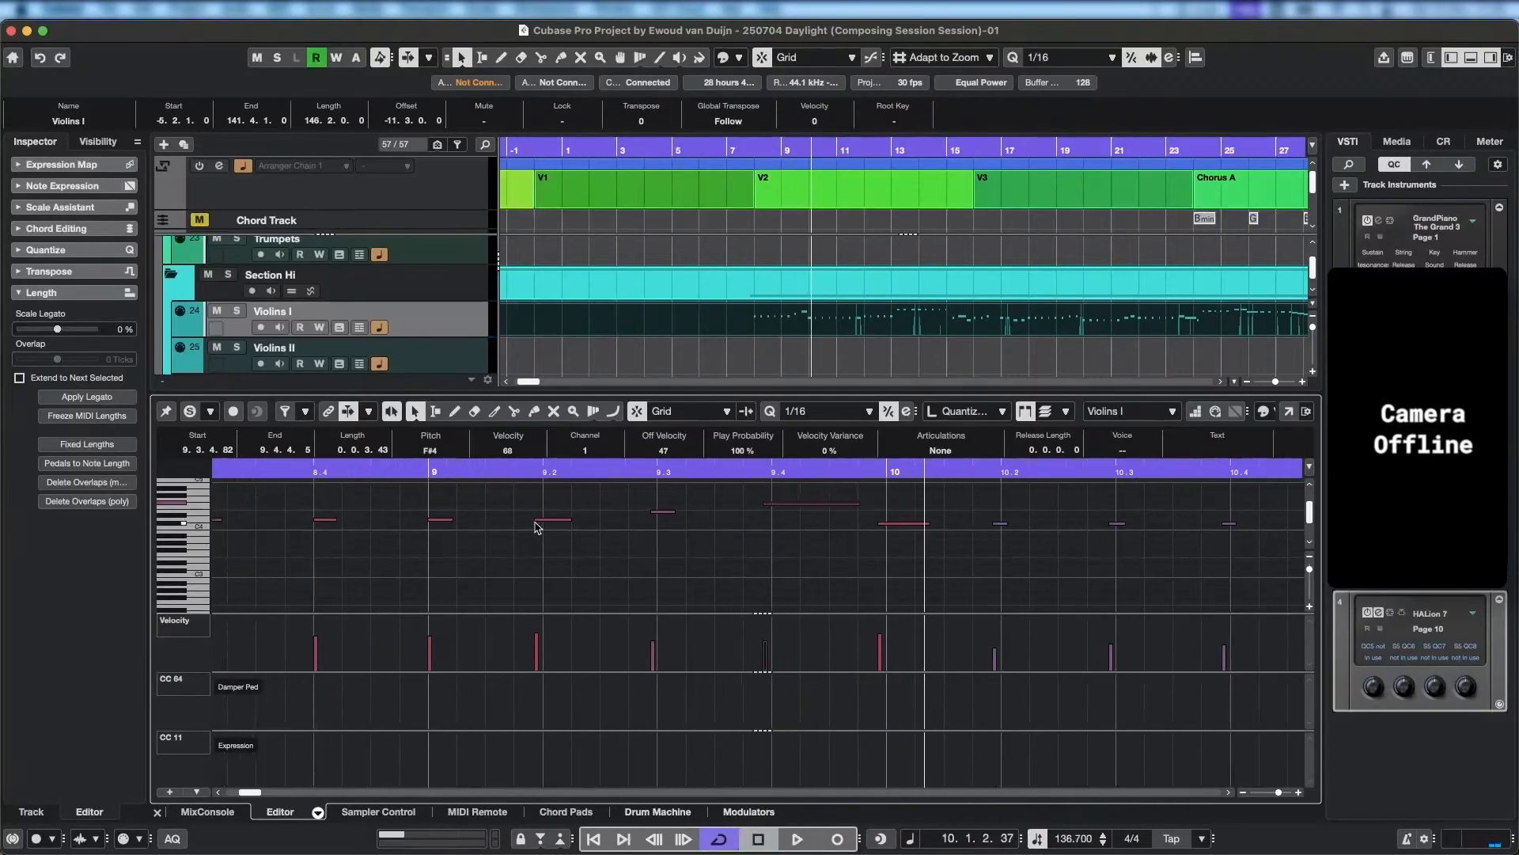
left_click_drag(535, 522, 540, 521)
left_click_drag(652, 512, 654, 511)
left_click_drag(763, 504, 767, 504)
Play back from beat 8.4 into bar 10 to check the trimmed note starts.
left_click(350, 465)
key("space")
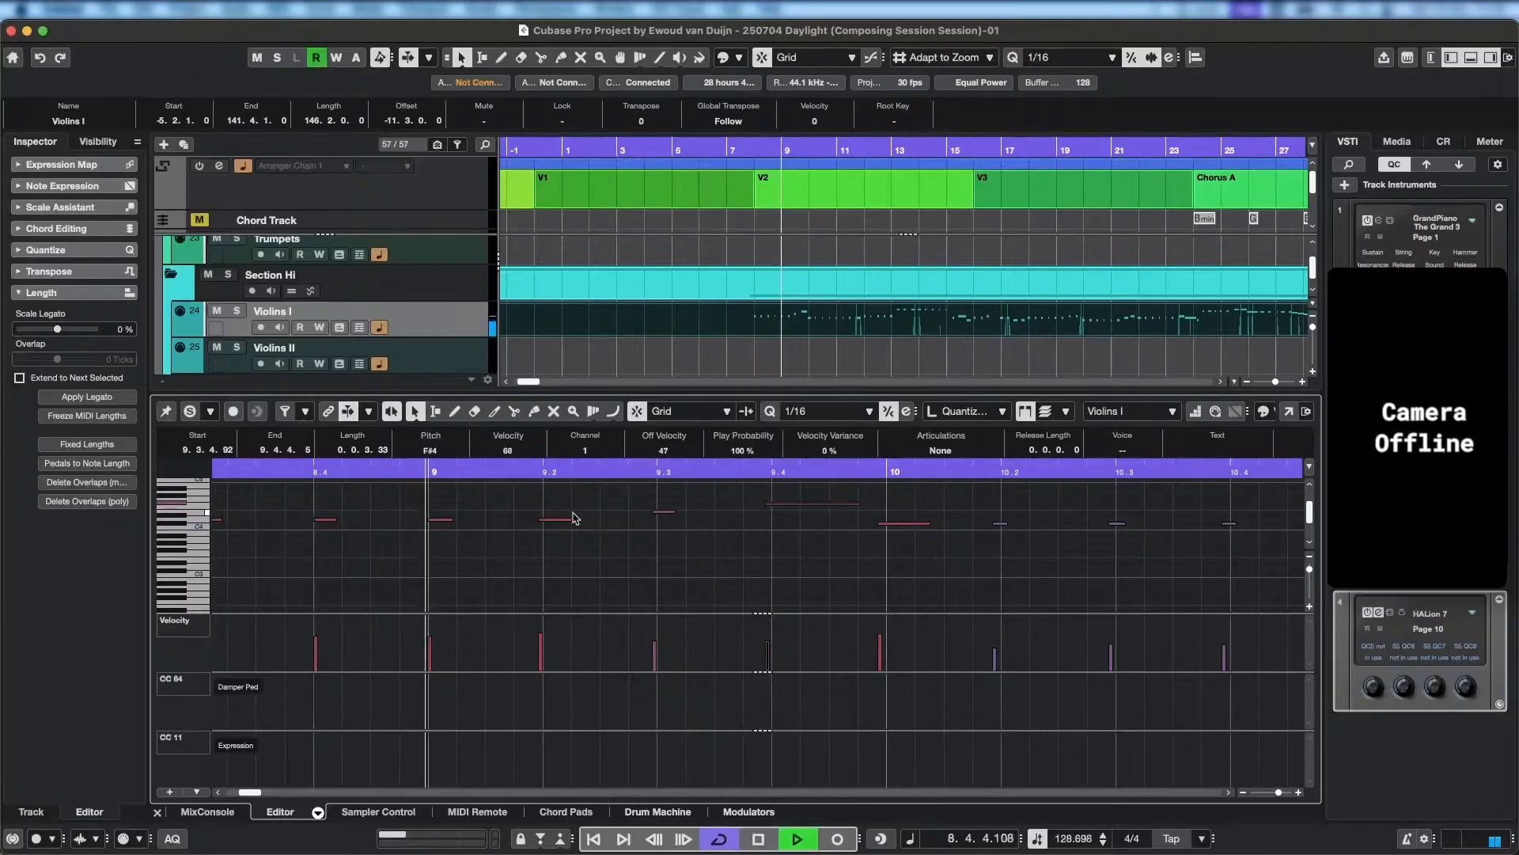
key("space")
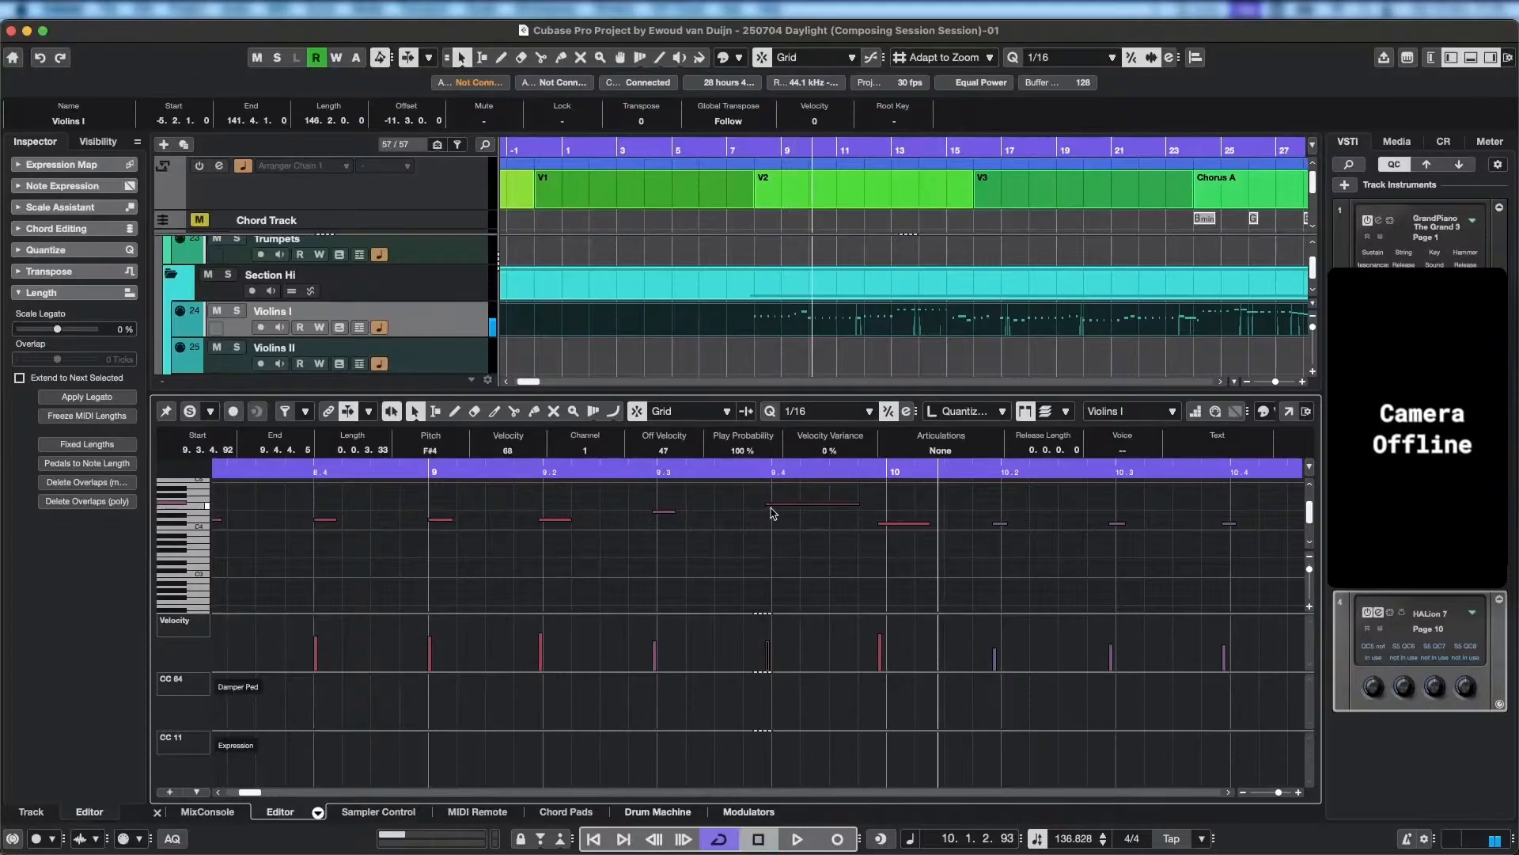
Trim the start of the F#4 note near 9.4 to 9.3.4.105 and play back bar 9.
left_click_drag(767, 503, 770, 503)
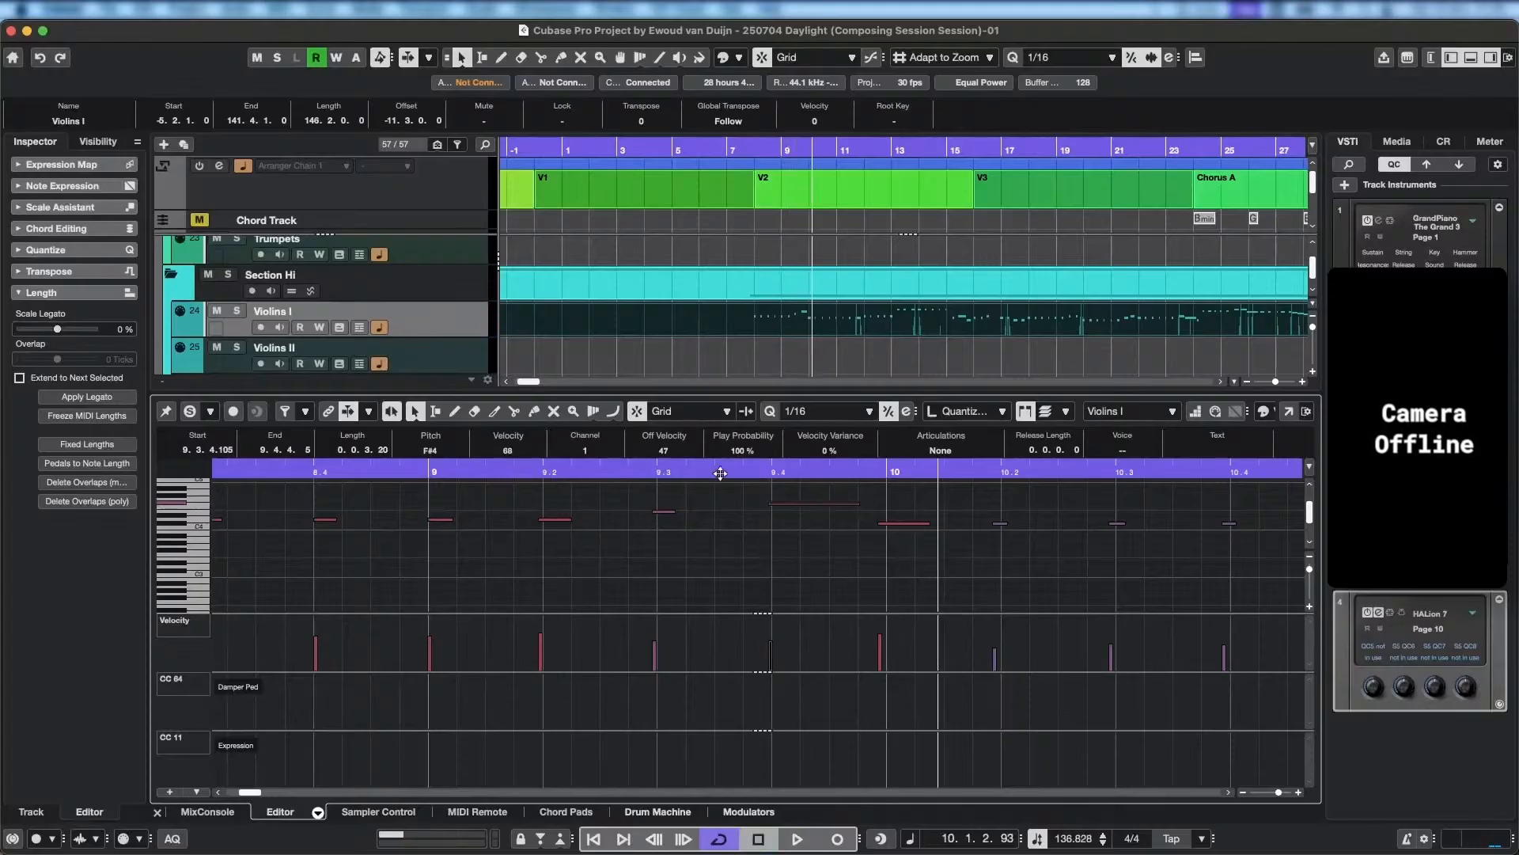
key("space")
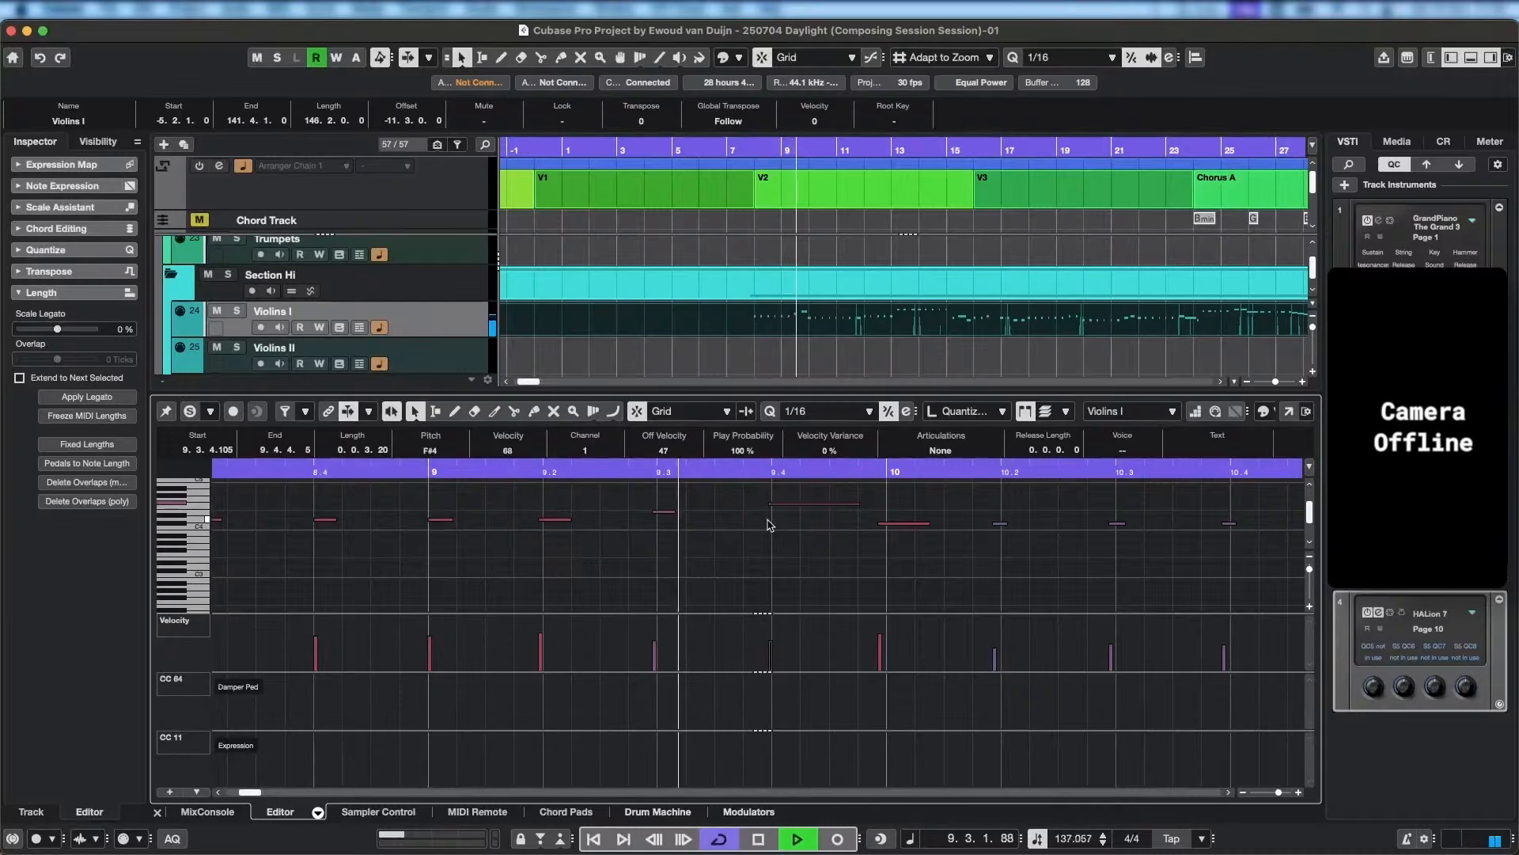
key("space")
Find the KEYS track in the project and show its Grand Piano part together with Violins I in the note editor.
scroll(792, 319, "up", 5)
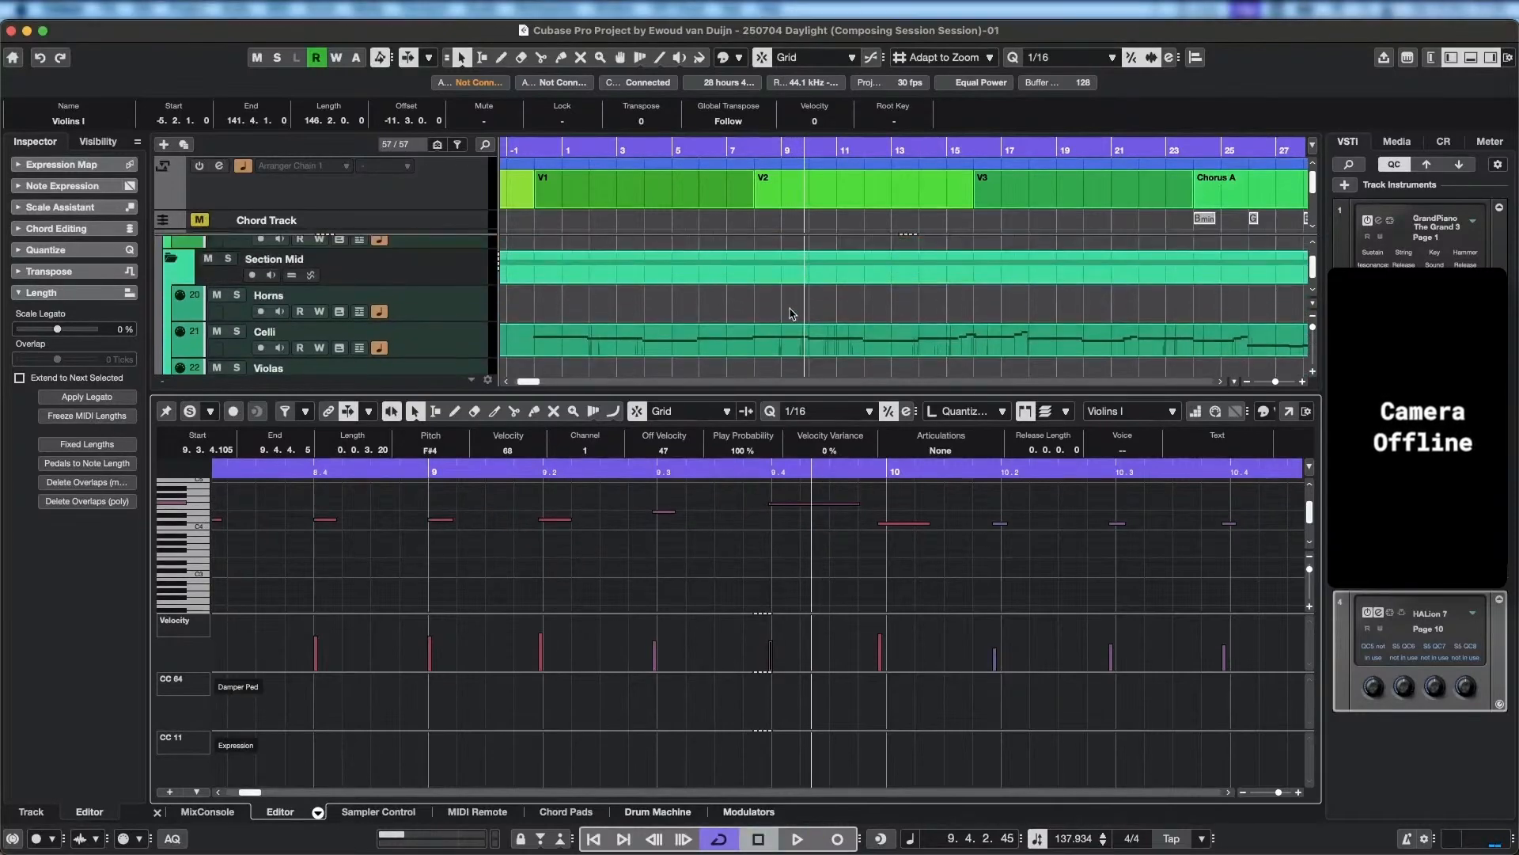
scroll(792, 318, "up", 10)
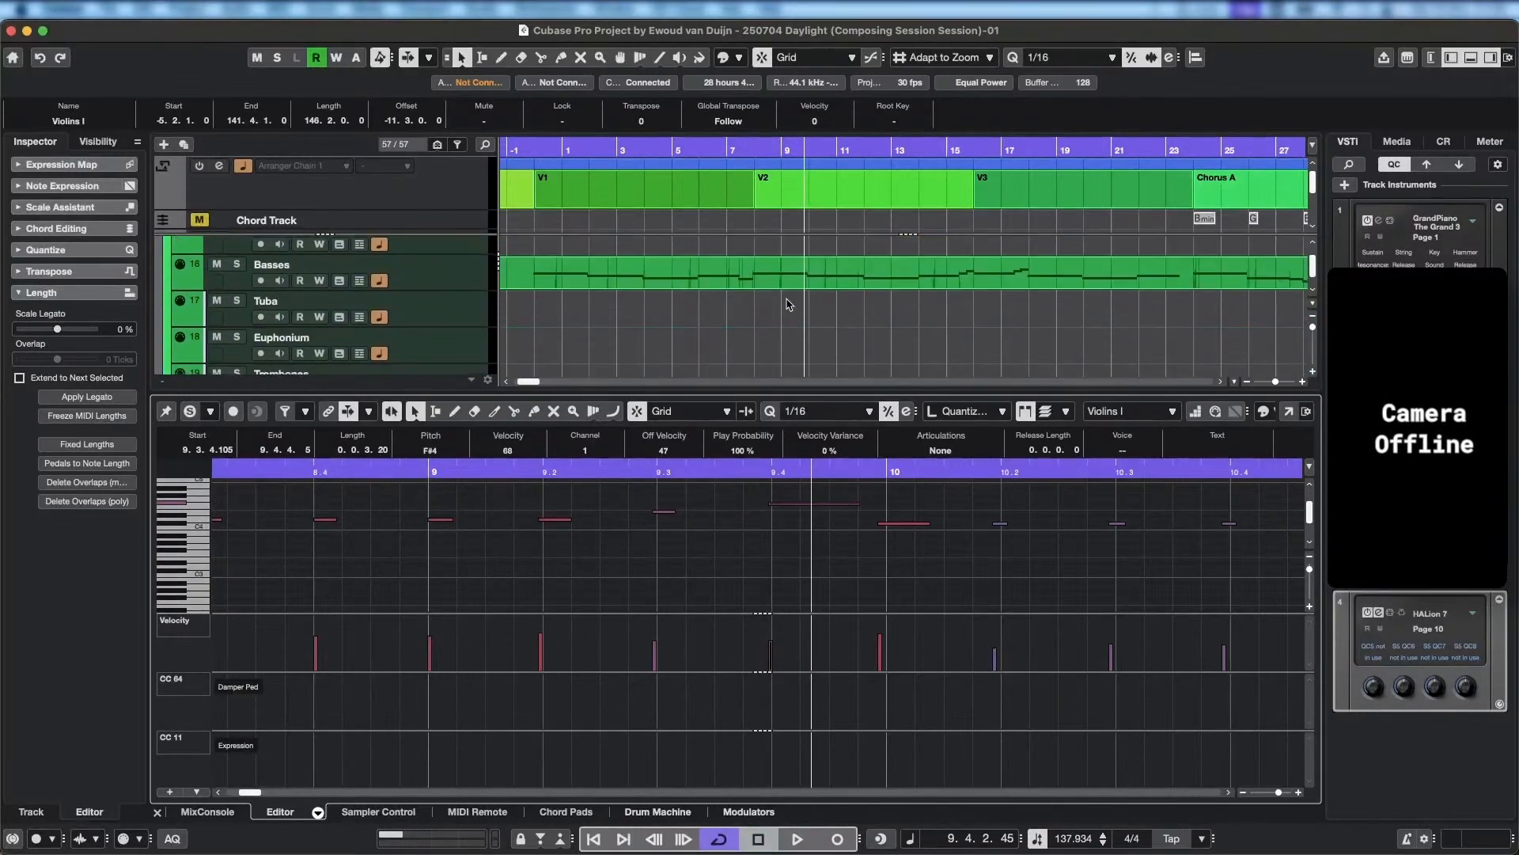
scroll(786, 319, "up", 8)
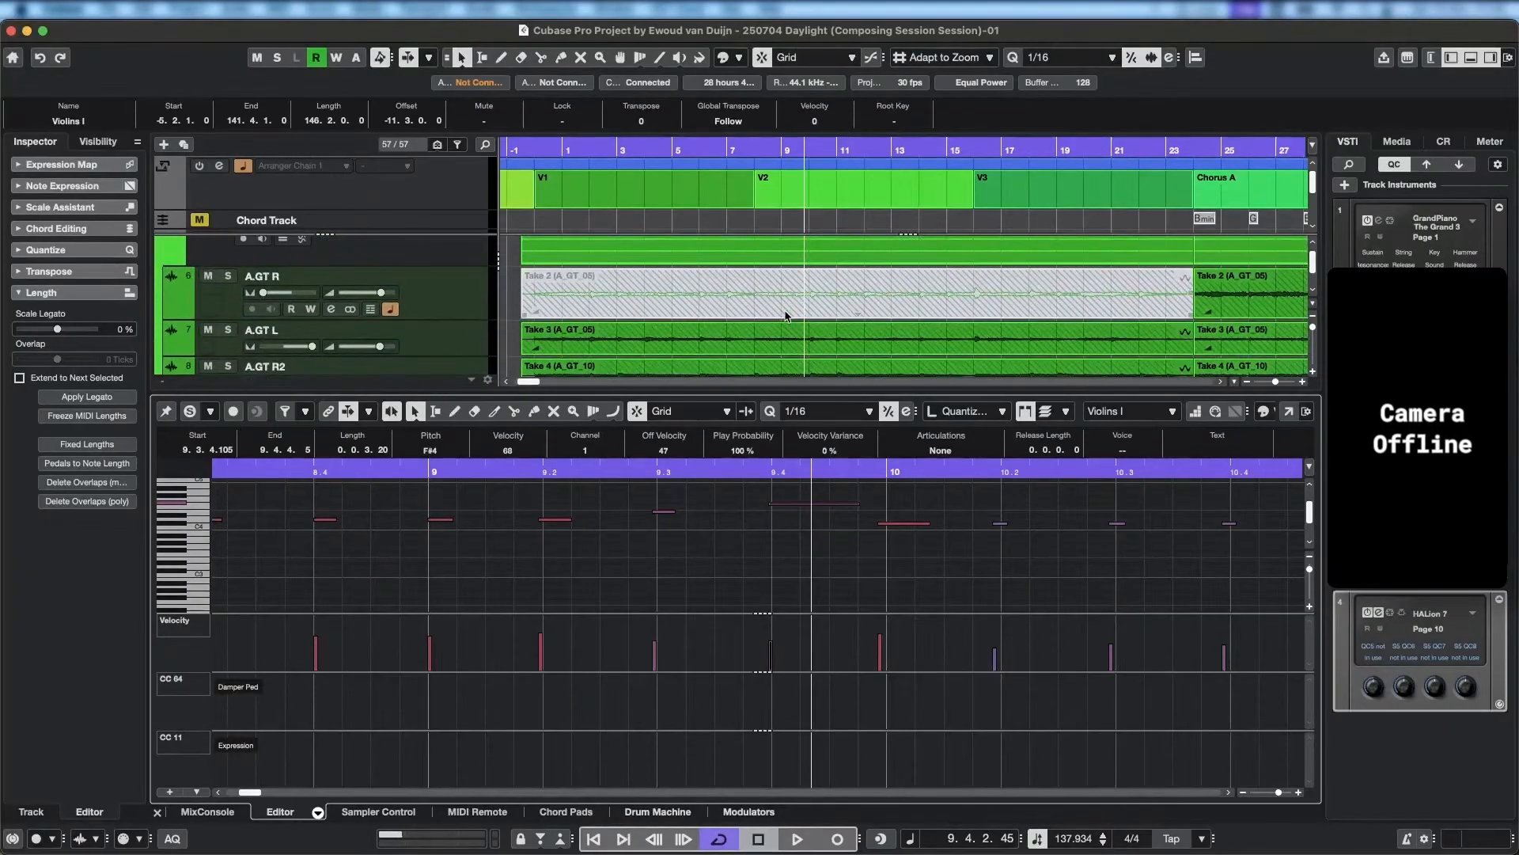
scroll(787, 317, "down", 3)
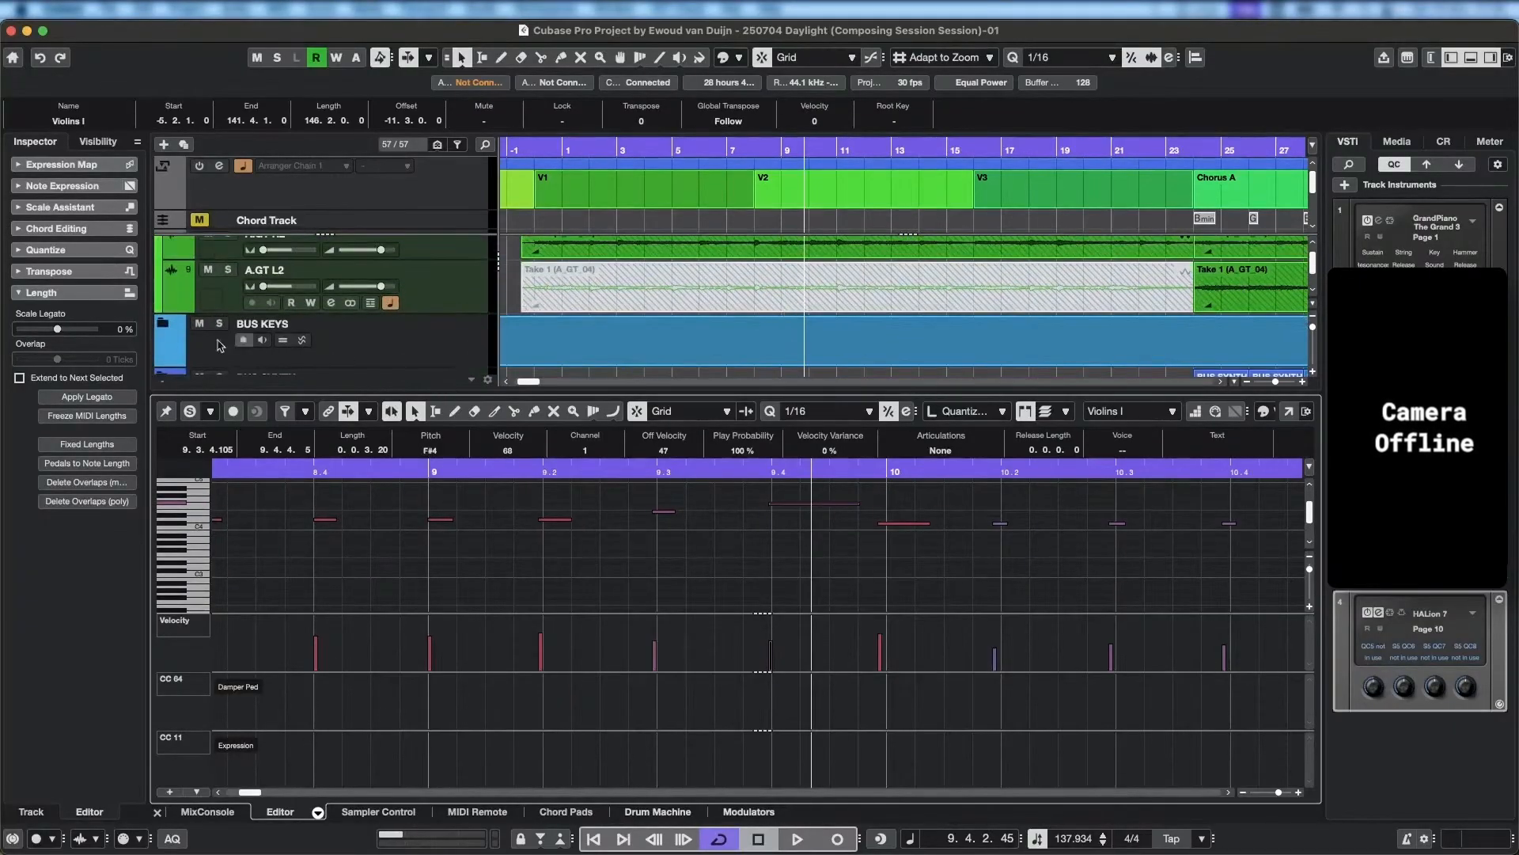
left_click(618, 336)
scroll(772, 300, "down", 2)
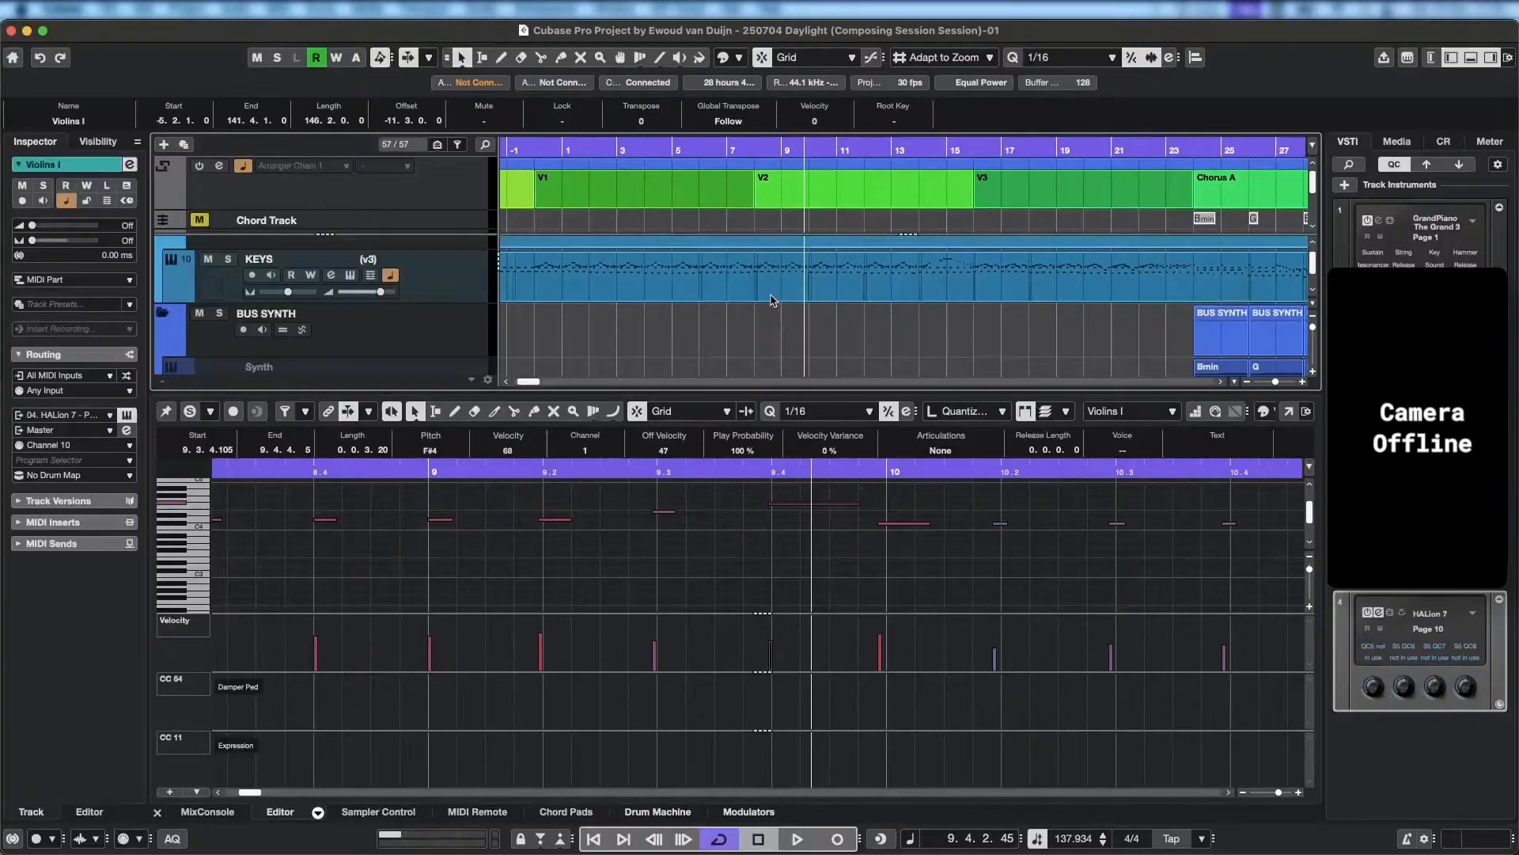
left_click(732, 276)
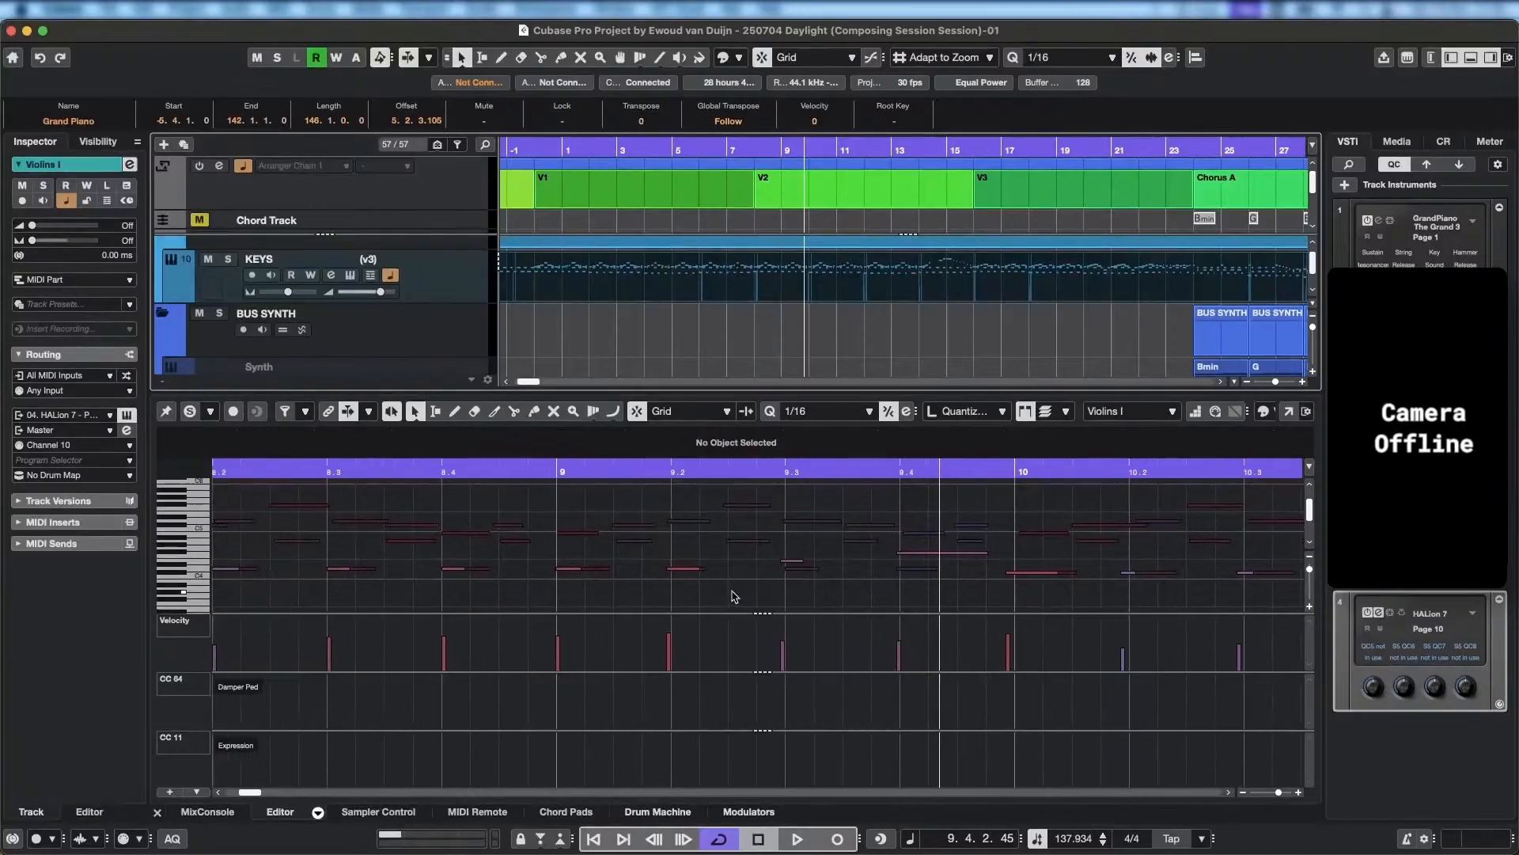
Compare the violin and piano notes around bar 9 and make Grand Piano the active part for editing.
scroll(735, 597, "down", 2)
scroll(733, 562, "left", 3)
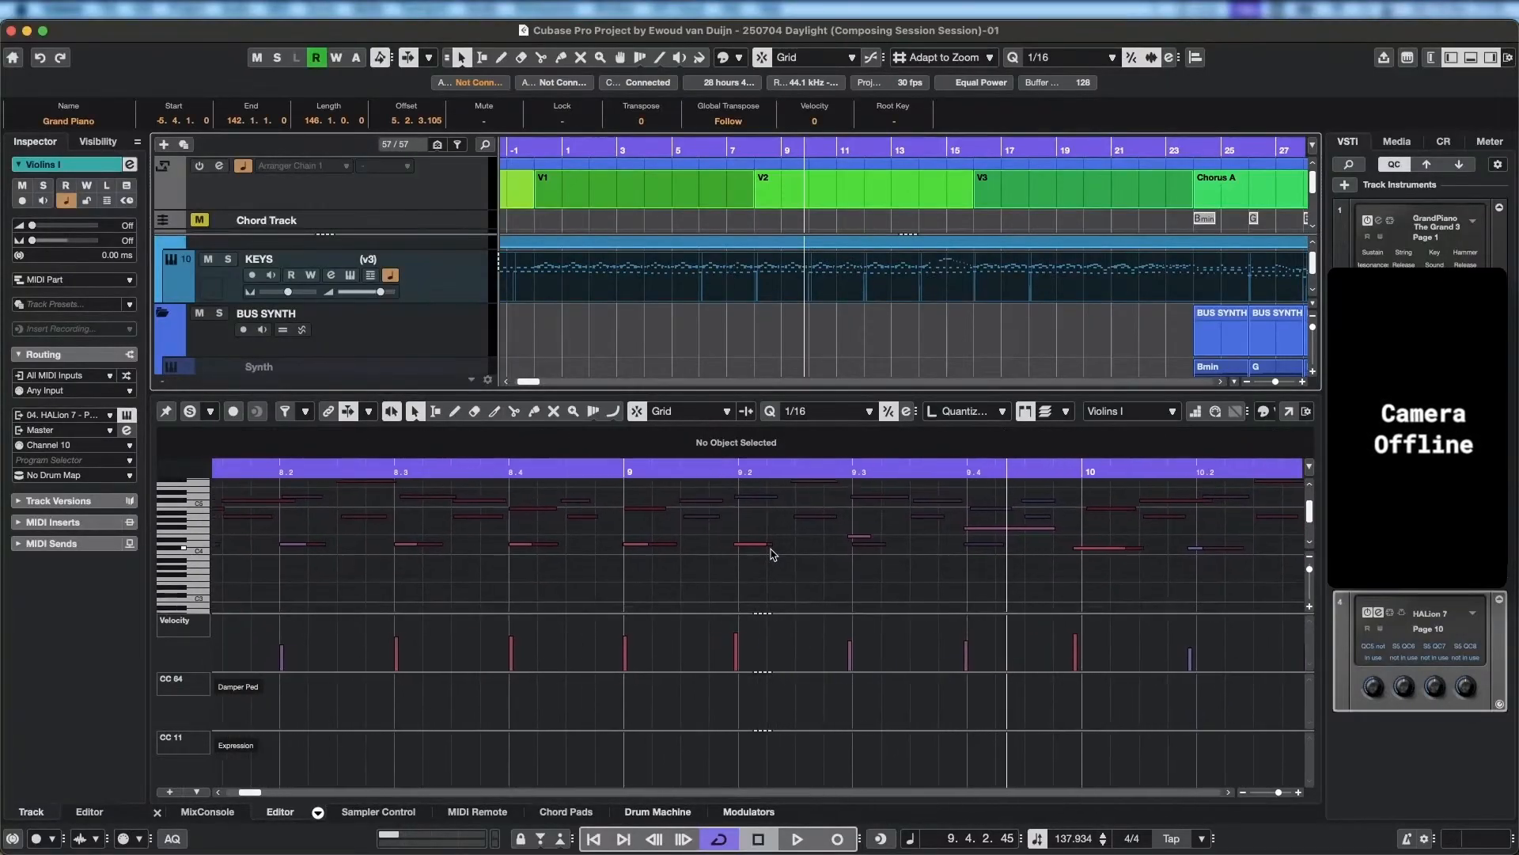
scroll(760, 552, "right", 2)
left_click(1170, 412)
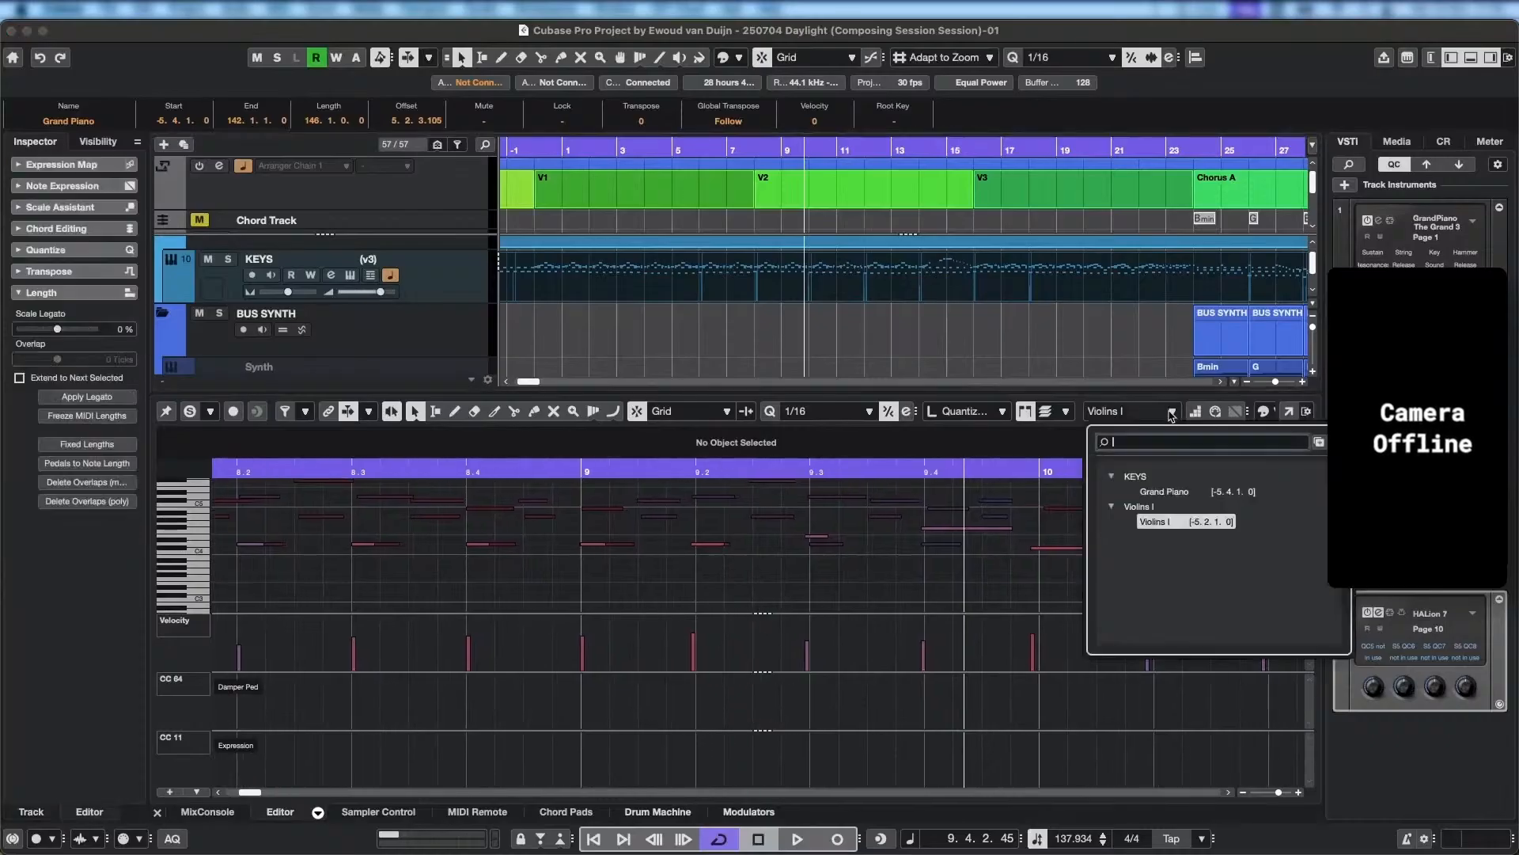
left_click(1156, 494)
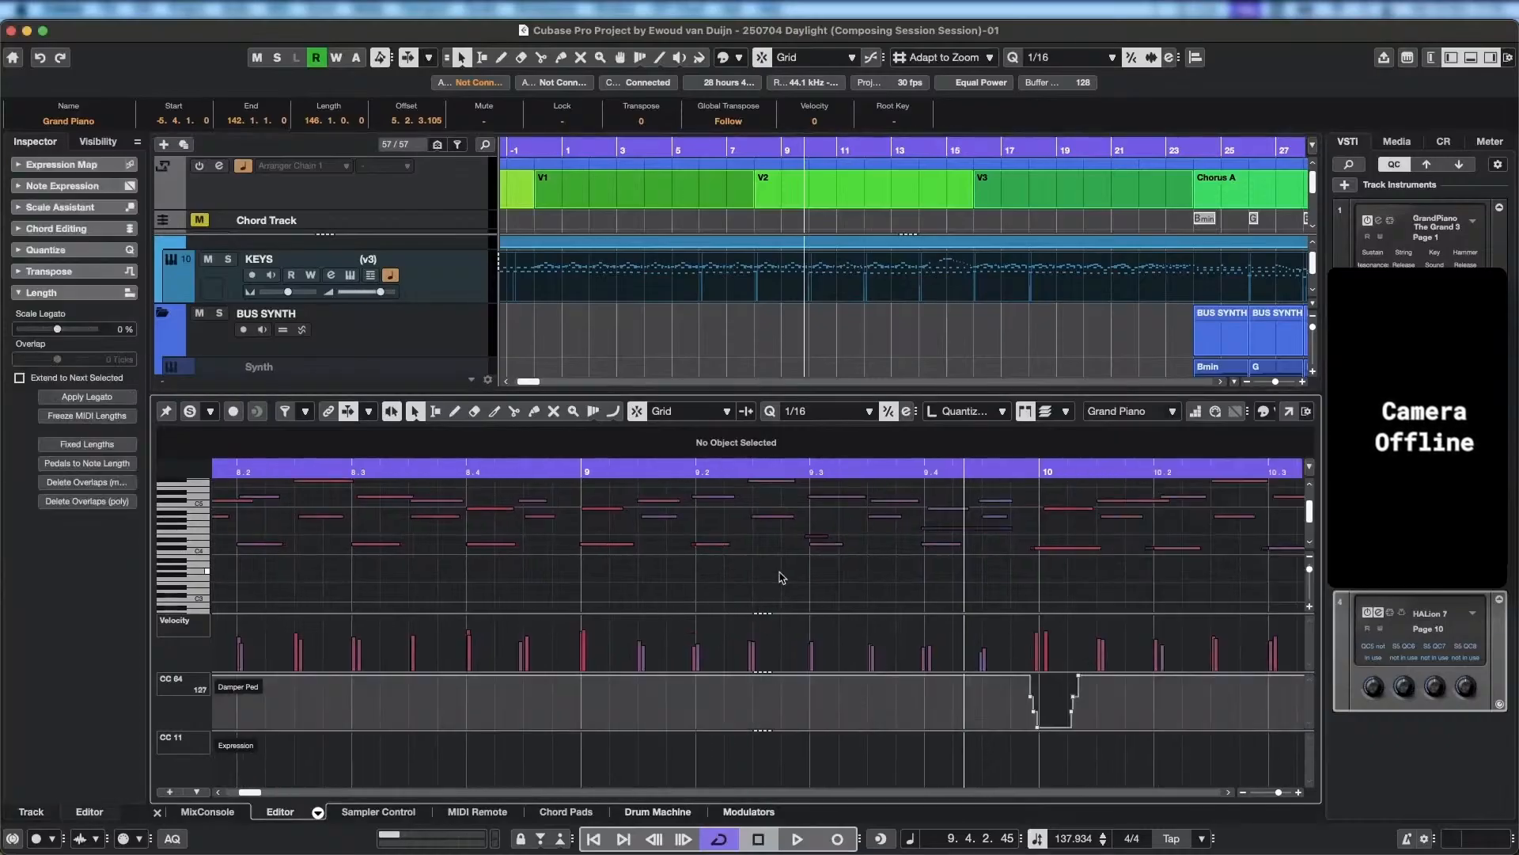
Play back from beat 8.2 into 9.4 to compare the piano and violin notes around bar 9.
scroll(787, 582, "up", 2)
left_click_drag(611, 478, 334, 479)
key("space")
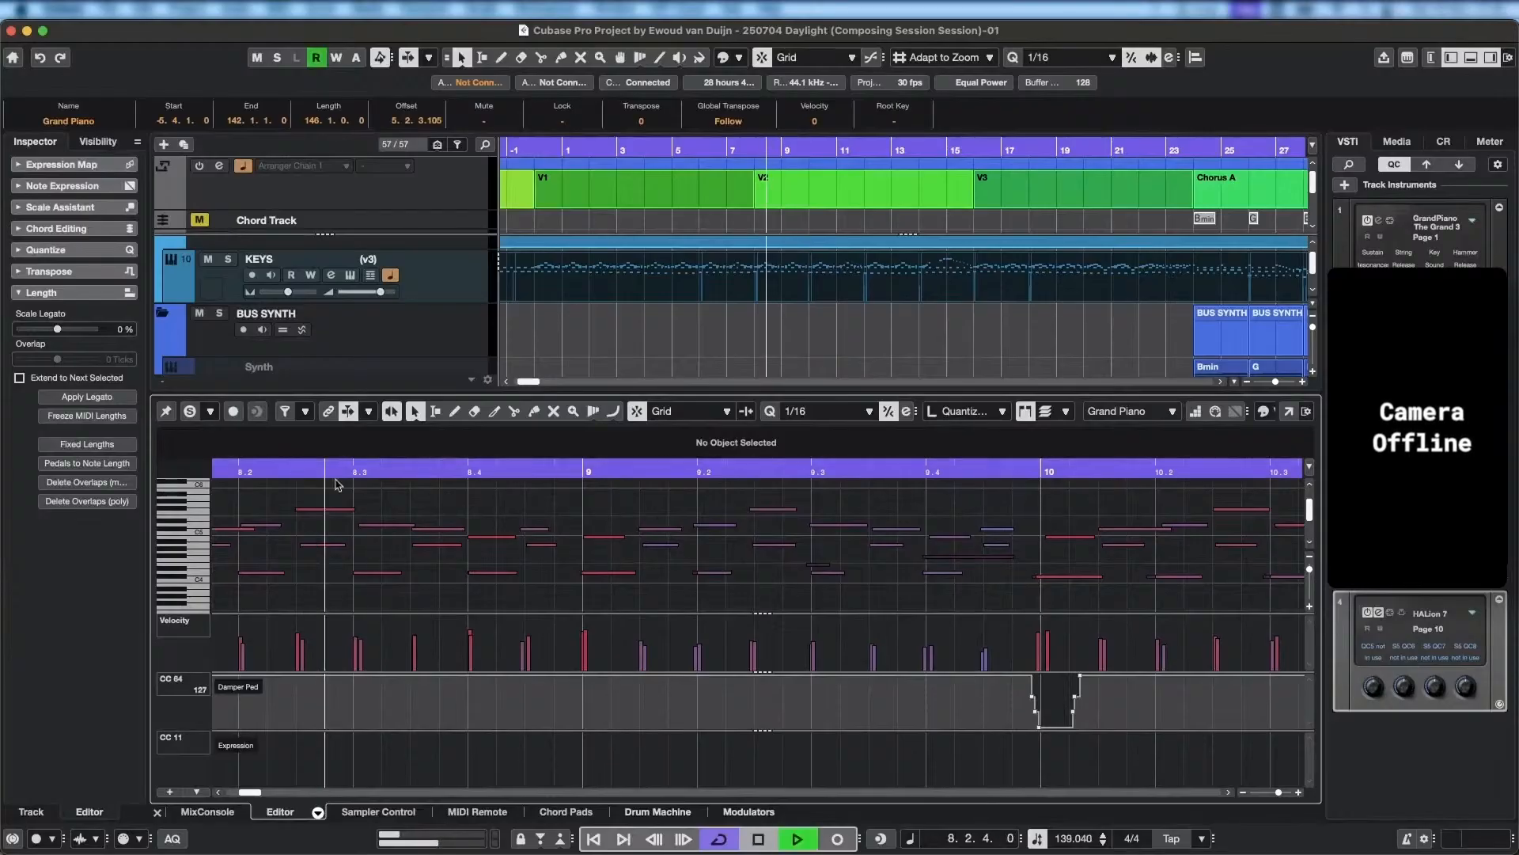
scroll(750, 546, "right", 5)
scroll(744, 545, "down", 1)
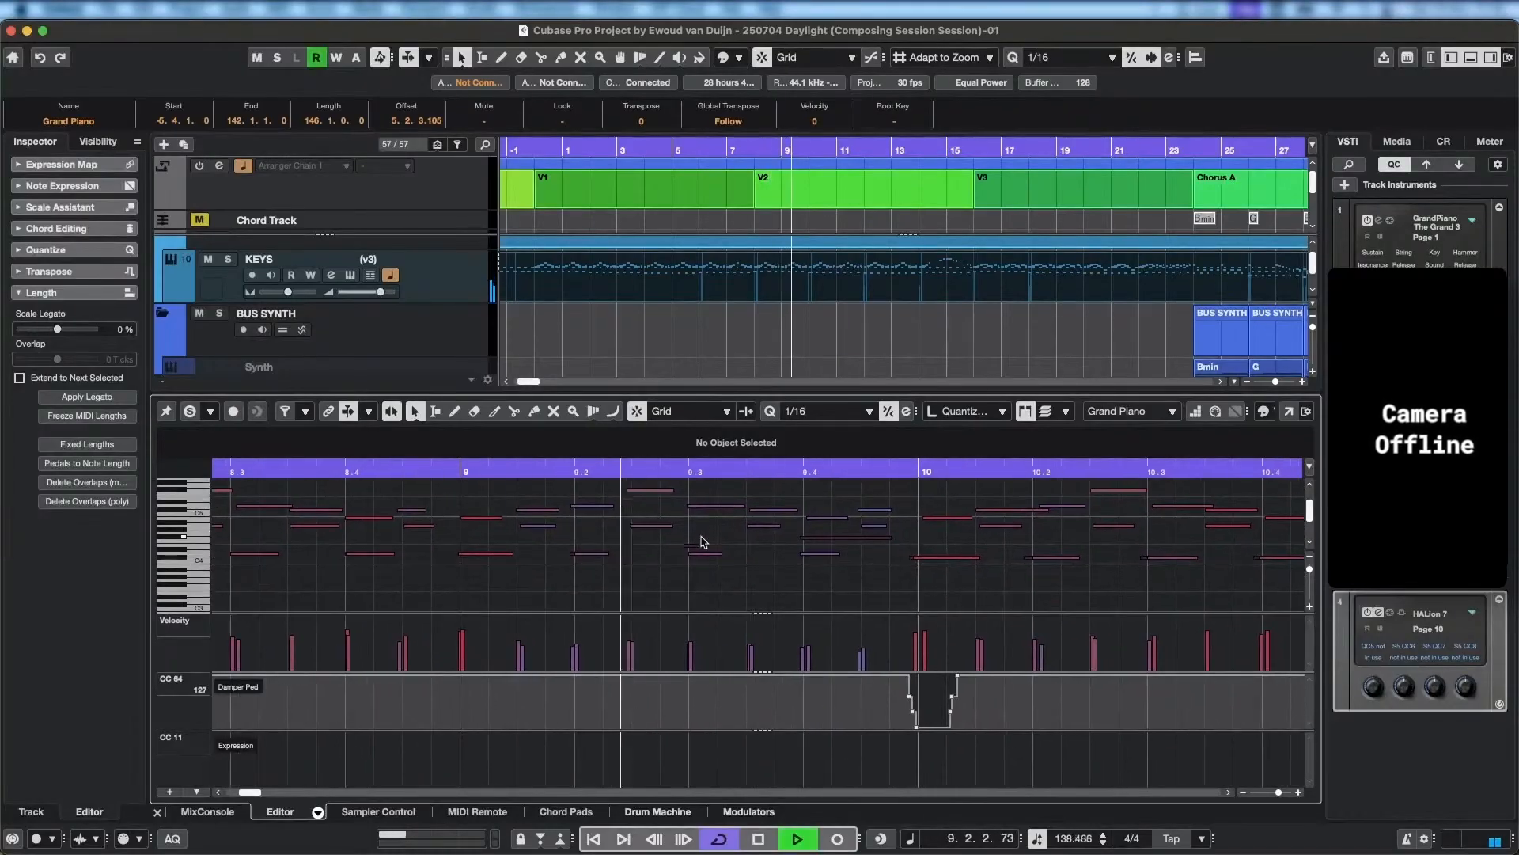
key("space")
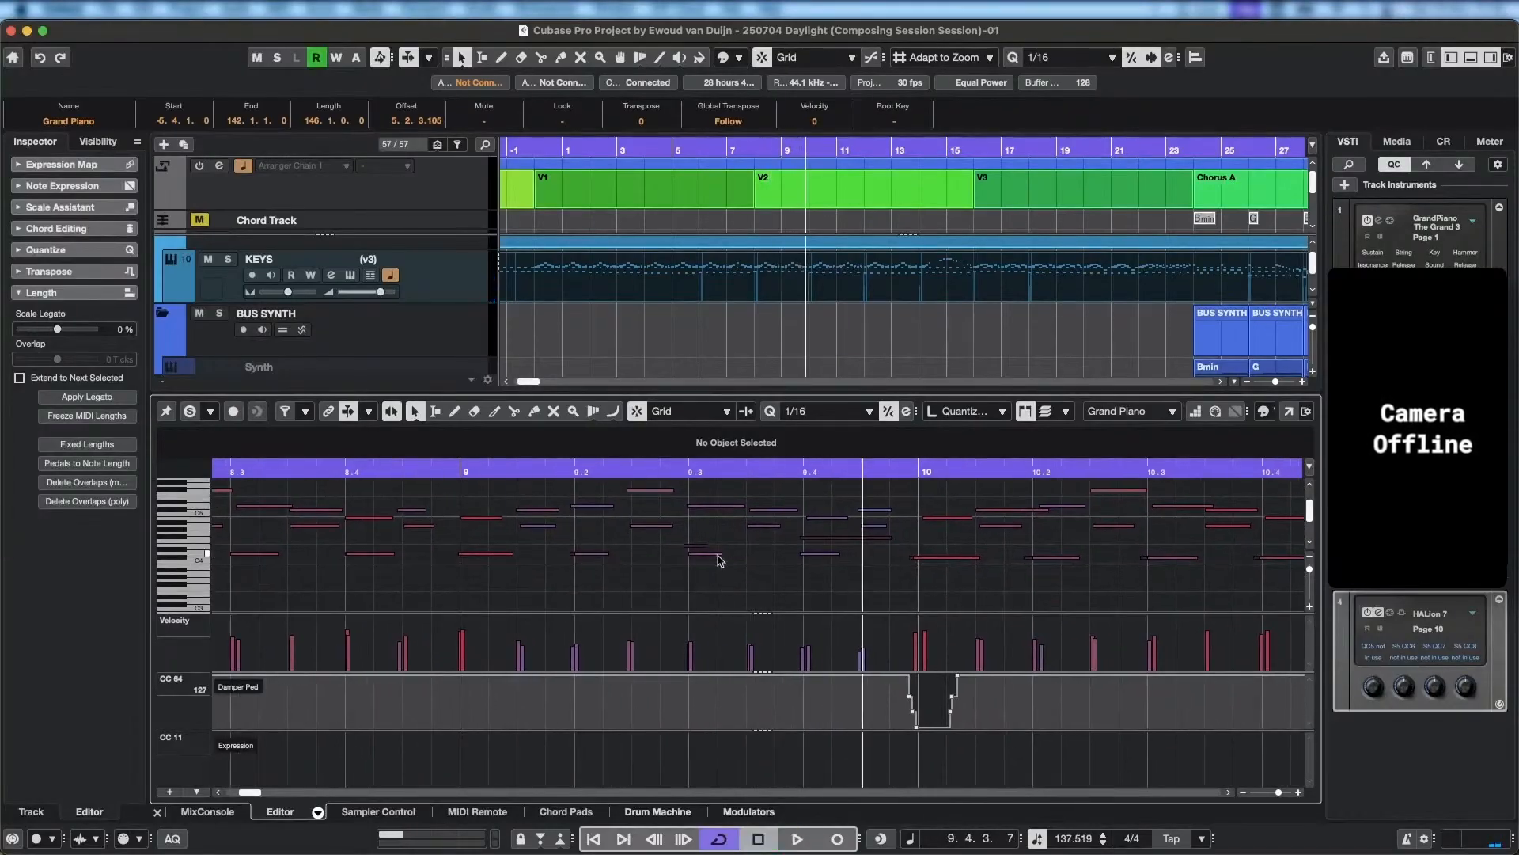
In Violins I, extend the E4 note at 9.3 to end at 9.3.2.11 and trim the following F#4 note's start to 9.3.4.119.
left_click(685, 546)
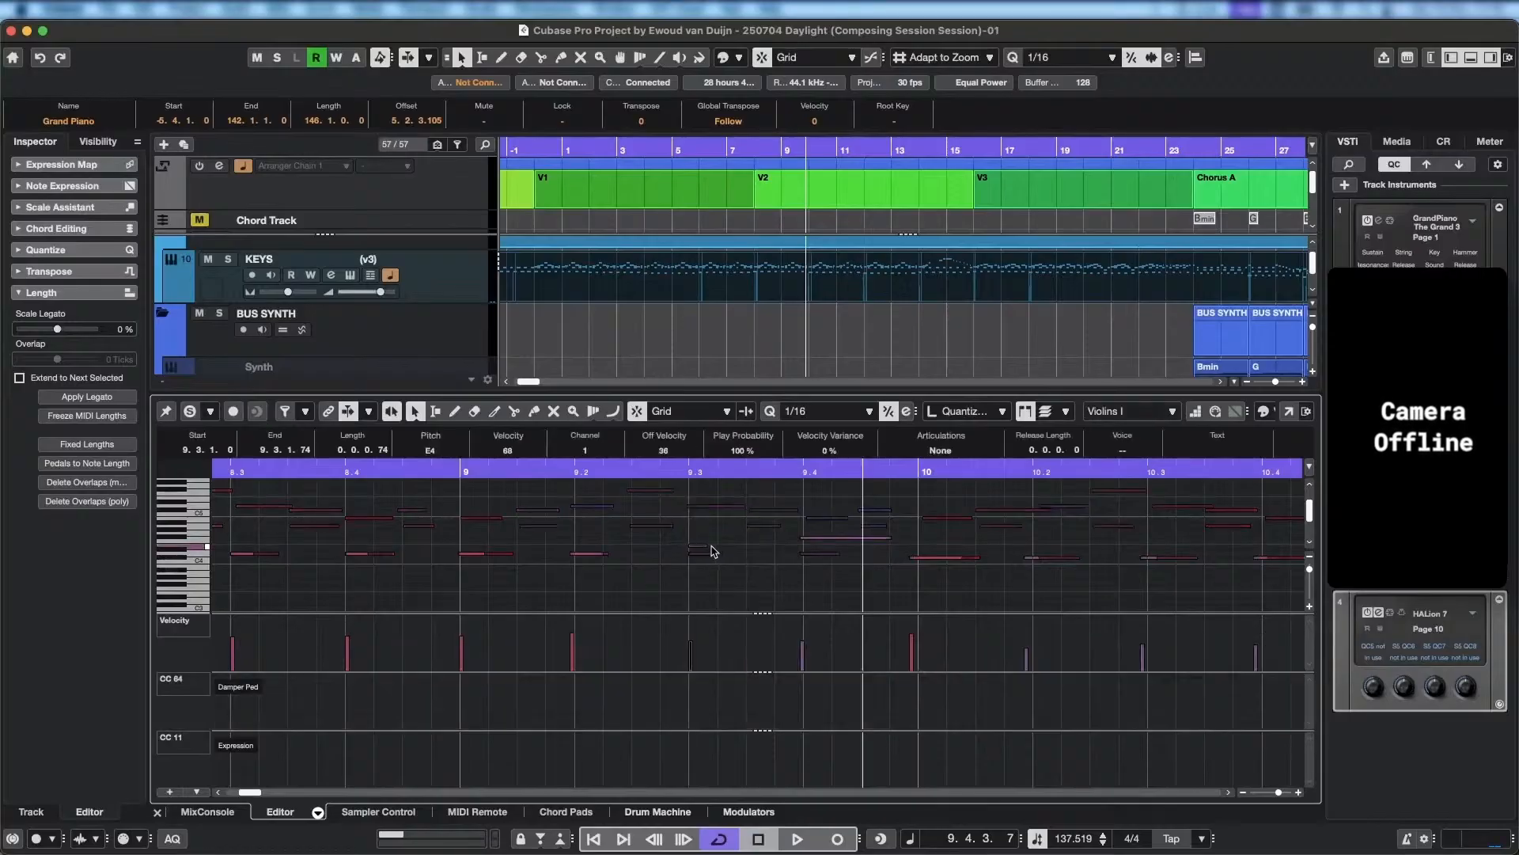
left_click_drag(706, 546, 722, 550)
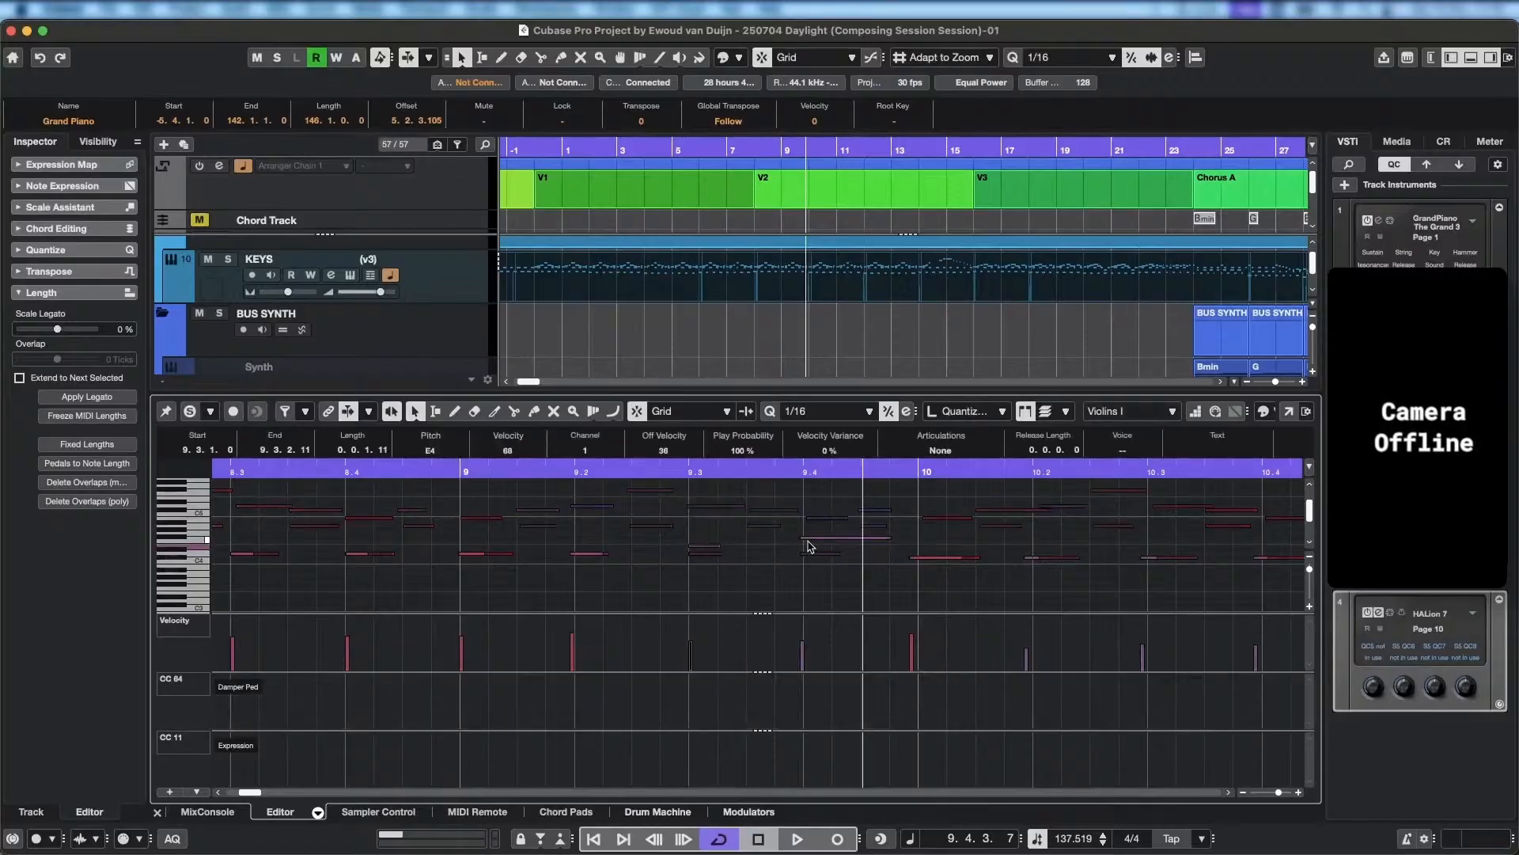
left_click(809, 543)
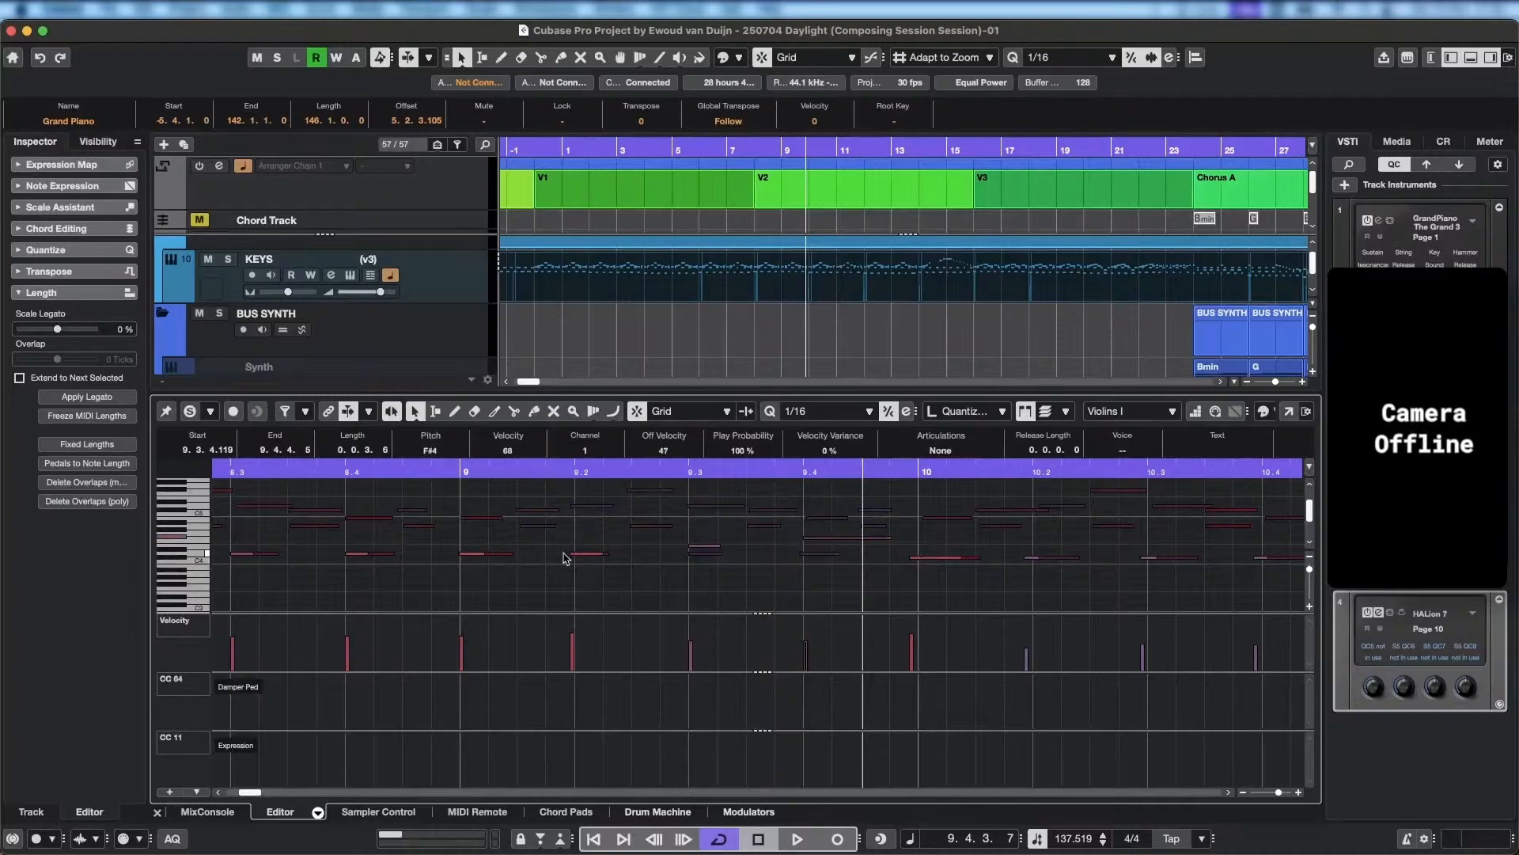
Trim the Violins I D4 note near 9.2 to start at 9.2.1.1 and the C#4 note before bar 10 to start at 9.4.4.103.
mouse_move(571, 558)
left_mouse_down()
mouse_move(594, 566)
mouse_move(567, 563)
mouse_move(580, 565)
left_mouse_up()
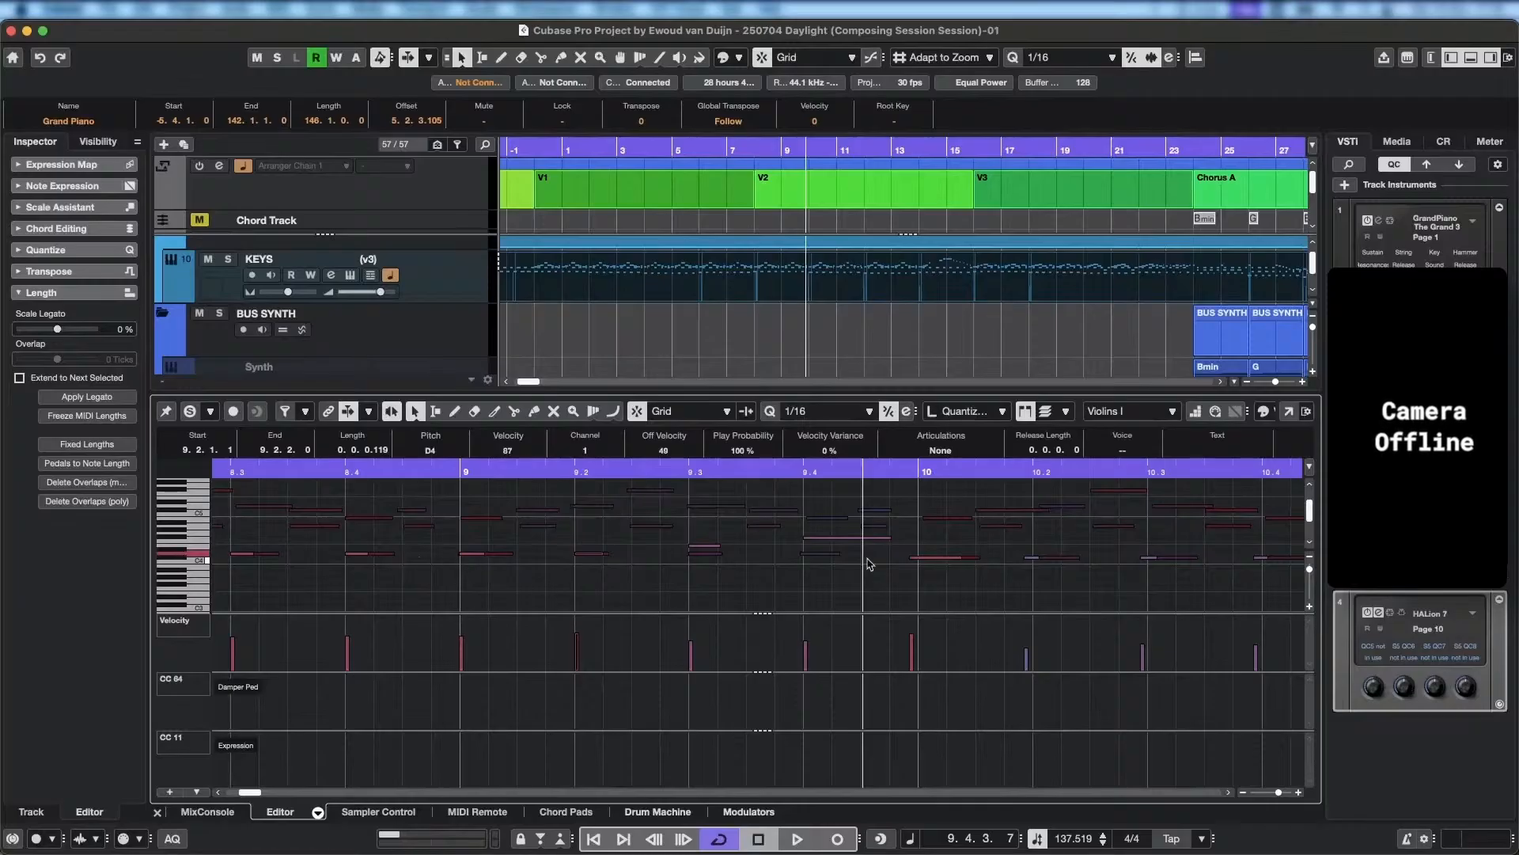
key("h")
key("h")
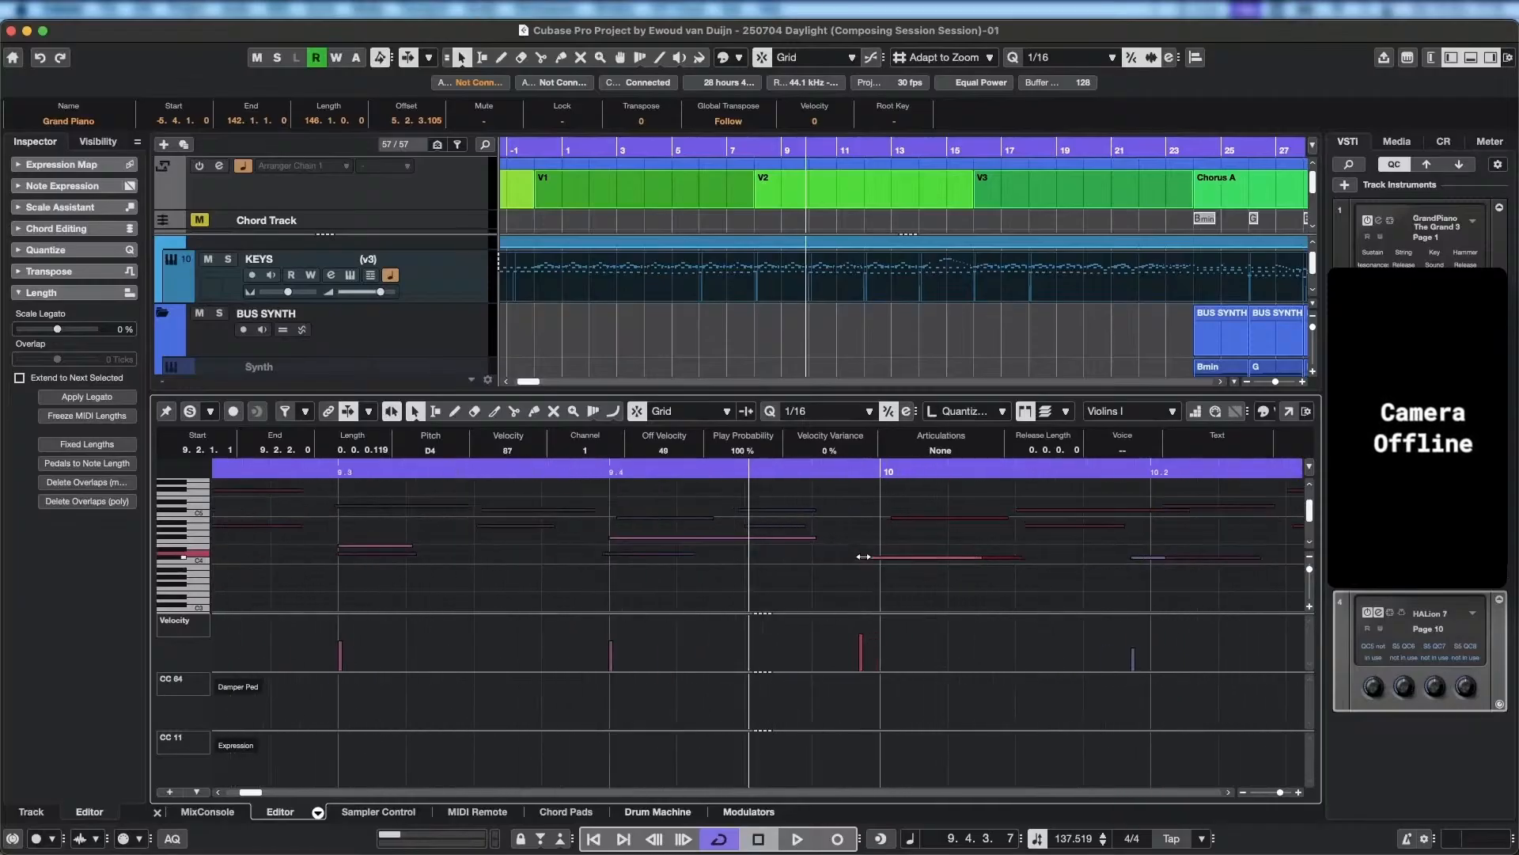
mouse_move(863, 557)
left_mouse_down()
mouse_move(921, 558)
mouse_move(876, 563)
left_mouse_up()
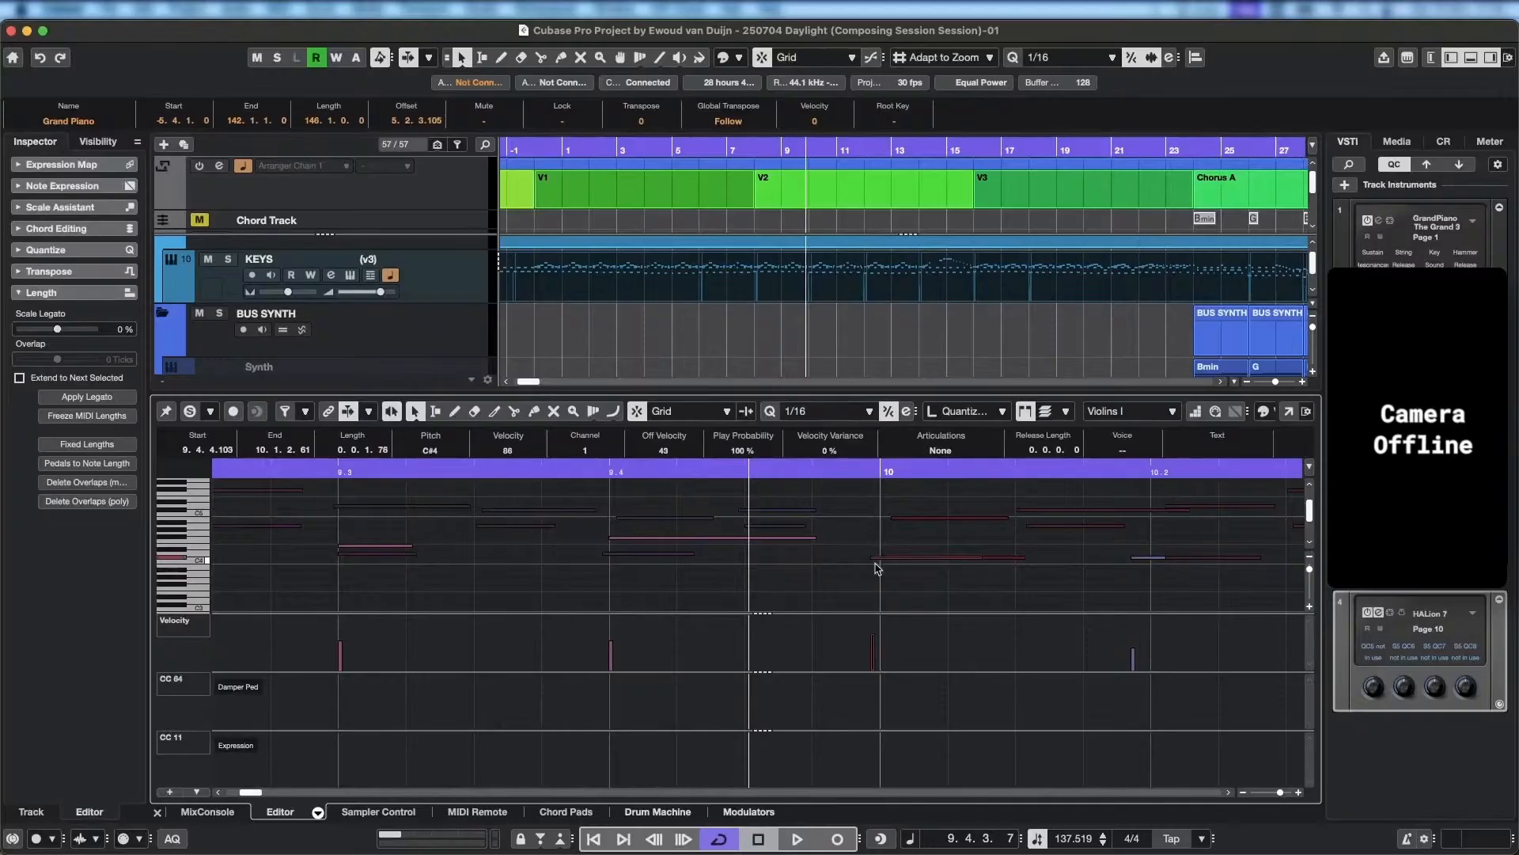
Play back from before bar 9 into beat 11.3 to check the adjusted note starts.
key("g")
key("g")
key("g")
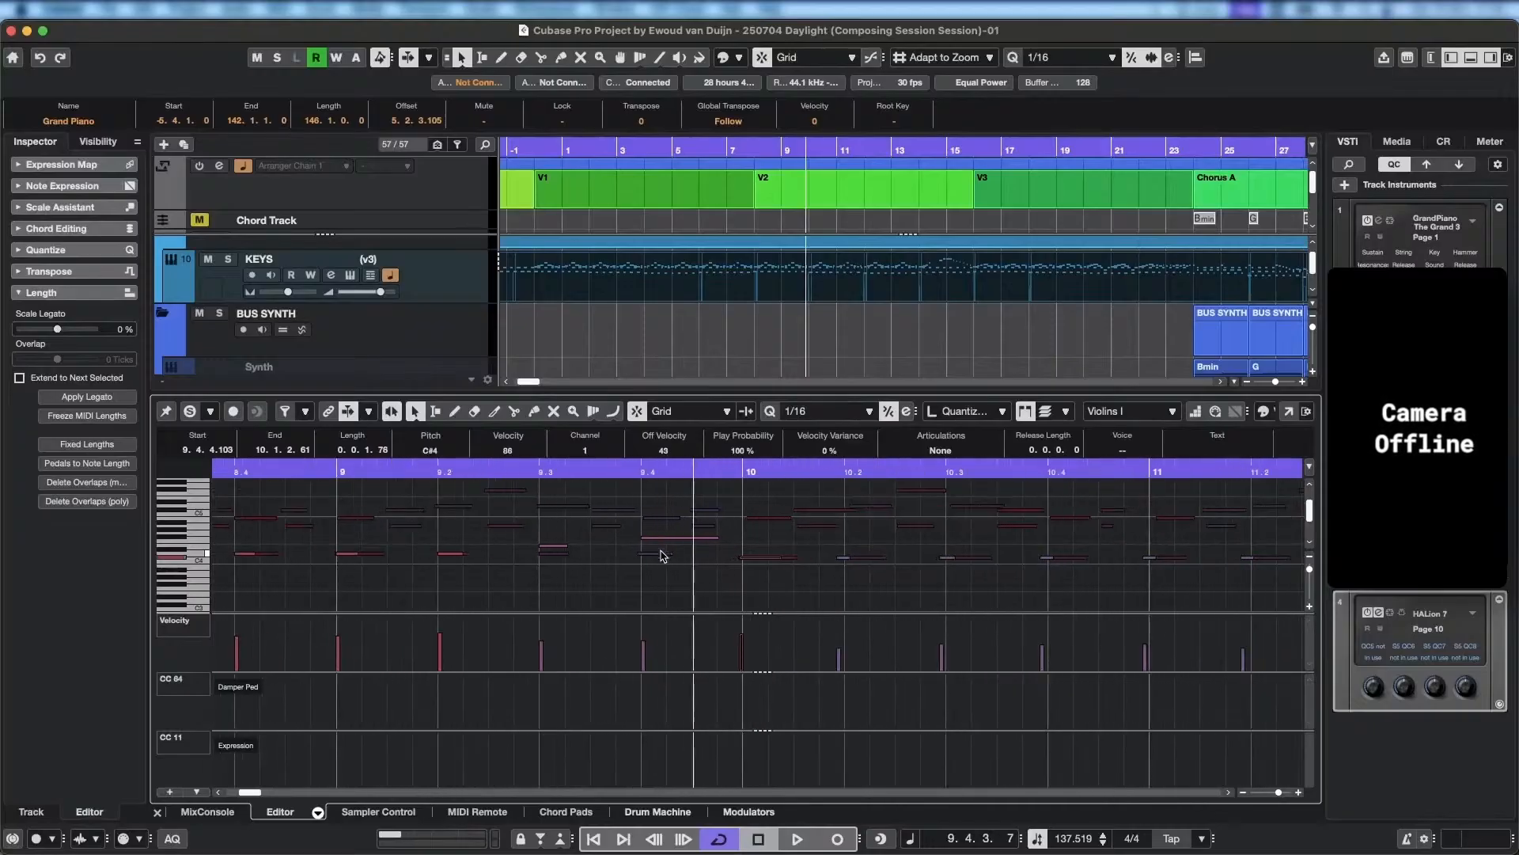
left_click_drag(523, 474, 187, 469)
key("space")
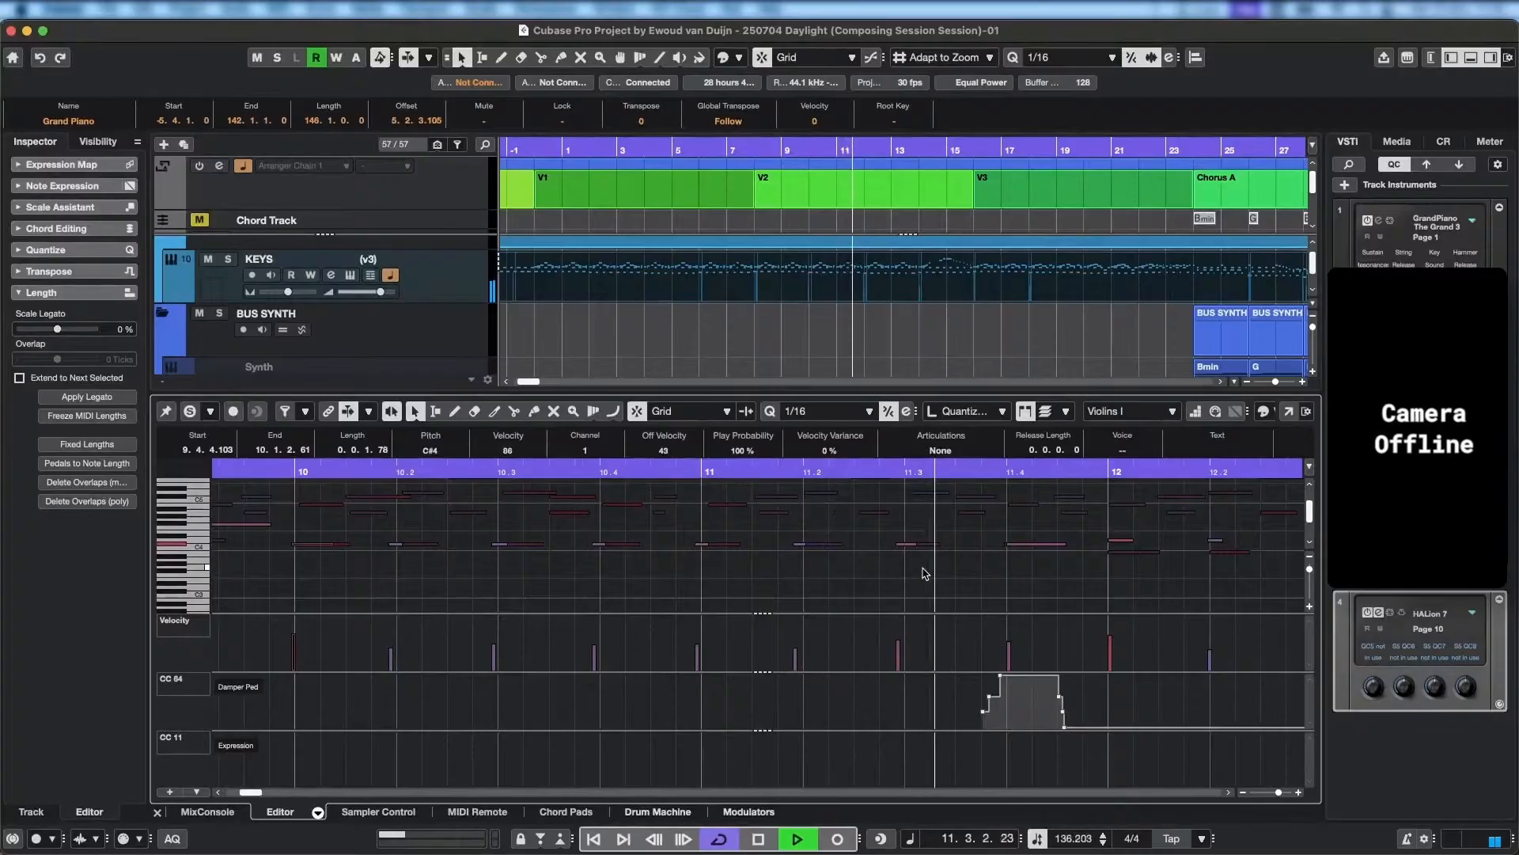
key("space")
Raise the Violins I C#4 note near 11.3 by one semitone and check the C#4 note at 11.4.
left_click(905, 545)
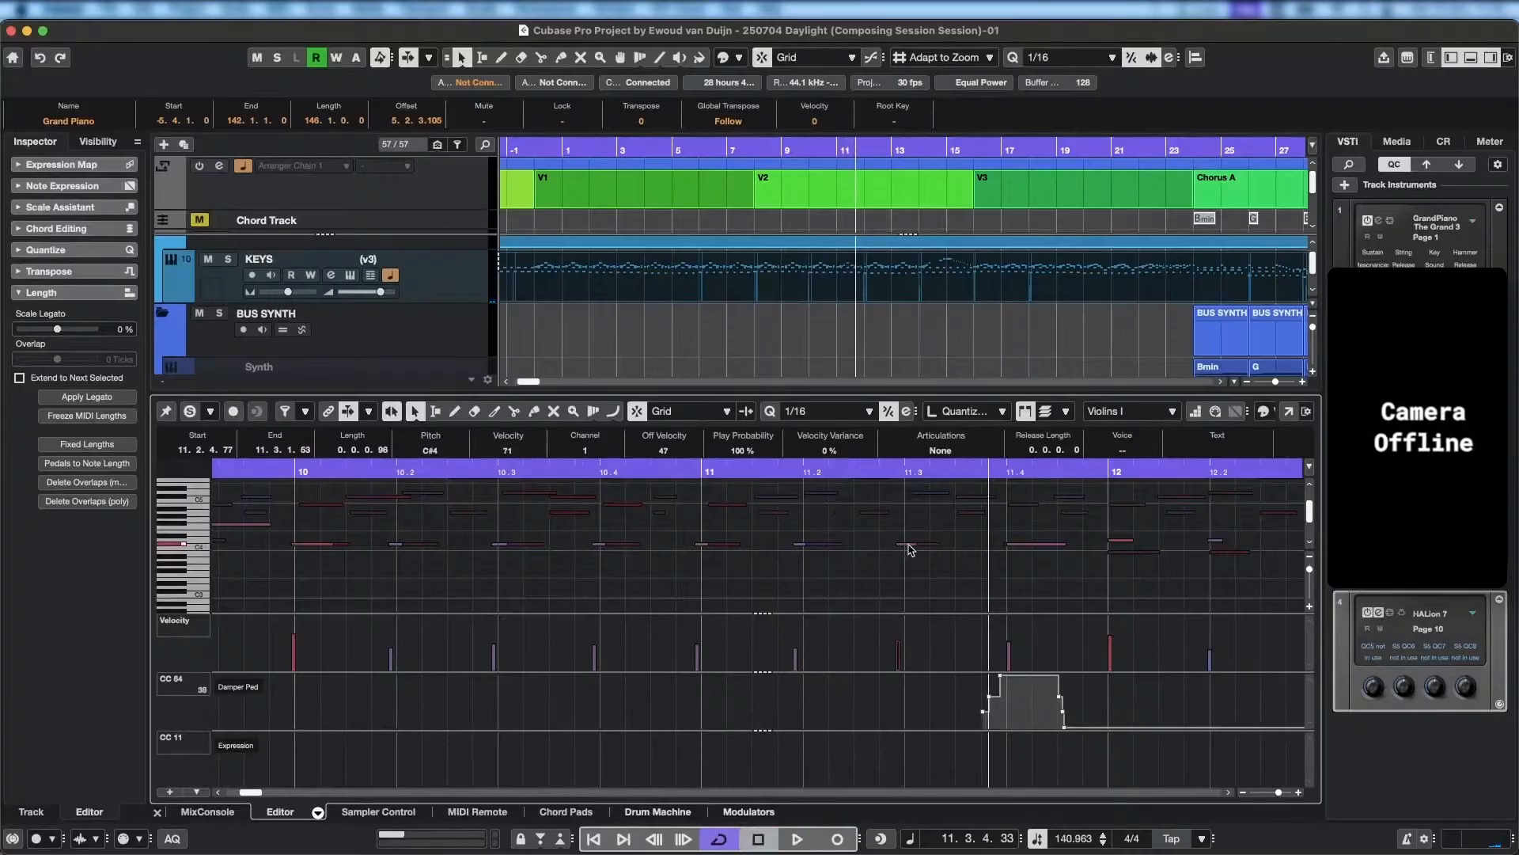
key("Up")
left_click(1012, 544)
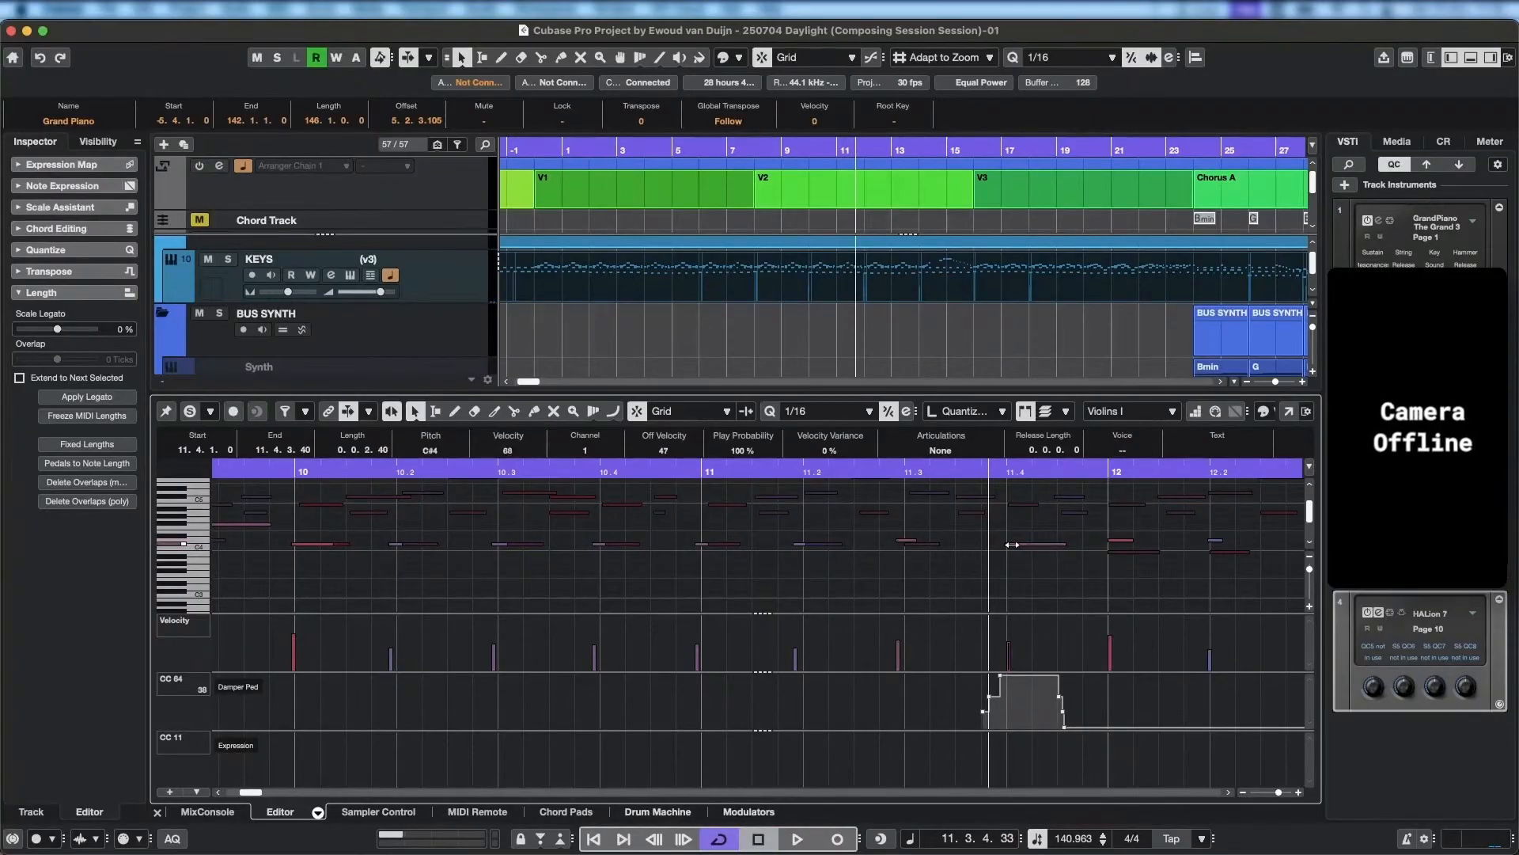
Lower the Violins I notes from beat 12.1 through 13.3 to B3.
left_click(1124, 546)
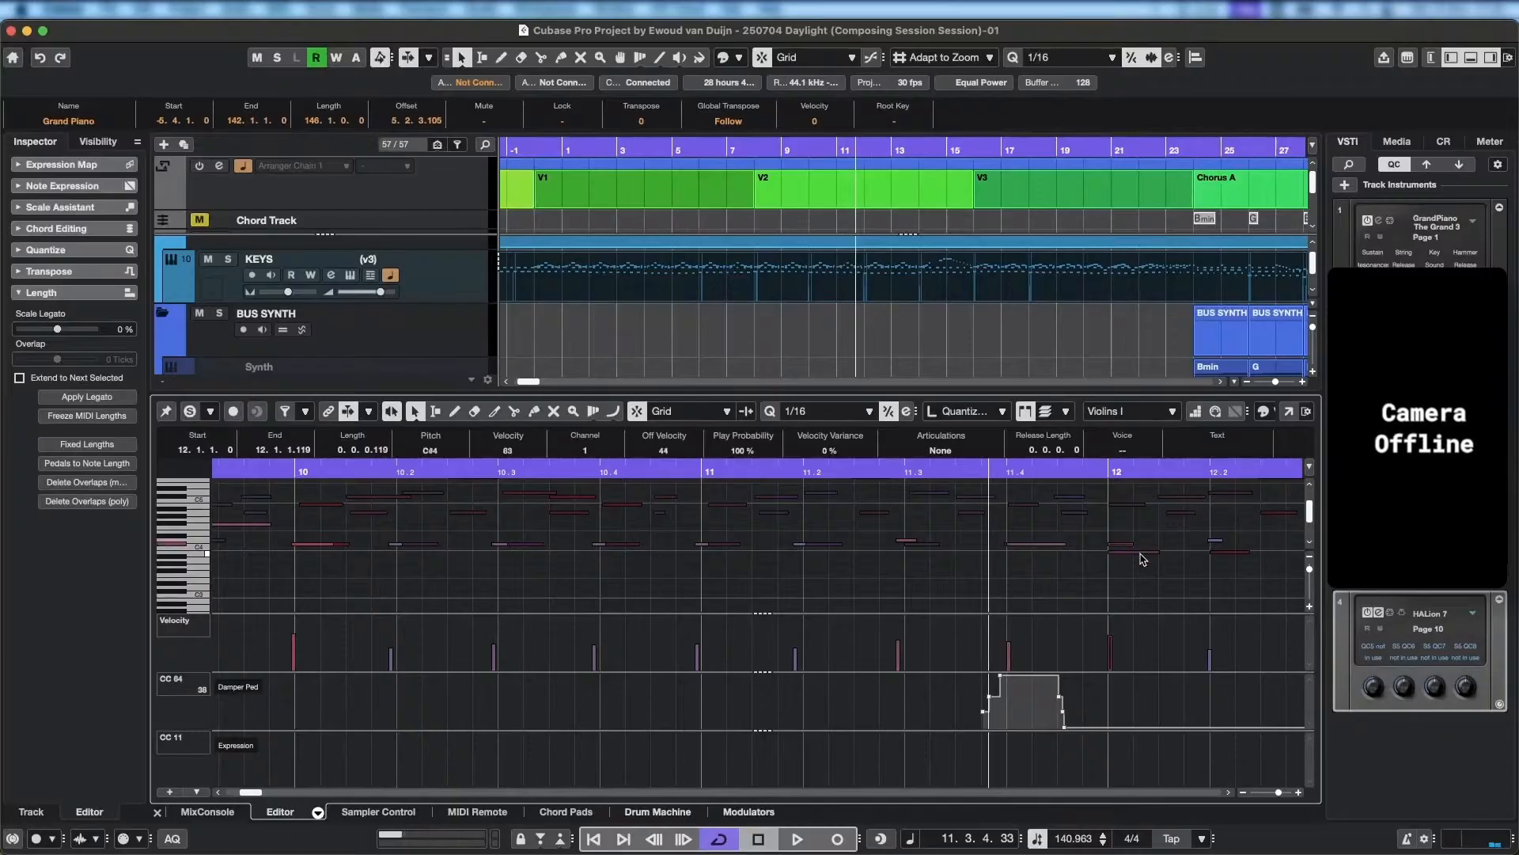
left_click(1215, 548)
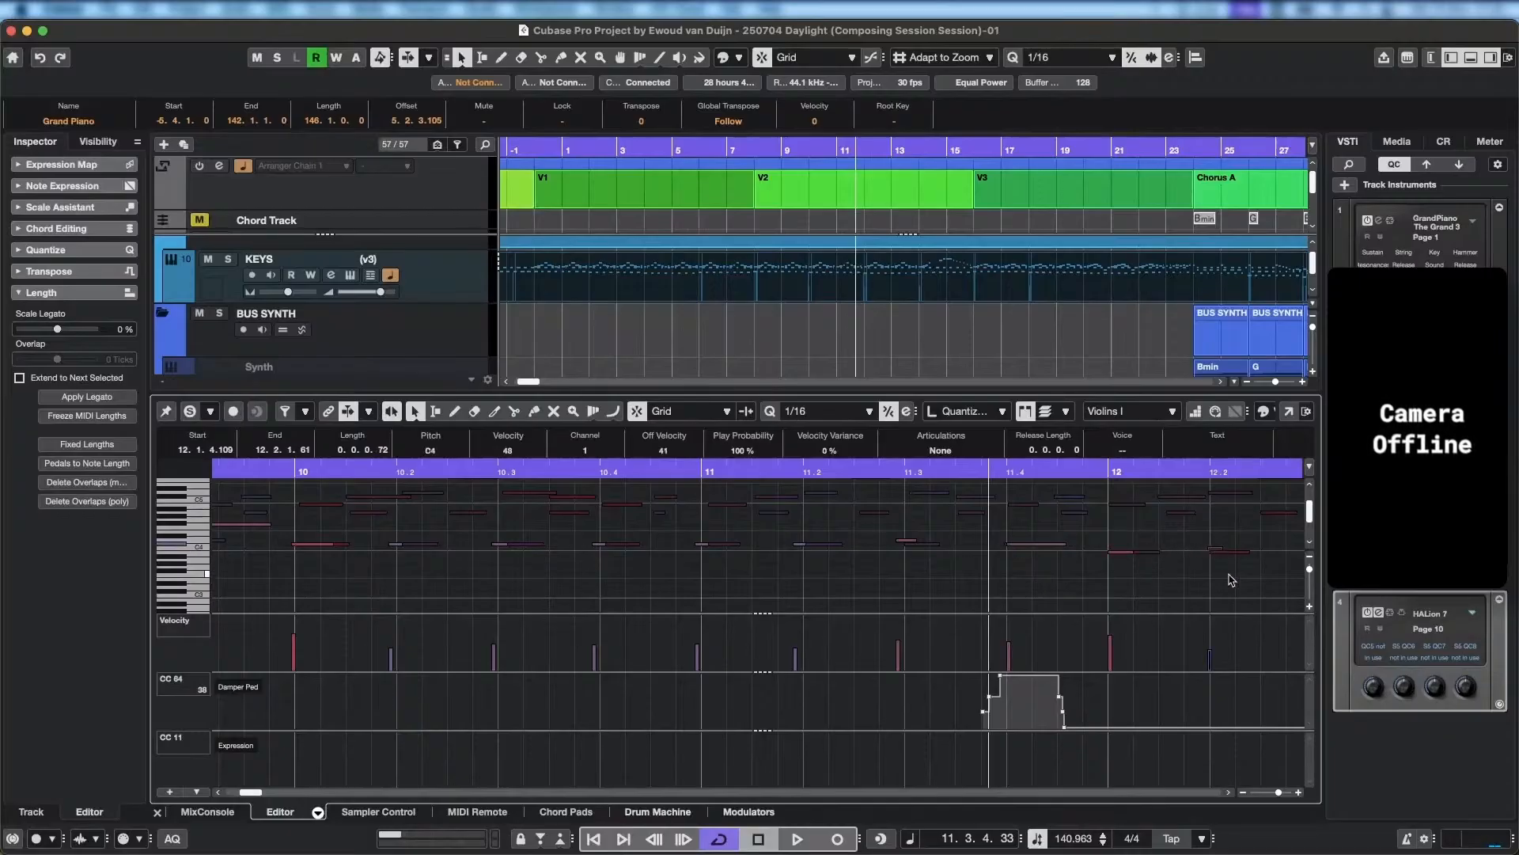
scroll(1101, 554, "right", 5)
left_click(964, 567)
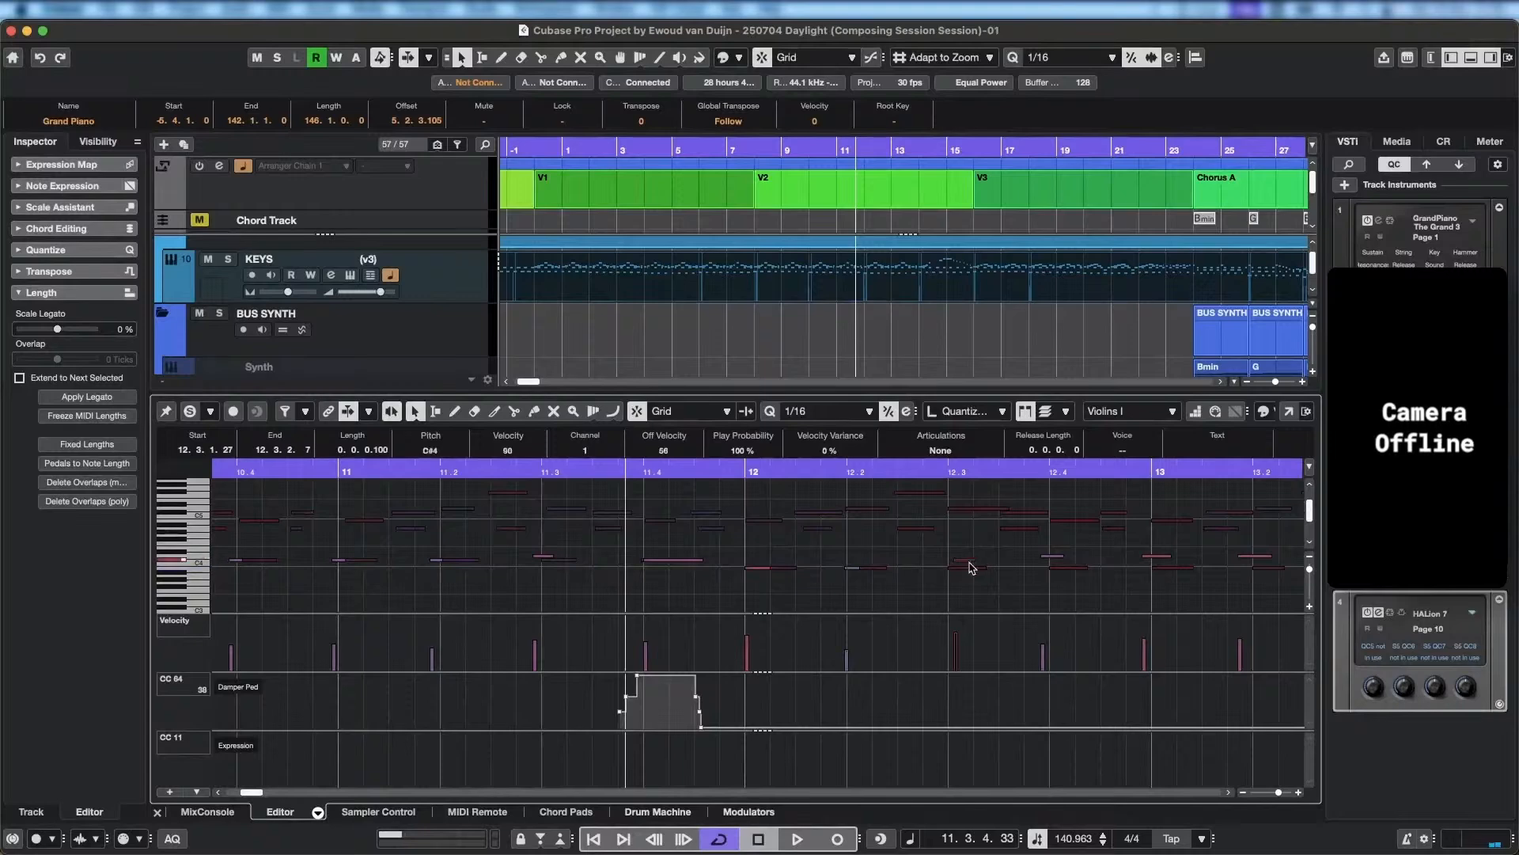
scroll(1217, 587, "right", 5)
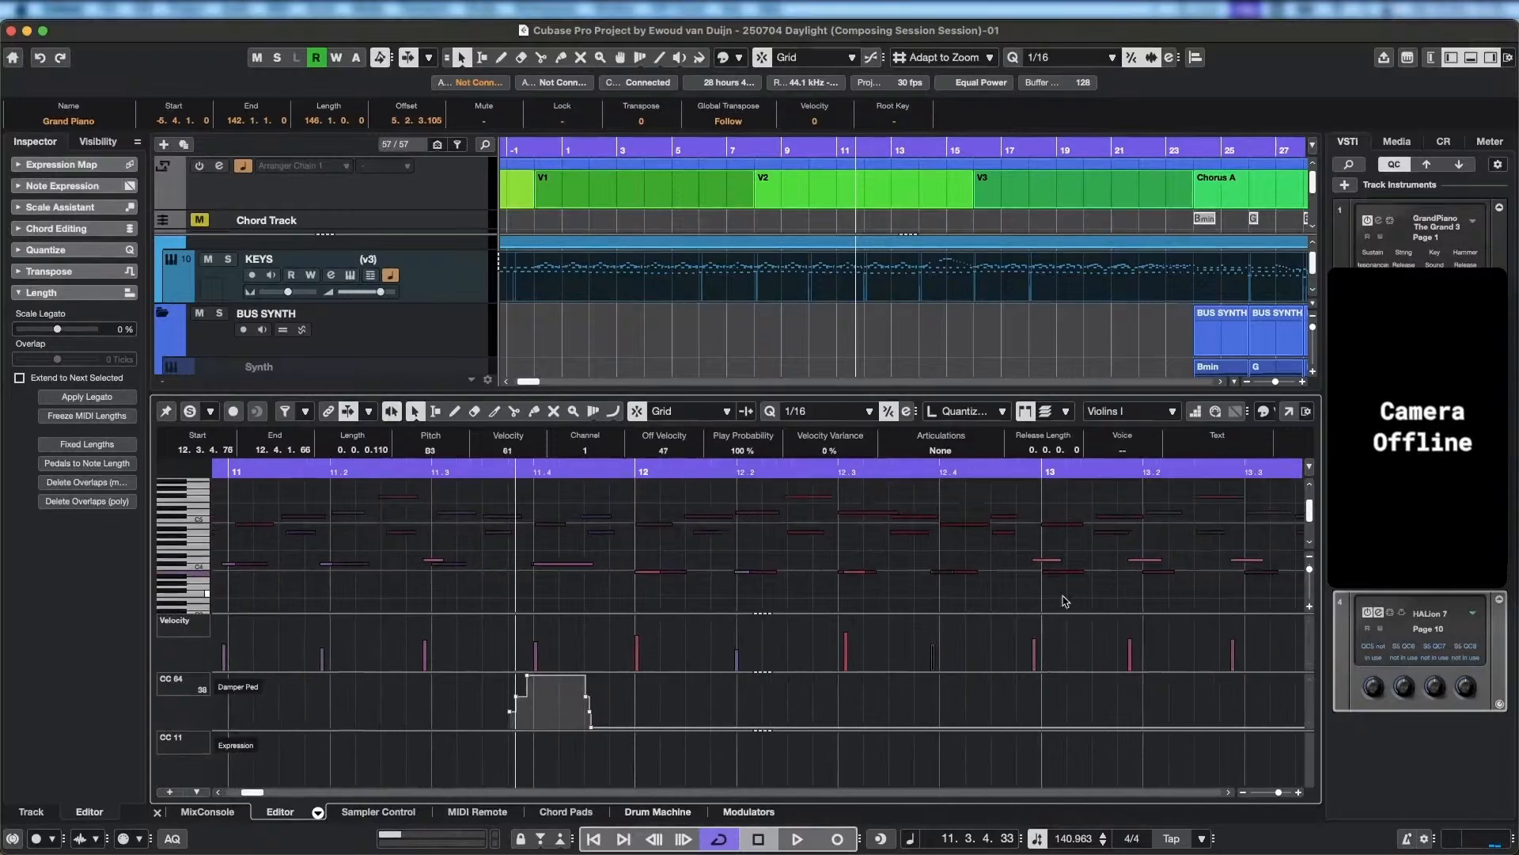
left_click_drag(916, 546, 1192, 565)
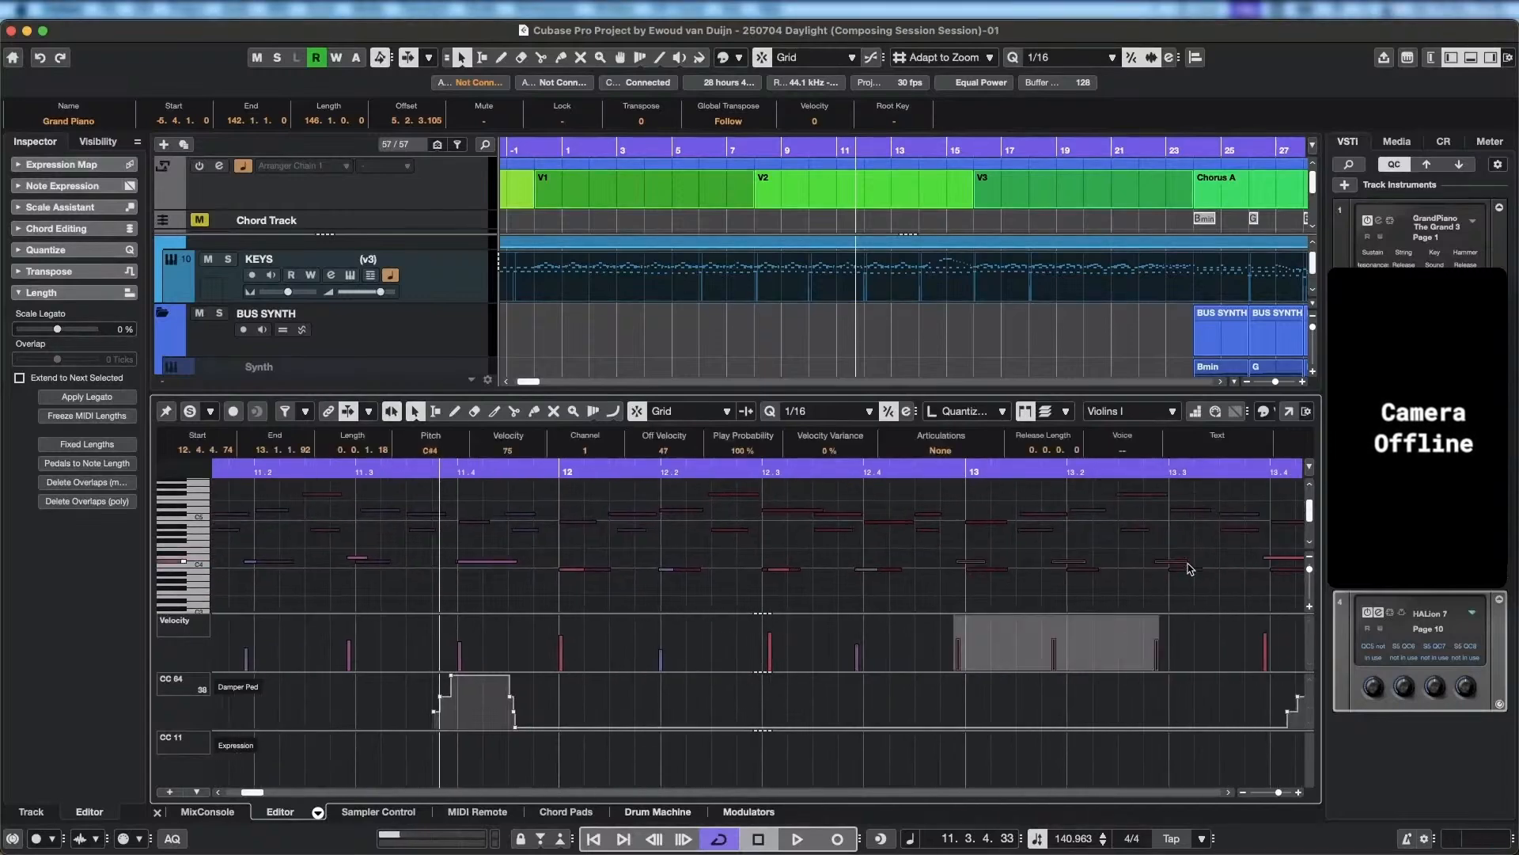
Play back from bar 11 into bar 12 to check the corrected pitches, and view the key range below the violin notes.
scroll(457, 561, "left", 5)
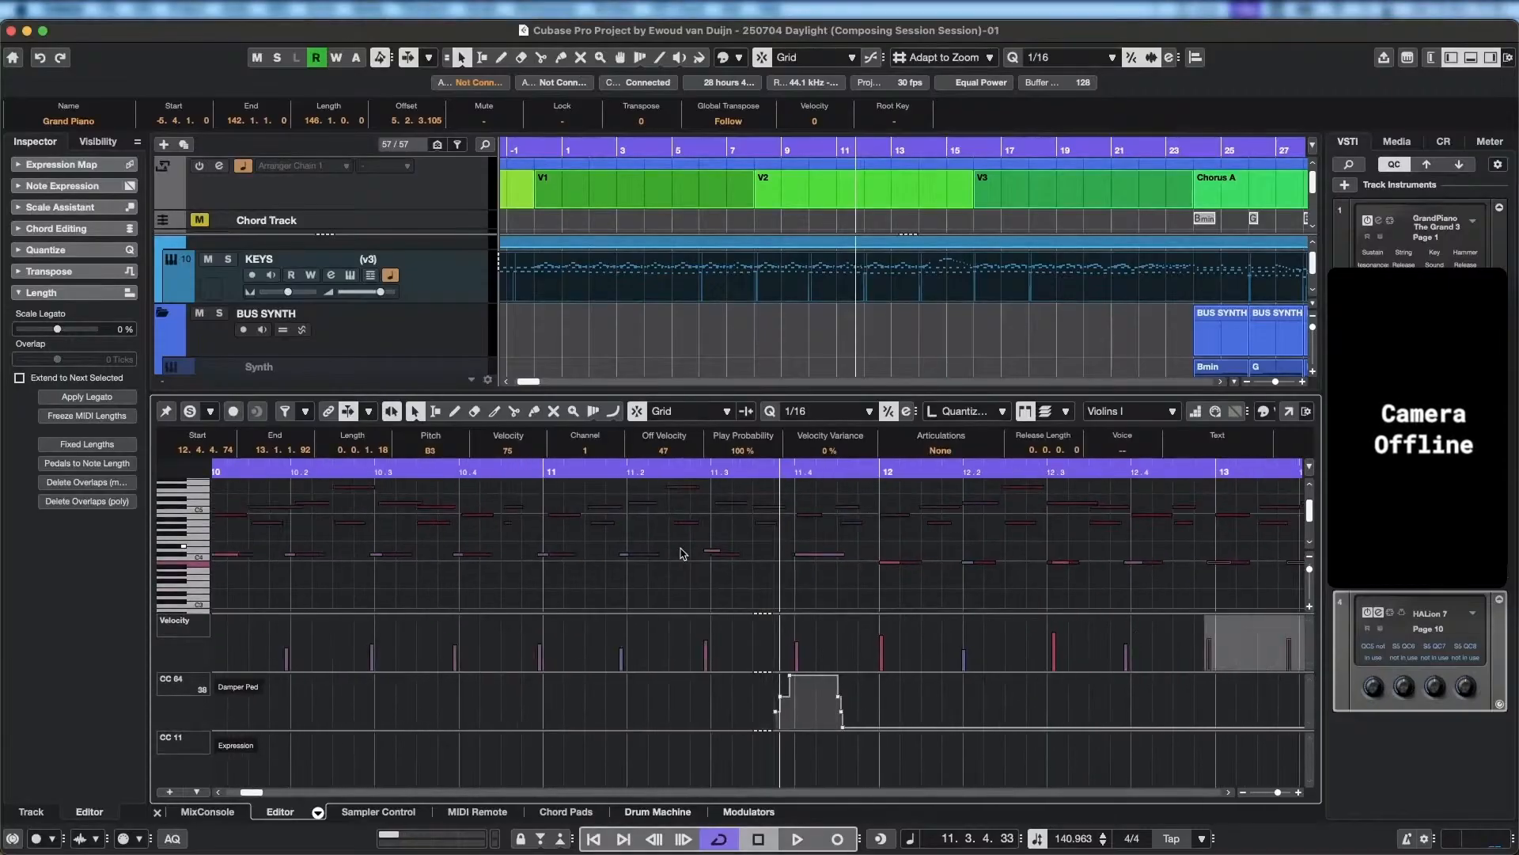
left_click(587, 473)
key("space")
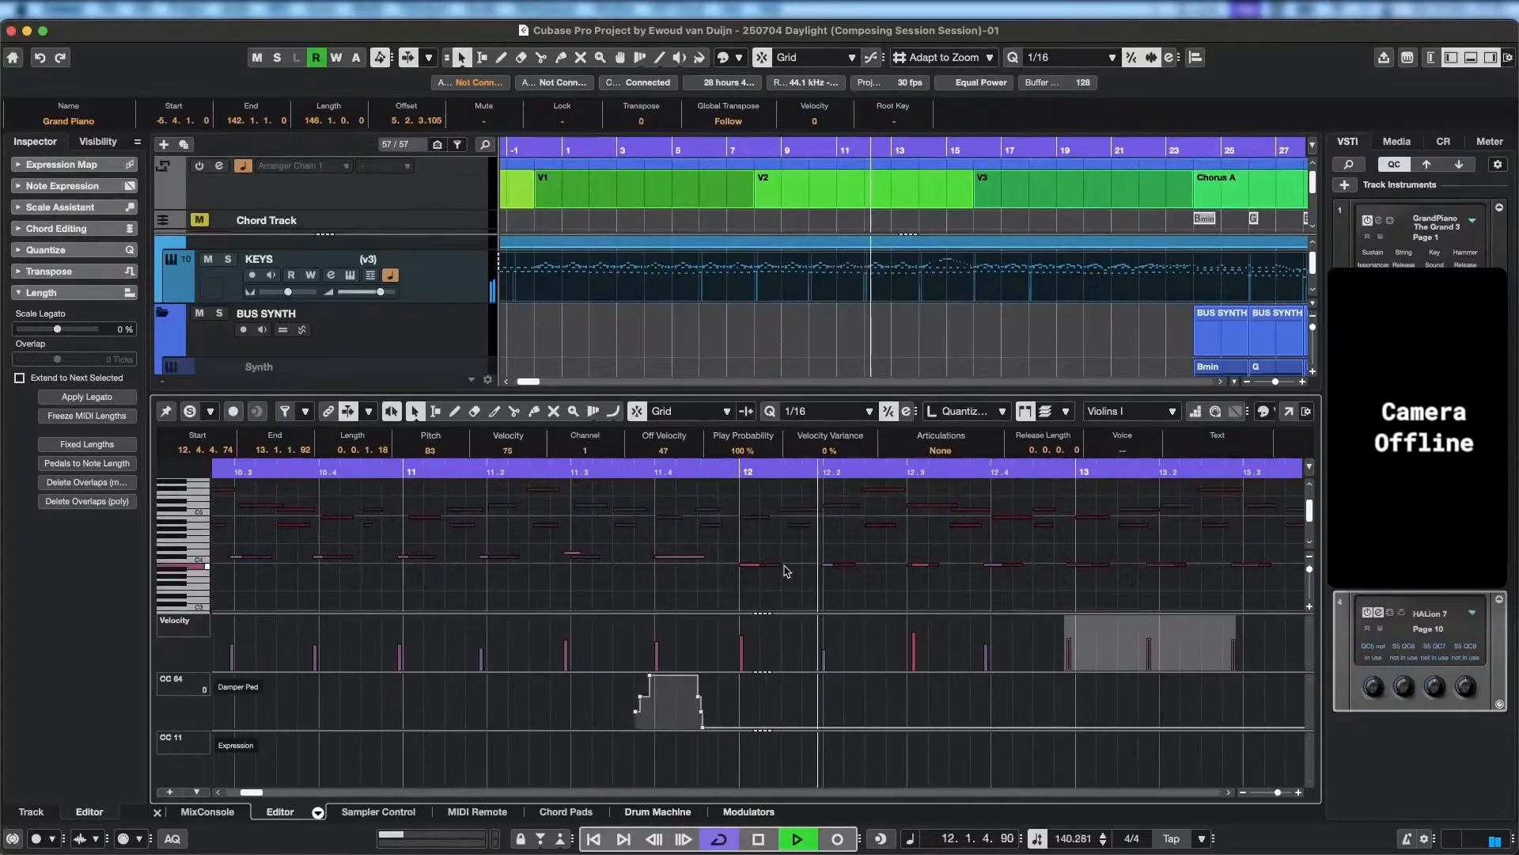
key("space")
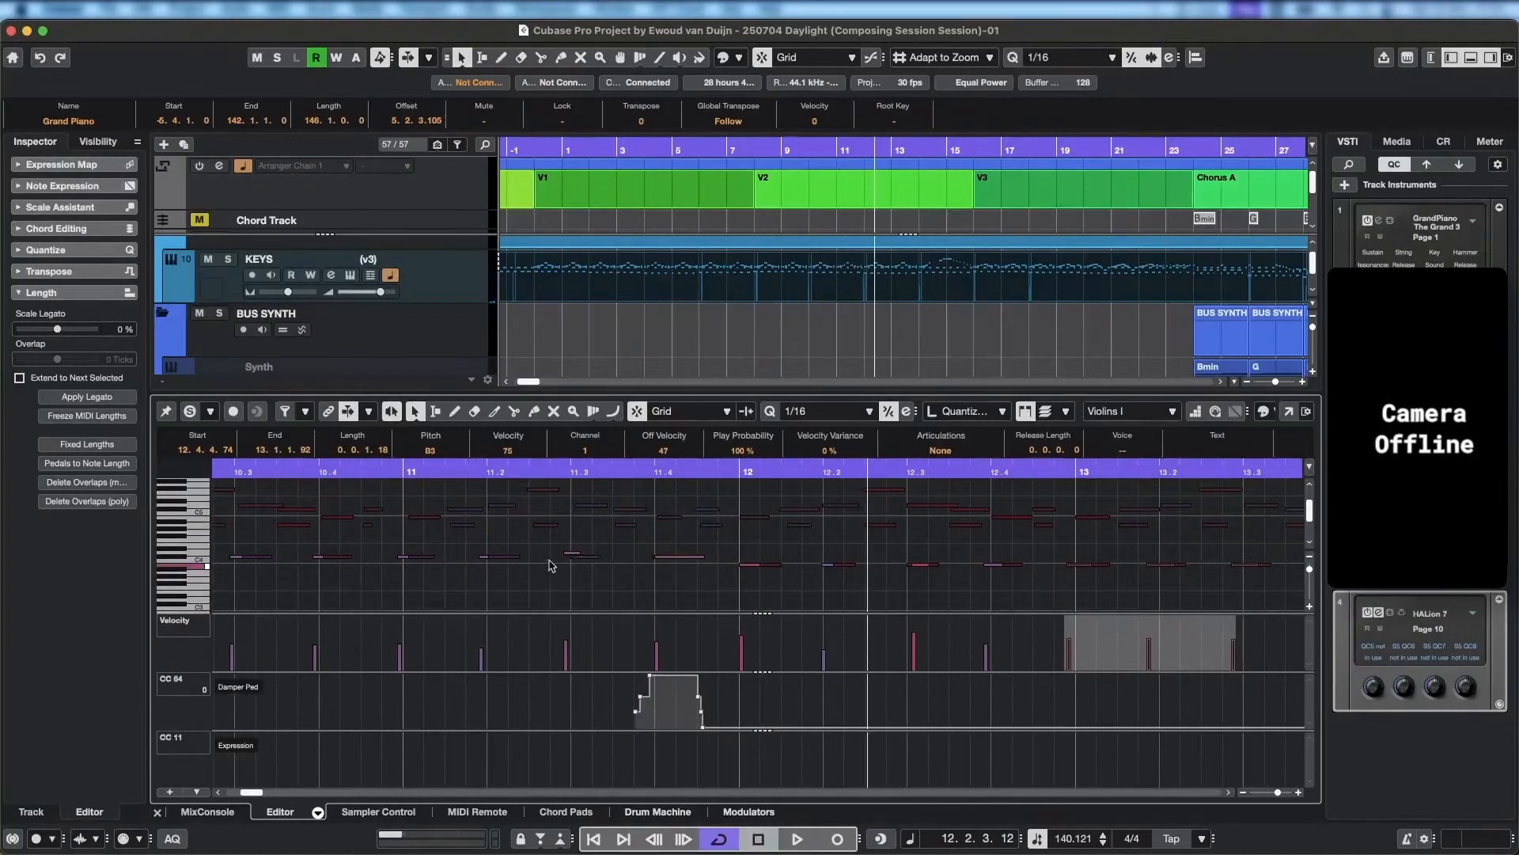
scroll(594, 577, "down", 4)
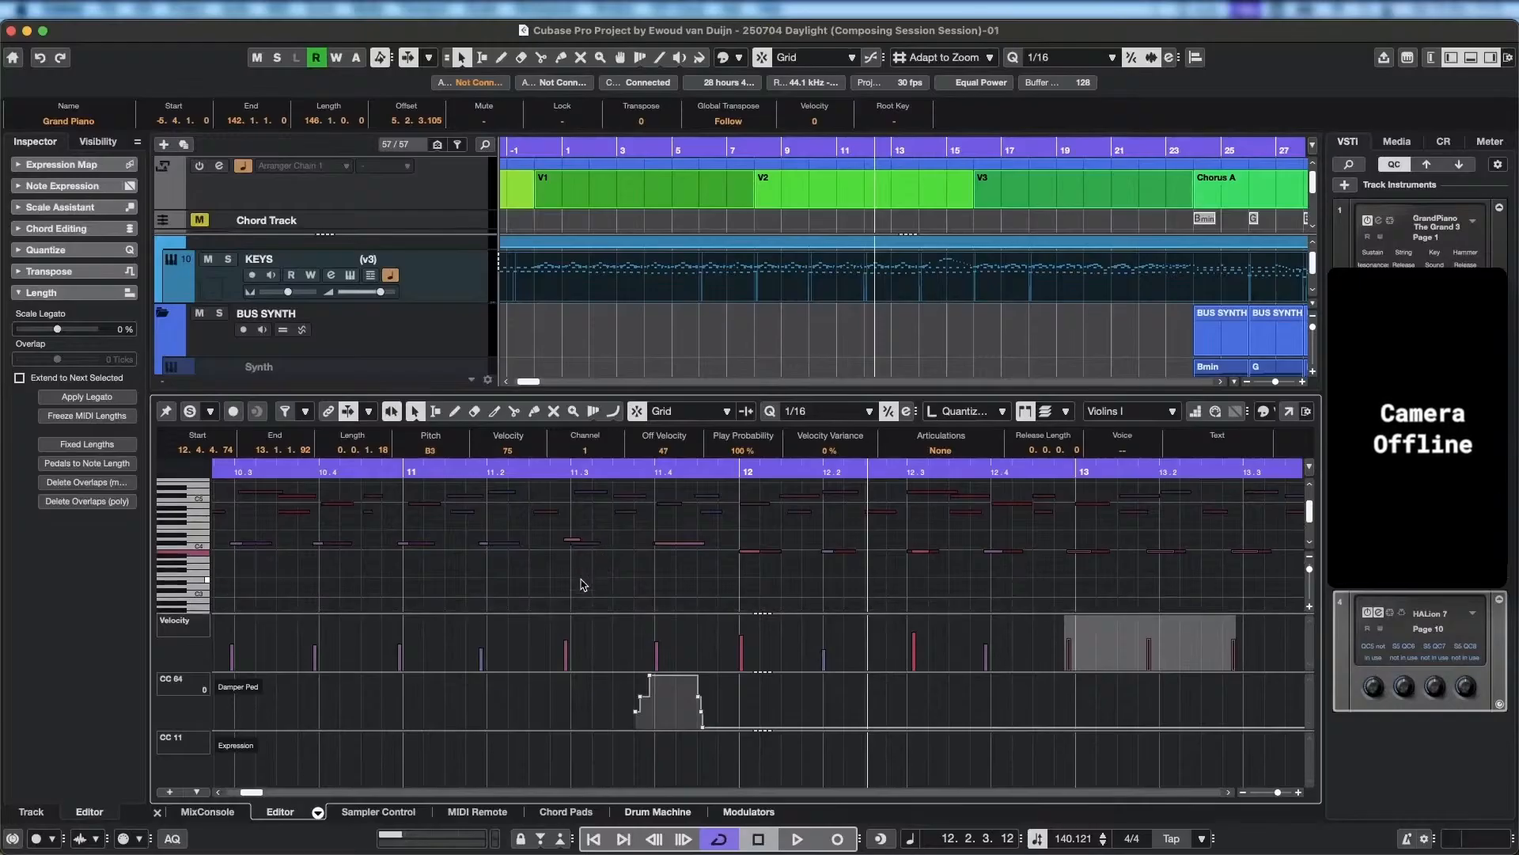
scroll(582, 601, "down", 6)
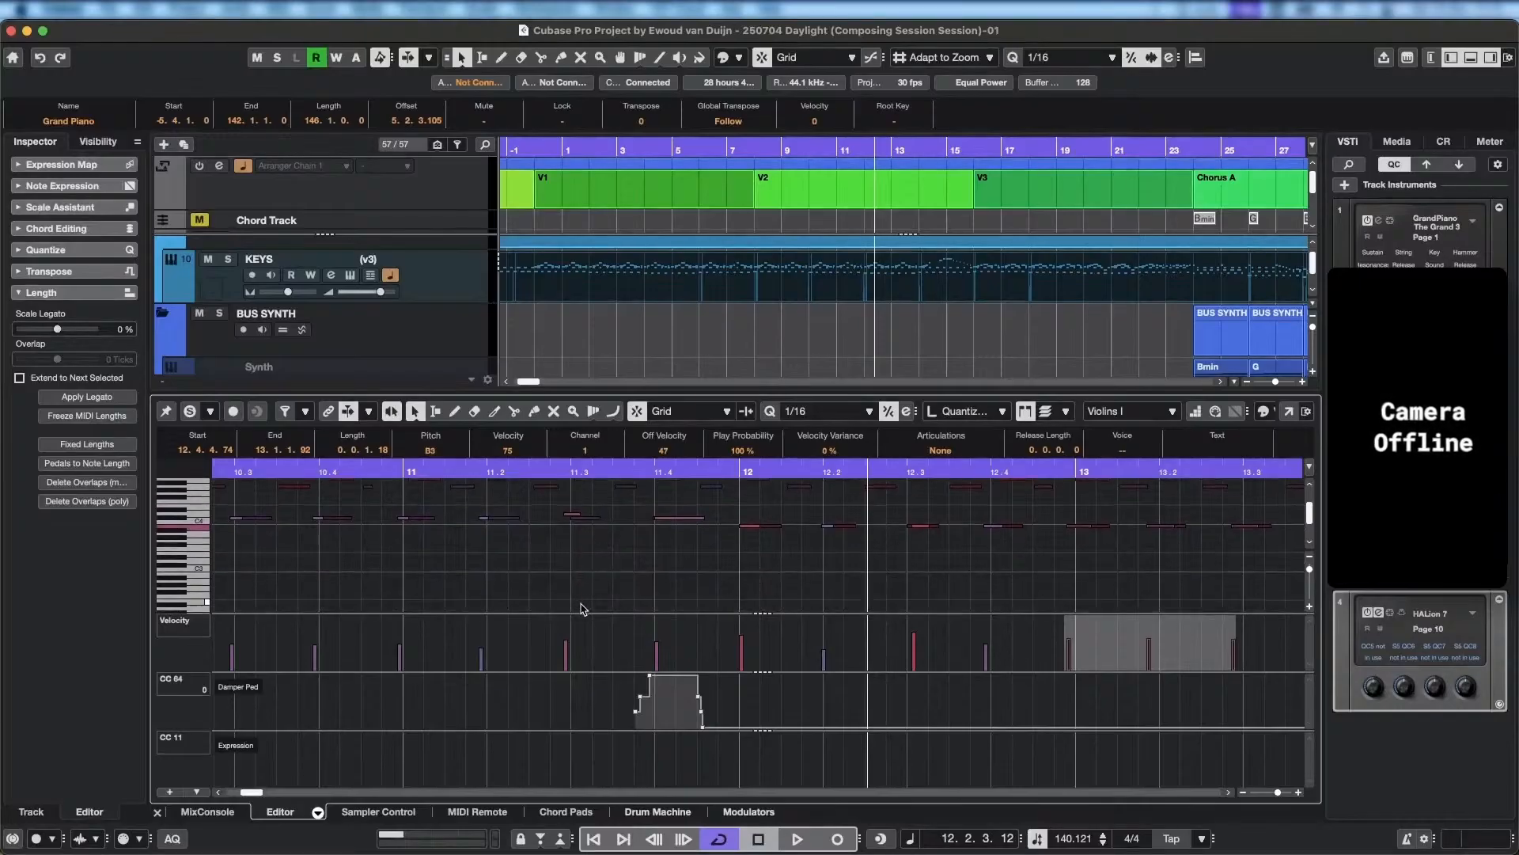
scroll(590, 566, "up", 4)
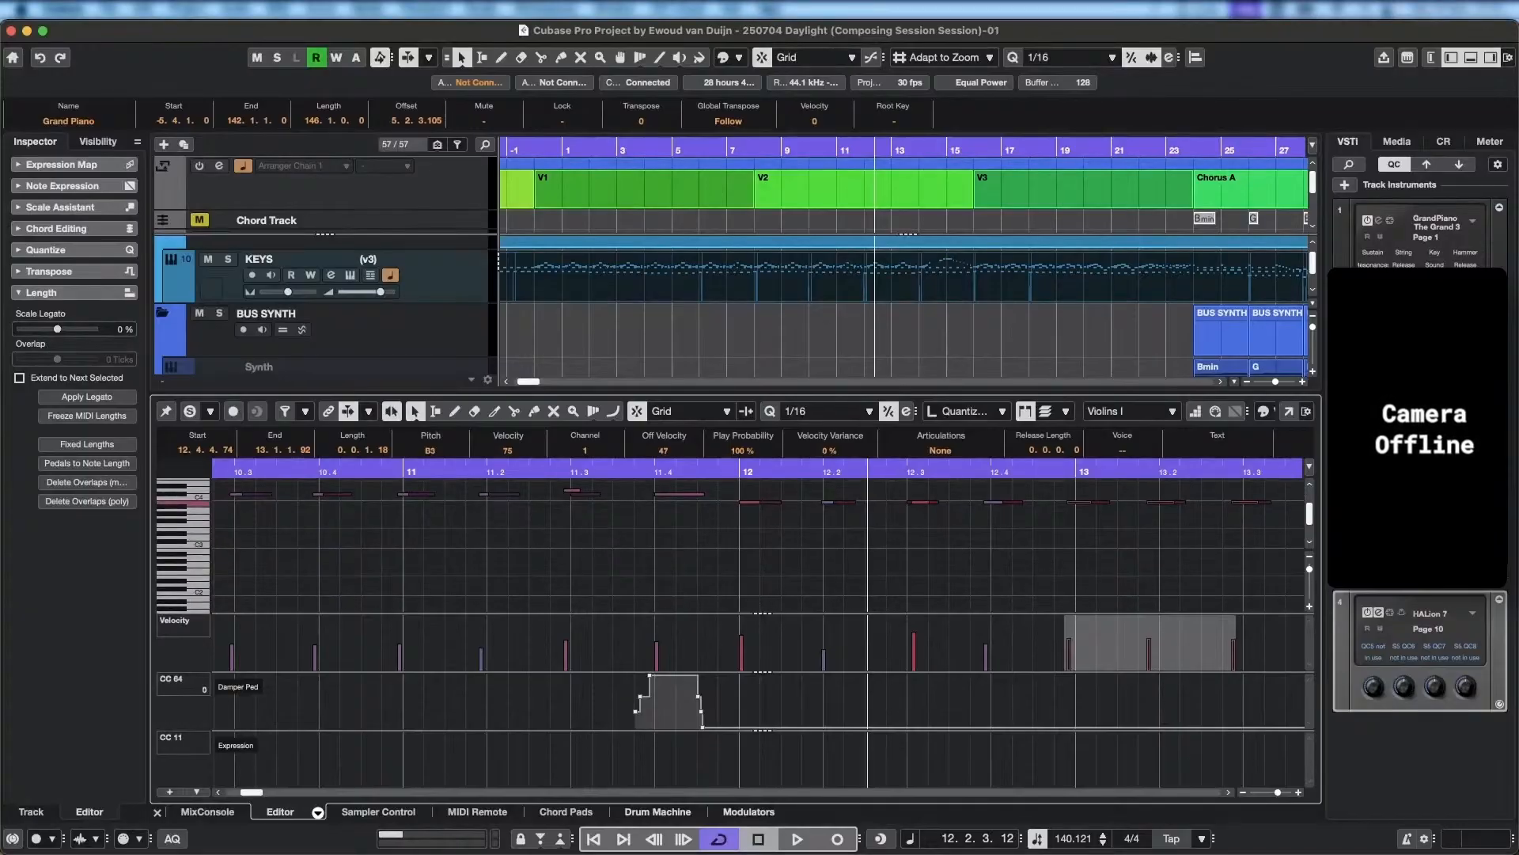
Search the program commands for "expre" and open Expression Map Setup for Violins I.
left_click(774, 9)
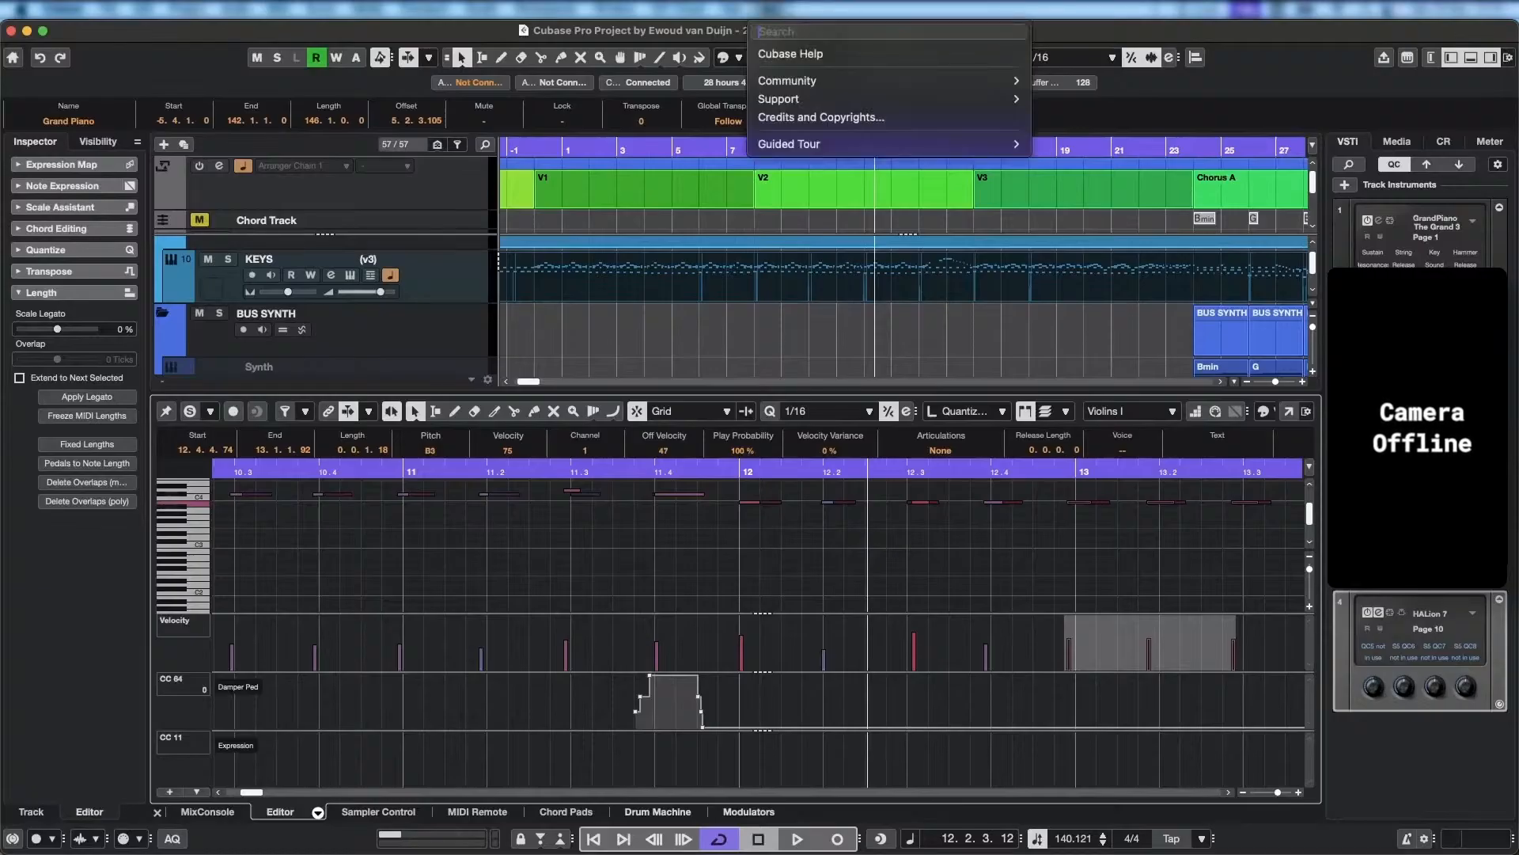
mouse_move(729, 11)
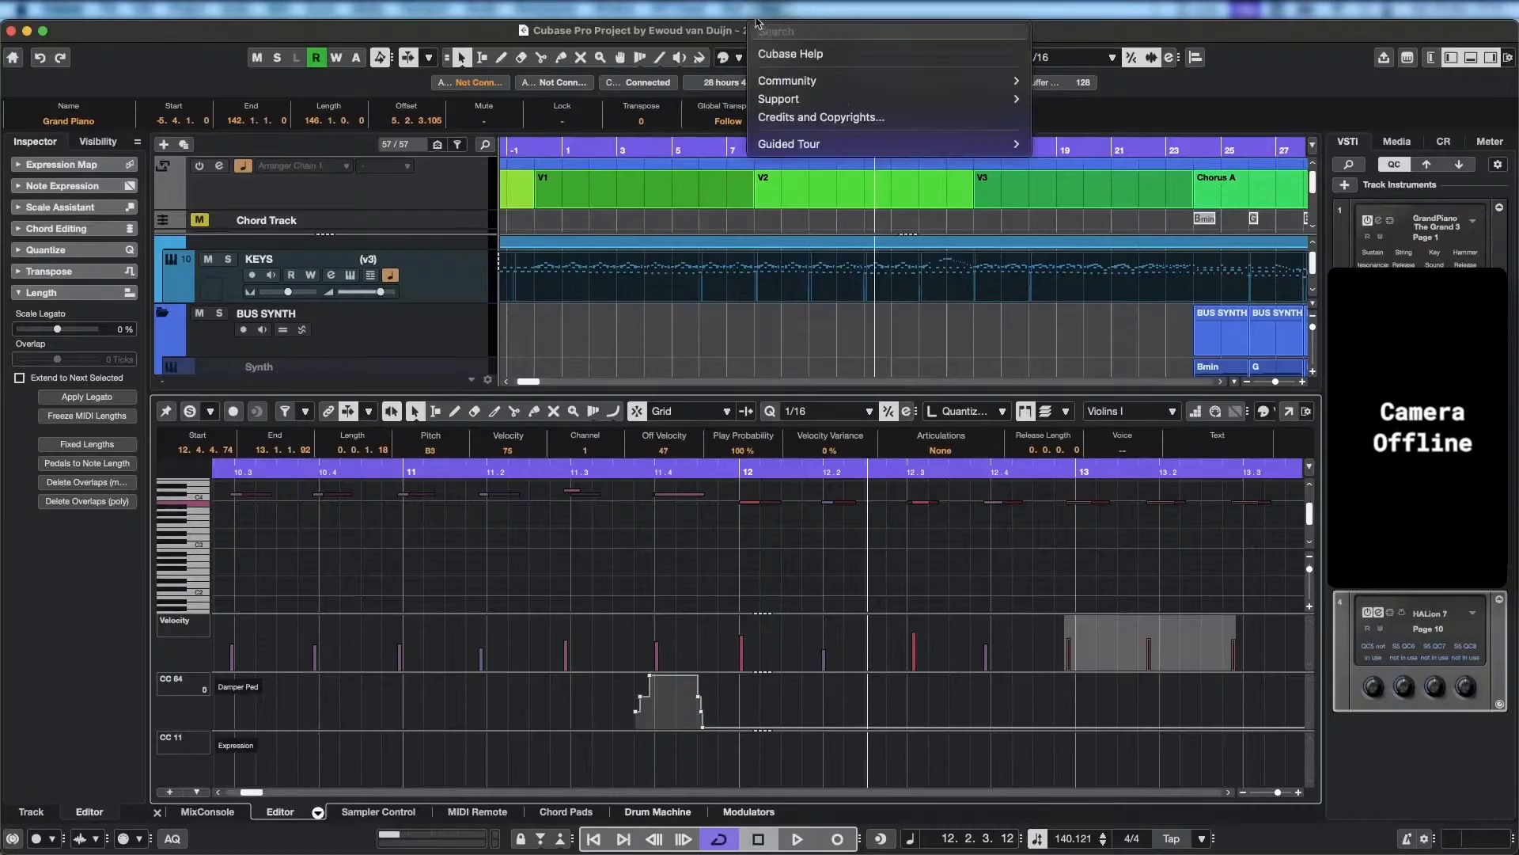
type("ex")
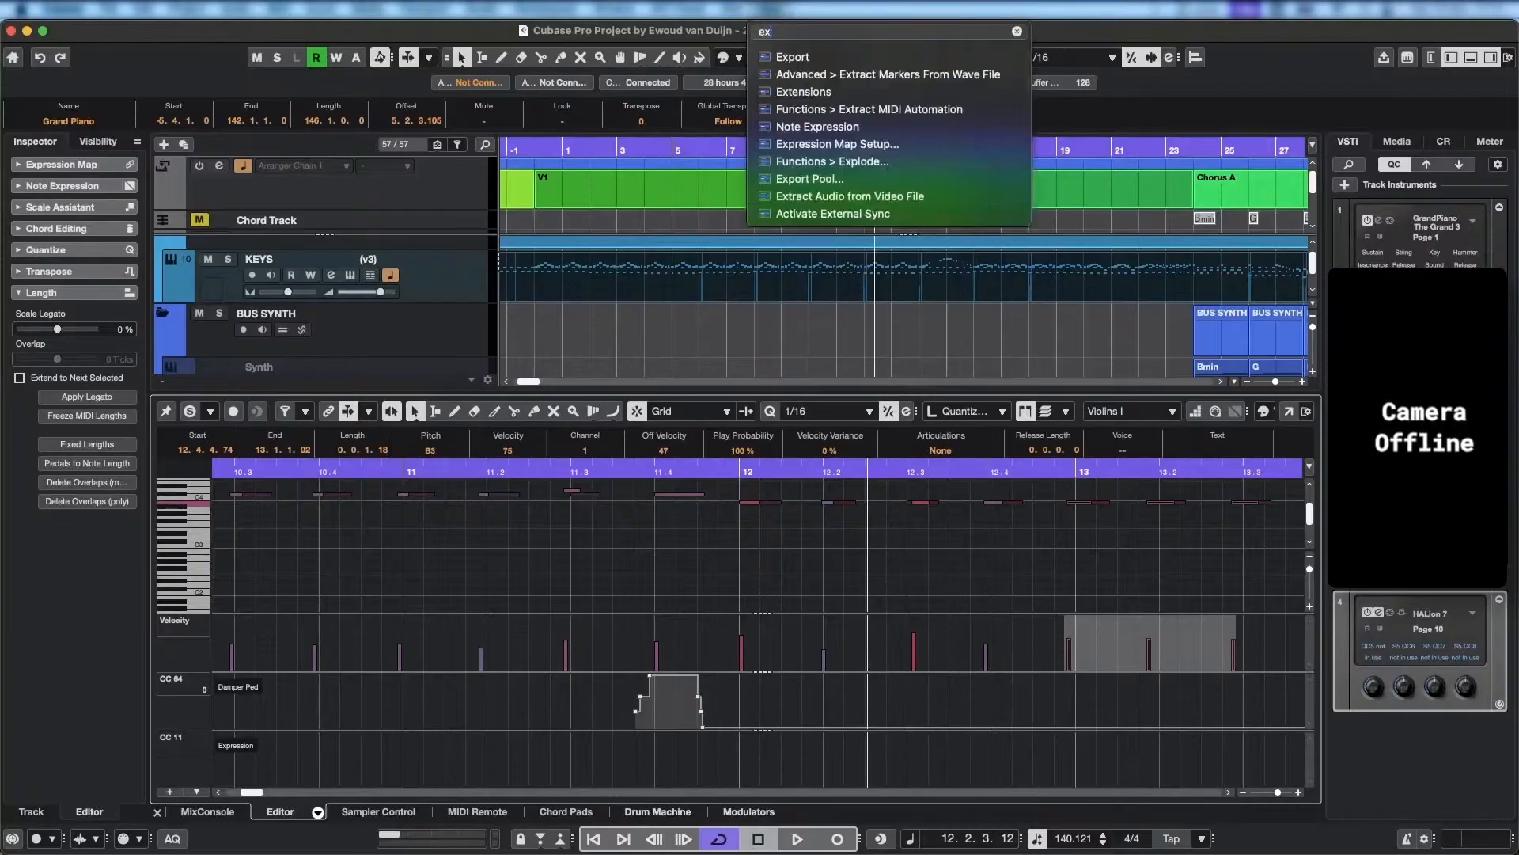
type("pre")
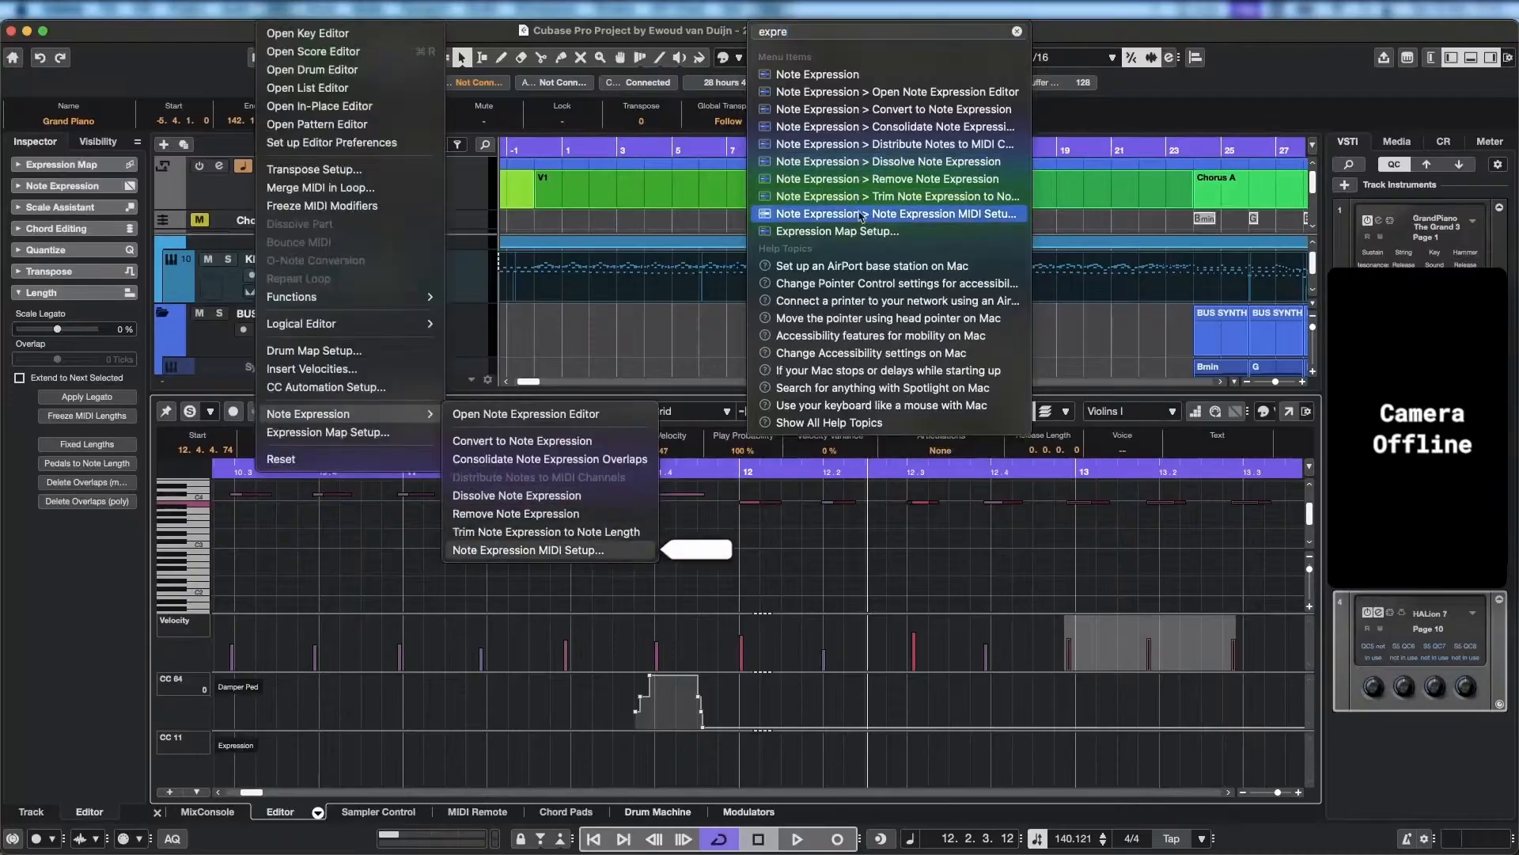
mouse_move(857, 240)
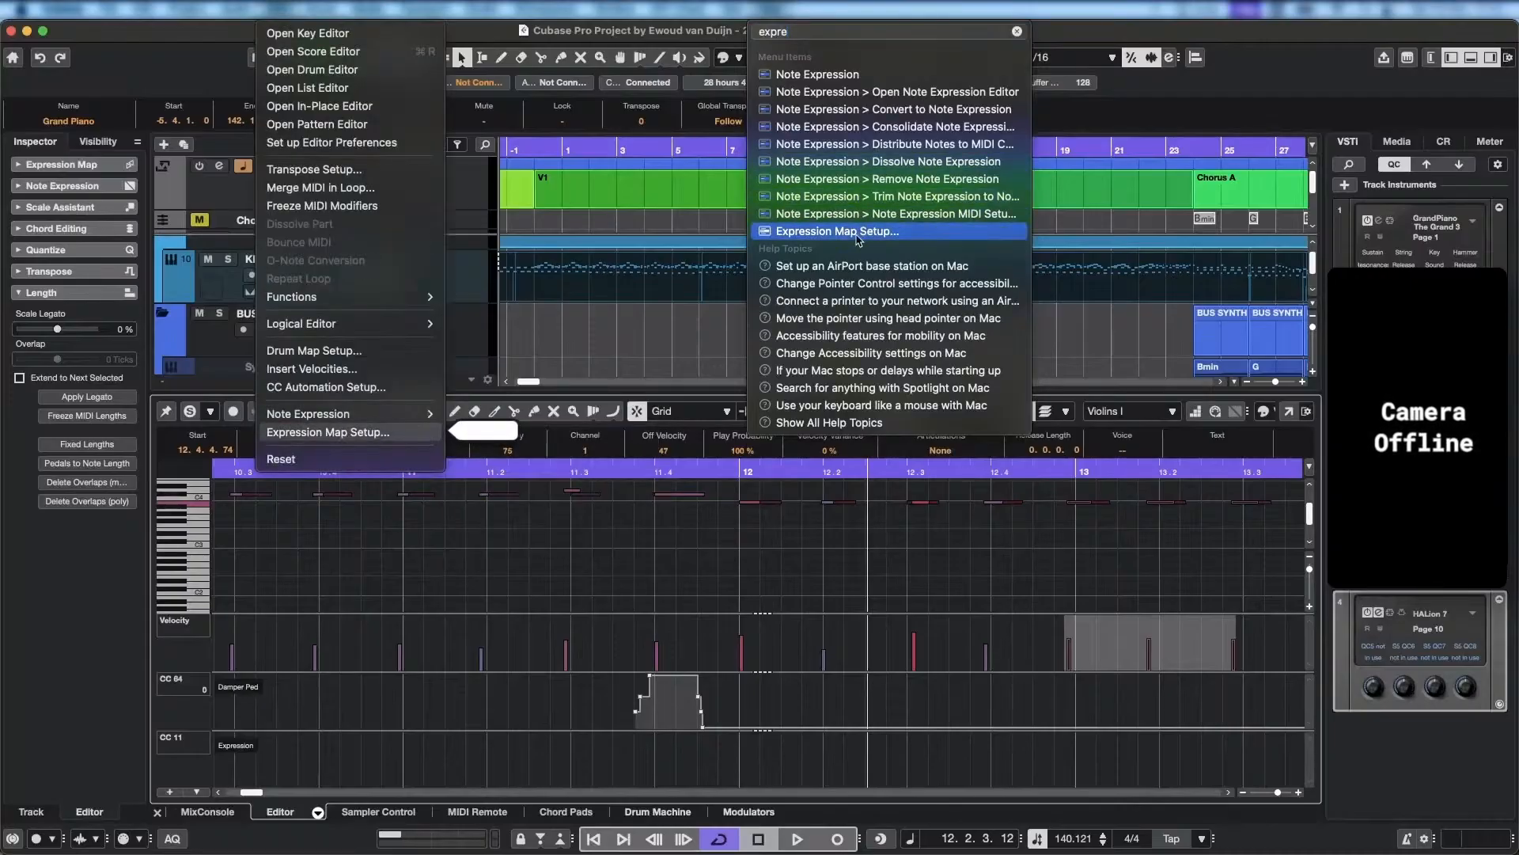
left_click(857, 240)
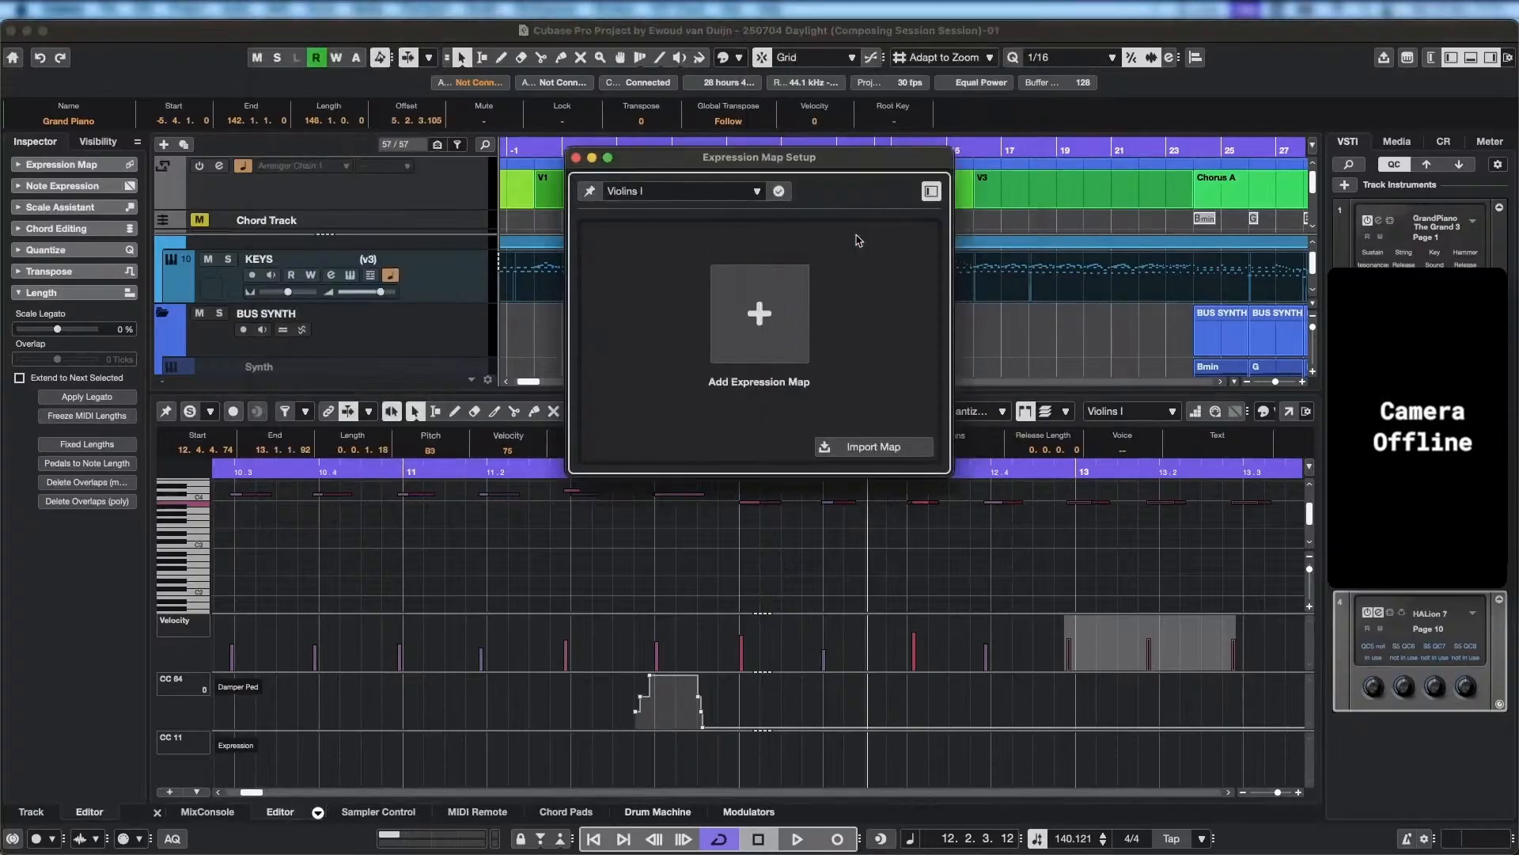
Review the Add Expression Map and Import Map options and the list of available instrument tracks without changing anything.
left_click(760, 314)
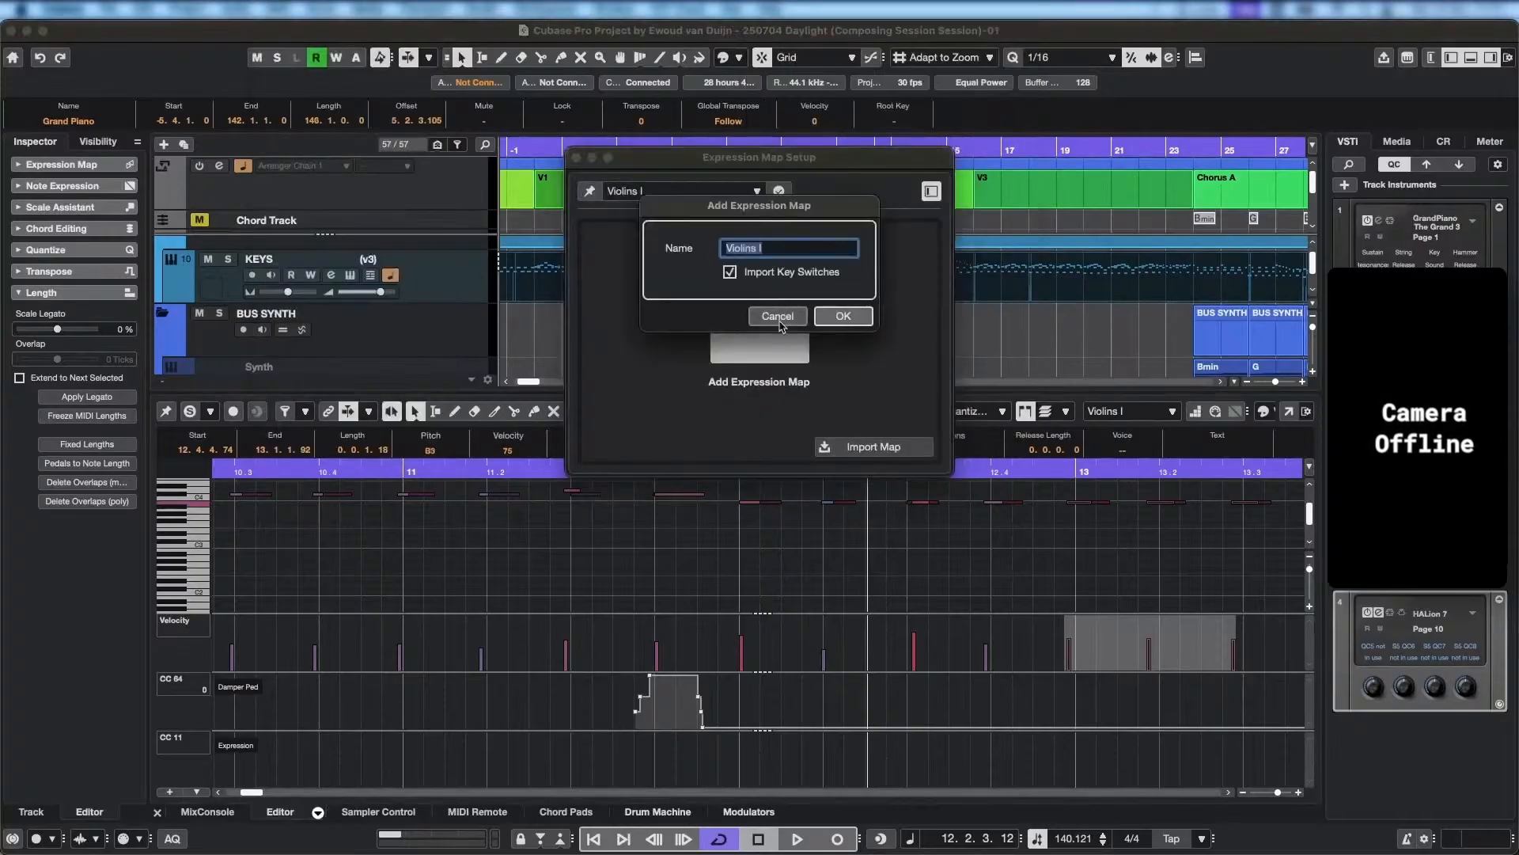
left_click(779, 312)
left_click(870, 445)
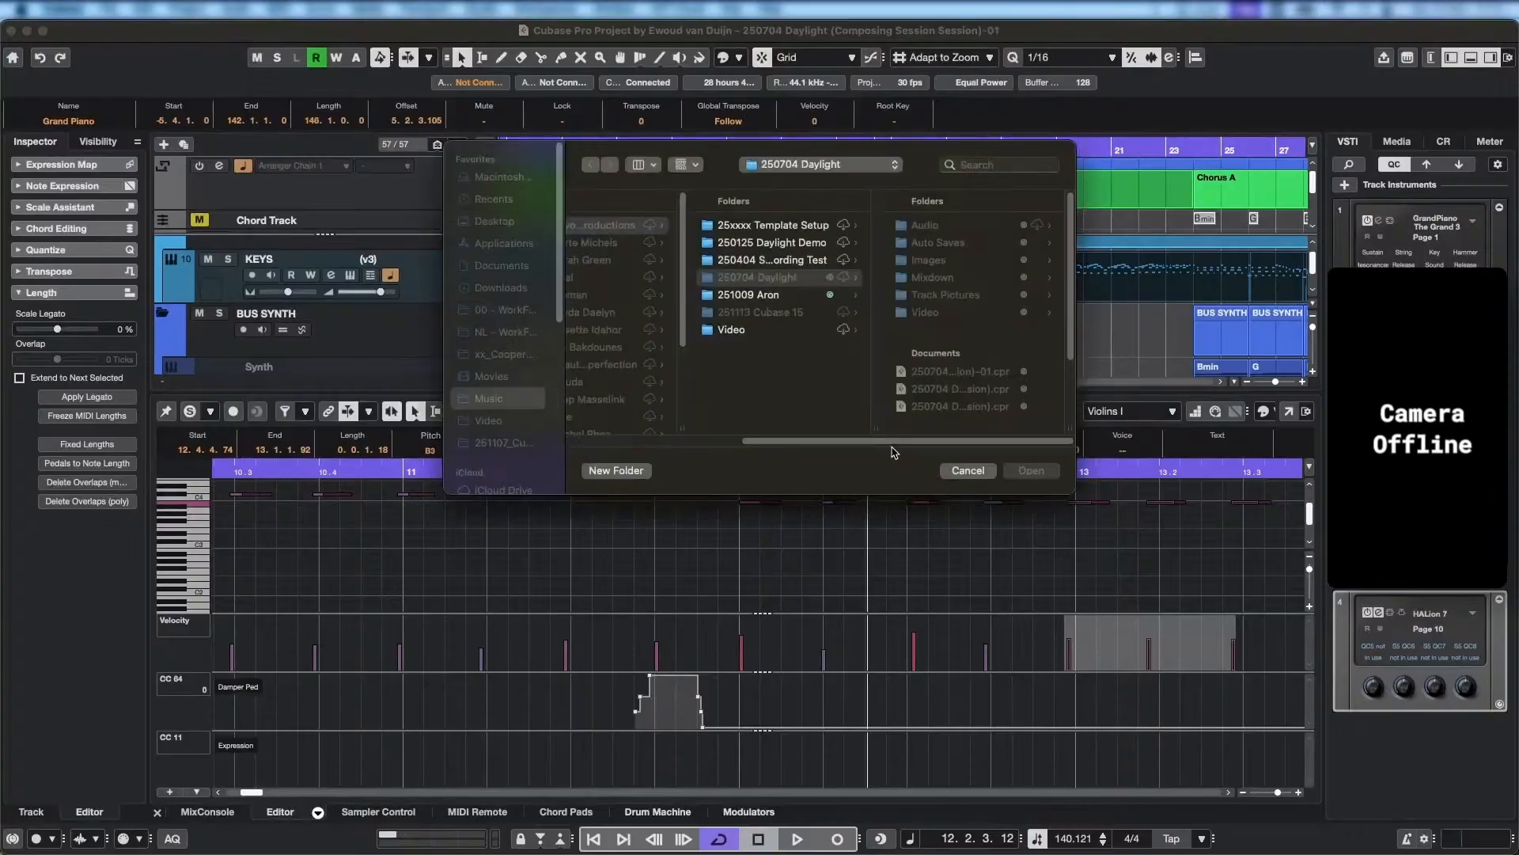
left_click(985, 472)
left_click(761, 329)
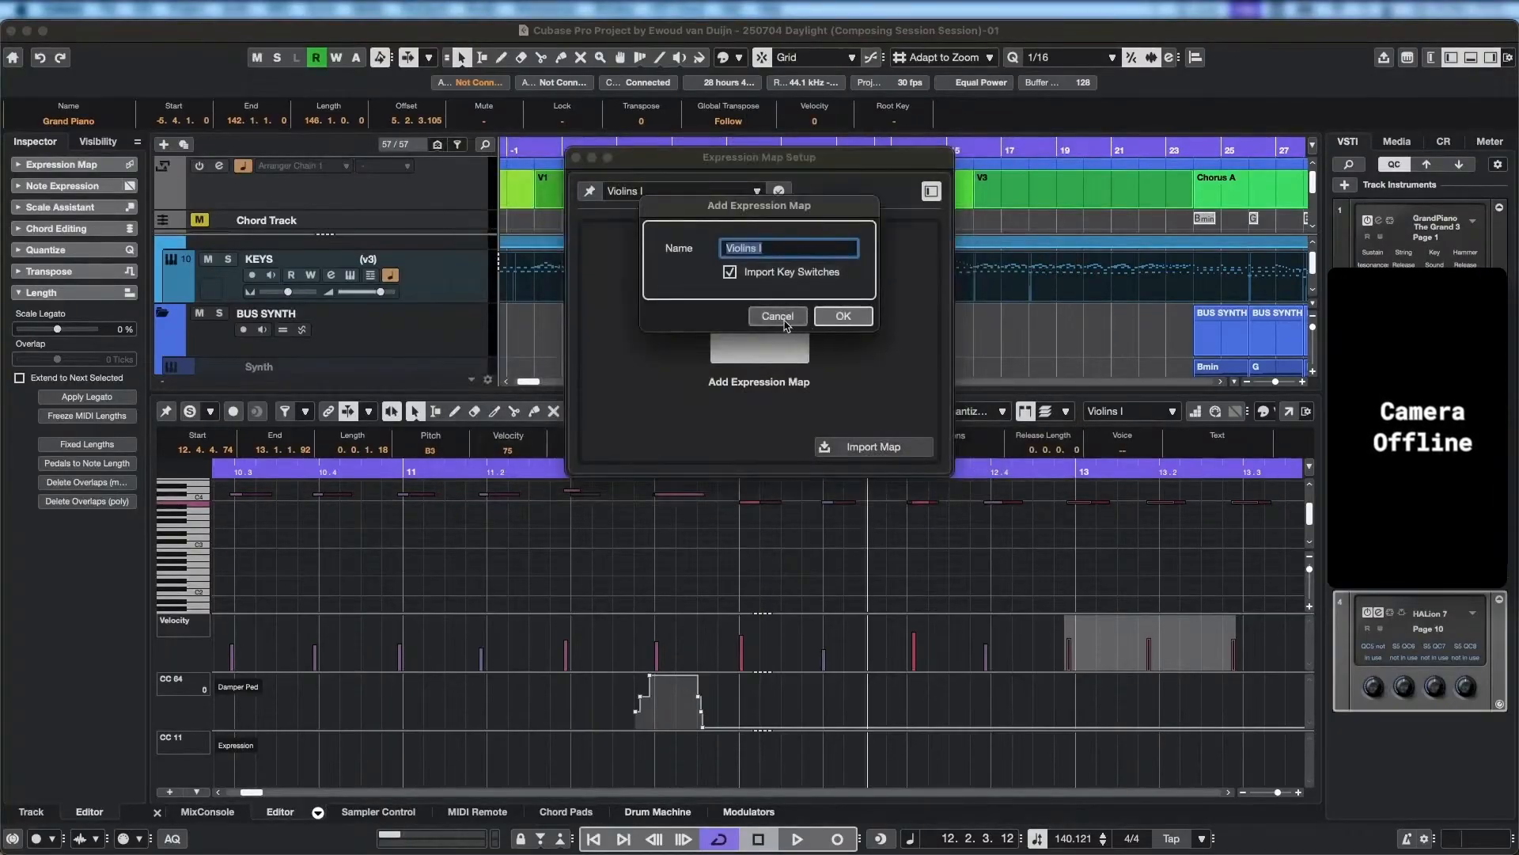
left_click(786, 325)
left_click(756, 191)
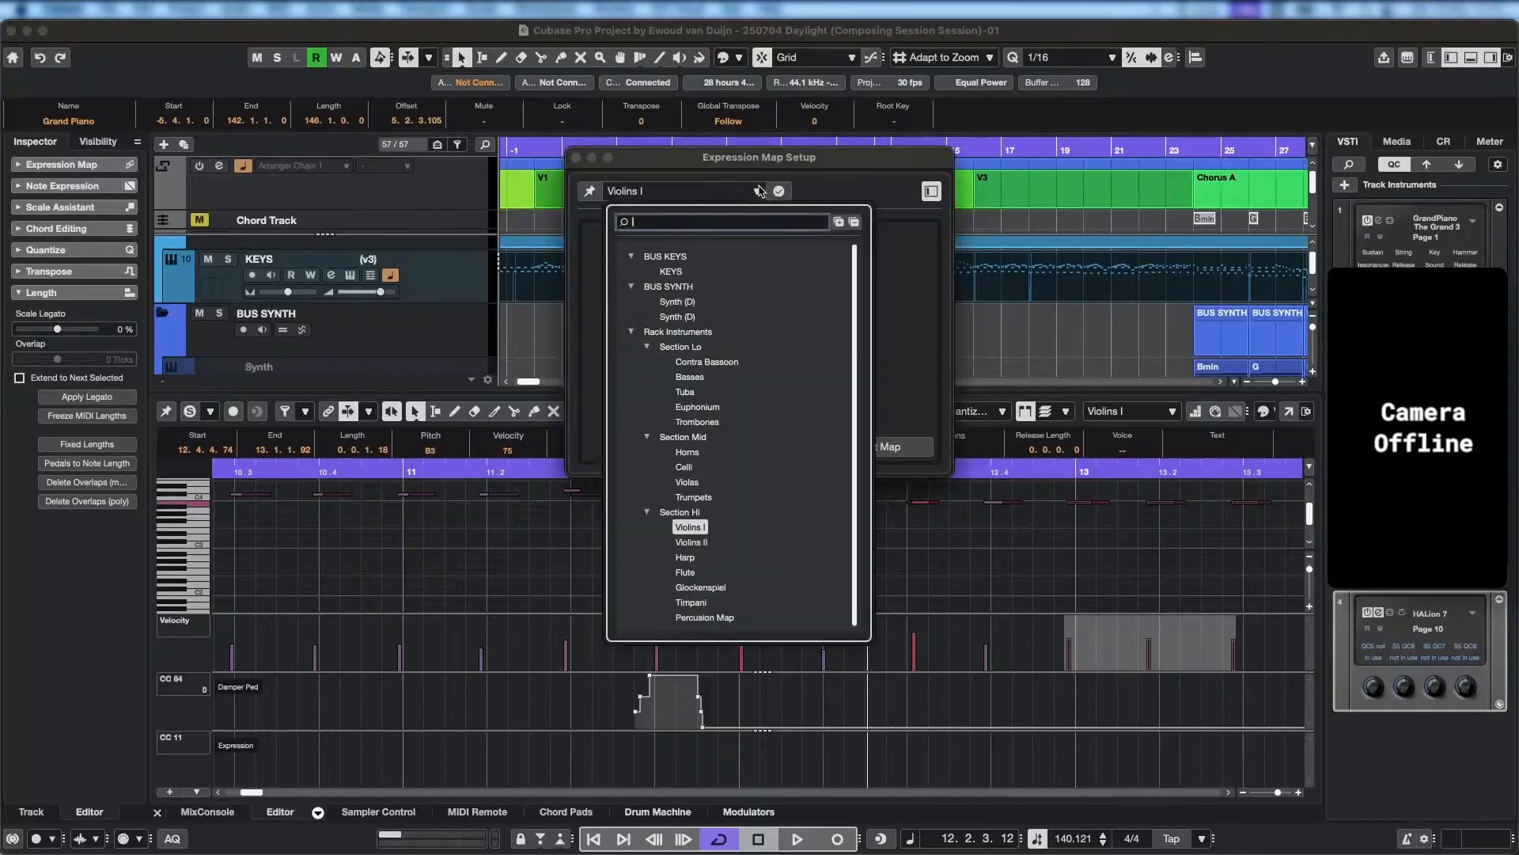
left_click(855, 188)
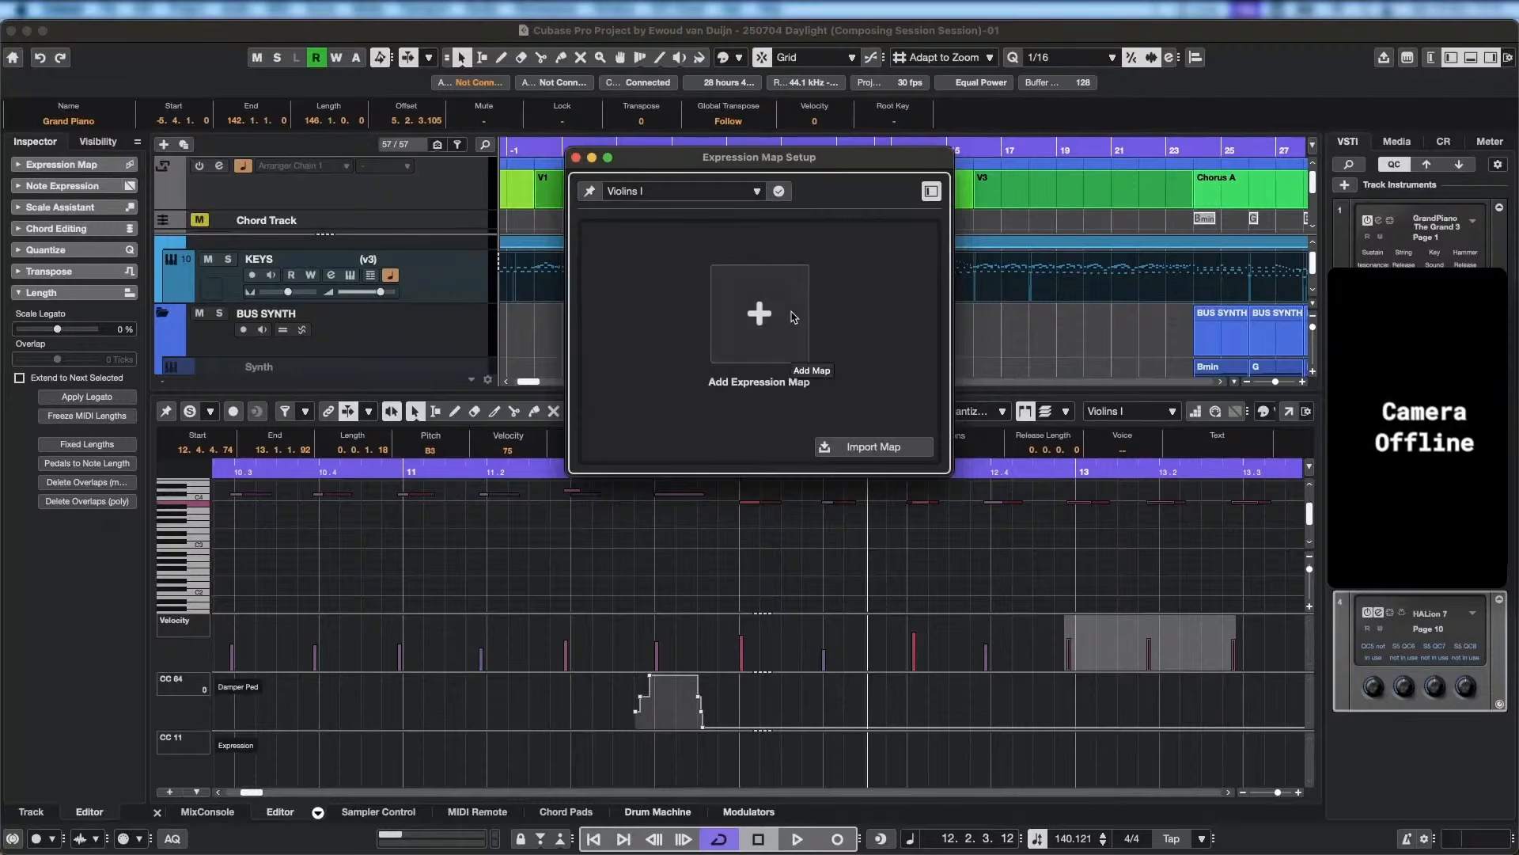
Add an expression map named Violins I with Import Key Switches enabled, widen the setup window, and select the Staccato sound slot.
left_click(784, 318)
left_click(842, 316)
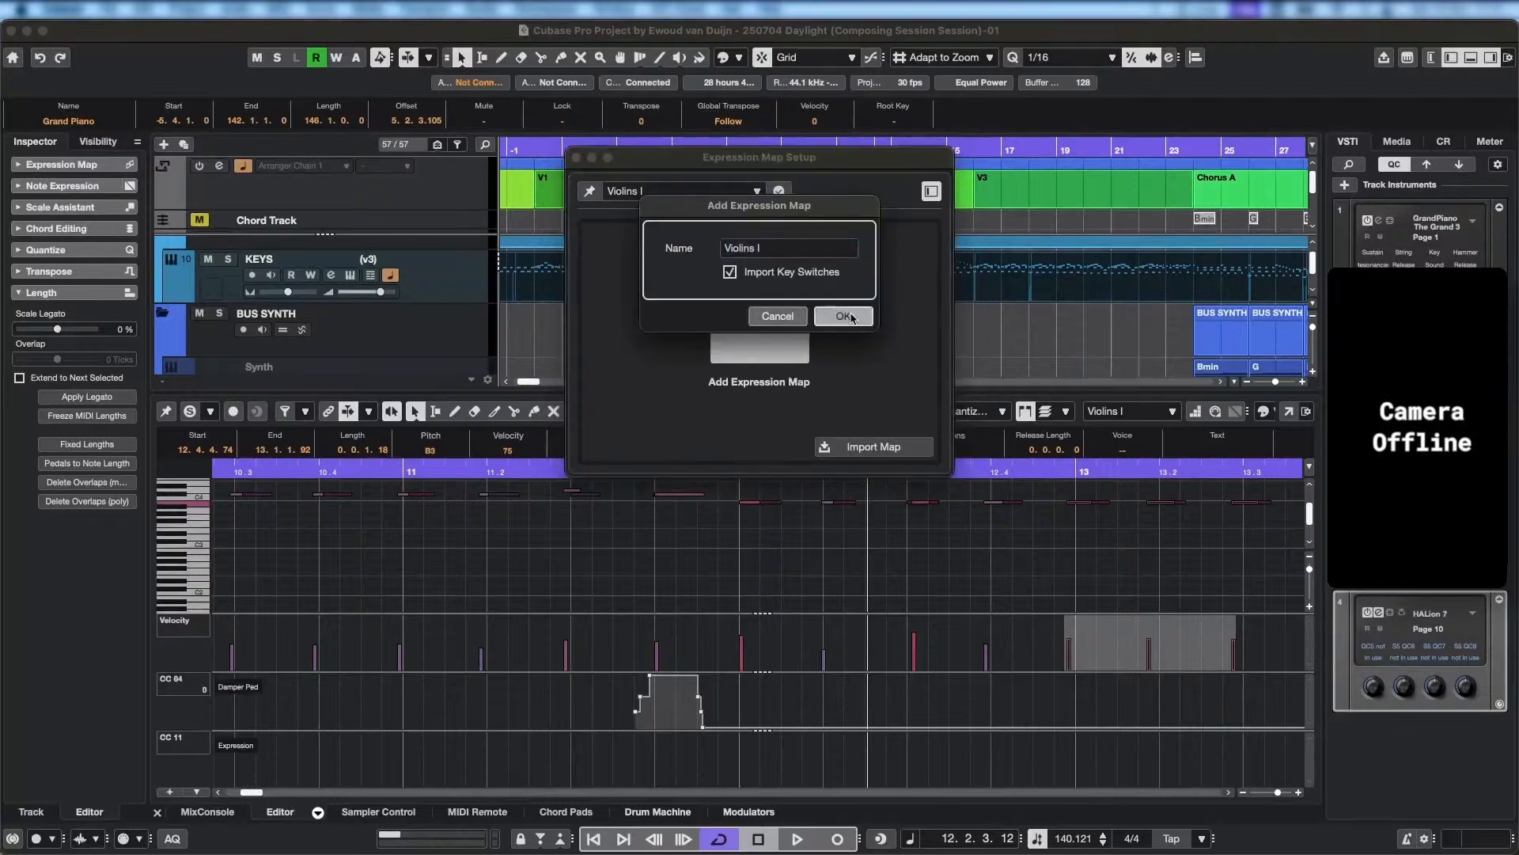
left_click_drag(943, 159, 598, 162)
mouse_move(535, 254)
left_mouse_down()
mouse_move(571, 251)
mouse_move(552, 252)
left_mouse_up()
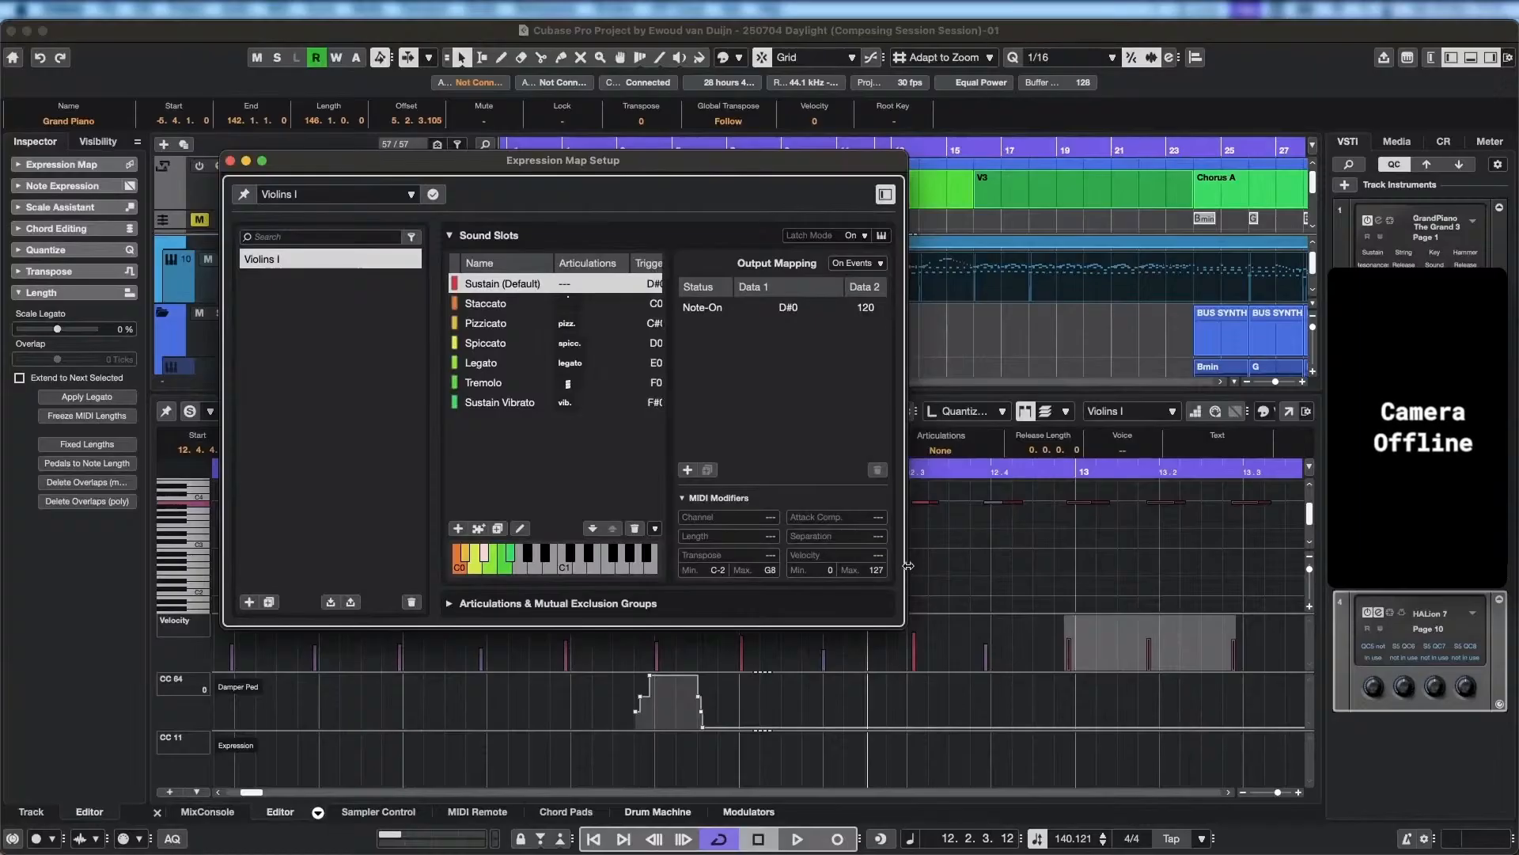
left_click_drag(909, 565, 1141, 547)
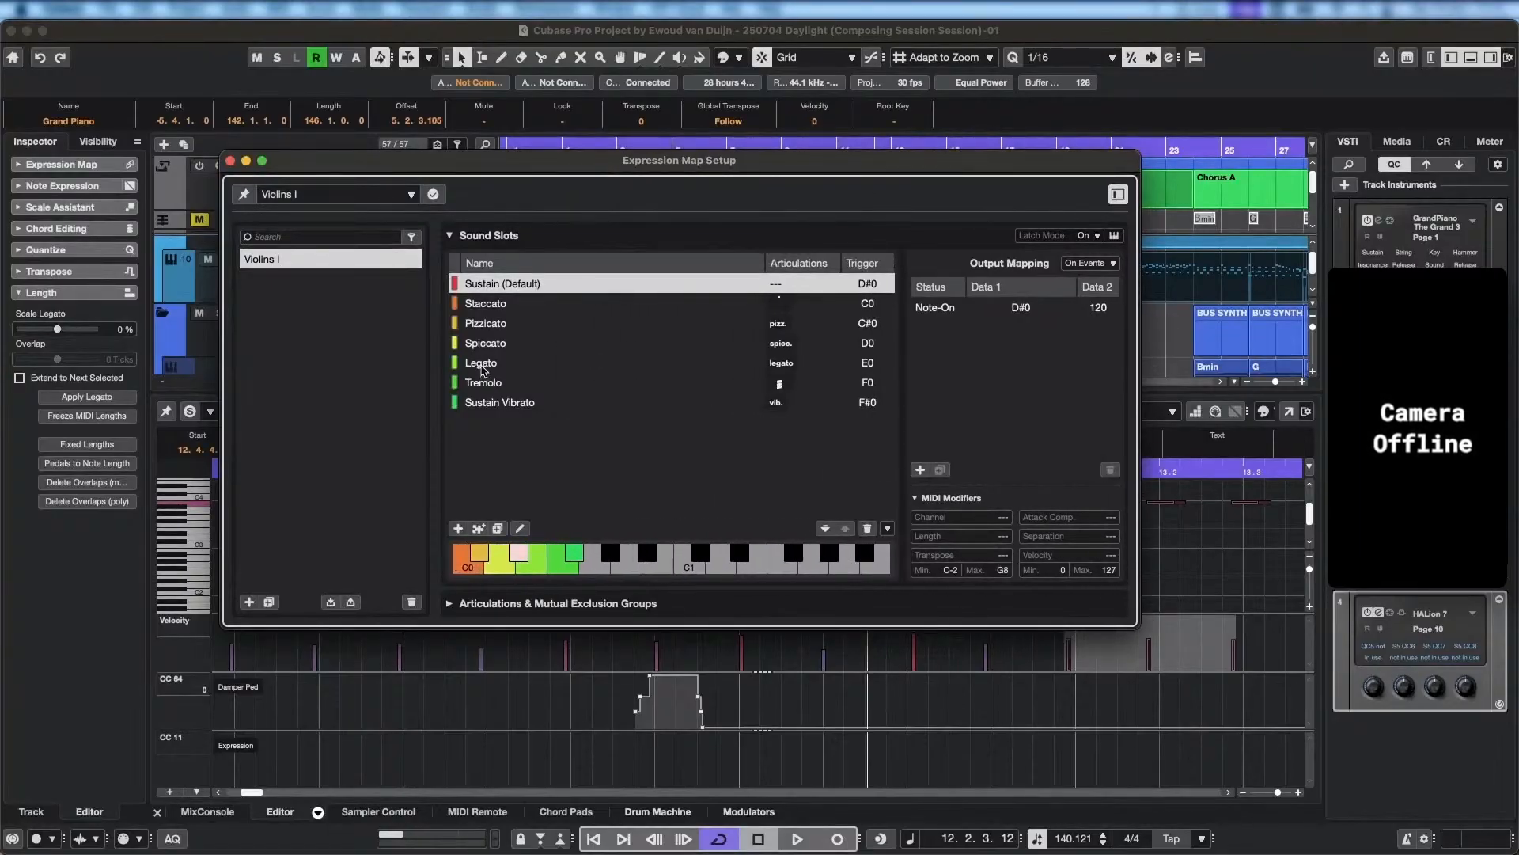
left_click(493, 305)
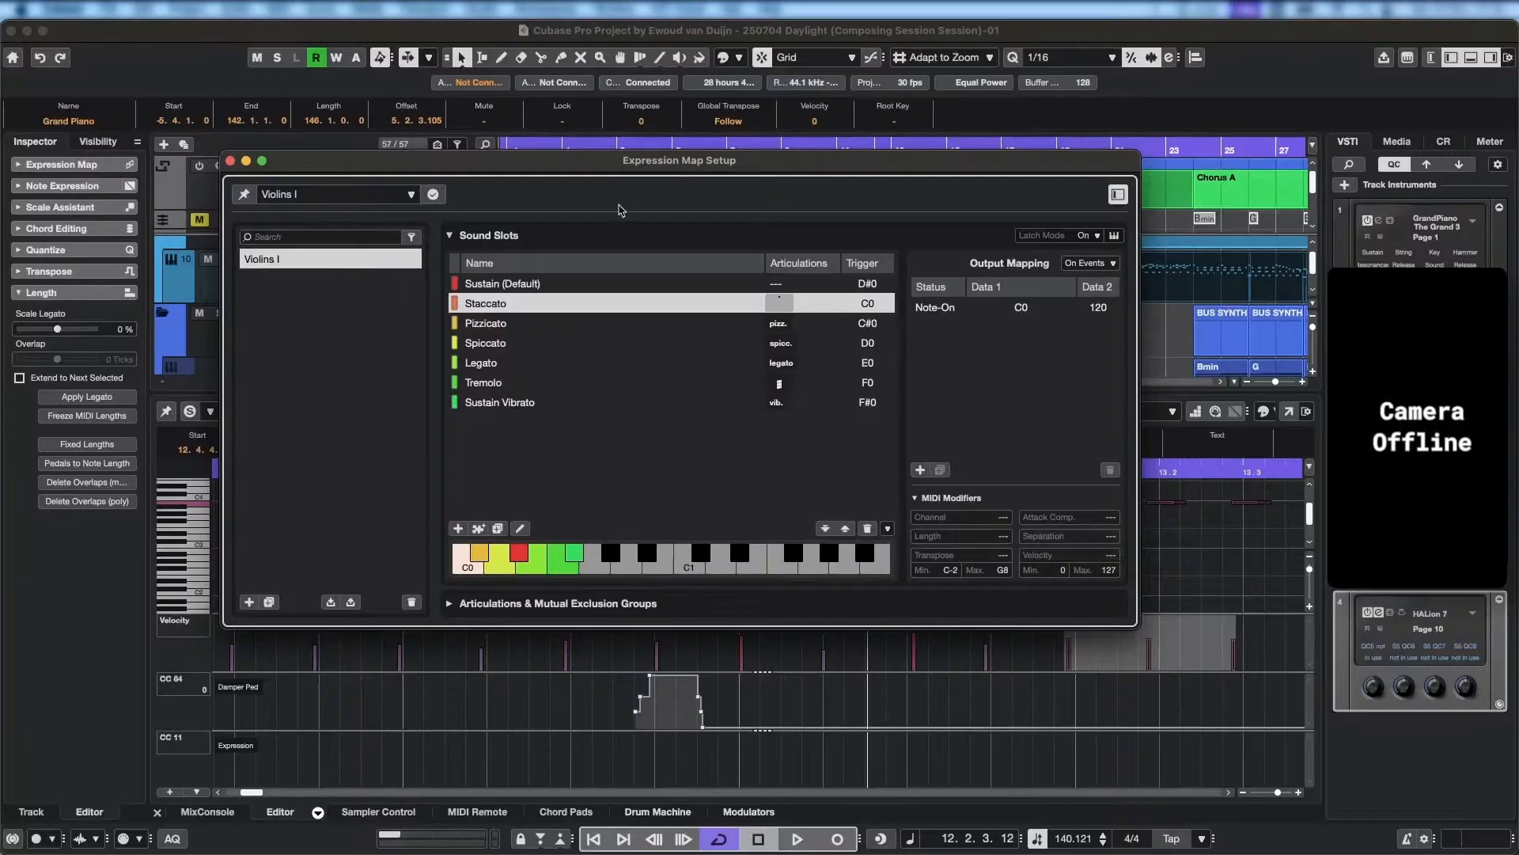
Move the Expression Map Setup window clear of the tracks, find Violins I in the track list, and set the project cursor to bar 8.
left_click_drag(619, 167, 721, 377)
left_click(583, 257)
scroll(886, 278, "left", 4)
scroll(902, 299, "up", 1)
scroll(907, 307, "down", 5)
scroll(907, 307, "right", 2)
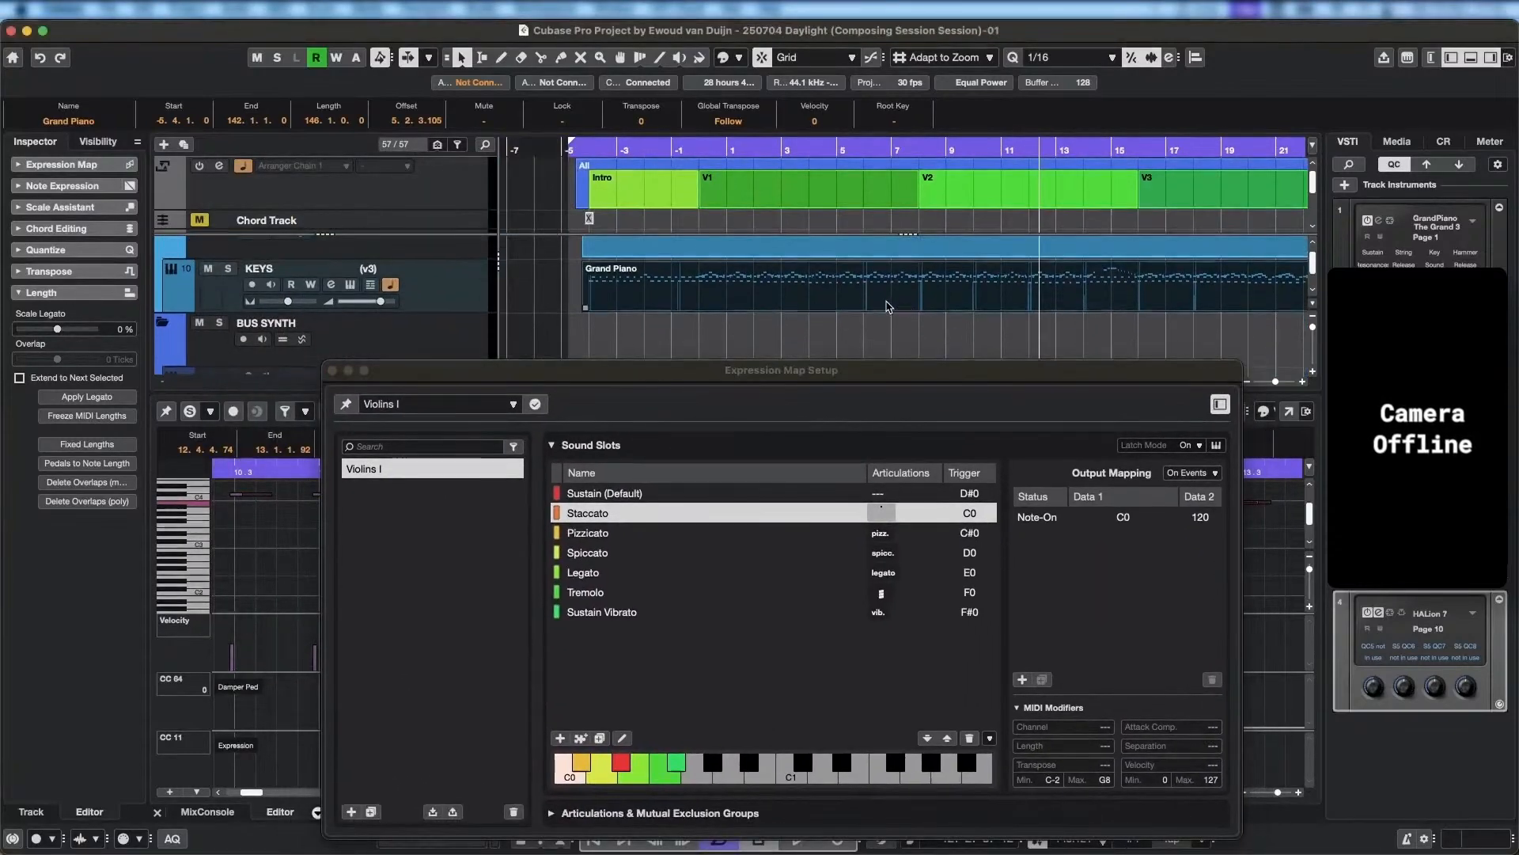
scroll(807, 215, "down", 5)
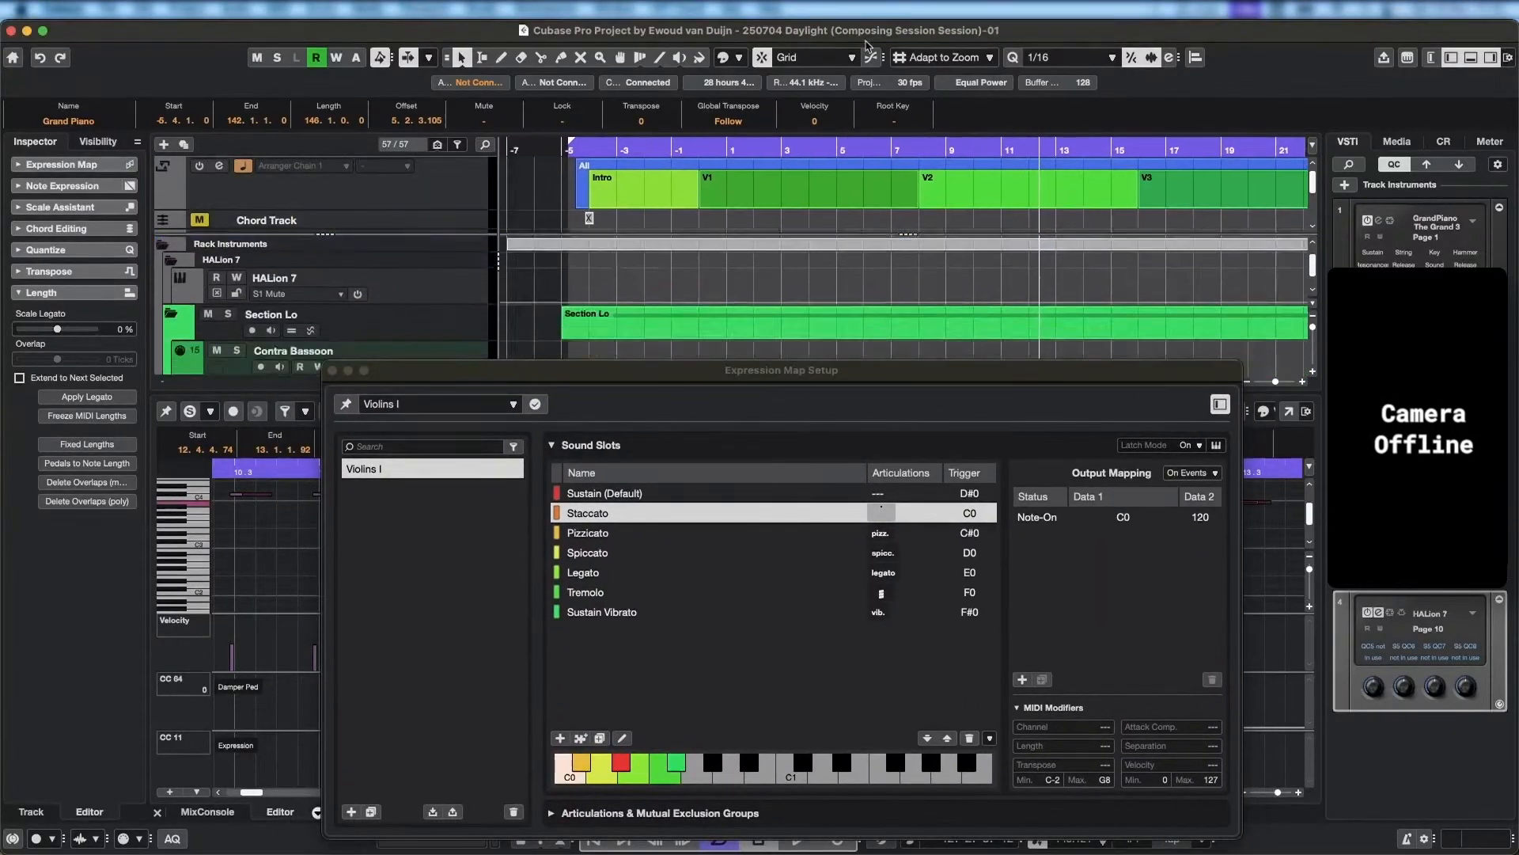
scroll(806, 216, "left", 2)
scroll(806, 216, "down", 5)
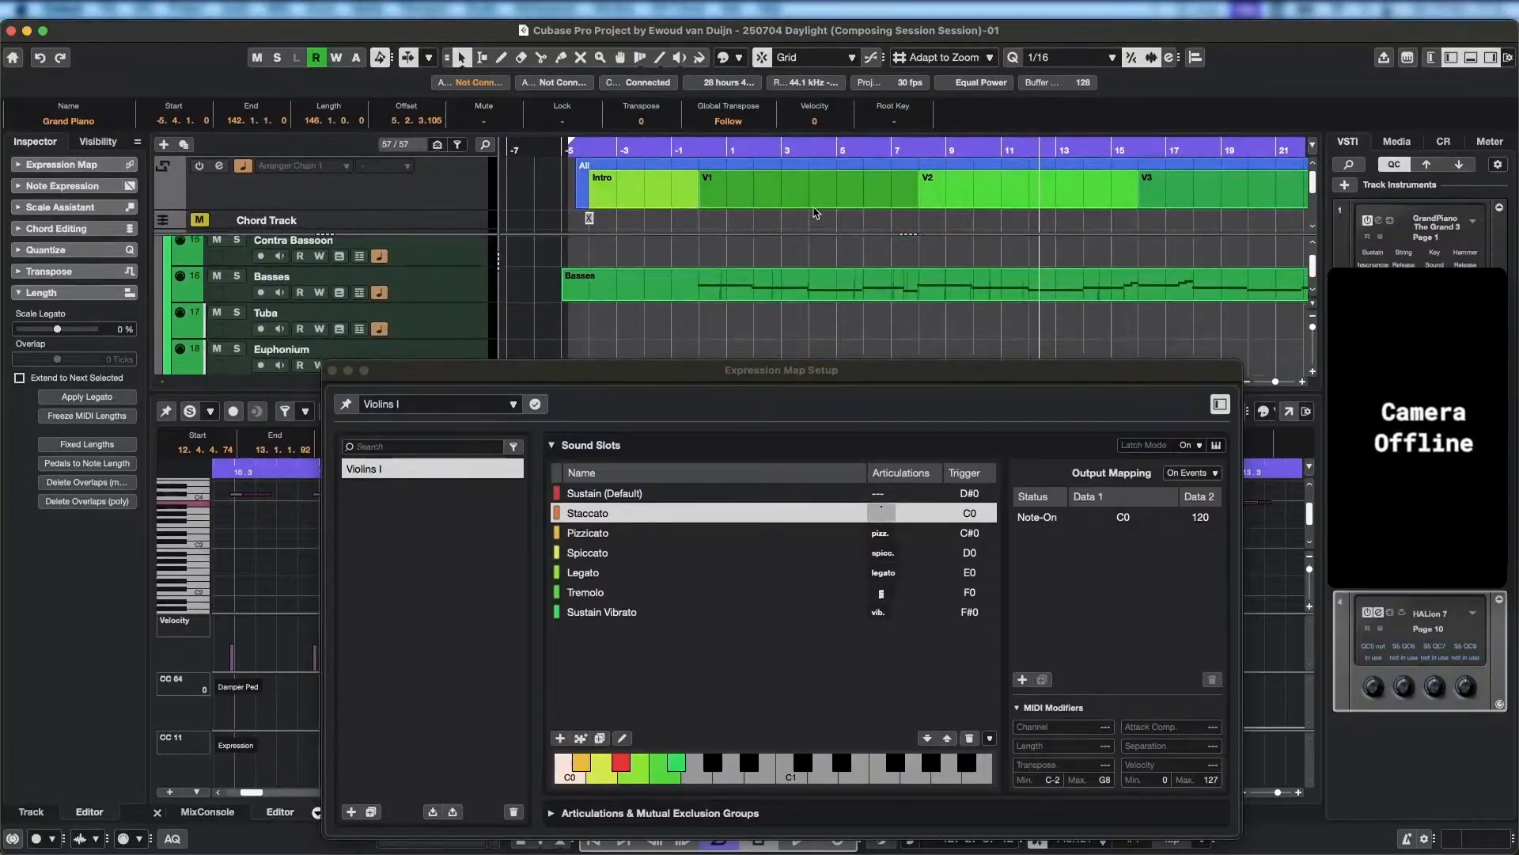
scroll(852, 207, "down", 2)
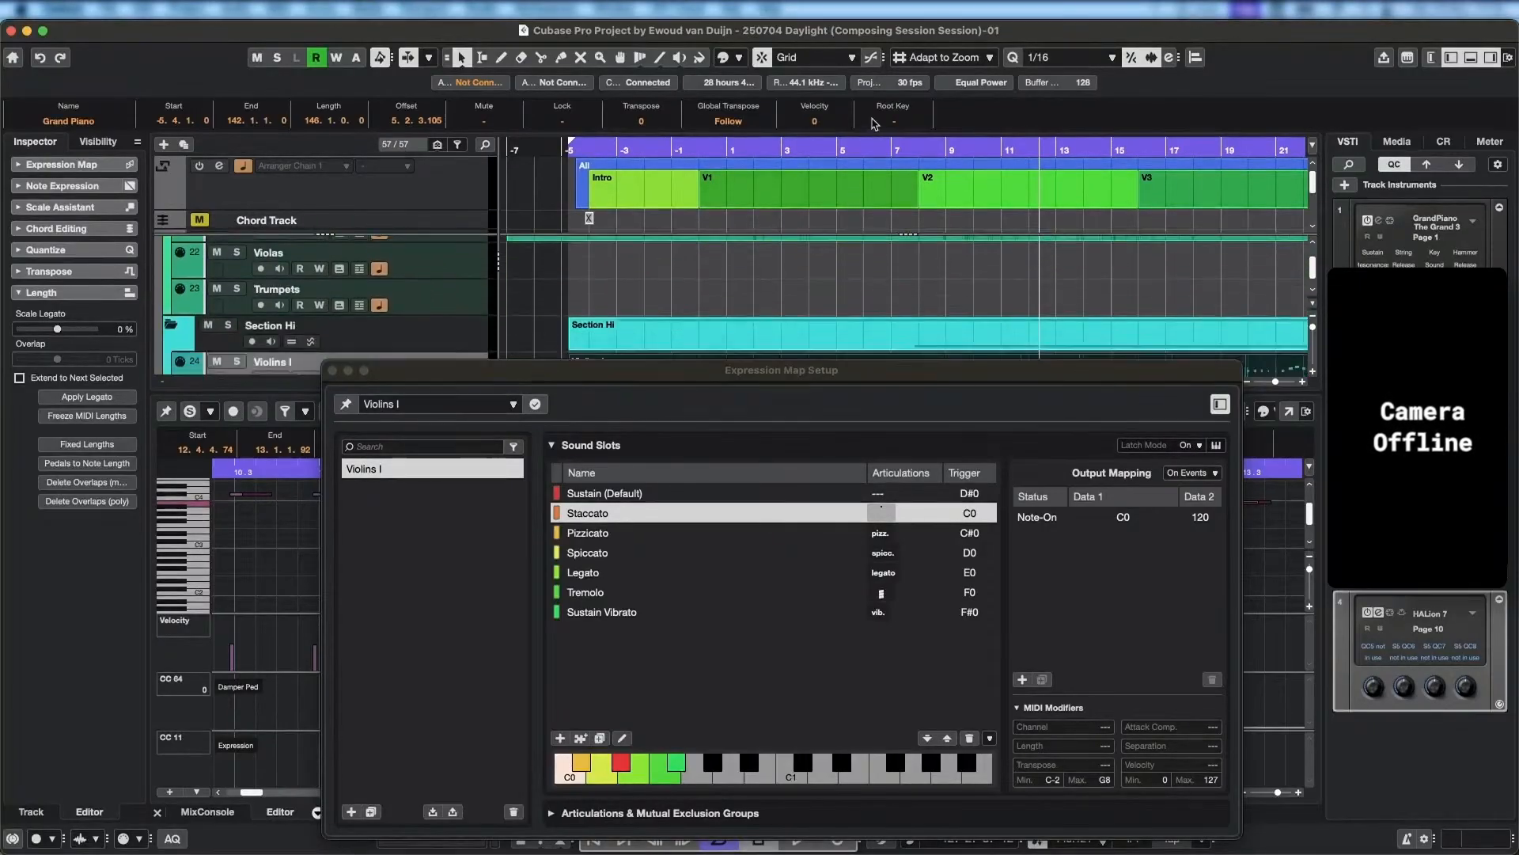
scroll(910, 186, "down", 3)
left_click(944, 166)
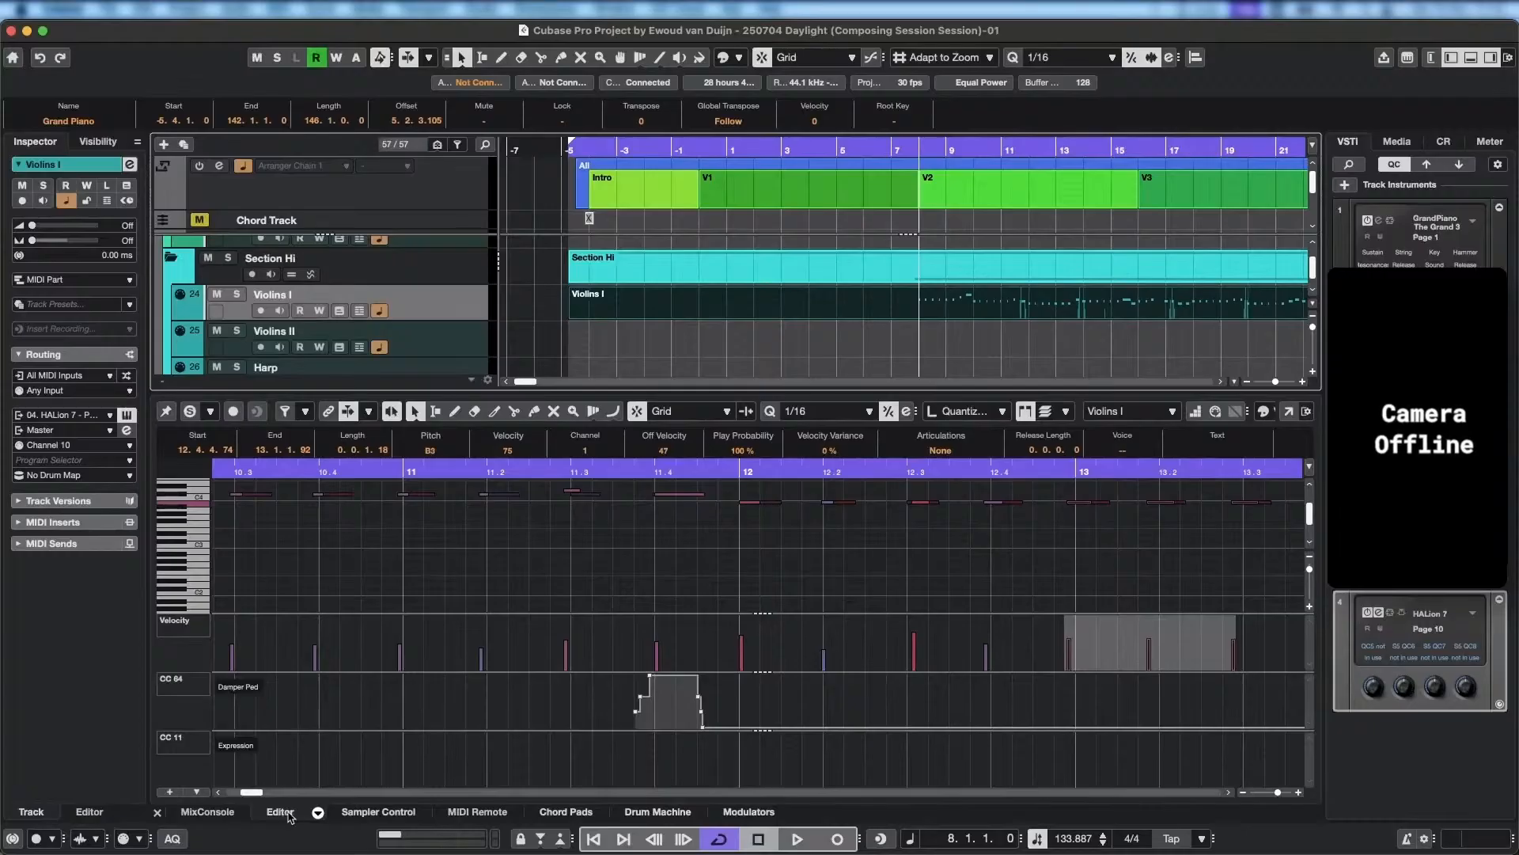
left_click(318, 813)
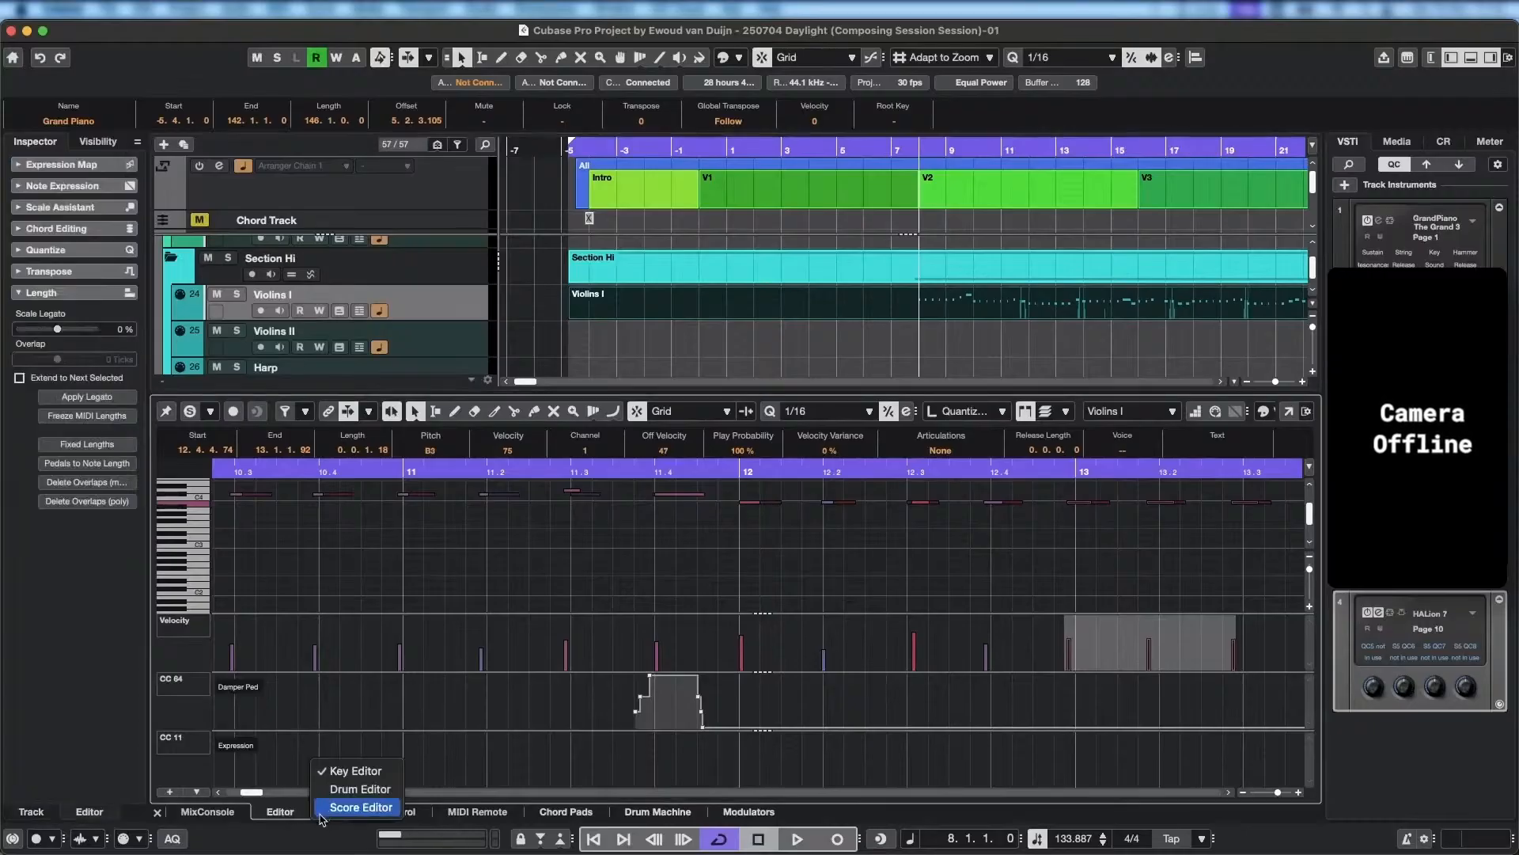
left_click(297, 808)
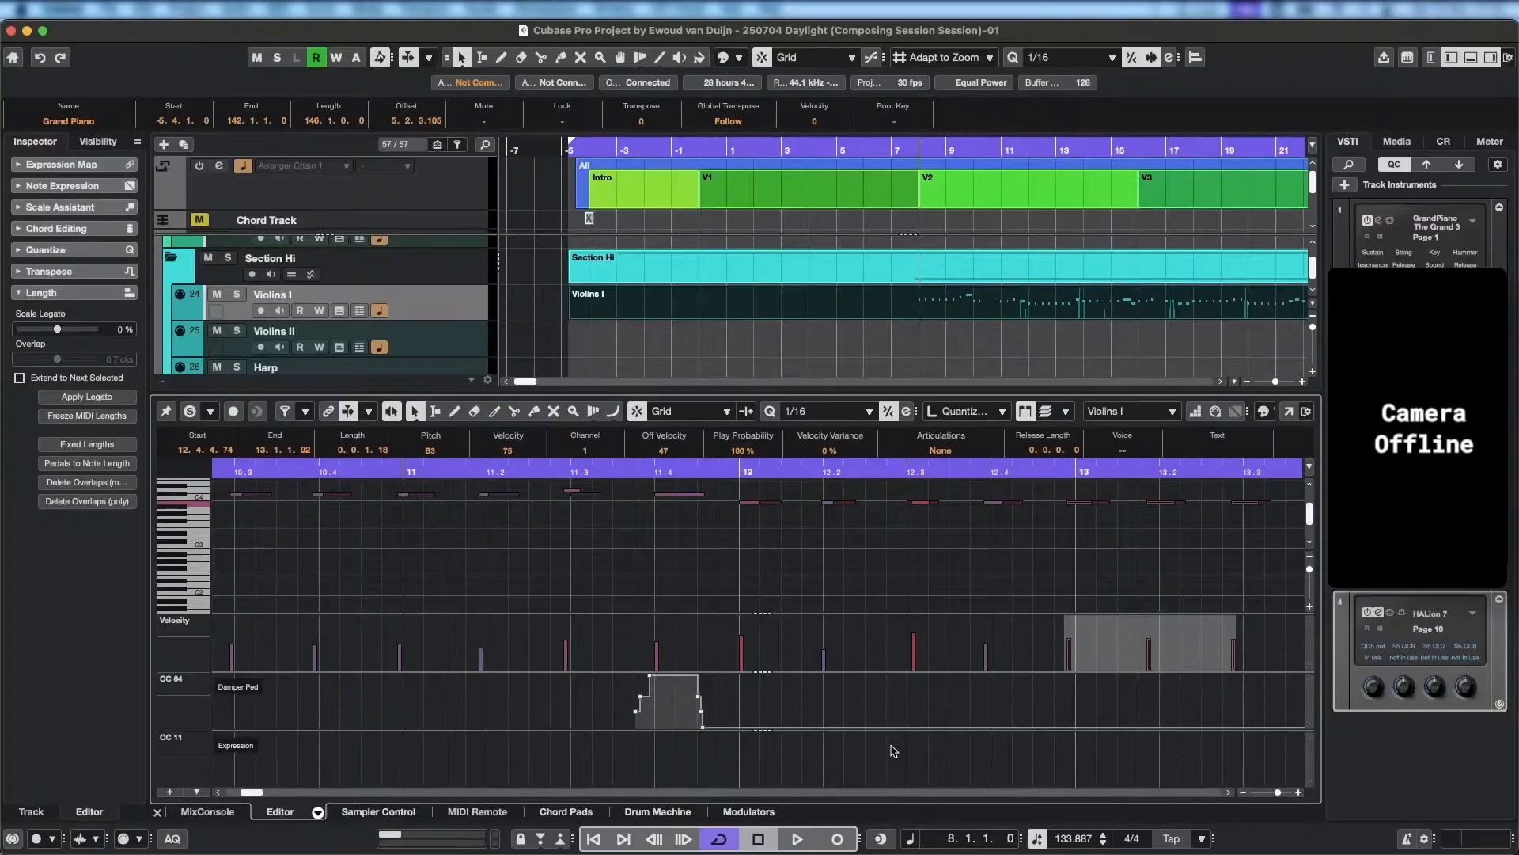
Bring Expression Map Setup back to the front and set the Staccato slot's attack compensation to 50 ms.
key("ctrl+Up")
left_click(538, 720)
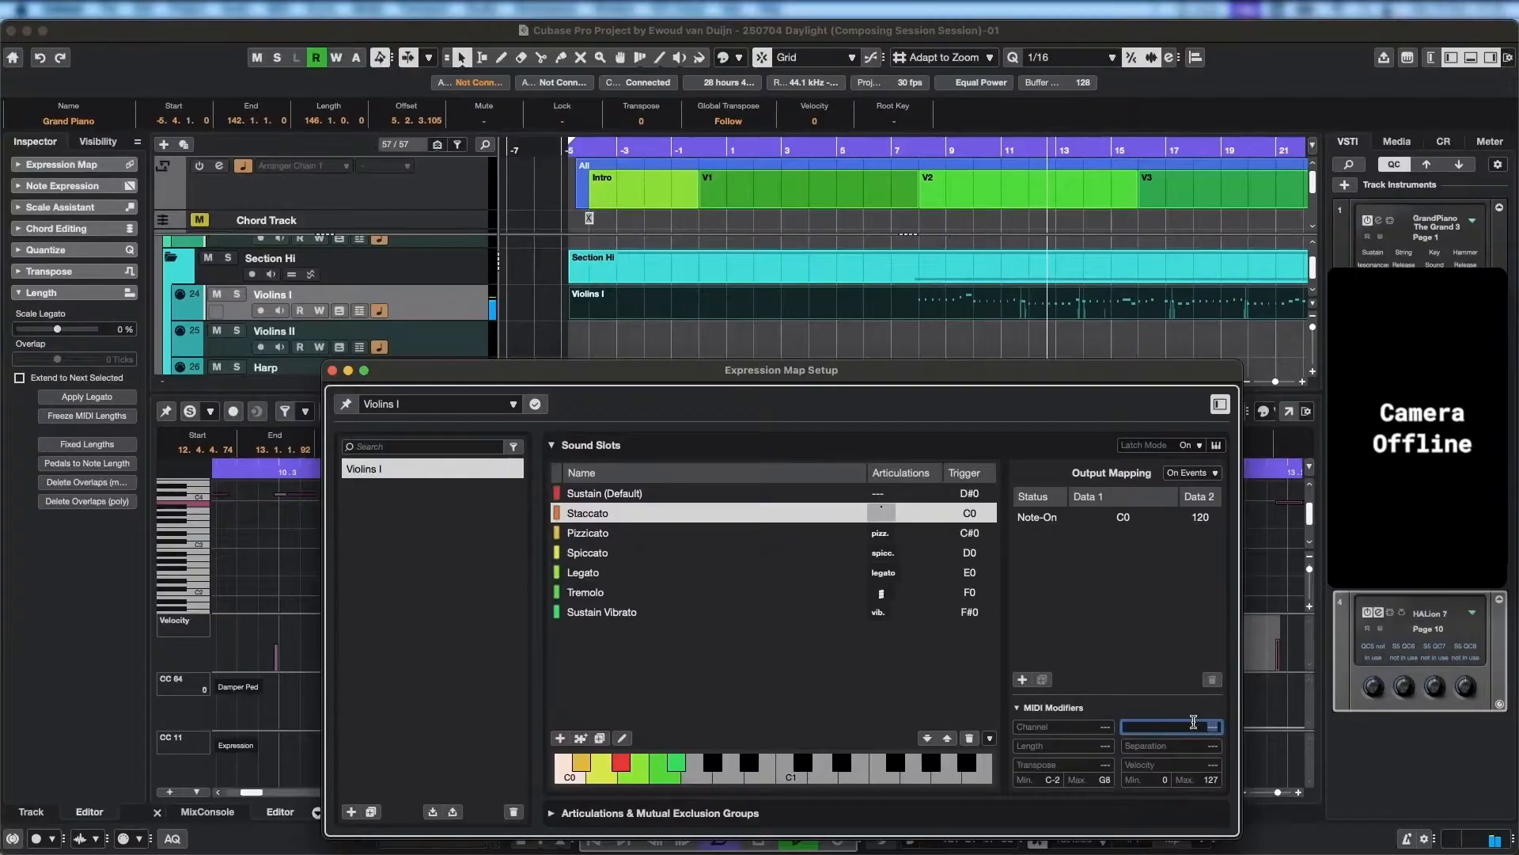
scroll(1214, 732, "up", 10)
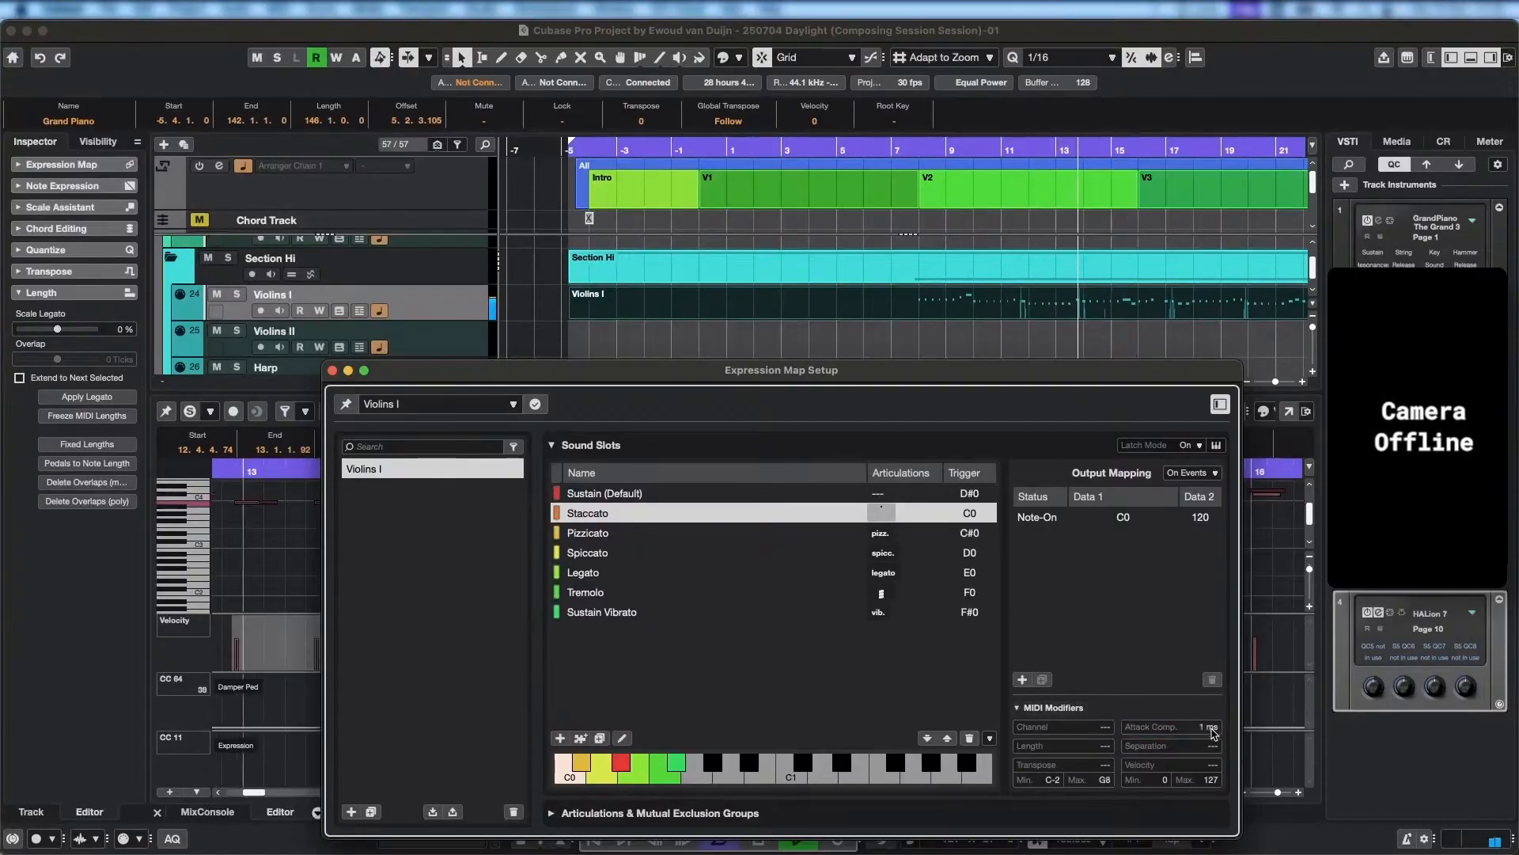
scroll(1214, 733, "up", 3)
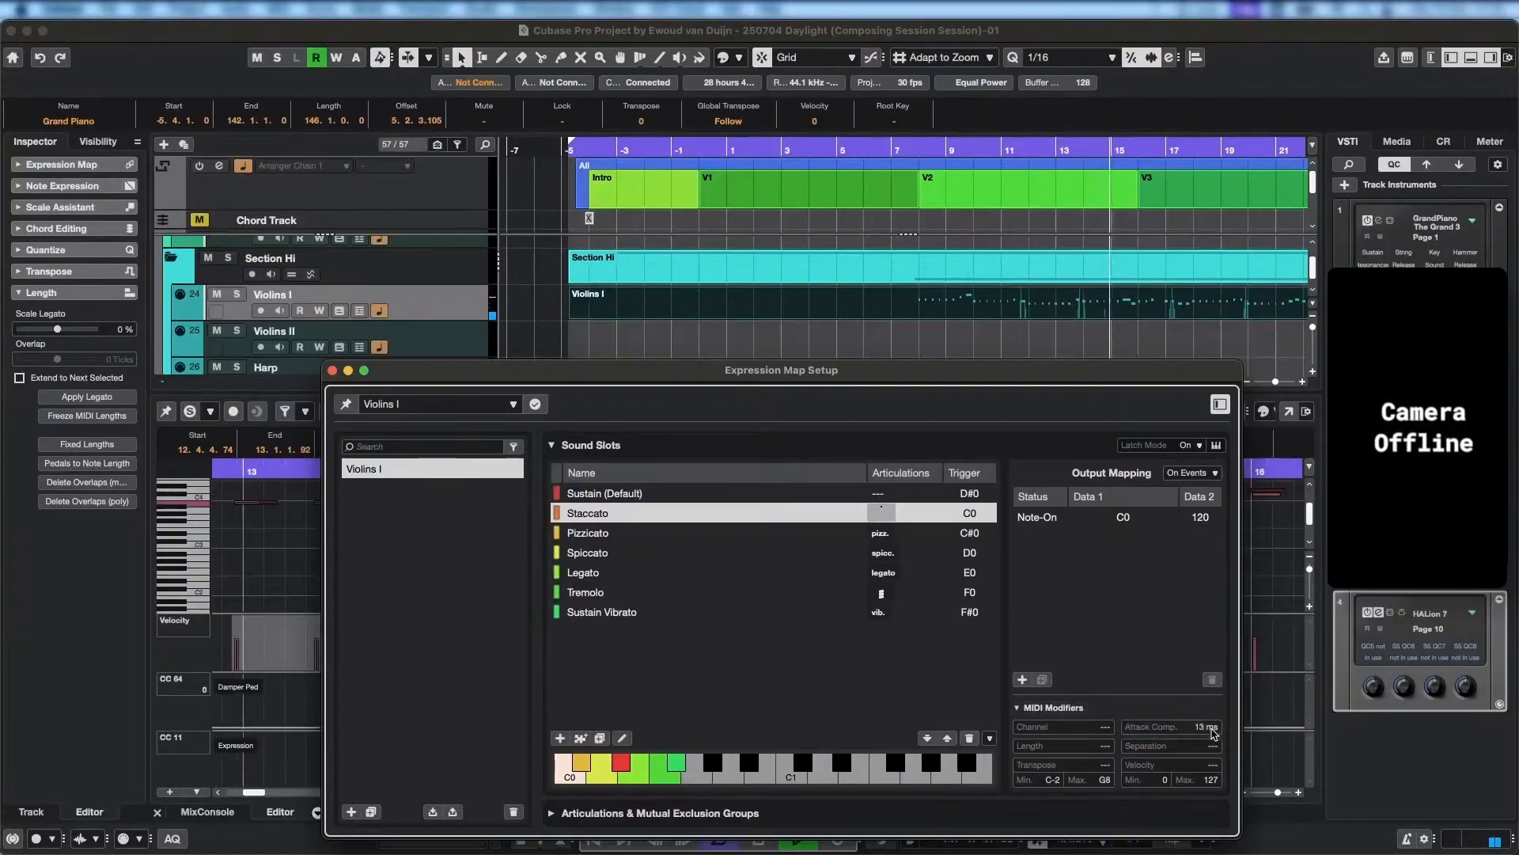
scroll(1213, 732, "up", 20)
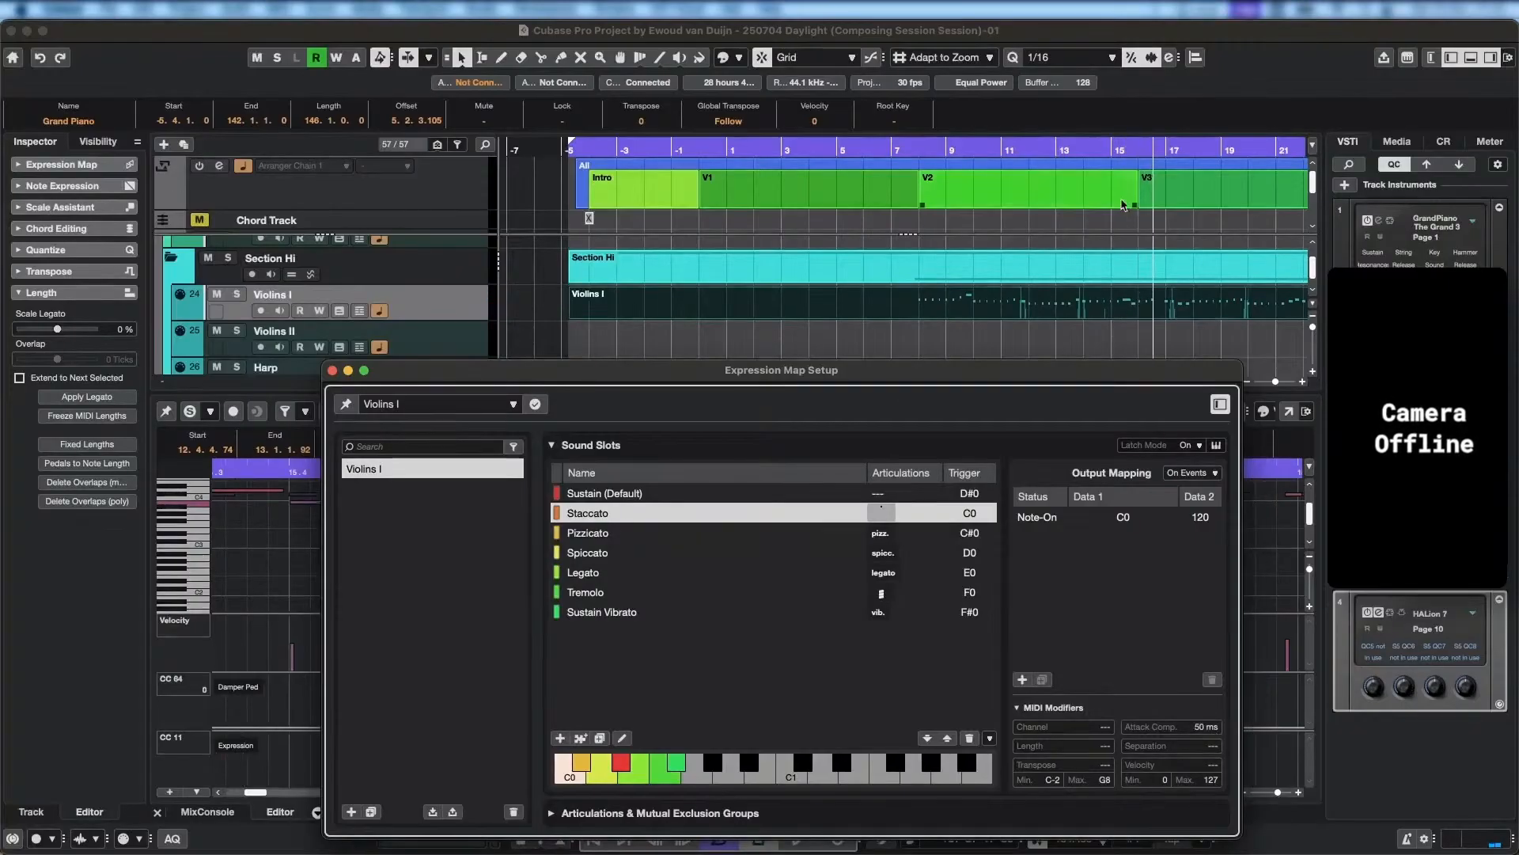
Play back the Violins I part up to beat 15.4 to check its timing and pitches.
left_click(969, 146)
key("space")
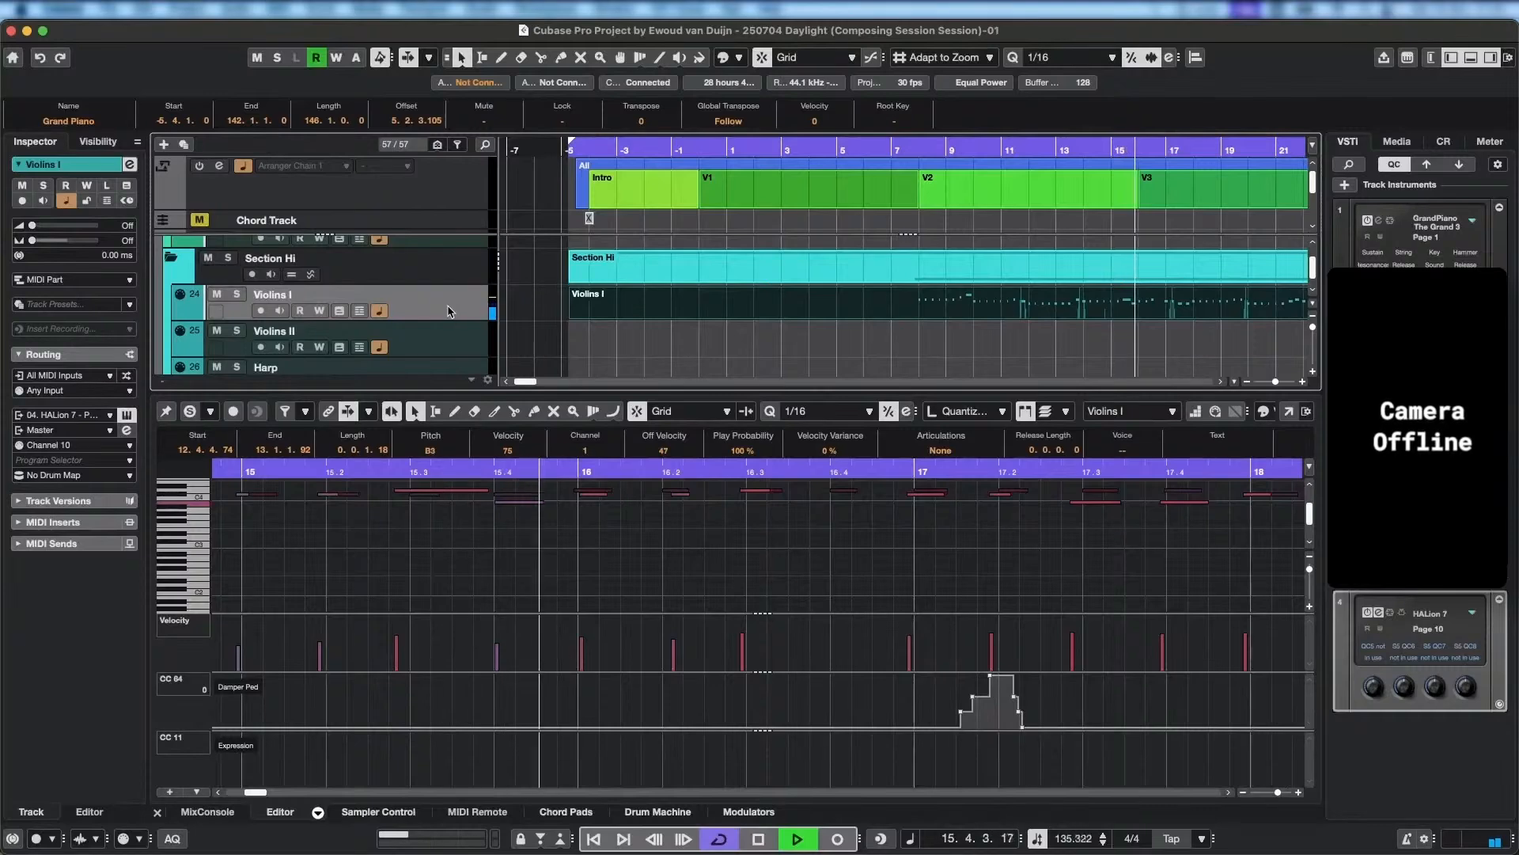
key("space")
Lower the pitch of the Violins I note at beat 15.4, and trim the start of the preceding D4 note to 15.3.1.0.
left_click(514, 502)
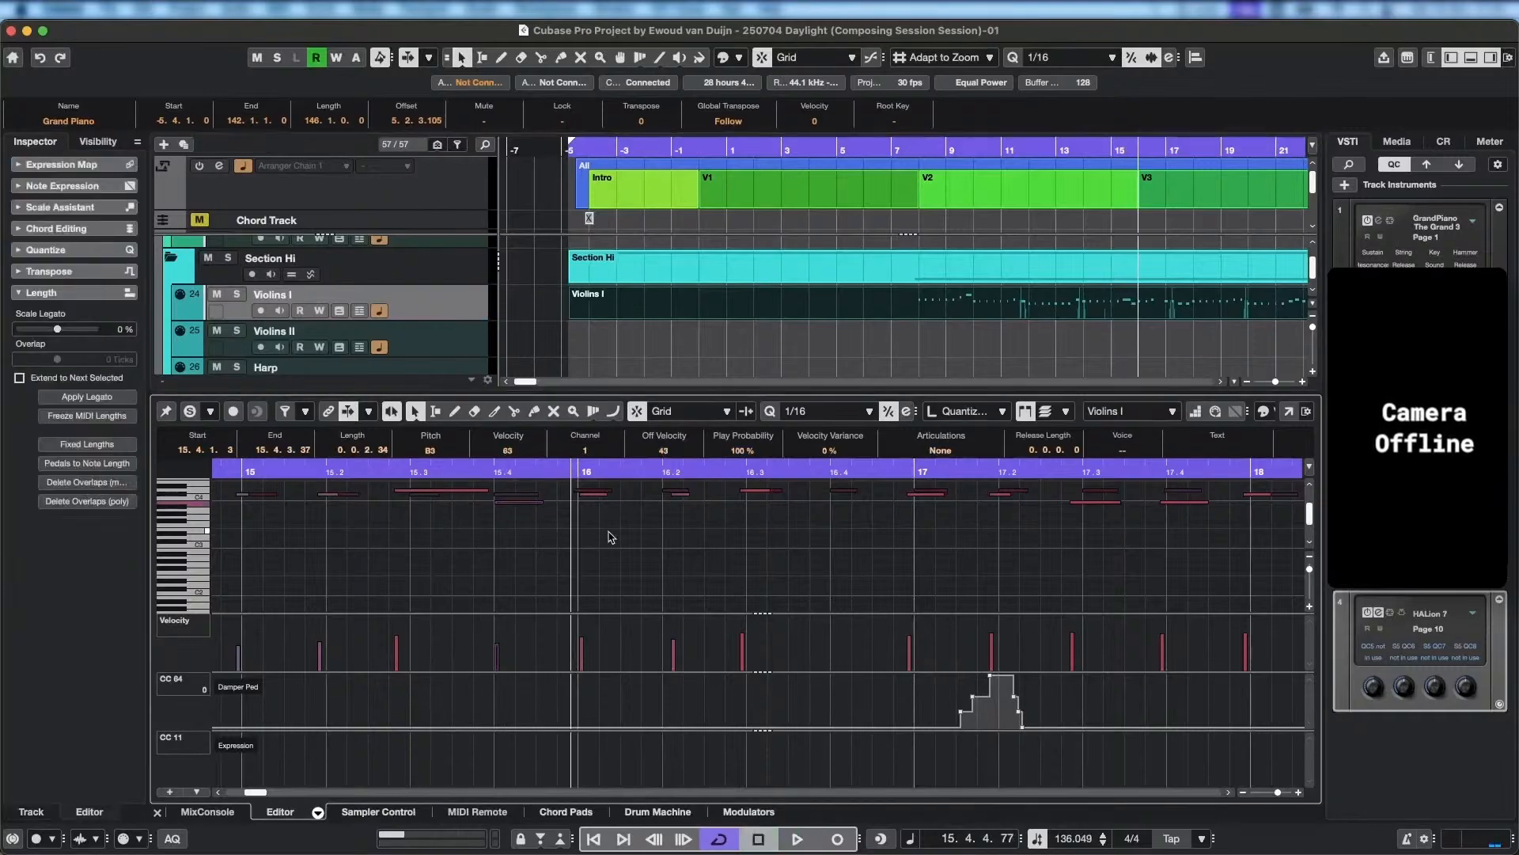
key("Down")
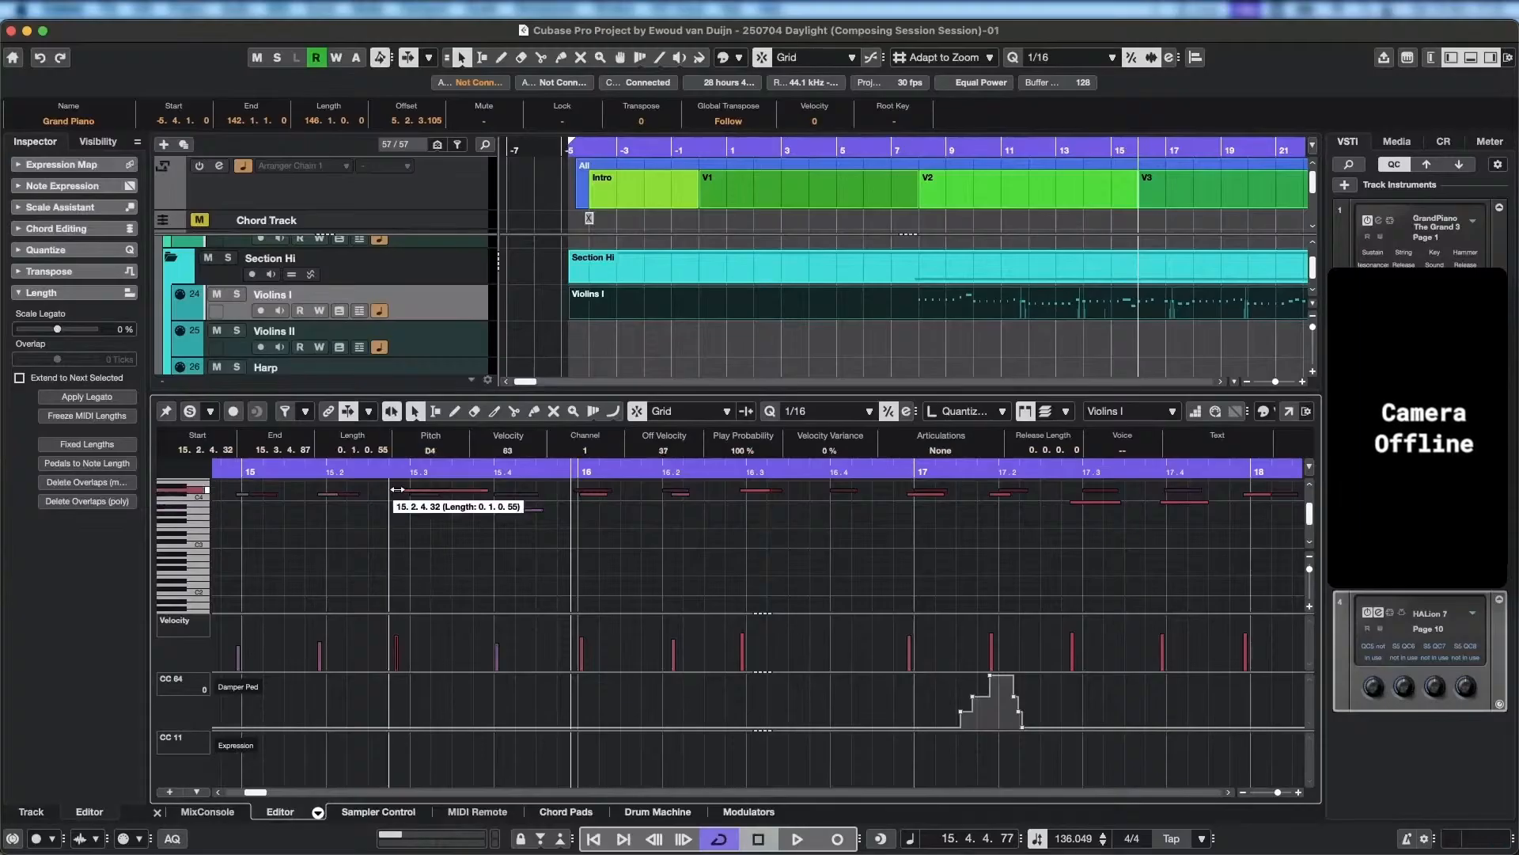
left_click(431, 491)
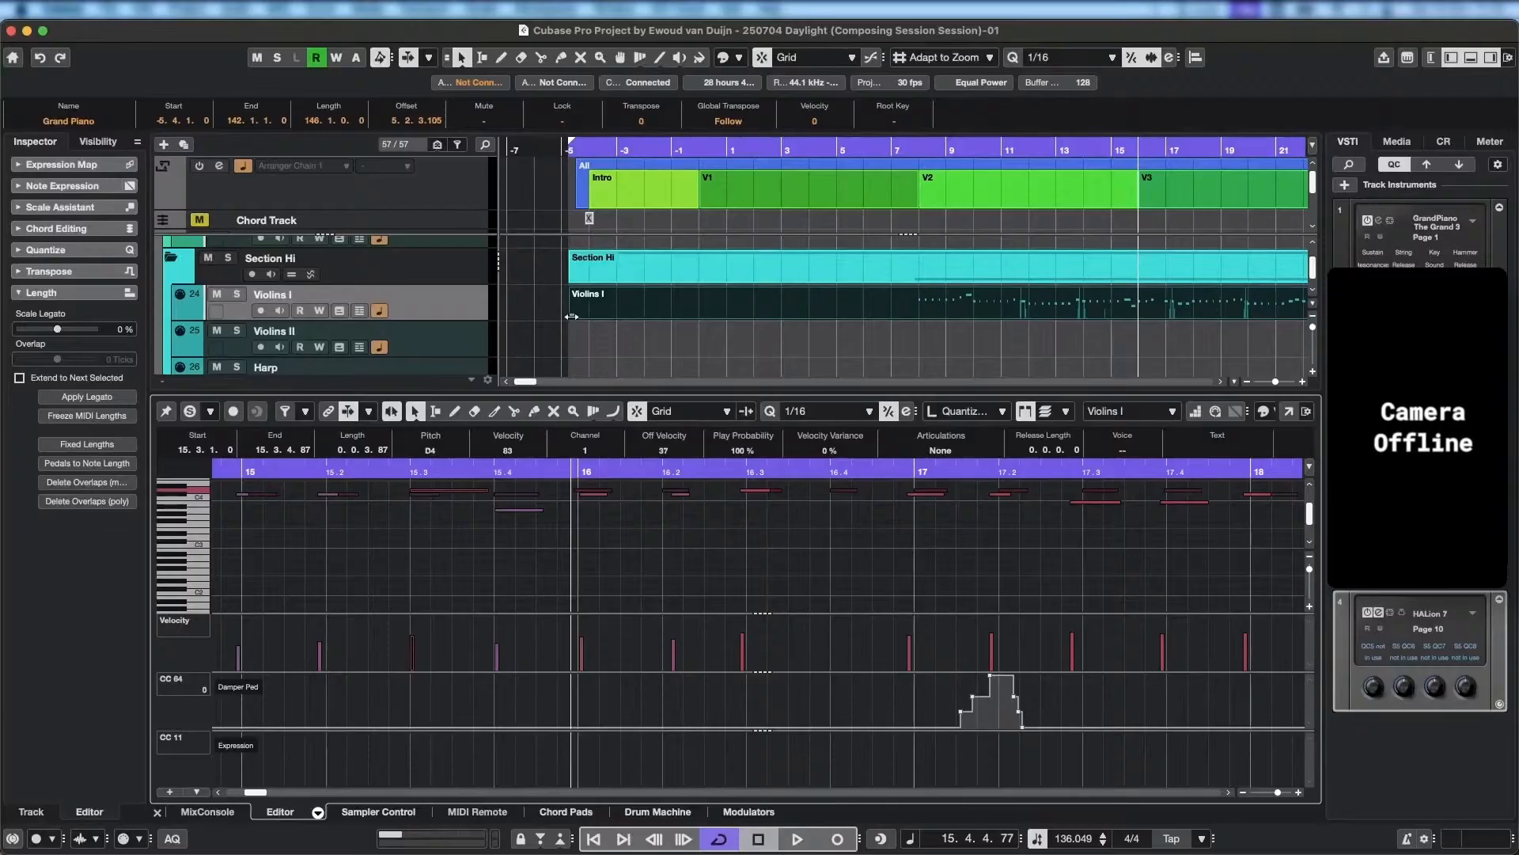
Trim the start of the Violins I part to about bar 7 and show the part in the Key Editor.
left_click_drag(572, 316, 903, 323)
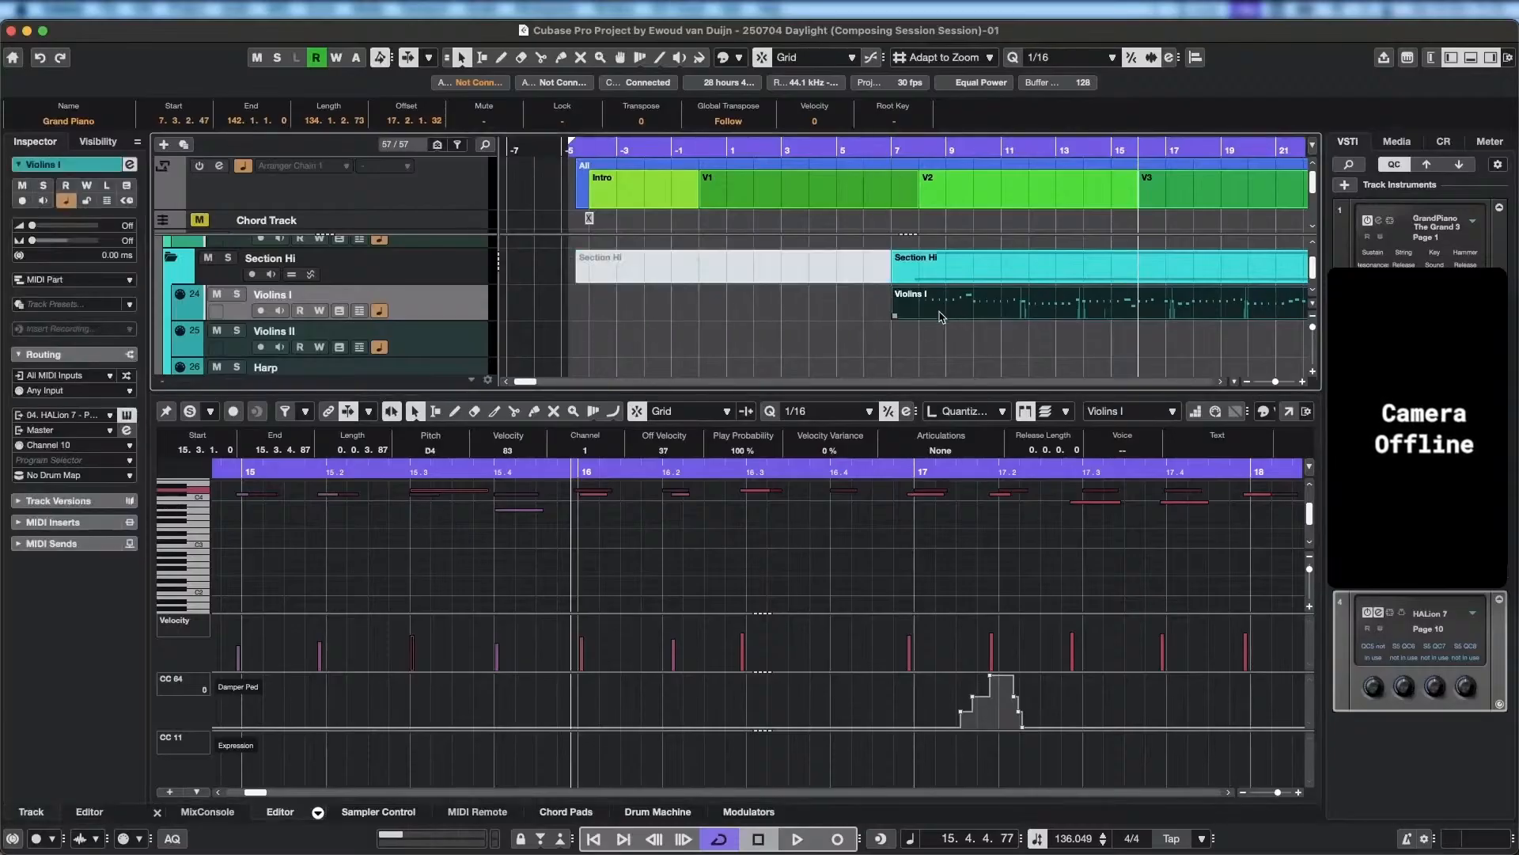
double_click(941, 317)
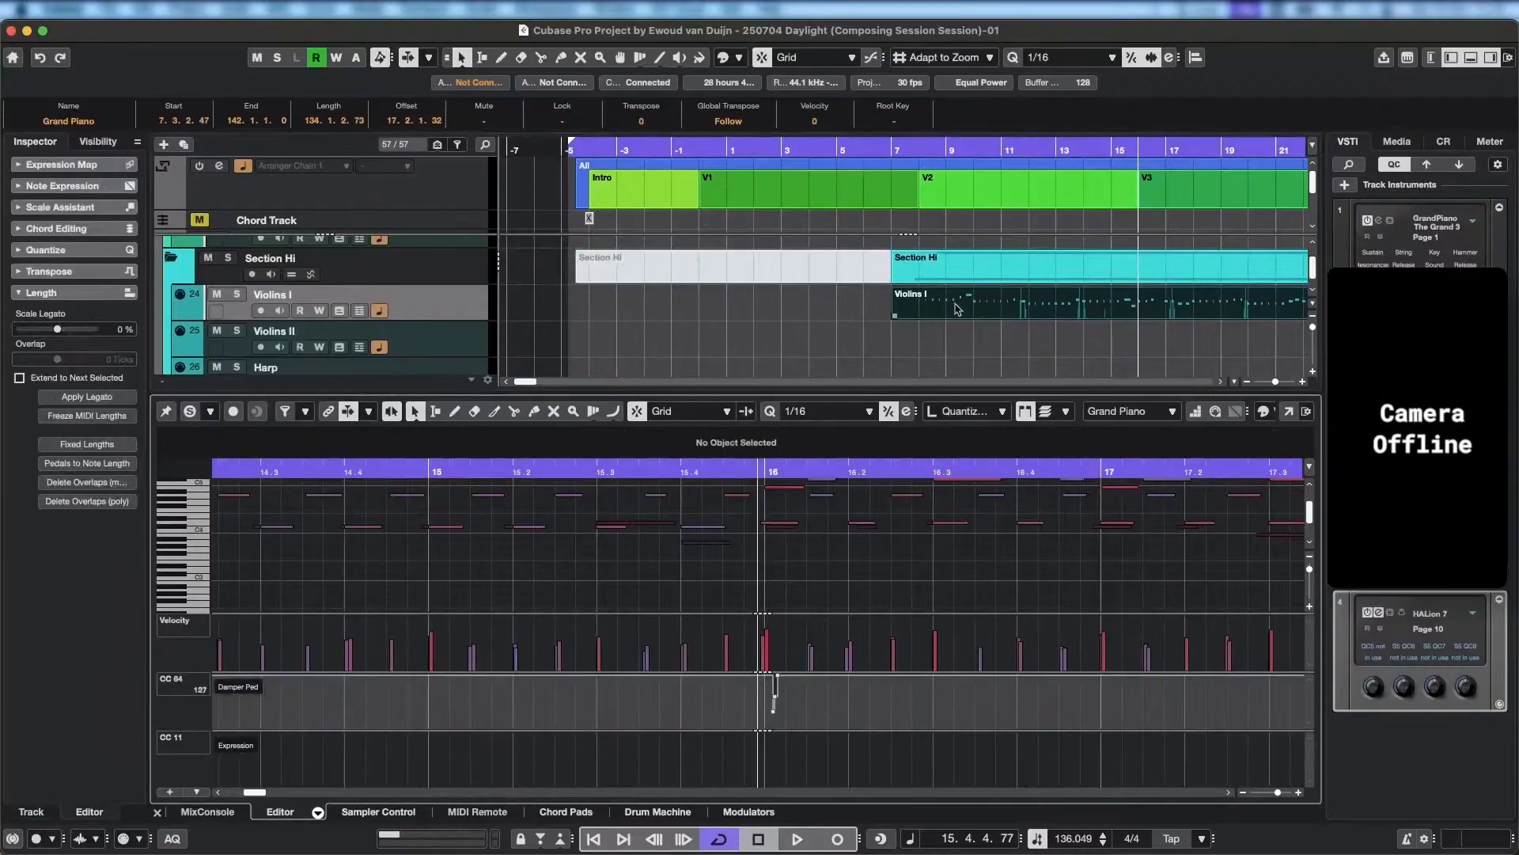
scroll(1177, 335, "right", 5)
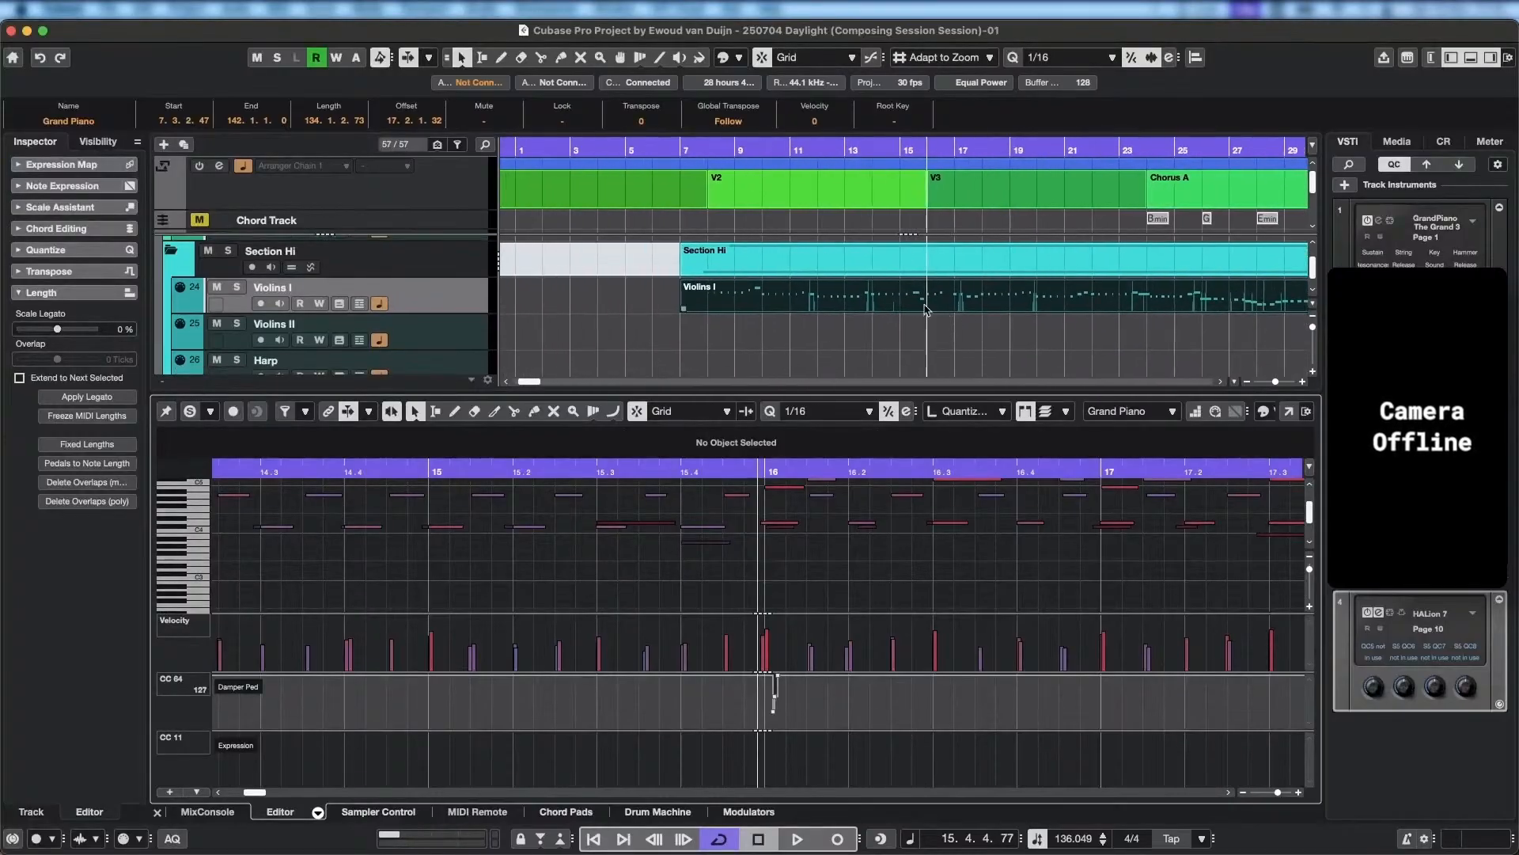
left_click(865, 306)
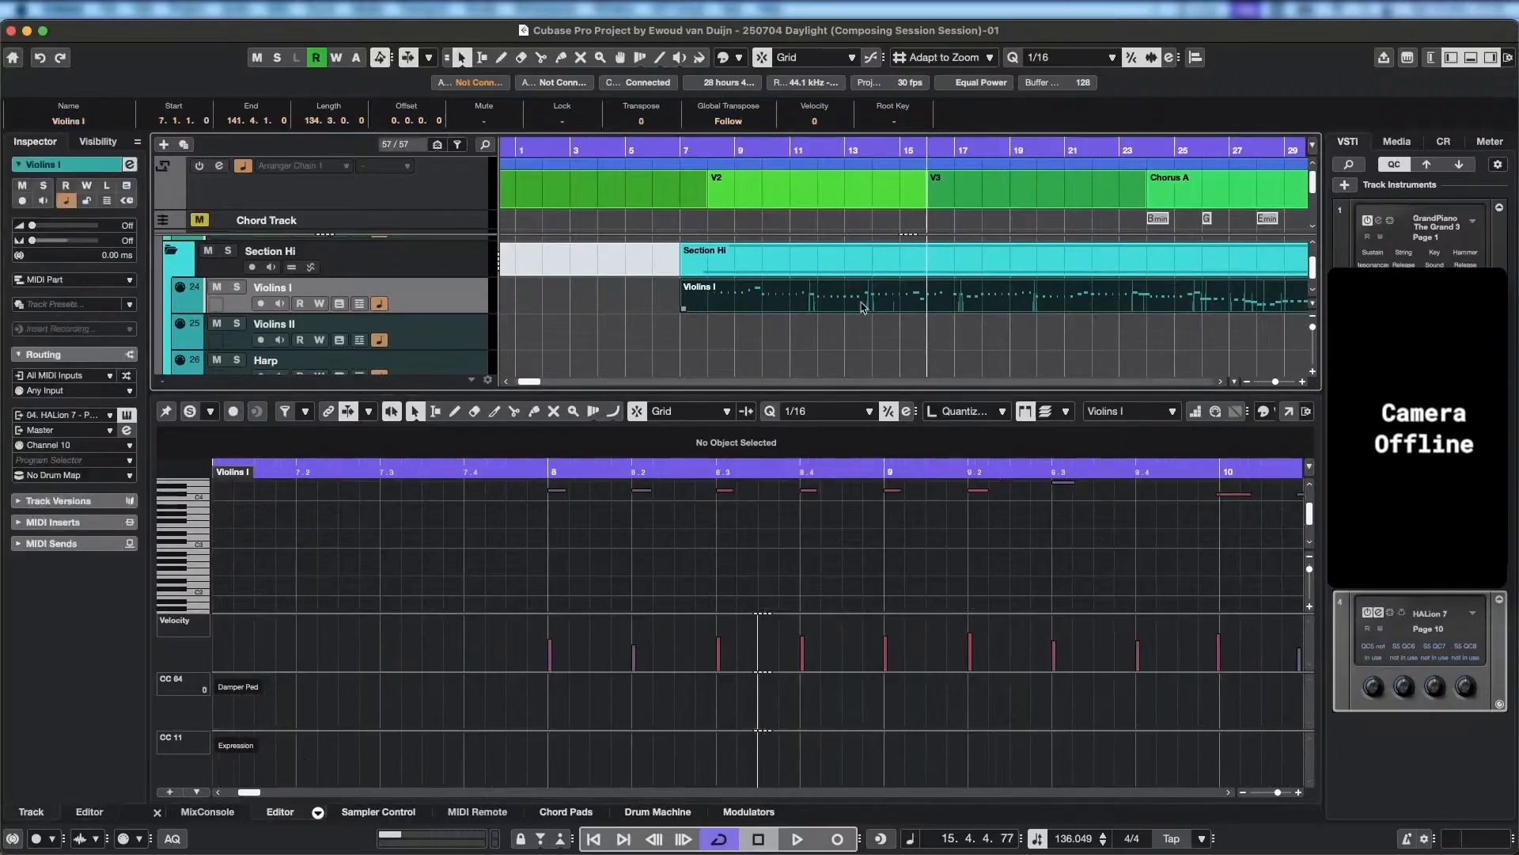
Quantize the Violins I notes from bar 8 through bar 15 with the 1/16 preset and place the cursor just before bar 8.
scroll(871, 573, "up", 3)
scroll(799, 584, "right", 3)
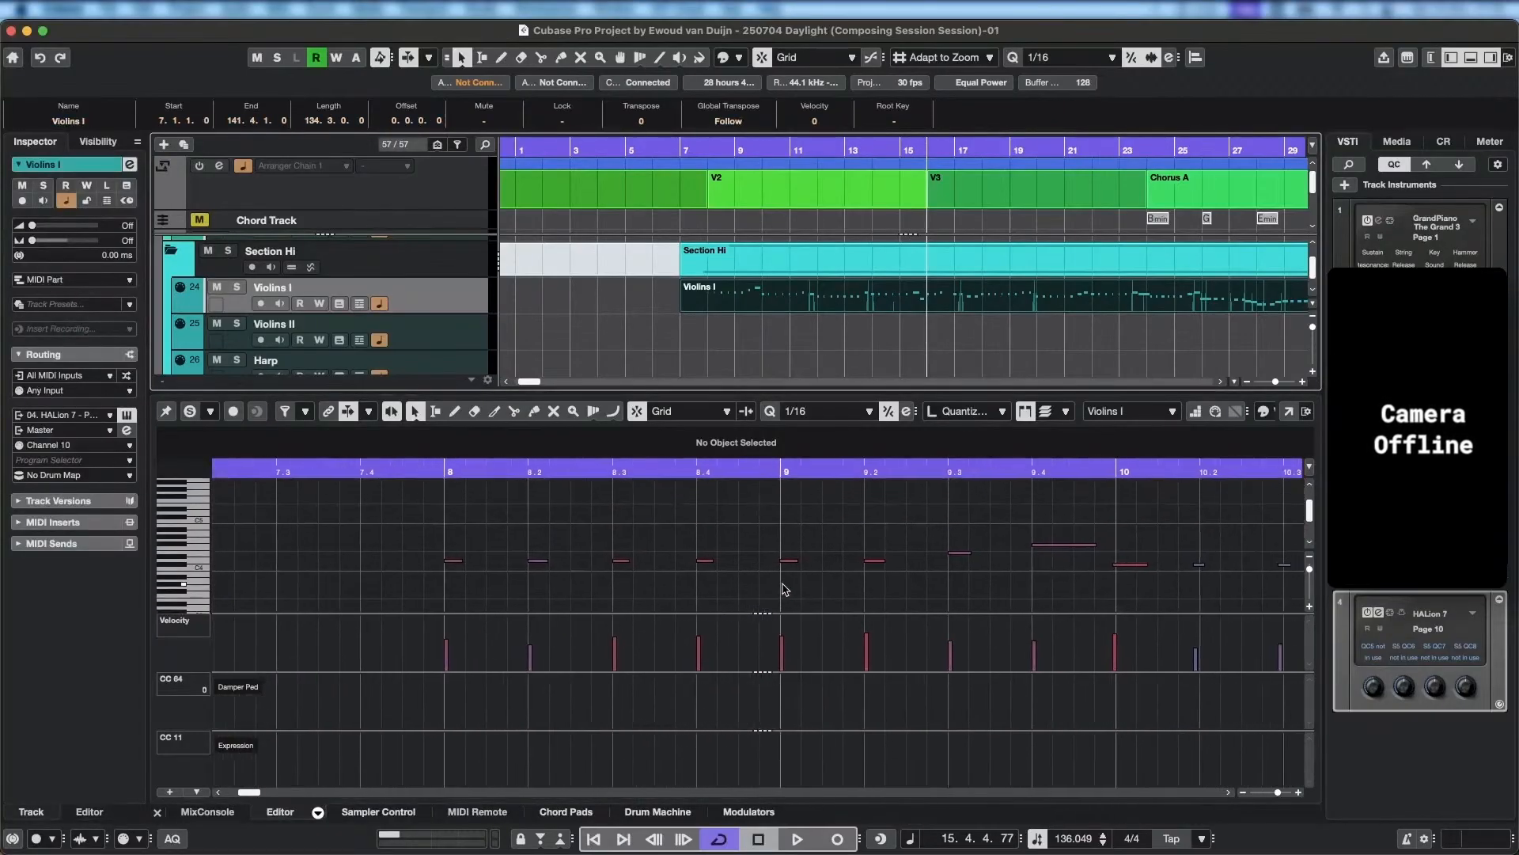
scroll(910, 569, "down", 1)
scroll(939, 565, "down", 1)
scroll(997, 535, "down", 2)
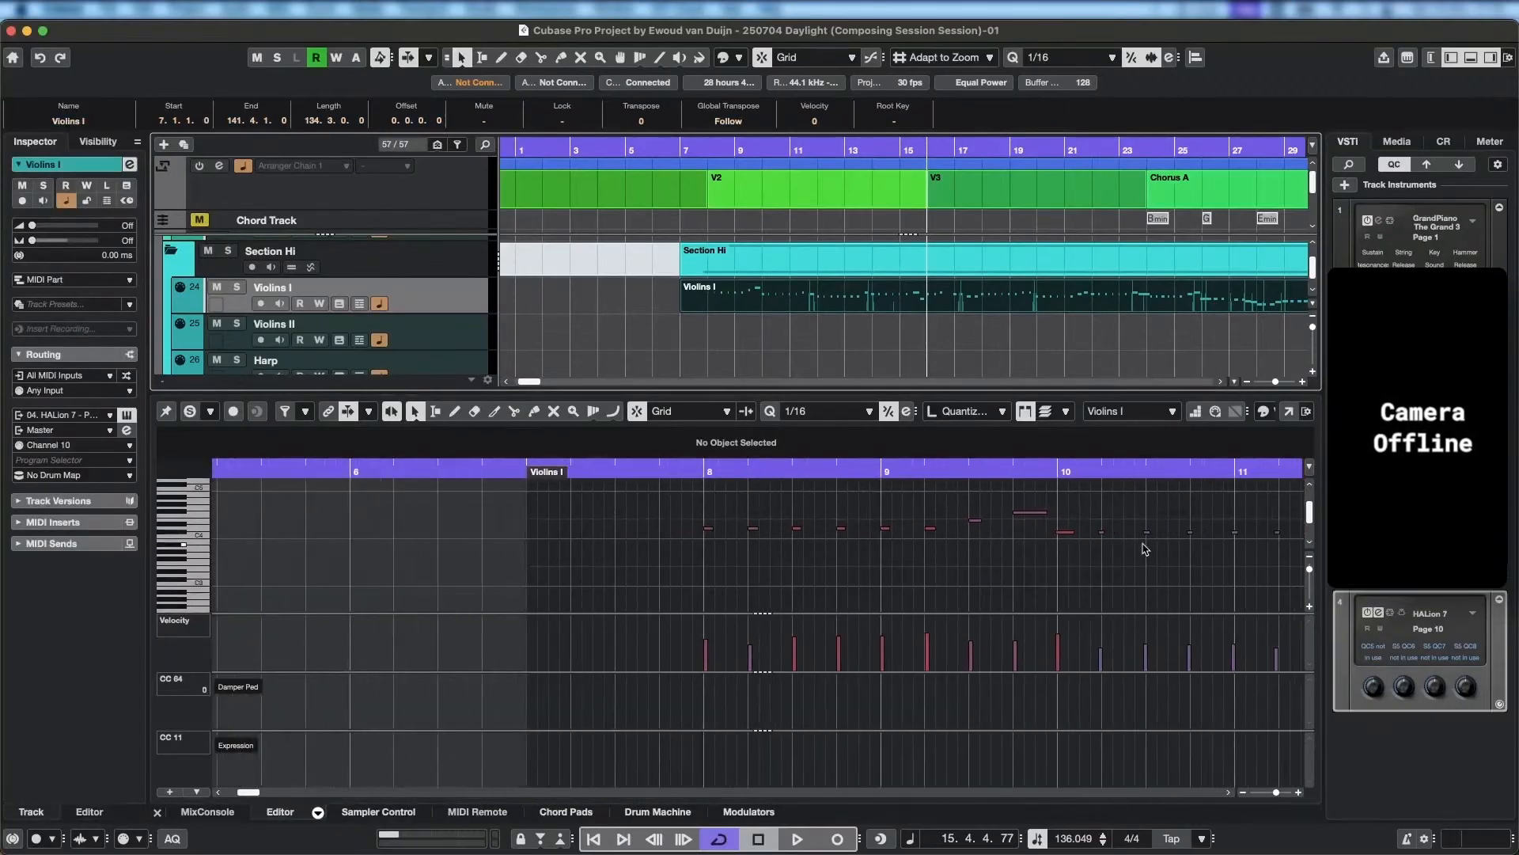
scroll(874, 556, "down", 2)
scroll(1060, 564, "down", 3)
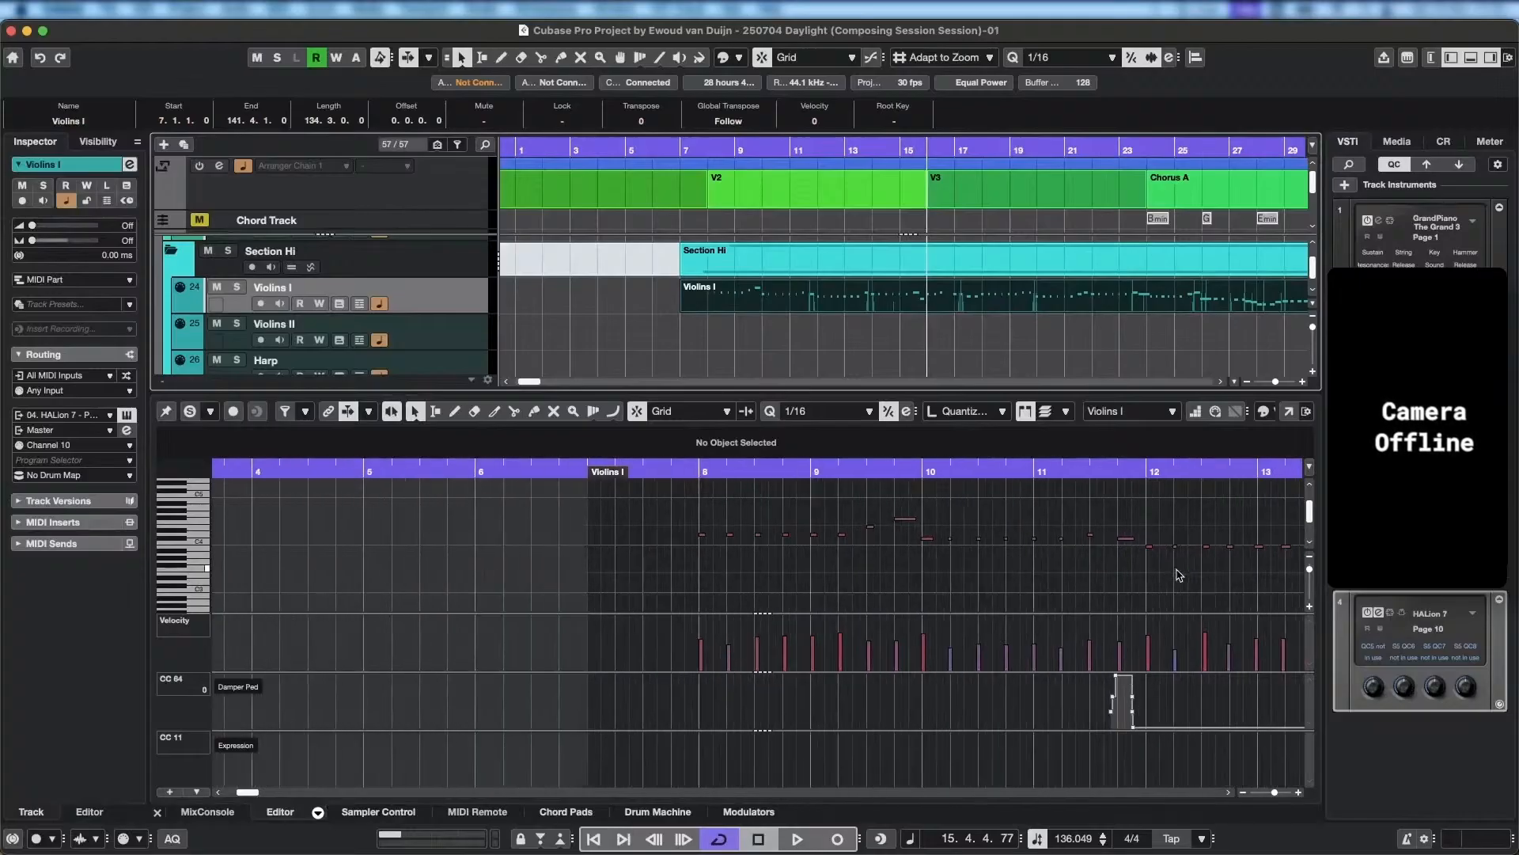
scroll(1072, 578, "right", 4)
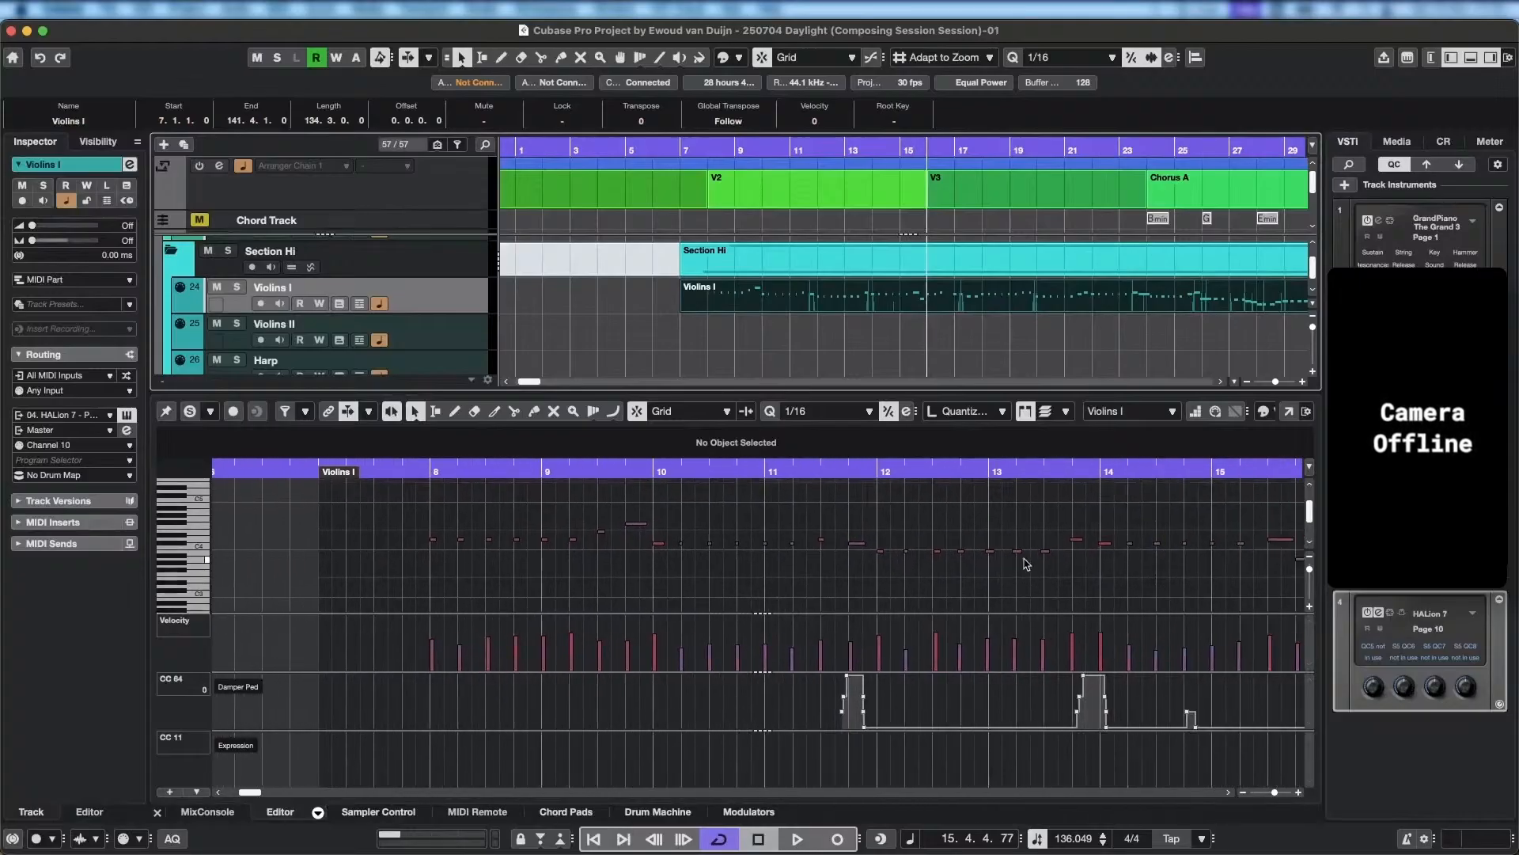
scroll(1074, 589, "up", 1)
scroll(990, 592, "right", 2)
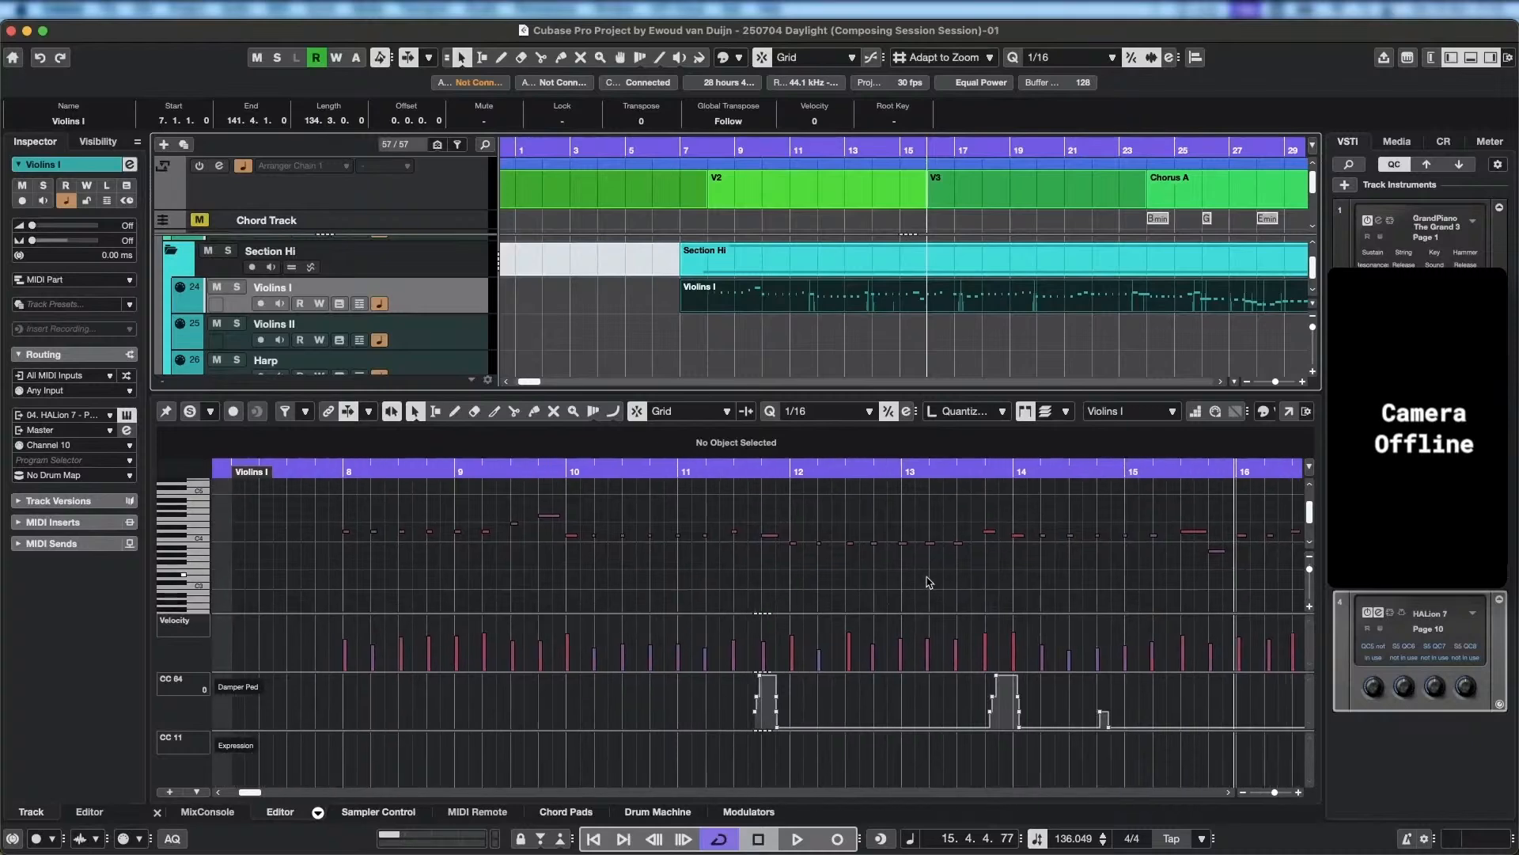
scroll(910, 596, "up", 1)
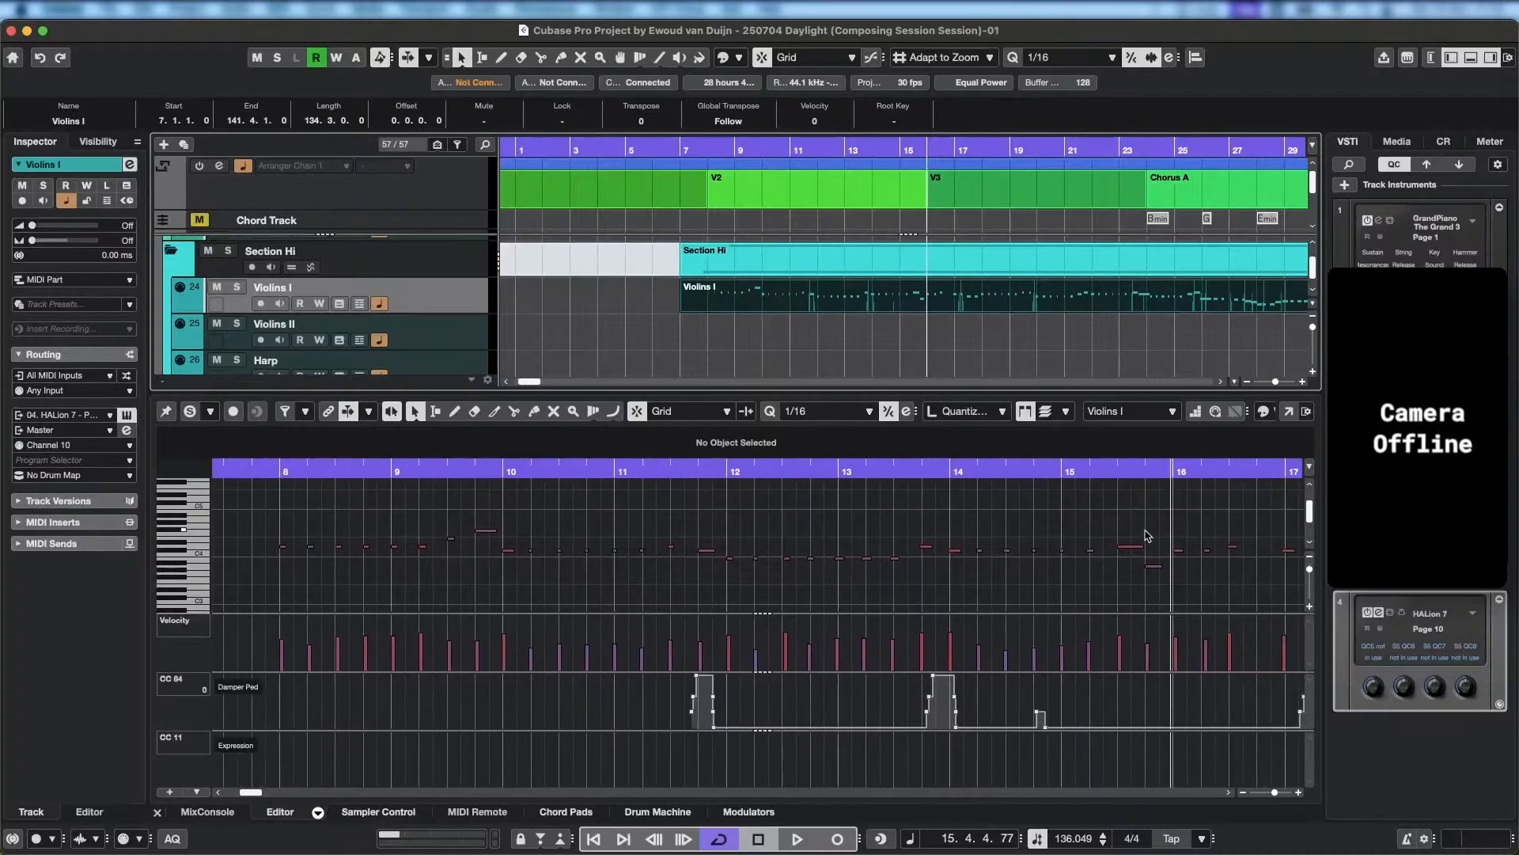
left_click_drag(1158, 523, 256, 591)
scroll(859, 507, "up", 1)
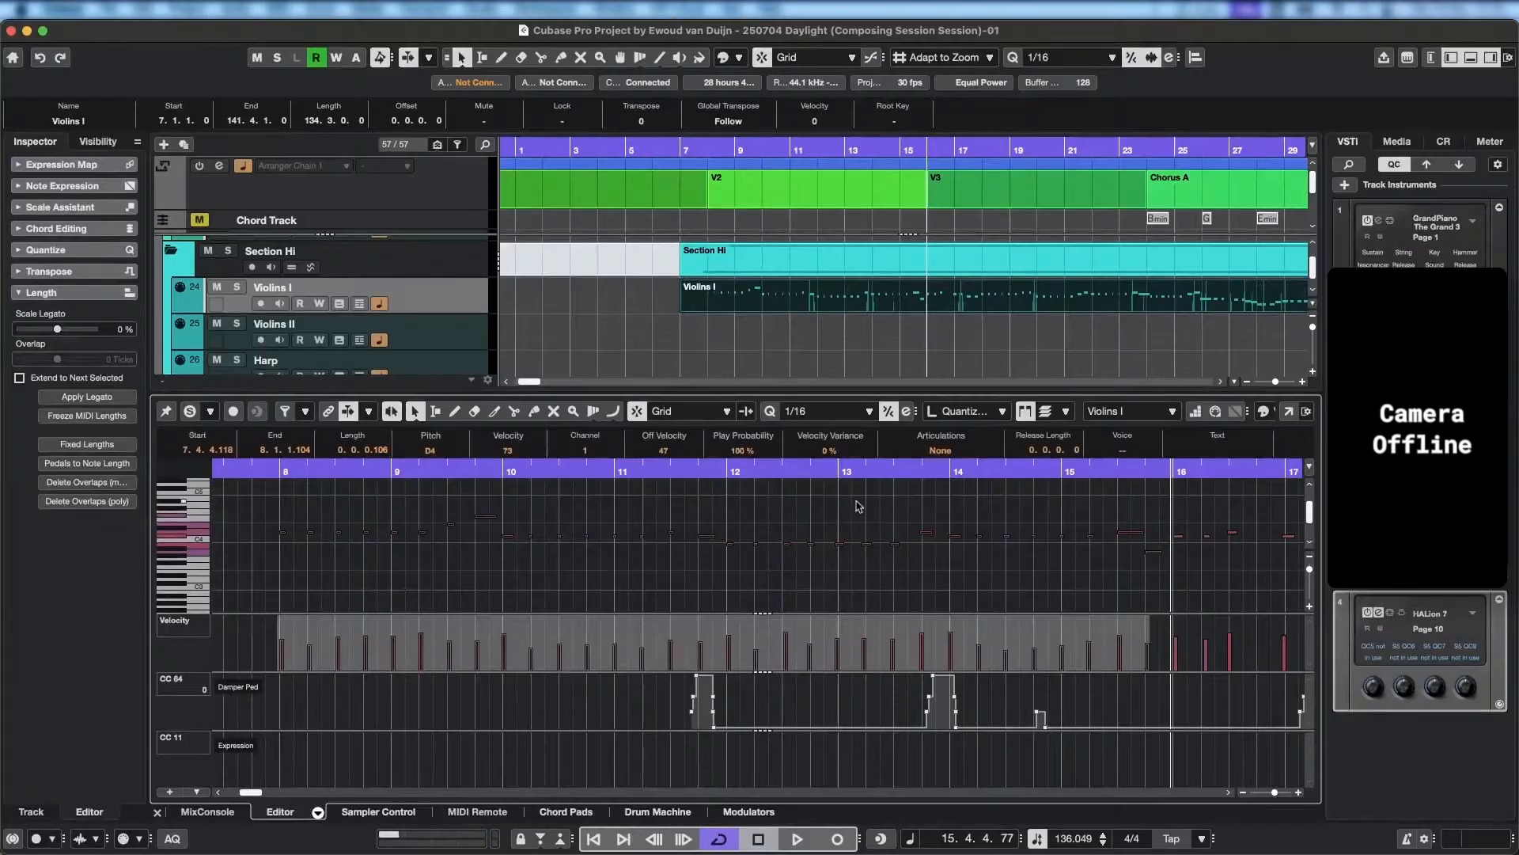
left_click(768, 411)
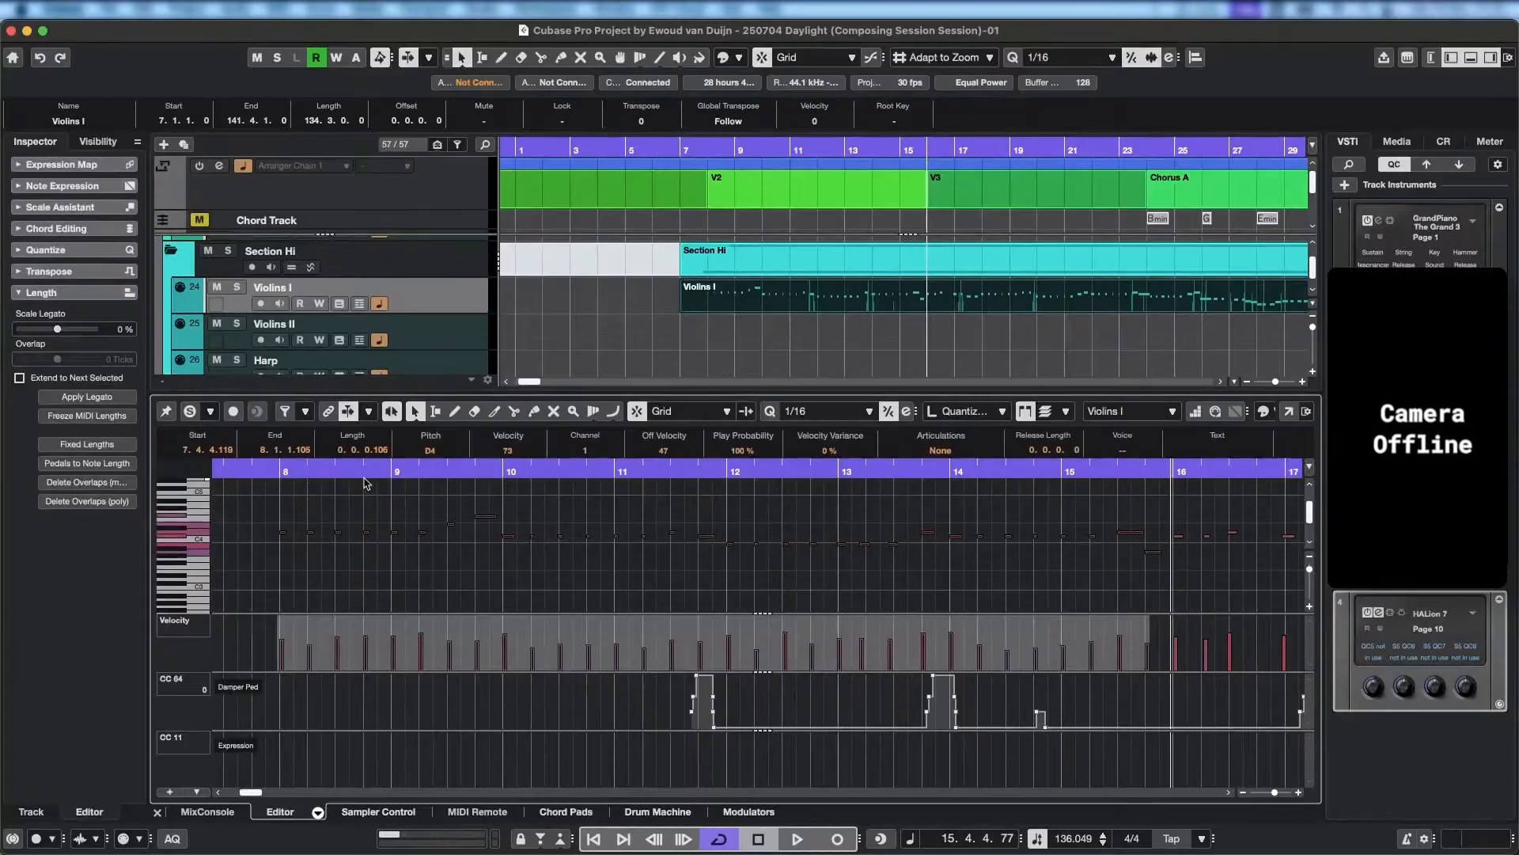
left_click(270, 475)
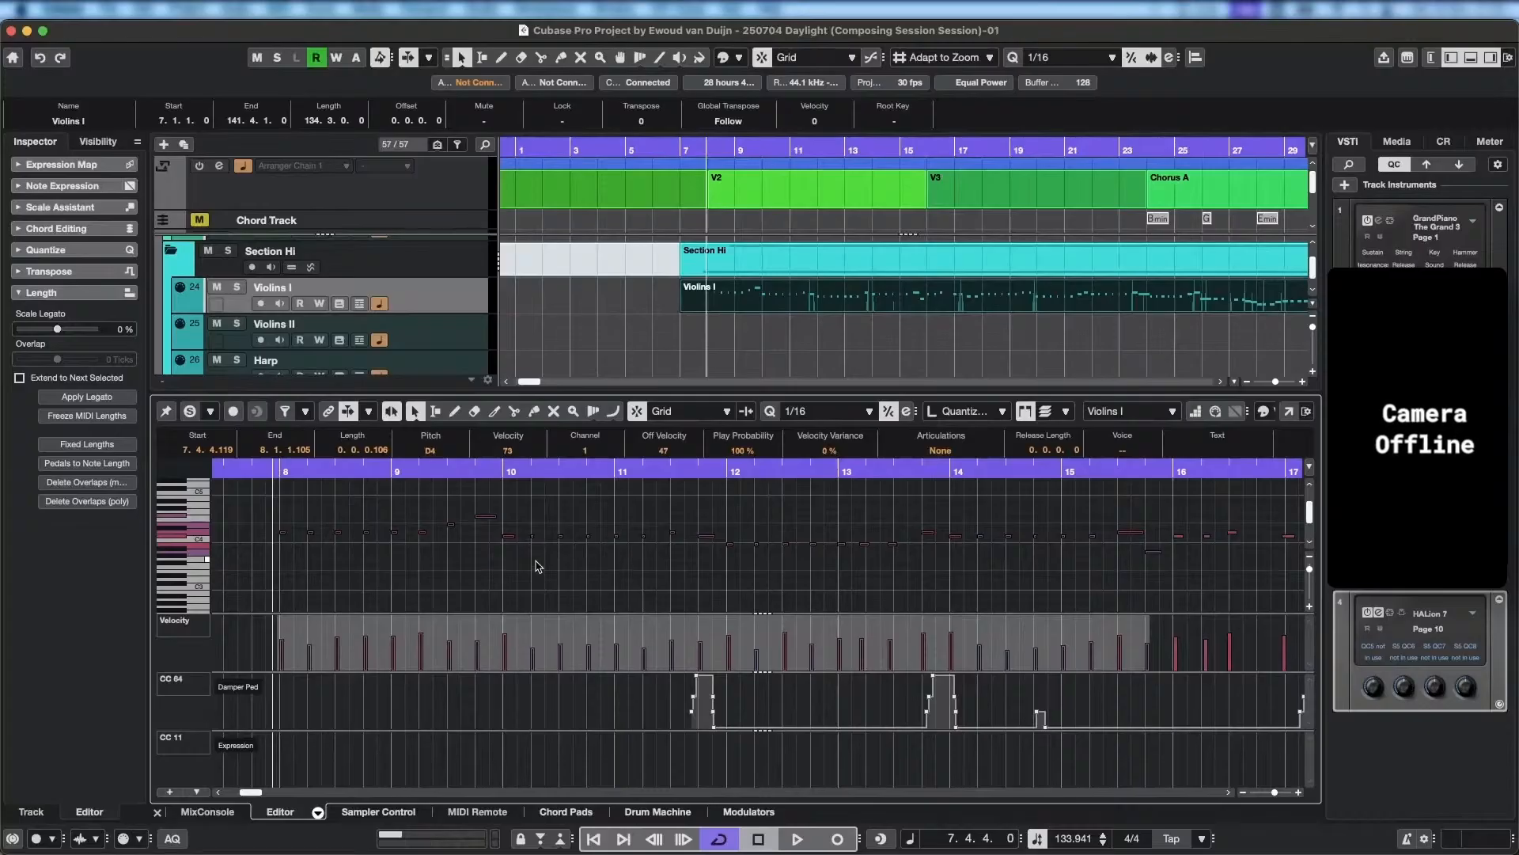
key("q")
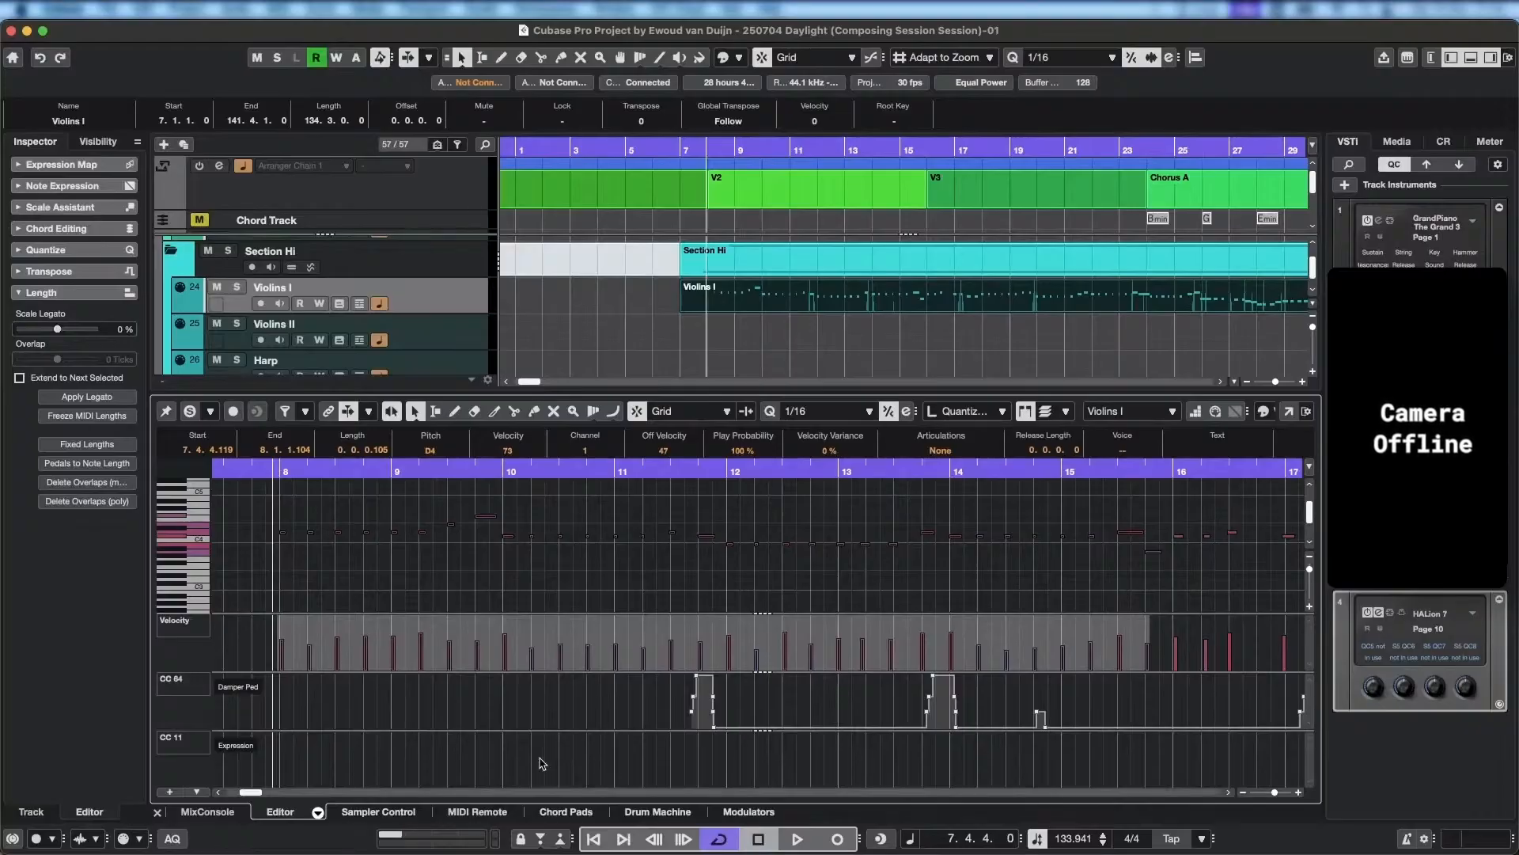
In the Violins I expression map, set the Staccato slot's attack compensation to 5 ms while the part plays, then close the setup.
key("ctrl+Up")
left_click(520, 782)
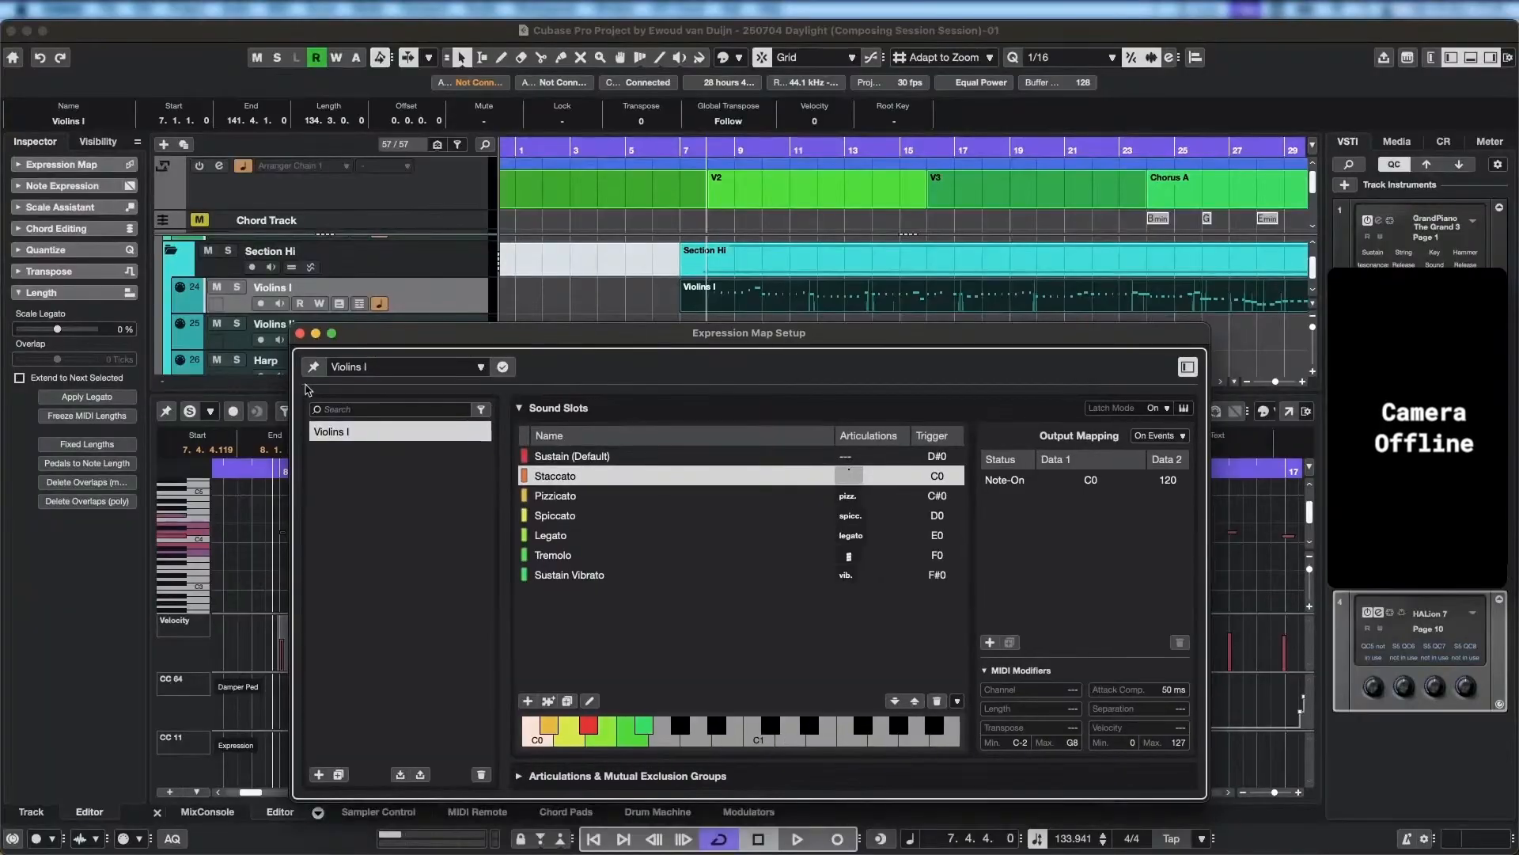
key("space")
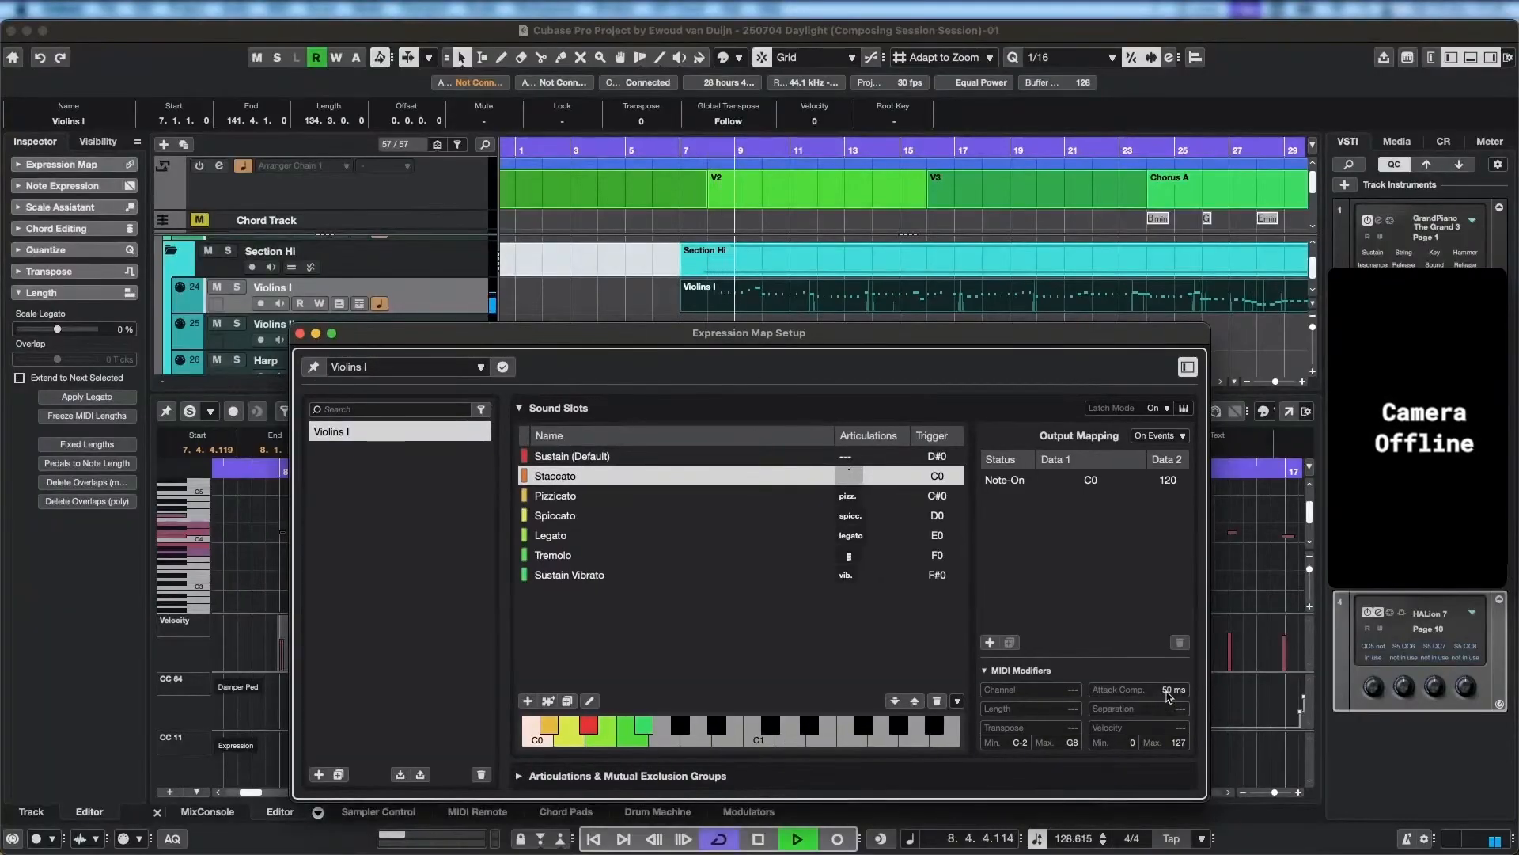
scroll(1169, 693, "up", 20)
scroll(1169, 694, "down", 20)
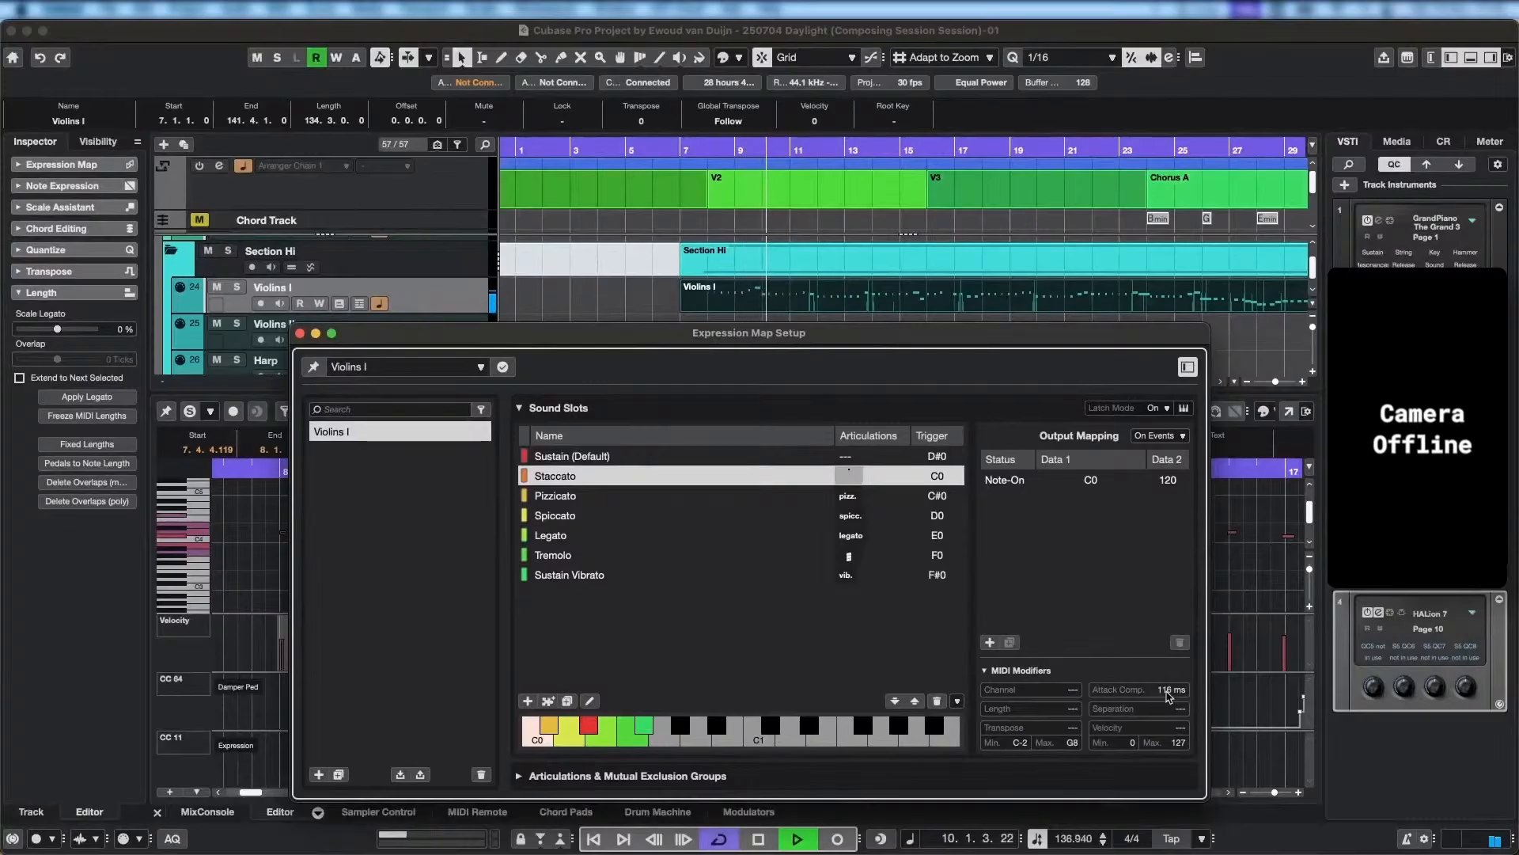
scroll(1170, 693, "down", 20)
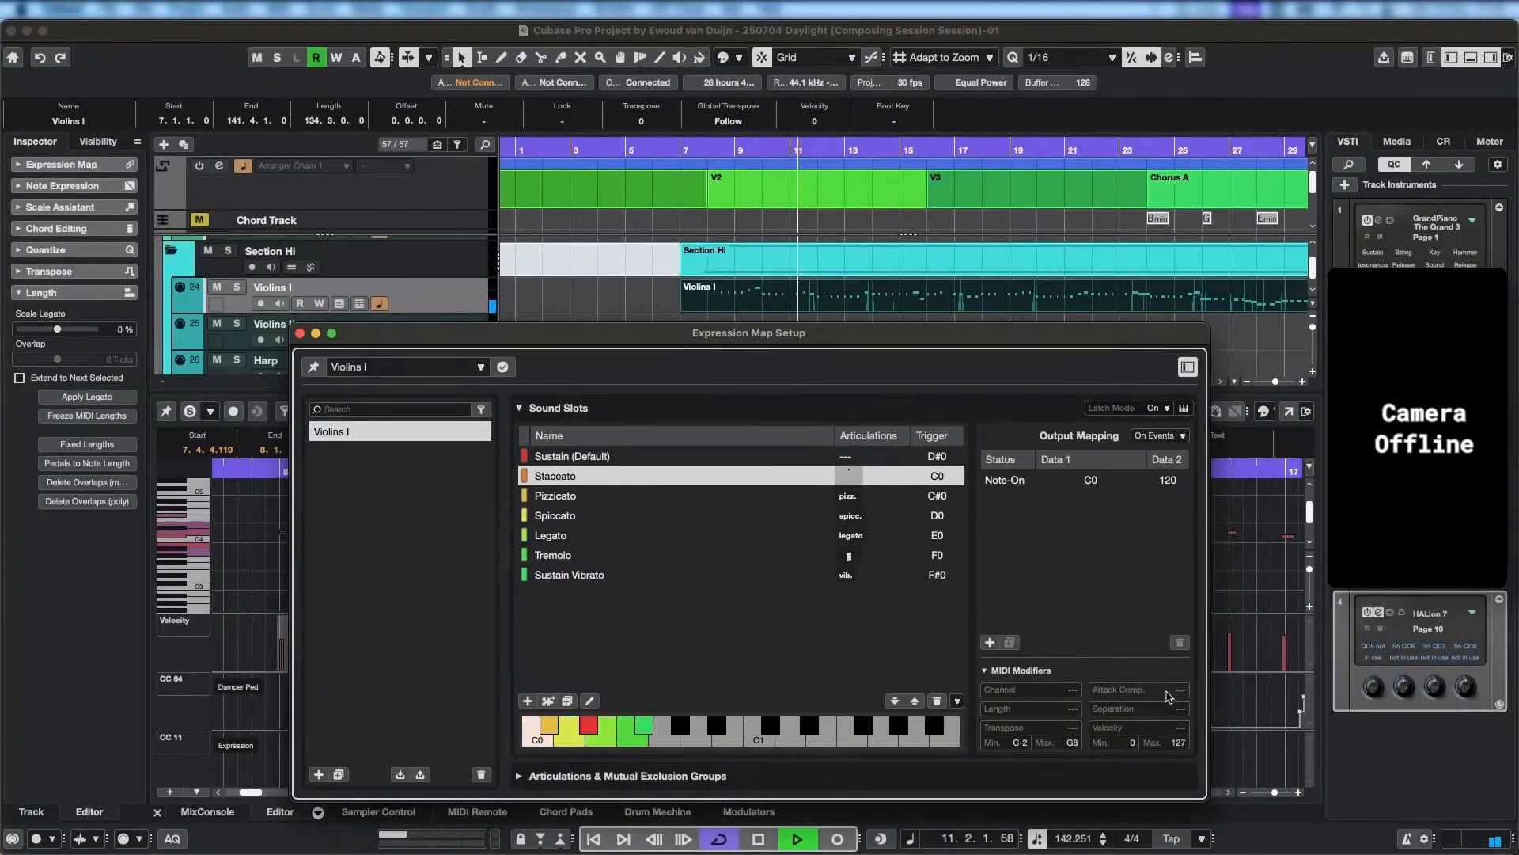
scroll(1170, 695, "up", 4)
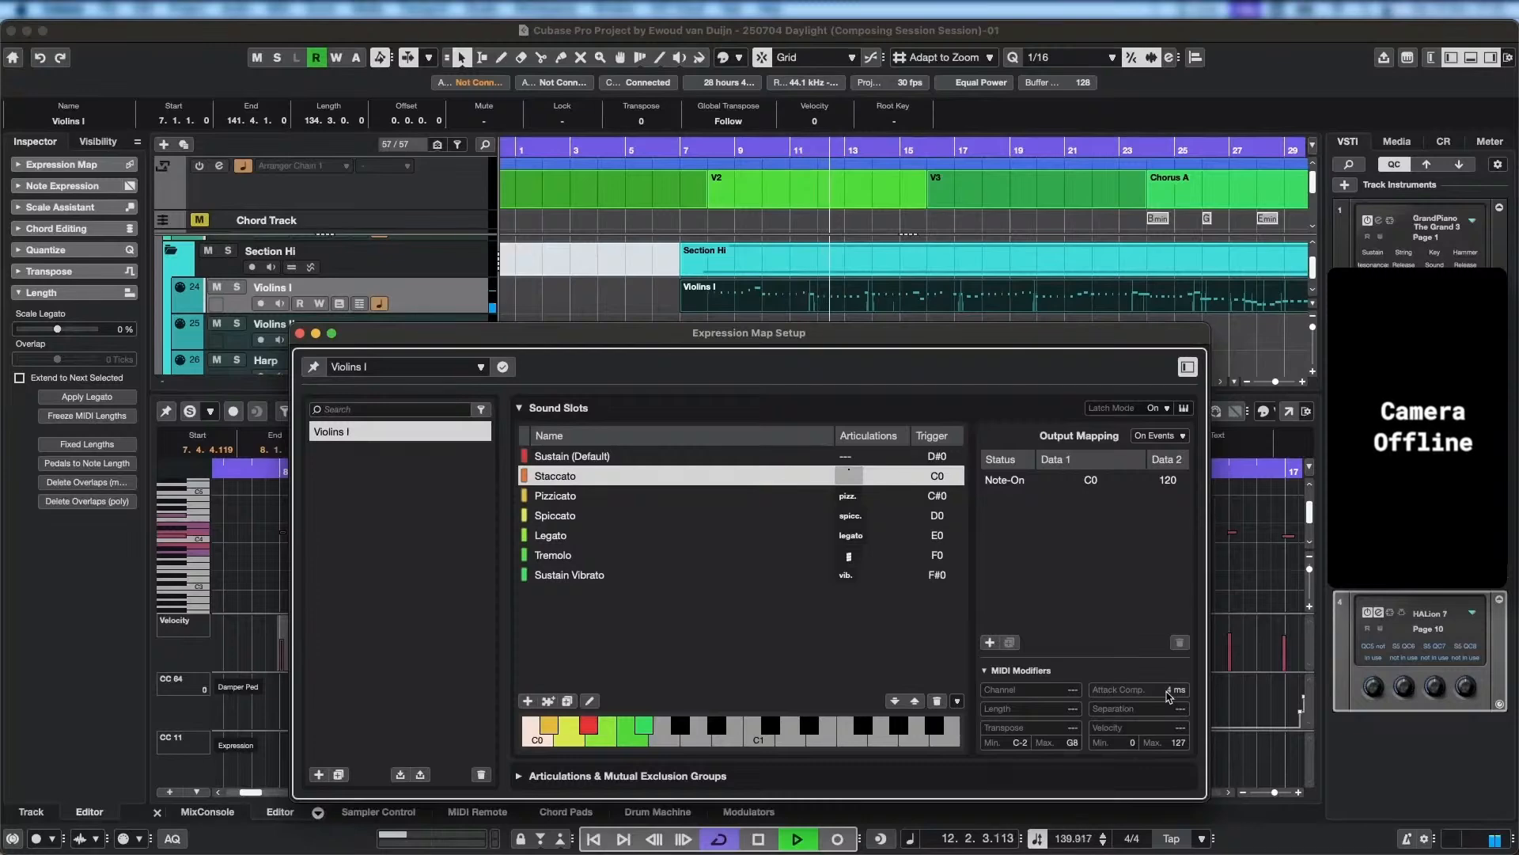
scroll(1170, 697, "up", 3)
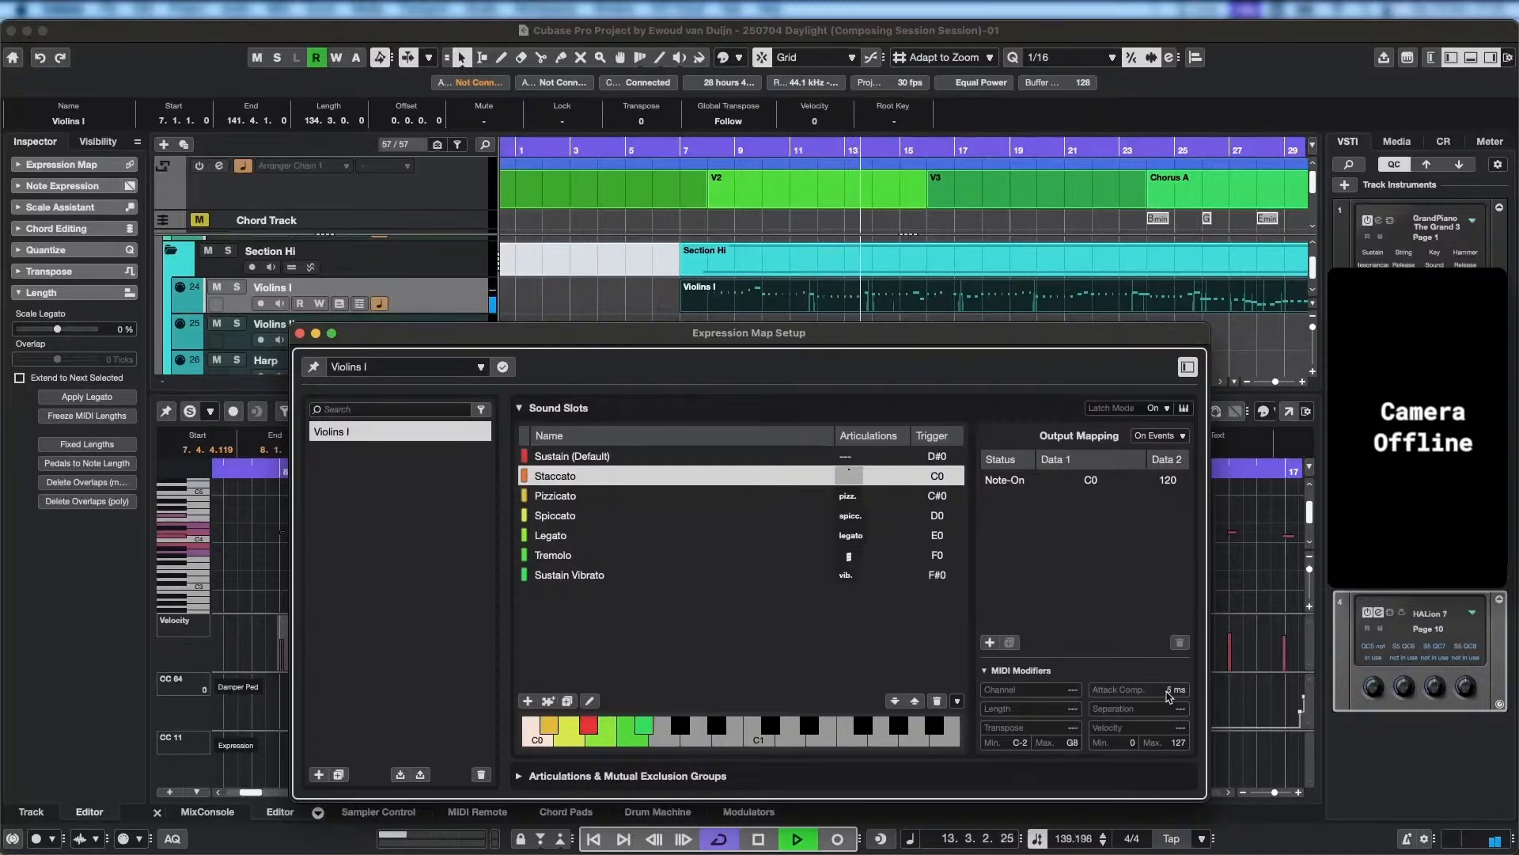
scroll(1170, 695, "down", 7)
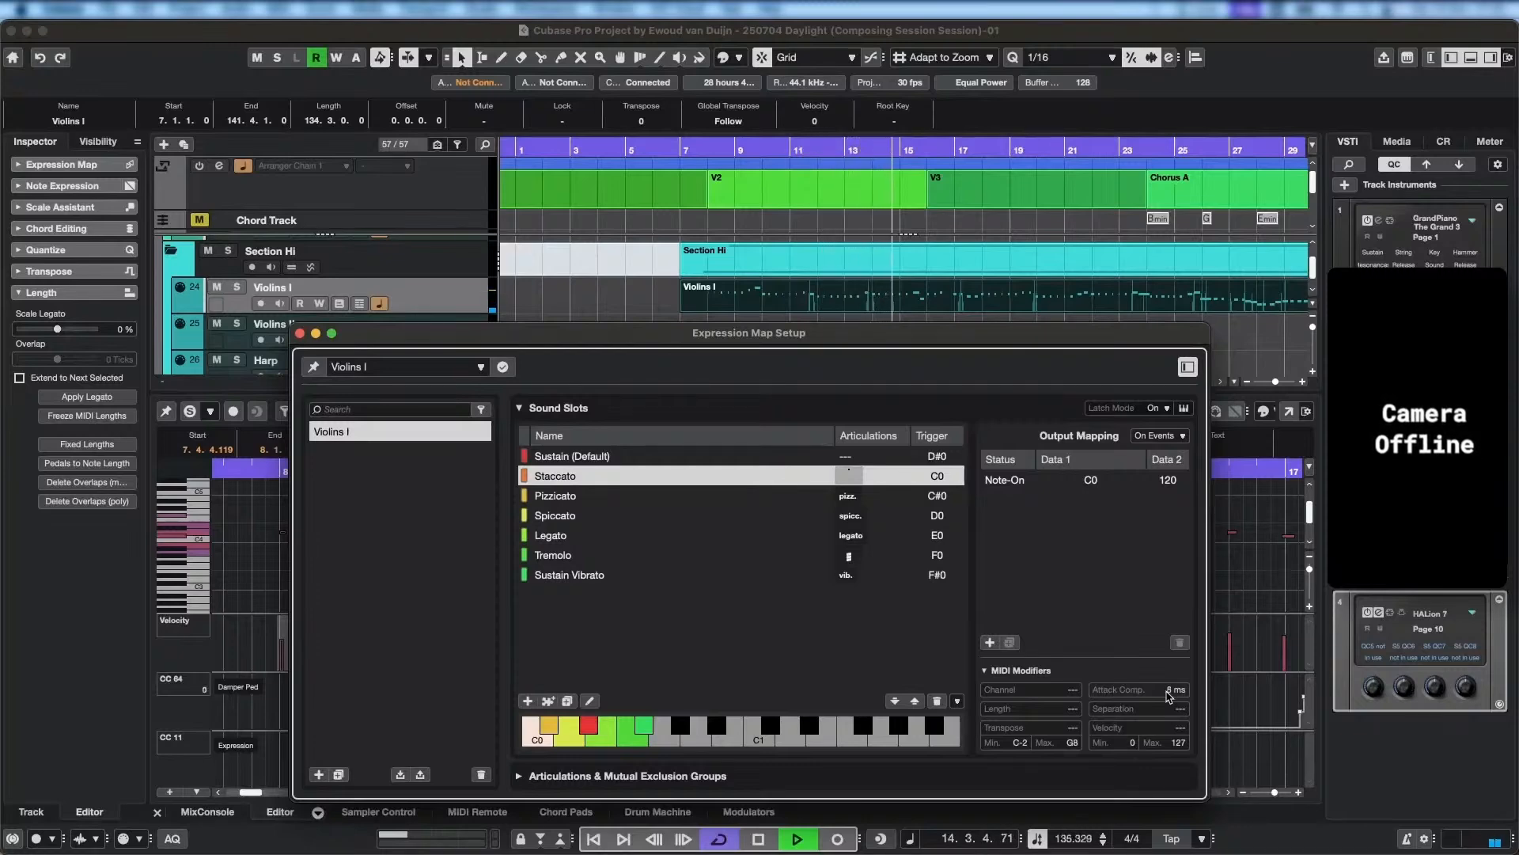
scroll(1169, 696, "up", 3)
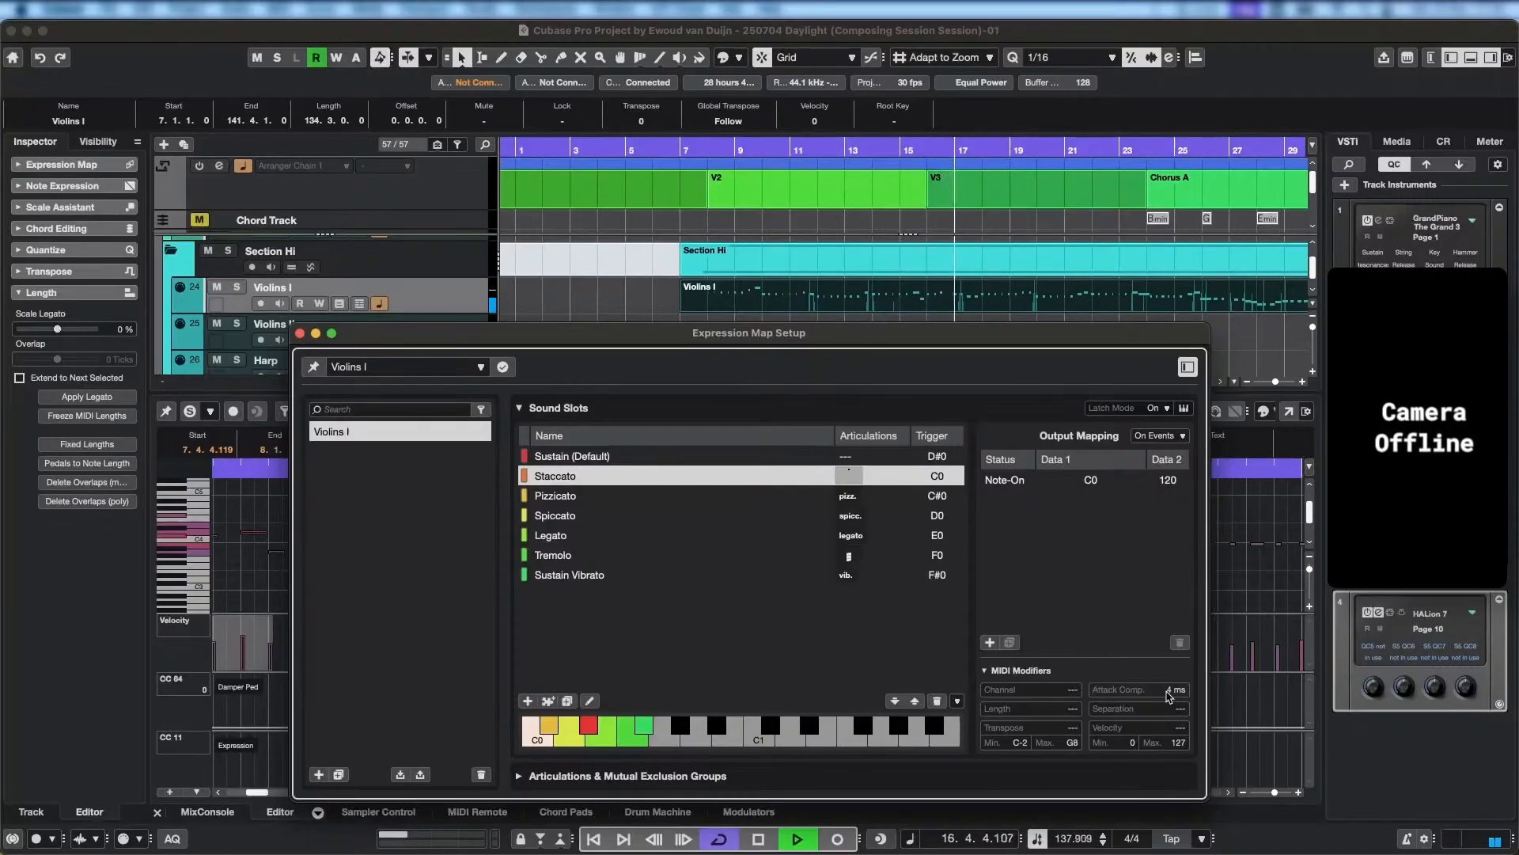
key("space")
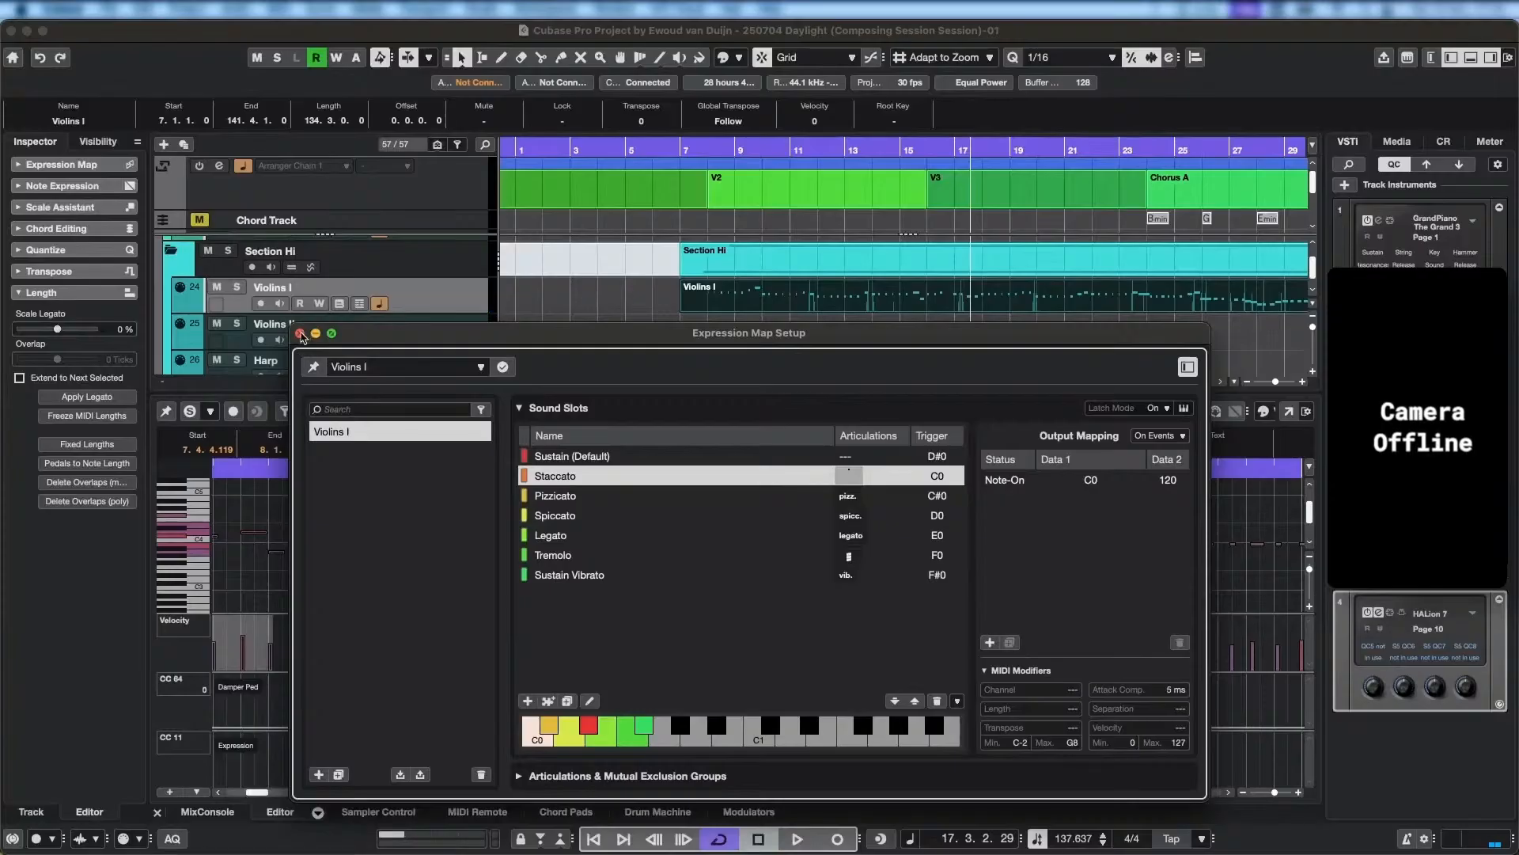
left_click(300, 333)
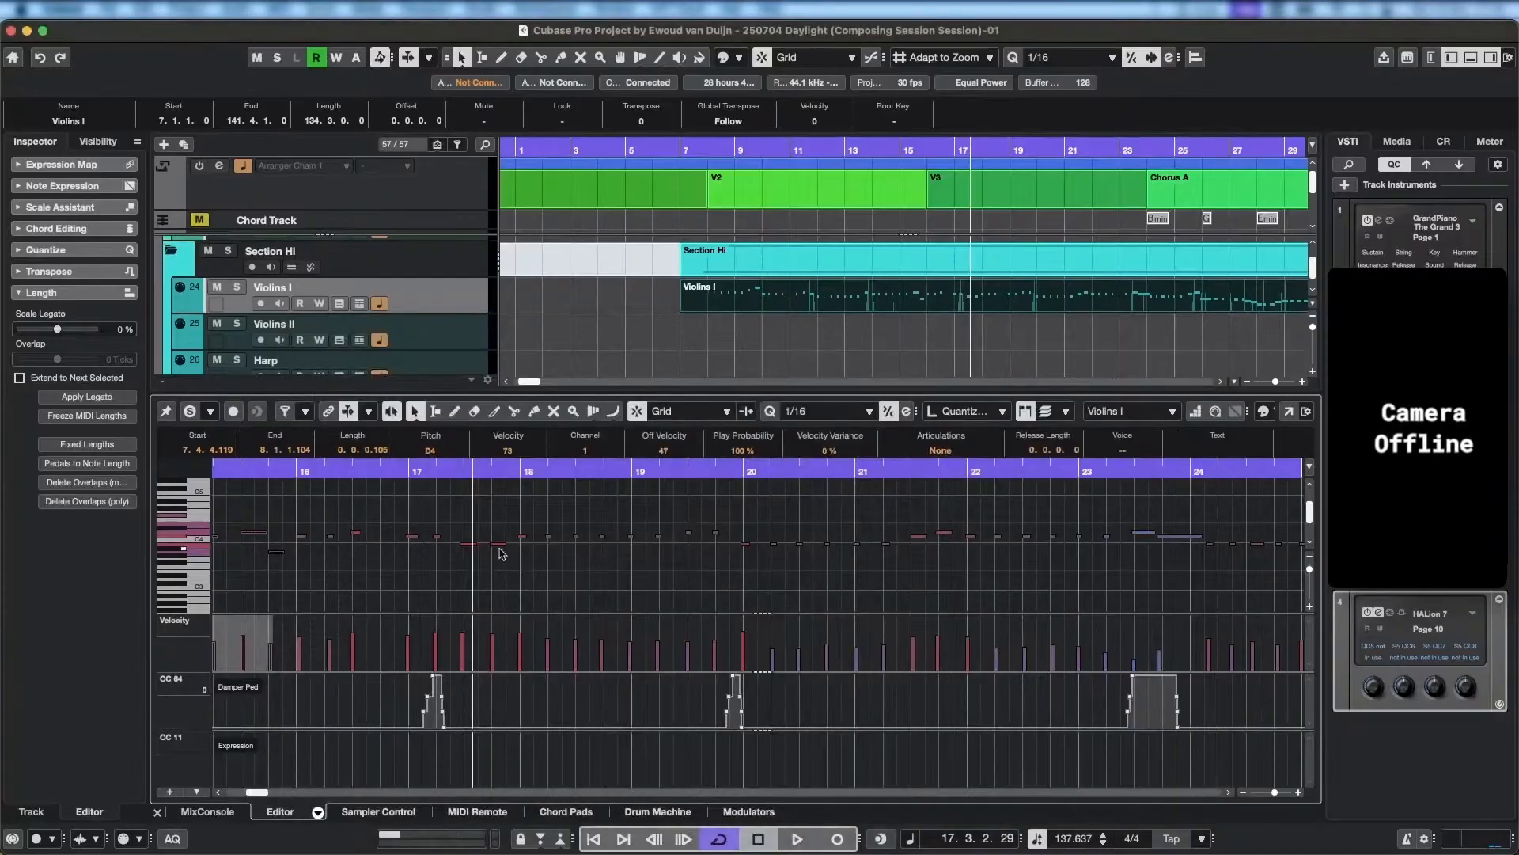
Play the Violins I part from about bar 16 and lower the first two notes of bar 16 to B3.
left_click(926, 151)
key("space")
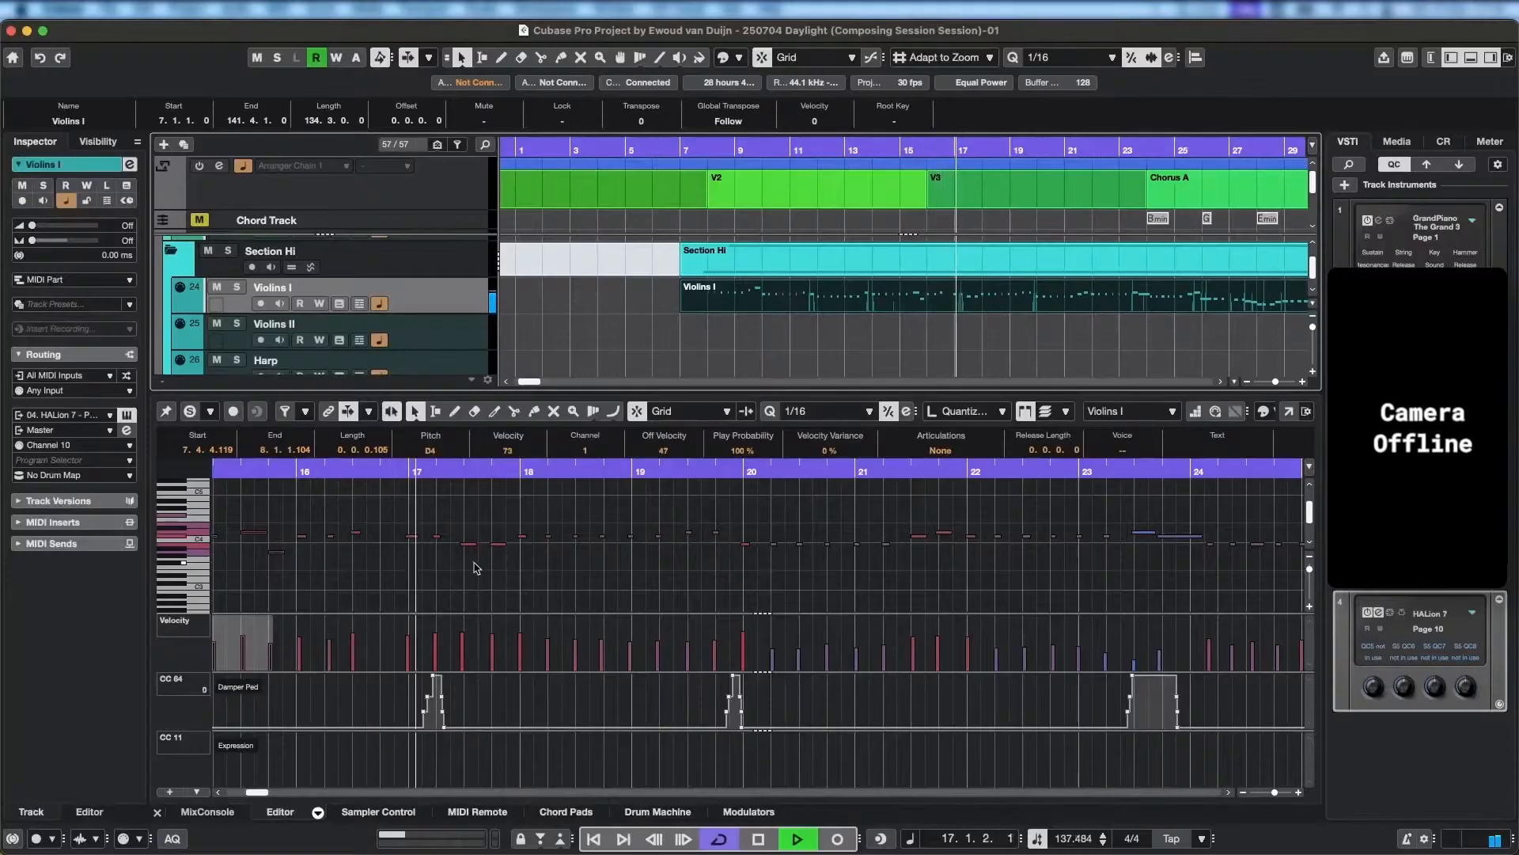
scroll(483, 568, "left", 3)
key("space")
scroll(506, 558, "up", 2)
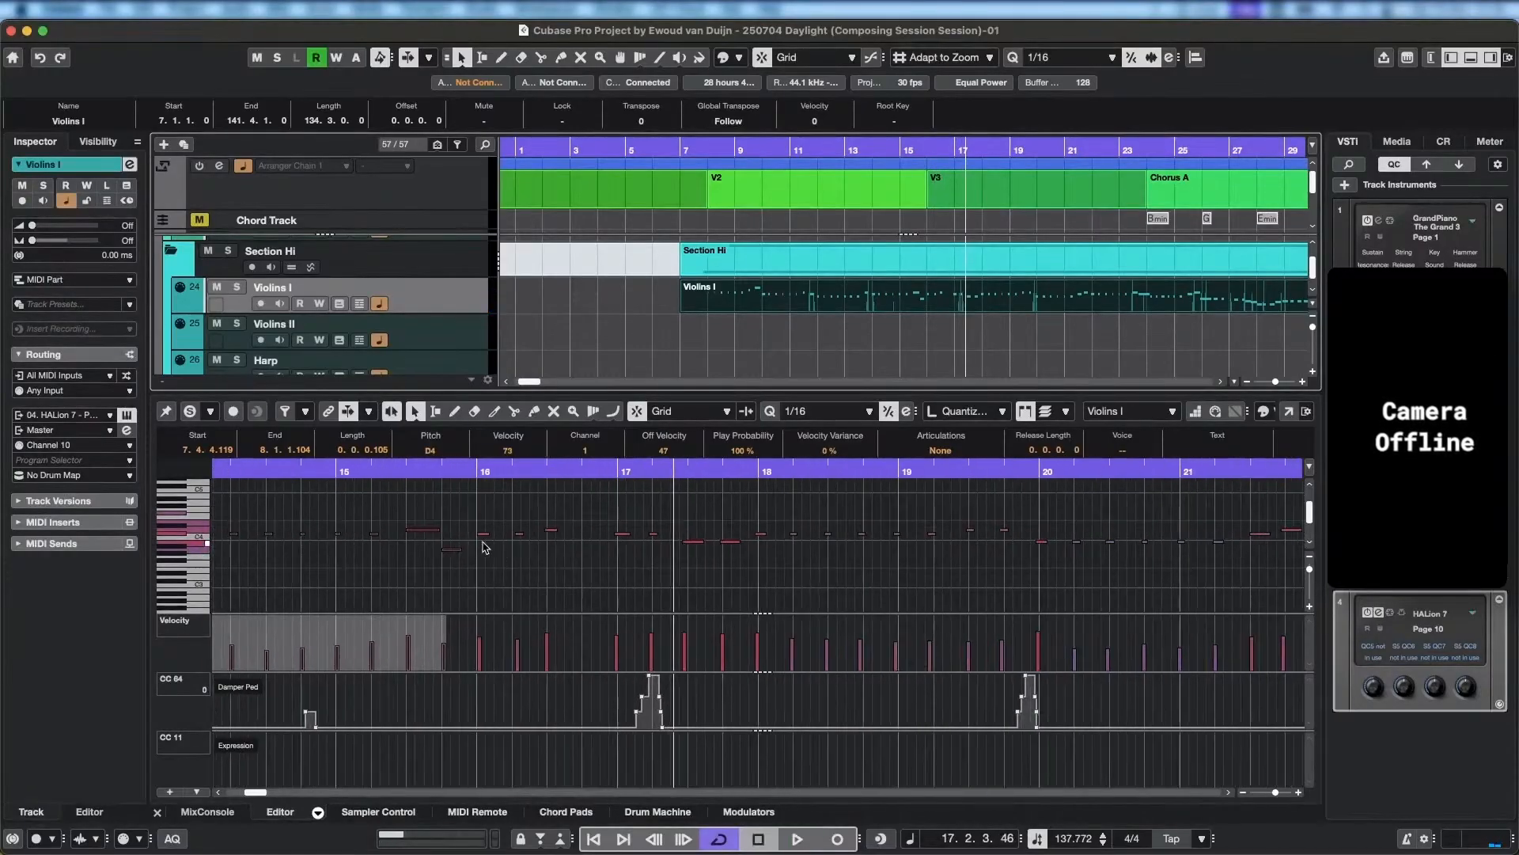
left_click(487, 533)
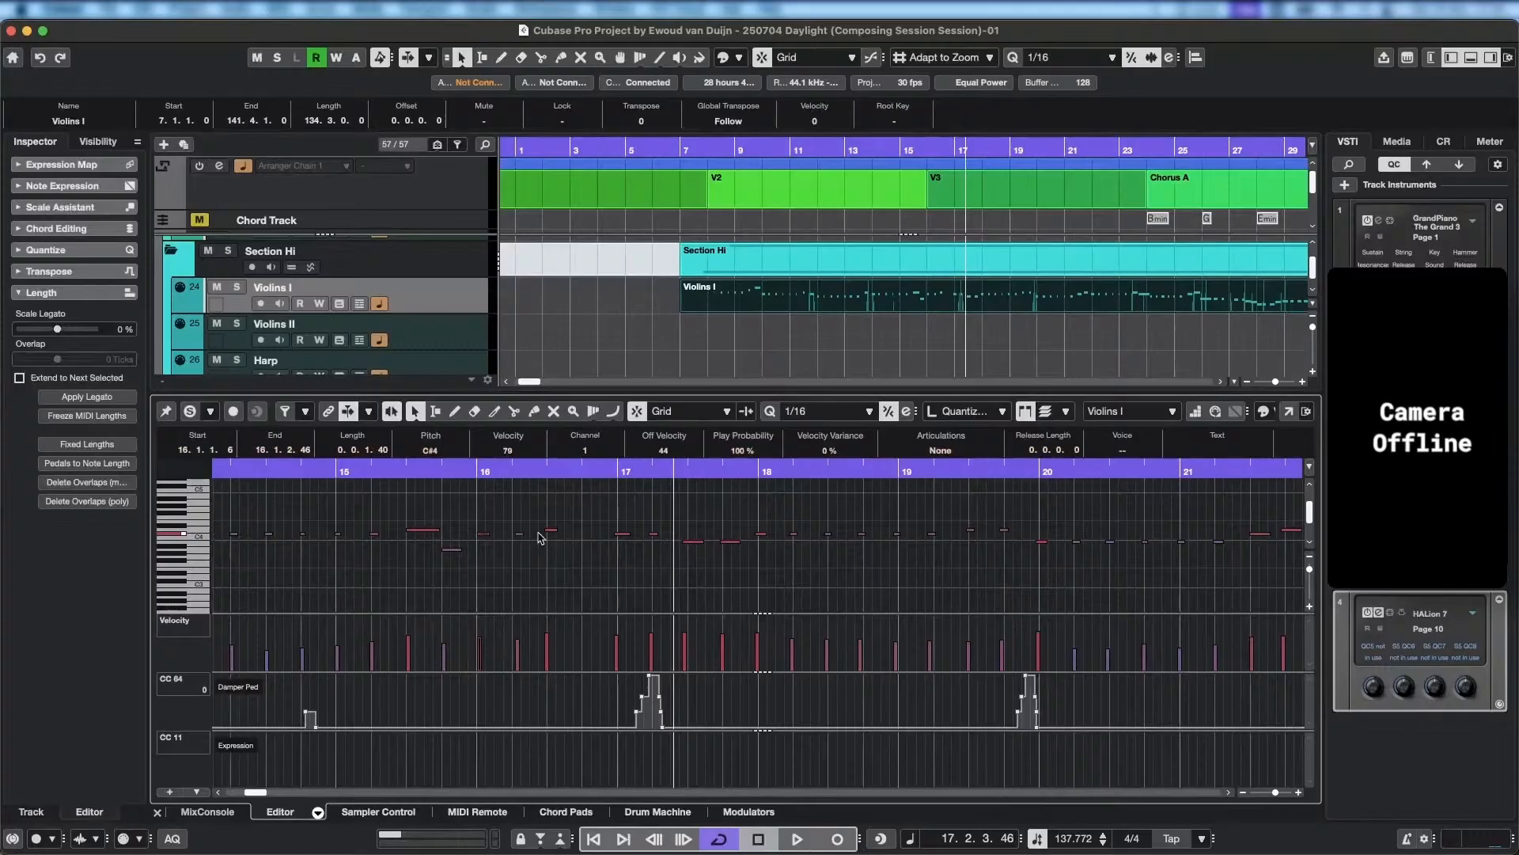
left_click_drag(521, 542, 476, 504)
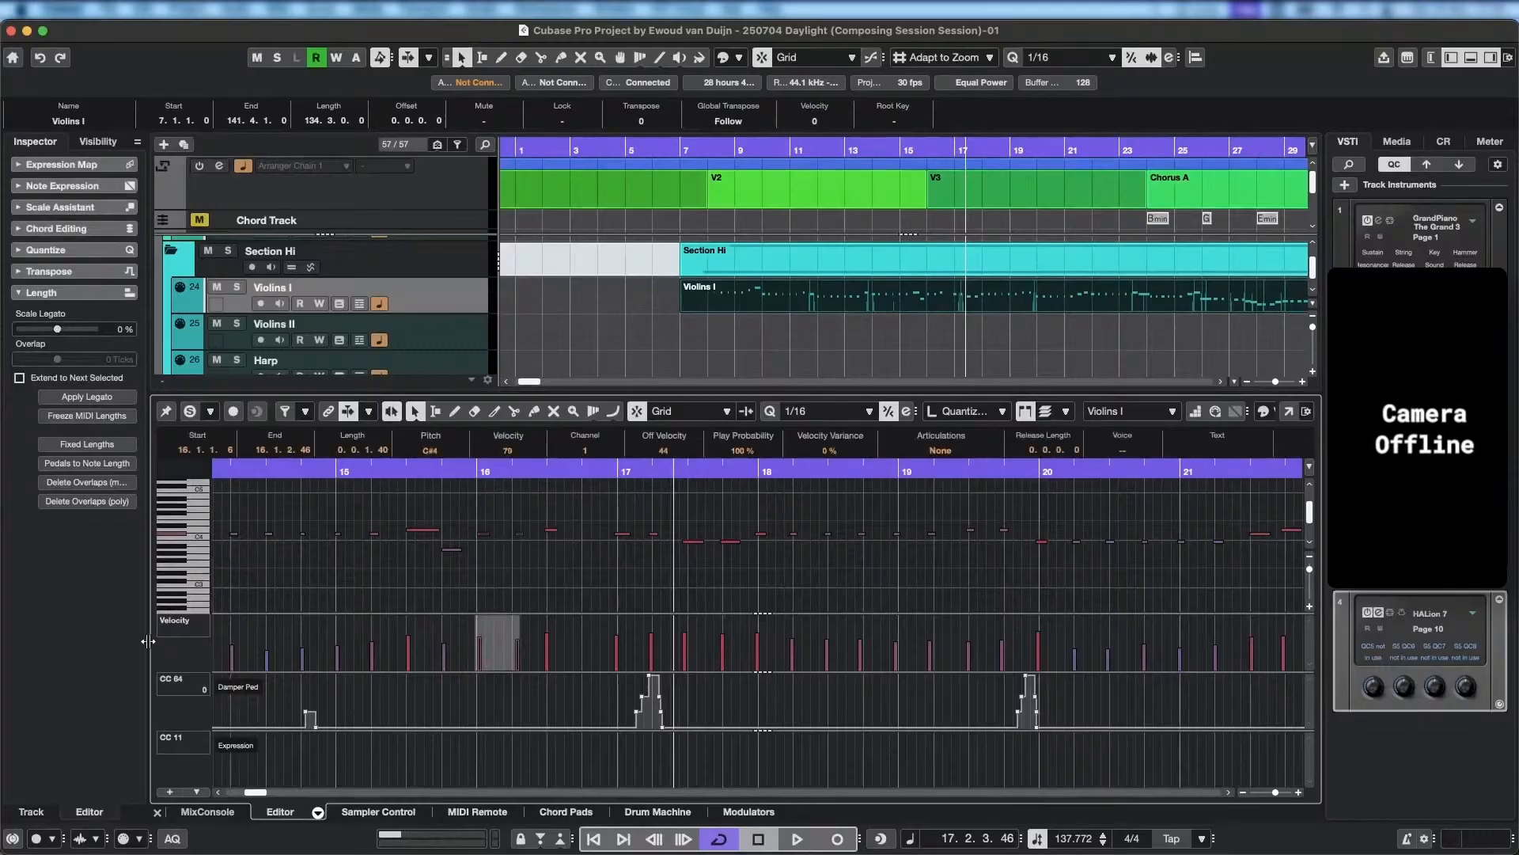
key("Down")
key("Down")
key("Down")
key("Down")
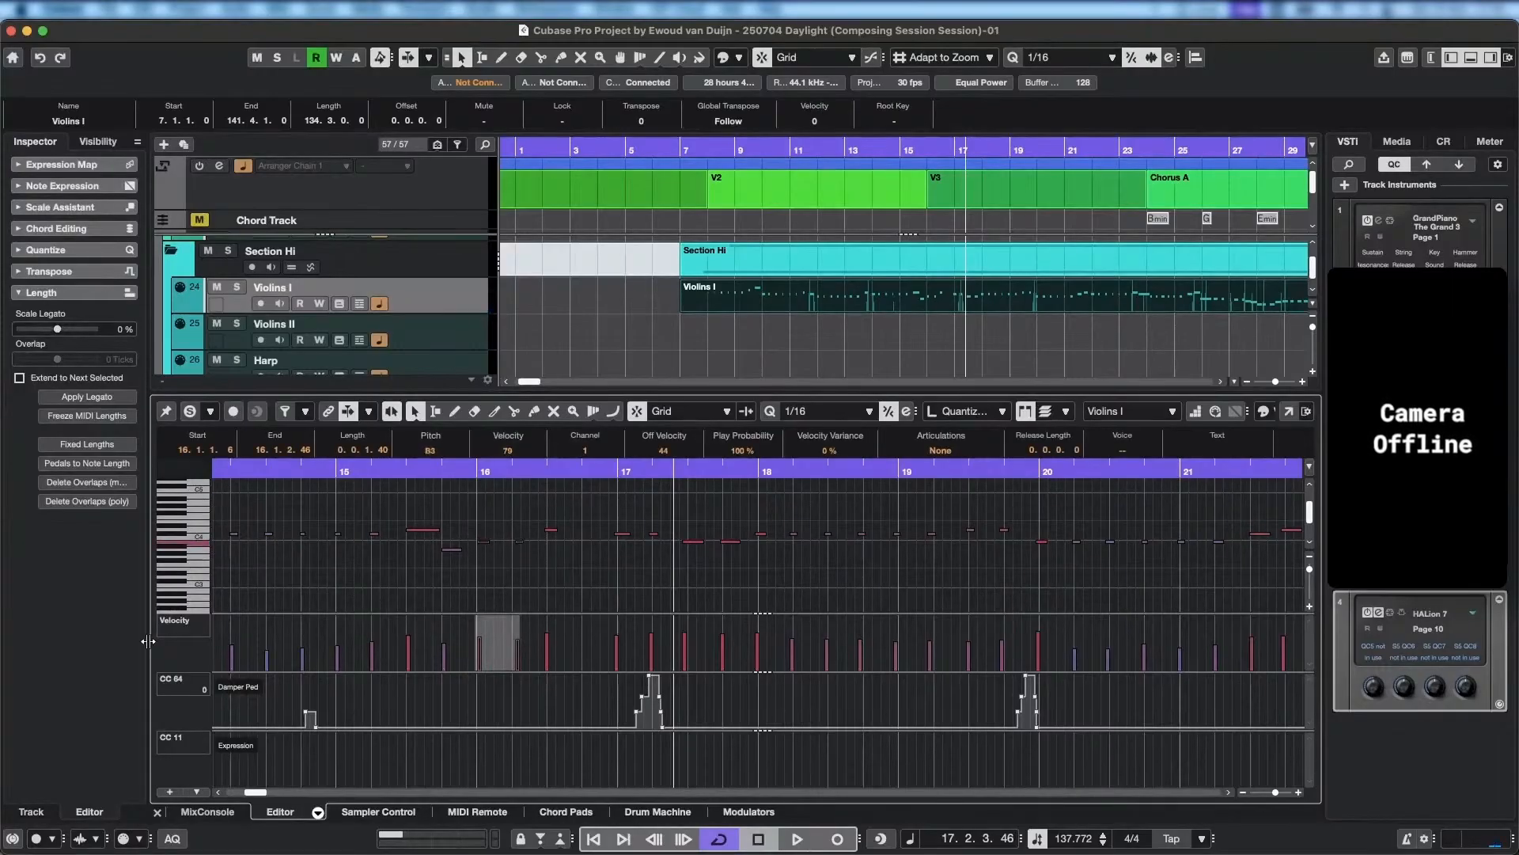
Lower the D4 note at 16.2.4 to B3 and add a 1/16 B3 note at 16.4.1.
left_click(553, 531)
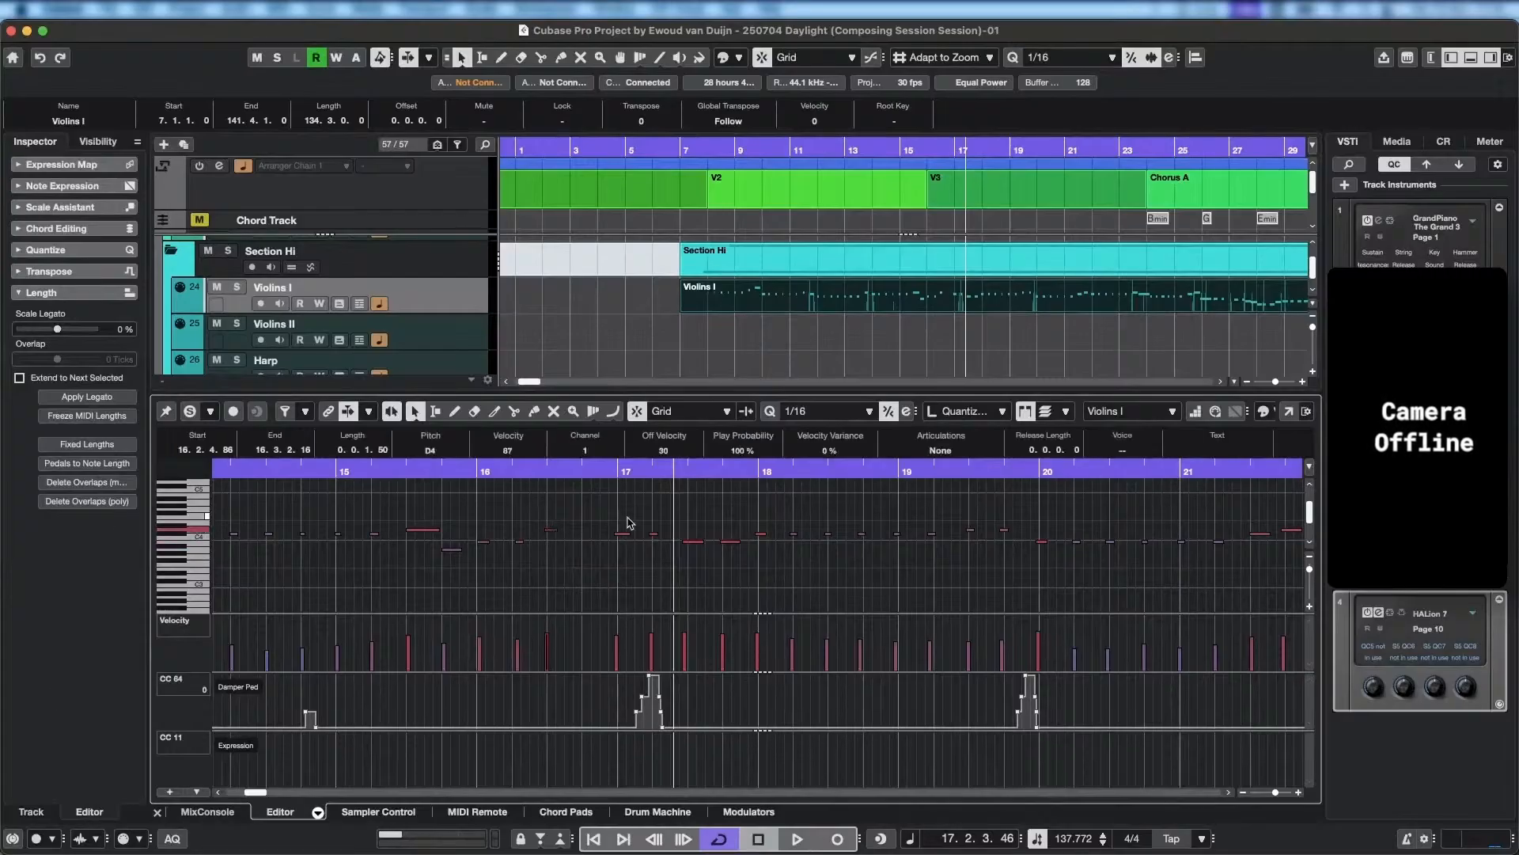
key("Down")
key("Down")
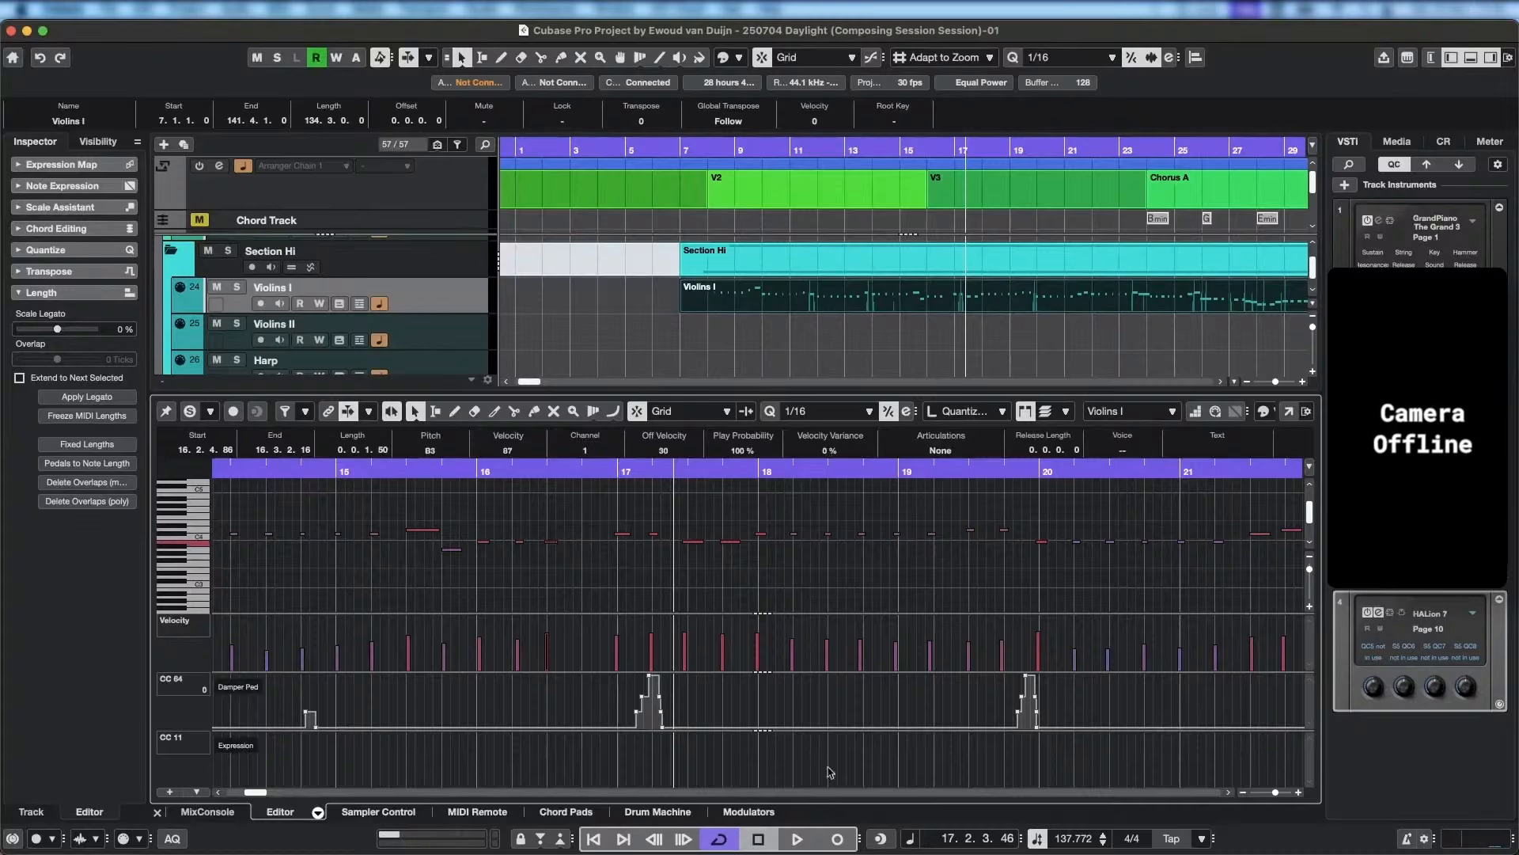
left_click(585, 542, "alt")
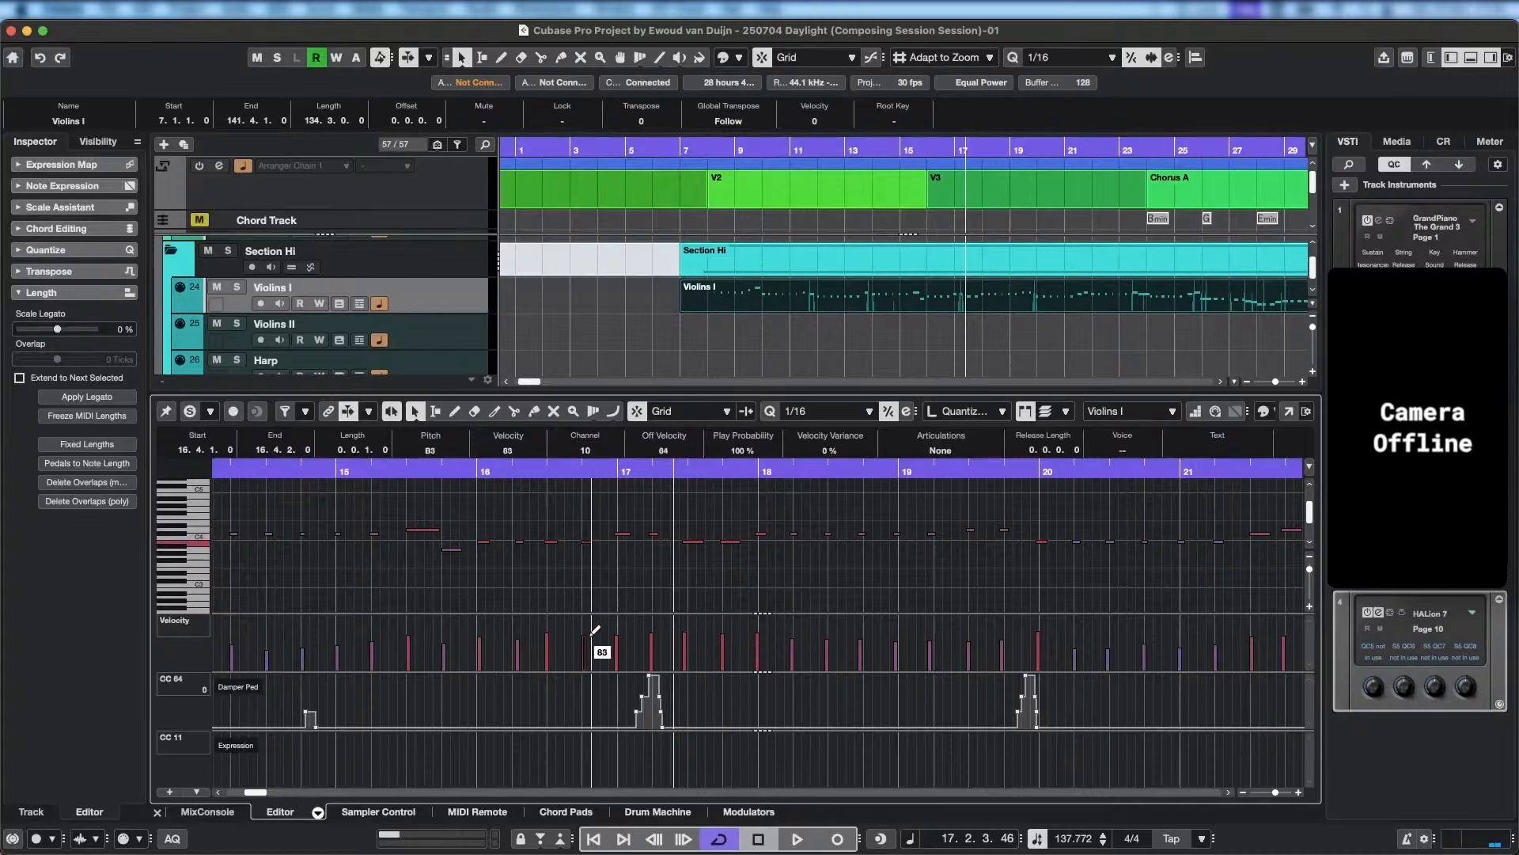
Lower the two Violins I notes at the start of bar 17 to B3 and play back the corrected passage.
left_click_drag(615, 519, 679, 545)
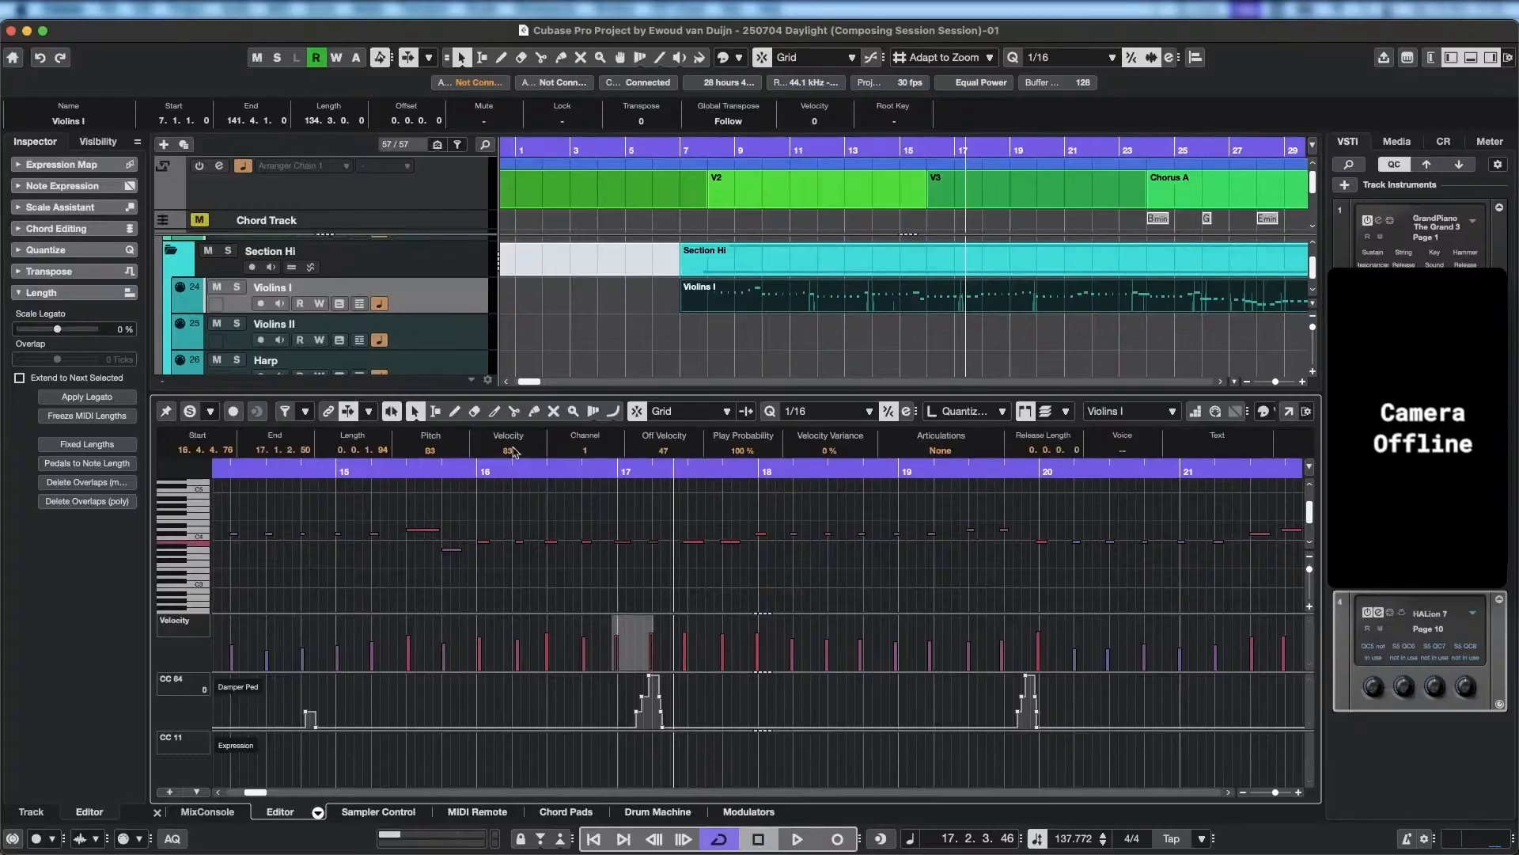
left_click_drag(433, 467, 400, 465)
key("space")
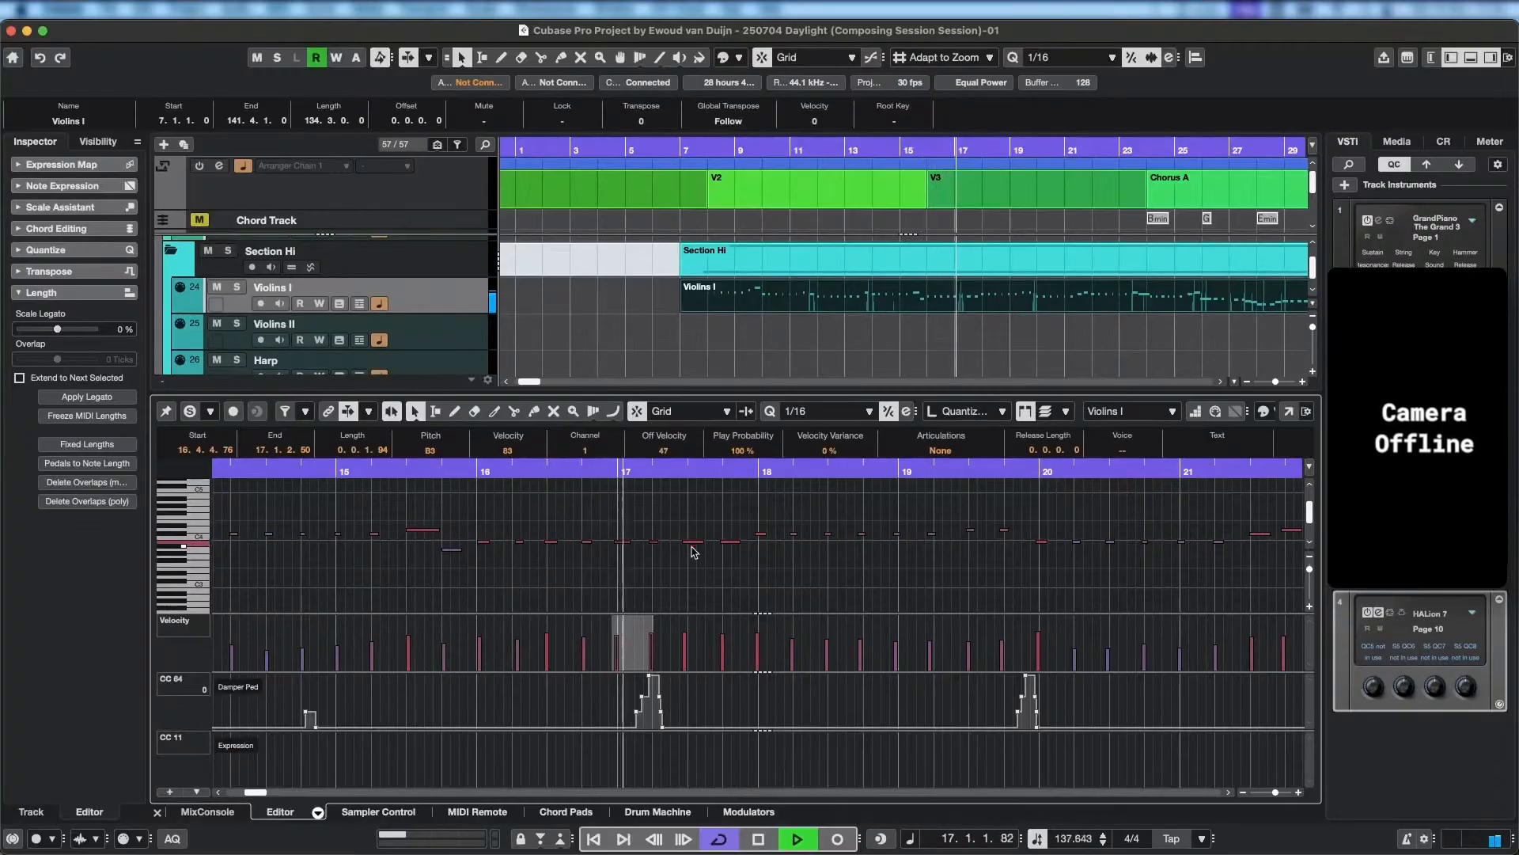
key("space")
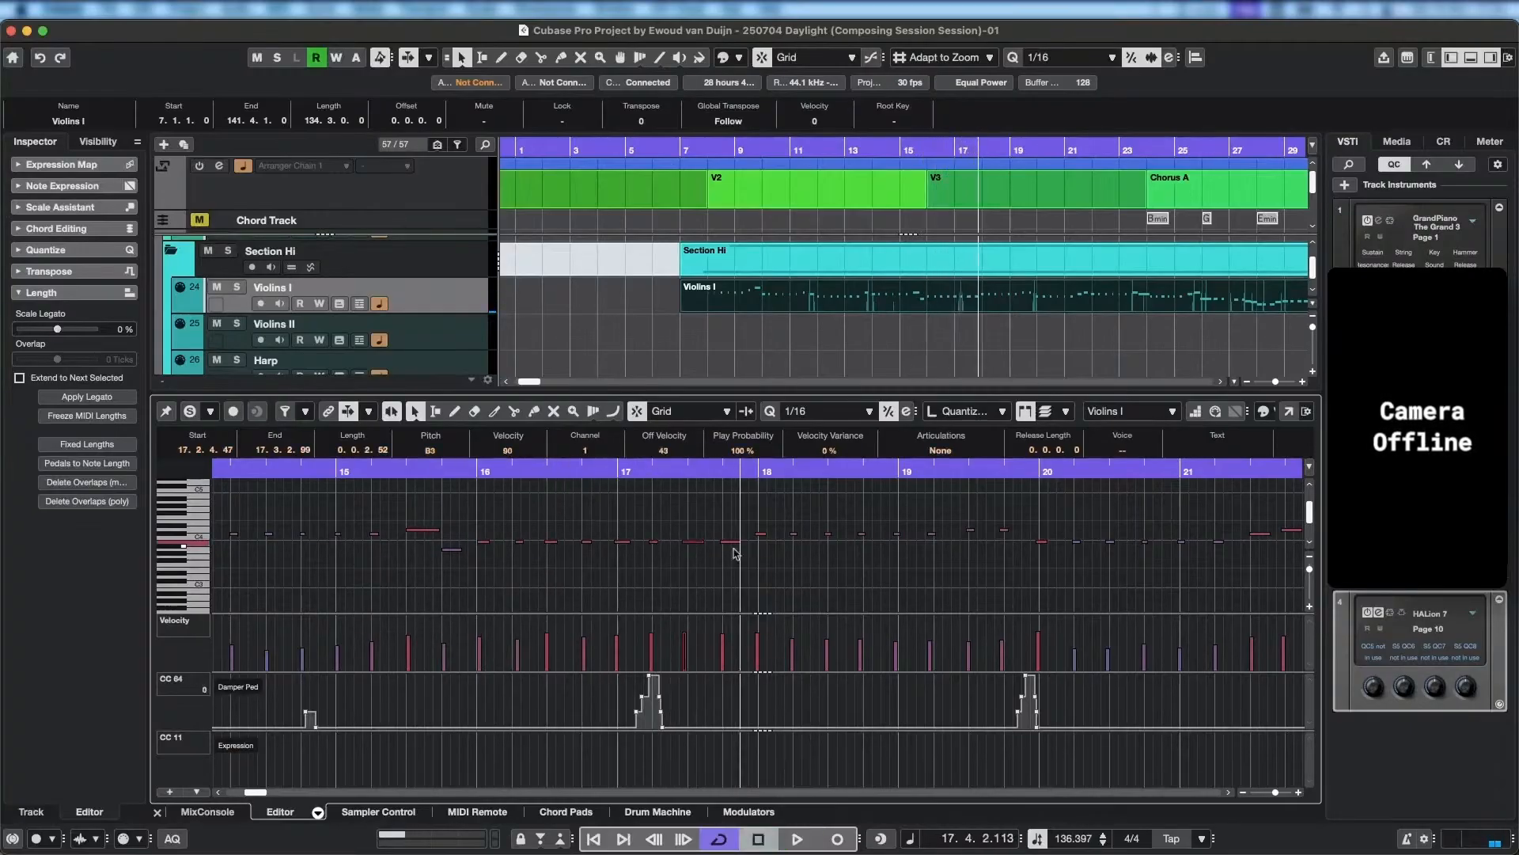
Raise the note at 17.2.4 to C#4 and the note at 17.3.4 to D4, and play the passage back.
key("Right")
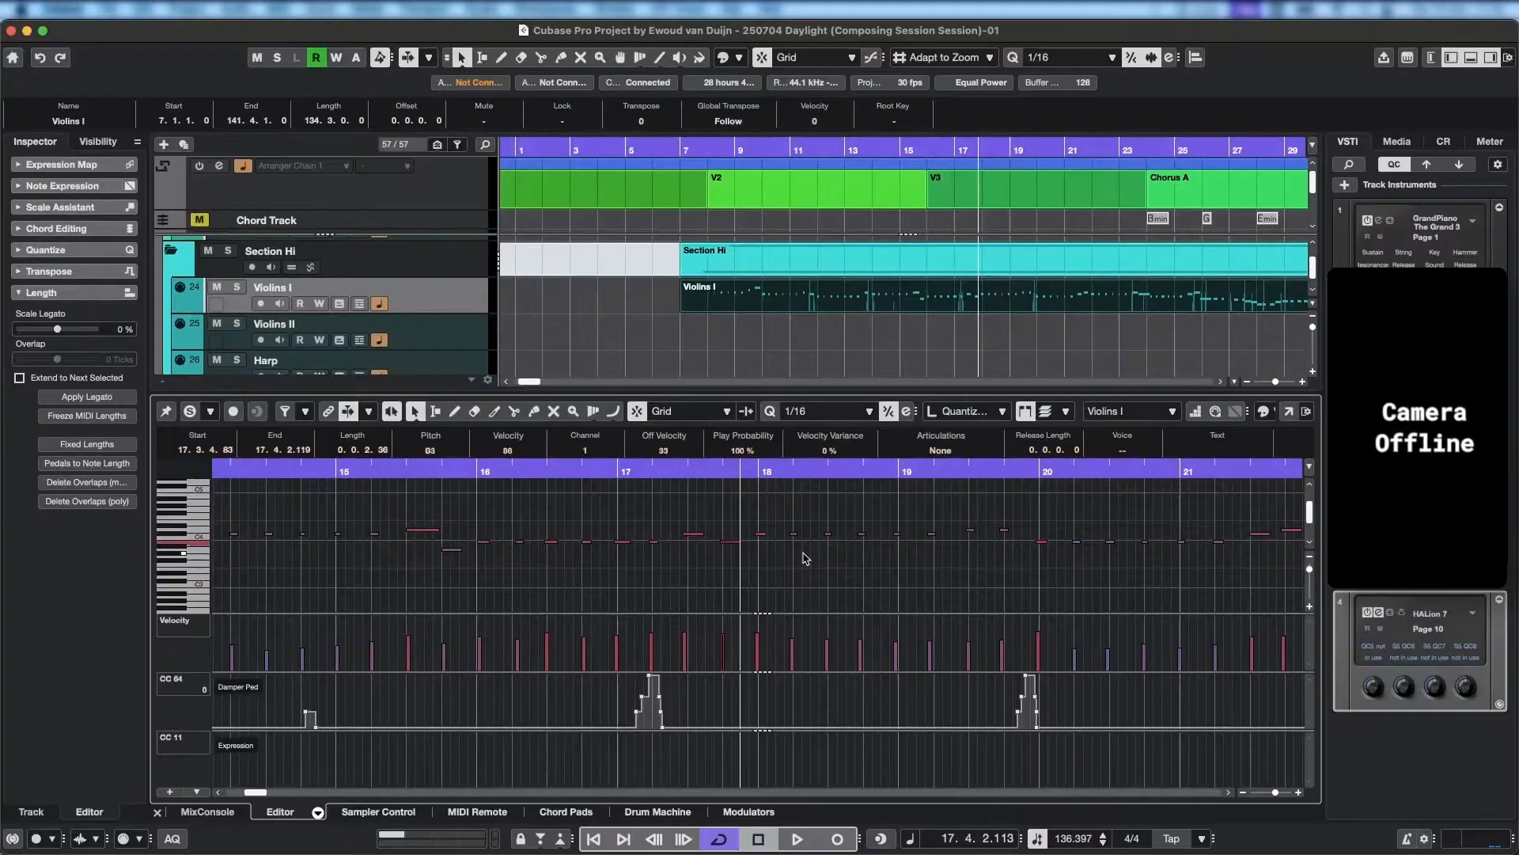
key("Up")
key("Up")
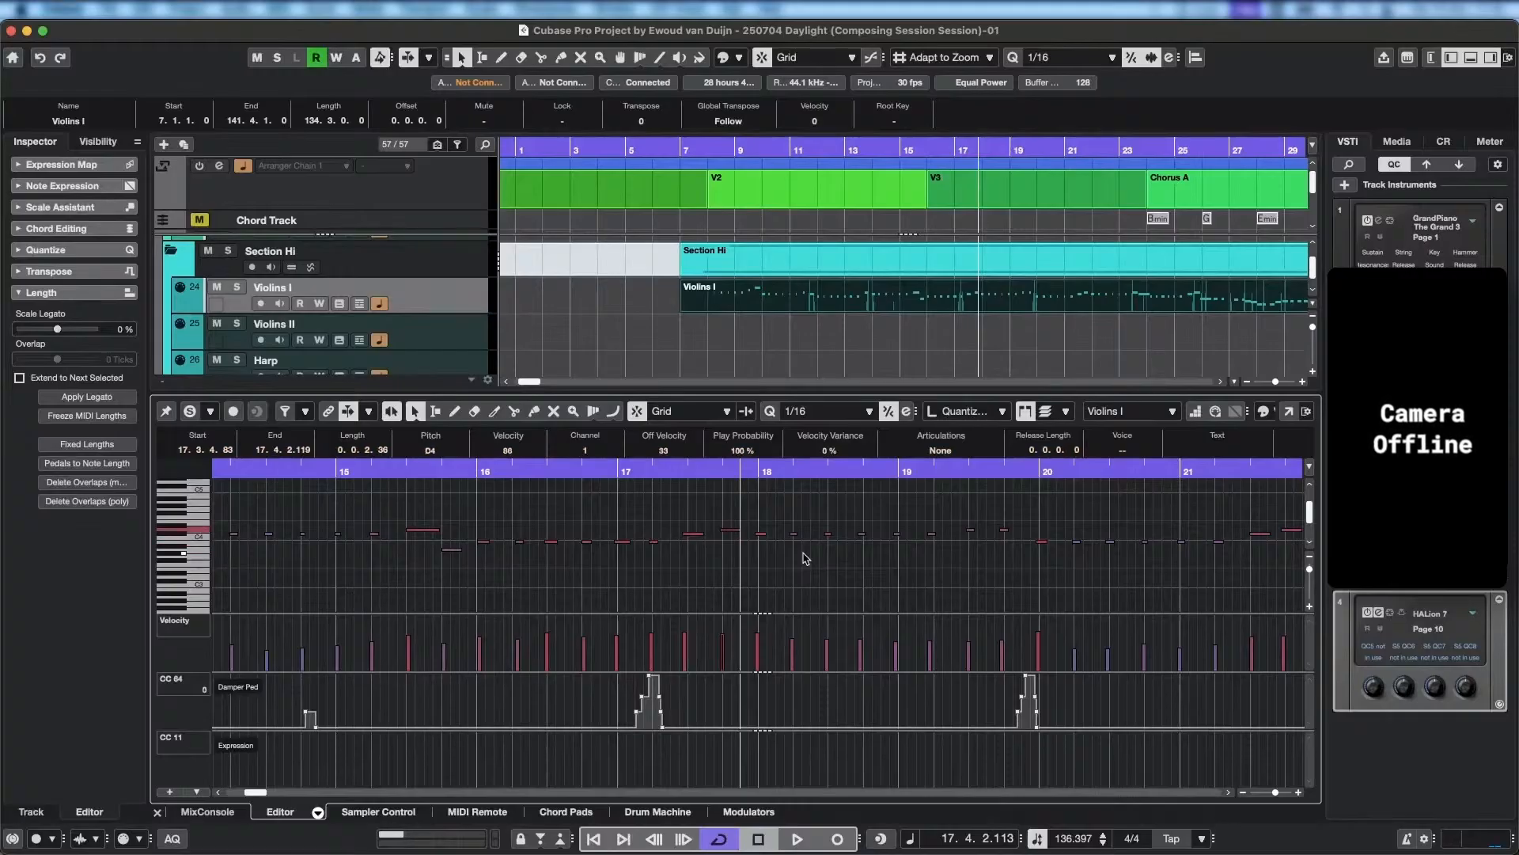
left_click(430, 471)
key("space")
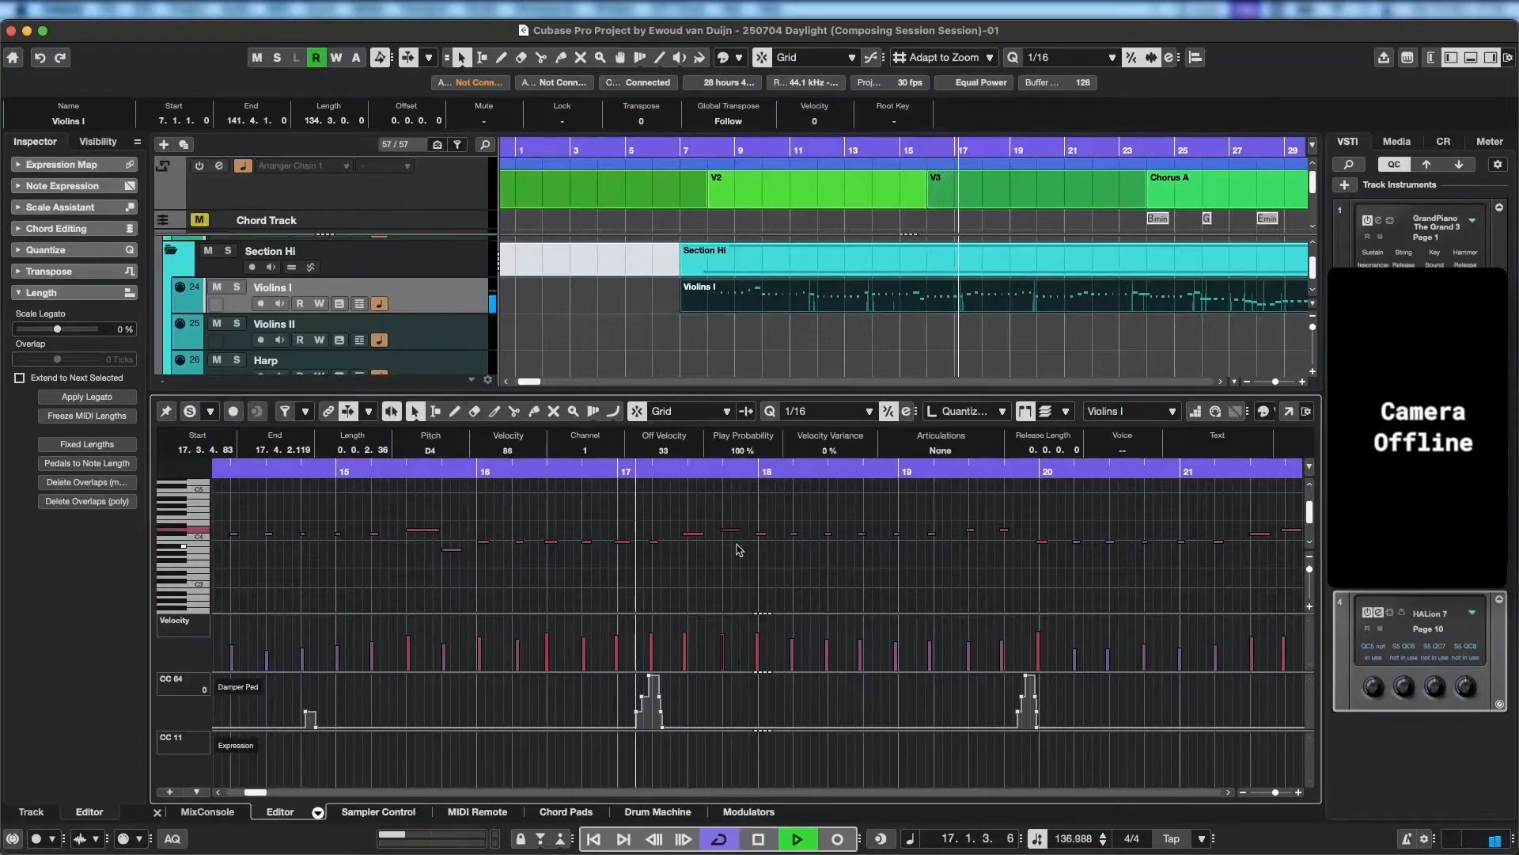
key("space")
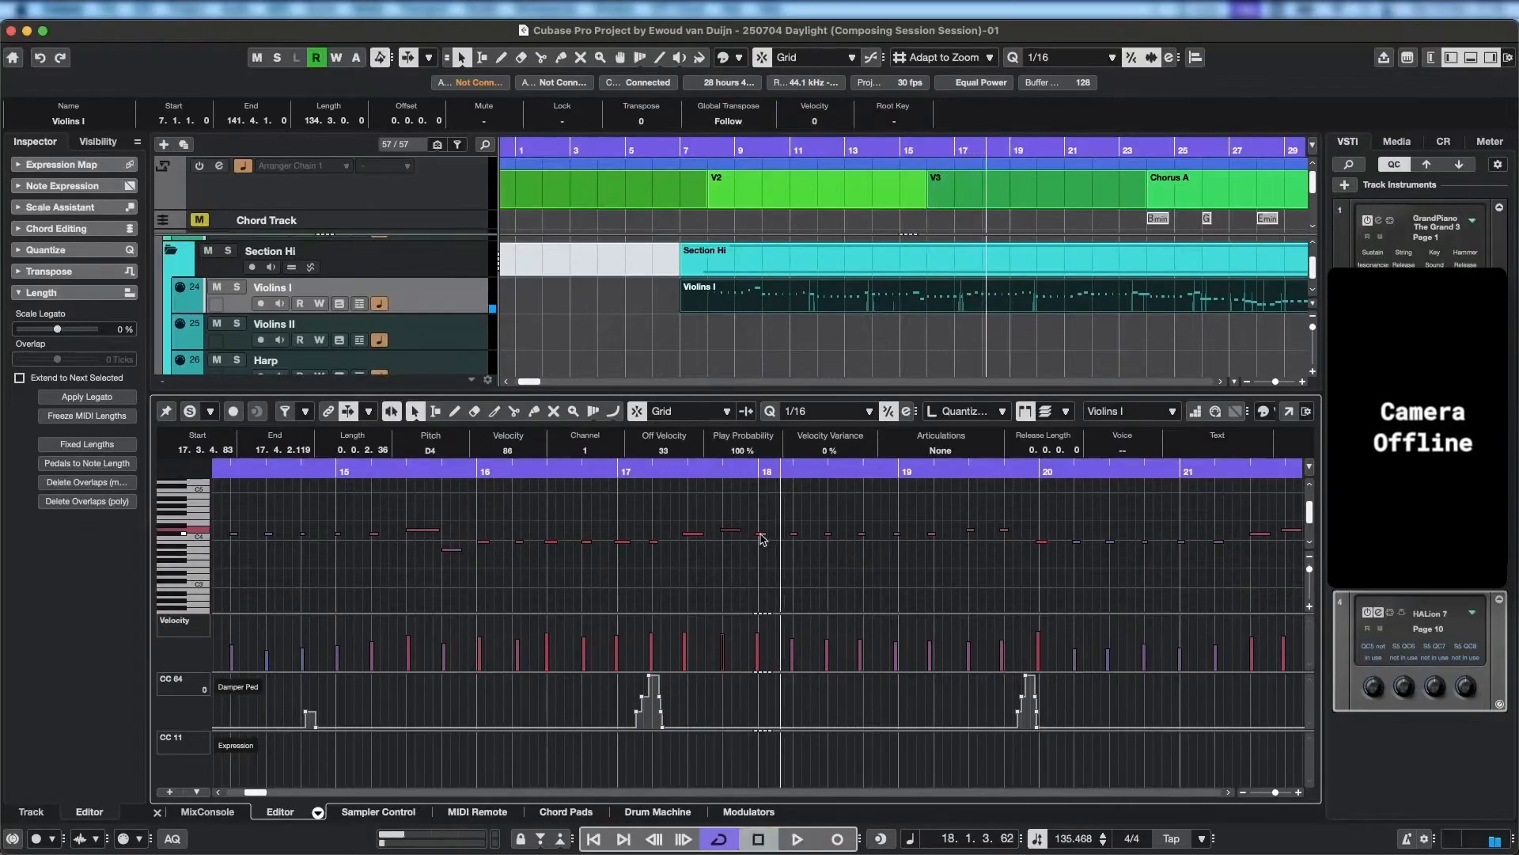
Replay the passage from bar 17 into bar 18 to judge the pitch of the repeated notes starting at bar 18.
left_click(761, 535)
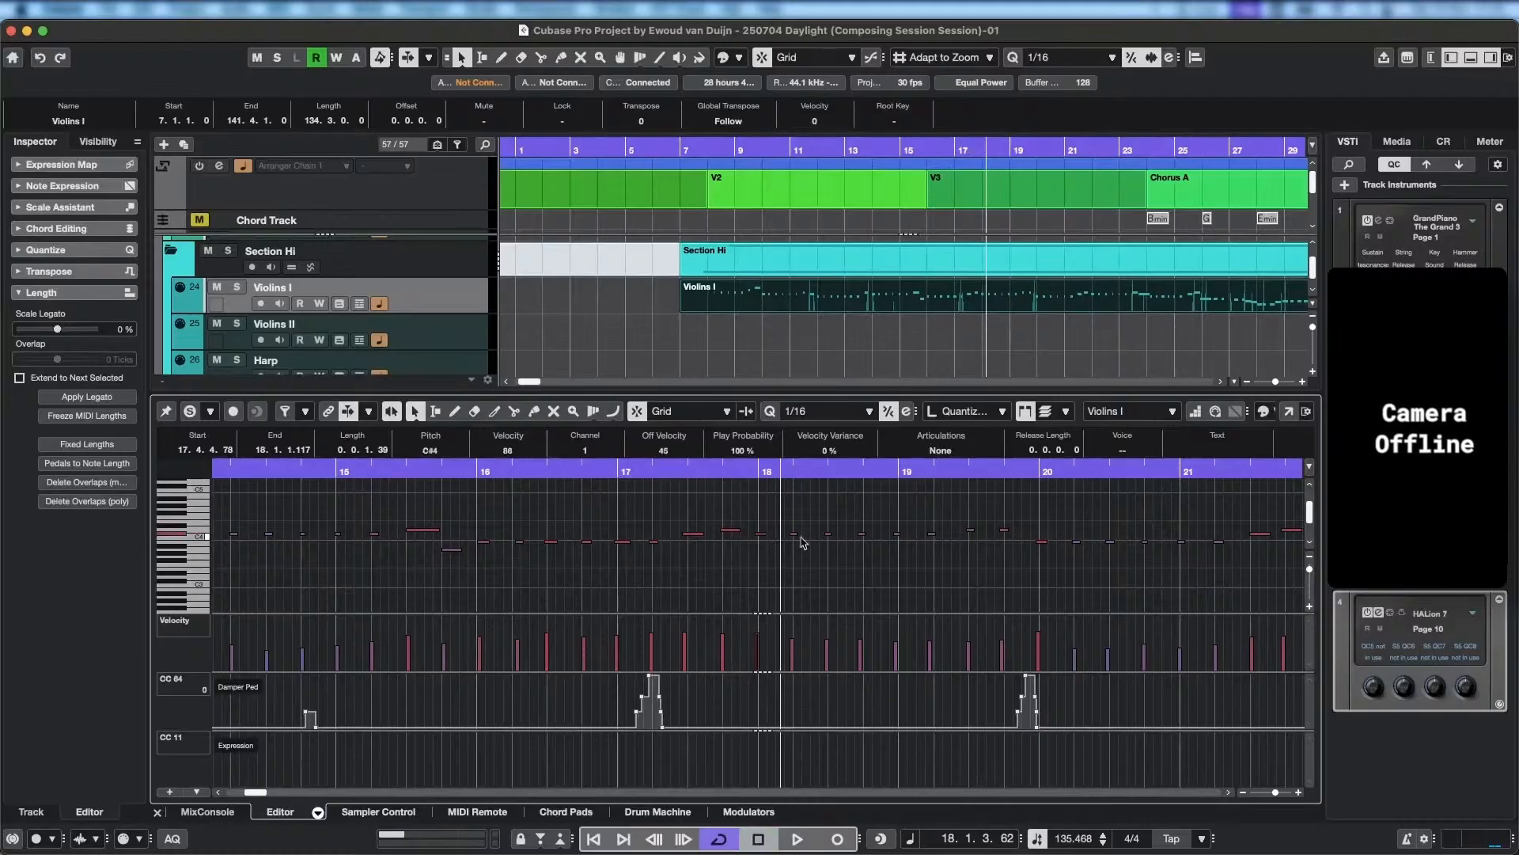
scroll(935, 281, "up", 2)
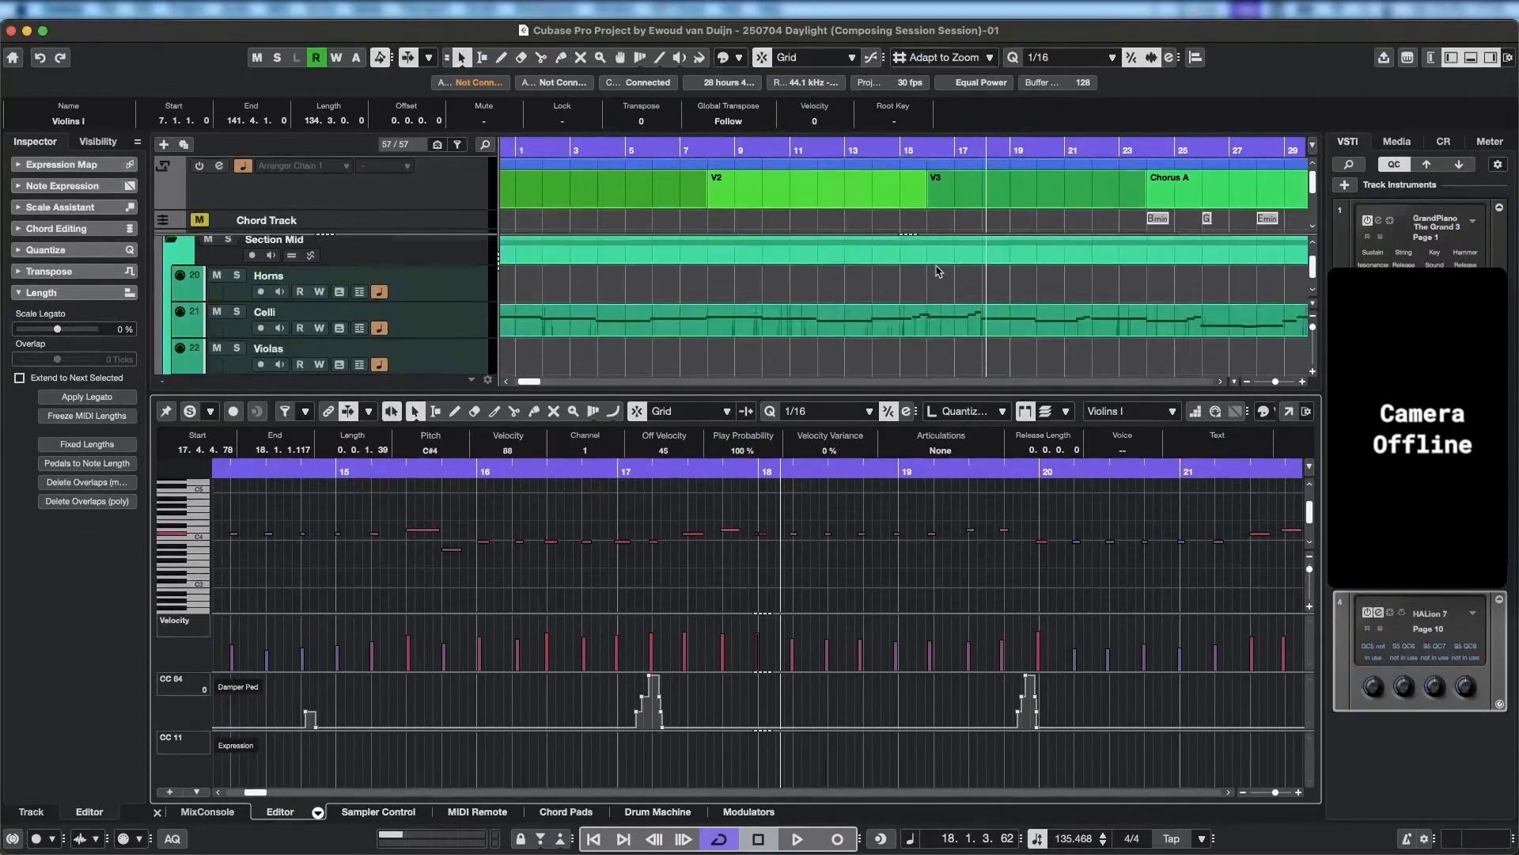
left_click(654, 471)
key("space")
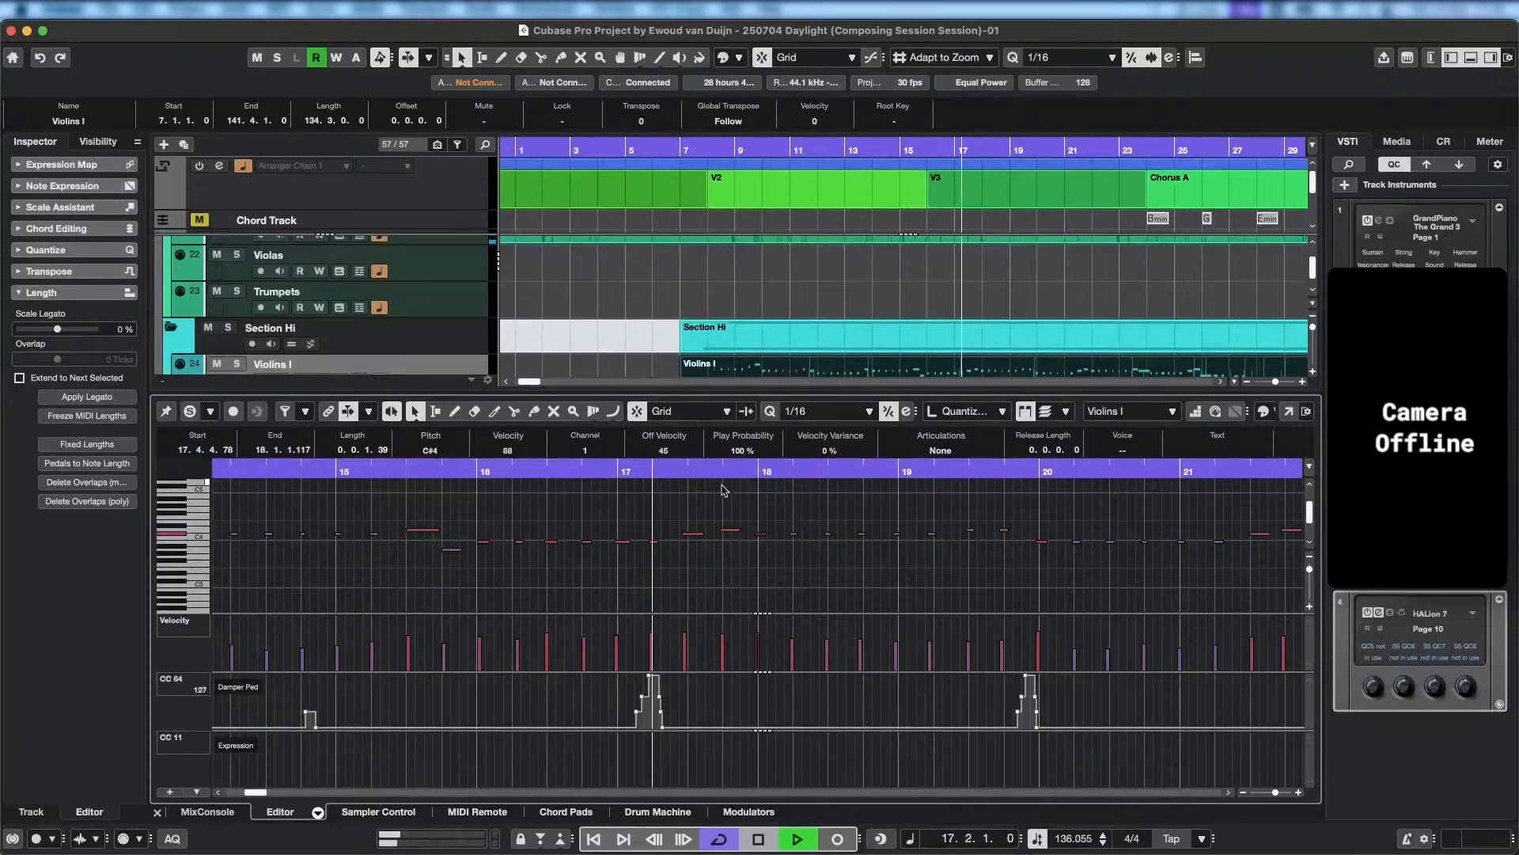
key("space")
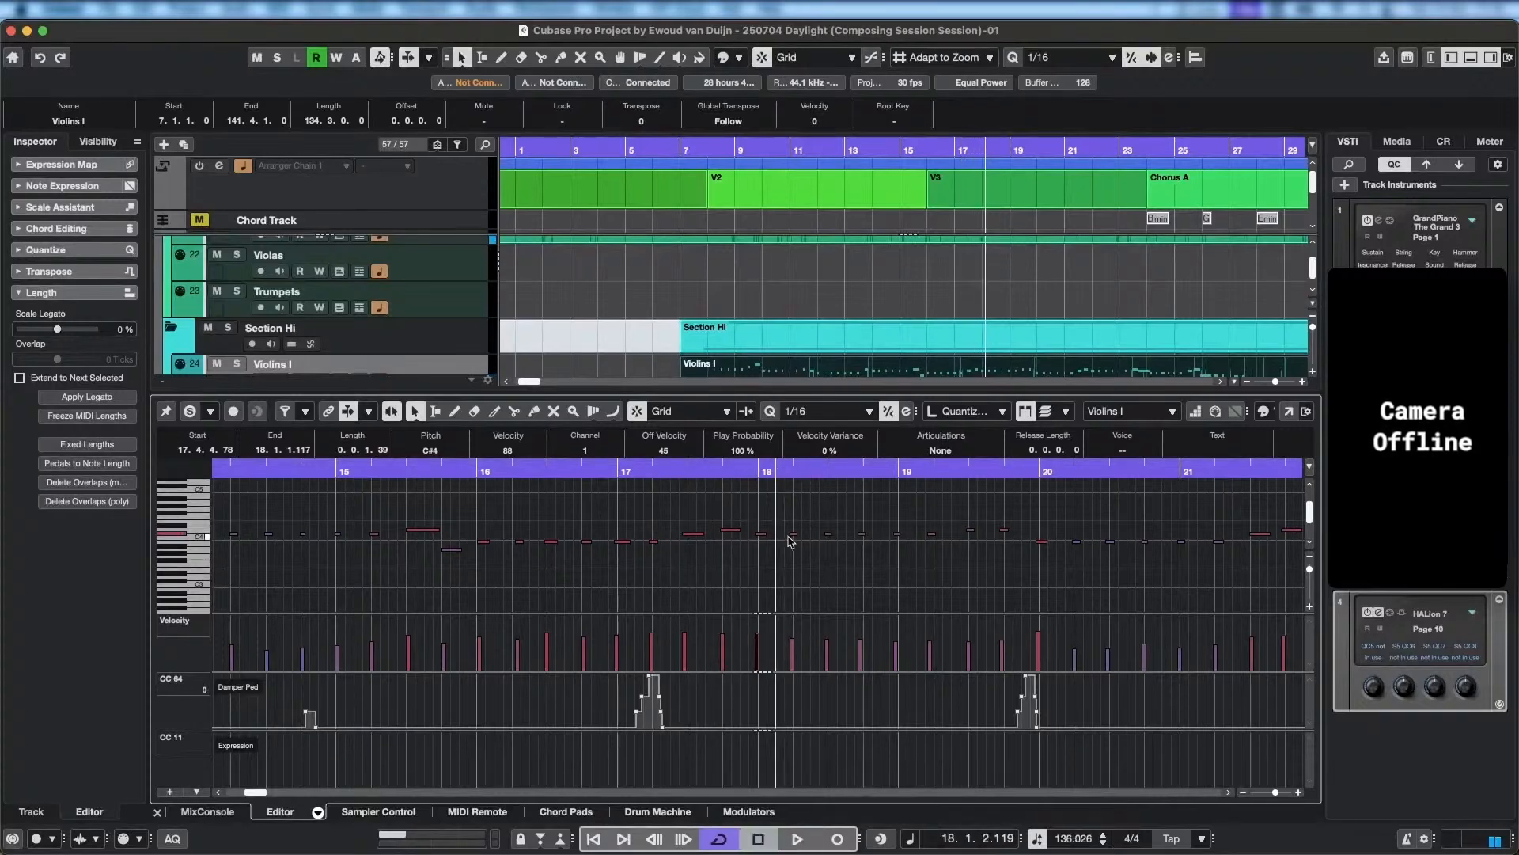
left_click(617, 471)
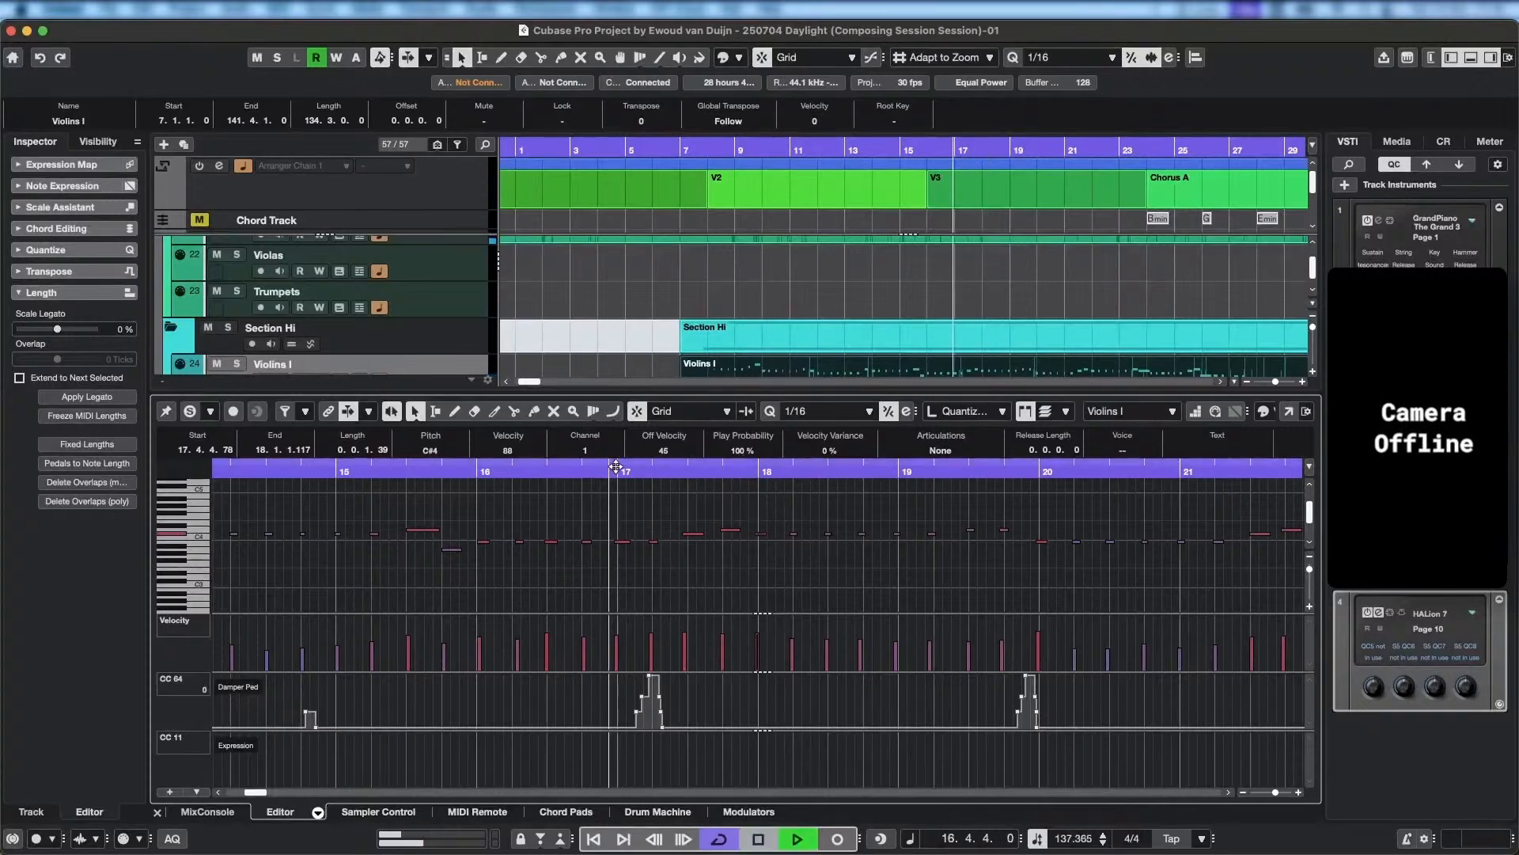
key("space")
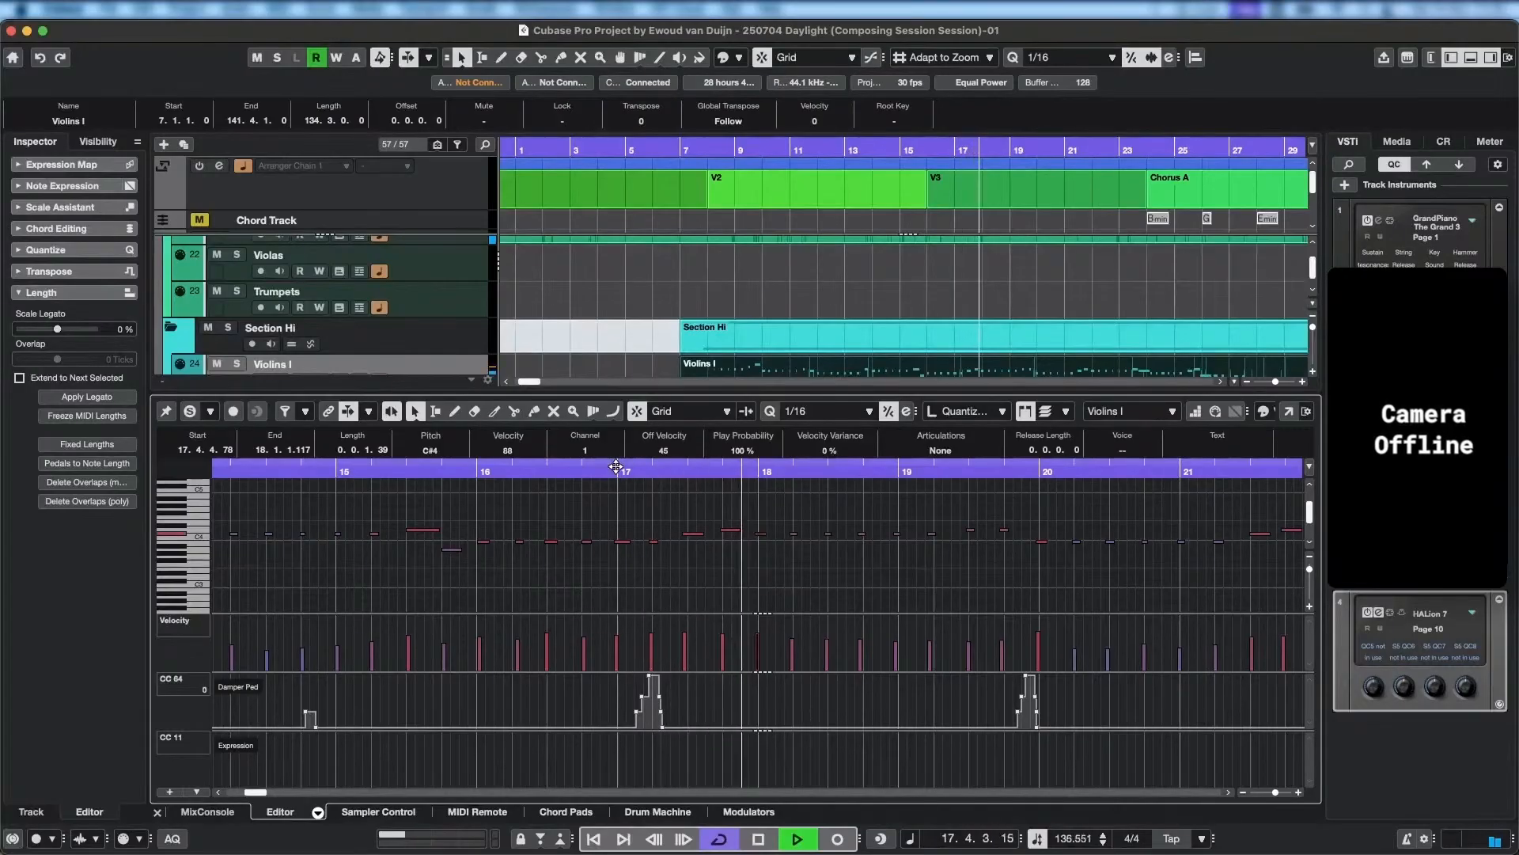
key("space")
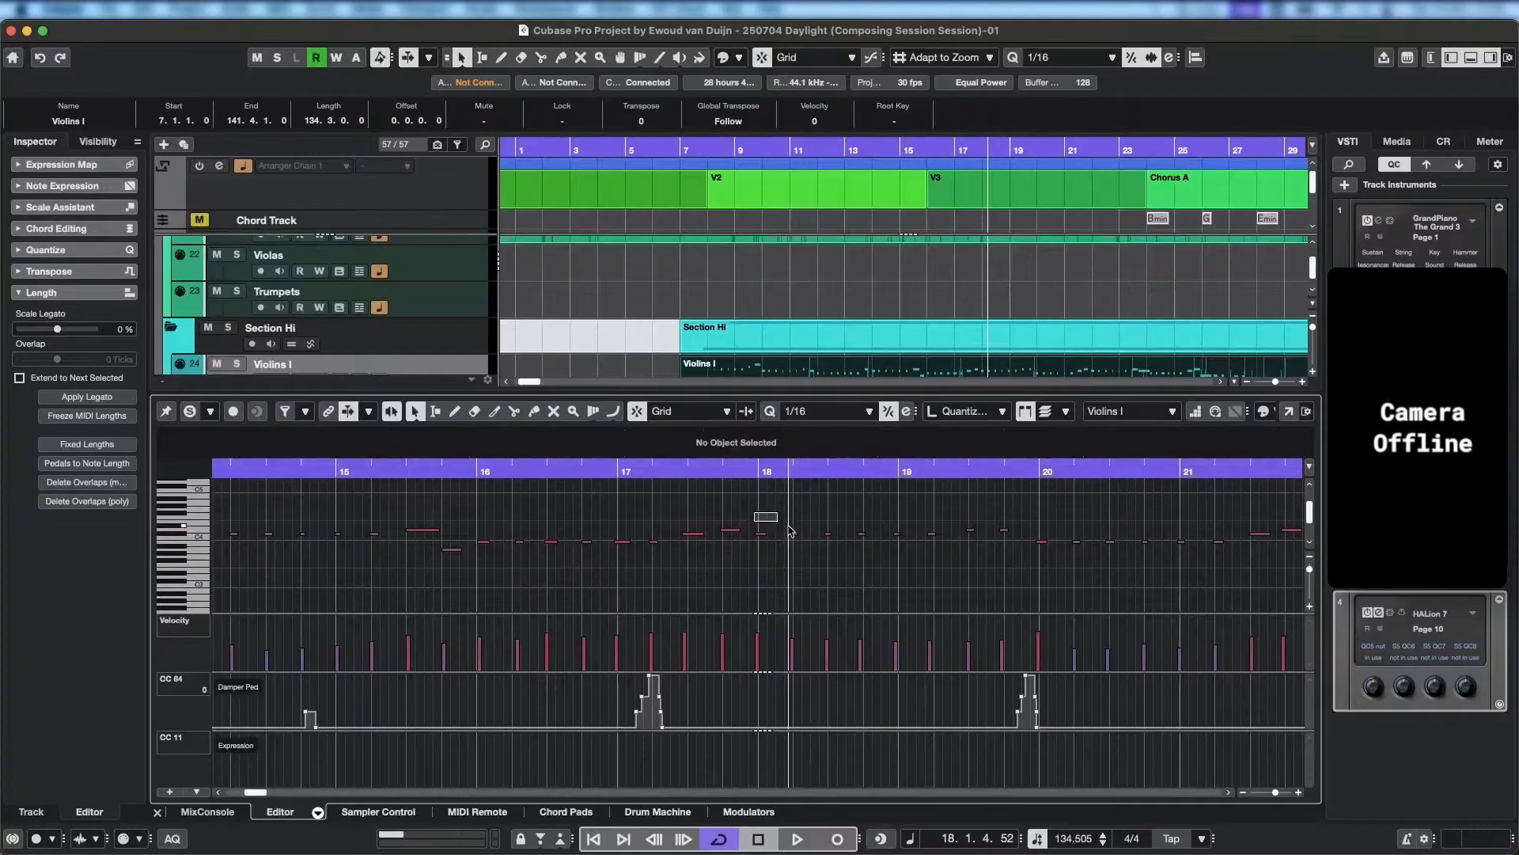
Lower the repeated Violins I notes from bar 18 to the start of bar 19 to G3, and place the cursor at 16.2.4.
left_click_drag(754, 509, 956, 559)
key("Down")
key("Down")
key("Down")
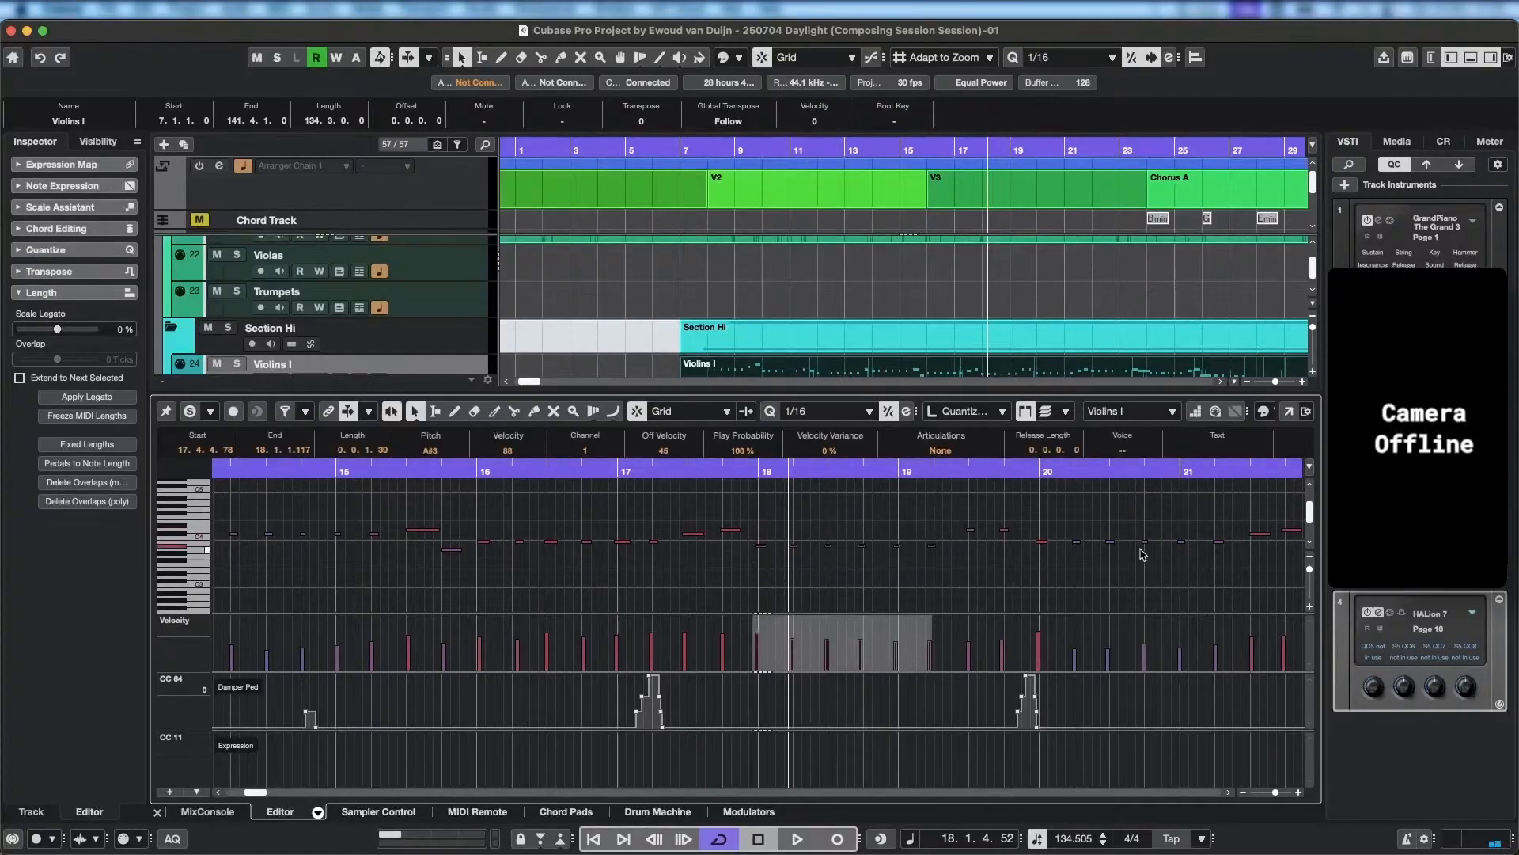
key("Down")
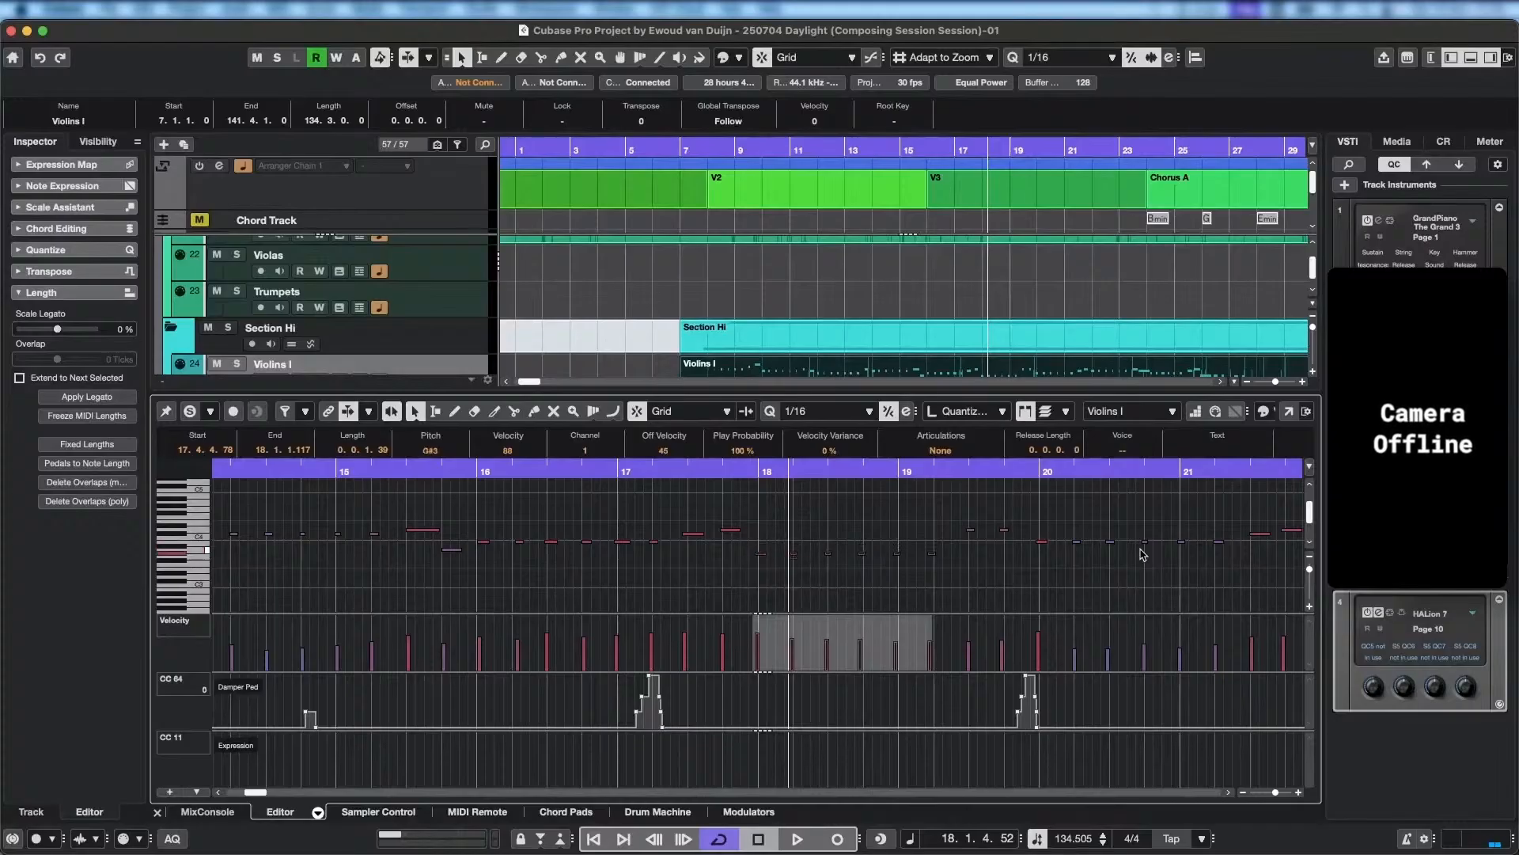
left_click(545, 470)
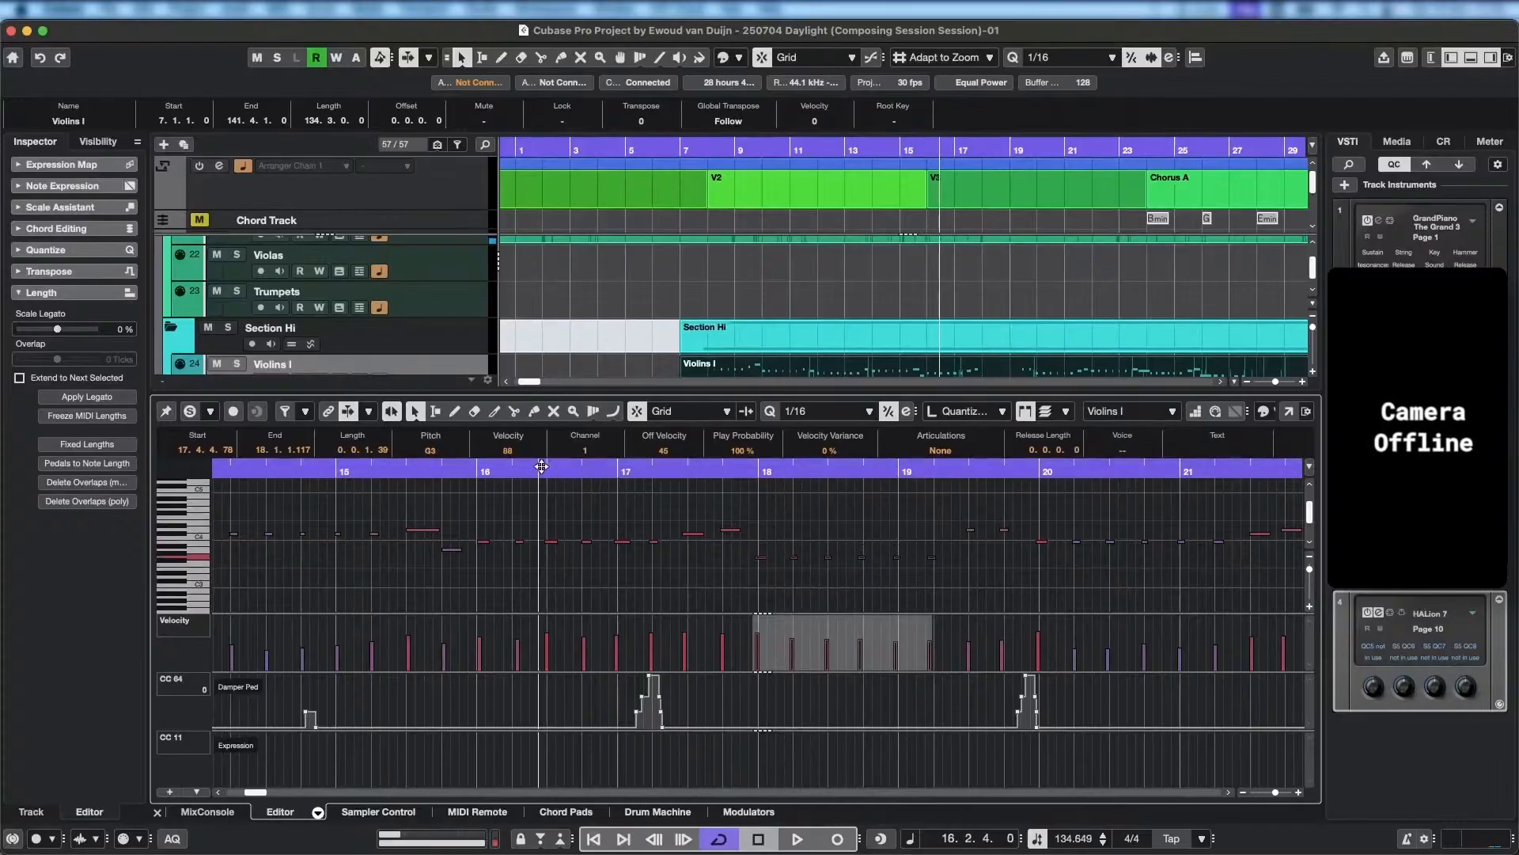
Raise the repeated Violins I notes from bar 18 to the start of bar 19 to A3, playing the passage into bar 18.
key("space")
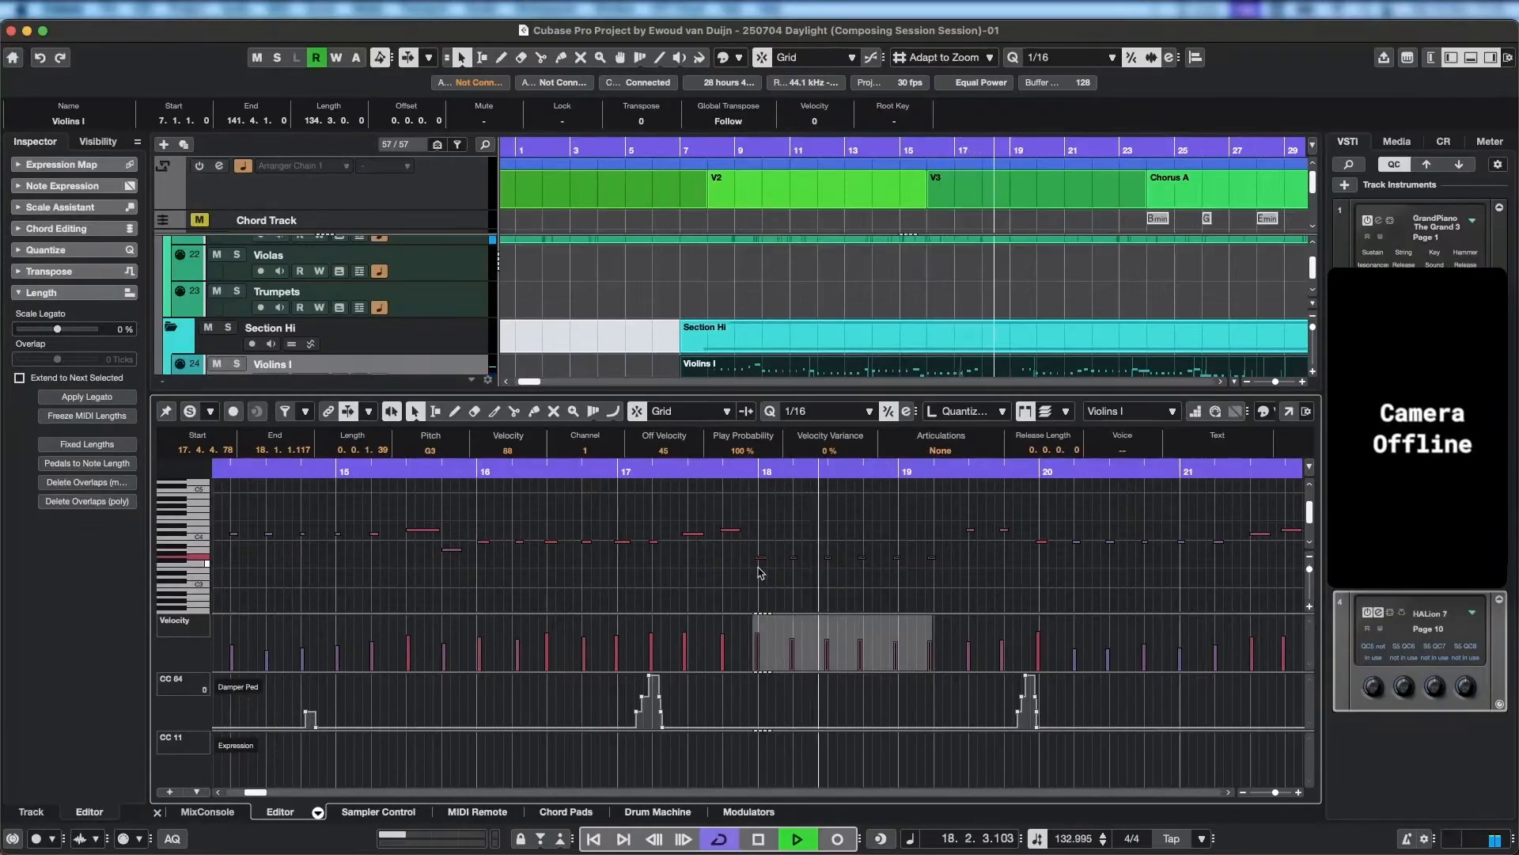
key("space")
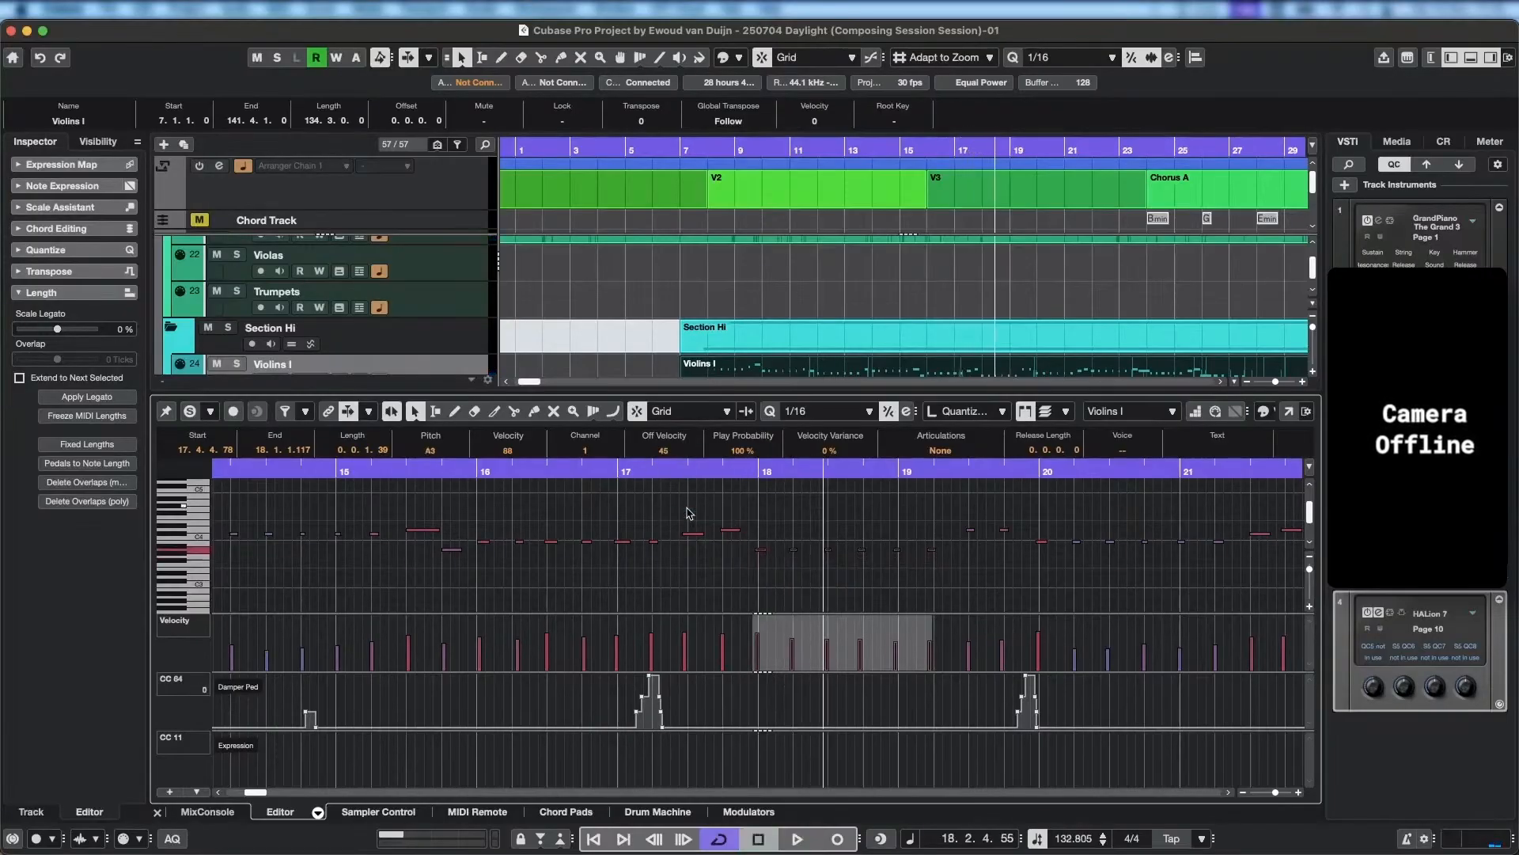
left_click(622, 470)
key("space")
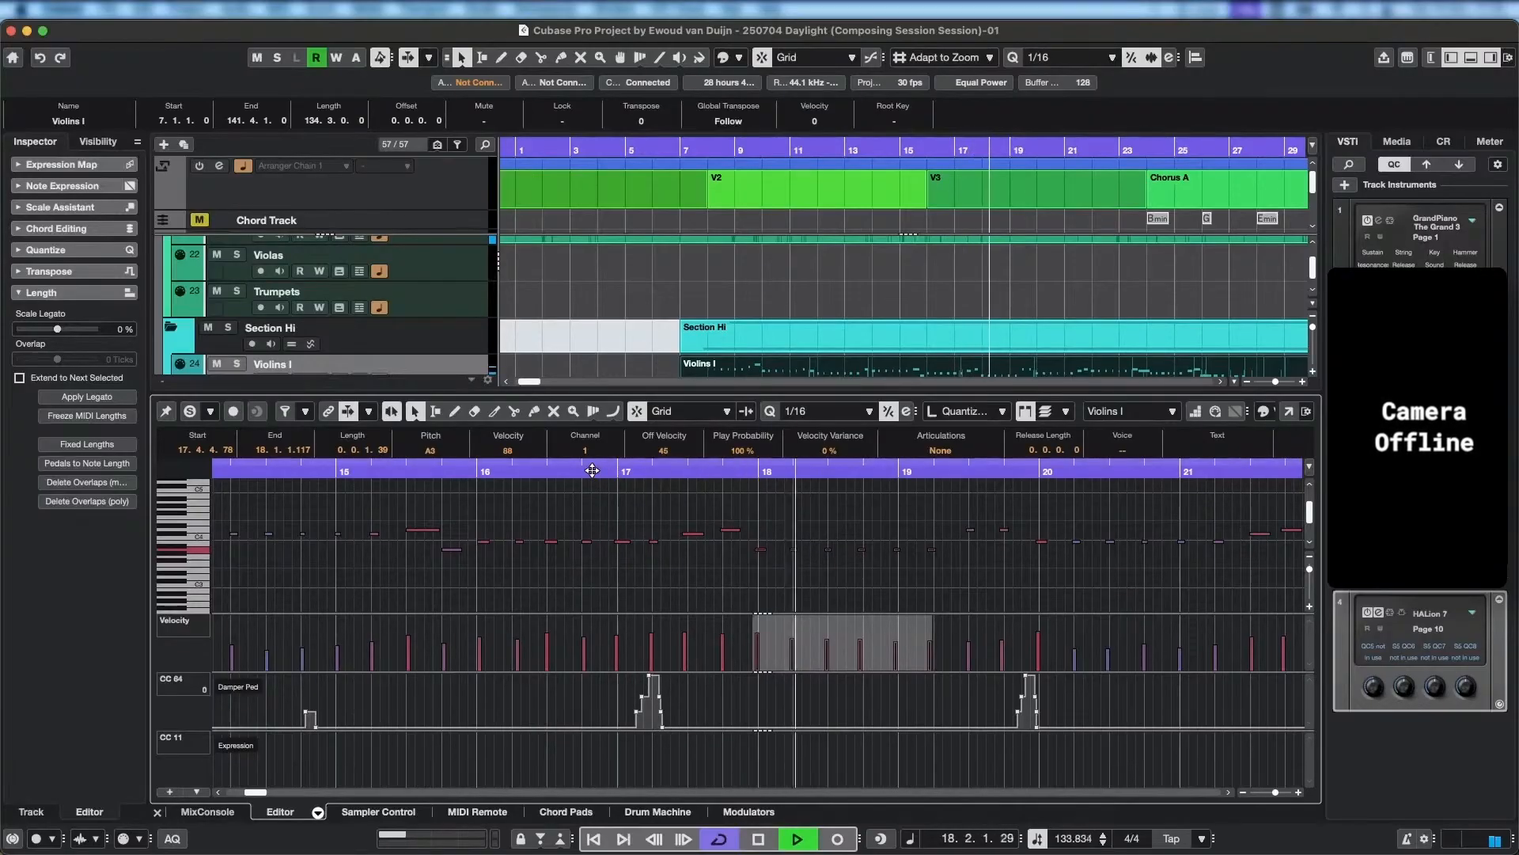
key("space")
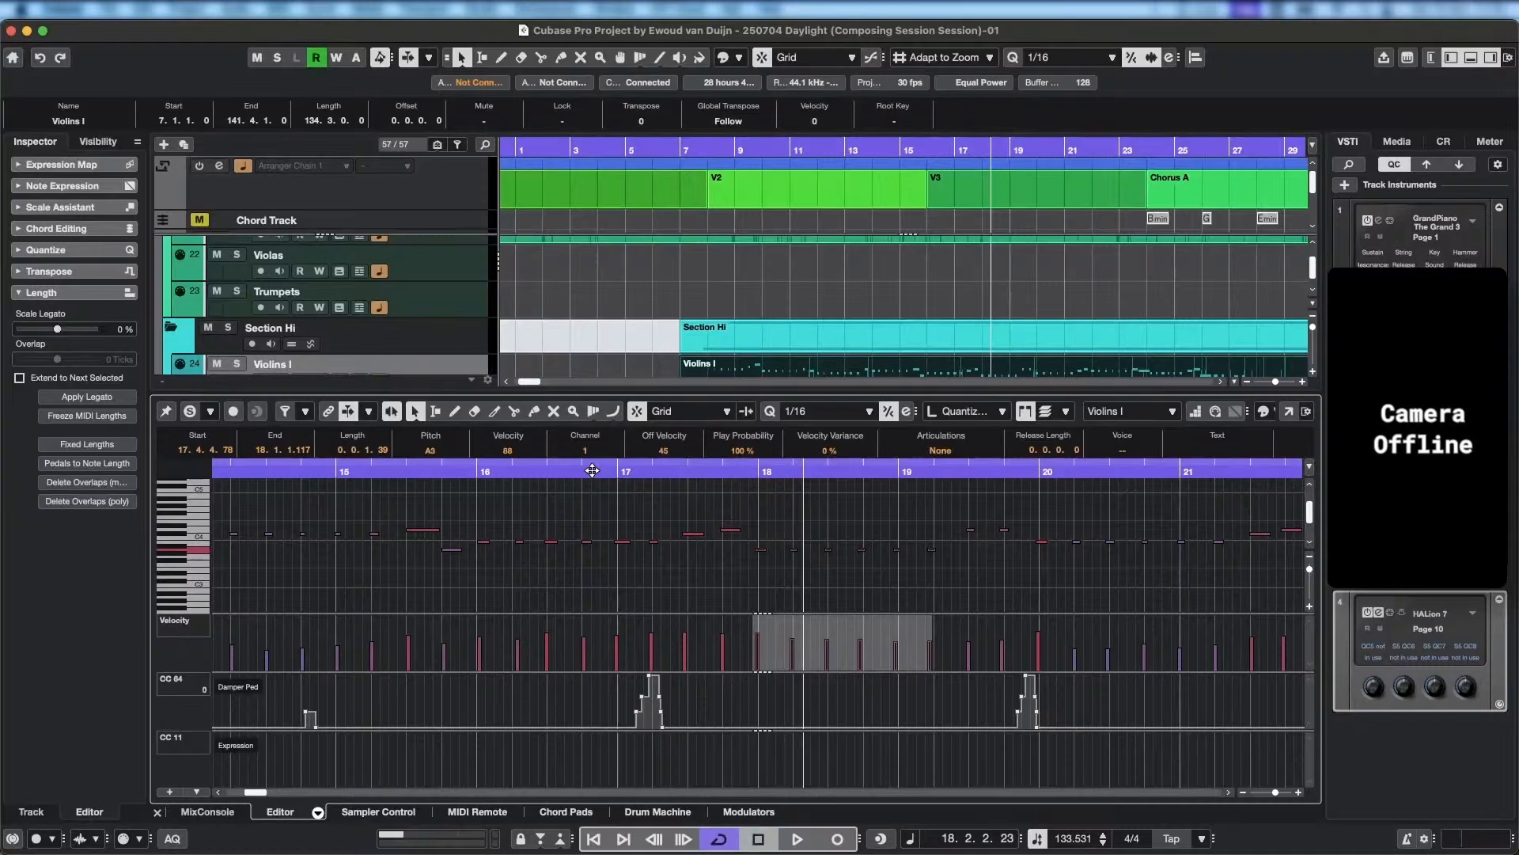
Record-enable the Violins I track and play back the V3 passage from bar 17 through bar 19.
scroll(423, 331, "down", 1)
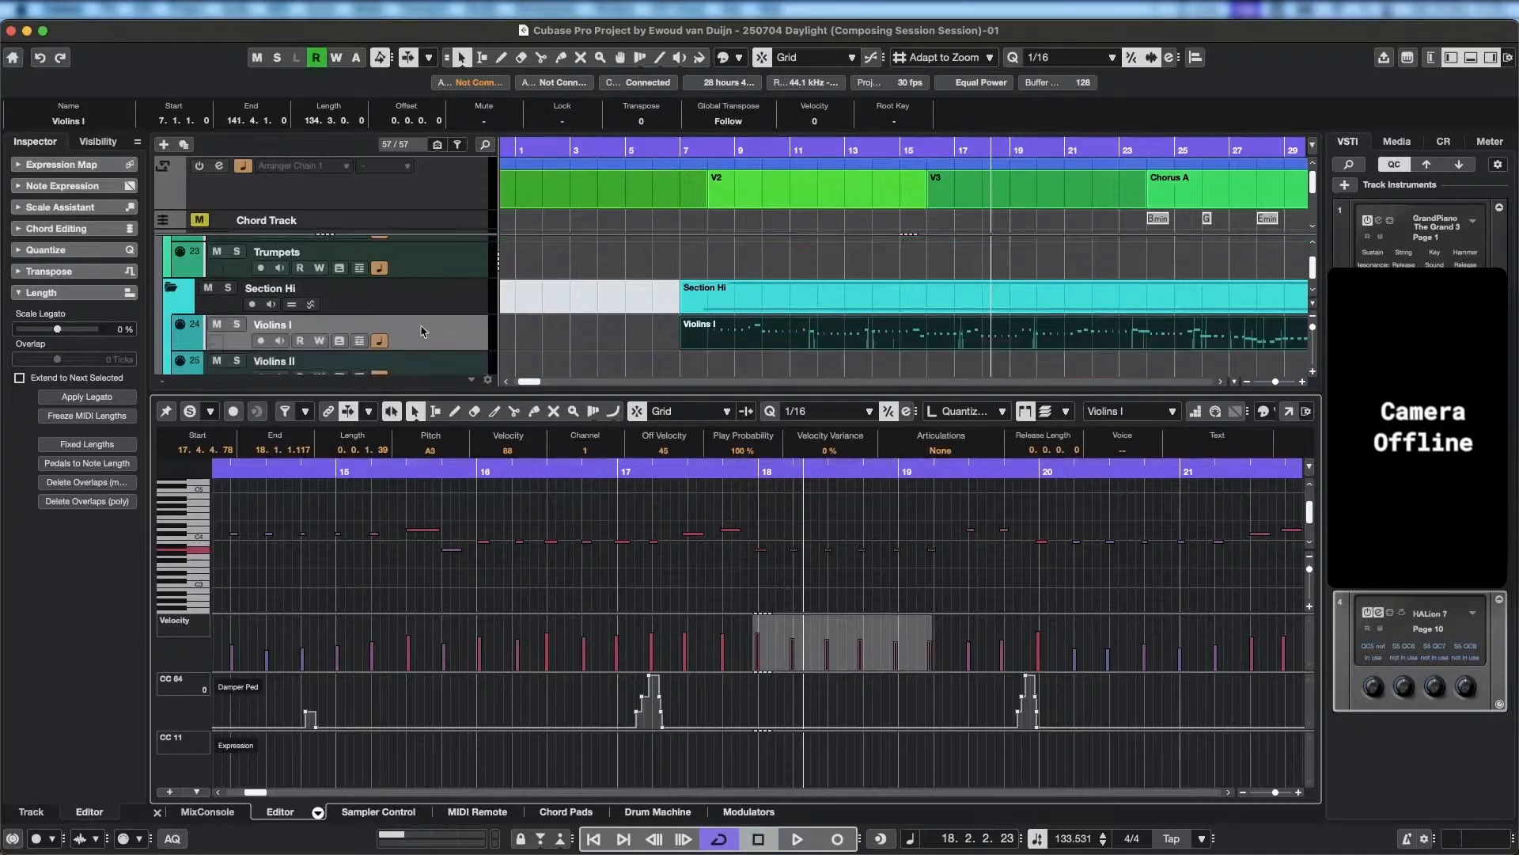
left_click(257, 344)
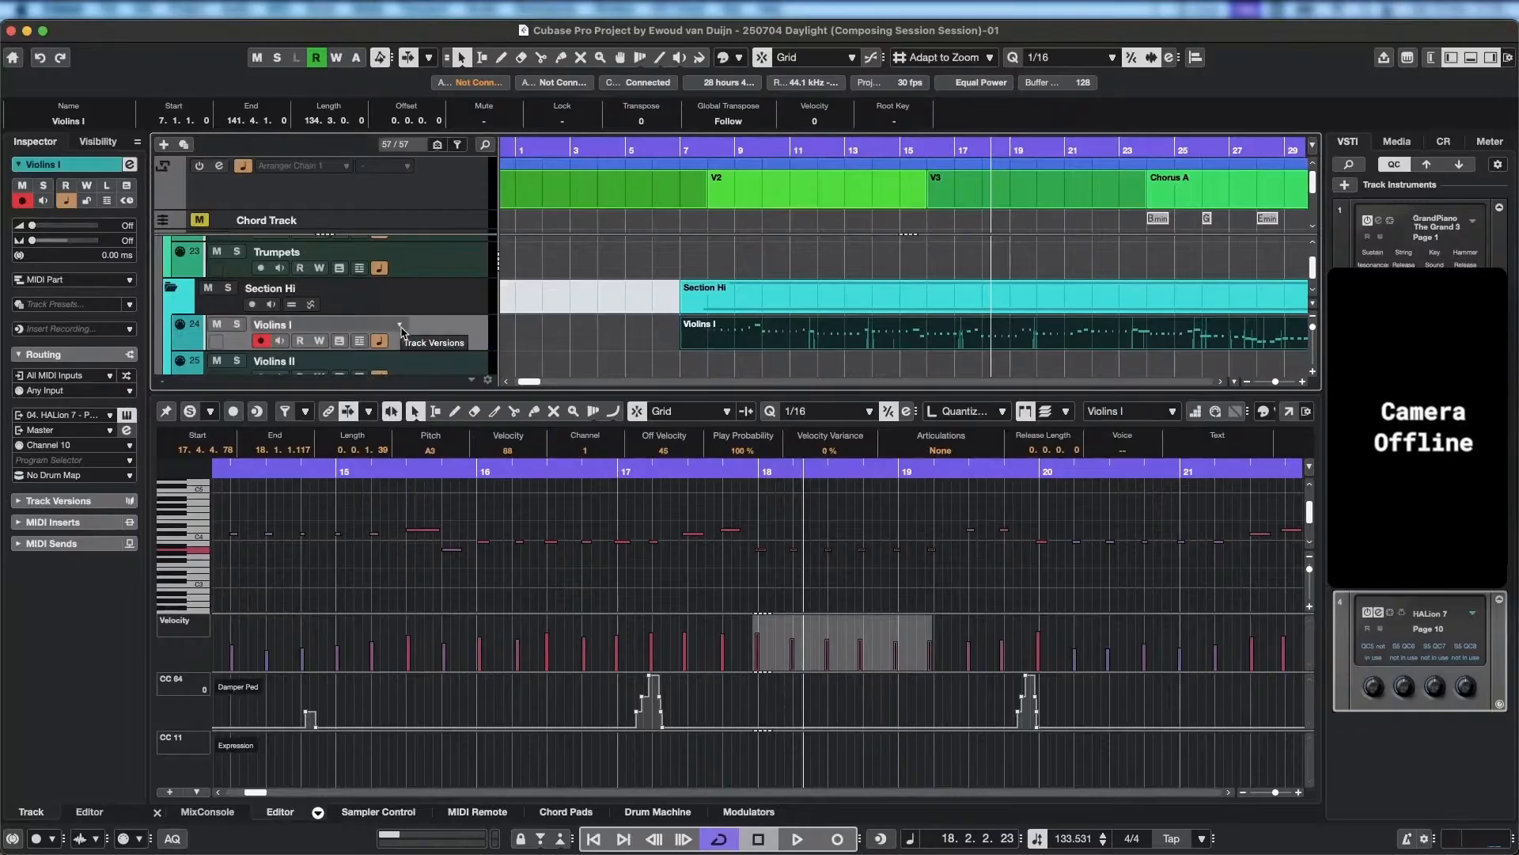
left_click(893, 146)
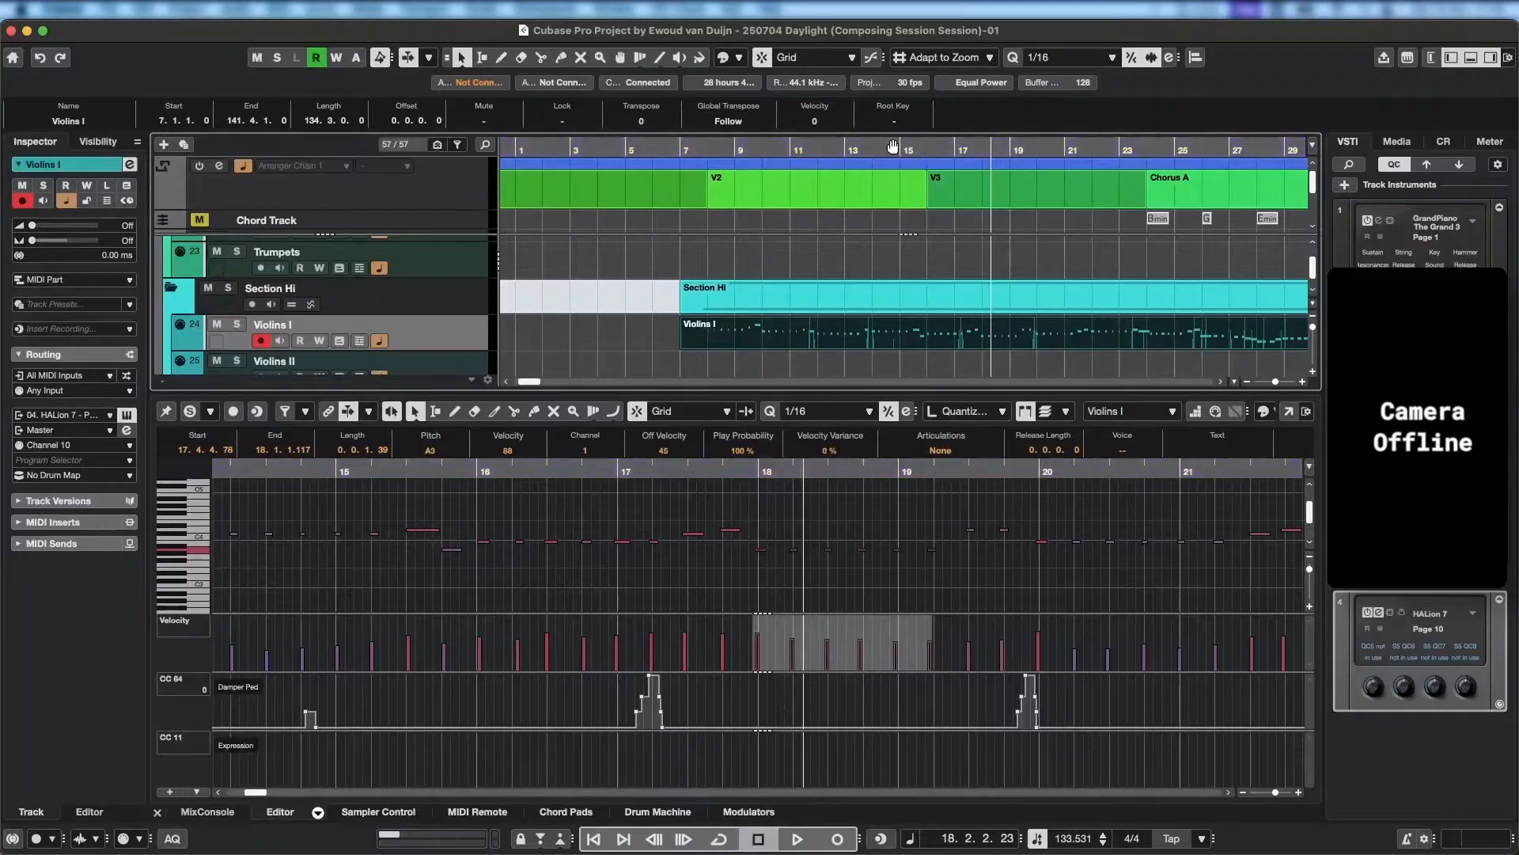
left_click(892, 146)
left_click(975, 181)
key("space")
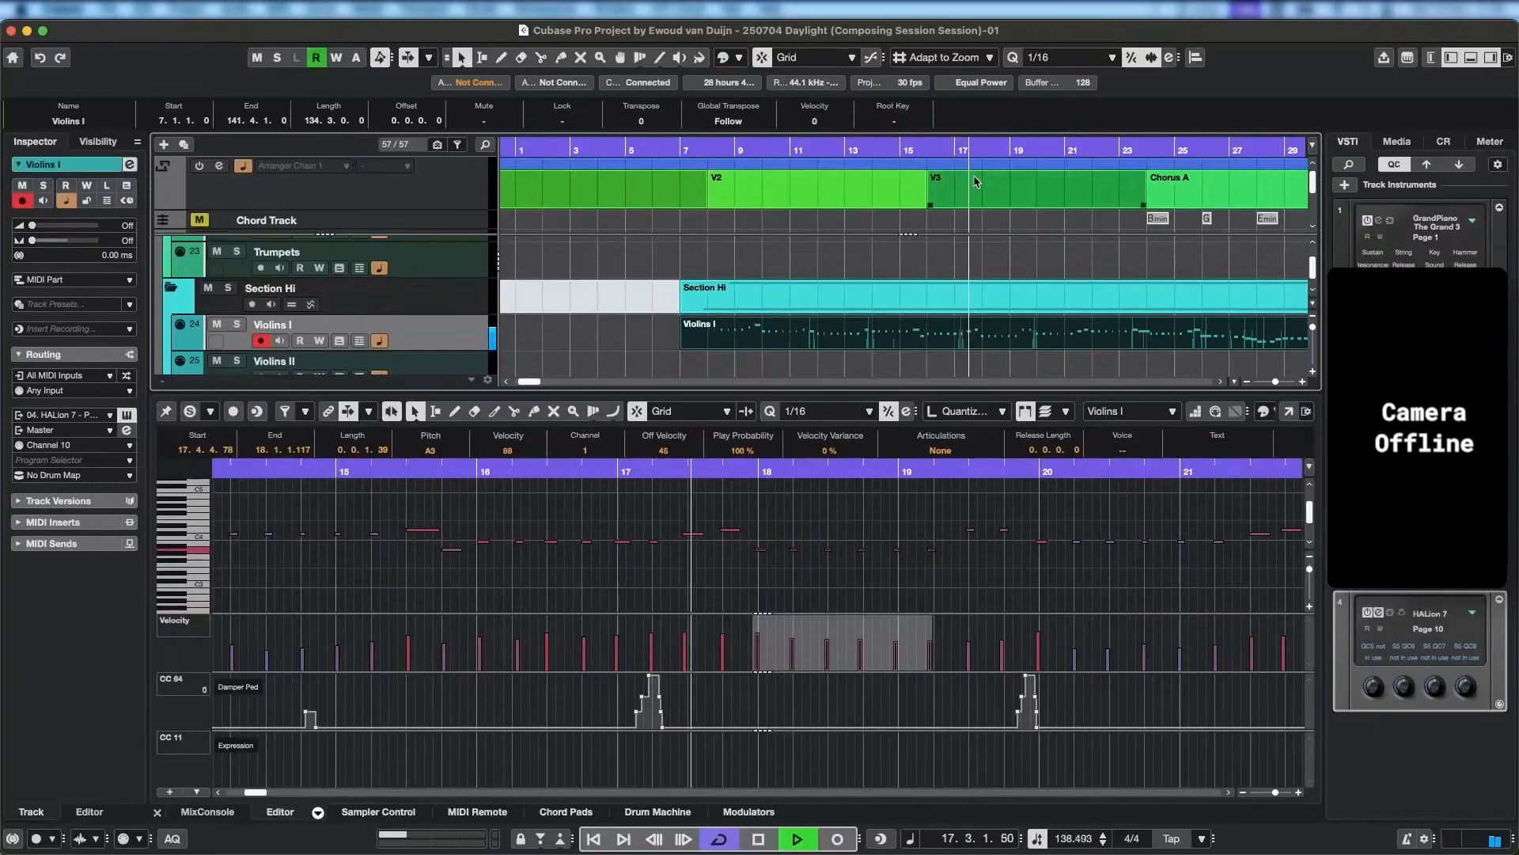
key("space")
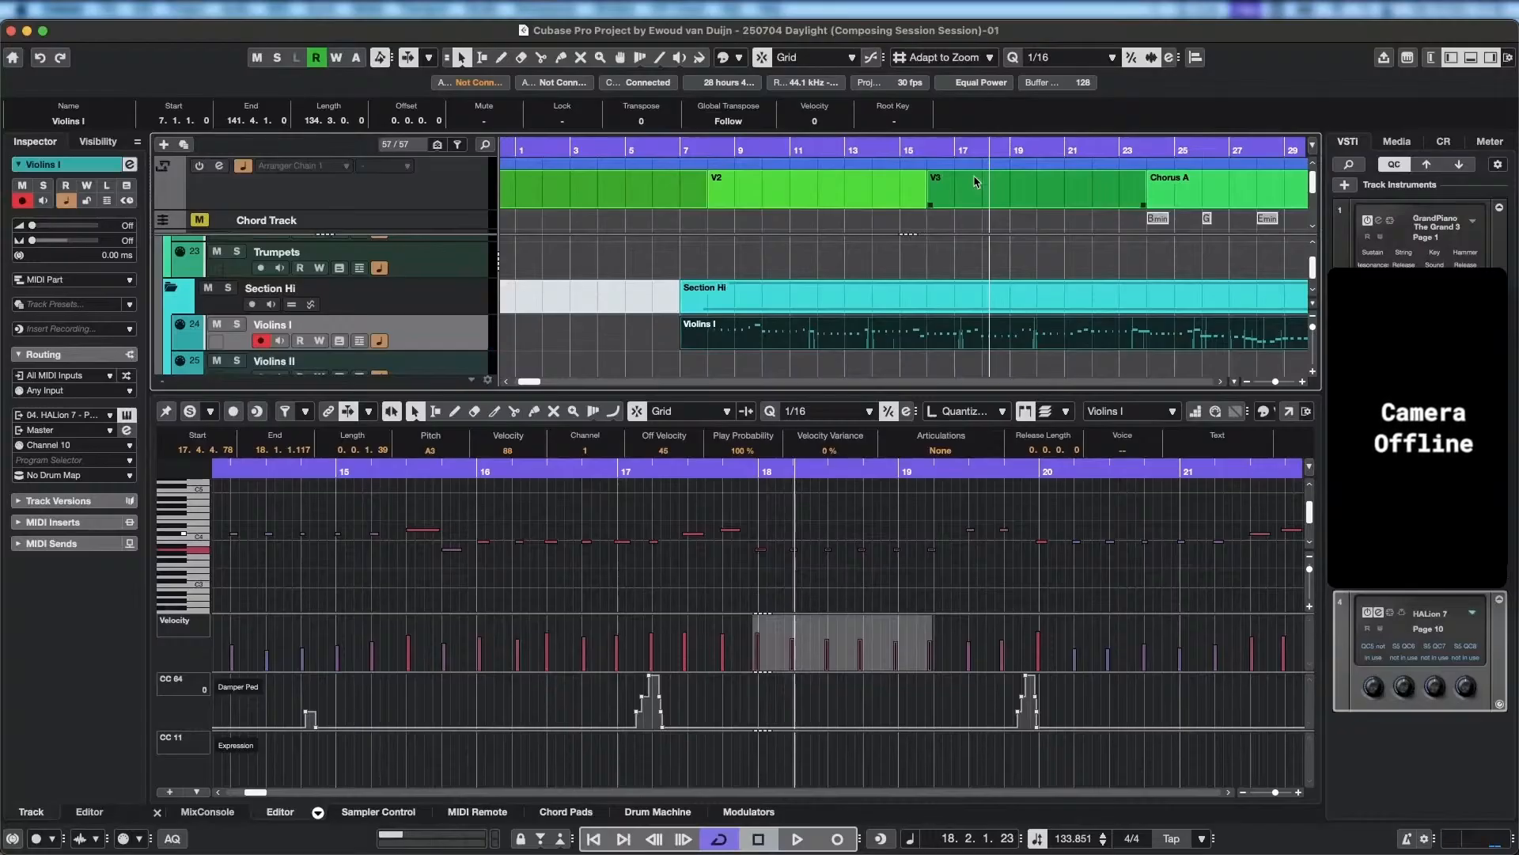
key("space")
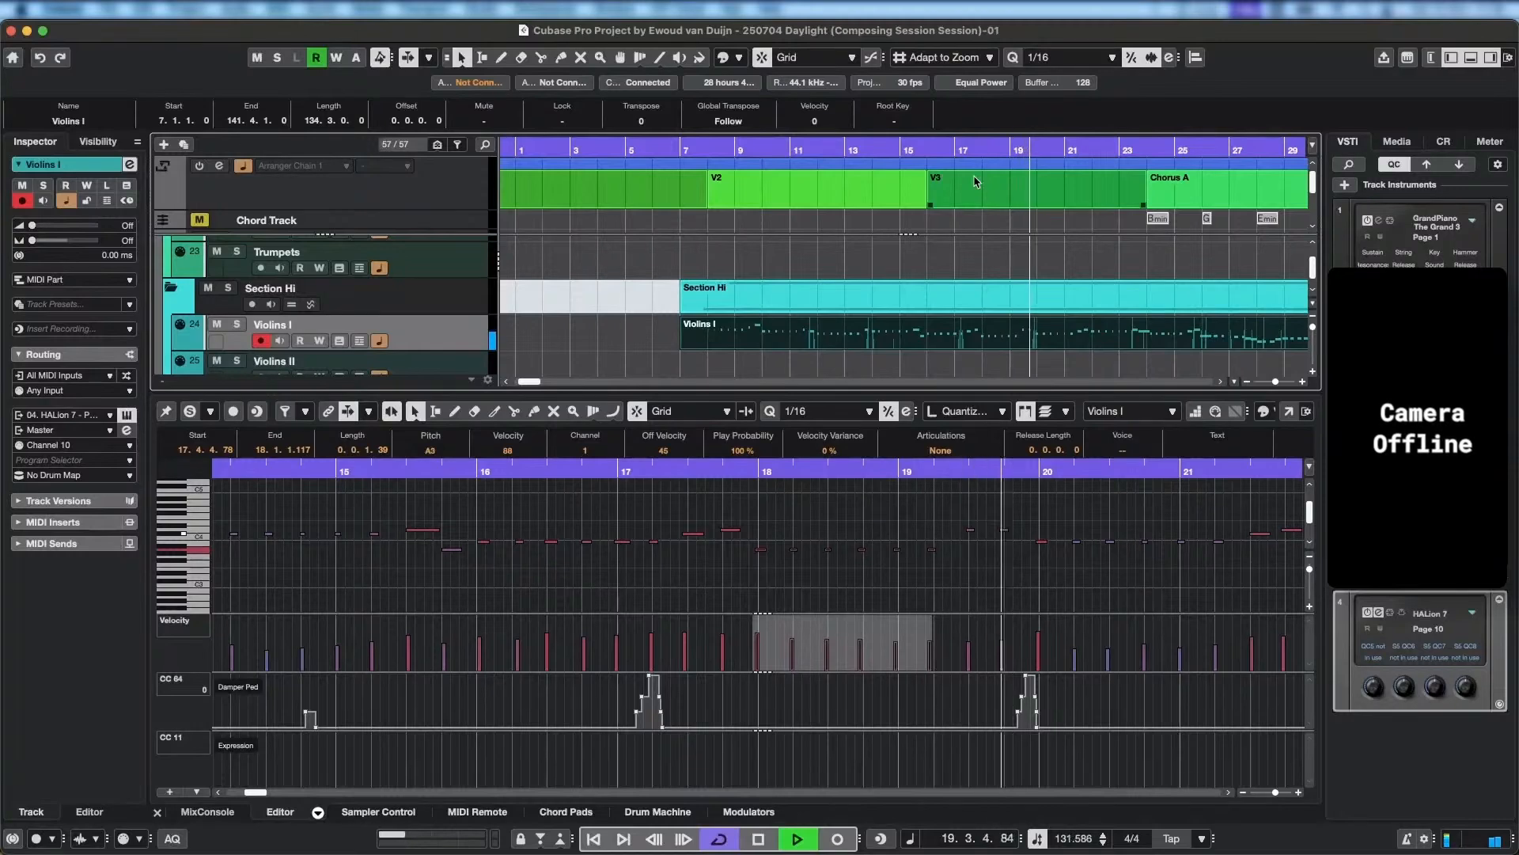
key("space")
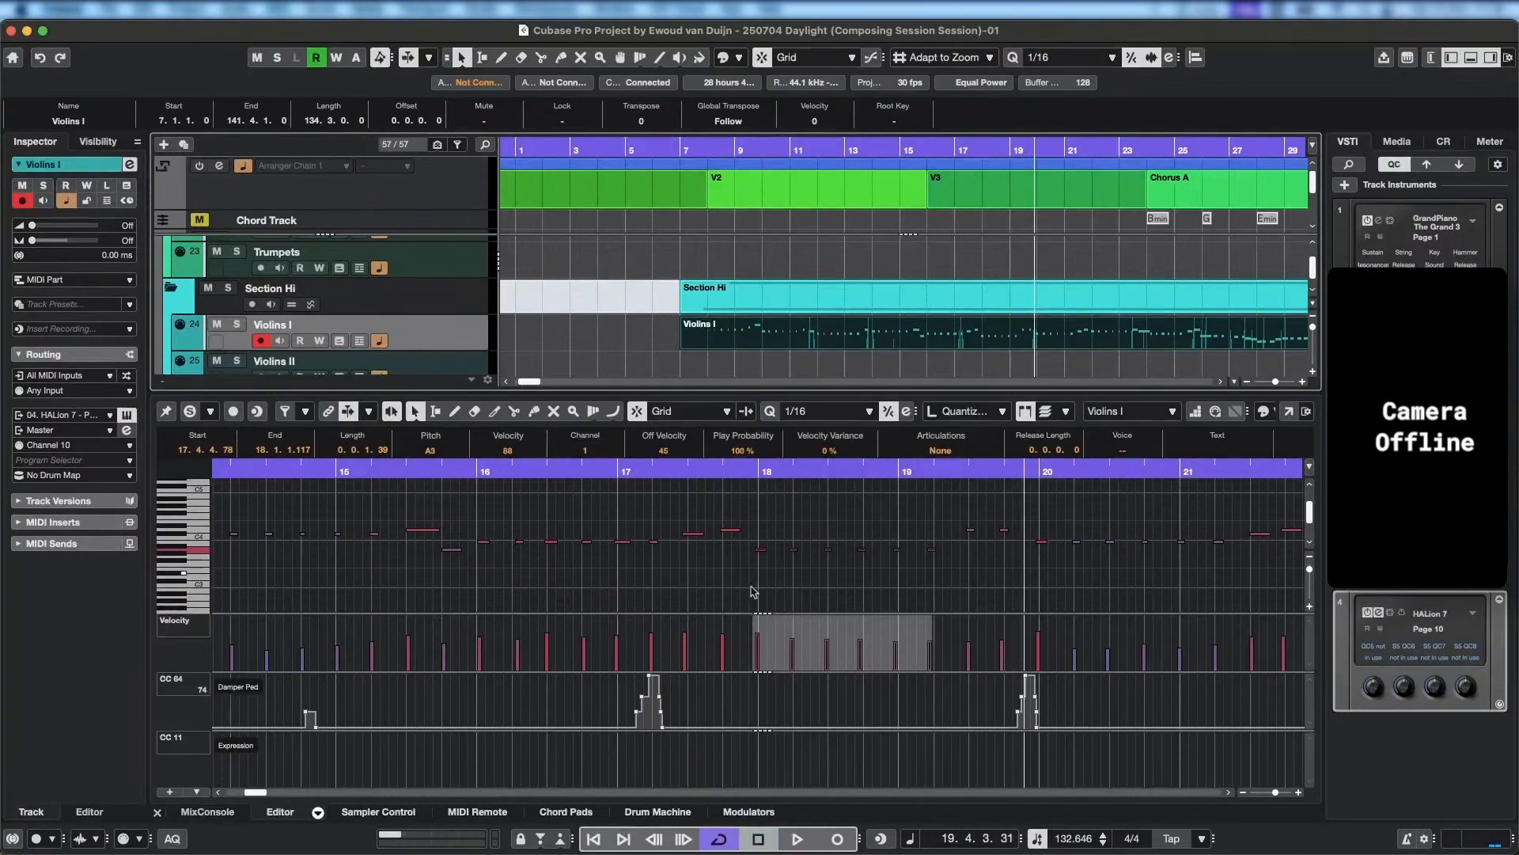
Try the repeated notes from bar 18 to the start of bar 19 at C#4 and play the passage back.
left_click_drag(745, 533, 952, 571)
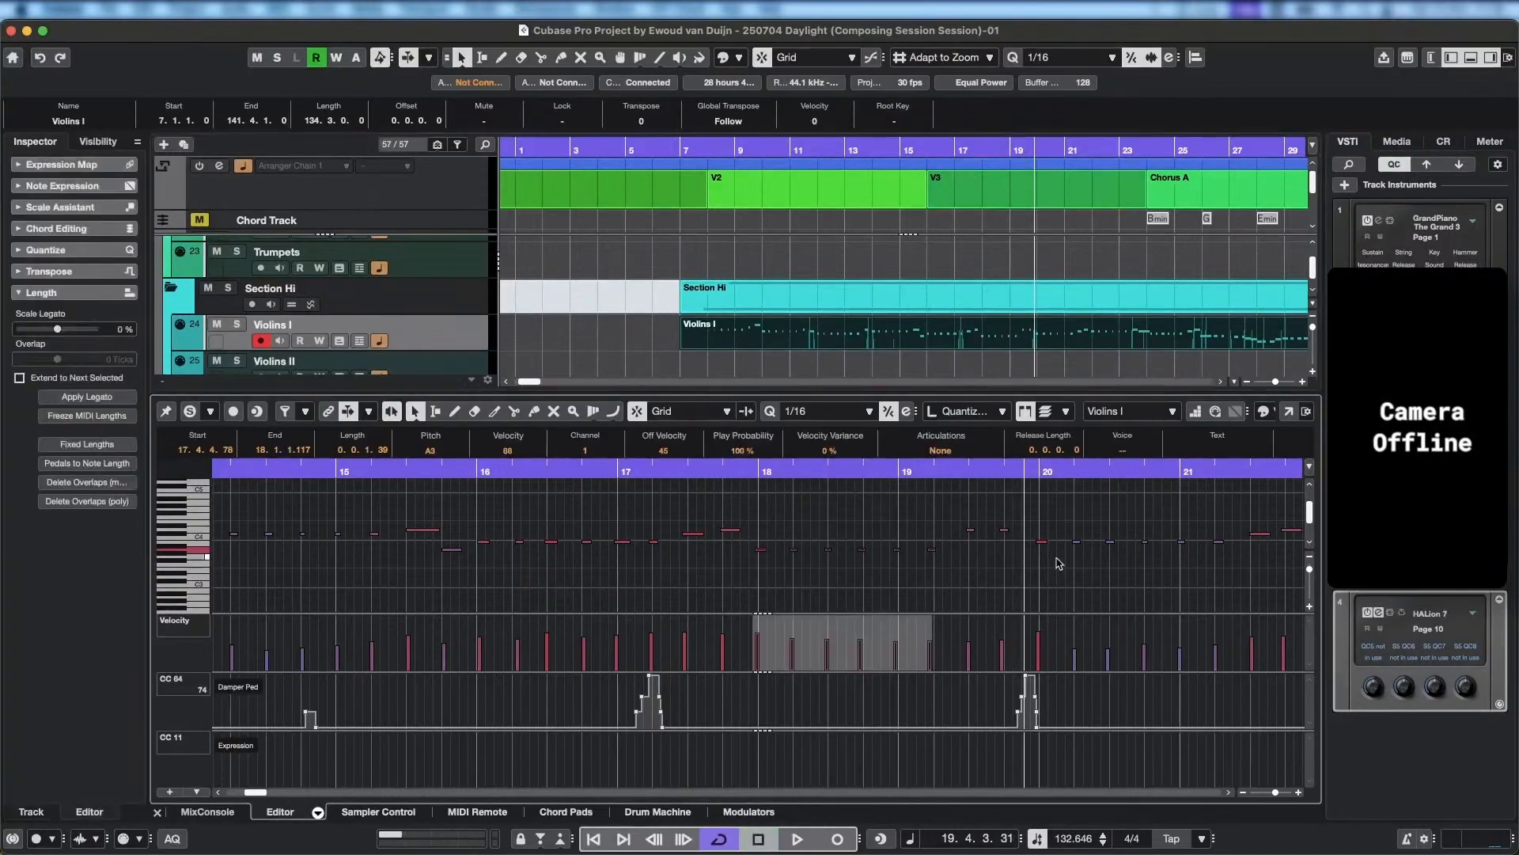
key("Up")
key("Up")
key("Up")
key("Up")
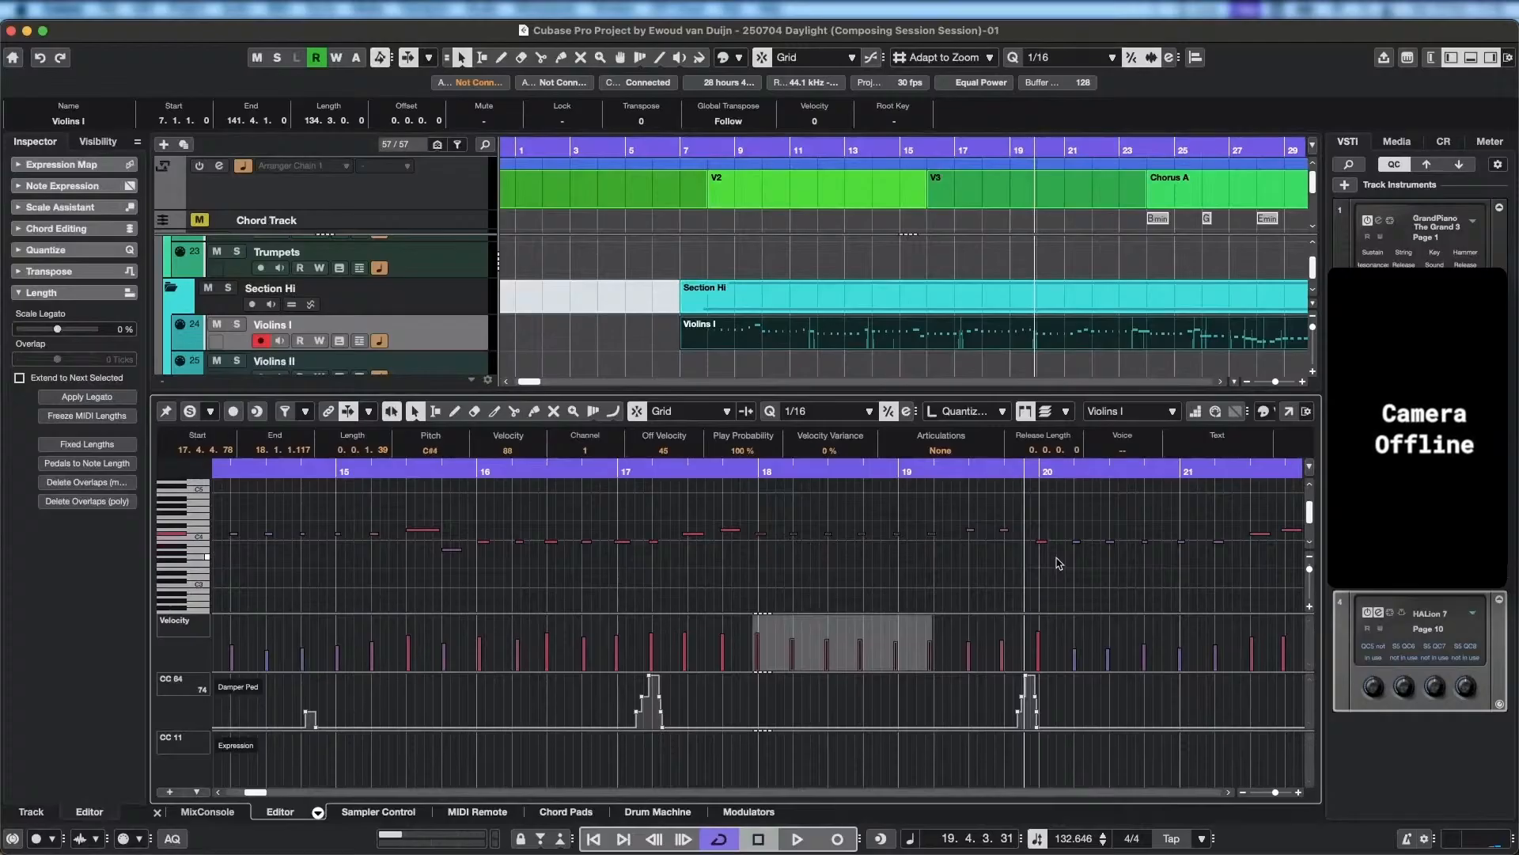
left_click(642, 473)
key("space")
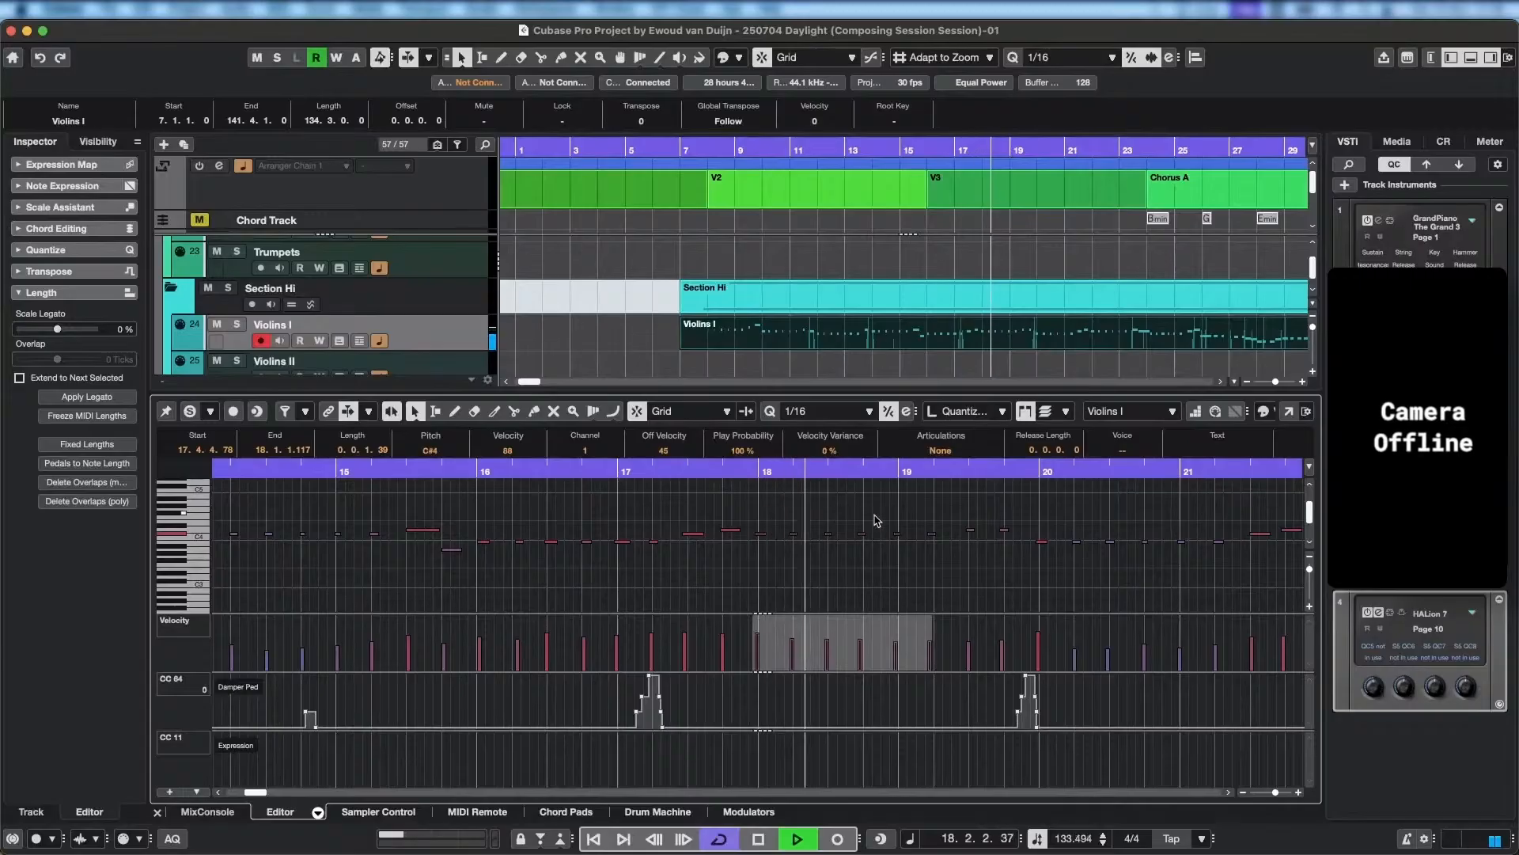
key("space")
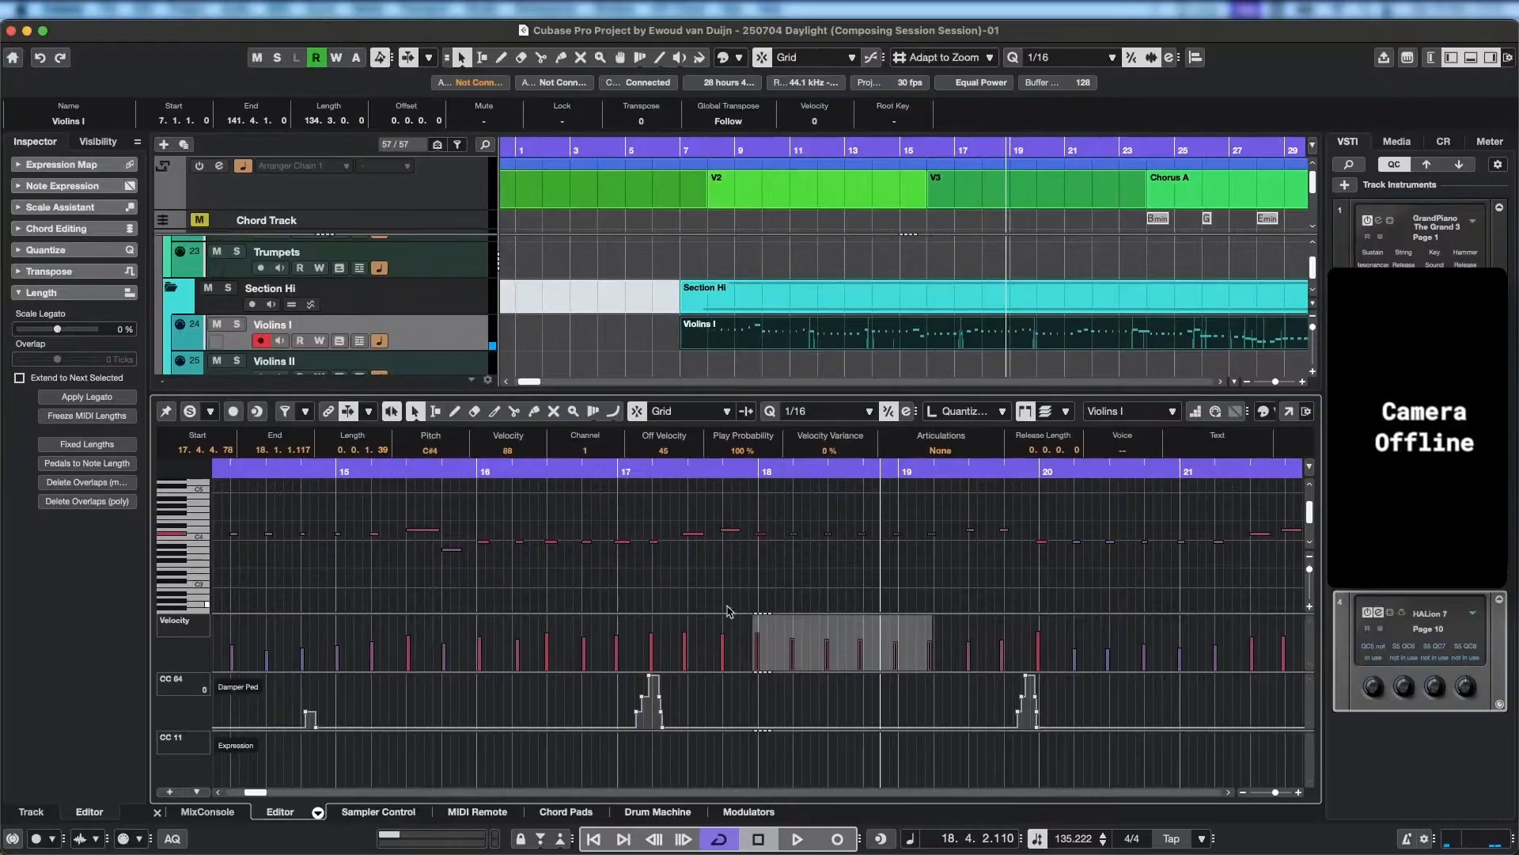
Reselect the repeated notes starting at bar 18, lower them to A3, and play from 17.3.4 into bar 18.
left_click(765, 540)
left_click(765, 540)
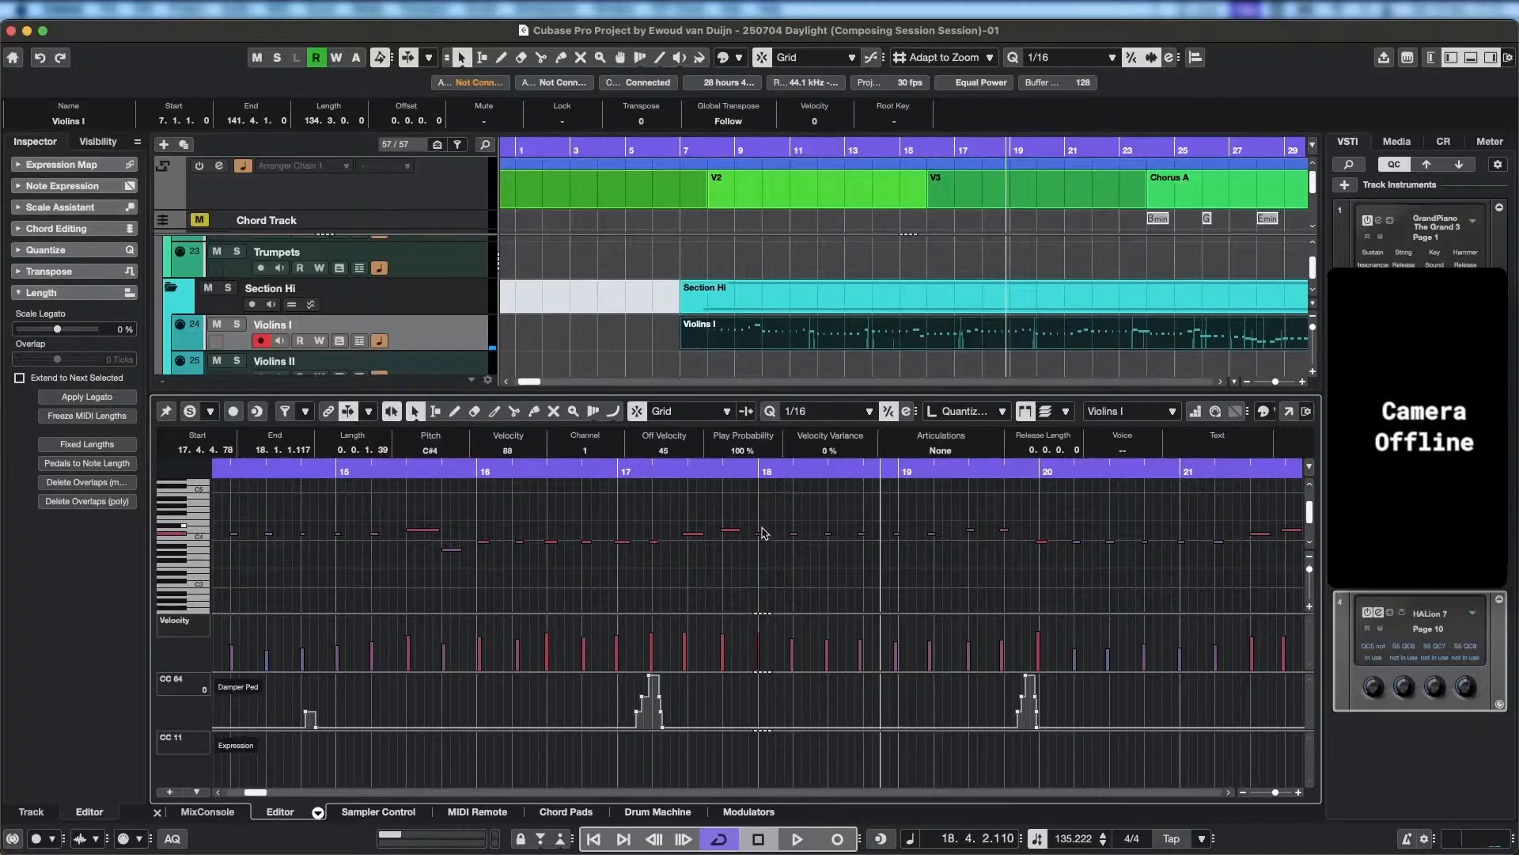
left_click_drag(758, 522, 956, 546)
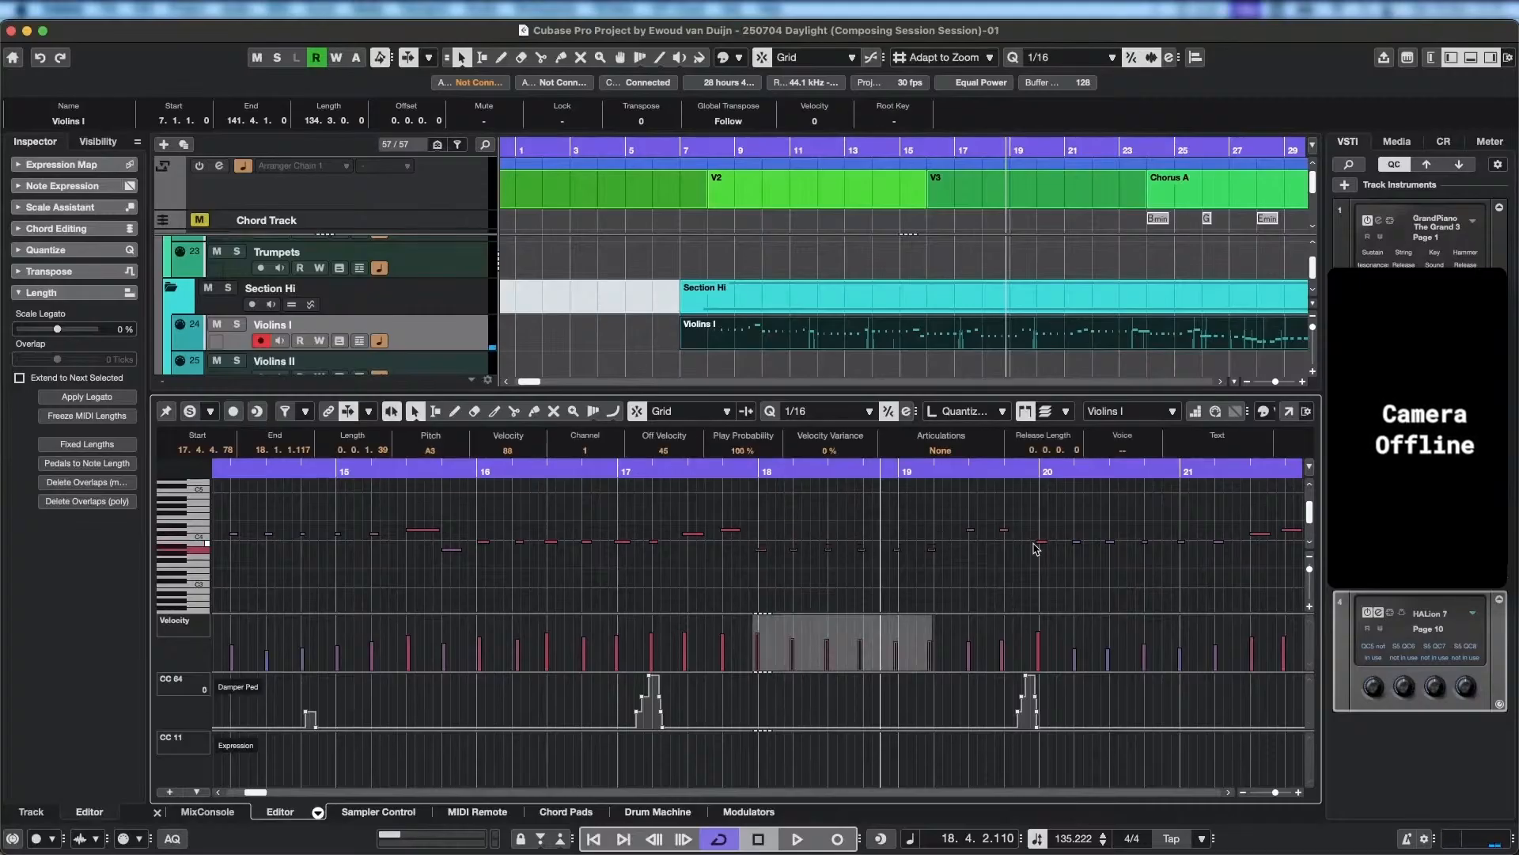
left_click(716, 472)
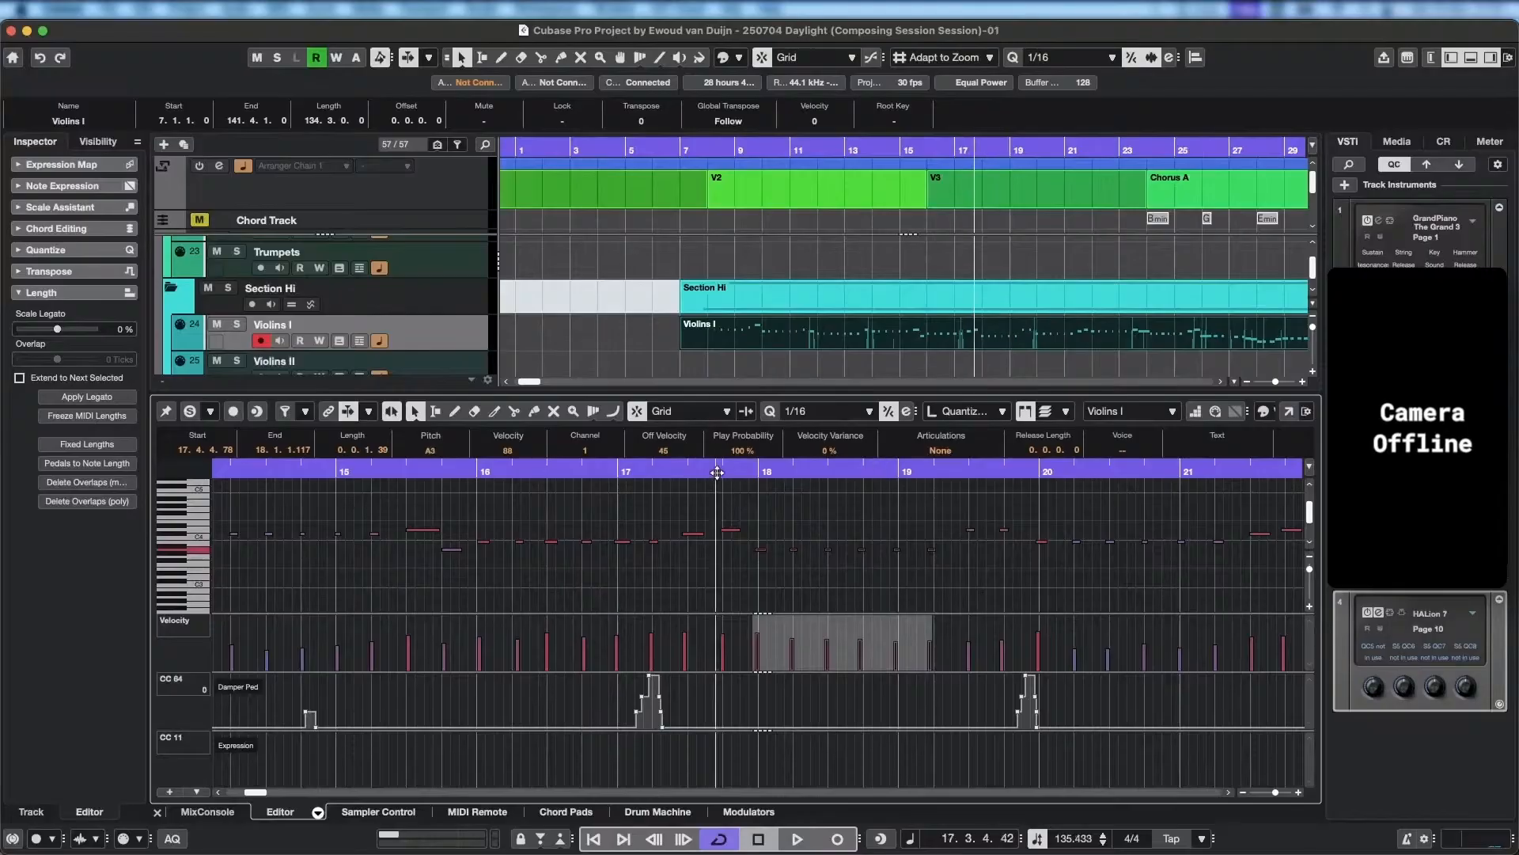
key("space")
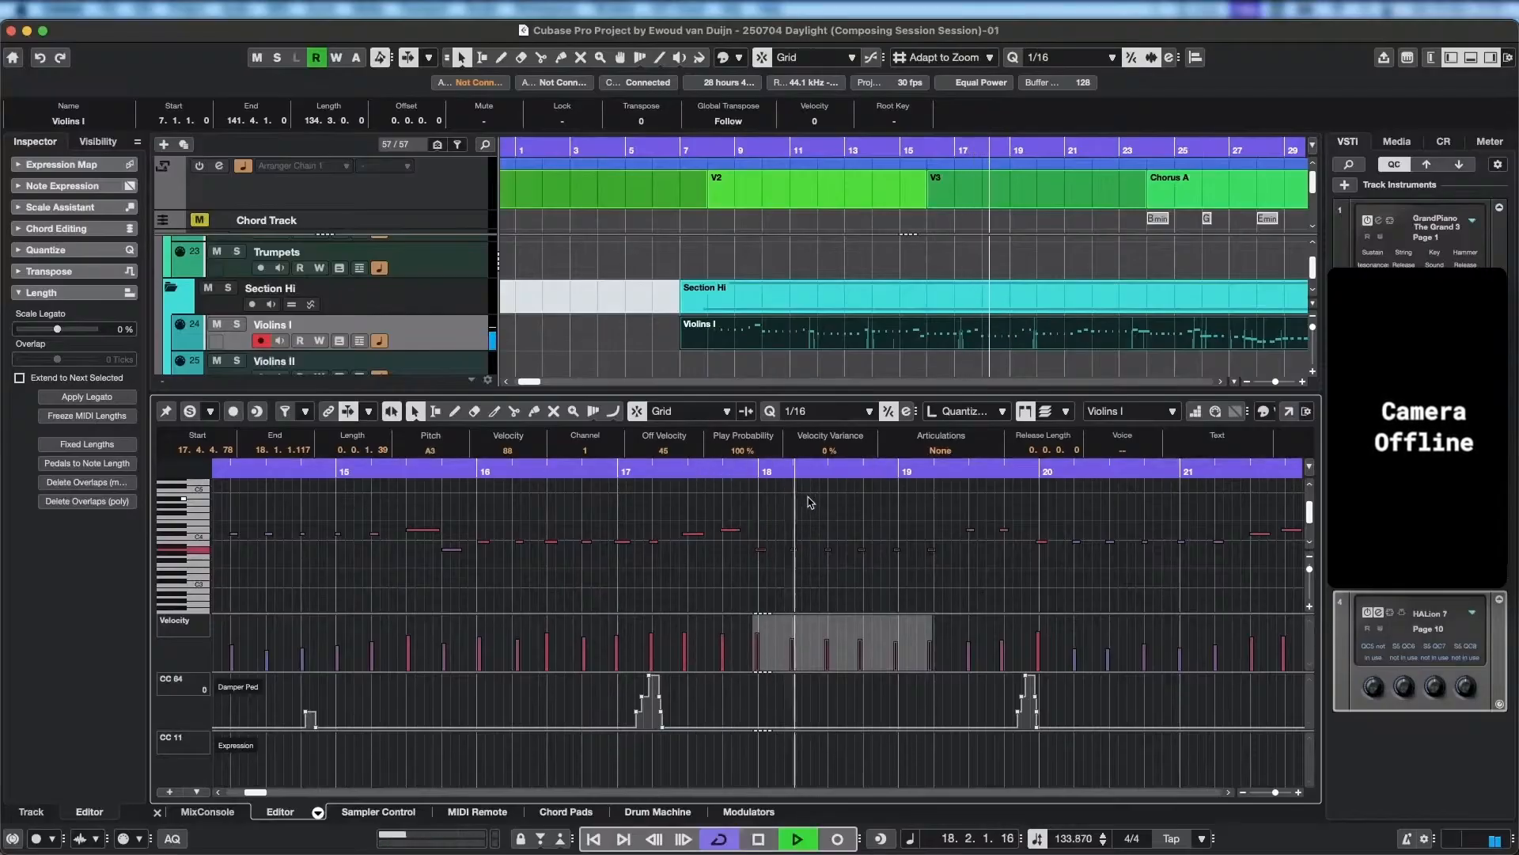
key("space")
Try the repeated notes from bar 18 to the start of bar 19 at D4 and play back from 17.3.
left_click_drag(752, 543, 954, 590)
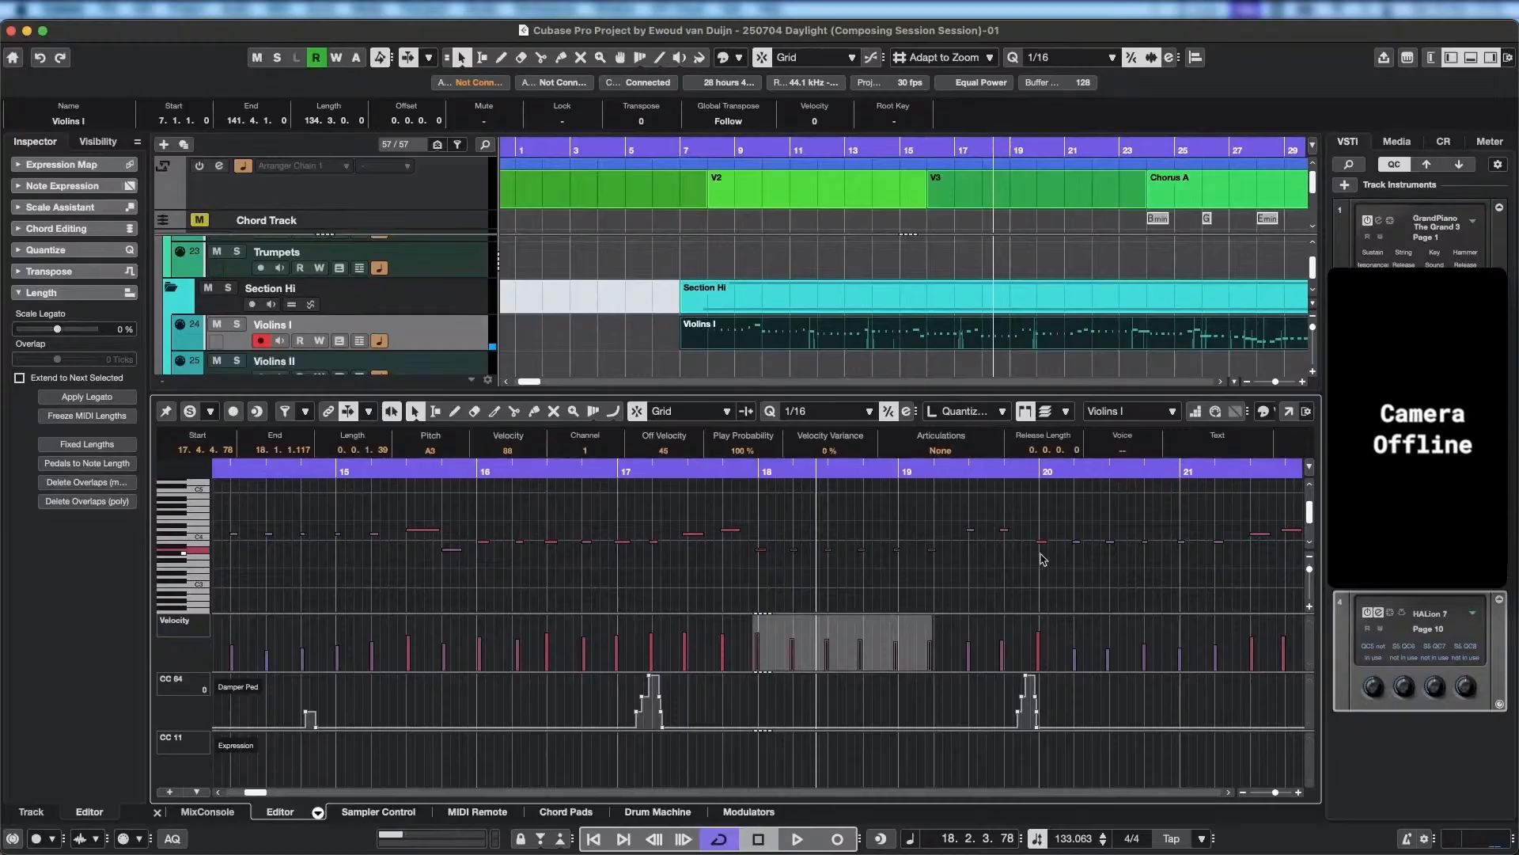
key("Up")
key("Up")
key("Up")
key("Up")
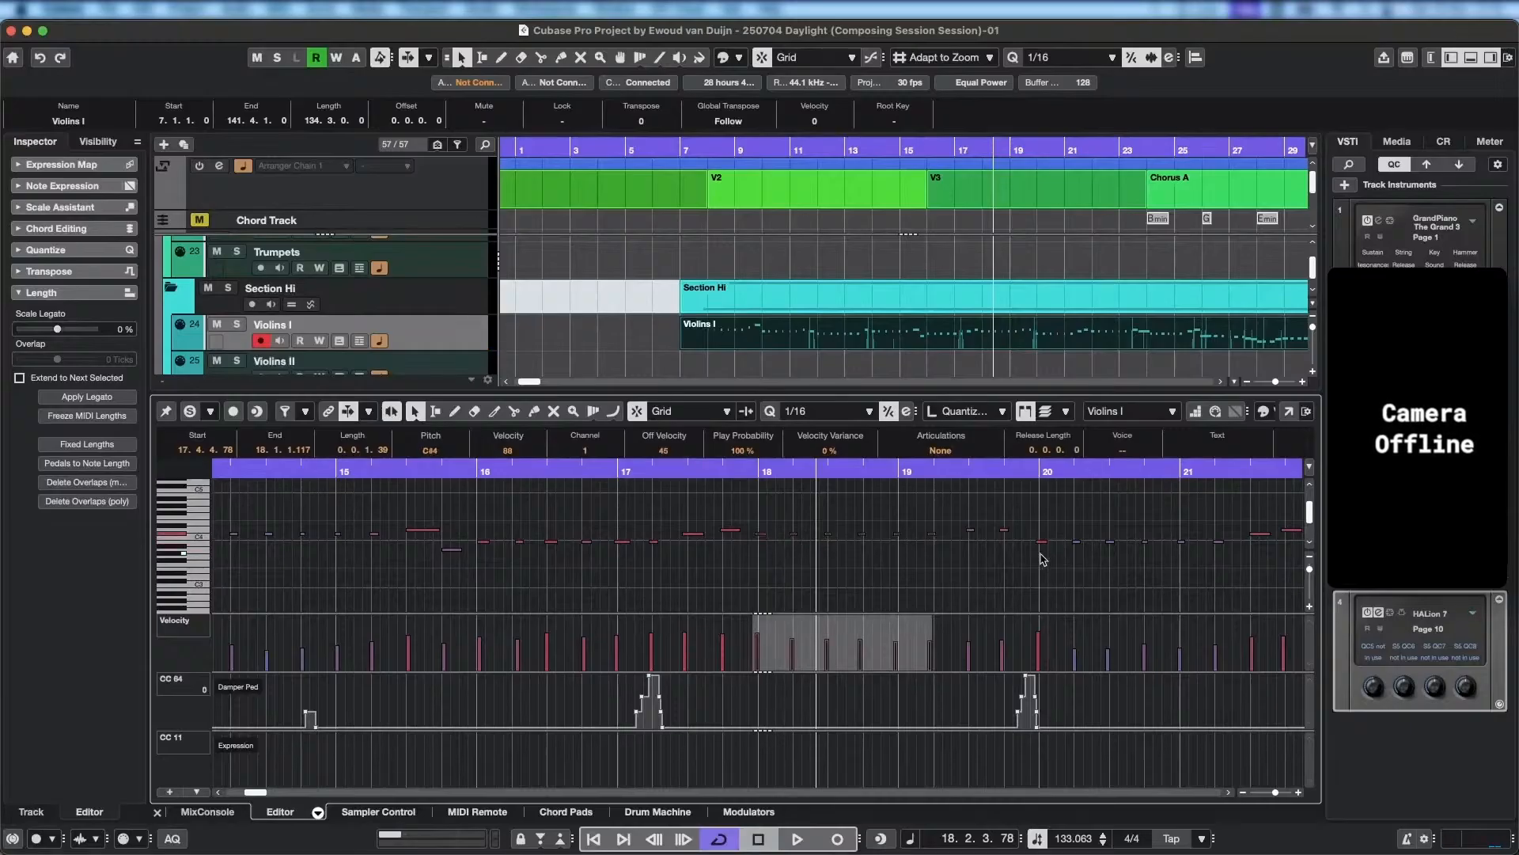
key("Up")
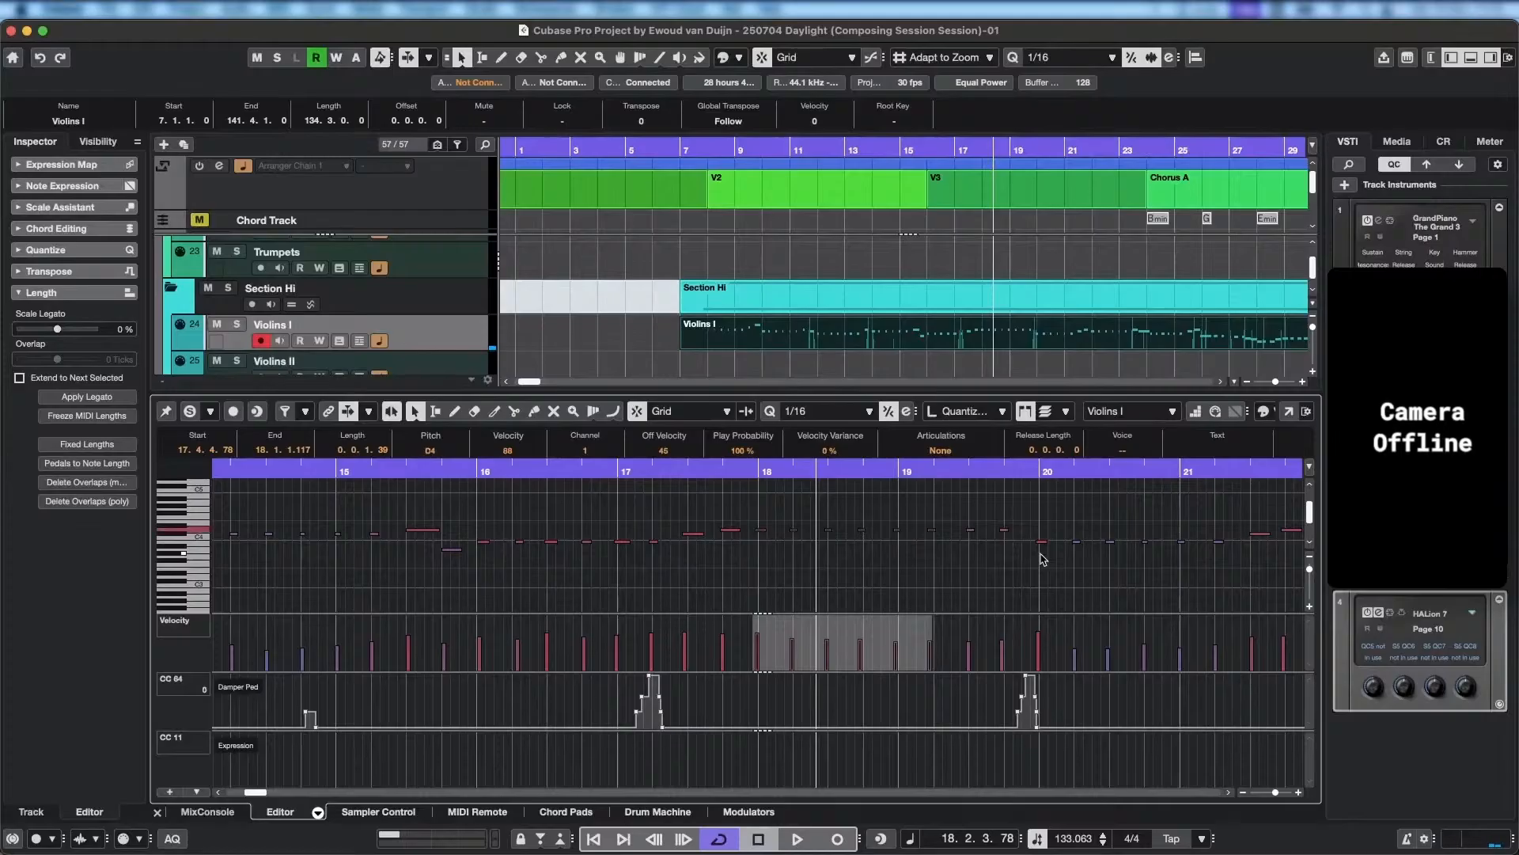
left_click(701, 471)
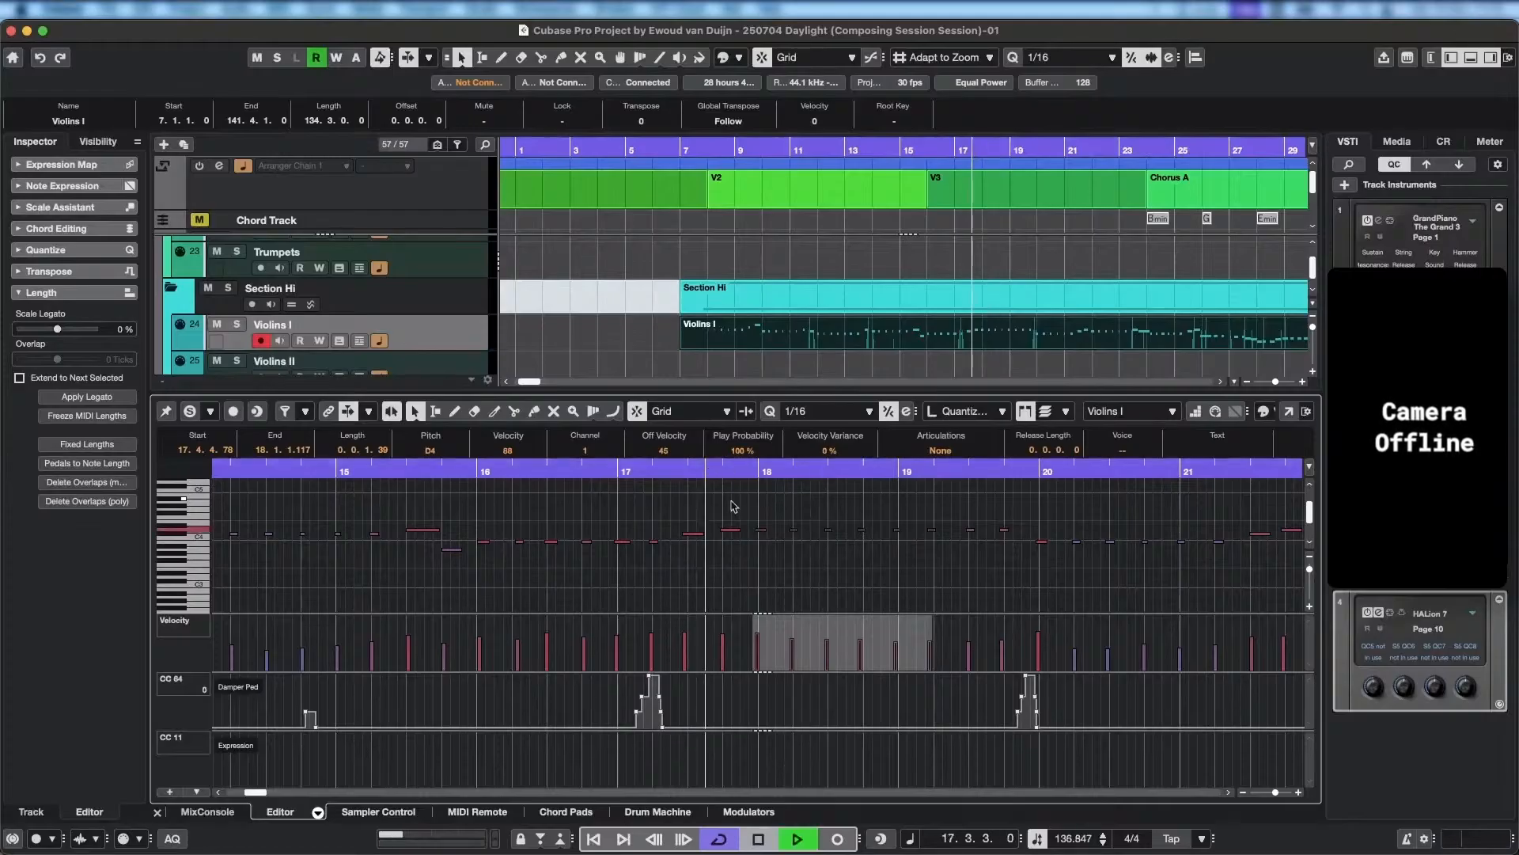
key("space")
key("space")
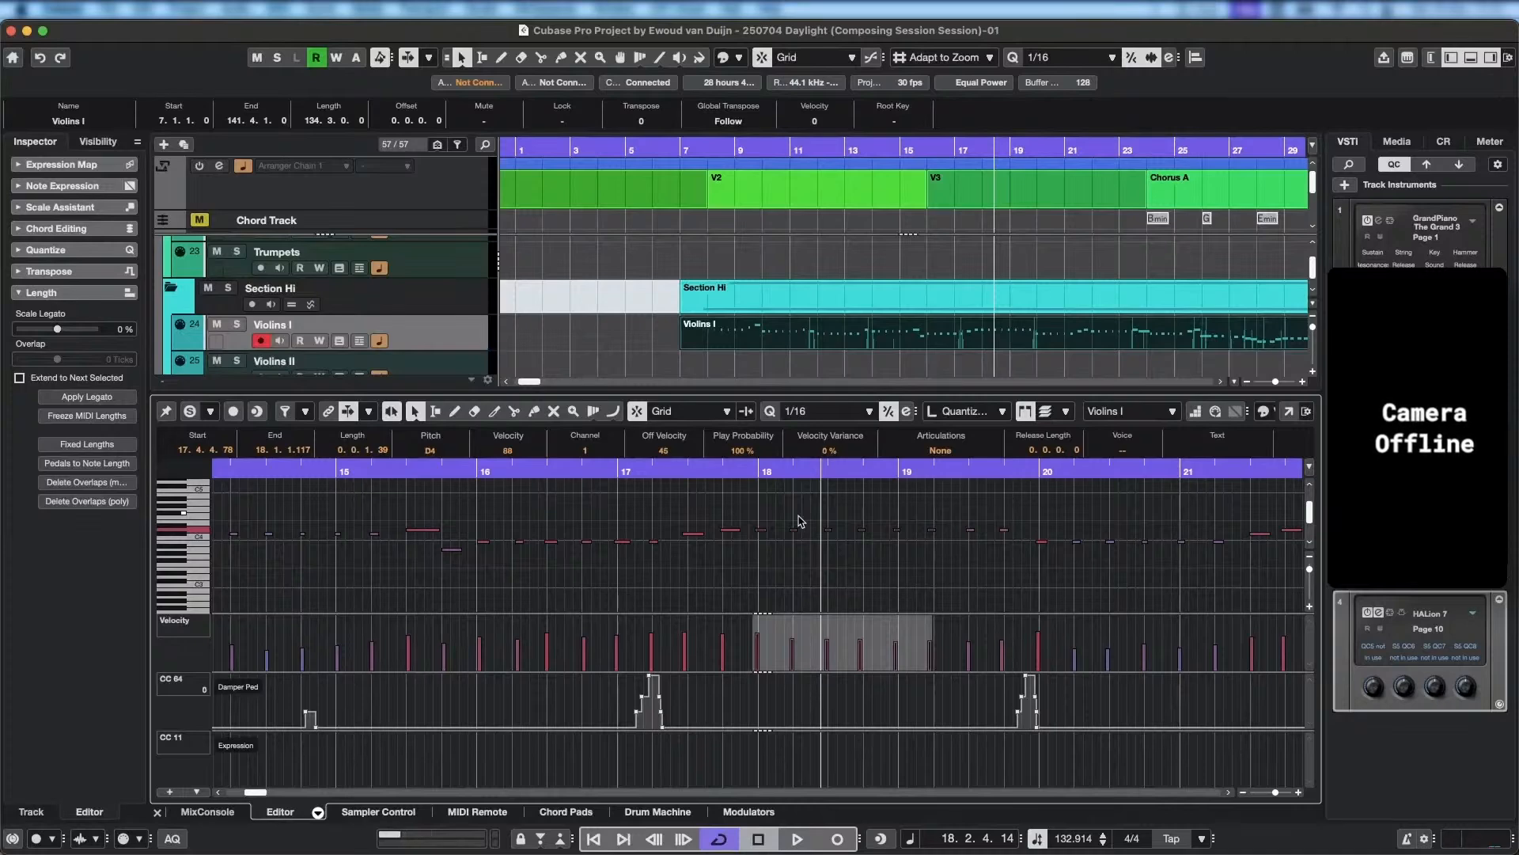
key("space")
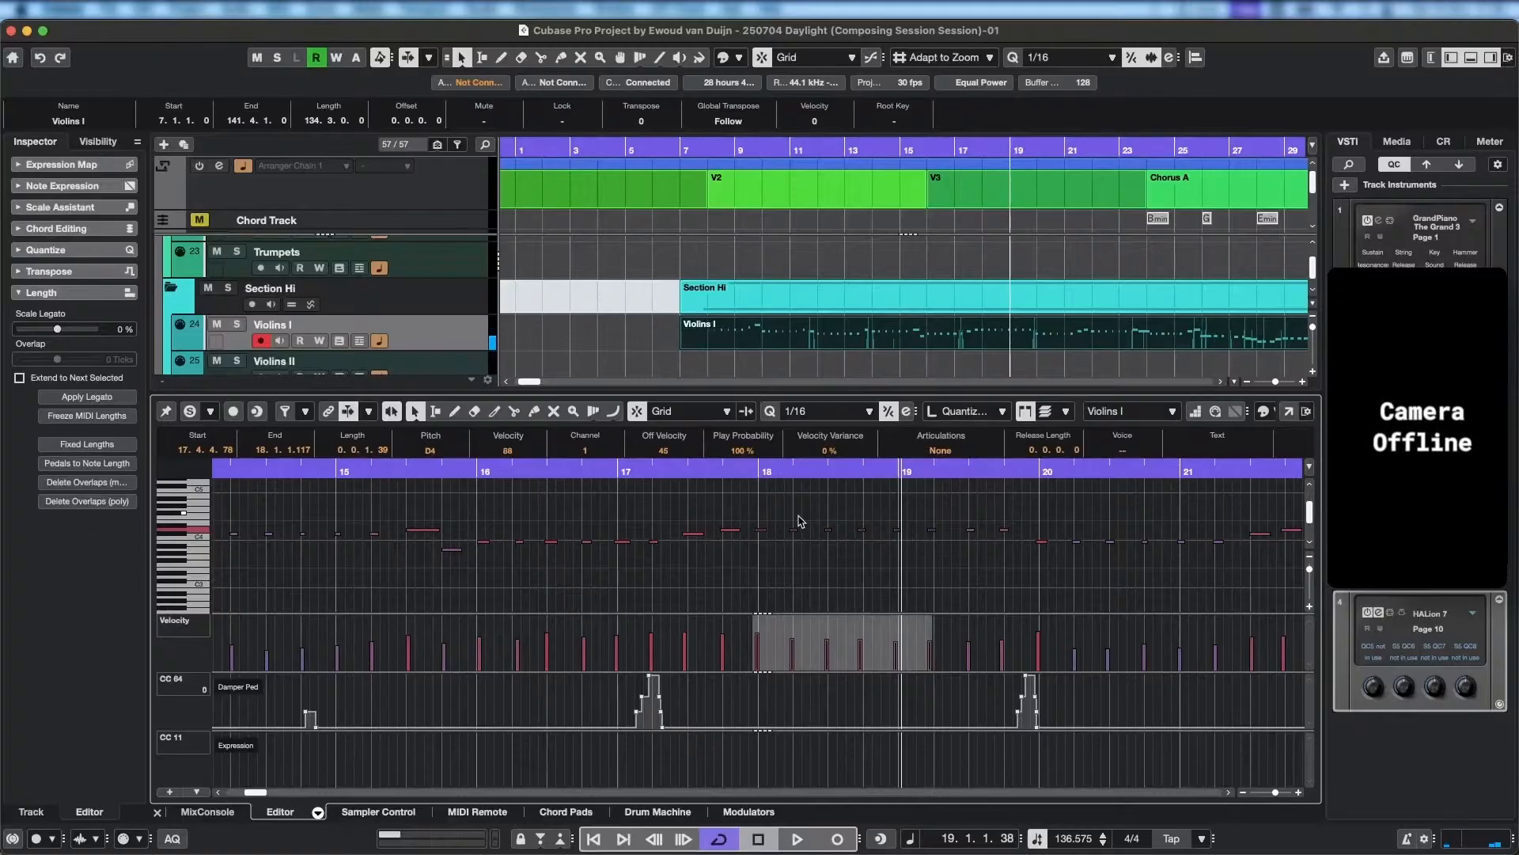
Replay the repeated notes from bar 18 to the start of bar 19 to judge their pitch.
left_click(758, 474)
key("space")
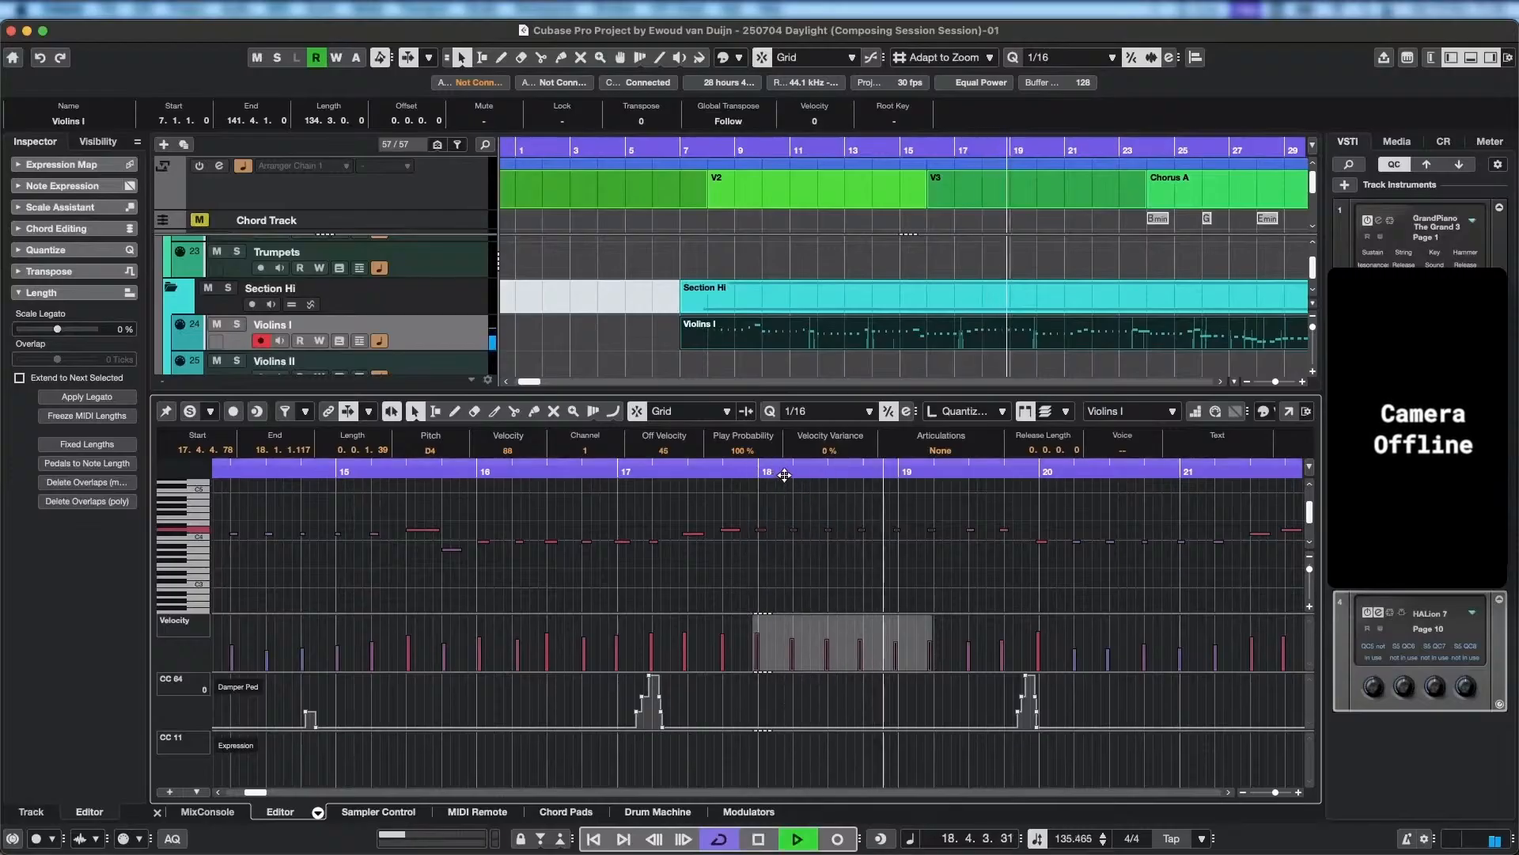
key("space")
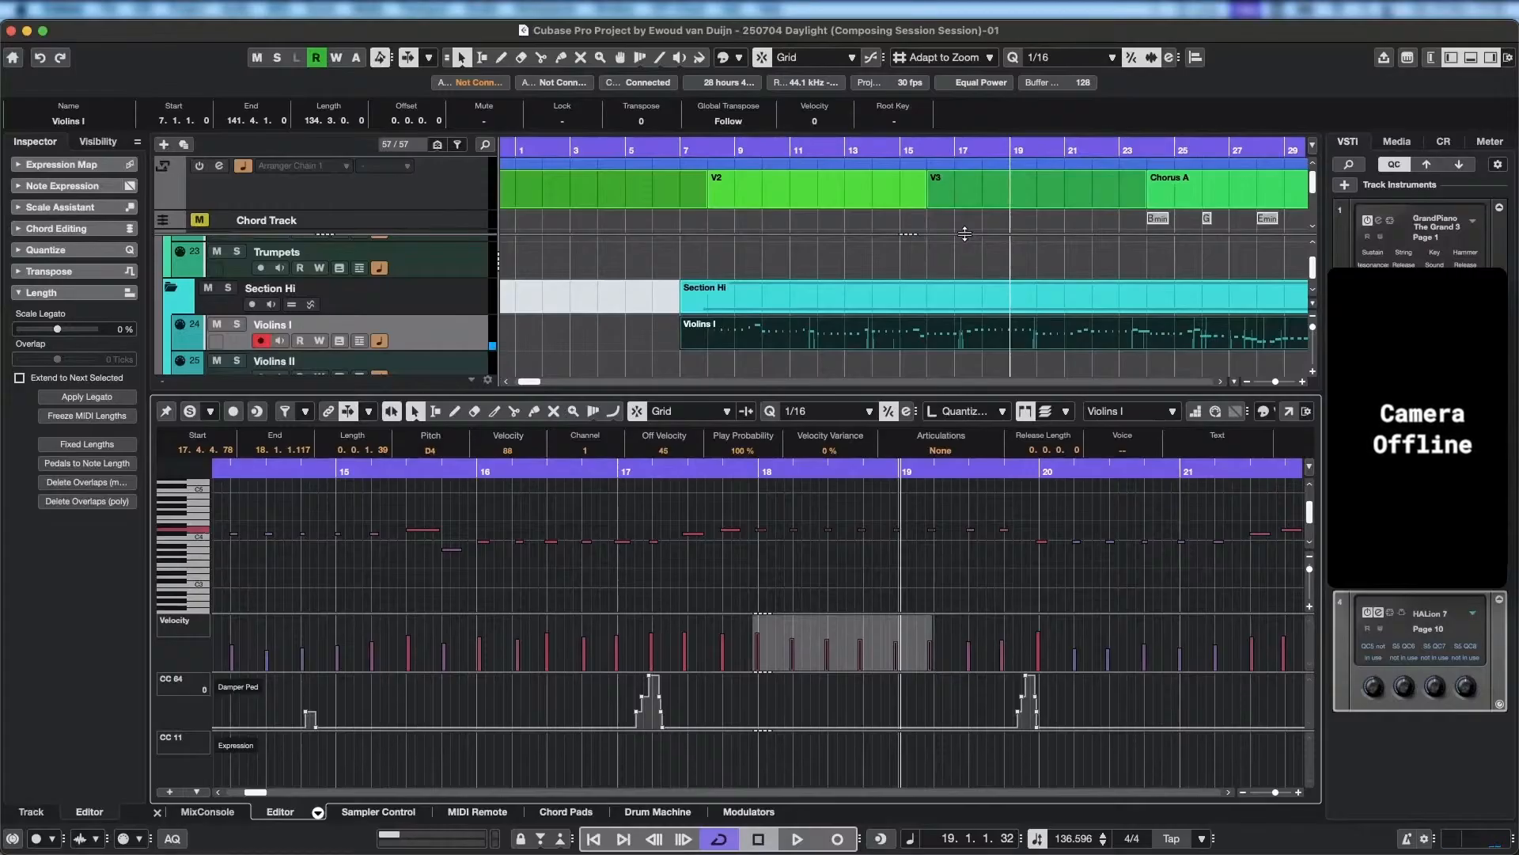
Lower the repeated Violins I notes starting at bar 18 to A3 and play back from bar 17 through bar 18.
key("Down")
key("Down")
key("Down")
key("Down")
key("Down")
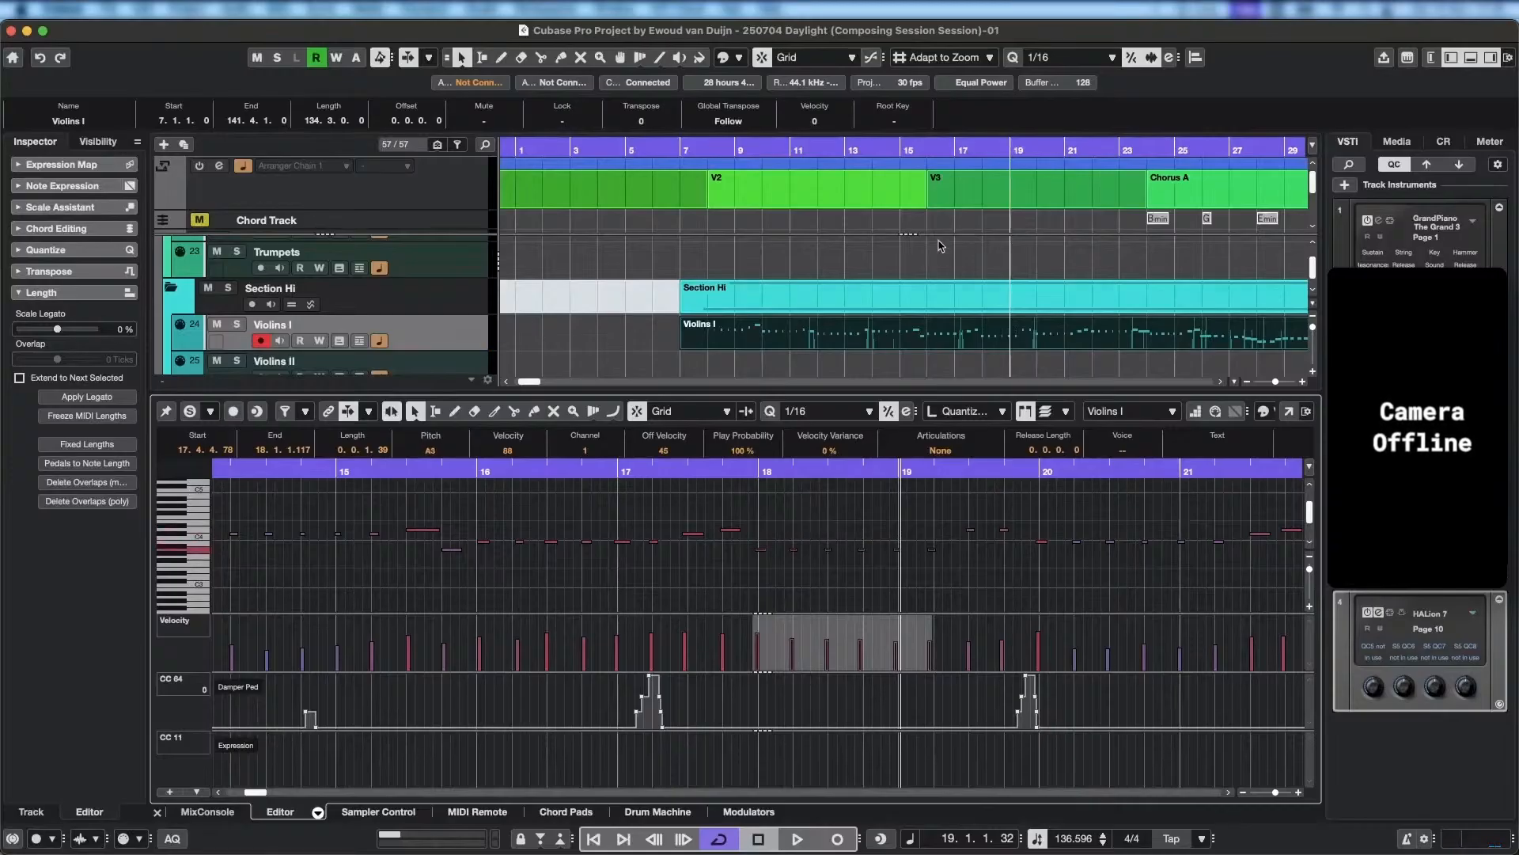
left_click(658, 470)
key("space")
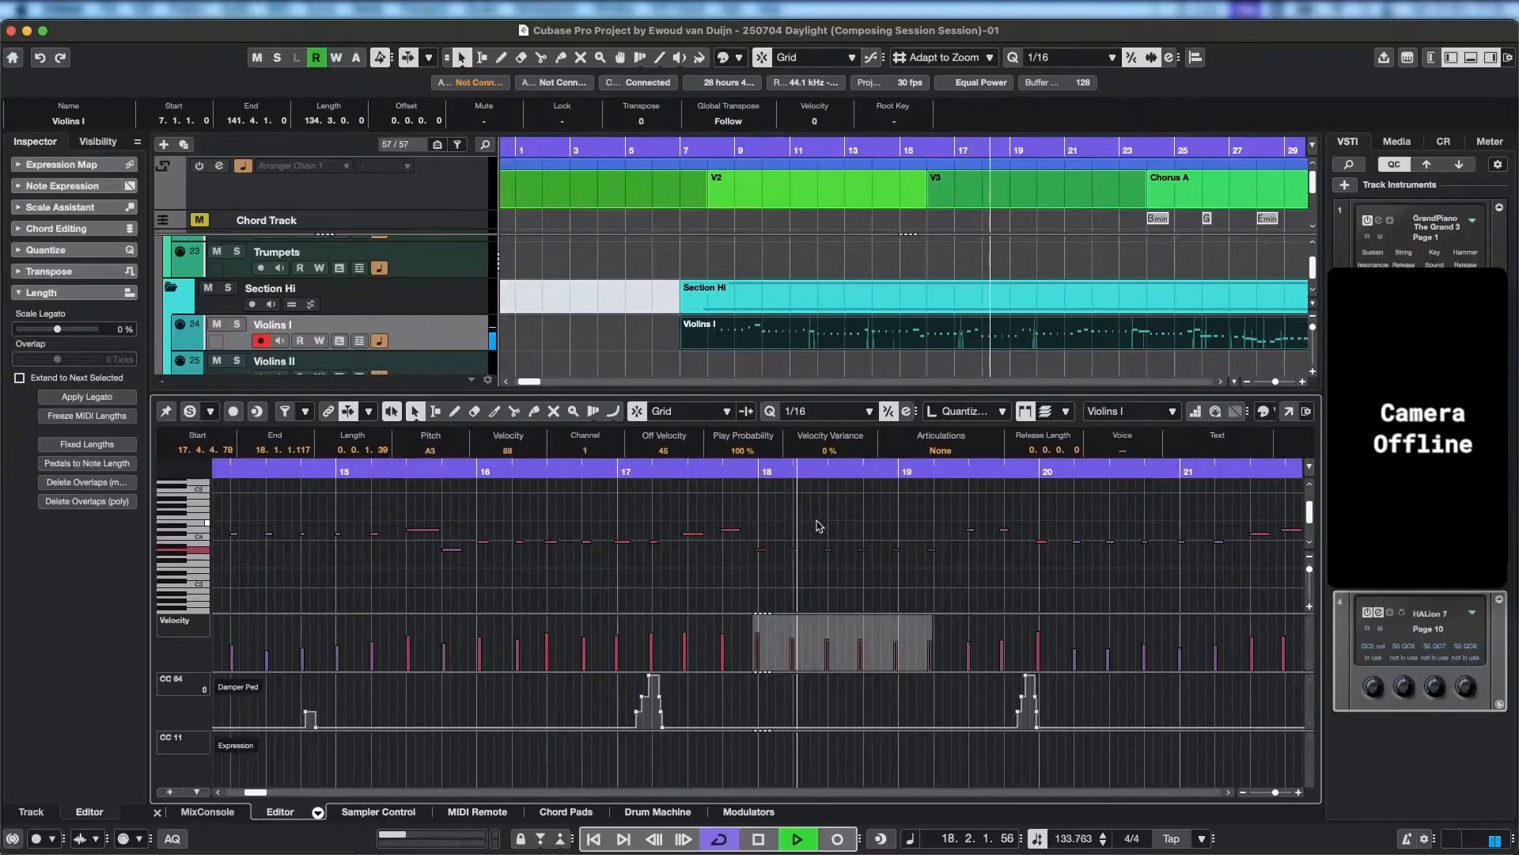
key("space")
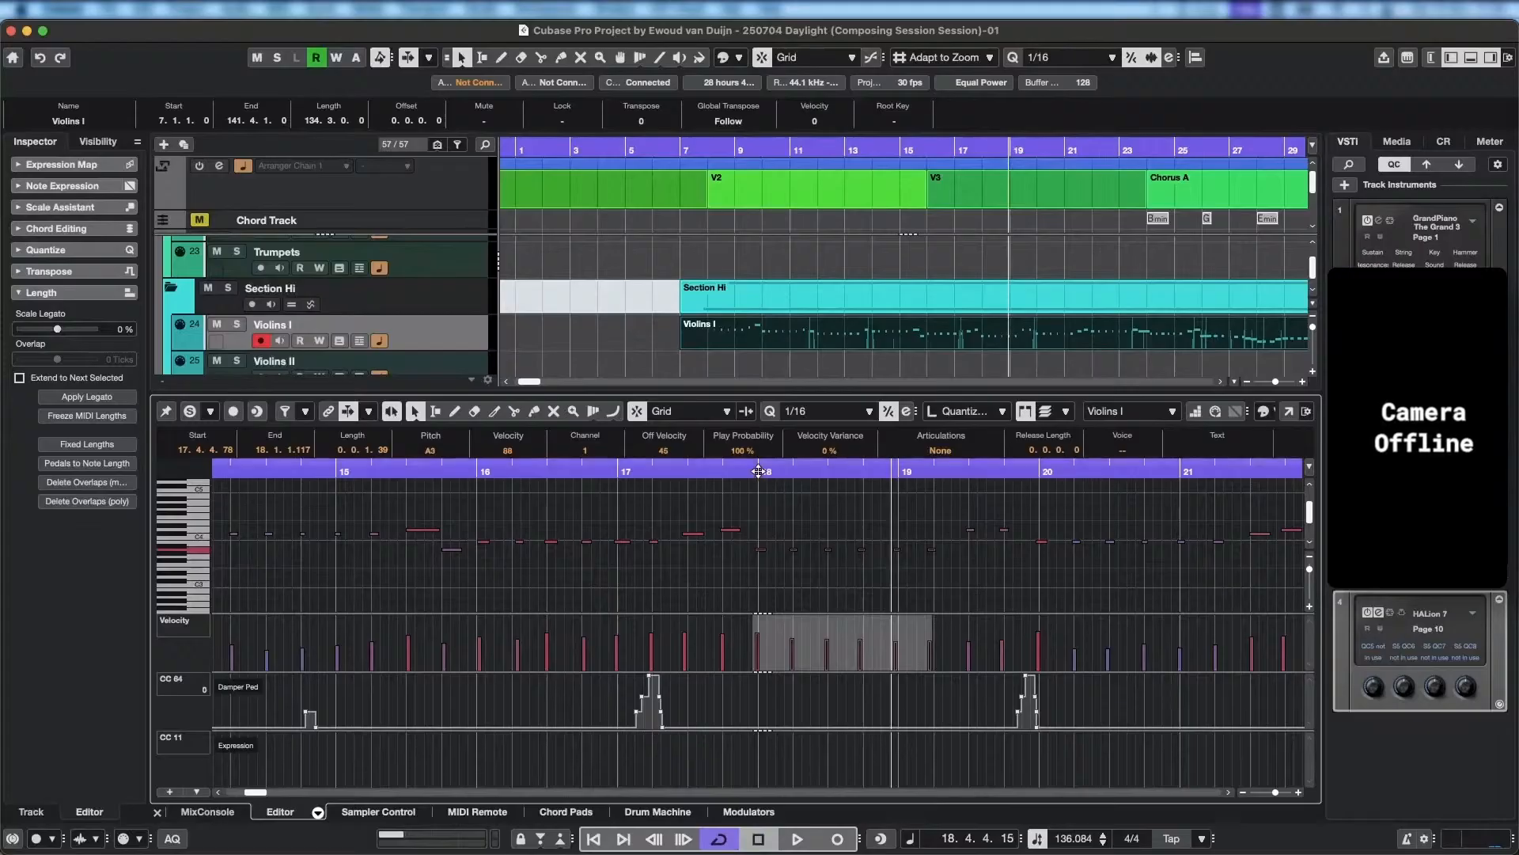
Select the Grand Piano part on the KEYS track to show its notes alongside Violins I in the Key Editor.
scroll(825, 251, "up", 2)
scroll(825, 250, "up", 1)
left_click(803, 269)
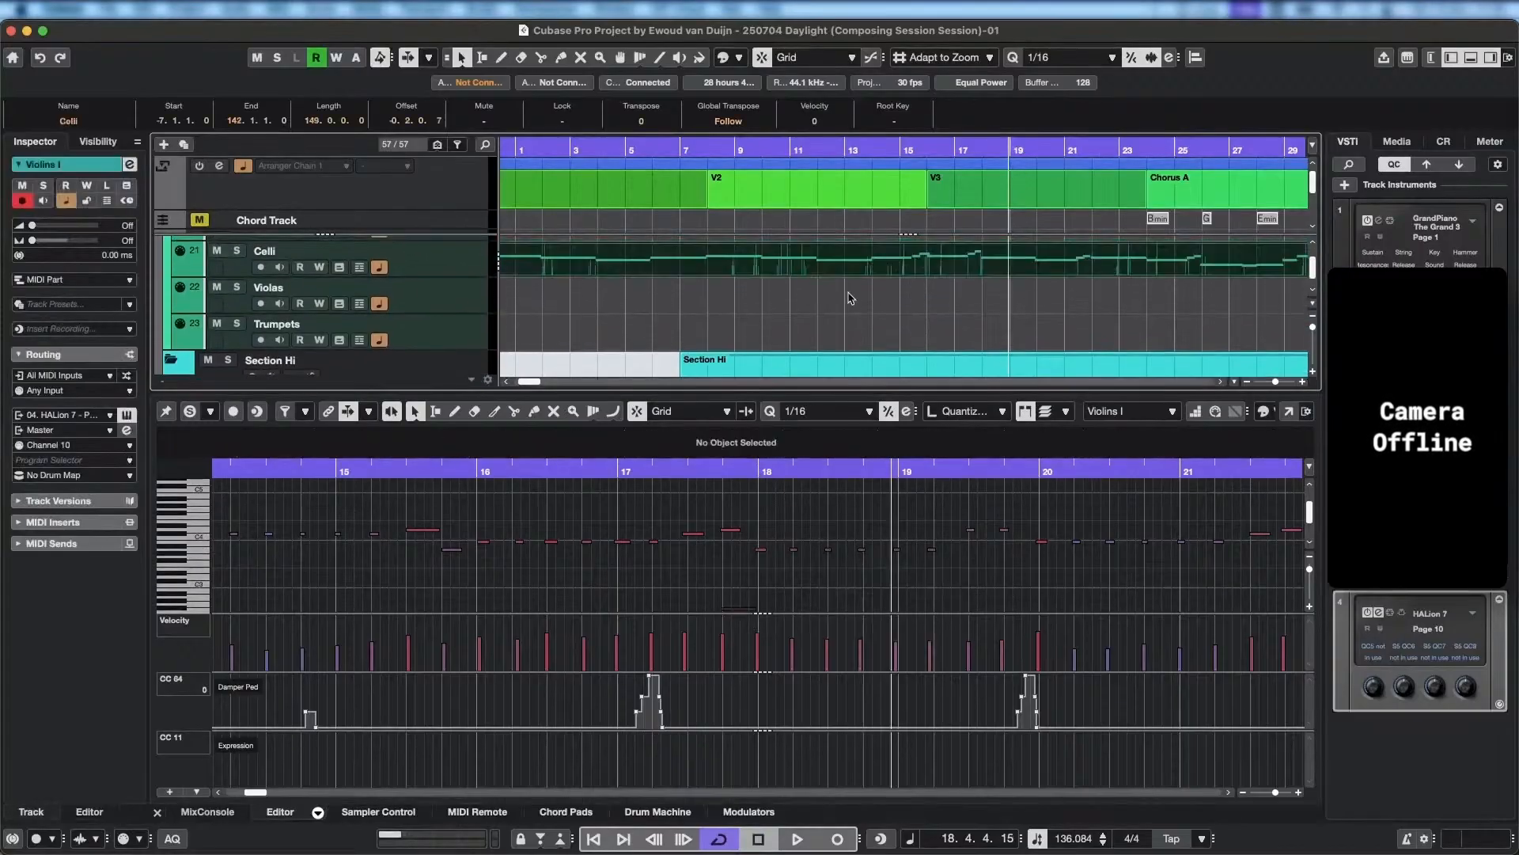
left_click(762, 260, "shift")
scroll(800, 288, "down", 5)
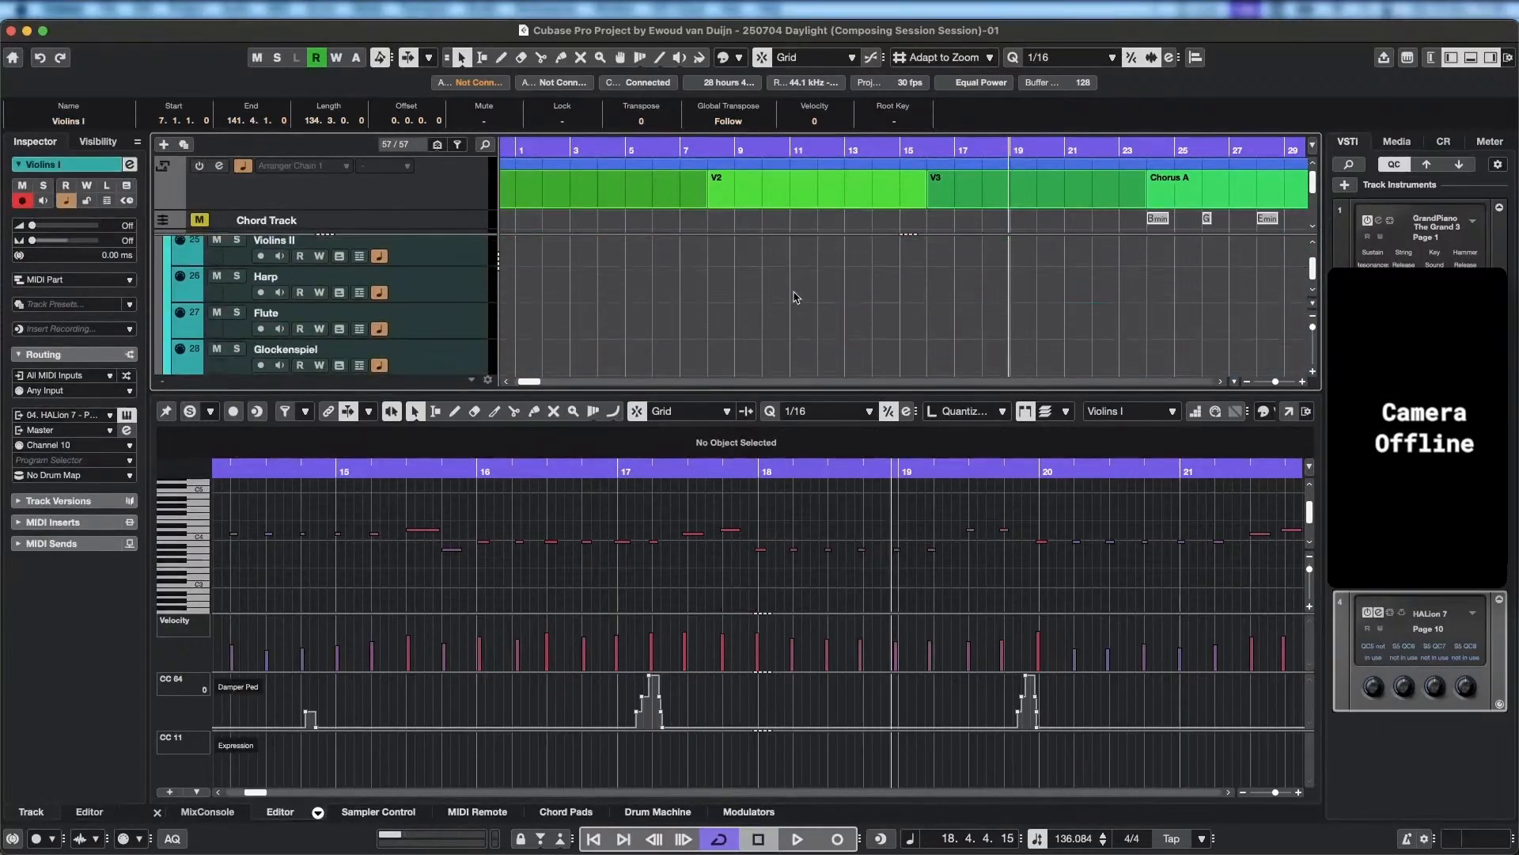
scroll(793, 293, "up", 10)
scroll(794, 303, "up", 10)
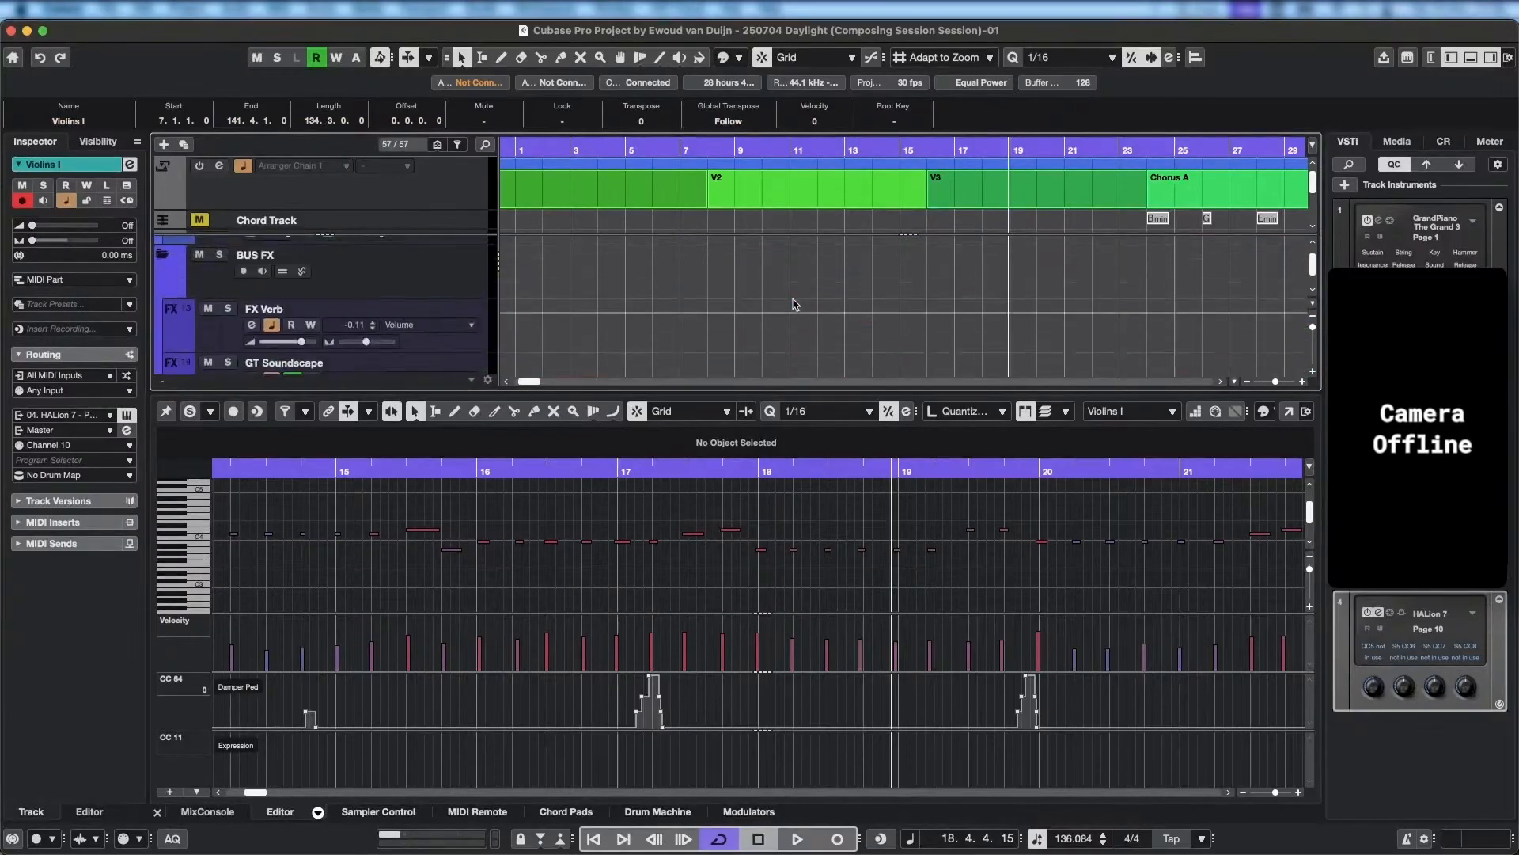
scroll(794, 303, "down", 2)
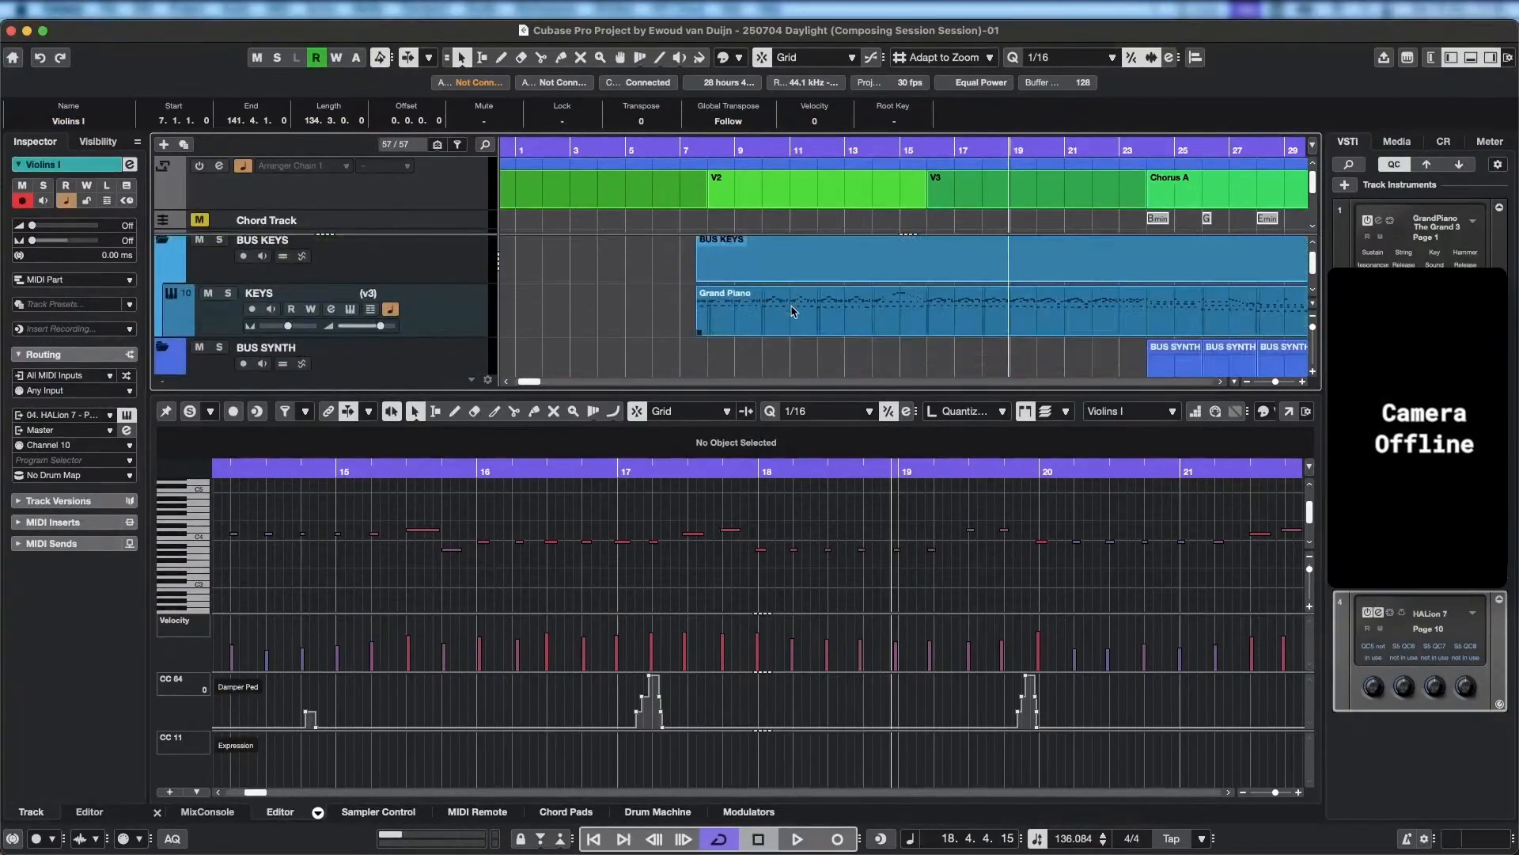
left_click(794, 311)
scroll(827, 597, "down", 3)
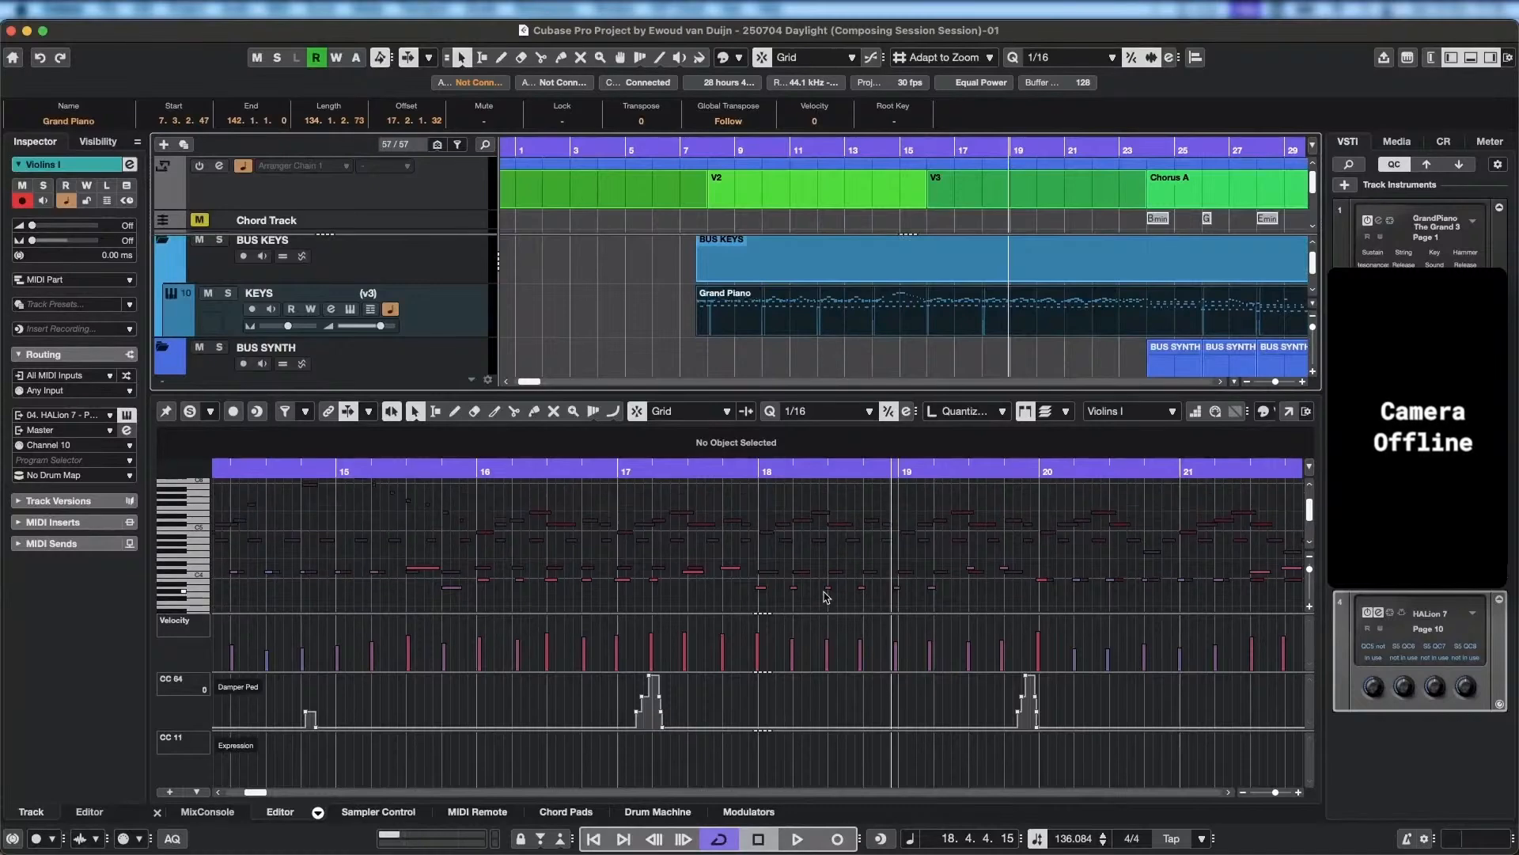
Raise the repeated Violins I notes from bar 18 to the start of bar 19 to A4.
scroll(824, 592, "down", 2)
scroll(824, 592, "up", 3)
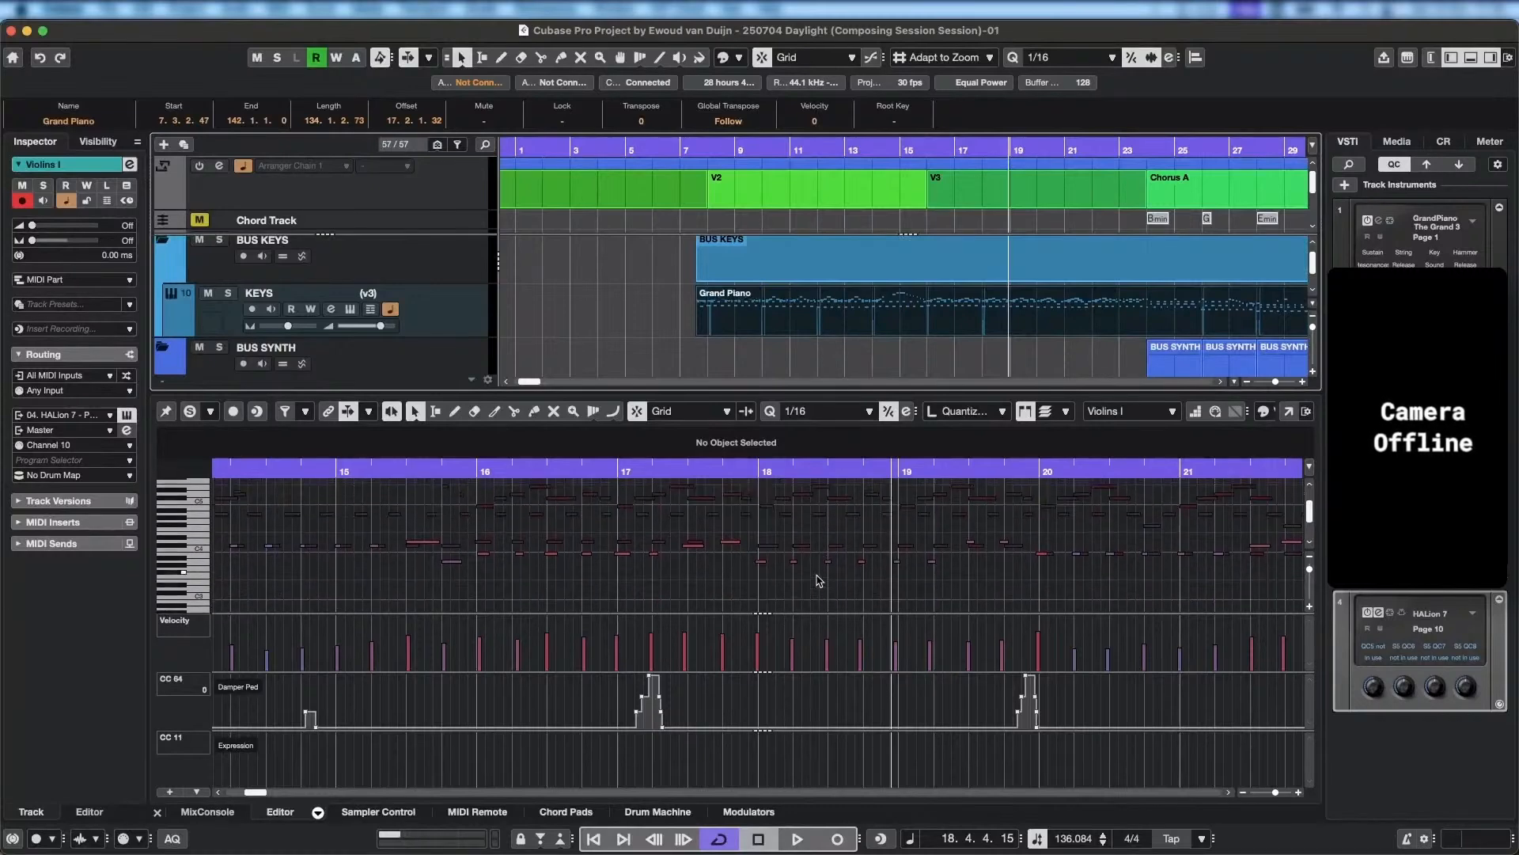
left_click_drag(746, 556, 993, 605)
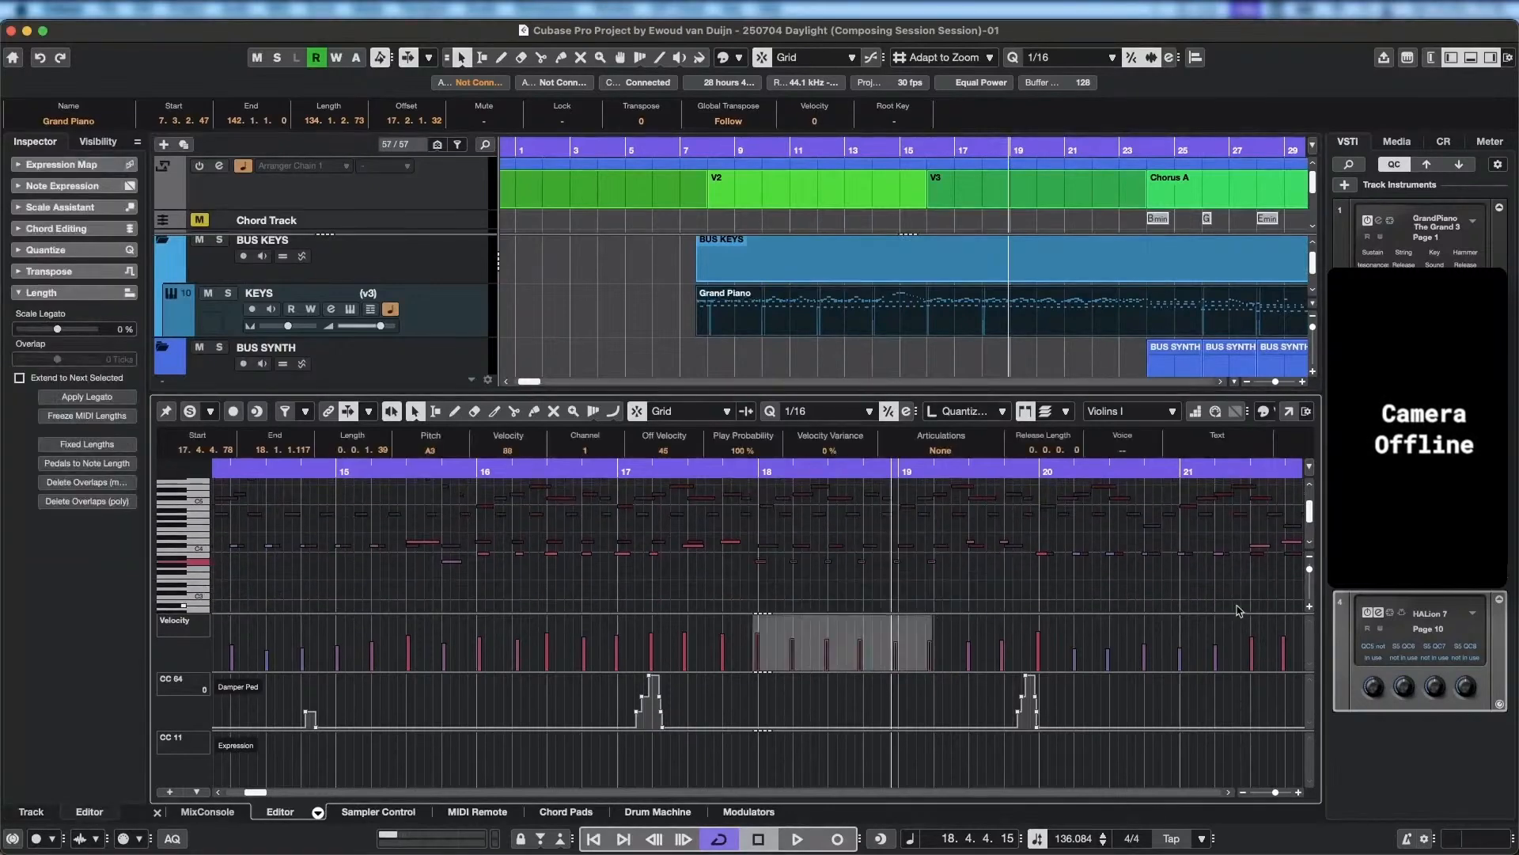
key("Up")
key("Up")
key("Up")
key("Up")
key("Up")
key("Up")
key("Up")
key("Up")
key("Up")
key("Up")
key("Up")
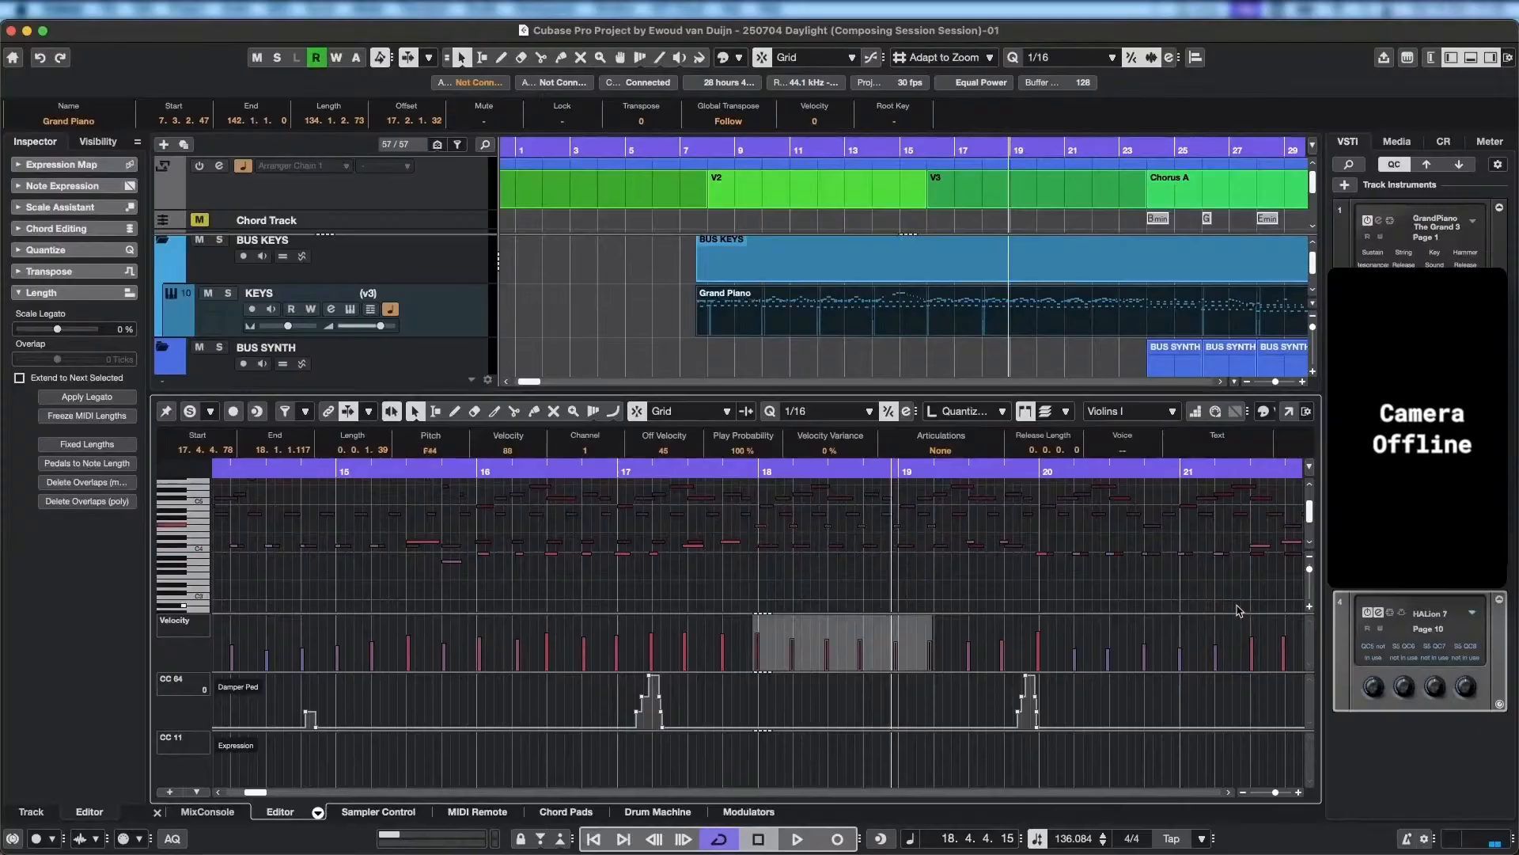
key("Up")
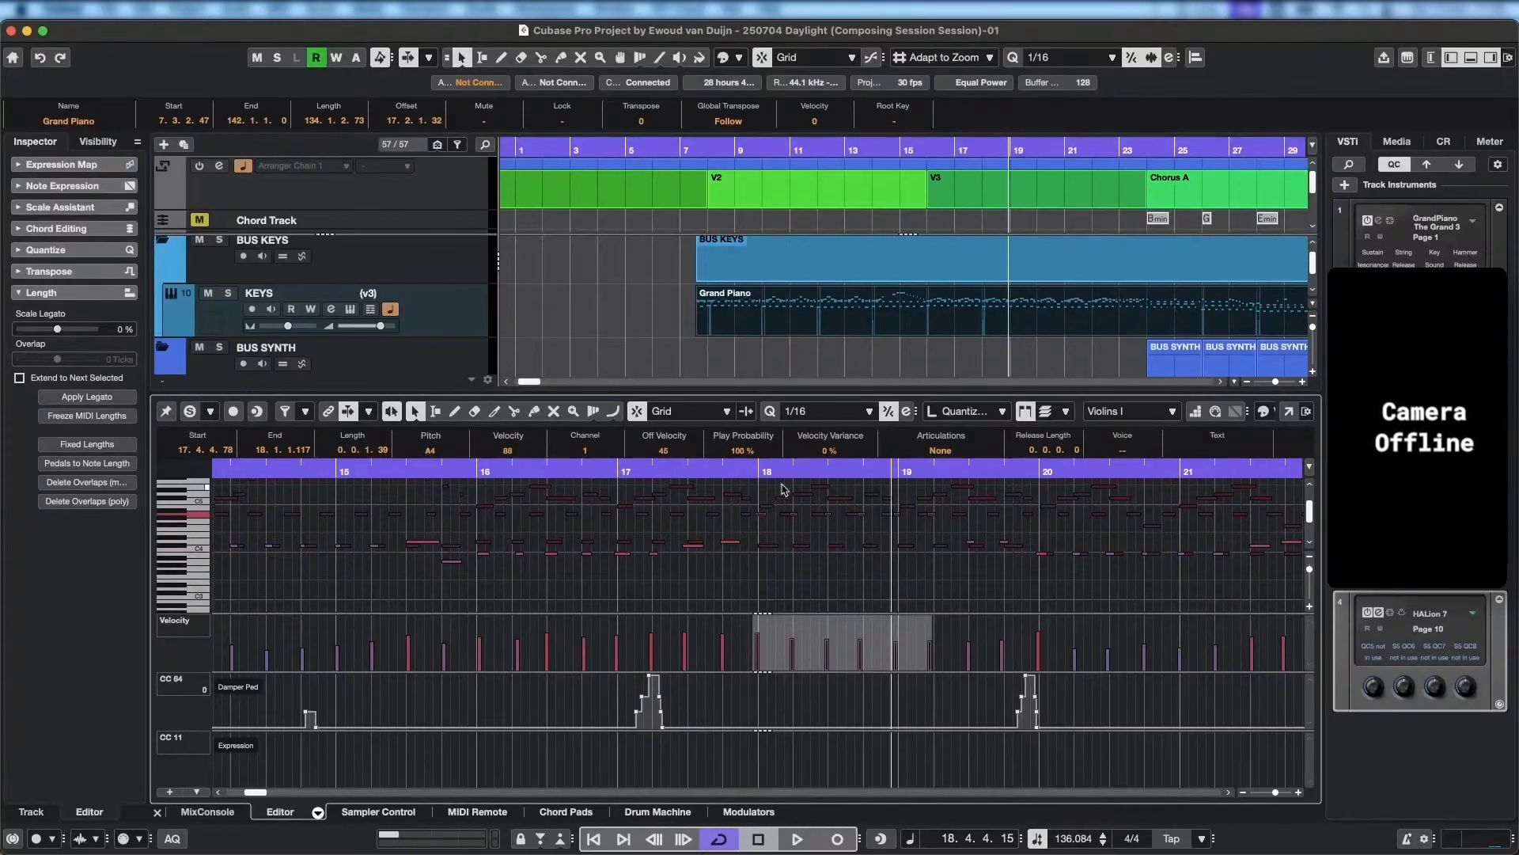
Play back the passage from the end of bar 18 through bar 19 to judge the raised notes.
left_click(626, 473)
key("space")
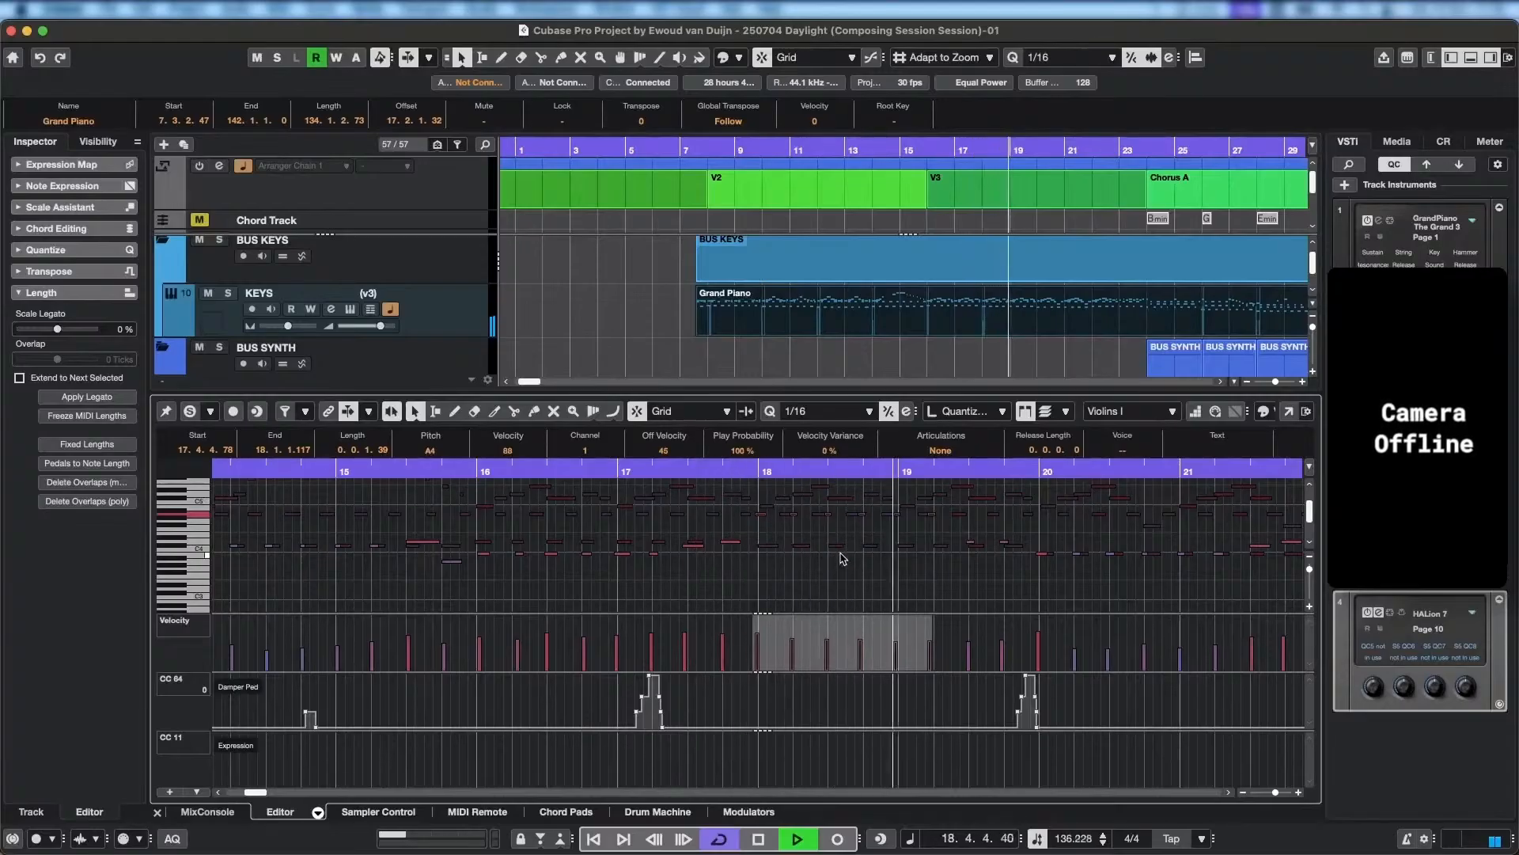
key("space")
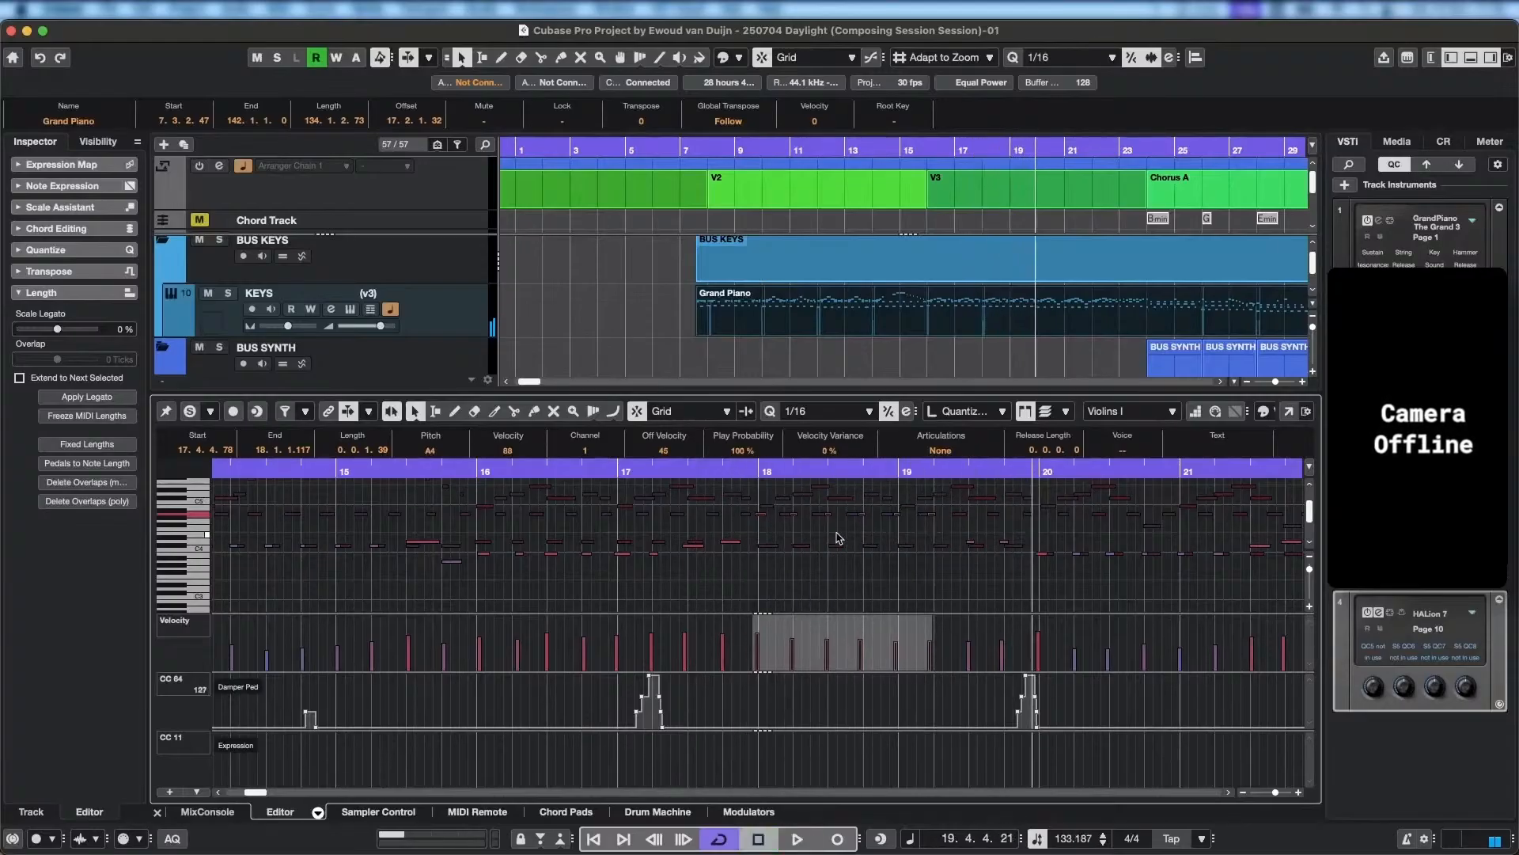
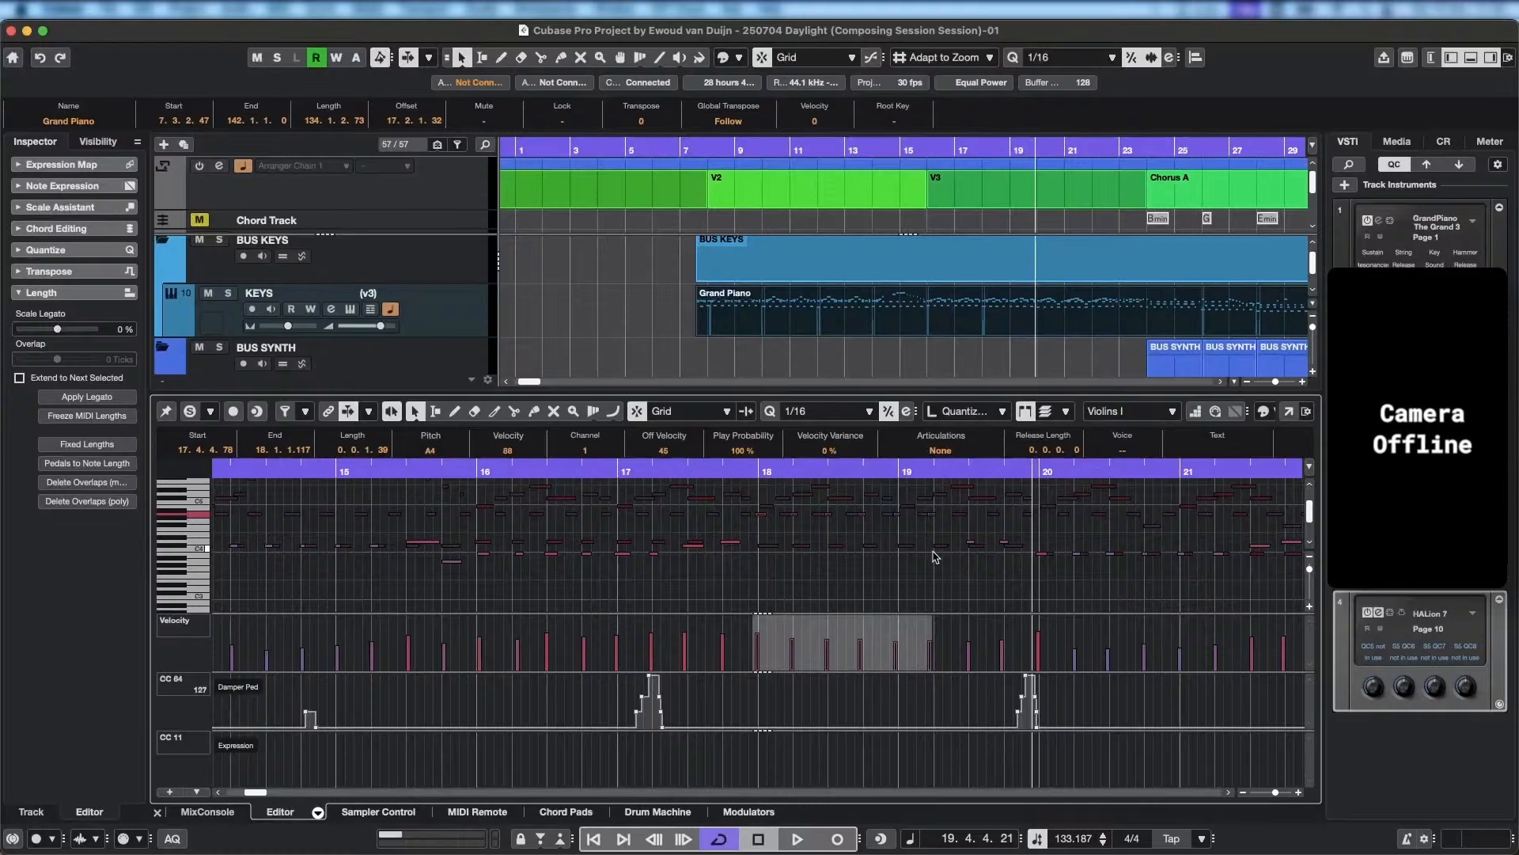
Lower the repeated Violins I notes from bar 18 to the start of bar 19 to C#4 and play back from late bar 17.
key("Down")
key("Down")
key("Down")
key("Down")
key("Down")
key("Down")
key("Down")
key("Down")
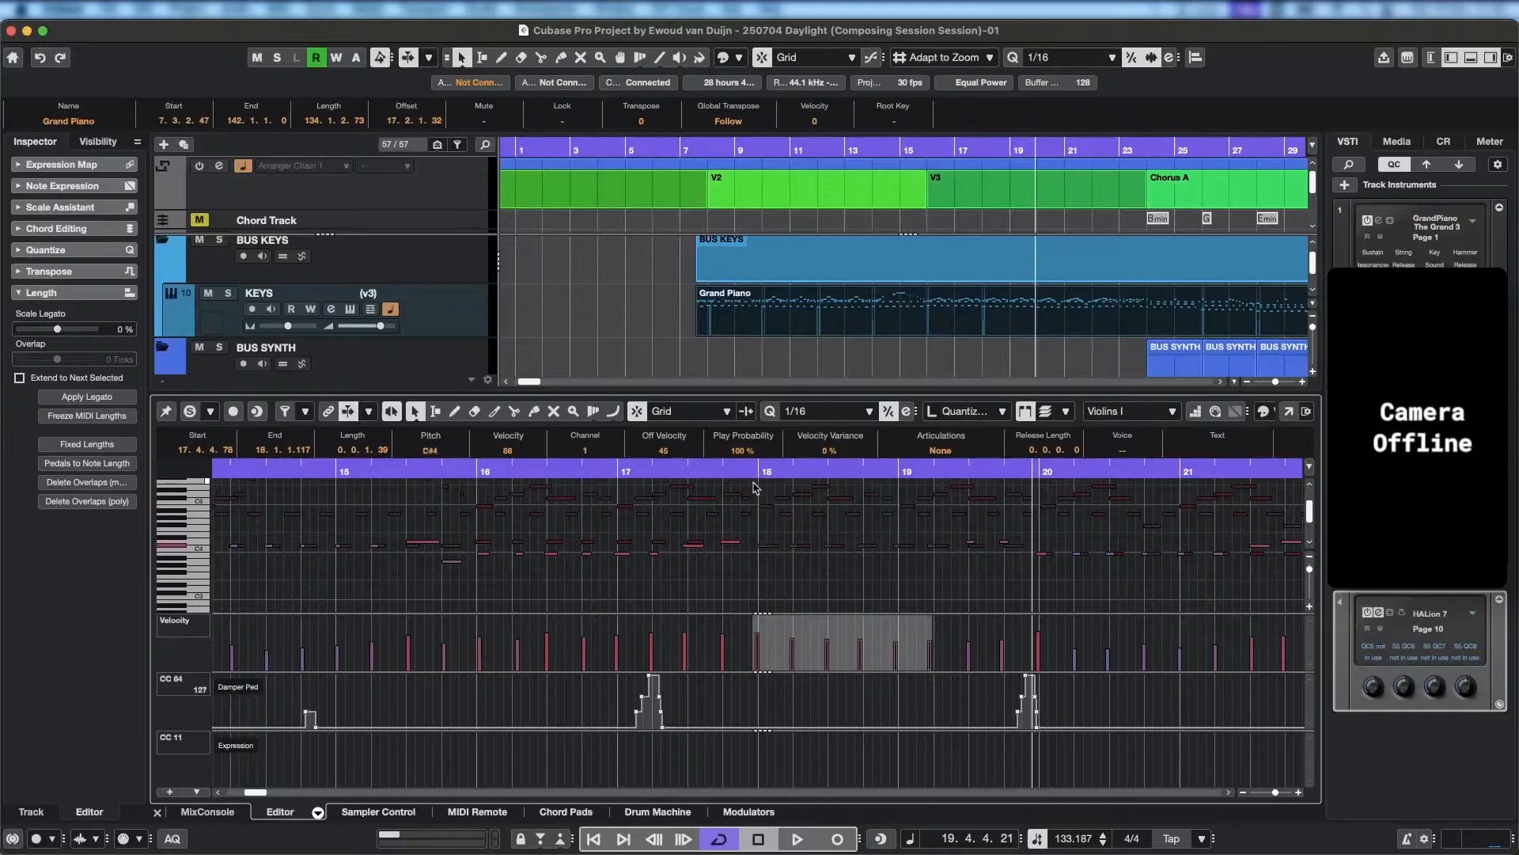
left_click(717, 469)
key("space")
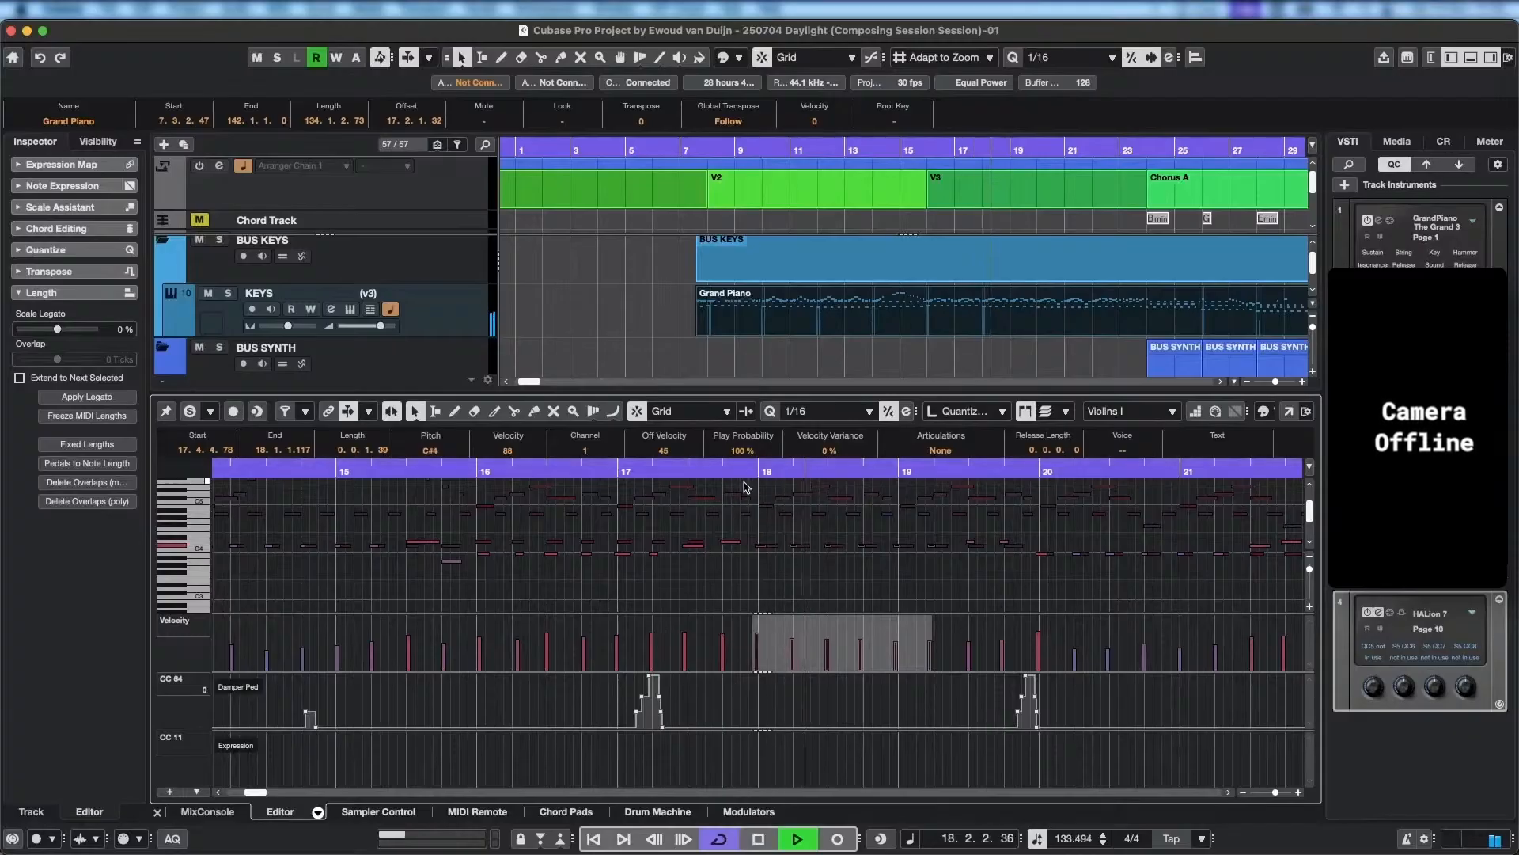
key("space")
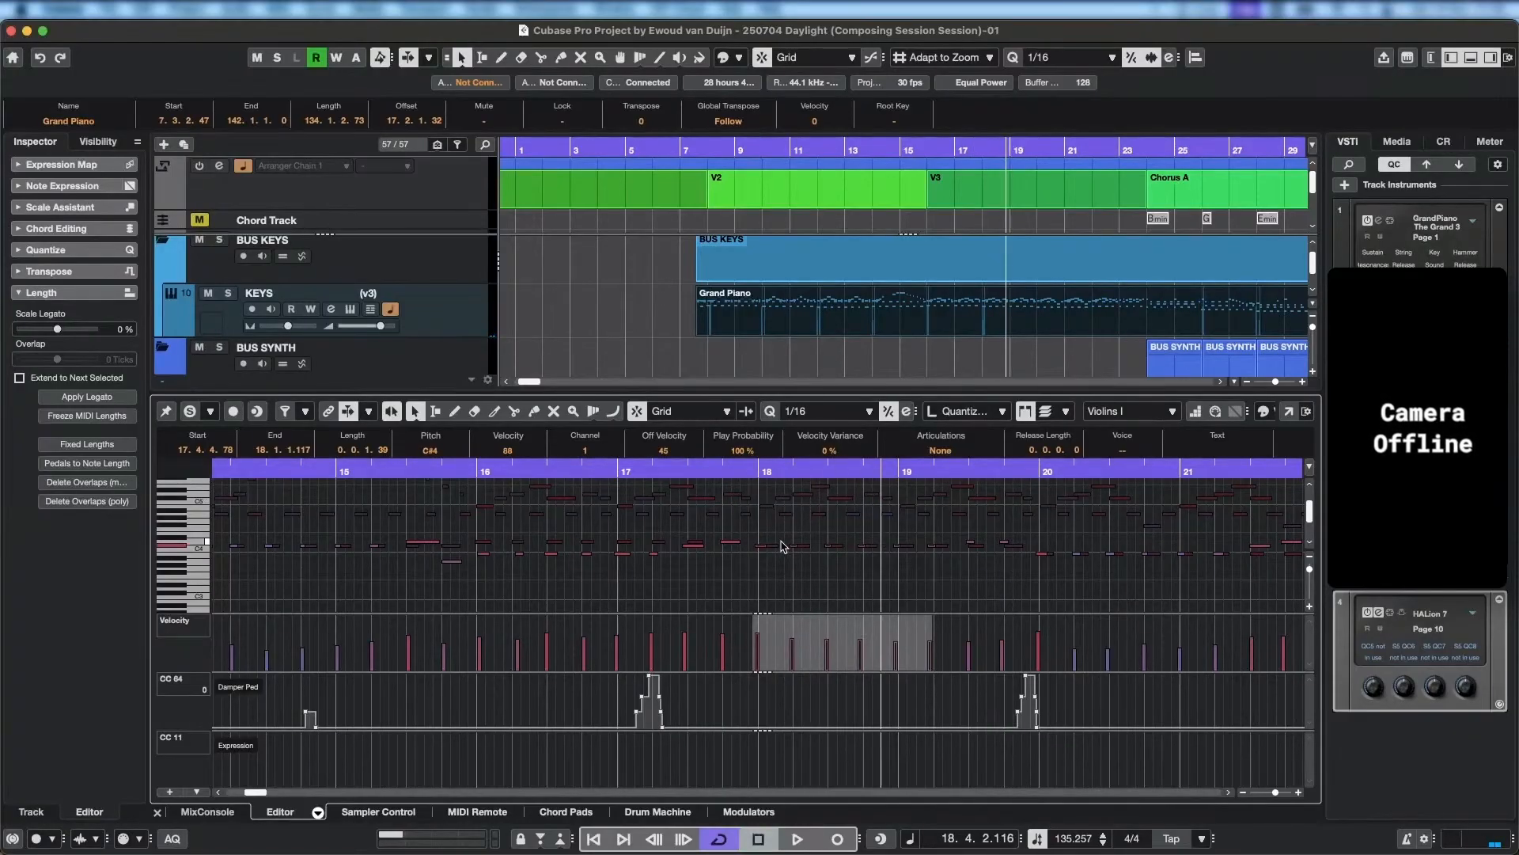
Raise only the four Violins I notes within bar 18 to F#4 and play back from late bar 17 into bar 19.
left_click_drag(759, 534, 878, 562)
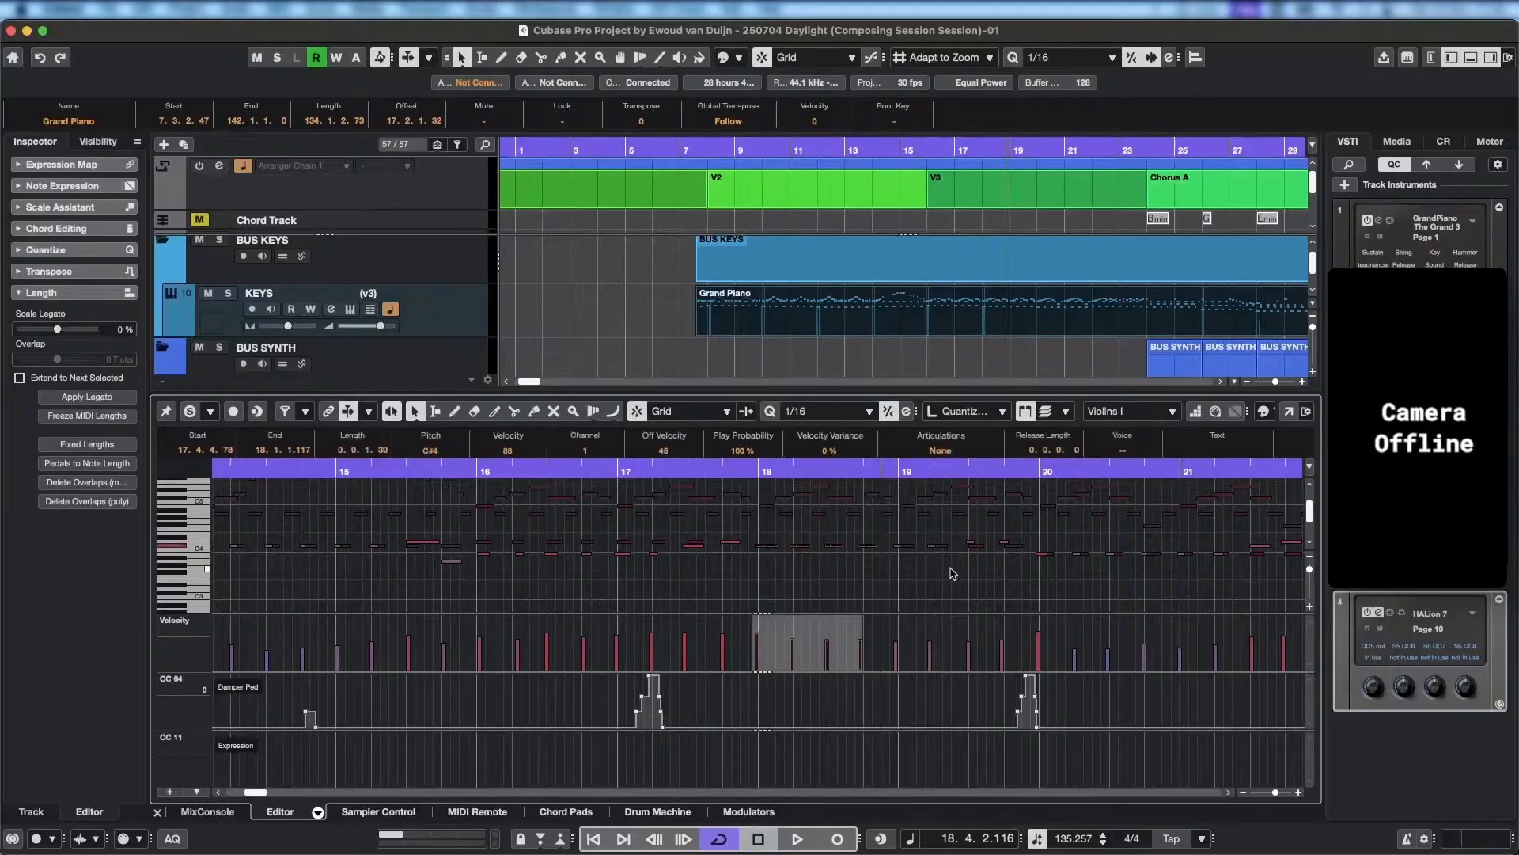
left_click(795, 597)
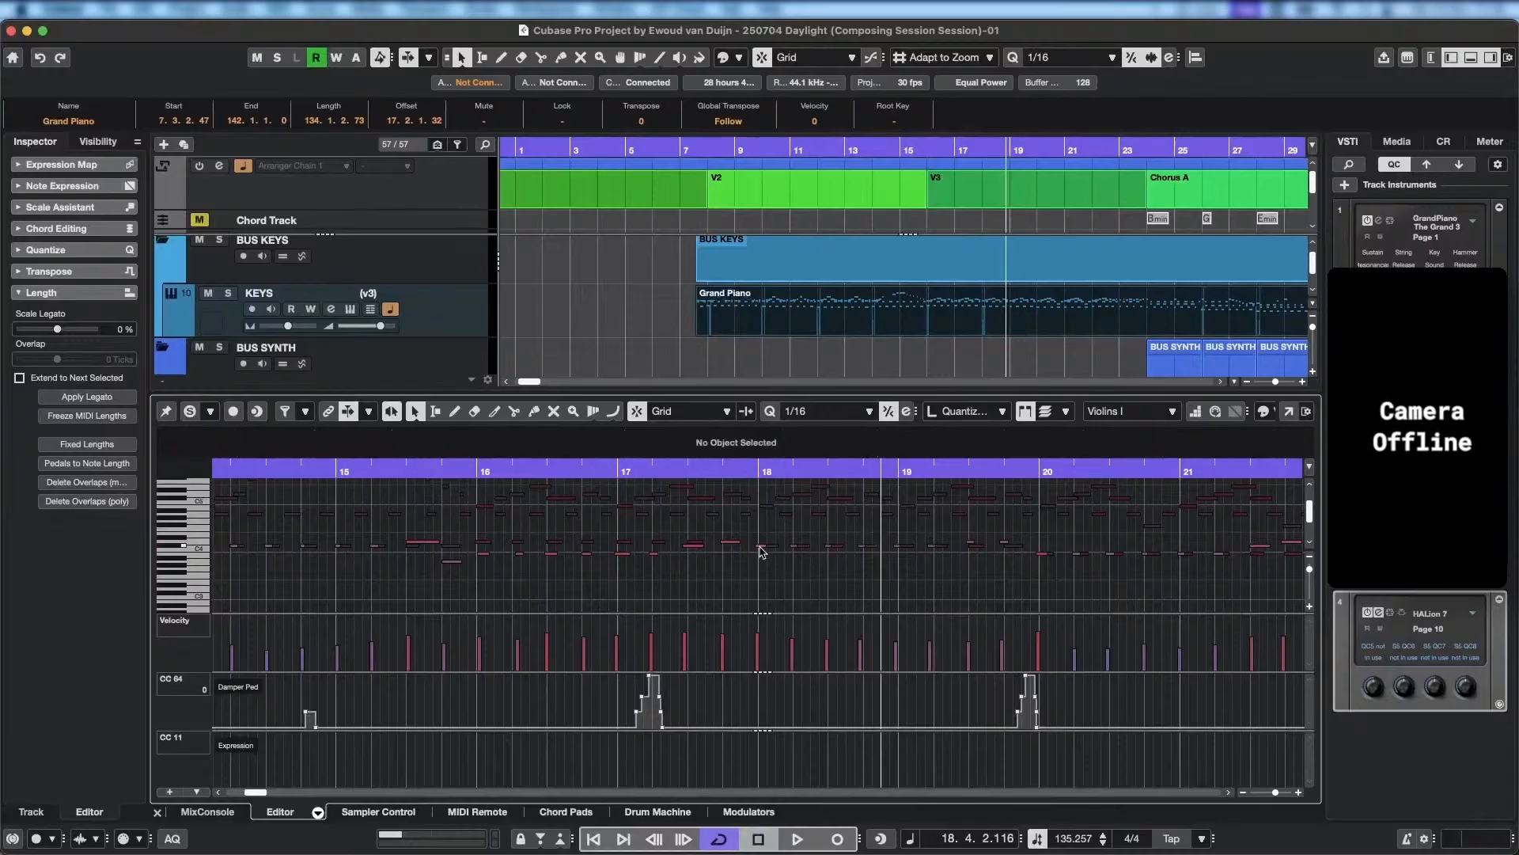
left_click(761, 548)
left_click(795, 547, "shift")
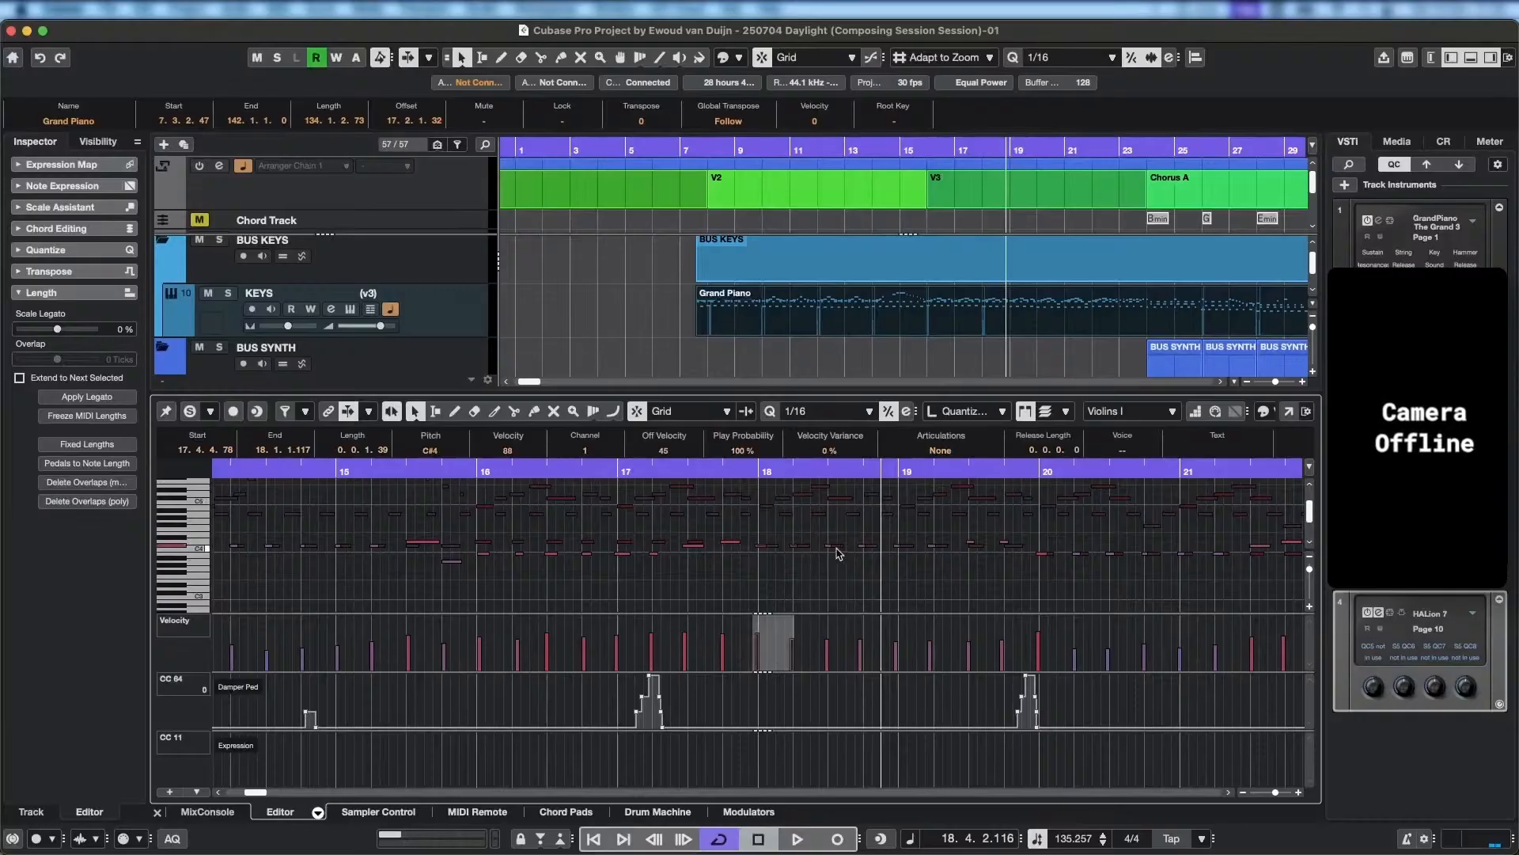
left_click(828, 548, "shift")
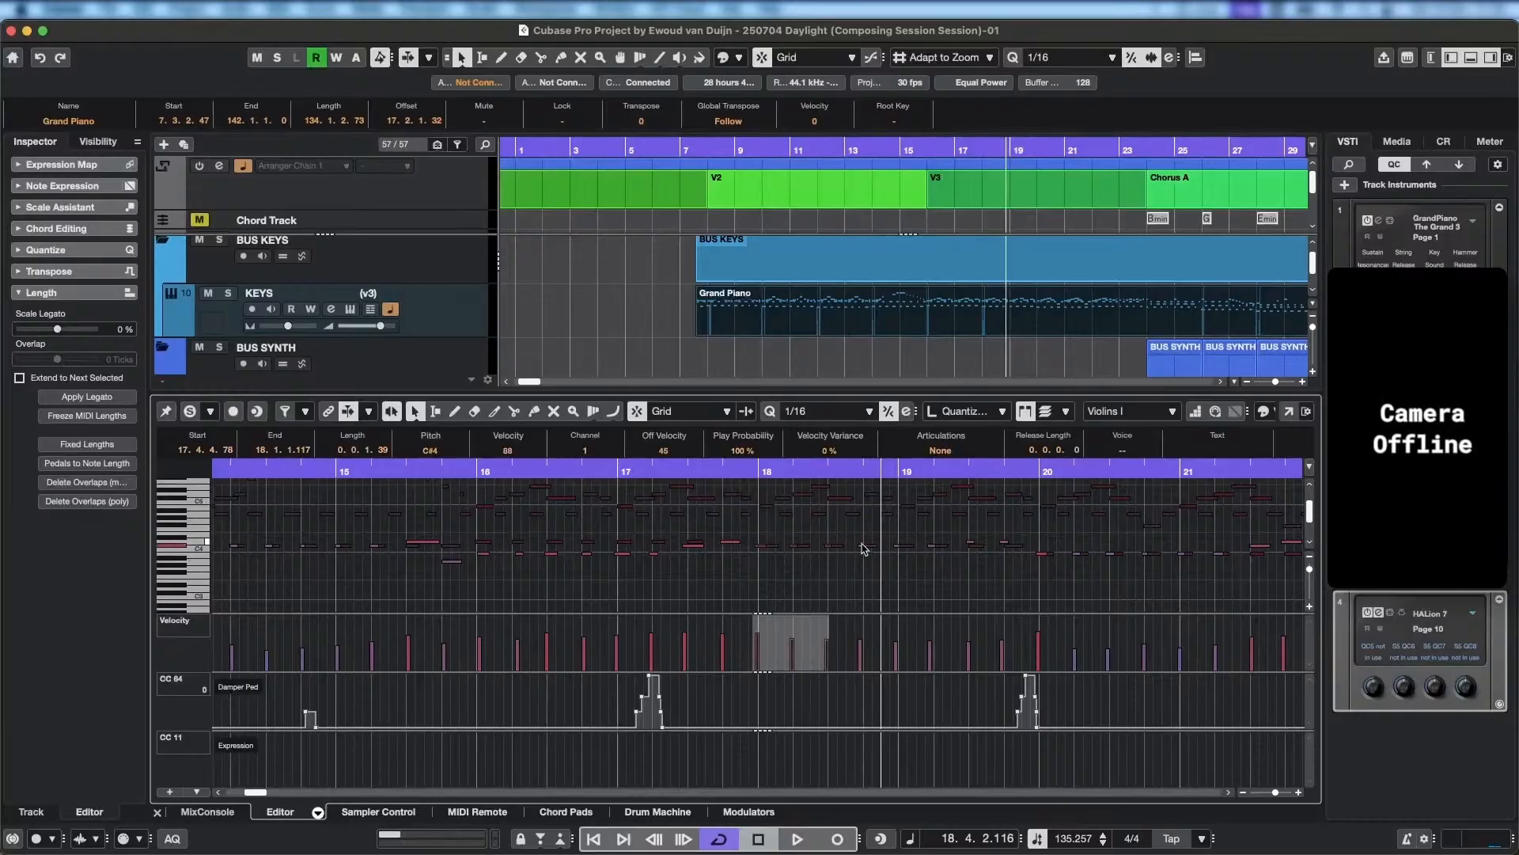
left_click(863, 546, "shift")
key("Up")
key("Up")
key("Up")
key("Up")
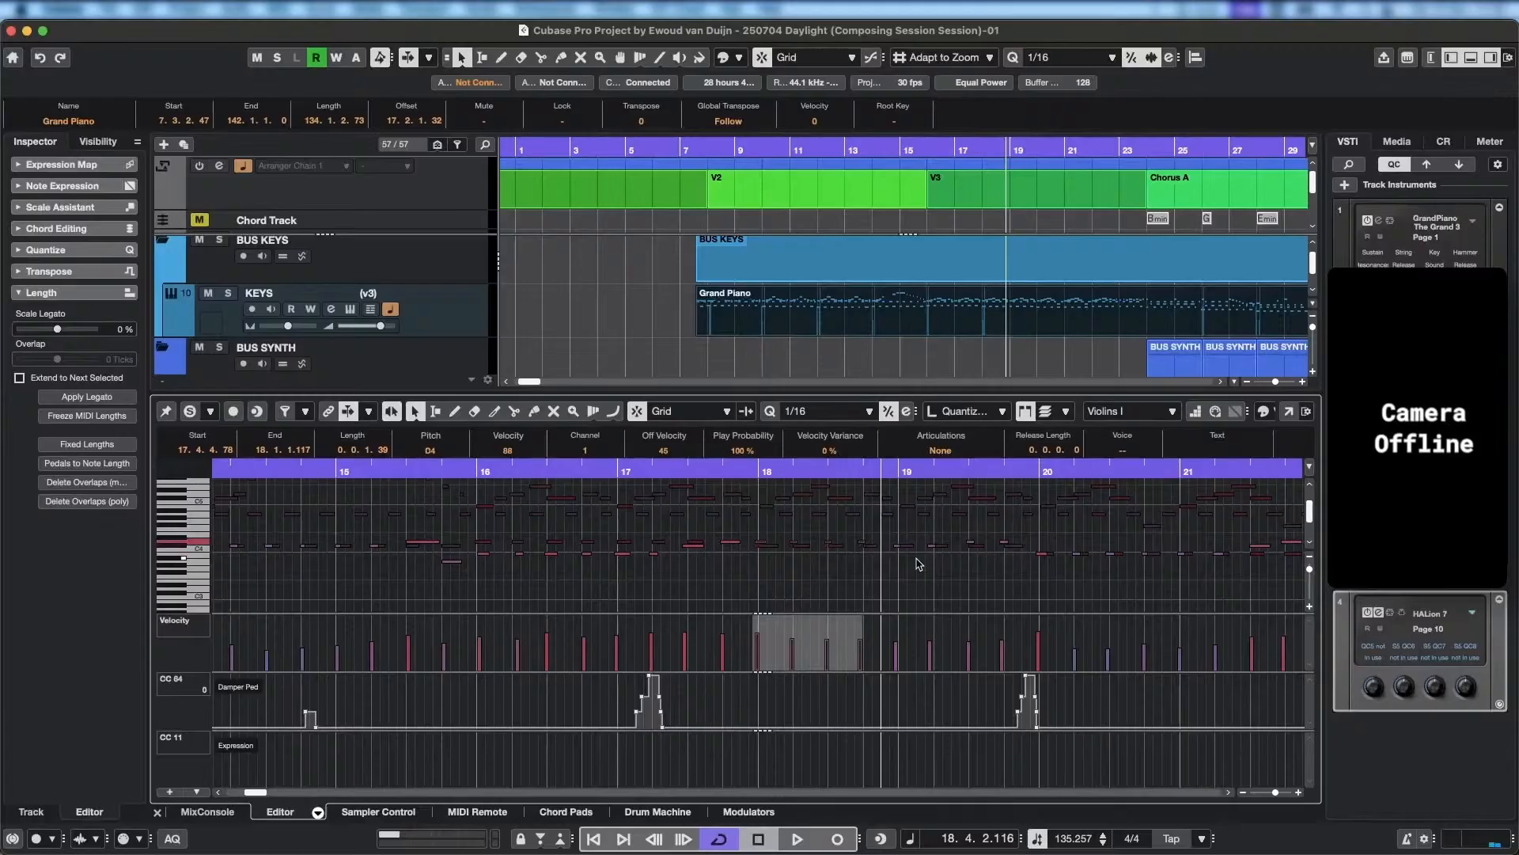
key("Up")
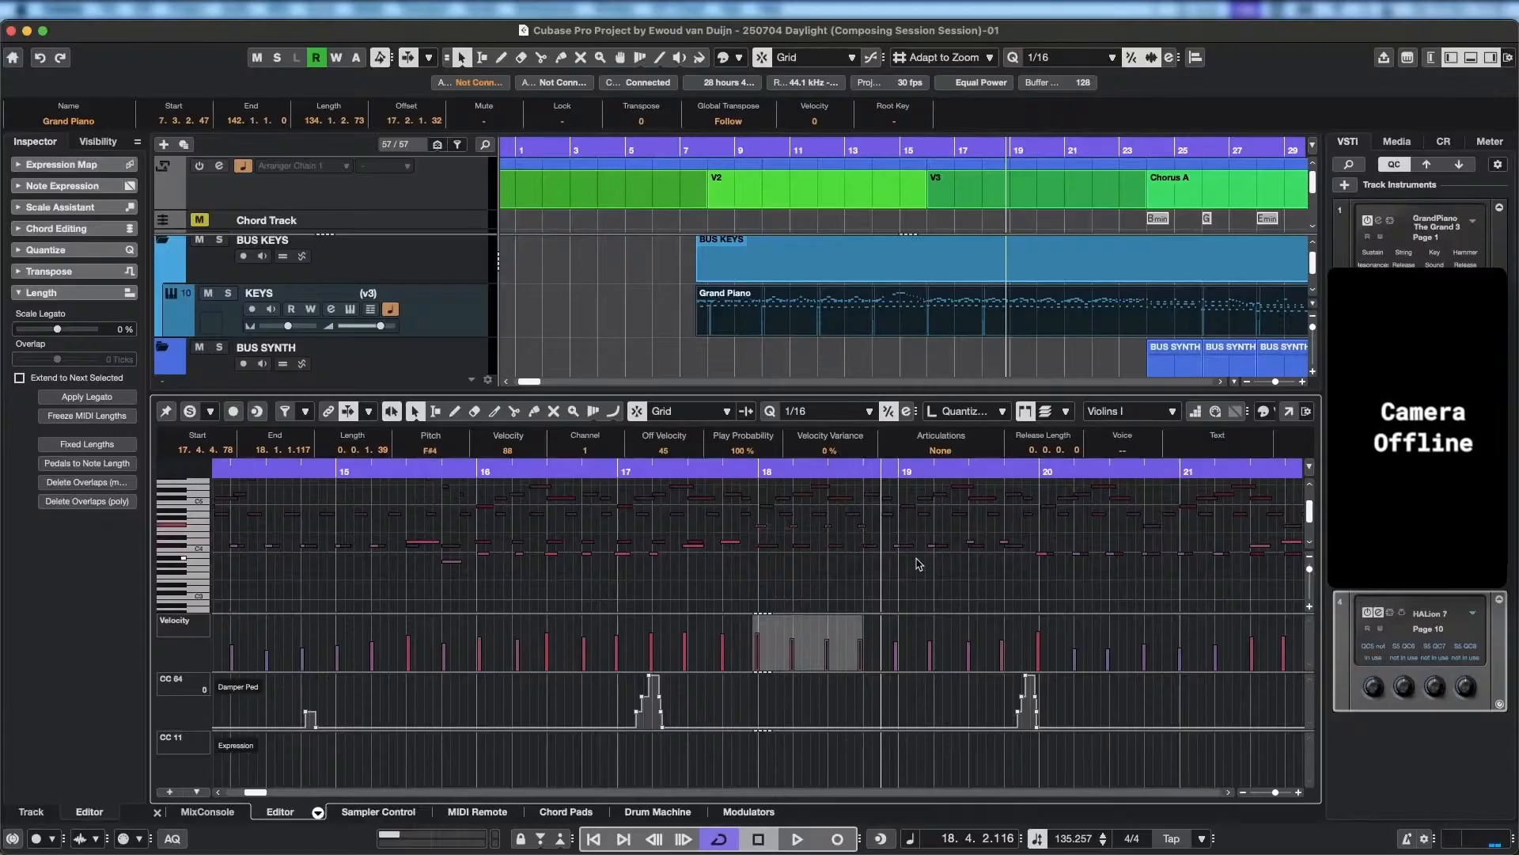
left_click(731, 471)
key("space")
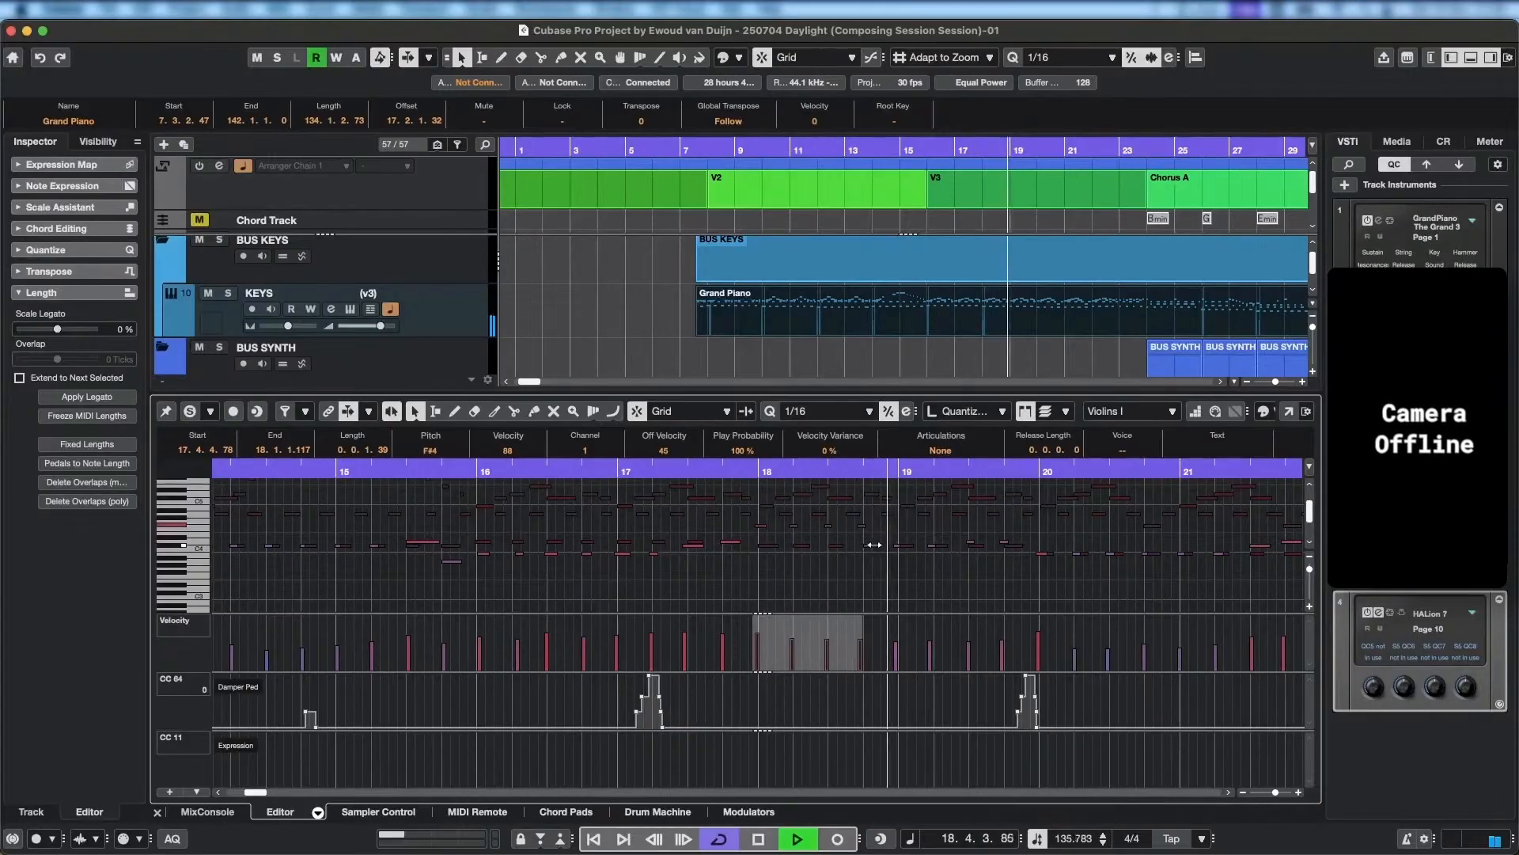
key("space")
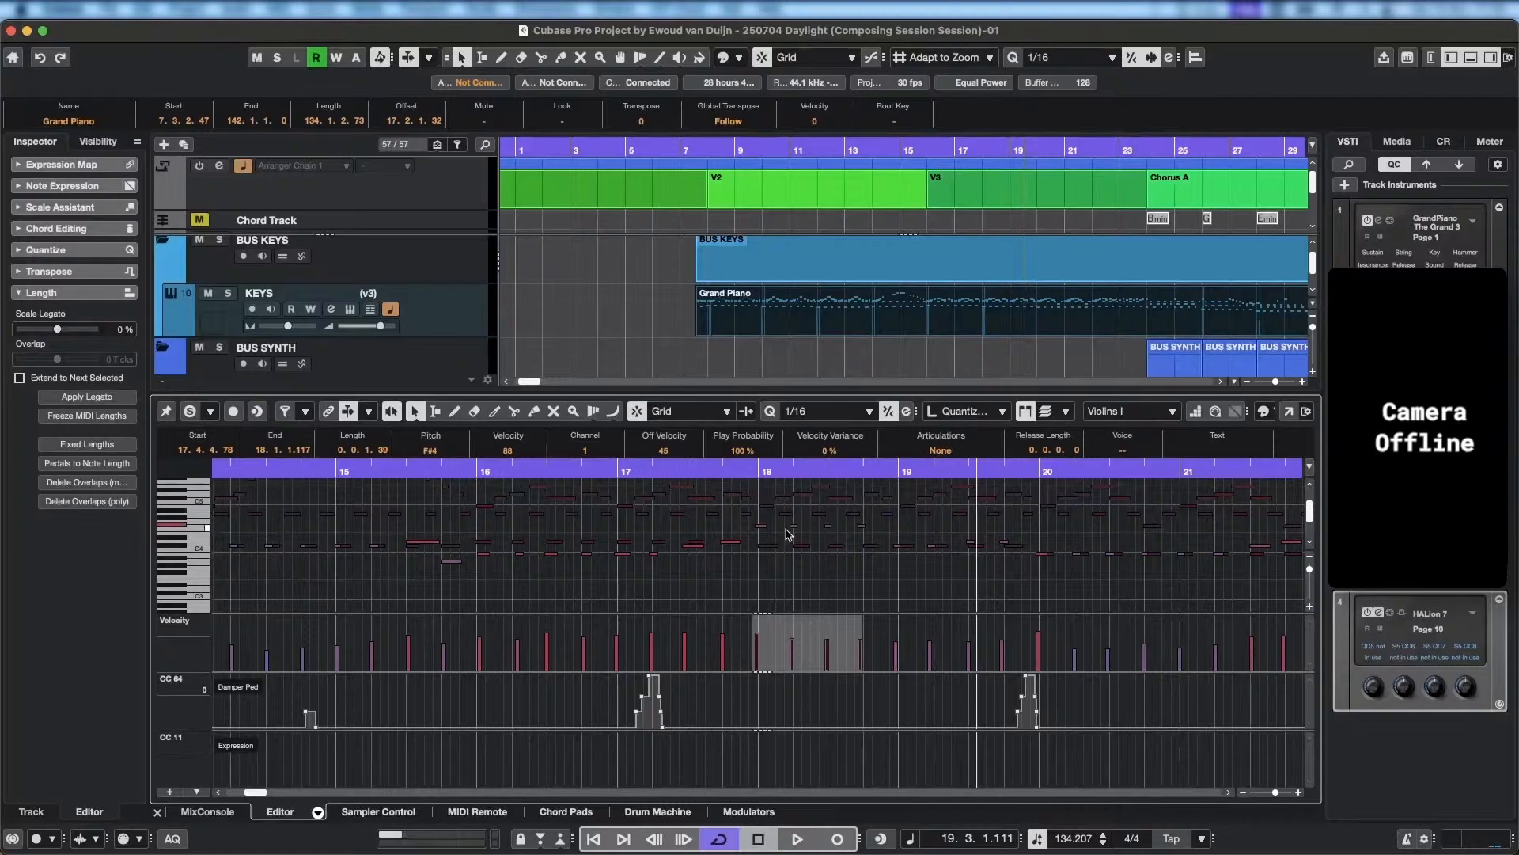
Raise the four bar 18 Violins I notes to A4 and play back from late bar 17 through bar 19.
key("Up")
key("Up")
key("Up")
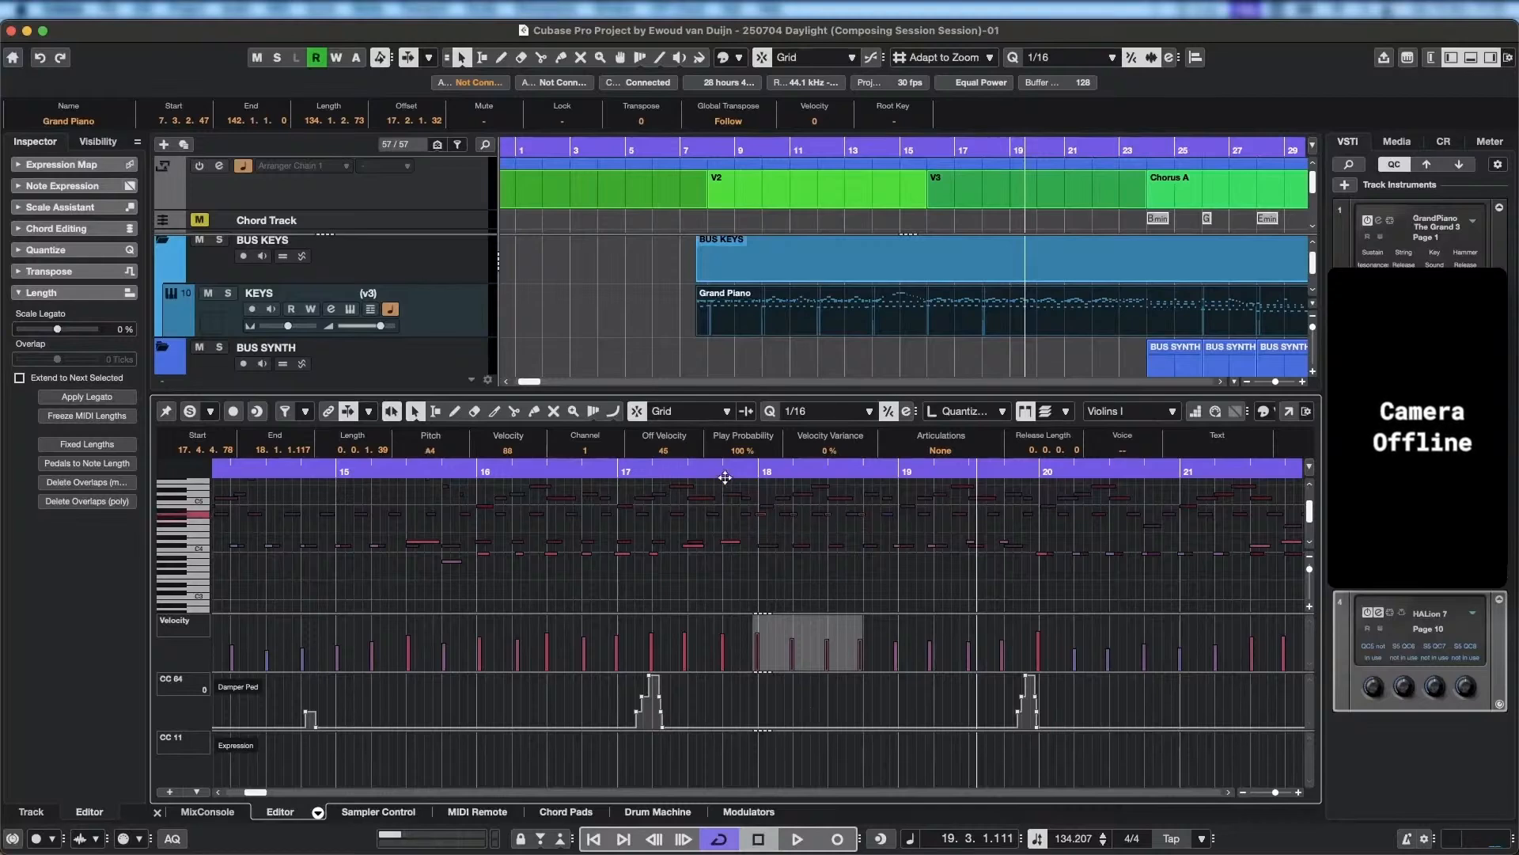
left_click(720, 472)
key("space")
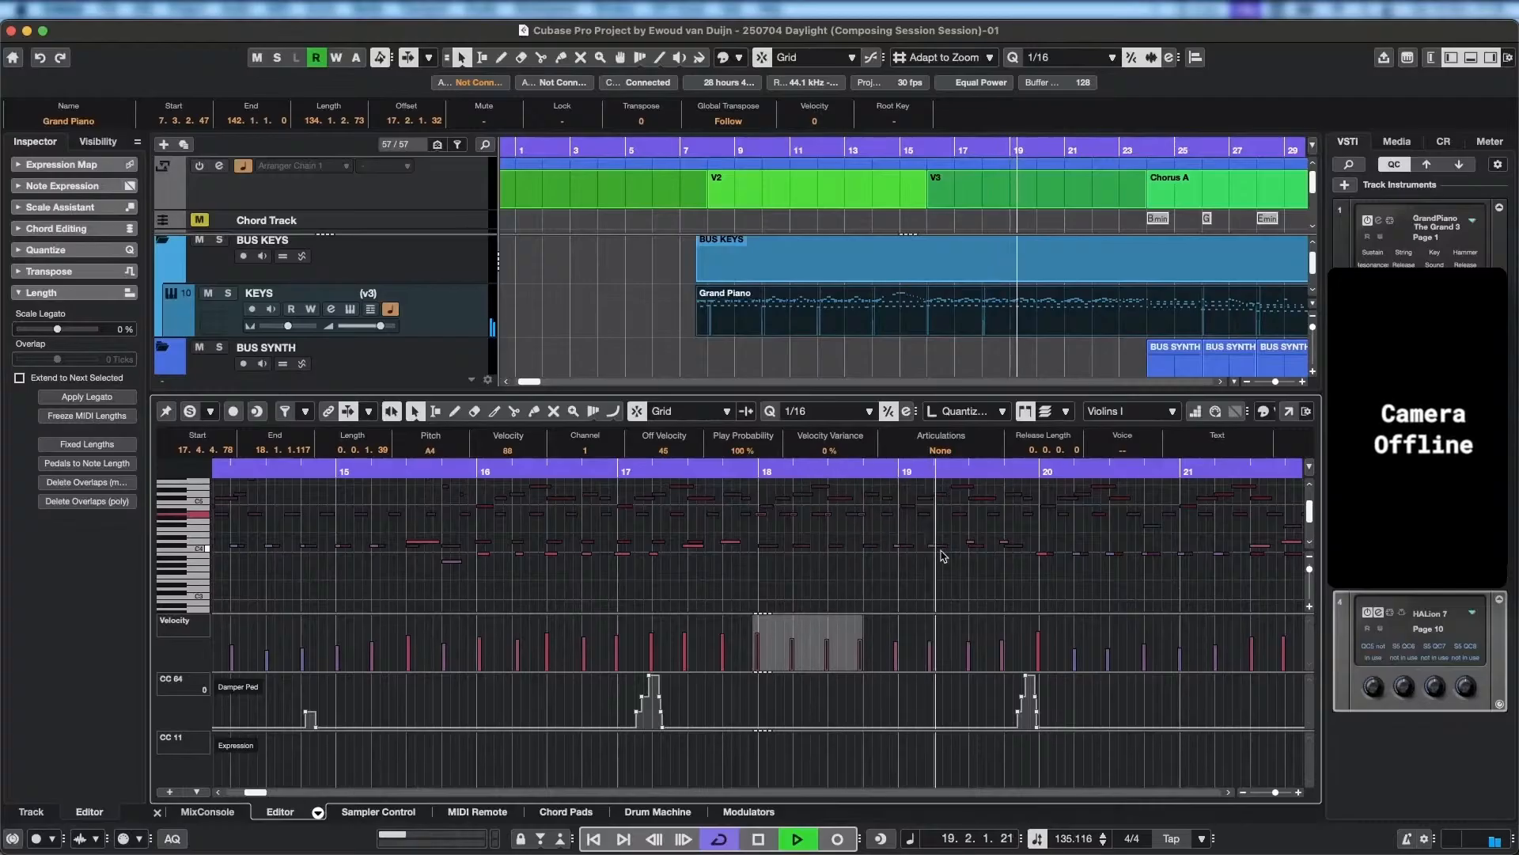
key("space")
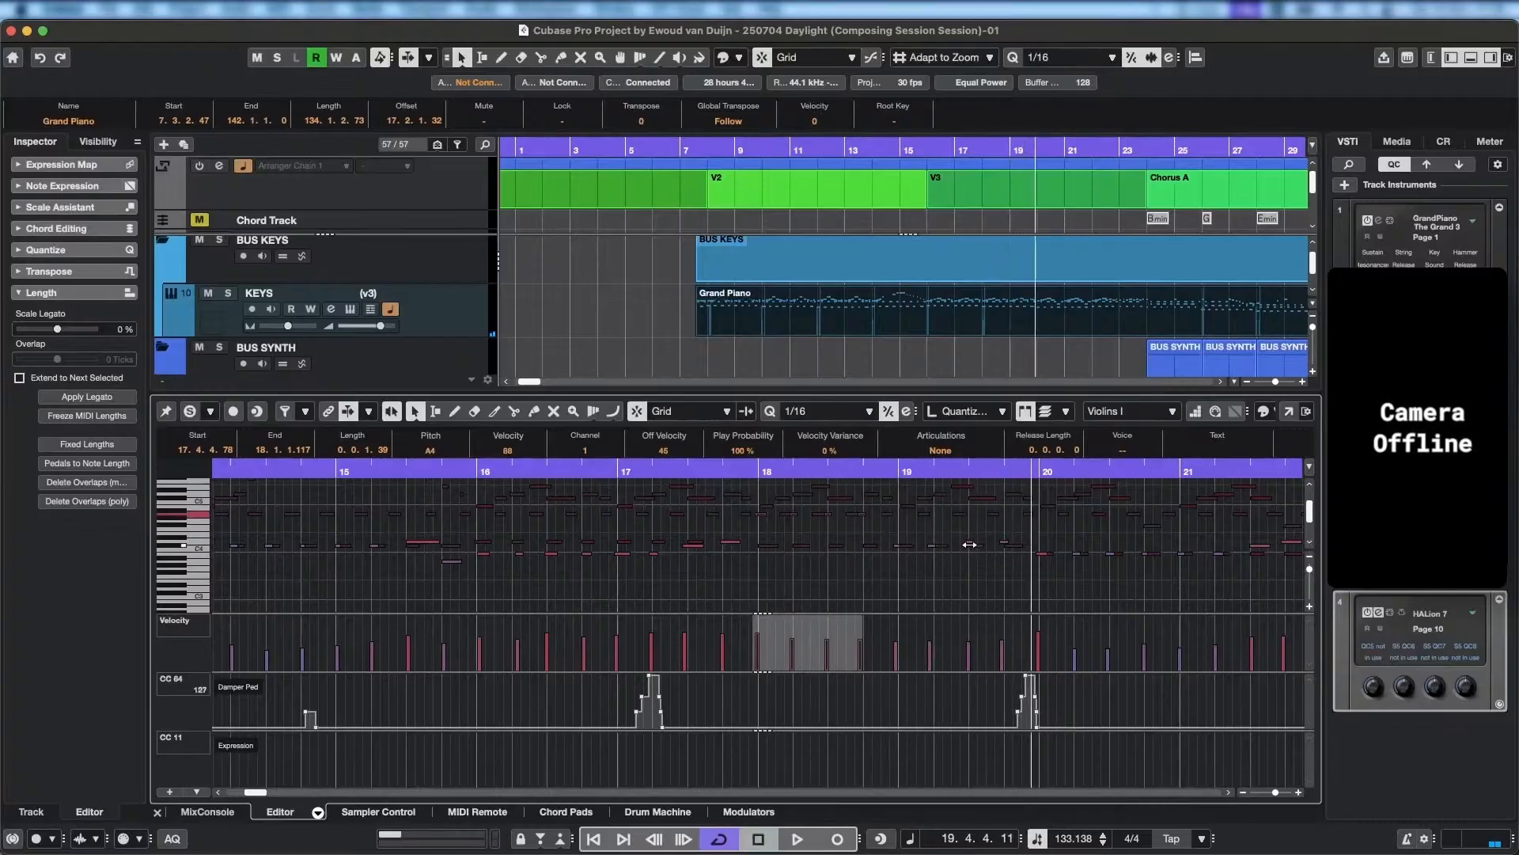
Raise the last Violins I note of bar 19 to E4.
left_click(972, 544)
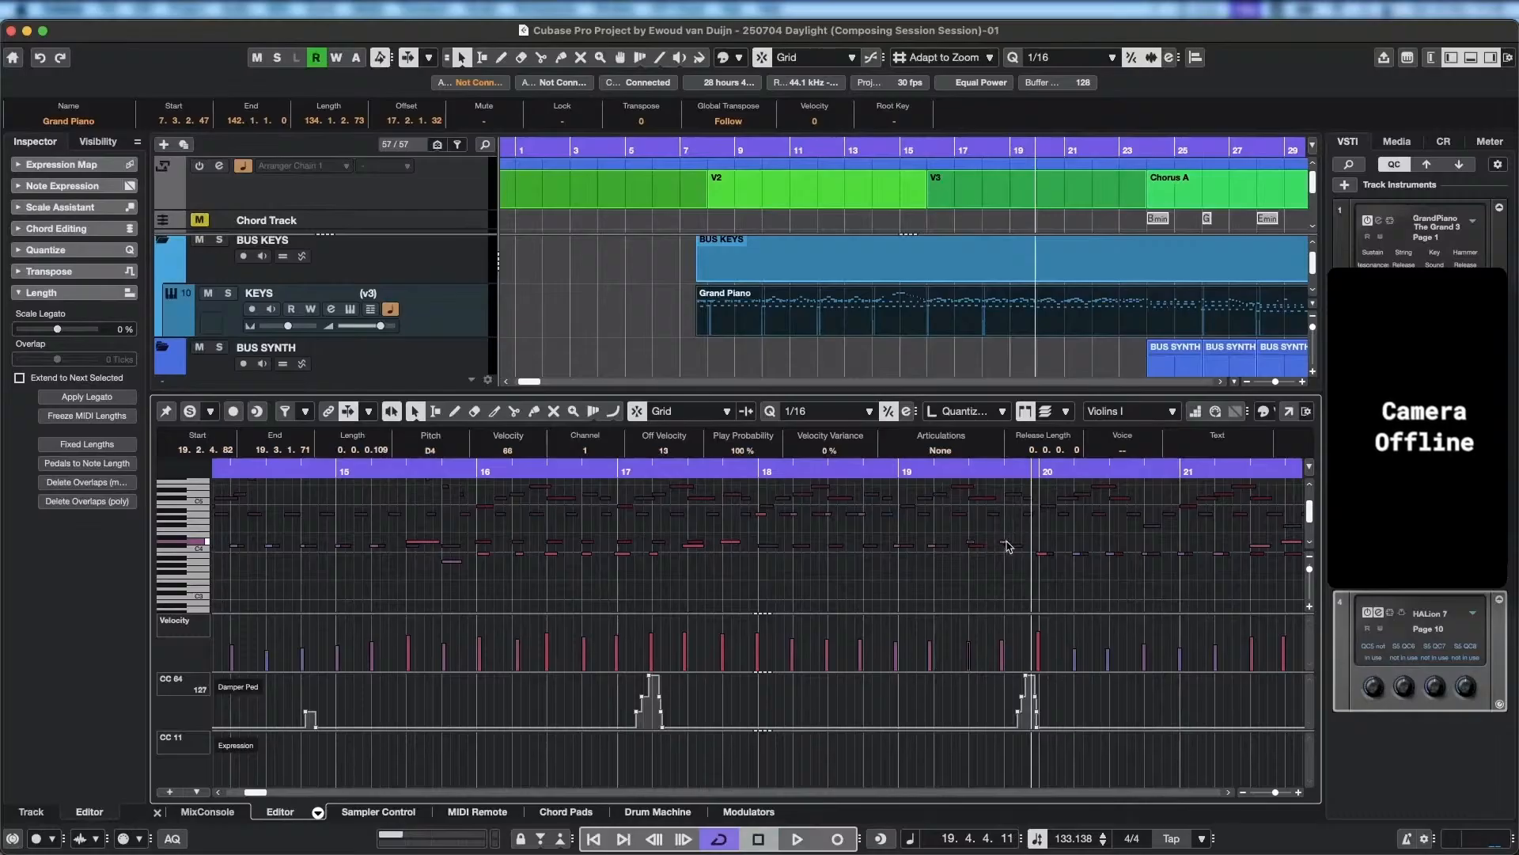
left_click(1007, 546)
key("Up")
key("Up")
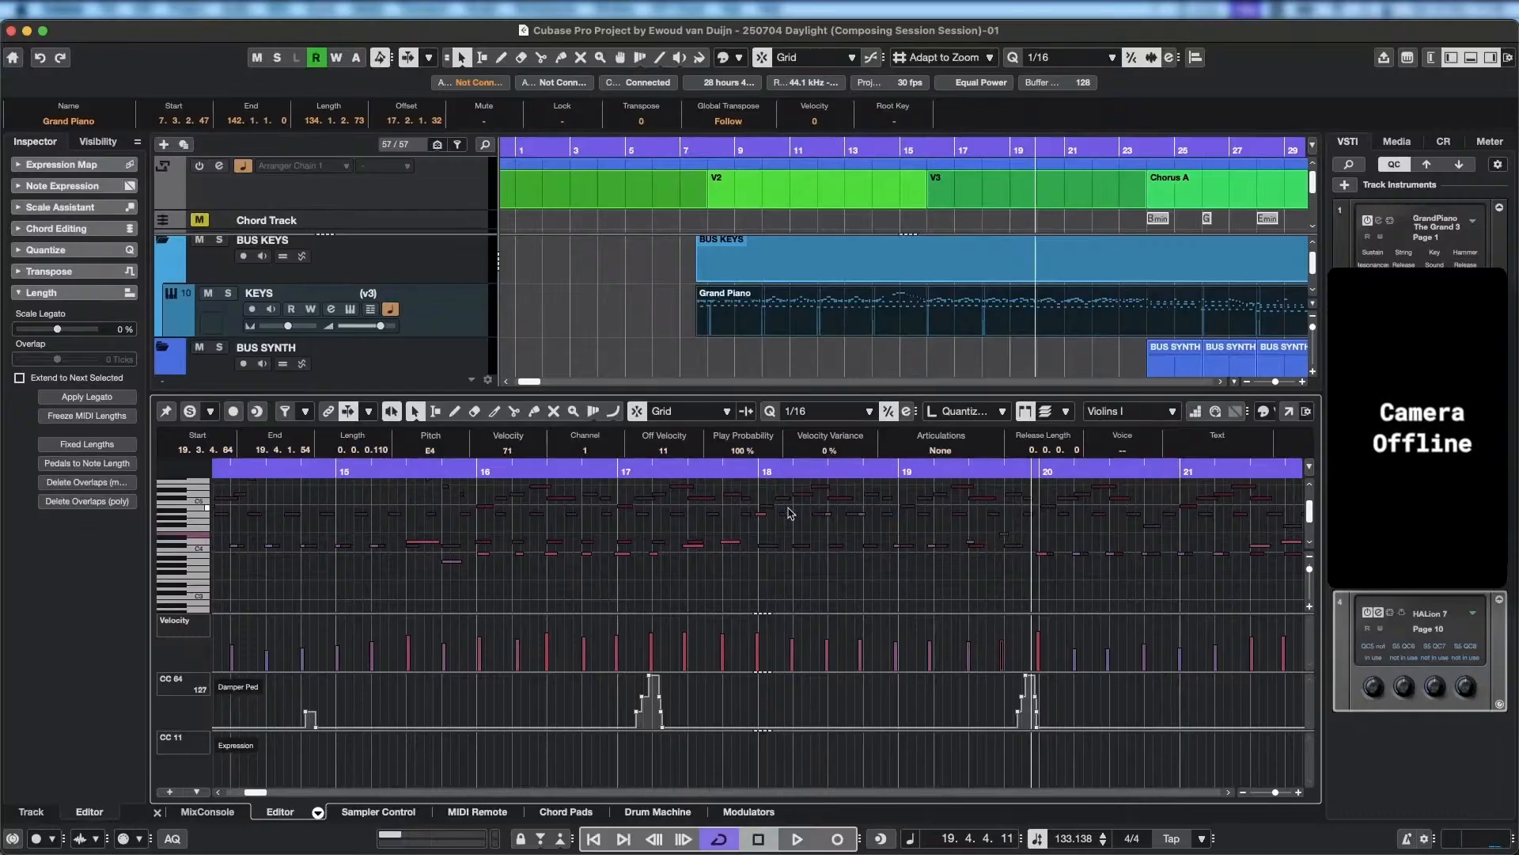
Lower the four bar 18 Violins I notes by an octave to A3 and play back from the middle of bar 17.
left_click(763, 514)
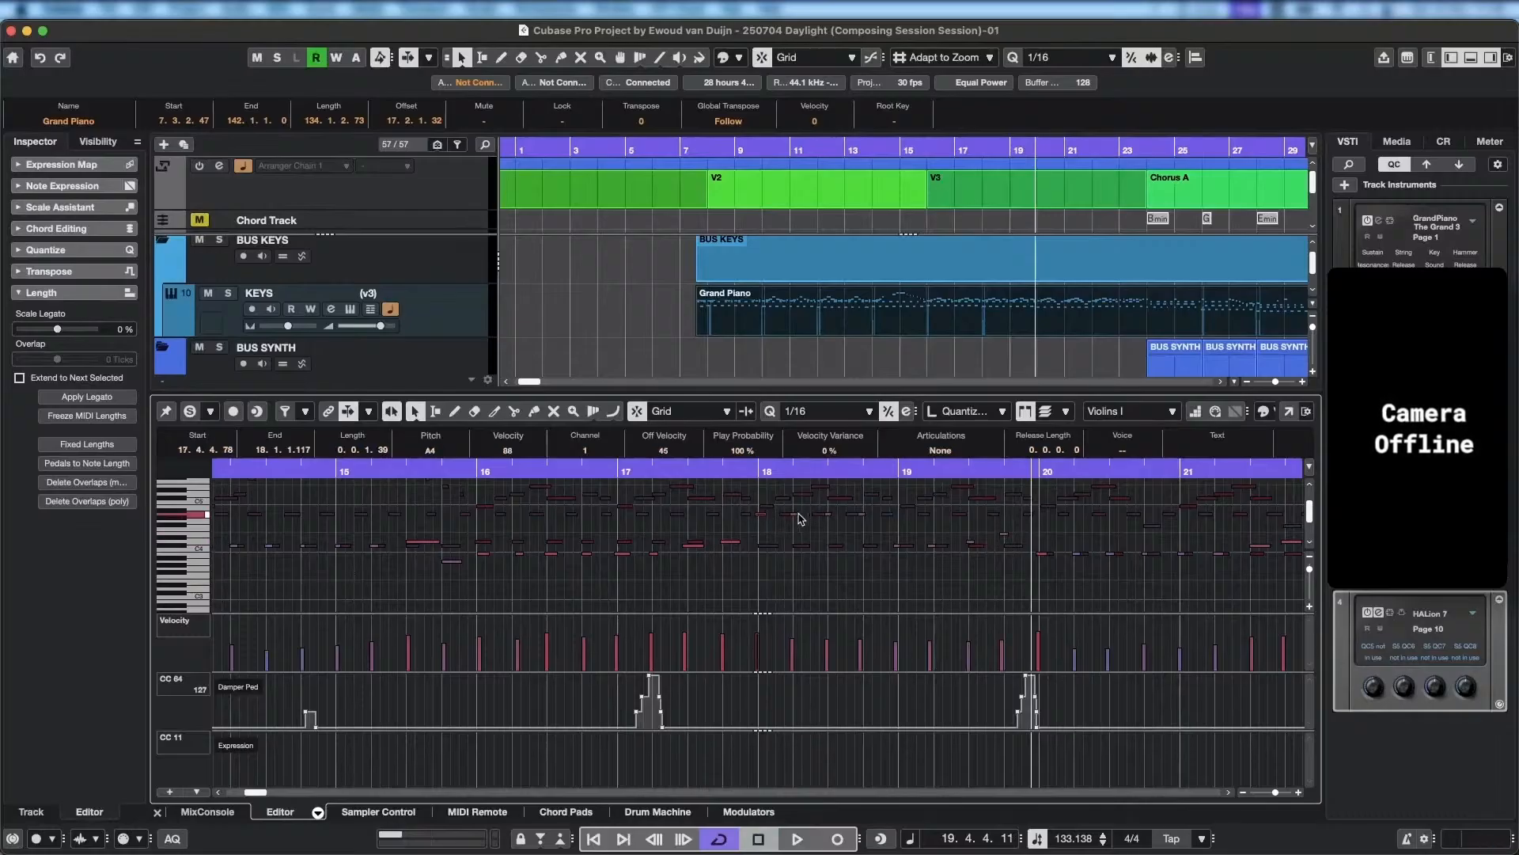
left_click(799, 514, "shift")
left_click(829, 516, "shift")
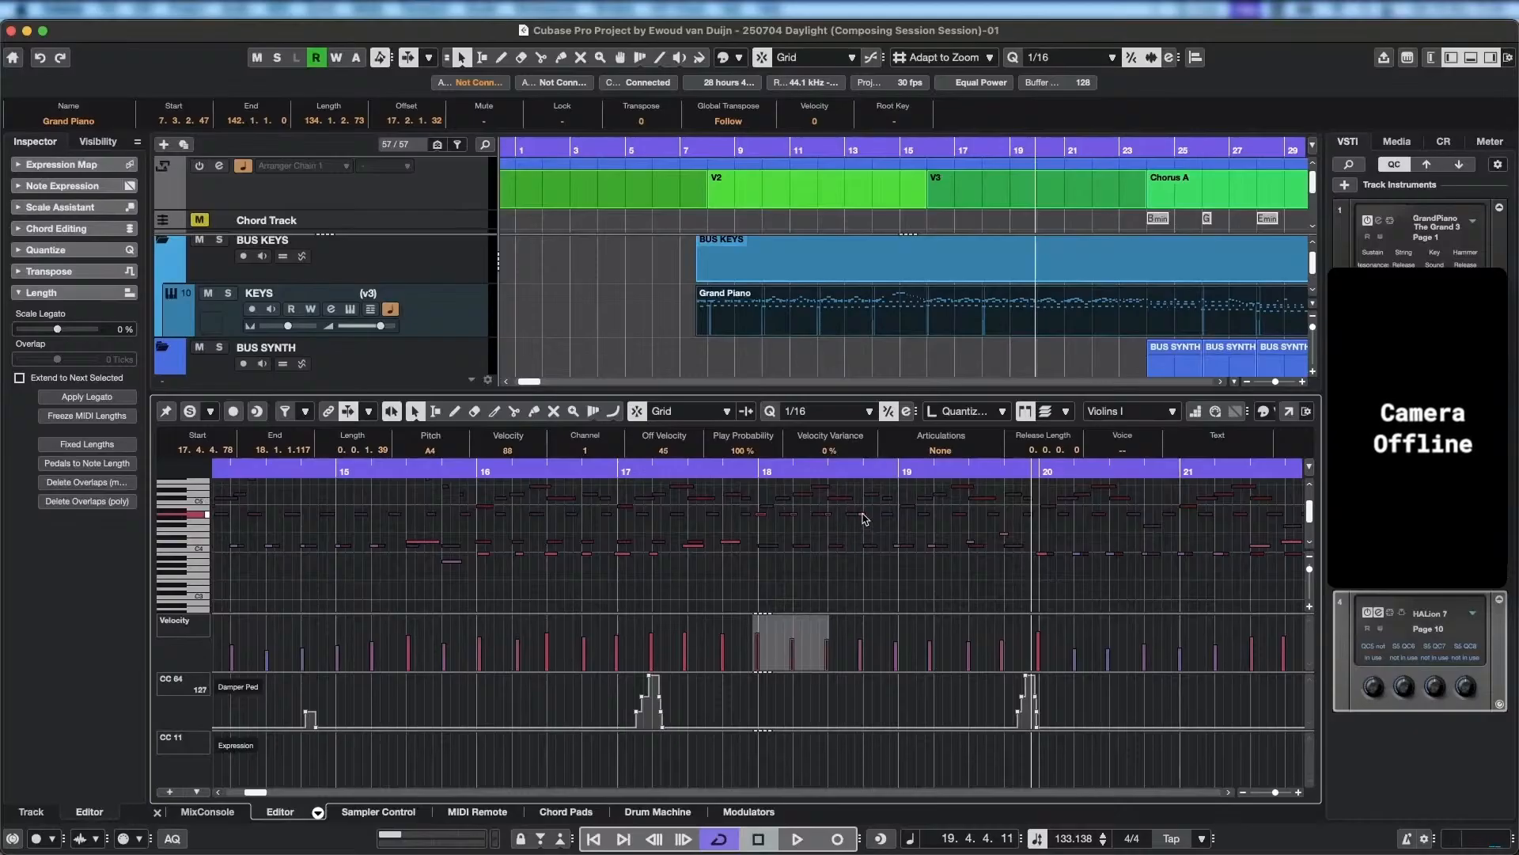
left_click(863, 515, "shift")
key("shift+Down")
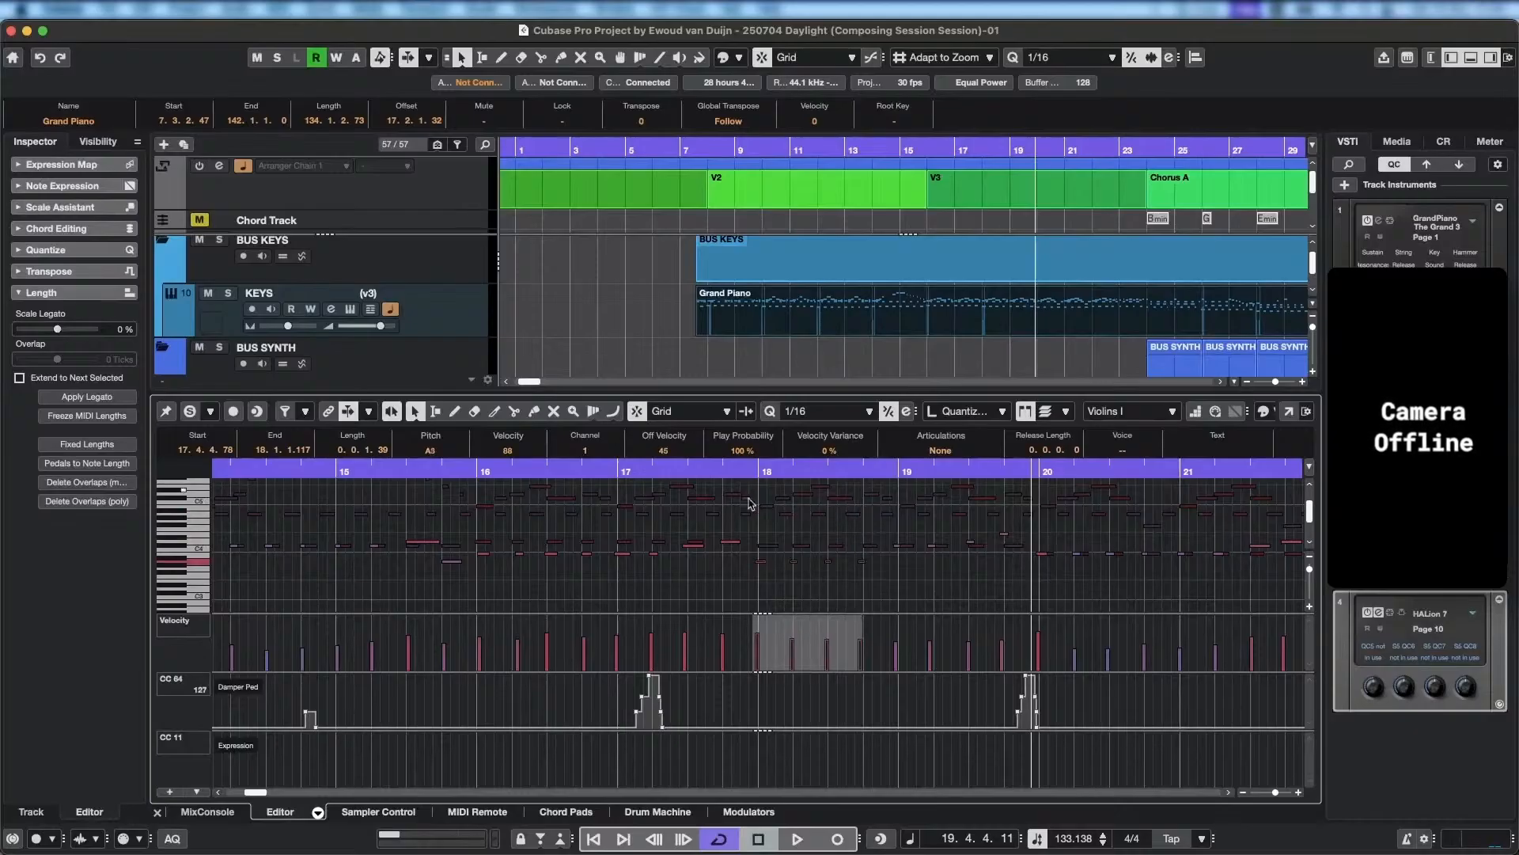
double_click(681, 469)
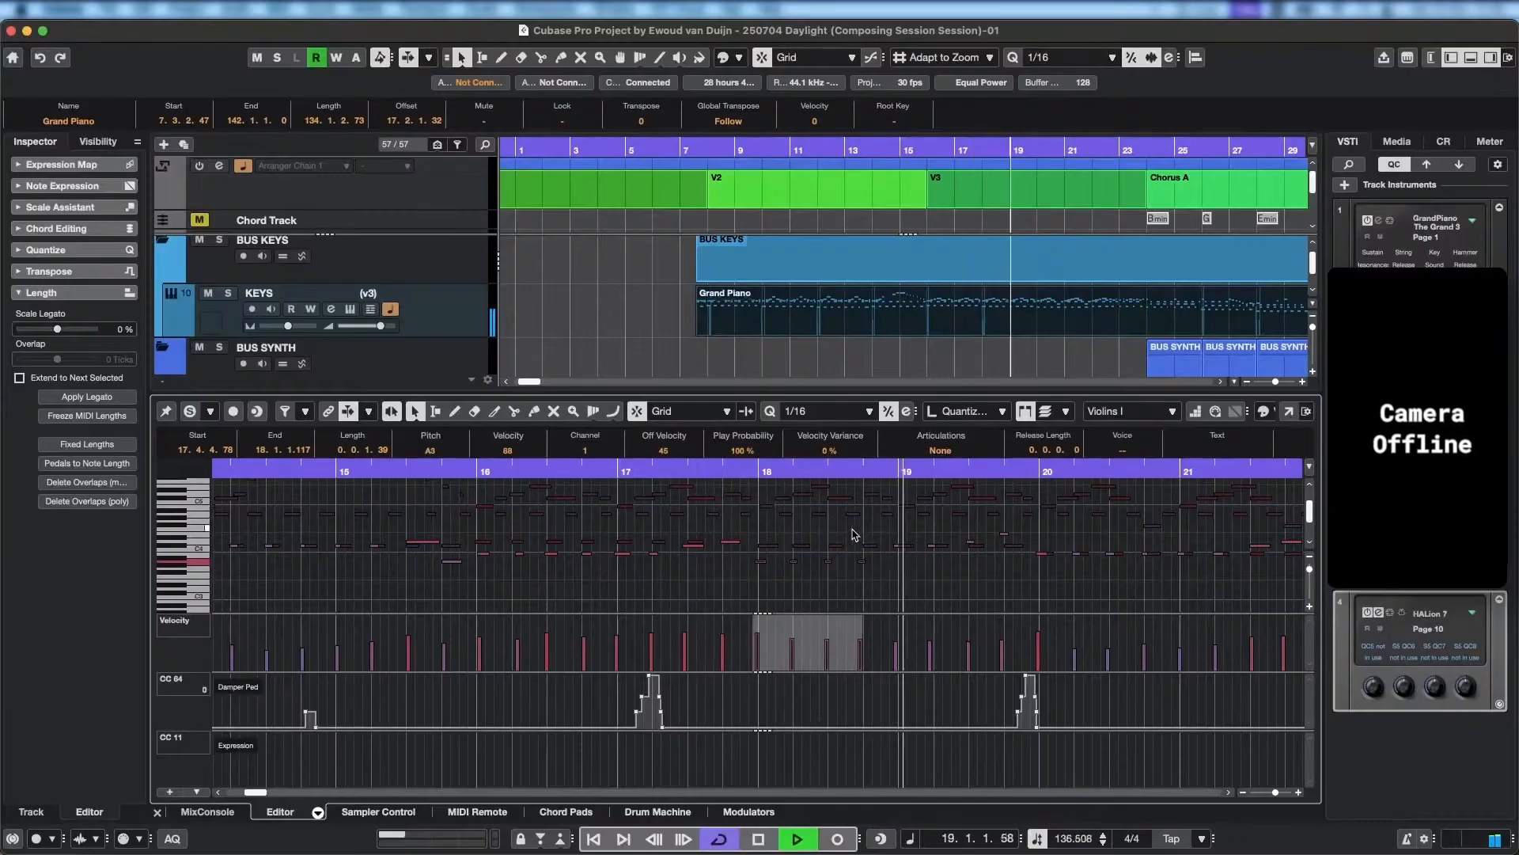
key("space")
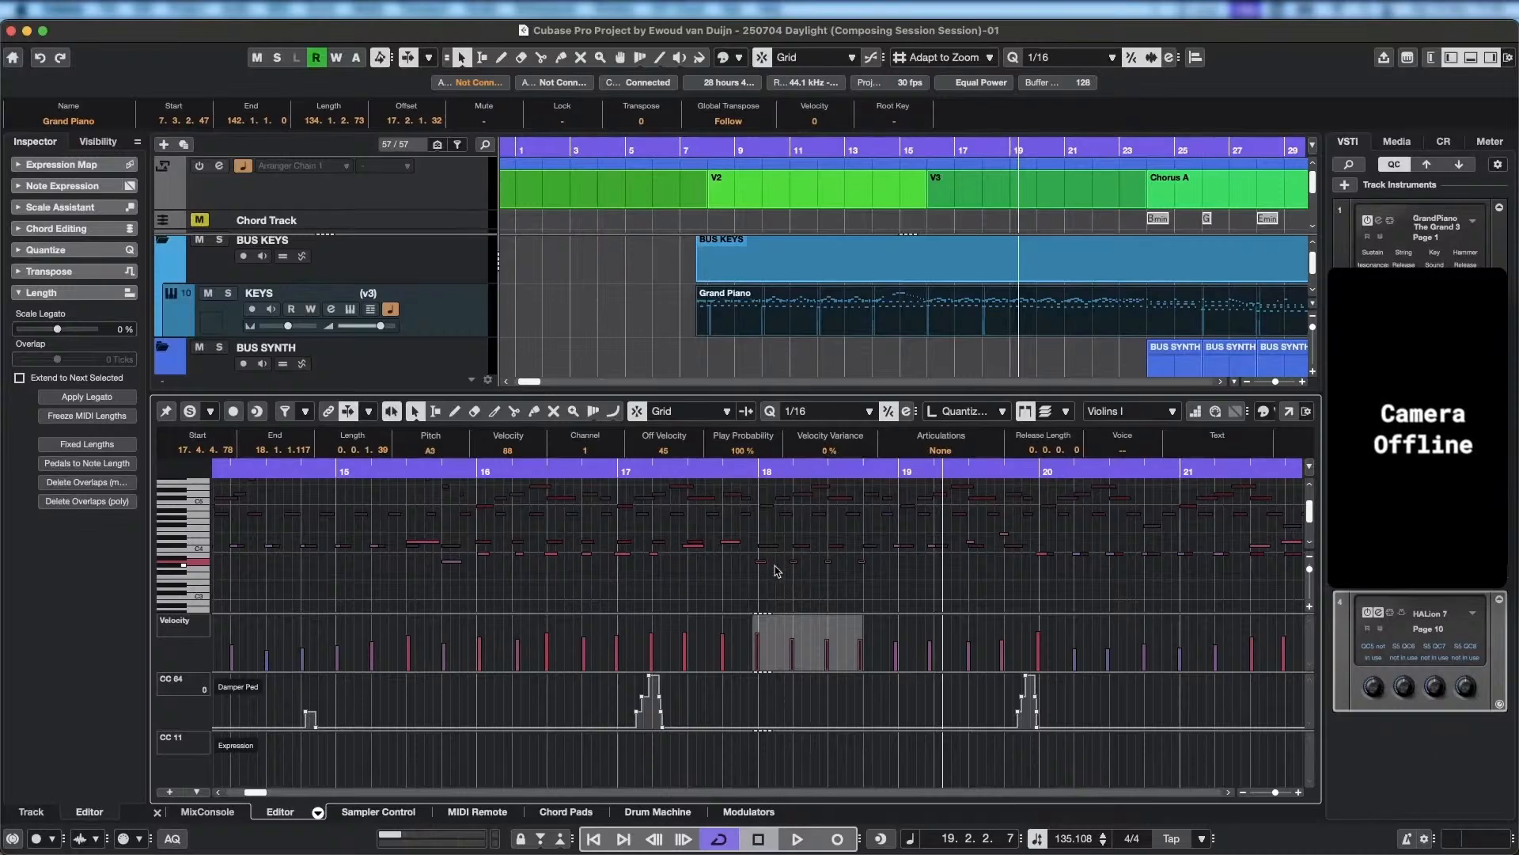
Raise the four bar 18 Violins I notes to C4 and quantize them twice with the 1/16 setting.
key("Up")
key("Up")
key("Up")
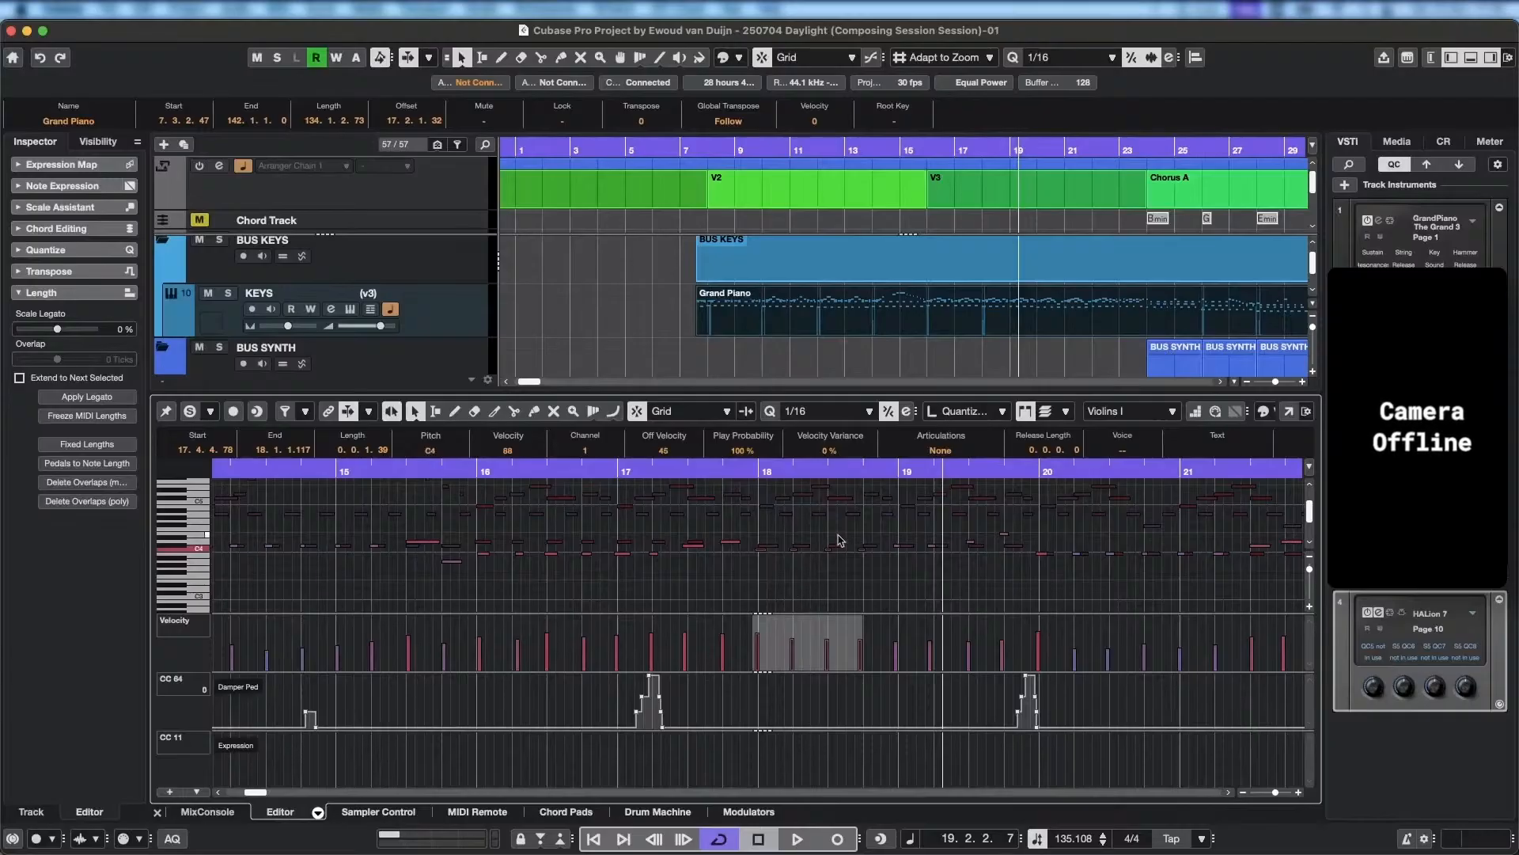
left_click(777, 412)
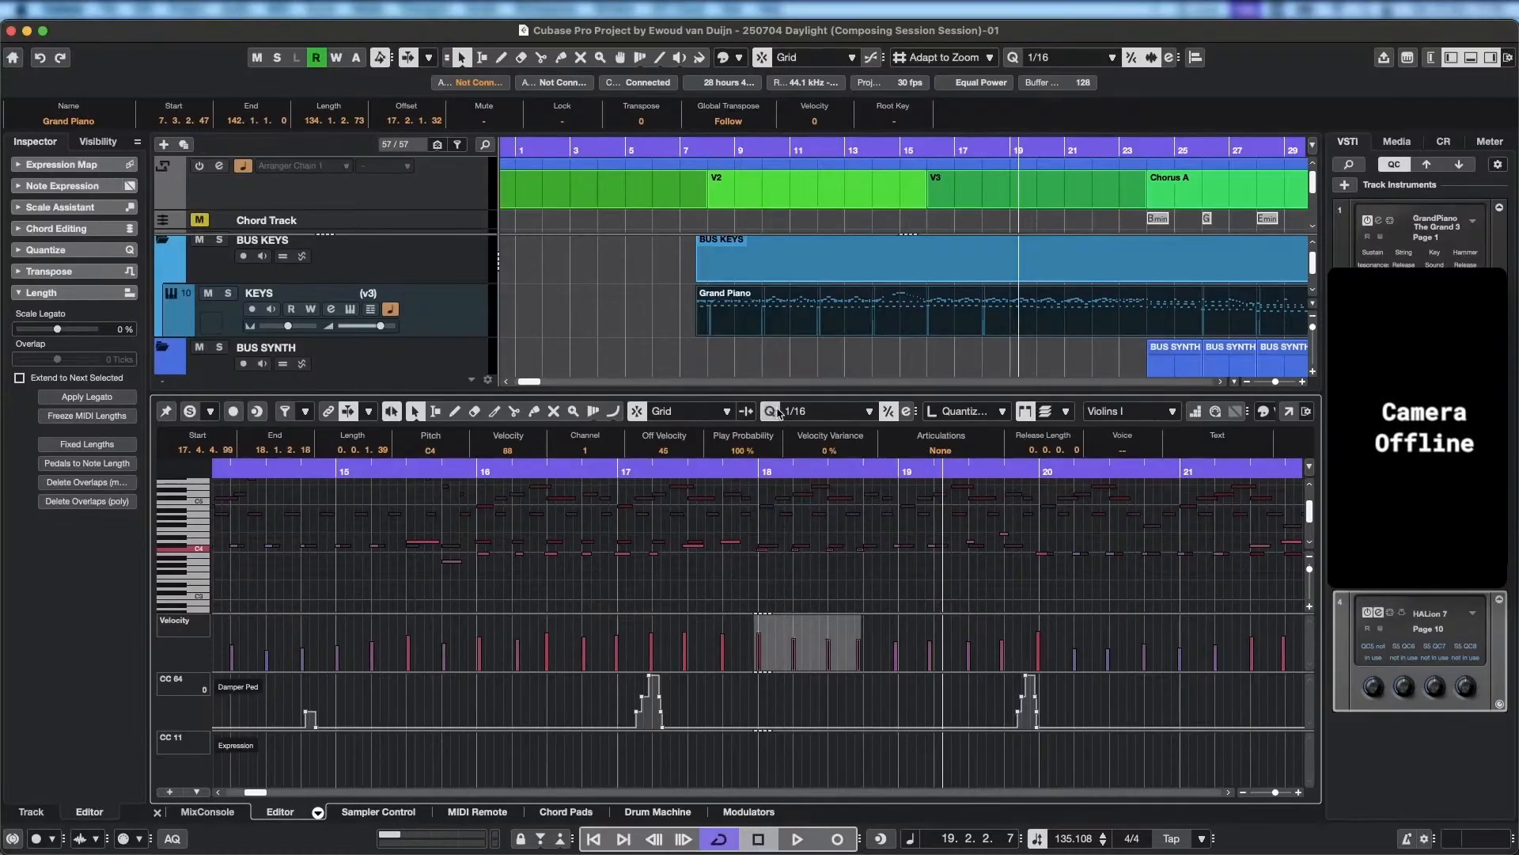
left_click(777, 412)
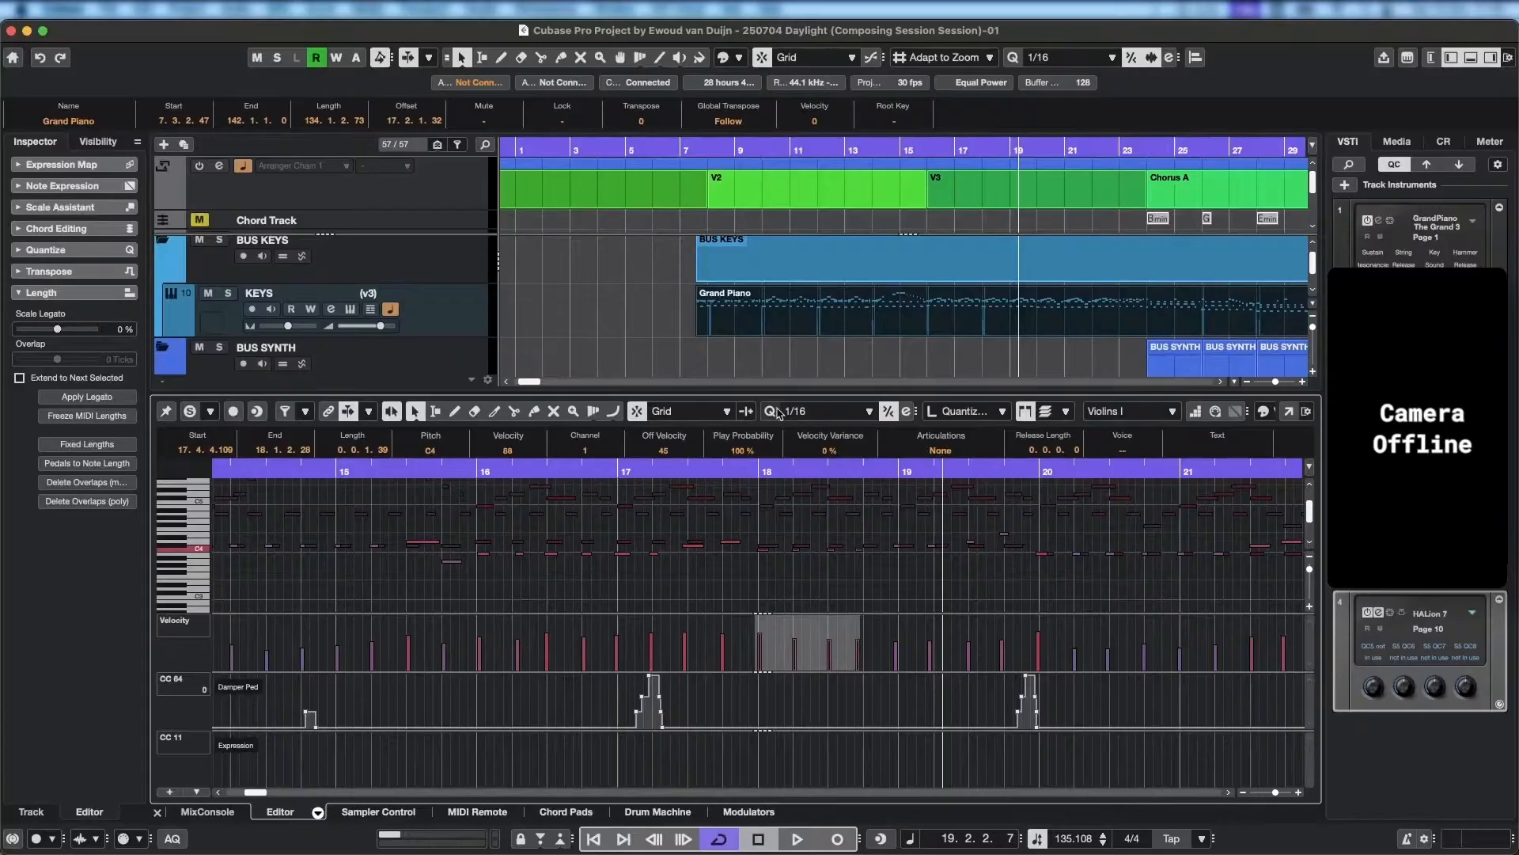
left_click(866, 571)
left_click(859, 550)
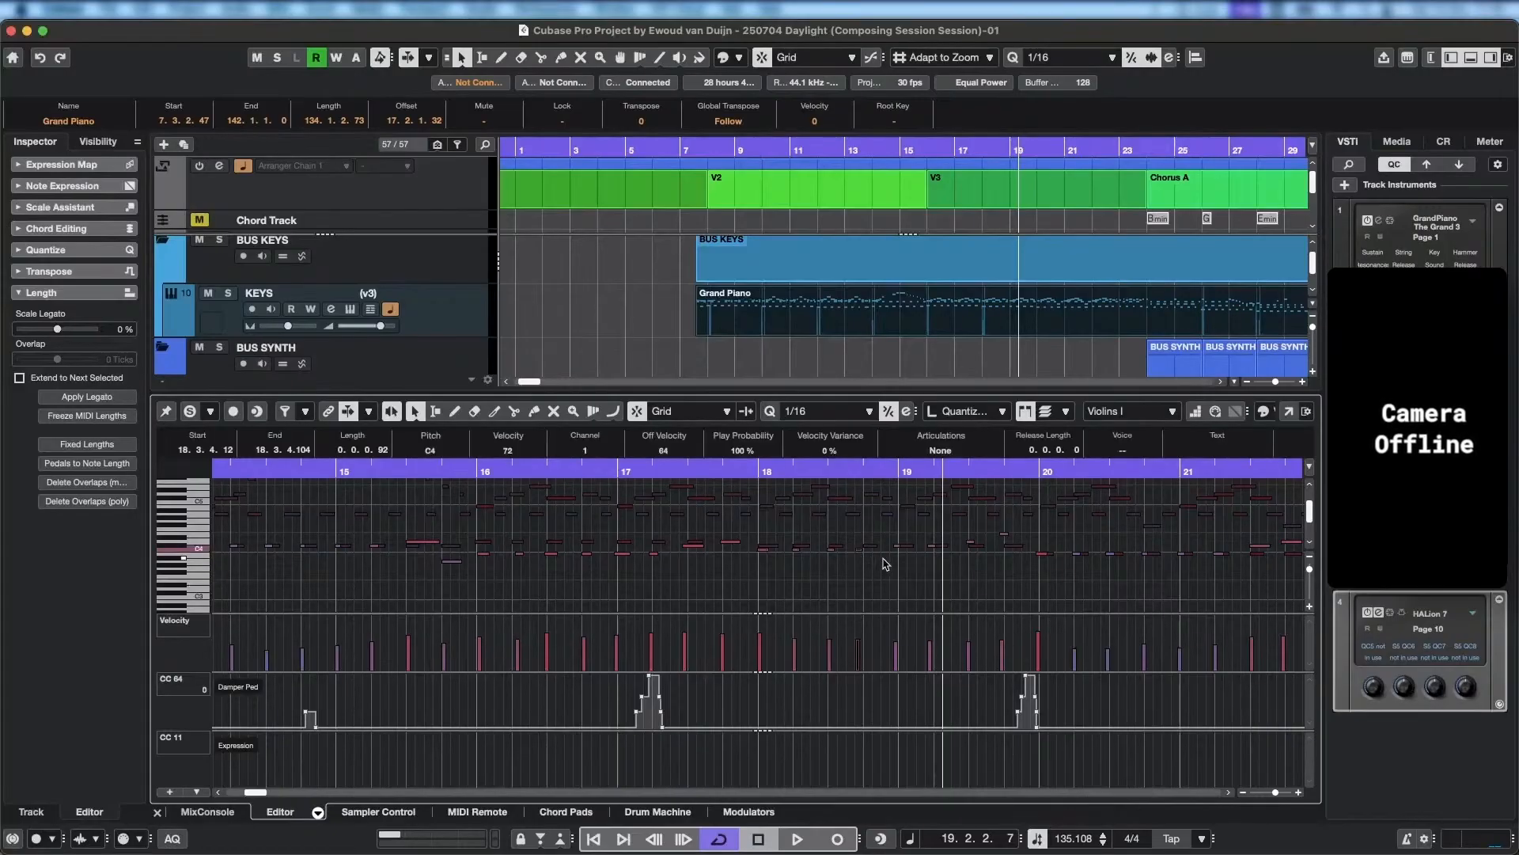
Play back the passage leading from bar 17 into bar 18 to judge the C4 notes.
scroll(898, 586, "up", 3)
left_click_drag(818, 549, 1195, 537)
left_click(914, 546)
scroll(488, 576, "left", 5)
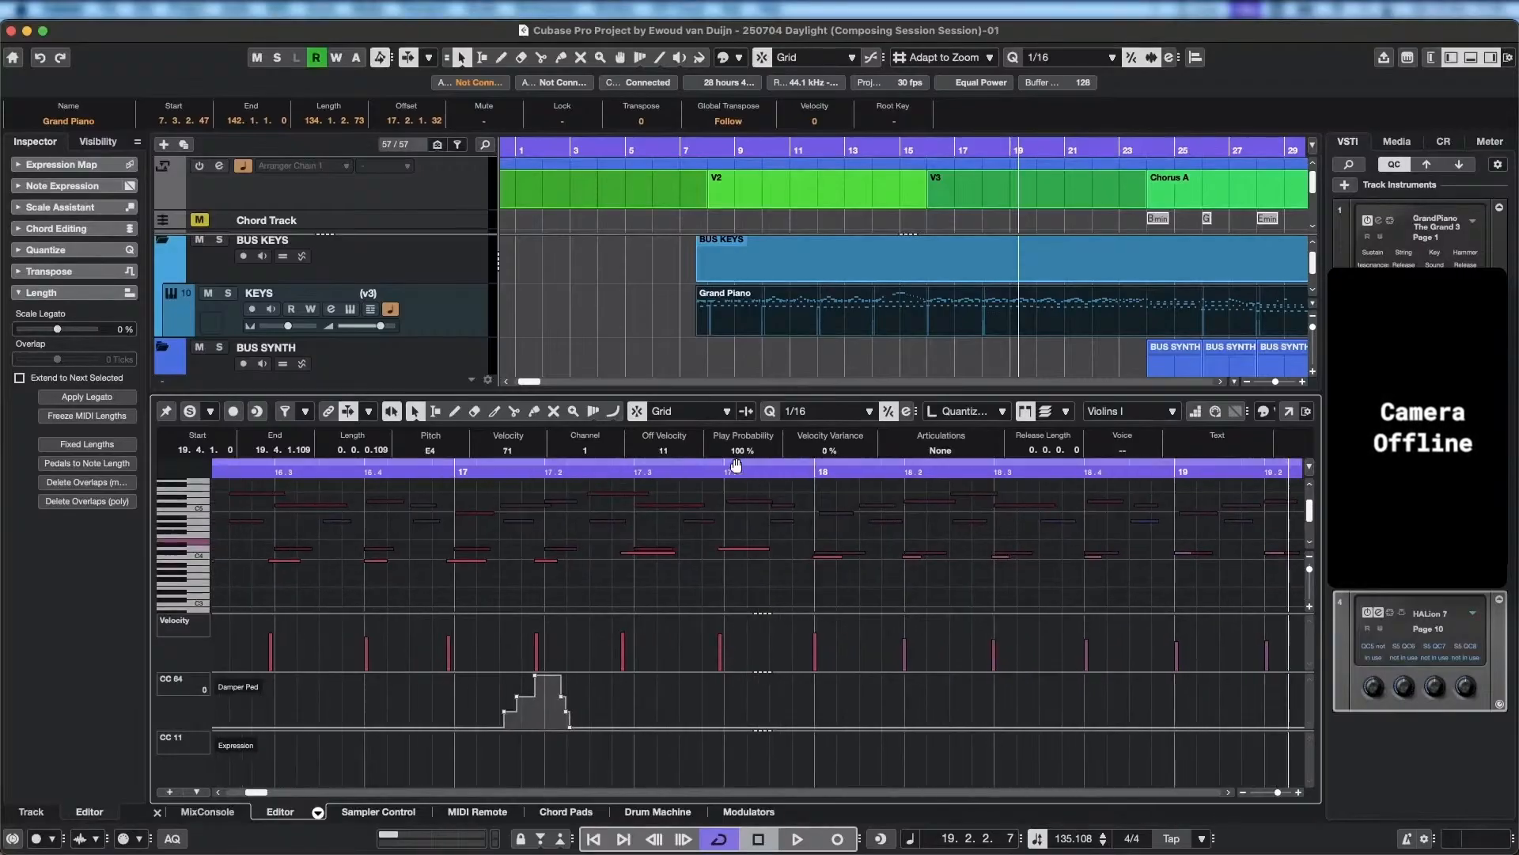
left_click_drag(716, 468, 500, 468)
key("space")
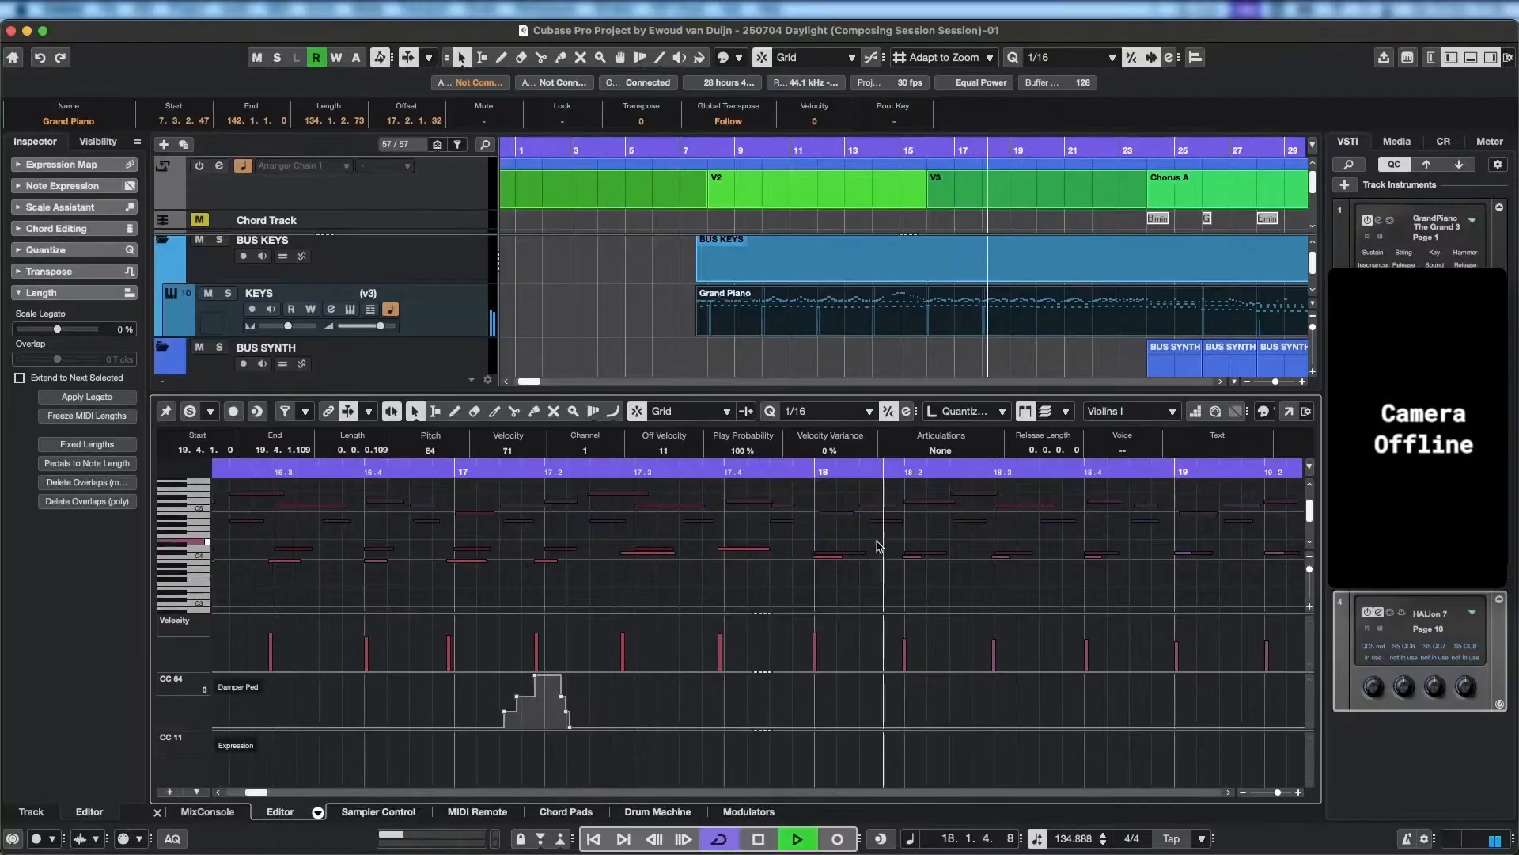
key("space")
Select the four Violins I notes of bar 18, lower them to B3 and play back from late bar 17 into bar 18.
left_click(831, 559)
left_click(831, 561)
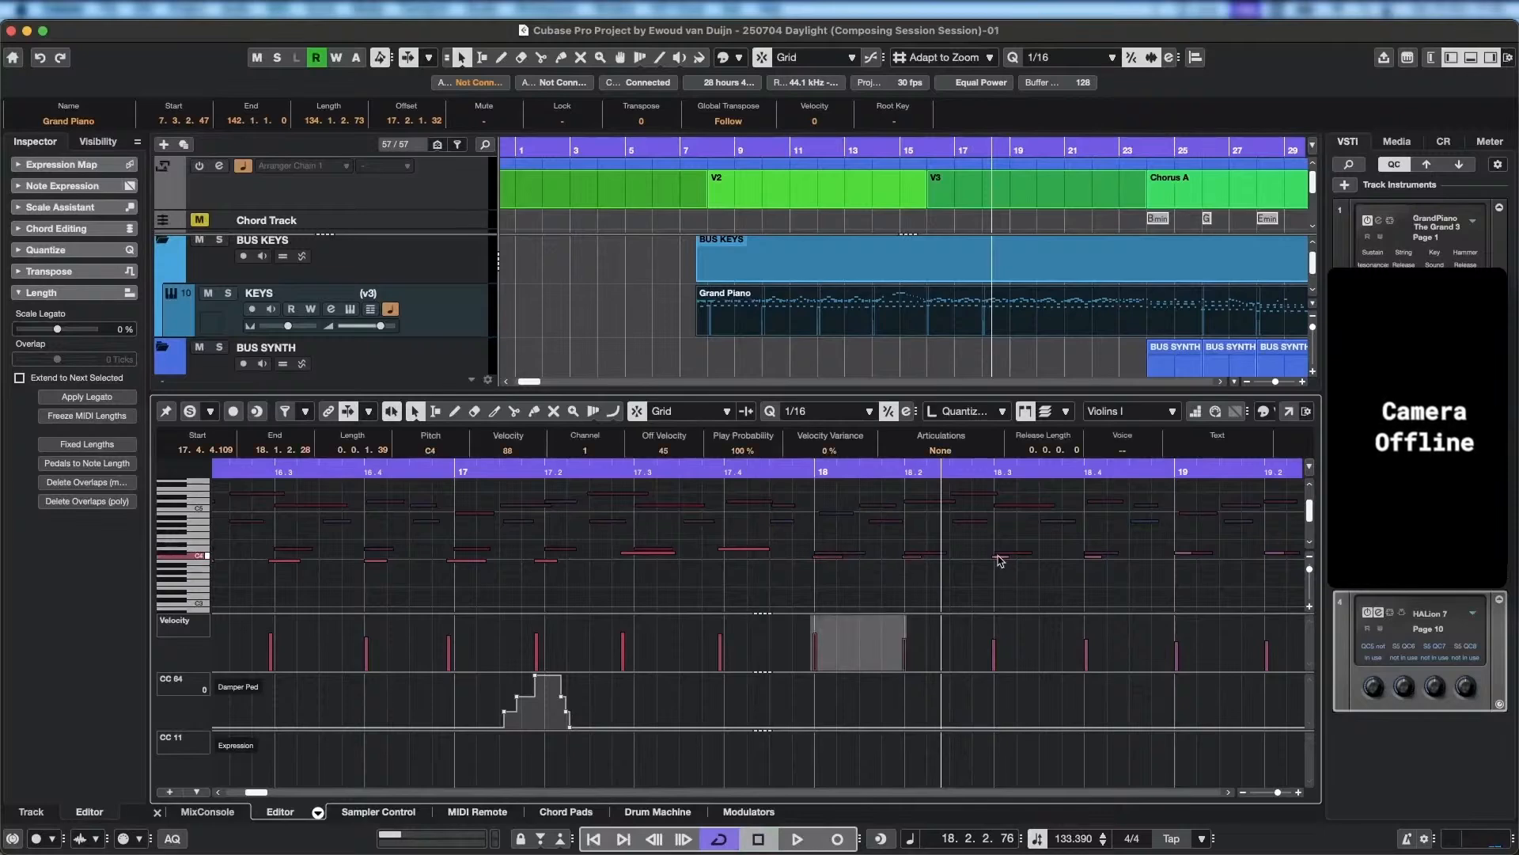
left_click(1002, 558, "shift")
left_click(1092, 557, "shift")
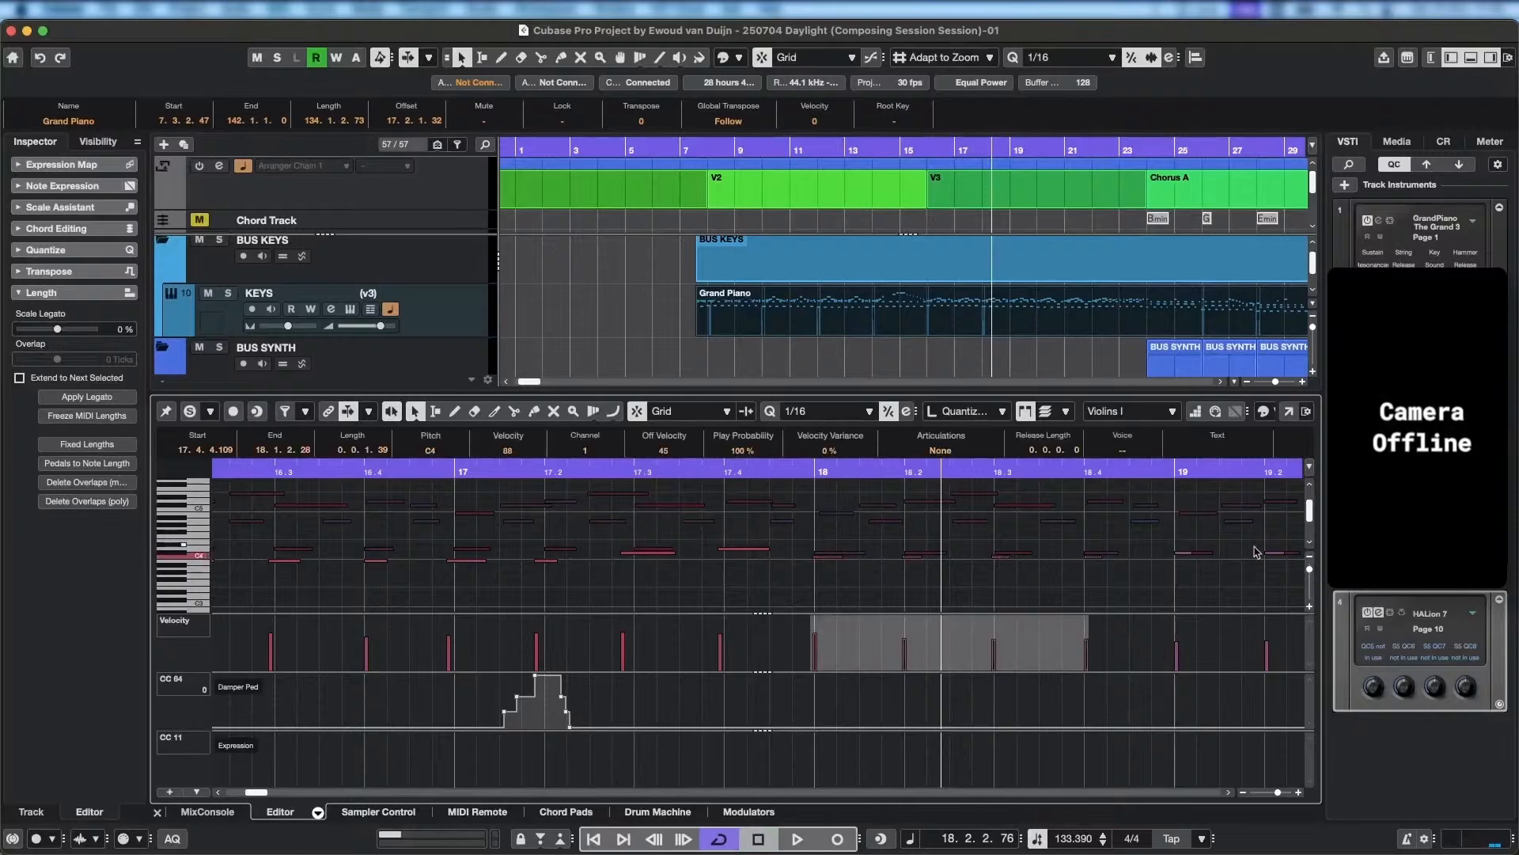
left_click(1185, 555, "shift")
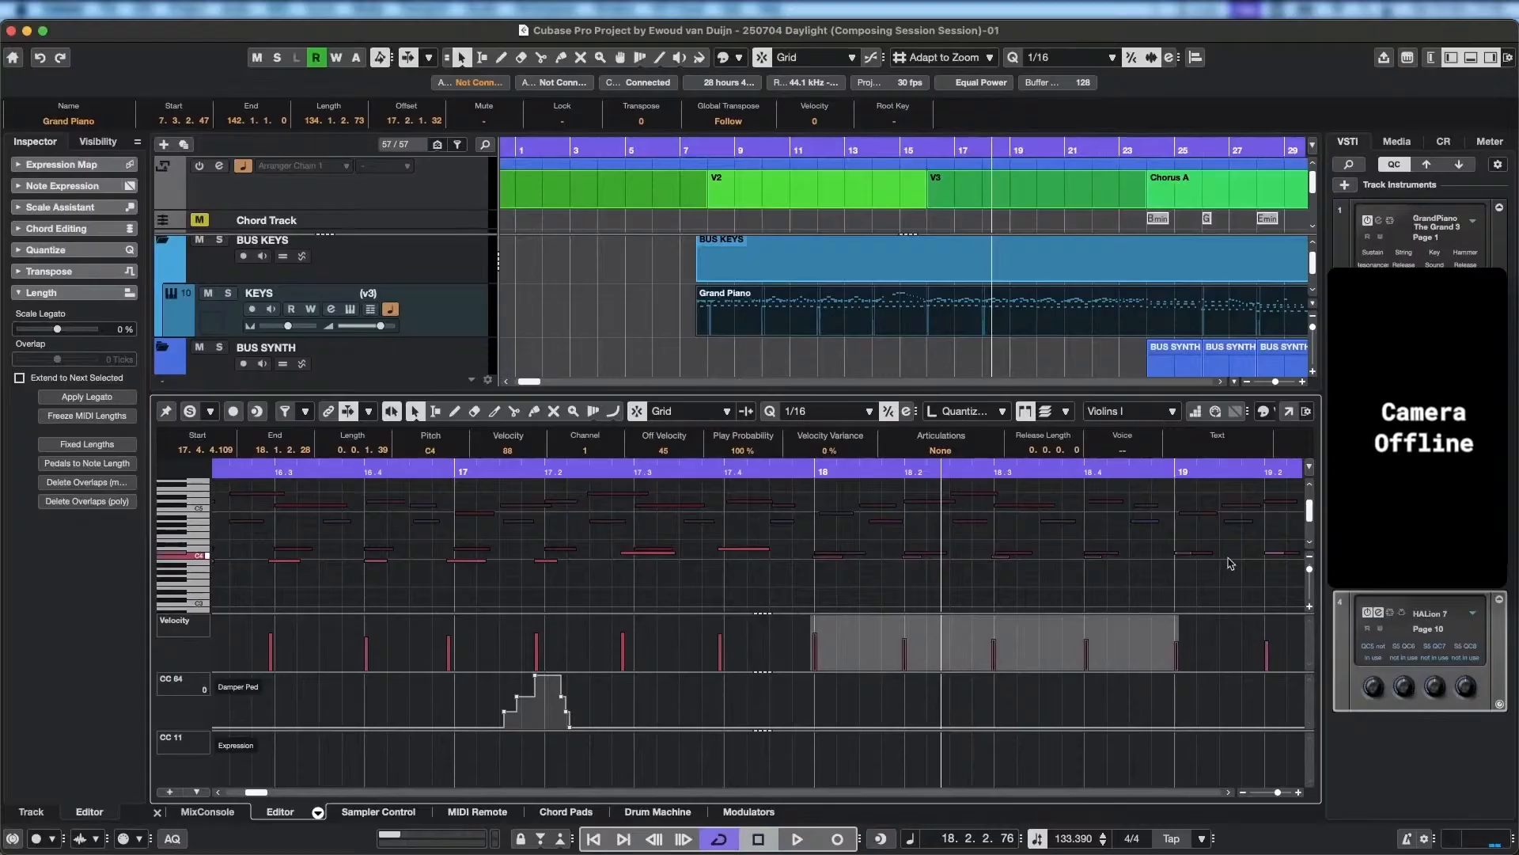
left_click(1187, 557, "shift")
key("Down")
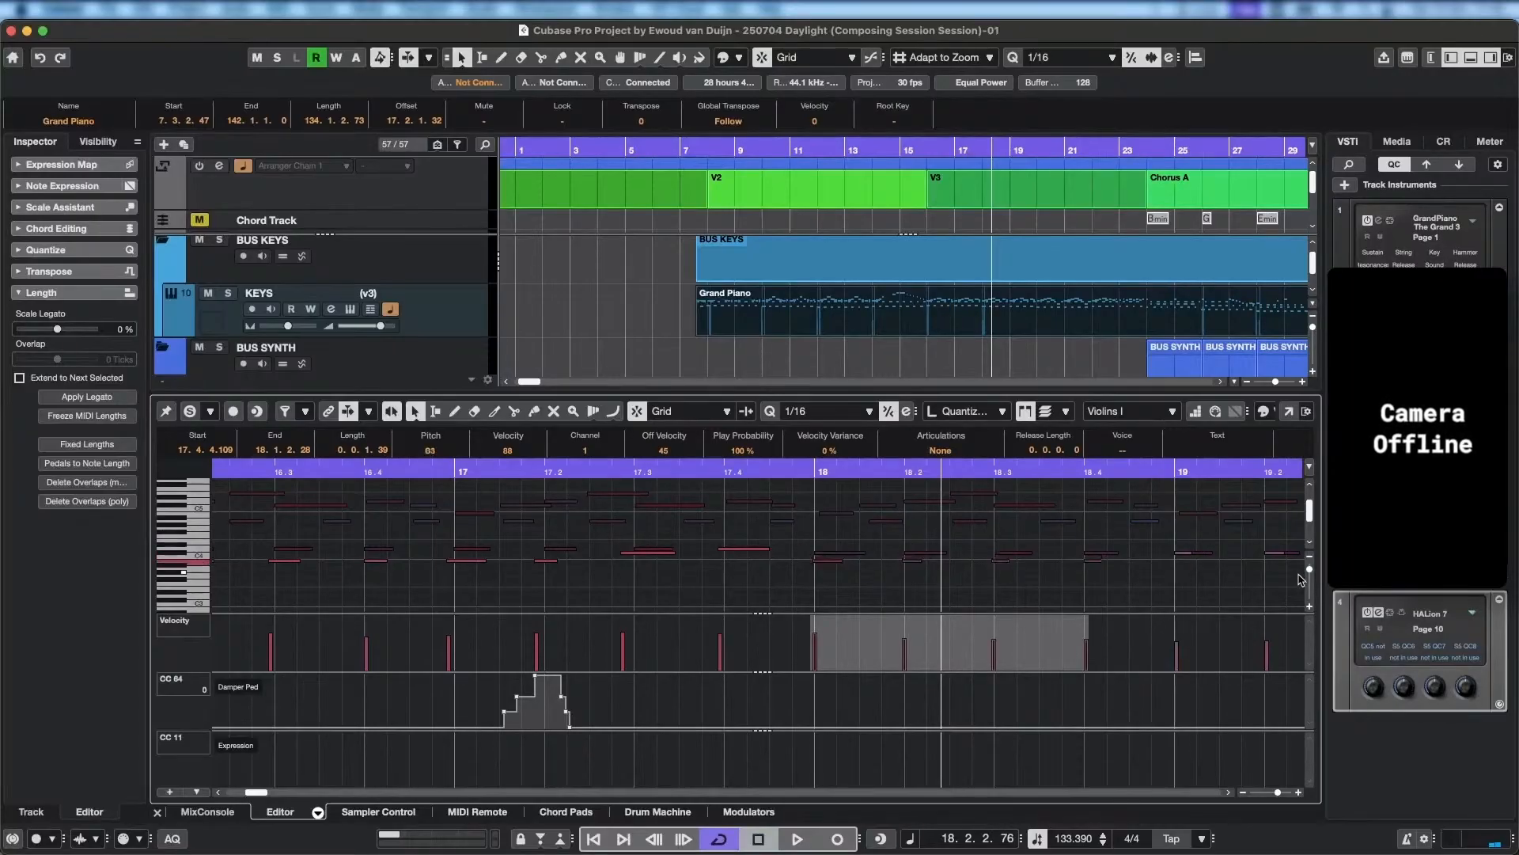
left_click(751, 470)
key("space")
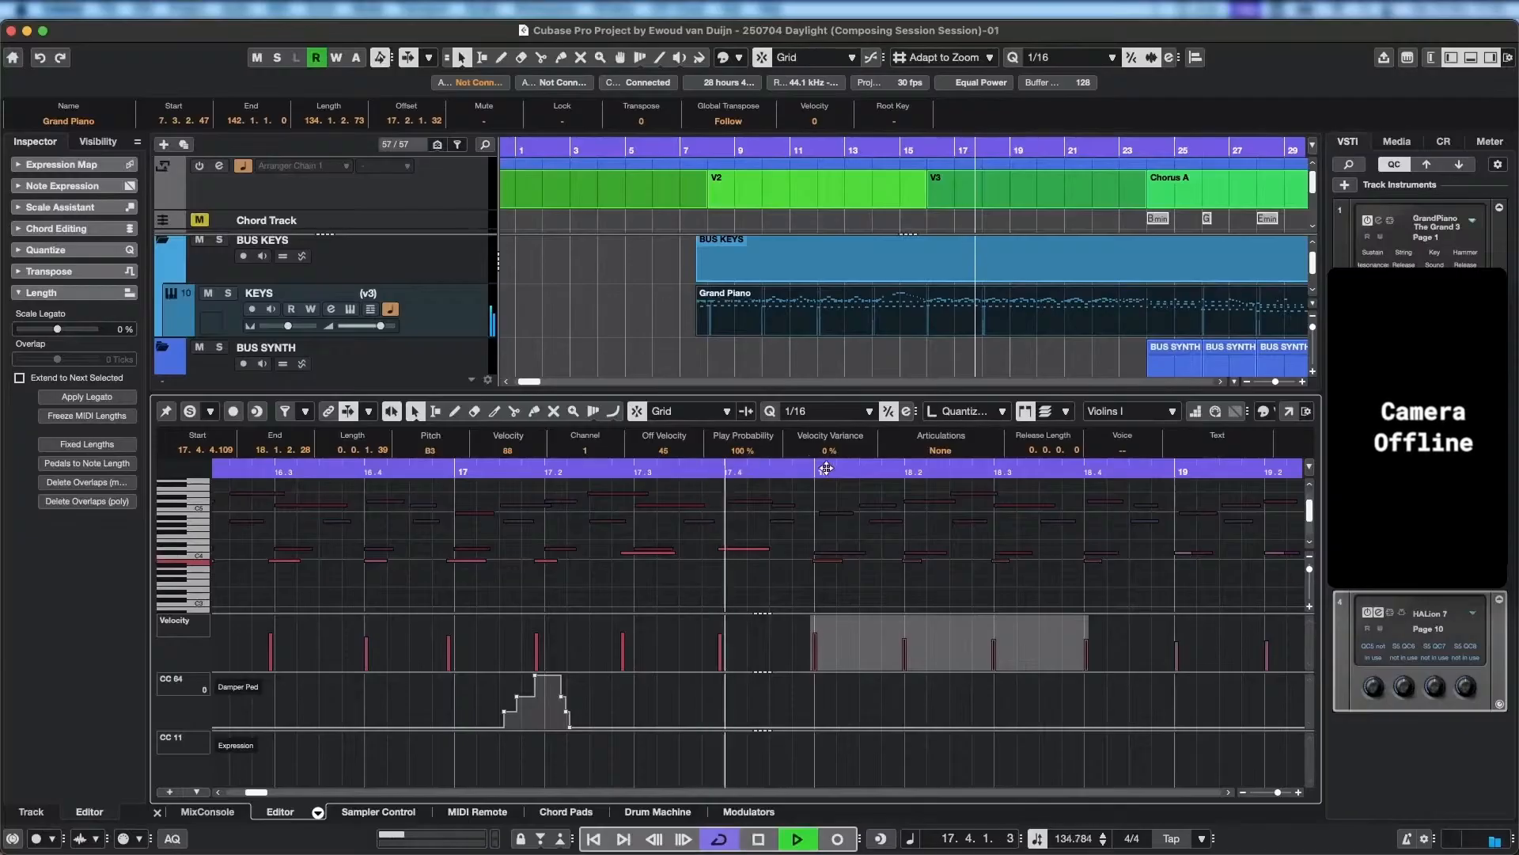
key("space")
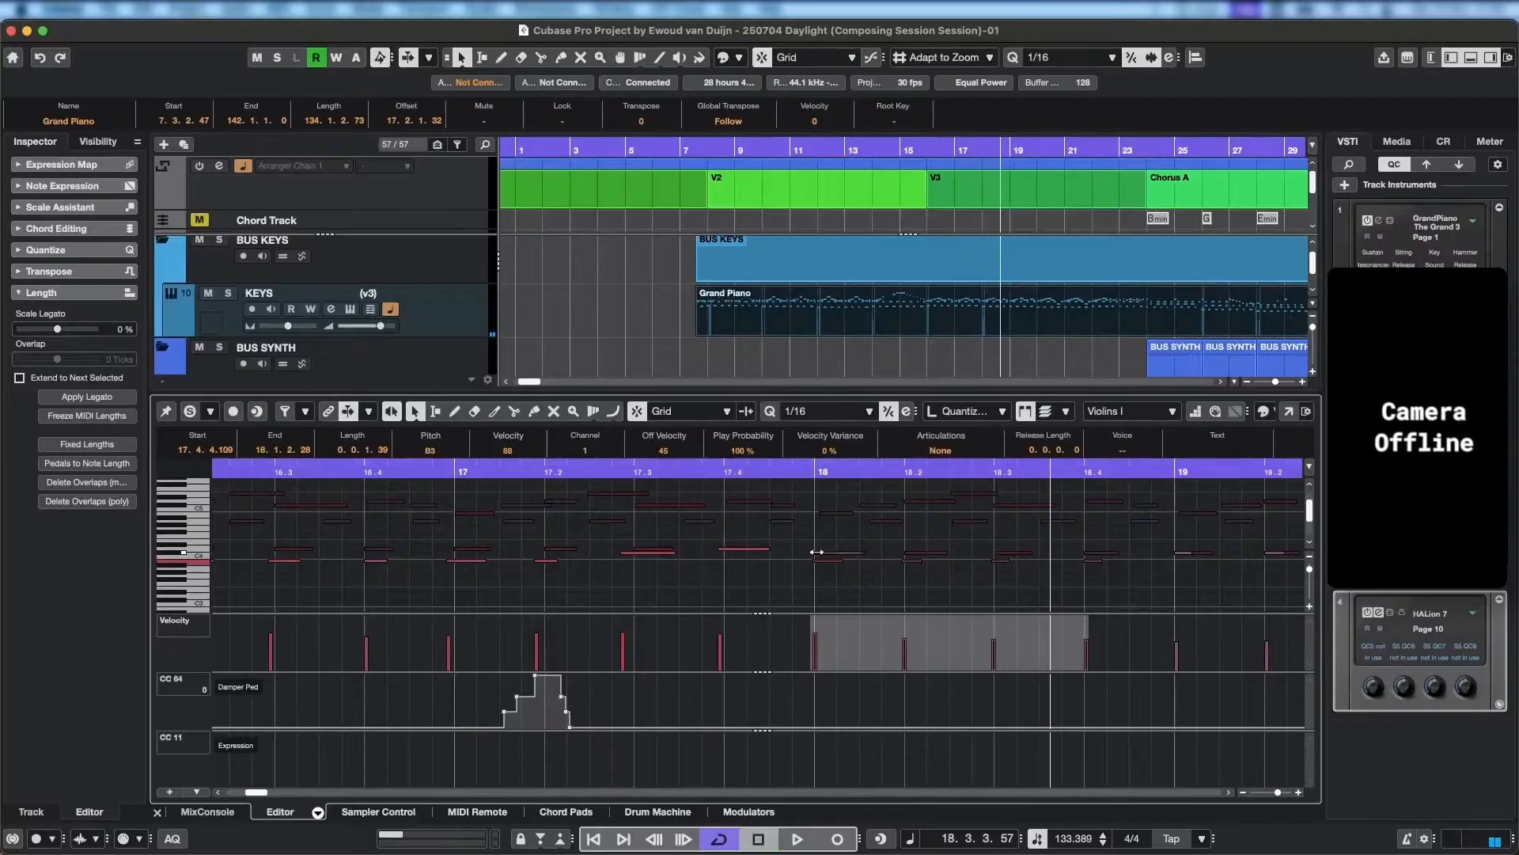
Raise the four Violins I notes of bar 18 to E4 and play back from the second half of bar 17.
key("Up")
key("Up")
key("Up")
key("Up")
key("Up")
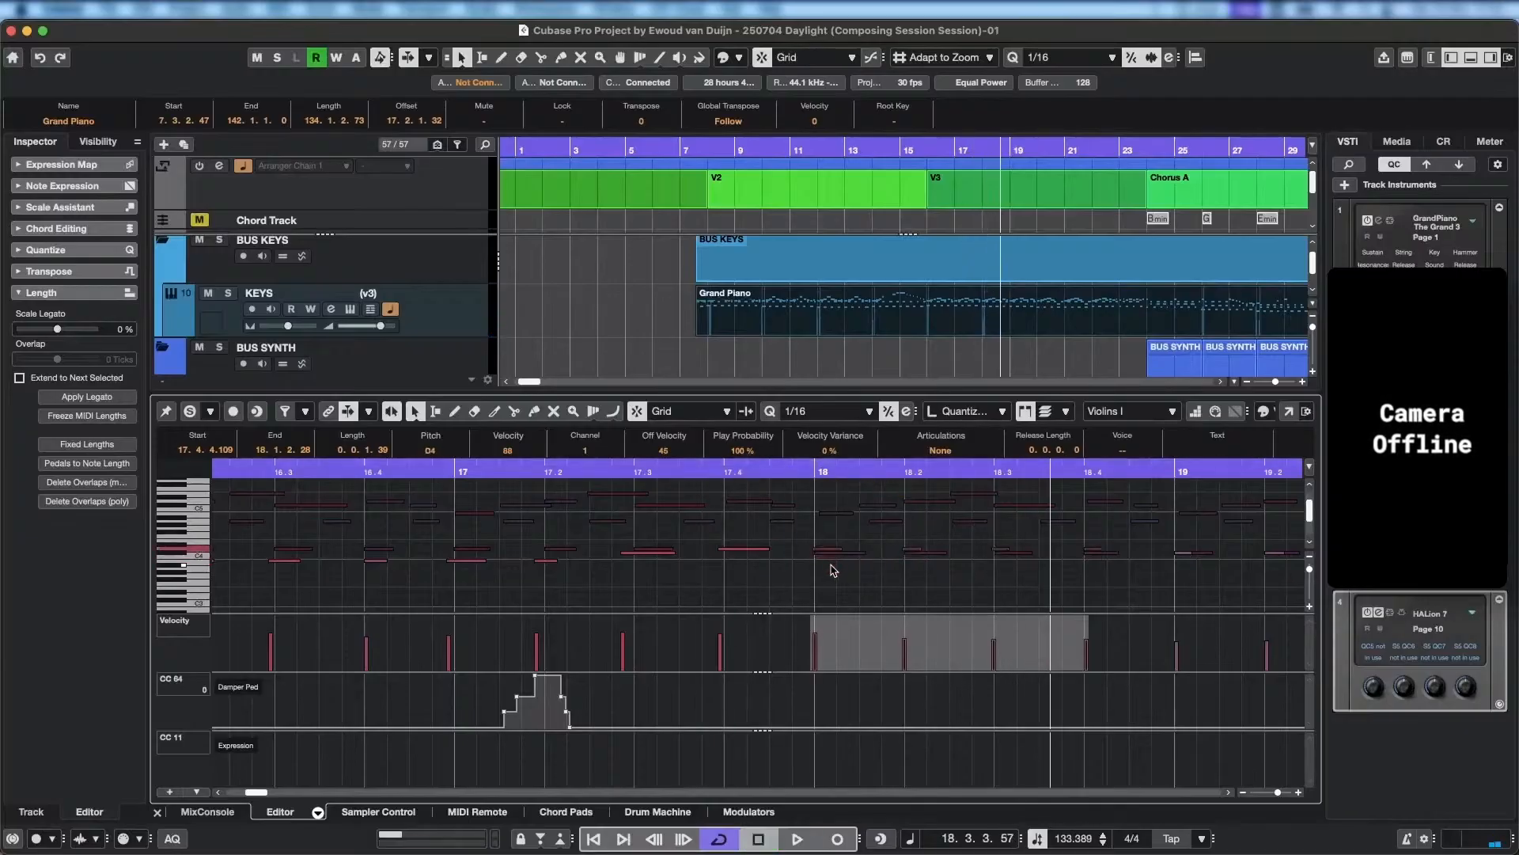
key("space")
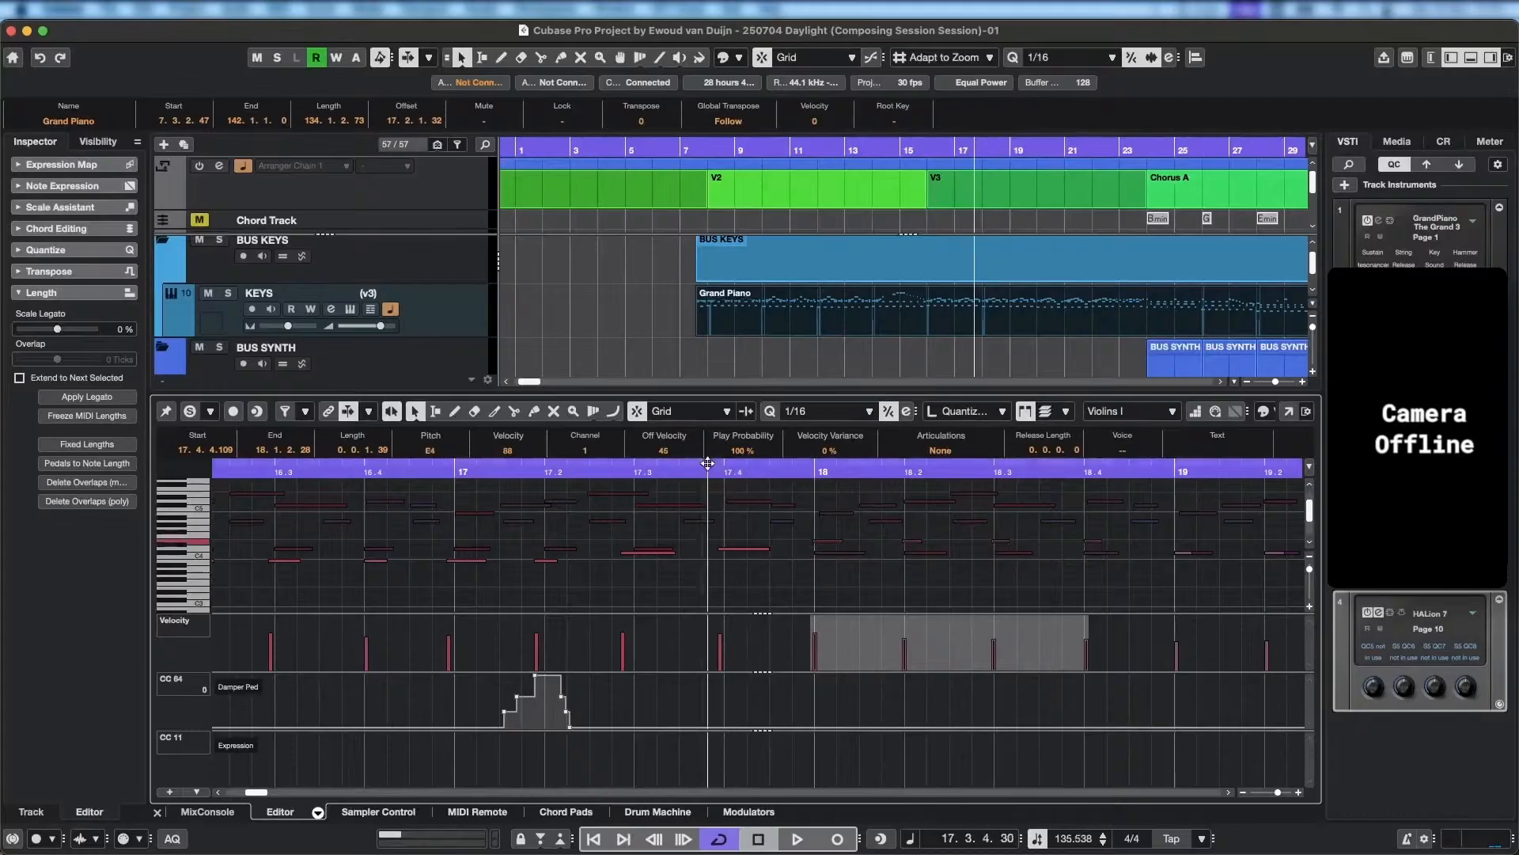
key("space")
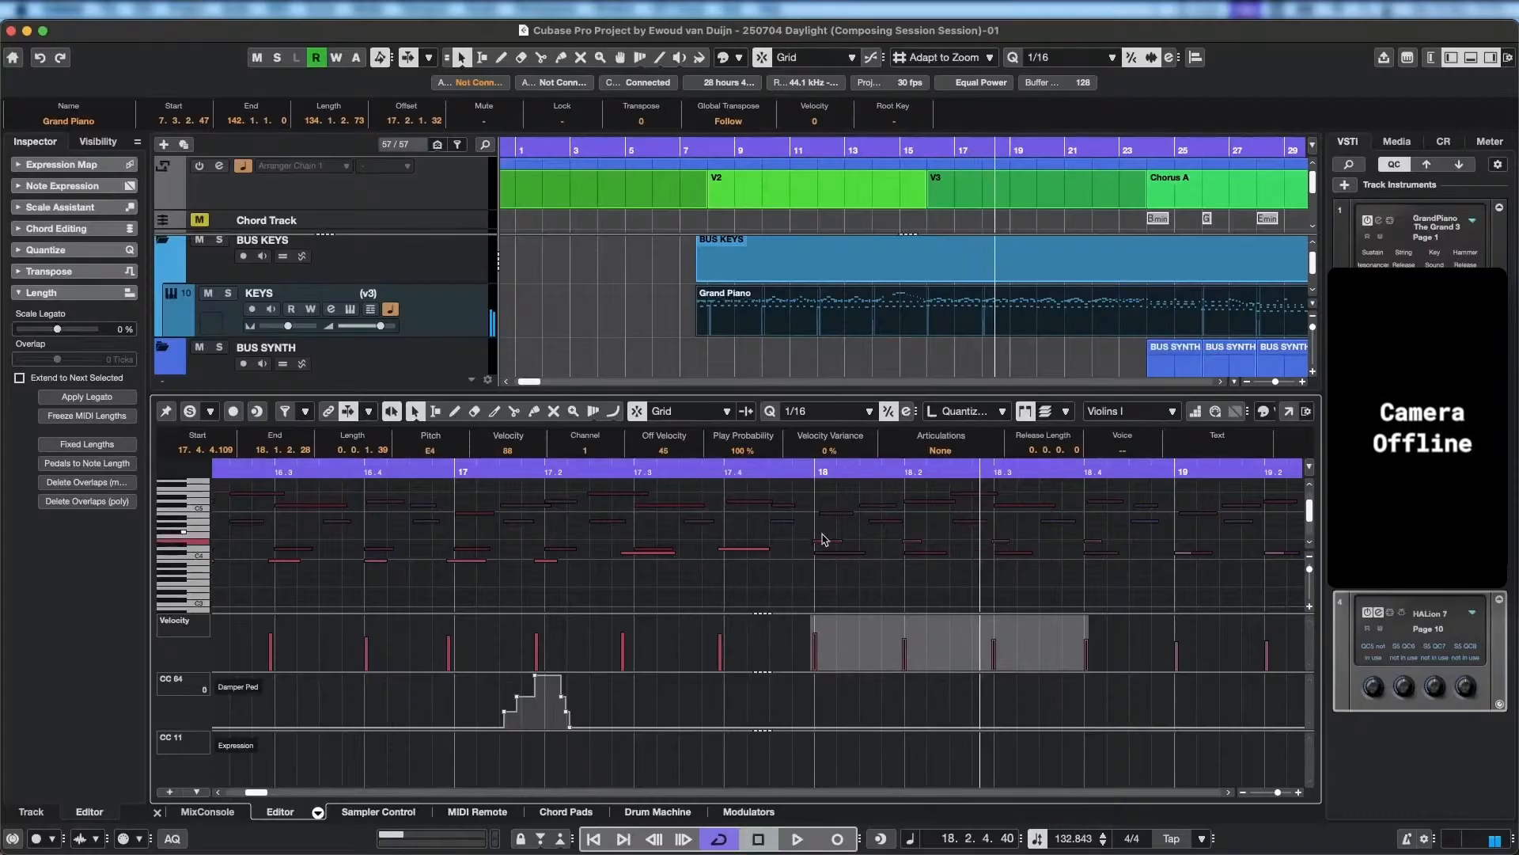
Raise the four bar 18 Violins I notes to F#4, deselect them and play back from the second half of bar 17.
key("Up")
key("Up")
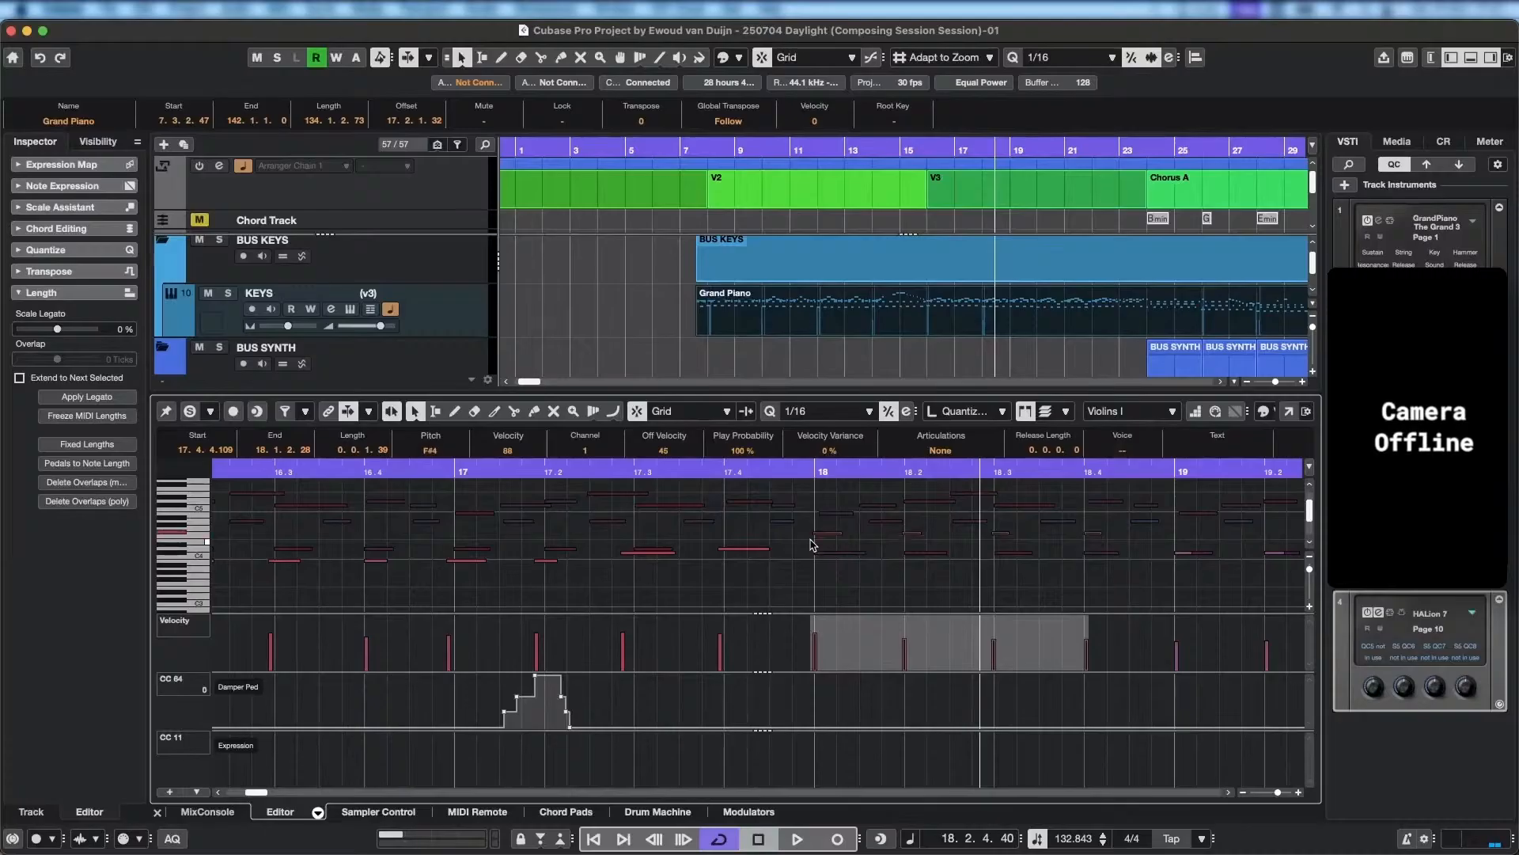
left_click(738, 484)
left_click(677, 472)
key("space")
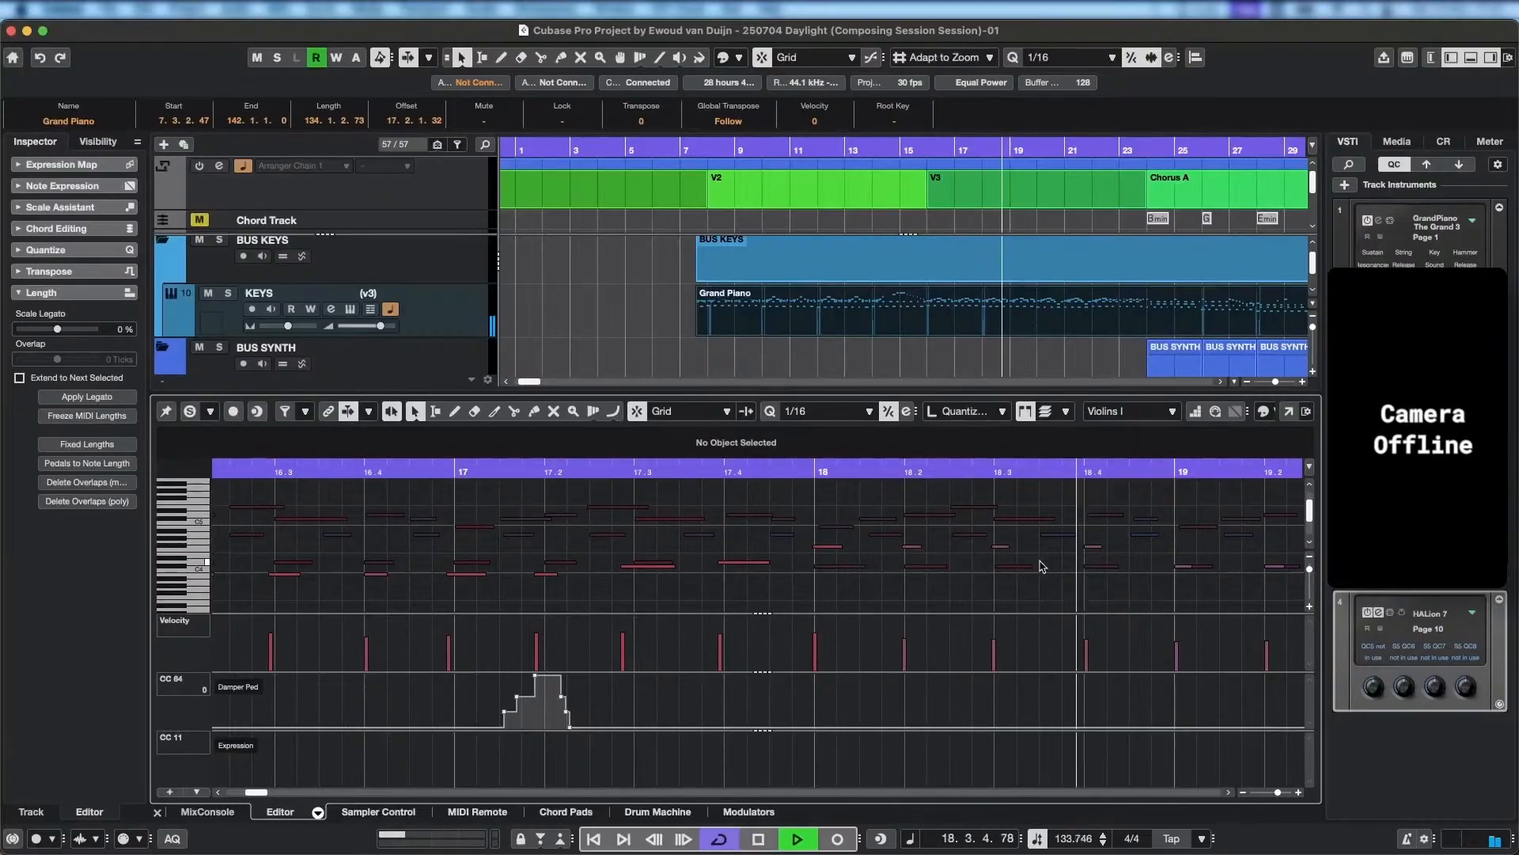
key("space")
Play back bar 18 from its start to judge the F#4 notes.
left_click_drag(399, 569, 769, 574)
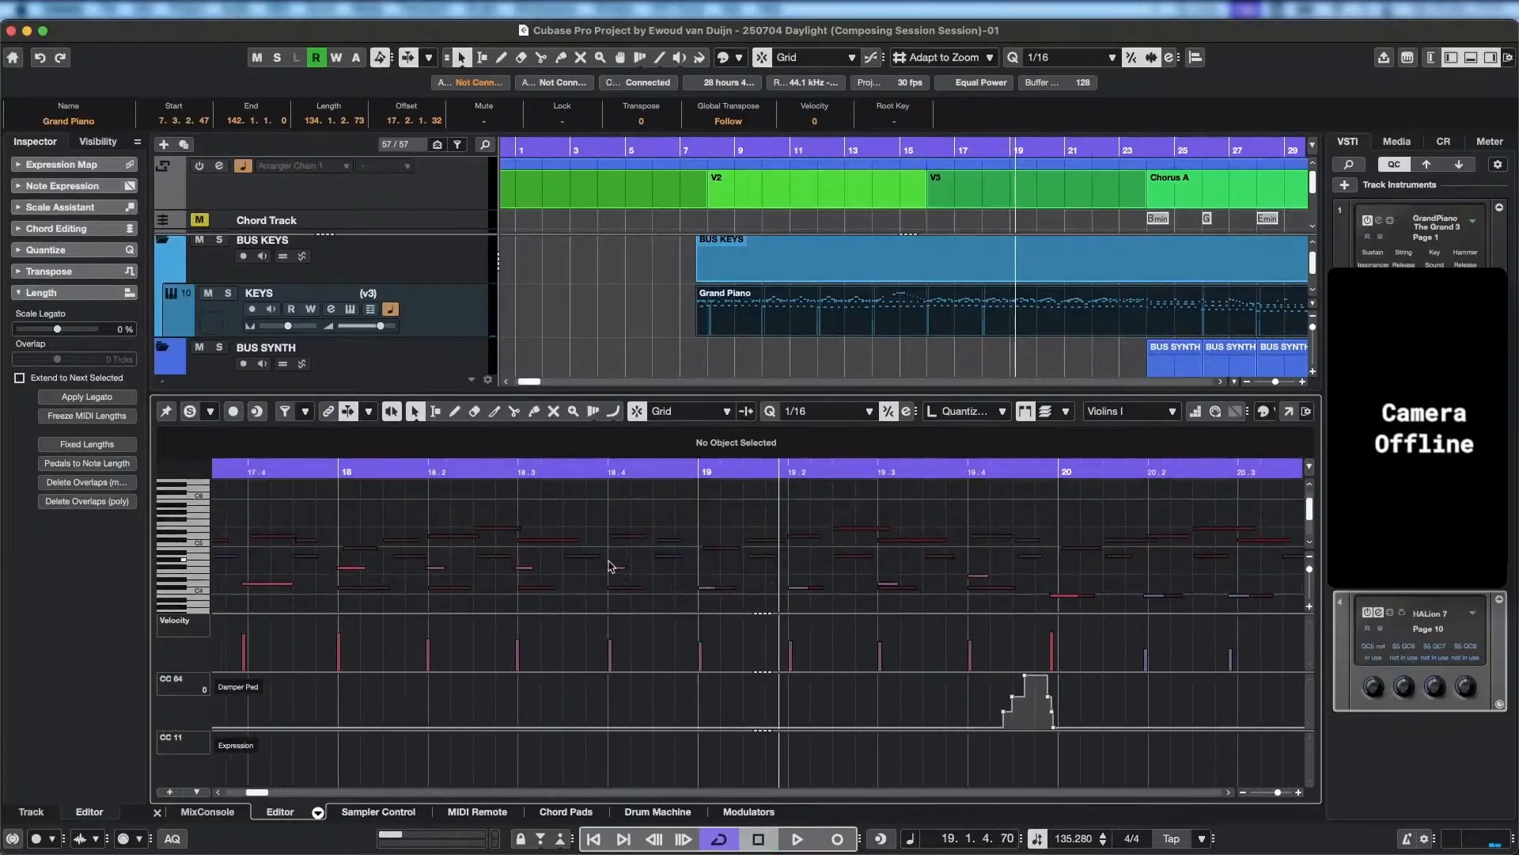
left_click_drag(605, 559, 666, 532)
left_click(442, 469)
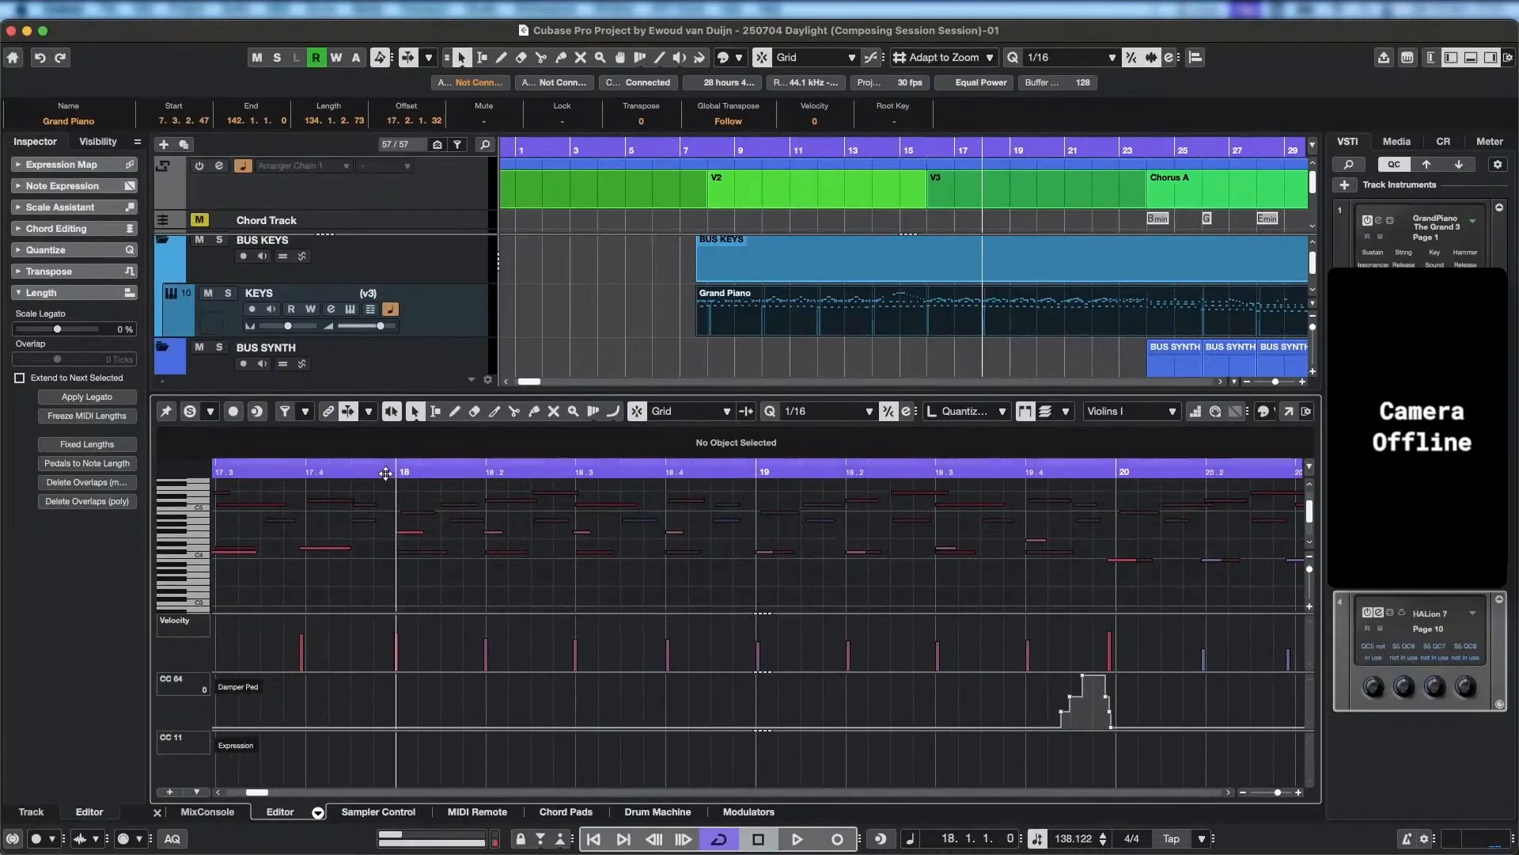
key("space")
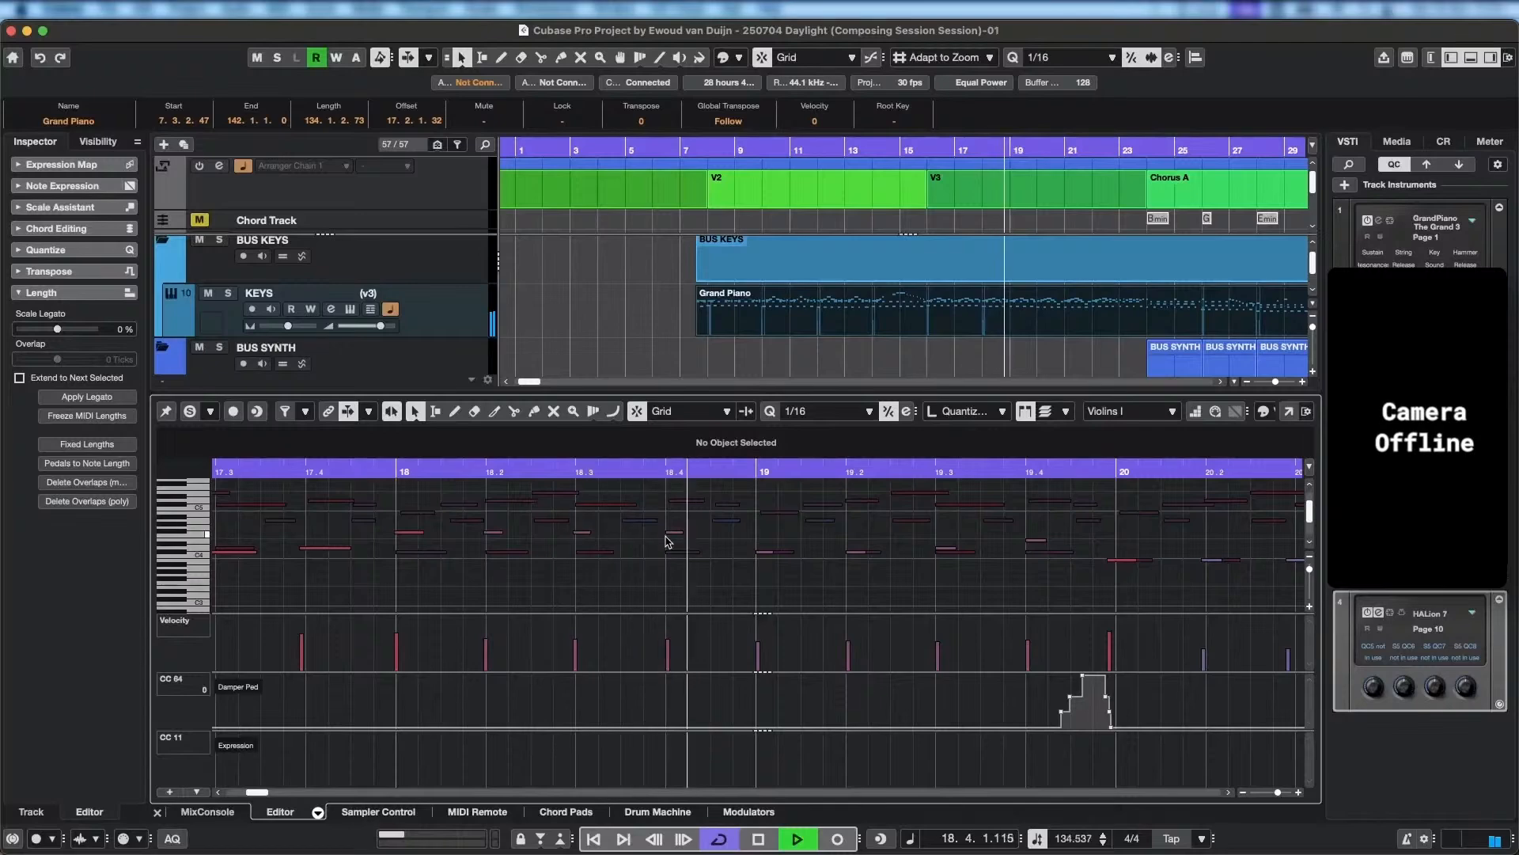
key("space")
Select the four Violins I notes of bar 18, lower them to D3 and play back from late bar 17.
left_click_drag(474, 556, 594, 552)
left_click(526, 527)
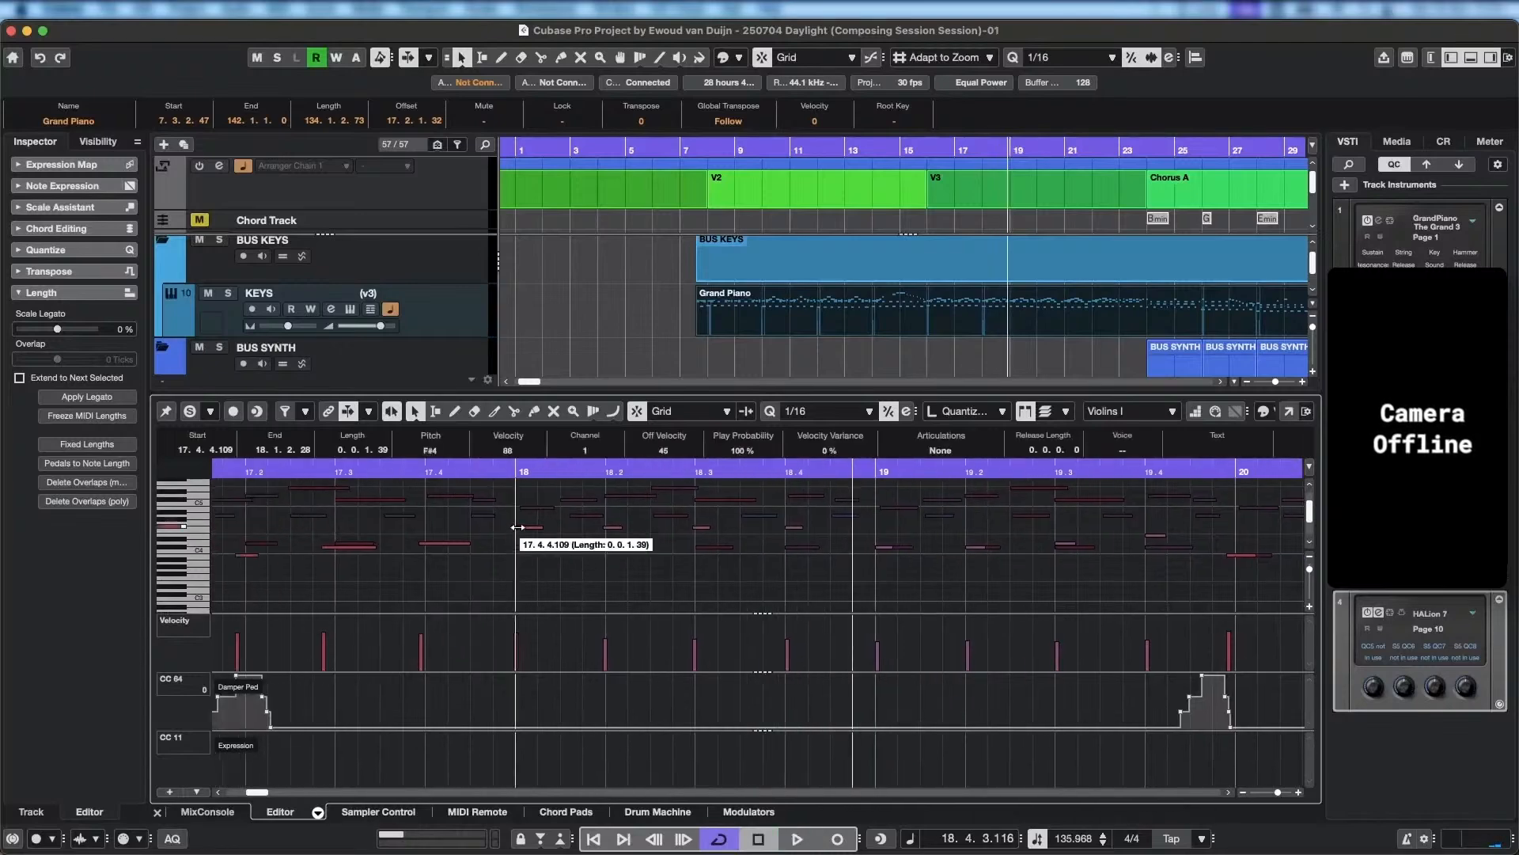
left_click(699, 527, "shift")
left_click(796, 530, "shift")
key("Down")
key("Down")
key("Down")
key("Down")
key("Down")
key("Down")
key("Down")
key("Down")
key("Down")
key("Down")
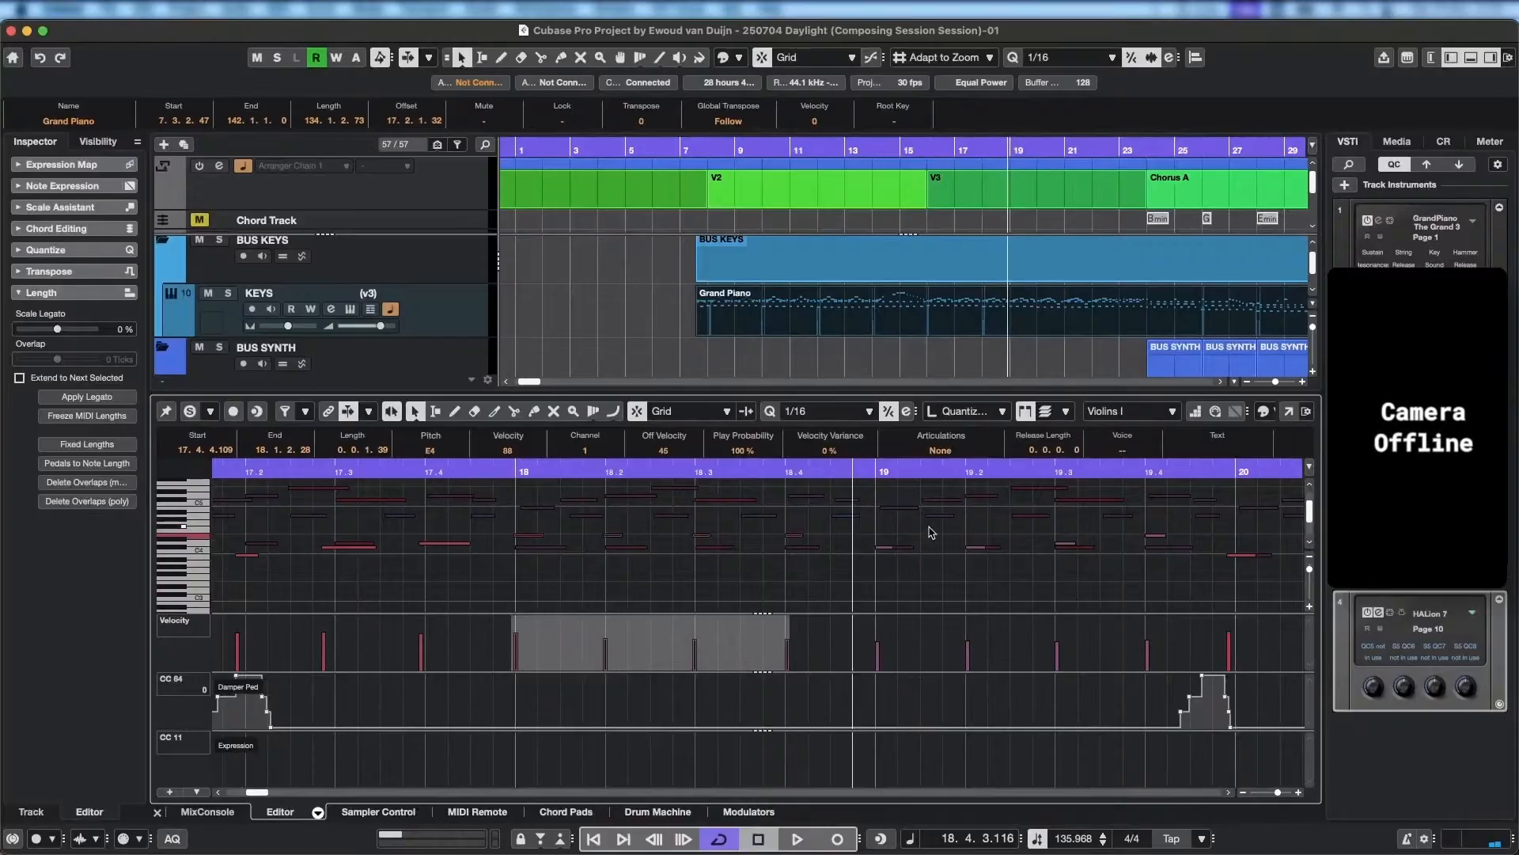
key("Down")
key("Down")
key("Down")
key("Down")
key("Down")
key("Down")
key("Down")
key("Down")
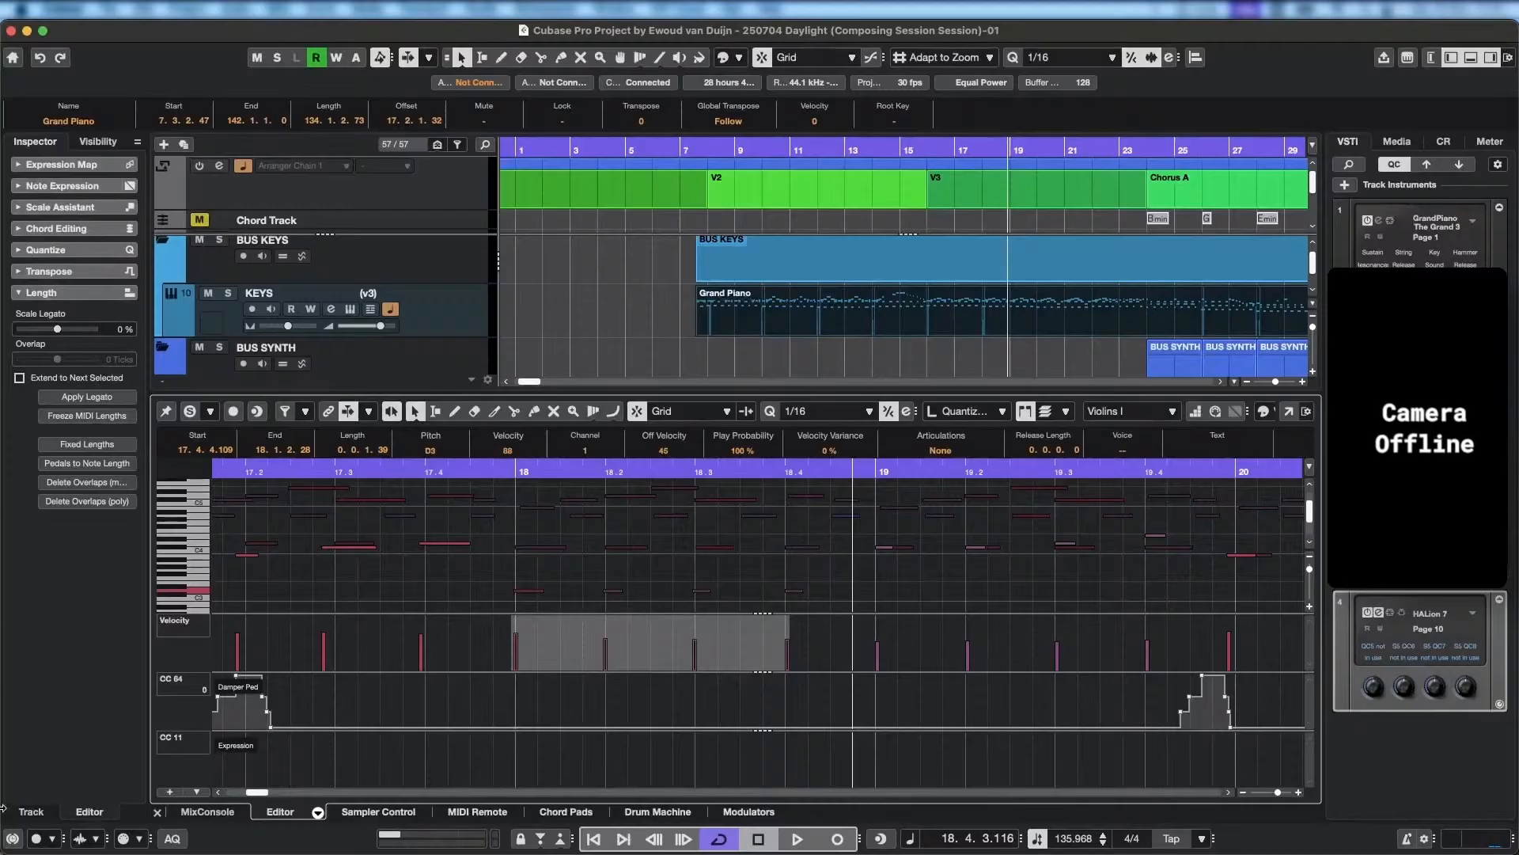
key("space")
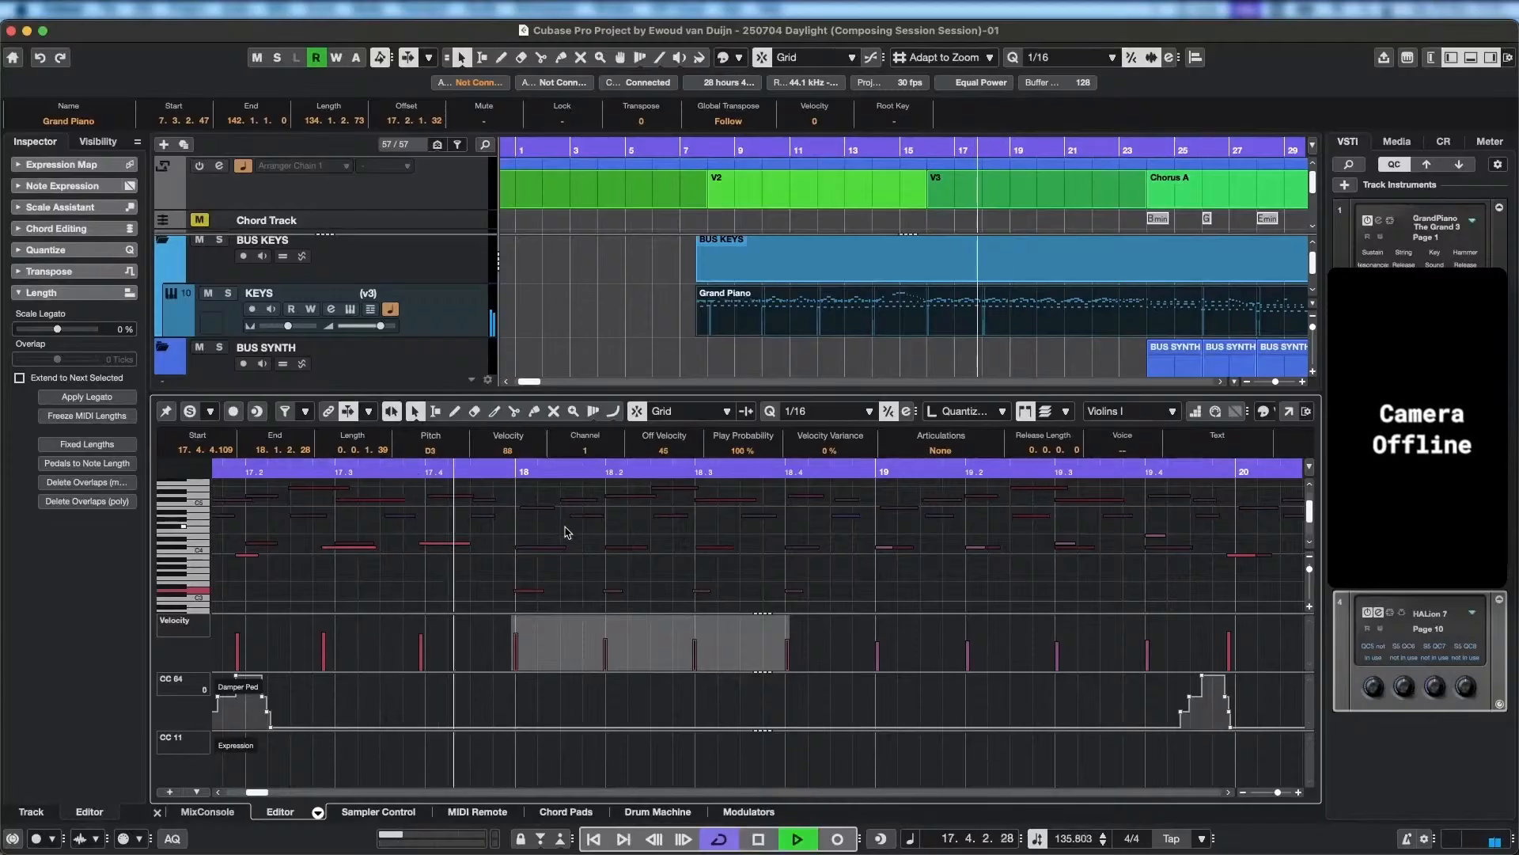
key("space")
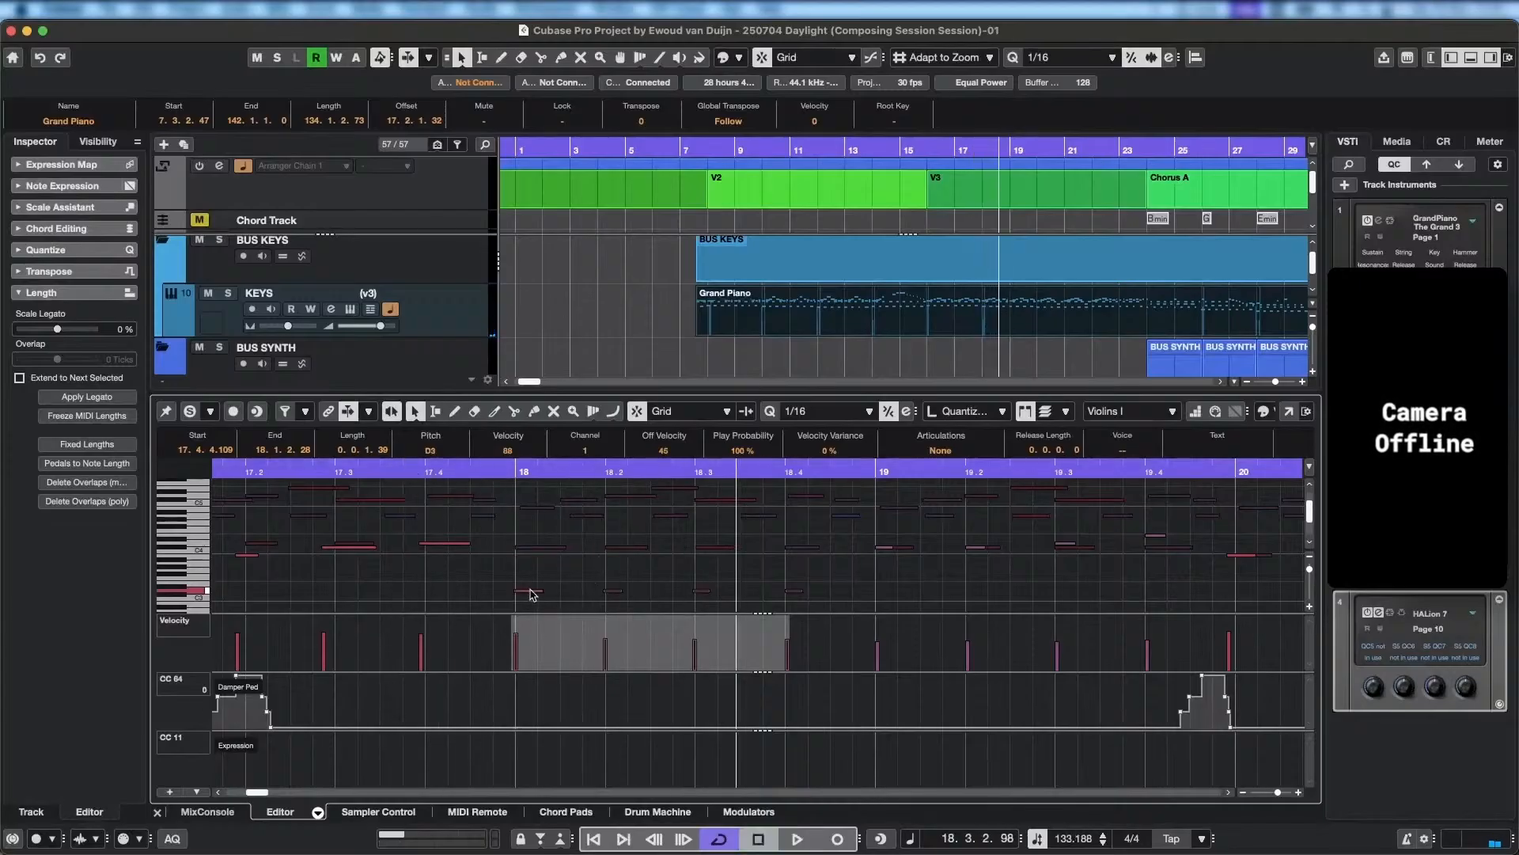
Audition the D3 notes of bar 18 one by one and play back from the start of the bar.
left_click(531, 591)
left_click(614, 591)
left_click(700, 592)
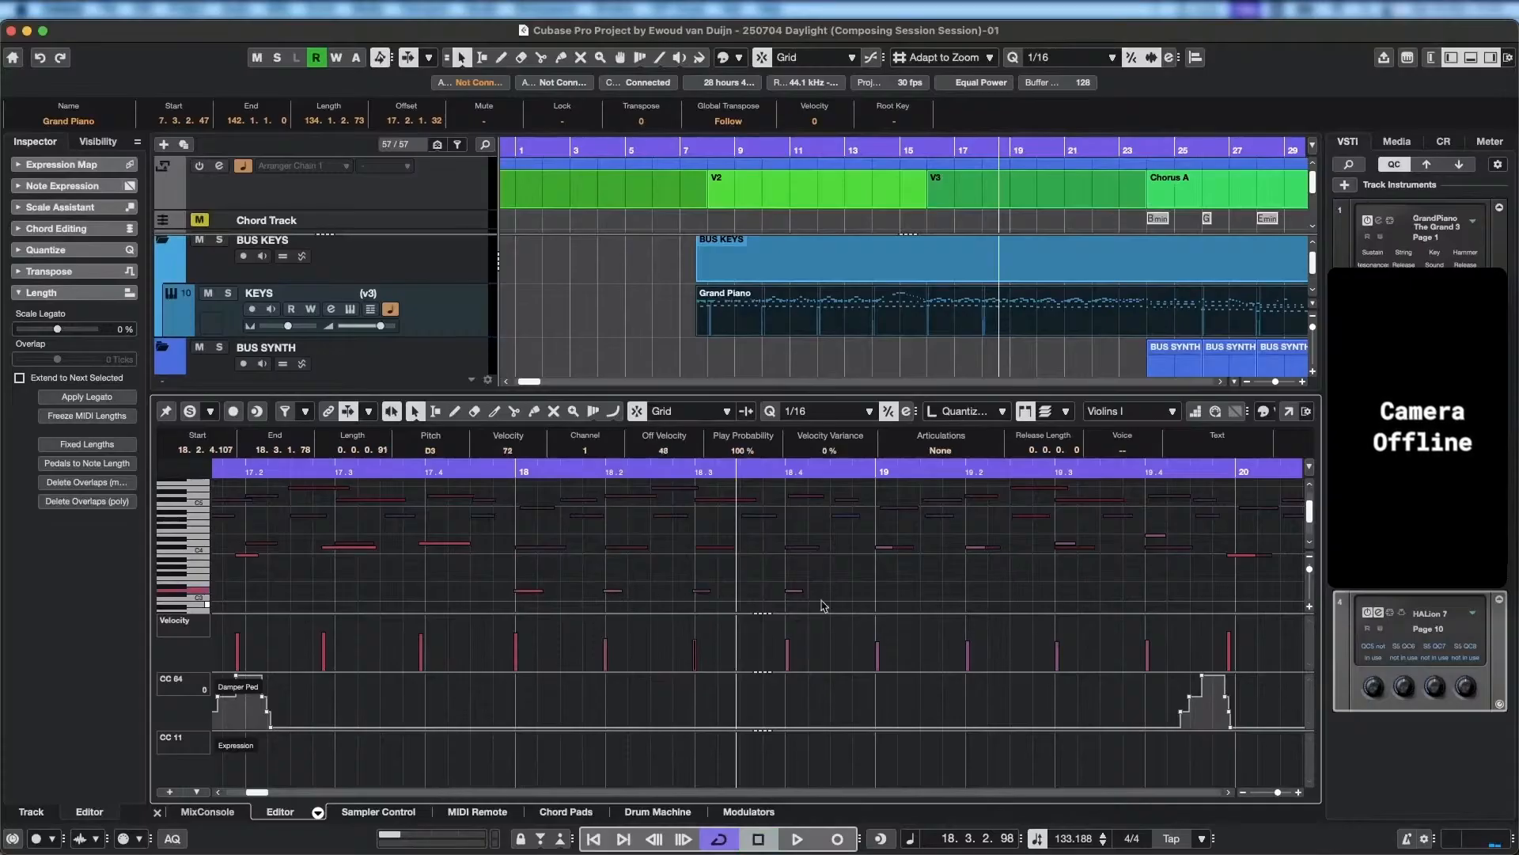
left_click(526, 486)
key("space")
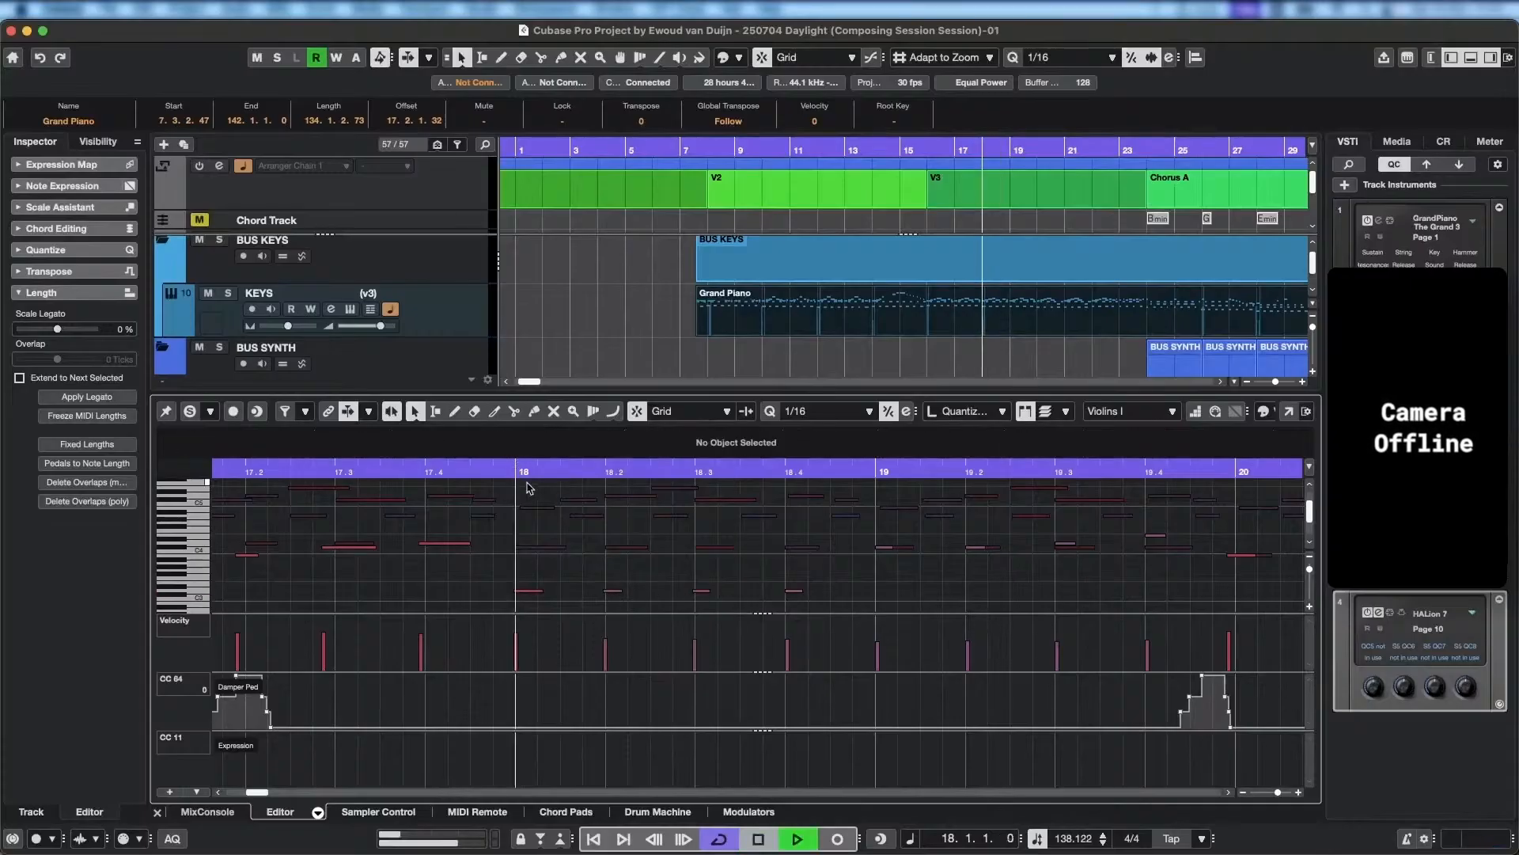
key("space")
Raise the fourth Violins I note of bar 18 to F#3.
left_click(795, 590)
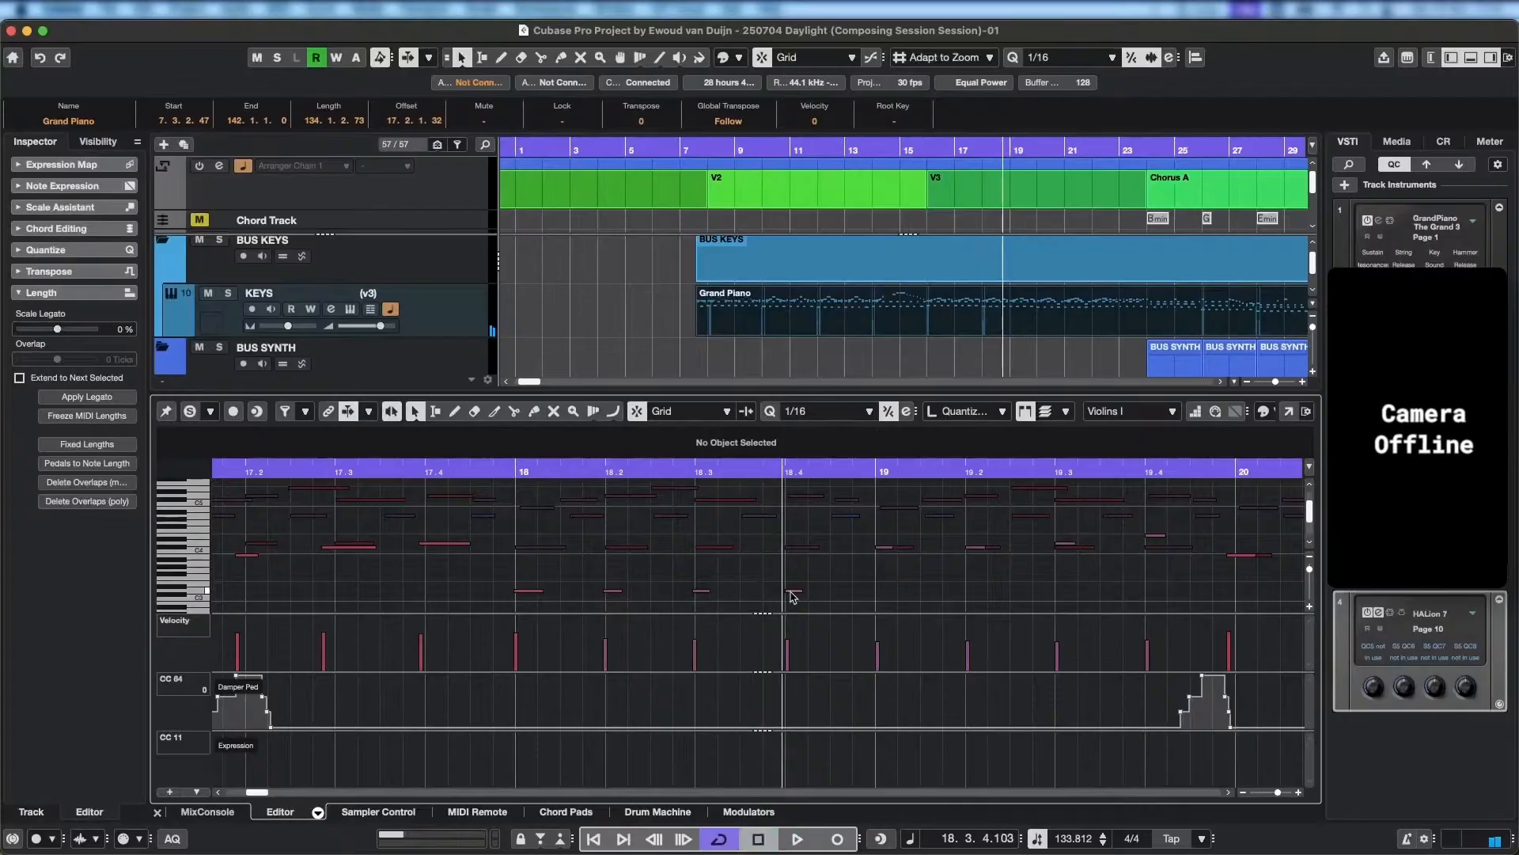
key("Up")
key("Up")
key("Up")
key("Up")
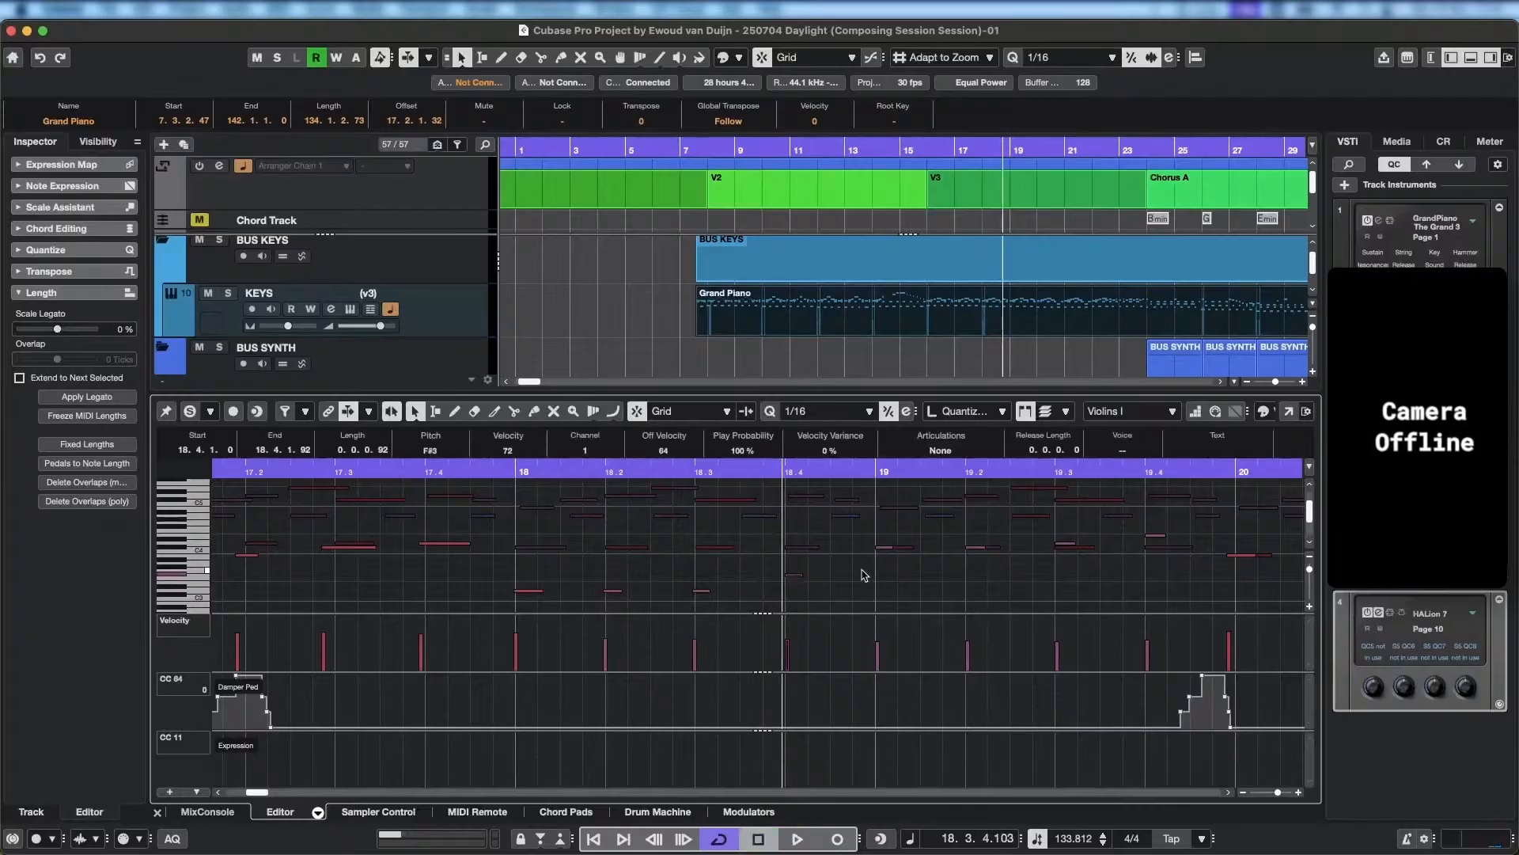
Lower the first Violins I note of bar 19 to A3 and play back from the beginning of bar 18.
left_click(887, 548)
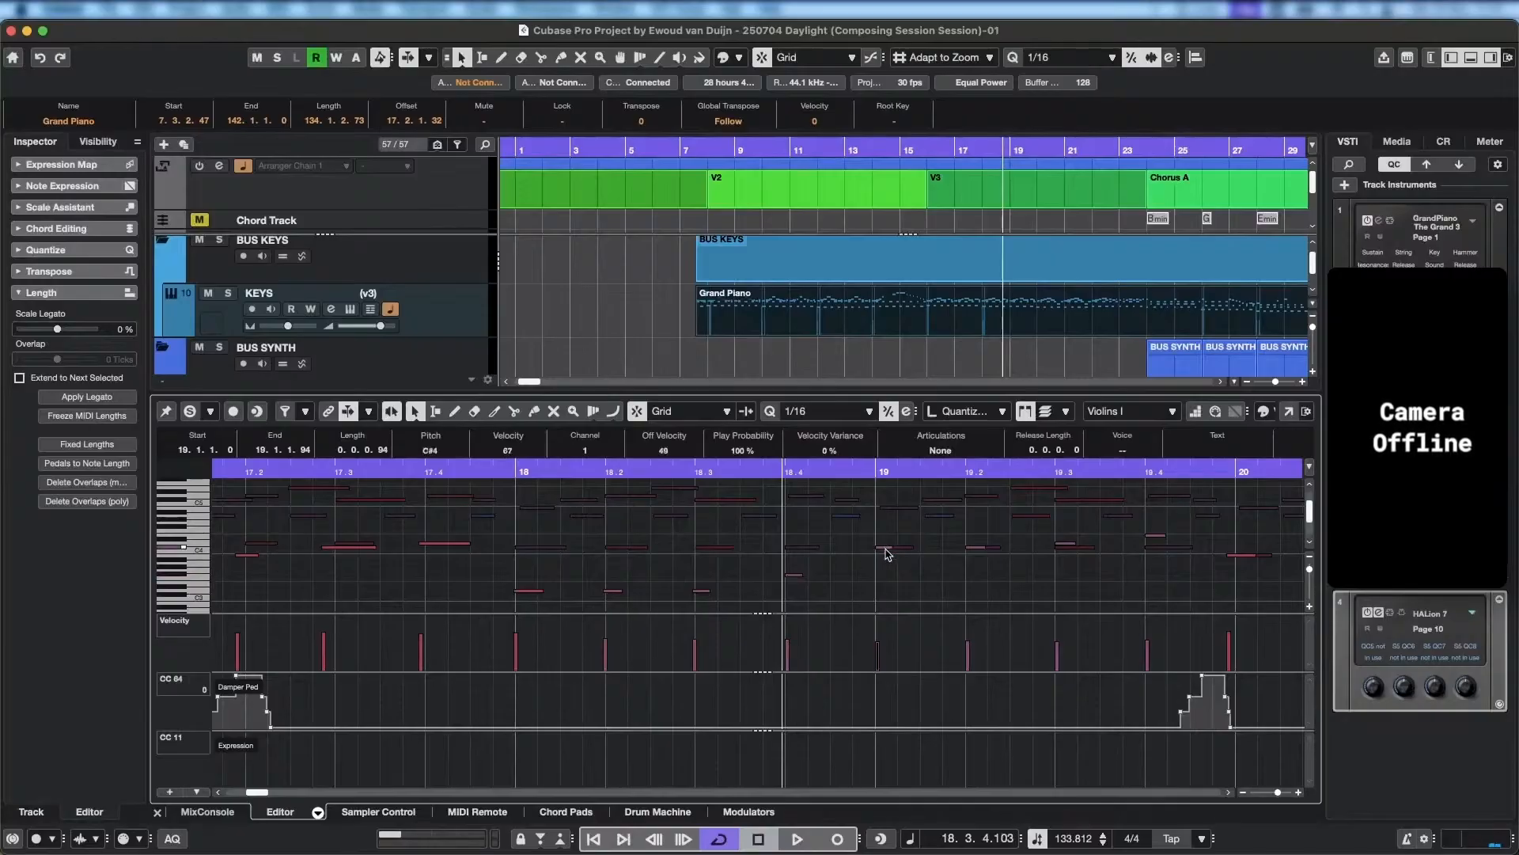
key("Down")
key("Down")
key("Down")
key("Down")
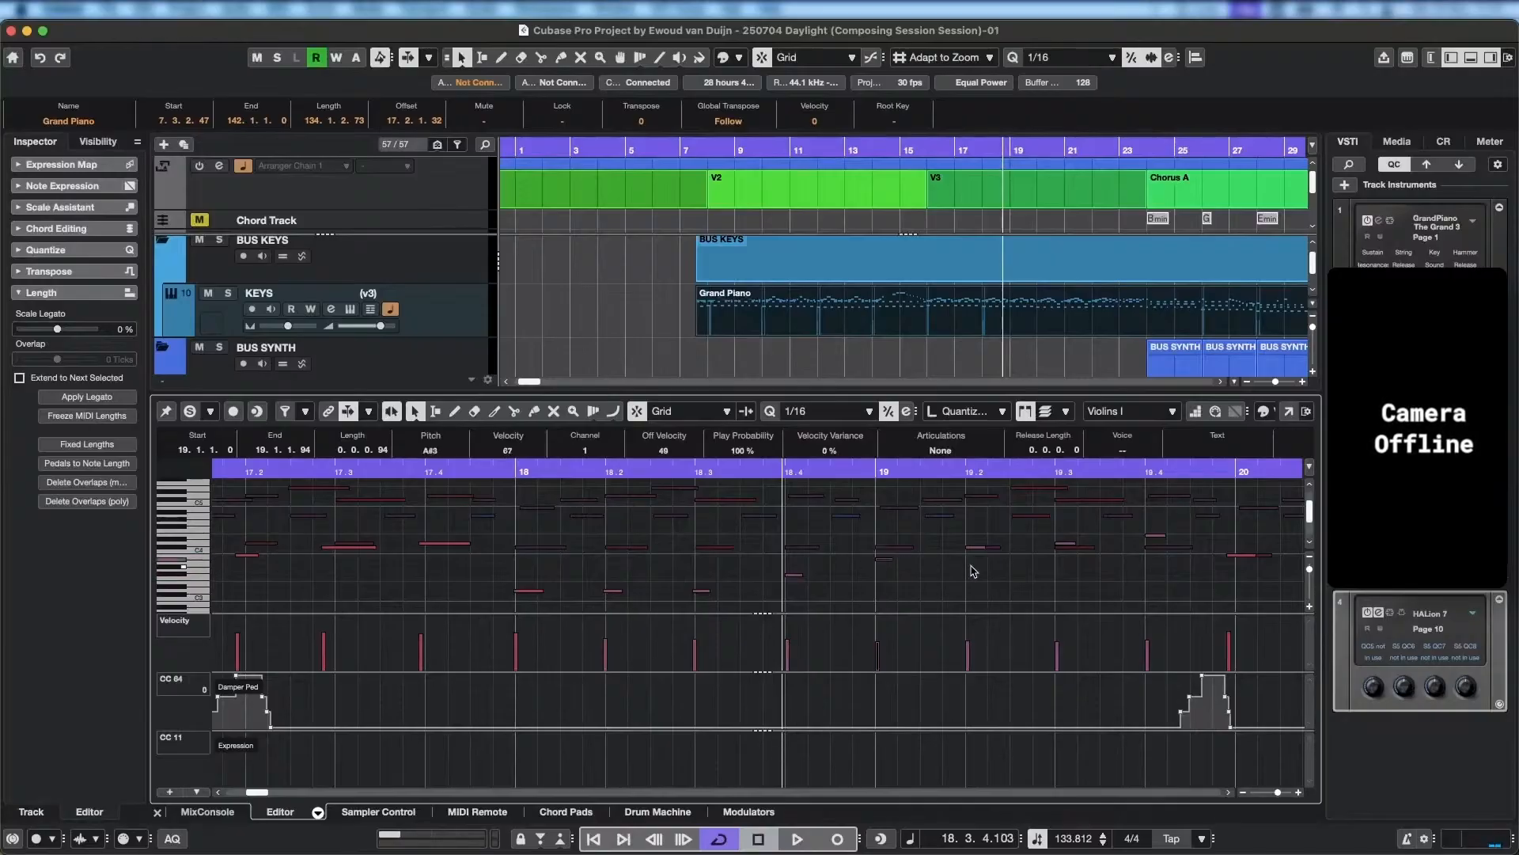
left_click(558, 466)
key("space")
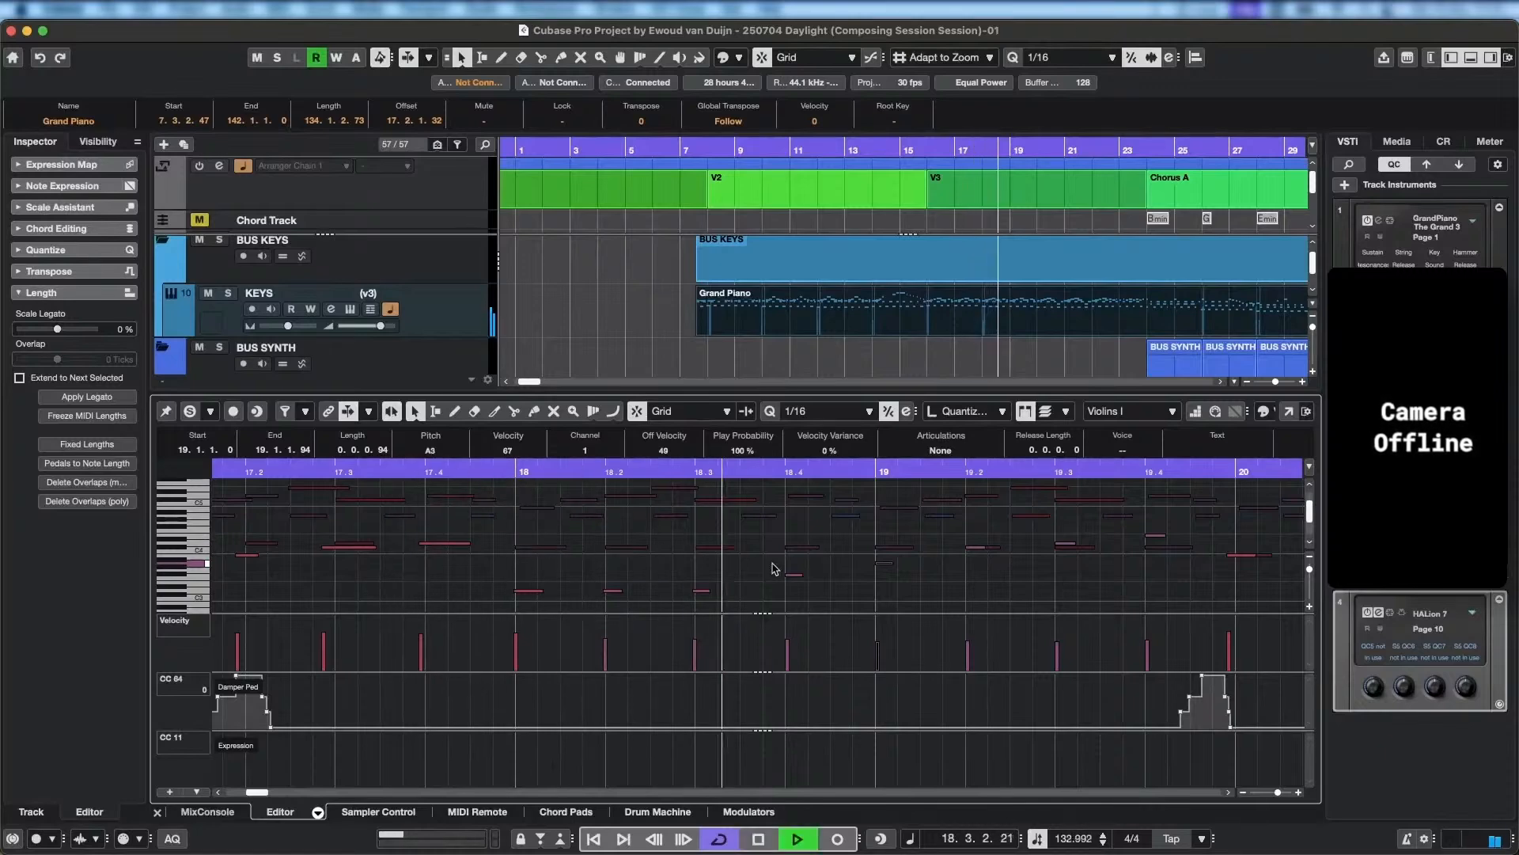
key("space")
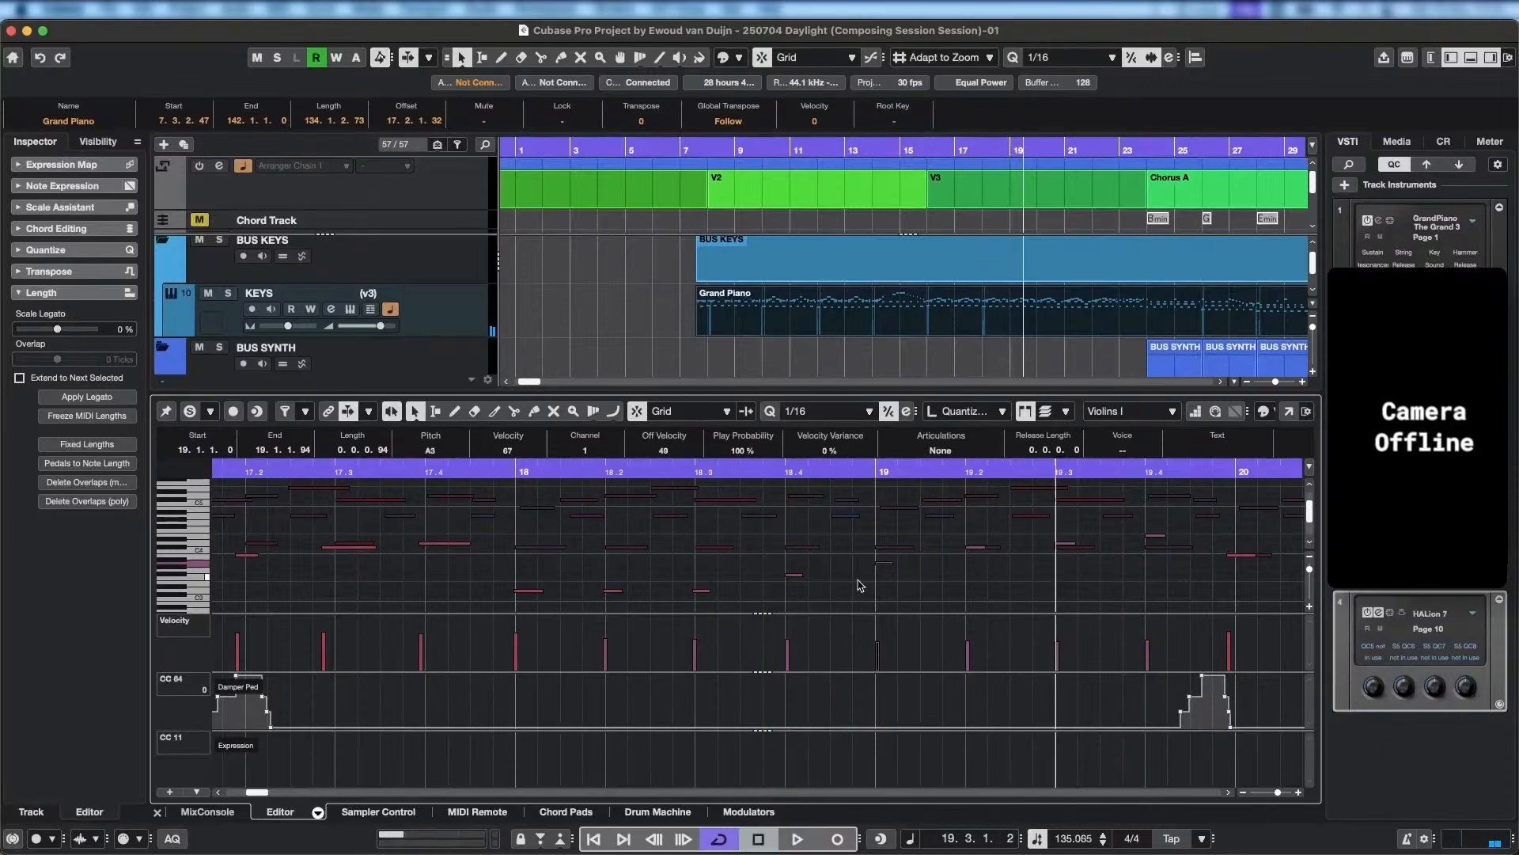
Lower the second Violins I note of bar 19 to A3 and play back from bar 18 to the end of bar 19.
left_click(974, 548)
key("Down")
key("Down")
key("Down")
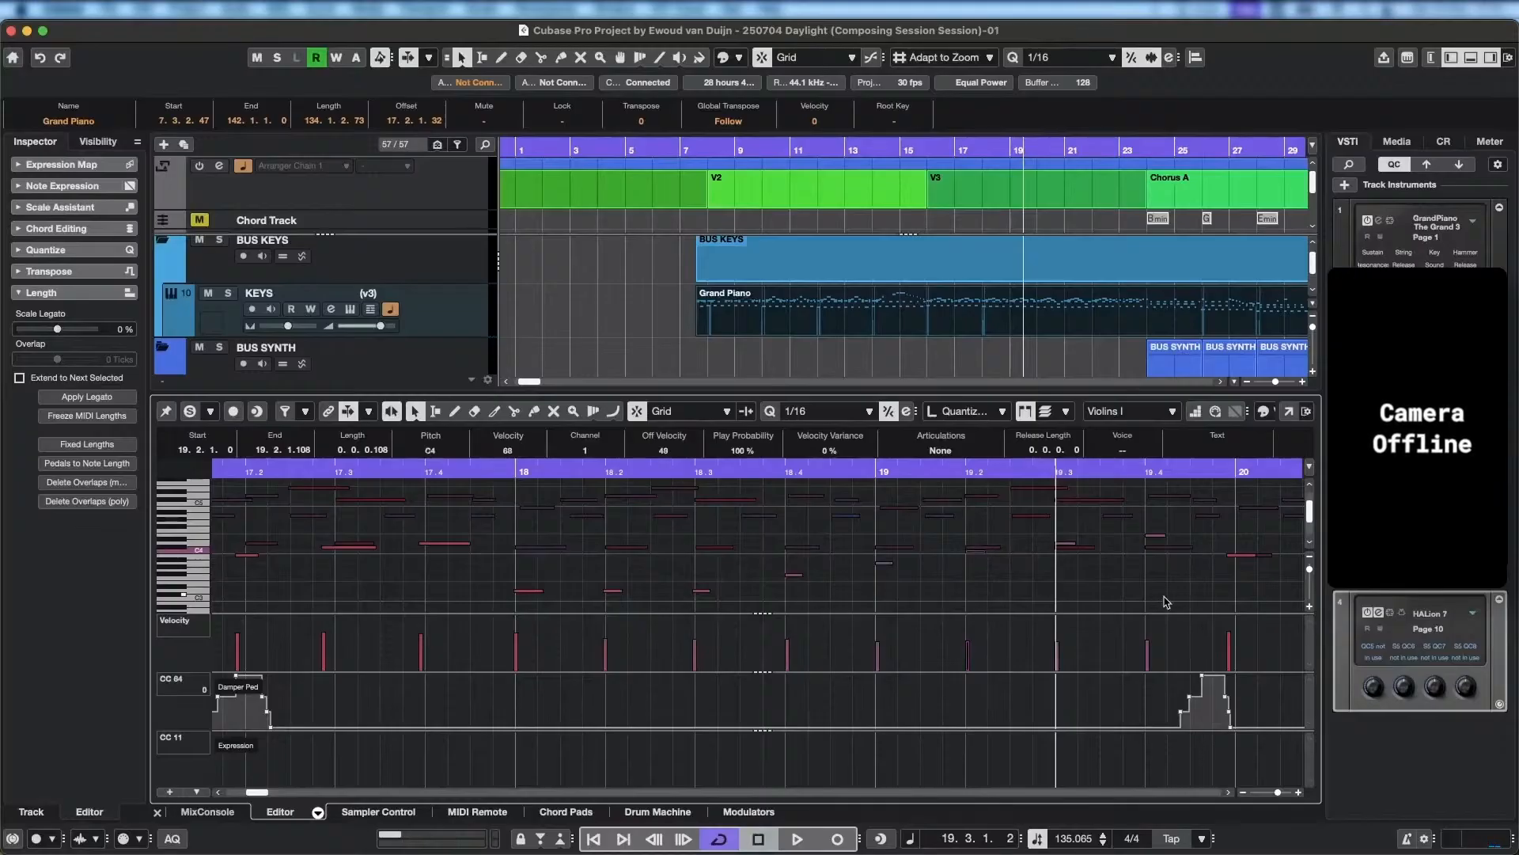
key("Down")
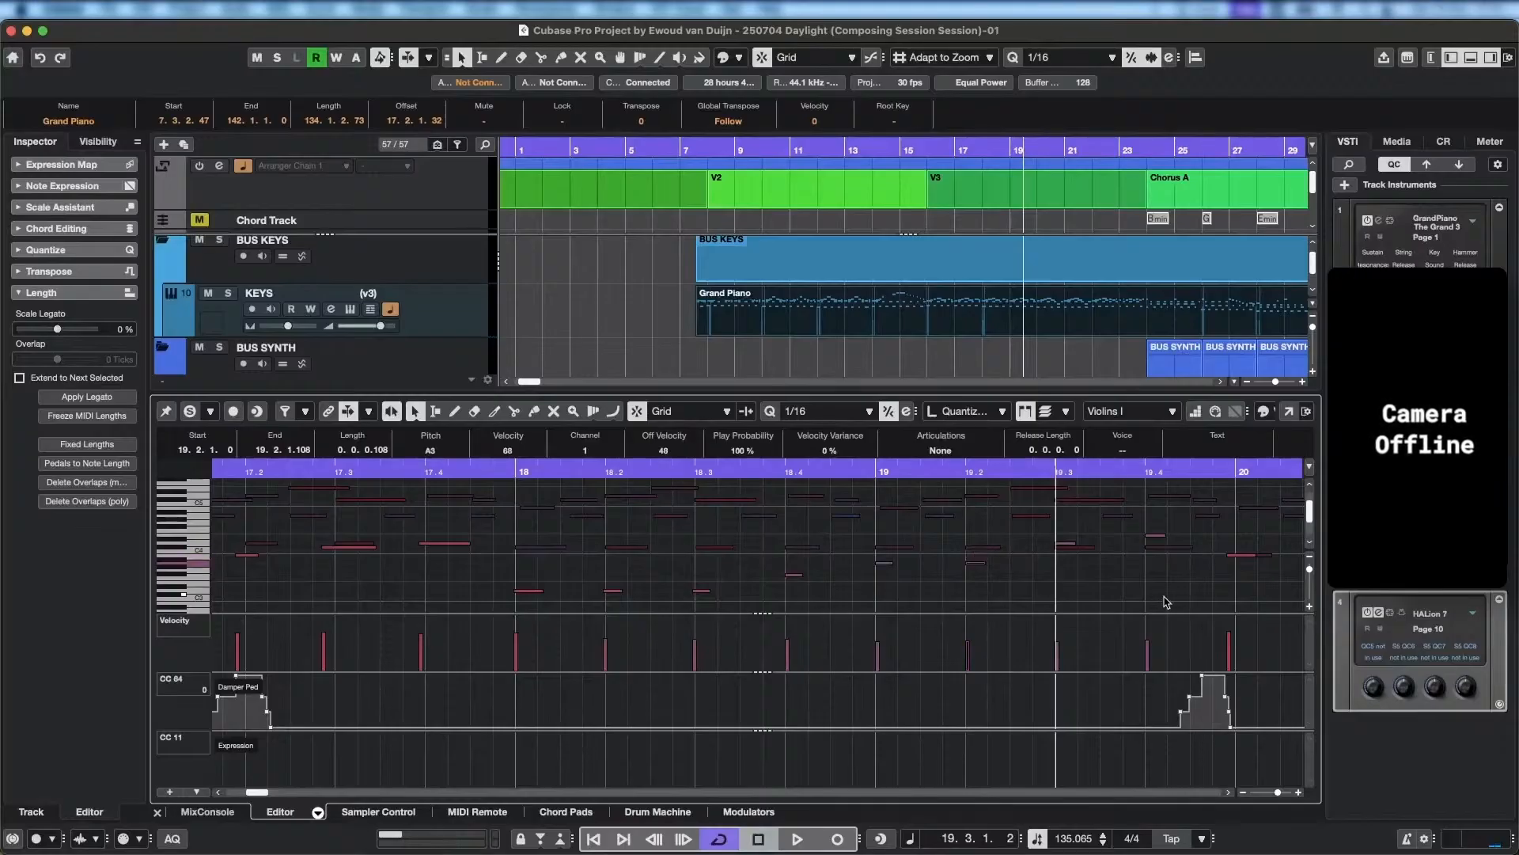
double_click(608, 473)
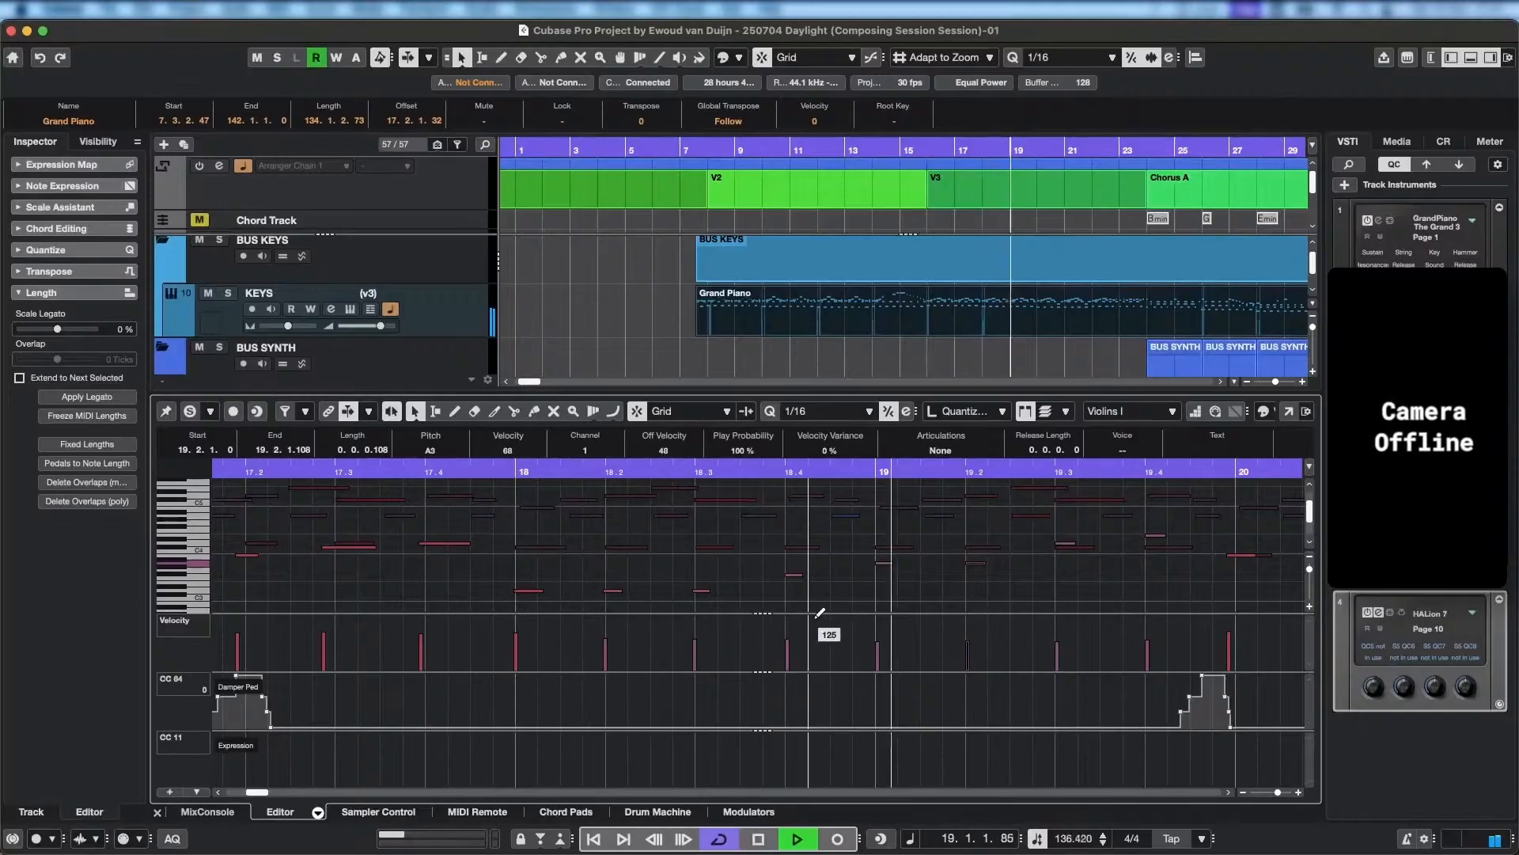
key("space")
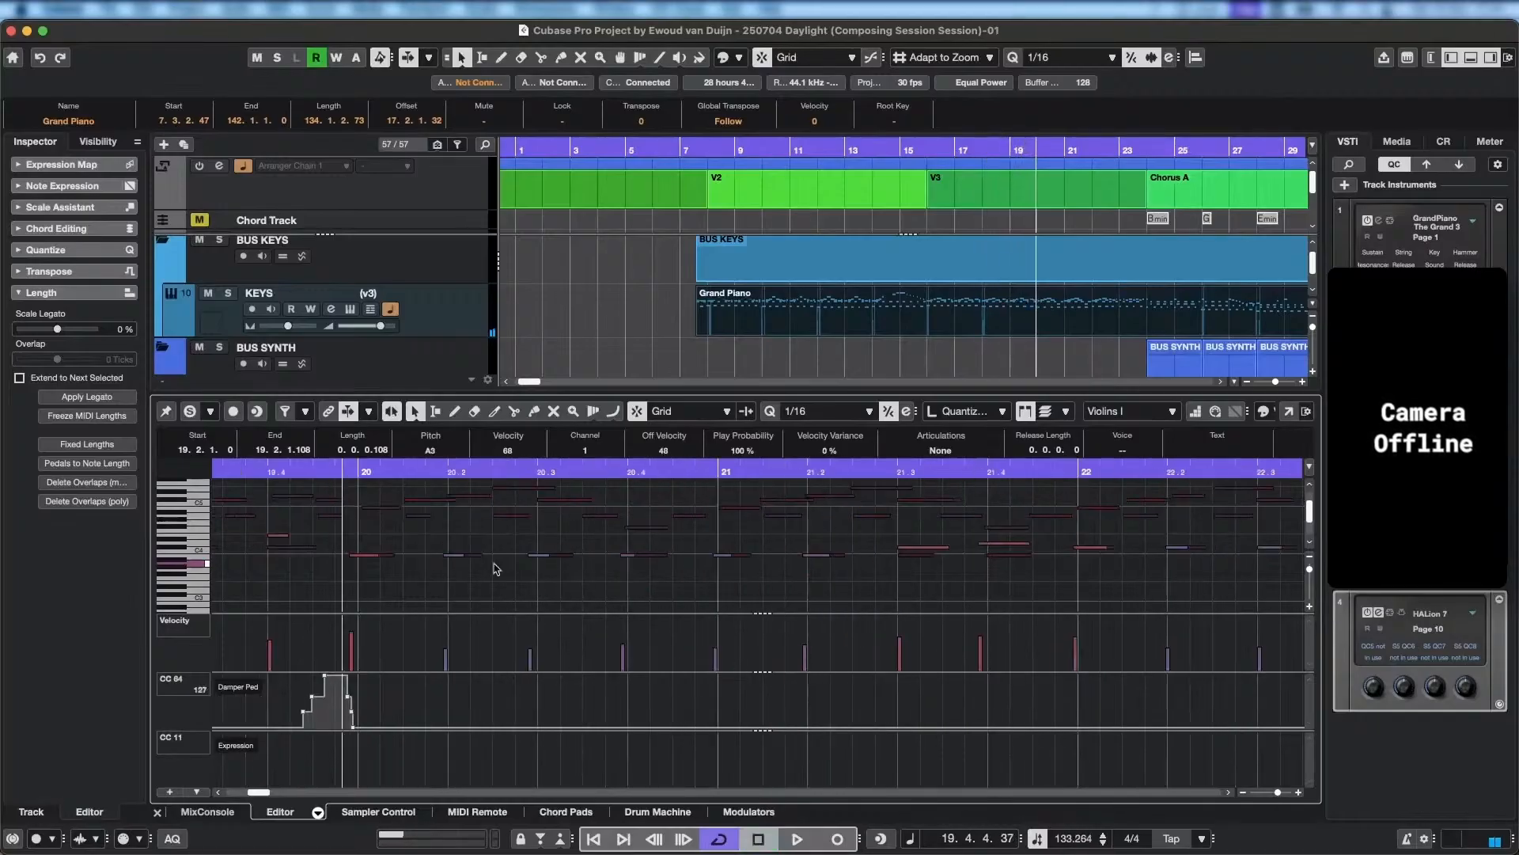
Raise the first Violins I note of bar 18 by an octave to D4 and play back from the second half of bar 17.
left_click_drag(400, 575, 743, 572)
left_click_drag(511, 569, 1021, 553)
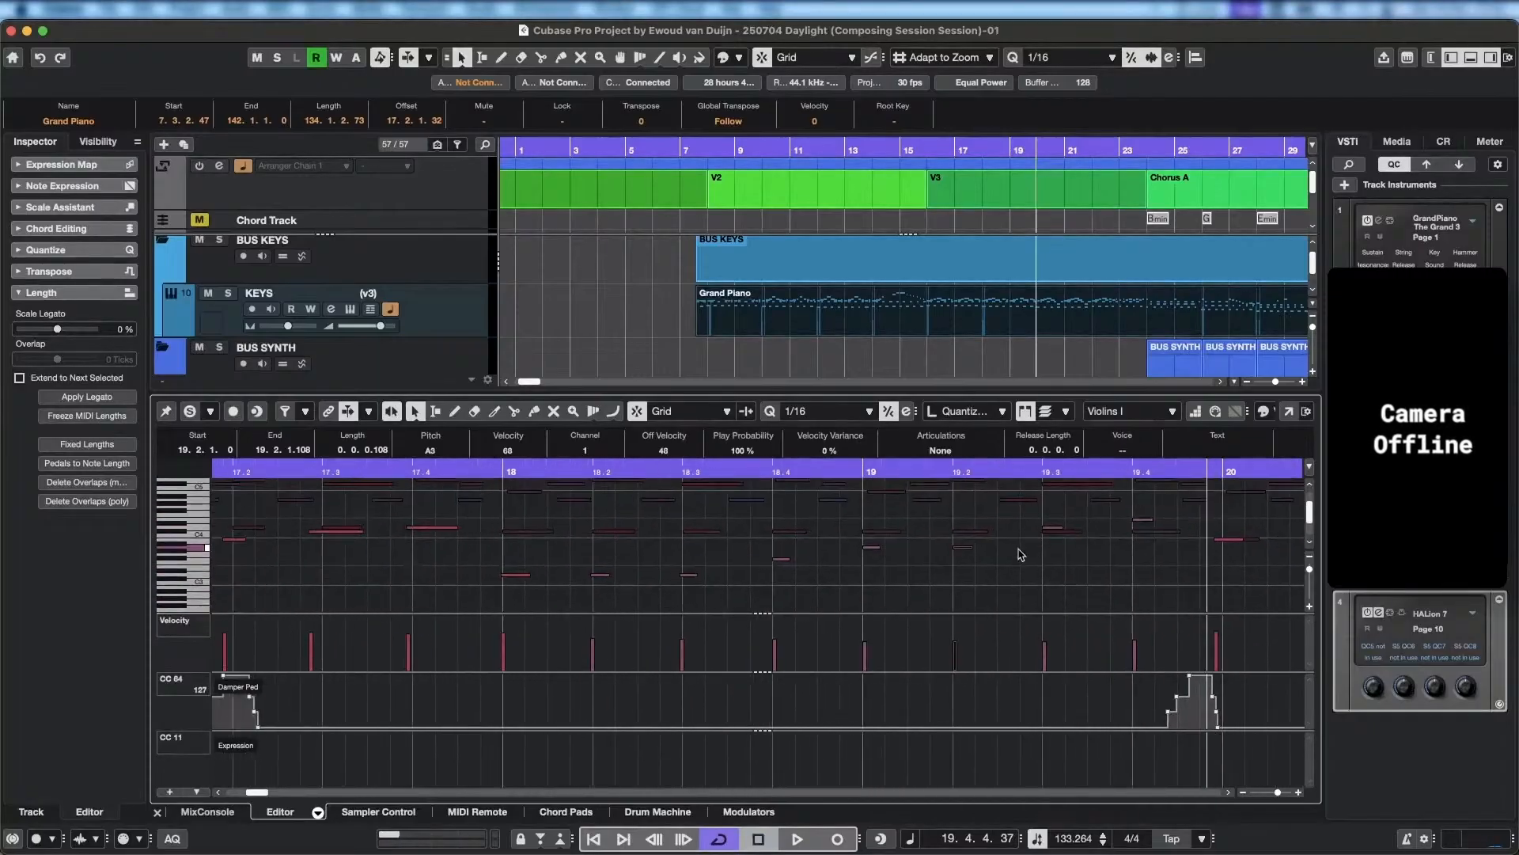
scroll(539, 570, "down", 5)
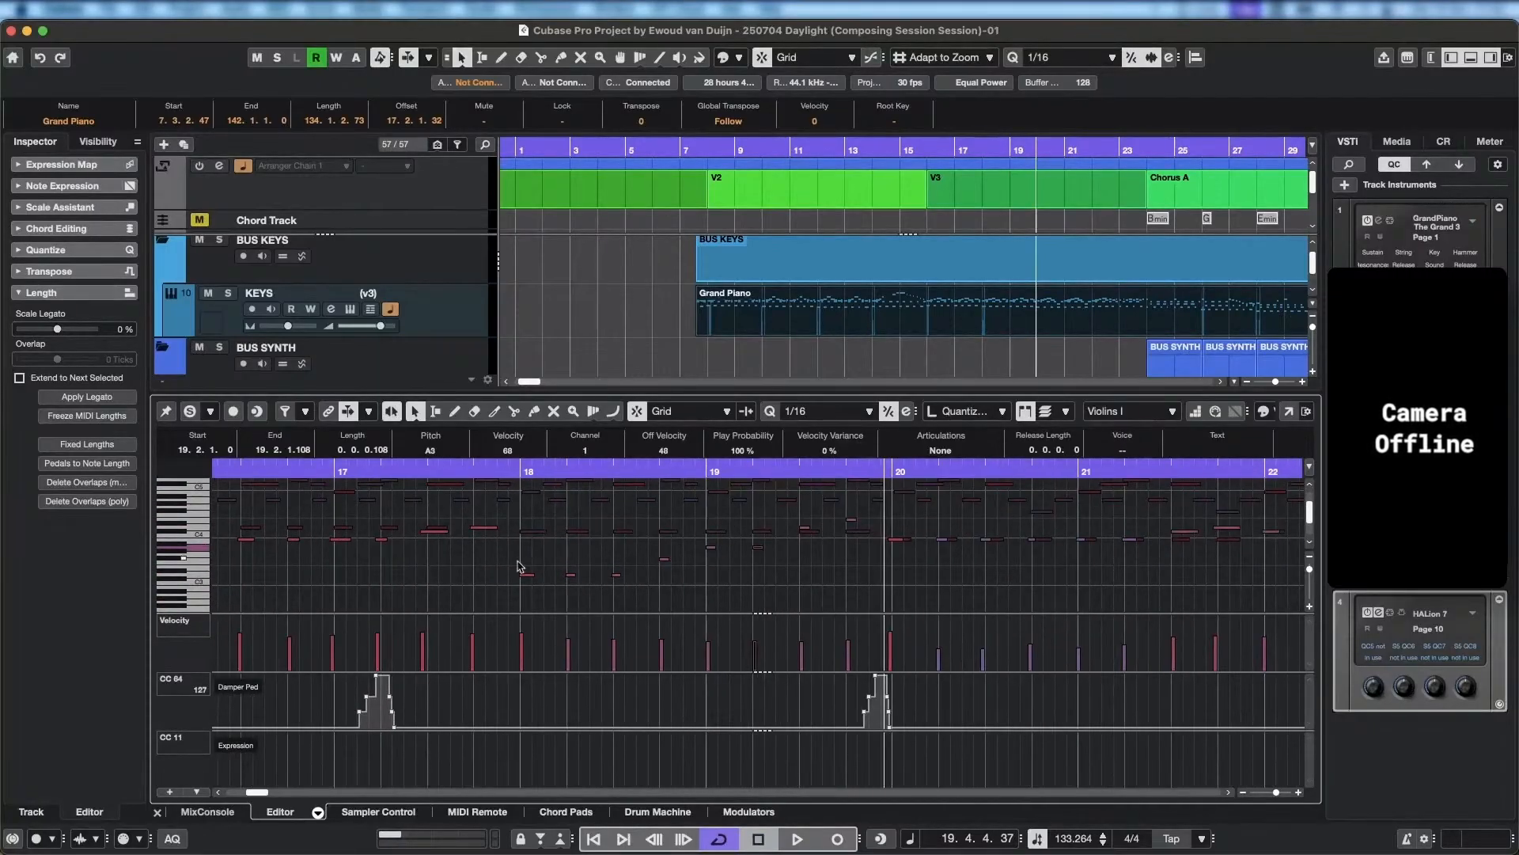
left_click(529, 574)
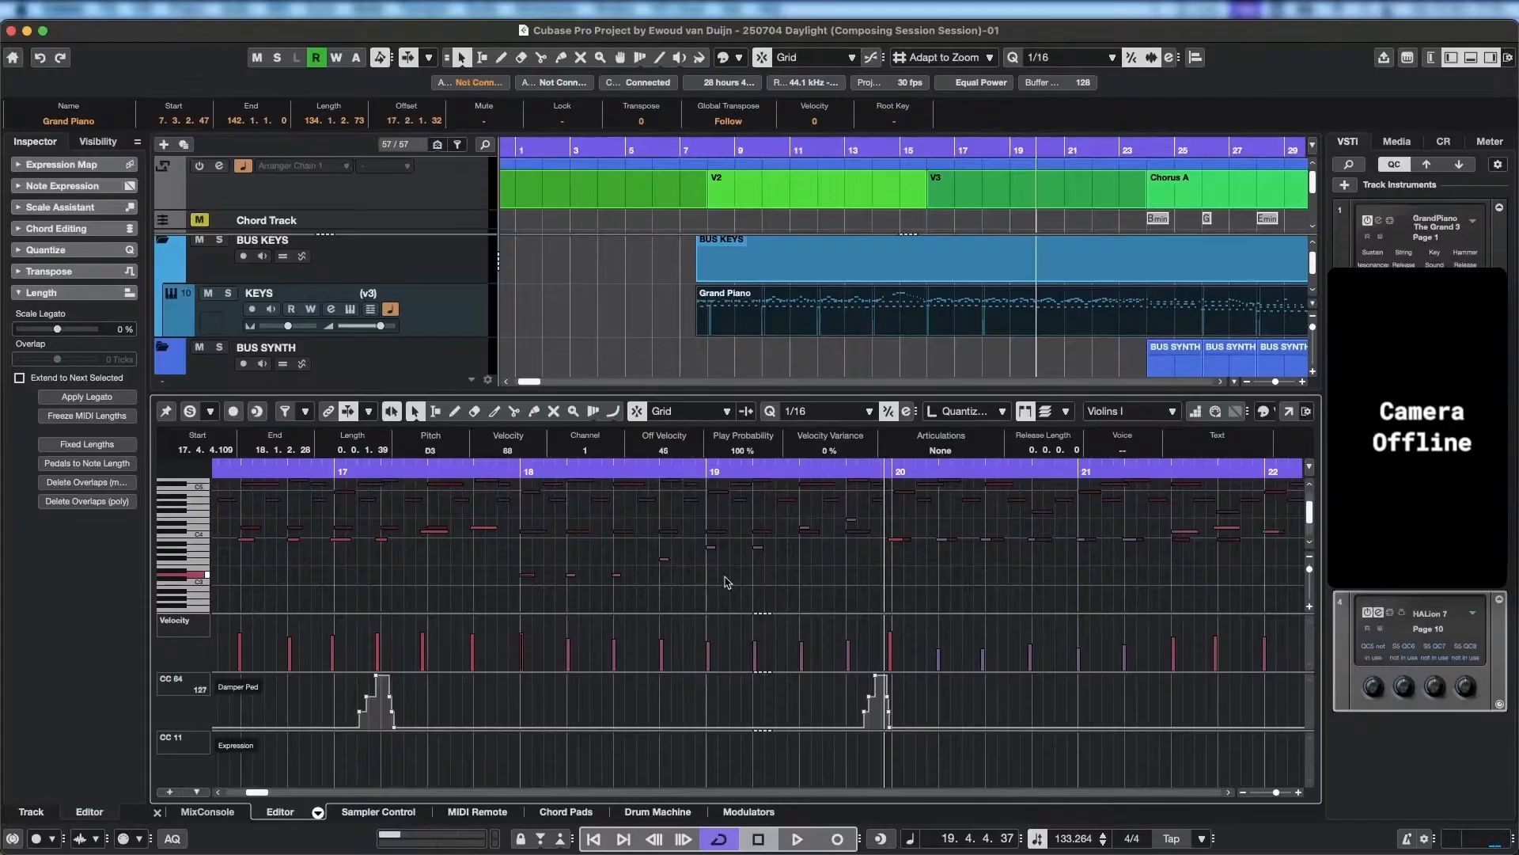
key("shift+Up")
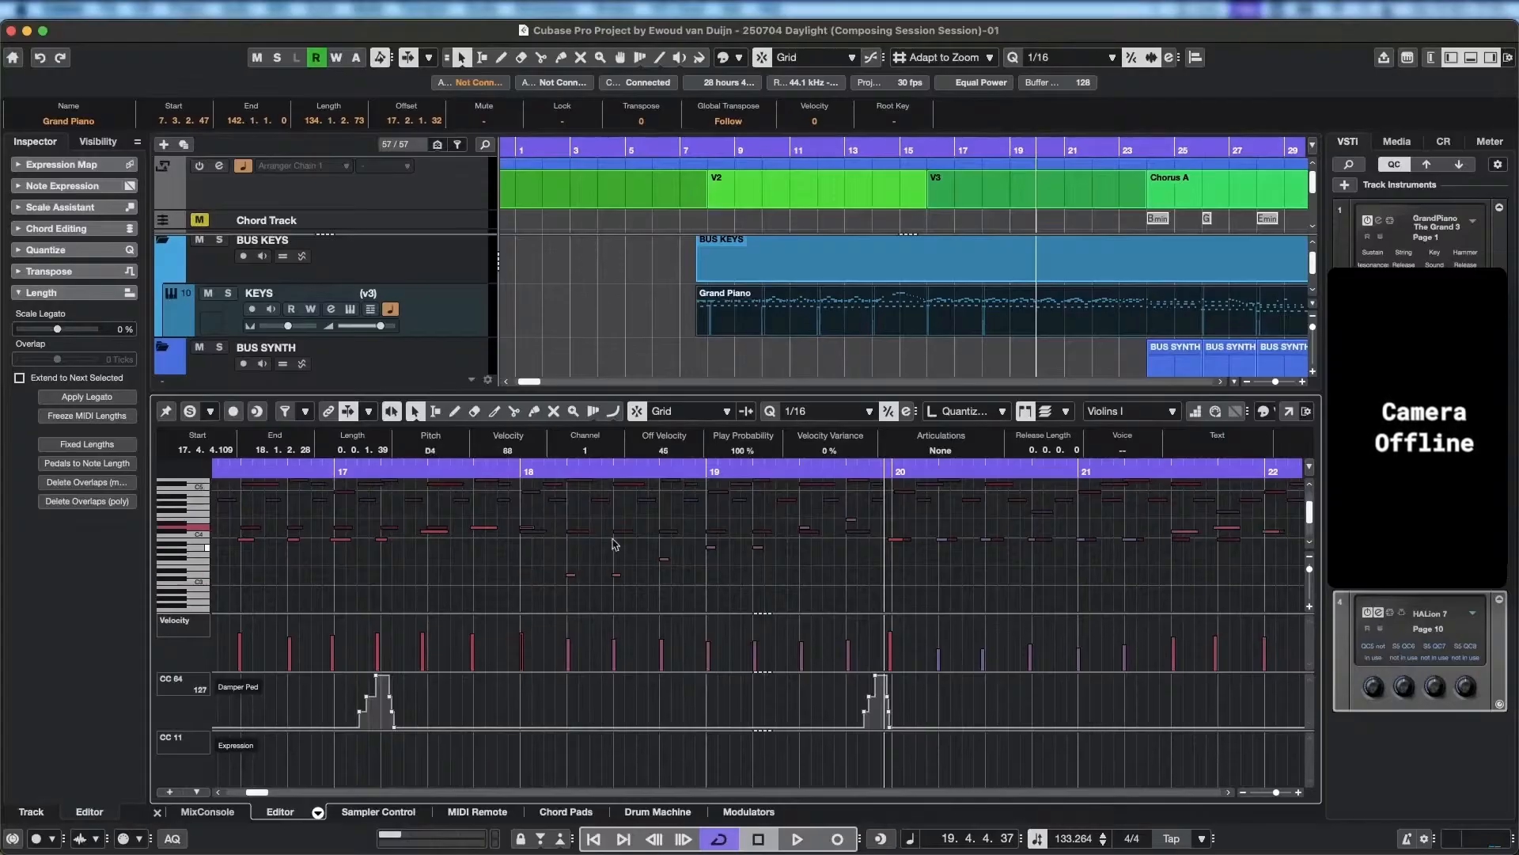
left_click(468, 473)
key("space")
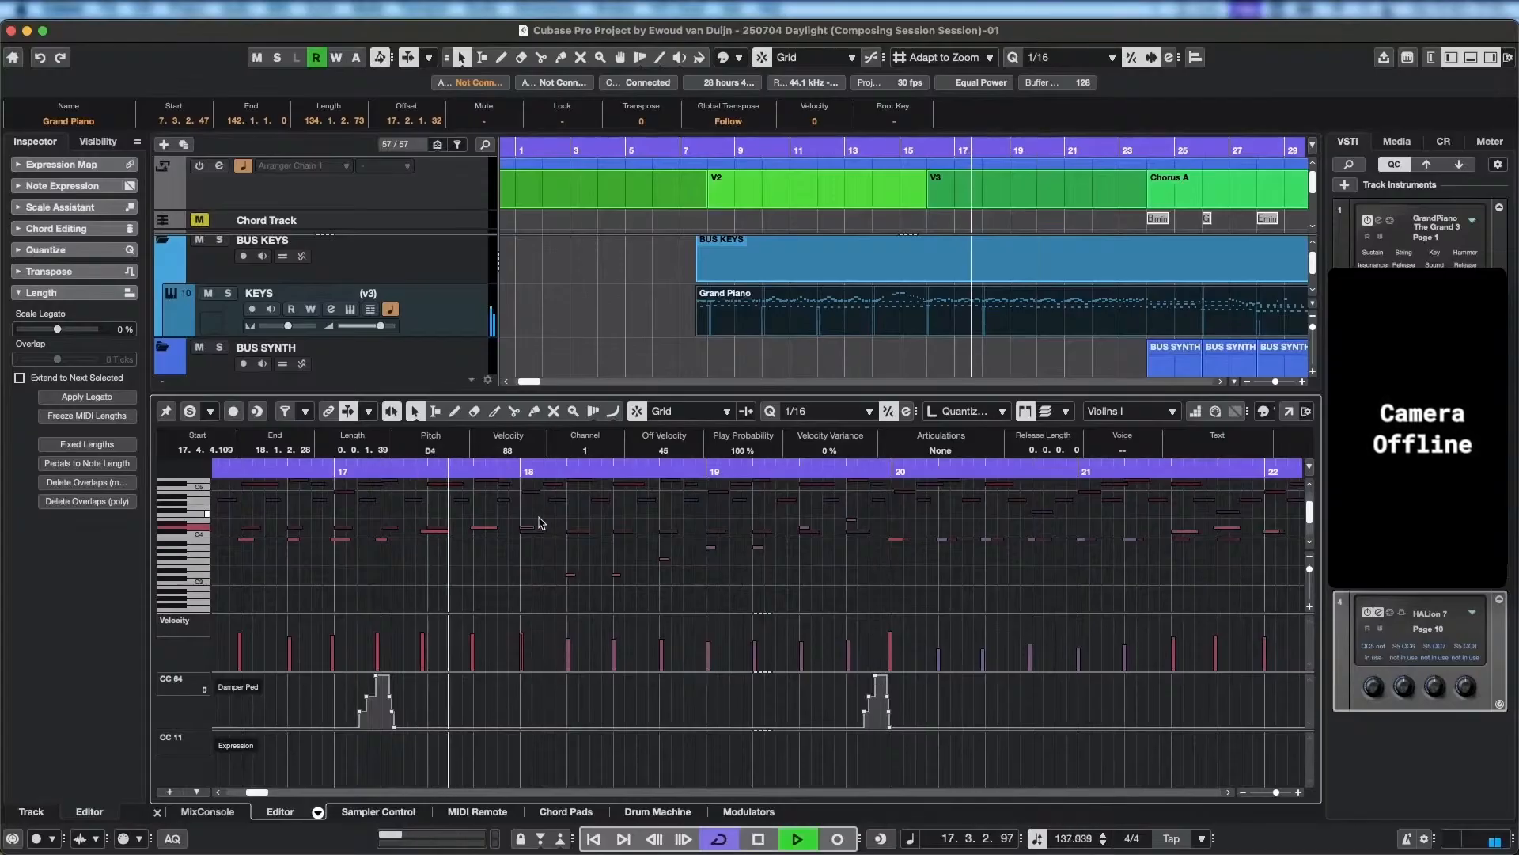
key("space")
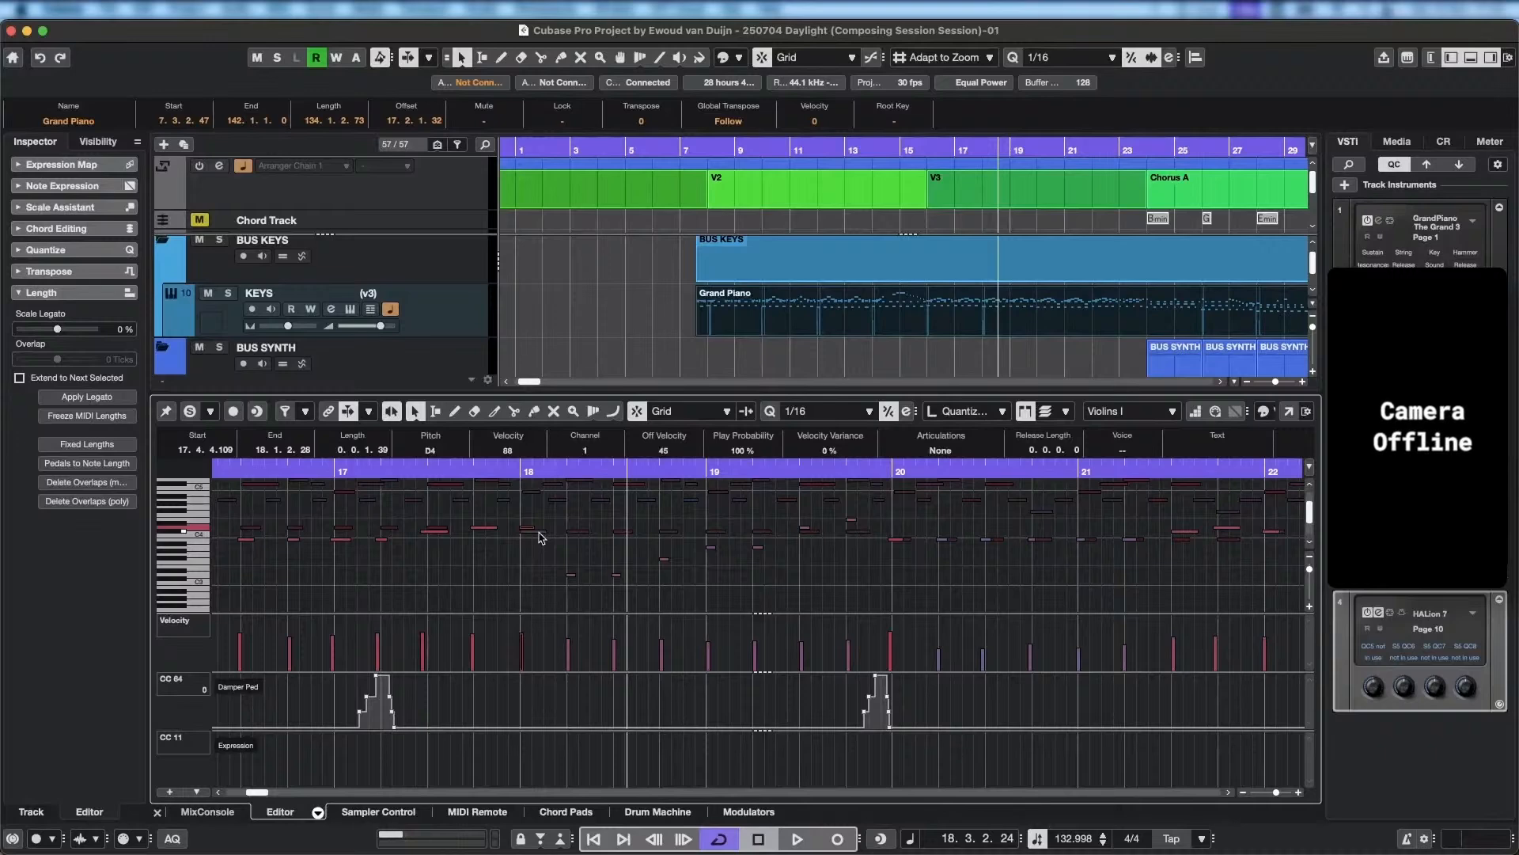
Raise the second Violins I note of bar 18 to C#4.
left_click(534, 533)
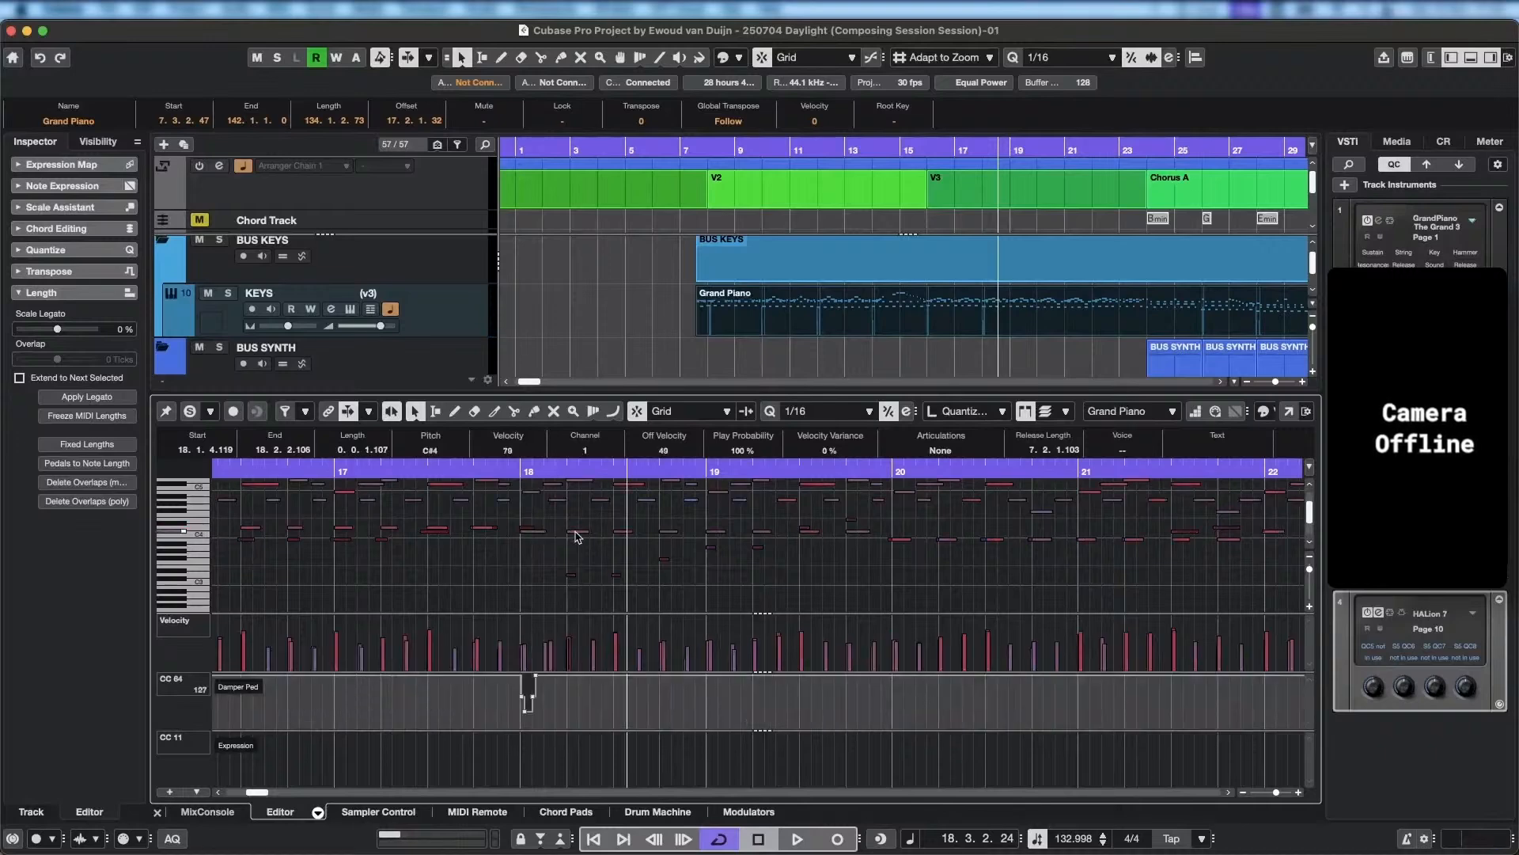
left_click(576, 534)
left_click(528, 530)
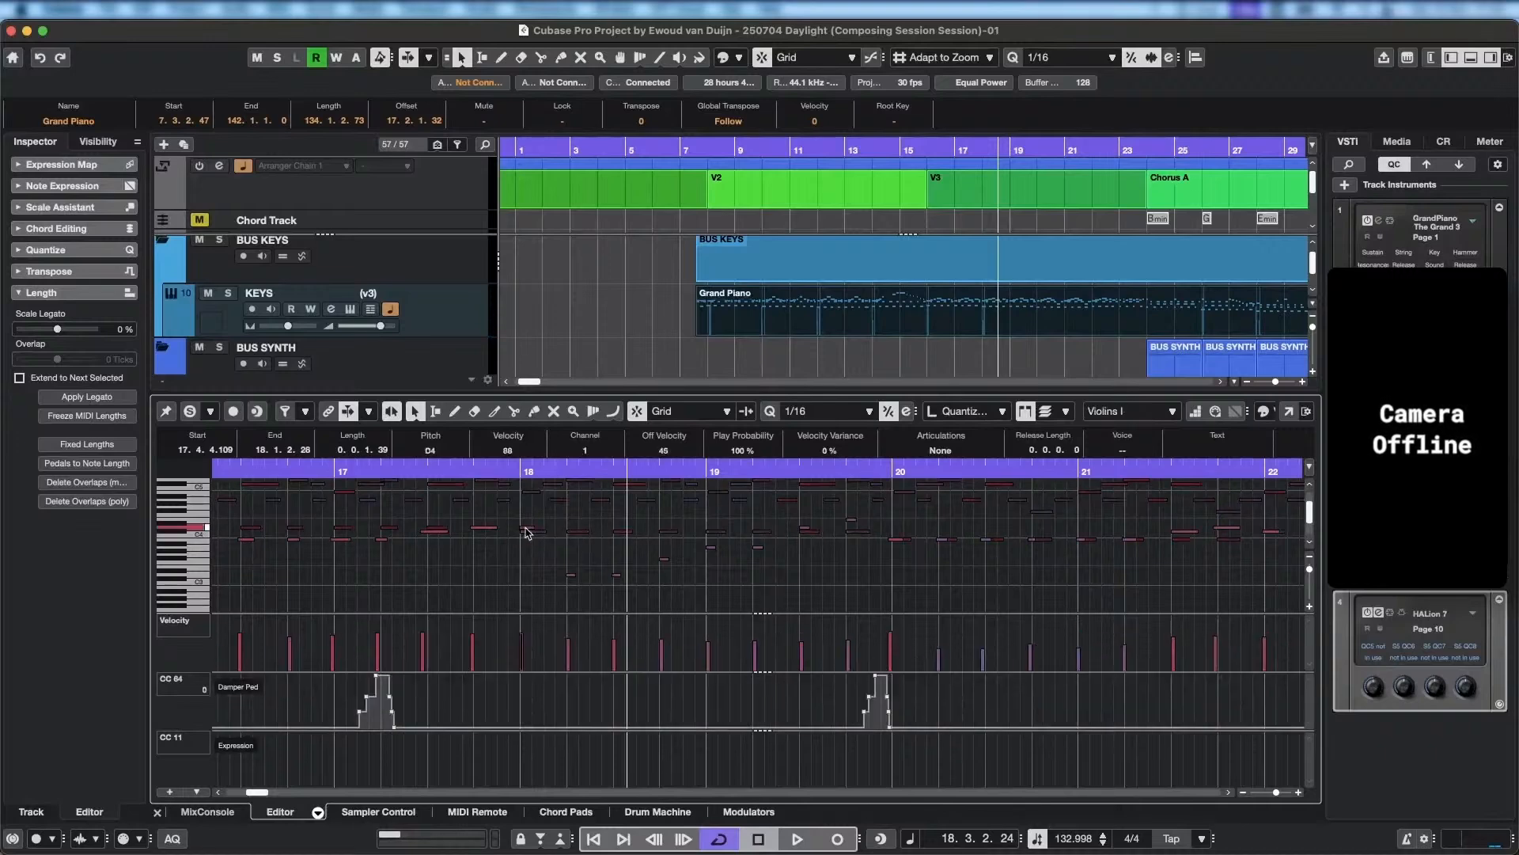
left_click(571, 576)
key("Up")
key("Up")
key("Up")
key("Up")
key("Up")
key("Up")
key("Up")
key("Up")
key("Up")
key("Up")
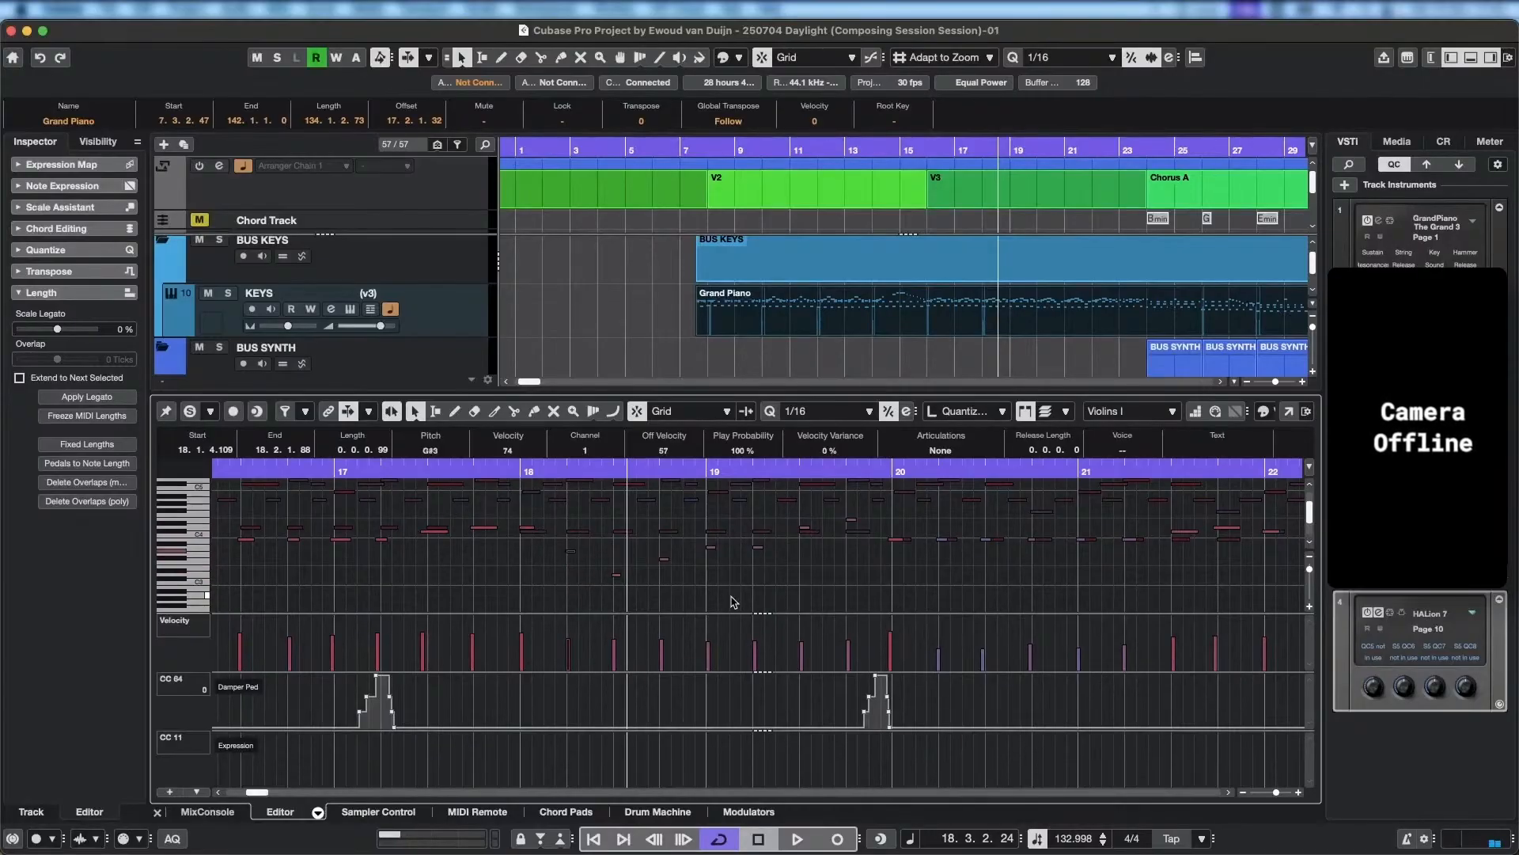
Raise the third Violins I note of bar 18 to C#4 and play back from the last beat of bar 17.
left_click(617, 576)
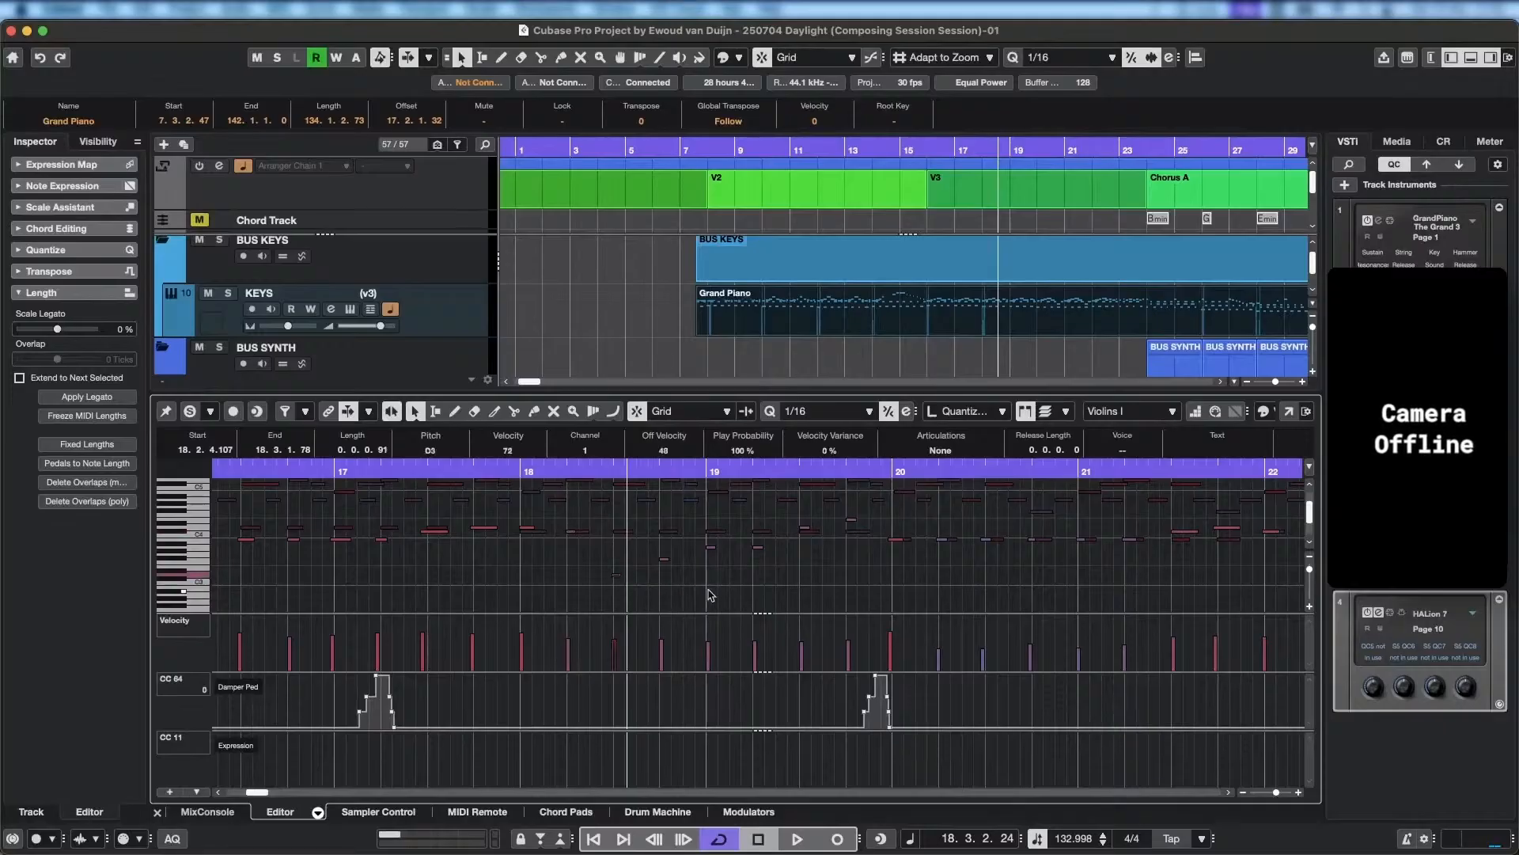
key("shift+Up")
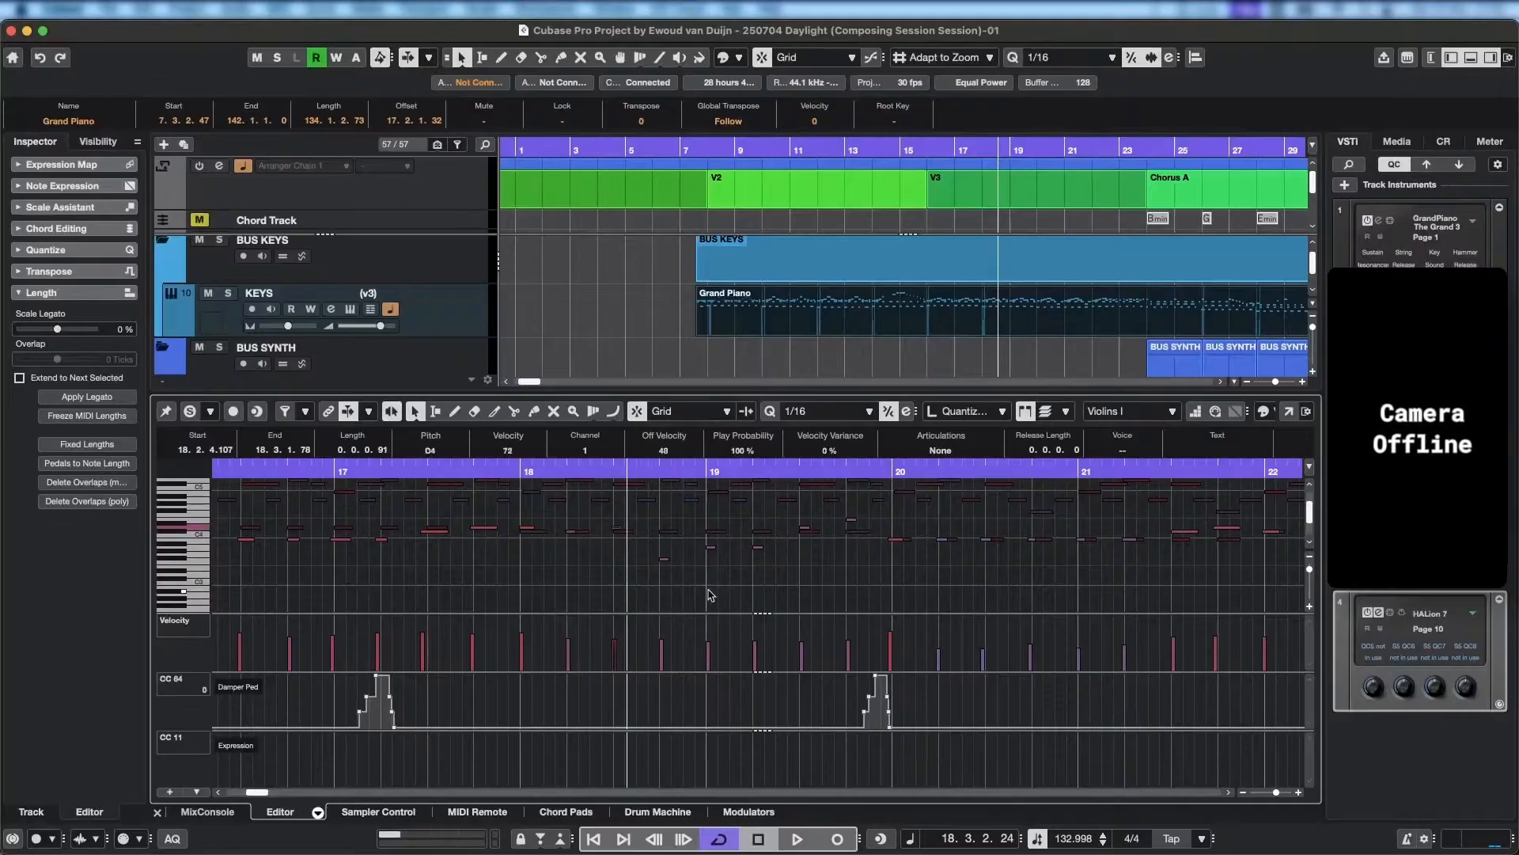
key("Down")
left_click(480, 473)
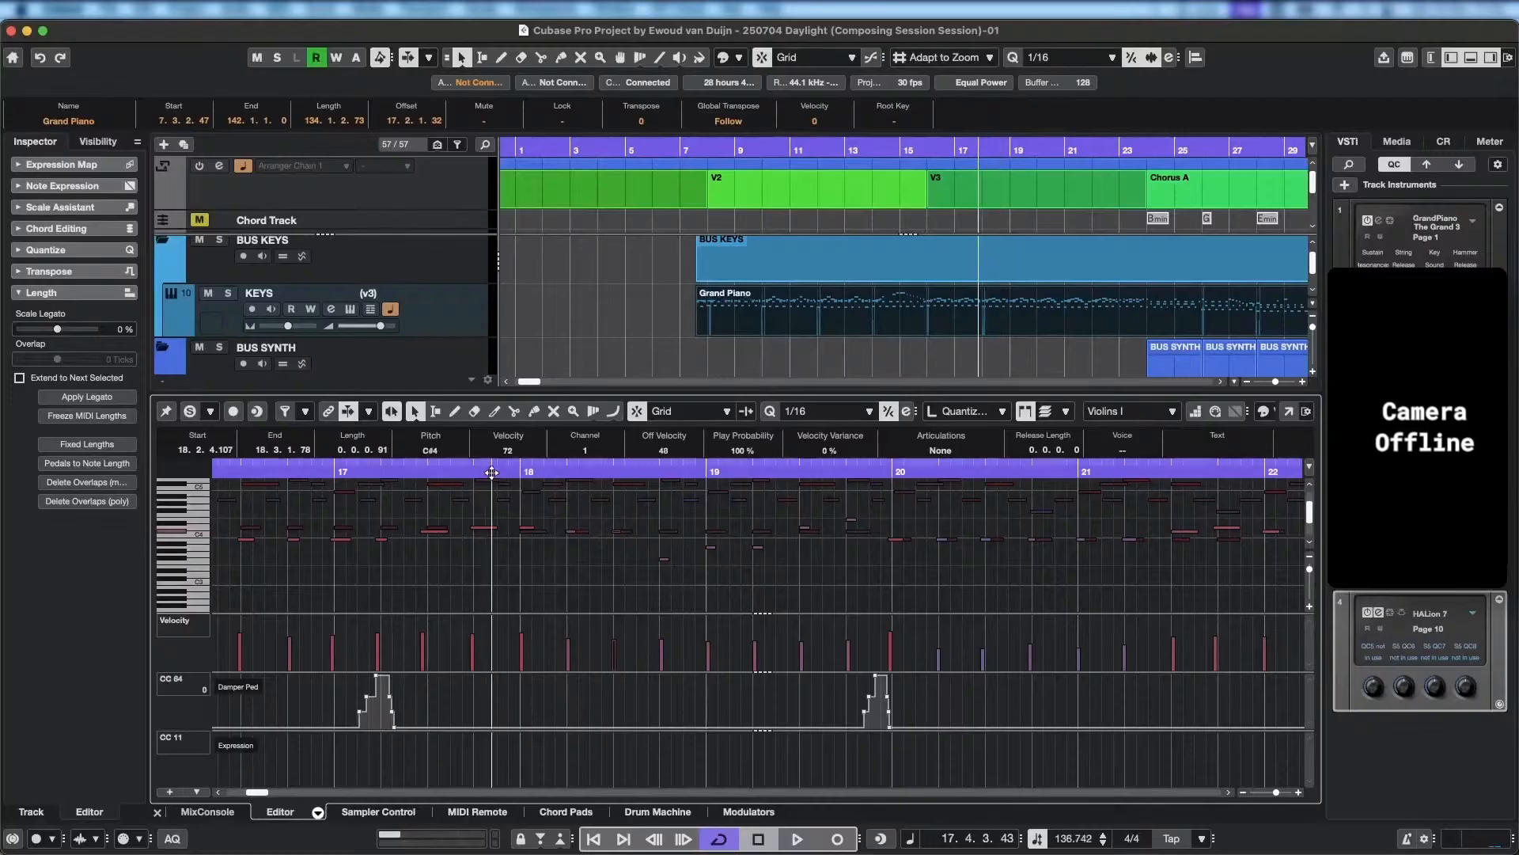
key("space")
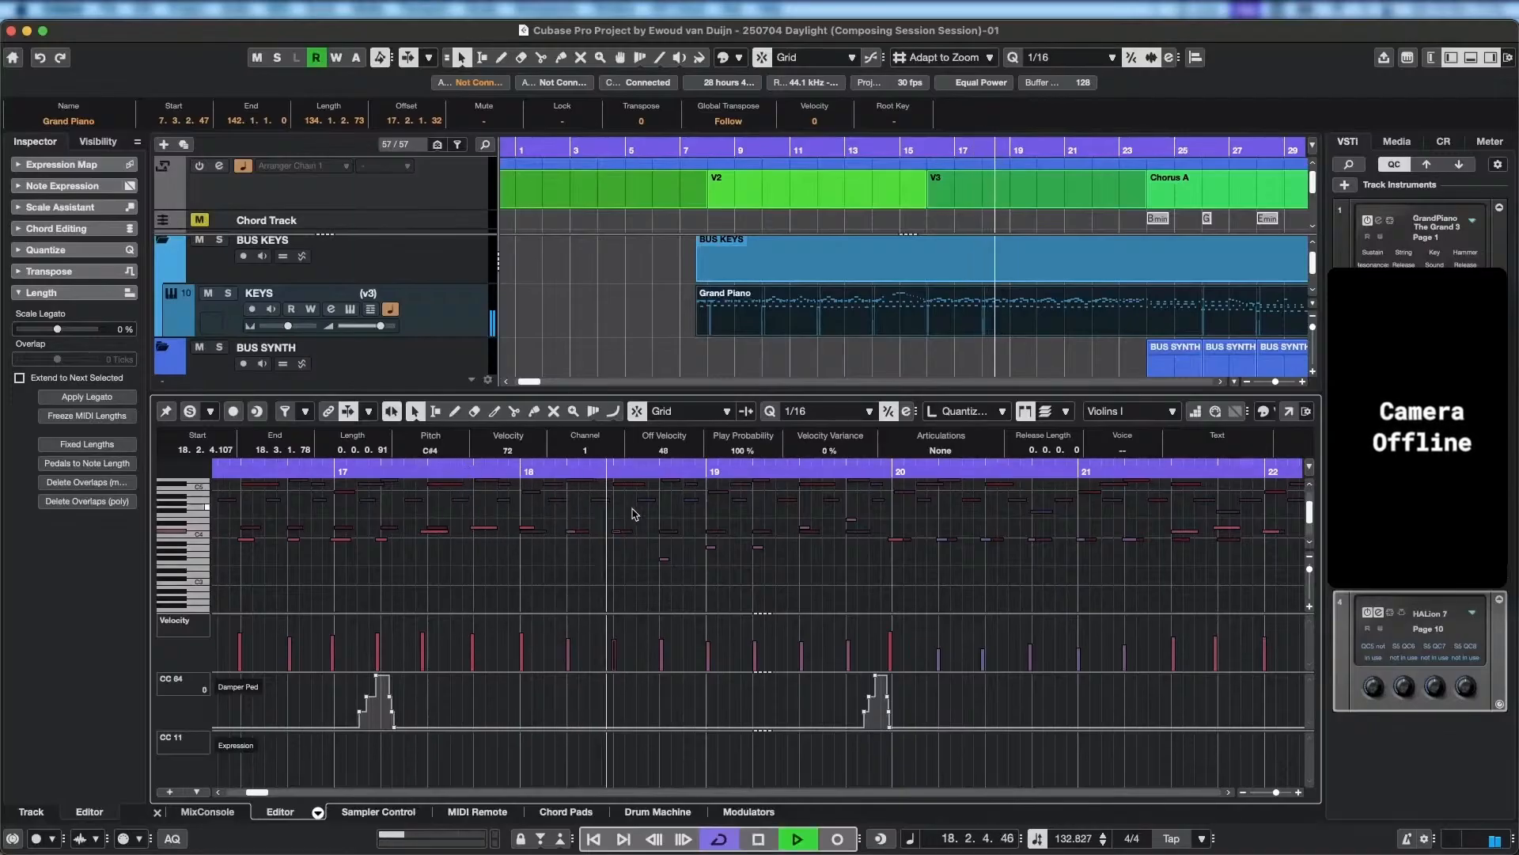
key("space")
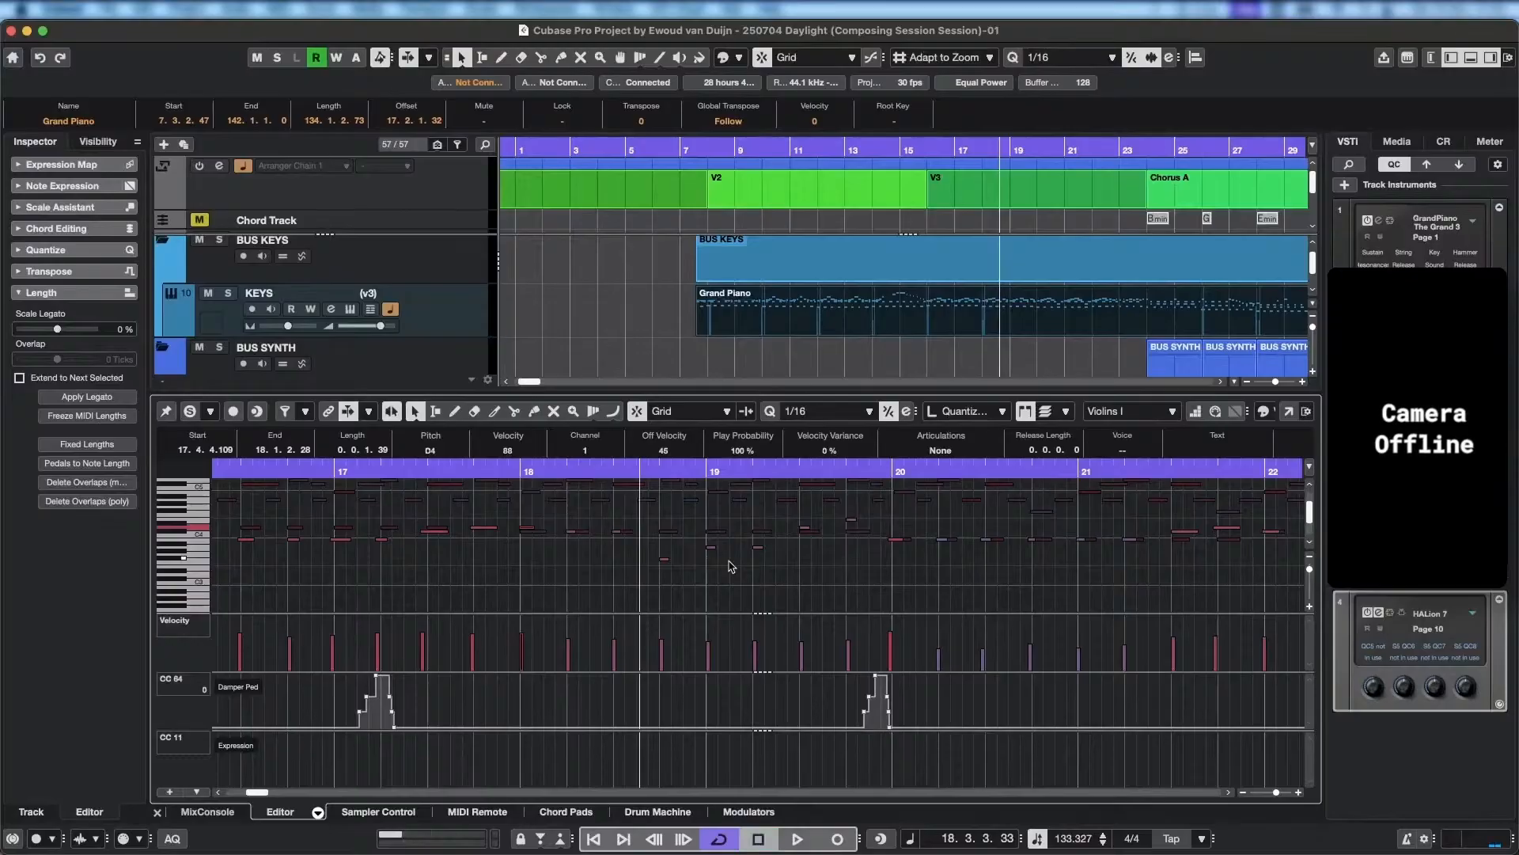
Lower the first Violins I note of bar 18 to C#4 and play back repeatedly from the second half of bar 17 into bar 19.
key("space")
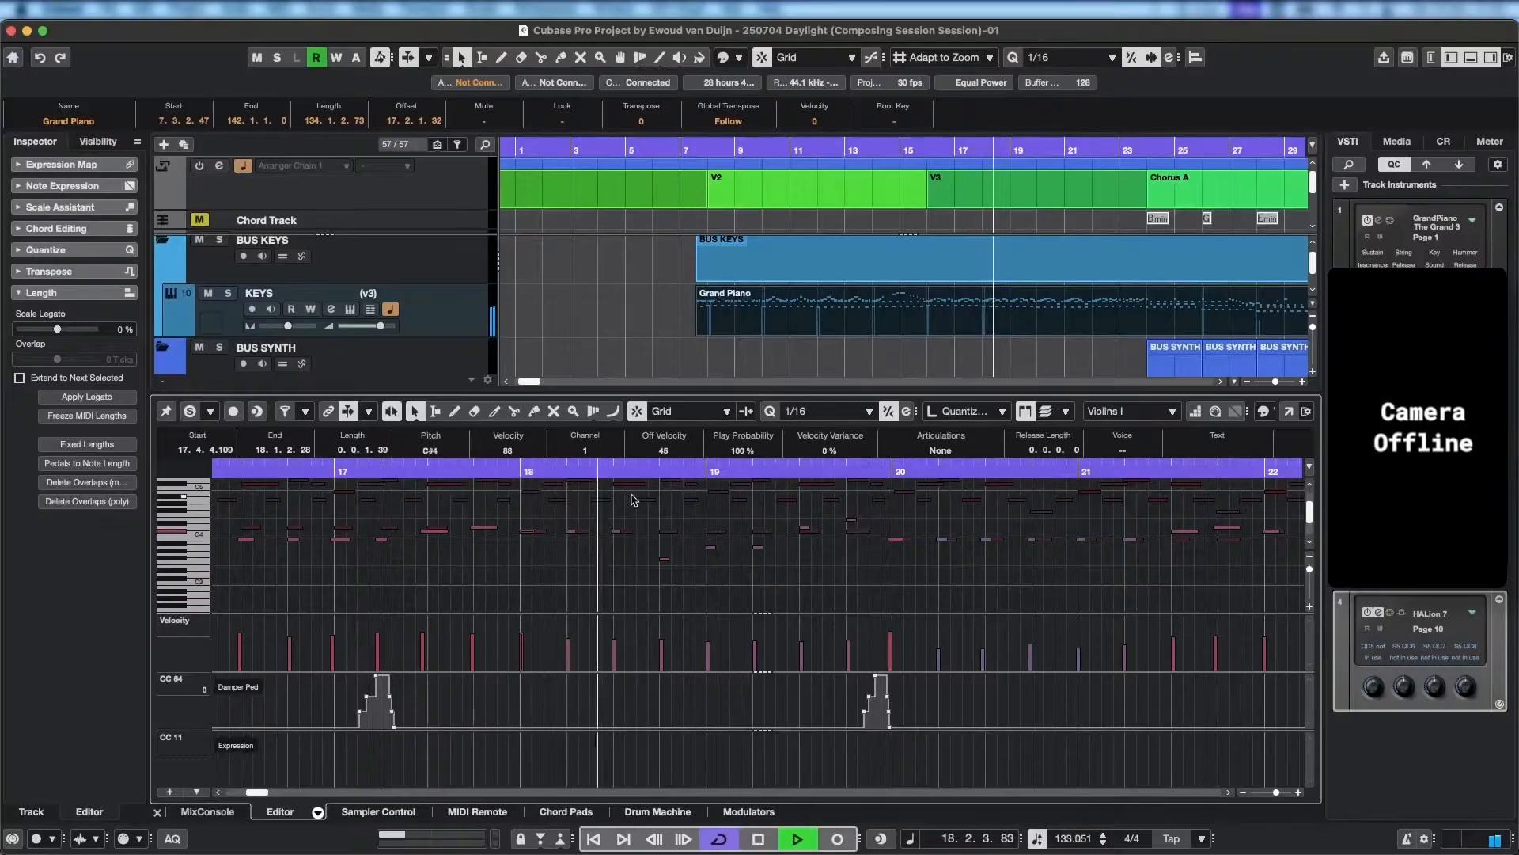
key("space")
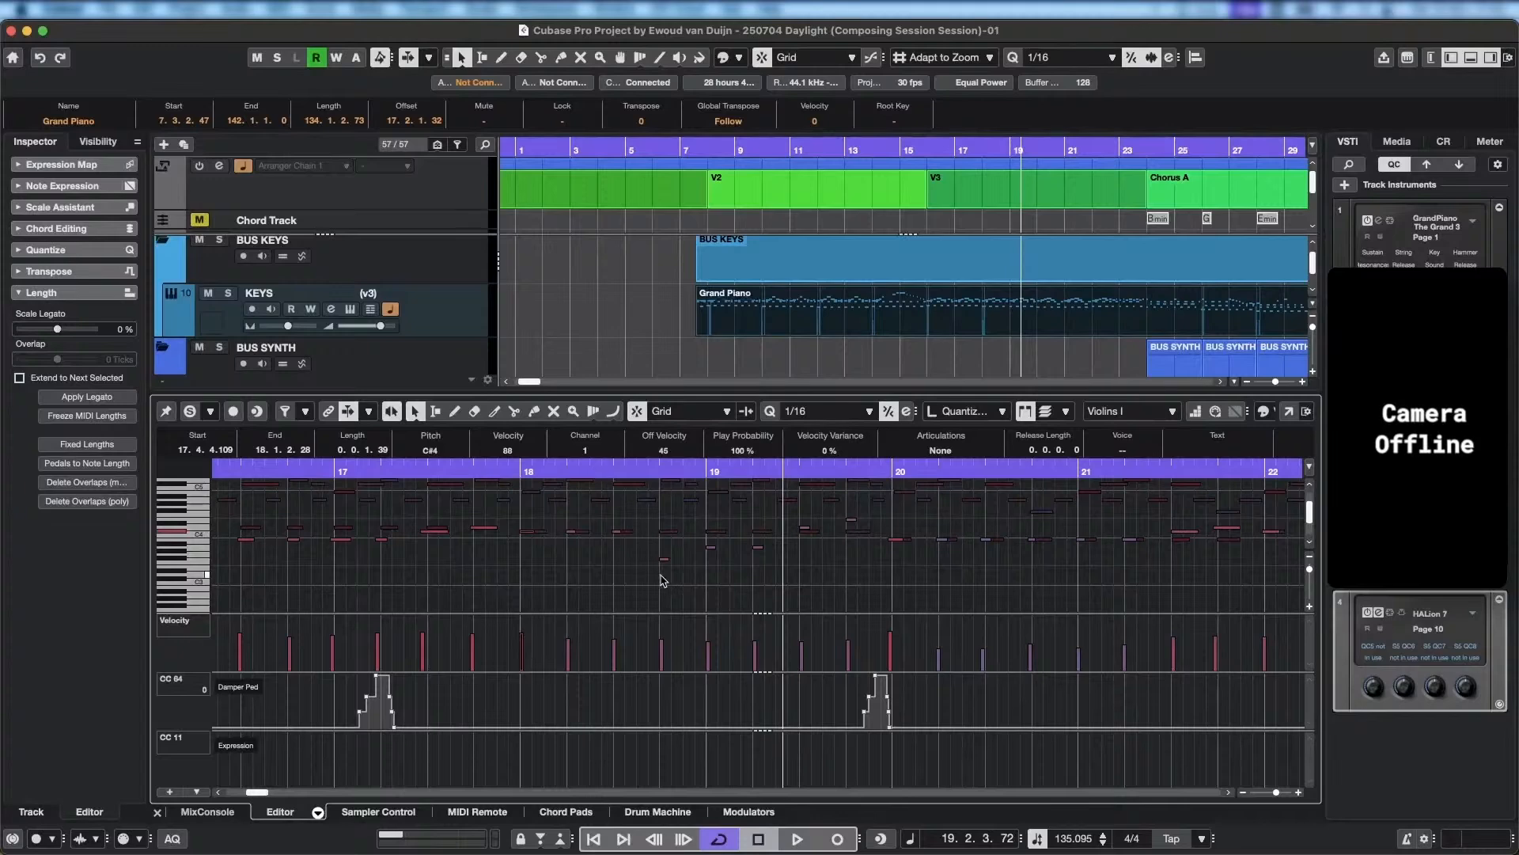
left_click(561, 471)
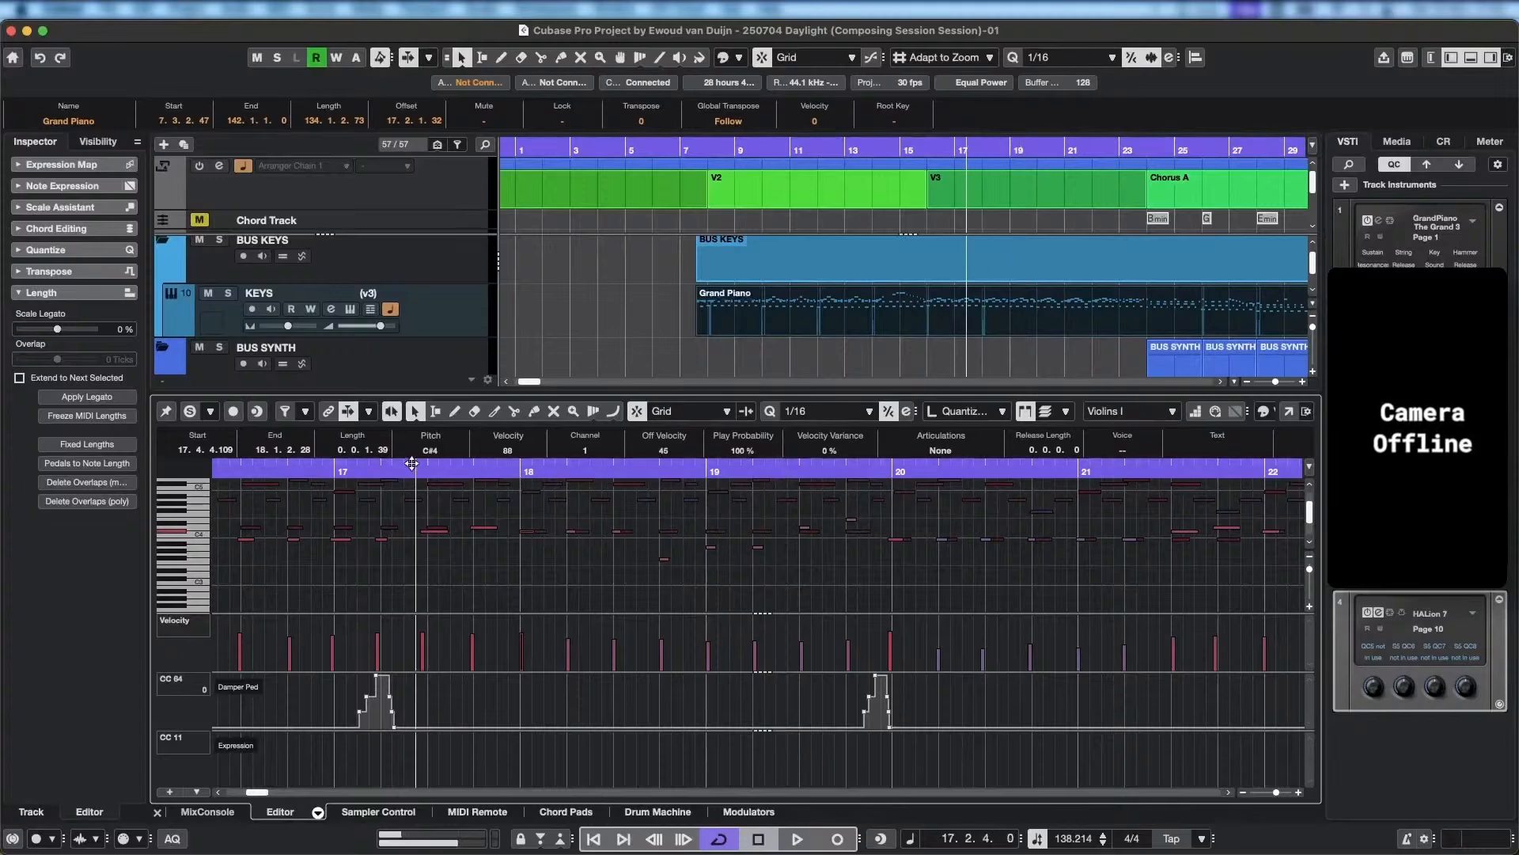
key("space")
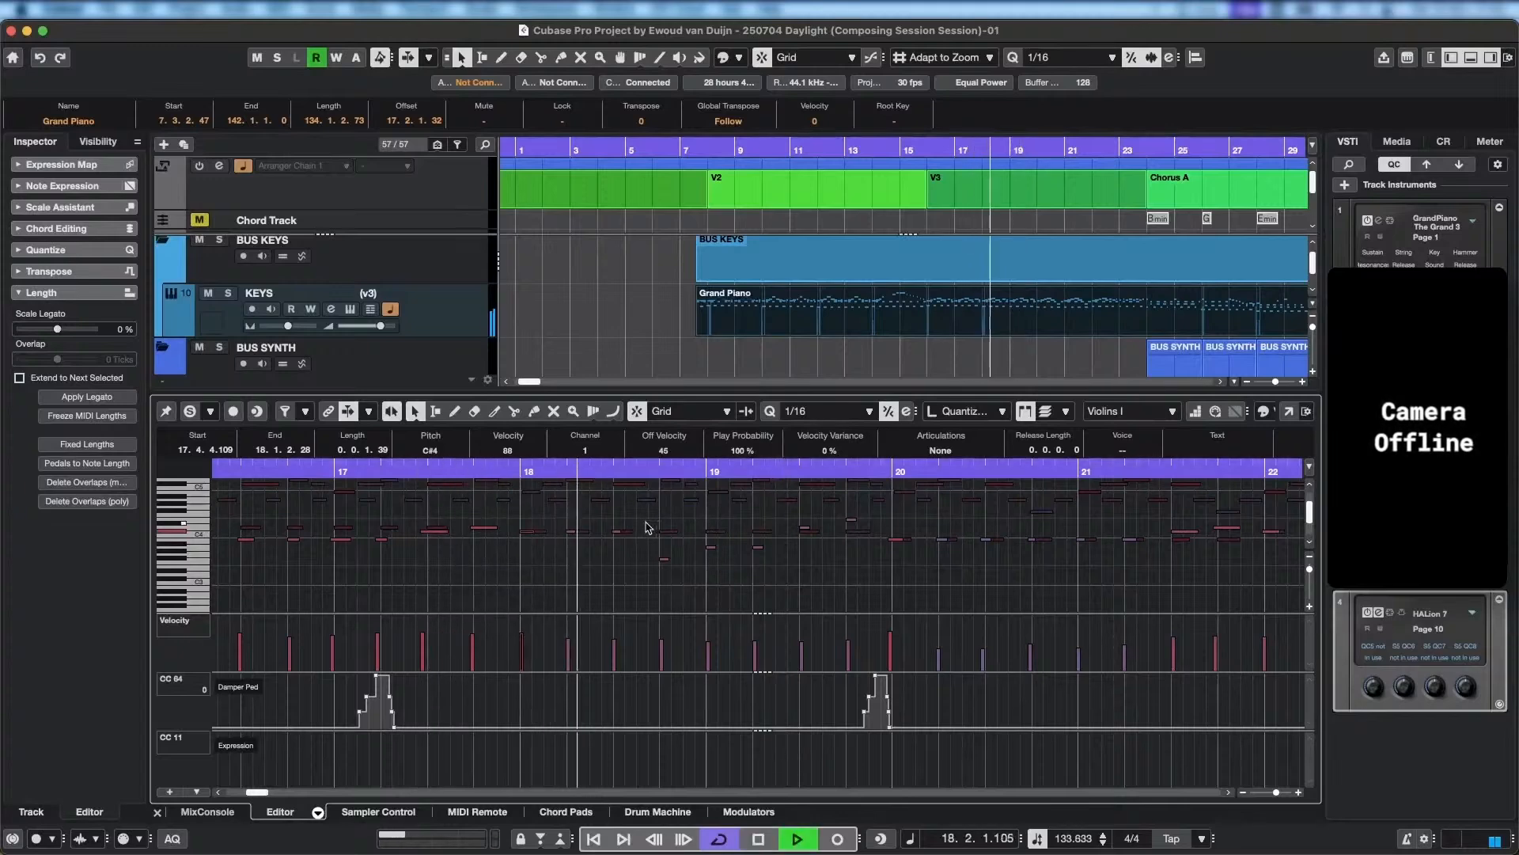
key("space")
left_click(463, 474)
key("space")
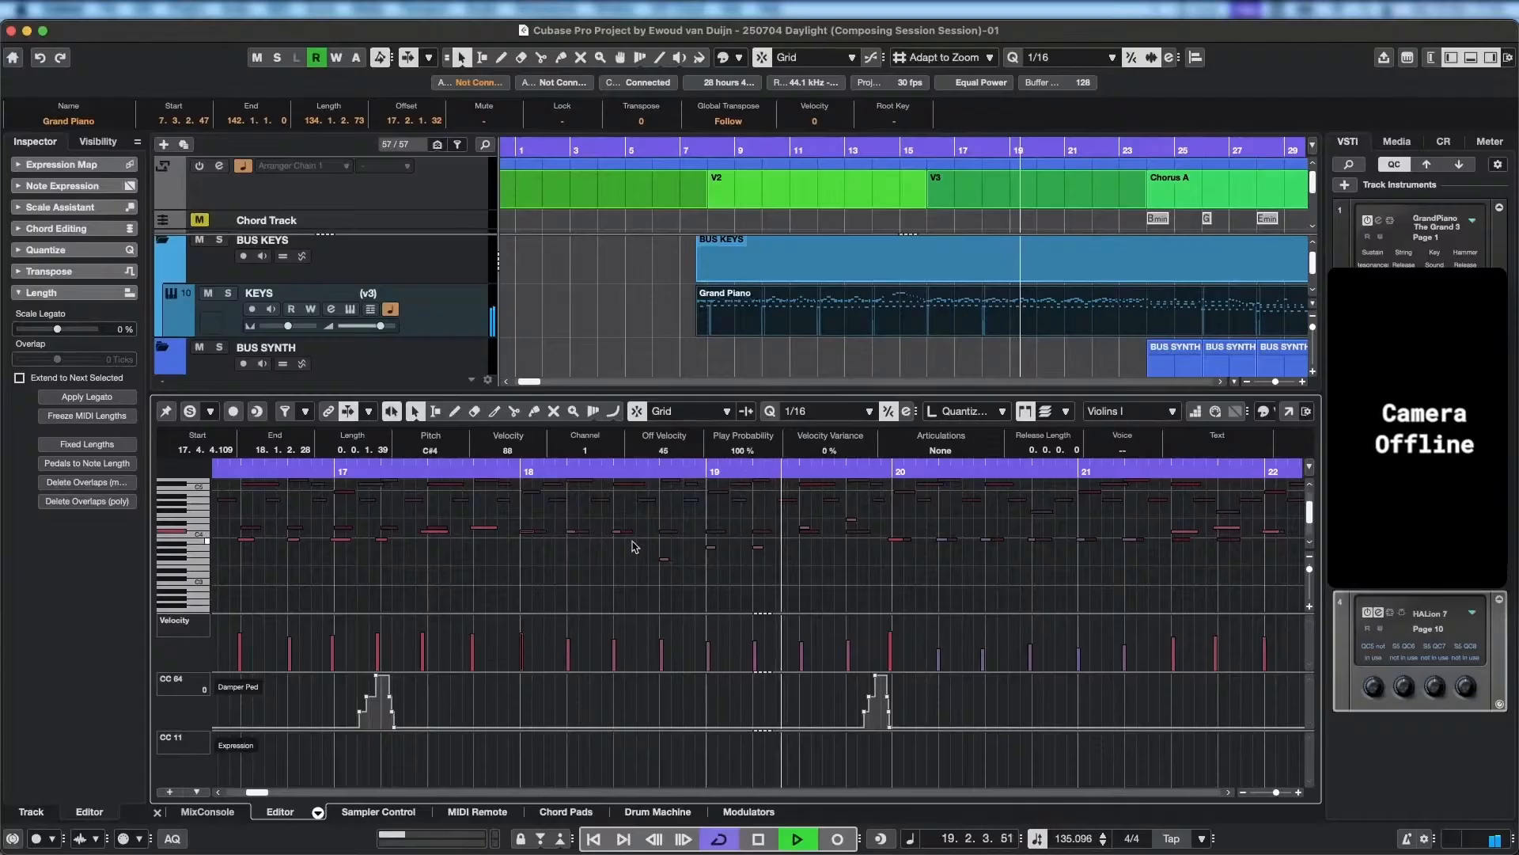
key("space")
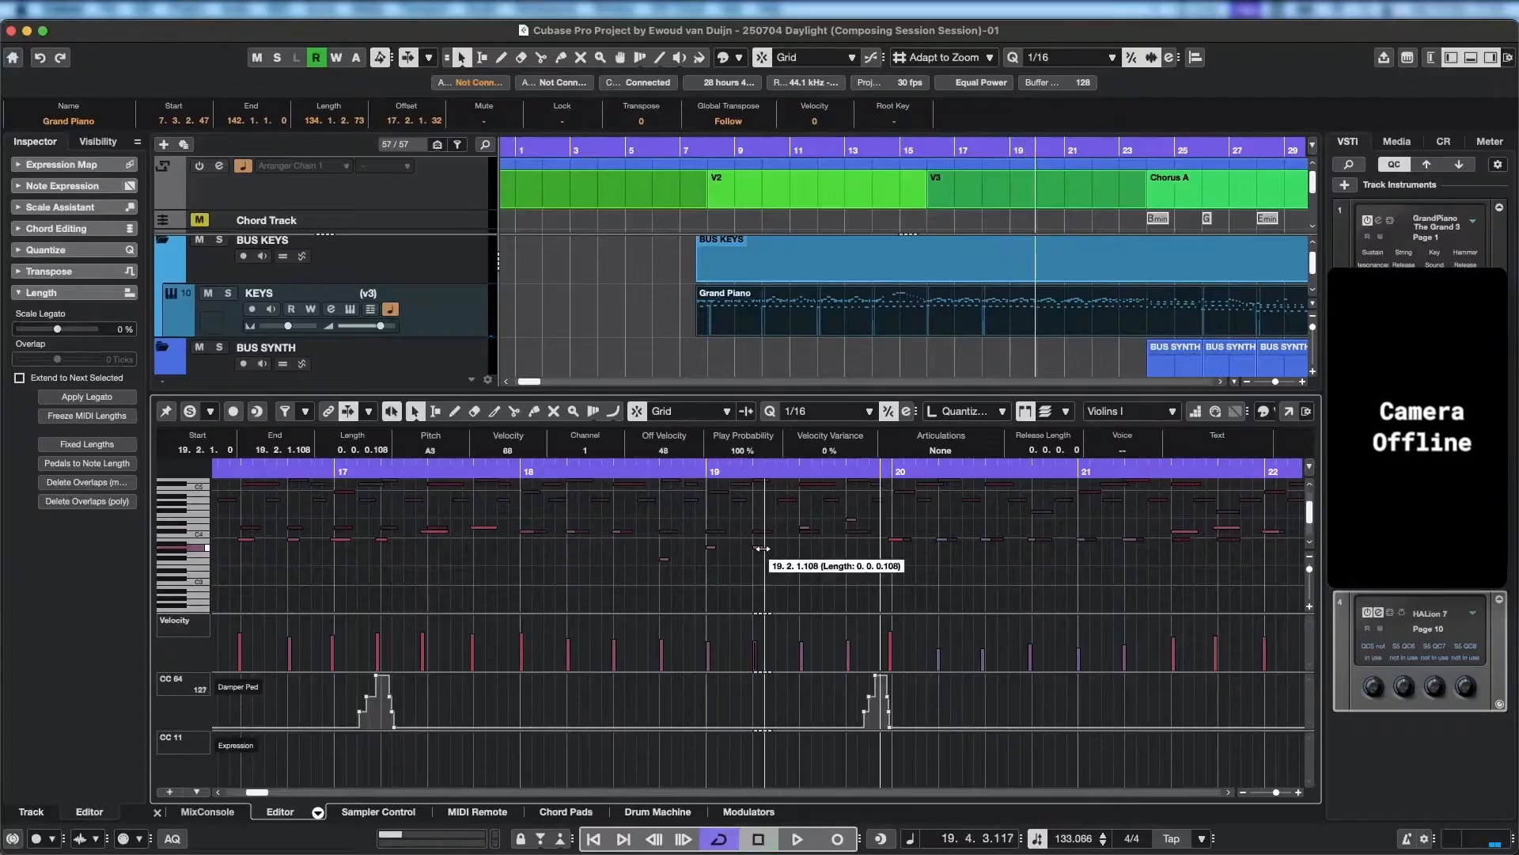
Set the last two Violins I notes of bar 19 to A3 and D4 and bar 20's first to C#4, playing back to check.
left_click(757, 547)
left_click(605, 473)
key("space")
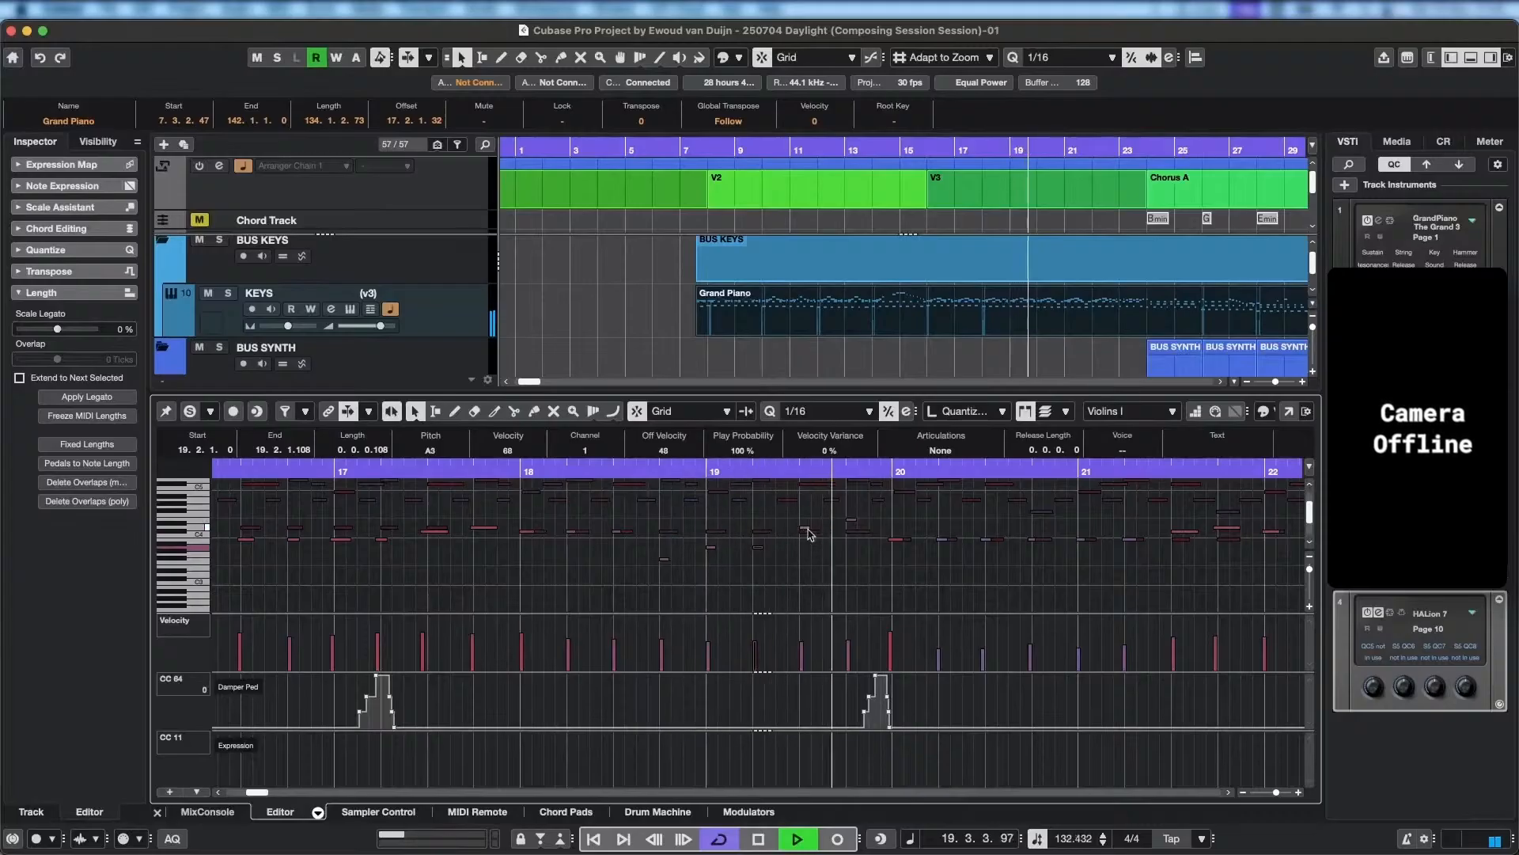
key("space")
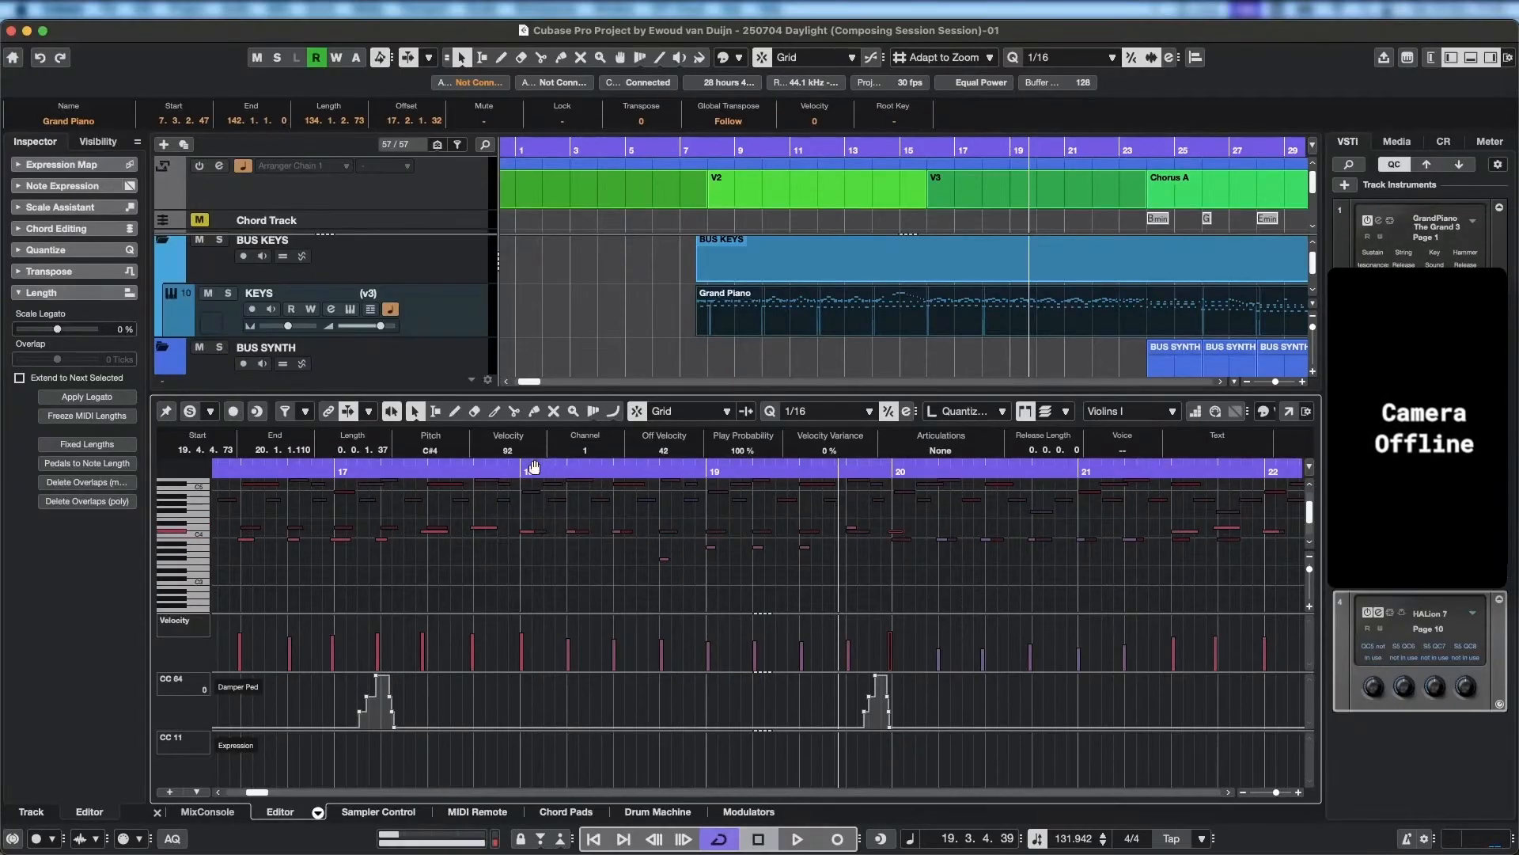
left_click(477, 468)
key("space")
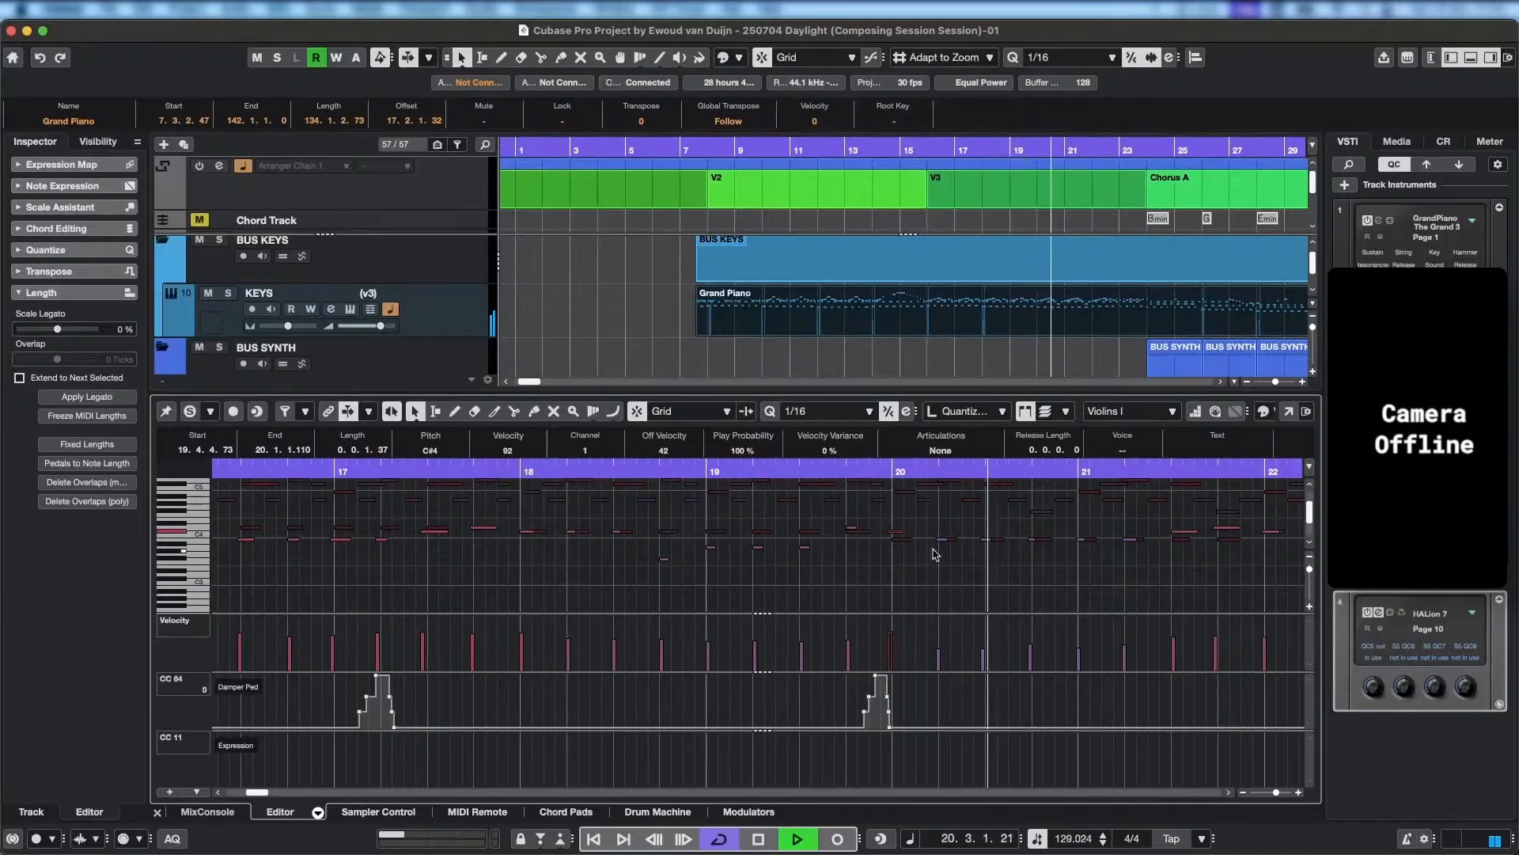
key("space")
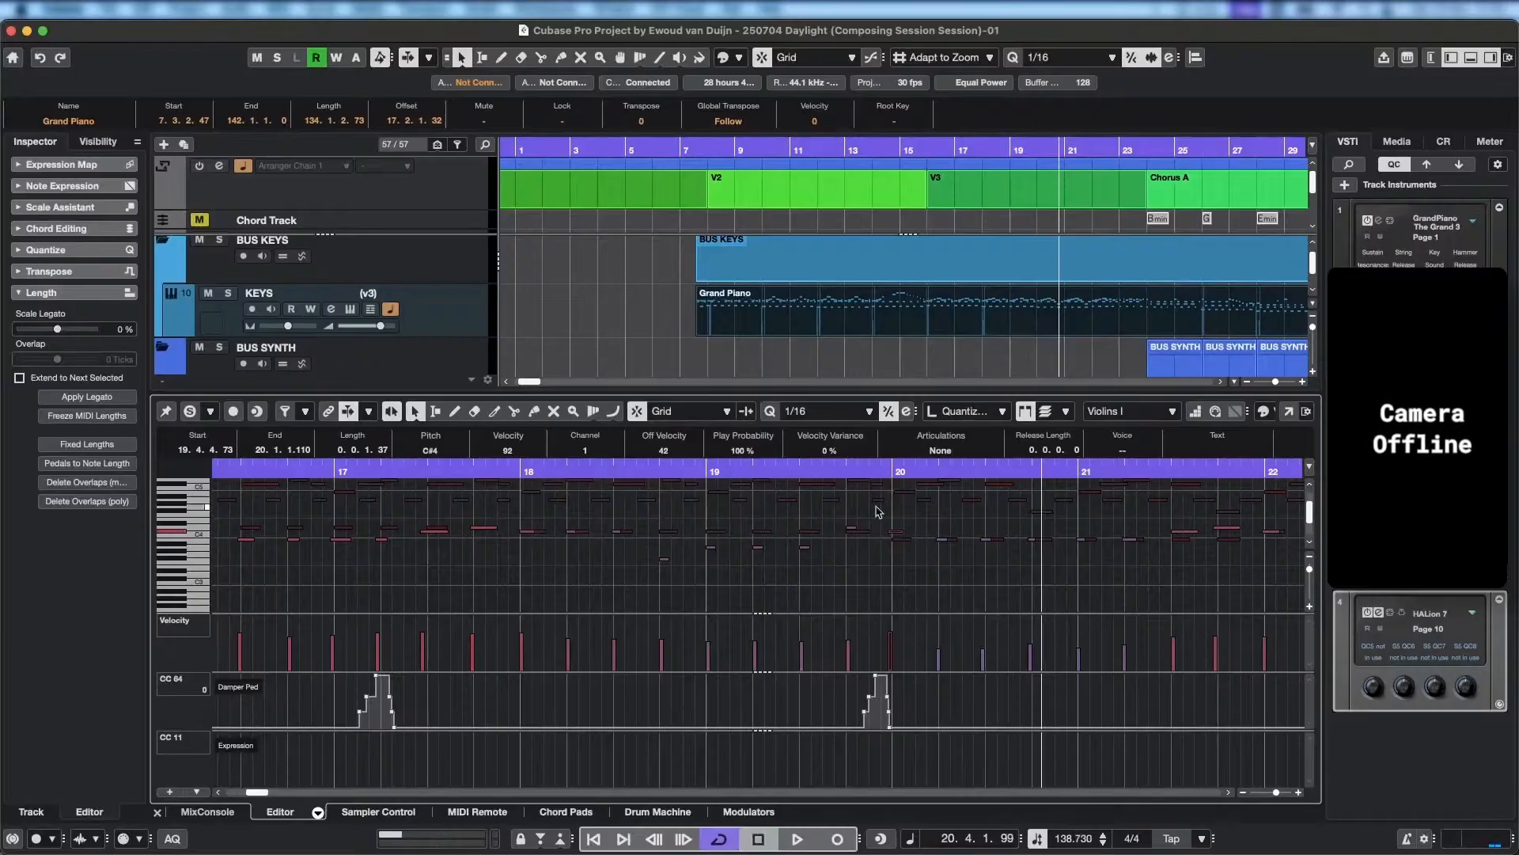
Solo the edited part in the editor and play back from the second half of bar 16 into bar 18.
left_click(572, 472)
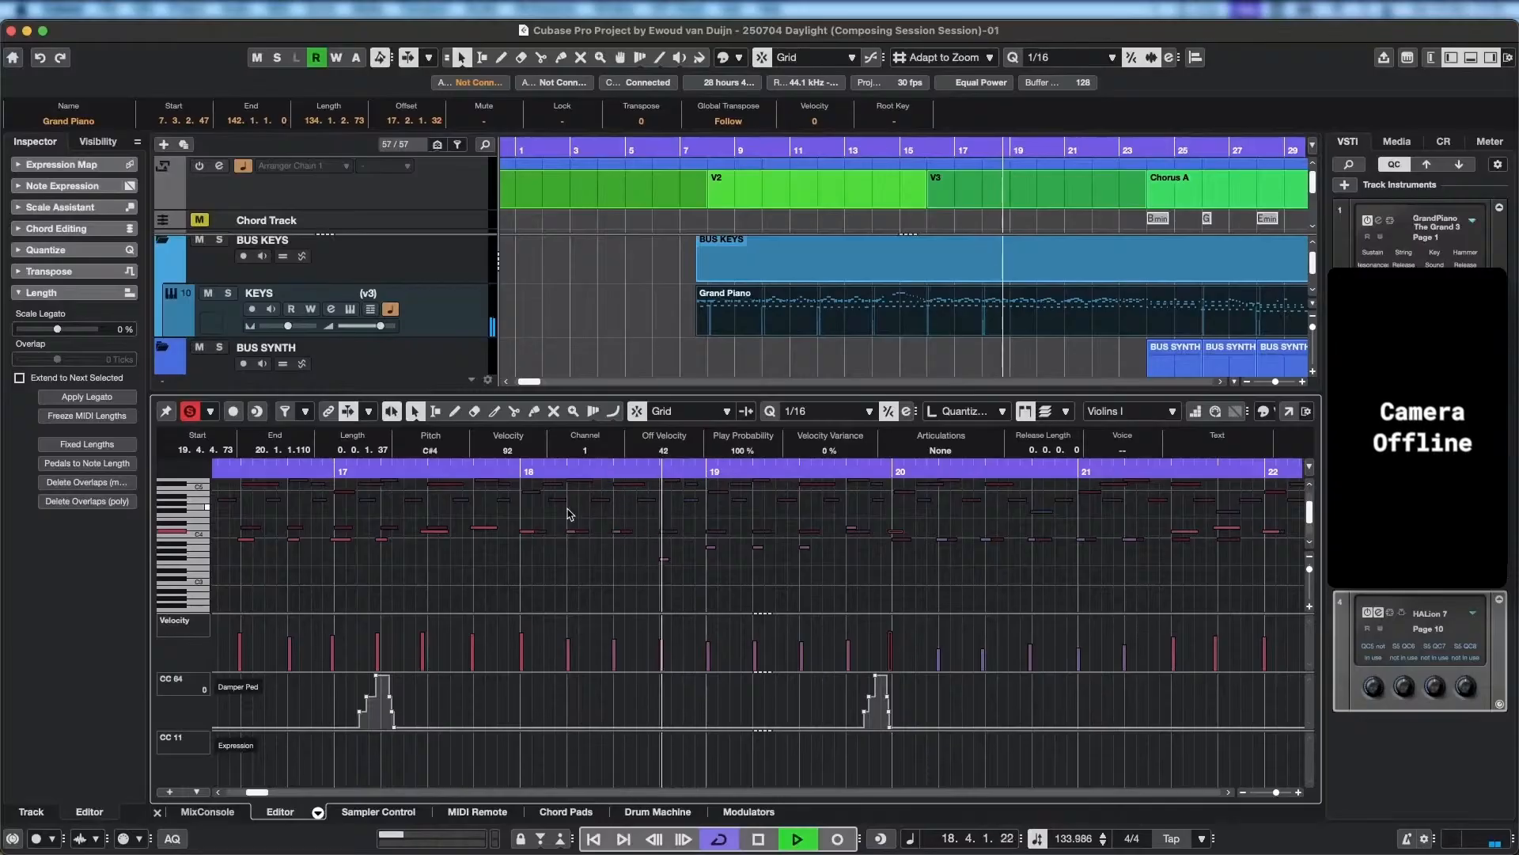
key("space")
left_click(214, 461)
key("space")
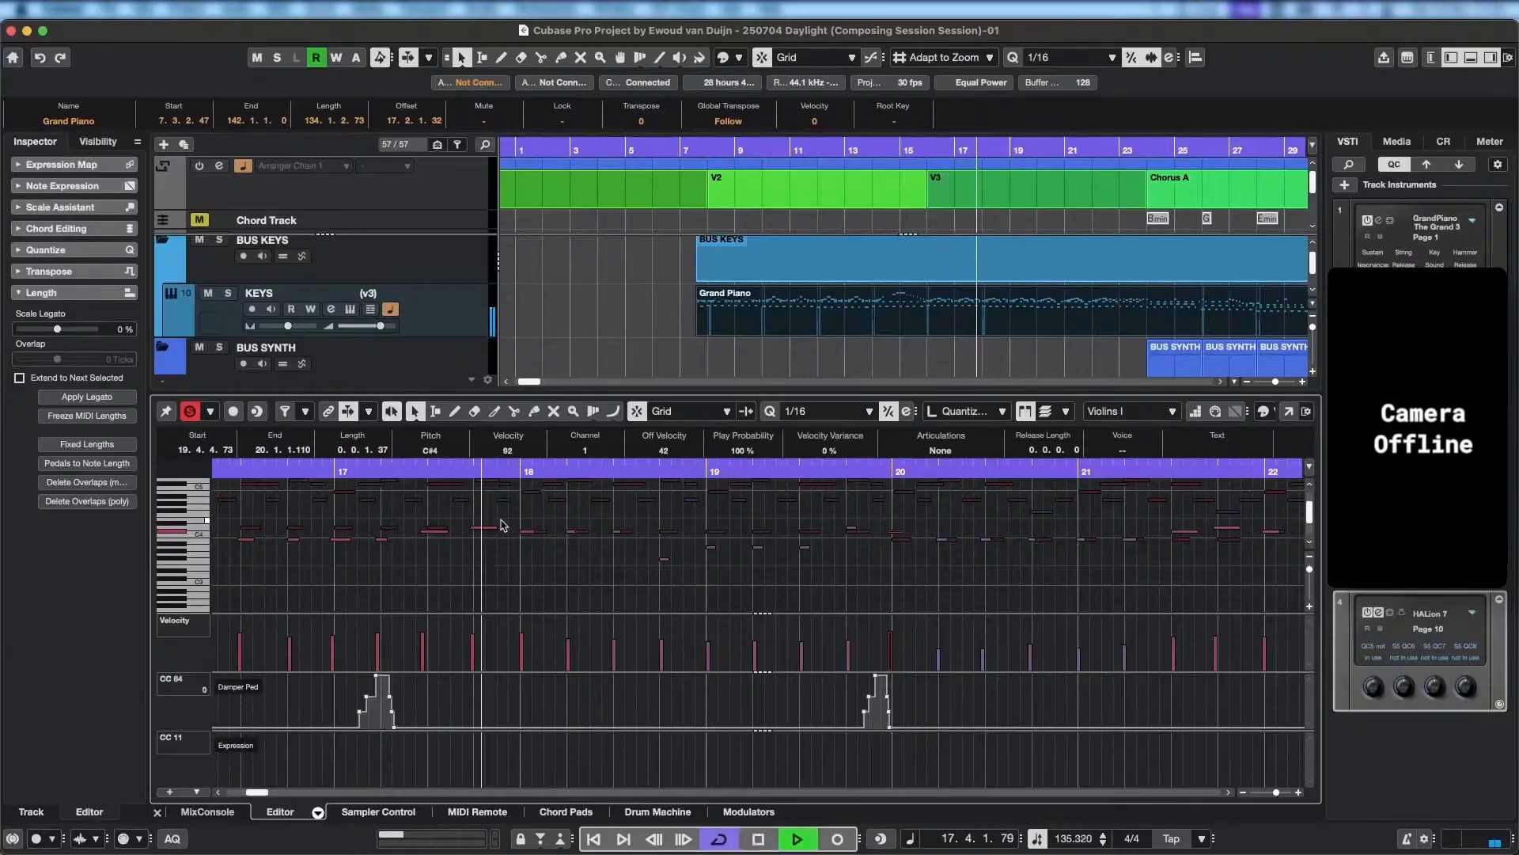
key("space")
Set the start of the Violins I note near beat 3 of bar 17 to 17.2.4.99 and play back from bar 15 into bar 19.
left_click_drag(421, 532, 425, 531)
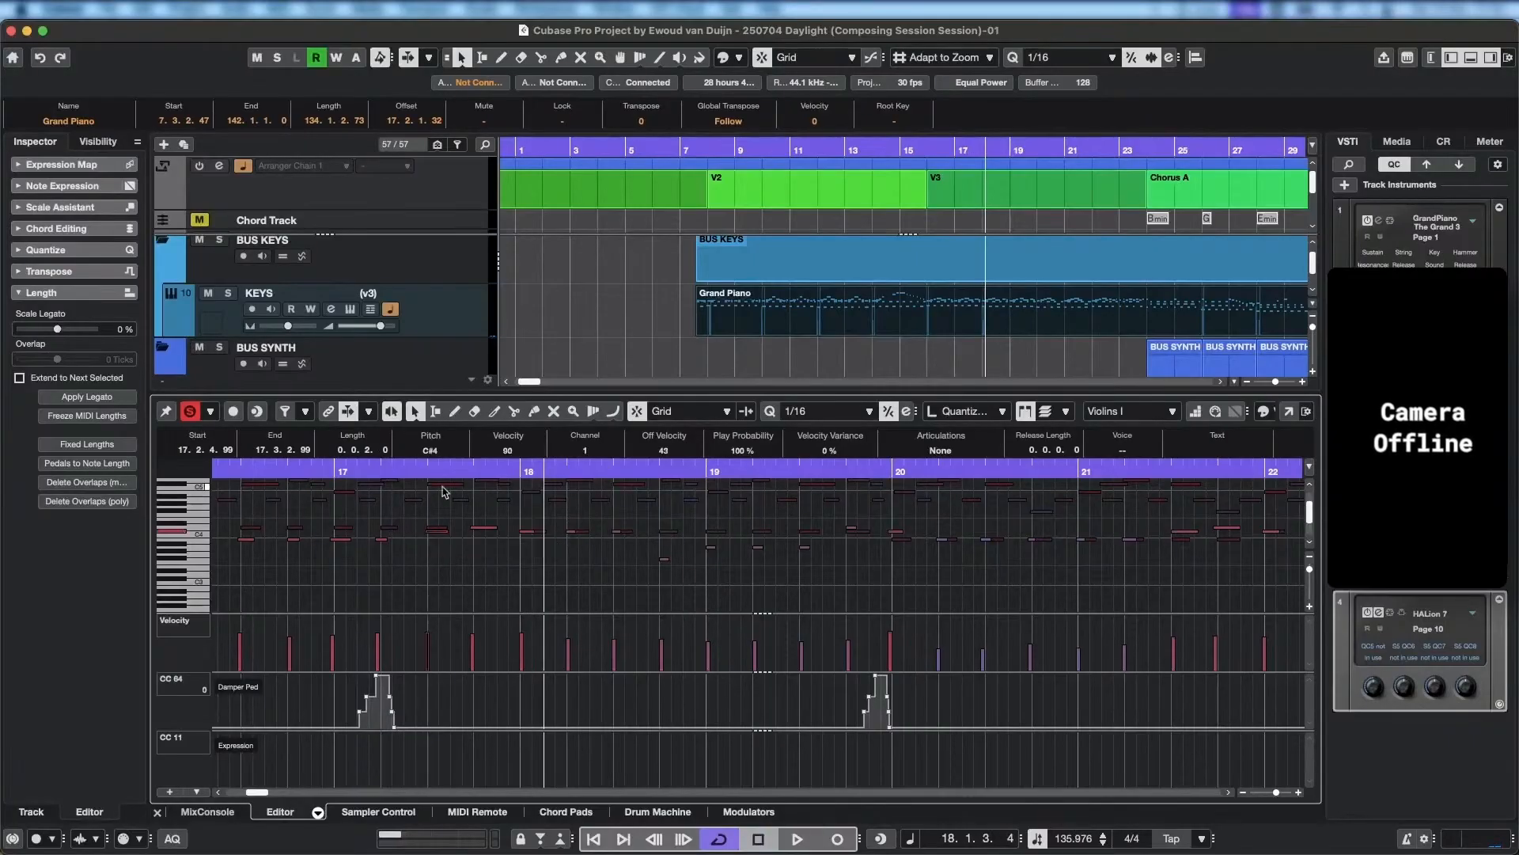
key("space")
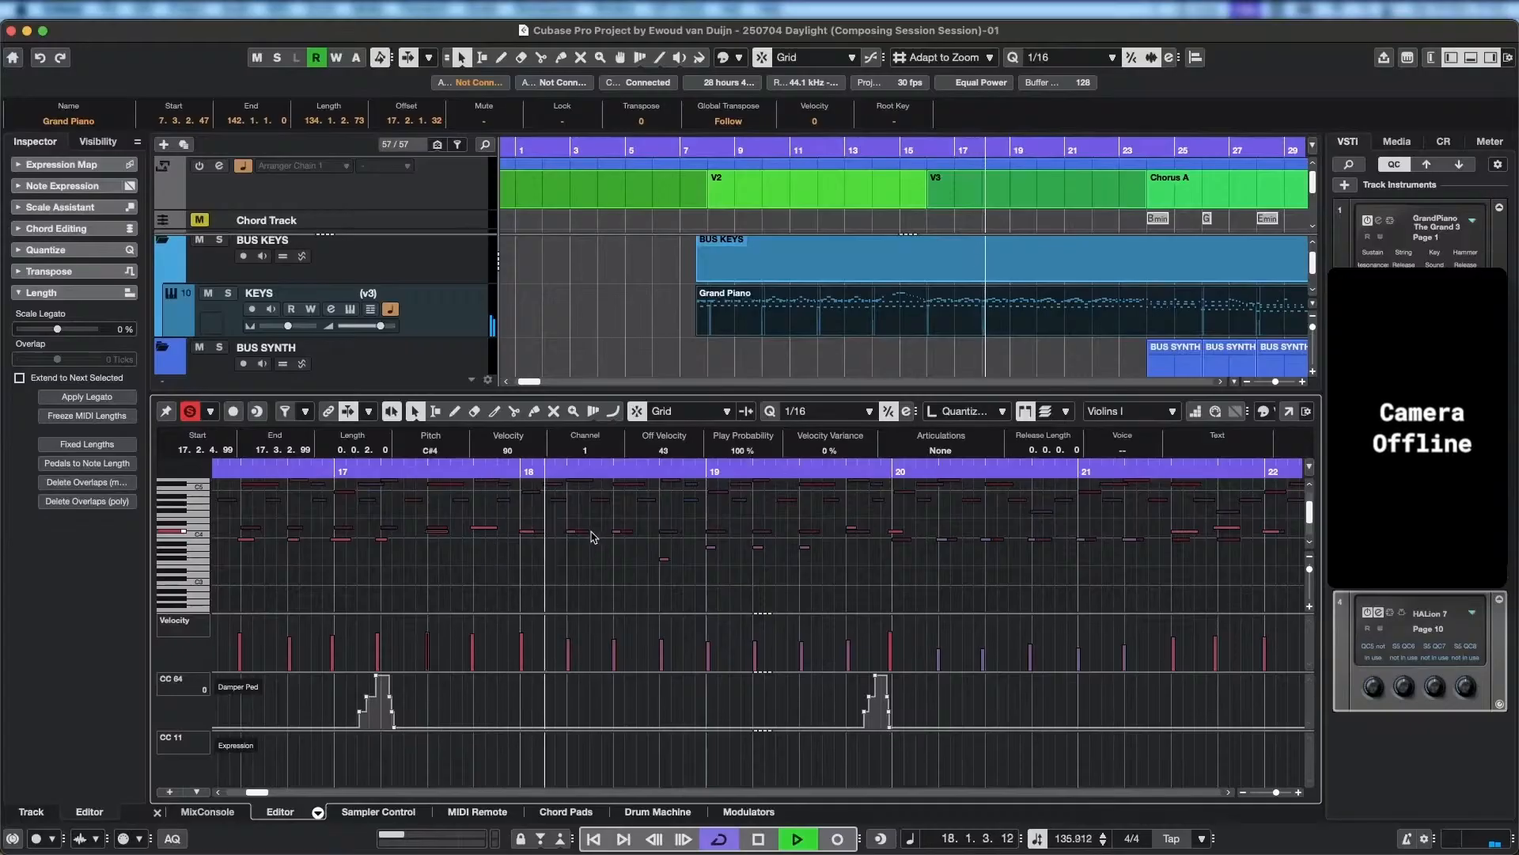
key("space")
key("g")
scroll(418, 571, "left", 3)
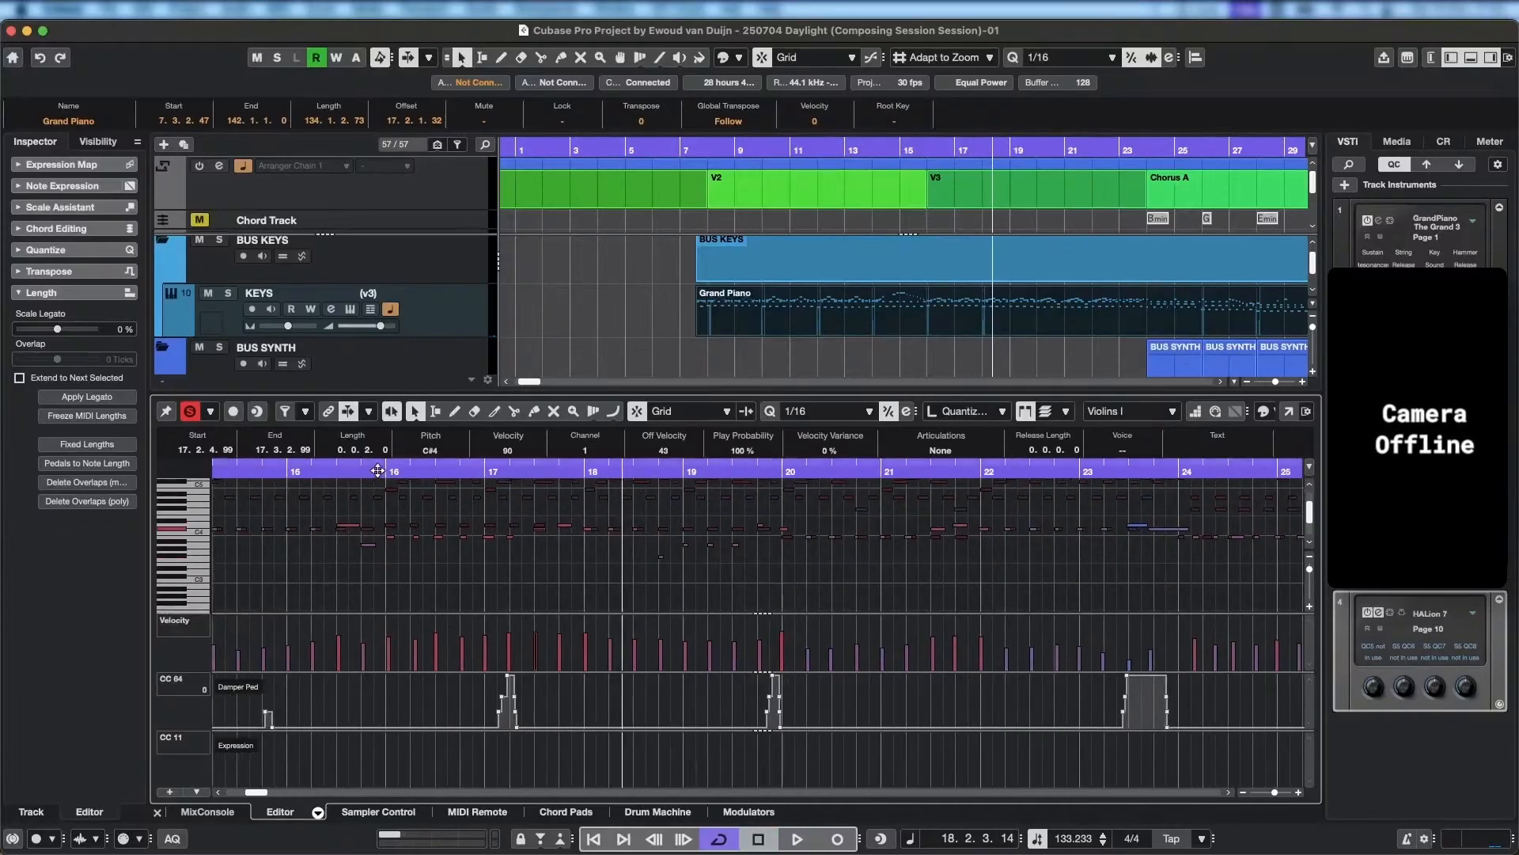
left_click(314, 471)
key("space")
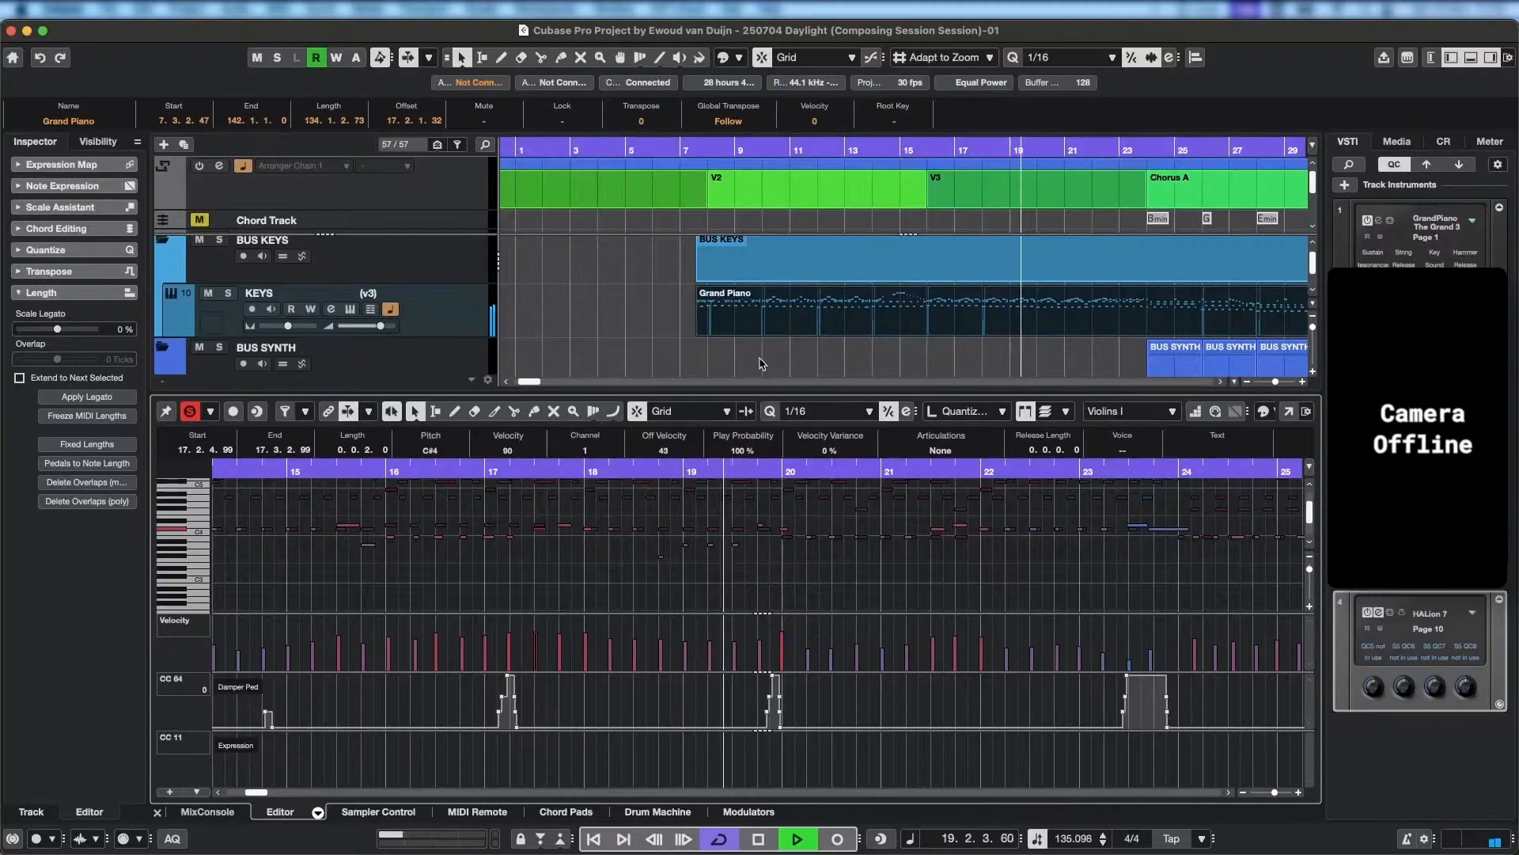
key("space")
Select the fourth Violins I note of bar 18 and check it by playing back from the start of bar 18.
scroll(658, 570, "up", 5)
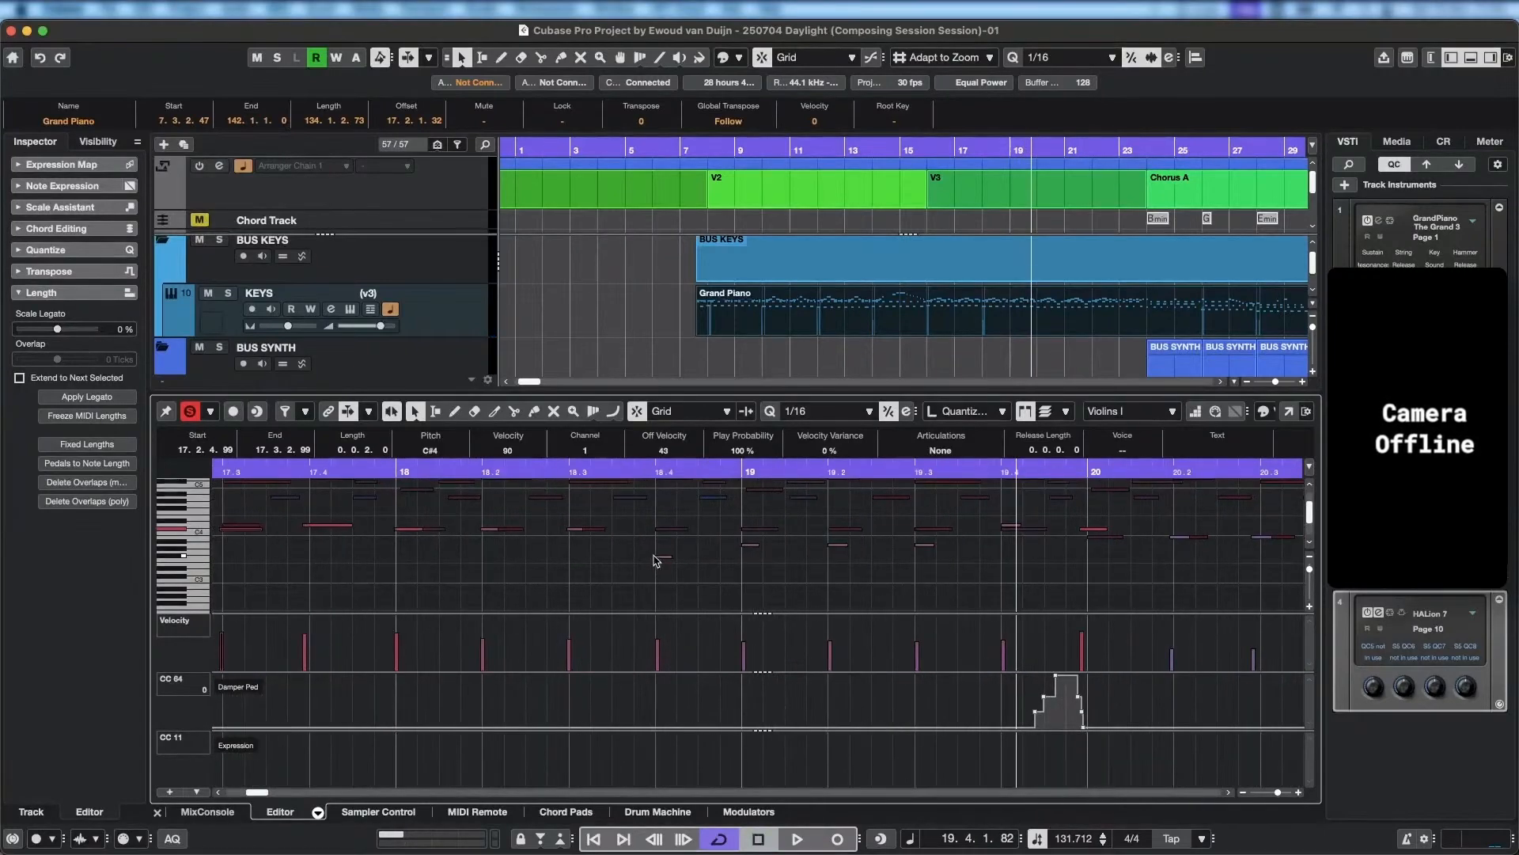
left_click(655, 556)
left_click(399, 469)
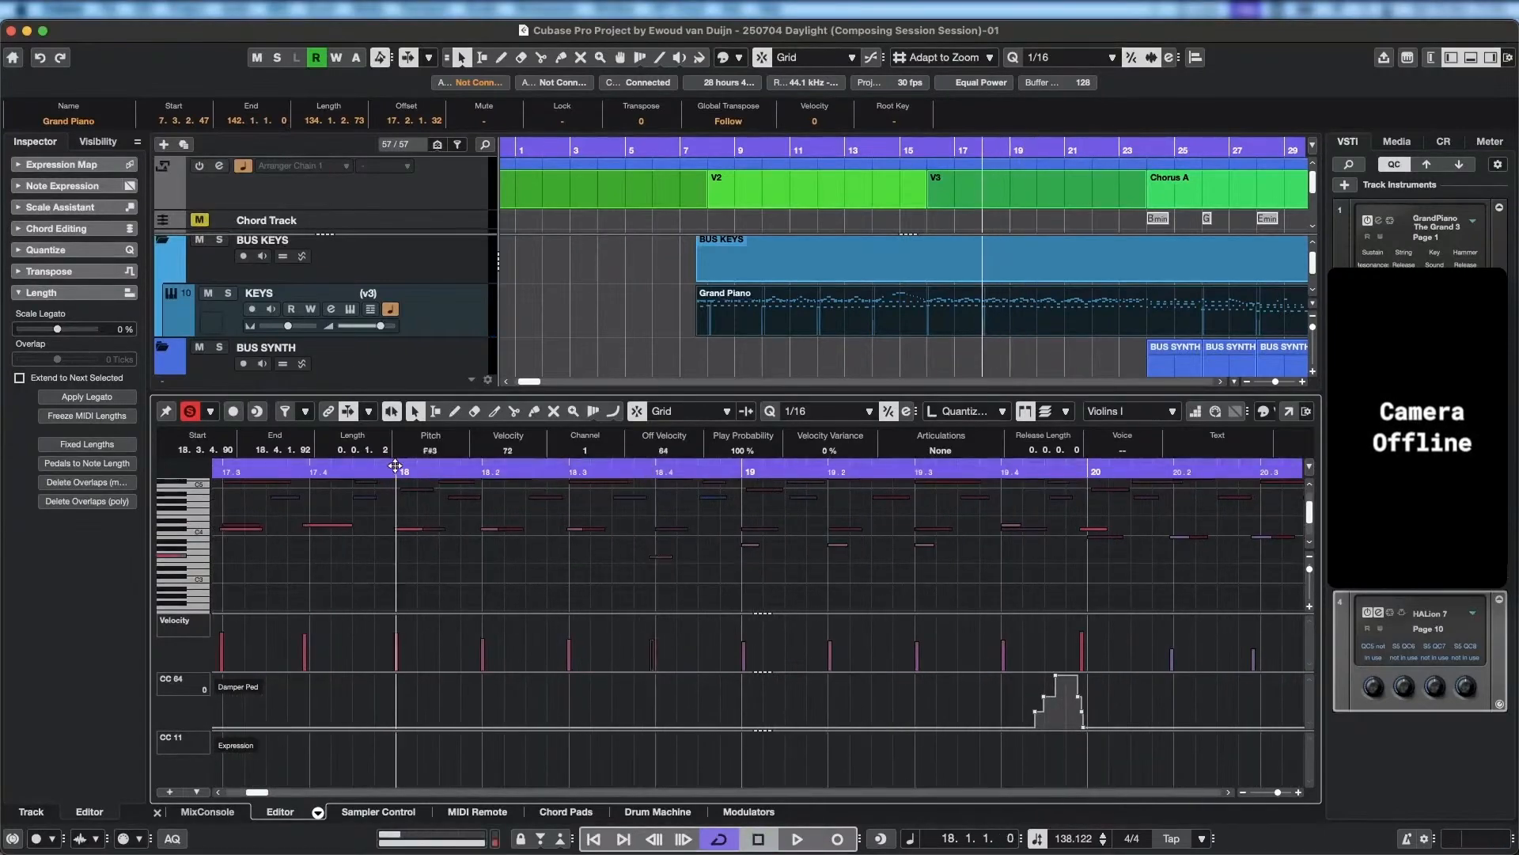
key("space")
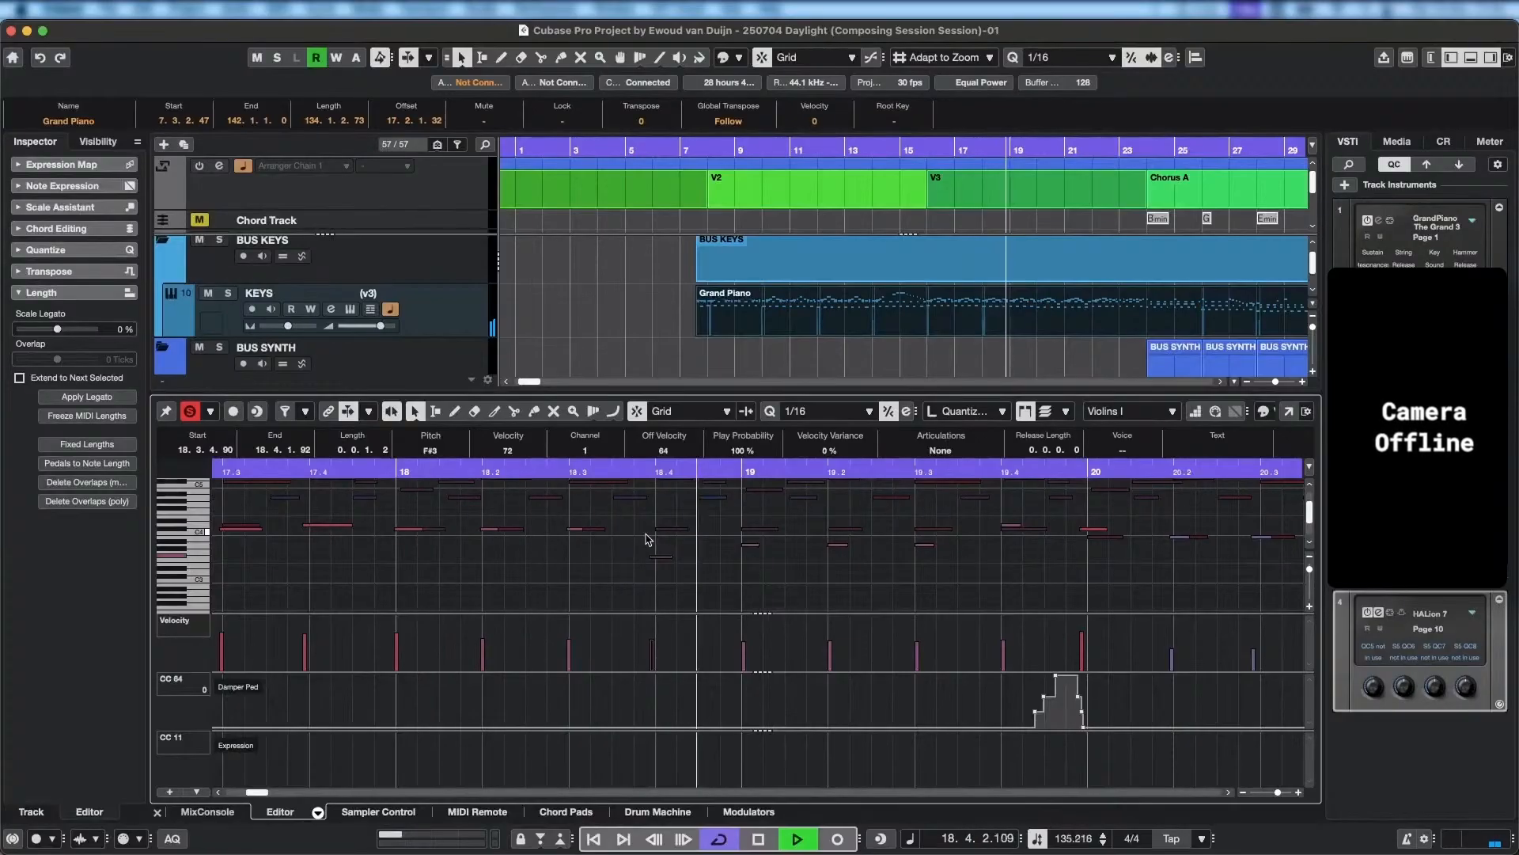
key("space")
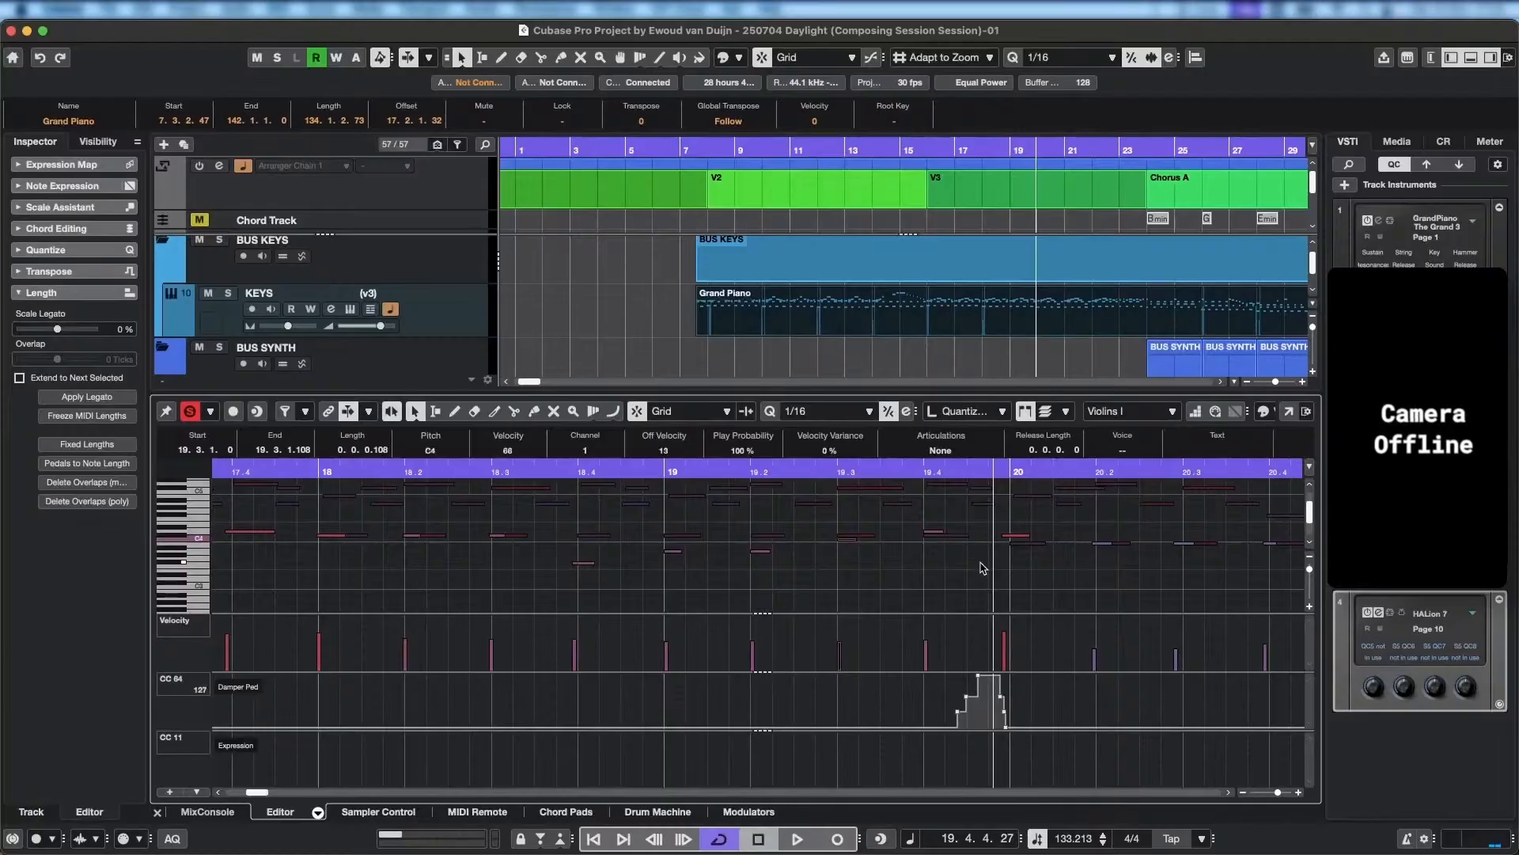
Raise the third Violins I note of bar 19 to C#4 and play back from the second beat of bar 18.
left_click_drag(515, 470, 428, 471)
key("space")
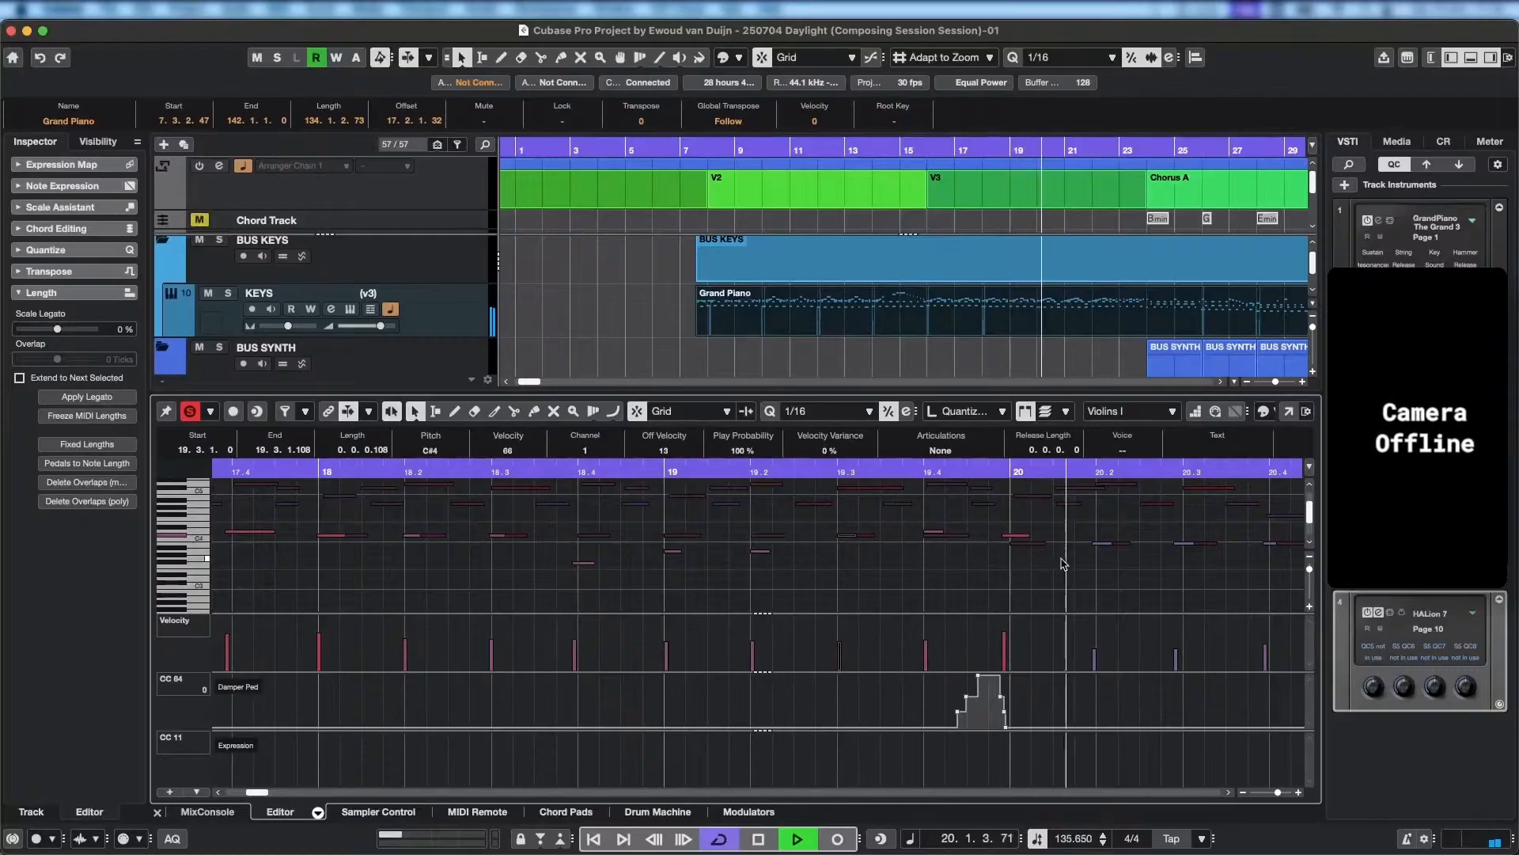
key("space")
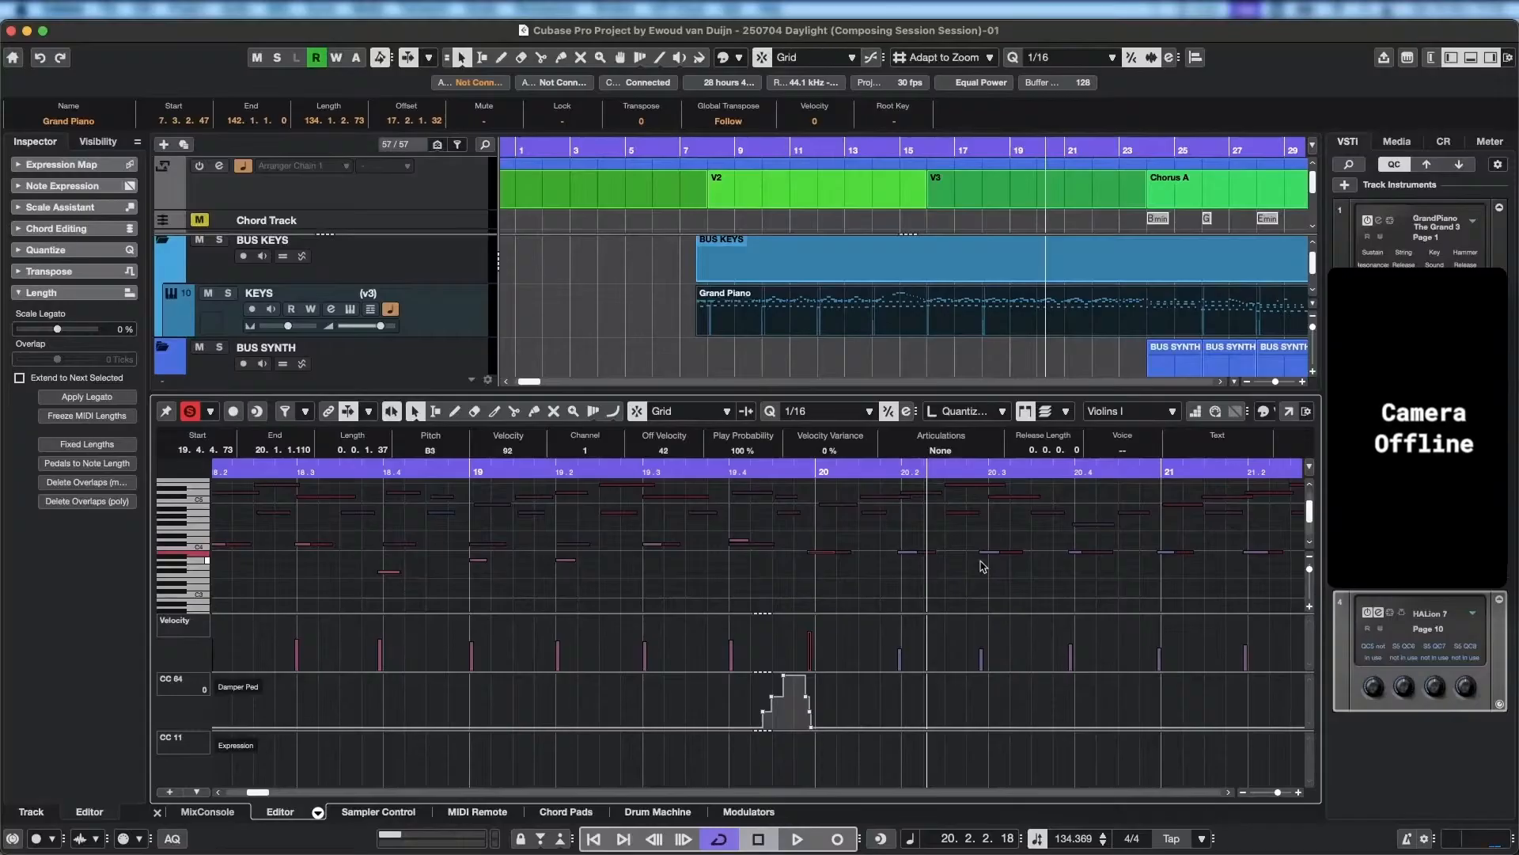
Lower the first Violins I note of bar 20 to B3 and play back from the start of bar 19.
left_click(509, 471)
key("space")
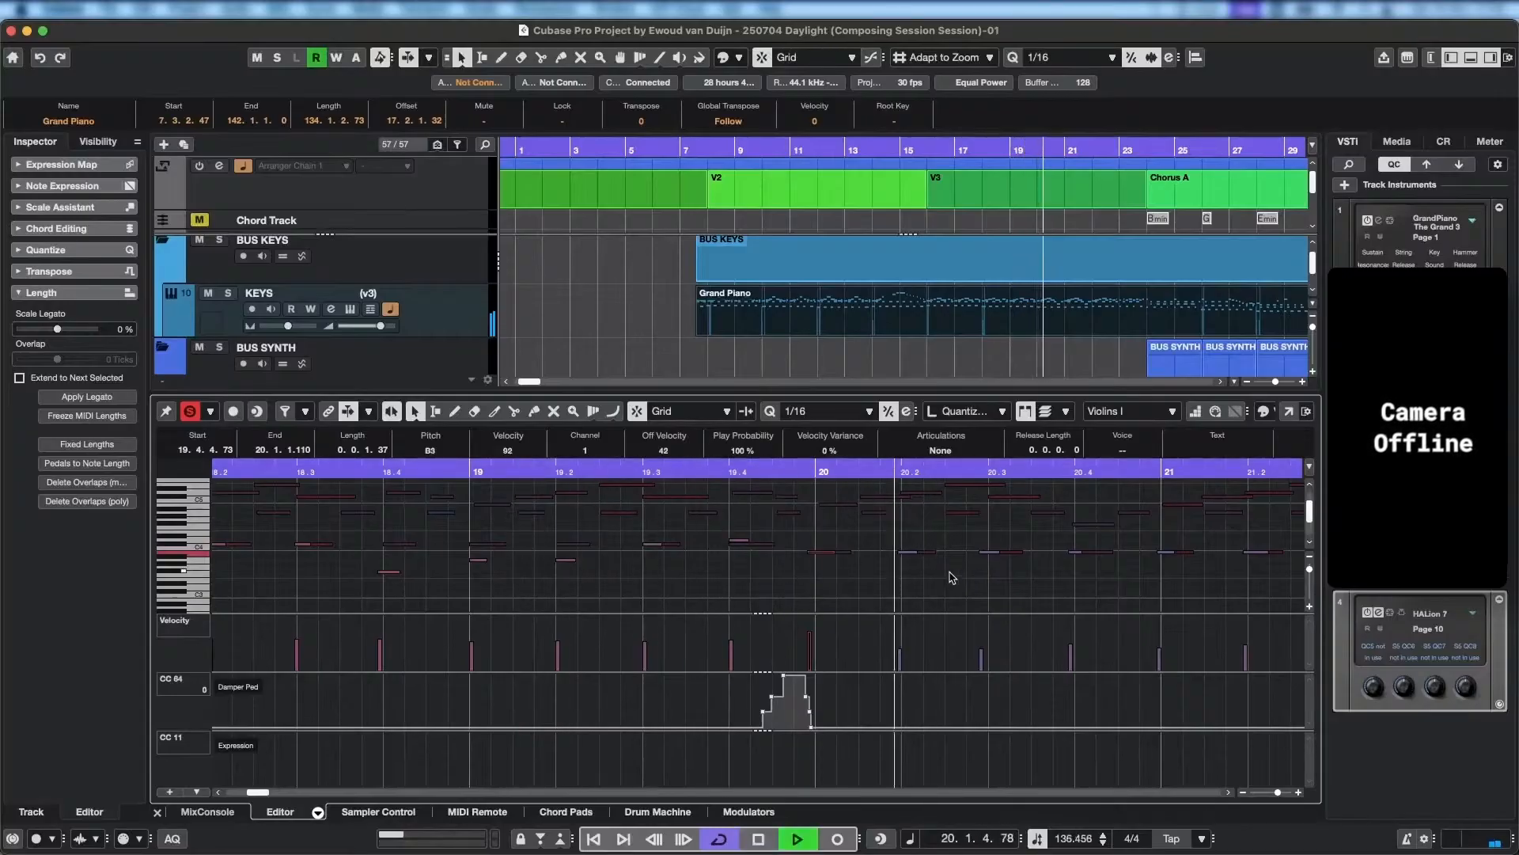
key("space")
Try lowering the first Violins I note of bar 20 to F#3 and play back from the start of bar 19.
left_click(827, 561)
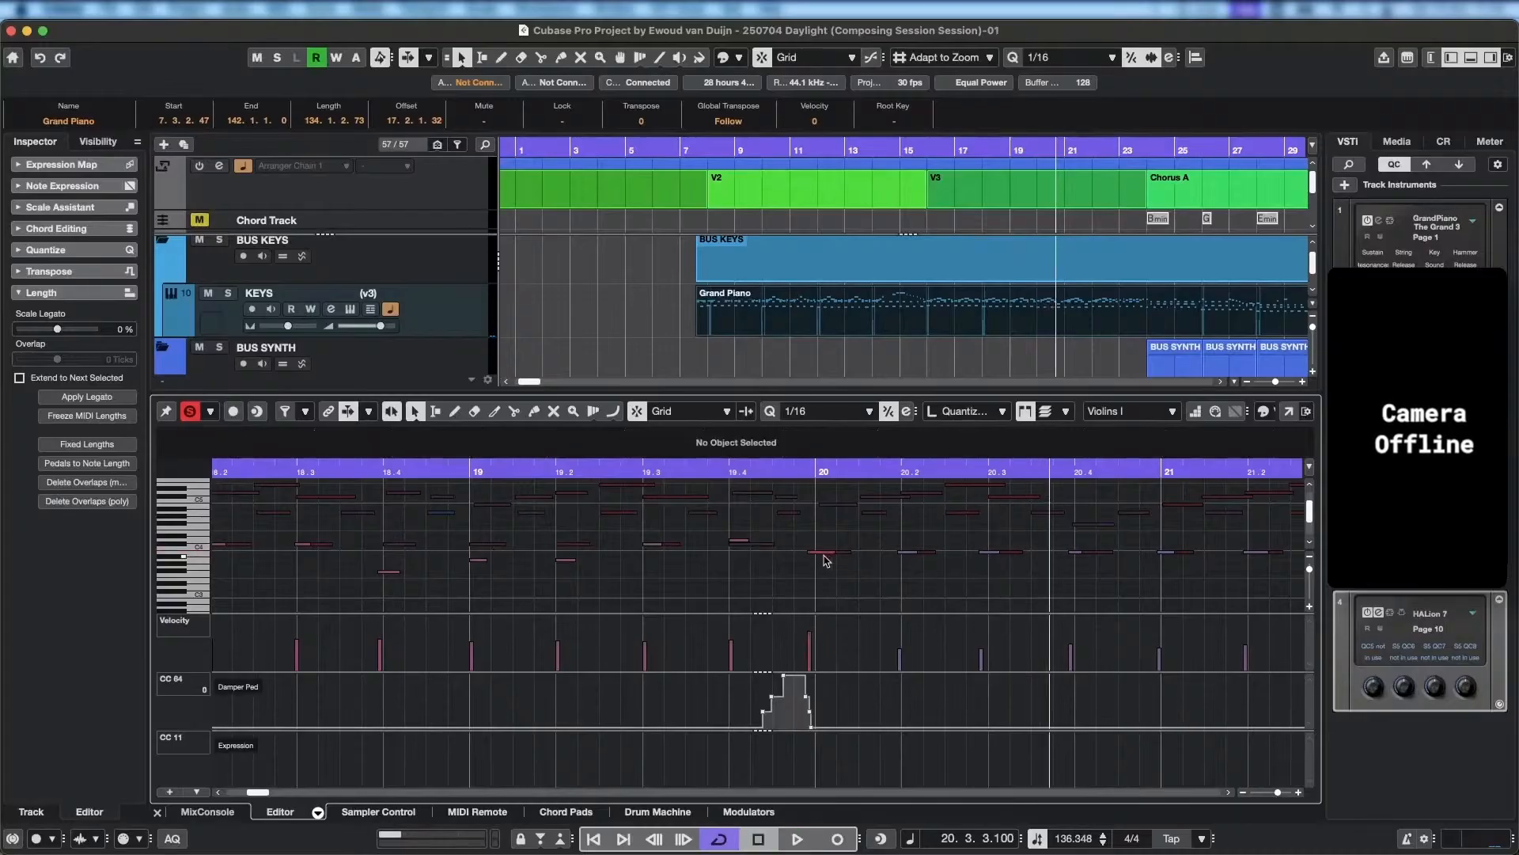
left_click(821, 552)
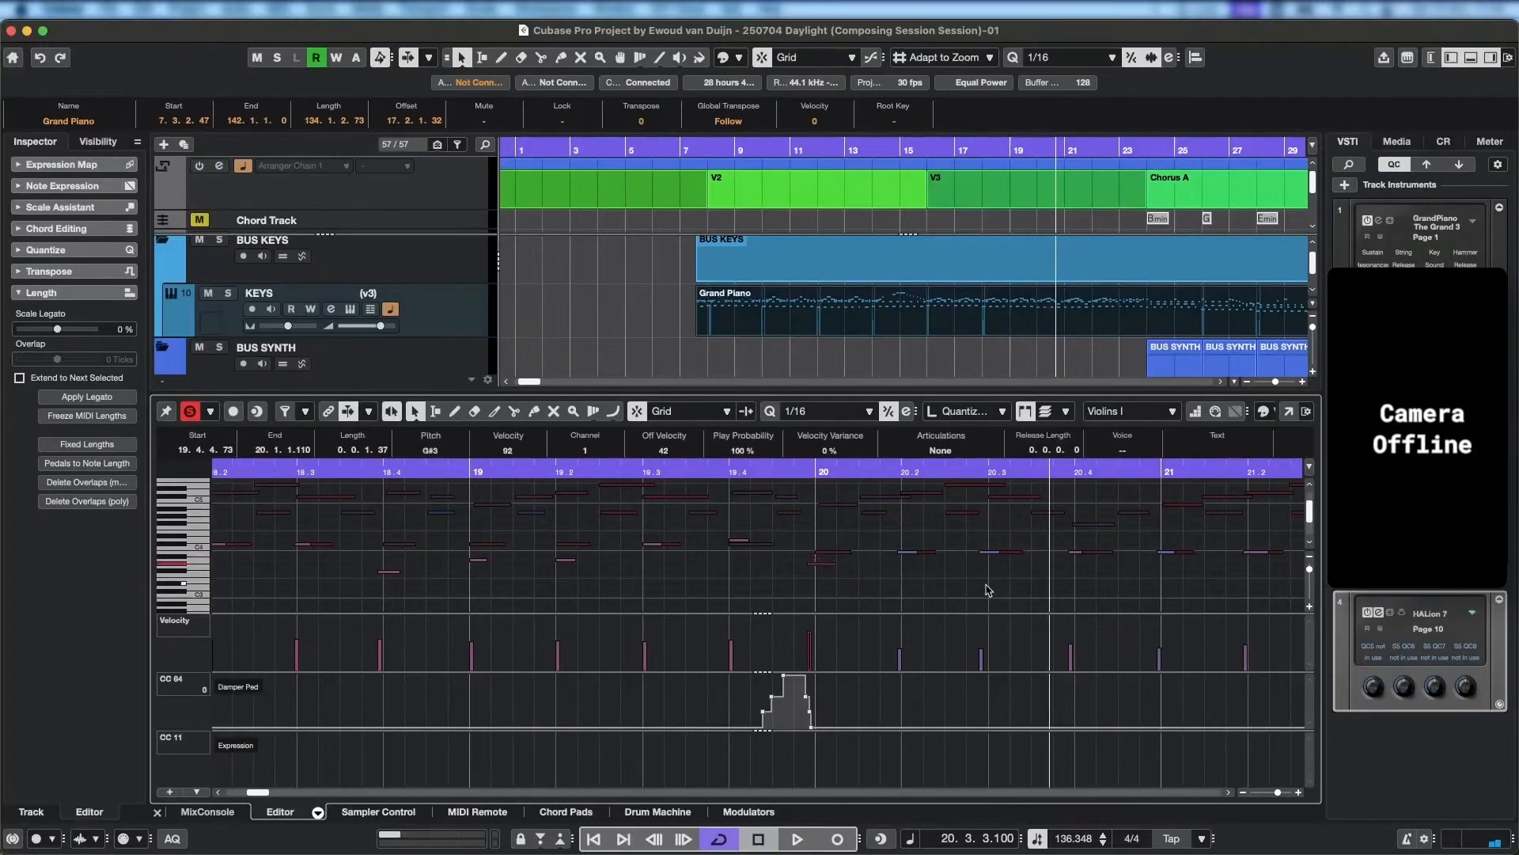
left_click(491, 470)
key("space")
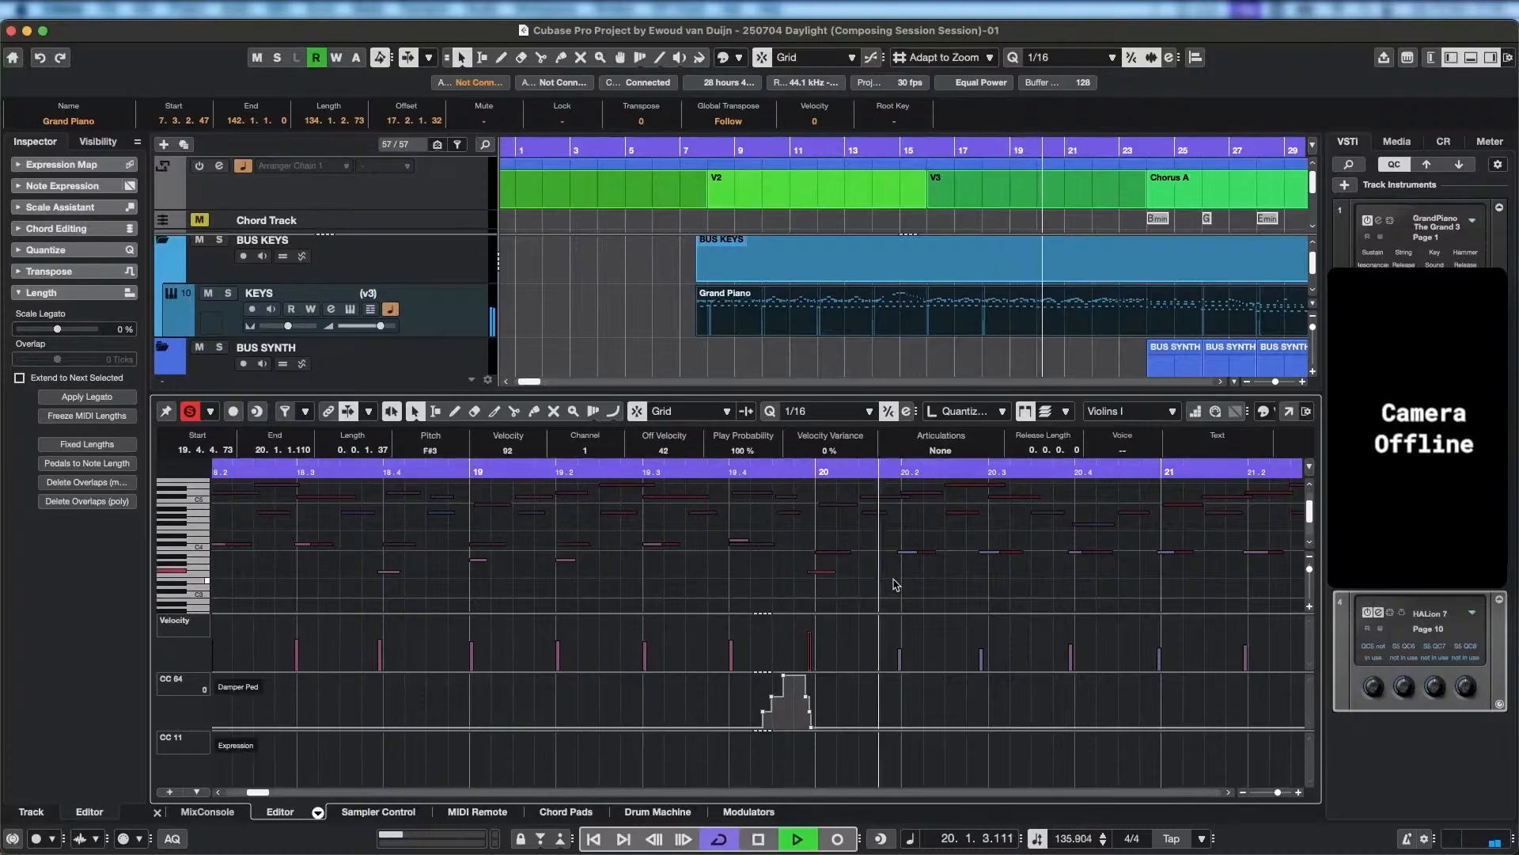
key("space")
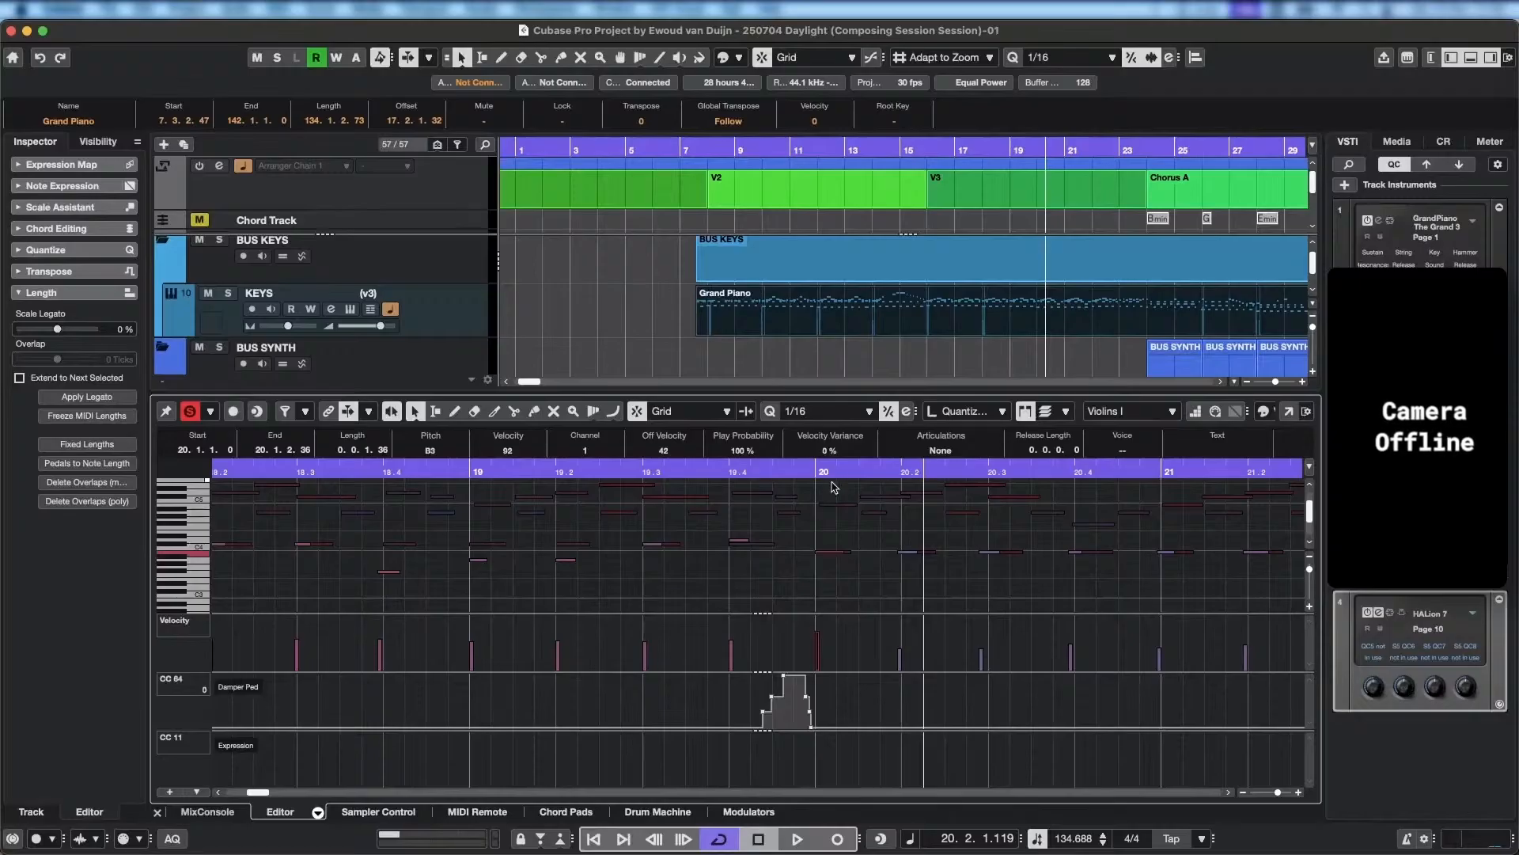
Play back from bar 19 into bar 24 to check the Violins I notes against the piano.
left_click_drag(835, 468, 533, 468)
key("space")
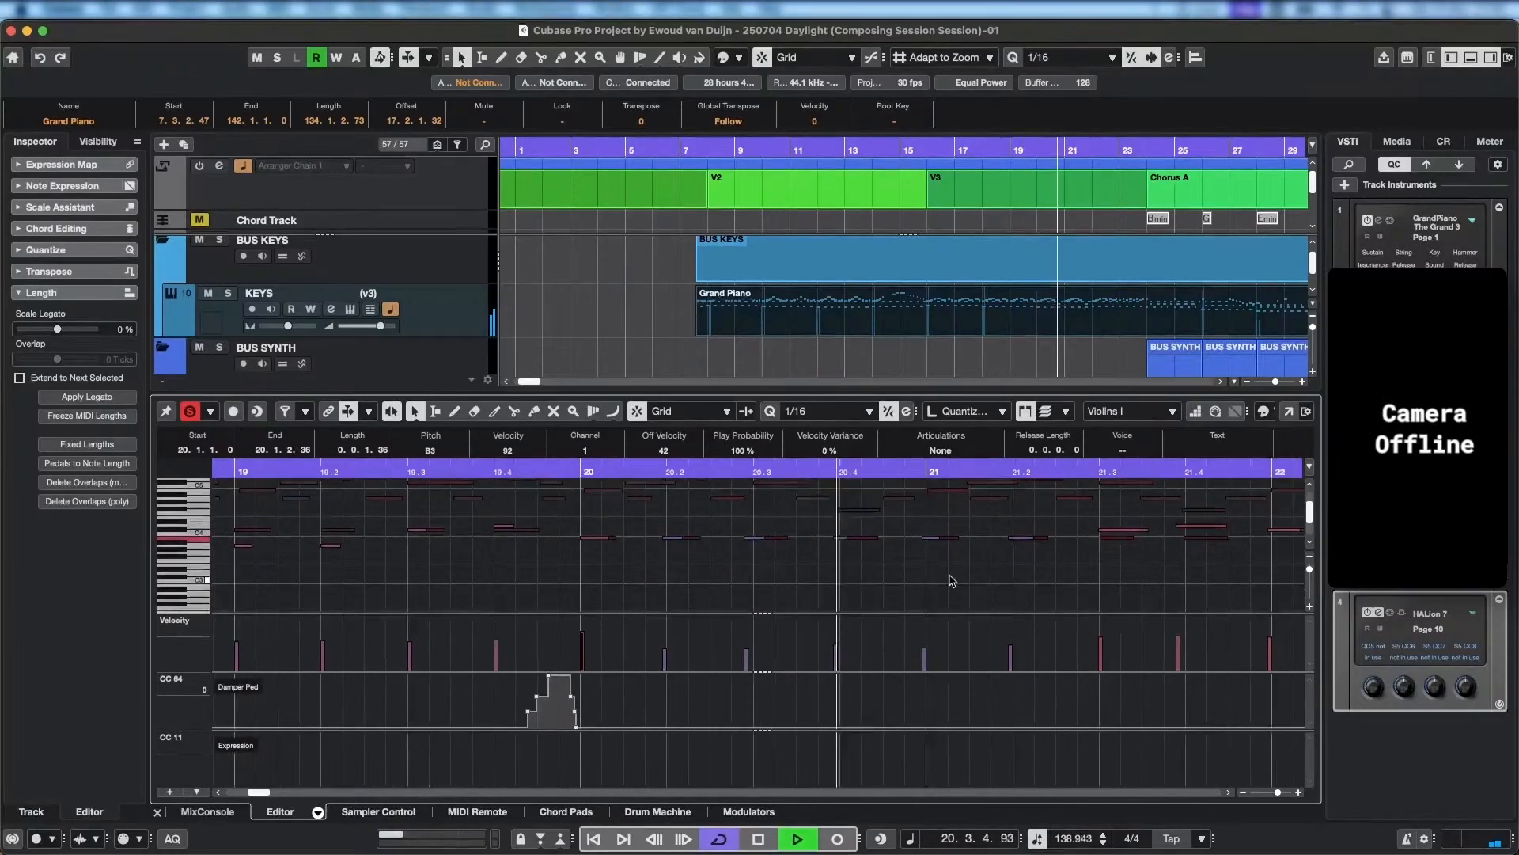
scroll(918, 579, "right", 5)
scroll(879, 569, "down", 5)
scroll(866, 572, "right", 2)
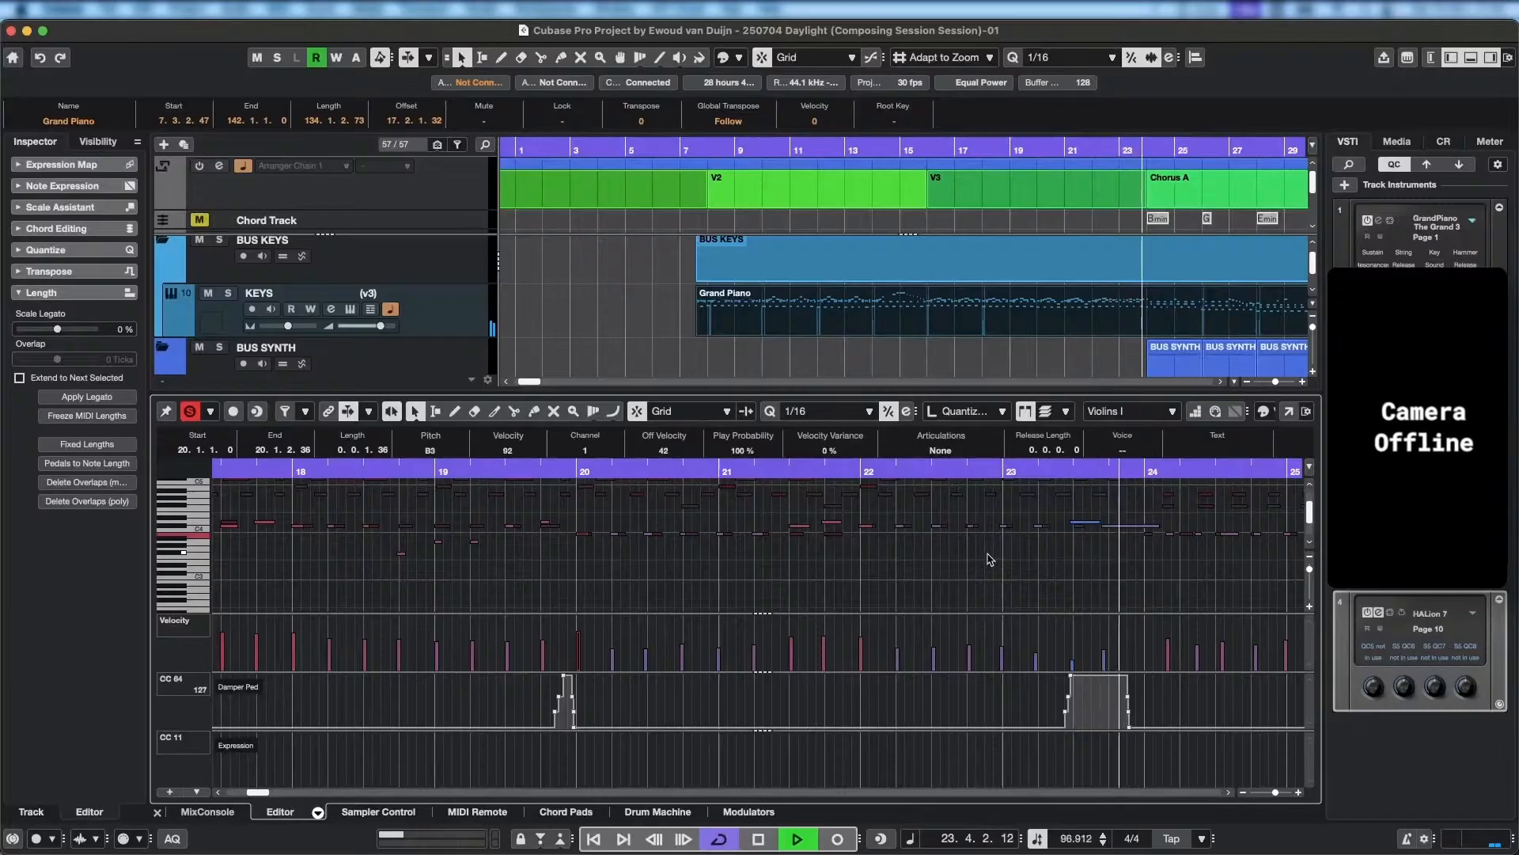
key("space")
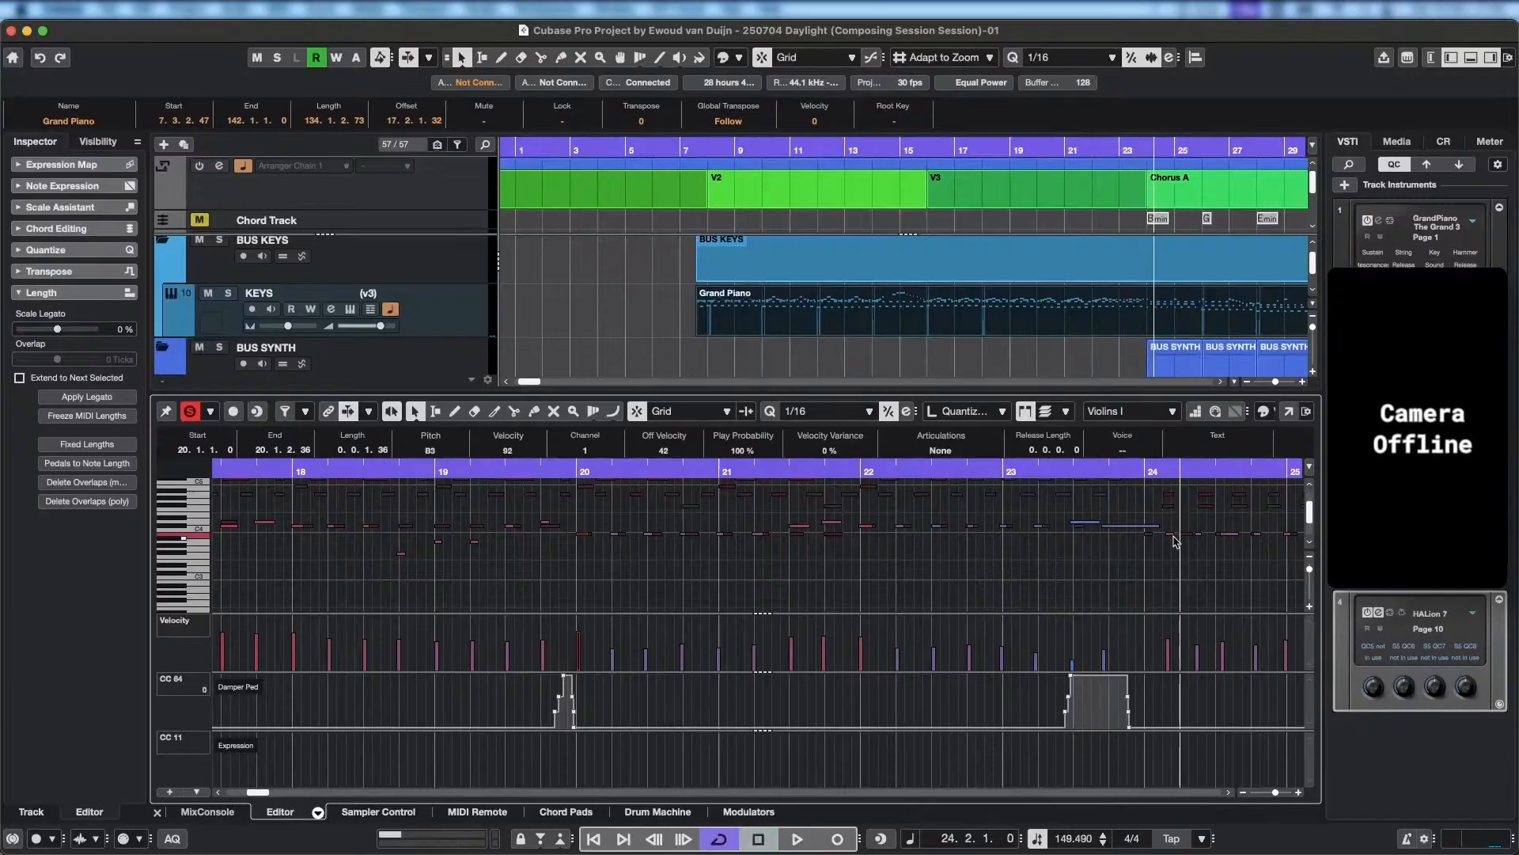
Move the first three Violins I notes of bar 24 onto beats 1, 2 and 3, and play back into bar 26.
left_click_drag(1170, 534, 1149, 536)
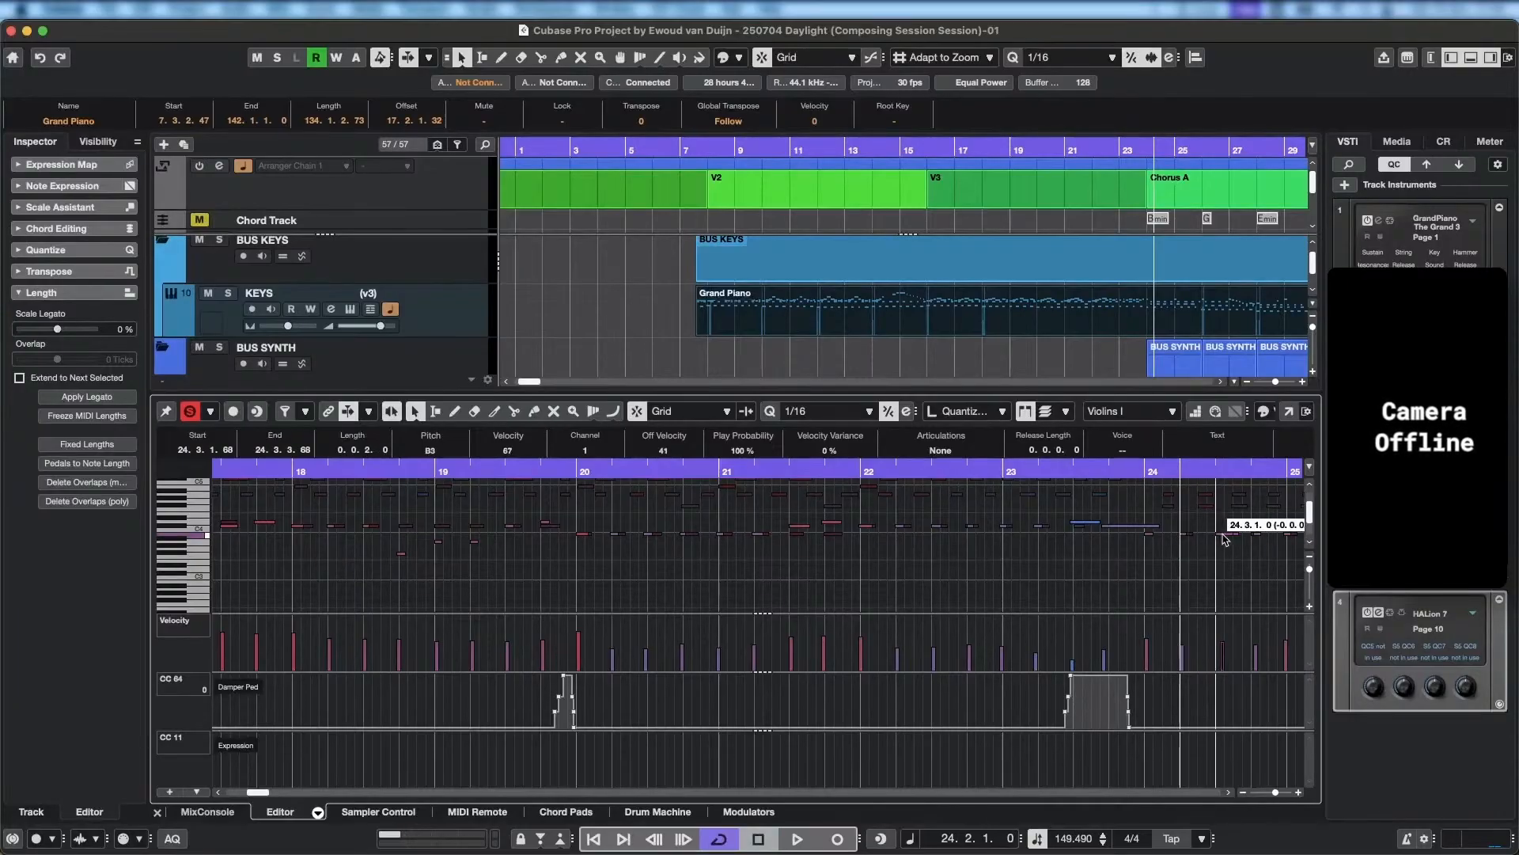
key("space")
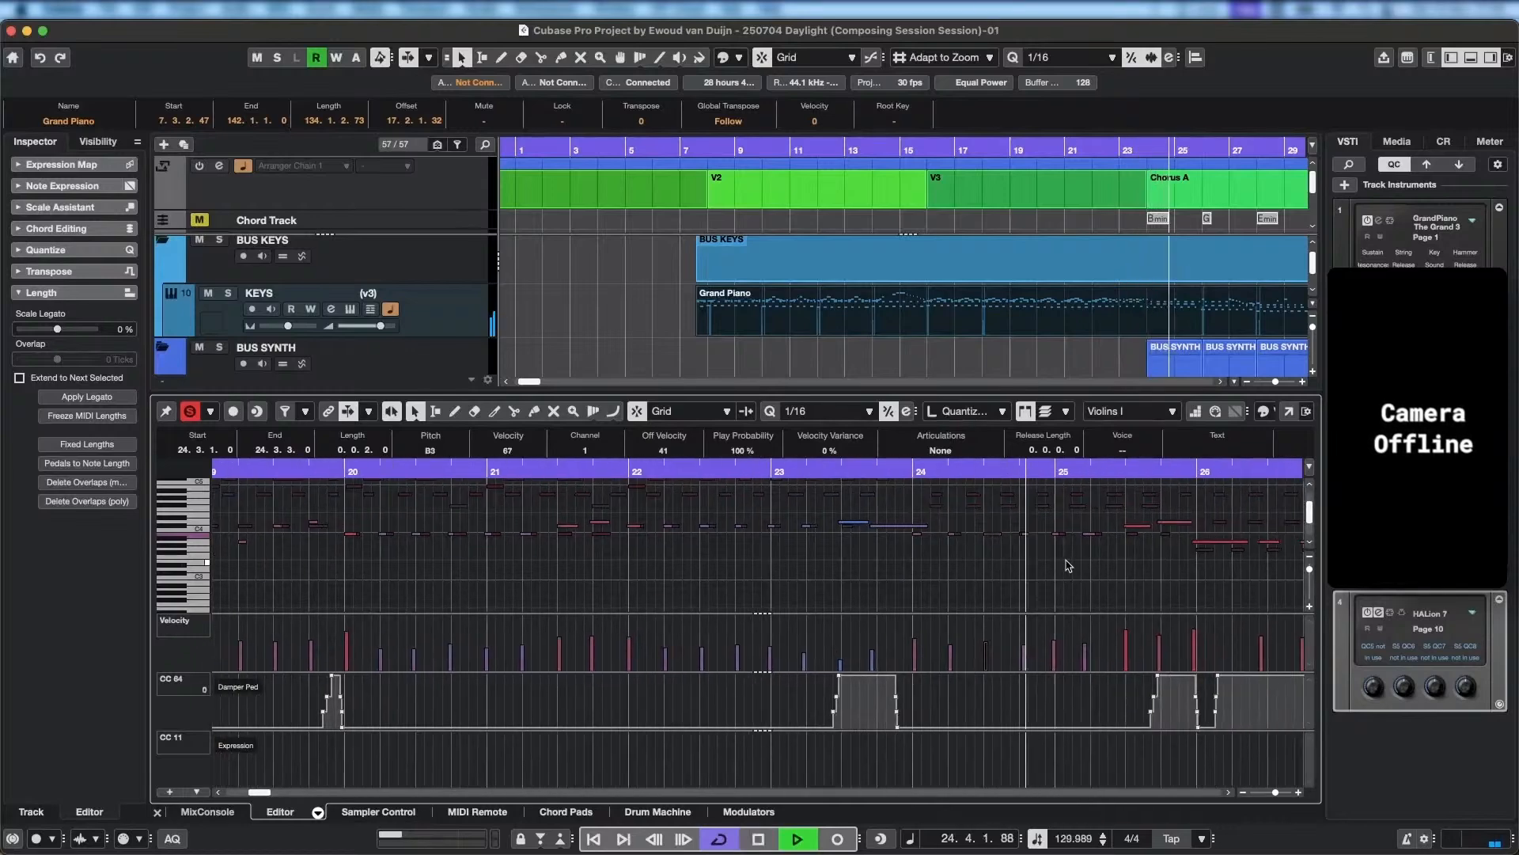
key("space")
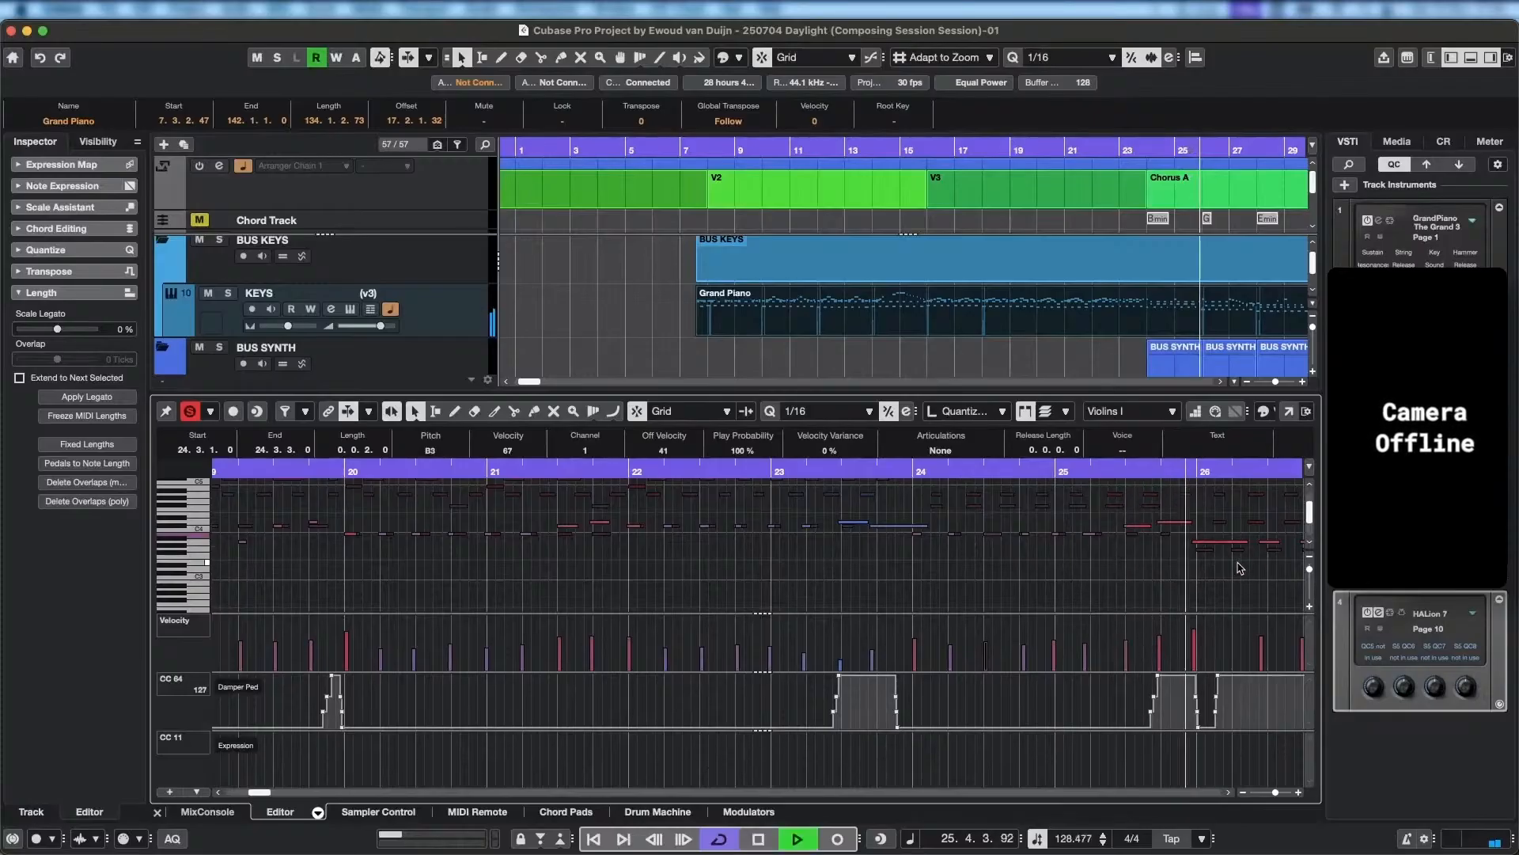
key("space")
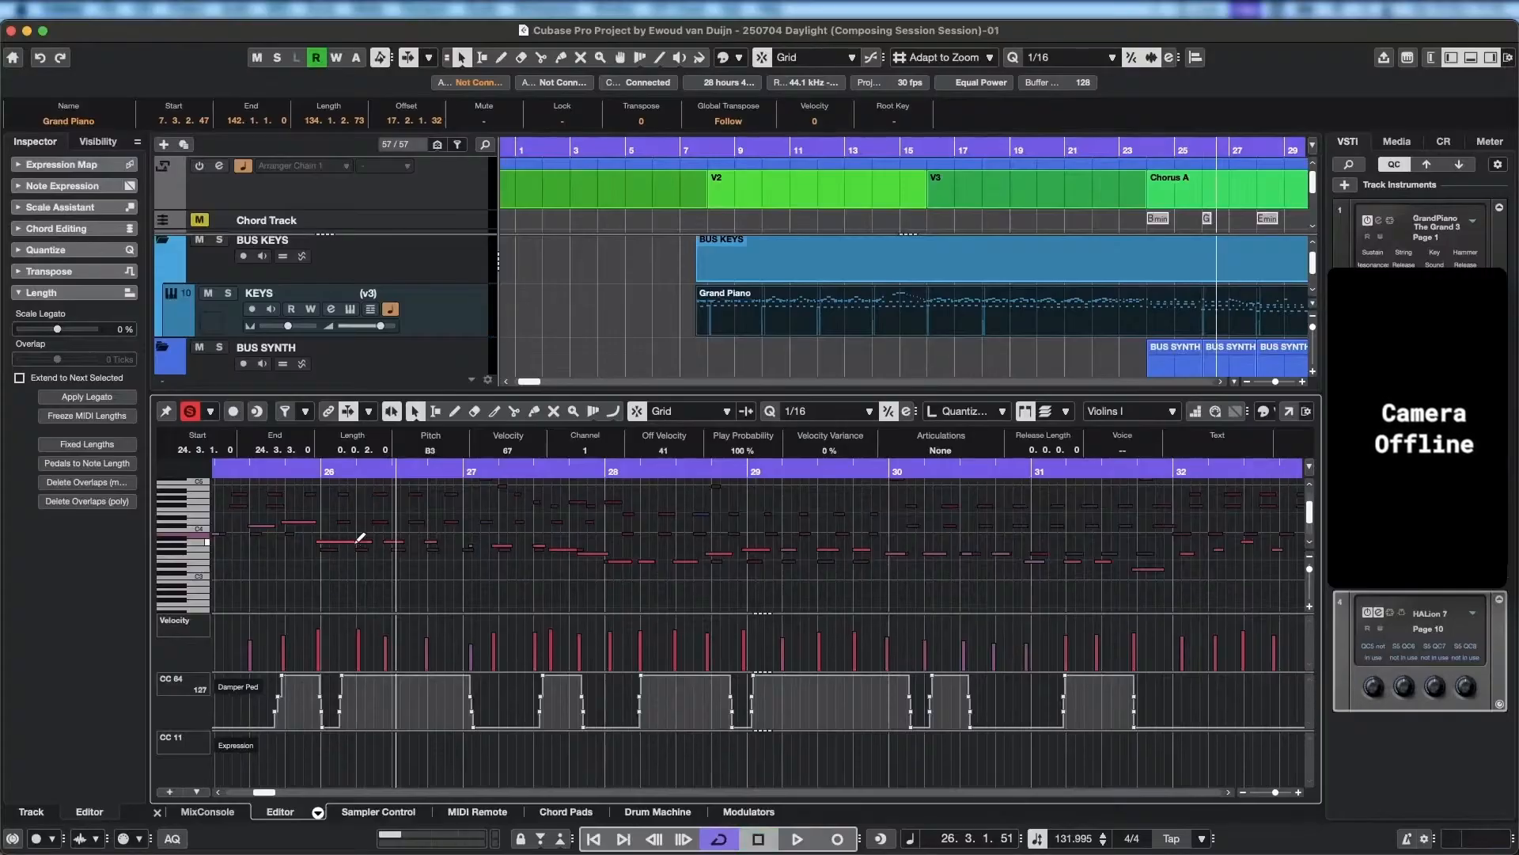
Shorten the long A3 note at the start of bar 26 to three sixteenths and play back from bar 25.
left_click(354, 542)
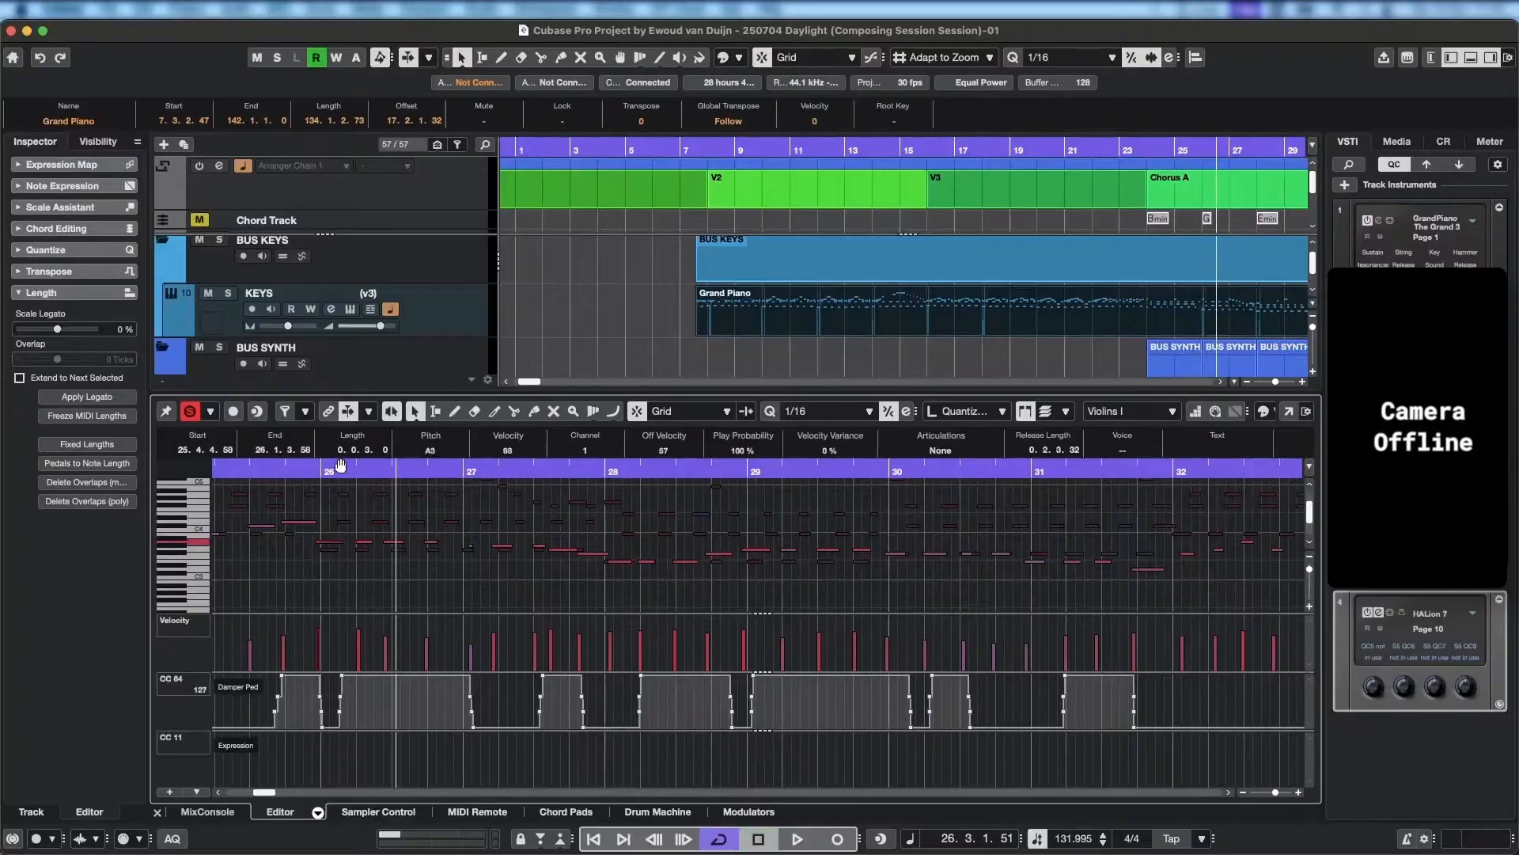
left_click(259, 468)
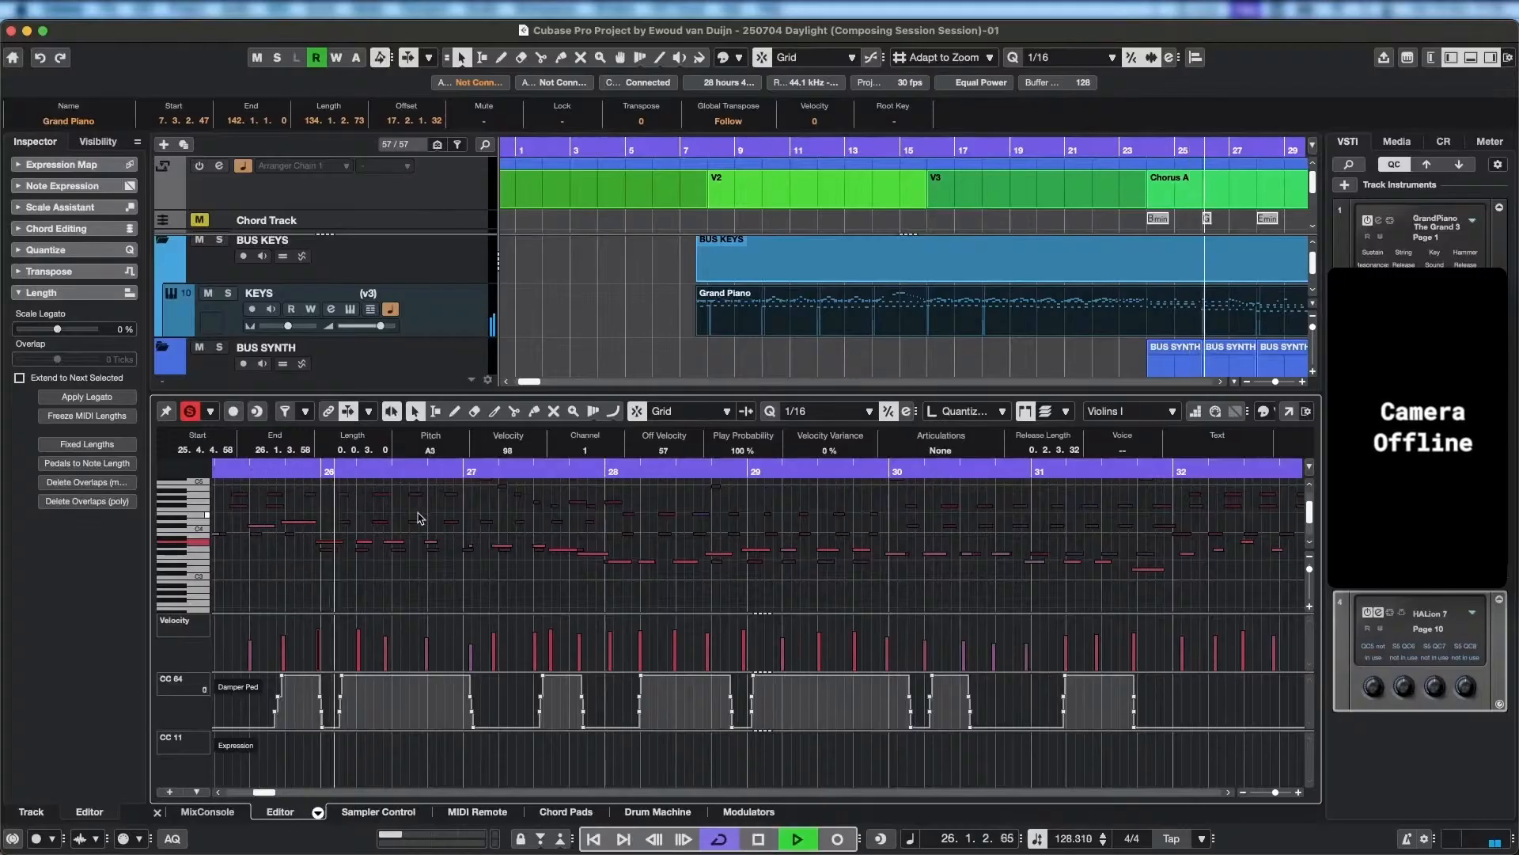
key("space")
Try extending the start of the second Violins I note of bar 26 to 26.1.4.111 and play back from bar 25.
scroll(366, 549, "up", 3)
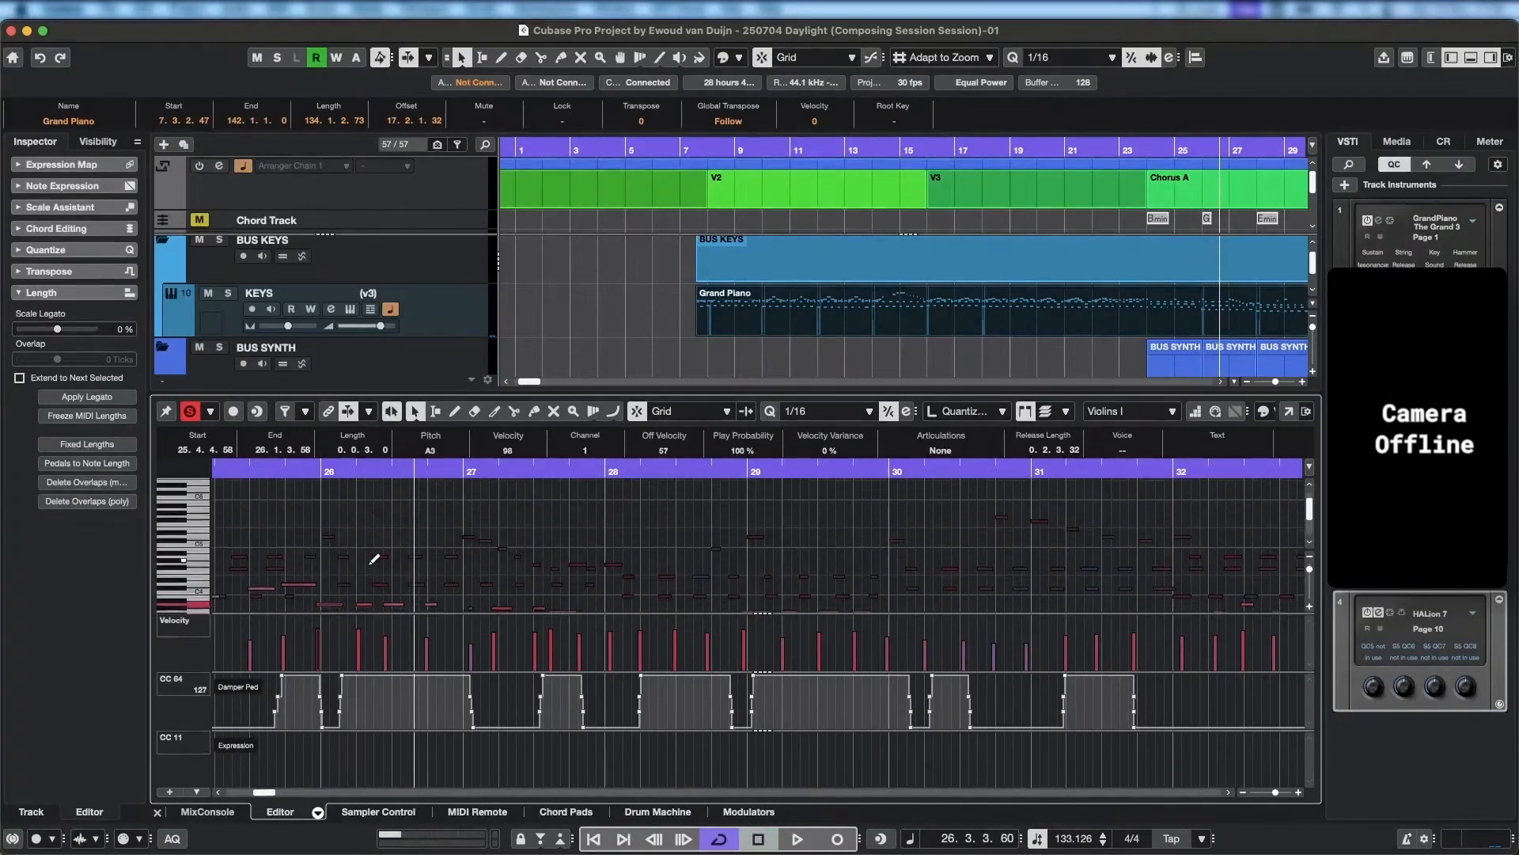
scroll(354, 587, "up", 10)
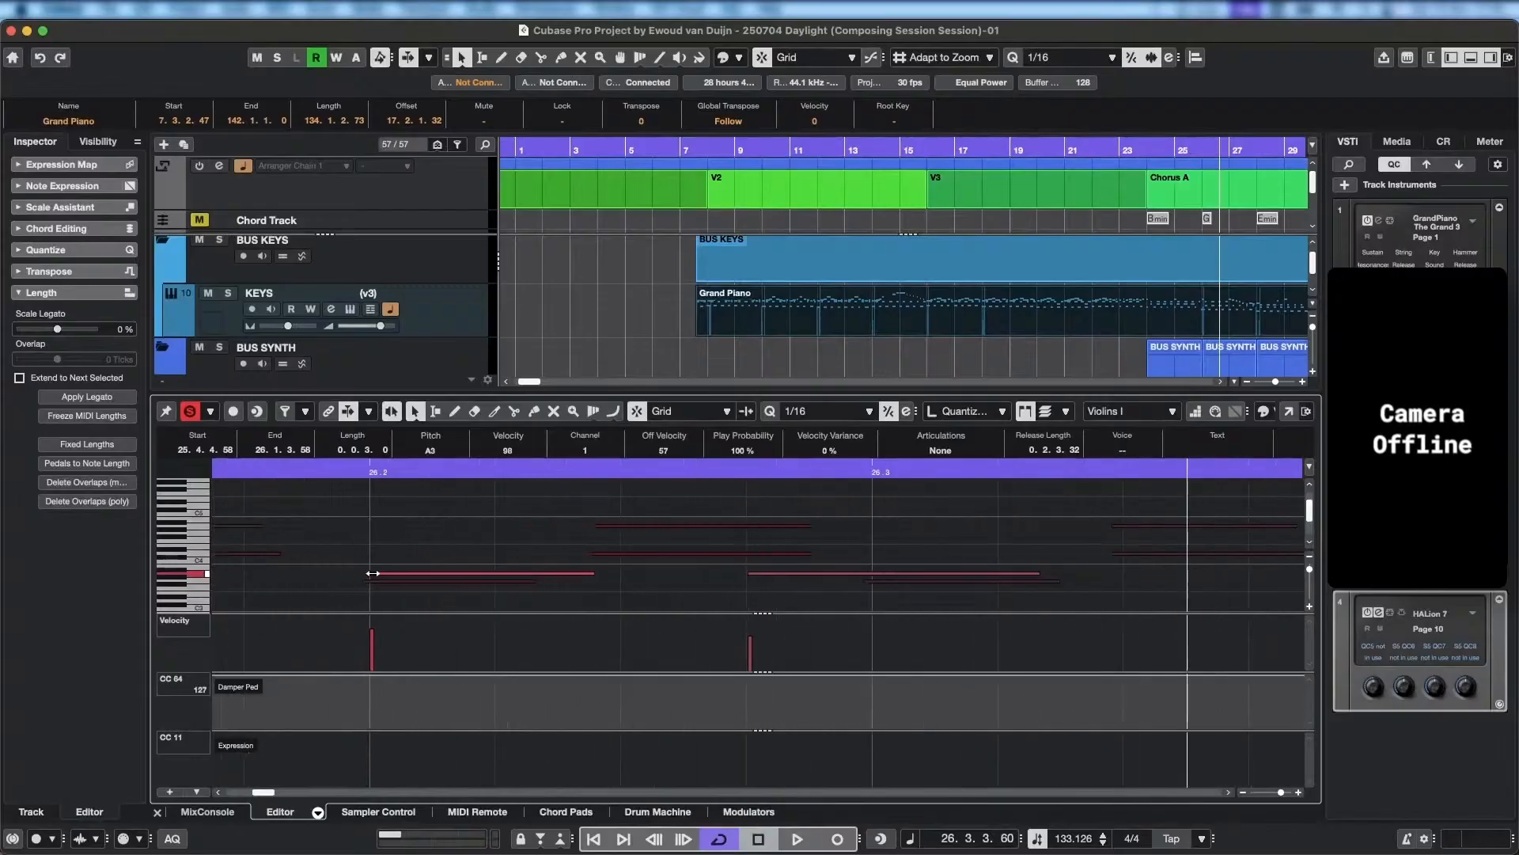
left_click_drag(373, 574, 364, 575)
scroll(424, 584, "left", 5)
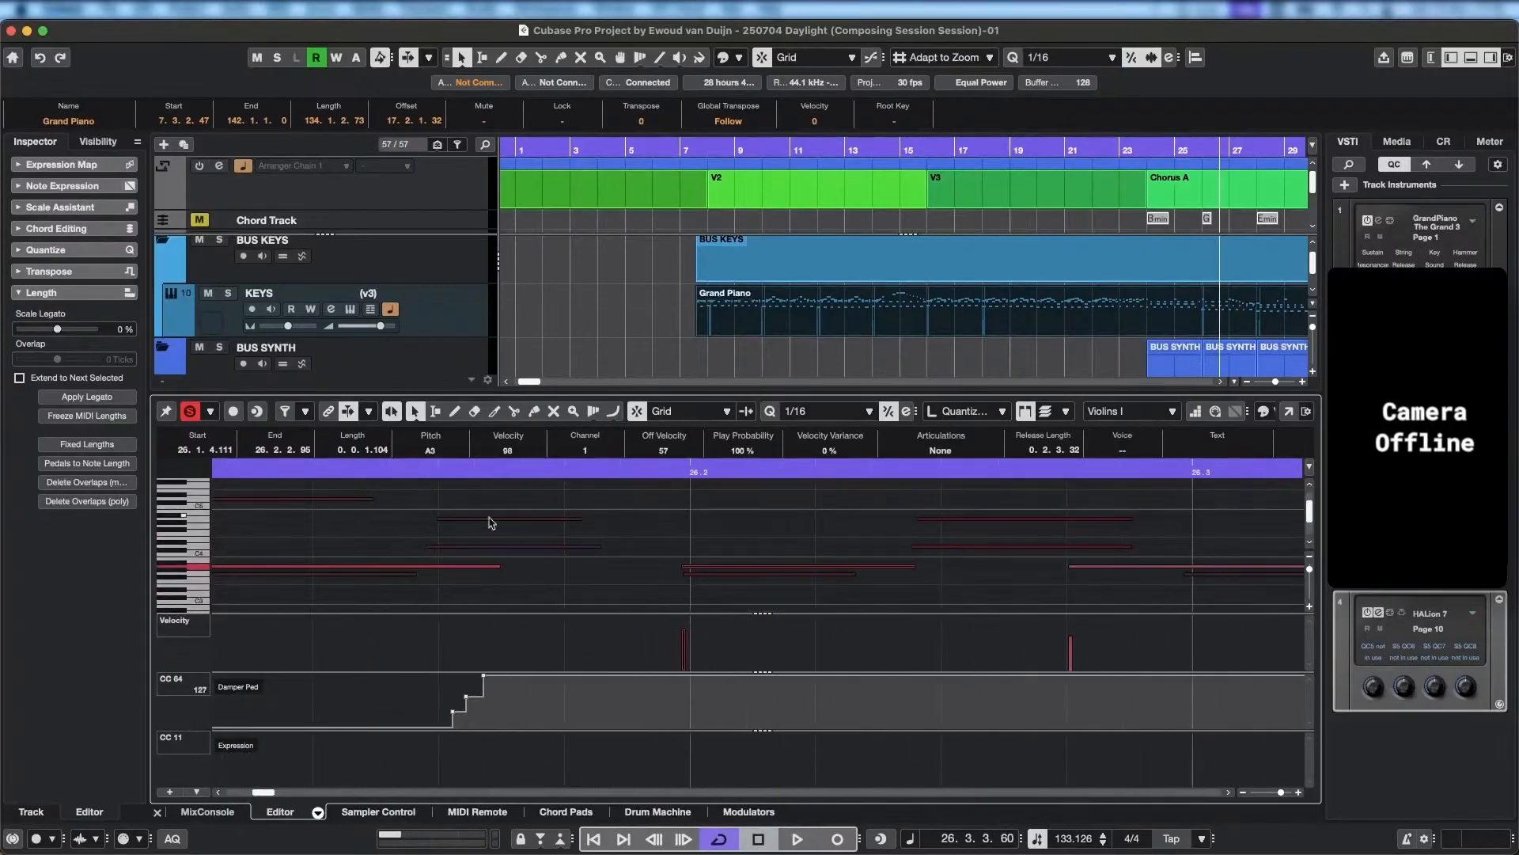
scroll(515, 559, "down", 3)
scroll(515, 551, "down", 8)
scroll(530, 611, "up", 3)
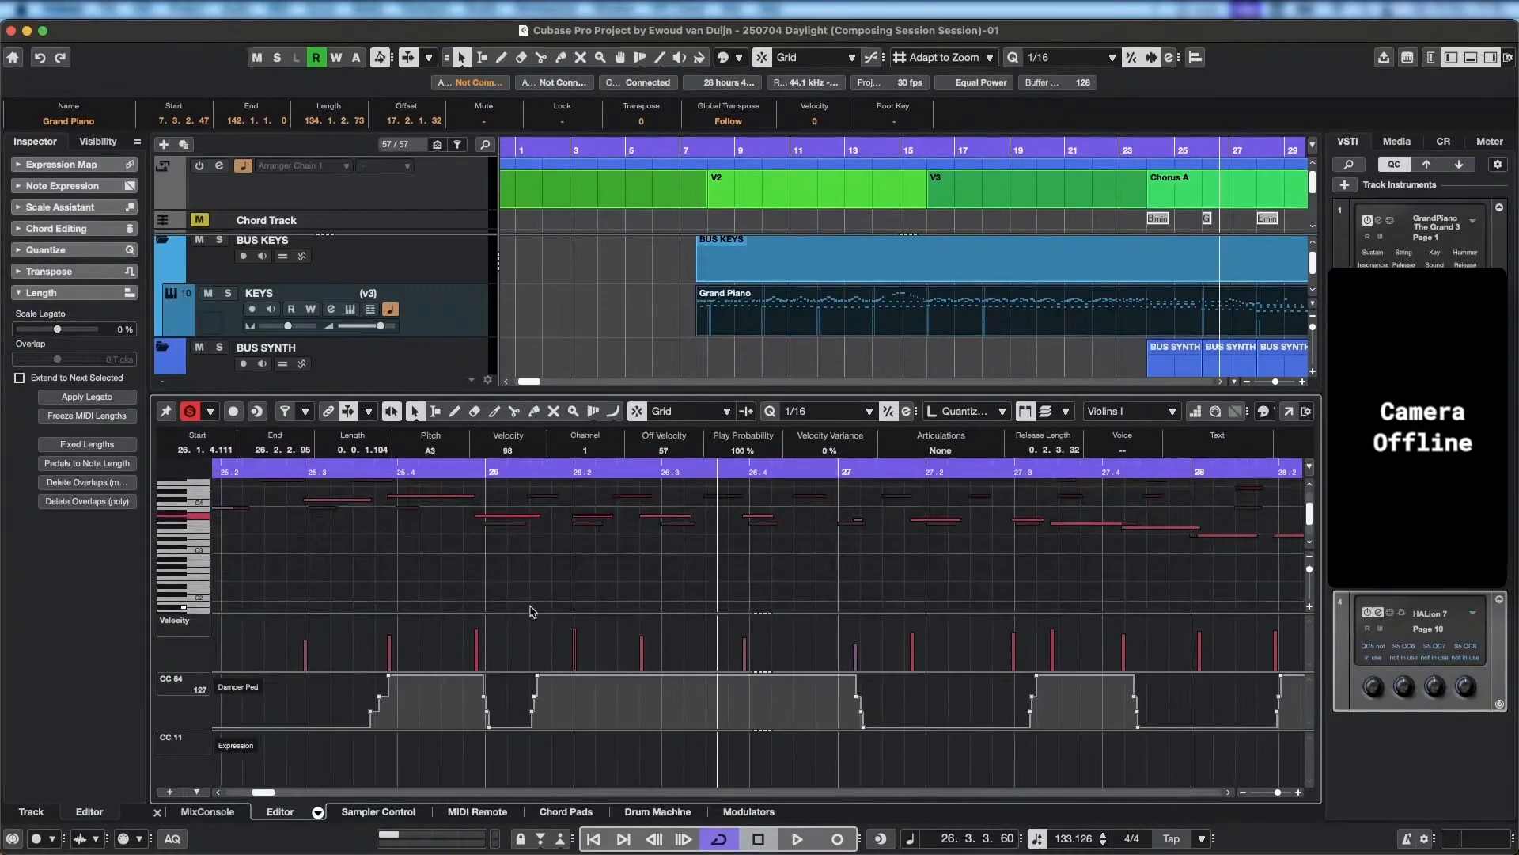
left_click(507, 472)
key("space")
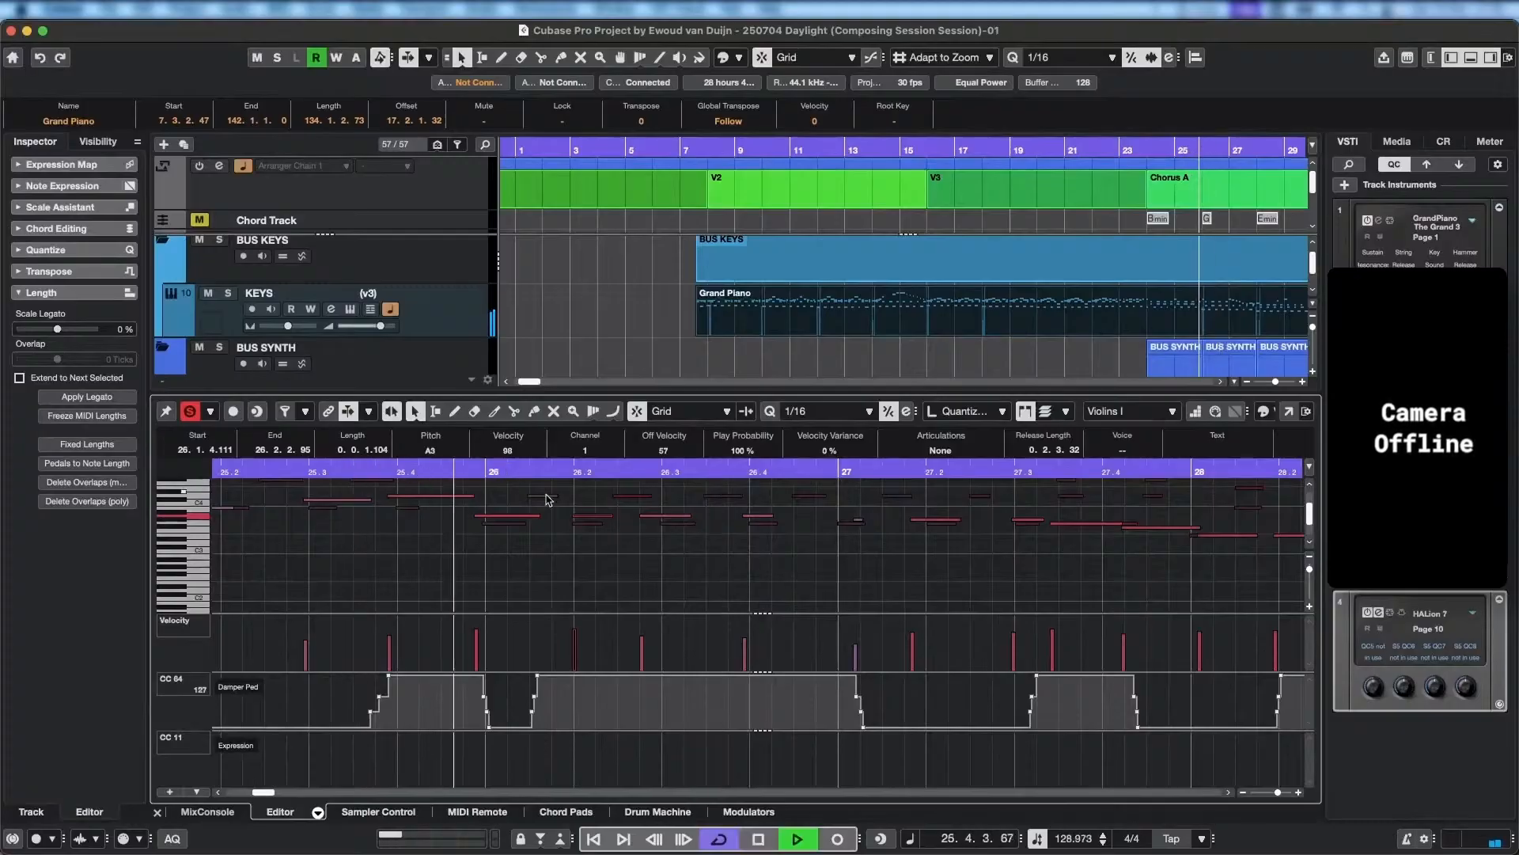
key("space")
Extend the start of the second Violins I note of bar 26 to 26.1.4.61 and play back through the bar.
left_click_drag(573, 516, 565, 516)
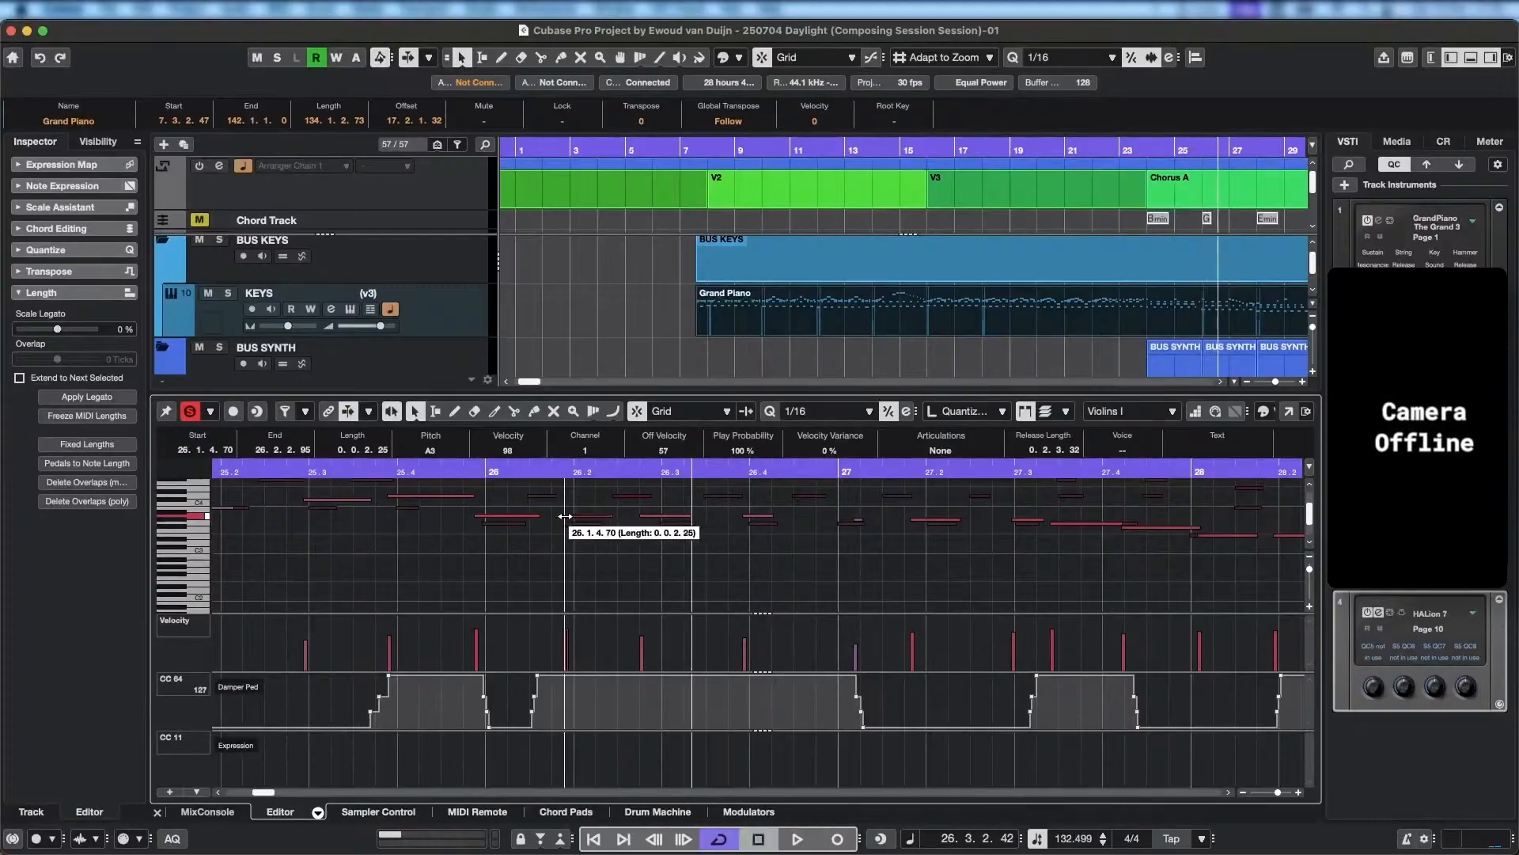
left_click(550, 476)
key("space")
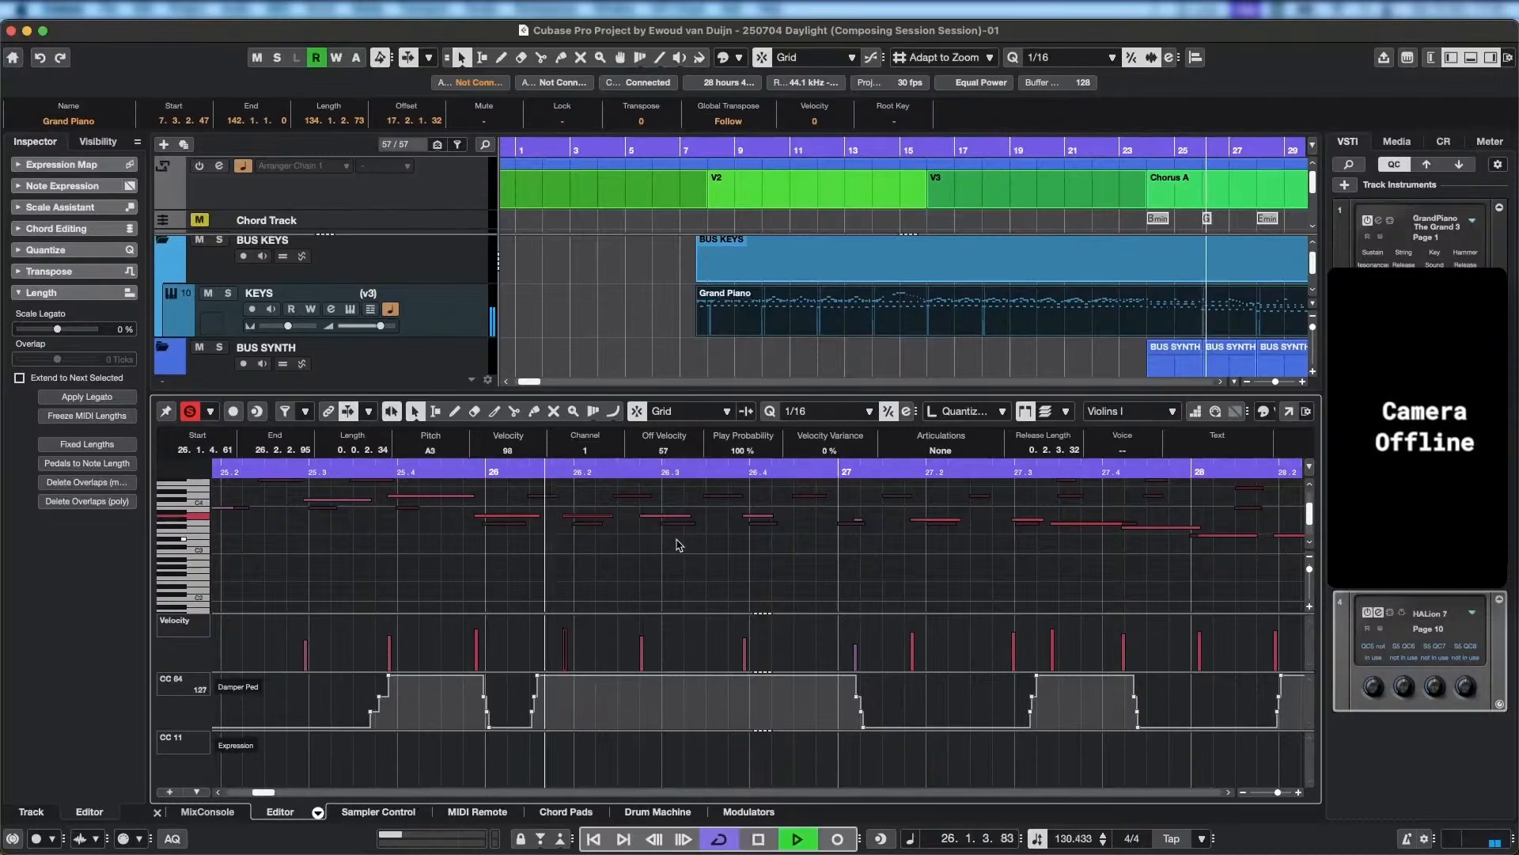
key("space")
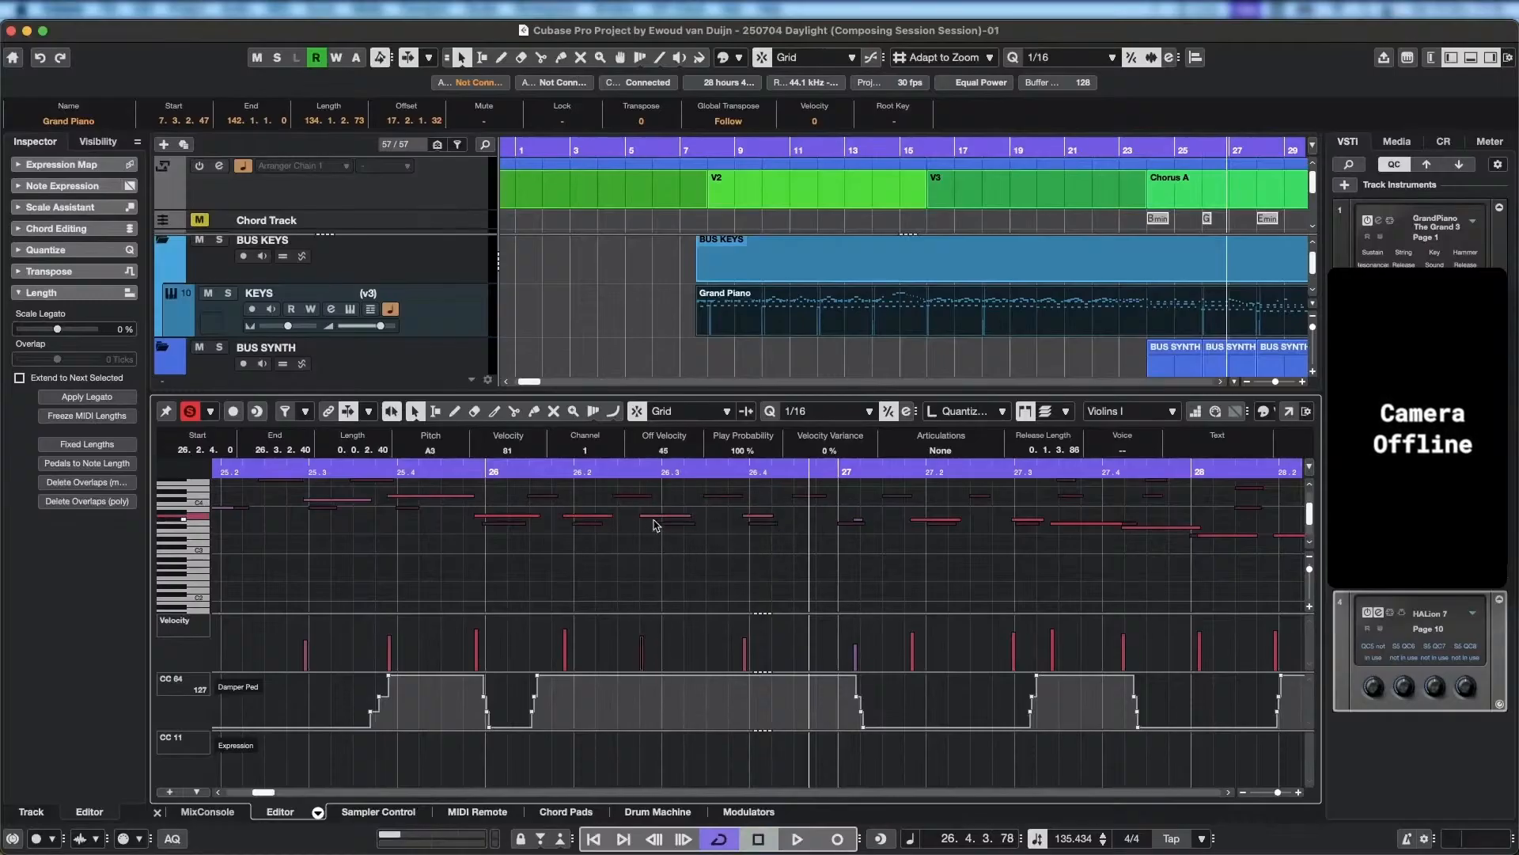
Try starting the third Violins I note of bar 26 exactly on beat 3.
left_click_drag(682, 516, 651, 497)
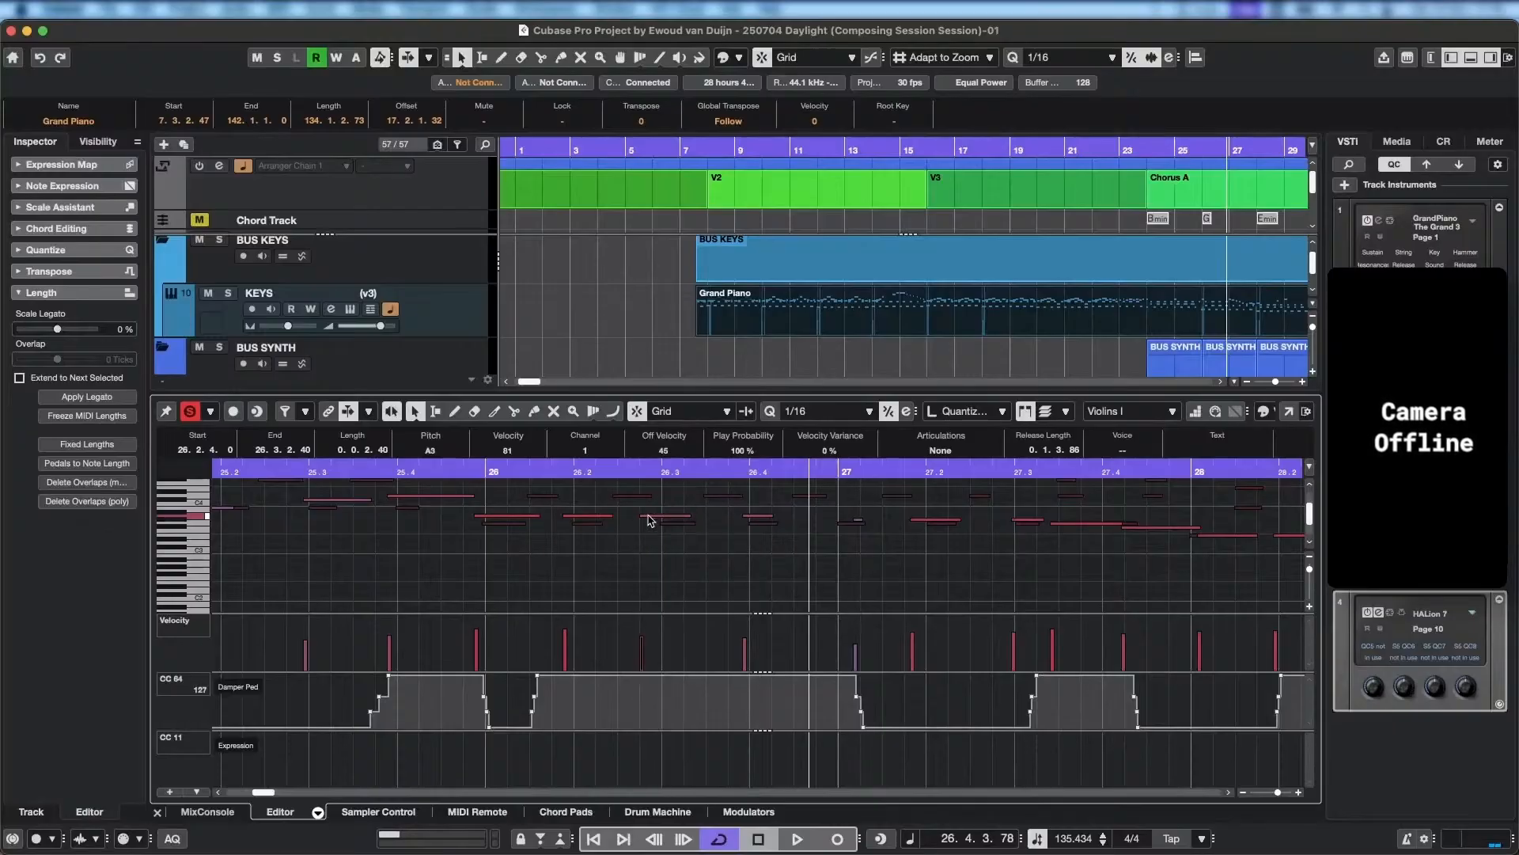
left_click_drag(650, 516, 665, 522)
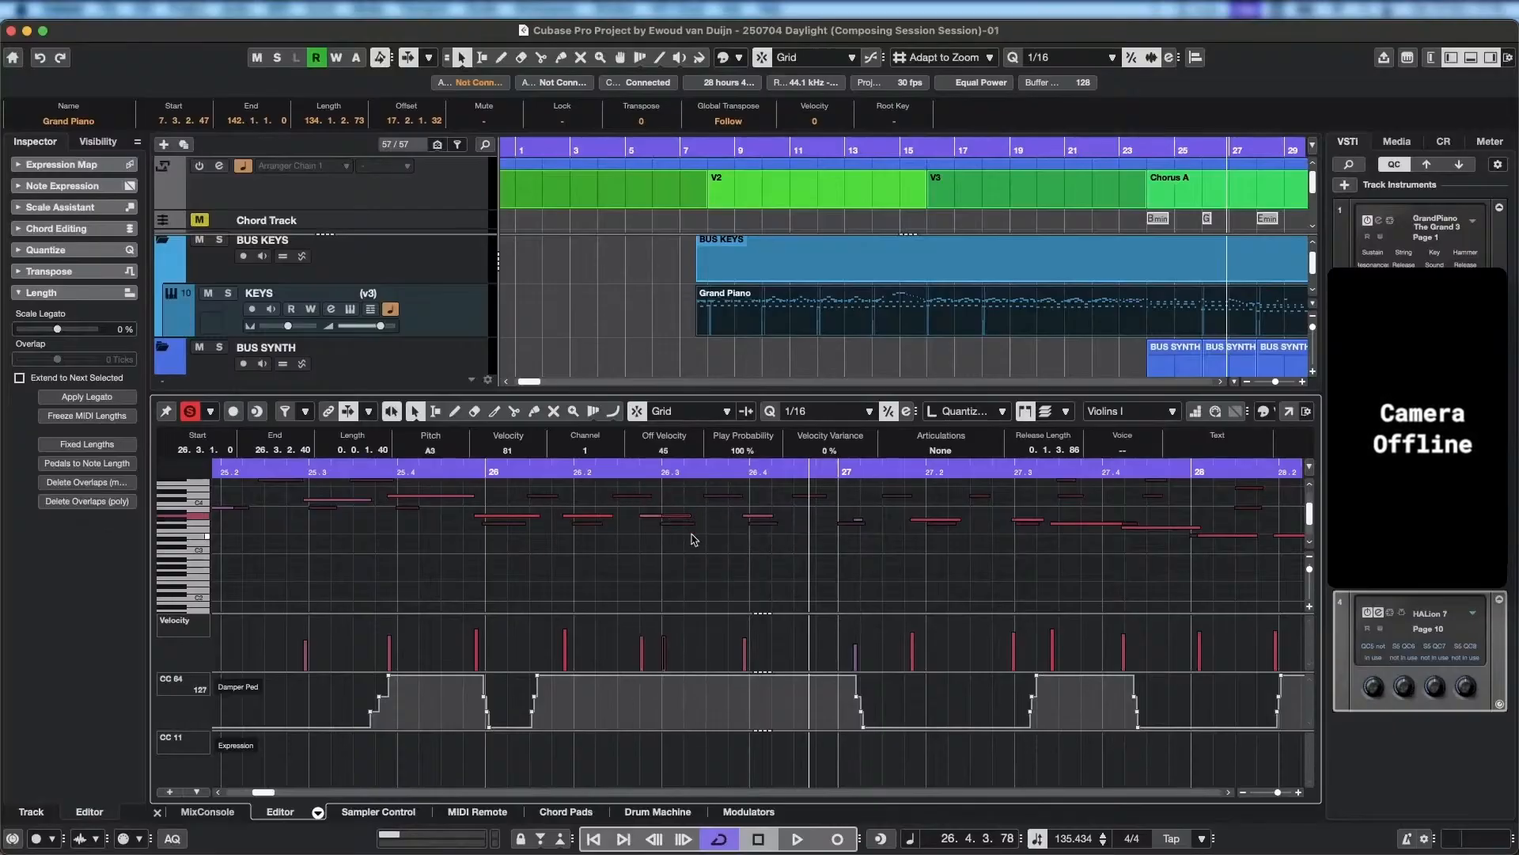
left_click_drag(650, 515, 677, 519)
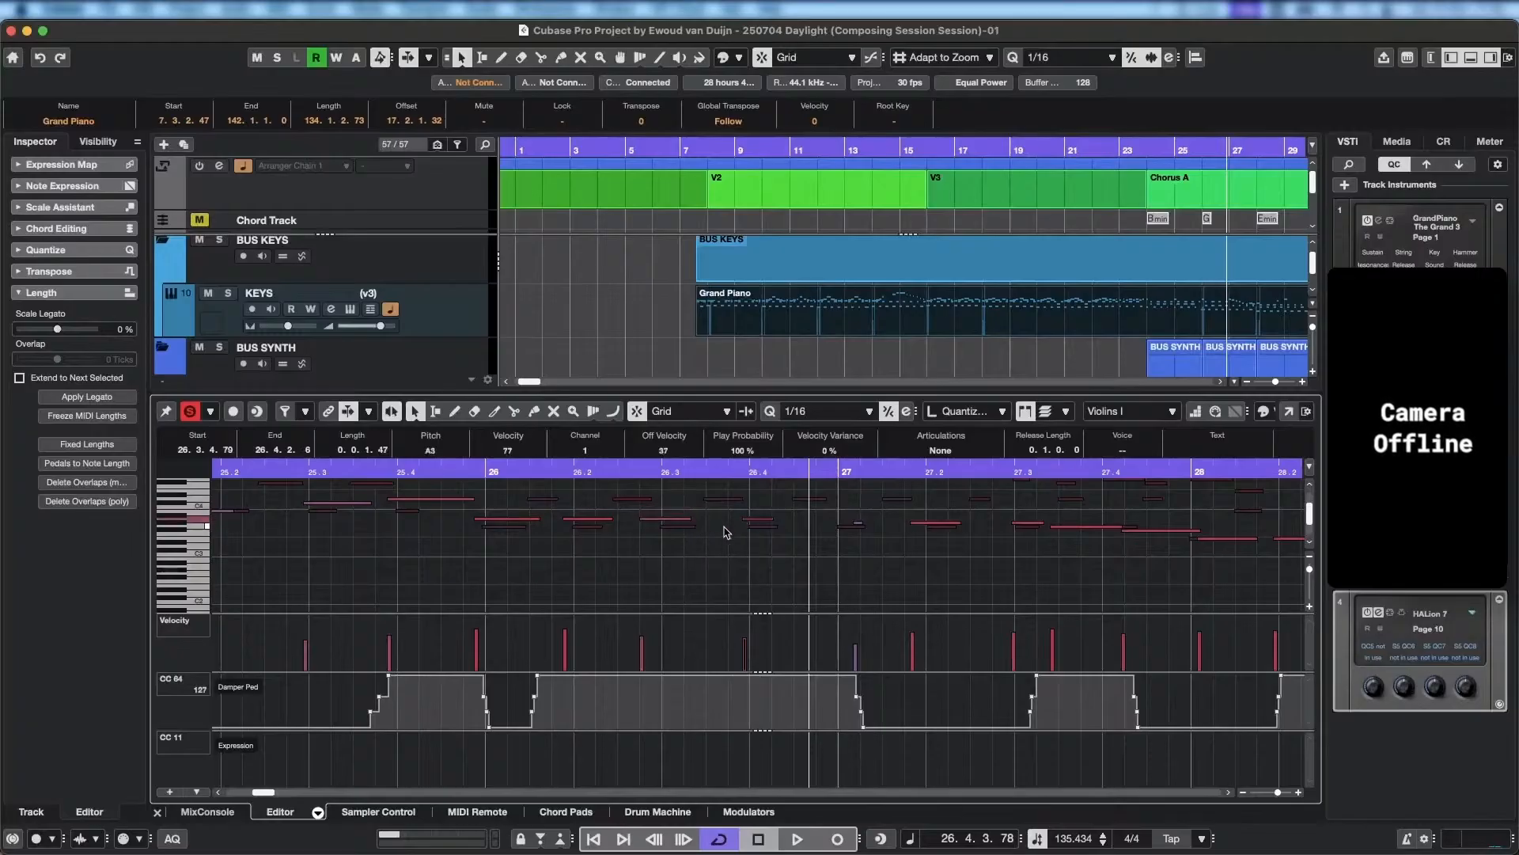
Play back bar 26, set the start of its third Violins I note to 26.2.4.89, and play on into bar 27.
key("space")
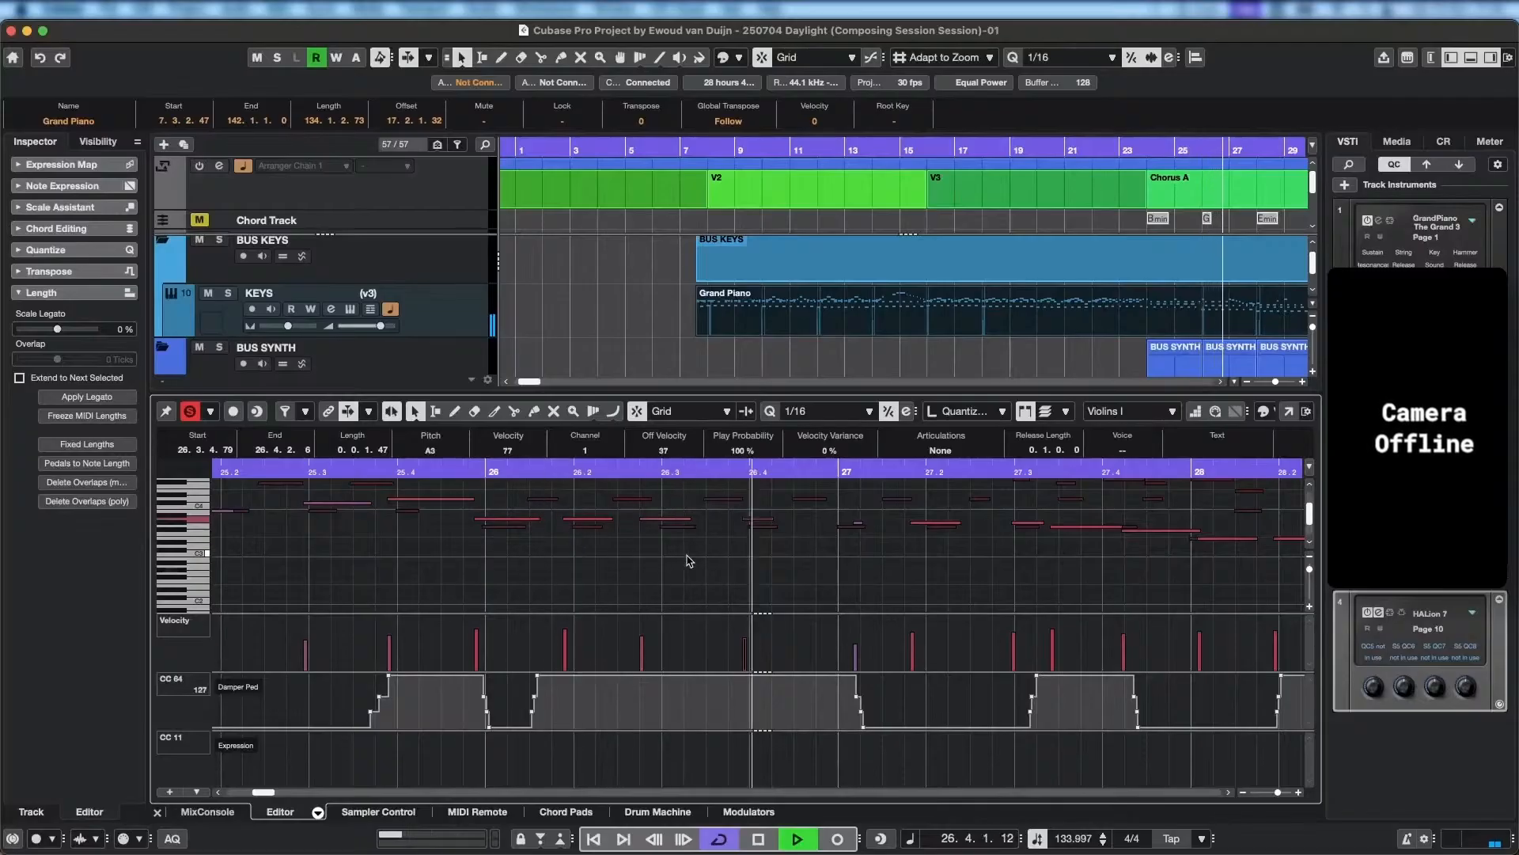
key("space")
left_click_drag(641, 521, 661, 518)
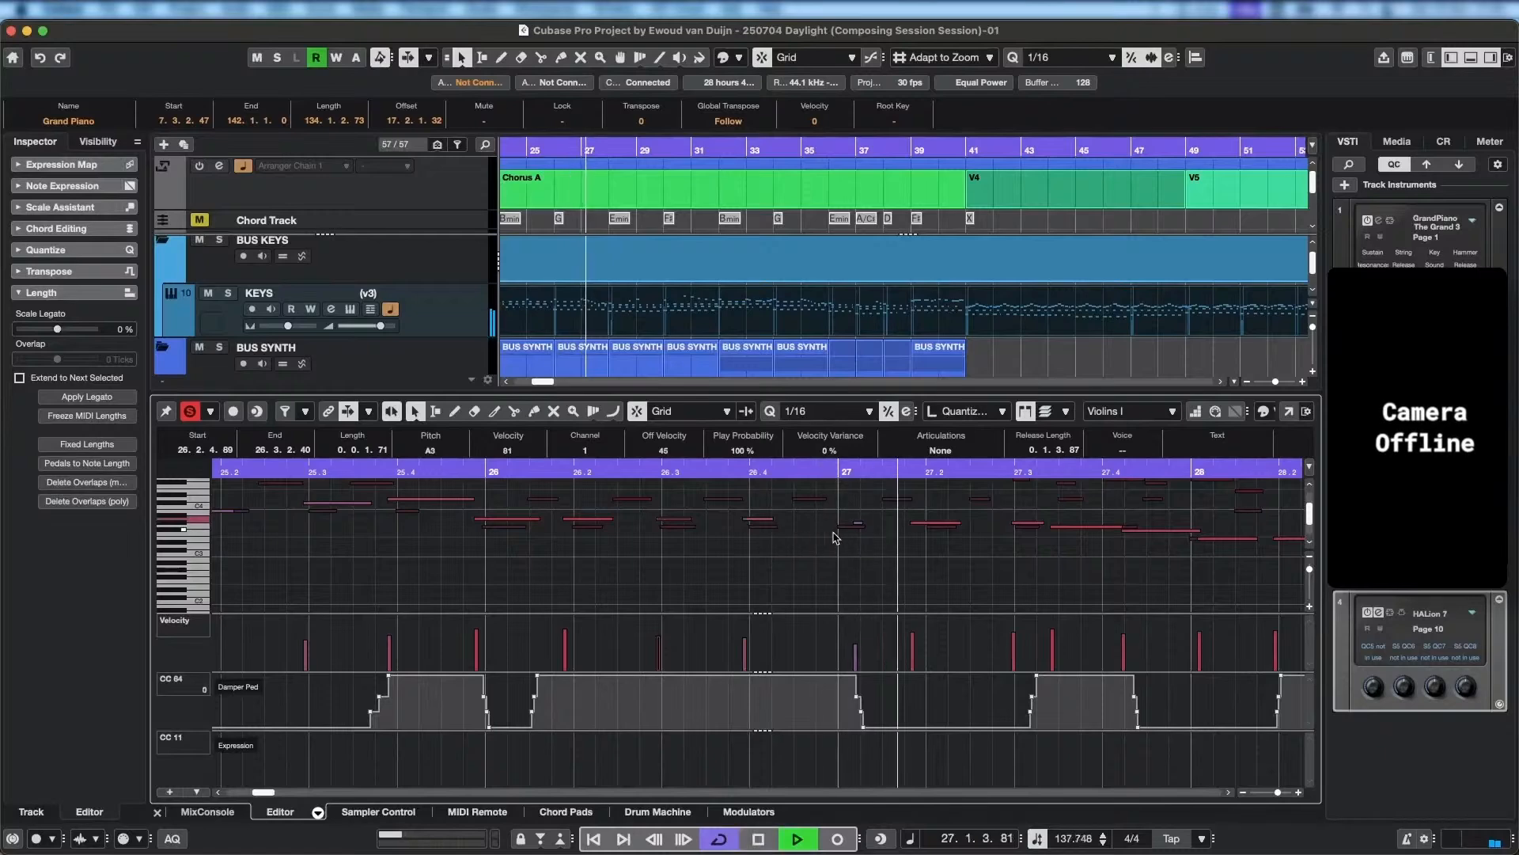
key("space")
Move the first Violins I note of bar 27 to 27.1.1.0 and play back the bar.
left_click_drag(860, 528, 844, 523)
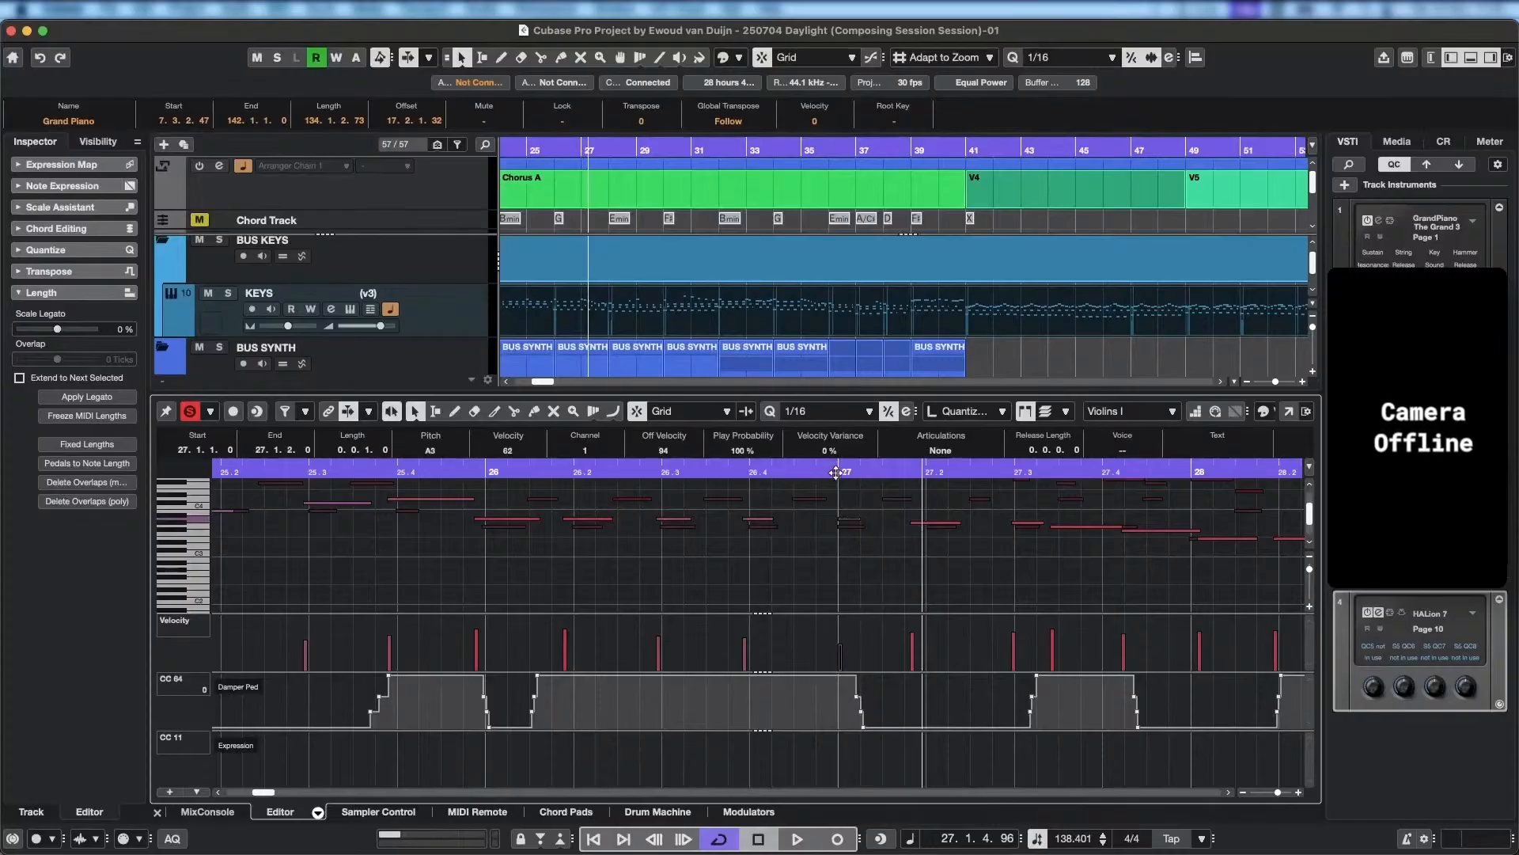
key("space")
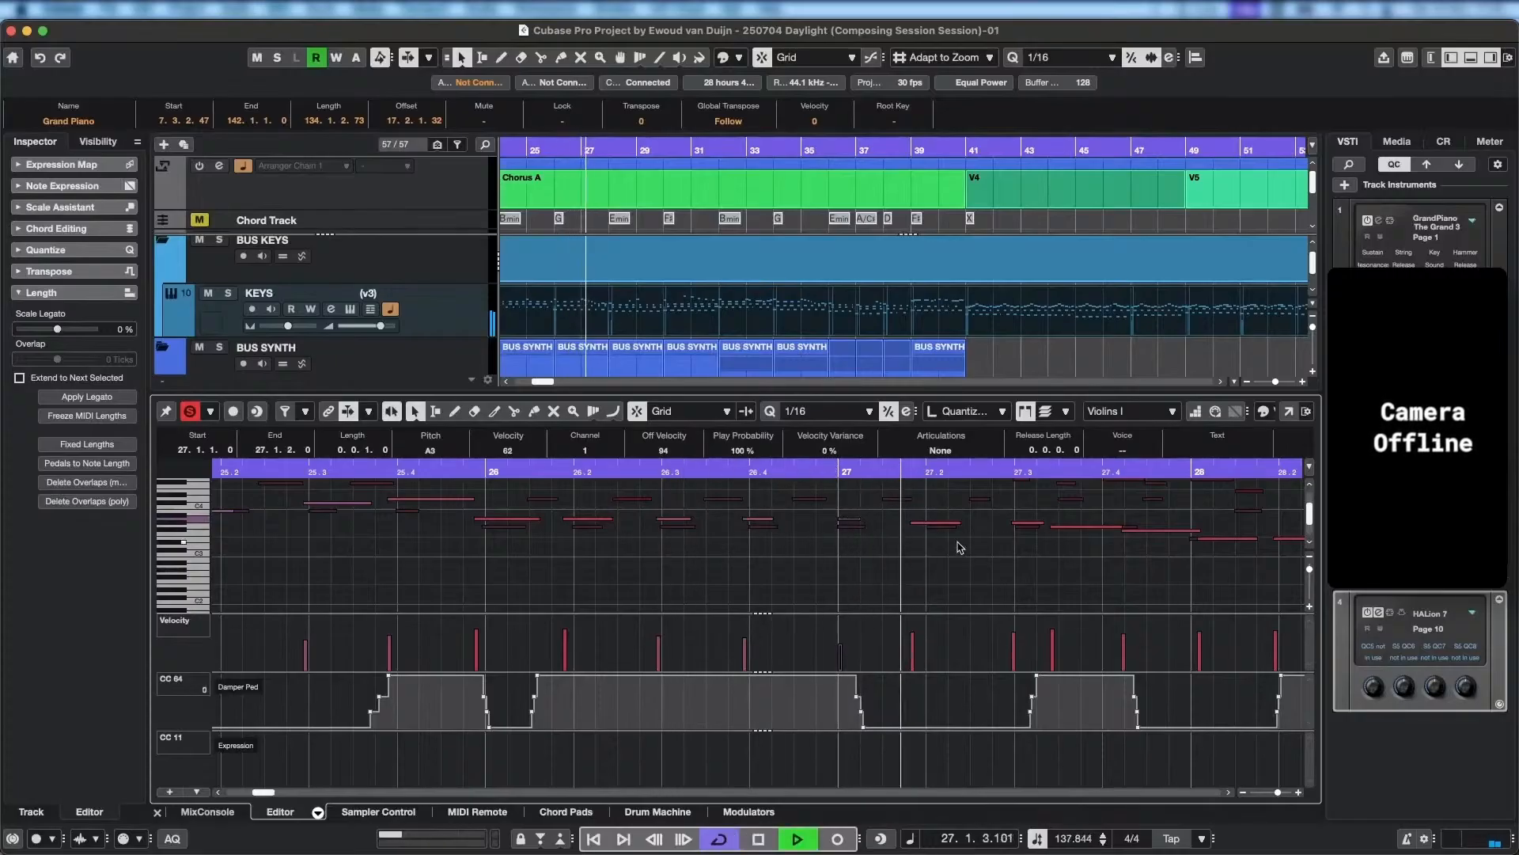
key("space")
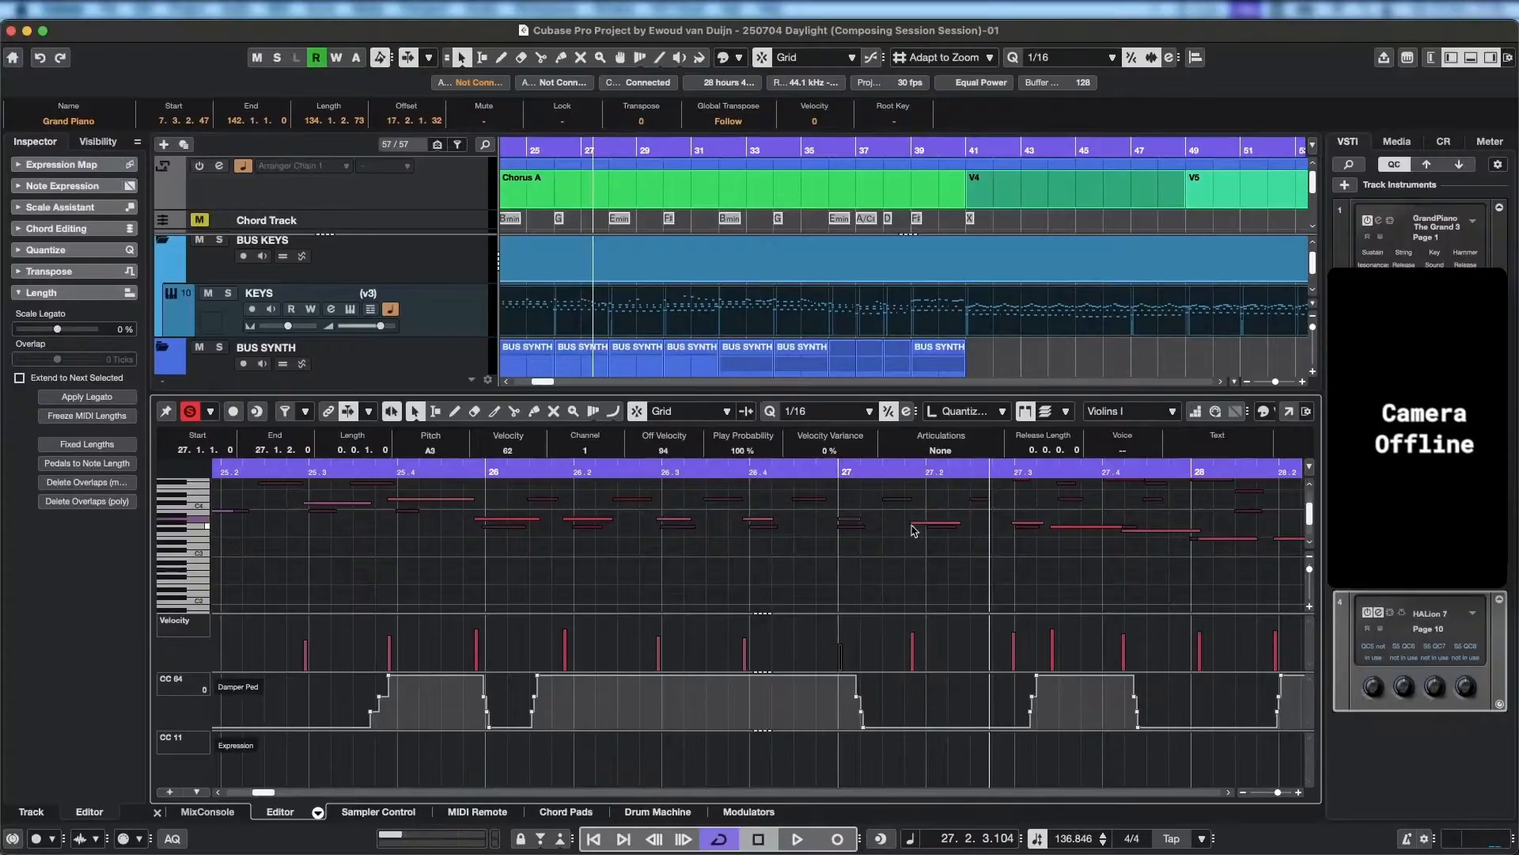
Move the second Violins I note of bar 27 onto beat 2 and raise it to B3.
left_click_drag(916, 523, 932, 524)
scroll(962, 564, "up", 5)
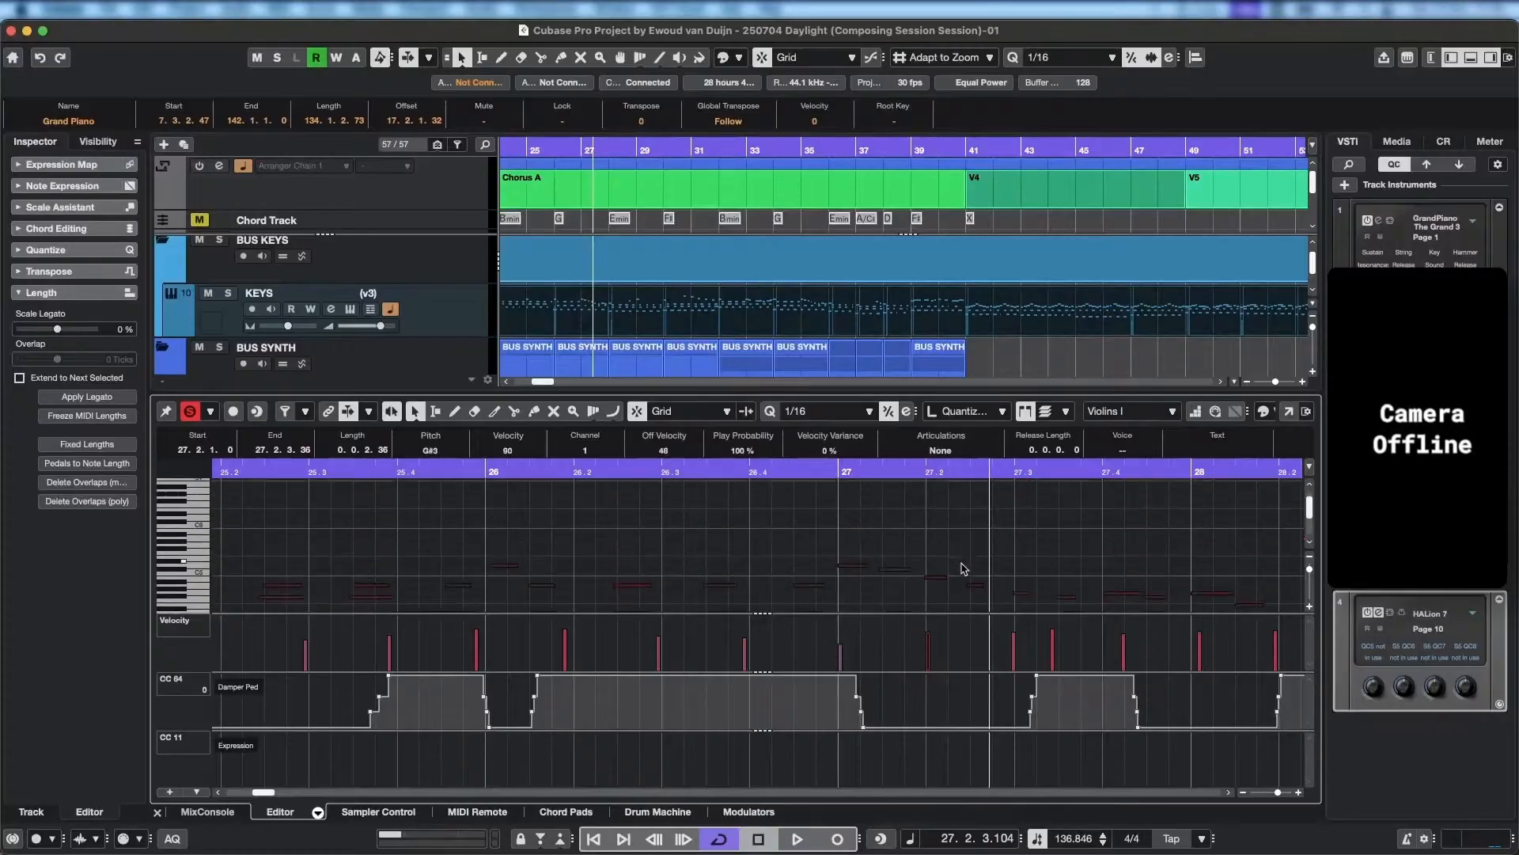
scroll(964, 569, "down", 5)
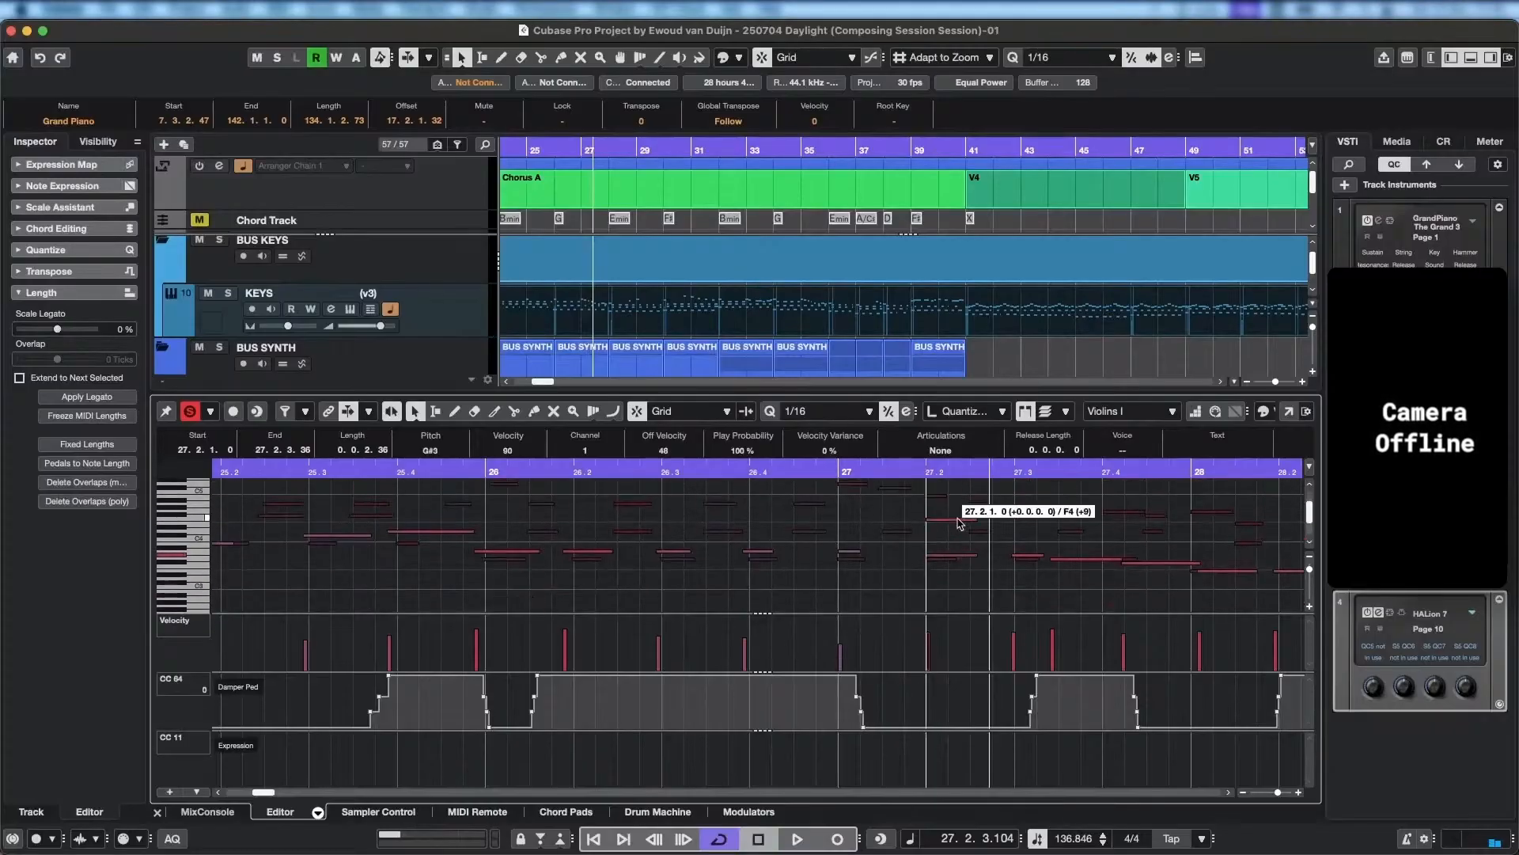
left_click_drag(959, 522, 956, 510)
key("shift+Down")
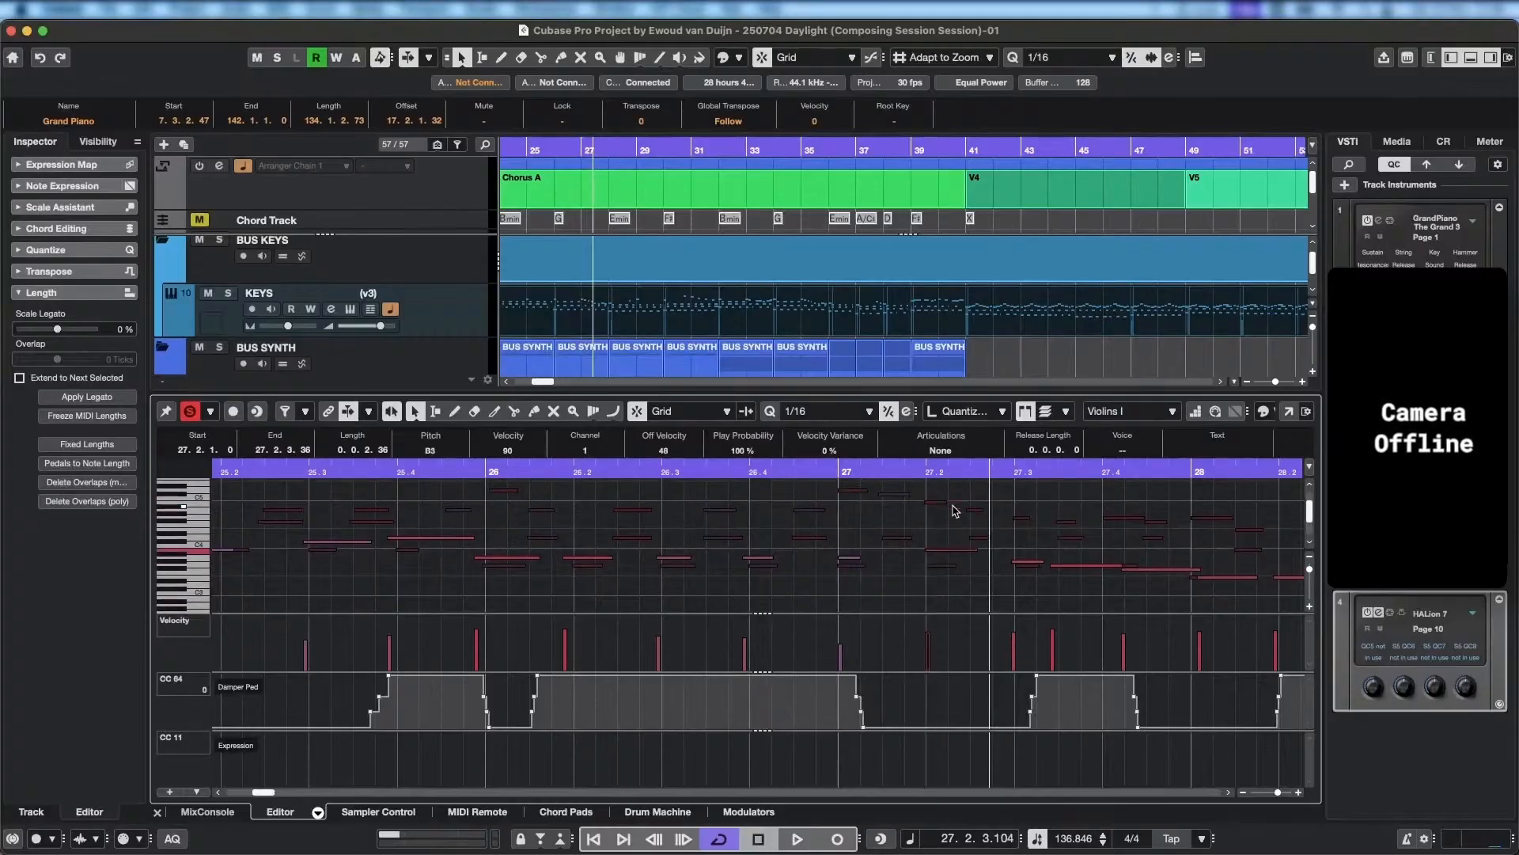
Move the third Violins I note of bar 27 onto beat 3 at G3 and play back from bar 26.
left_click_drag(1027, 565, 1030, 523)
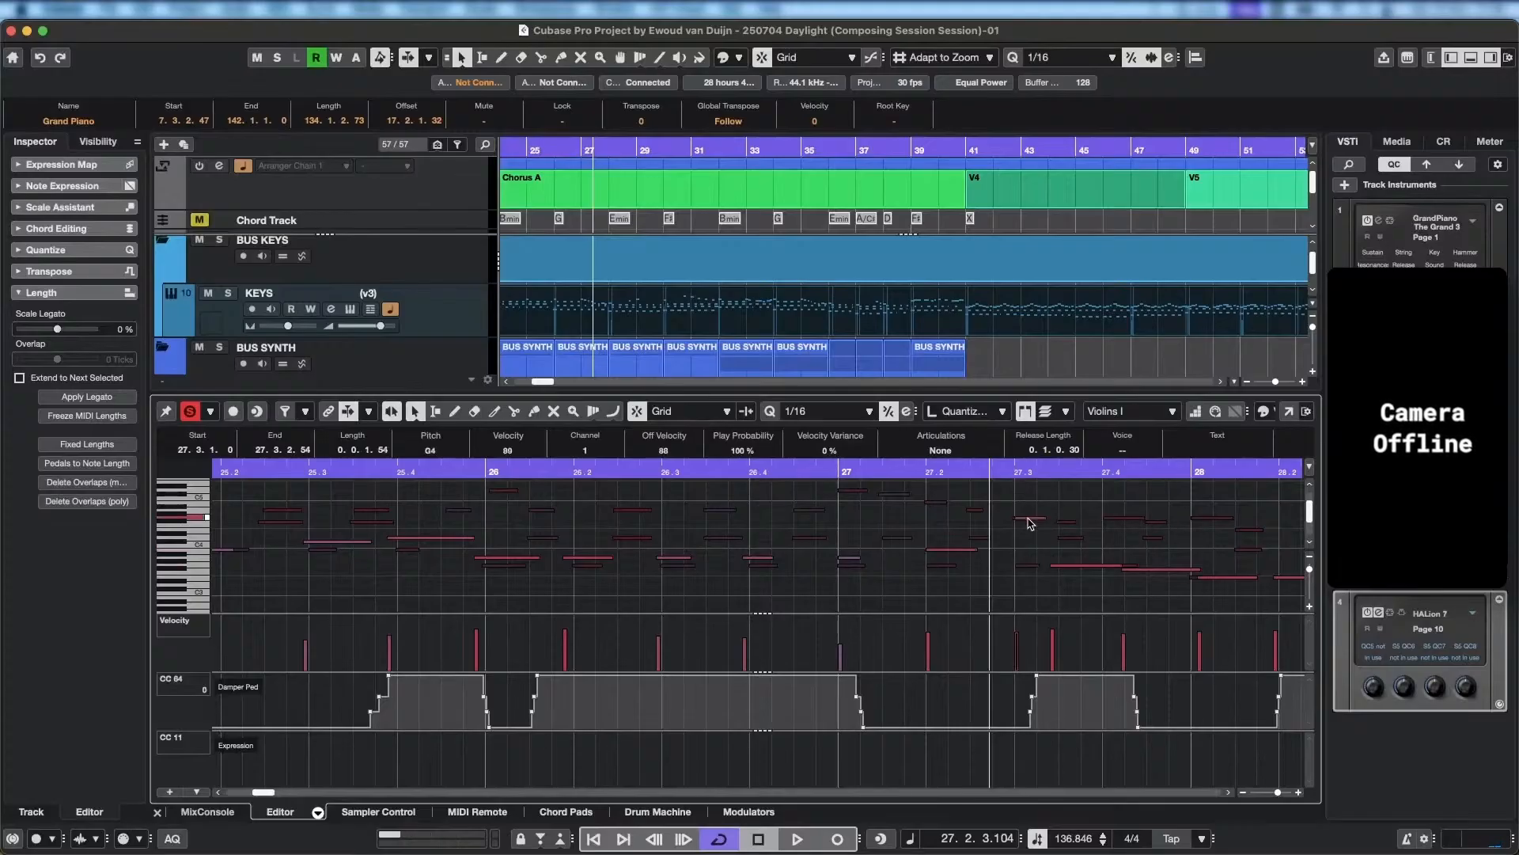
left_click_drag(954, 469, 556, 470)
key("space")
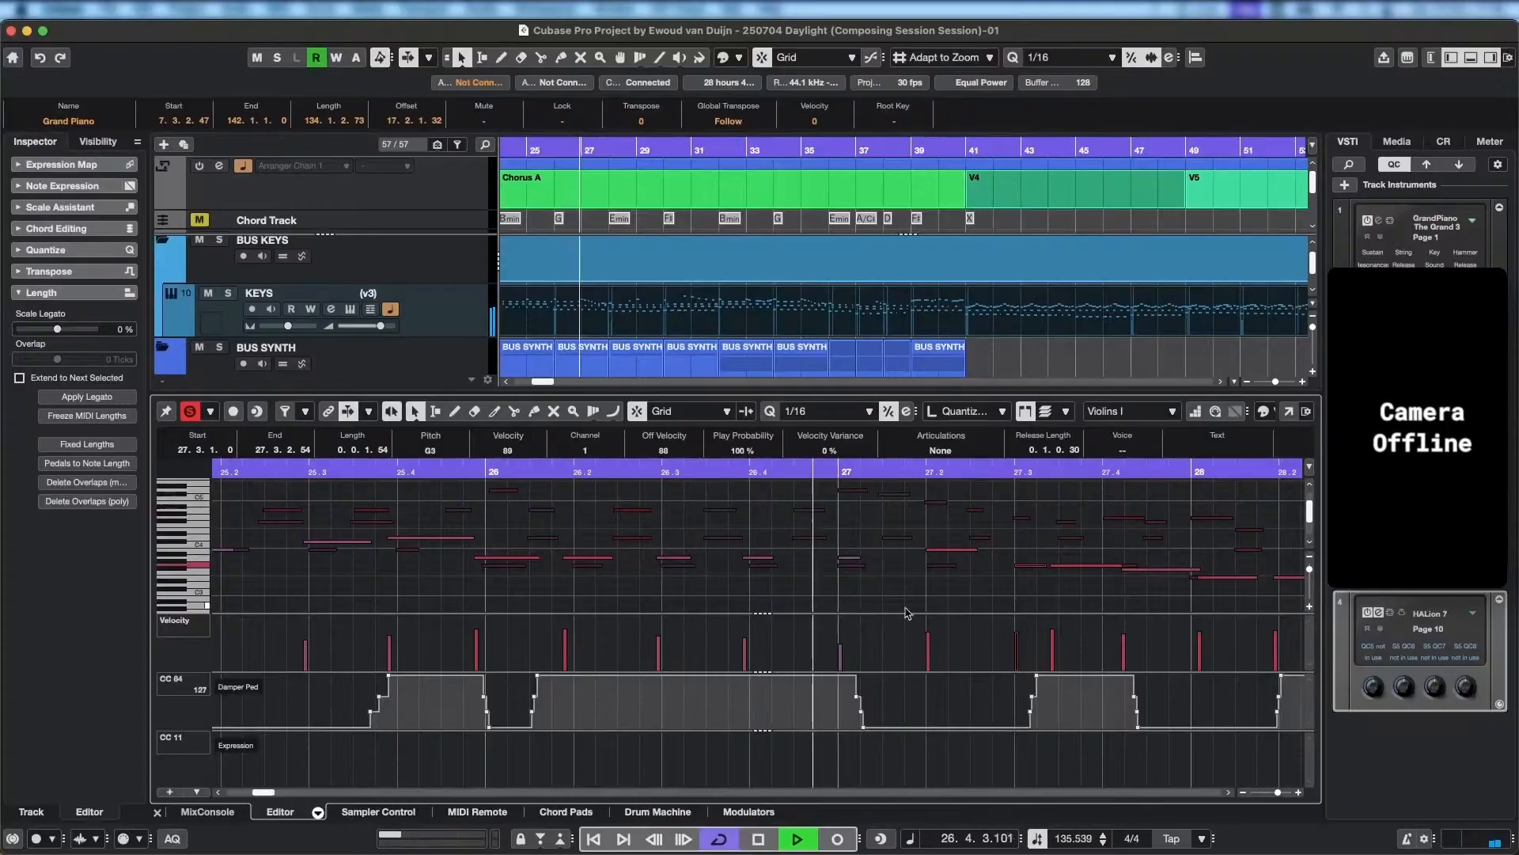
key("space")
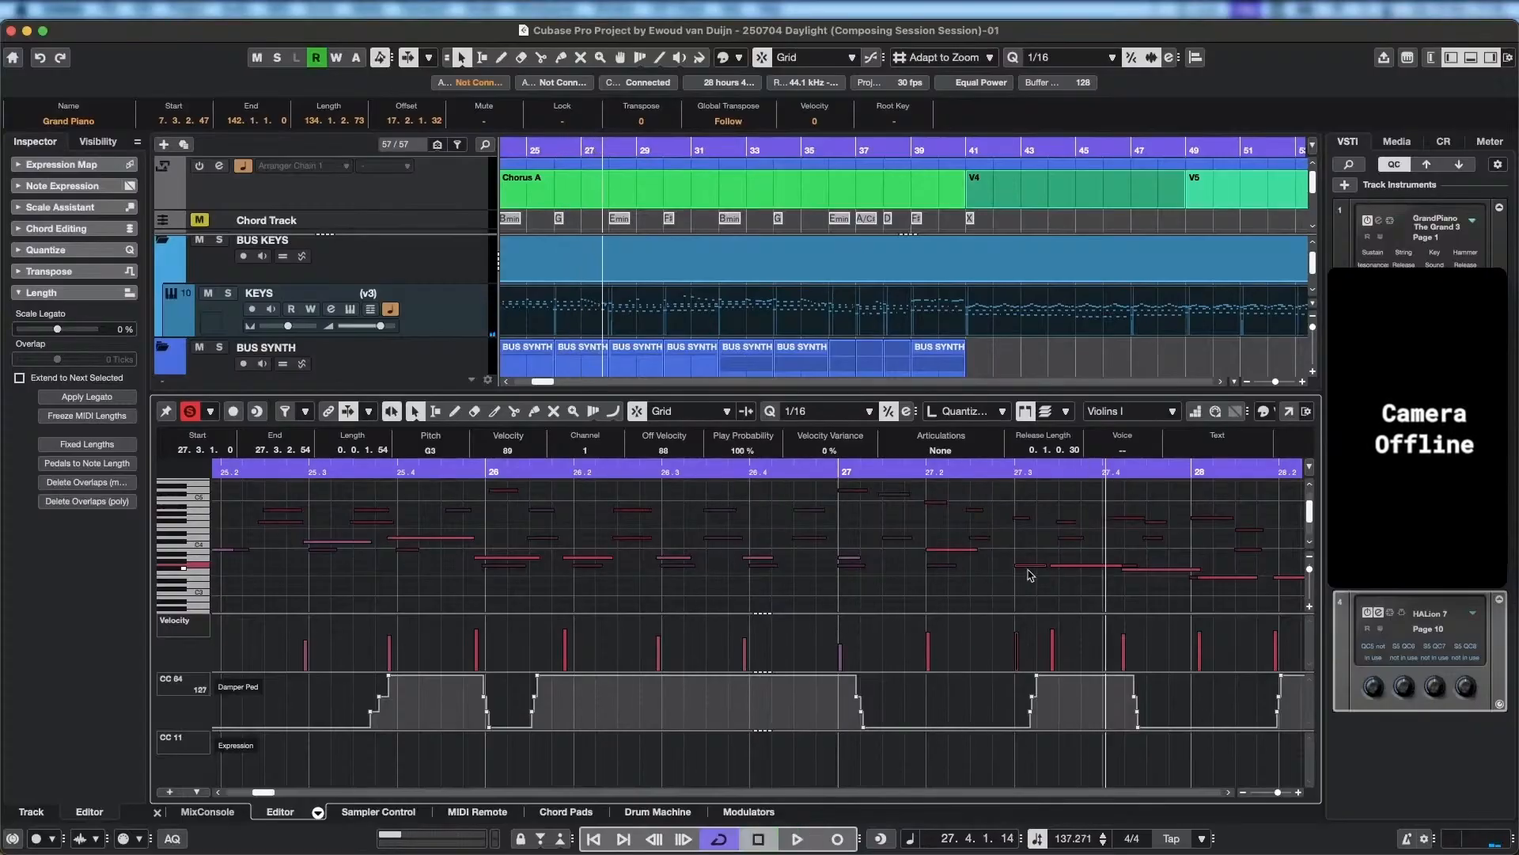
Try moving the fourth Violins I note of bar 27 to 27.4.1.0 at G3 and play back.
left_click_drag(1032, 566, 1131, 565)
key("space")
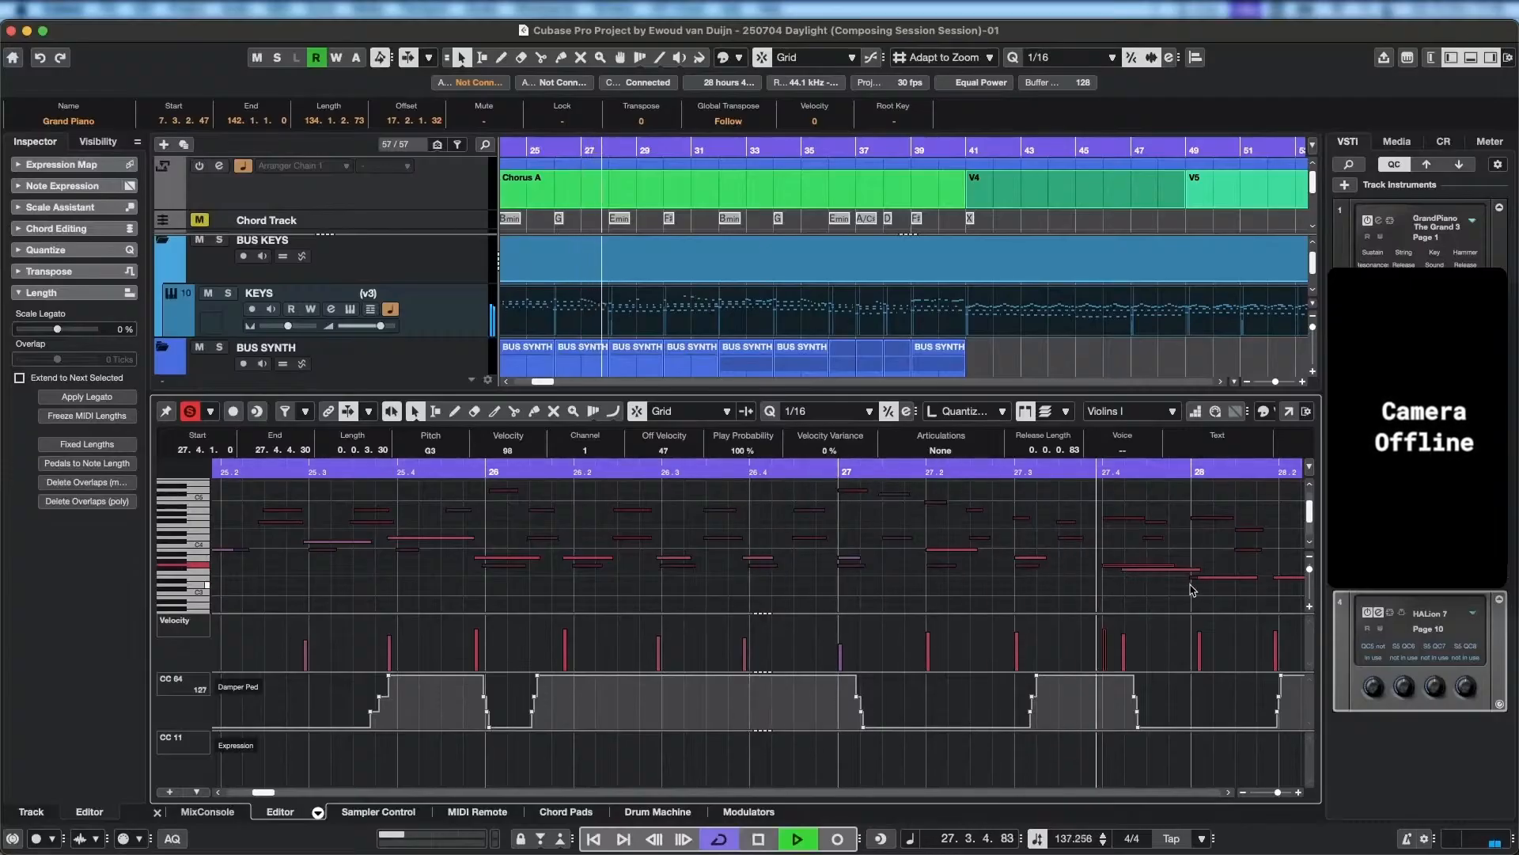
key("space")
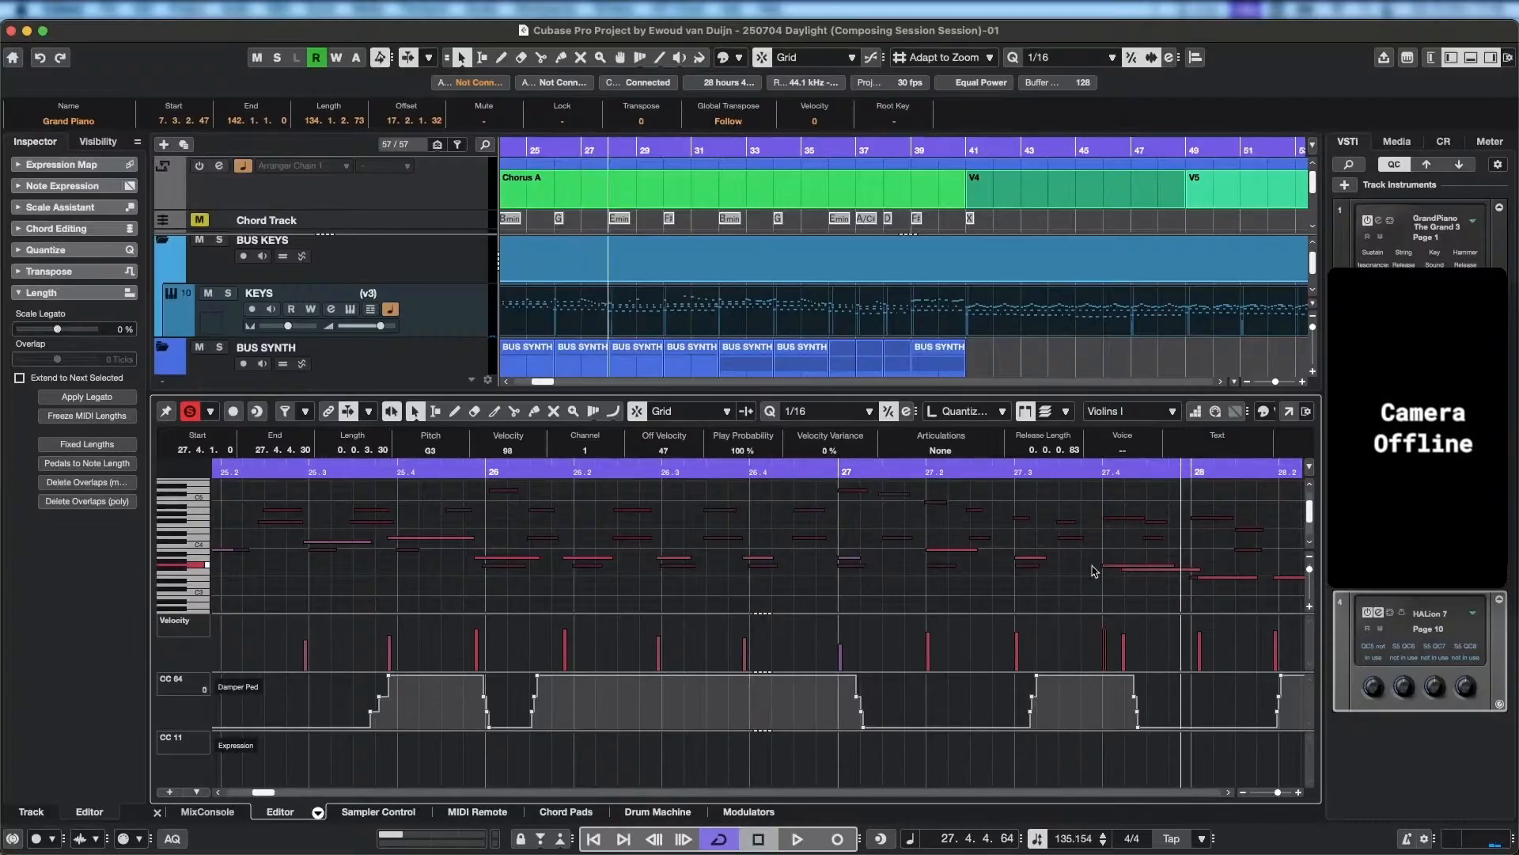
Move the fourth Violins I note of bar 27 to 27.3.3.0 and play back the bar.
left_click_drag(1095, 570, 1074, 568)
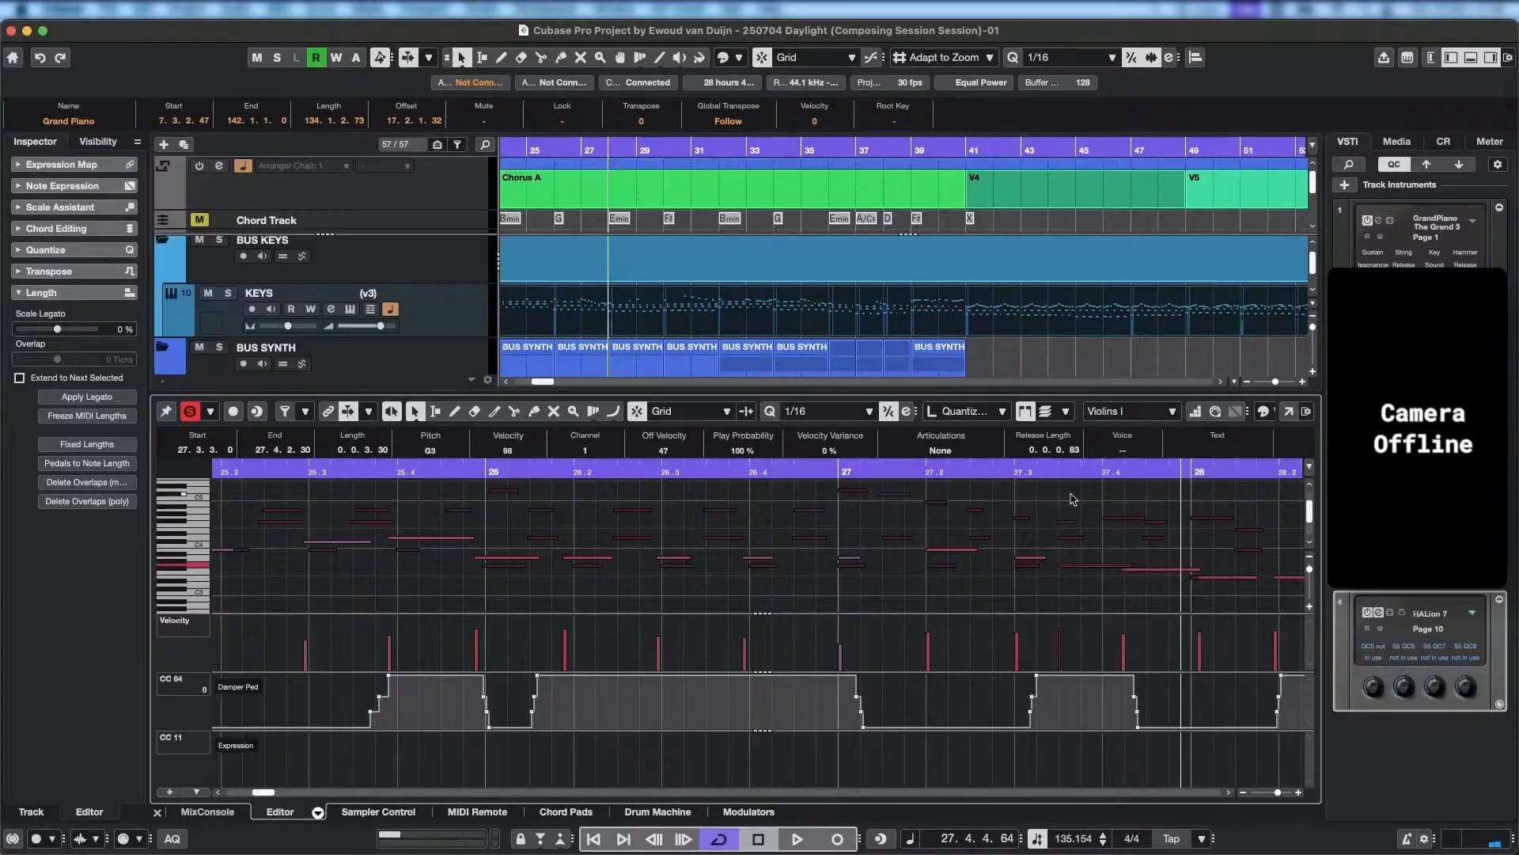
key("space")
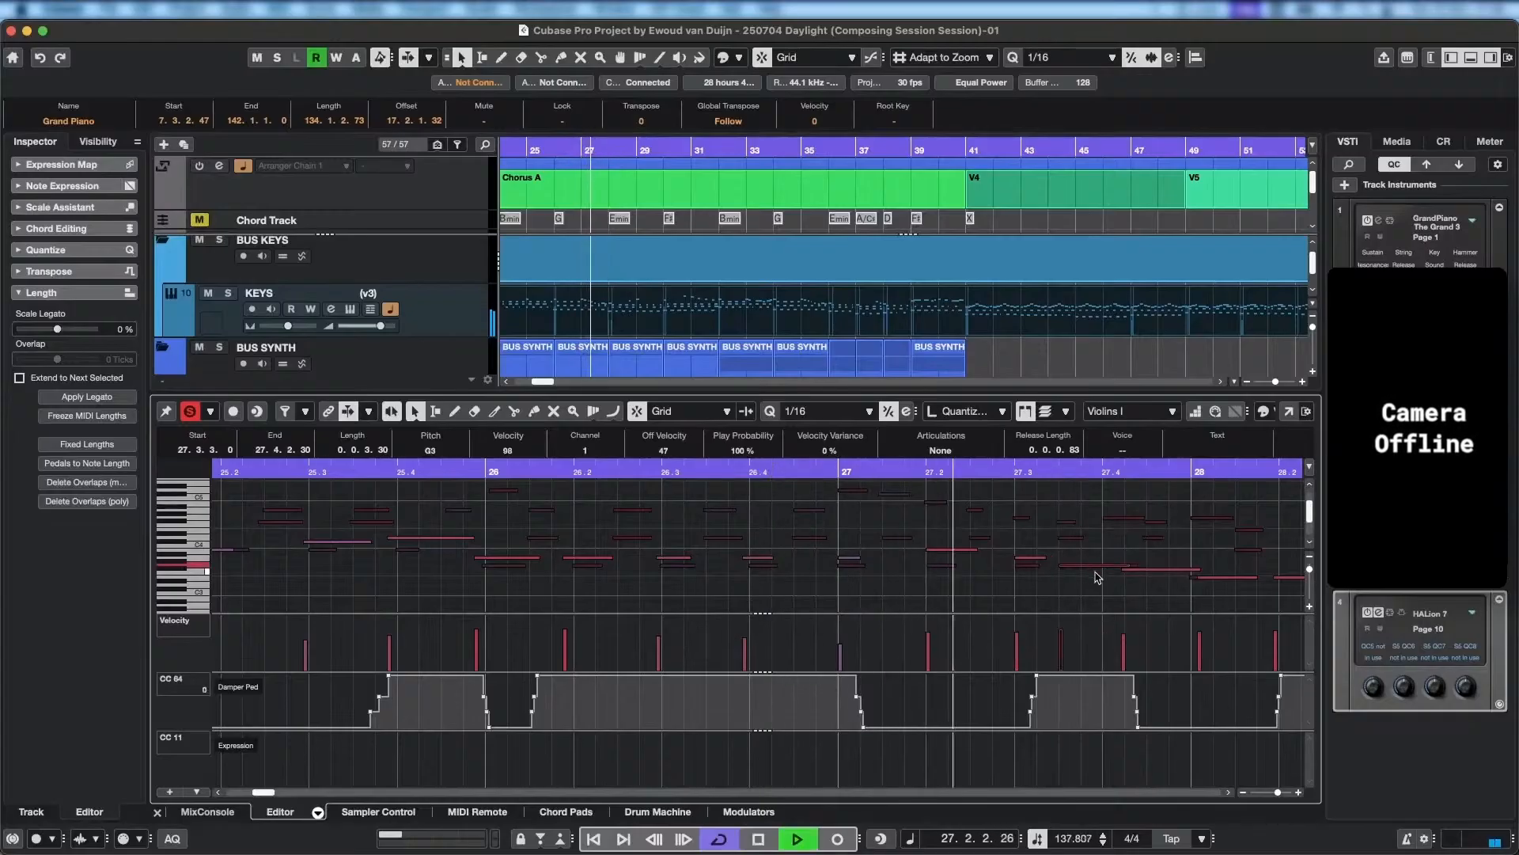
Move the third and fourth Violins I notes of bar 27 to 27.2.3.0 and 27.3.1.0, and draw an F#3 at 27.3.3.0.
key("space")
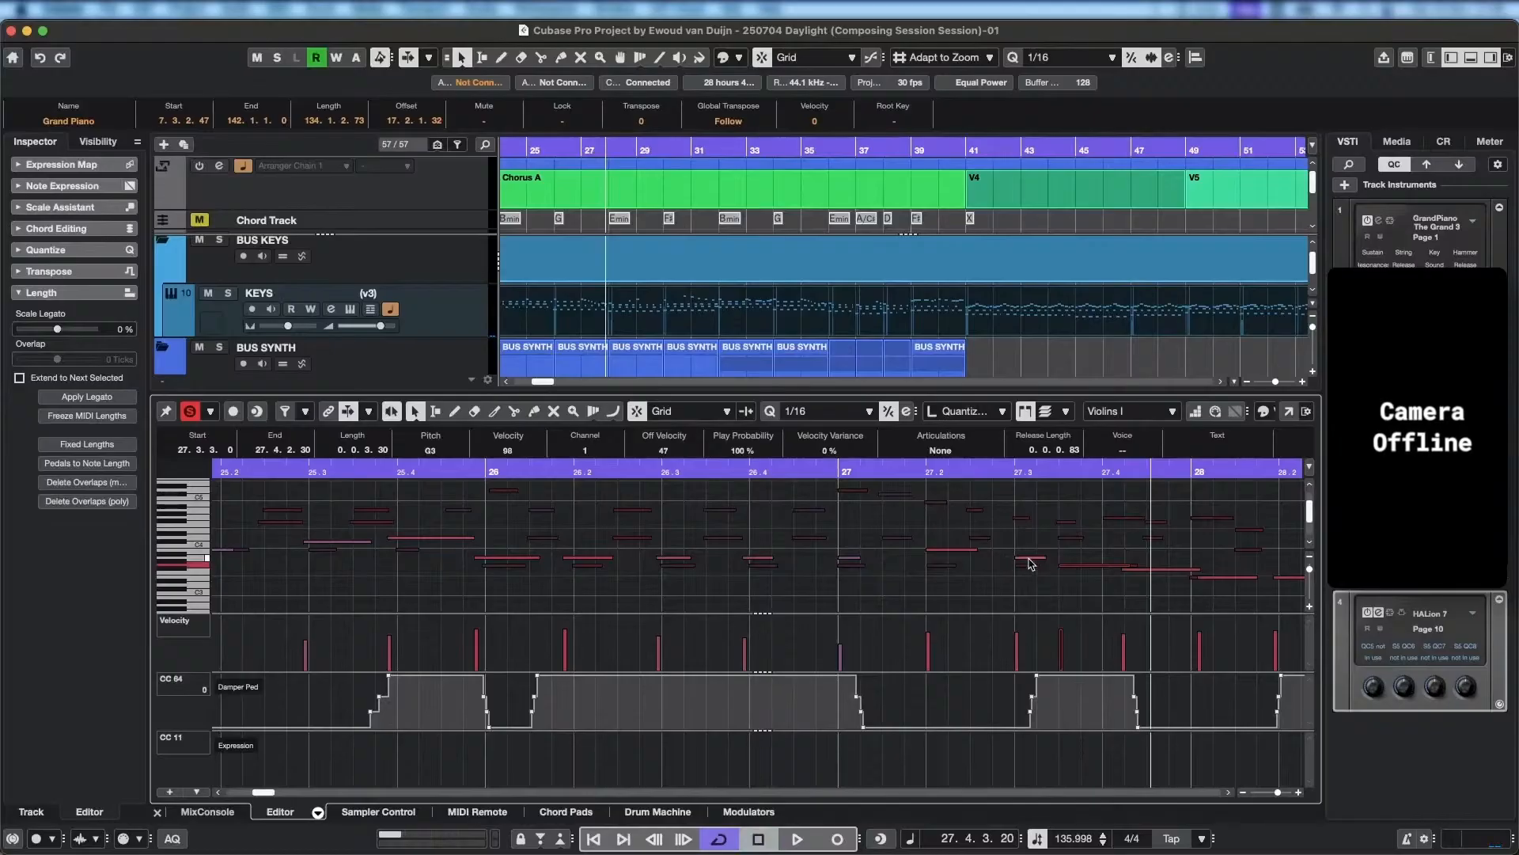
left_click_drag(1029, 560, 988, 561)
left_click_drag(1088, 567, 1048, 568)
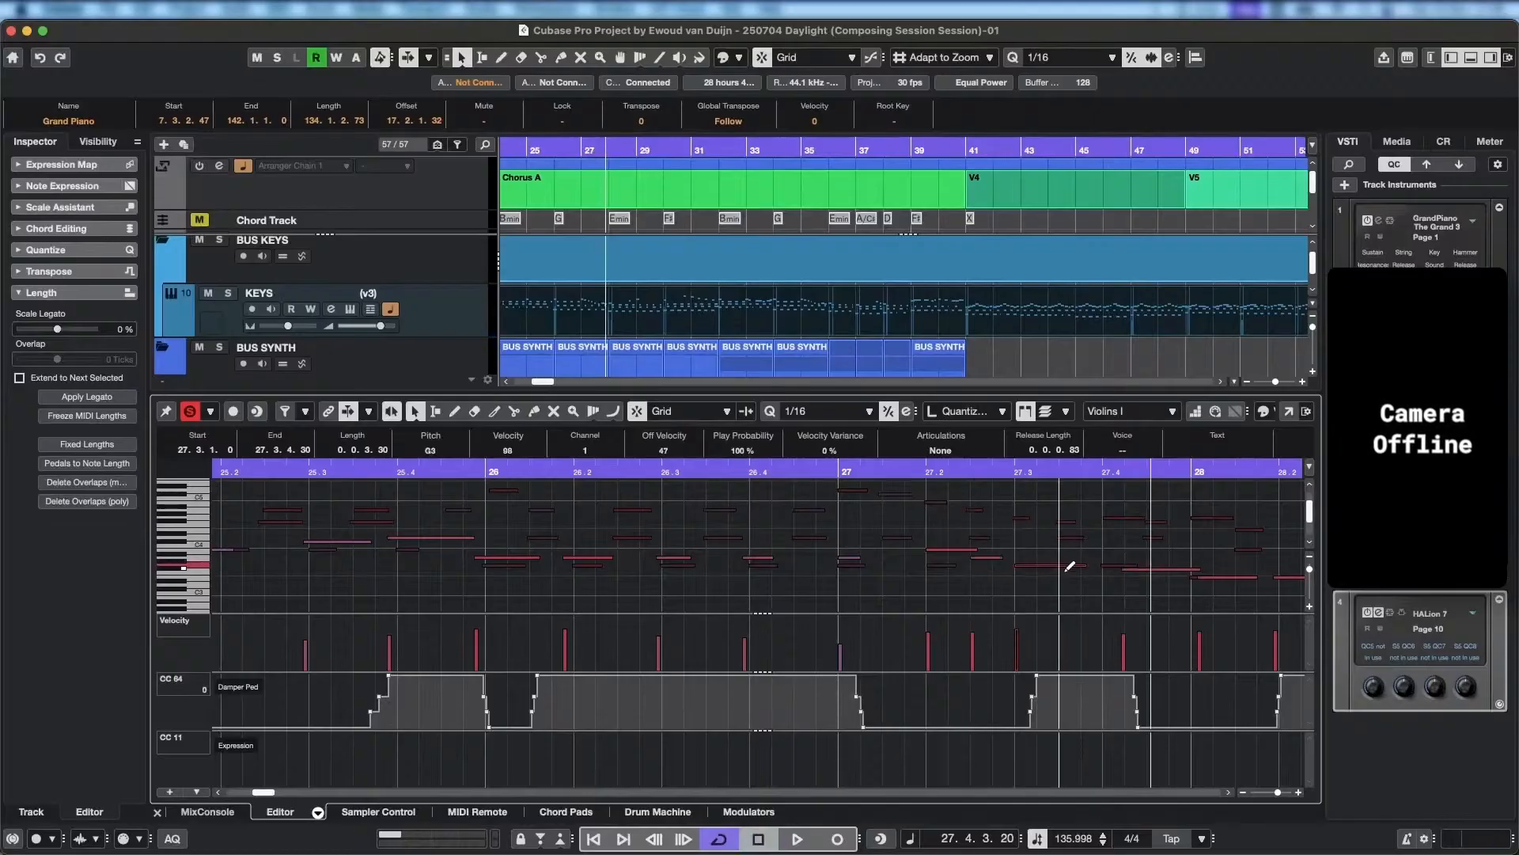
left_click(1070, 567)
left_click_drag(1084, 575, 1111, 572)
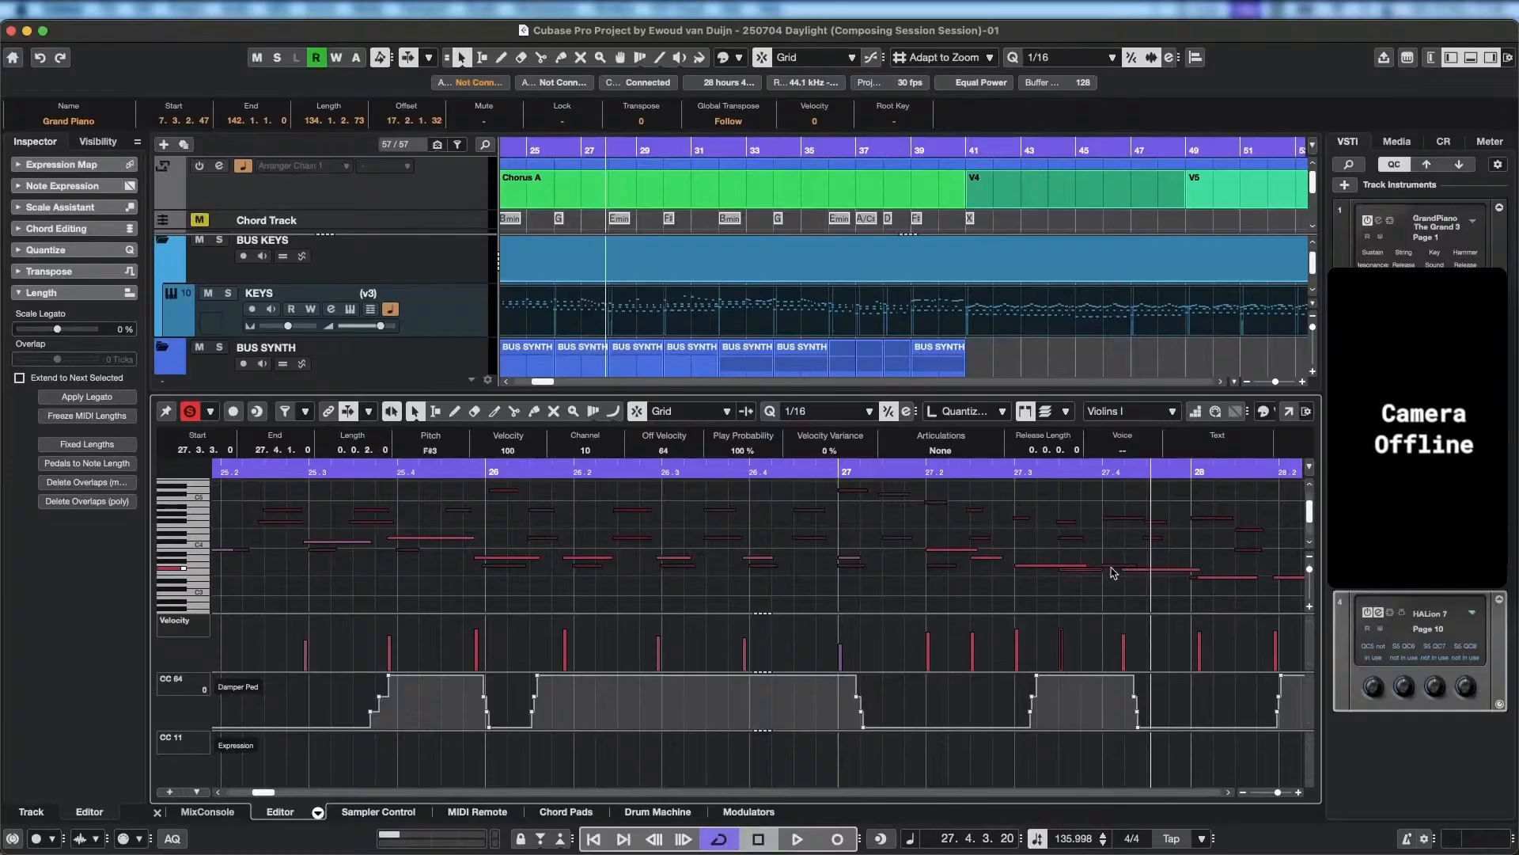
Move the last Violins I note of bar 27 to 27.4.1.0 at E3 and play back from bar 27.
scroll(1168, 523, "right", 3)
scroll(1168, 523, "down", 1)
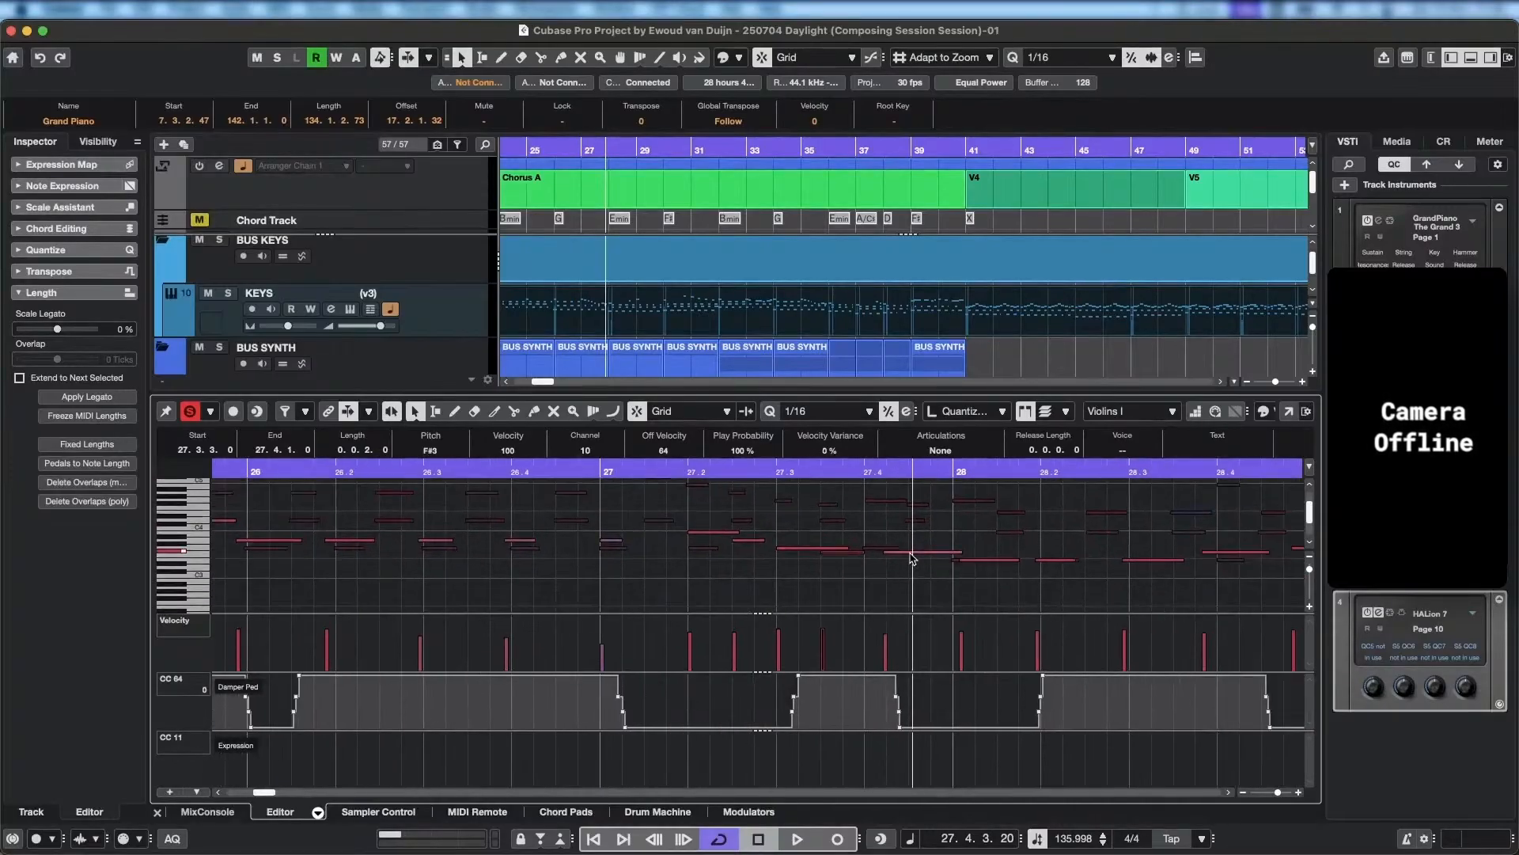
left_click_drag(913, 558, 899, 563)
left_click(661, 468)
key("space")
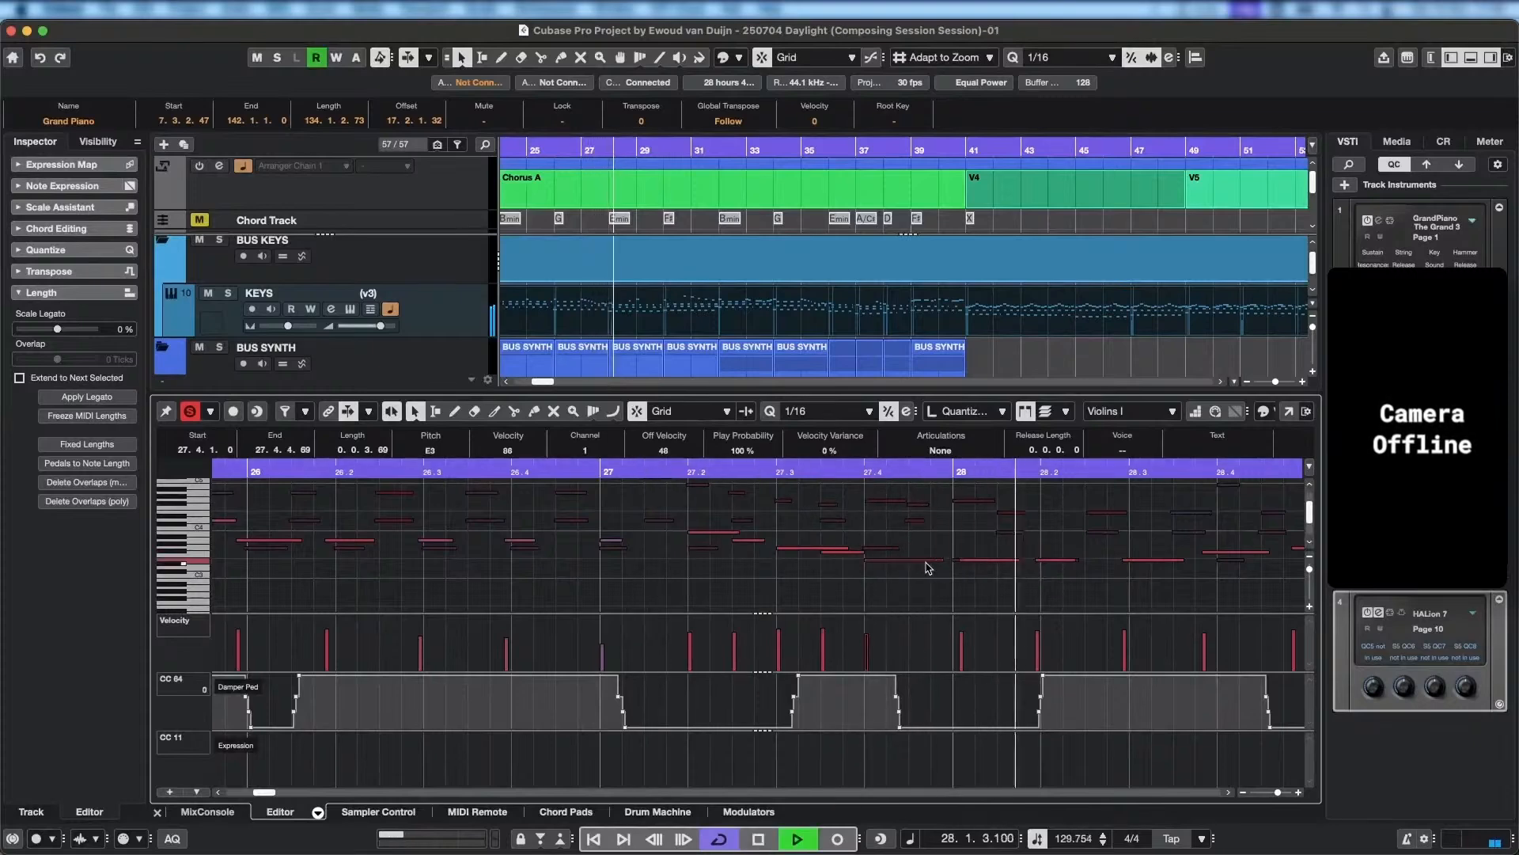
key("space")
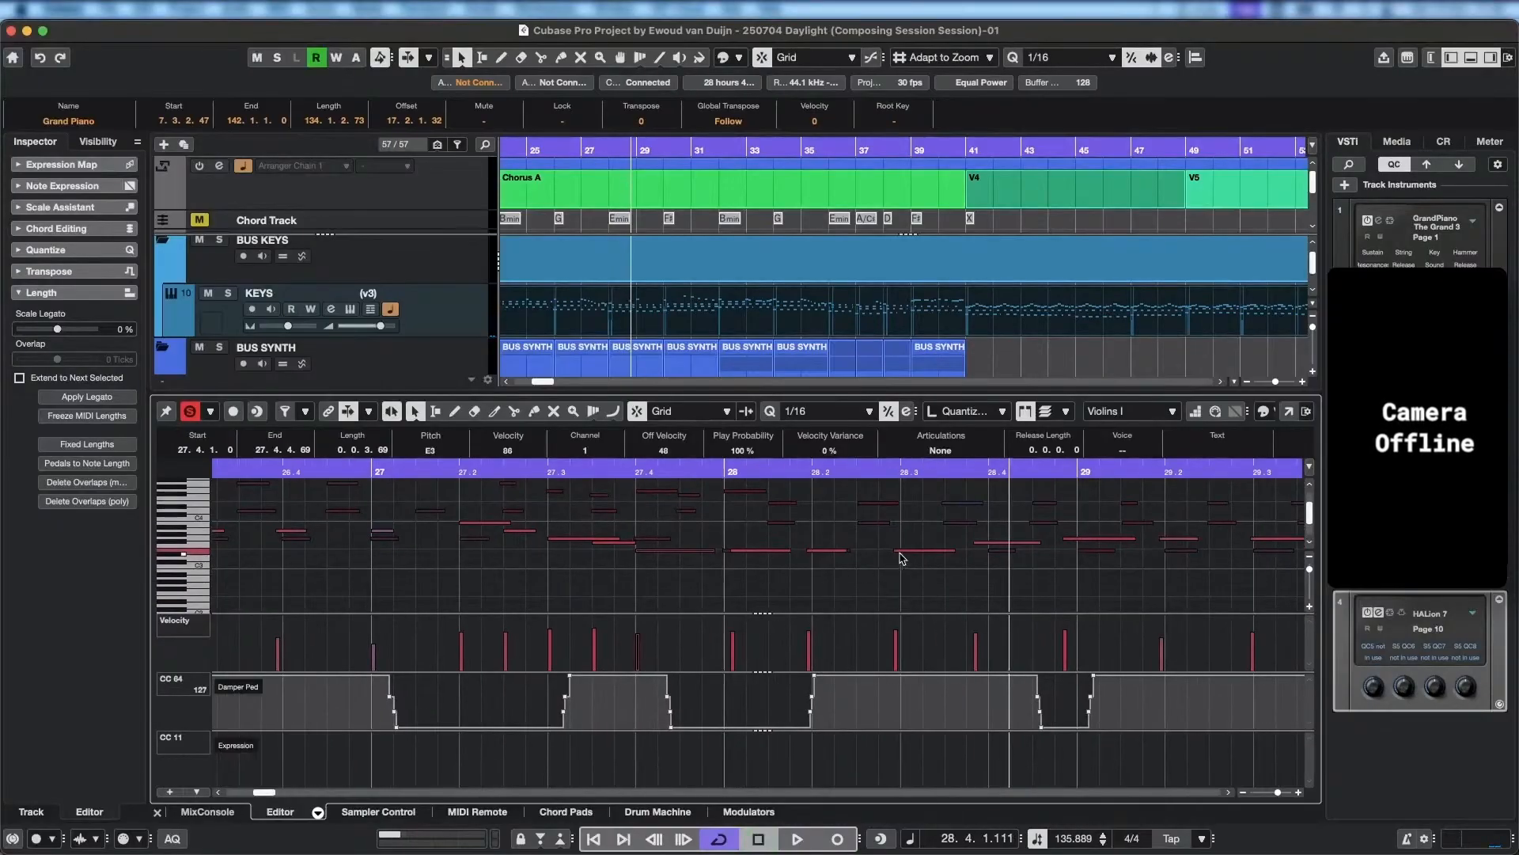
Align the second and third Violins I notes of bar 28 to 28.2.1.0 and 28.3.1.0, and play back from bar 27.
left_click(896, 551)
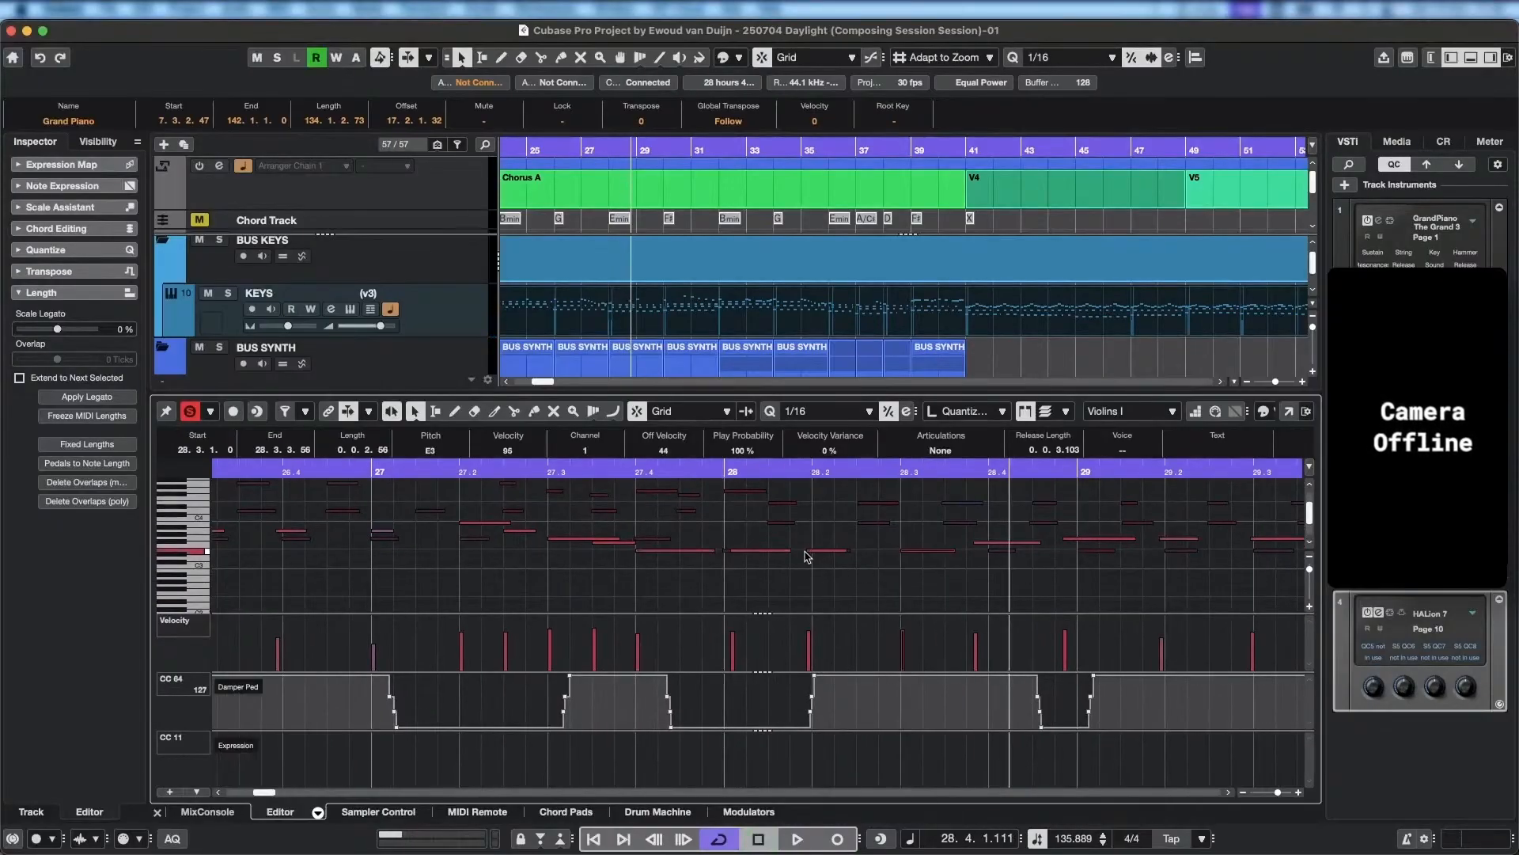
left_click(813, 551)
left_click(373, 470)
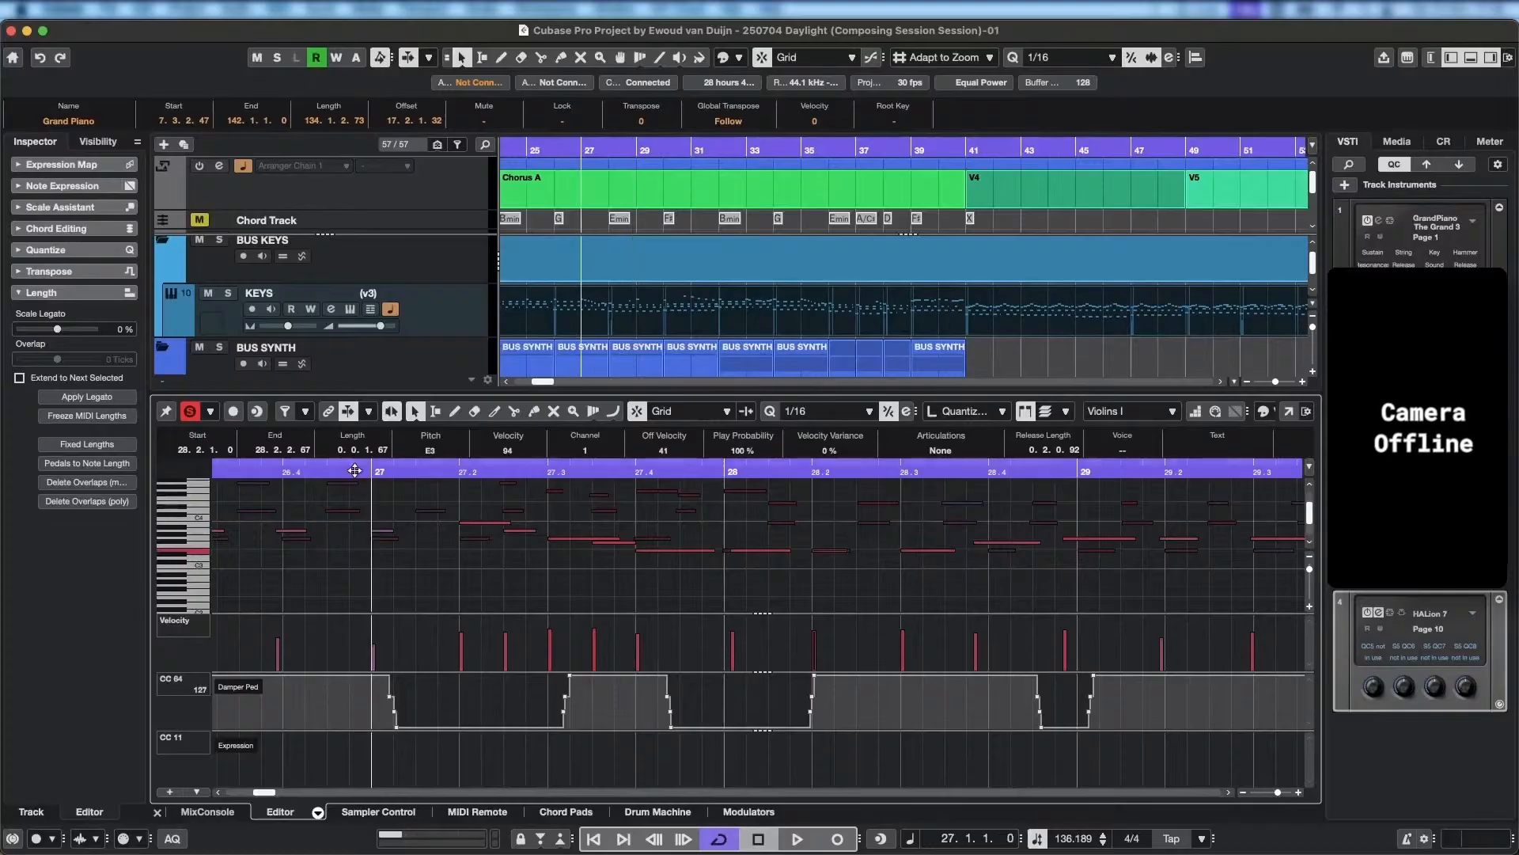
key("space")
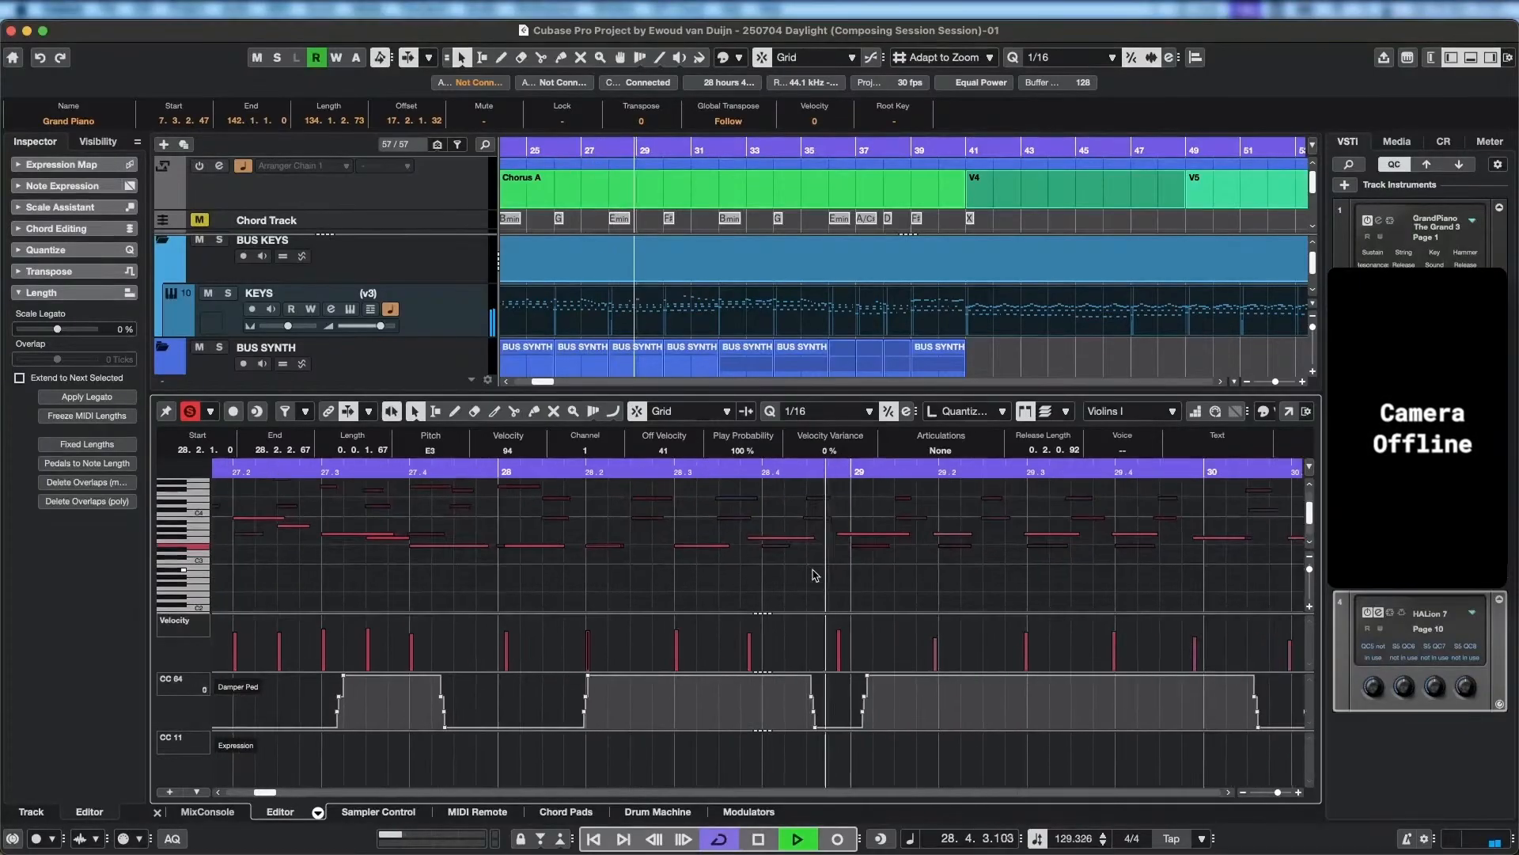
key("space")
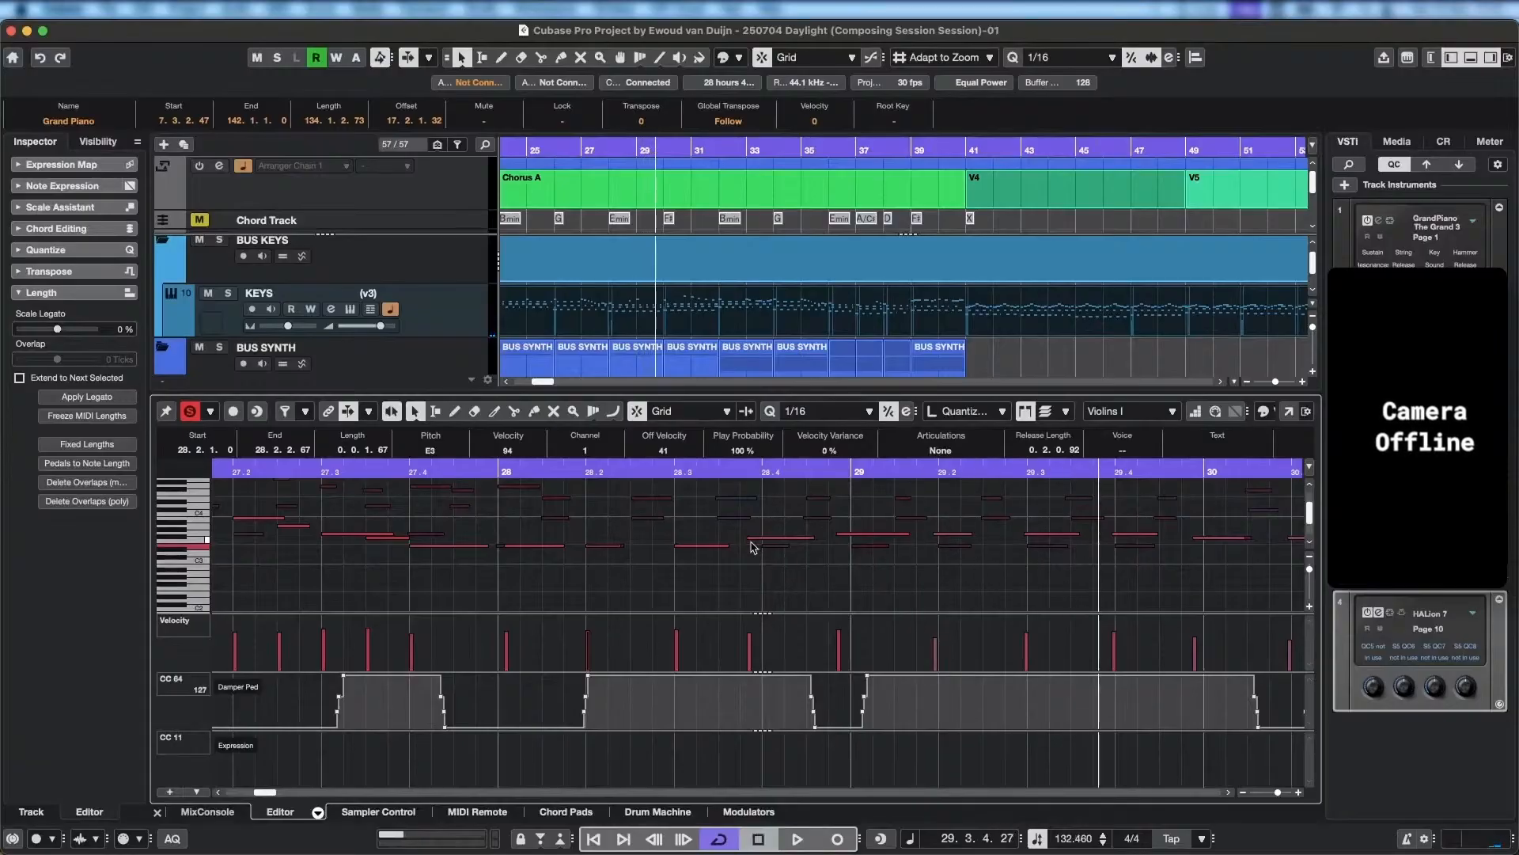
Align the last note of bar 28 and the first two notes of bar 29 to their beats, and play back from bar 28.
left_click_drag(749, 538, 856, 539)
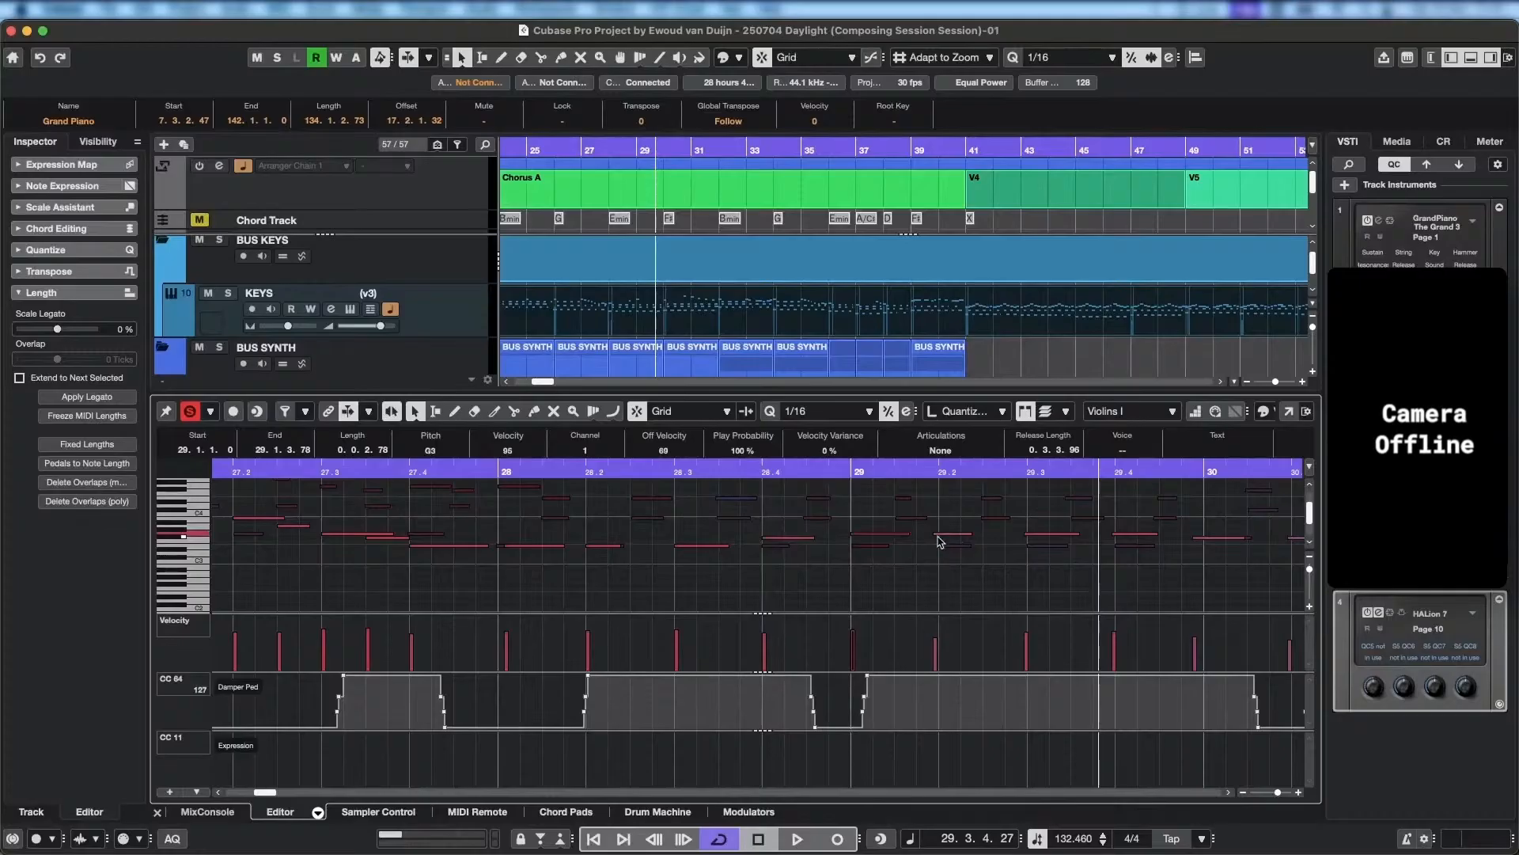
left_click(938, 534)
left_click(497, 468)
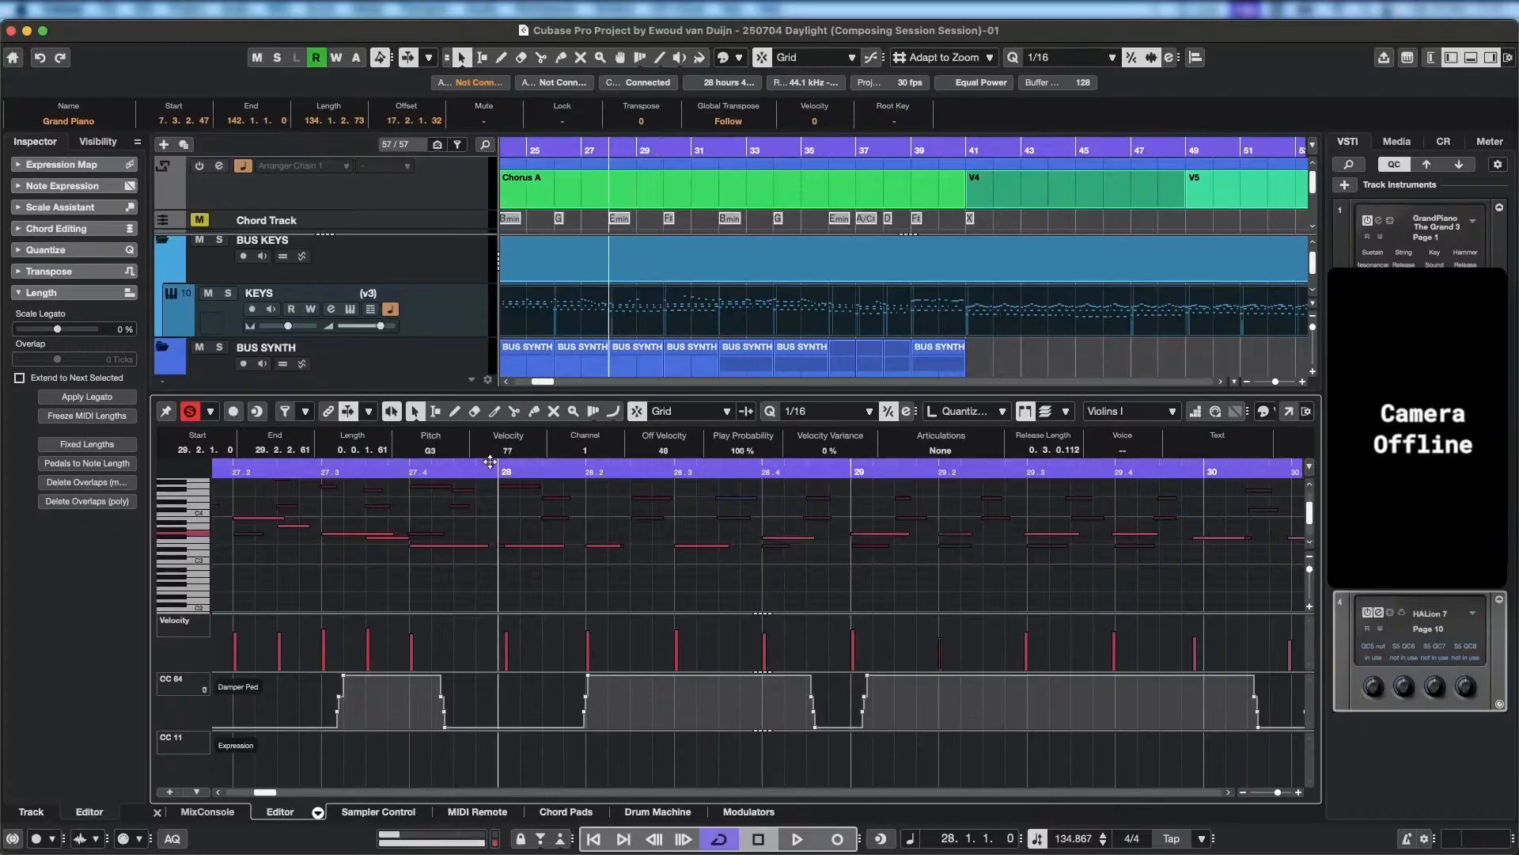
key("space")
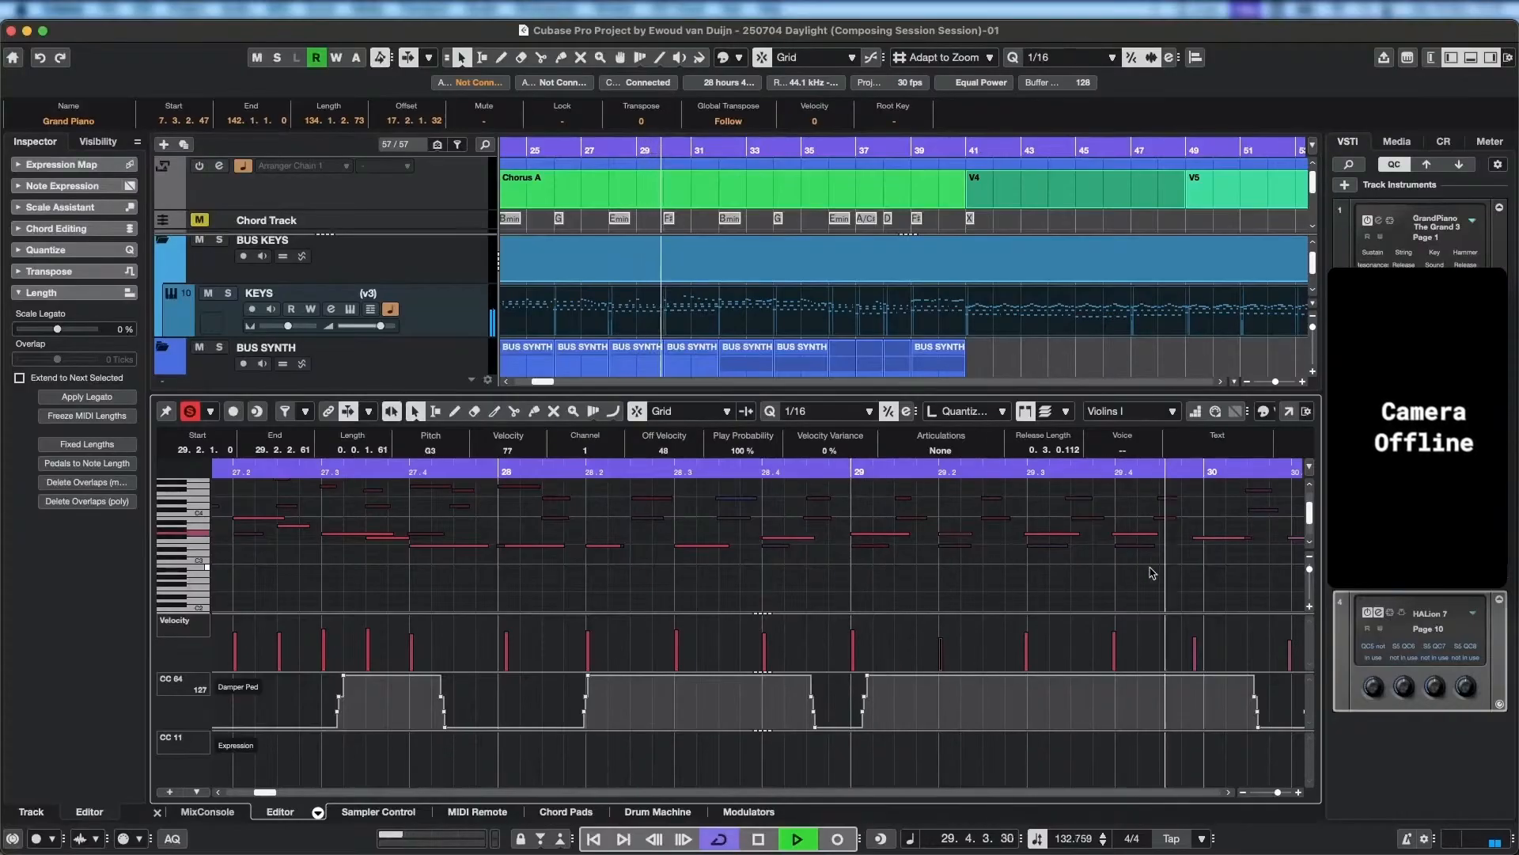
key("space")
Set the velocity of the G3 note on beat 2 of bar 29 to 91 and play back through bar 31.
scroll(572, 559, "down", 3)
scroll(586, 586, "left", 3)
scroll(589, 591, "up", 2)
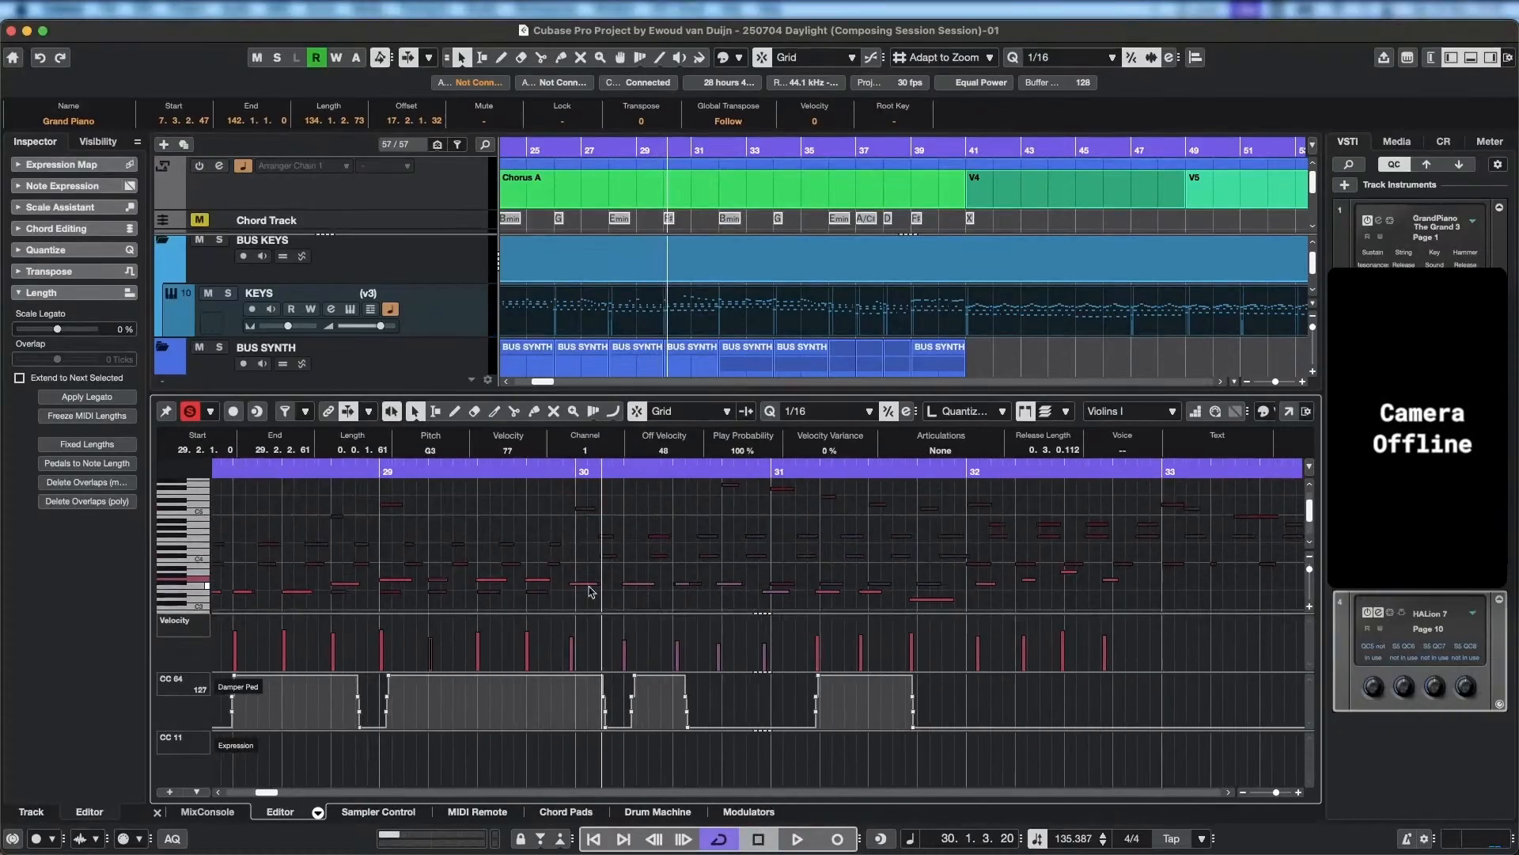
key("space")
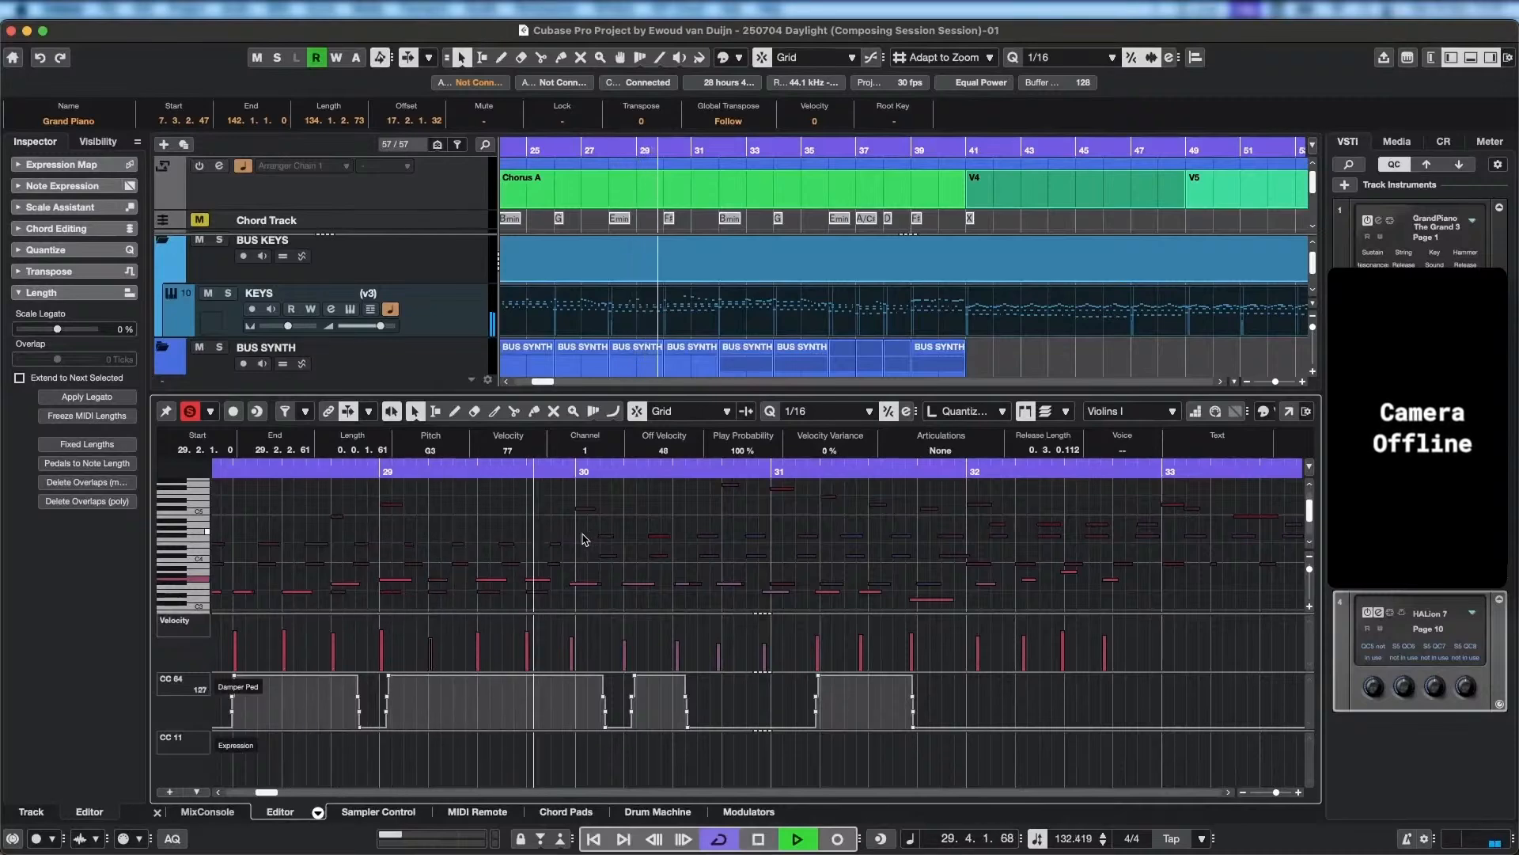
key("space")
left_click_drag(432, 619, 433, 631)
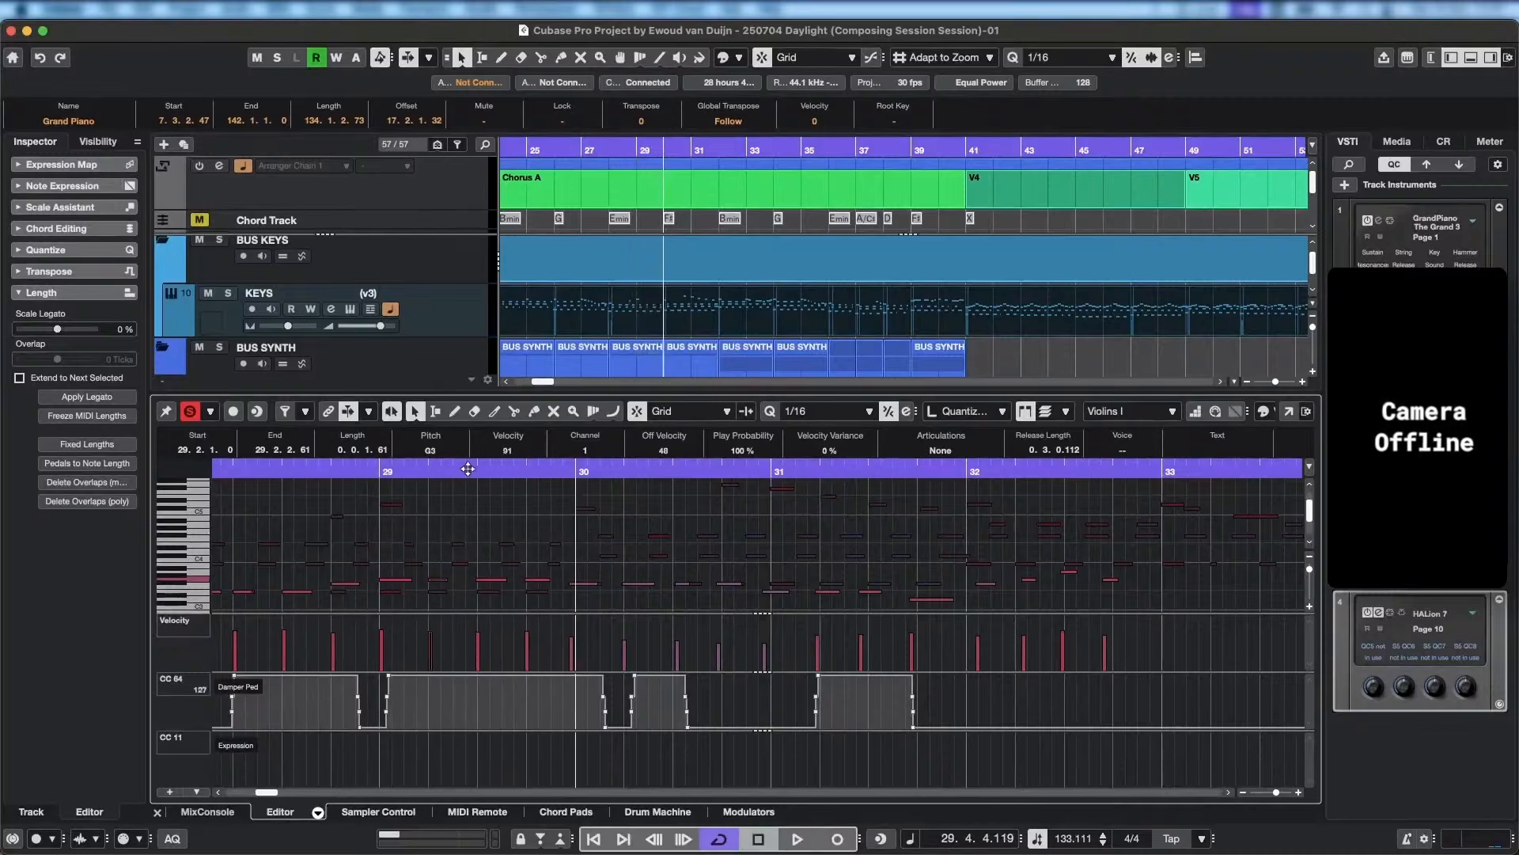
key("space")
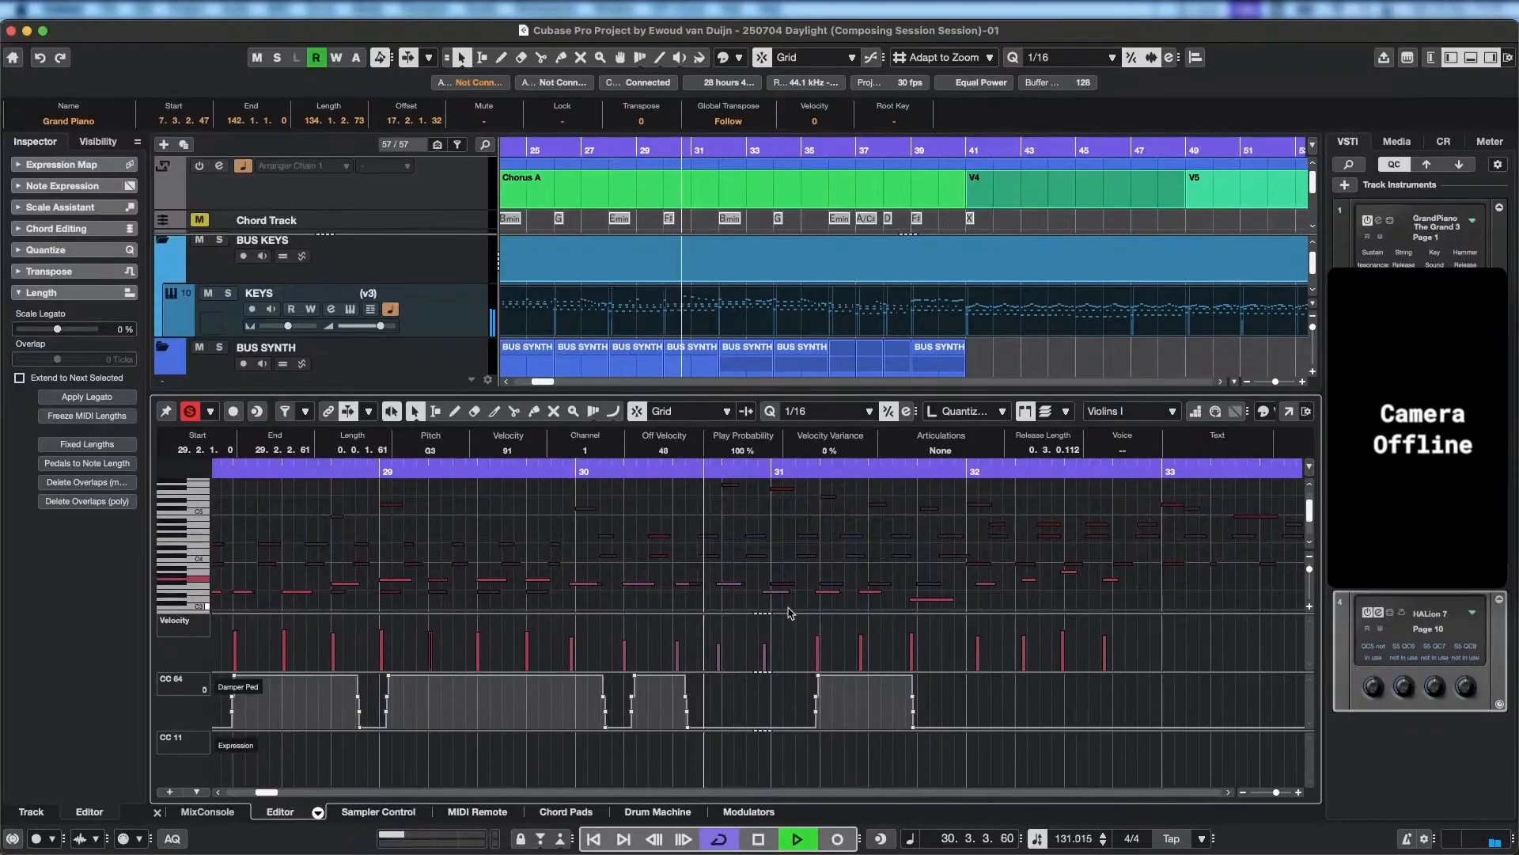
key("space")
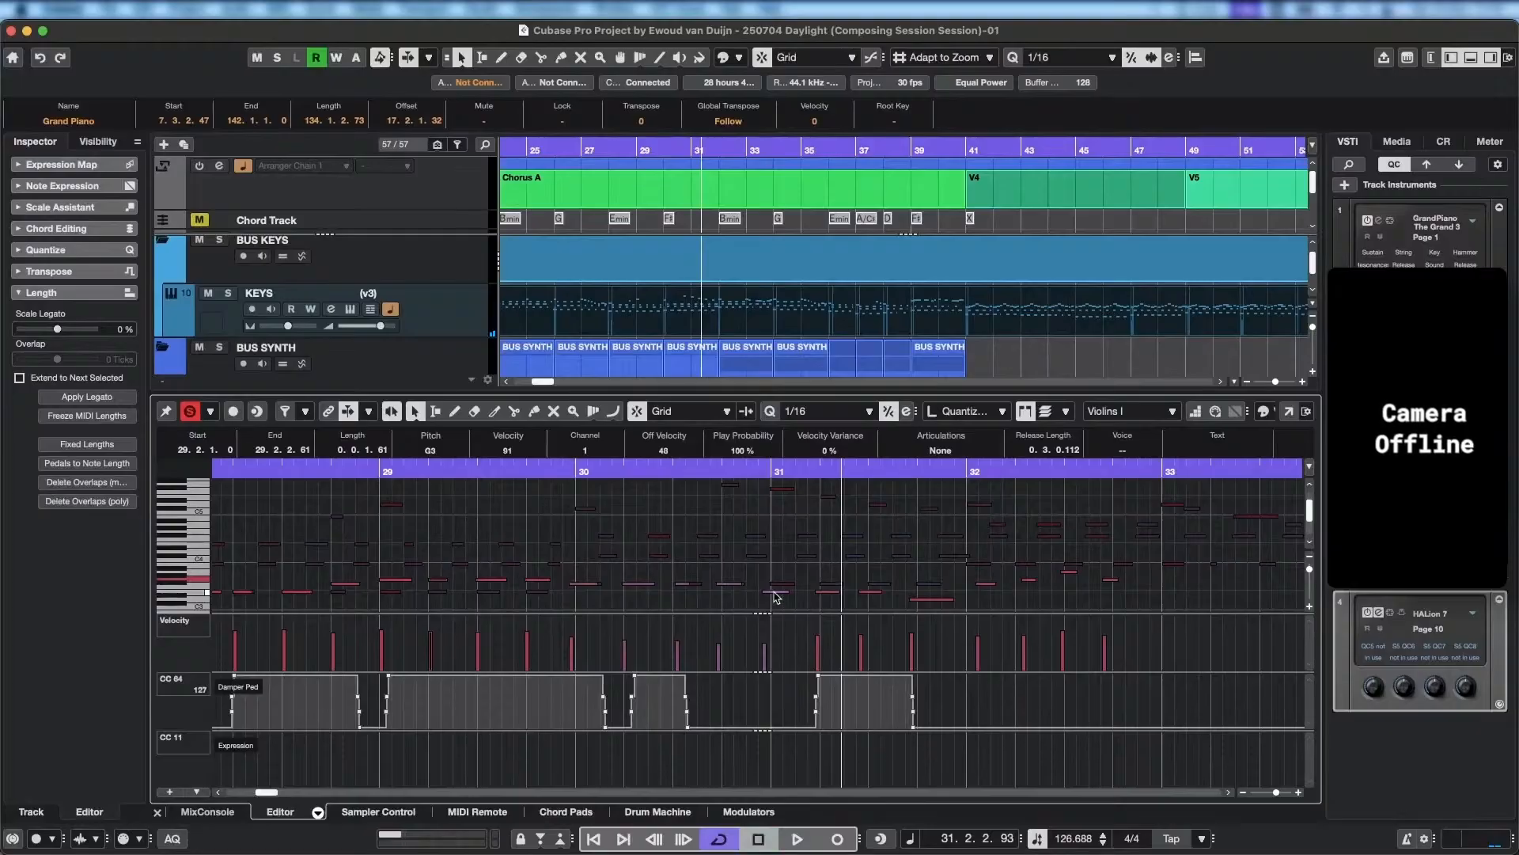
Raise the last Violins I note of bar 30 to F#3, lower the last two notes of bar 31, ending on C#3, and play back.
left_click(774, 592)
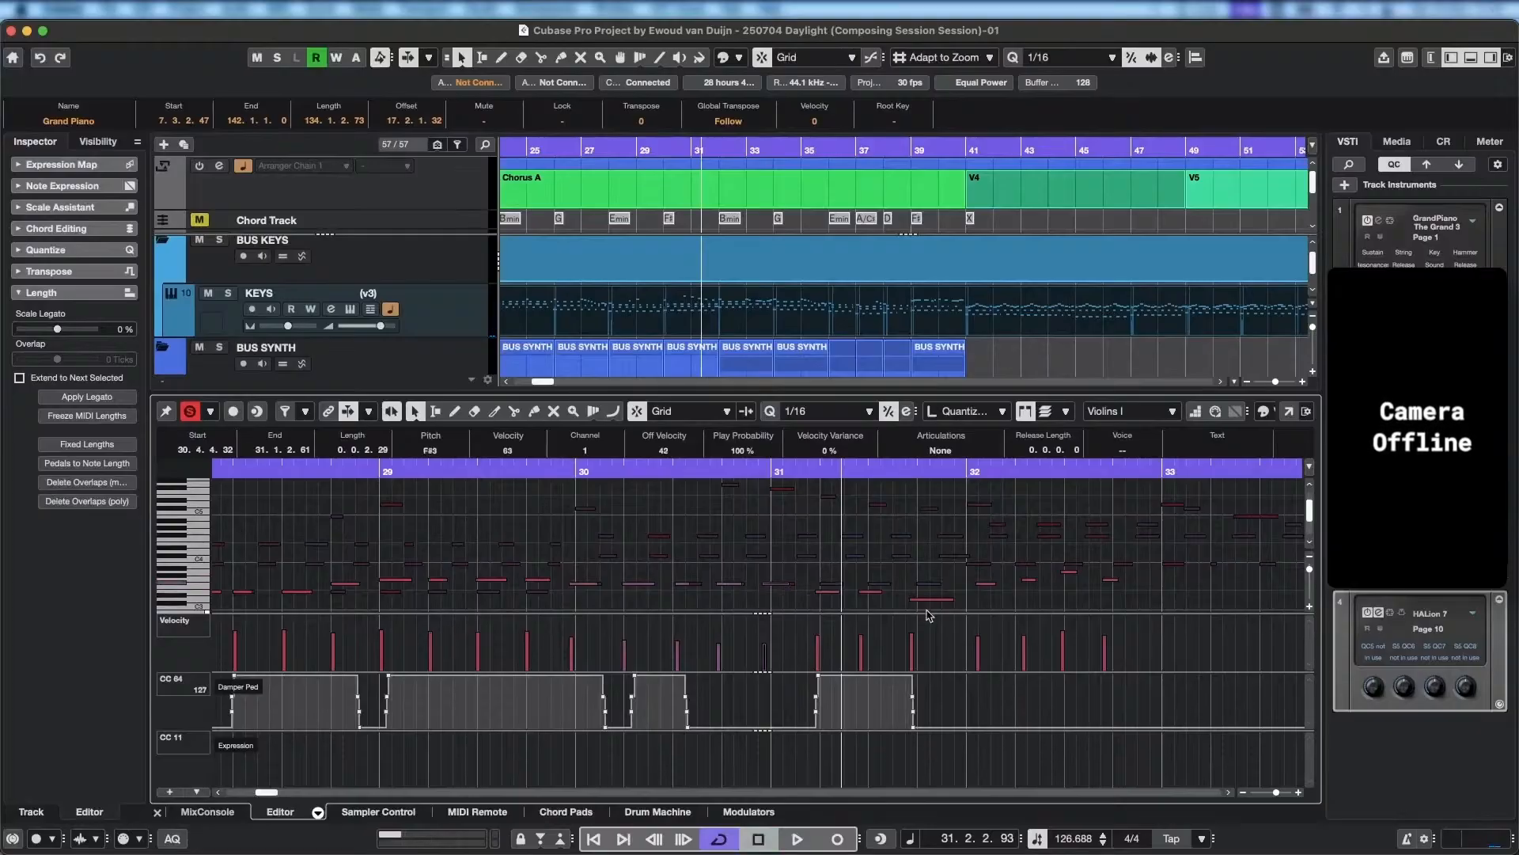
key("Right")
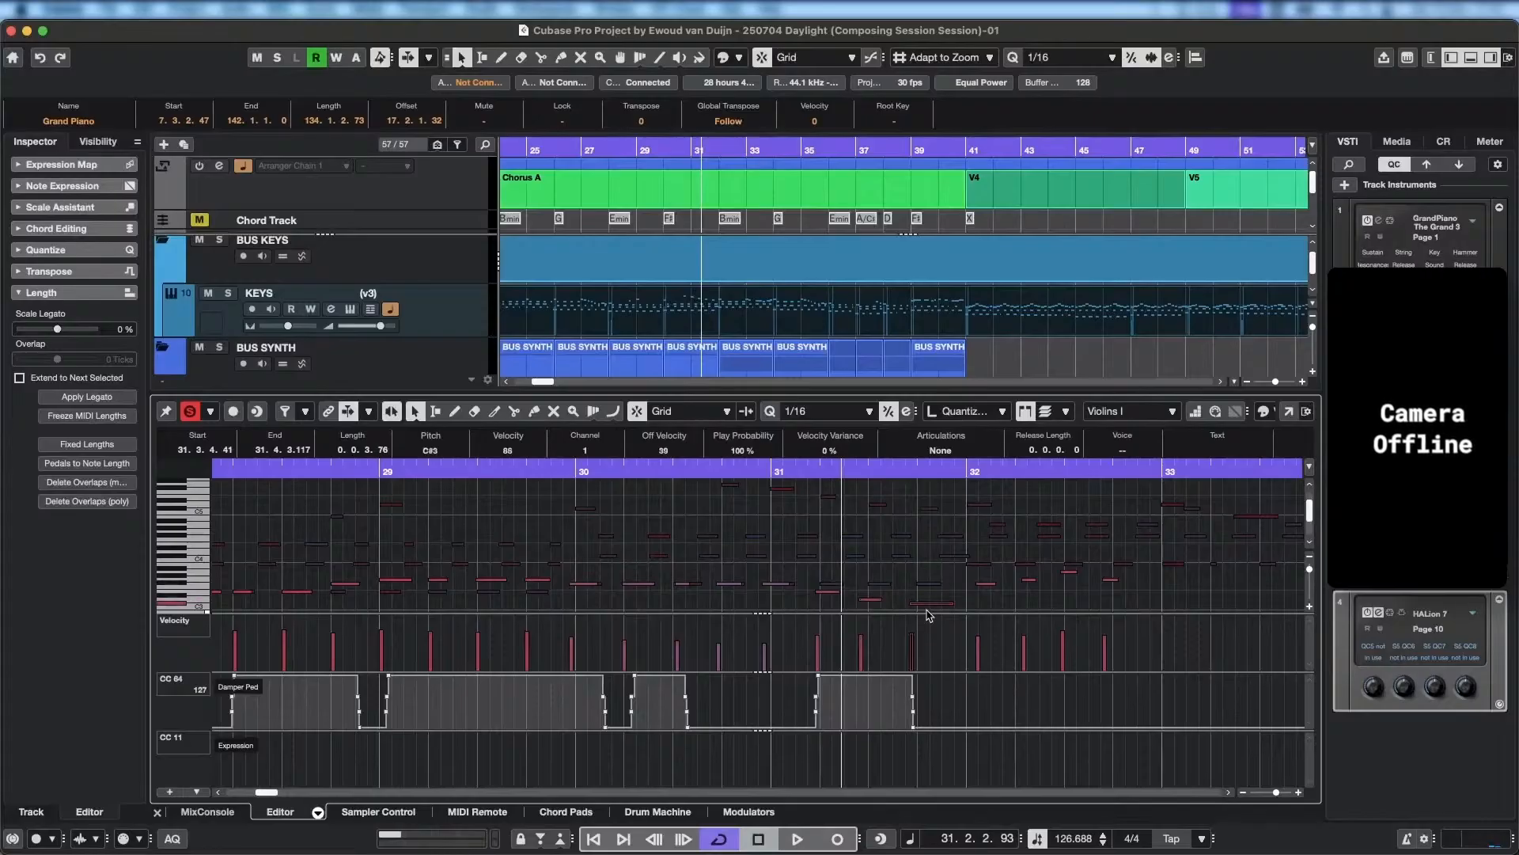
key("space")
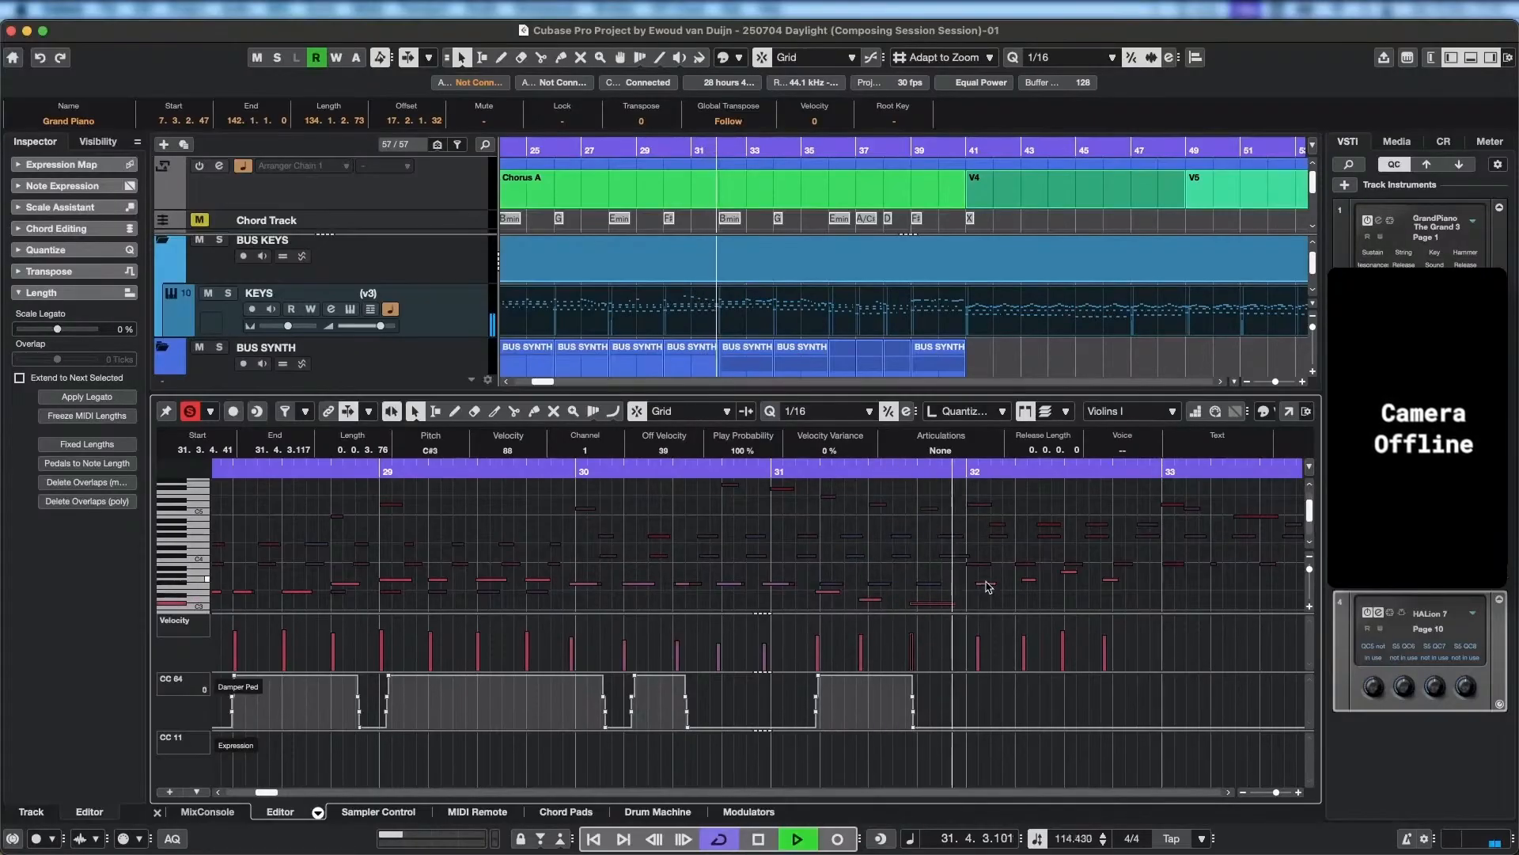
key("space")
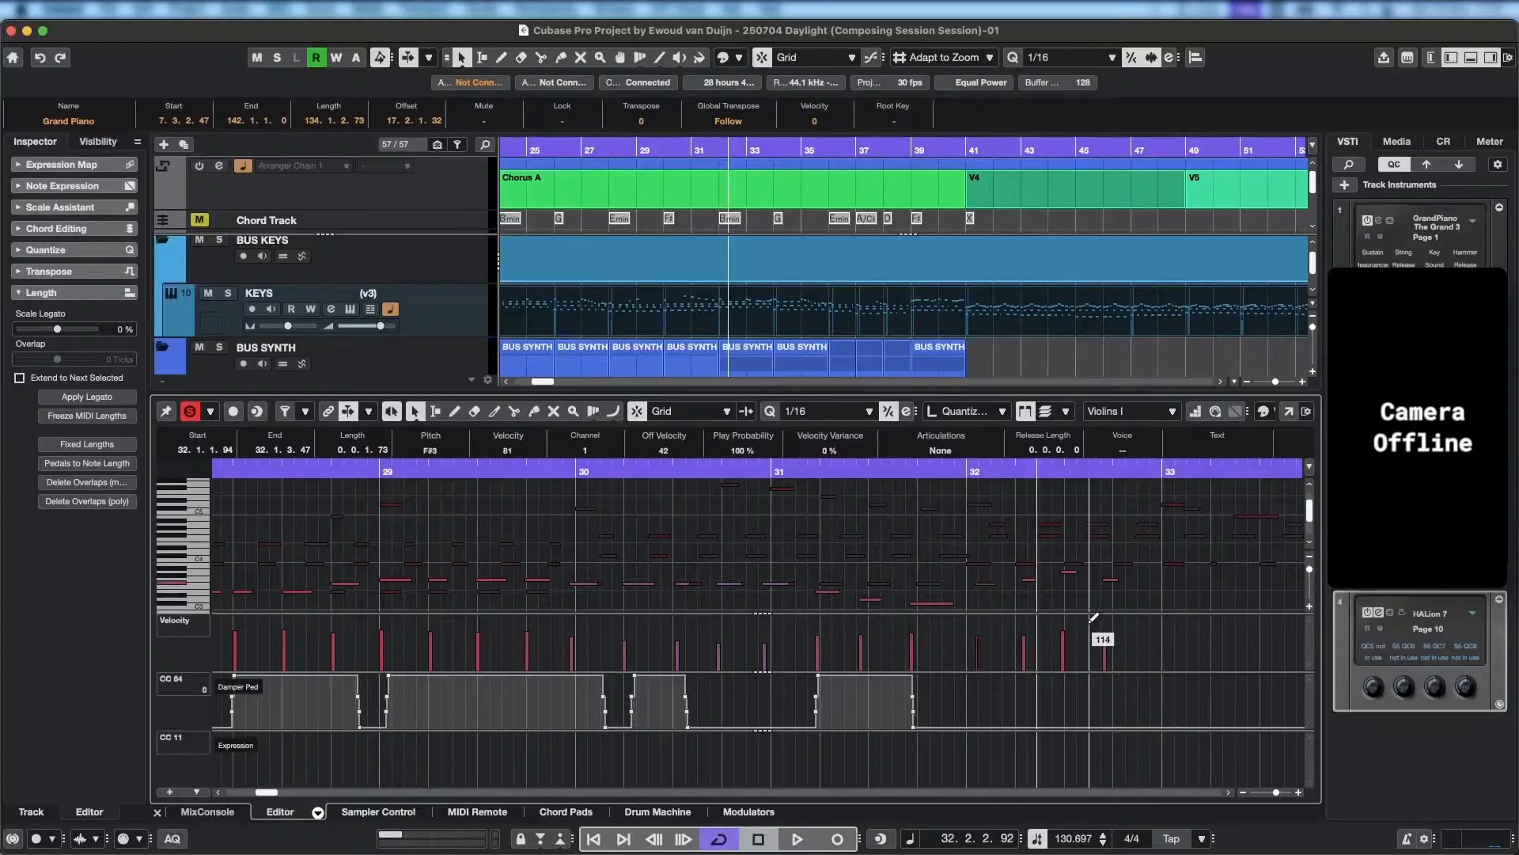
Delete the remaining Violins I notes in bar 32.
key("Right")
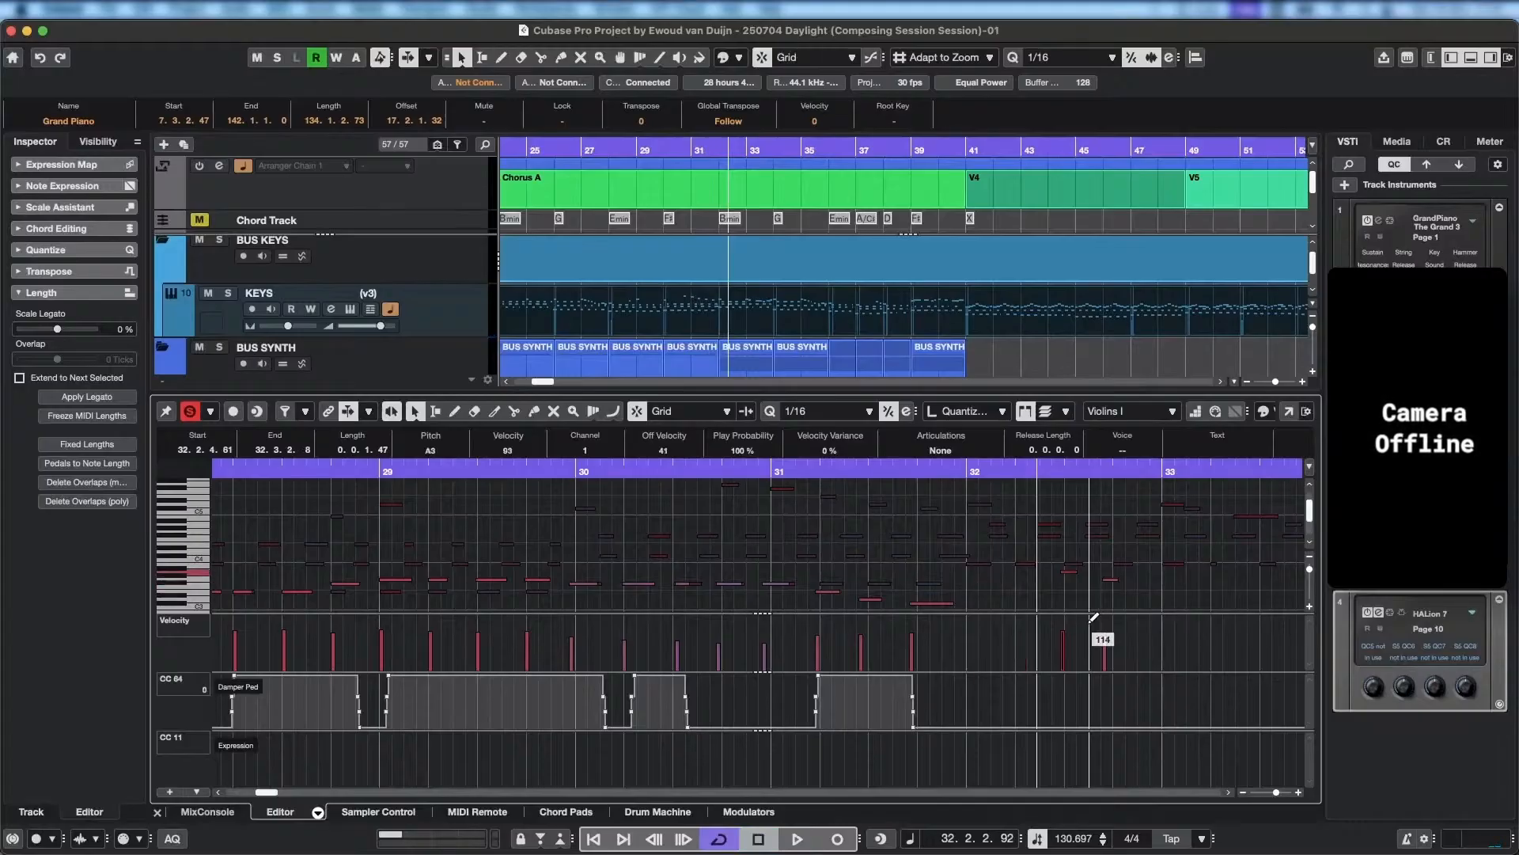
key("Delete")
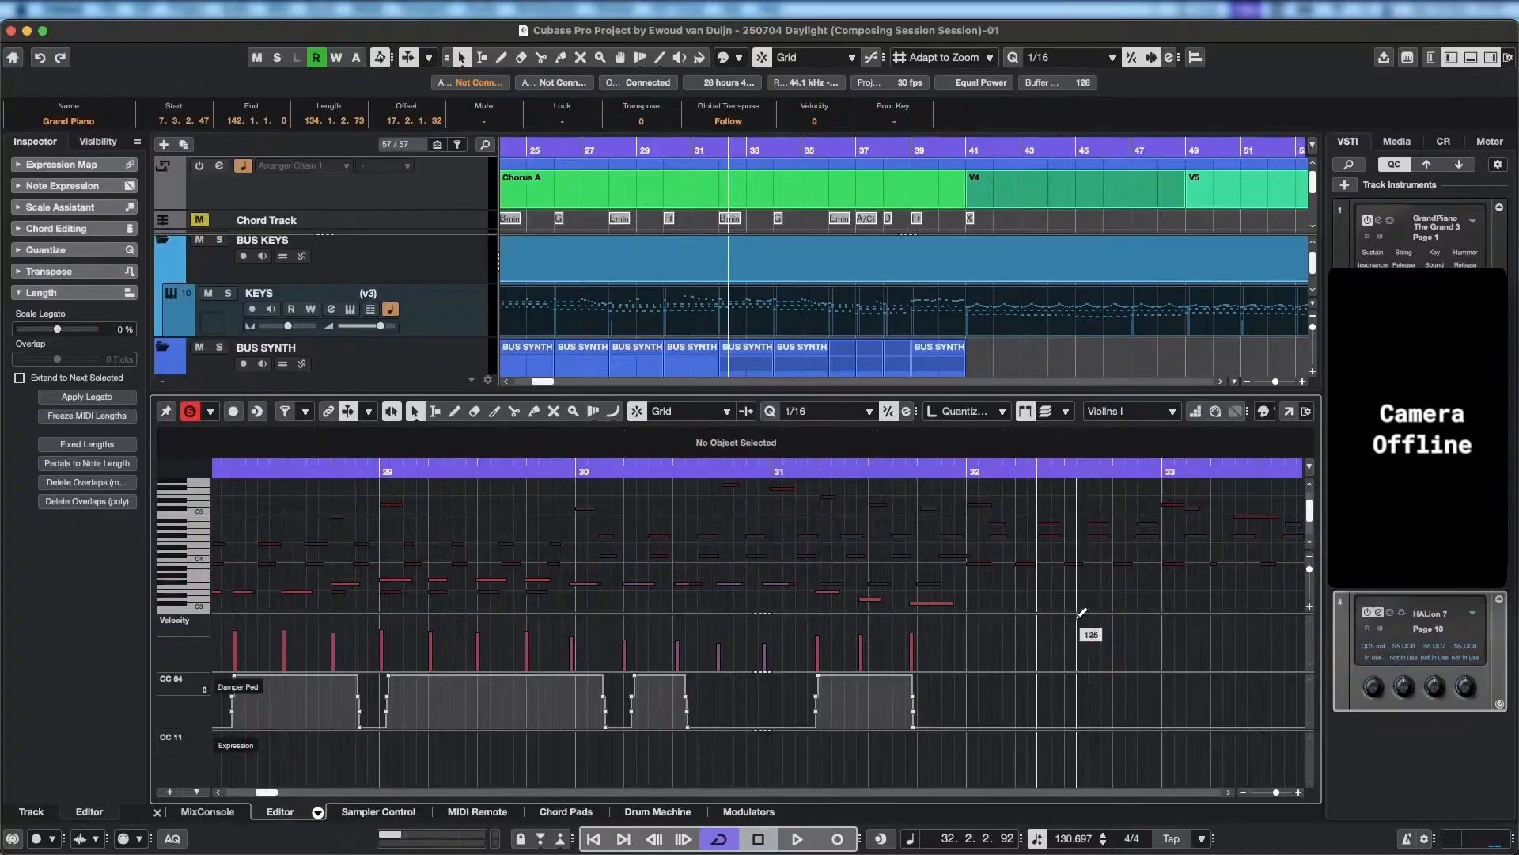
Turn off the editor's solo and play back the Violins I part from bar 8.
scroll(1086, 552, "down", 5)
left_click_drag(864, 467, 472, 496)
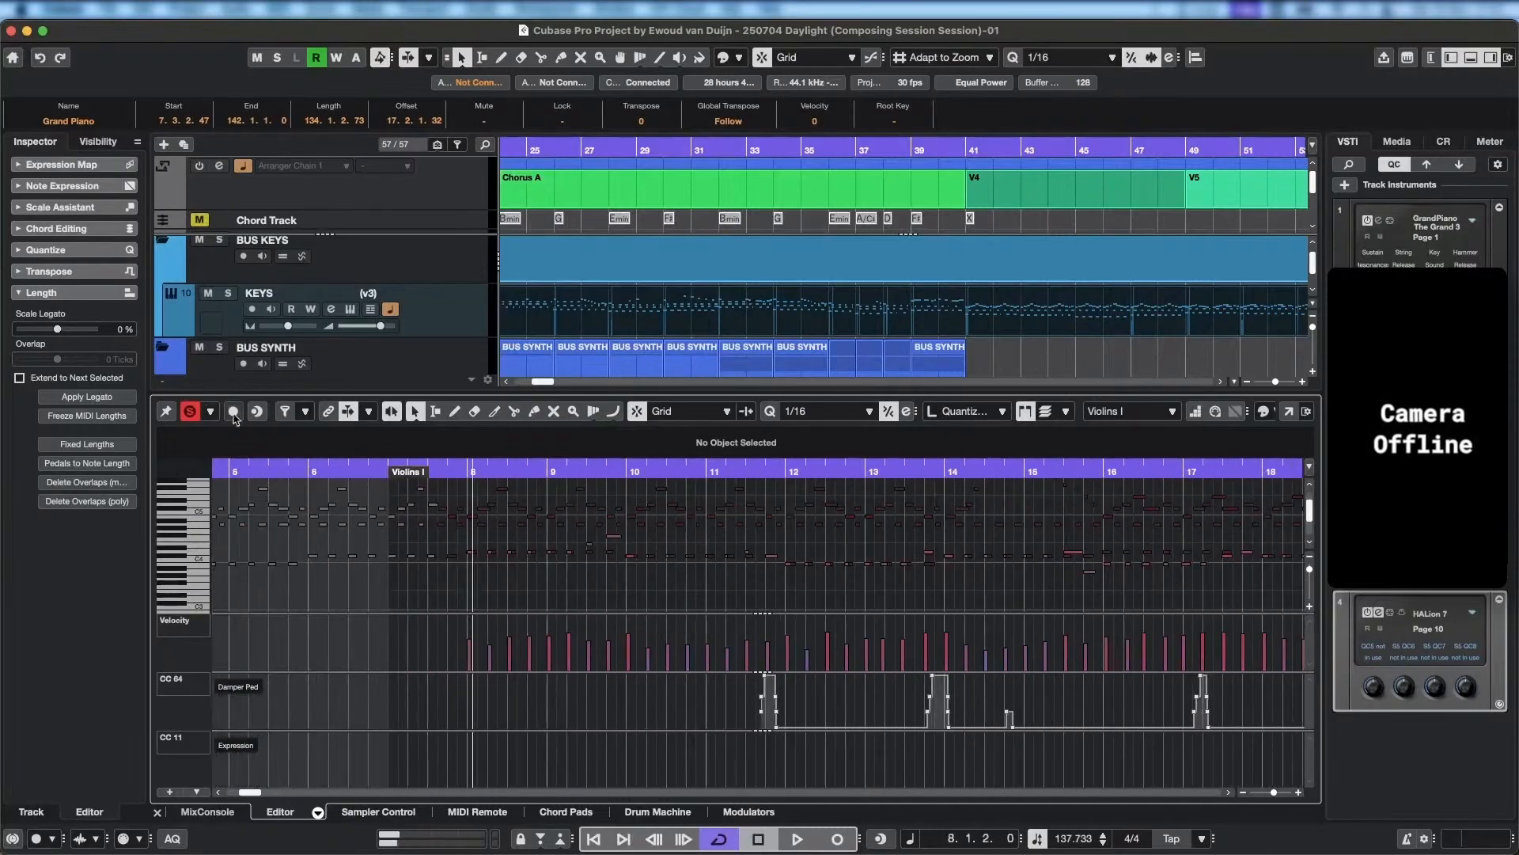
left_click(190, 414)
key("space")
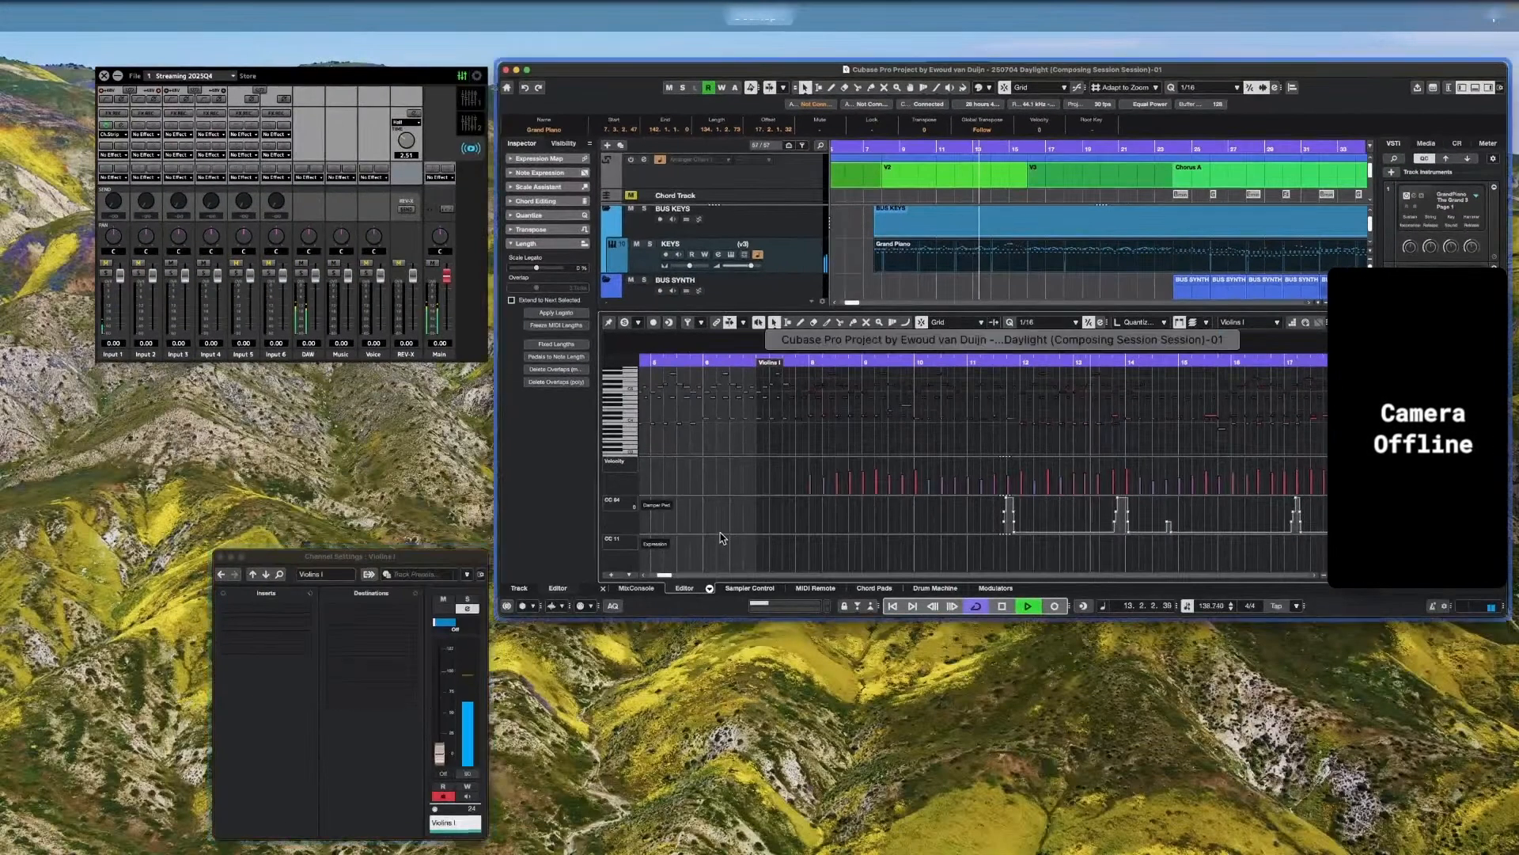
left_click(720, 539)
key("space")
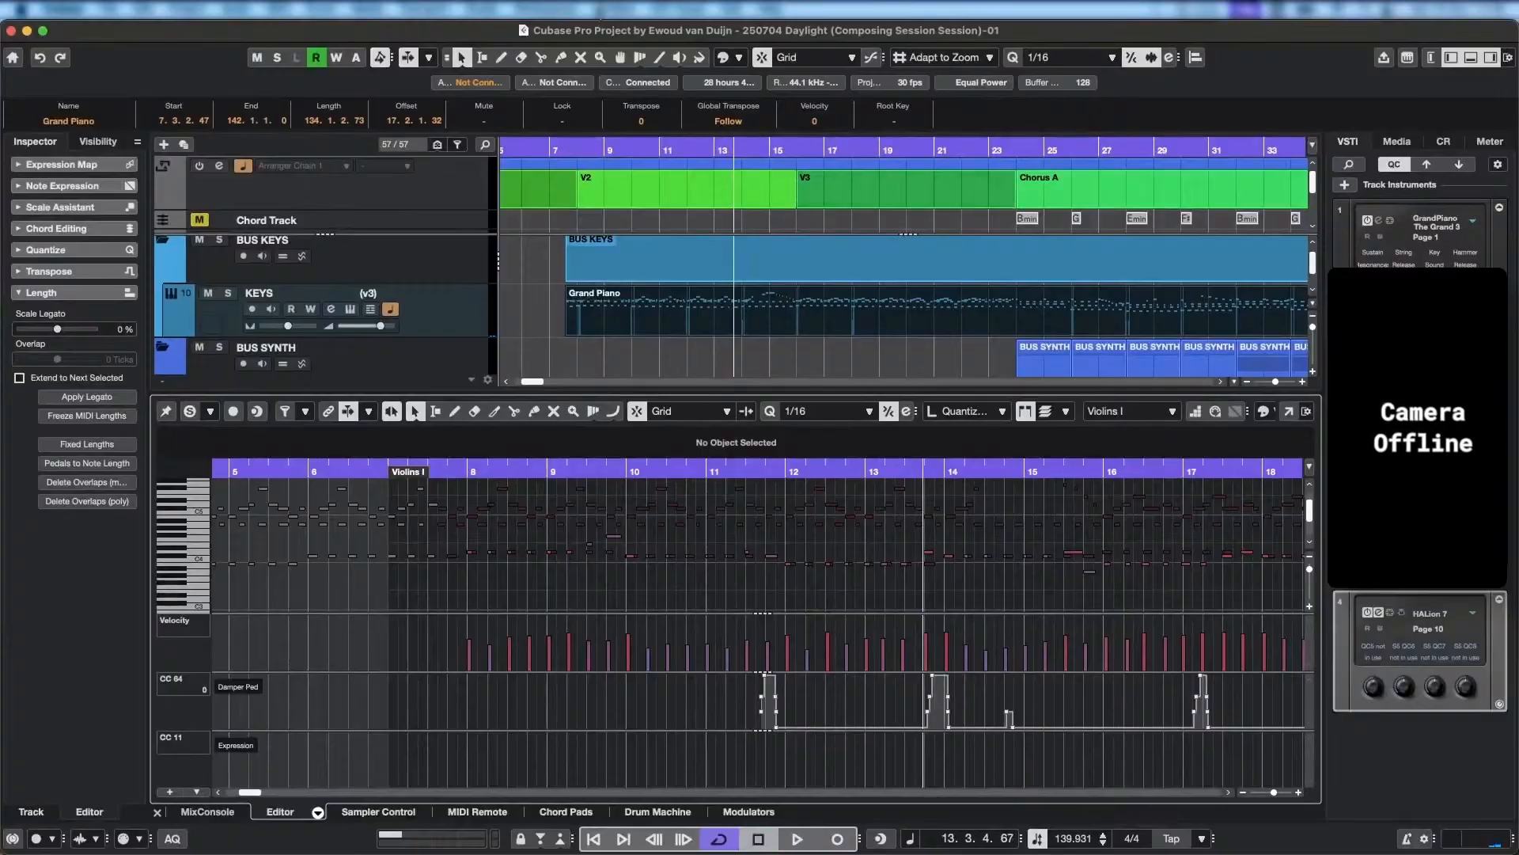
Open the Expression Map Setup and examine the Staccato sound slot of the Violins I map.
left_click(556, 7)
mouse_move(279, 8)
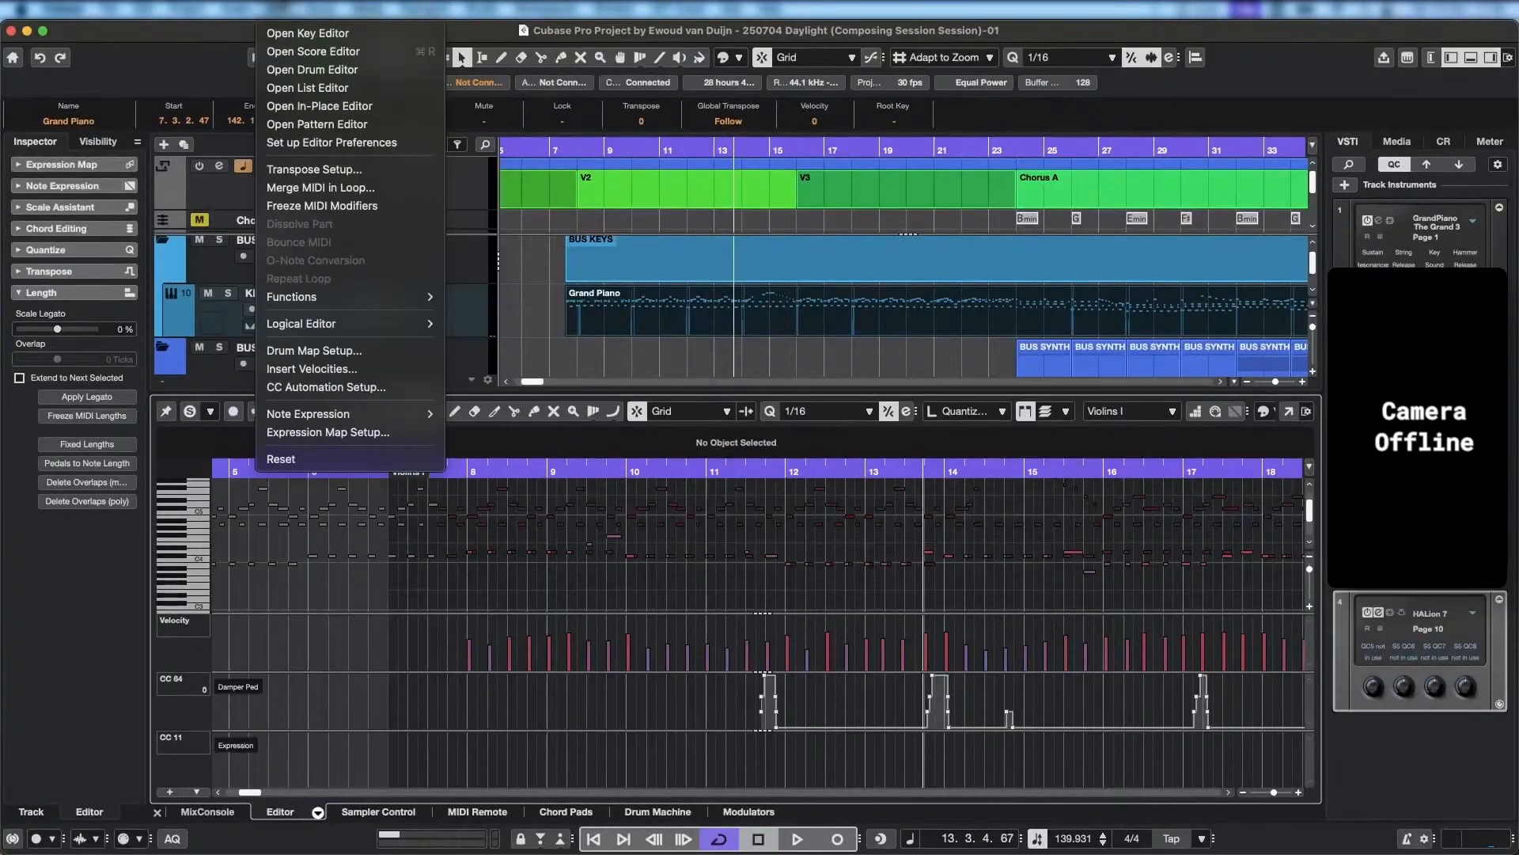
left_click(355, 432)
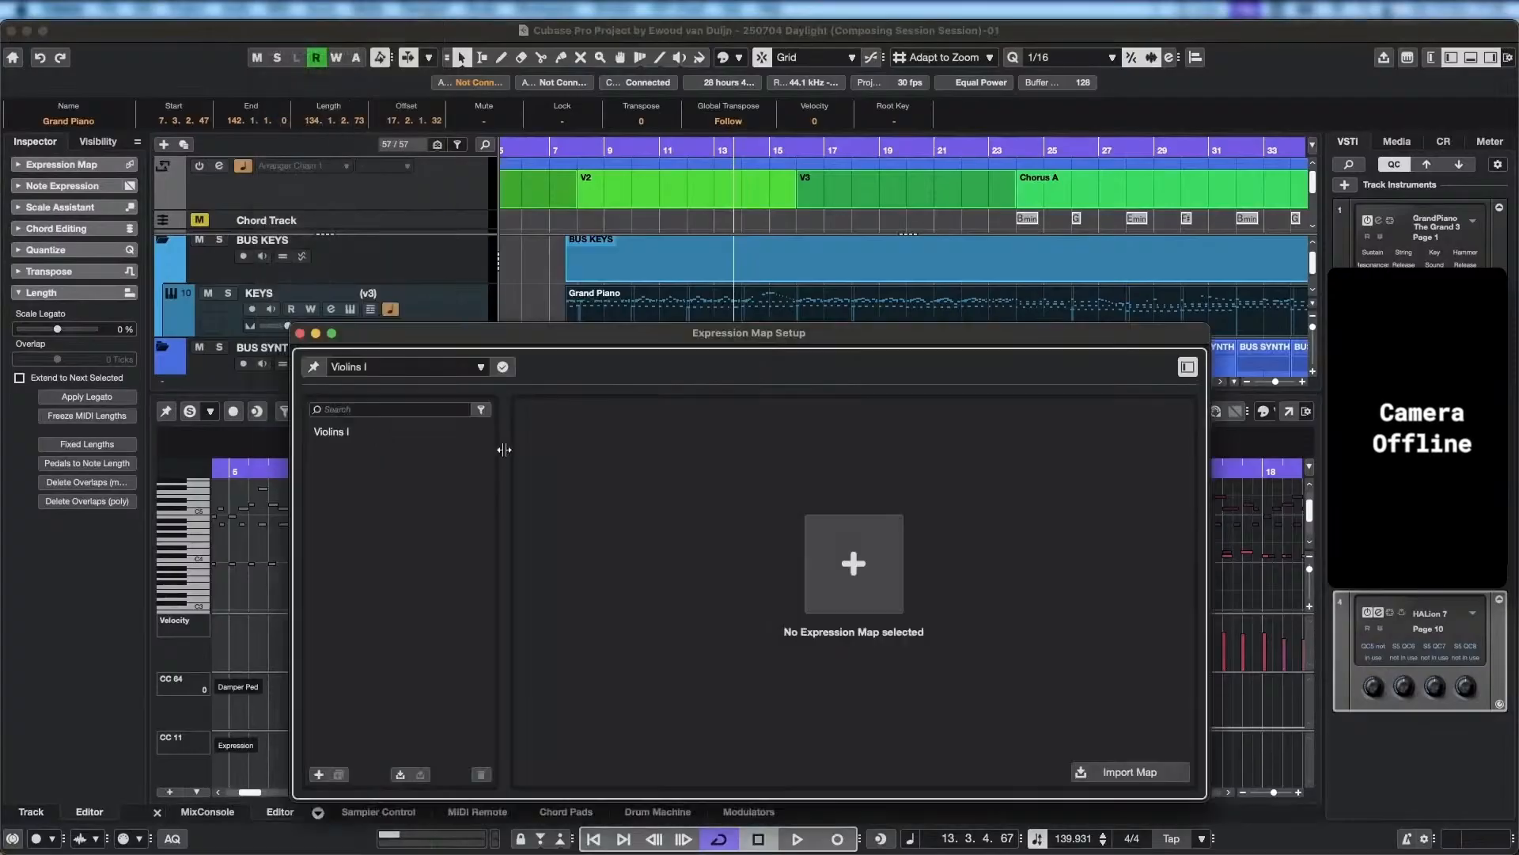
left_click(342, 432)
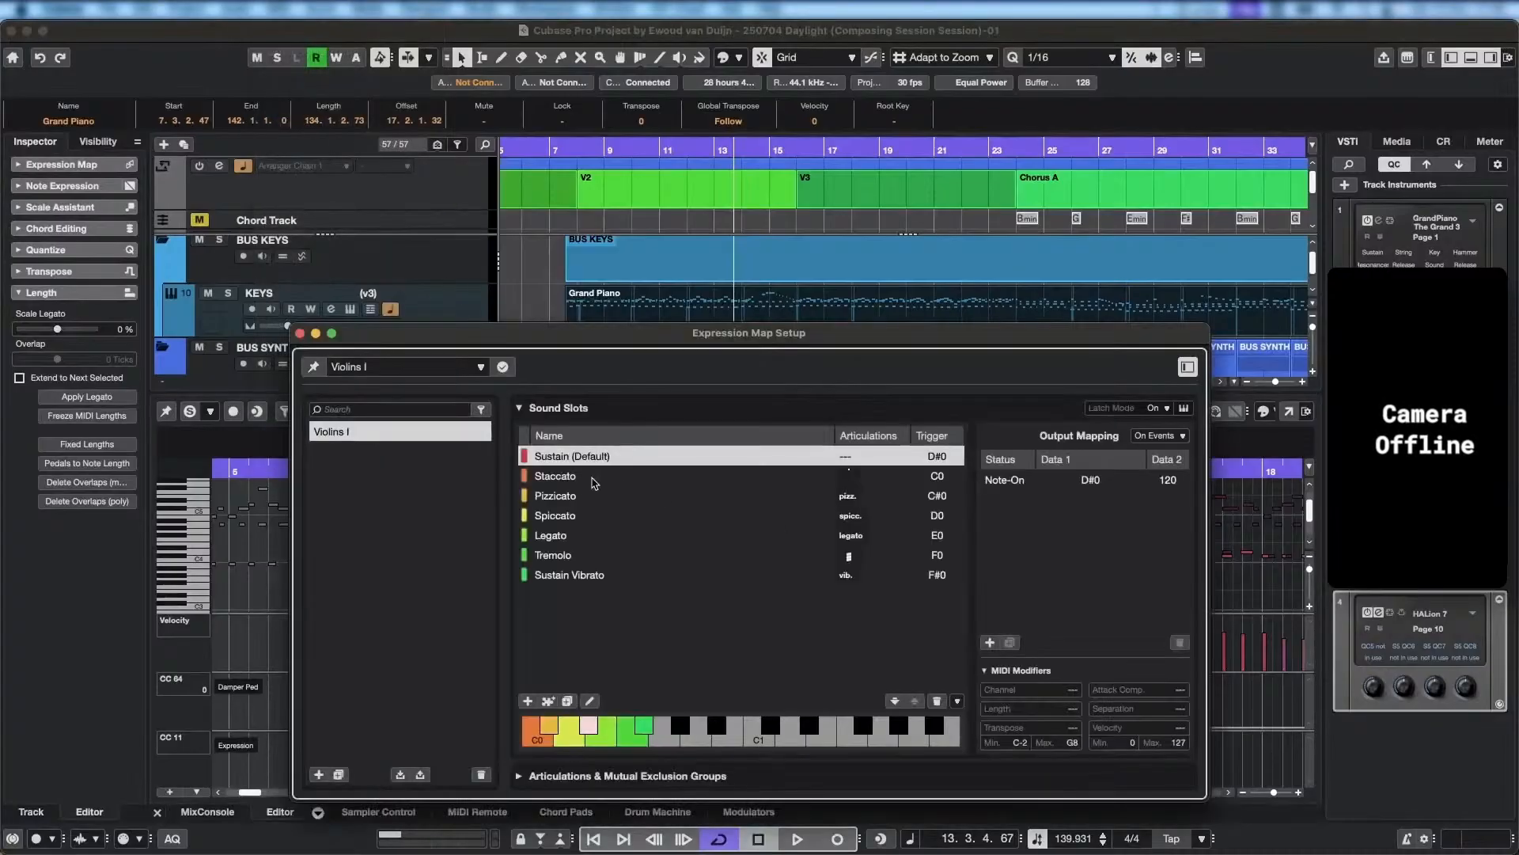
left_click(564, 477)
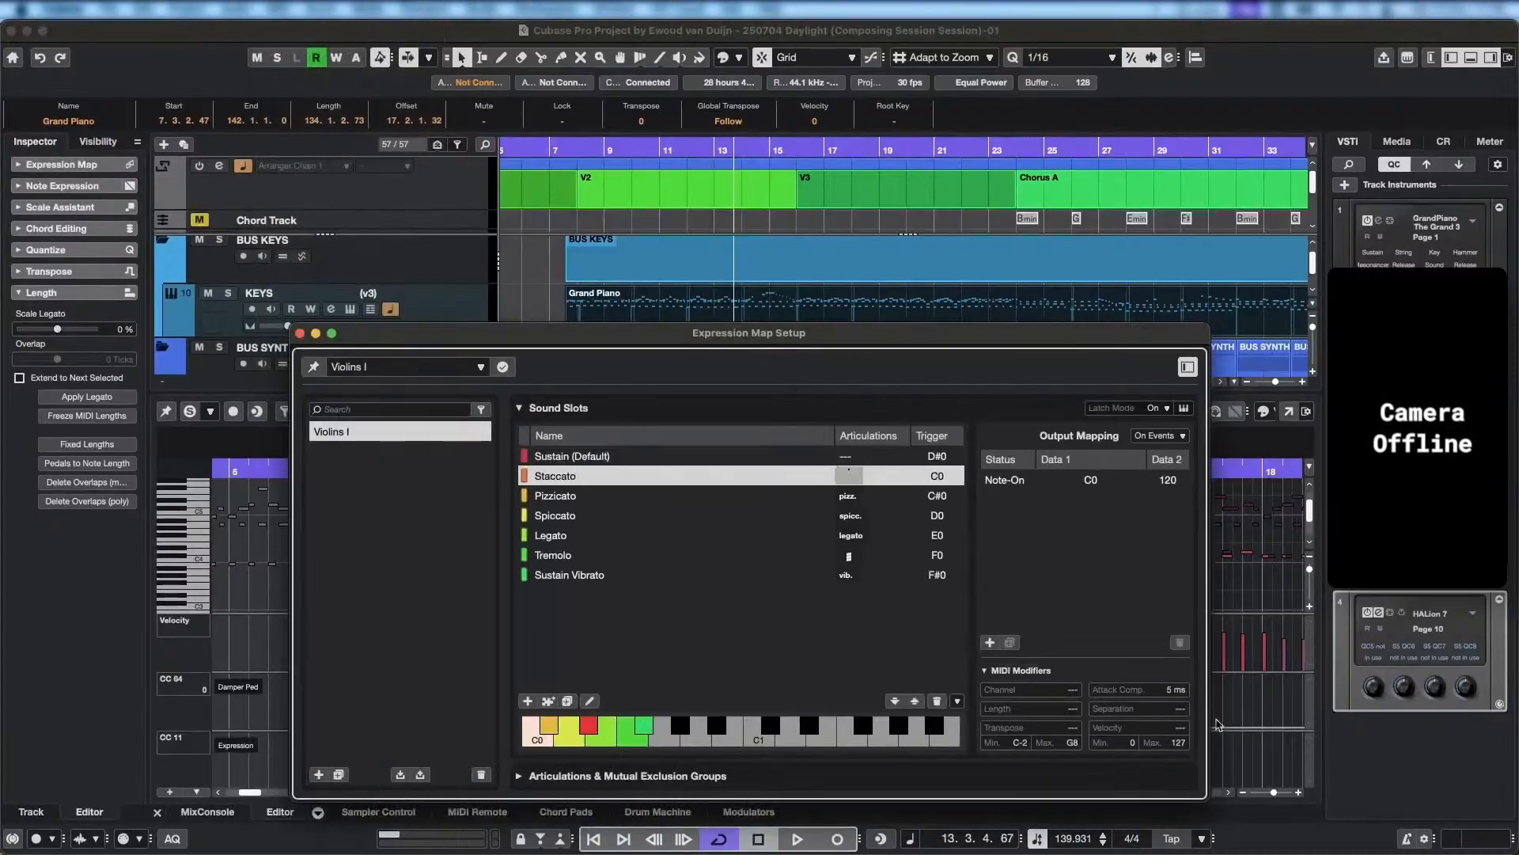
Reopen the Expression Map Setup and set the Staccato slot's attack compensation to 27 ms while playing back from bar 8.
left_click(566, 152)
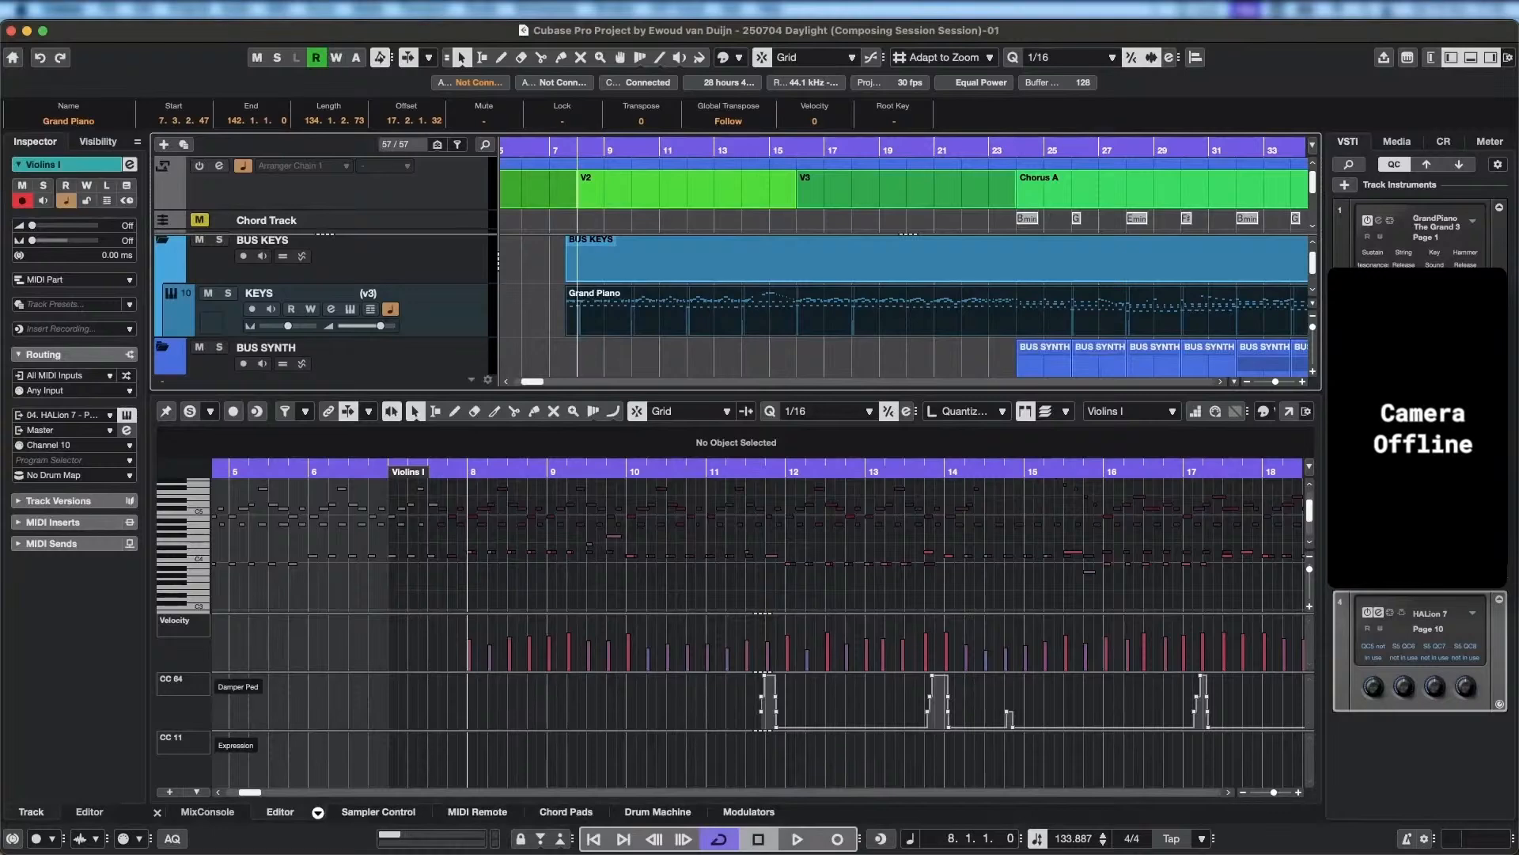
left_click(282, 8)
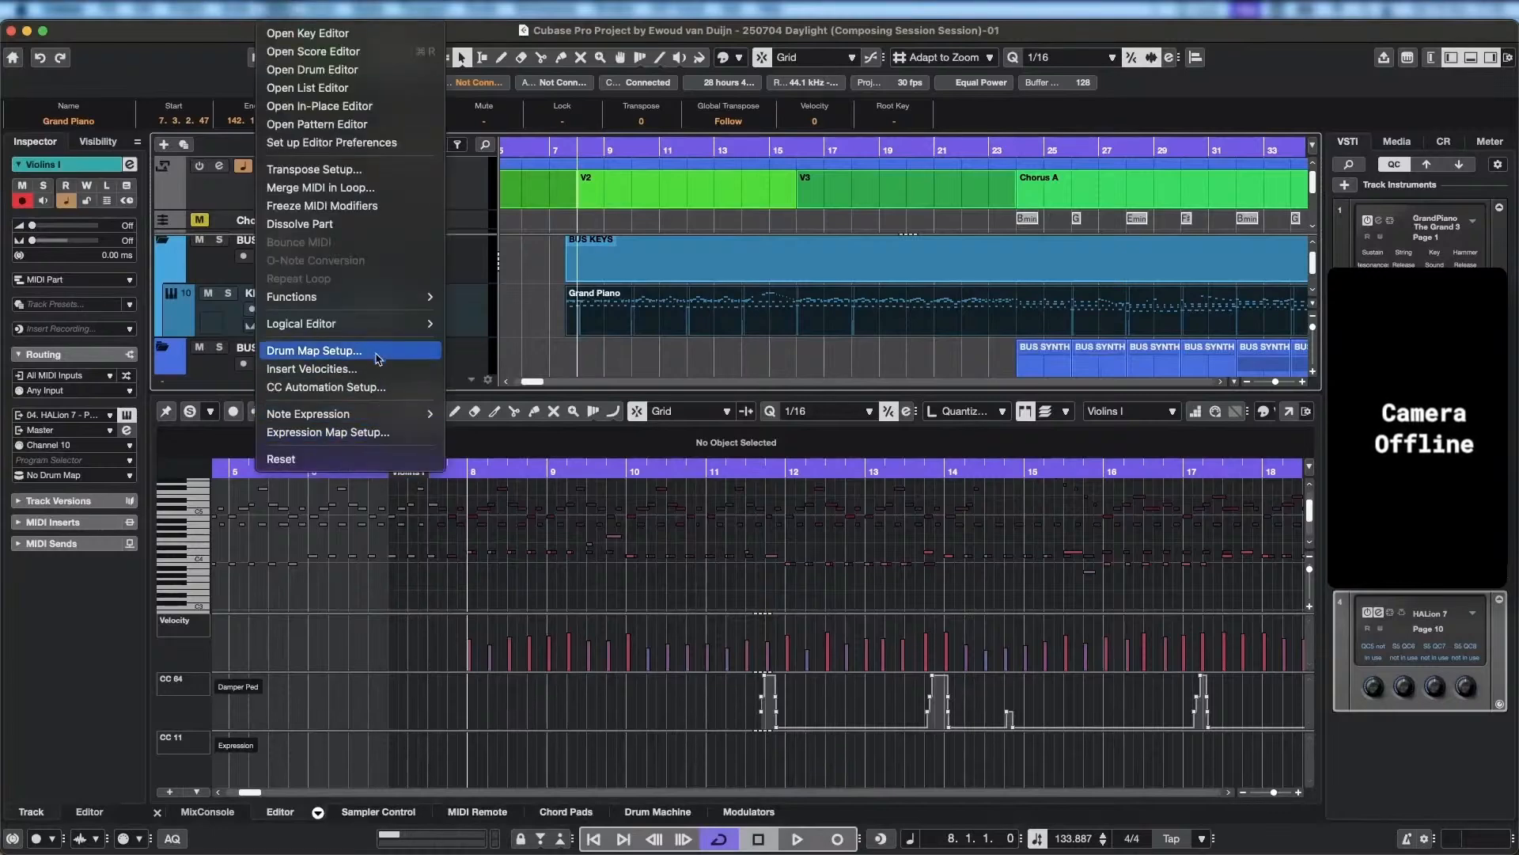
left_click(328, 432)
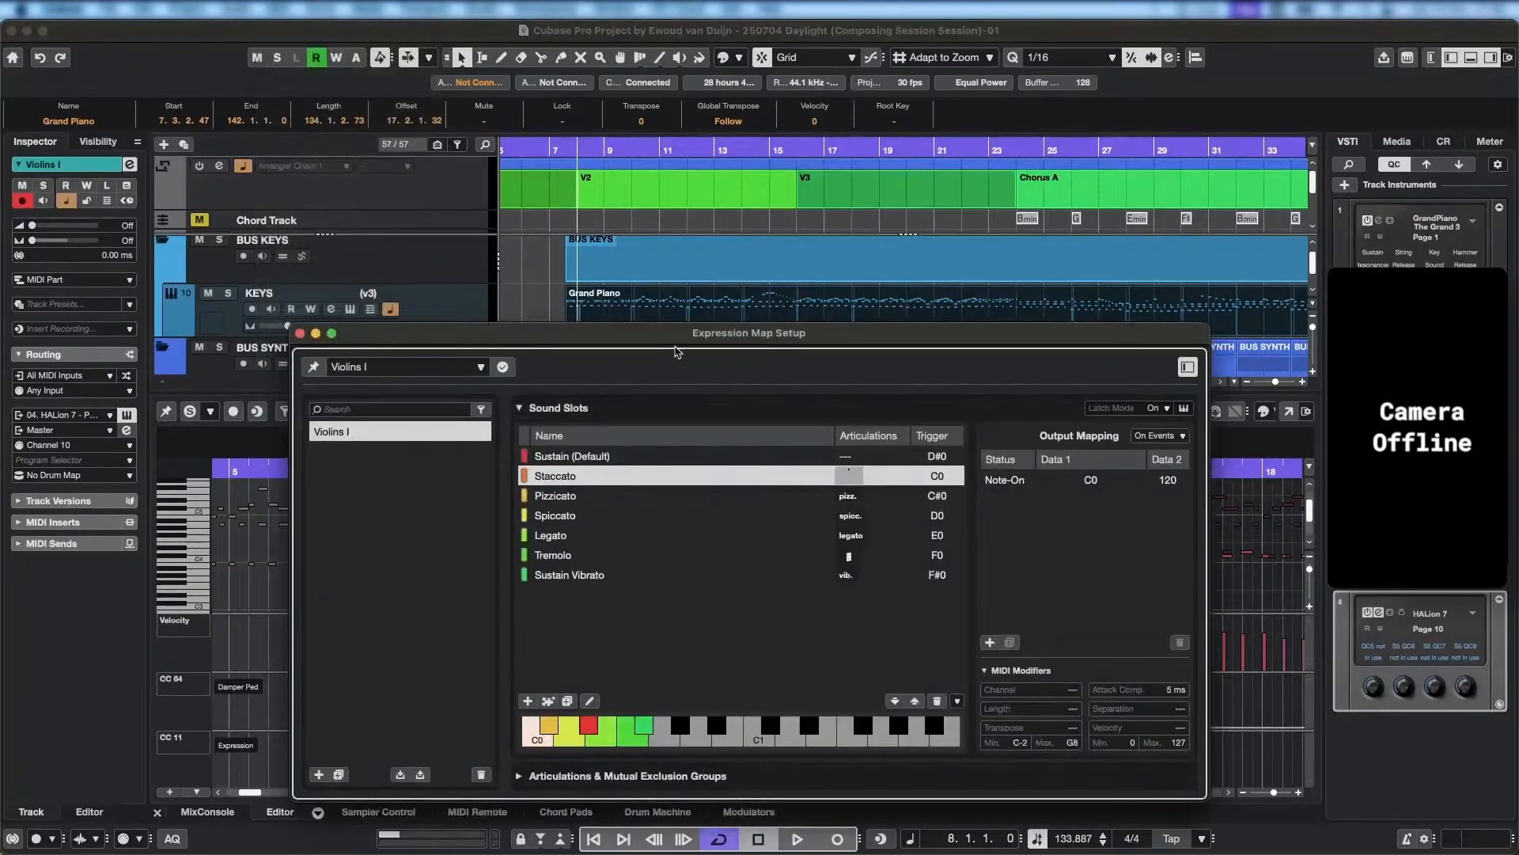
left_click_drag(677, 346, 646, 292)
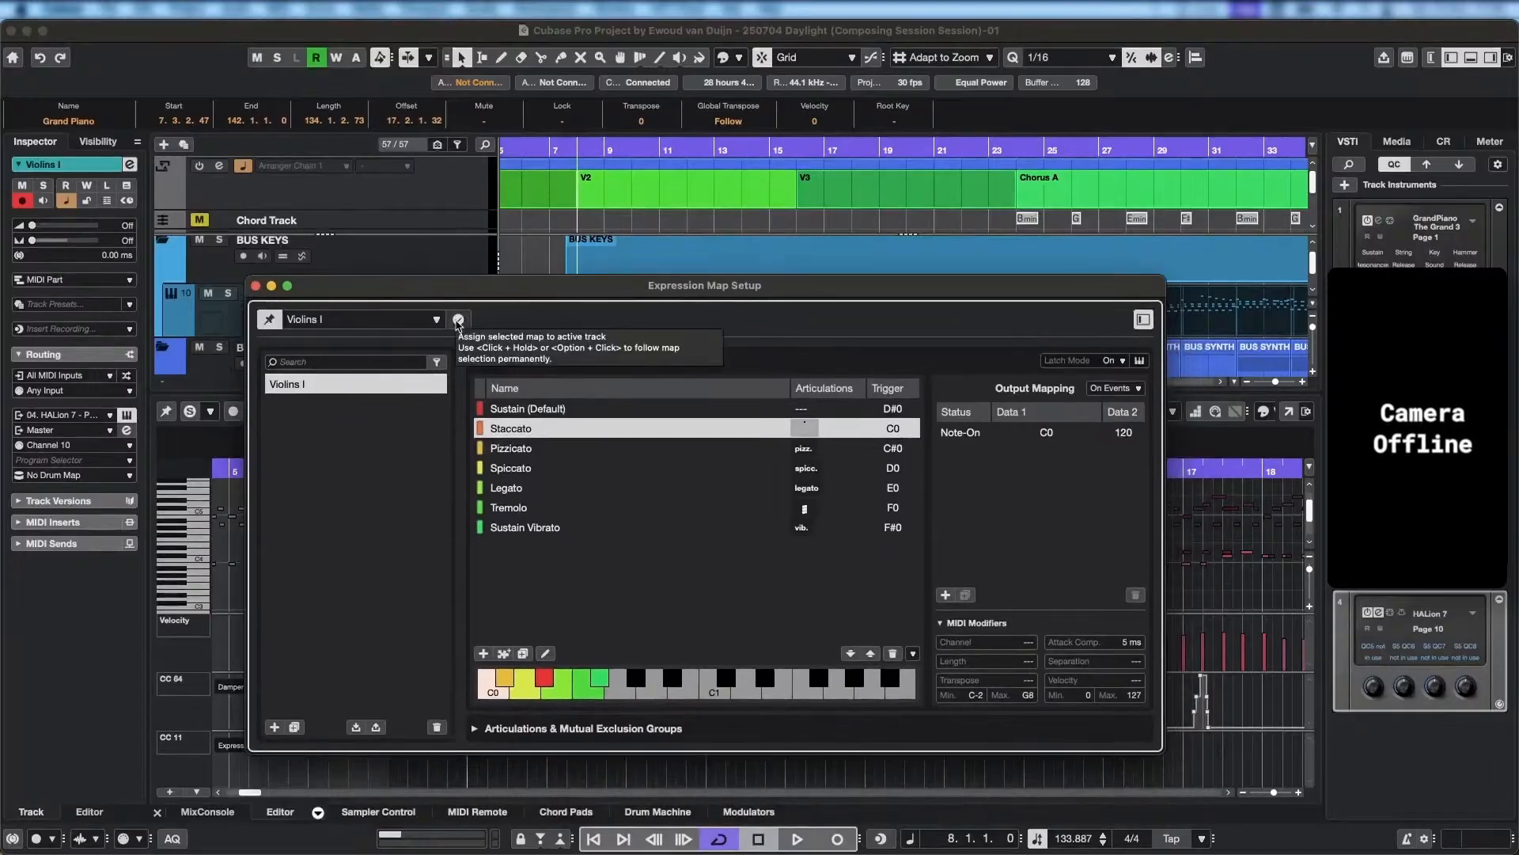
key("space")
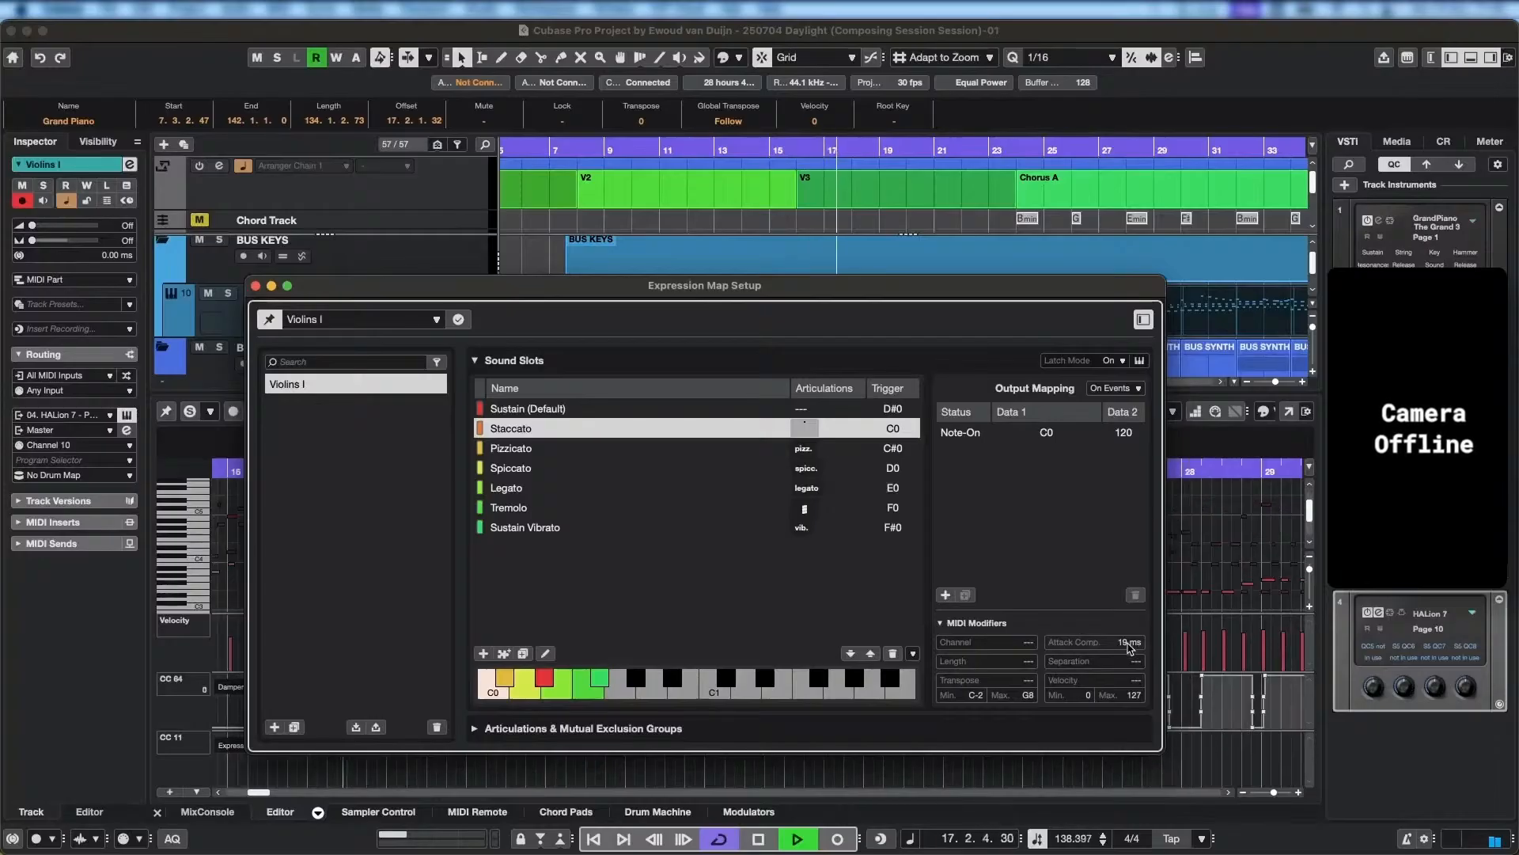
scroll(1128, 643, "up", 3)
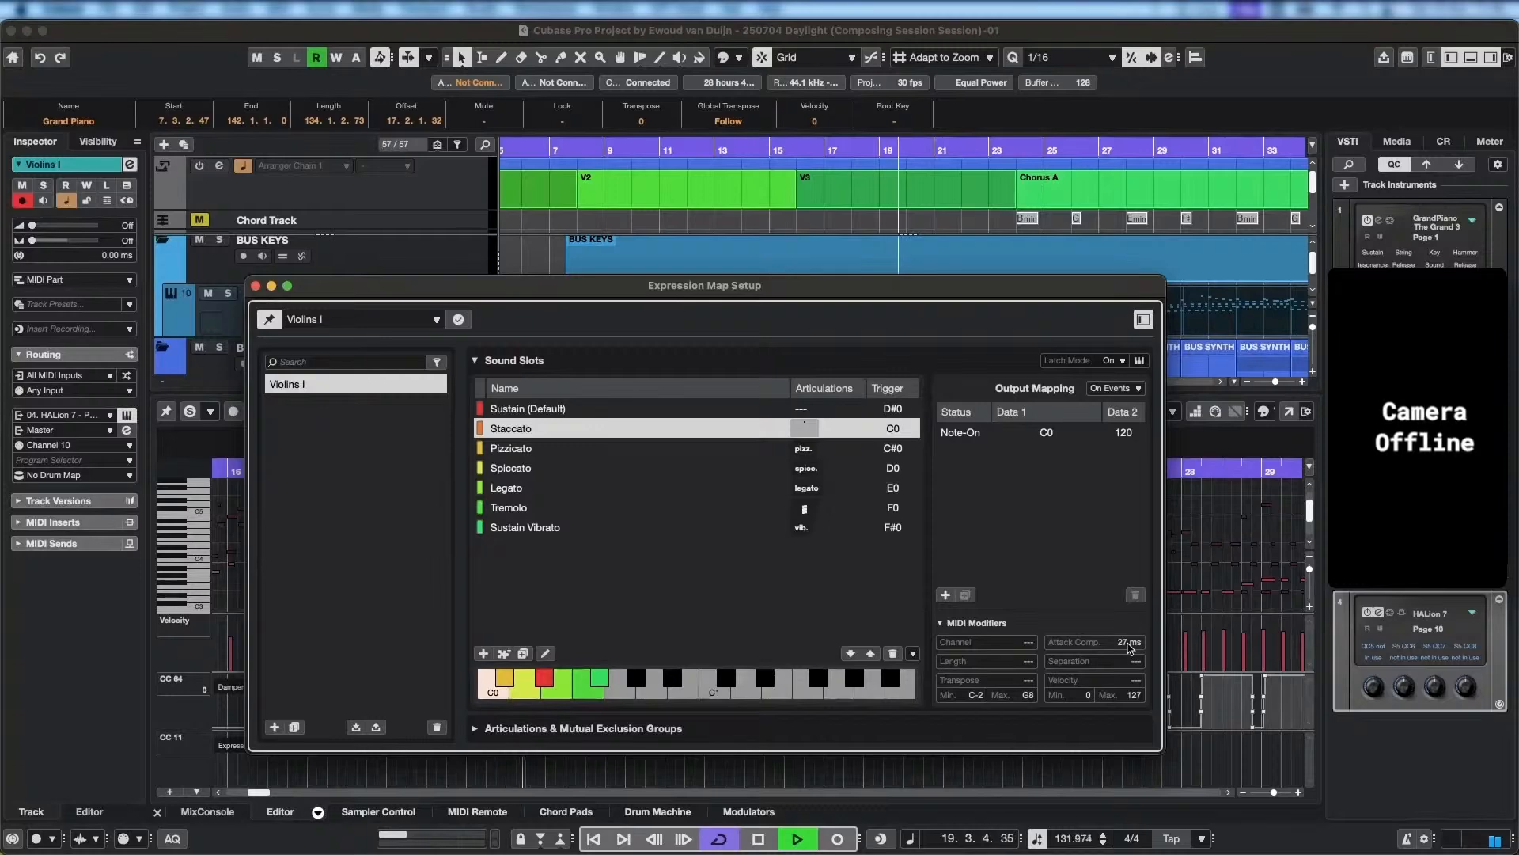
Raise the three low Violins I notes on beat 4 of bar 18 and beats 1 and 2 of bar 19 to C#4.
left_click_drag(945, 287, 963, 664)
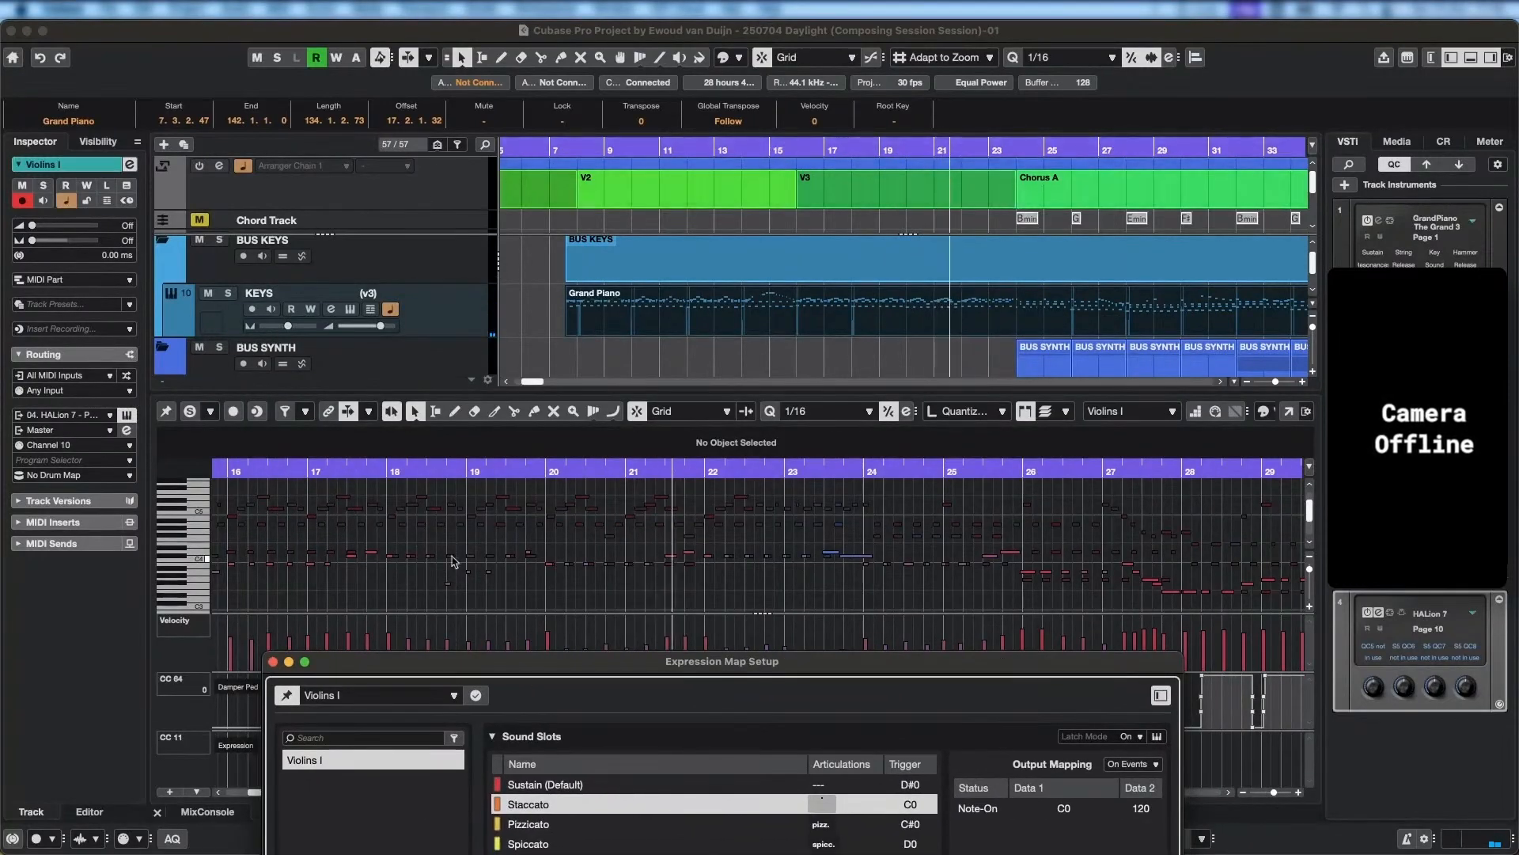
scroll(449, 587, "up", 5)
left_click(441, 584)
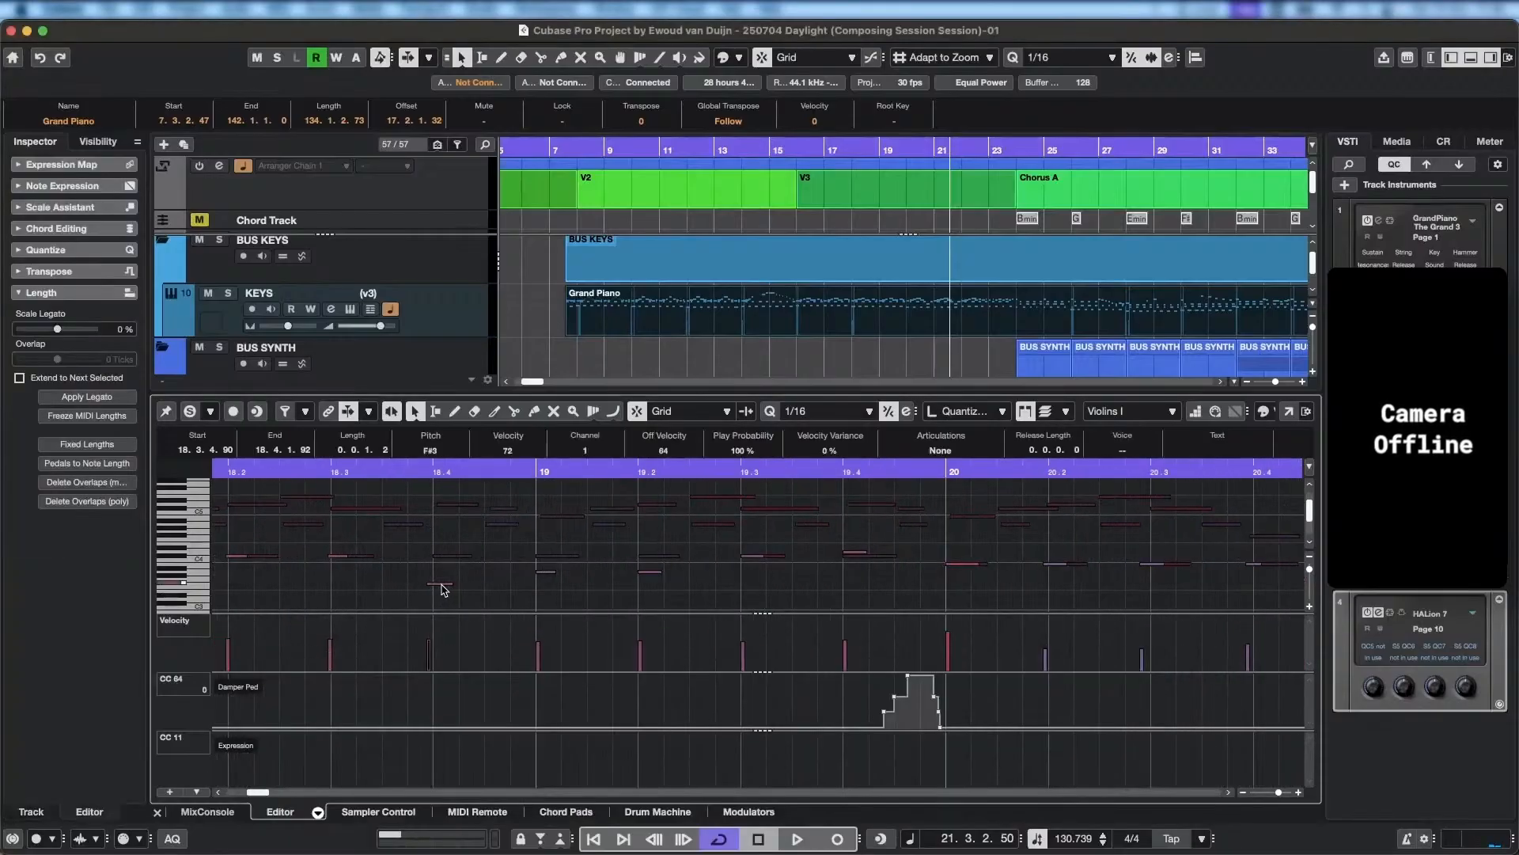
left_click_drag(443, 584, 450, 562)
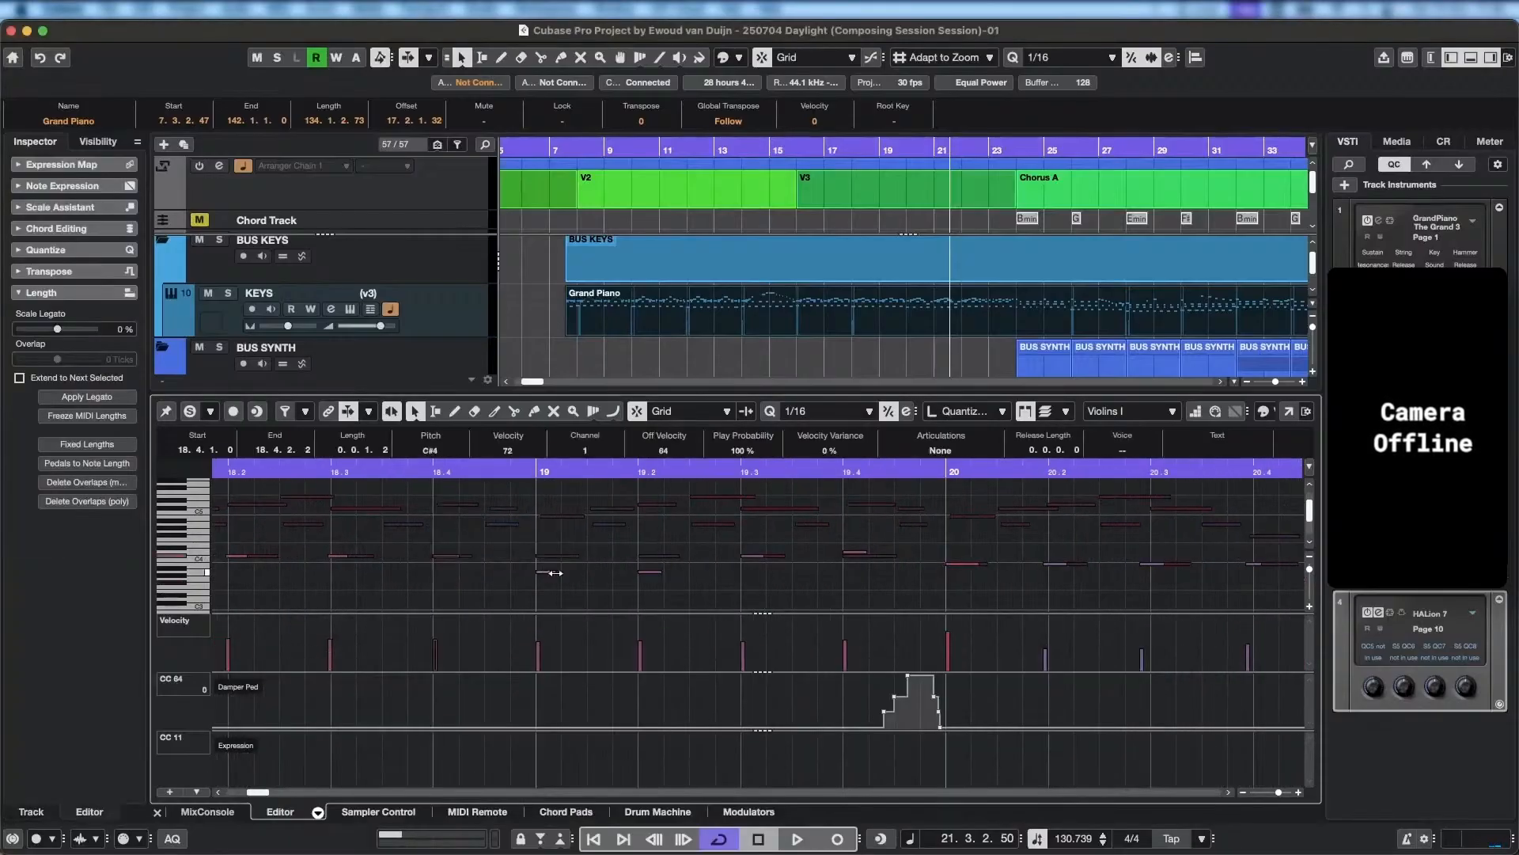
left_click(546, 570)
left_click_drag(551, 564, 551, 551)
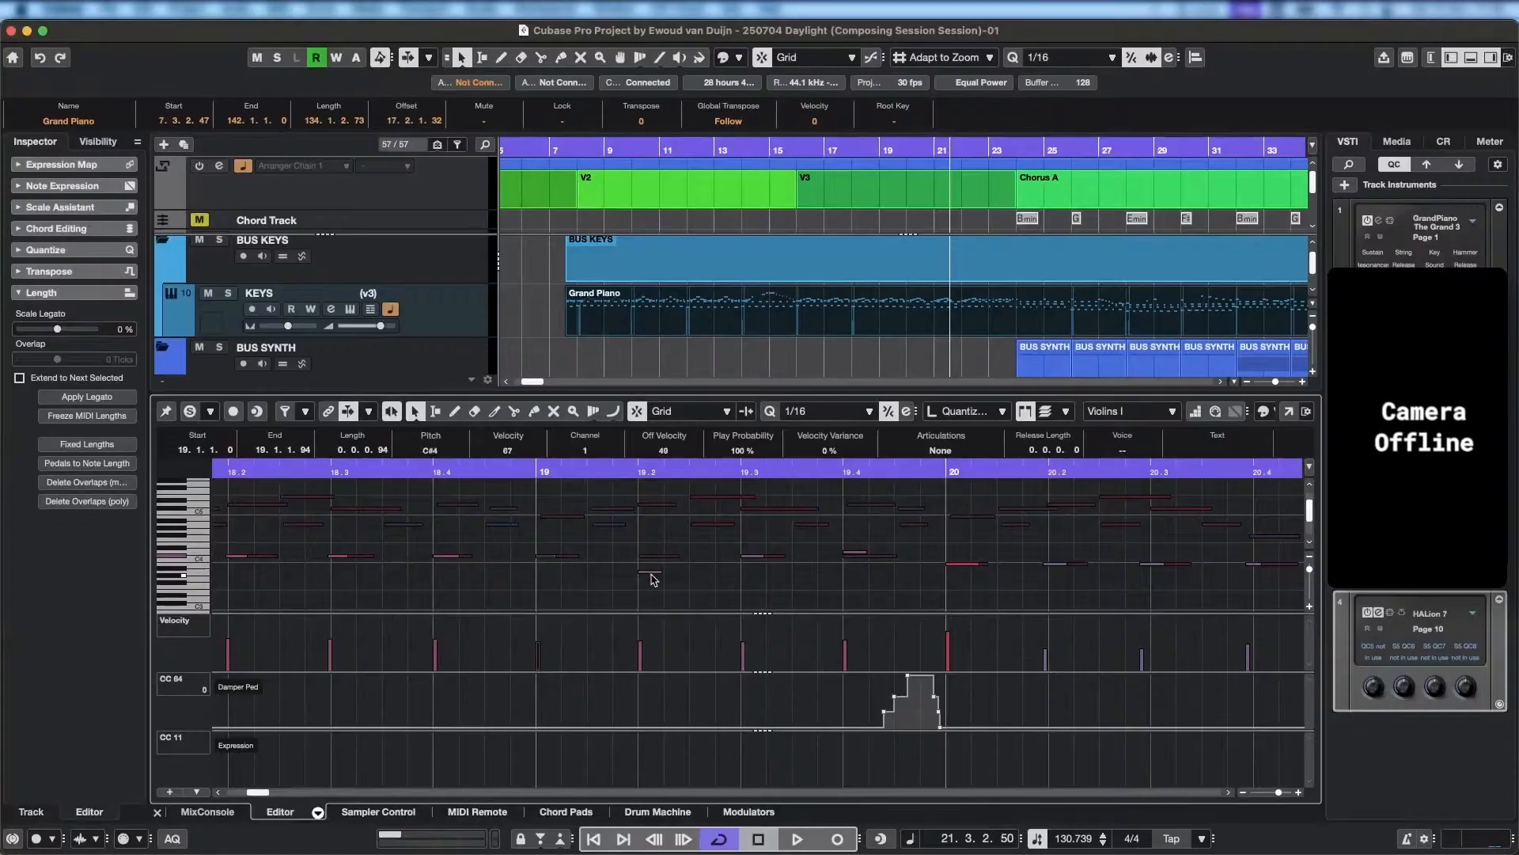
left_click_drag(651, 570, 653, 556)
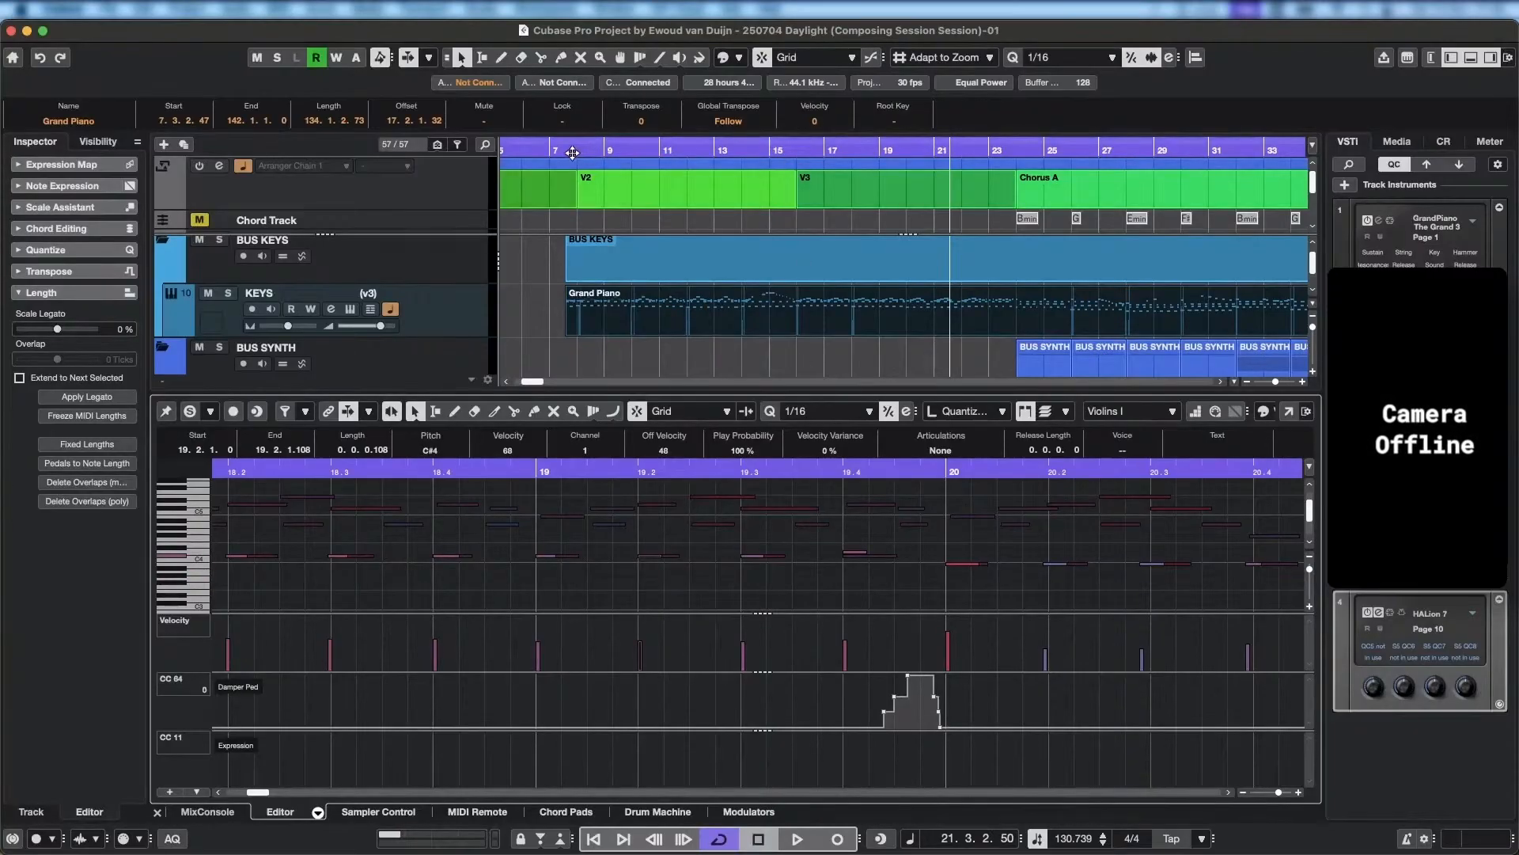
Return the playhead to bar 8, close the Violins I channel settings and bring the Expression Map Setup back into view.
left_click(565, 143)
key("ctrl+Up")
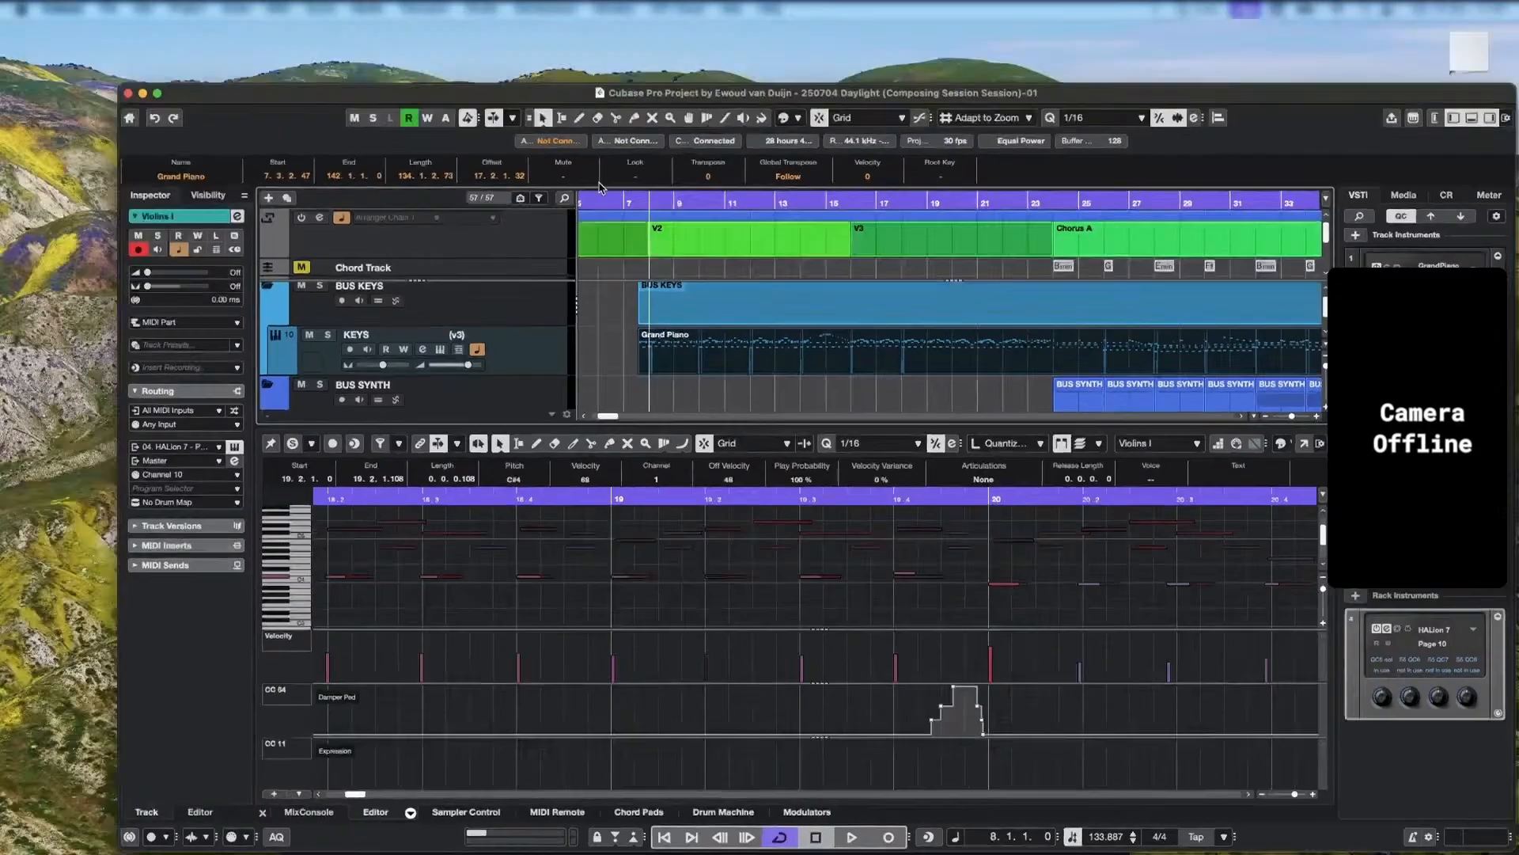
left_click(451, 733)
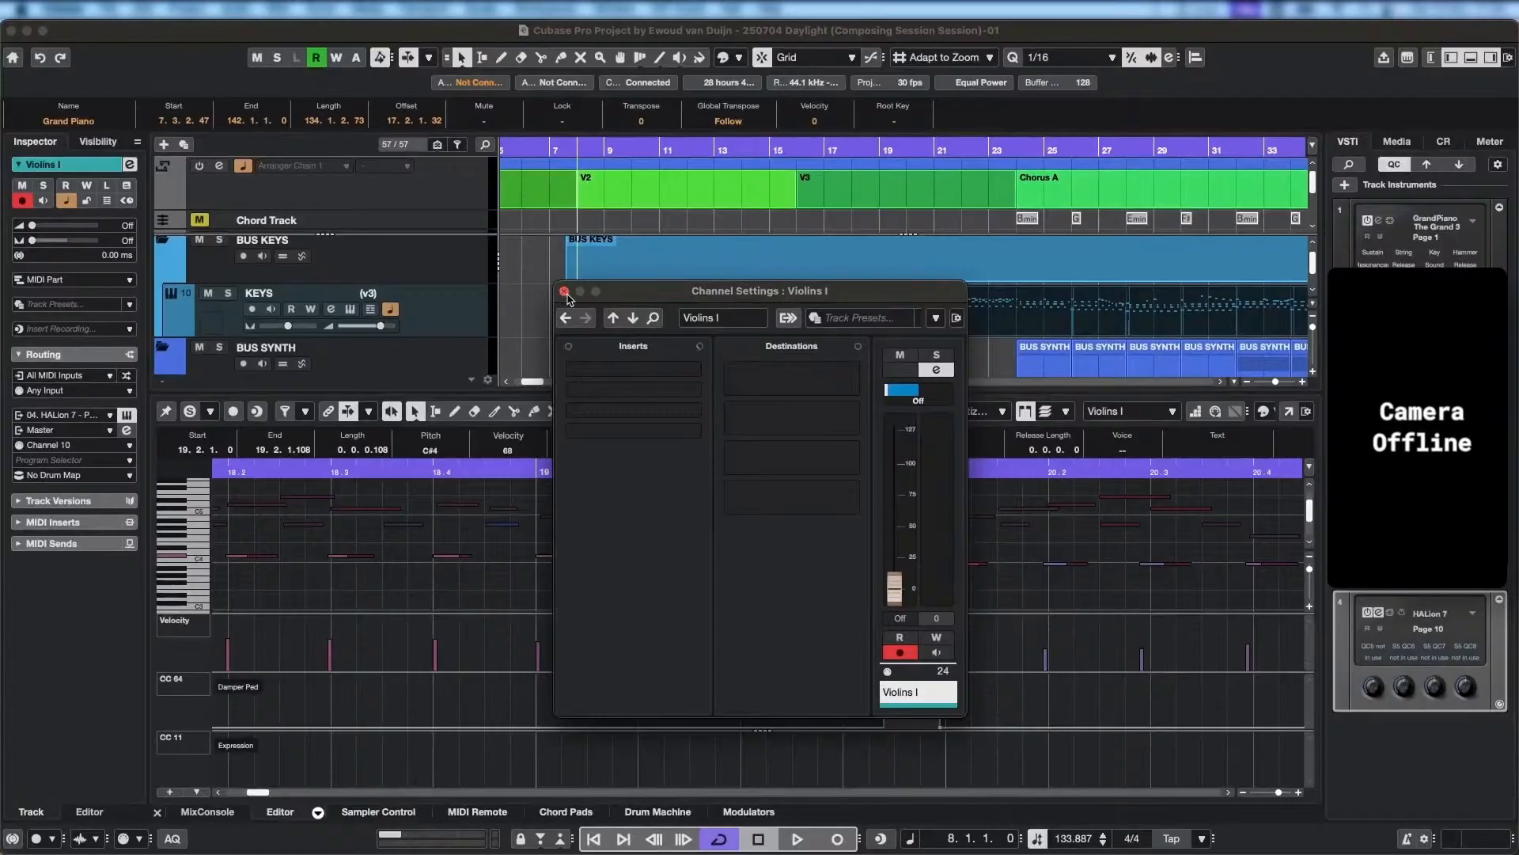
key("ctrl+Up")
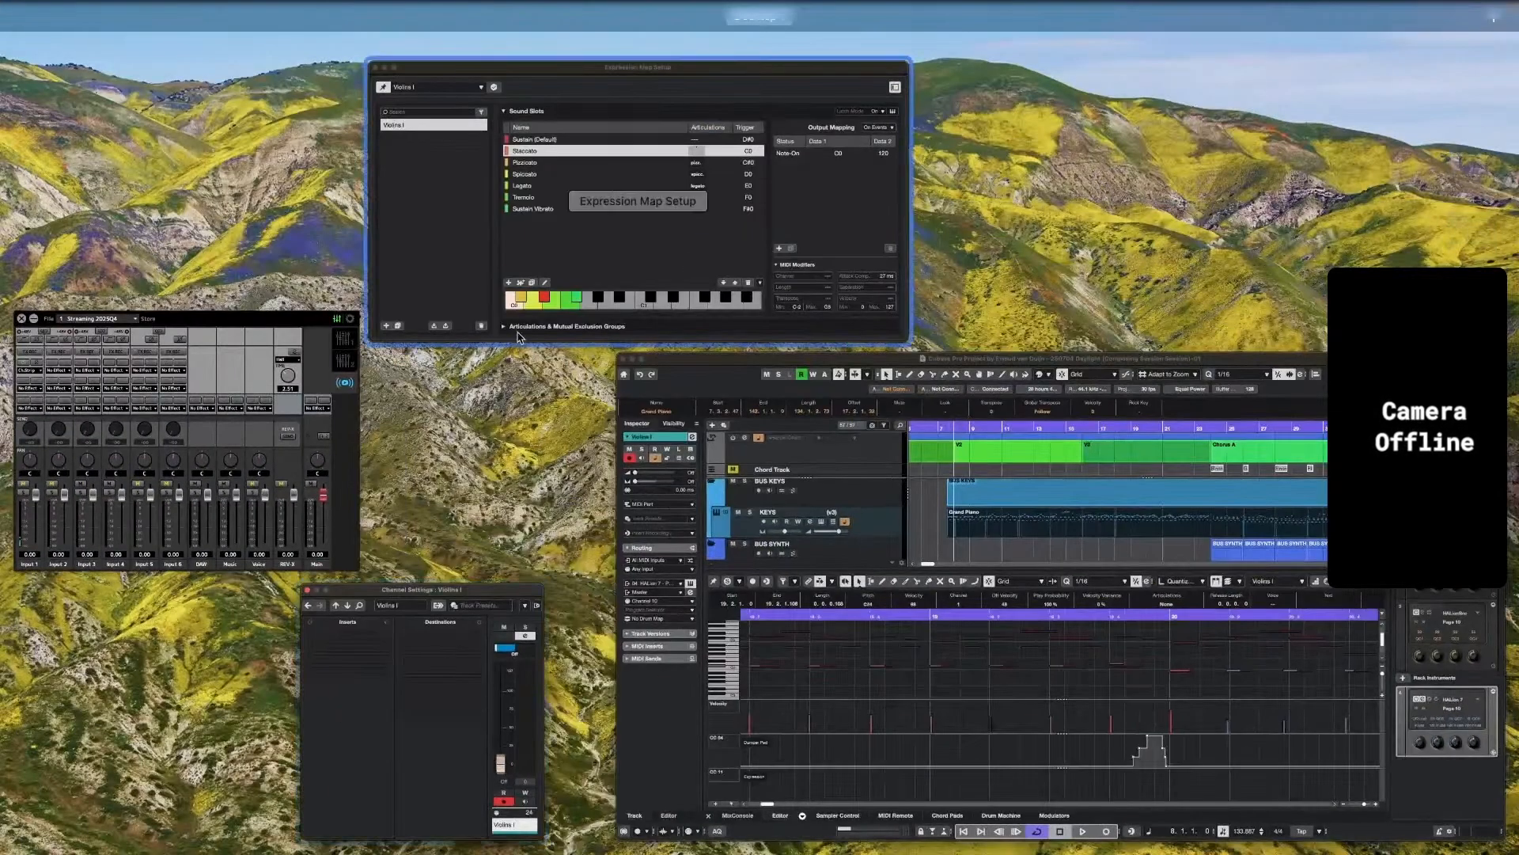
left_click(635, 337)
left_click(565, 291)
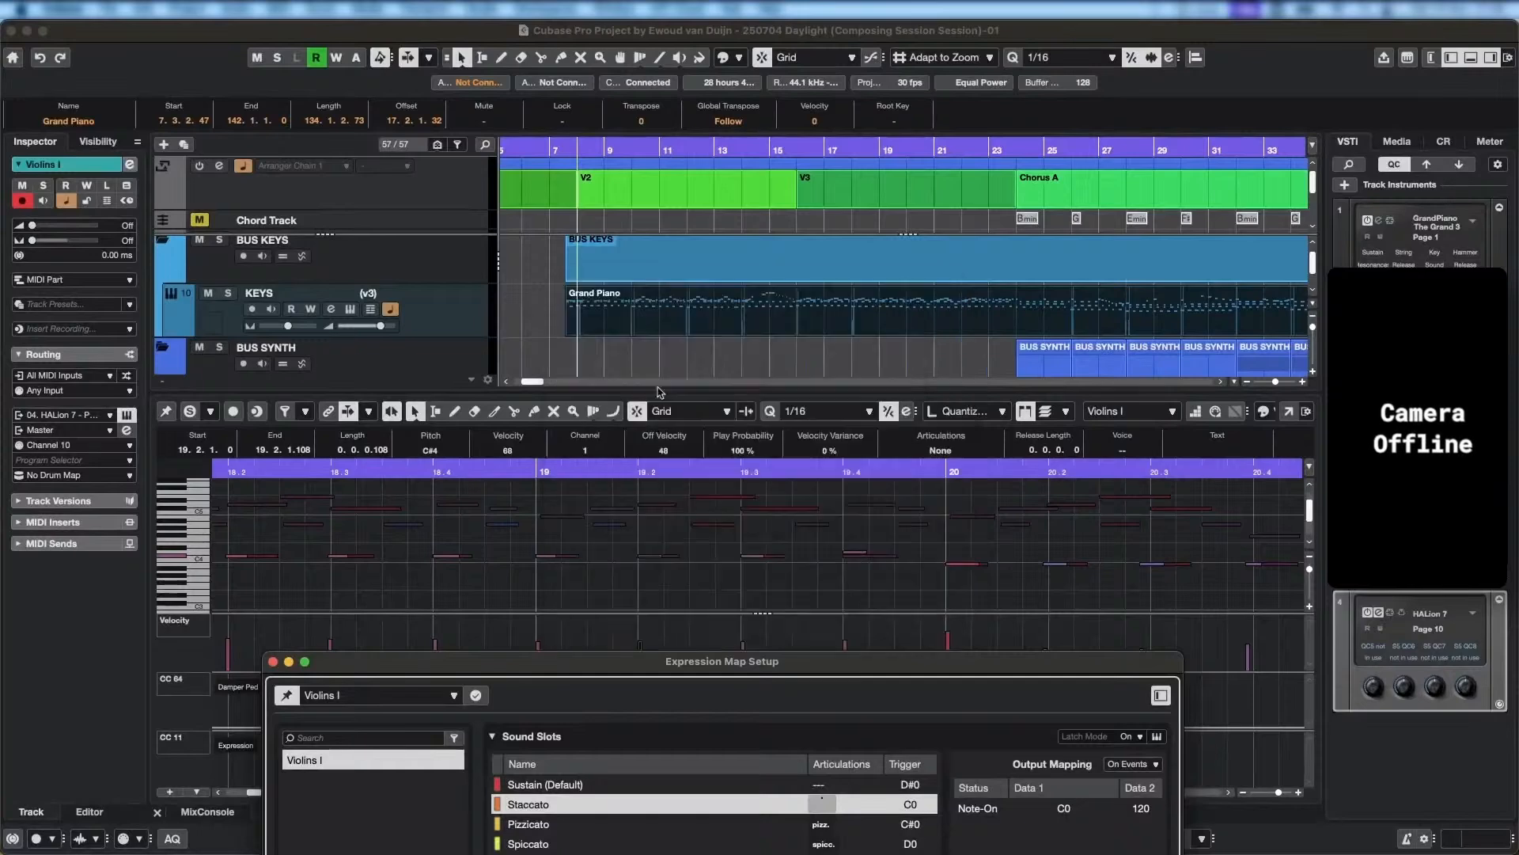
left_click_drag(724, 665, 1044, 368)
Play back the arrangement from bar 14 up to the start of Chorus A with the Expression Map Setup in front.
left_click(764, 151)
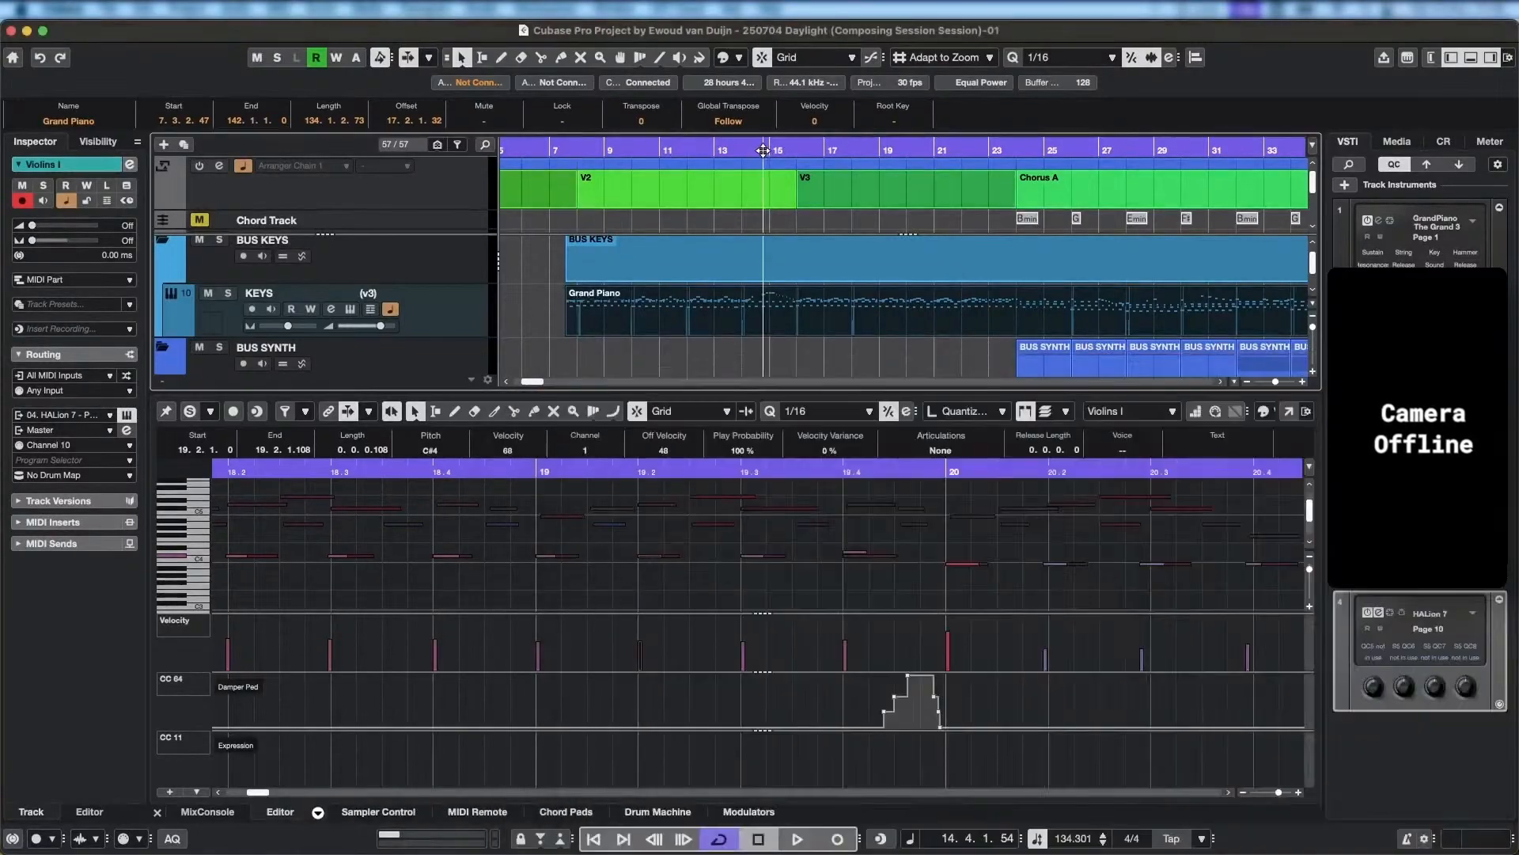
key("space")
key("space")
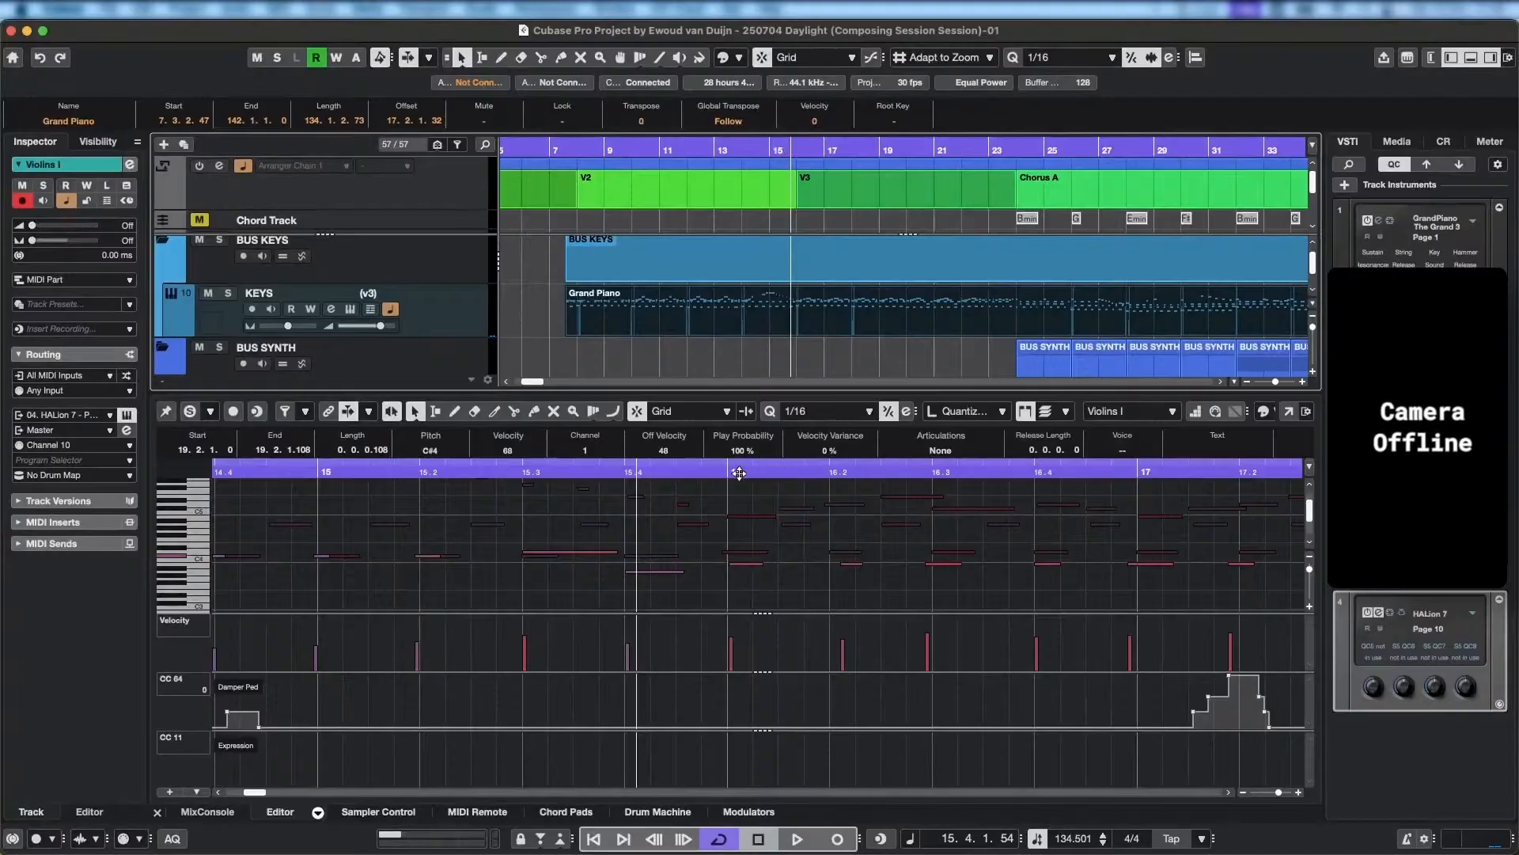
key("ctrl+Up")
left_click(1125, 631)
key("space")
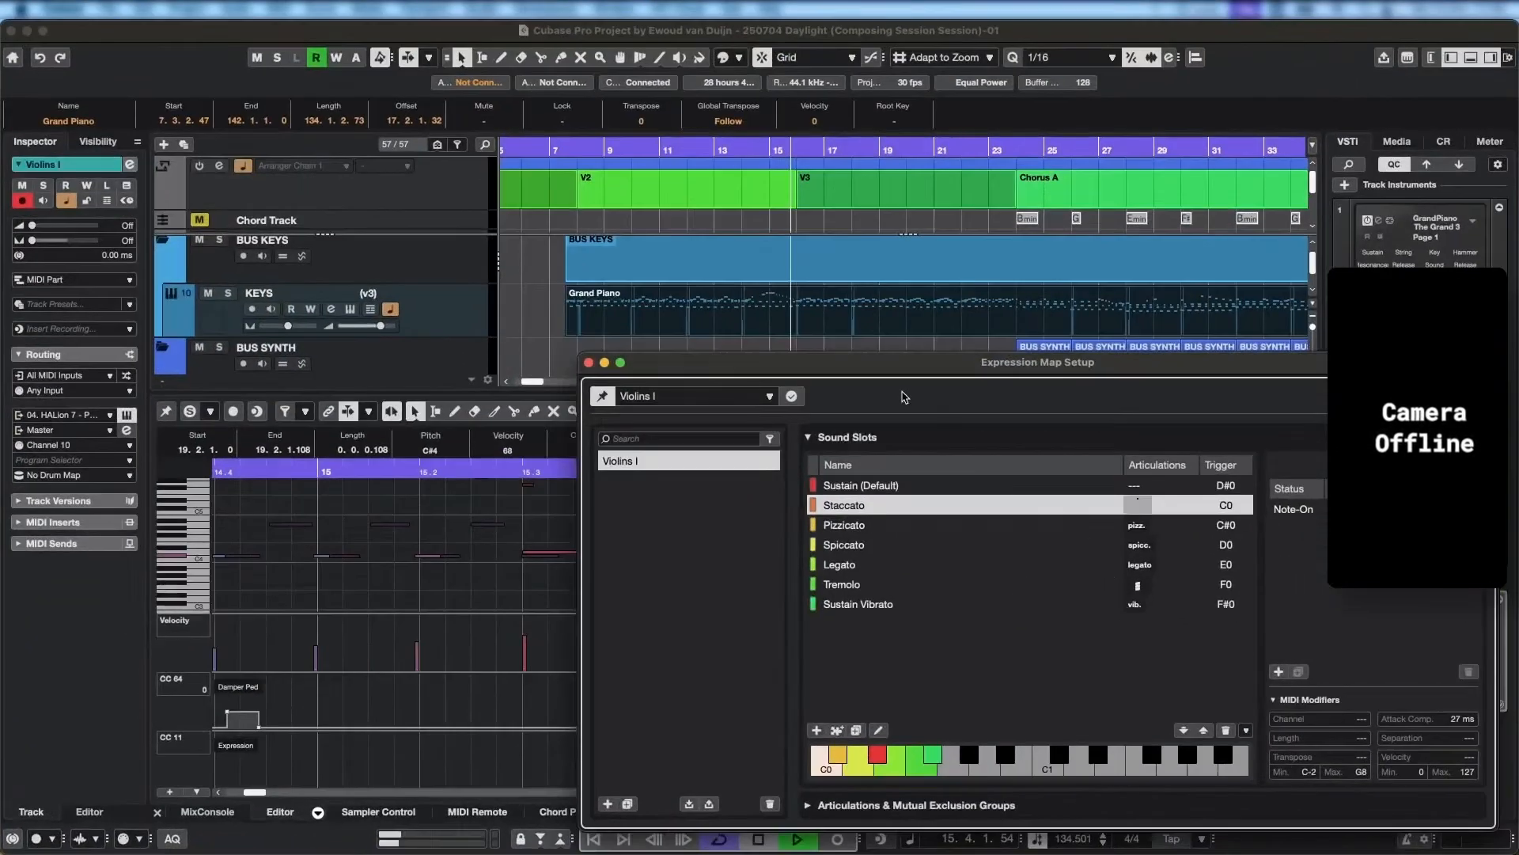
left_click(1473, 396)
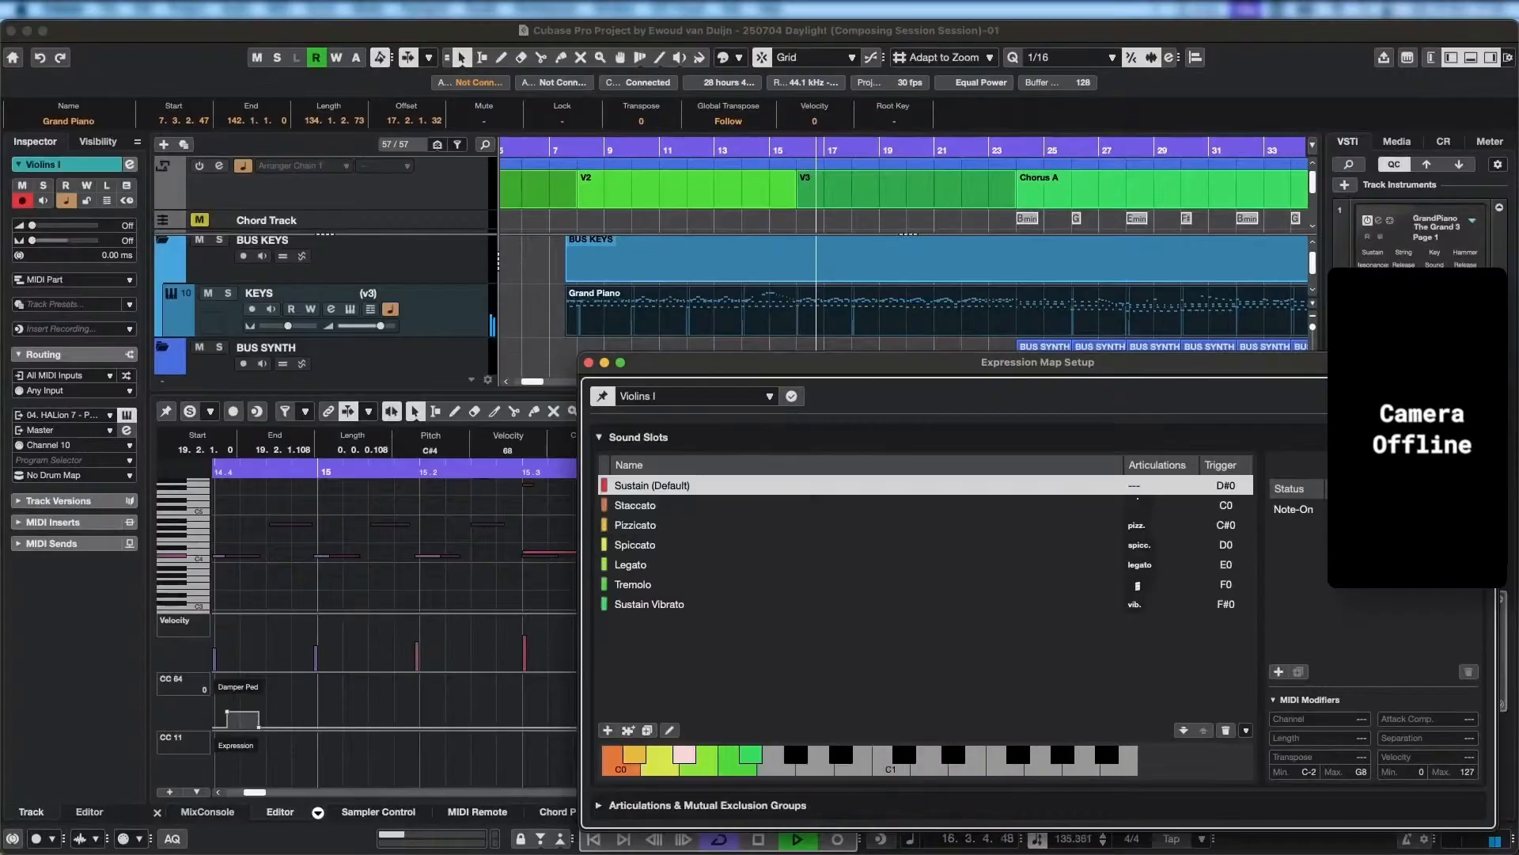
left_click(1474, 396)
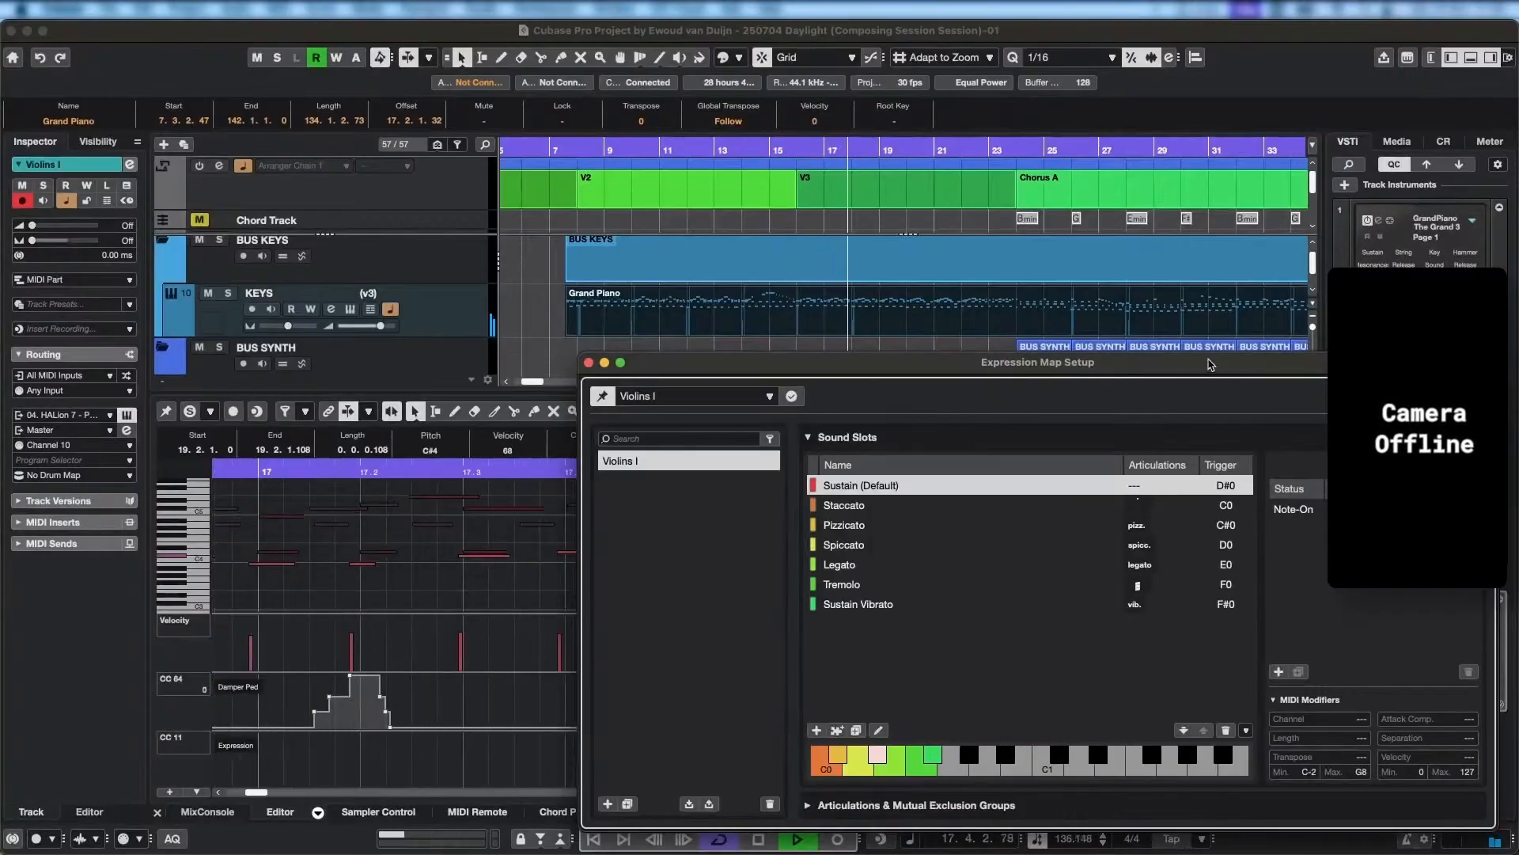
left_click_drag(1209, 364, 927, 291)
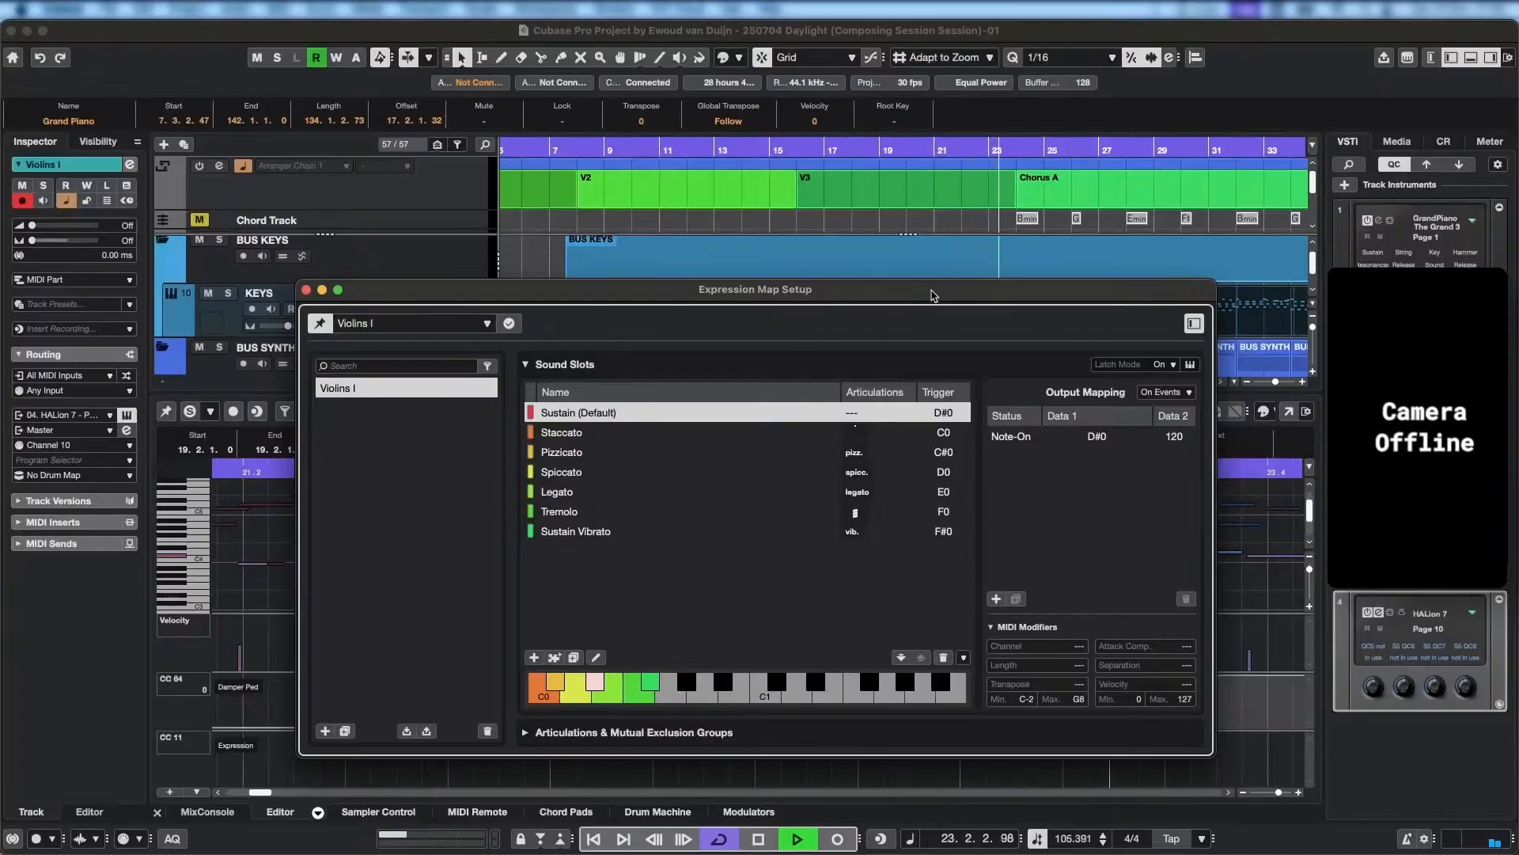
key("space")
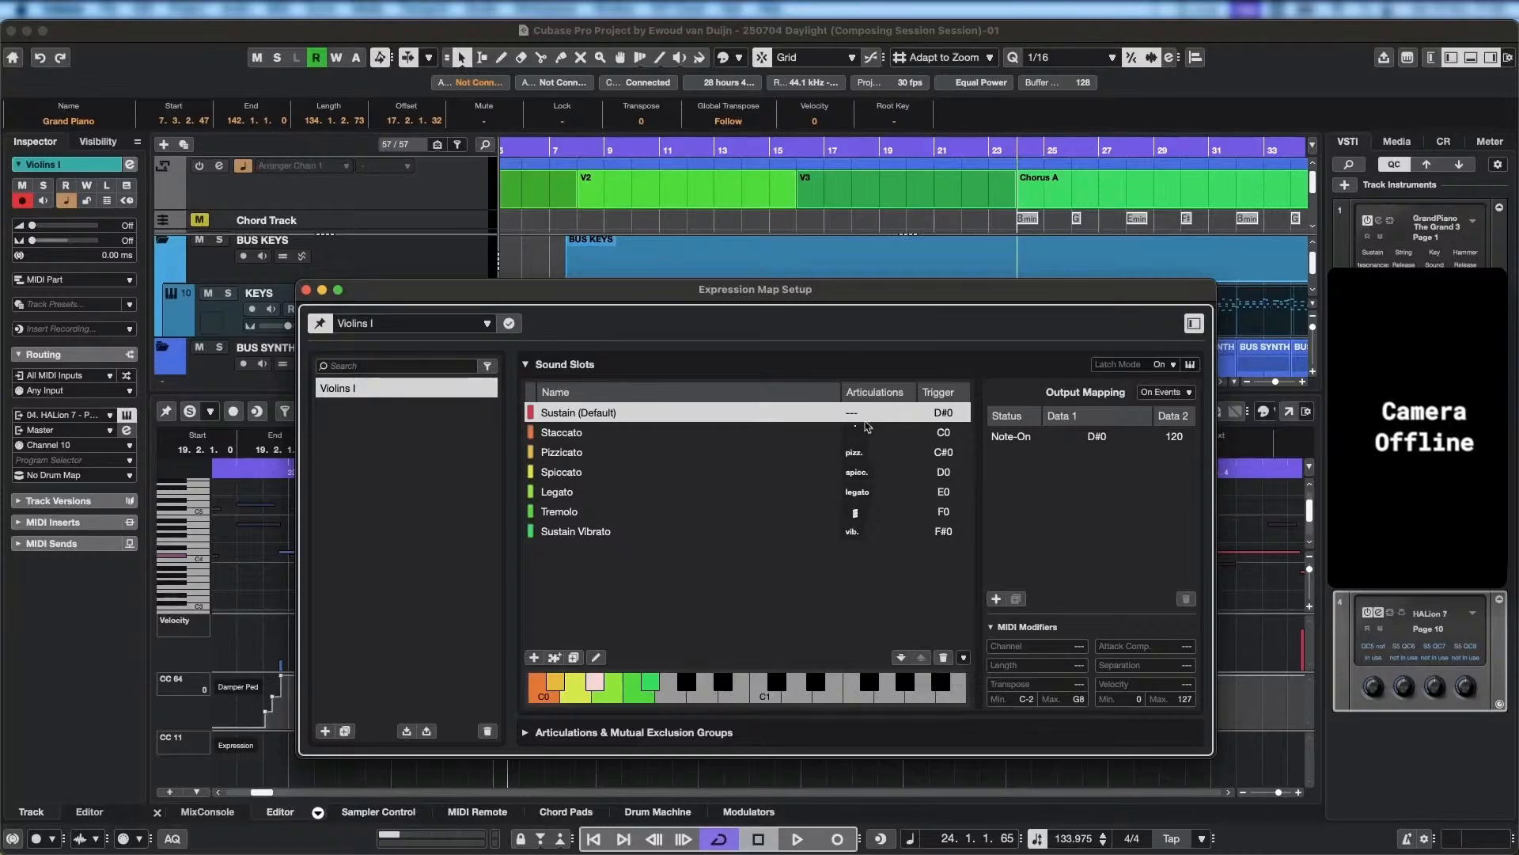
Examine the Violins I map's trigger type options and its Articulations & Mutual Exclusion Groups, and close the Expression Map Setup.
left_click(1192, 365)
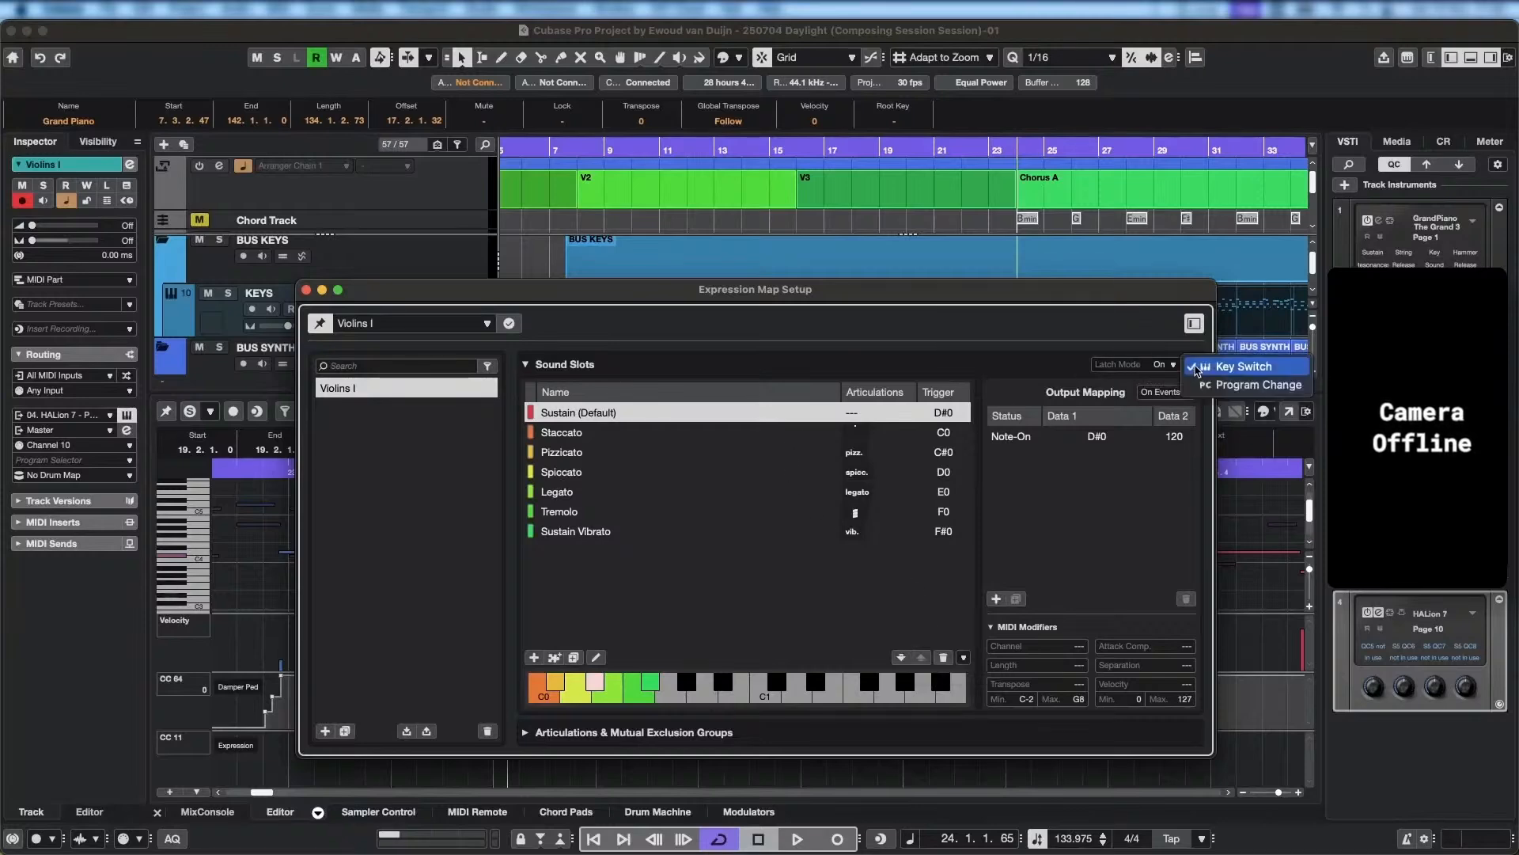
left_click(1201, 368)
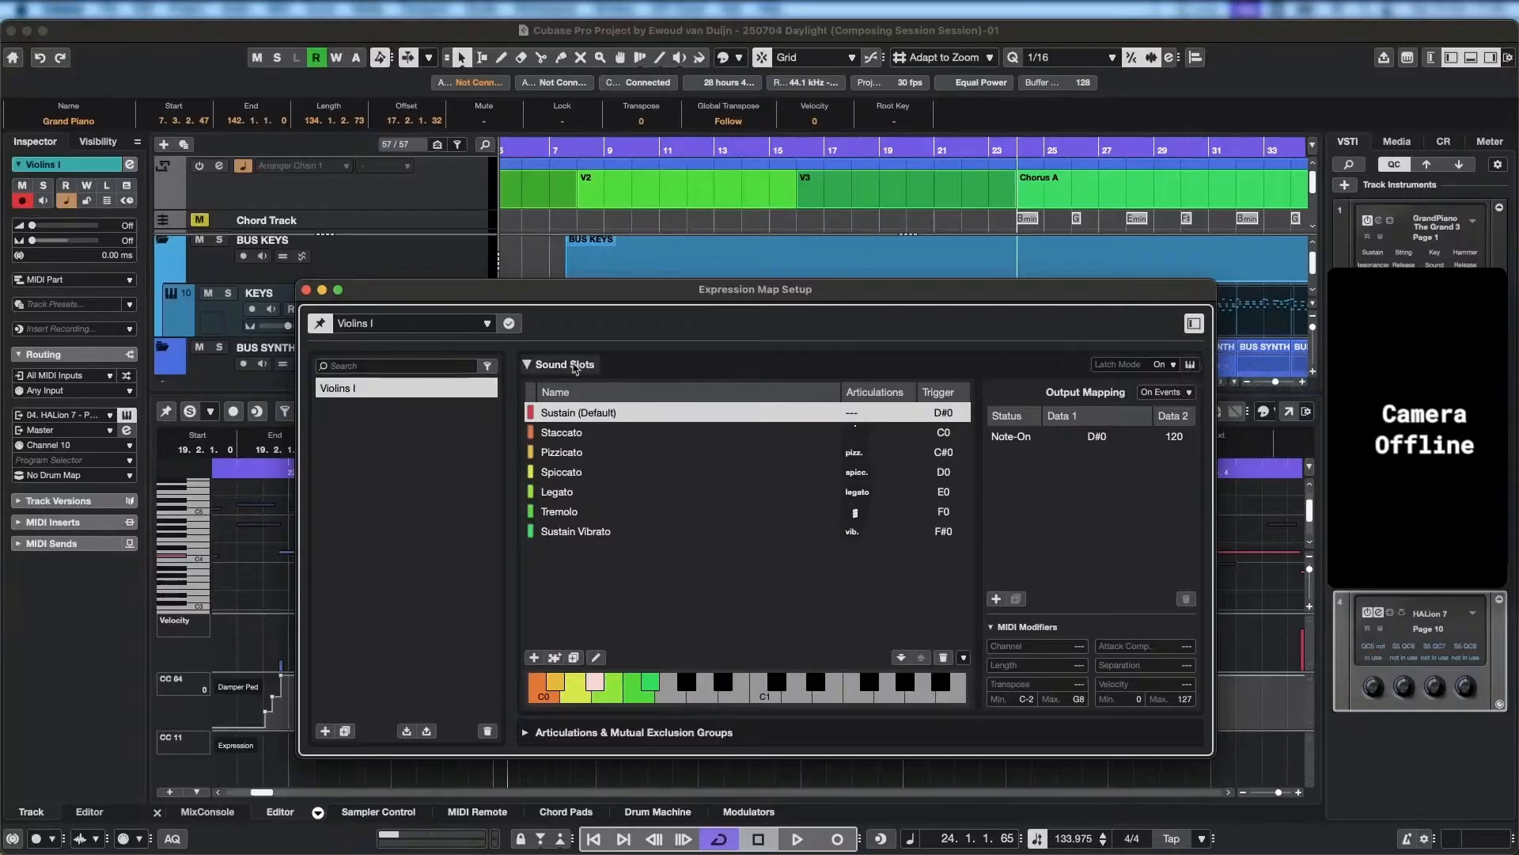
left_click(526, 364)
left_click(525, 365)
left_click(525, 365)
left_click(526, 396)
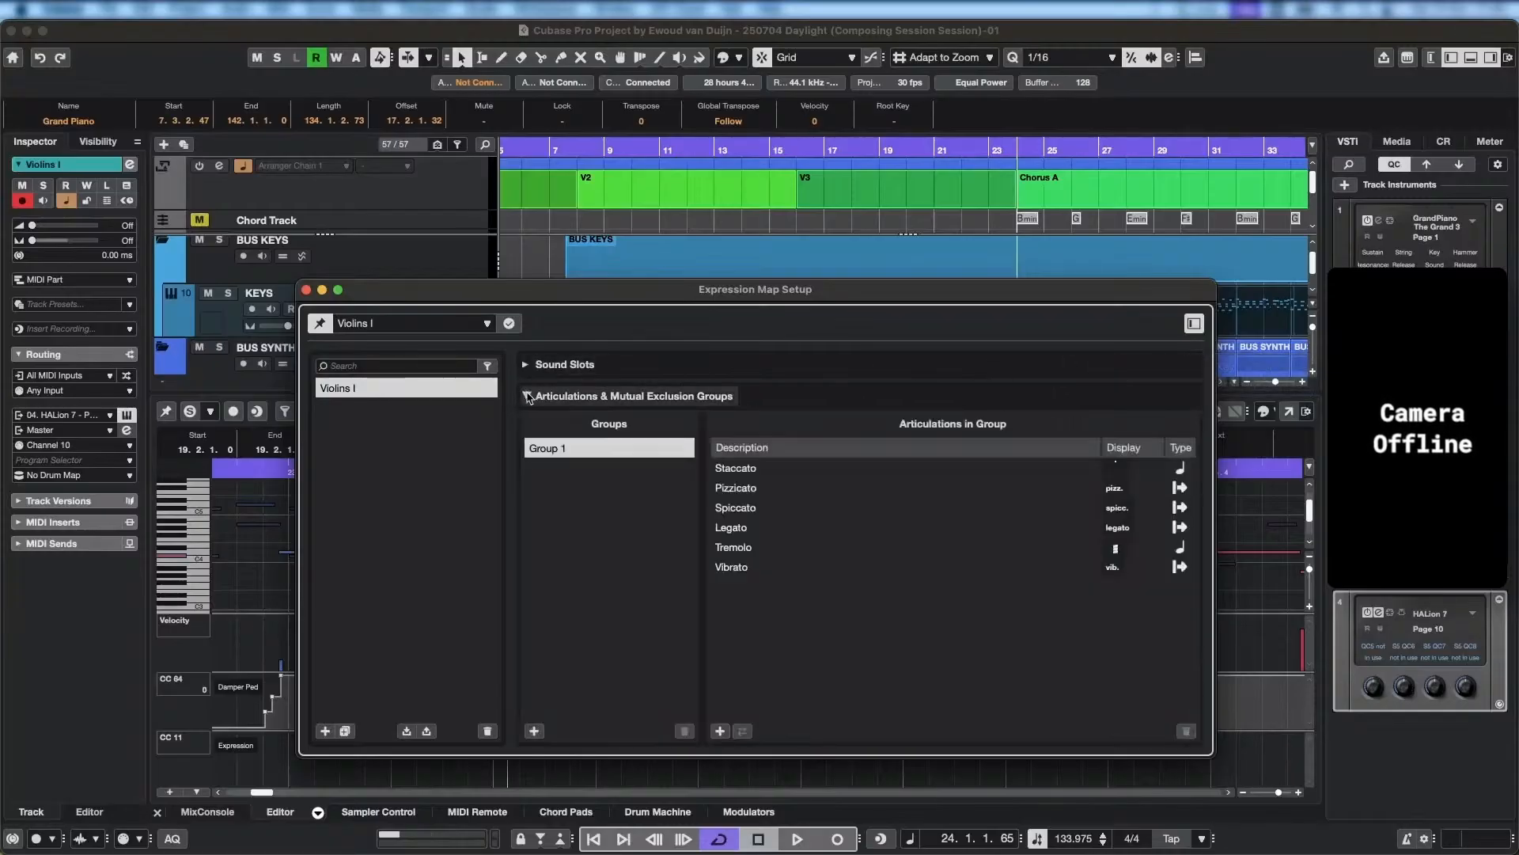
left_click(526, 395)
left_click(525, 364)
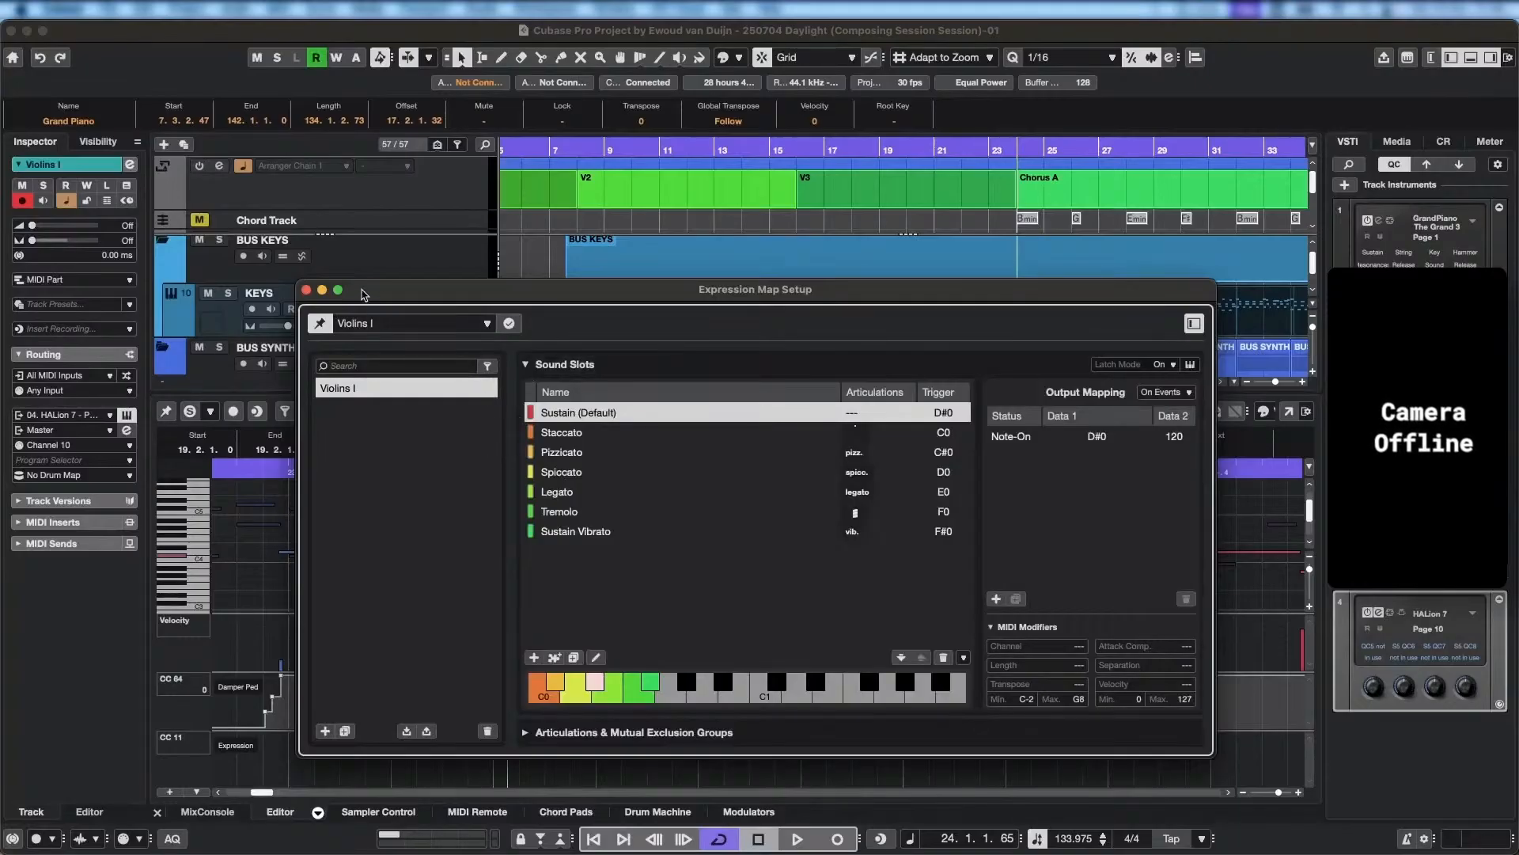
left_click_drag(364, 294, 333, 193)
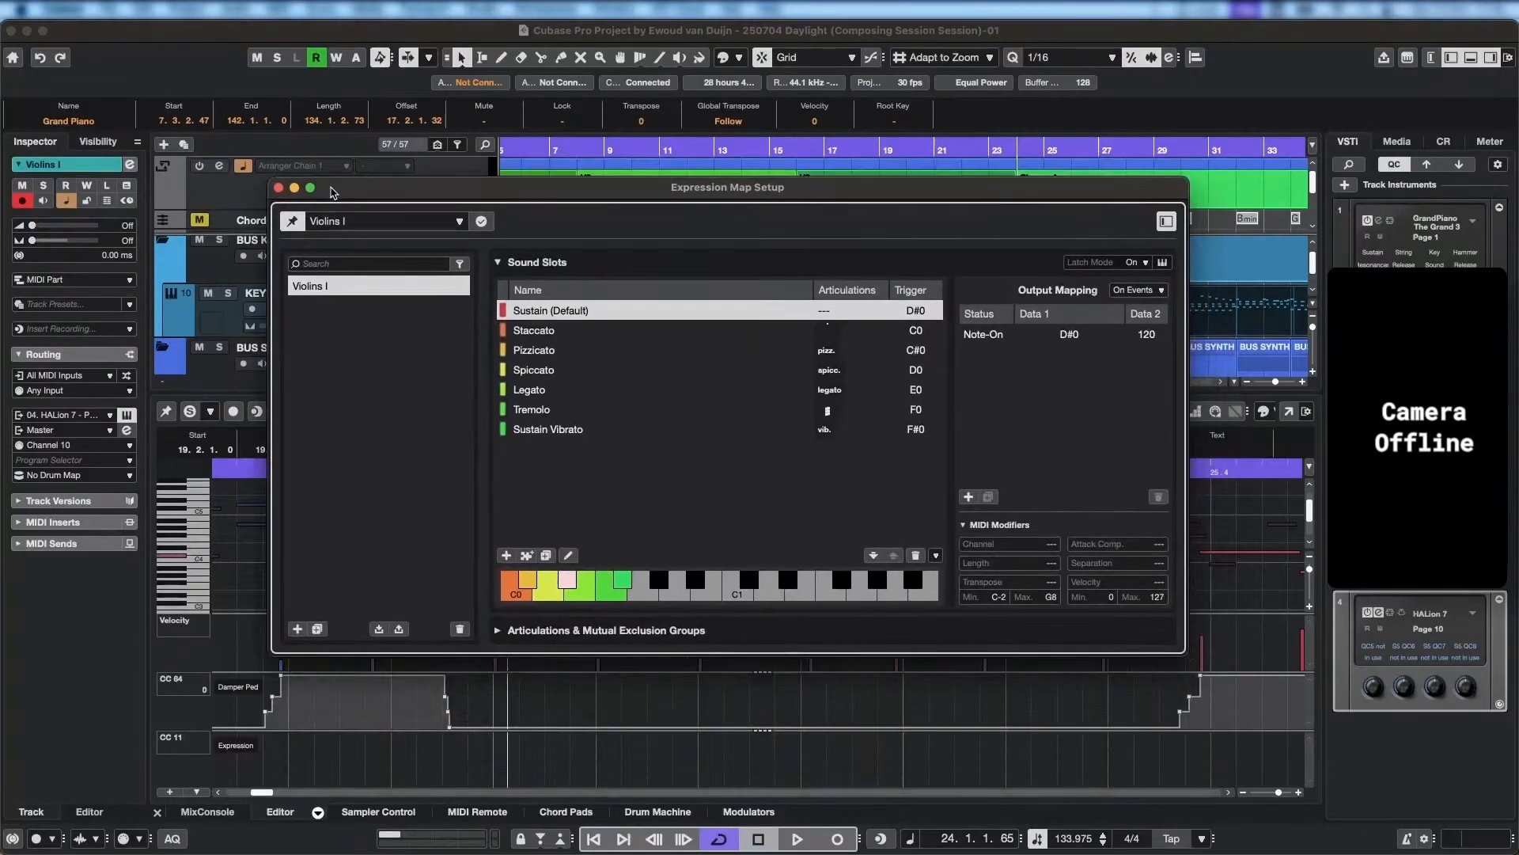
left_click(279, 188)
Add an Articulations controller lane to the Violins I editor, expand its Group 1 and enlarge the lane to show all articulations.
left_click(236, 745)
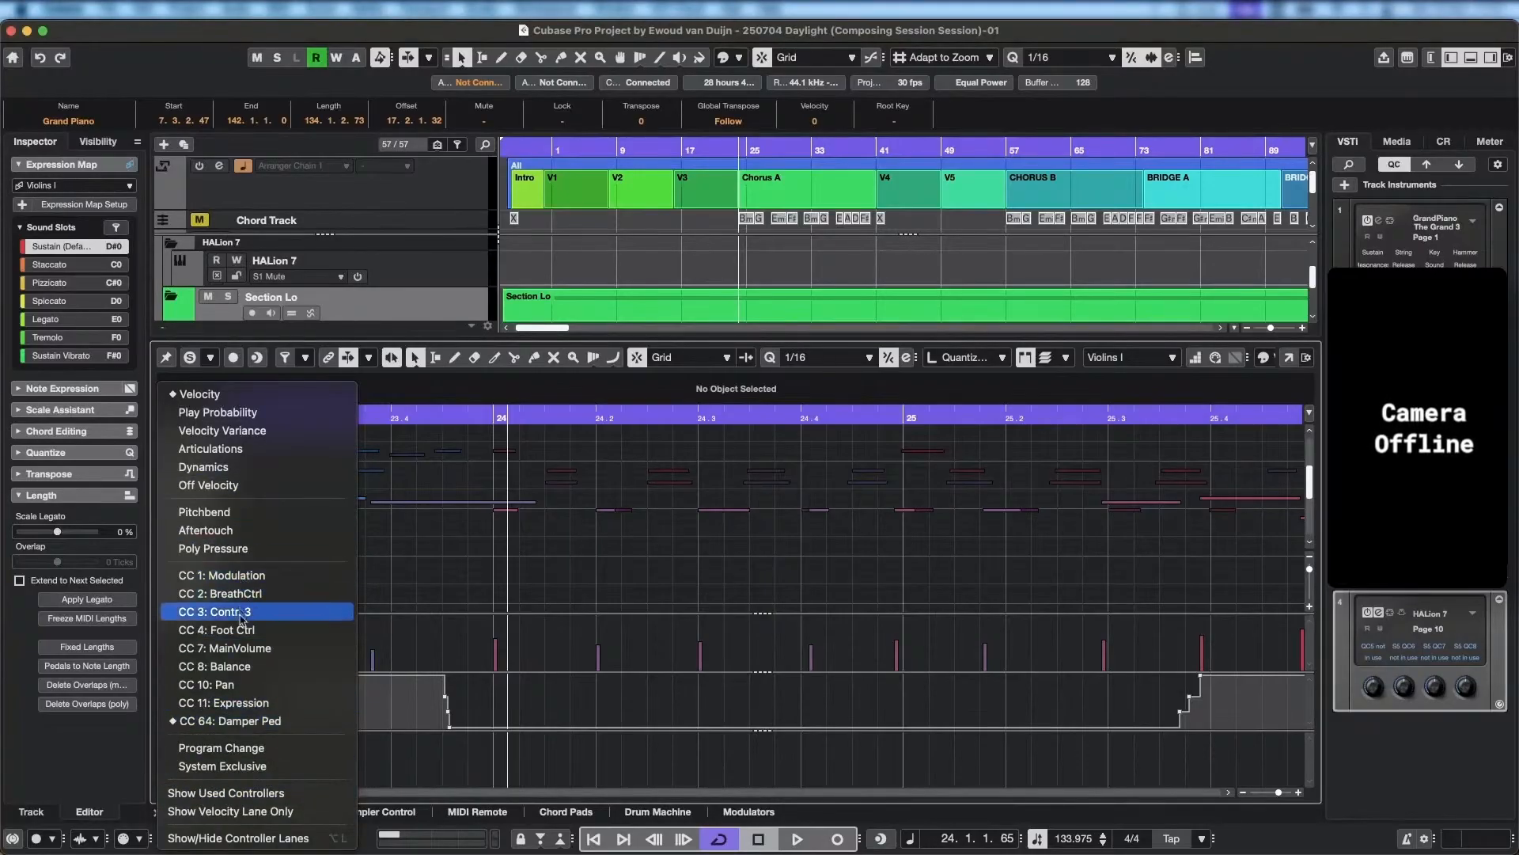
left_click(246, 449)
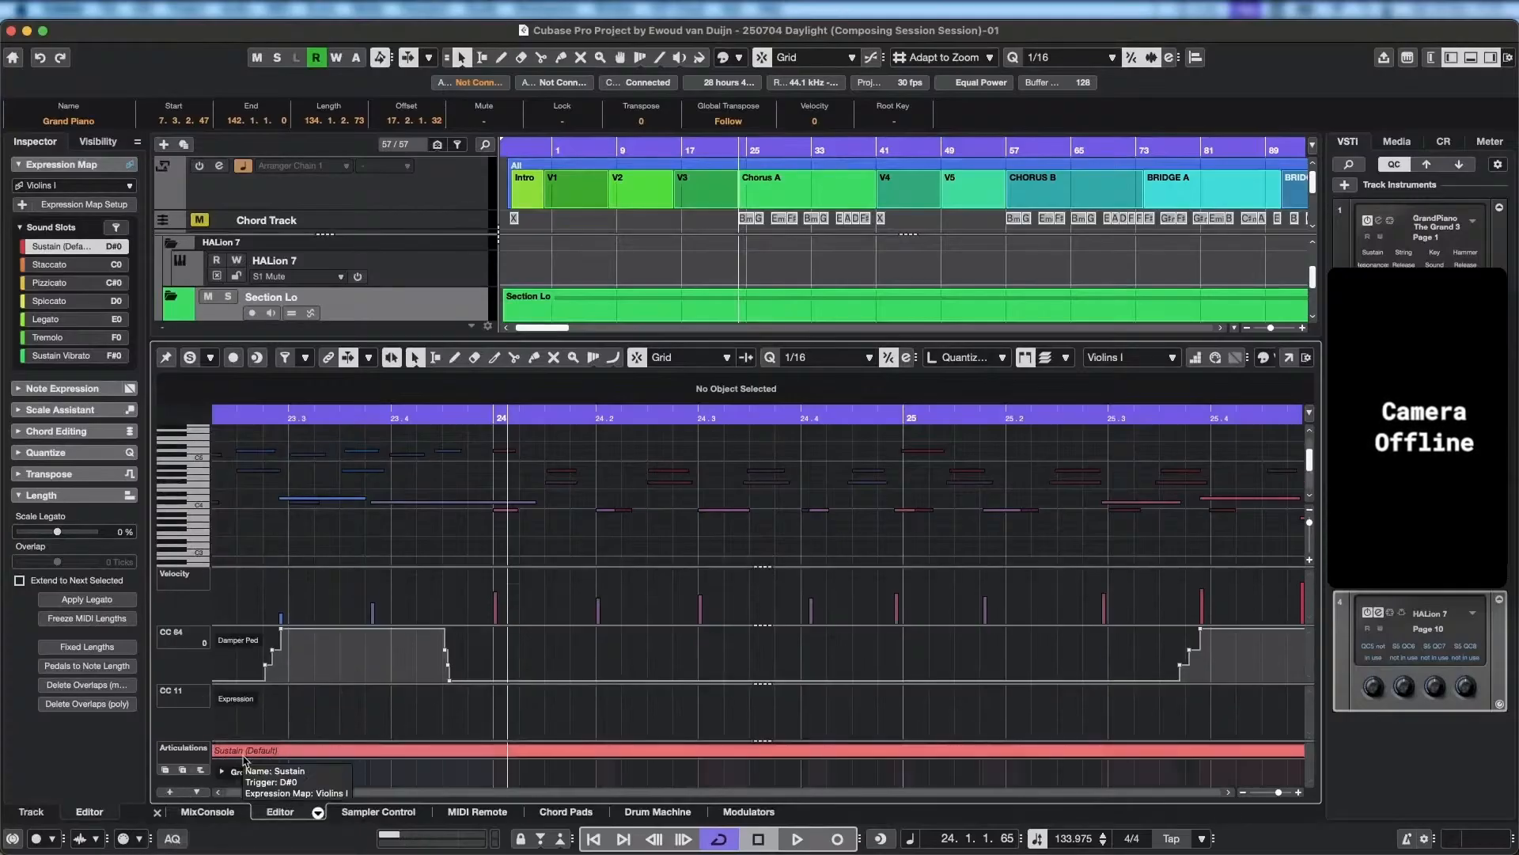
left_click(223, 772)
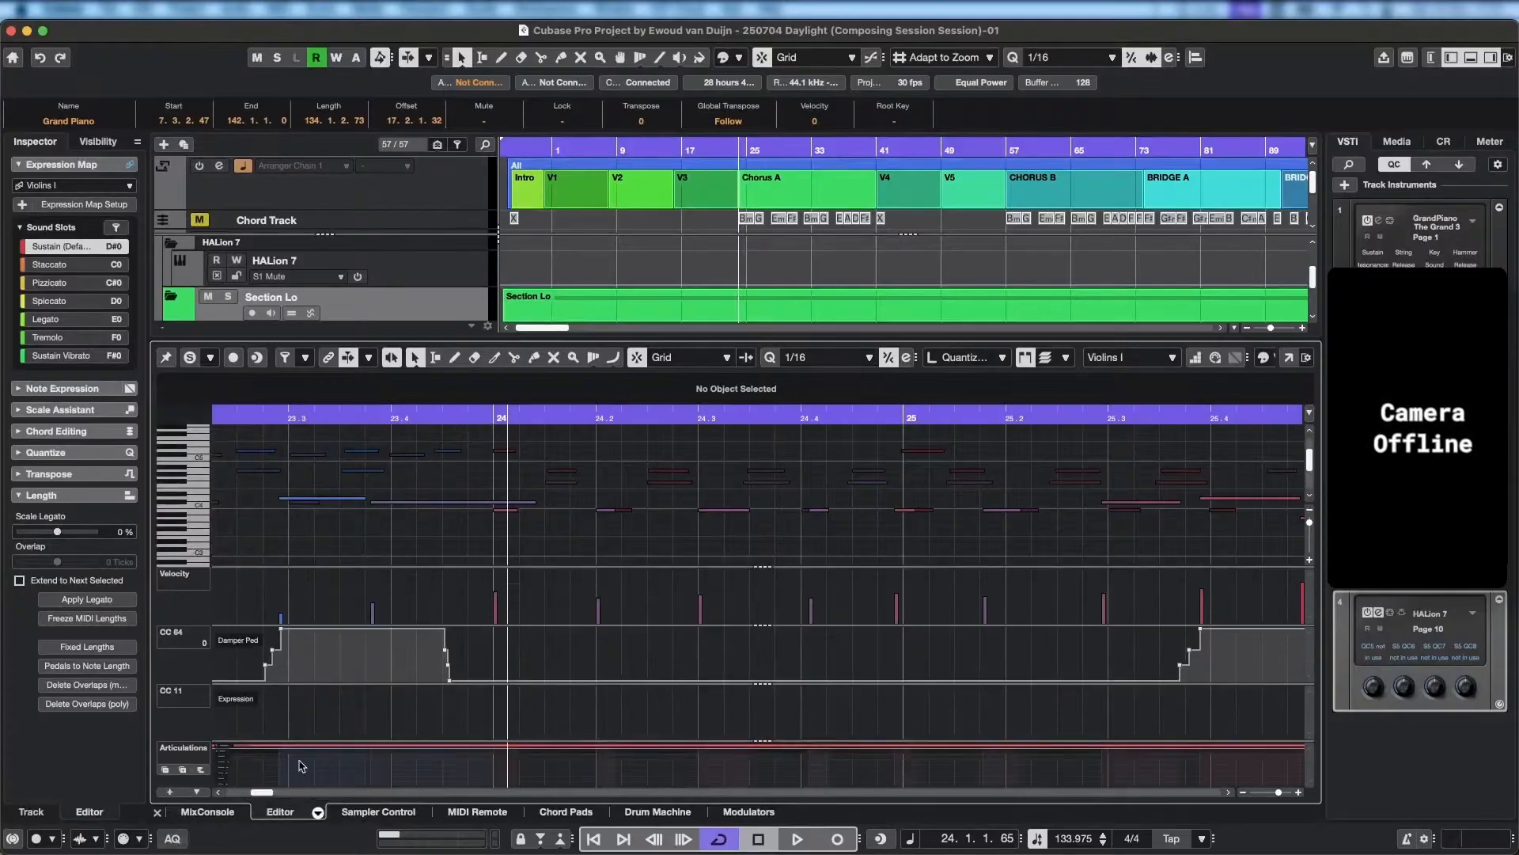
left_click_drag(287, 742, 307, 676)
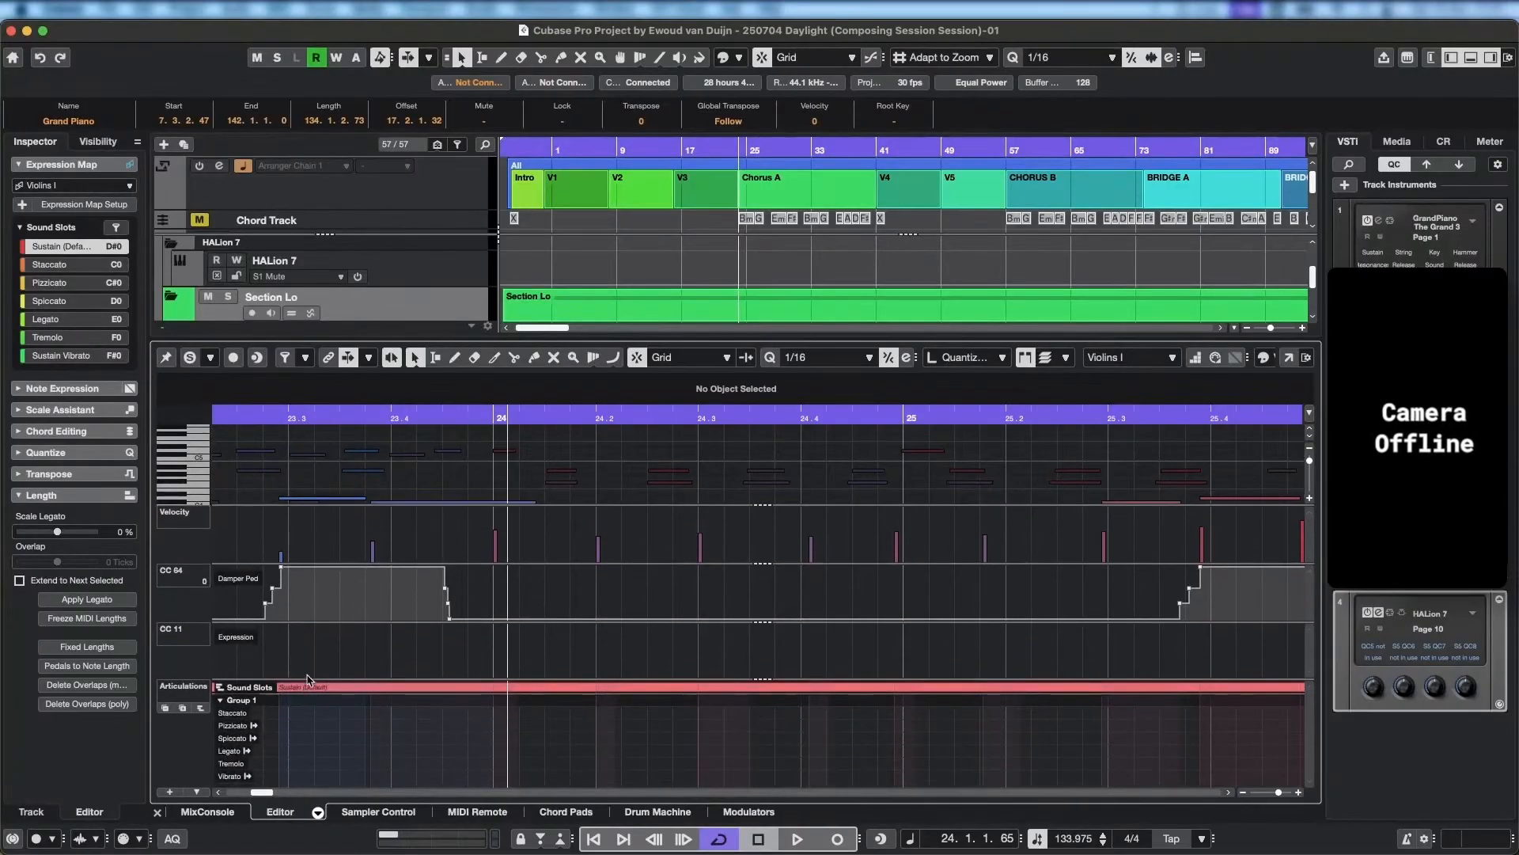
Reduce the heights of the Expression, Damper Pedal and Velocity lanes to give the note display more room.
left_click_drag(276, 623, 277, 640)
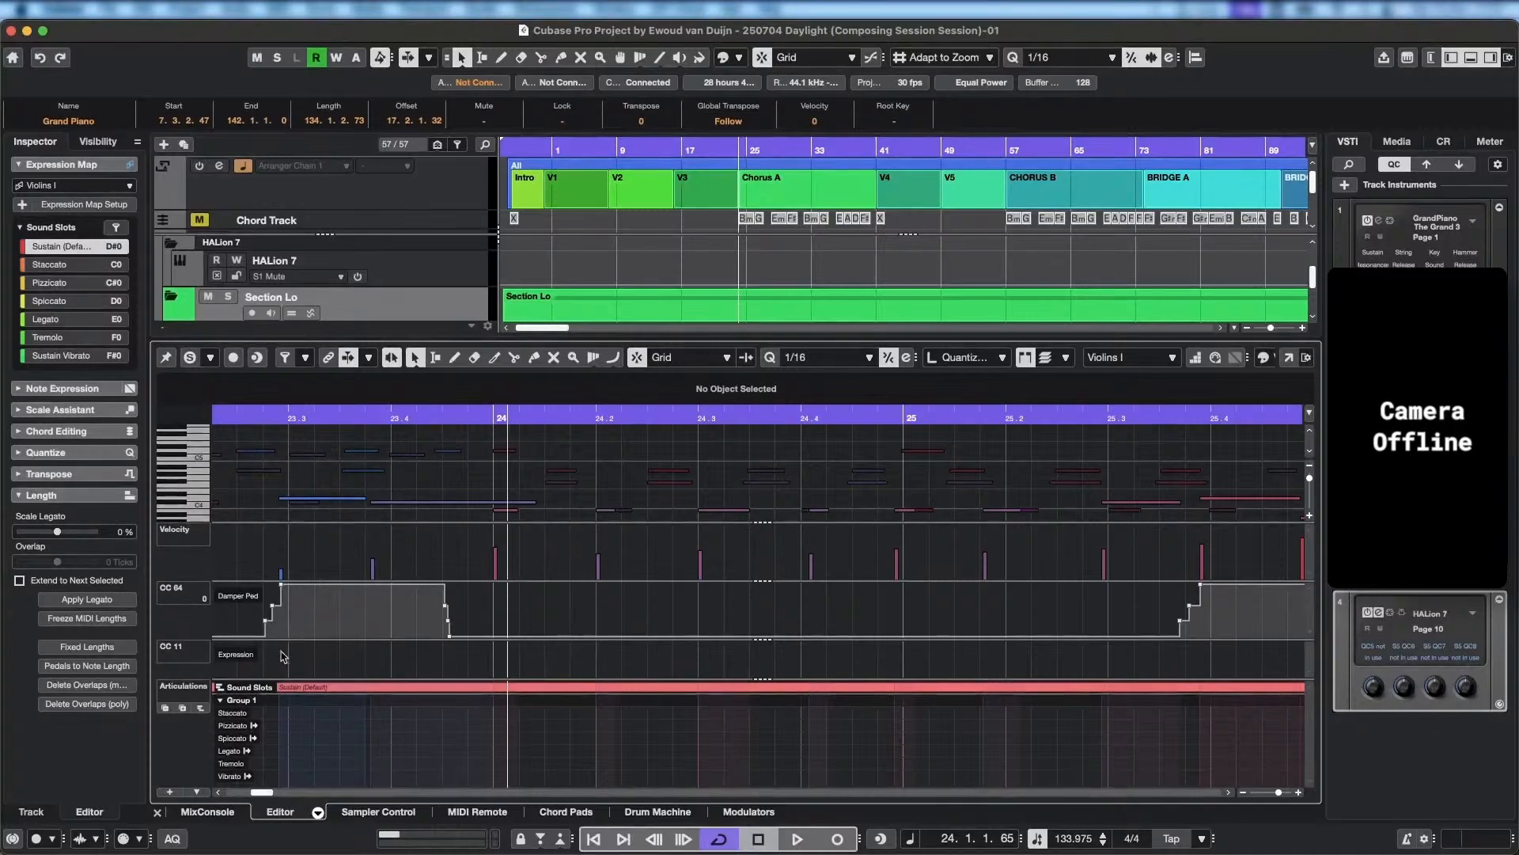
left_click_drag(293, 580, 295, 643)
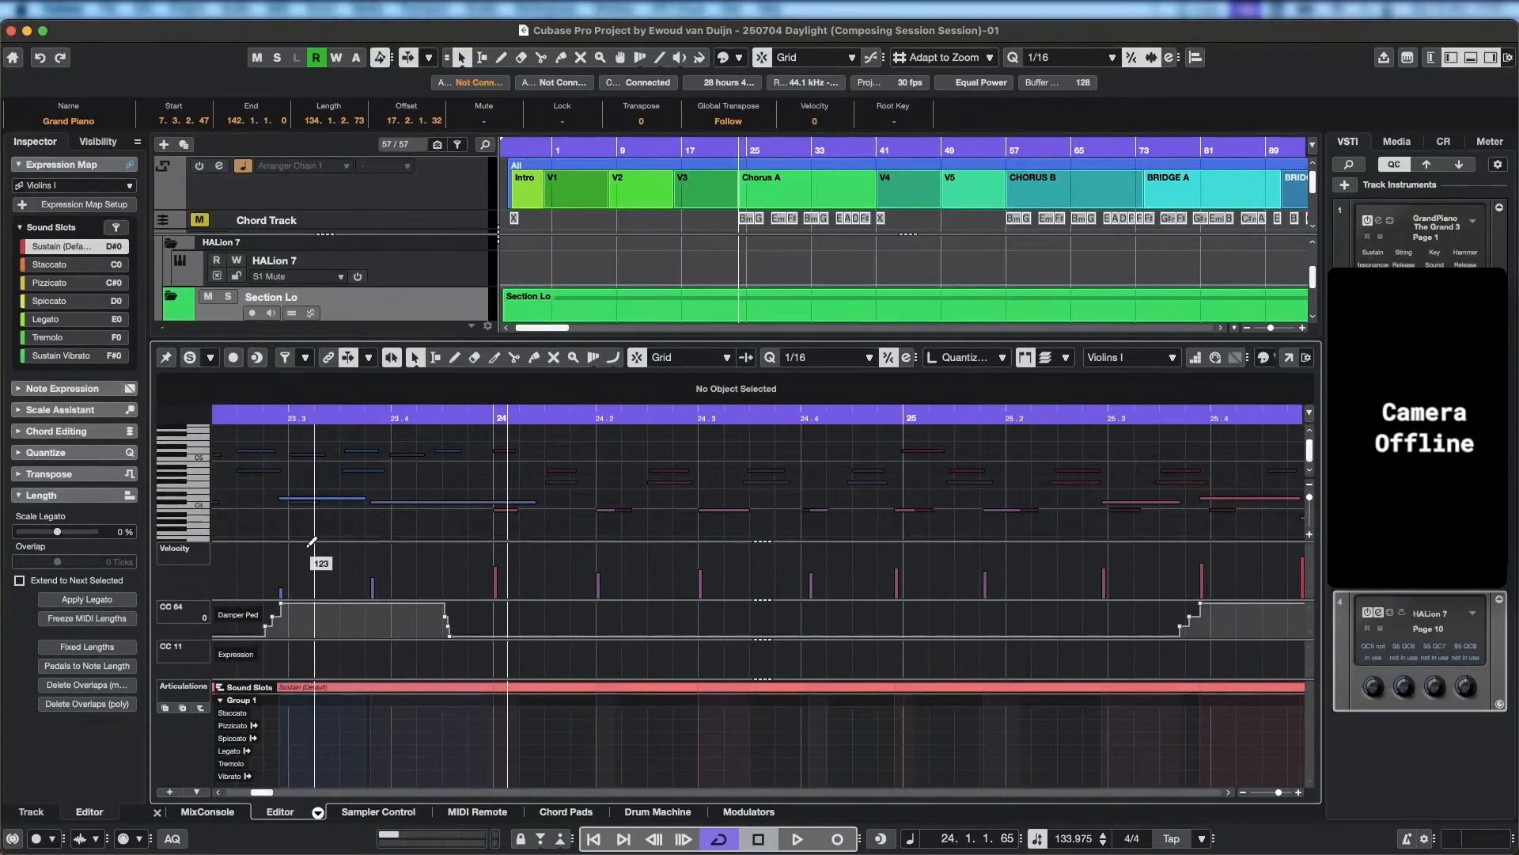
left_click_drag(309, 540, 309, 577)
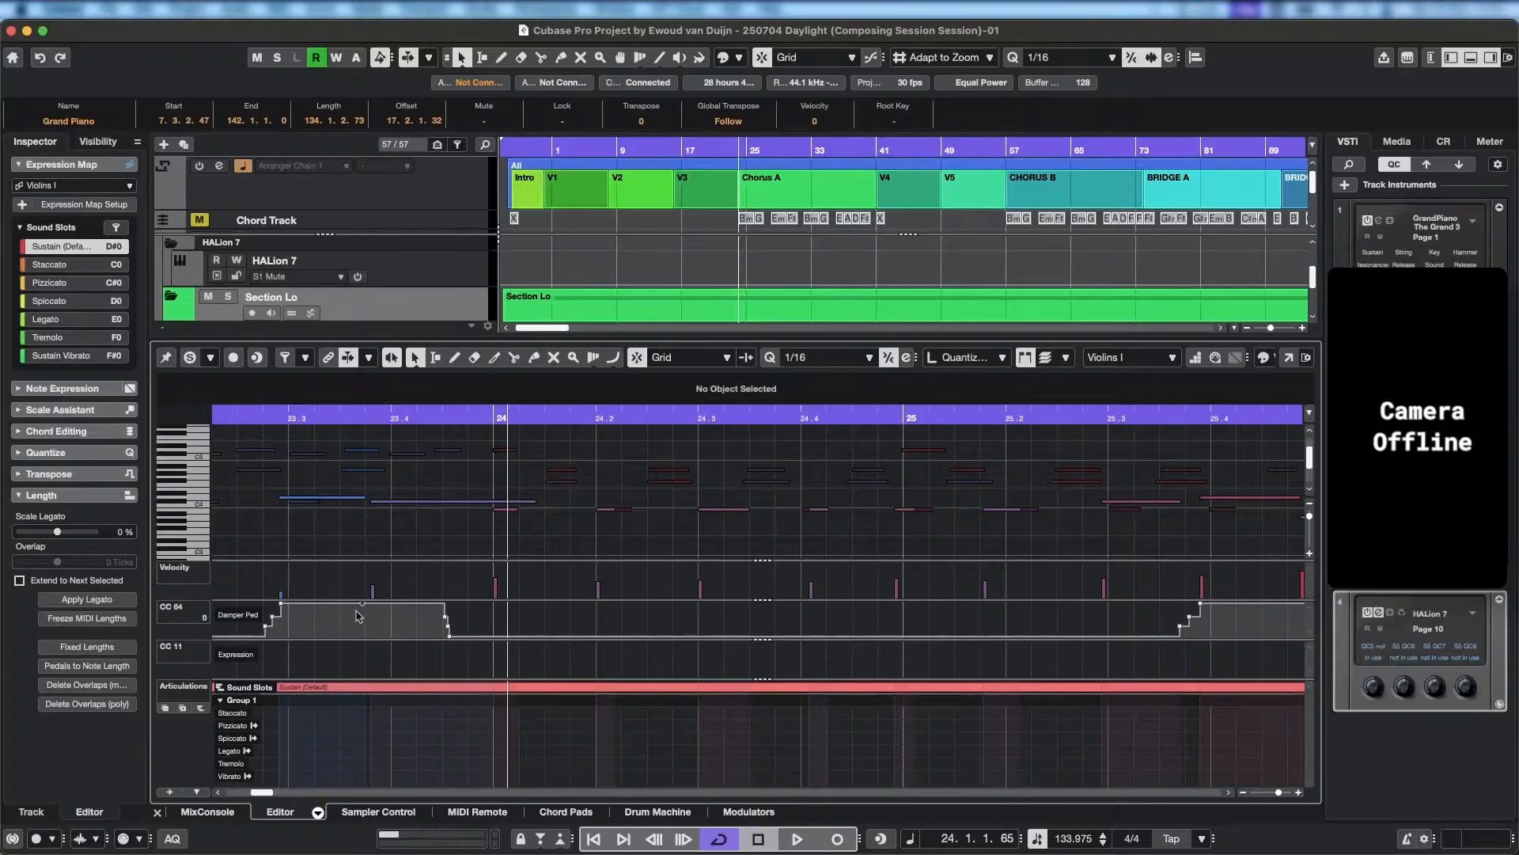
scroll(454, 582, "down", 5)
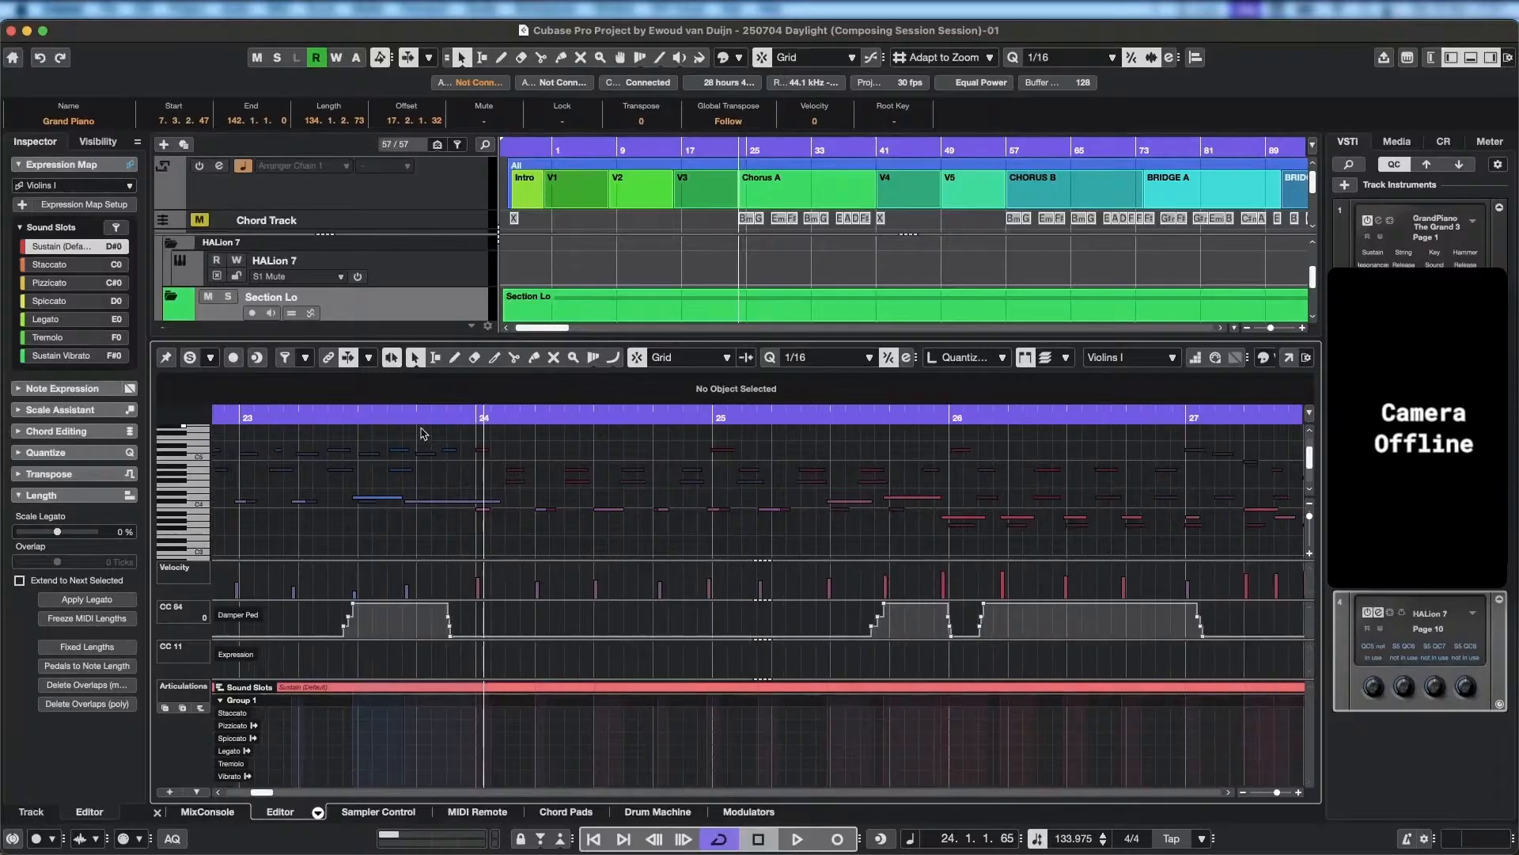
Place a Staccato articulation at bar 8 of the Violins I part and bring up the Expression Map Setup.
left_click_drag(608, 149, 607, 138)
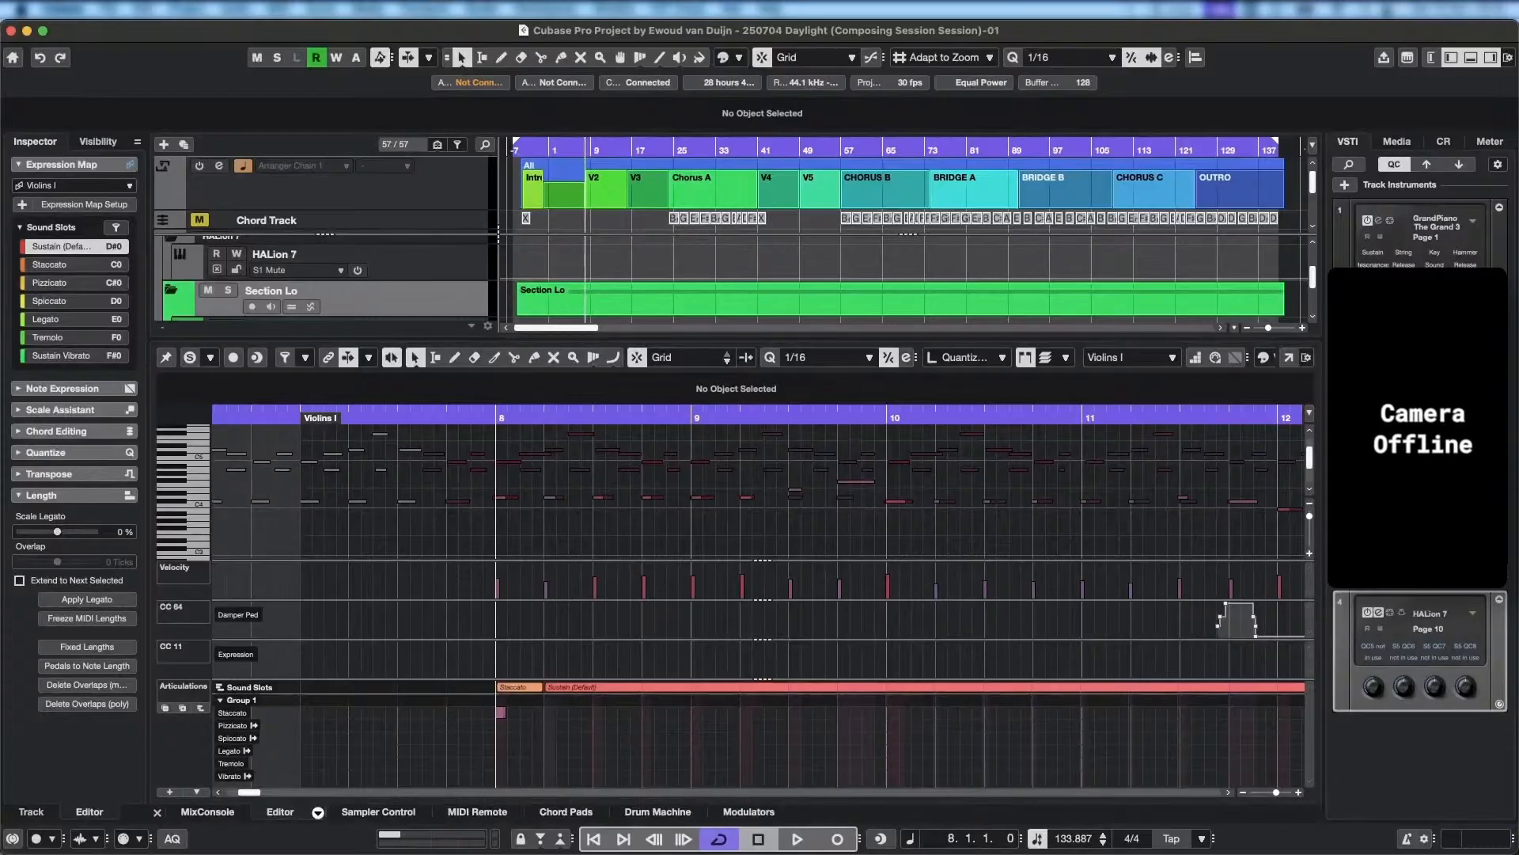
key("ctrl+Down")
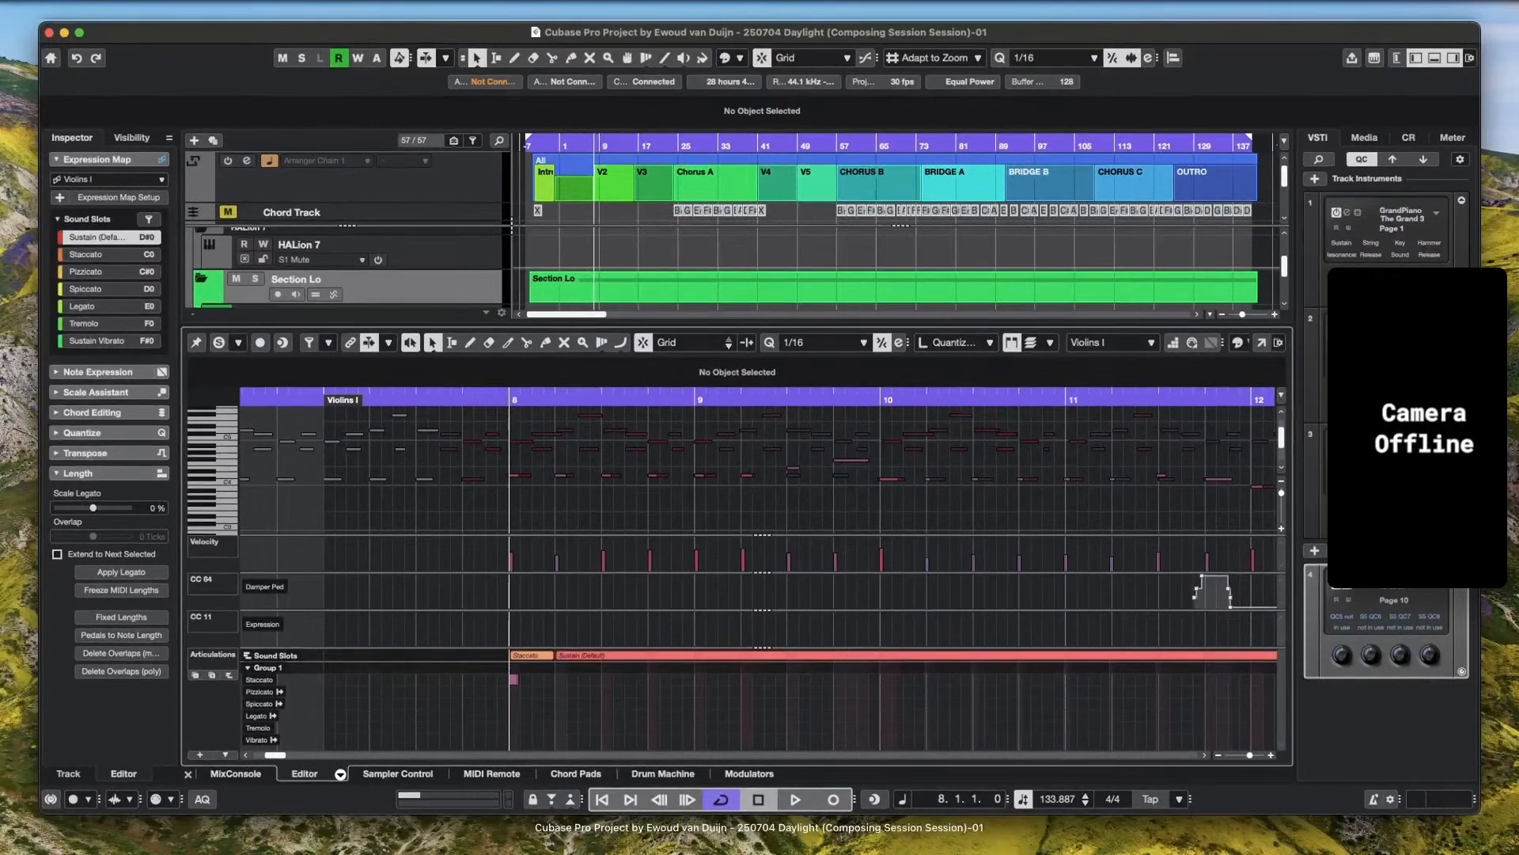
key("ctrl+Down")
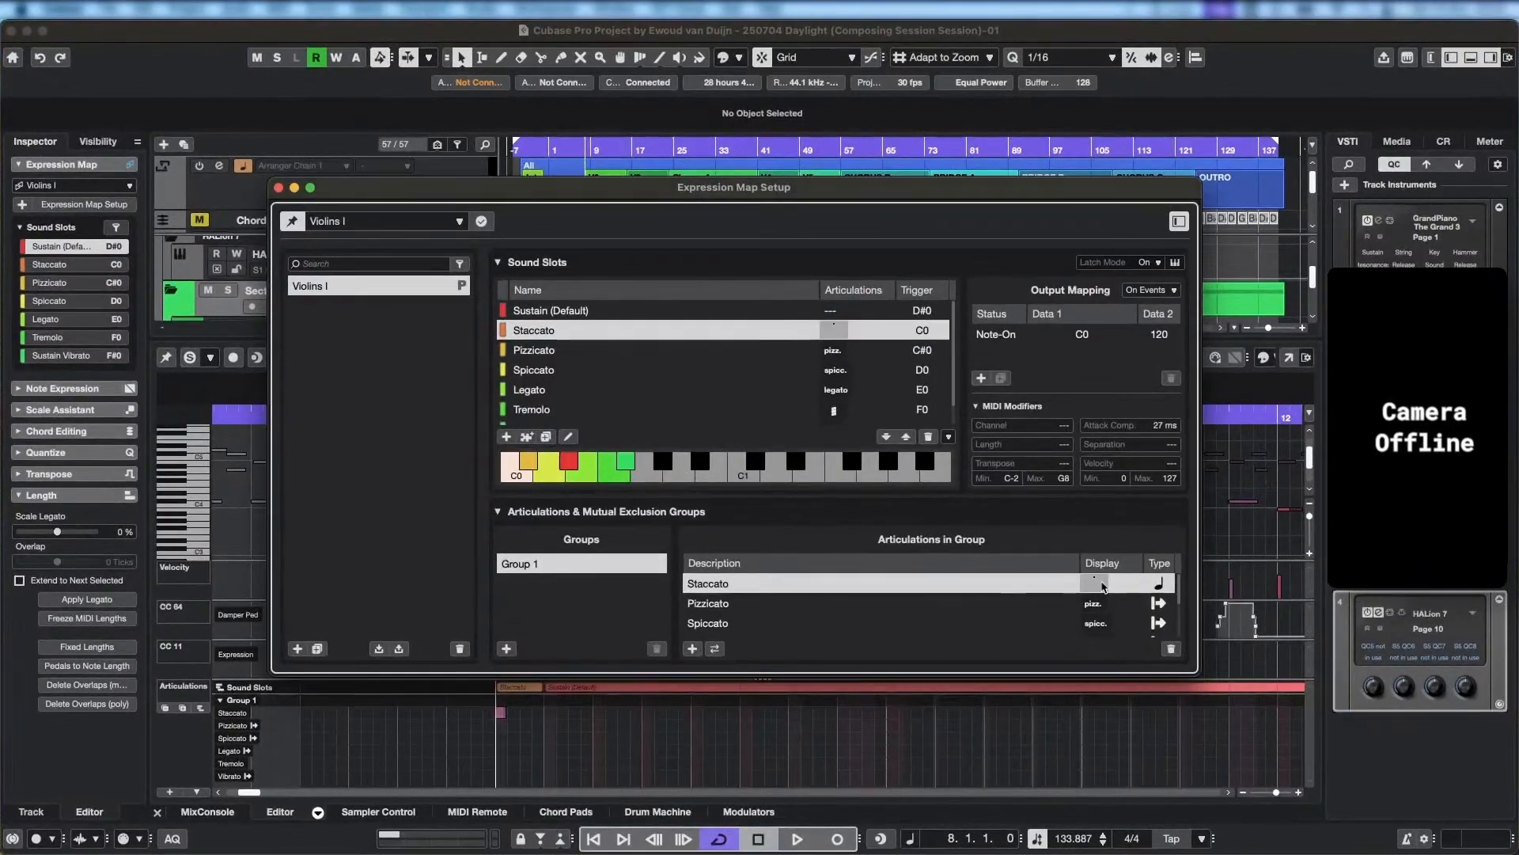
Enlarge the Expression Map Setup, change Group 1's Staccato and Tremolo articulations from attribute to direction type, and close the setup.
left_click_drag(1199, 675, 1064, 775)
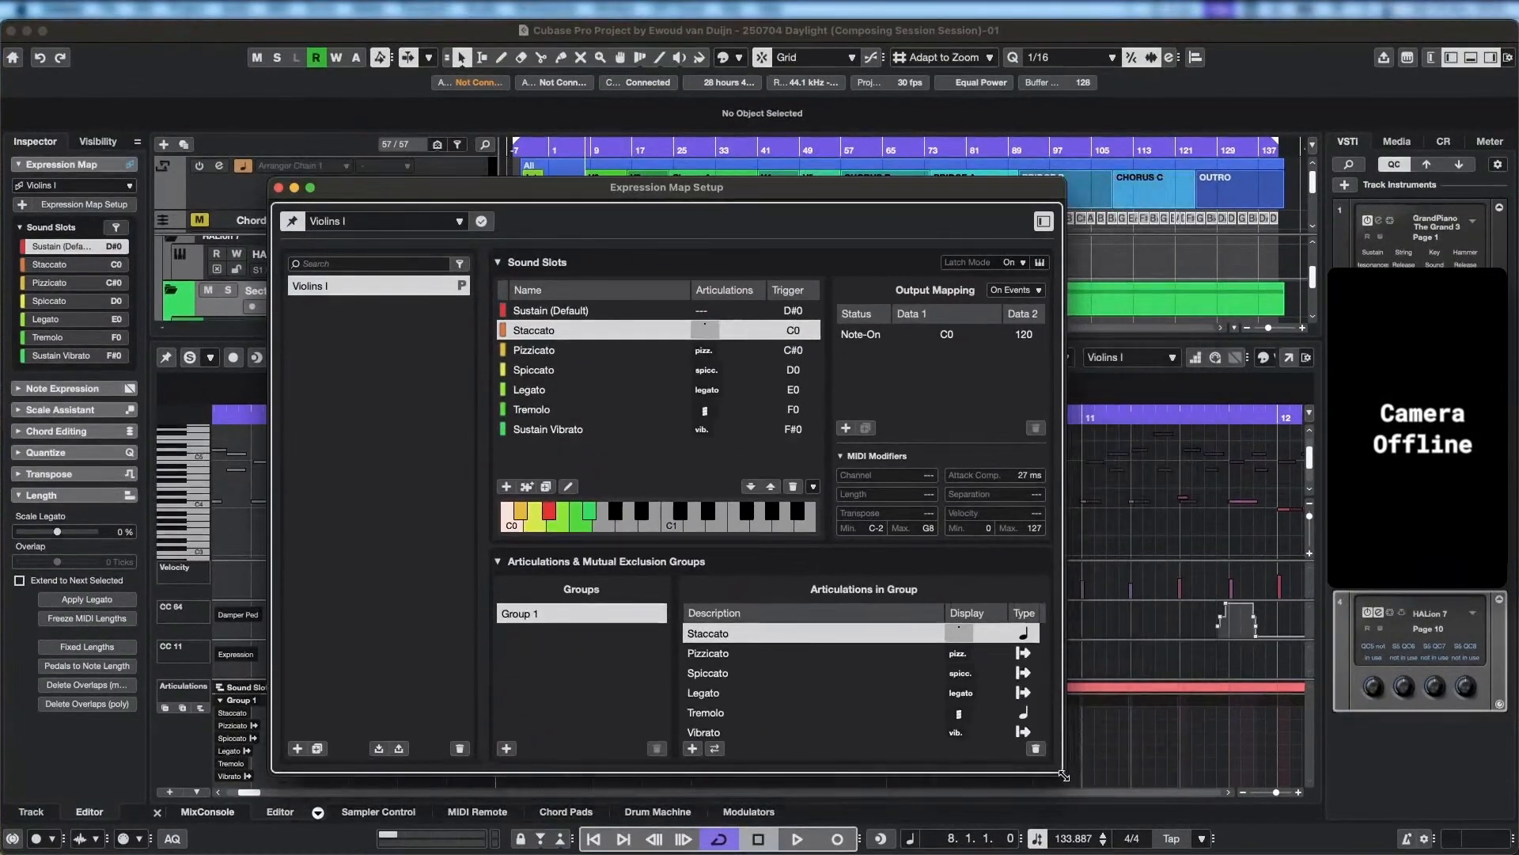
left_click(1023, 633)
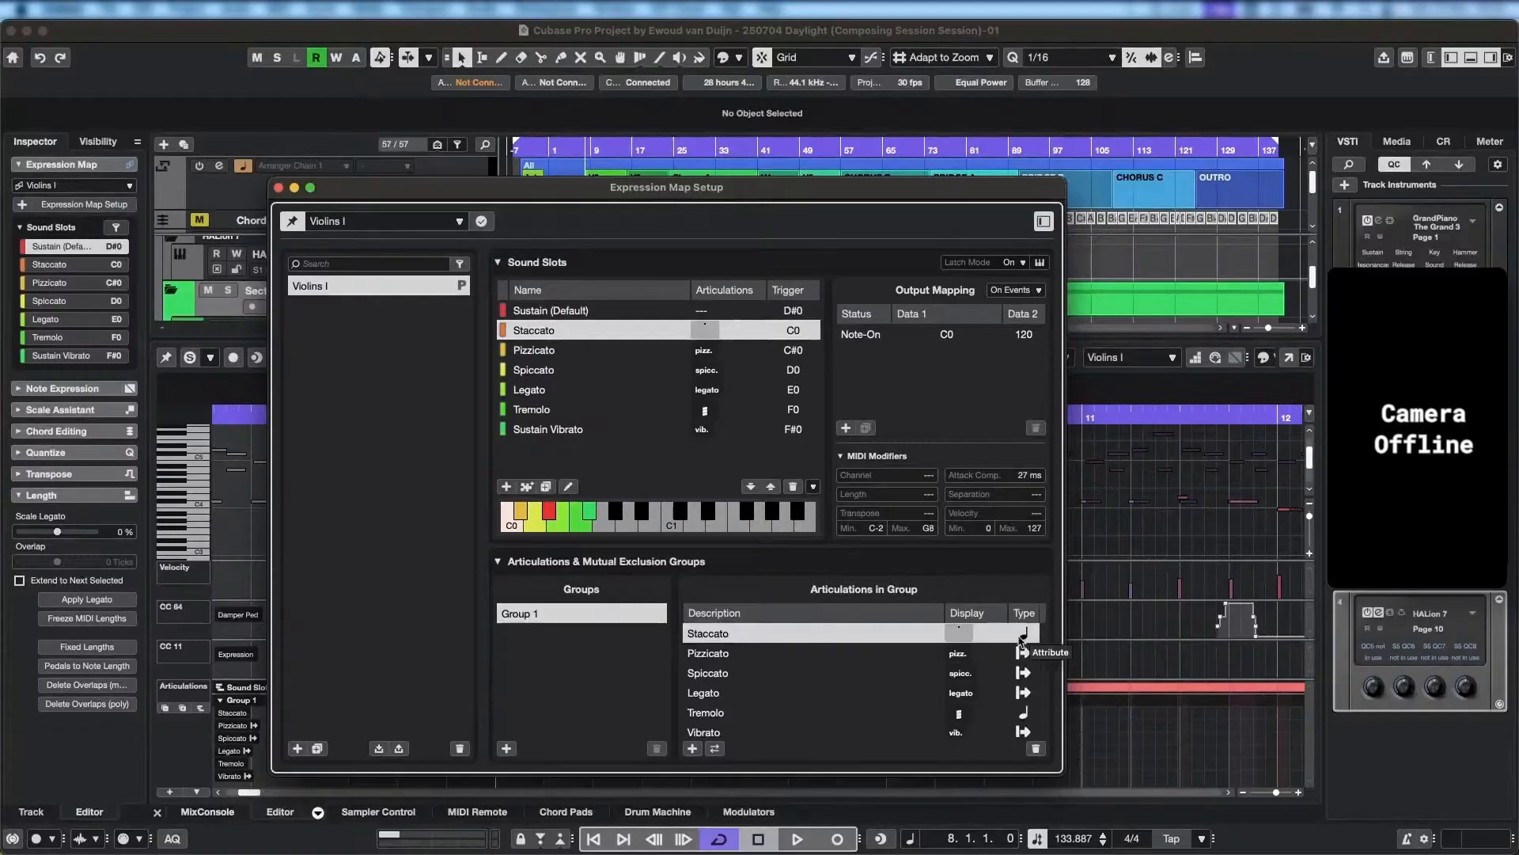
left_click(1033, 662)
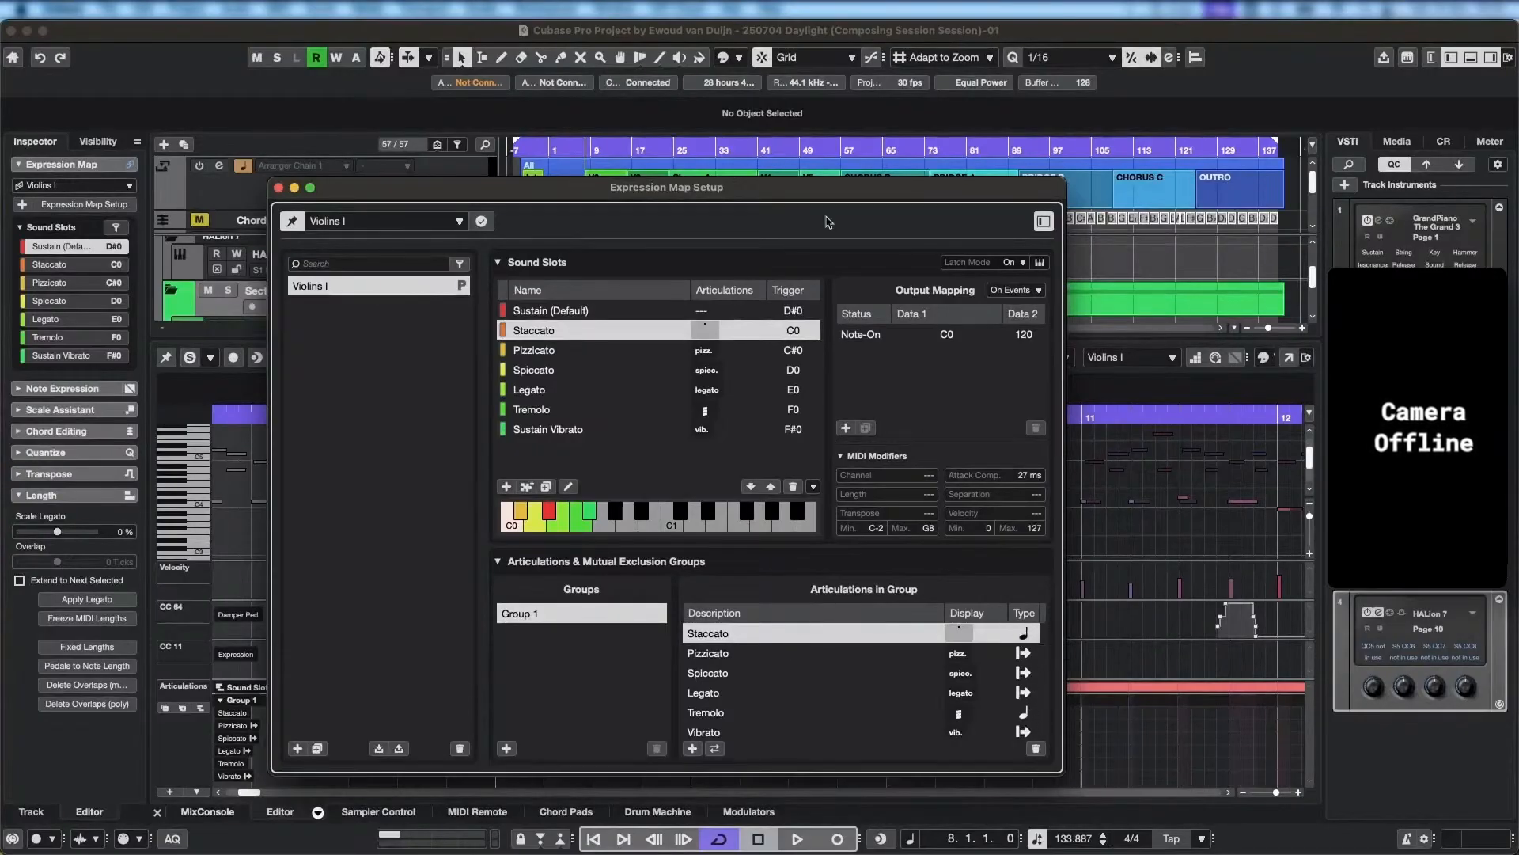
left_click_drag(801, 195, 741, 84)
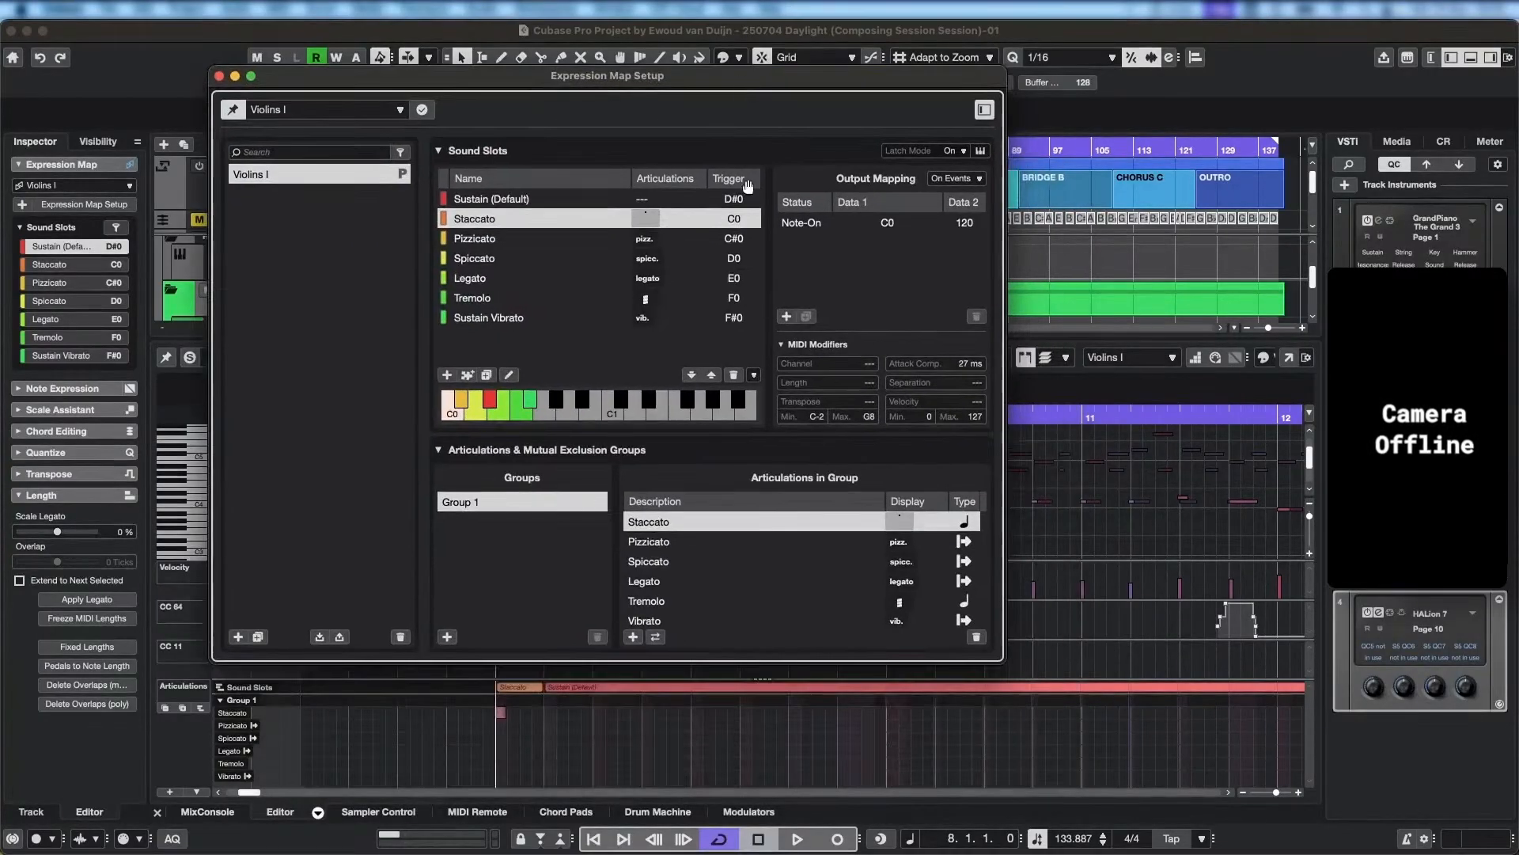
left_click(967, 526)
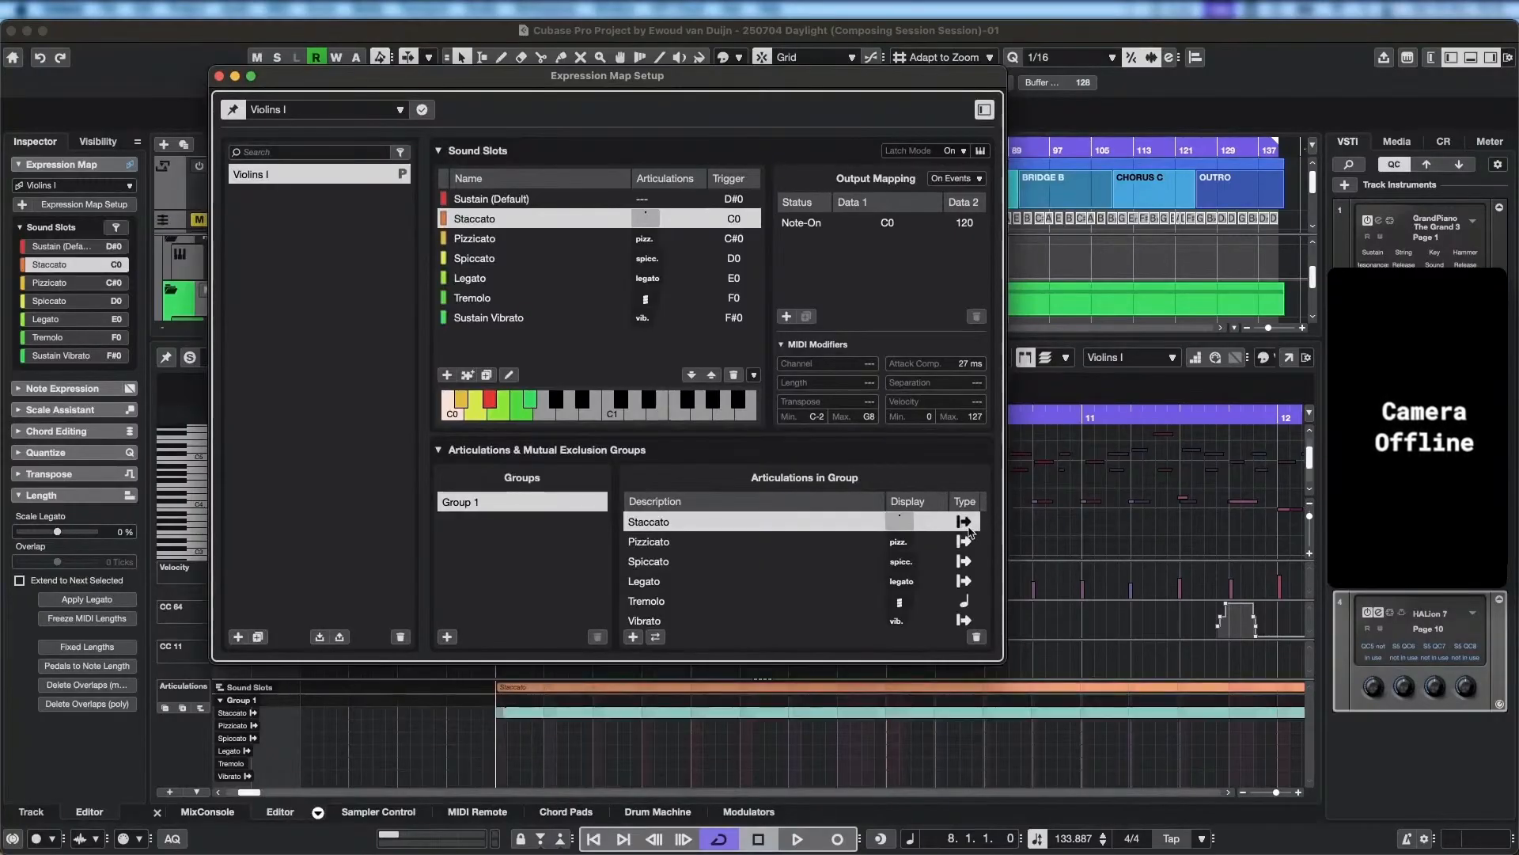
left_click(965, 607)
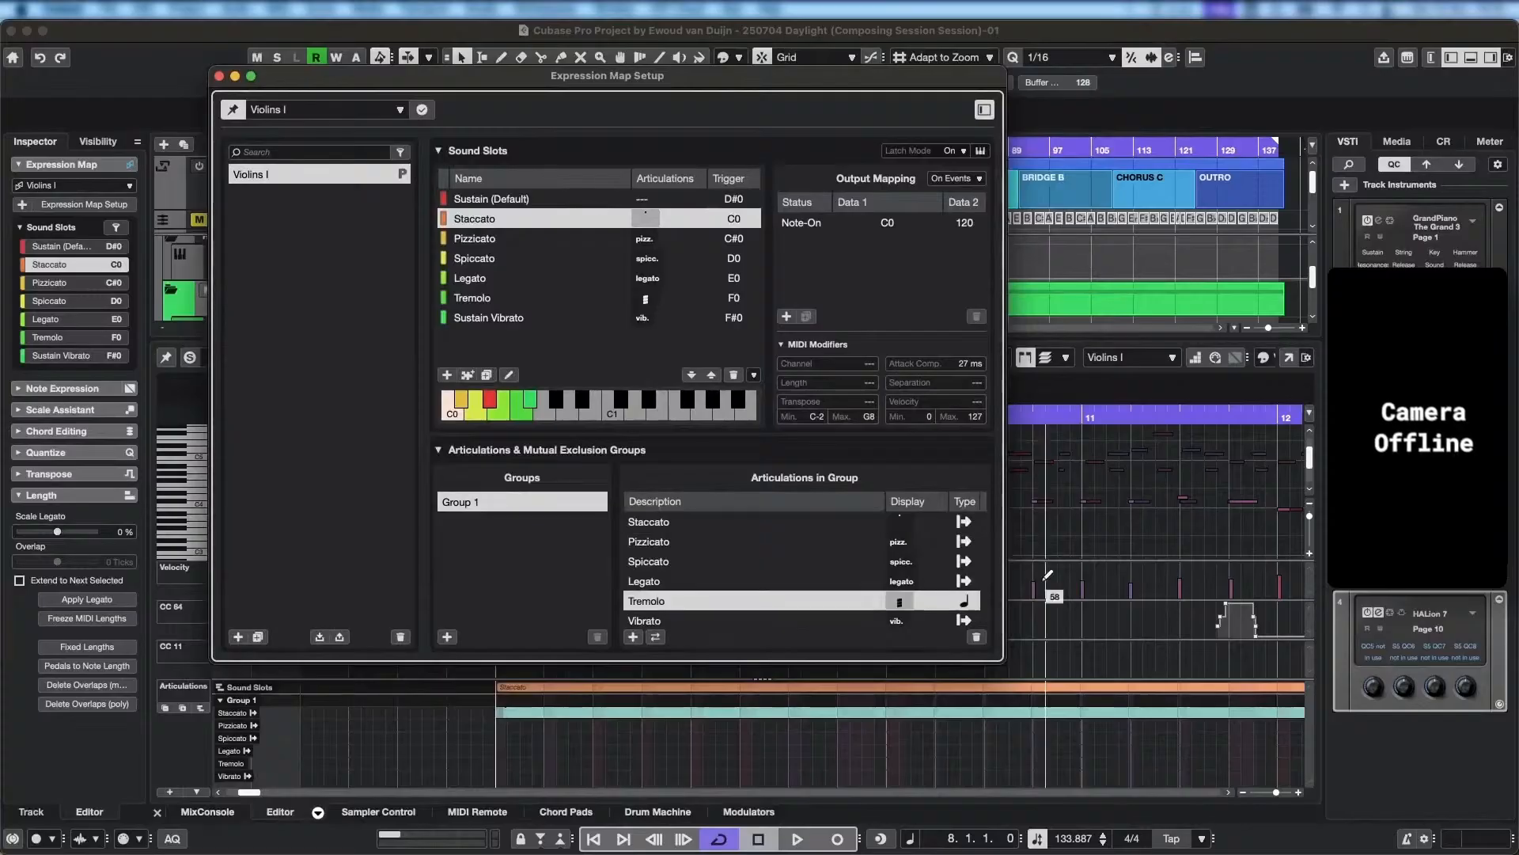
left_click(965, 606)
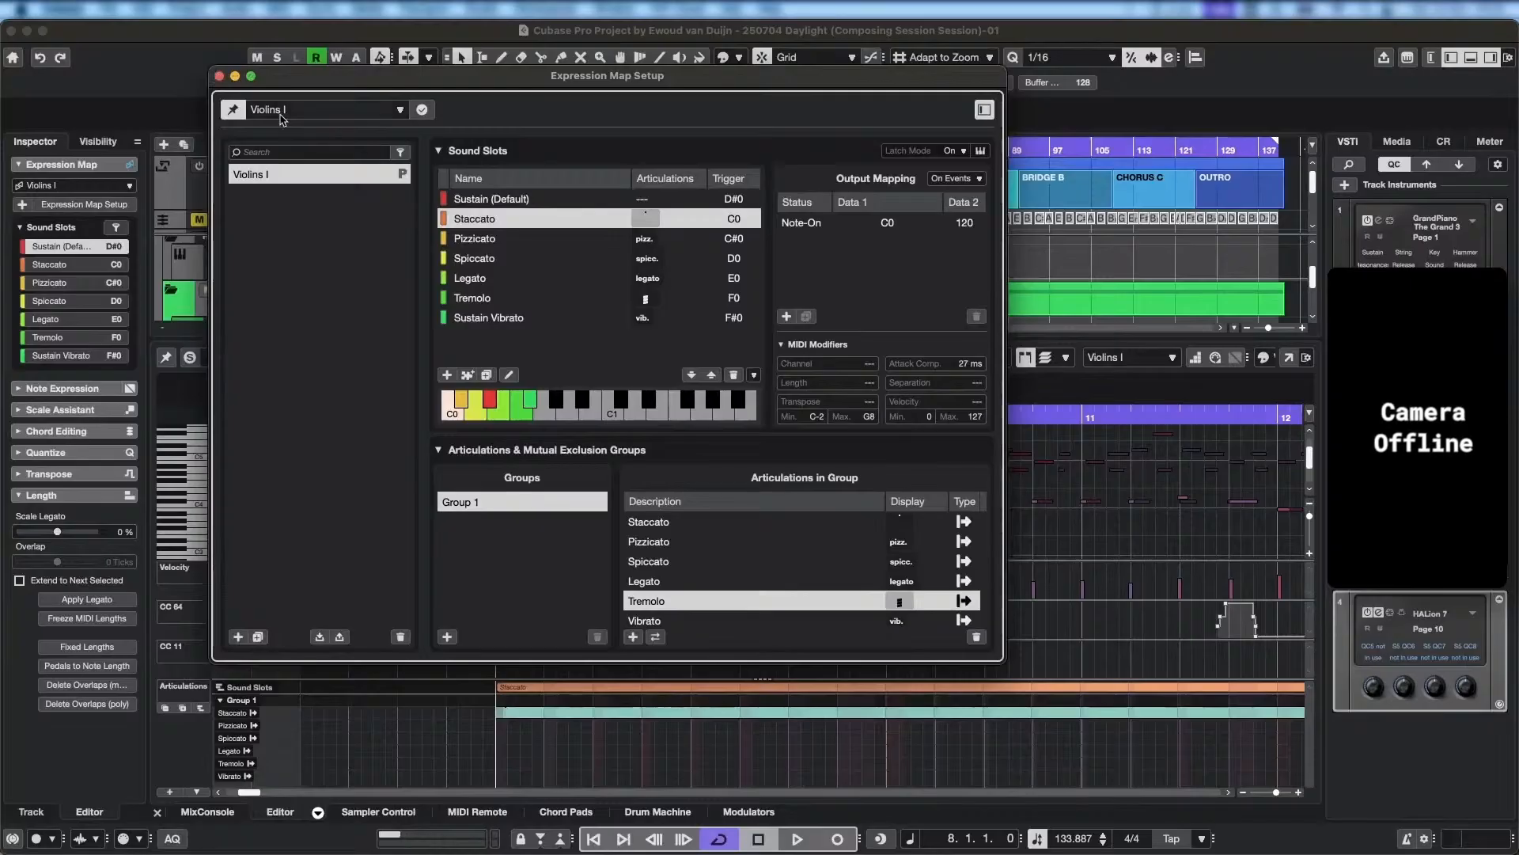
left_click(219, 76)
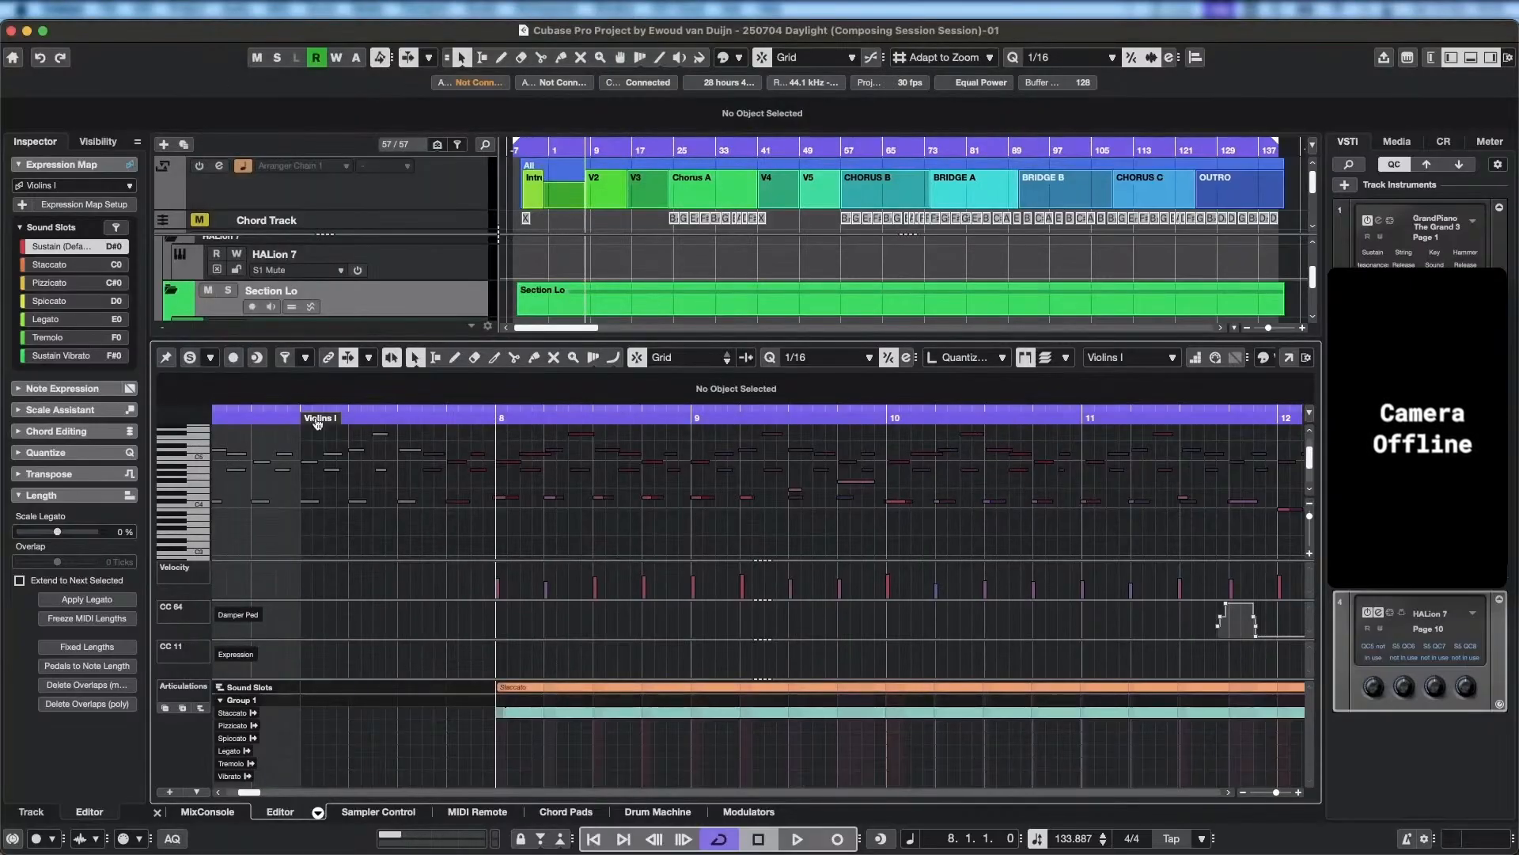
Play back the Violins I part from bar 7 beat 3 into the second half of bar 15.
left_click(397, 418)
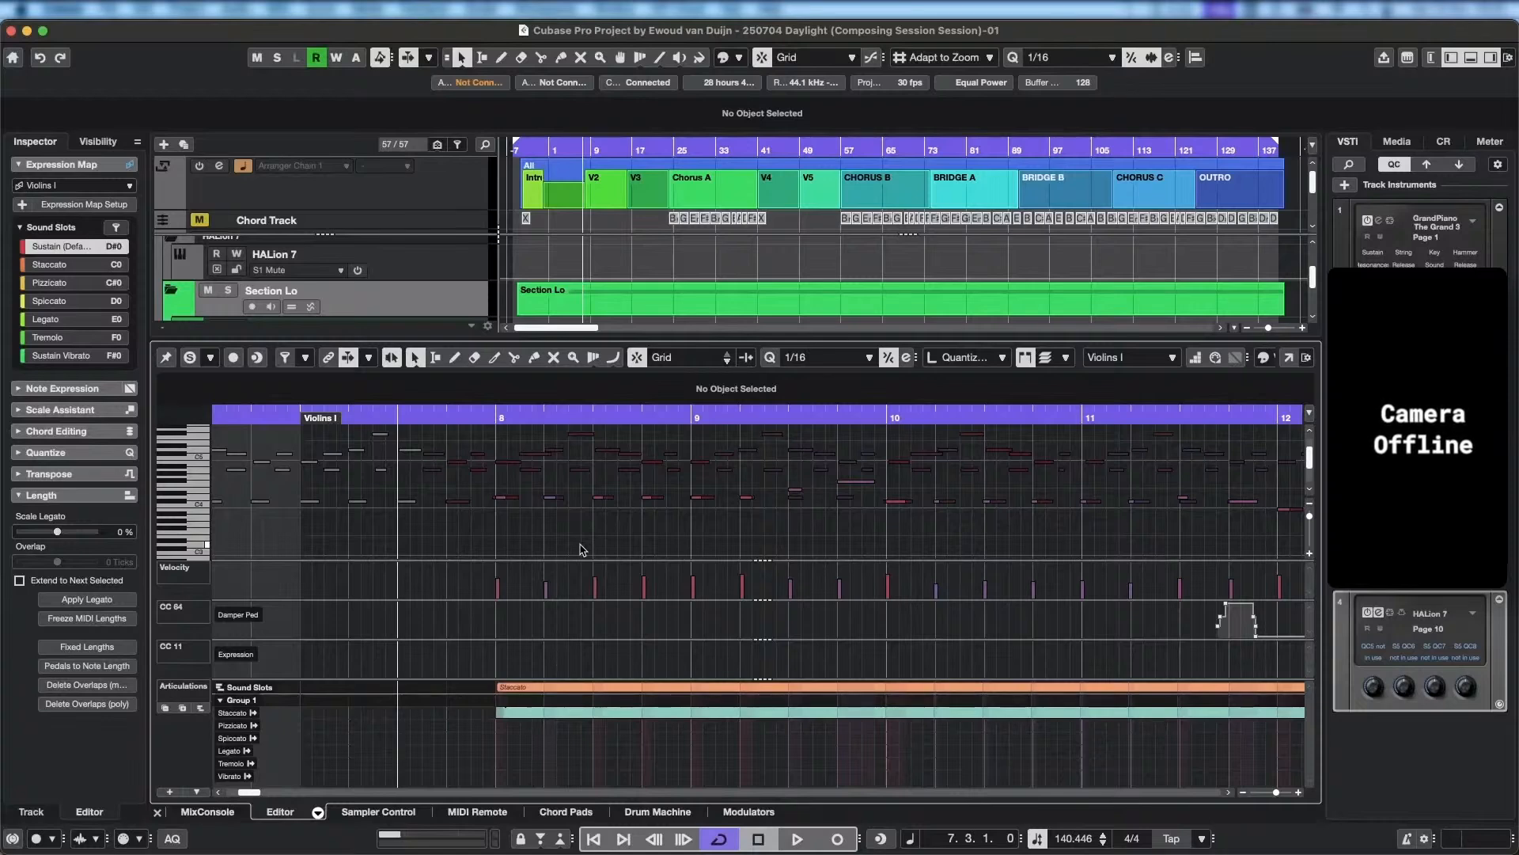
key("space")
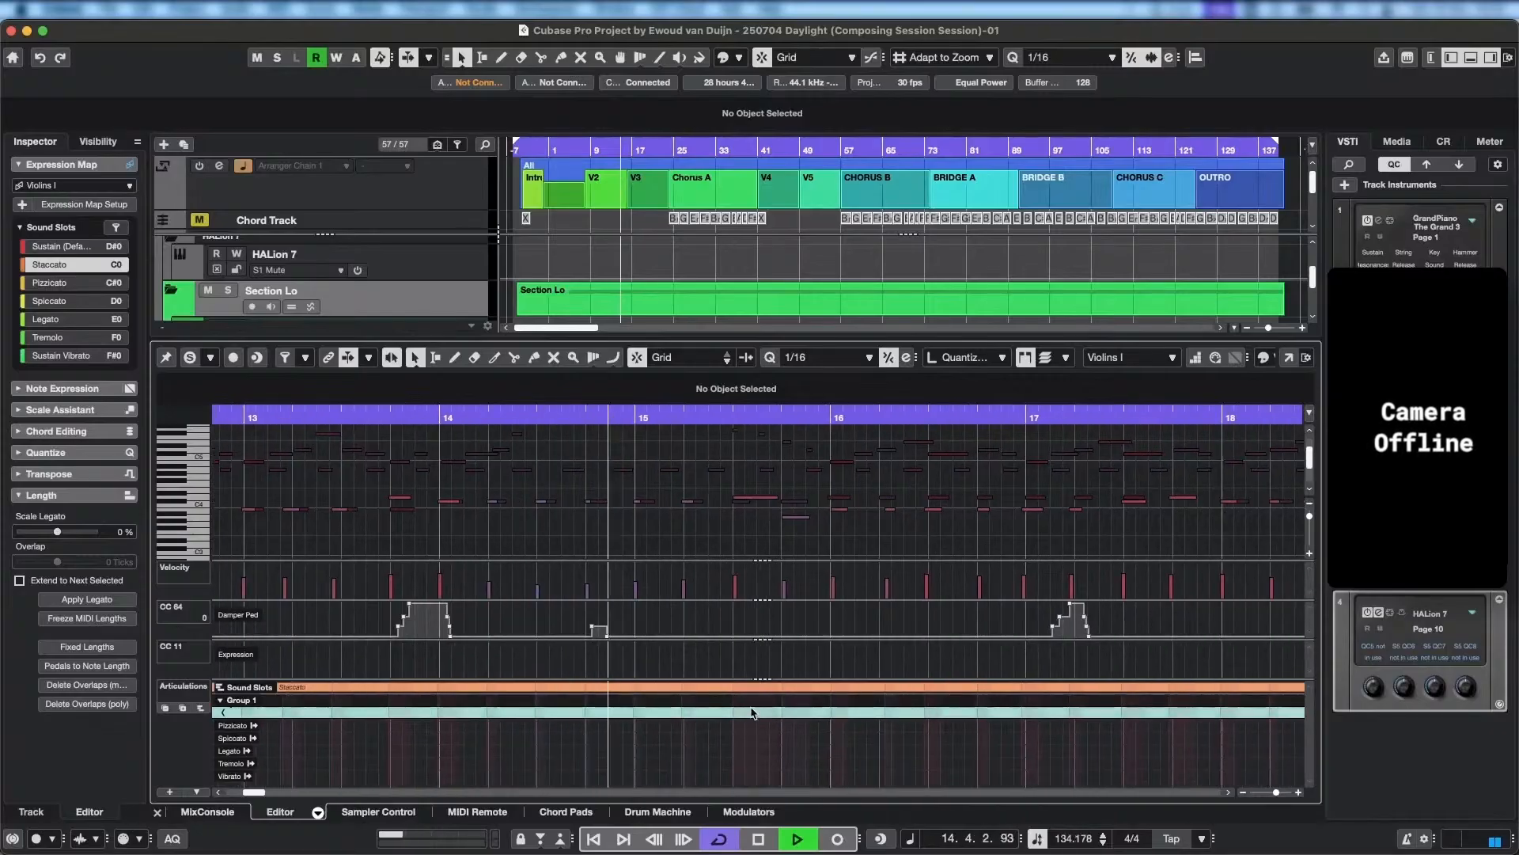
key("space")
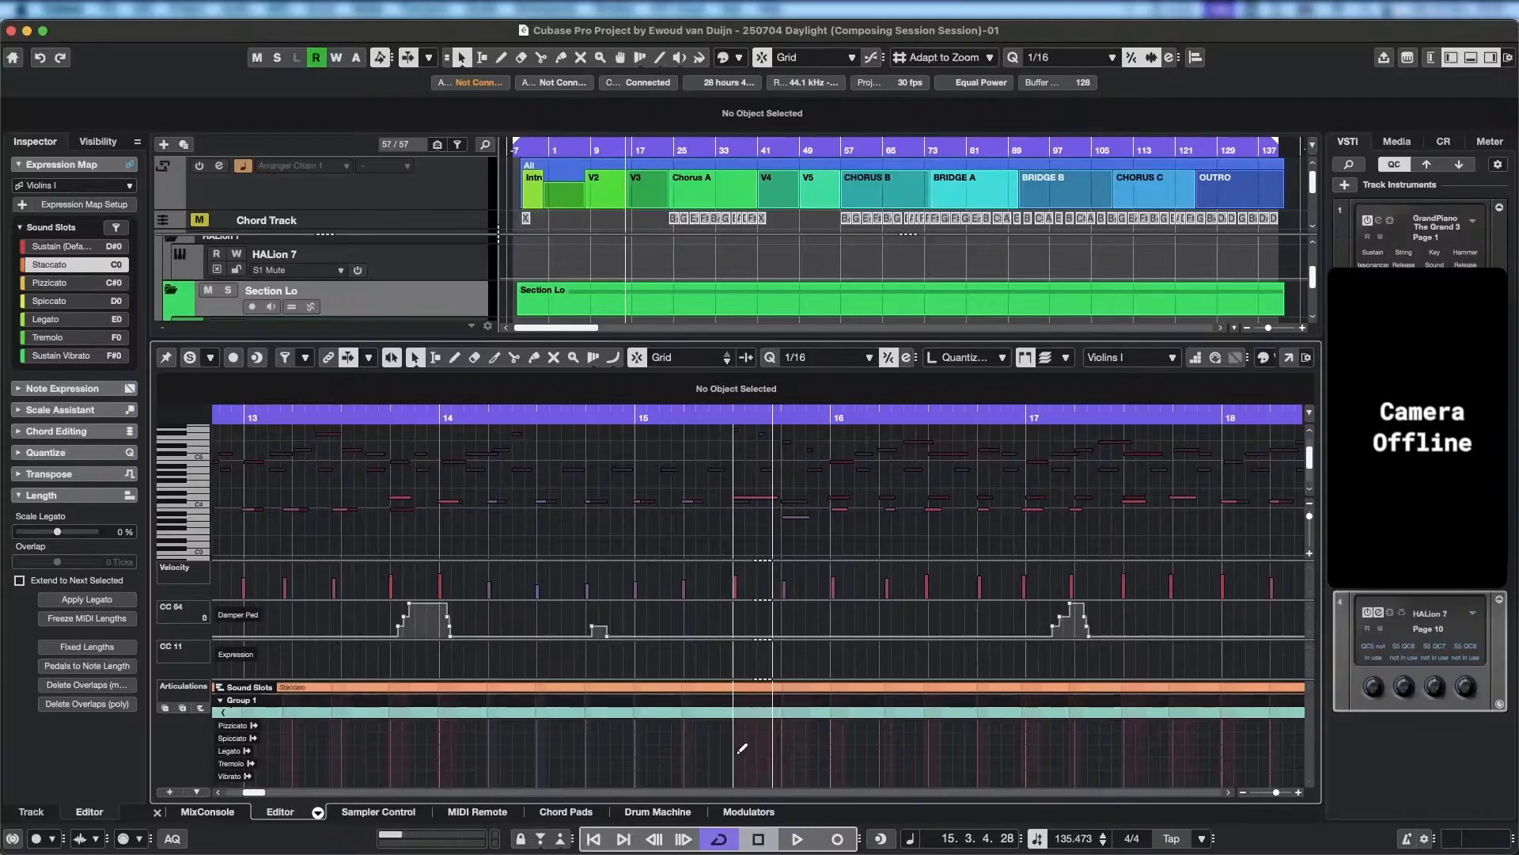
Switch the Violins I articulation to Legato at bar 15 beat 3 and back to Staccato at bar 16, checking by playback.
left_click(742, 749)
left_click(736, 415)
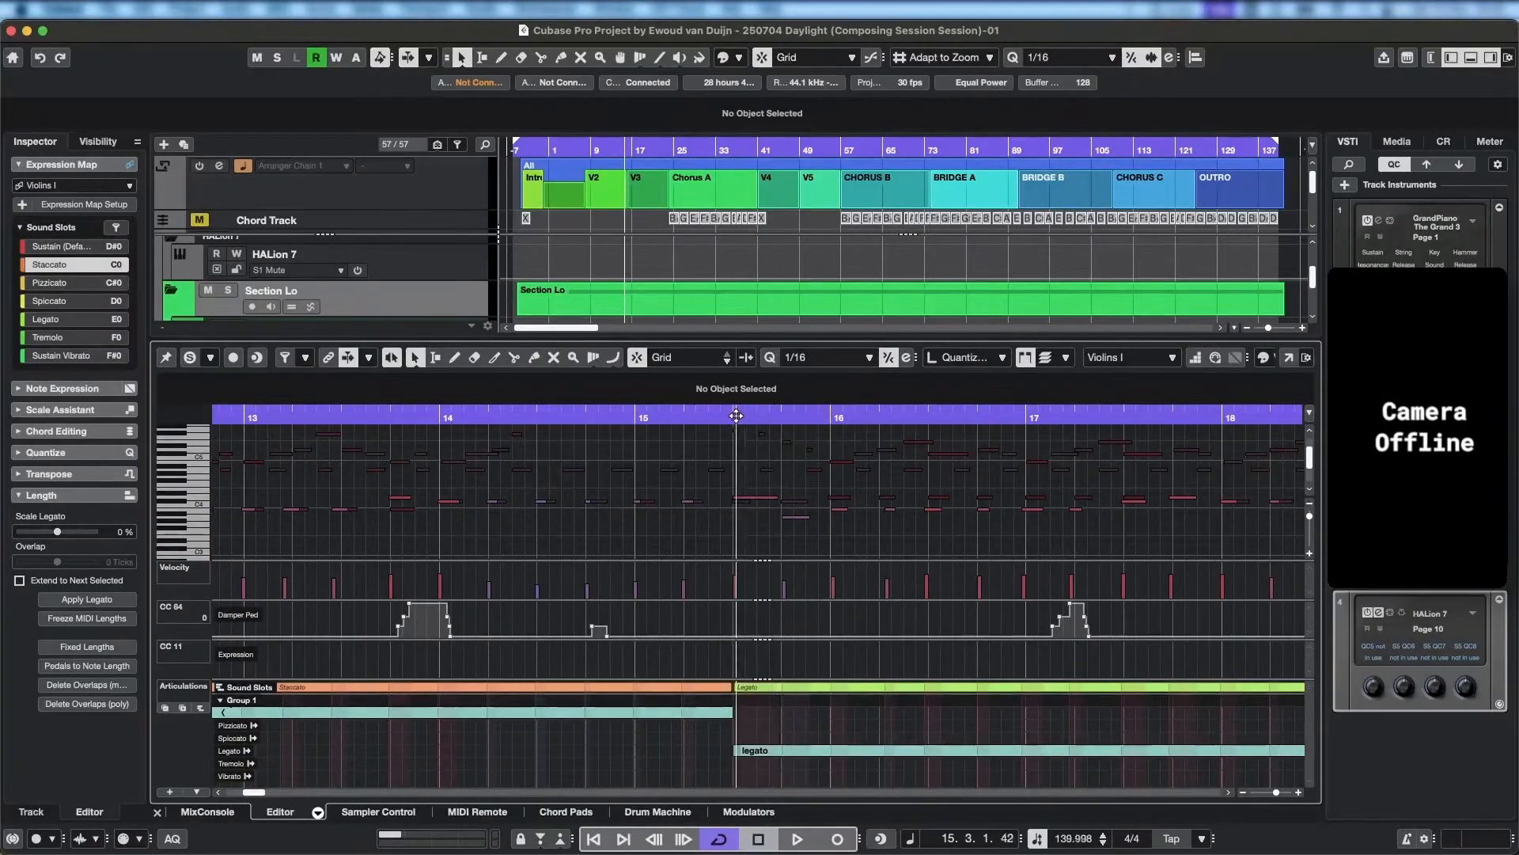
key("space")
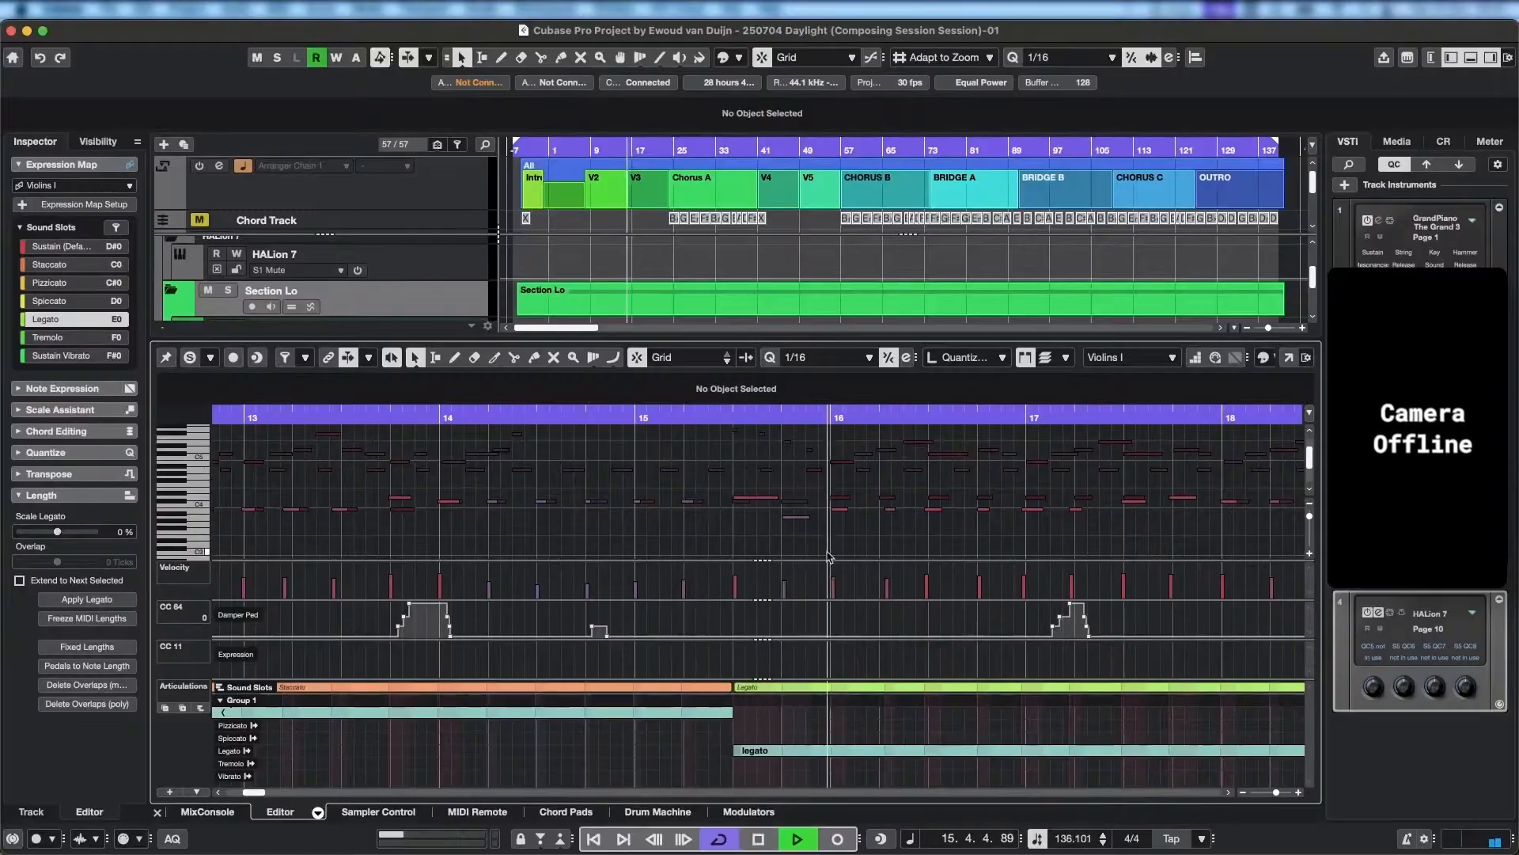
key("space")
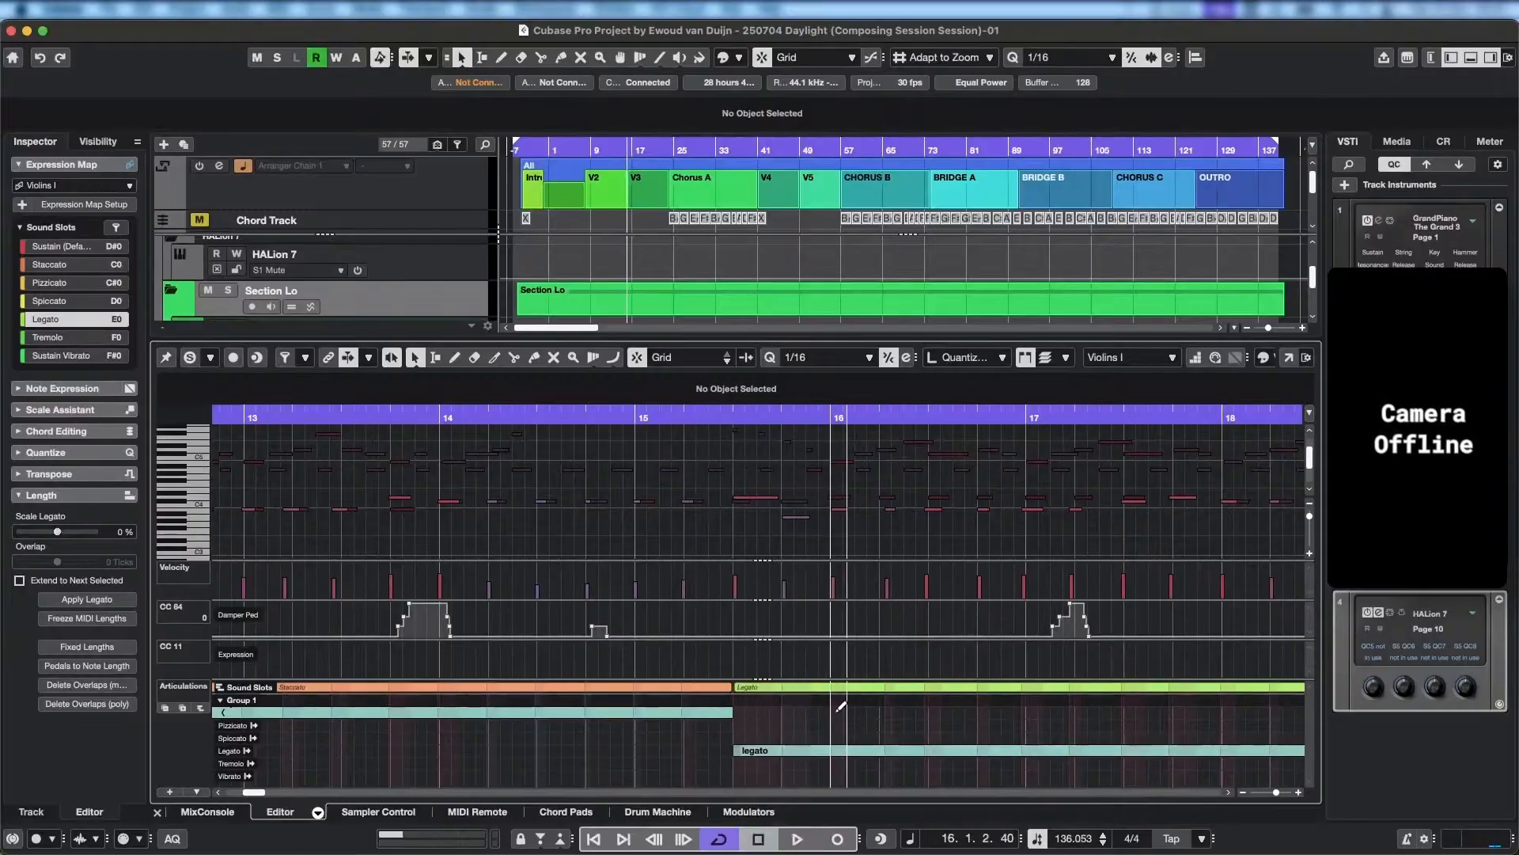
left_click(837, 711)
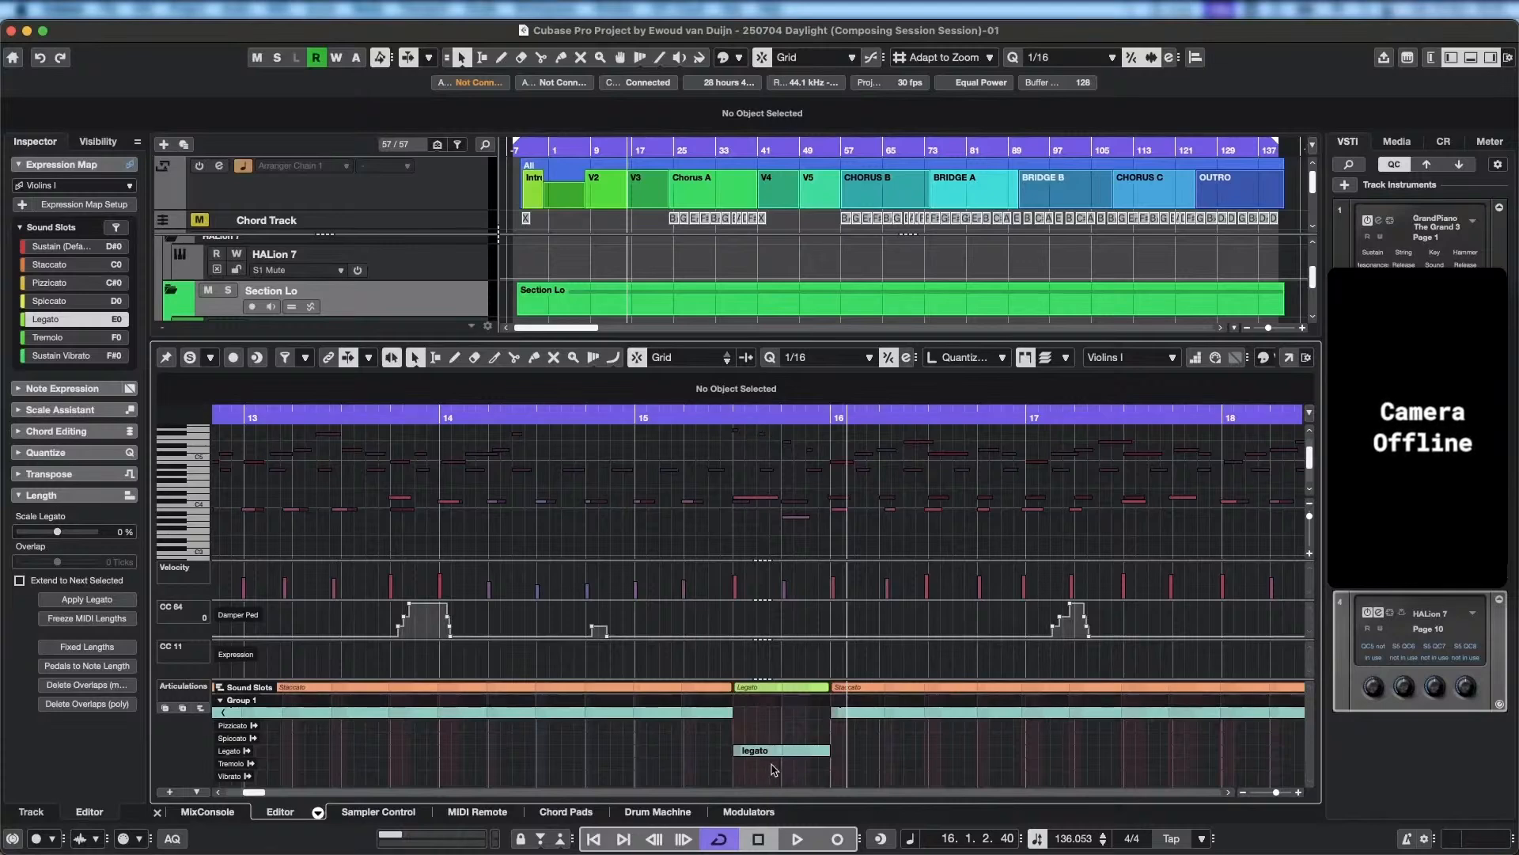
Play back the Violins I part from bar 16 into bar 20 and replay the end of bar 19.
key("space")
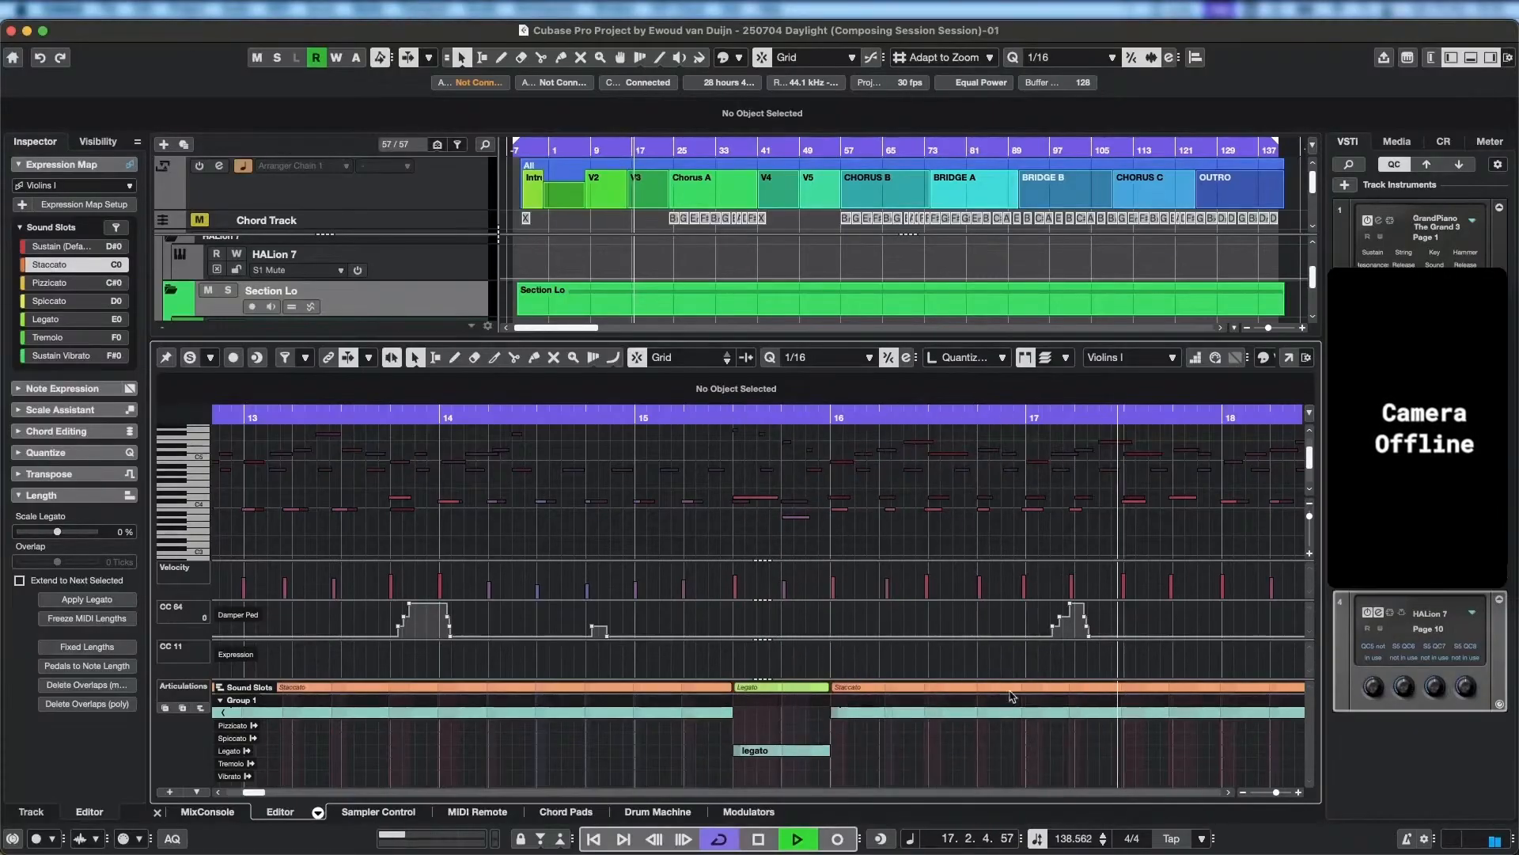
scroll(946, 728, "right", 3)
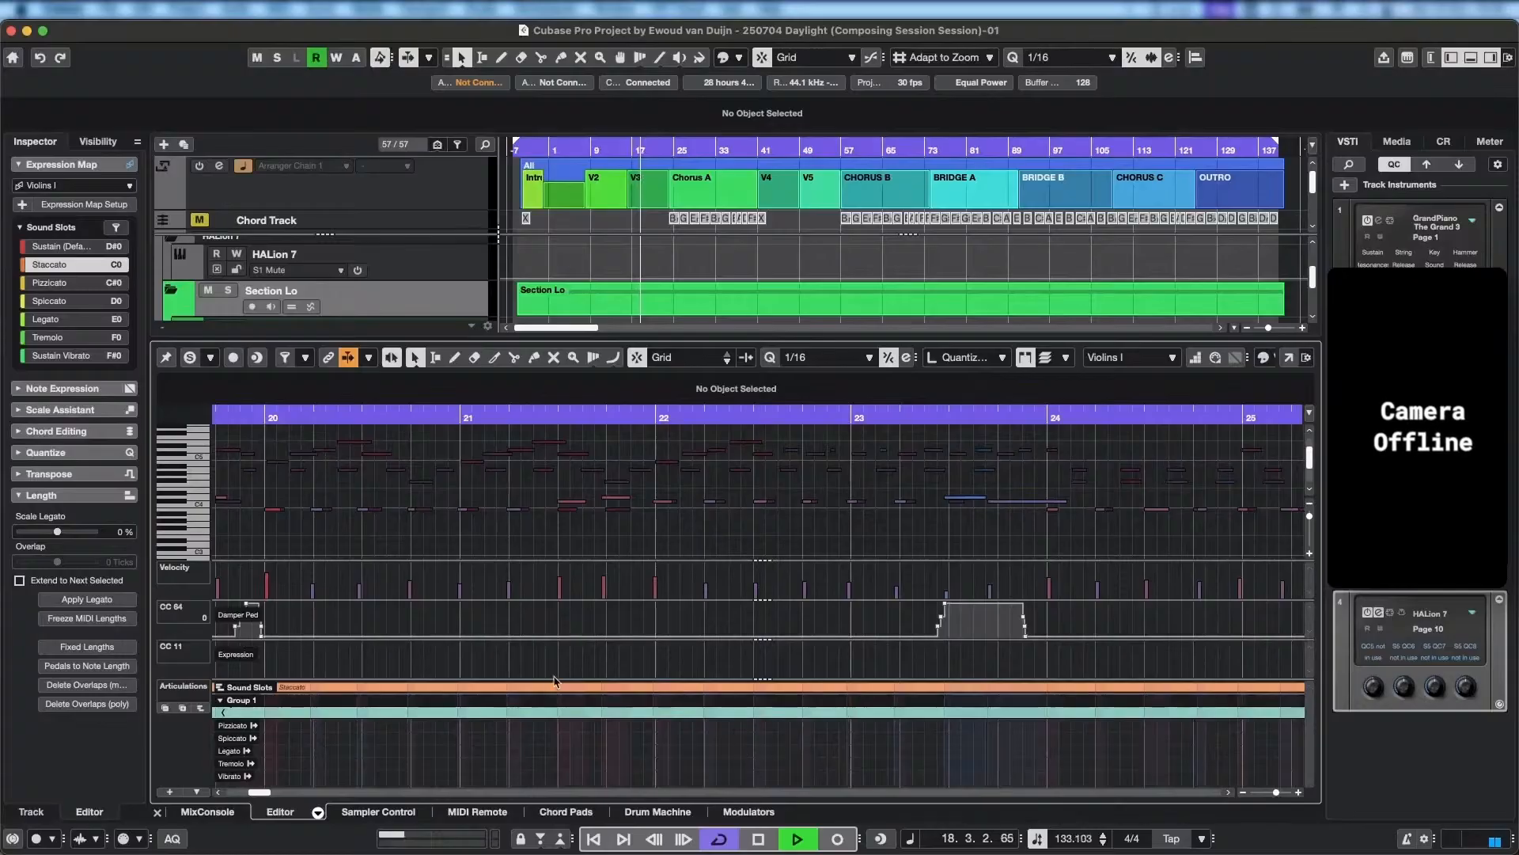
scroll(543, 698, "down", 3)
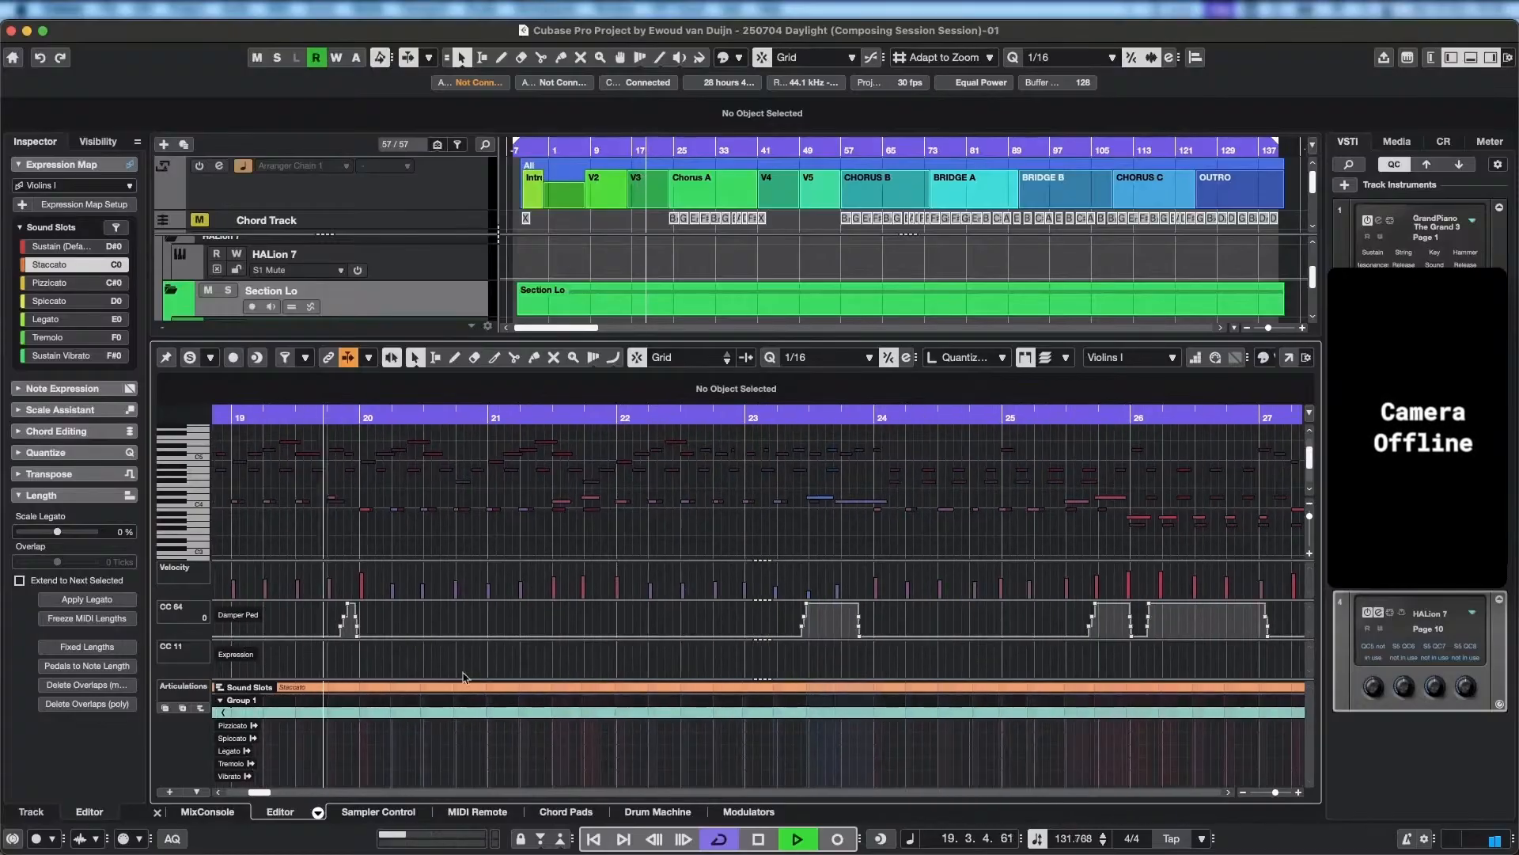
key("space")
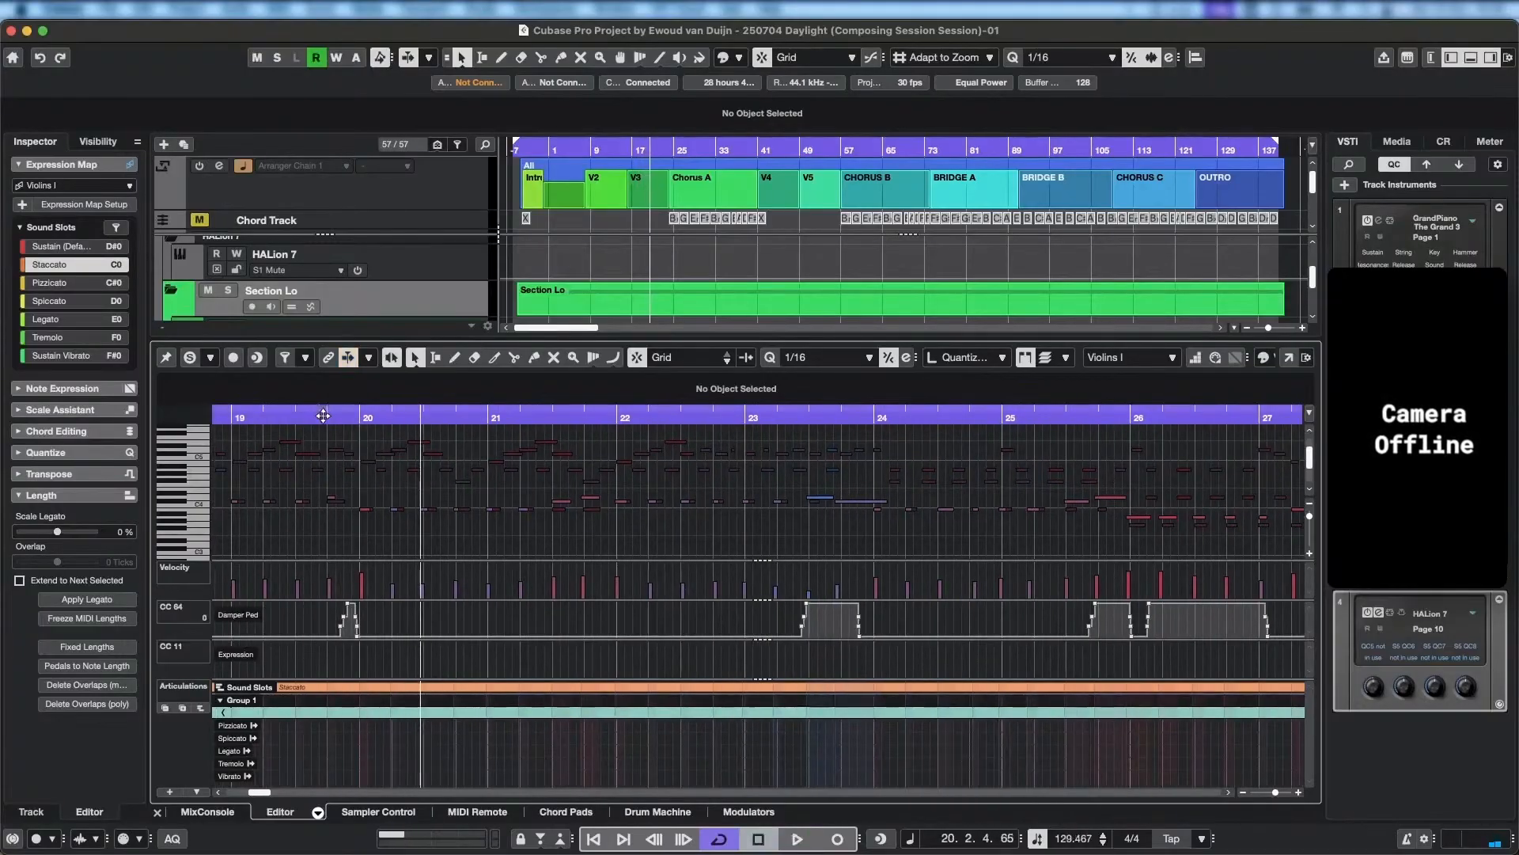
key("space")
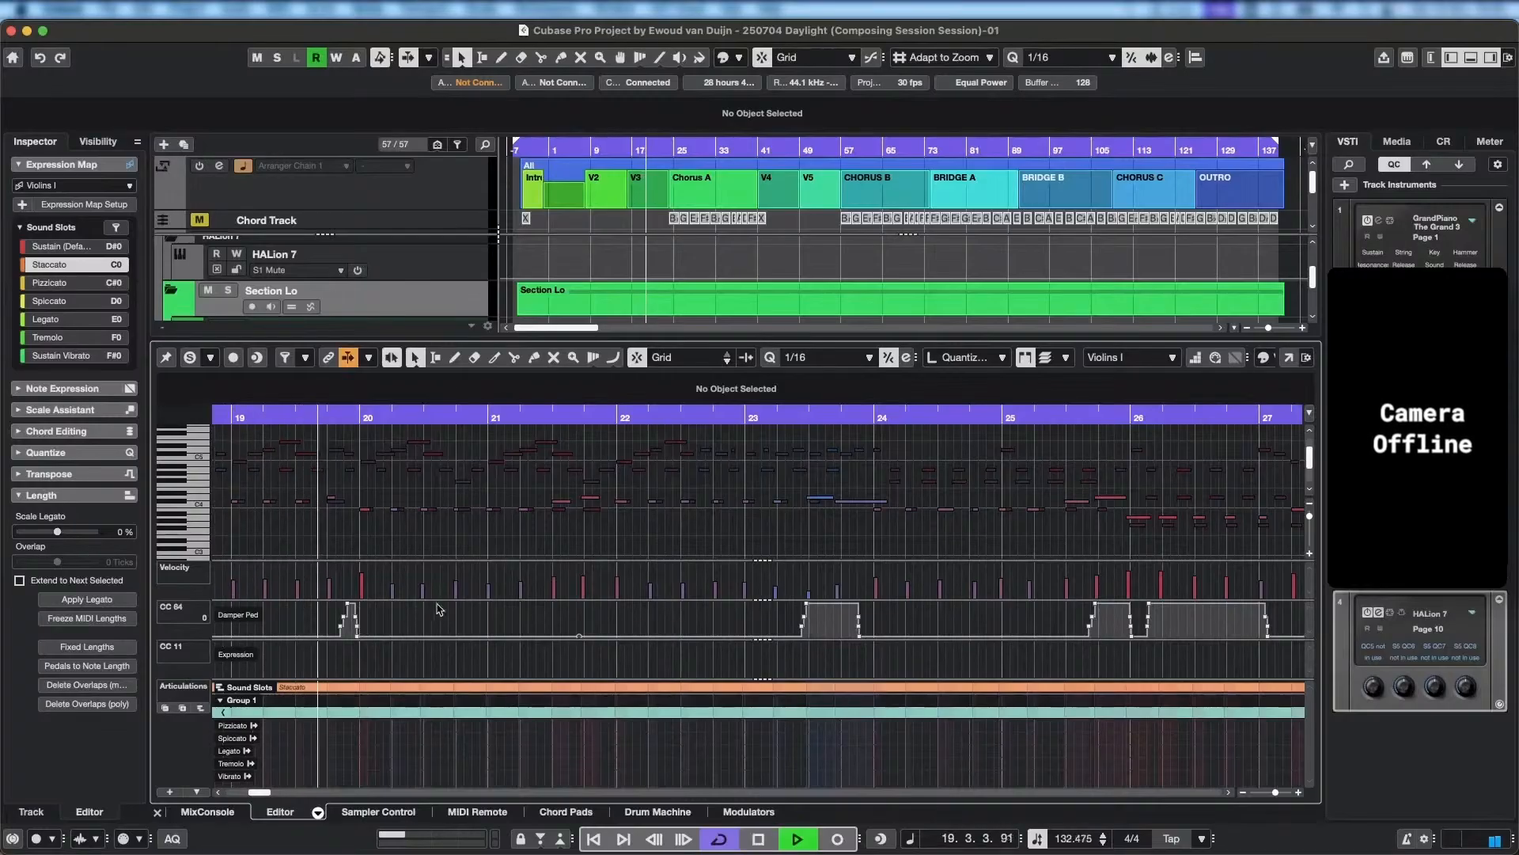
key("space")
Examine the short Violins I notes in bar 19 up close, focusing on the C#4 note on beat 3.
scroll(323, 507, "up", 3)
scroll(293, 506, "up", 3)
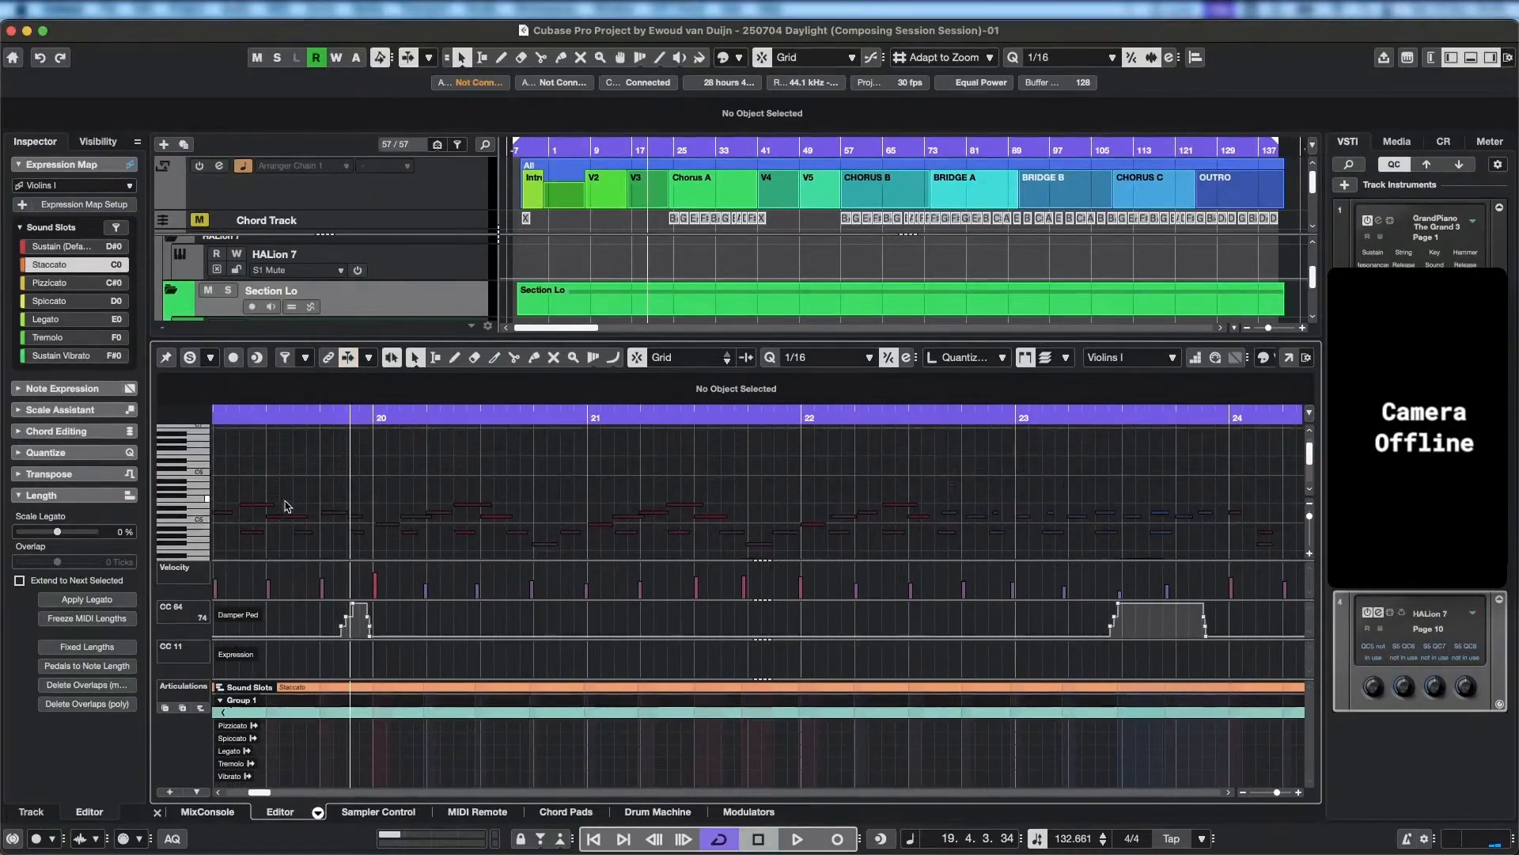
scroll(294, 519, "up", 3)
scroll(310, 511, "down", 3)
scroll(341, 500, "up", 3)
scroll(352, 497, "down", 1)
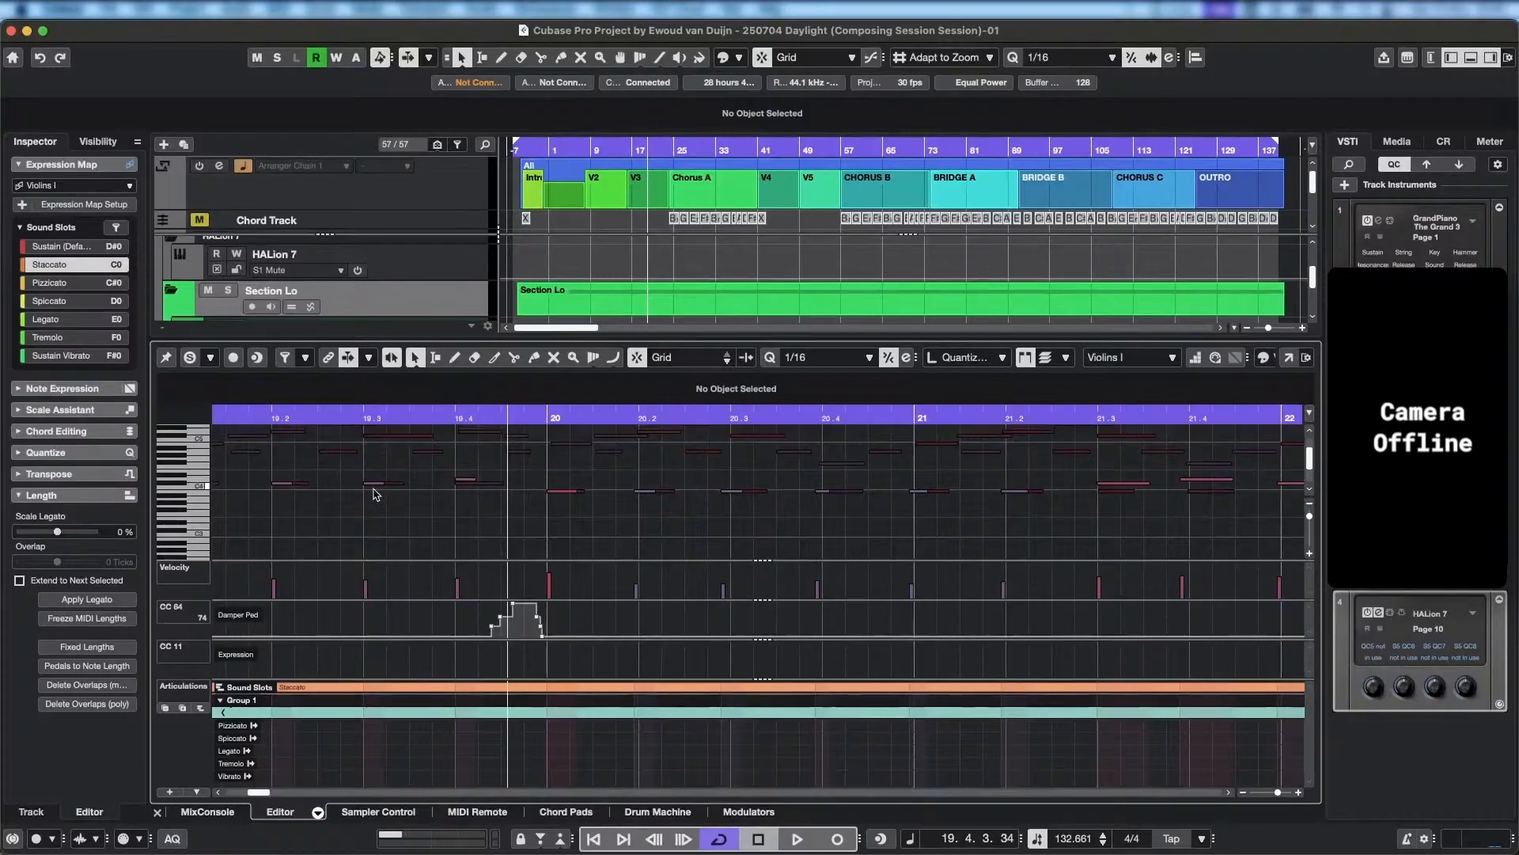
scroll(361, 494, "up", 2)
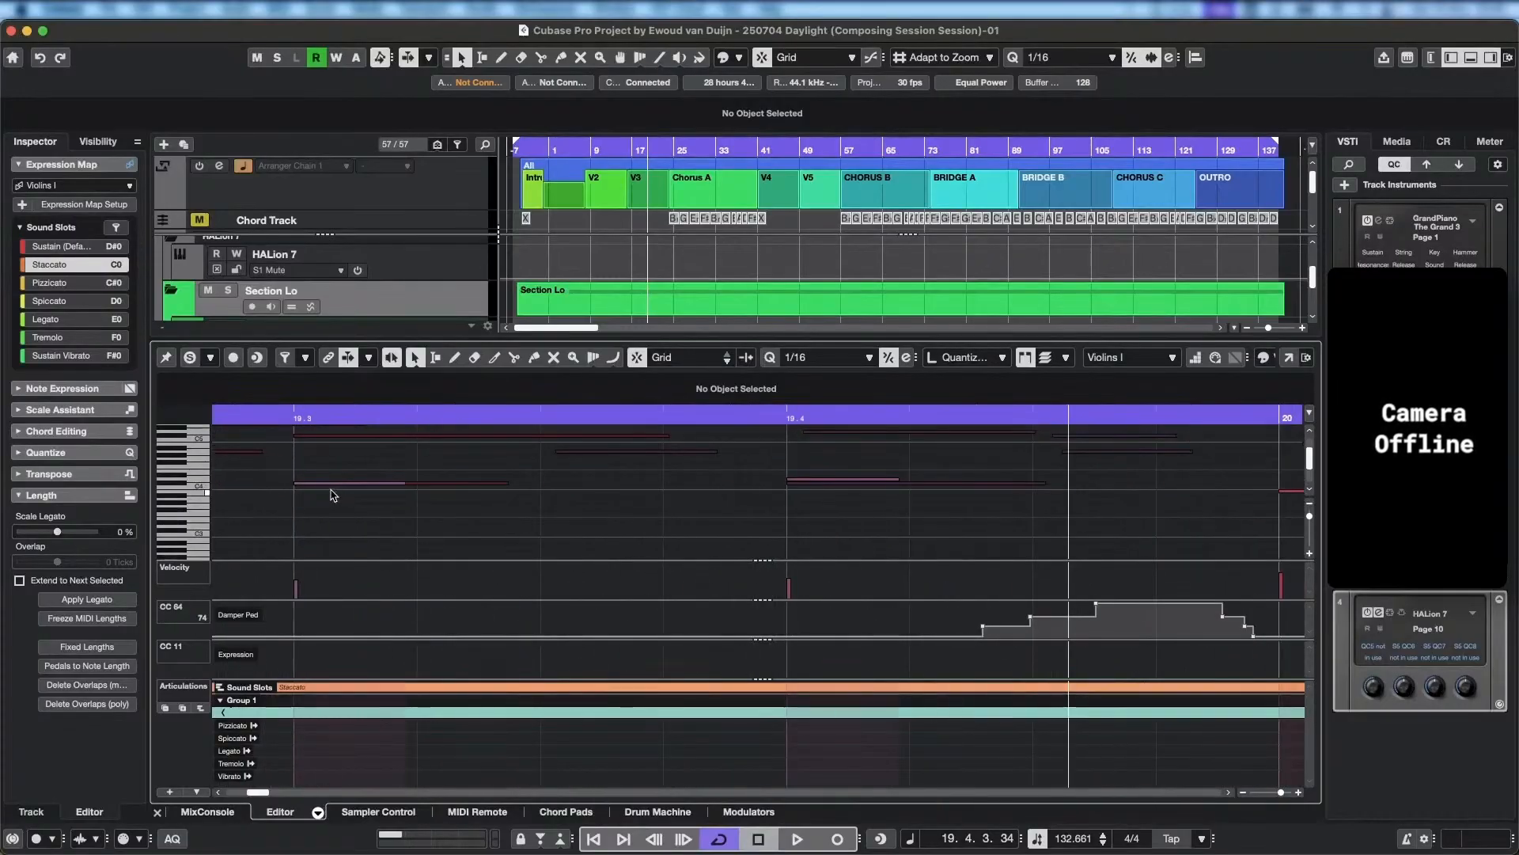
left_click_drag(333, 483, 335, 483)
key("super+z")
scroll(669, 501, "left", 5)
scroll(669, 500, "down", 1)
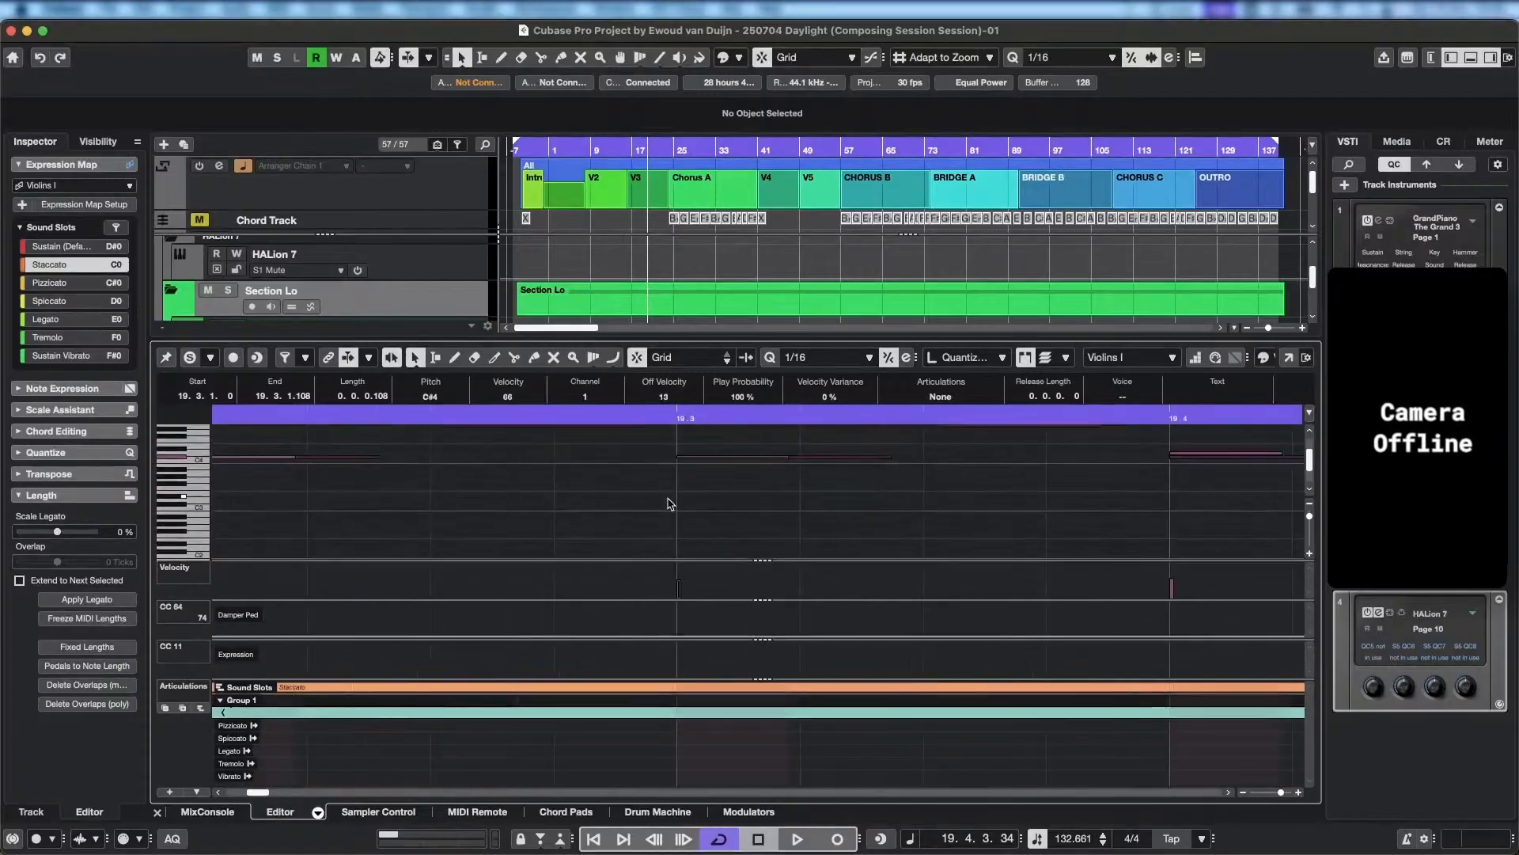
scroll(671, 504, "up", 2)
scroll(712, 531, "left", 2)
scroll(693, 539, "down", 4)
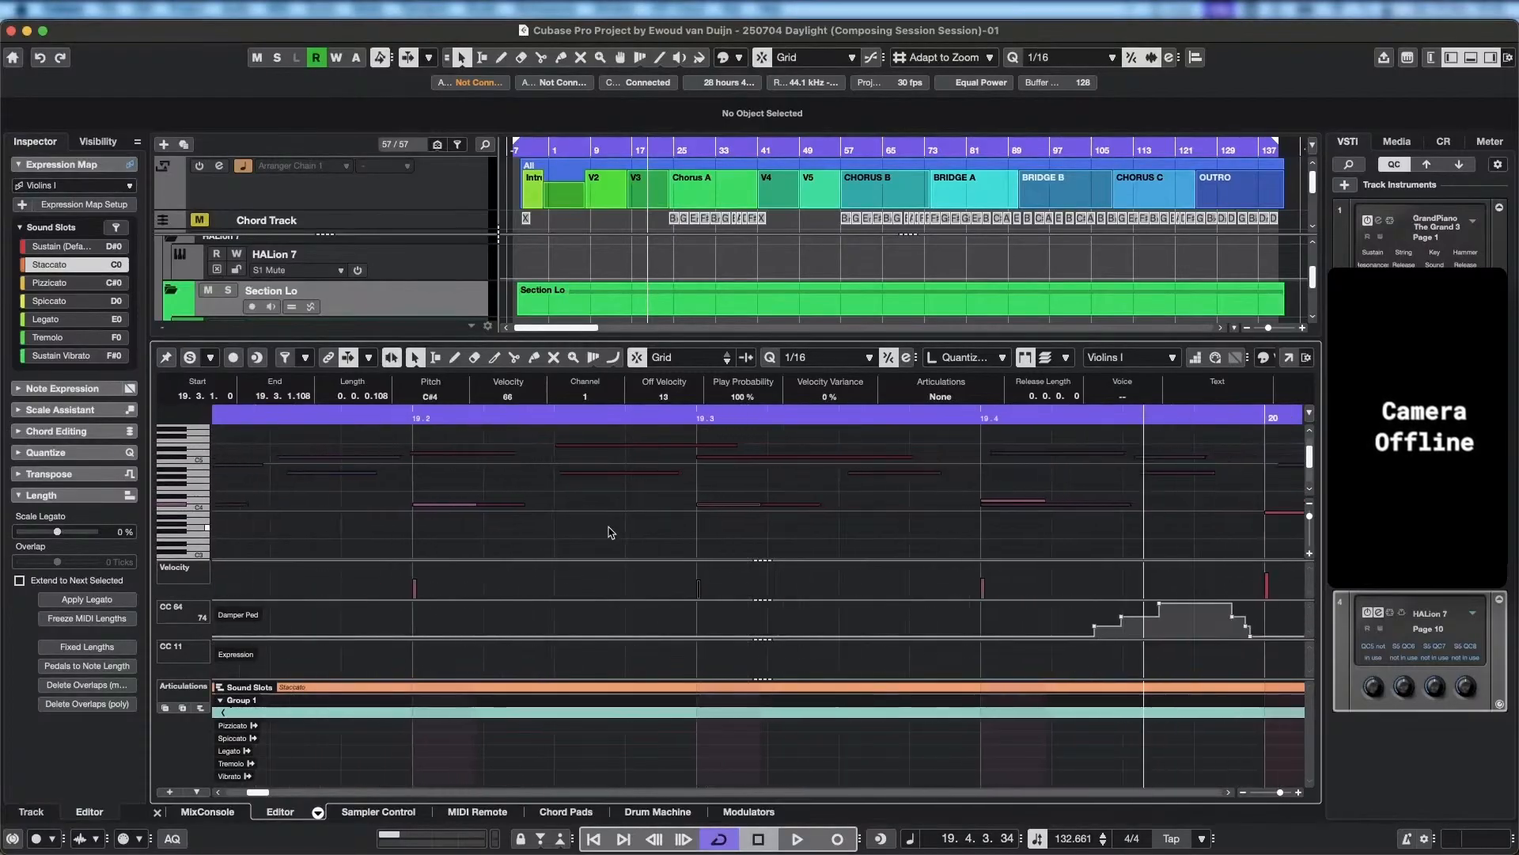
scroll(698, 513, "up", 1)
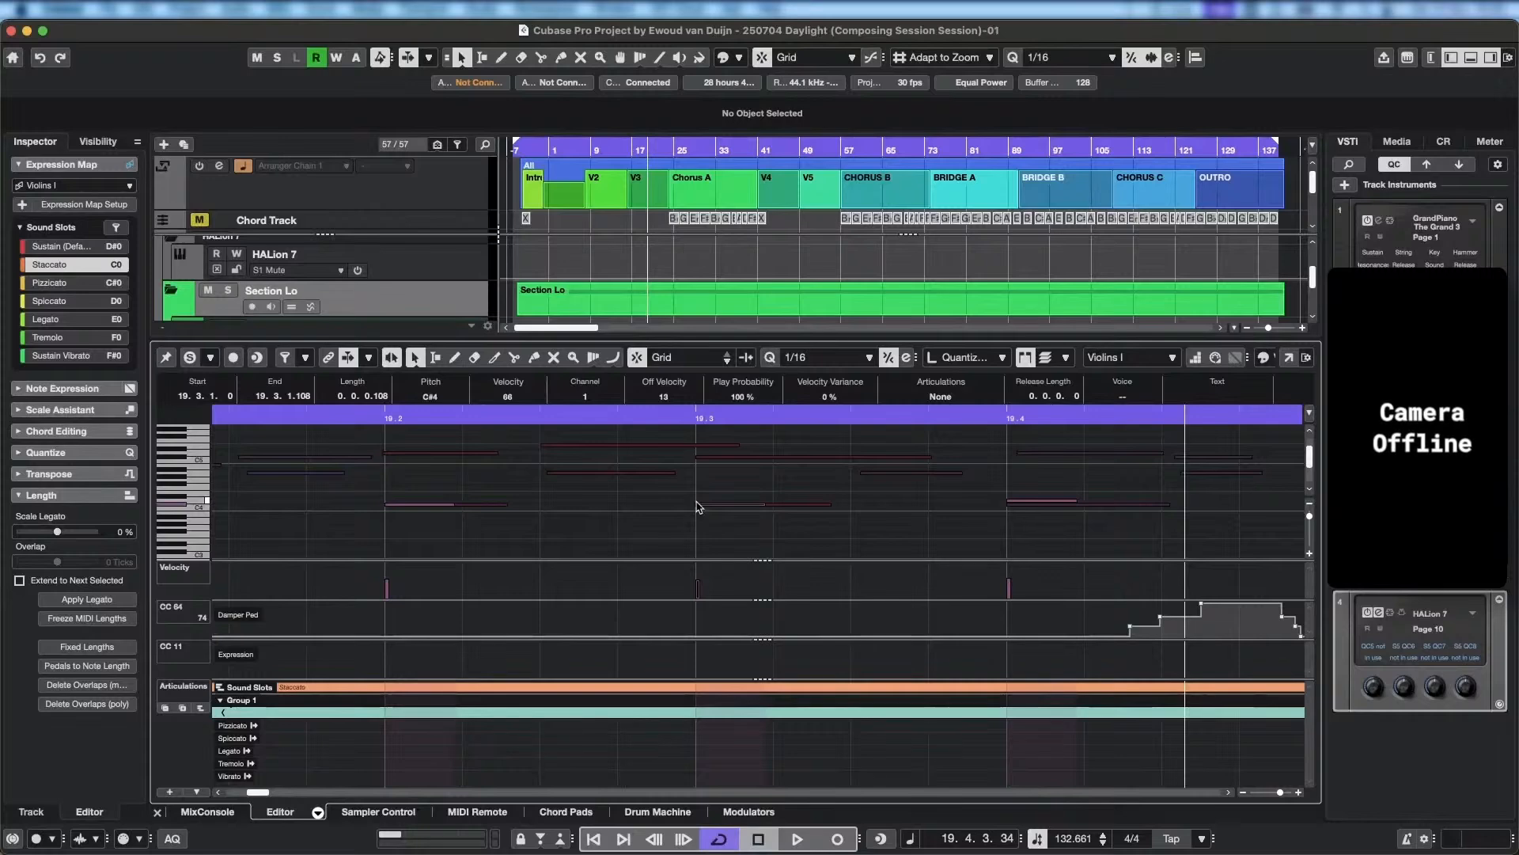
Play back the Violins I part from the end of bar 19 to the long notes in bar 23.
key("space")
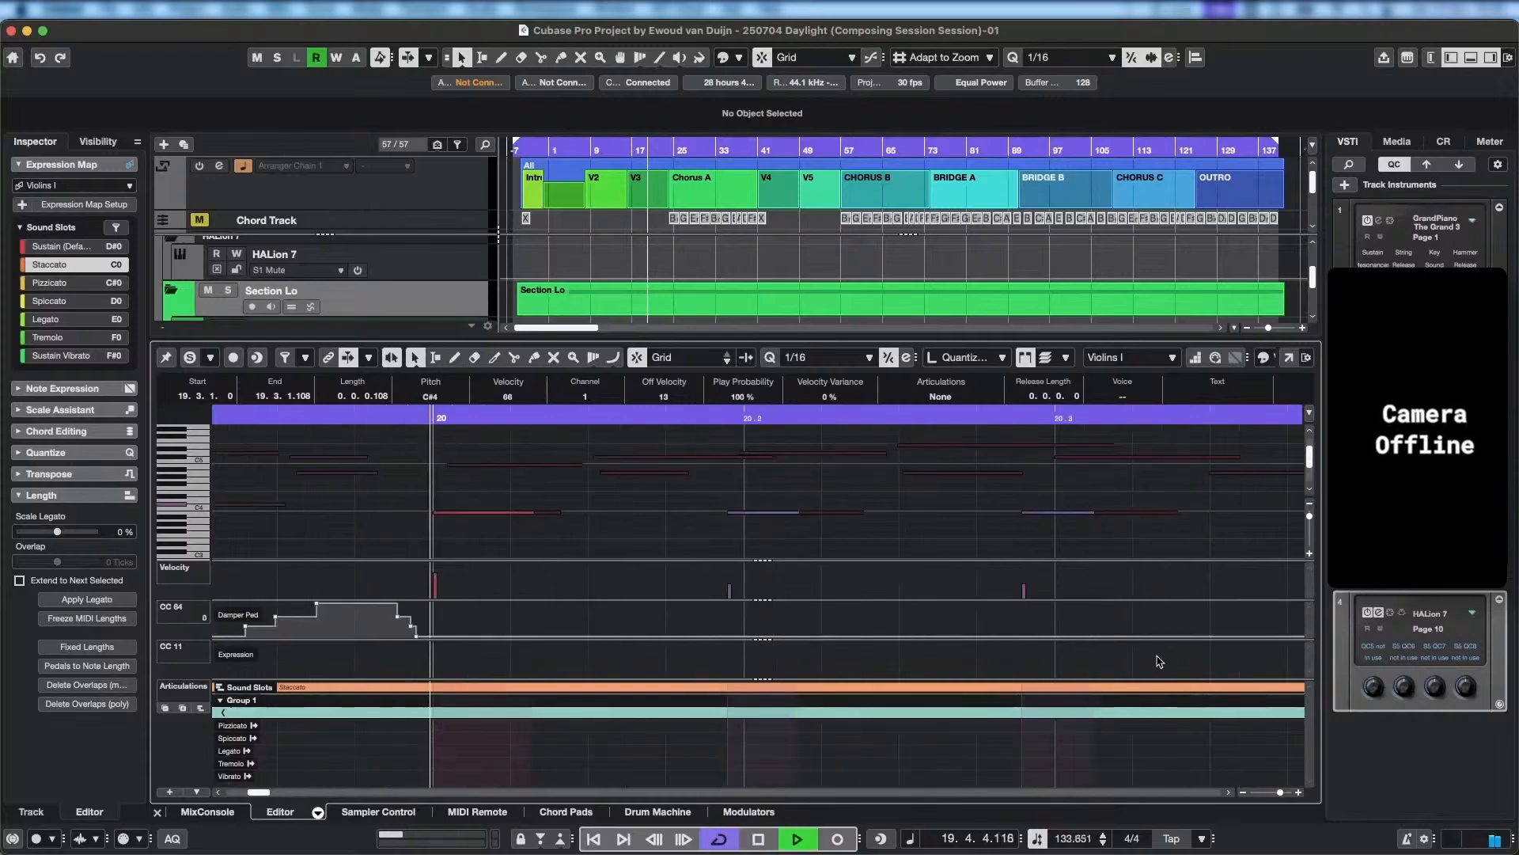
scroll(811, 592, "down", 5)
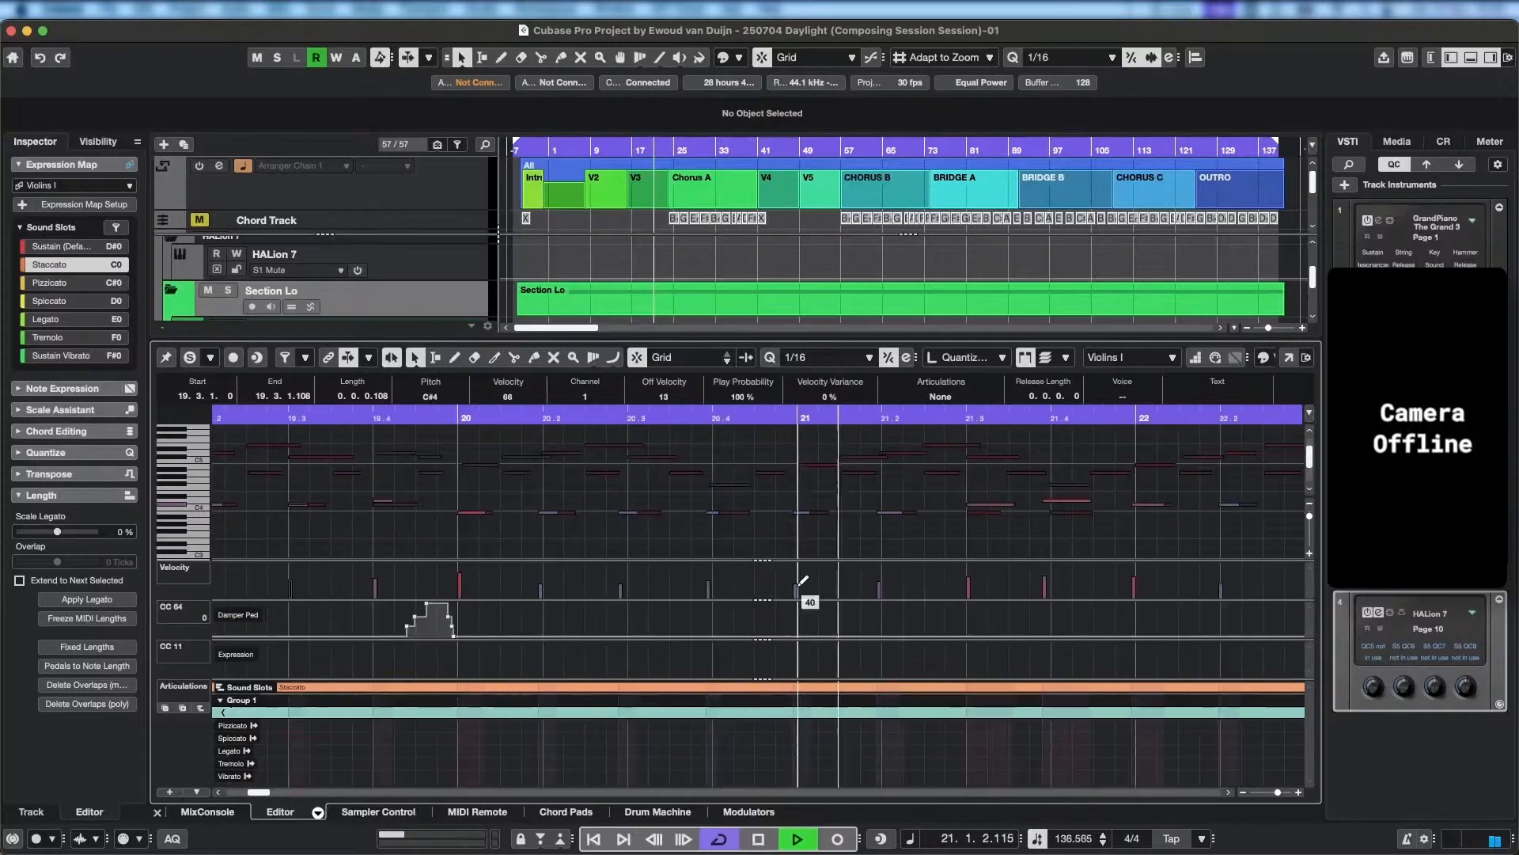
scroll(801, 586, "down", 1)
scroll(756, 617, "right", 4)
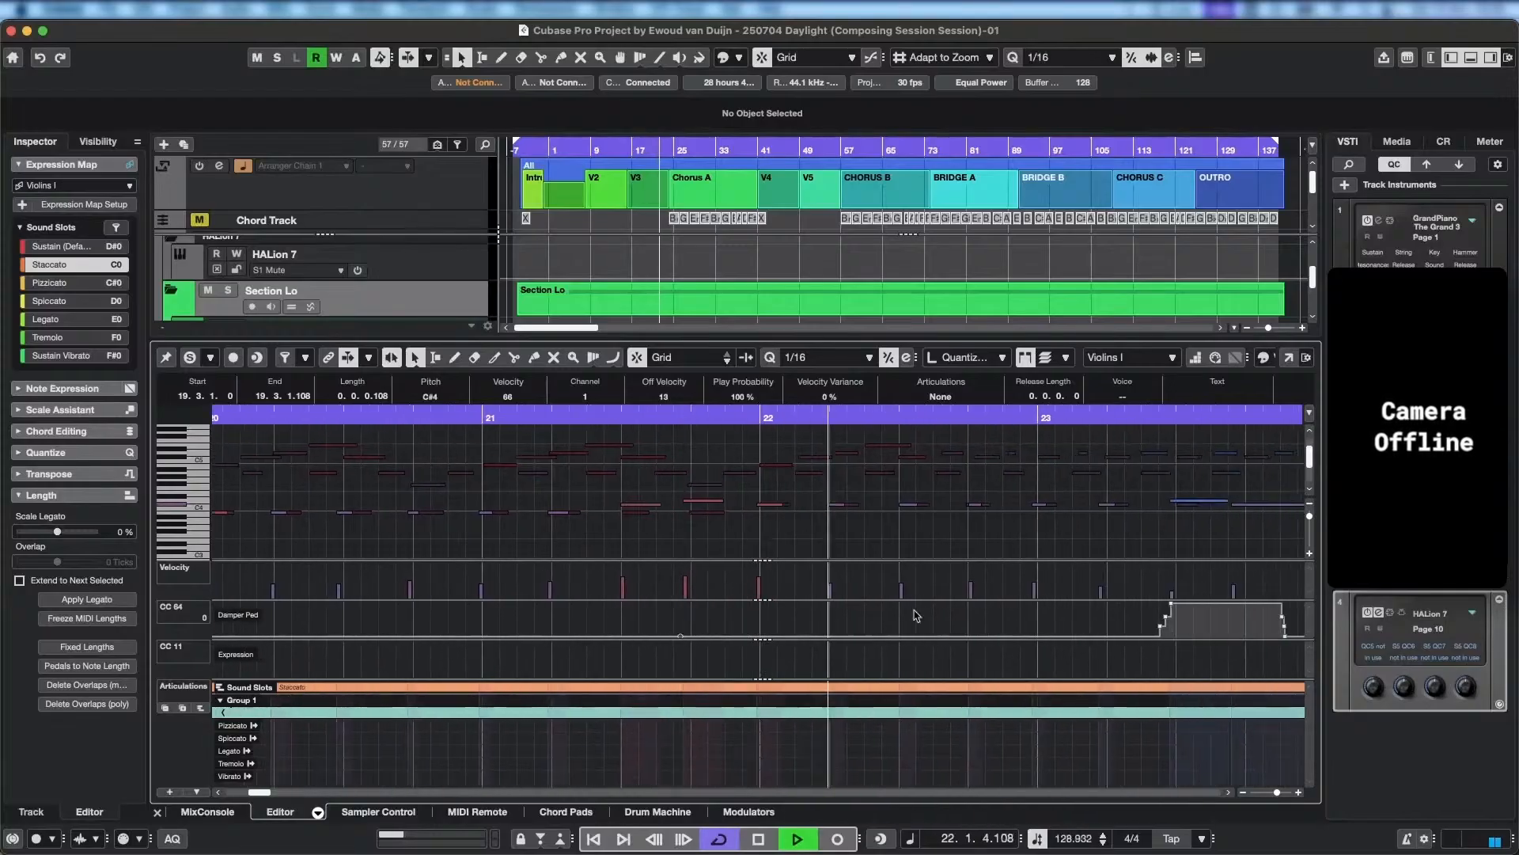
scroll(871, 613, "right", 6)
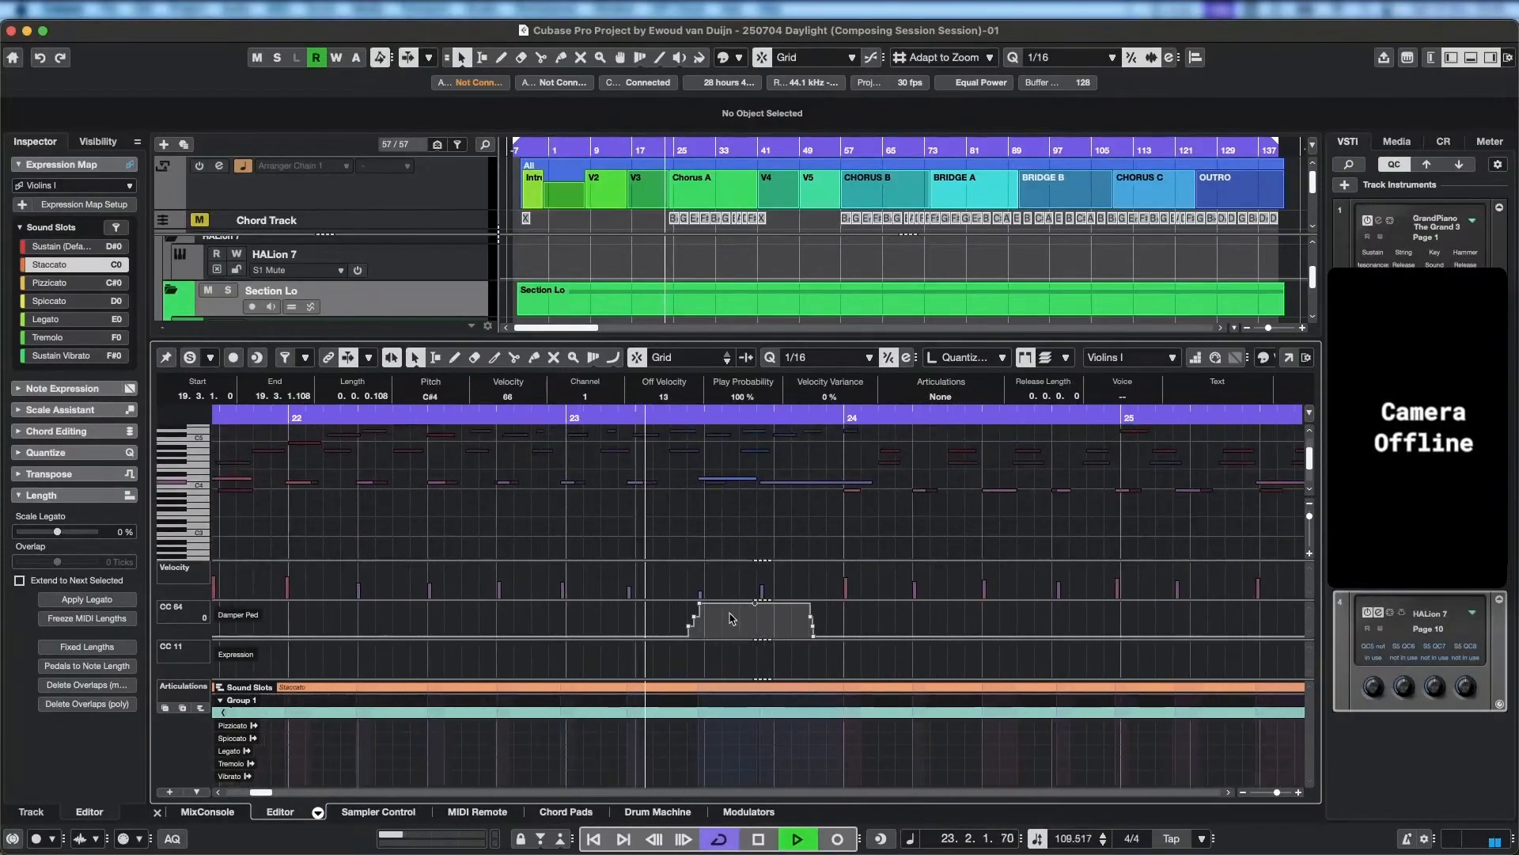
key("space")
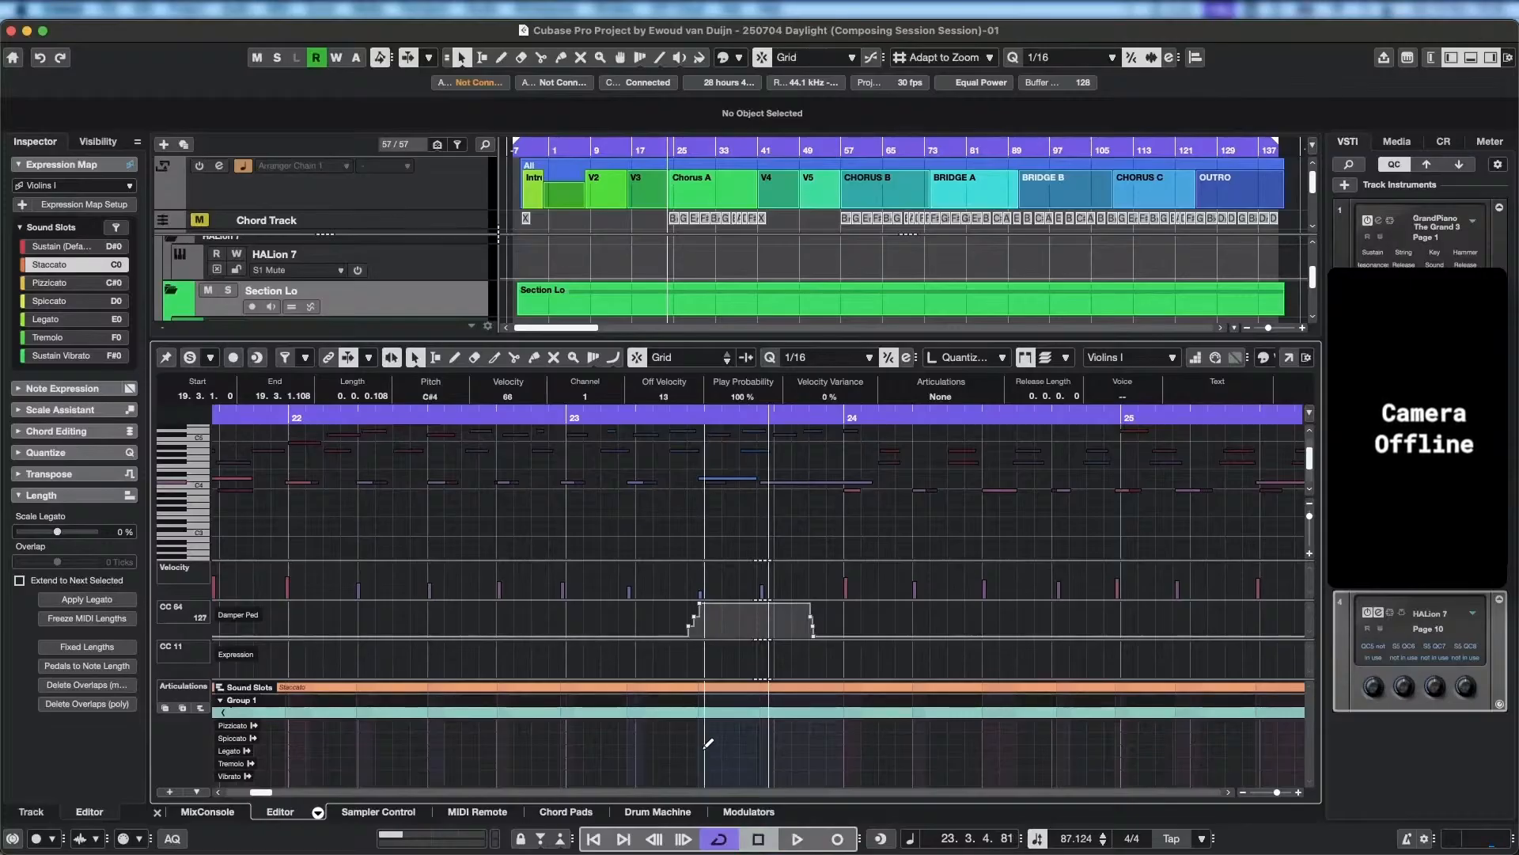
Switch the Violins I articulation to Legato just before the long notes in bar 23 and play back into bar 25.
left_click(703, 750)
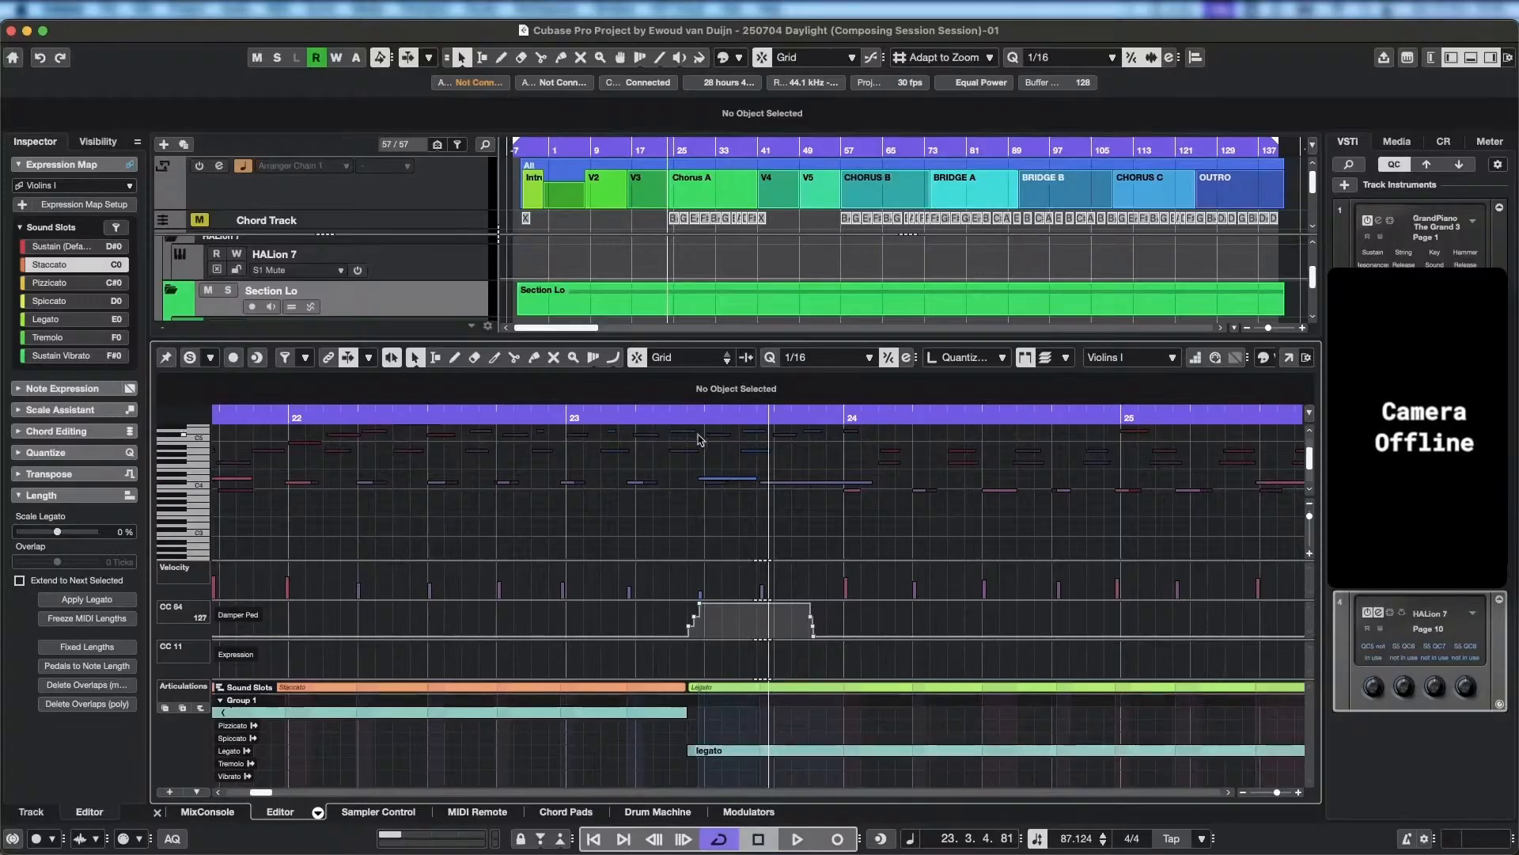
left_click(639, 418)
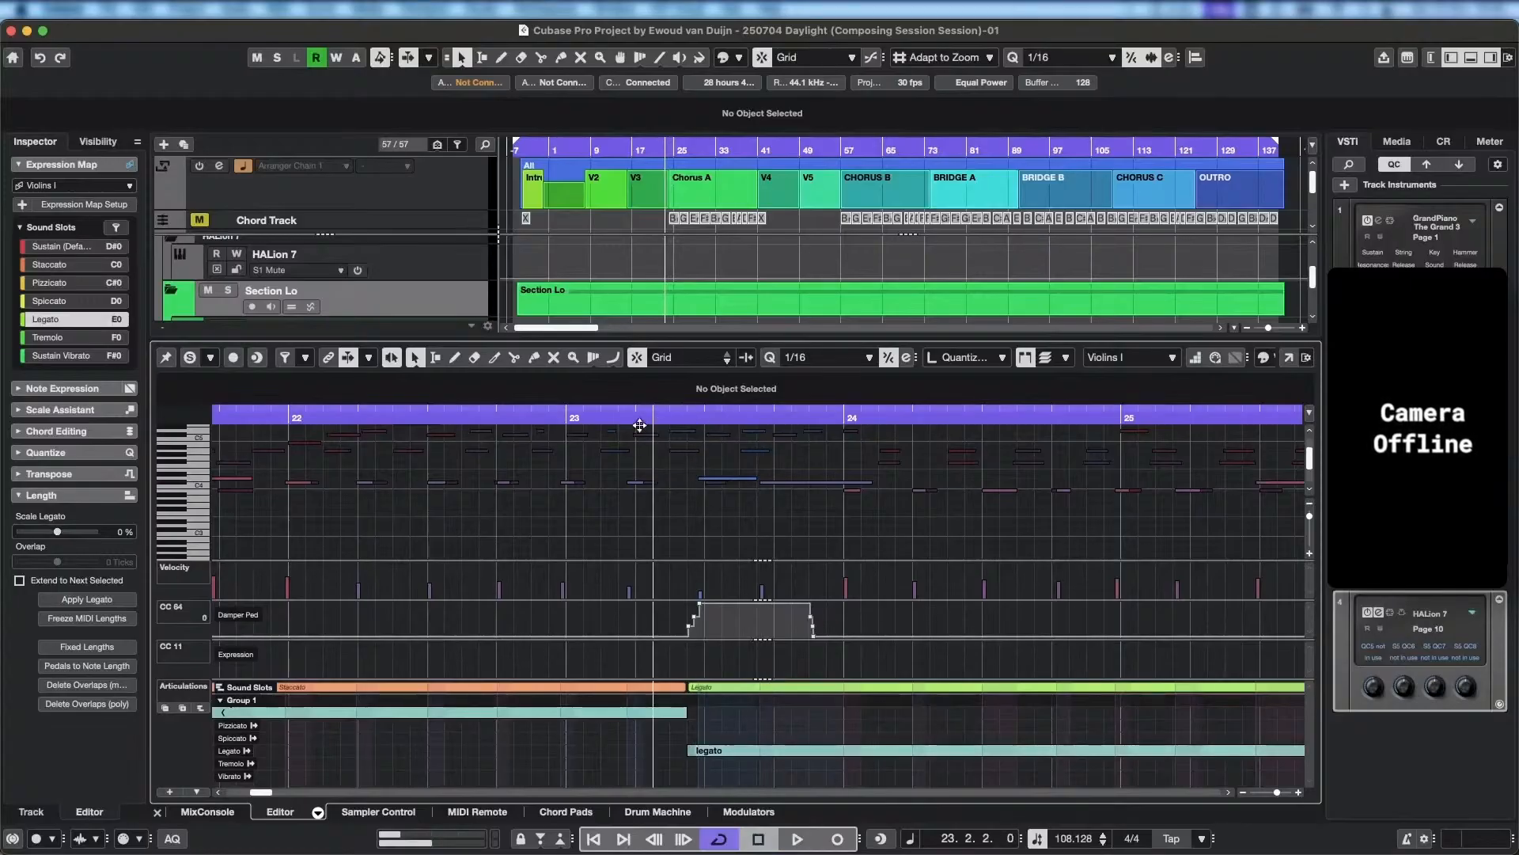
key("space")
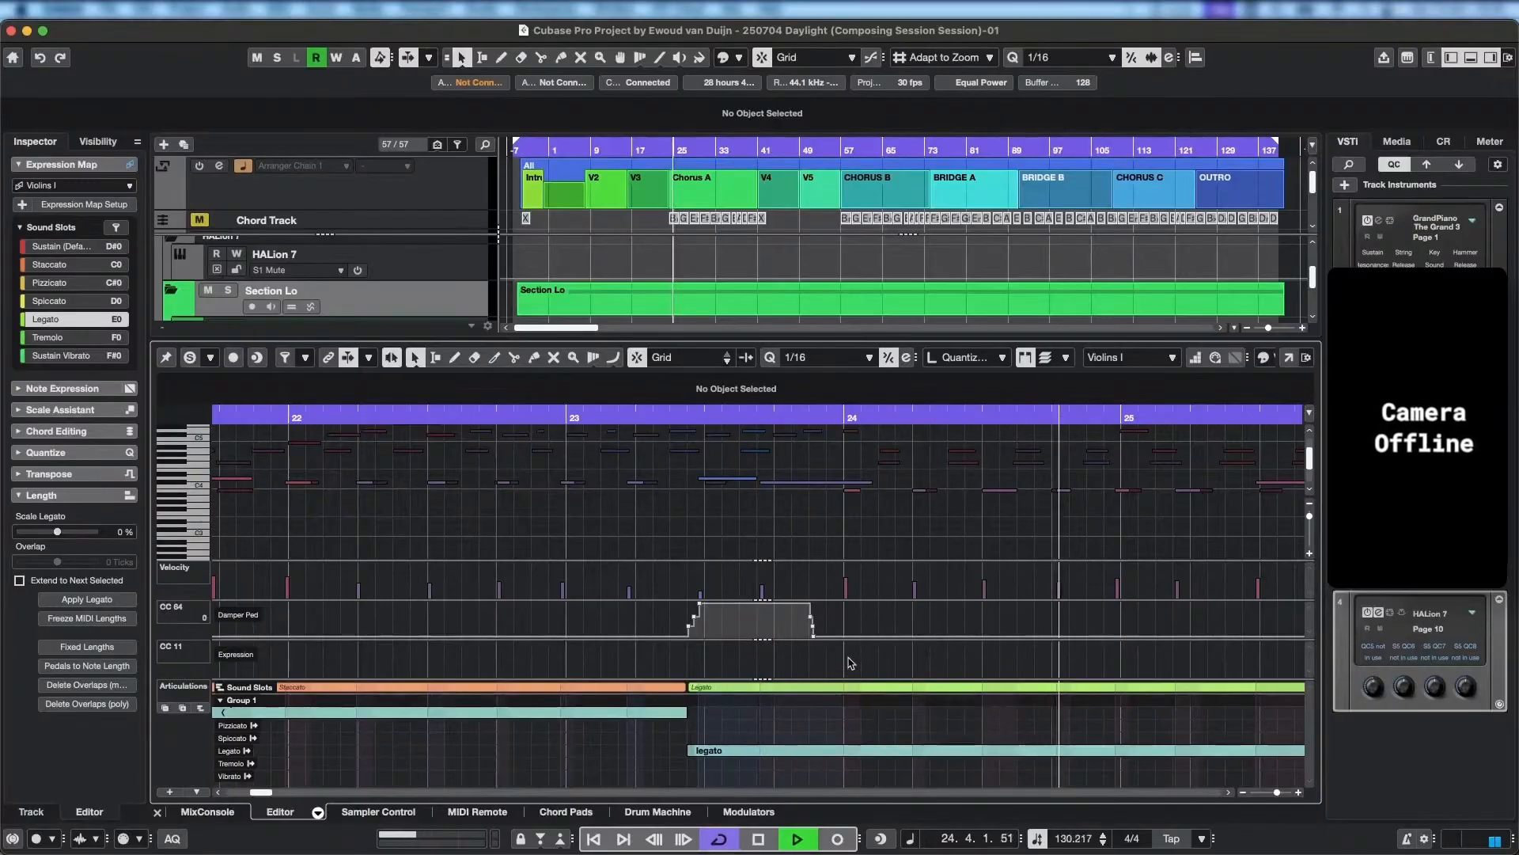
key("space")
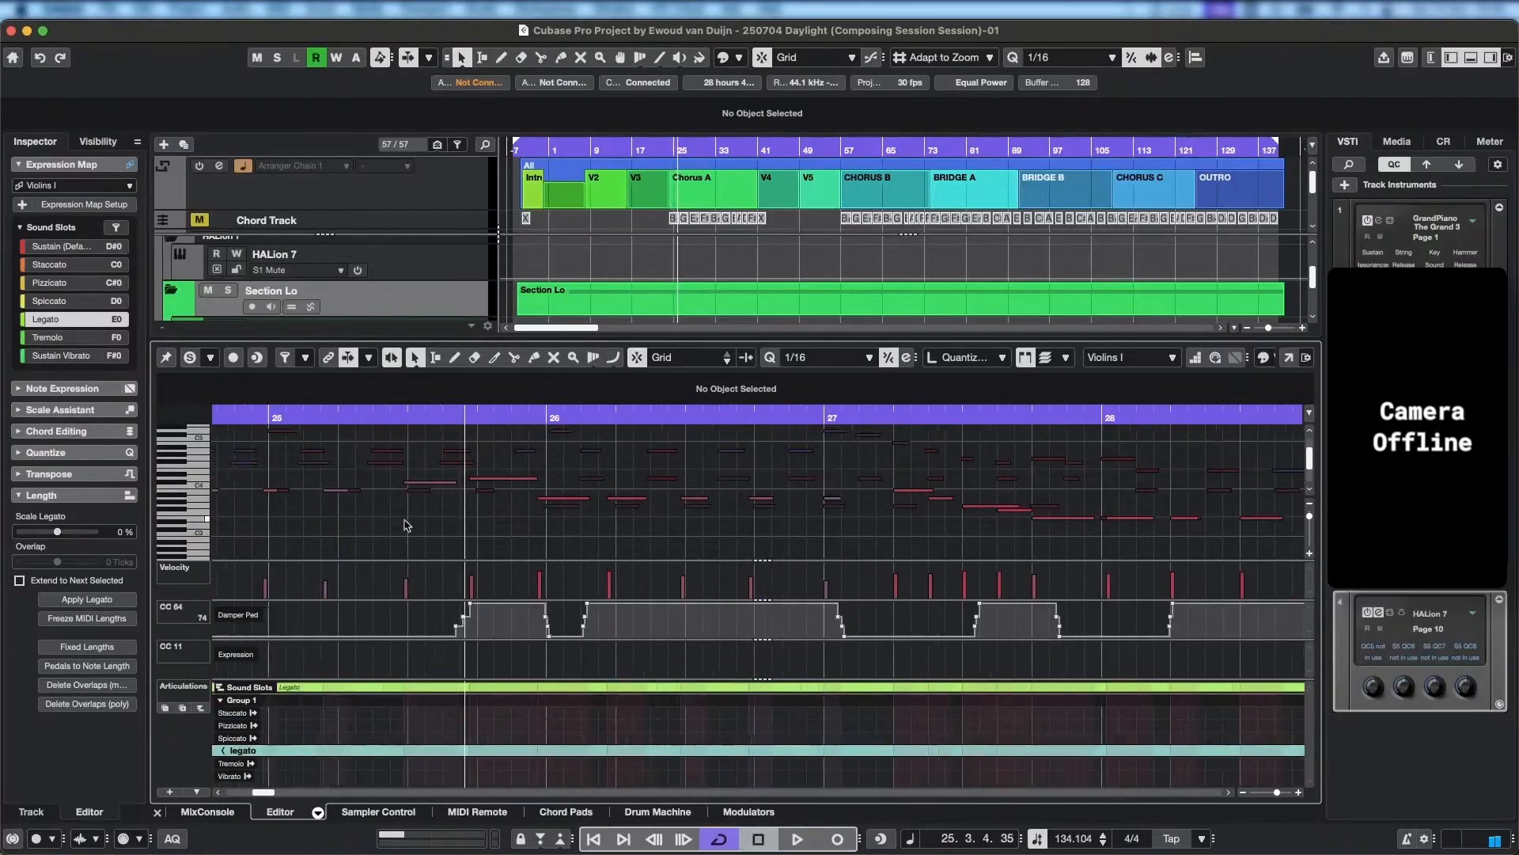
Select the B3 note on beat 3 of bar 24 in the Violins I part.
scroll(625, 554, "left", 6)
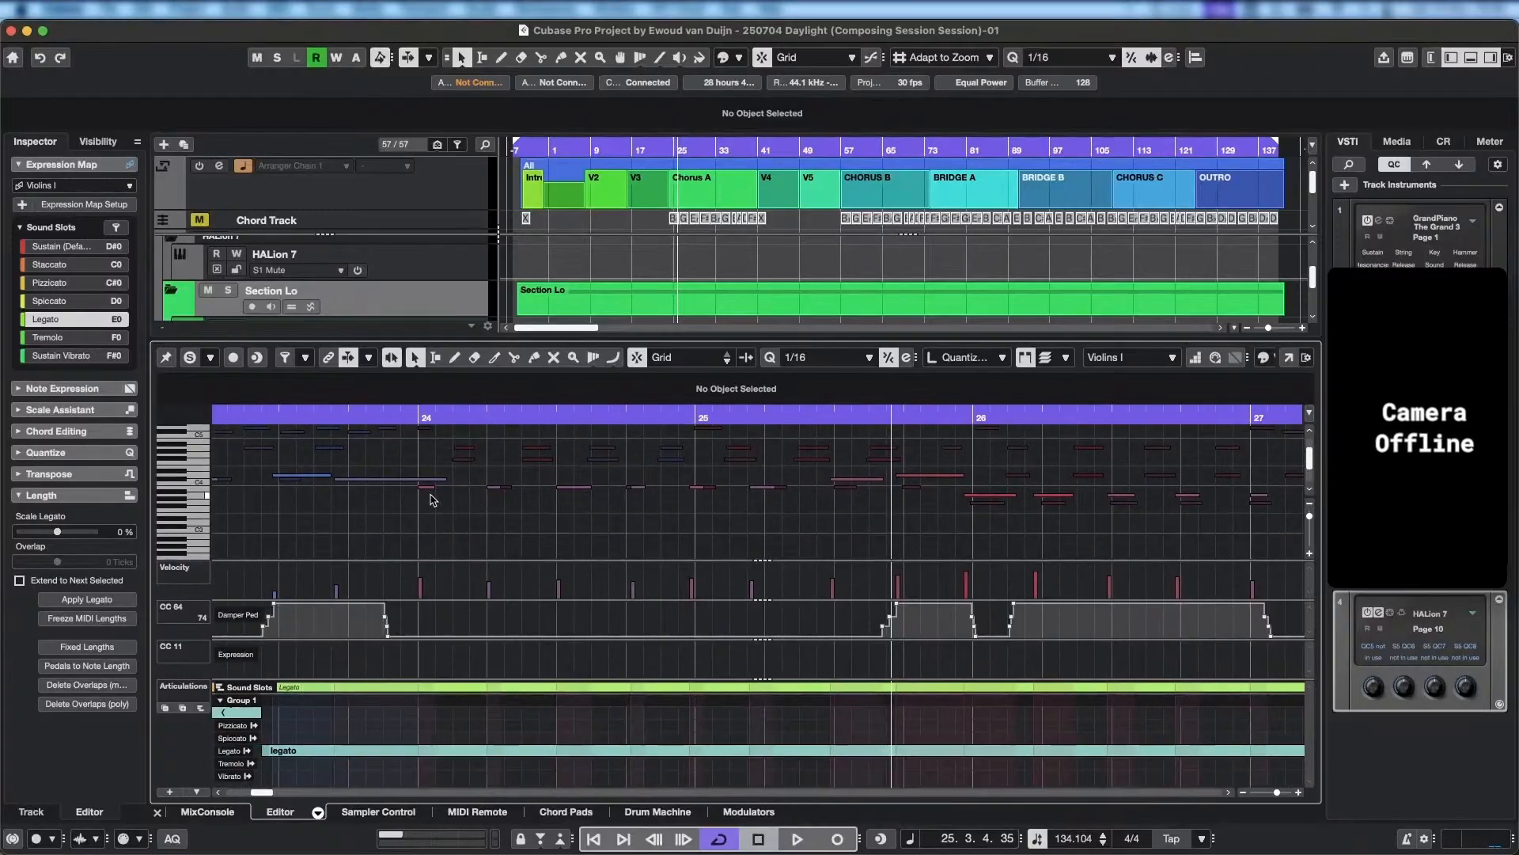
left_click(495, 488)
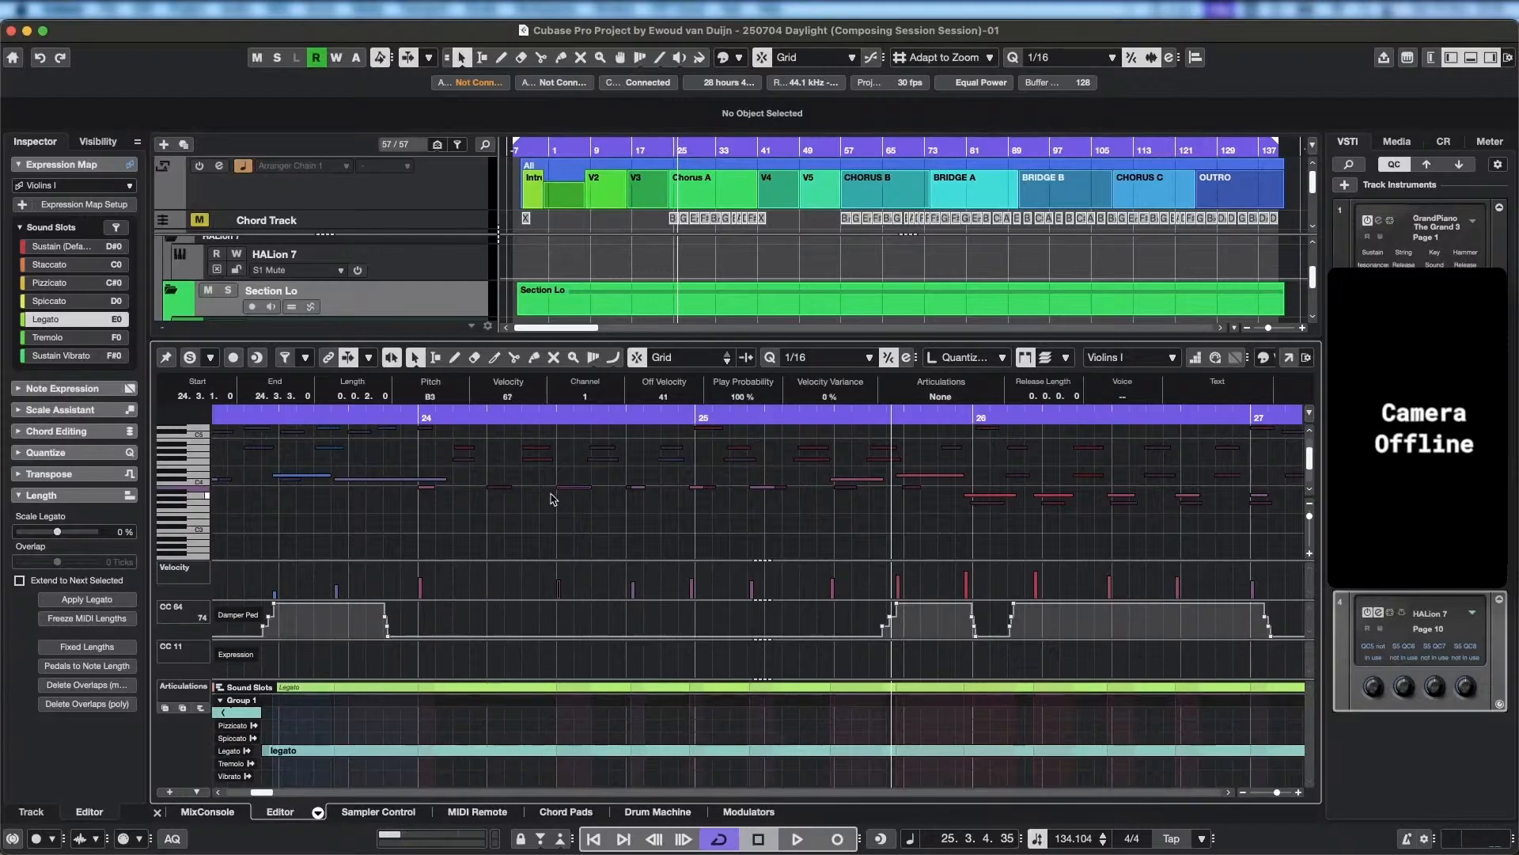
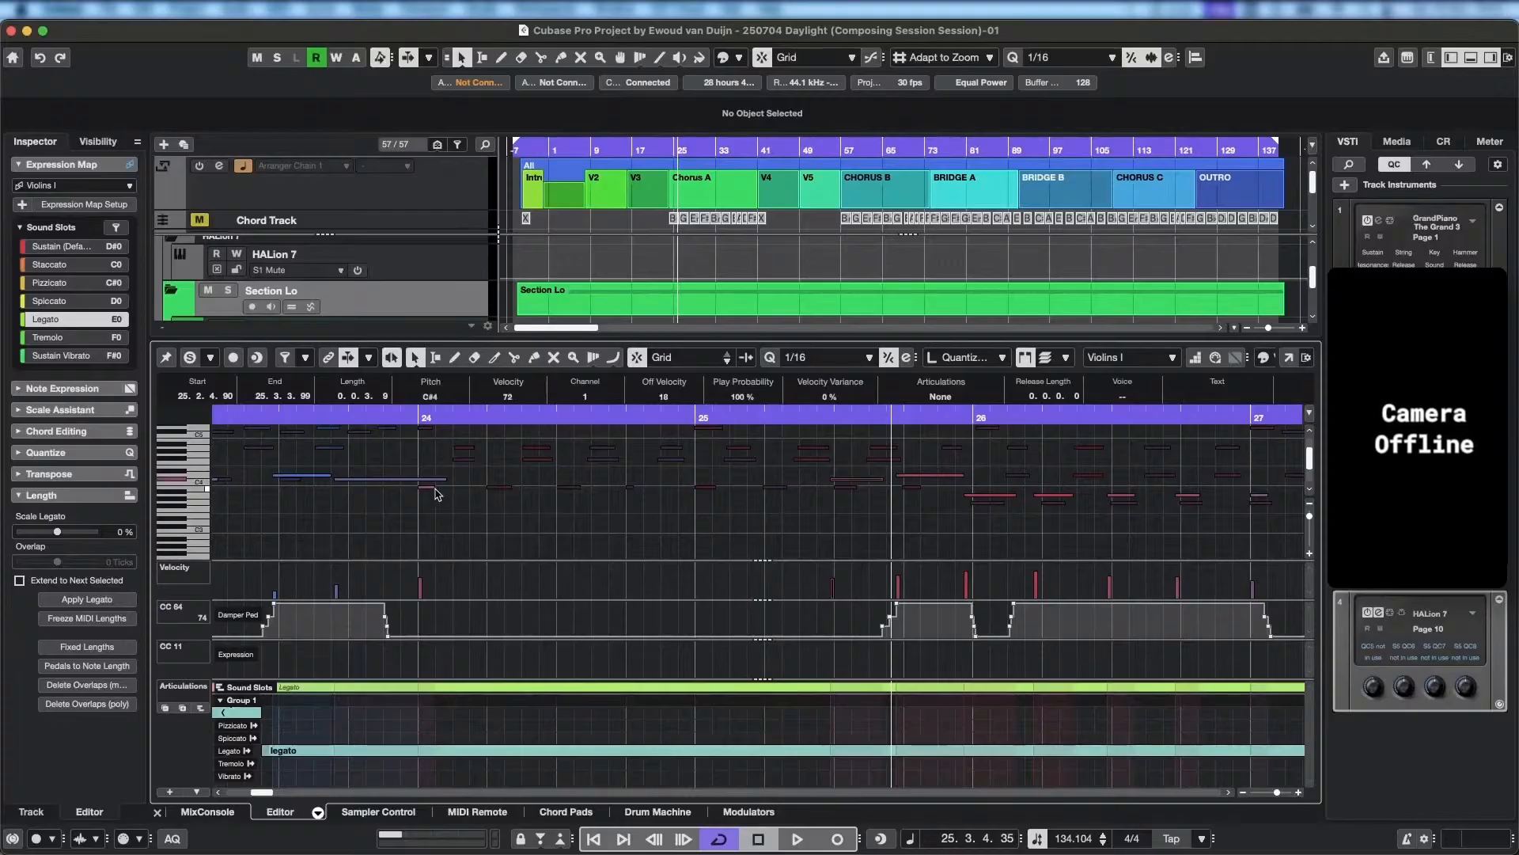
Extend the B3 note at bar 24 to end at 25.3.1 and the preceding C#4 note to start at 23.3.3.92.
left_click_drag(434, 488, 835, 488)
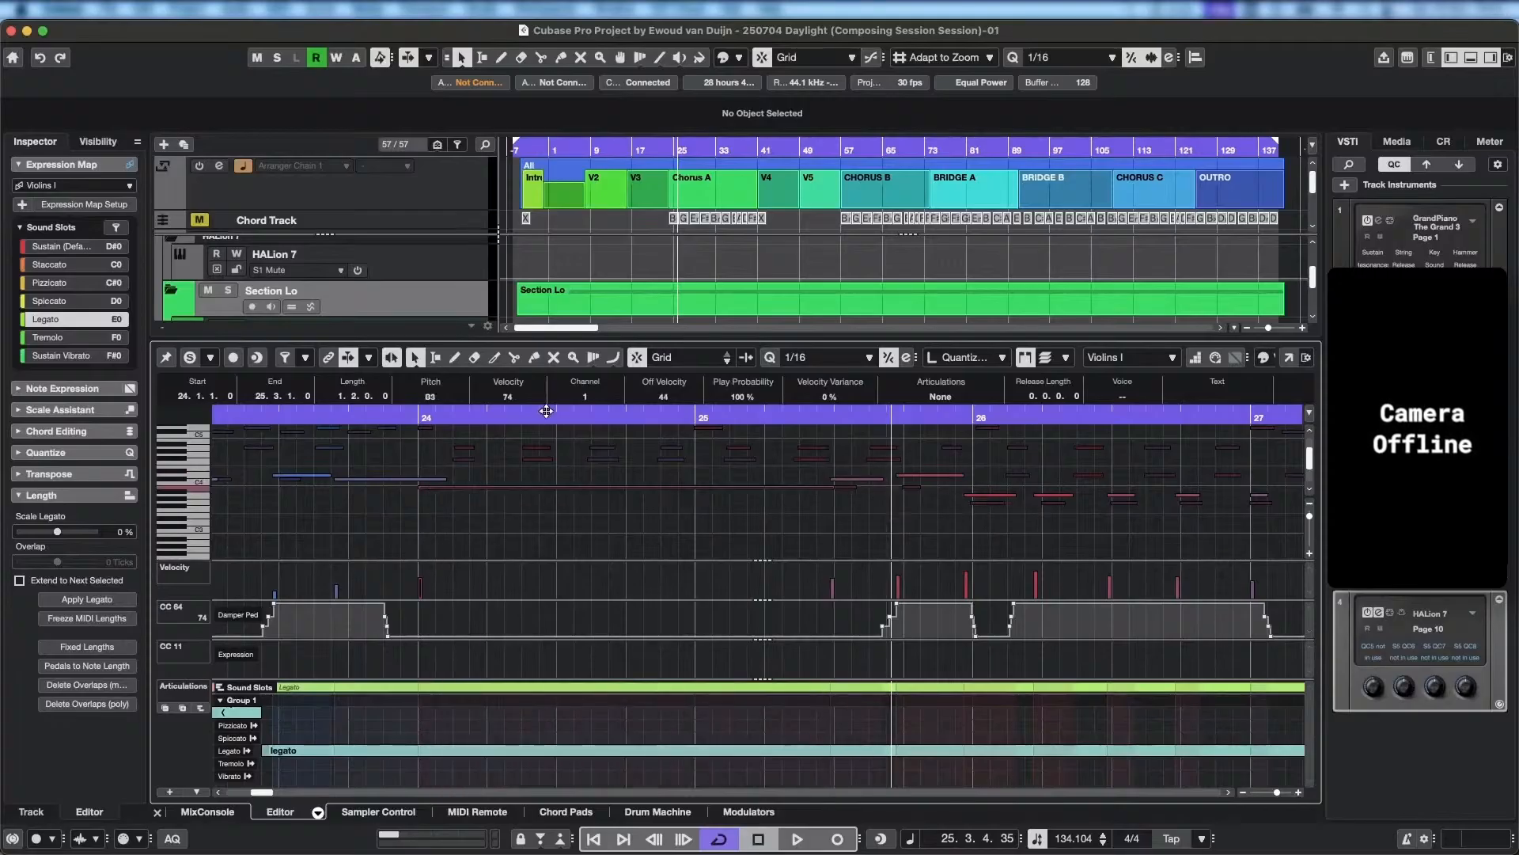
key("space")
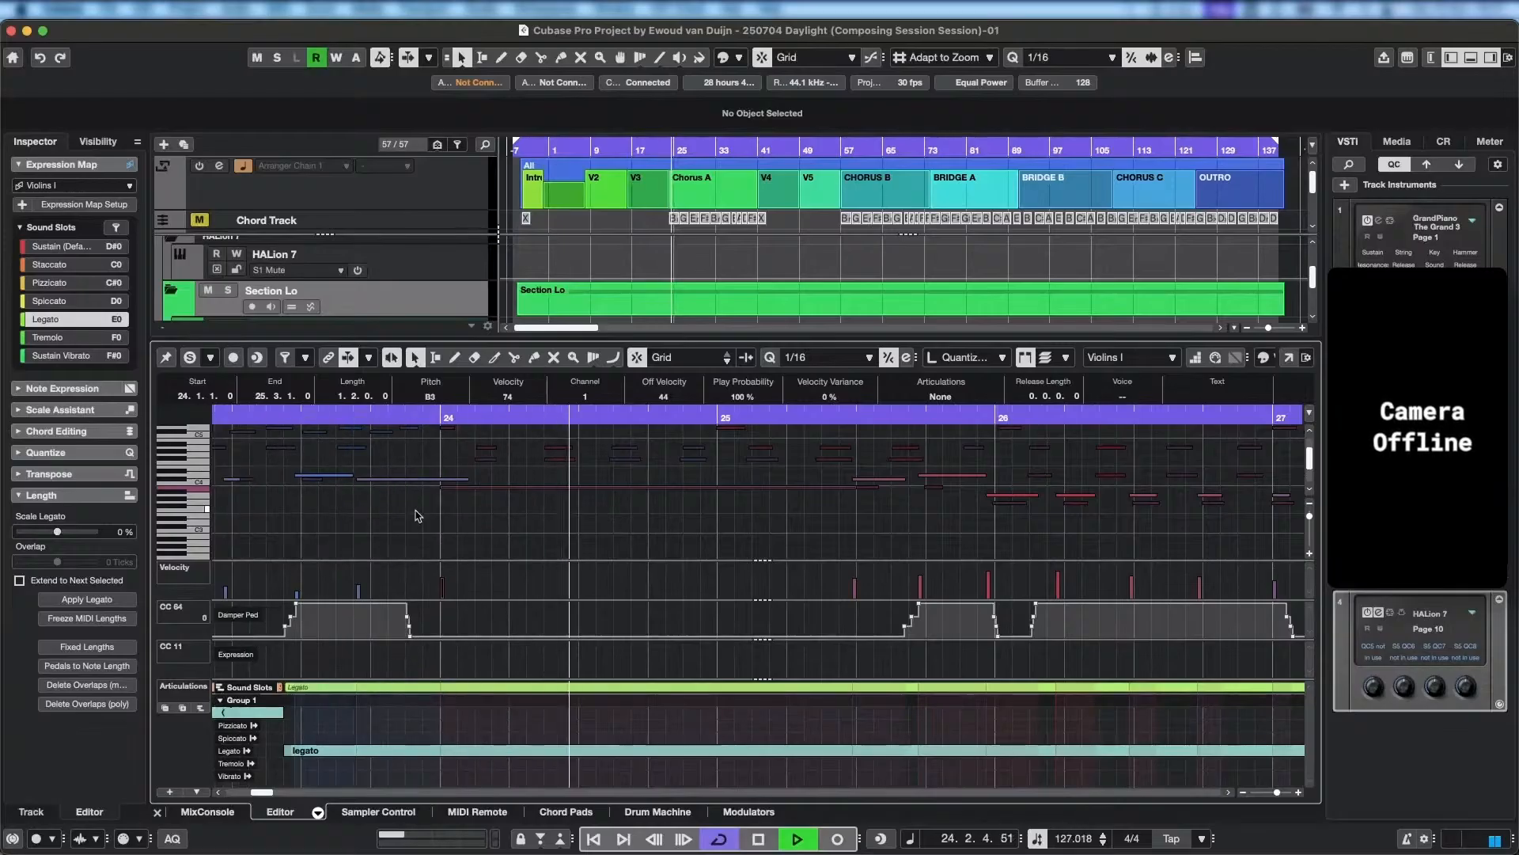
key("space")
left_click_drag(357, 478, 350, 478)
key("space")
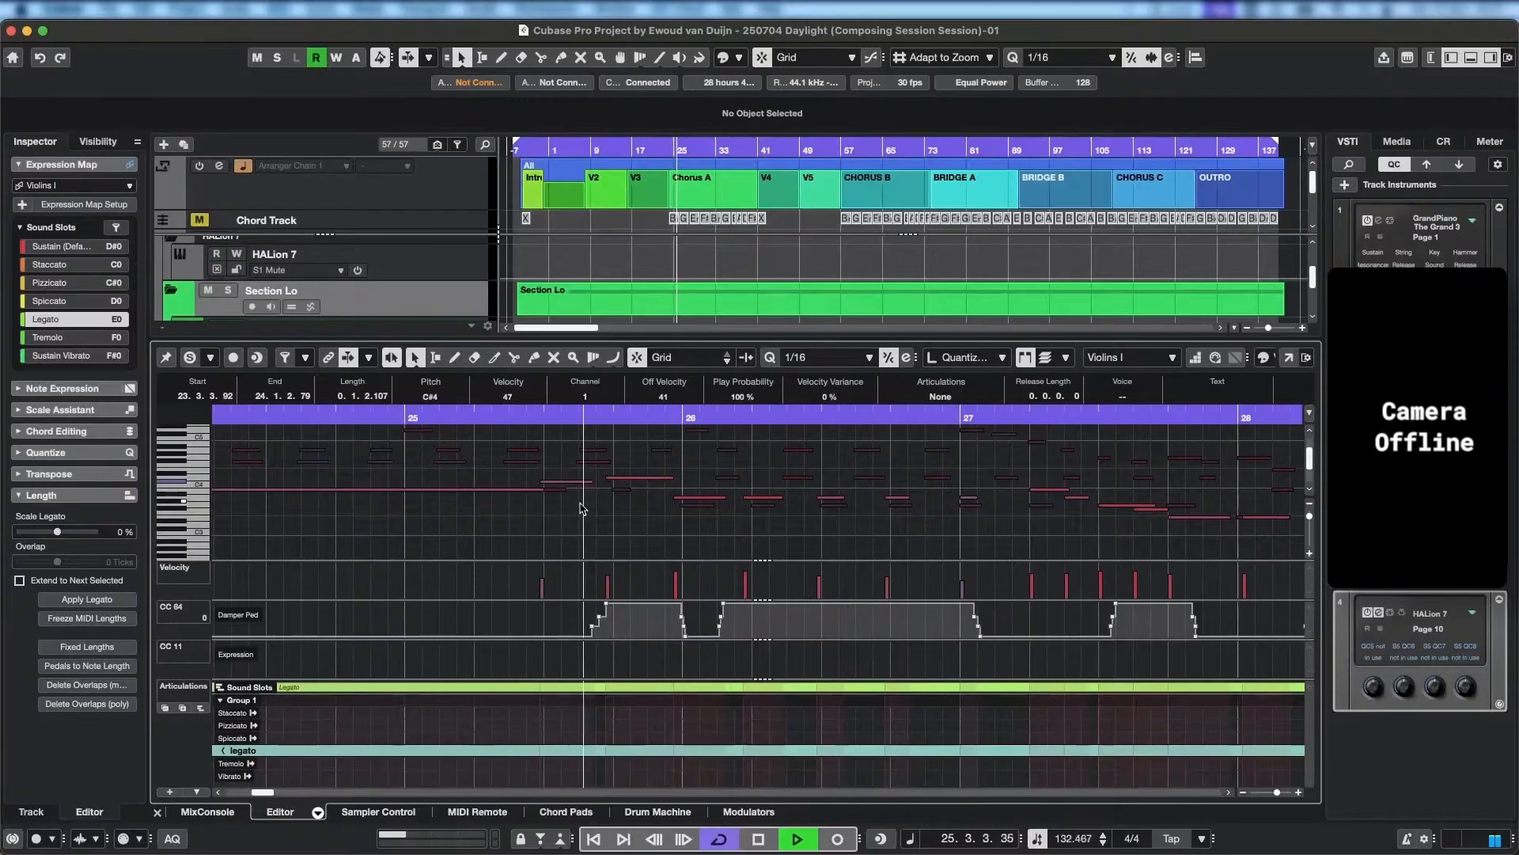
Extend the C#4 note starting at 25.2.4.90 to end at 25.3.4.89, and play back the passage.
key("space")
left_click_drag(592, 481, 611, 481)
key("space")
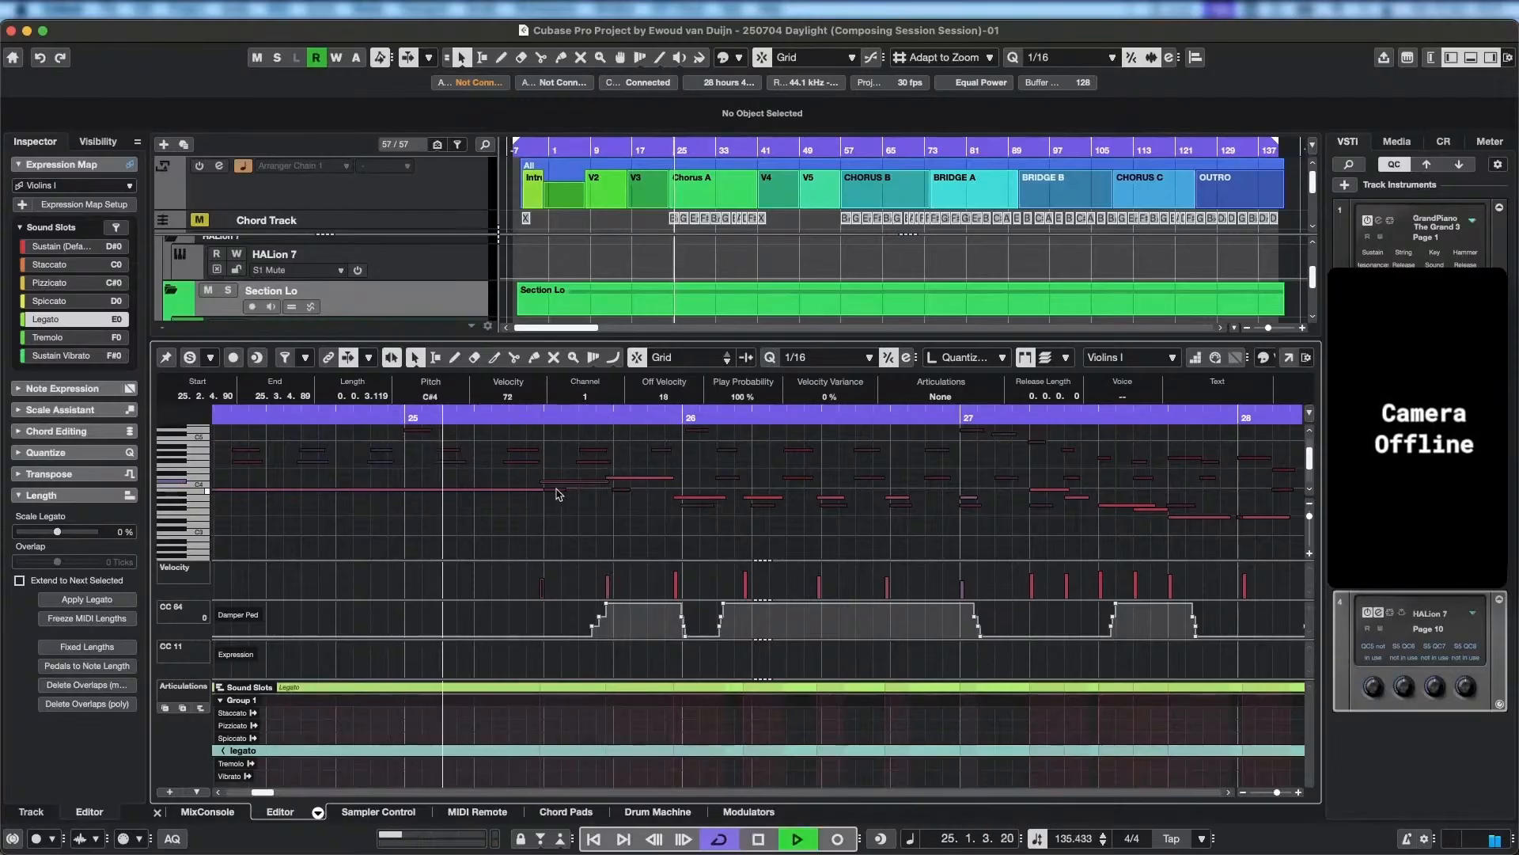
key("space")
Lower the A3 note starting at 25.4.4.58 to G3 and delete the four repeated A3 notes following it in bar 26.
left_click(686, 499)
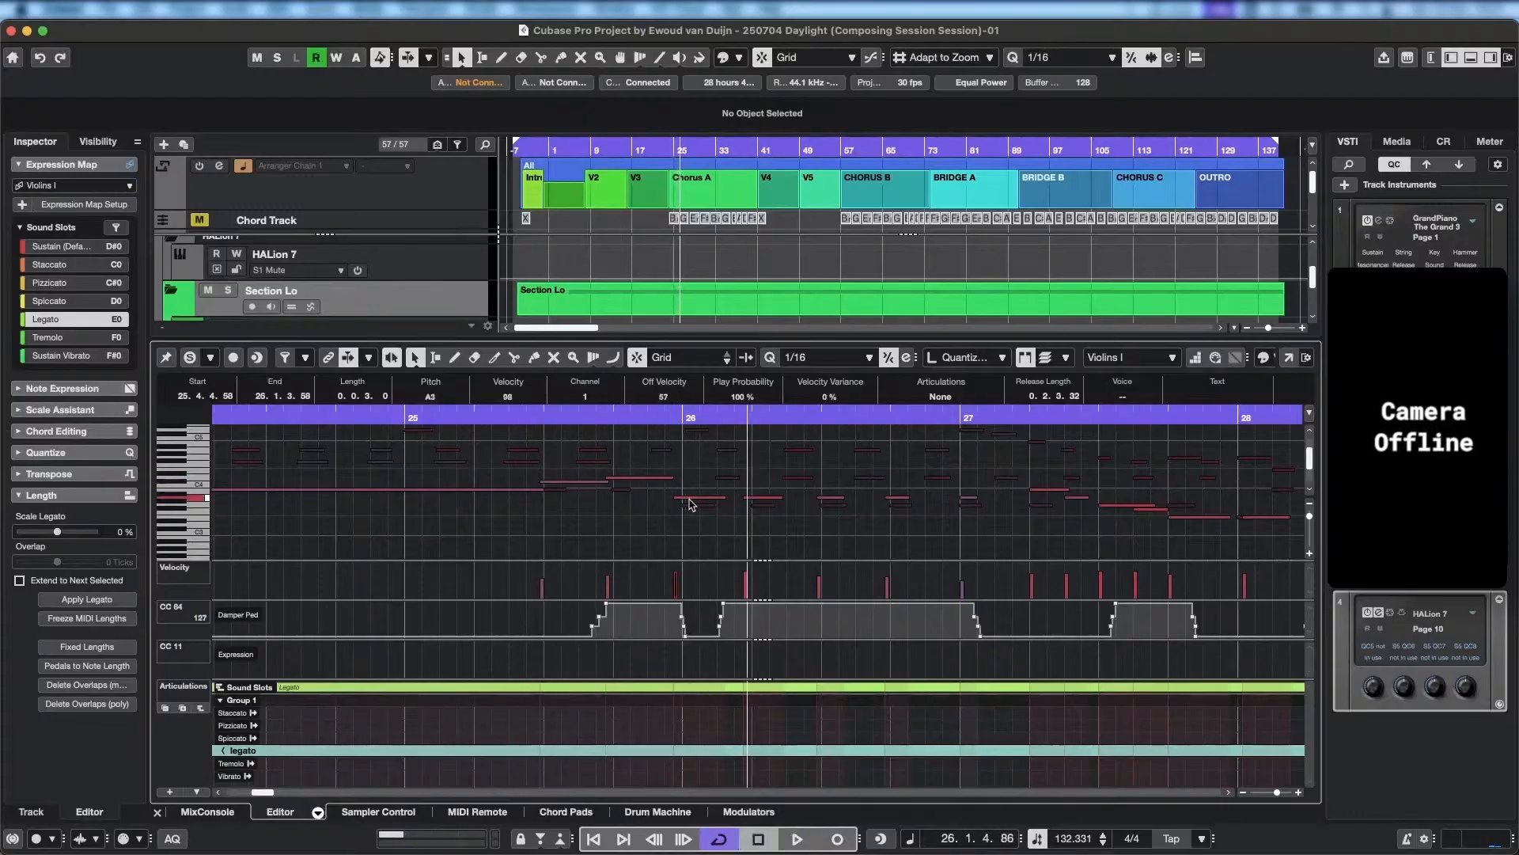
key("Down")
key("Down")
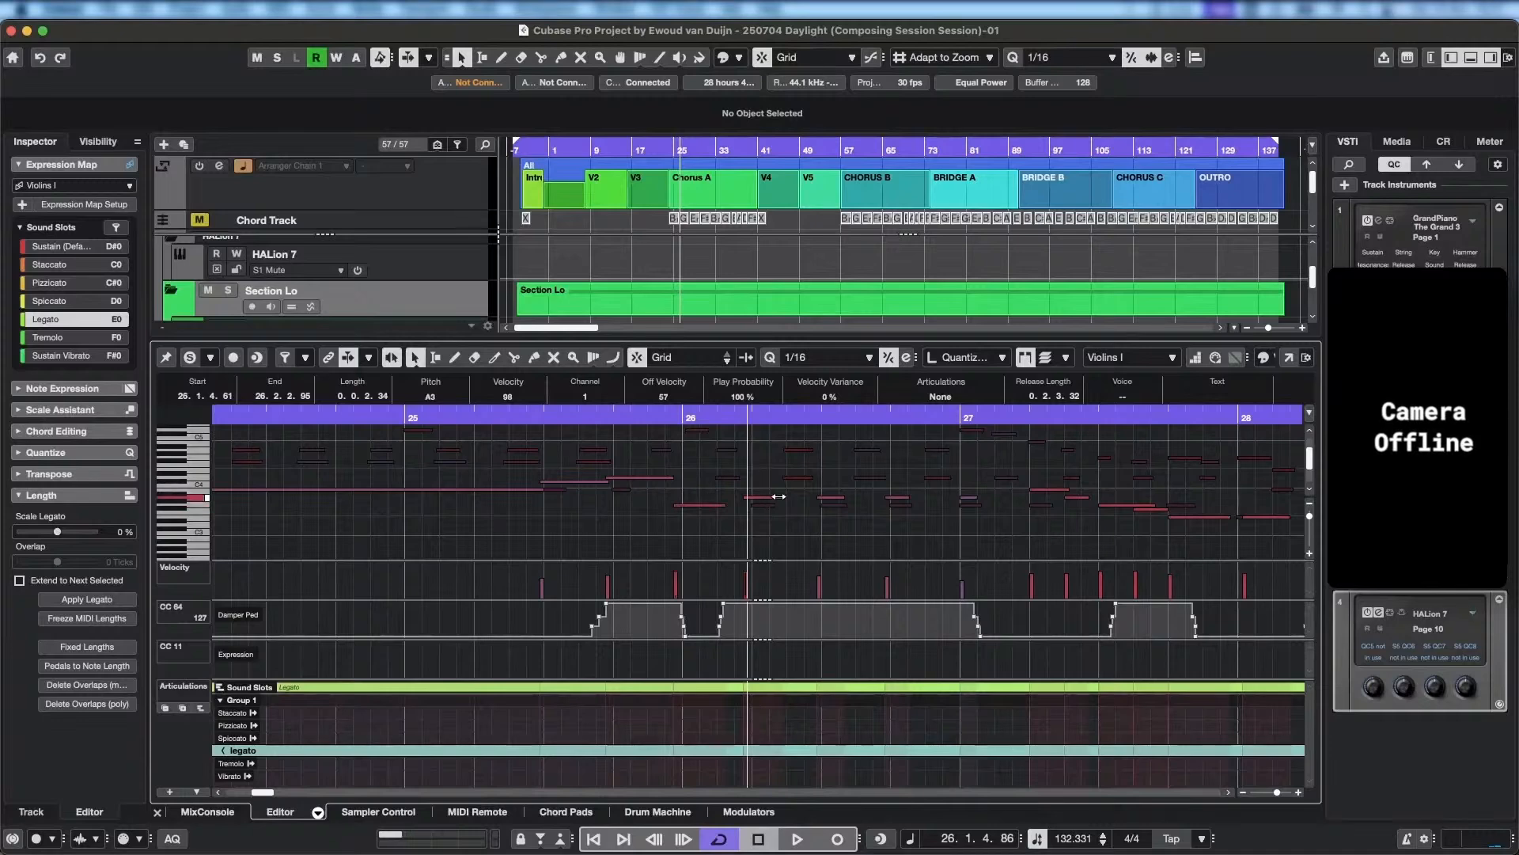
key("Delete")
key("Delete")
key("Right")
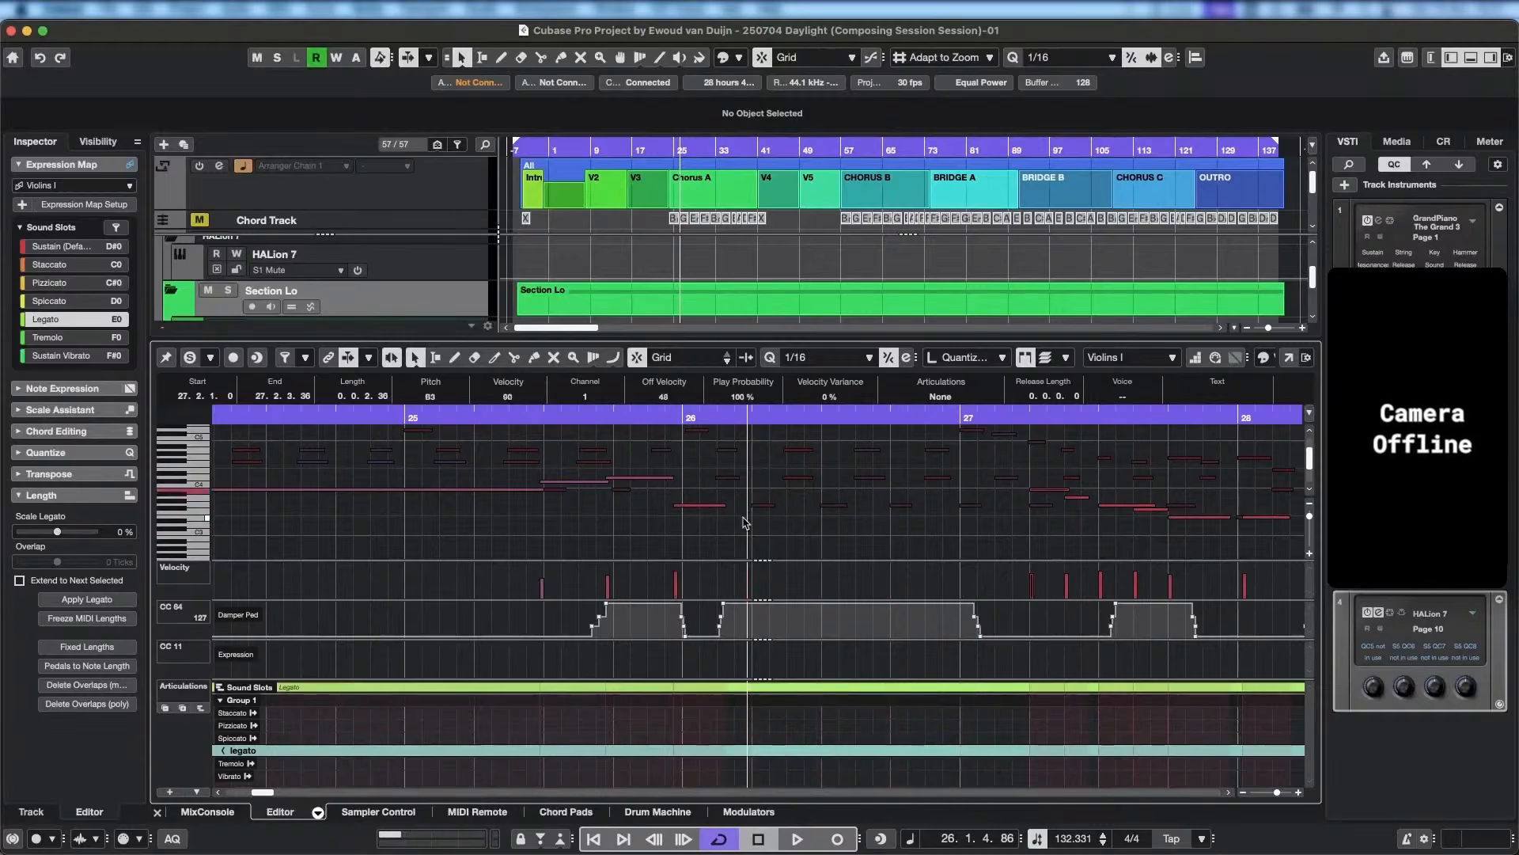
Extend the G3 note starting at 25.4.4.58 to end at 27.2.1.18, and play back the result.
left_click_drag(719, 505, 1028, 503)
key("space")
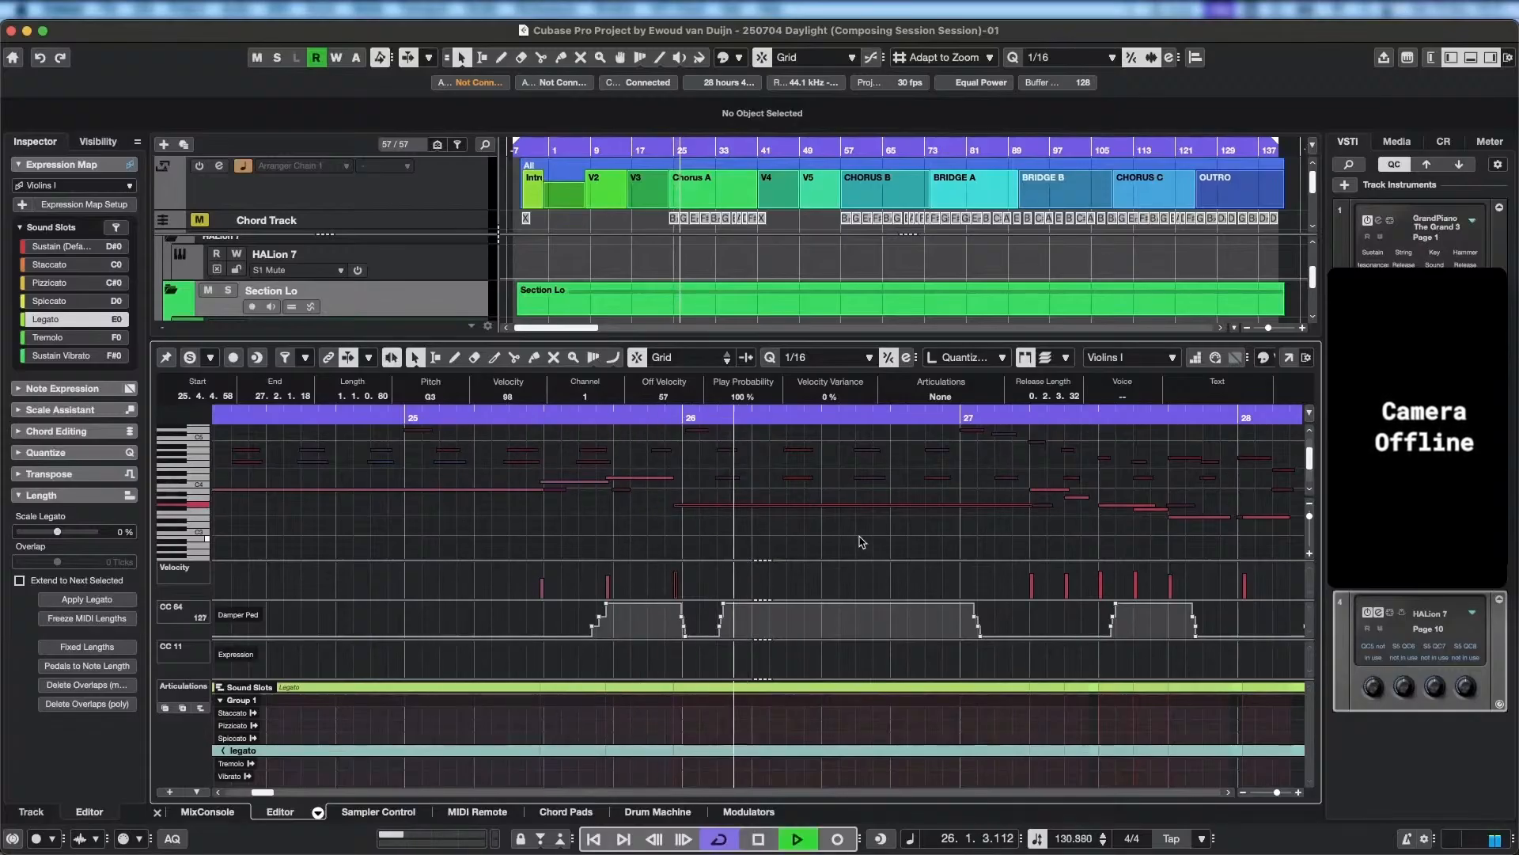
scroll(792, 529, "right", 3)
key("space")
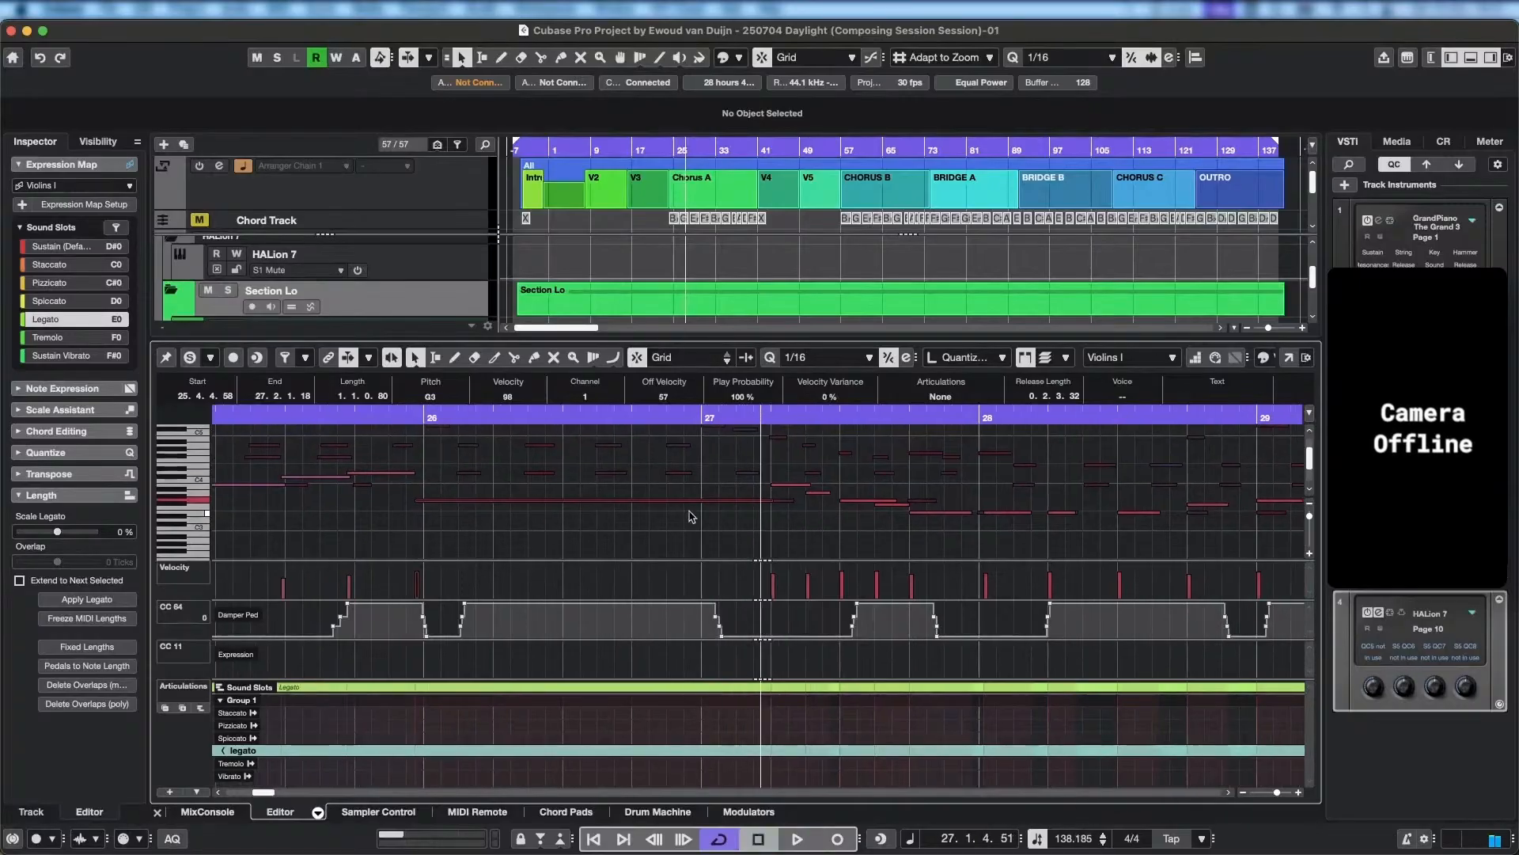
left_click(698, 507)
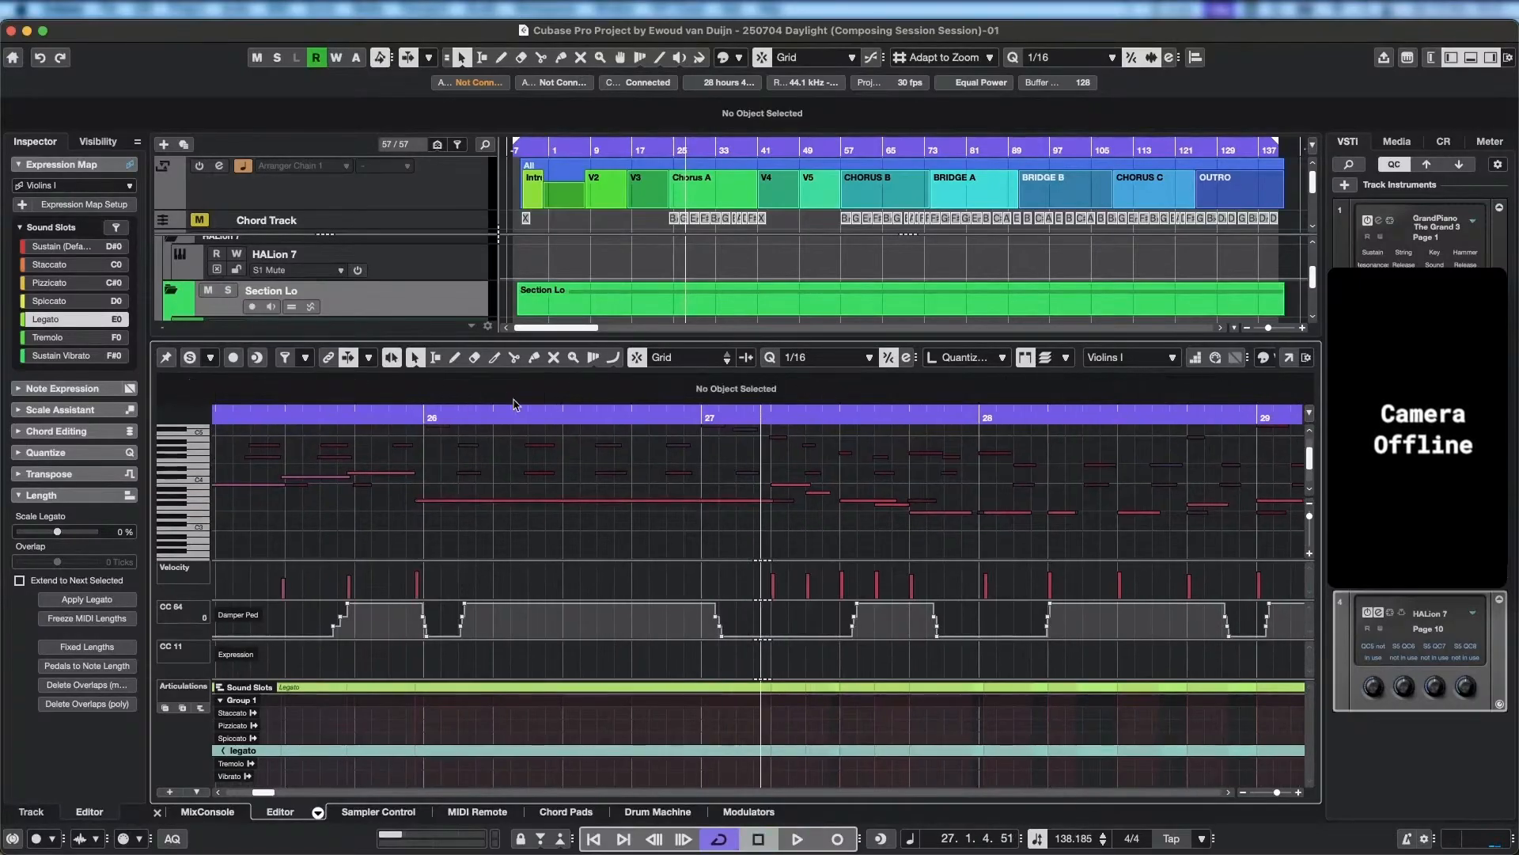
key("space")
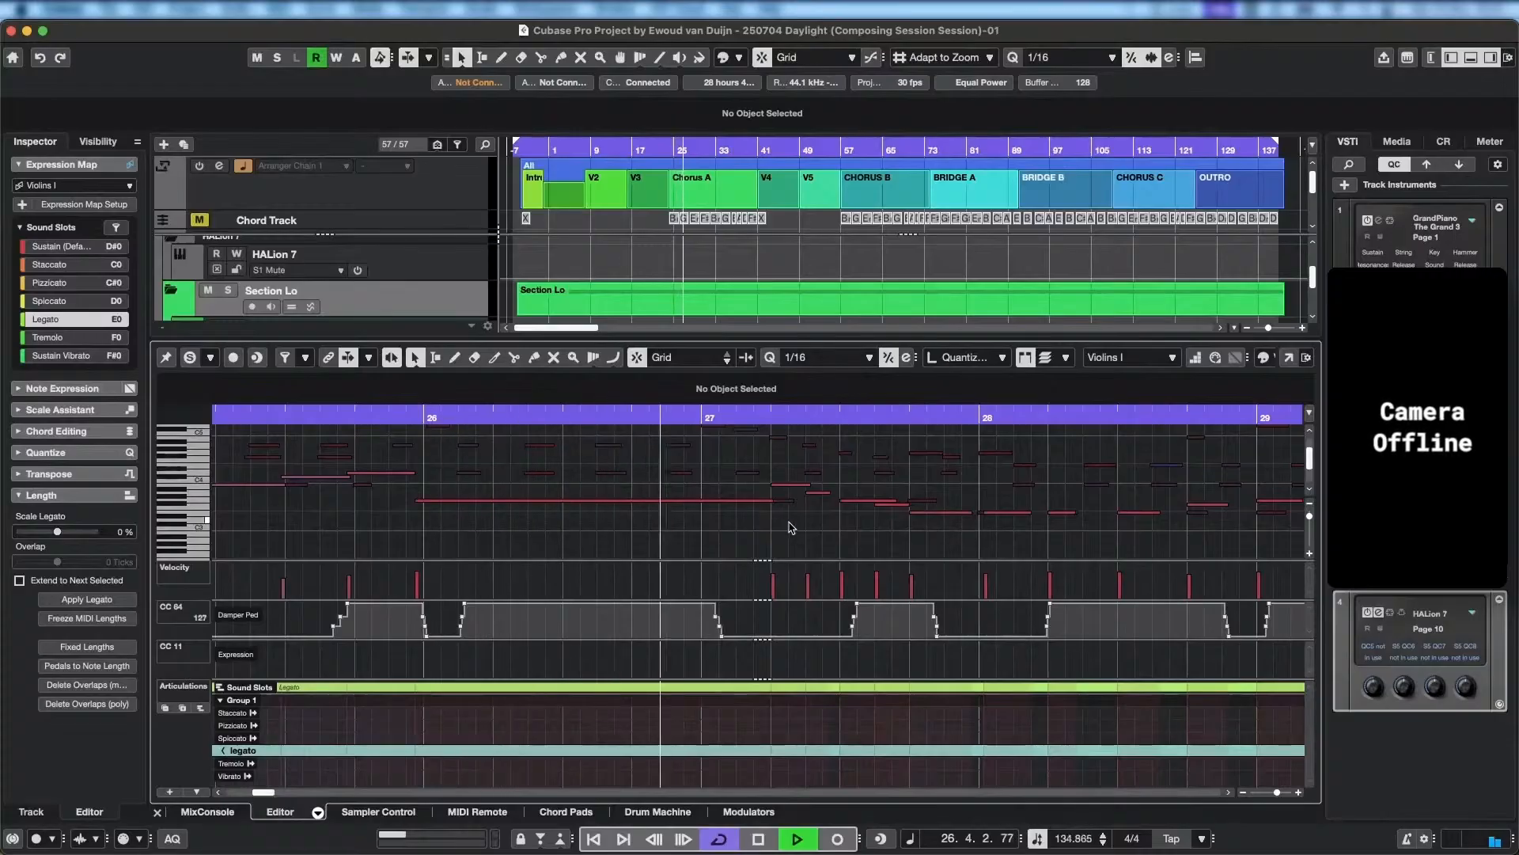
Lengthen the A3 note starting at 27.2.3 to end at 27.3.1.19.
key("space")
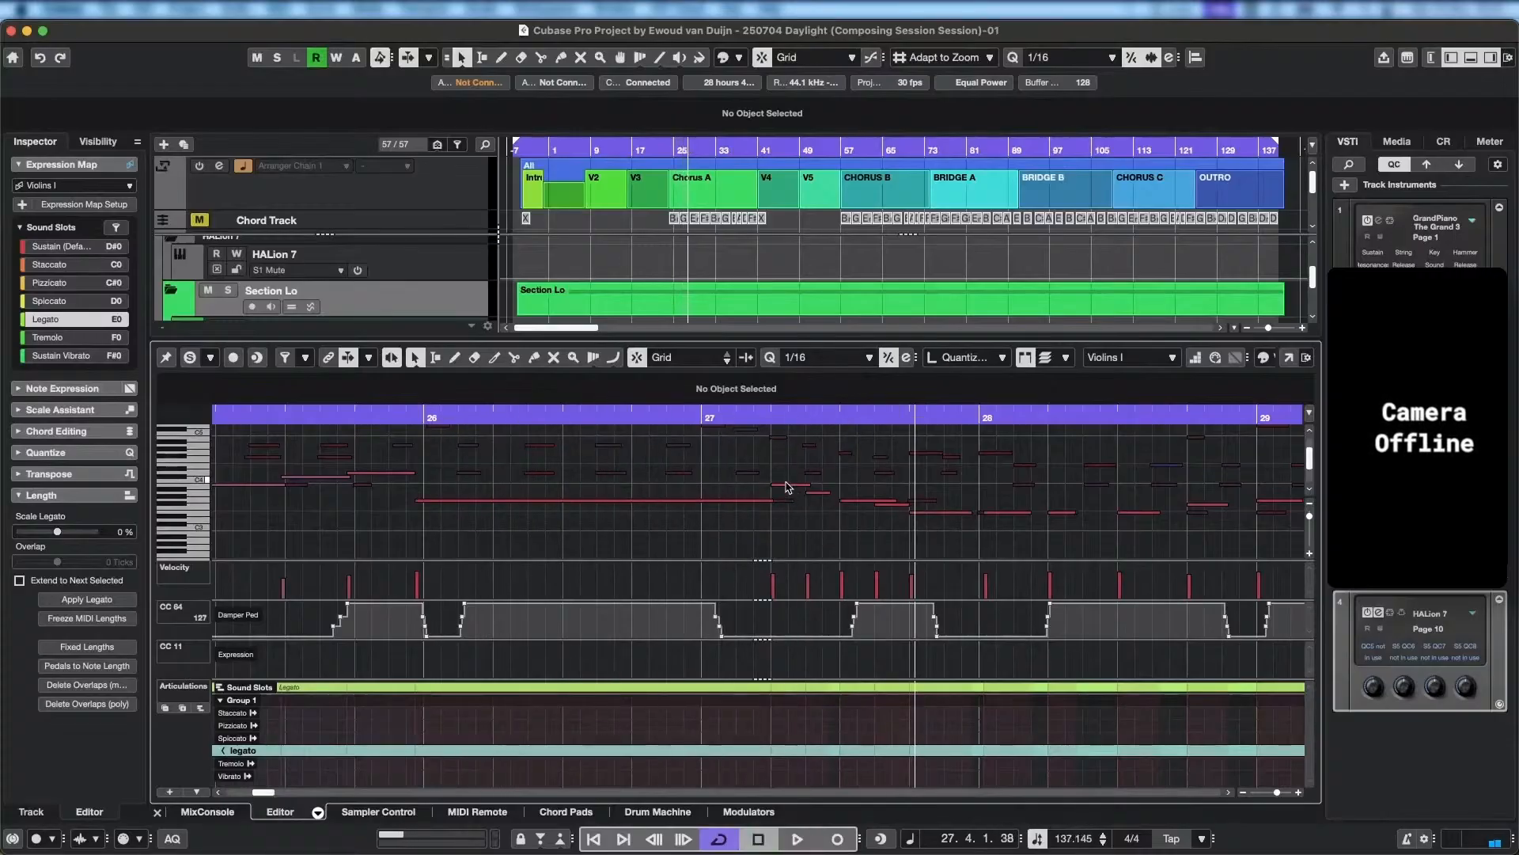
left_click(788, 486)
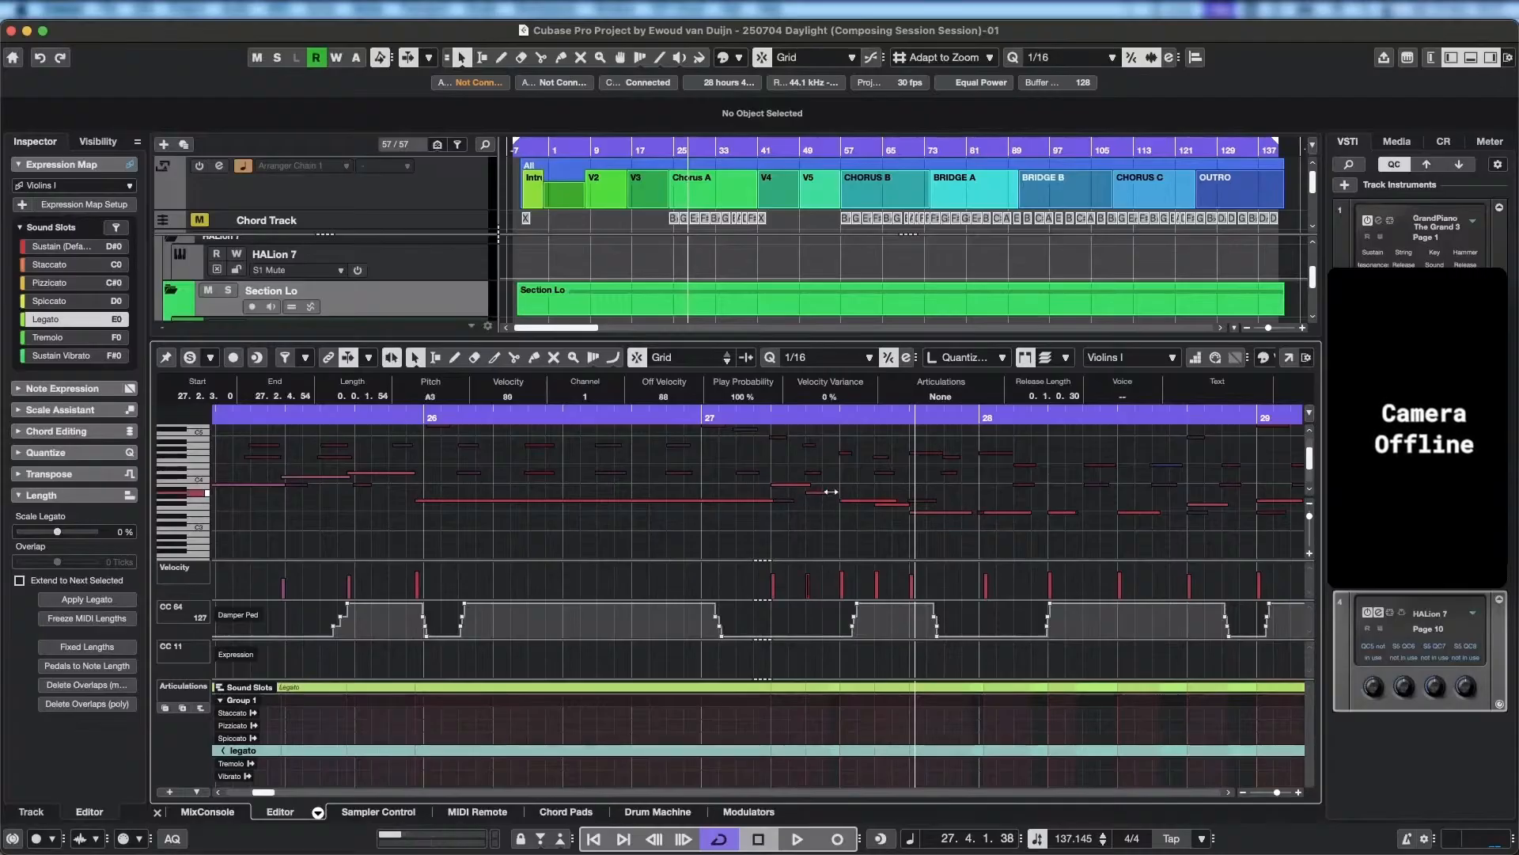
left_click_drag(831, 492, 844, 492)
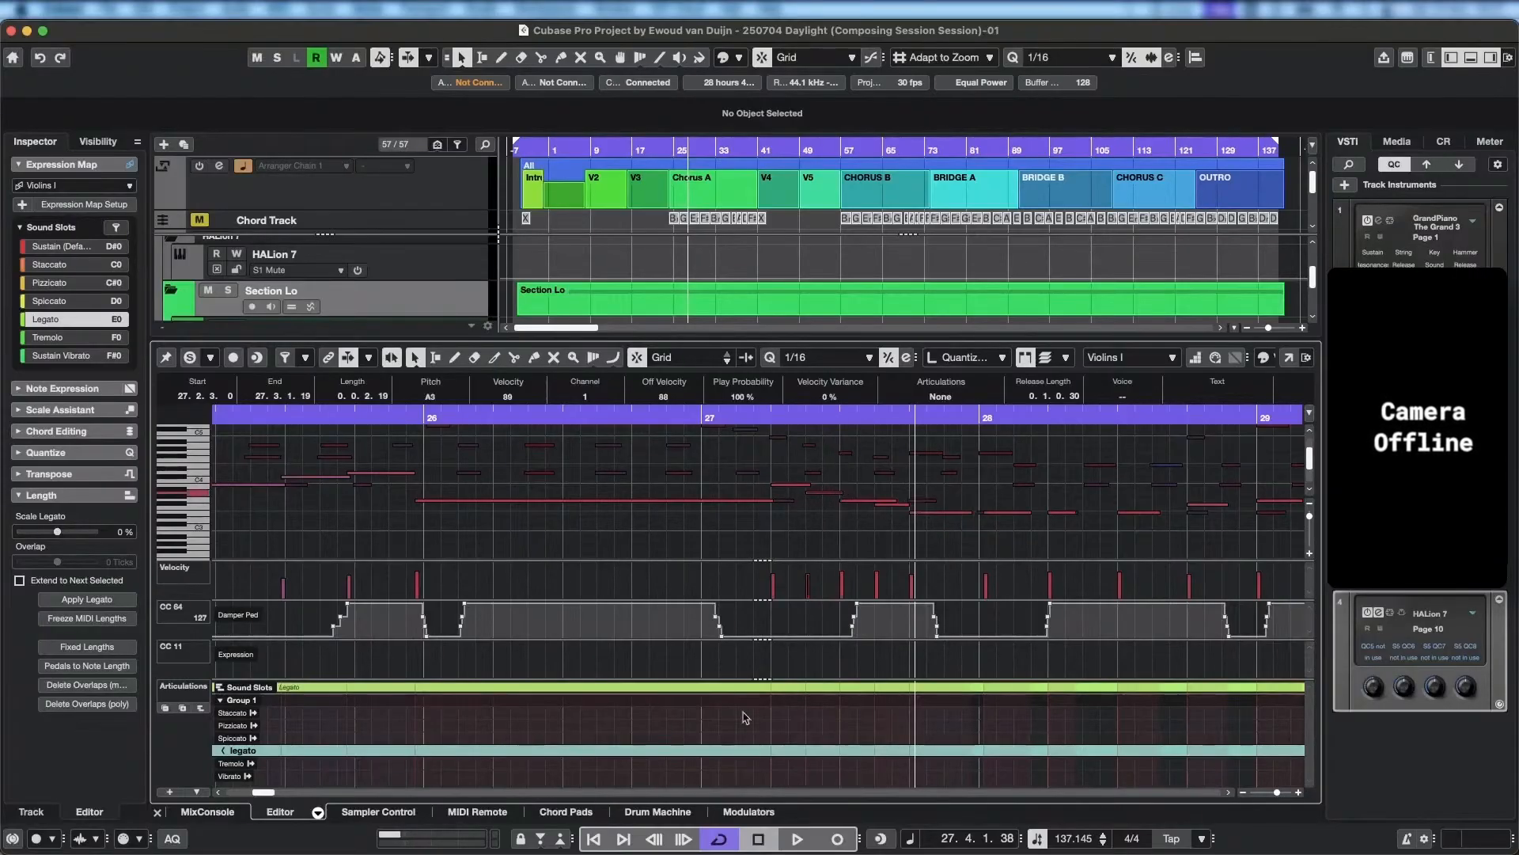
Set the articulation to staccato from 27.2.1 and back to legato from 27.4.1, and play back the change.
left_click(780, 712)
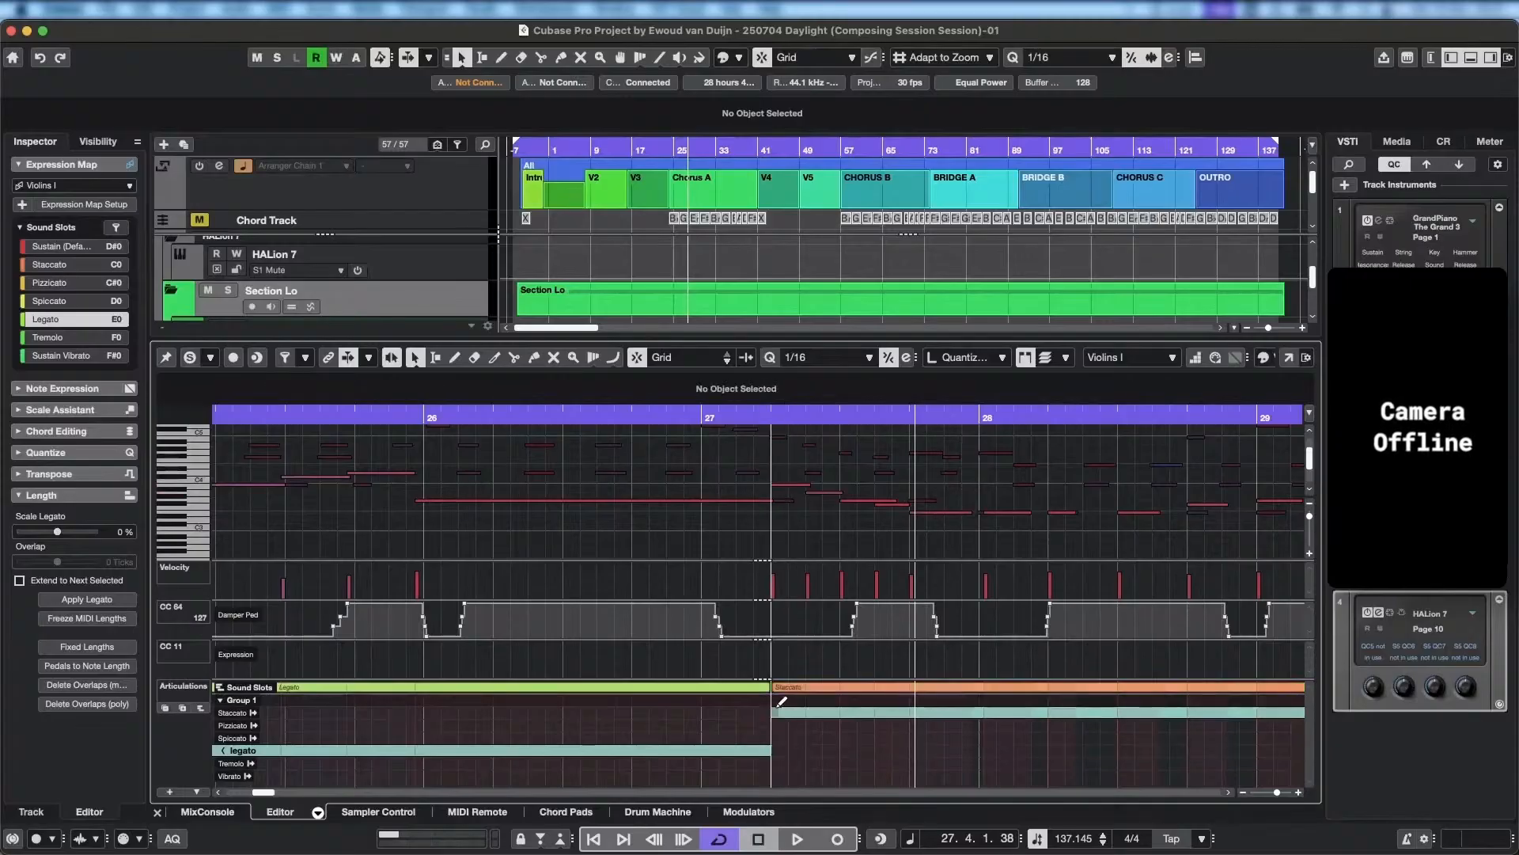
left_click(918, 749)
key("space")
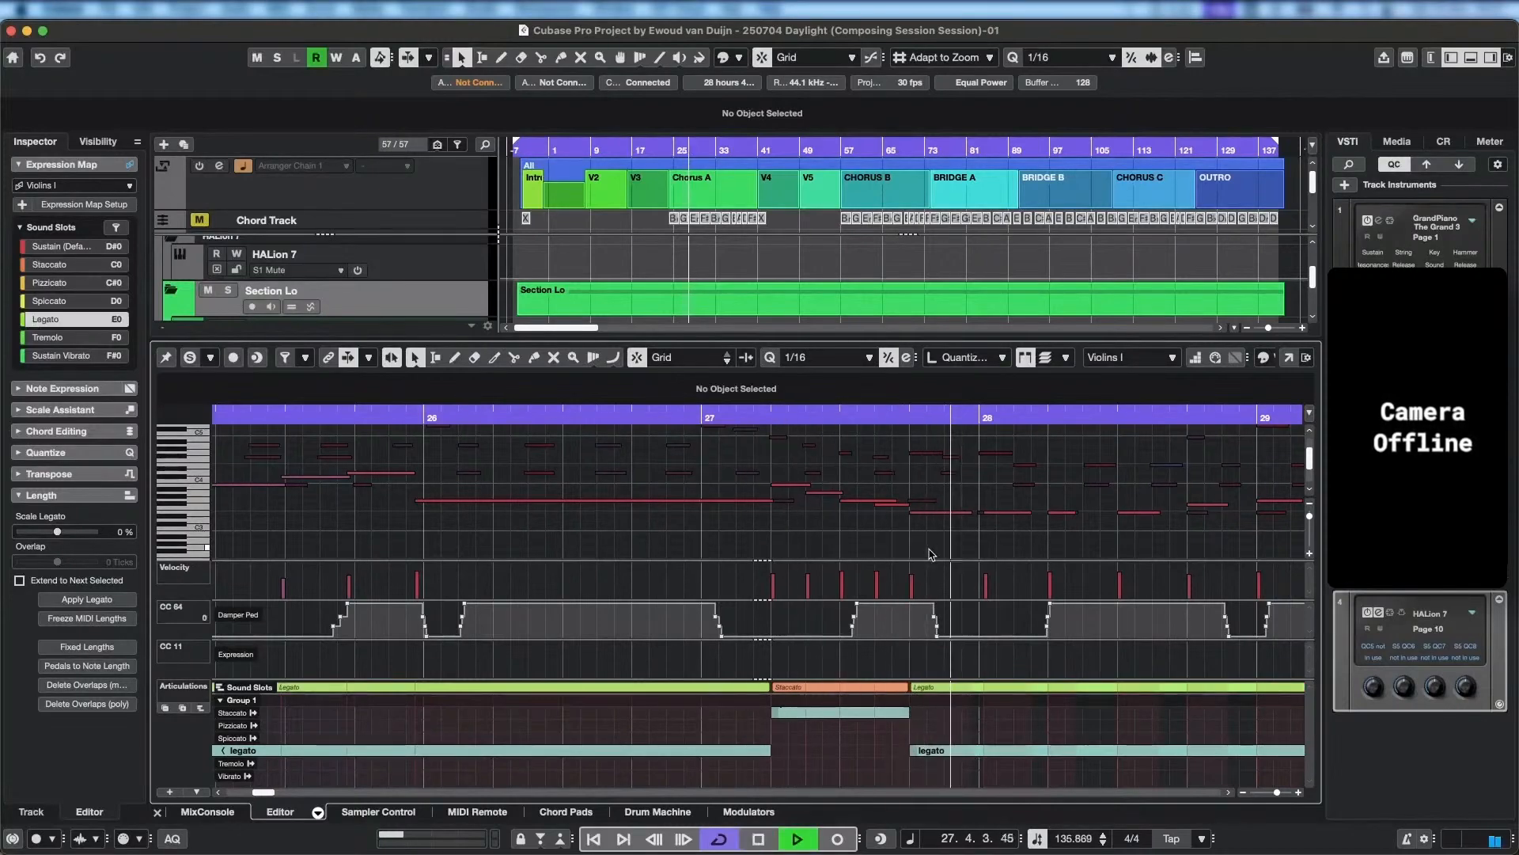
key("space")
key("space")
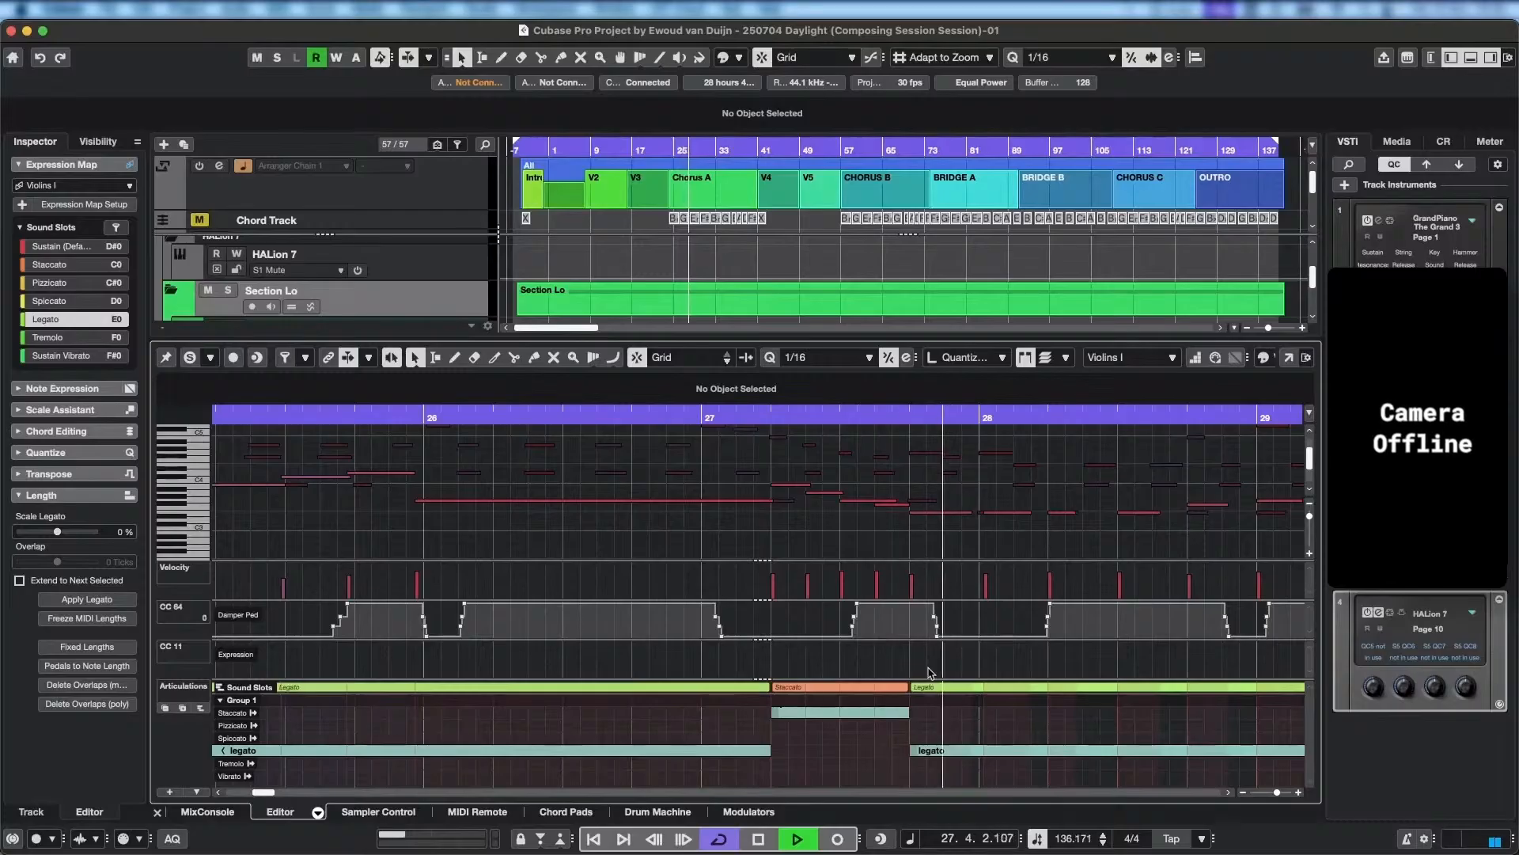
key("space")
Shorten the long G3 note spanning bar 26 to end at 26.4.4.92.
left_click(529, 447)
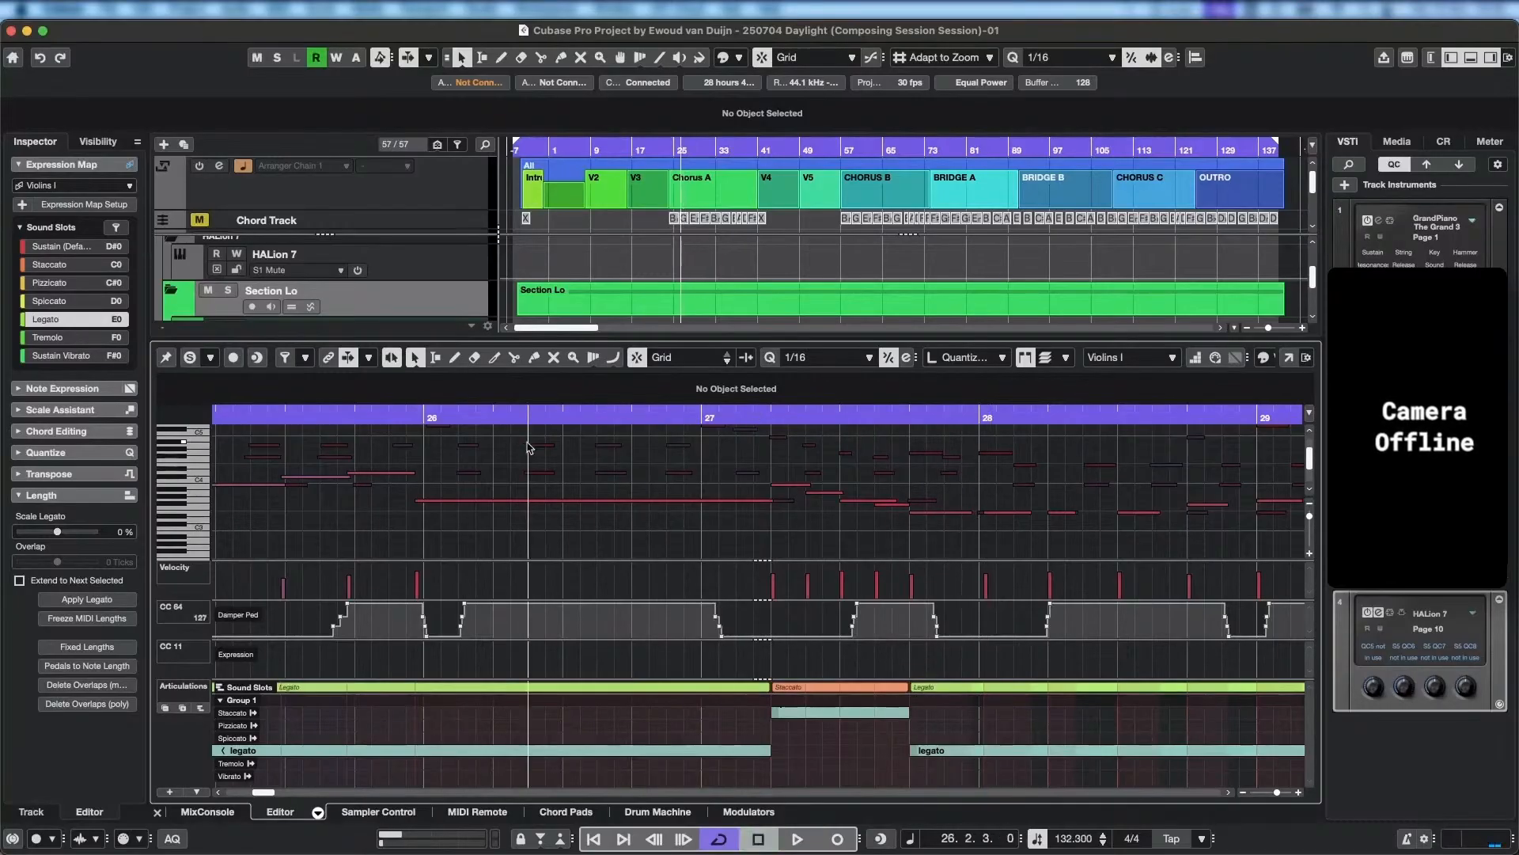
scroll(861, 525, "right", 3)
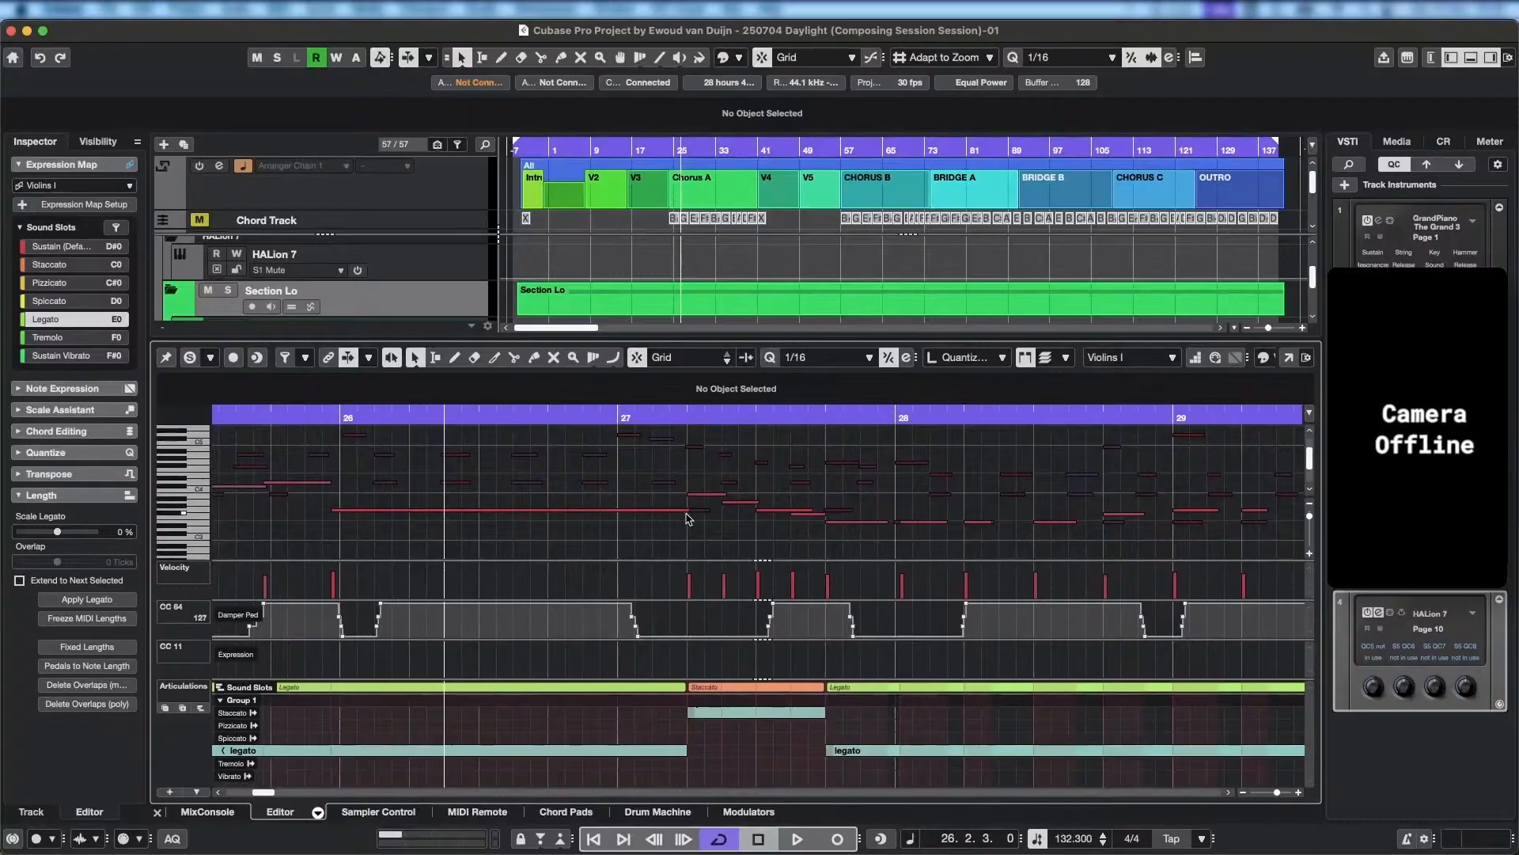
left_click_drag(689, 512, 616, 516)
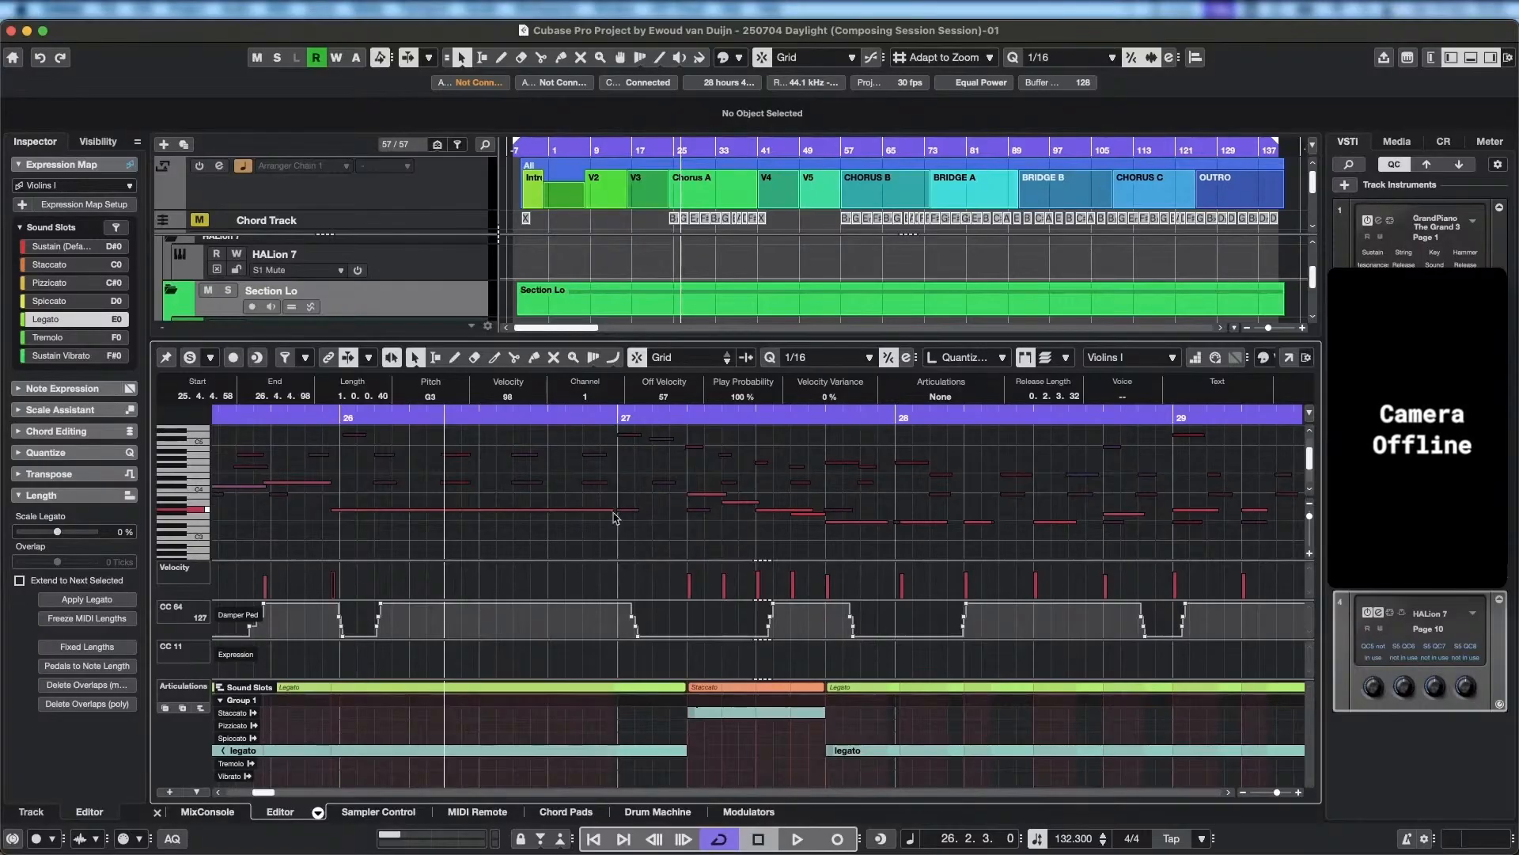
Move the four-note phrase starting at 27.2.1 one beat earlier to 27.1.1, and play it back.
left_click(708, 497)
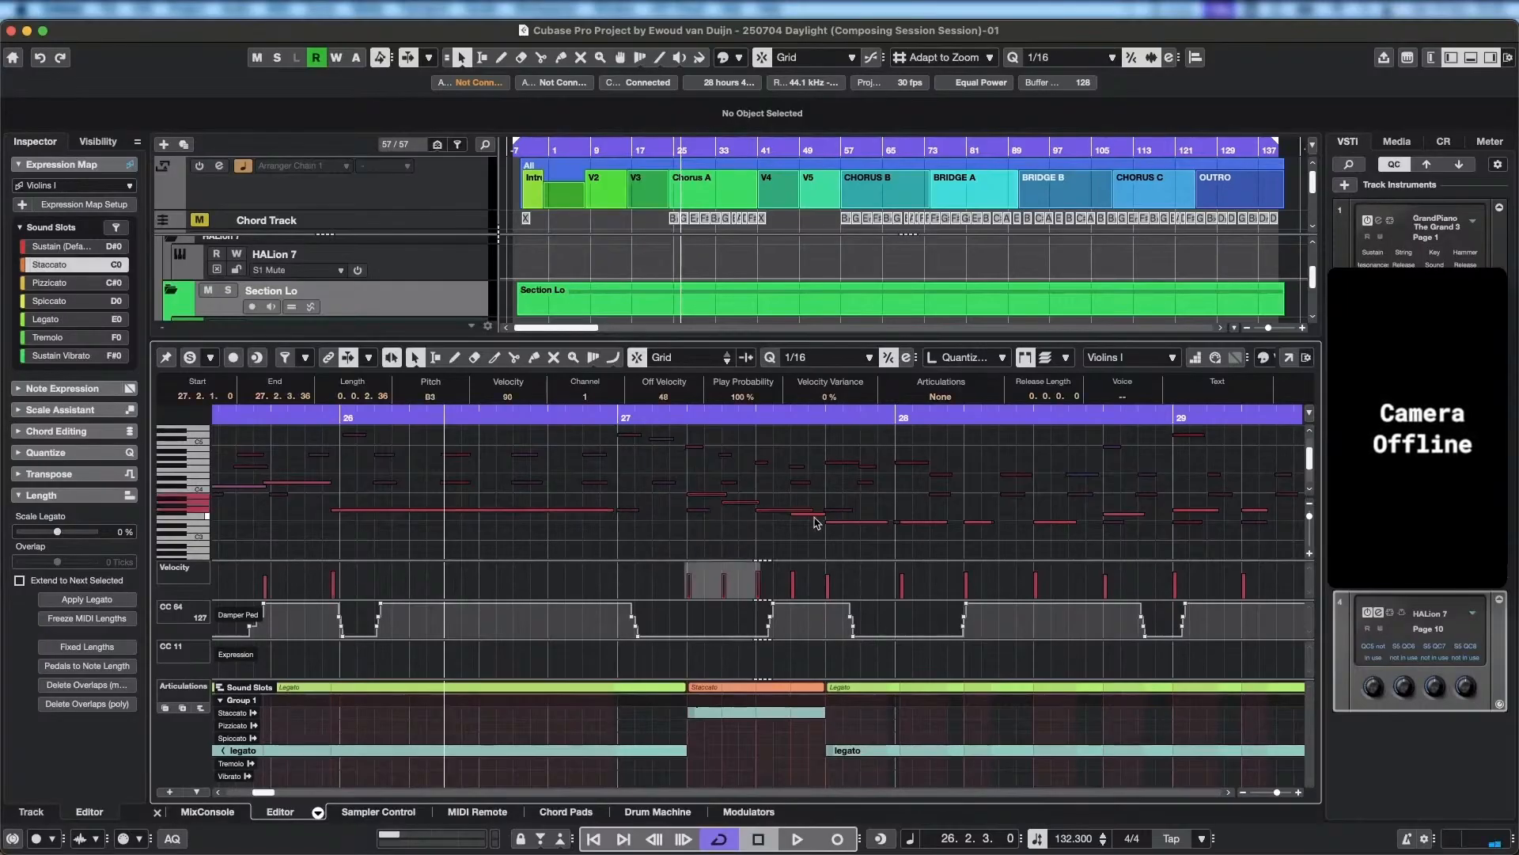
left_click_drag(712, 498, 643, 499)
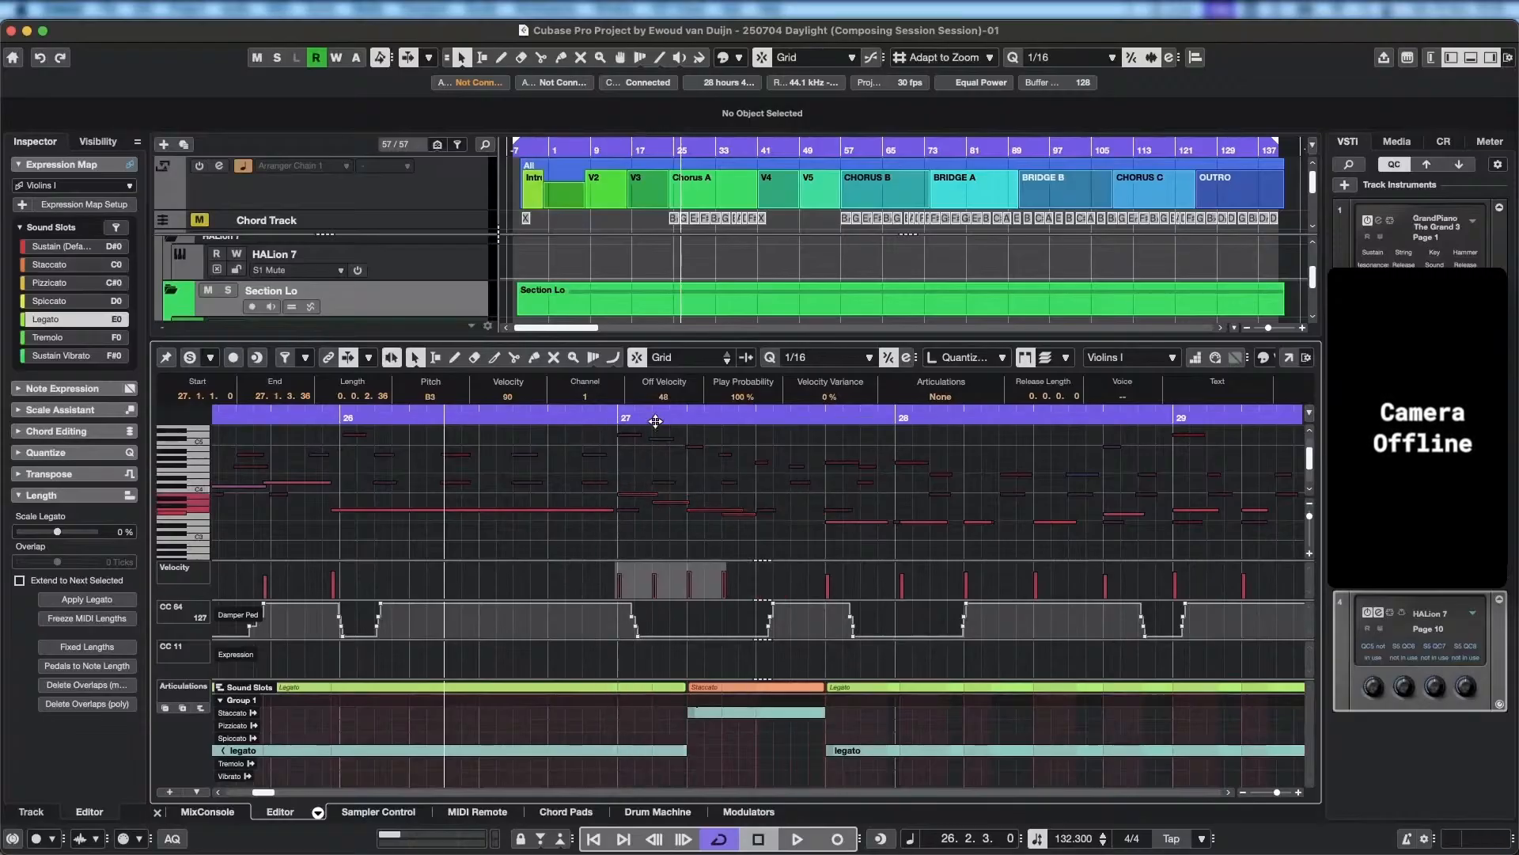
key("space")
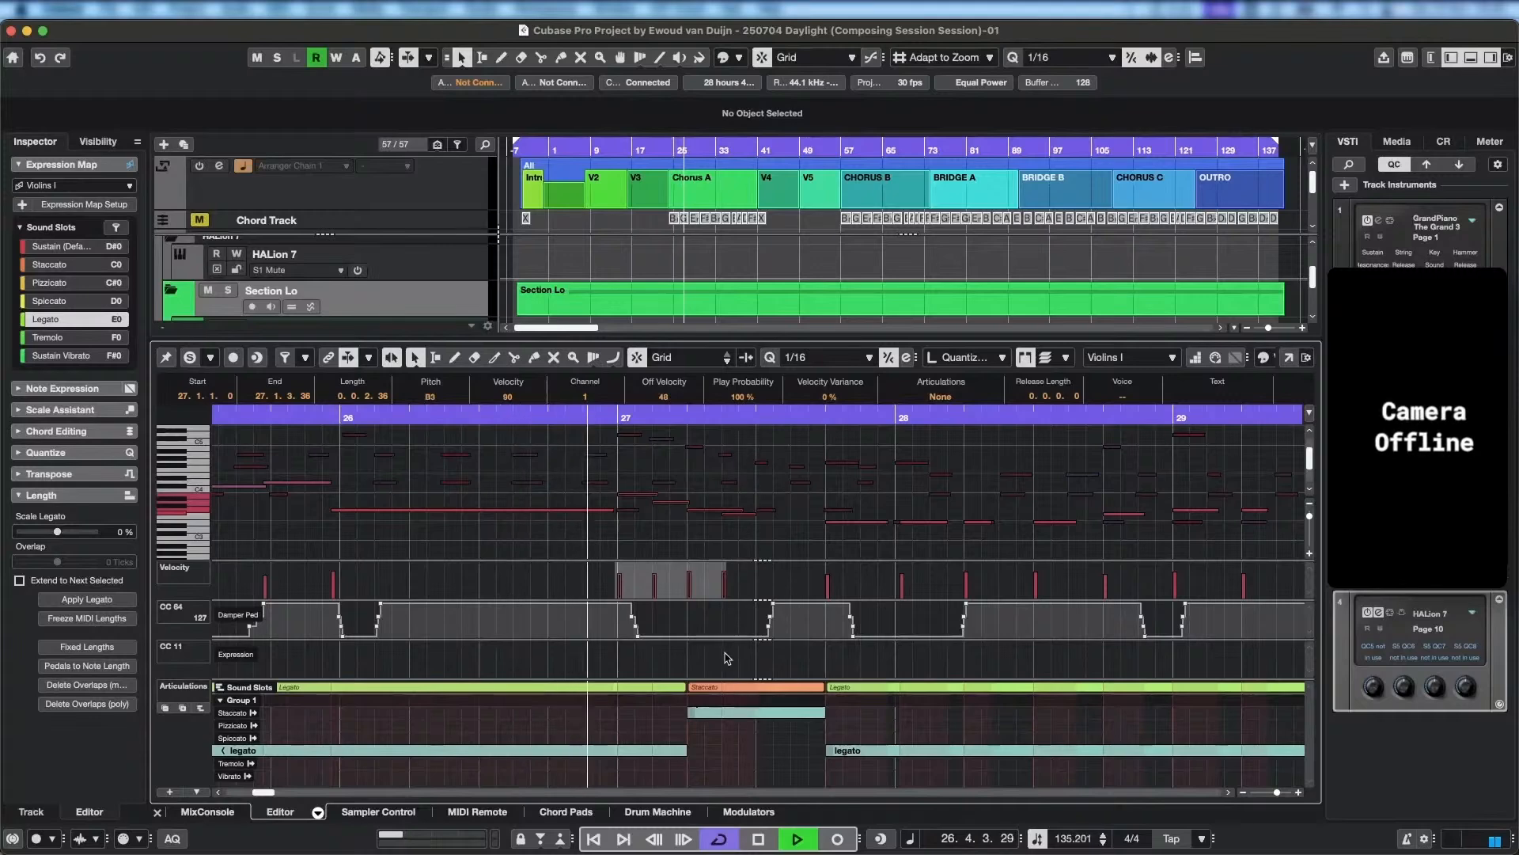
key("space")
Start the staccato articulation at bar 27 to cover the moved phrase, and play back the passage.
left_click(689, 693)
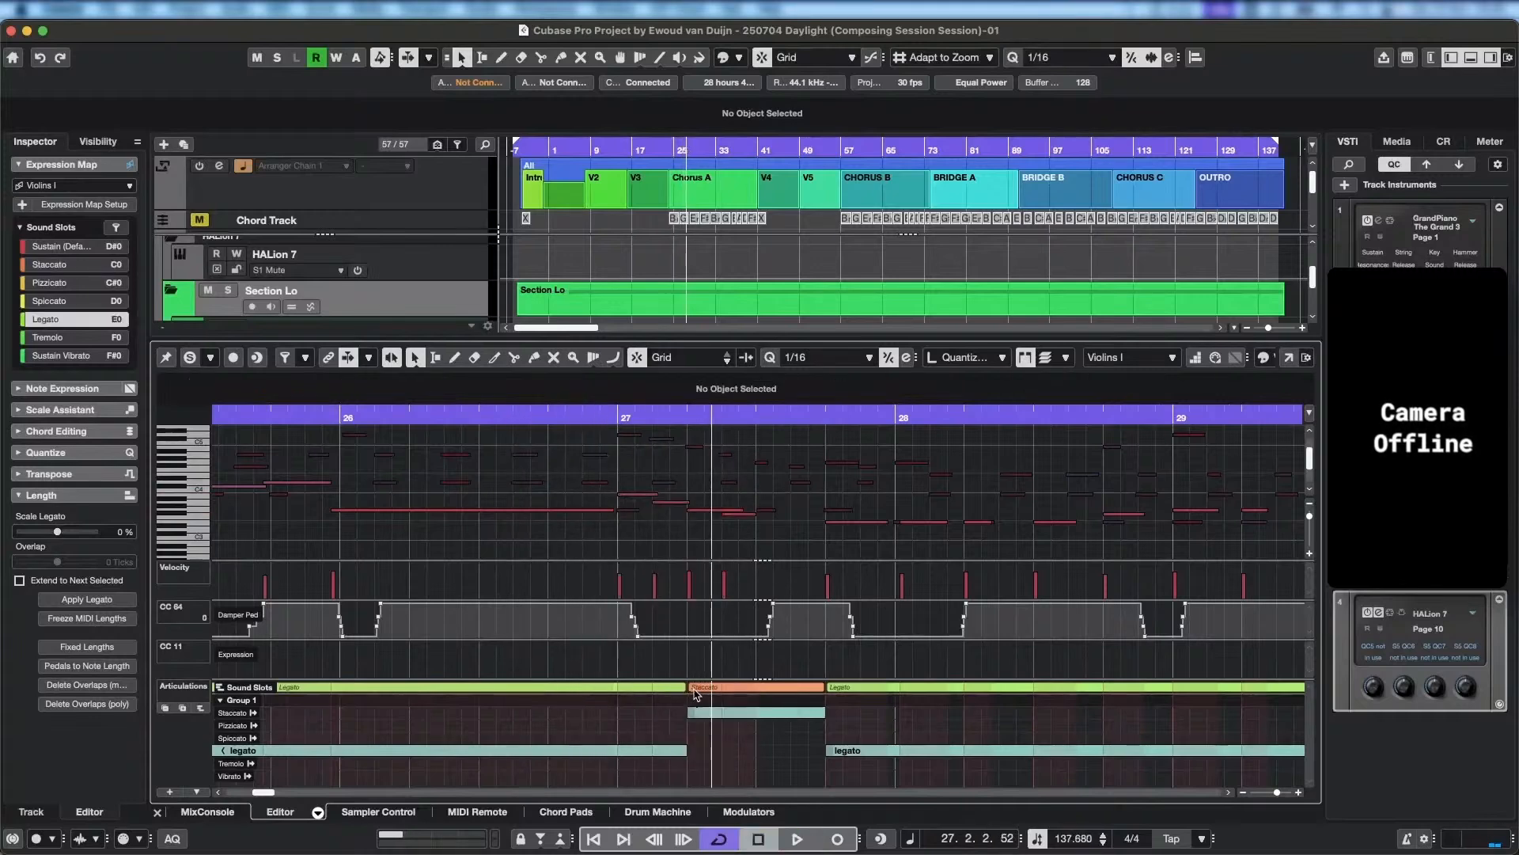
left_click(625, 712)
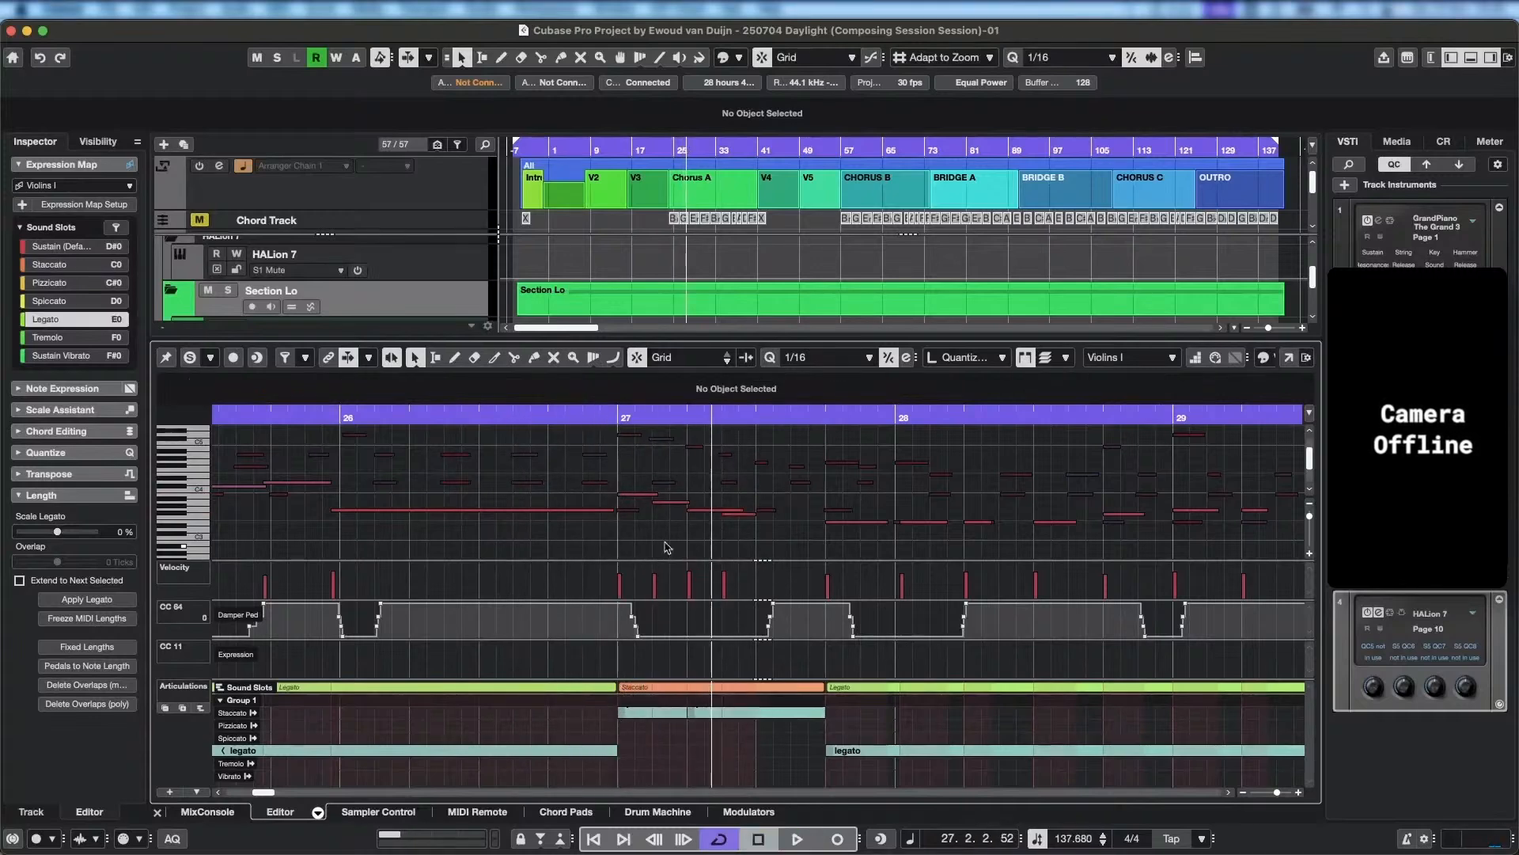
key("space")
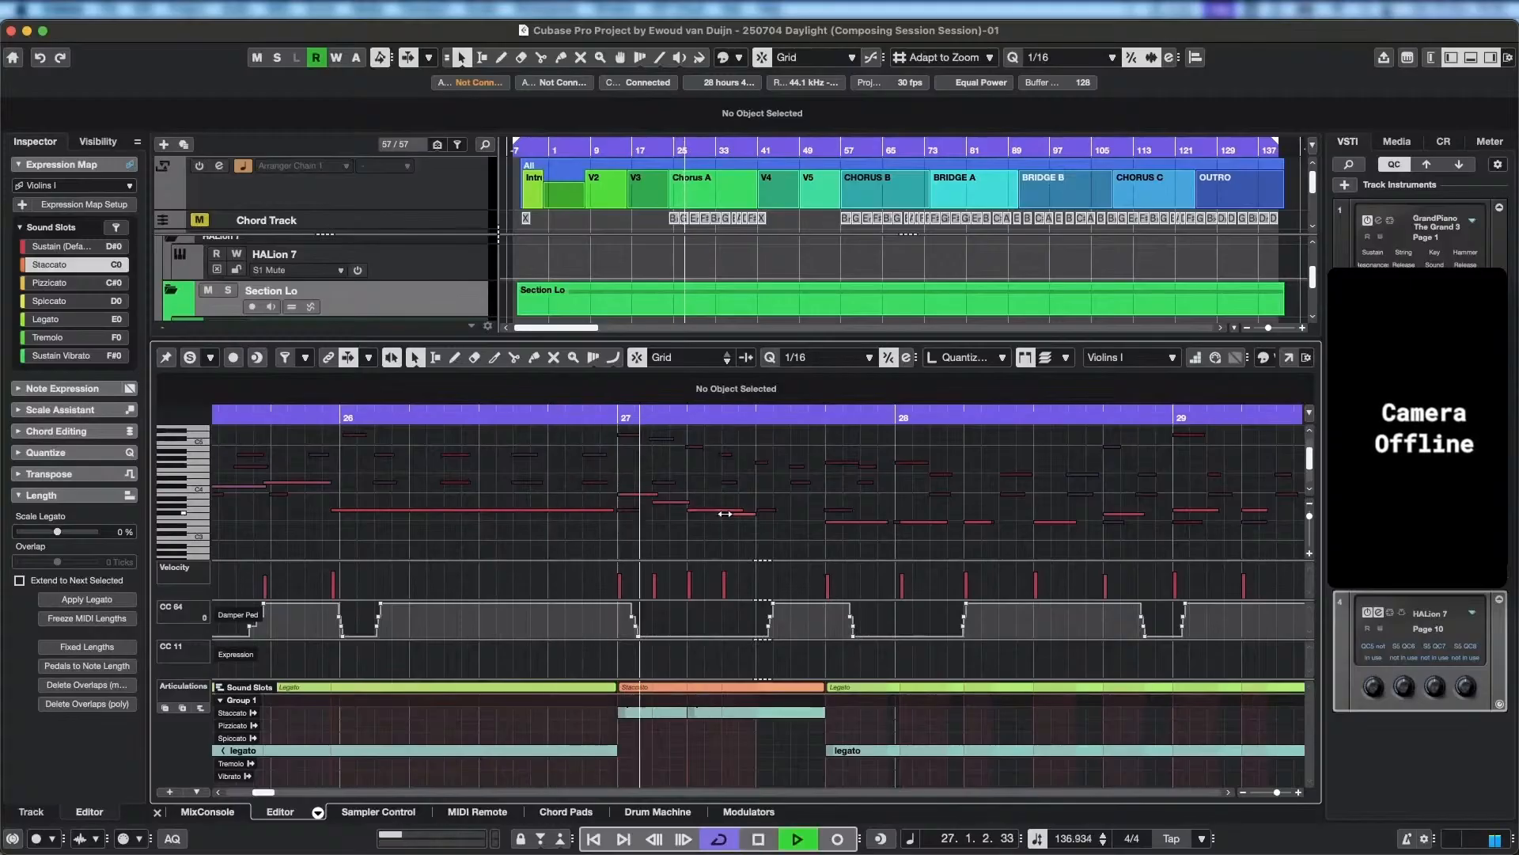
key("space")
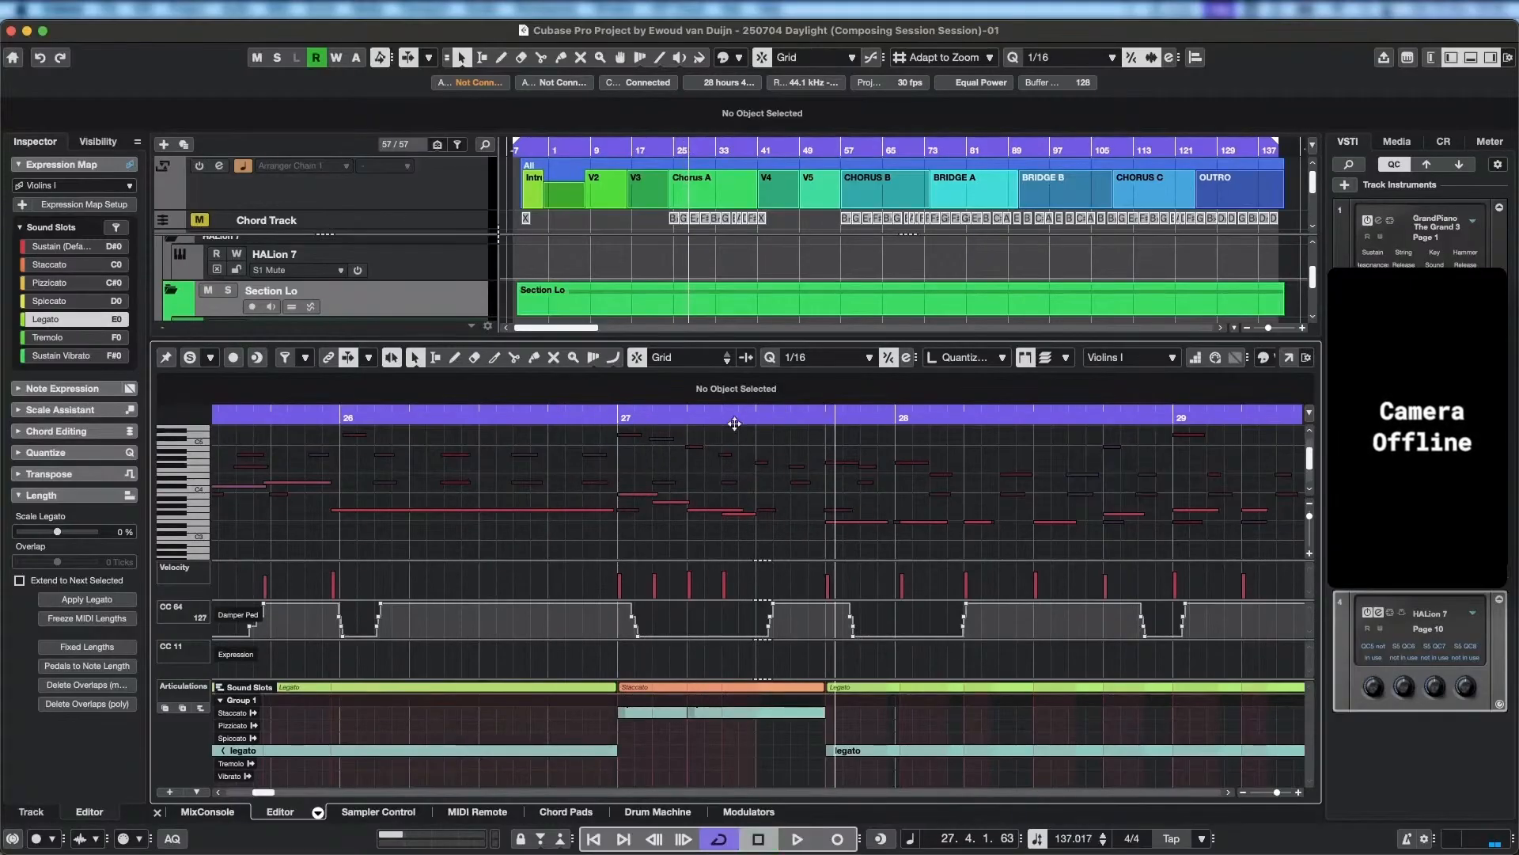
key("space")
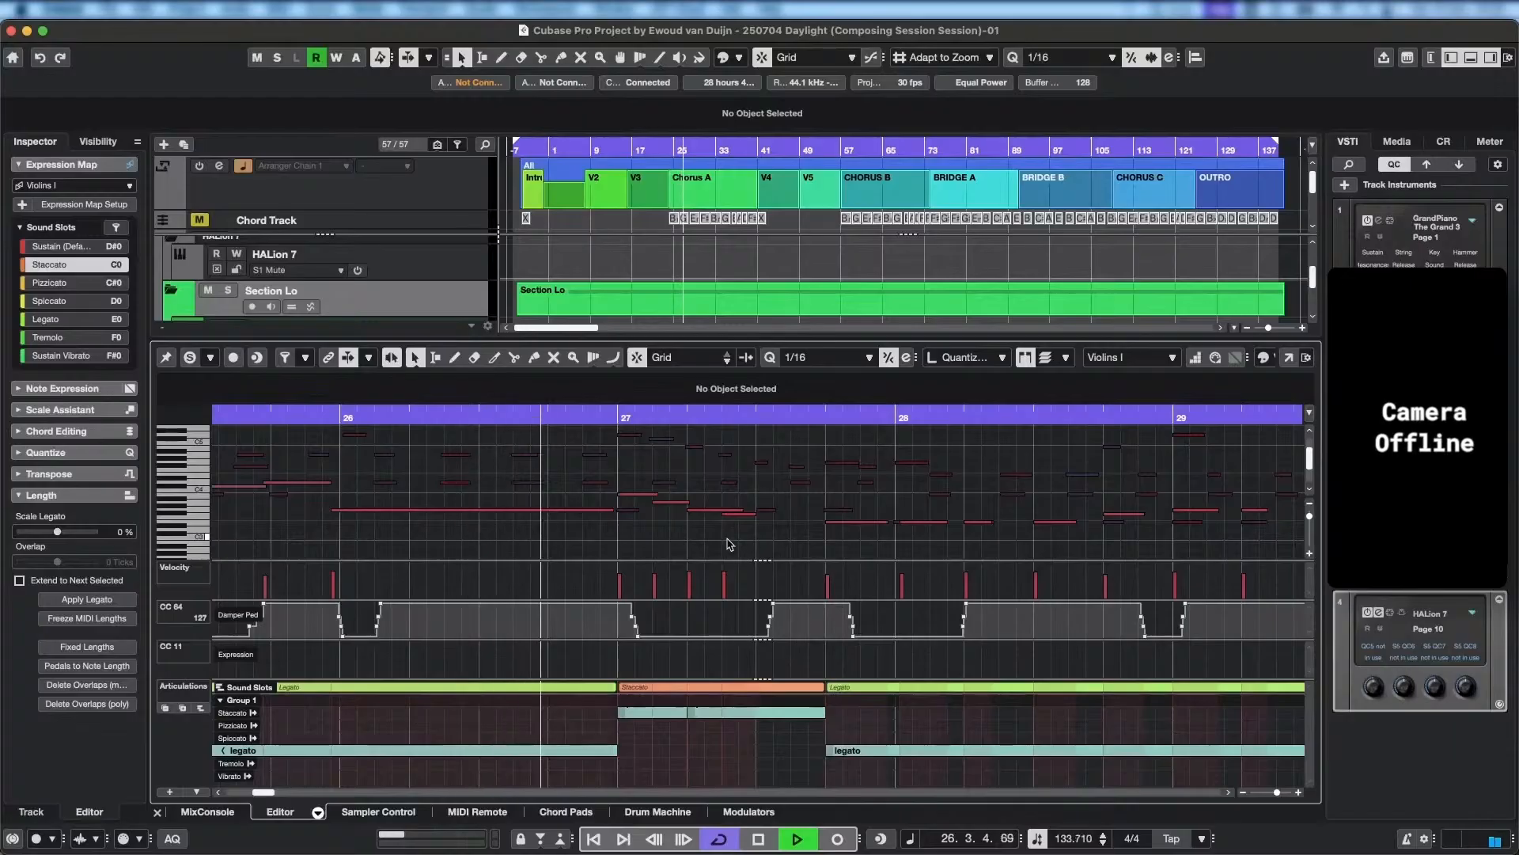
key("space")
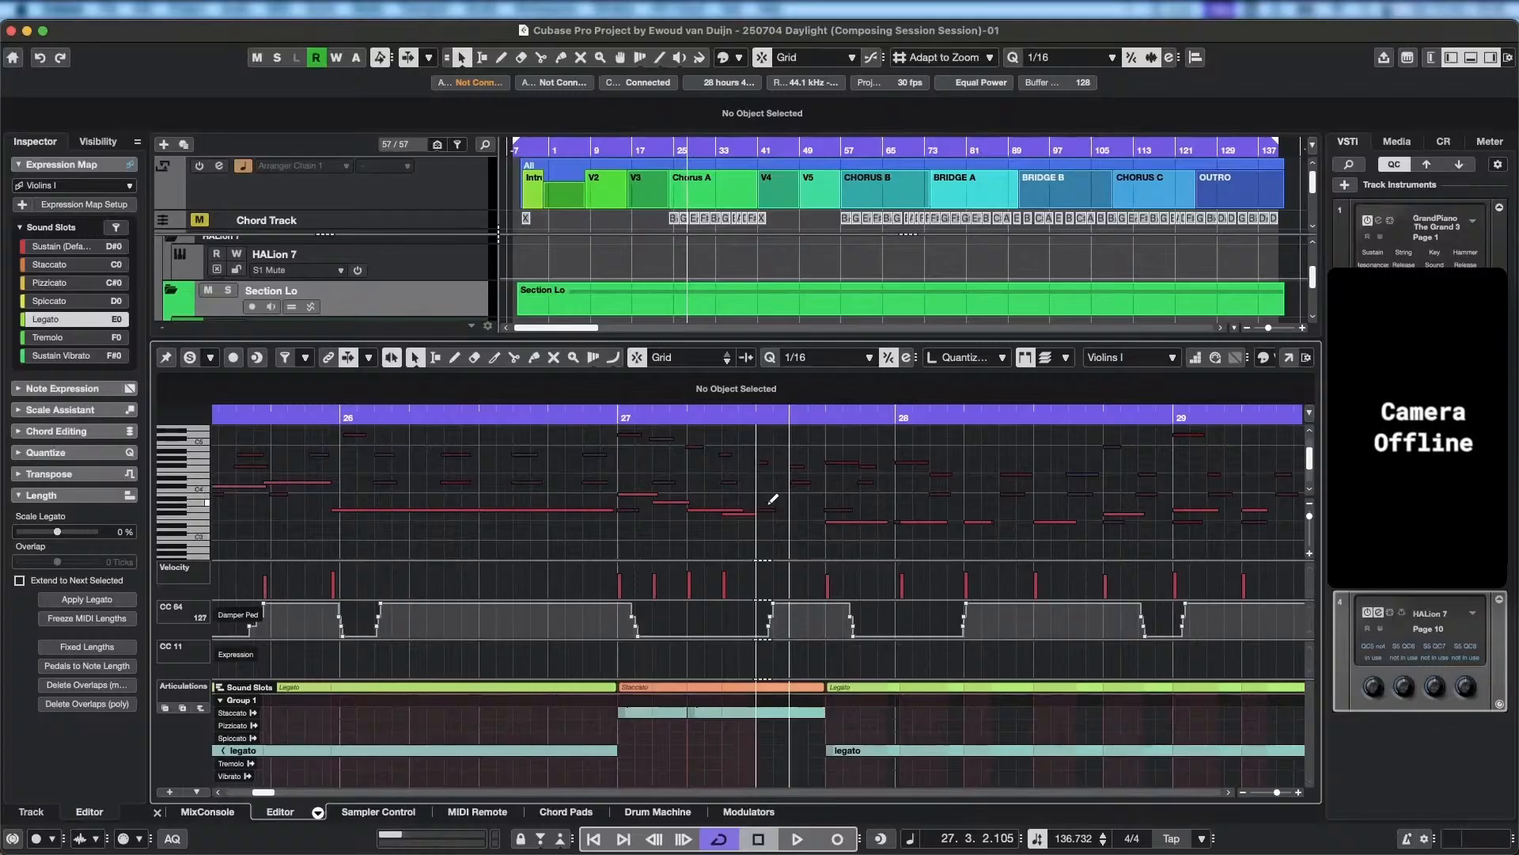
Add two sixteenth-length G3 notes after the phrase, at 27.3.1 and 27.3.3.
left_click(760, 502)
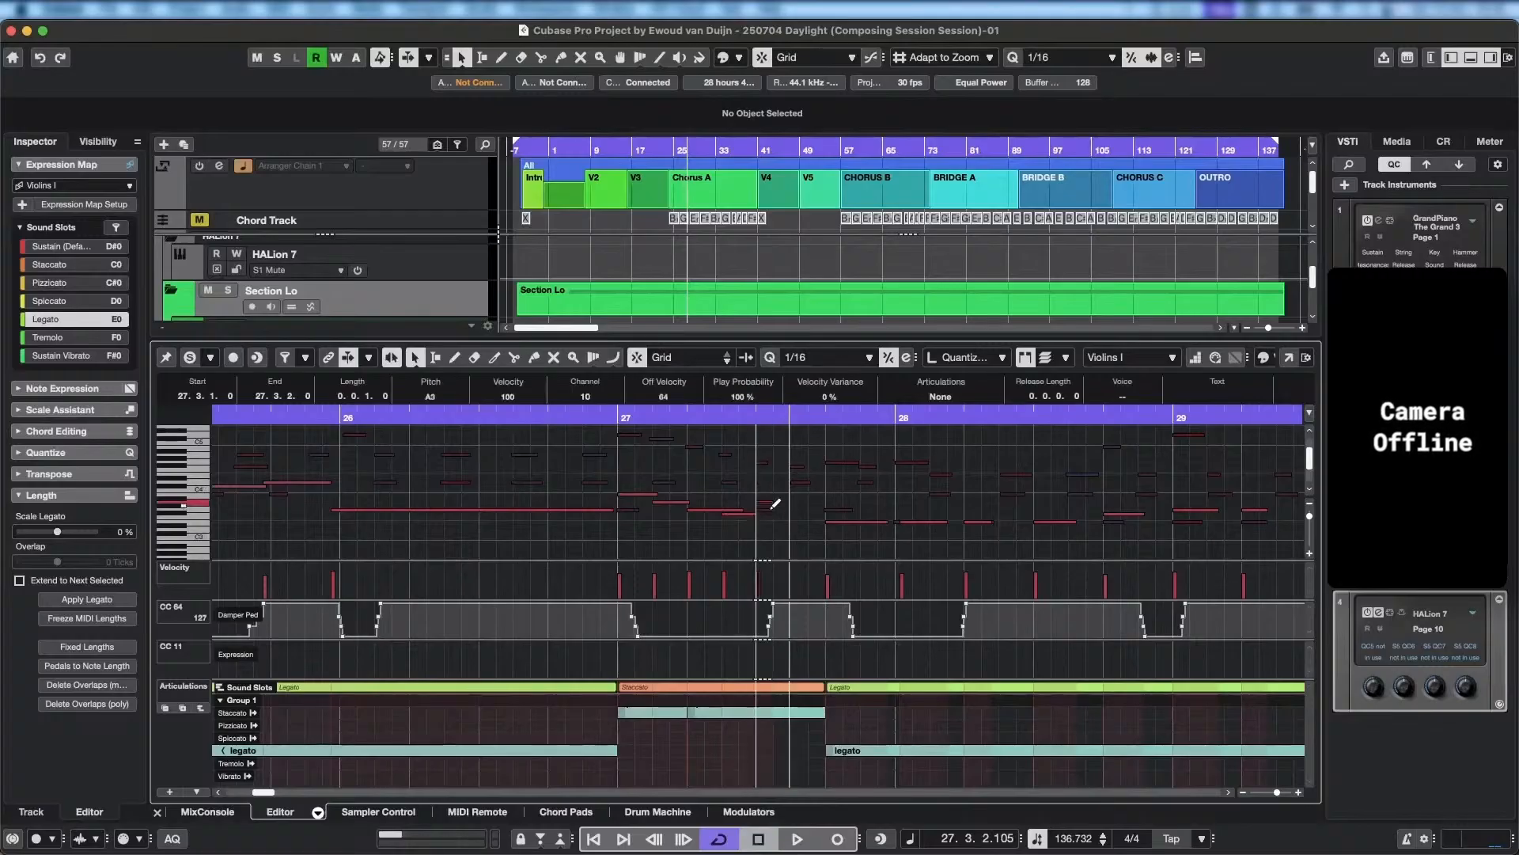
left_click(787, 514)
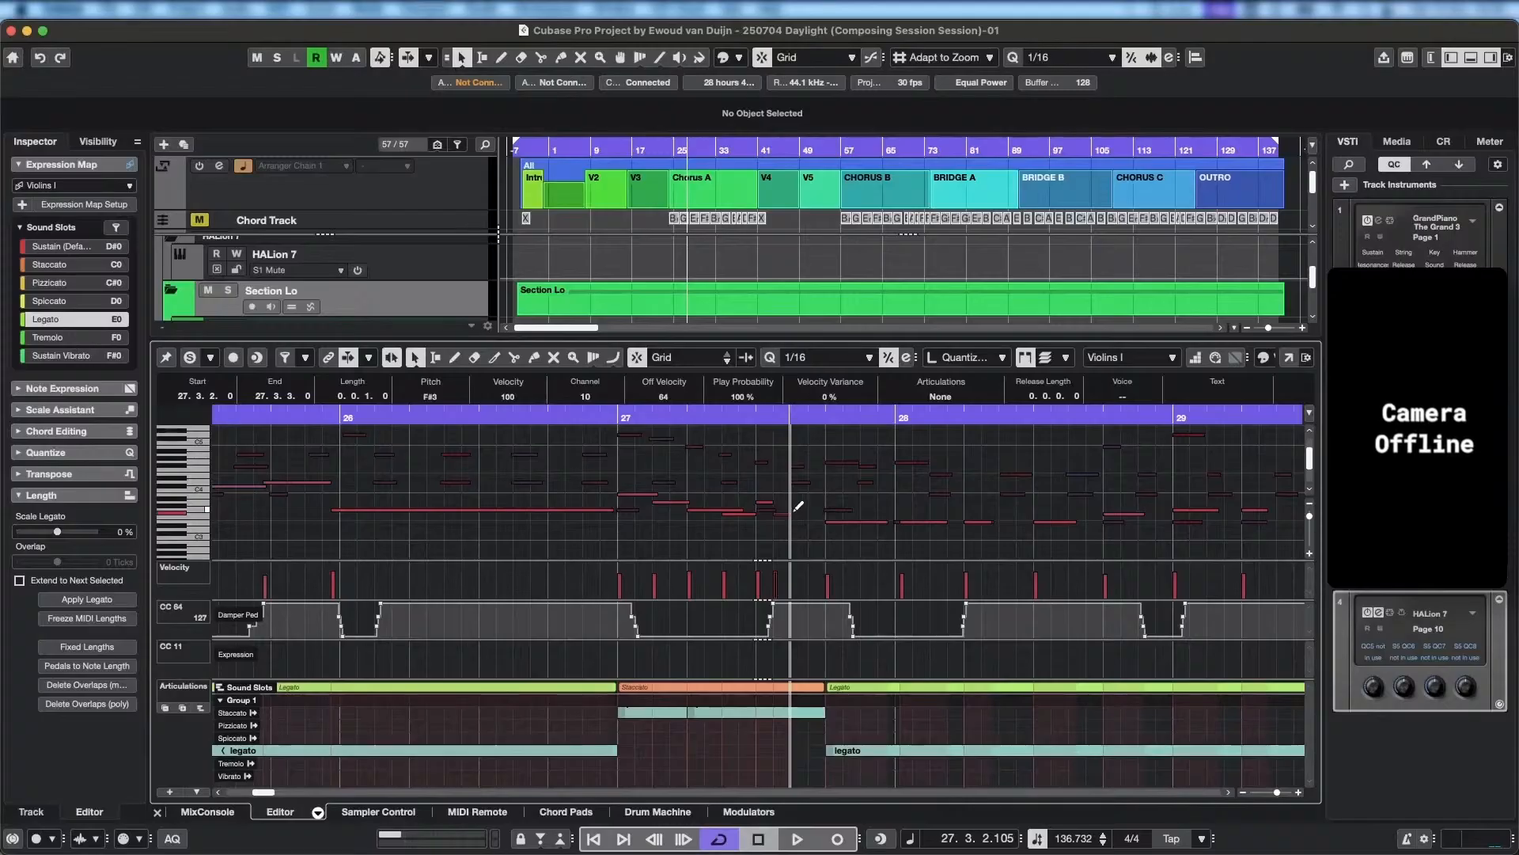
left_click(798, 513)
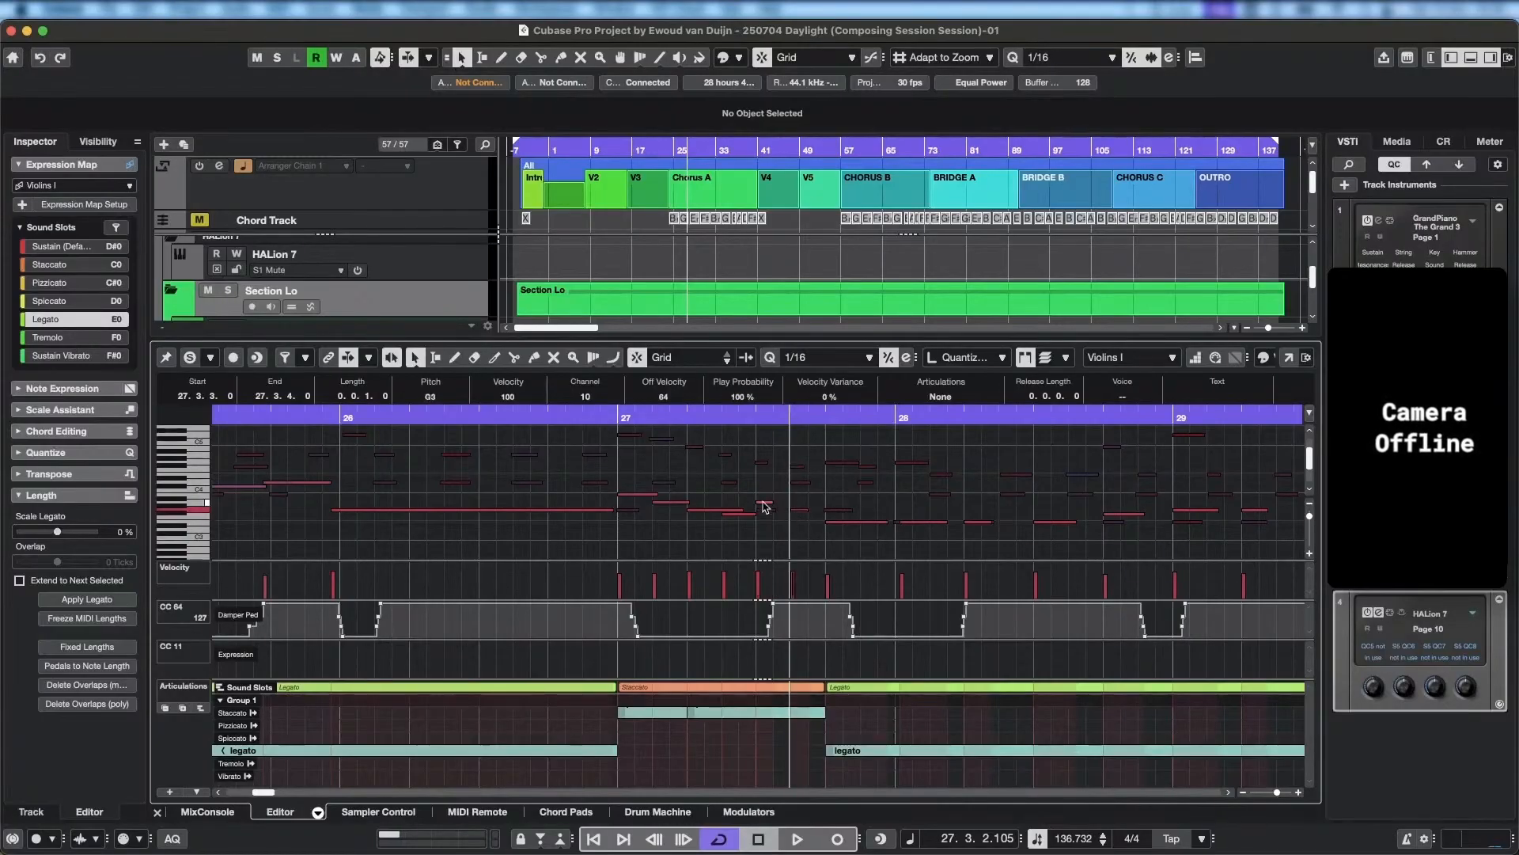
left_click_drag(764, 503, 766, 506)
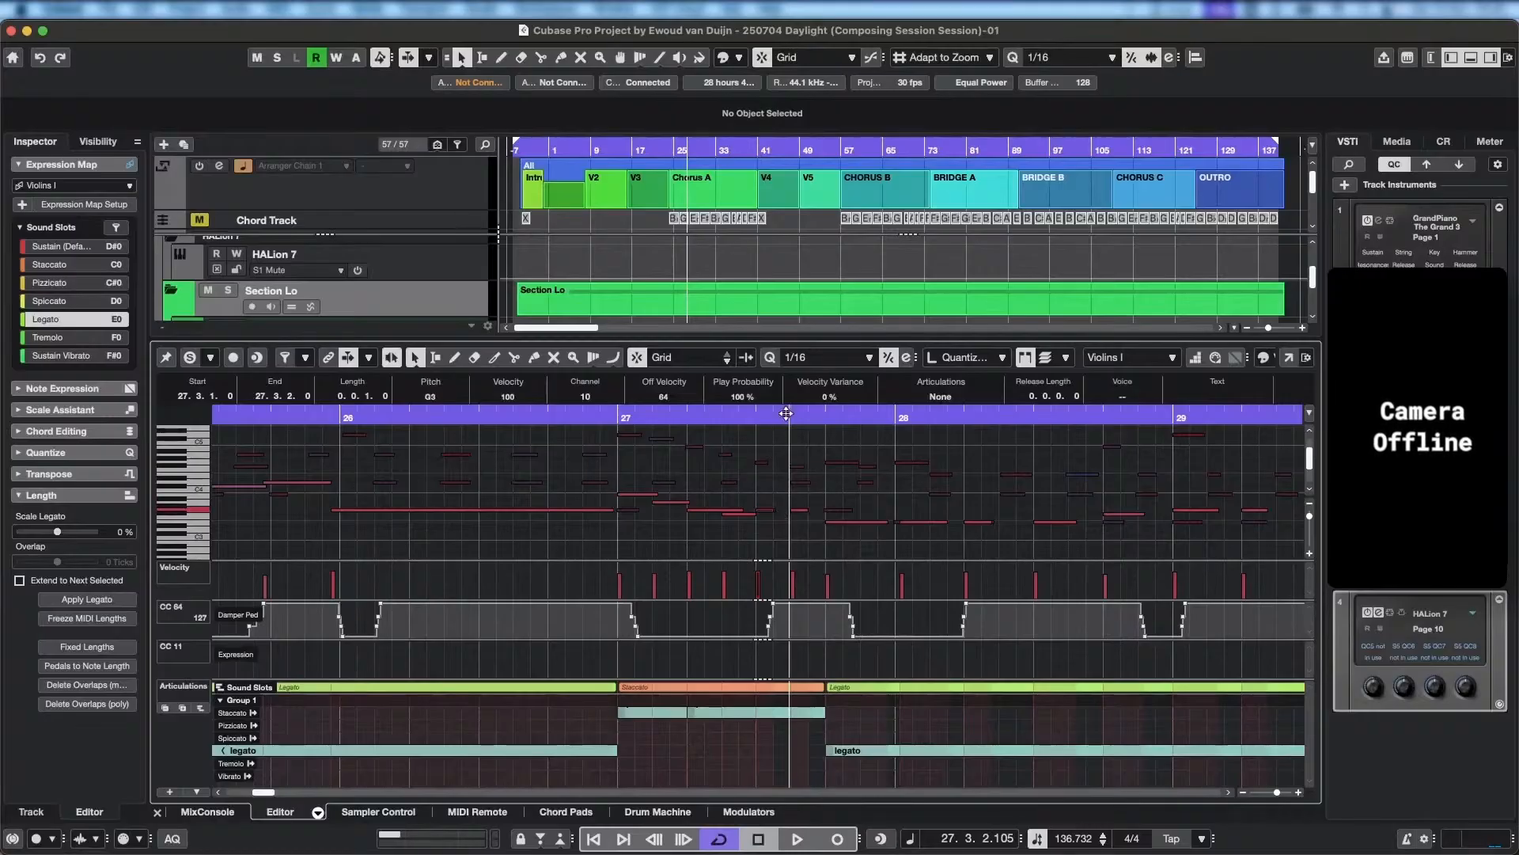
Play back from just before bar 27 and lower the G3 note at 27.3.3 to F#3.
left_click(562, 414)
key("space")
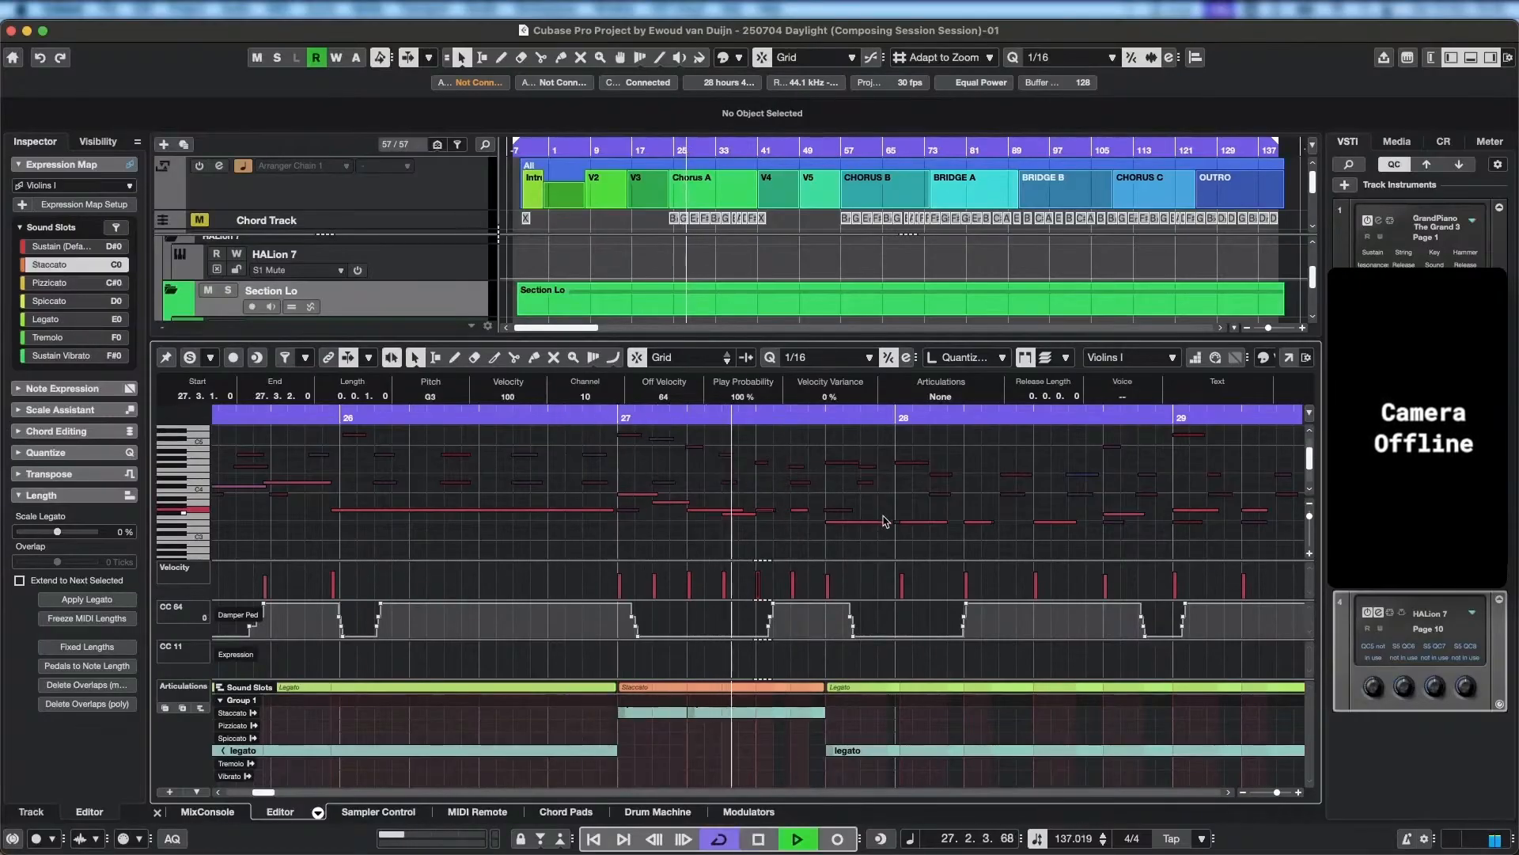
key("space")
left_click_drag(801, 516, 837, 529)
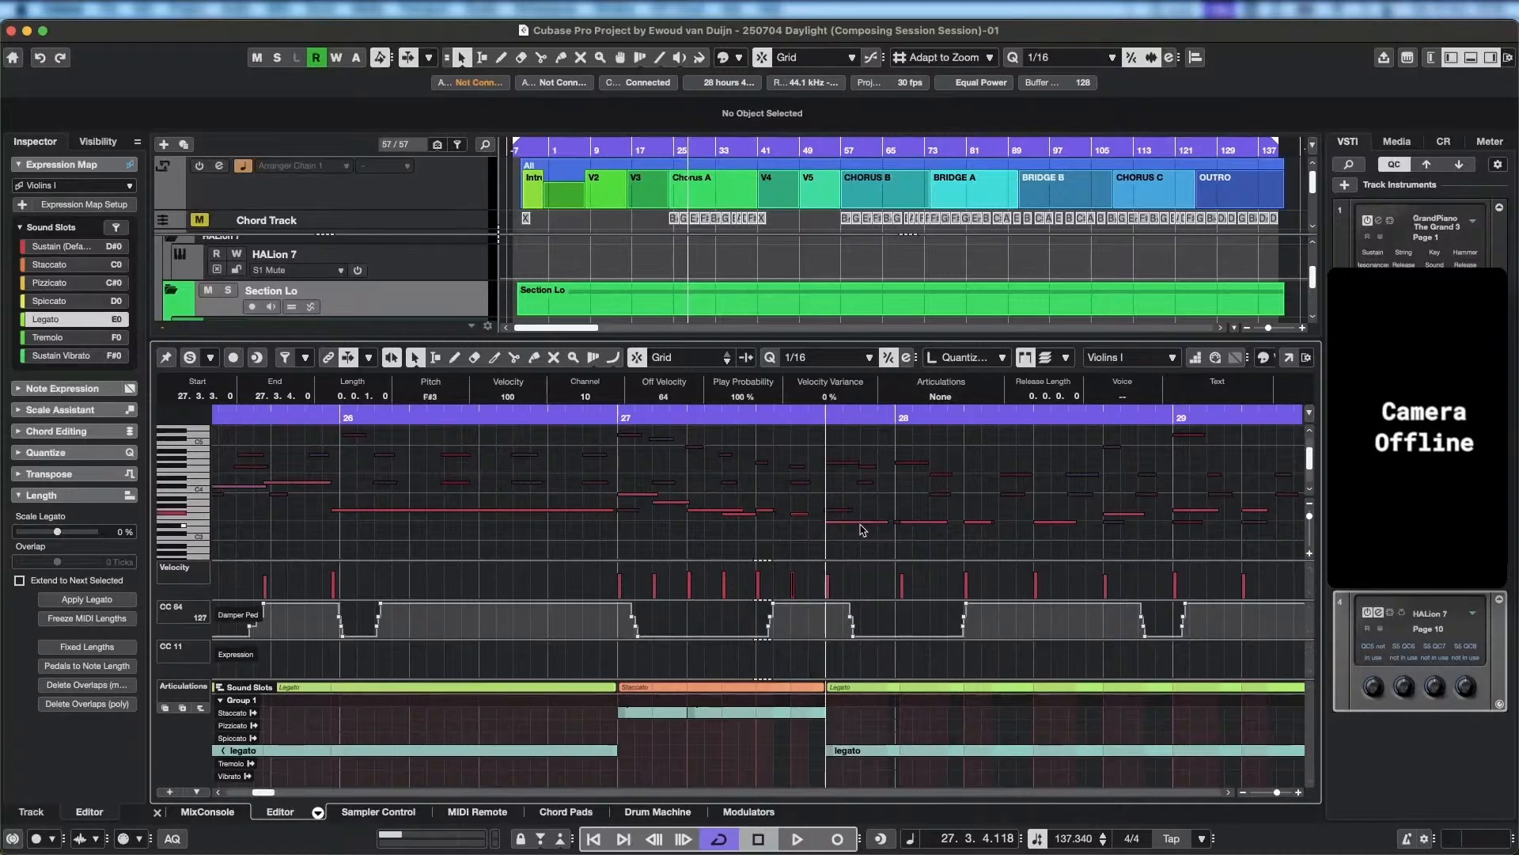
Split the E3 note at 27.4.1 at 27.4.3, lower its second half to D3, and play back the passage.
left_click(863, 525, "alt")
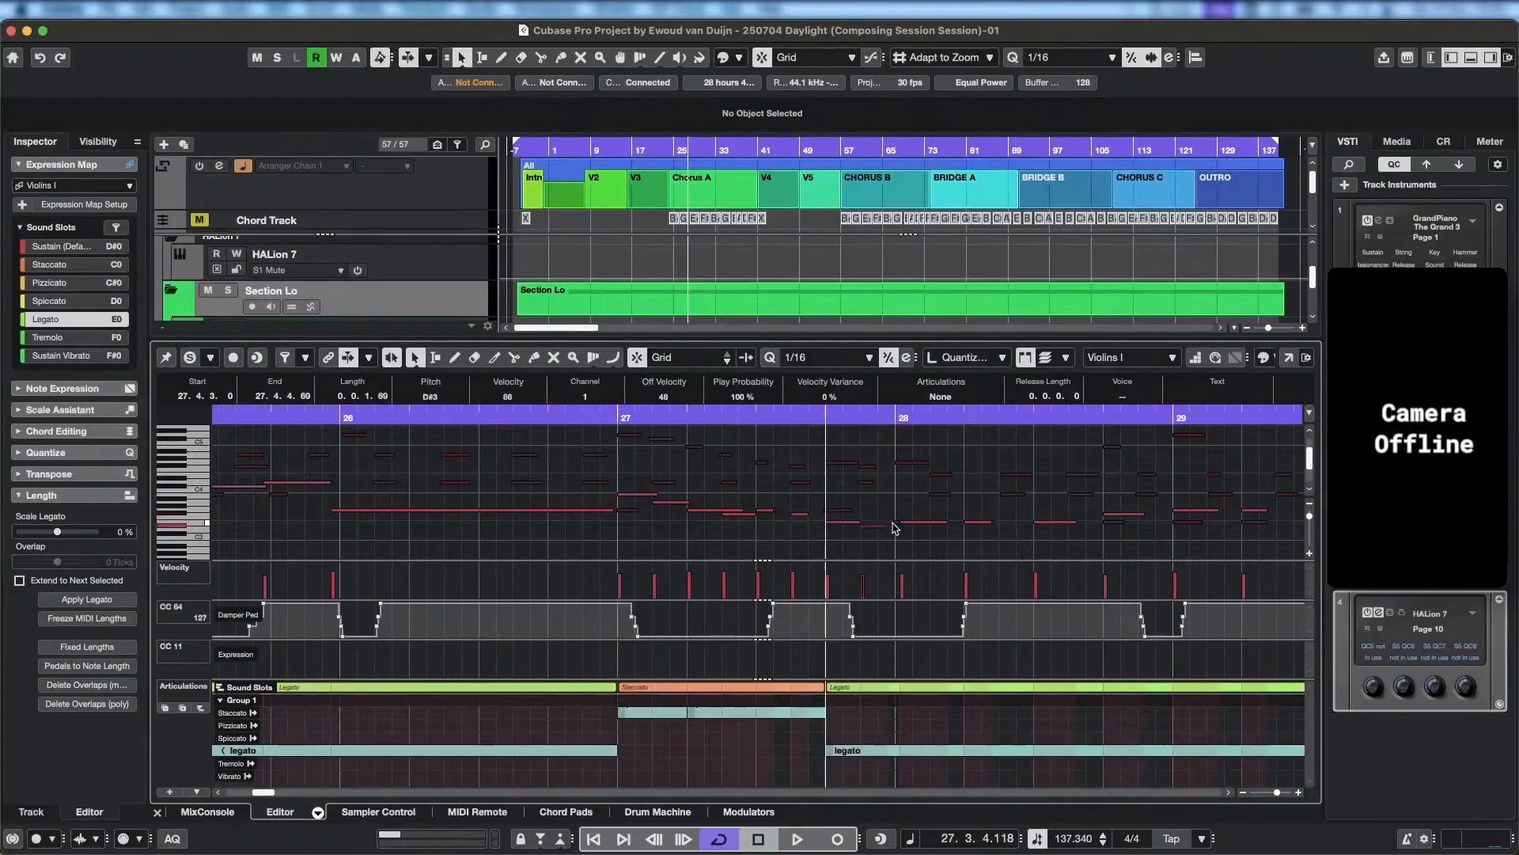
left_click_drag(885, 524, 889, 528)
key("space")
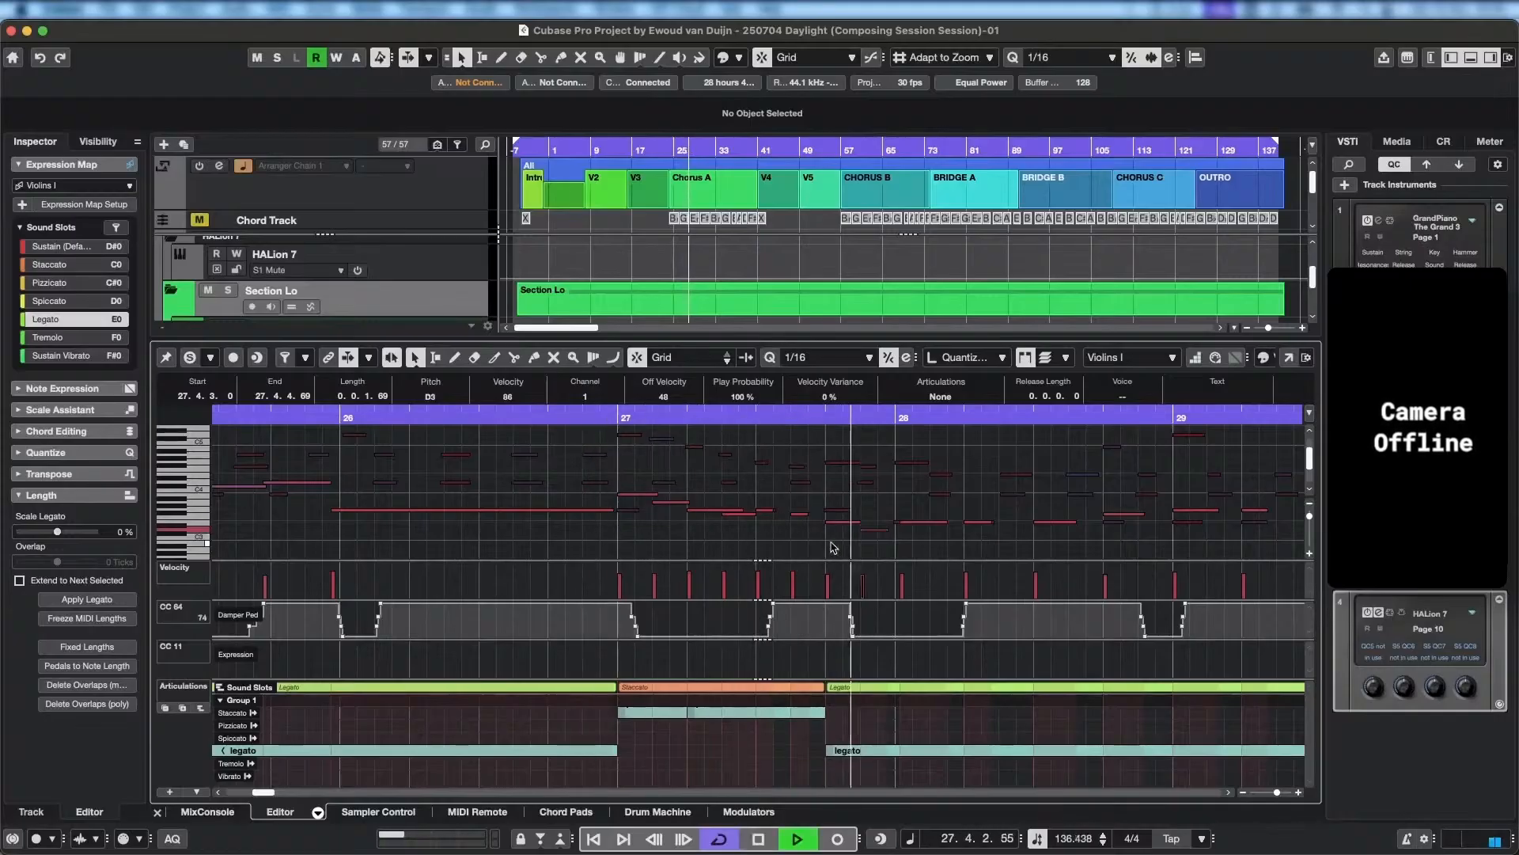
key("space")
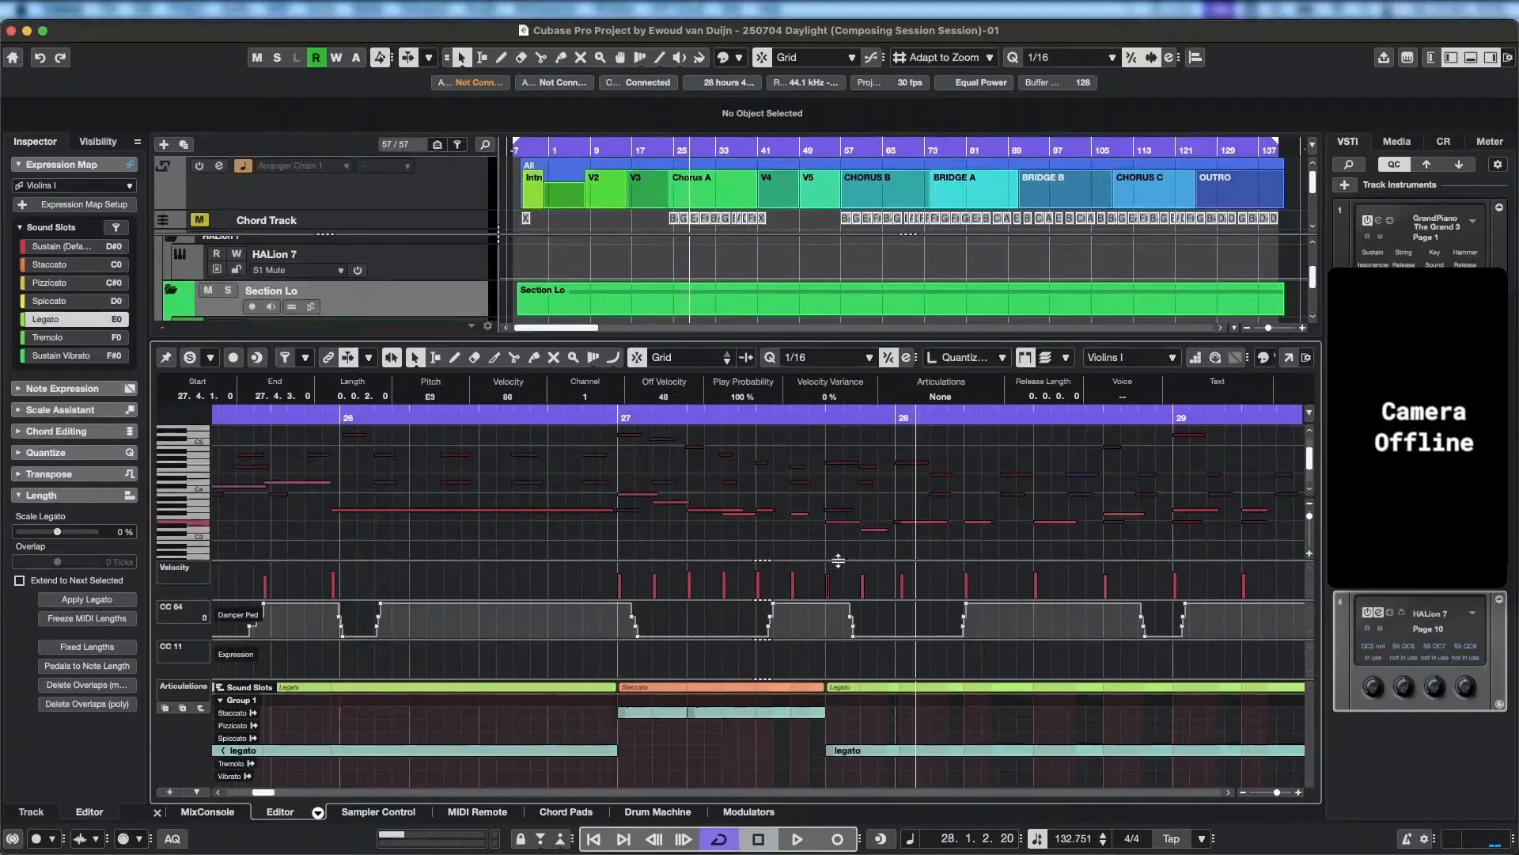
Split the legato articulation at bar 28 and change its section from 27.4.1 to bar 28 to staccato.
left_click(906, 747)
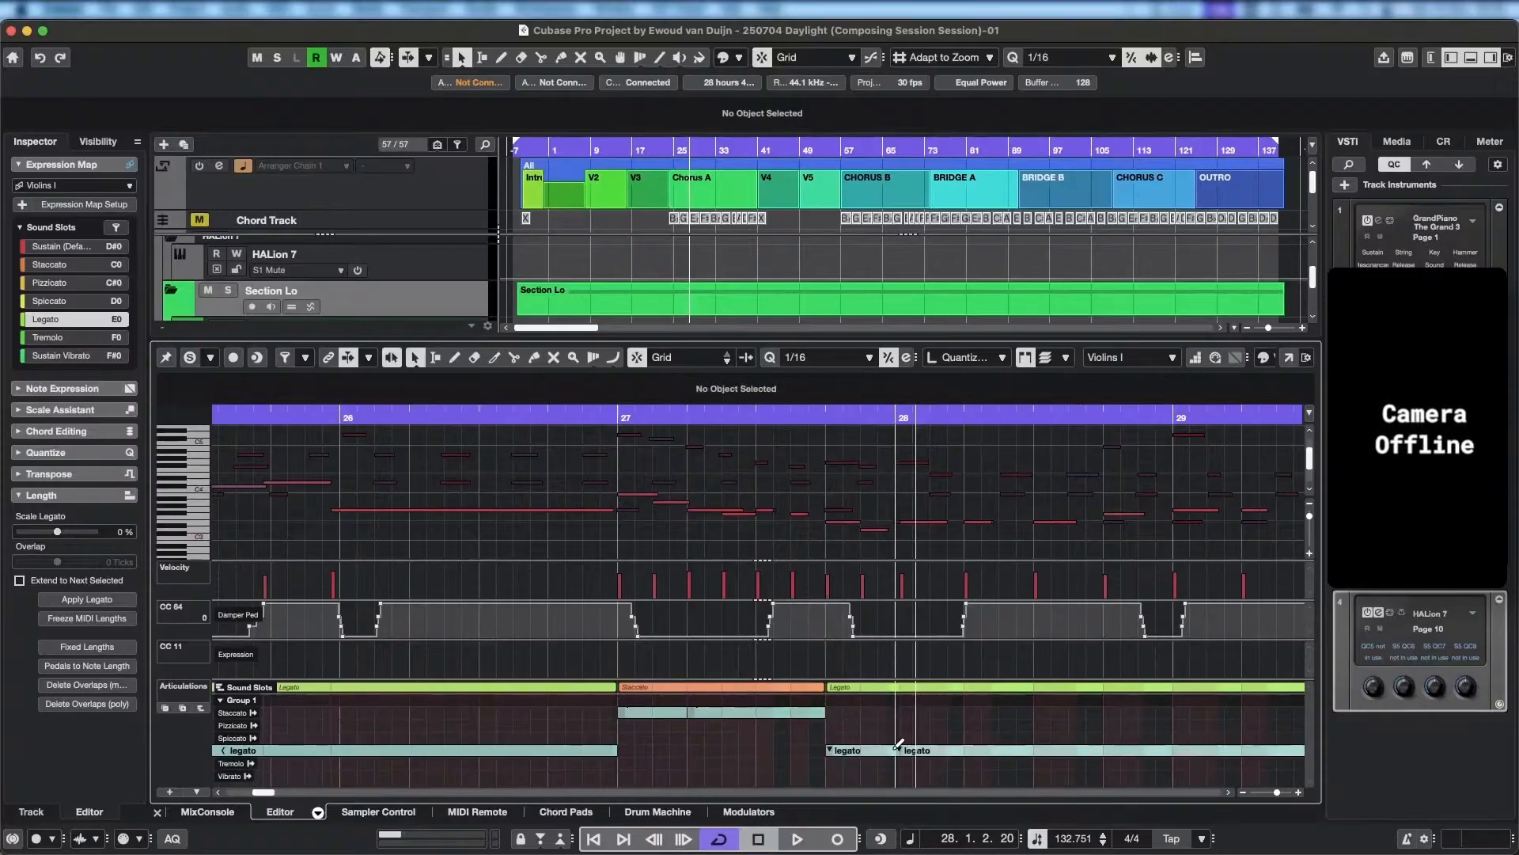
key("super+z")
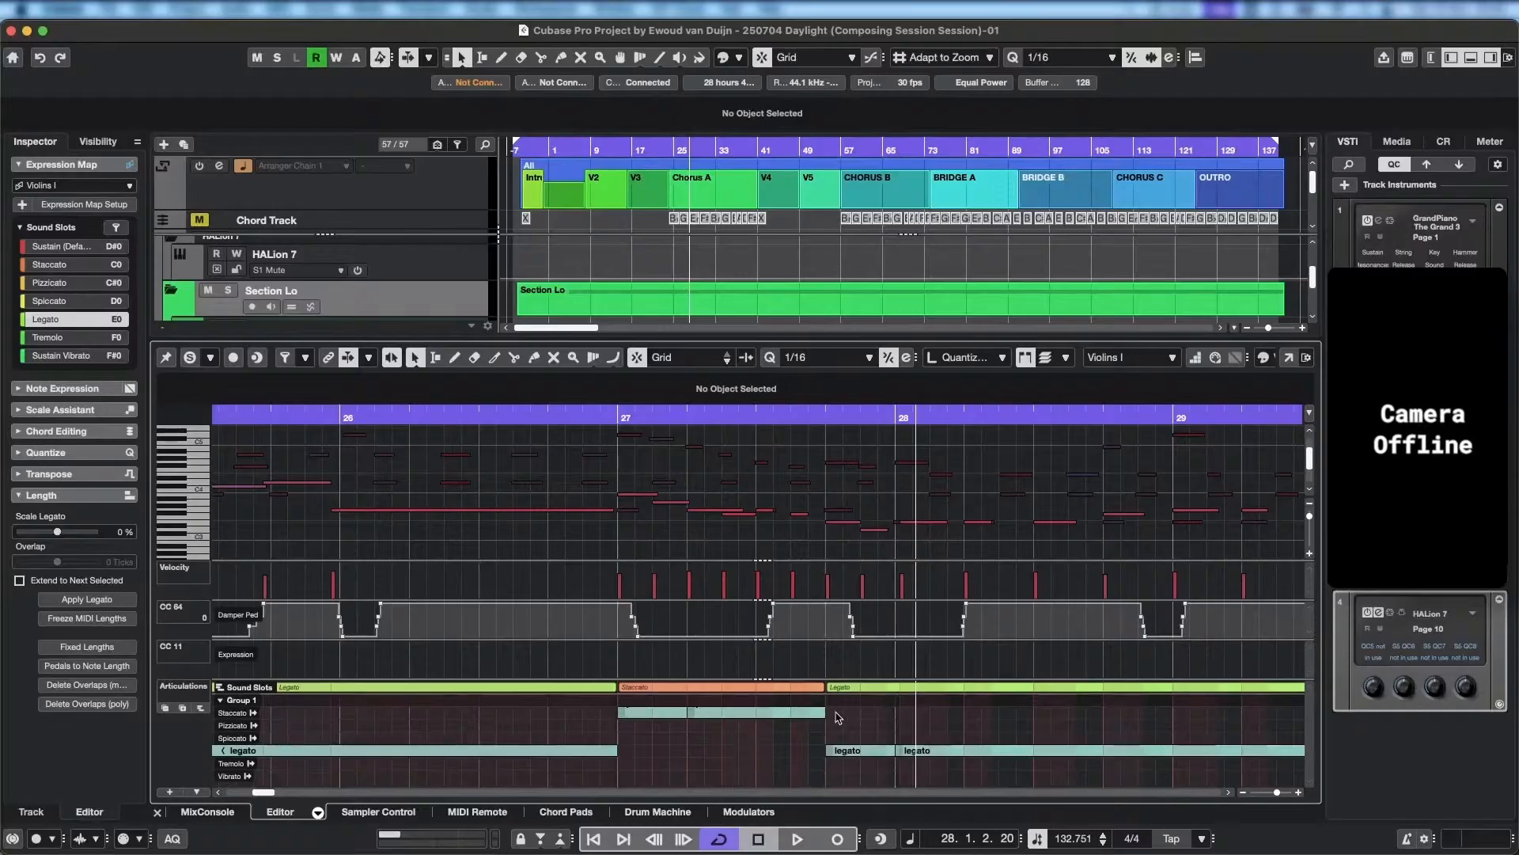
left_click_drag(838, 708, 865, 709)
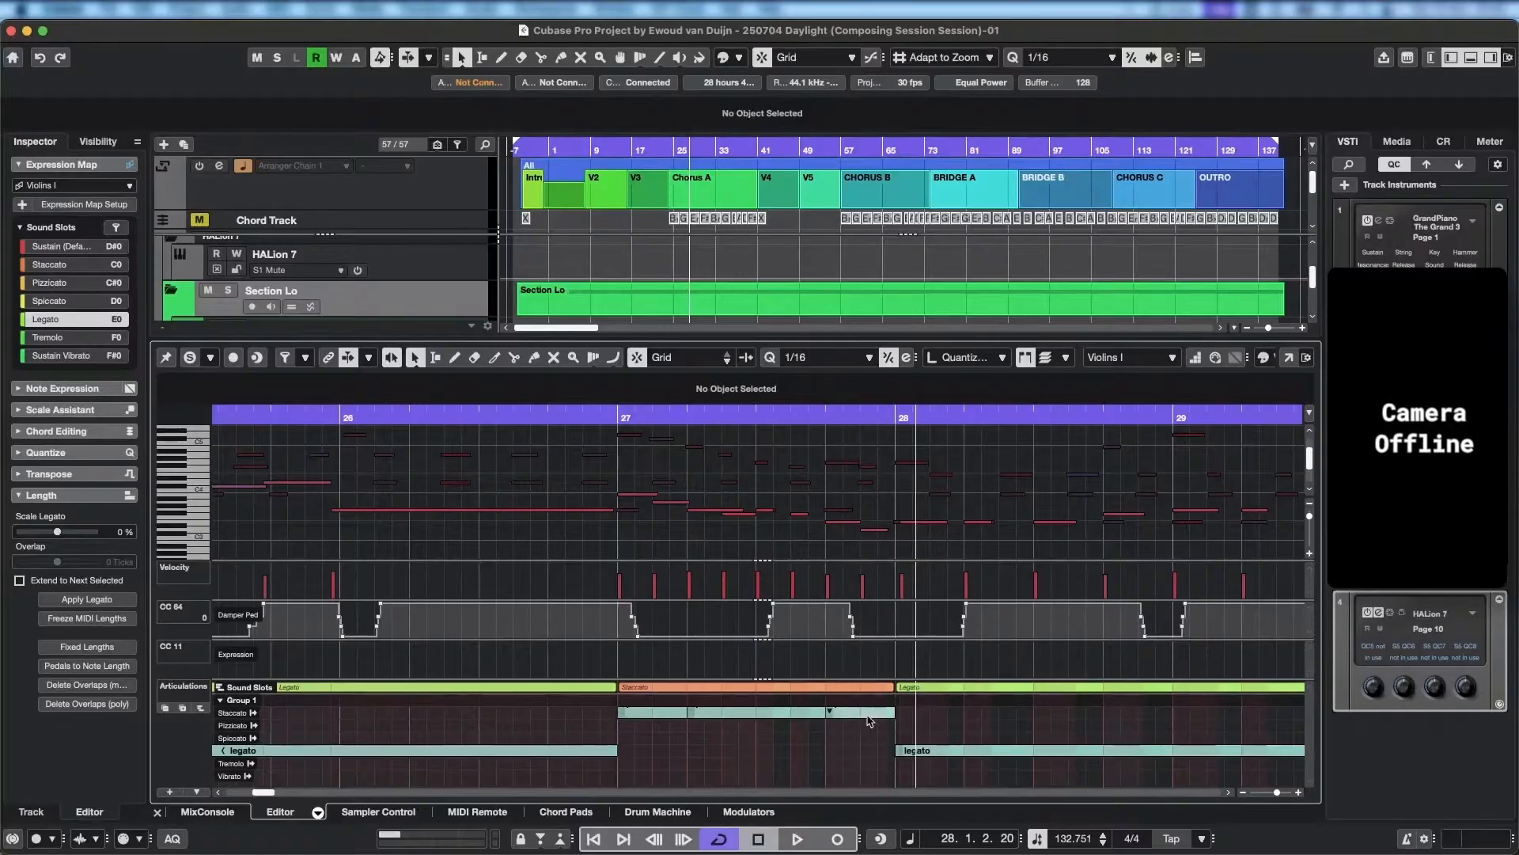
Merge the staccato articulation across bar 27 by deleting its redundant extra events, and play back from just before the bar.
left_click(624, 713)
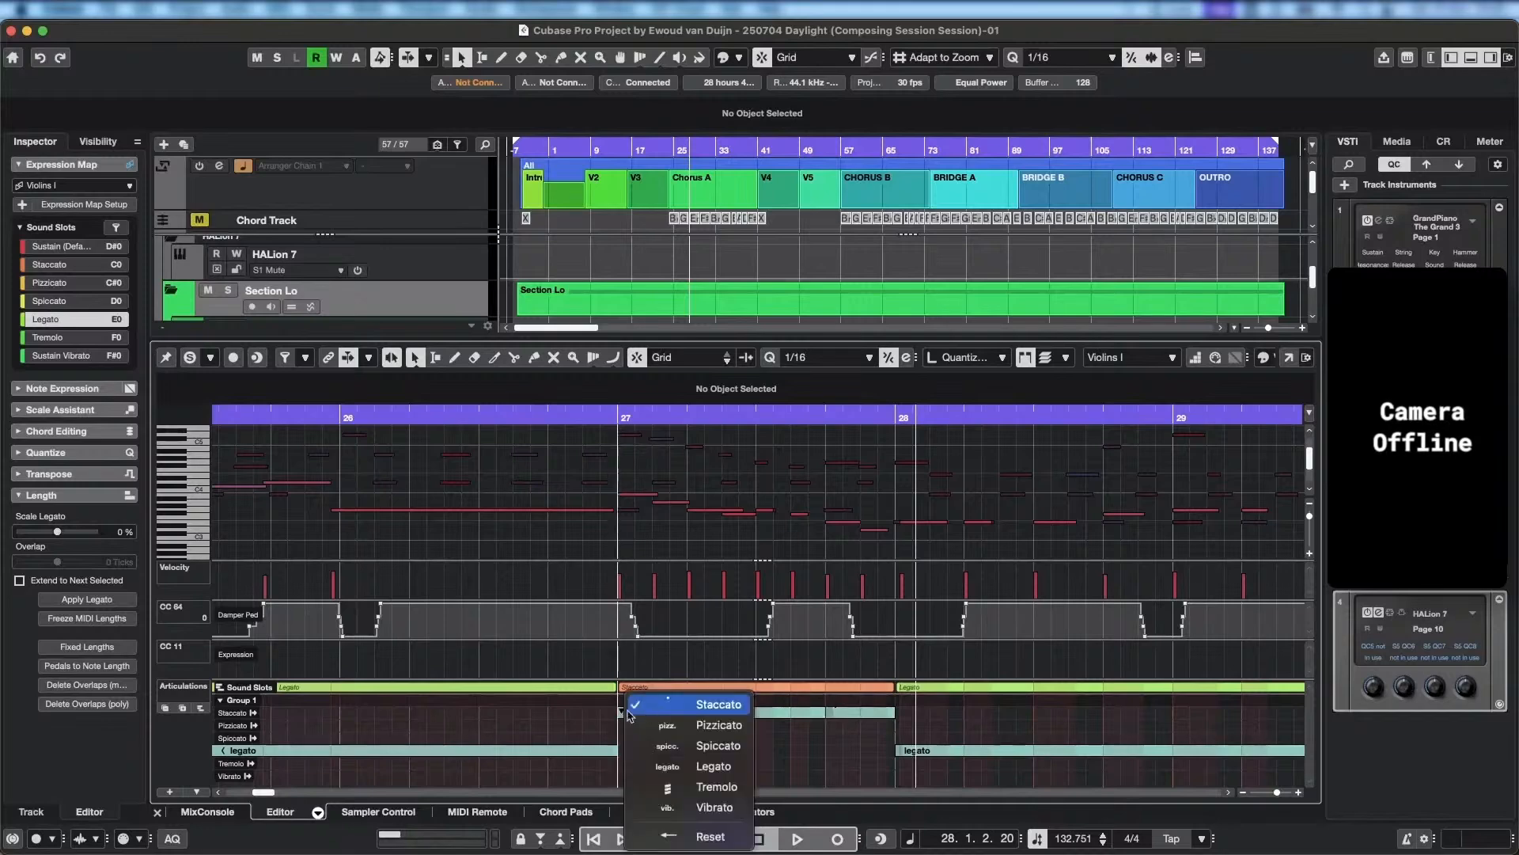
left_click(705, 713)
left_click(877, 717)
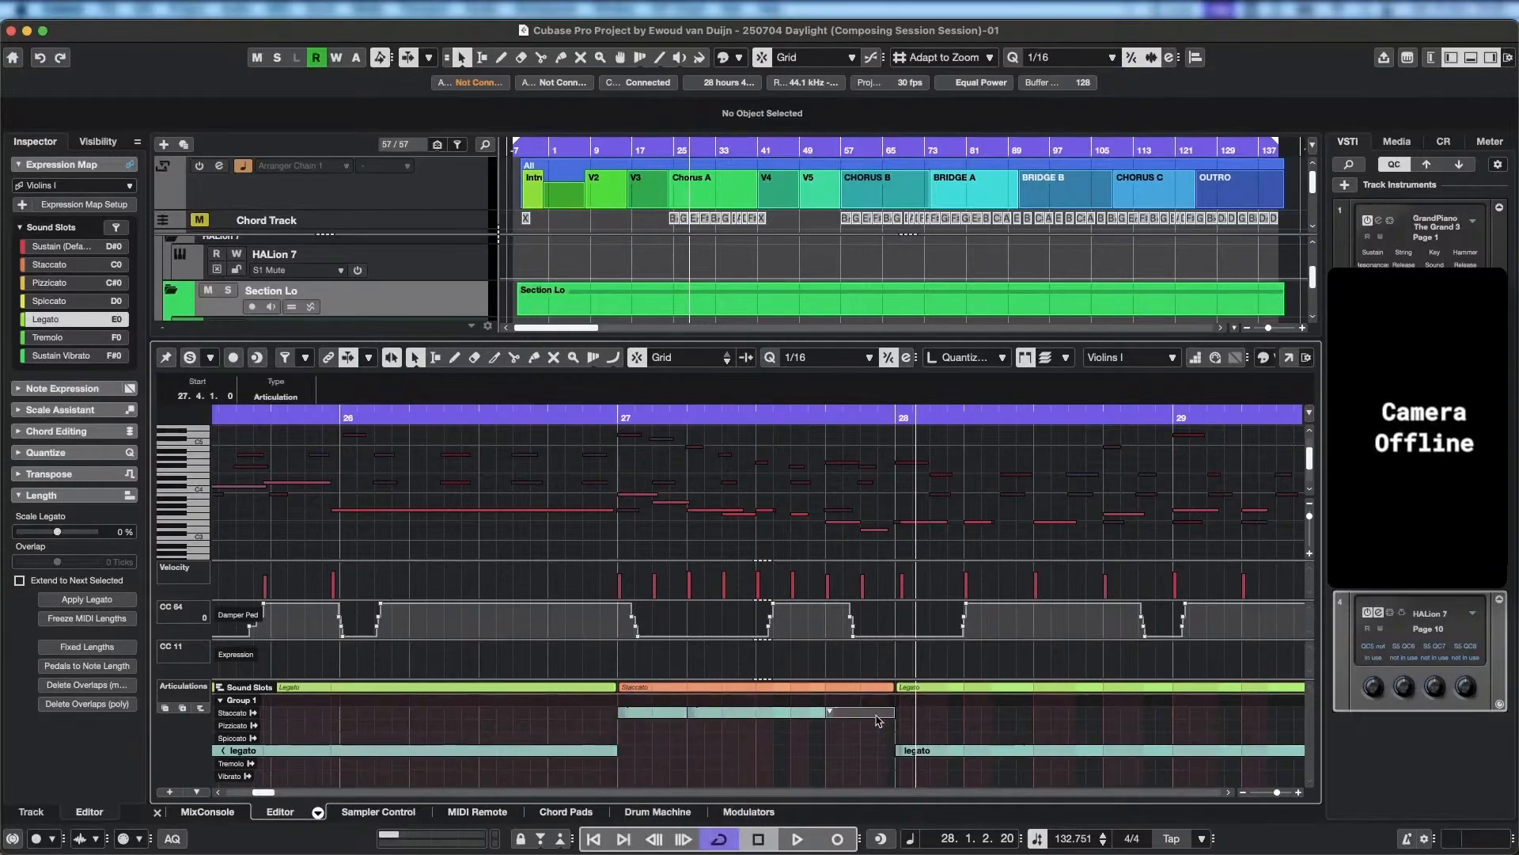
key("Delete")
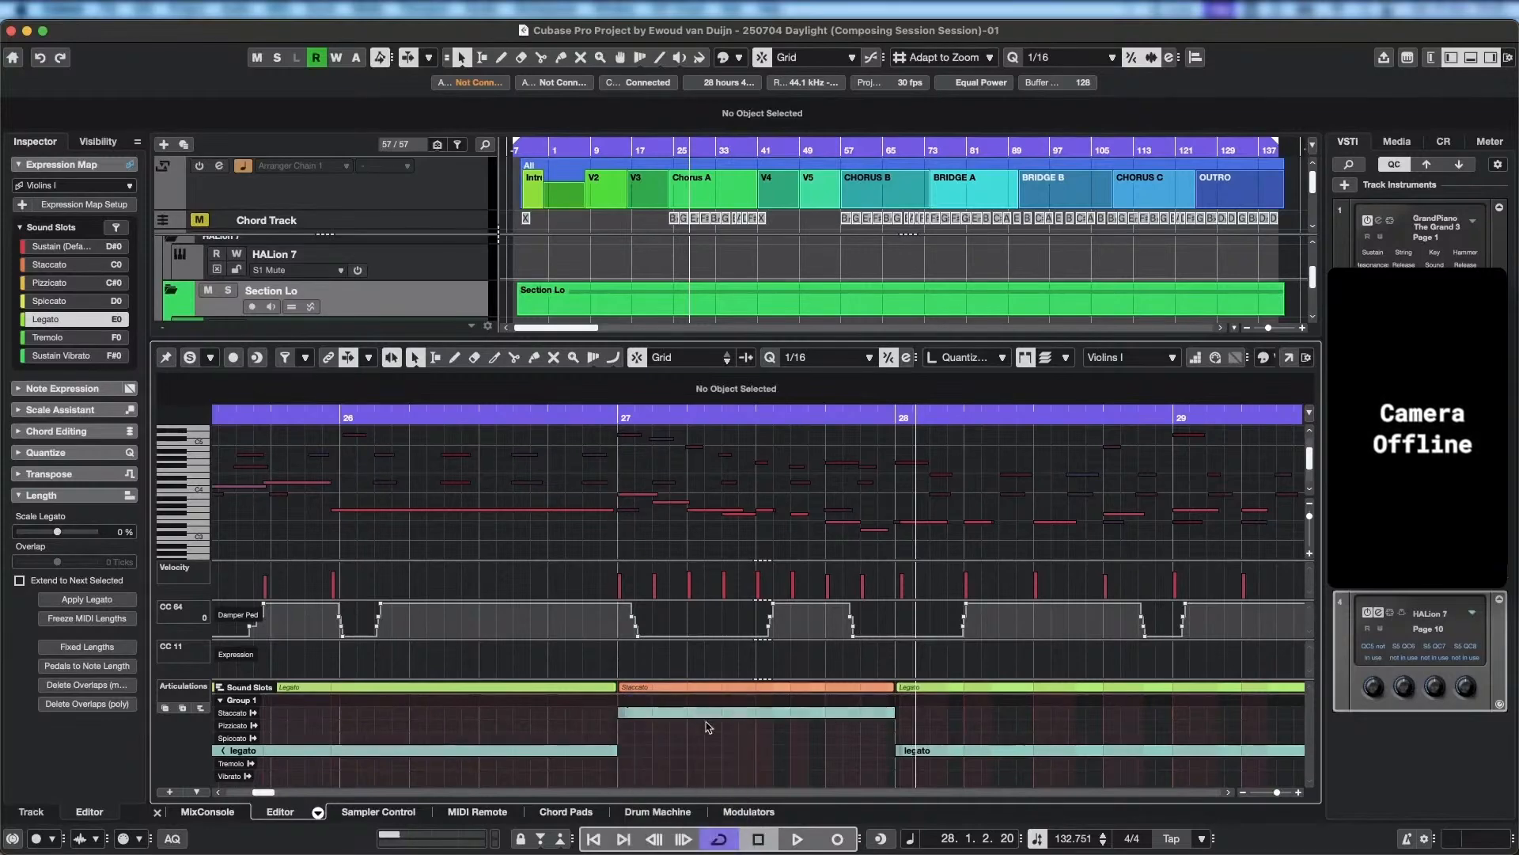
left_click(593, 413)
key("space")
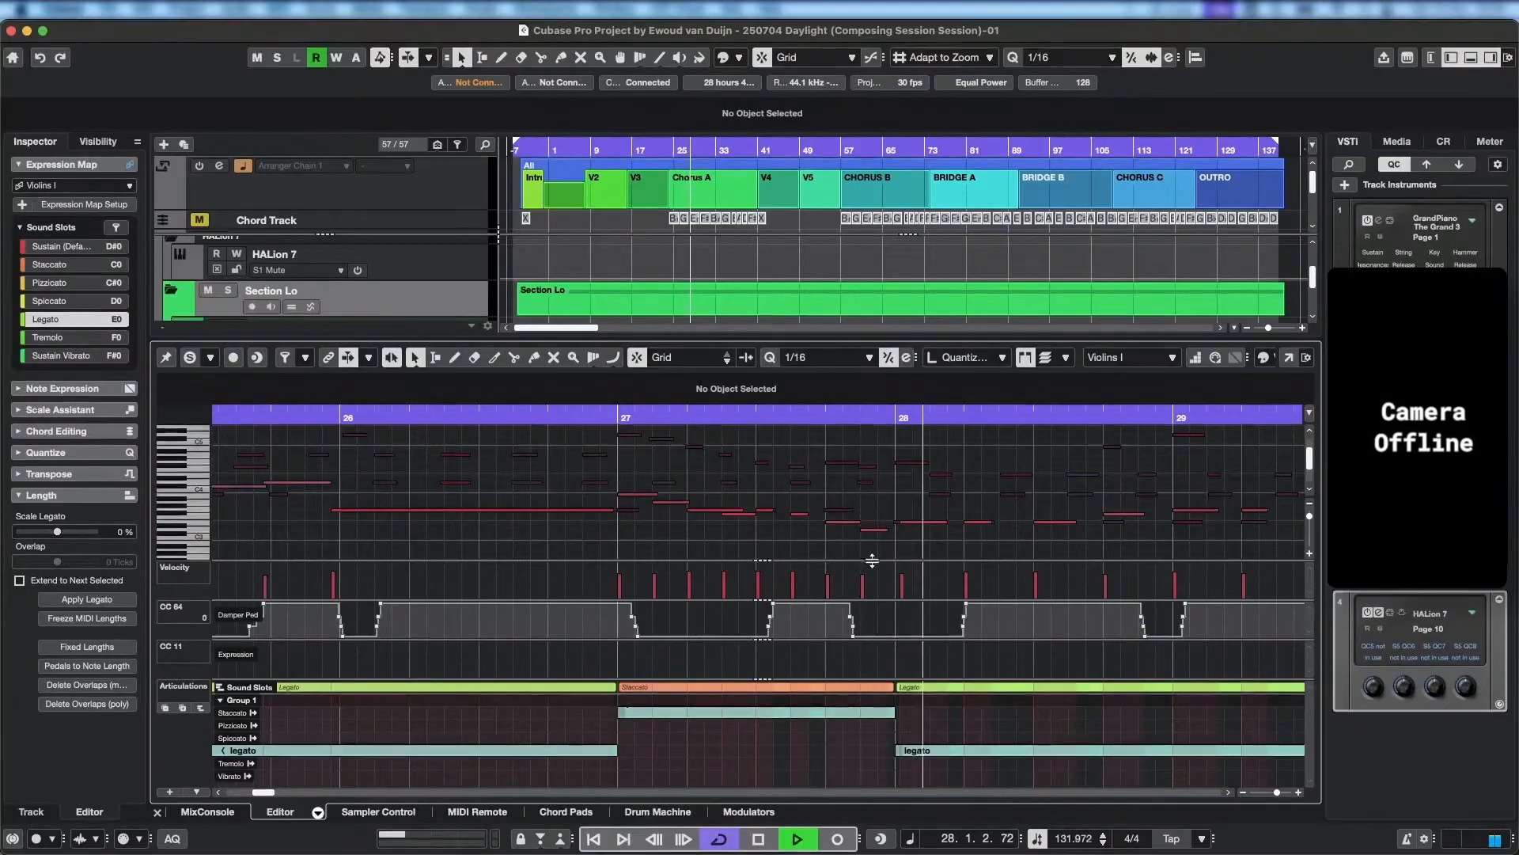
key("space")
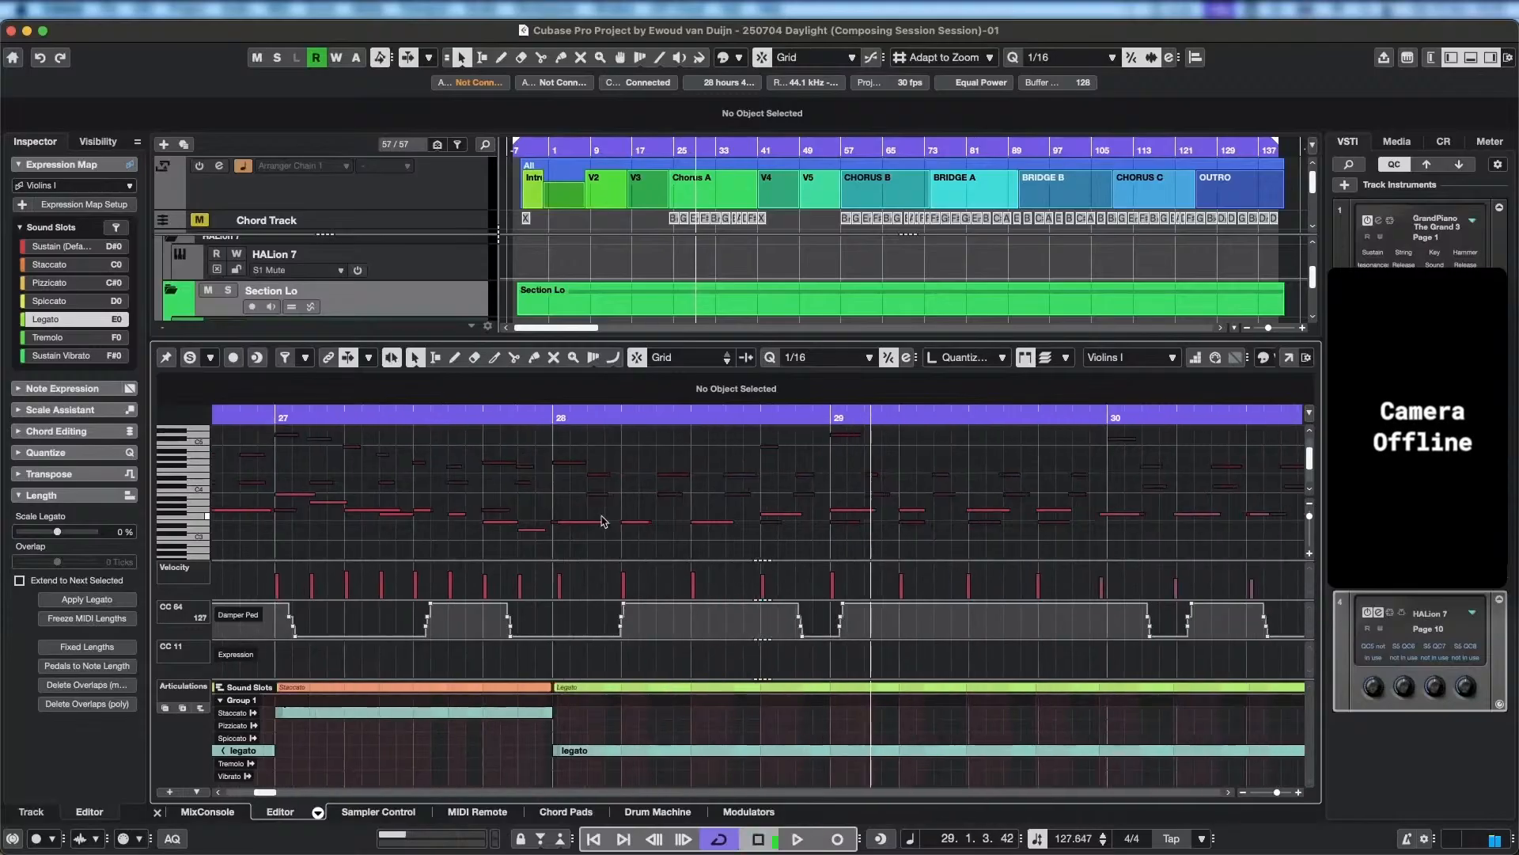
Delete the three short notes following the E3 note at 28.1.1 in bar 28, and play back from there.
left_click(644, 528)
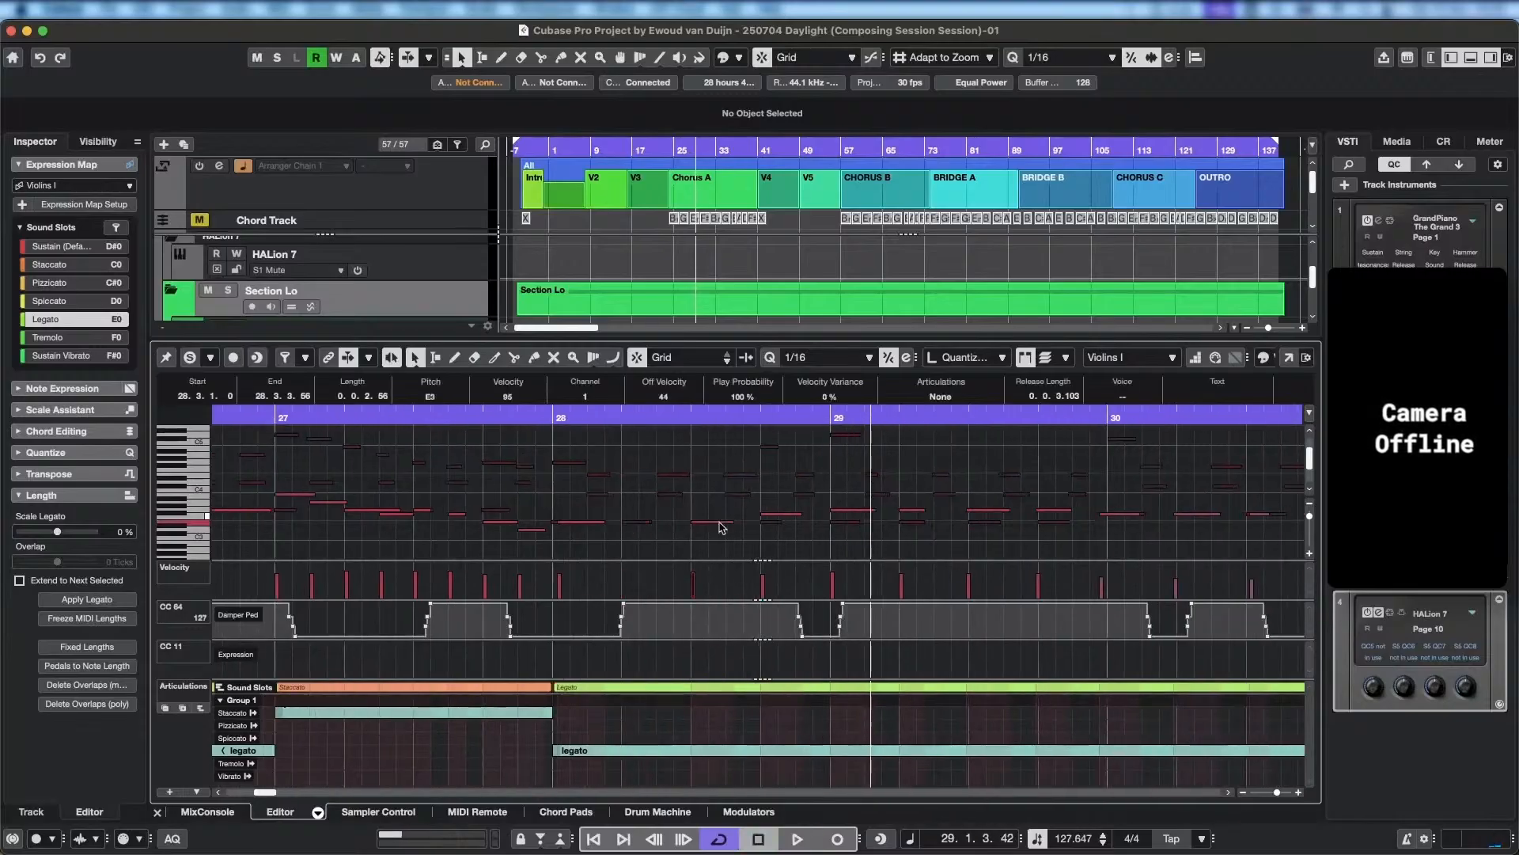
key("Right")
key("Right")
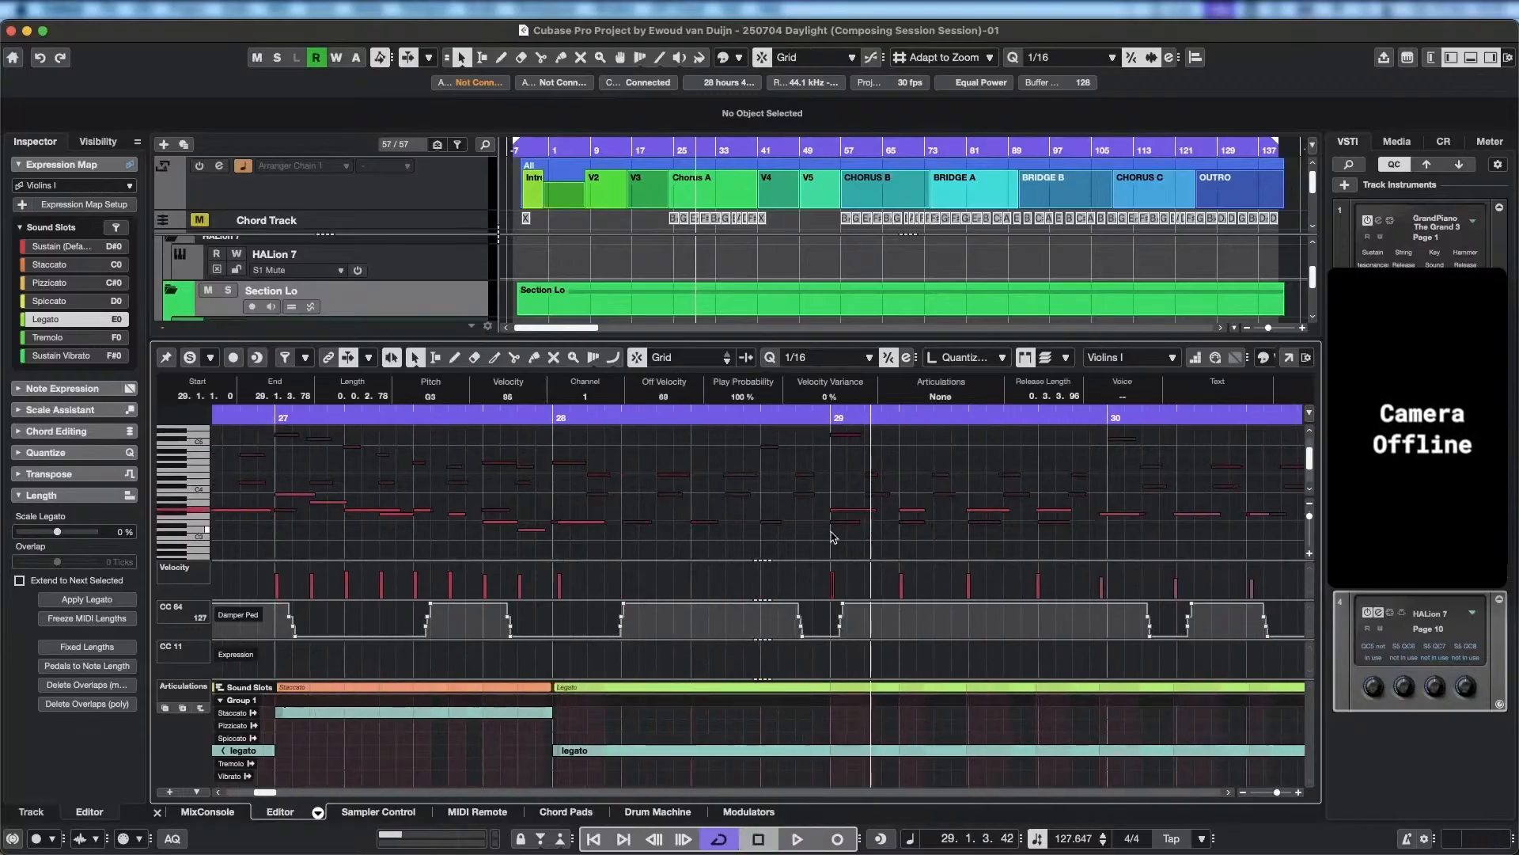
left_click(563, 414)
key("space")
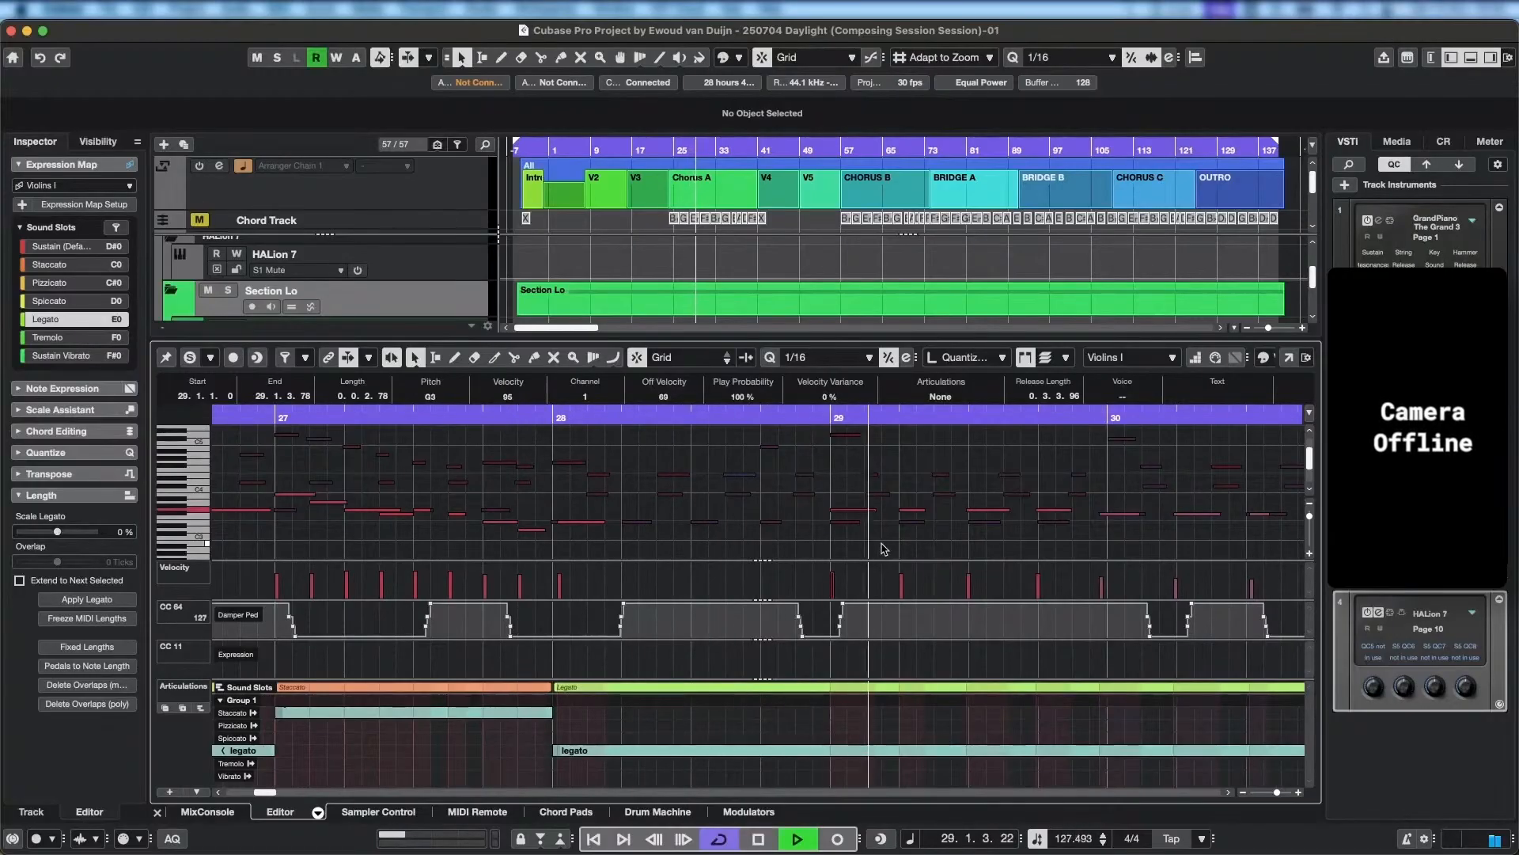
key("space")
Extend the E3 note at bar 28 to bar 29, and make the following note an F#3 lasting until 29.2.1.
left_click_drag(604, 523, 839, 522)
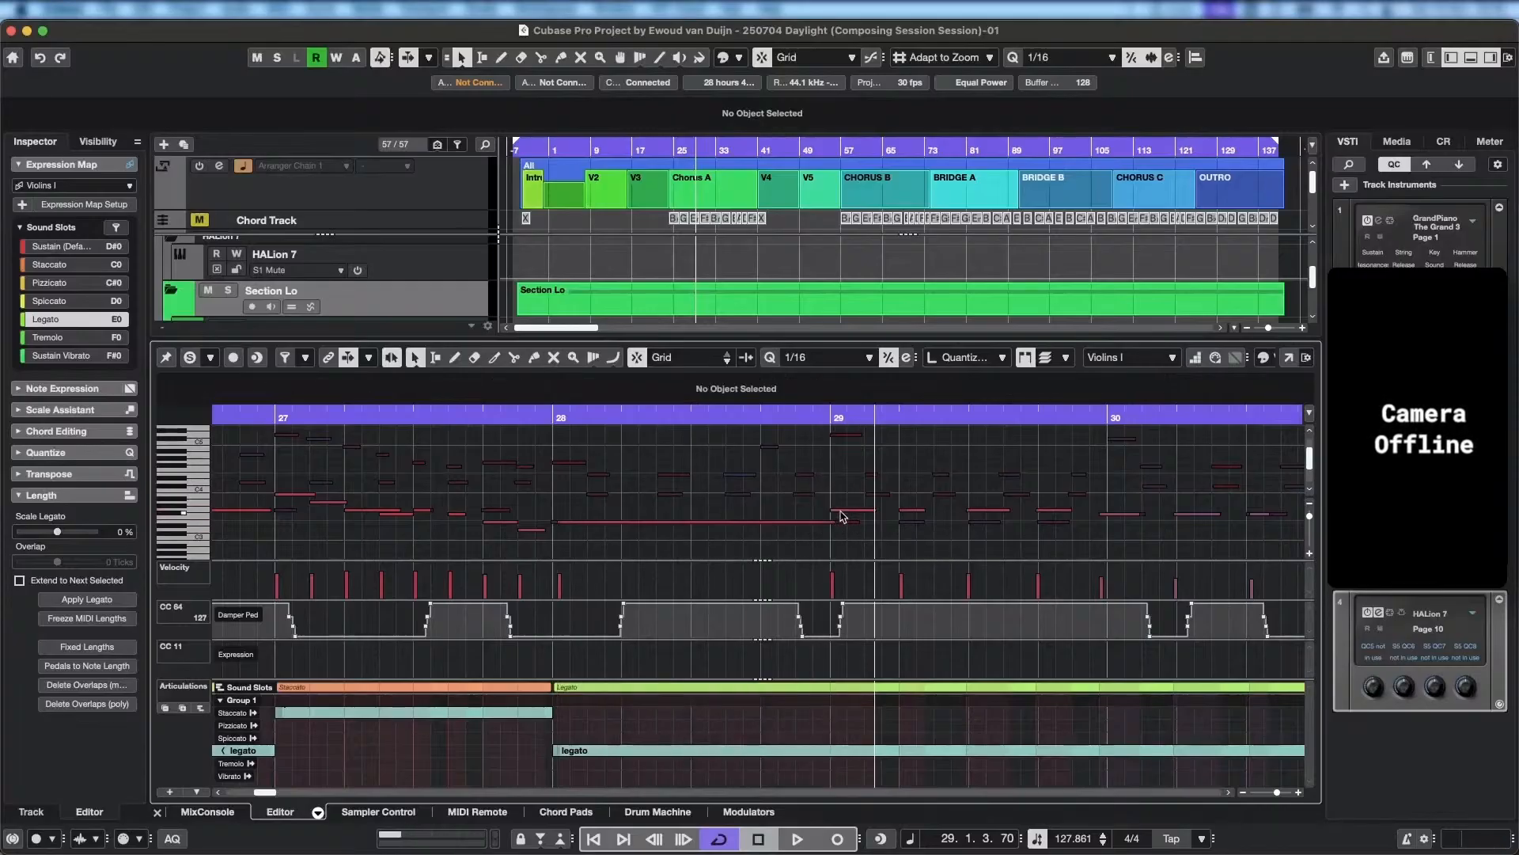
left_click(841, 510)
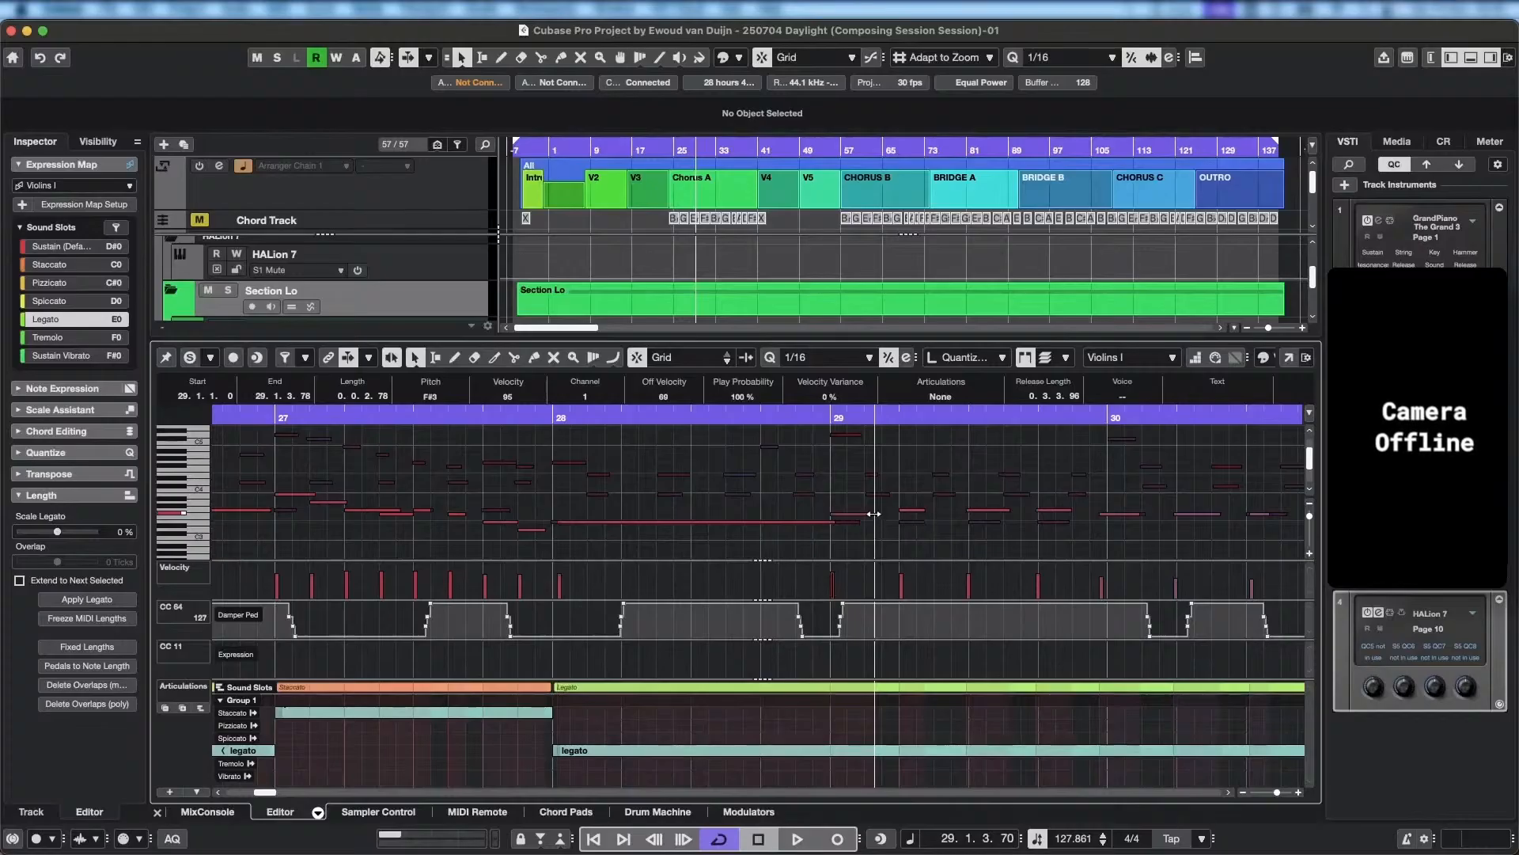
left_click_drag(874, 513, 902, 514)
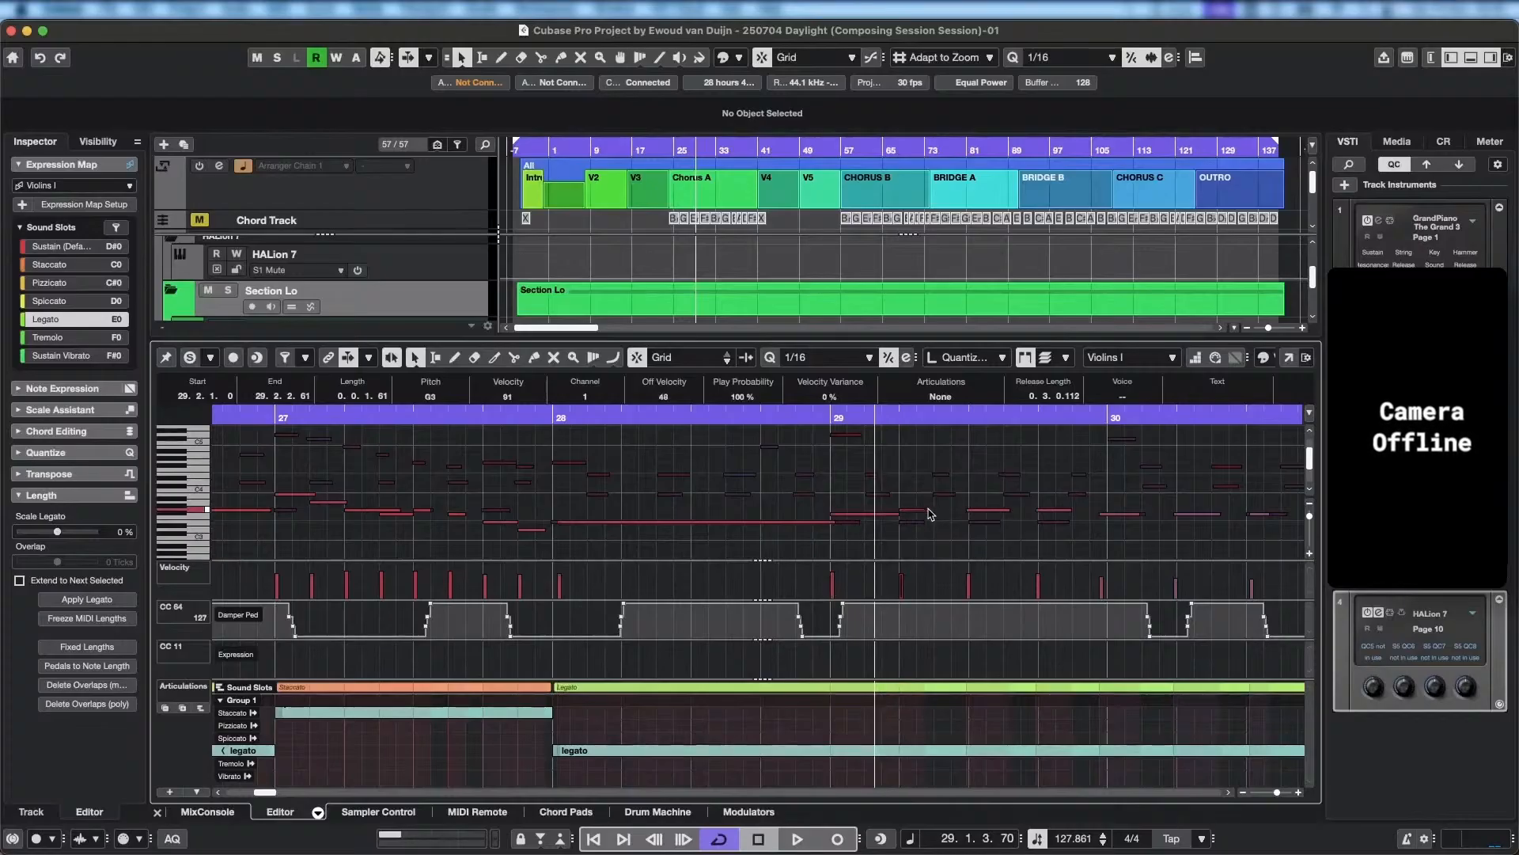
Delete the three short notes from about 29.3 to the start of bar 30, and play back from just before bar 28.
scroll(1035, 523, "right", 3)
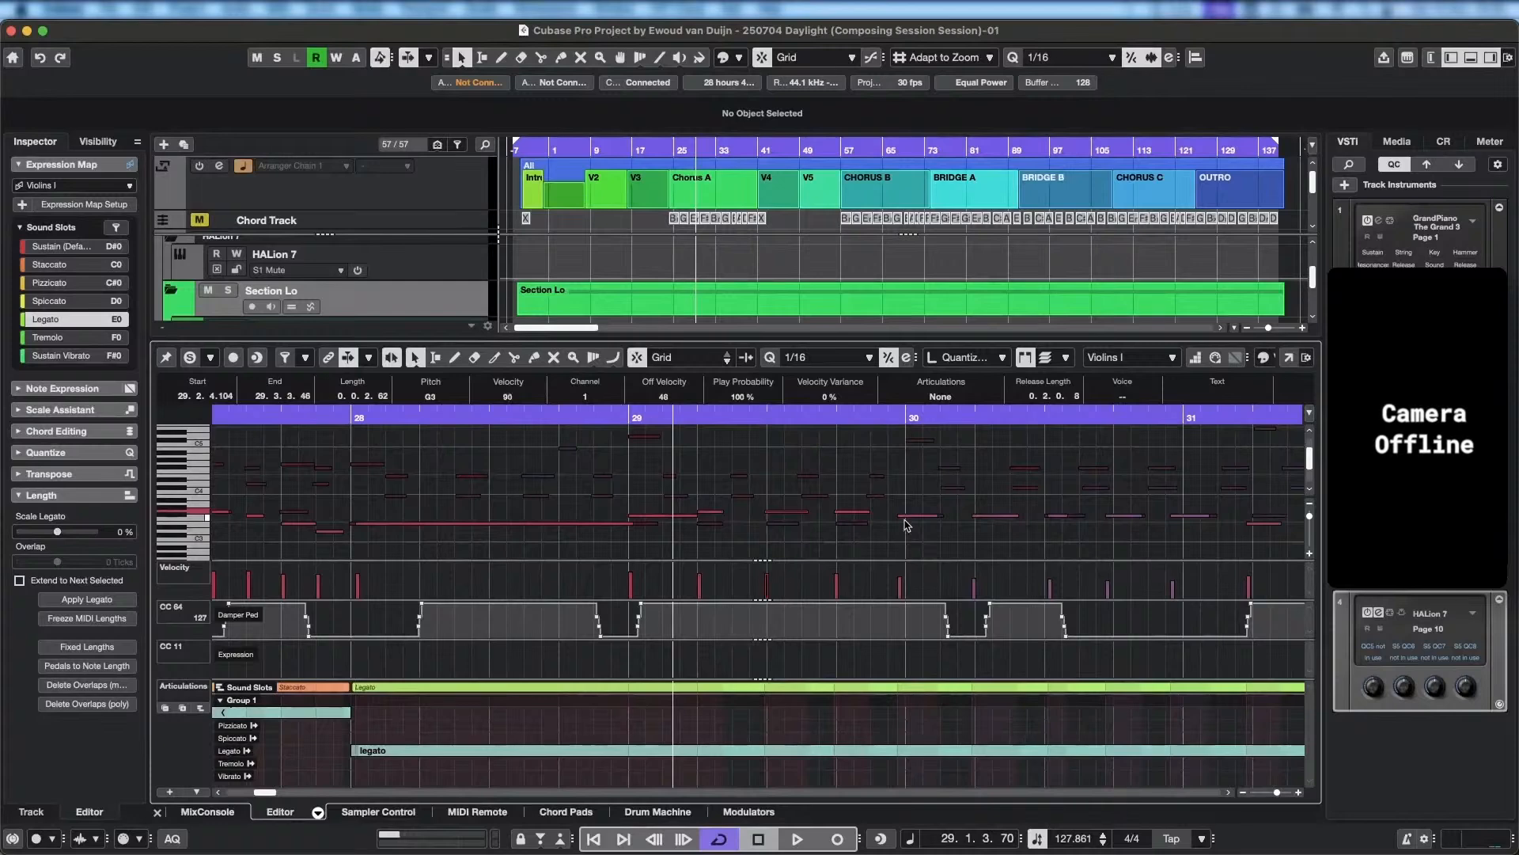
left_click(905, 519)
key("BackSpace")
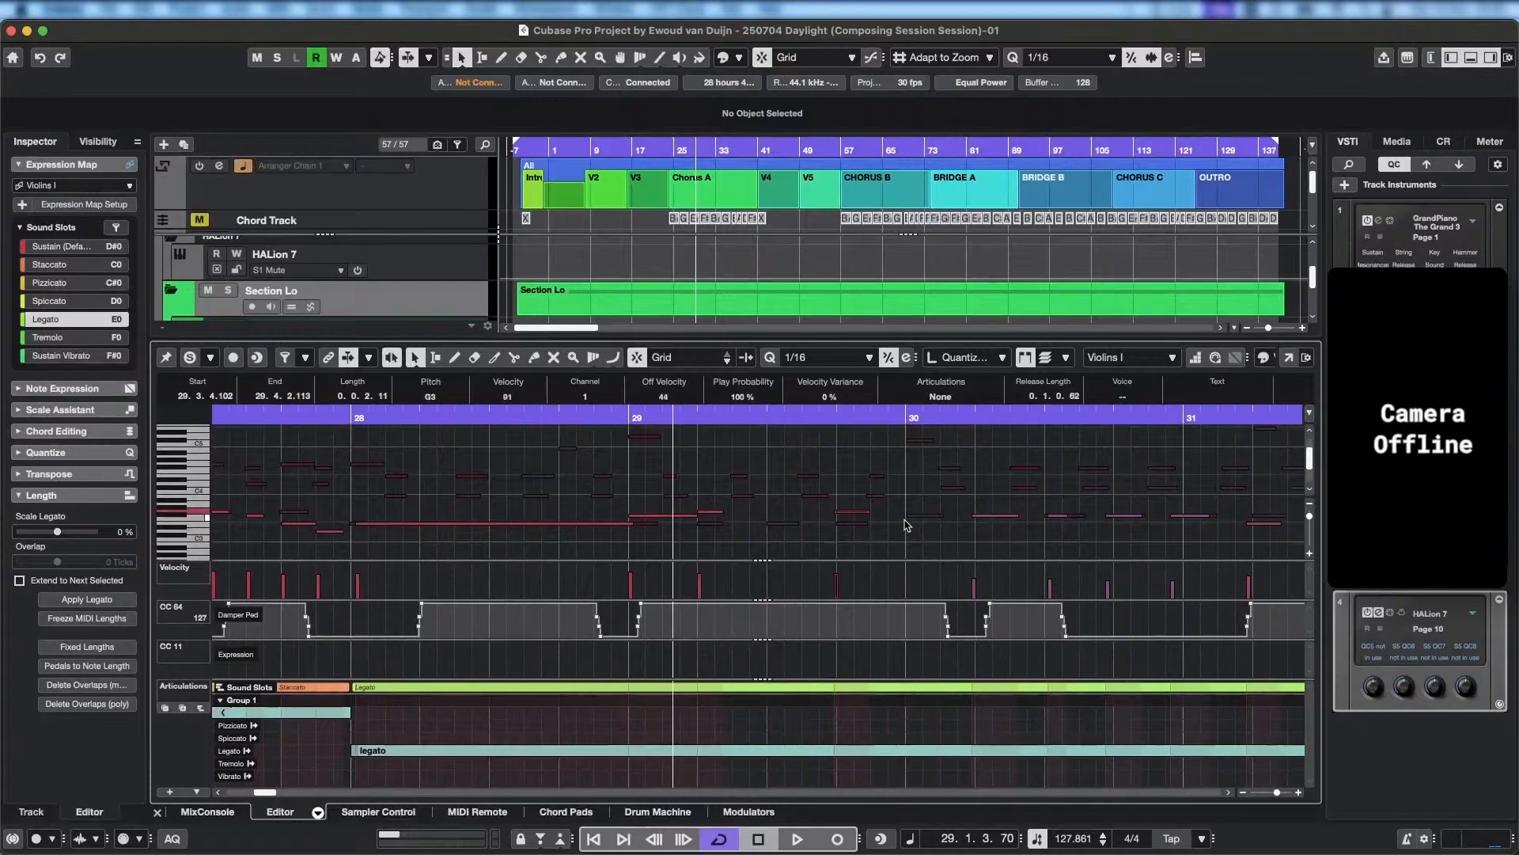
key("Right")
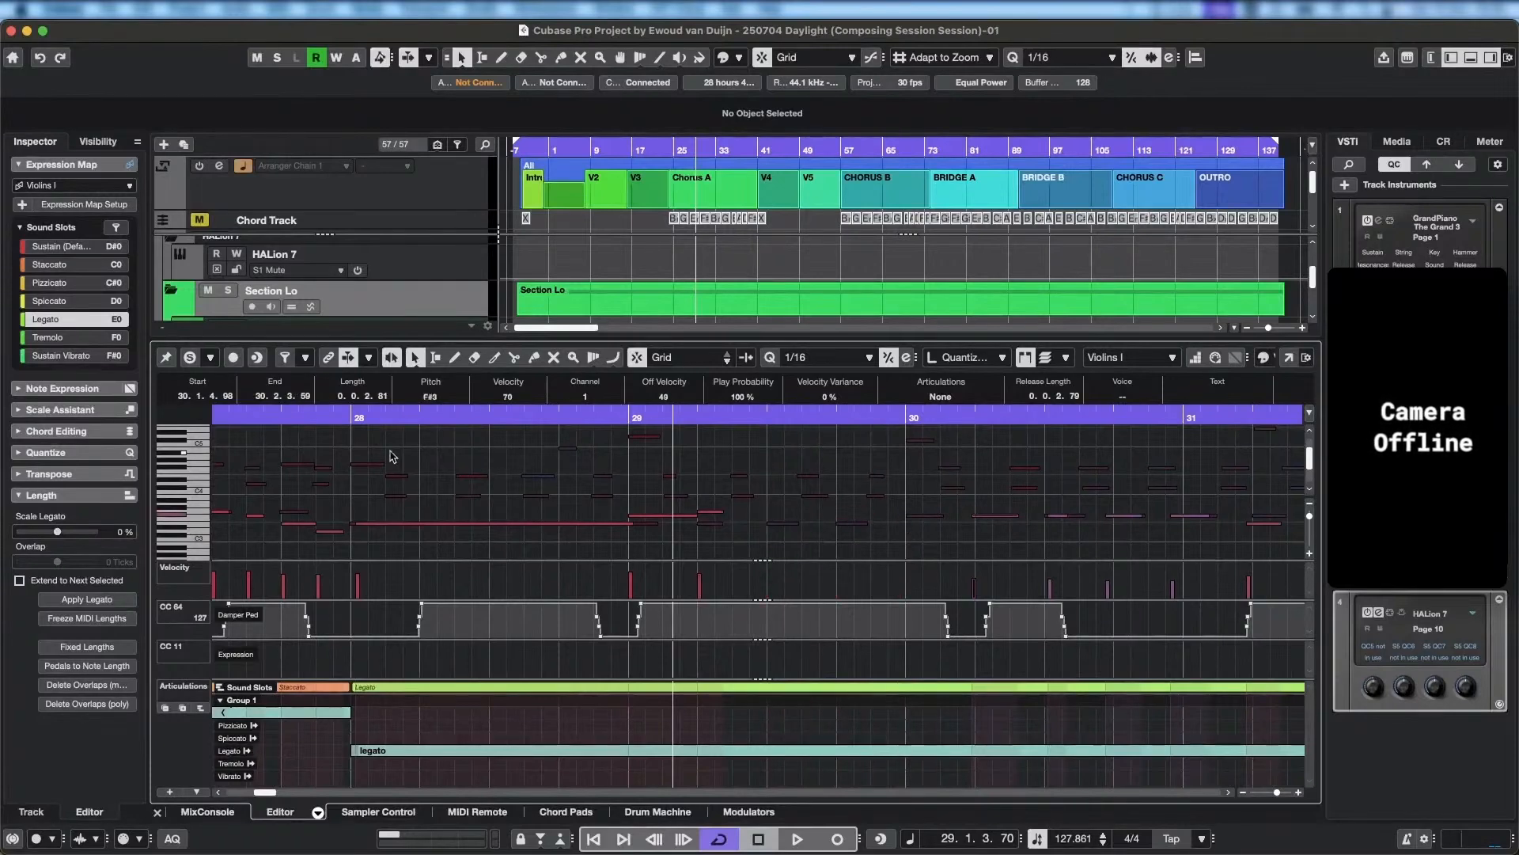
left_click(326, 414)
key("space")
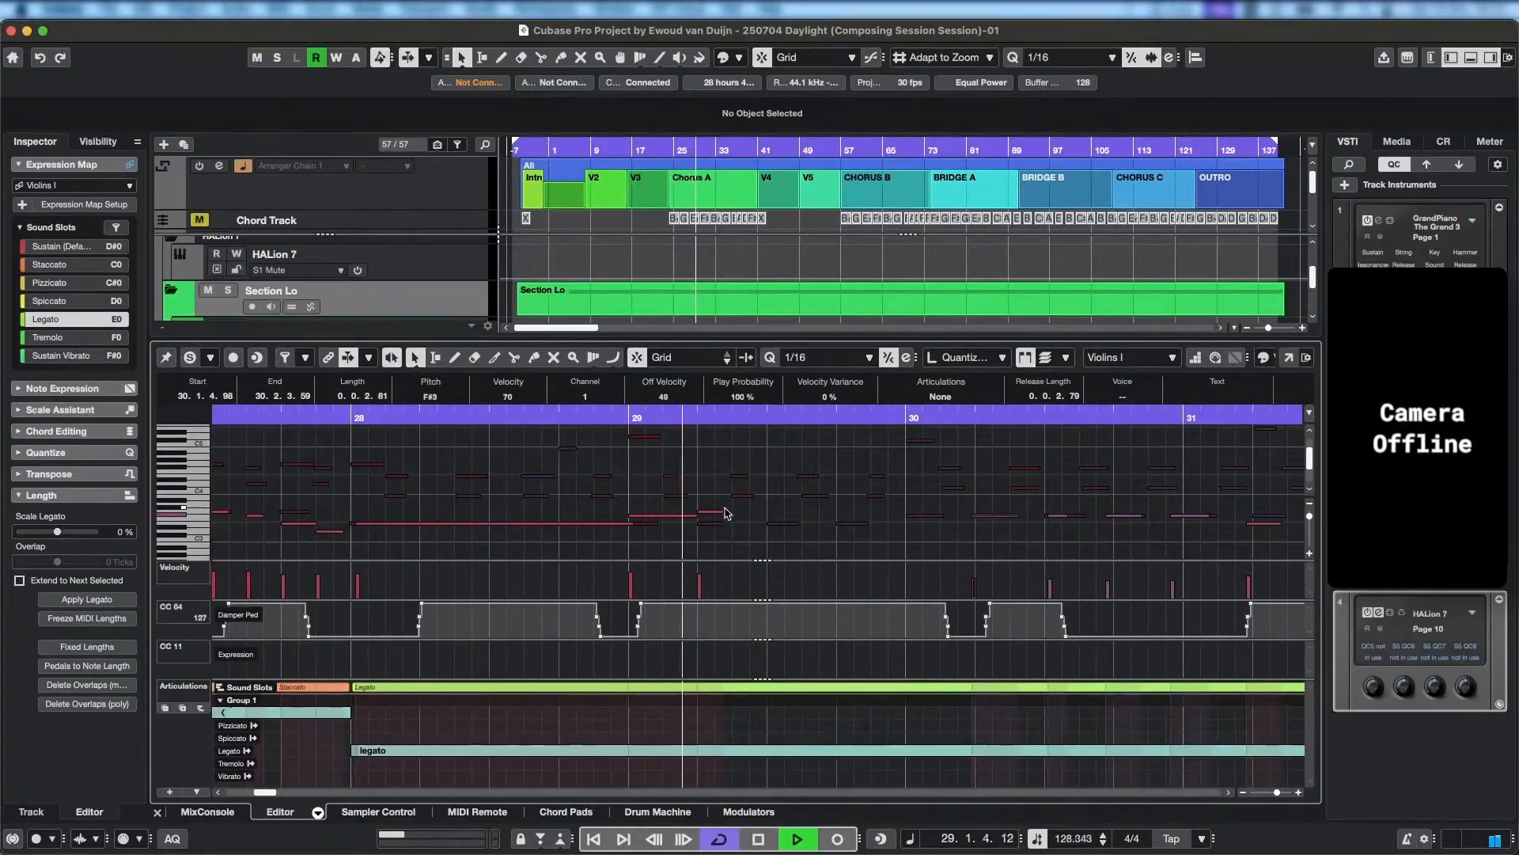
key("space")
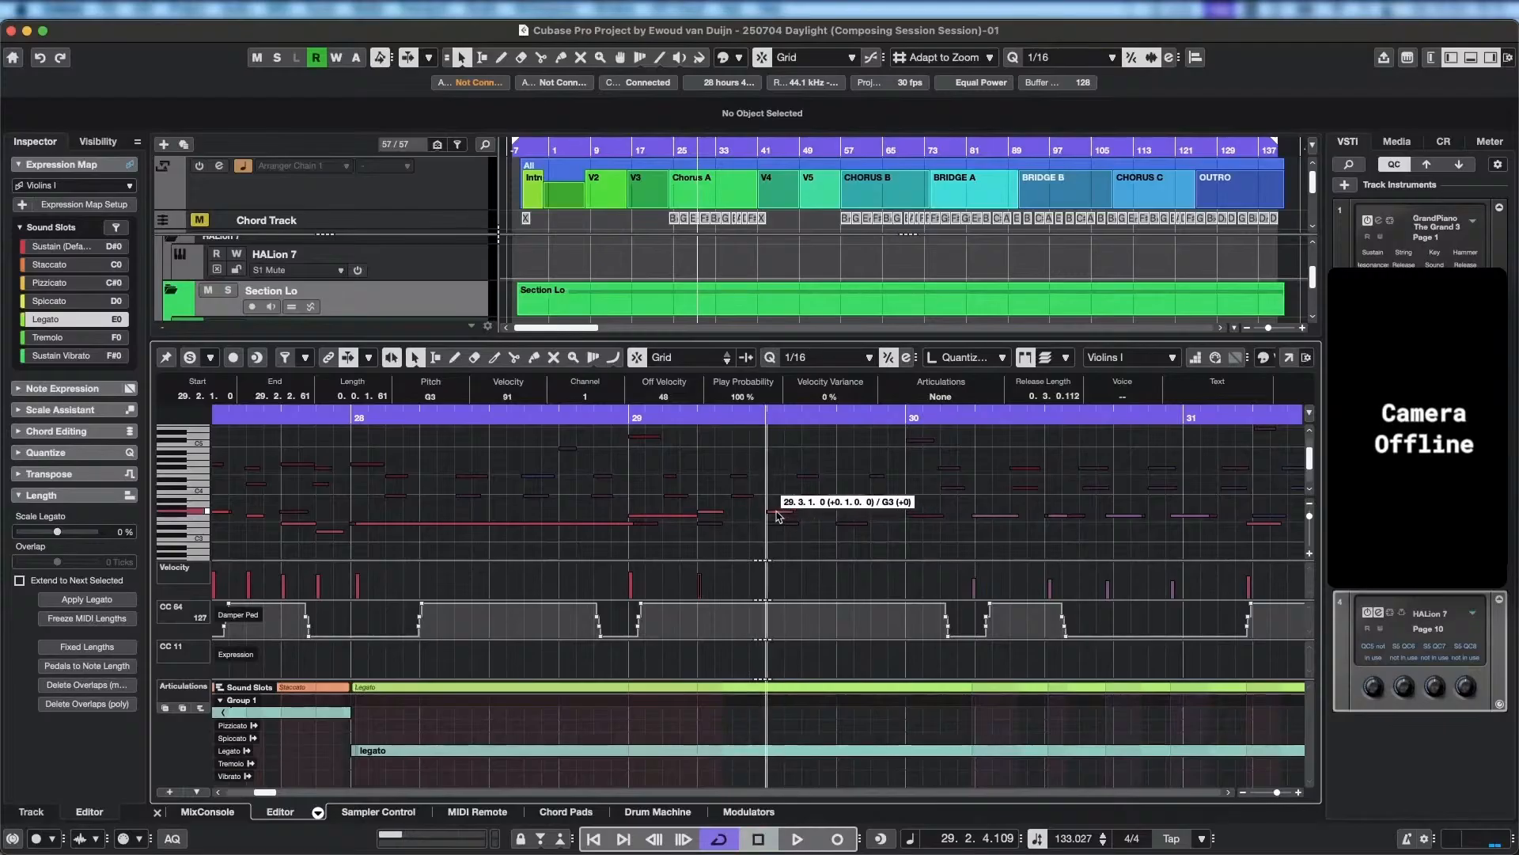
Move the G3 note to 29.3.1 with a length of 0.2.0.0, lengthen the preceding F#3 to meet it, and play back.
left_click_drag(696, 515, 907, 514)
key("space")
key("space")
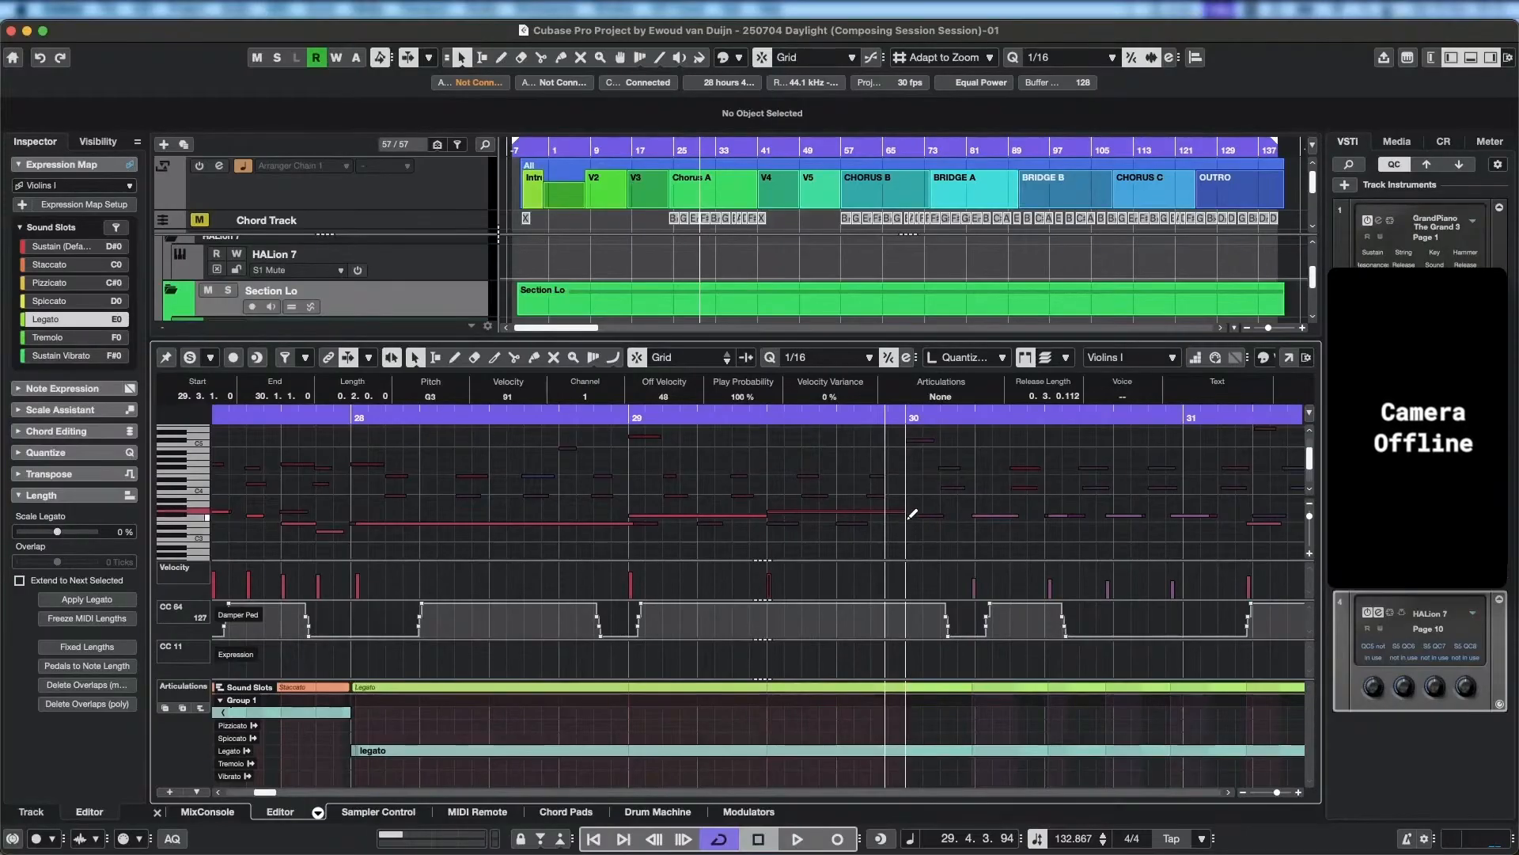
Replace the short notes in bar 30 with one F#3 note from 30.1.1 to 31.1.1, and play back.
left_click(912, 514)
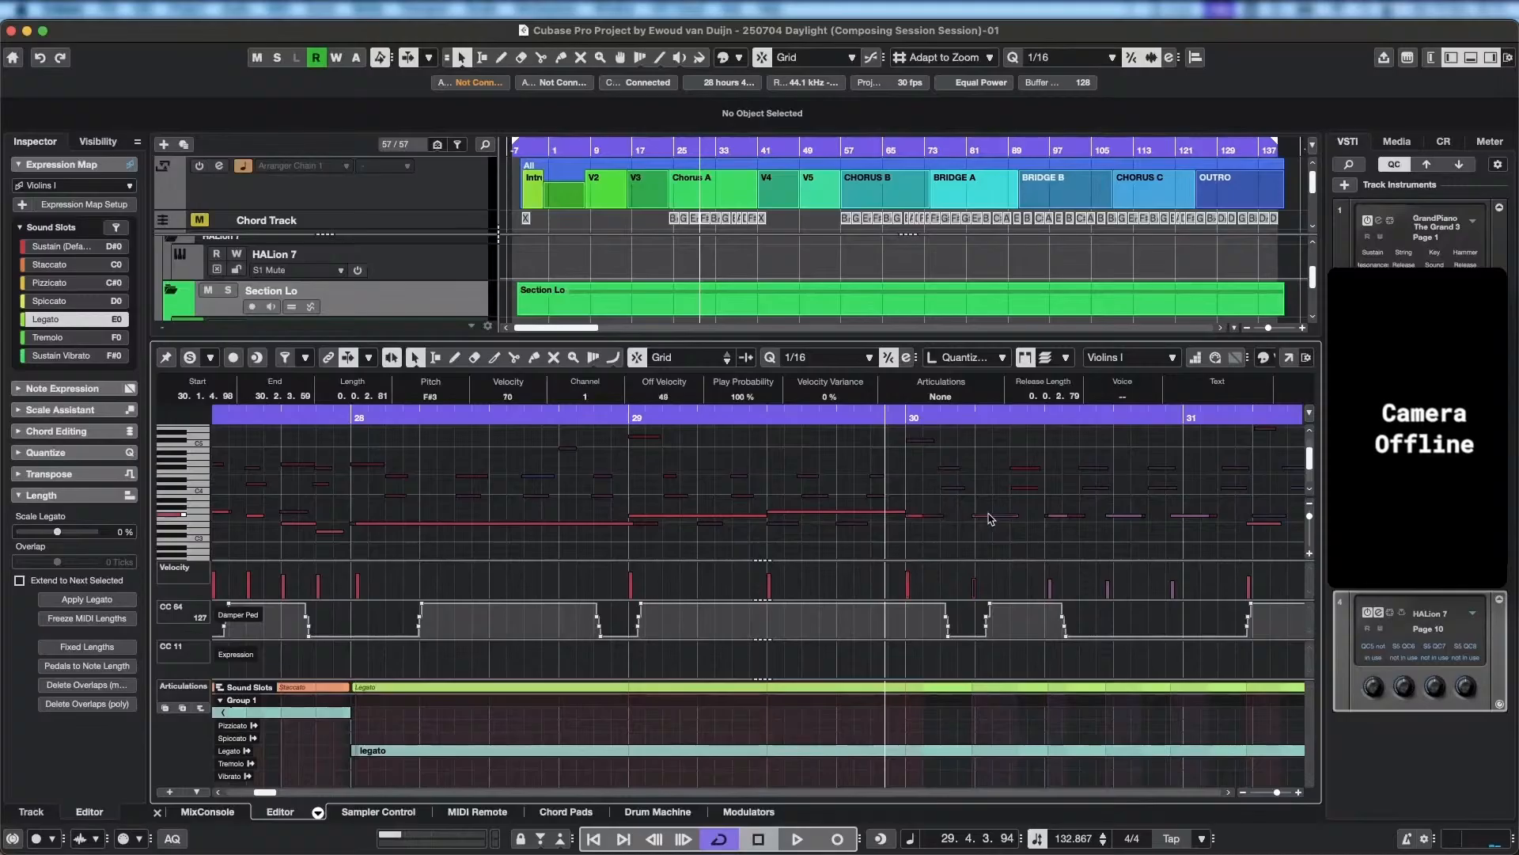
scroll(791, 490, "right", 3)
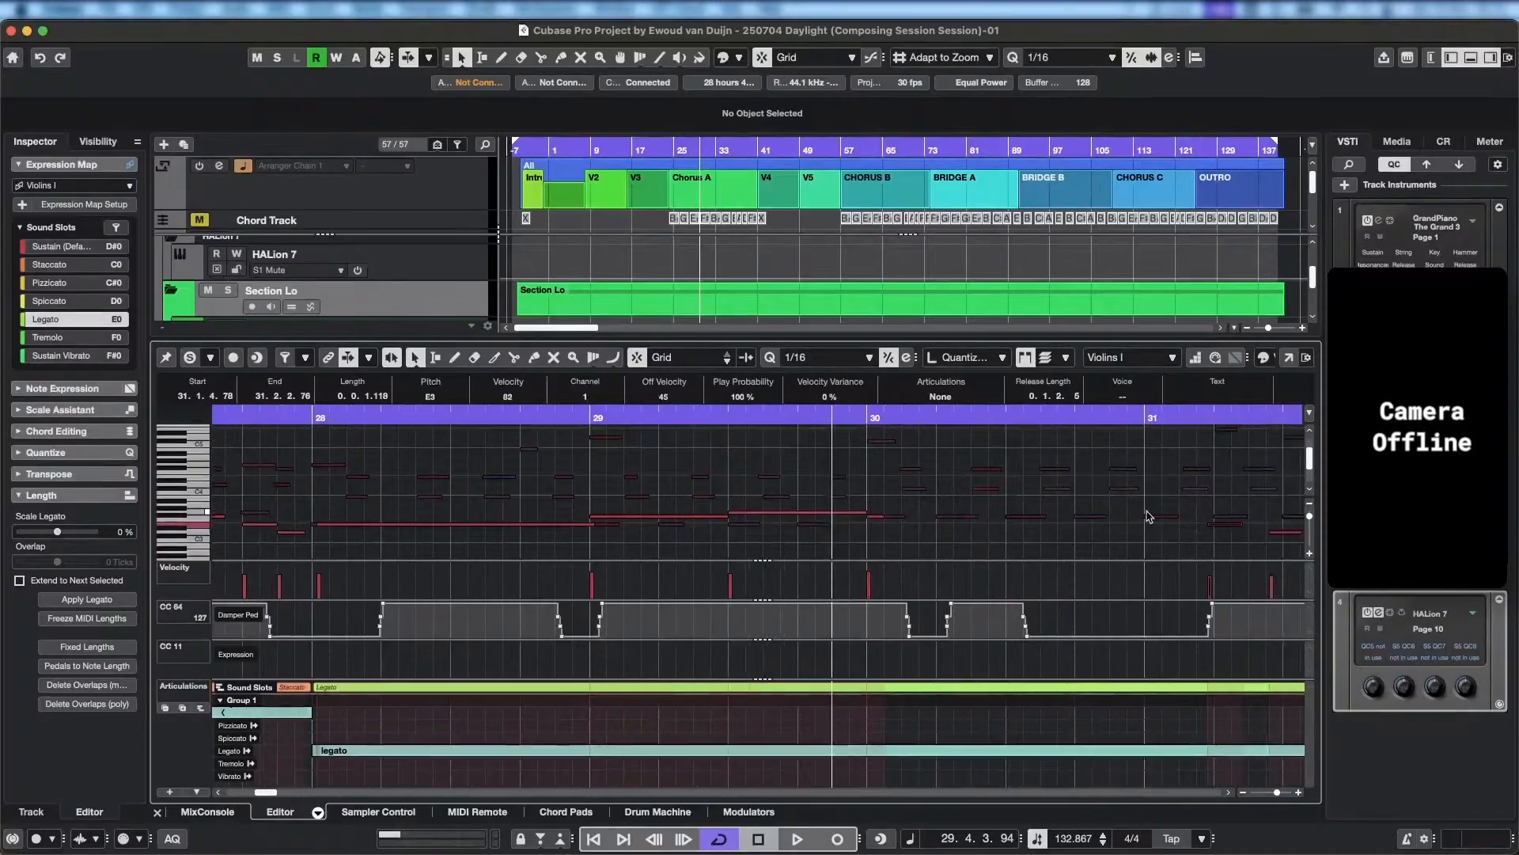
left_click_drag(640, 506, 903, 504)
key("space")
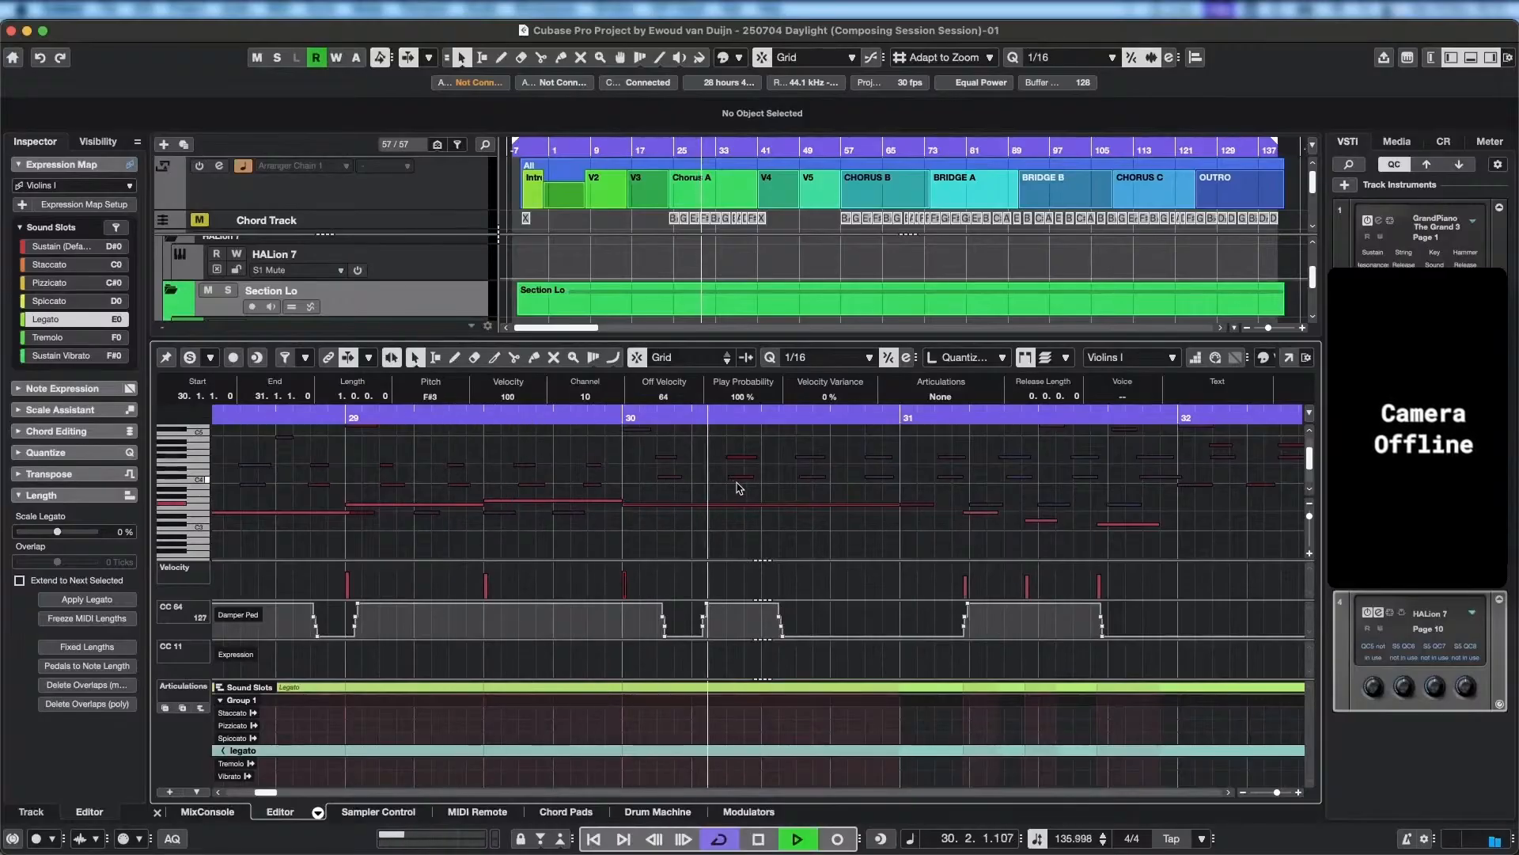
key("space")
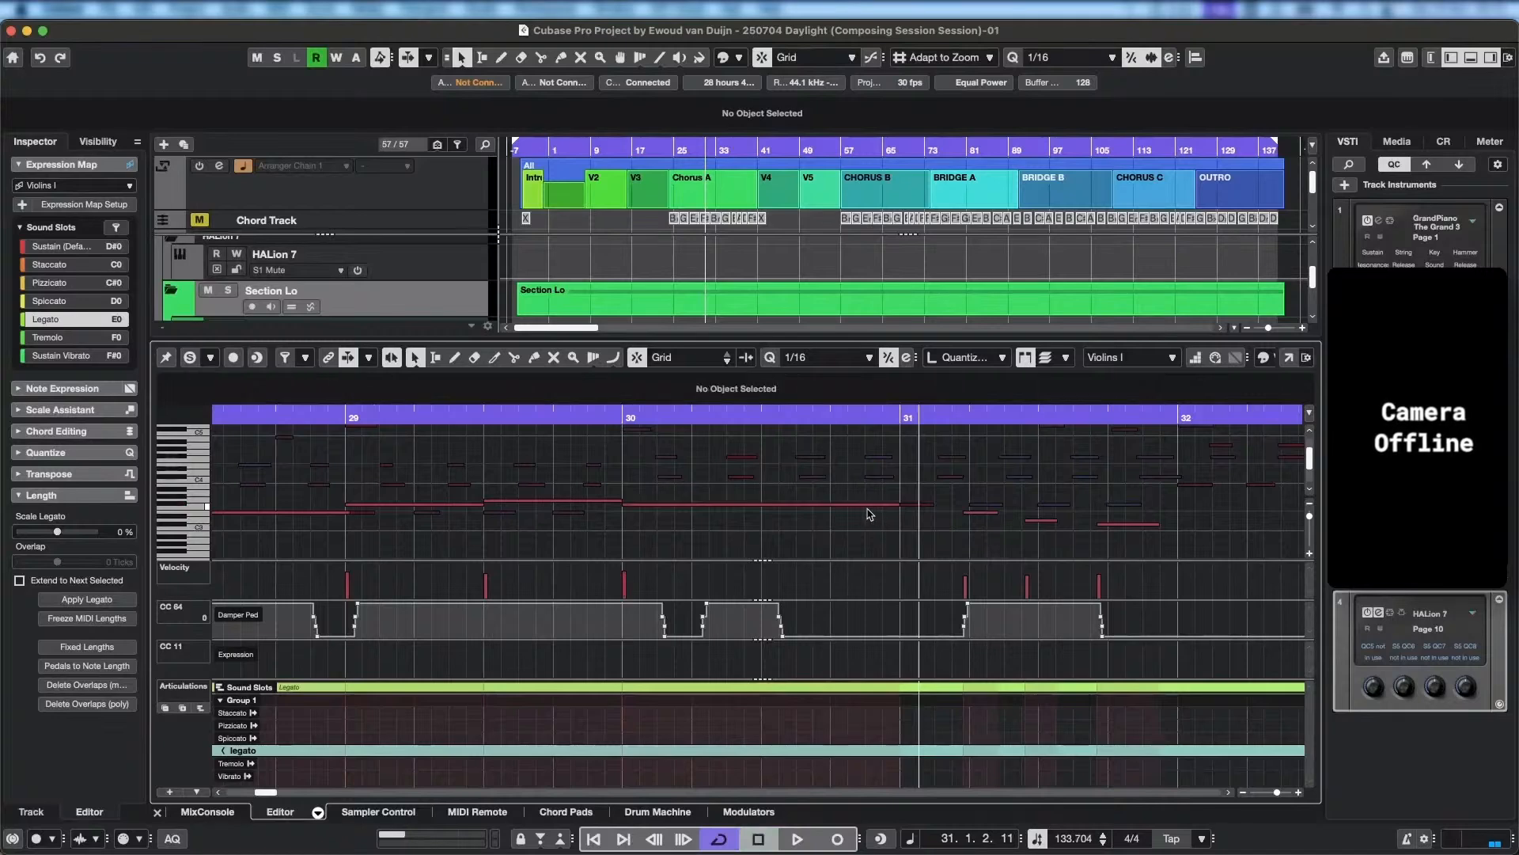
Add an A#3 note at 31.1.1 that lasts one full bar to 32.1.1.
left_click(908, 475, "alt")
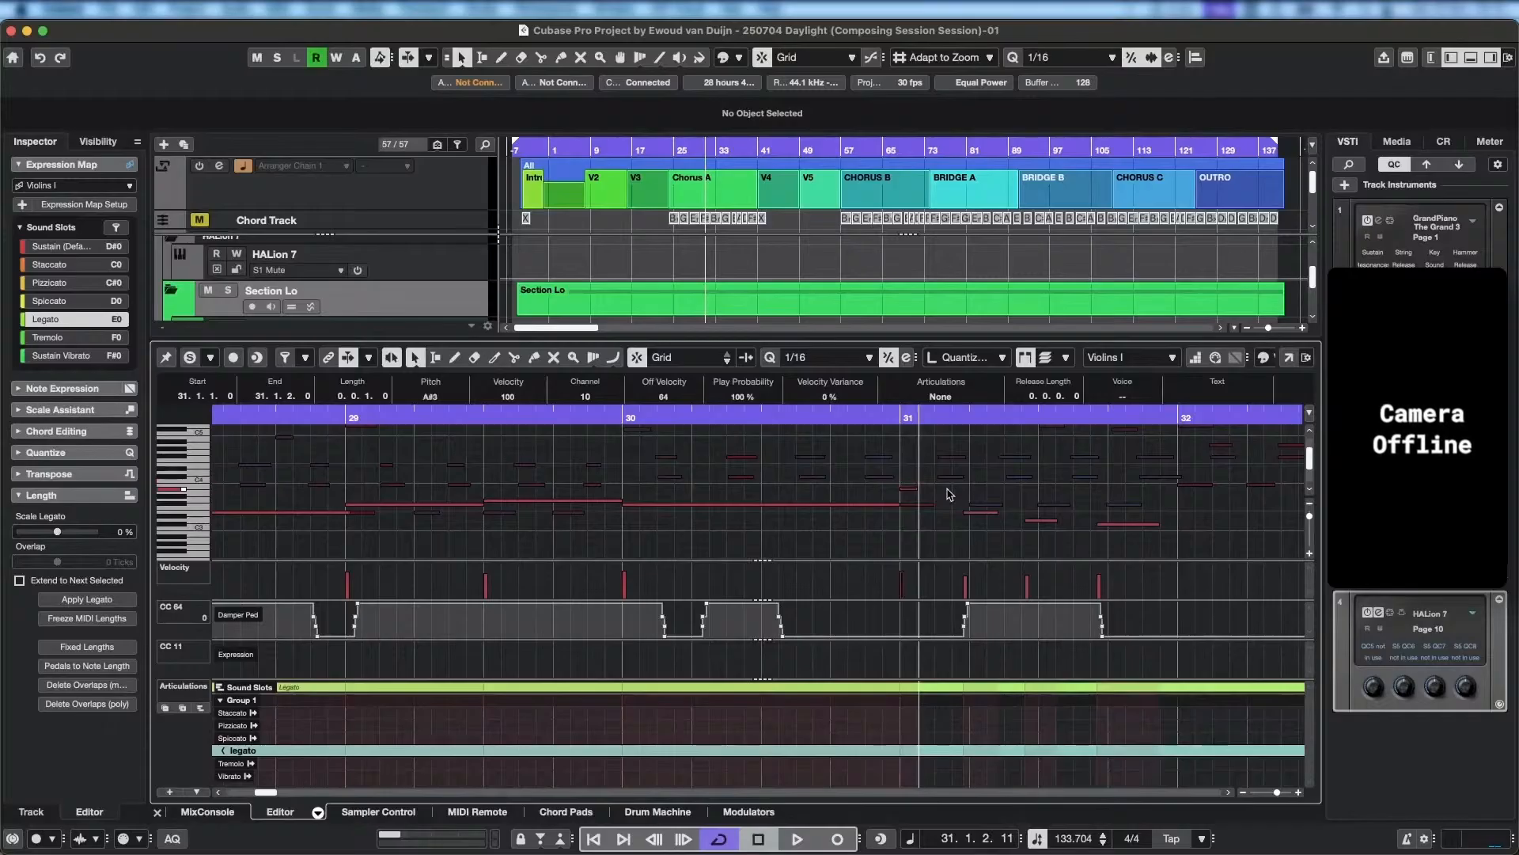
scroll(1106, 515, "right", 5)
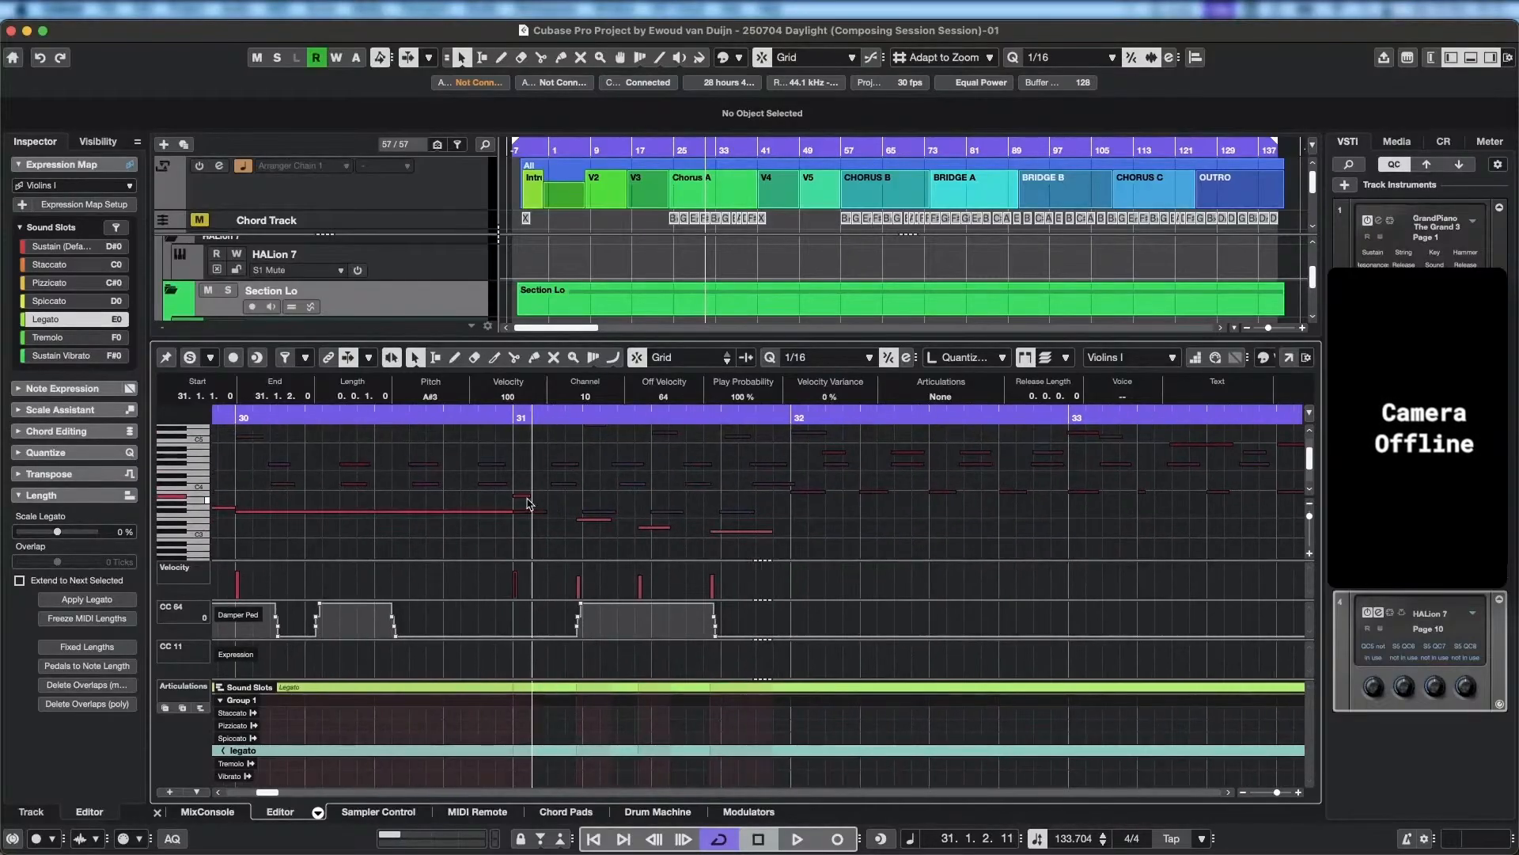
left_click_drag(531, 495, 792, 496)
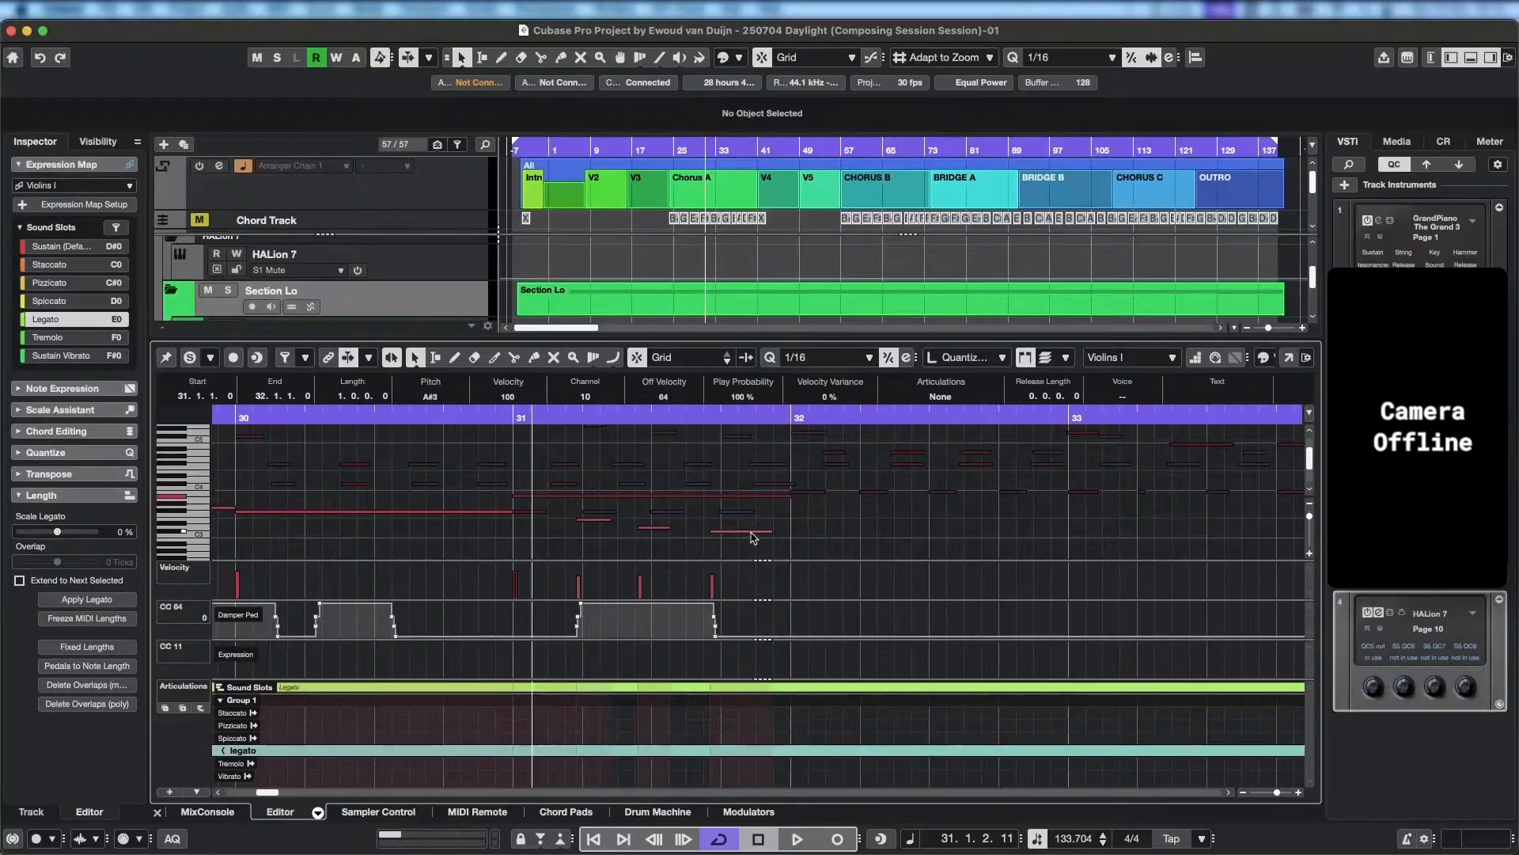
Delete the three short low notes beneath the long A#3 in bar 31, and play back from just before the bar.
key("Delete")
left_click(586, 520)
key("Delete")
left_click(663, 528)
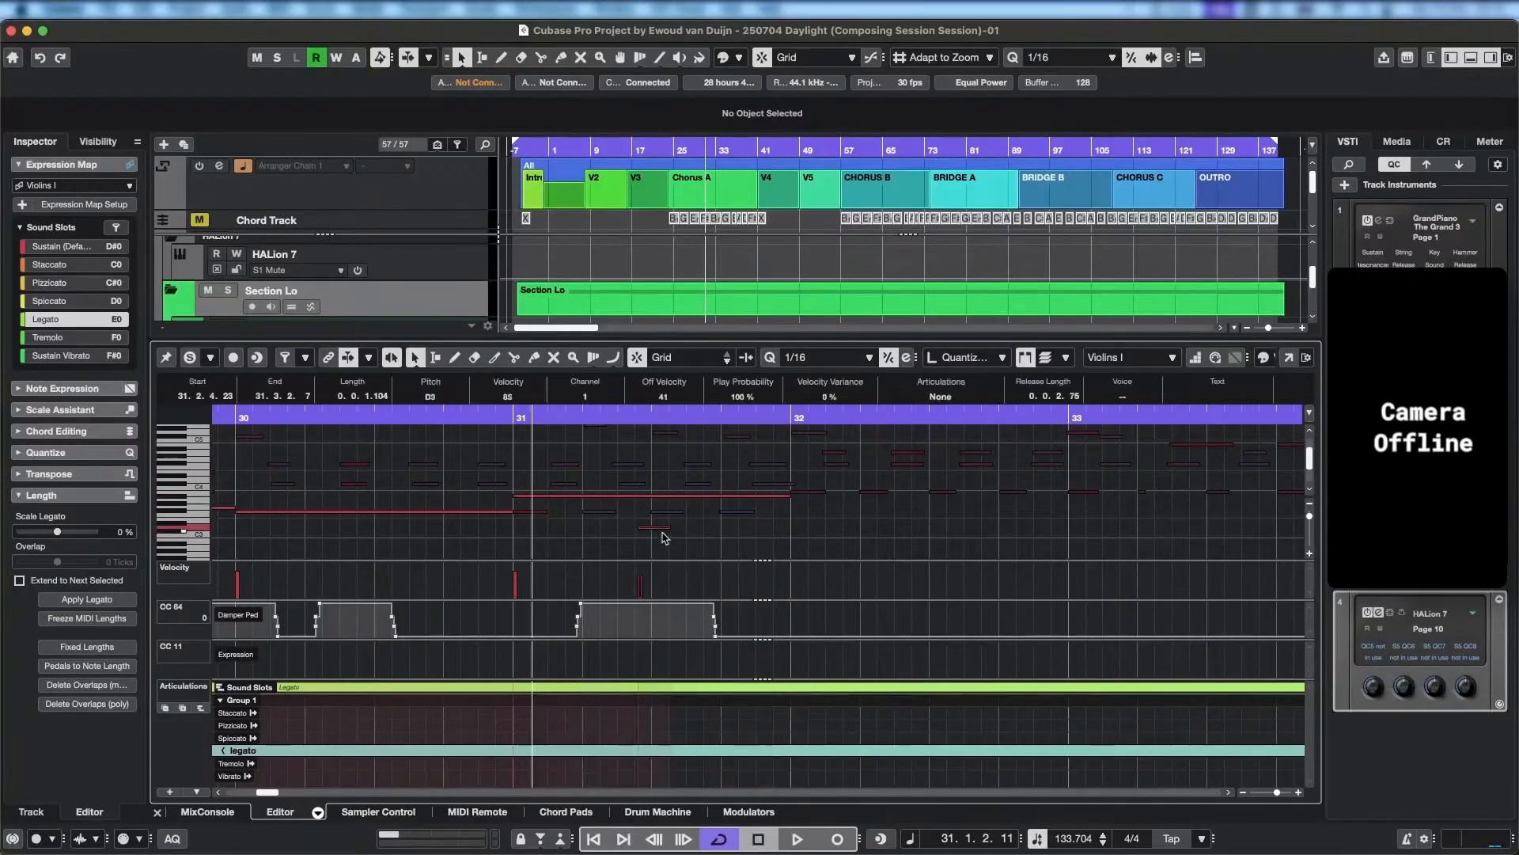
key("Delete")
double_click(442, 417)
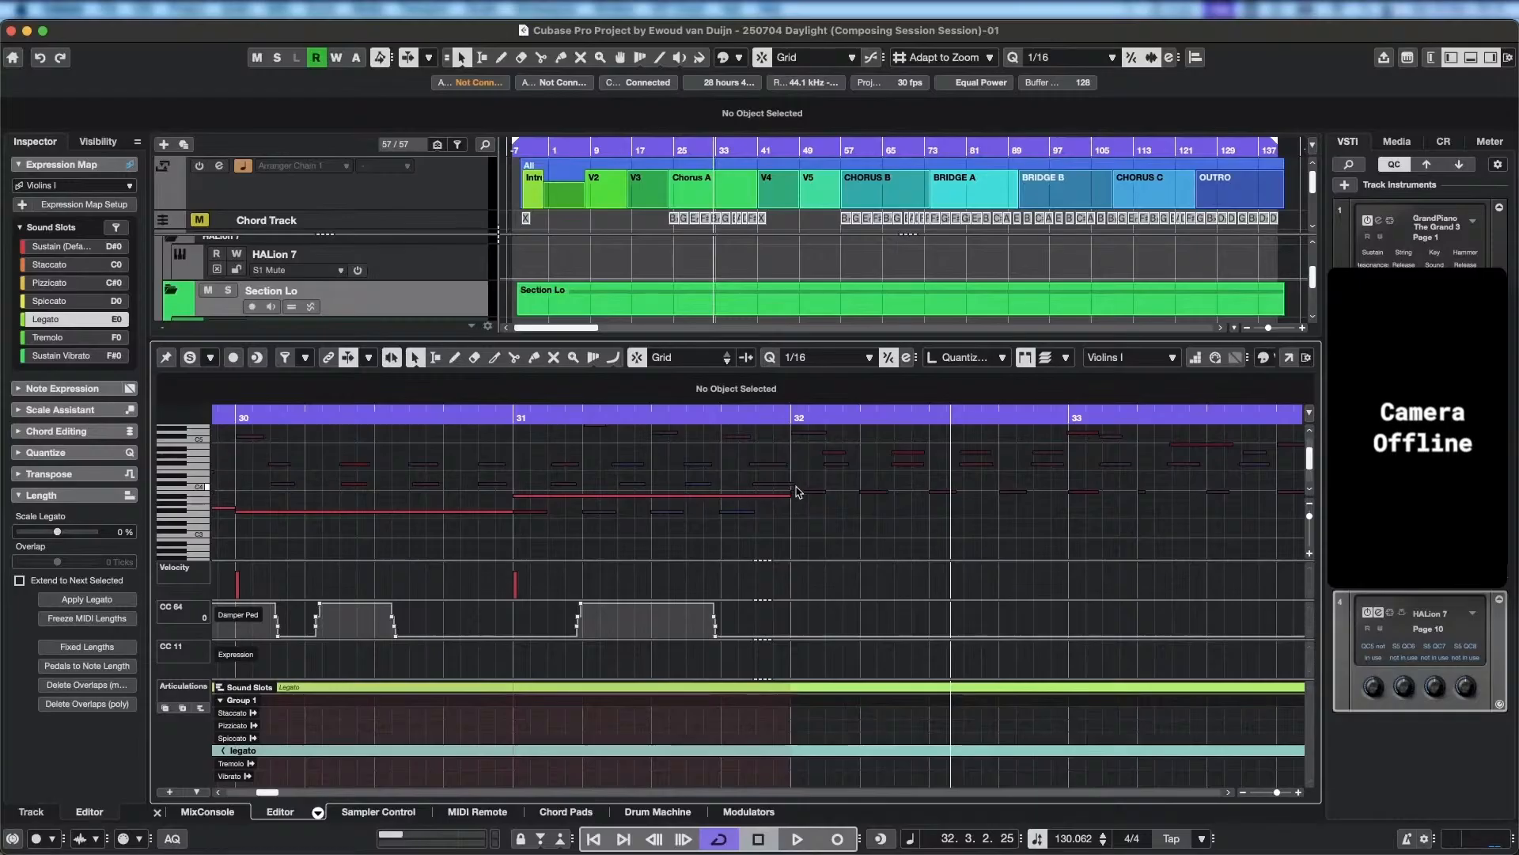
Add a one-bar B3 note from 32.1.1 to 33.1.1, play it back, and return the playhead to bar 32.
left_click(801, 488)
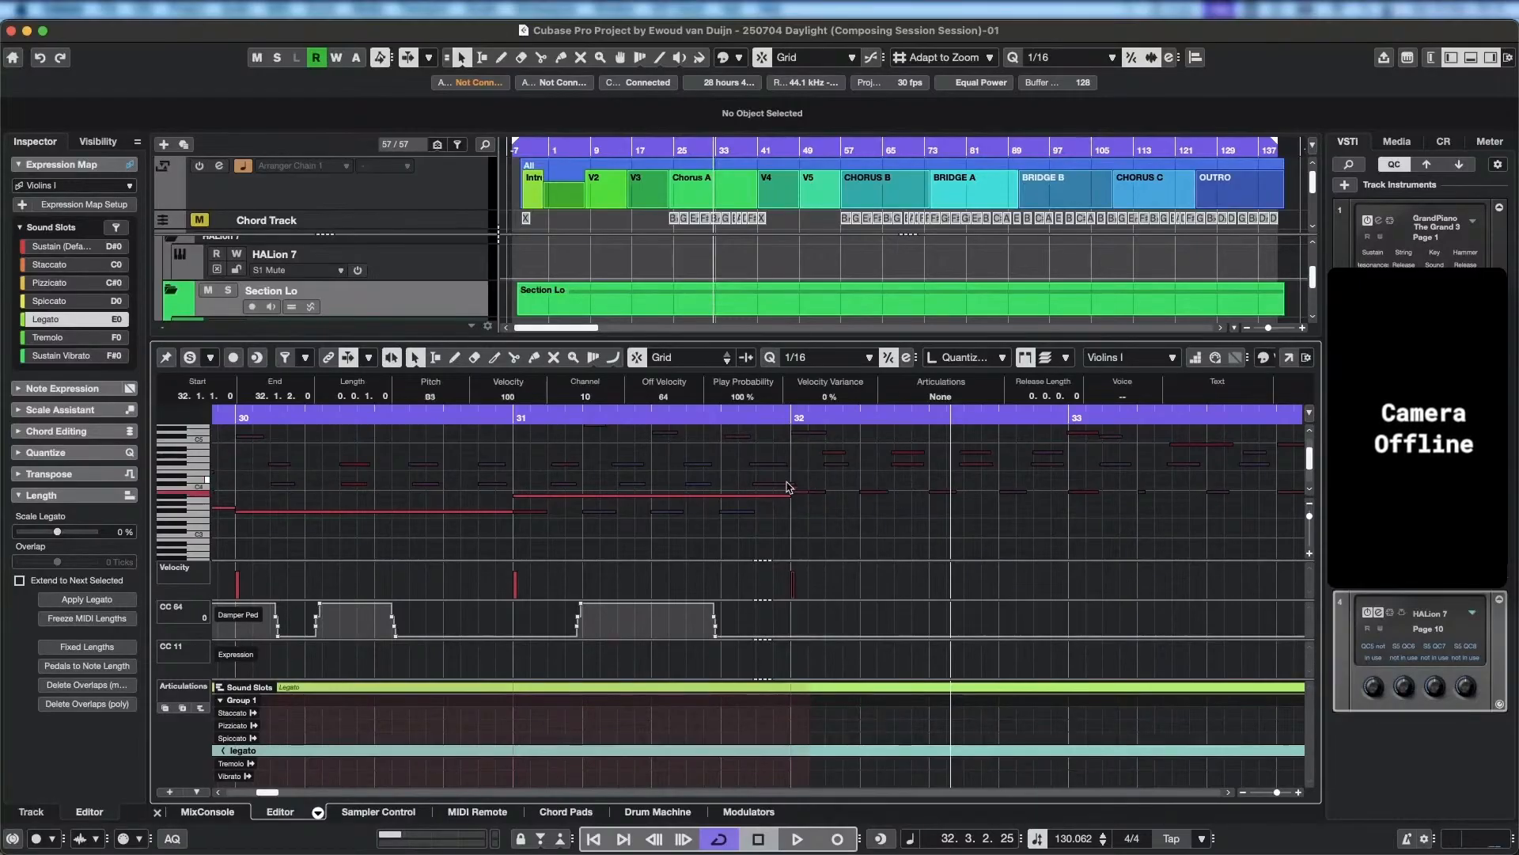
left_click_drag(807, 493, 1070, 492)
left_click(784, 409)
key("space")
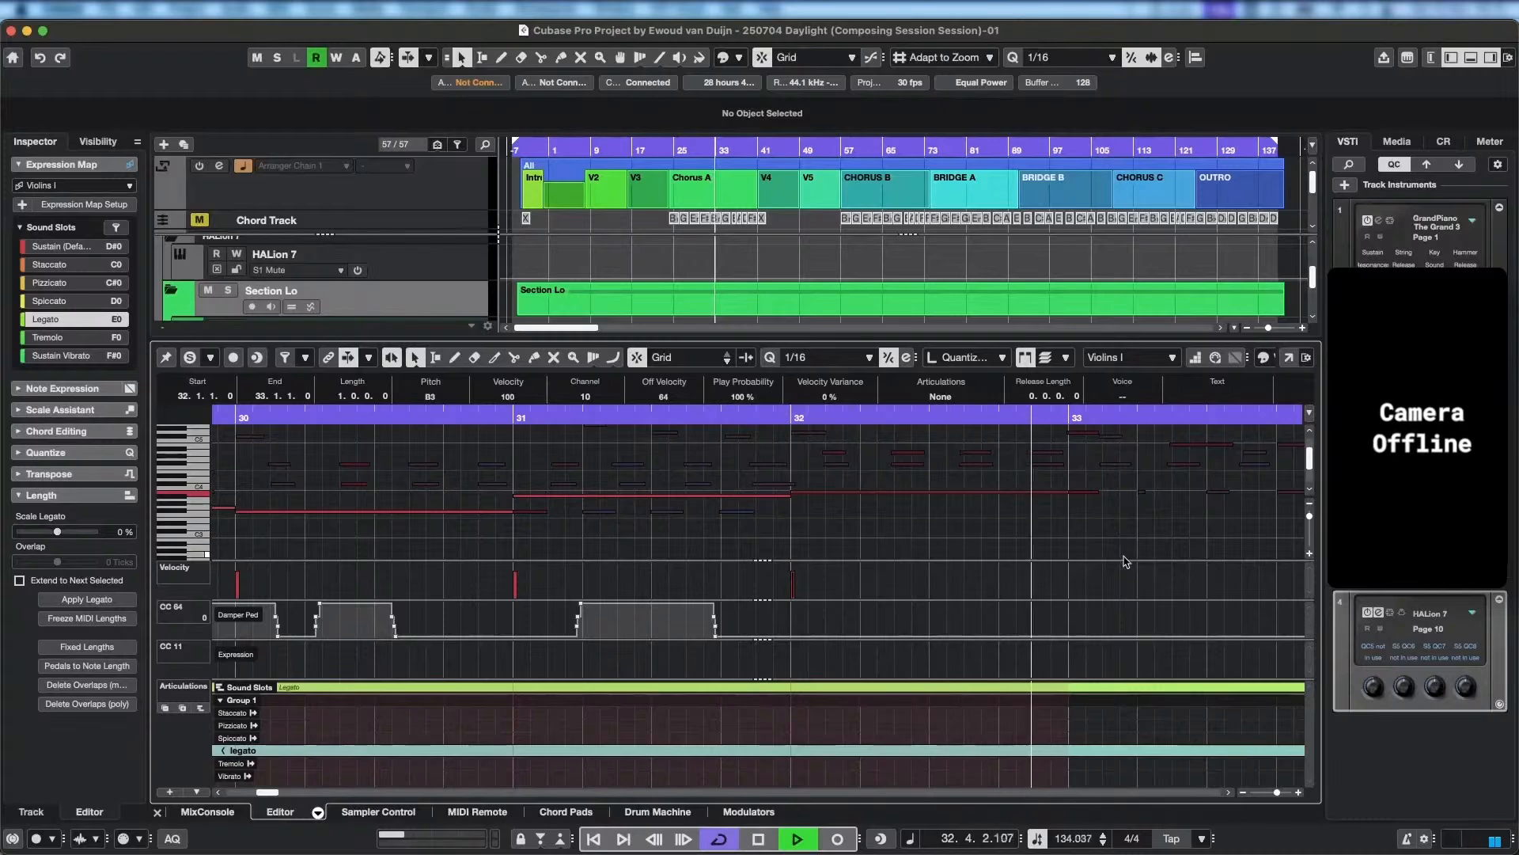
key("space")
left_click(586, 424)
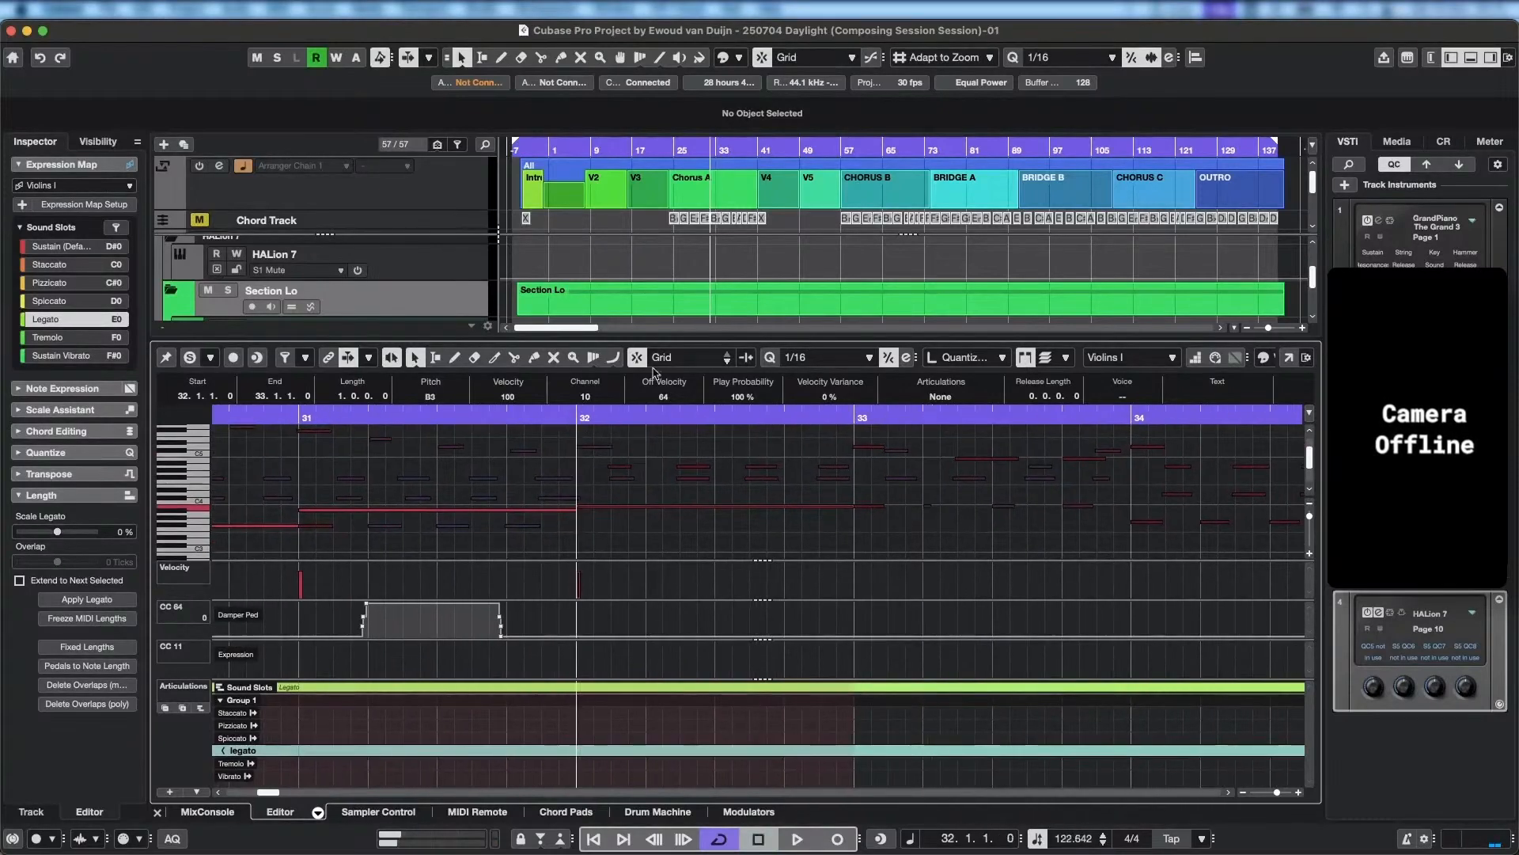
Find the Violins I track below the low section and select its part.
scroll(744, 285, "down", 3)
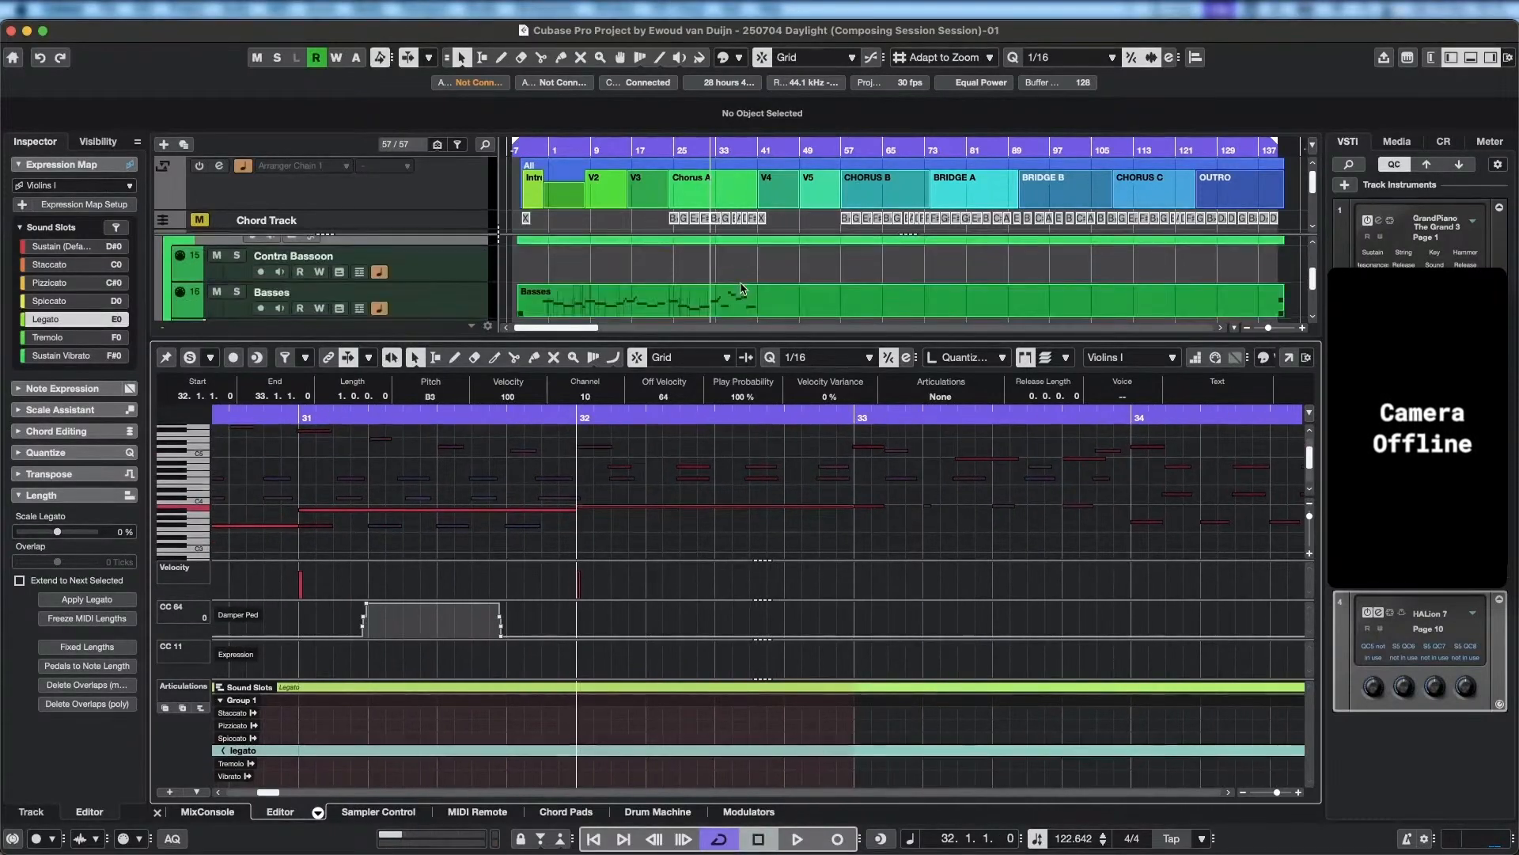
scroll(750, 280, "down", 1)
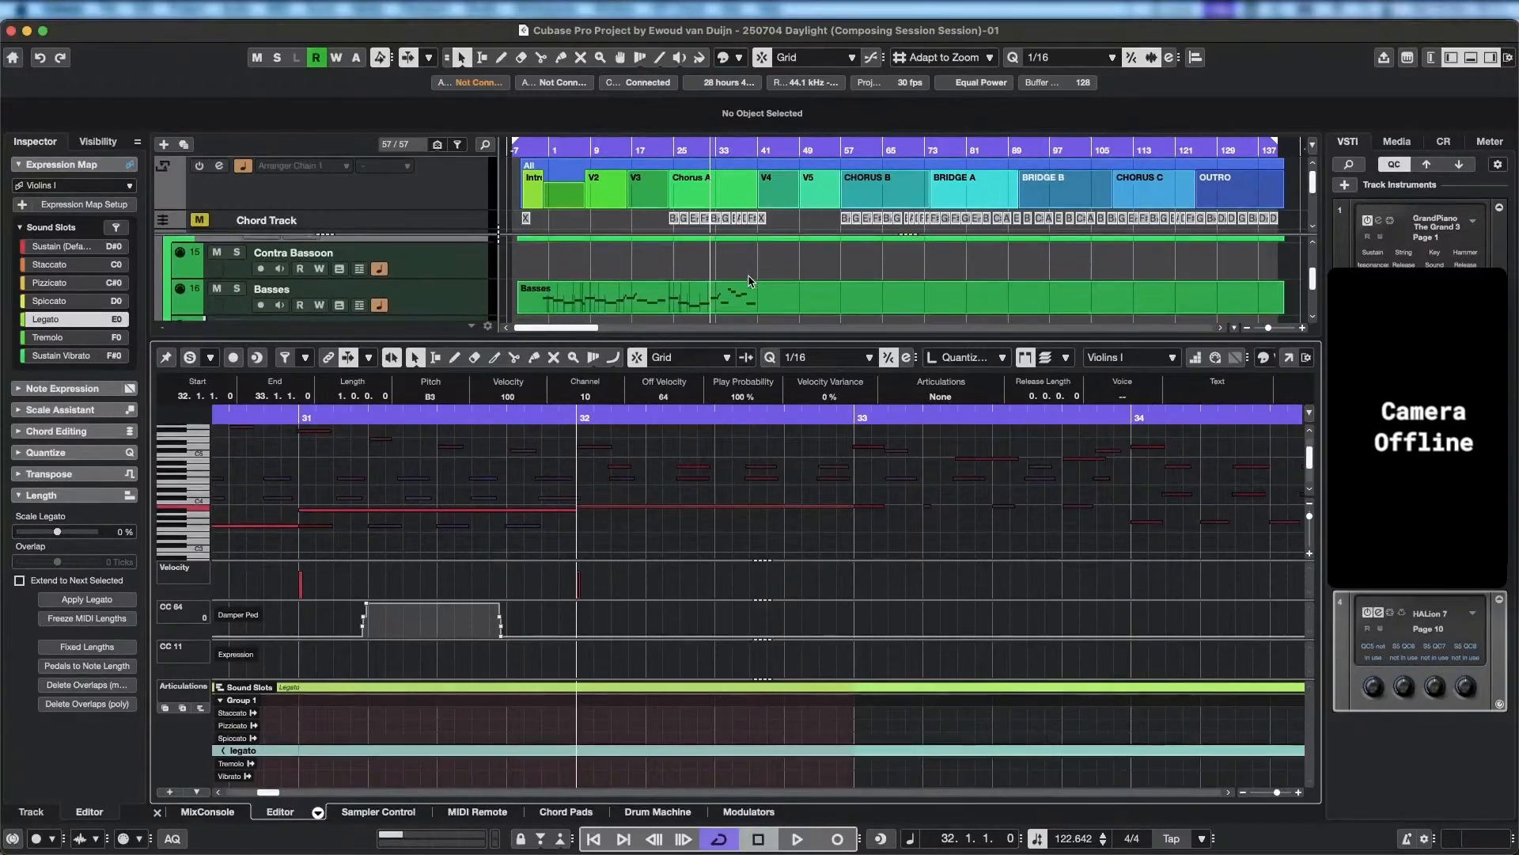
scroll(652, 523, "down", 2)
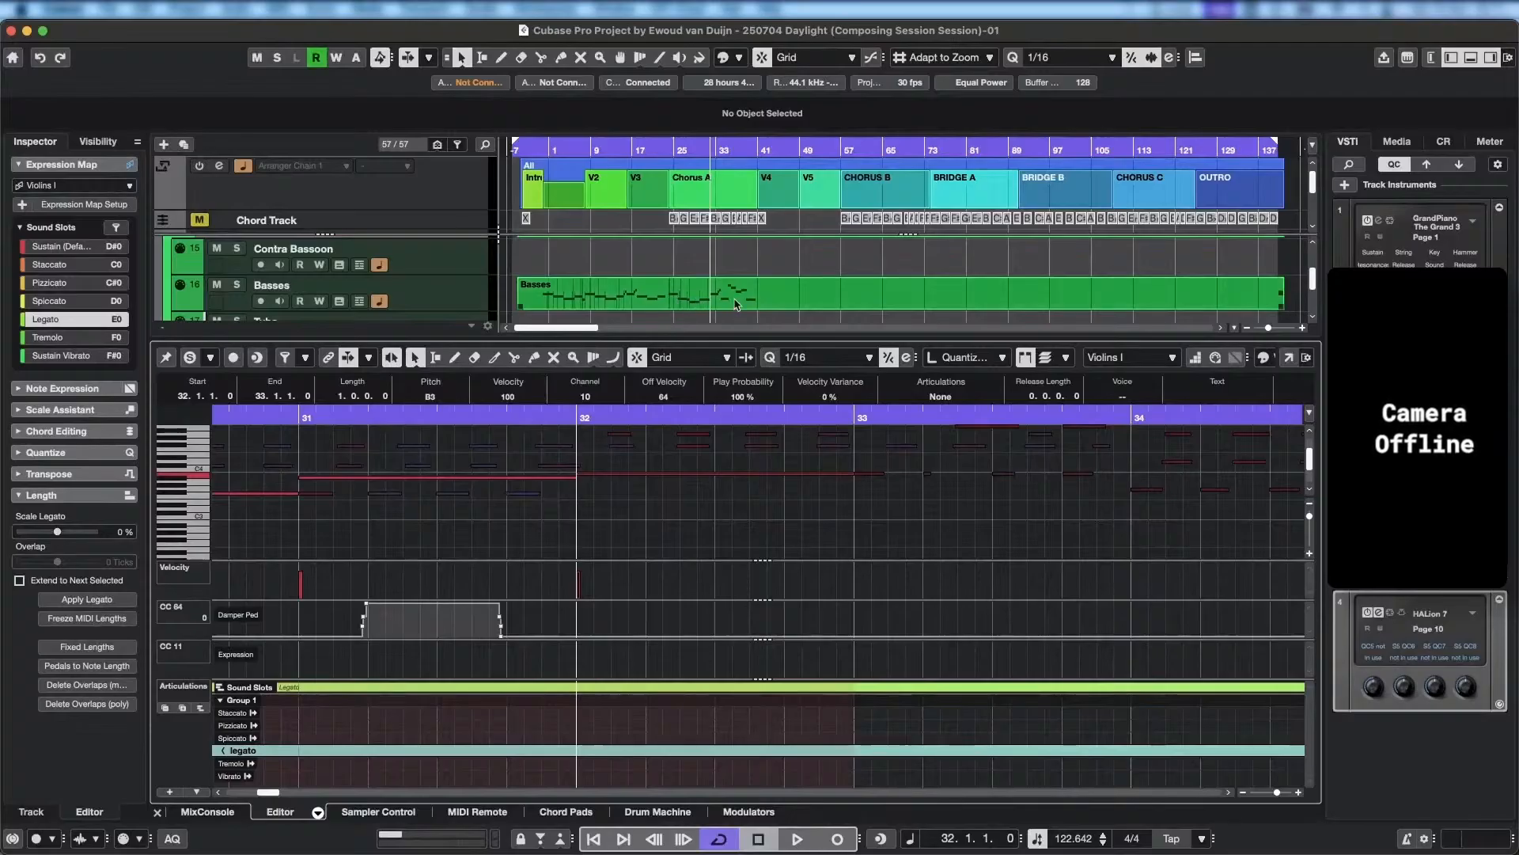
scroll(735, 290, "down", 8)
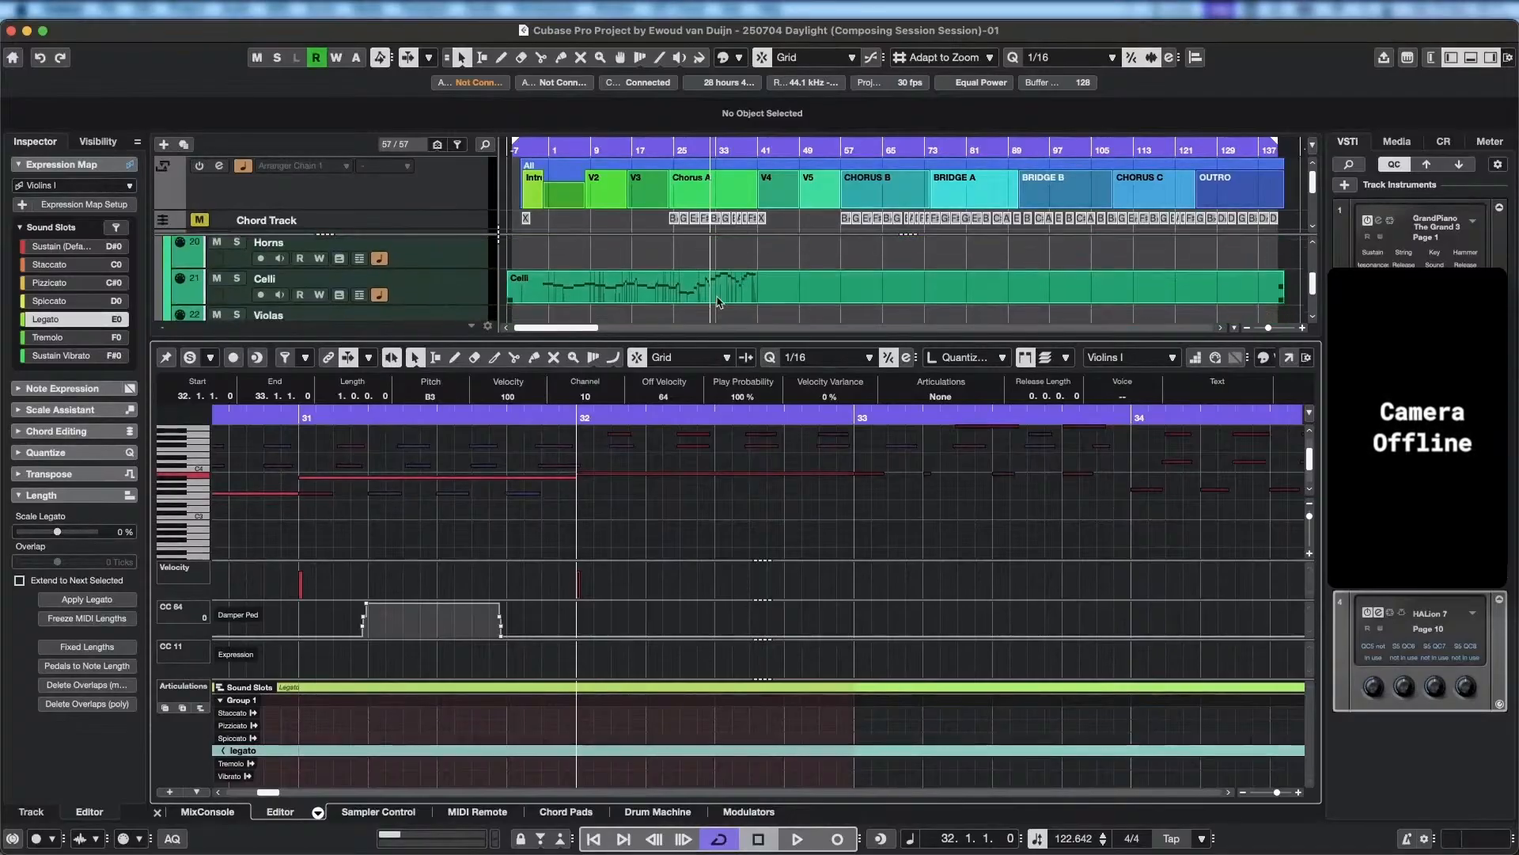
scroll(718, 301, "down", 3)
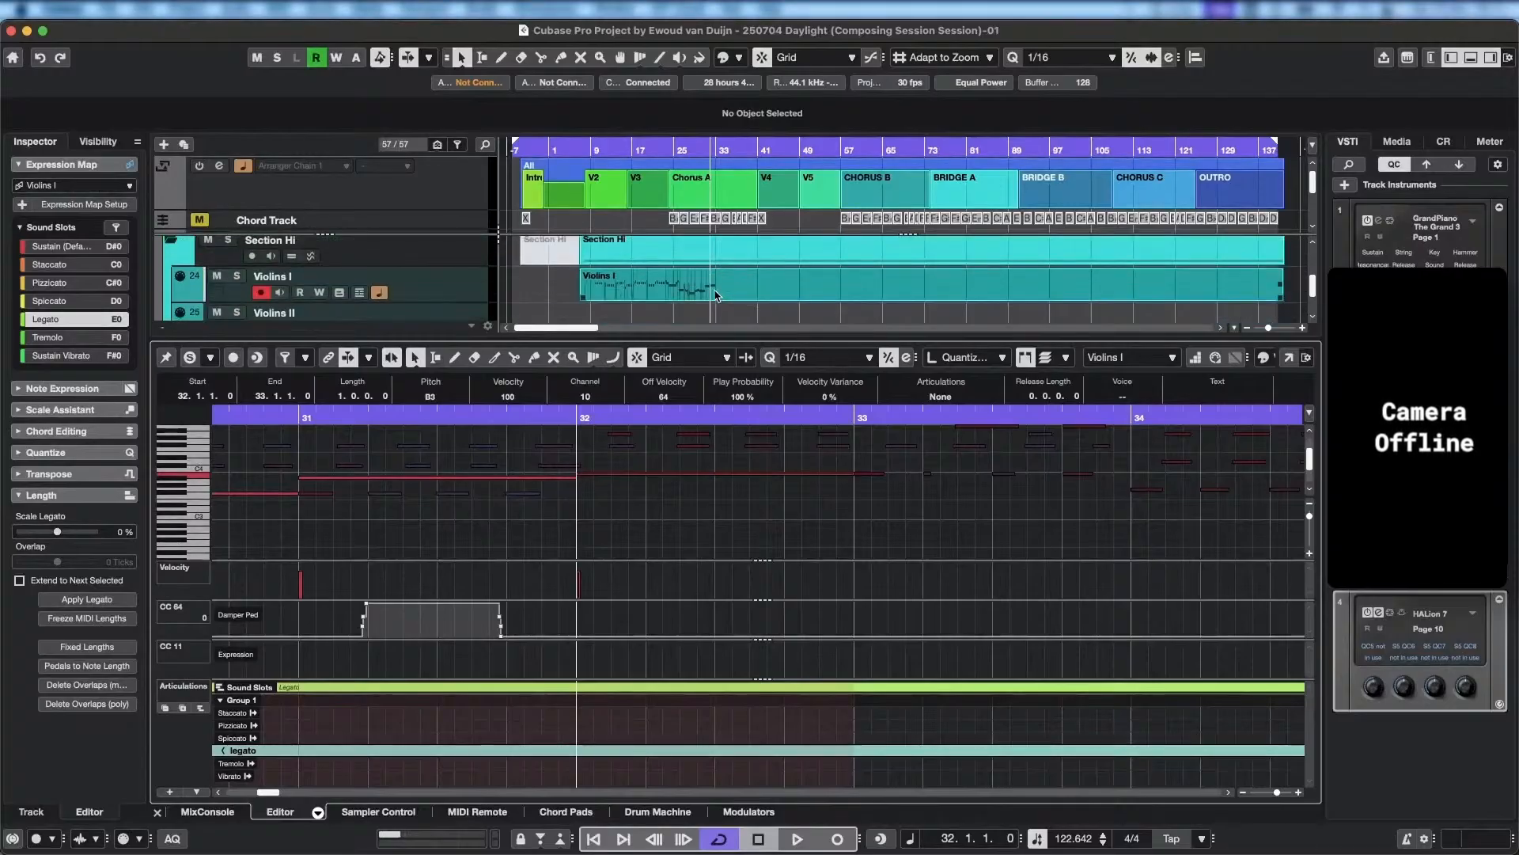
left_click(716, 295)
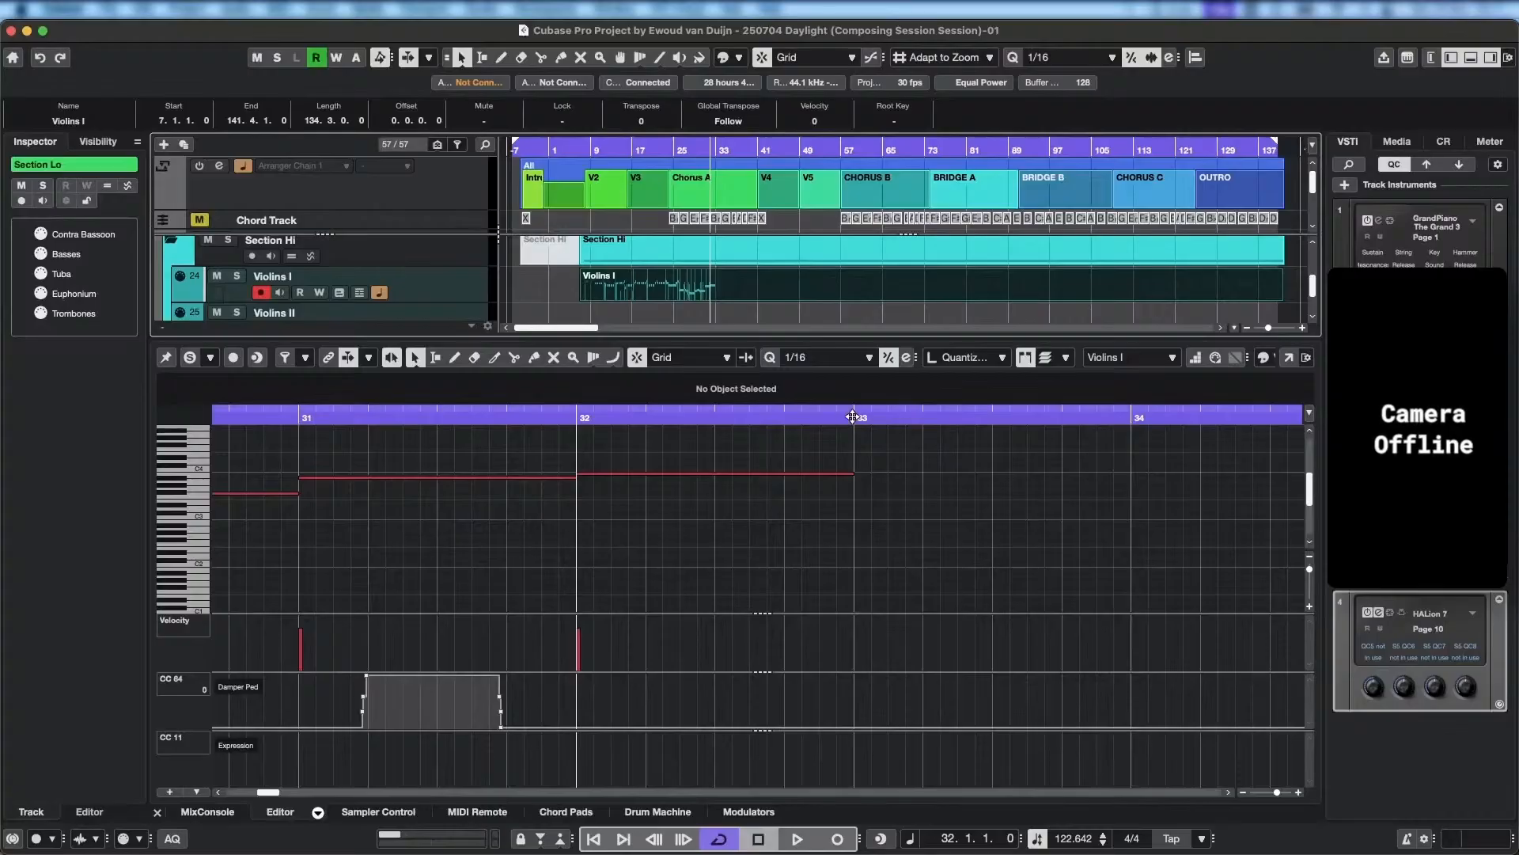
Record a new Violins I take from bar 32 through to the end of Chorus A.
left_click(852, 416)
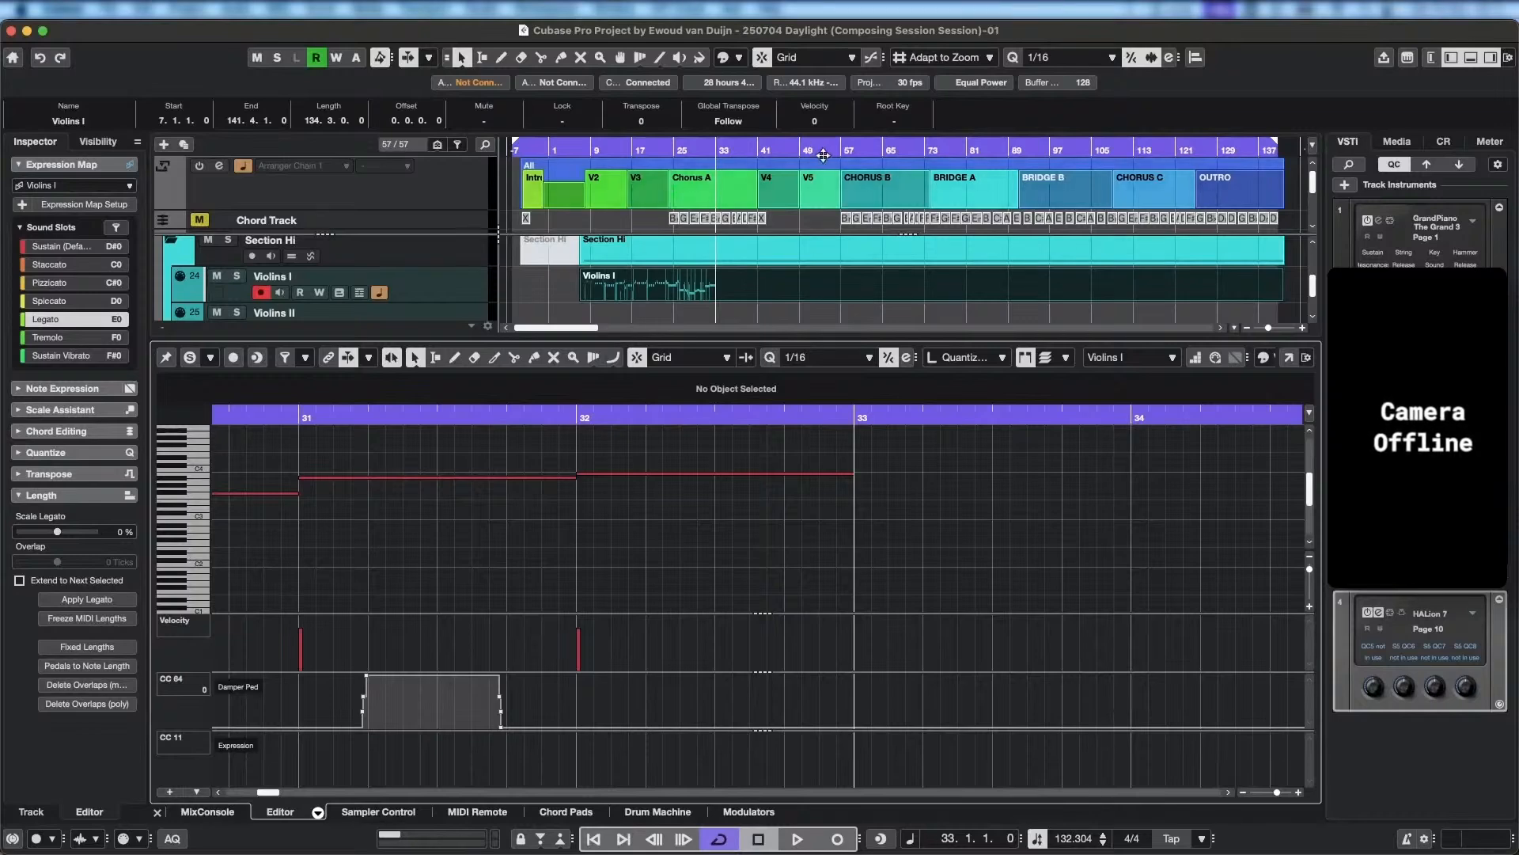
left_click_drag(823, 156, 710, 165)
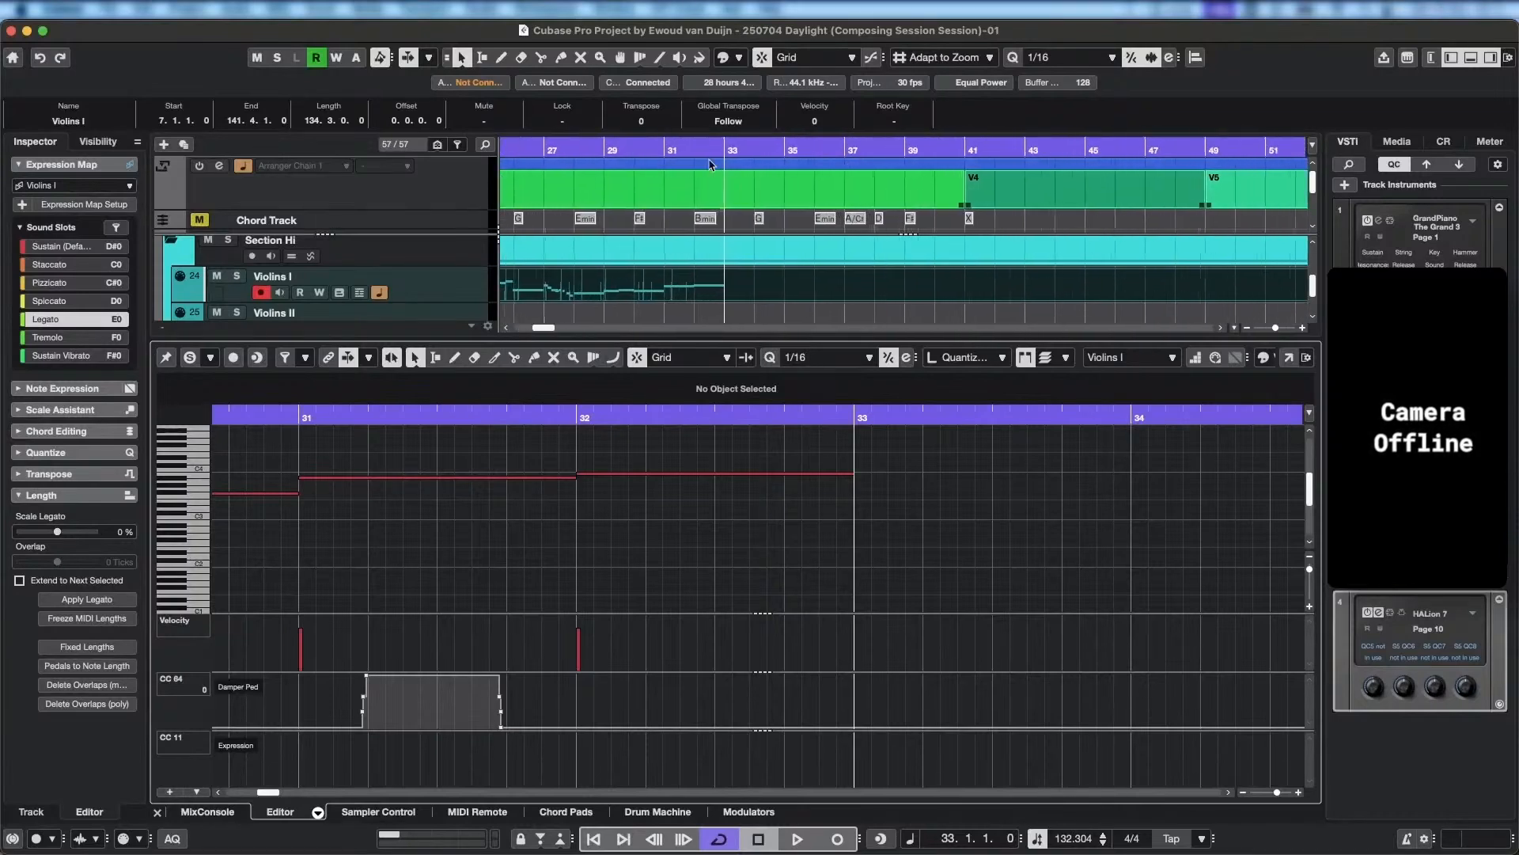
scroll(710, 164, "up", 1)
left_click(695, 148)
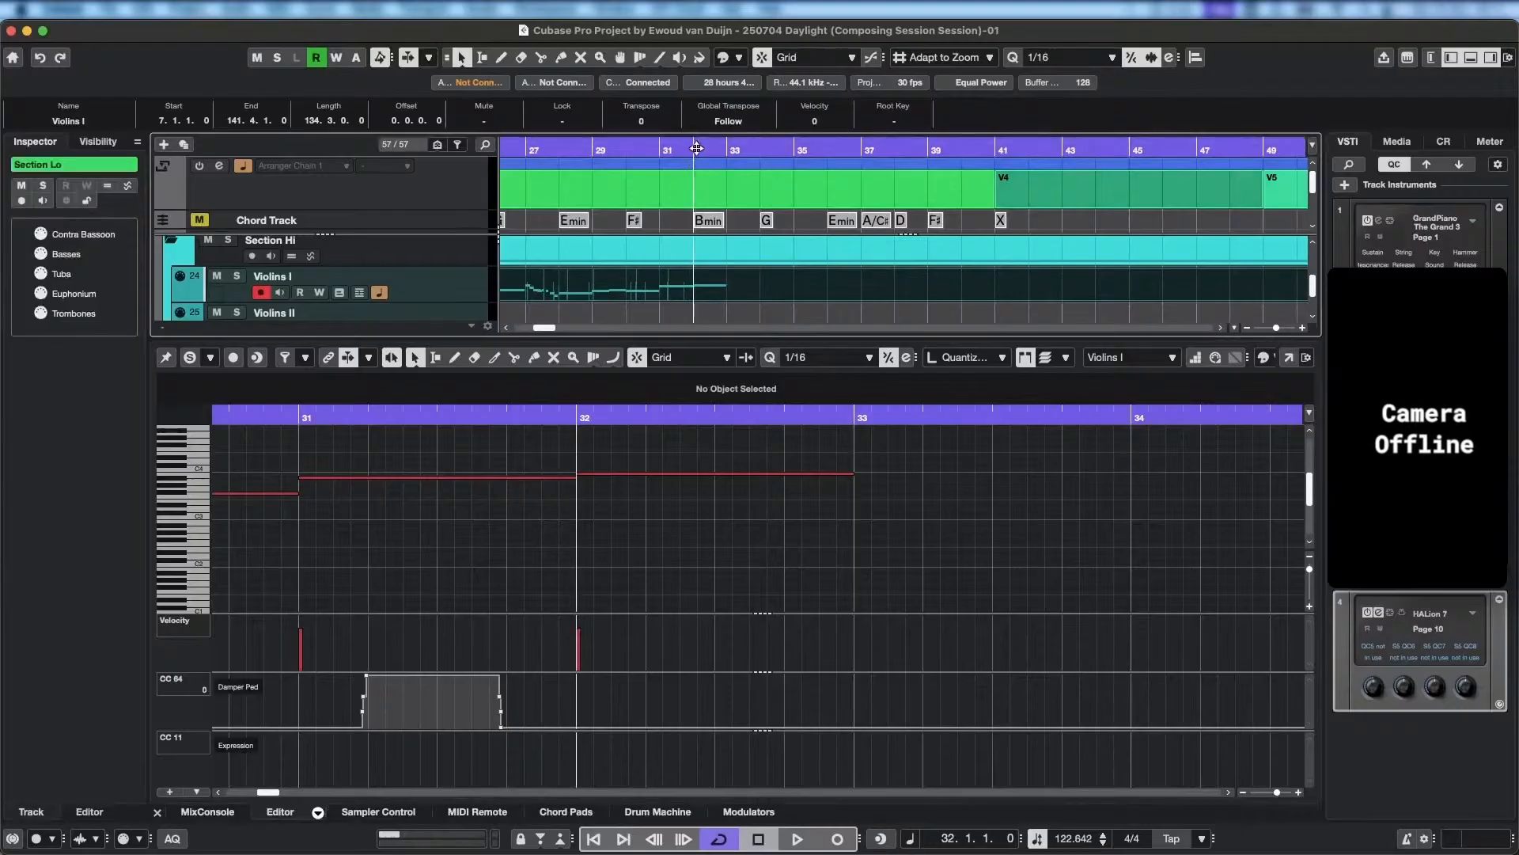
left_click(727, 166)
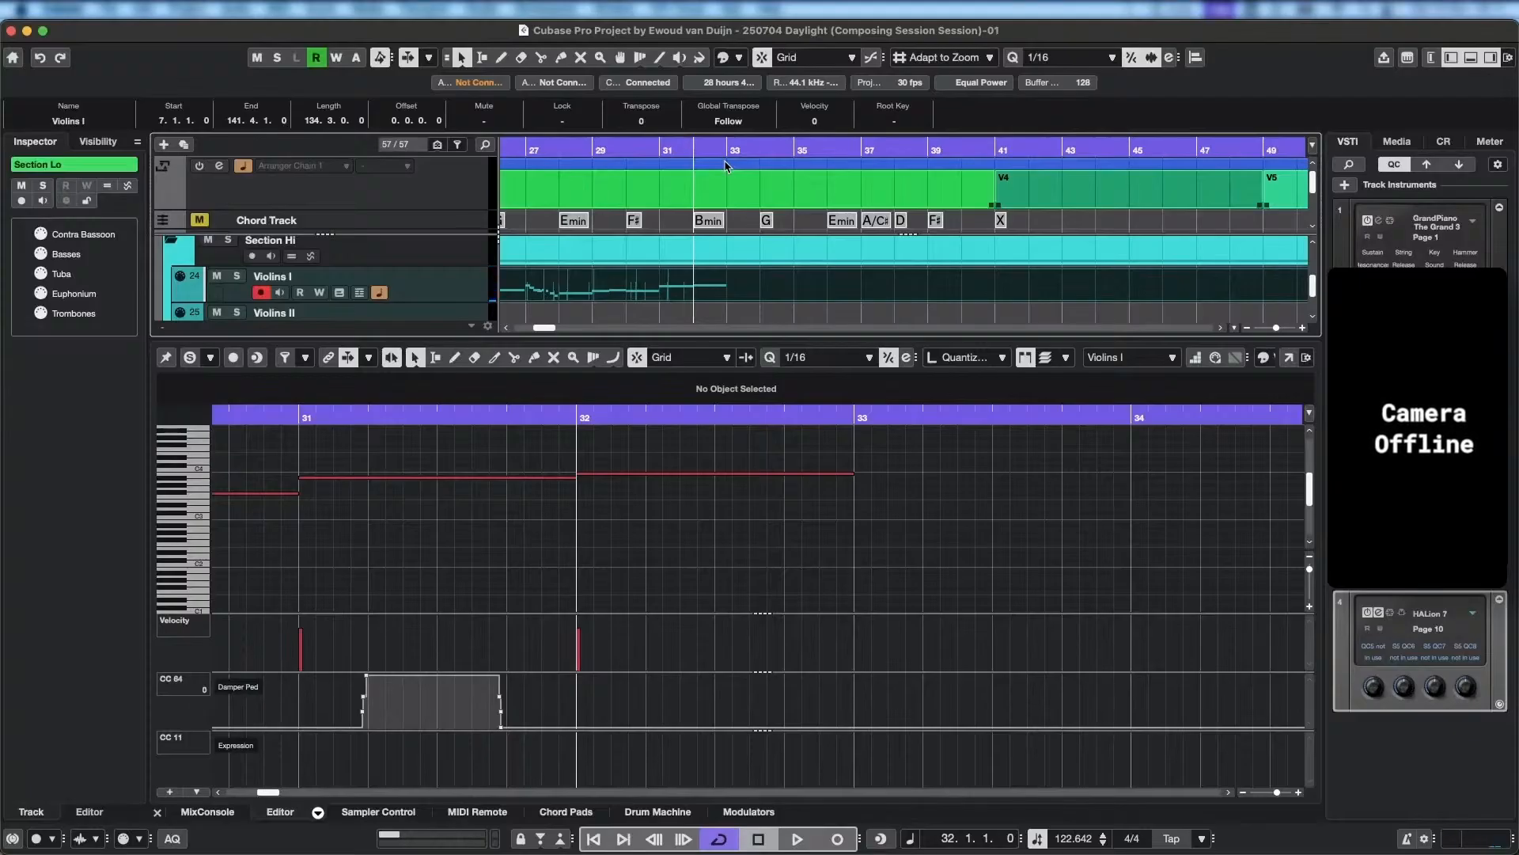
left_click(843, 834)
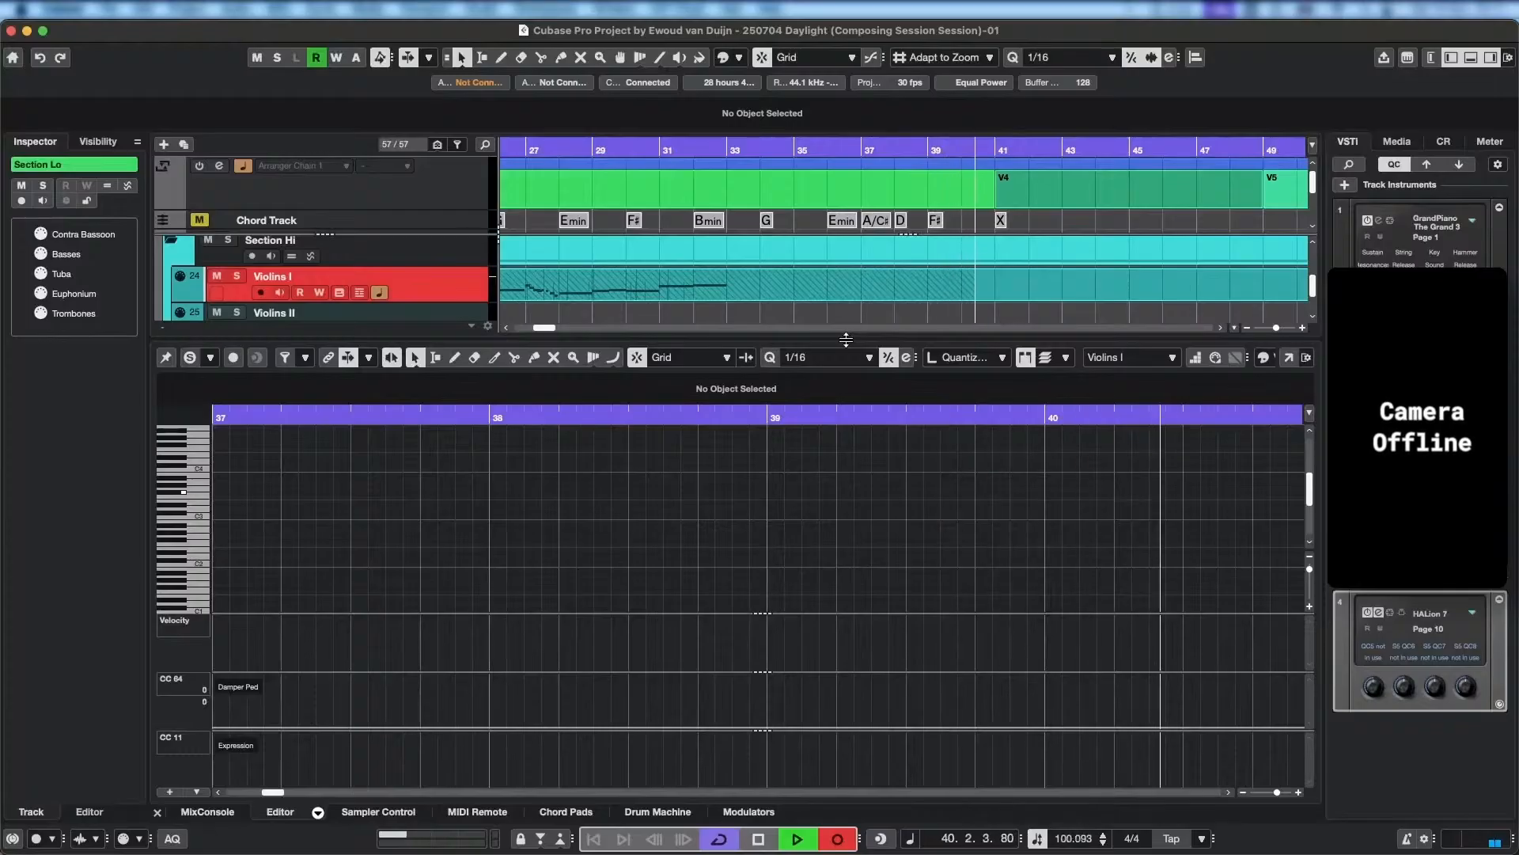
key("space")
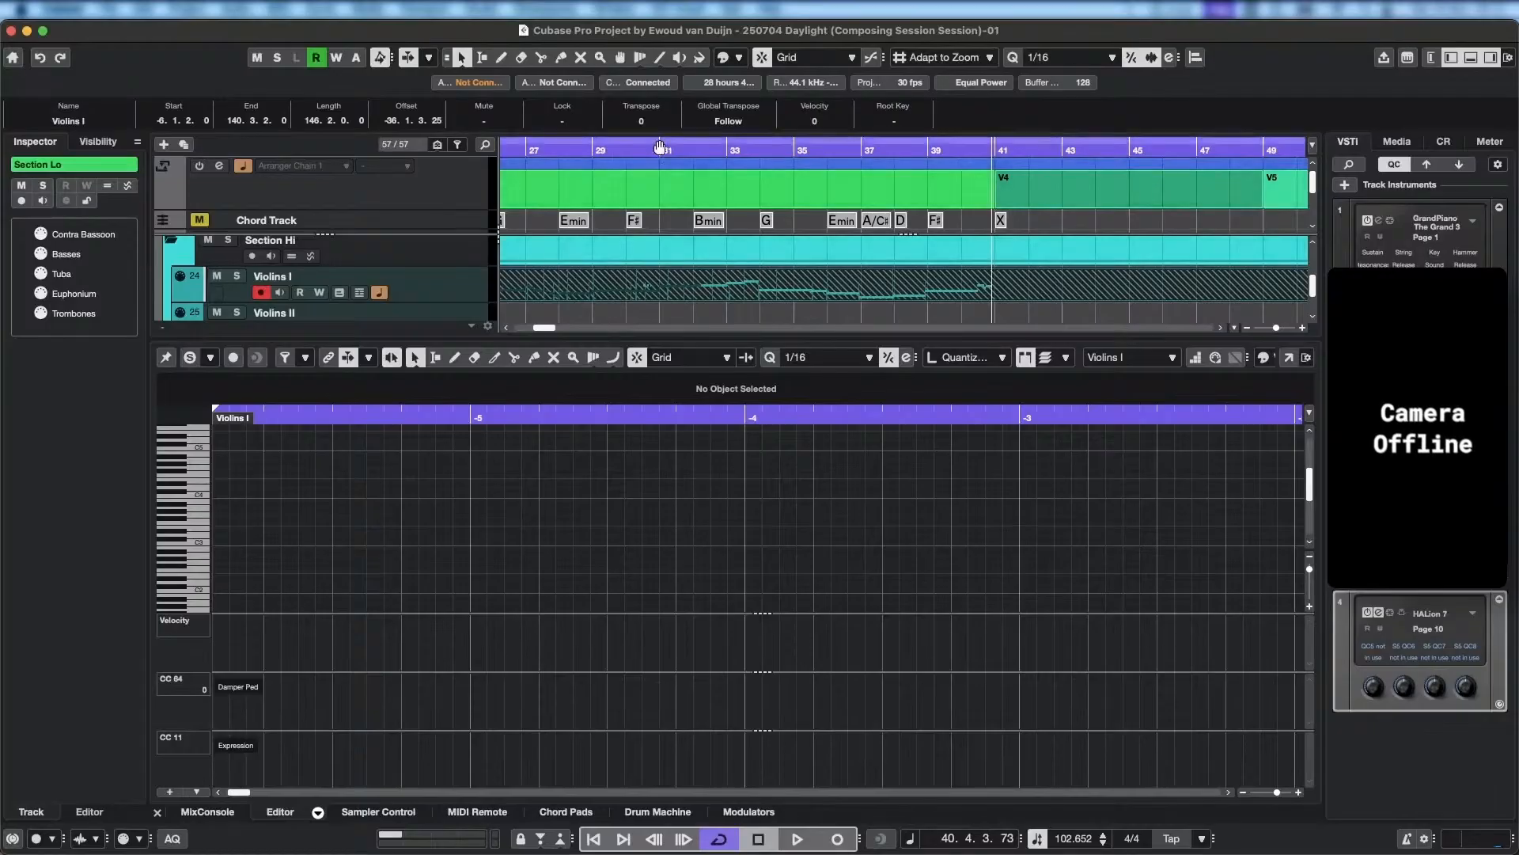
Show the lanes of the Violins I track and open the new Lane 2 take for editing.
left_click(359, 293)
scroll(766, 212, "down", 3)
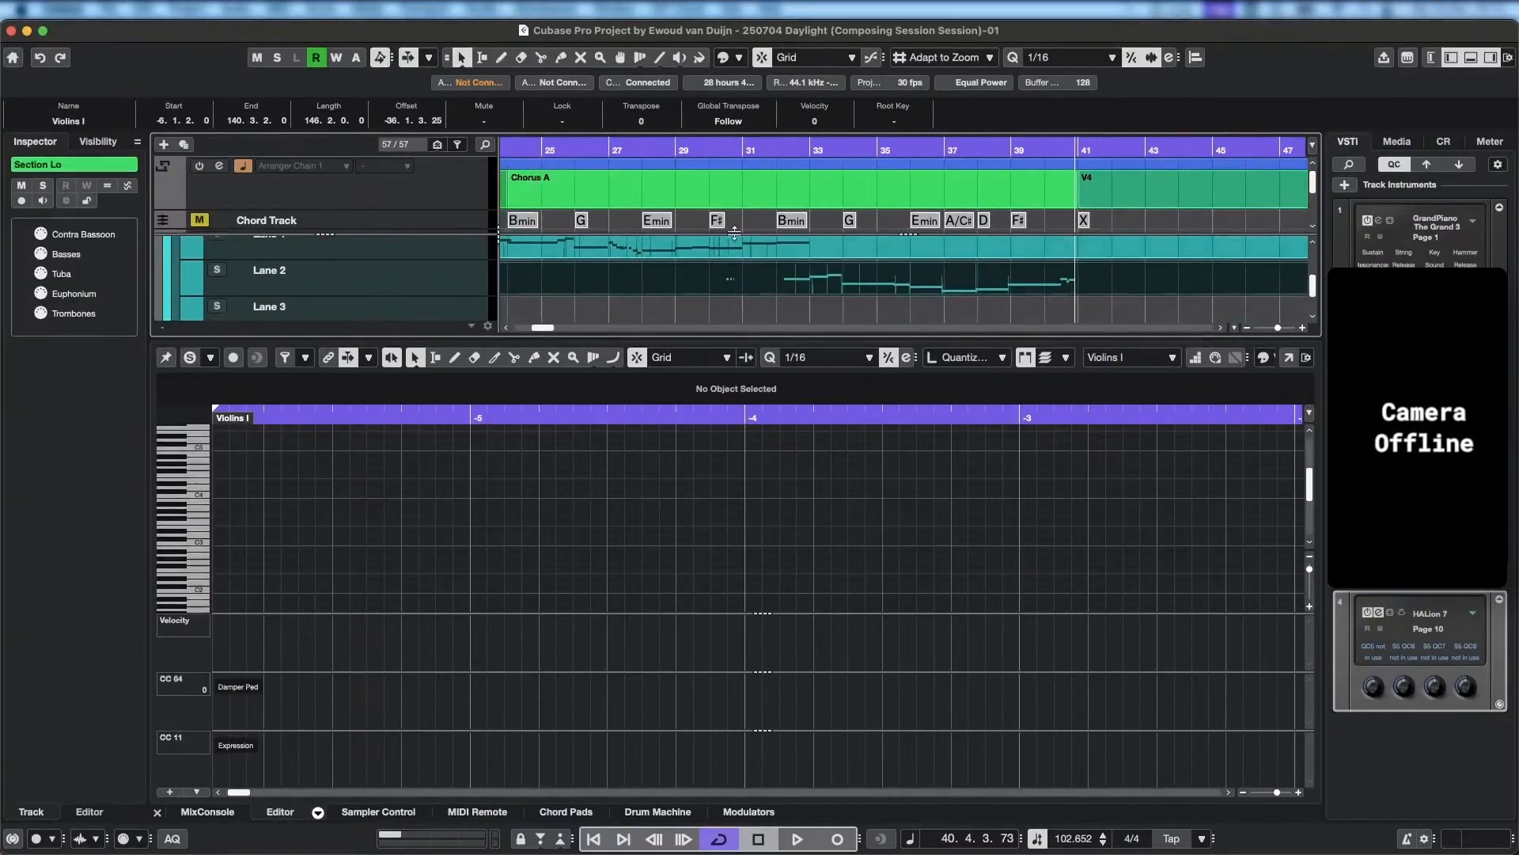
left_click(735, 285)
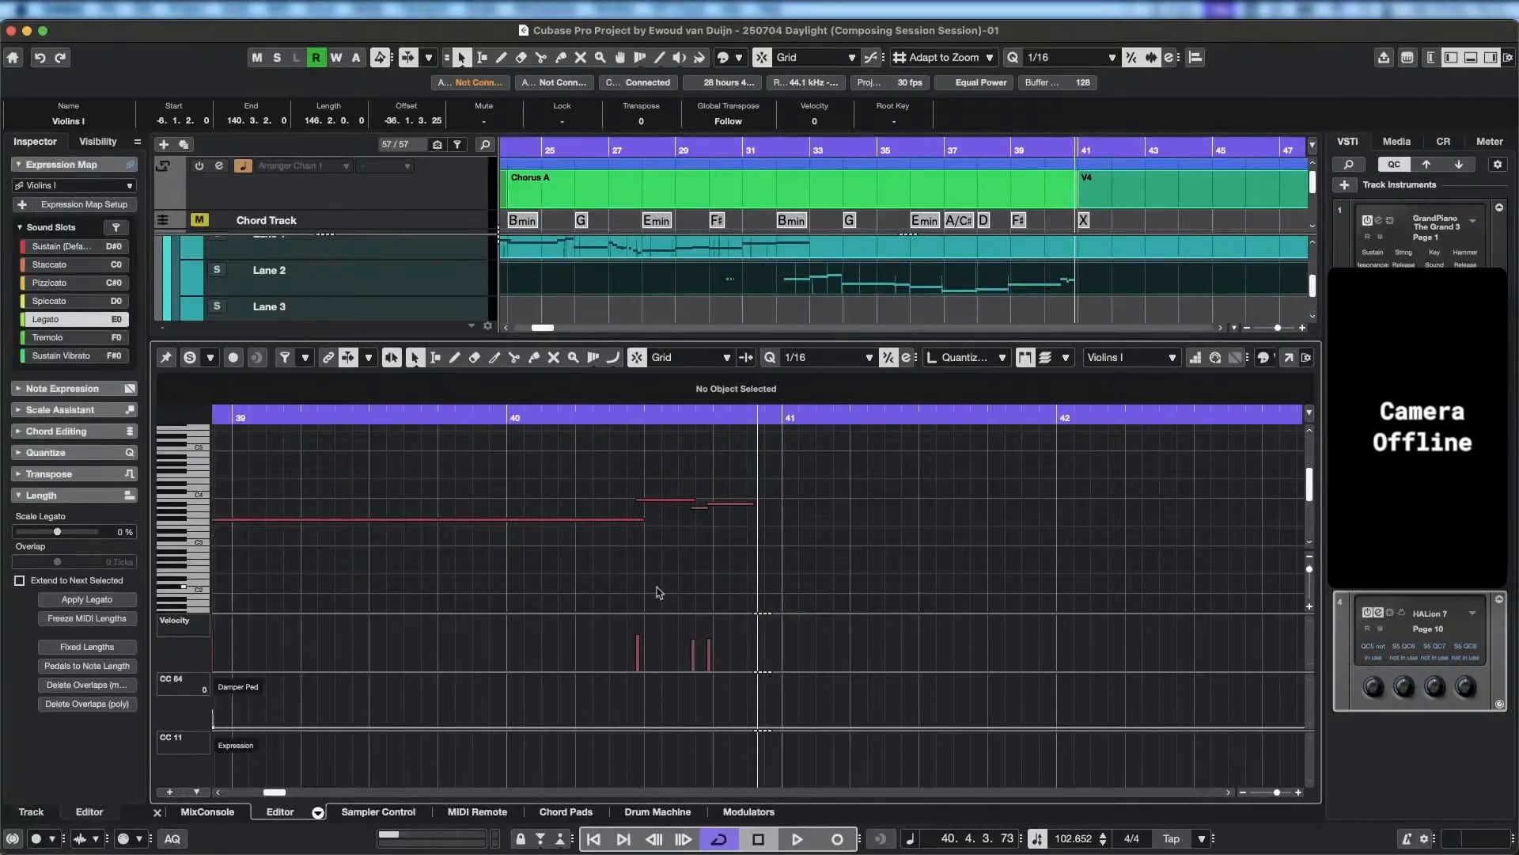
left_click(734, 288)
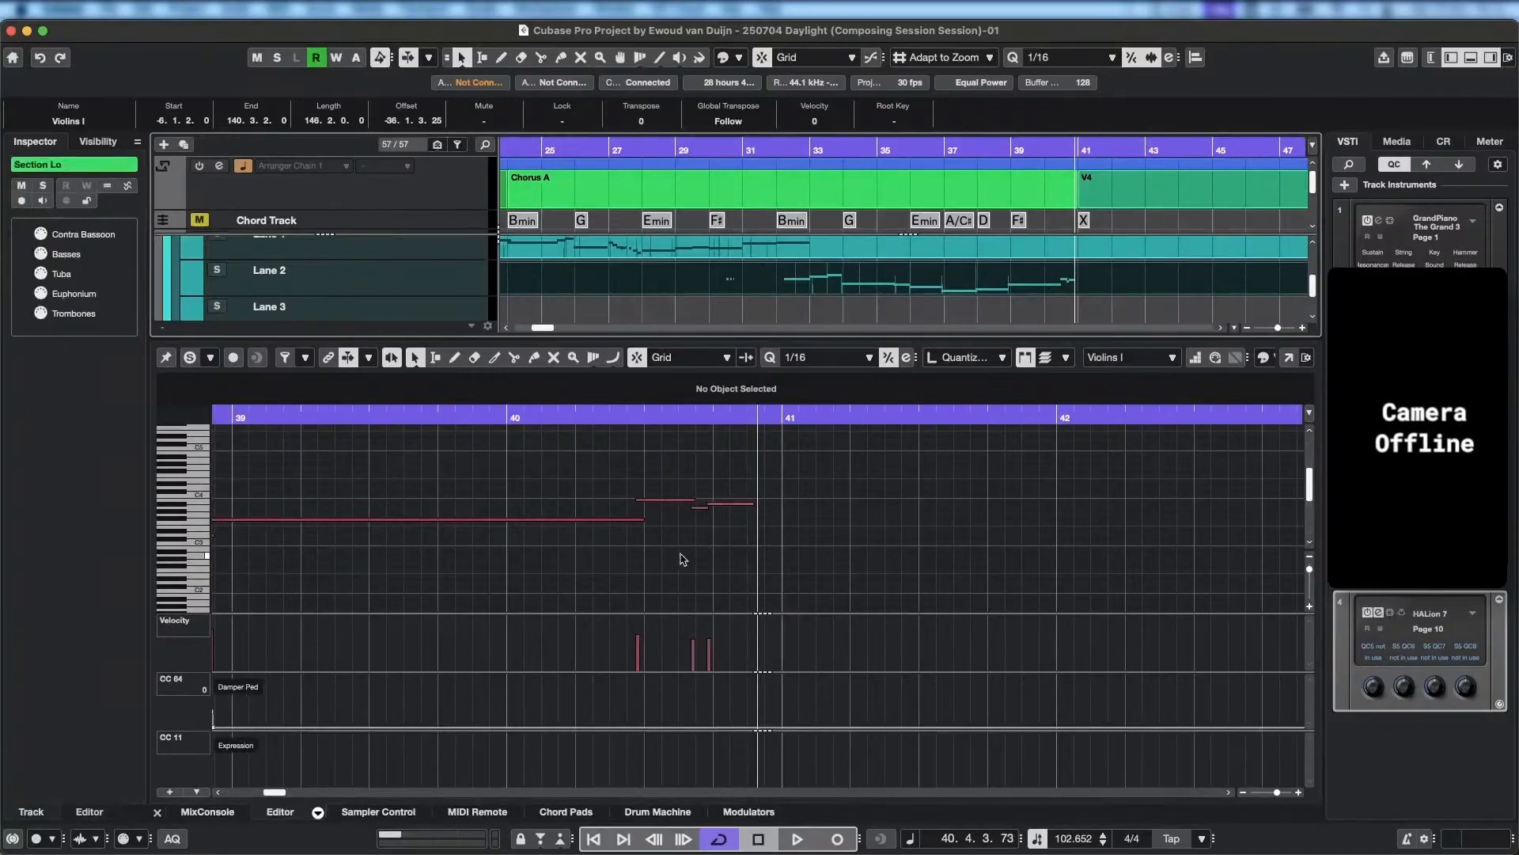
scroll(683, 558, "down", 6)
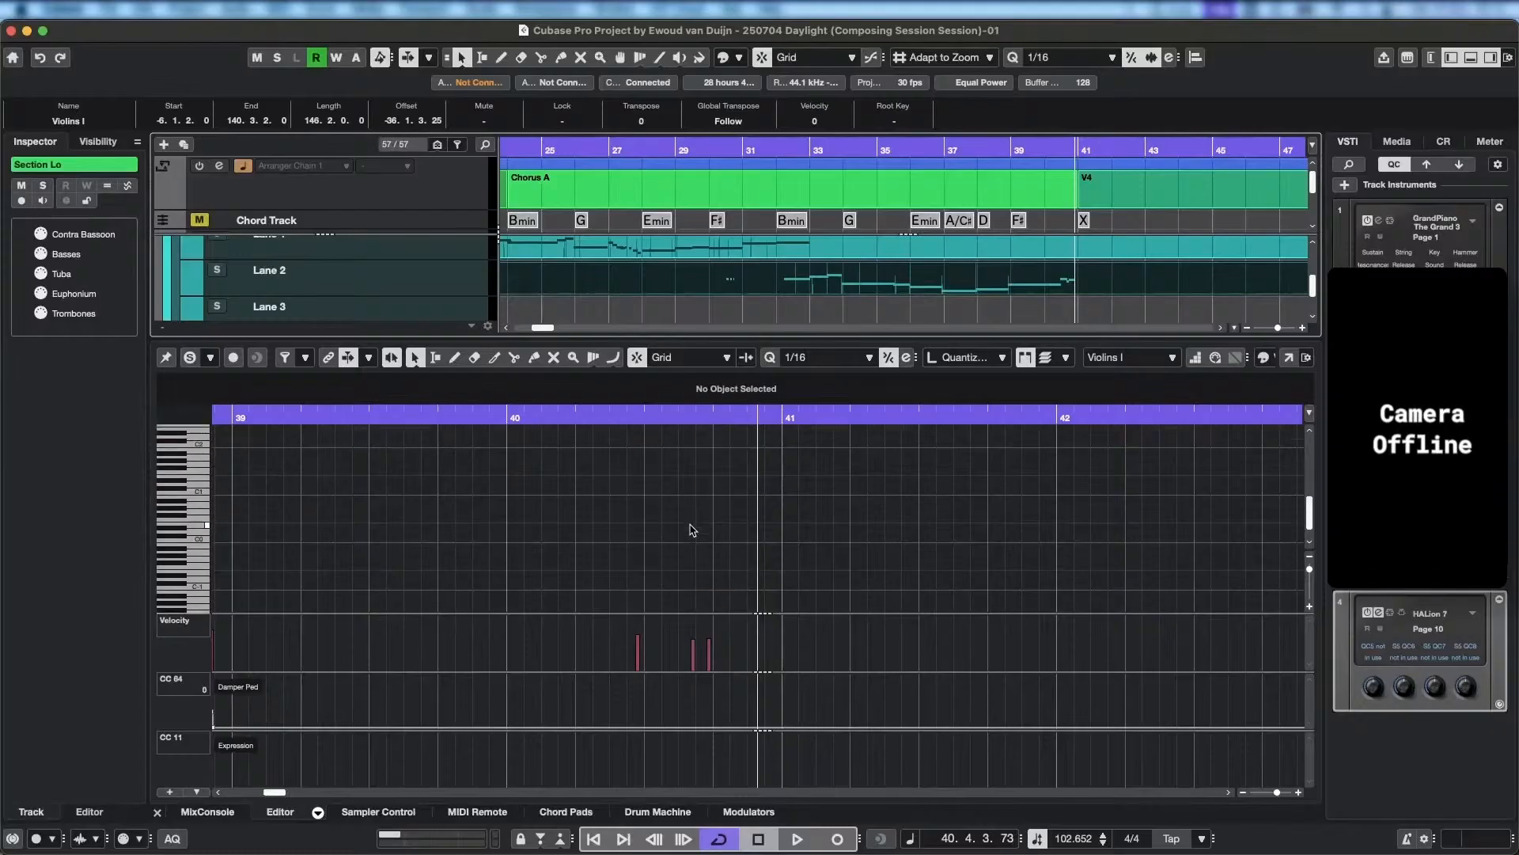
scroll(693, 530, "up", 6)
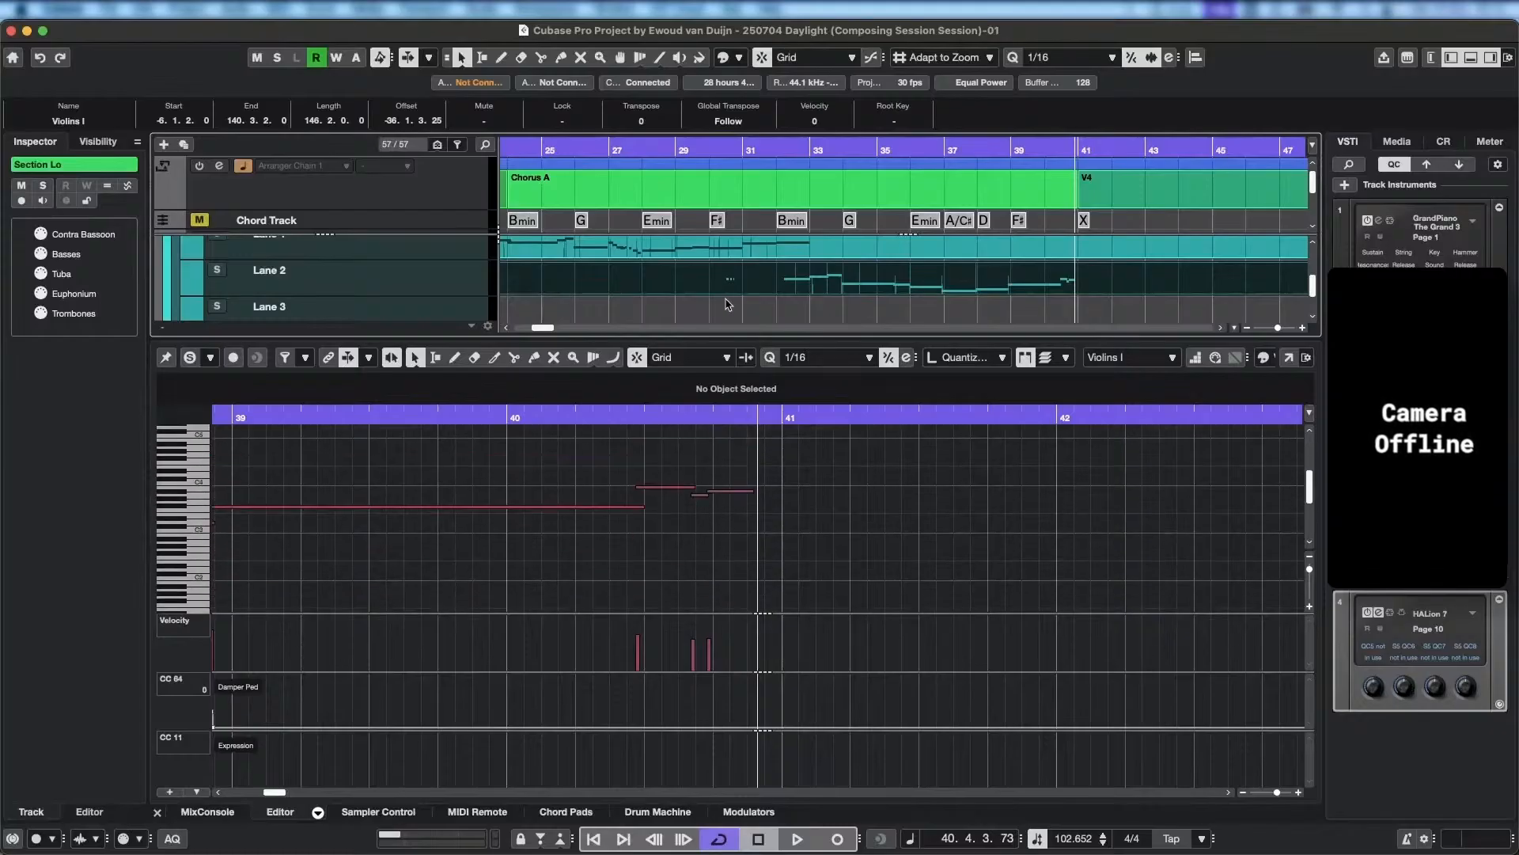
Delete the three short notes in bar 30 and the B3 note in bar 32 from the Lane 2 take.
left_click(733, 150)
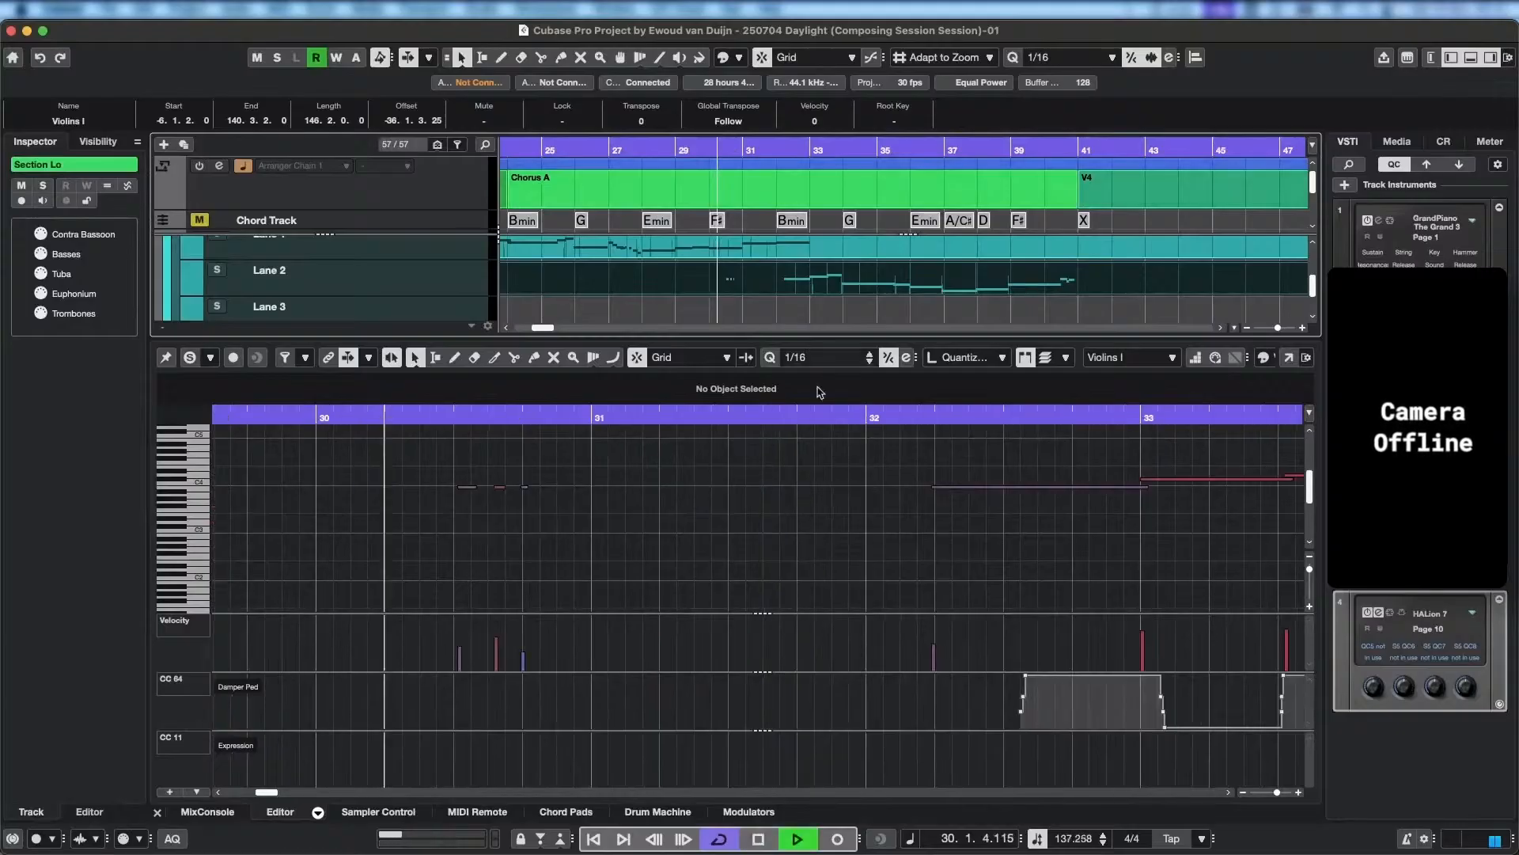
key("space")
left_click_drag(591, 516, 395, 469)
key("Delete")
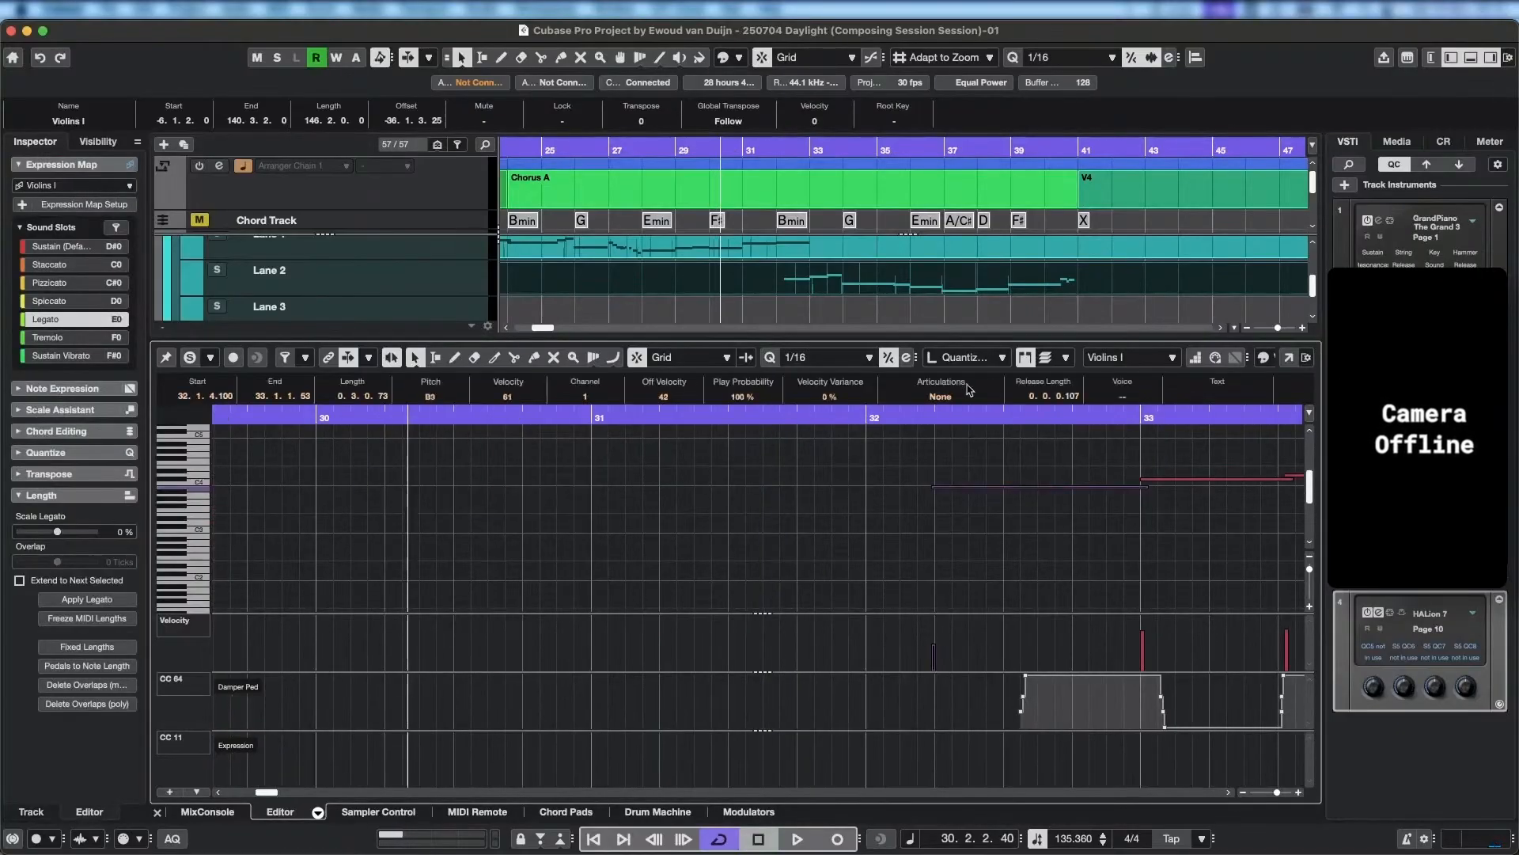
key("space")
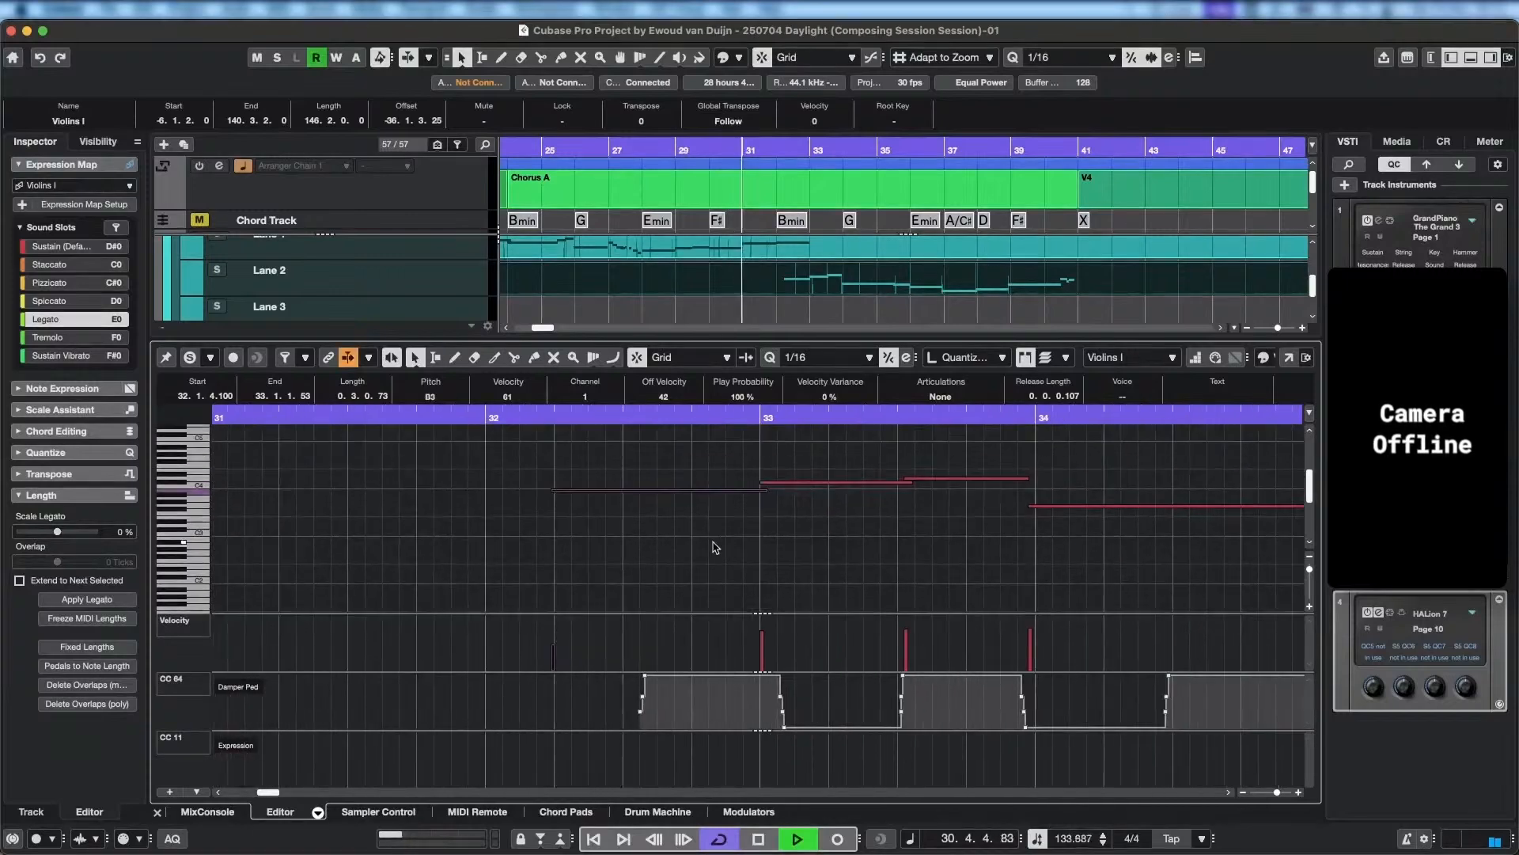
key("Delete")
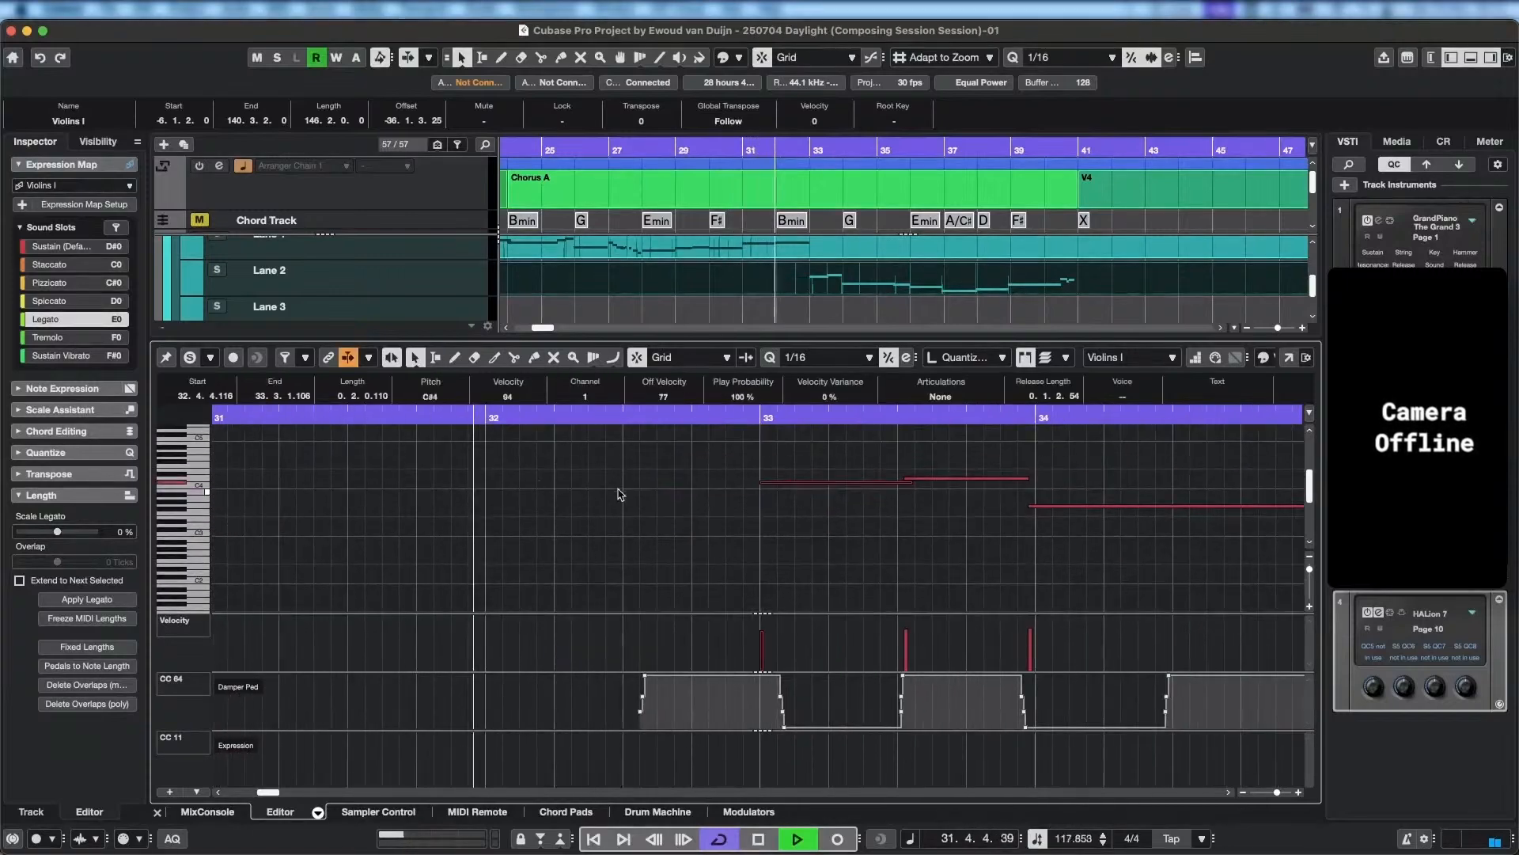
key("space")
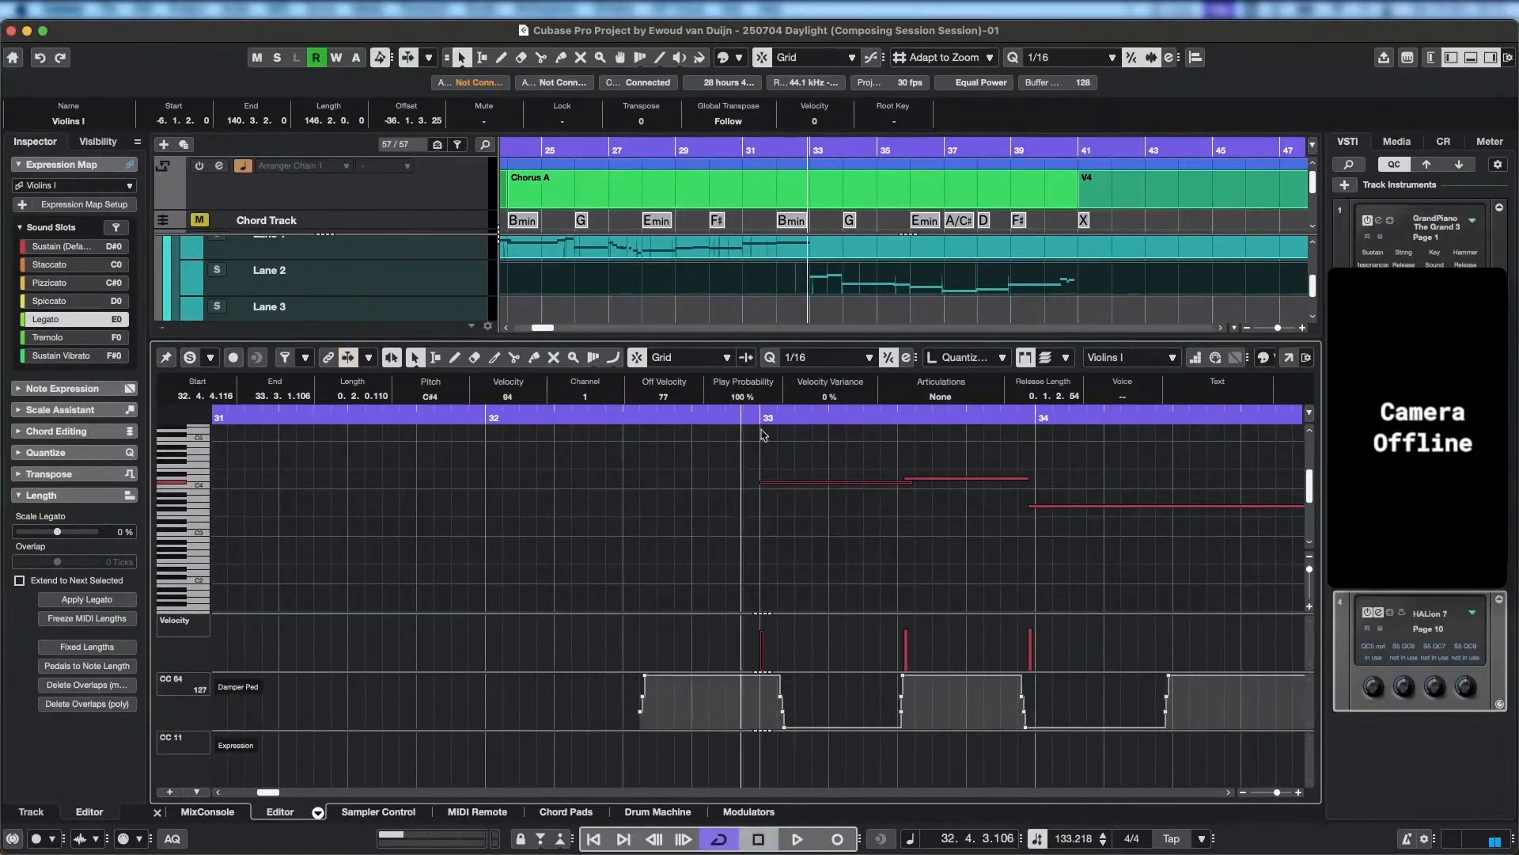
Show the Lane 1 and Lane 2 parts together in the editor and play back the transition into bar 33.
scroll(747, 576, "up", 3)
scroll(747, 576, "left", 3)
scroll(760, 574, "up", 3)
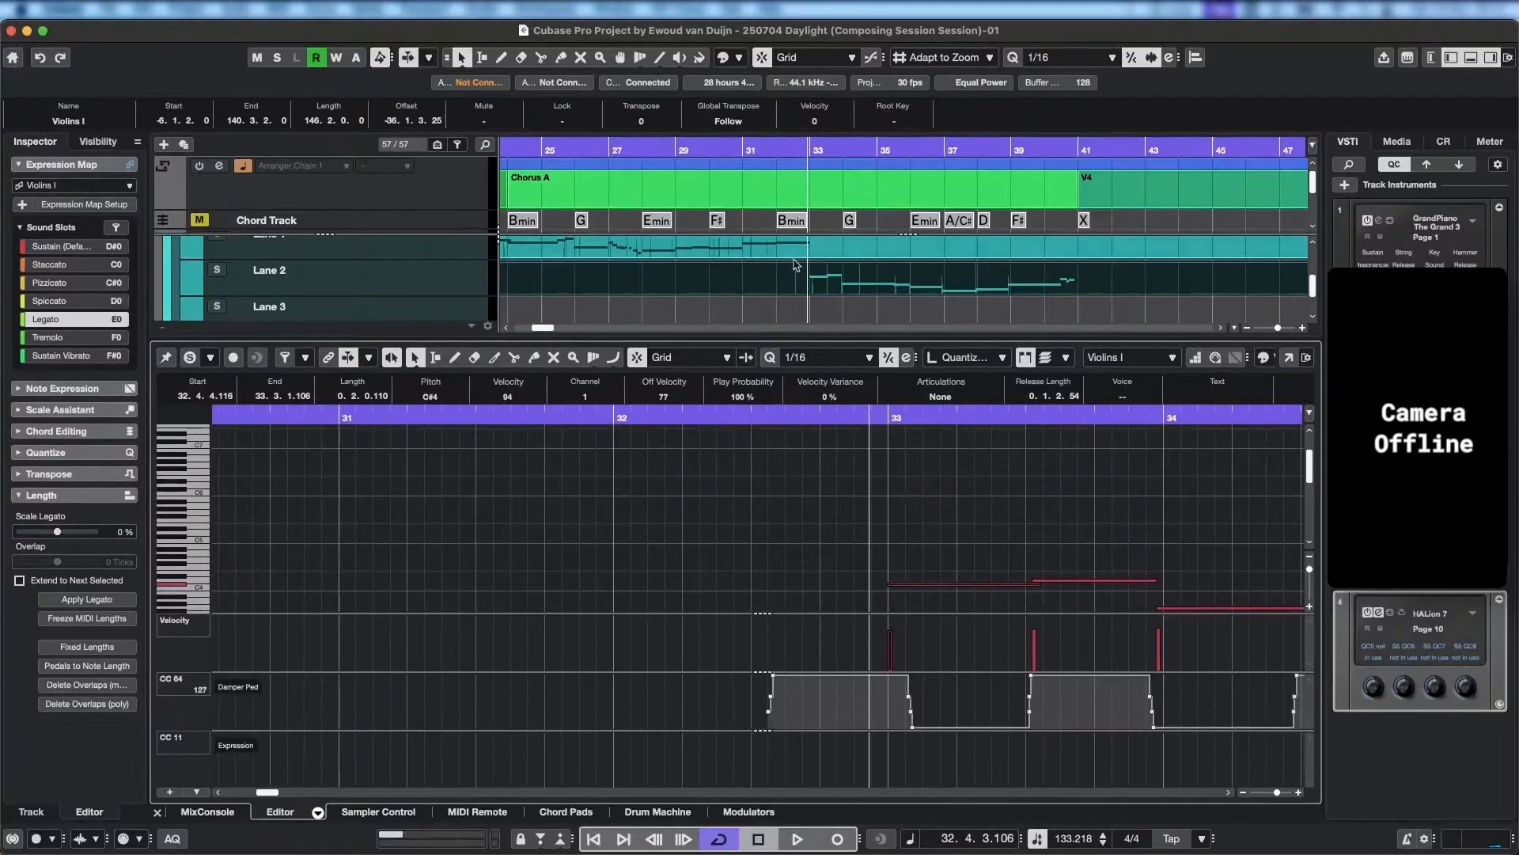
left_click(831, 271)
left_click_drag(752, 420, 442, 421)
key("space")
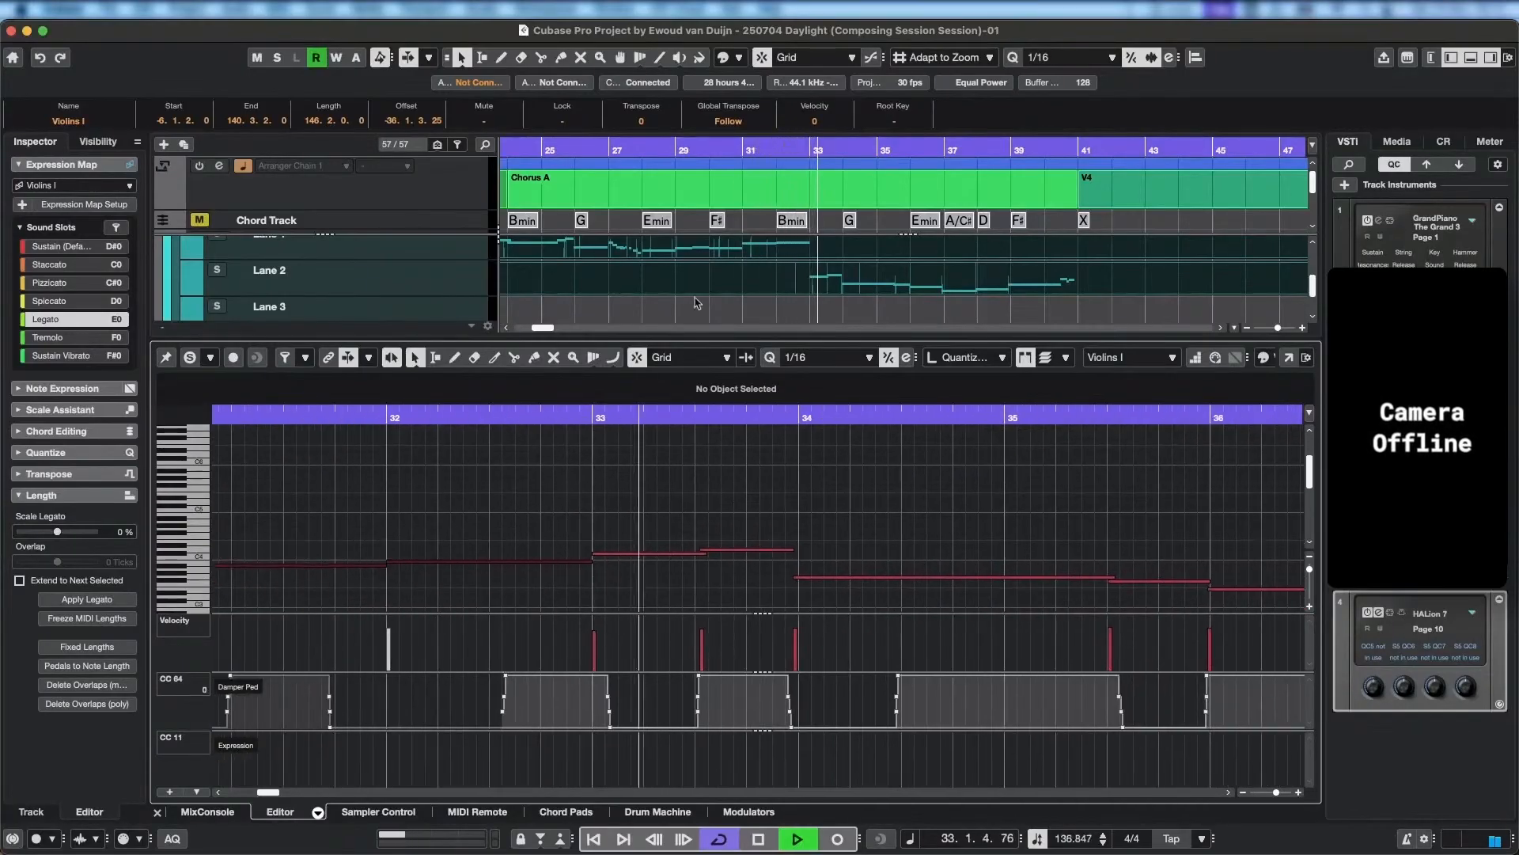
key("space")
scroll(783, 282, "up", 3)
scroll(784, 282, "down", 2)
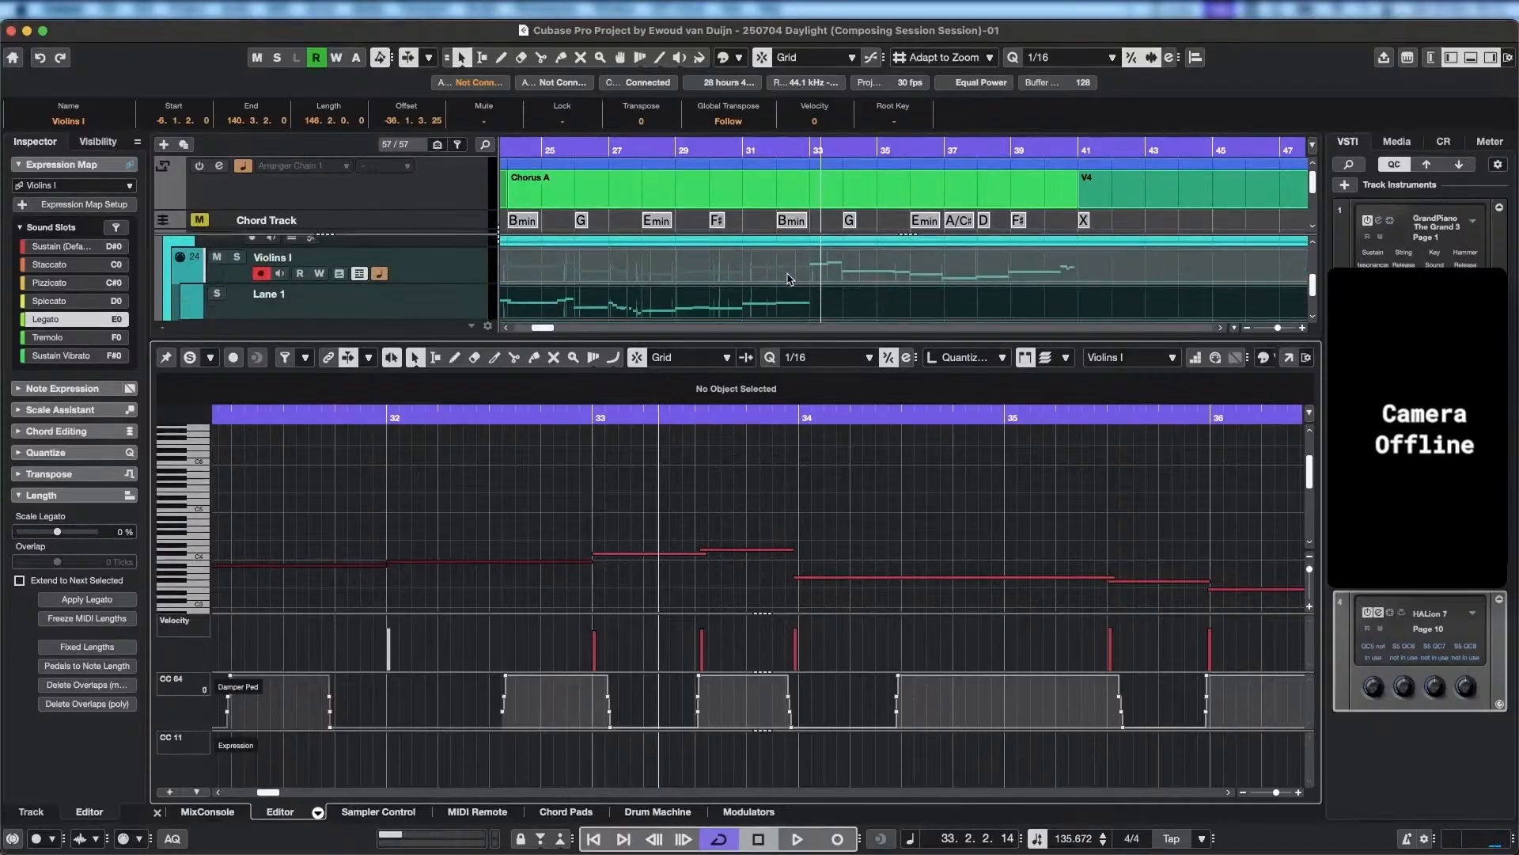
Solo the parts in the editor and play them back from the middle of bar 31 into bar 34.
left_click(683, 149)
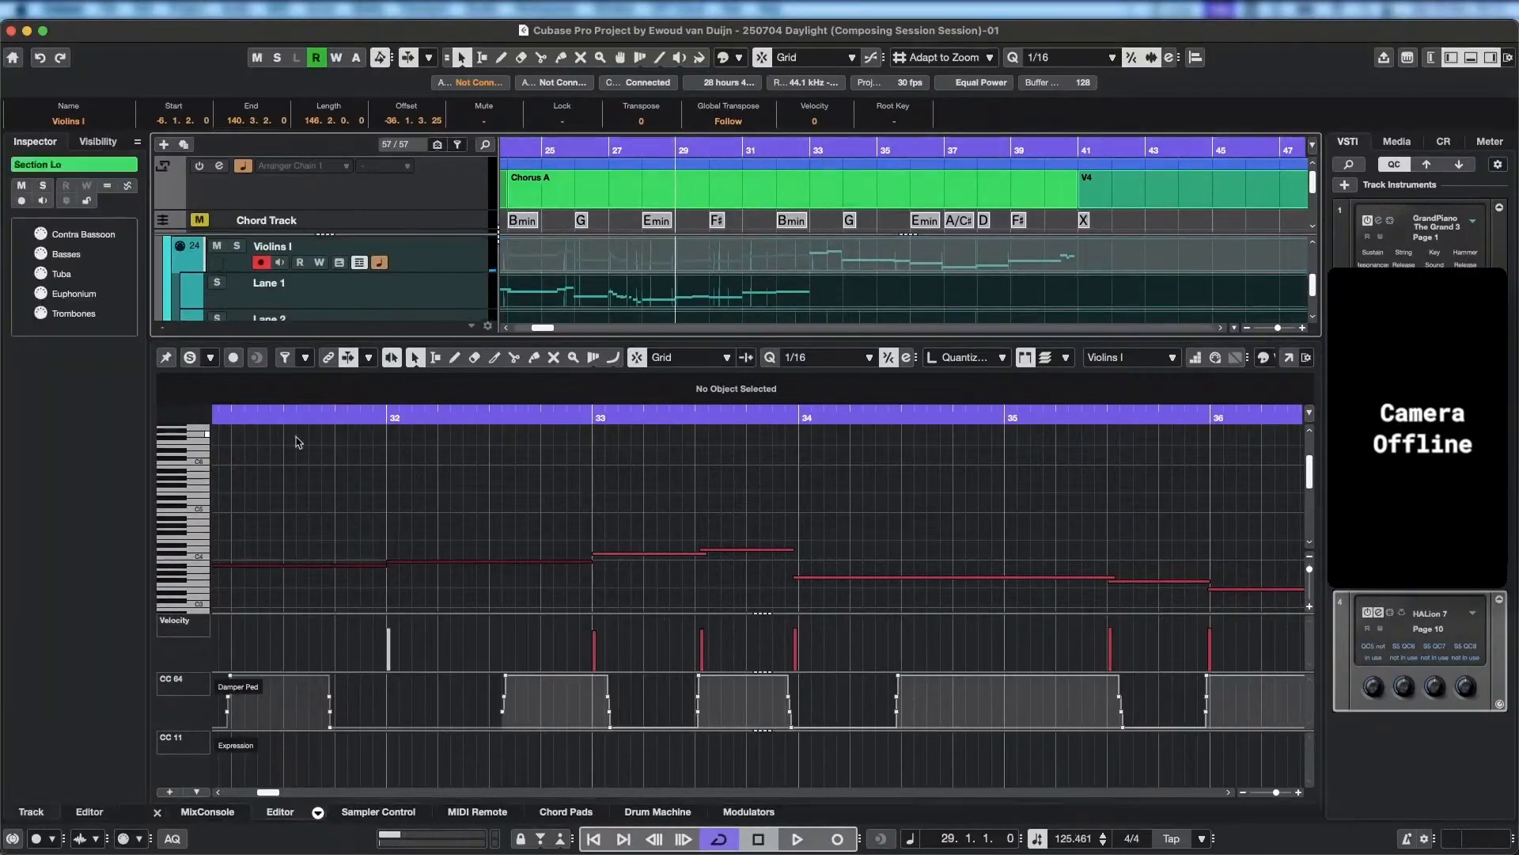
left_click(189, 358)
scroll(565, 501, "down", 4)
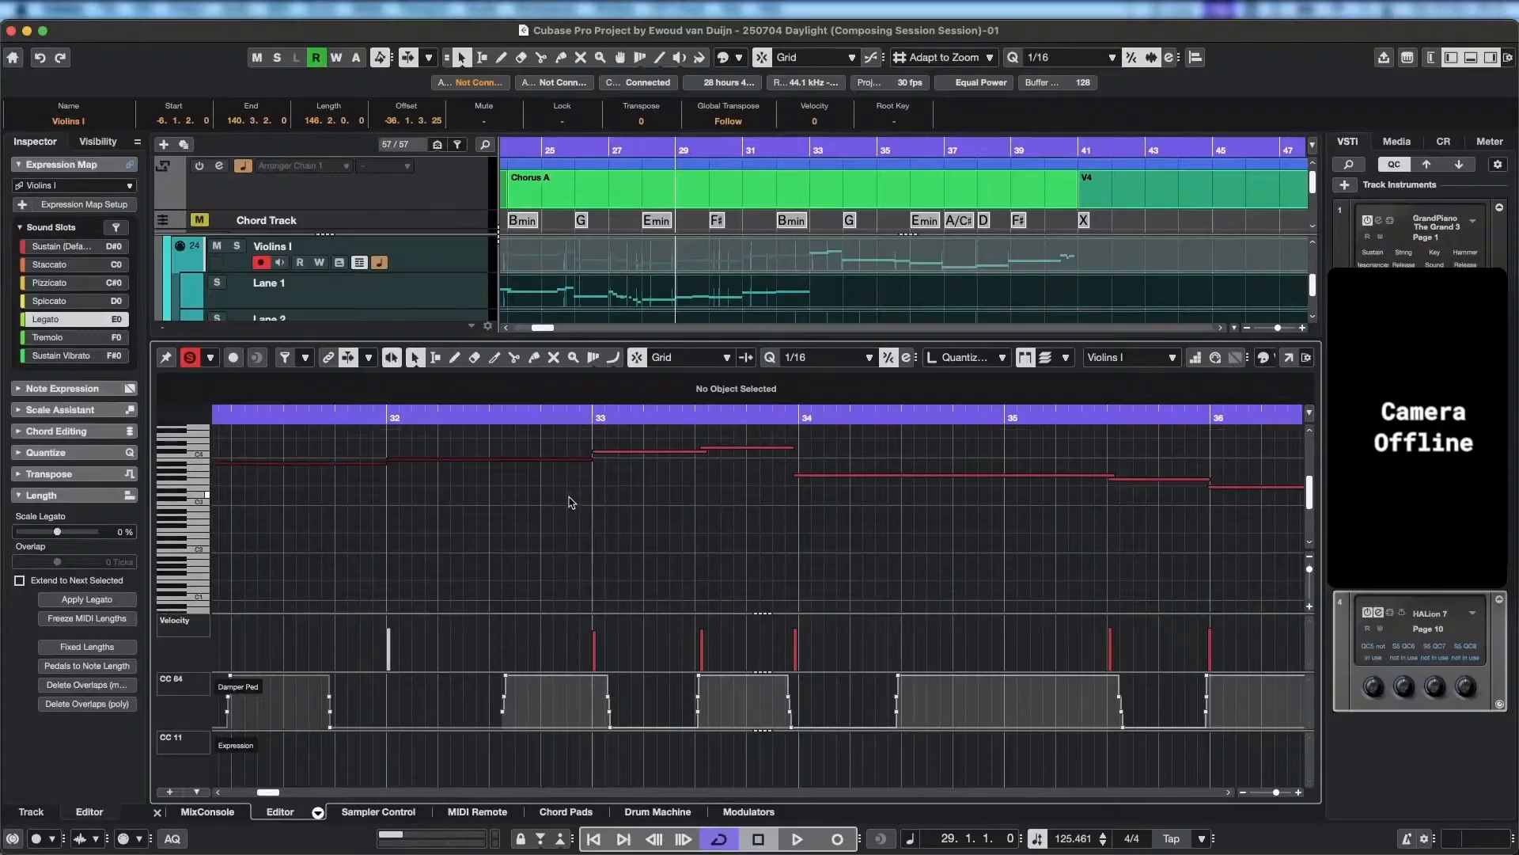
scroll(568, 501, "up", 3)
scroll(543, 467, "left", 5)
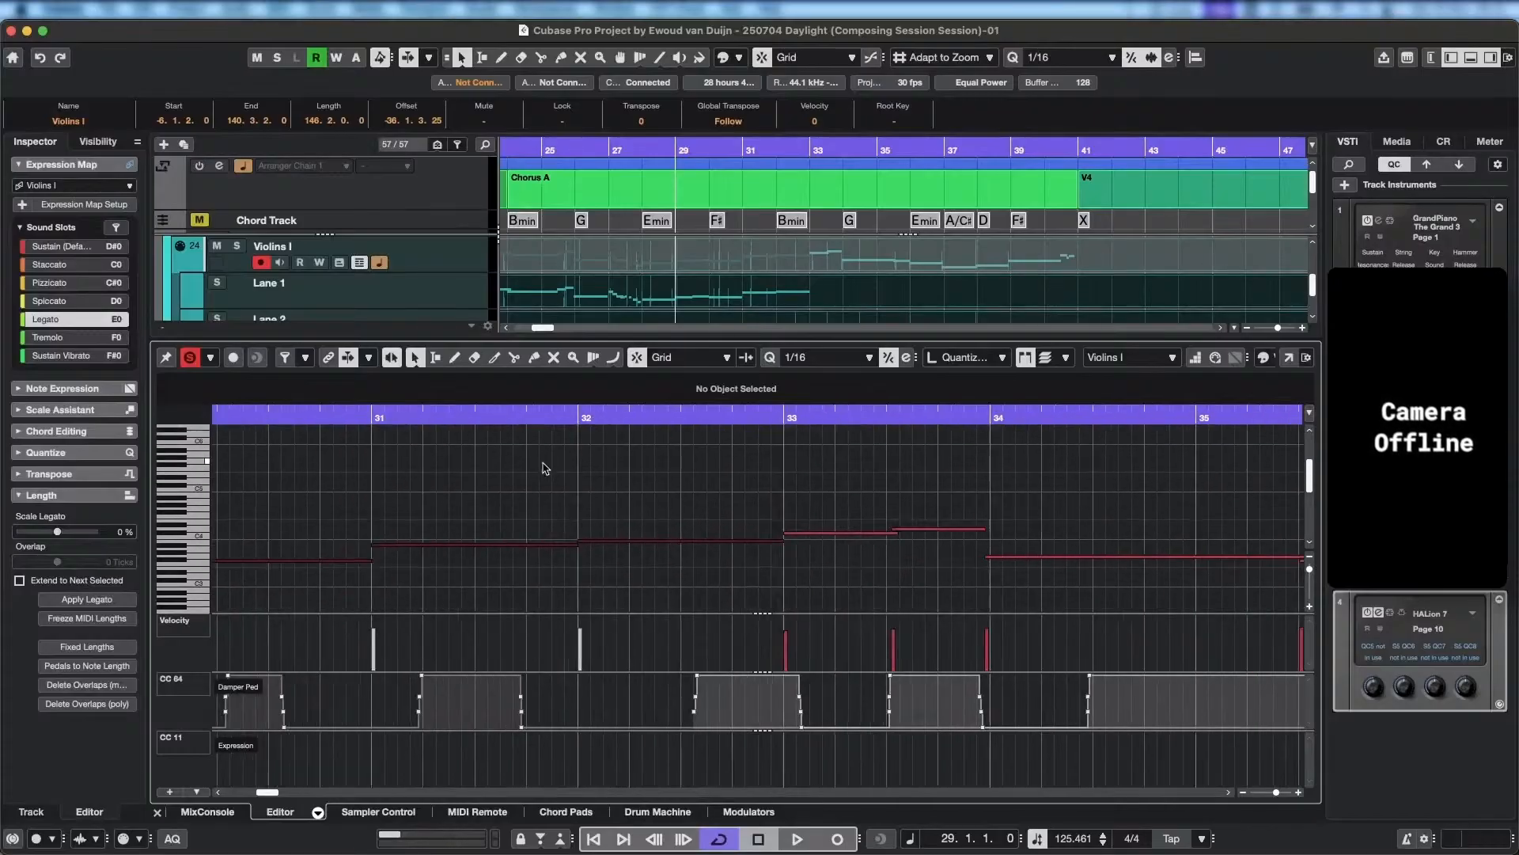
left_click(512, 418)
key("space")
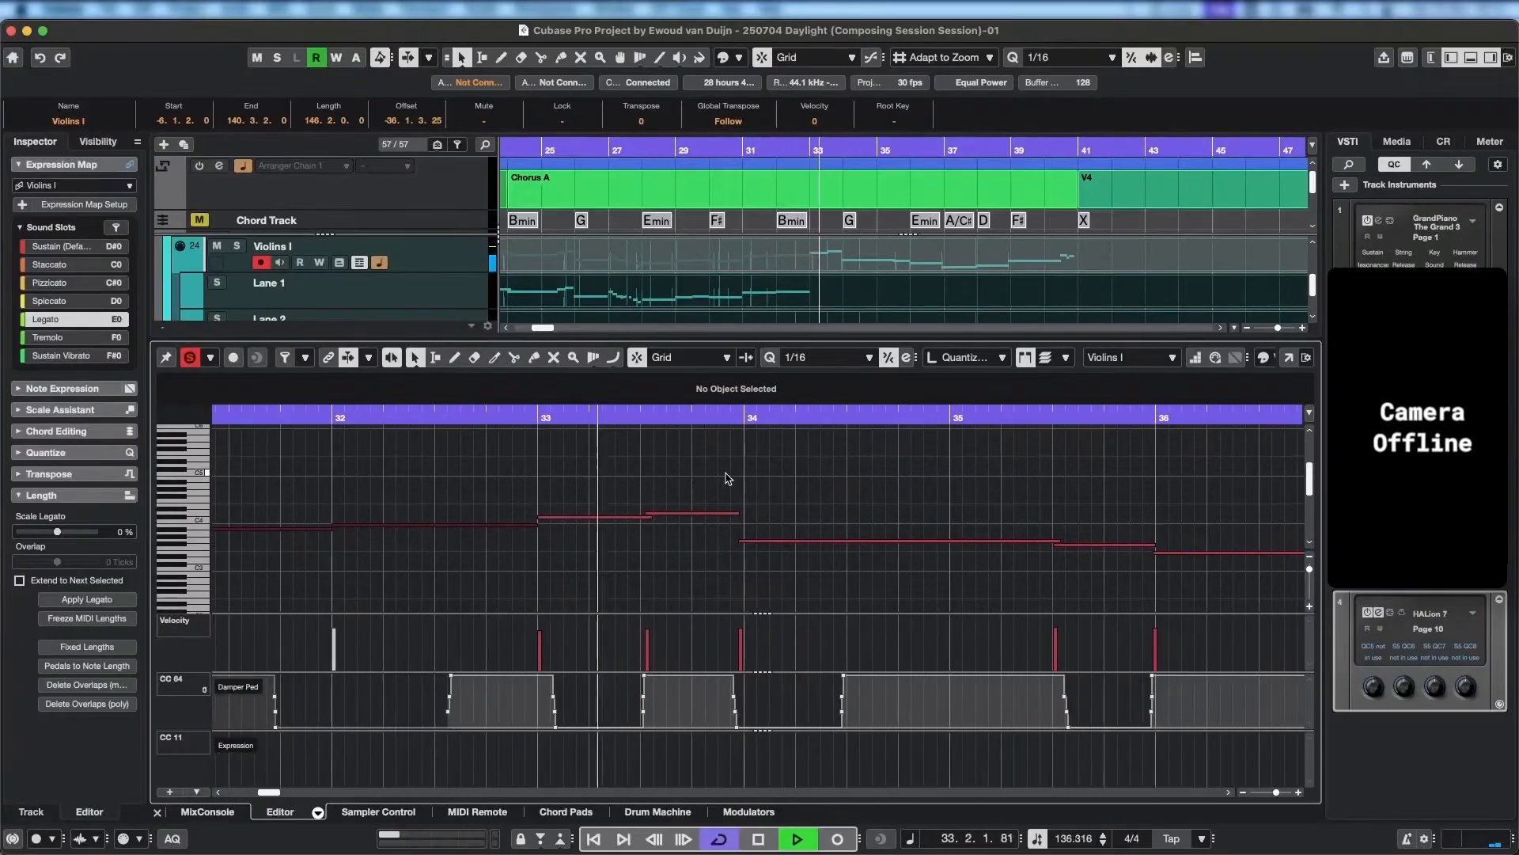
key("space")
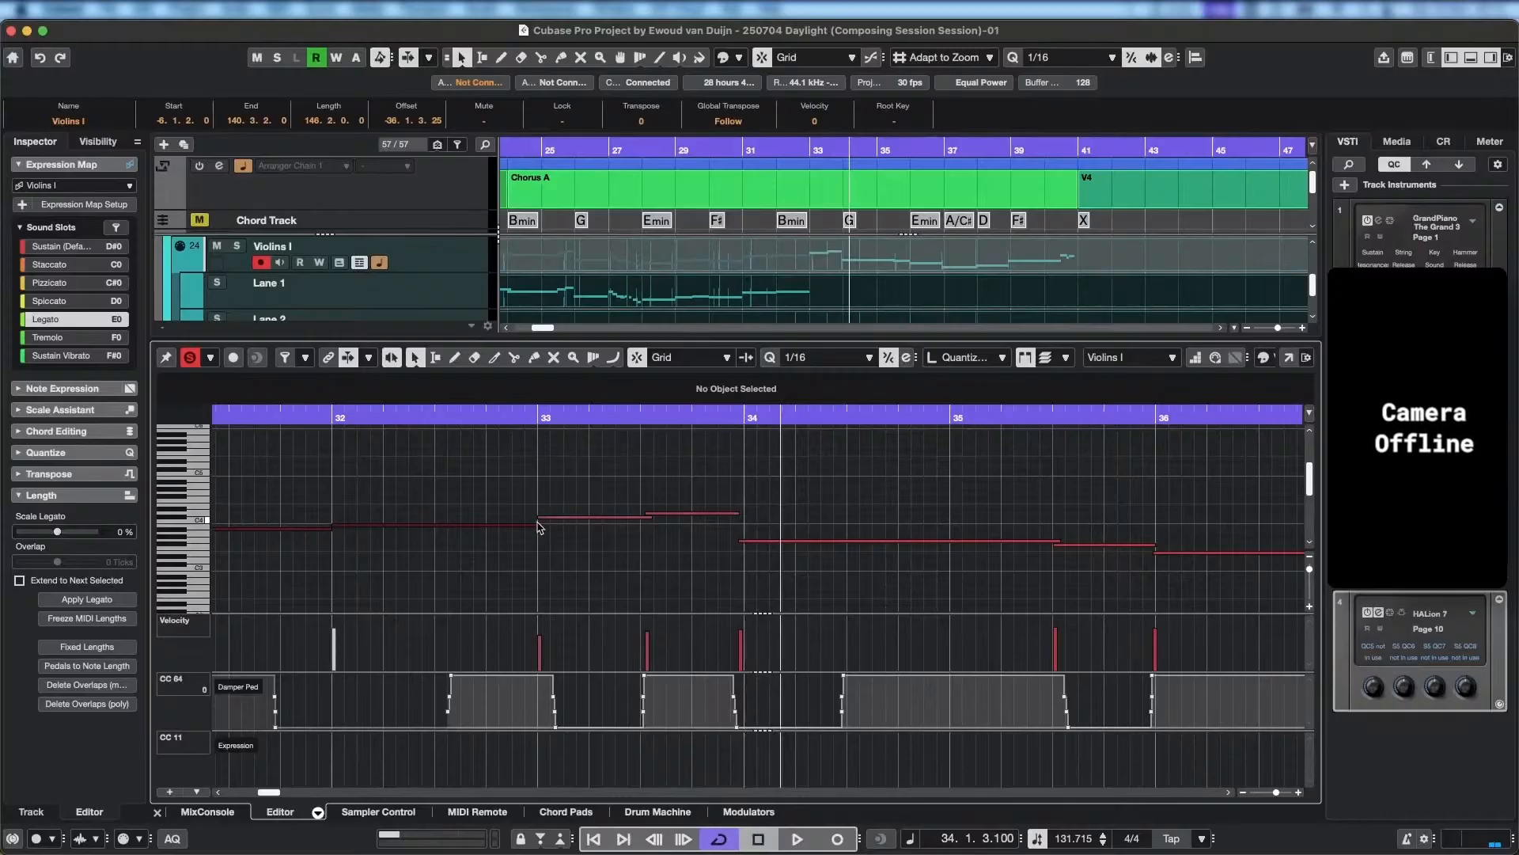
Move the C#4 note at bar 33 earlier to start at 32.4.4, and play back into bar 37.
left_click(539, 517)
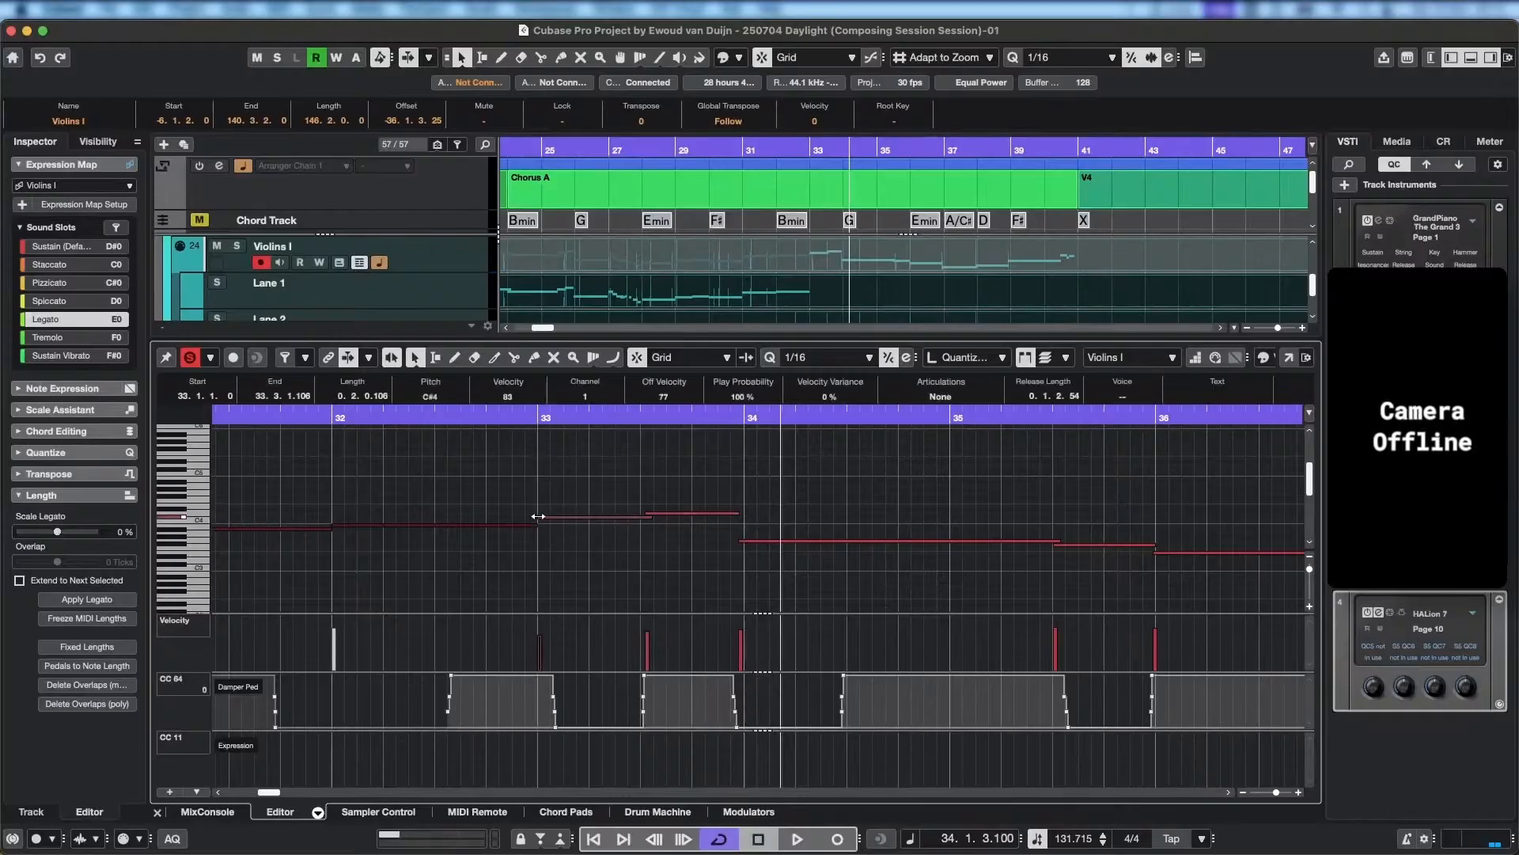
left_click_drag(538, 516, 525, 516)
key("space")
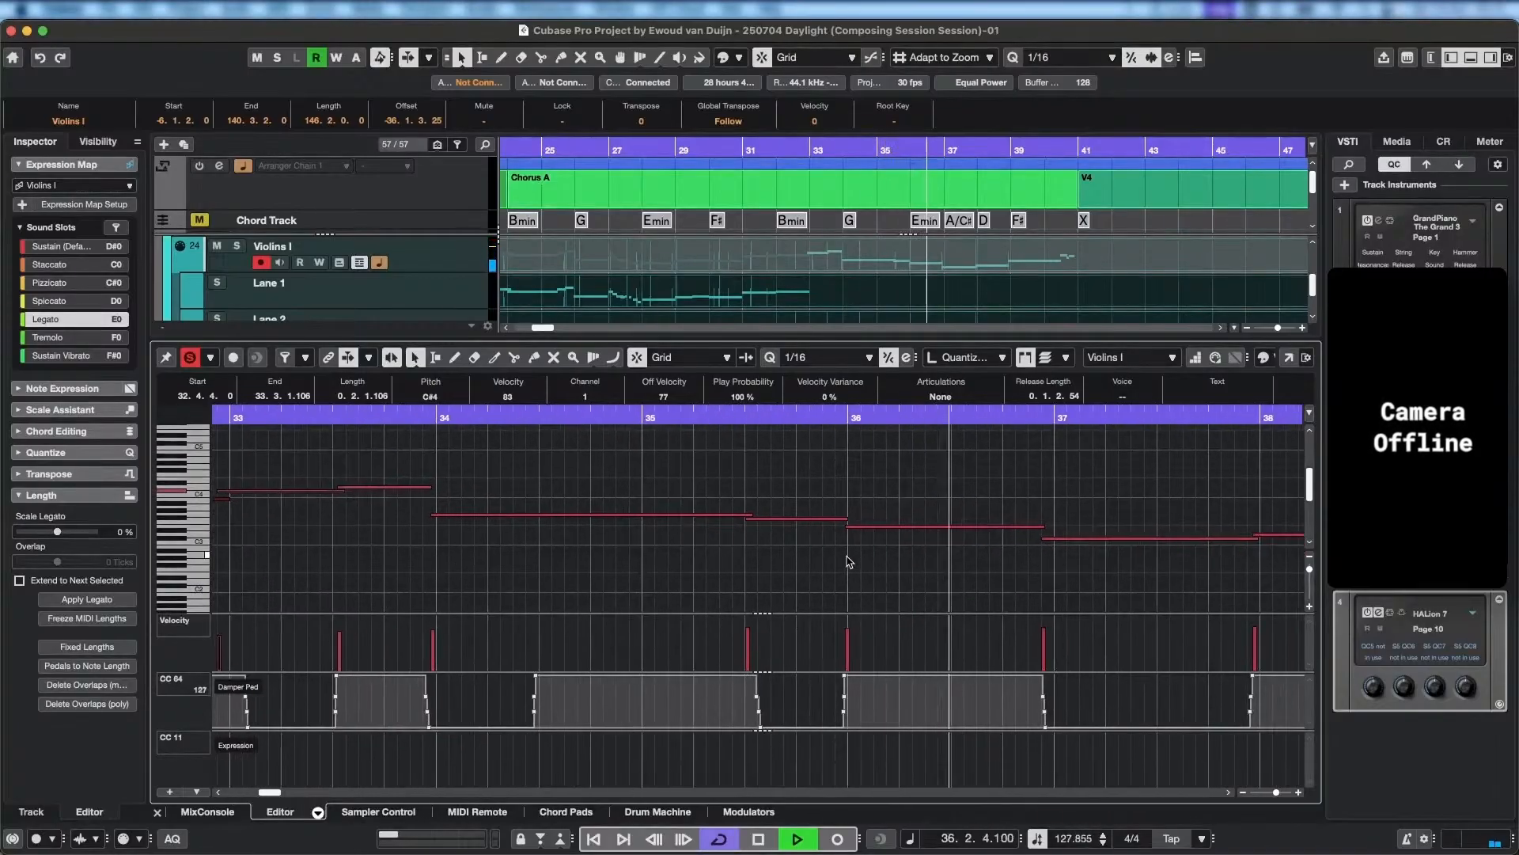
key("space")
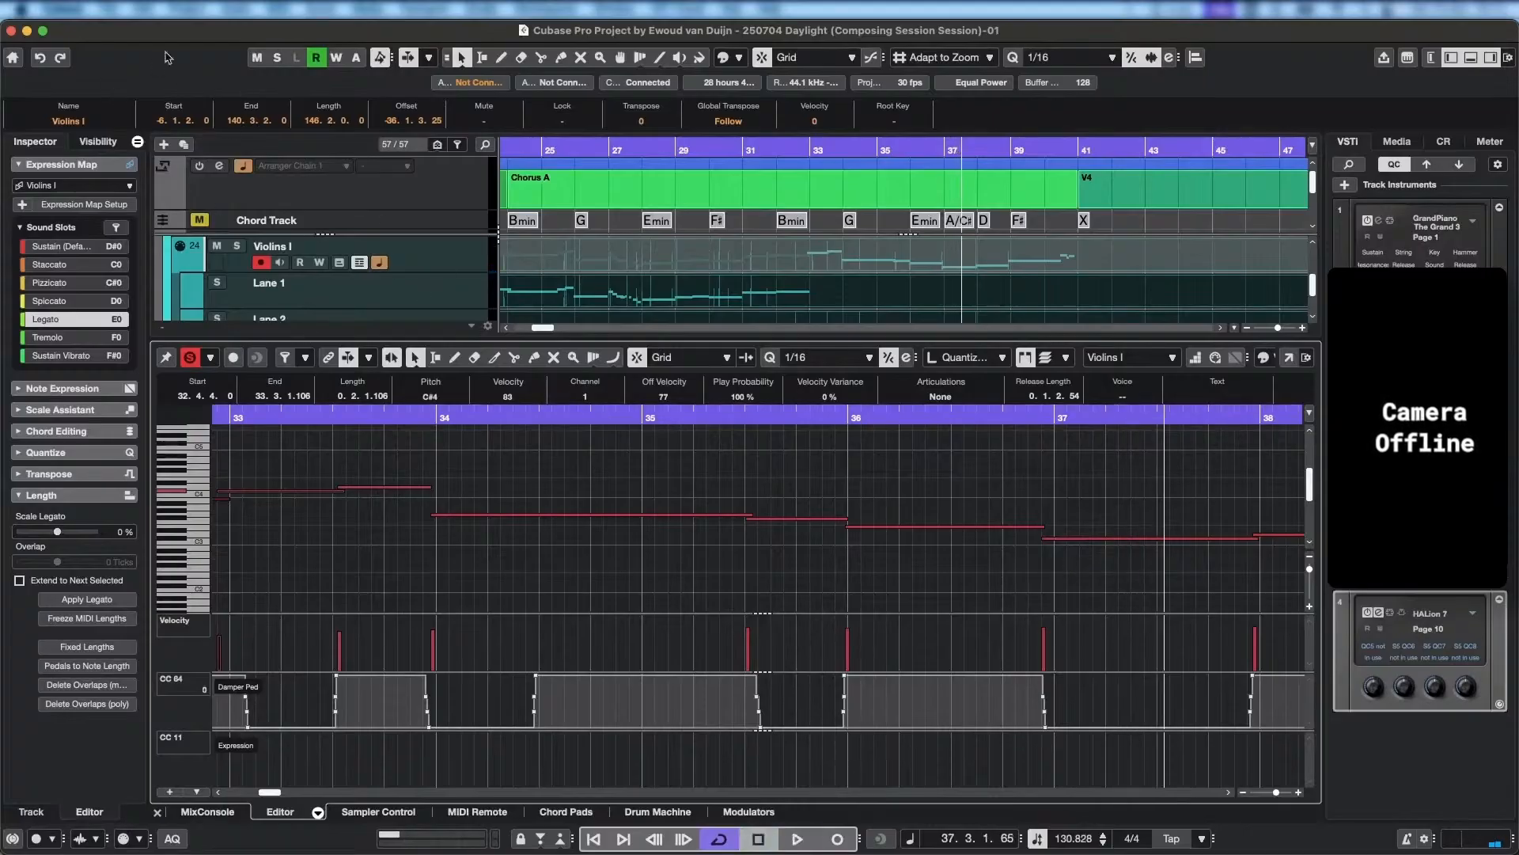
Resume playback from bar 37 and save the project while it plays.
key("space")
left_click(95, 9)
left_click(123, 129)
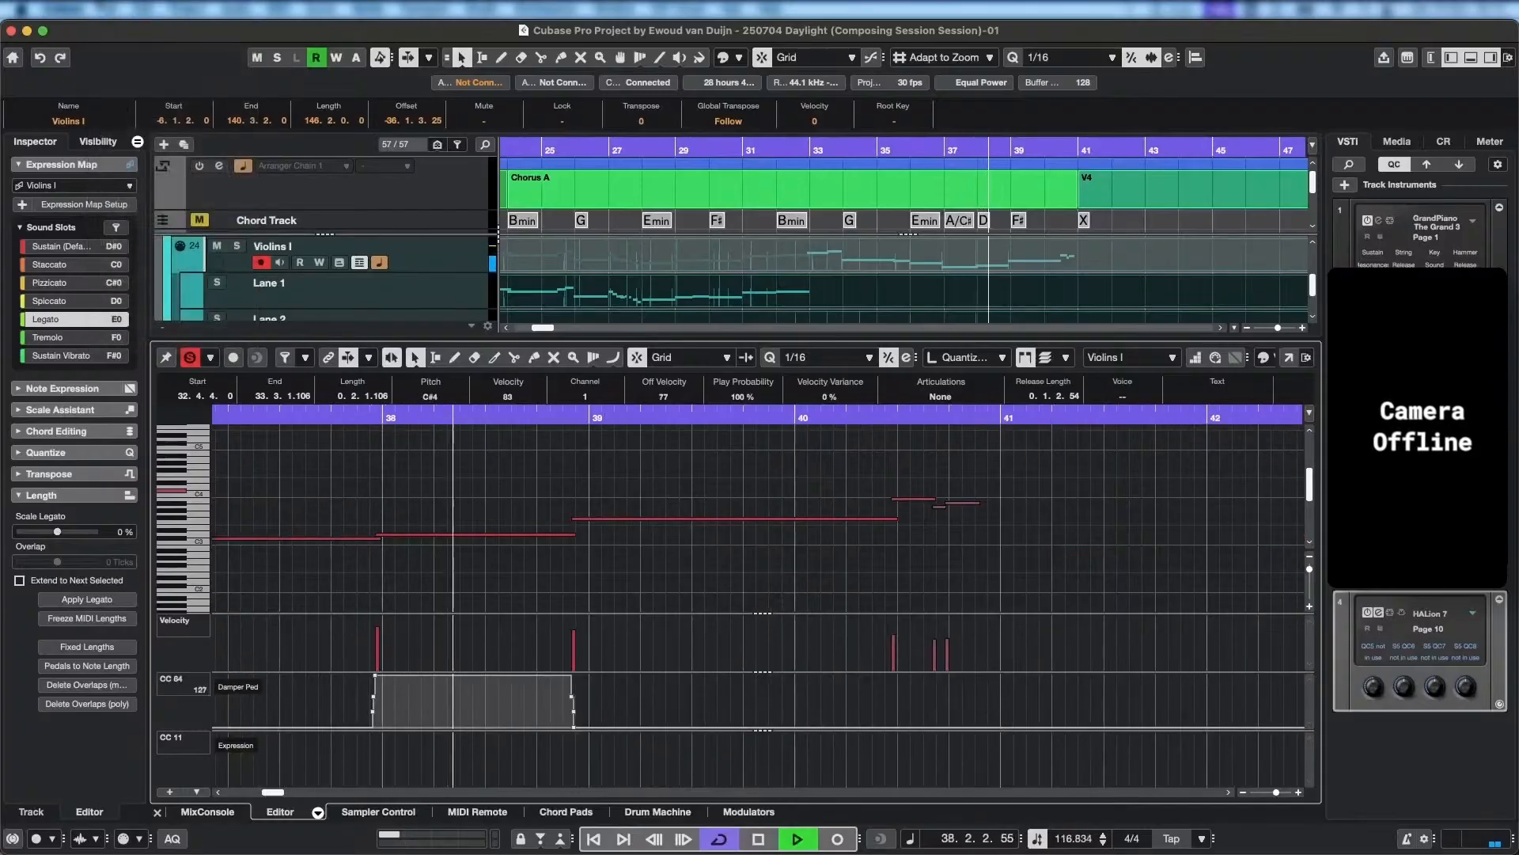
left_click(95, 8)
left_click(123, 133)
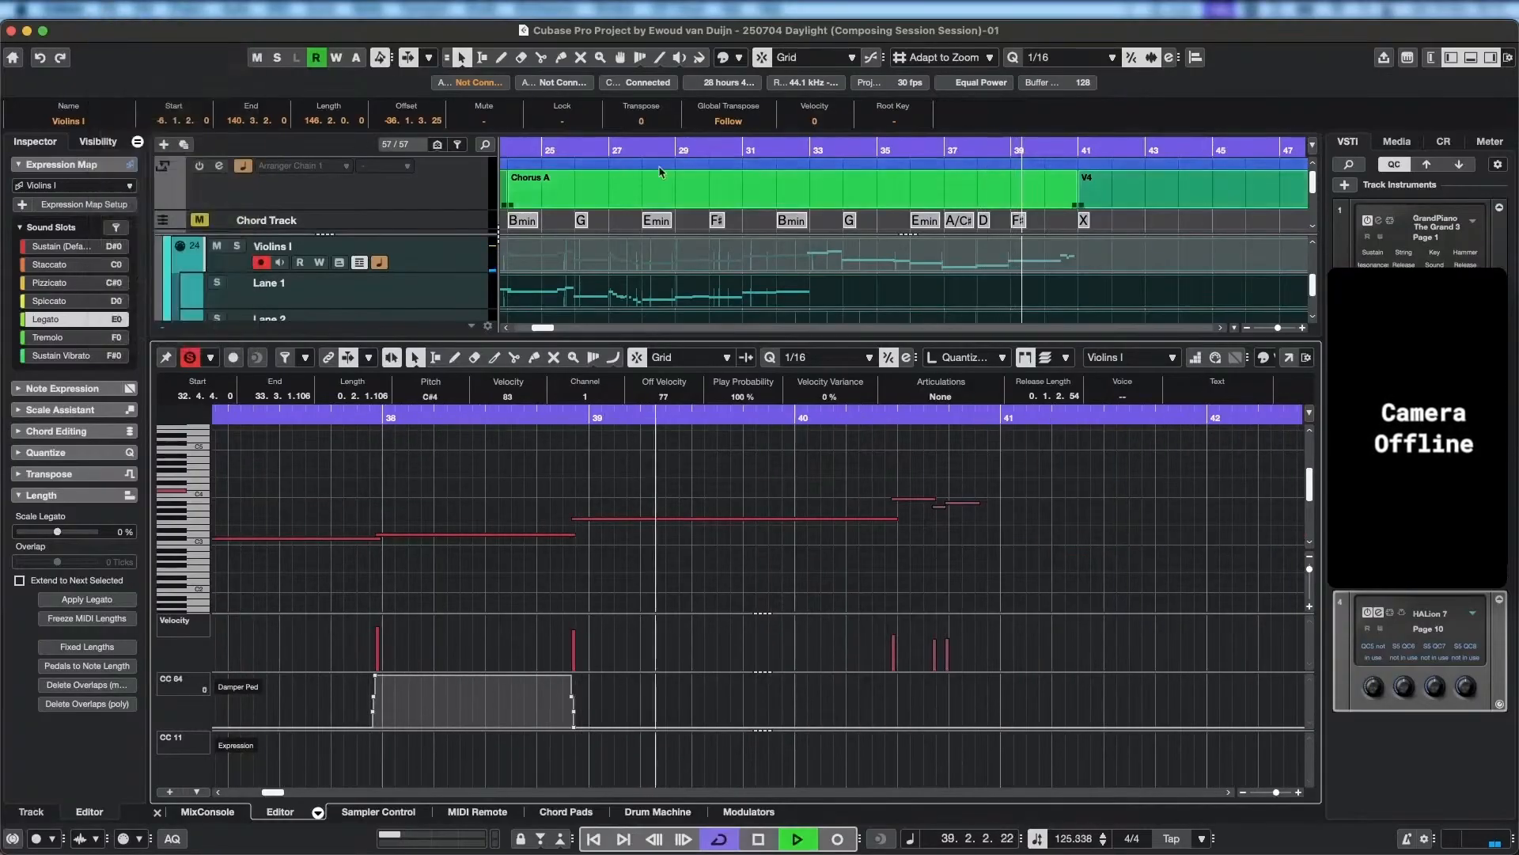
Play back the Violins I part from bar 36 and stop shortly after.
left_click(905, 152)
left_click(913, 150)
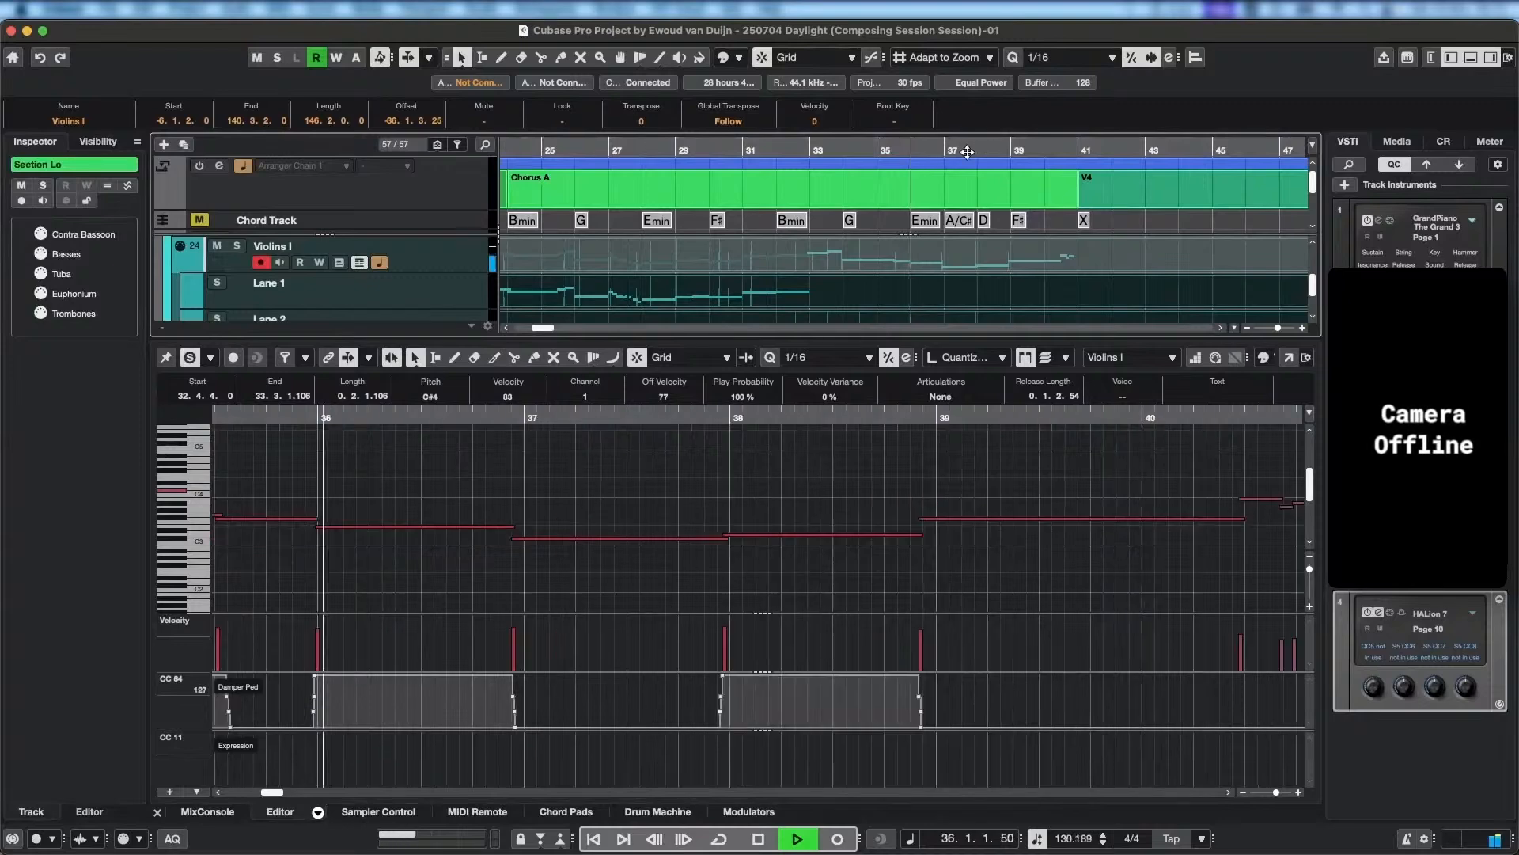
left_click(912, 150)
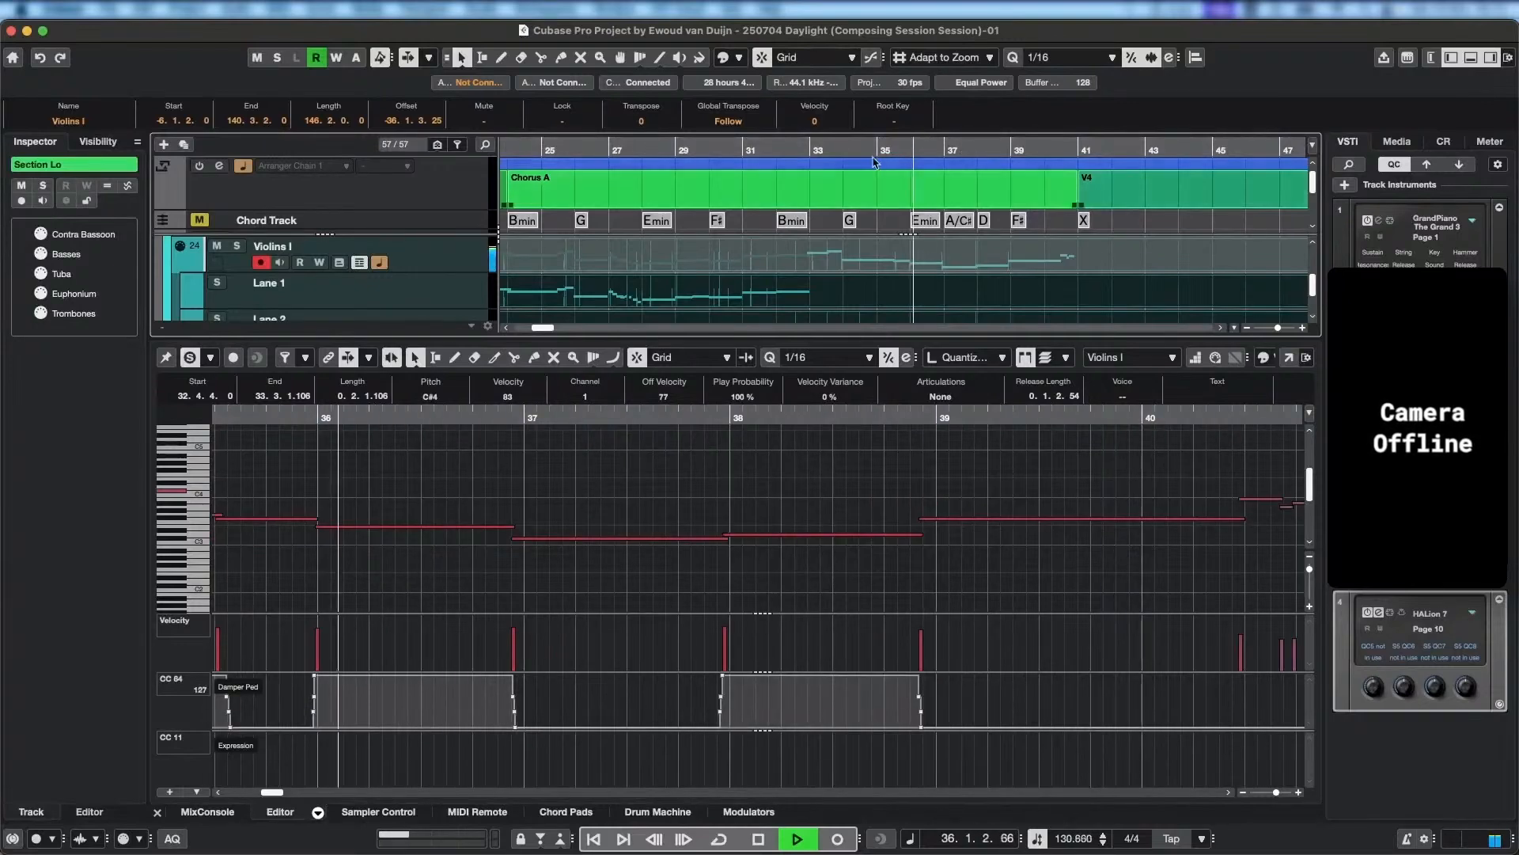
key("space")
Save the project and reload it by reverting to the saved version, minimising the HALion 7 instrument window.
left_click(103, 18)
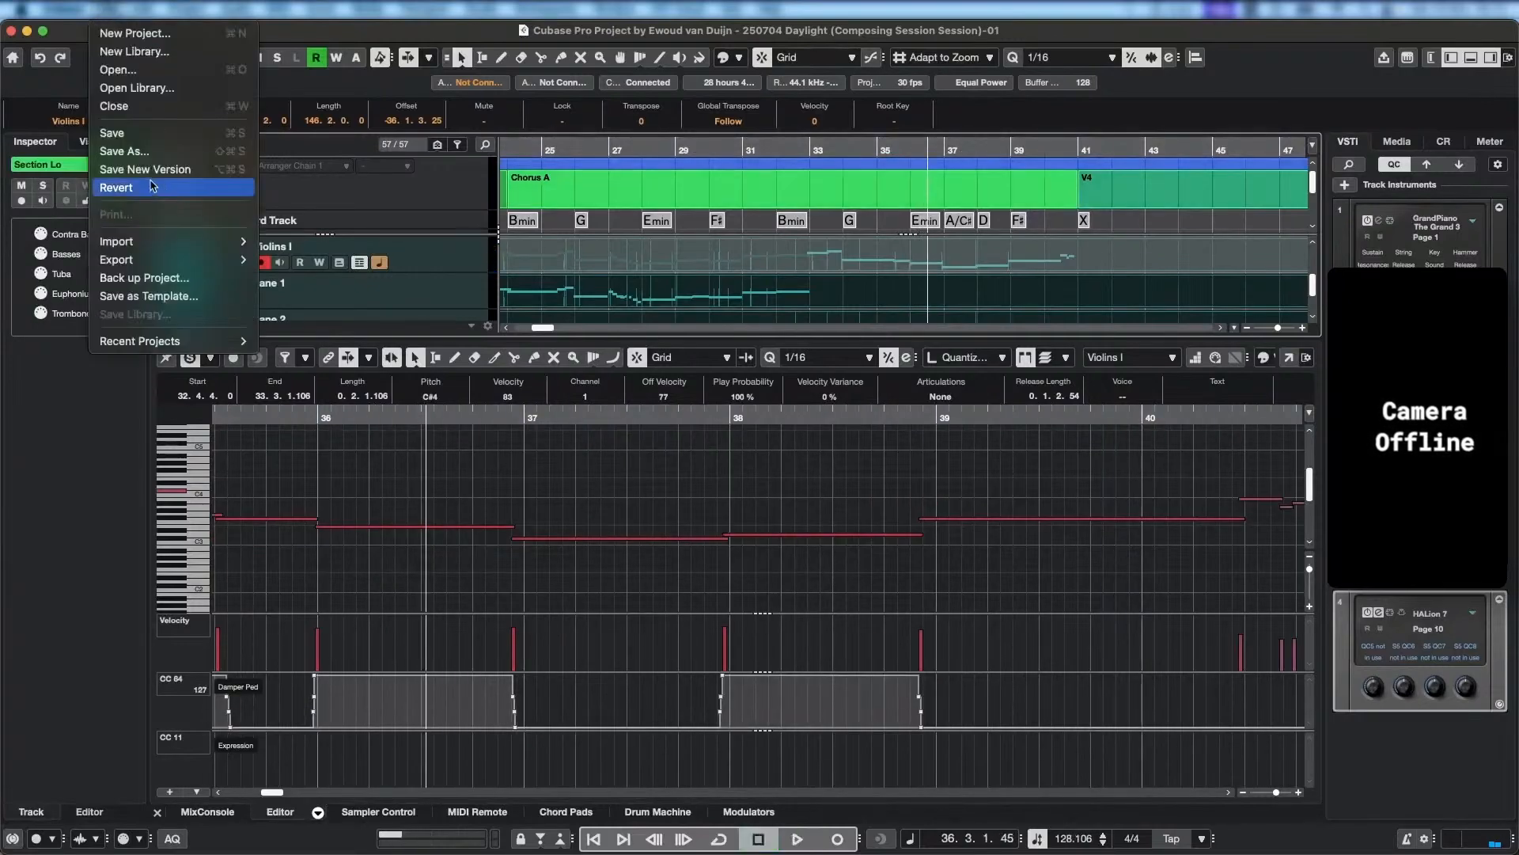
left_click(111, 131)
left_click(104, 10)
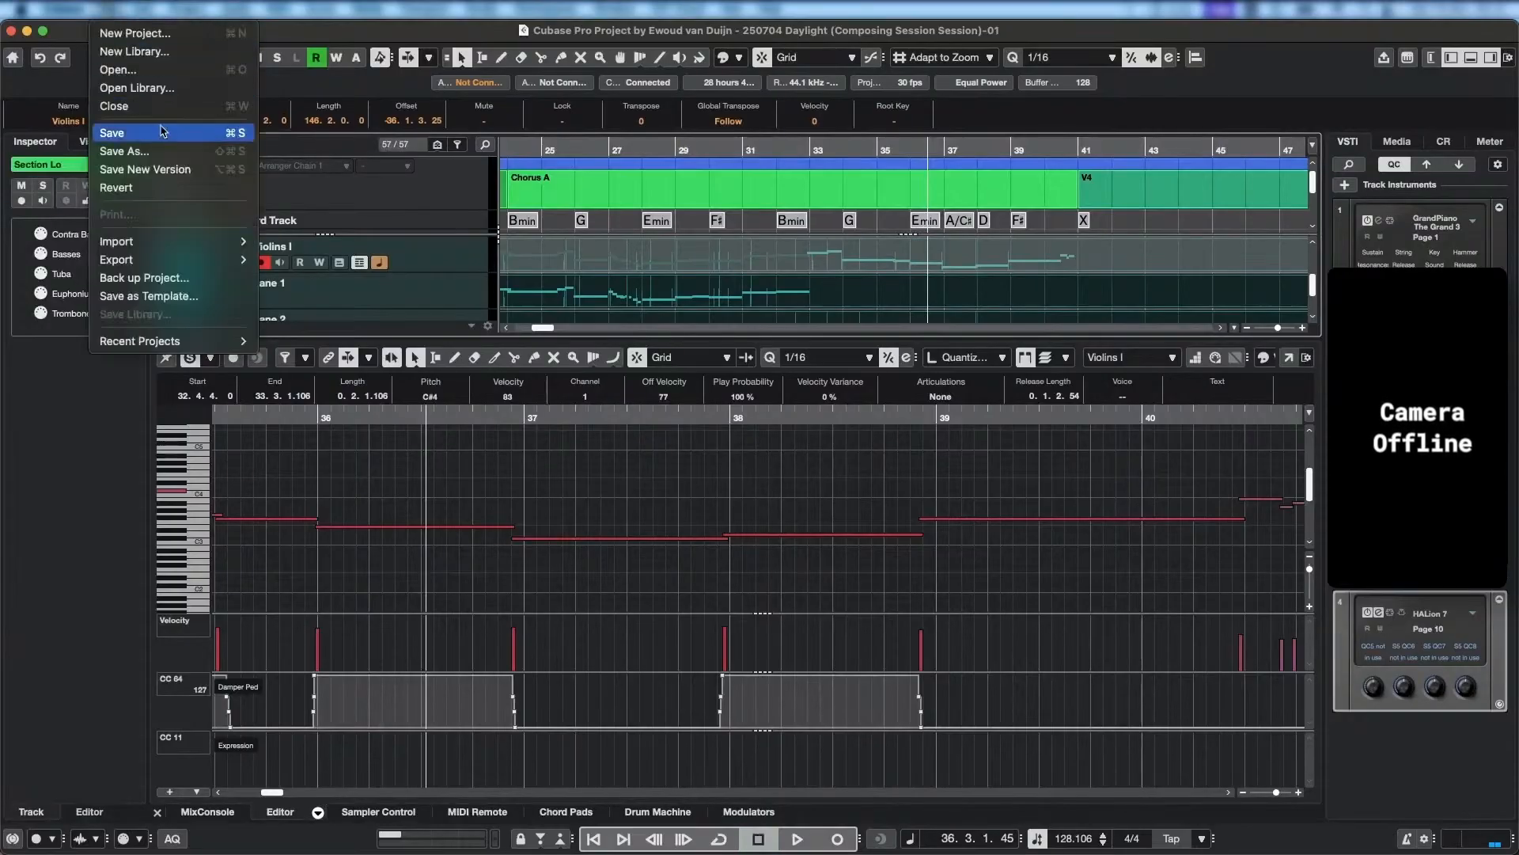
left_click(161, 194)
left_click(793, 334)
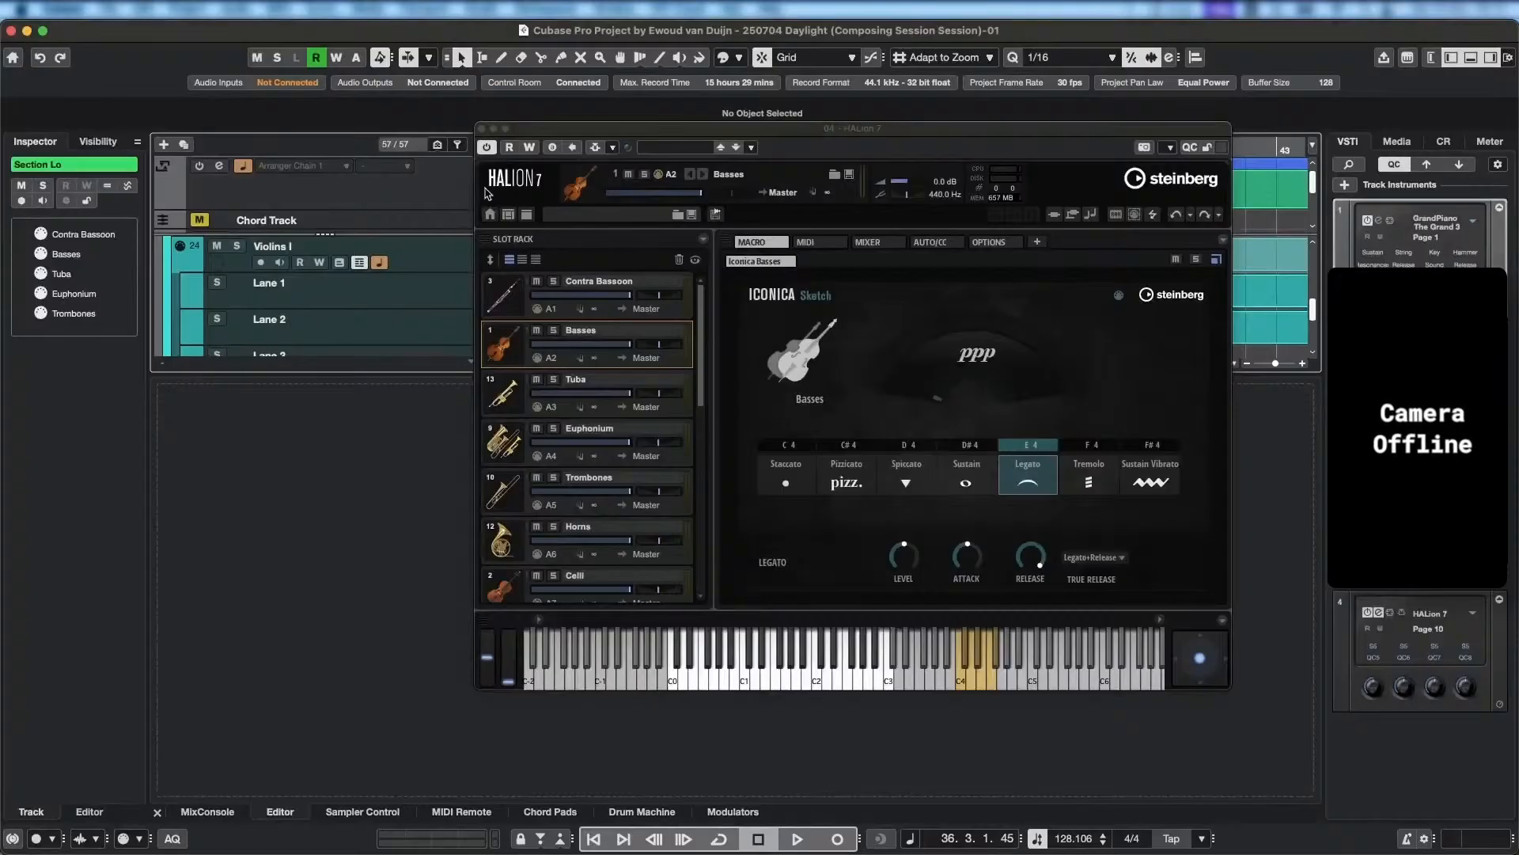
left_click(494, 128)
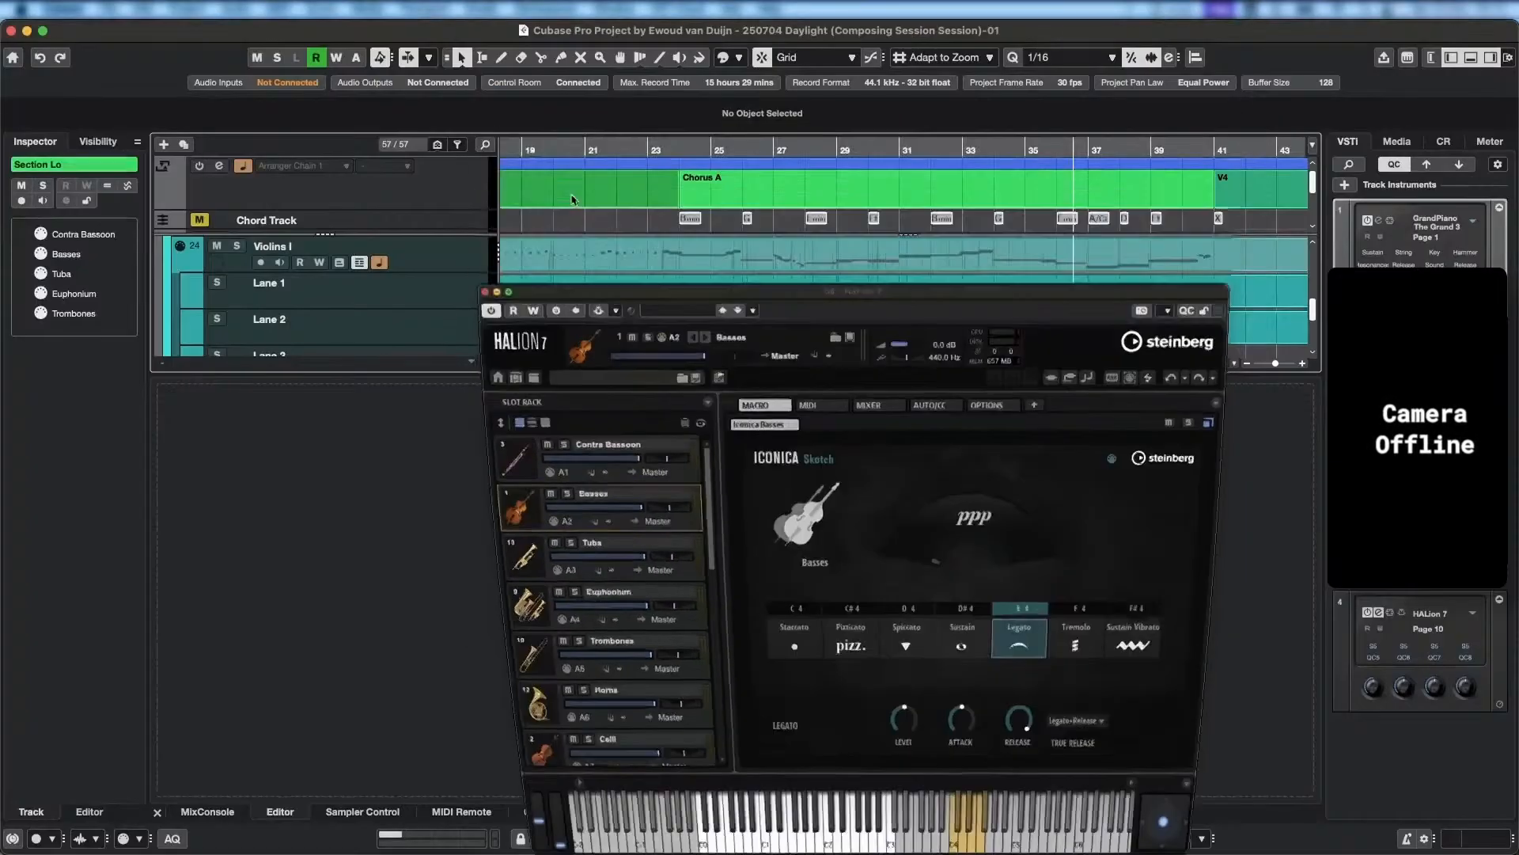
Show the Lane 1 and Lane 2 parts of Violins I in the editor and play back from before Chorus A into bar 36.
scroll(526, 325, "down", 1)
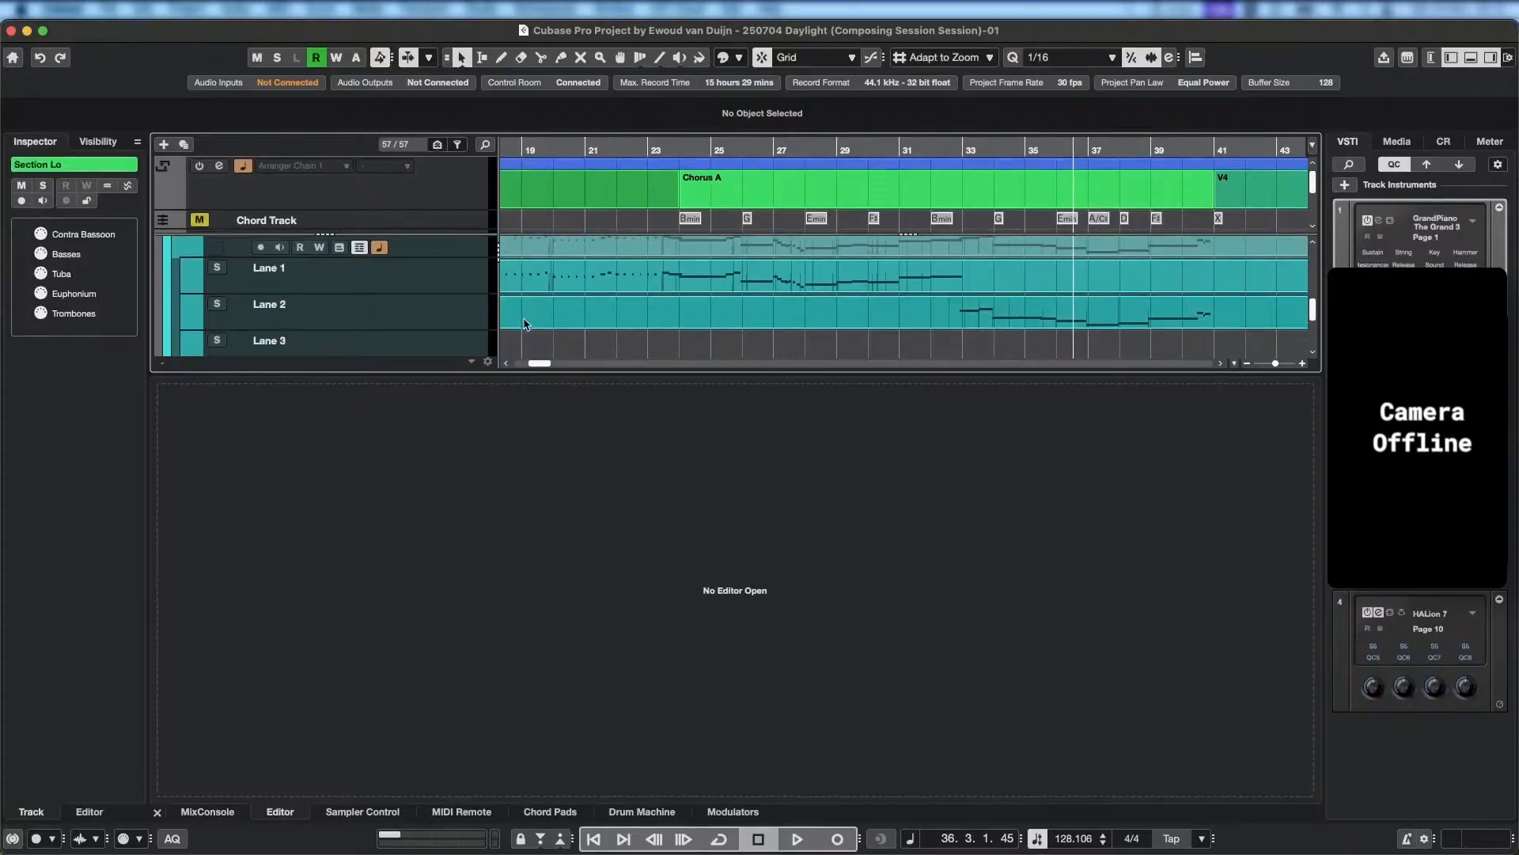
left_click(630, 286)
left_click(635, 313)
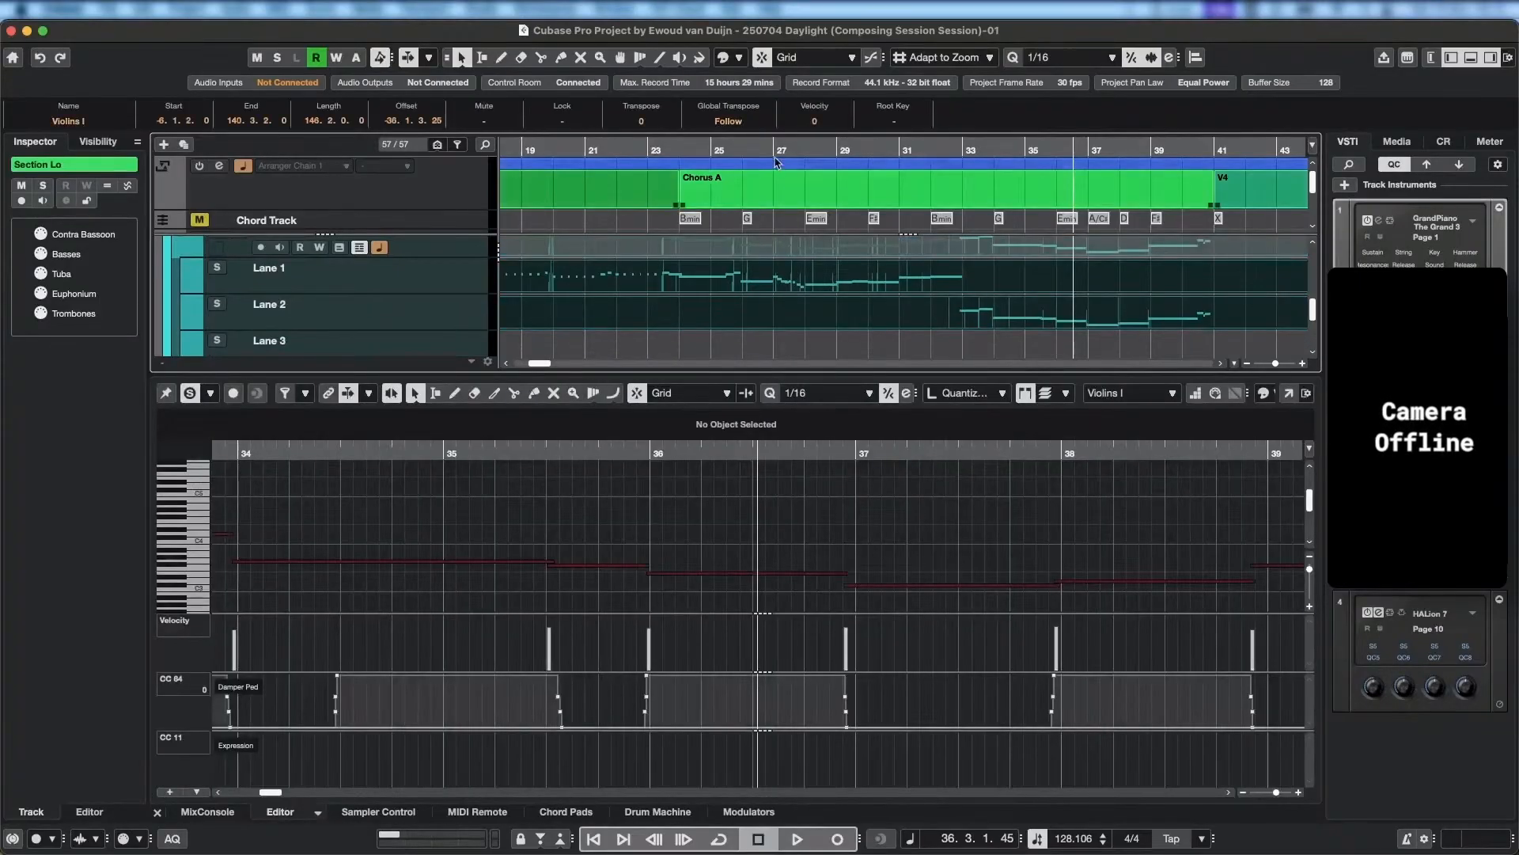
left_click_drag(641, 147, 641, 152)
key("space")
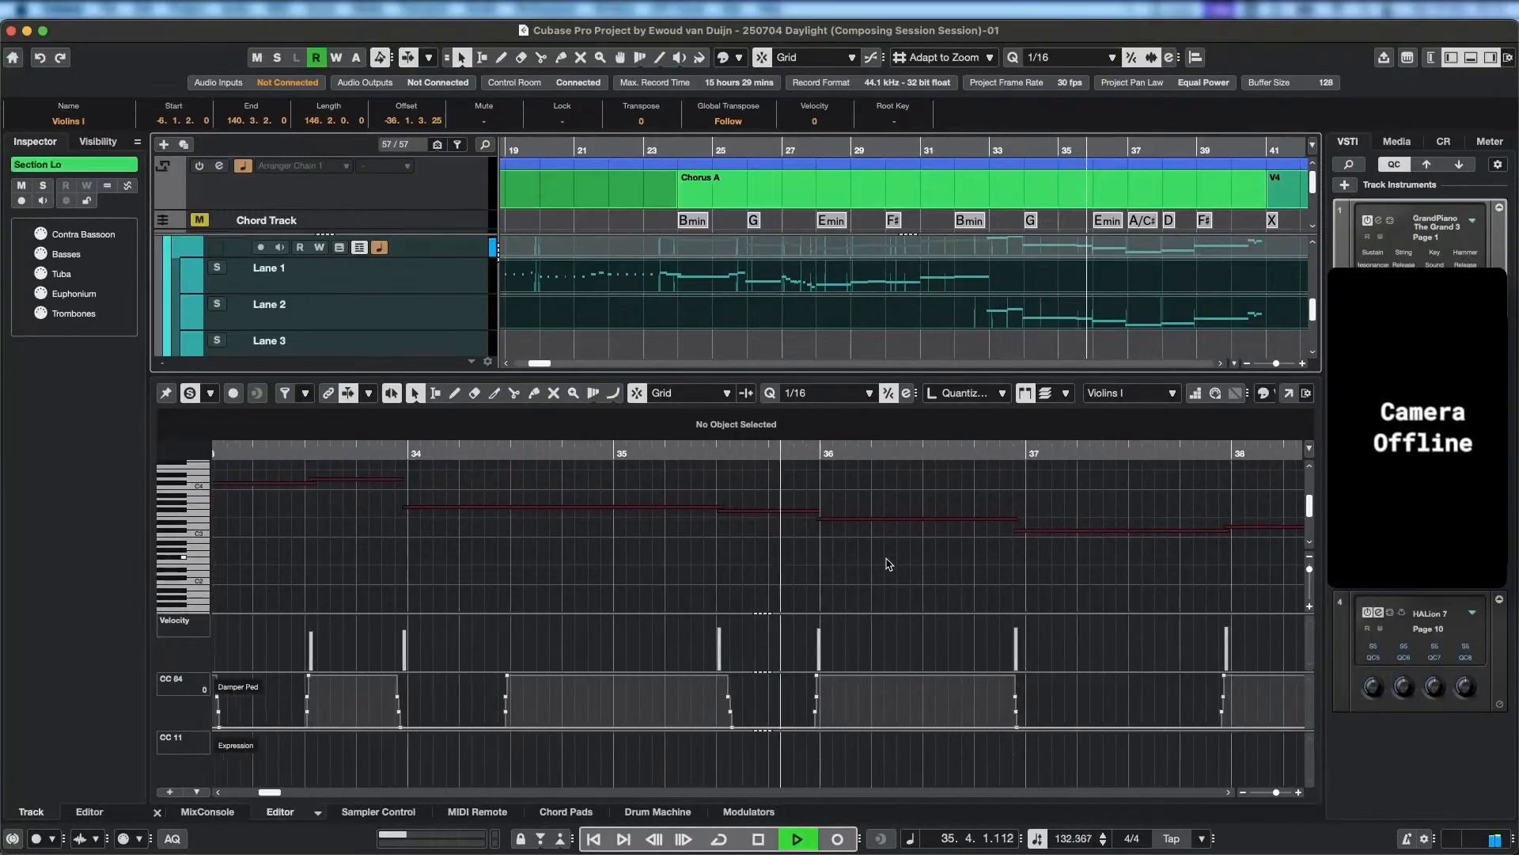
key("space")
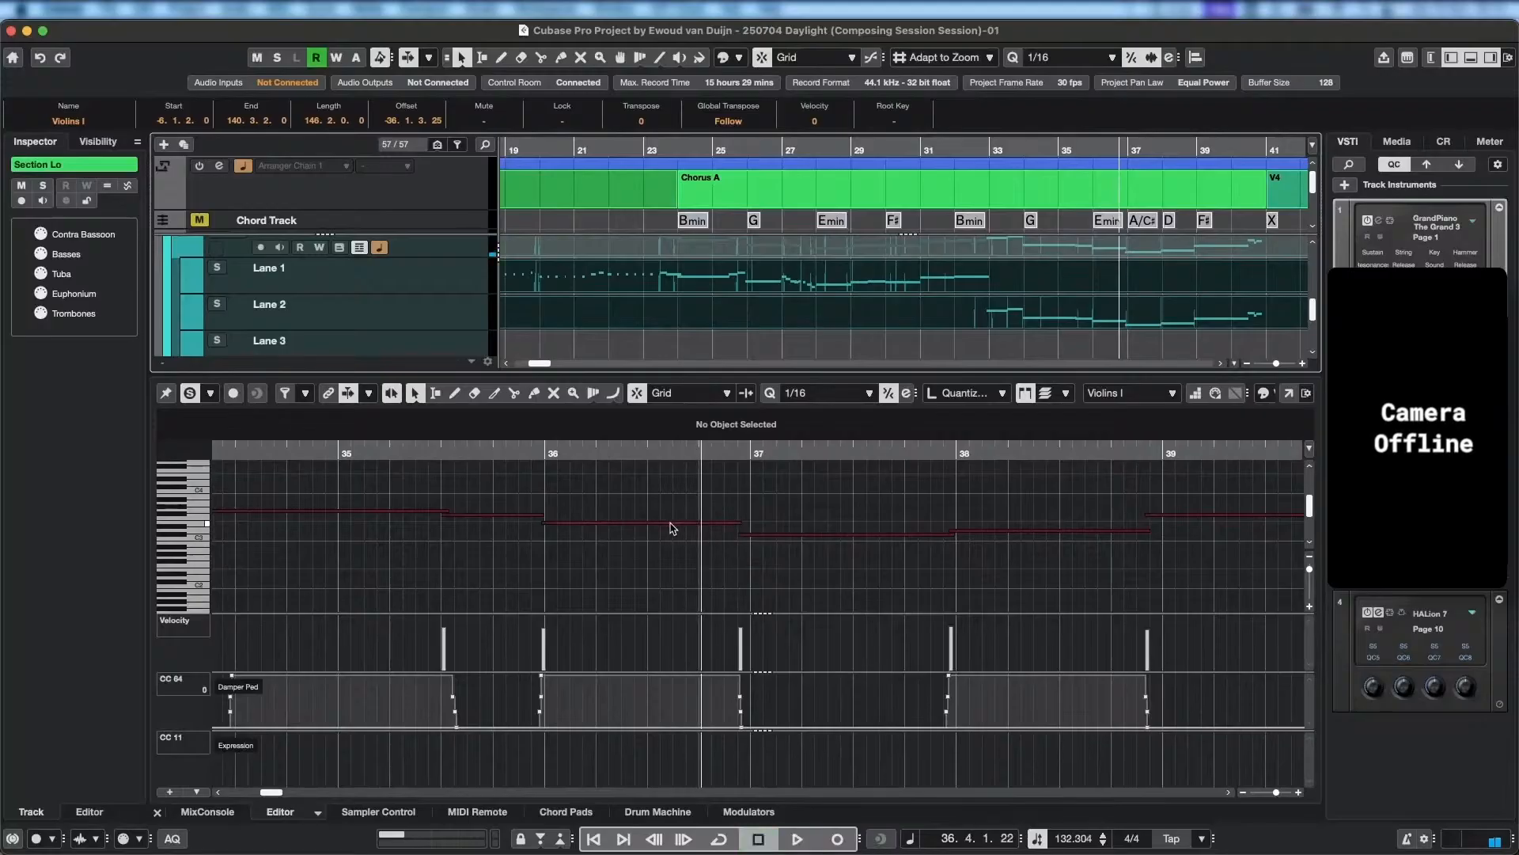
Select the E3 note at bar 36 and replay the transition into it from bar 35.
left_click(669, 523)
left_click_drag(549, 449, 503, 441)
key("space")
key("space")
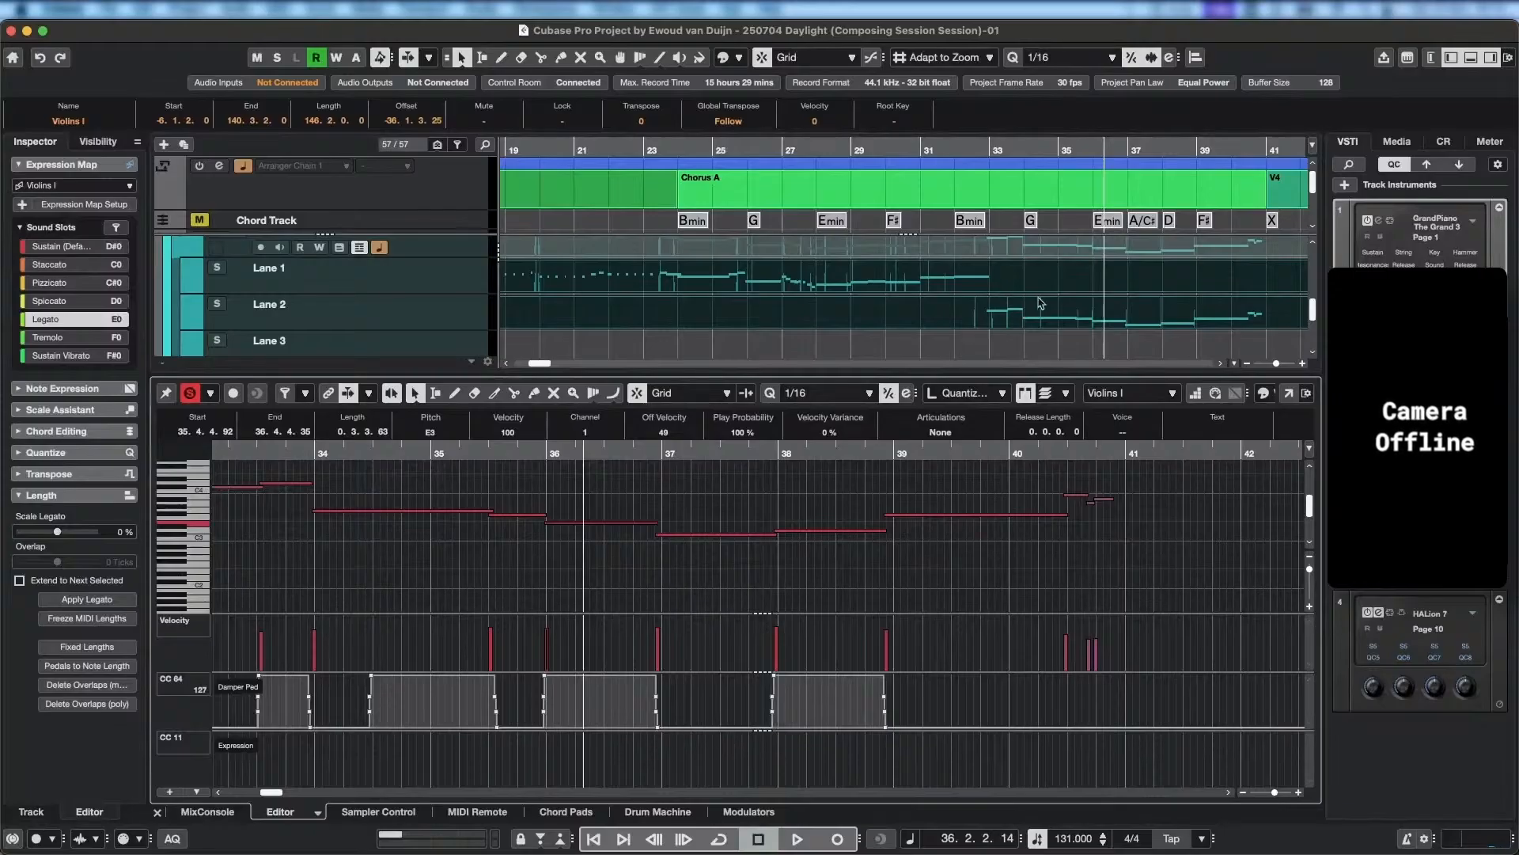
Split the Violins I lane parts at bar 32 and glue the Lane 2 section onto the Lane 1 part as one continuous part.
left_click(960, 320)
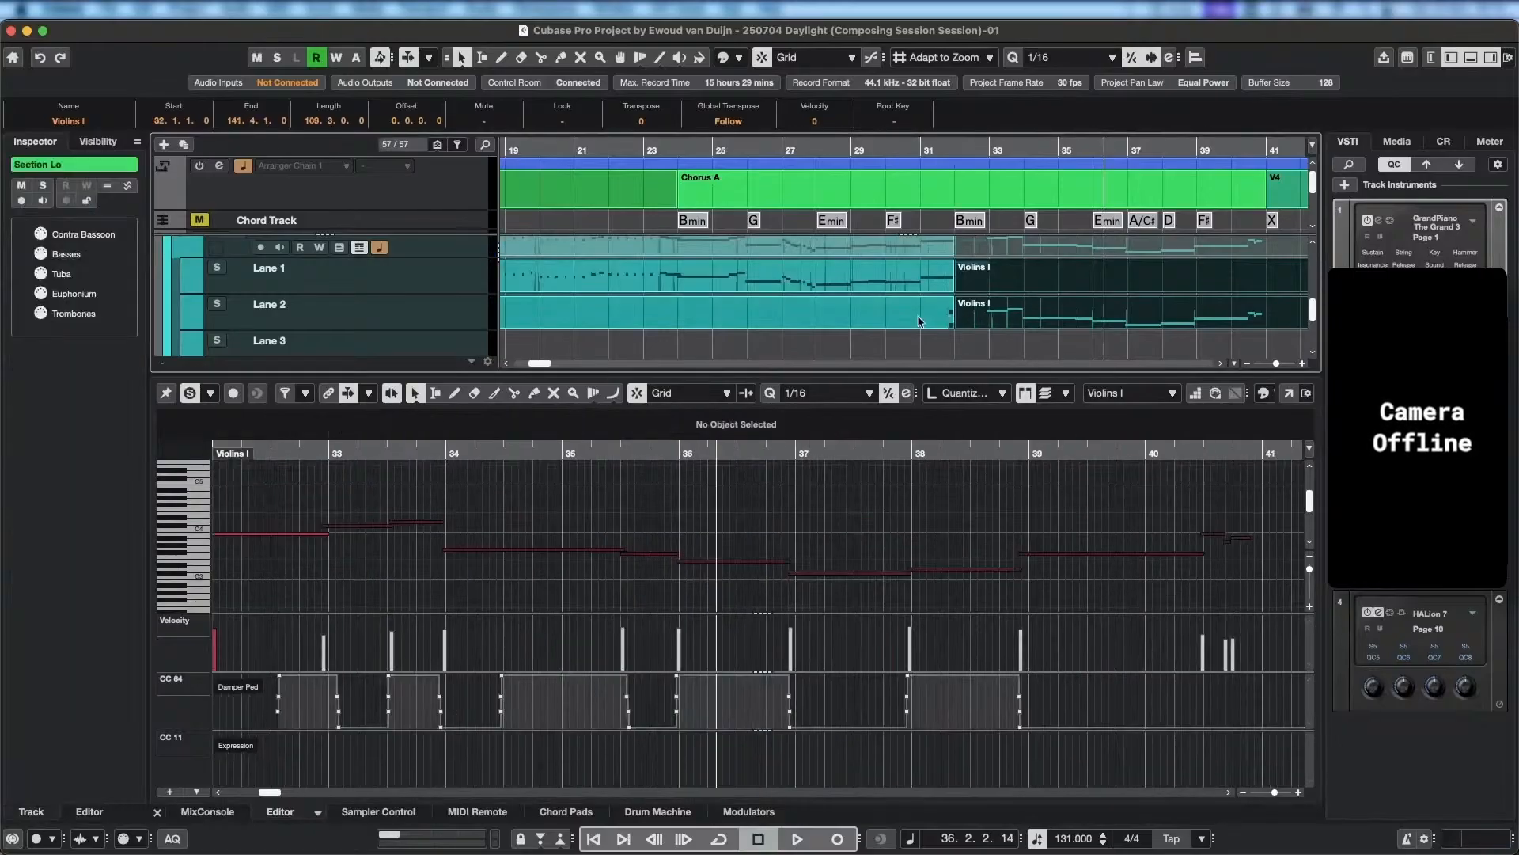
left_click(1045, 339)
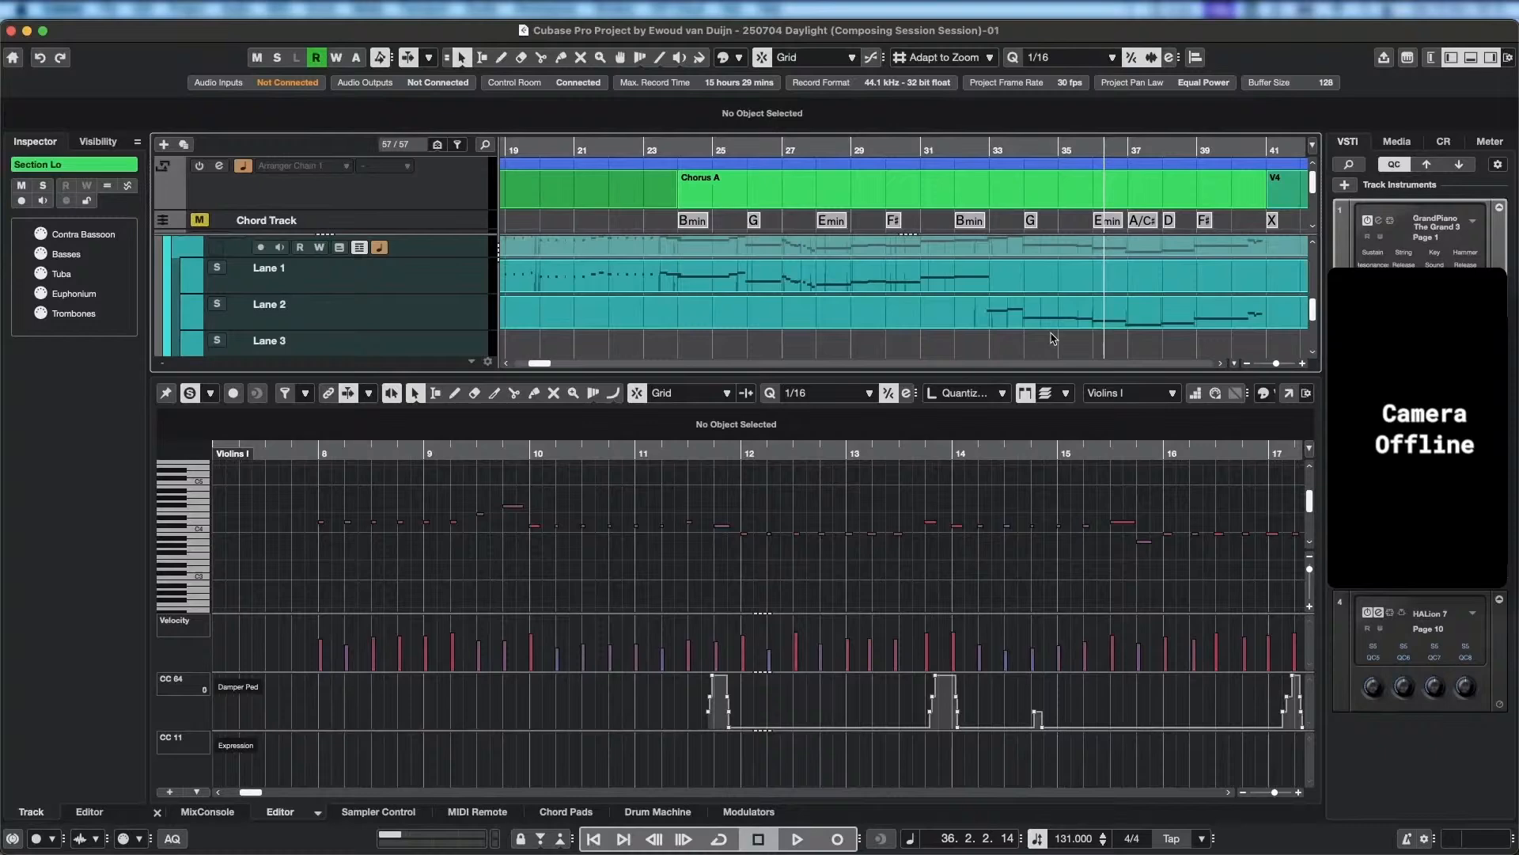
left_click(945, 318, "alt")
left_click_drag(1031, 305, 1026, 288)
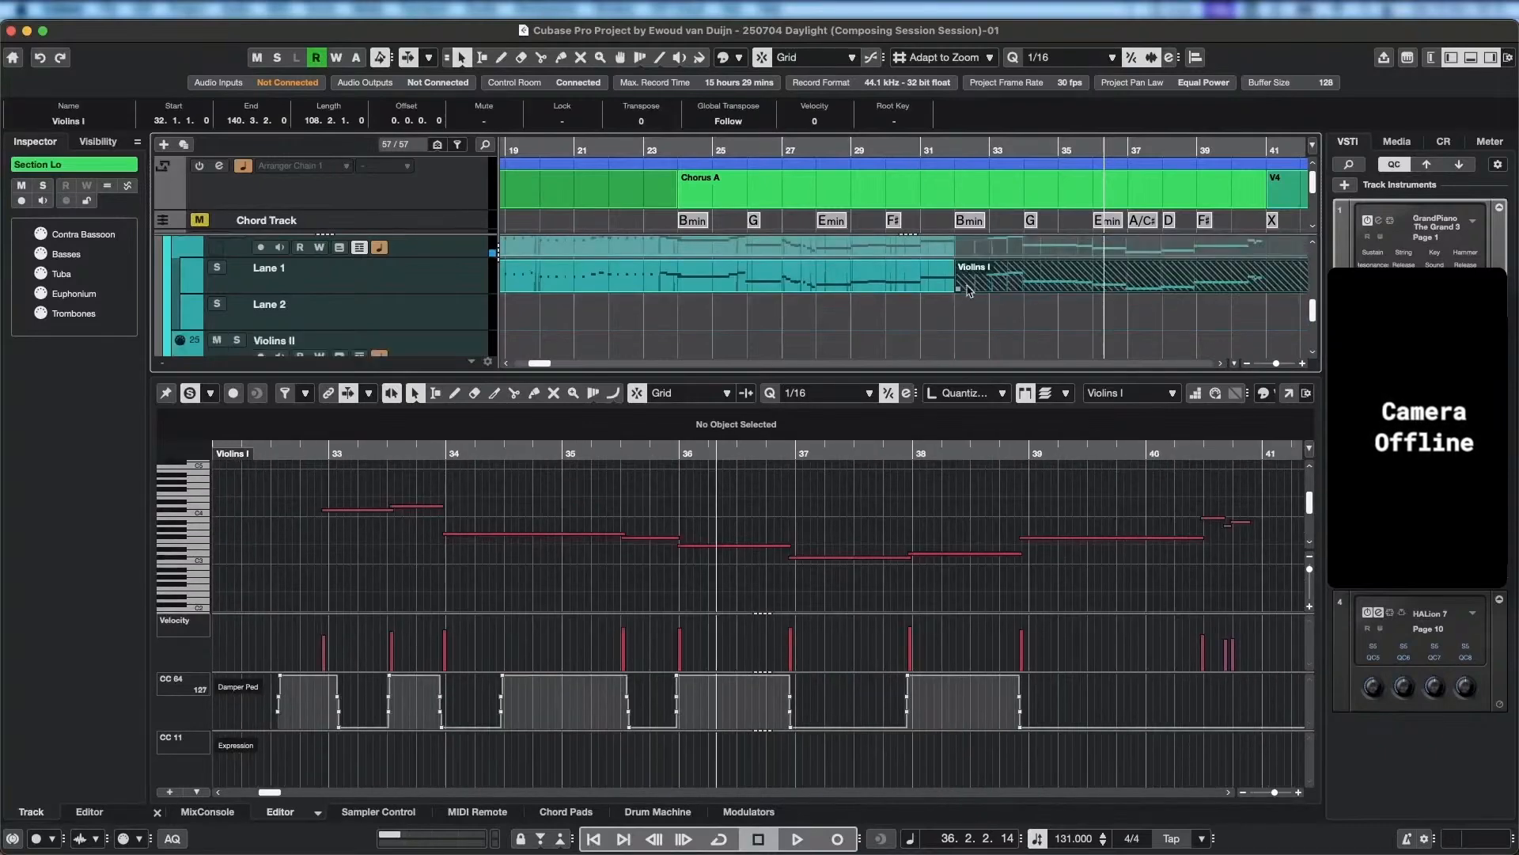
left_click(909, 285, "shift")
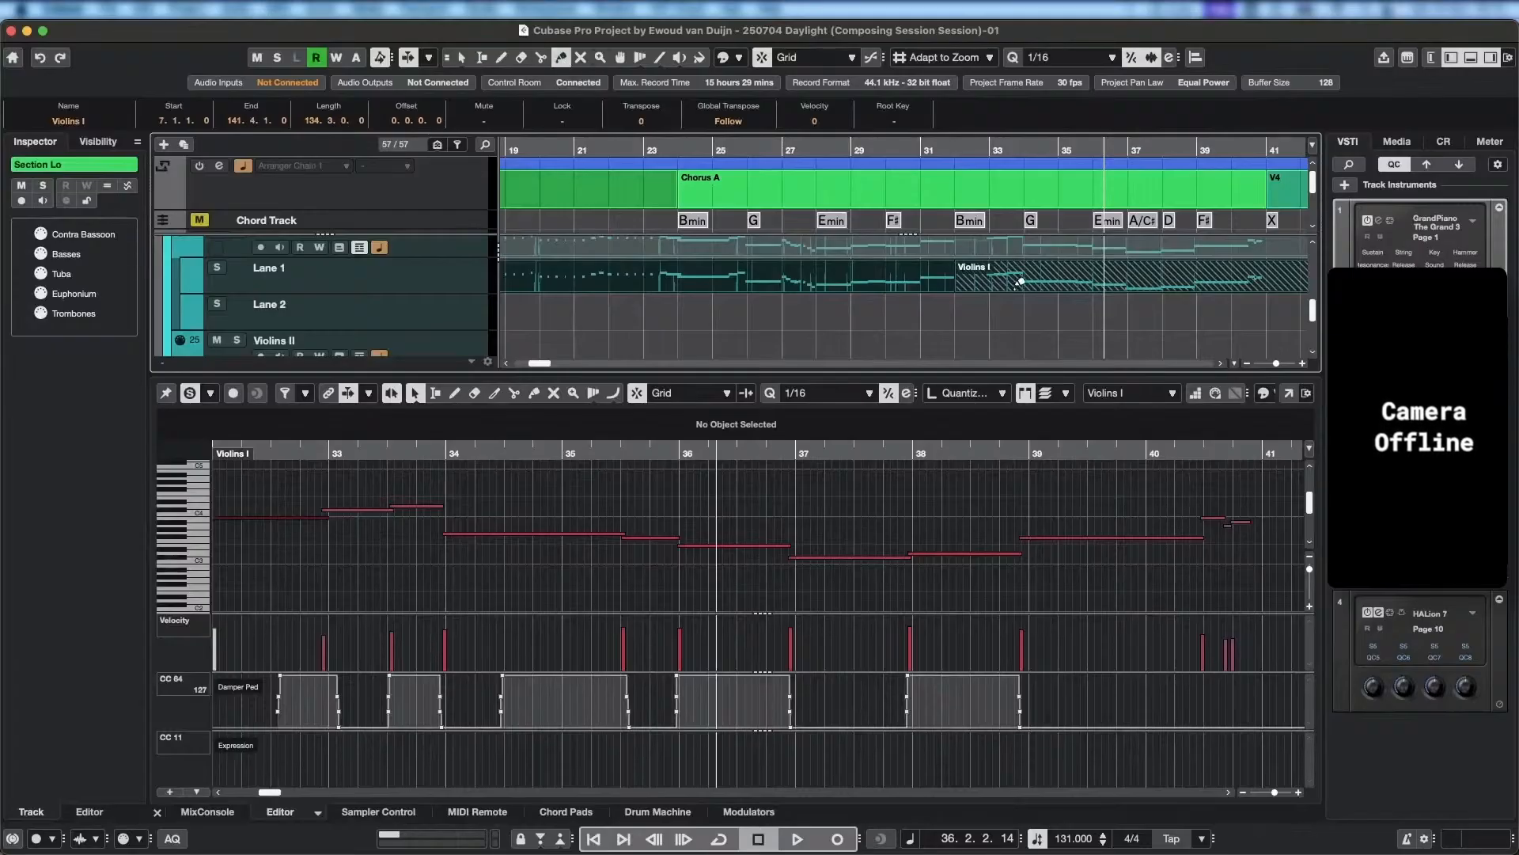
left_click(1250, 250)
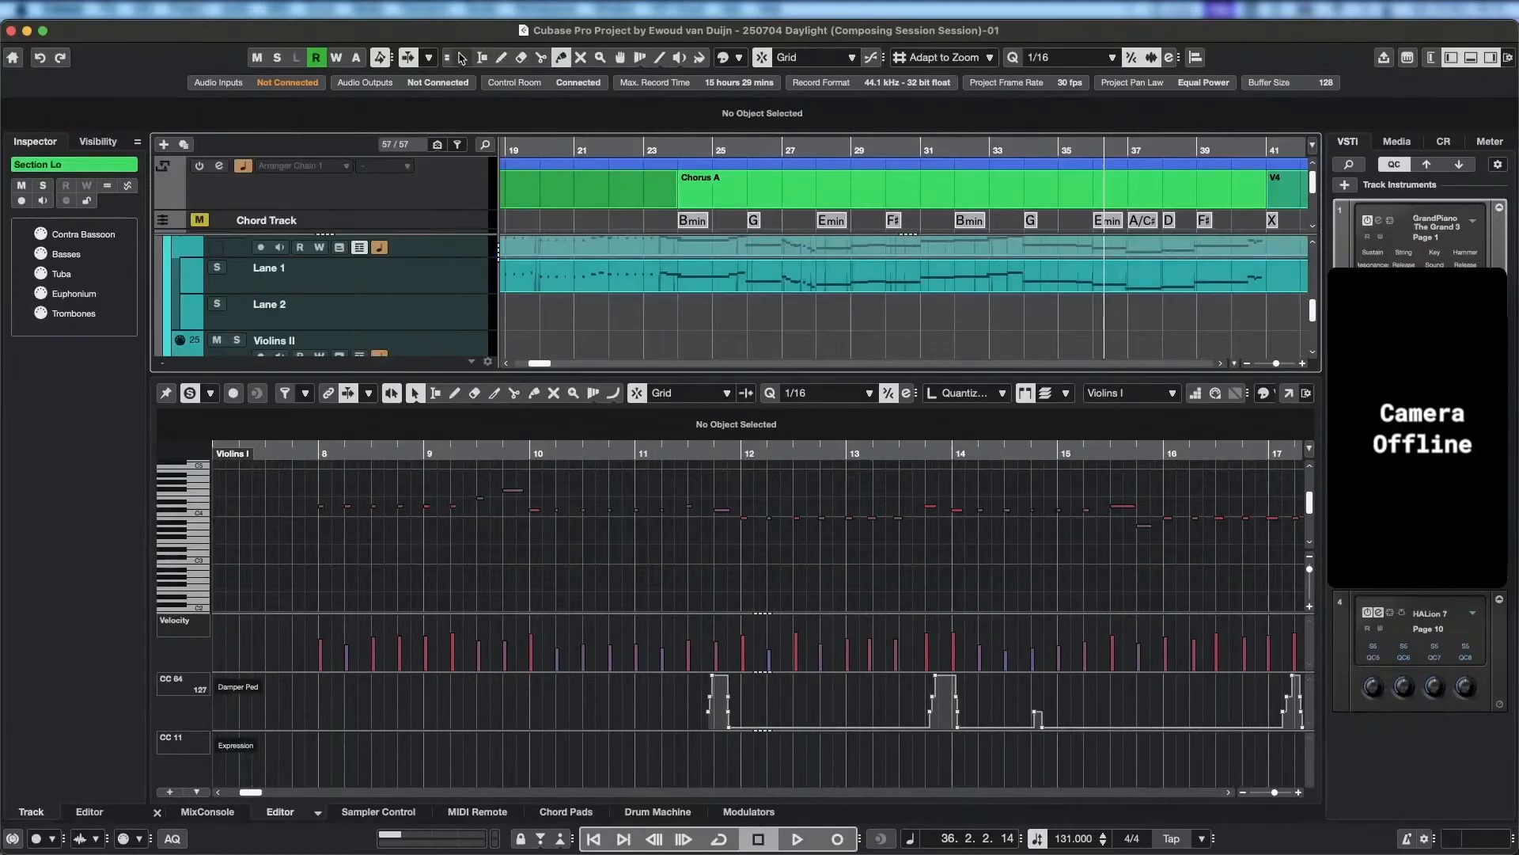
Play back the joined Violins I part from bar 32 into bar 36 and select the E3 note there.
left_click(953, 144)
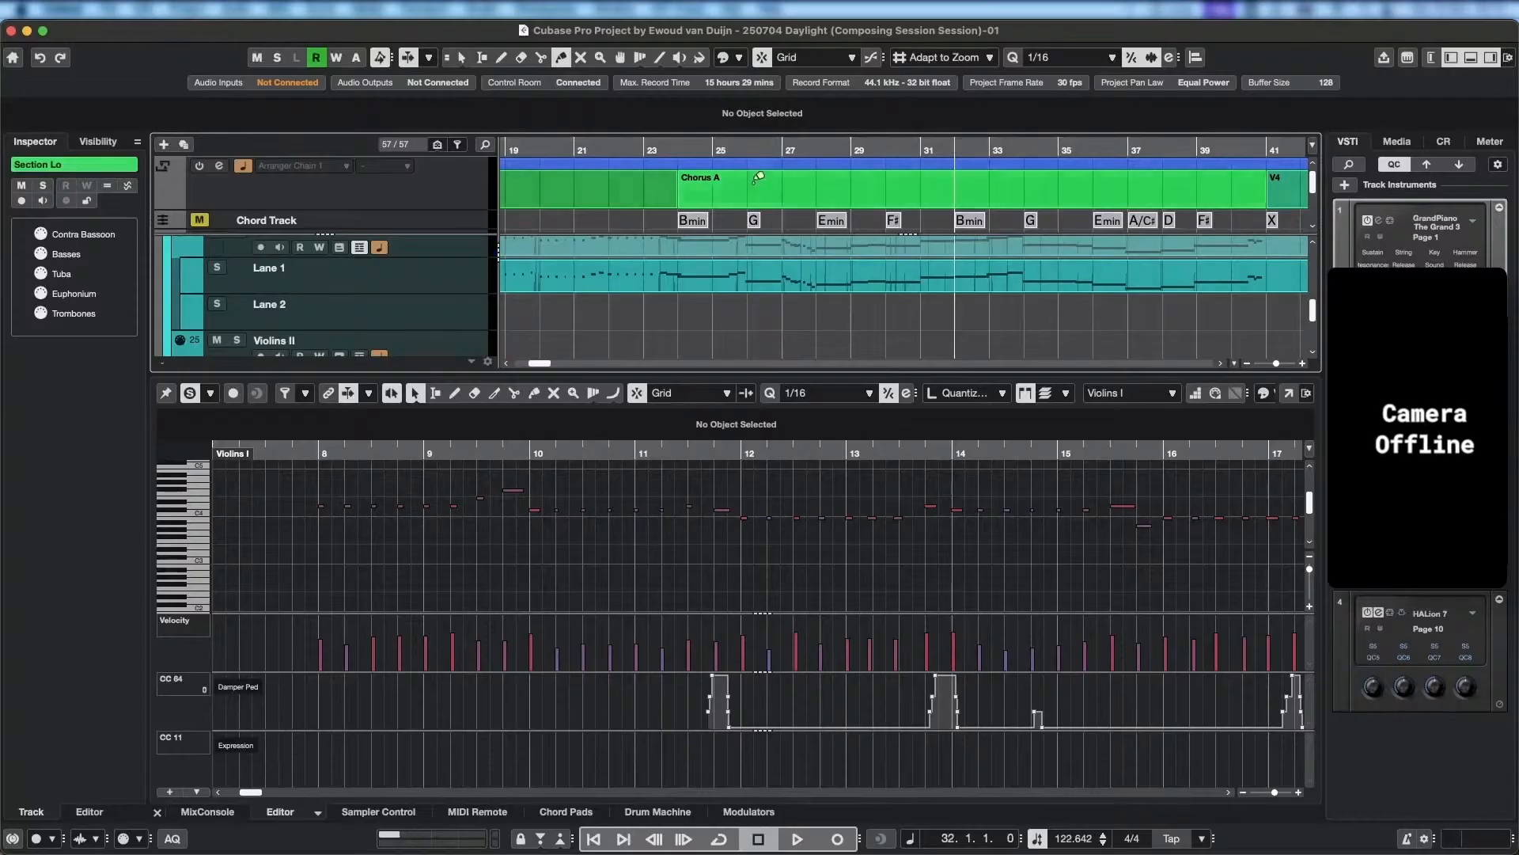
left_click(963, 279)
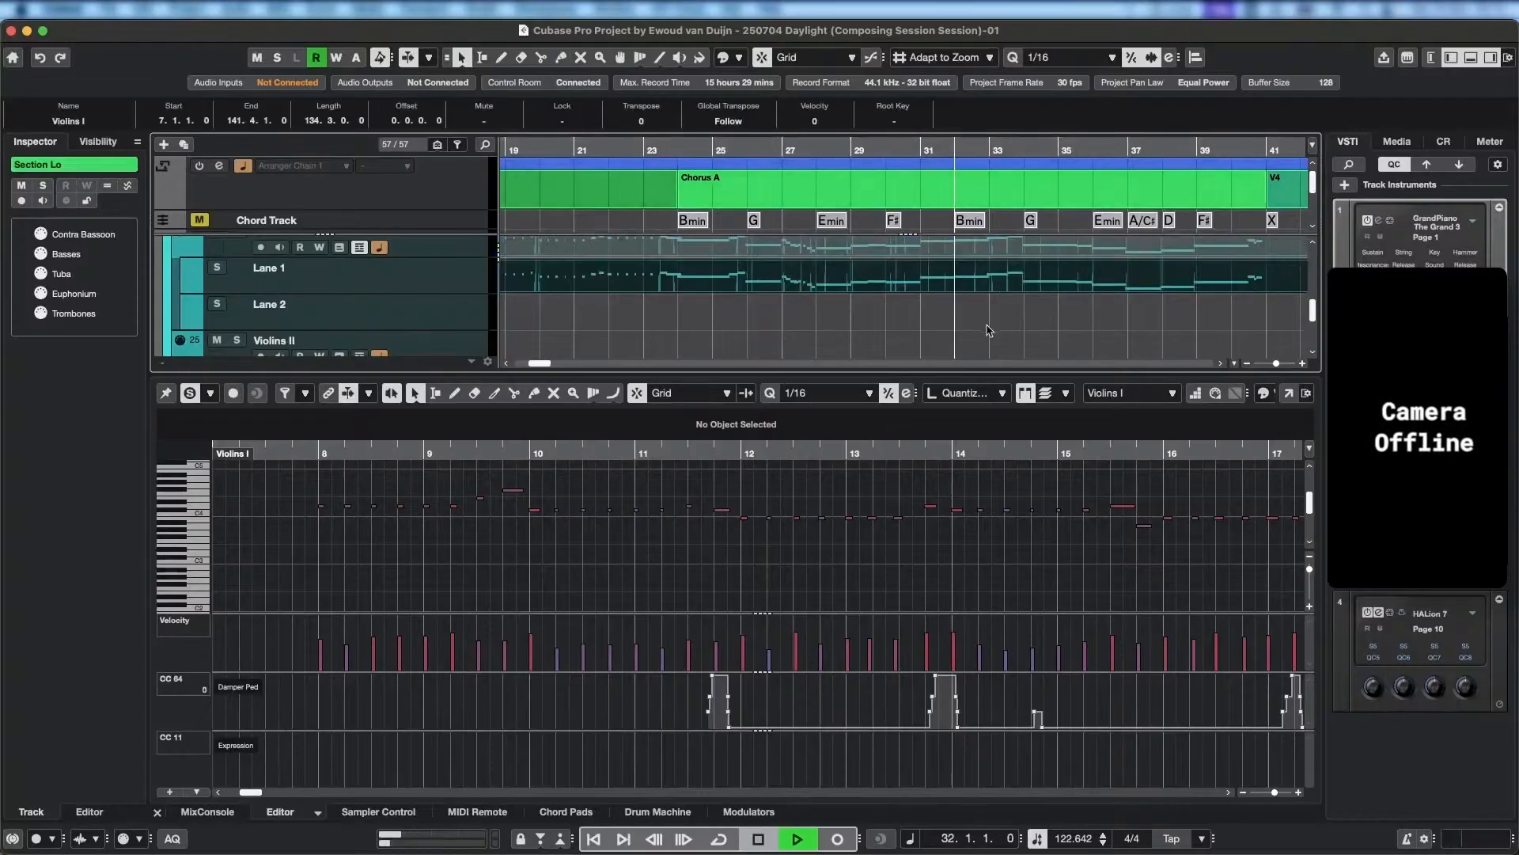
key("space")
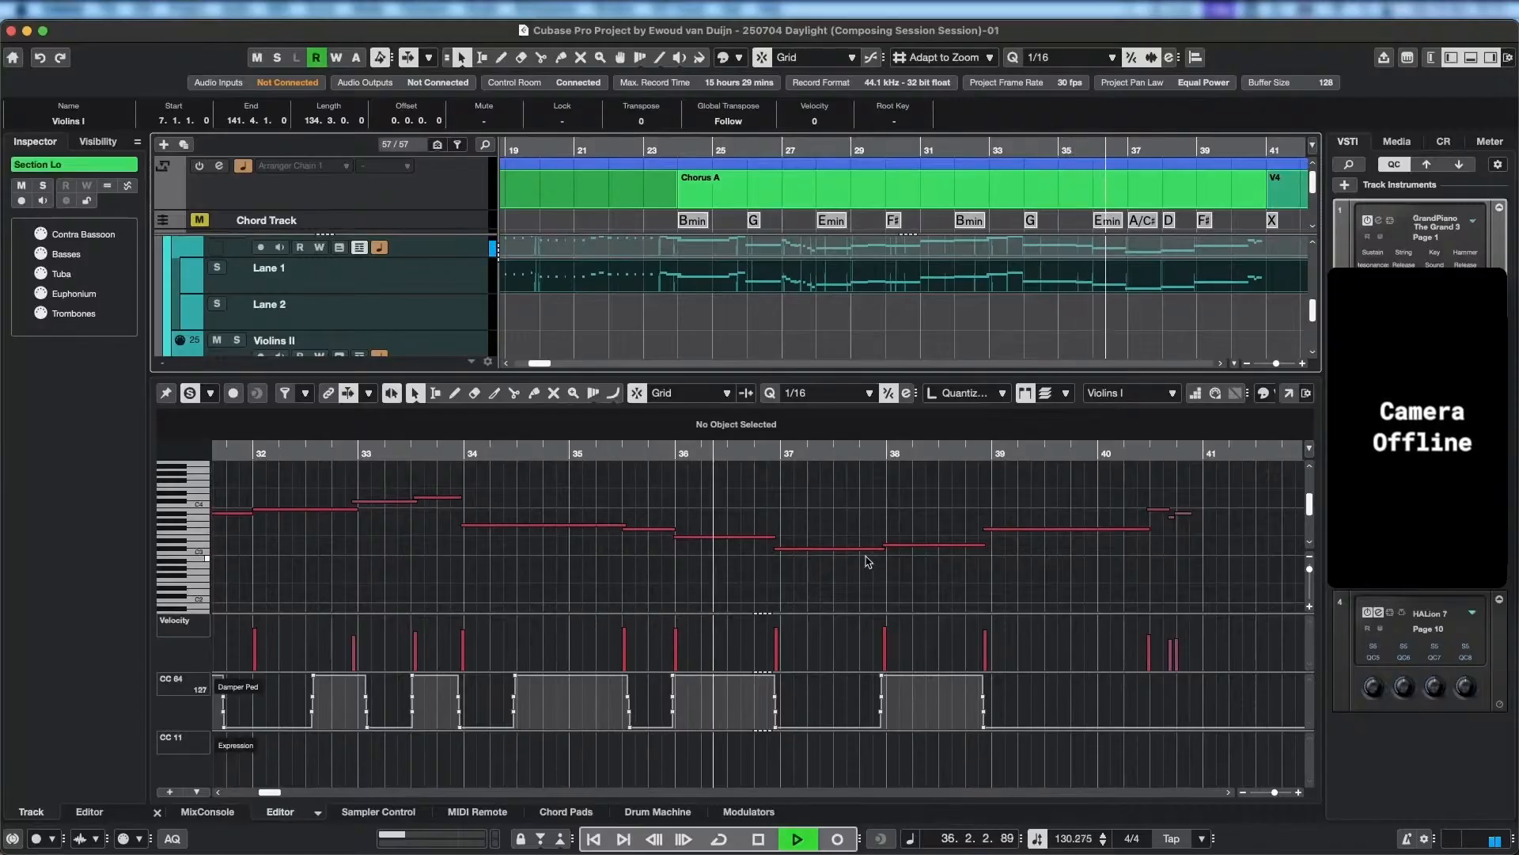
key("space")
left_click(730, 538)
left_click(730, 541)
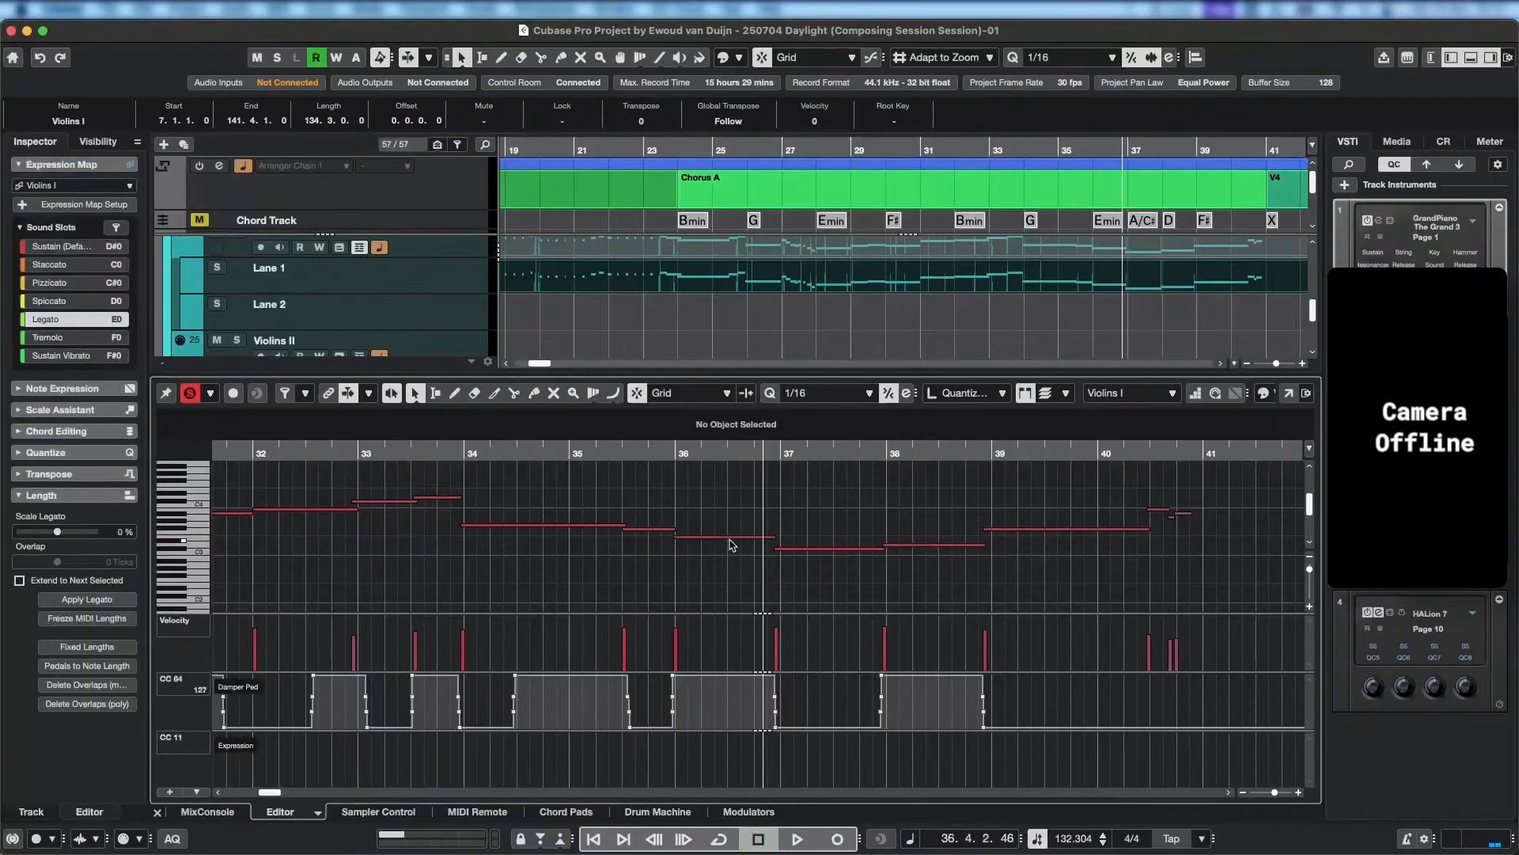
left_click(732, 539)
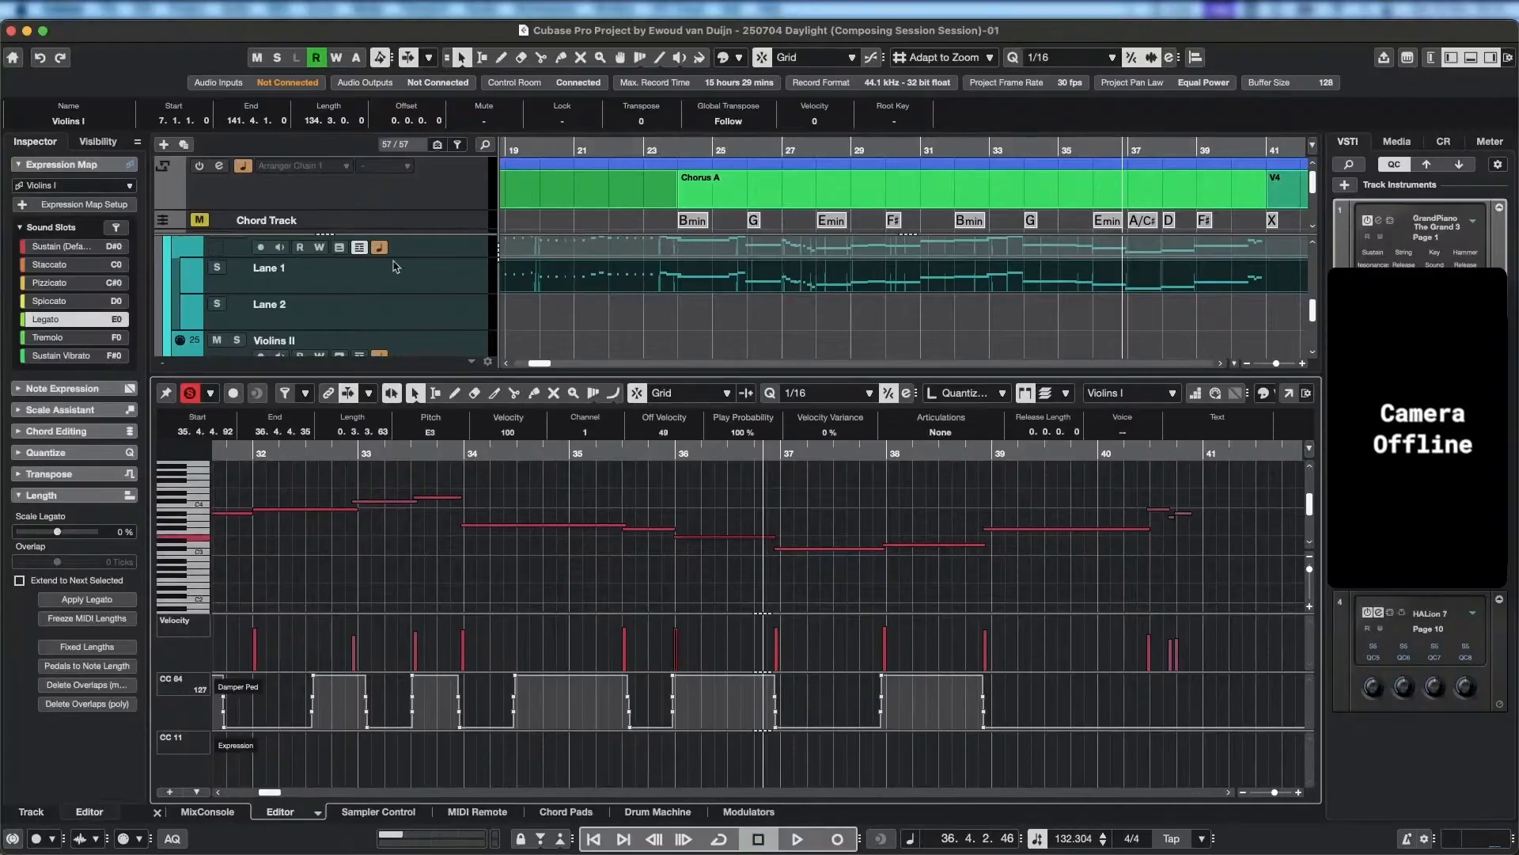
Hide the Violins I lanes and show the Celli and Basses parts alongside Violins I in the editor.
left_click(359, 247)
scroll(904, 295, "up", 5)
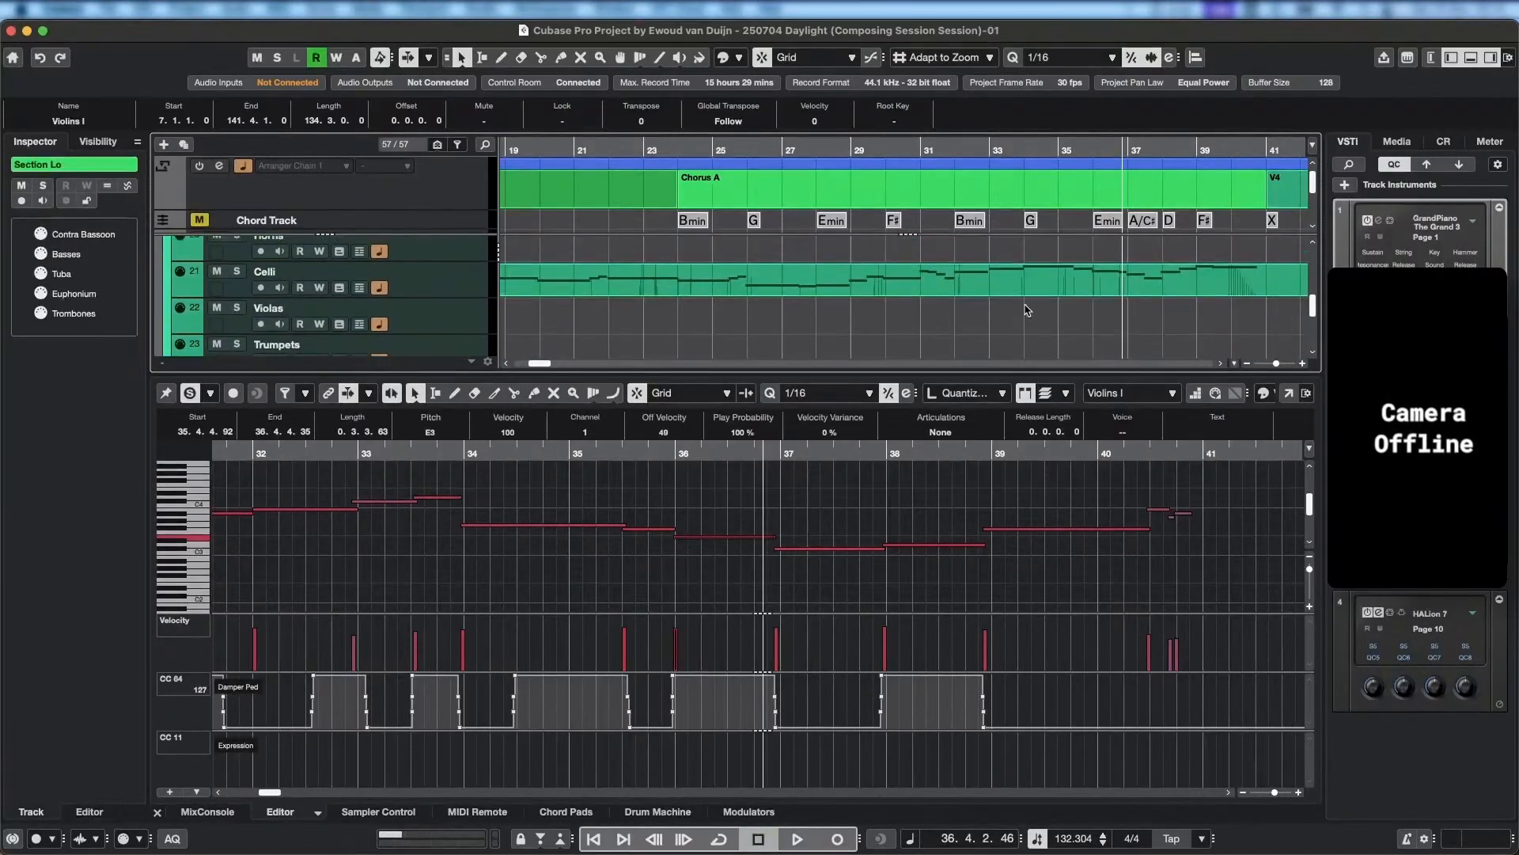
left_click(1050, 288)
scroll(1023, 300, "up", 6)
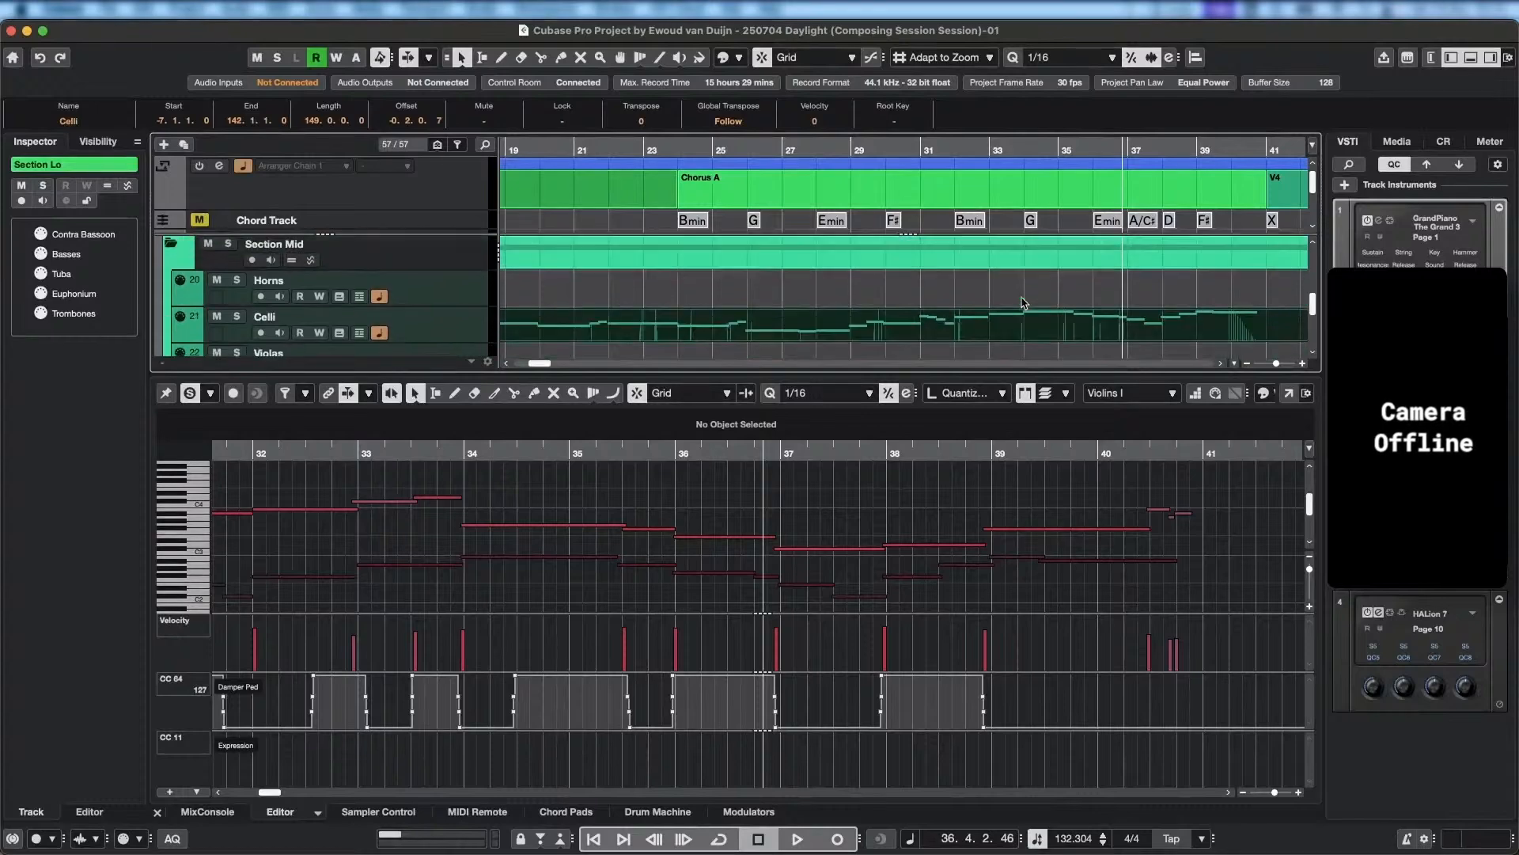
left_click(1025, 315)
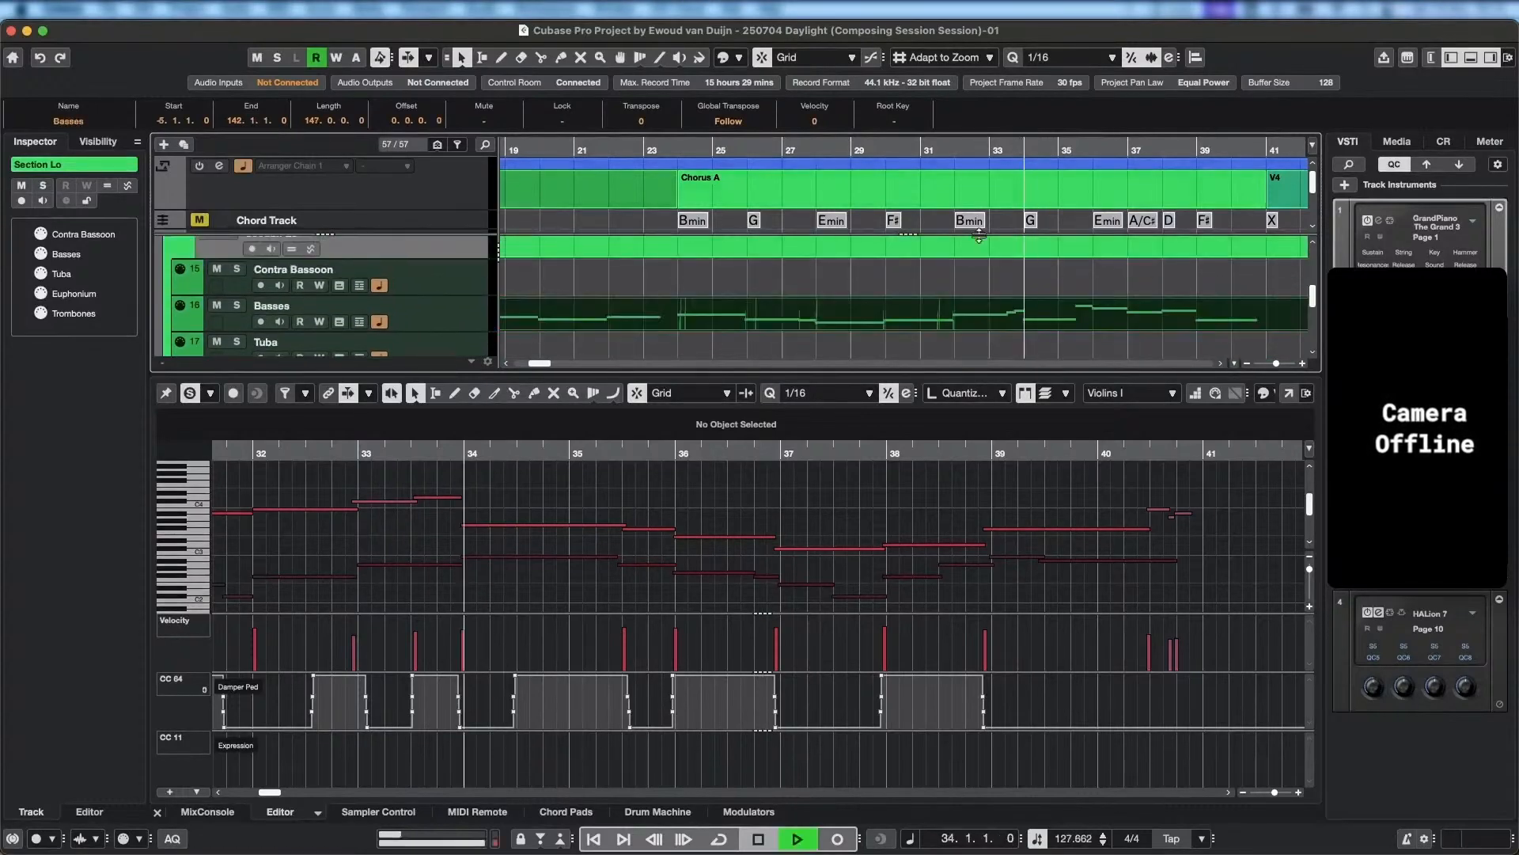
Play back the Violins I, Celli and Basses parts from bar 34, and soloed in the editor from bar 31 into bar 40.
scroll(710, 519, "down", 5)
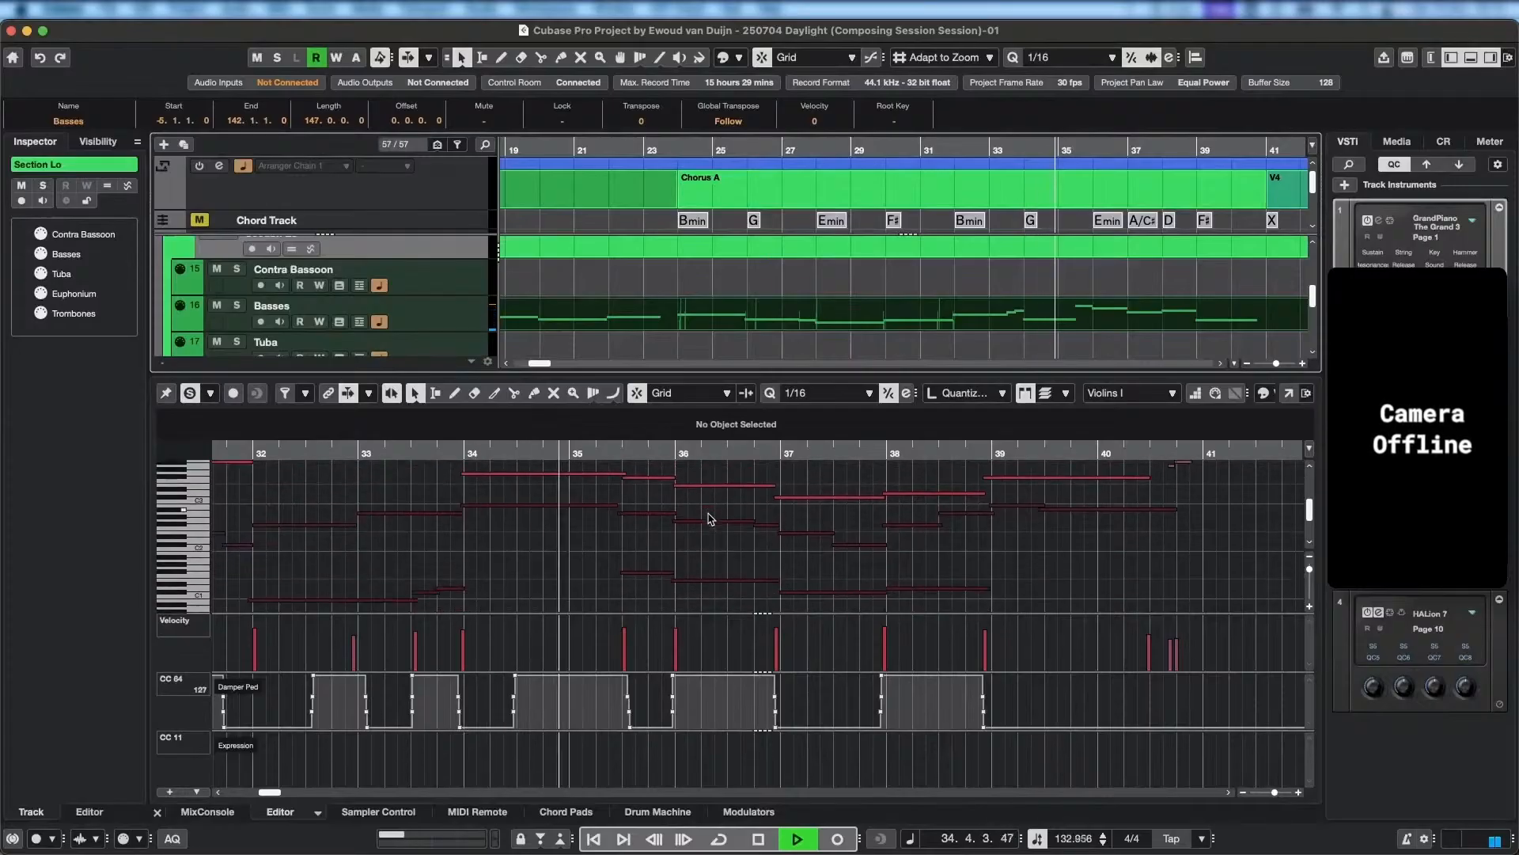
key("space")
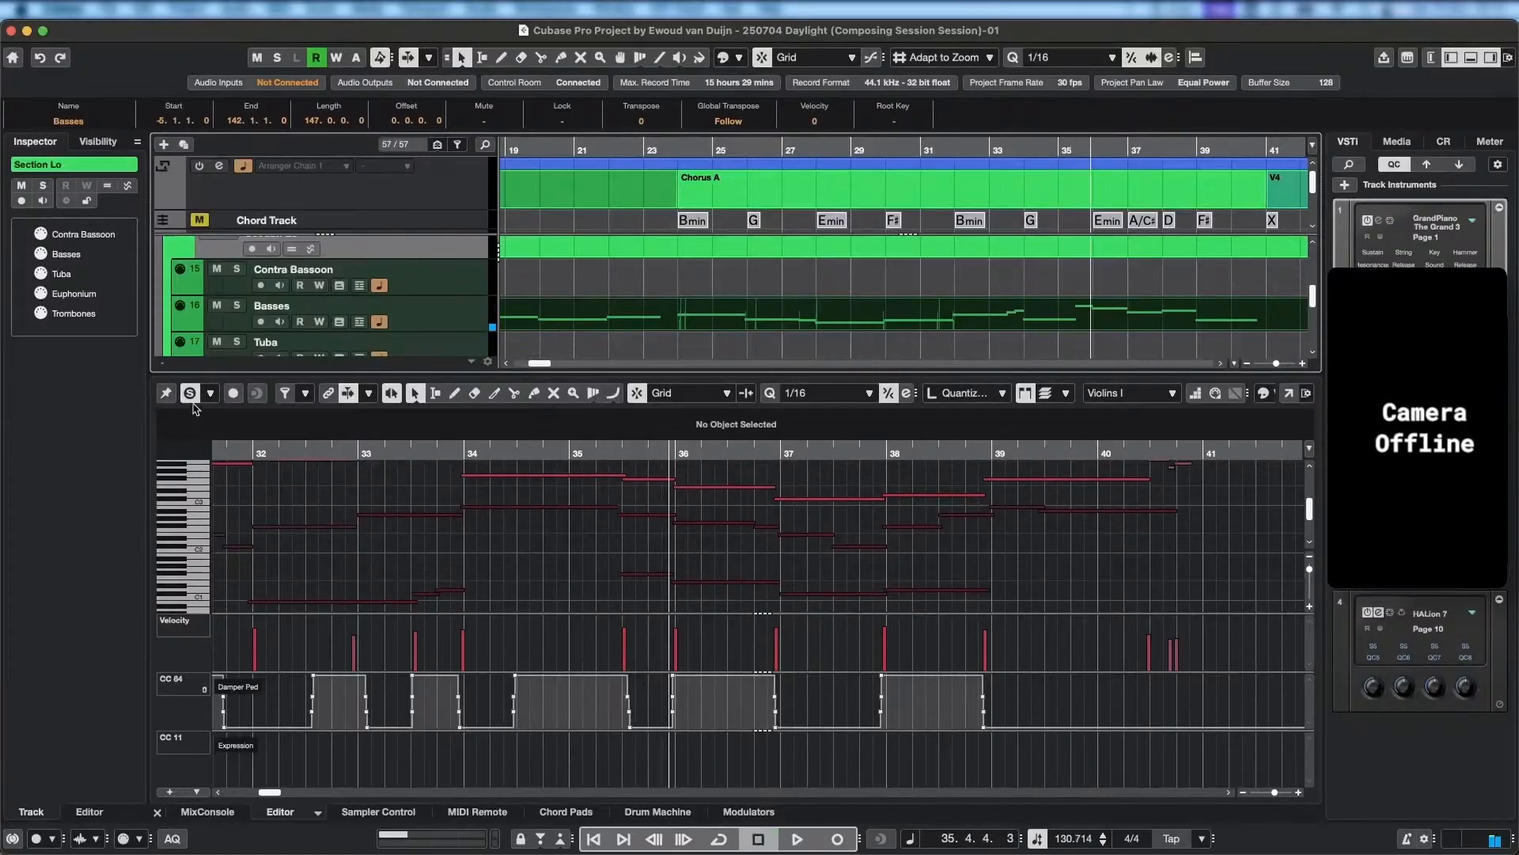
left_click(245, 388)
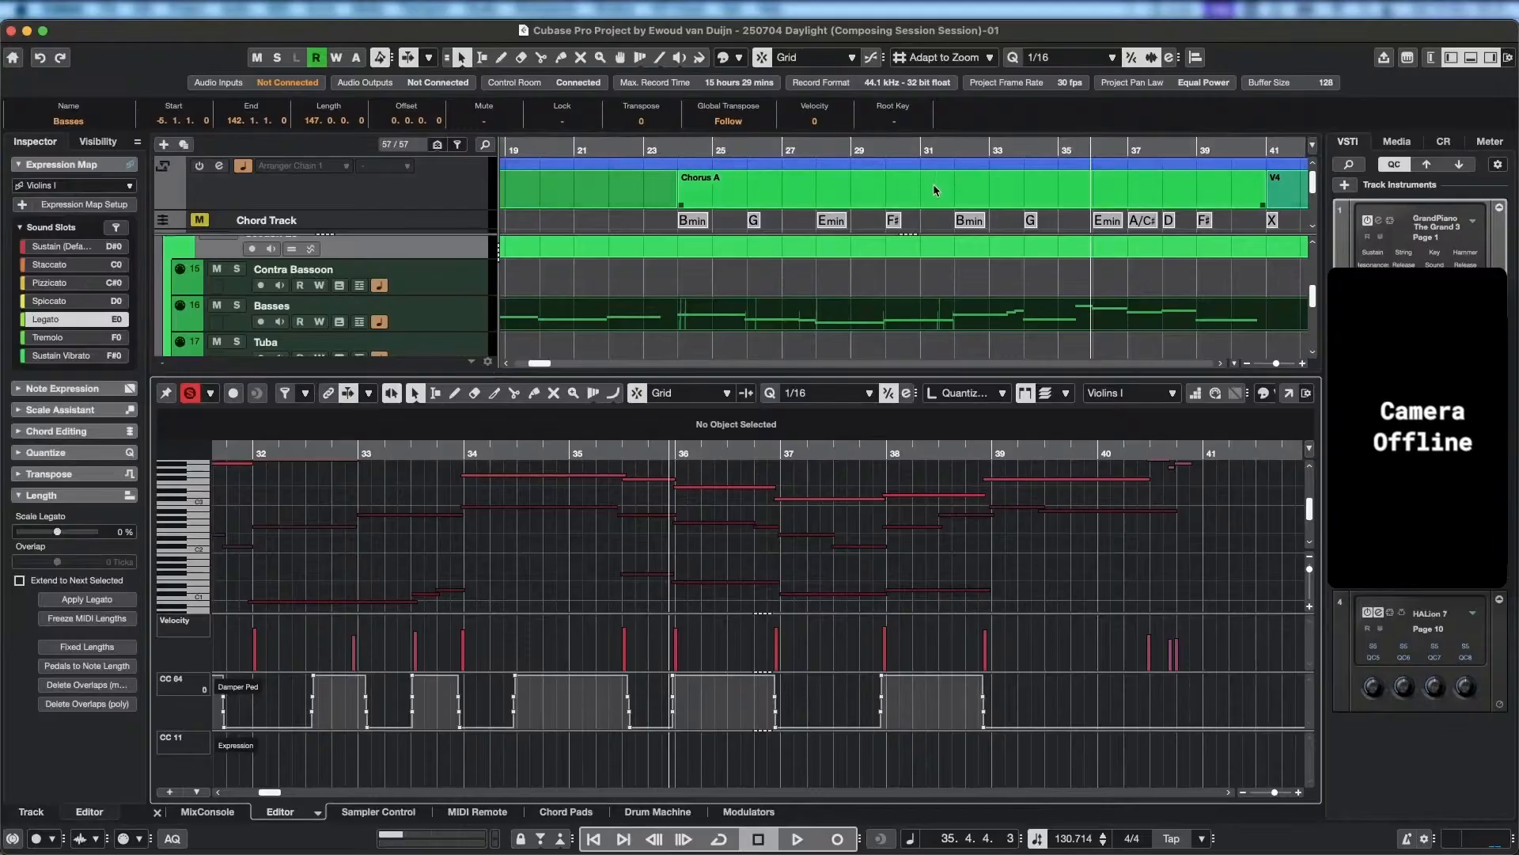
left_click(945, 150)
key("space")
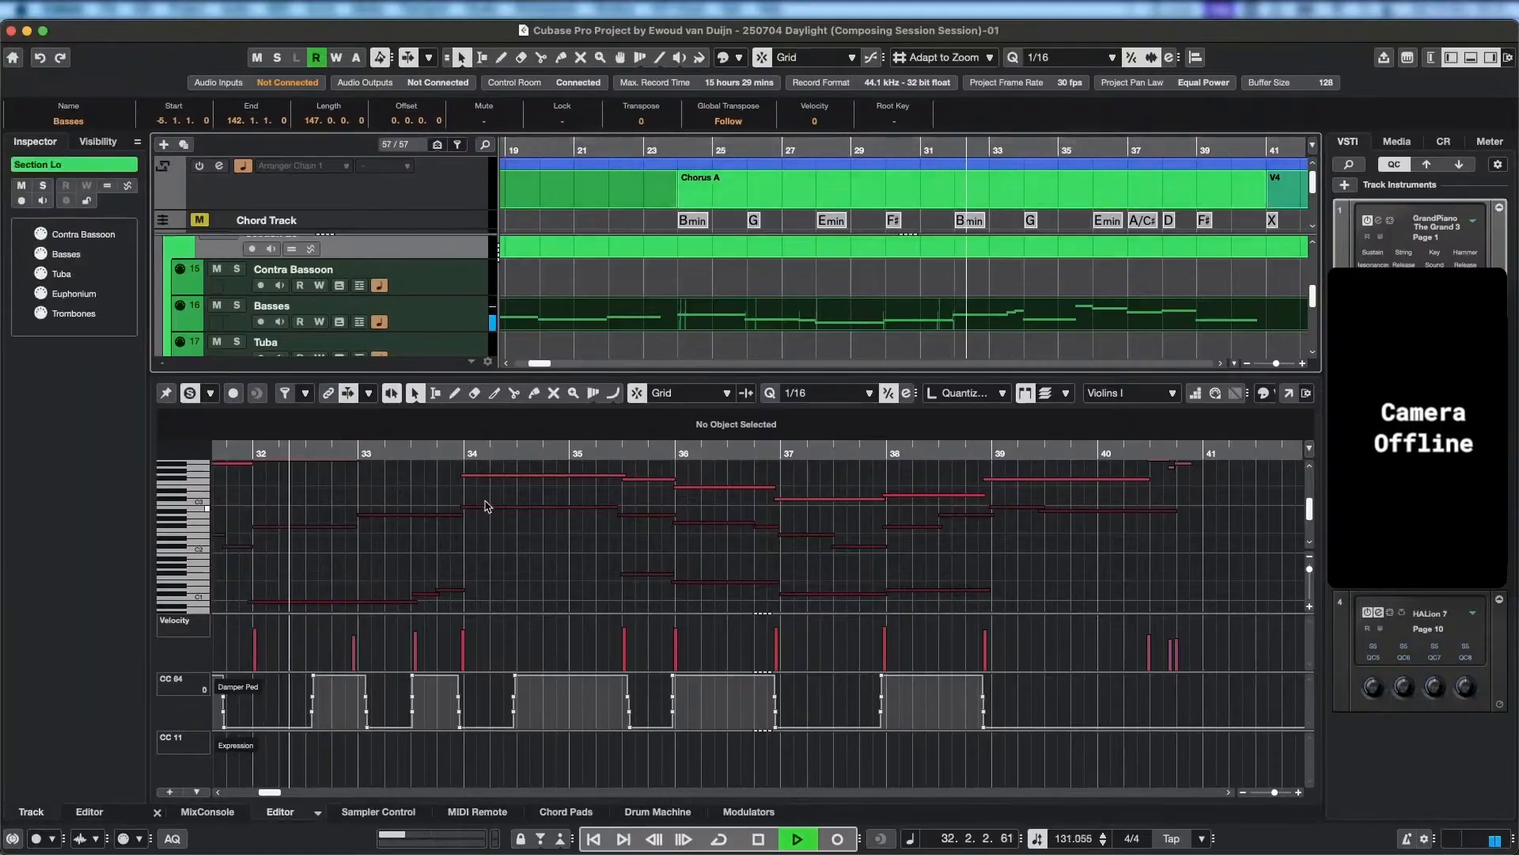
left_click(190, 393)
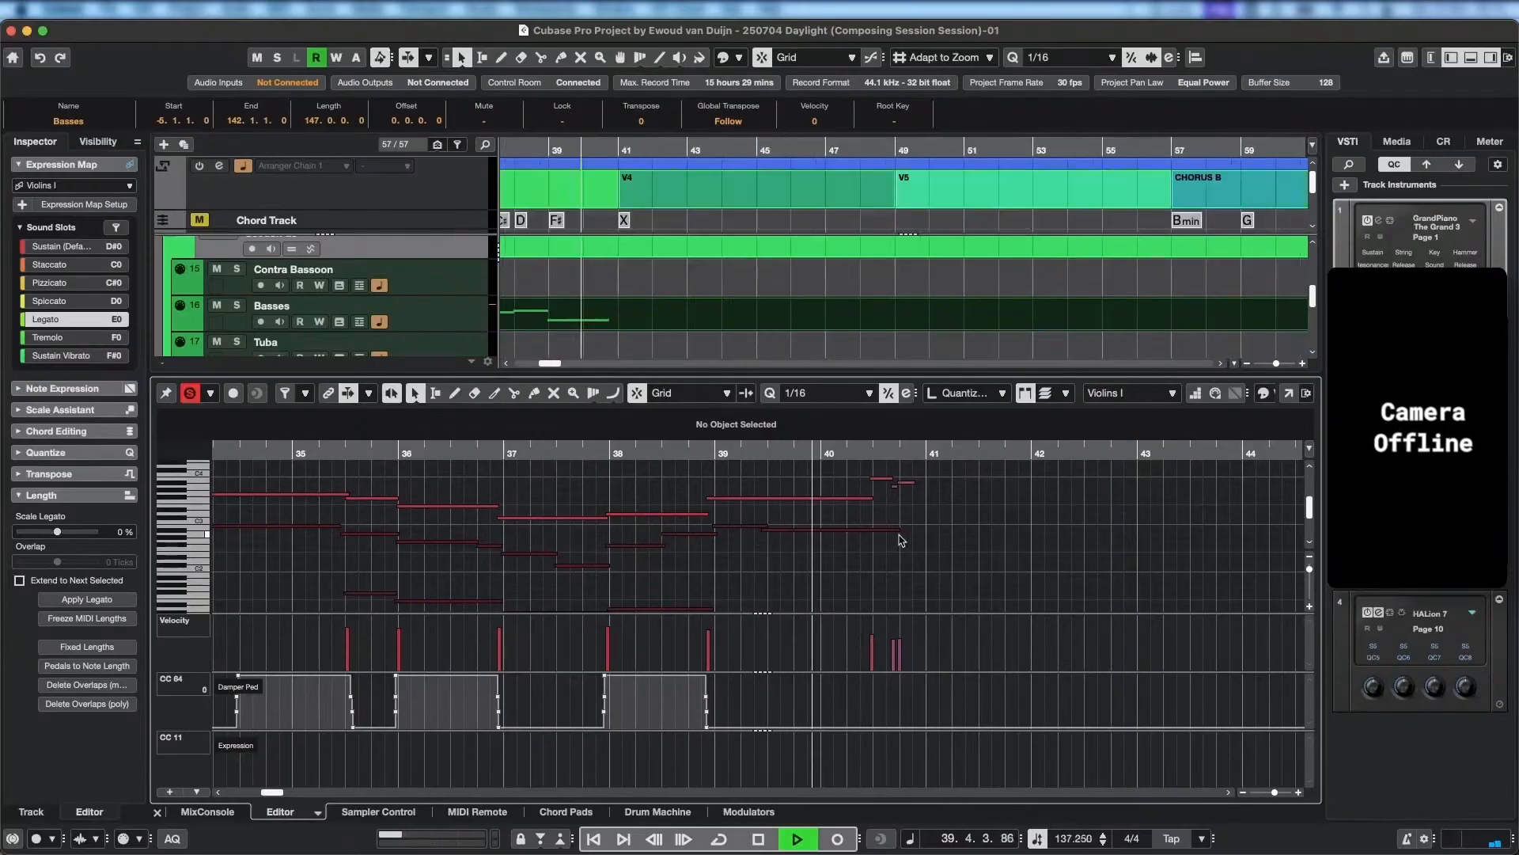
key("space")
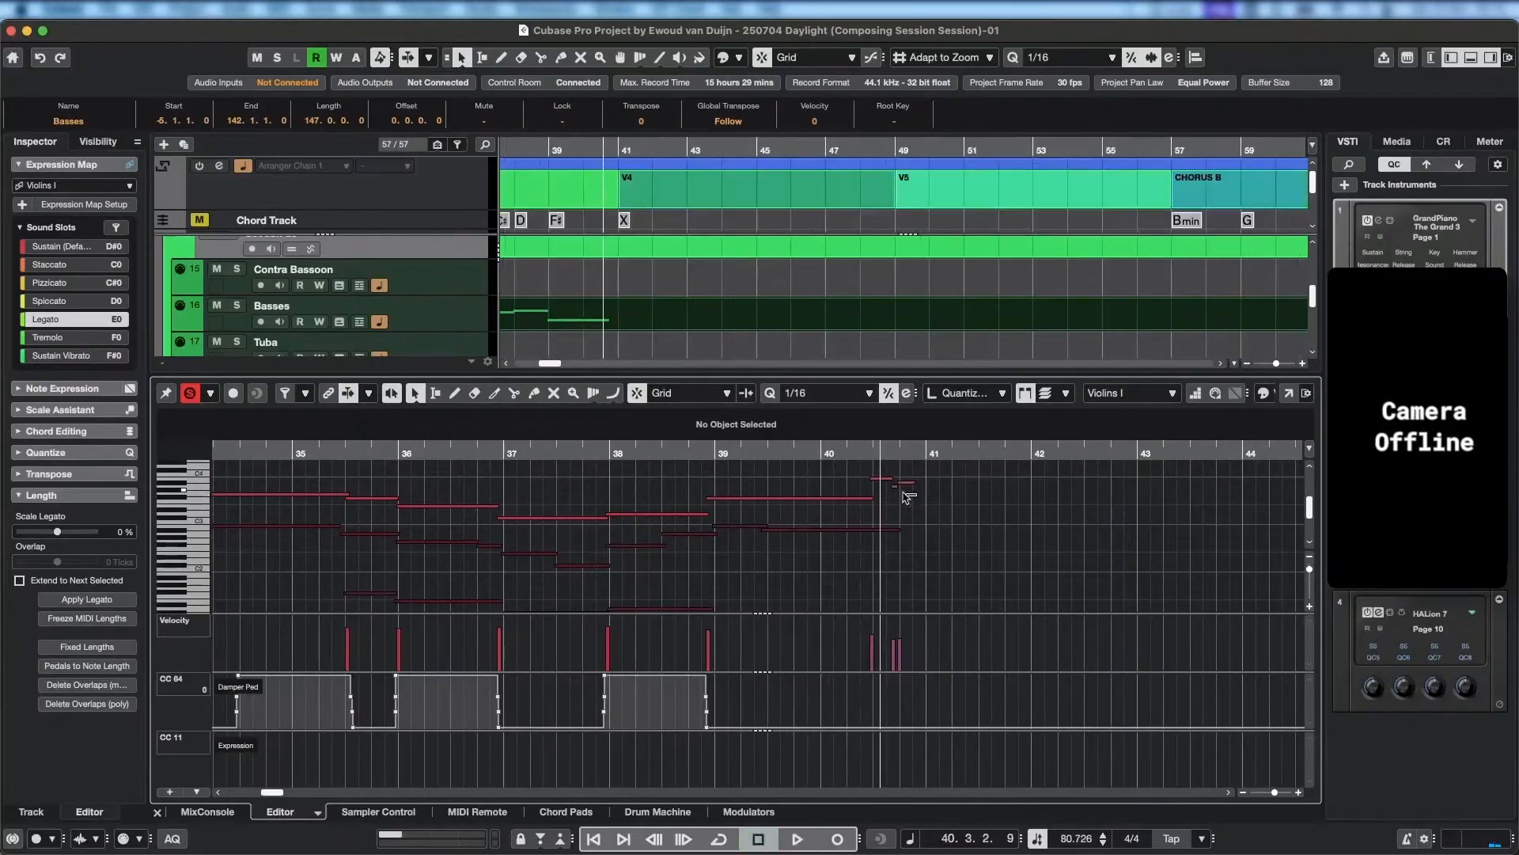
Replace the short Violins I notes in bar 40 by extending the F#3 note to end at 40.3.4, and play back from bar 36.
mouse_move(906, 496)
left_mouse_down()
mouse_move(866, 473)
mouse_move(889, 498)
left_mouse_up()
key("Delete")
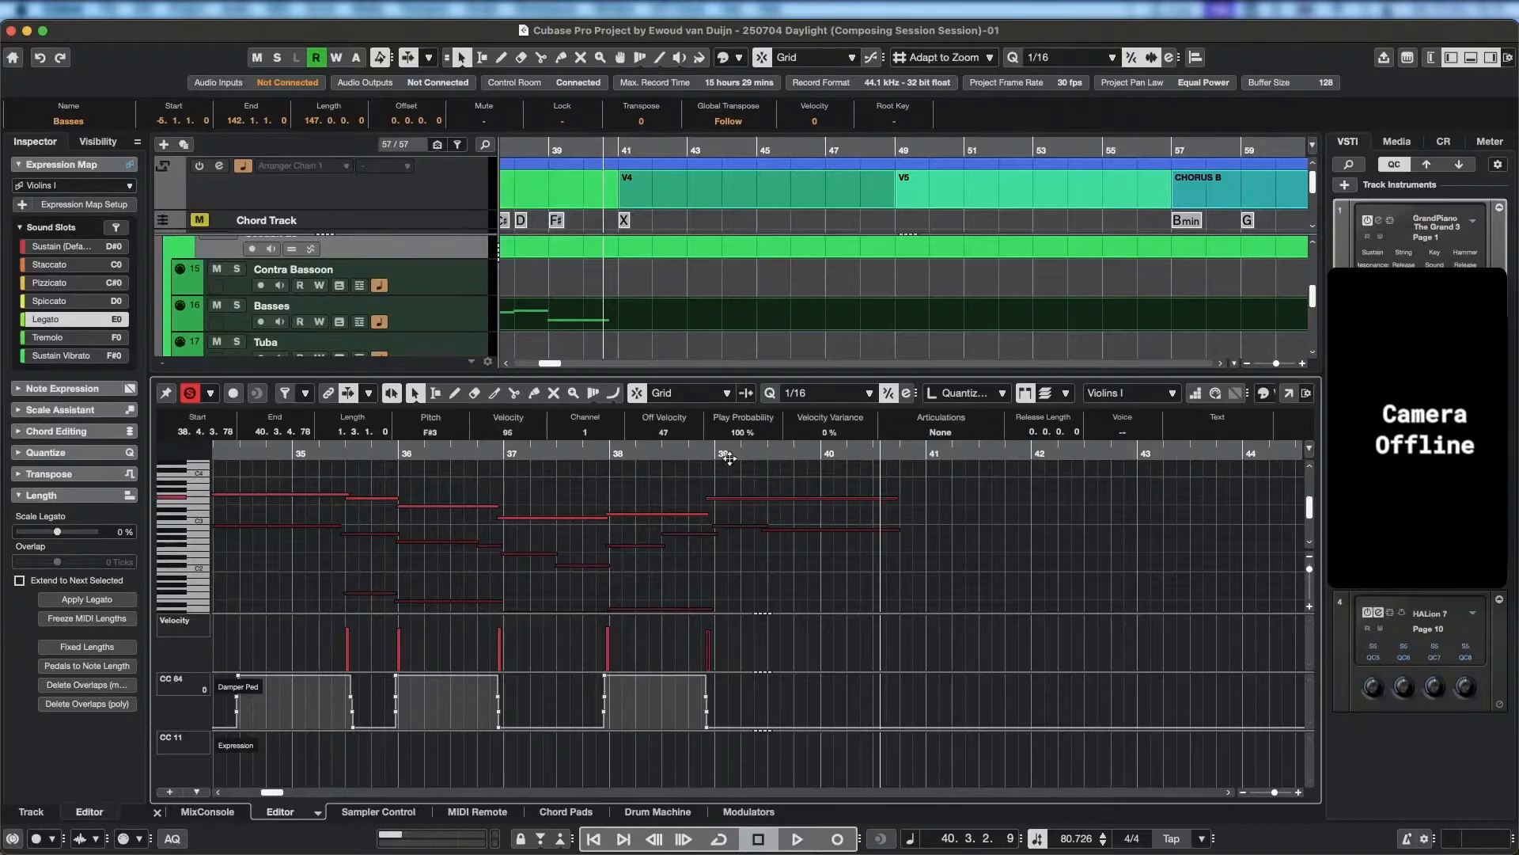
left_click_drag(728, 457, 468, 449)
key("space")
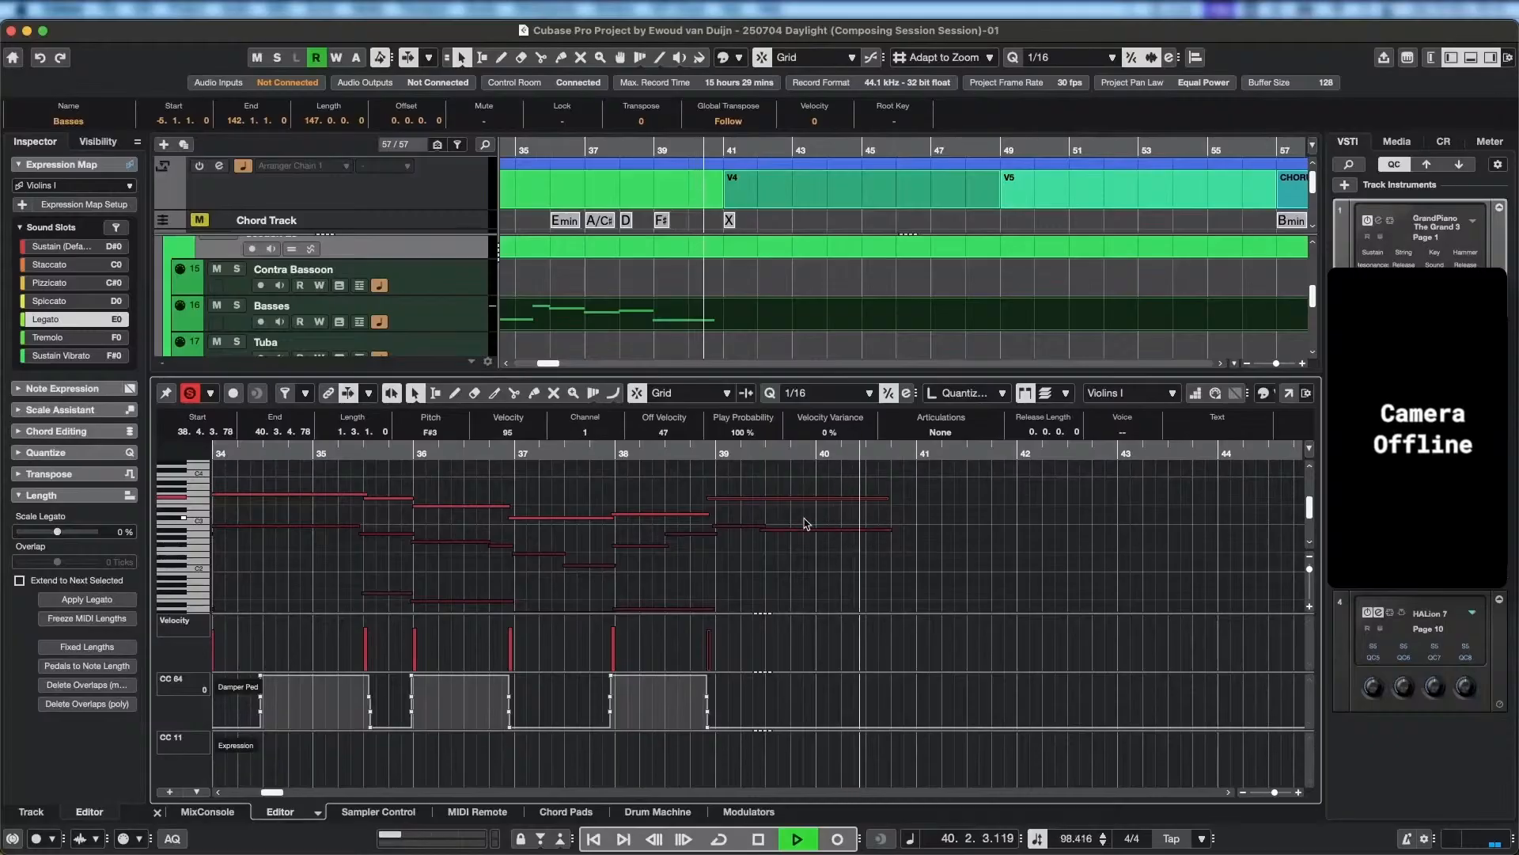
key("space")
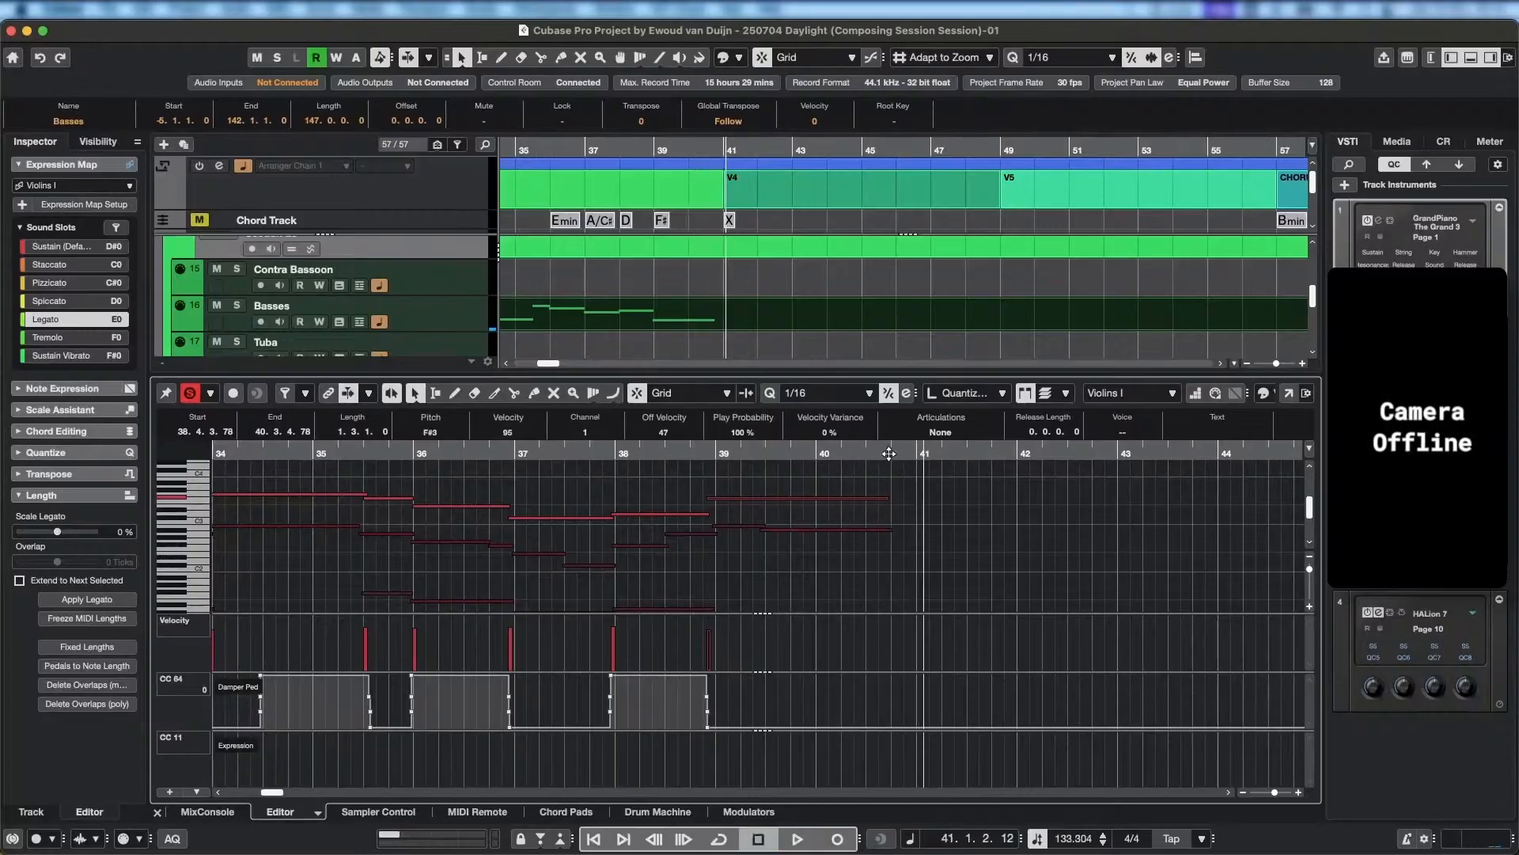
Play back the Violins I, Celli and Basses parts from bar 29 into bar 41 with the editor solo off.
left_click(329, 454)
left_click_drag(294, 533, 820, 550)
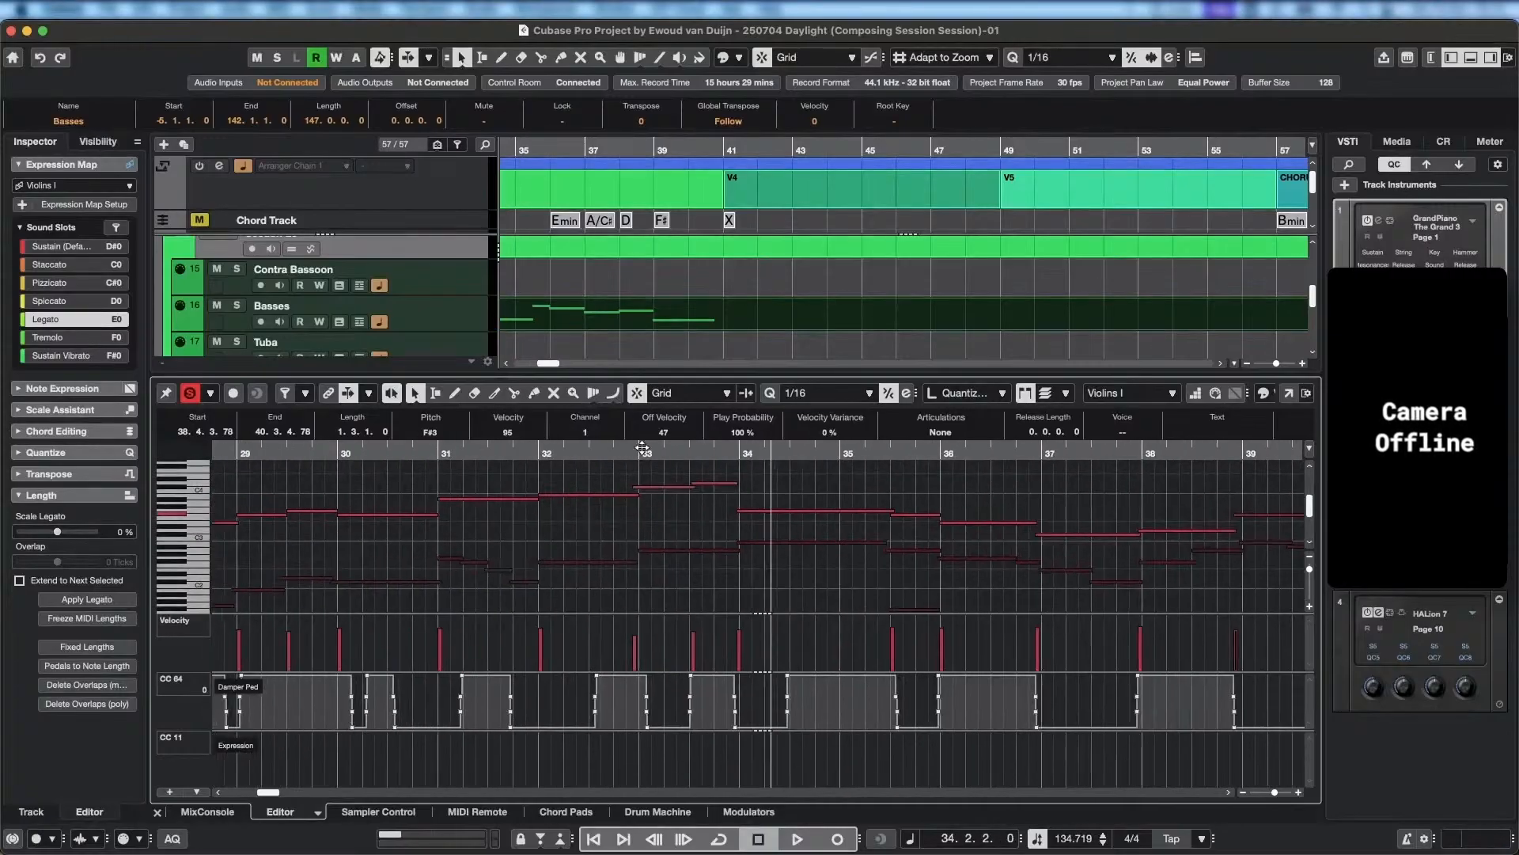
left_click(252, 456)
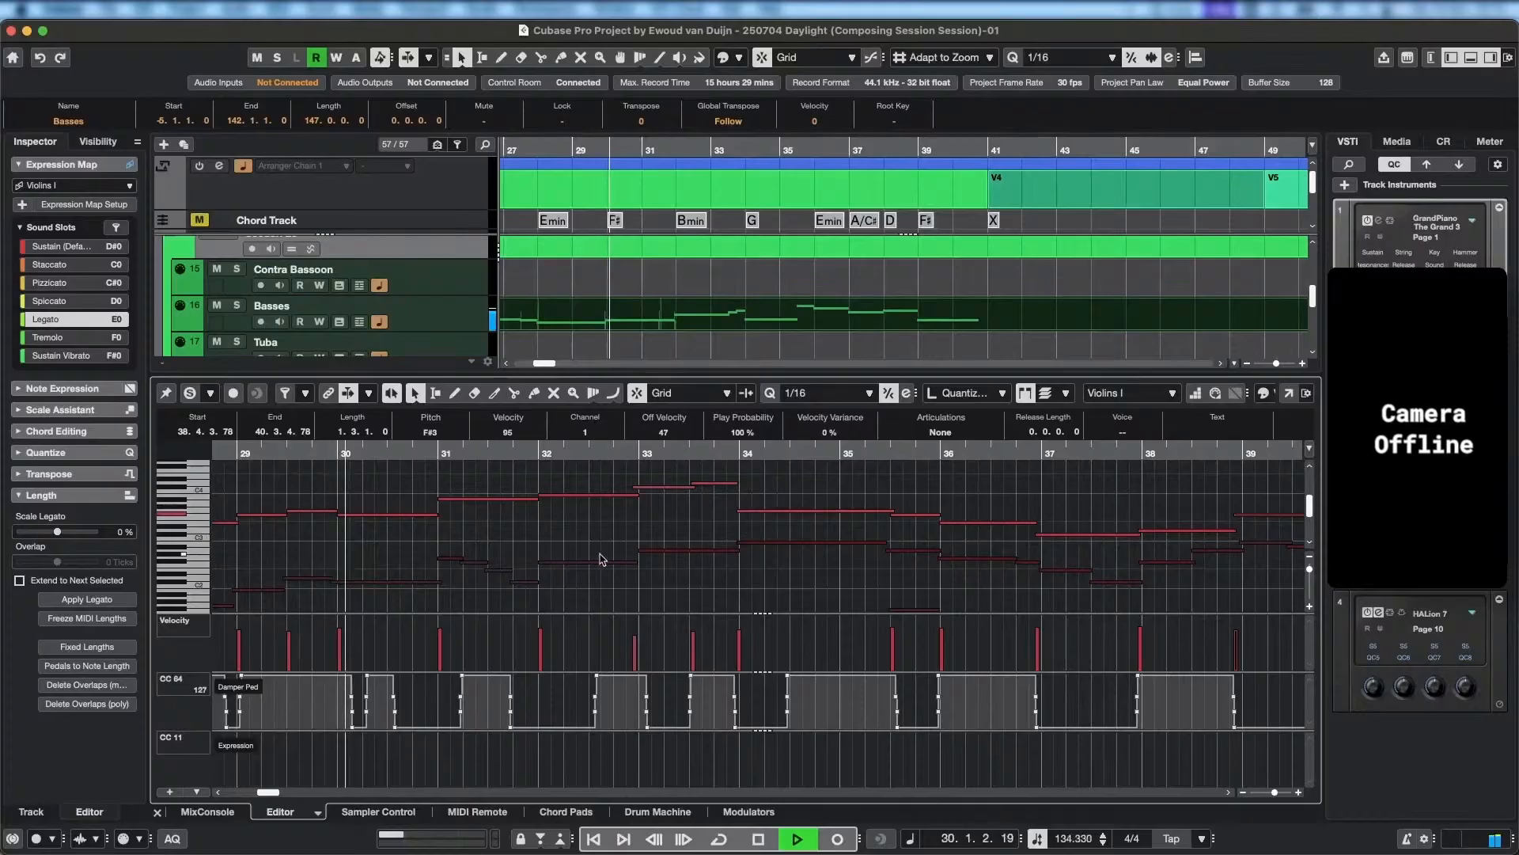
left_click_drag(599, 554, 567, 554)
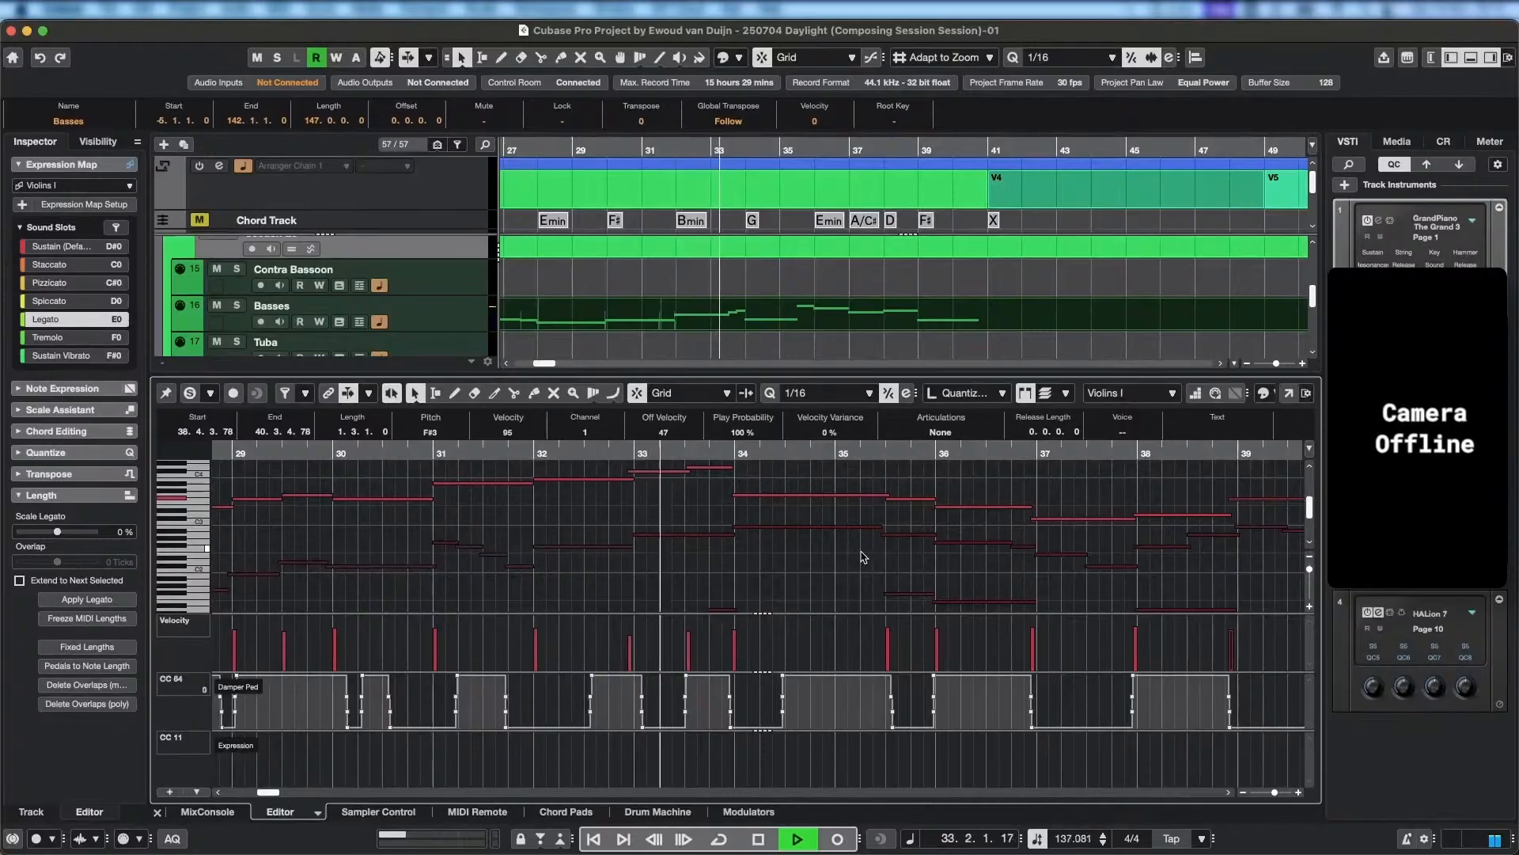
scroll(725, 525, "right", 4)
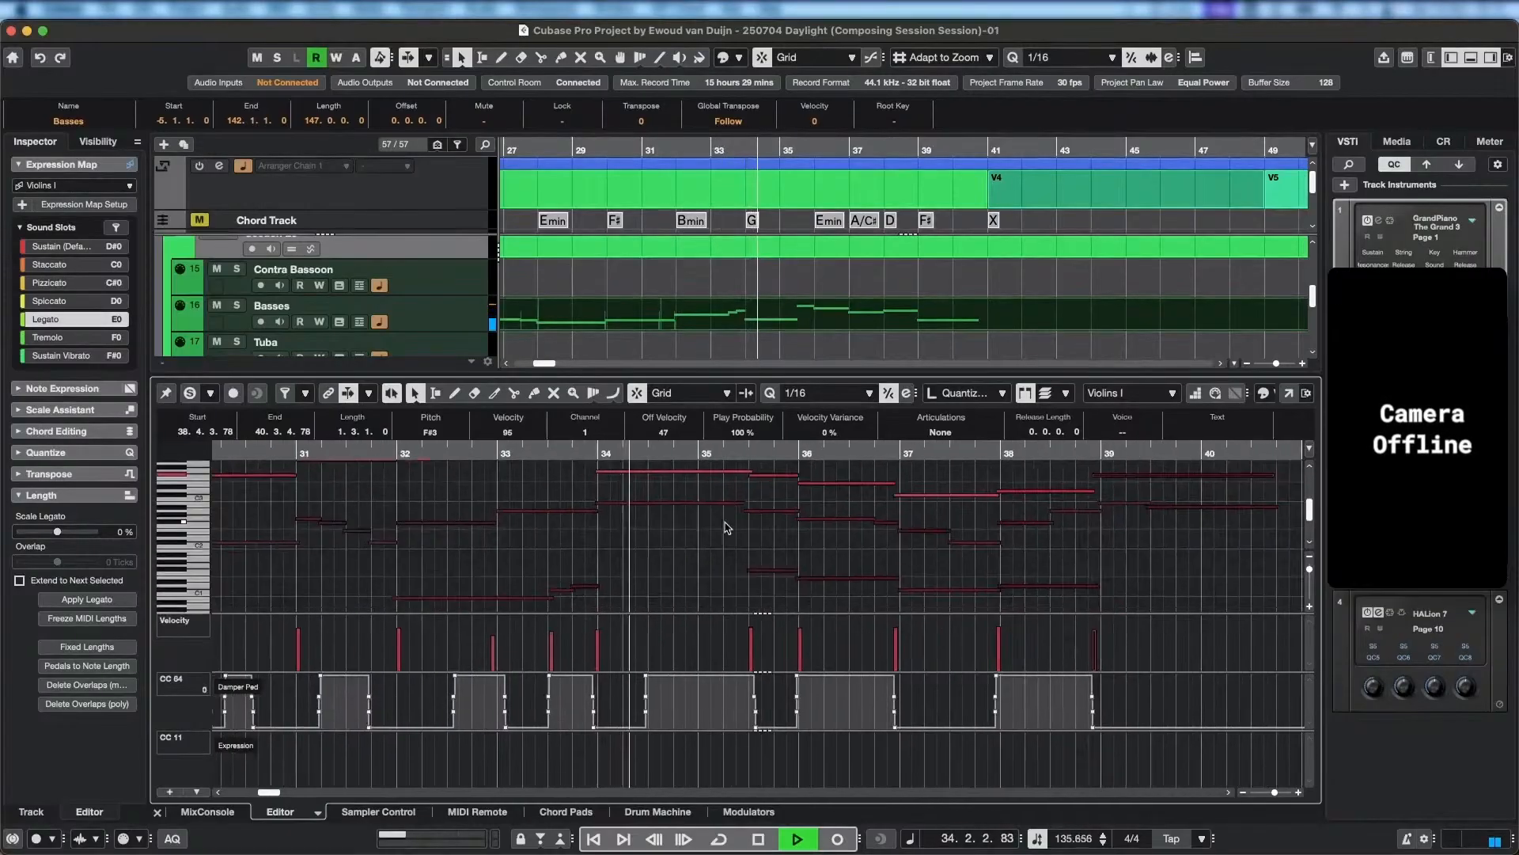
scroll(710, 538, "right", 2)
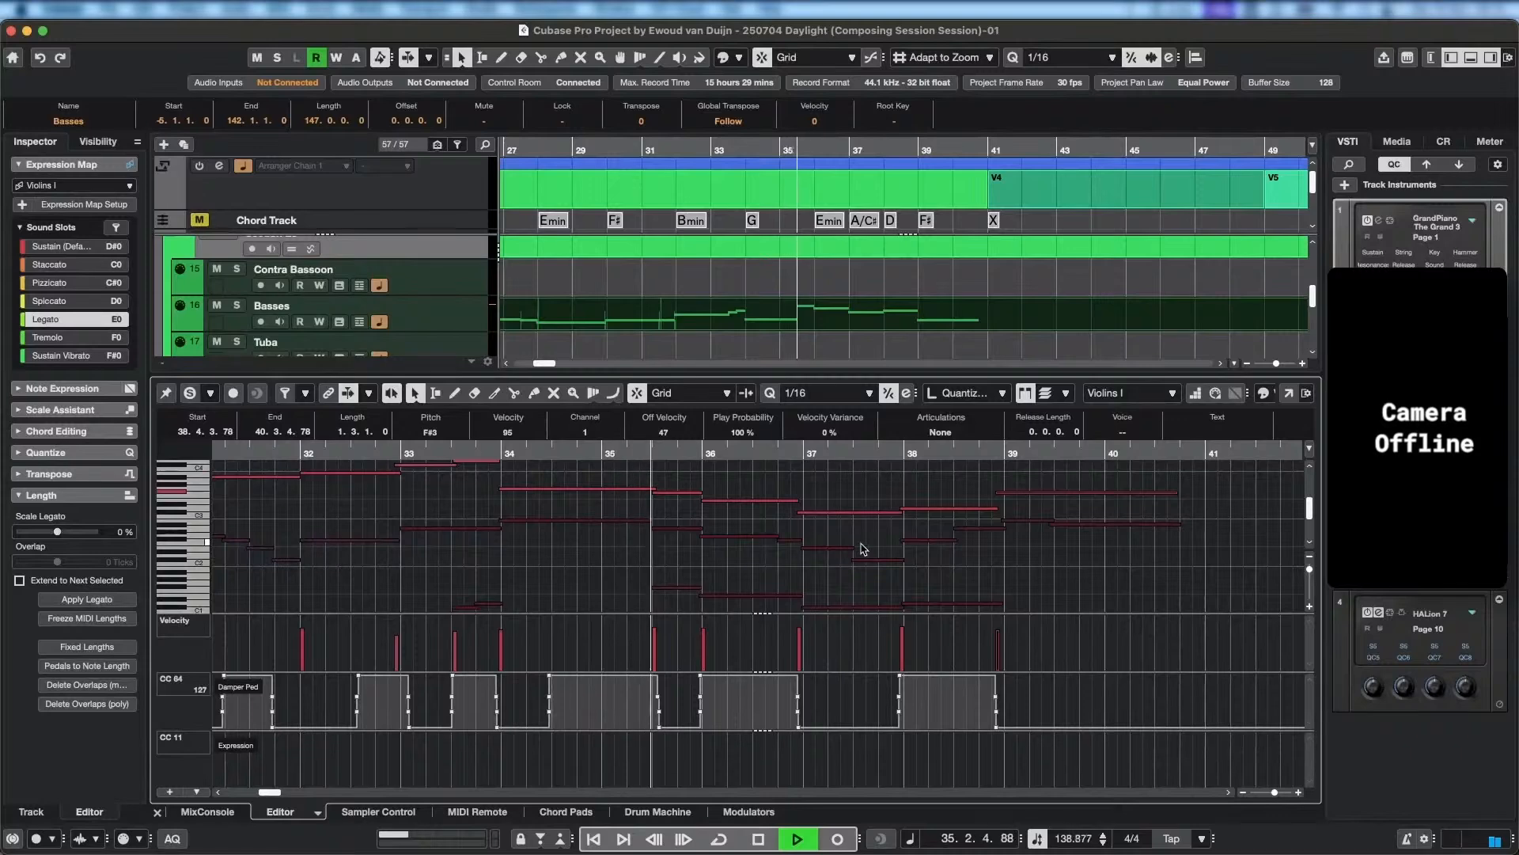
scroll(916, 553, "right", 2)
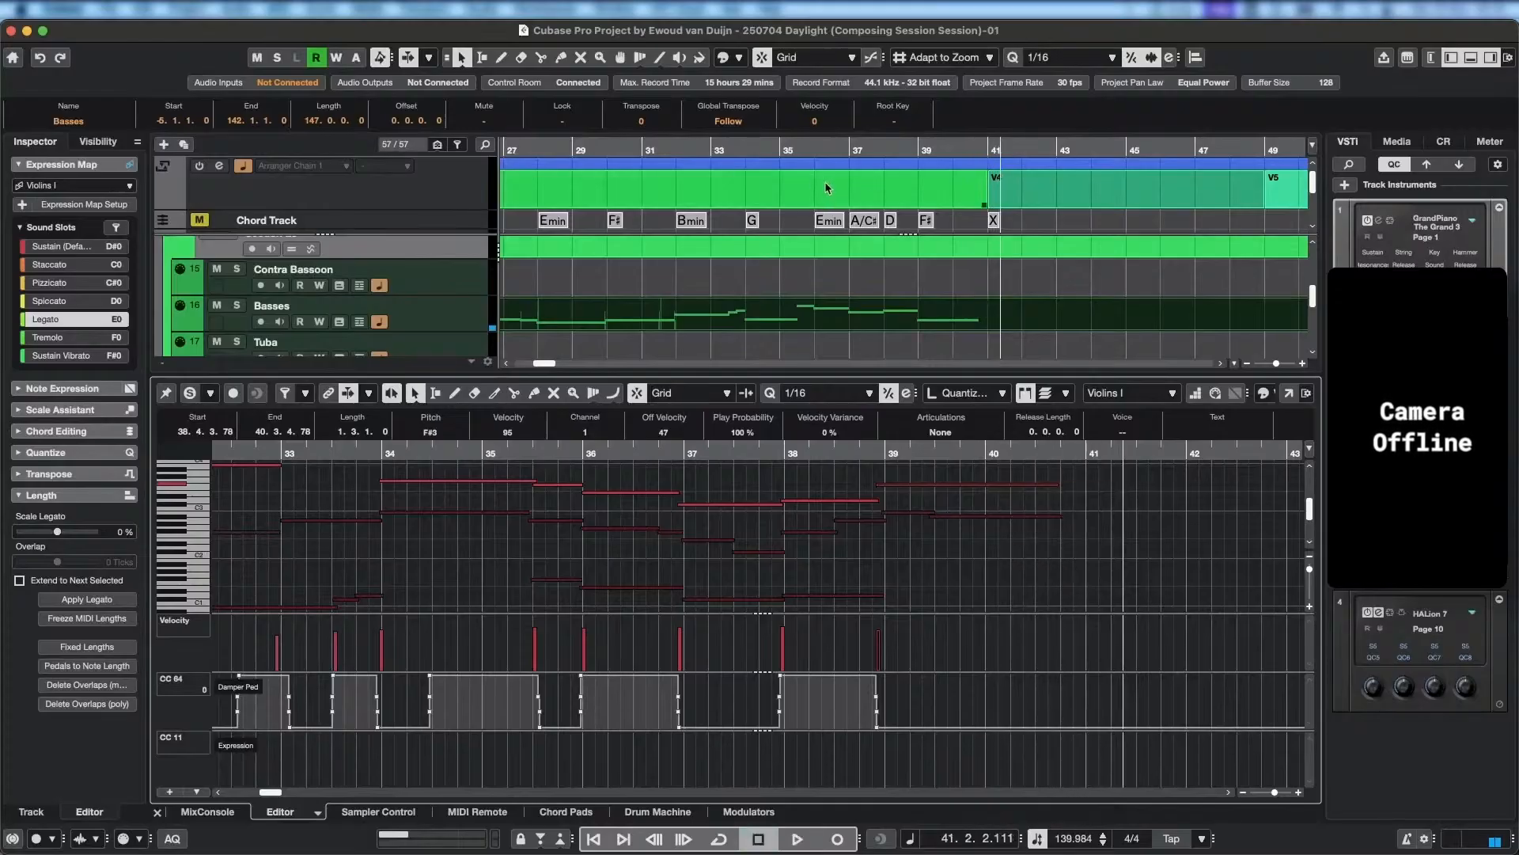
key("space")
Review the Basses, Celli and Violins I parts in the arrangement and select the Violins II track.
scroll(423, 304, "down", 1)
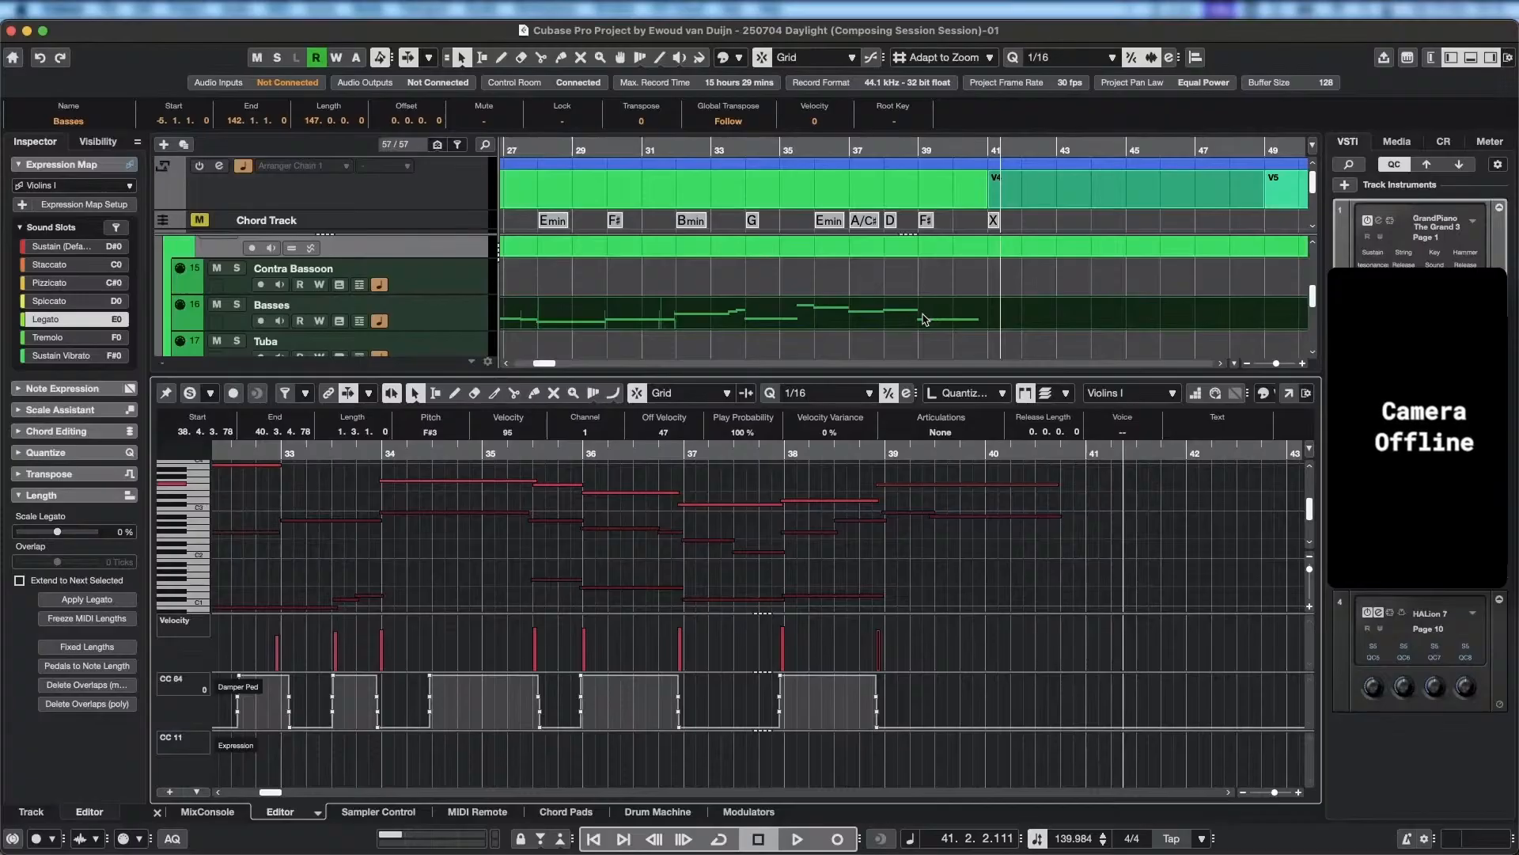
scroll(924, 318, "down", 5)
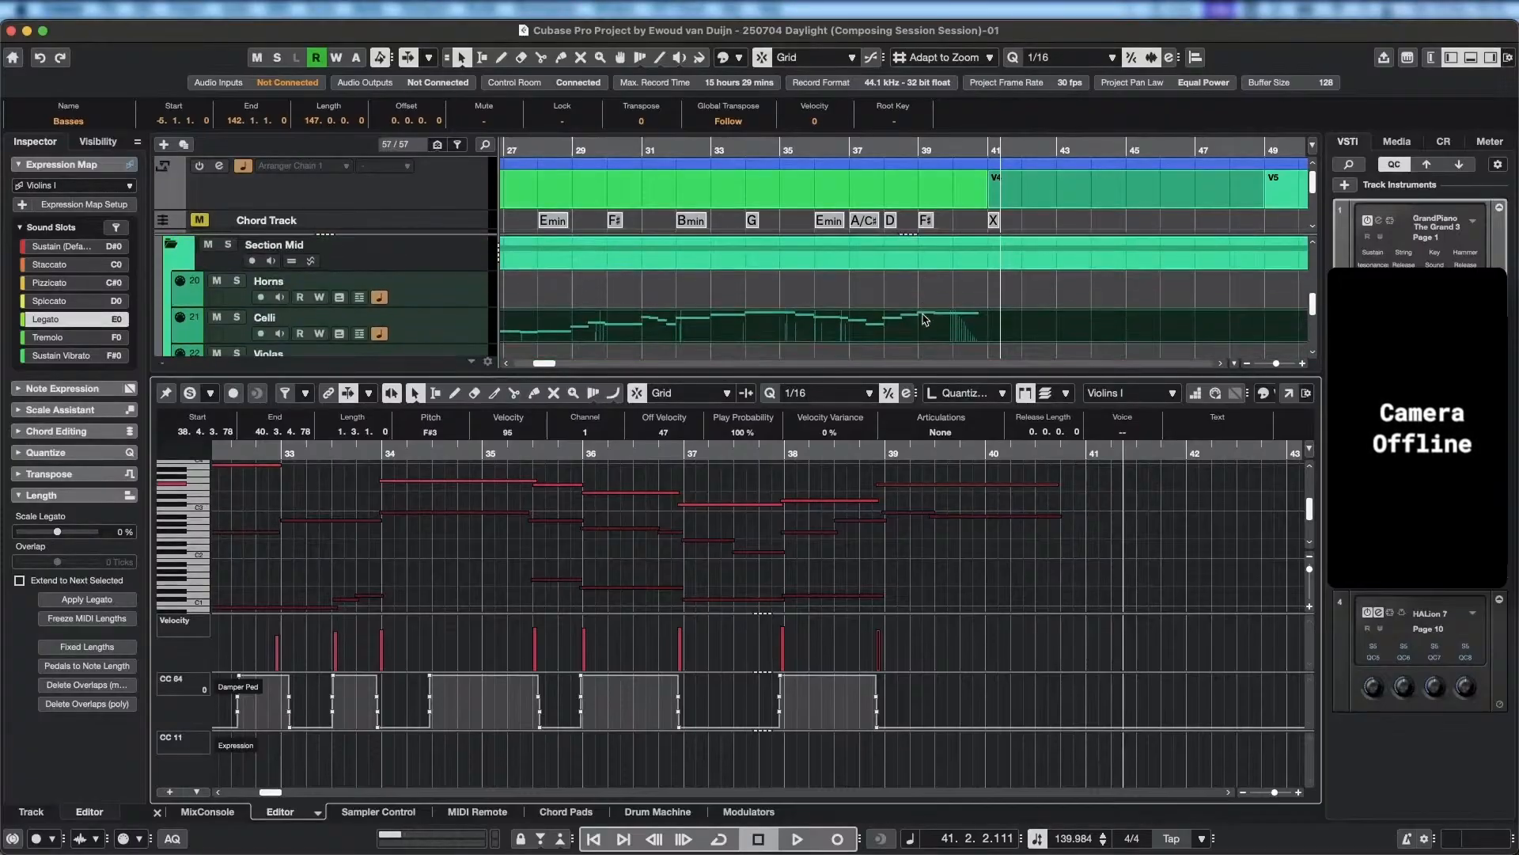
scroll(924, 319, "down", 1)
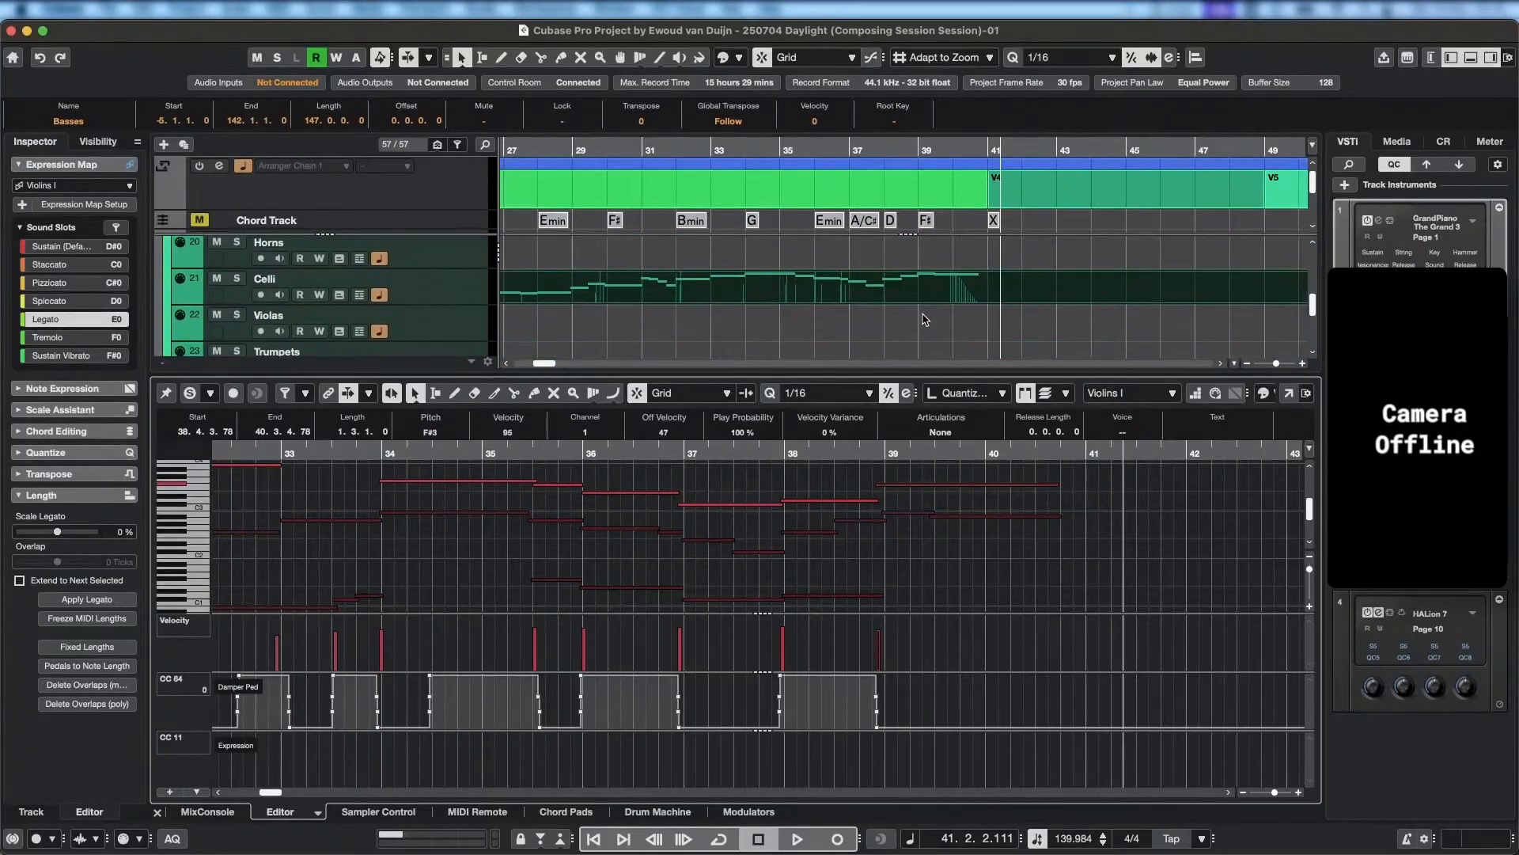
scroll(924, 319, "down", 4)
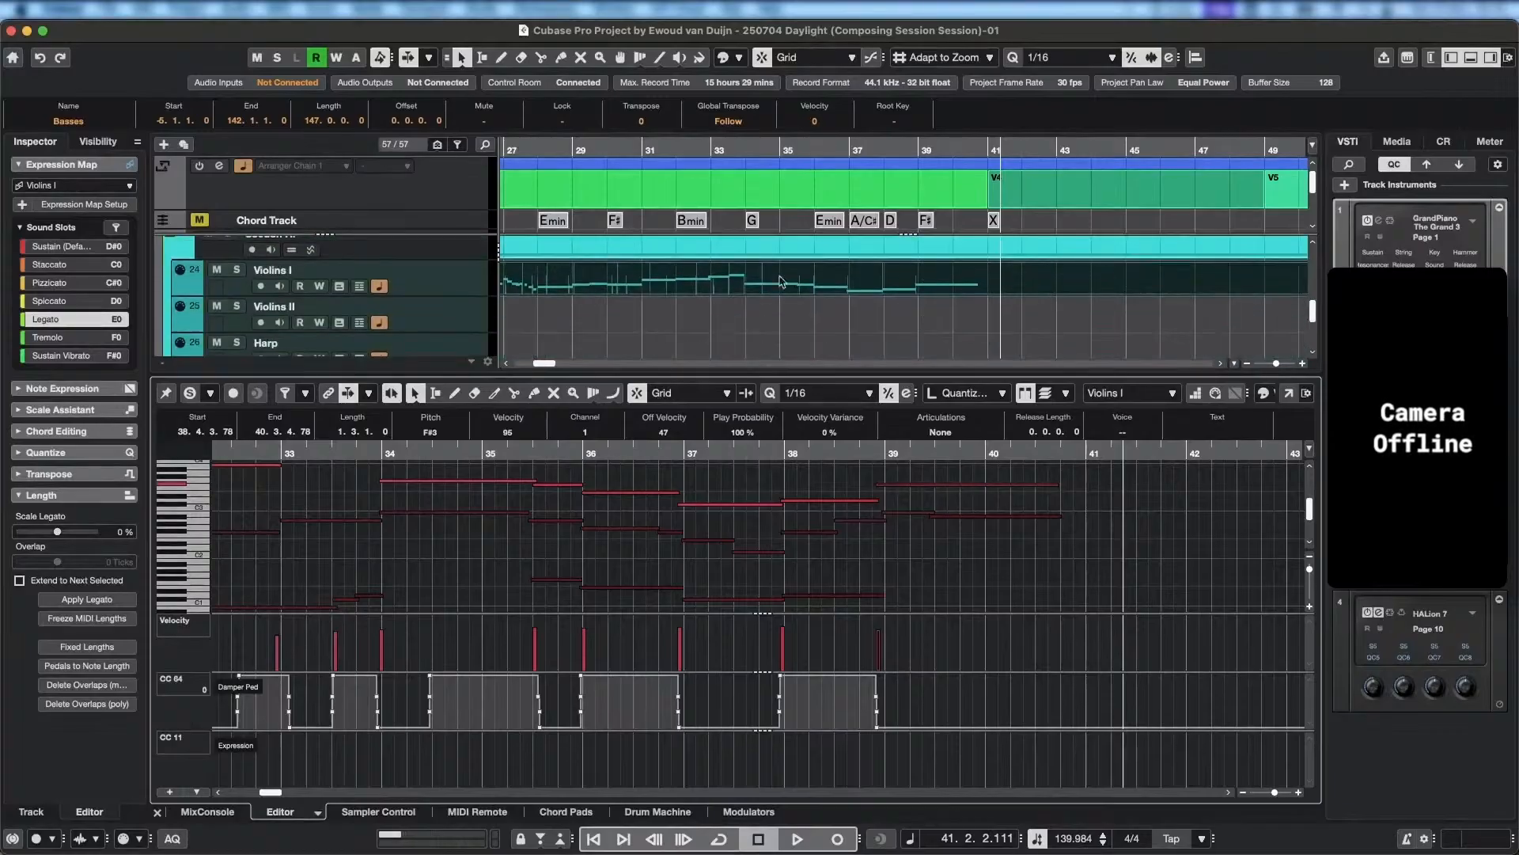
left_click(457, 325)
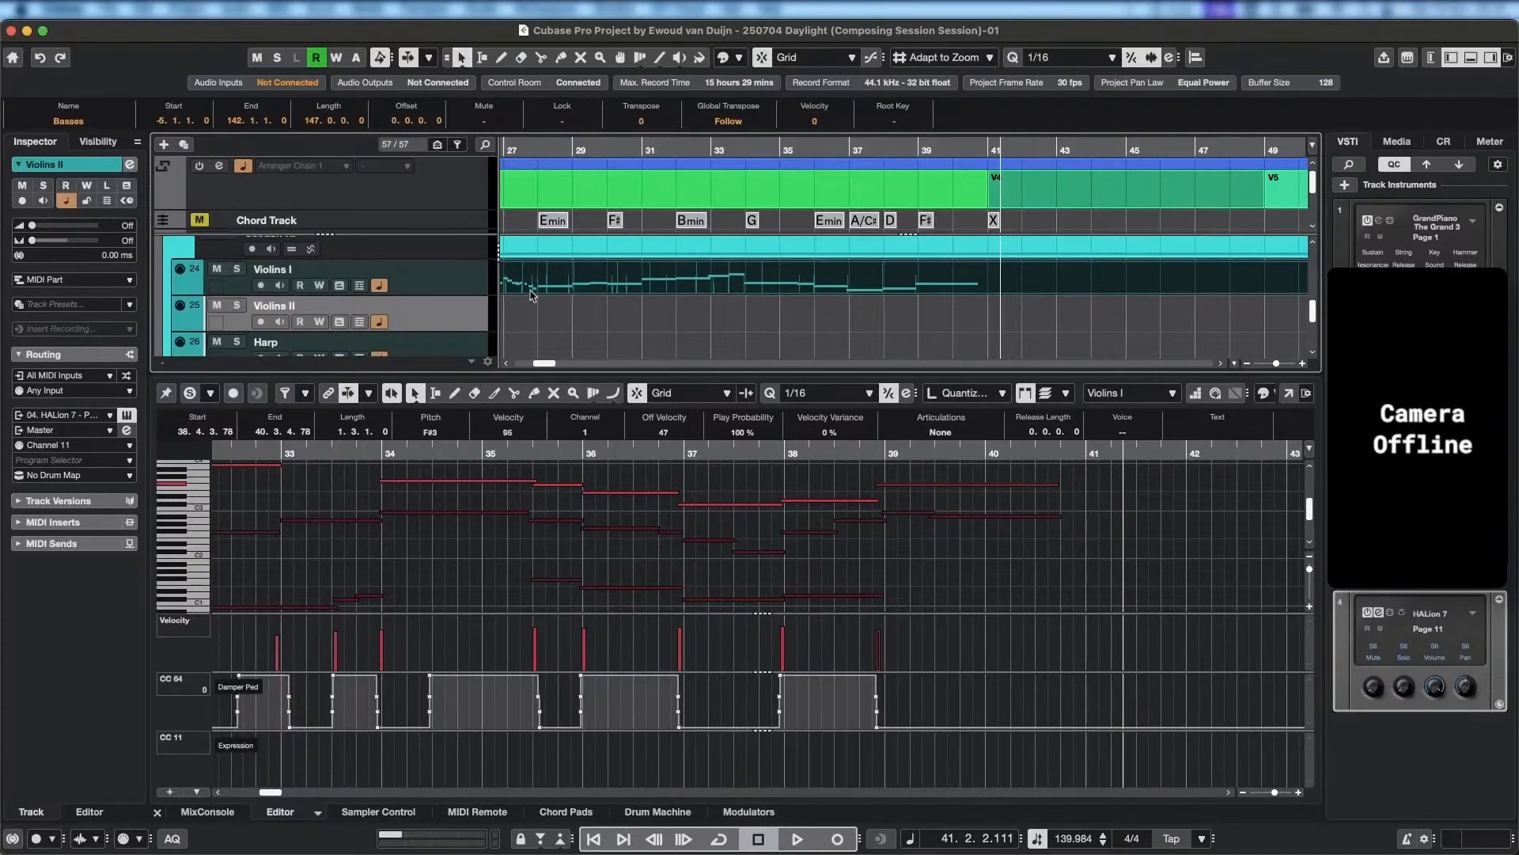
Examine the low, mid and high section tracks across Chorus A, comparing the Basses, Celli and Violins I parts.
scroll(463, 289, "up", 1)
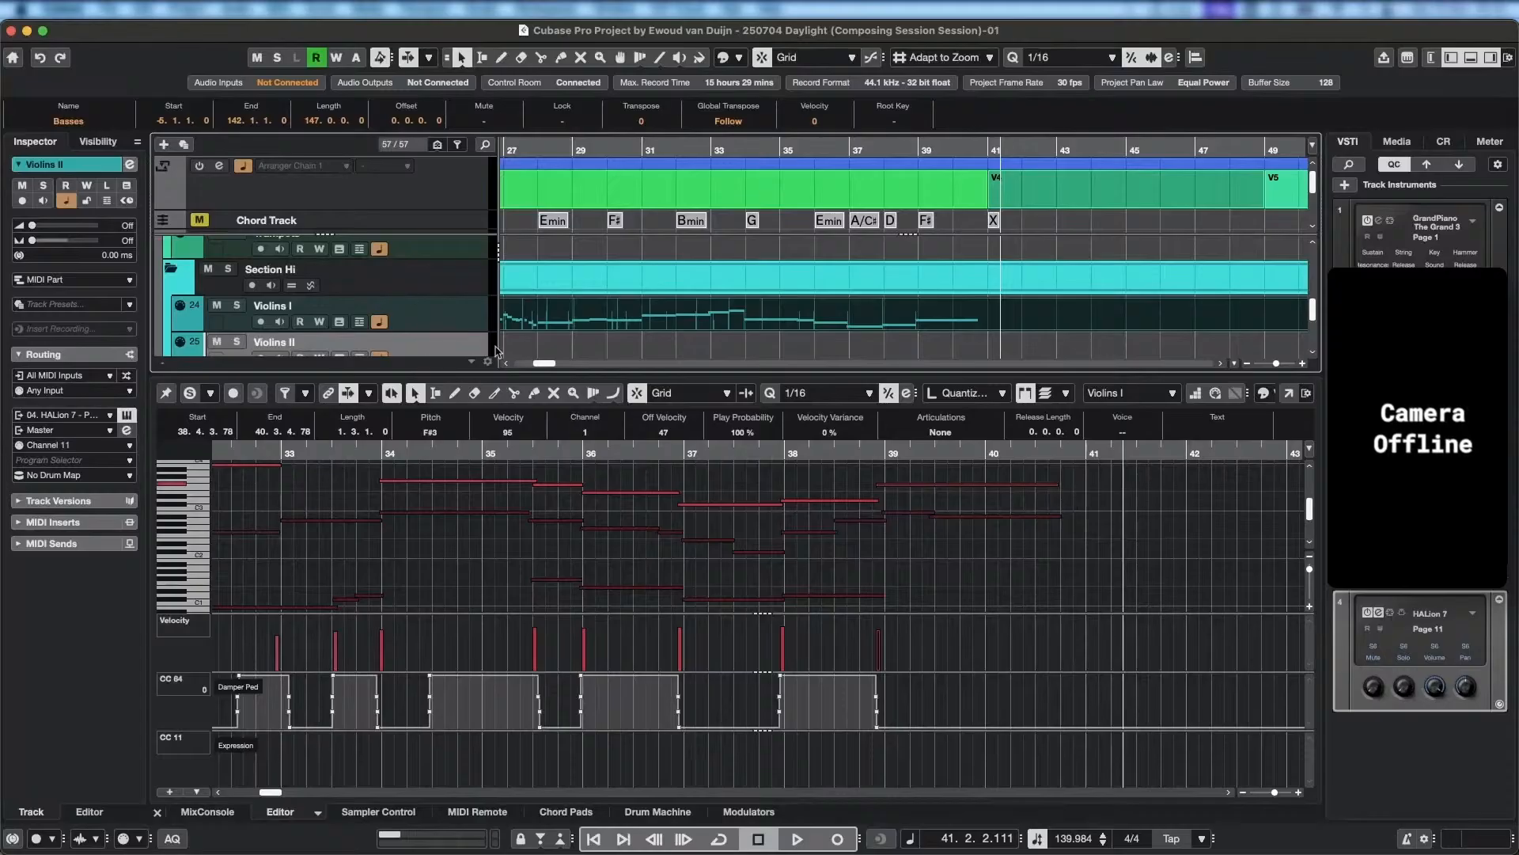
scroll(712, 329, "down", 1)
scroll(734, 317, "up", 1)
scroll(673, 318, "left", 2)
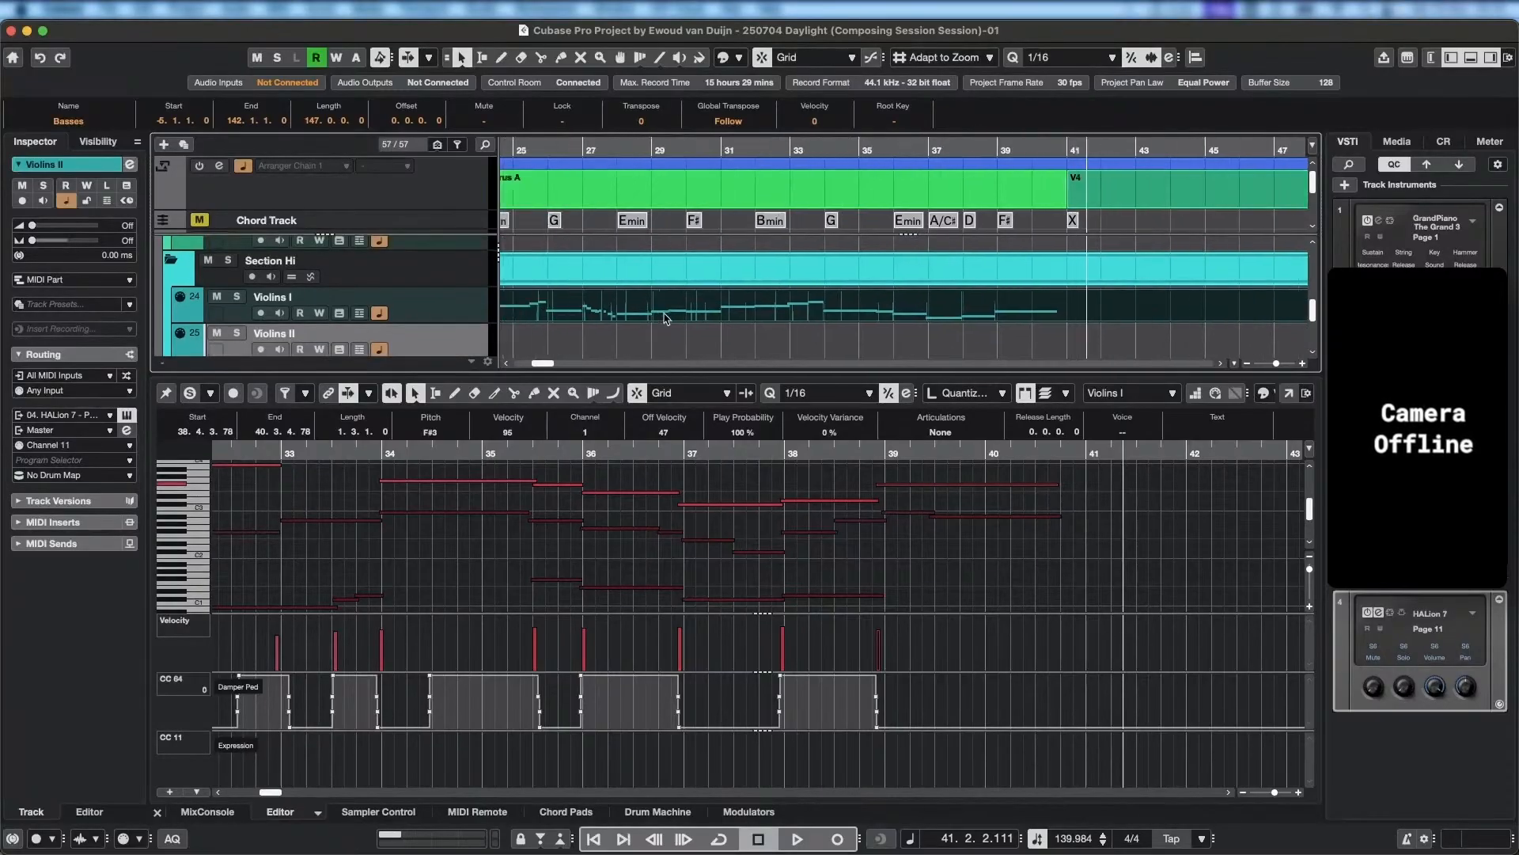
scroll(458, 300, "up", 6)
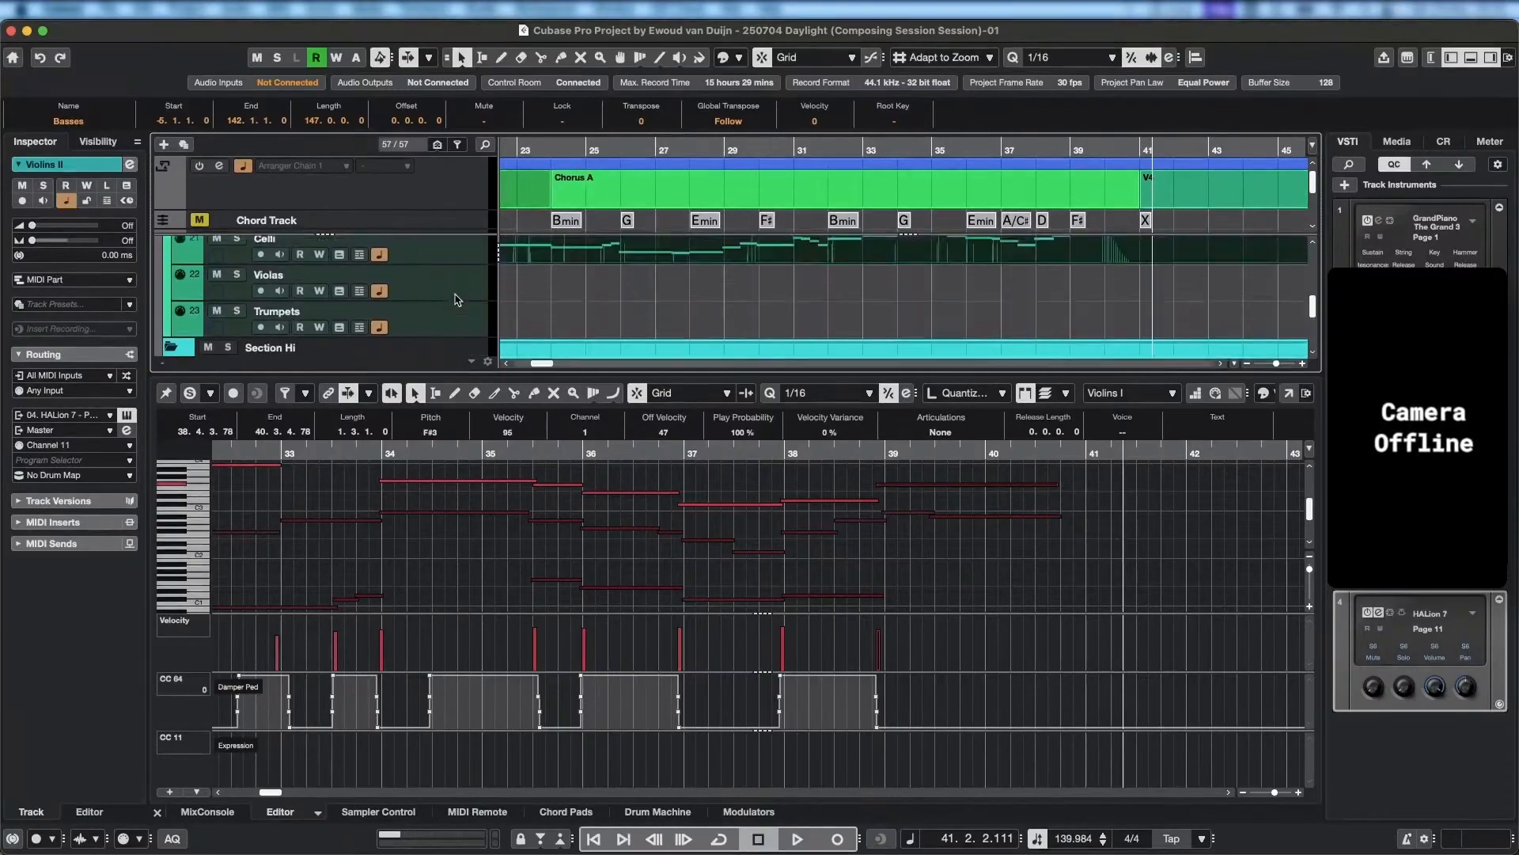
scroll(458, 300, "down", 8)
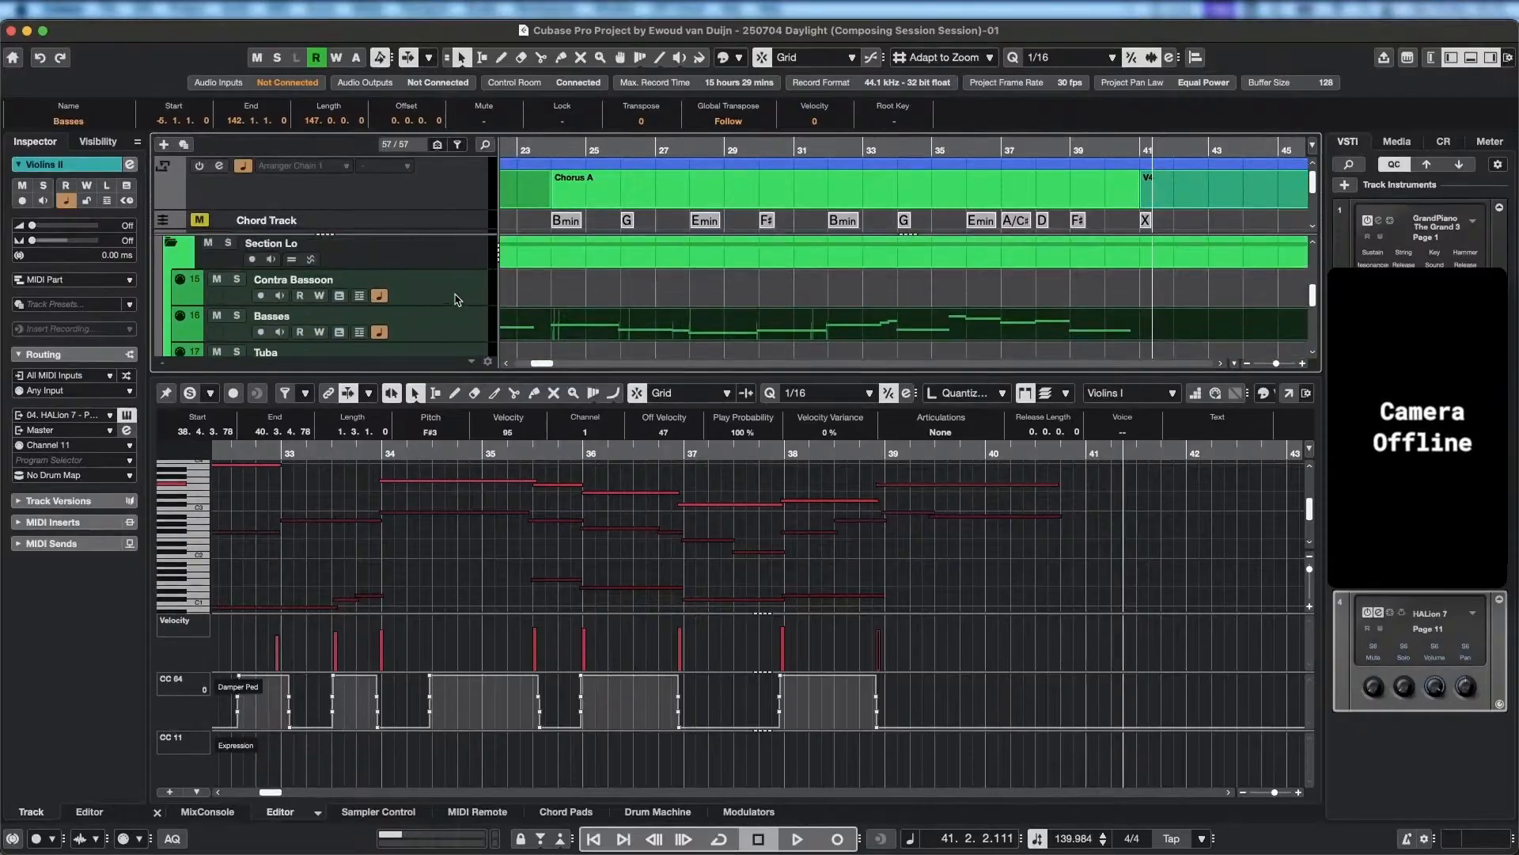
scroll(459, 297, "down", 5)
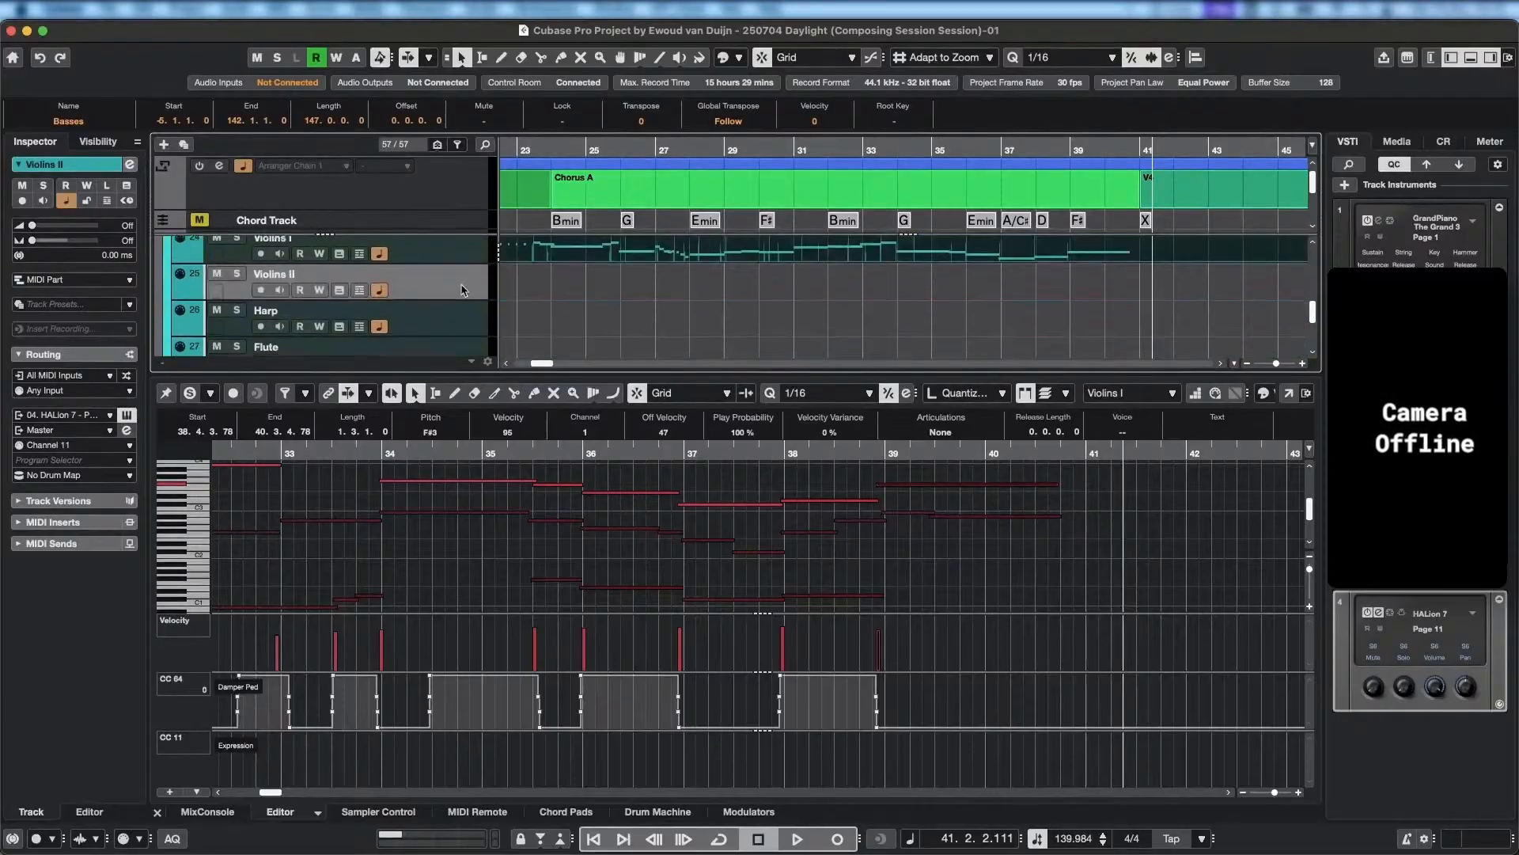
scroll(463, 291, "up", 5)
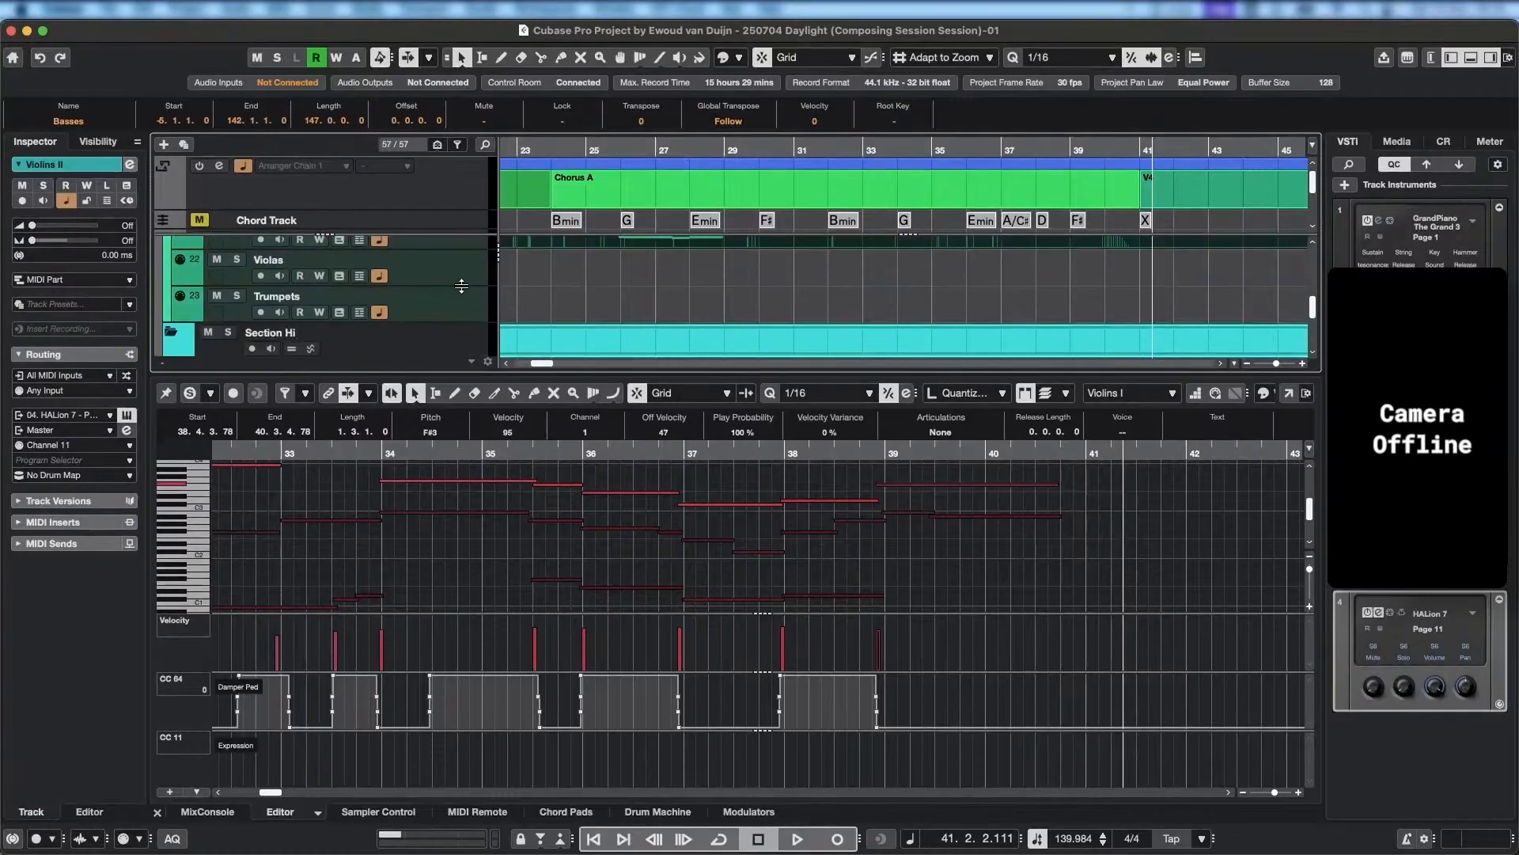
scroll(463, 291, "down", 2)
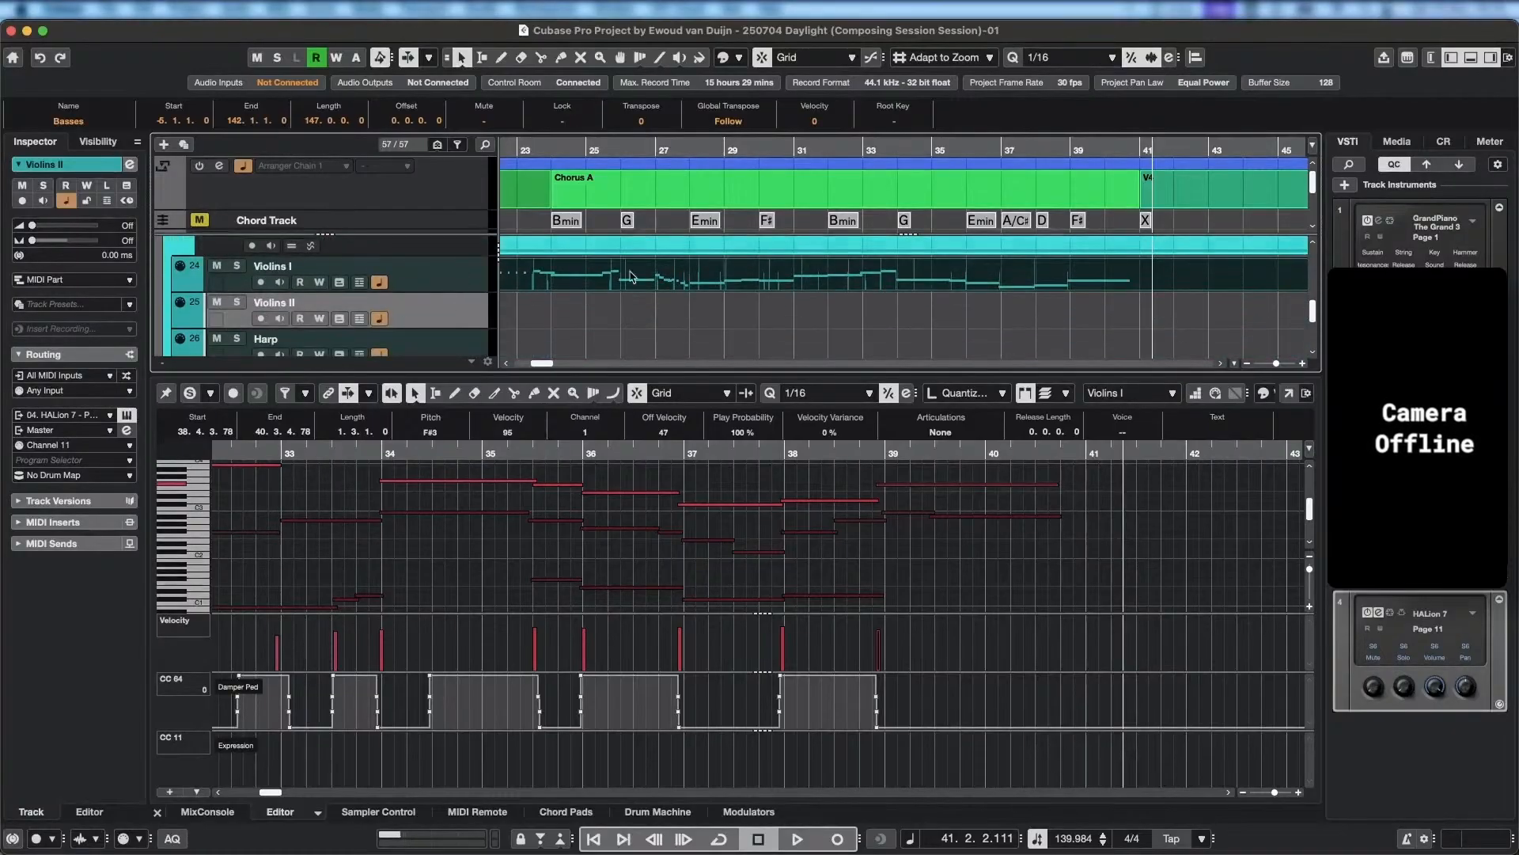
Set the playback position to bar 7 and arm the Violins II track for recording.
scroll(631, 276, "up", 1)
scroll(626, 293, "left", 10)
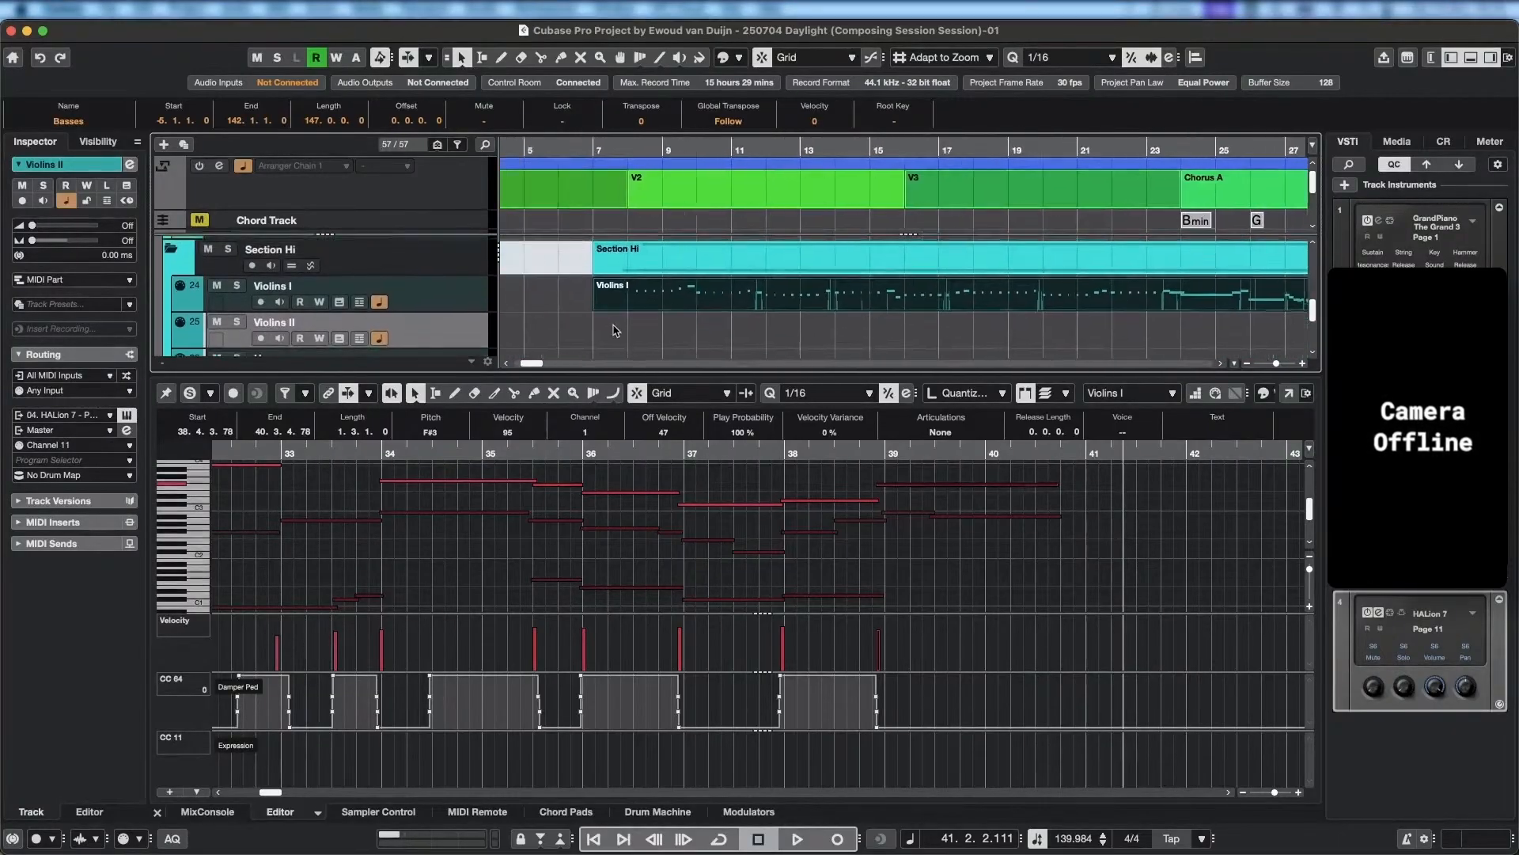
scroll(616, 331, "left", 1)
left_click(618, 147)
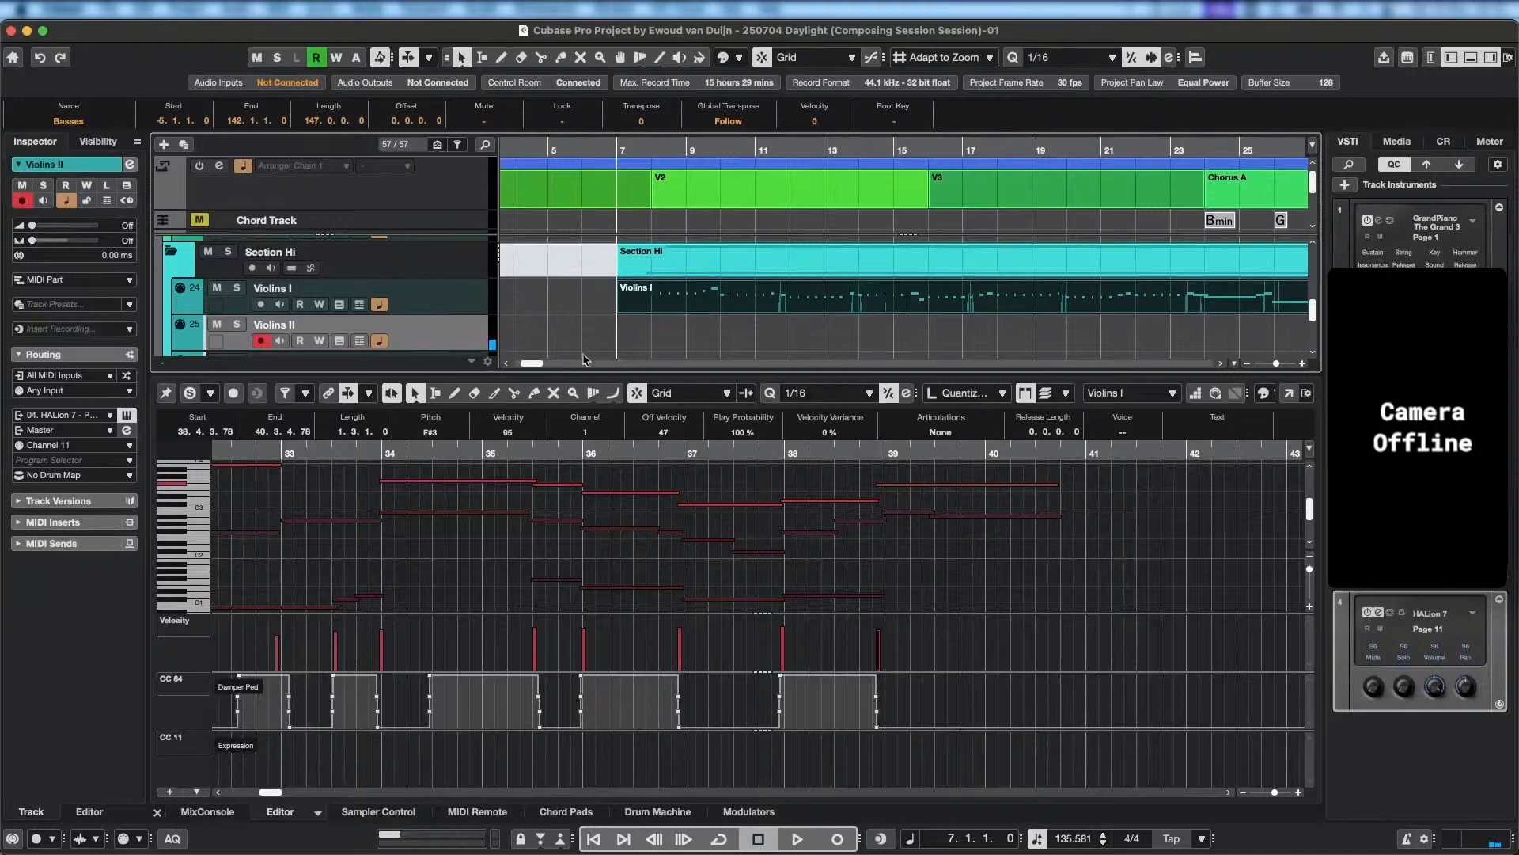
Look over the Harp, Flute, Glockenspiel and Timpani tracks, select Timpani, and return the selection to Violins II.
scroll(423, 287, "down", 2)
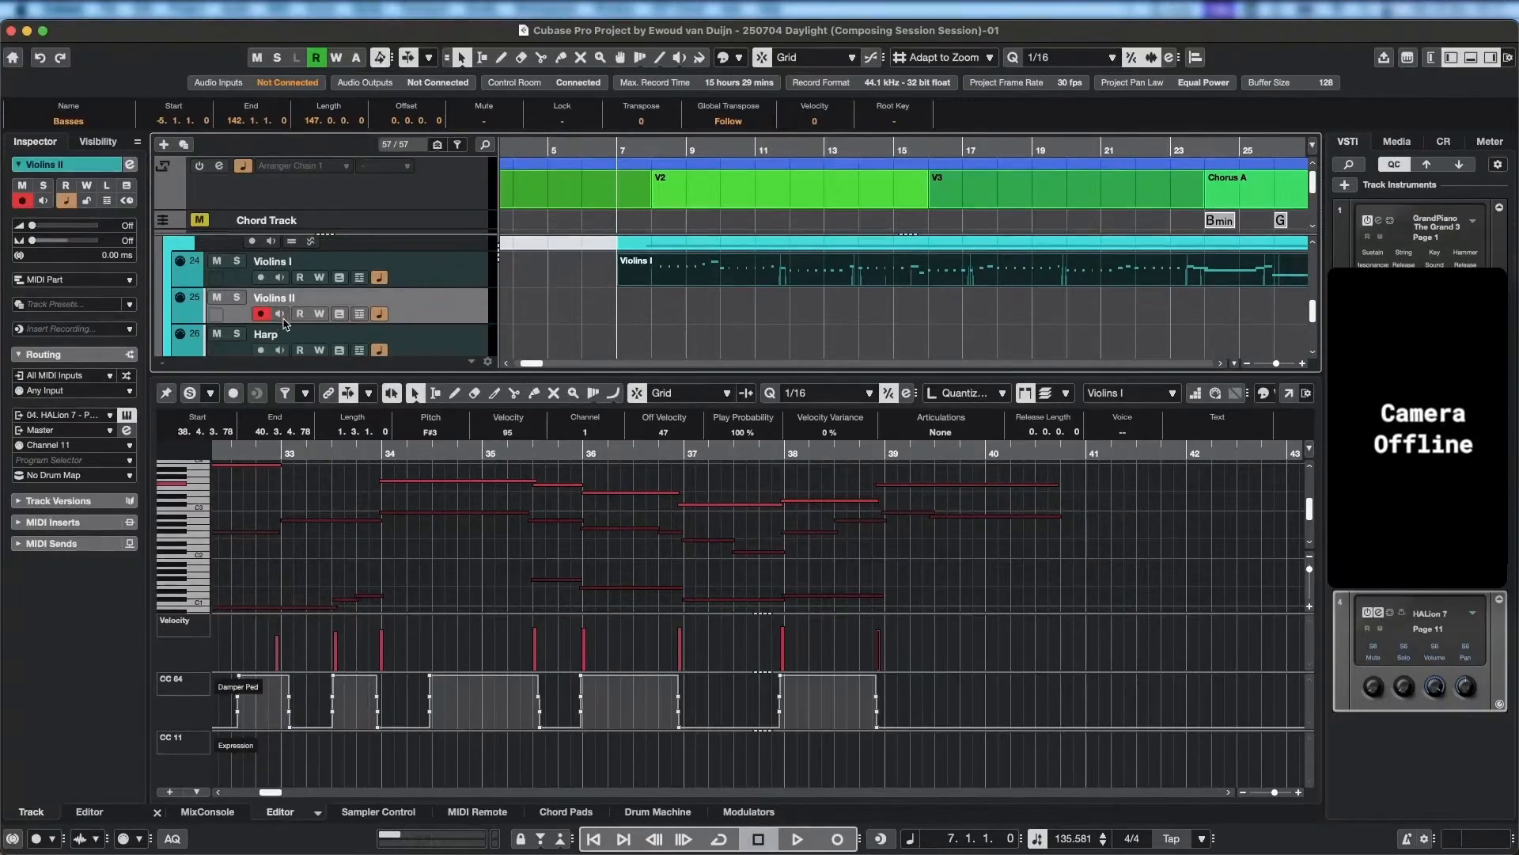
scroll(443, 345, "down", 5)
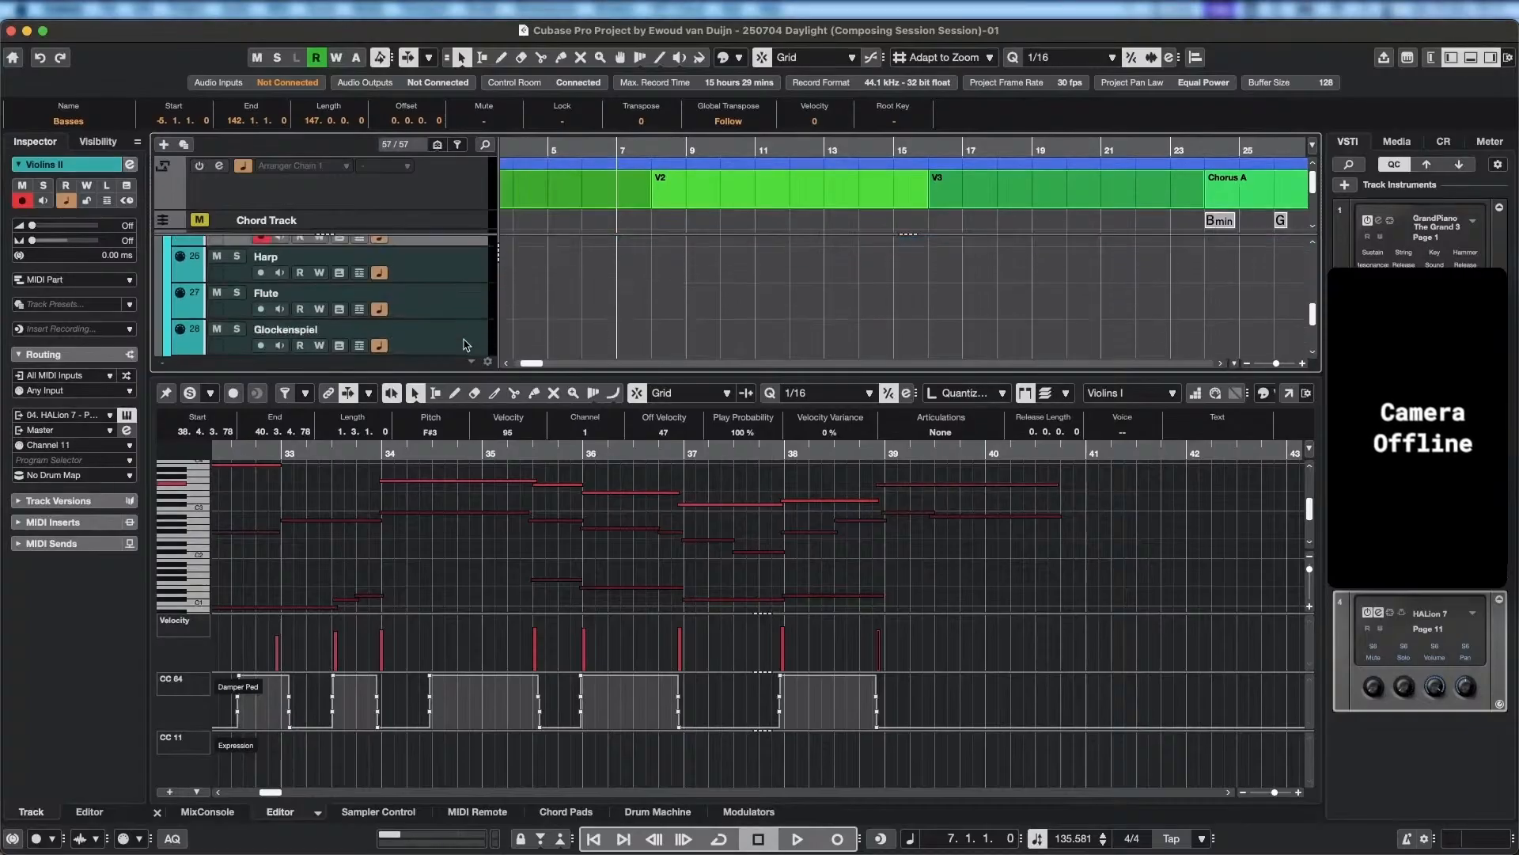
scroll(463, 339, "down", 3)
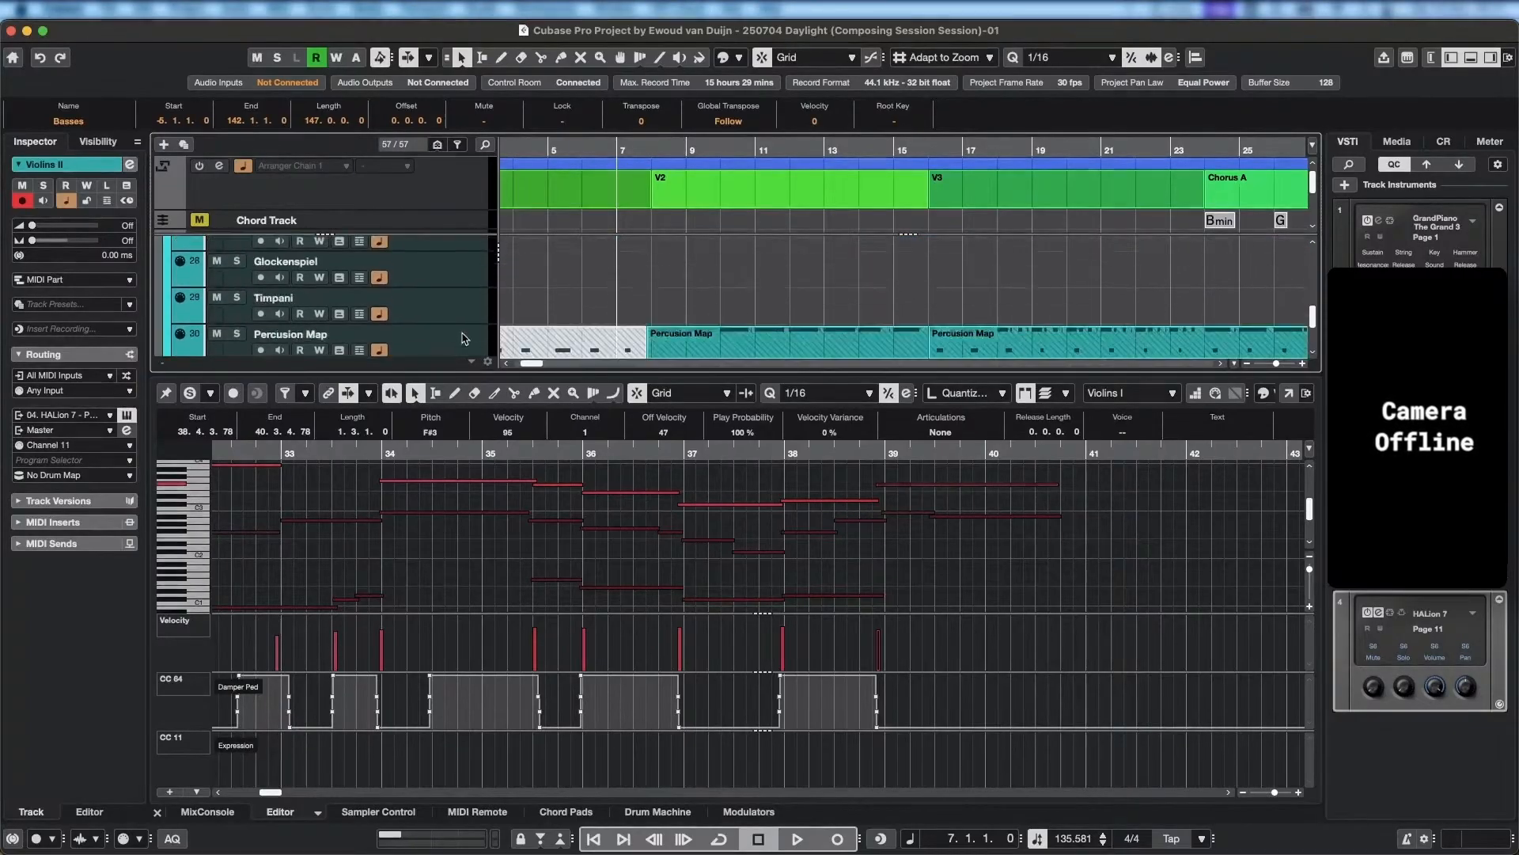
scroll(463, 324, "up", 1)
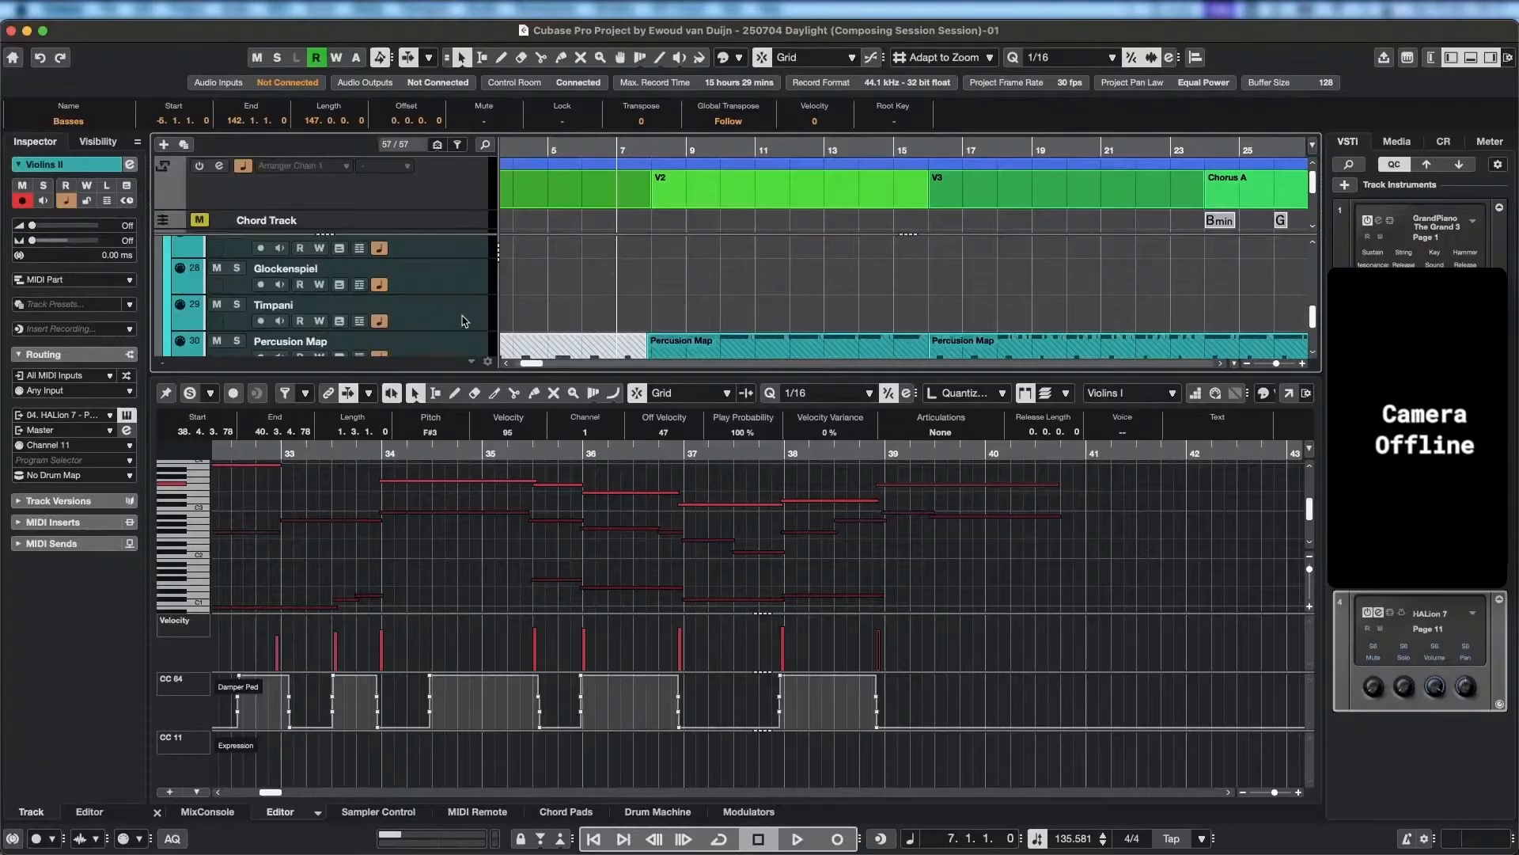
left_click(457, 314)
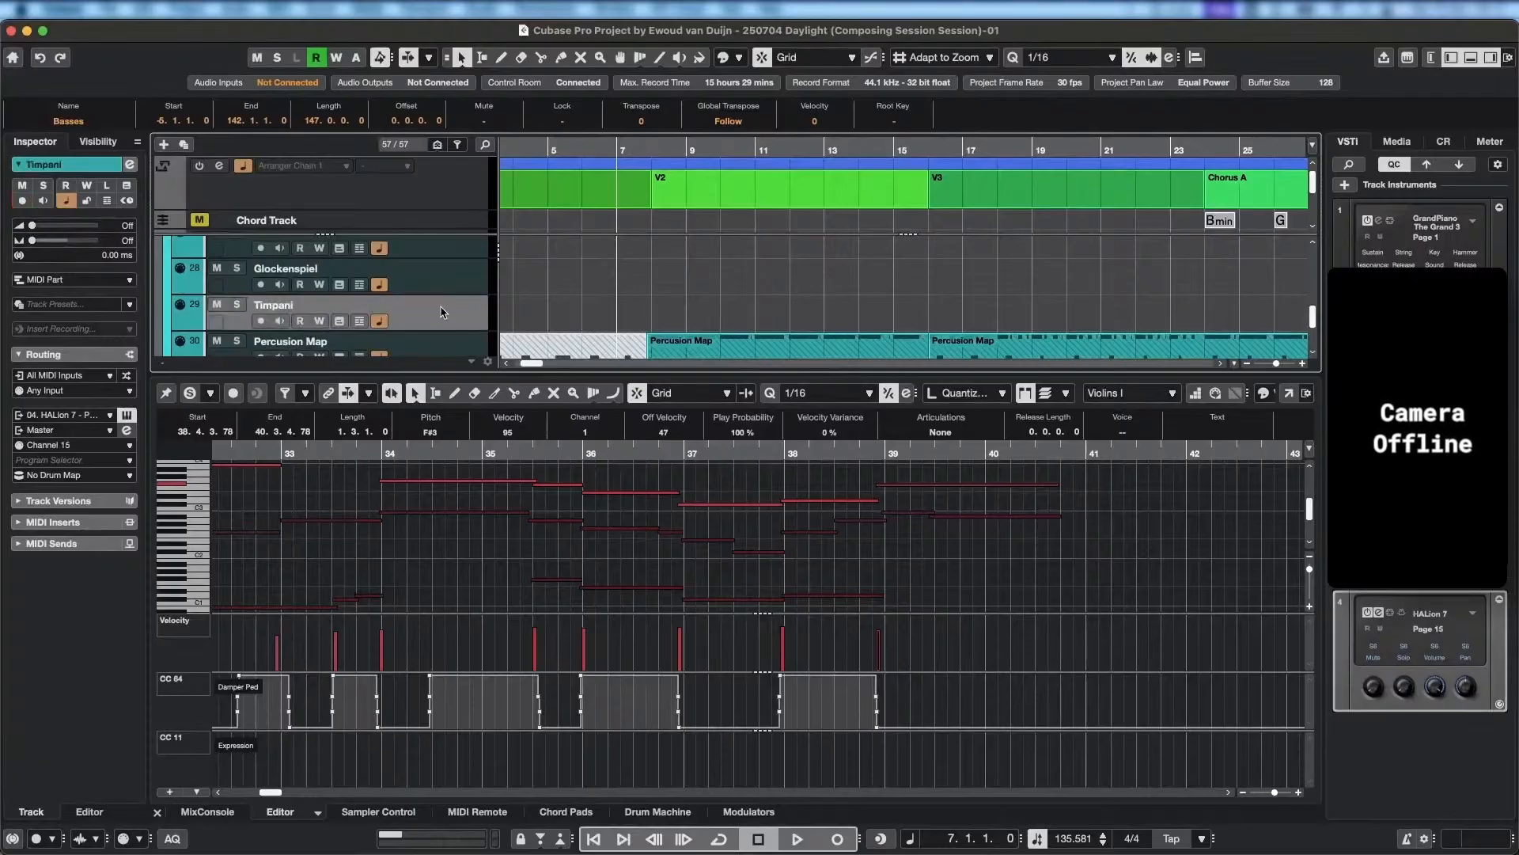
scroll(277, 316, "up", 4)
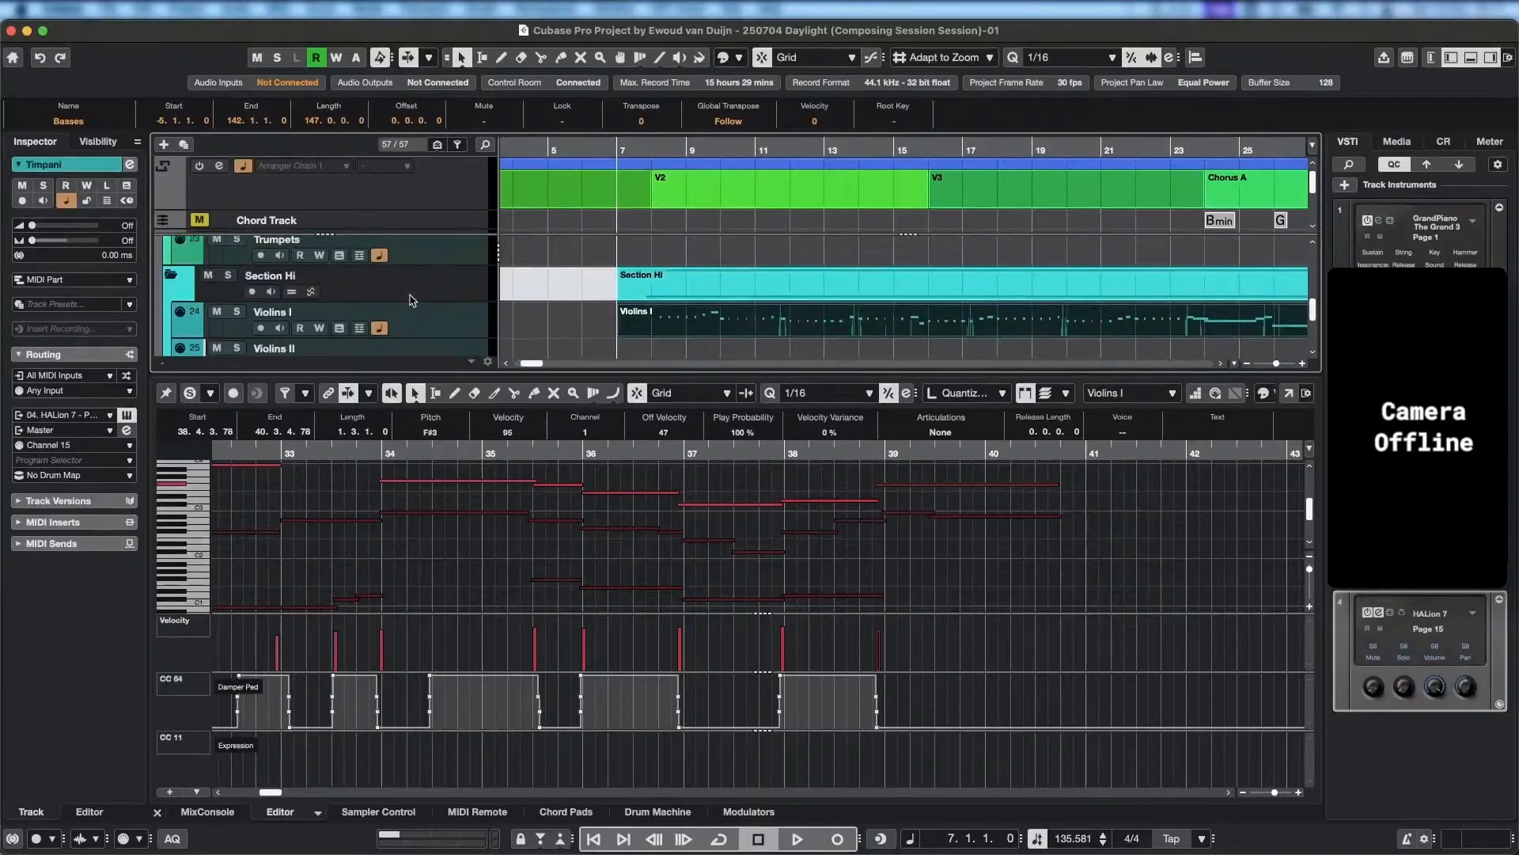
left_click(298, 329)
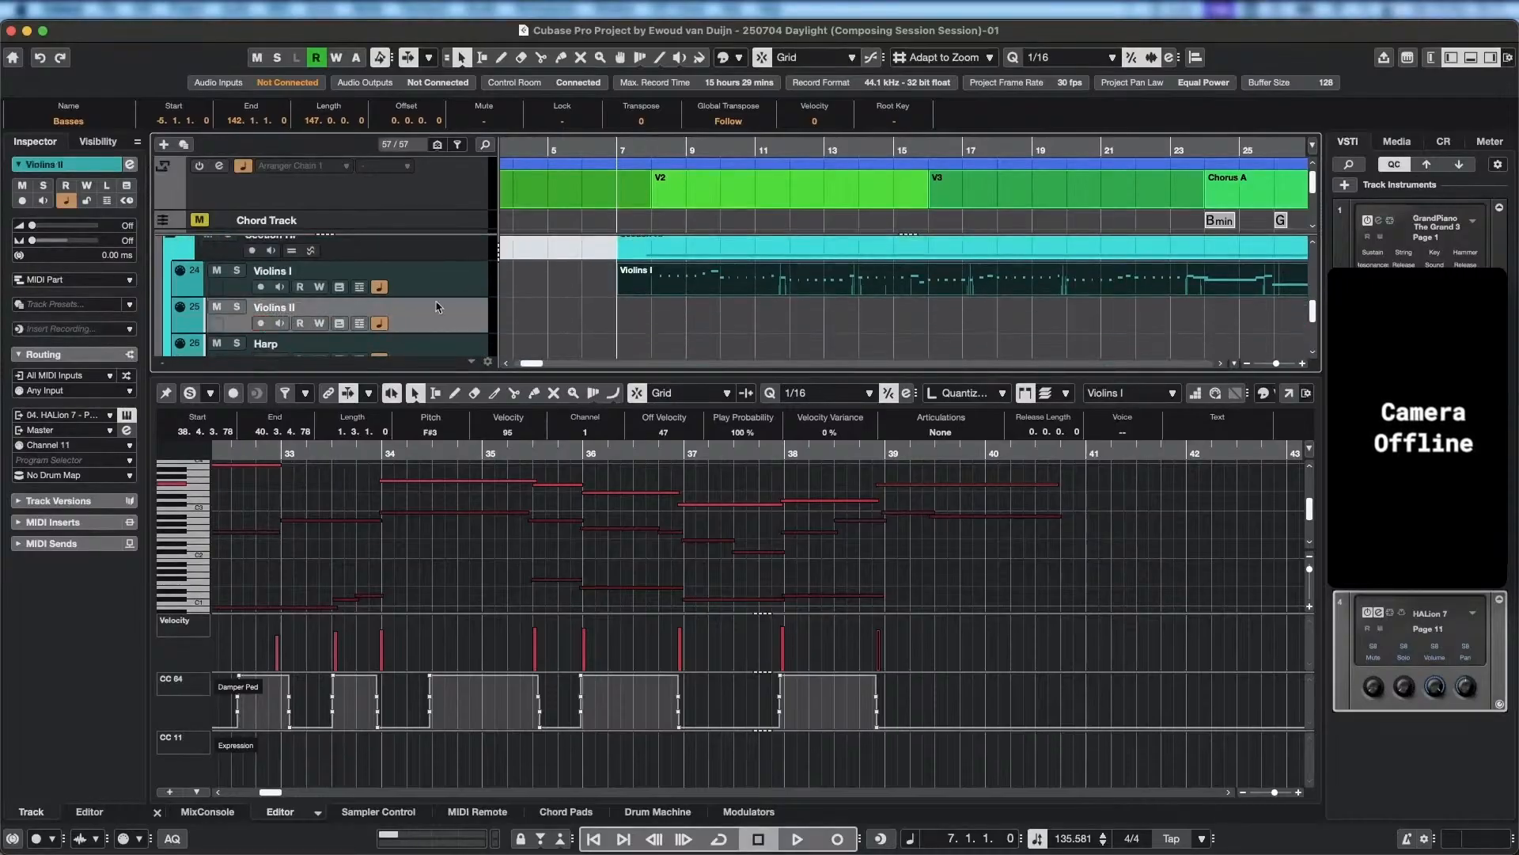
Select the Timpani track and arm it for recording.
scroll(293, 333, "down", 4)
left_click(286, 342)
left_click(261, 342)
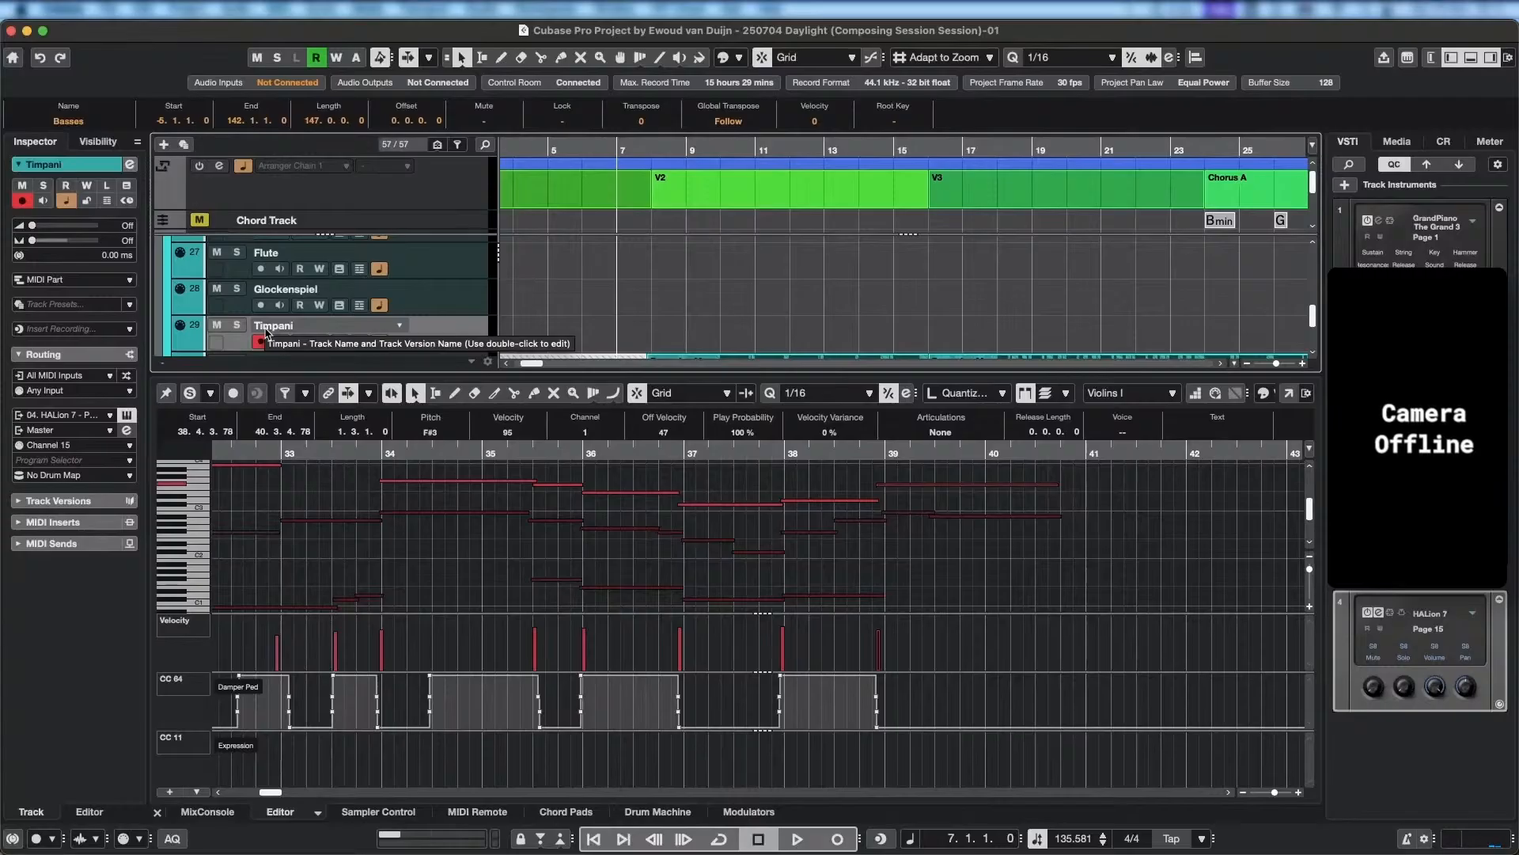
Record a Timpani part from bar 7 into bar 39, and return the playback position to bar 26.
scroll(533, 245, "down", 2)
scroll(664, 247, "left", 5)
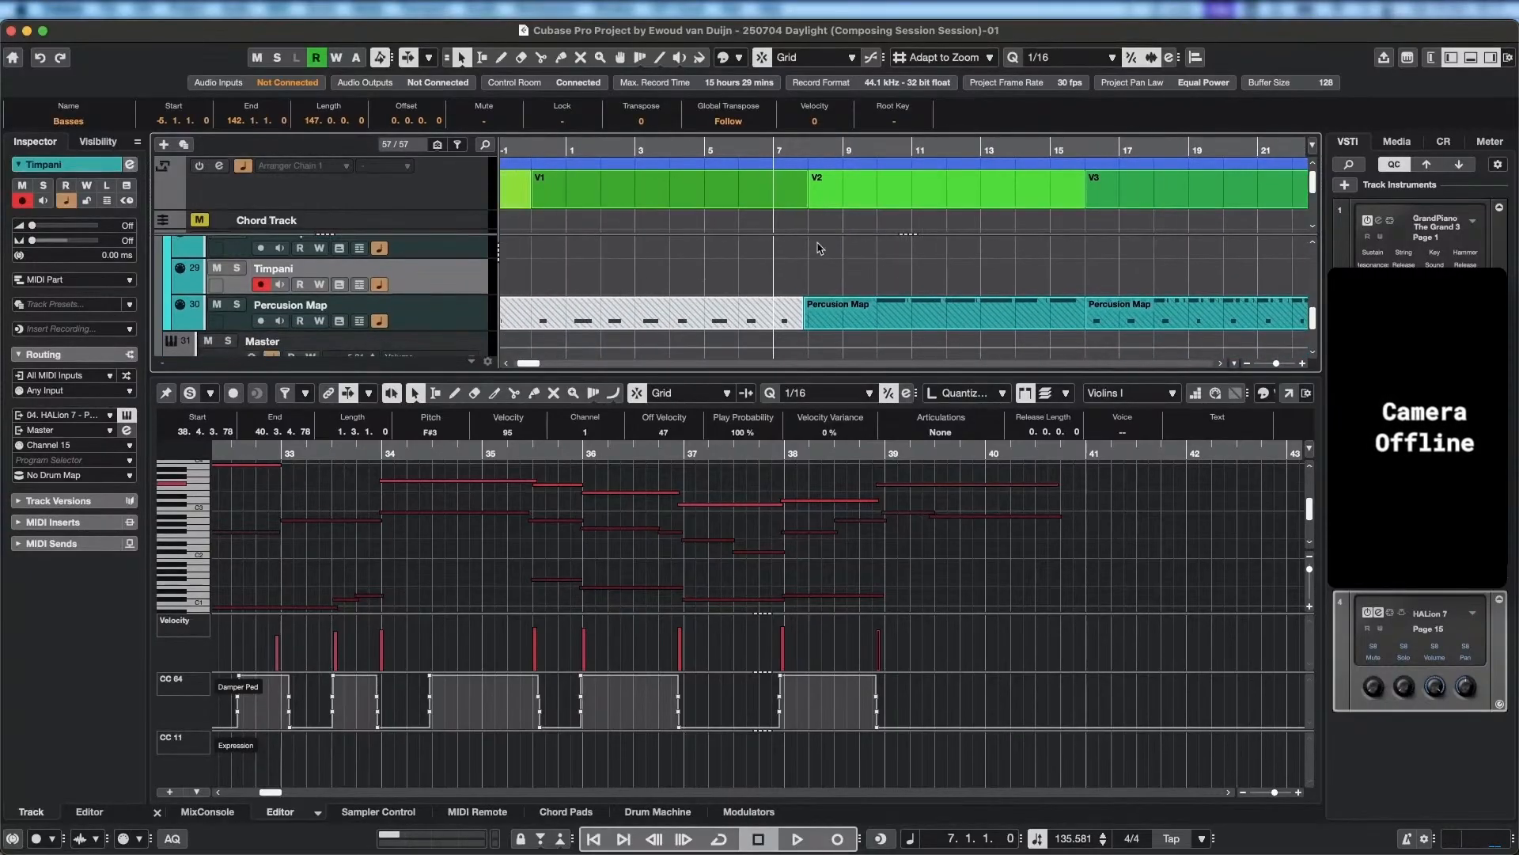
left_click_drag(760, 277, 581, 350)
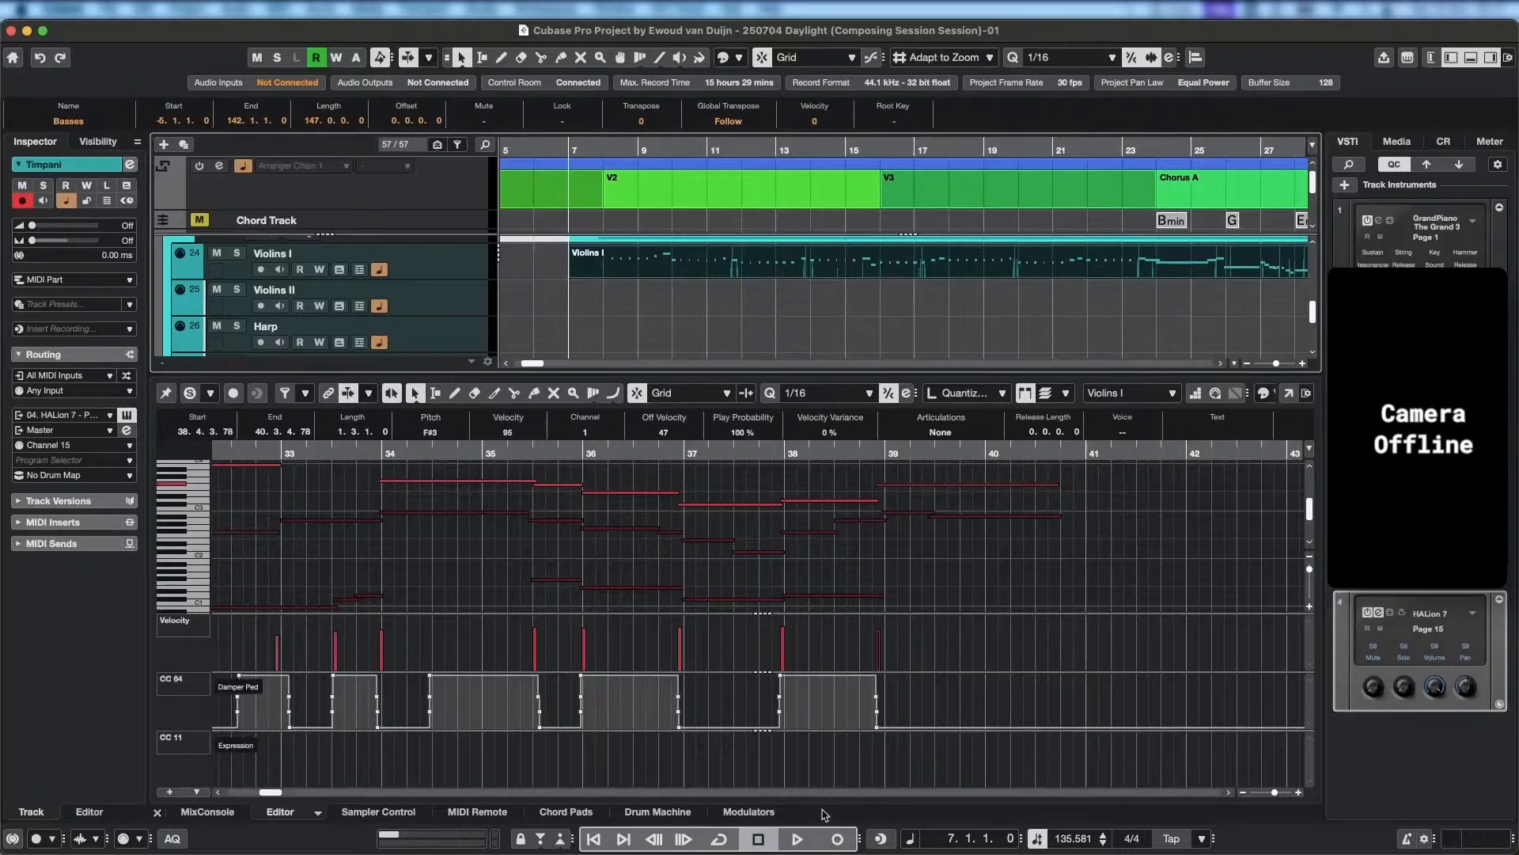
left_click(837, 839)
left_click(762, 191)
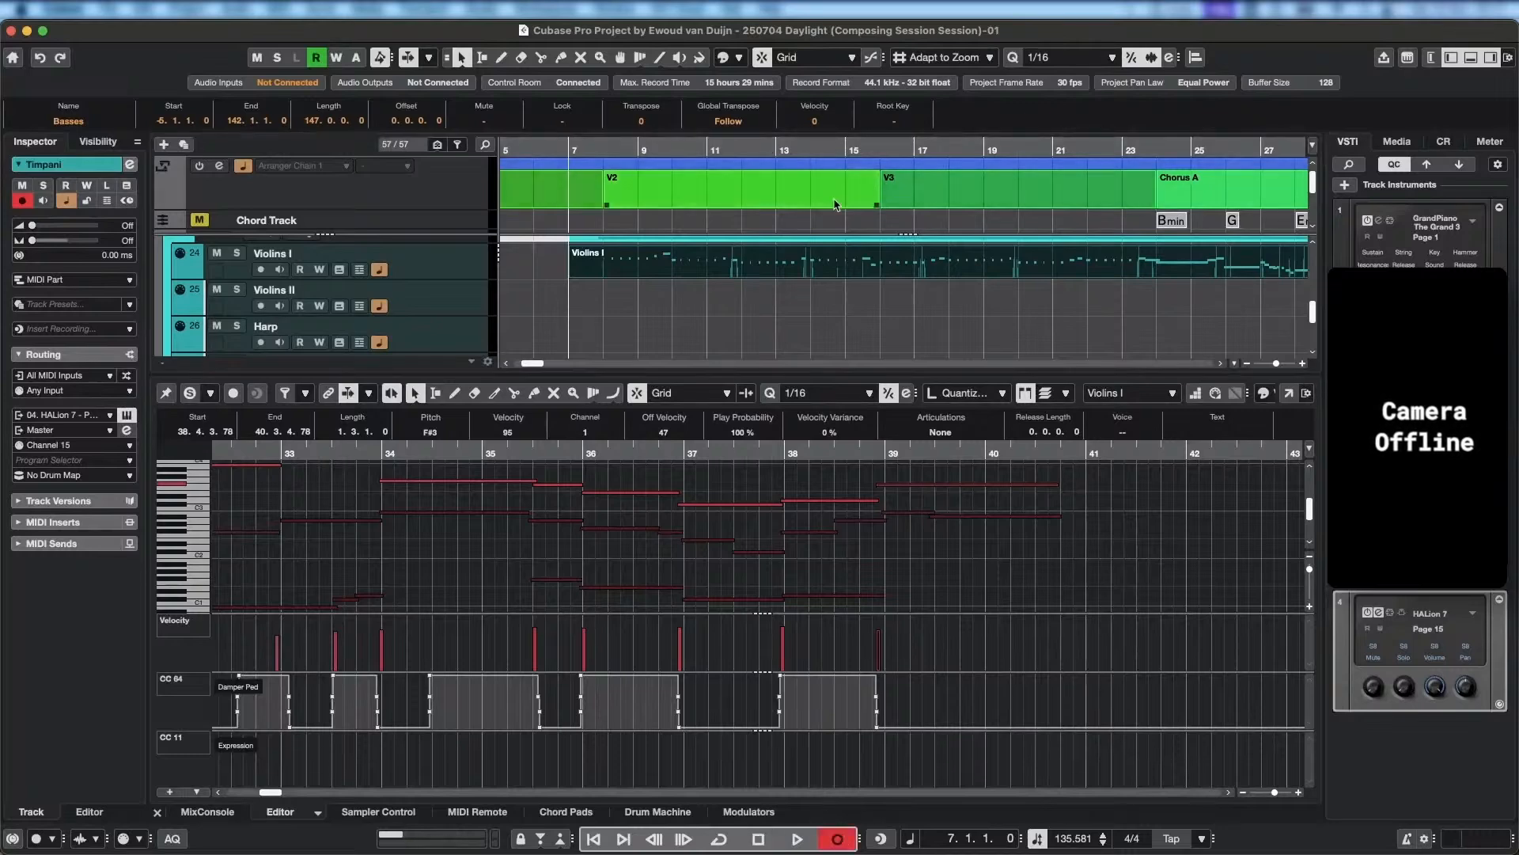
key("space")
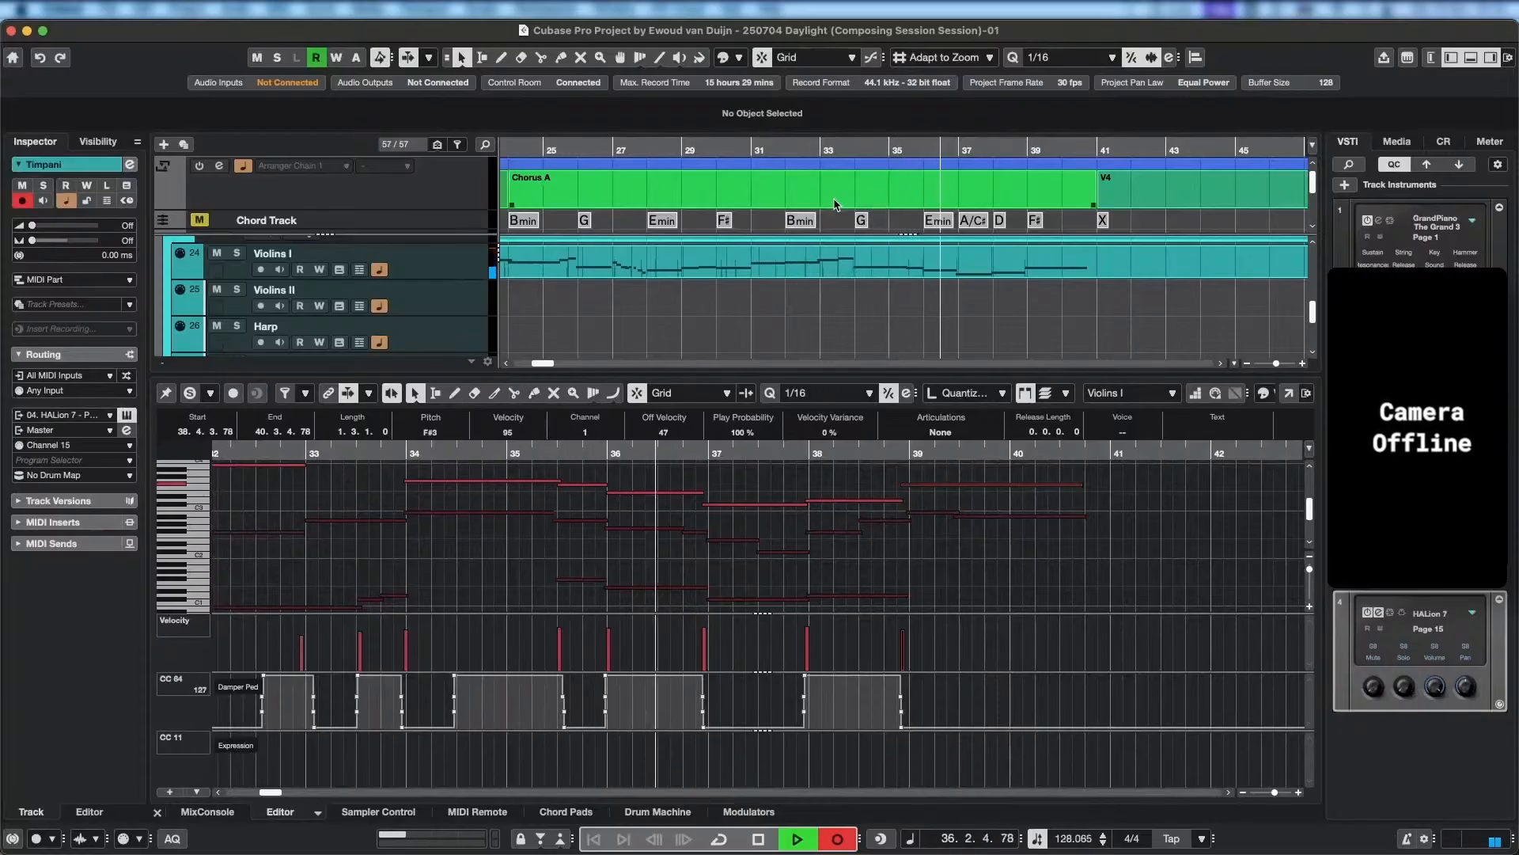
scroll(775, 301, "down", 4)
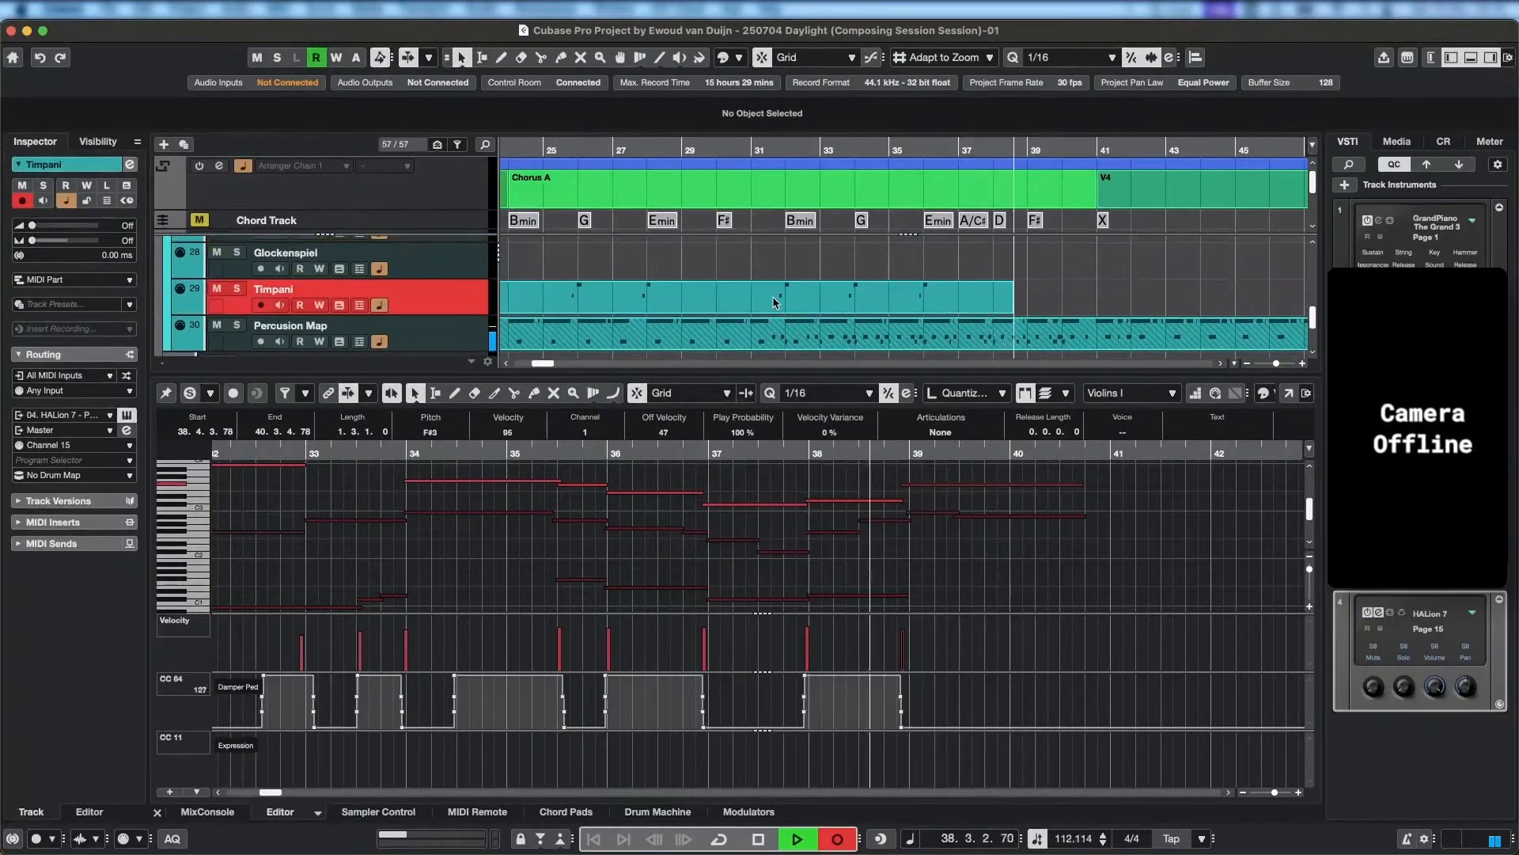
key("space")
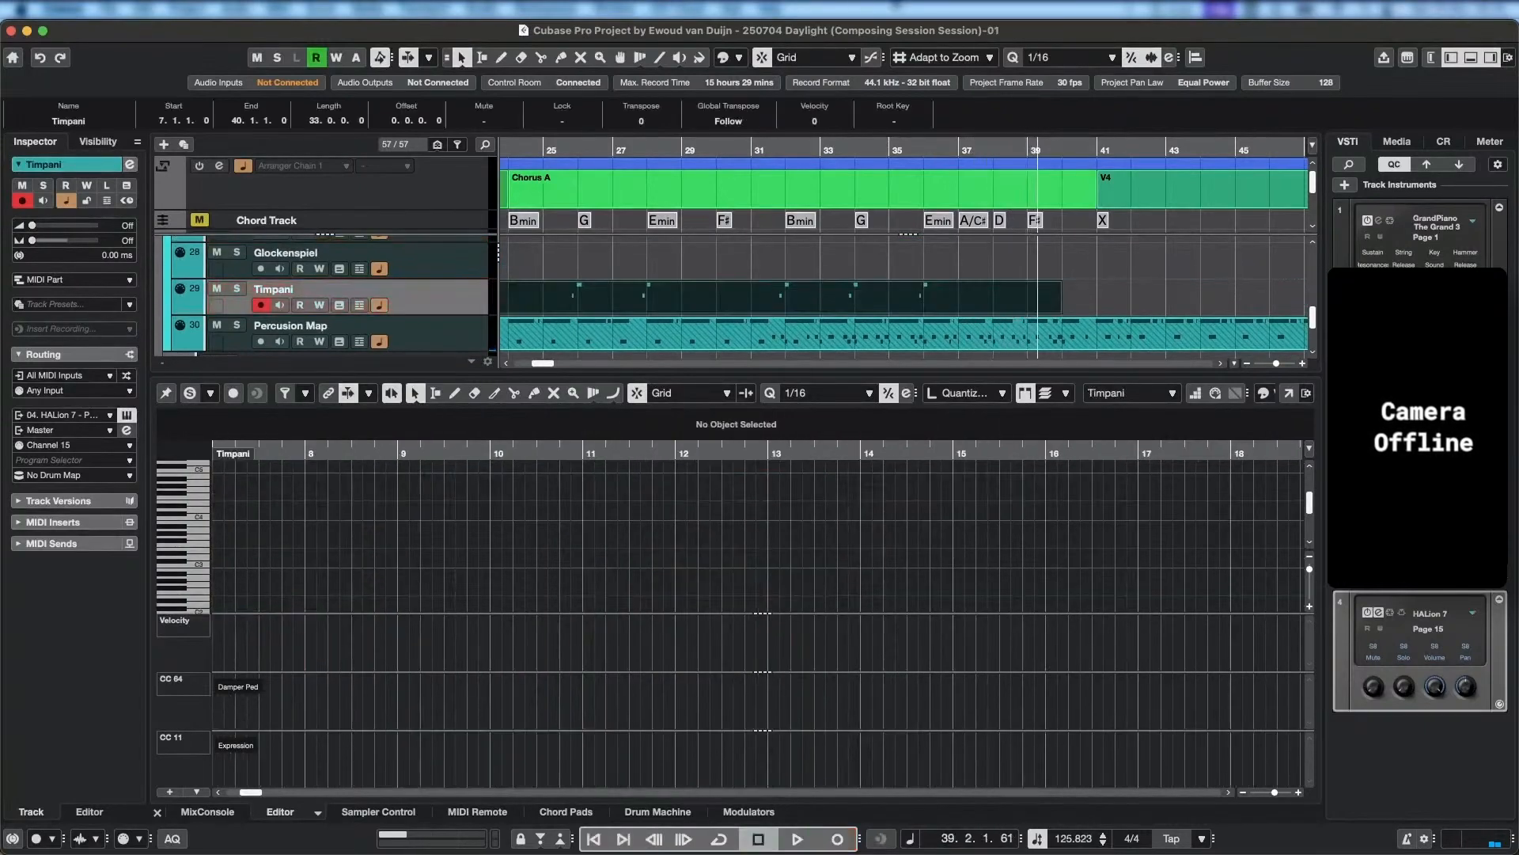
left_click(573, 150)
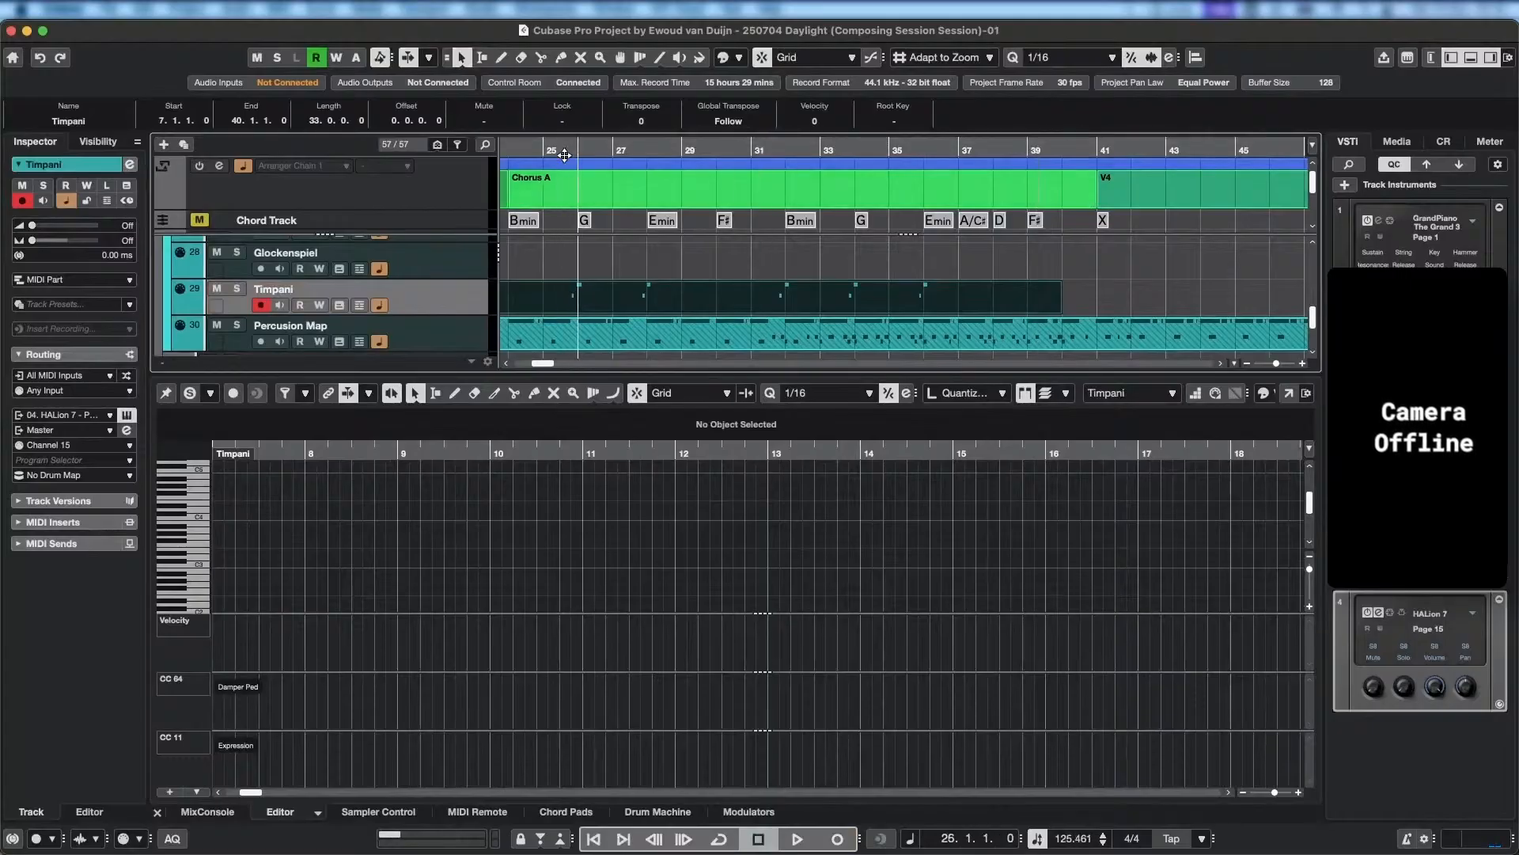
Split the Timpani part at bar 24, the start of Chorus A, and delete the section before it.
scroll(712, 293, "left", 10)
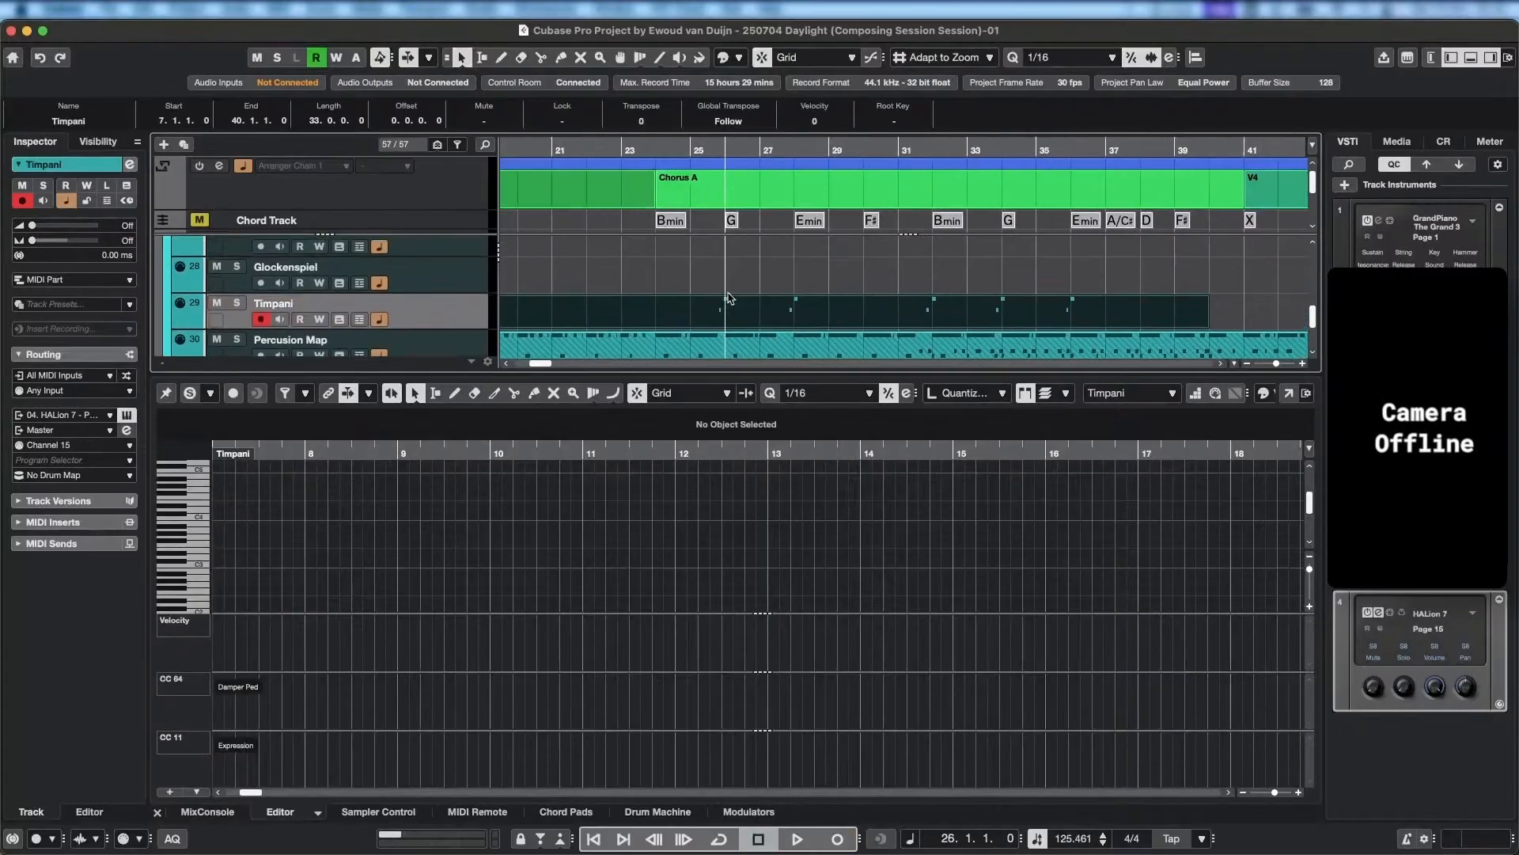
left_click(896, 296, "alt")
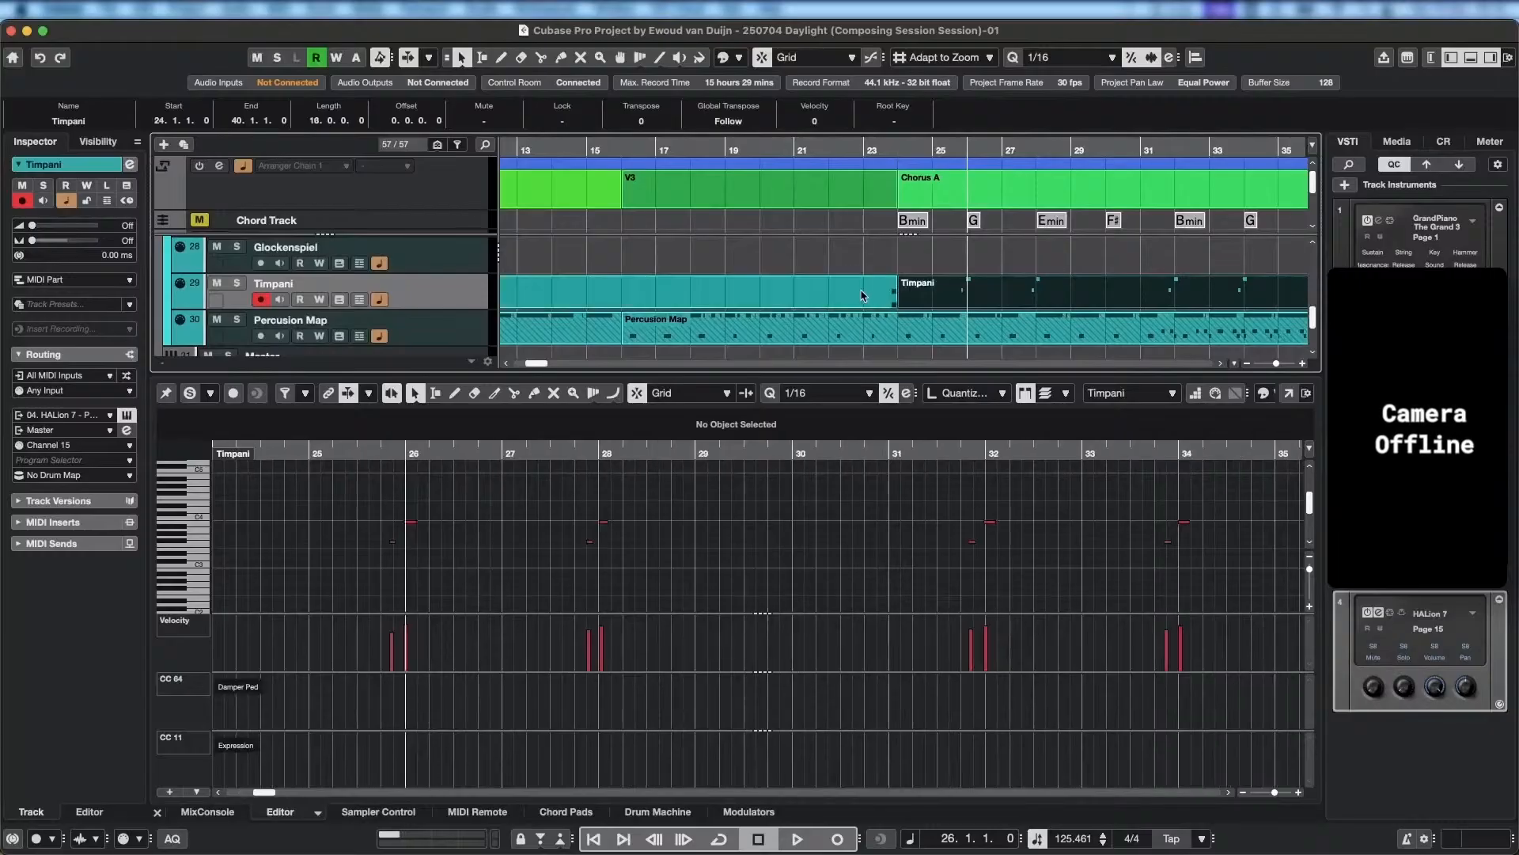
right_click(865, 292)
left_click(812, 295)
key("Delete")
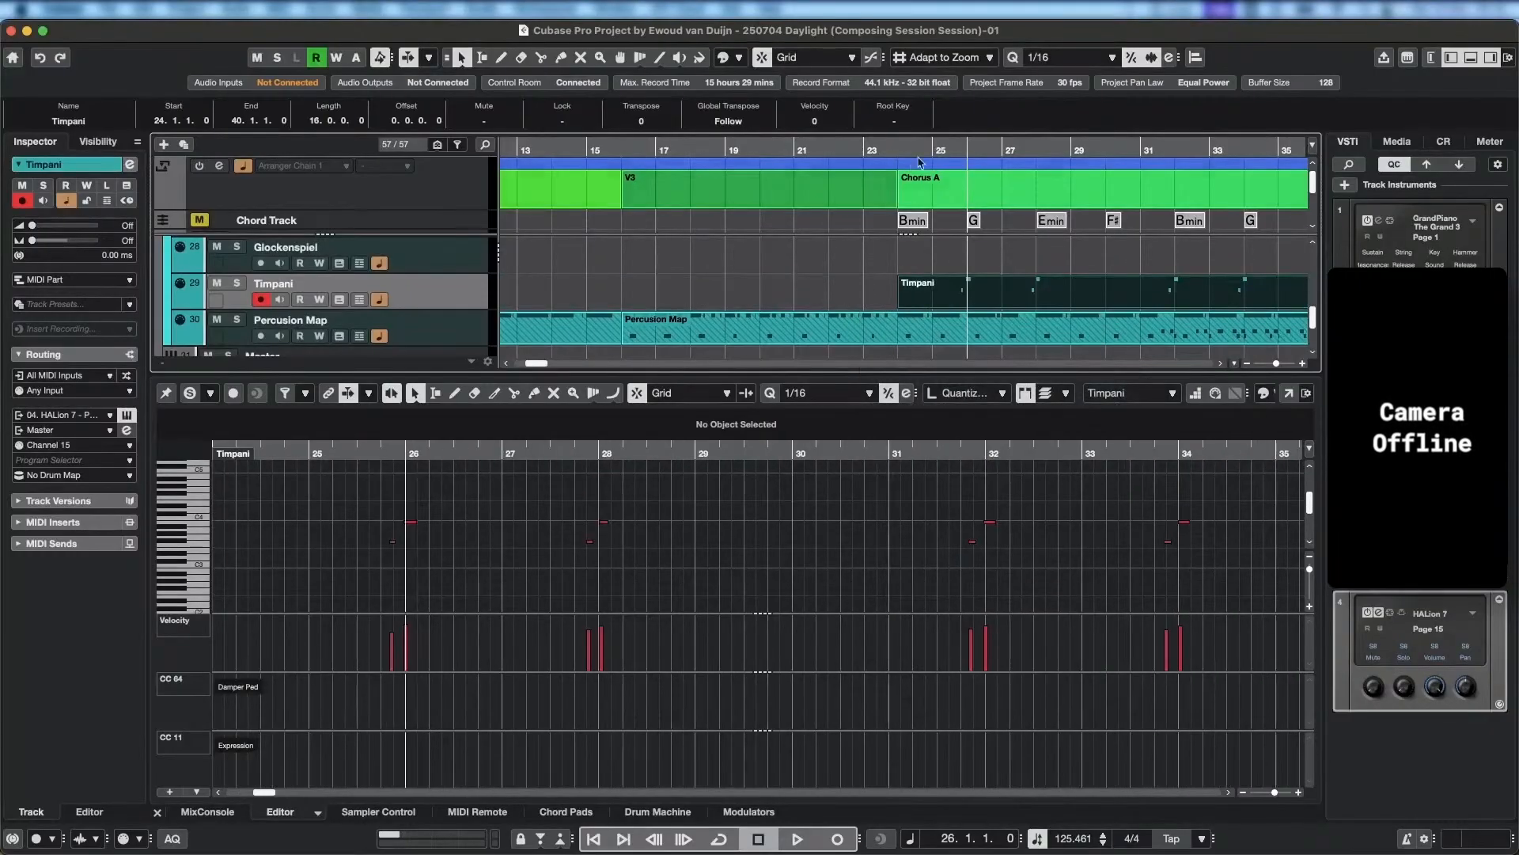
Set the playback position to bar 24 and raise the Level of the Timpani's Medium Mallet Hit in HALion.
left_click(895, 149)
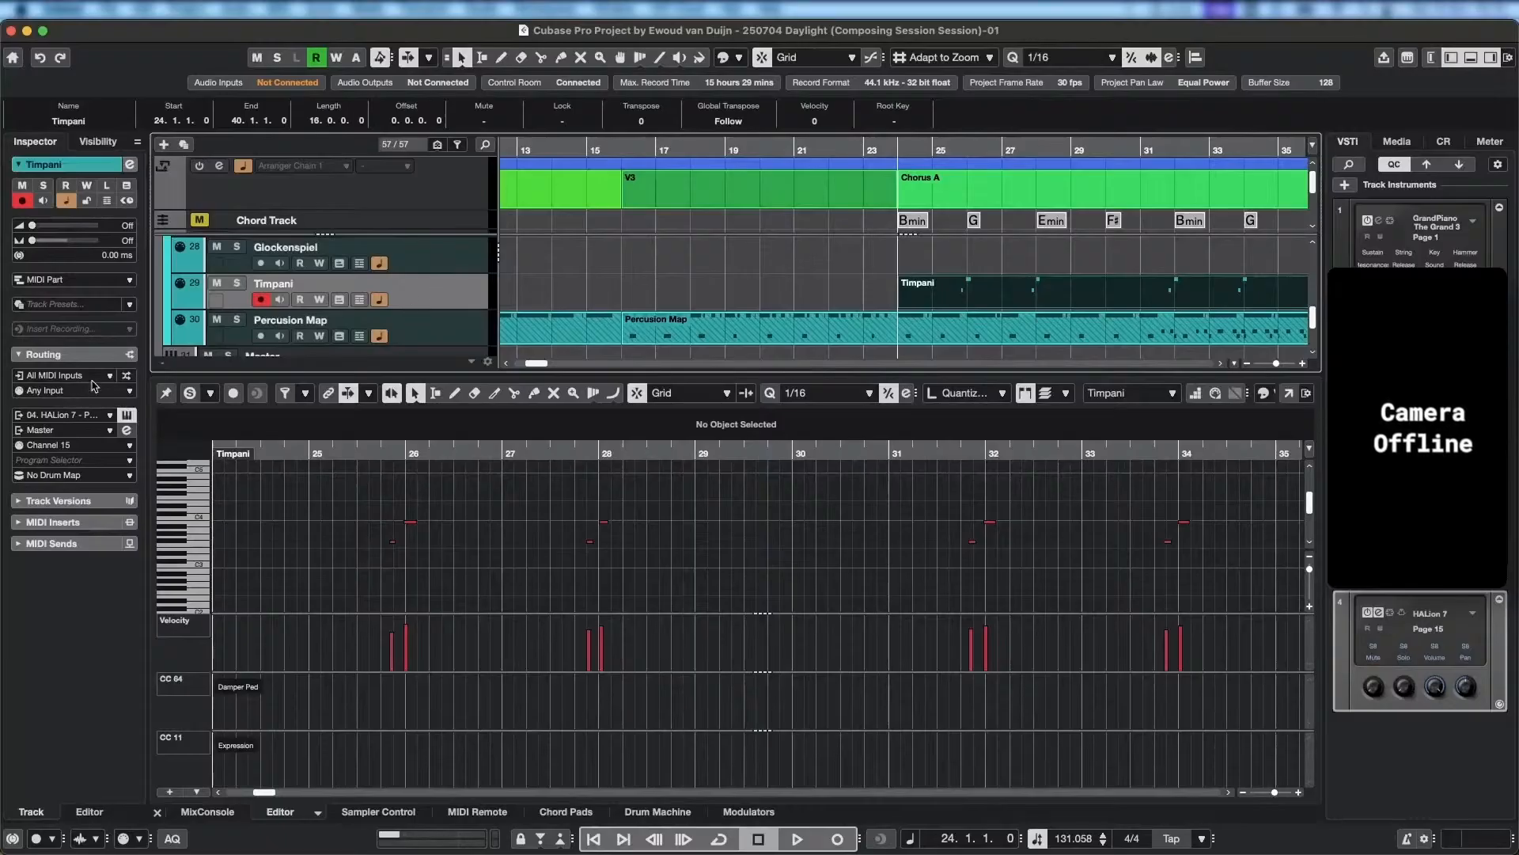
left_click(126, 414)
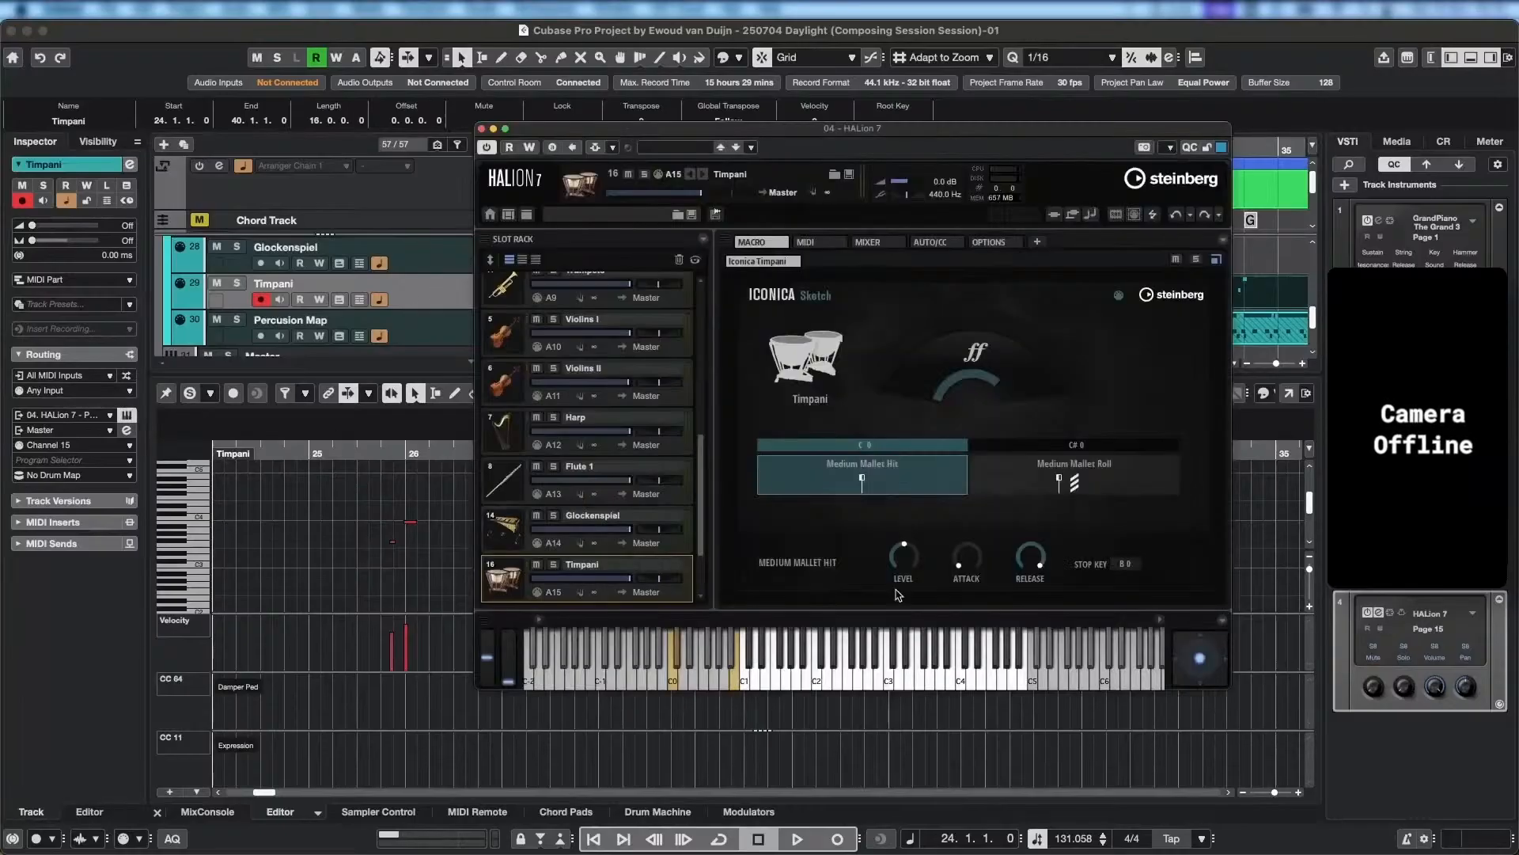
left_click_drag(906, 564, 909, 545)
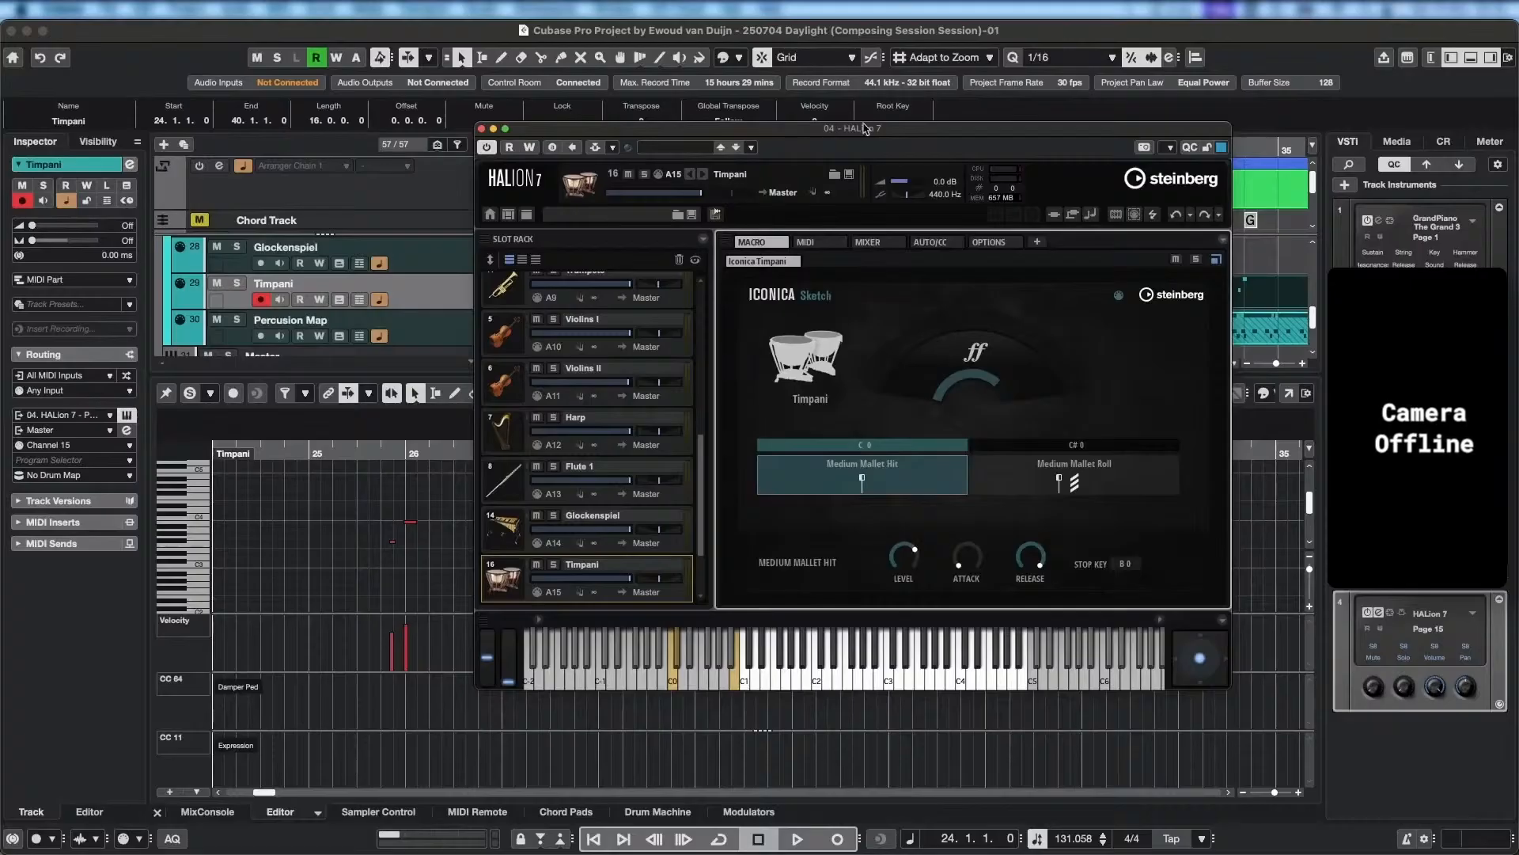
Play back the opening of Chorus A to hear the Timpani, keeping the HALion window clear of the arrangement.
left_click_drag(866, 128, 206, 444)
key("space")
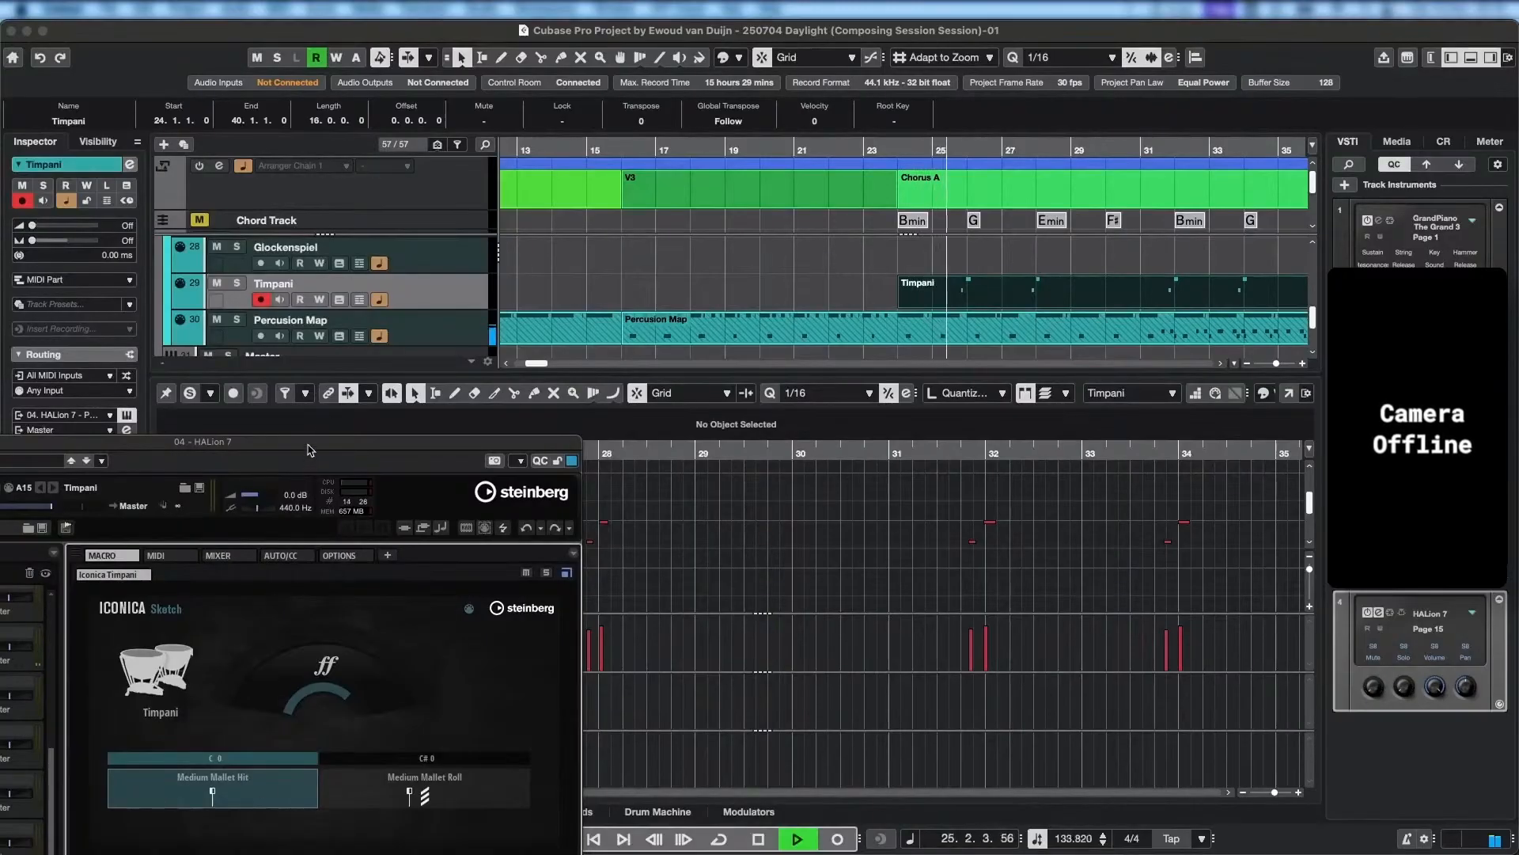
left_click_drag(309, 449, 455, 235)
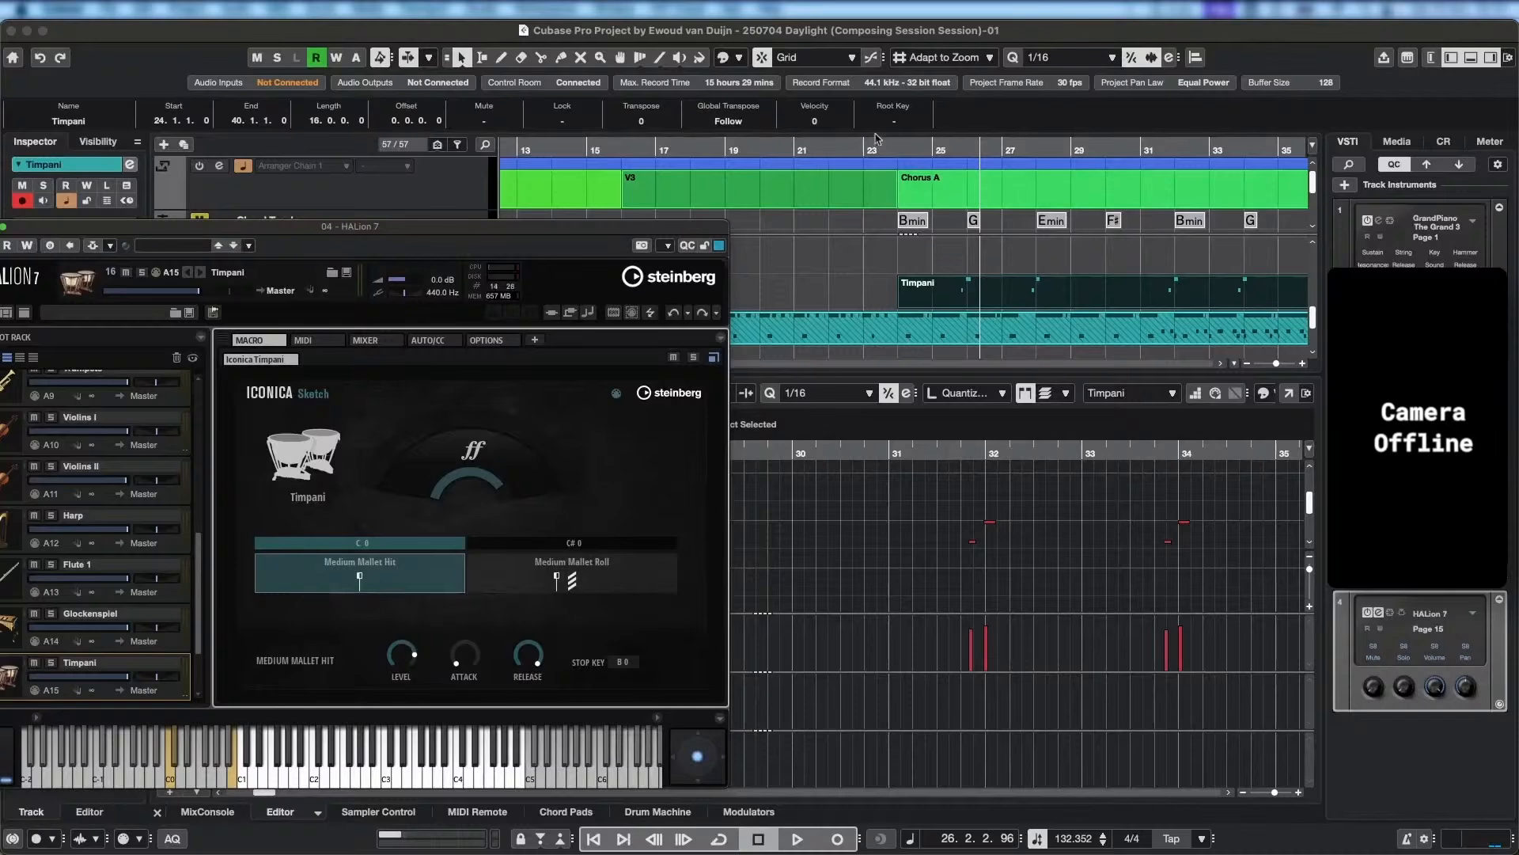
left_click(895, 156)
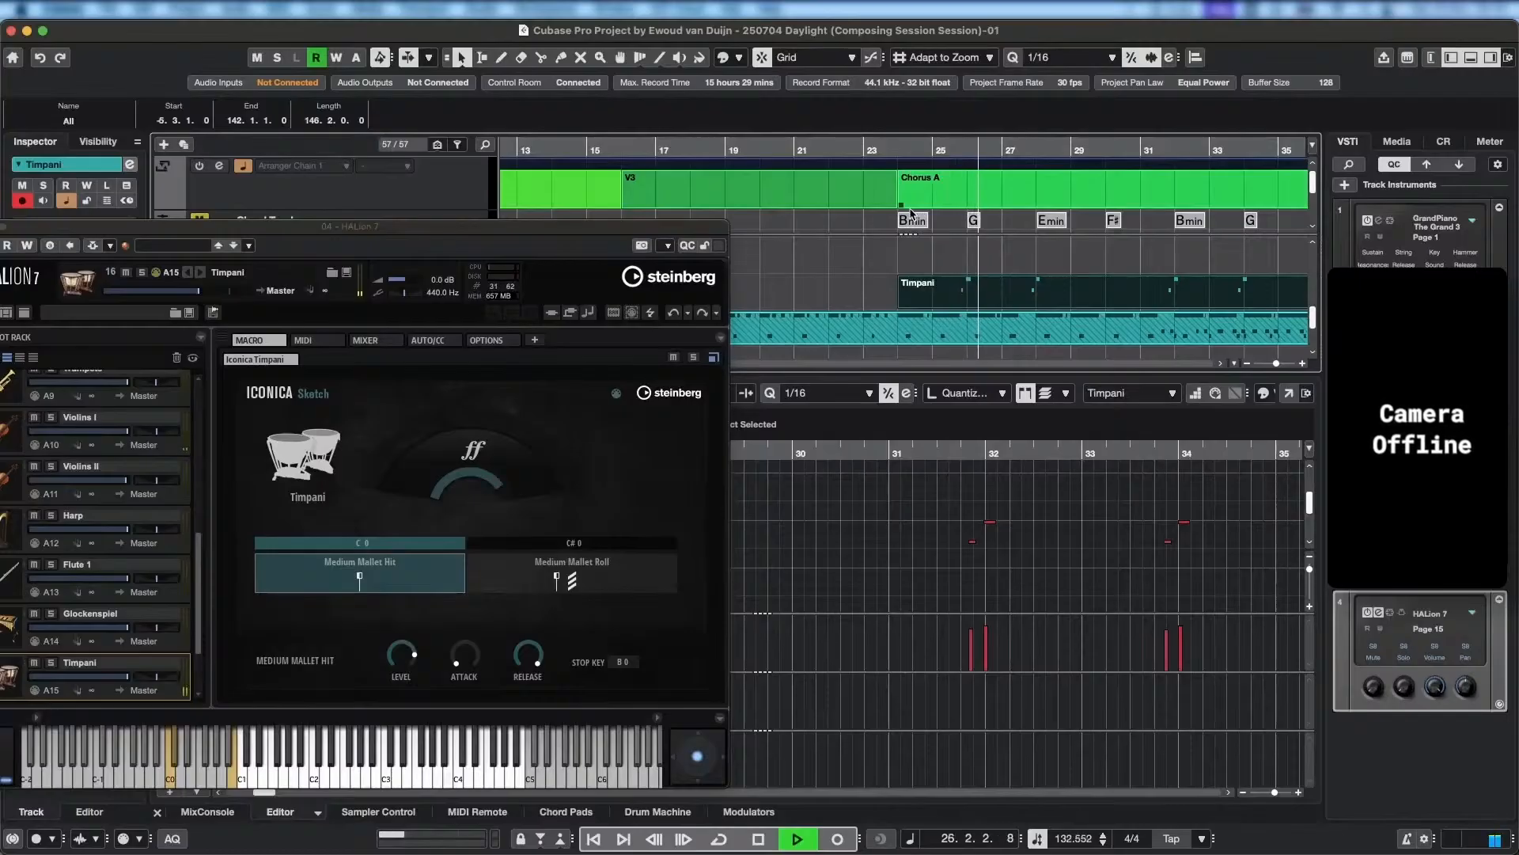
key("space")
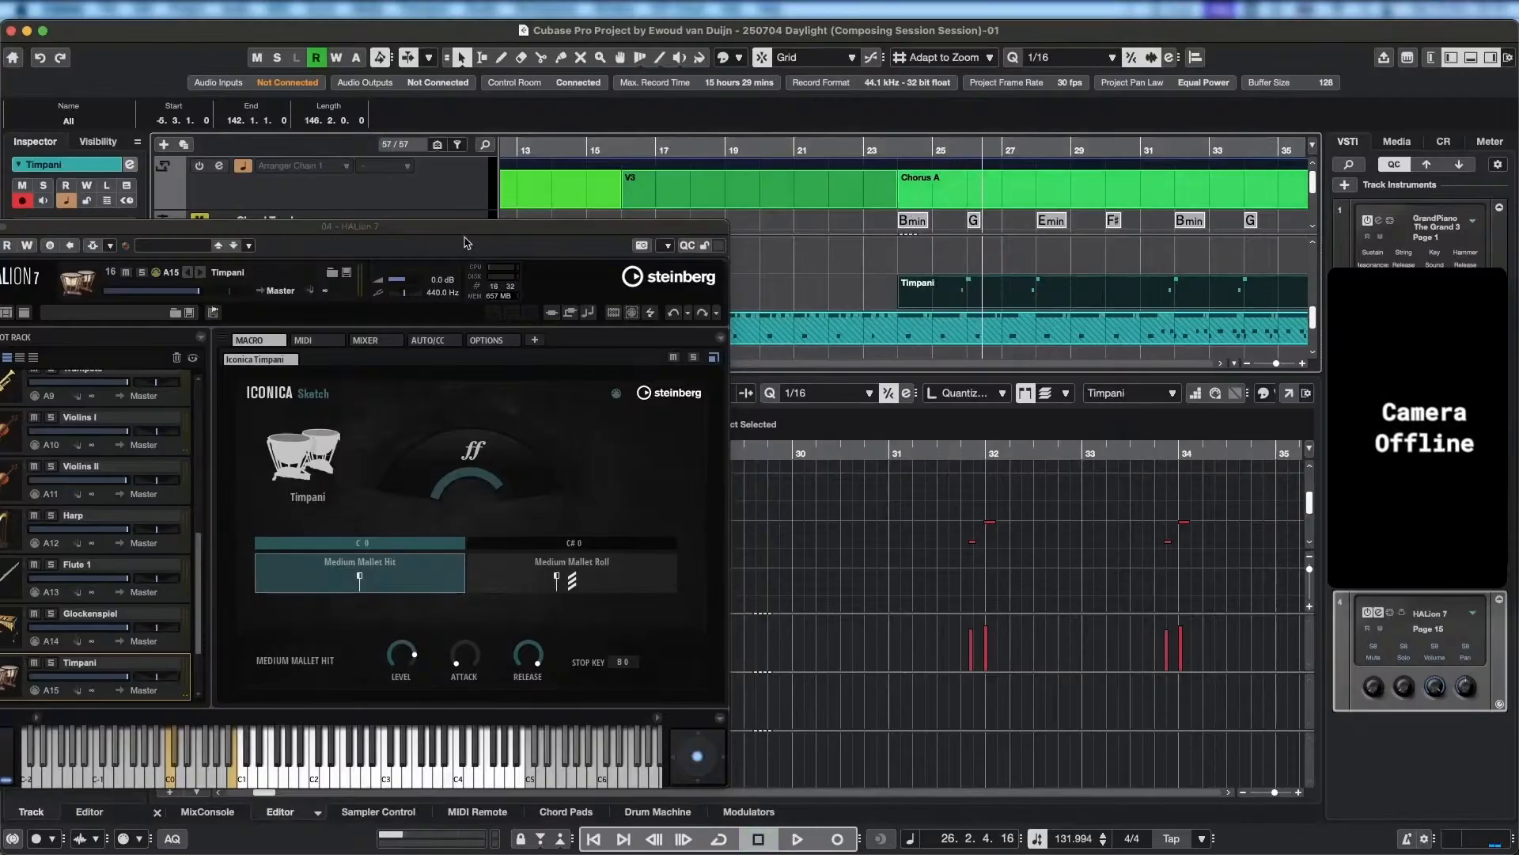
Toggle Solo Editor for the Timpani notes and place the HALion window clear of the Chorus A parts.
left_click_drag(465, 228, 1039, 235)
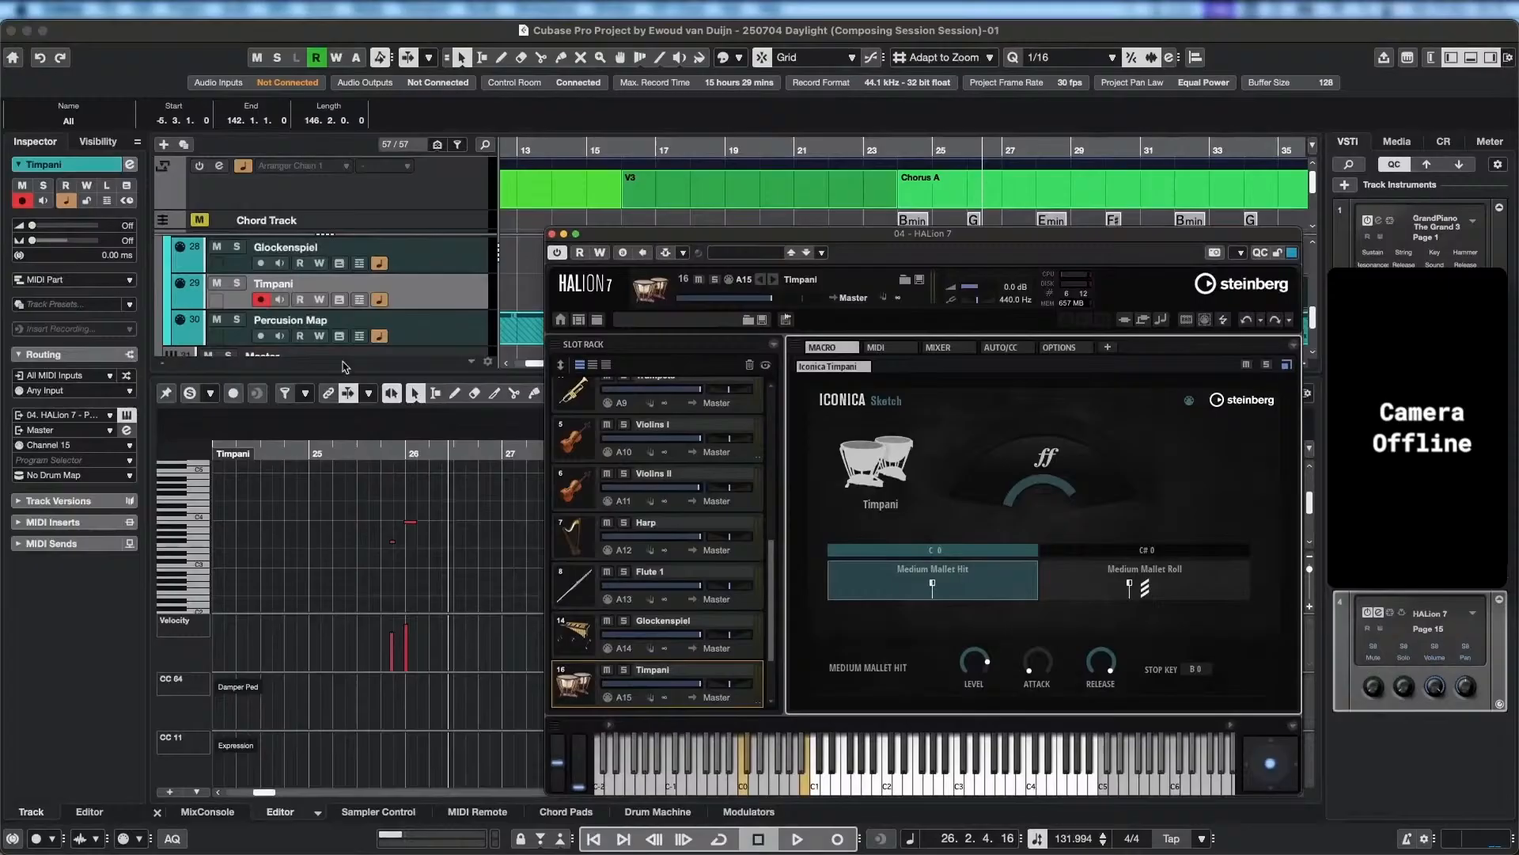
left_click(187, 395)
left_click_drag(764, 235, 260, 230)
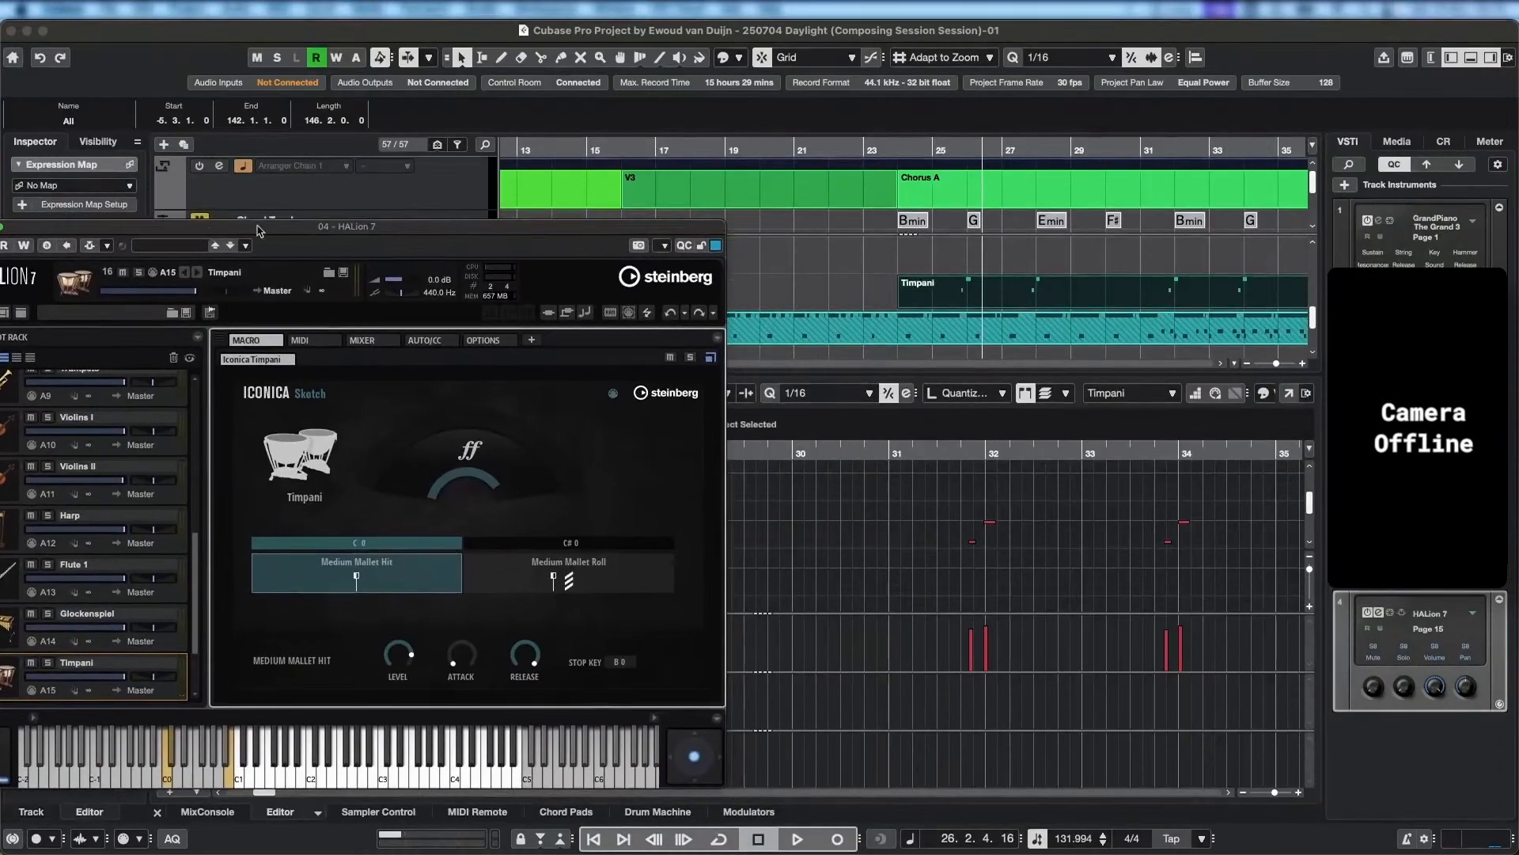
scroll(869, 332, "up", 1)
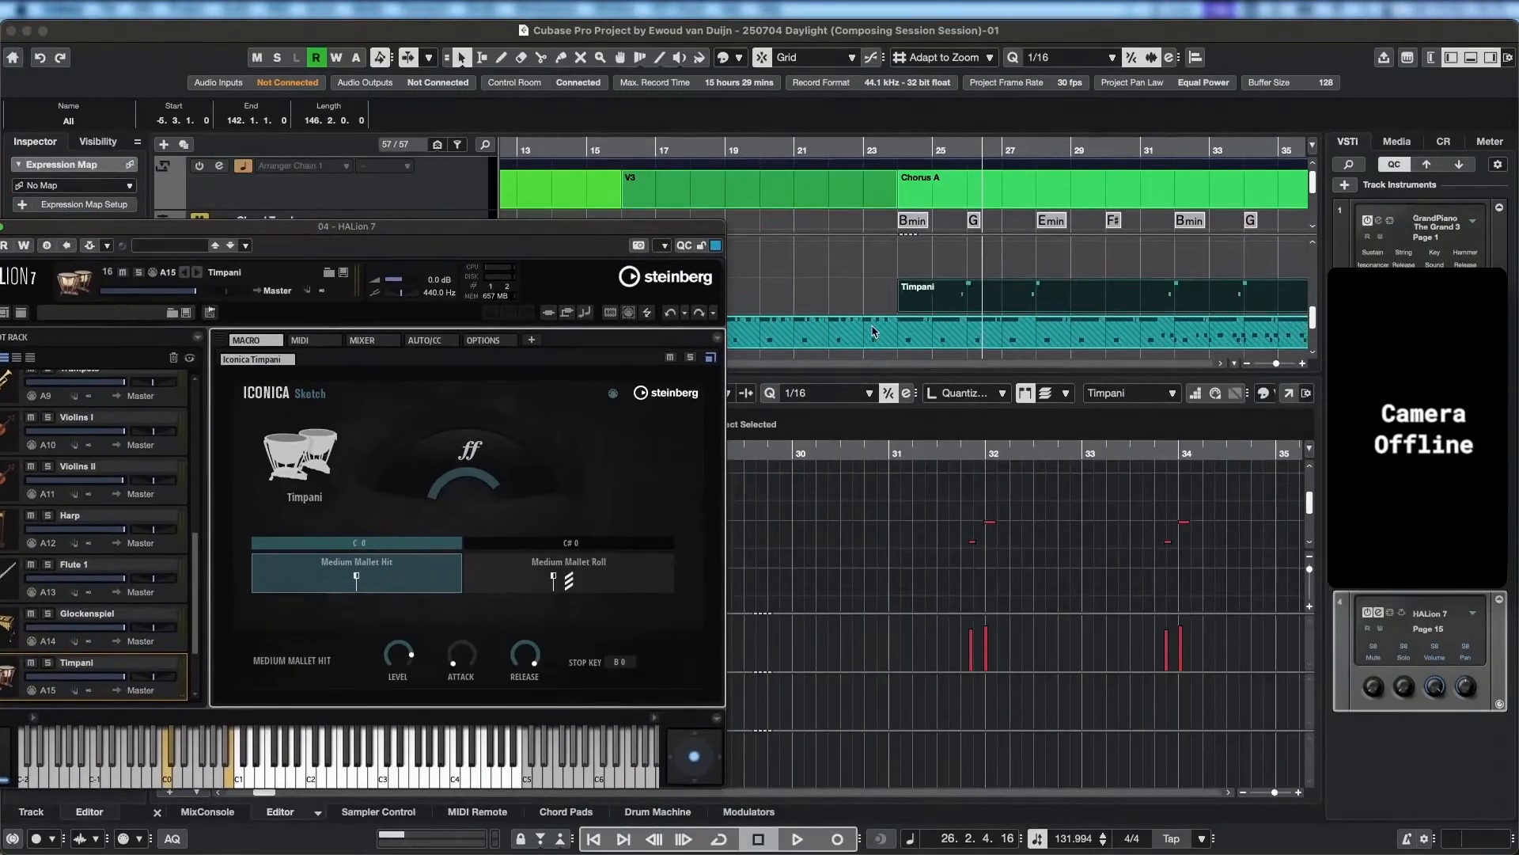
Select the Timpani, Violins I, Celli and Basses parts together to show their notes in one editor.
left_click(906, 327)
scroll(906, 328, "down", 4)
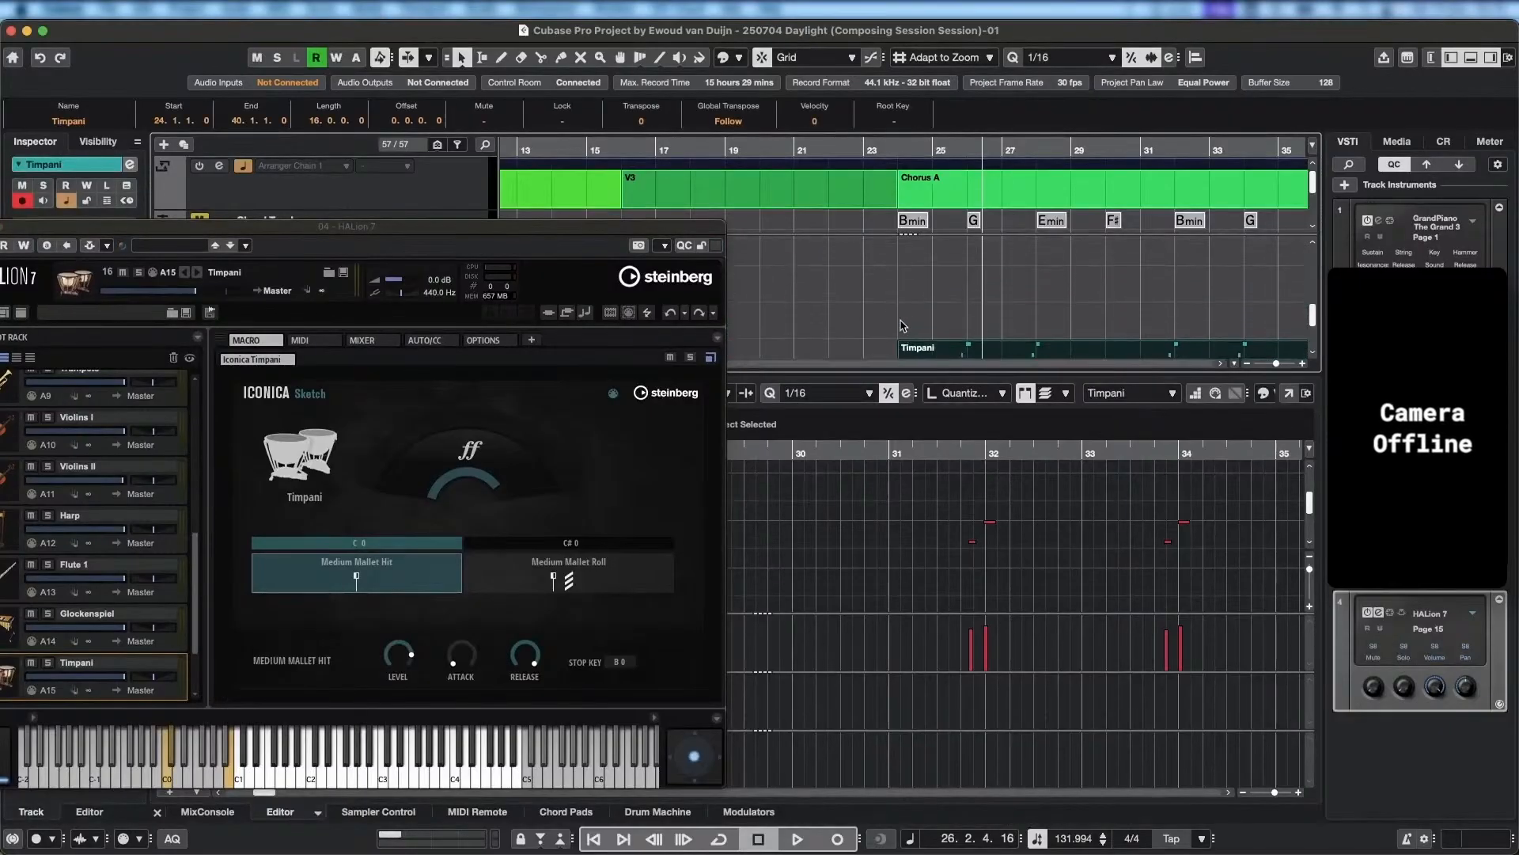
scroll(904, 326, "up", 1)
left_click(905, 312, "shift")
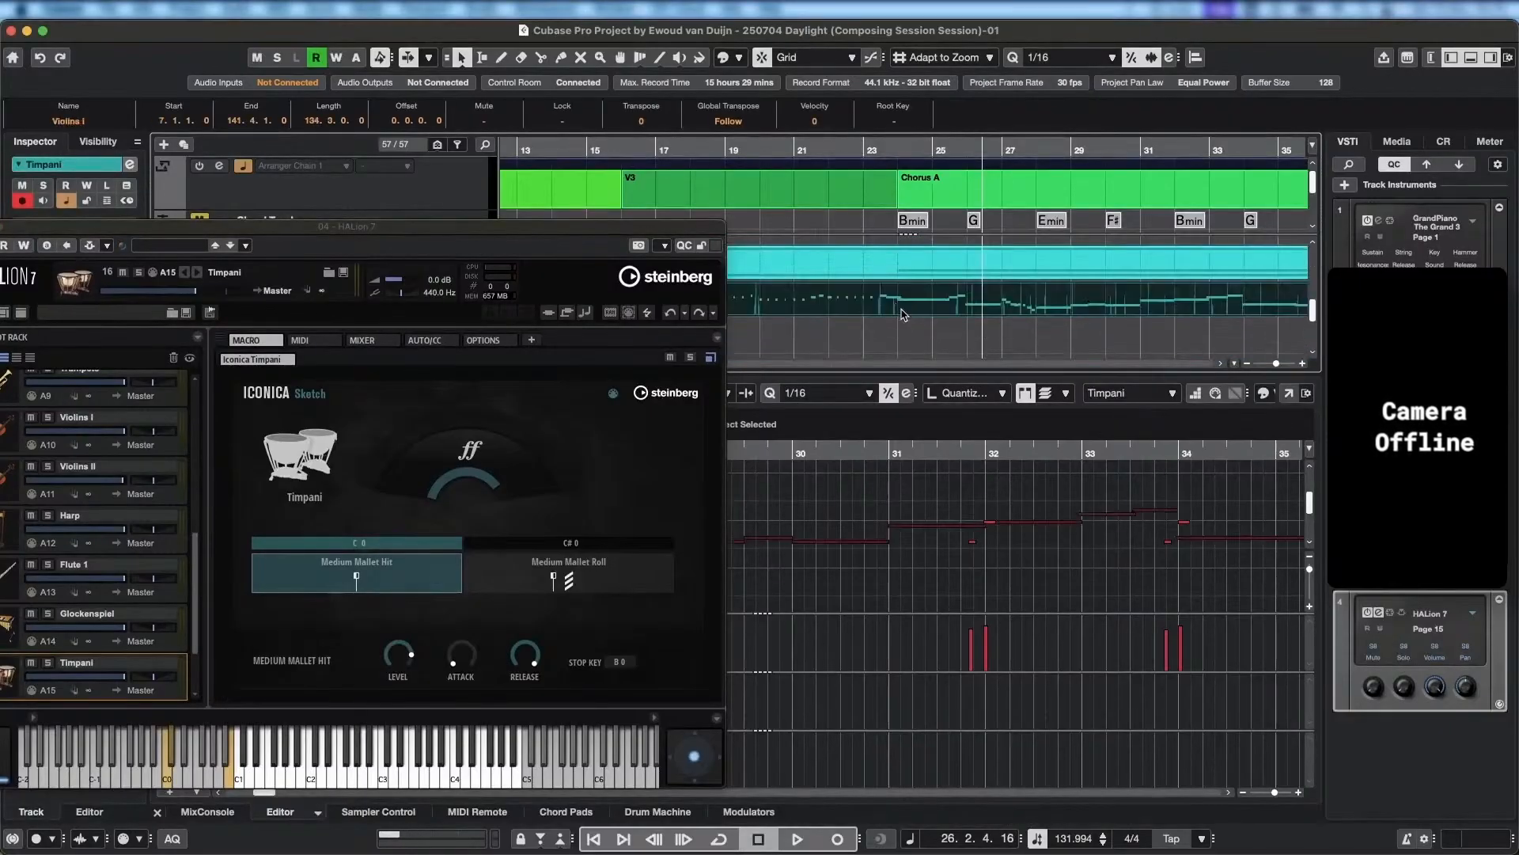
scroll(905, 312, "up", 4)
scroll(904, 328, "down", 3)
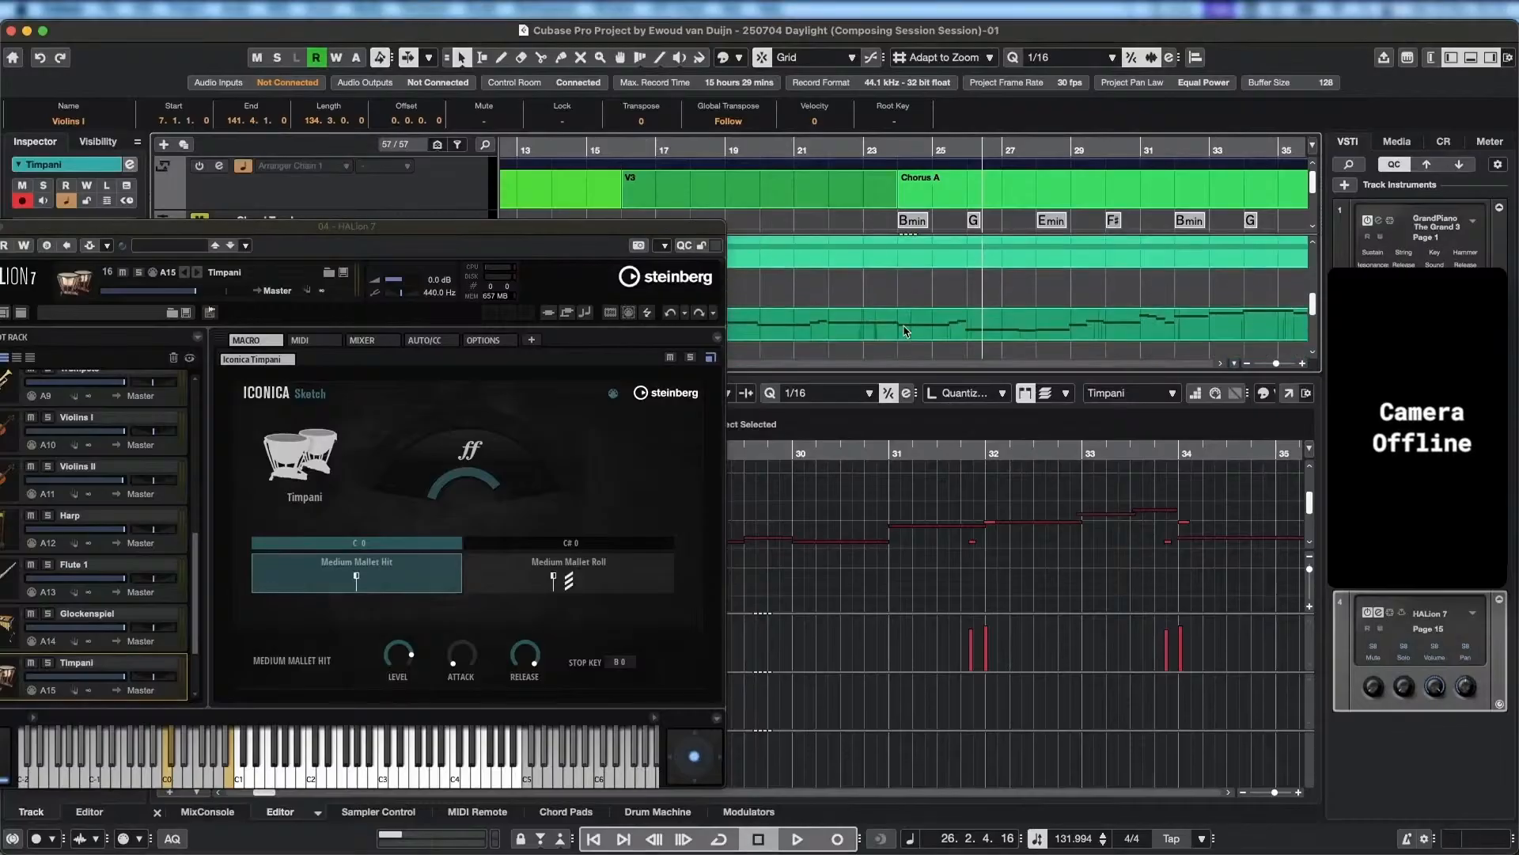
left_click(904, 324, "shift")
scroll(905, 308, "down", 6)
scroll(906, 309, "down", 1)
scroll(906, 308, "up", 4)
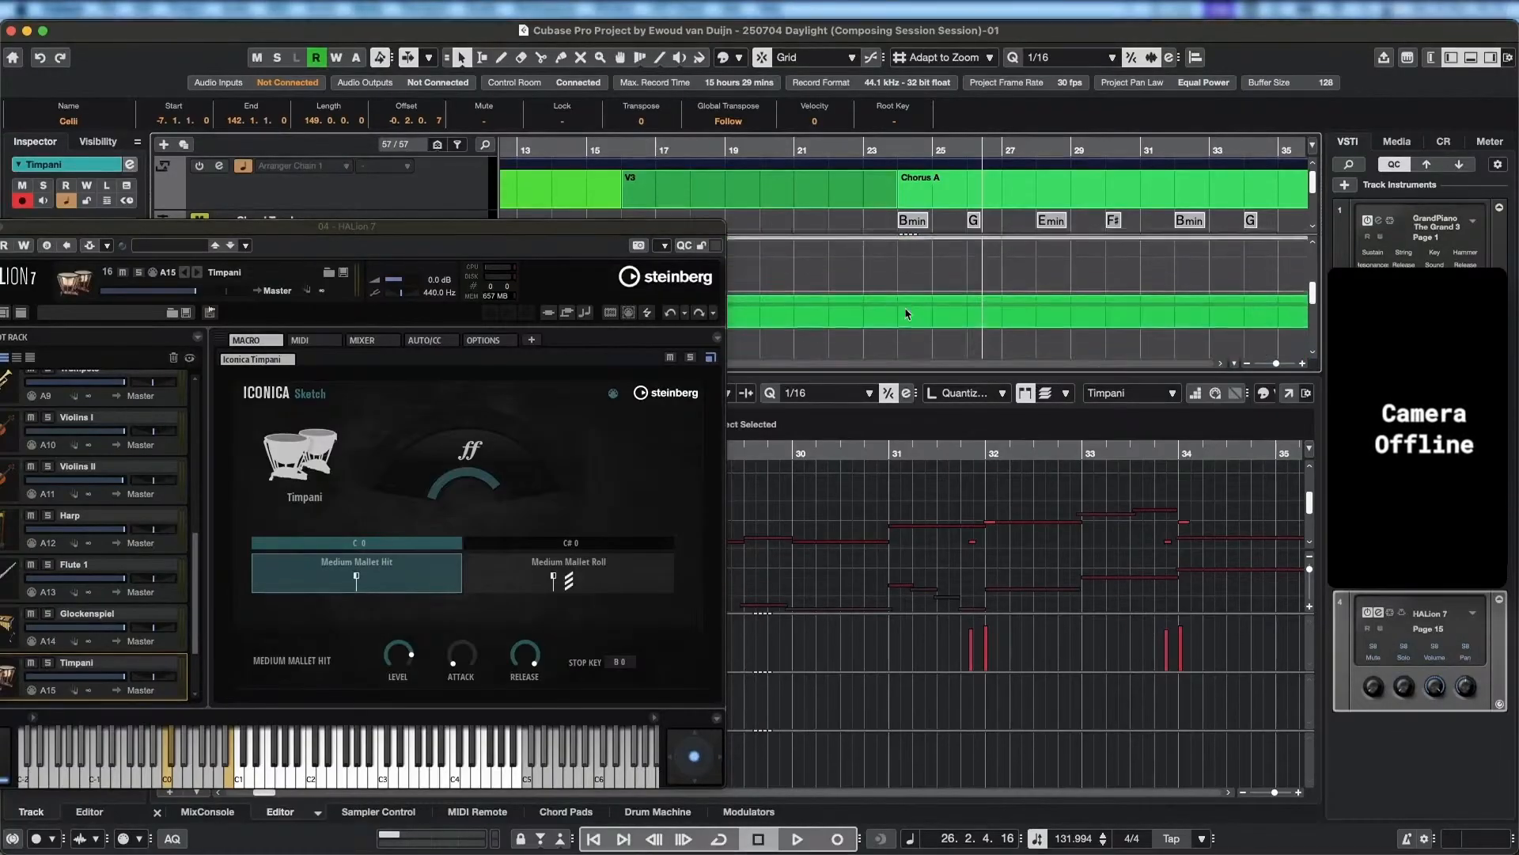
scroll(906, 309, "down", 3)
left_click(906, 307, "shift")
Play the selected parts from about bar 21 into Chorus A with Solo Editor turned on.
left_click(796, 150)
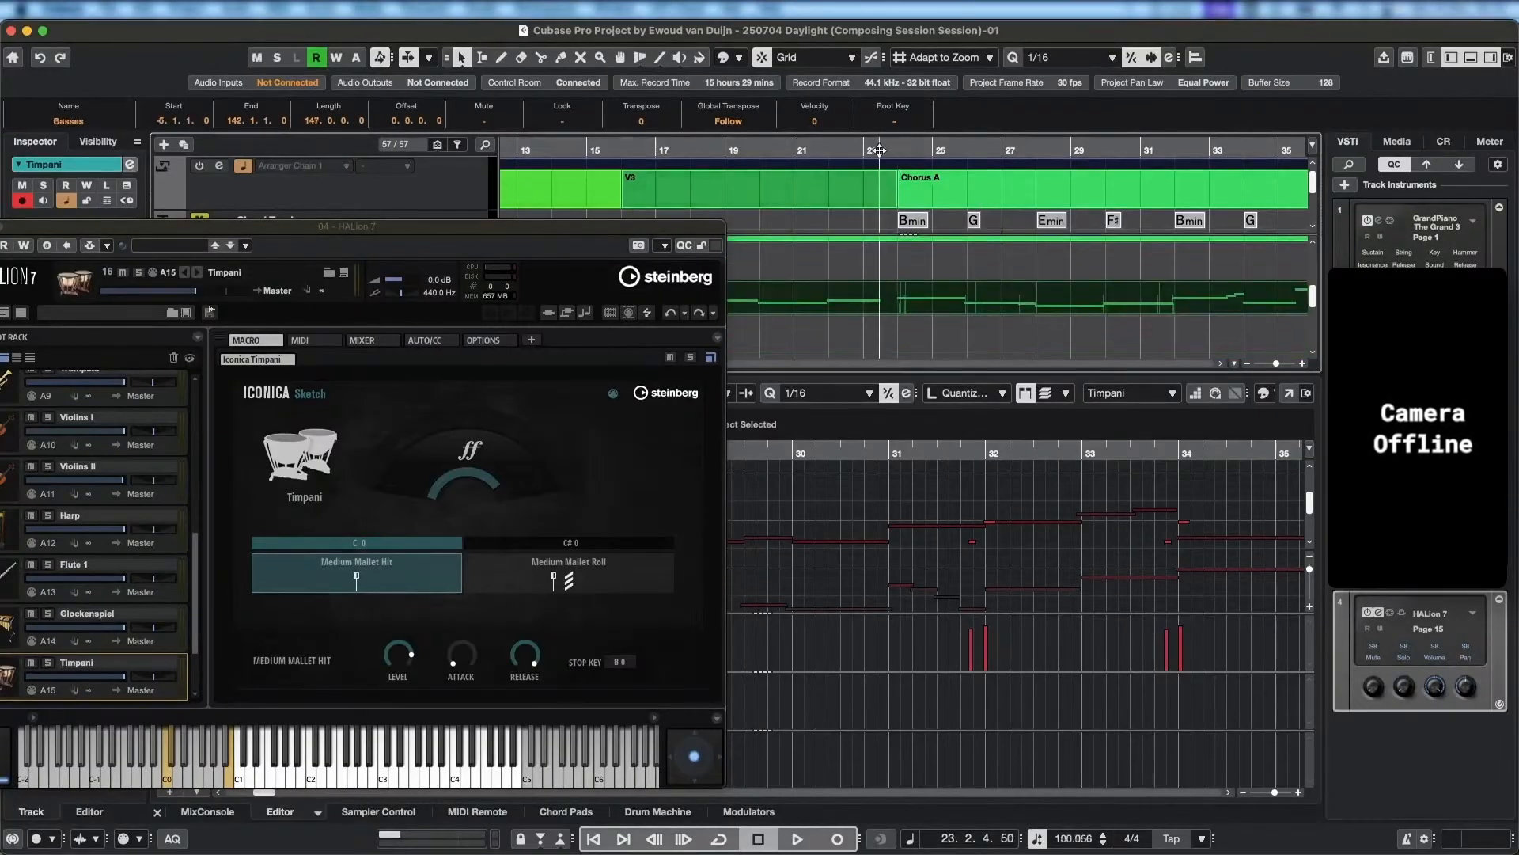
key("space")
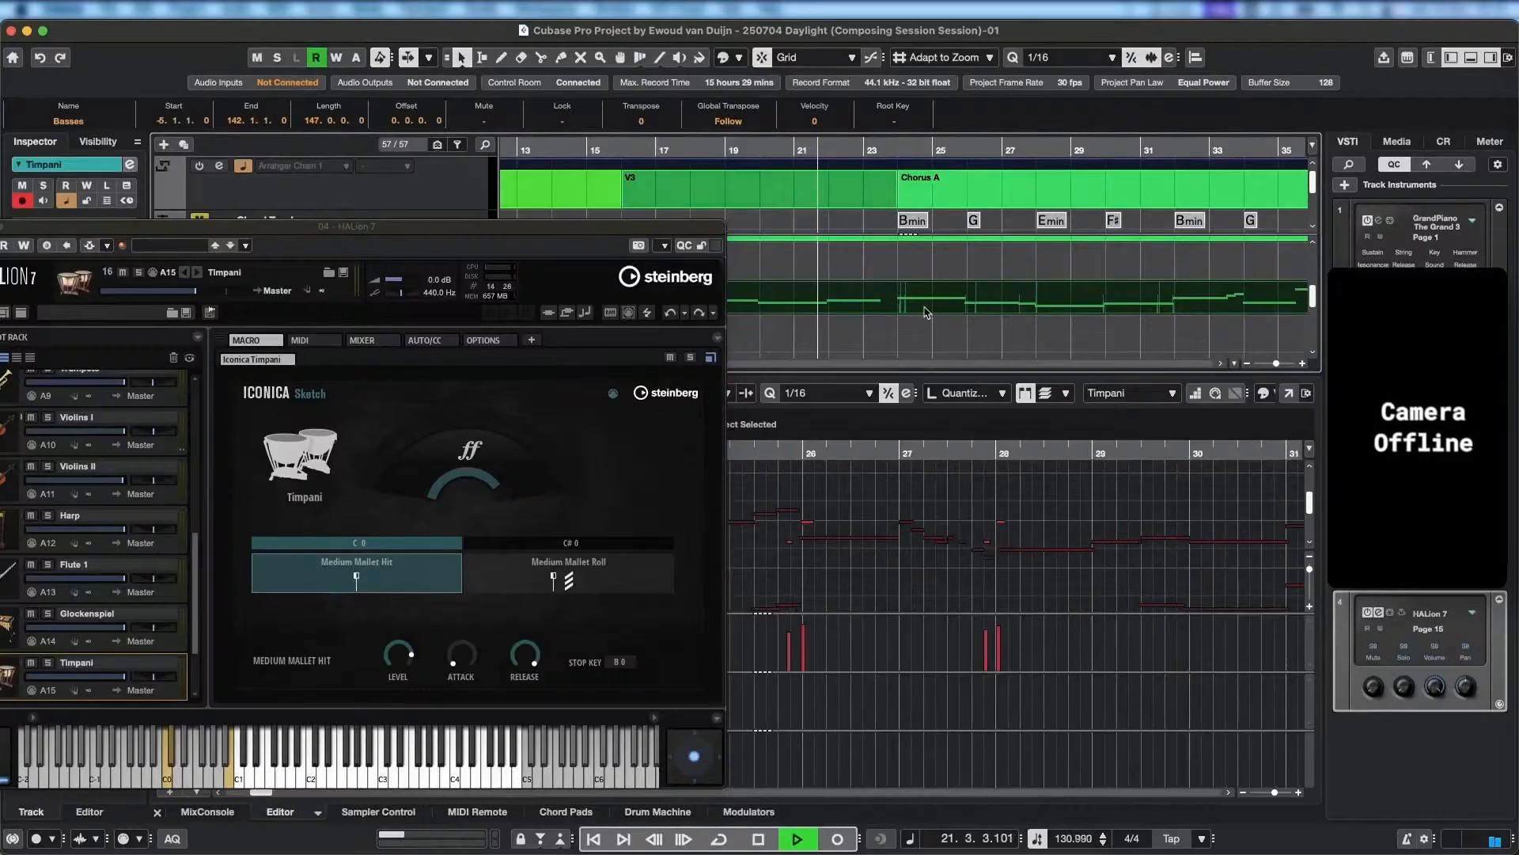
left_click_drag(212, 227, 672, 228)
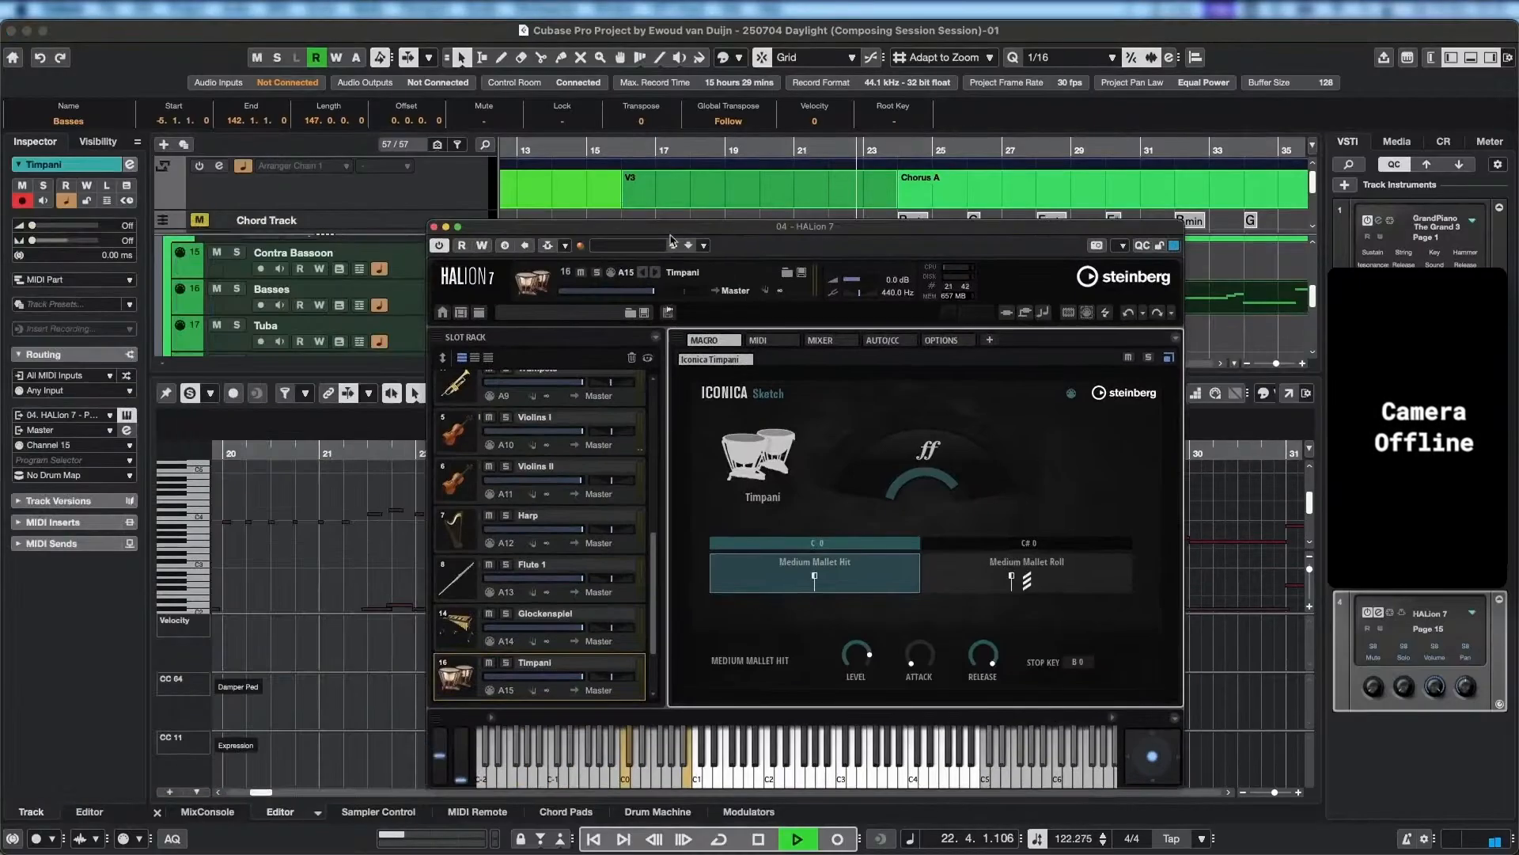
left_click(196, 396)
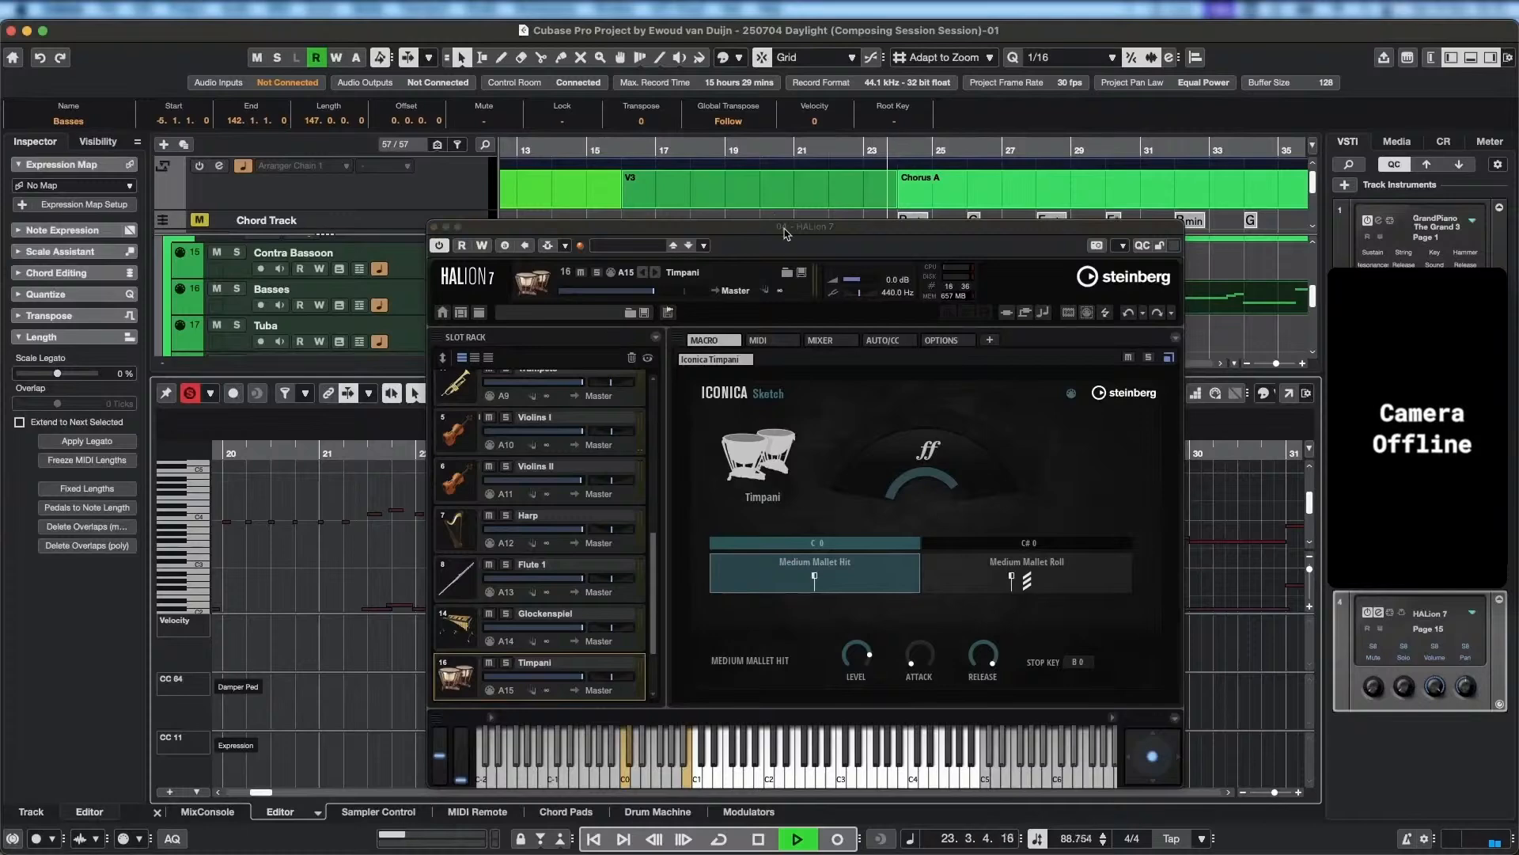
left_click_drag(786, 231, 321, 203)
left_click_drag(902, 547, 946, 542)
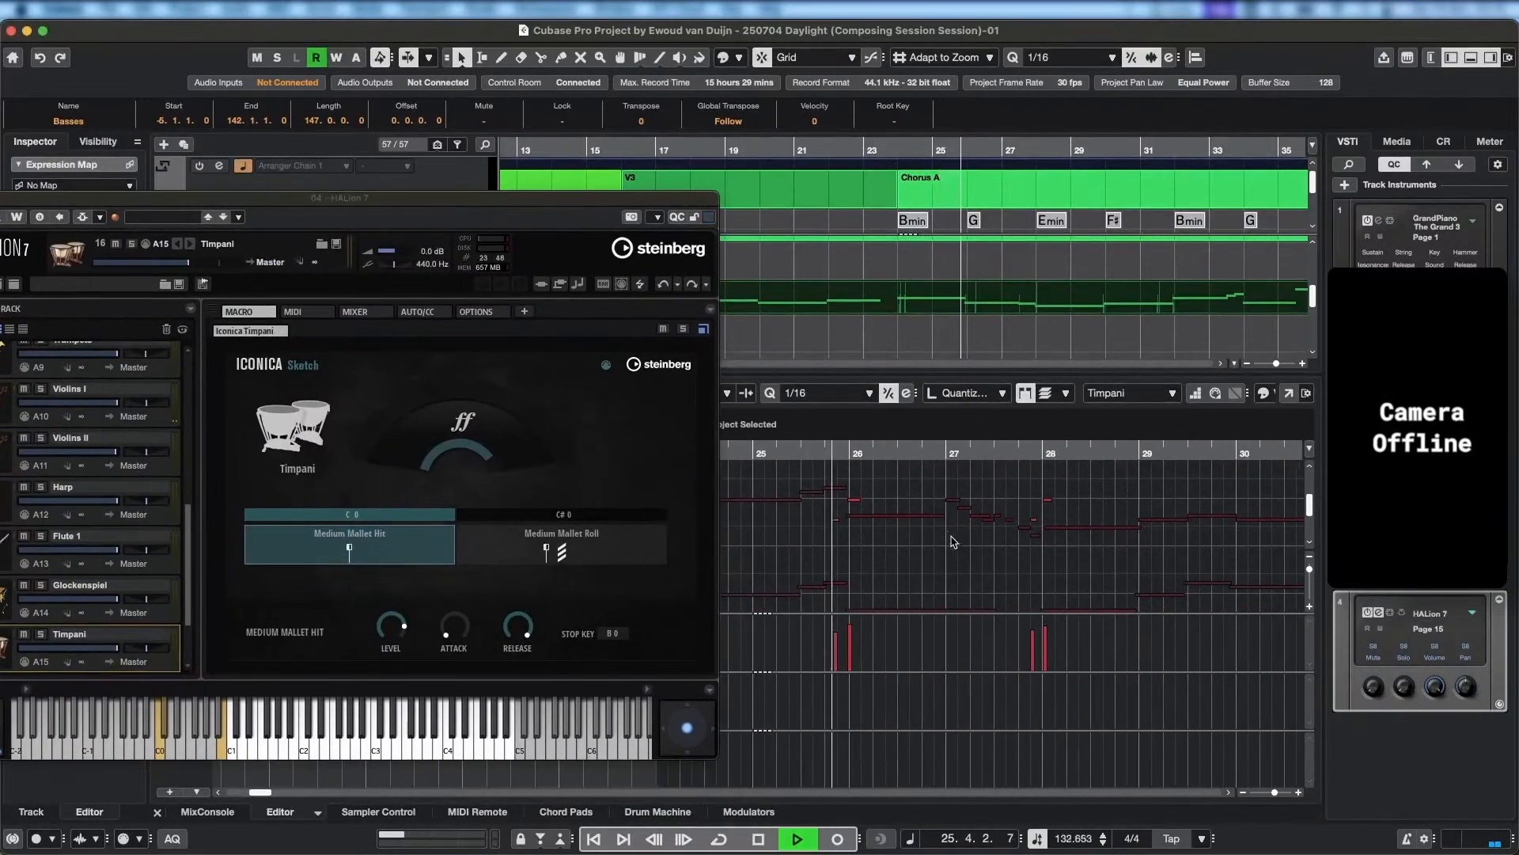
key("space")
Select the Timpani note at bar 26 and audition the passage leading into it with the string lines.
left_click(856, 503)
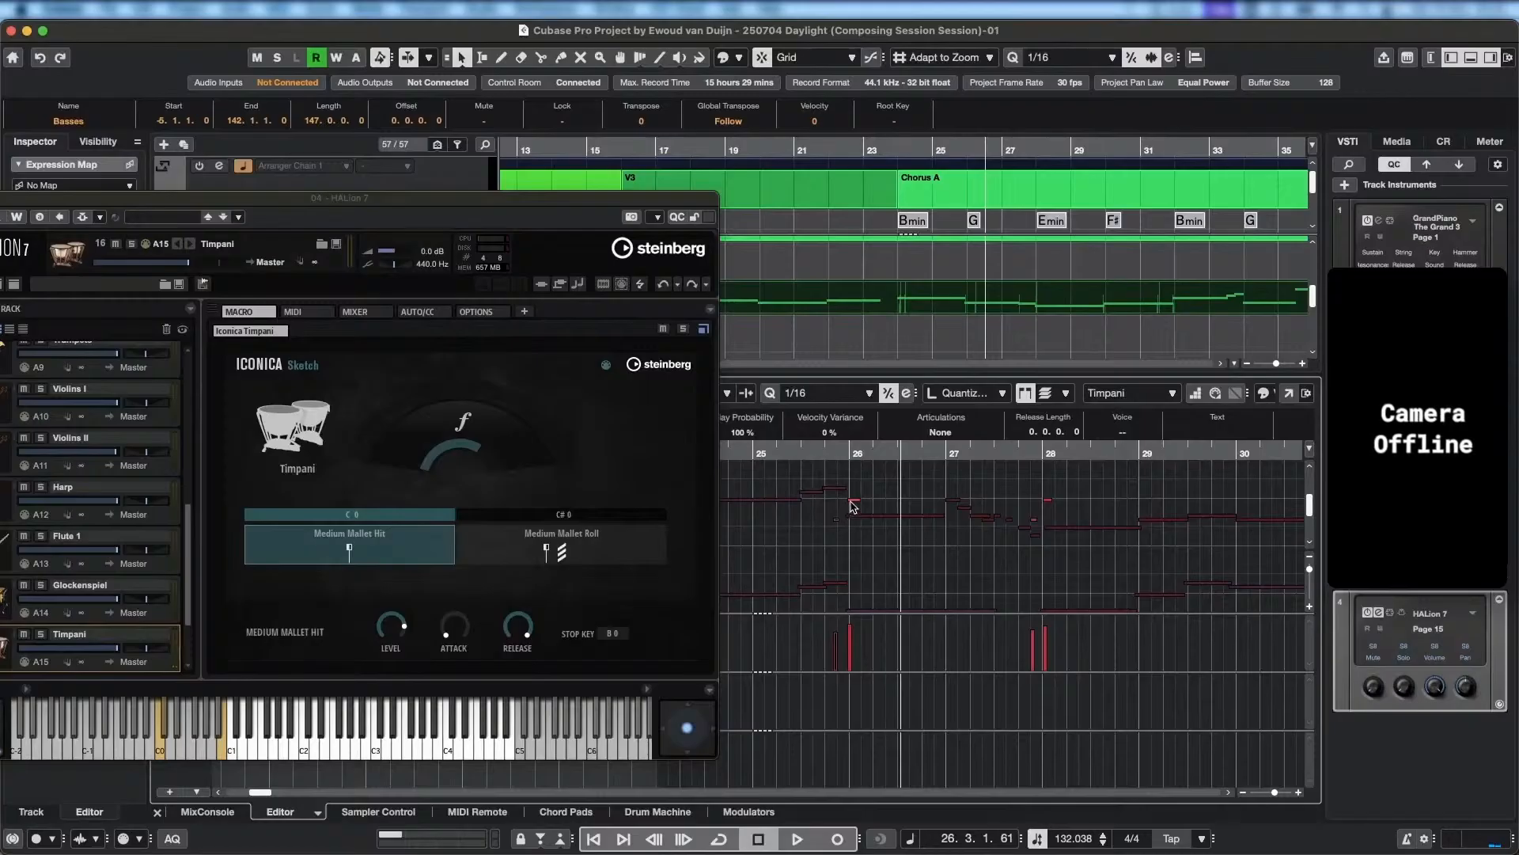
left_click_drag(836, 448, 776, 457)
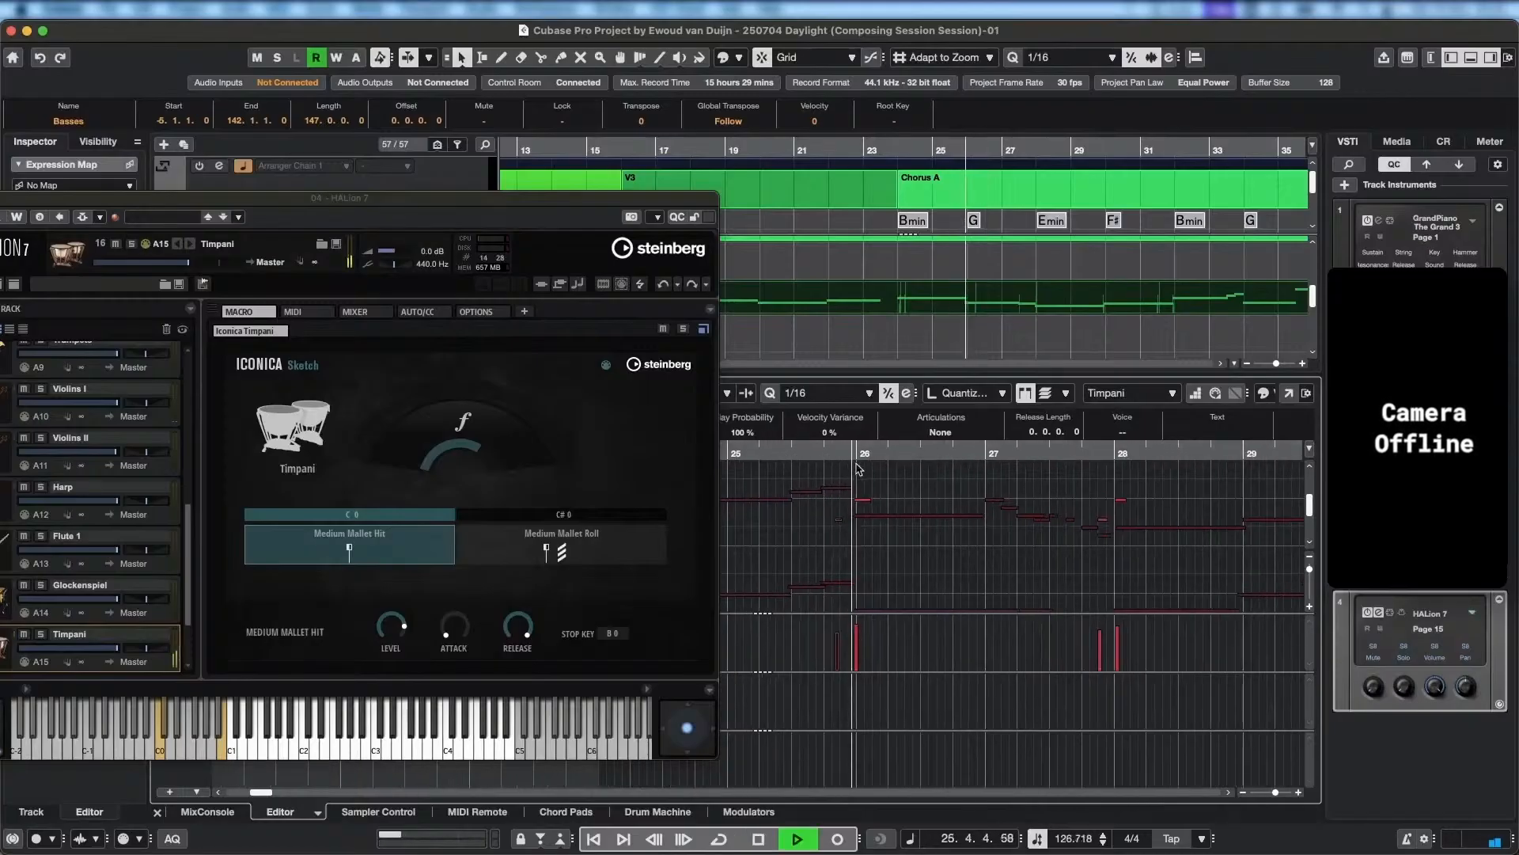
key("space")
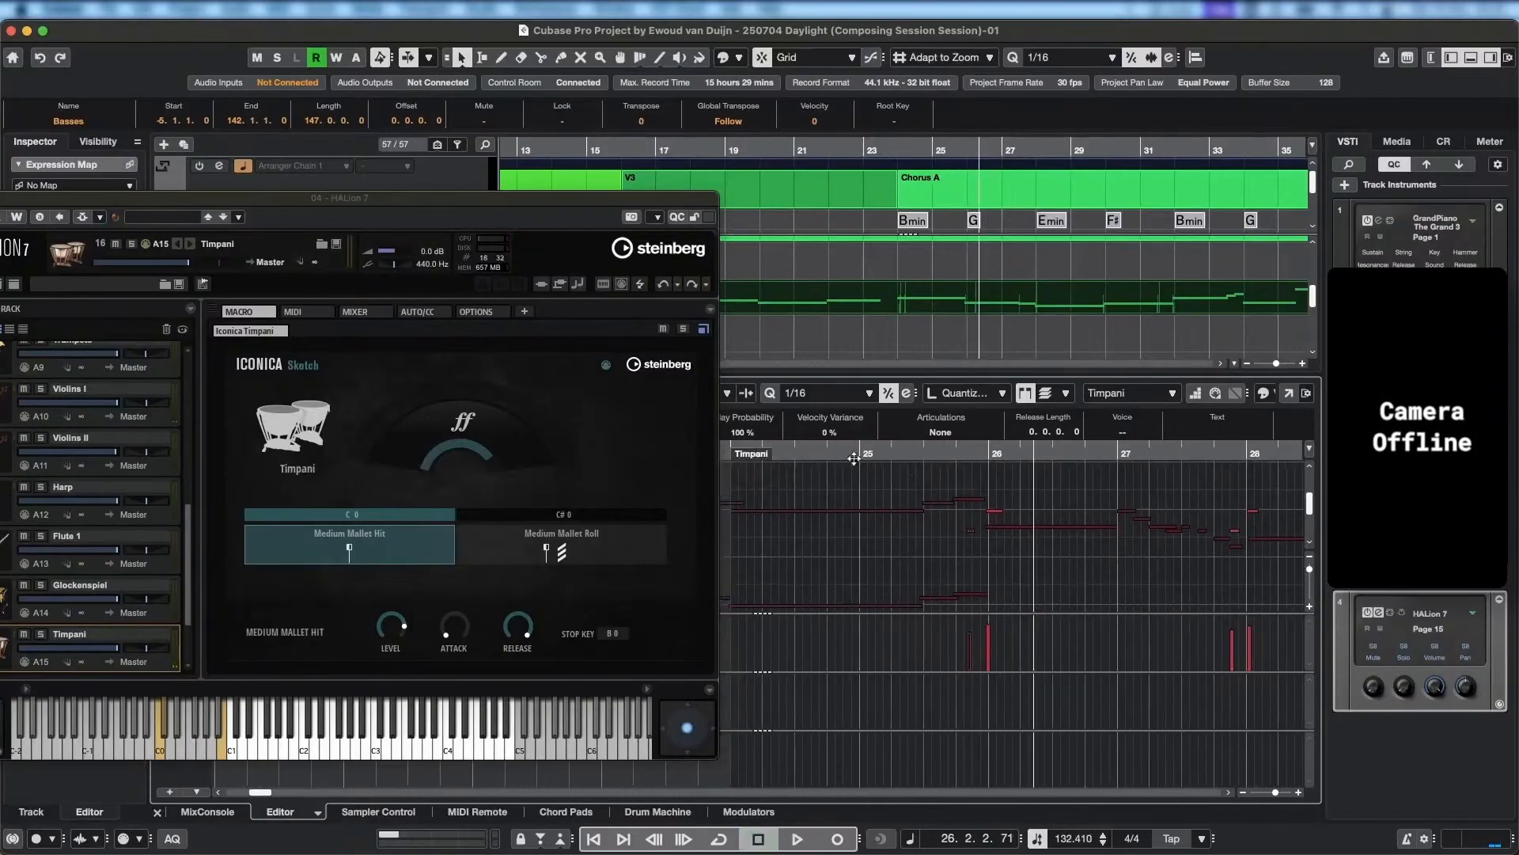
left_click(831, 453)
key("space")
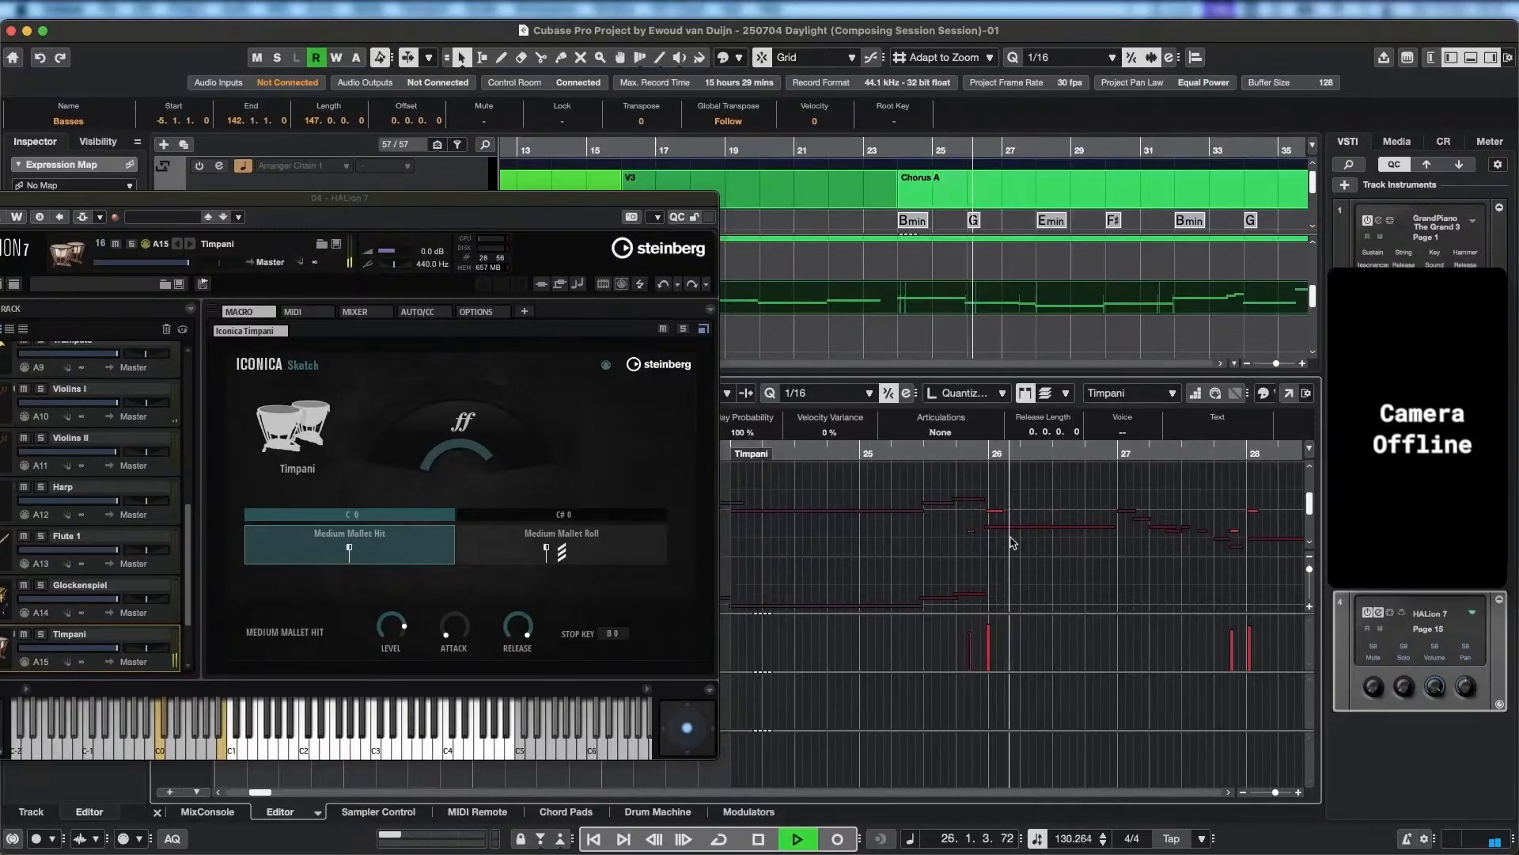
key("space")
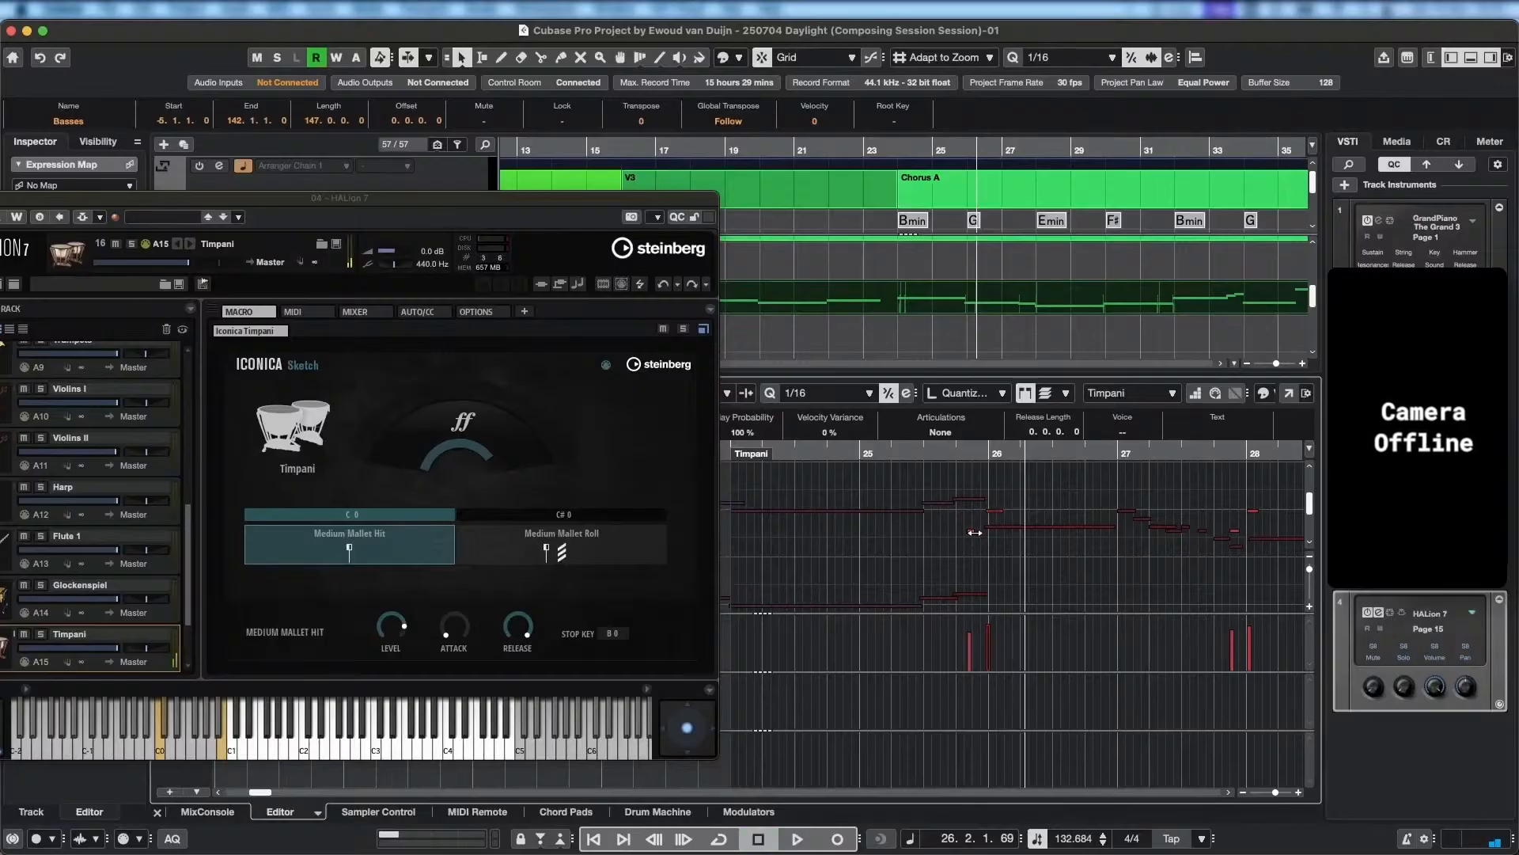
Try a lower pitch for the Timpani note at bar 26 and listen to the passage from bar 25.
left_click(973, 536)
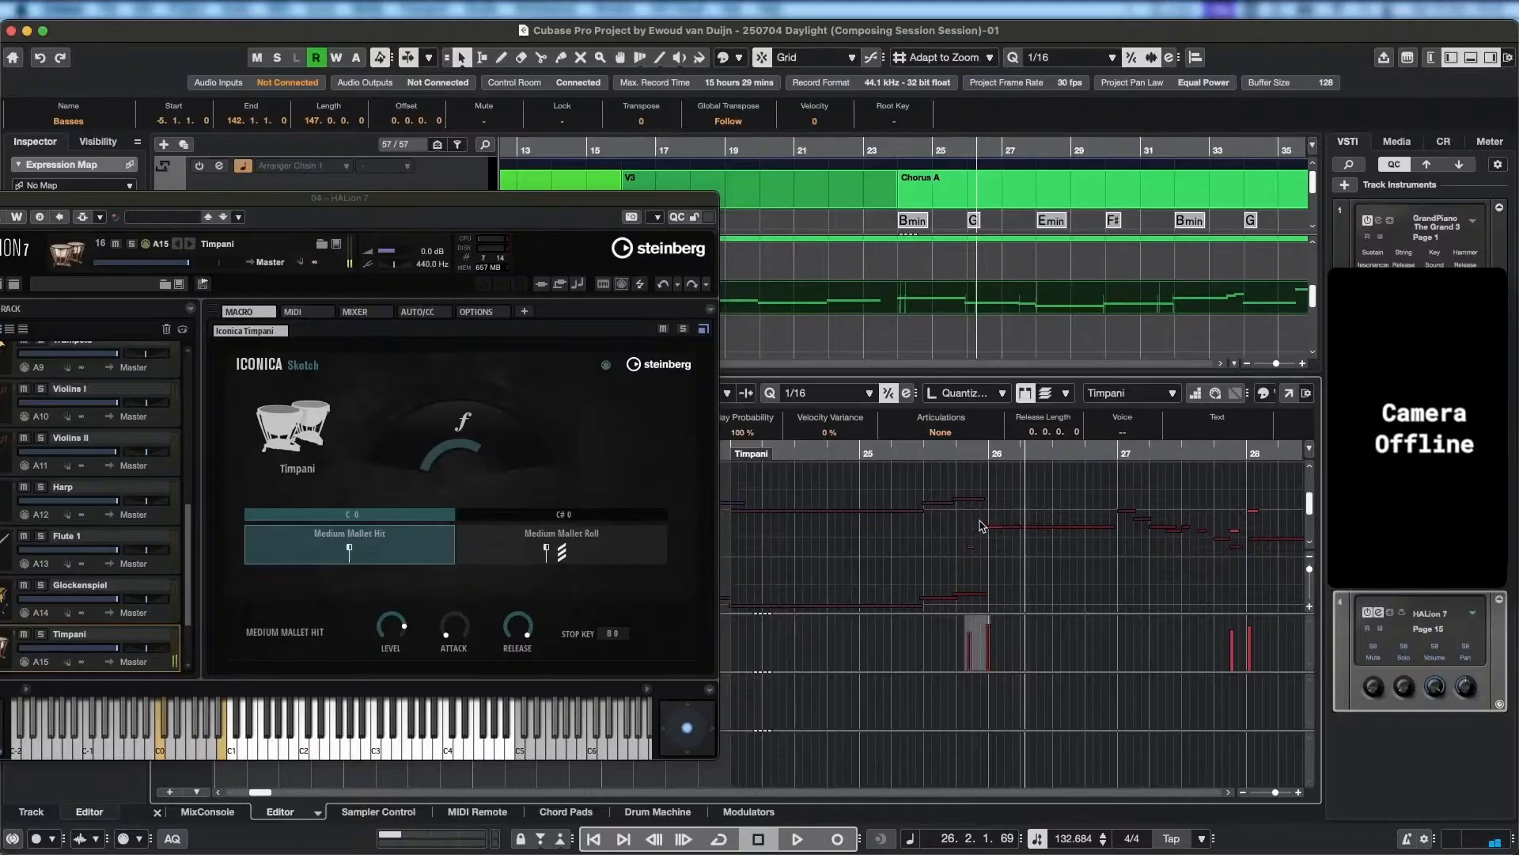
key("Right")
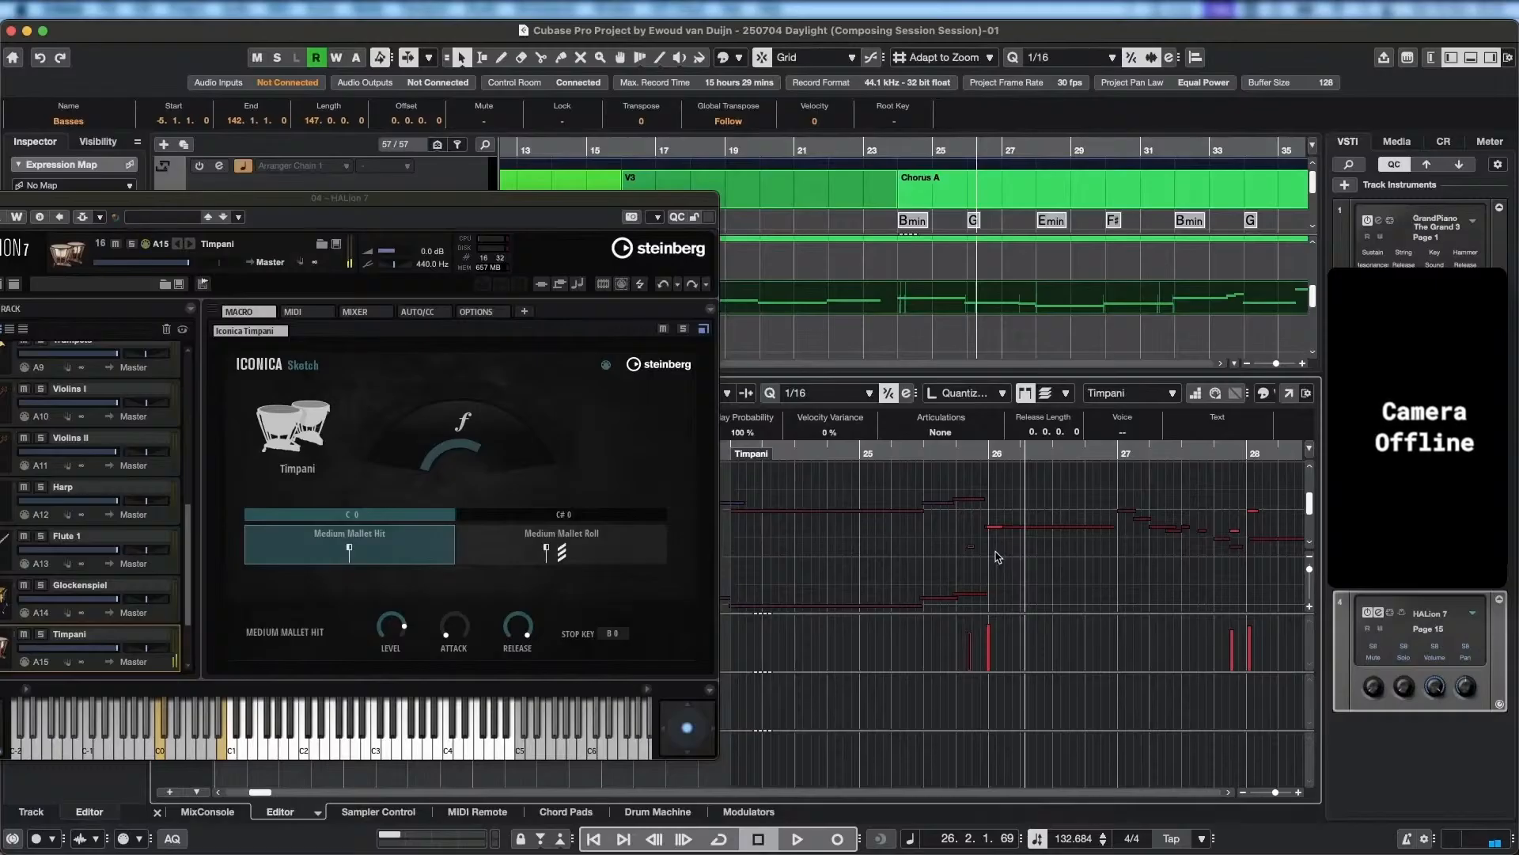
left_click_drag(951, 451, 905, 449)
key("space")
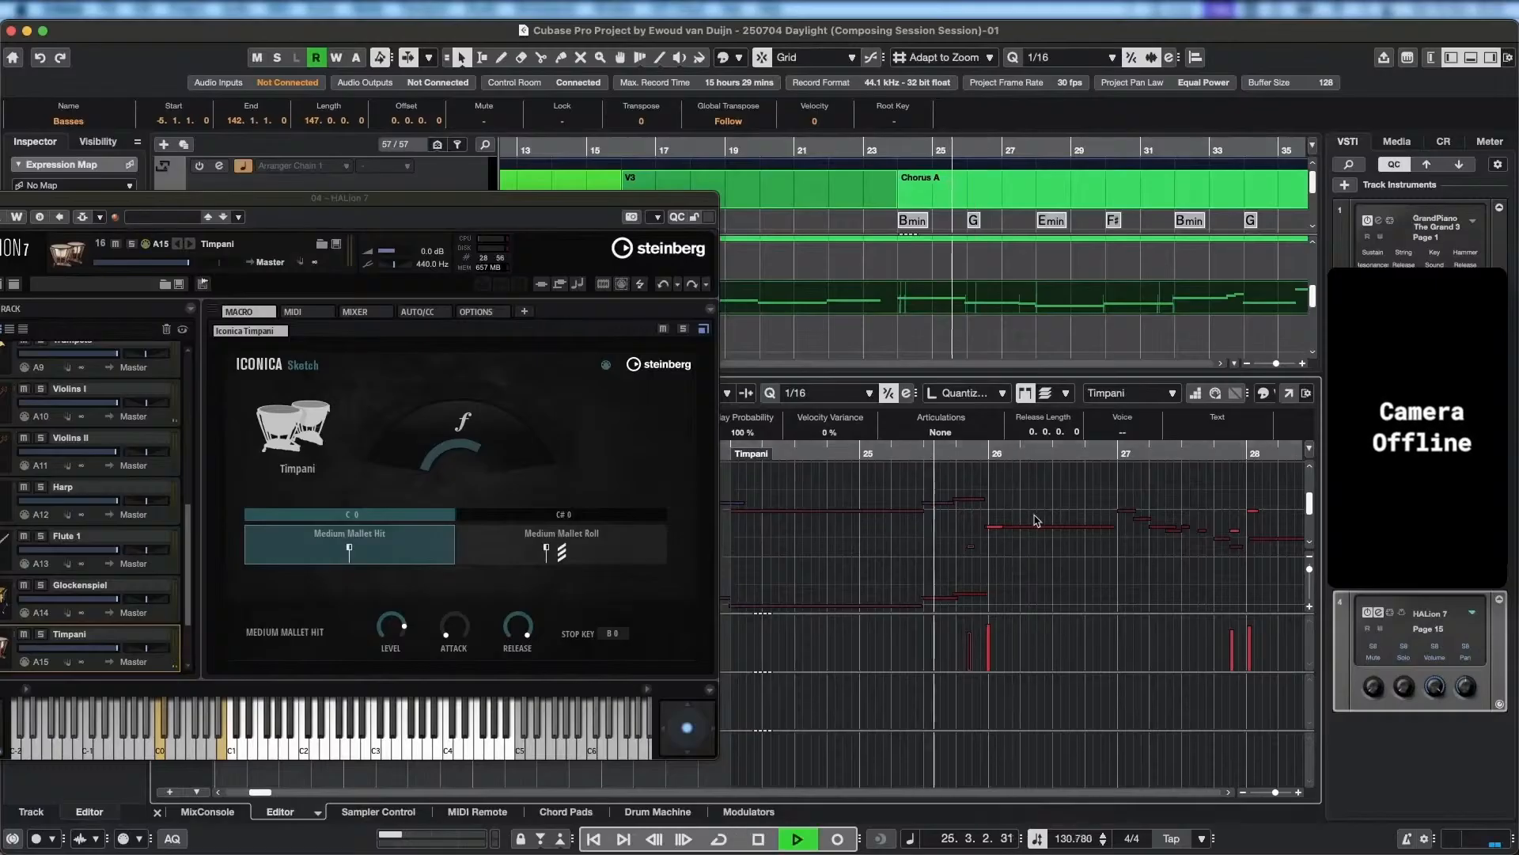
key("space")
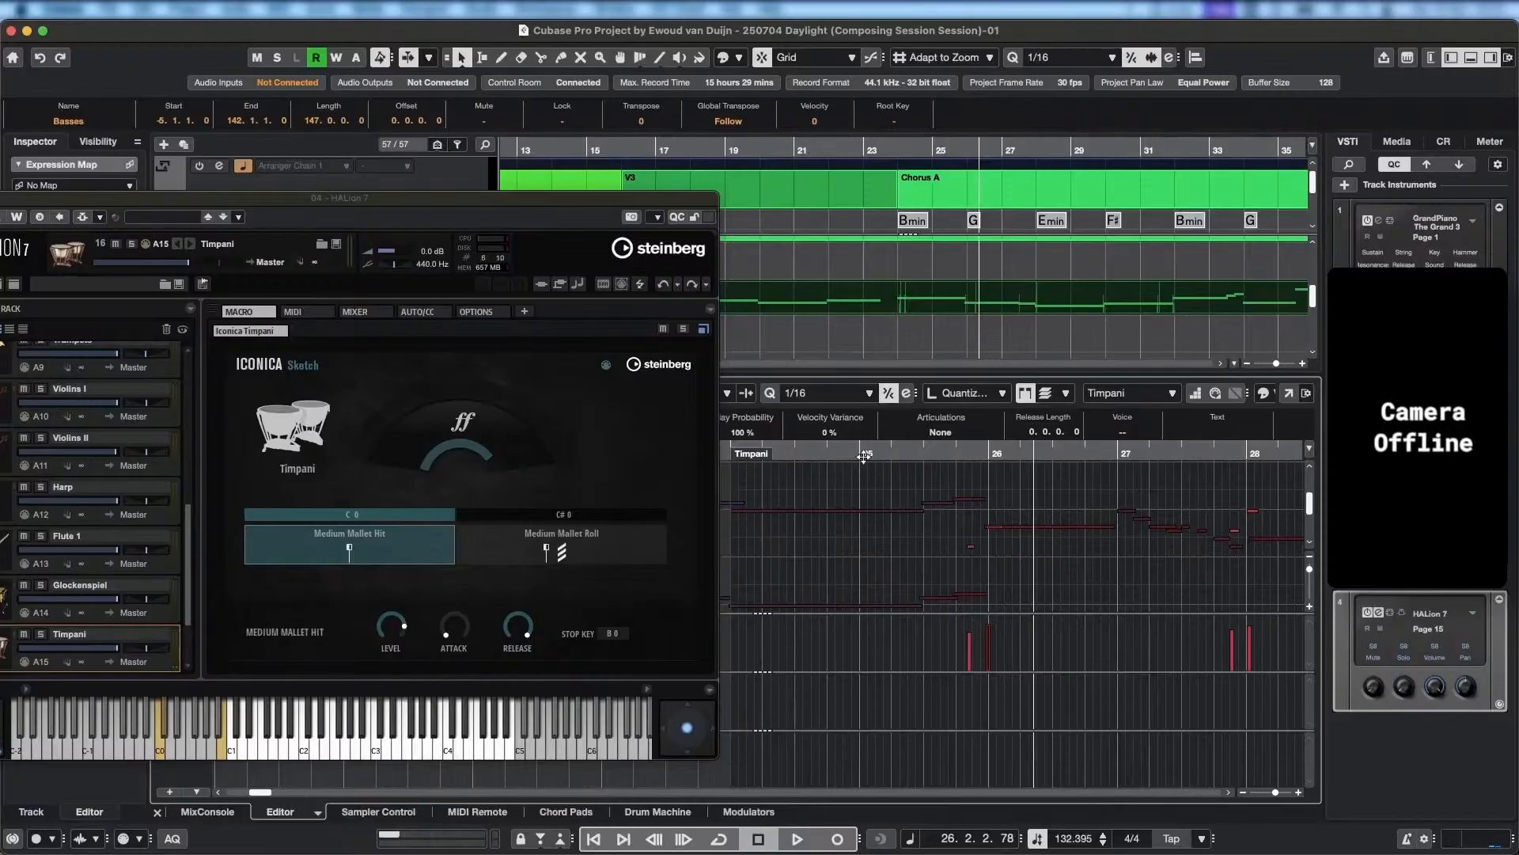
Replay the passage around bar 26, comparing the Timpani note at its lowered and original pitch.
left_click(773, 454)
key("space")
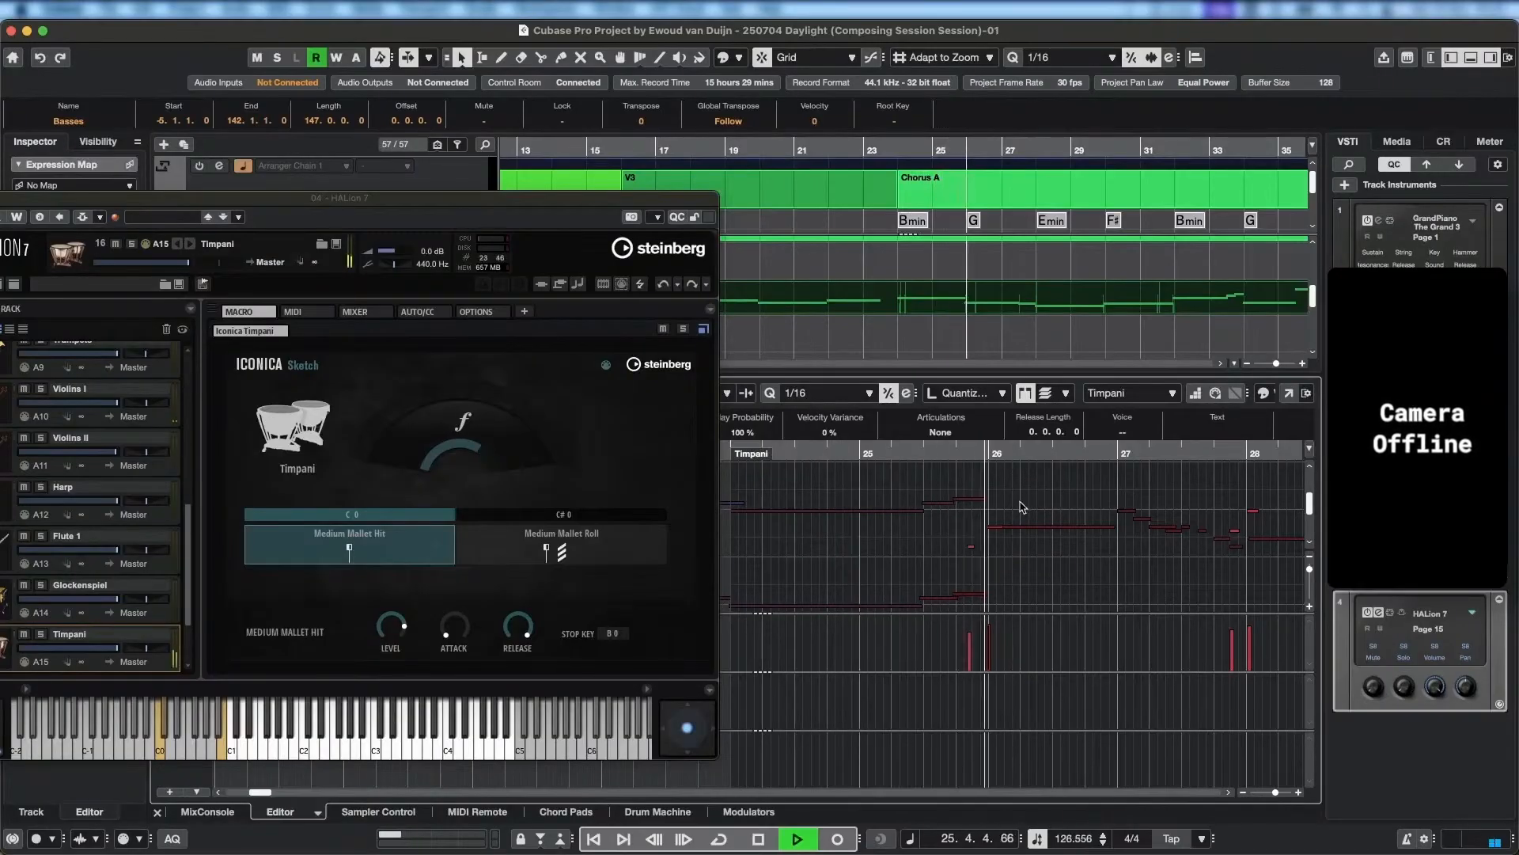
key("space")
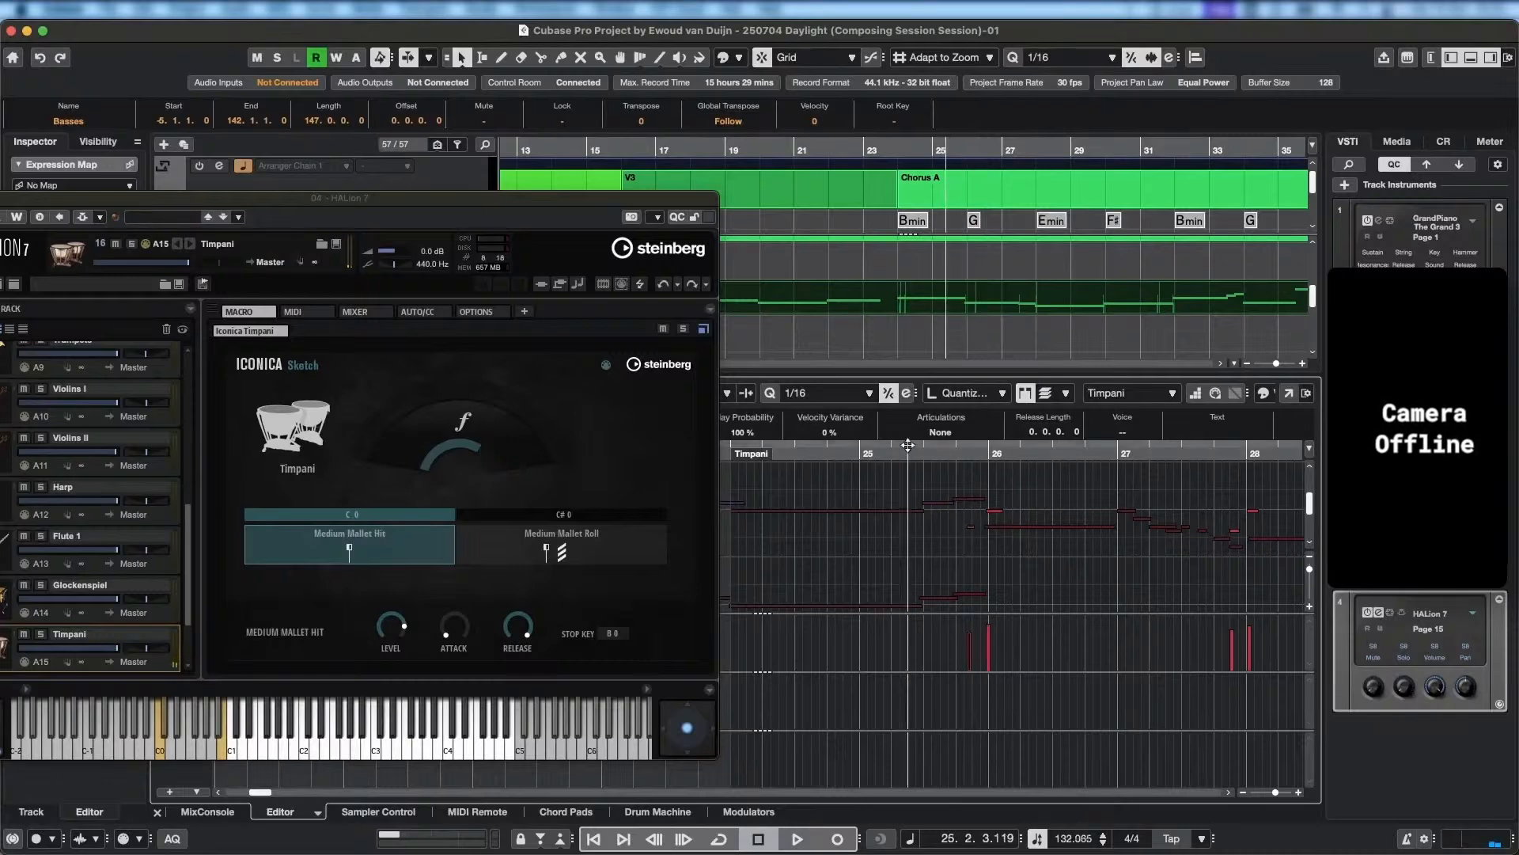
key("space")
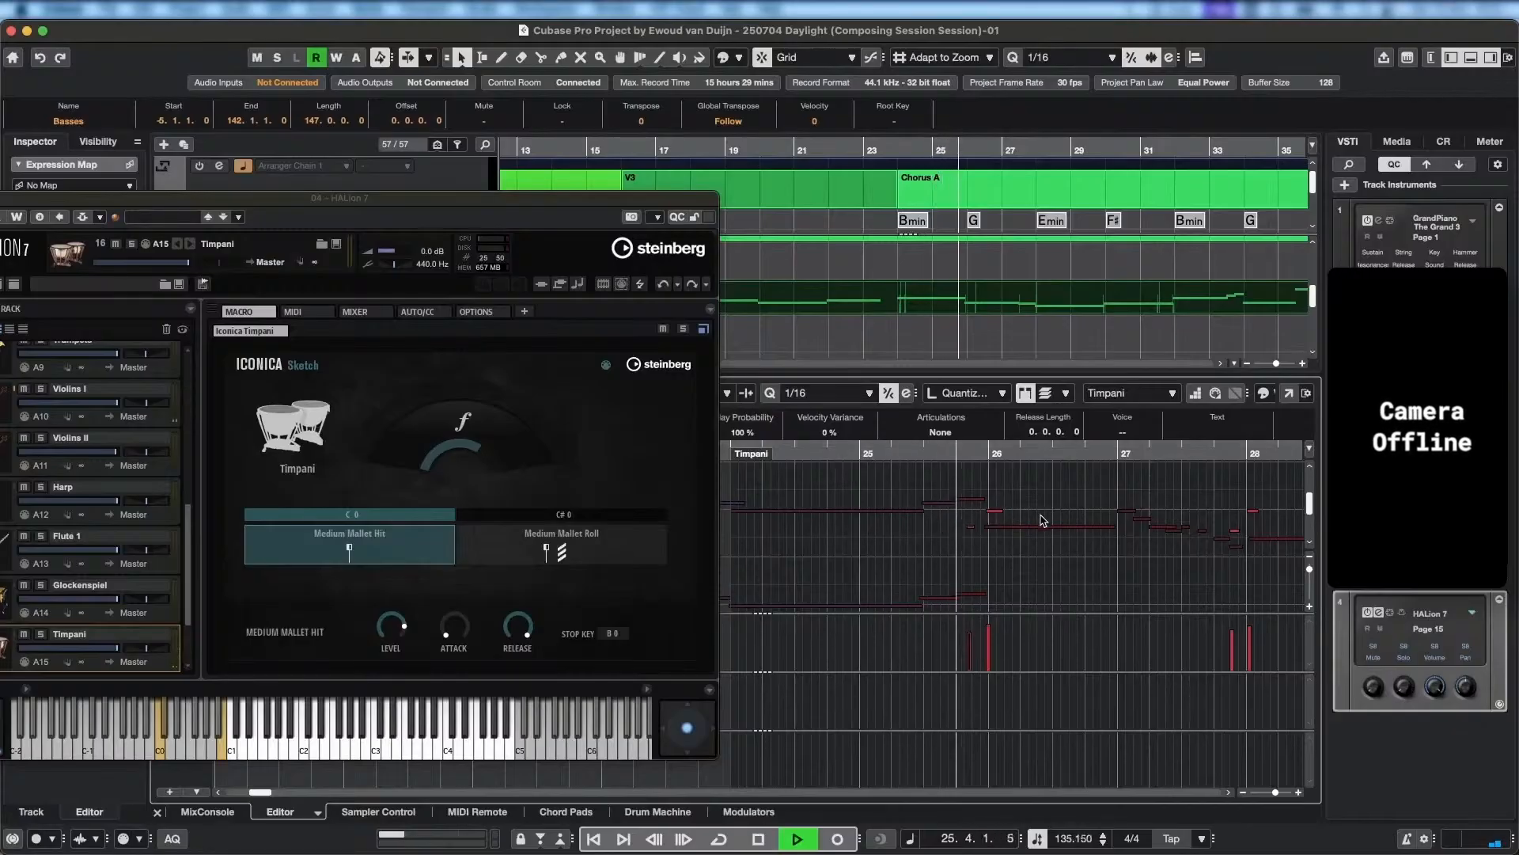
key("space")
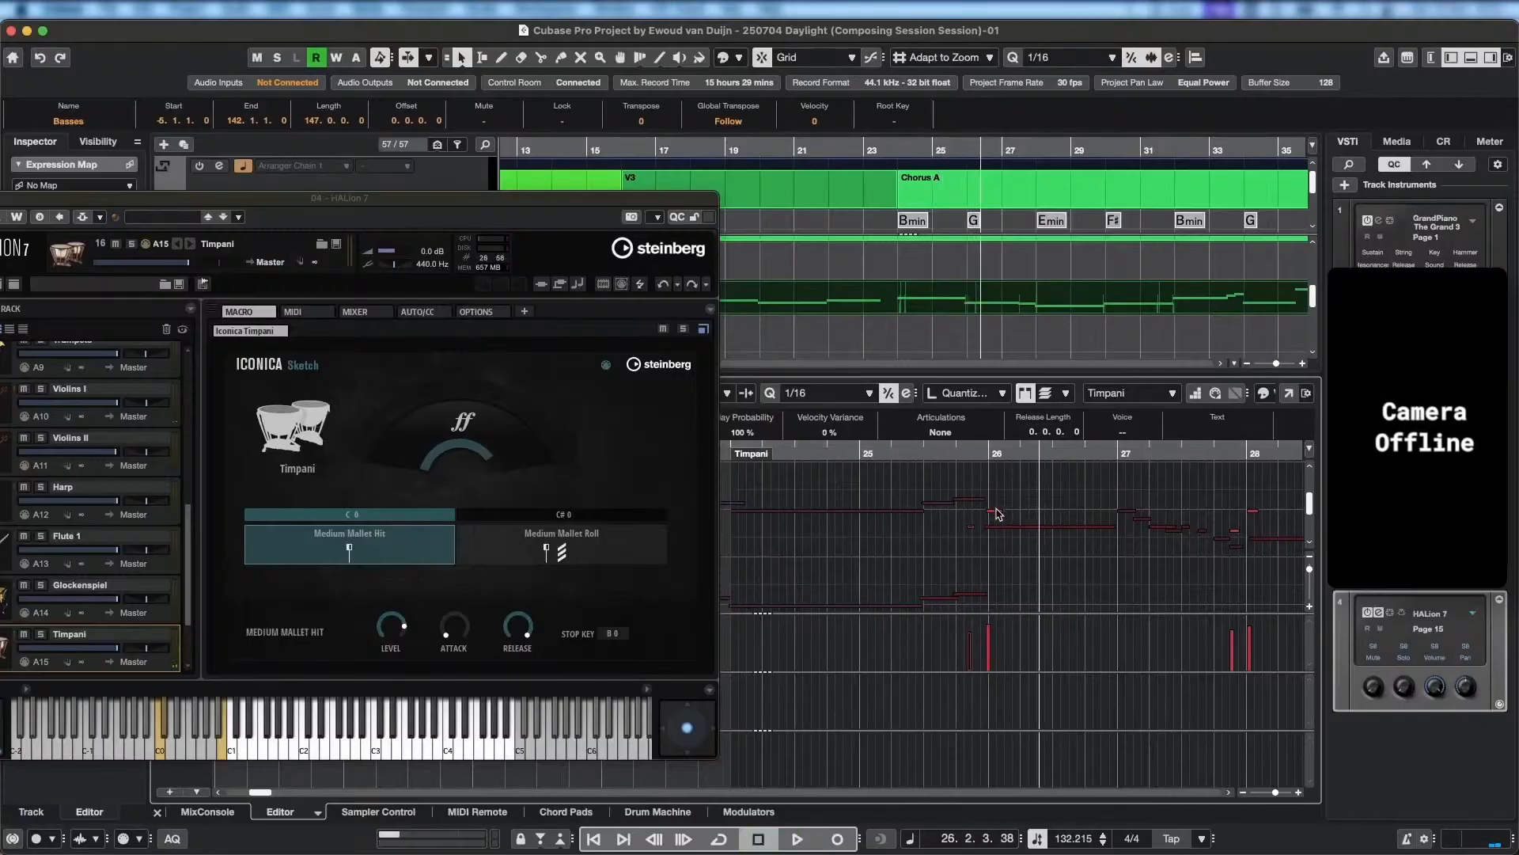
Try a higher pitch for the Timpani note at bar 26 and audition the passage from bar 25.
left_click(996, 508)
left_click(995, 511)
left_click(996, 514)
left_click(996, 518)
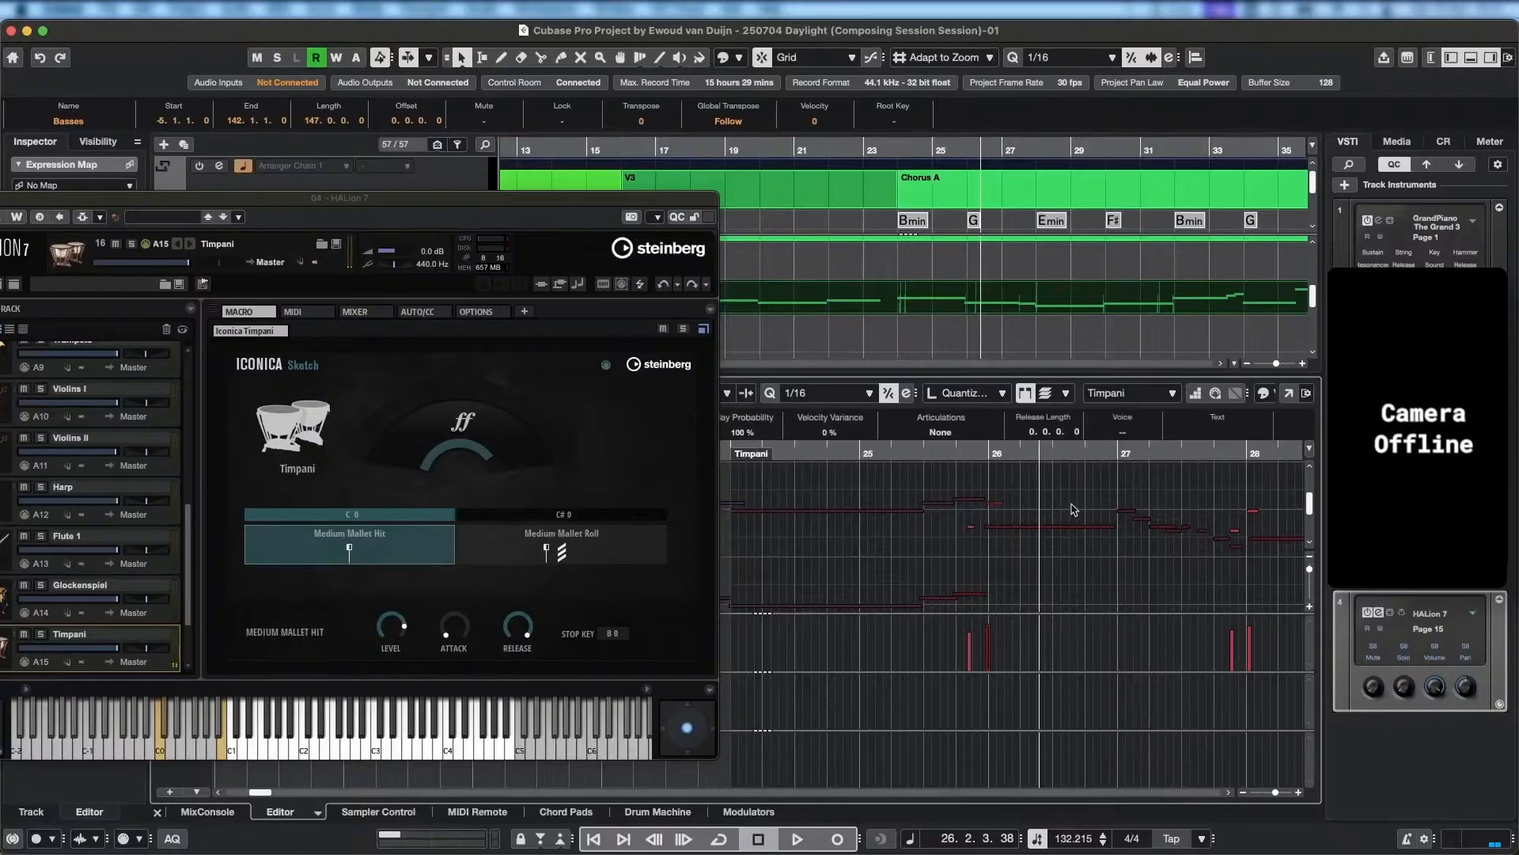
left_click(894, 453)
key("space")
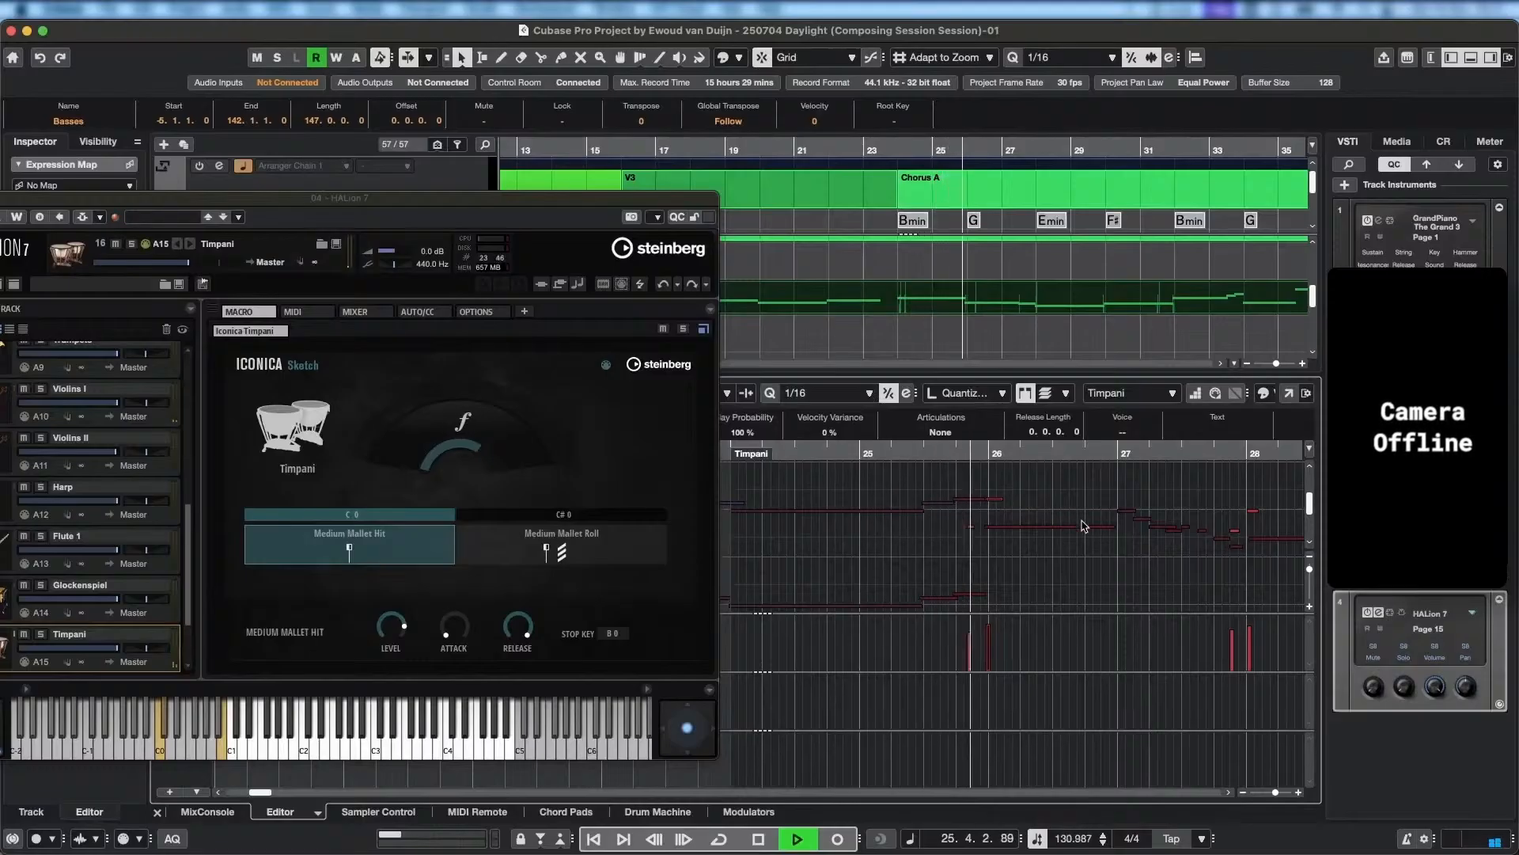
key("space")
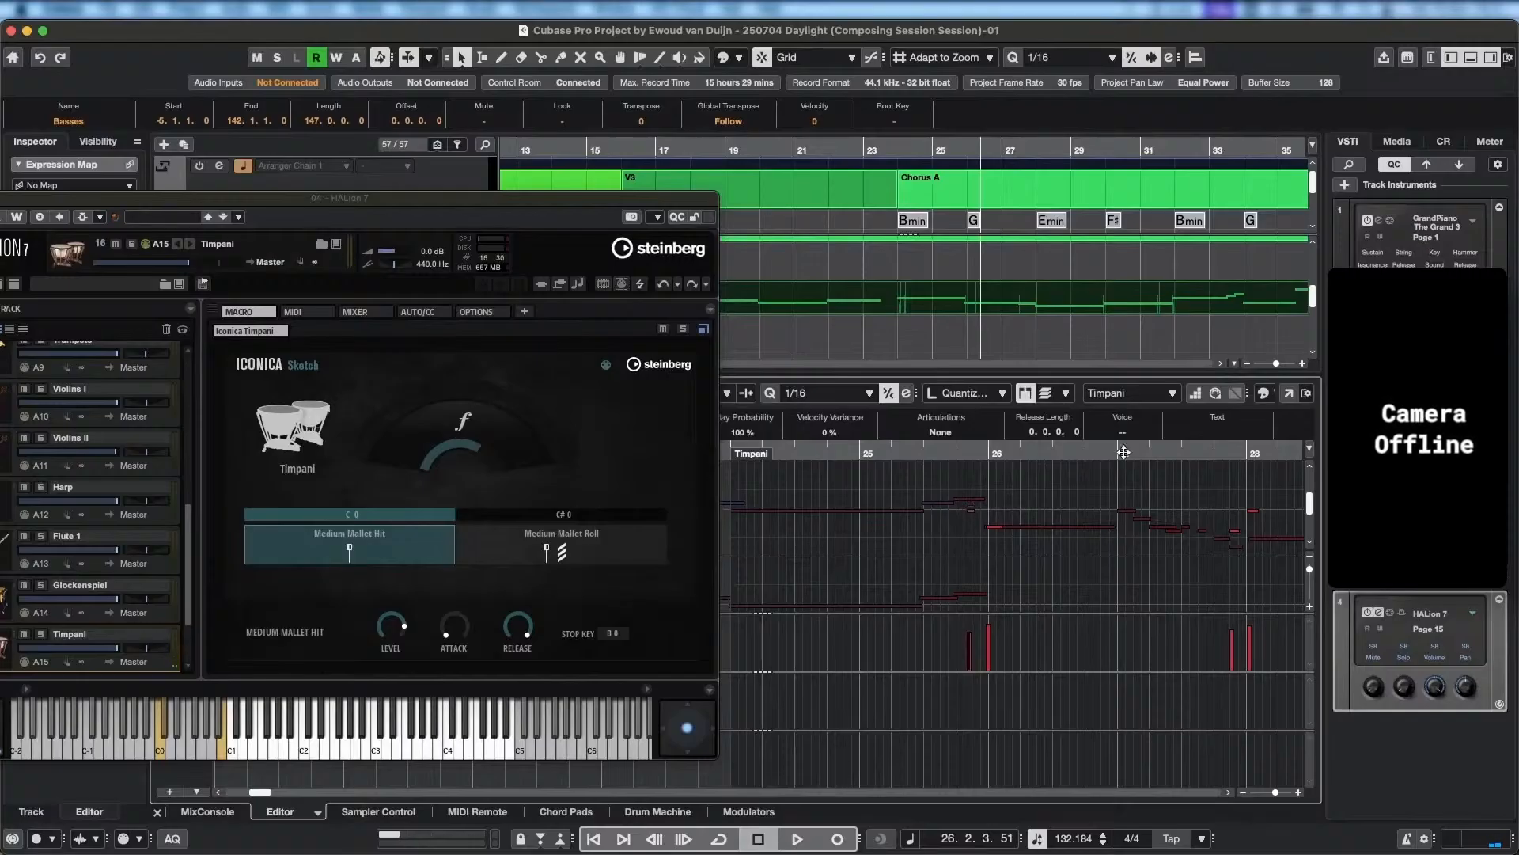
Lengthen the Timpani note at bar 26 to nearly half a bar and audition it from bar 25.
double_click(861, 452)
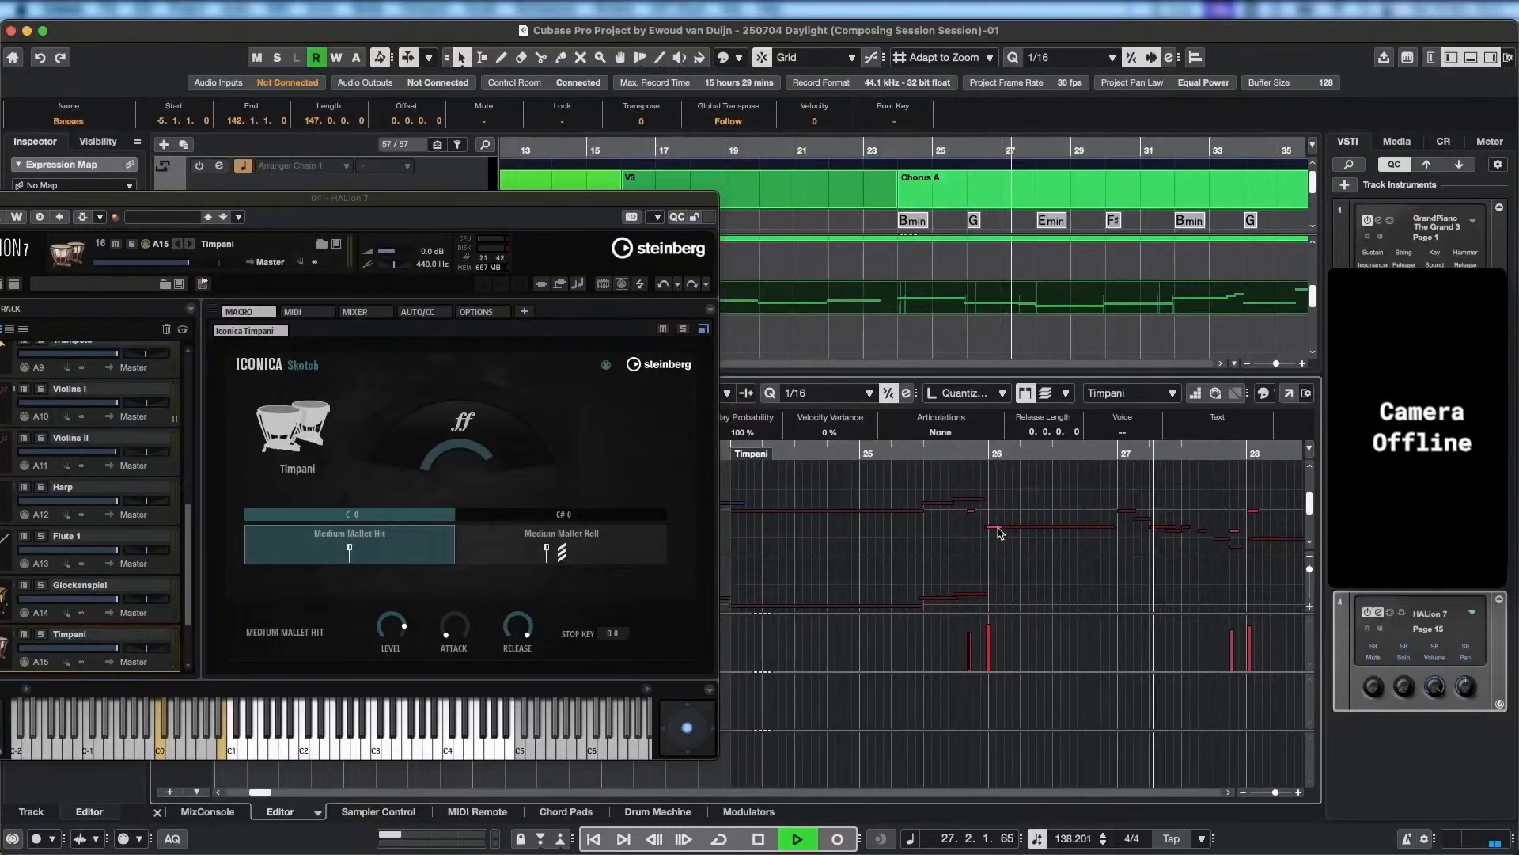
key("space")
left_click_drag(1001, 527, 1043, 528)
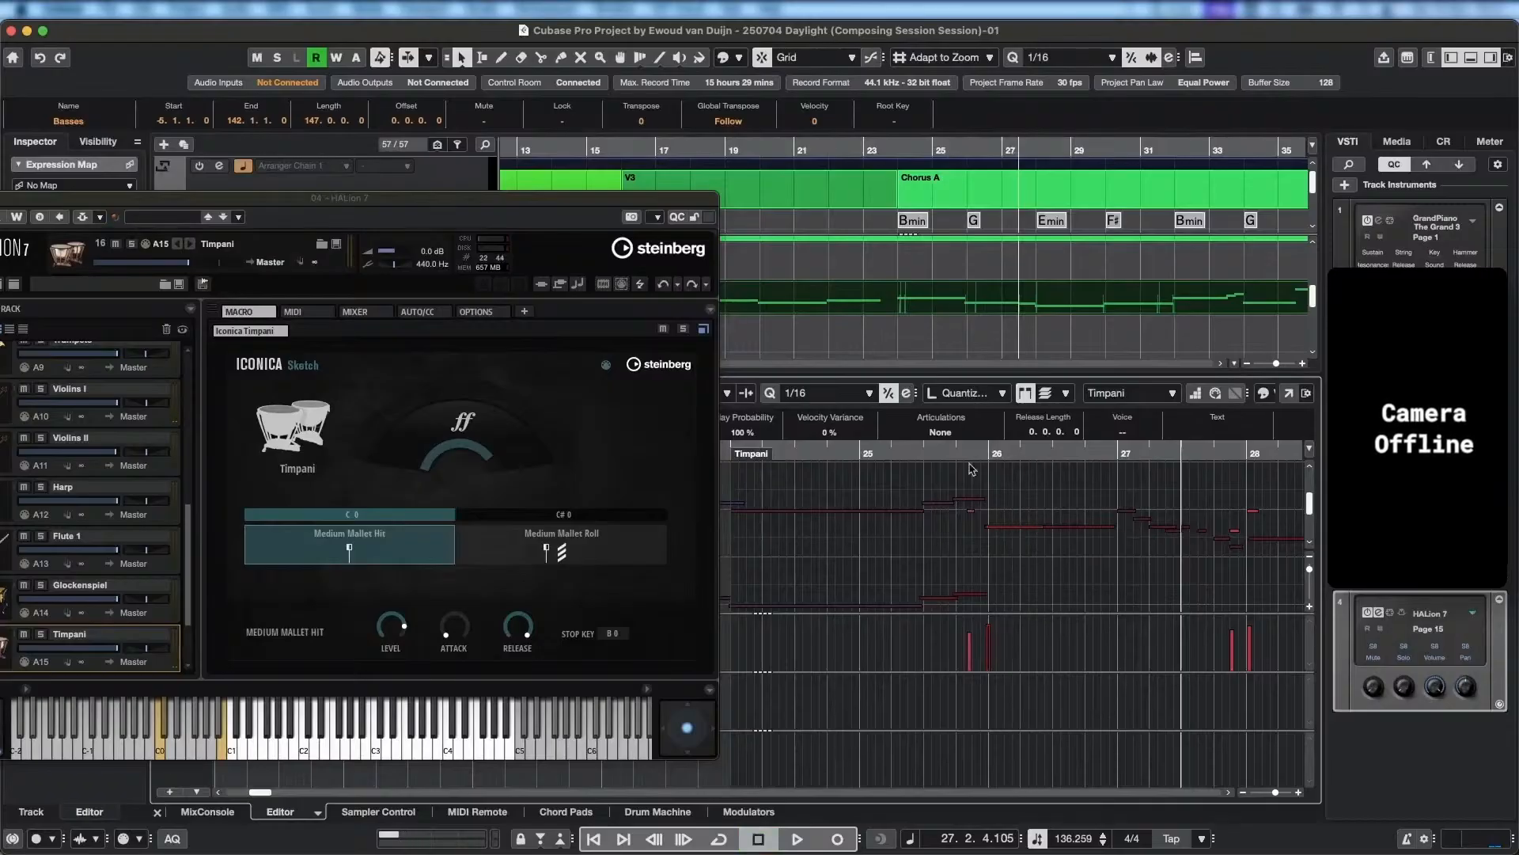
double_click(909, 453)
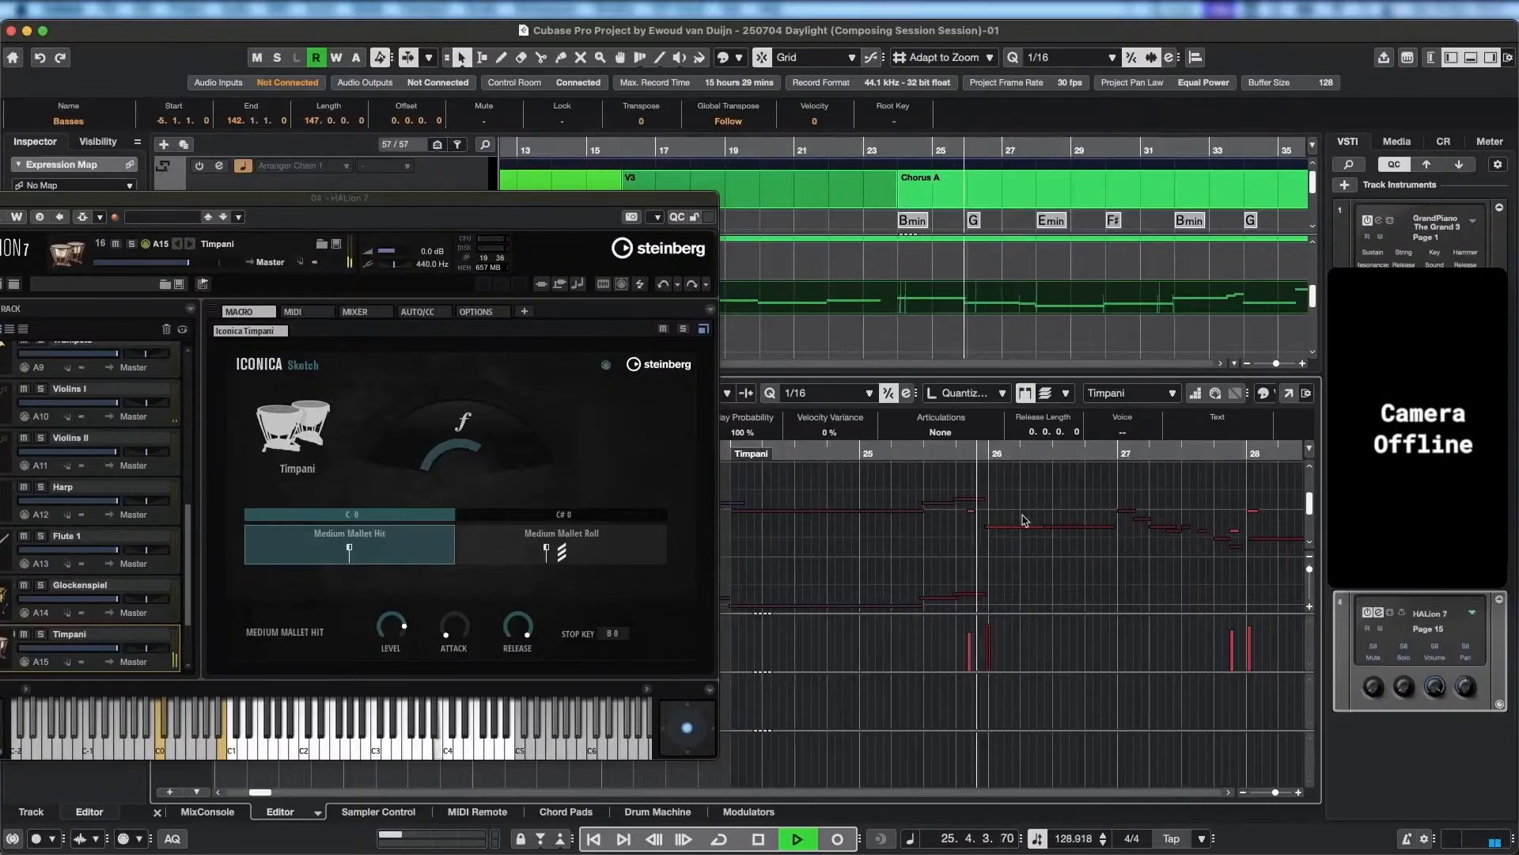
key("space")
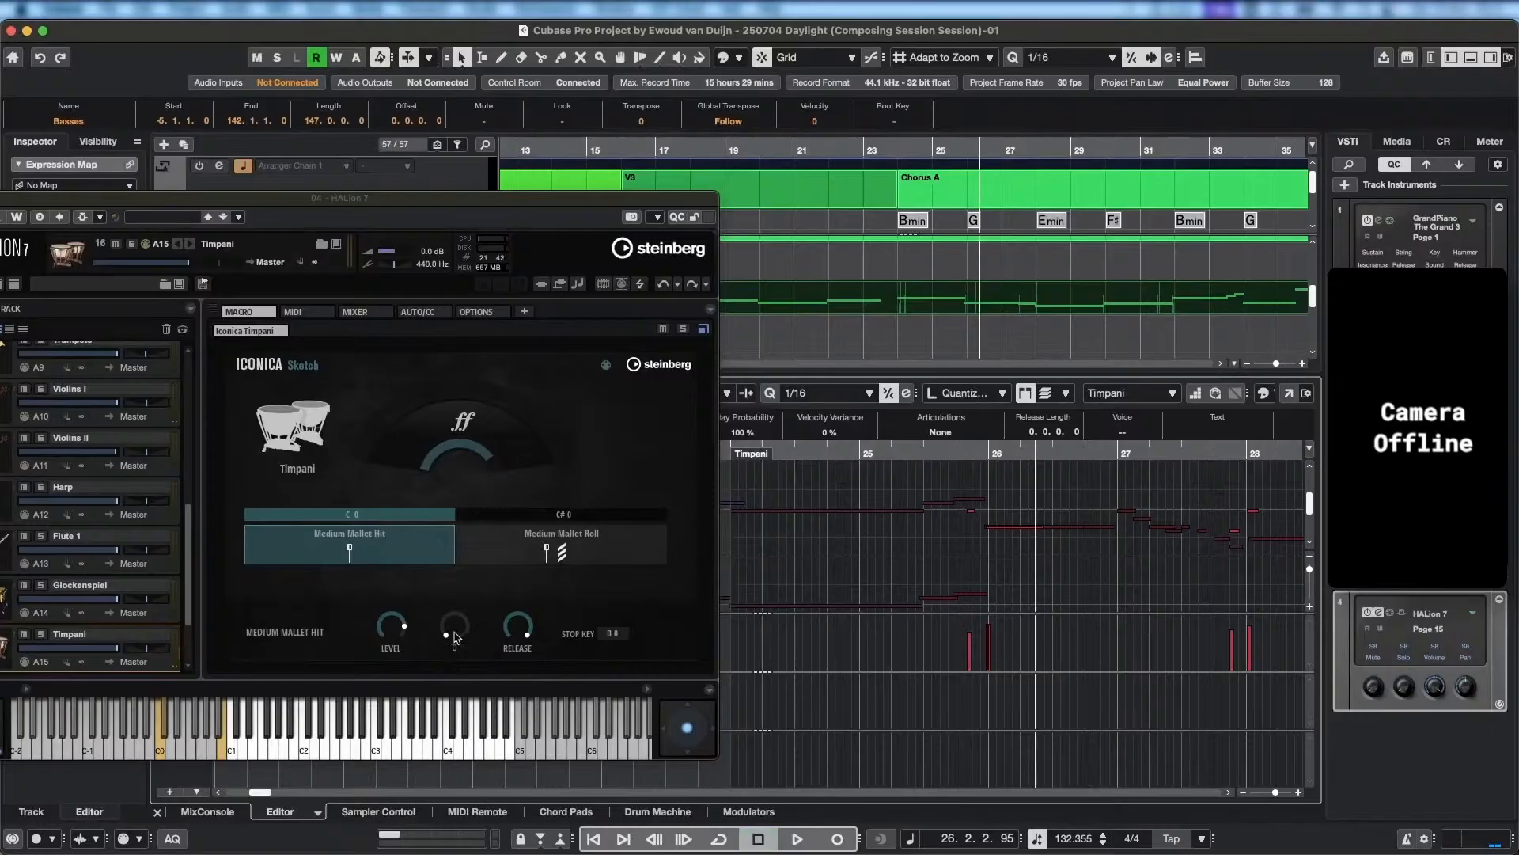
Slightly lower the Timpani's Medium Mallet Hit level and listen to the passage through the hits at bar 28.
left_click_drag(397, 633, 398, 643)
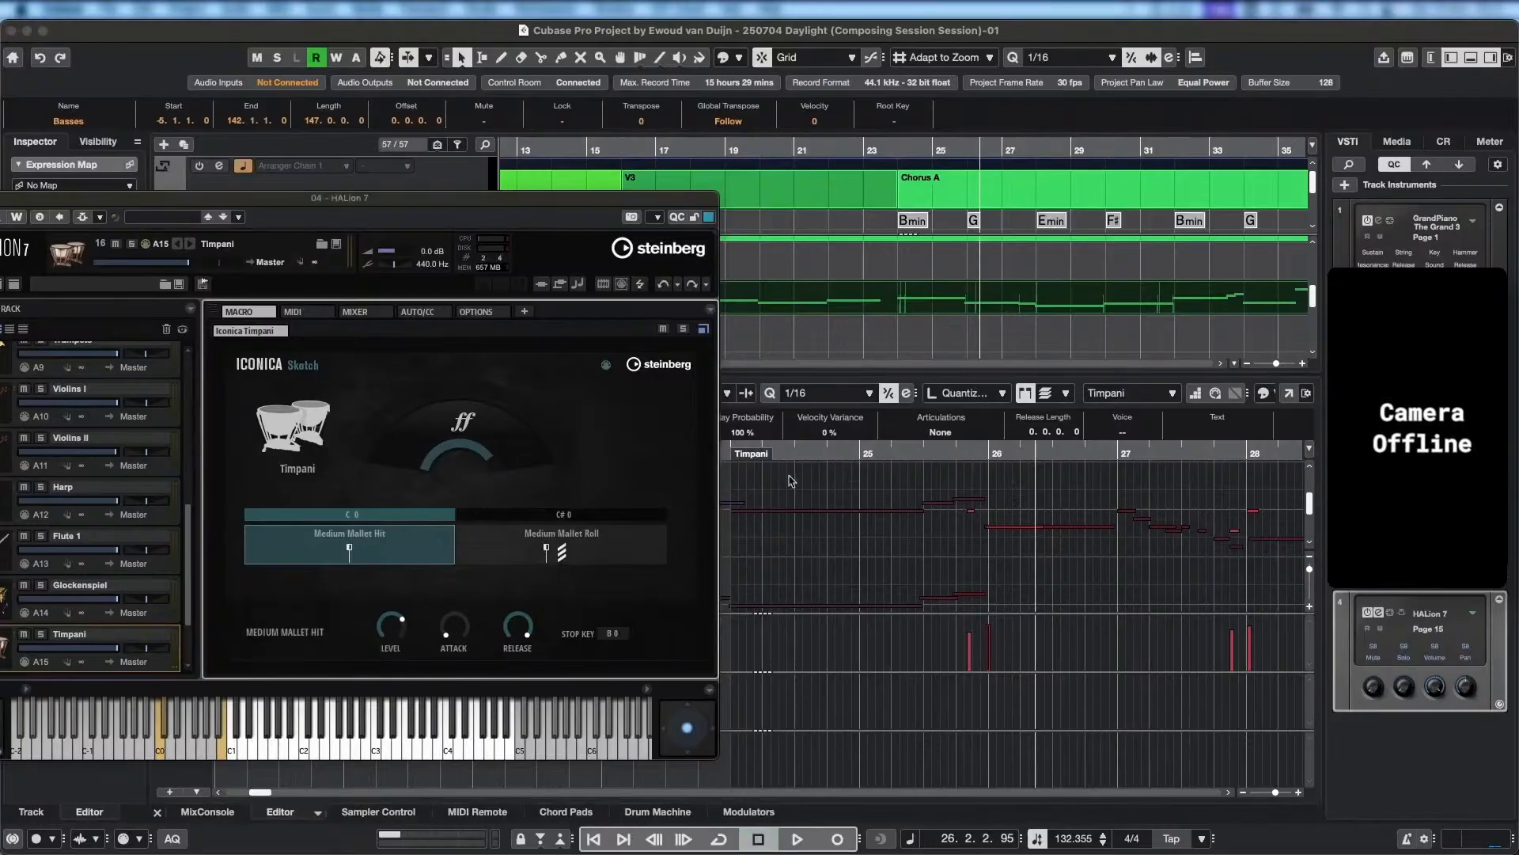
double_click(785, 454)
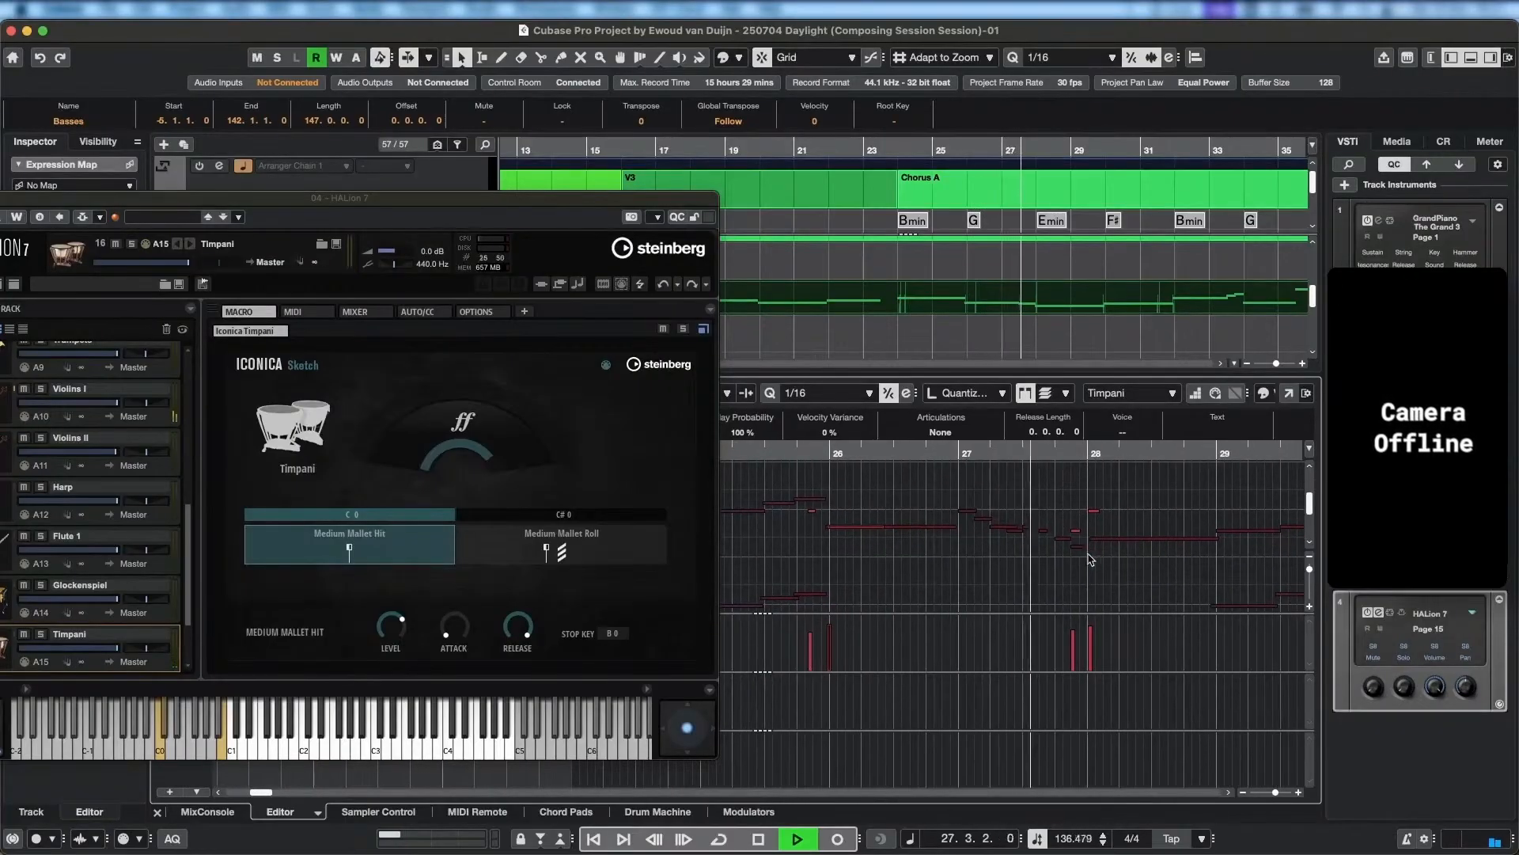
key("space")
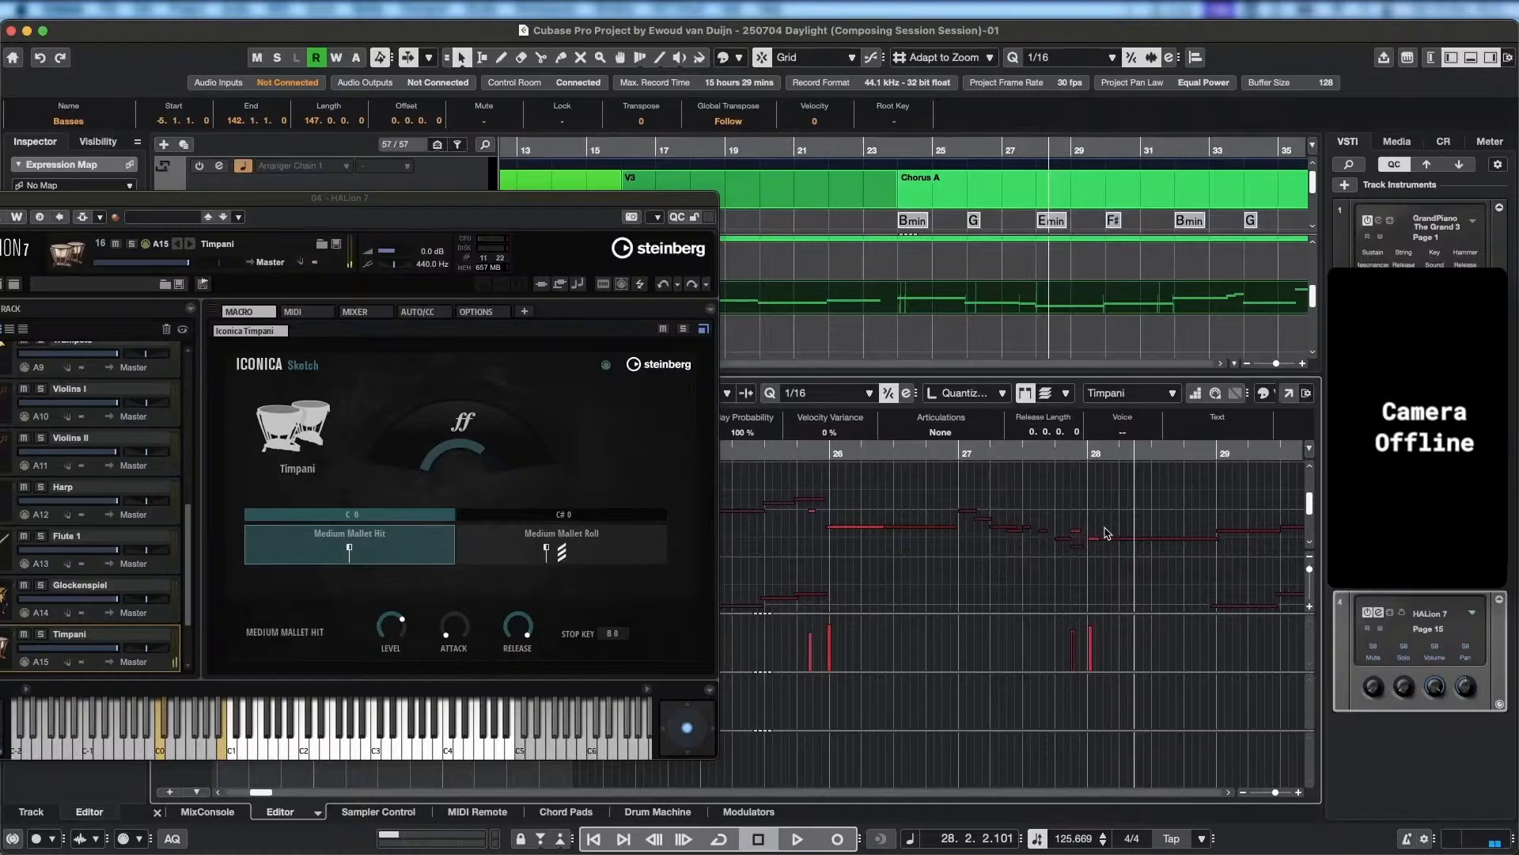
Play from just before bar 26 onward and replay the lead-in to the Timpani hits at bar 32.
left_click(790, 454)
key("space")
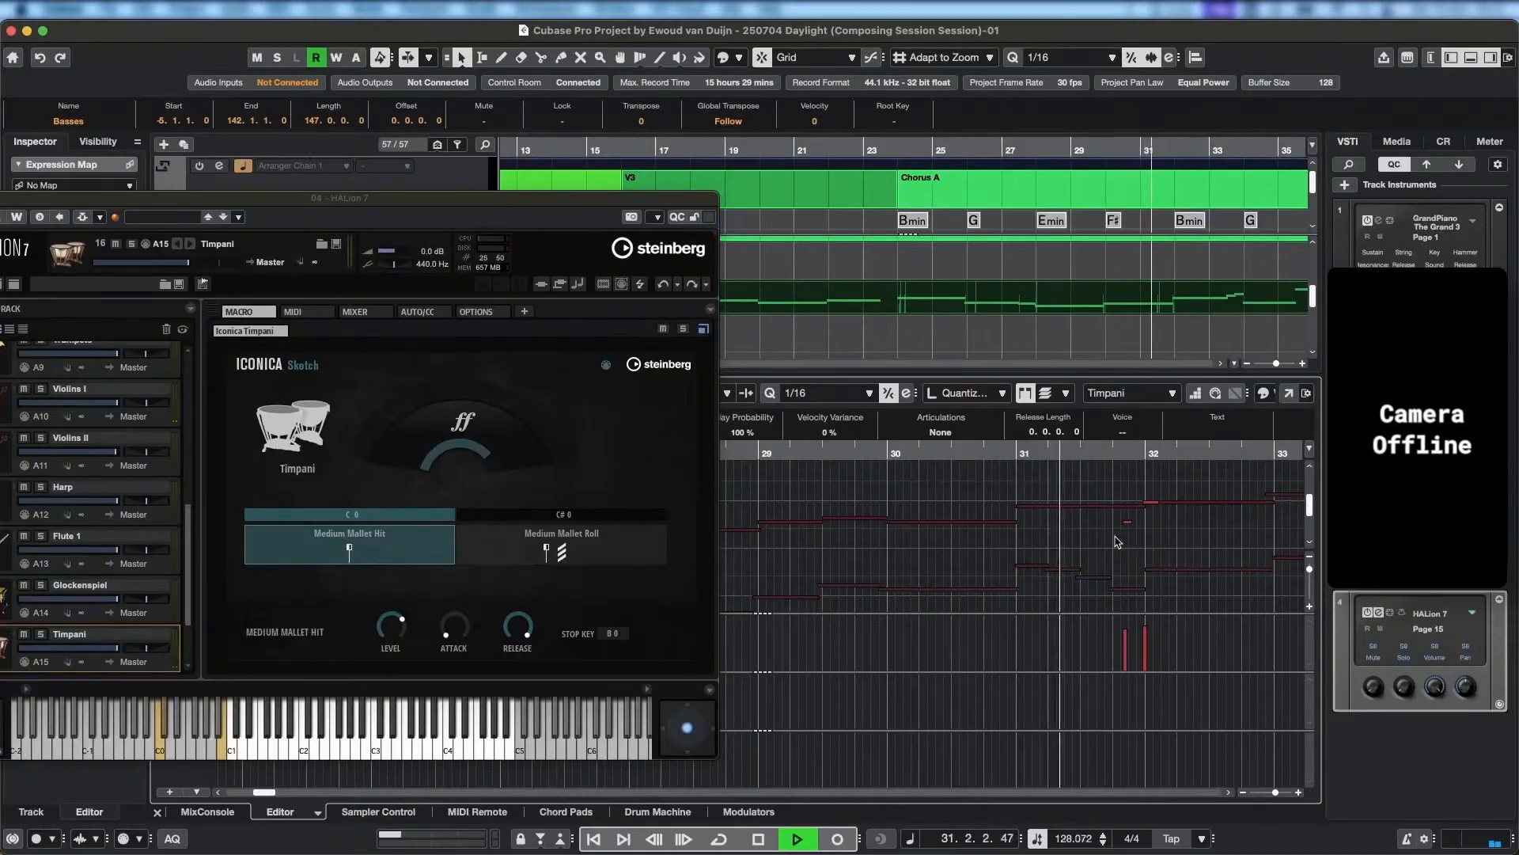
key("space")
left_click(864, 454)
key("space")
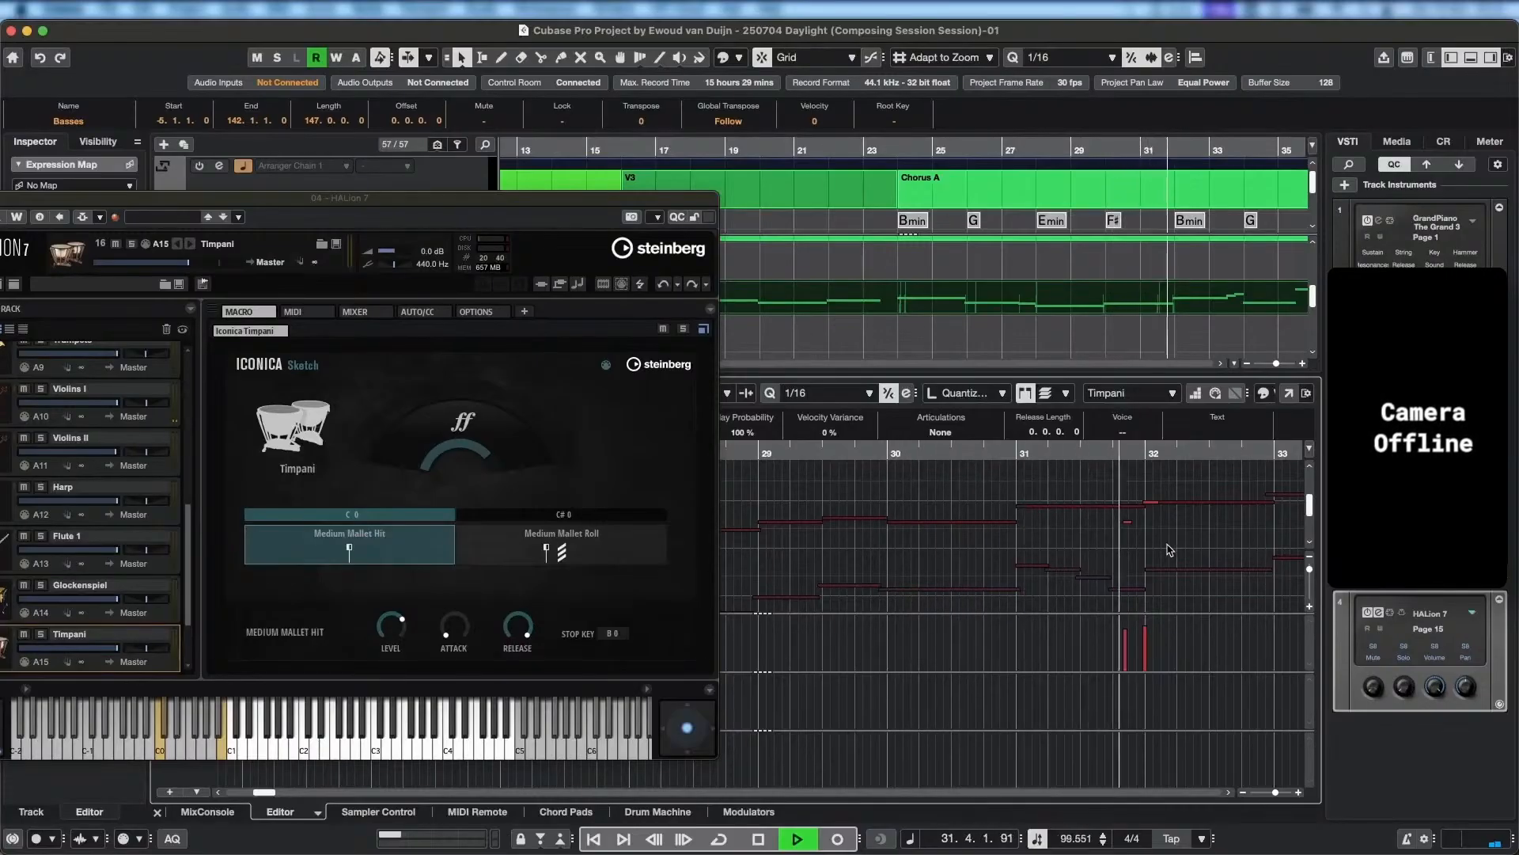
key("space")
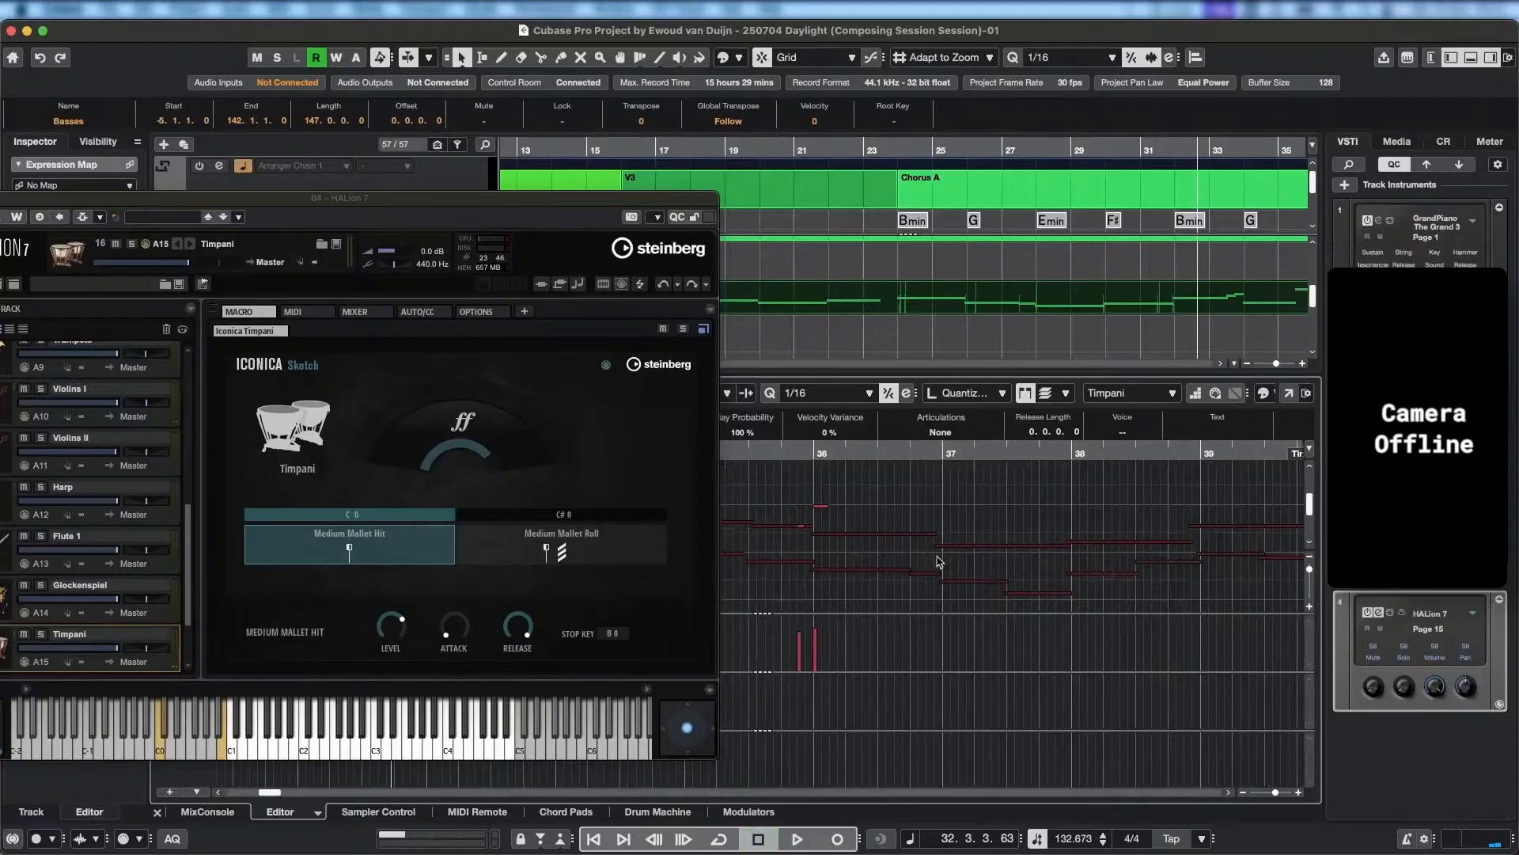
Adjust the Timpani hits leading into bar 32 against the string lines and play on toward bar 36.
scroll(1184, 579, "left", 5)
scroll(933, 533, "up", 5)
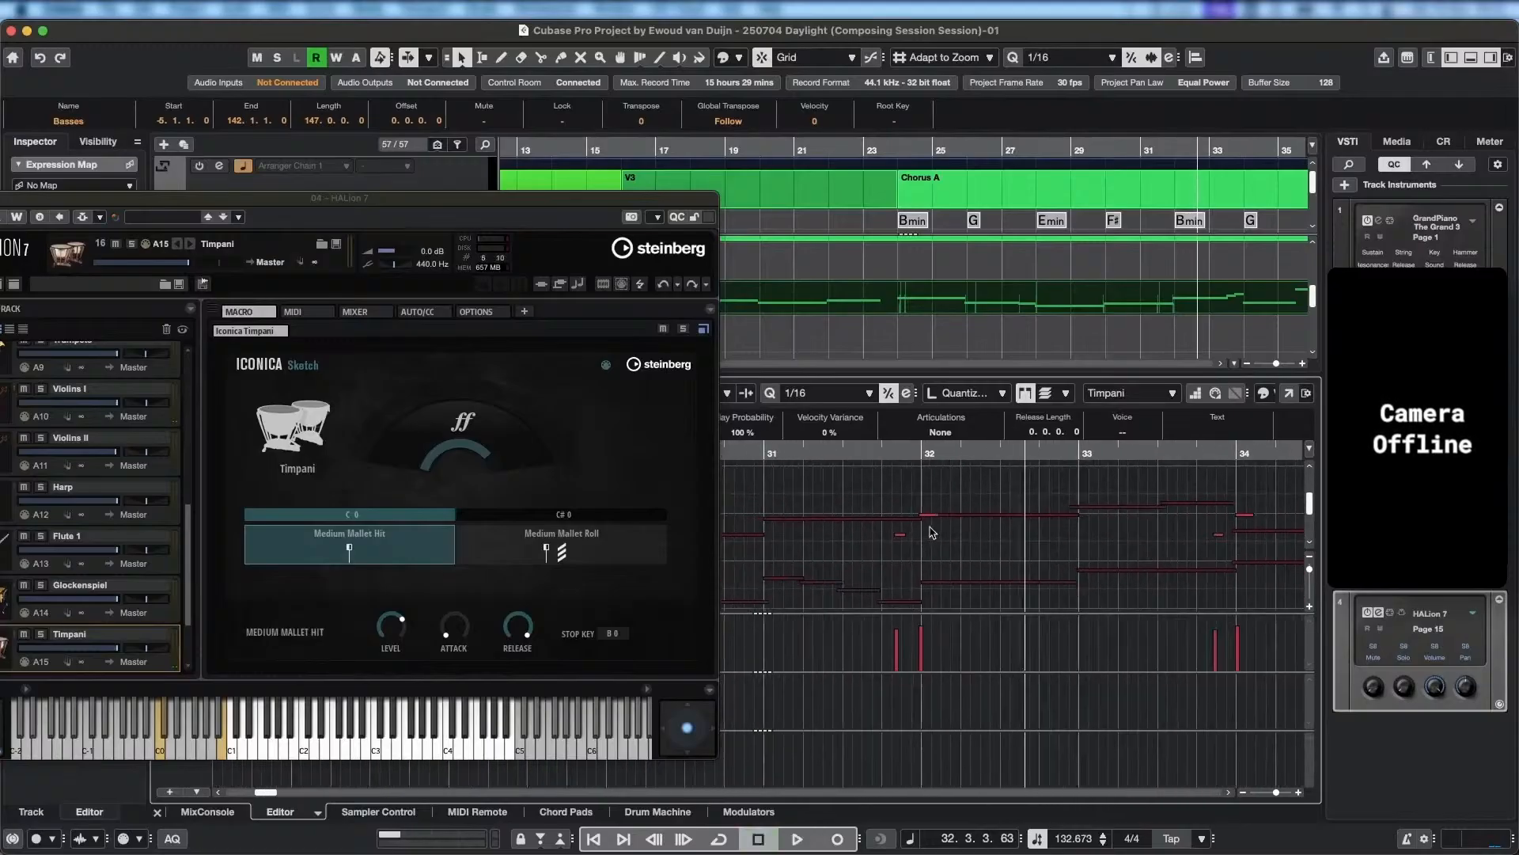
left_click_drag(923, 520, 895, 541)
key("space")
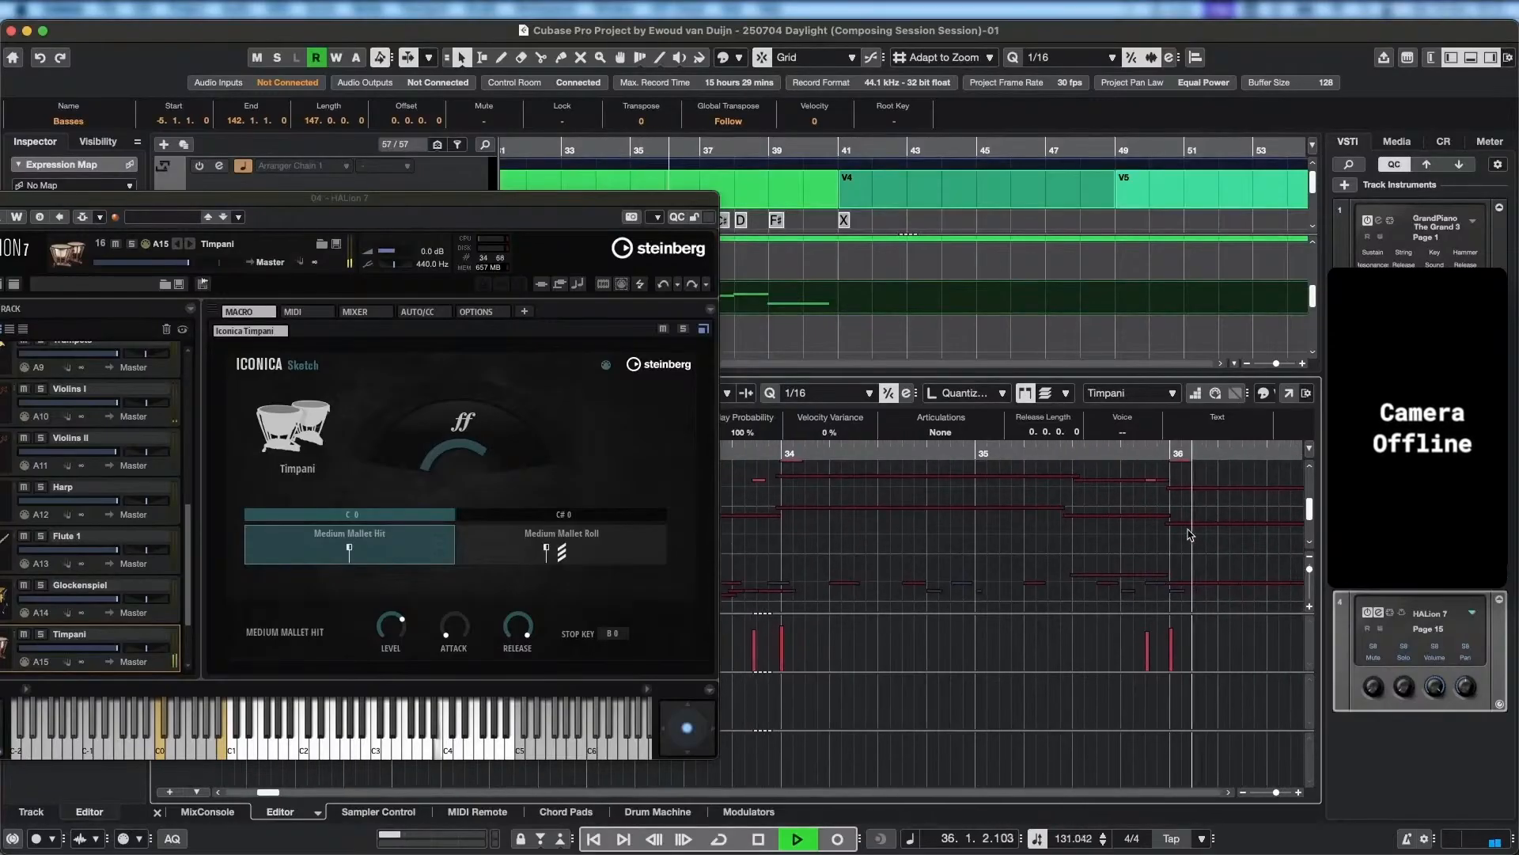
Lower the Timpani note at bar 36 and its pickup onto the string lines, and replay the lead-in.
key("space")
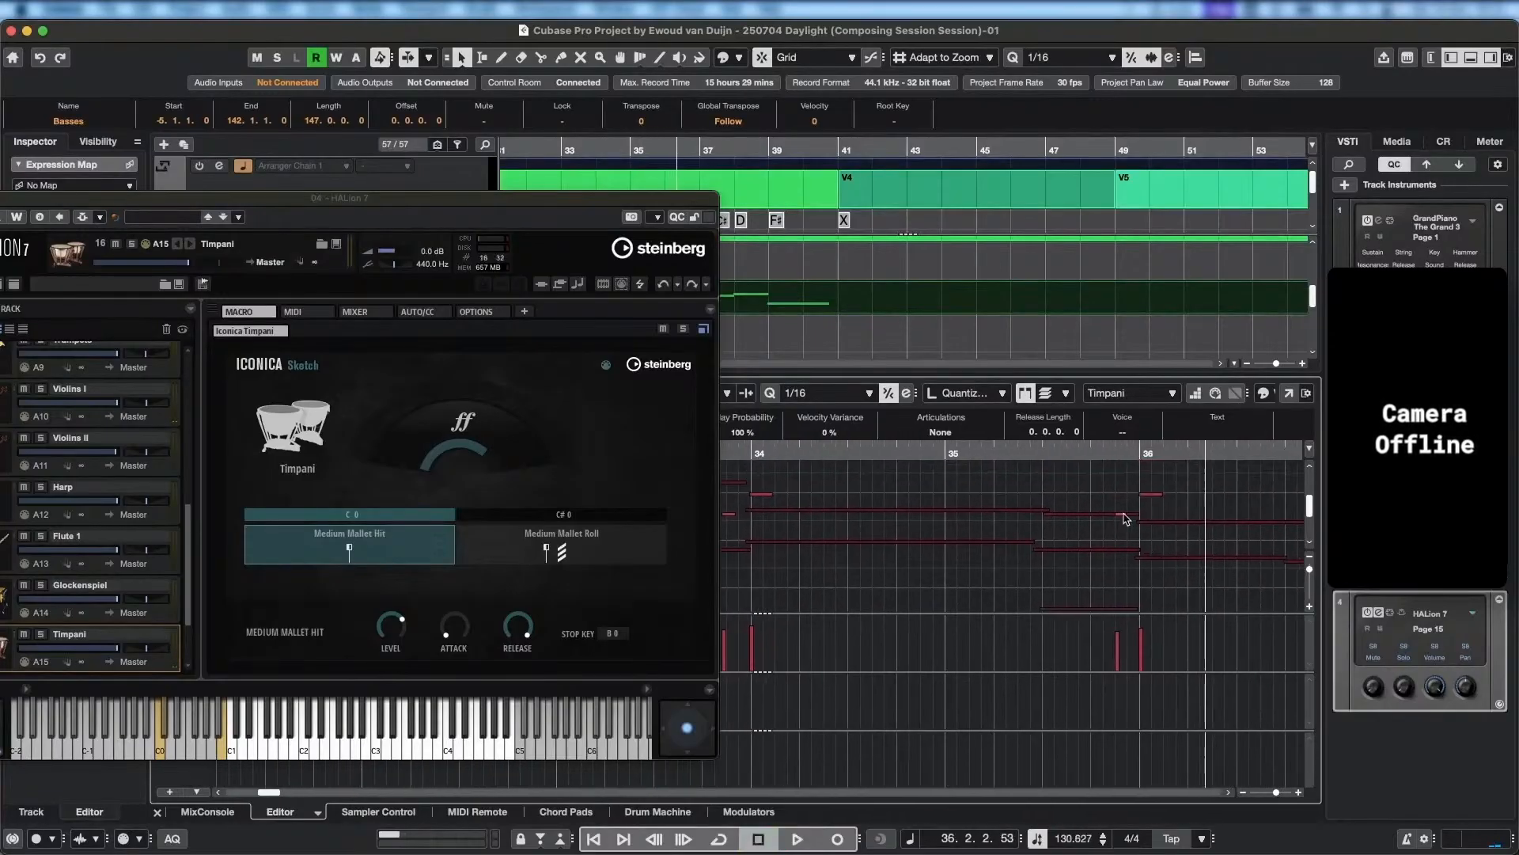
left_click_drag(1154, 502, 1124, 549)
key("space")
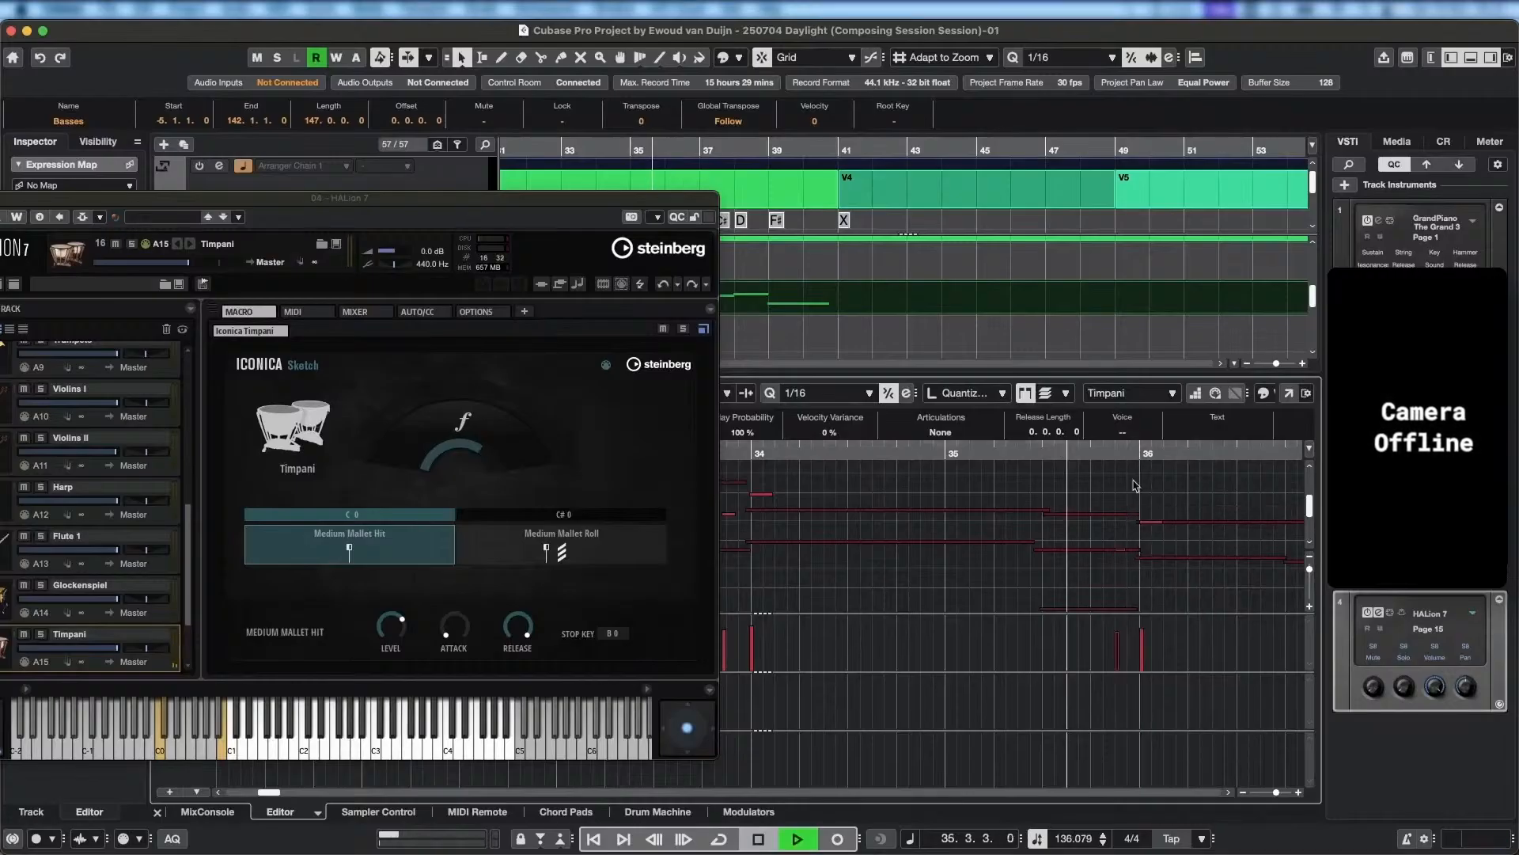
Review the Timpani hits against the string lines across all of Chorus A while playing on to bar 40.
scroll(1148, 552, "right", 3)
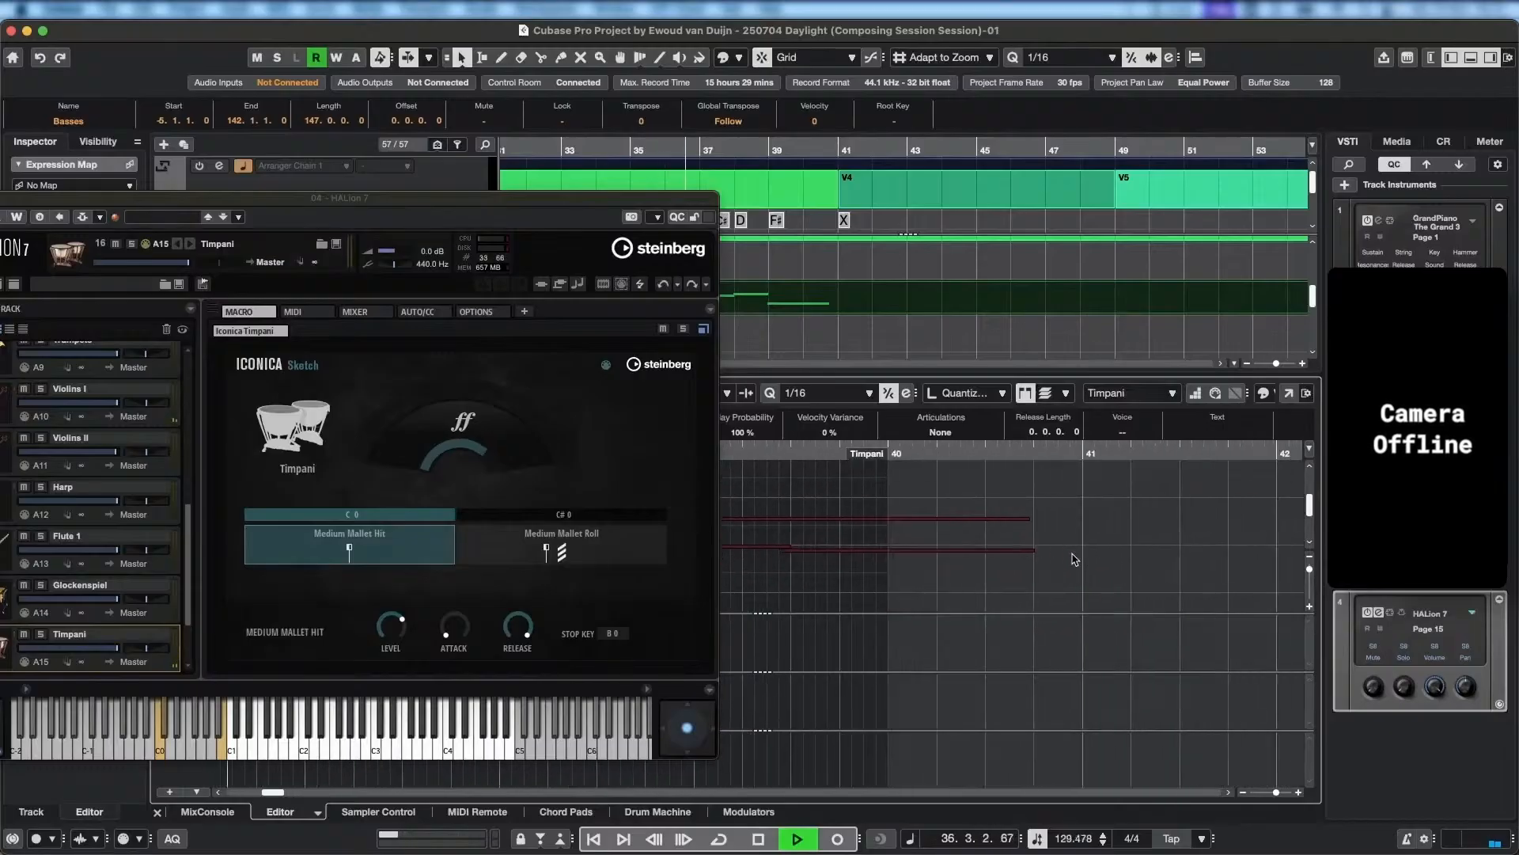
scroll(1139, 557, "left", 5)
scroll(995, 563, "down", 3)
scroll(1037, 551, "left", 3)
scroll(1108, 543, "left", 3)
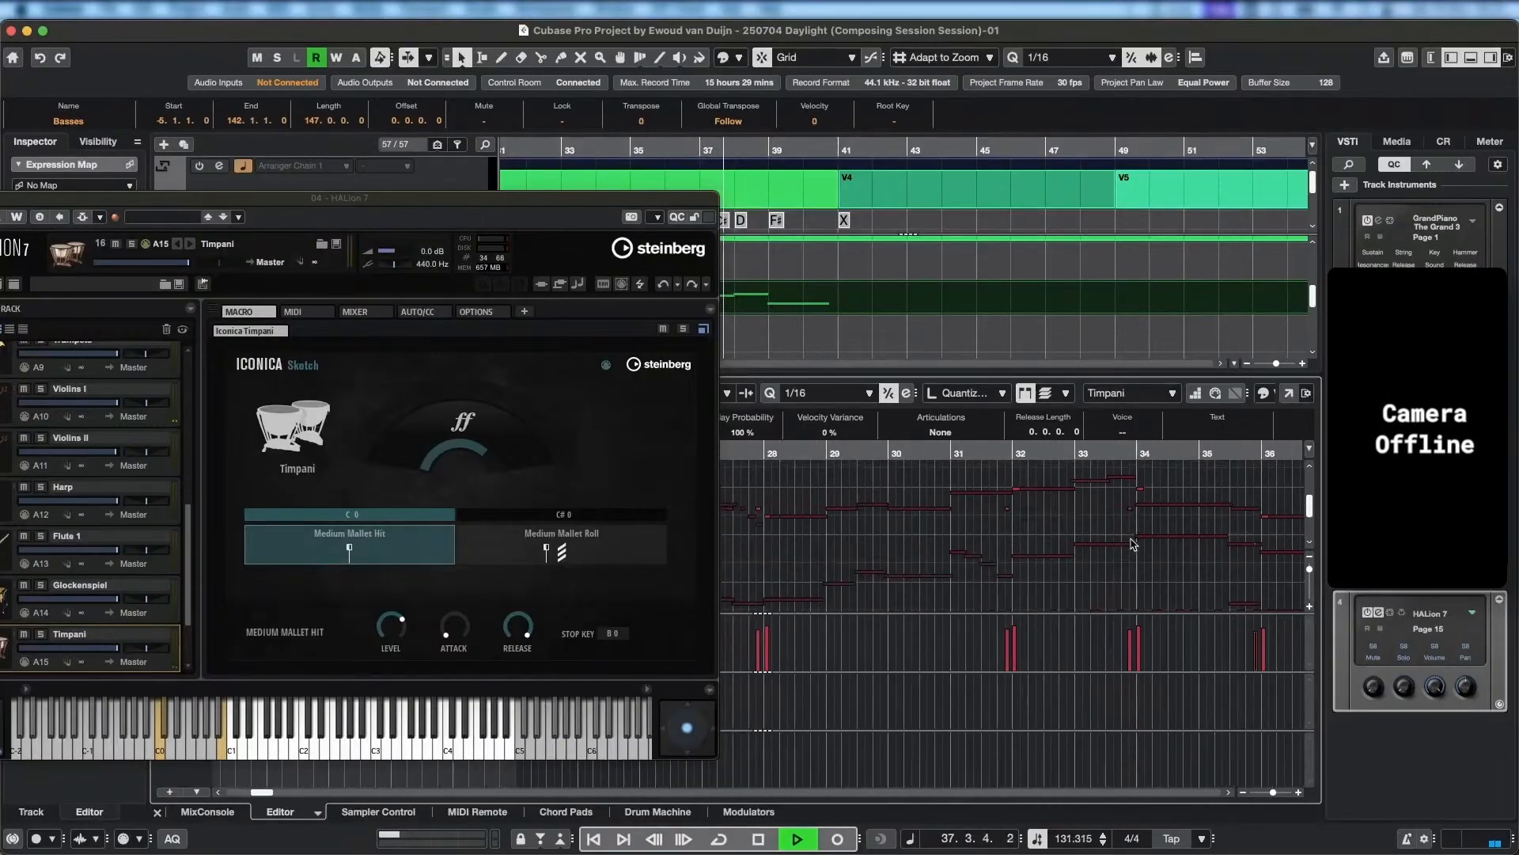
scroll(1179, 534, "left", 3)
scroll(983, 546, "left", 3)
scroll(1106, 536, "down", 5)
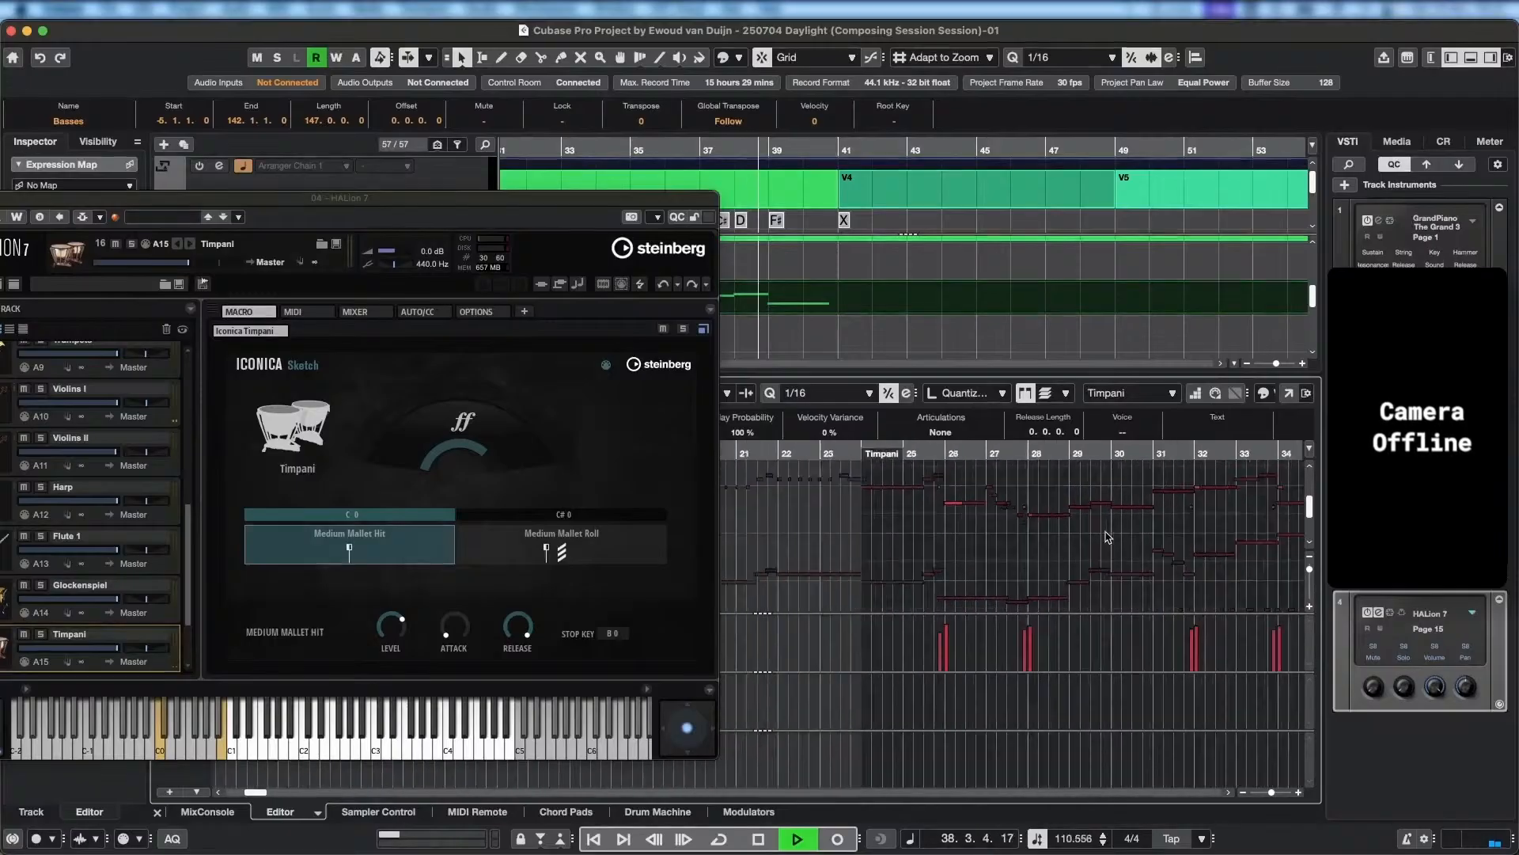
scroll(1100, 535, "right", 3)
scroll(1085, 529, "up", 3)
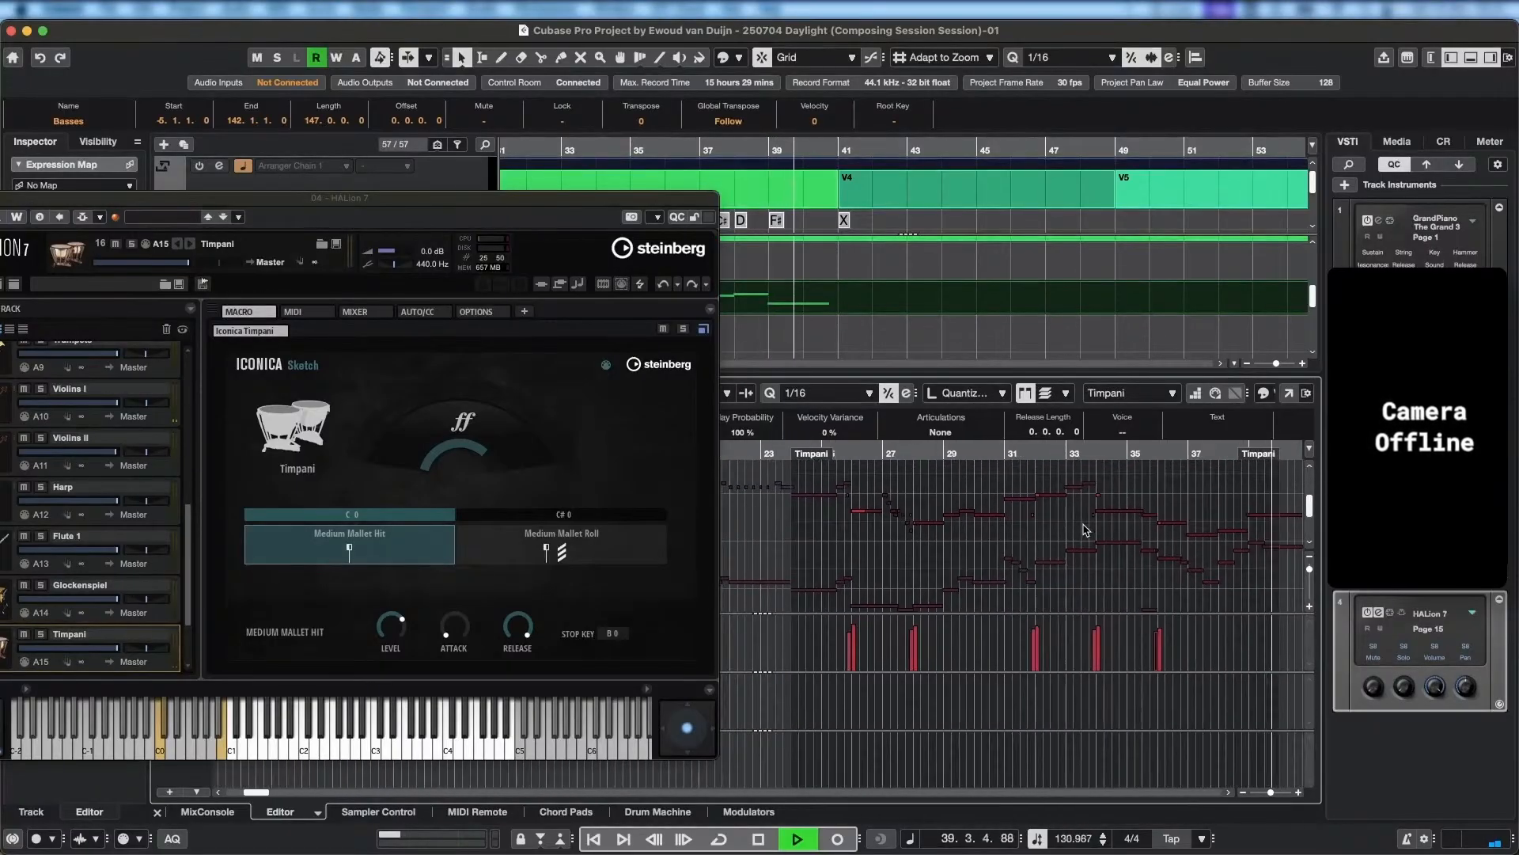
key("space")
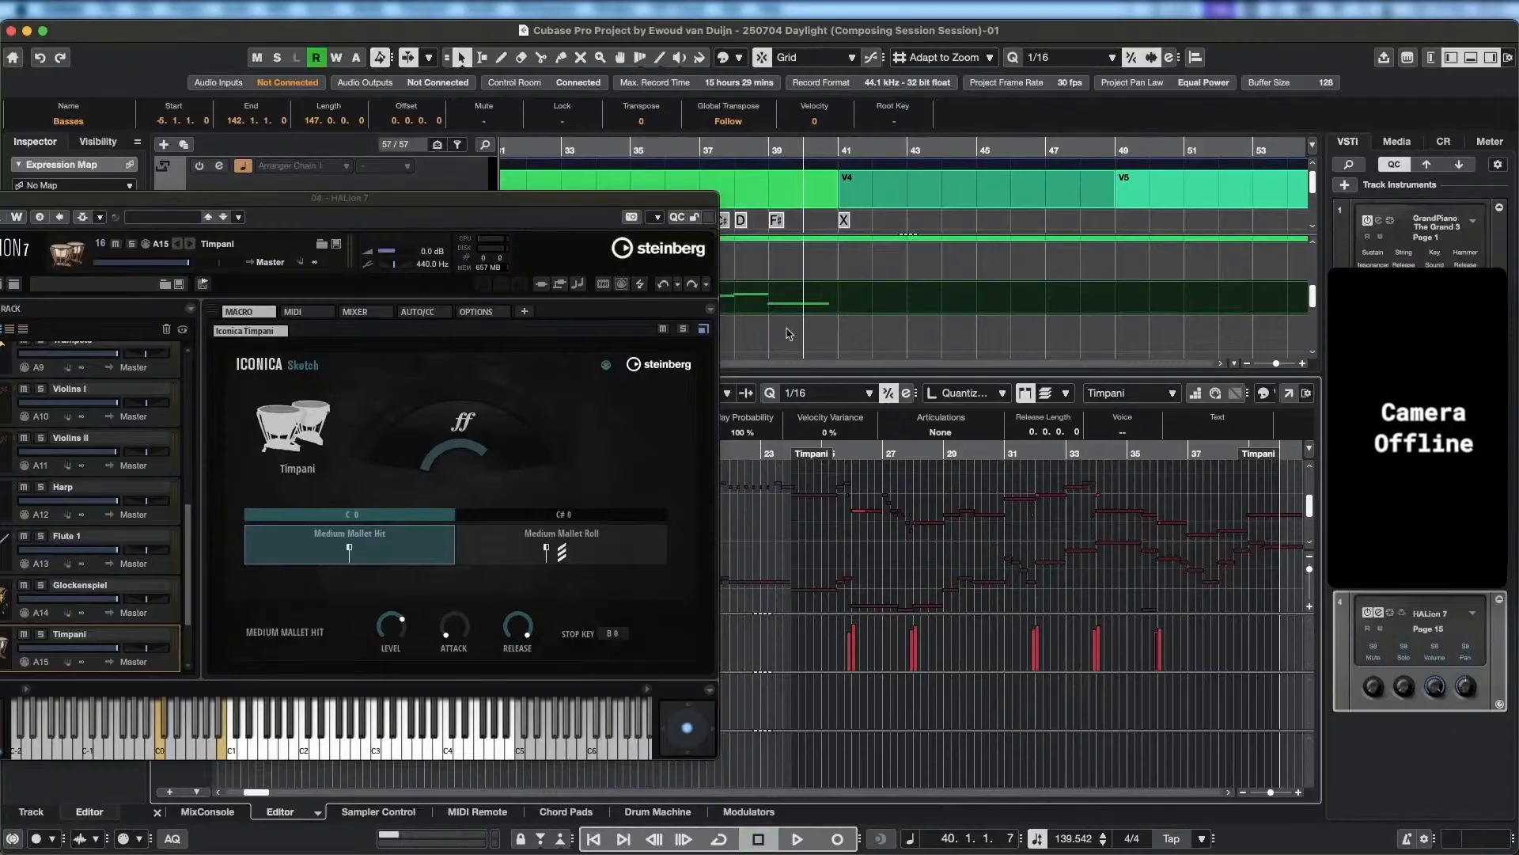
Select the Percussion Map part in the arrangement so its notes show in the editor.
scroll(789, 333, "left", 4)
scroll(998, 293, "down", 2)
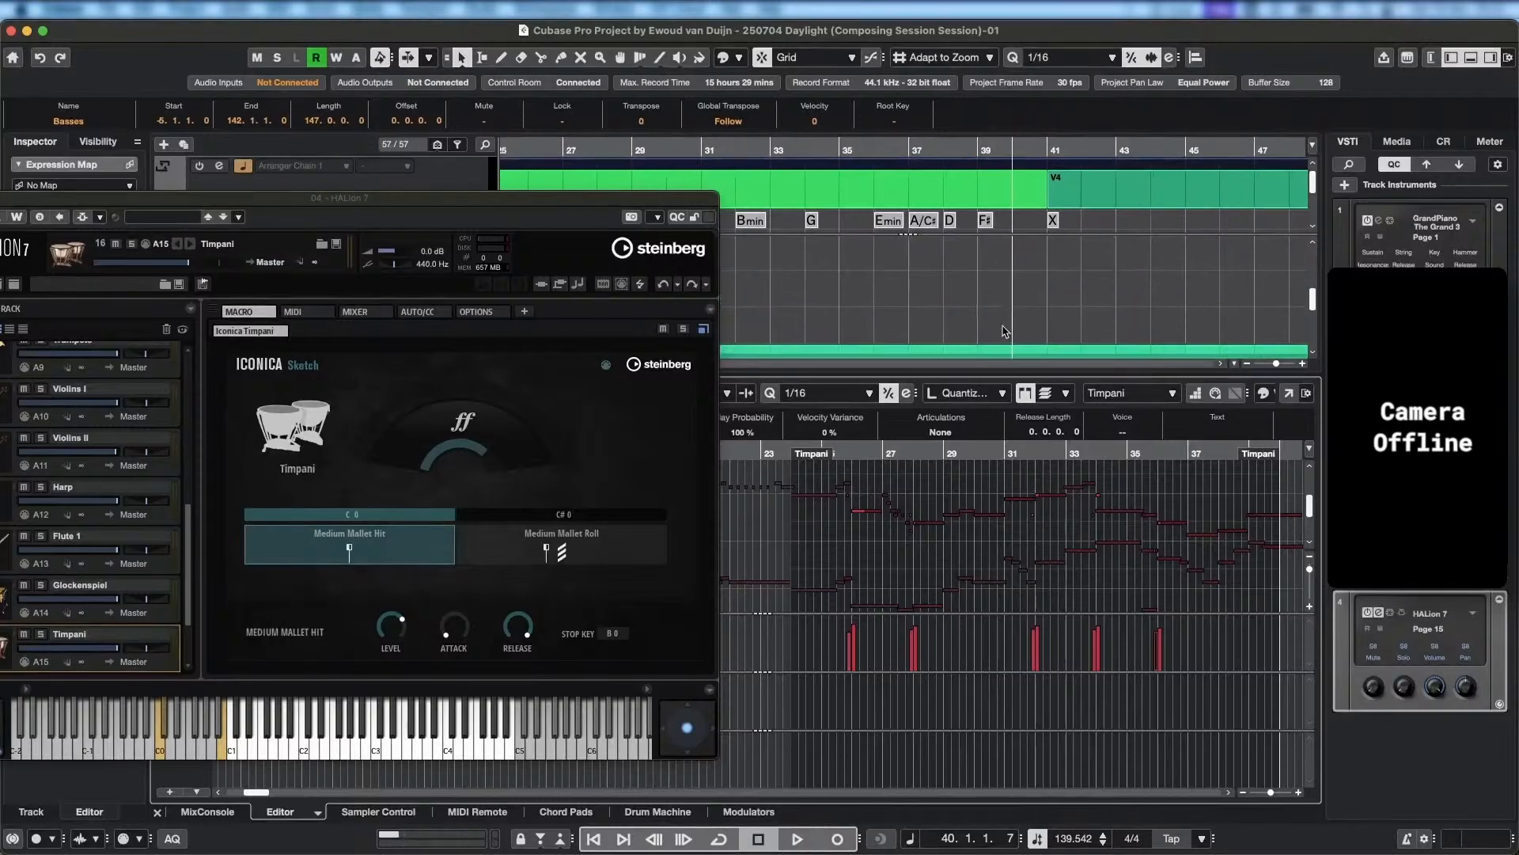
scroll(1045, 258, "left", 1)
scroll(1045, 258, "down", 2)
scroll(1060, 261, "left", 3)
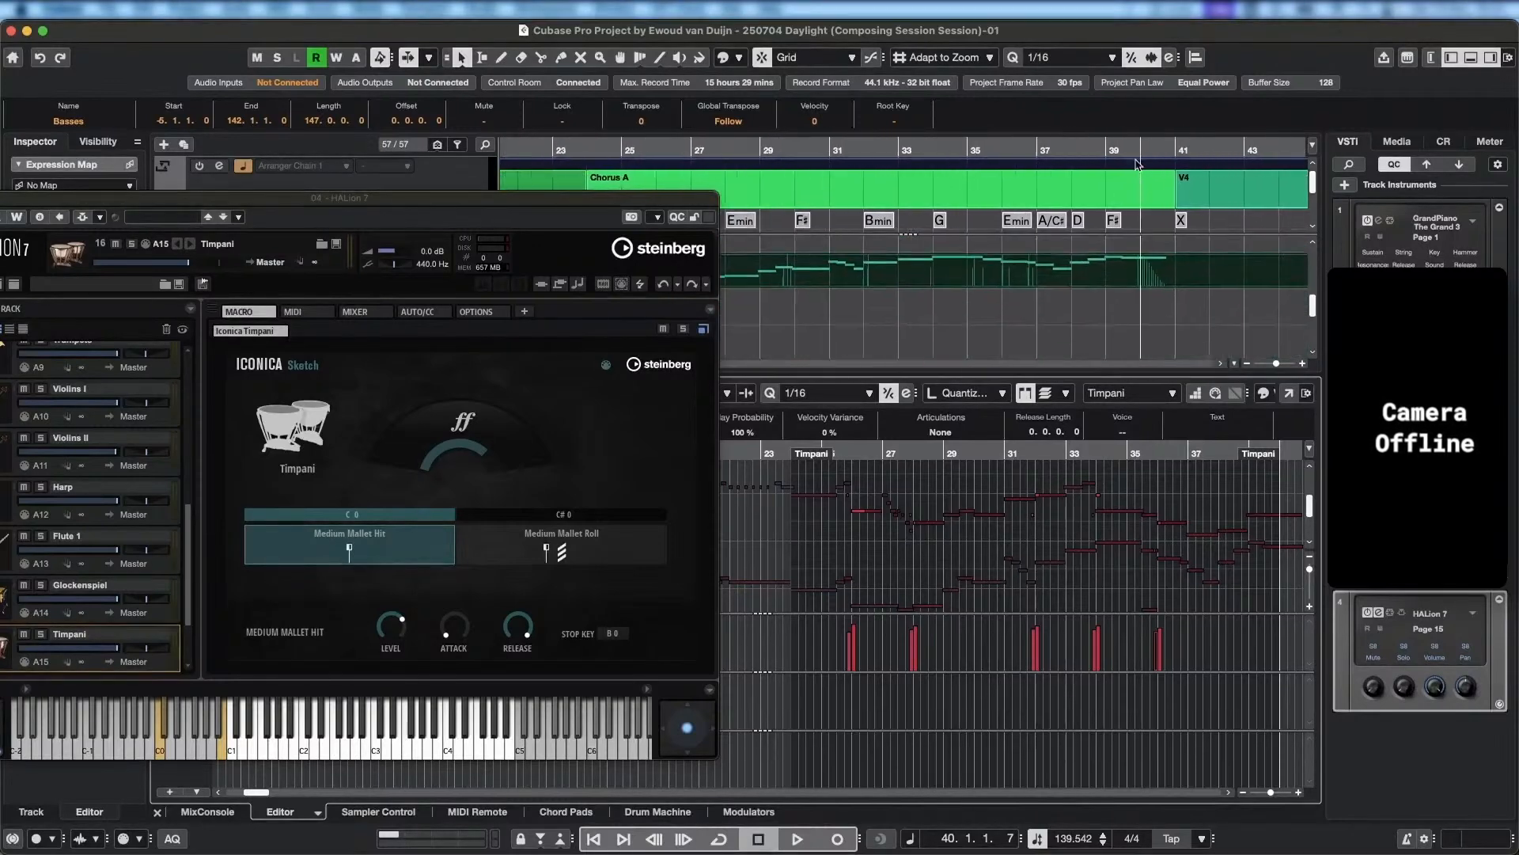
scroll(1092, 267, "down", 2)
scroll(1088, 273, "left", 1)
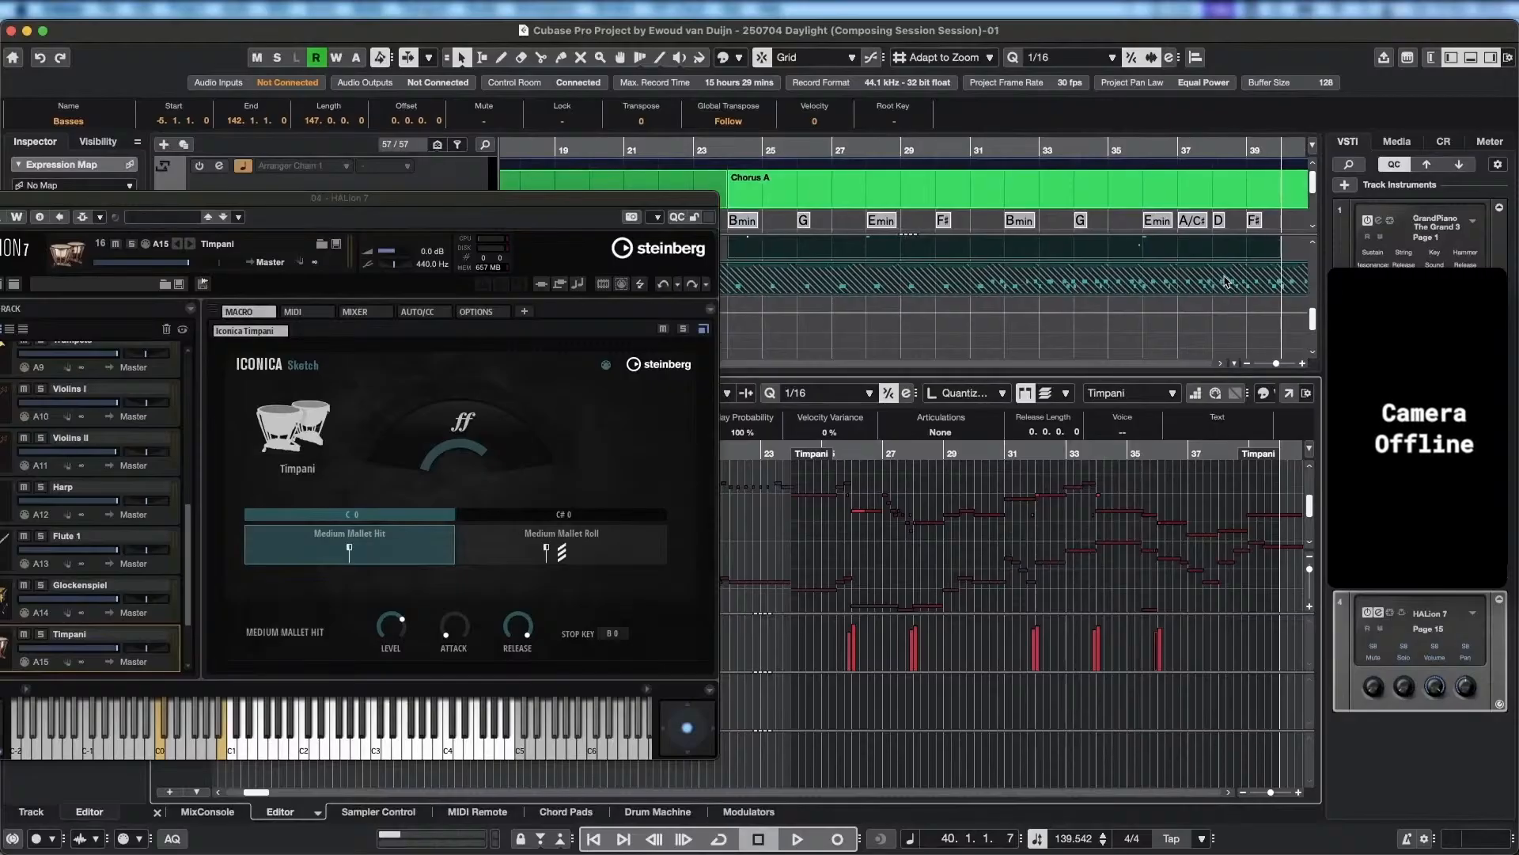
left_click(1213, 277)
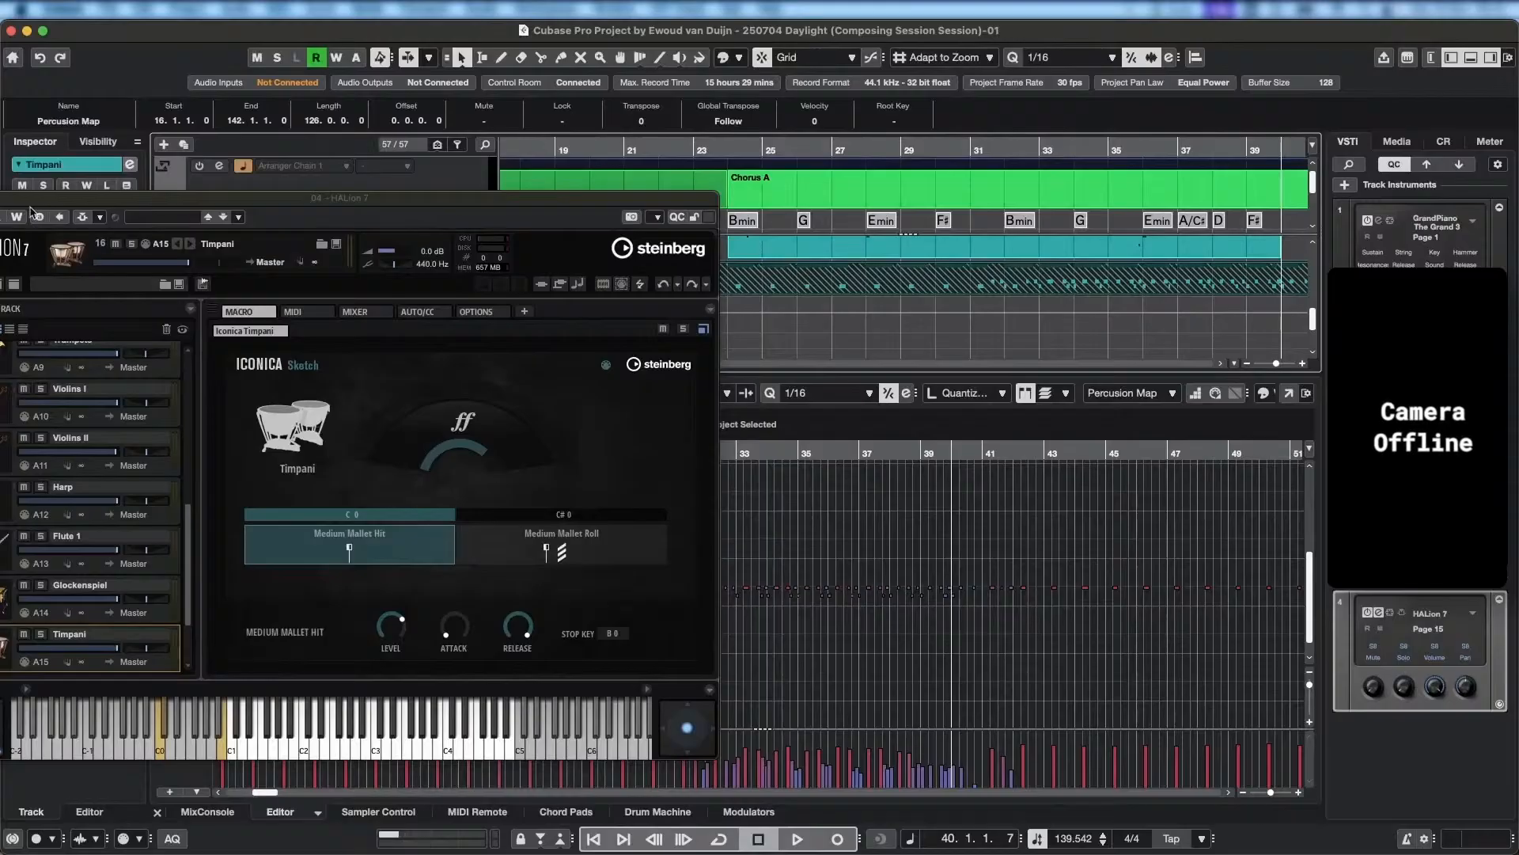
Close the HALion 7 window and play Chorus A from bar 25 with Solo Editor turned on.
left_click_drag(34, 203, 227, 203)
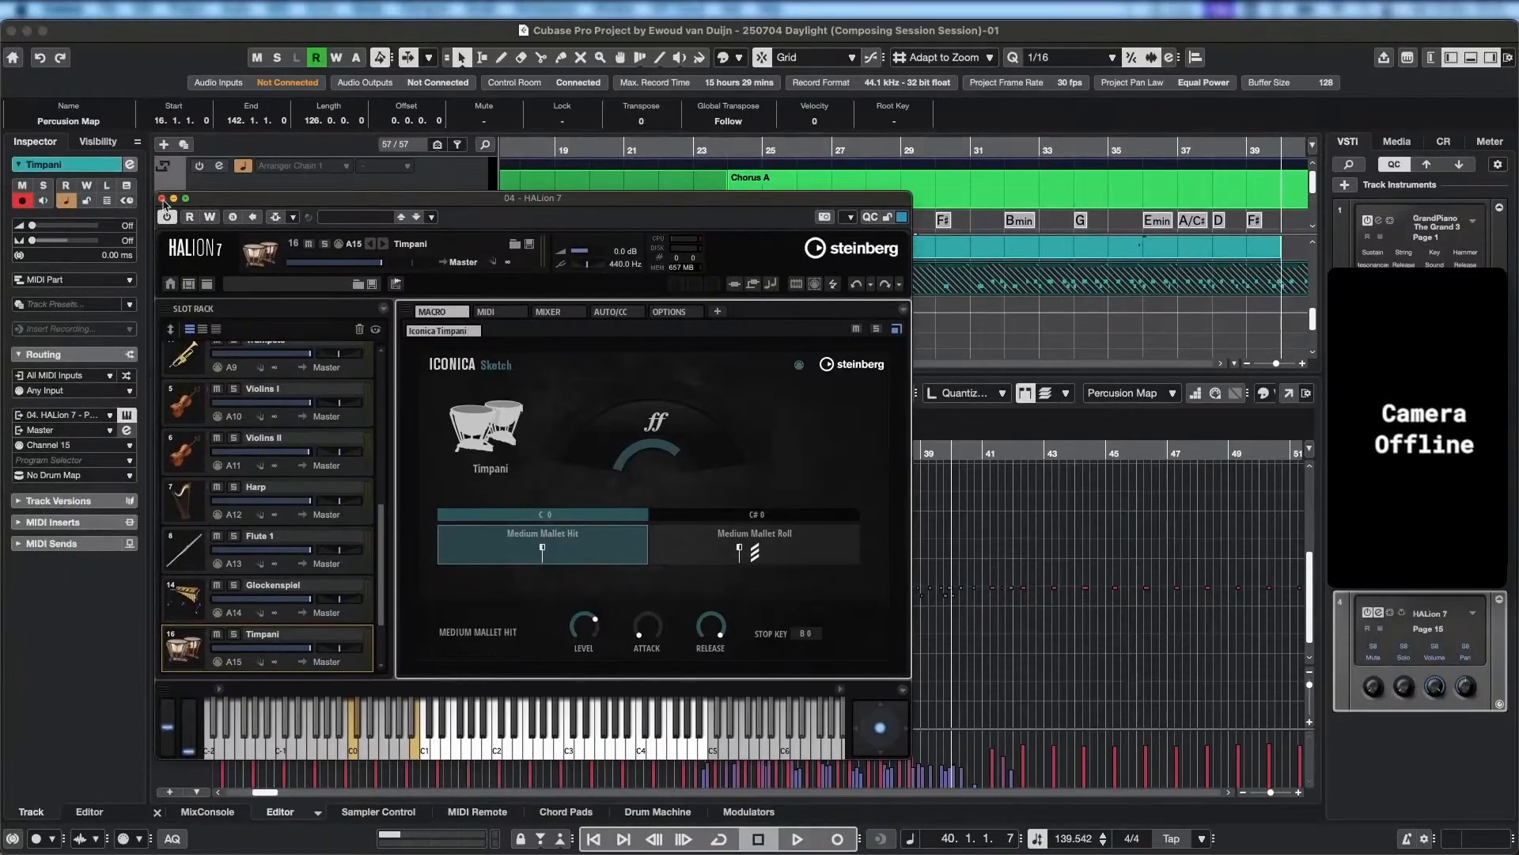
left_click(162, 199)
left_click(733, 150)
key("space")
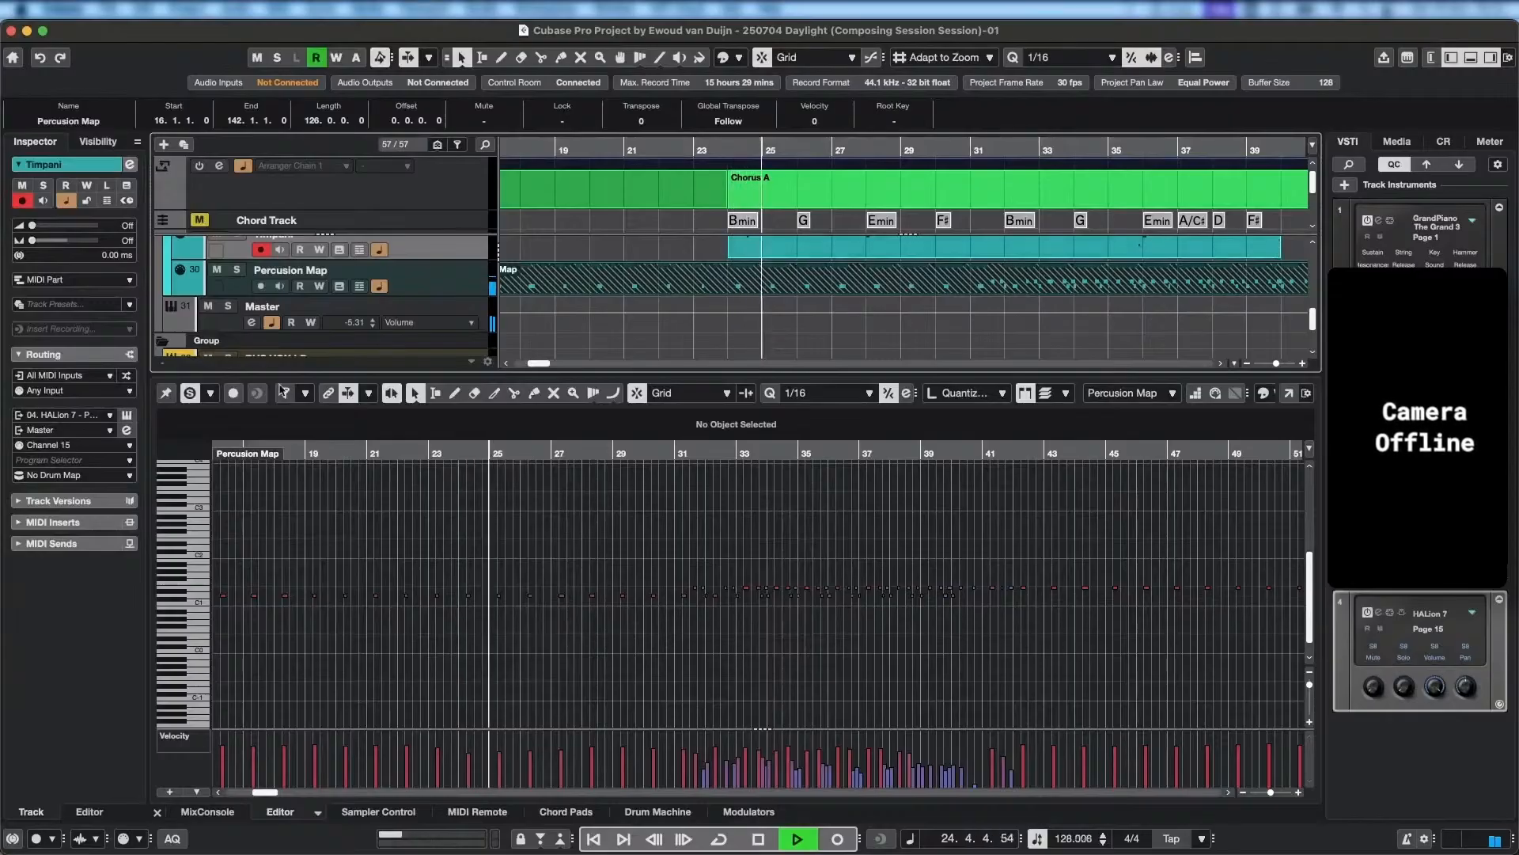
left_click(189, 393)
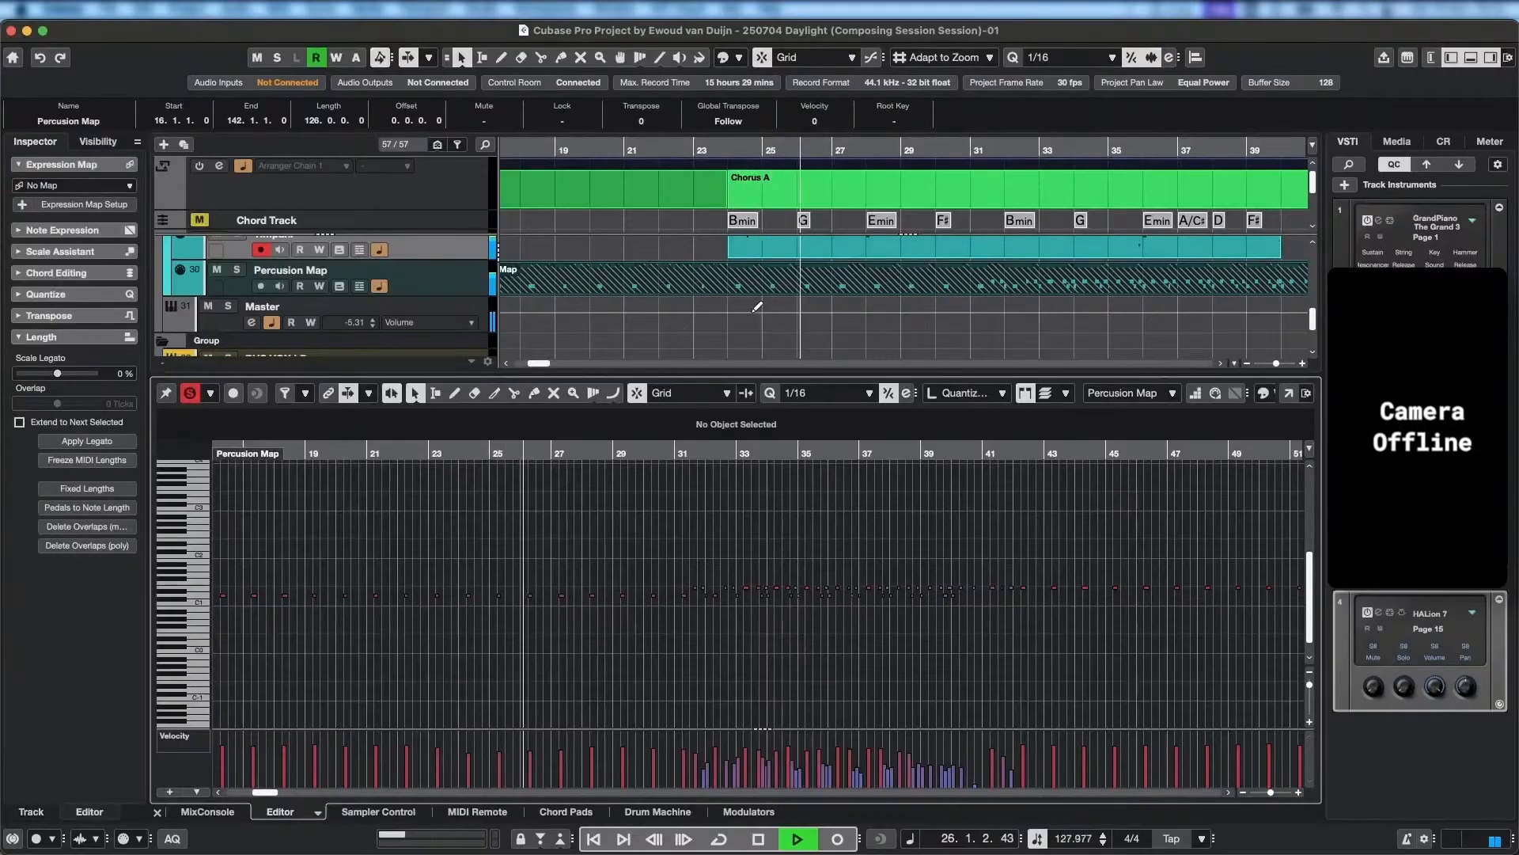
Add the Violins I, Celli and Basses parts to the Percussion Map selection in the editor during playback.
scroll(866, 324, "right", 1)
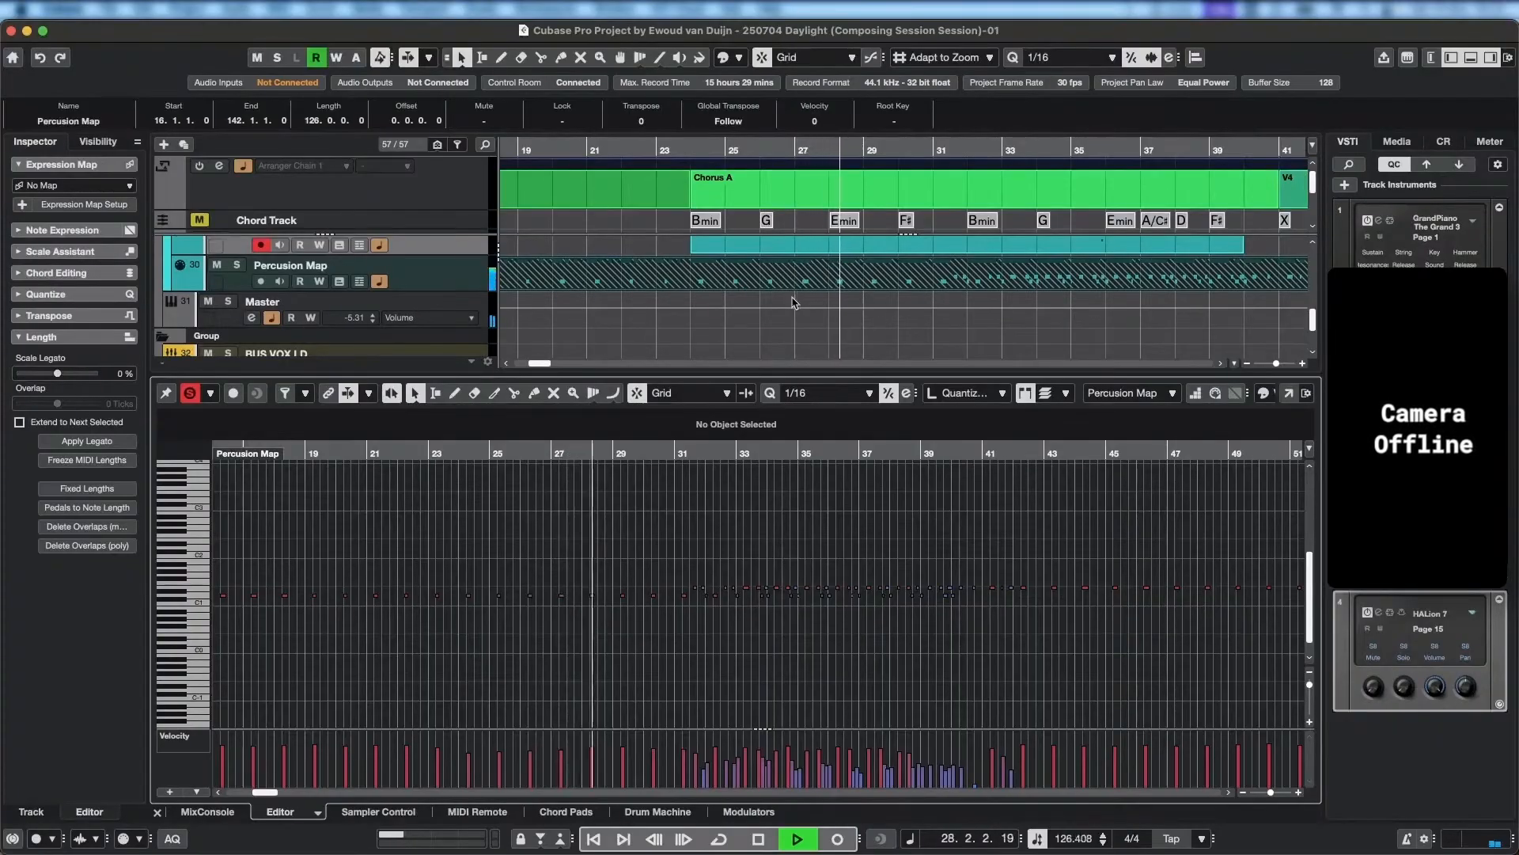
scroll(776, 307, "up", 4)
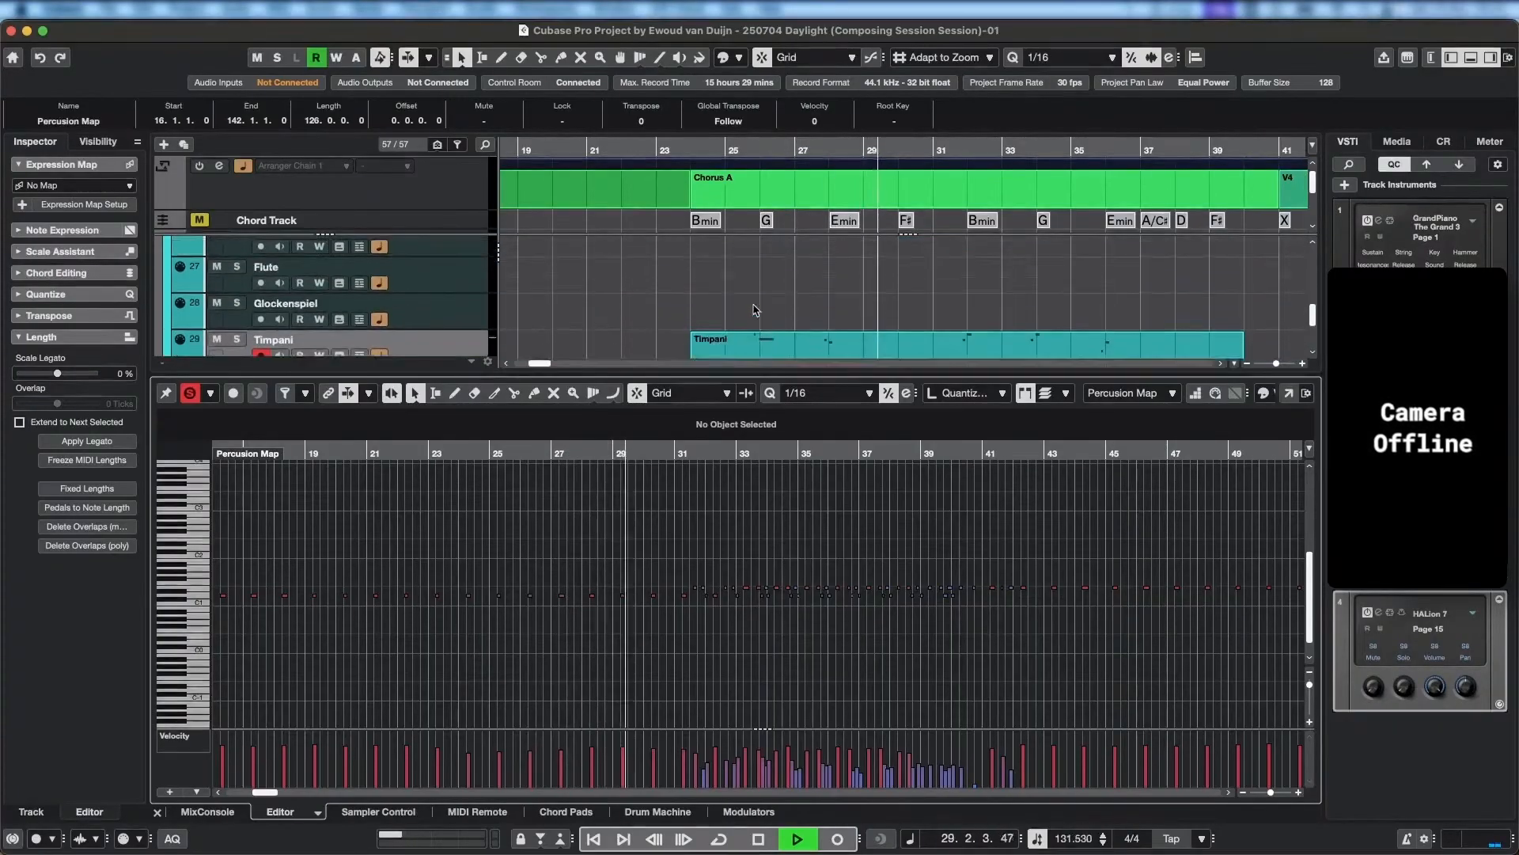
scroll(755, 311, "up", 4)
left_click(798, 325)
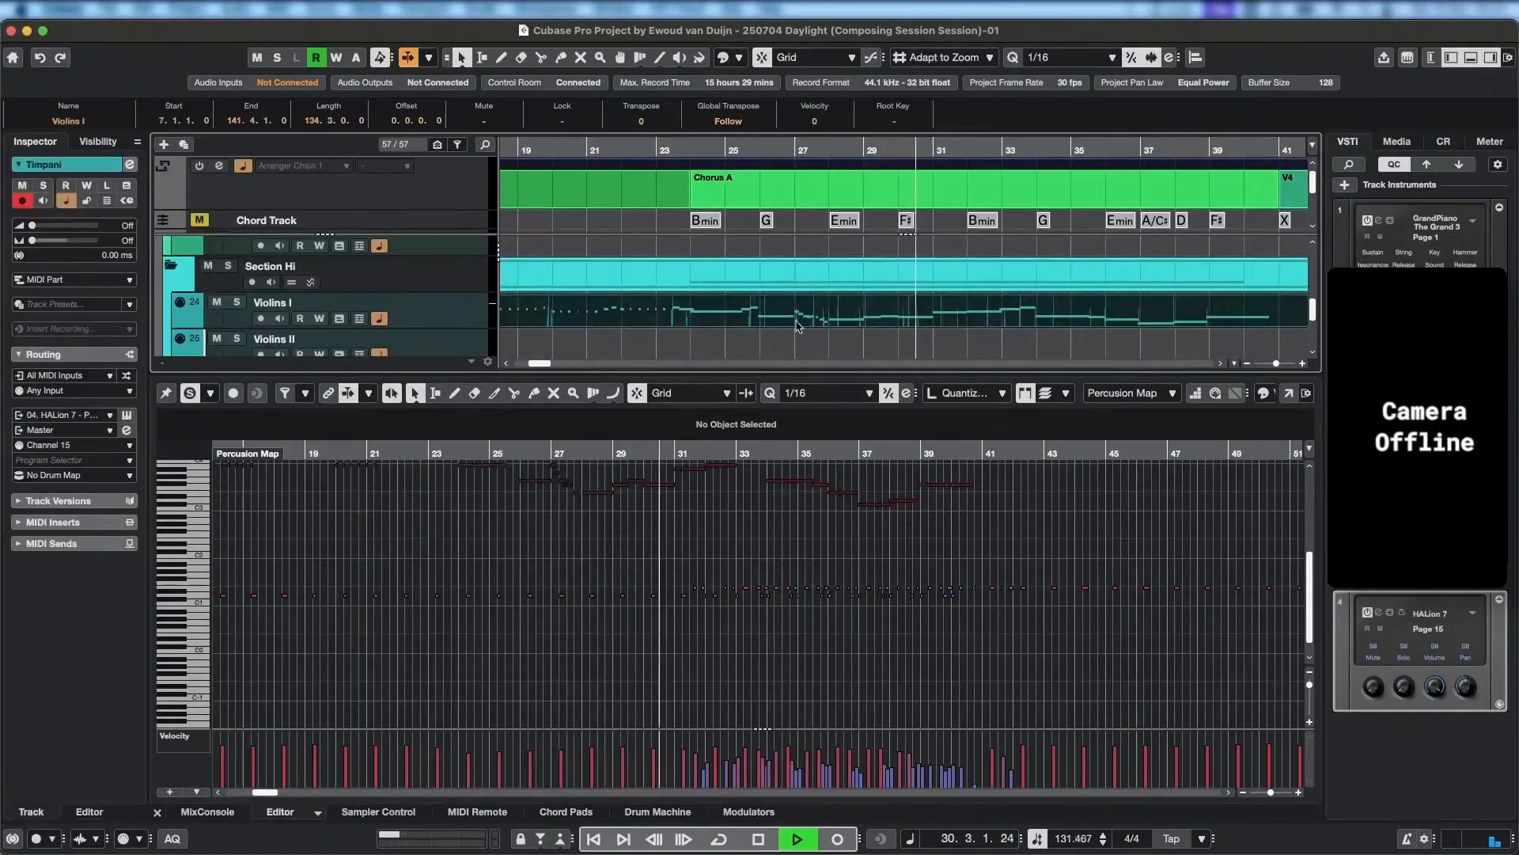
scroll(797, 324, "up", 3)
left_click(794, 317)
scroll(792, 319, "up", 3)
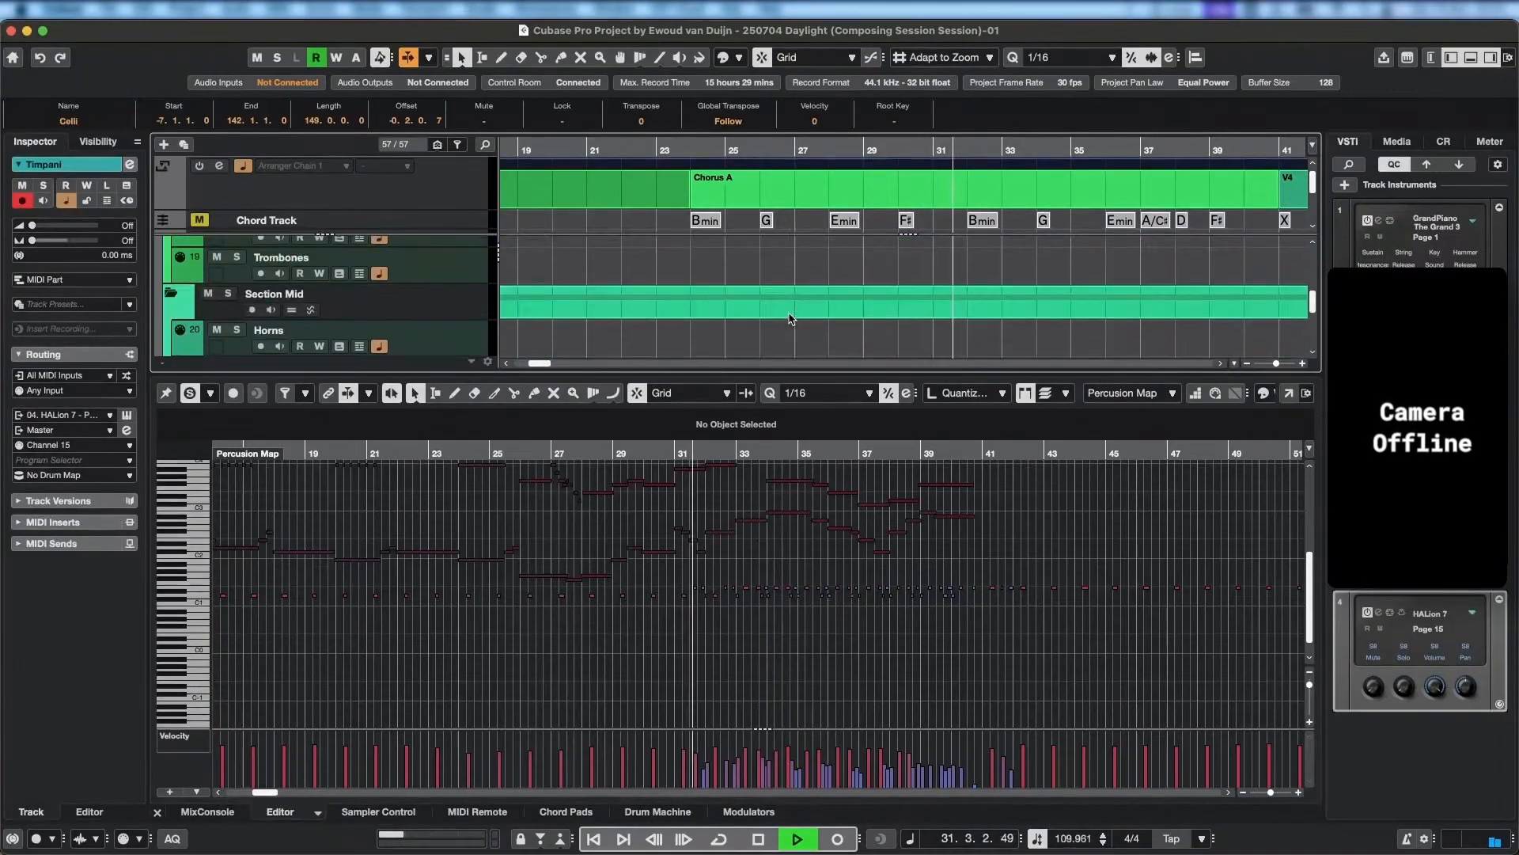
scroll(790, 319, "up", 3)
scroll(800, 287, "down", 3)
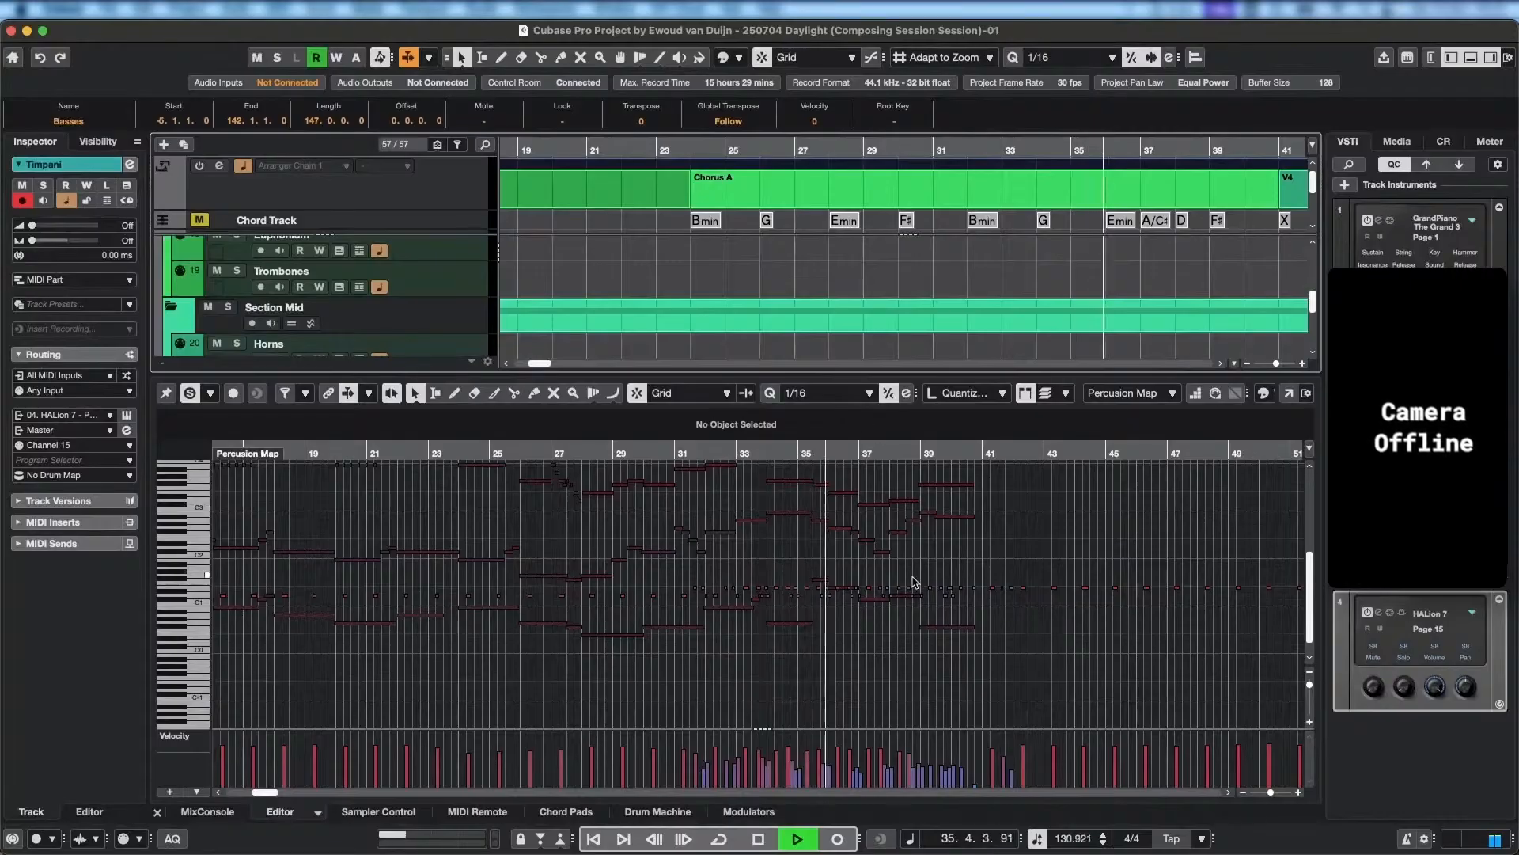
scroll(871, 629, "up", 2)
scroll(825, 316, "down", 6)
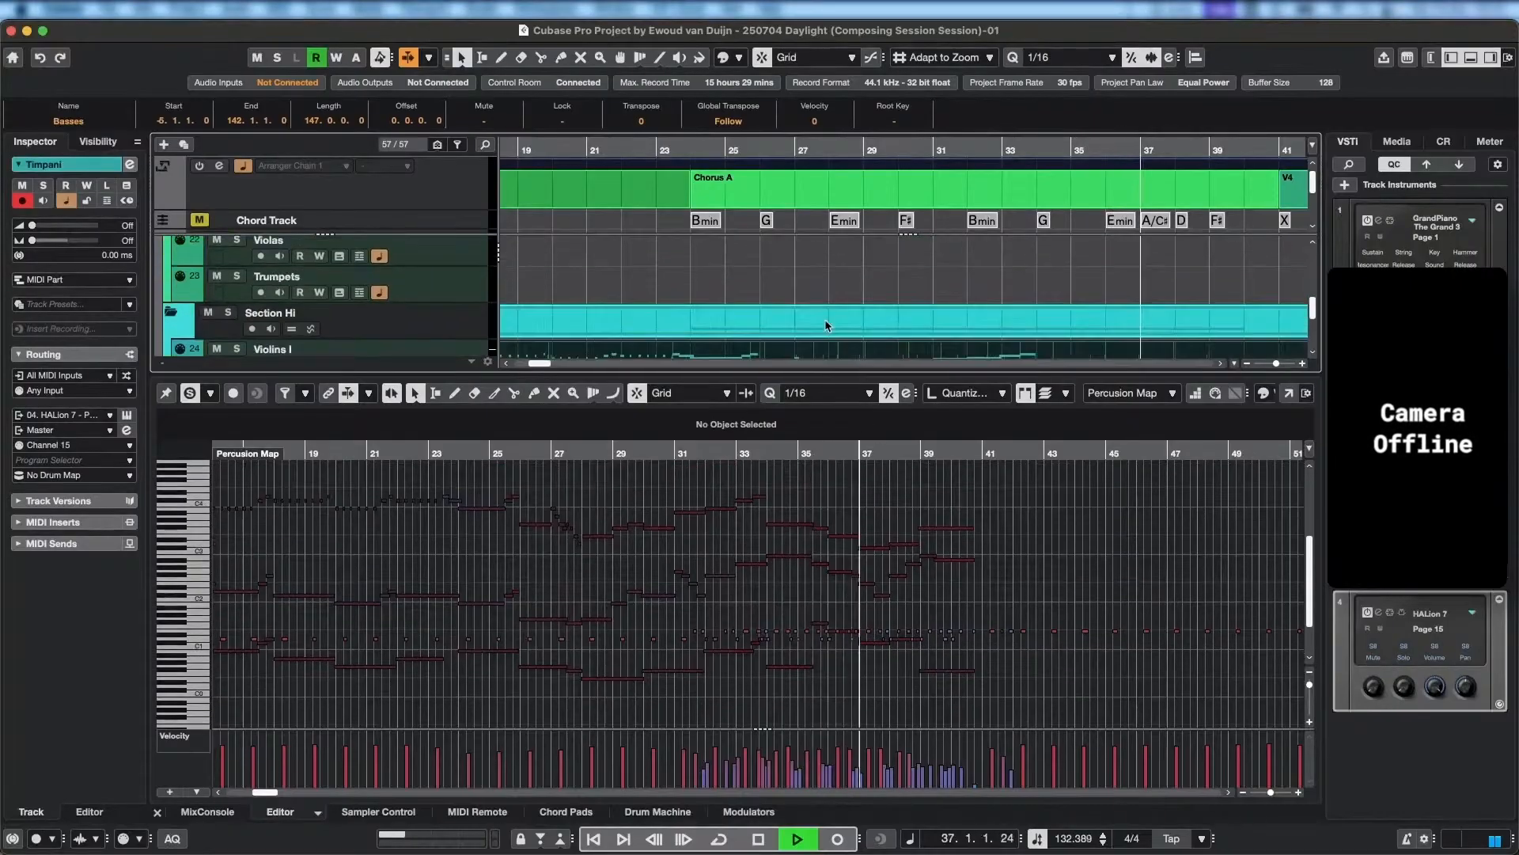
Add the Timpani part in Chorus A to the parts shown in the editor while playback continues.
scroll(826, 308, "down", 2)
scroll(826, 309, "up", 2)
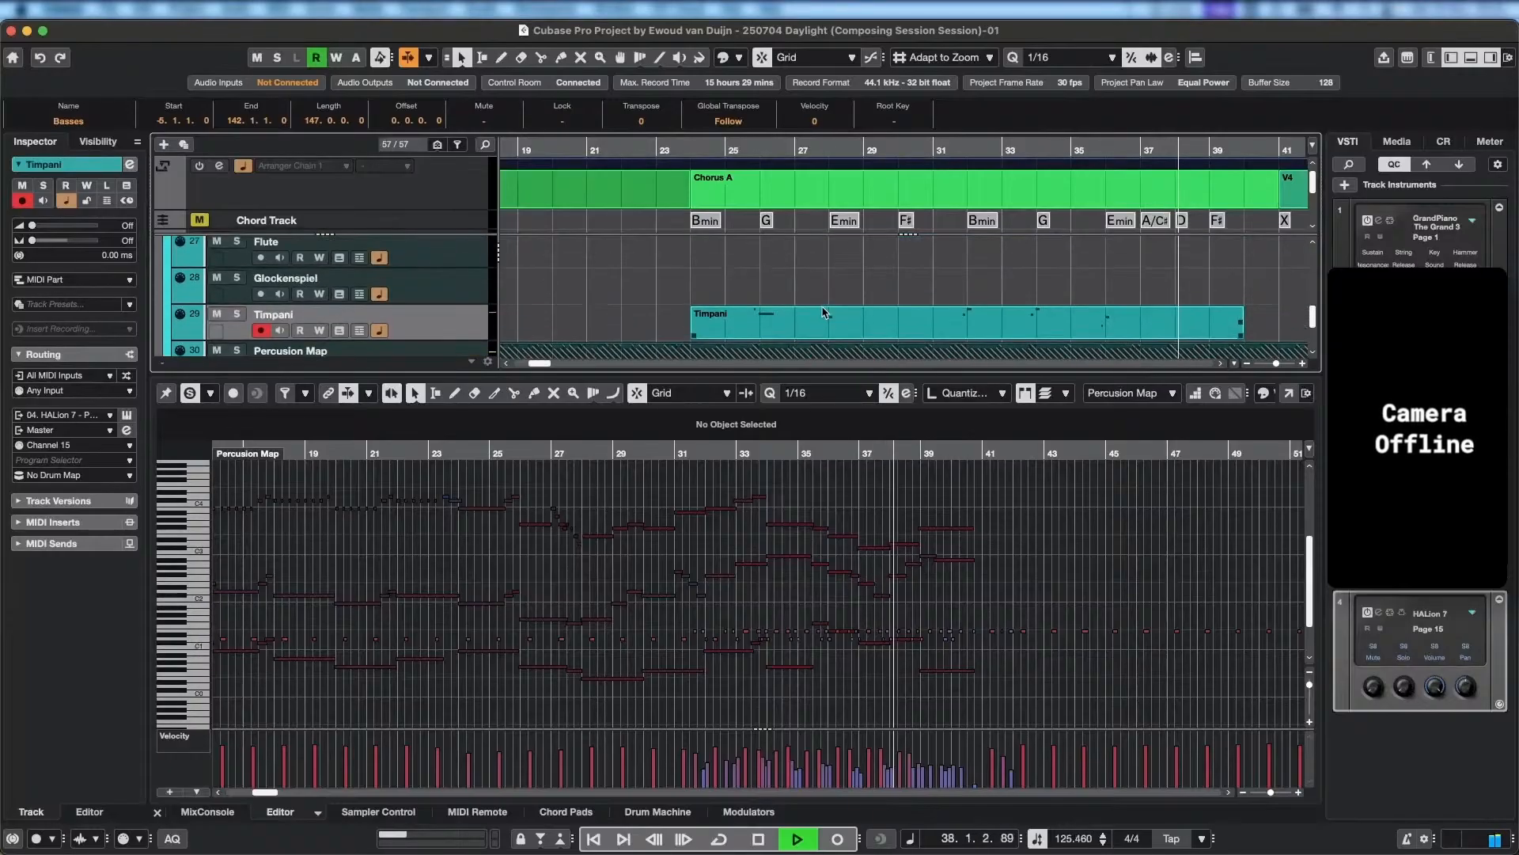
scroll(826, 318, "down", 1)
left_click(826, 330, "shift")
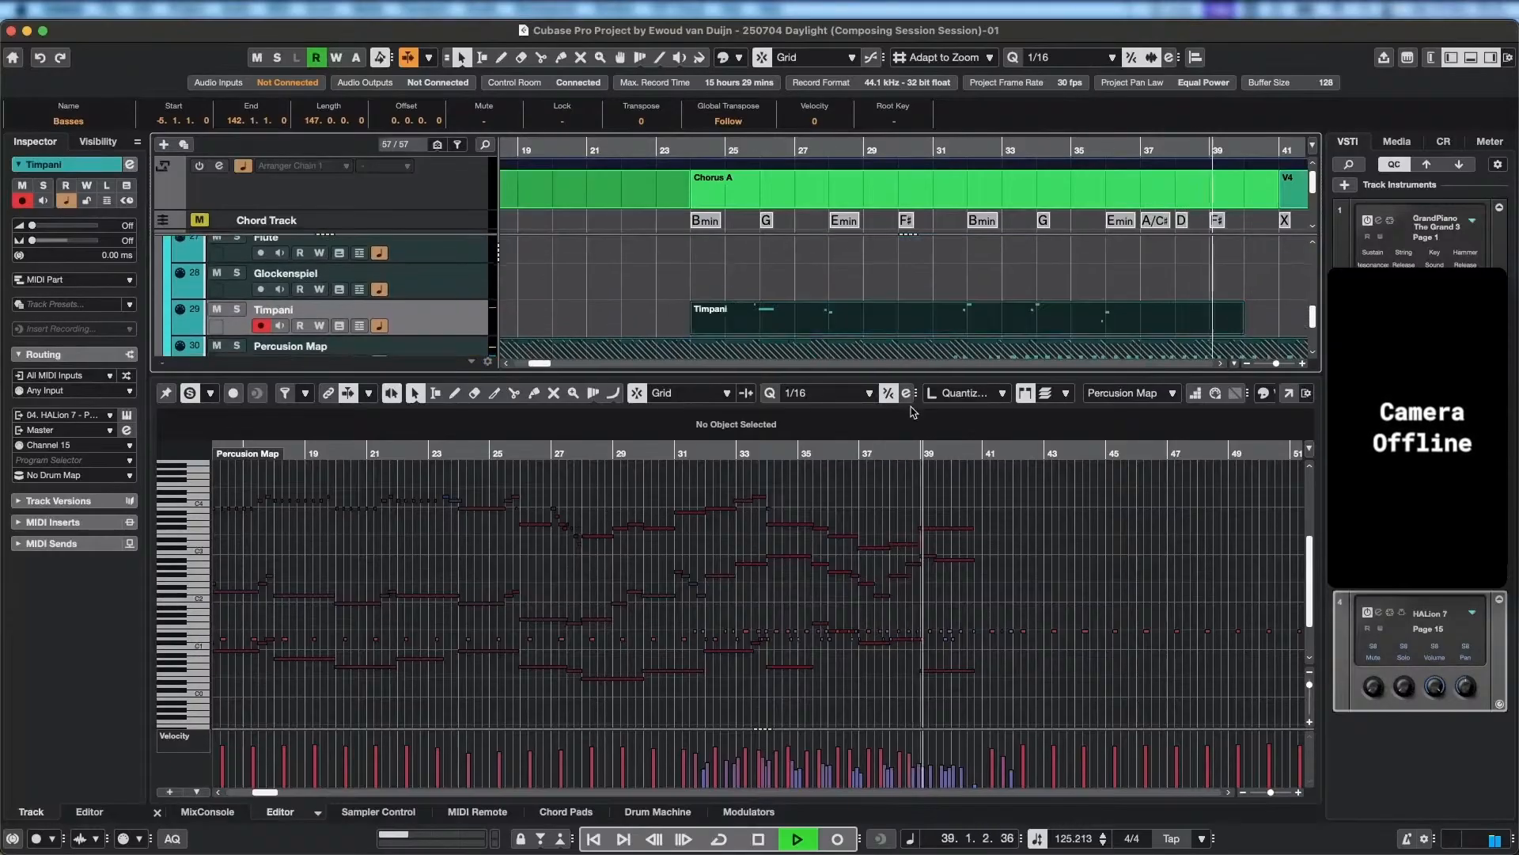
Play the opening of Chorus A from bar 24 and examine the combined notes around bar 26.
left_click(746, 154)
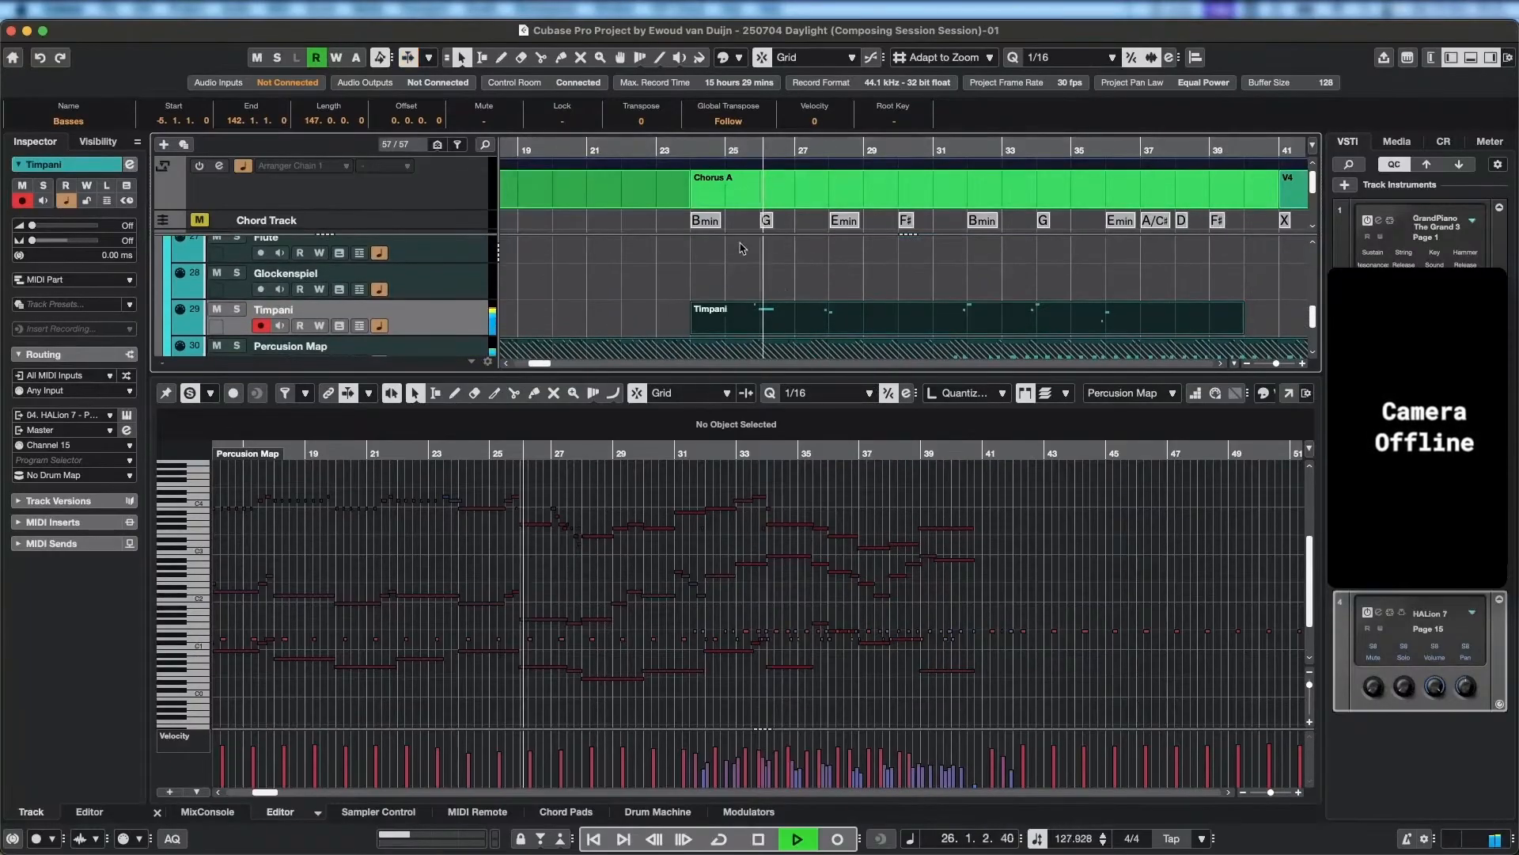
key("space")
scroll(546, 632, "up", 3)
scroll(544, 633, "up", 2)
scroll(493, 666, "left", 3)
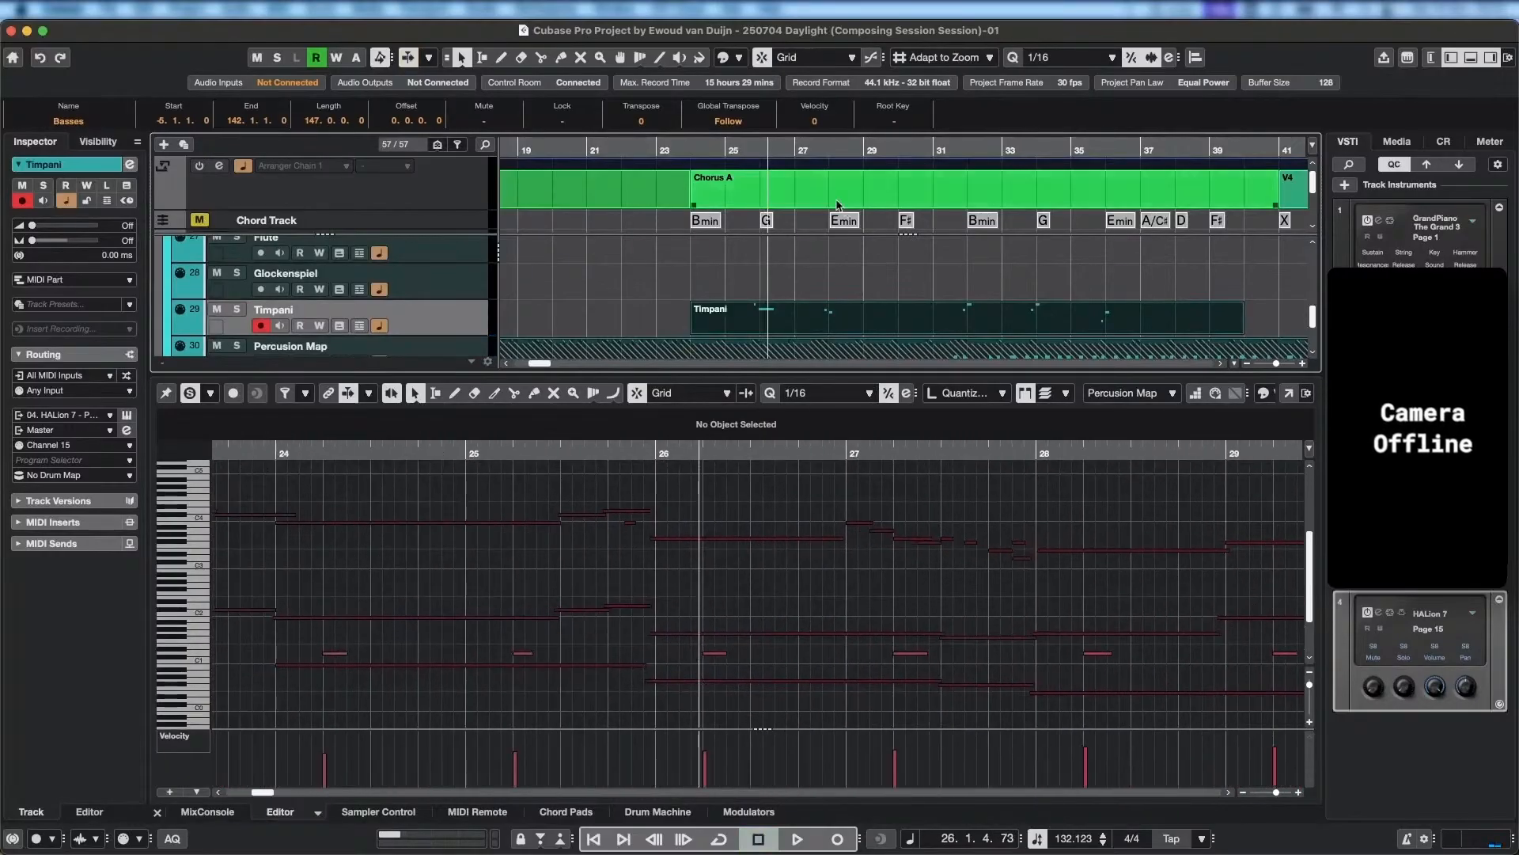
left_click(746, 151)
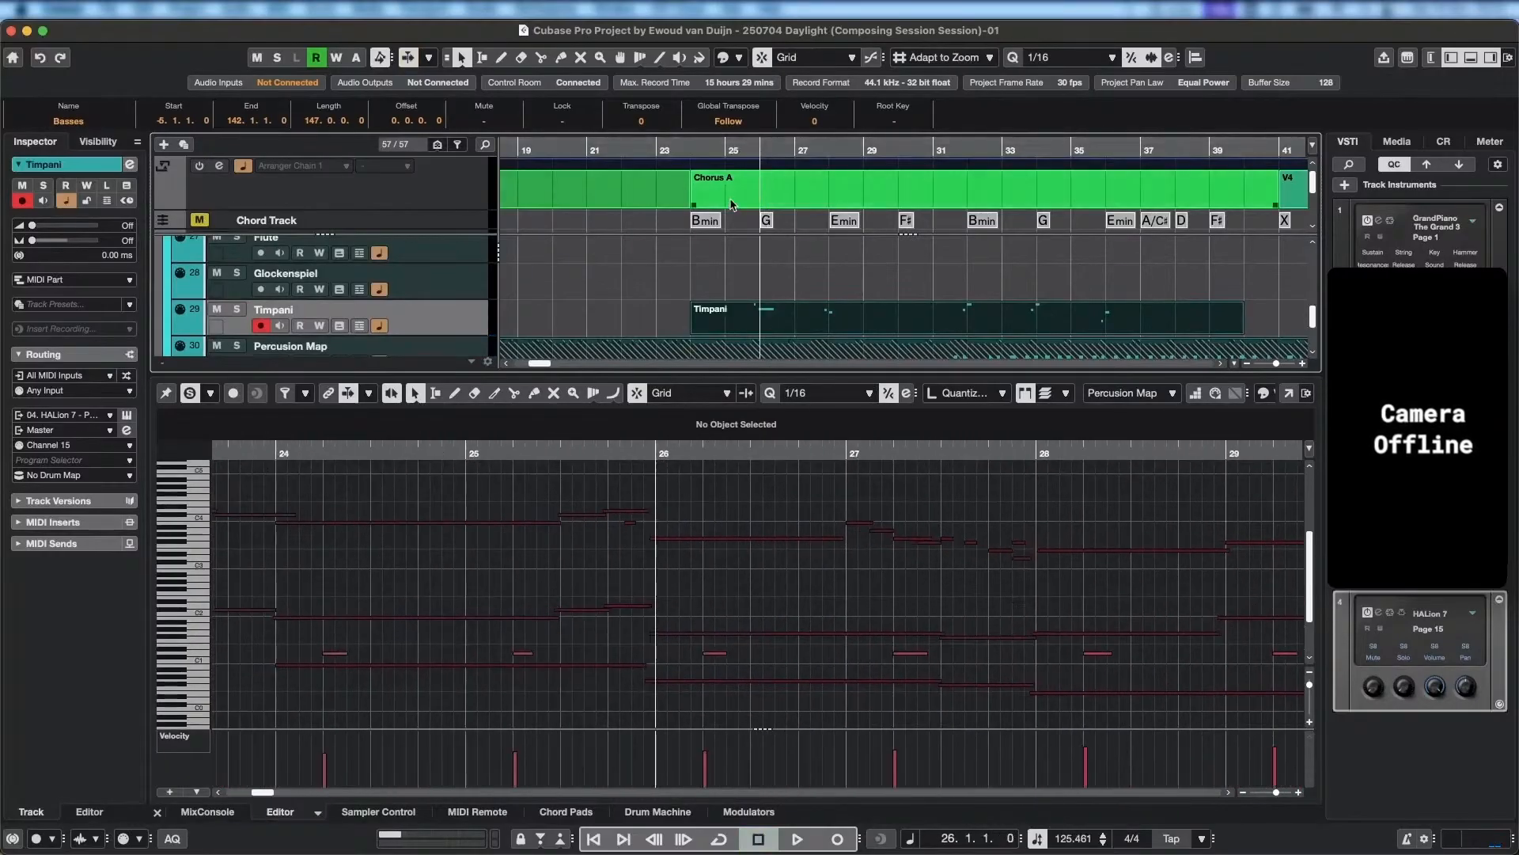
left_click(697, 152)
key("space")
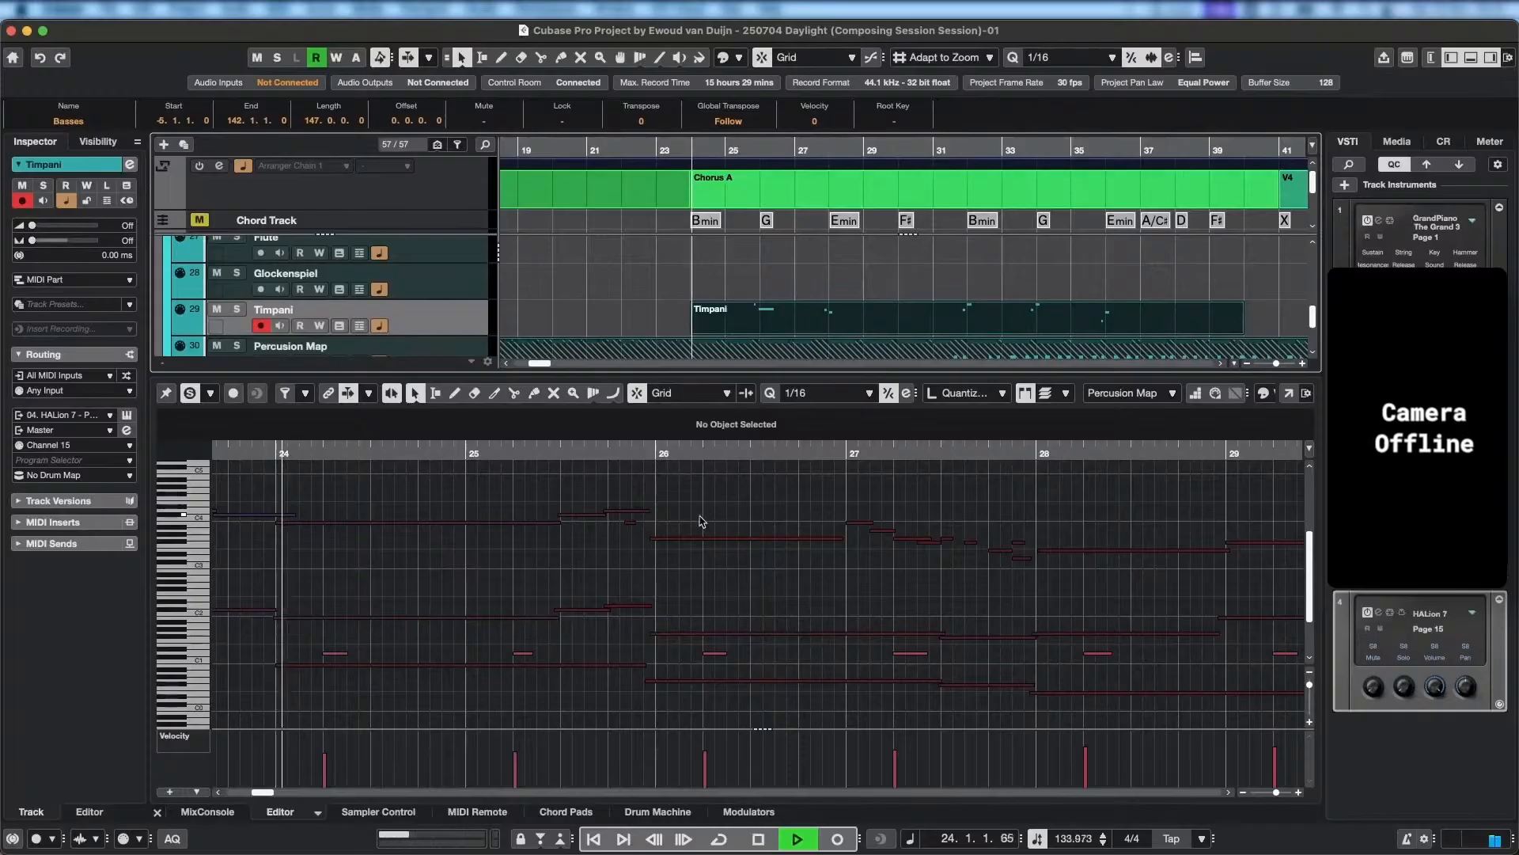
scroll(591, 620, "up", 1)
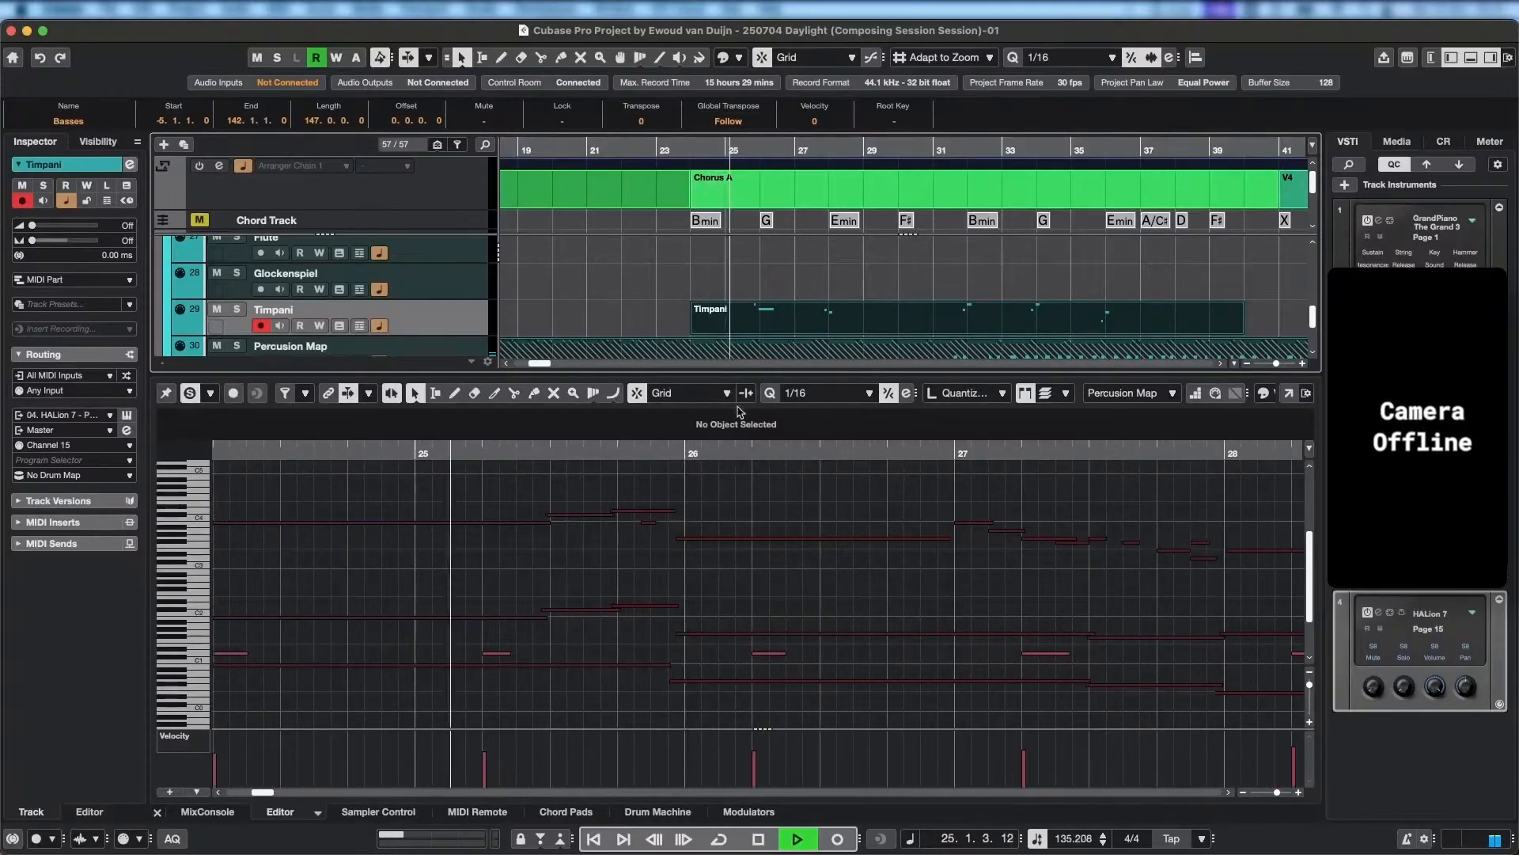
key("space")
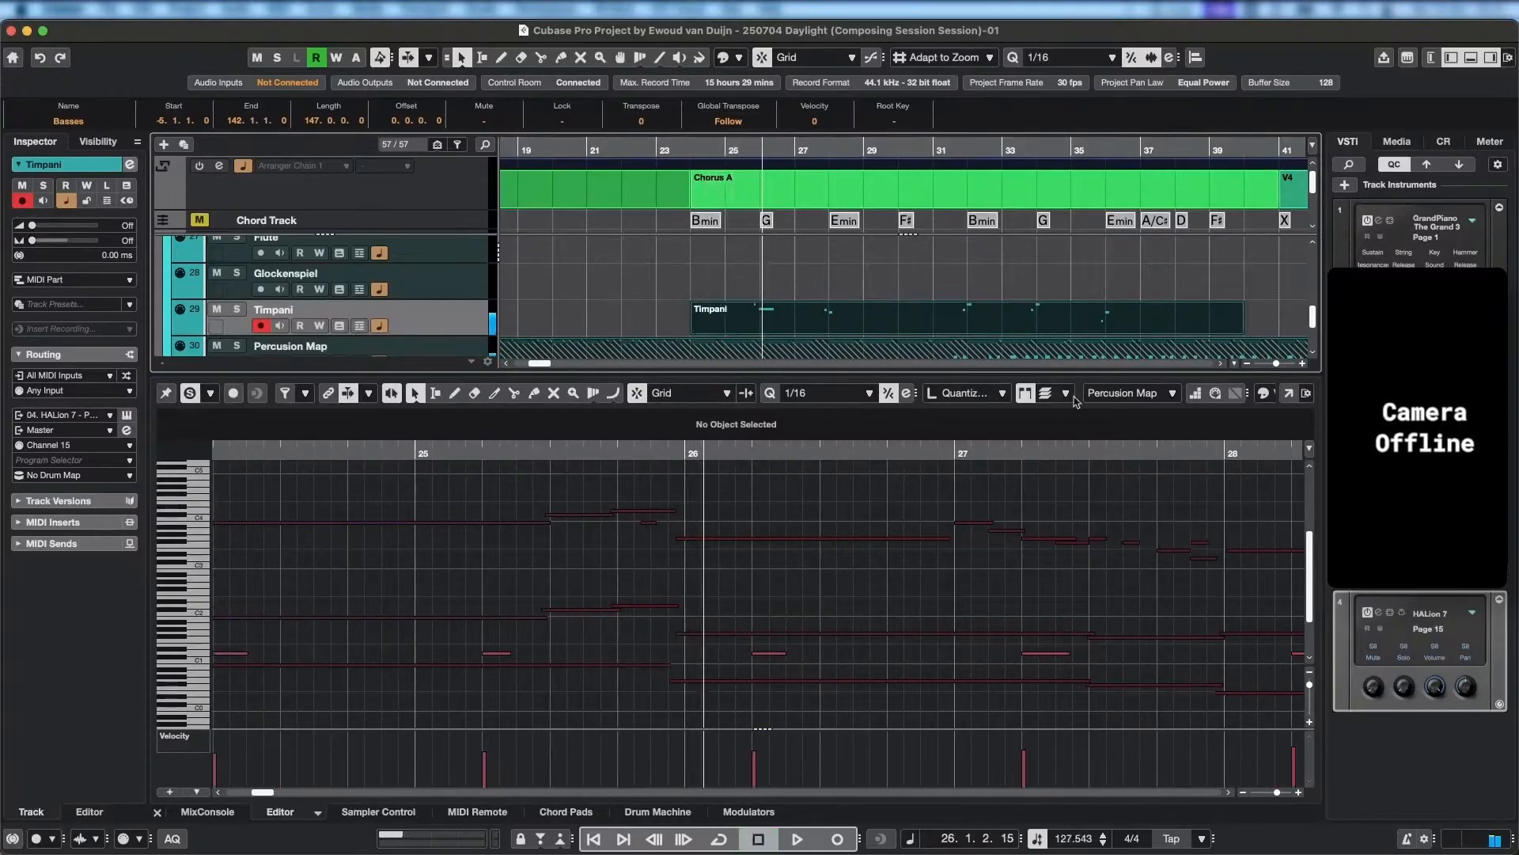
Make Timpani the active part in the editor, set the playhead to 25.3 and select its G3 note near bar 26.
left_click(1170, 394)
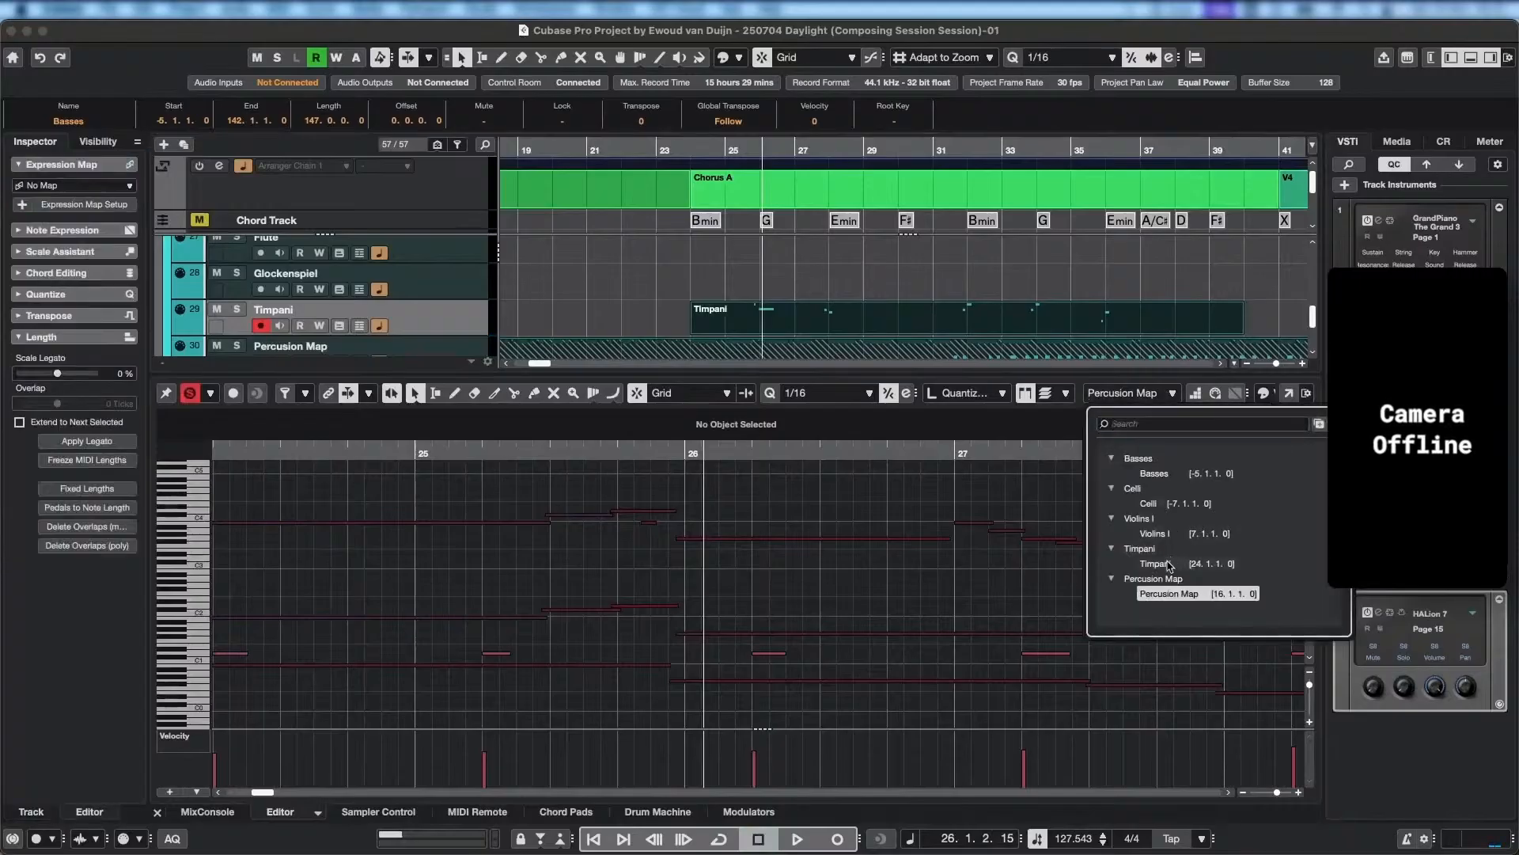
left_click(1169, 563)
left_click_drag(690, 448, 419, 451)
mouse_move(680, 538)
left_mouse_down()
mouse_move(648, 544)
mouse_move(678, 557)
left_mouse_up()
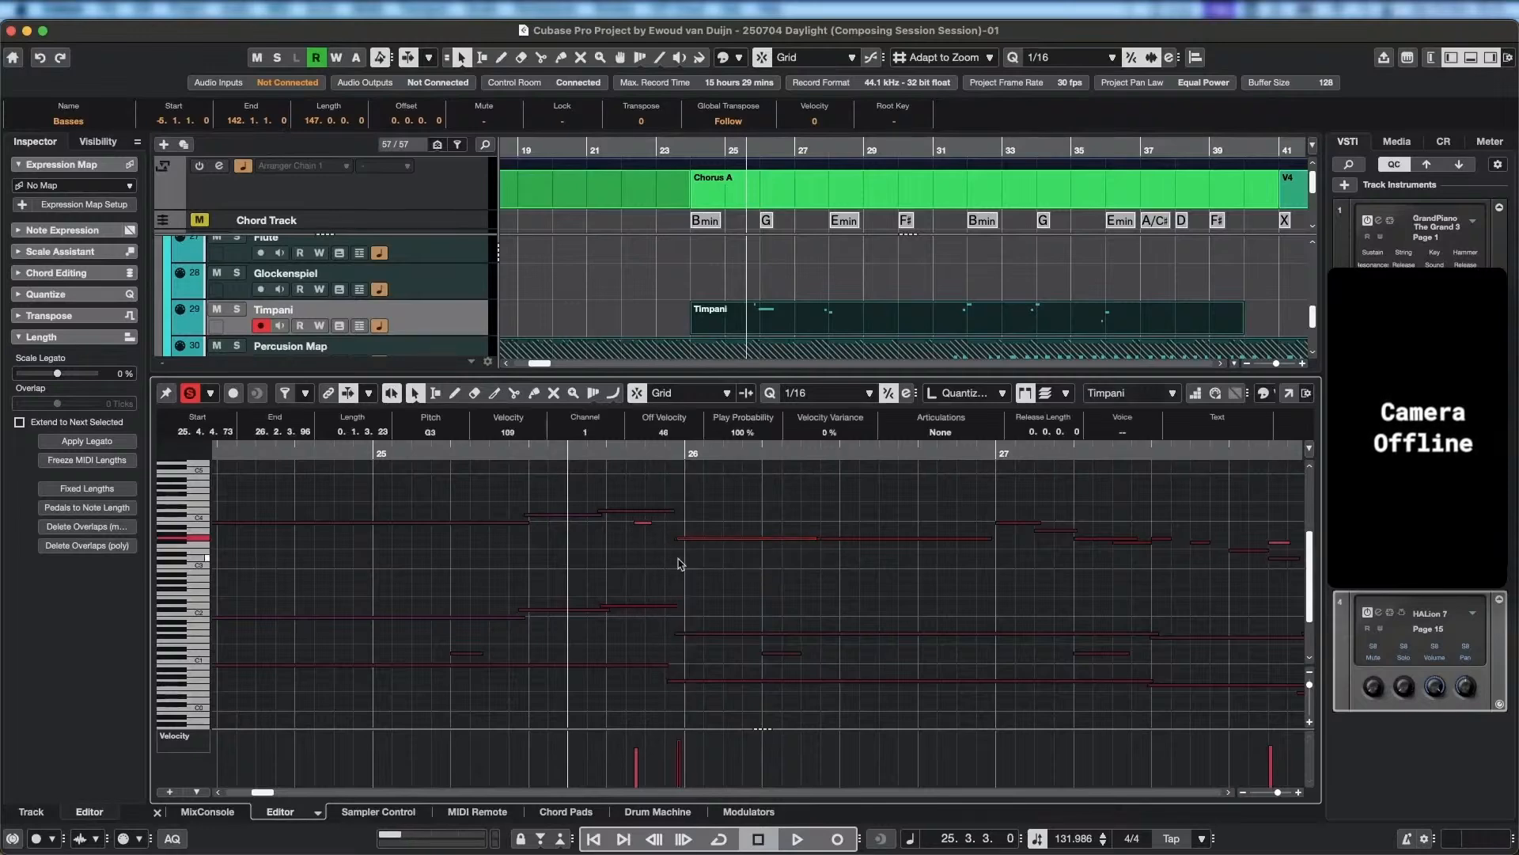
Check the Percussion Map notes around bar 26 as the active part and return to the Timpani part.
left_click(1154, 394)
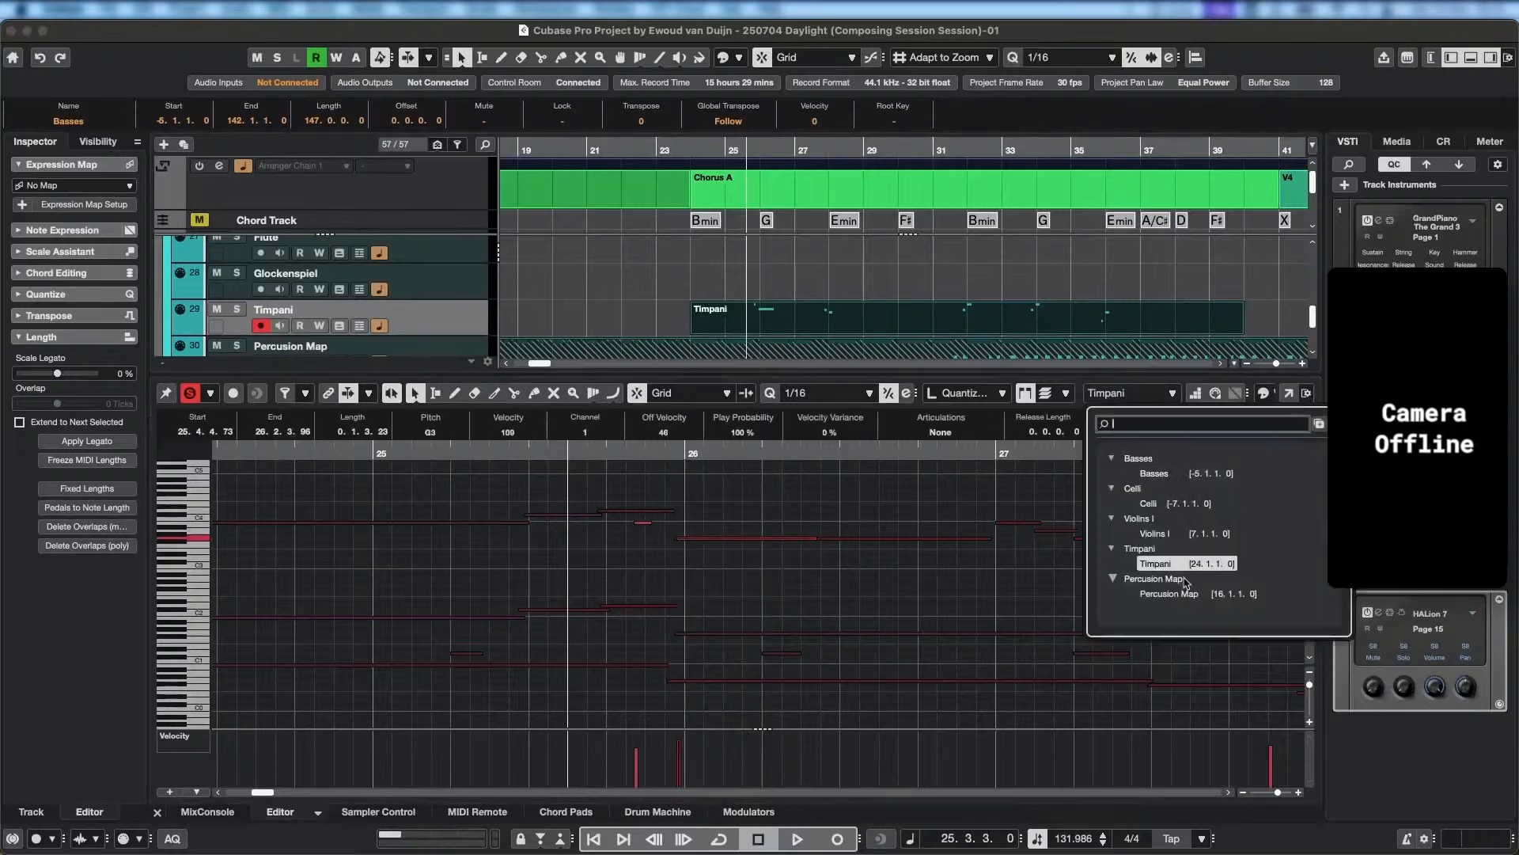
left_click(1179, 596)
scroll(661, 580, "up", 3)
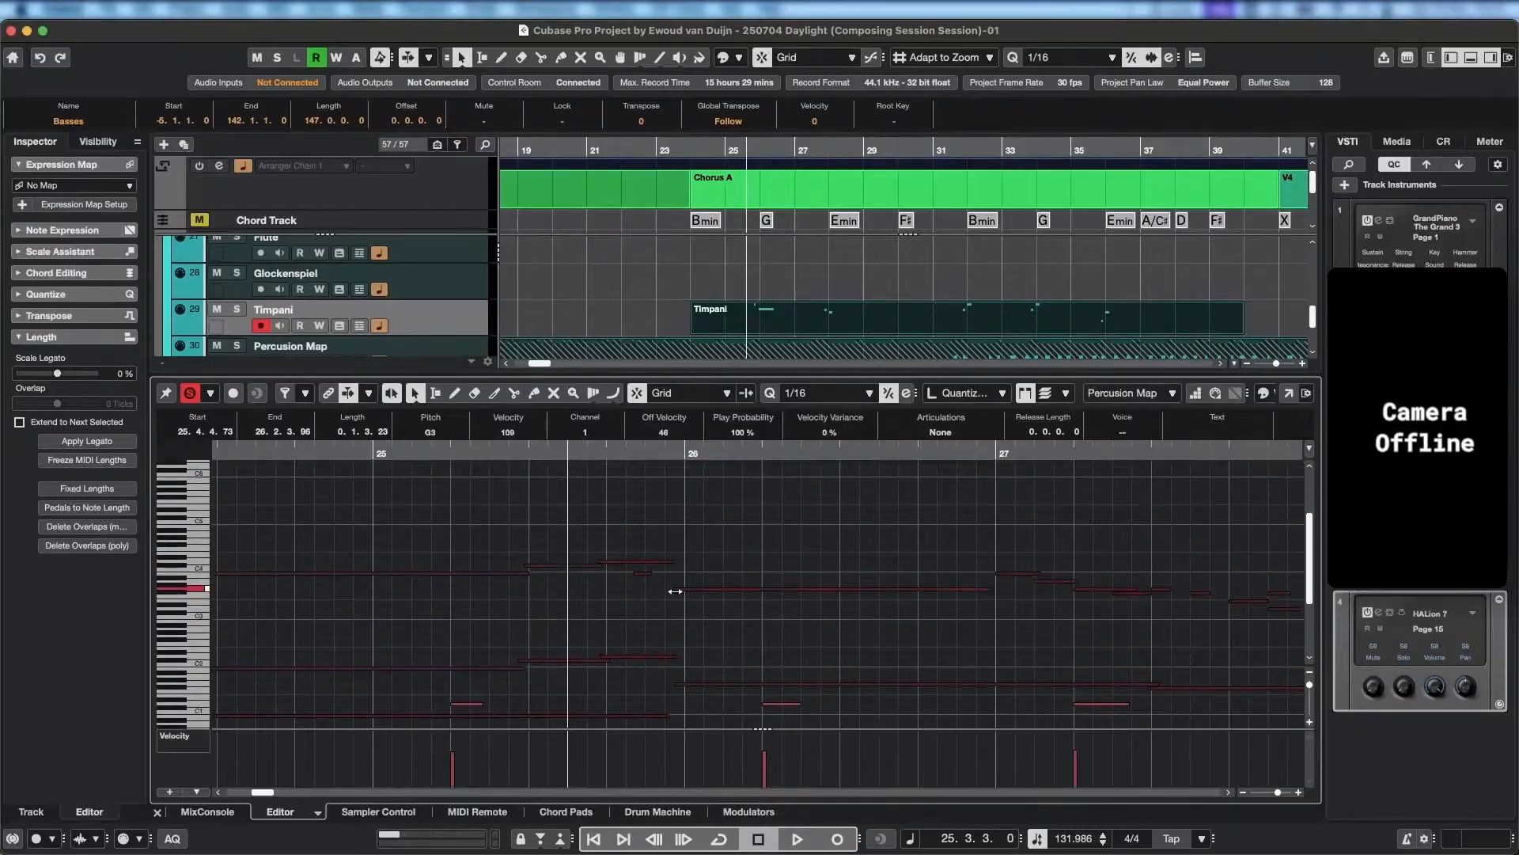
scroll(673, 568, "down", 2)
left_click(1174, 395)
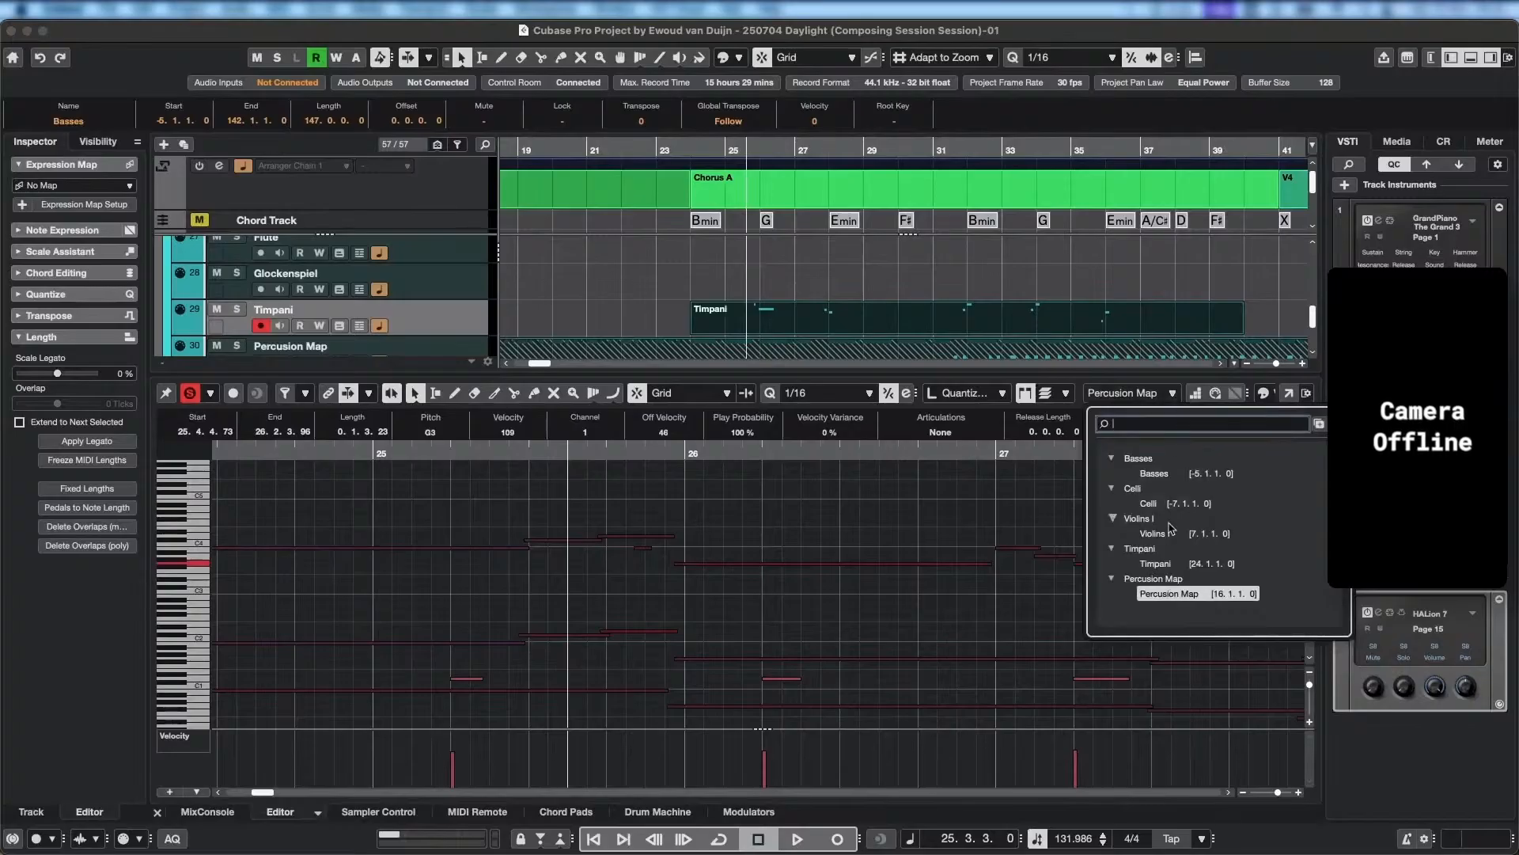
left_click(1160, 562)
Play from bar 25.3 and change the Timpani note just before bar 28 to pitch D3.
key("space")
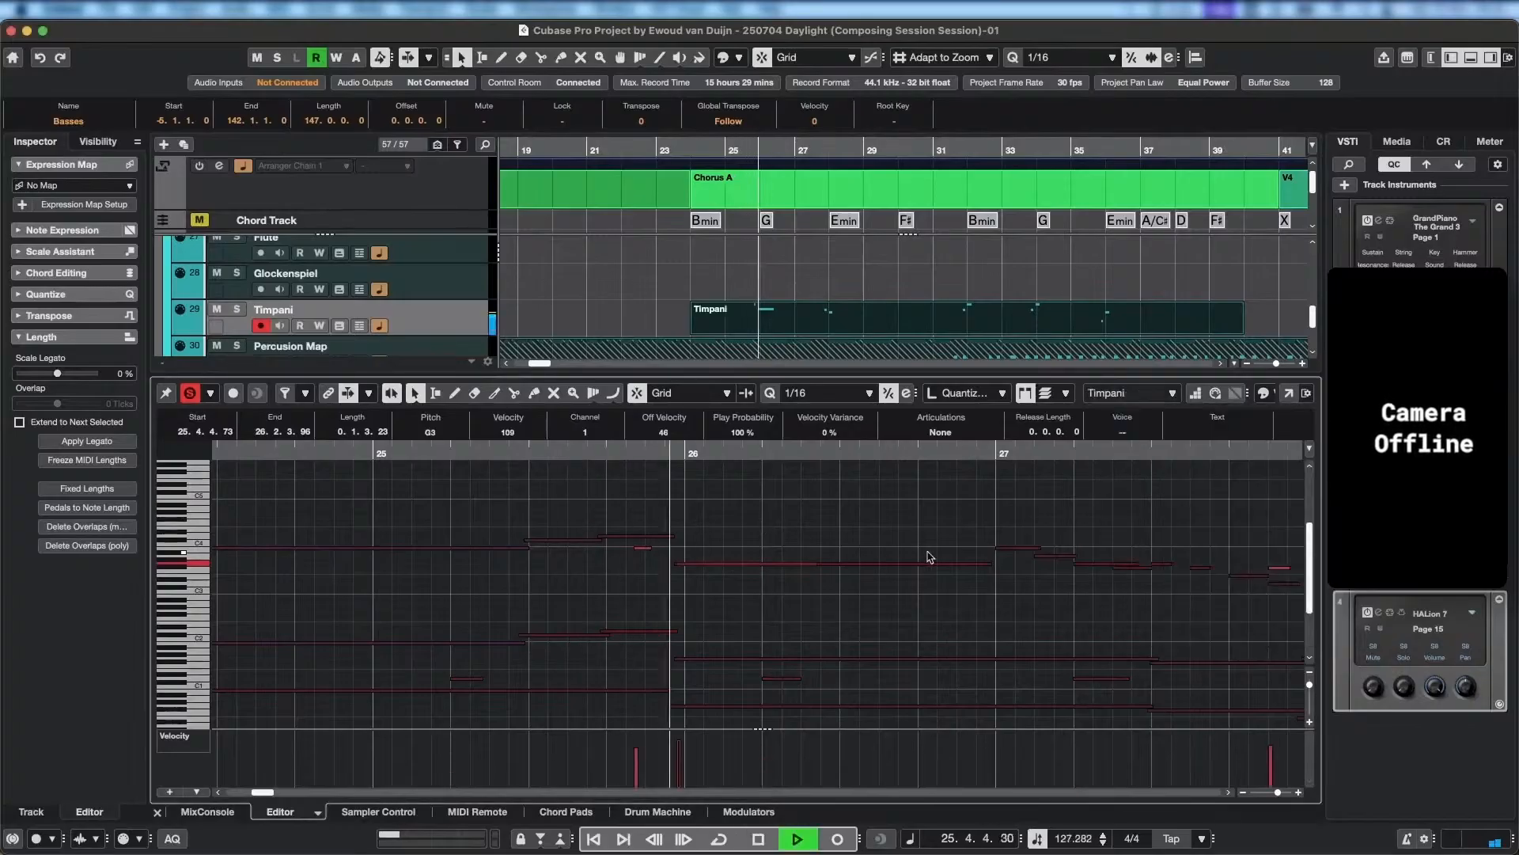
scroll(941, 570, "down", 2)
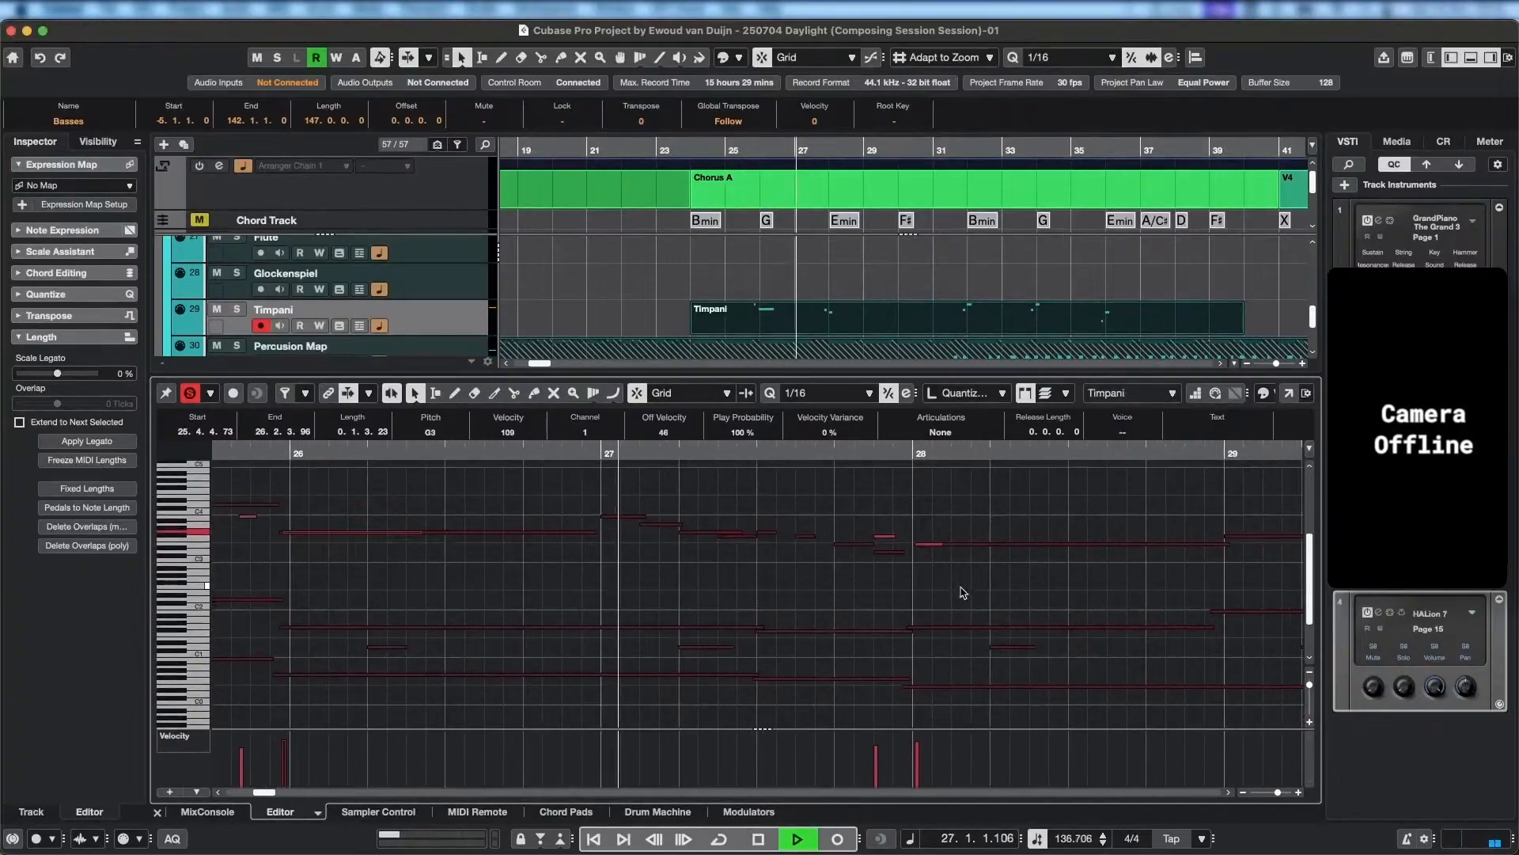
scroll(963, 593, "right", 2)
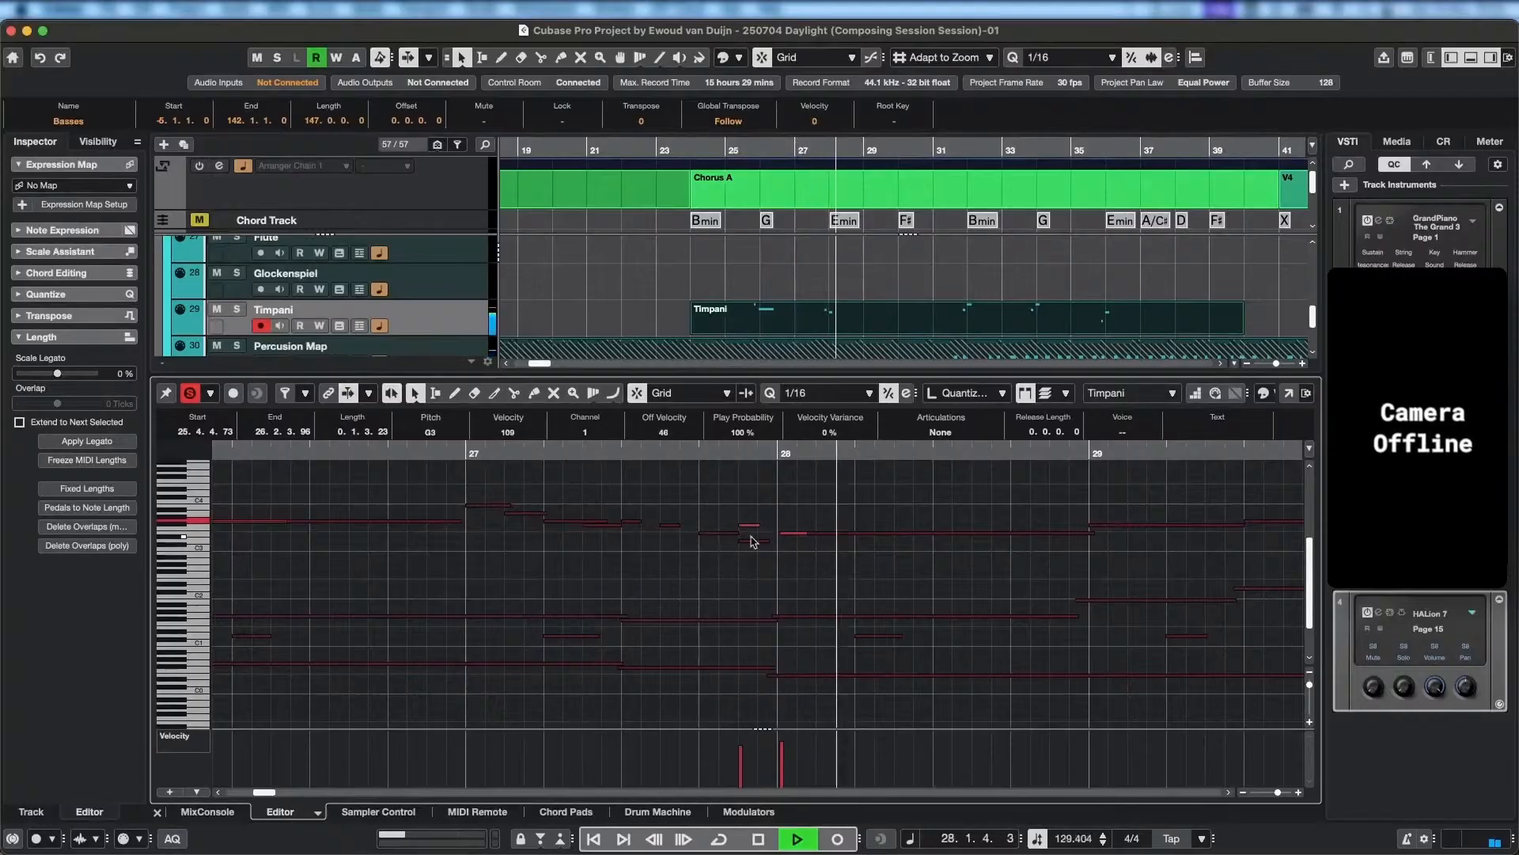
key("space")
left_click(748, 525)
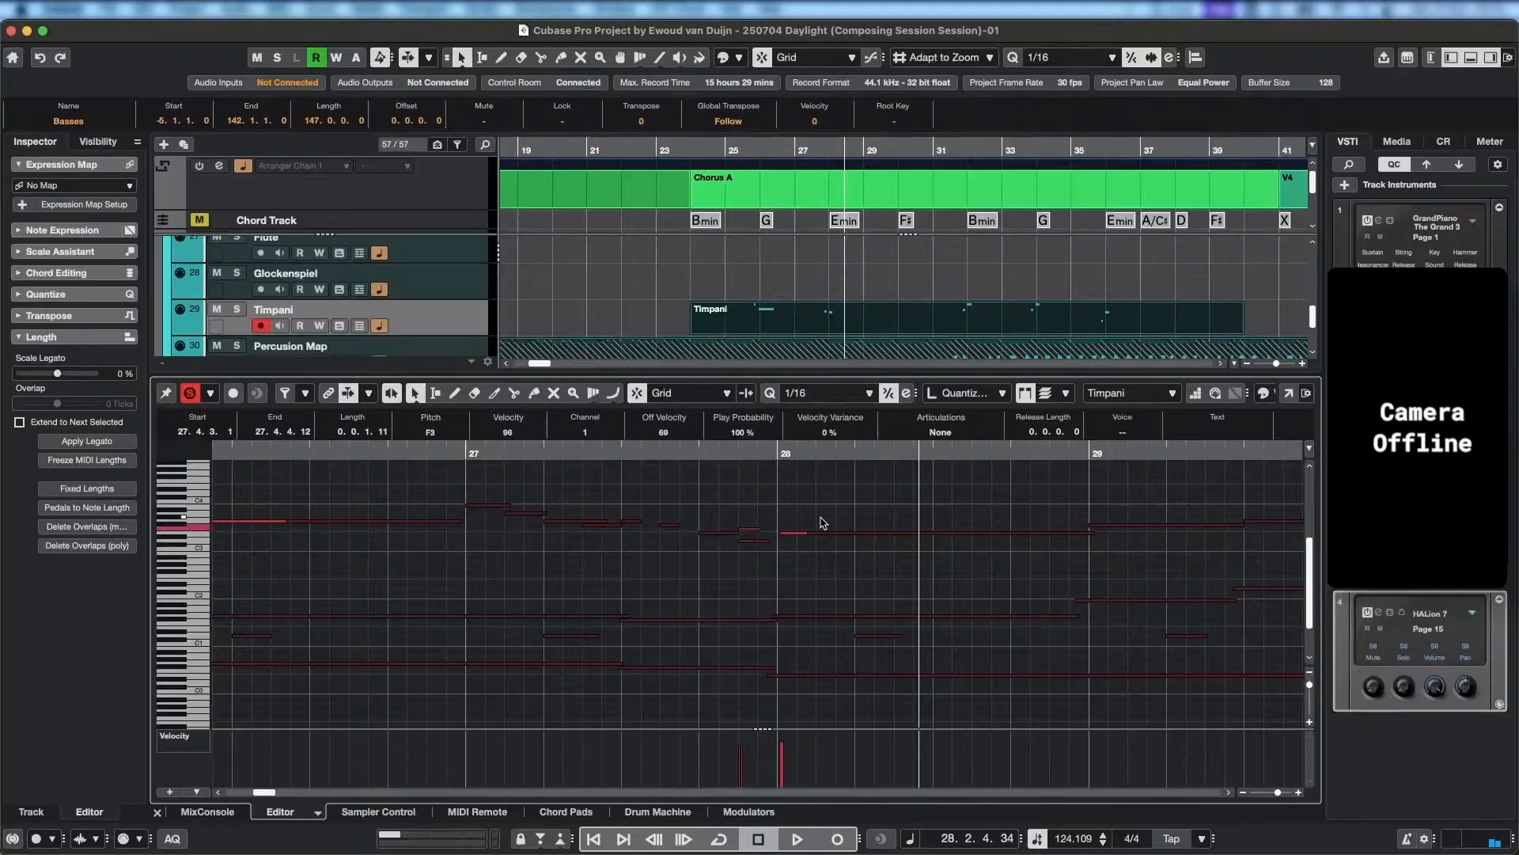
Play on from the middle of bar 27 to almost bar 39, checking the Timpani hits against the strings.
left_click(658, 450)
key("space")
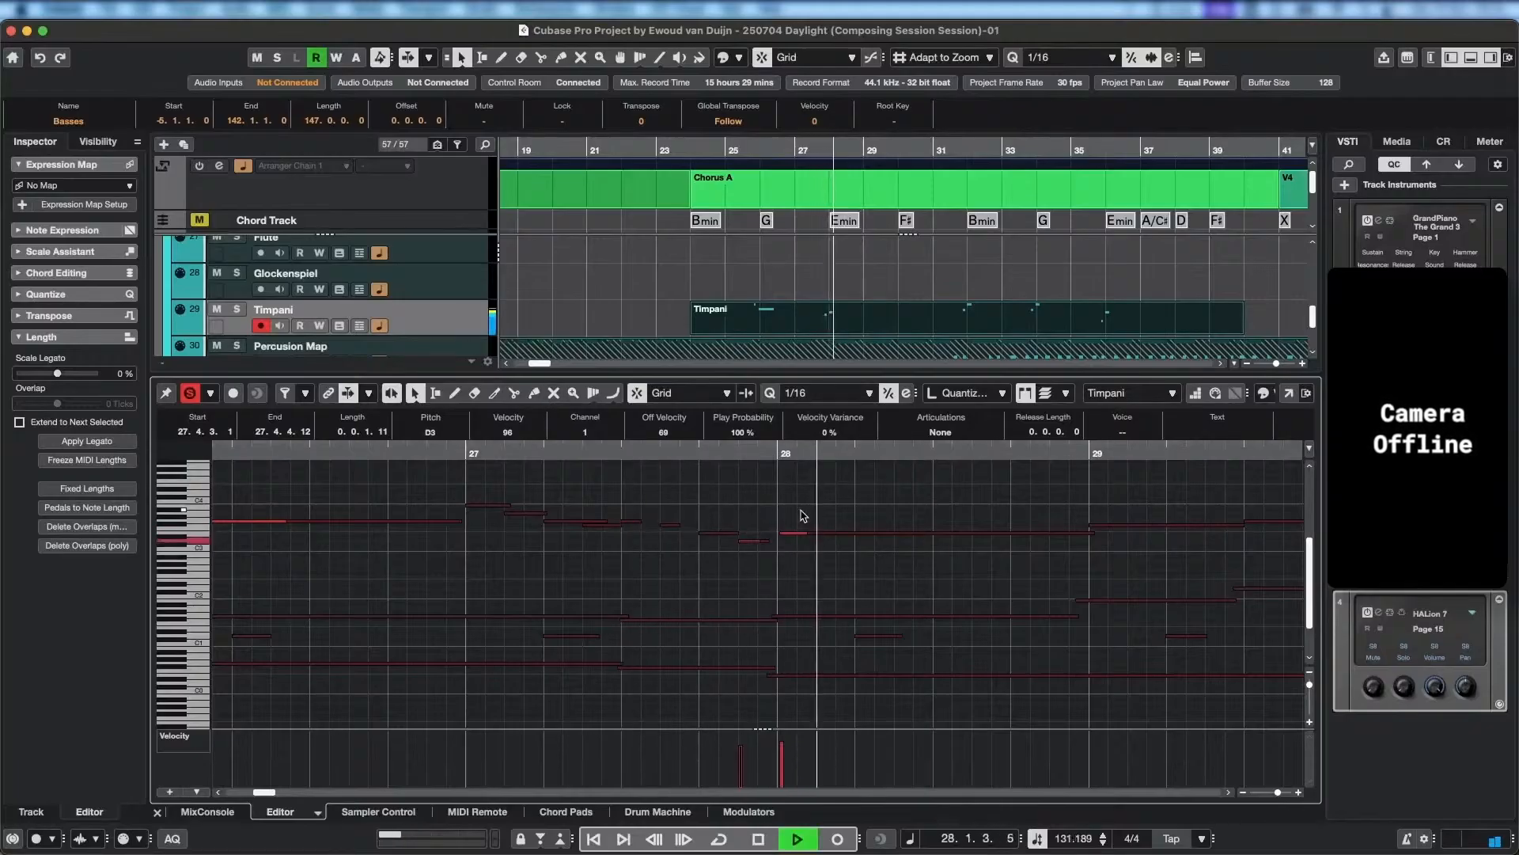
left_click_drag(989, 595, 676, 561)
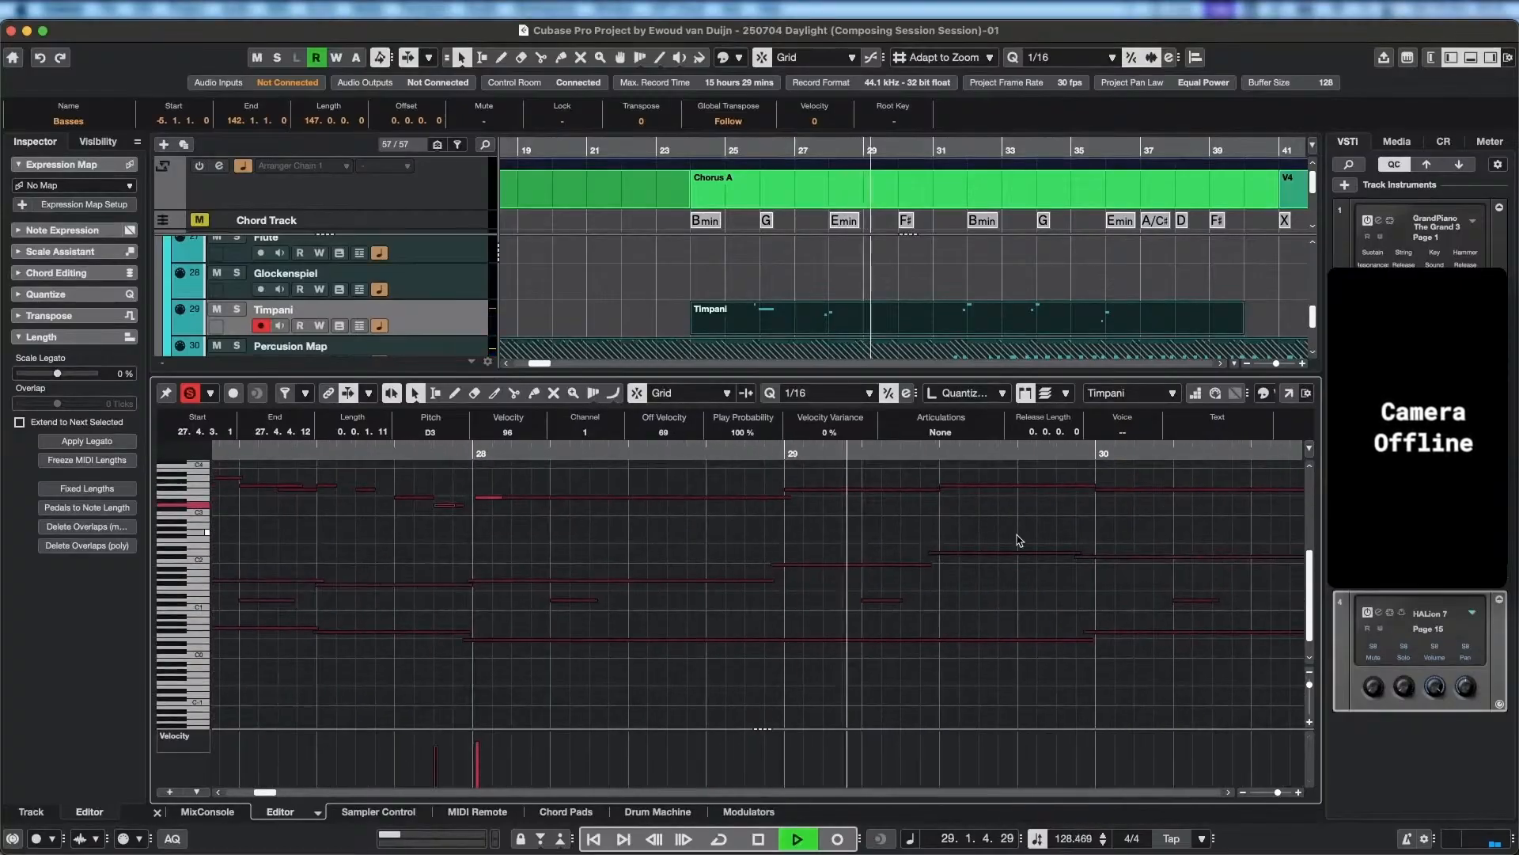
left_click_drag(1083, 570, 750, 587)
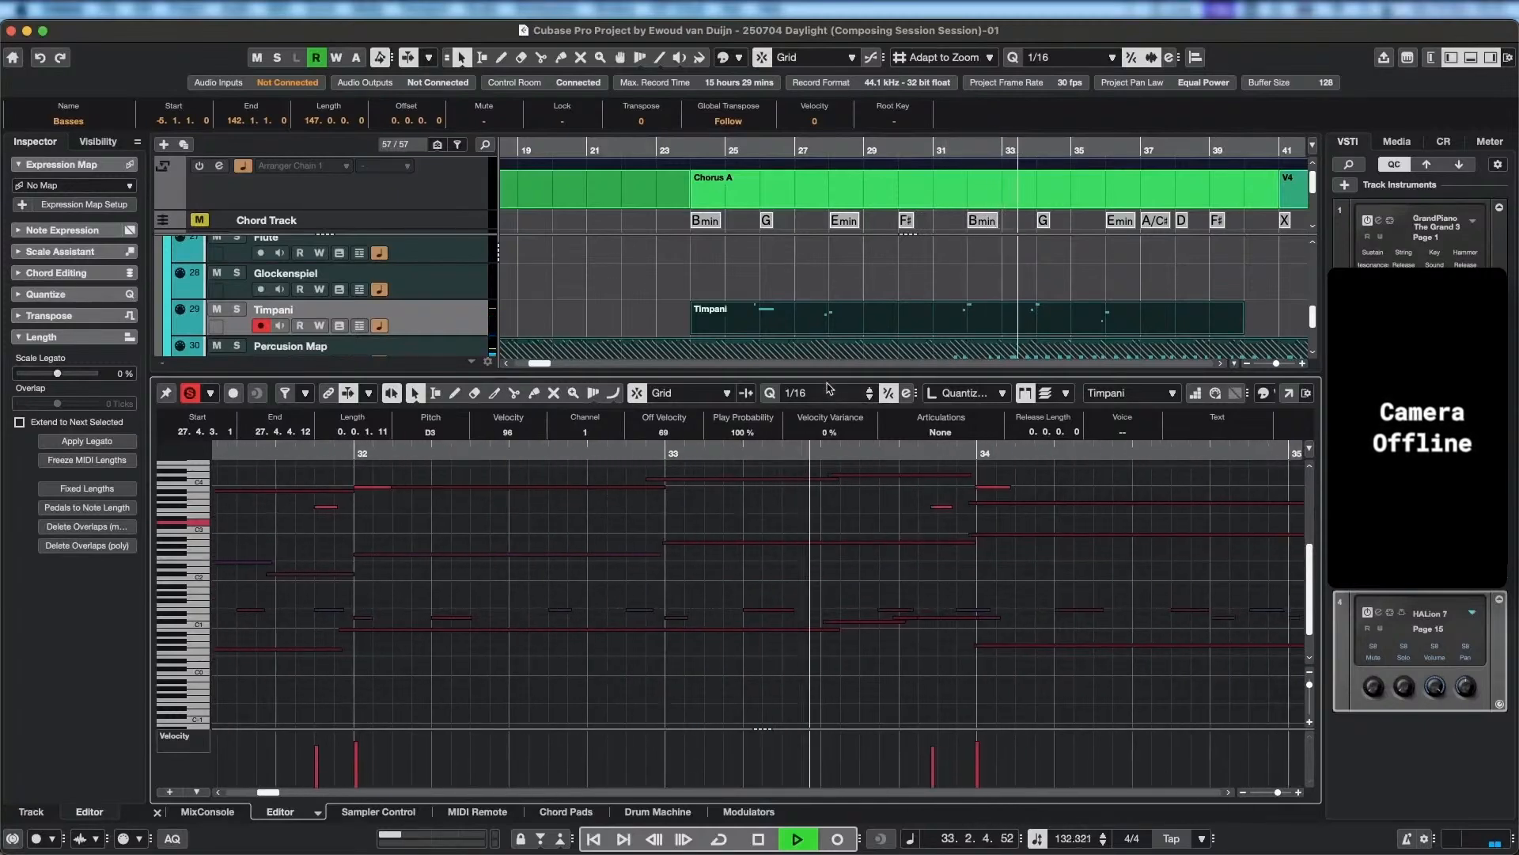
scroll(887, 333, "down", 2)
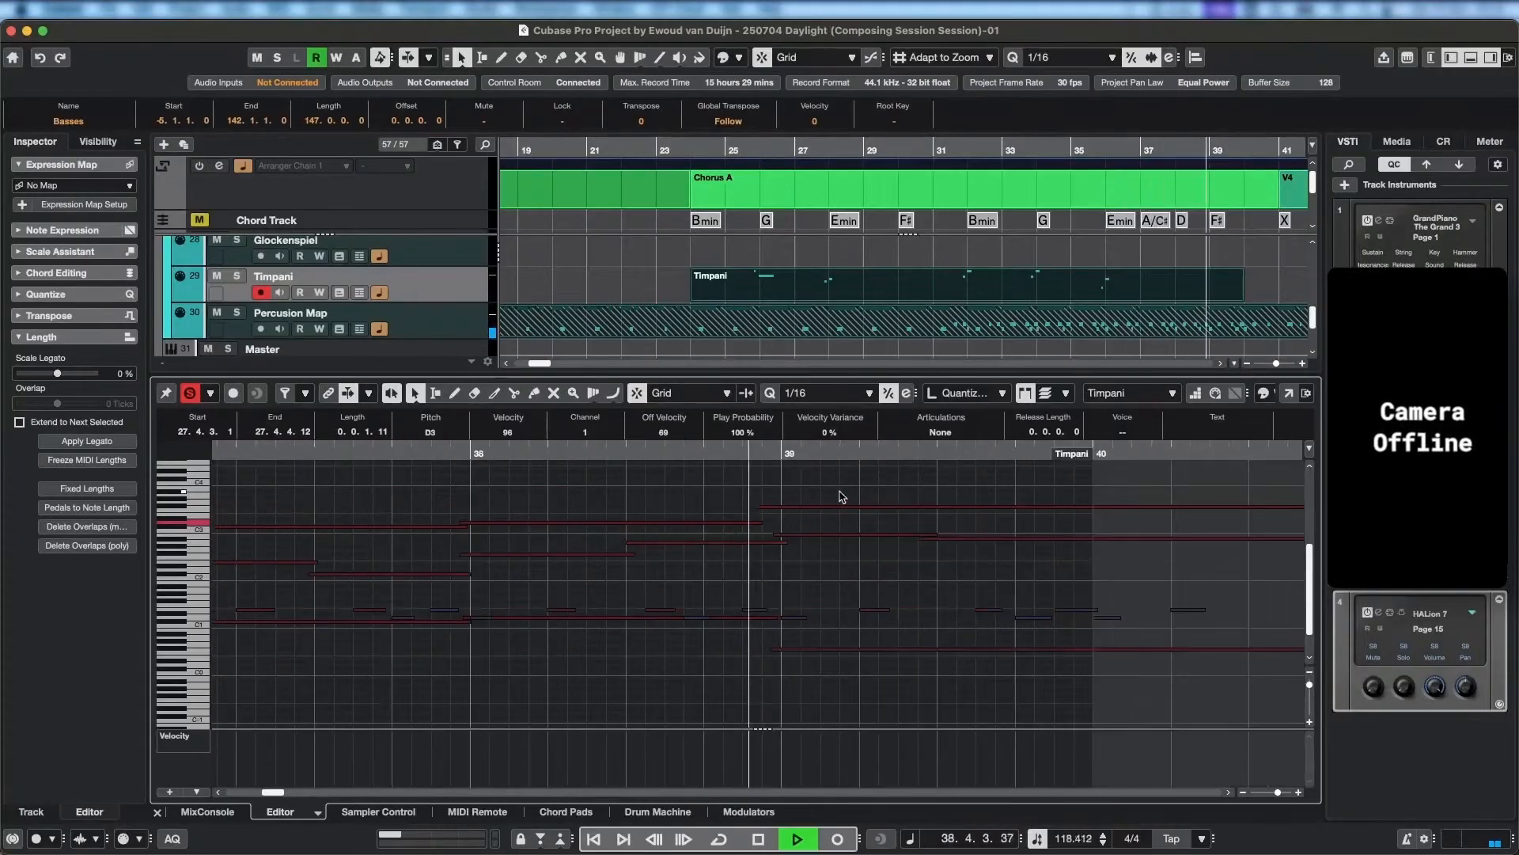
key("space")
Replay from just before bar 36 through bar 37 and examine the Timpani, string and percussion notes there.
scroll(651, 601, "left", 10)
scroll(650, 601, "up", 2)
scroll(665, 600, "left", 4)
scroll(787, 564, "down", 1)
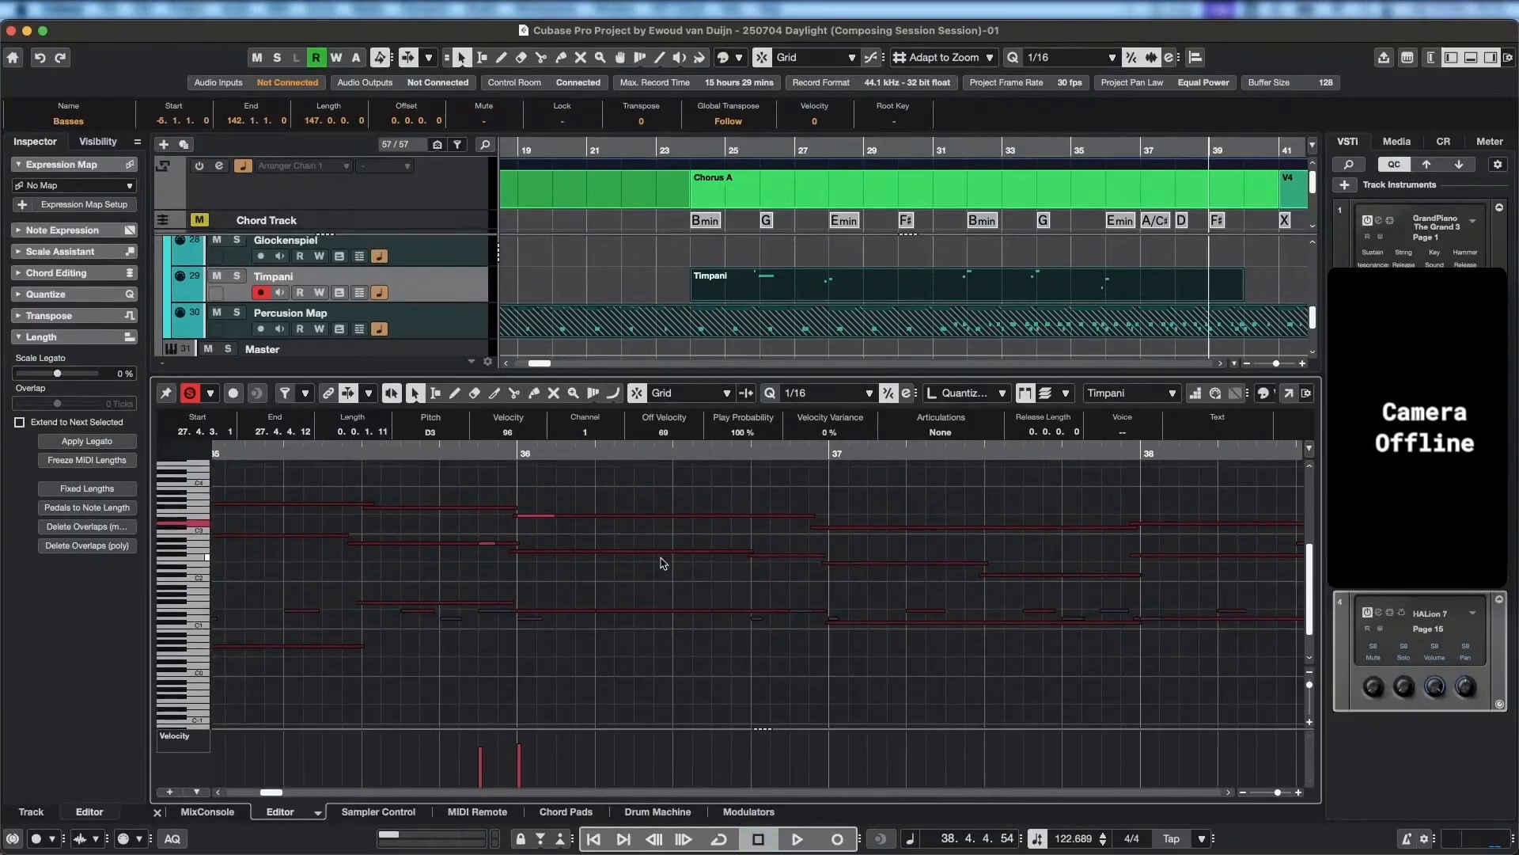
scroll(768, 587, "down", 1)
left_click(465, 455)
key("space")
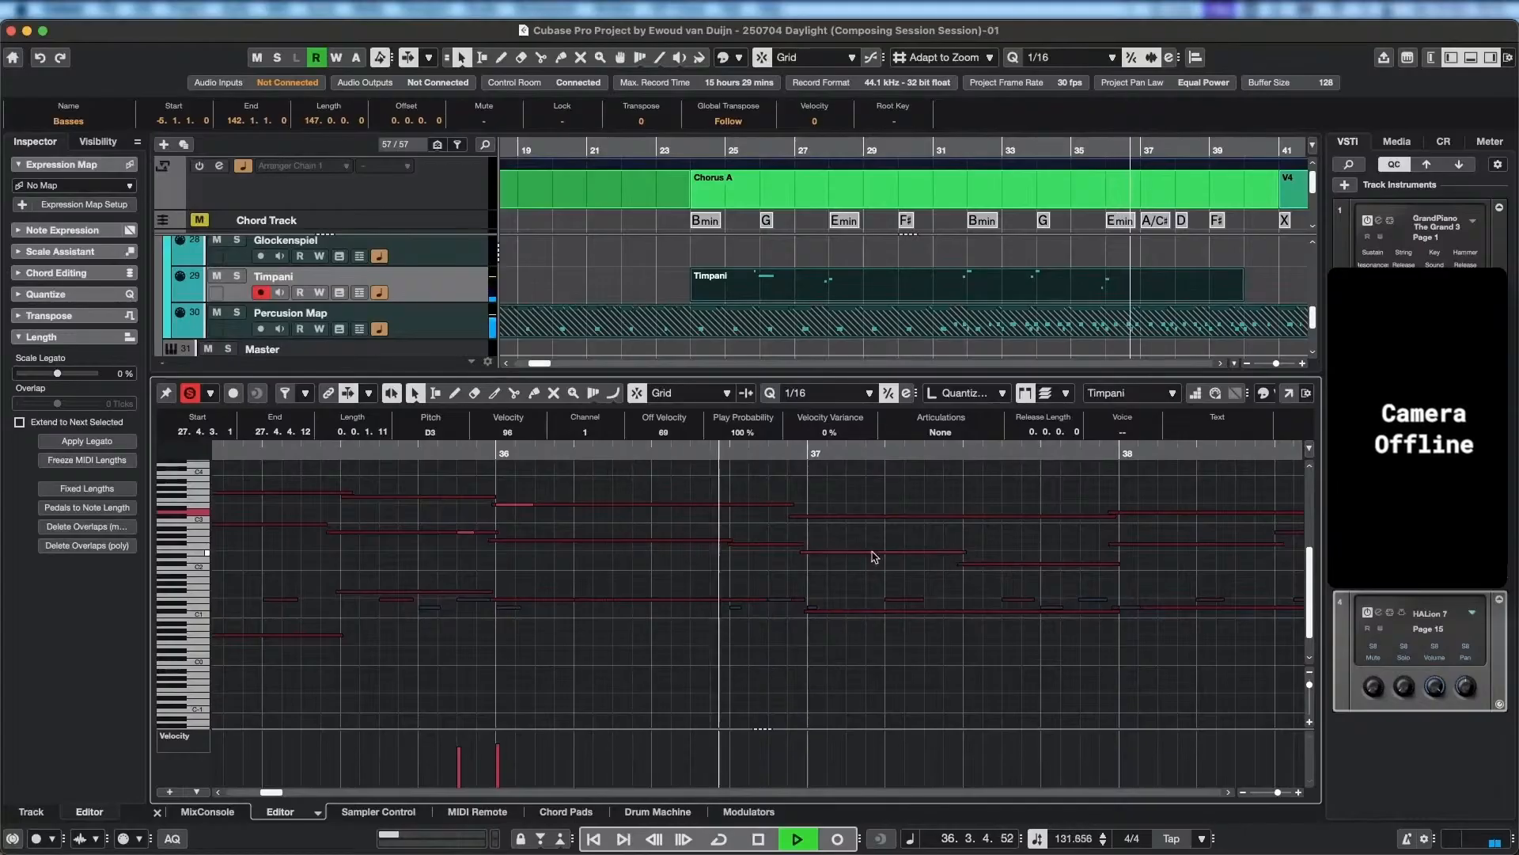
scroll(847, 563, "right", 6)
scroll(847, 564, "down", 1)
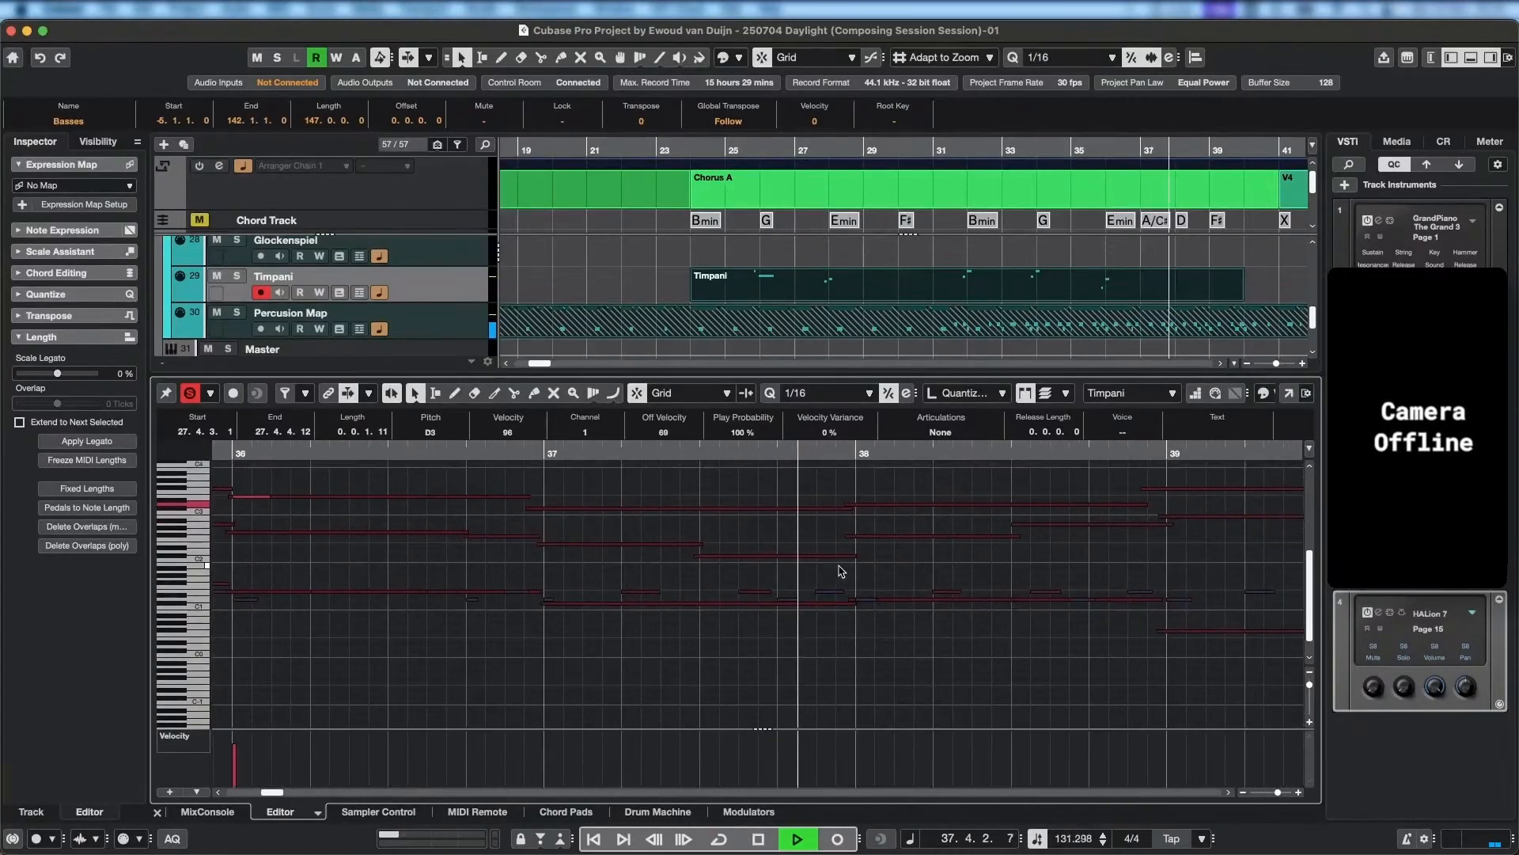
key("space")
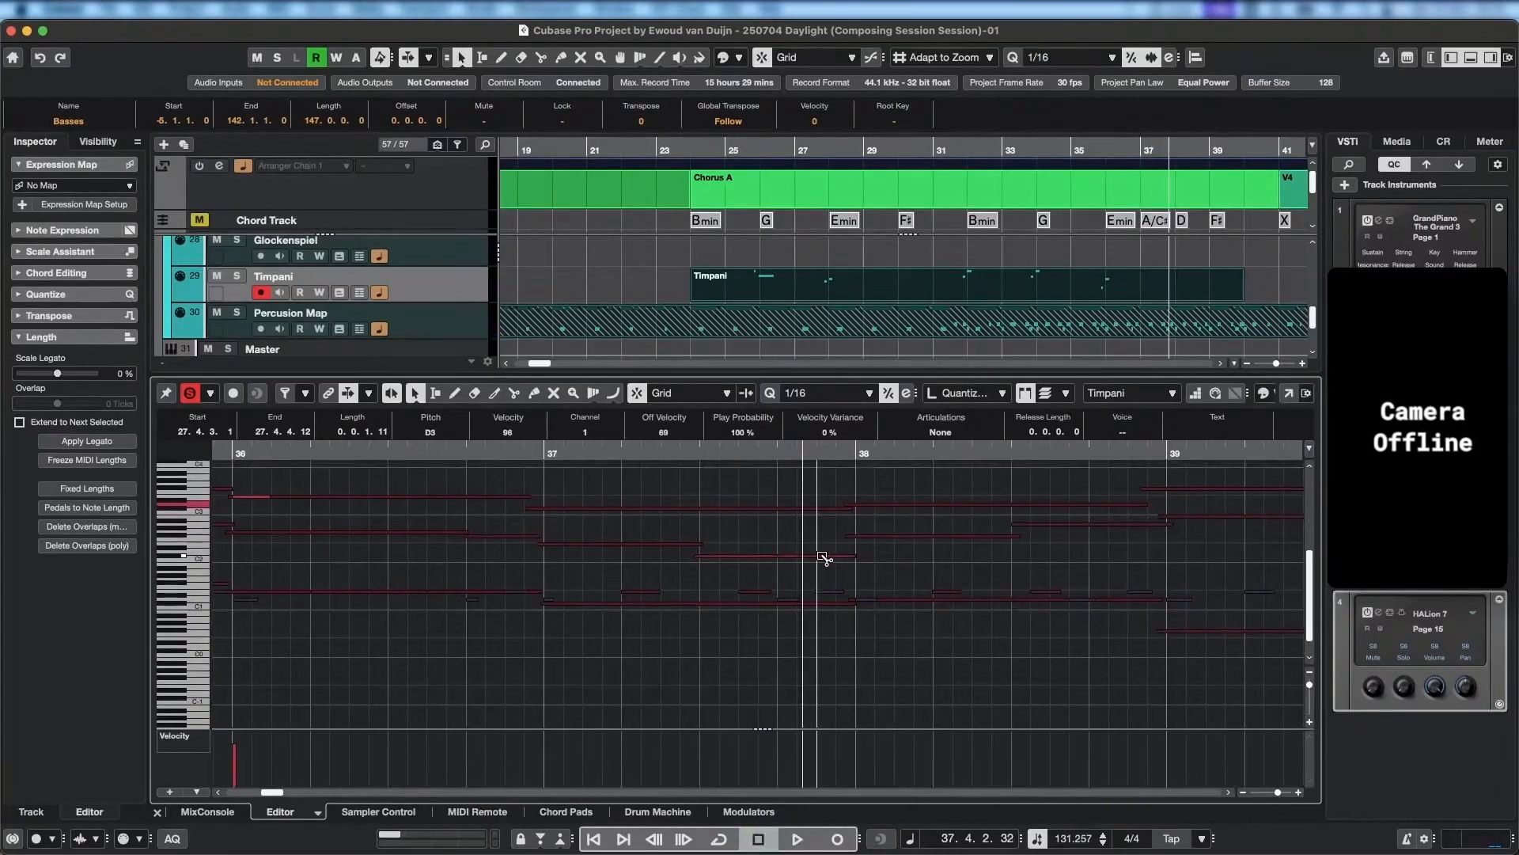
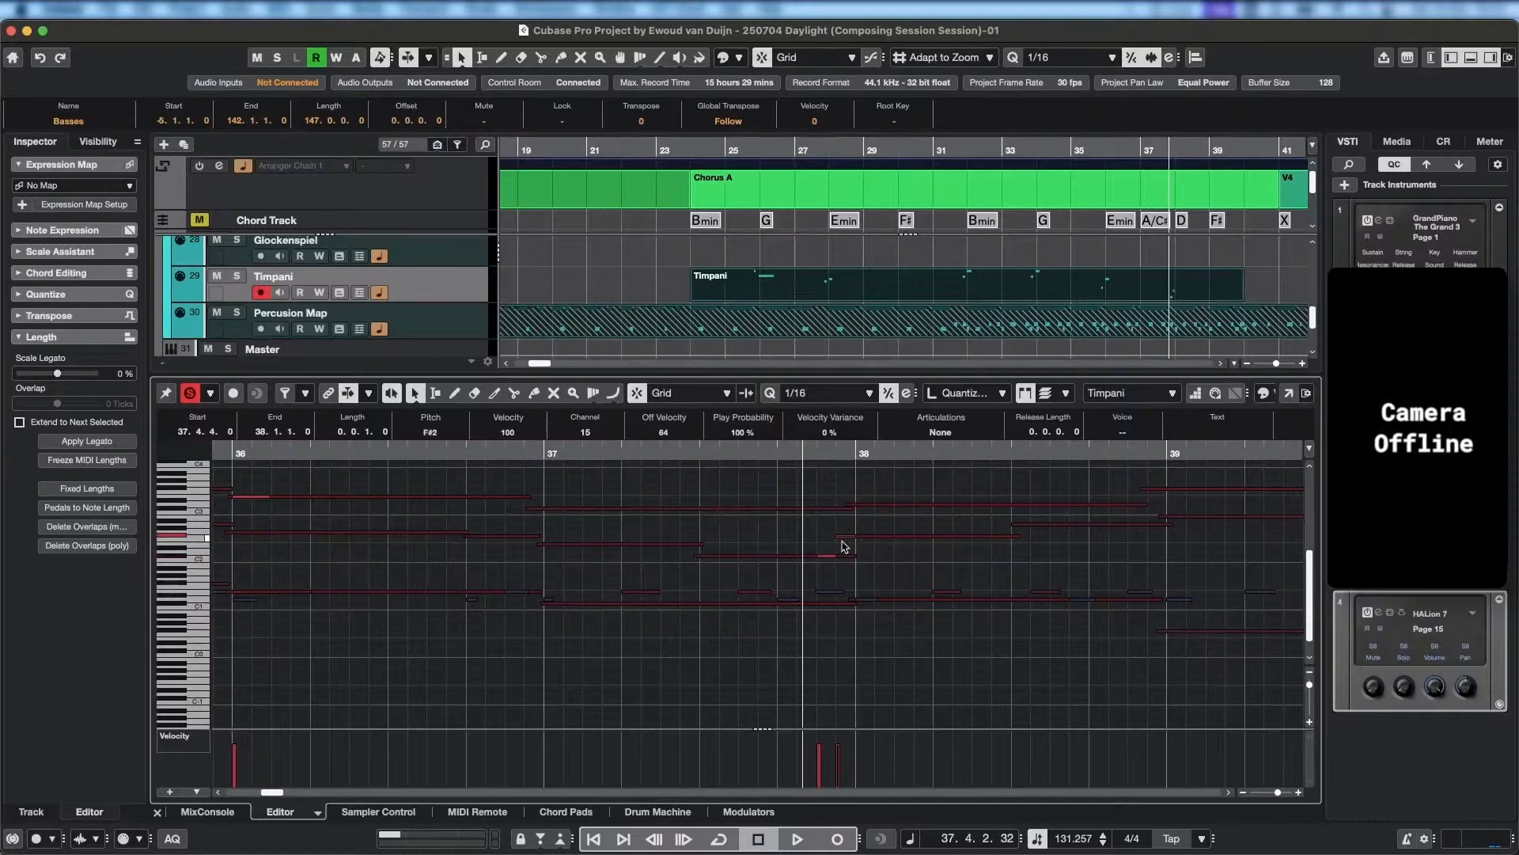
Lower the Timpani pickup to C#1 at 37.4.3, drop the bar 38 hit with it, and play from mid-bar 37 to bar 40.
left_click_drag(846, 536, 830, 603)
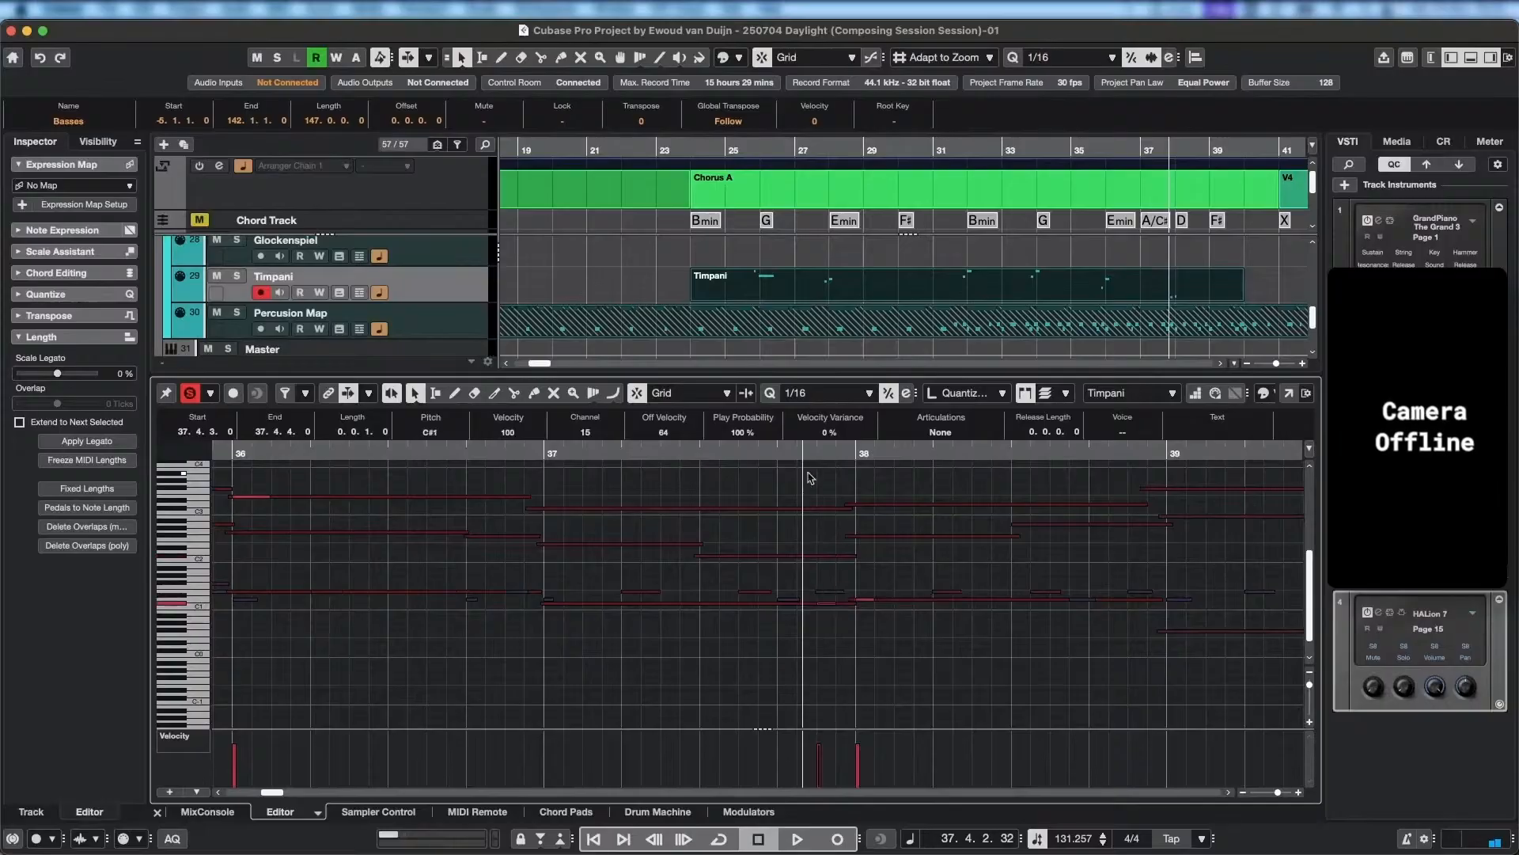
left_click(747, 453)
key("space")
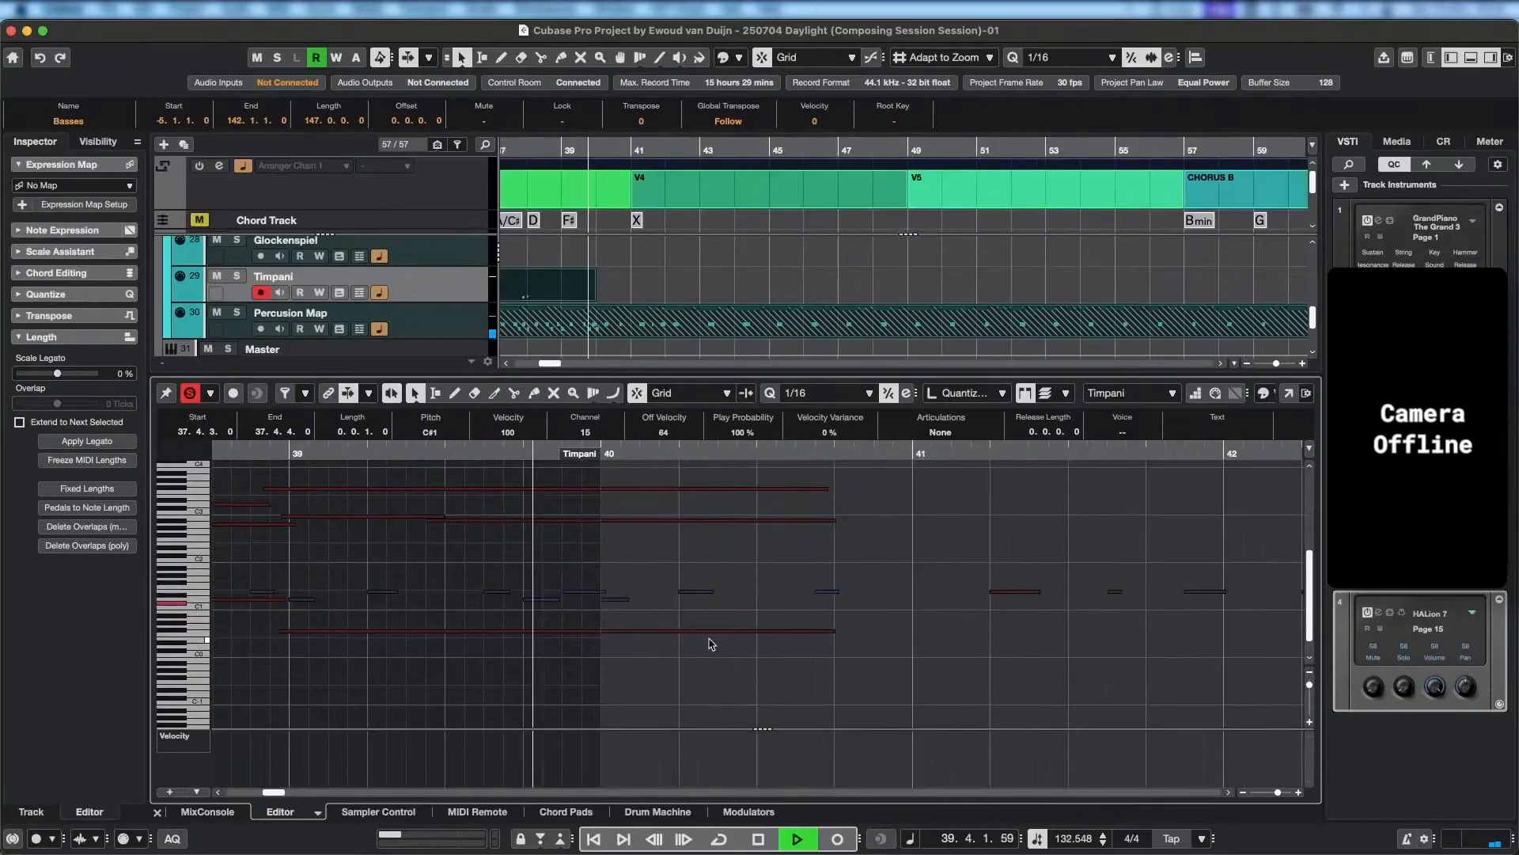
key("space")
Look over the Timpani, string and percussion notes across Chorus A, roughly bars 25 to 40.
scroll(703, 672, "left", 5)
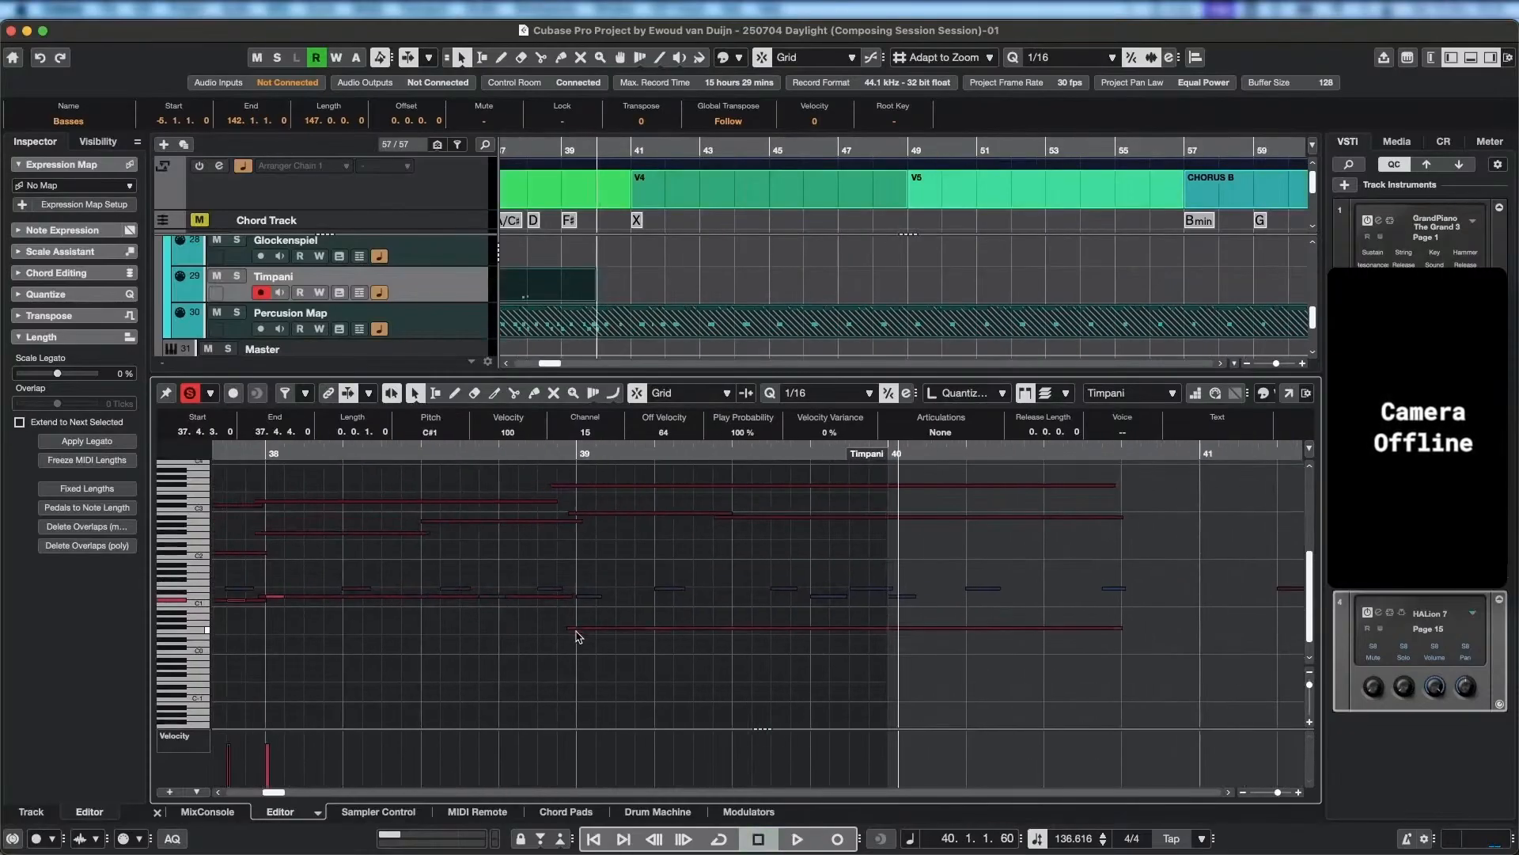
scroll(550, 641, "down", 8)
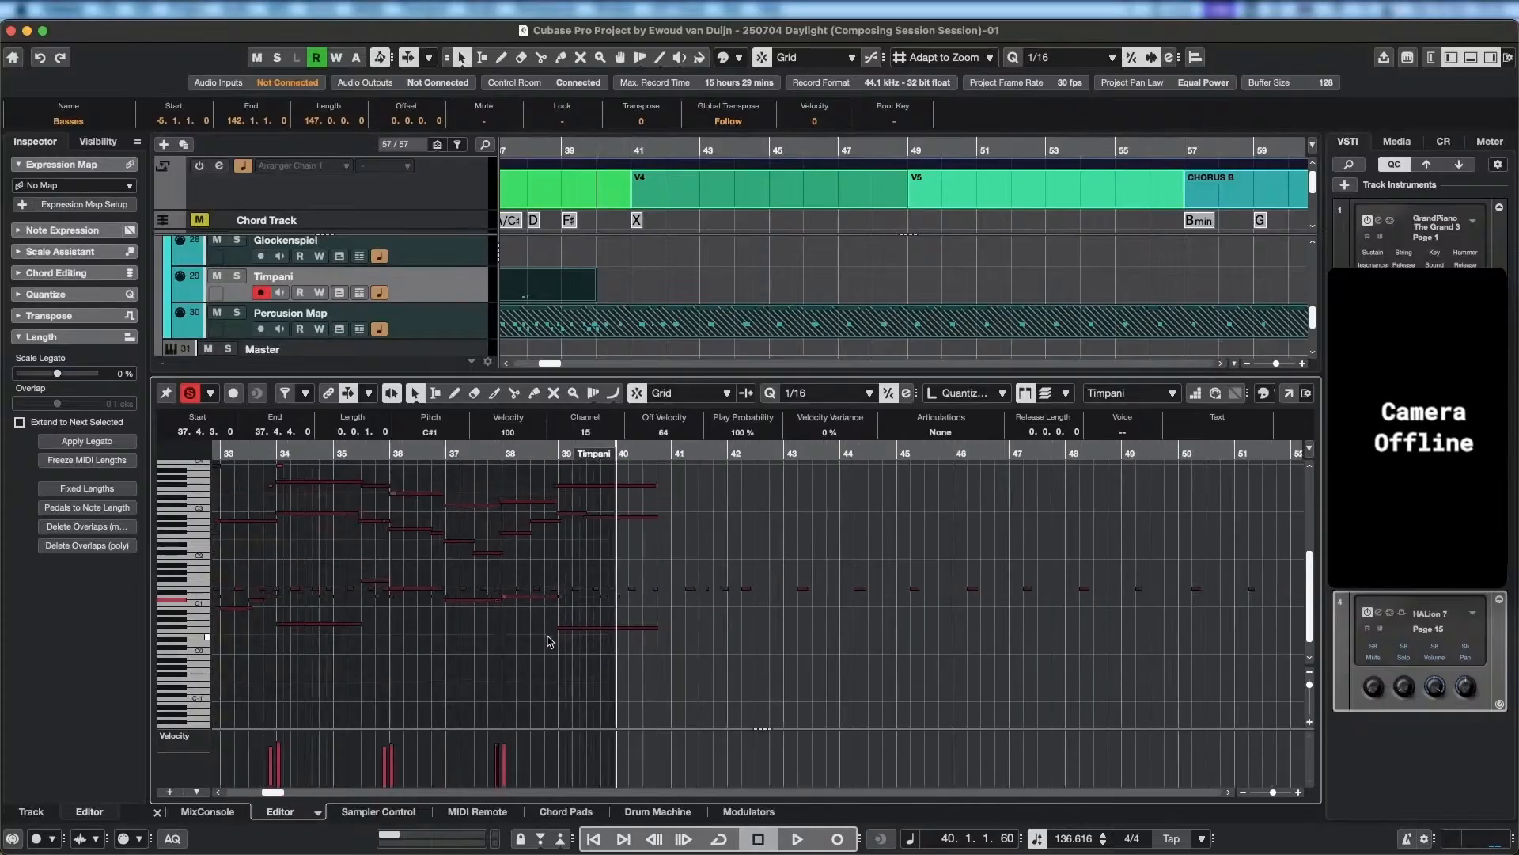
left_click_drag(444, 643, 896, 636)
mouse_move(588, 581)
left_mouse_down()
mouse_move(745, 664)
mouse_move(740, 645)
left_mouse_up()
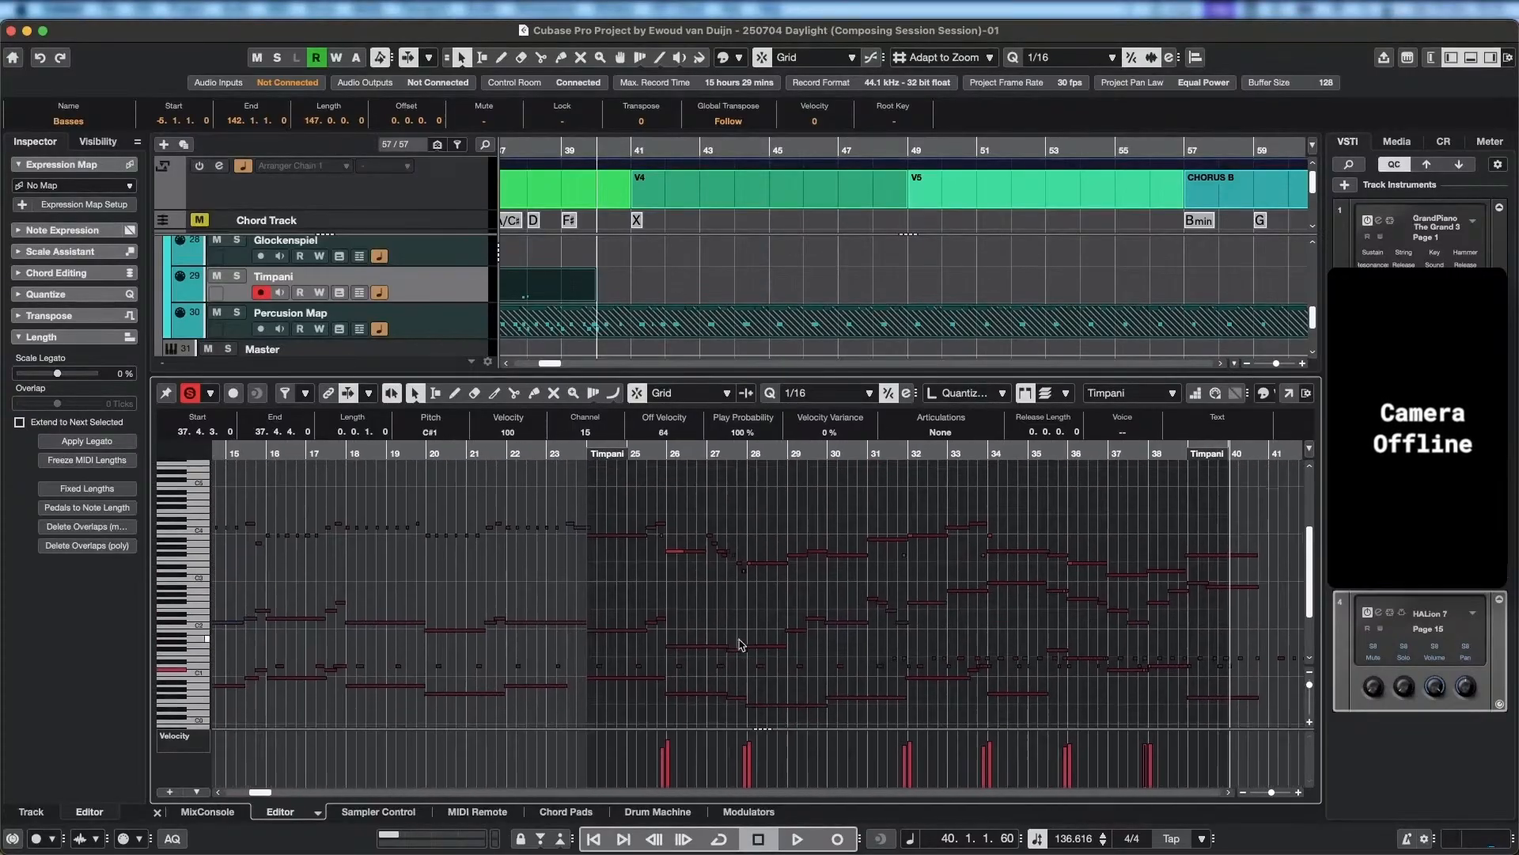
scroll(665, 577, "down", 2)
scroll(665, 578, "right", 1)
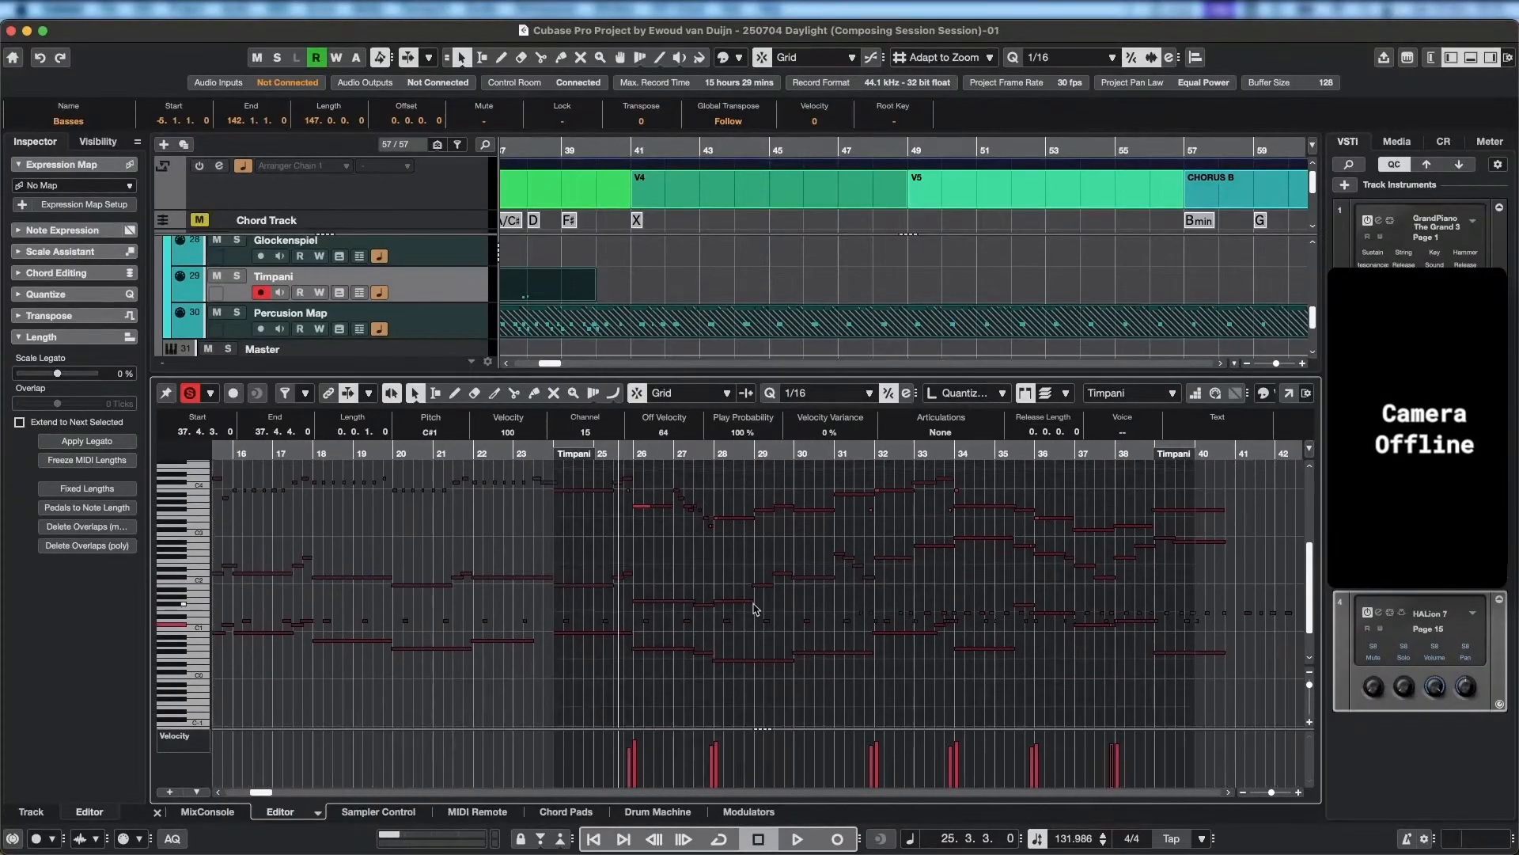
scroll(585, 570, "down", 2)
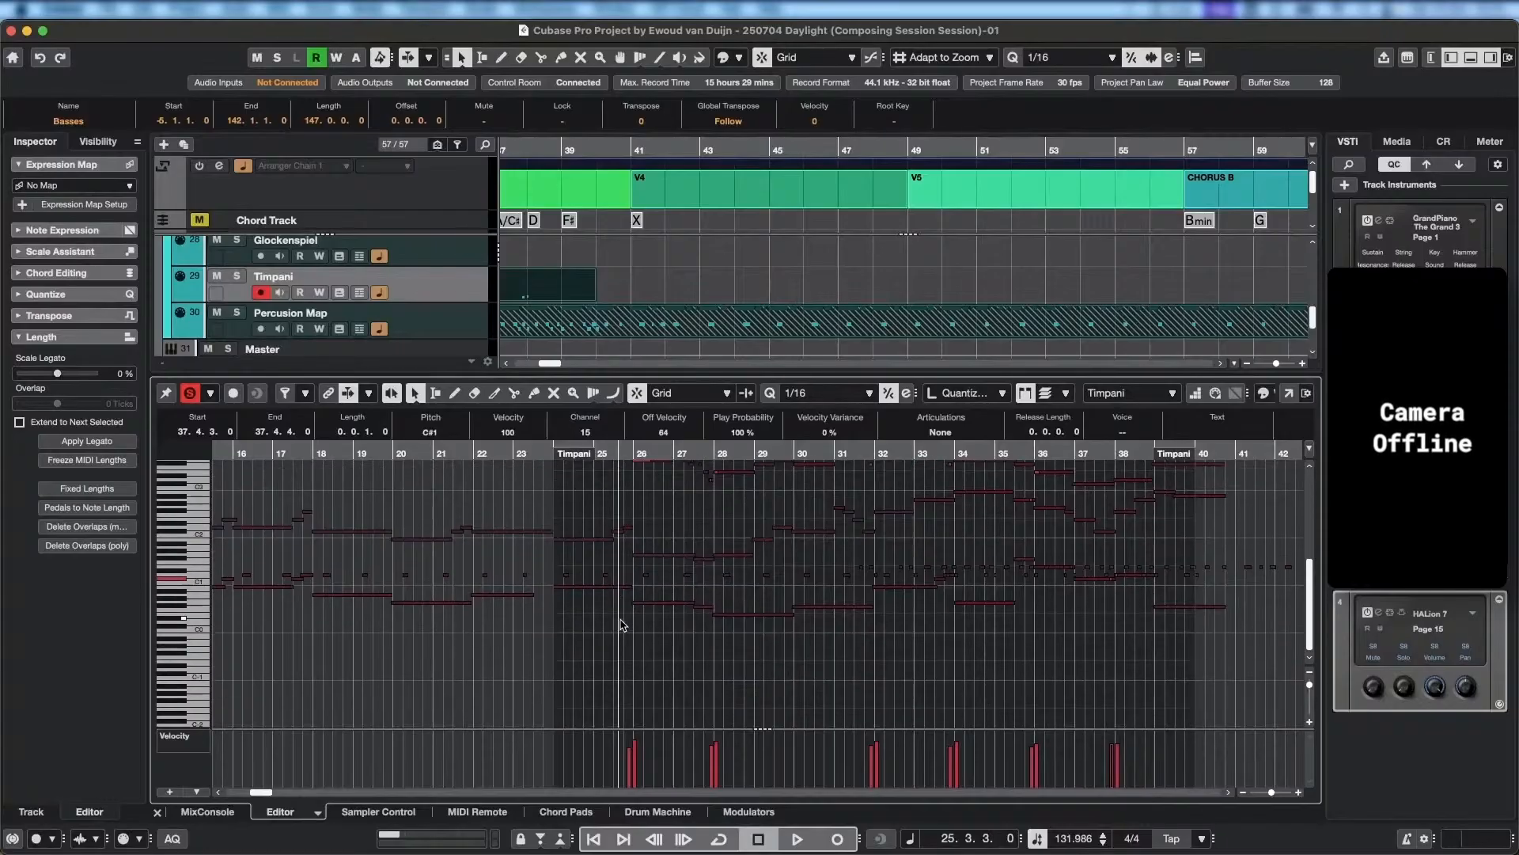
scroll(640, 617, "up", 4)
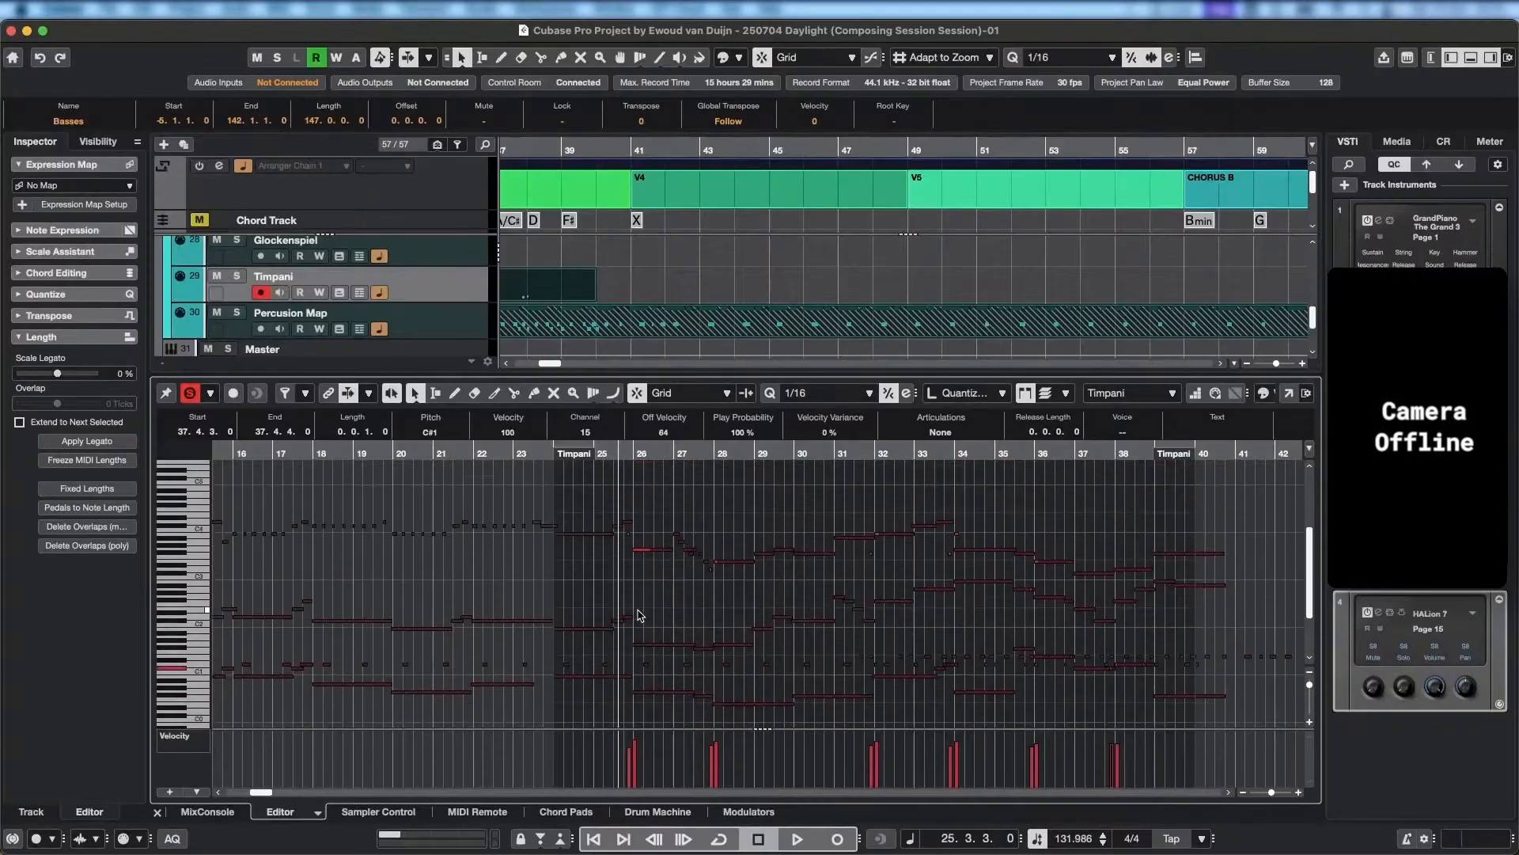
scroll(691, 333, "down", 3)
scroll(686, 324, "up", 4)
scroll(242, 326, "down", 1)
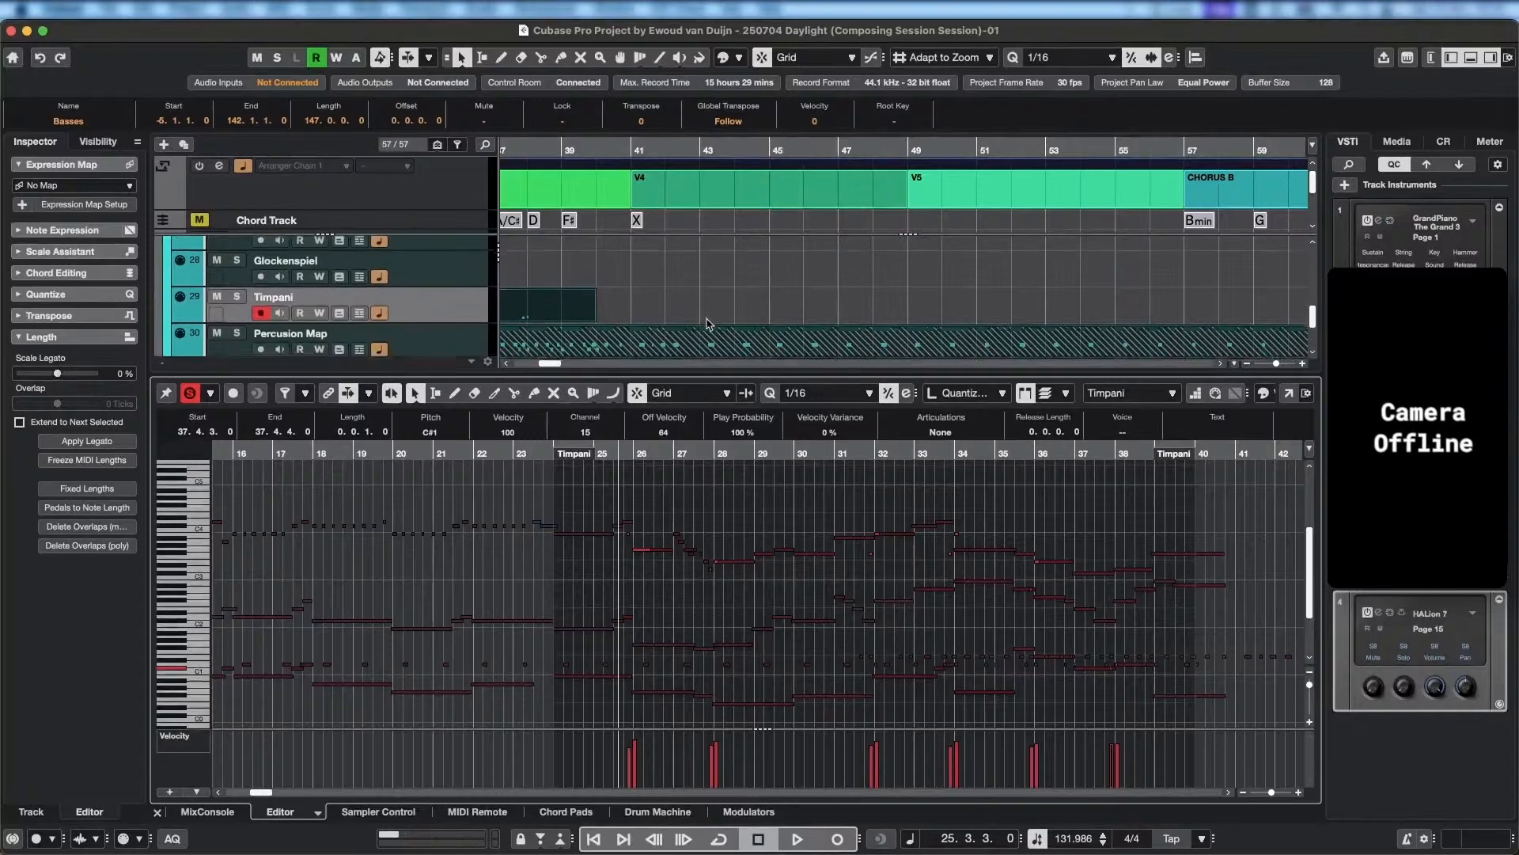
Show the lanes of the Percussion Map track and make Percussion Map the active part in the note editor.
left_click(362, 326)
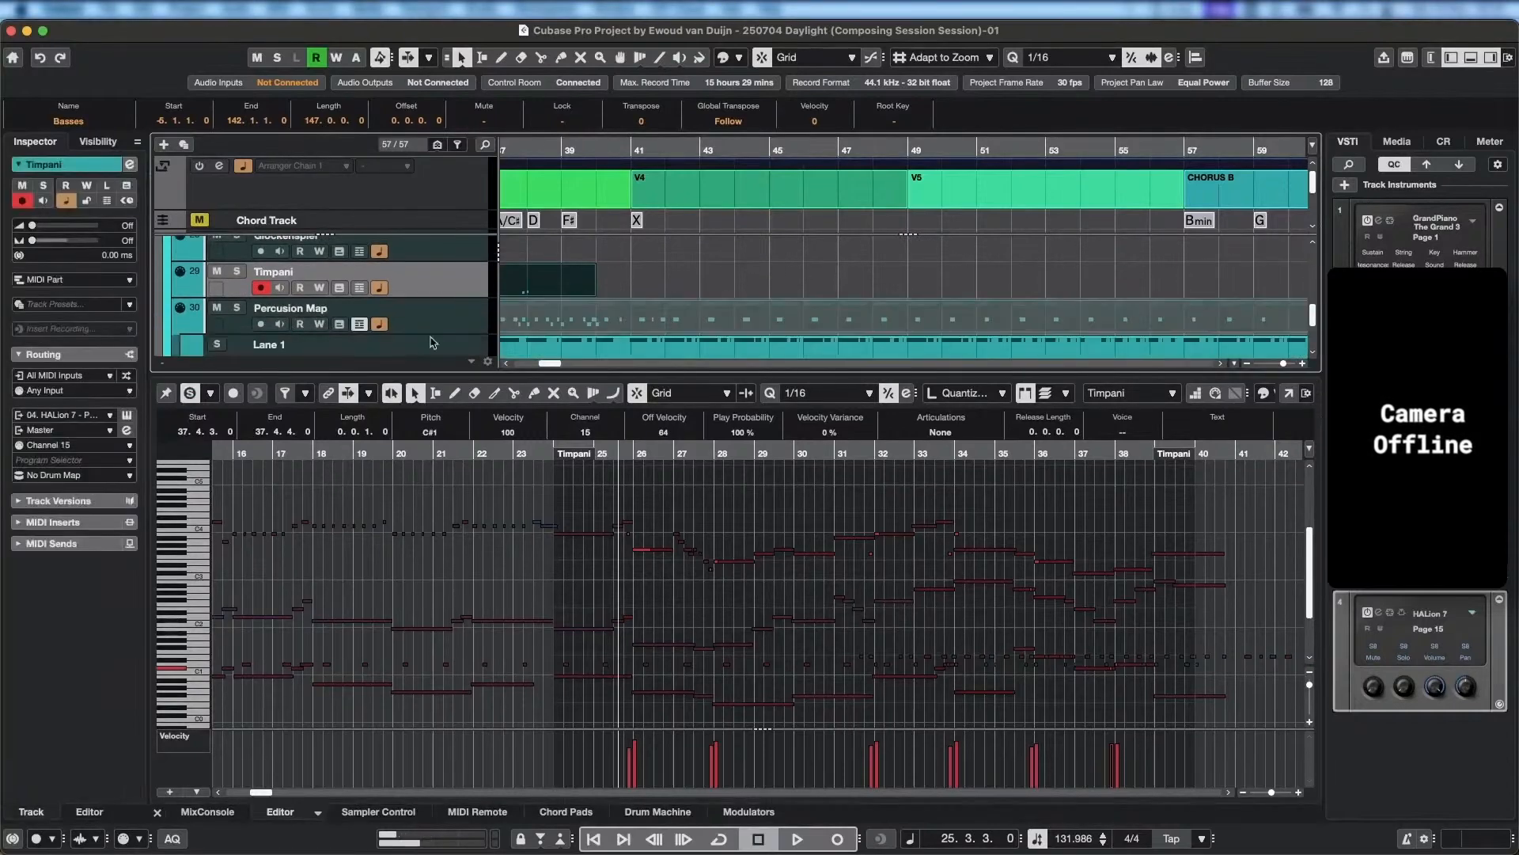
scroll(614, 321, "down", 1)
scroll(733, 572, "down", 3)
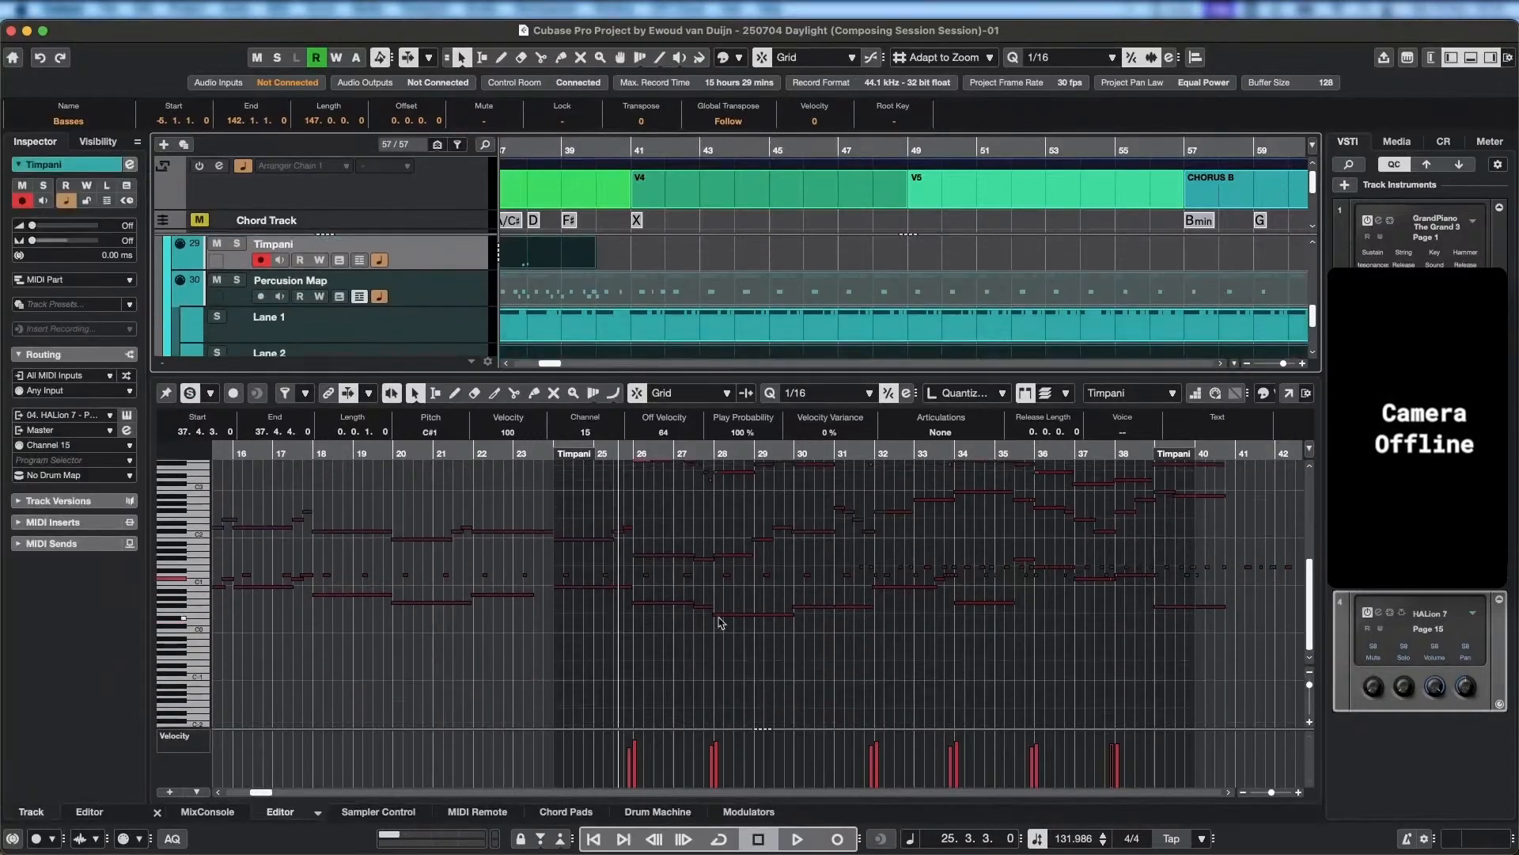
scroll(597, 312, "down", 1)
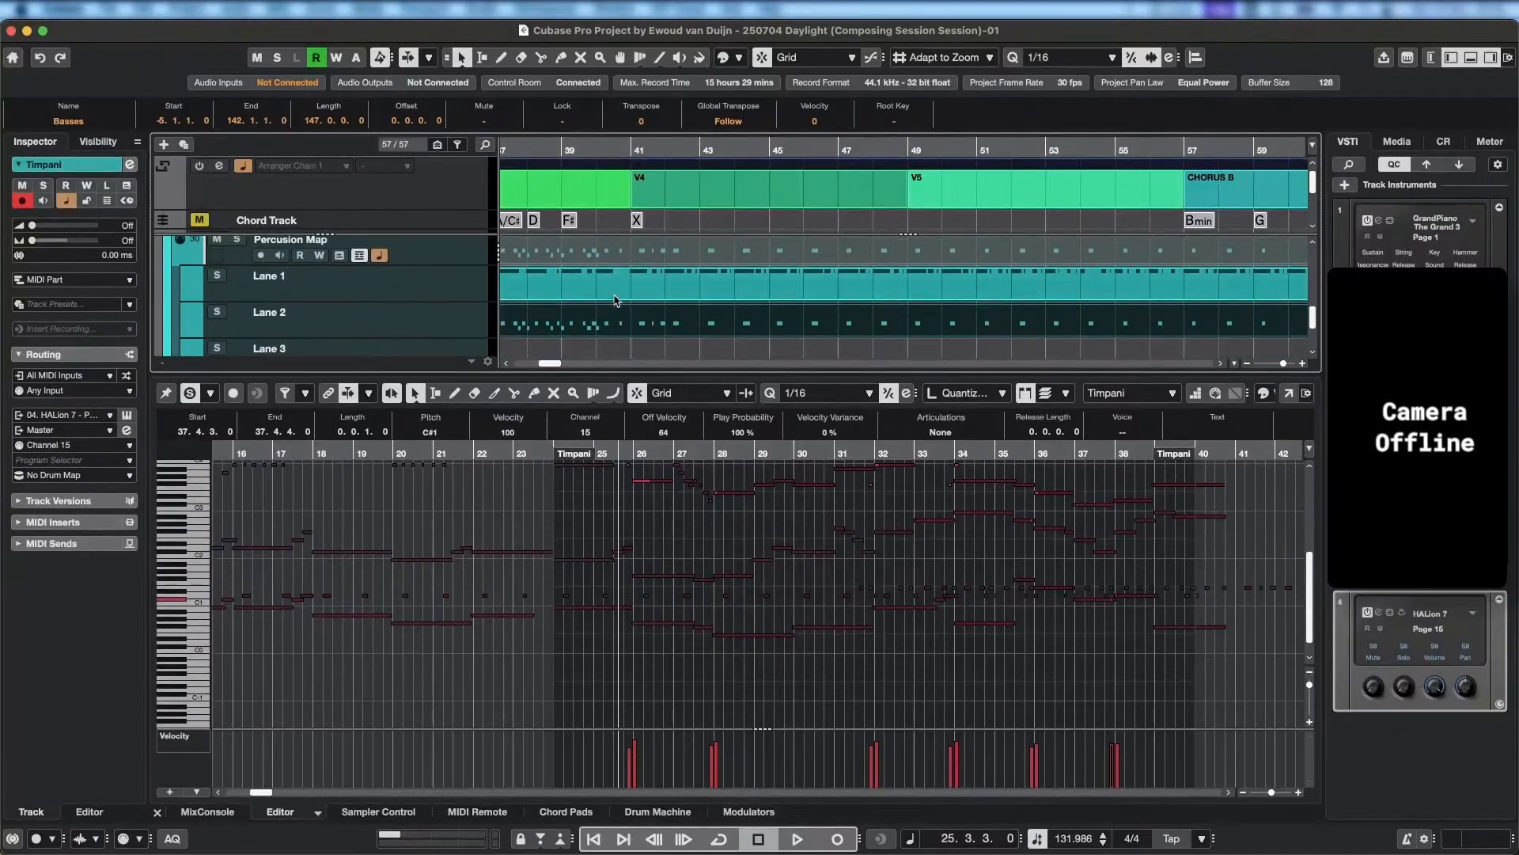
left_click(1169, 394)
left_click(1176, 593)
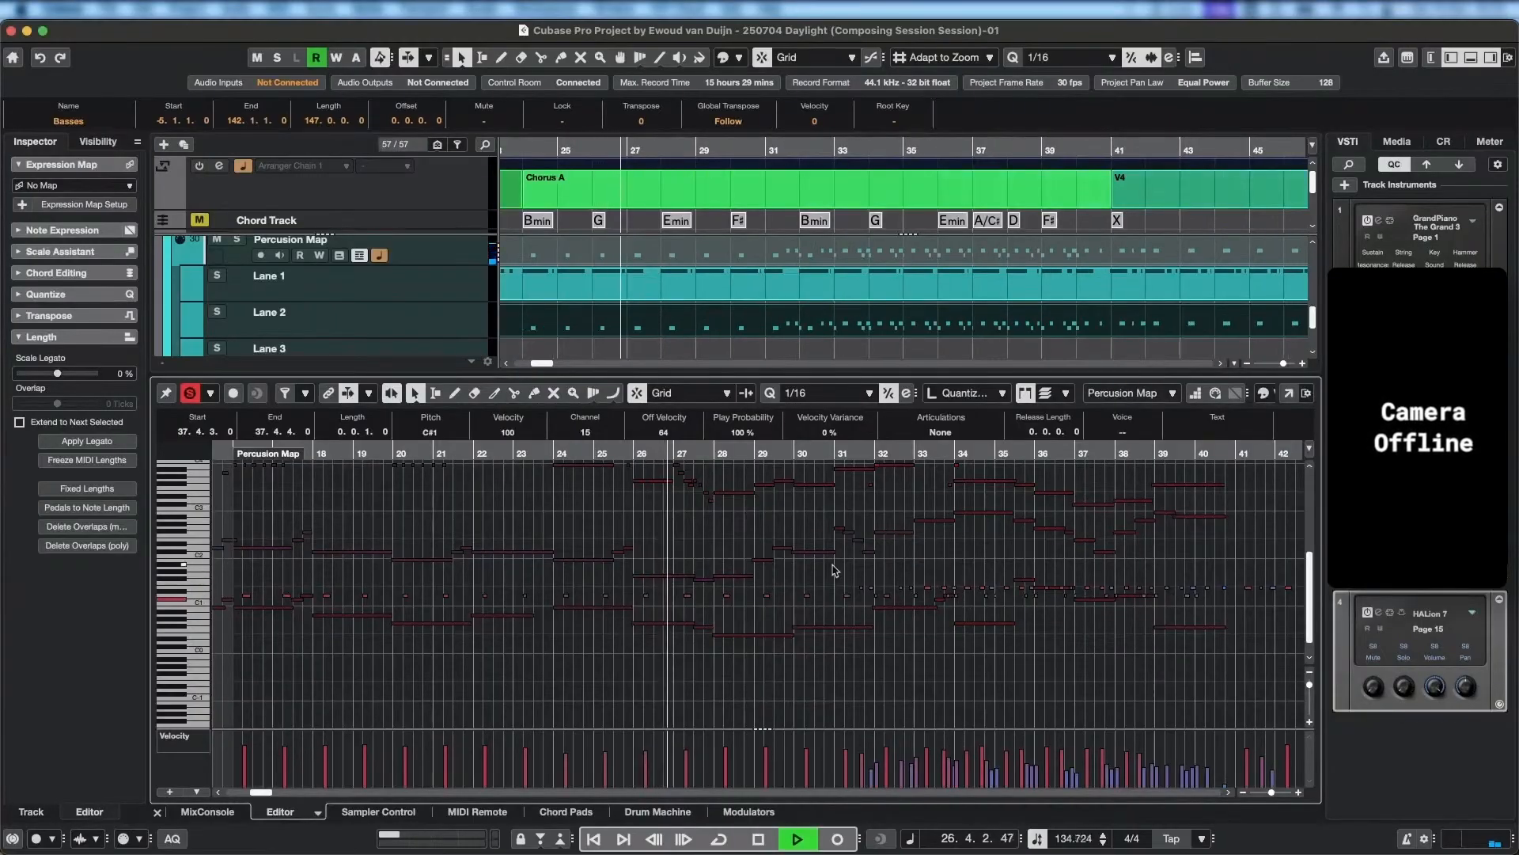
Listen to the Percussion Map notes against the strings up to bar 31.2, following them closely from bar 26.
scroll(916, 610, "up", 5)
scroll(832, 620, "down", 1)
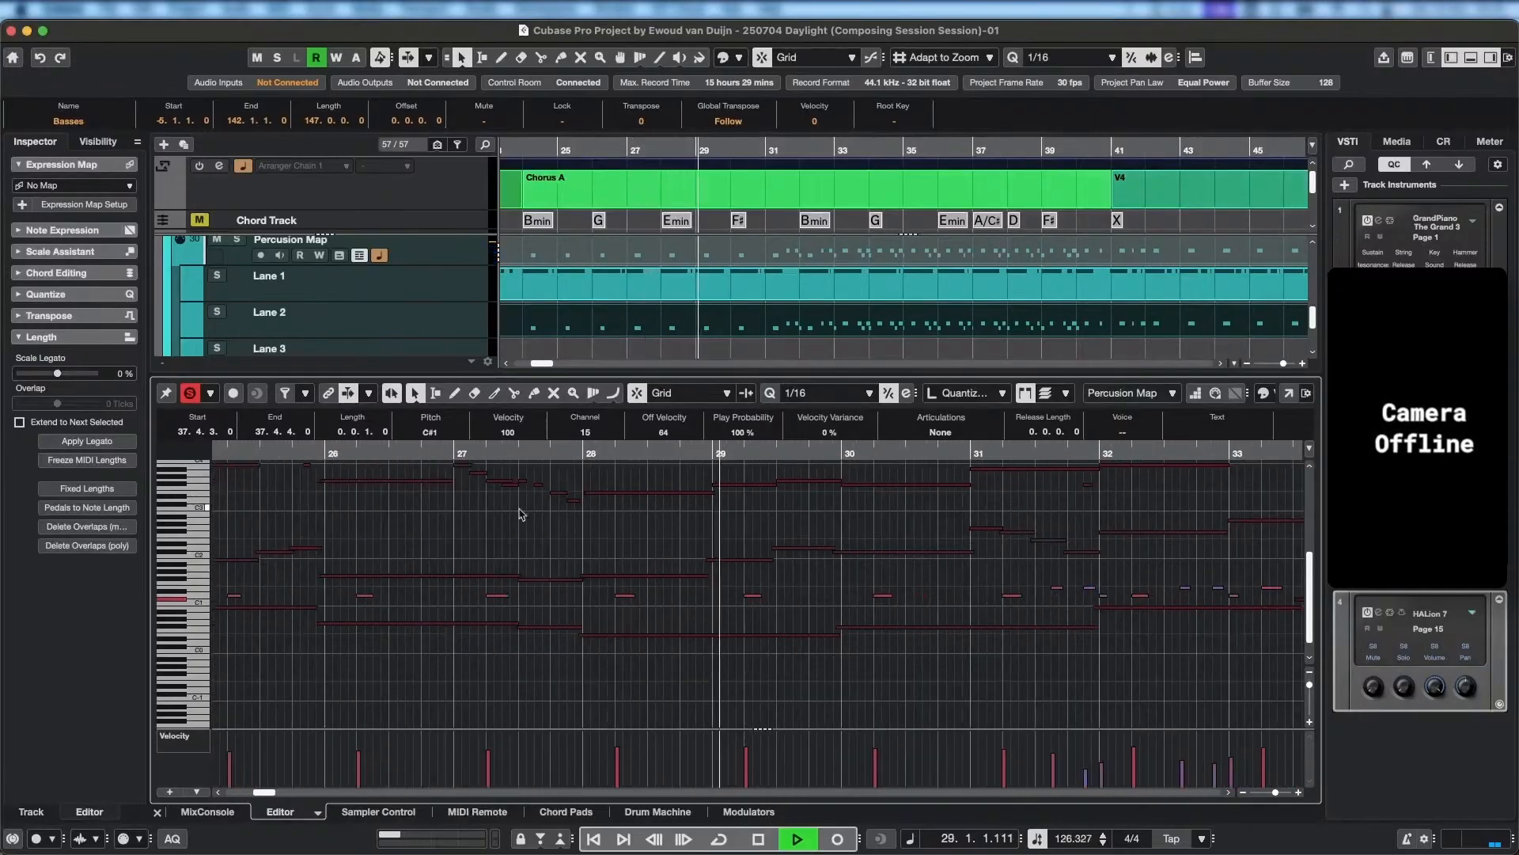
scroll(1117, 588, "right", 3)
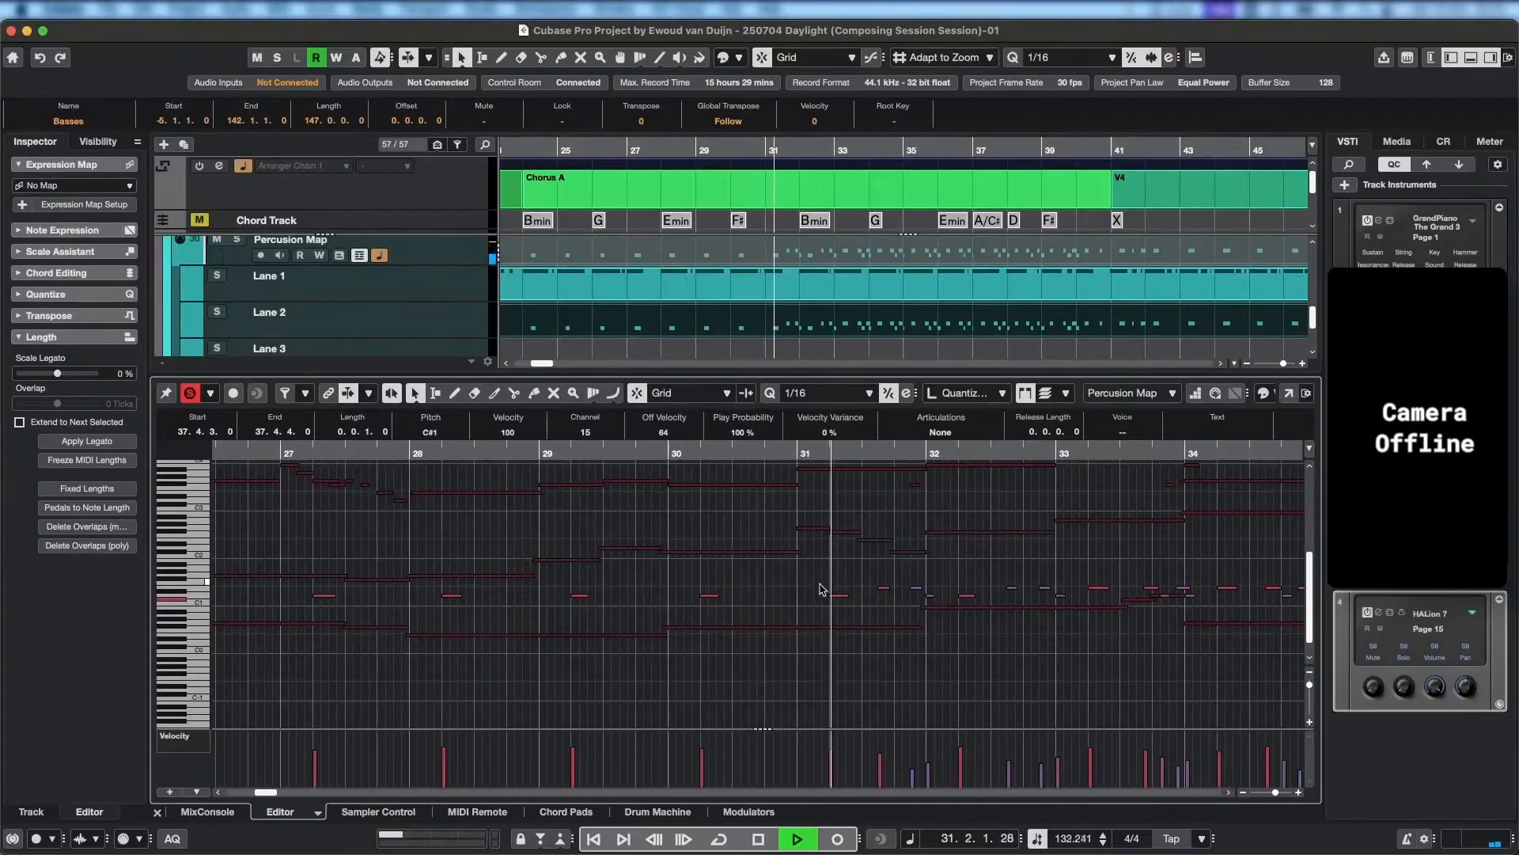
key("space")
Bring the Violins I track into view and replay from just before bar 28 to almost bar 31 with the editor soloed.
scroll(791, 547, "up", 3)
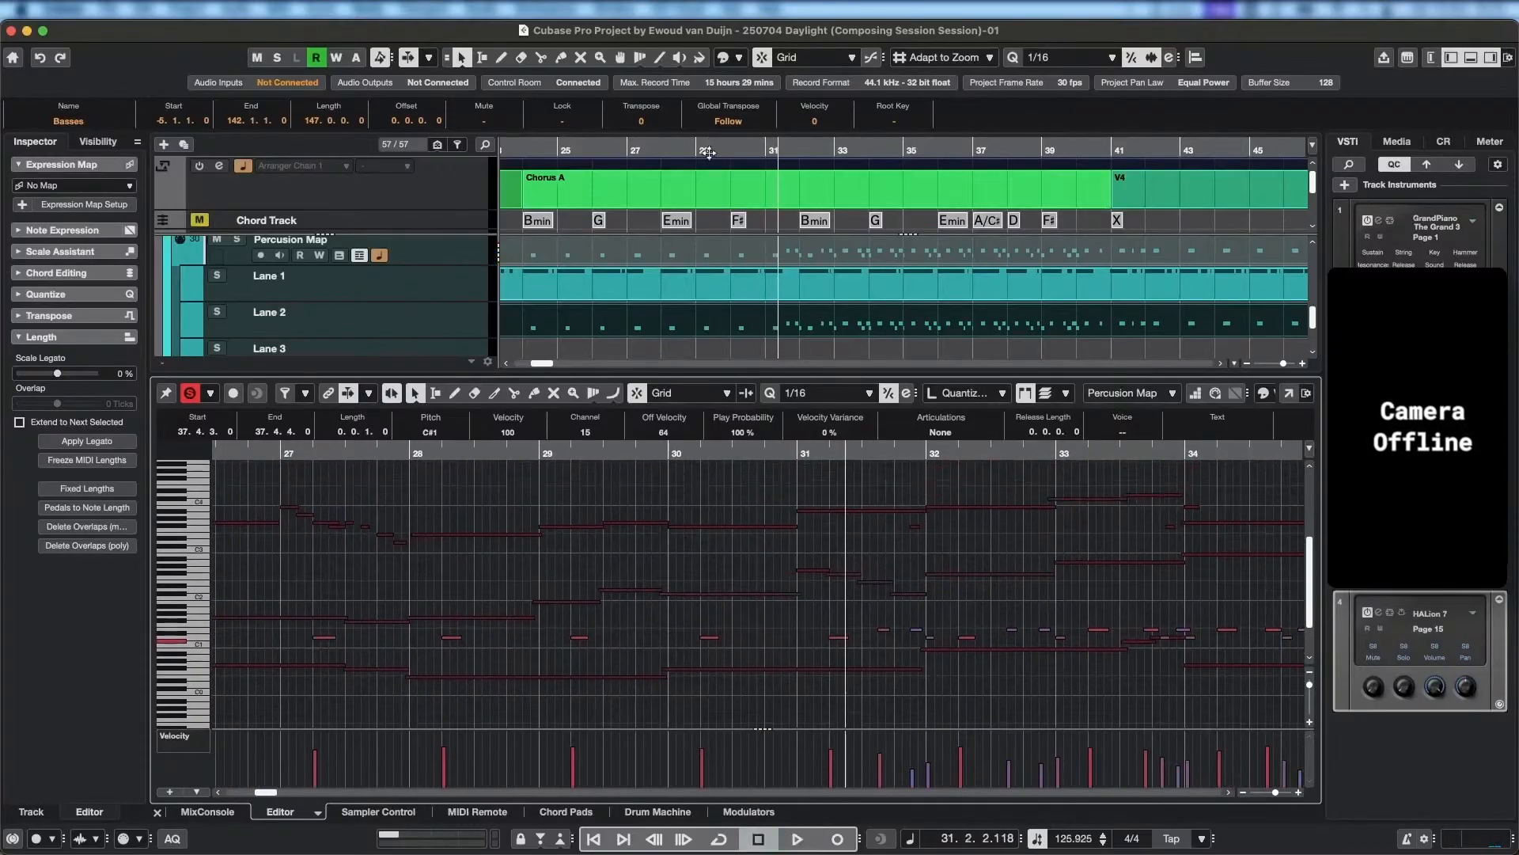
scroll(762, 259, "up", 5)
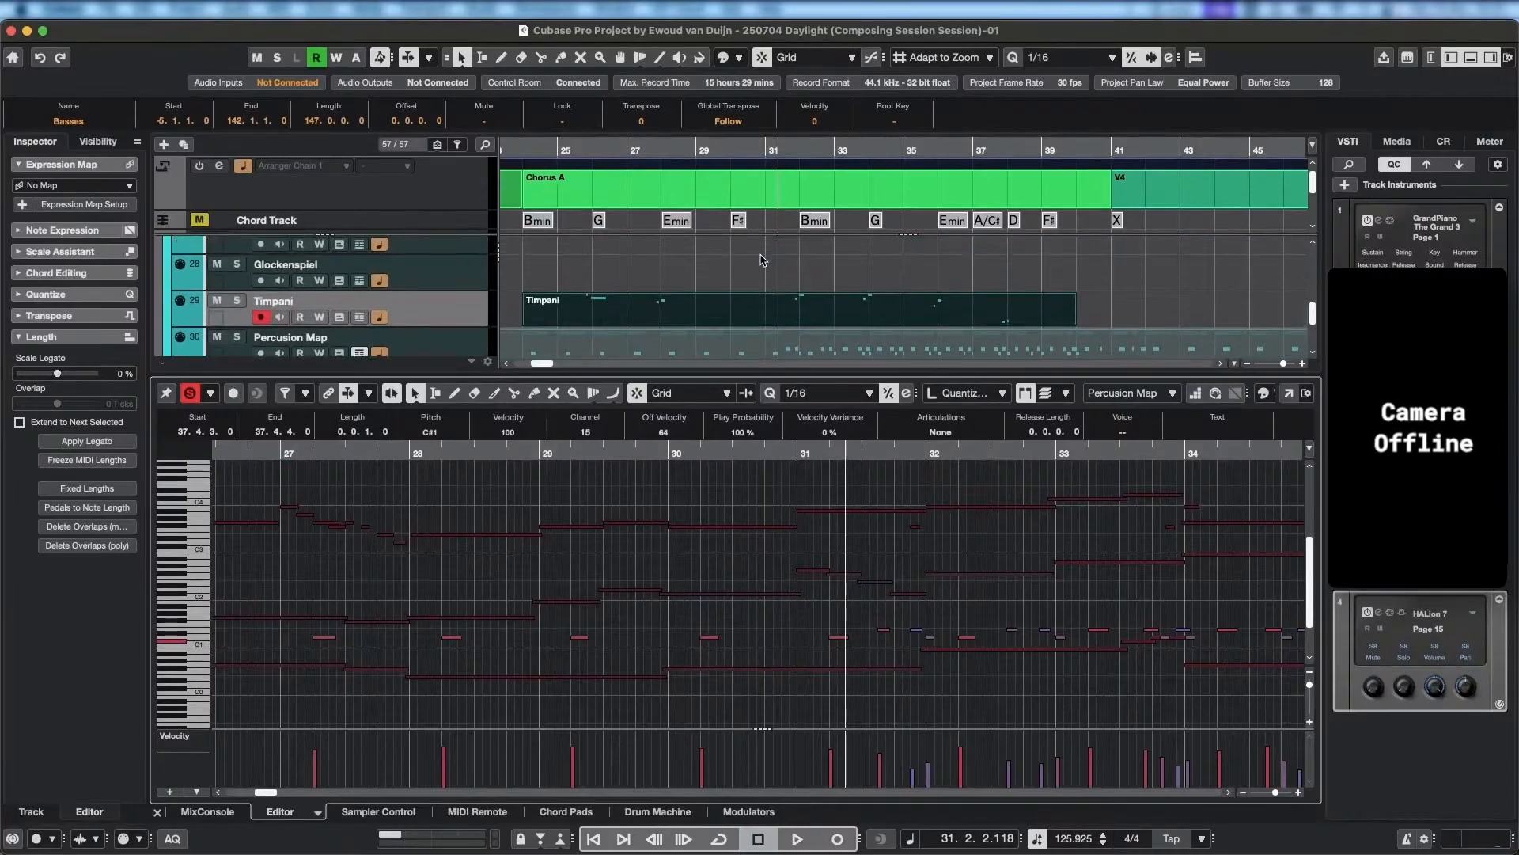
scroll(762, 259, "up", 5)
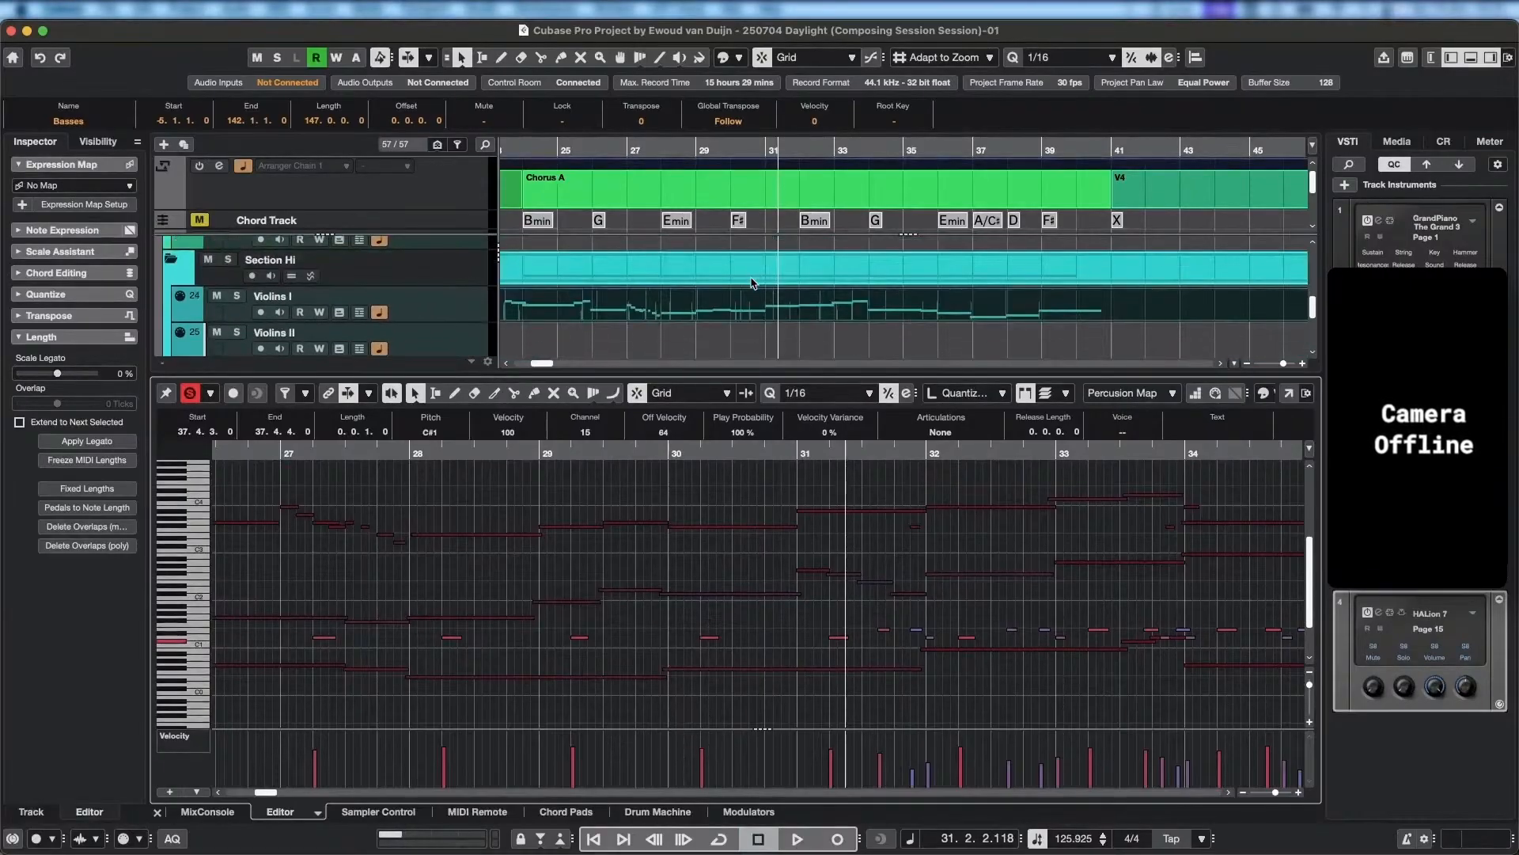
left_click_drag(749, 150, 749, 144)
key("space")
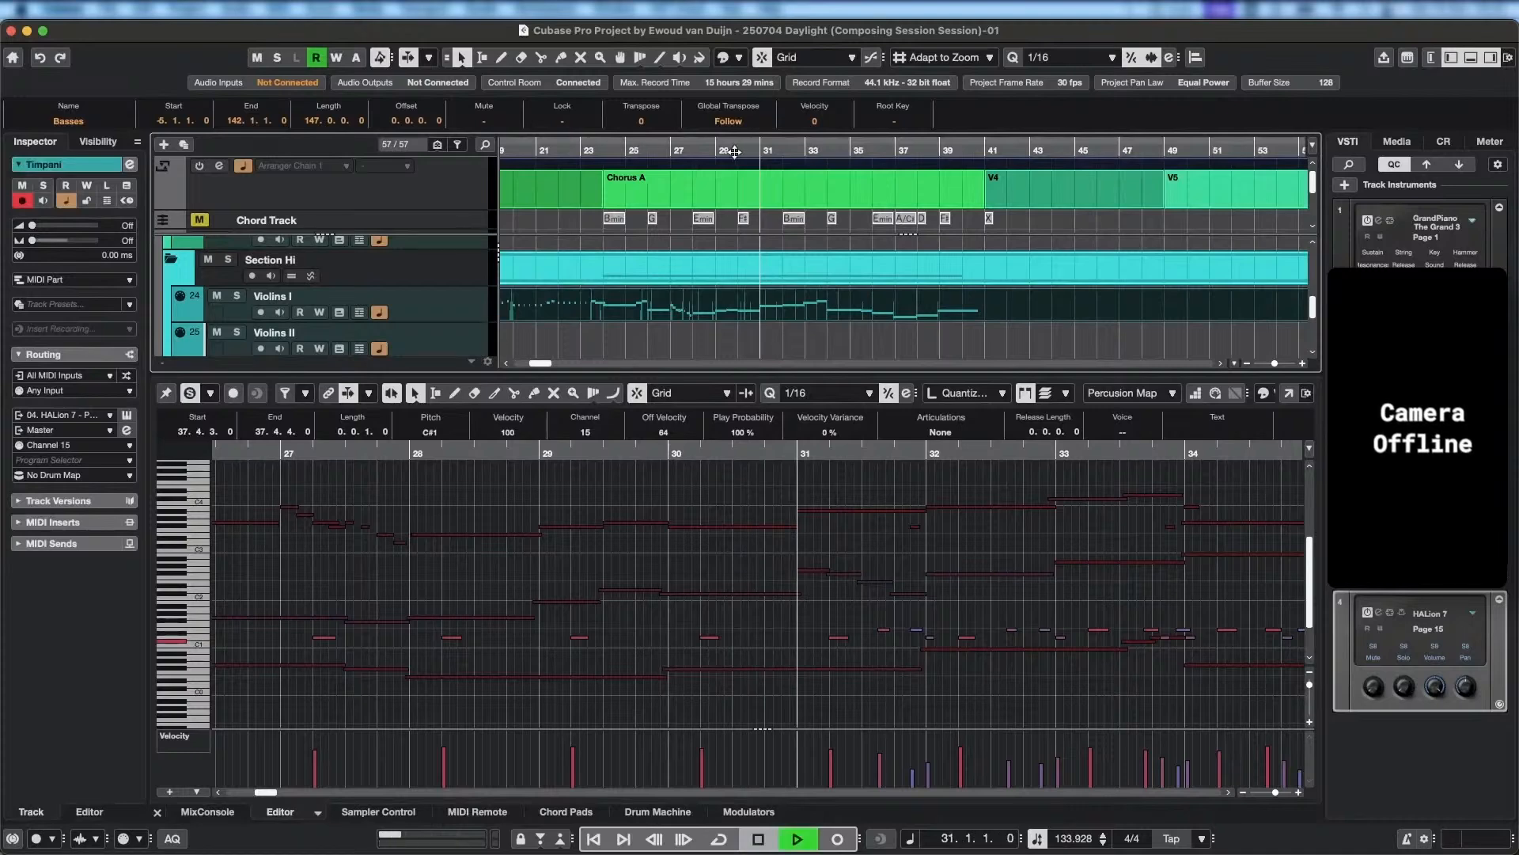
left_click(696, 151)
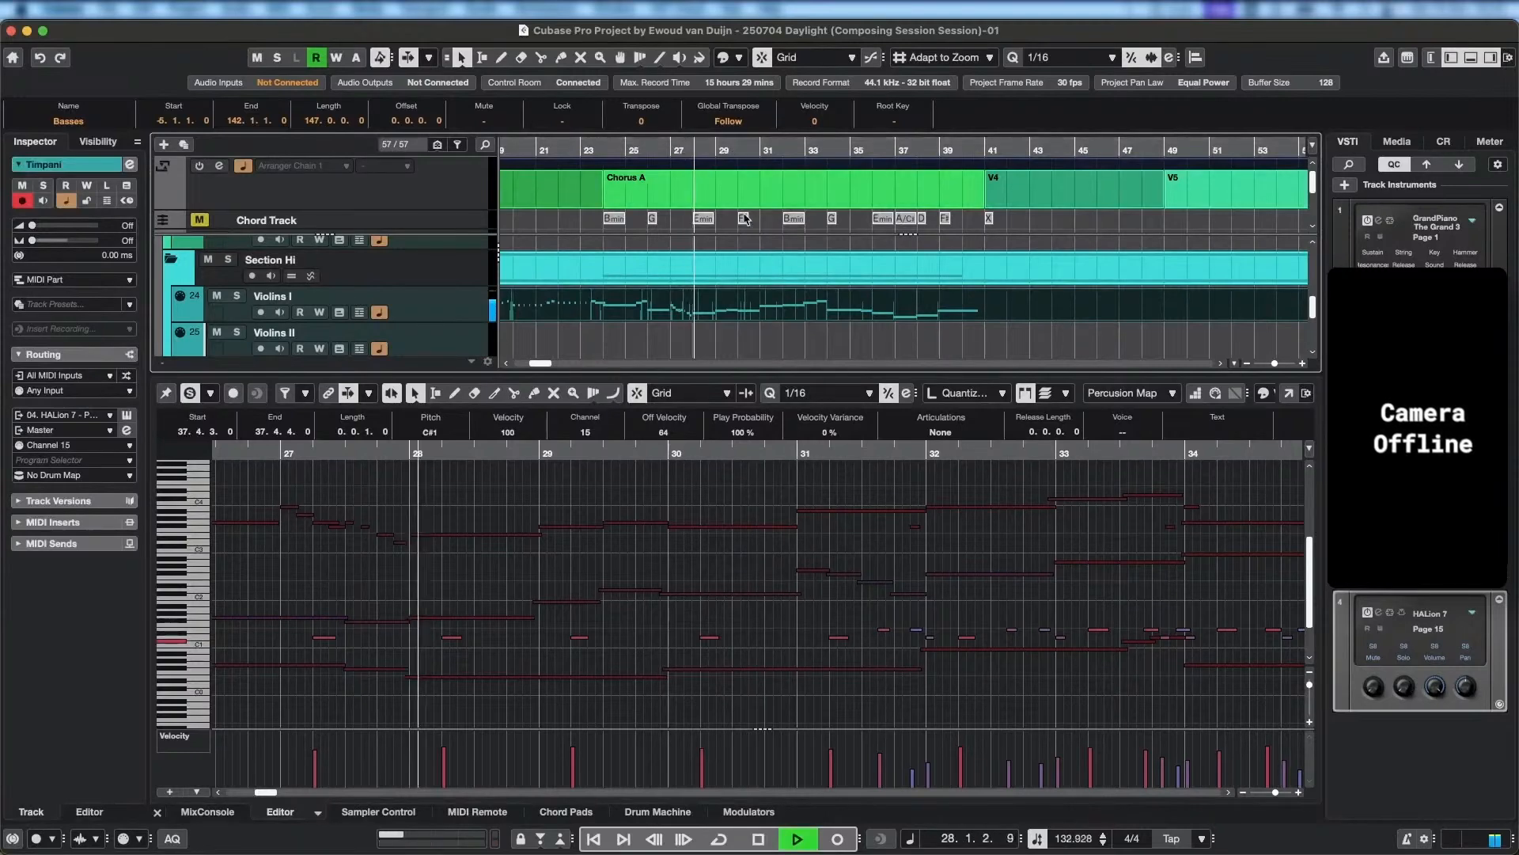
left_click(190, 393)
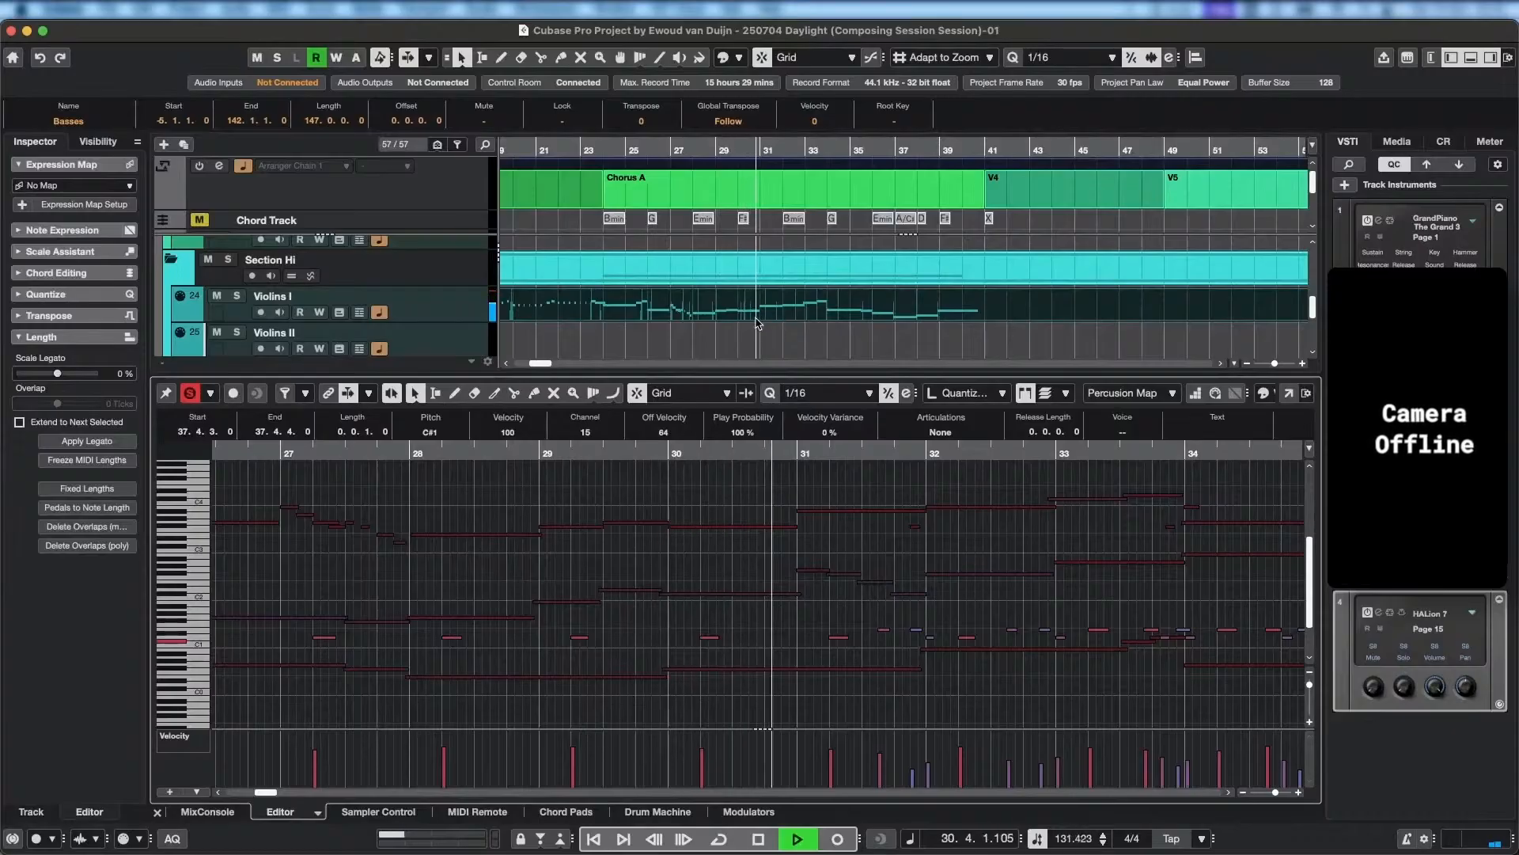
key("space")
Make Violins I the active part and examine its notes against the other lines between bars 27 and 34.
scroll(735, 636, "down", 4)
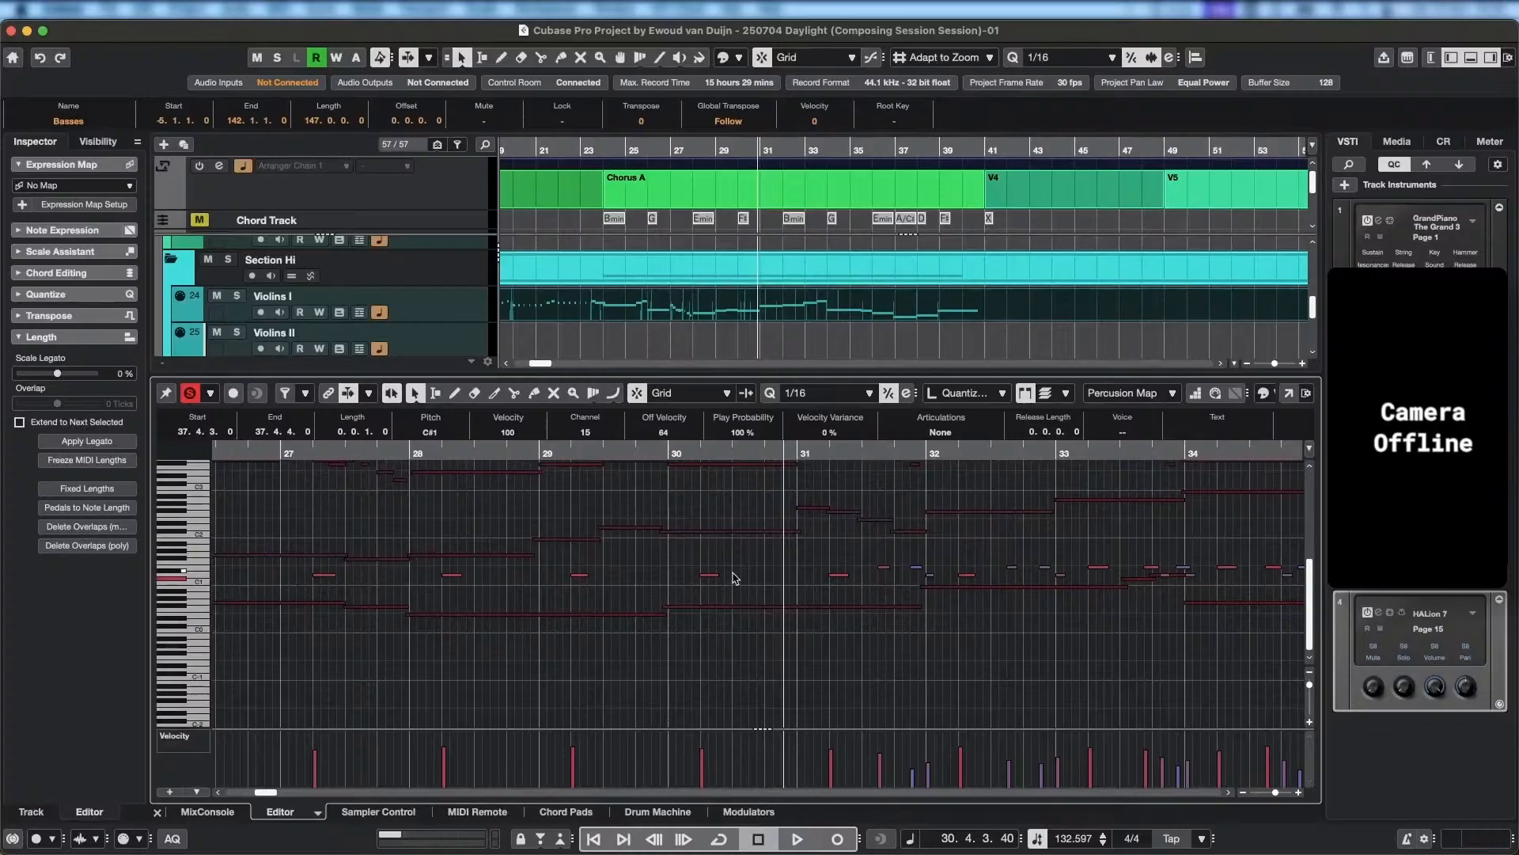
scroll(725, 587, "up", 2)
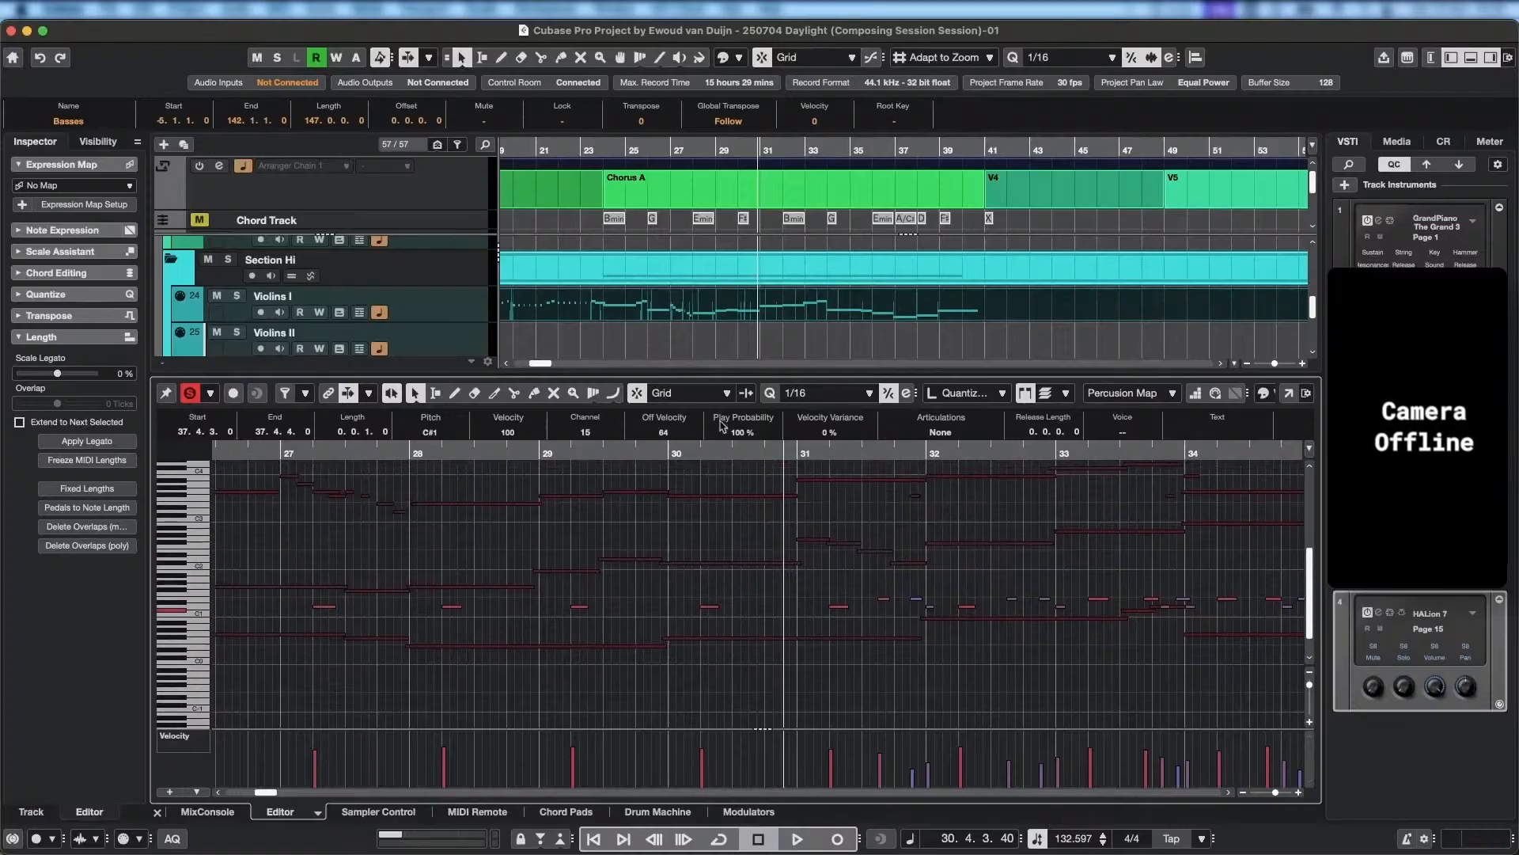
scroll(742, 637, "up", 8)
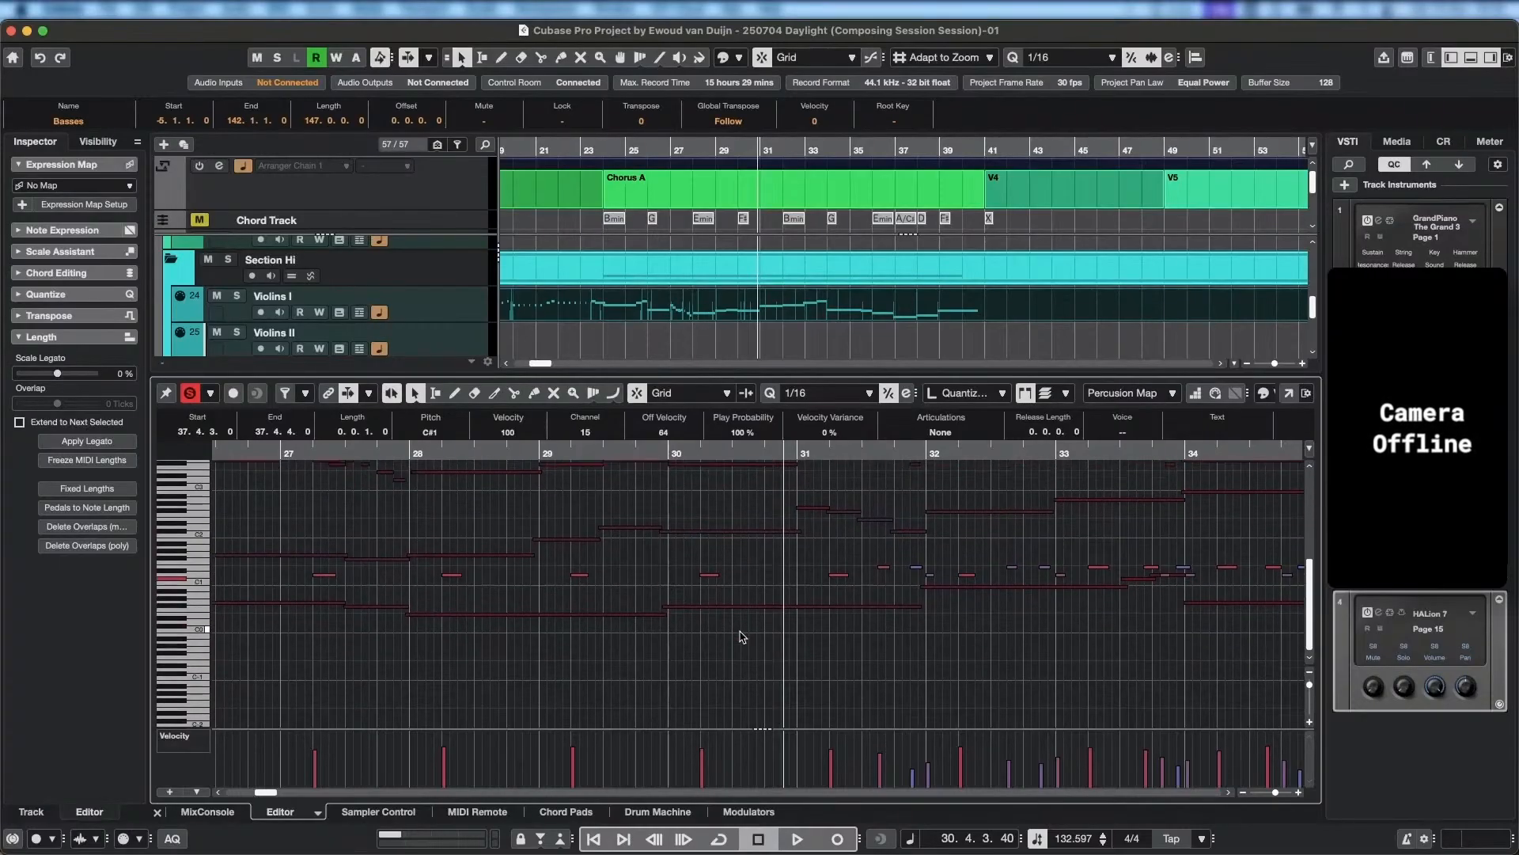
scroll(742, 637, "down", 1)
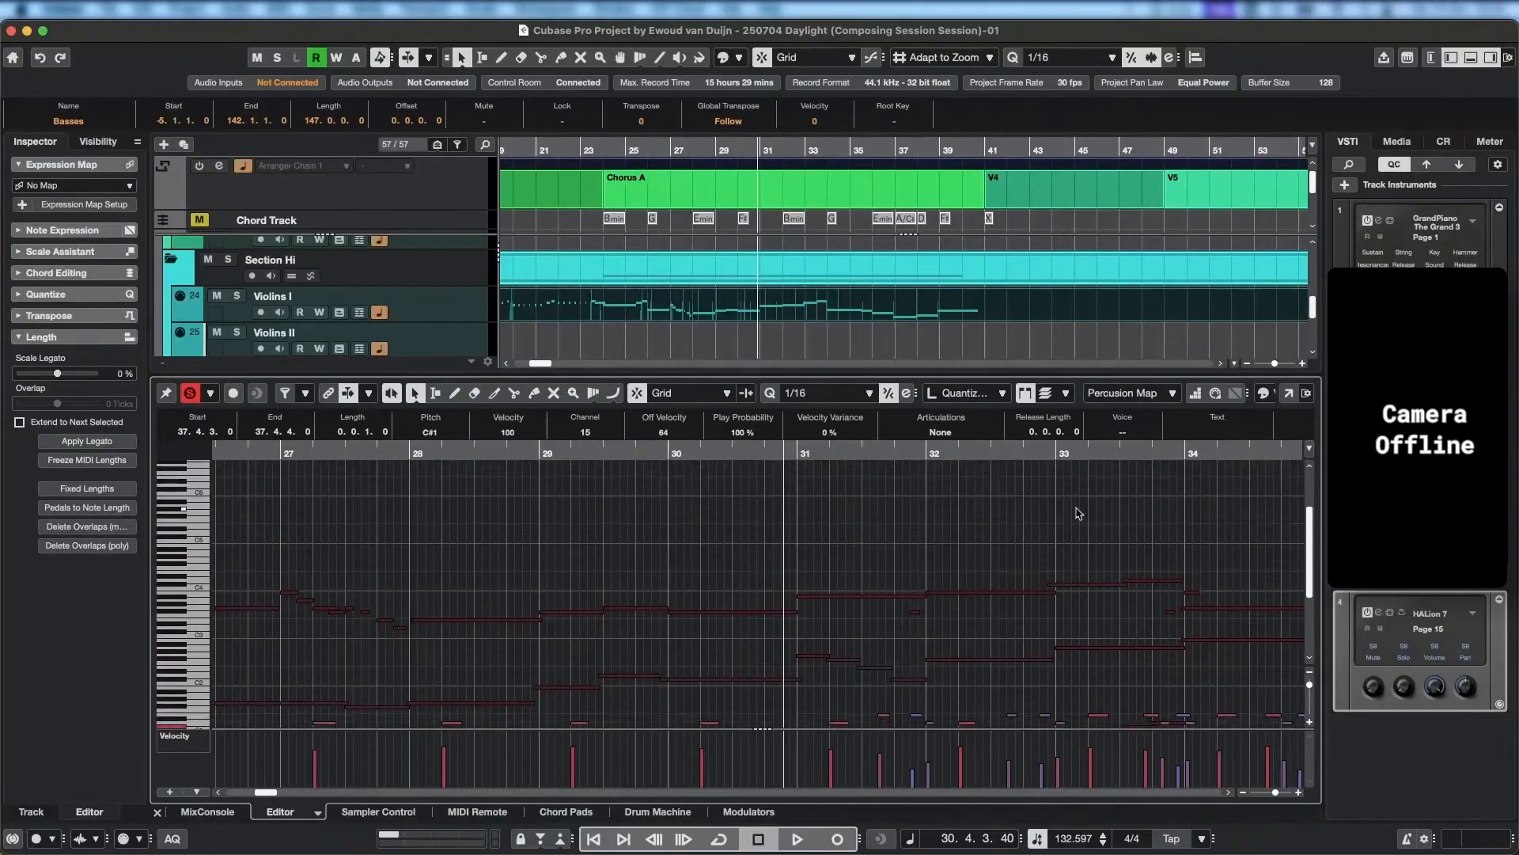
left_click(1147, 393)
left_click(1155, 533)
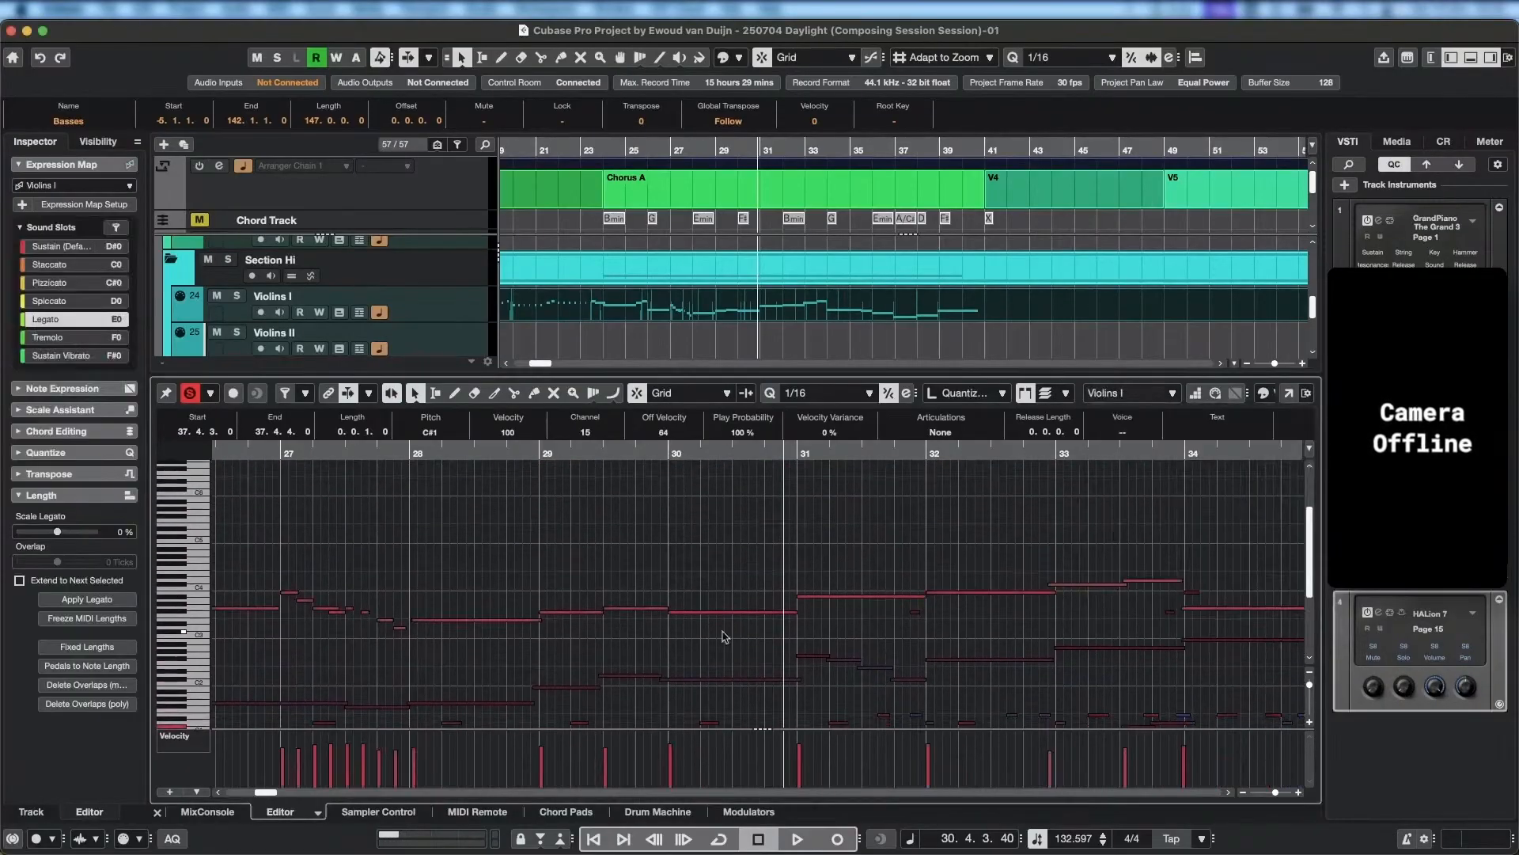
scroll(720, 602, "down", 10)
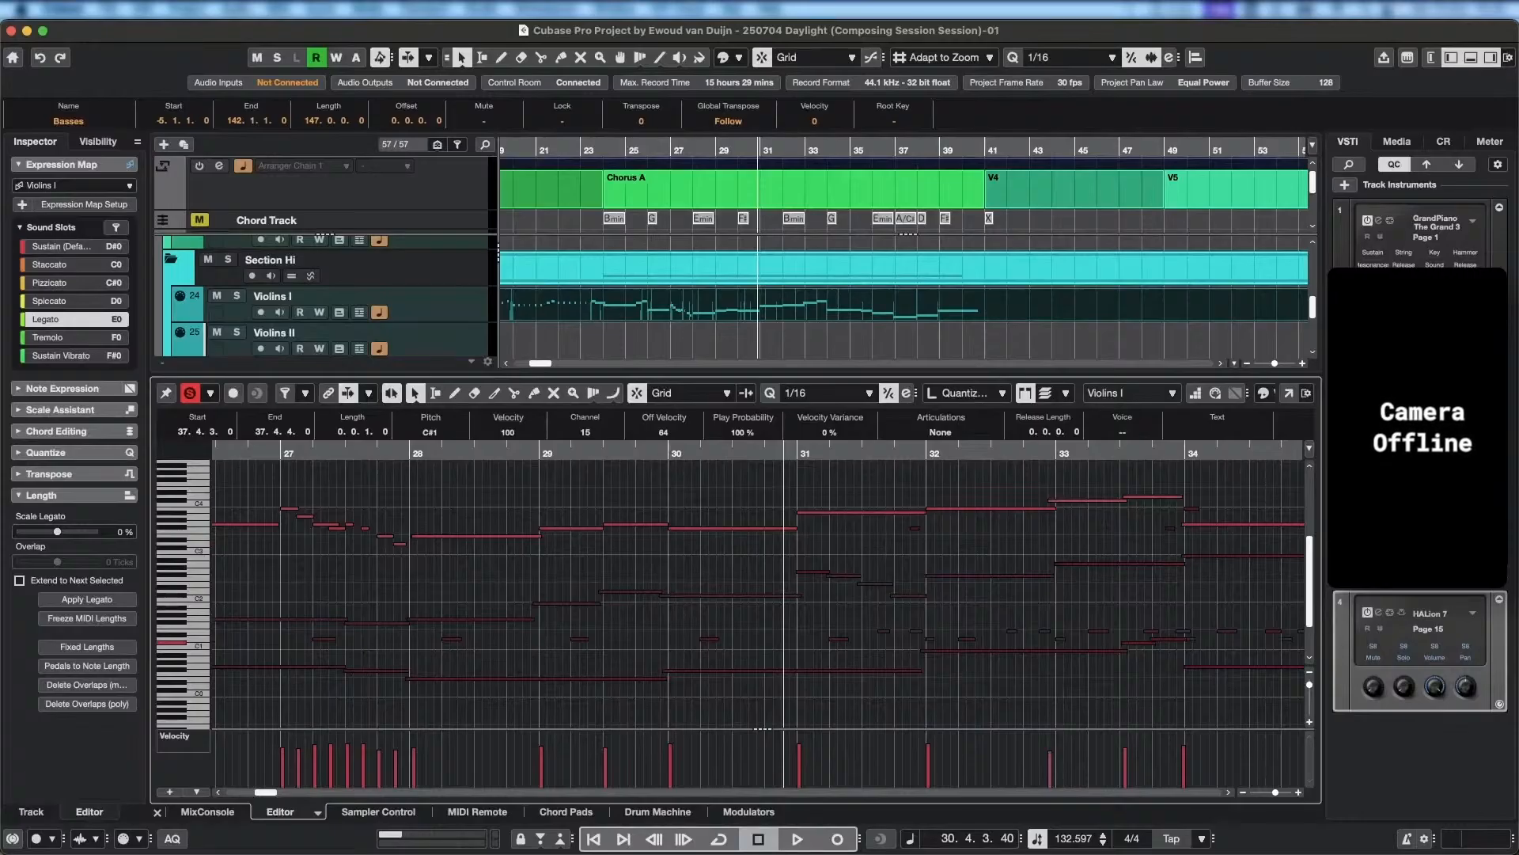
Play from around bar 30 to bar 34.2, following the strings and percussion hits into bar 34.
key("super+Tab")
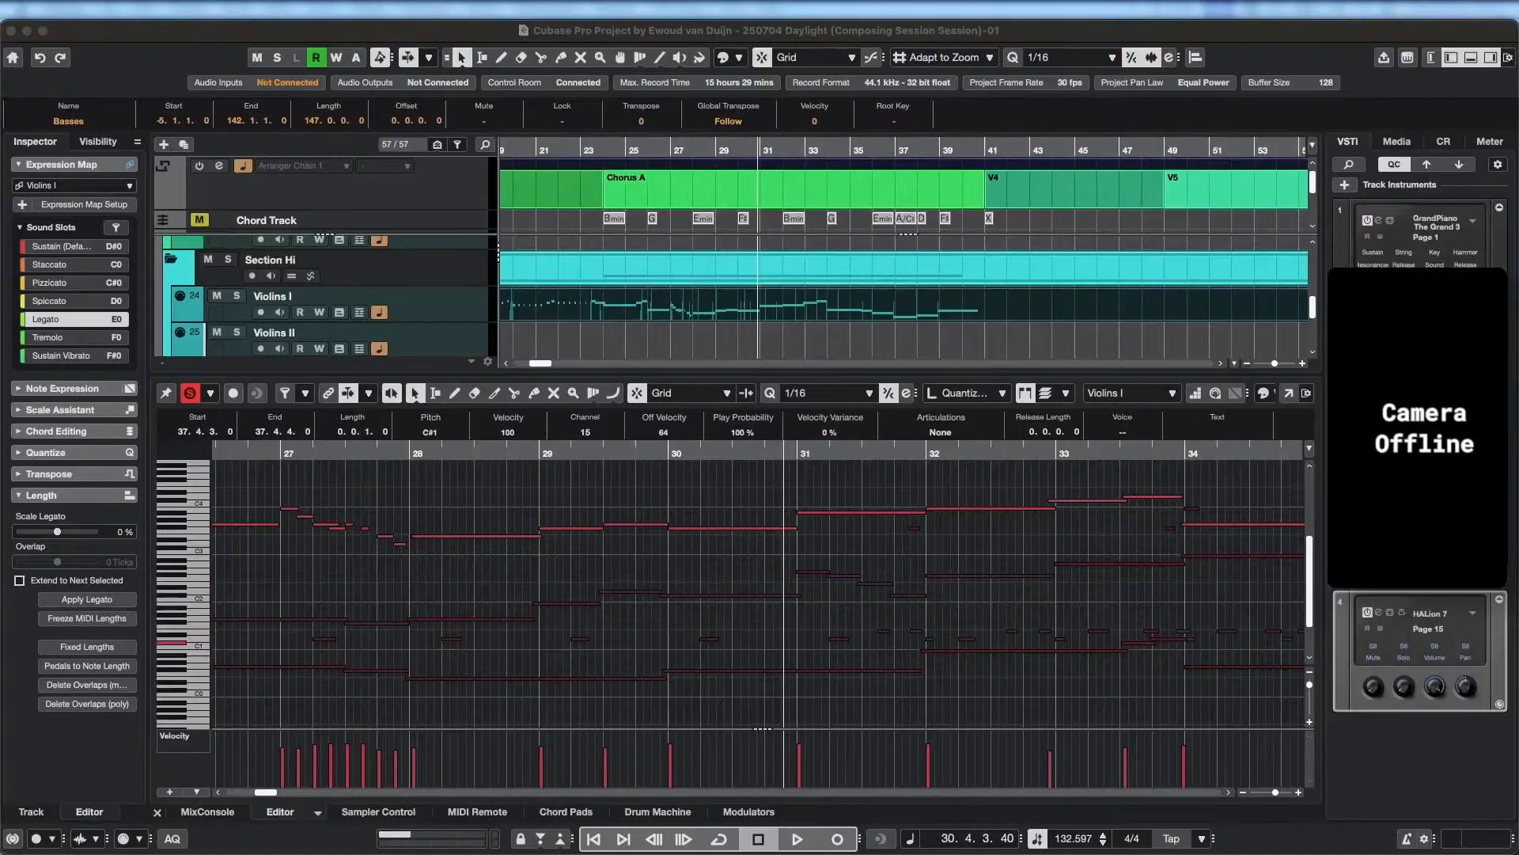
left_click_drag(724, 455, 698, 463)
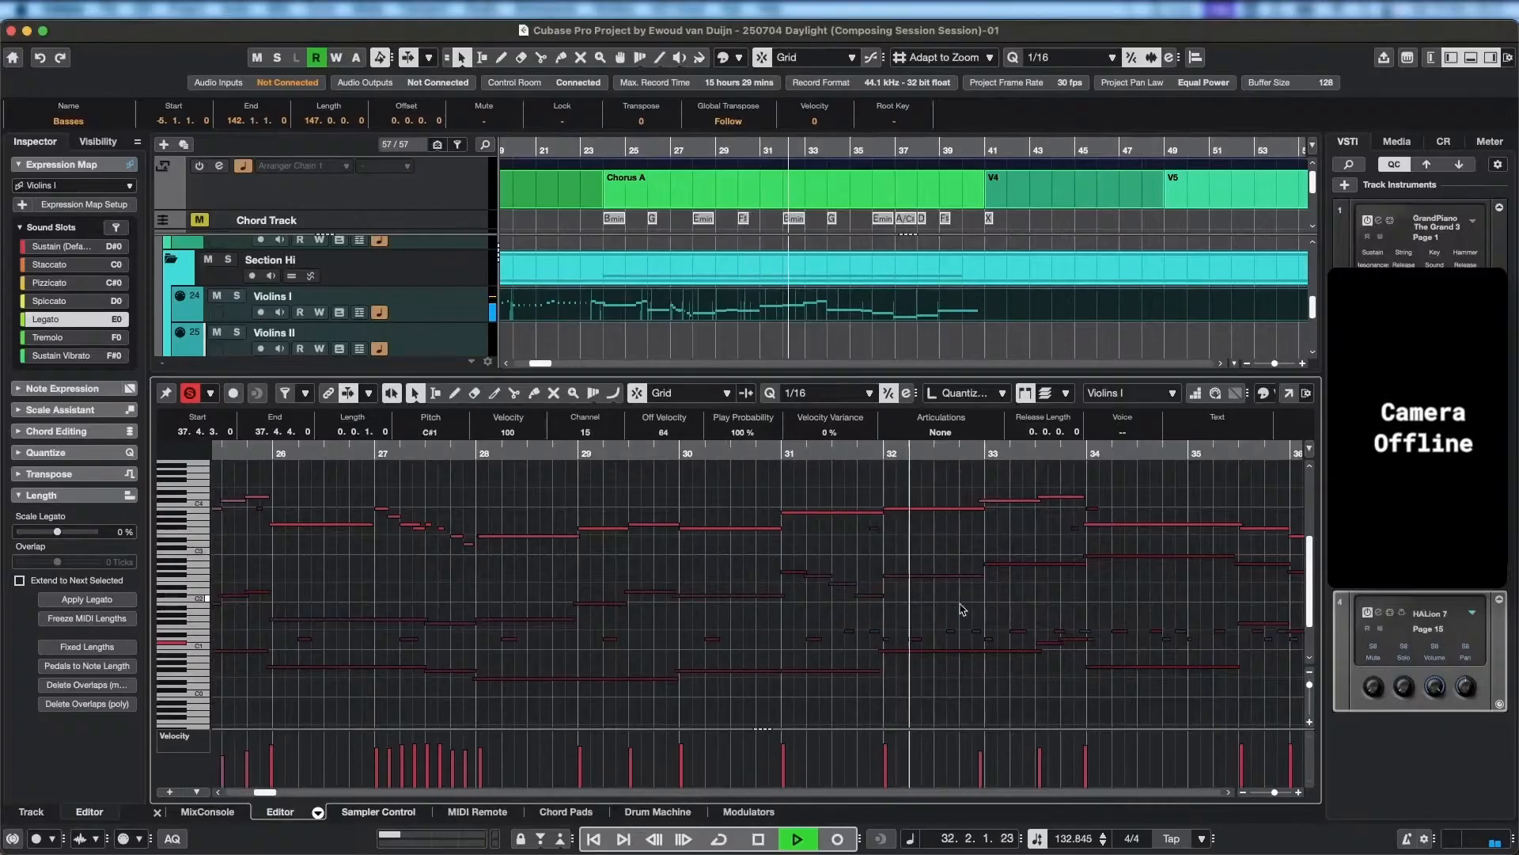
left_click_drag(949, 608, 859, 593)
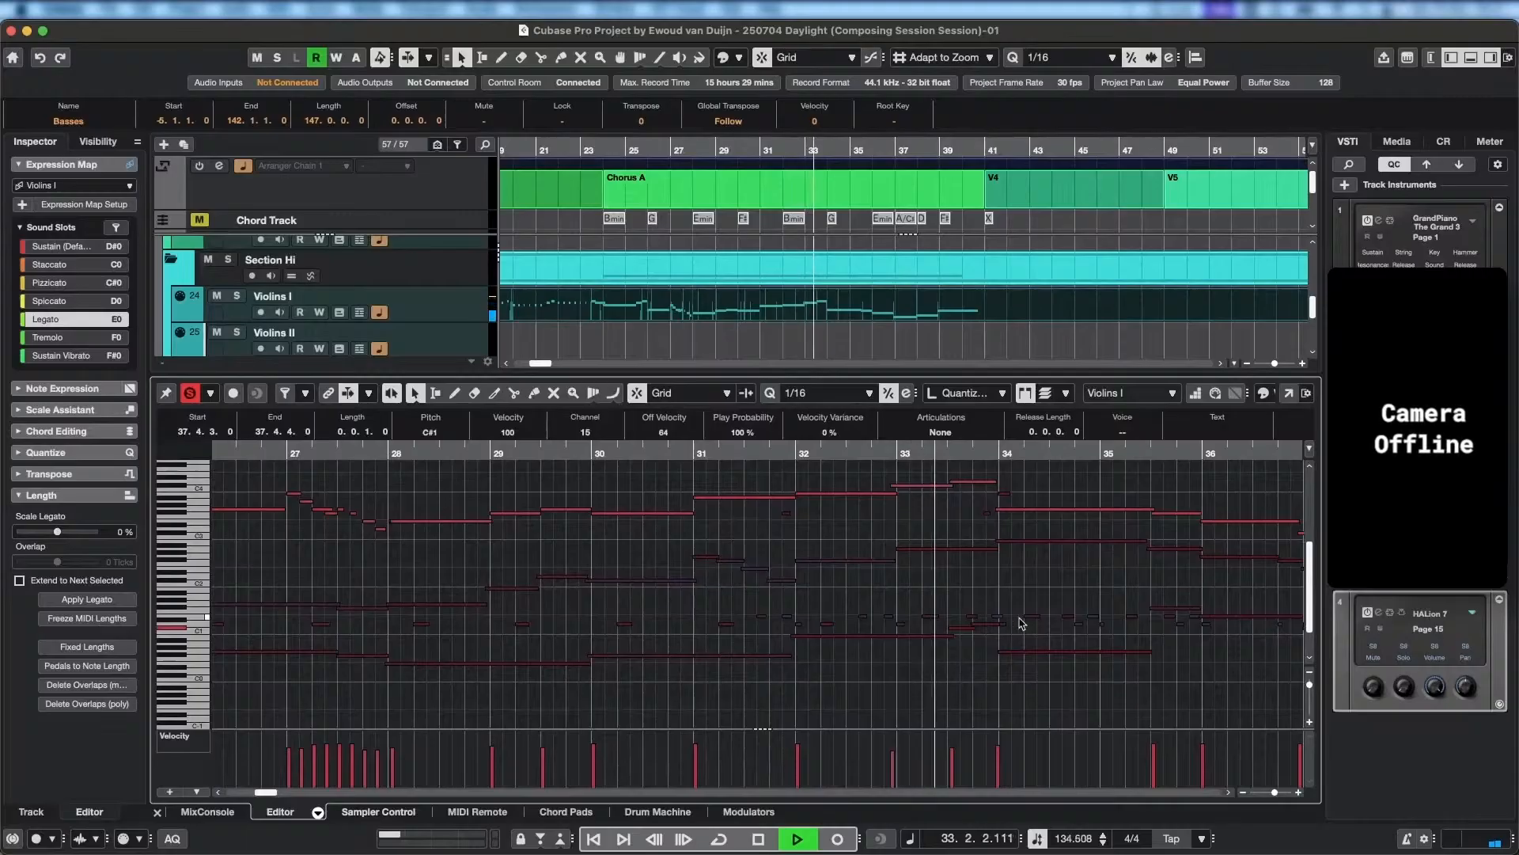
key("space")
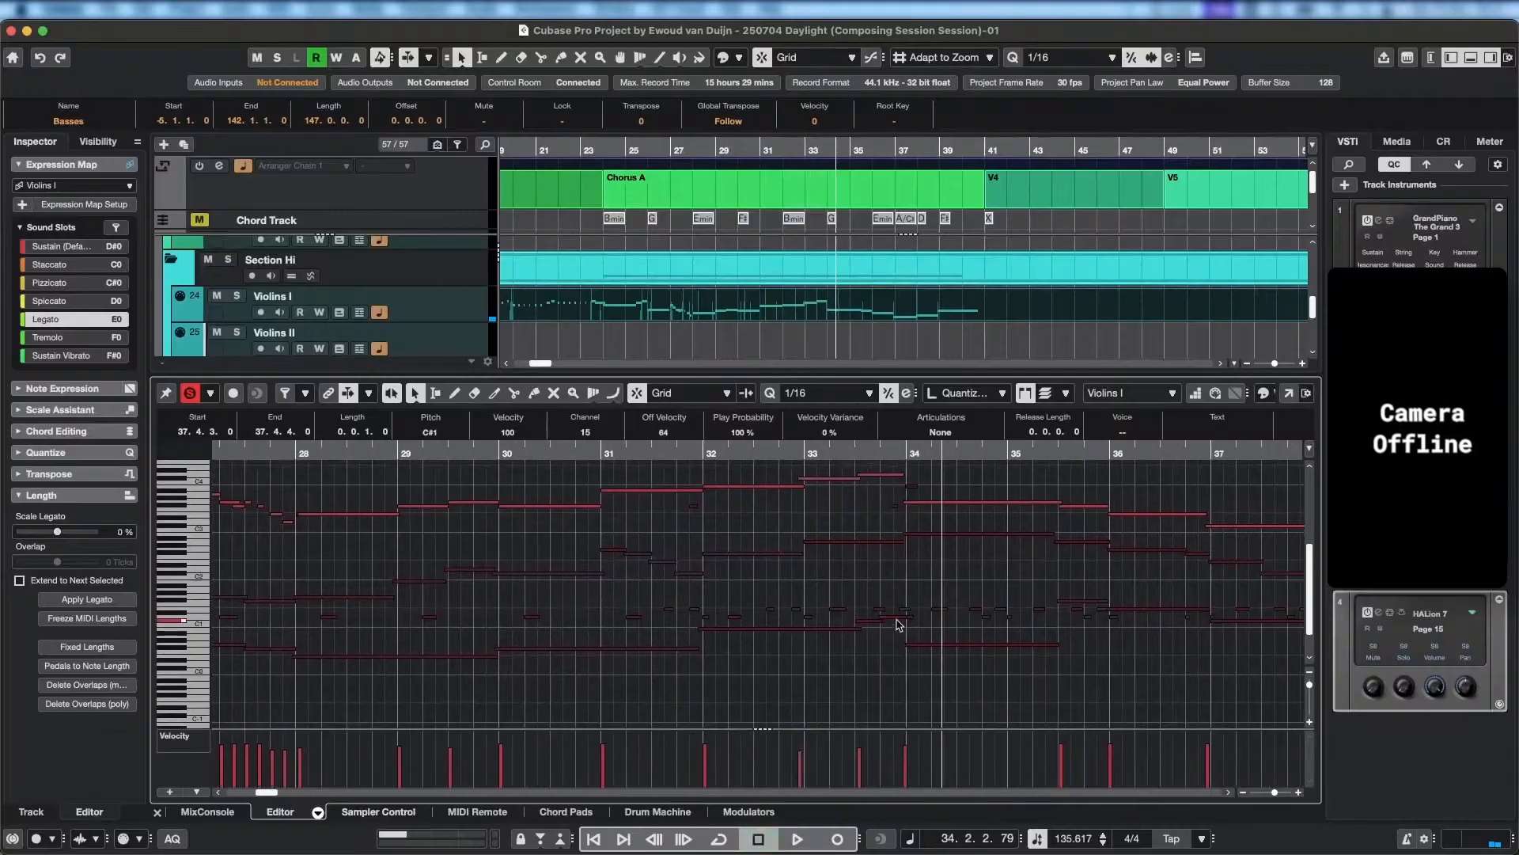
Shift two Percussion Map notes later just before bar 34: the E1 note to 33.4.4.118 and the D1 note to 33.4.2.107.
scroll(890, 622, "up", 5)
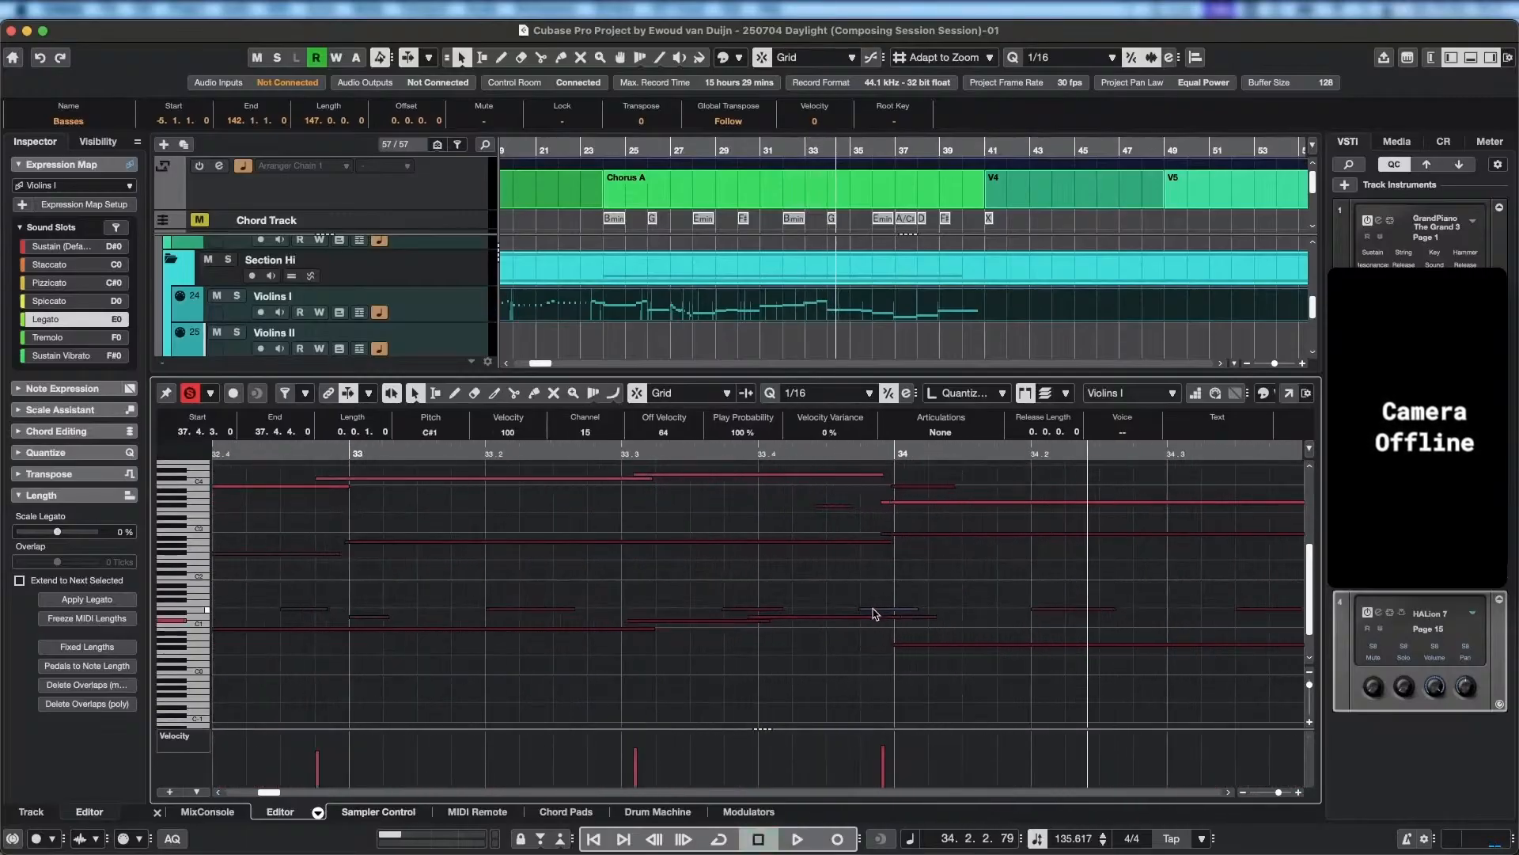
left_click_drag(874, 614, 916, 616)
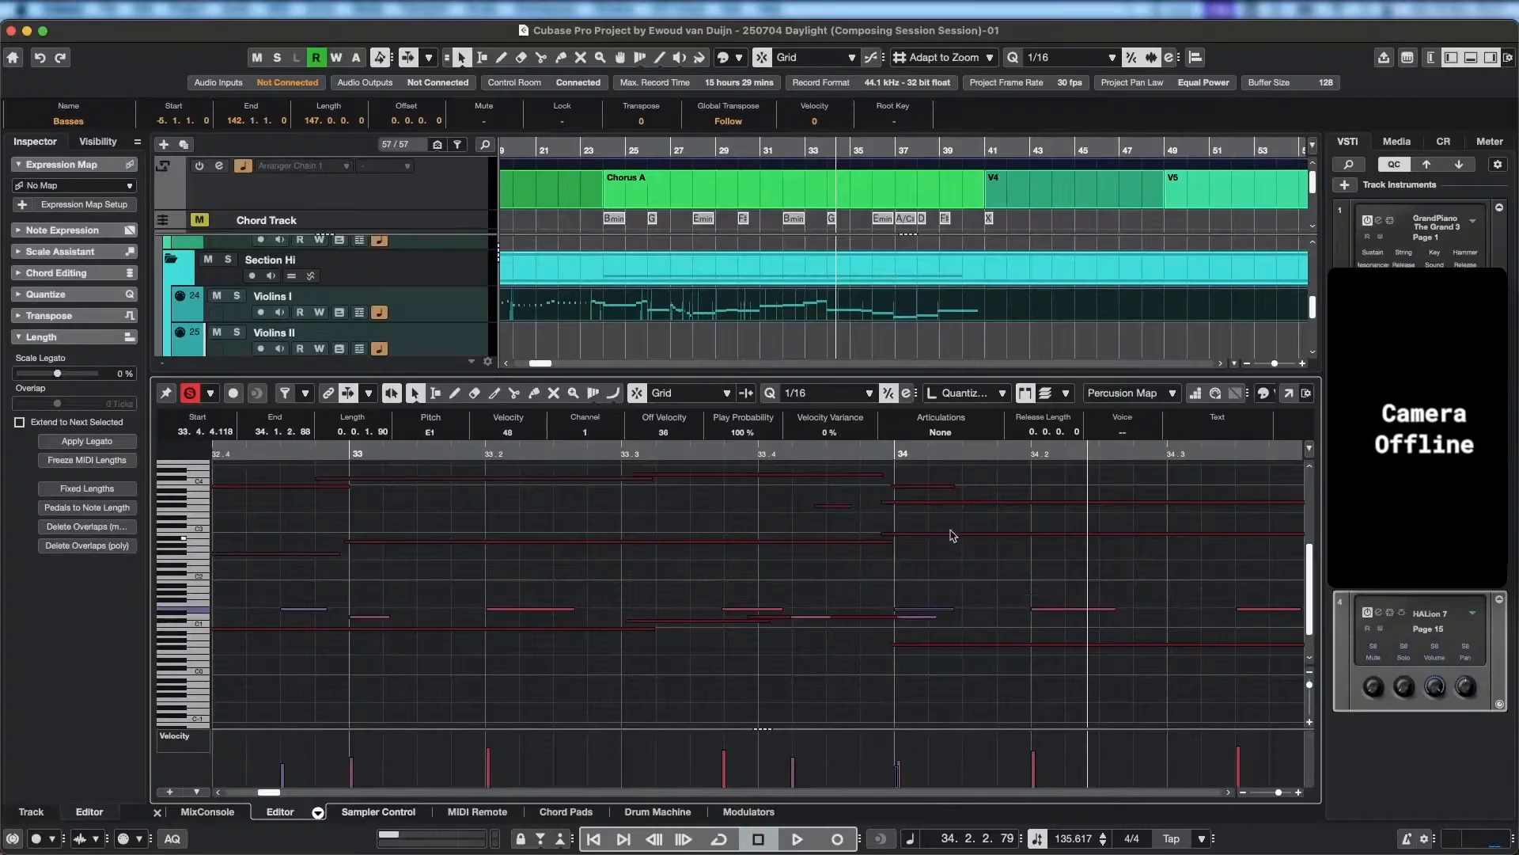
left_click_drag(806, 619, 850, 618)
scroll(823, 576, "down", 3)
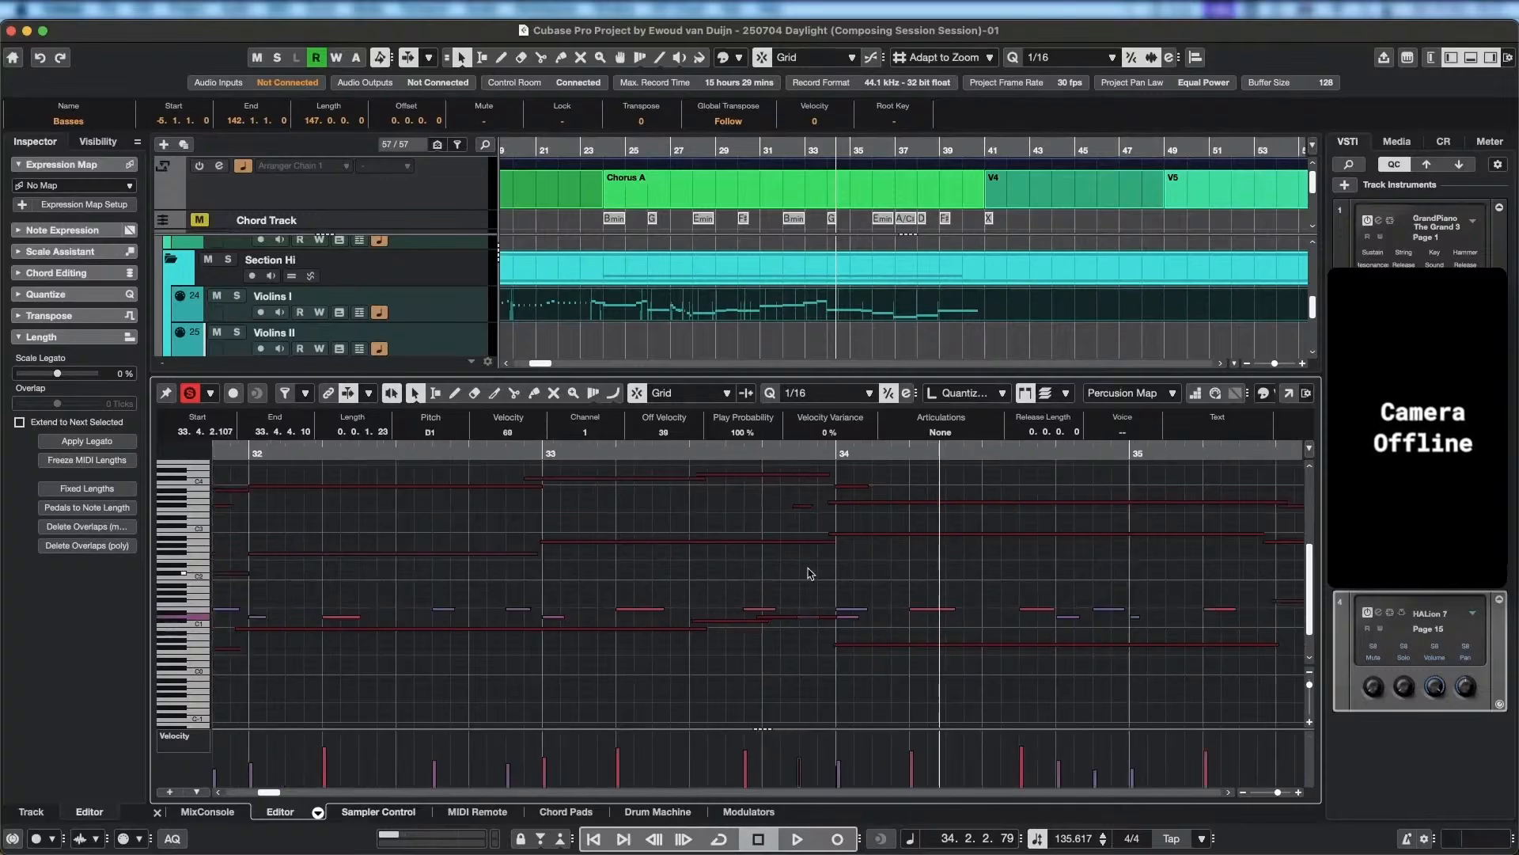
Make Timpani the active part and replay its two hits leading into bar 34.
left_click_drag(808, 506, 816, 511)
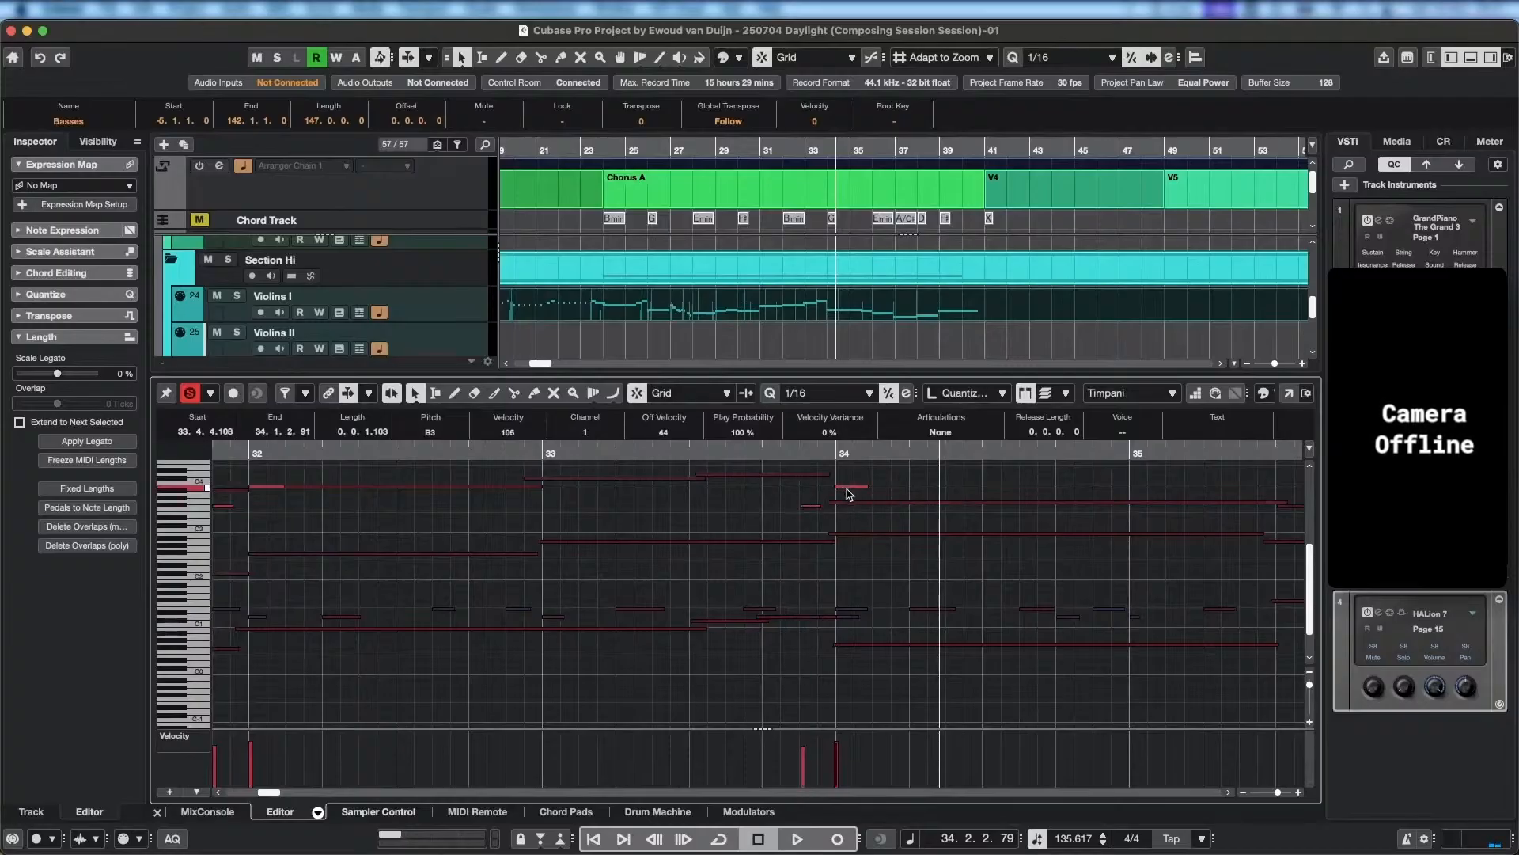
key("space")
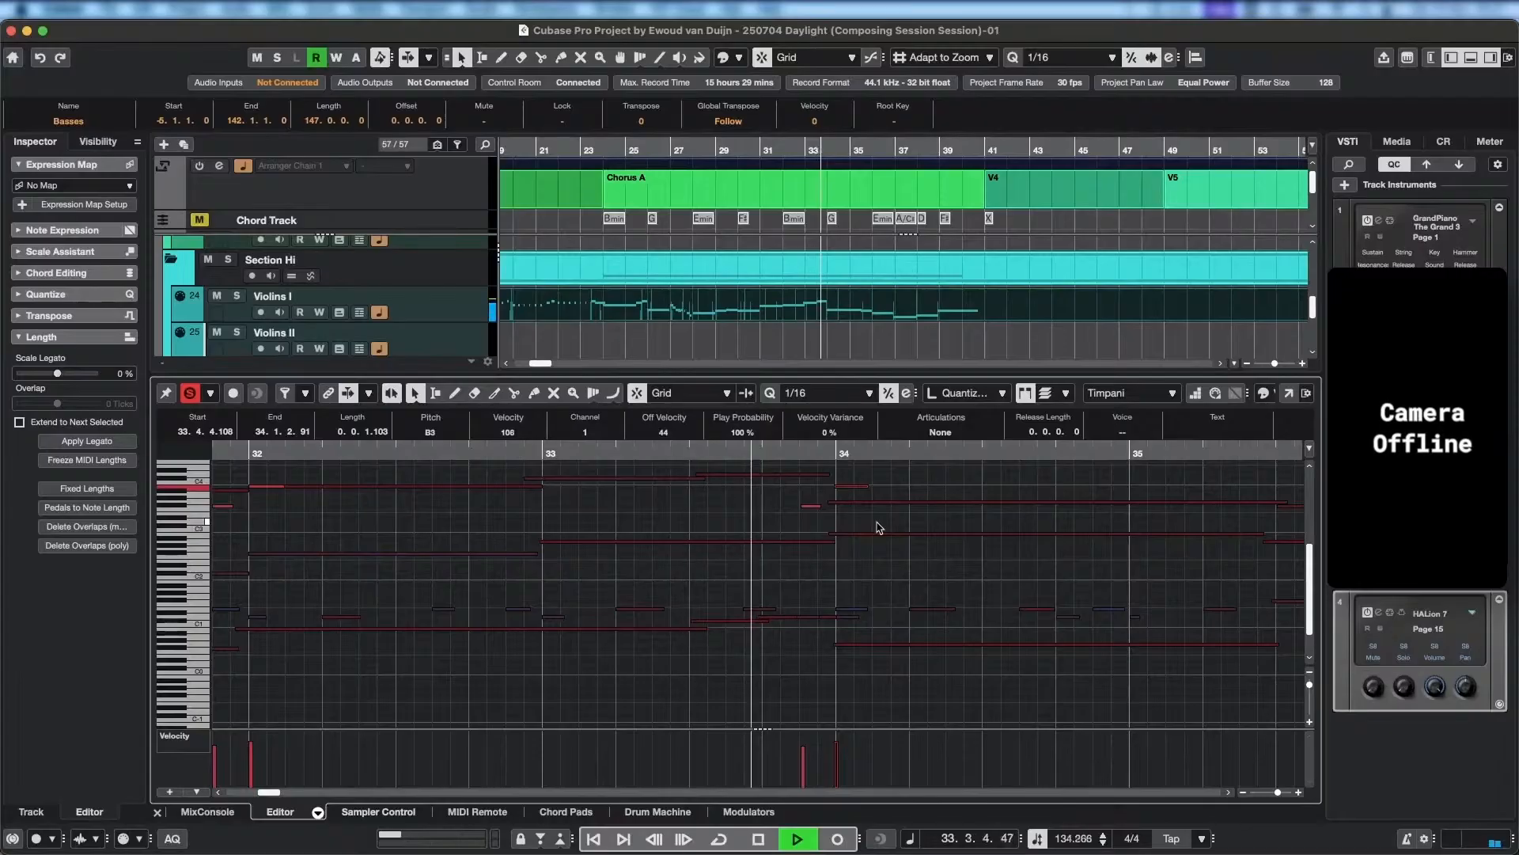
key("space")
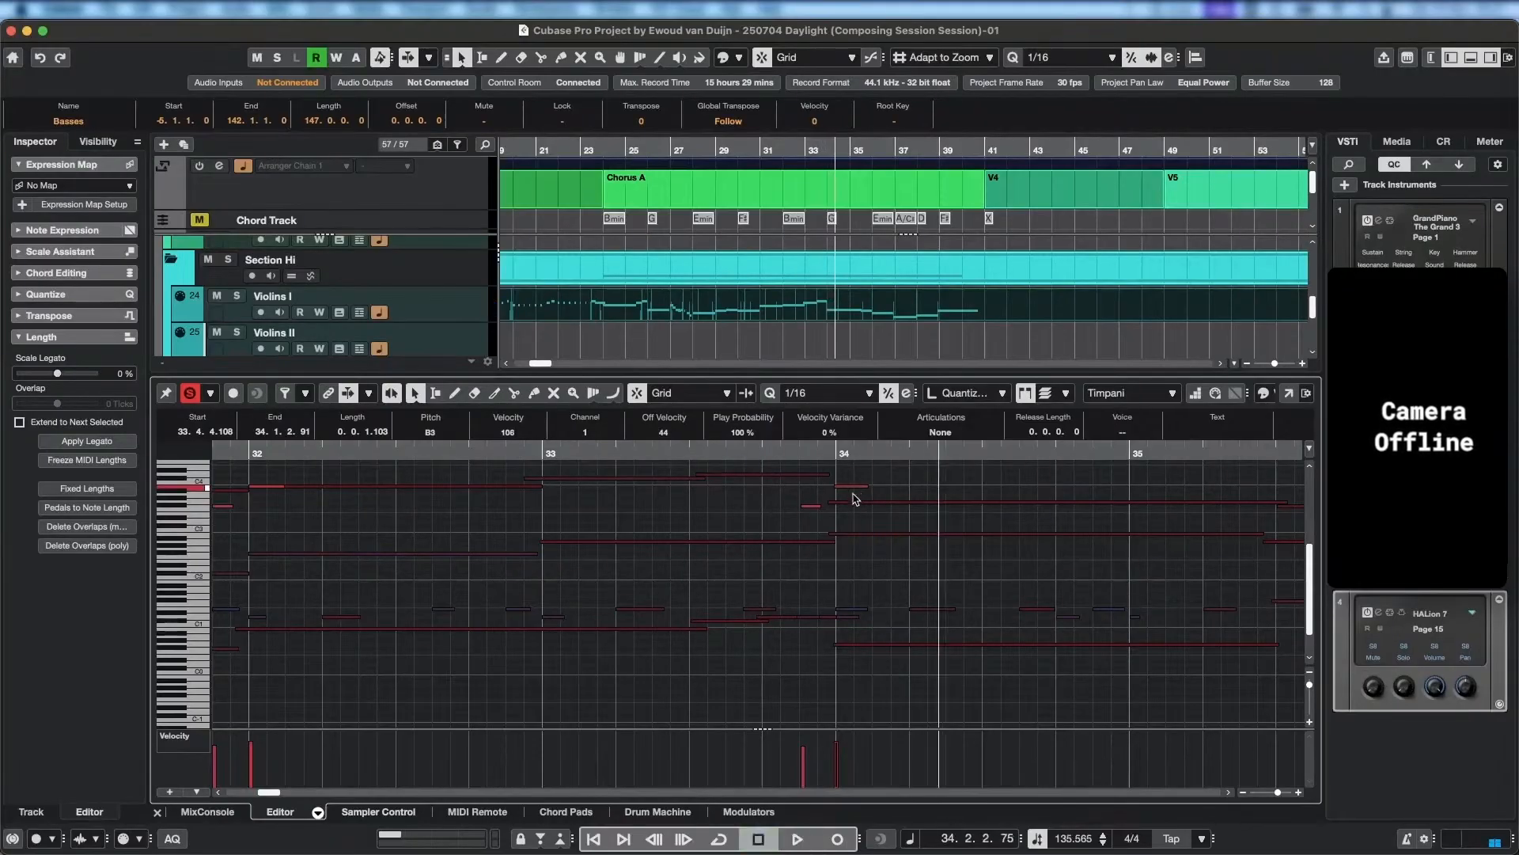
Try the Timpani pickup before bar 34 at A2 and the bar 34 hit an octave lower, and audition them.
left_click_drag(853, 489, 815, 542)
left_click(741, 449)
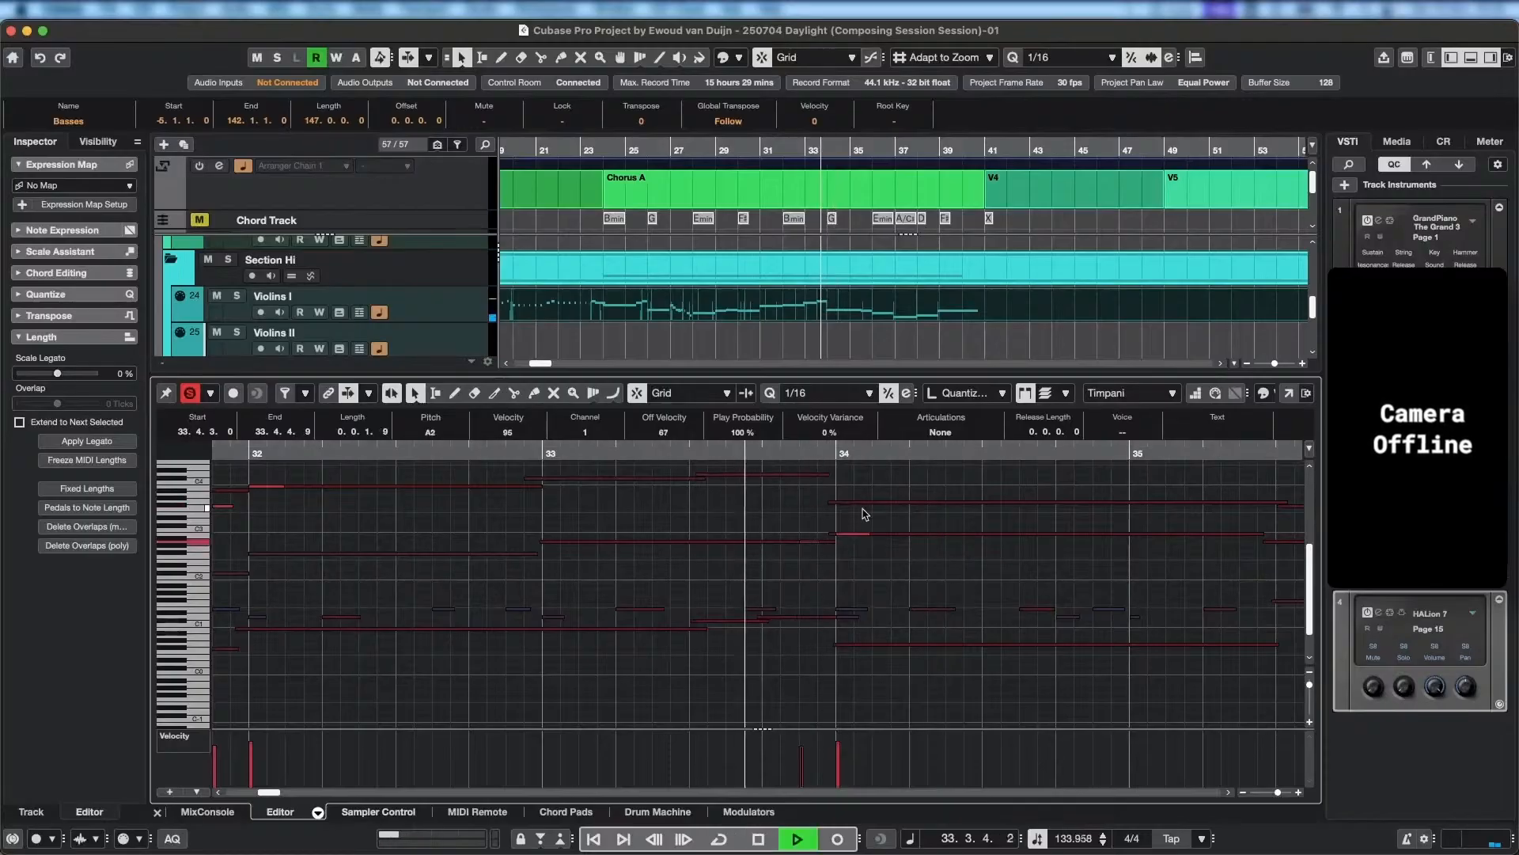
key("space")
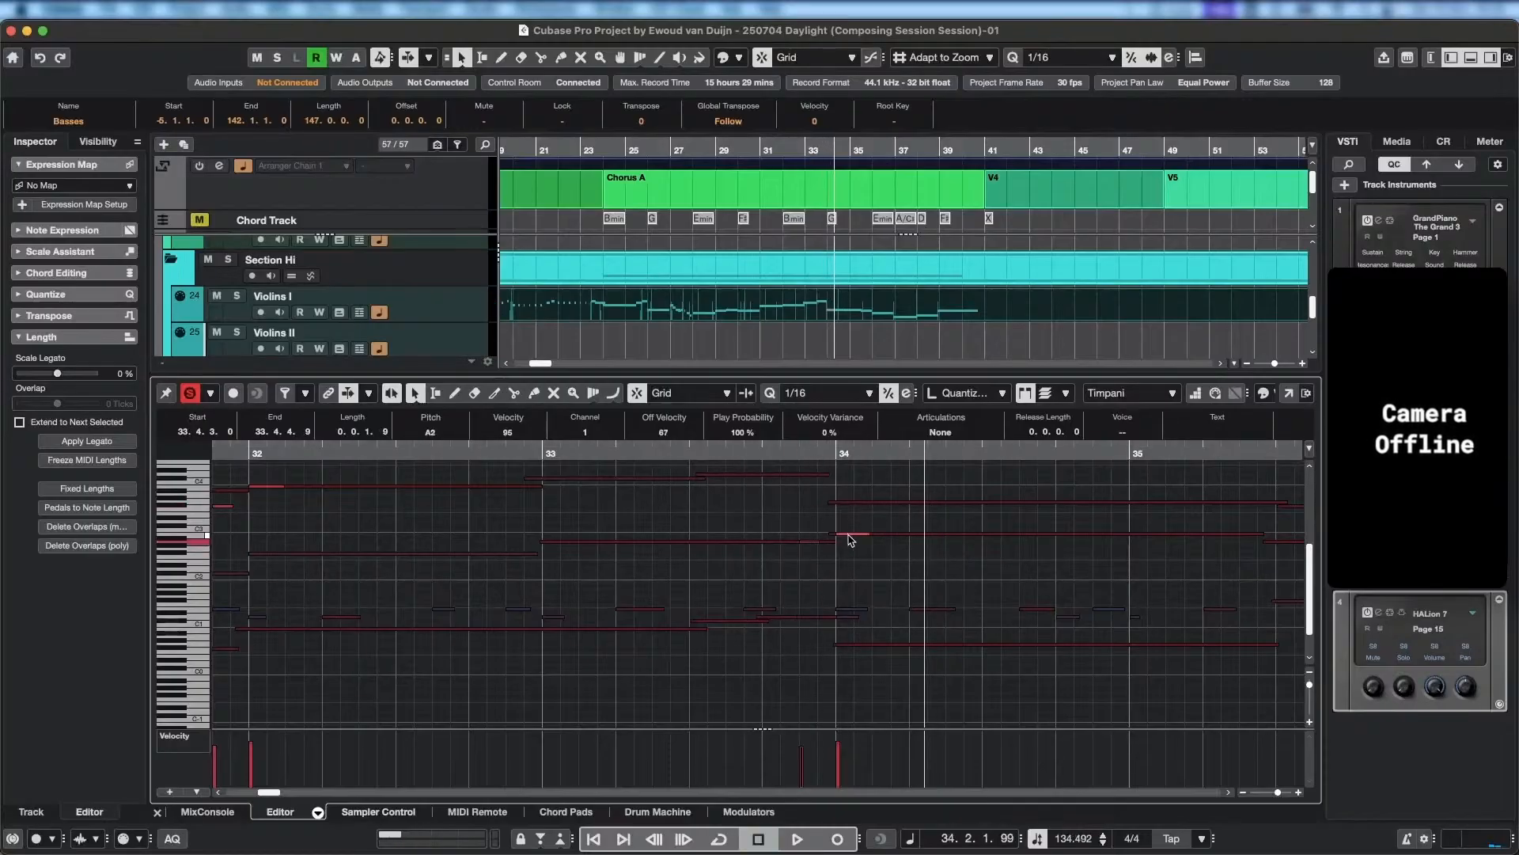
Set the Timpani pickup at 33.4.3.0 to A3 and the bar 34 hit to B3, starting at 34.1.1.0.
scroll(850, 540, "up", 3)
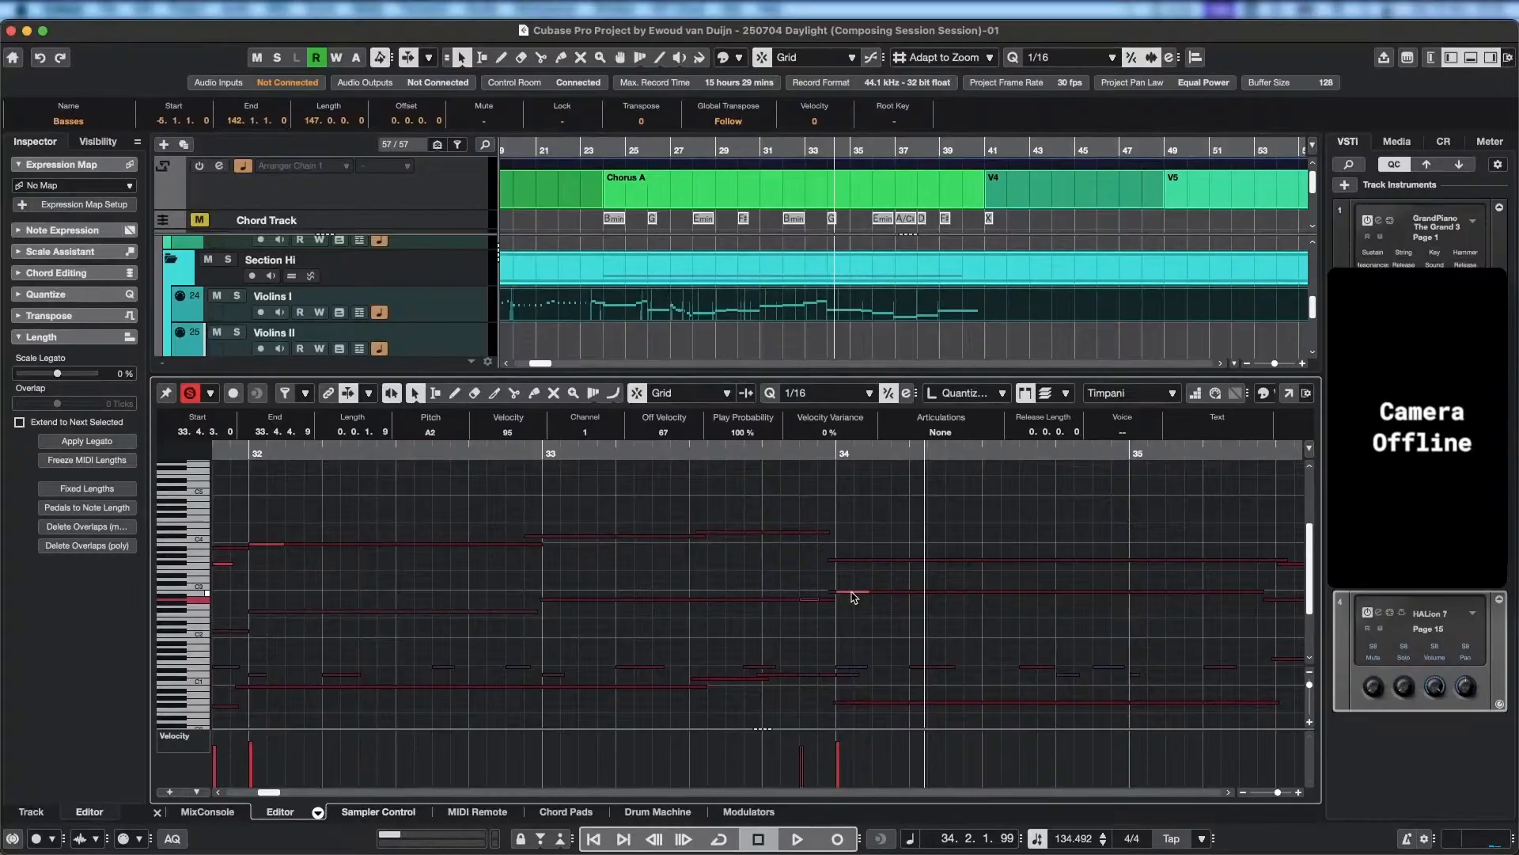
left_click_drag(853, 597, 850, 565)
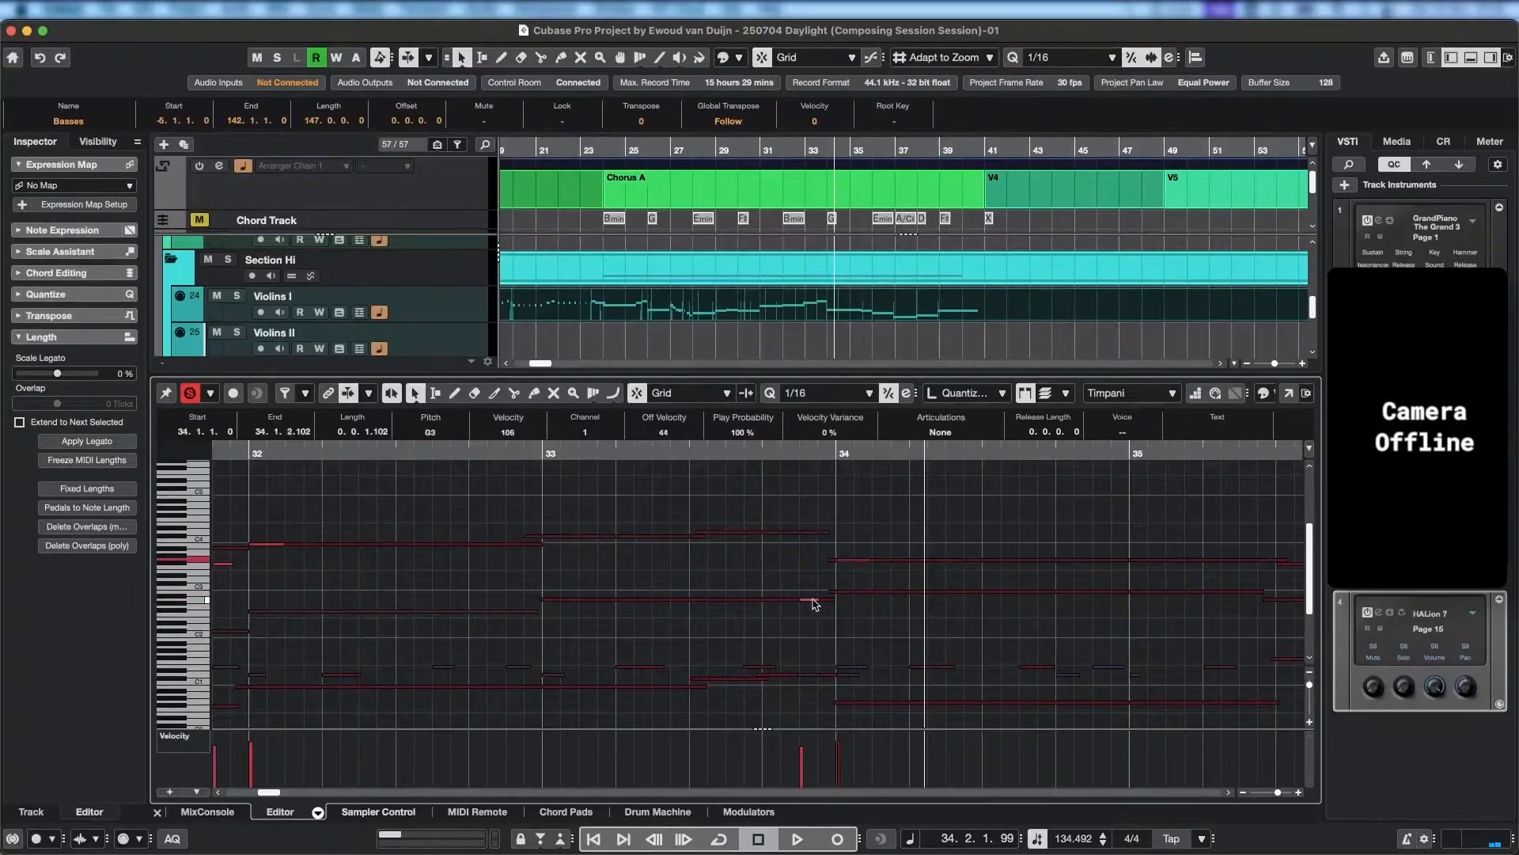
left_click(812, 599)
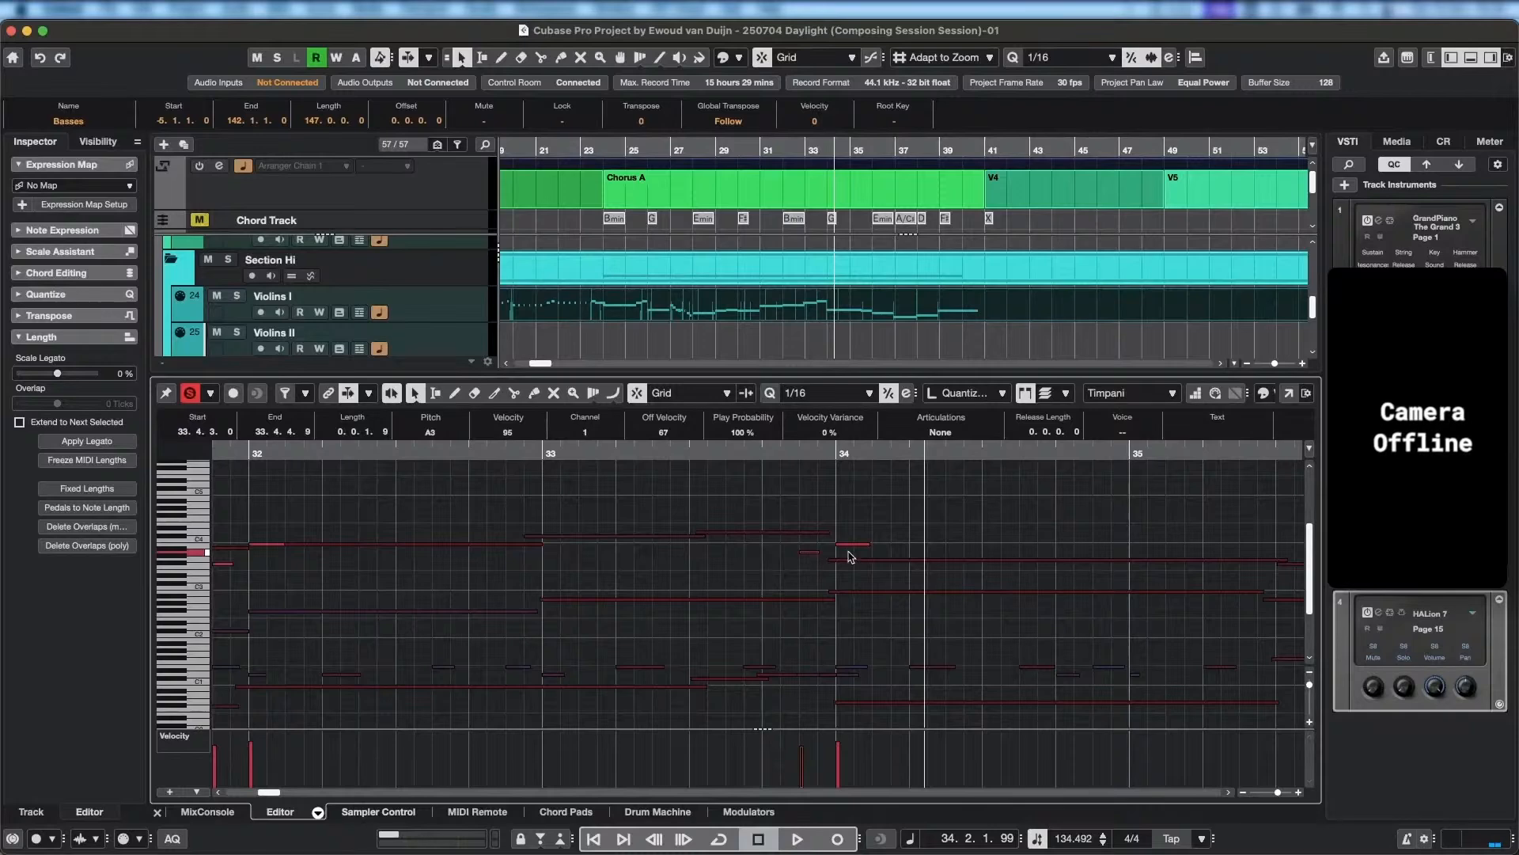
Play on past bar 36 to hear the Timpani hits against the string lines.
key("space")
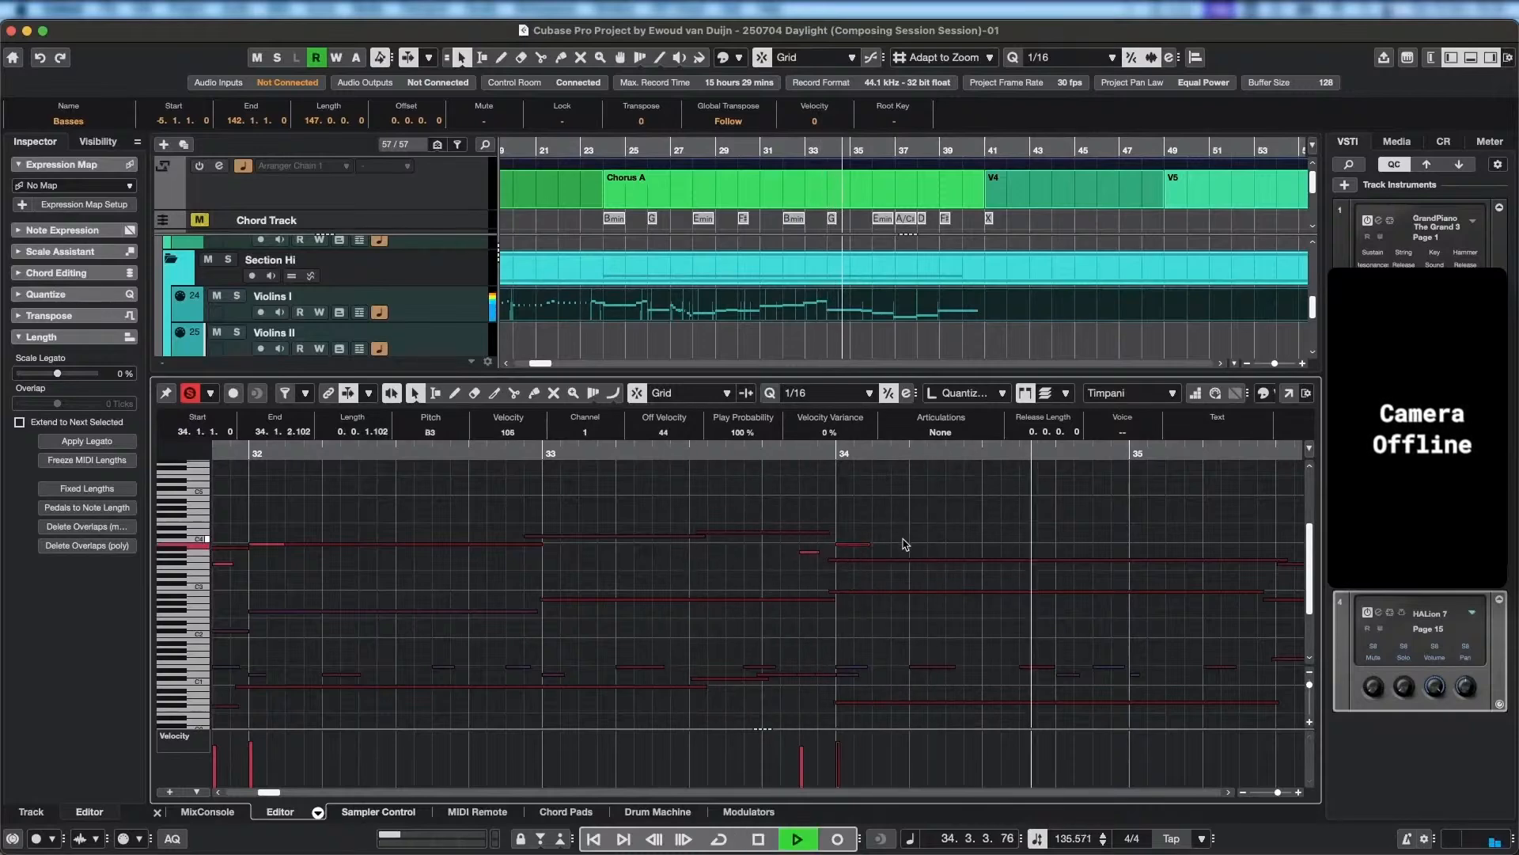
key("space")
scroll(916, 620, "down", 4)
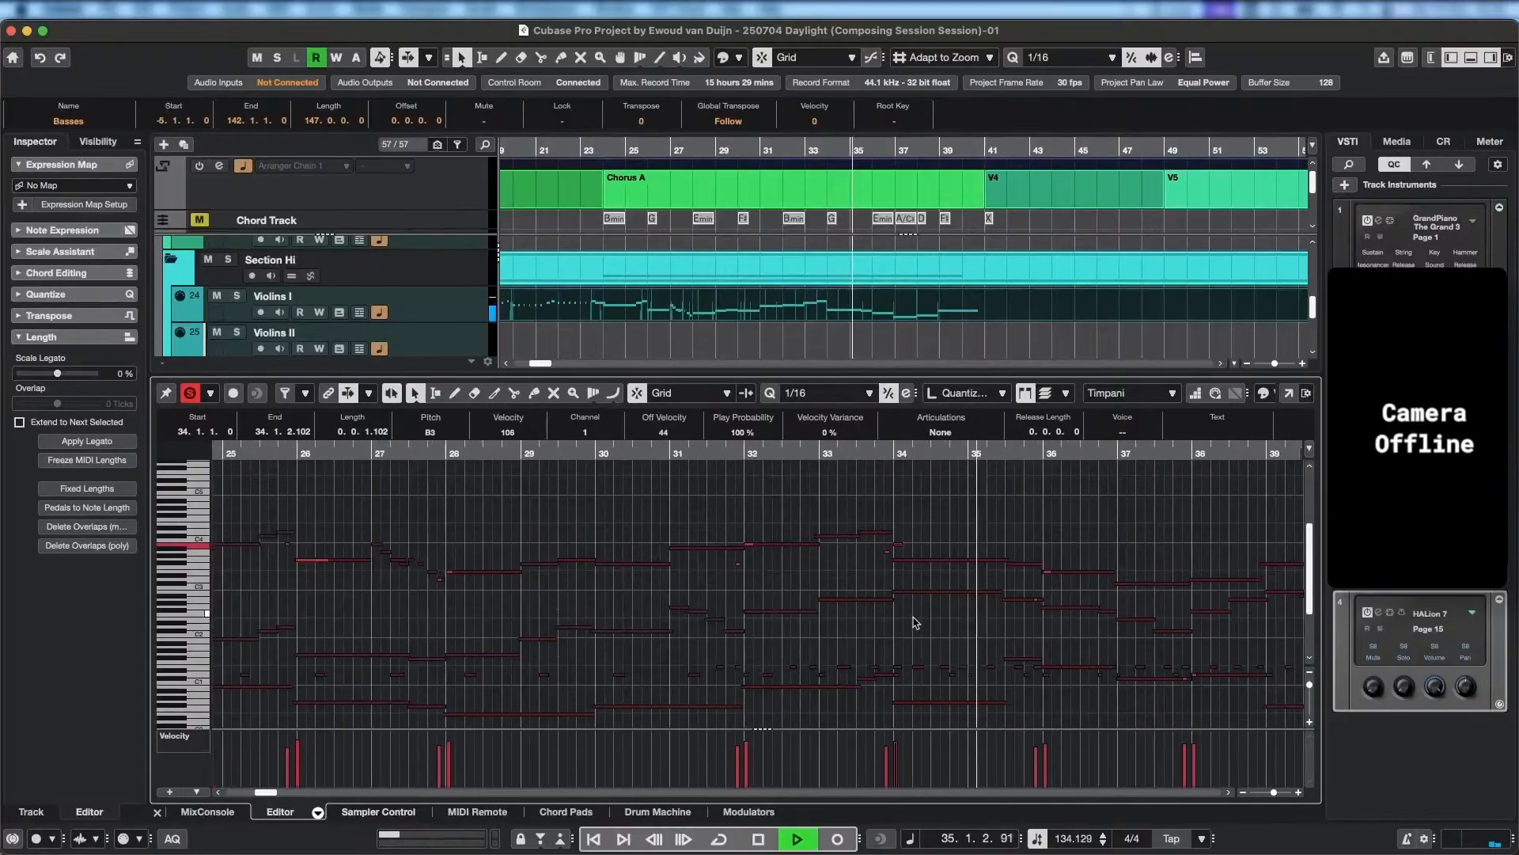
left_click_drag(955, 653, 884, 580)
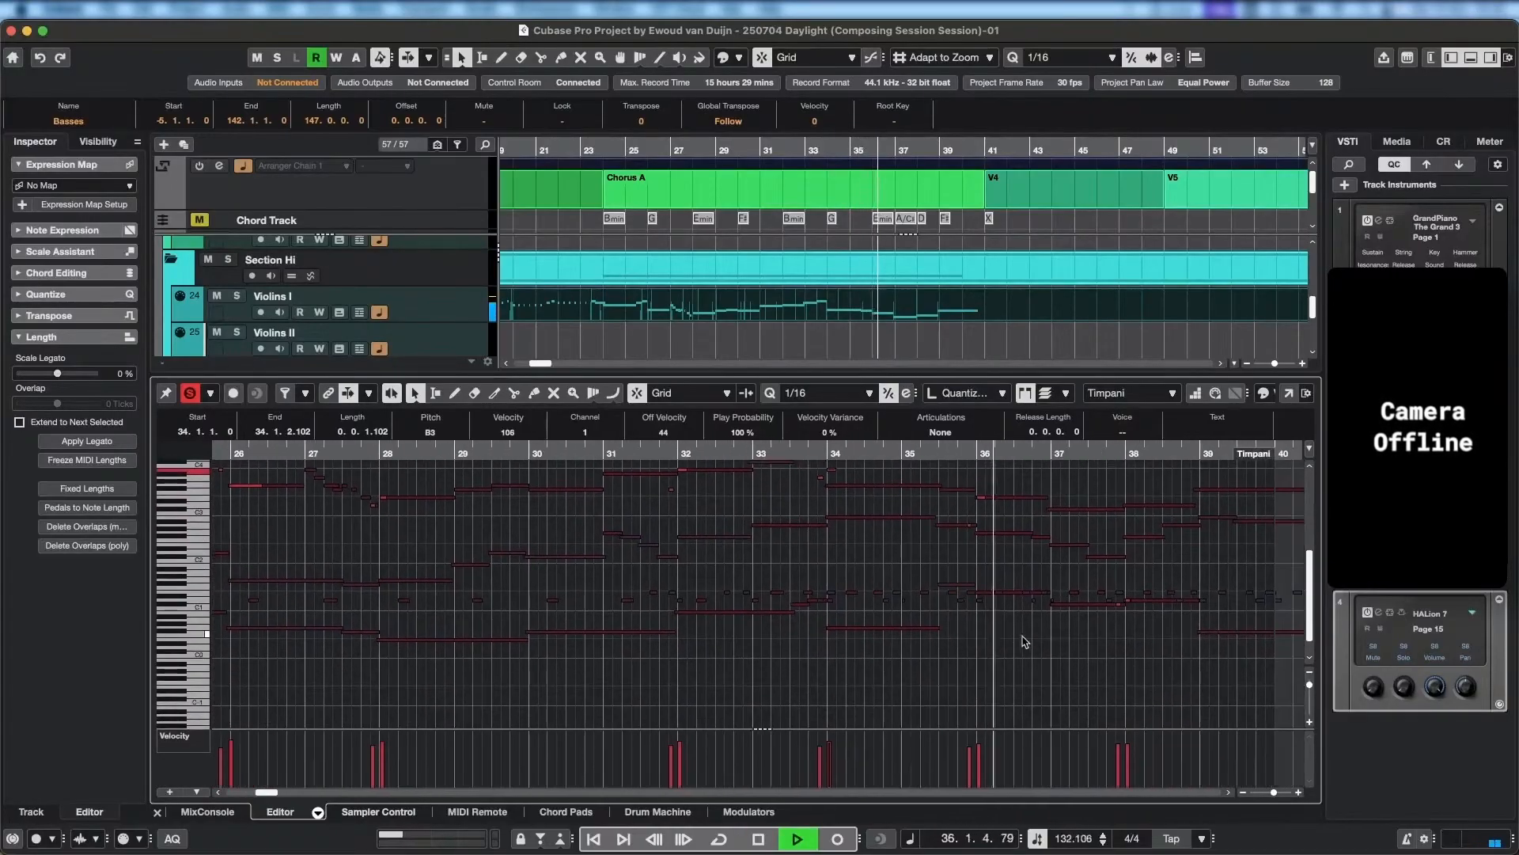
key("space")
Make Percussion Map the active part, extend the start of its D1 note at bar 34 back to 33.4.4.99, and audition it.
scroll(839, 523, "up", 5)
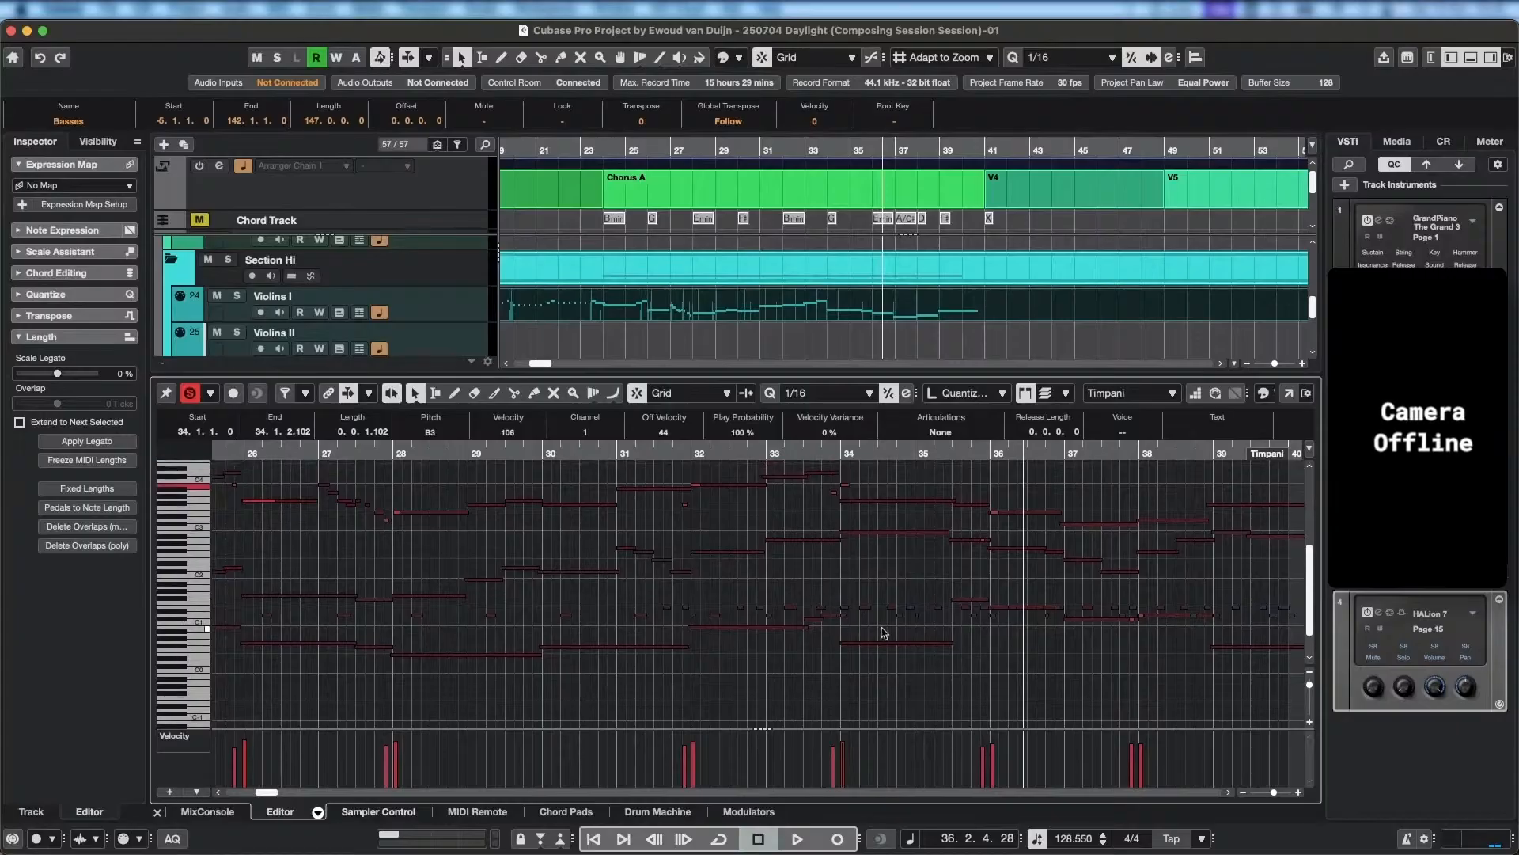
scroll(712, 637, "left", 2)
scroll(763, 631, "down", 1)
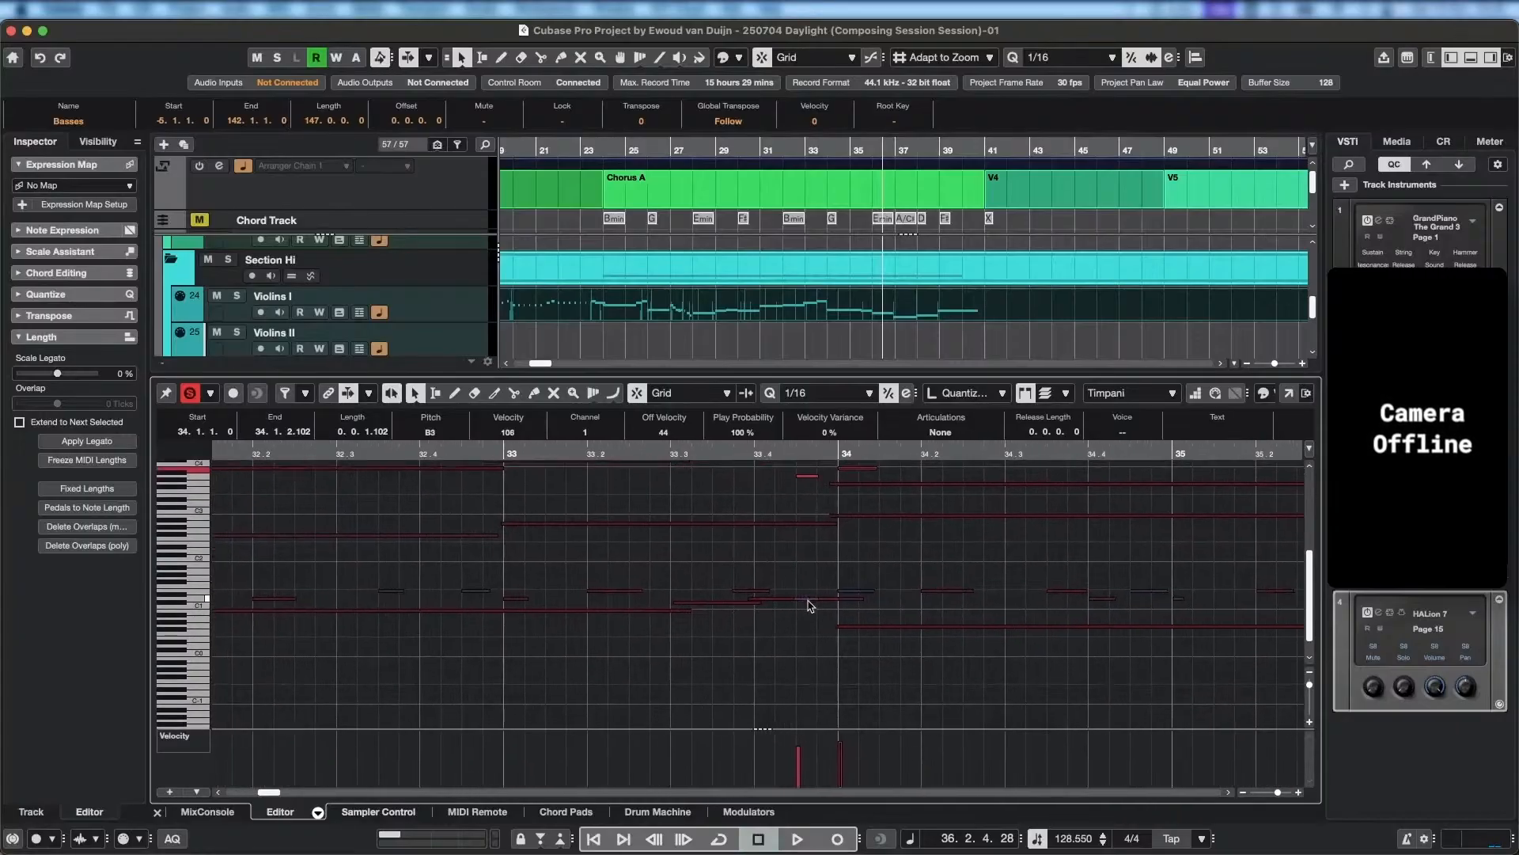
left_click(808, 600)
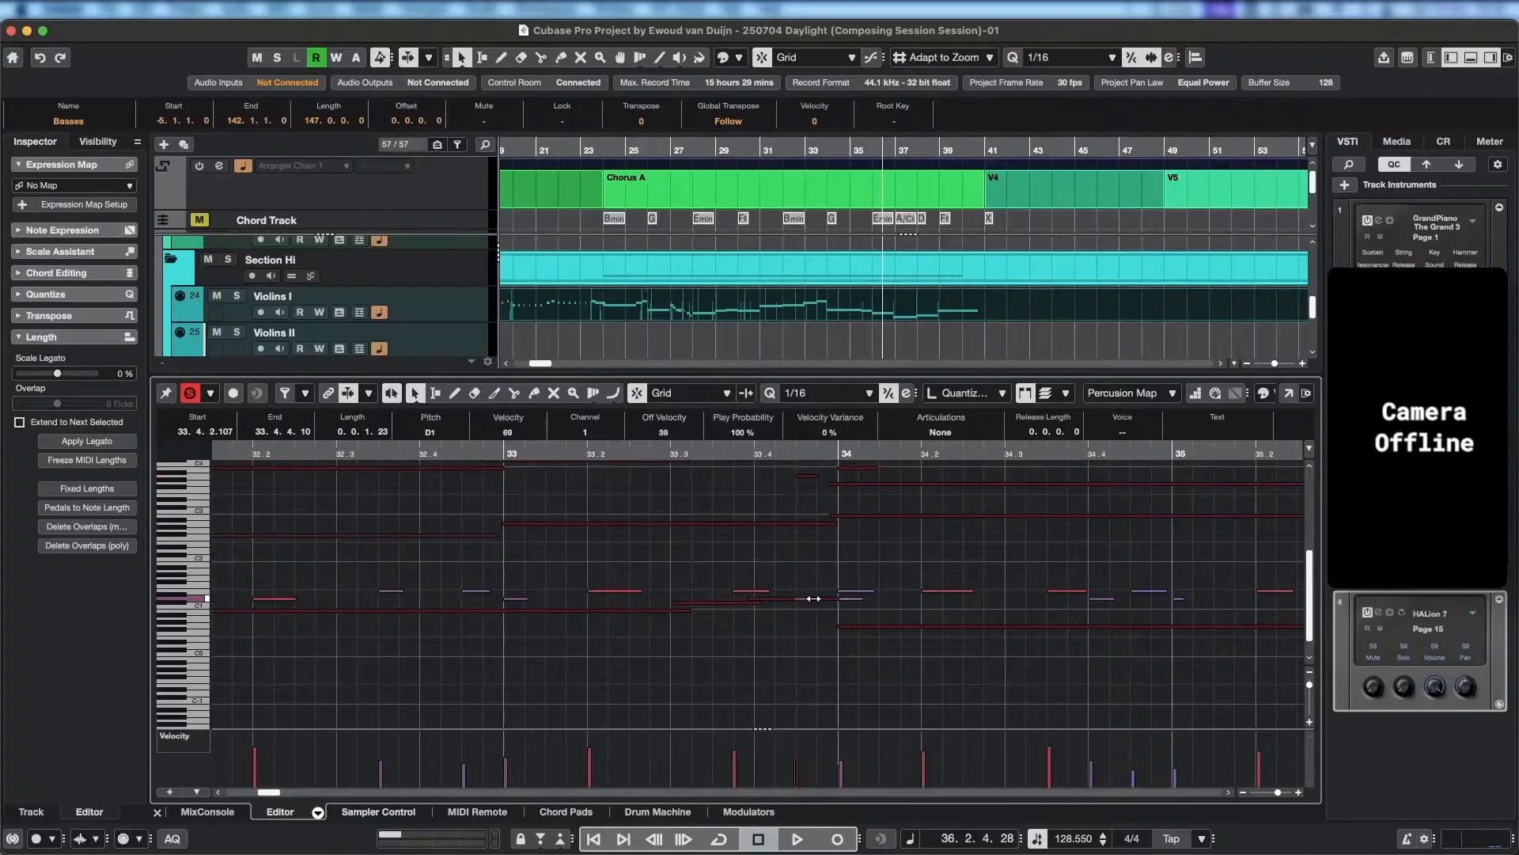
left_click(853, 603)
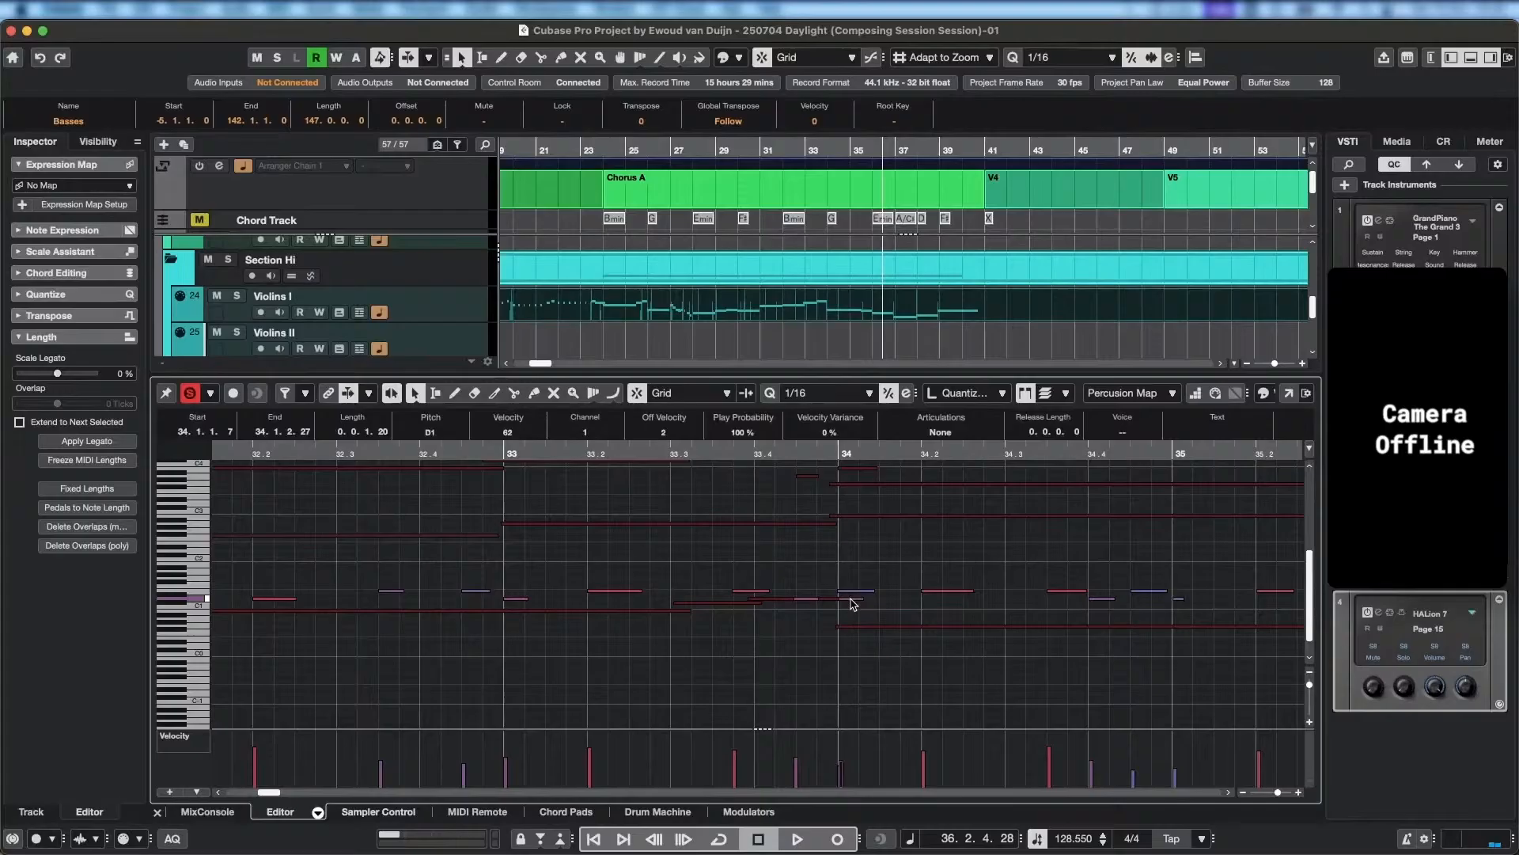
left_click(808, 600)
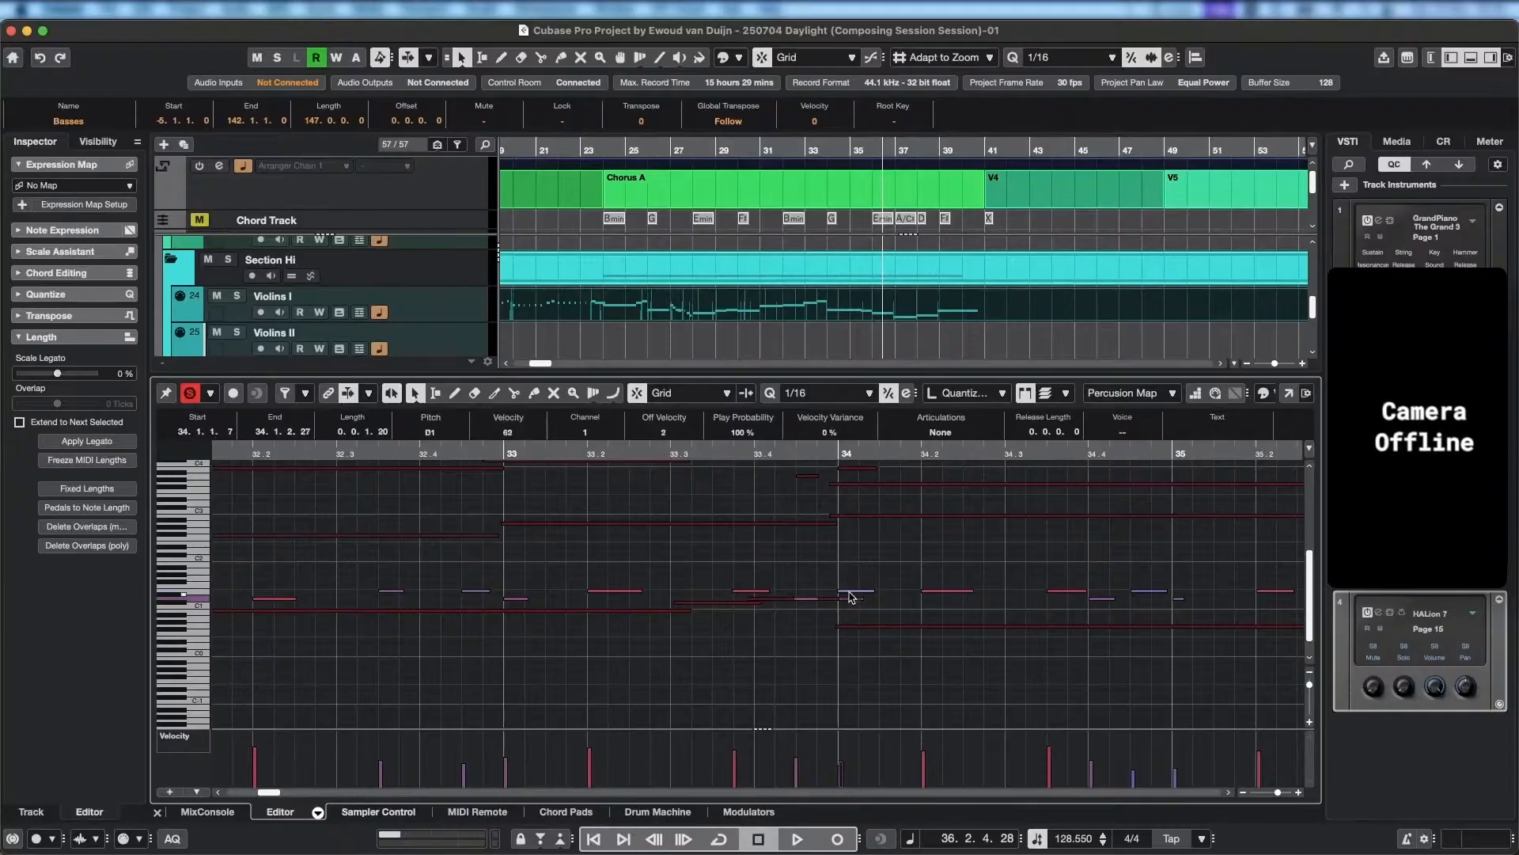
left_click_drag(840, 601, 835, 600)
key("space")
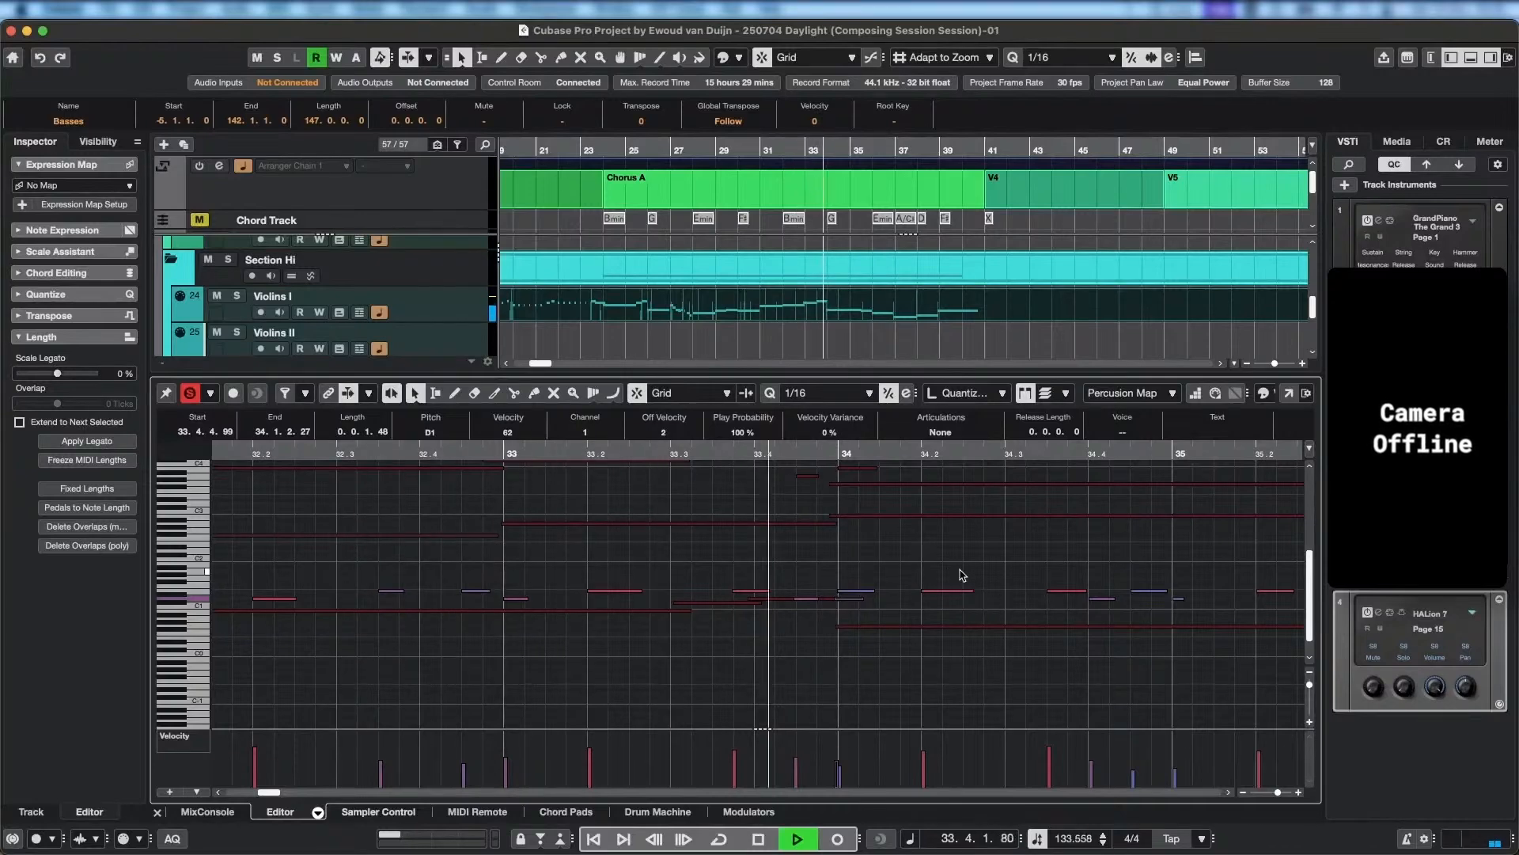
key("space")
Shift the Percussion Map E1 note before bar 34 later, extend its start back to 33.3.4.106, and audition the change.
left_click_drag(744, 596, 766, 594)
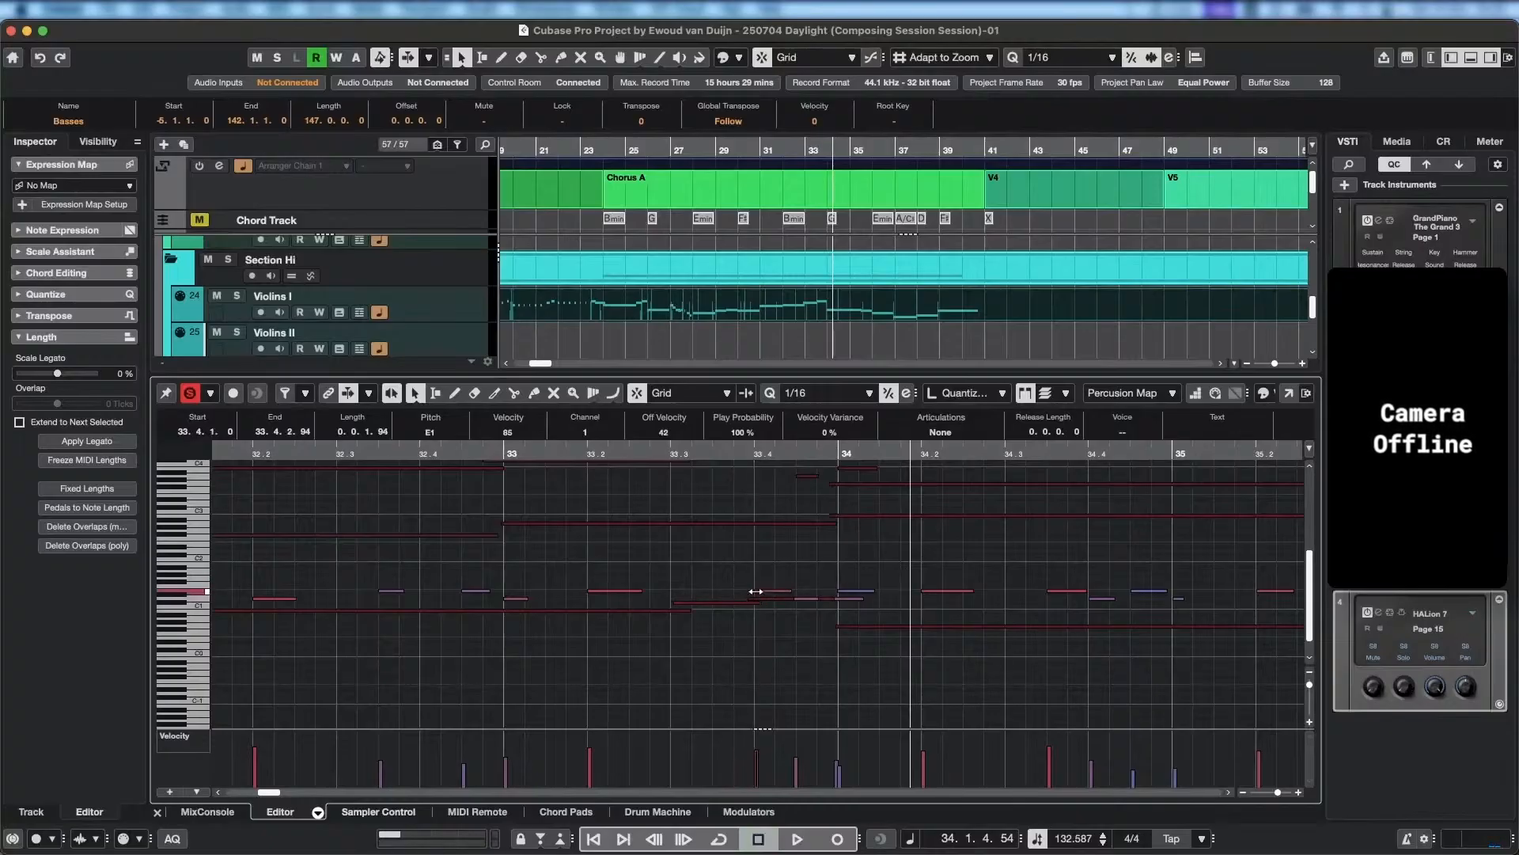
left_click_drag(756, 591, 746, 592)
scroll(744, 490, "up", 3)
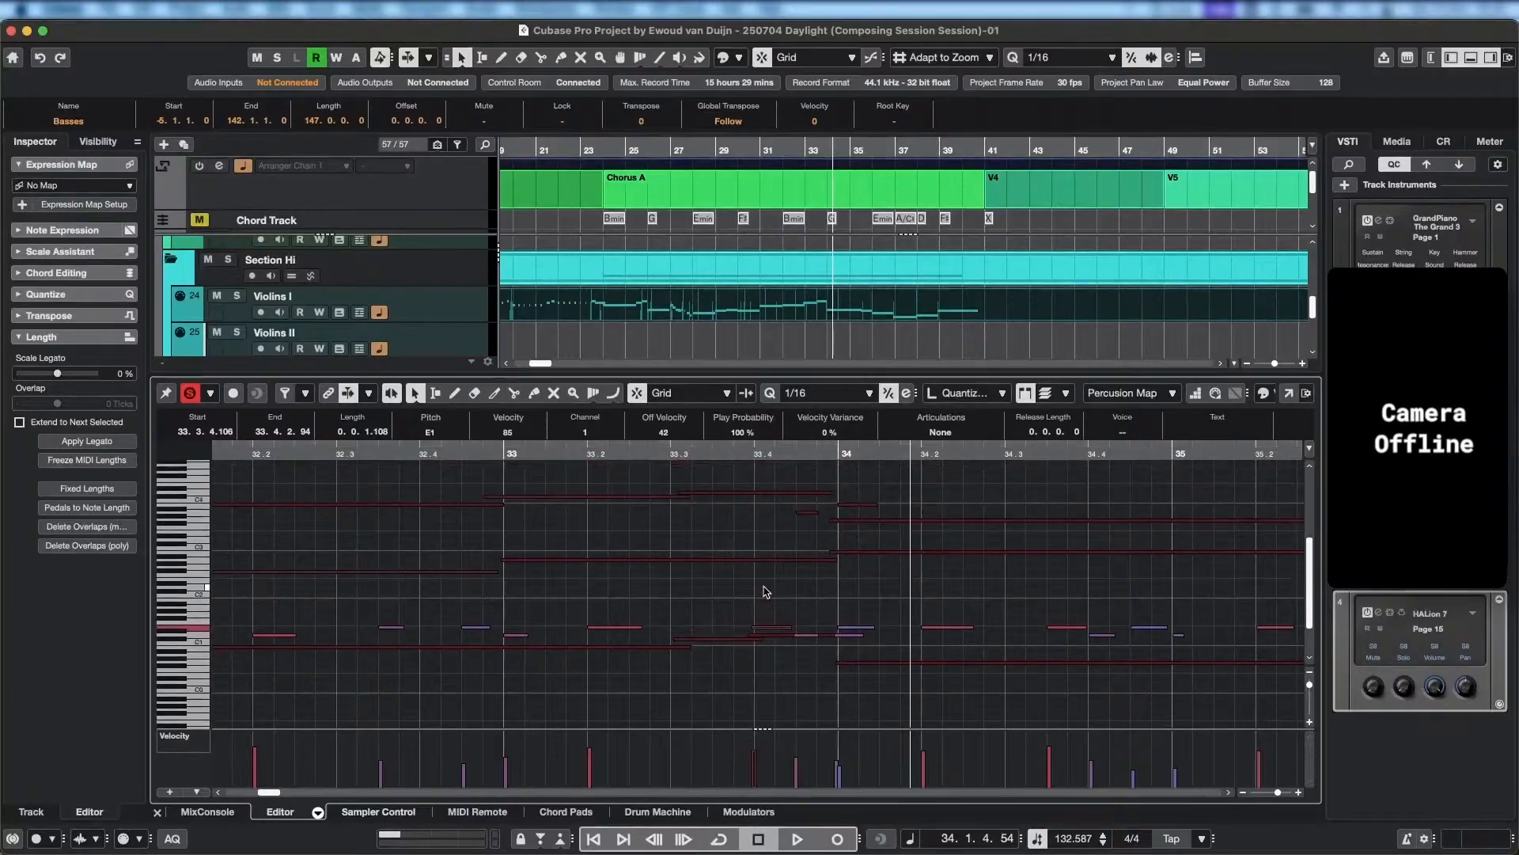
key("space")
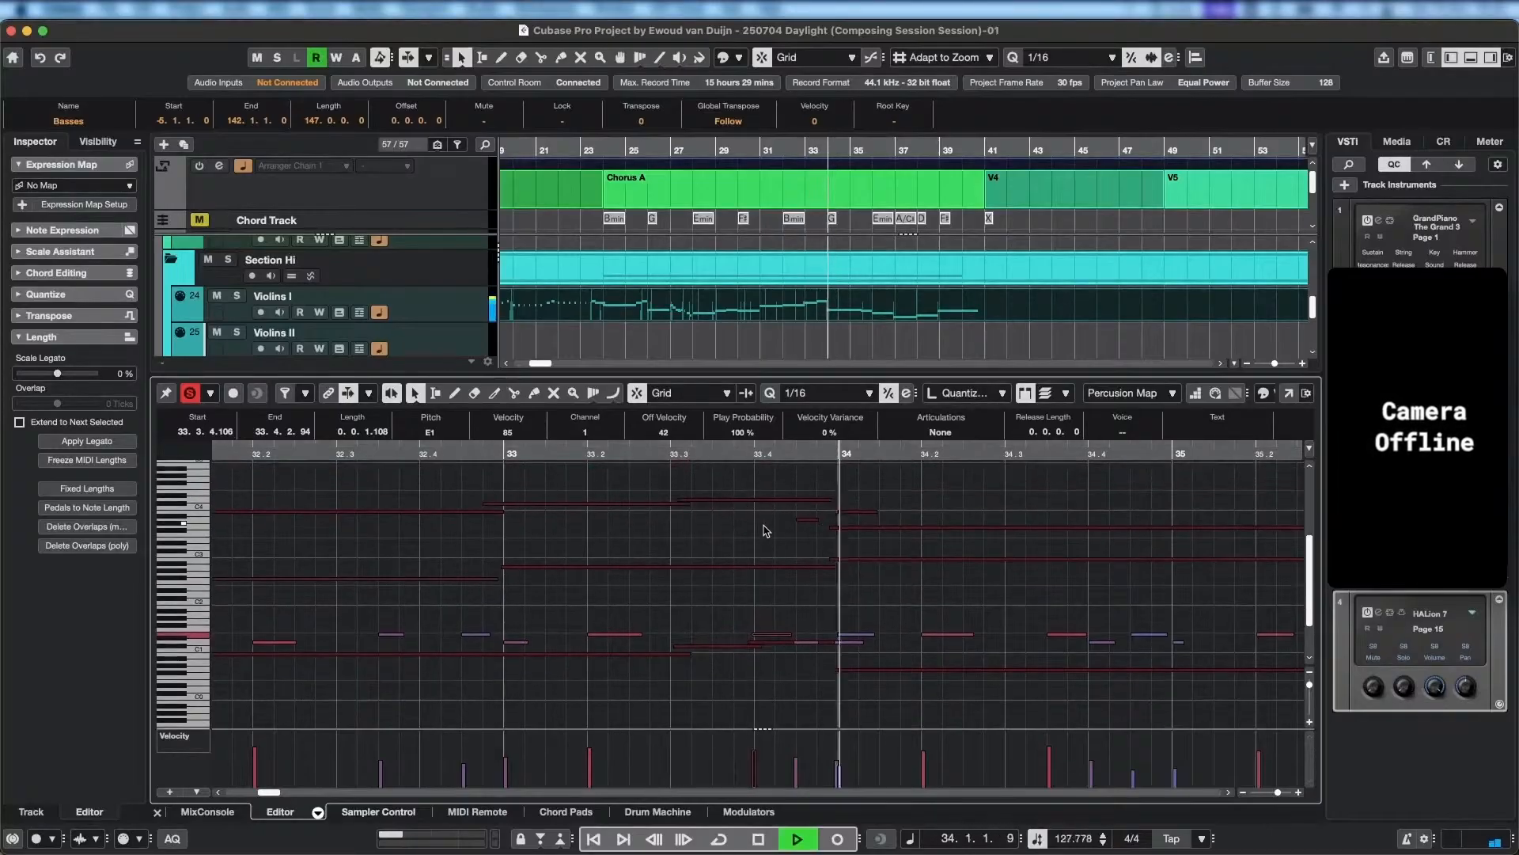
key("space")
Replay the passage between bars 32 and 34 several times, checking the adjusted percussion hits against the strings.
left_click(307, 449)
key("space")
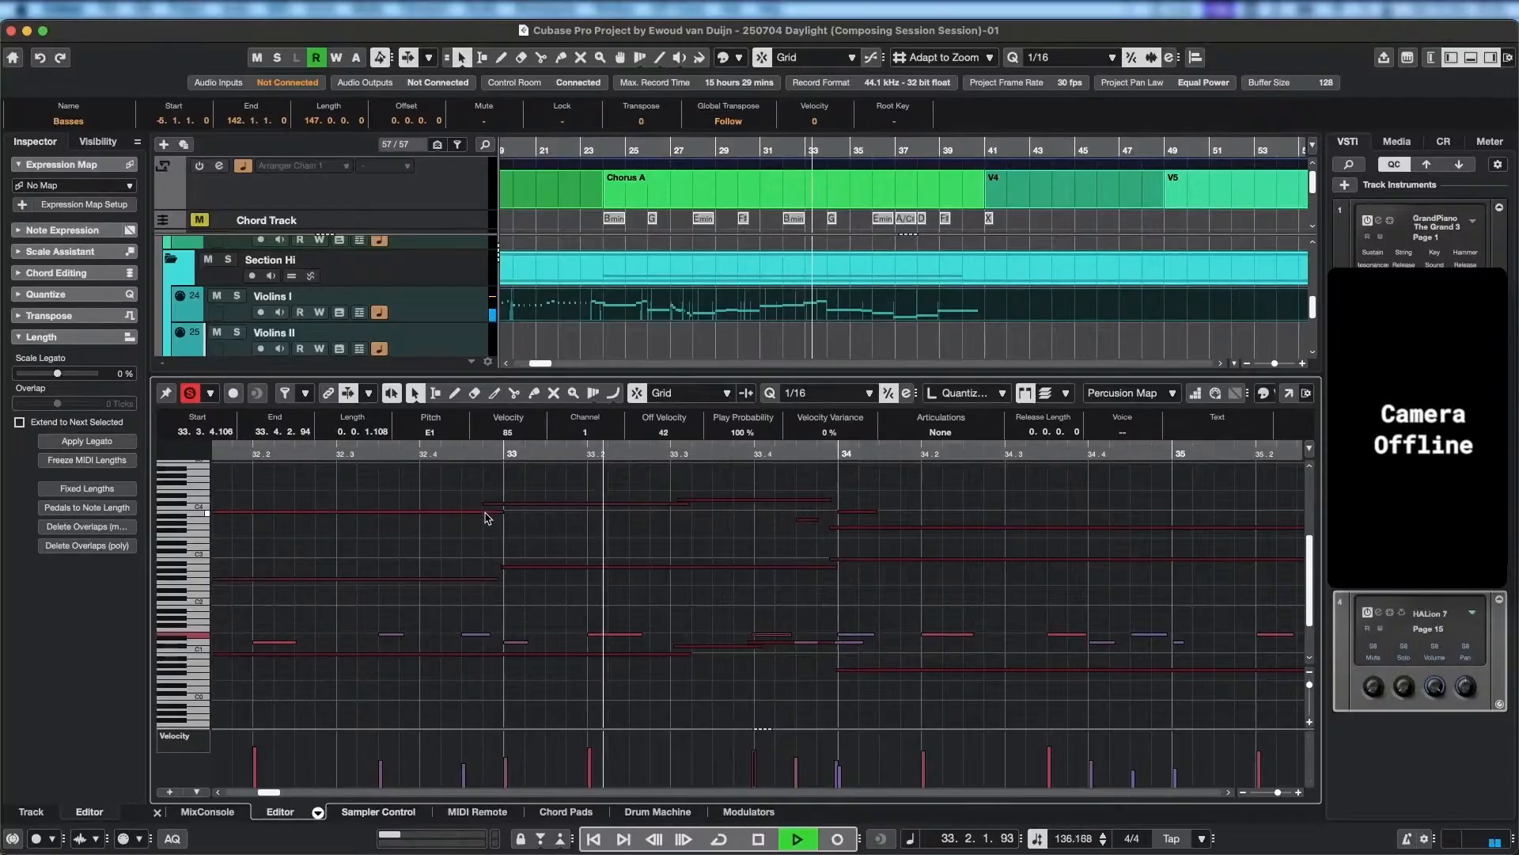
key("space")
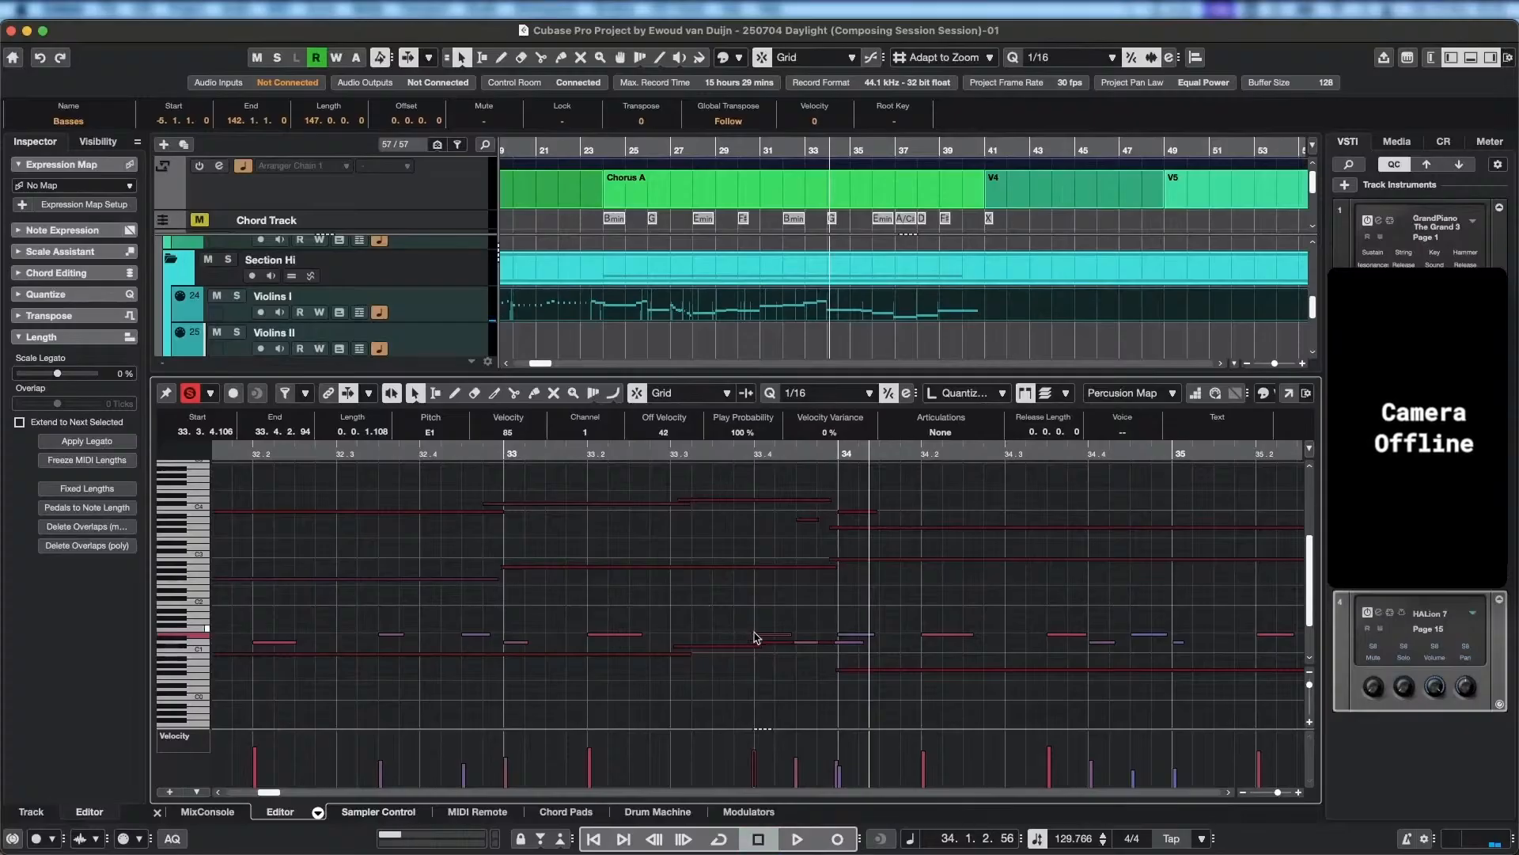
left_click(420, 453)
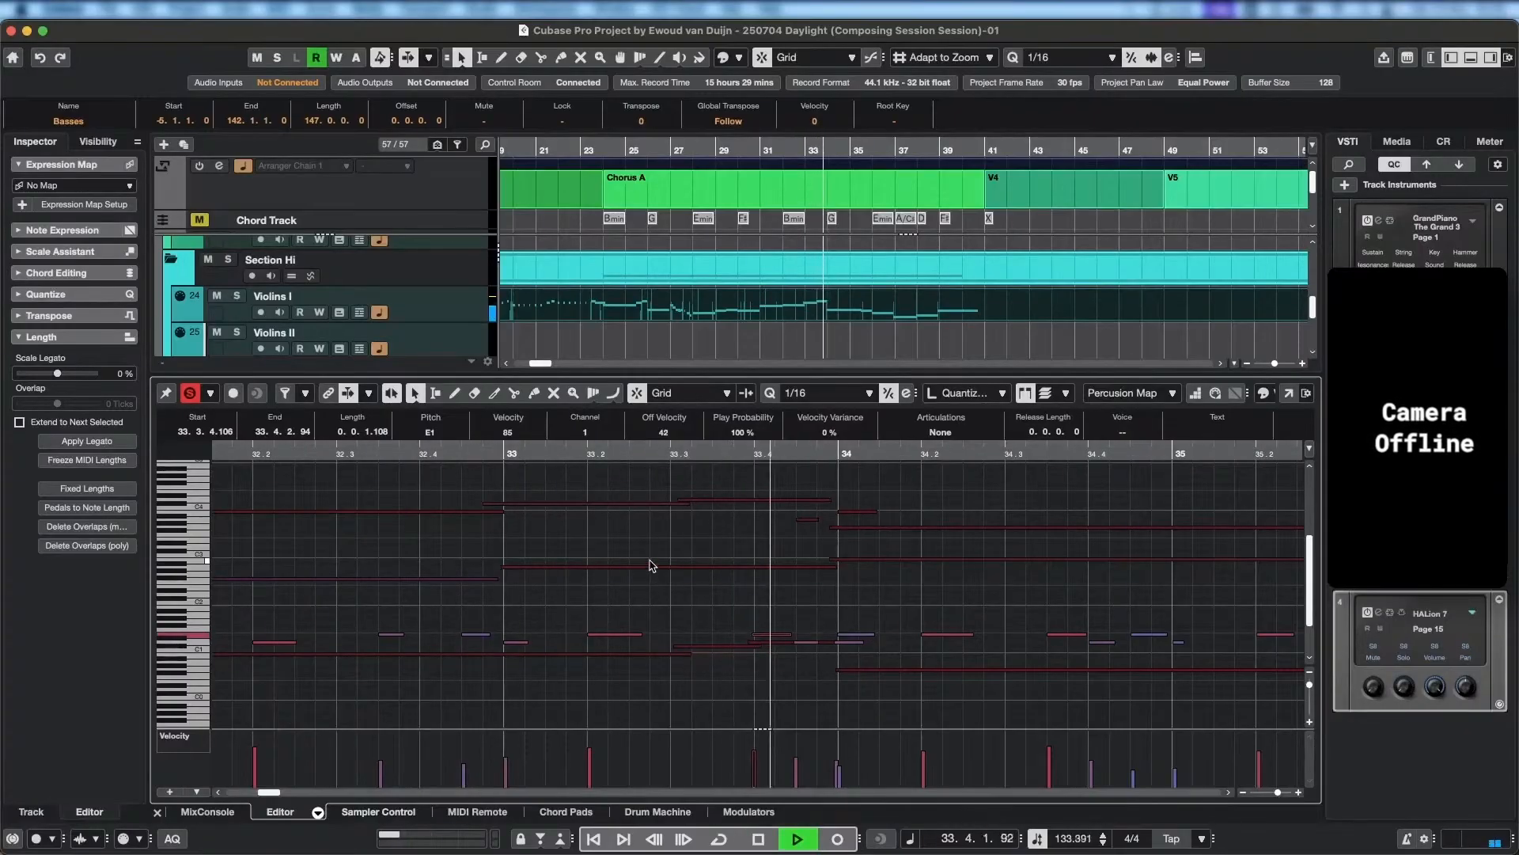
key("space")
left_click(744, 454)
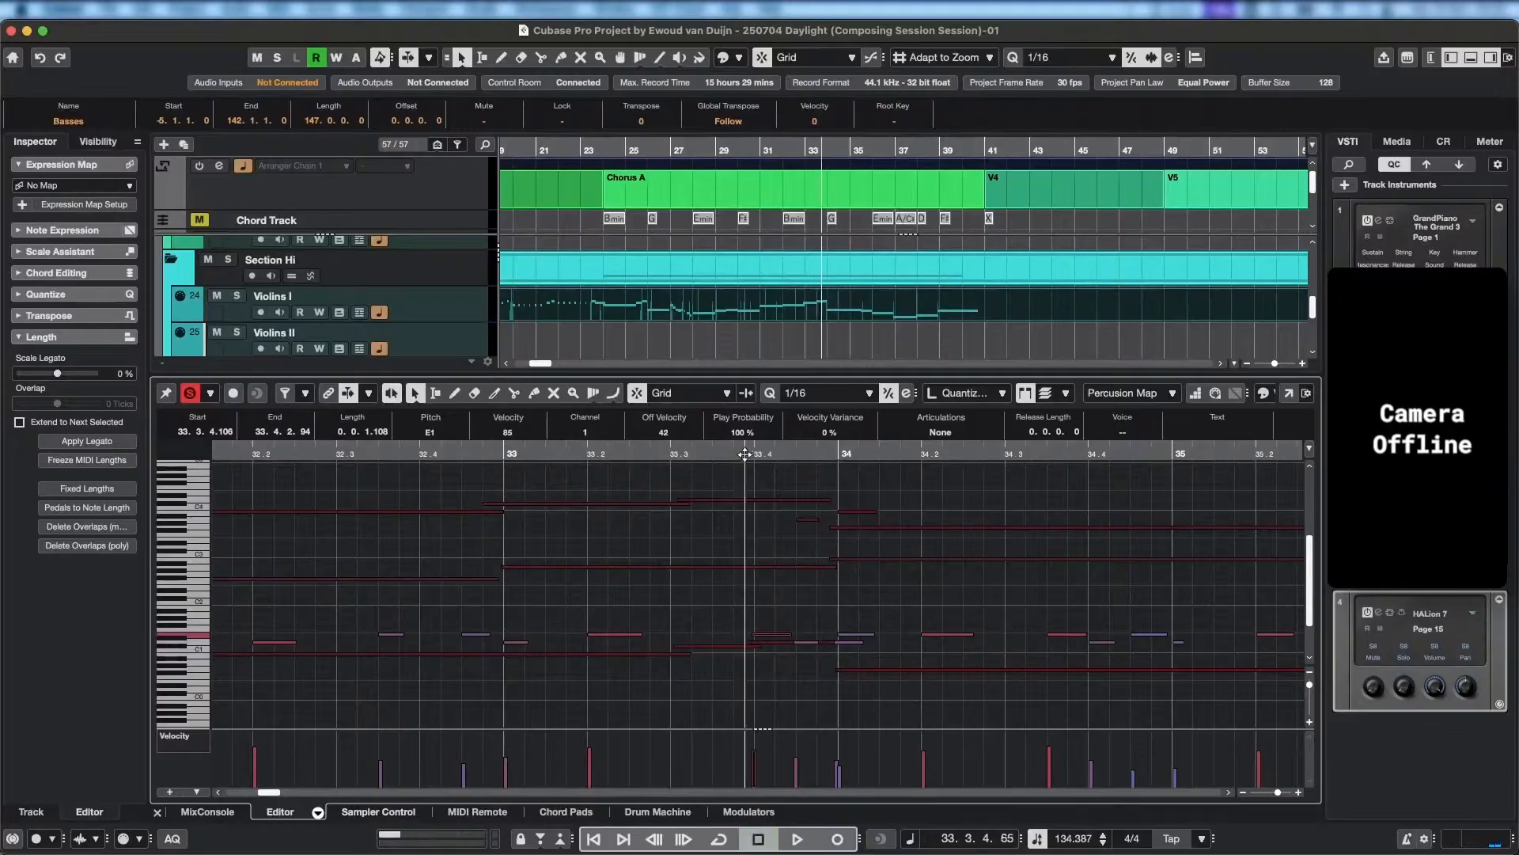
left_click(261, 454)
key("space")
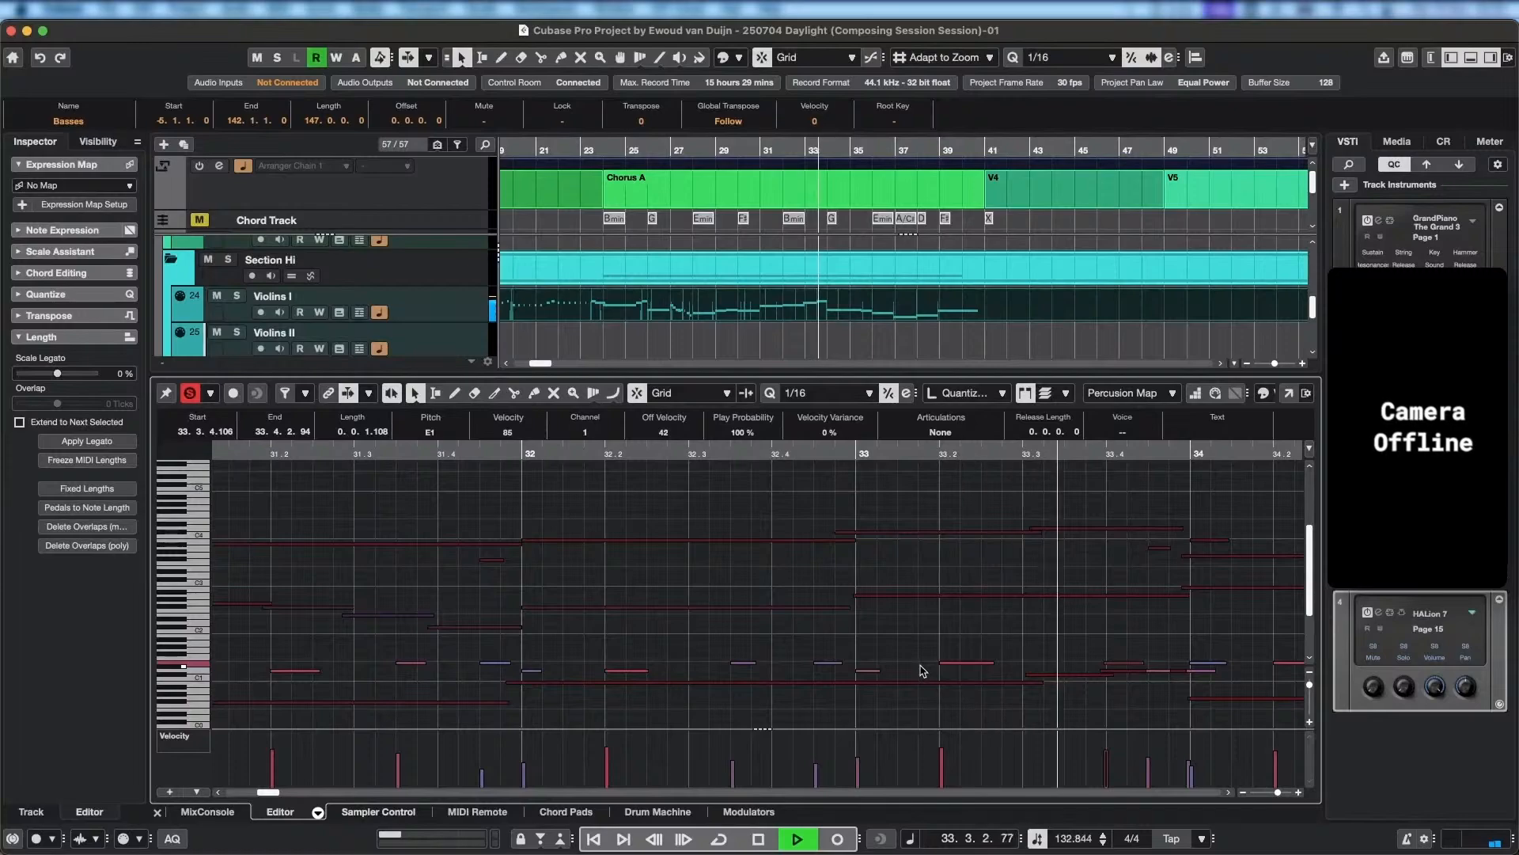
key("space")
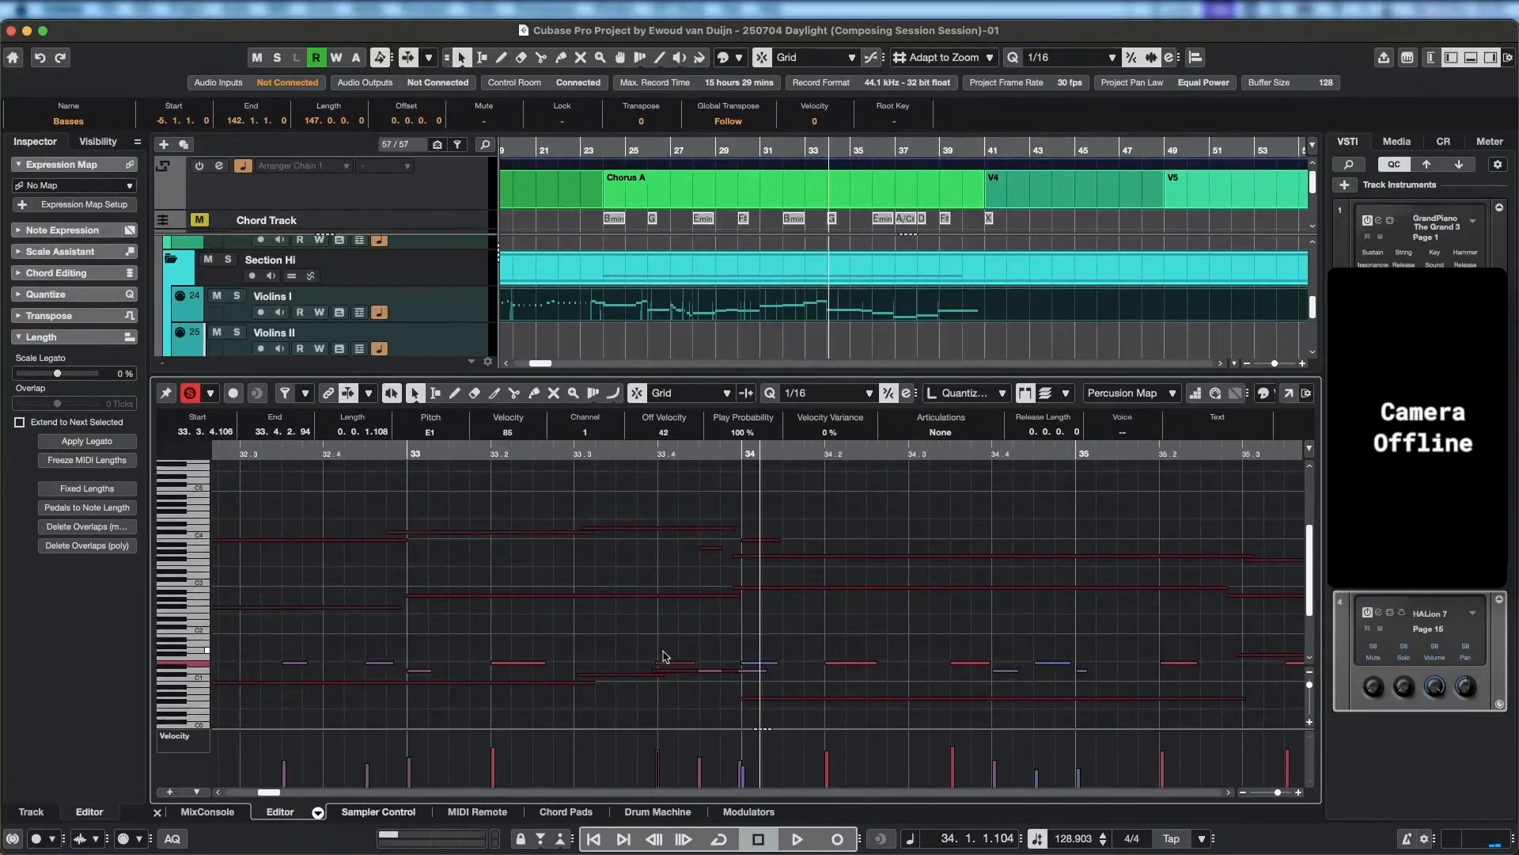
Draw a sixteenth-note D1 hit in the Percussion Map part at 33.3.3.0 and audition it into bar 34.
left_click(626, 670)
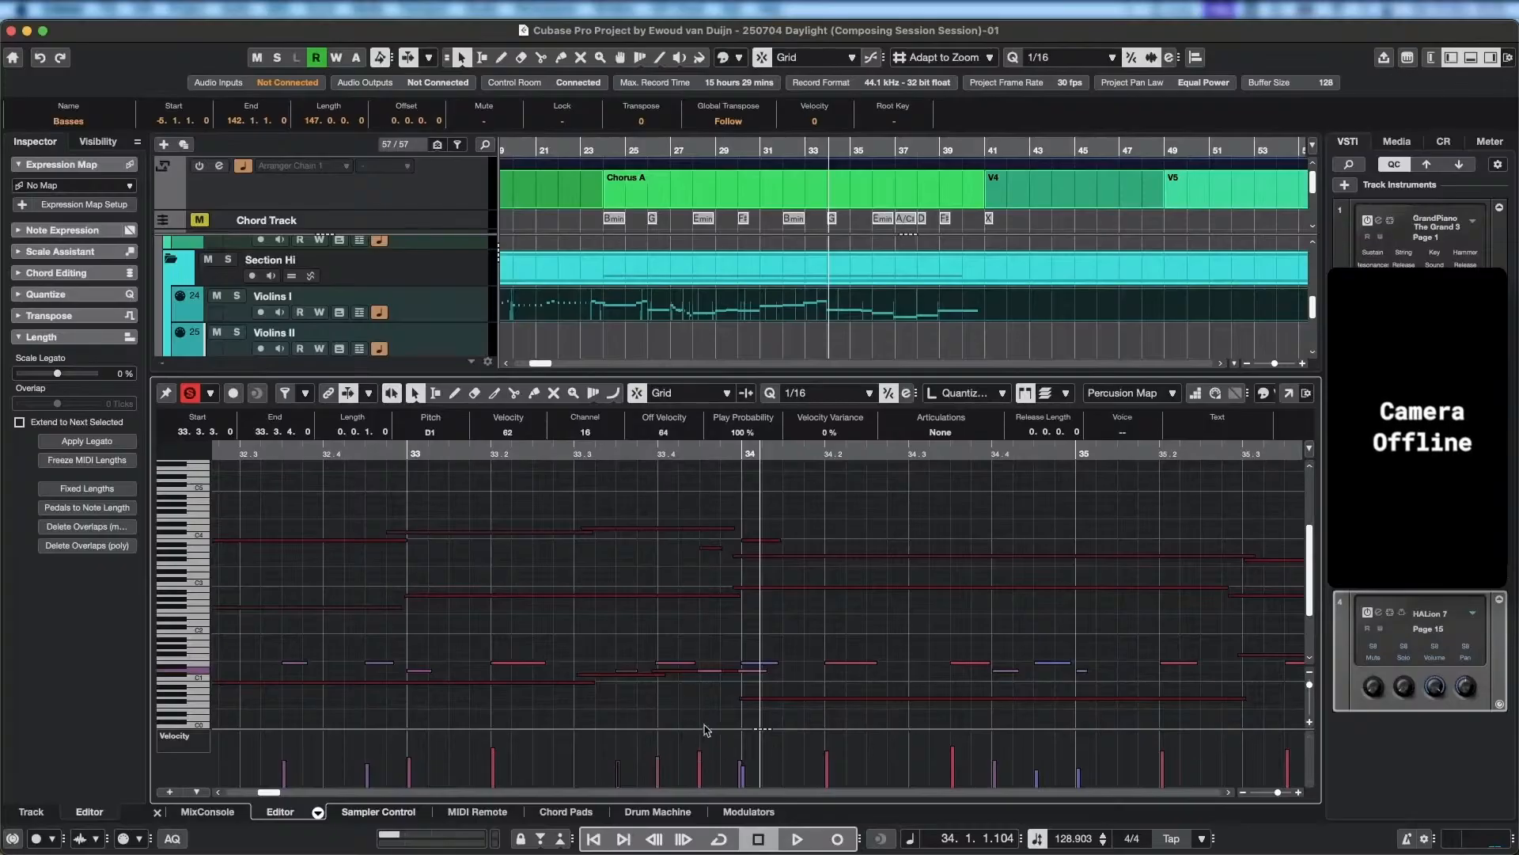
left_click(653, 451)
key("space")
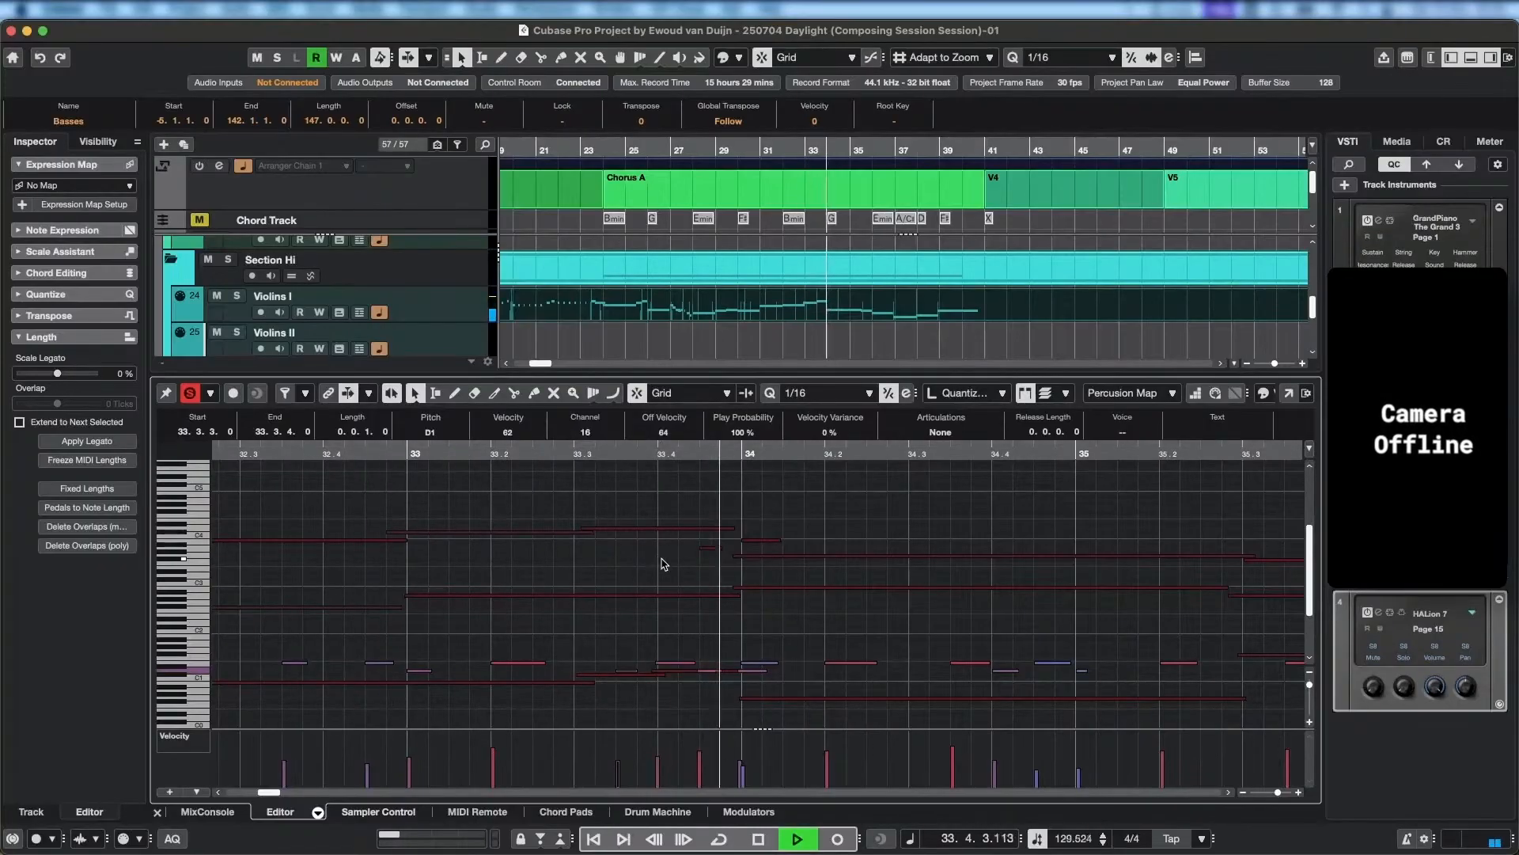
key("space")
Replay from just before bar 32 into bar 34, checking the added D1 hit in the percussion pattern.
scroll(706, 625, "left", 3)
scroll(707, 625, "down", 1)
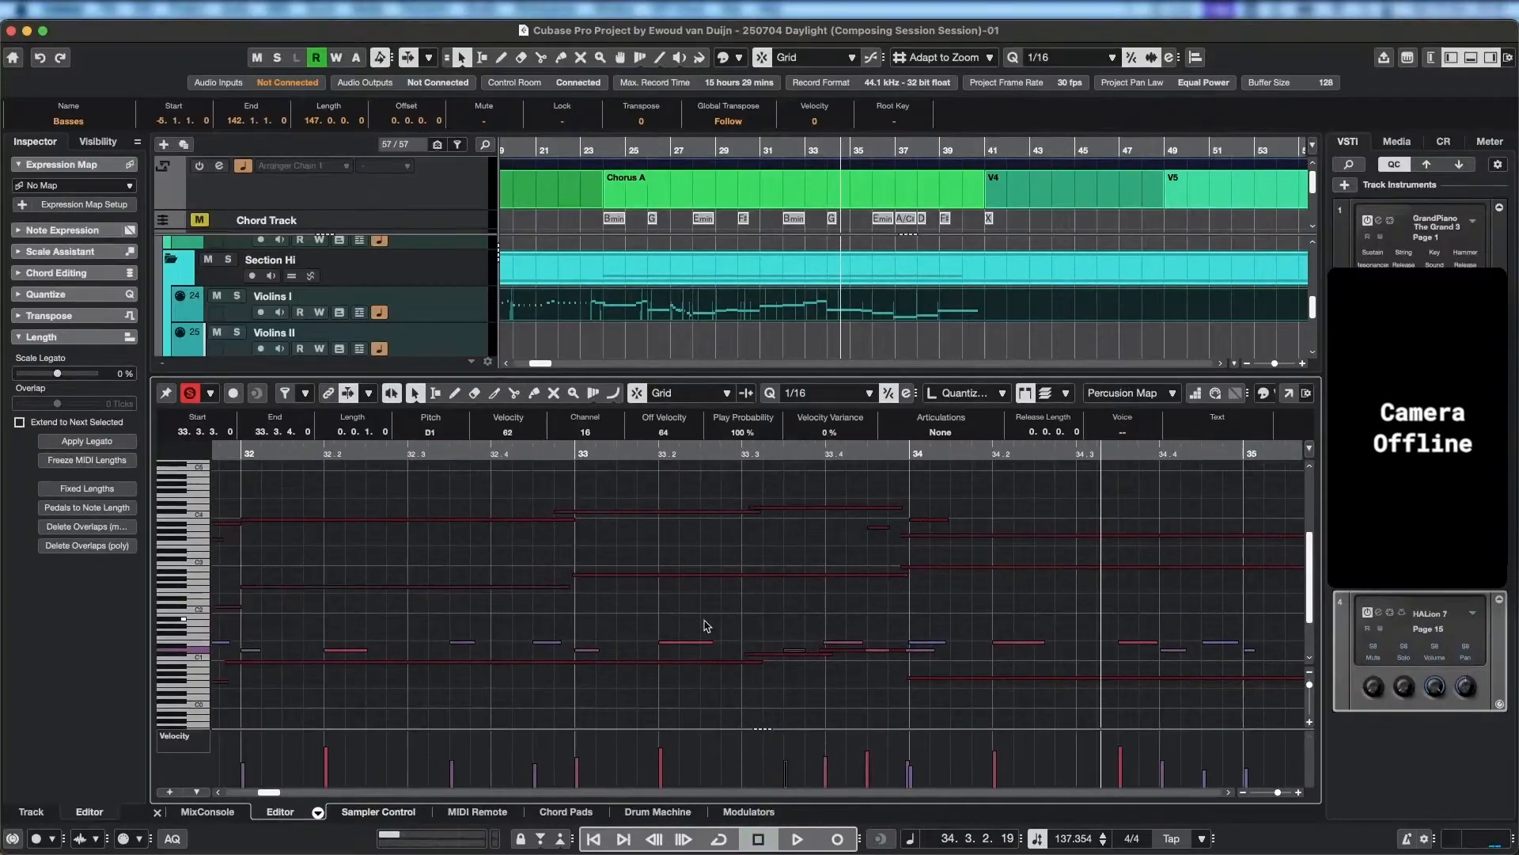
scroll(755, 452, "left", 5)
left_click(754, 452)
key("space")
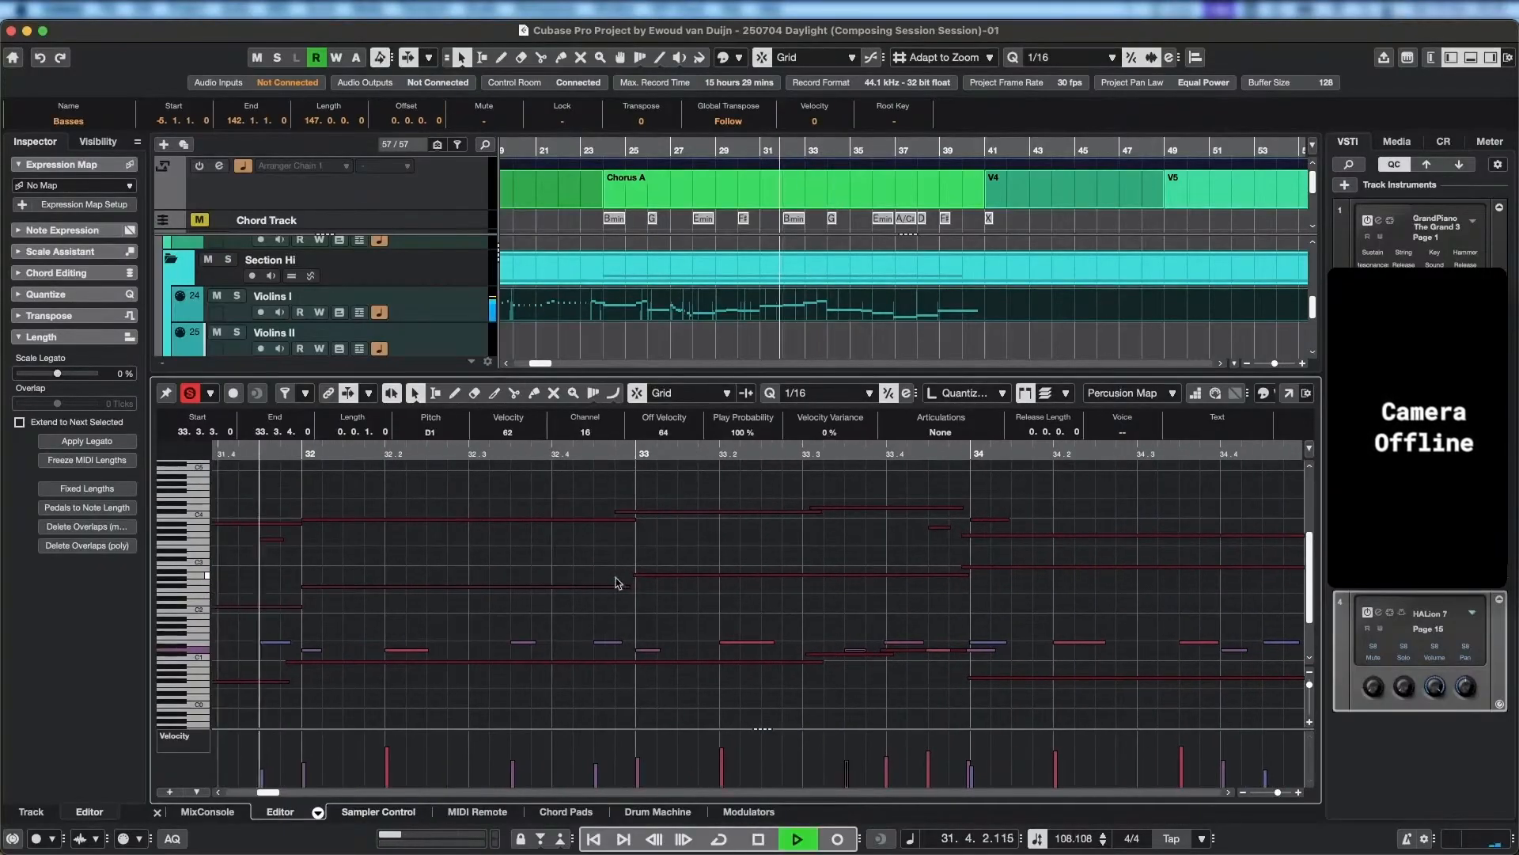
scroll(618, 615, "down", 2)
scroll(654, 627, "down", 1)
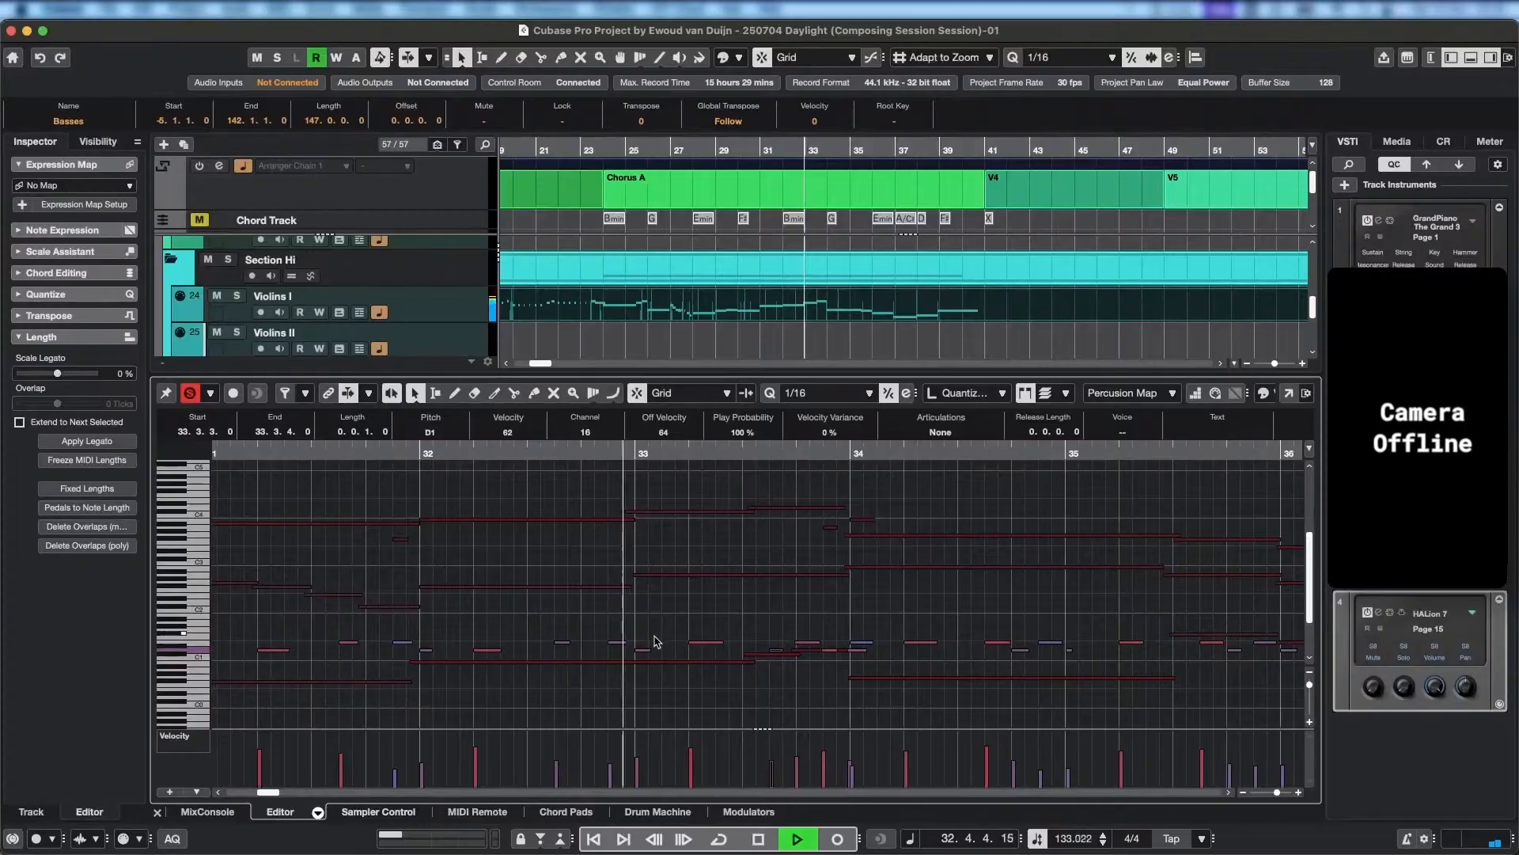
scroll(830, 686, "right", 3)
scroll(830, 686, "down", 1)
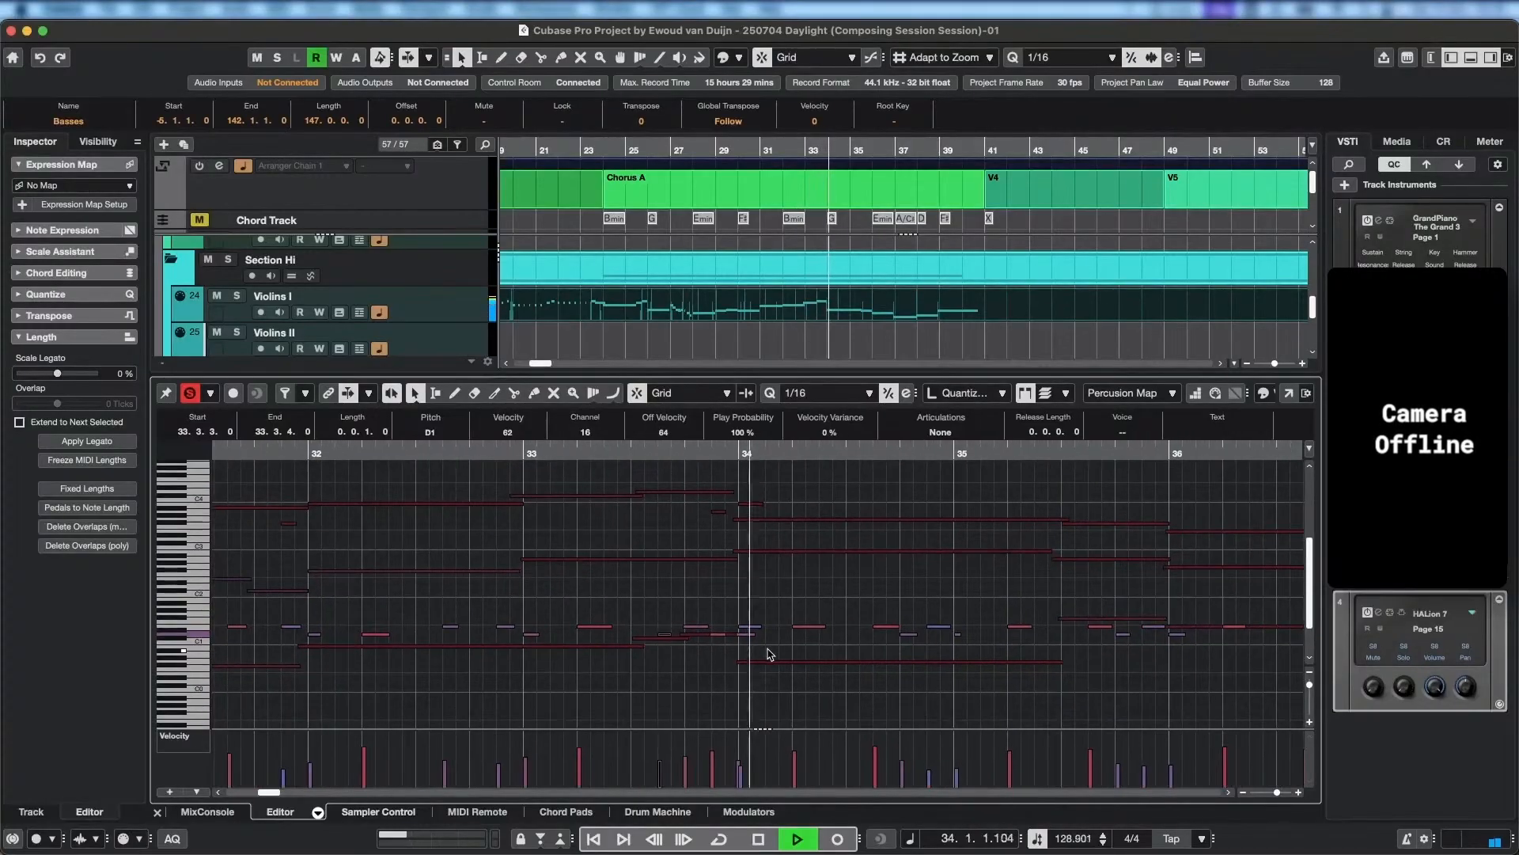
key("space")
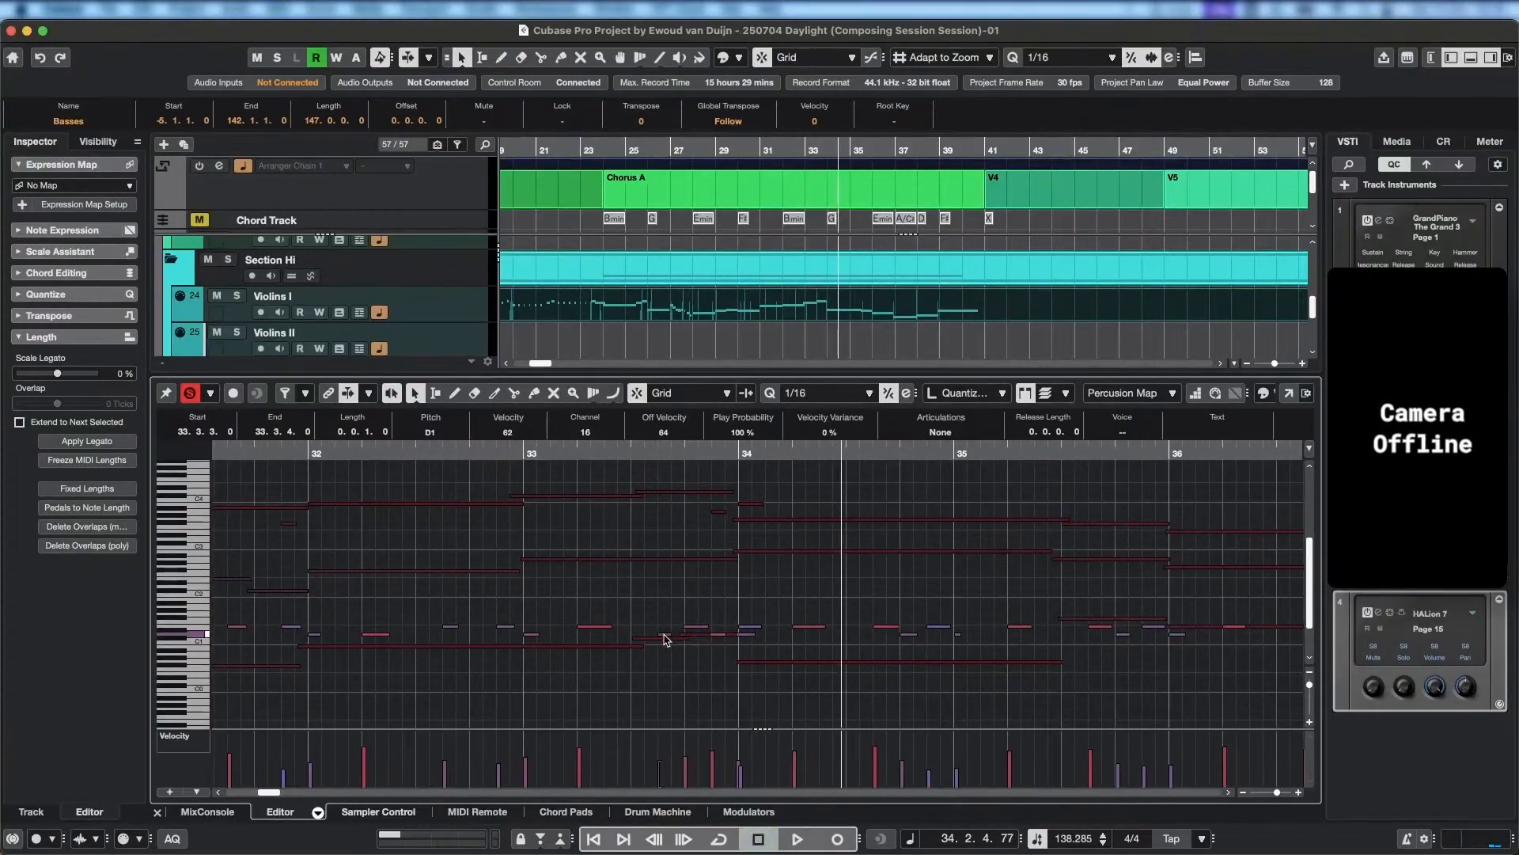
Trim the Percussion Map E1 note before bar 34 to start at 33.3.4.116, with velocity 71.
scroll(659, 634, "up", 3)
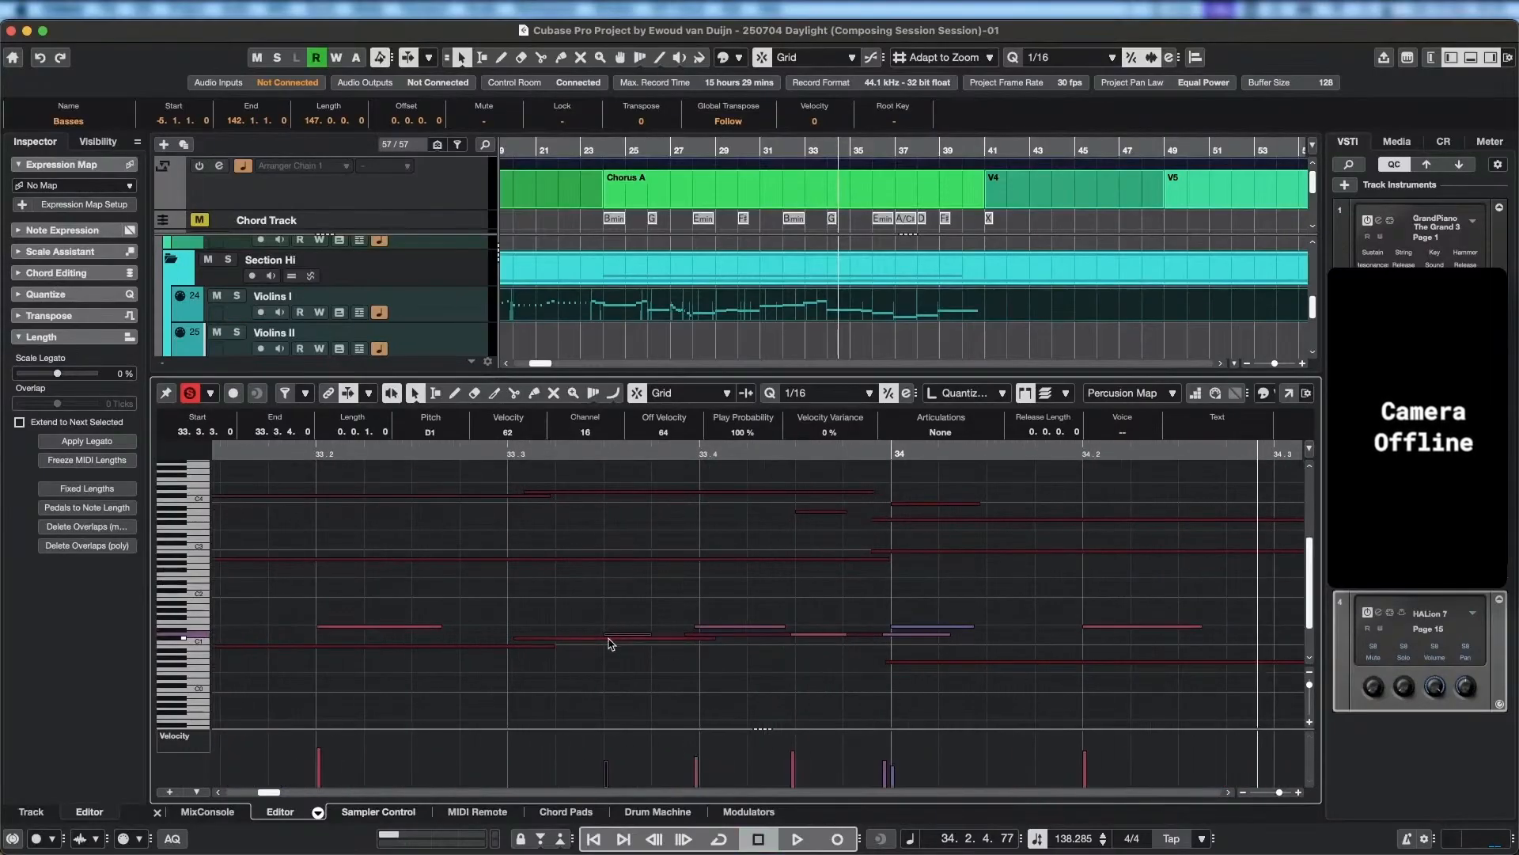
left_click(698, 625)
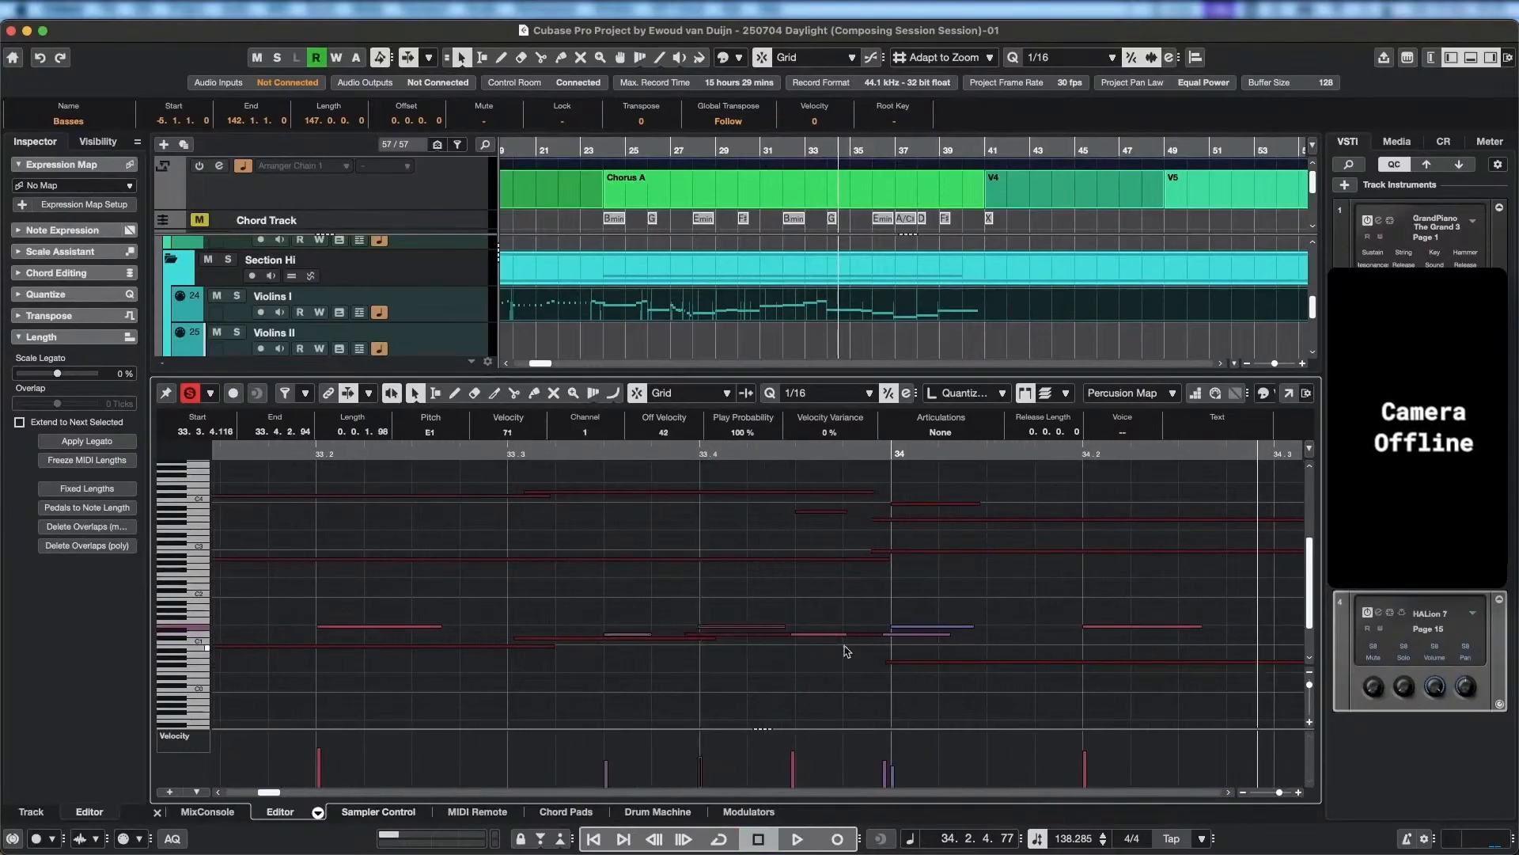
Replay from bar 32 into bar 34, checking the trimmed E1 hit against the strings.
scroll(648, 571, "down", 4)
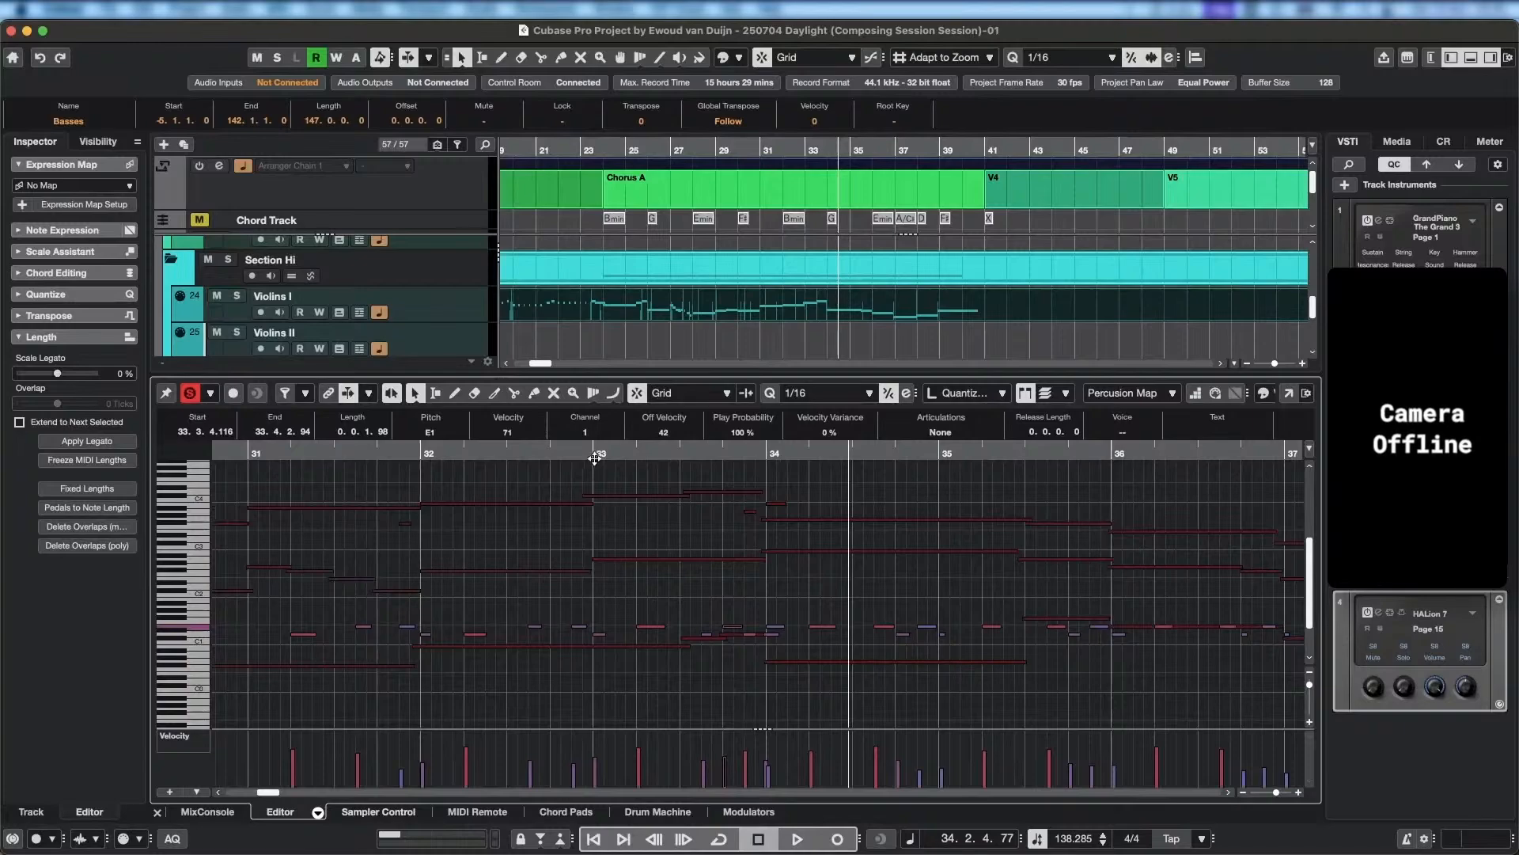
left_click(595, 458)
key("space")
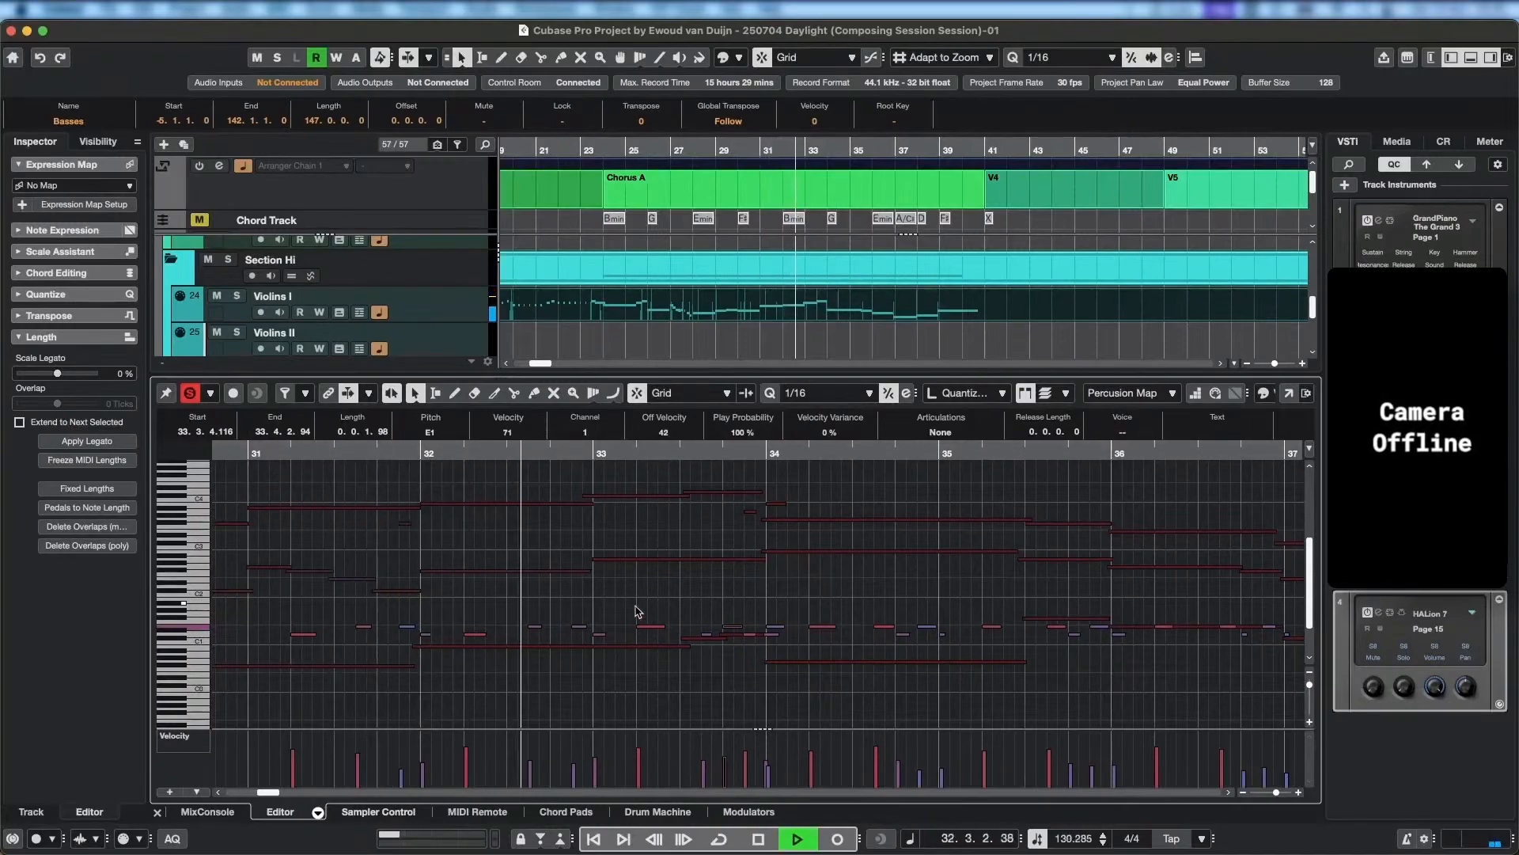
left_click_drag(637, 619, 524, 618)
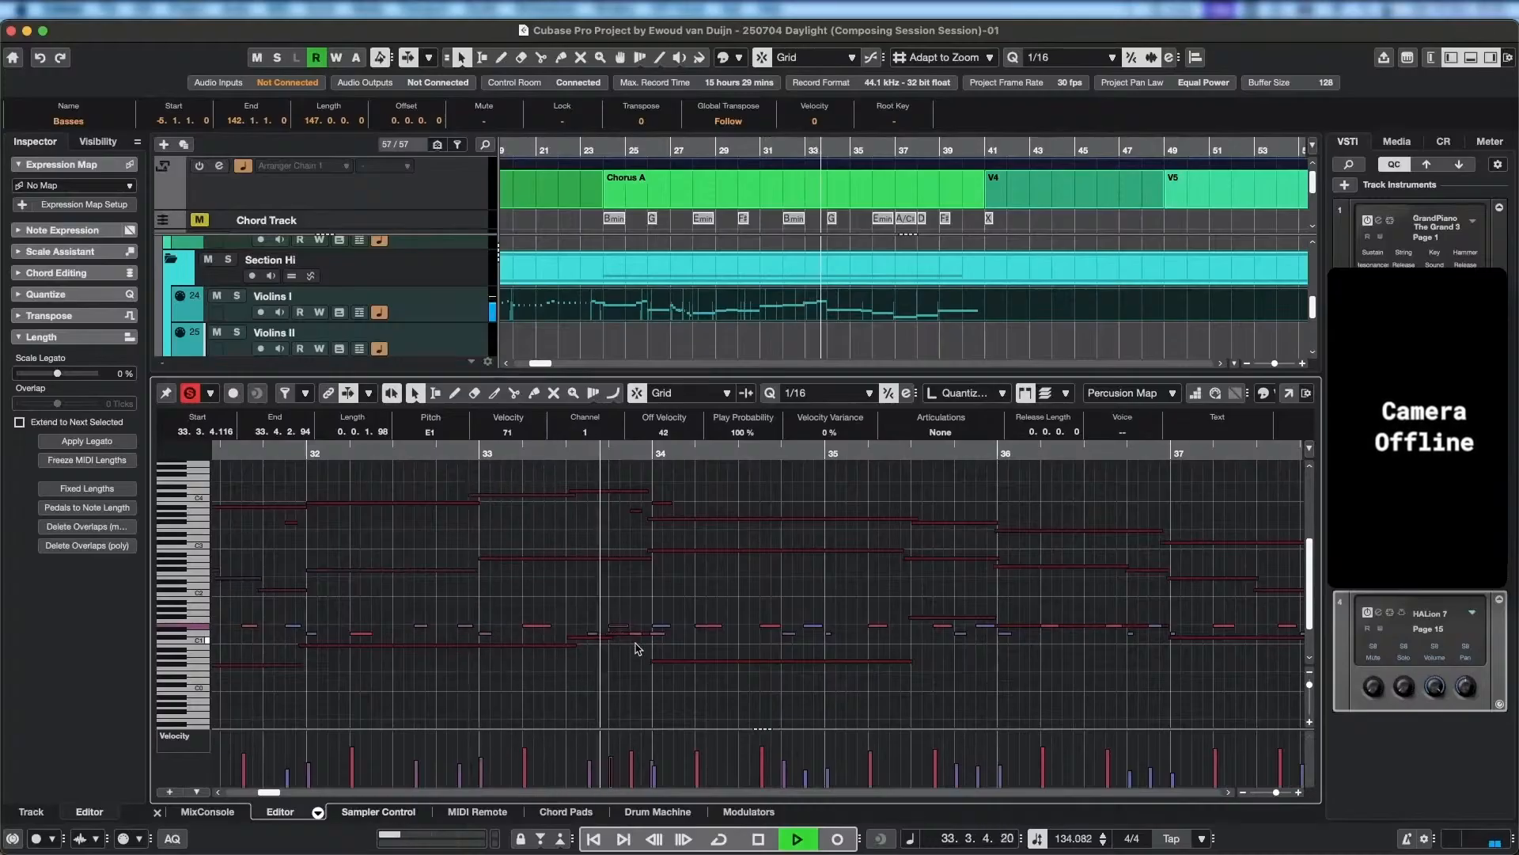
key("space")
Resize the Percussion Map D1 hit just before bar 34 to run from 33.4.2.119 to 33.4.4.24.
scroll(641, 643, "up", 2)
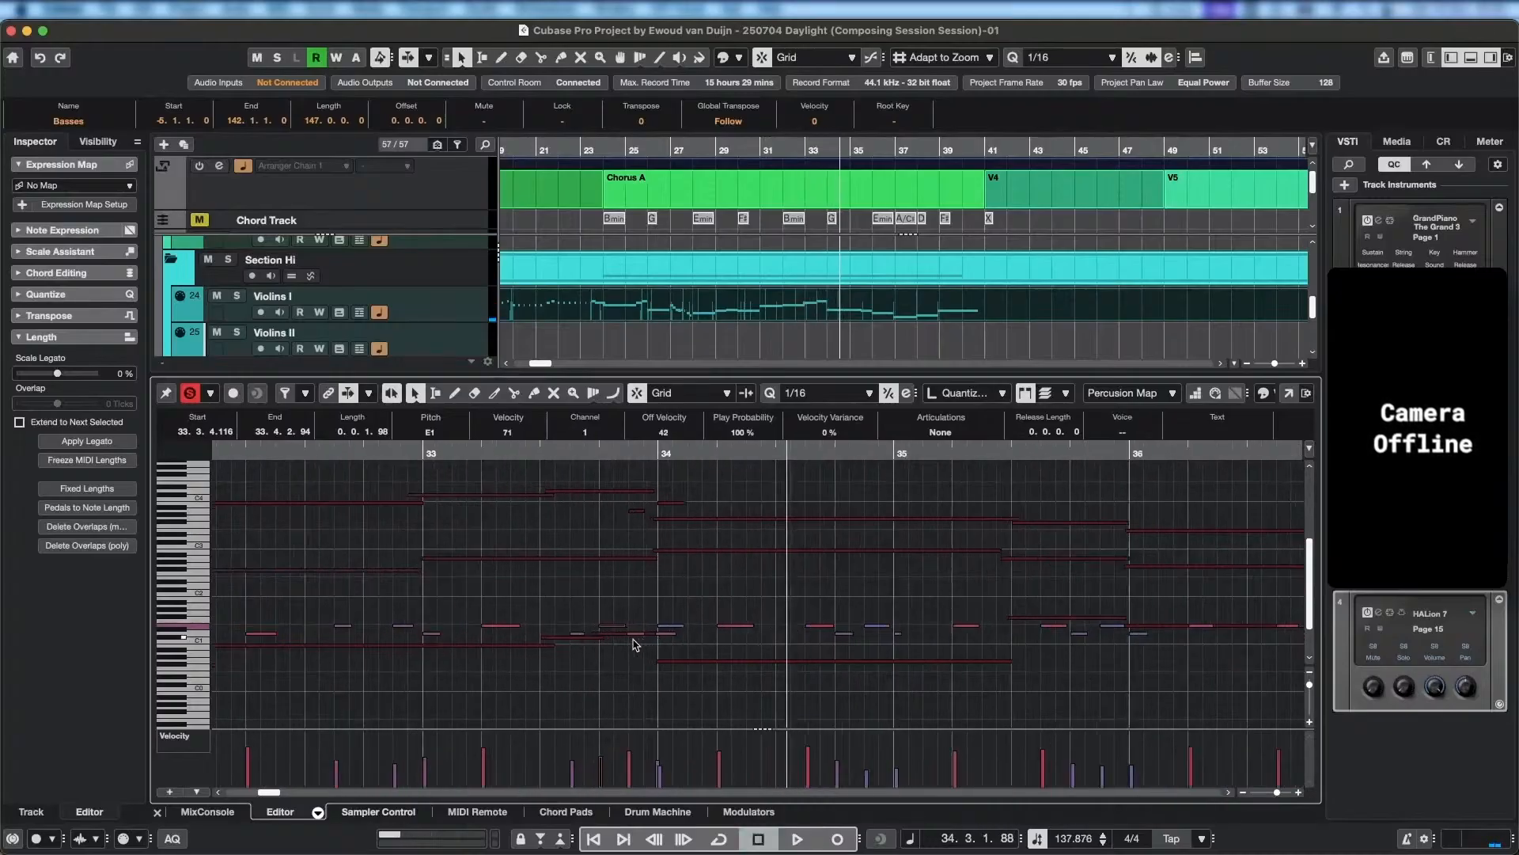
scroll(634, 645, "up", 3)
left_click_drag(603, 634, 702, 634)
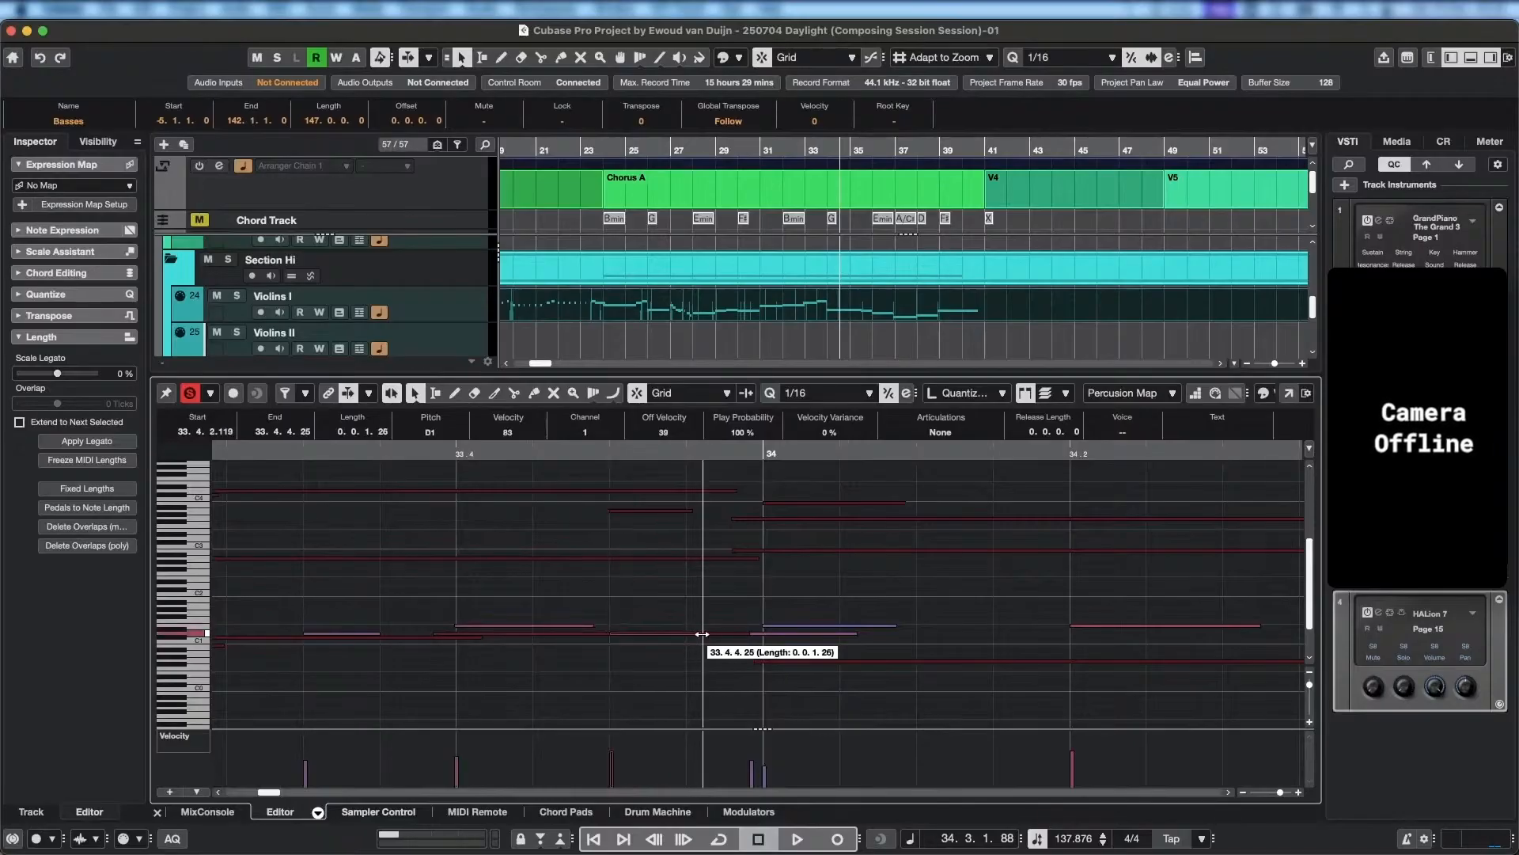
scroll(573, 664, "down", 5)
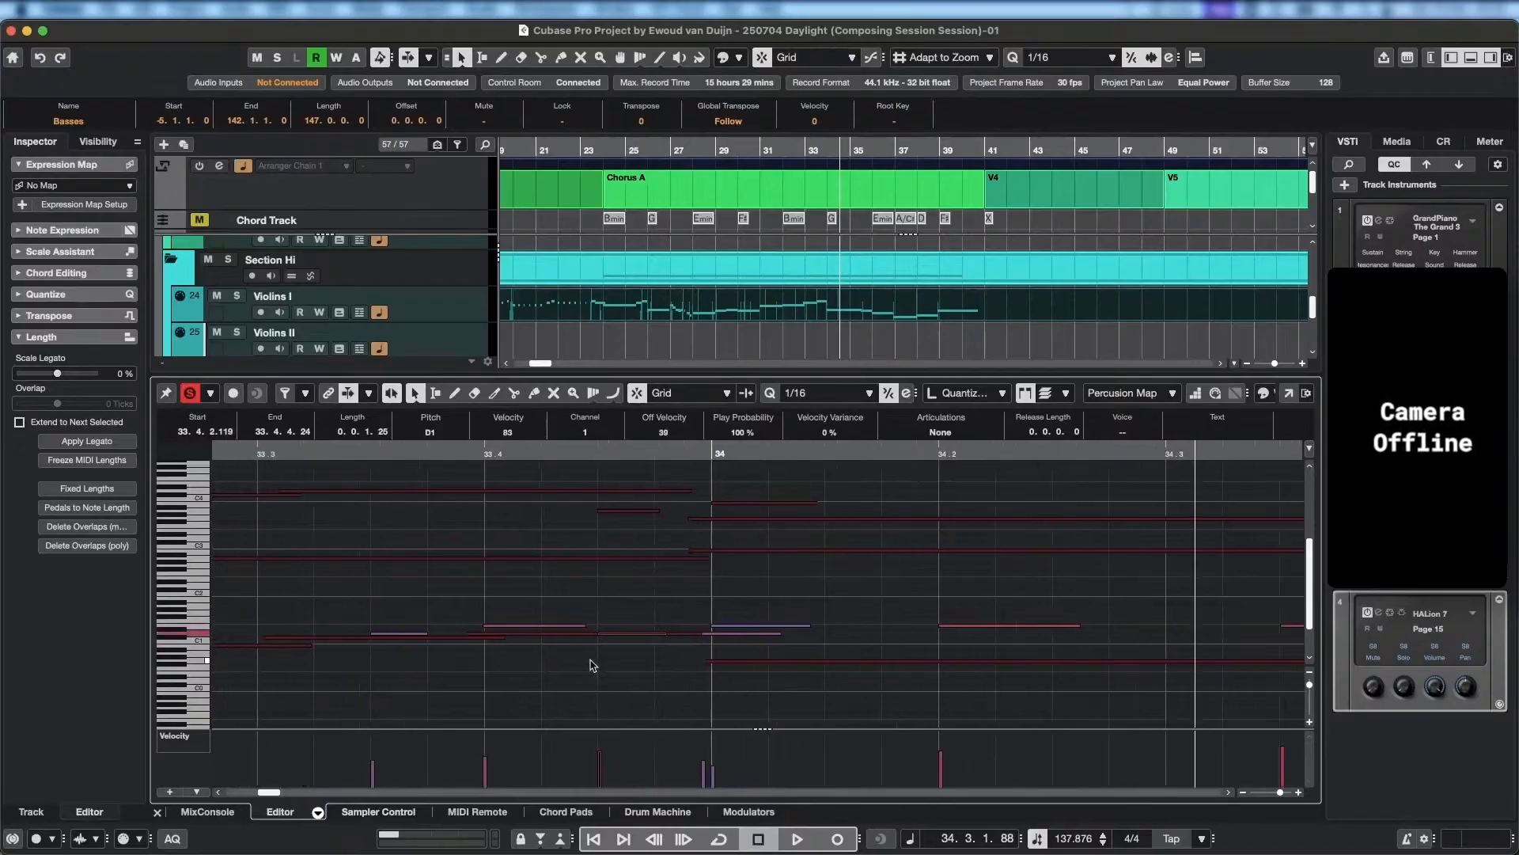
Play from bar 33 through bar 37, listening to how the resized D1 hit and following percussion fit the strings.
scroll(525, 658, "left", 3)
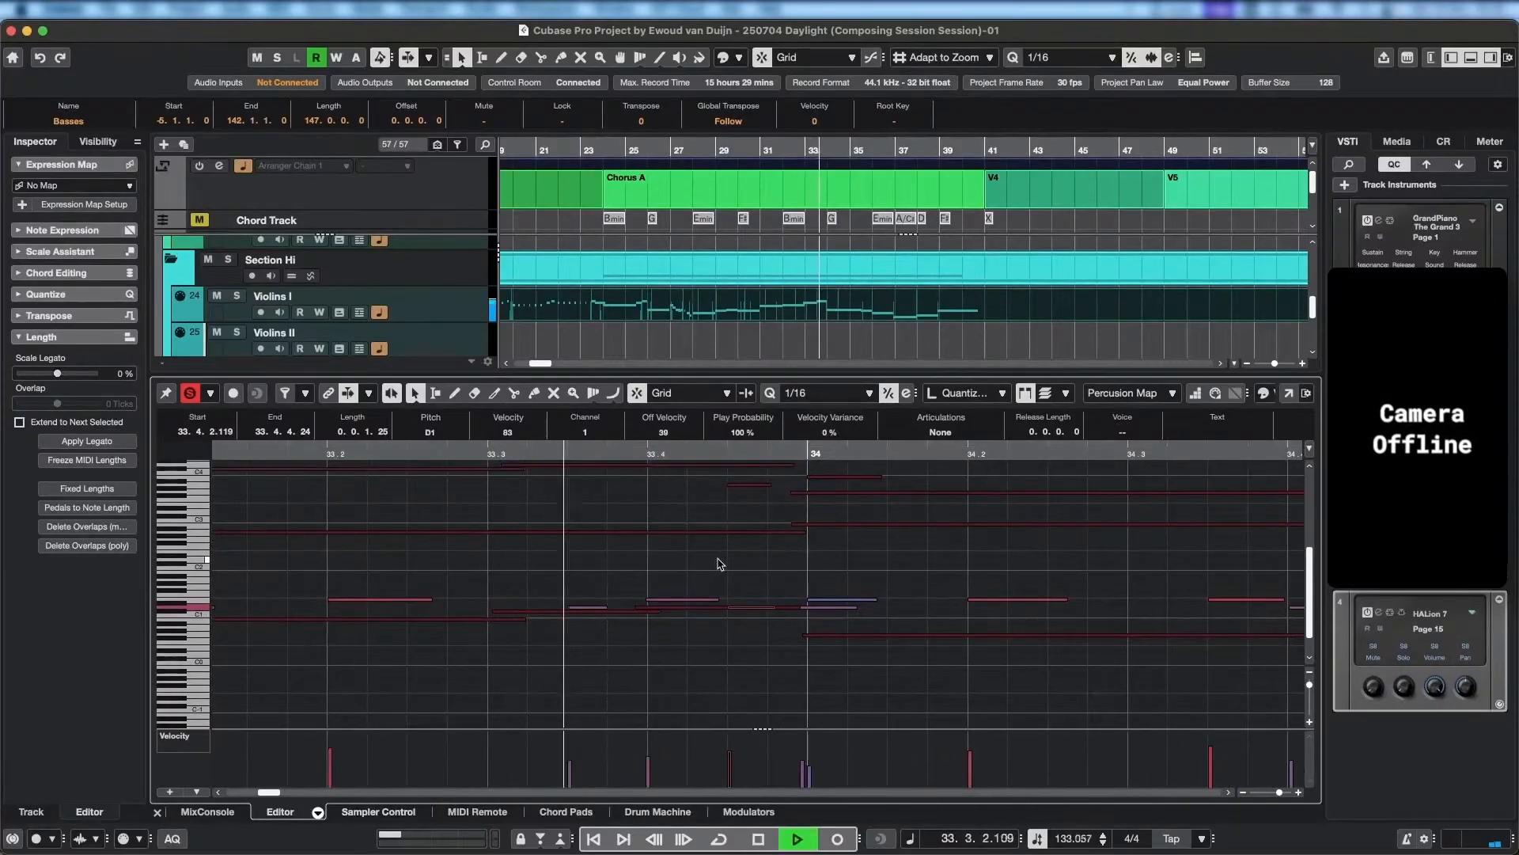
scroll(973, 626, "down", 2)
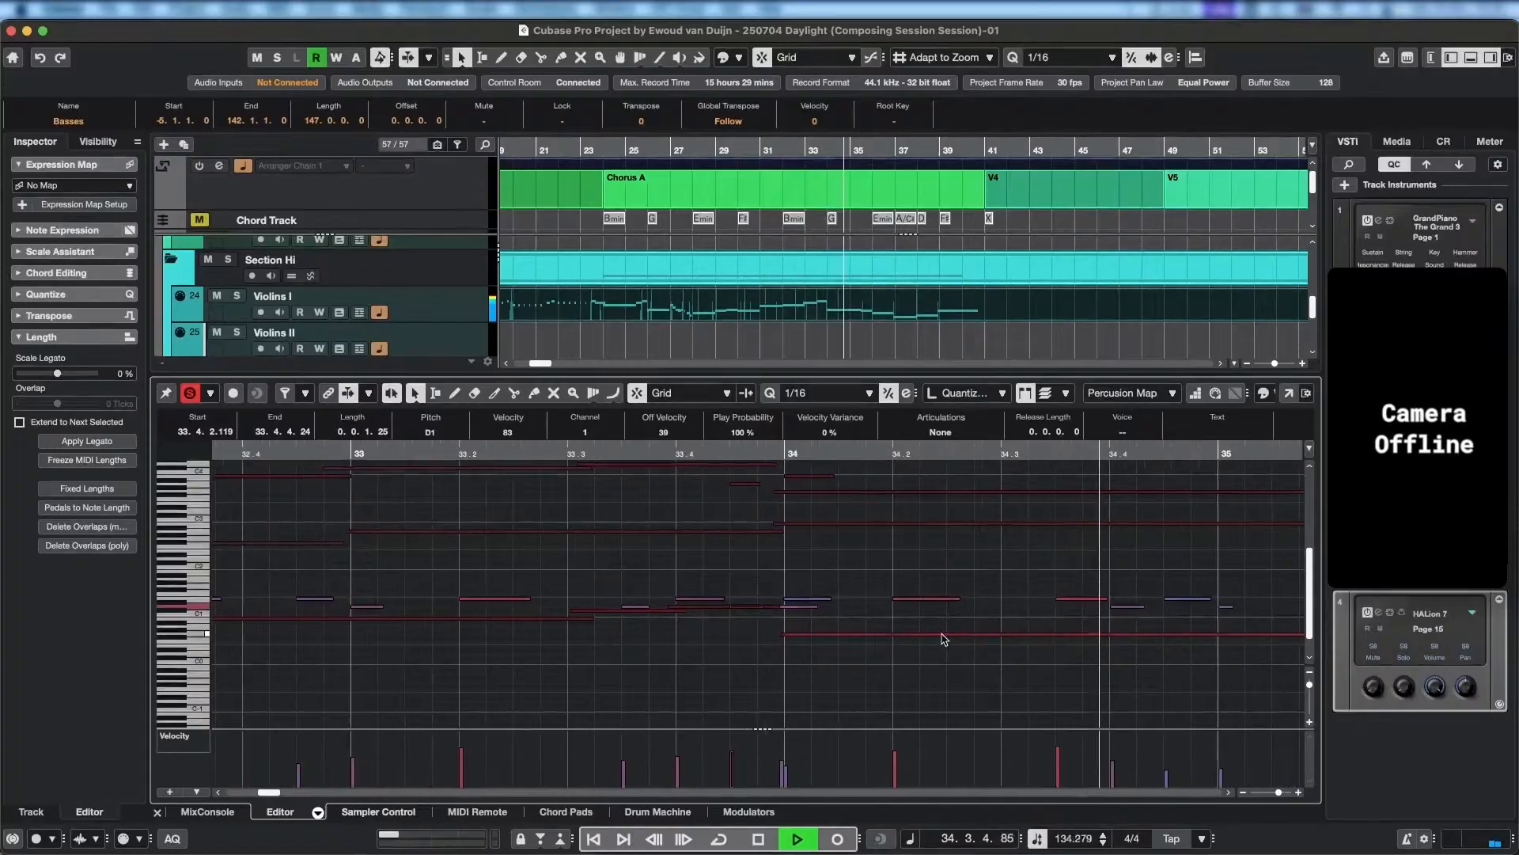
scroll(1064, 640, "down", 1)
left_click_drag(1029, 639, 763, 625)
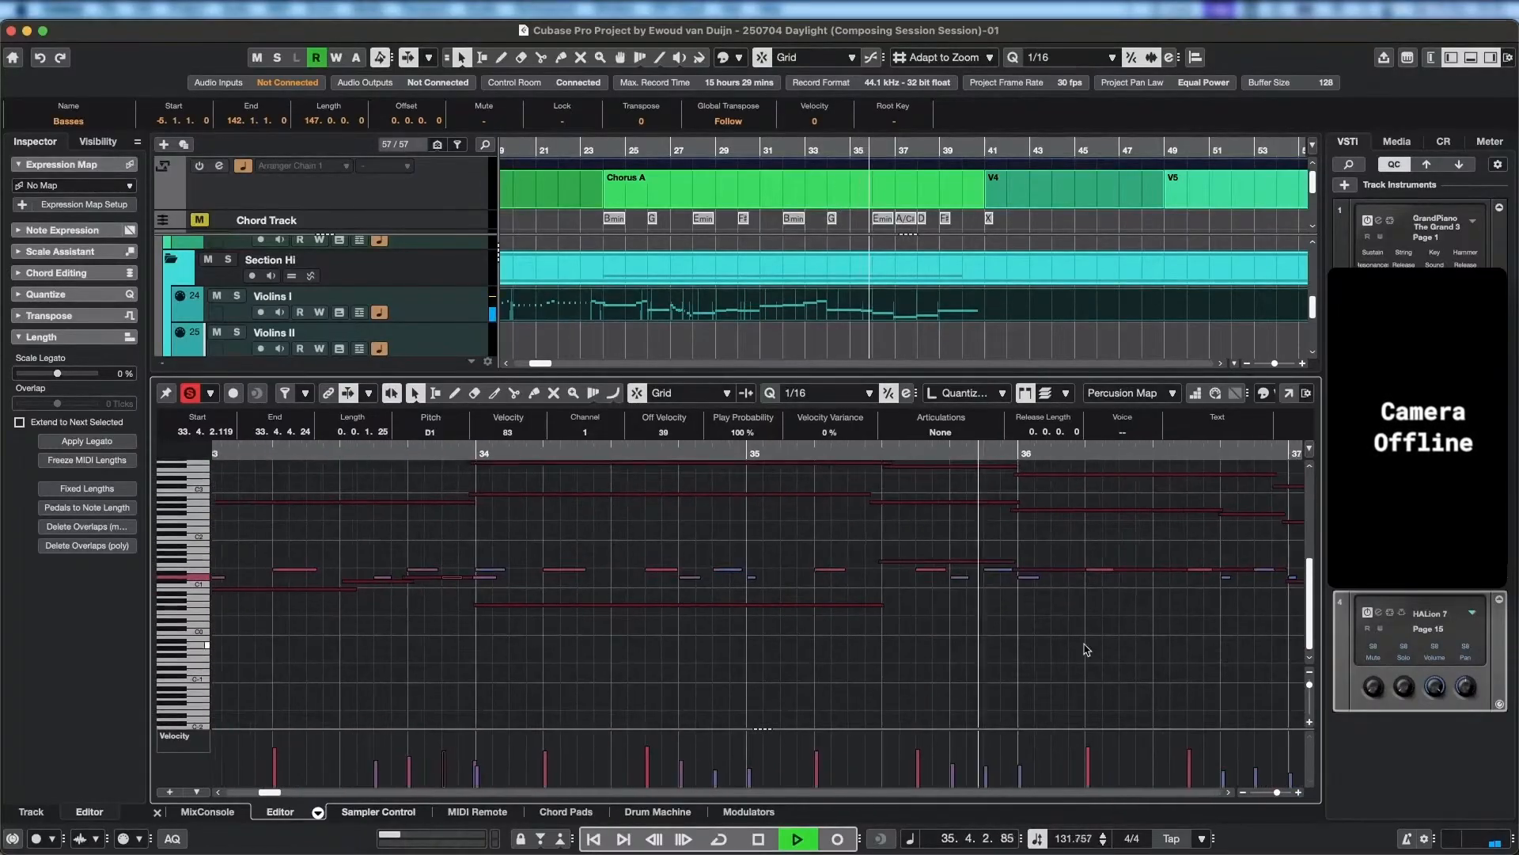
left_click_drag(1085, 648, 800, 631)
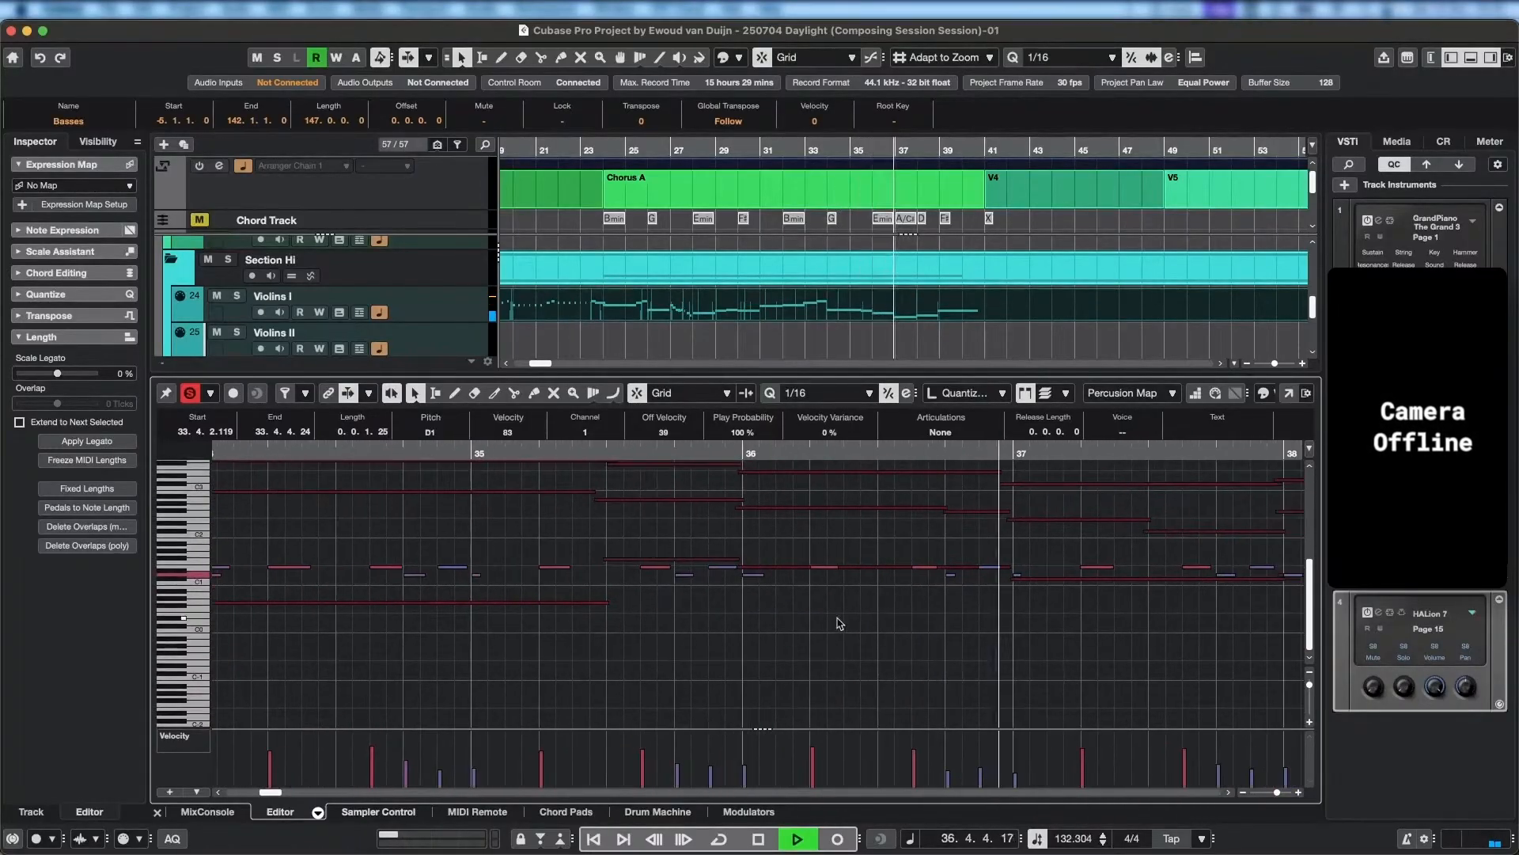
left_click_drag(513, 606, 982, 626)
key("space")
Lower the velocity of the D1 hit at 33.4.2.119 to 62 and audition bar 33.
left_click_drag(576, 634, 683, 635)
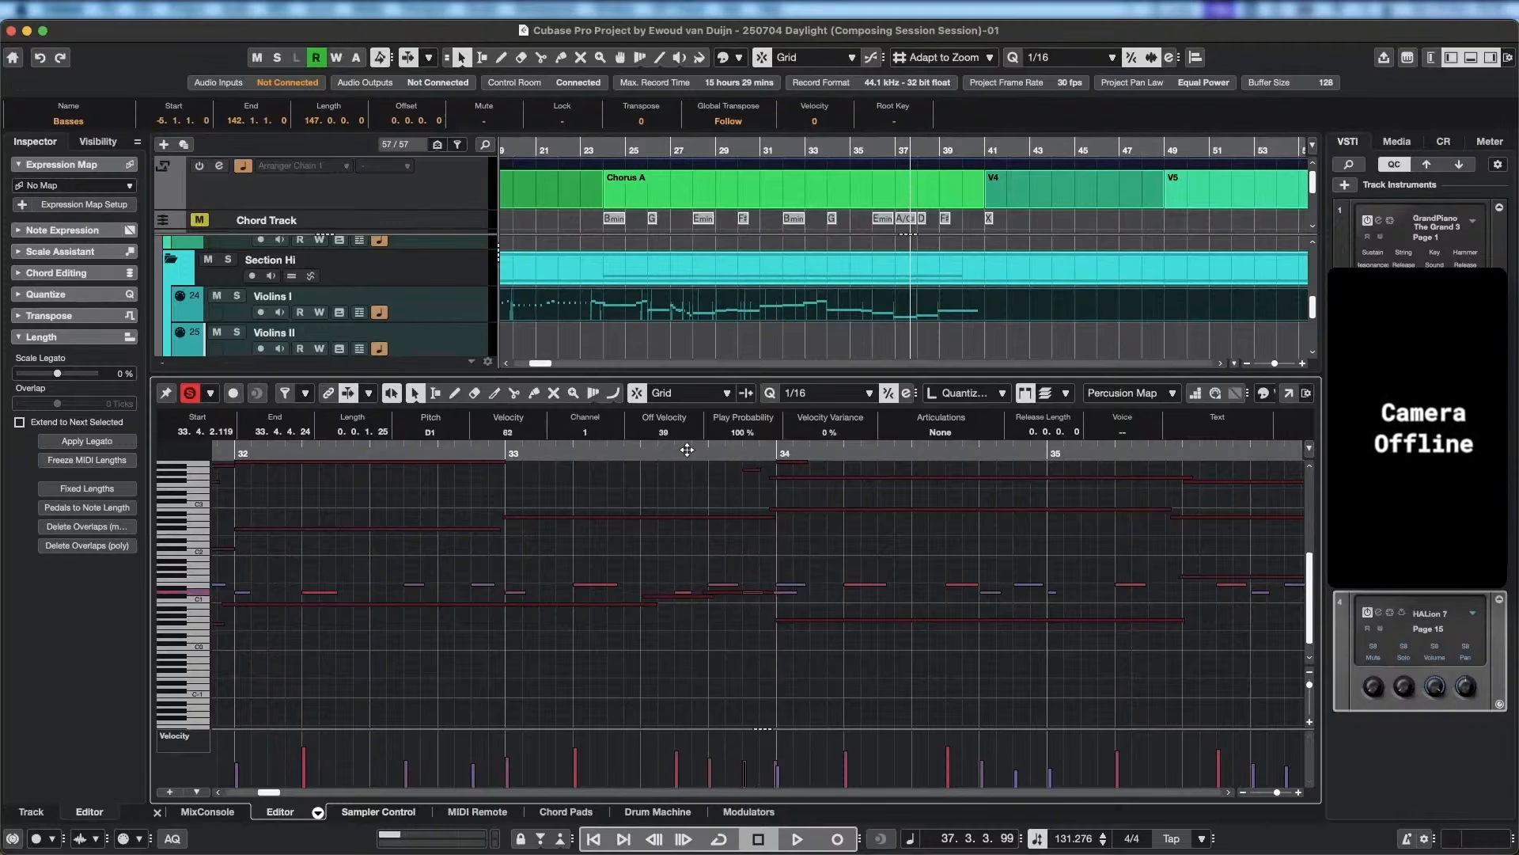
left_click(422, 449)
key("space")
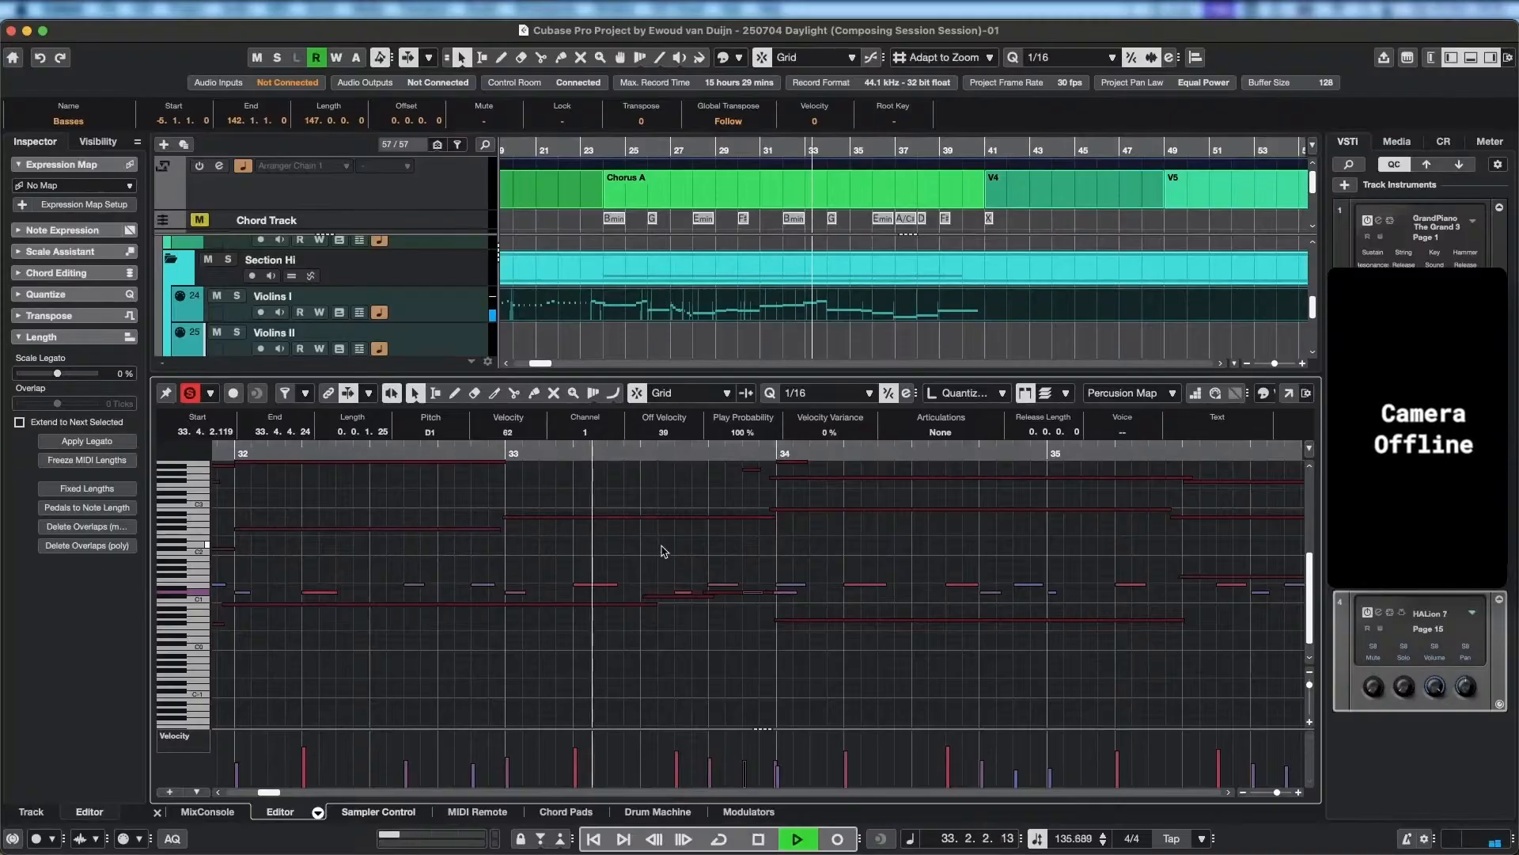
key("space")
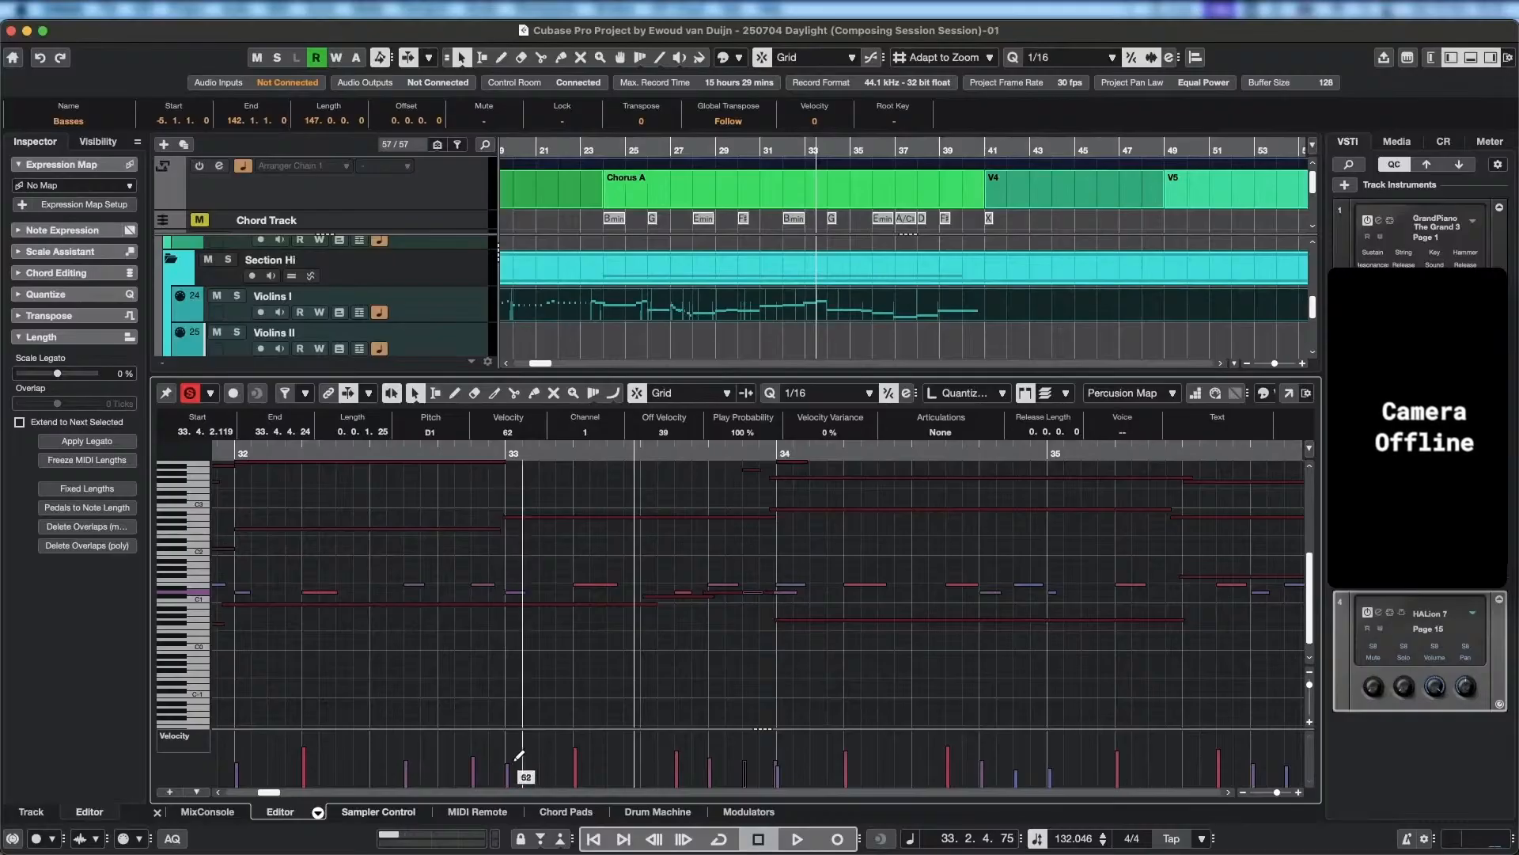
Replay the lead-in to bar 34 twice, checking the softened D1 hit within the percussion pattern.
left_click(486, 462)
key("space")
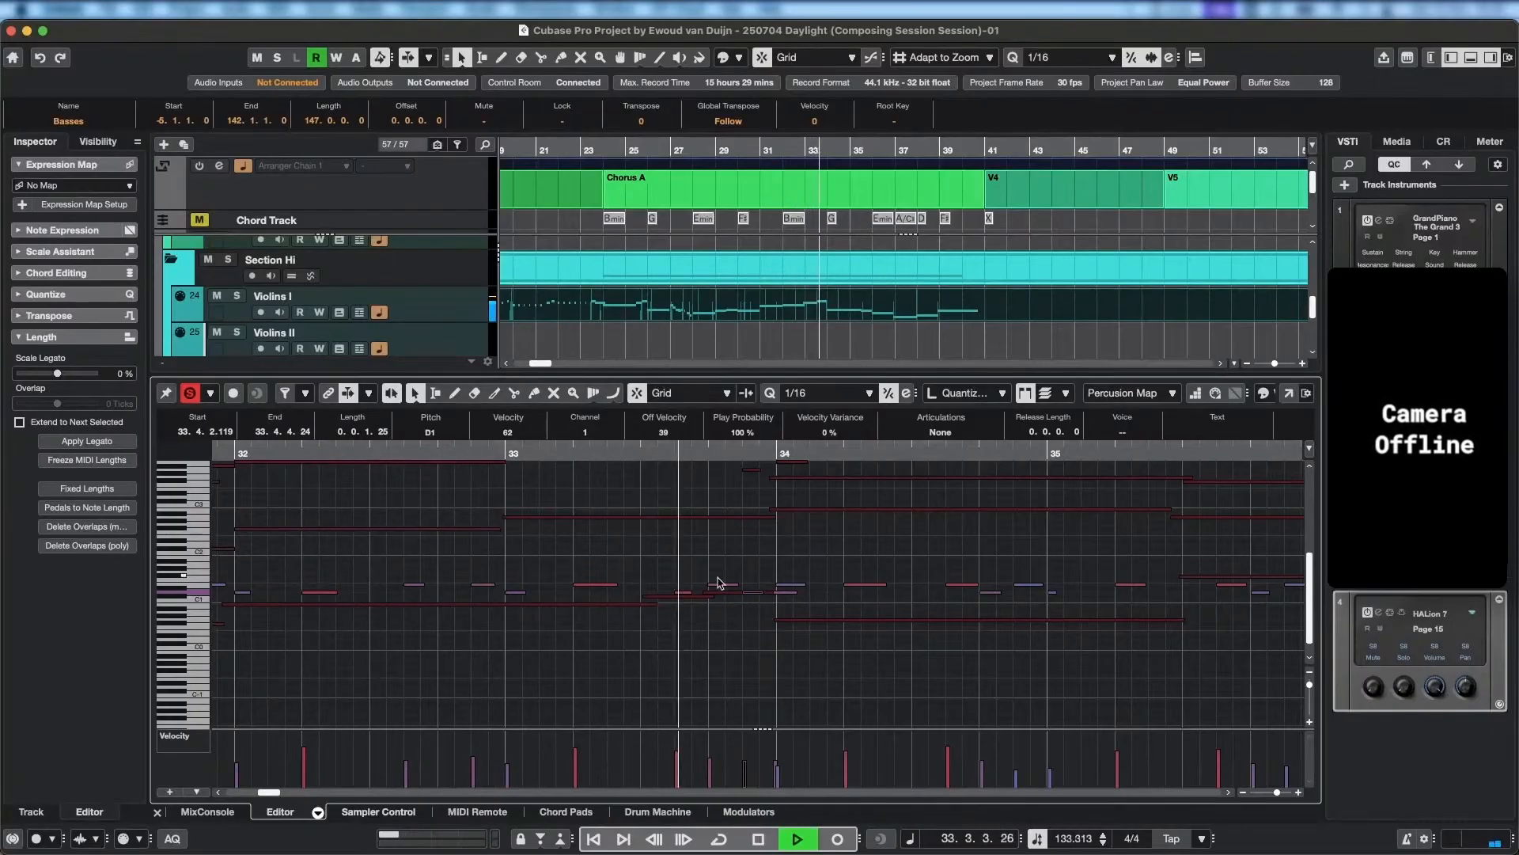
key("space")
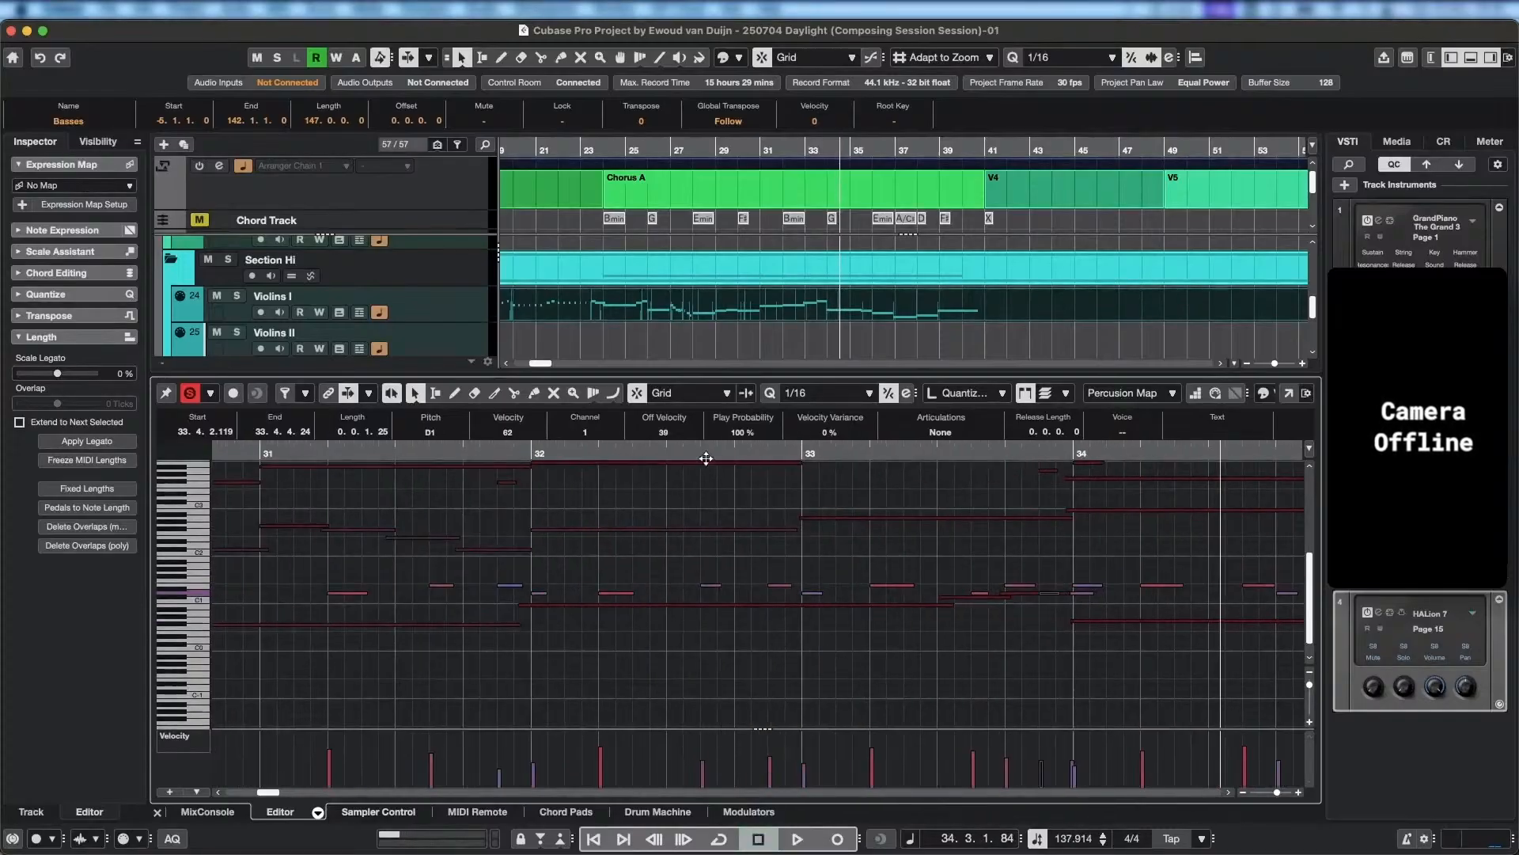
left_click_drag(706, 456, 293, 449)
key("space")
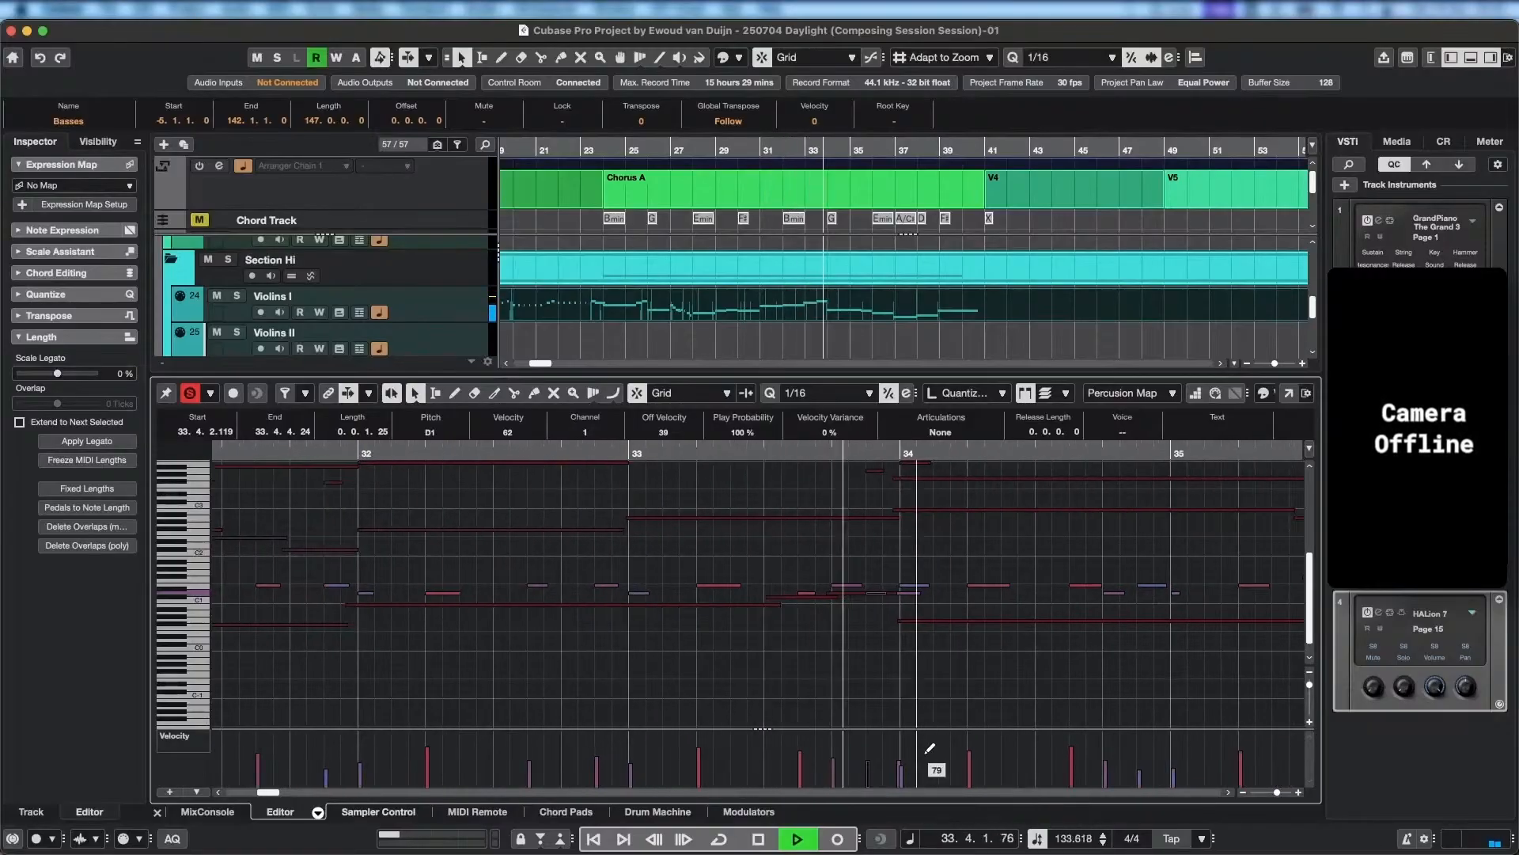
key("space")
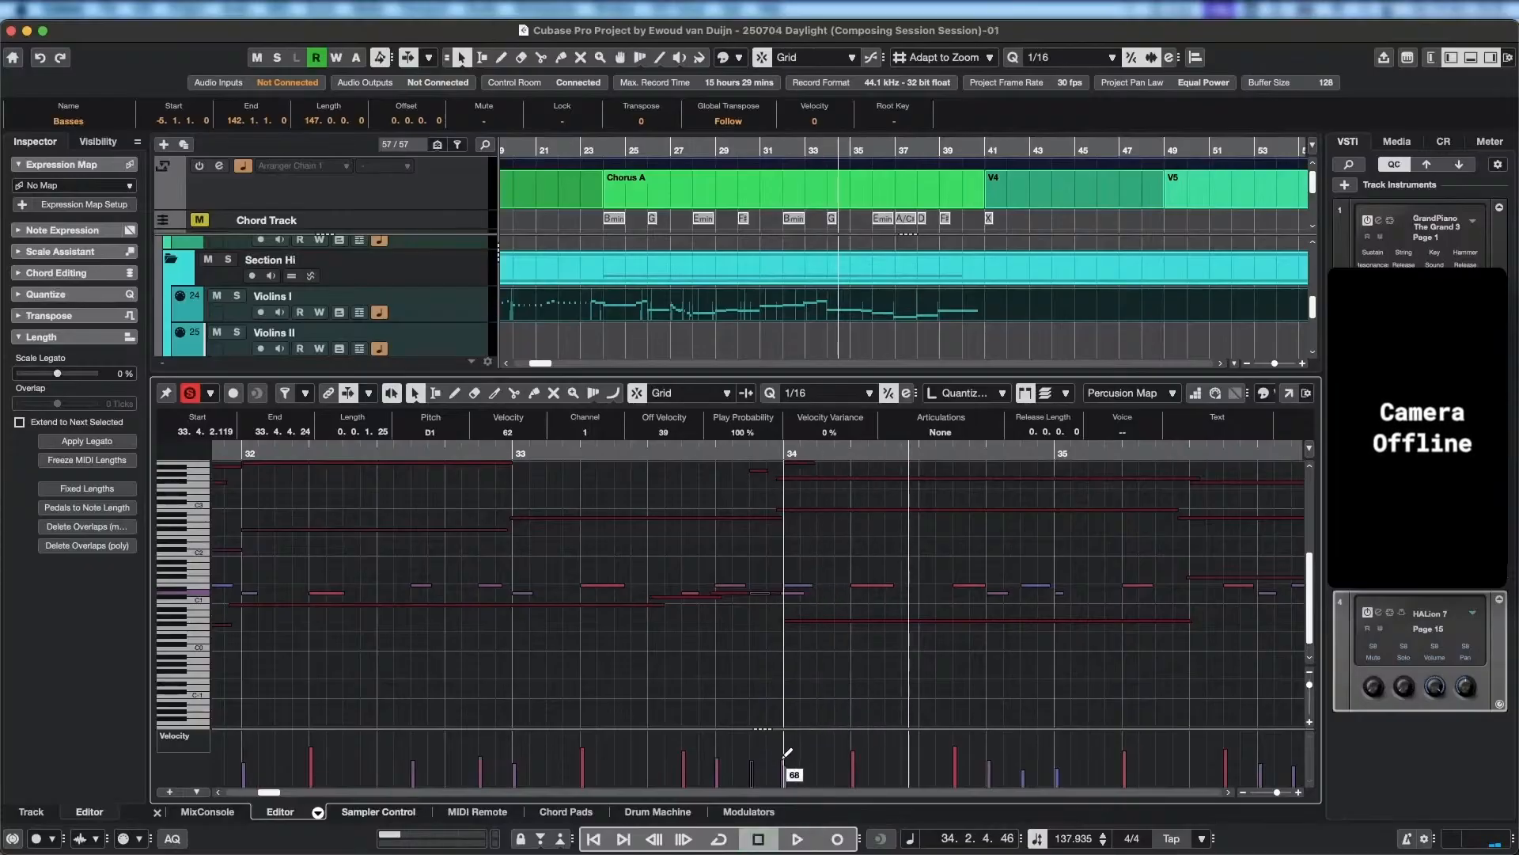
Play from just before bar 34 into bar 39 to review the percussion, enlarging the velocity lane.
left_click(756, 453)
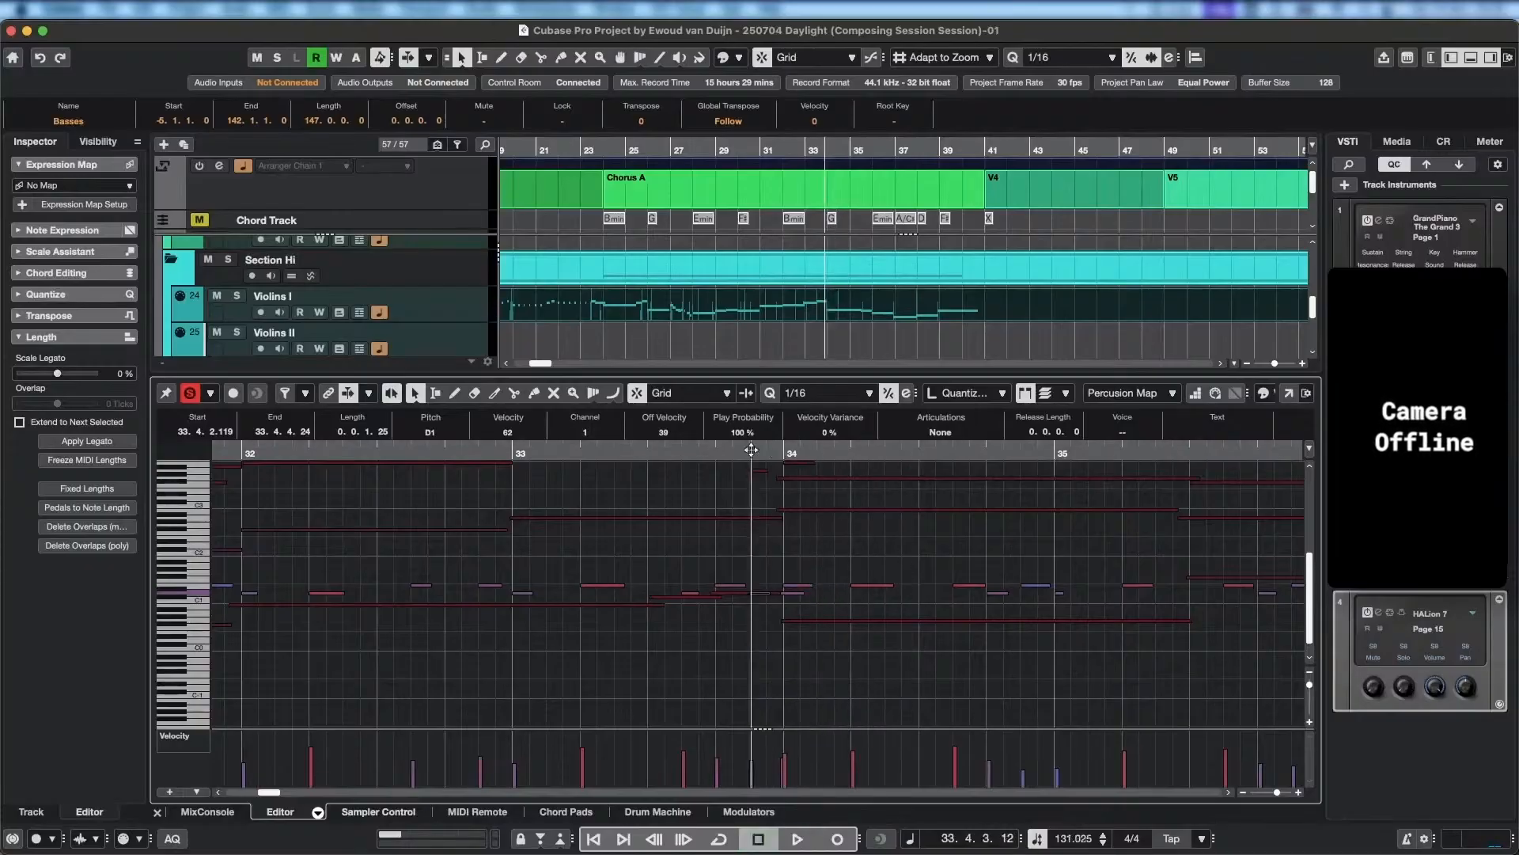
key("space")
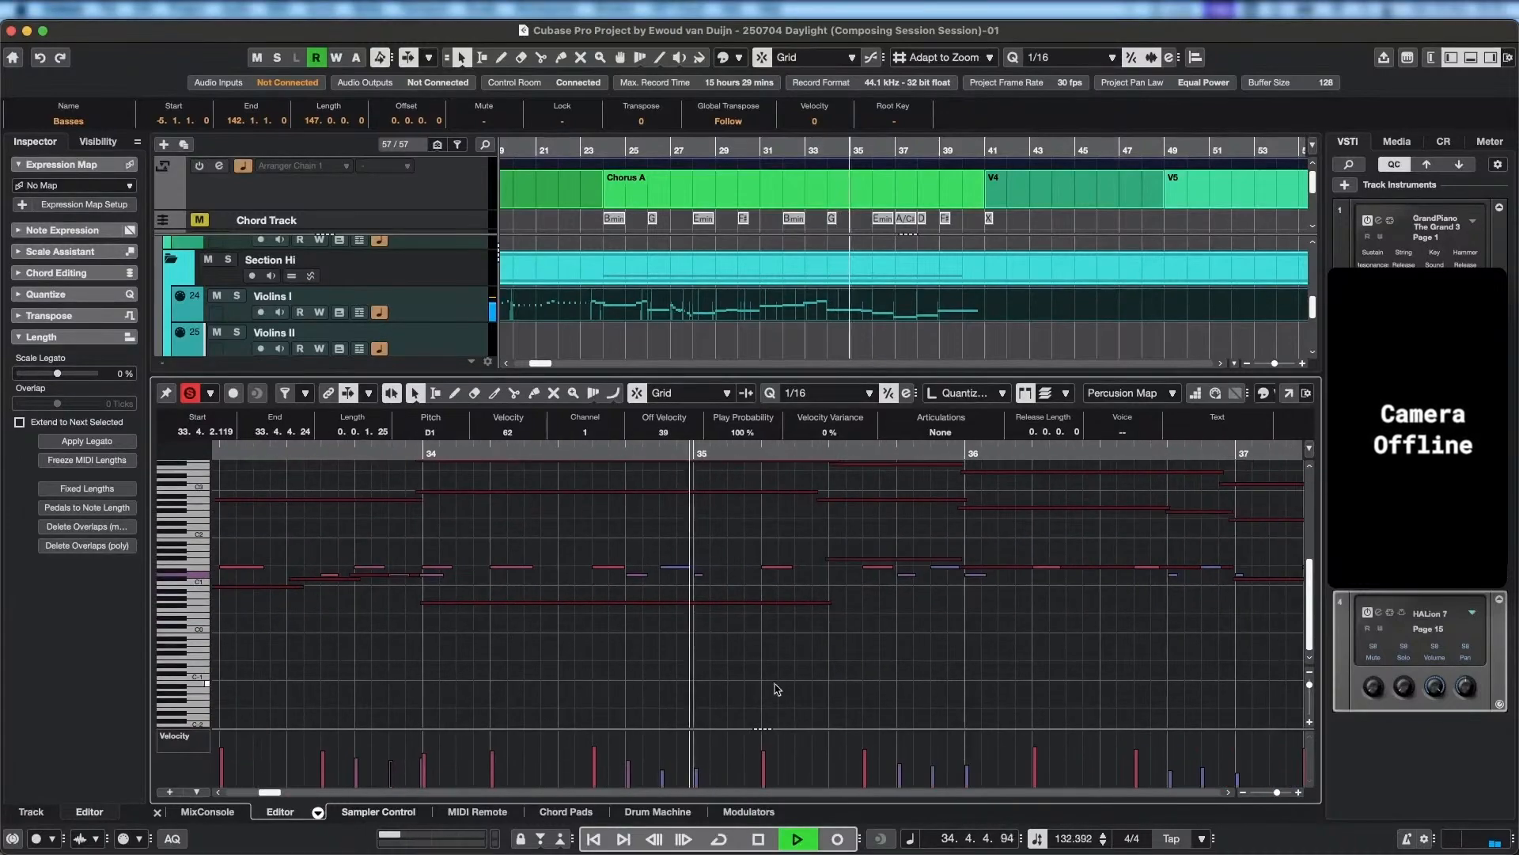
left_click_drag(799, 728, 801, 705)
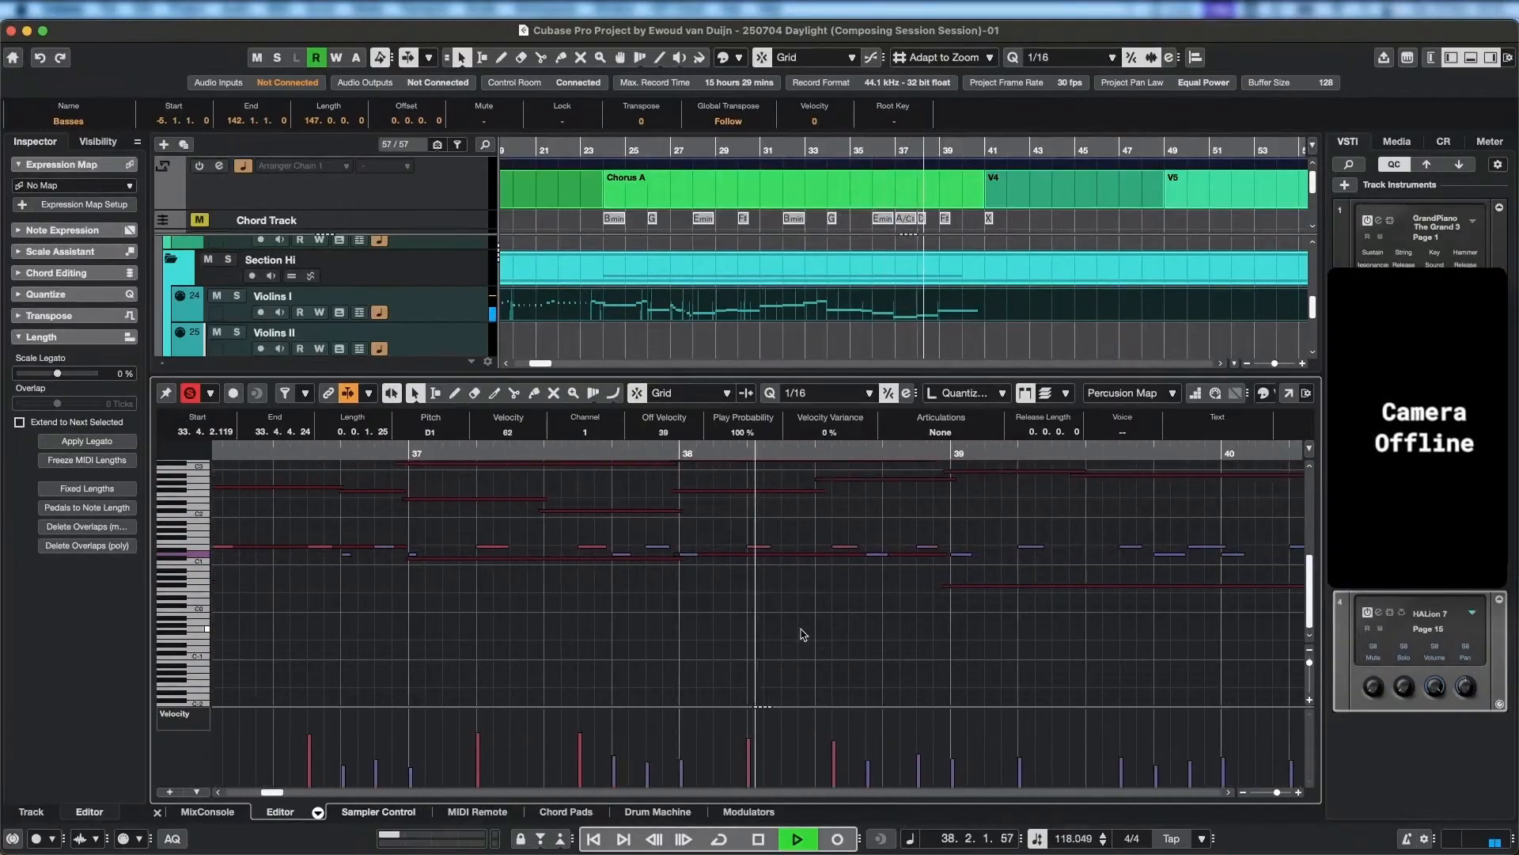
key("space")
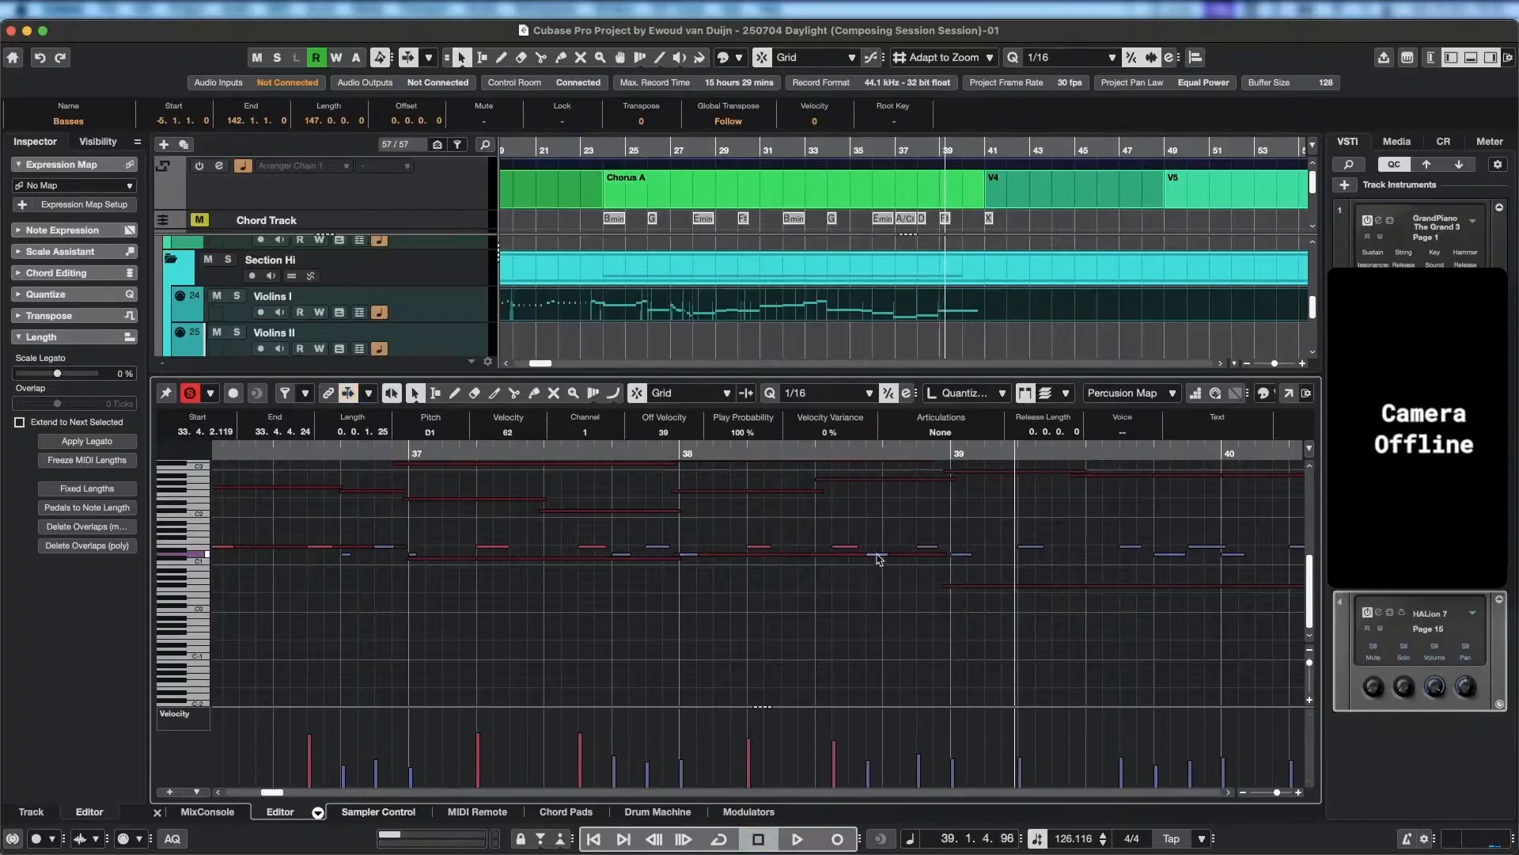
Move the D1 hit in the second half of bar 38 to start at 38.3.4.110 and audition it into bar 39.
left_click_drag(888, 558, 906, 559)
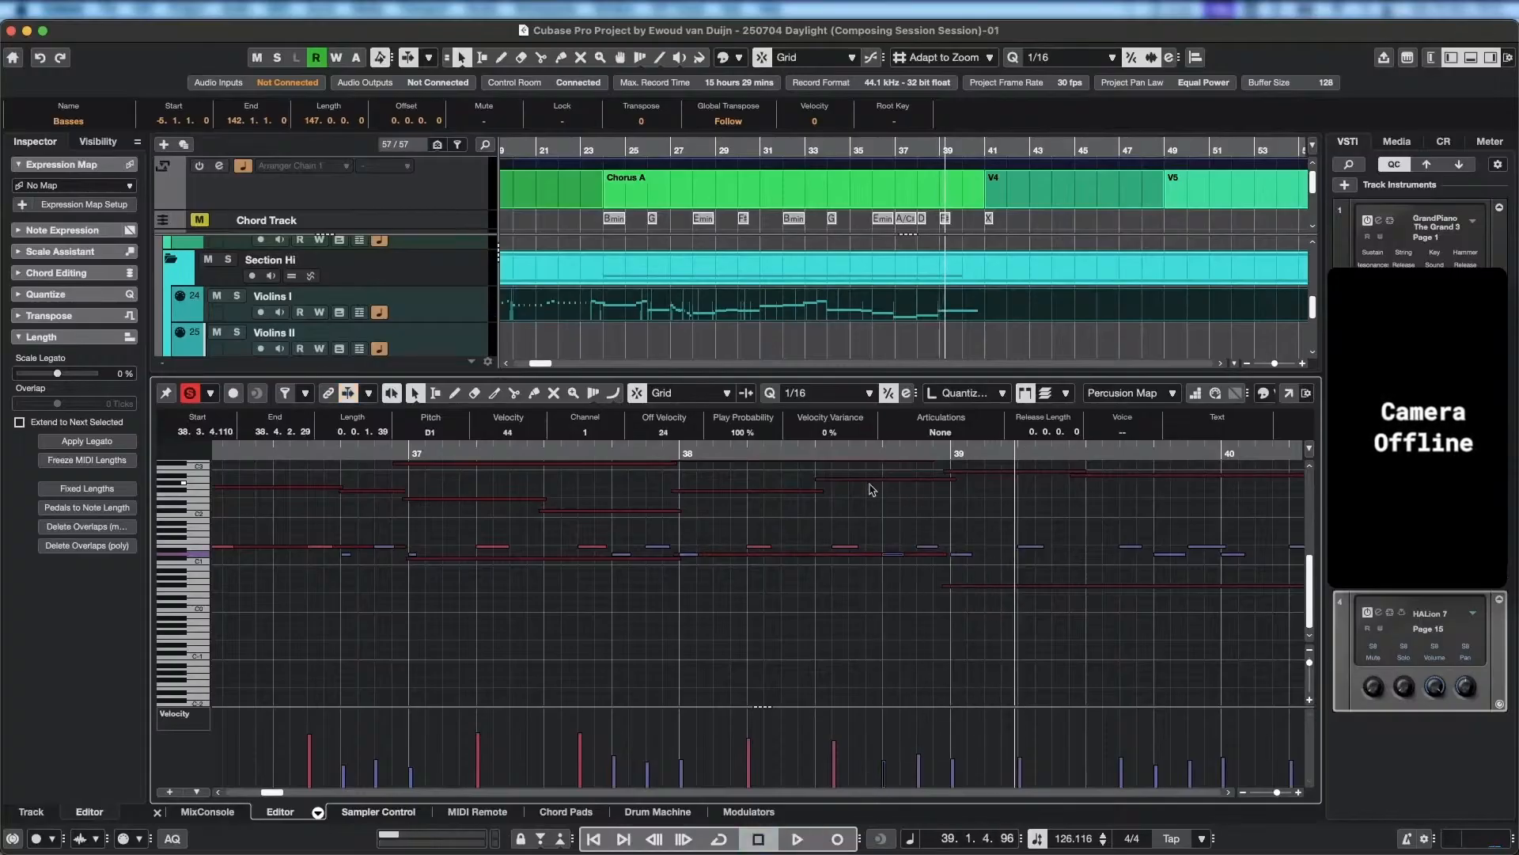
left_click(578, 454)
key("space")
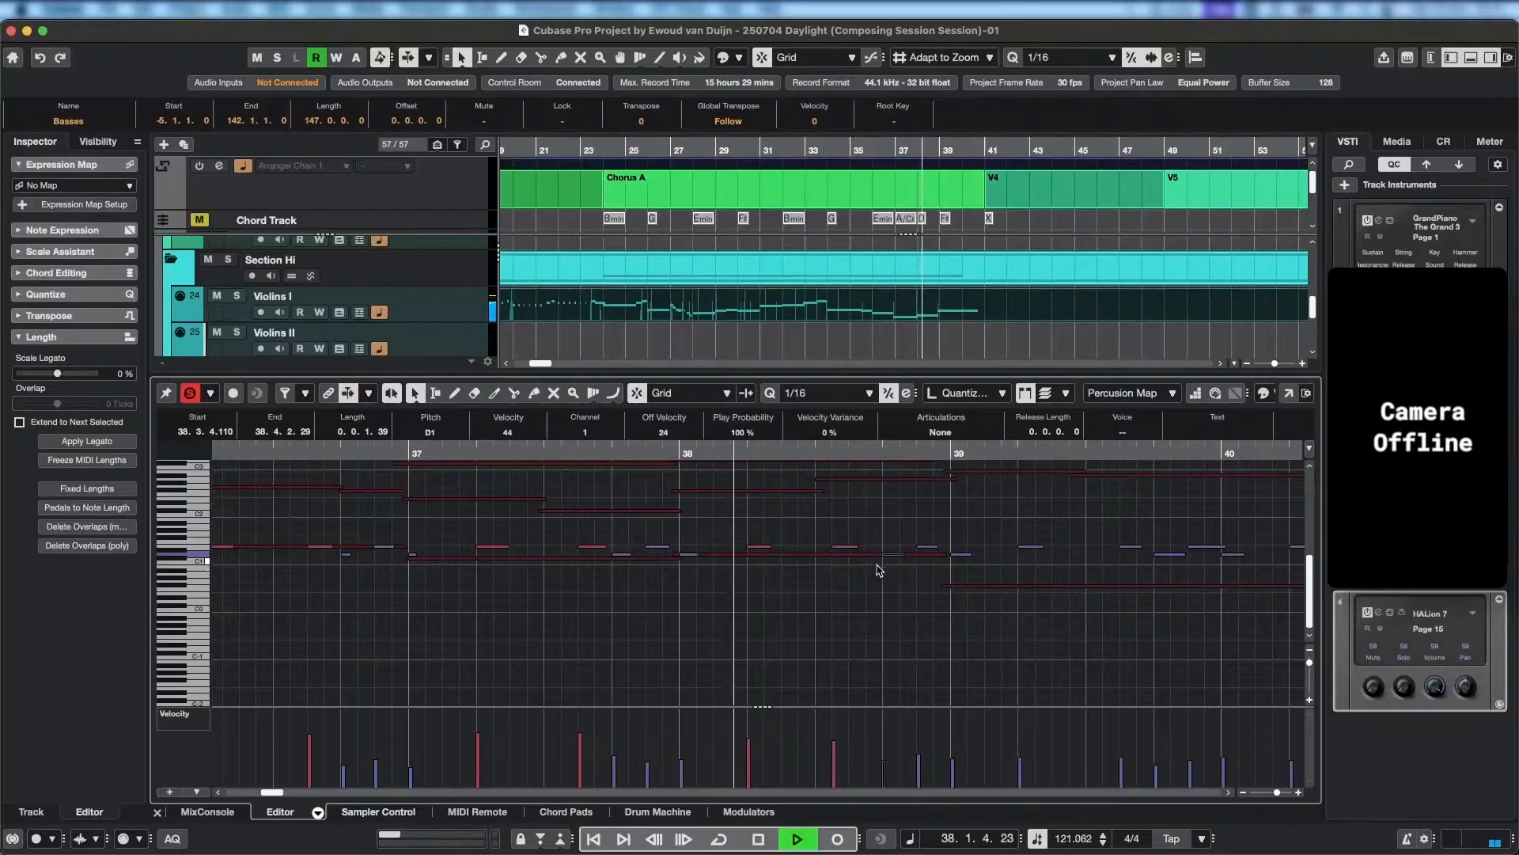
key("space")
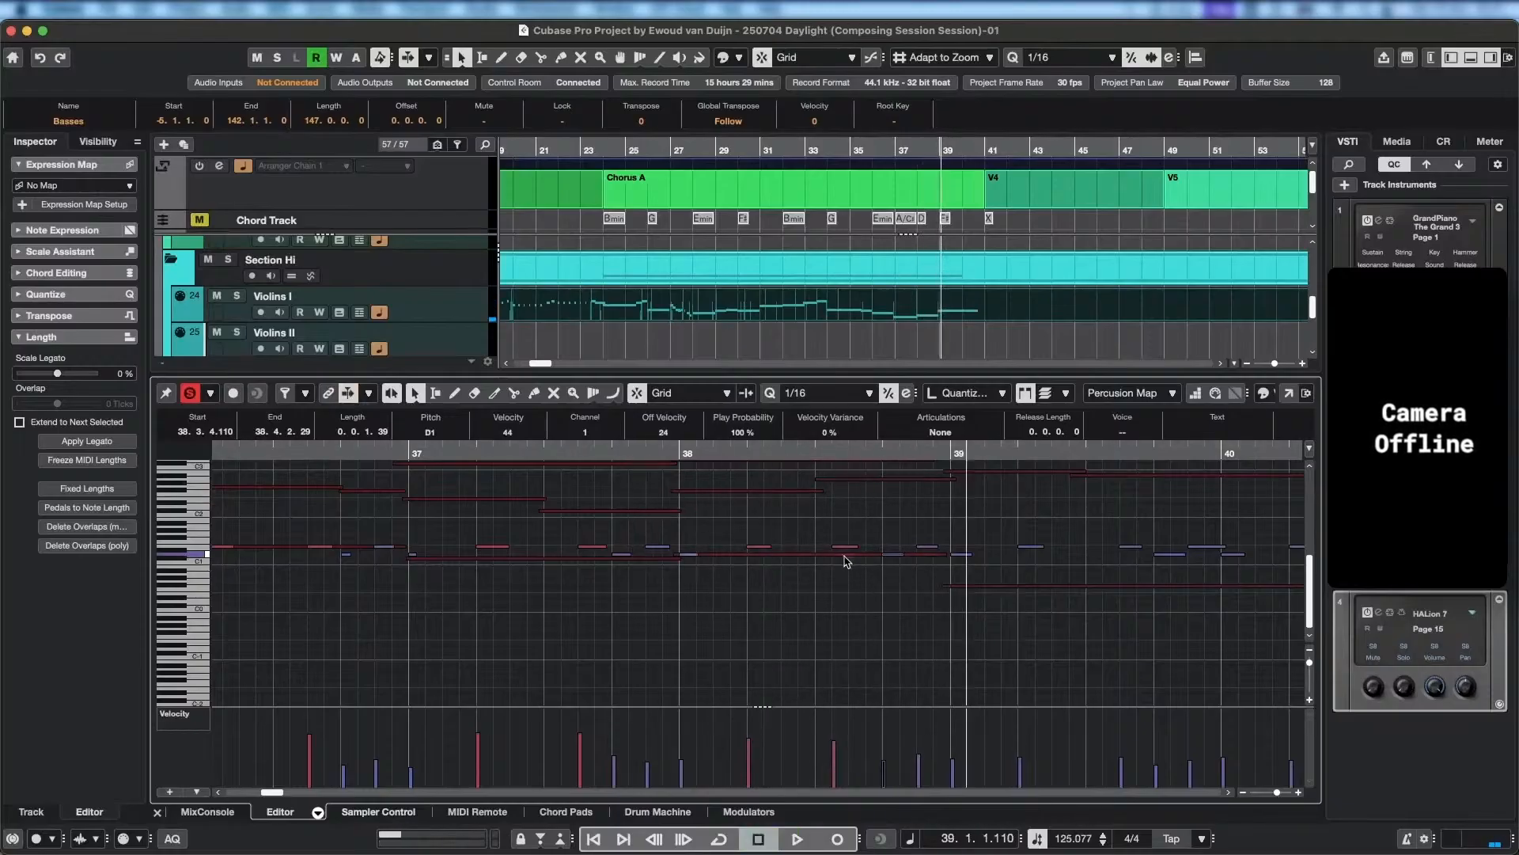
Try moving the E1 hit in bar 38 to start at 38.3.4.7 and audition it with the strings.
left_click_drag(844, 546, 880, 547)
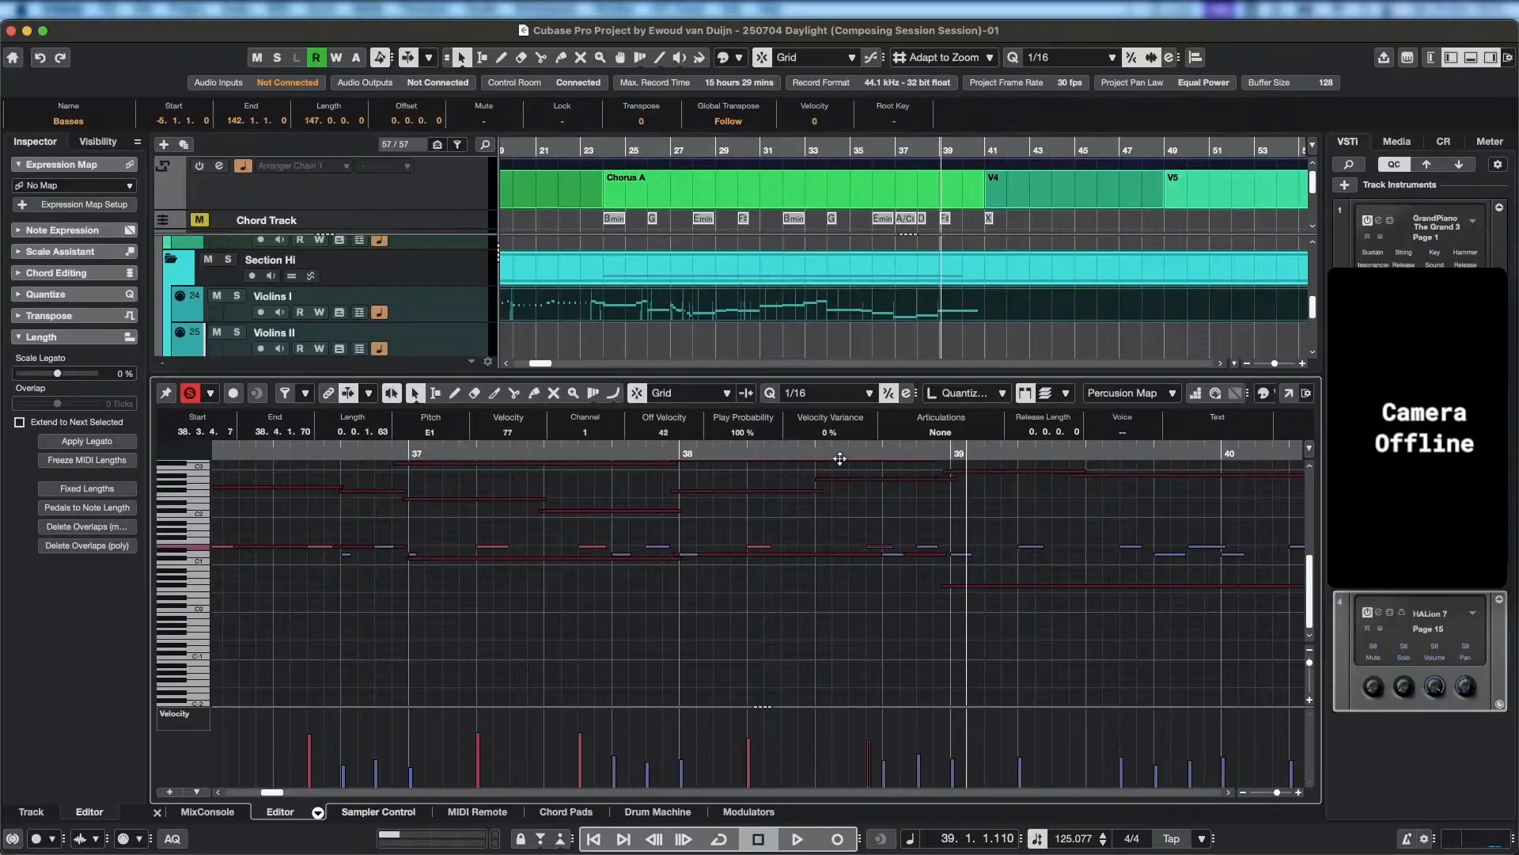
left_click(594, 454)
key("space")
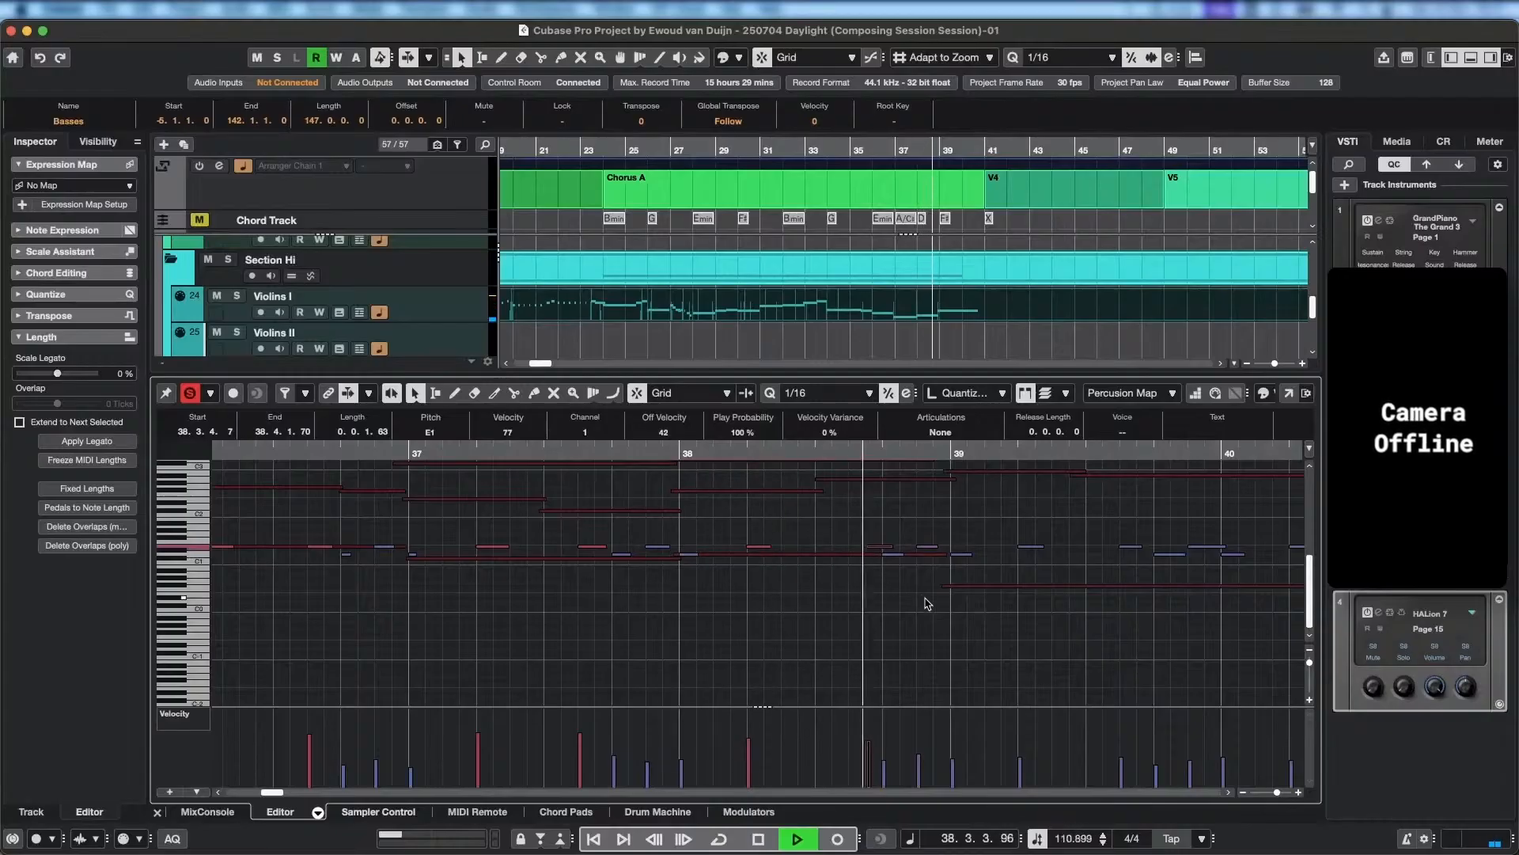
key("space")
Move the E1 hit in bar 38 to start at 38.3.3.4 and play the passage into bar 40.
left_click_drag(884, 547, 868, 550)
left_click_drag(859, 451, 698, 451)
key("space")
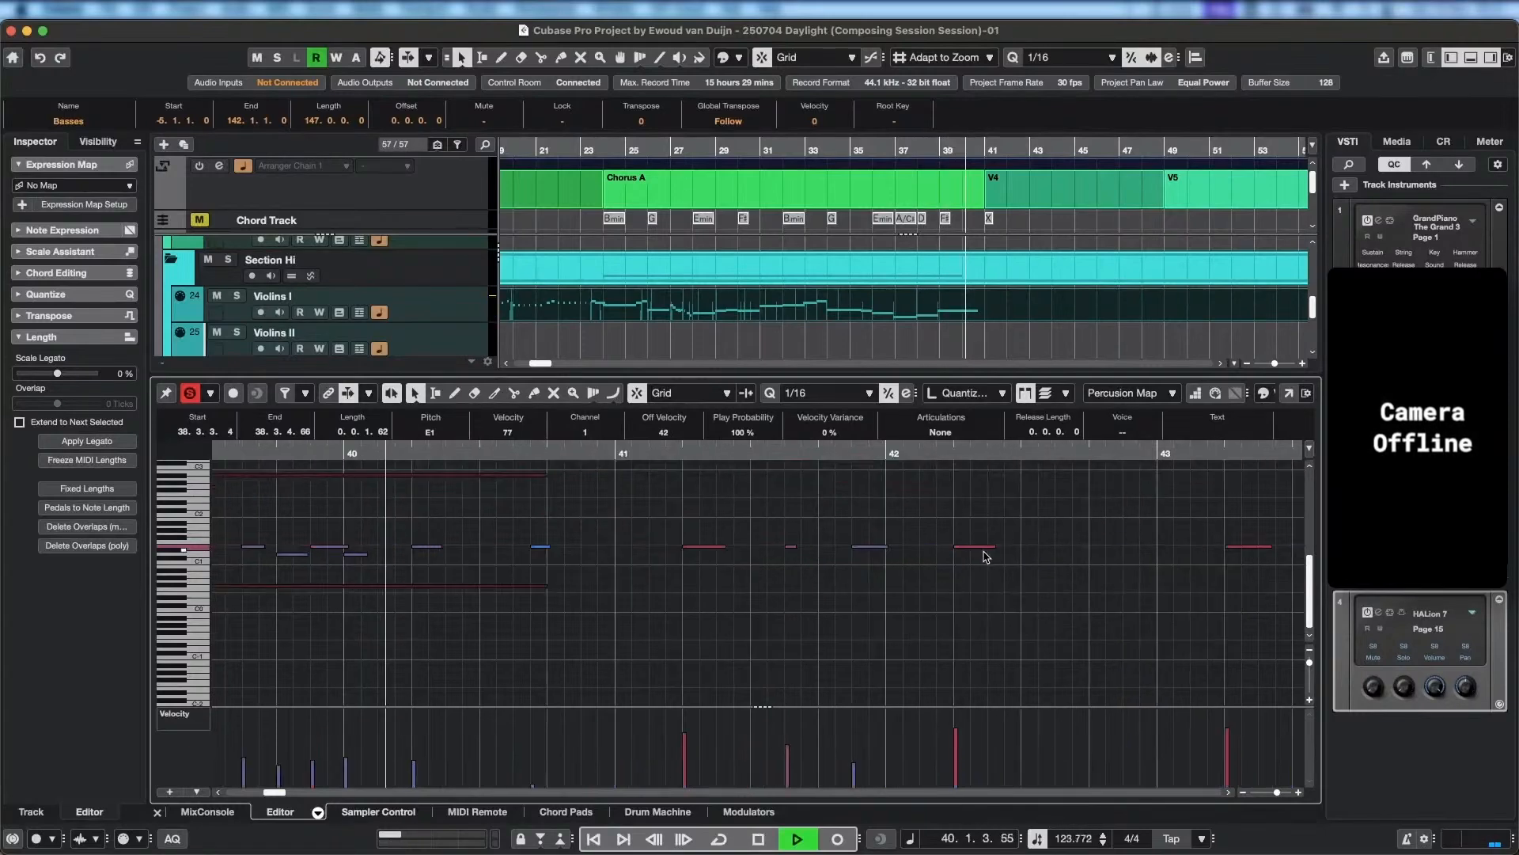
key("space")
Extend the start of the D1 hit at bar 40 to 39.4.4.90, giving a length of 0.0.1.77, and audition it from bar 39.
scroll(351, 576, "left", 5)
scroll(617, 582, "up", 1)
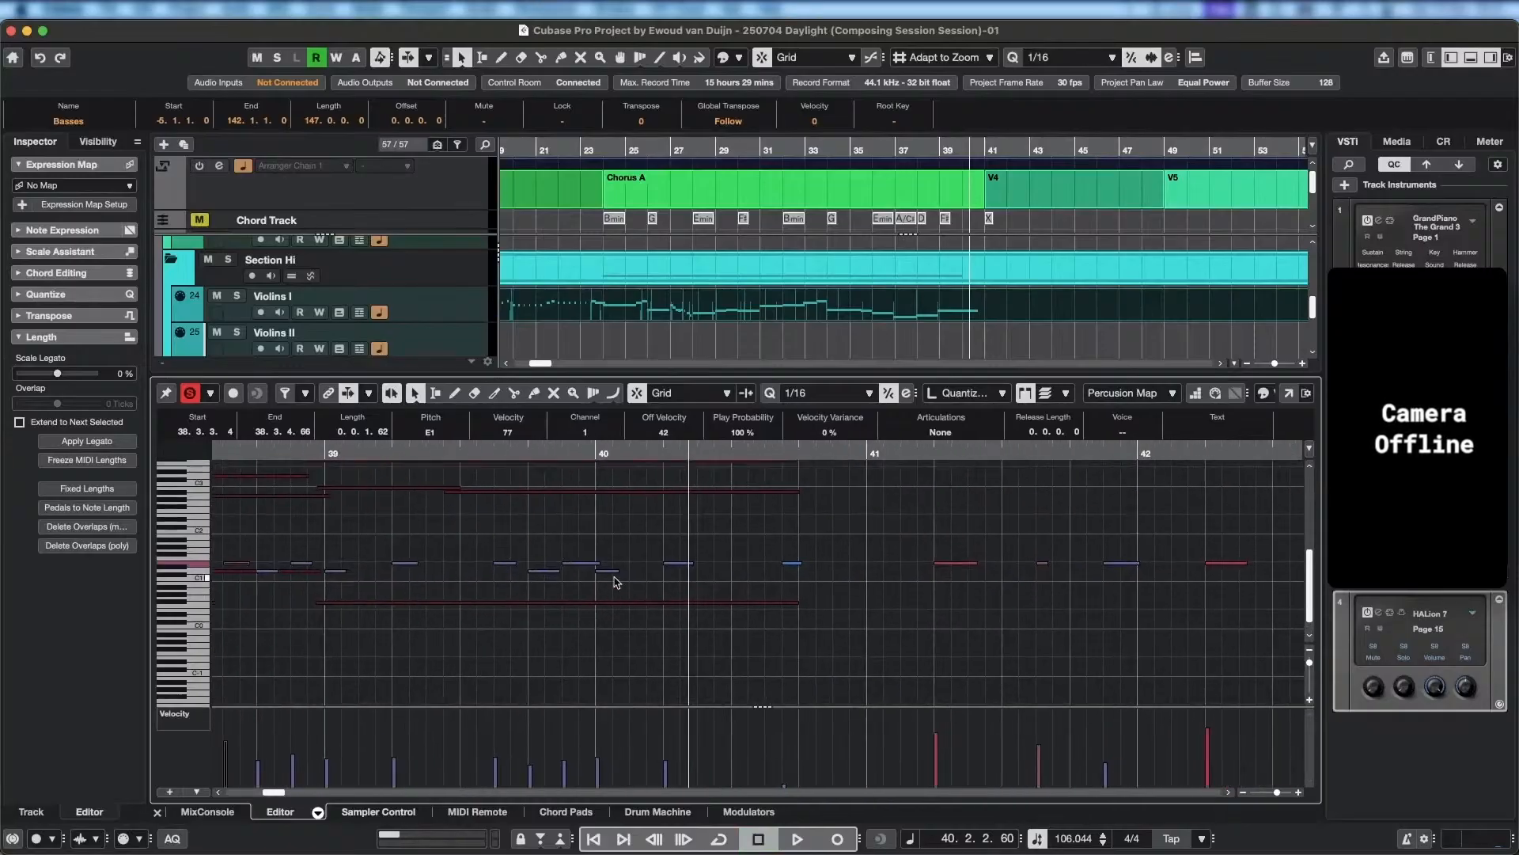
left_click(595, 571)
left_click(595, 570)
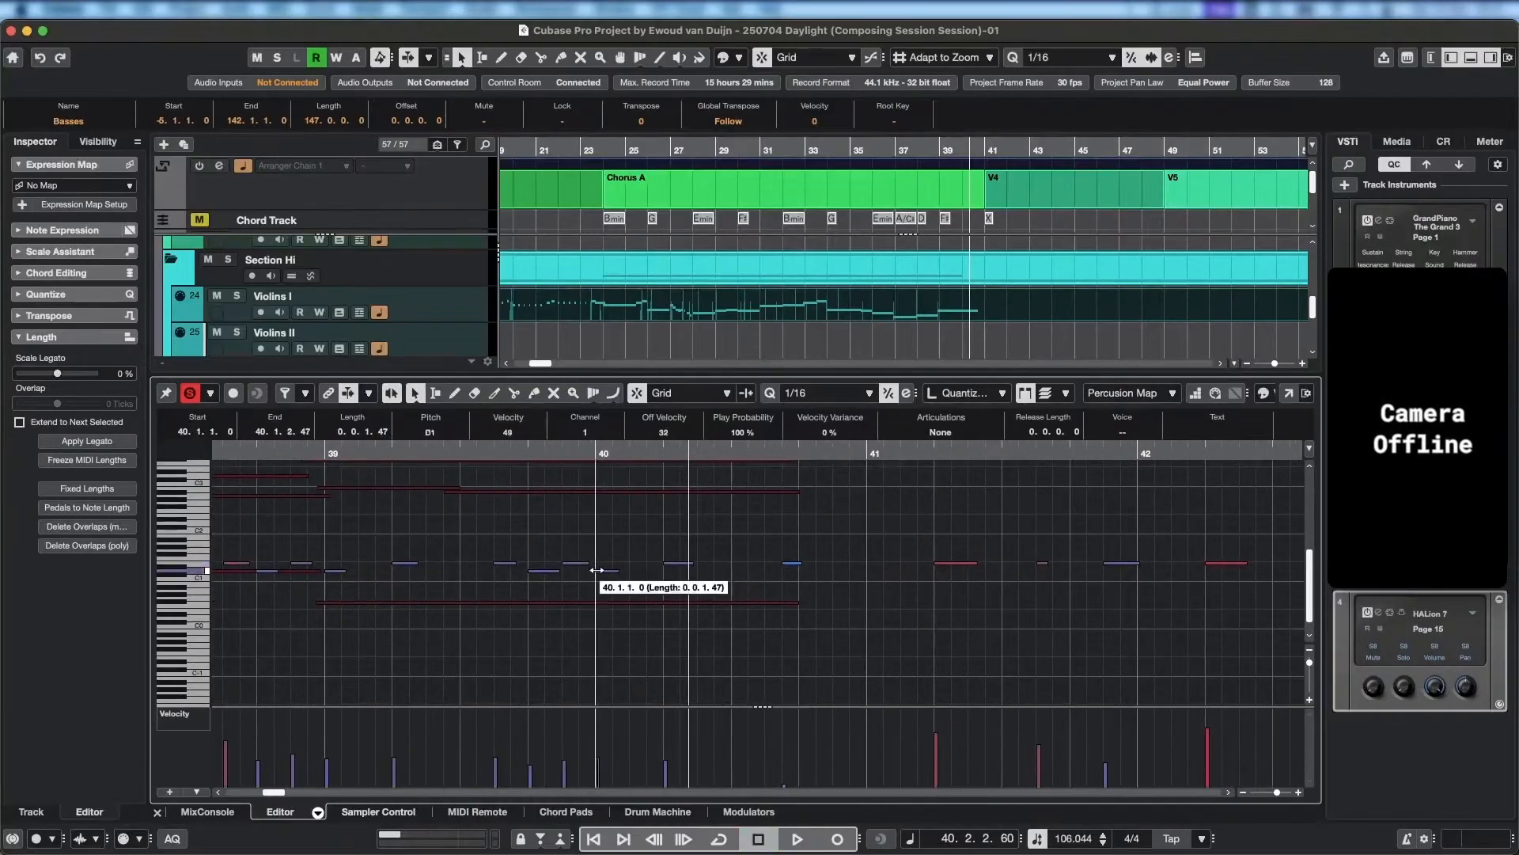
left_click_drag(595, 571, 593, 571)
left_click(604, 456)
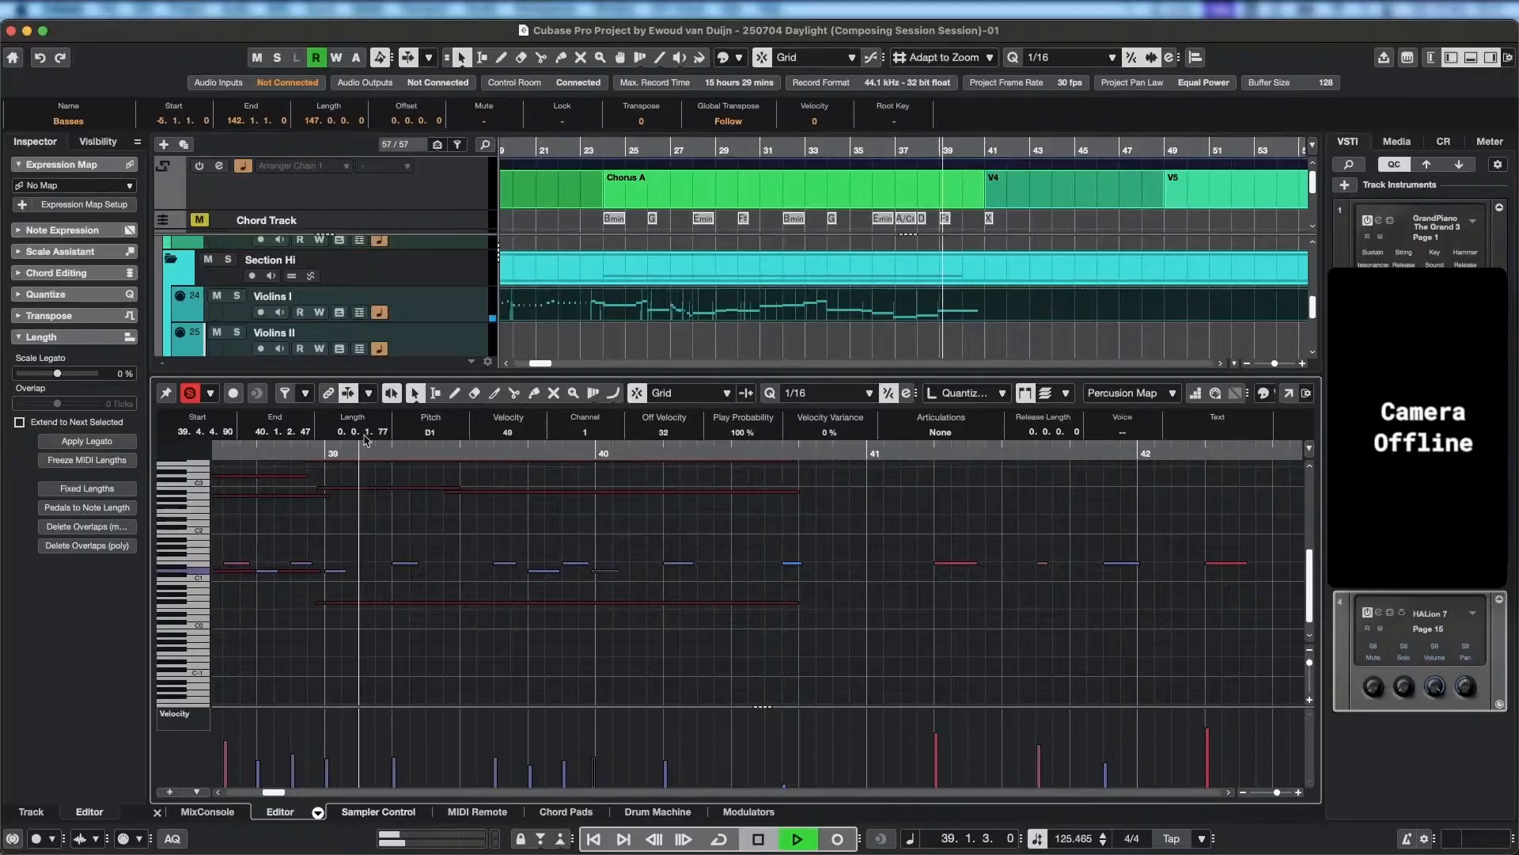
key("space")
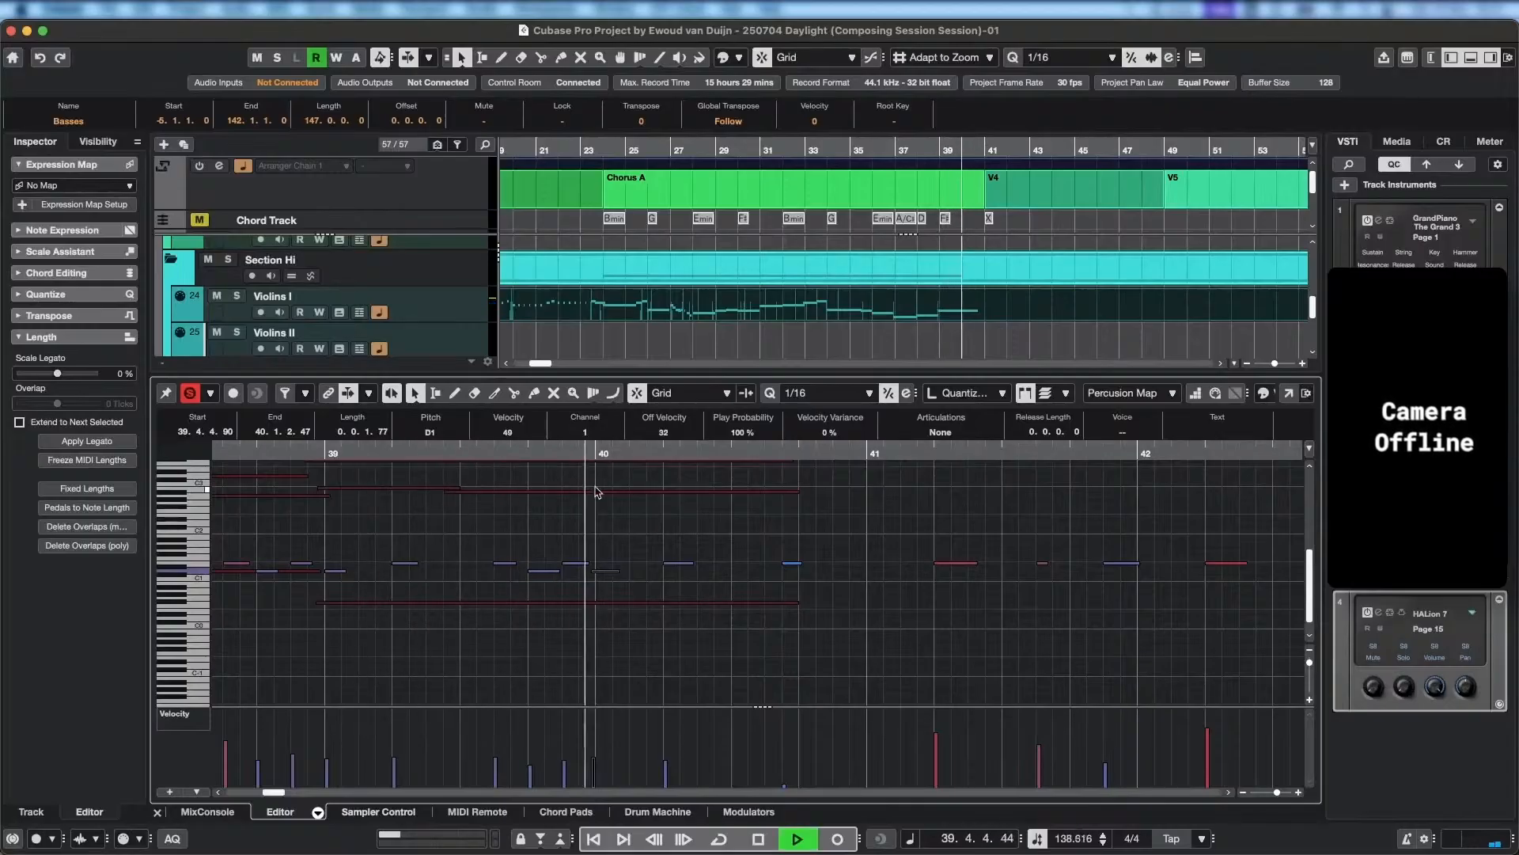
key("space")
Move the D1 hit at bar 40 to run from 40.1.1.31 to 40.1.2.113 and replay through bar 40.
left_click_drag(593, 571, 630, 571)
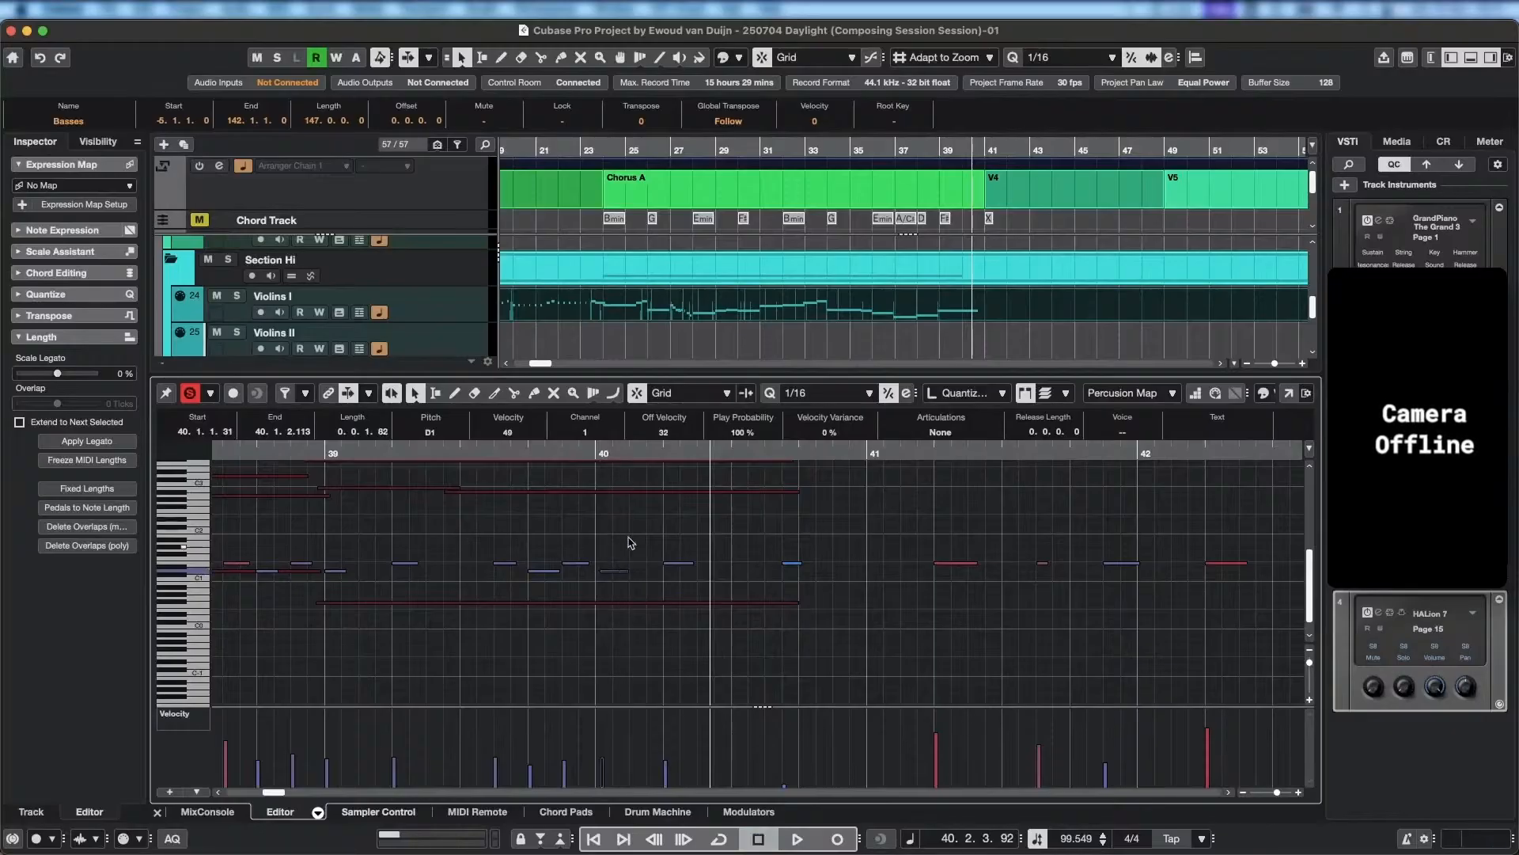
left_click(626, 453)
key("space")
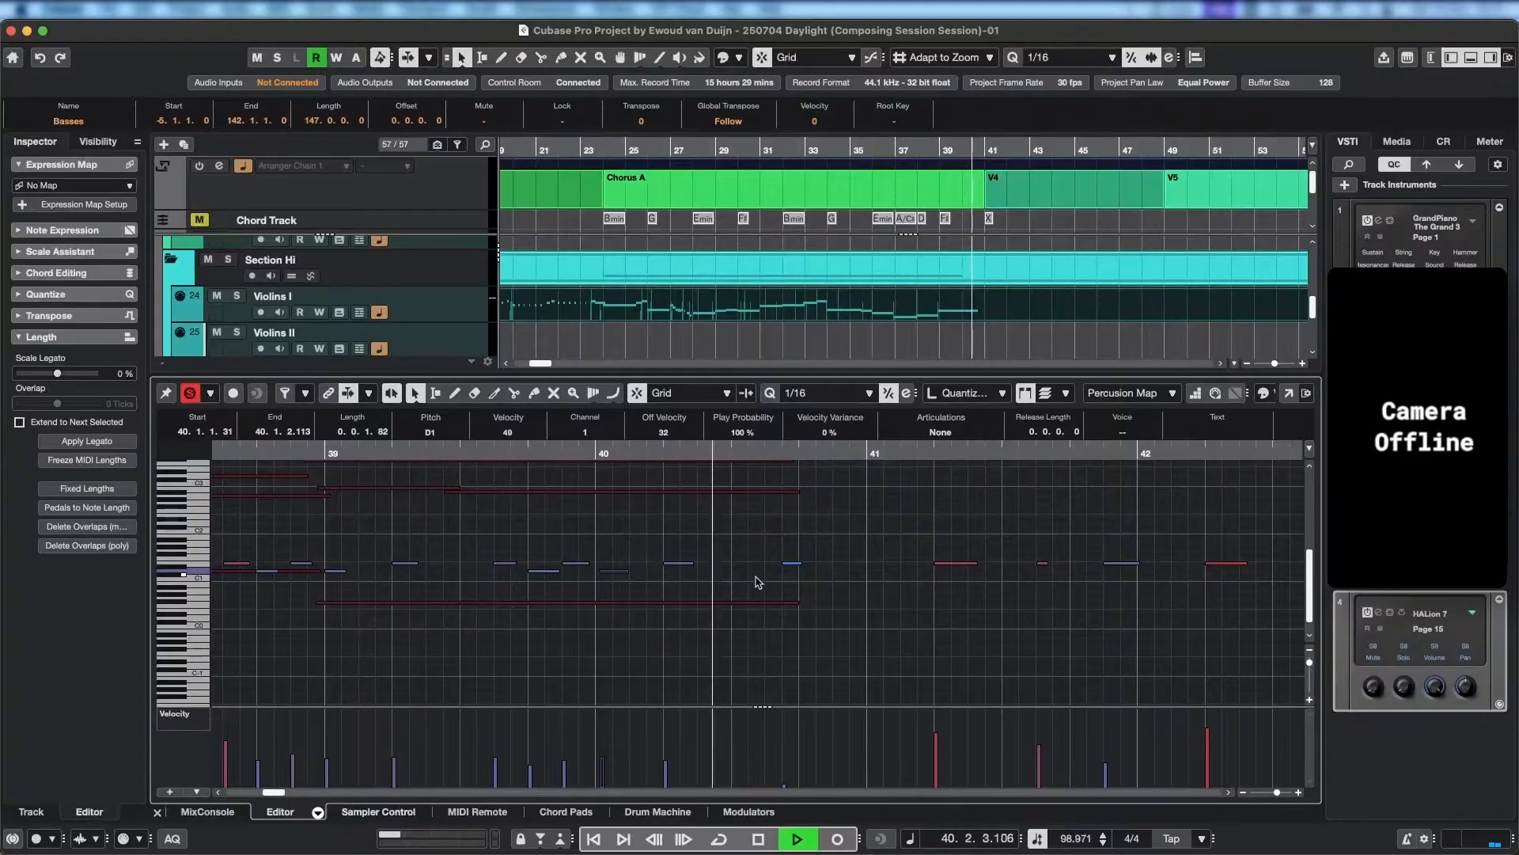
key("space")
Delete the very soft E1 hit with velocity 4 near the end of bar 40.
left_click(792, 564)
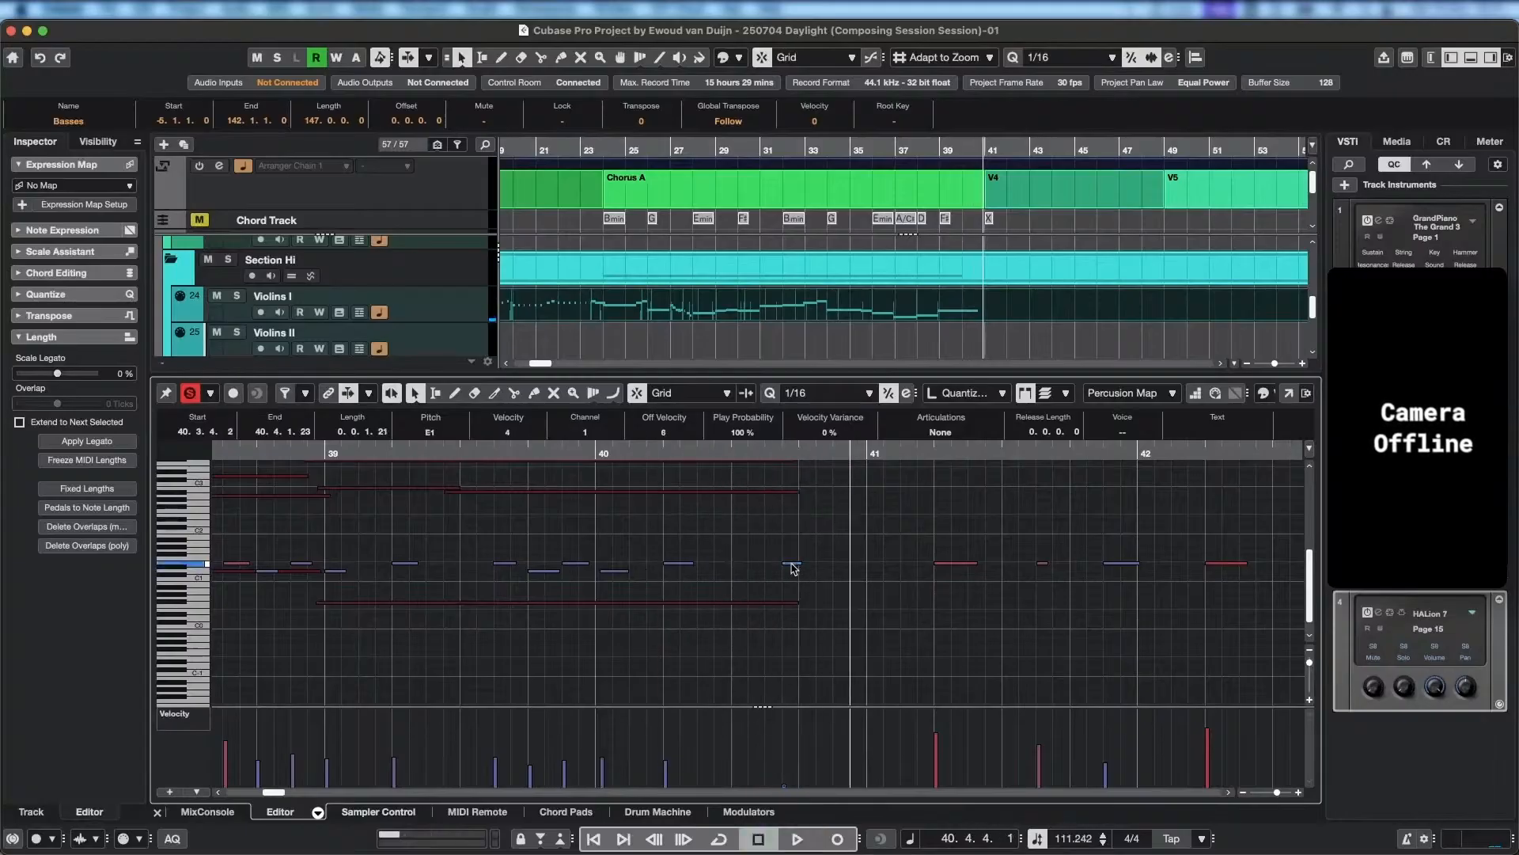
key("Delete")
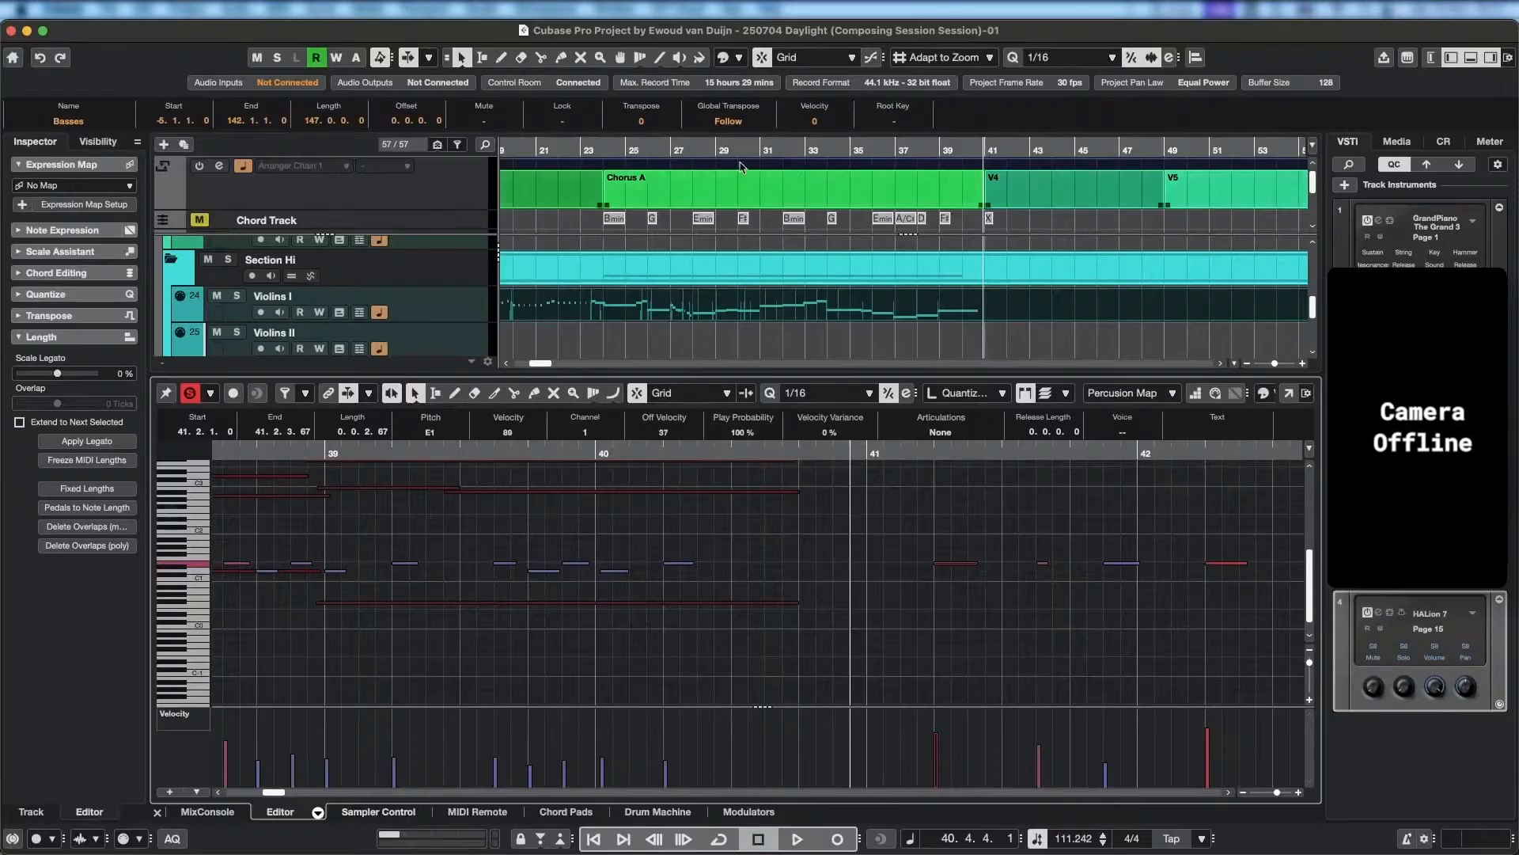
Hide the lower editor zone to enlarge the arrangement, widen the track list and select the Violins II track.
left_click(699, 152)
left_click_drag(687, 155, 622, 155)
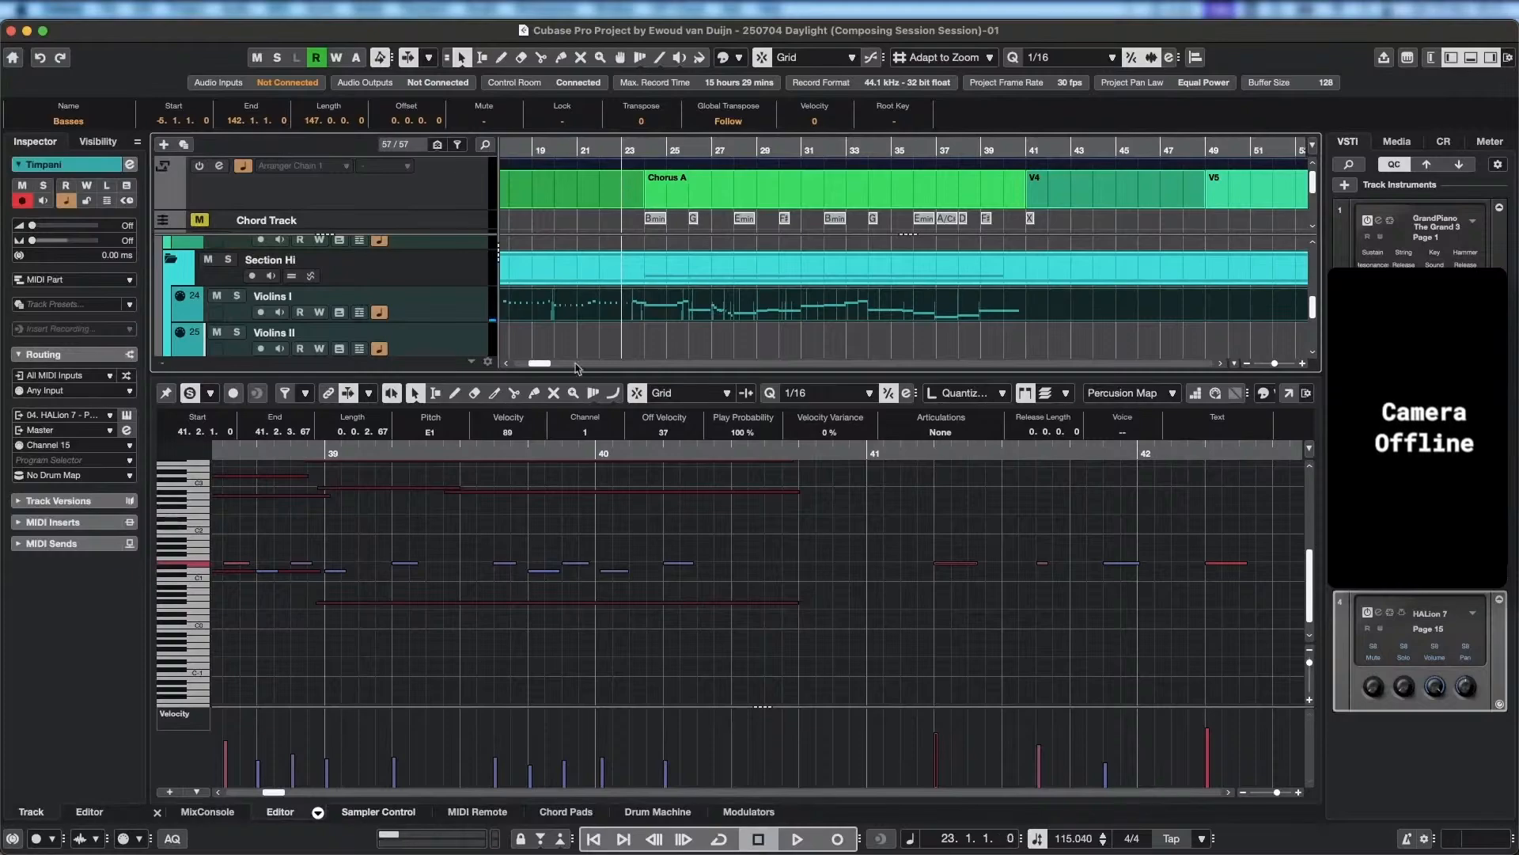
left_click(1469, 57)
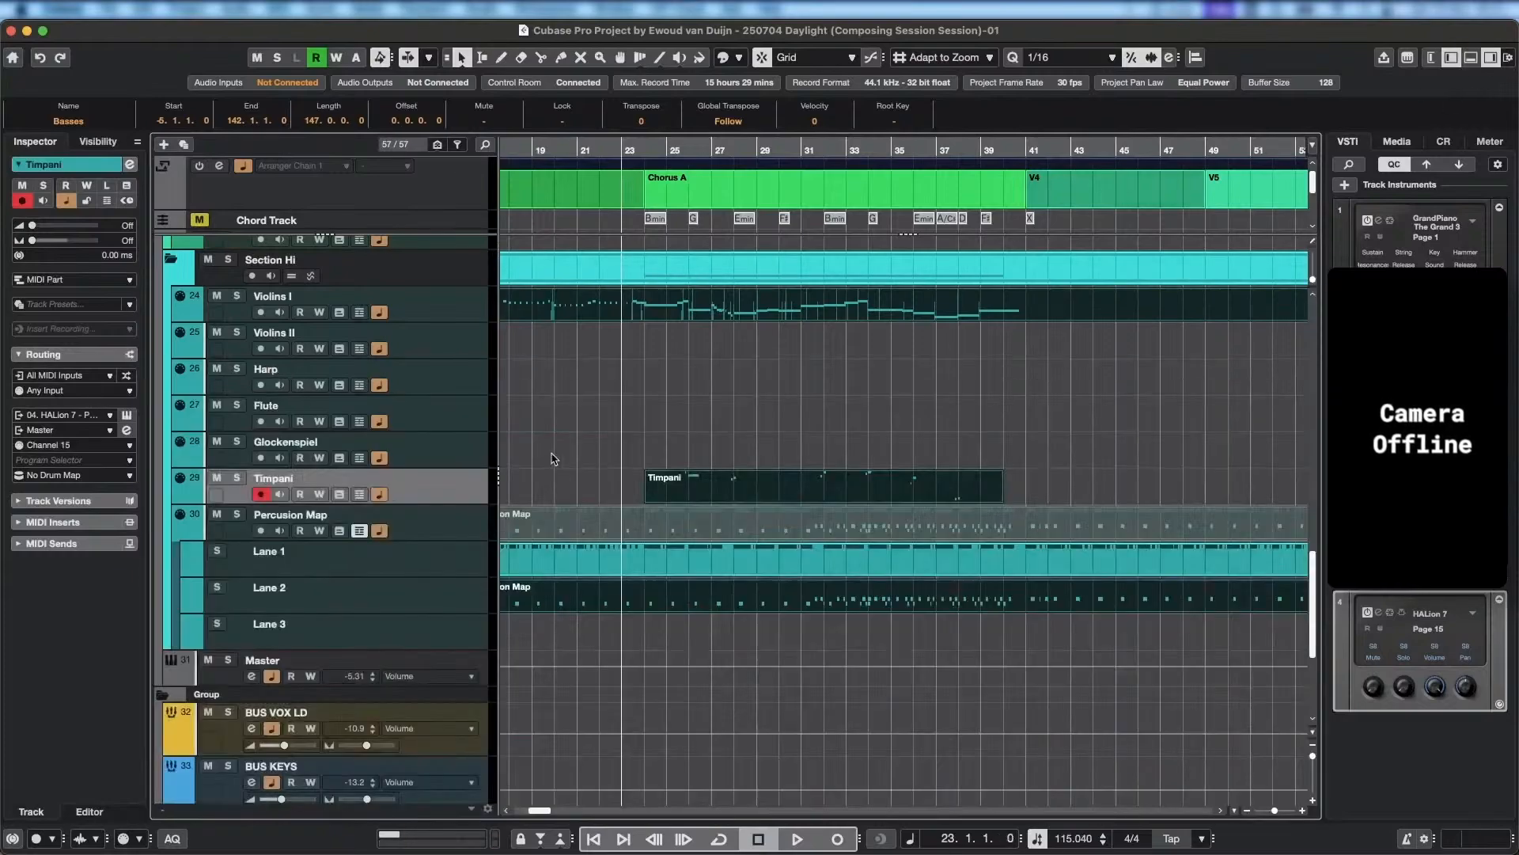
left_click_drag(497, 468, 598, 469)
left_click(554, 340)
scroll(633, 364, "up", 2)
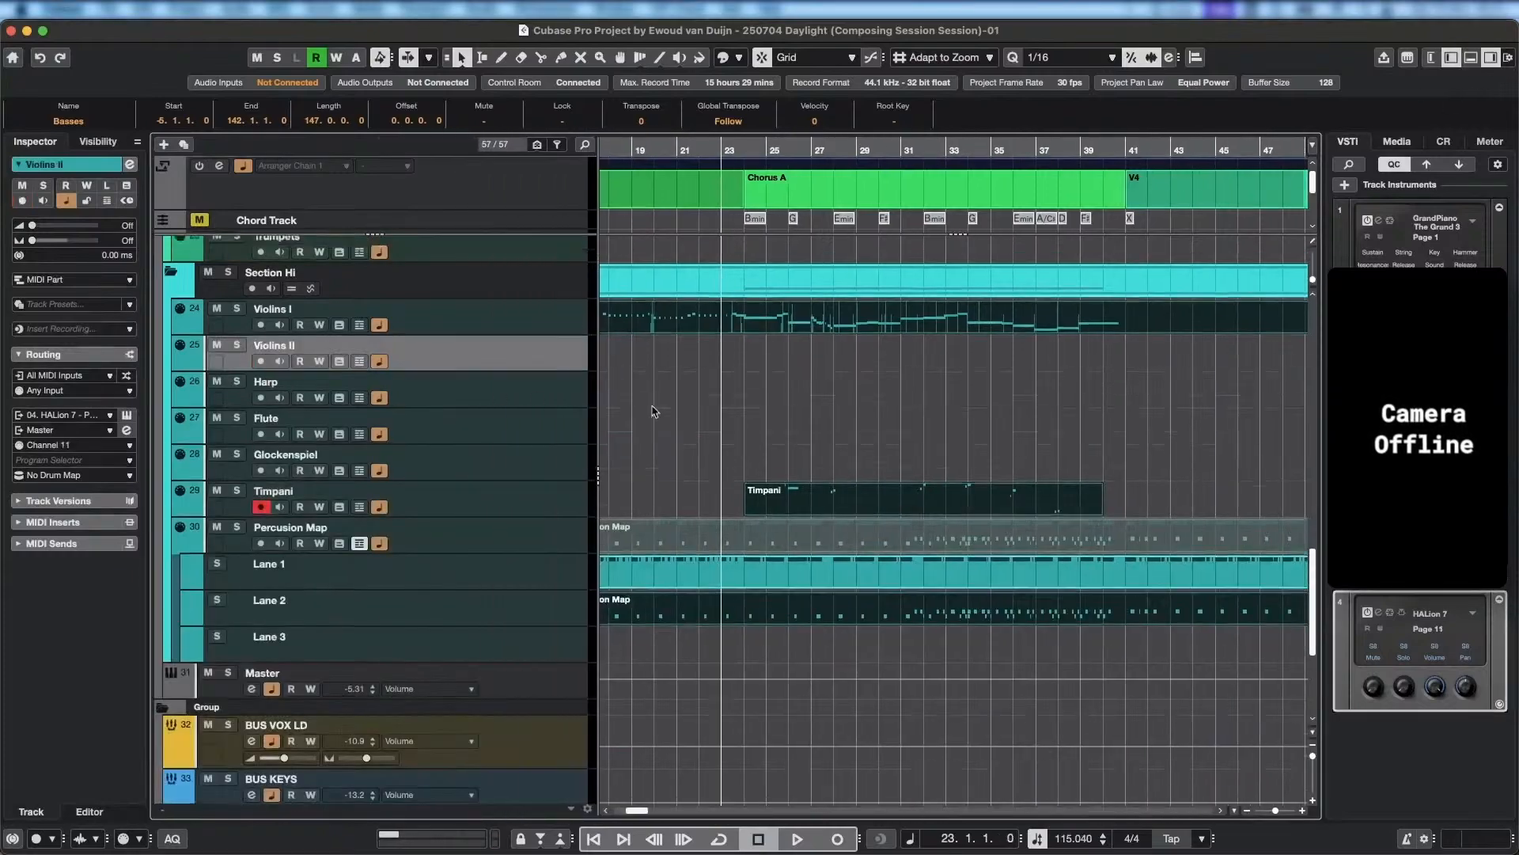
Play the arrangement from bar 7 to review the violins' entrance.
scroll(715, 339, "up", 1)
scroll(716, 337, "left", 6)
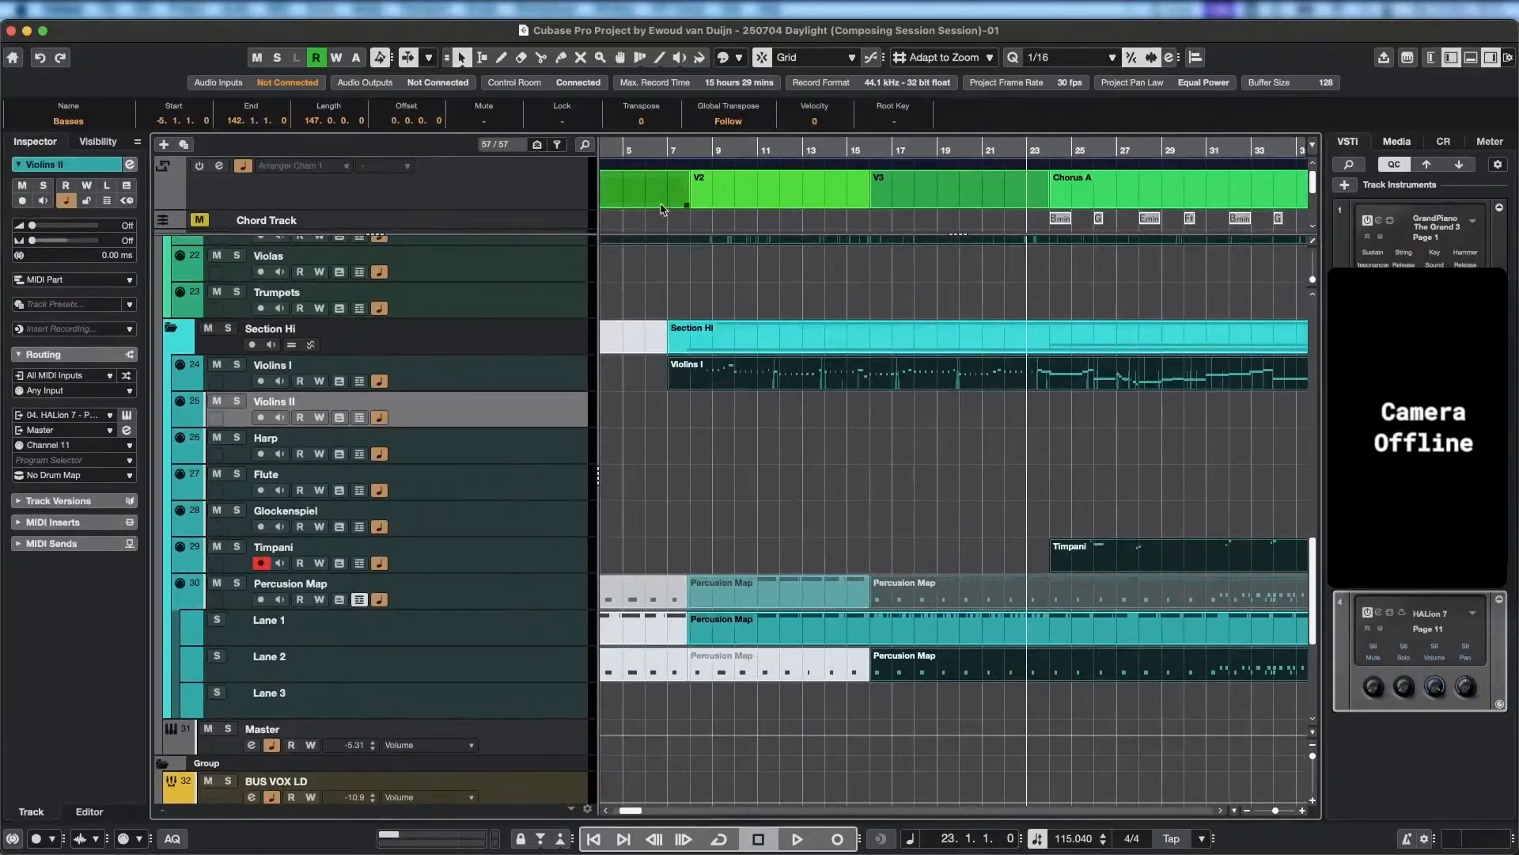
double_click(671, 154)
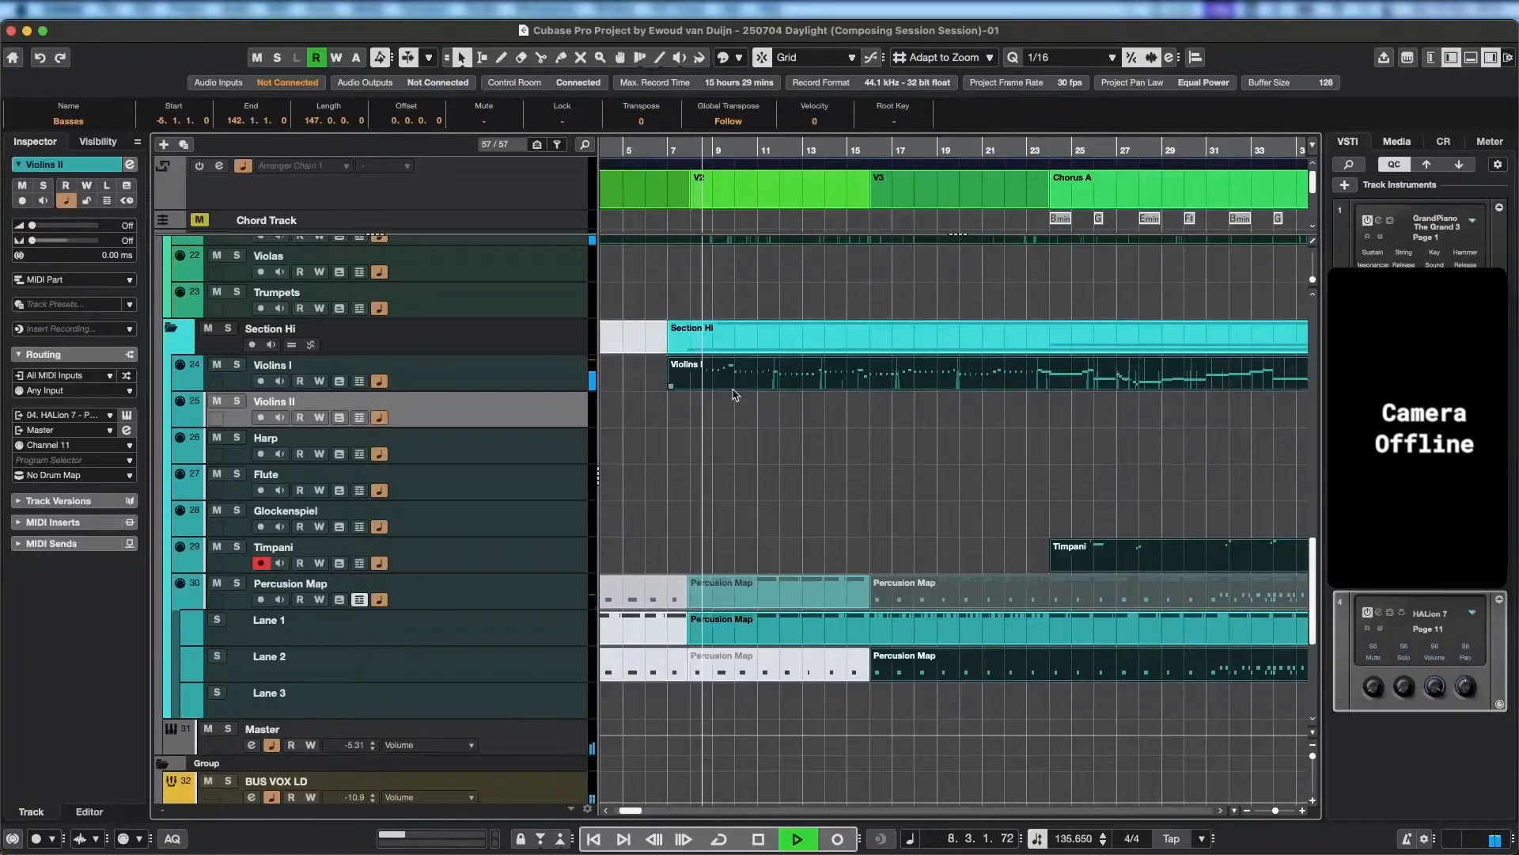
key("space")
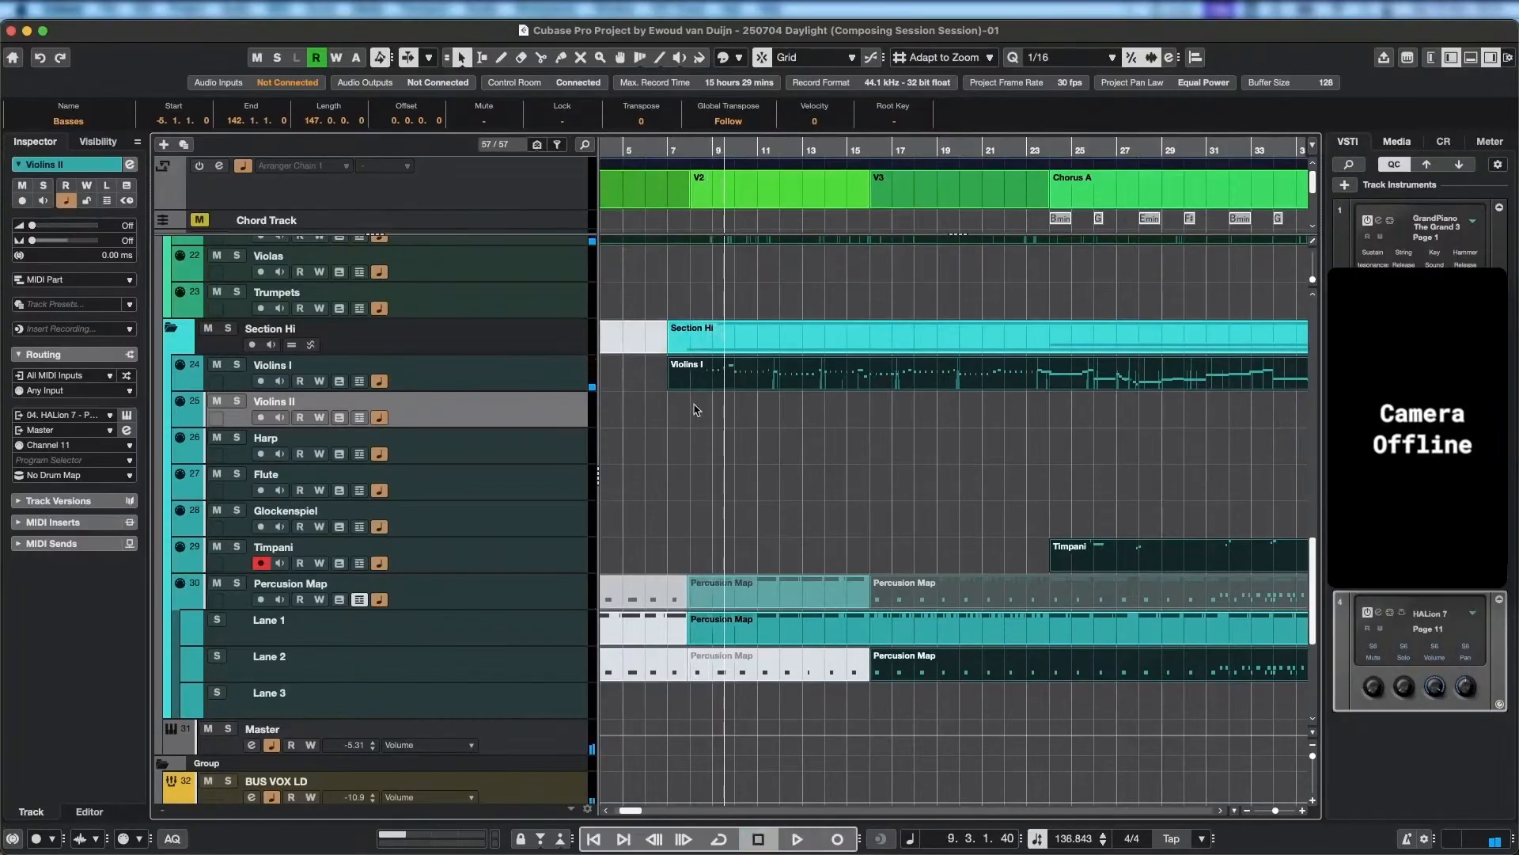
left_click(671, 150)
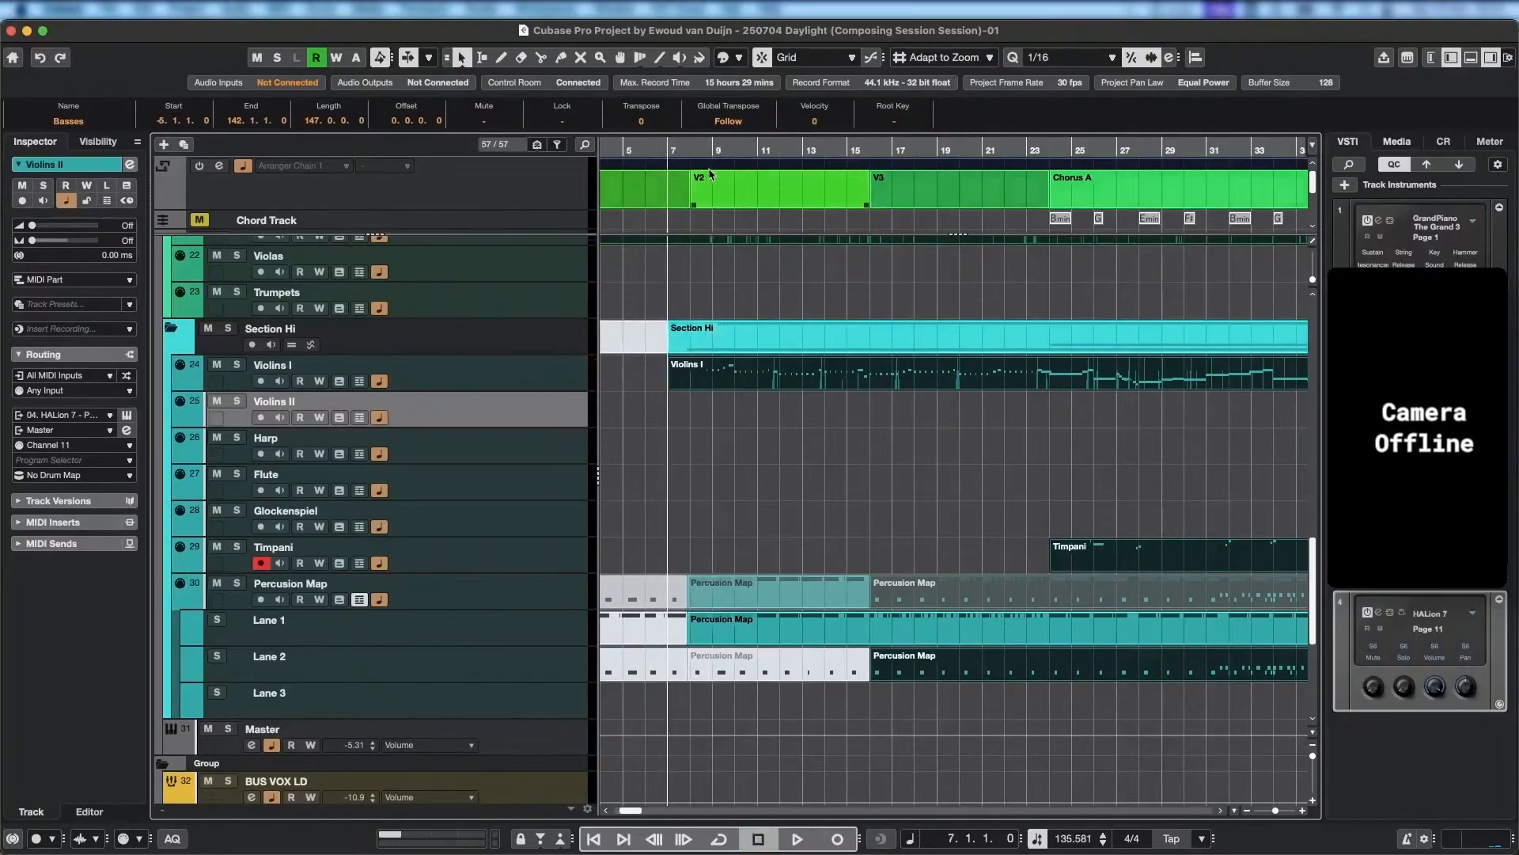
key("space")
left_click(794, 201)
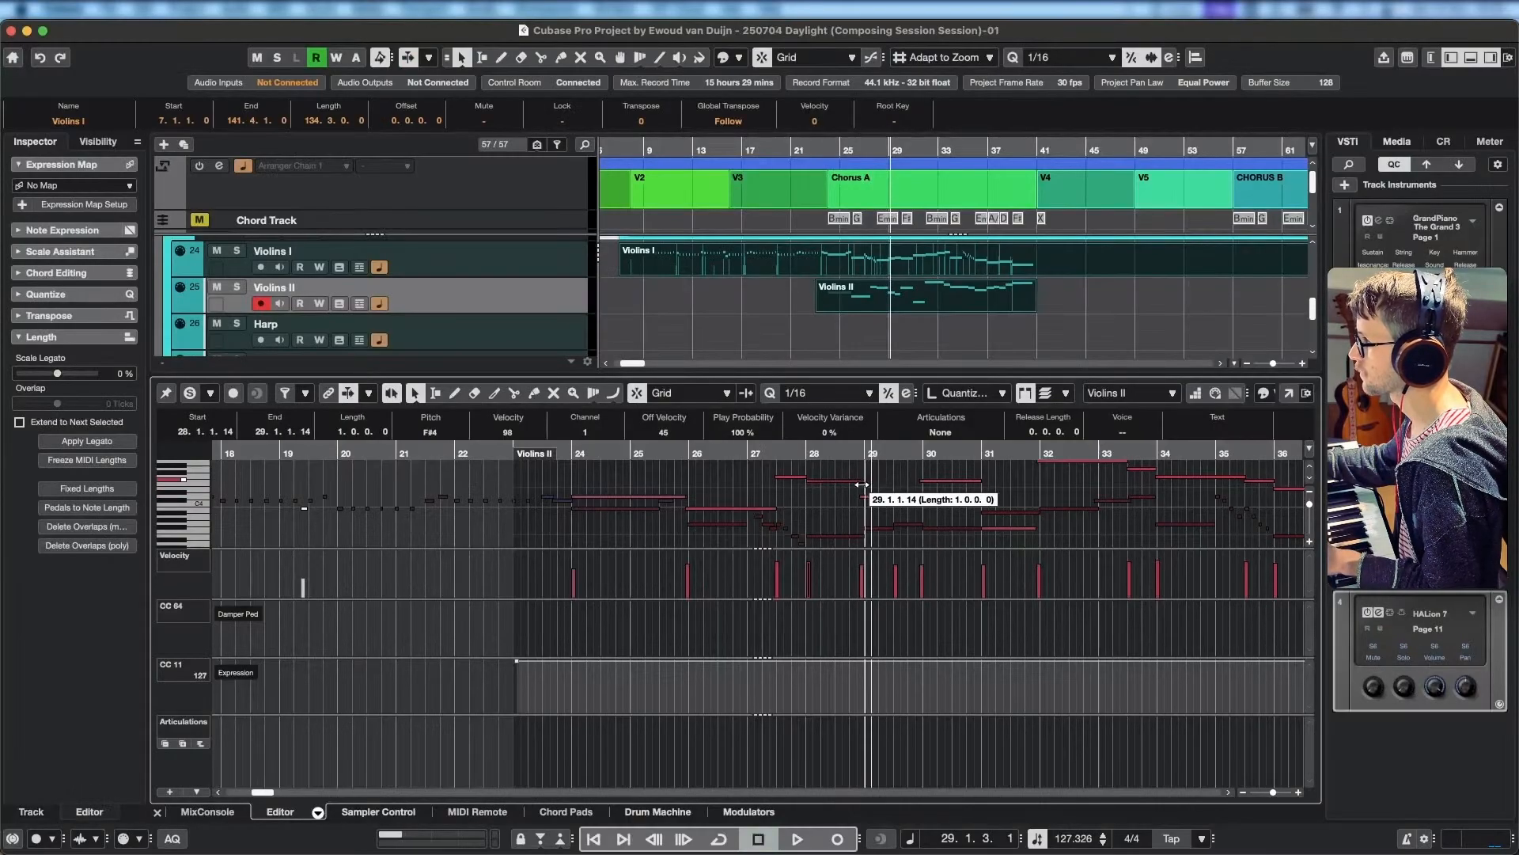
Play the Violins II line through bars 27 and 28 into bar 29.
left_click_drag(862, 484, 858, 484)
left_click(726, 450)
key("space")
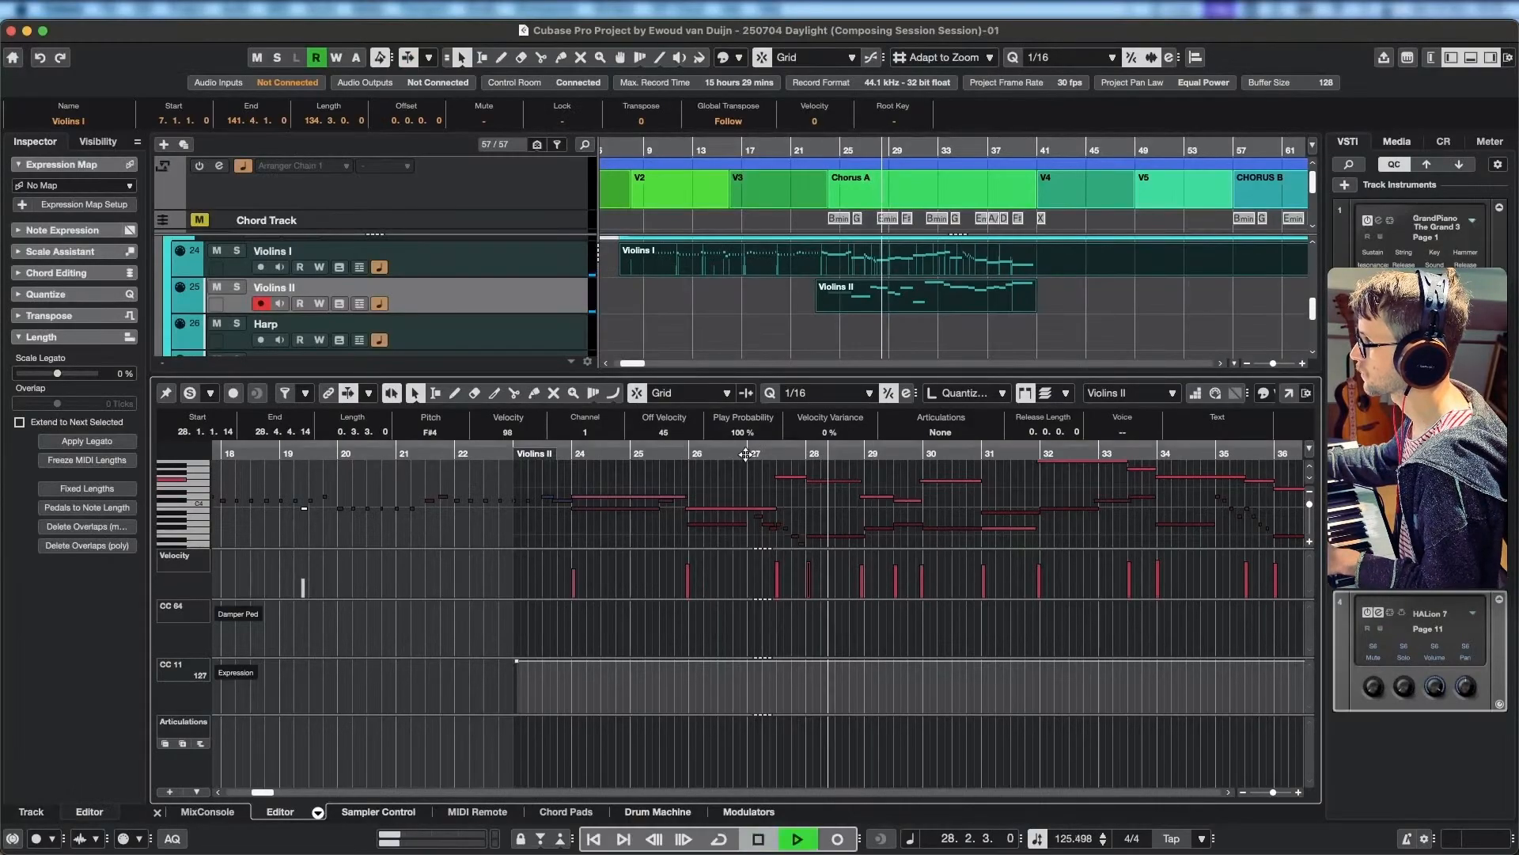
key("space")
key("space")
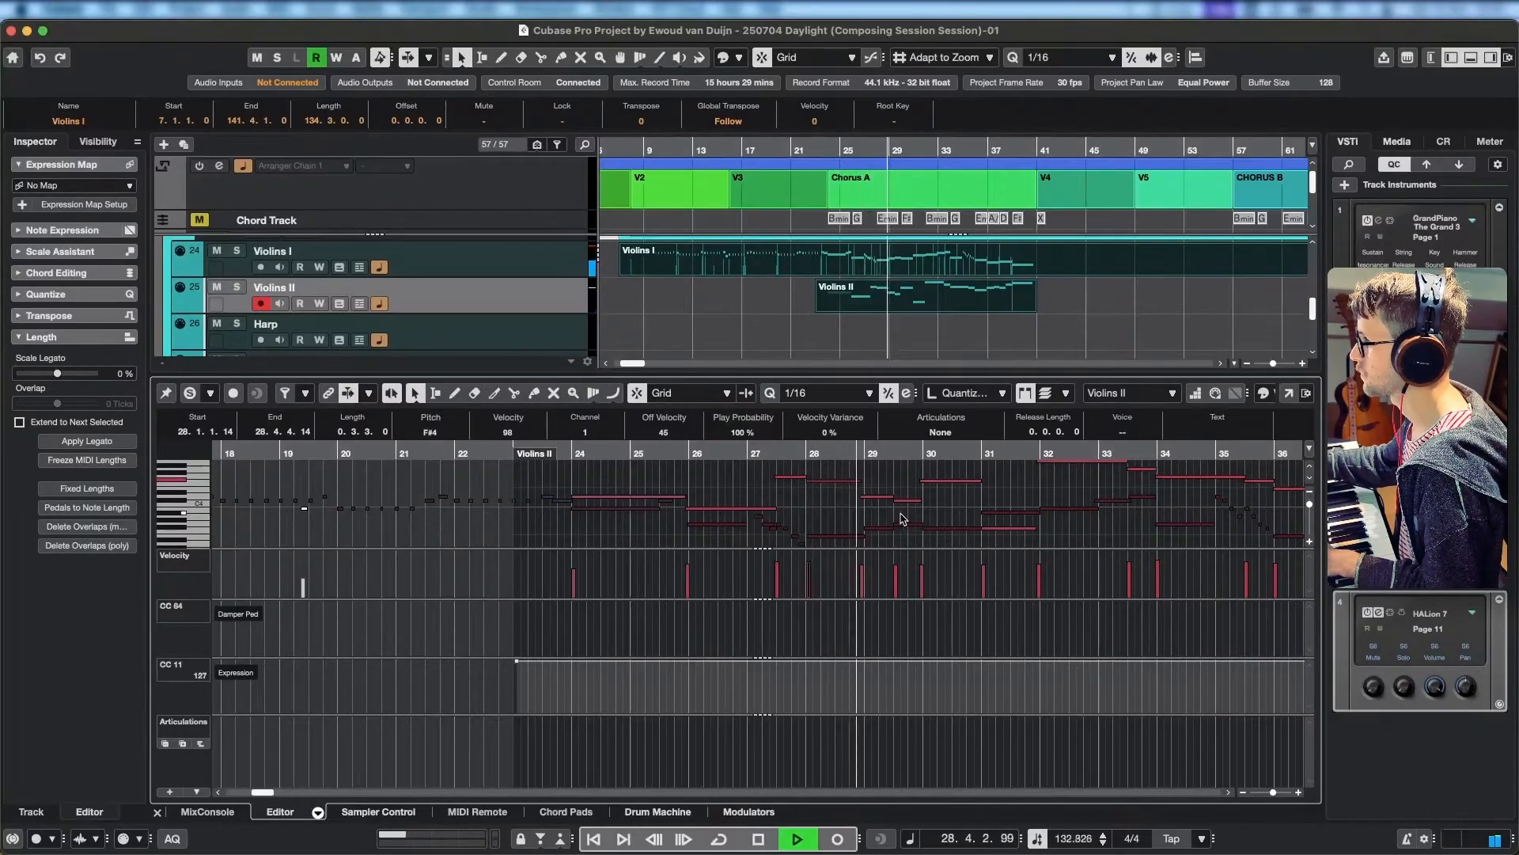
key("space")
Extend the Violins II E4 in bar 29 to the start of bar 30, deleting the C#4 beneath it, and audition from 27.2.3.
left_click(877, 500)
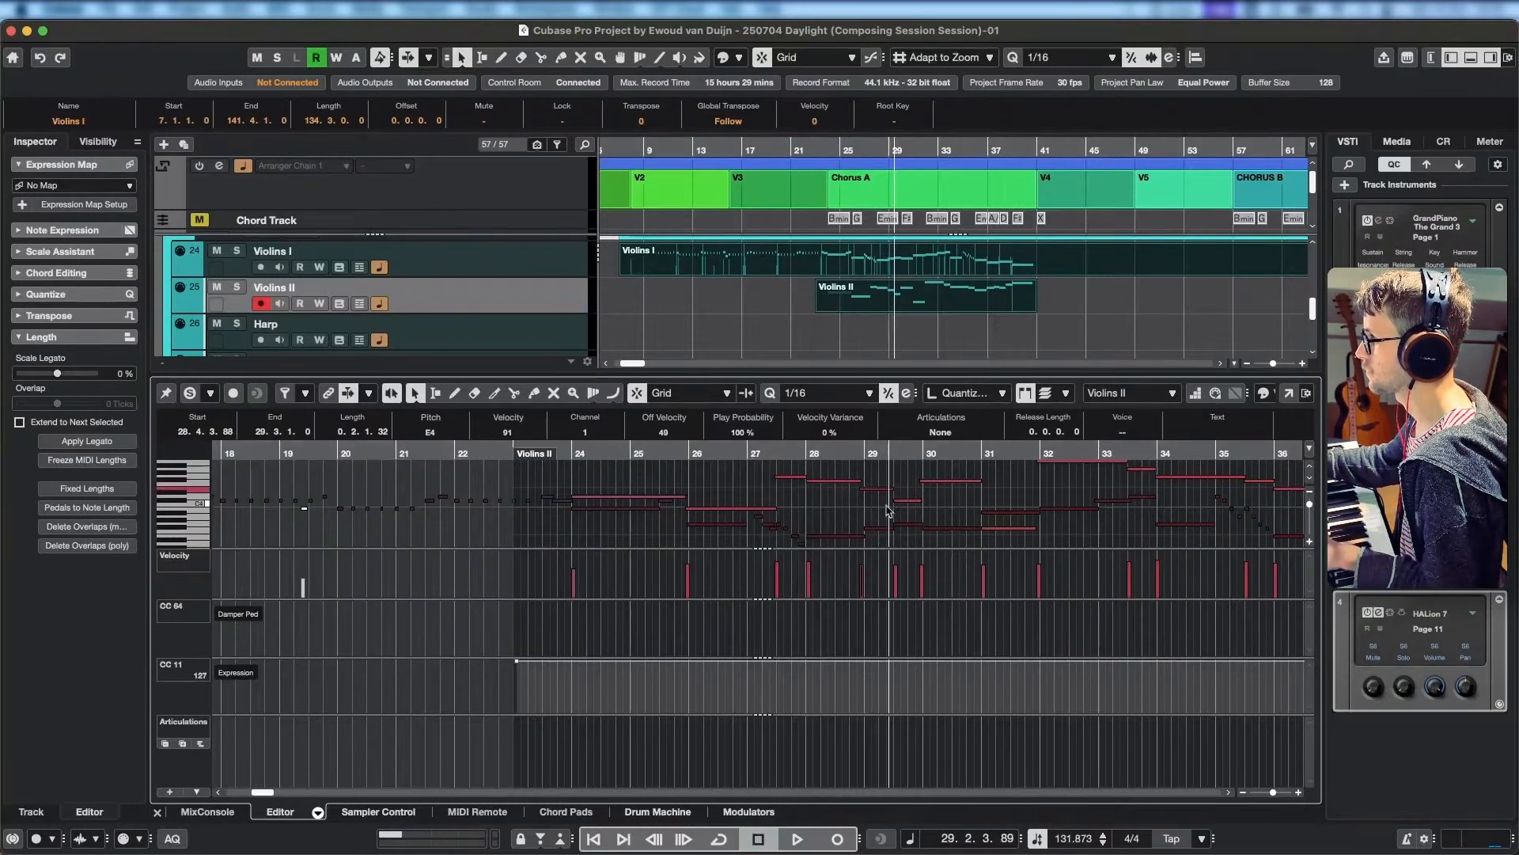
left_click_drag(889, 489, 919, 491)
left_click(906, 500)
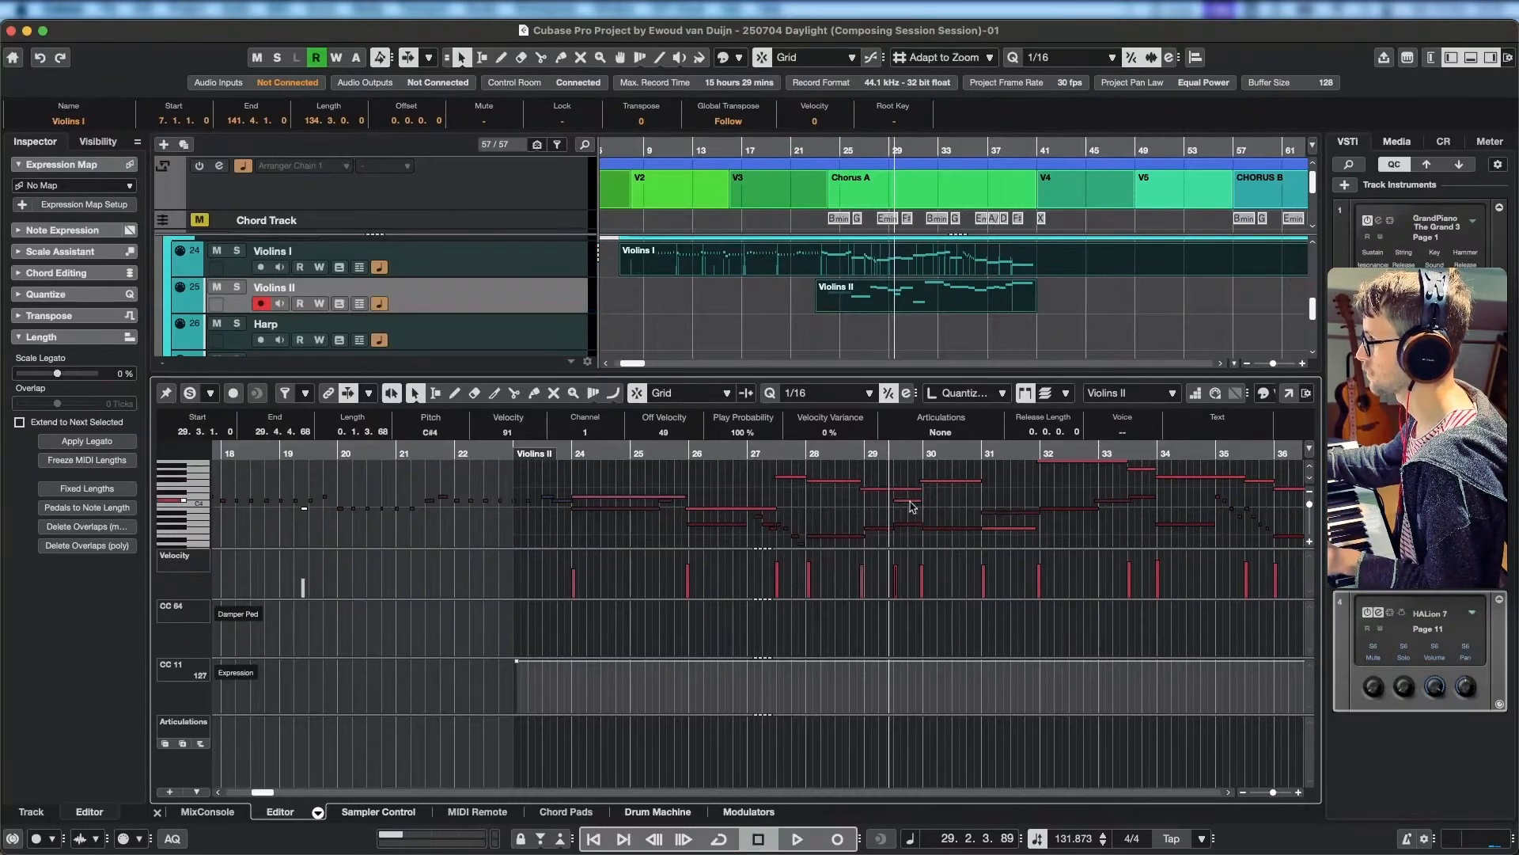
key("Delete")
left_click(834, 470)
scroll(827, 469, "up", 1)
left_click(771, 453)
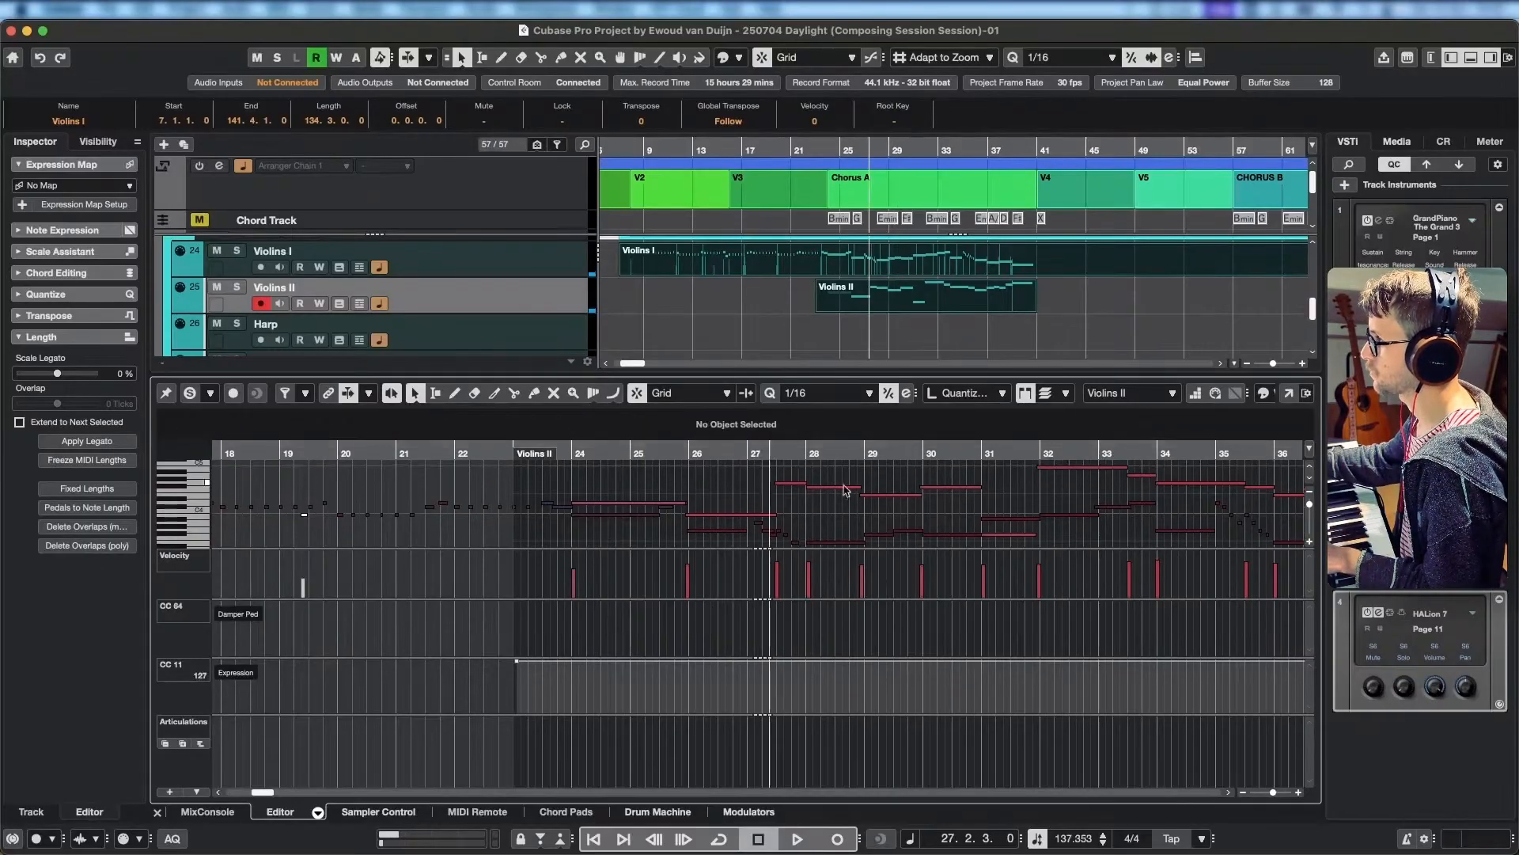
key("space")
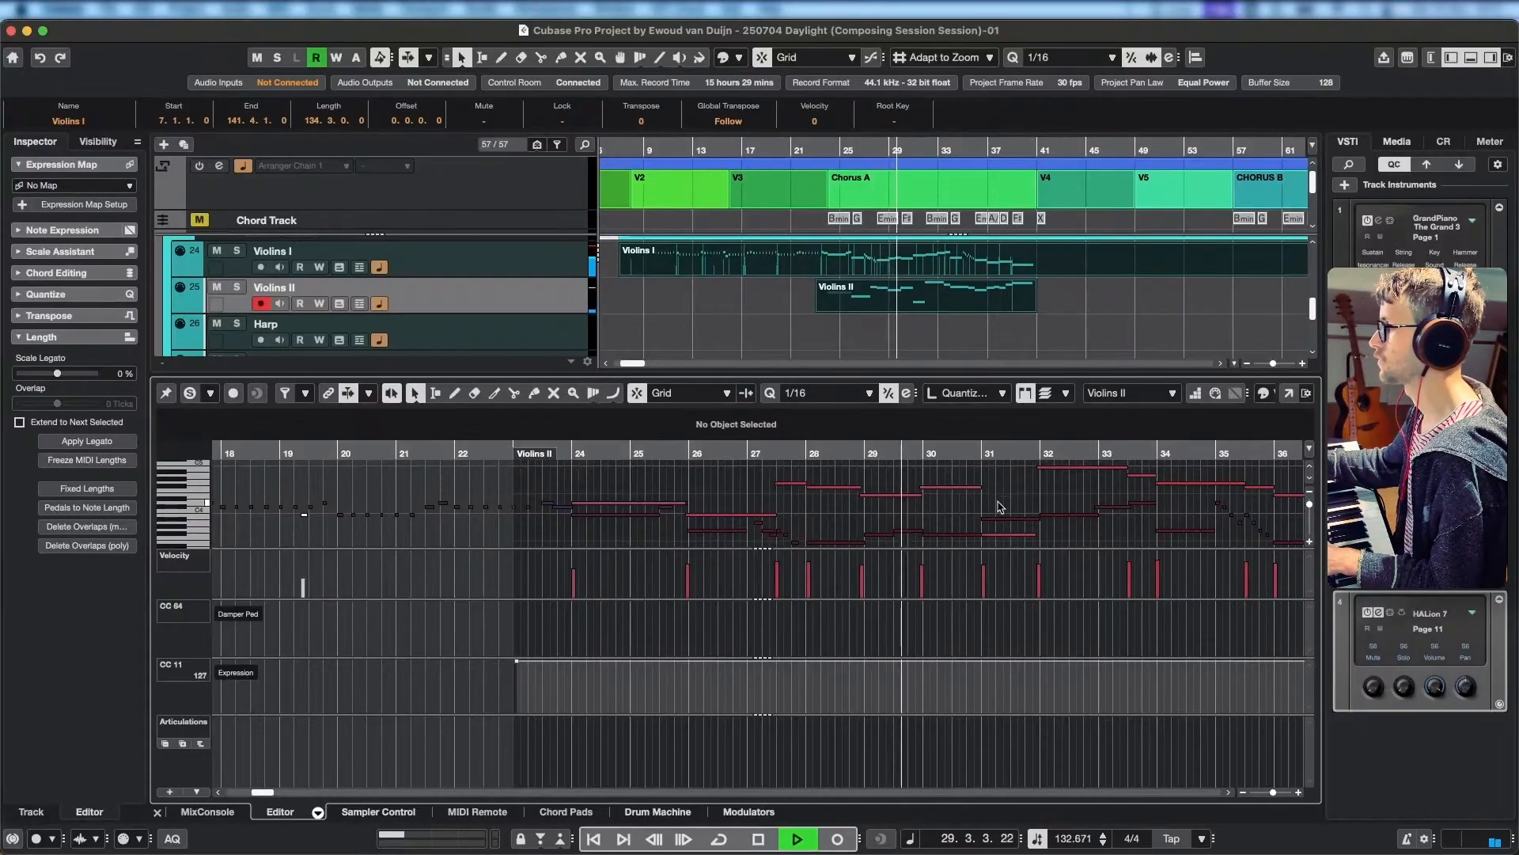
key("space")
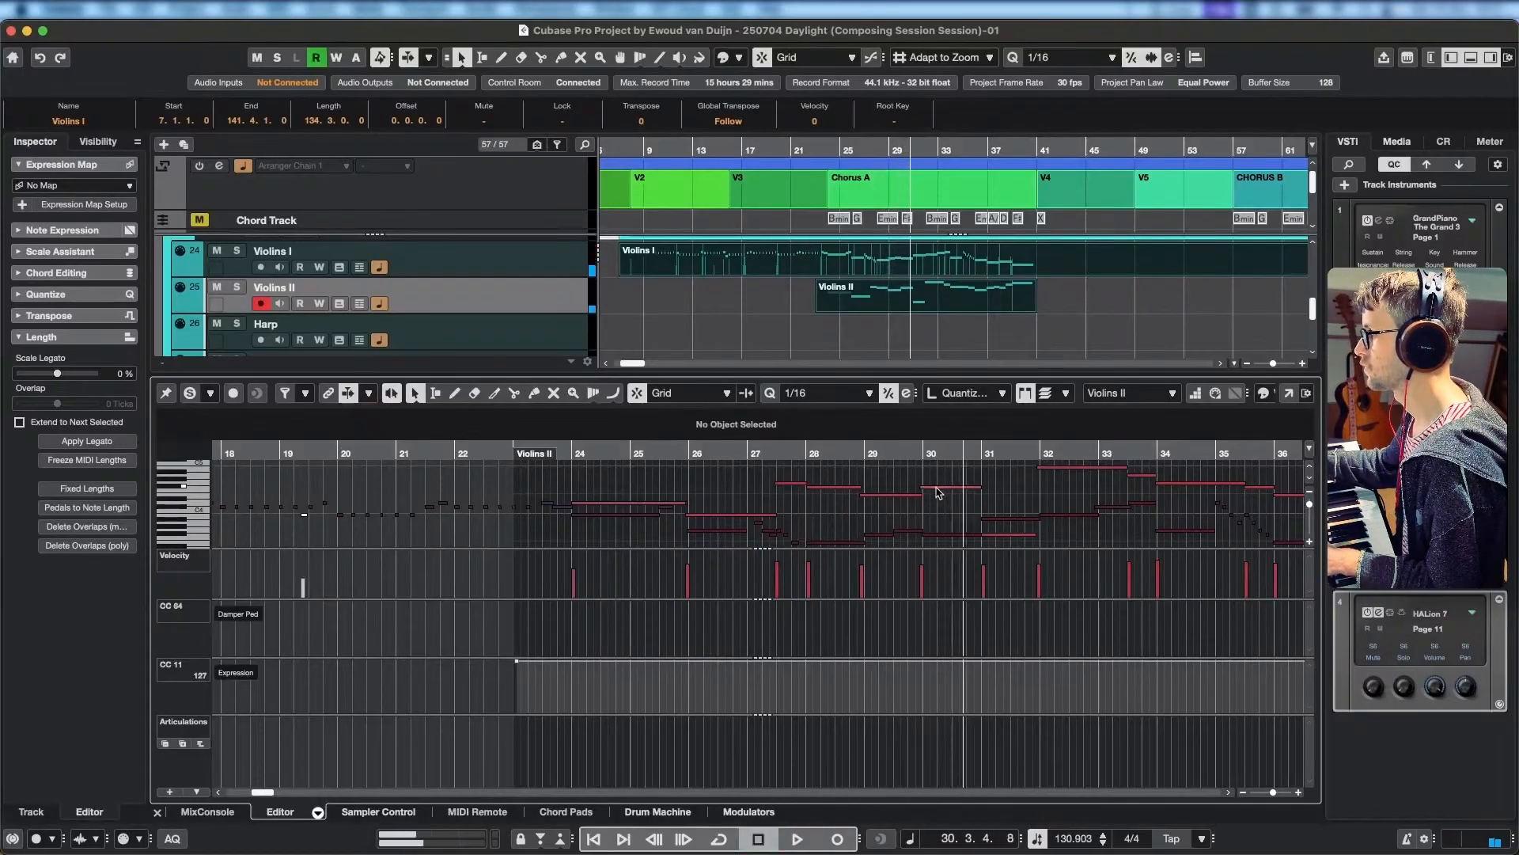
Try C#4 as the pitch of the long Violins II note at bar 30 and replay from just before bar 28.
left_click(976, 488)
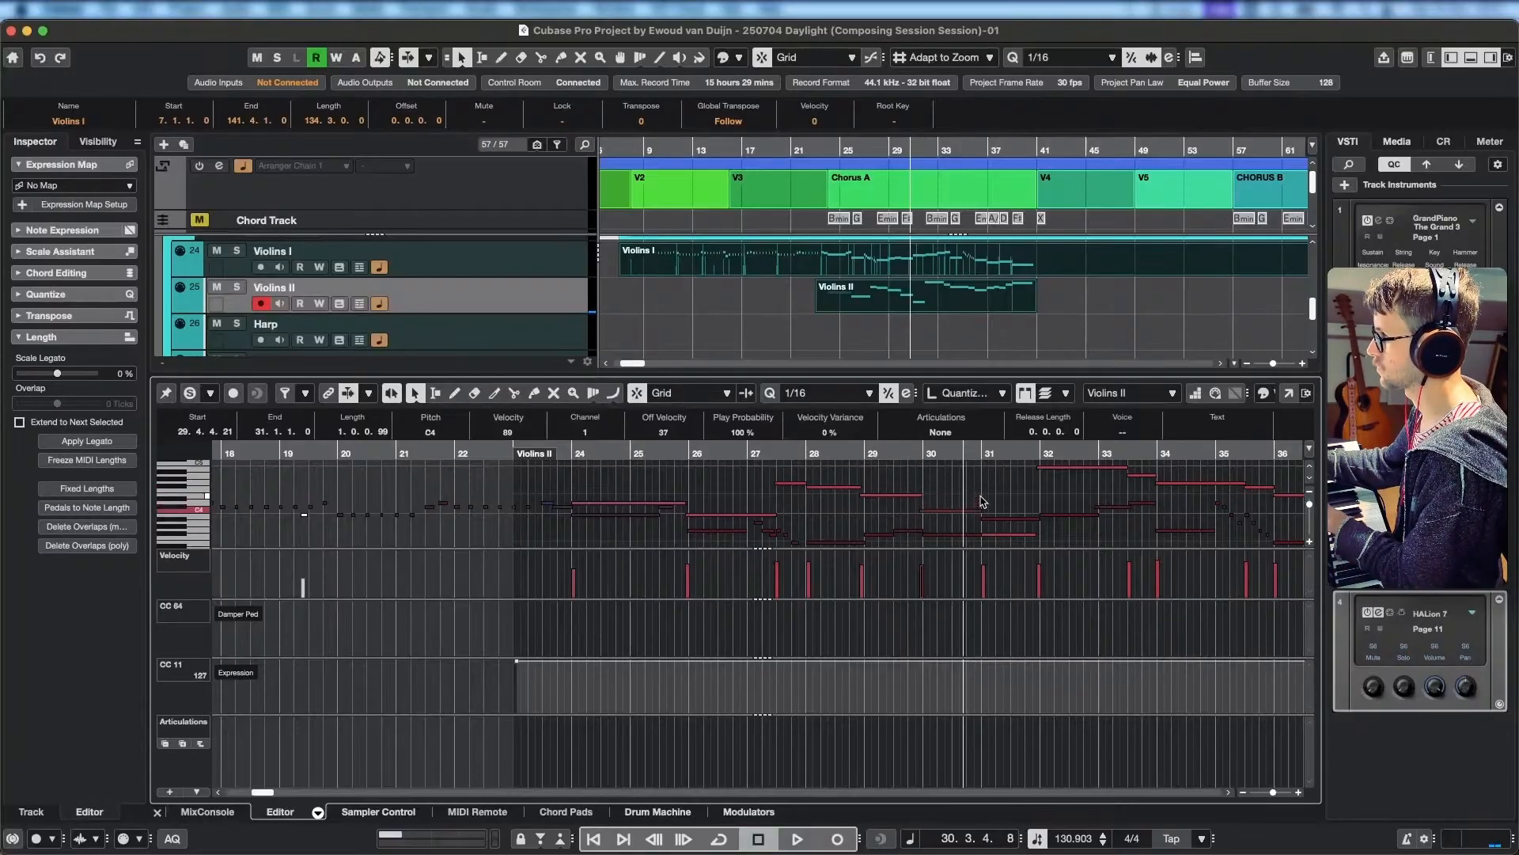
left_click(795, 453)
key("space")
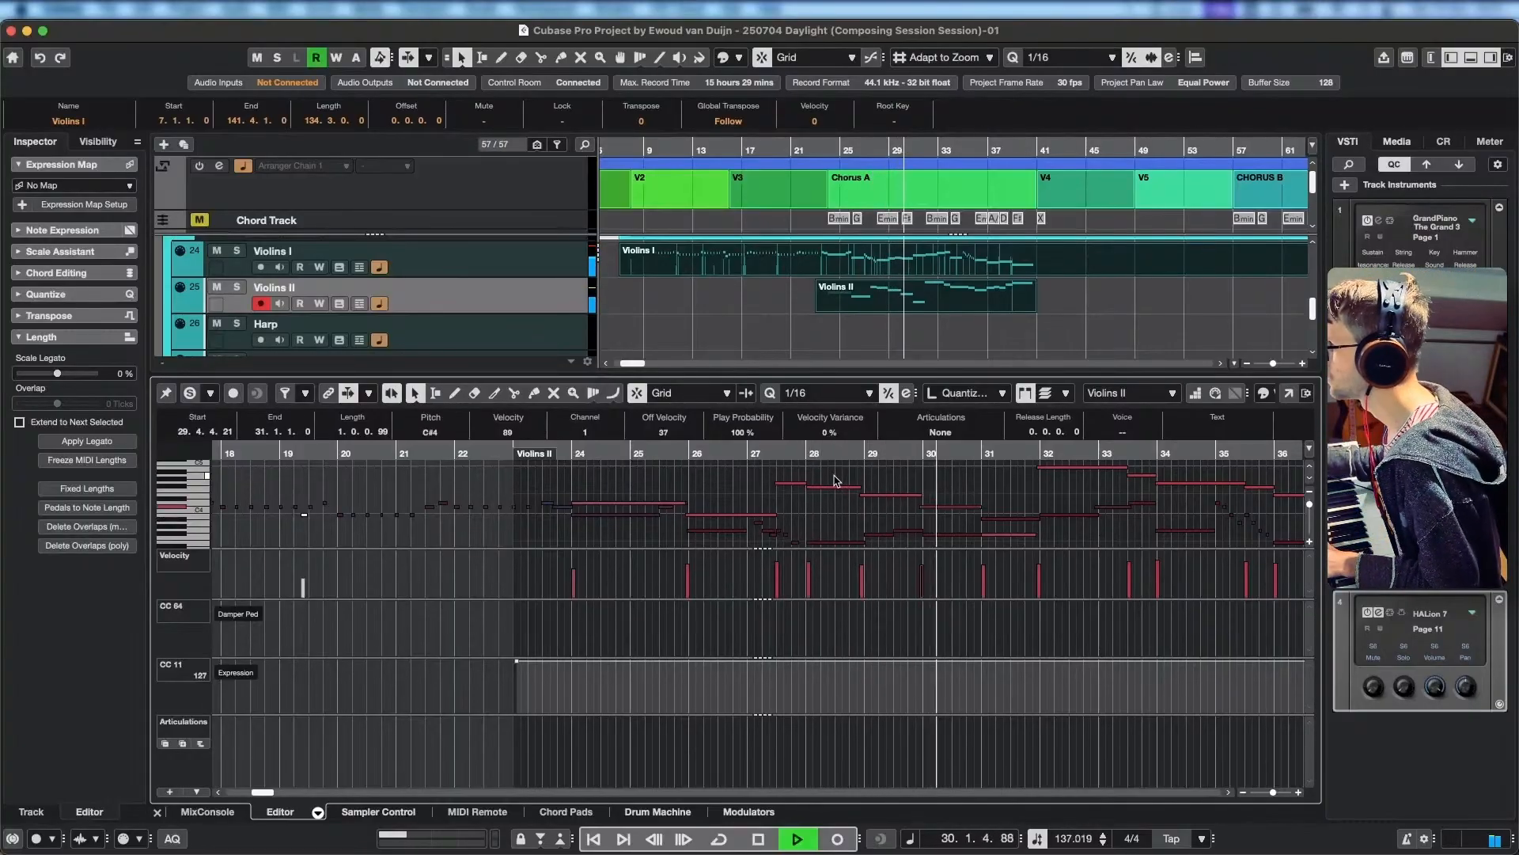
key("space")
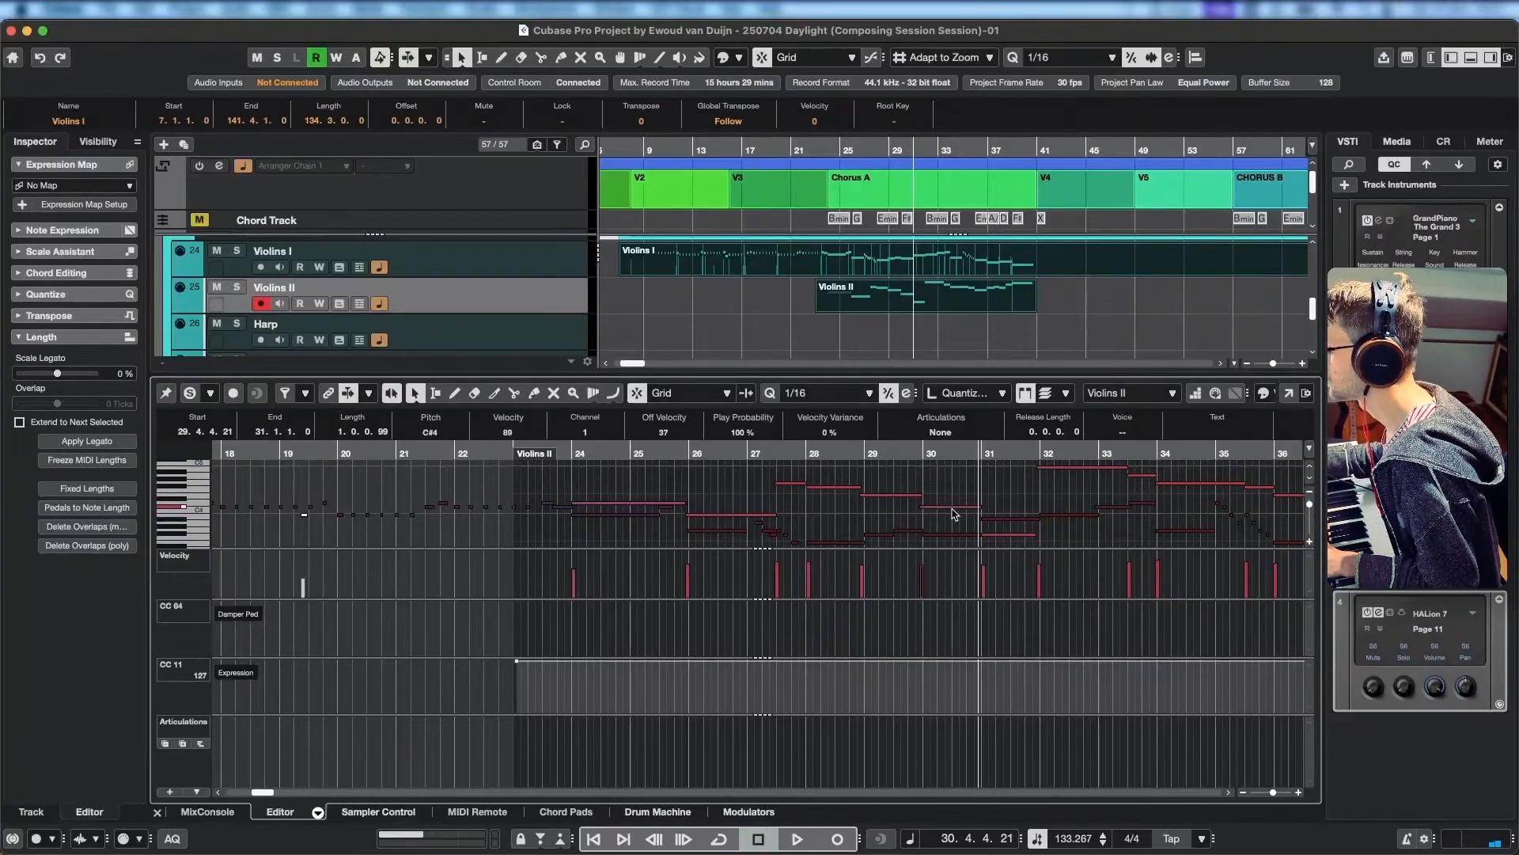
Try A3 as the pitch of the long note at bar 30 and play the passage again.
key("Down")
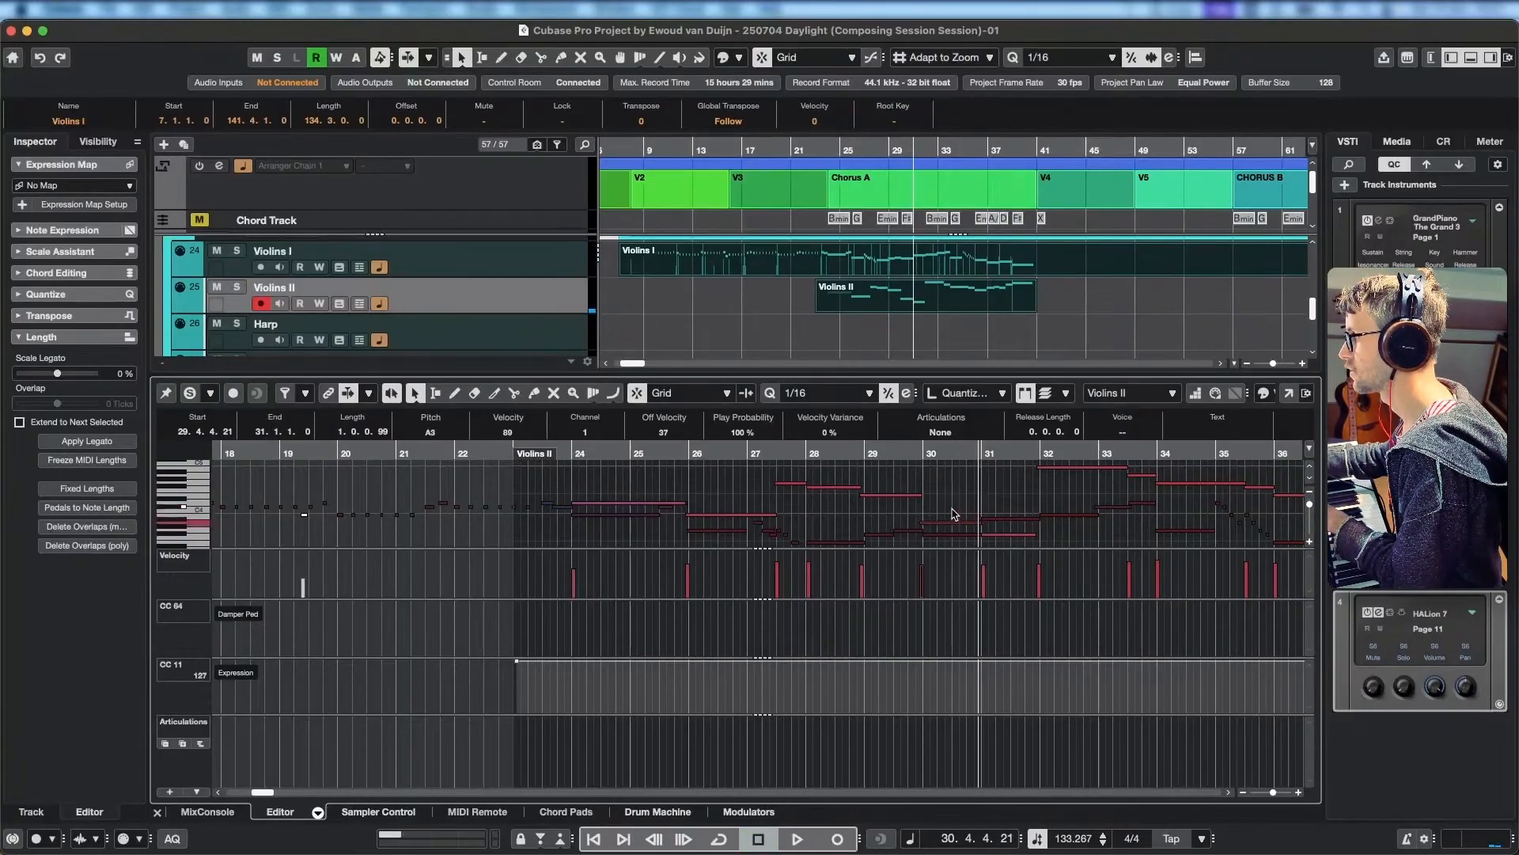
key("space")
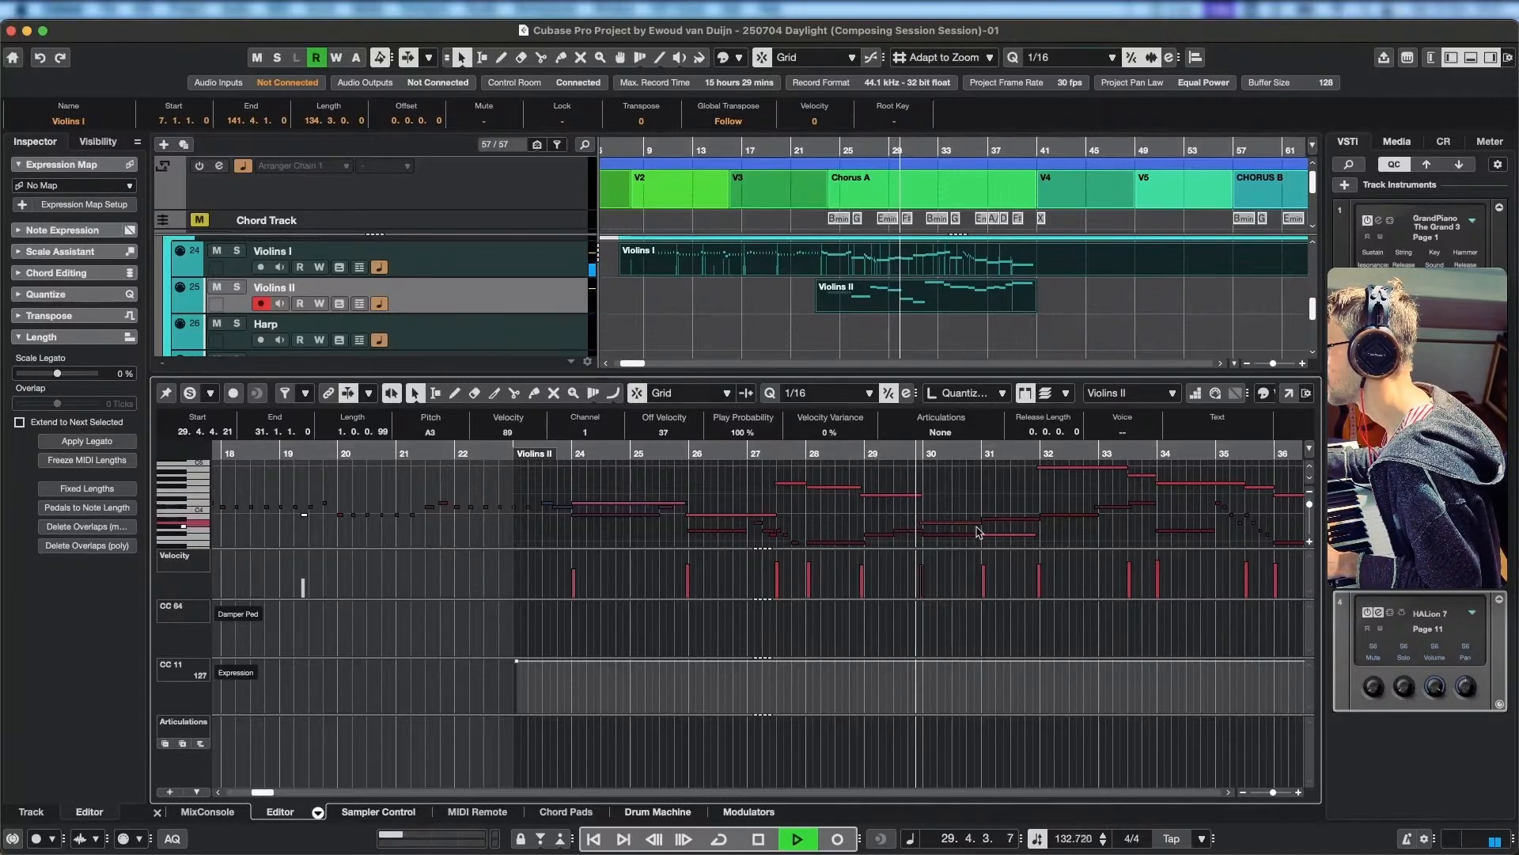
key("space")
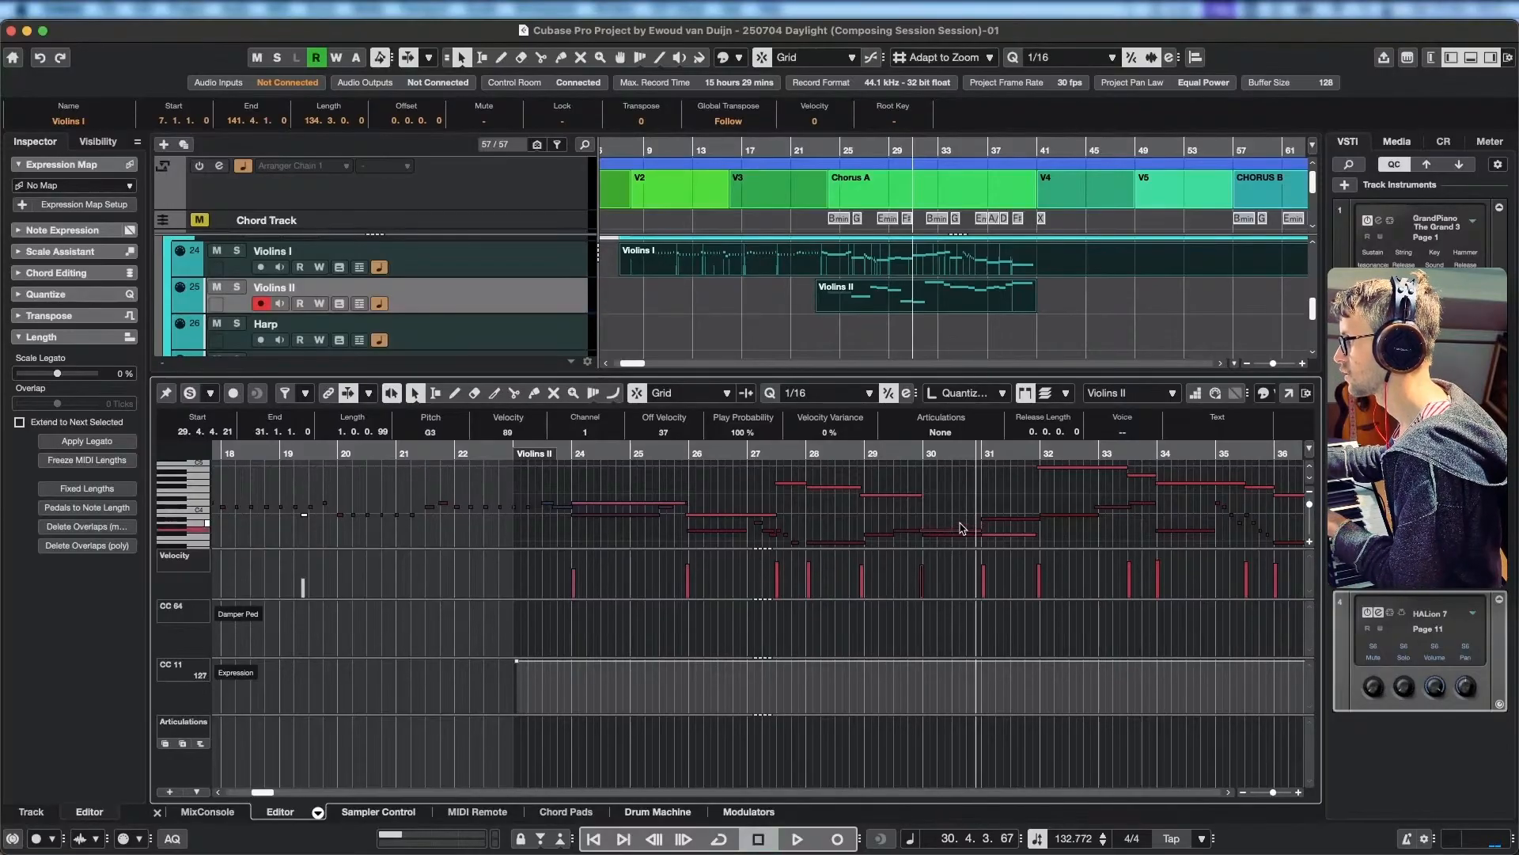
Try E4 as the pitch of the long note at bar 30 and audition it from bar 29 into bar 31.
key("Down")
key("Down")
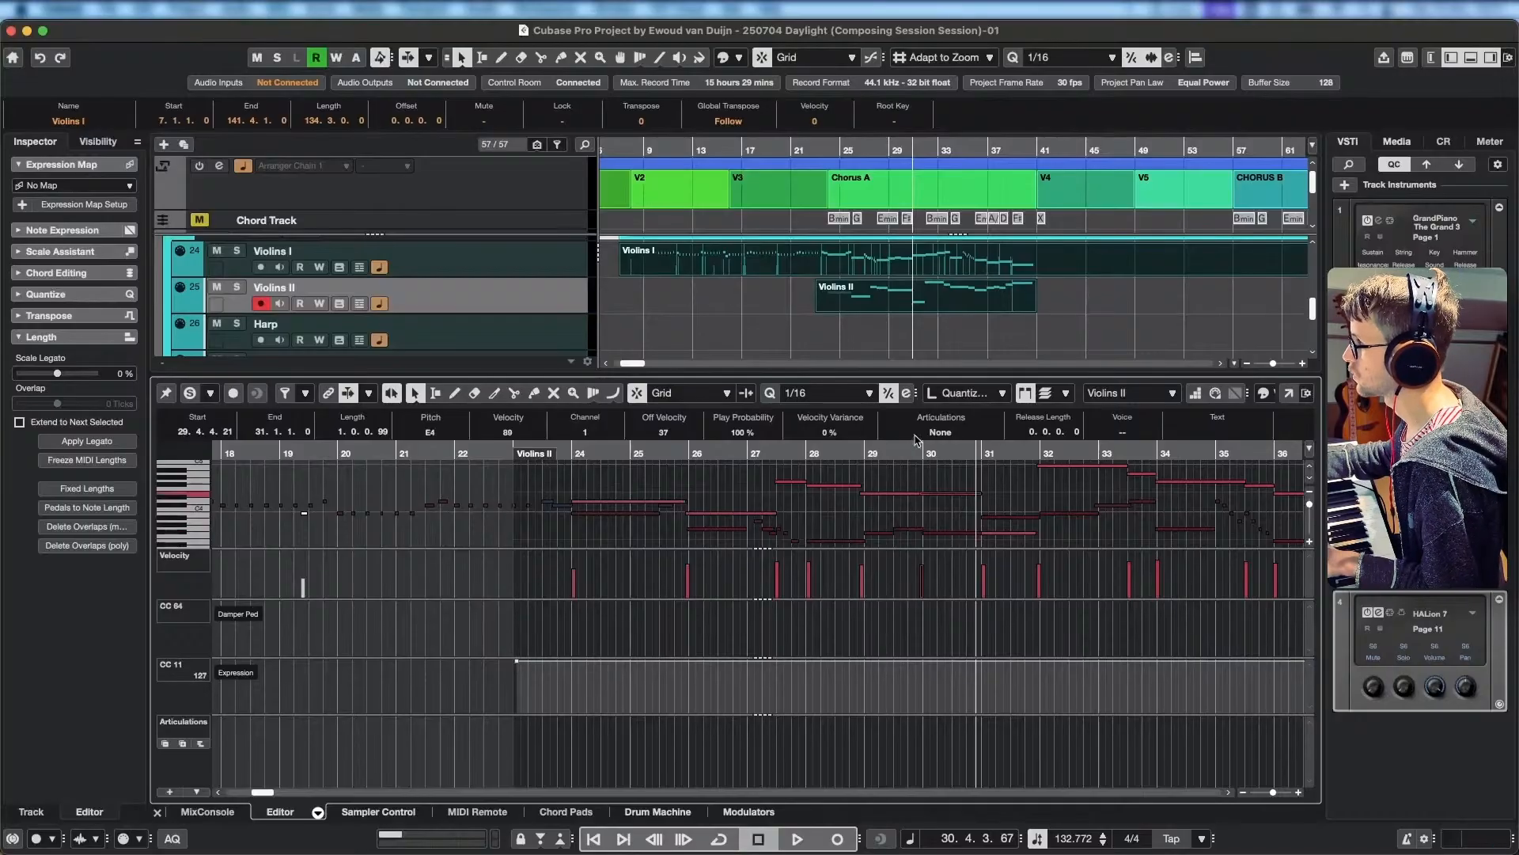
left_click(908, 466)
scroll(903, 467, "up", 1)
left_click(864, 451)
key("space")
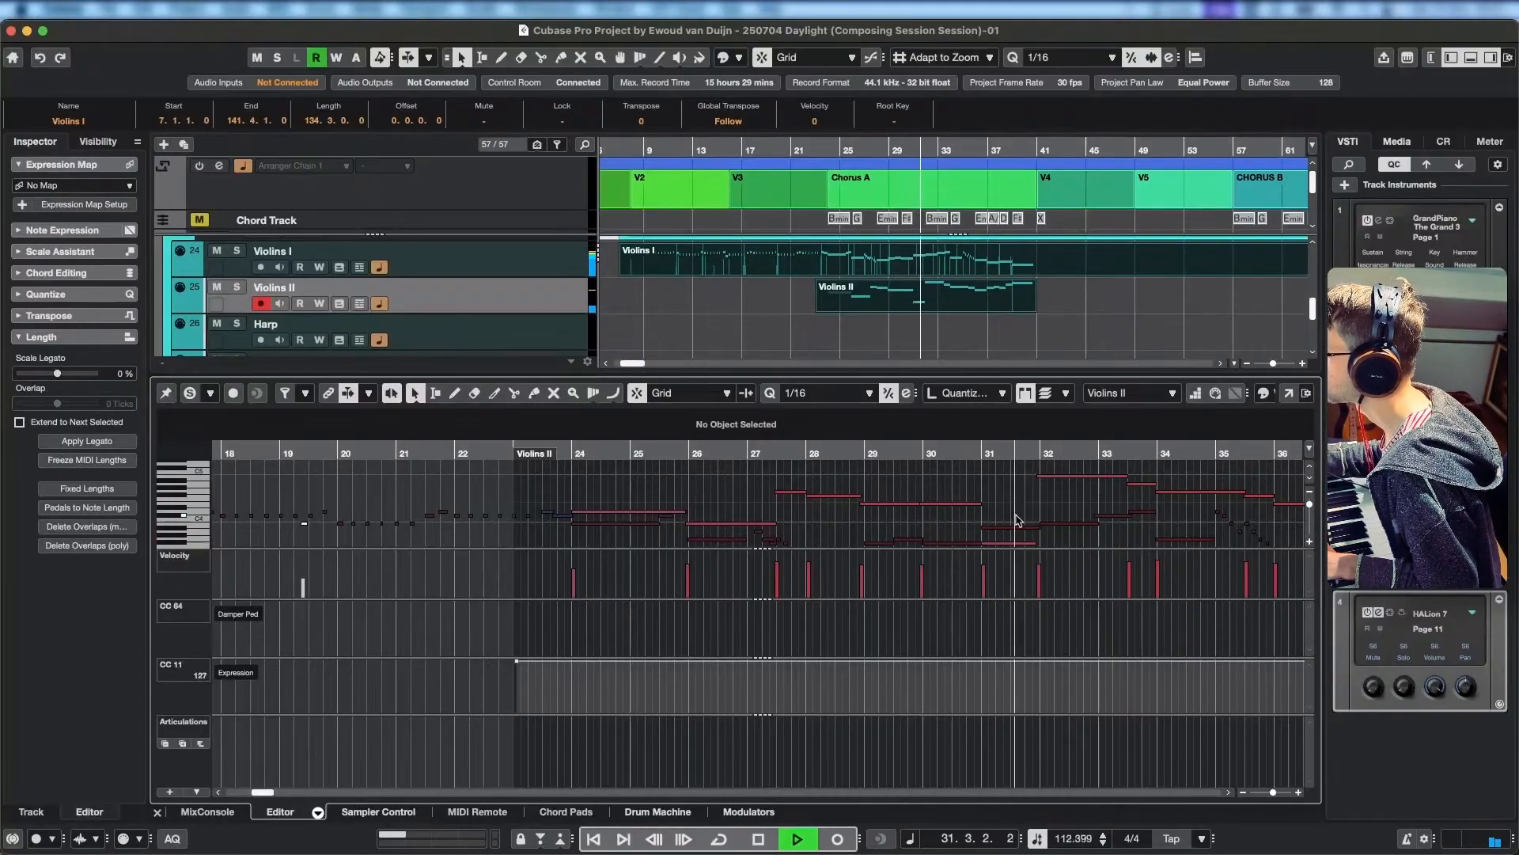
key("space")
Try A#3 for the long E4 note at bar 30 and audition it from bar 29.
left_click(963, 505)
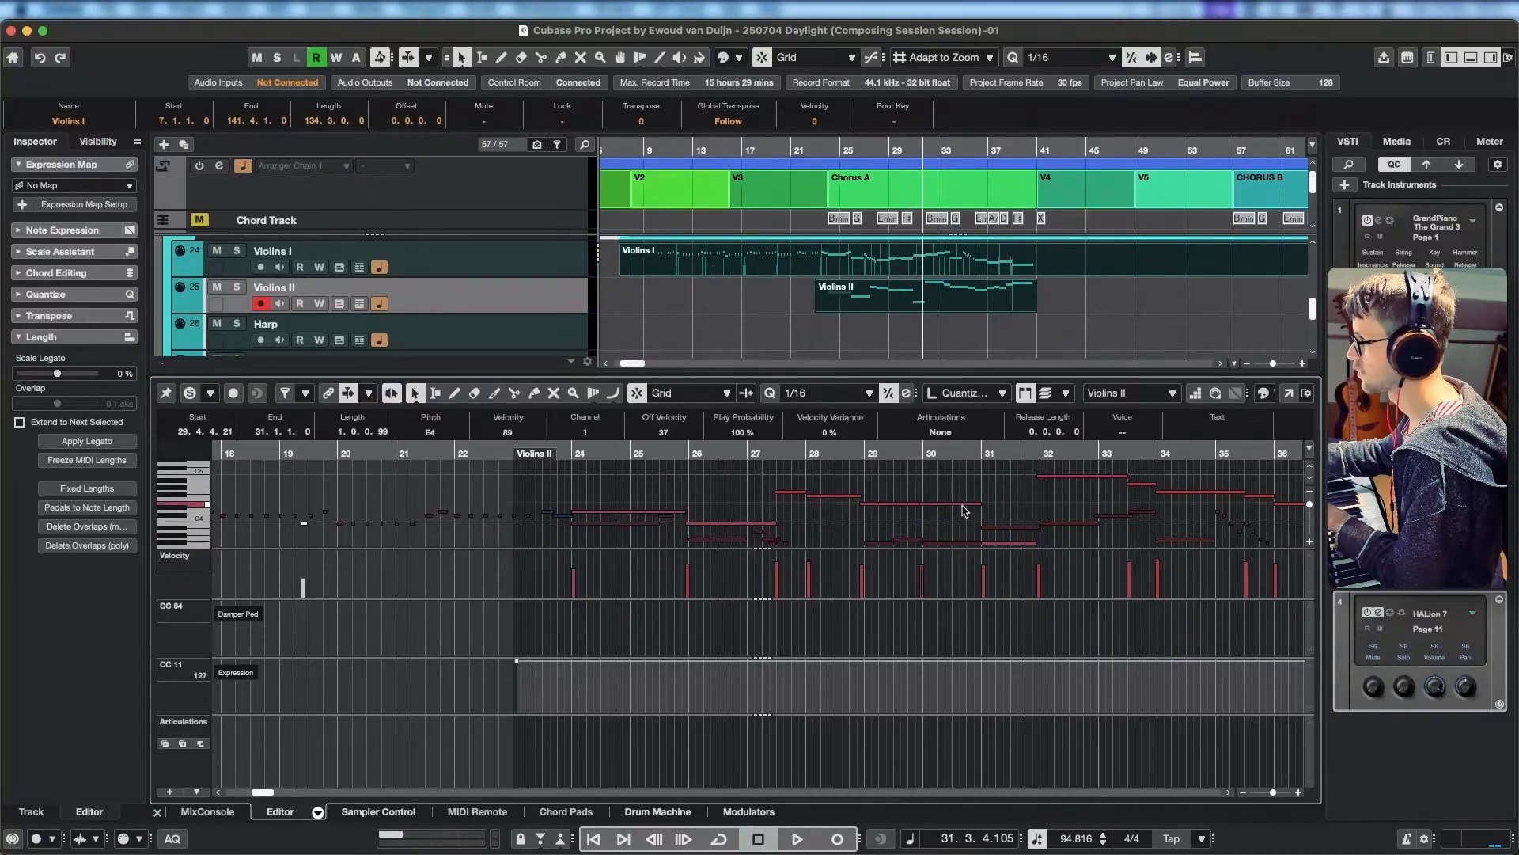
key("Down")
key("Down")
key("Down")
key("Down")
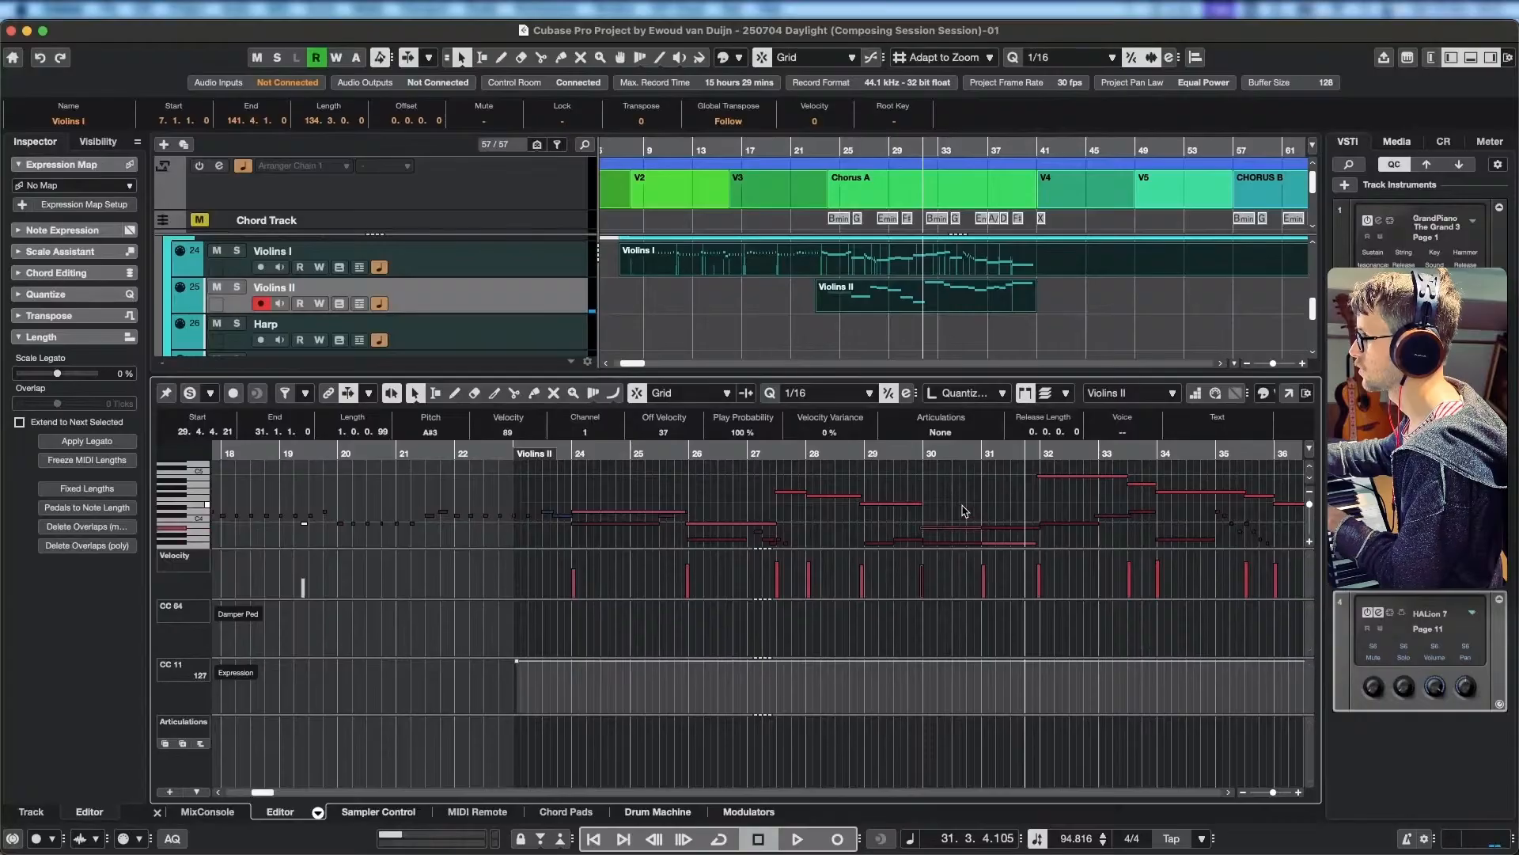
left_click_drag(922, 453, 865, 453)
key("space")
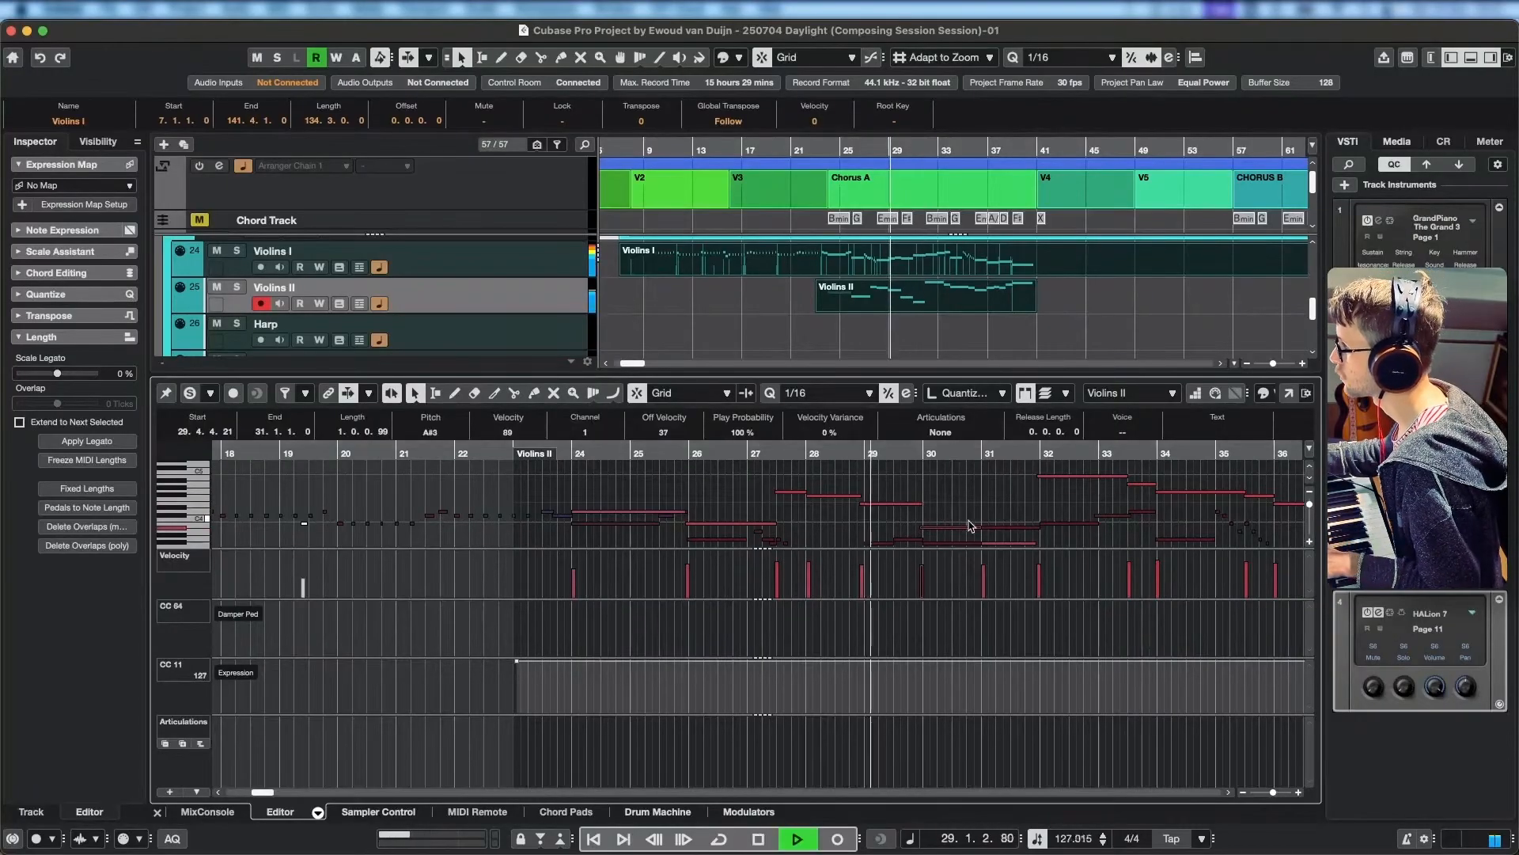
left_click_drag(966, 522, 868, 495)
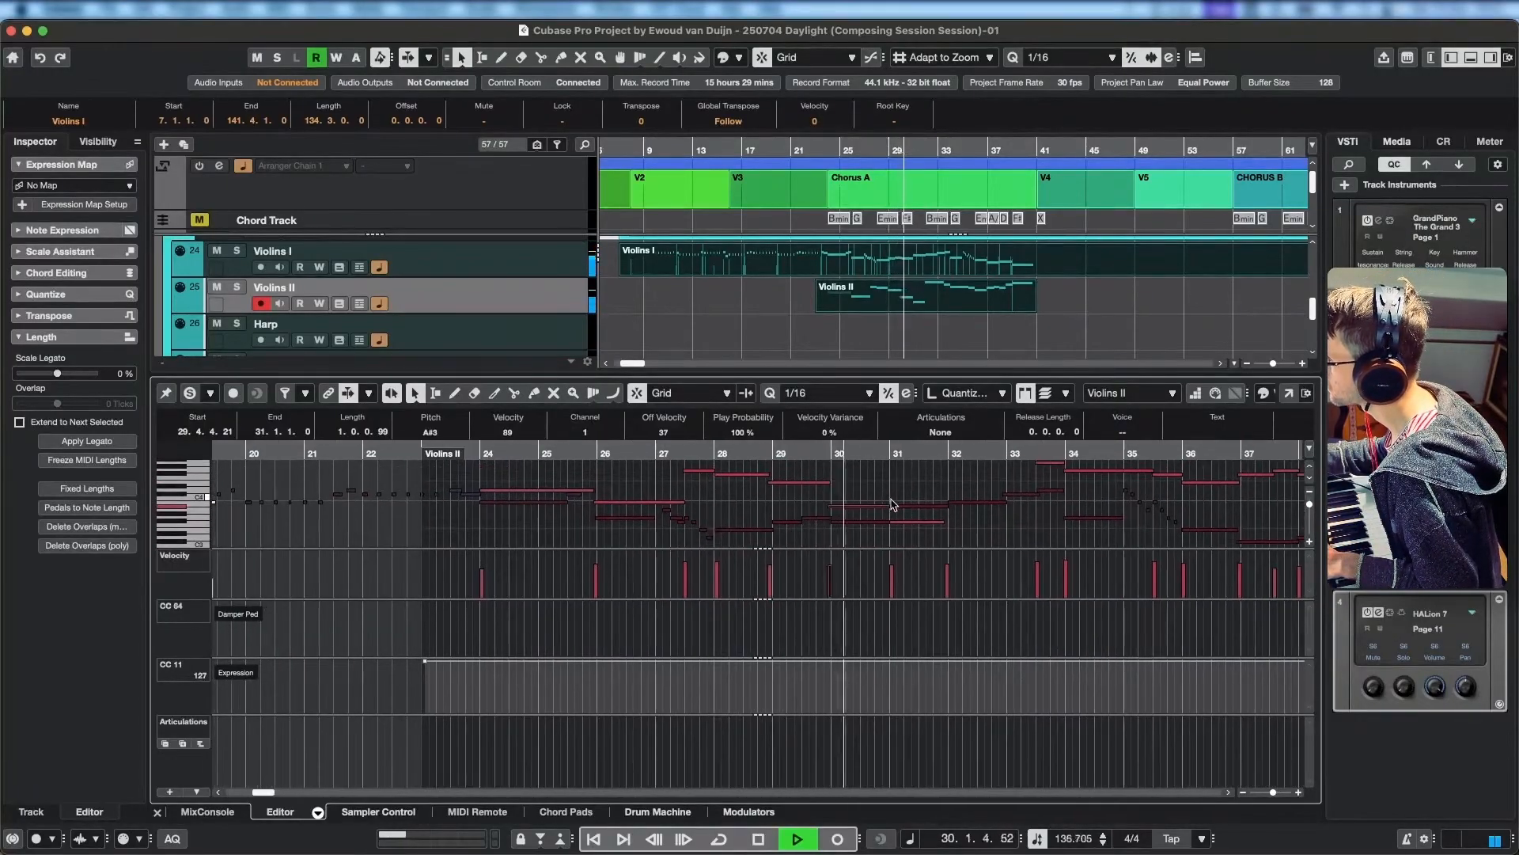
key("space")
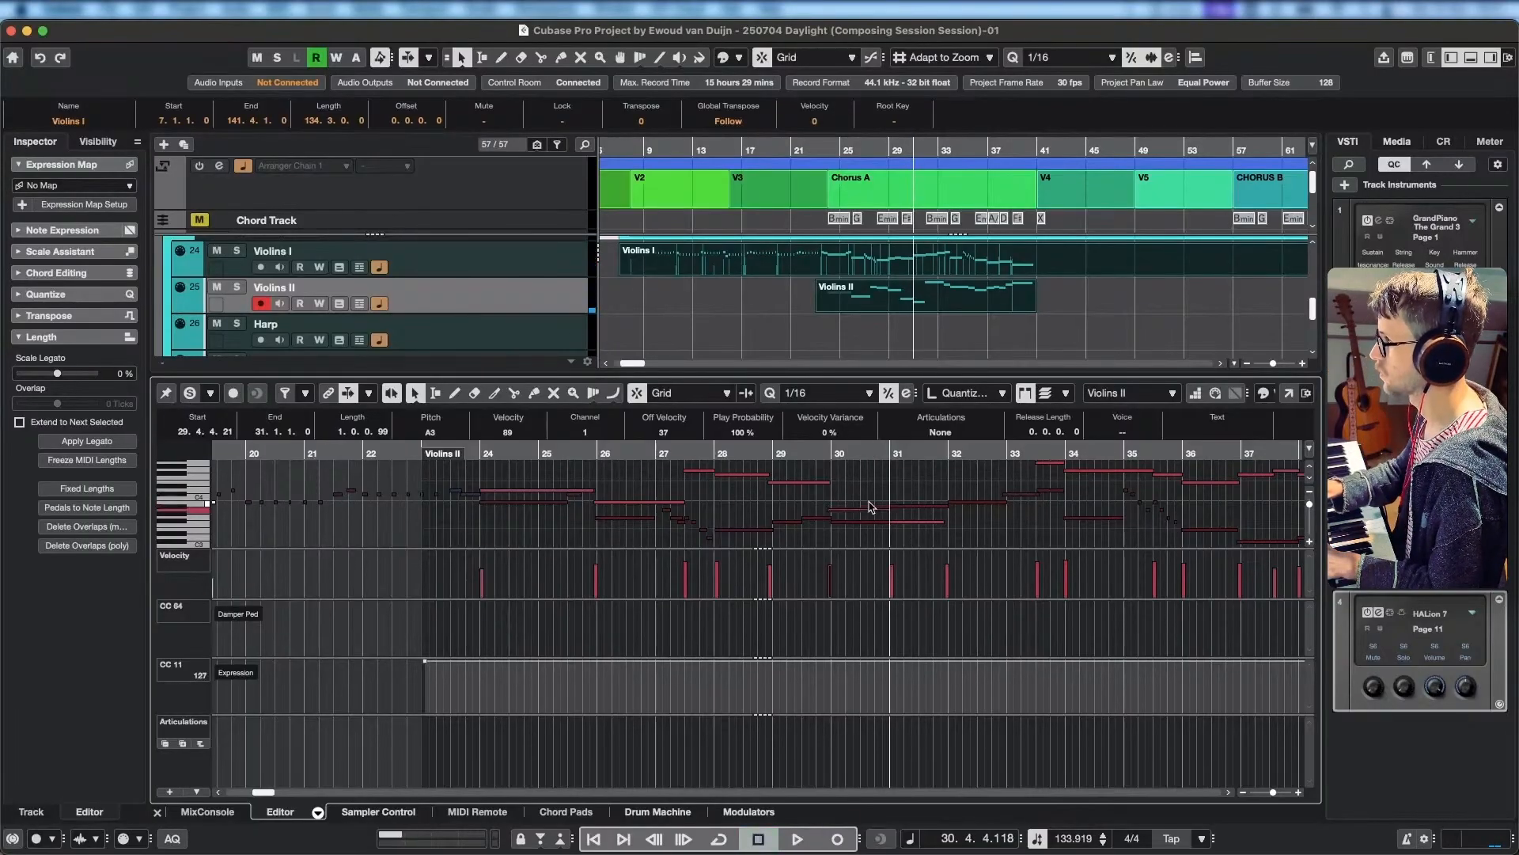
Set the long note at bar 30 to G#3 and replay from 27.2.3 with the editor's part soloed.
key("Down")
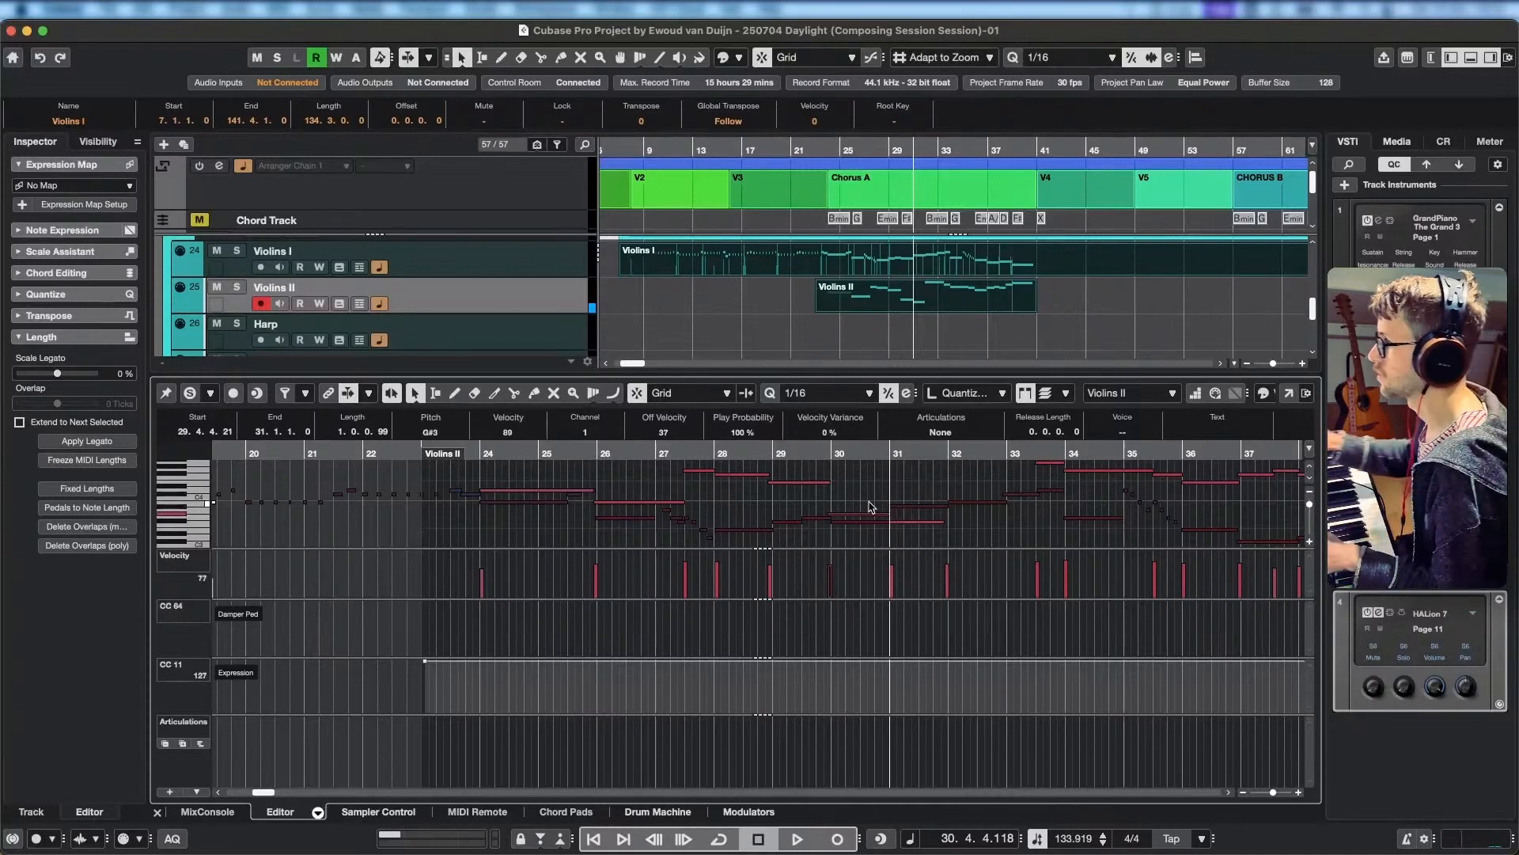
left_click_drag(701, 453, 678, 455)
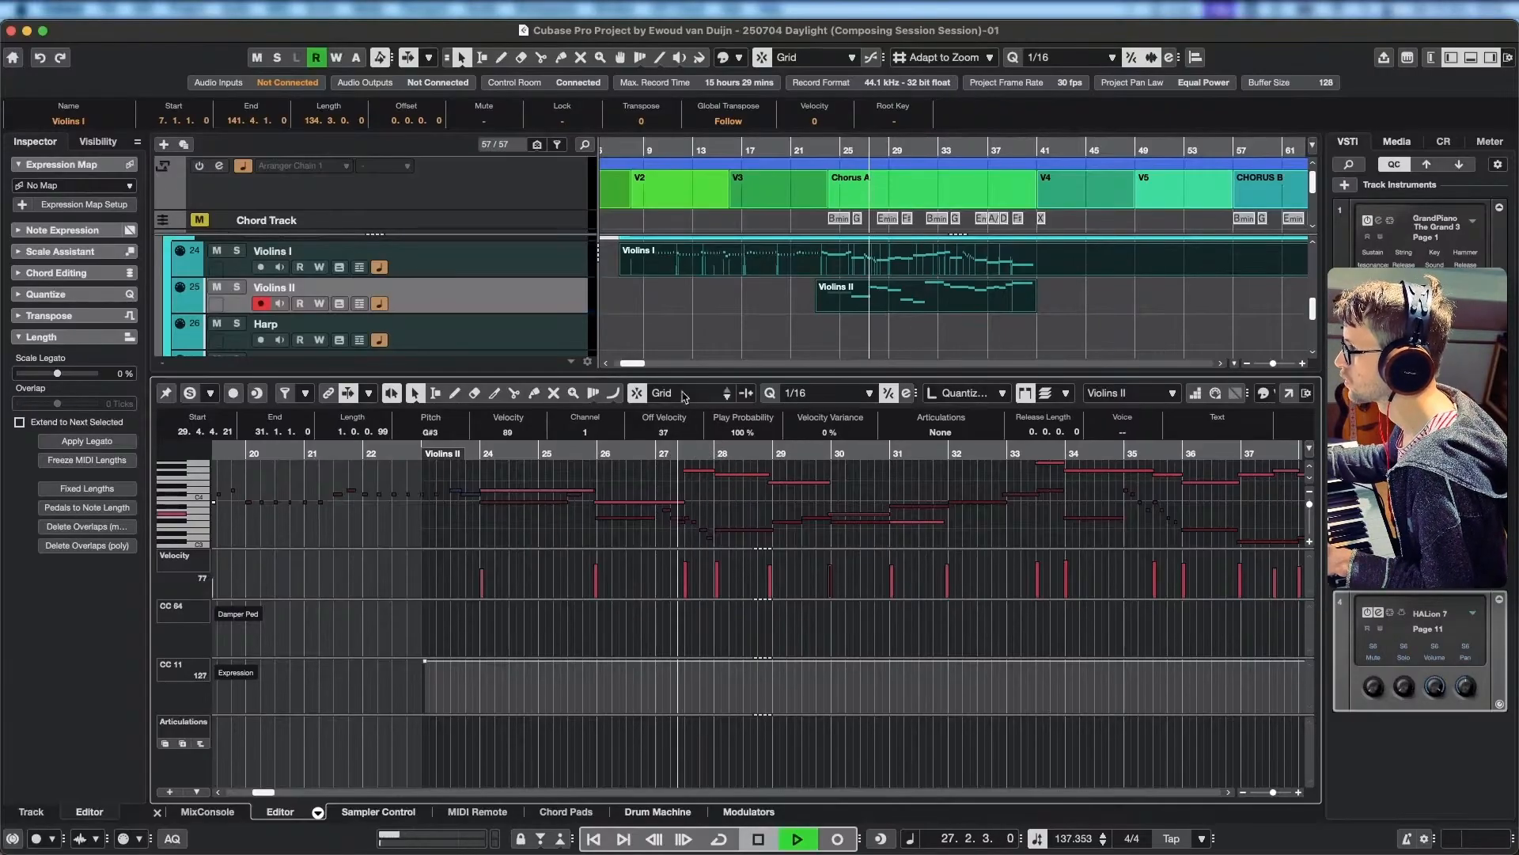
left_click(190, 394)
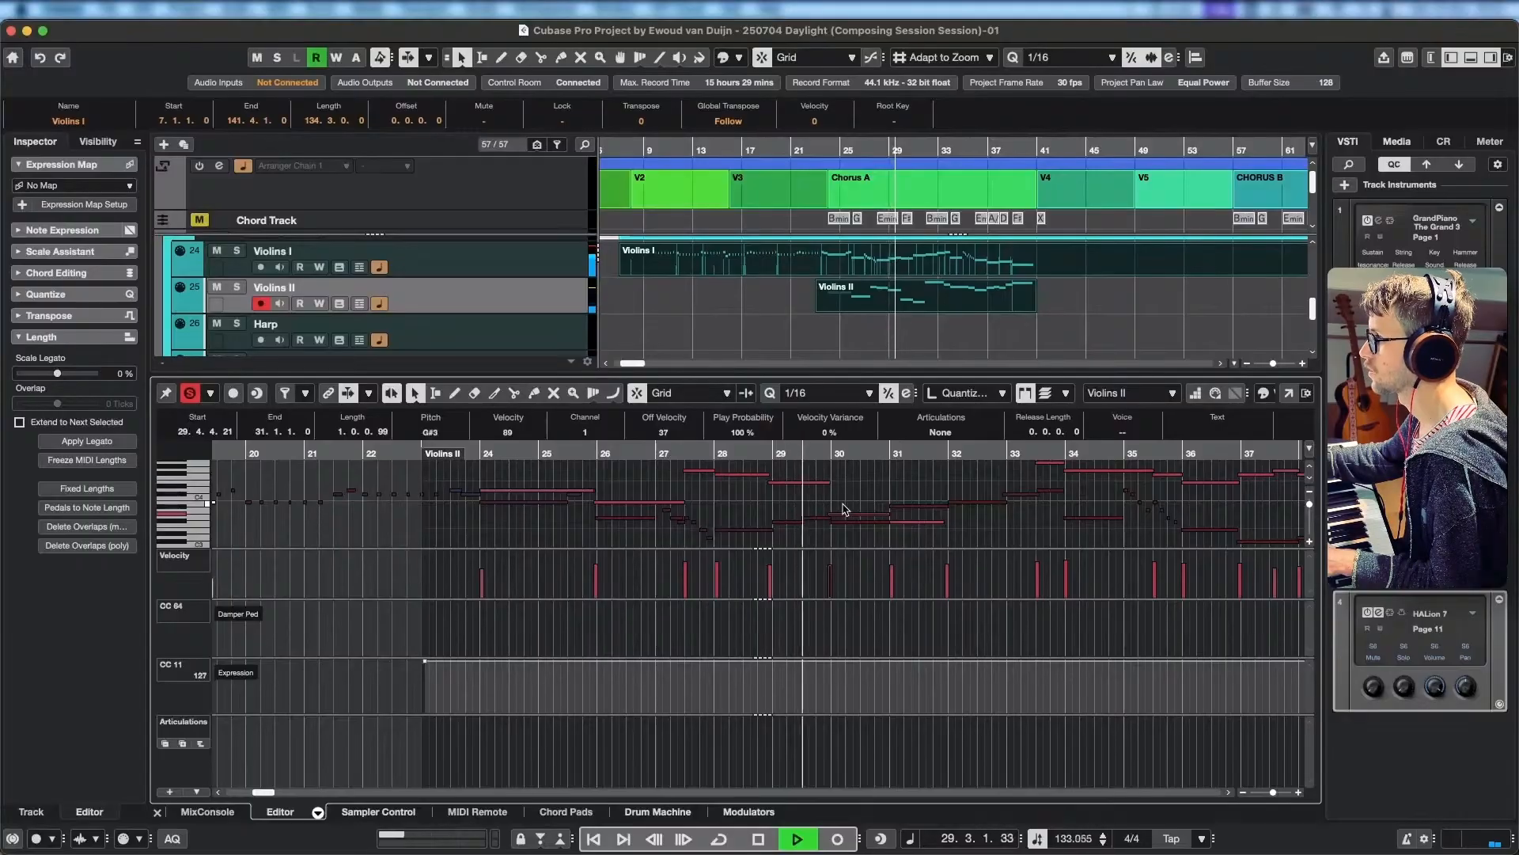
Raise the long note at bar 30 to A#3 and replay from just before bar 30 into bar 31.
key("space")
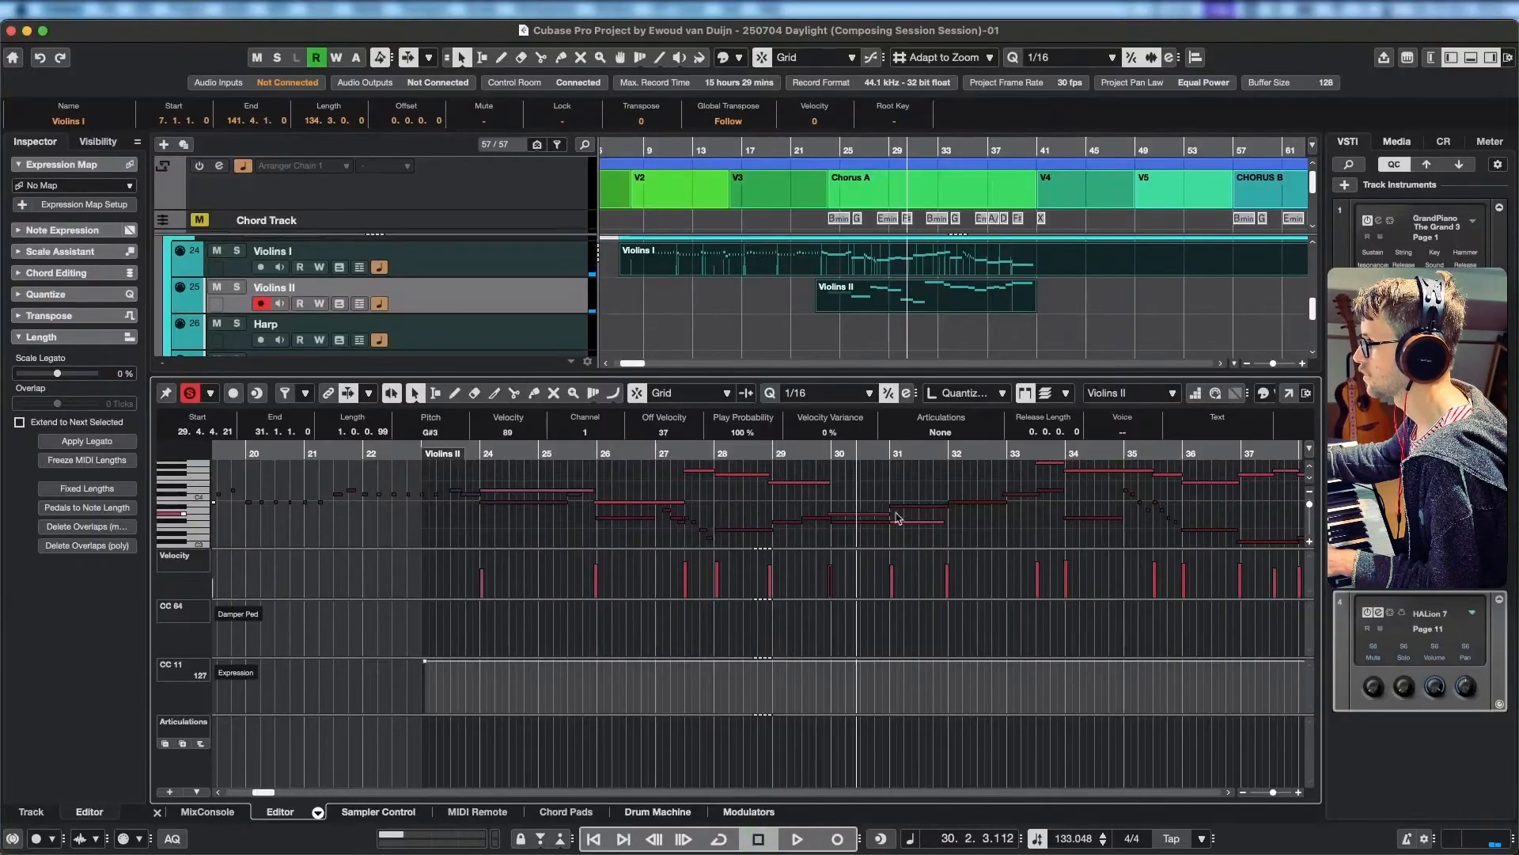
left_click(826, 457)
key("space")
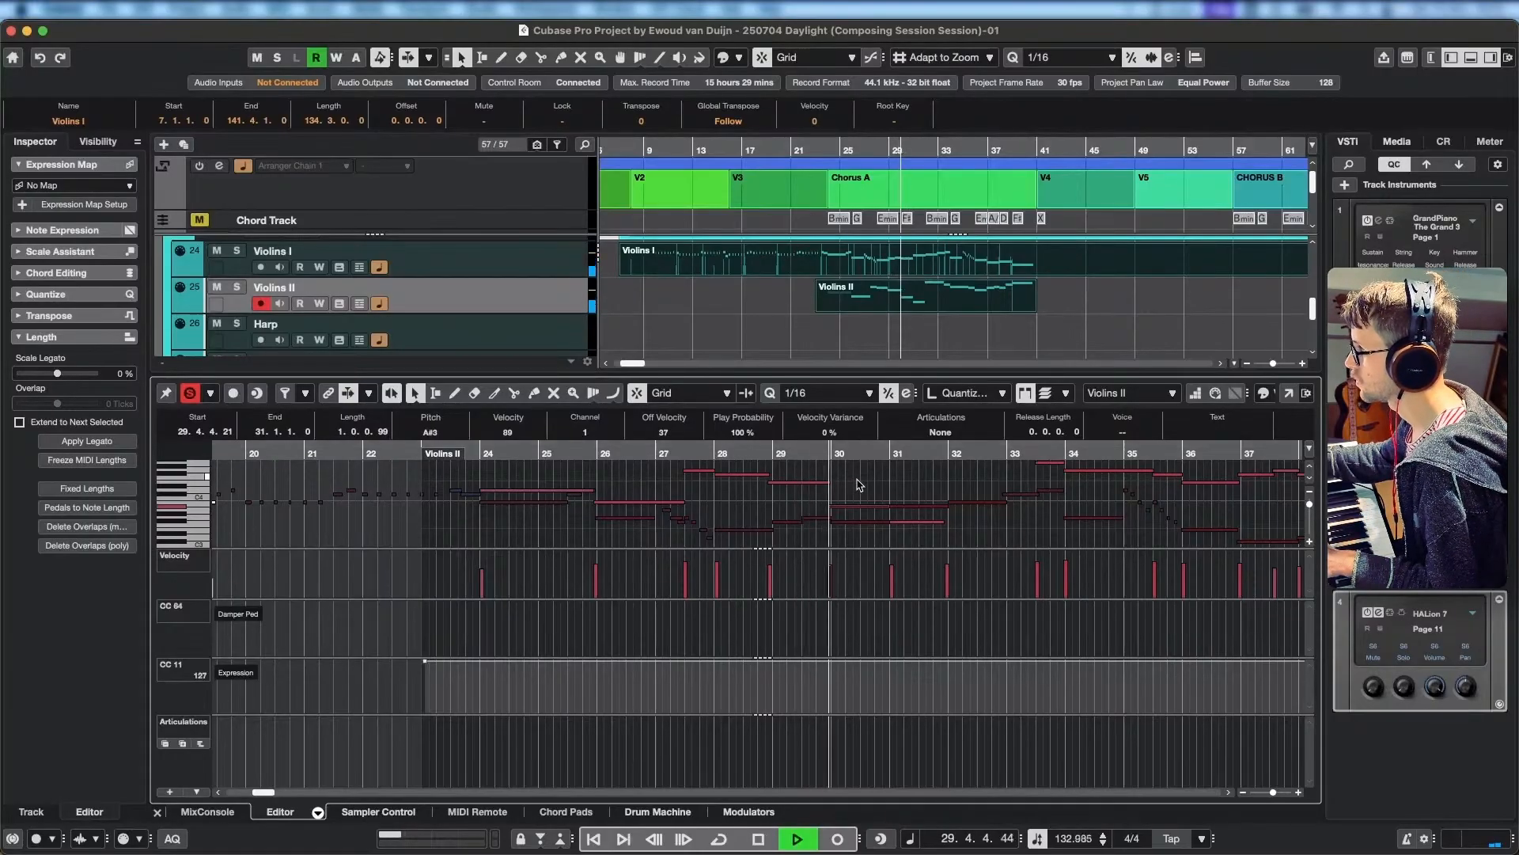
key("space")
Raise the Violins II note starting at bar 31 to B3.
left_click(915, 526)
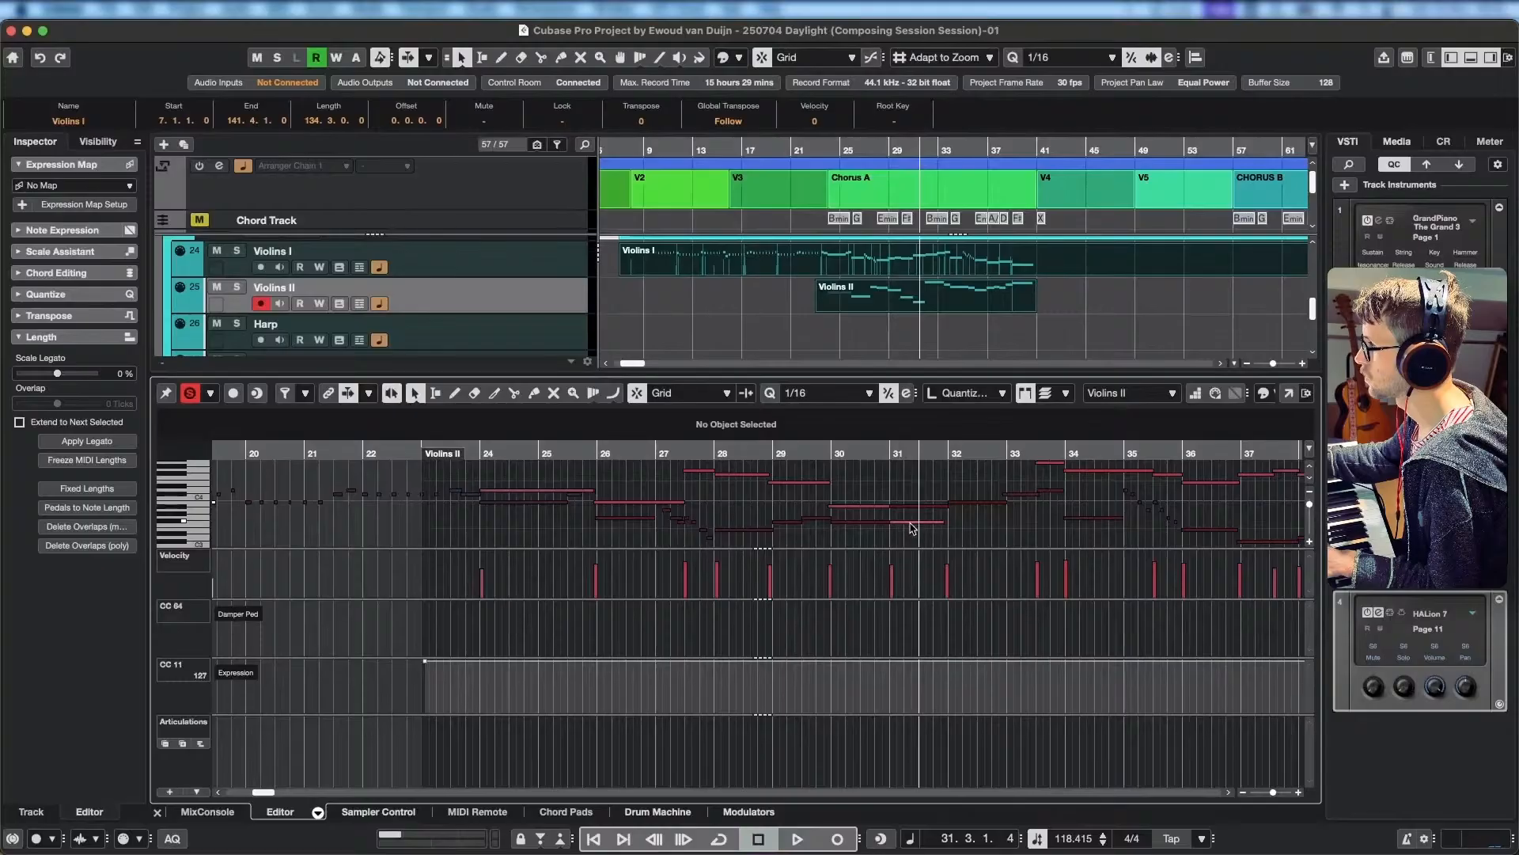
left_click(912, 523)
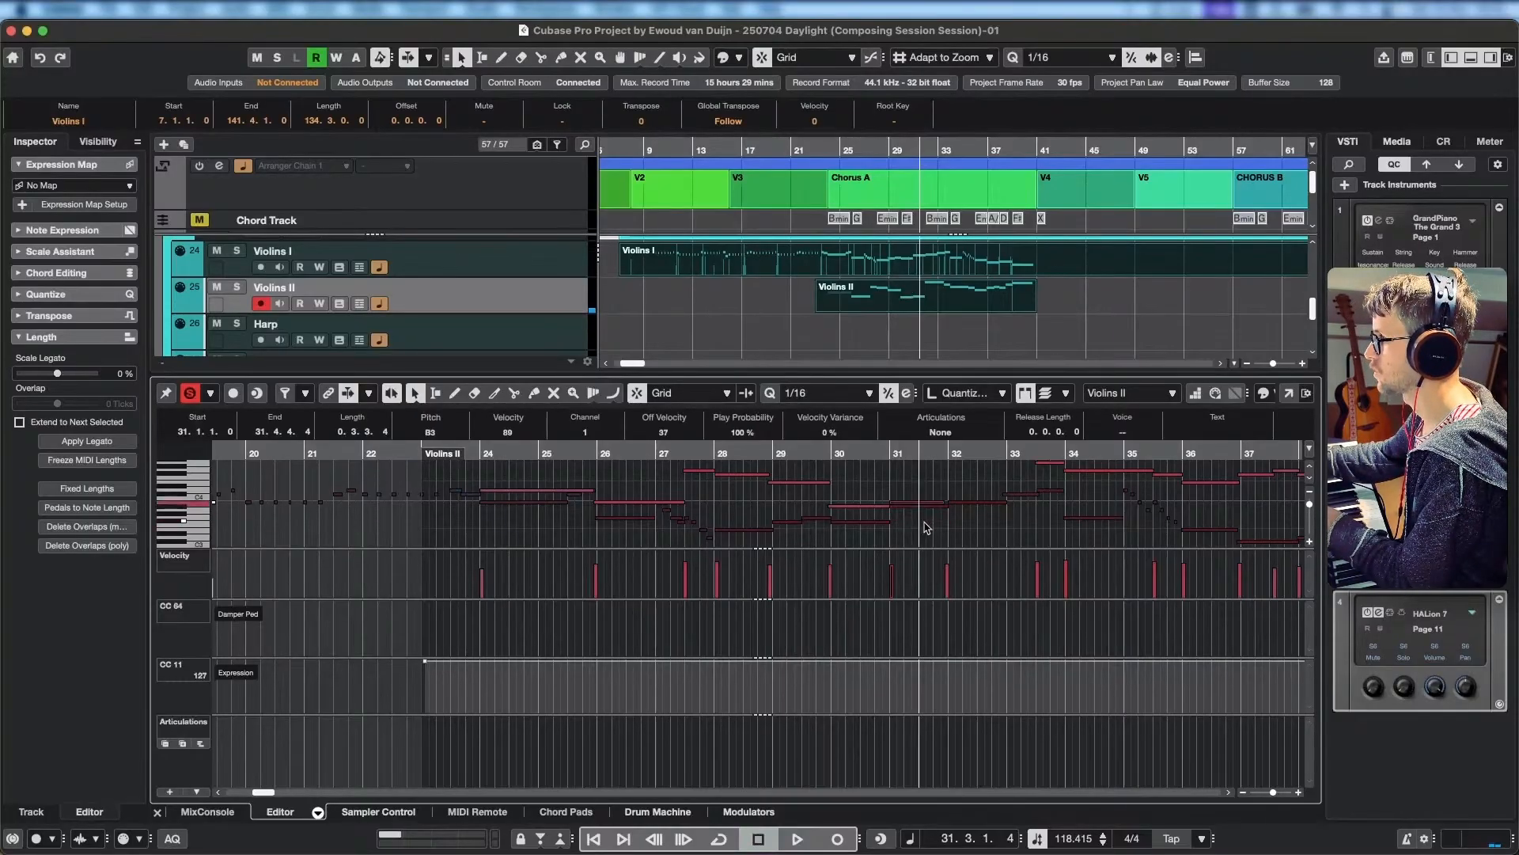
Raise the Violins II note at bar 31 to C#4 and audition the line from there past bar 39.
key("space")
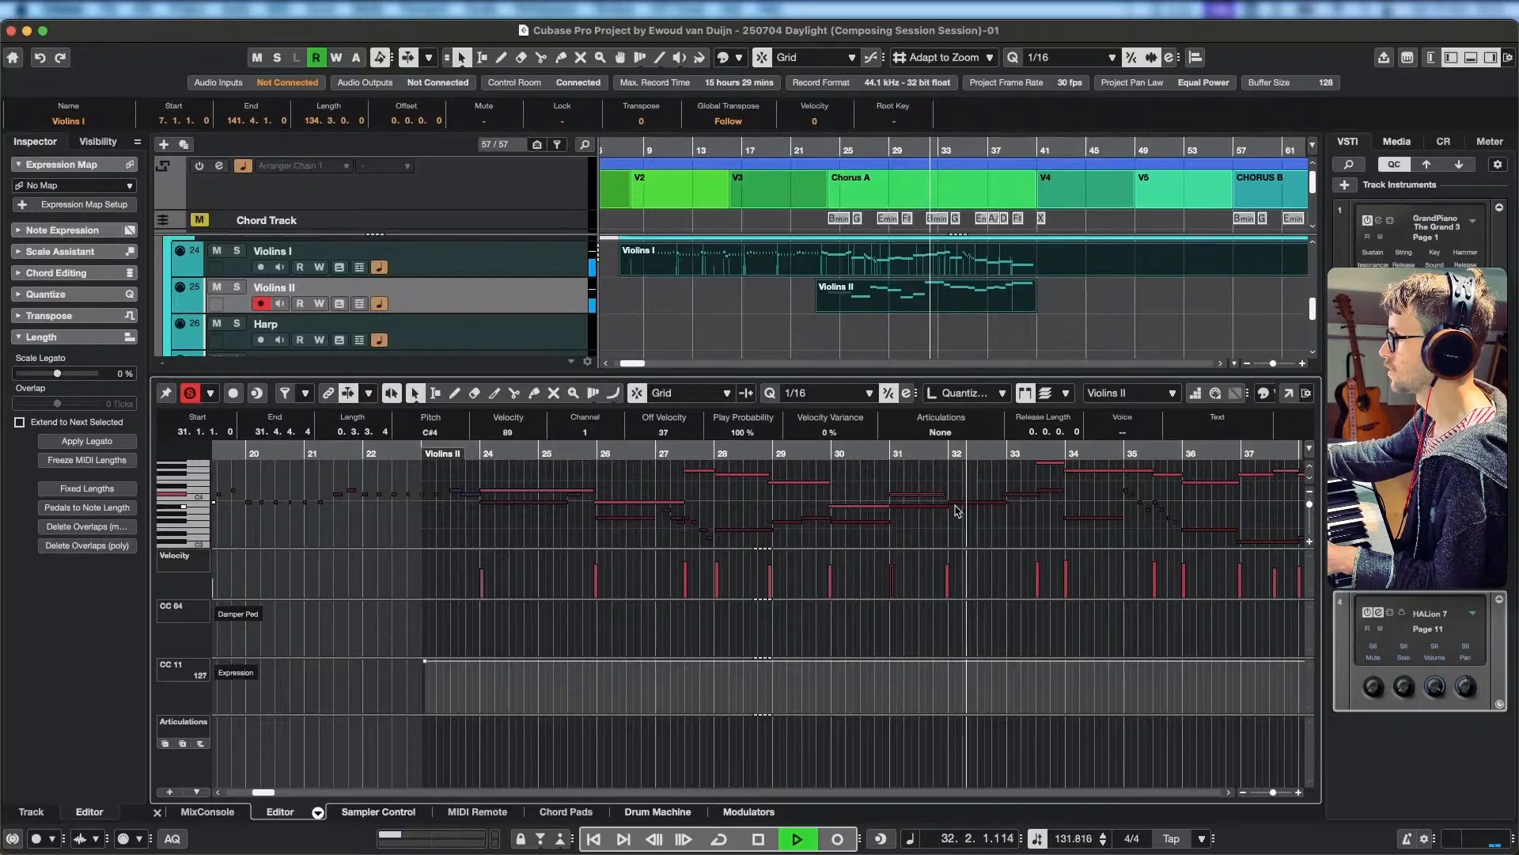
scroll(990, 514, "up", 3)
scroll(966, 534, "right", 2)
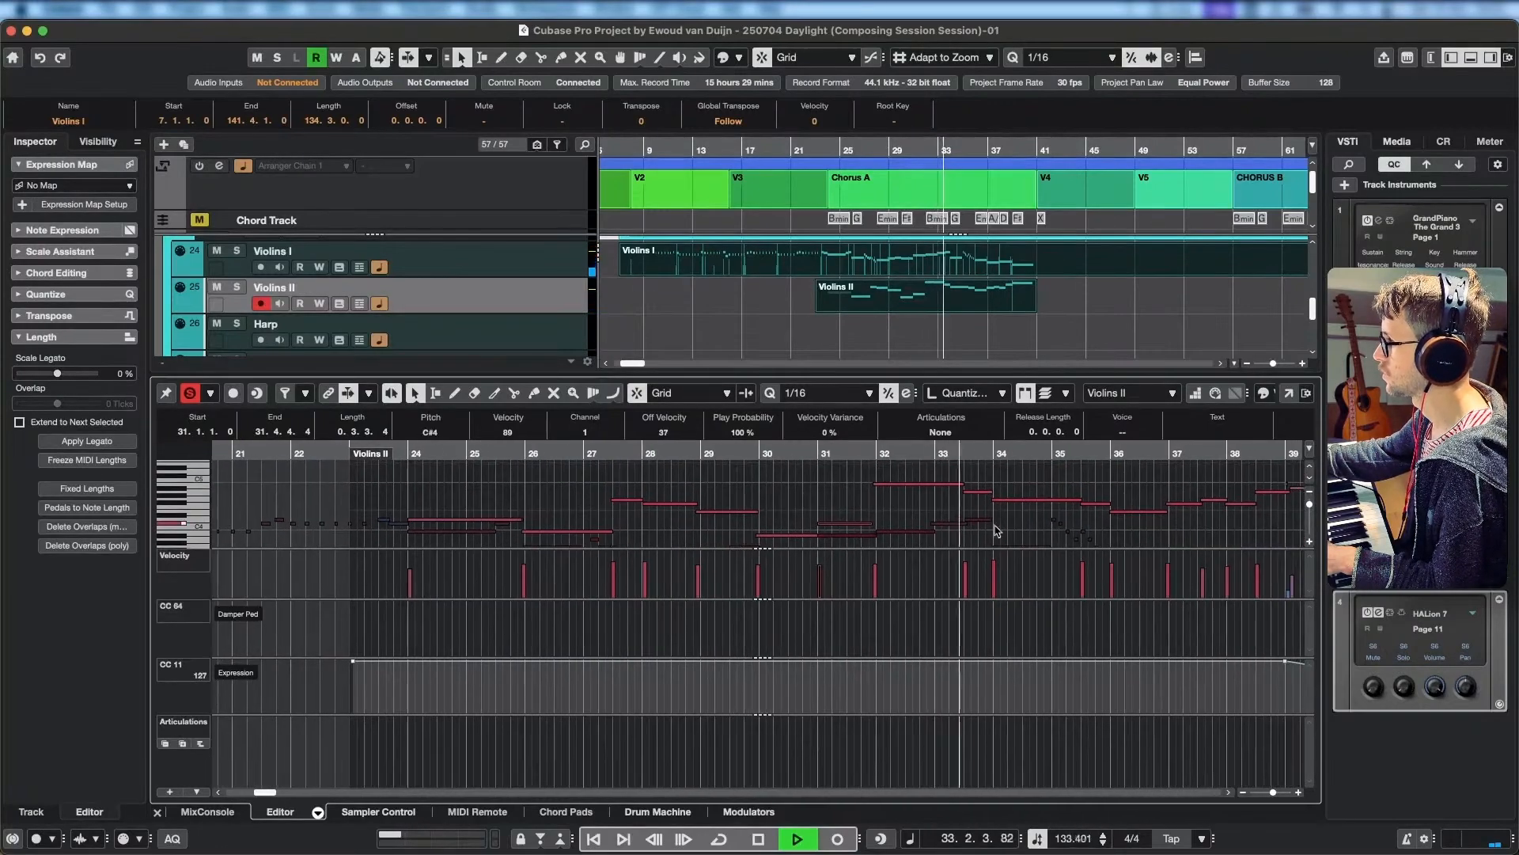
scroll(887, 491, "right", 3)
scroll(901, 494, "down", 3)
scroll(910, 498, "right", 1)
scroll(910, 498, "up", 1)
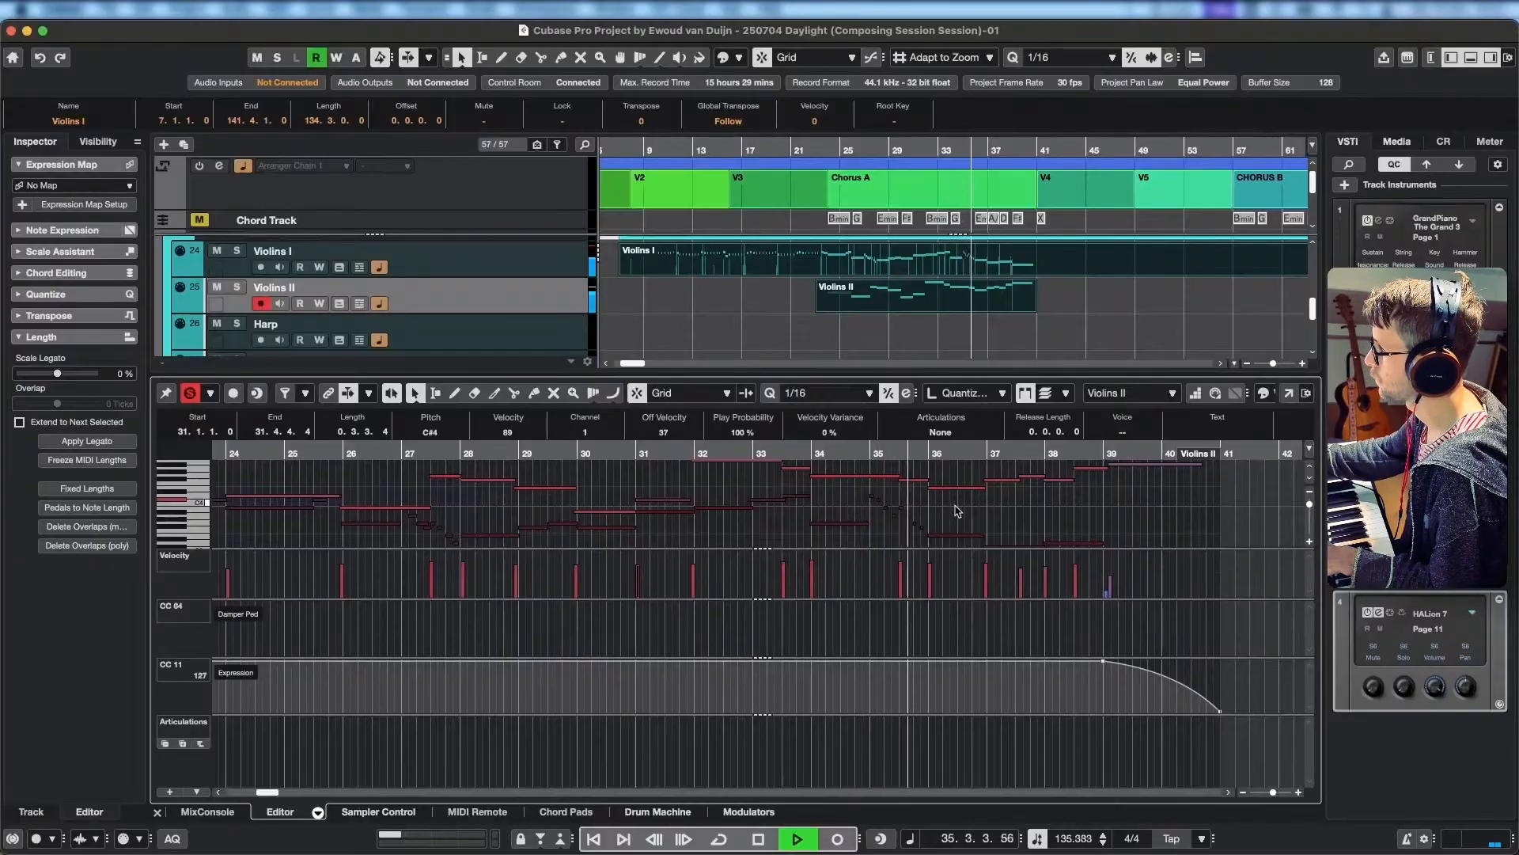
scroll(977, 507, "right", 1)
scroll(977, 503, "right", 1)
scroll(977, 502, "down", 1)
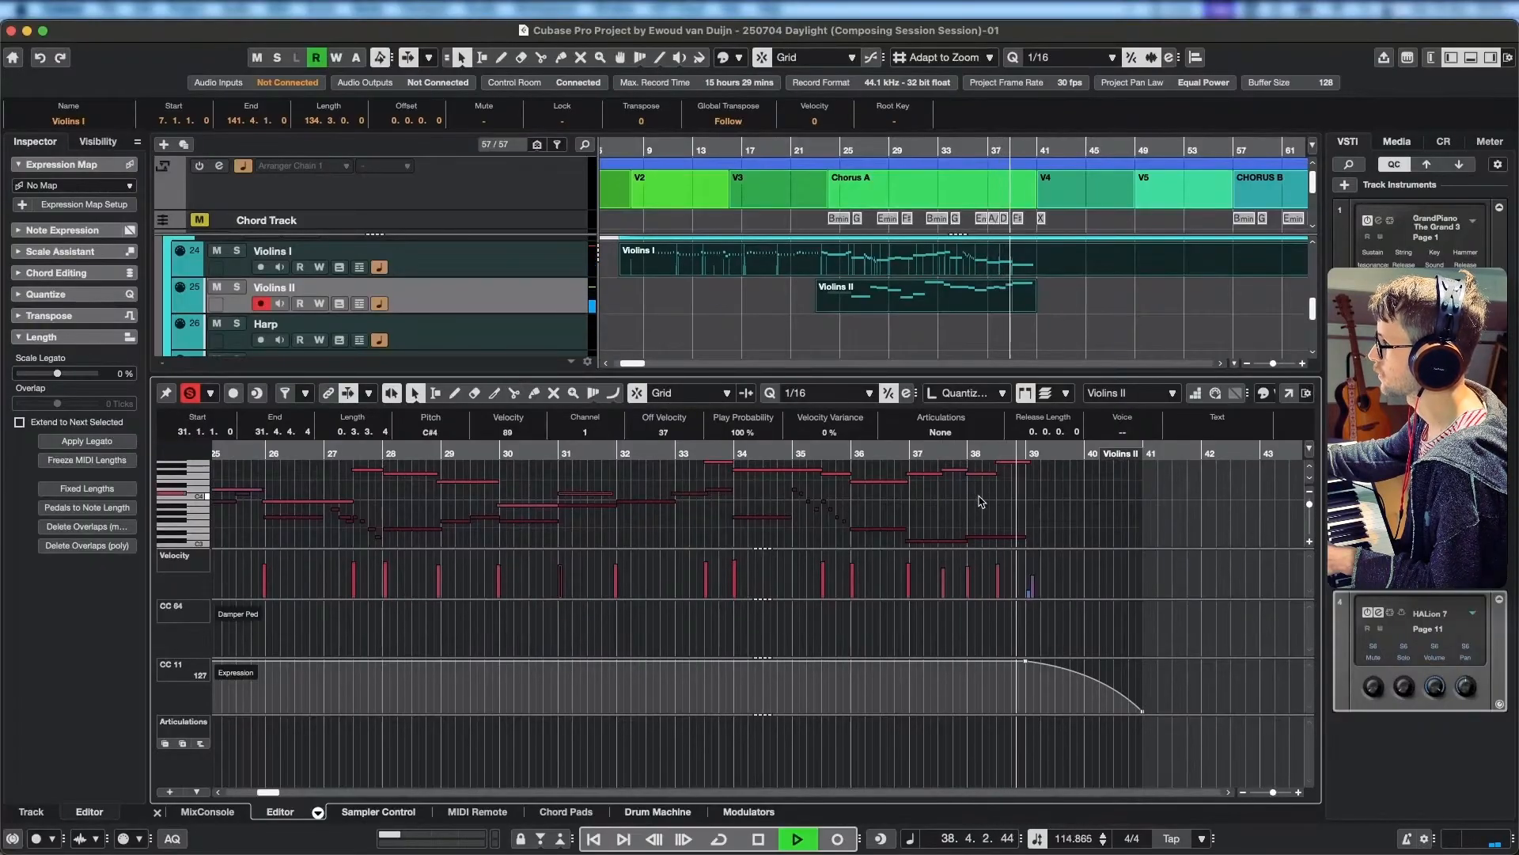
key("space")
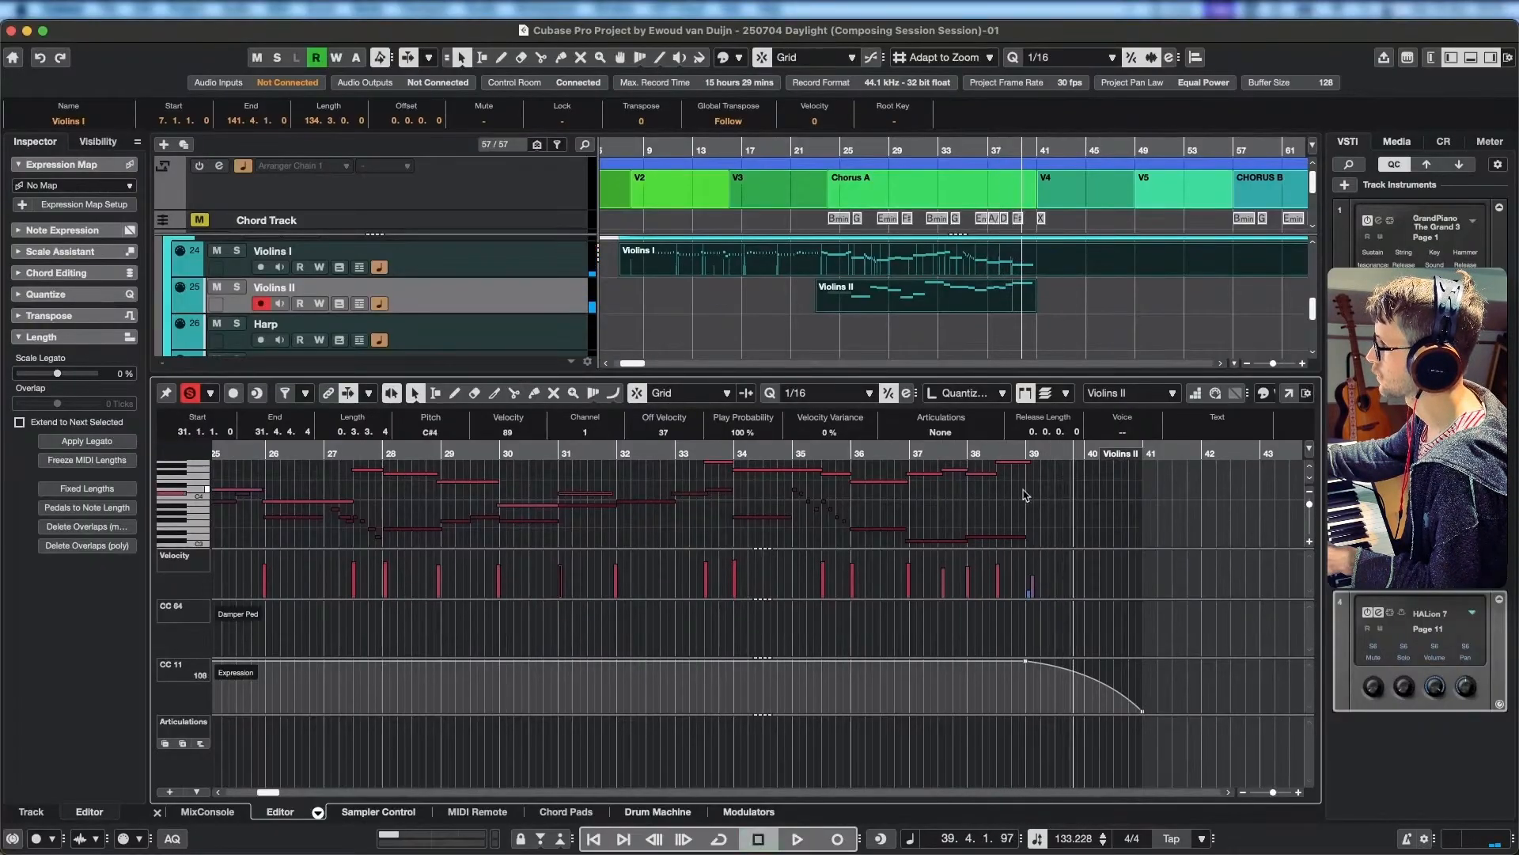
Try the long Violins I note at bar 39 an octave higher at A#3 and audition it from bar 37.
scroll(998, 483, "down", 1)
scroll(1002, 467, "right", 1)
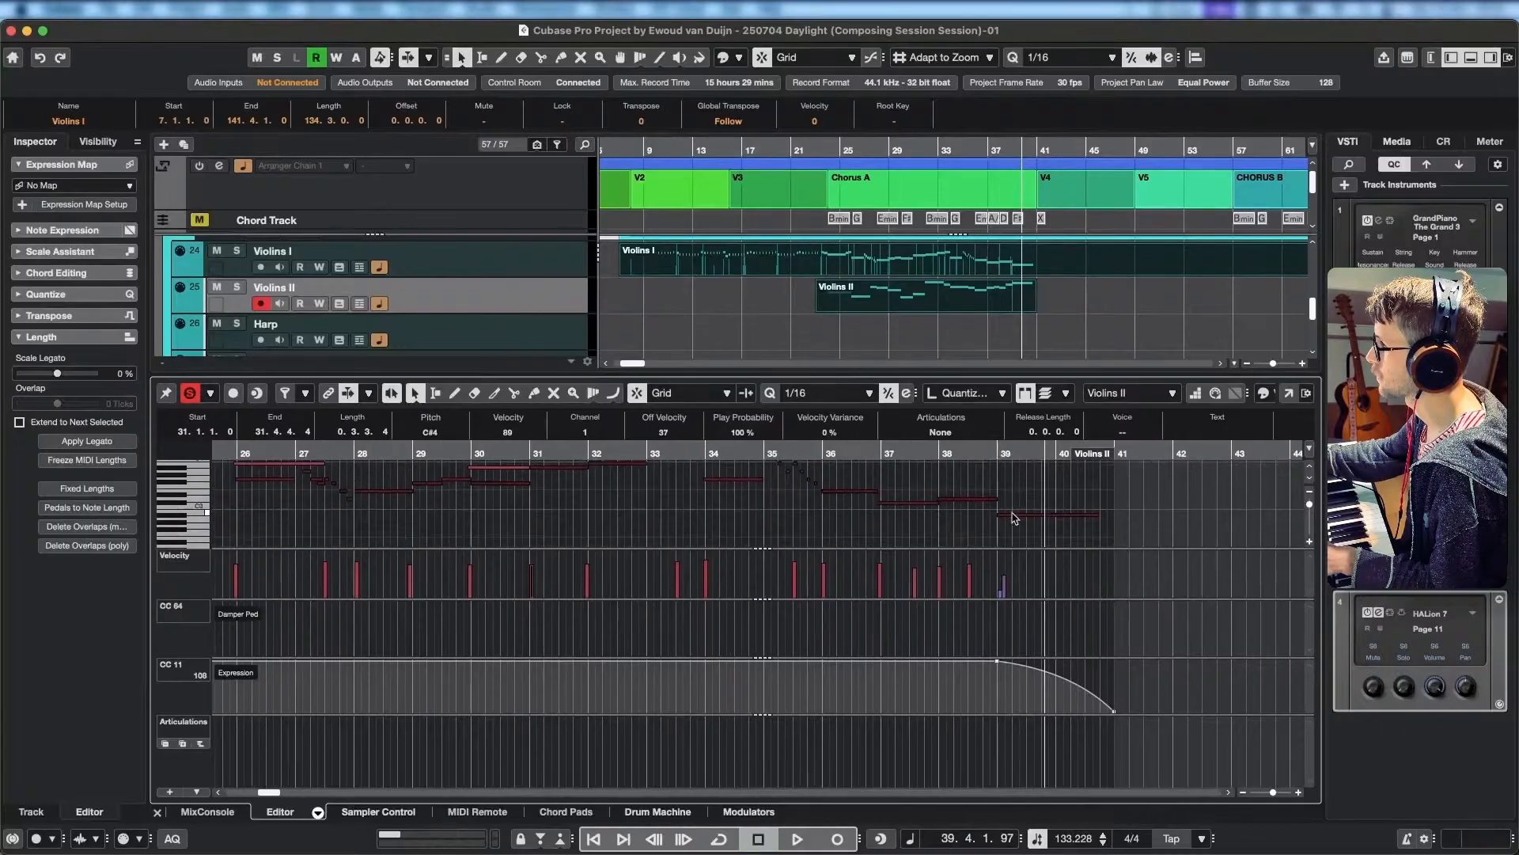
left_click(1013, 516)
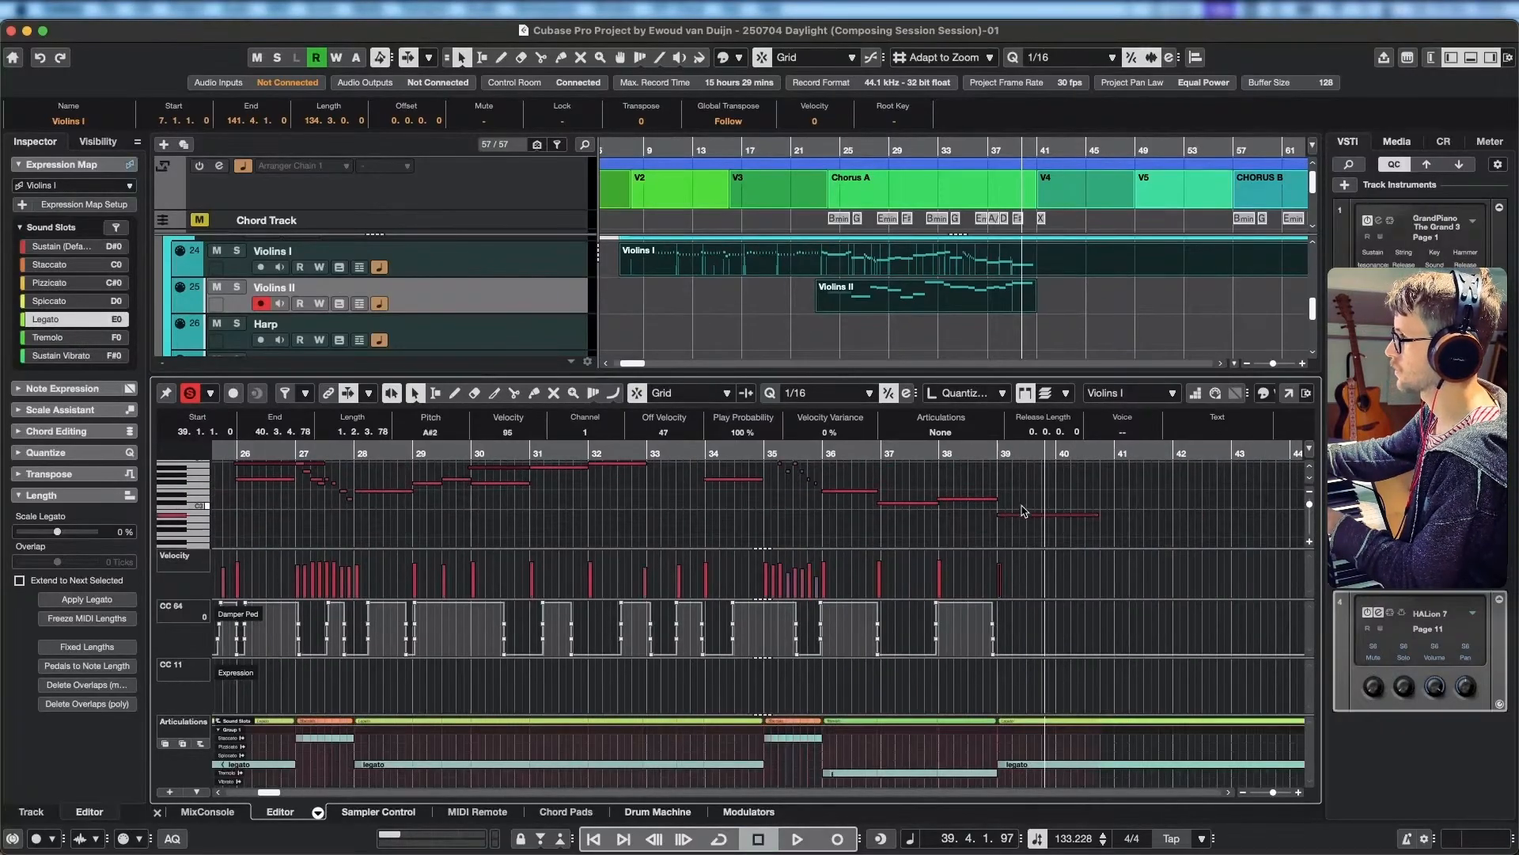
scroll(1024, 510, "up", 1)
scroll(1024, 511, "left", 1)
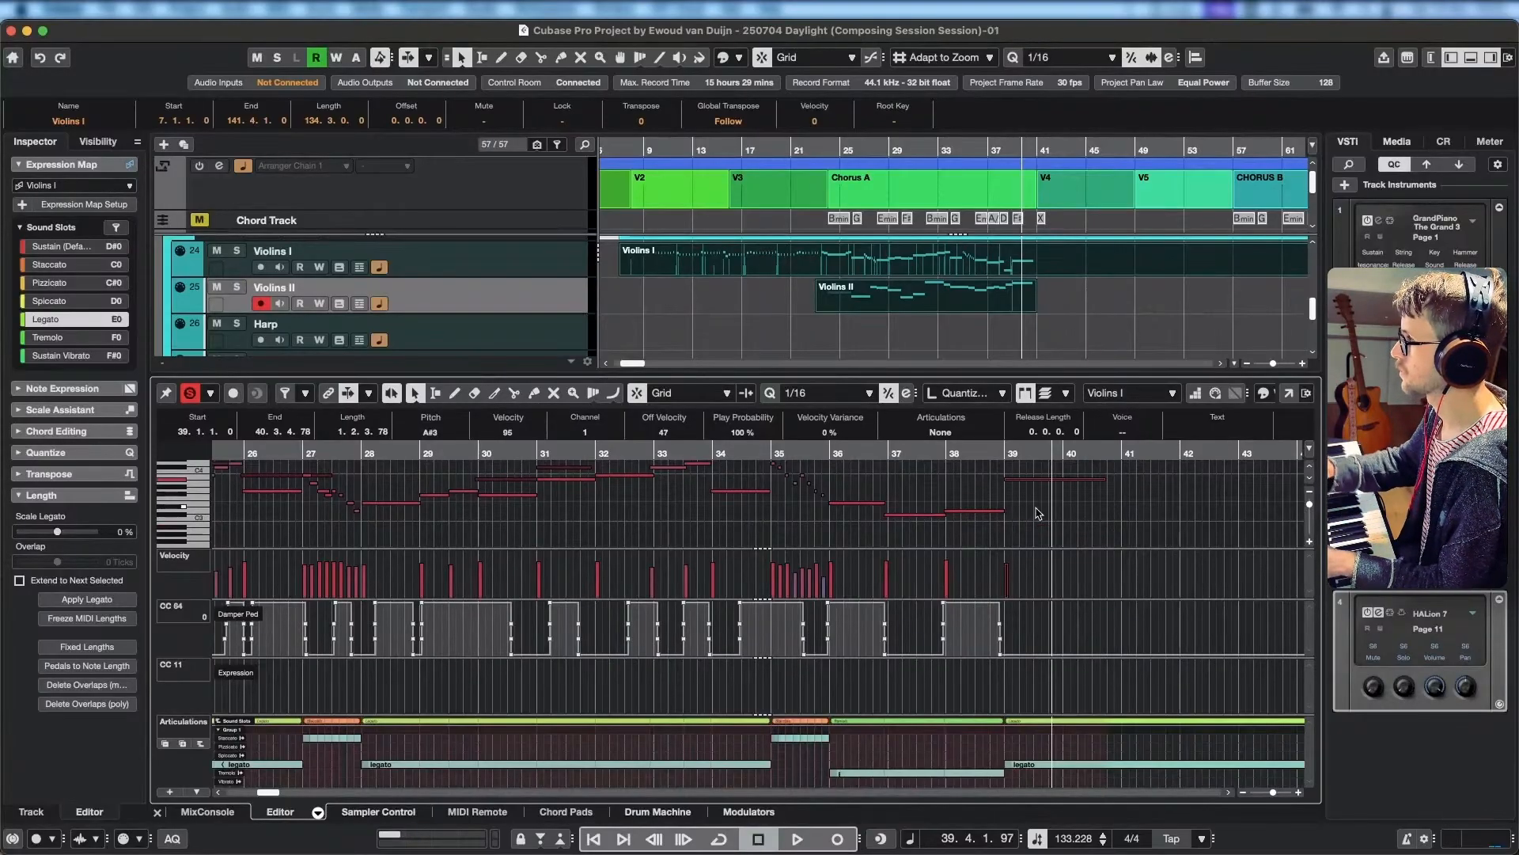
key("space")
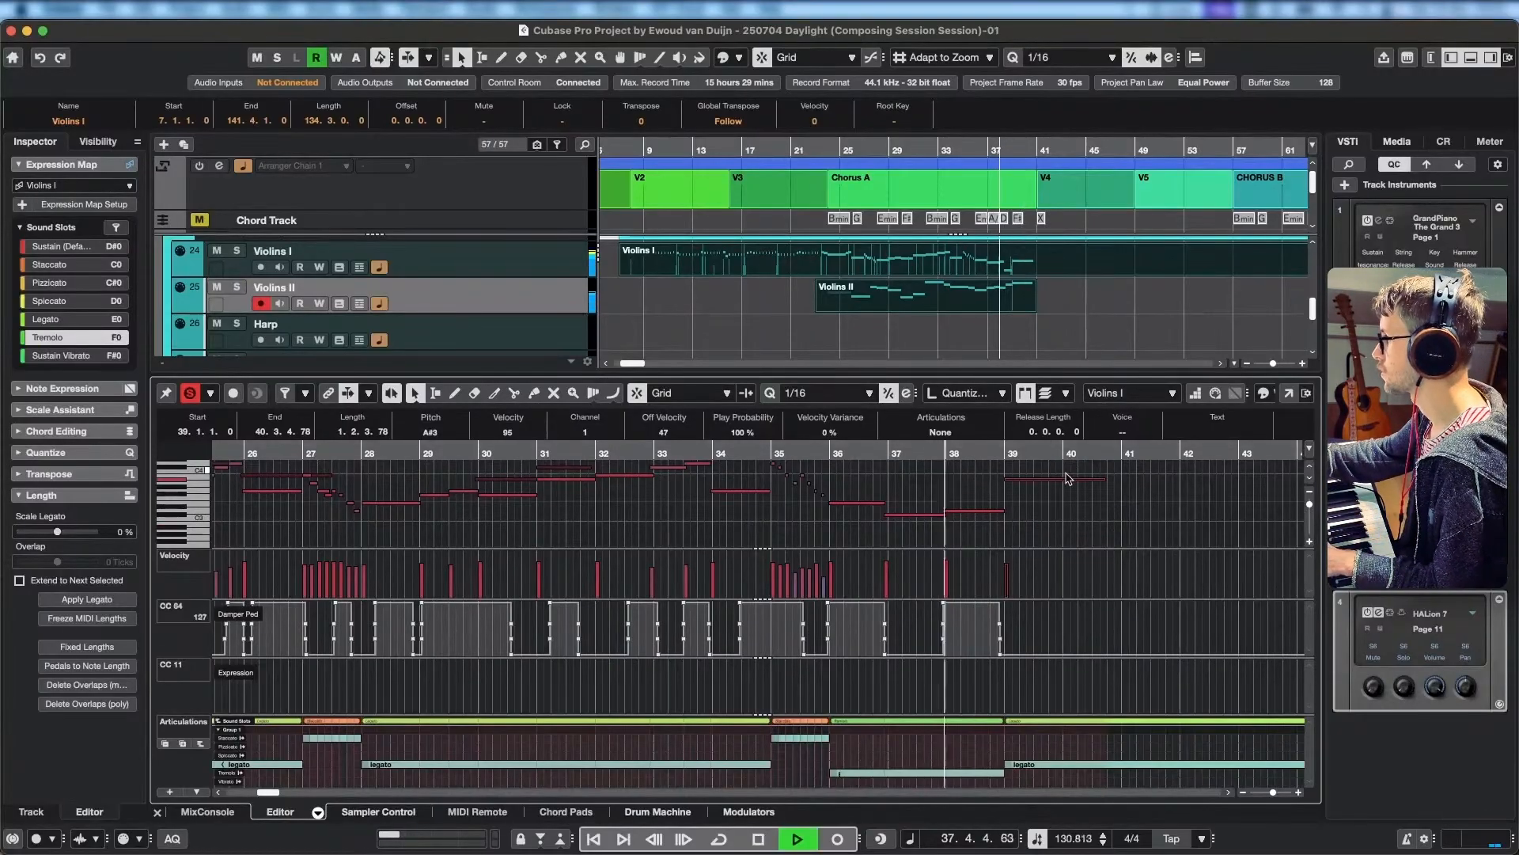
scroll(1097, 501, "right", 3)
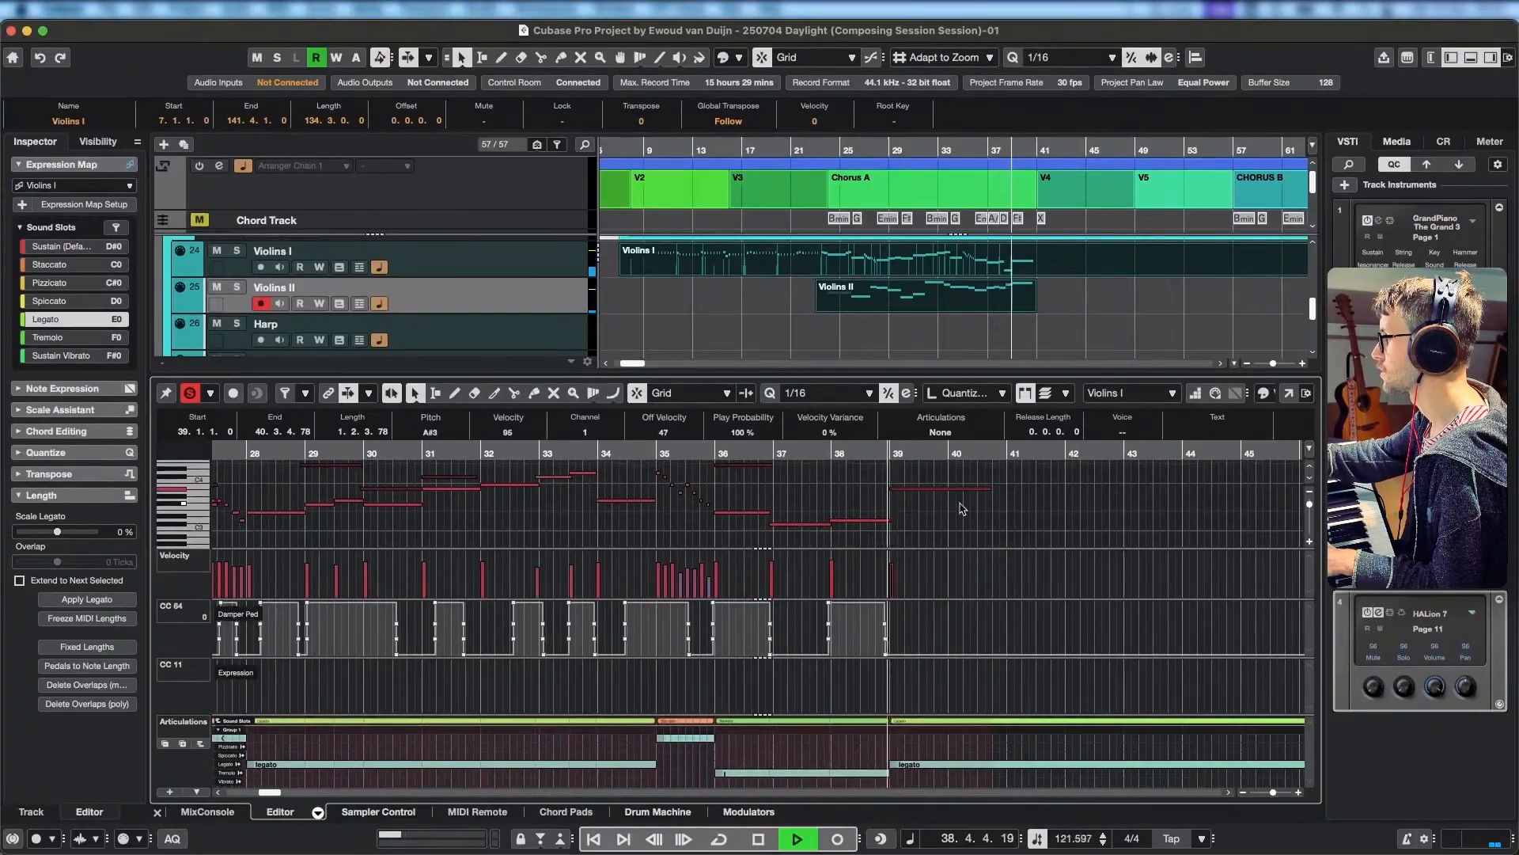
key("space")
Lower the long Violins I note at bar 39 to C#3 and replace its legato articulation with the continuing tremolo.
left_click(870, 521)
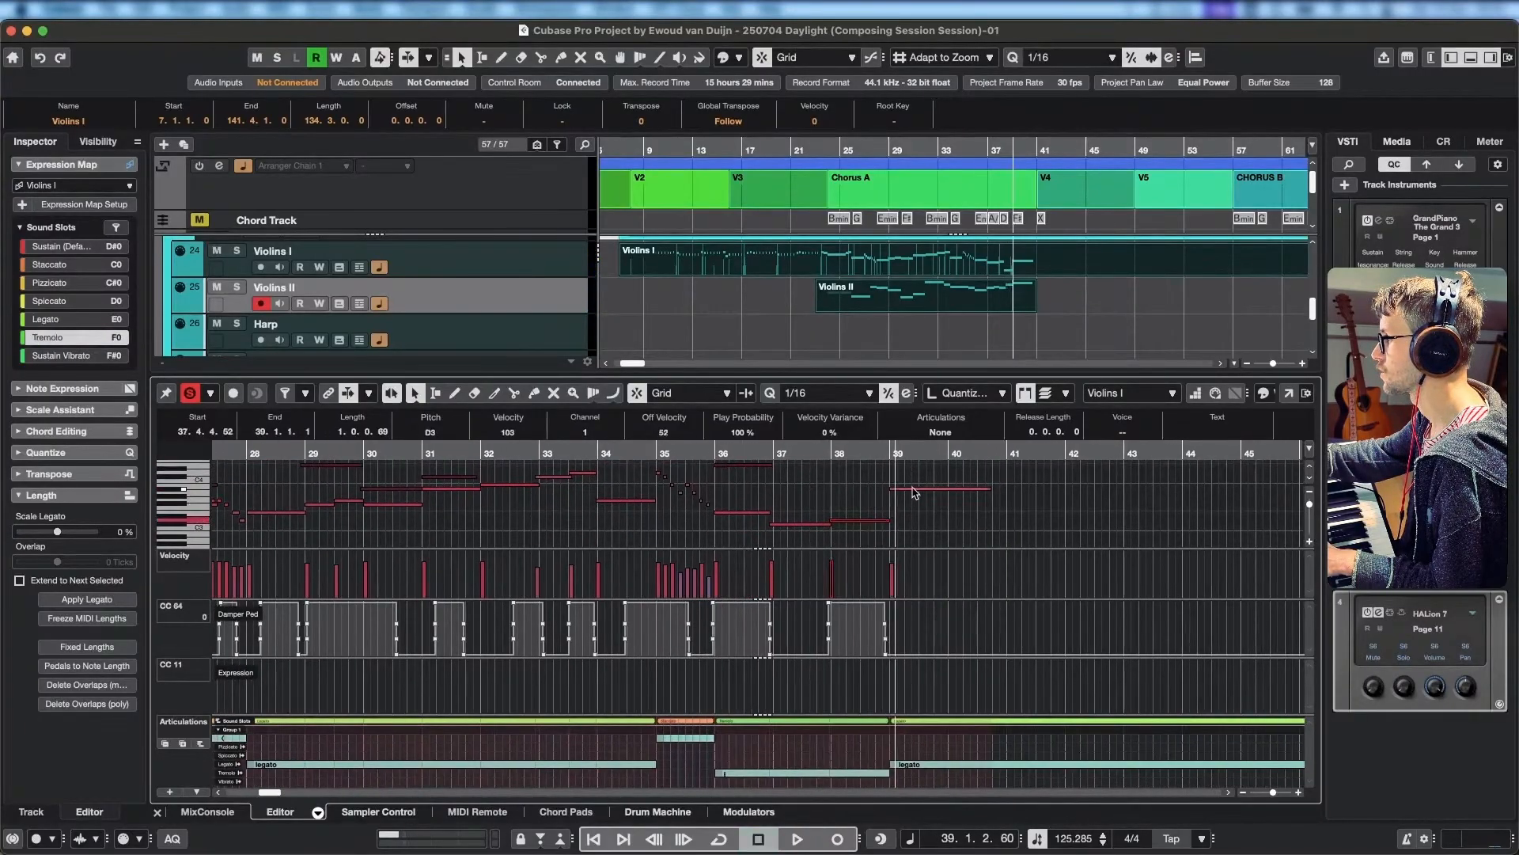
left_click_drag(912, 495, 924, 523)
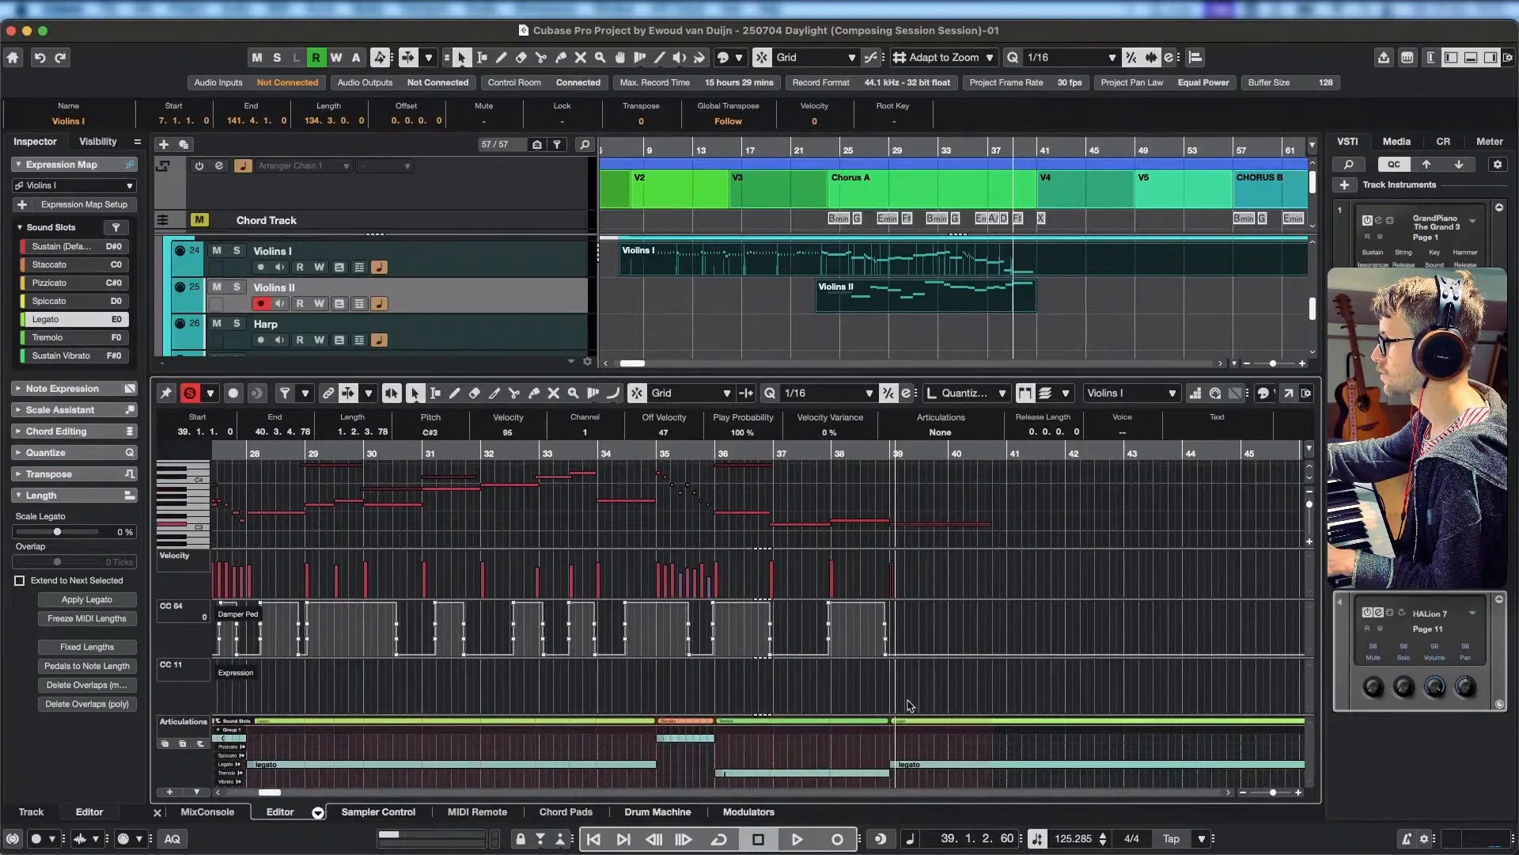
left_click_drag(899, 765, 898, 770)
left_click(898, 774)
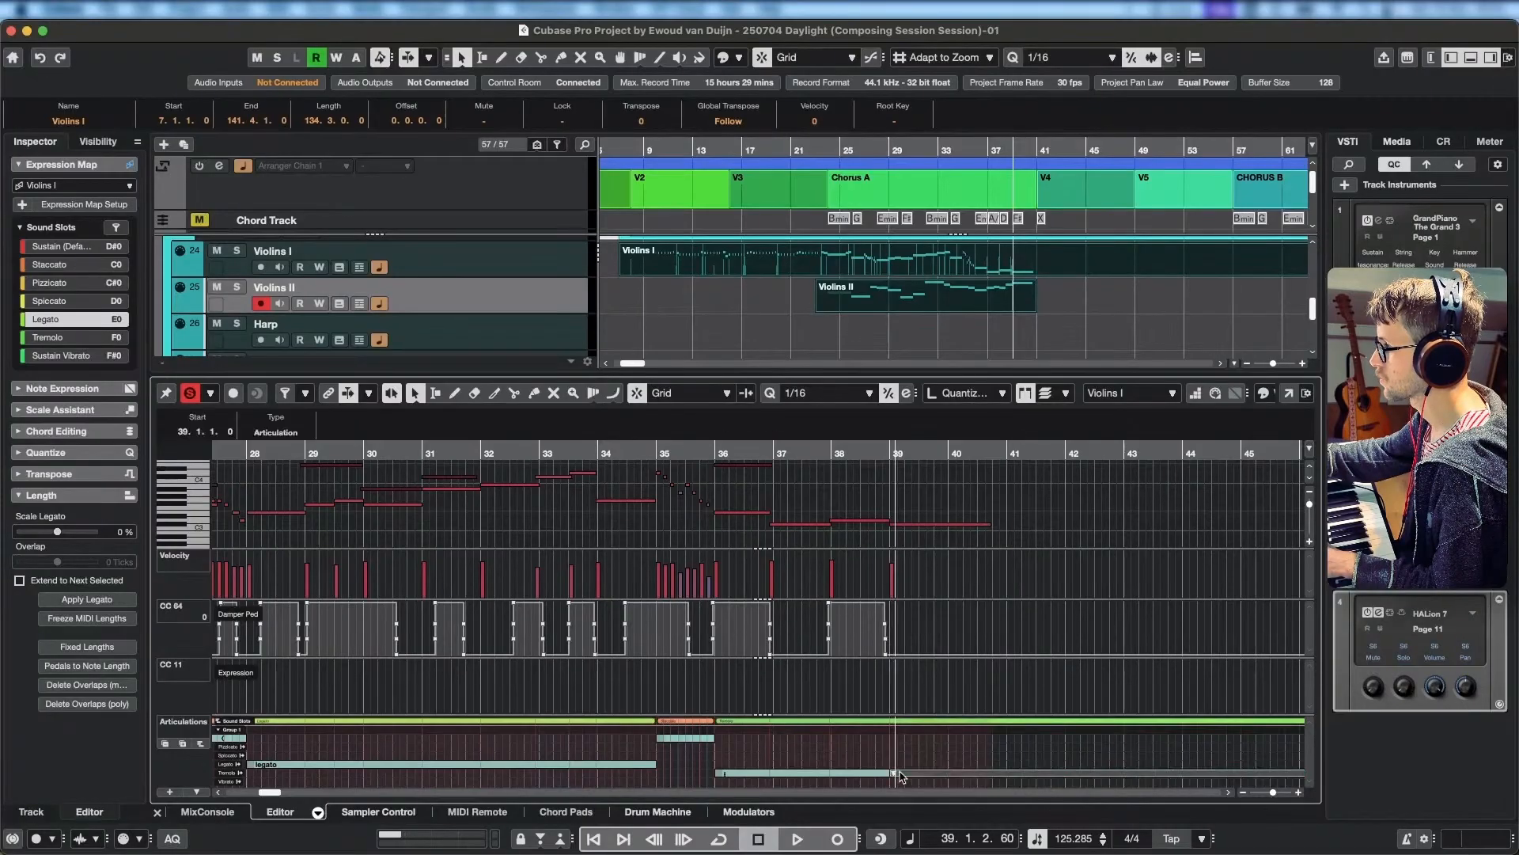
key("Delete")
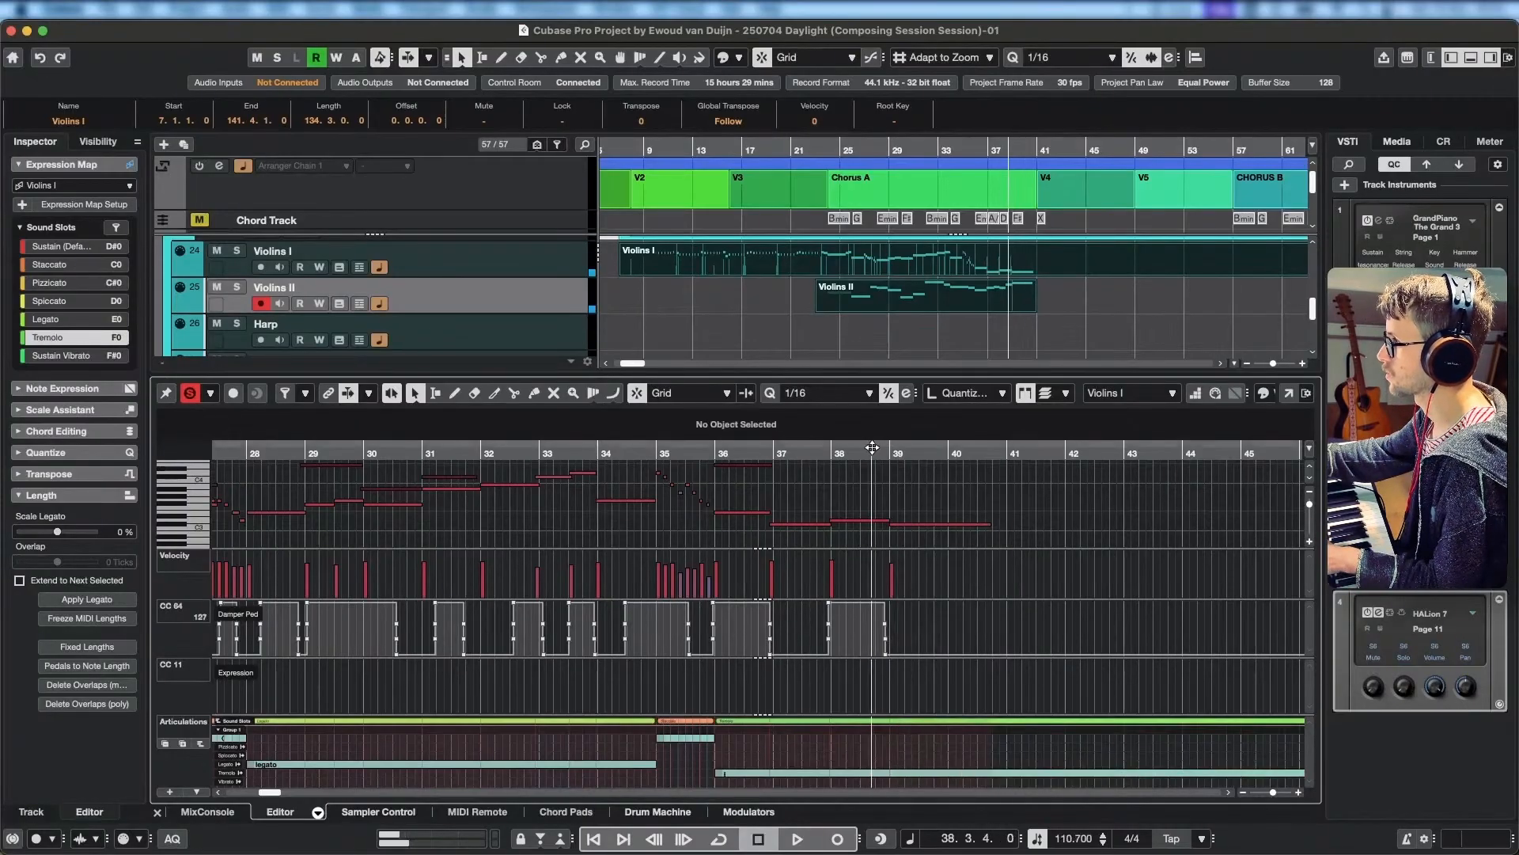
key("space")
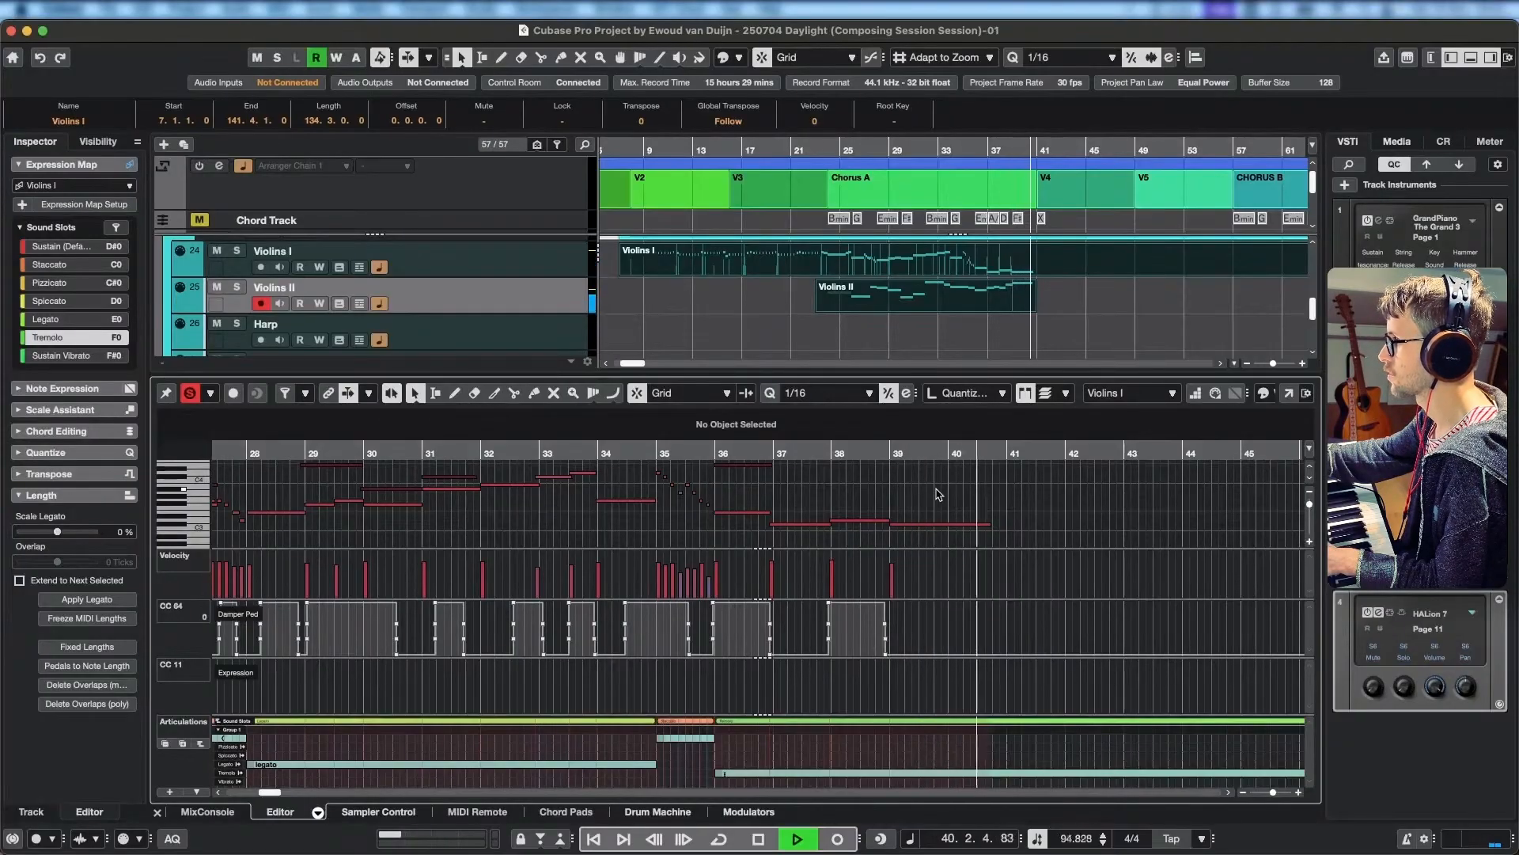
key("space")
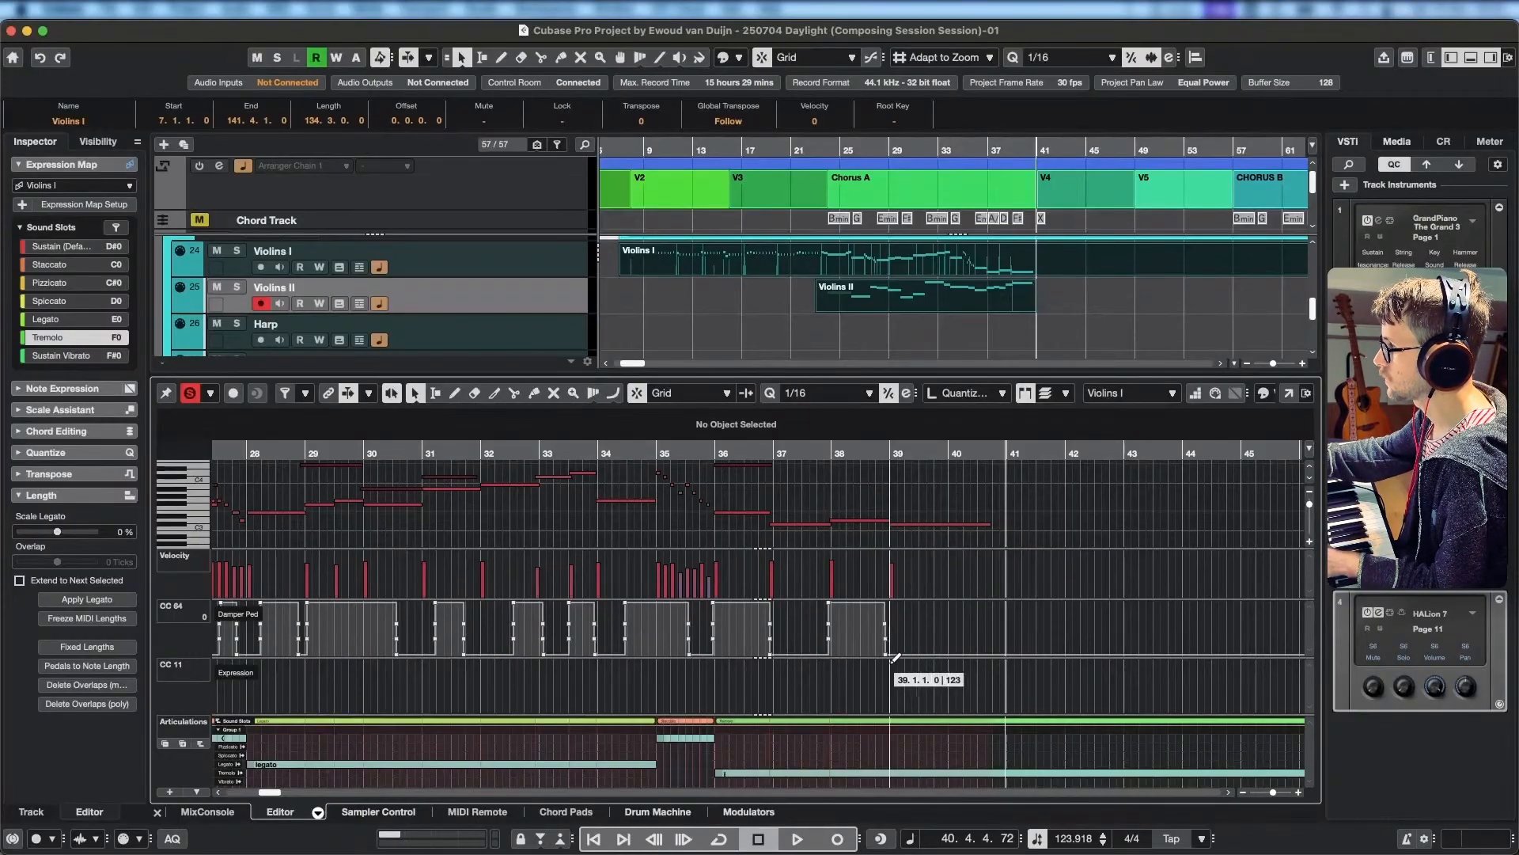
Draw a curved CC 11 Expression fade on Violins I from bar 39 to 0 at bar 41, with a 127 starting point at bar 8.
mouse_move(891, 658)
left_mouse_down()
mouse_move(1013, 701)
mouse_move(1012, 722)
left_mouse_up()
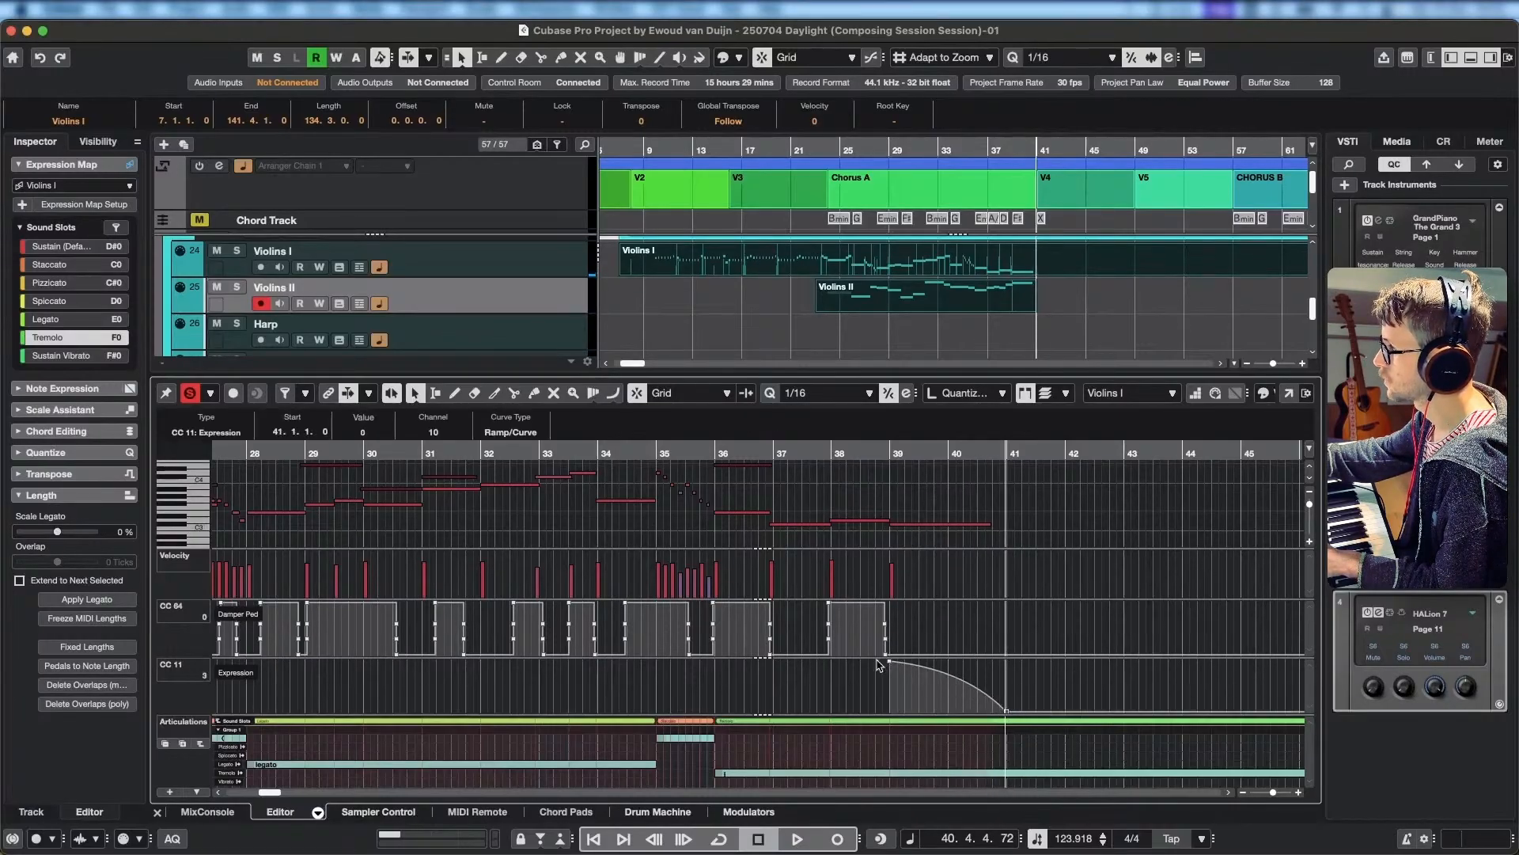
scroll(852, 657, "left", 5)
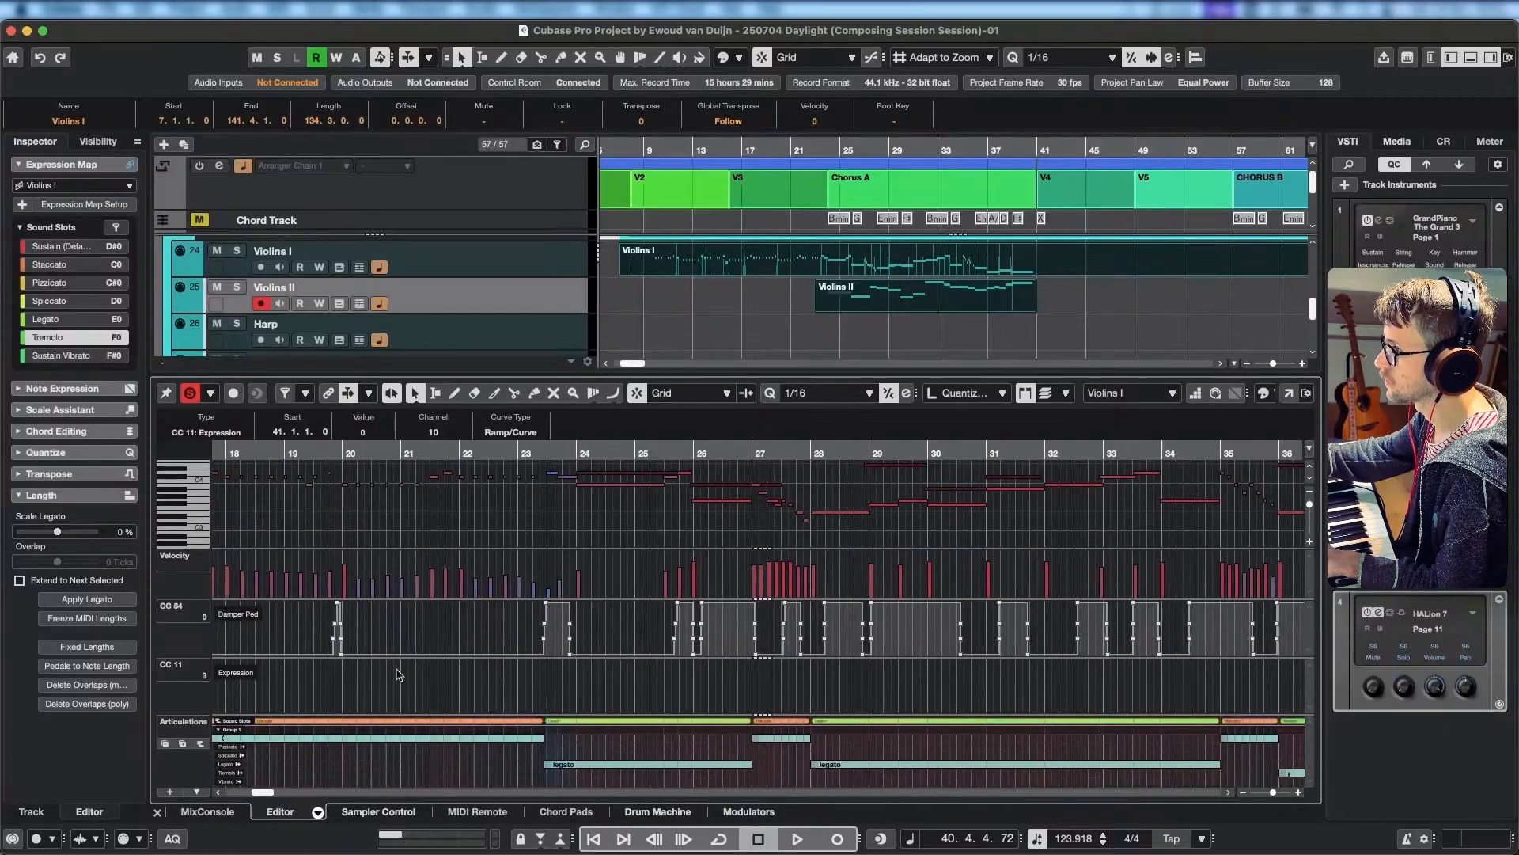
scroll(400, 674, "left", 7)
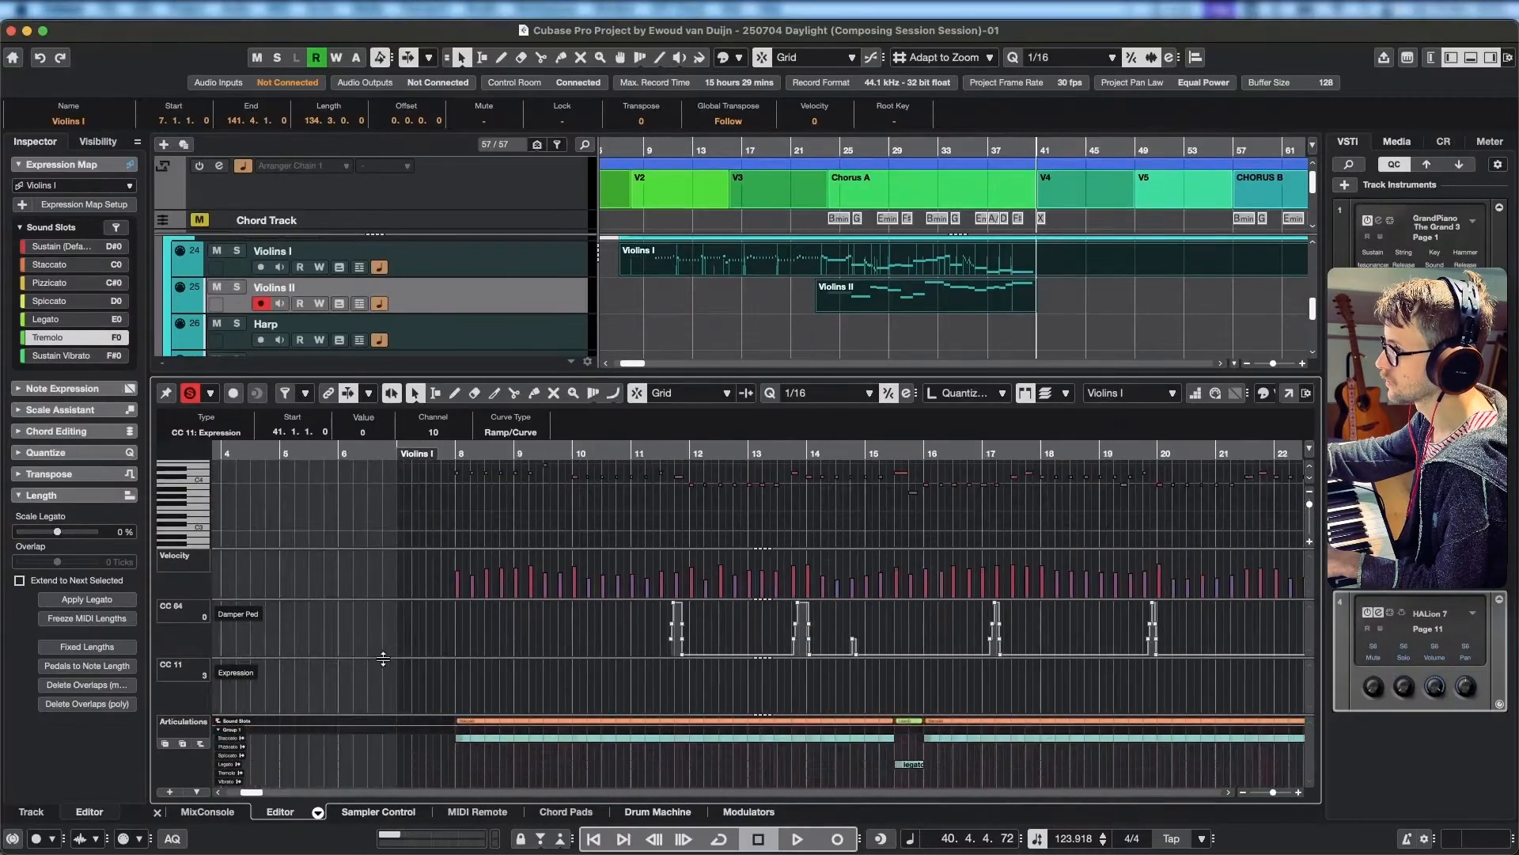
left_click(456, 659)
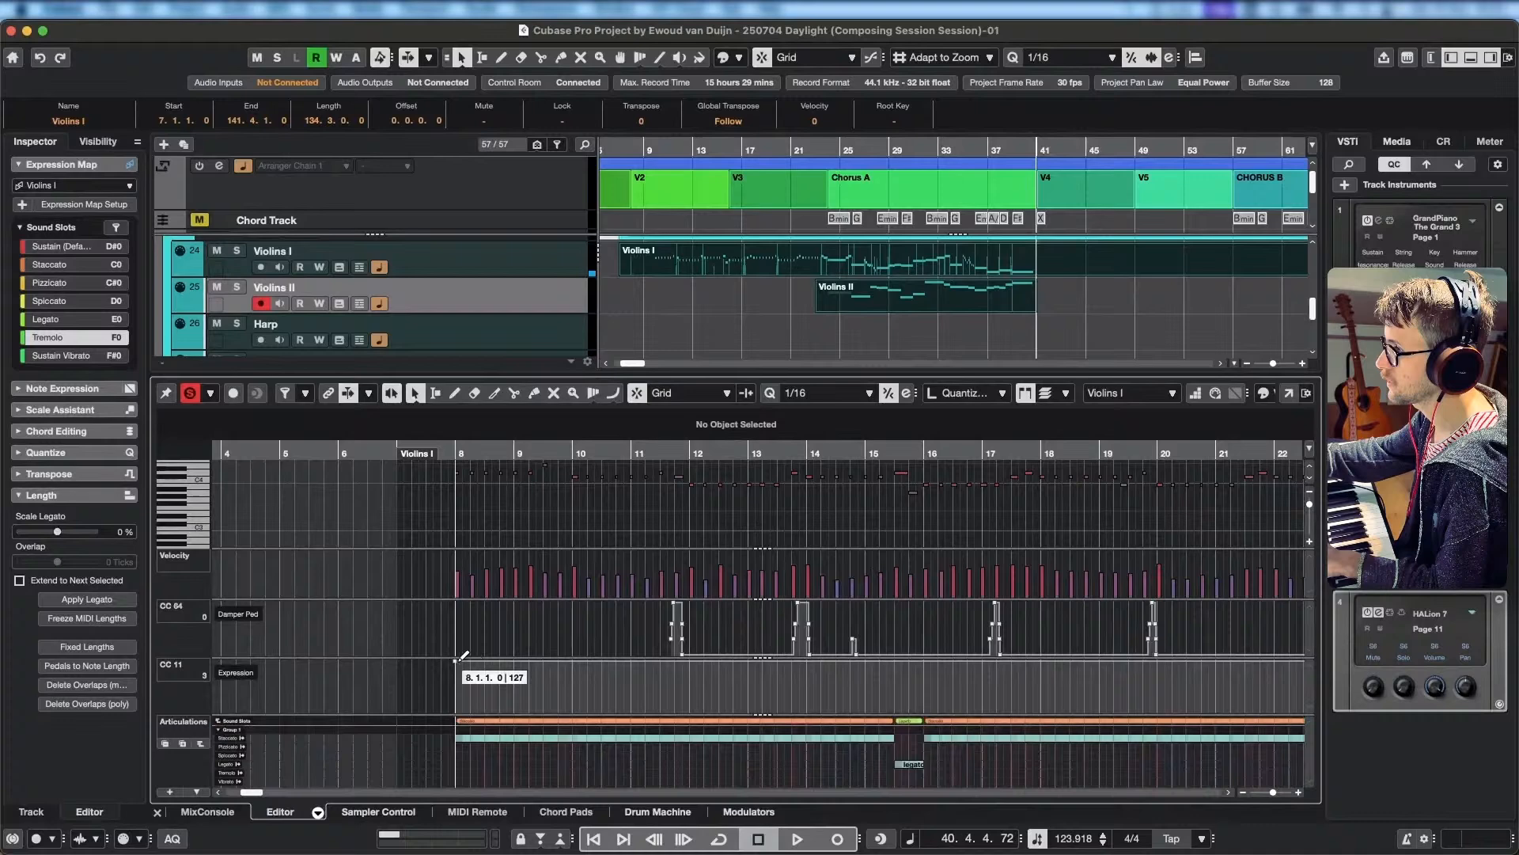
Play the Violins I staccato part from bar 8 to bar 14 to check its timing.
left_click(458, 452)
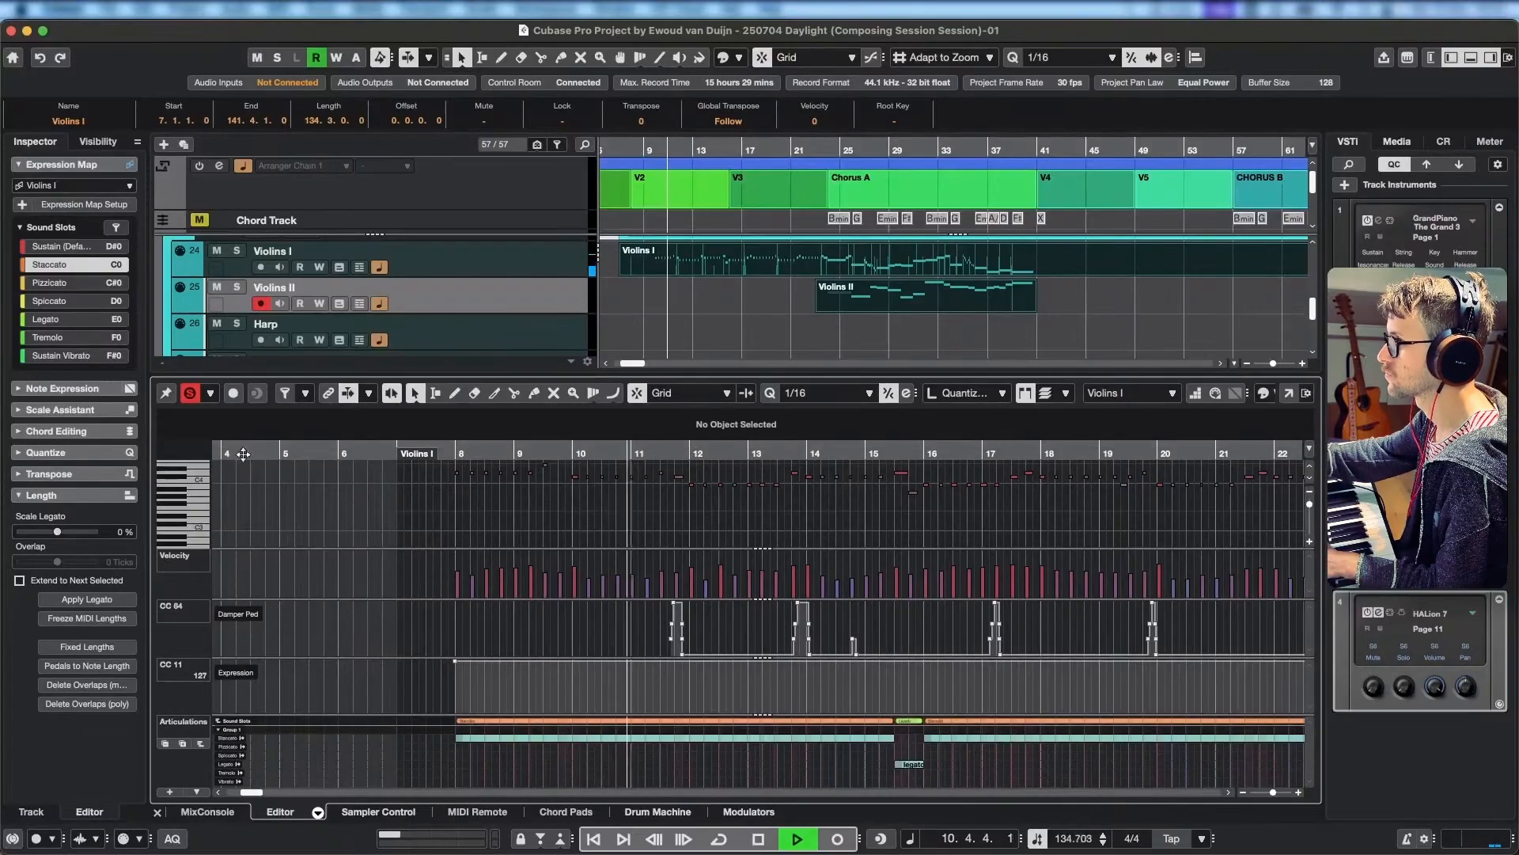
scroll(642, 538, "right", 5)
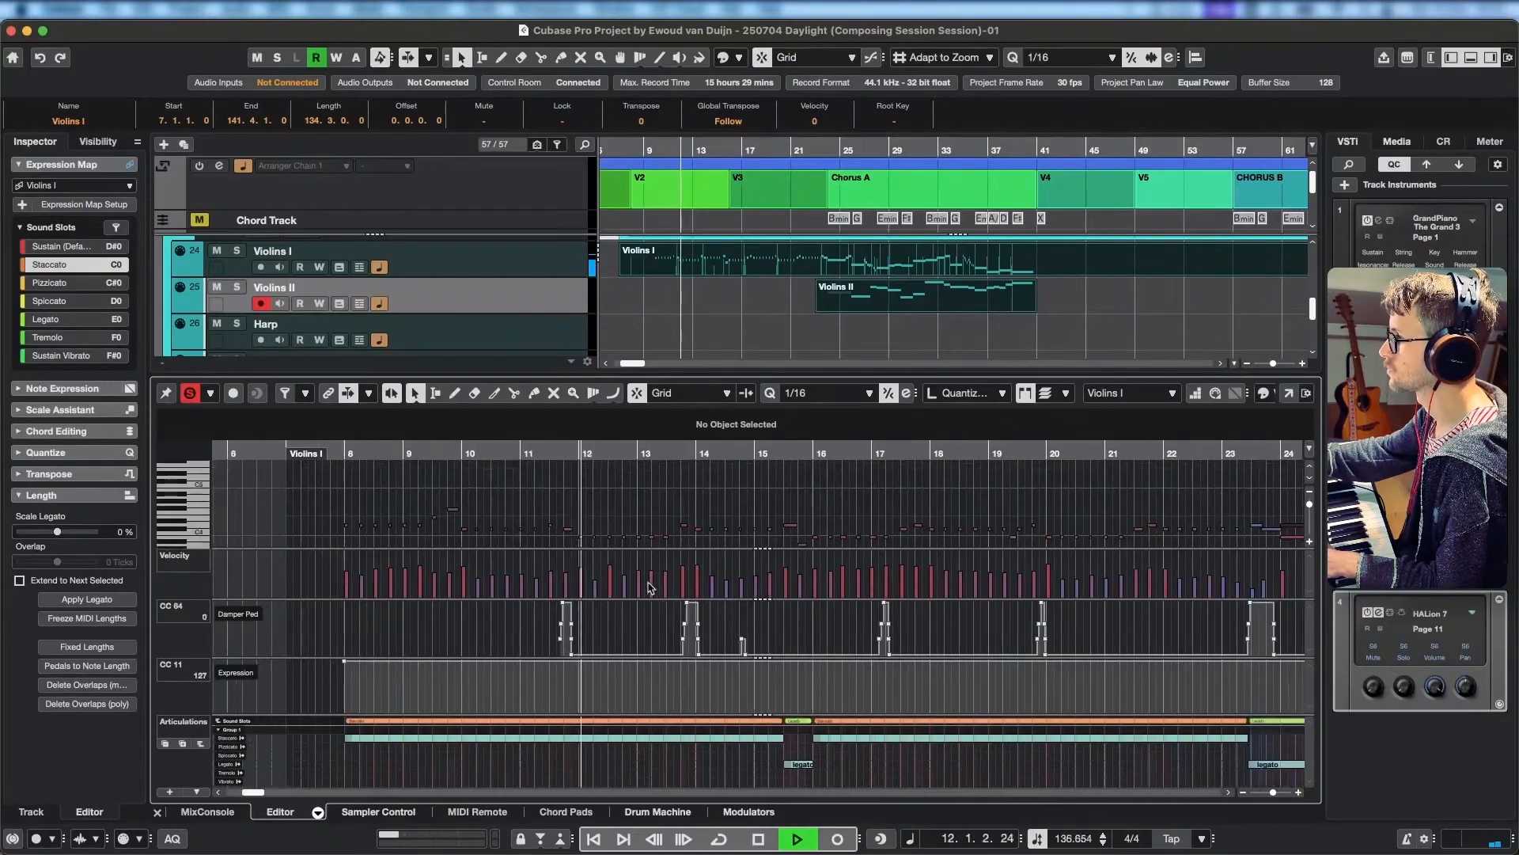
scroll(585, 532, "right", 2)
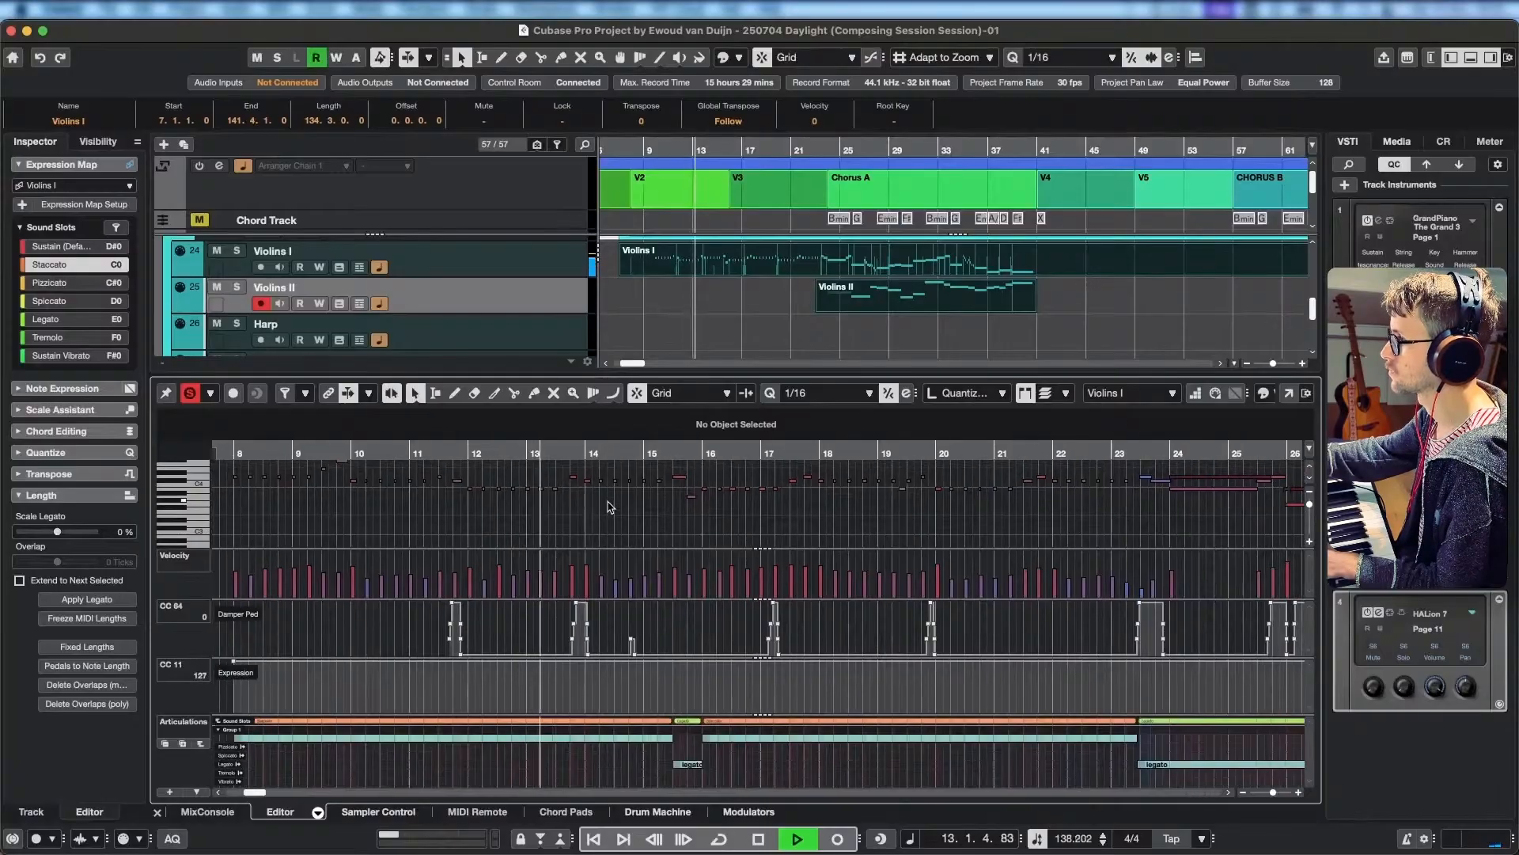
key("space")
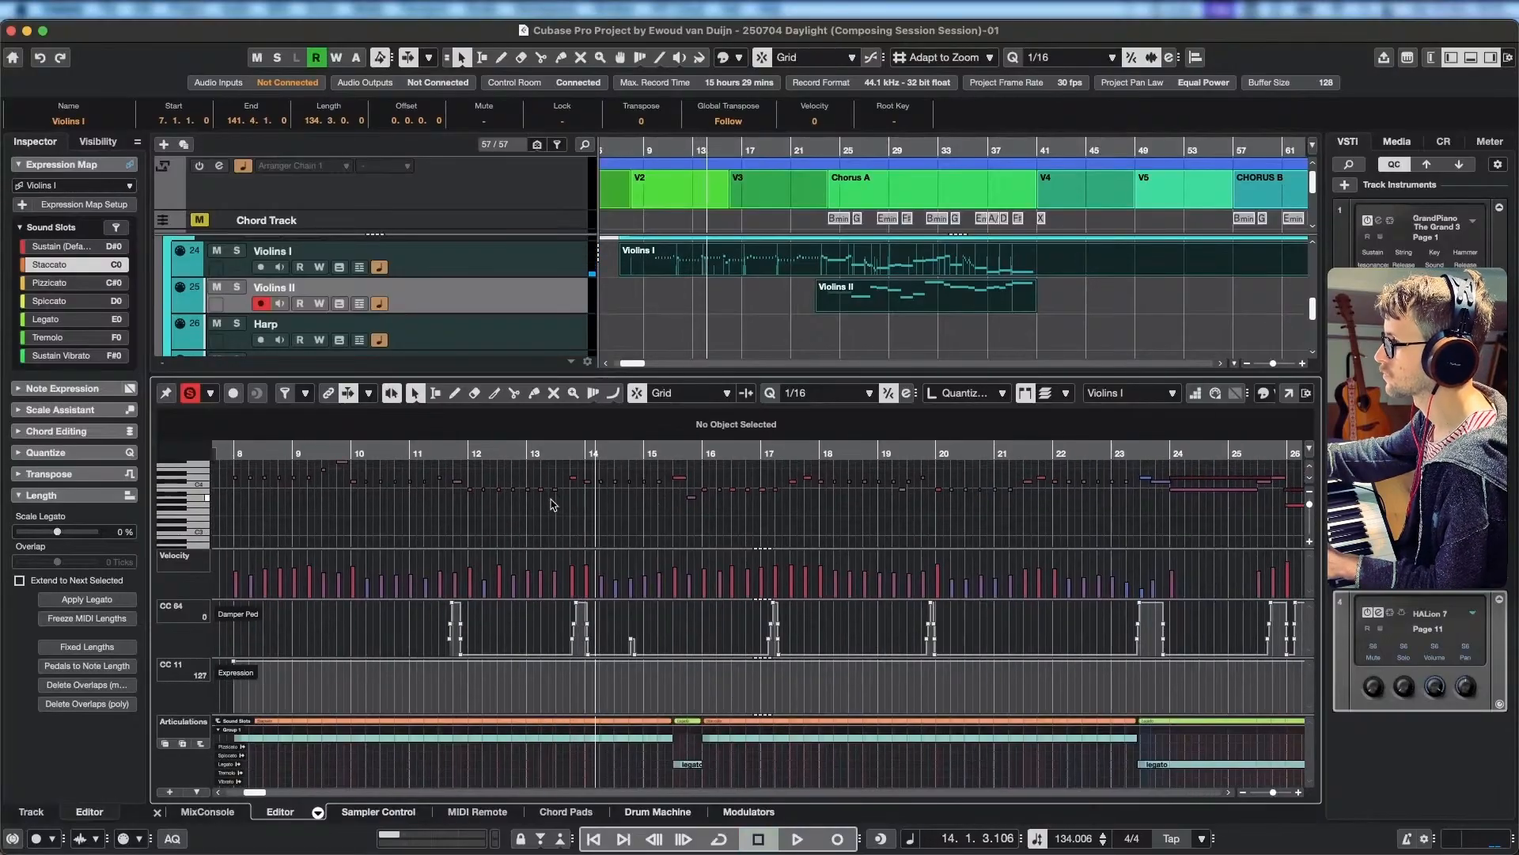
Shift the pair of early Violins I B3 notes around 13.2 later so the first starts at 13.1.4.115.
scroll(554, 505, "up", 5)
left_click_drag(580, 497, 498, 489)
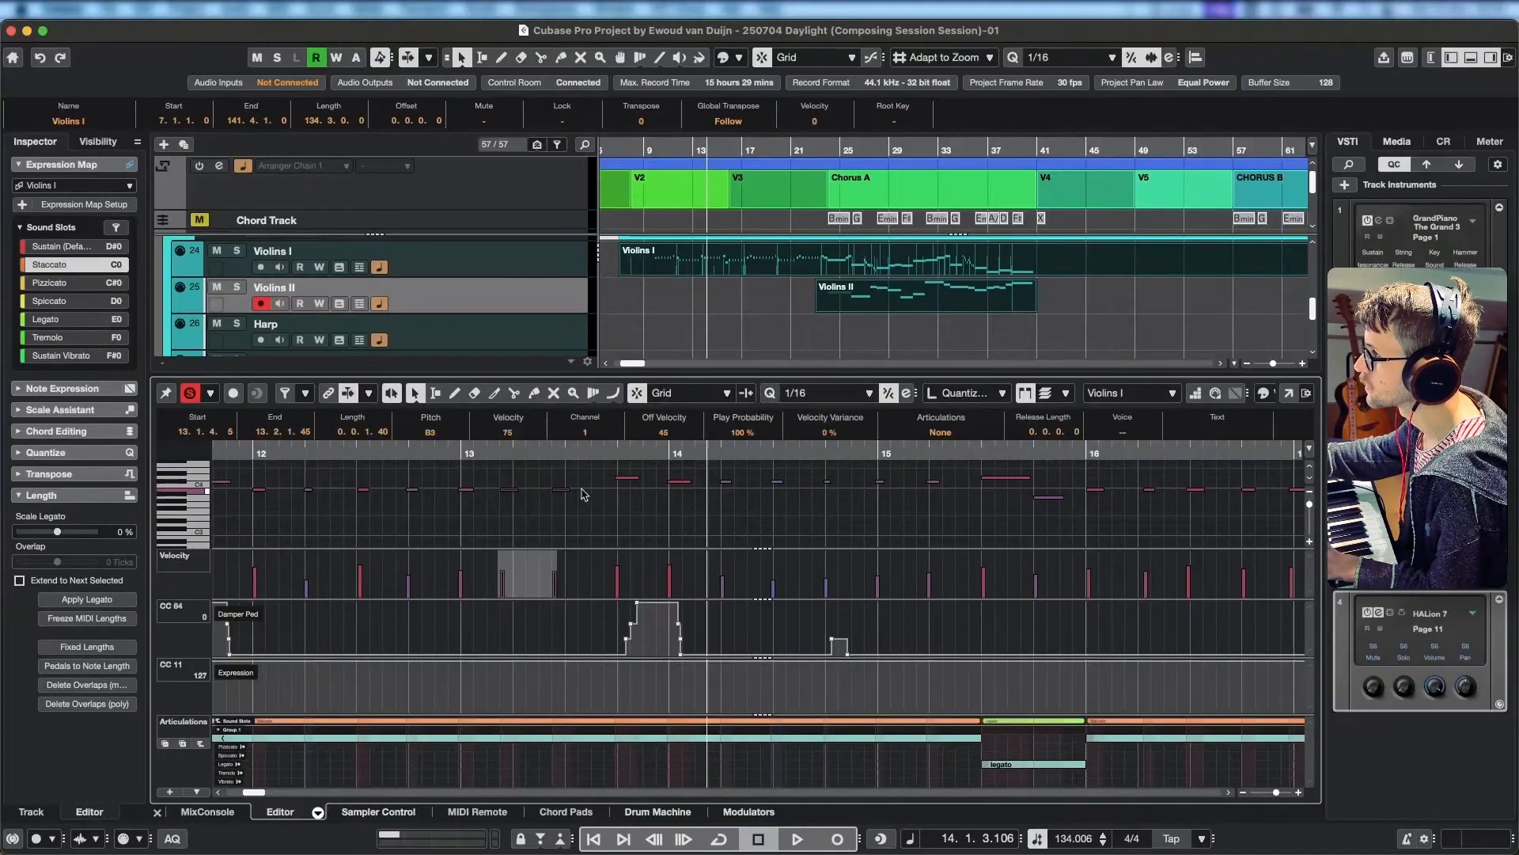
left_click_drag(565, 495, 577, 494)
scroll(638, 522, "left", 3)
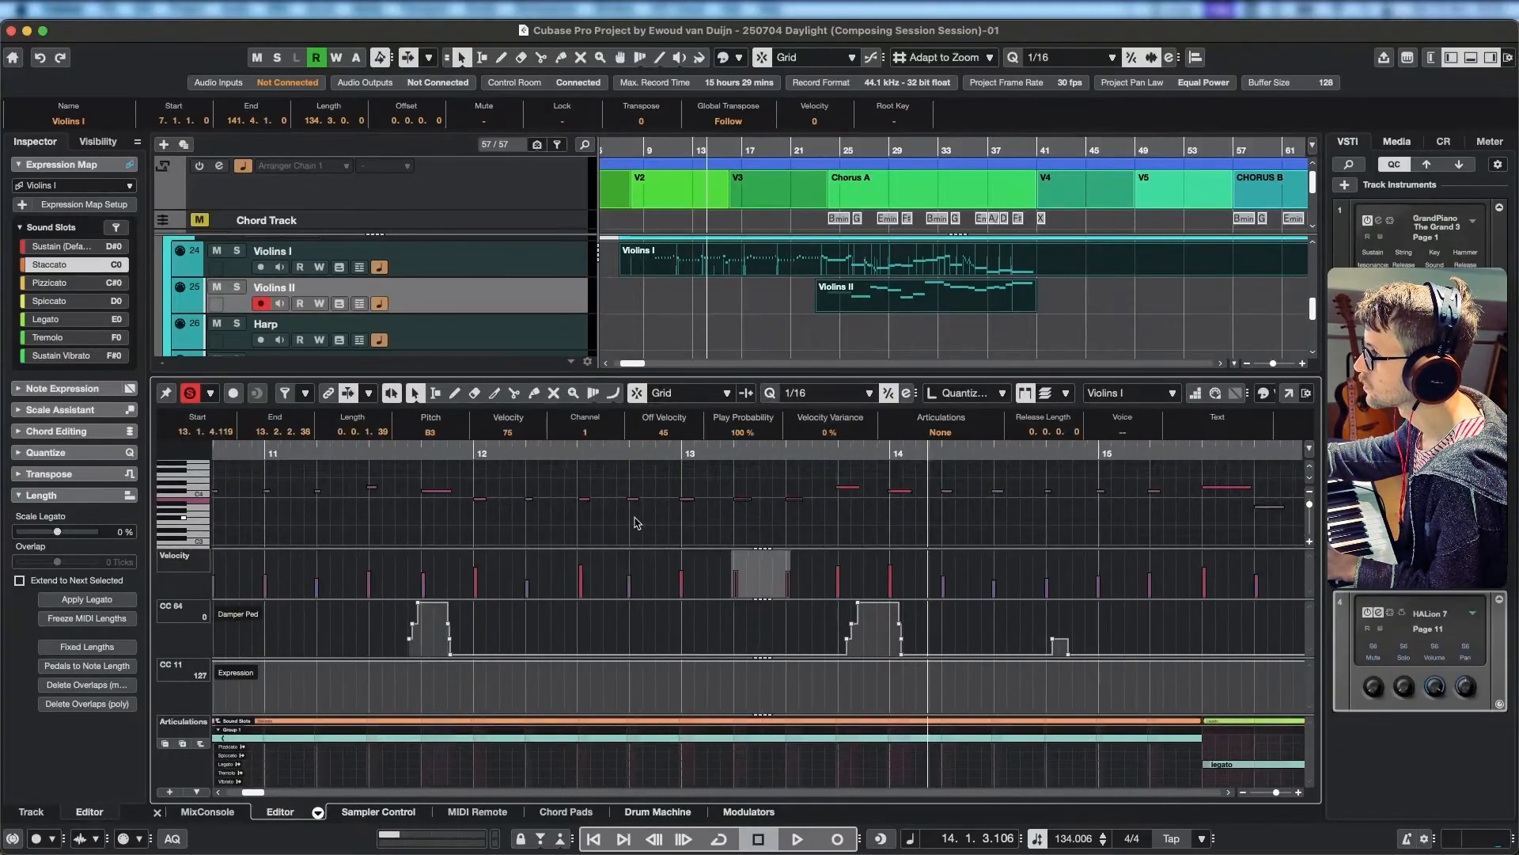
Play from just before bar 13 to bar 17 and quantize the Violins I notes around 16.2 and 17.1 to 1/16.
left_click(643, 454)
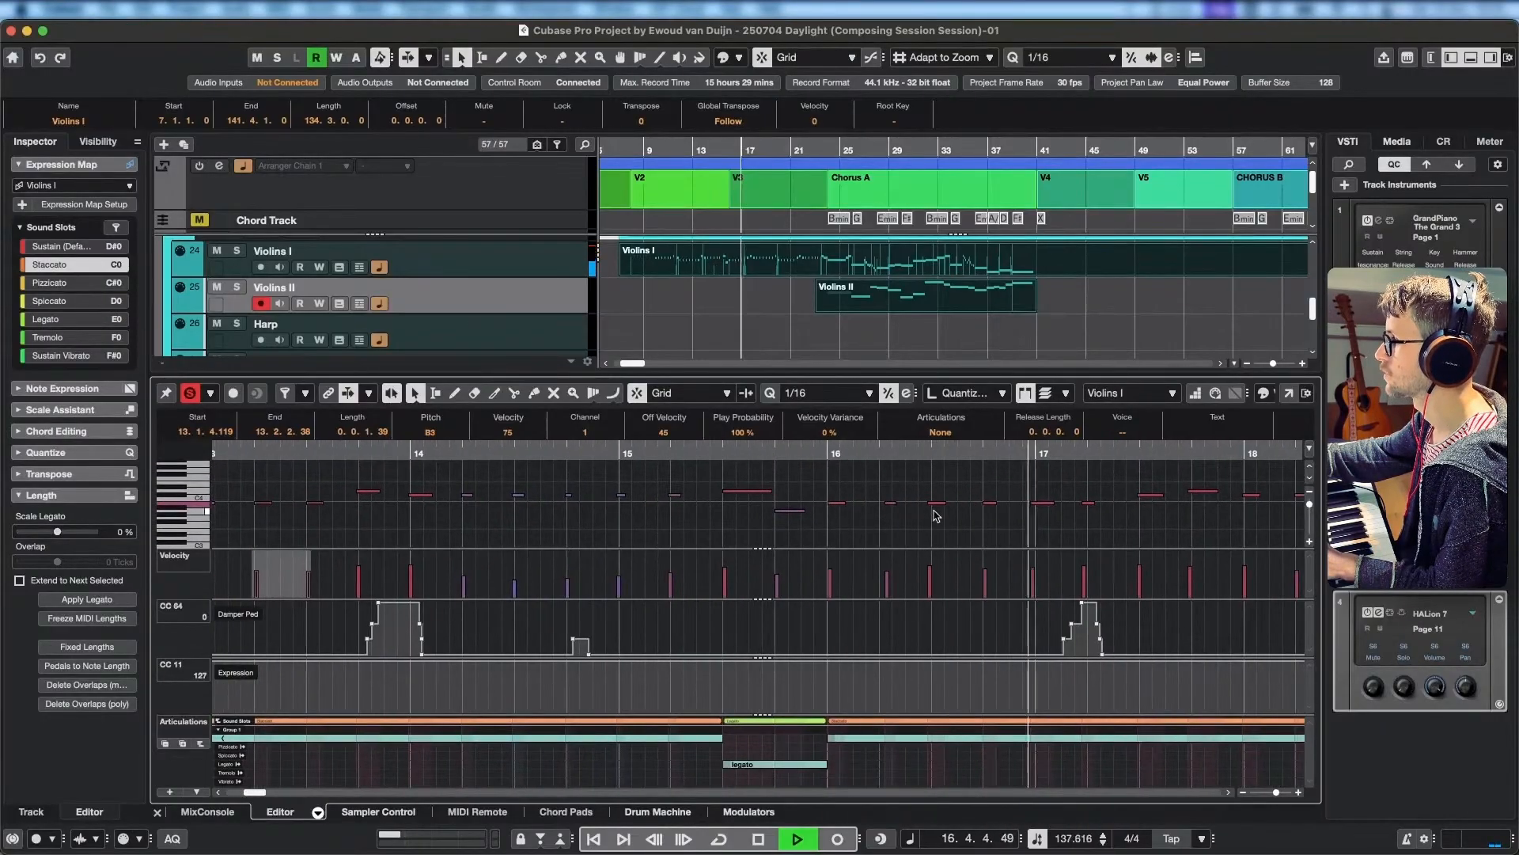
key("space")
left_click_drag(948, 530, 888, 490)
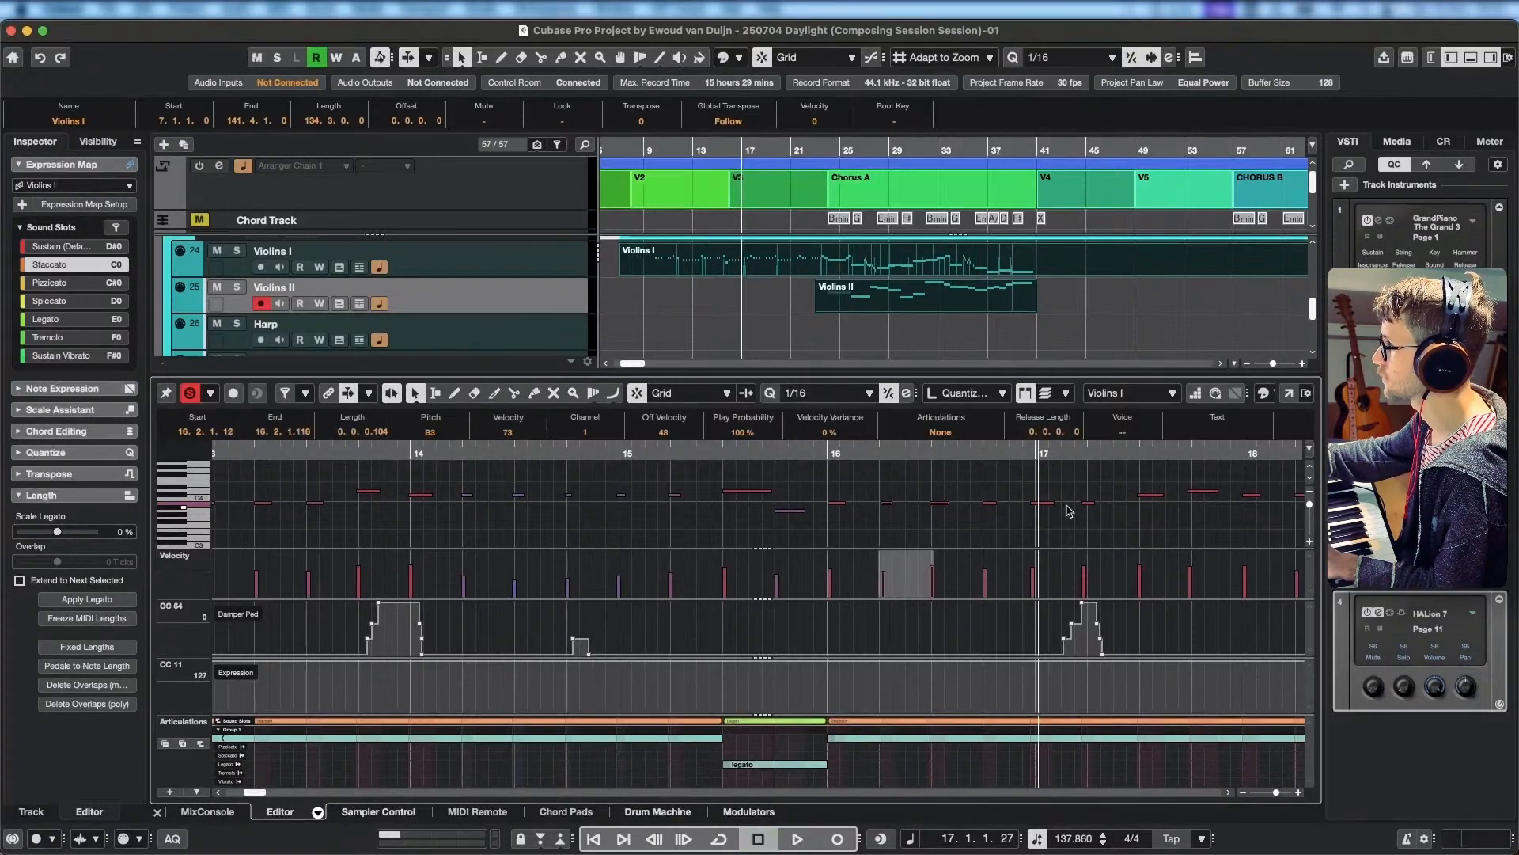
left_click_drag(1119, 536, 1032, 491)
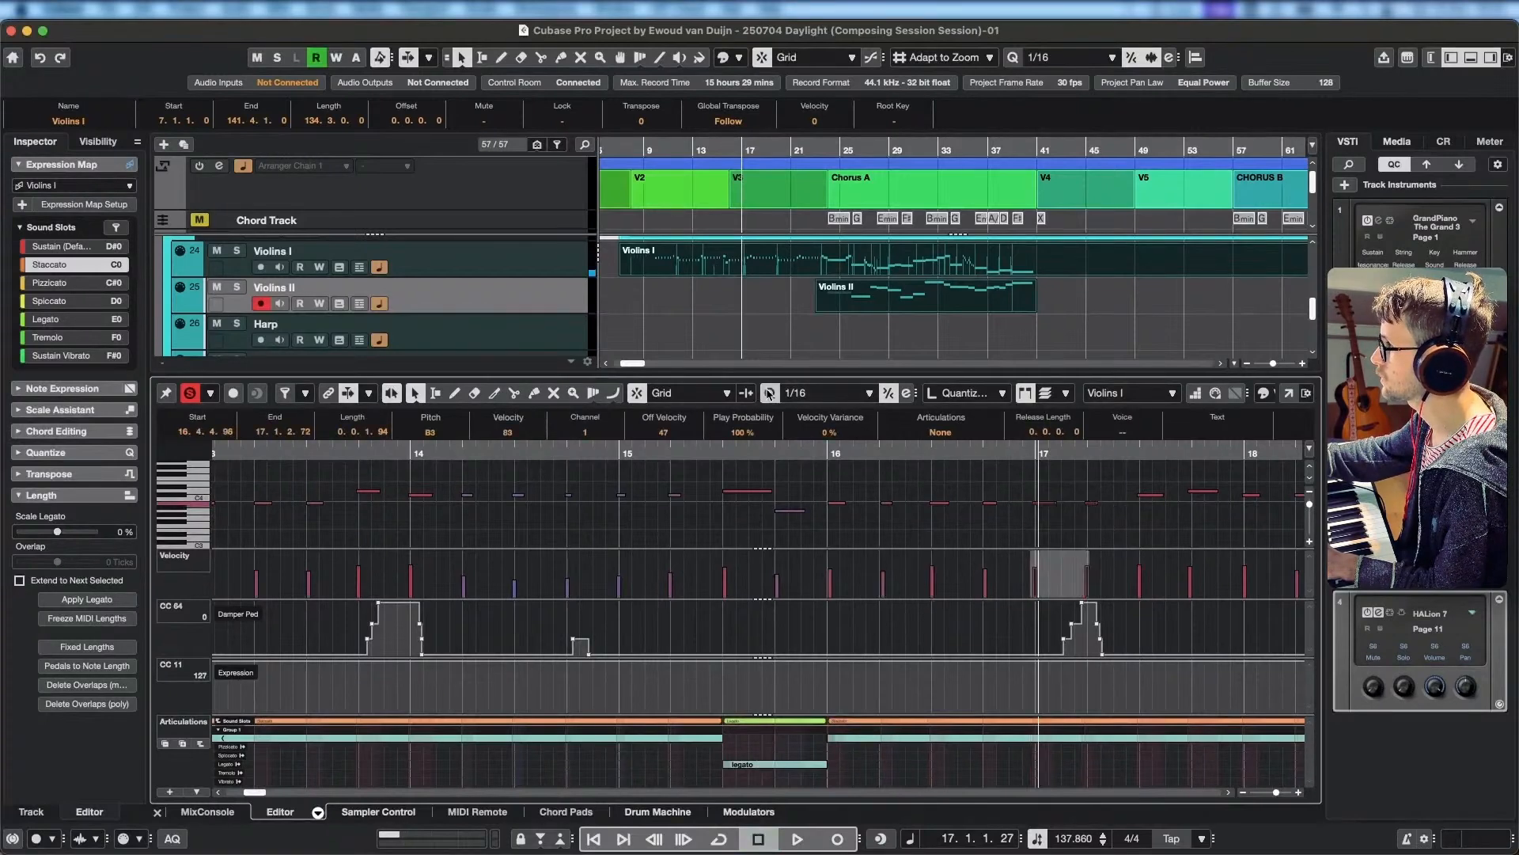
Audition Violins I into bar 18 and quantize the C#4 notes from 17.3 to 18.1 to 1/16.
scroll(1272, 517, "right", 5)
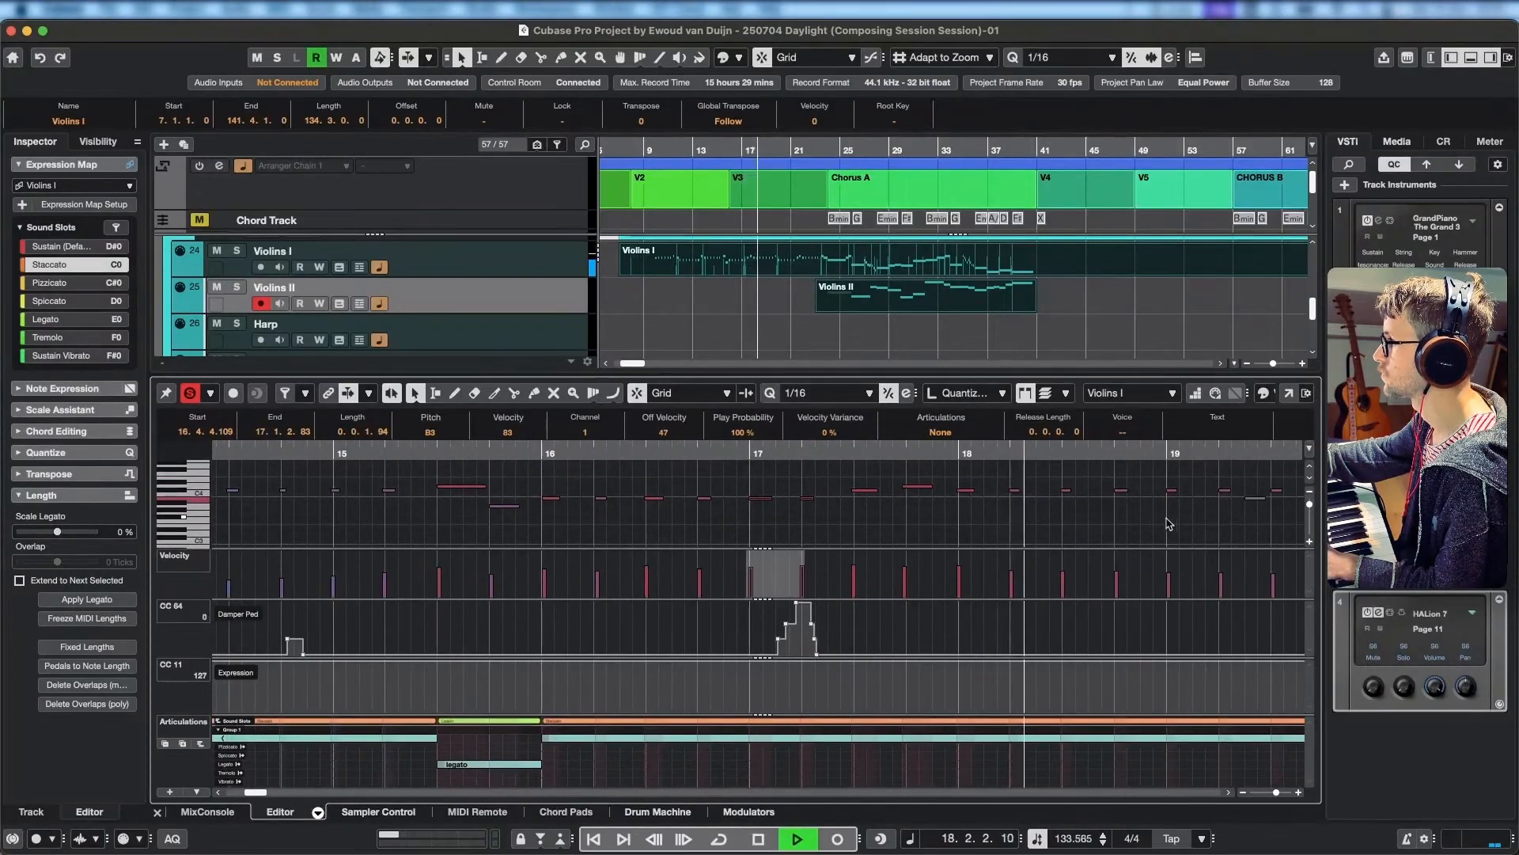
scroll(891, 511, "right", 2)
key("space")
left_click_drag(880, 517, 754, 463)
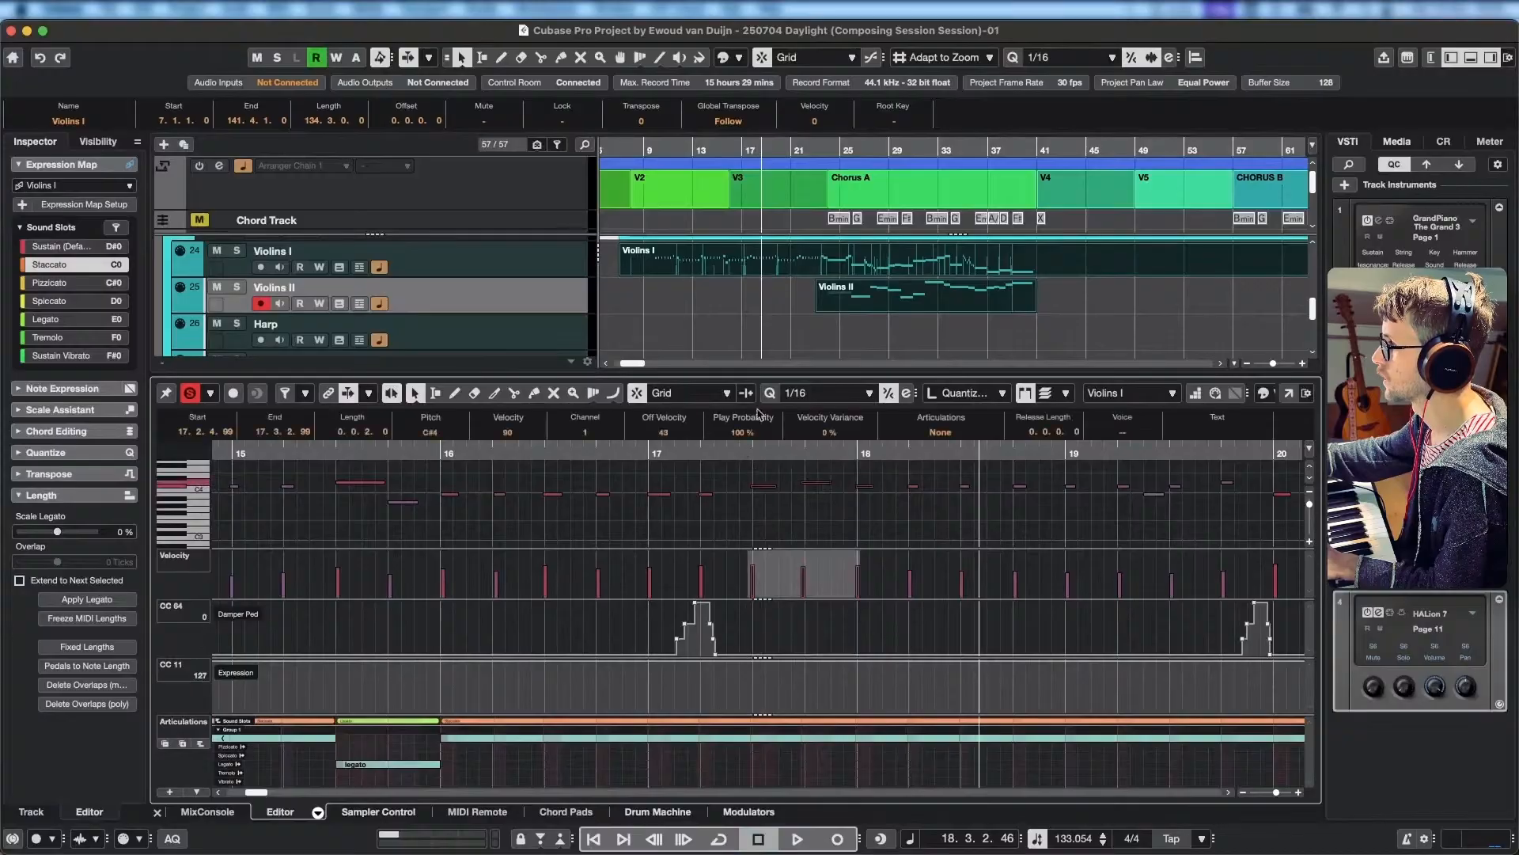
Replay Violins I from around bar 16, quantize the B3 notes around 20.3, and continue listening into bar 25.
left_click(440, 456)
key("space")
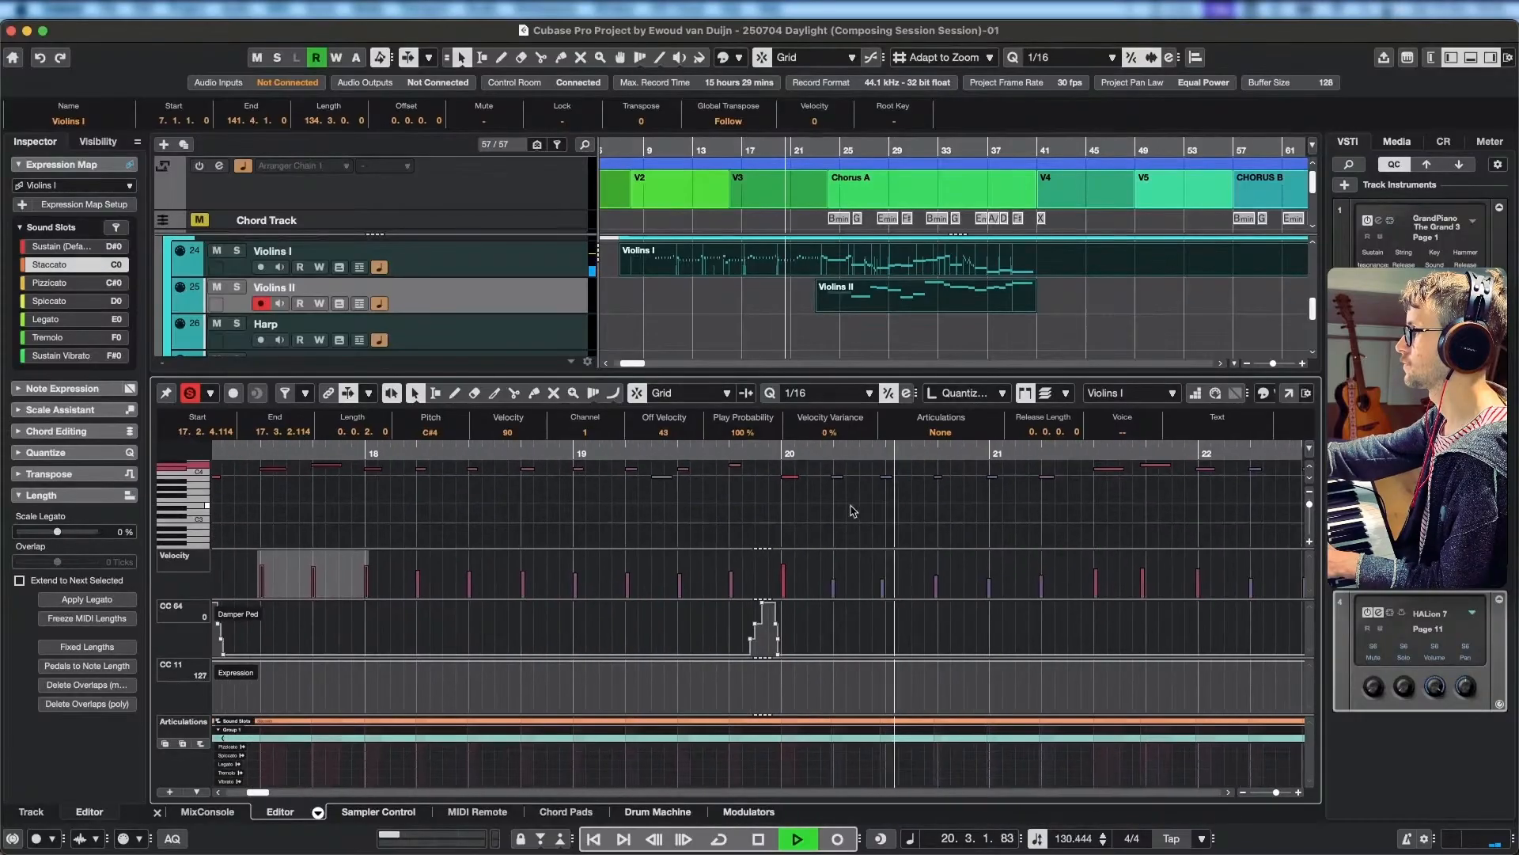
key("space")
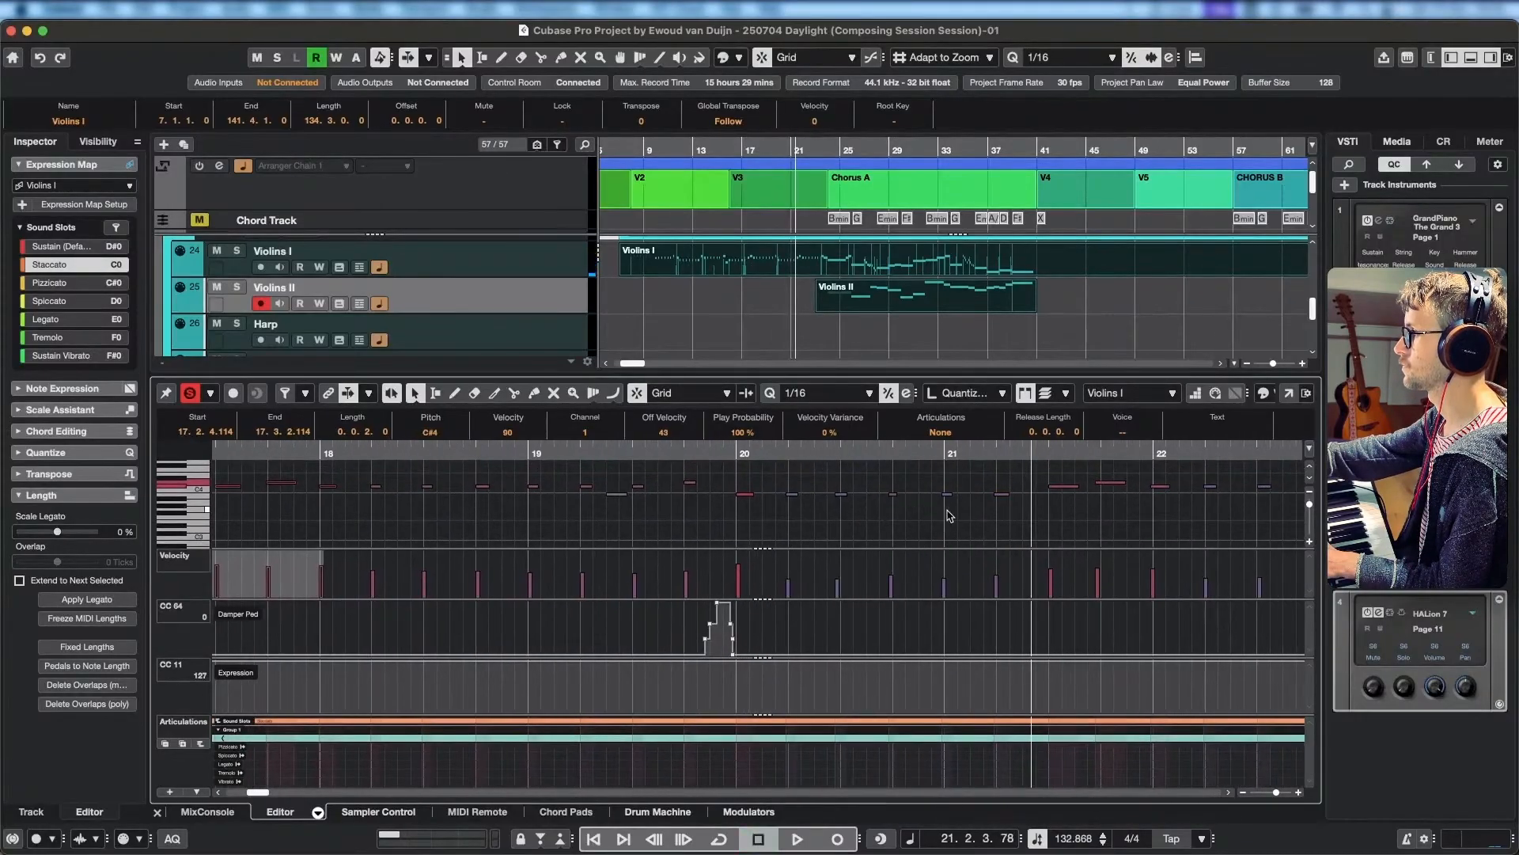
left_click(841, 494)
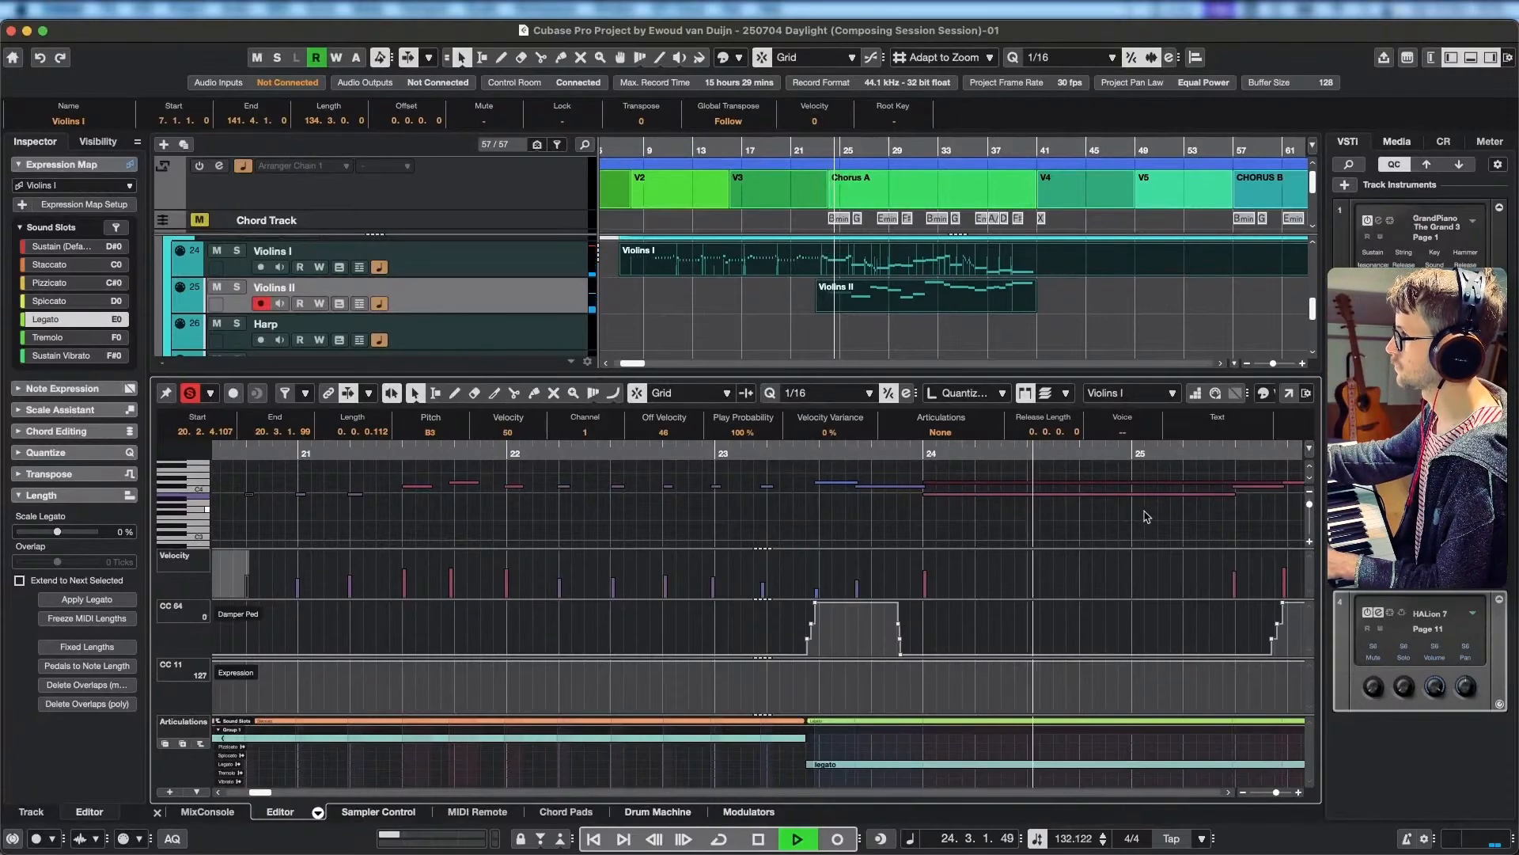
left_click_drag(1147, 516, 827, 526)
scroll(946, 512, "down", 3)
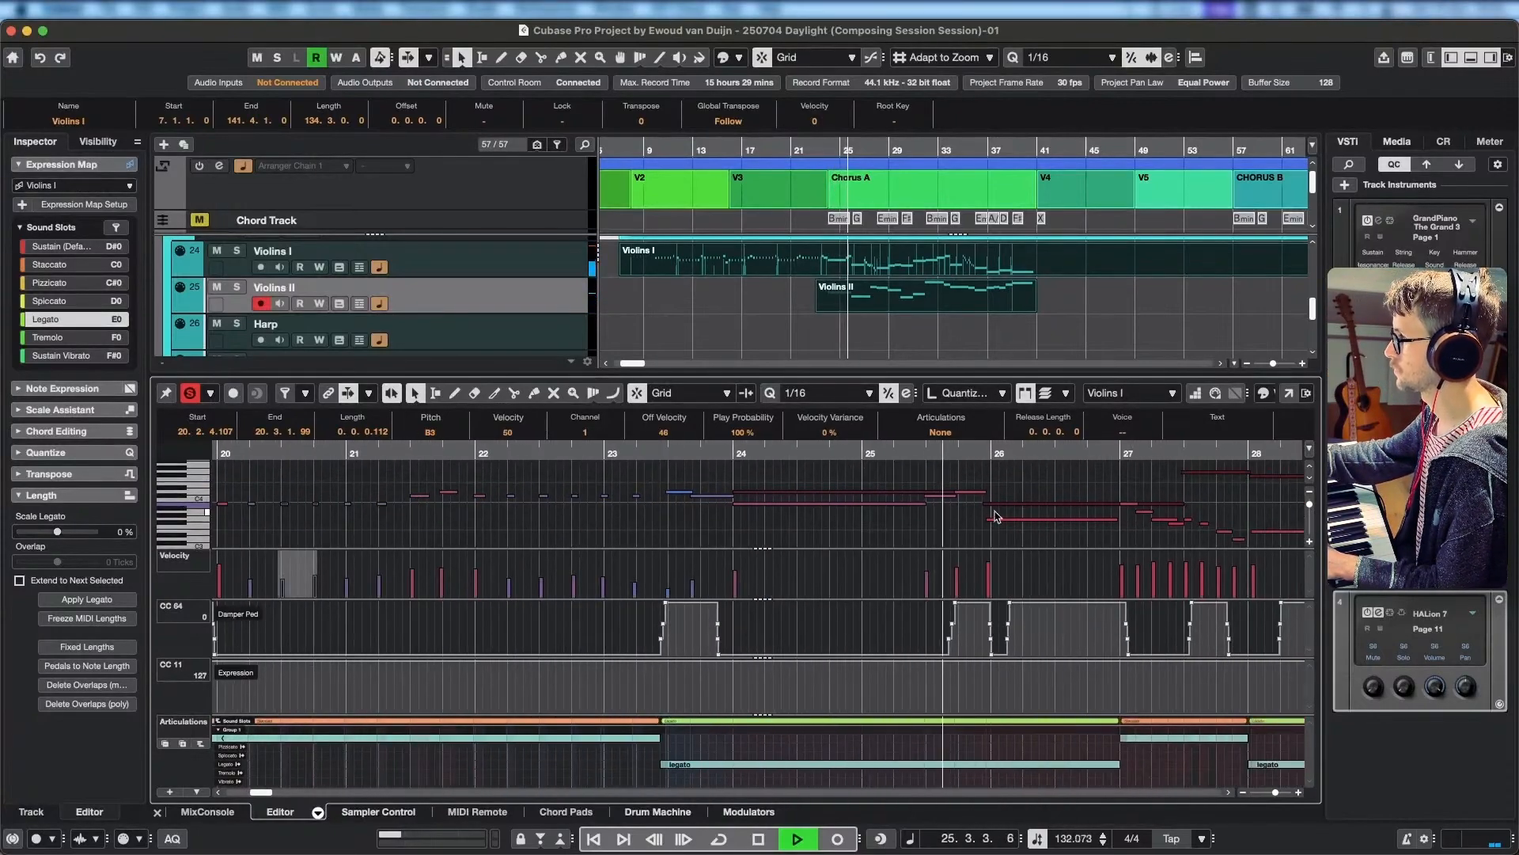
Replace the last Violins I note of bar 25 by extending the preceding C#4 to 25.4.4.42, and play on into bar 31.
key("space")
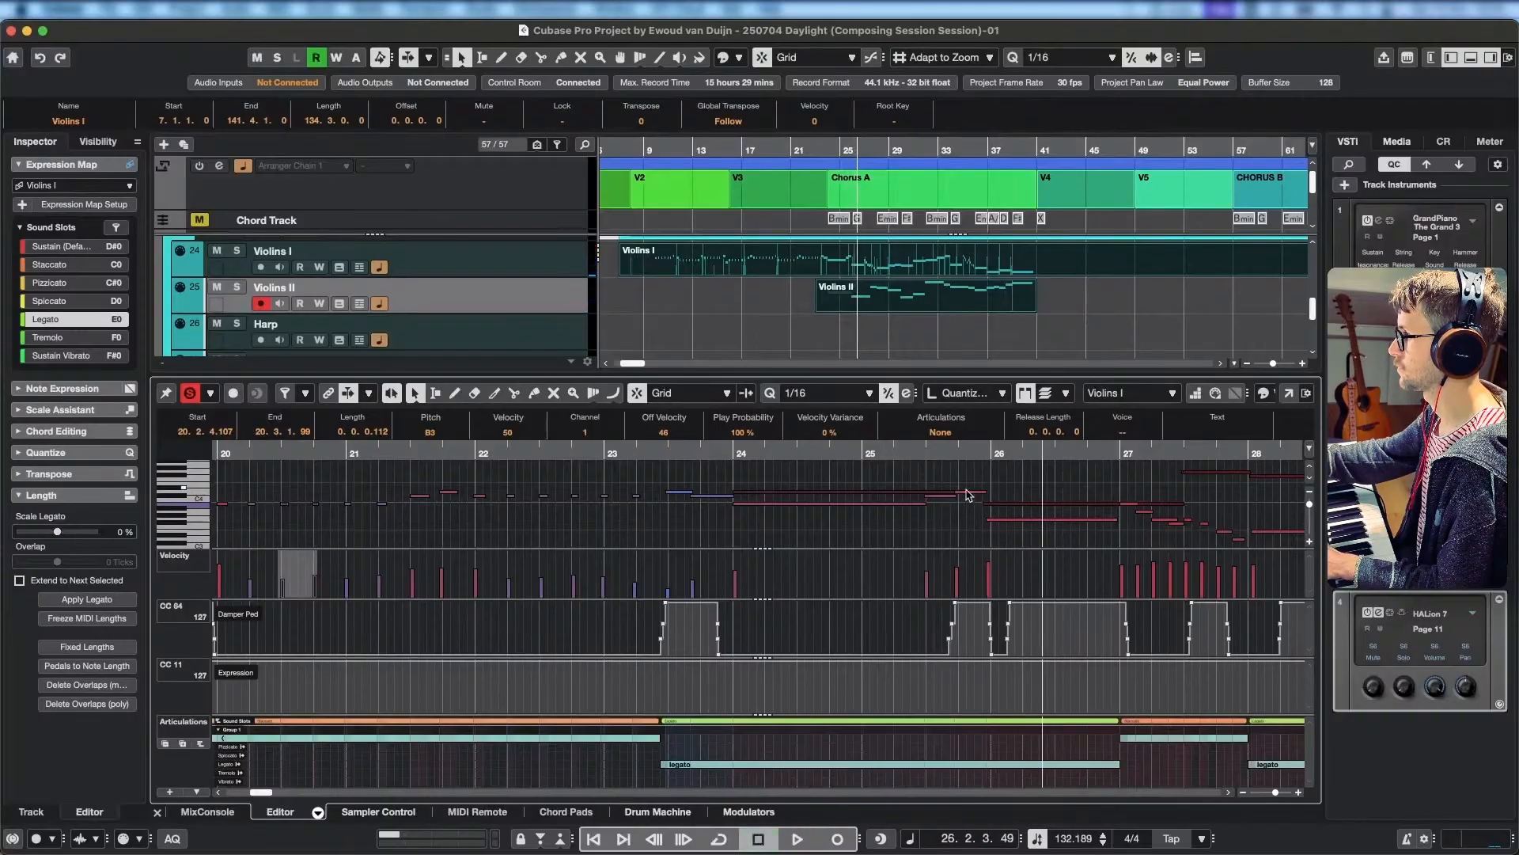
left_click(969, 494)
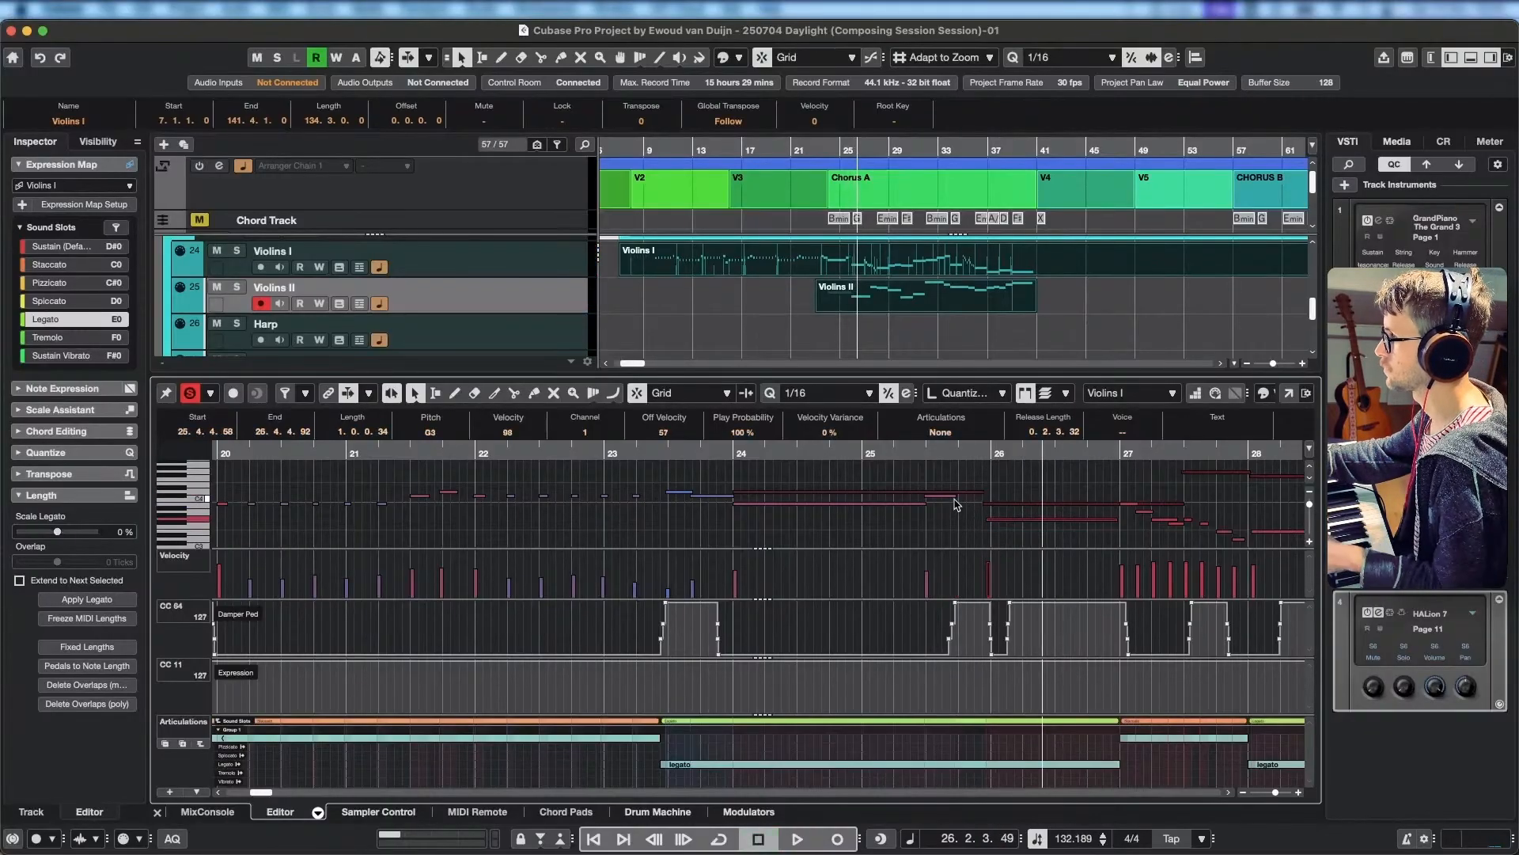
left_click_drag(957, 494, 990, 496)
key("space")
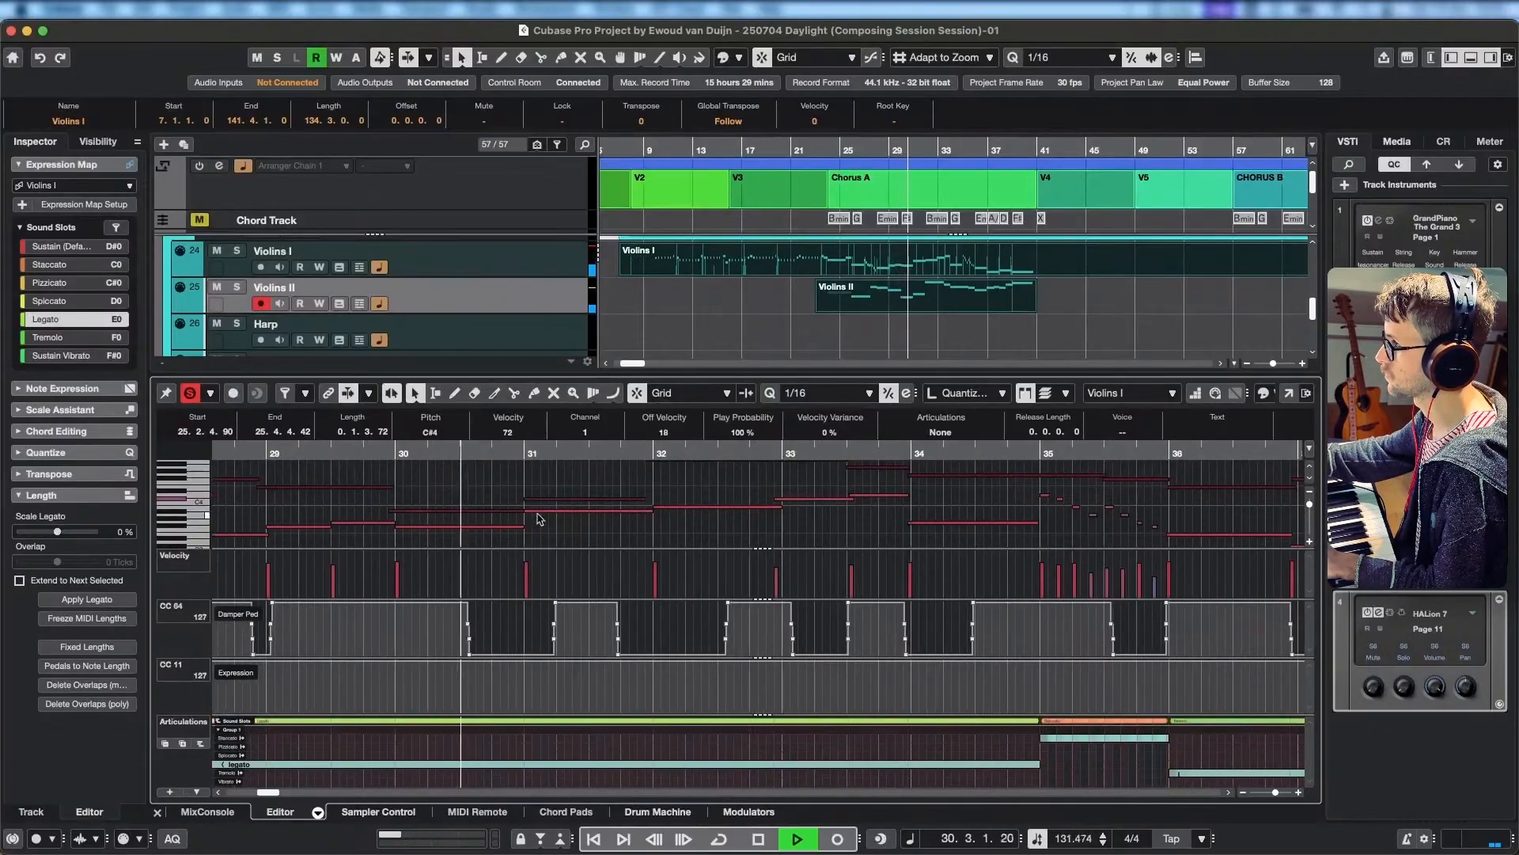
key("space")
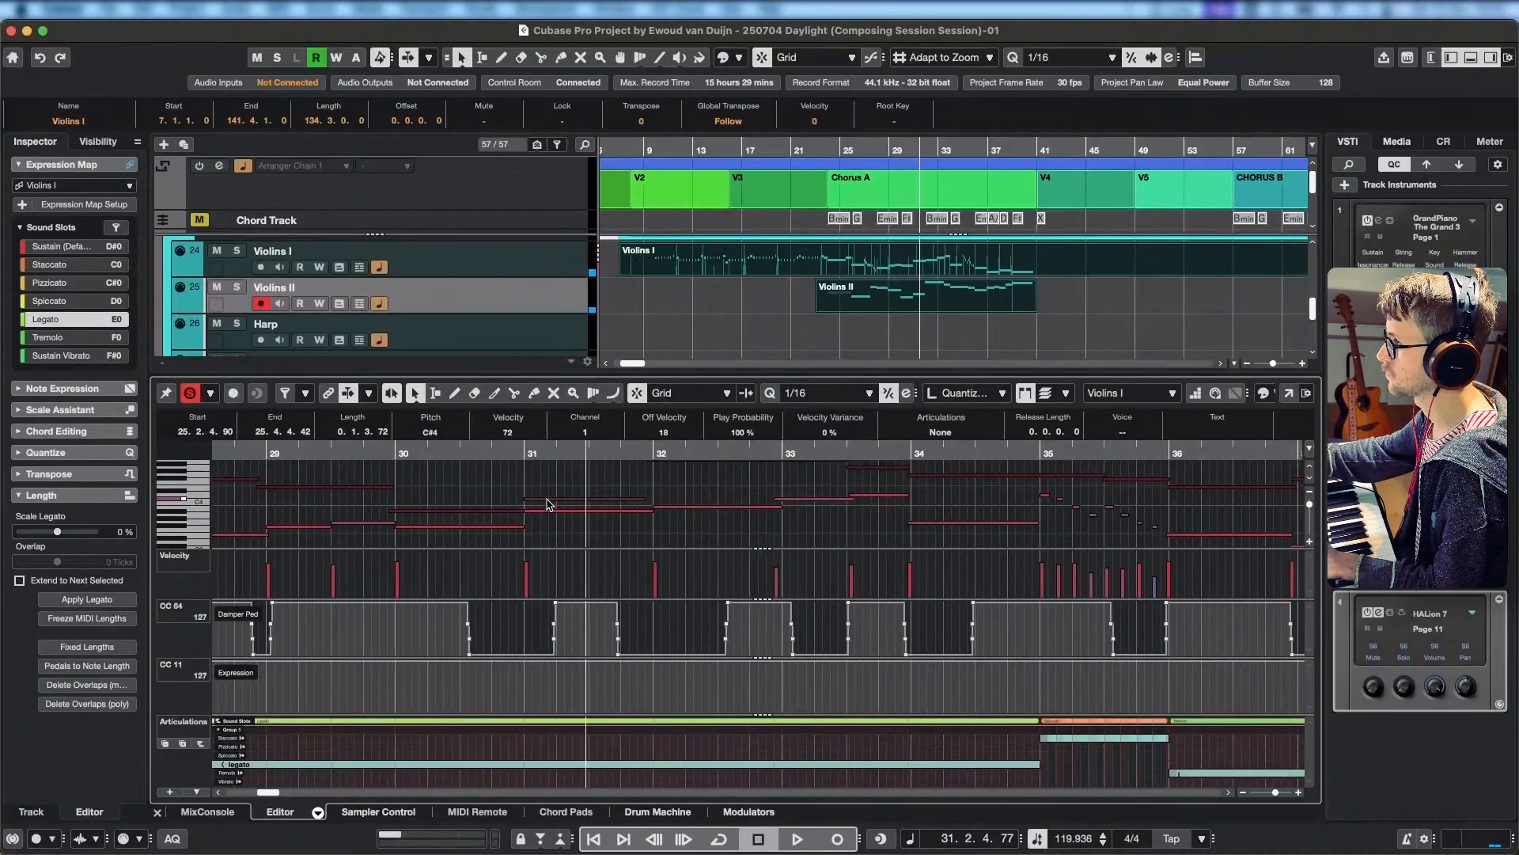
Try lowering the Violins II C#4 note in bar 31 to B3 and audition it.
left_click(549, 499)
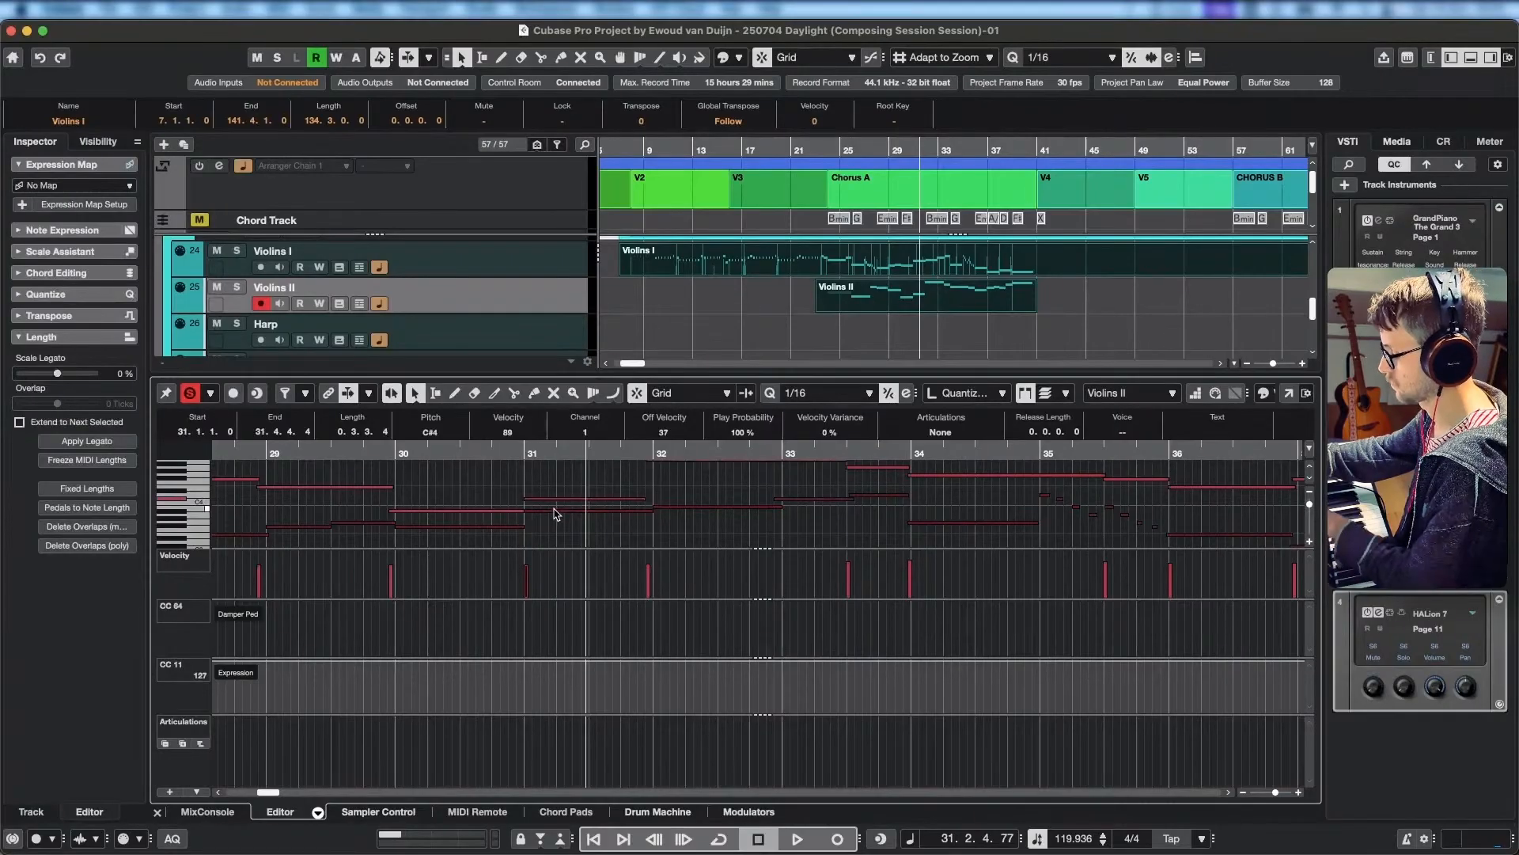
key("space")
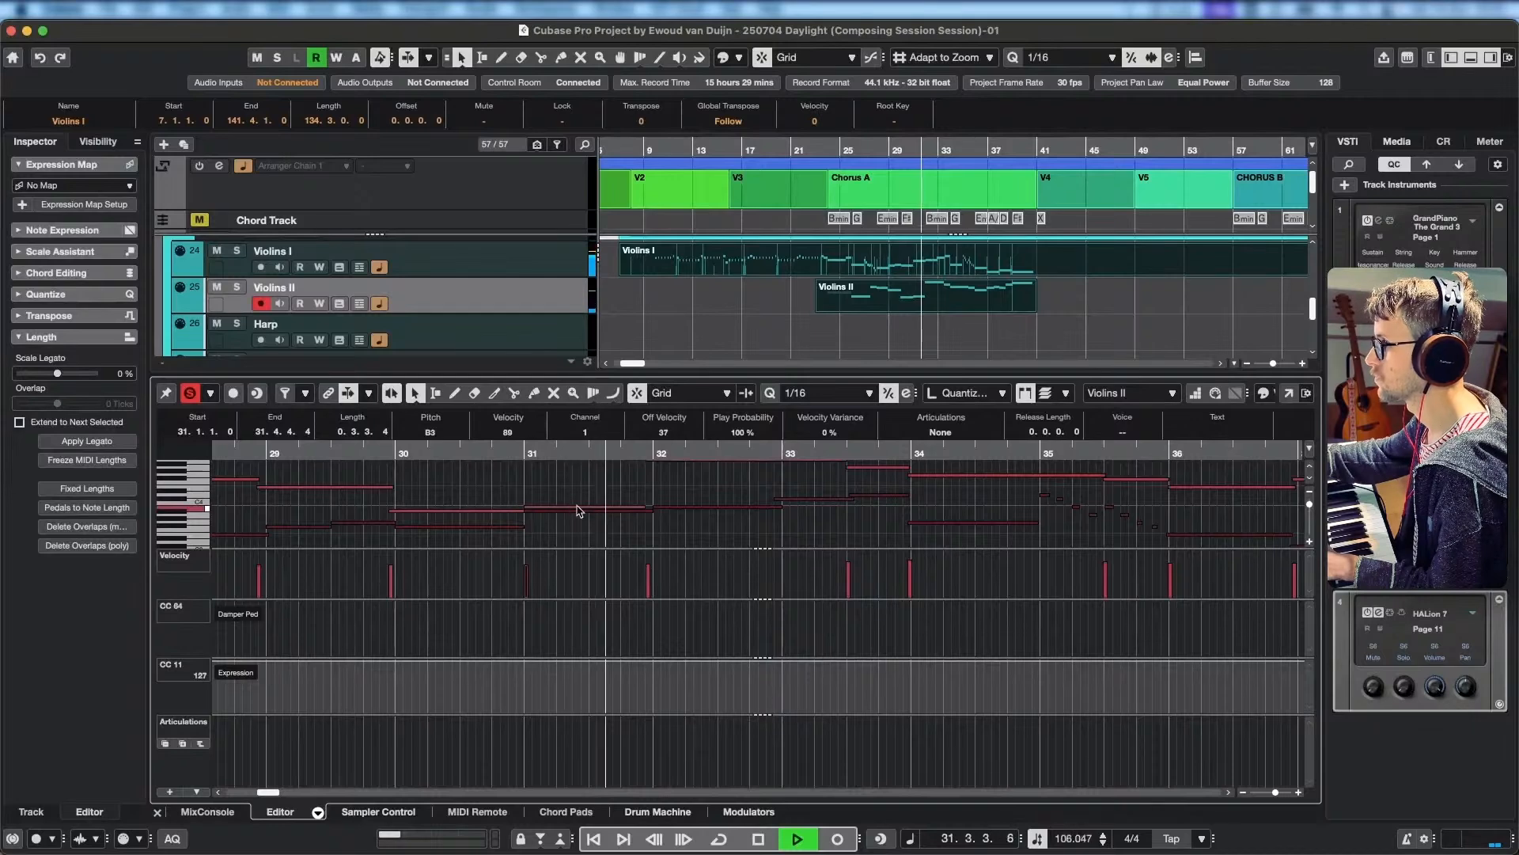
key("space")
key("super+z")
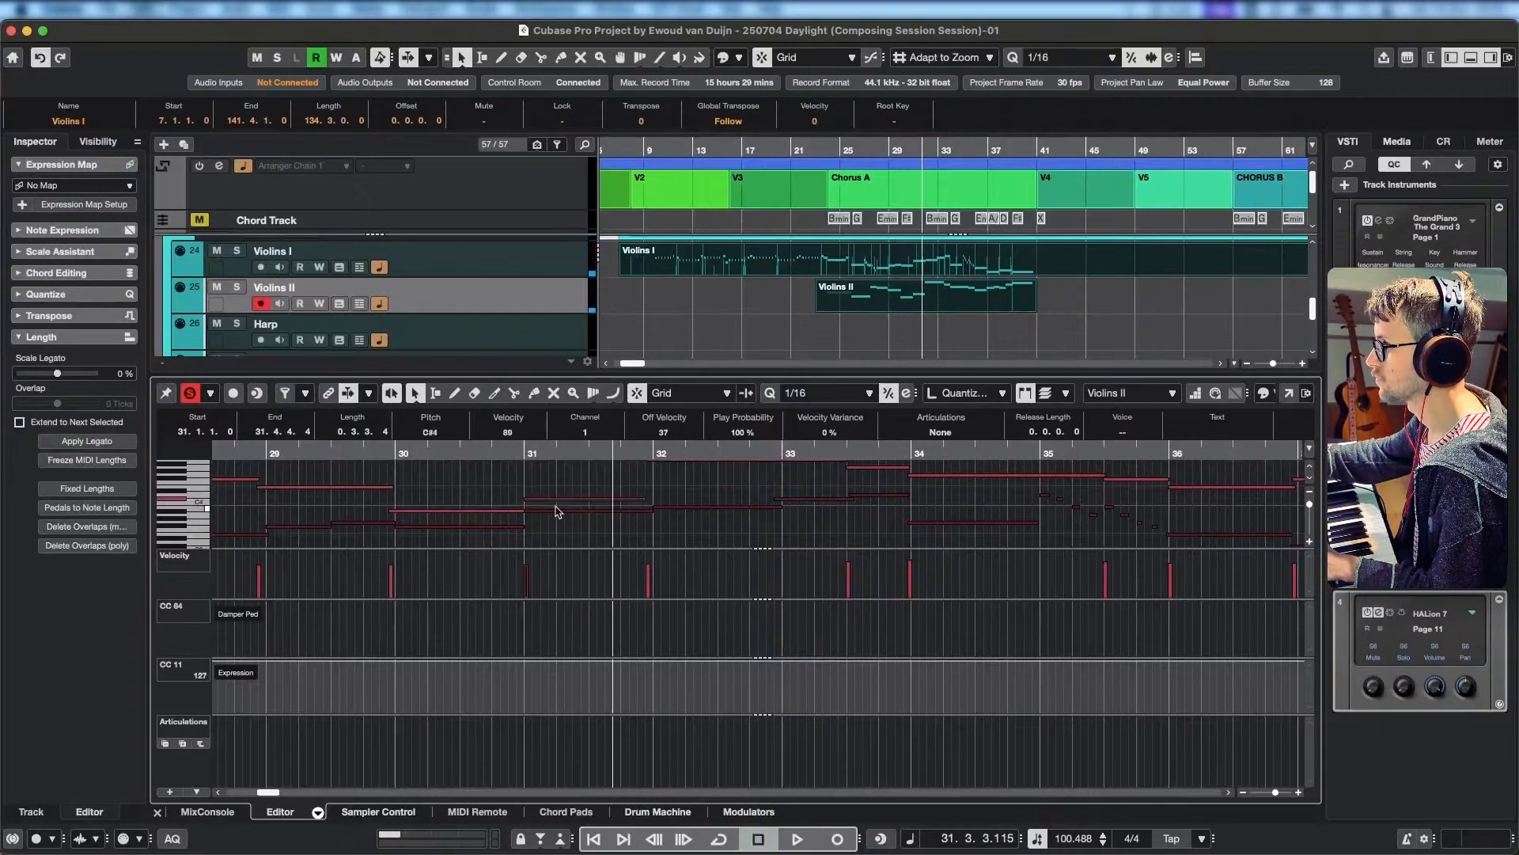
Try C4 and B3 for the Violins I note in bar 31, auditioning from bar 30, and settle on E4.
left_click(547, 515)
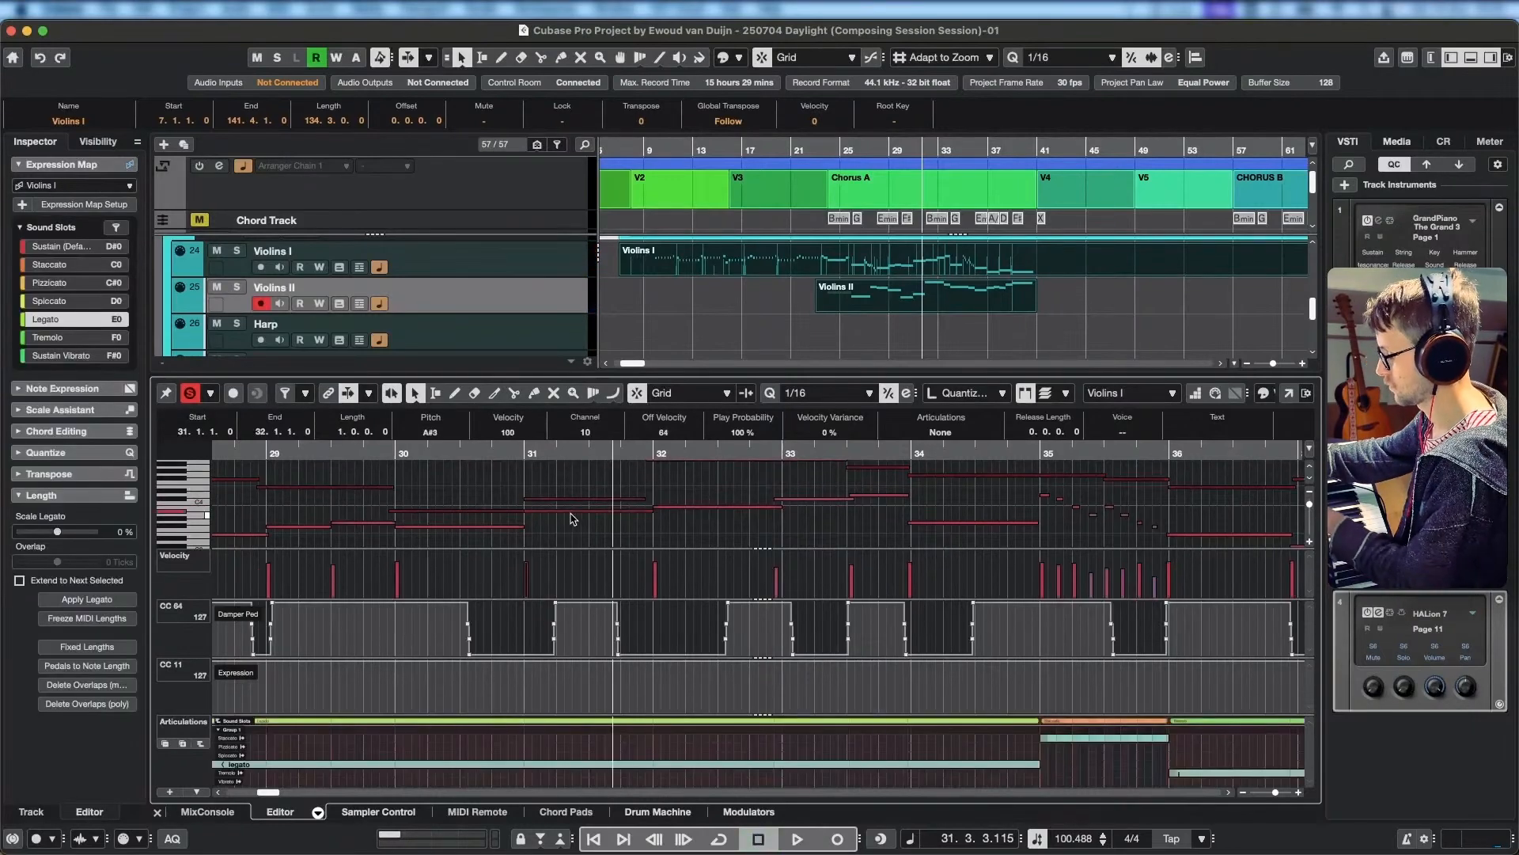
left_click(480, 454)
key("space")
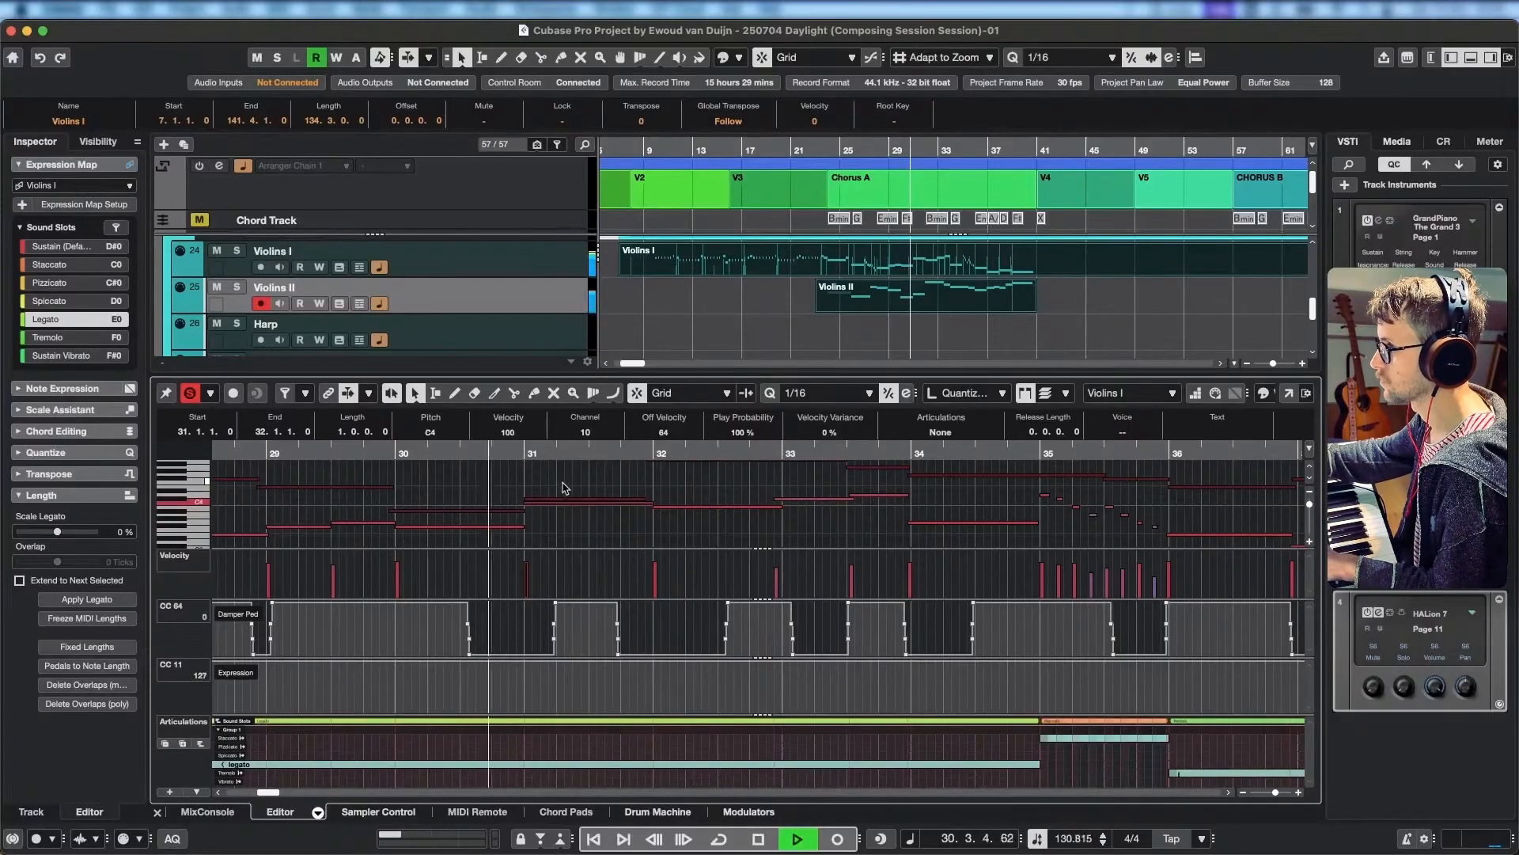
key("space")
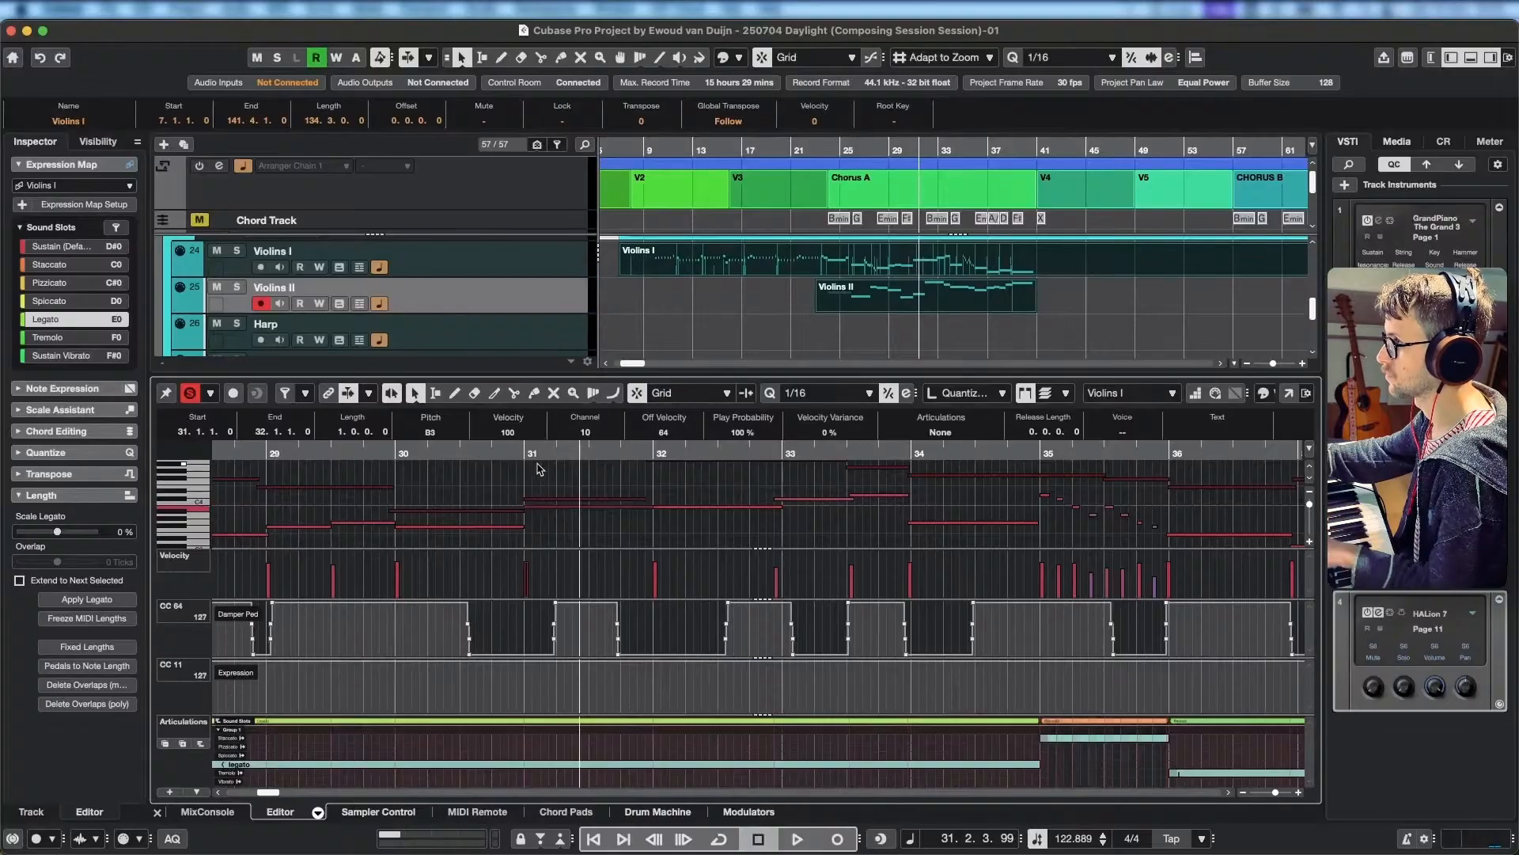
left_click(477, 454)
key("space")
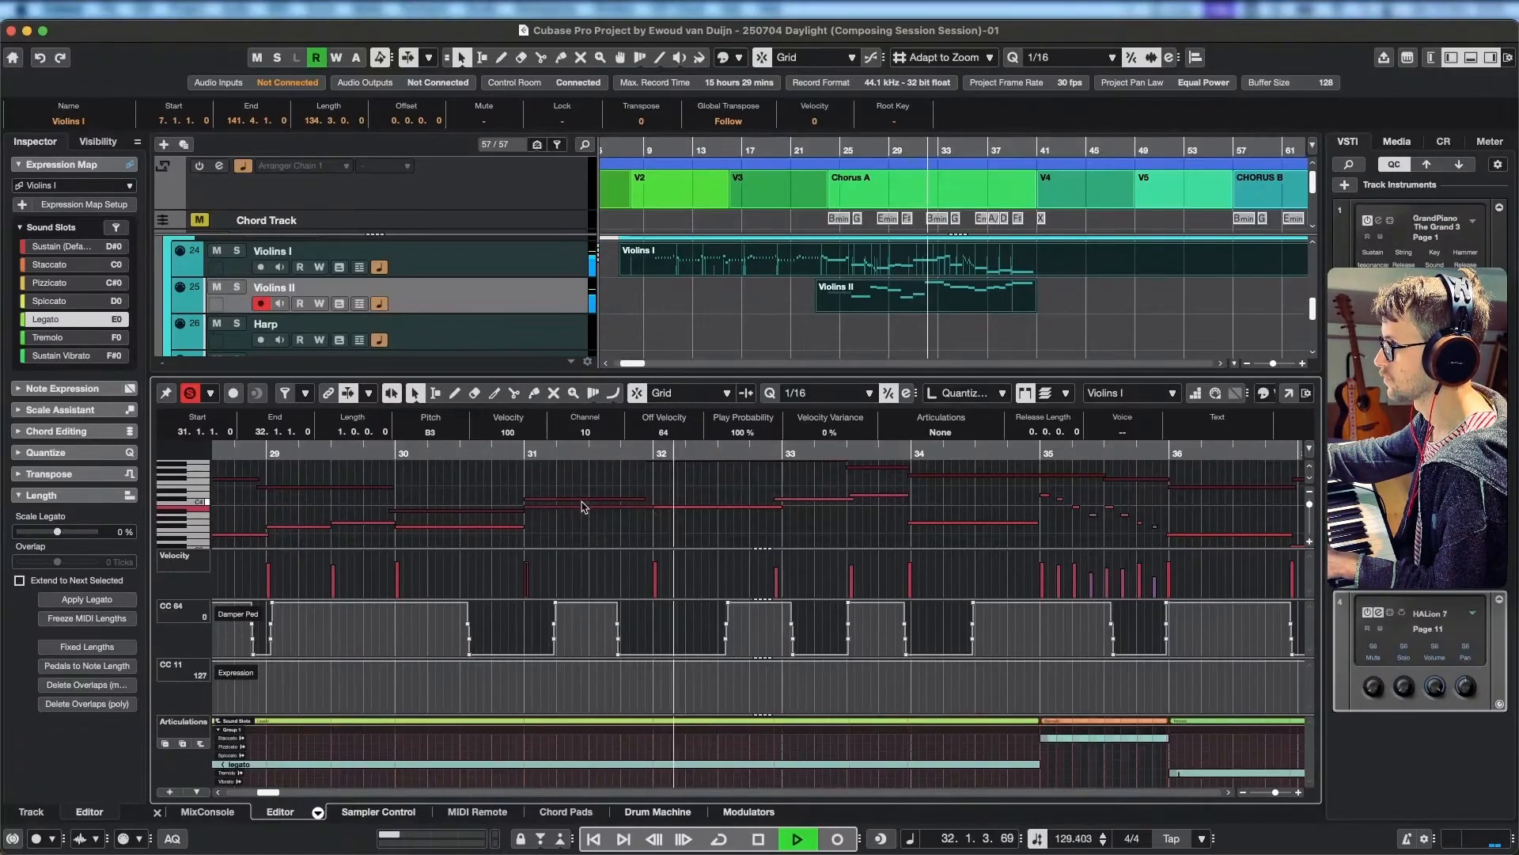
key("space")
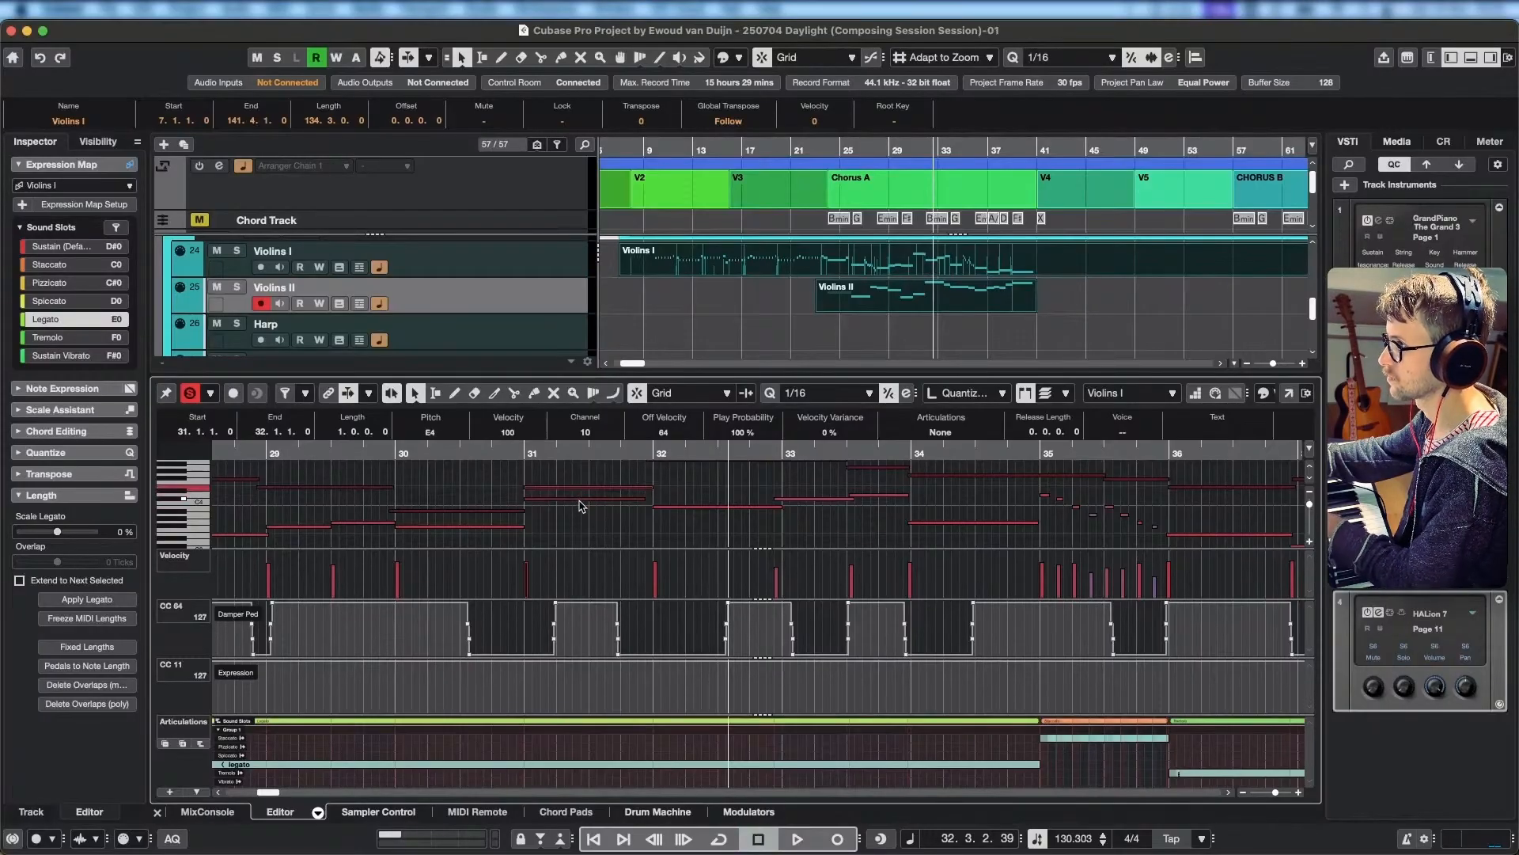
Listen to both violin parts from bar 30 through to the end of bar 38.
left_click(400, 453)
key("space")
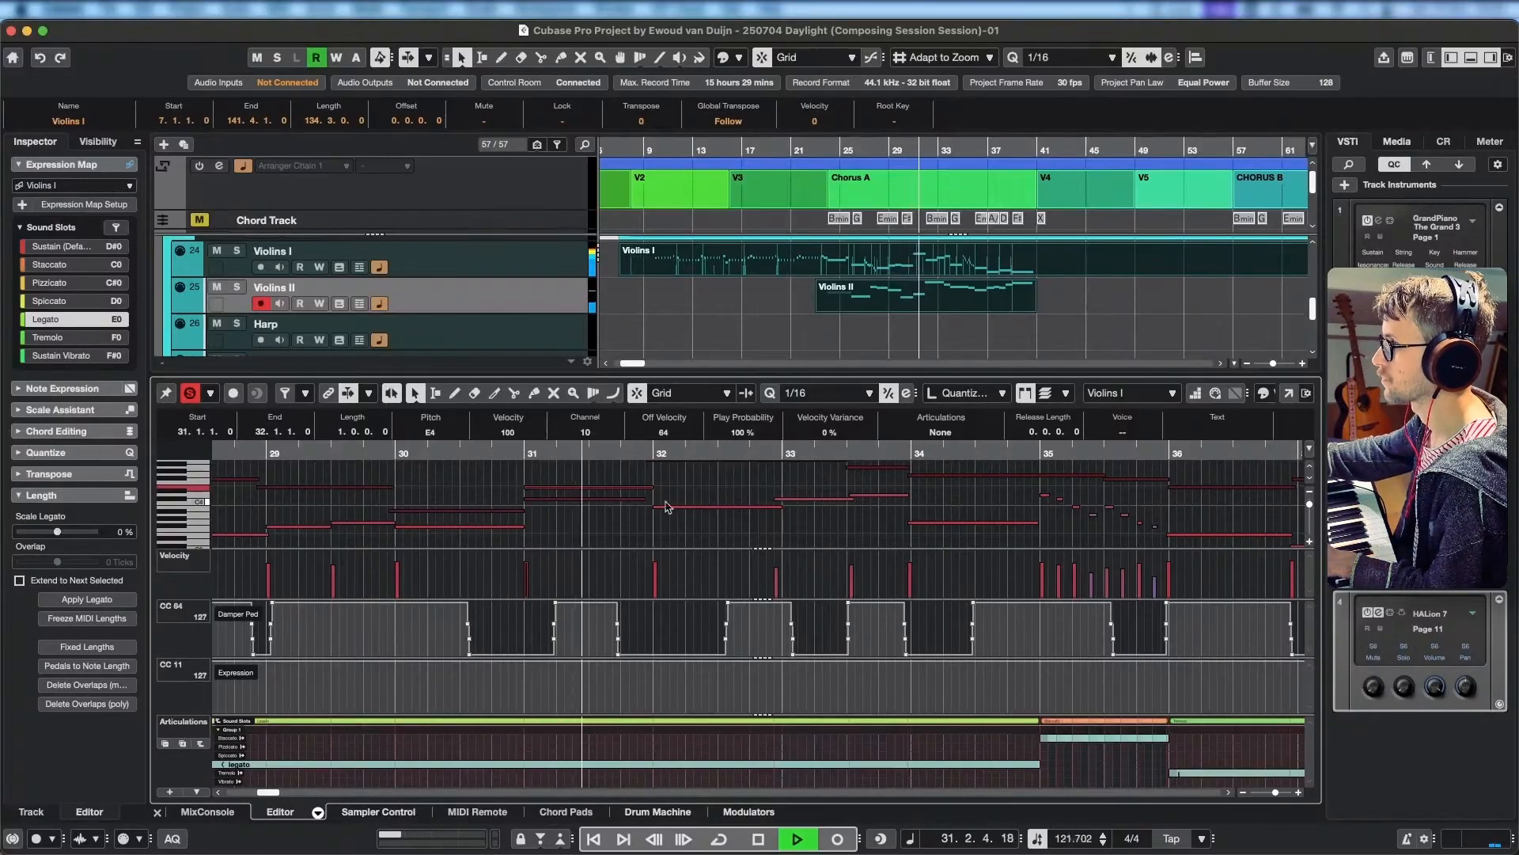
scroll(613, 535, "right", 3)
scroll(613, 534, "up", 2)
scroll(613, 534, "right", 3)
scroll(588, 488, "down", 2)
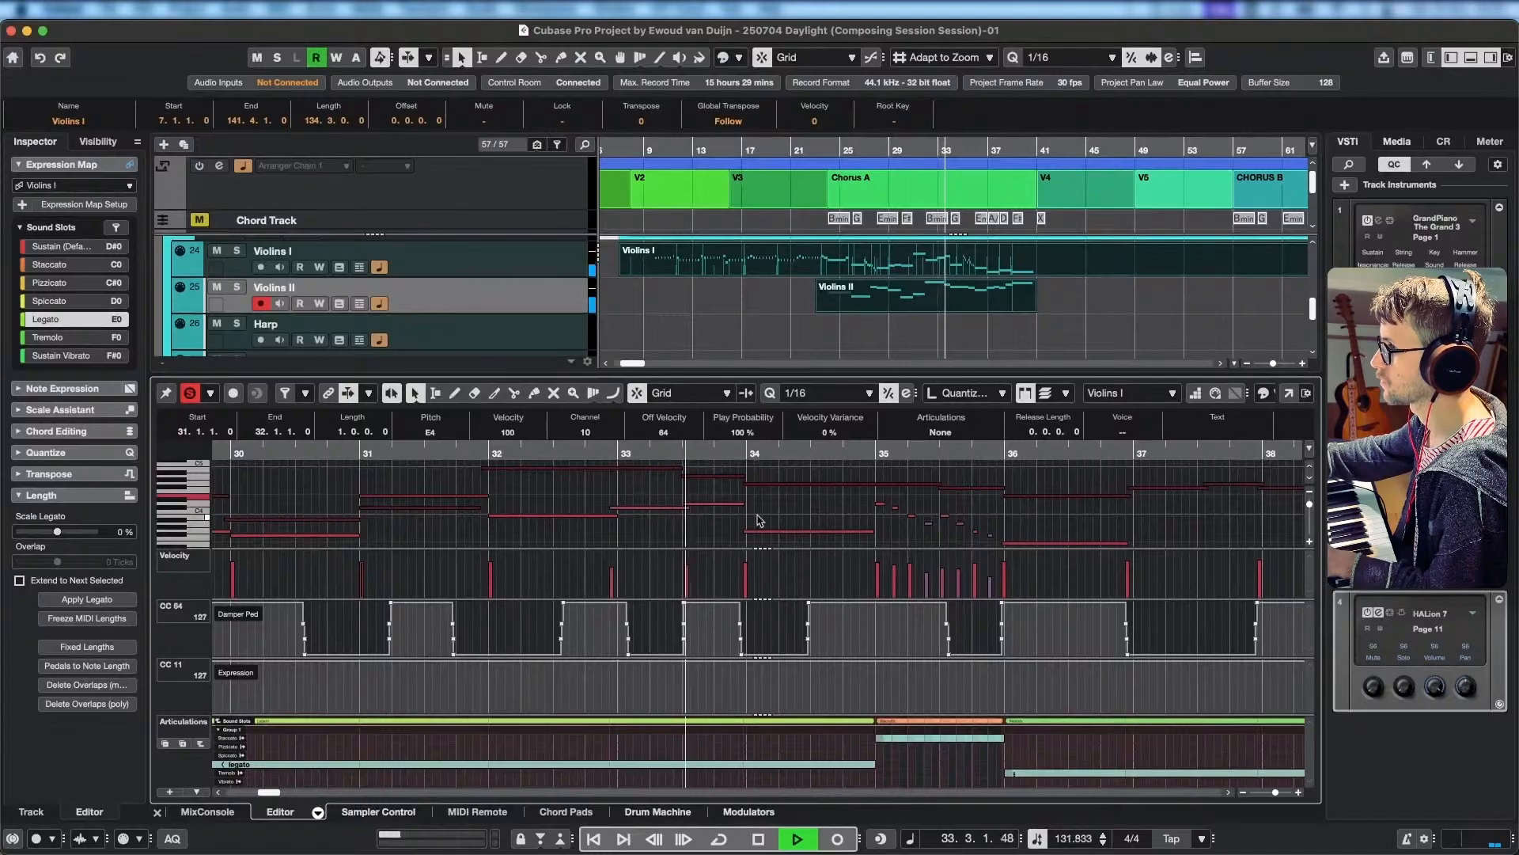
scroll(759, 516, "right", 6)
scroll(761, 514, "down", 3)
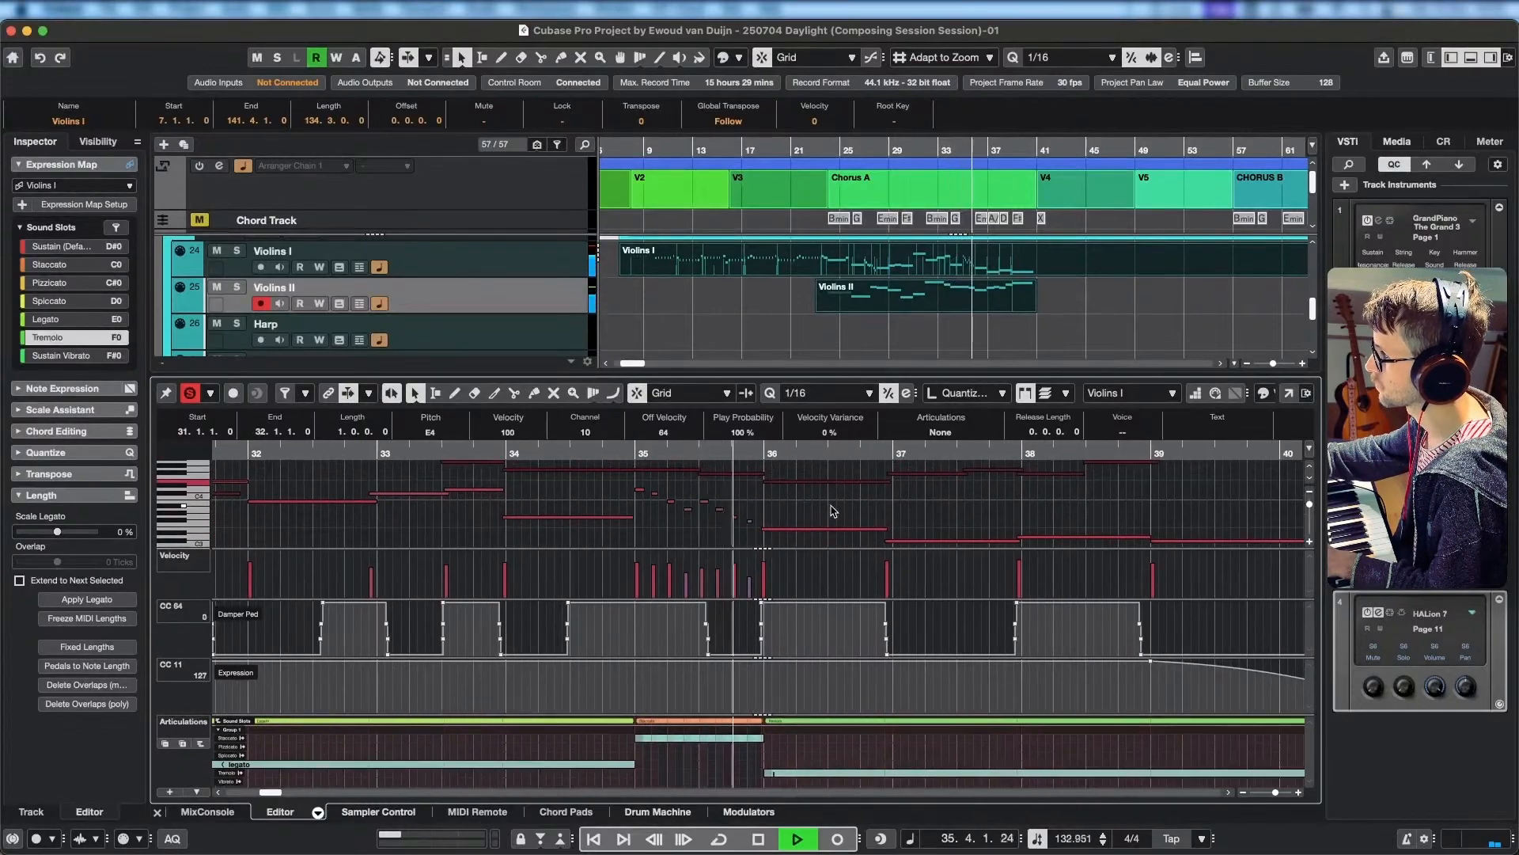
scroll(871, 515, "right", 3)
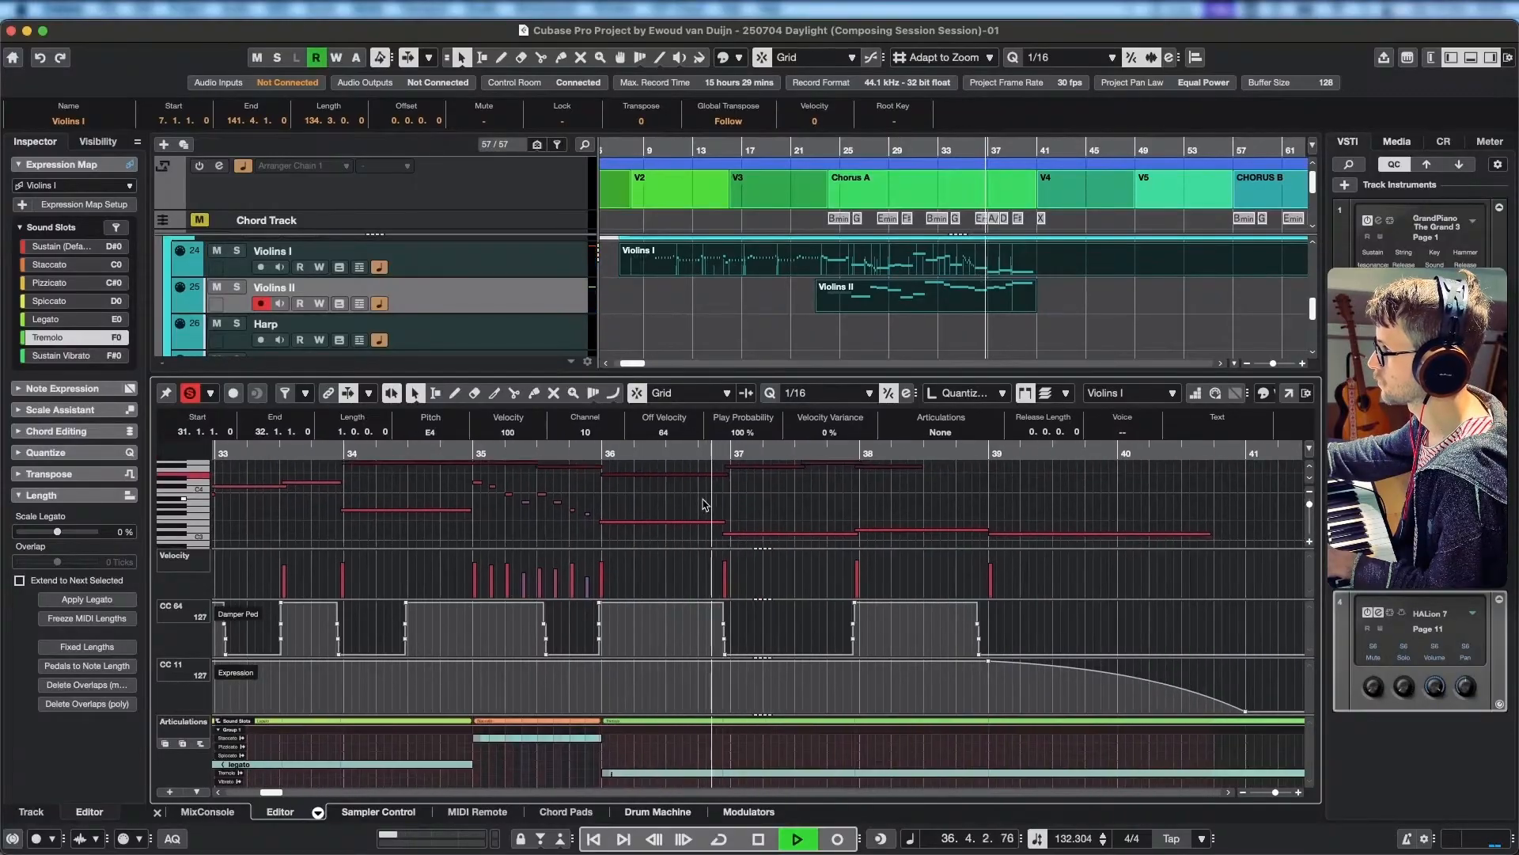
scroll(826, 515, "right", 3)
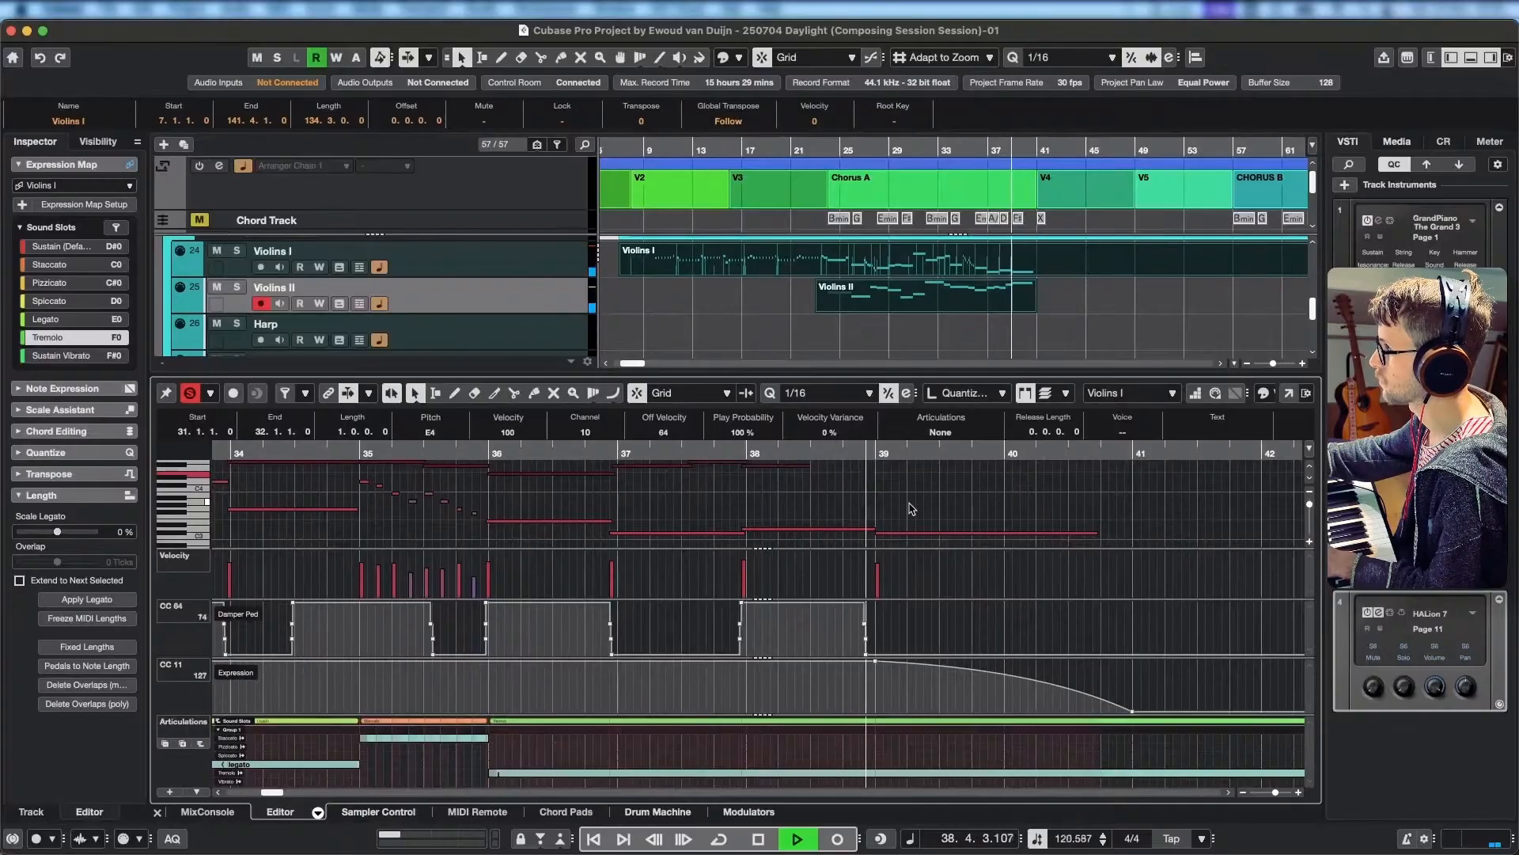
Align the start of the last Violins II A#4 note to 39.1.1.0, end the preceding note there, and audition the ending.
key("space")
left_click(801, 453)
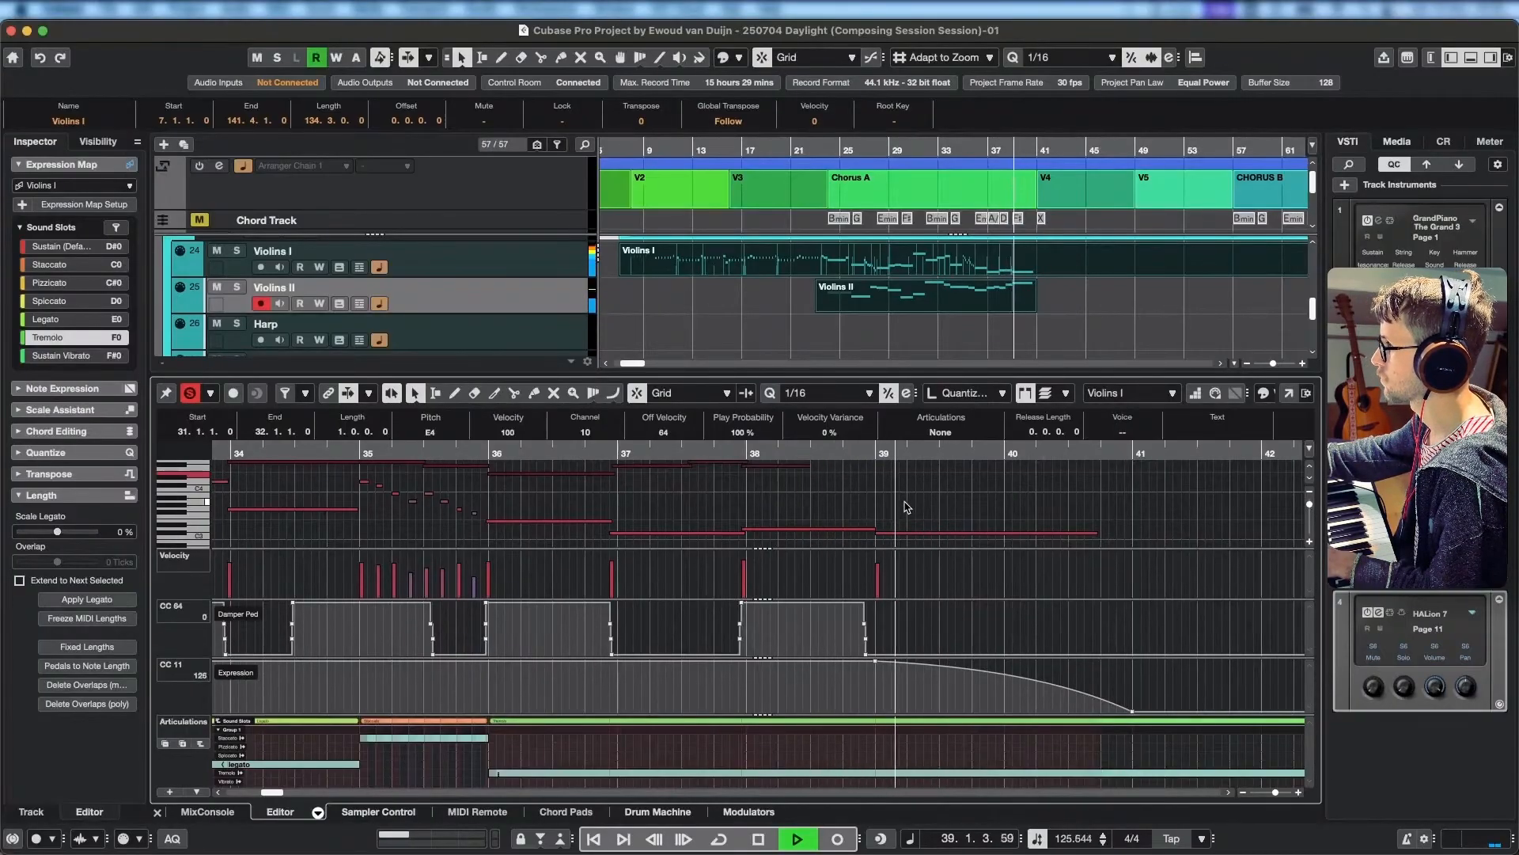
key("space")
left_click_drag(901, 504, 914, 537)
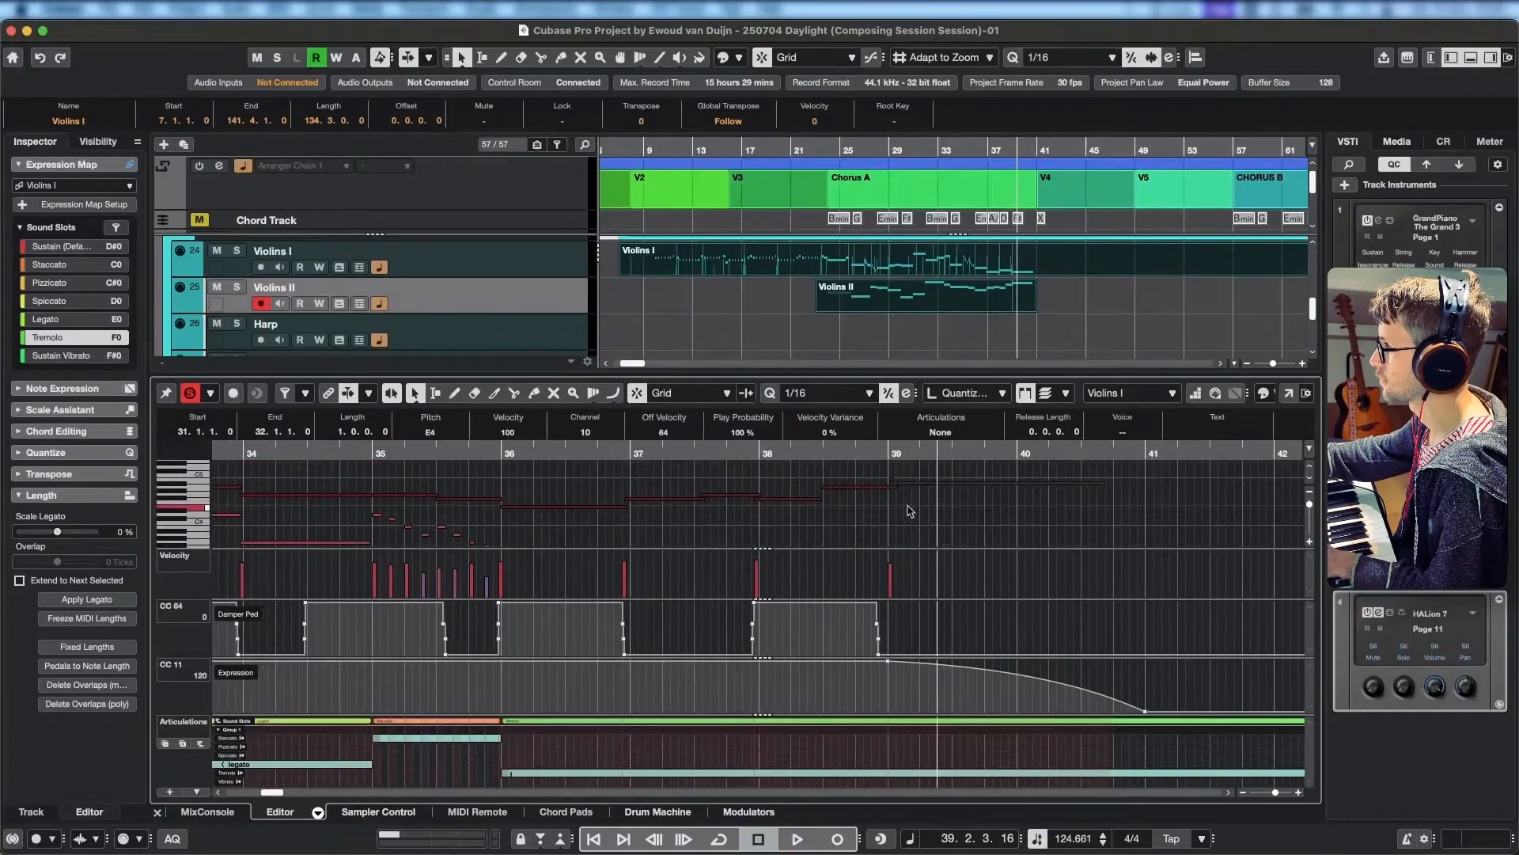
left_click(894, 483)
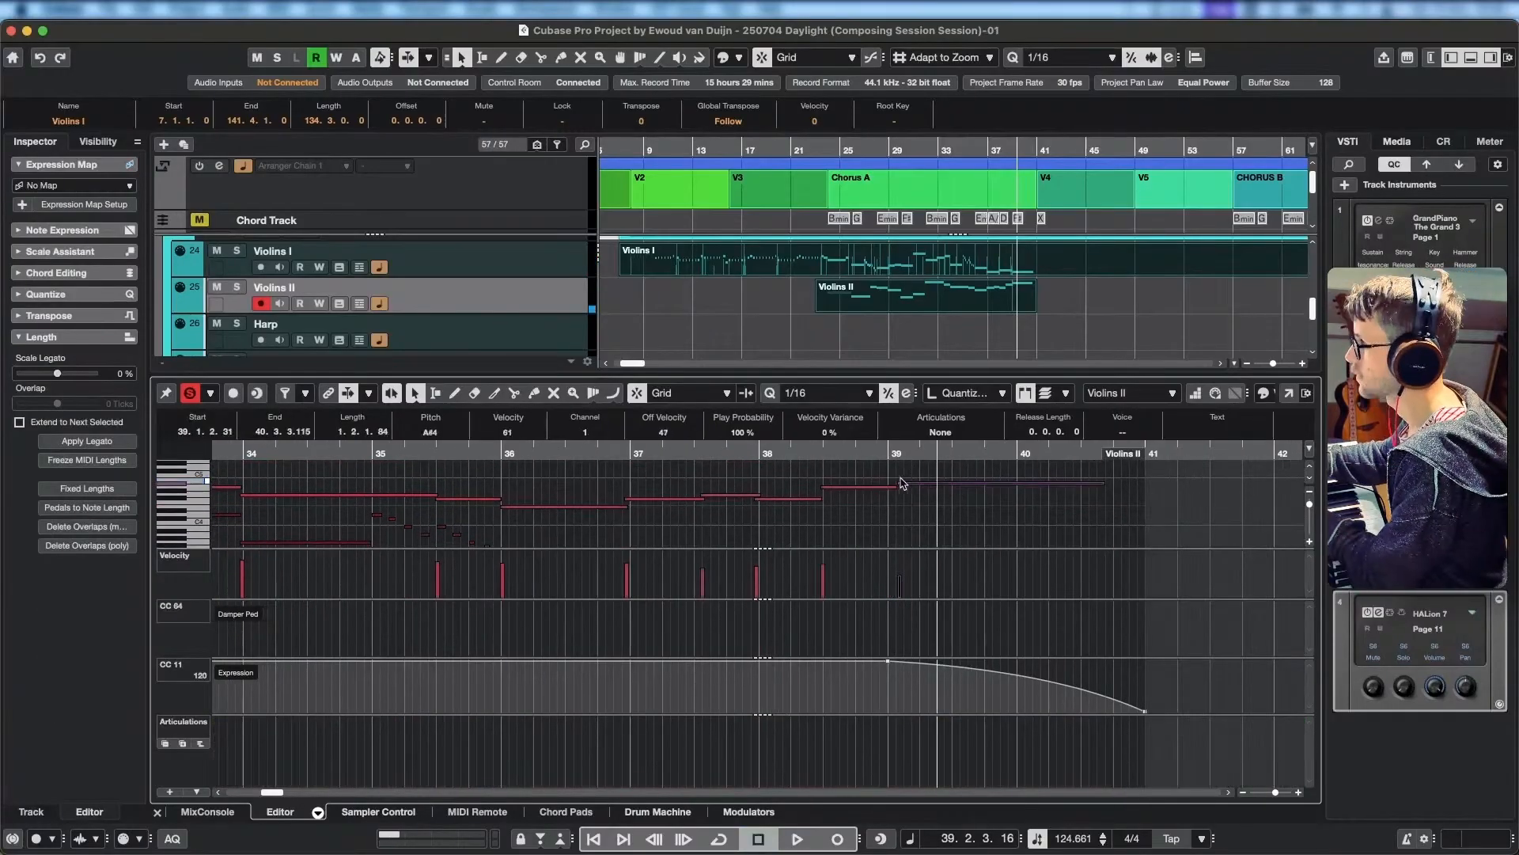
left_click_drag(896, 487, 915, 532)
left_click(858, 456)
key("space")
key("space")
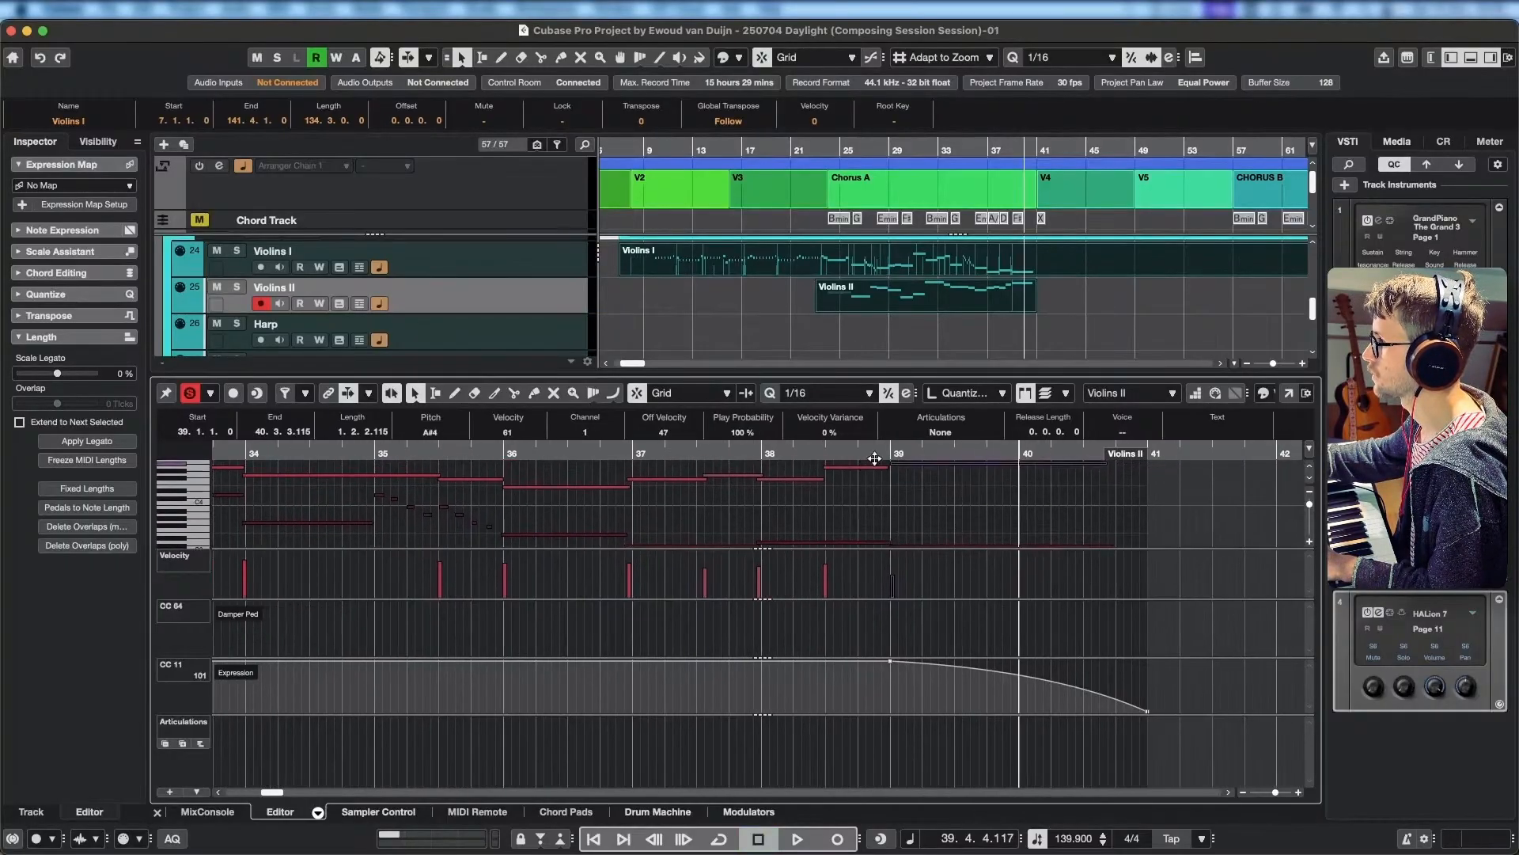
left_click_drag(875, 457, 793, 455)
key("space")
Turn off the editor's solo mode and play the full arrangement from around bar 7 into bar 32.
left_click(190, 393)
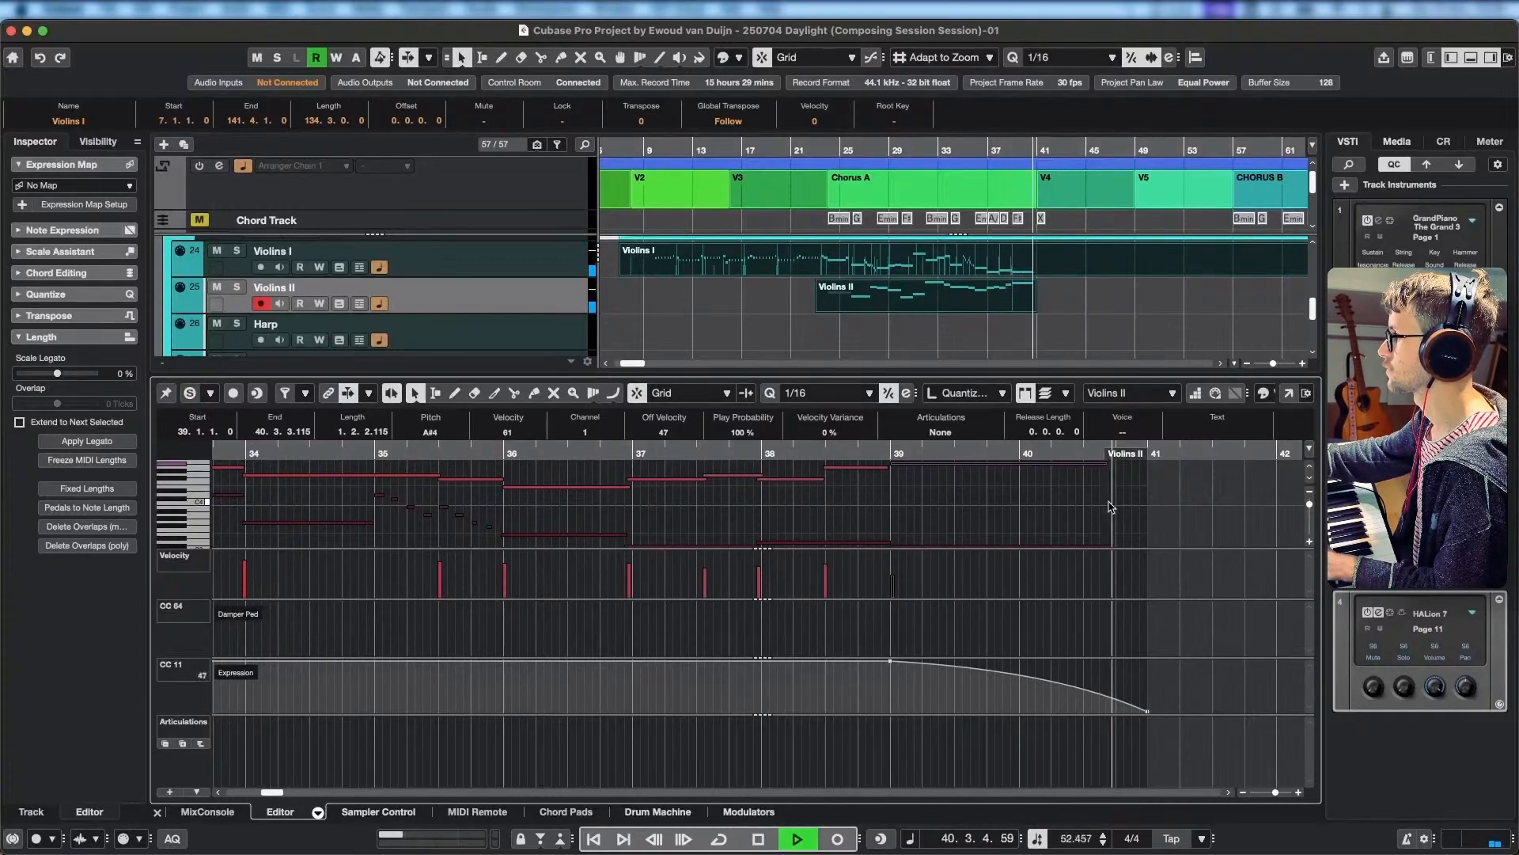
left_click(625, 151)
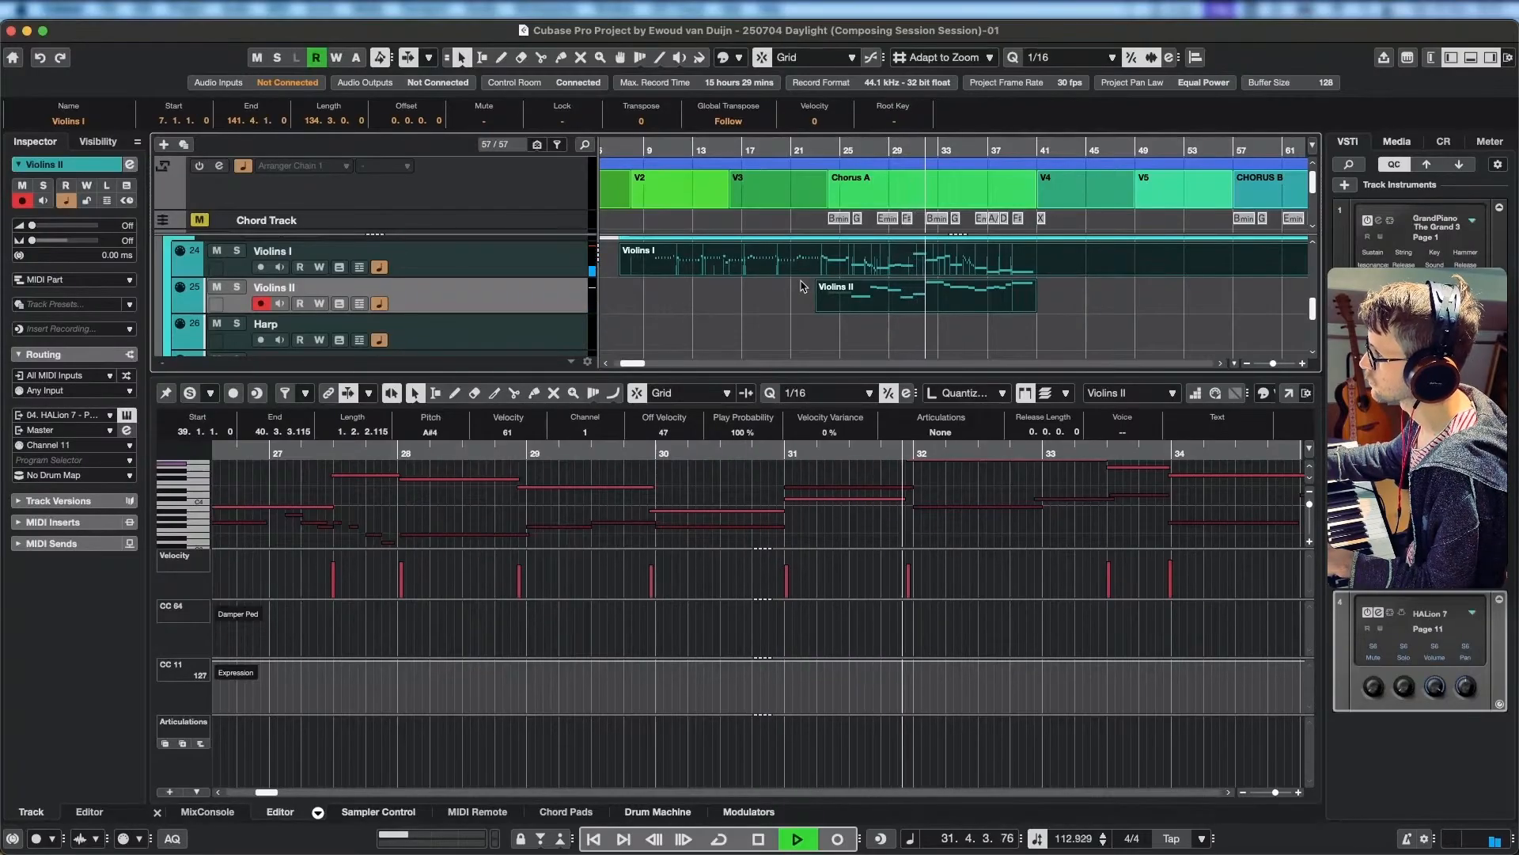
key("space")
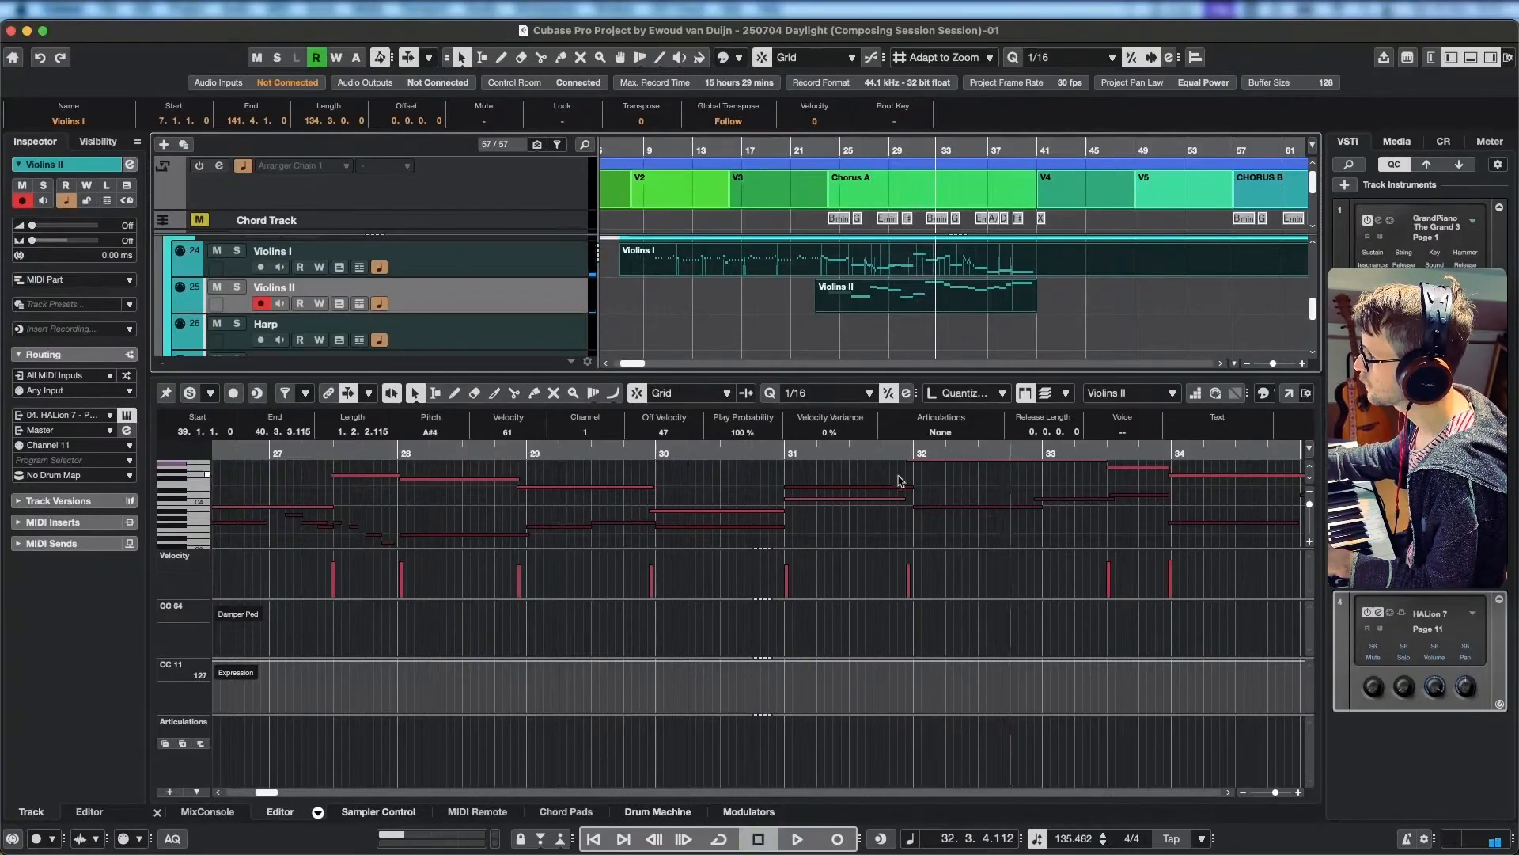
Replay bars 31 and 32 and check the pitches of the Violins I and Violins II notes there.
scroll(937, 565, "up", 2)
scroll(902, 542, "down", 2)
left_click(793, 456)
key("space")
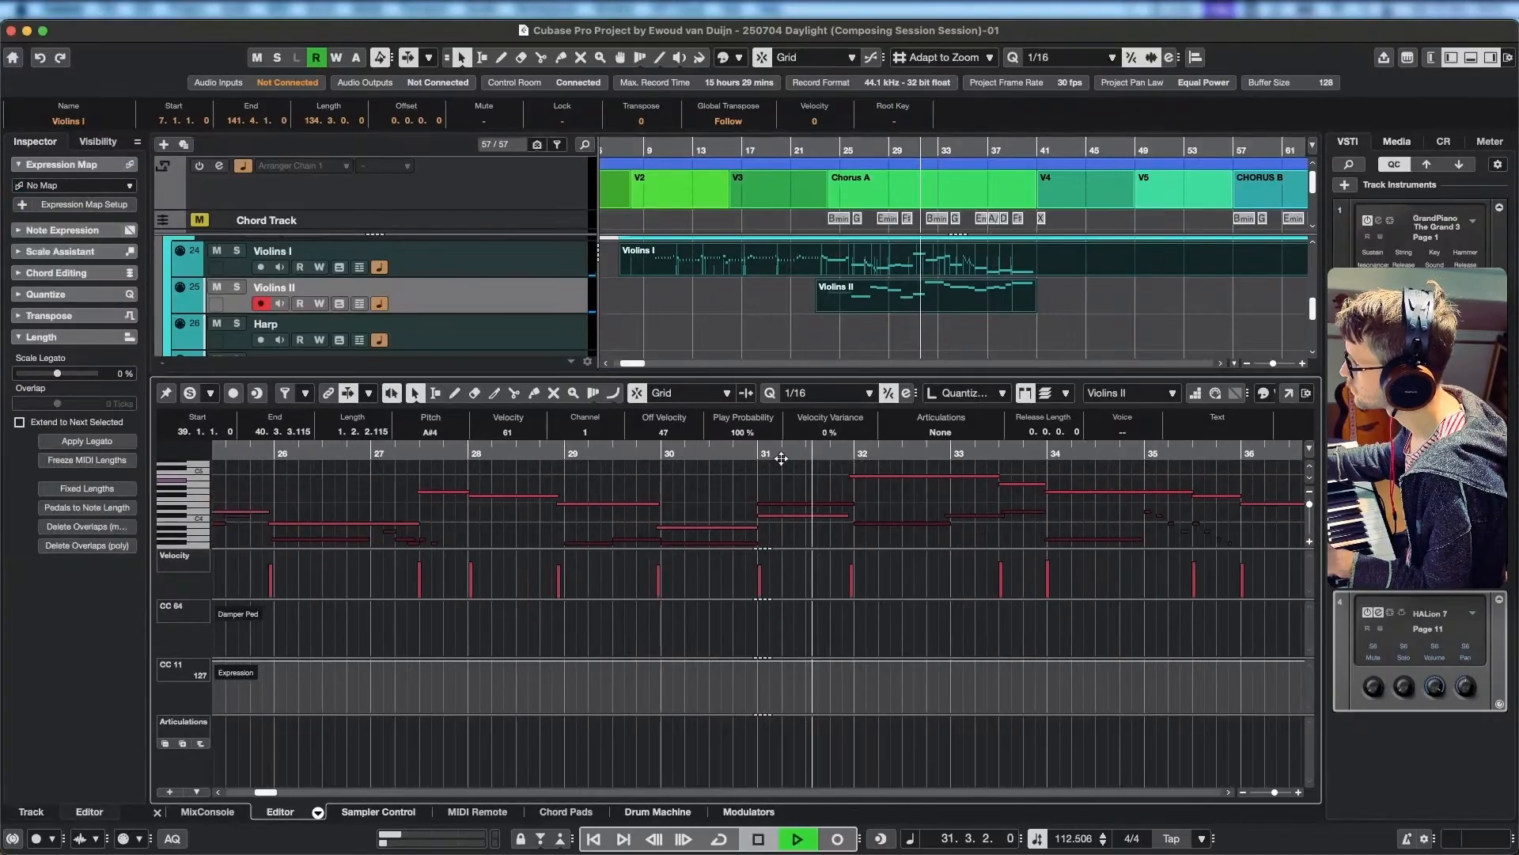
key("space")
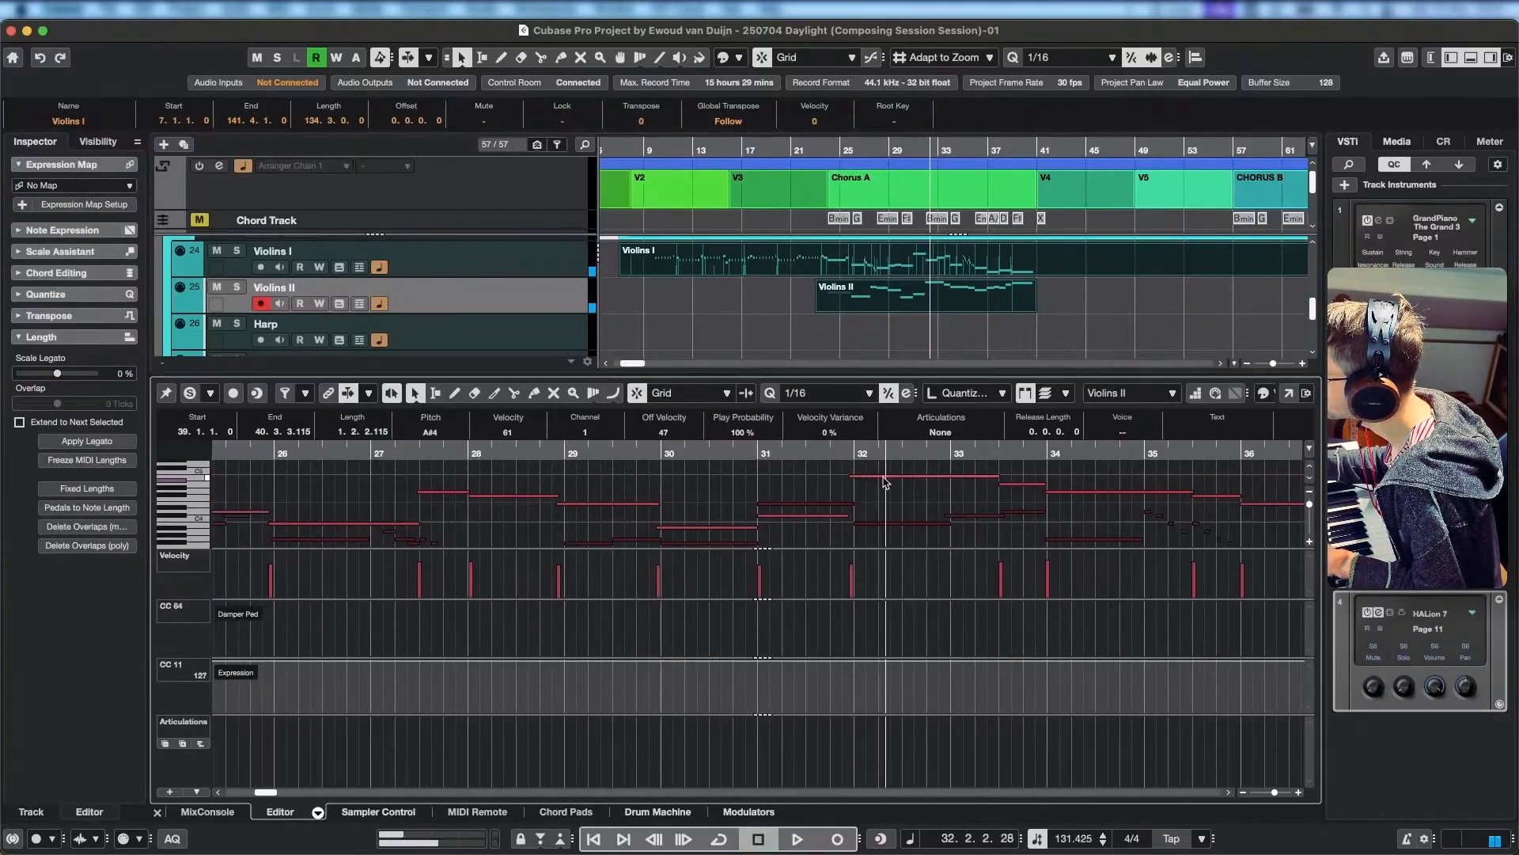
left_click(879, 525)
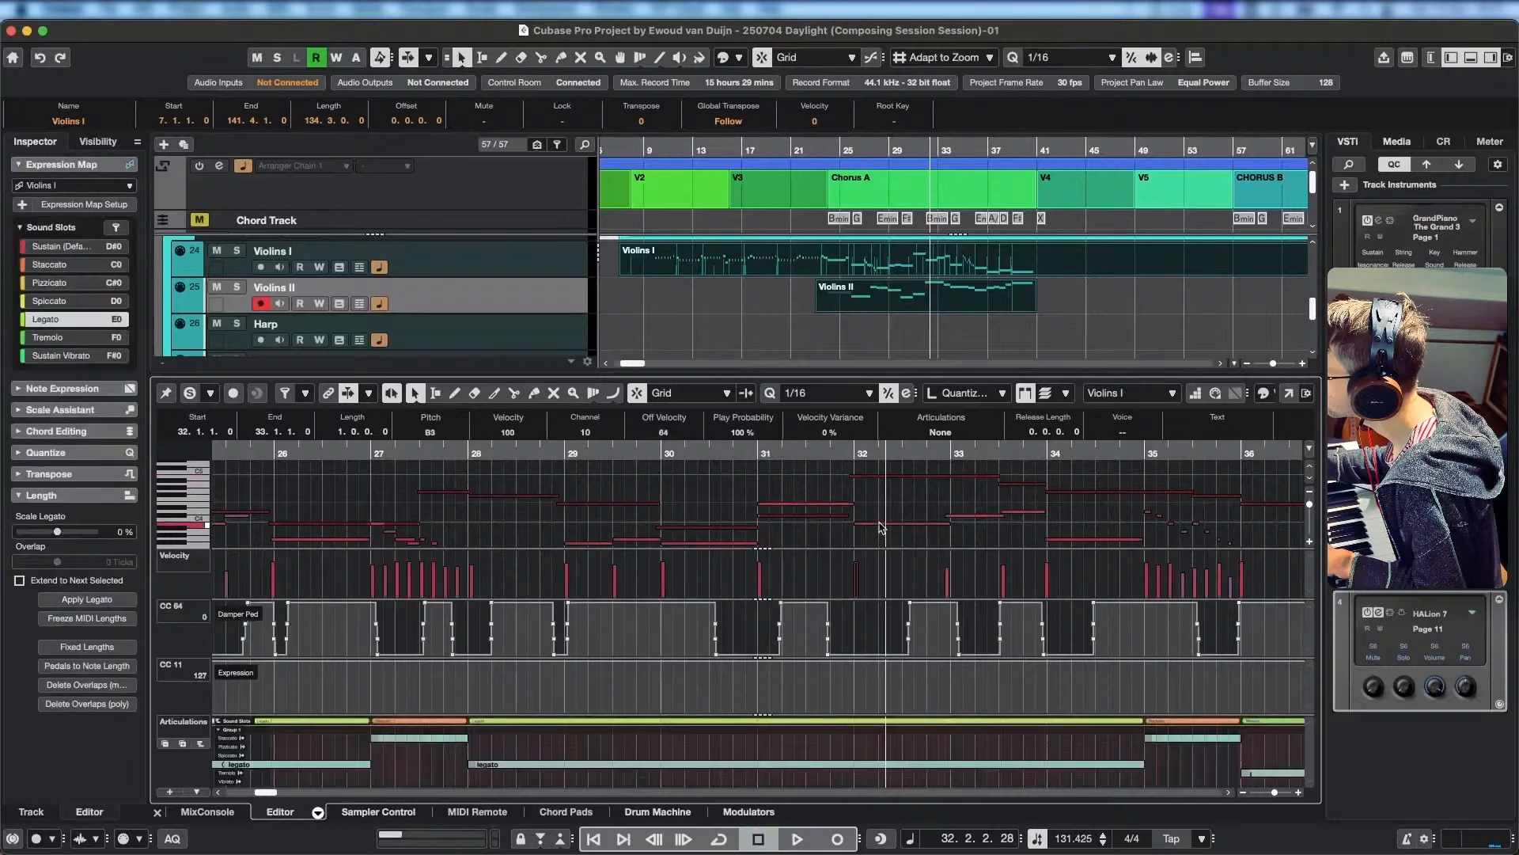
left_click(831, 513)
left_click(834, 504)
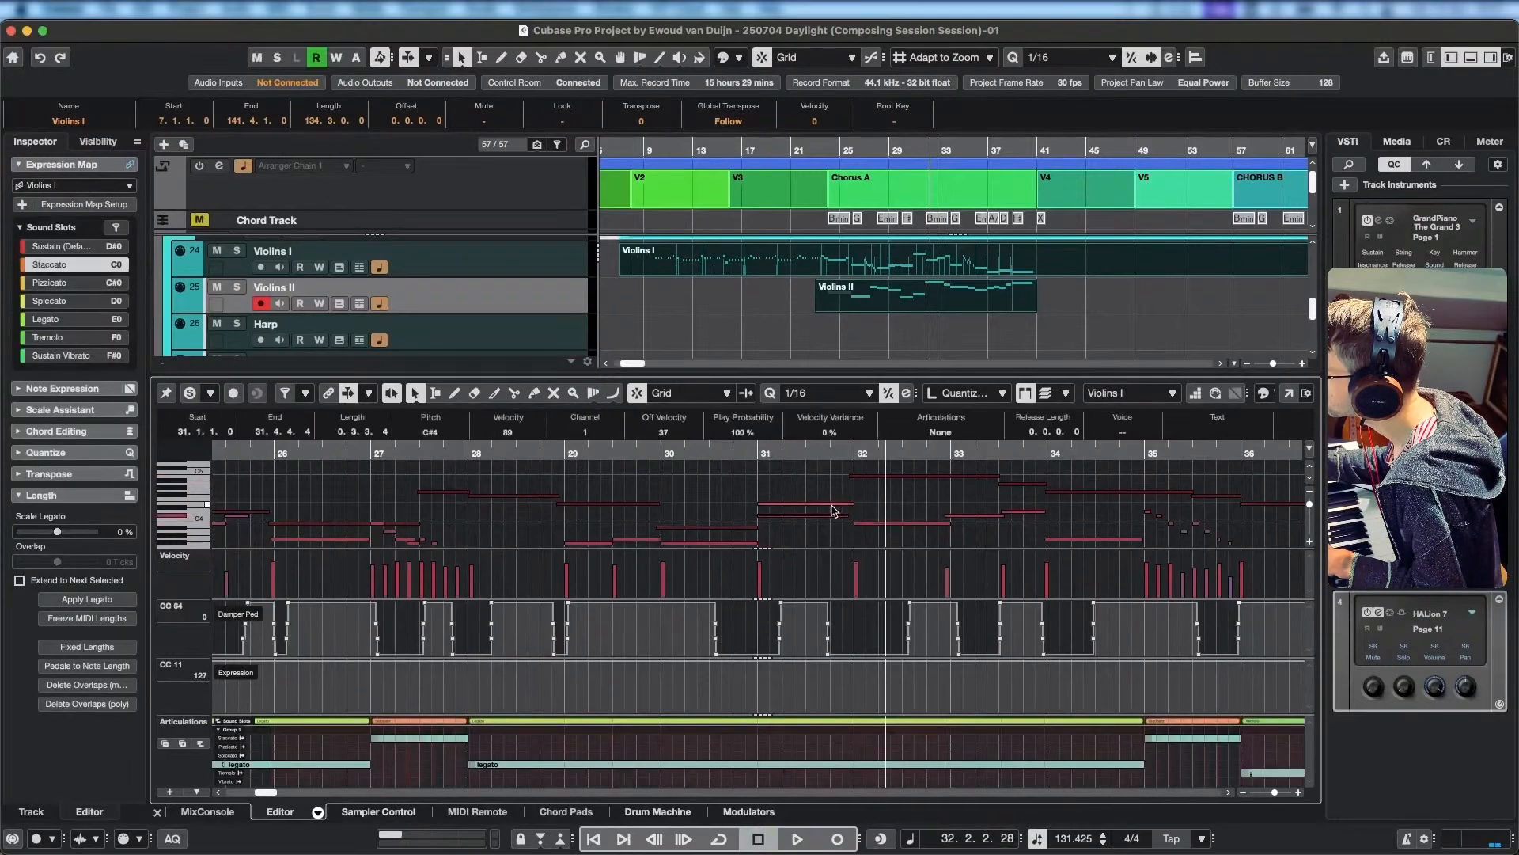
left_click(832, 508)
left_click(833, 507)
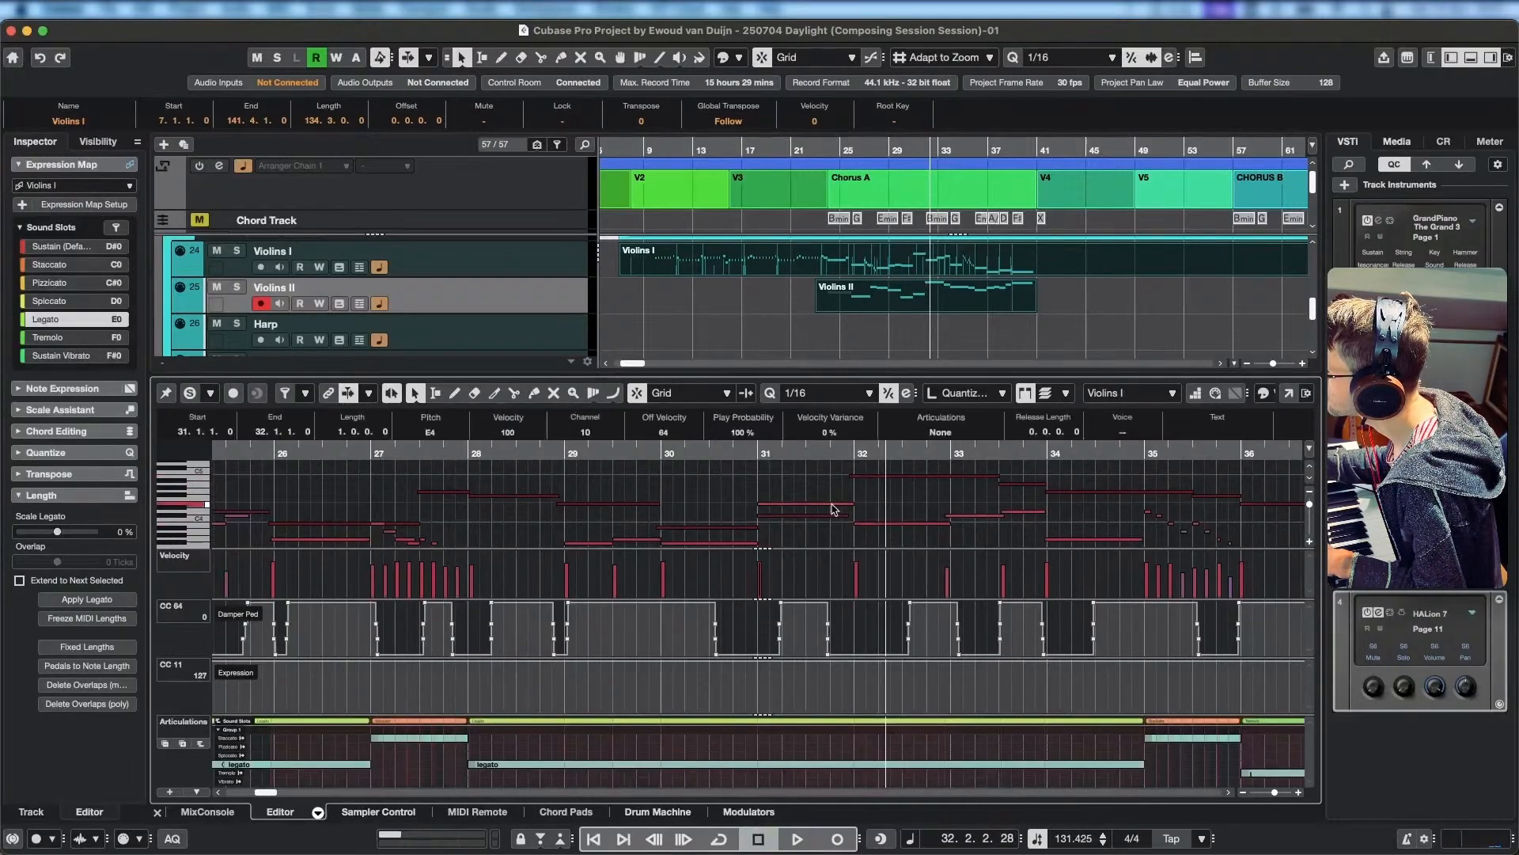
Replay from bar 30 and lower the long Violins II note at bar 32 to F#4.
left_click(660, 455)
key("space")
left_click(731, 528)
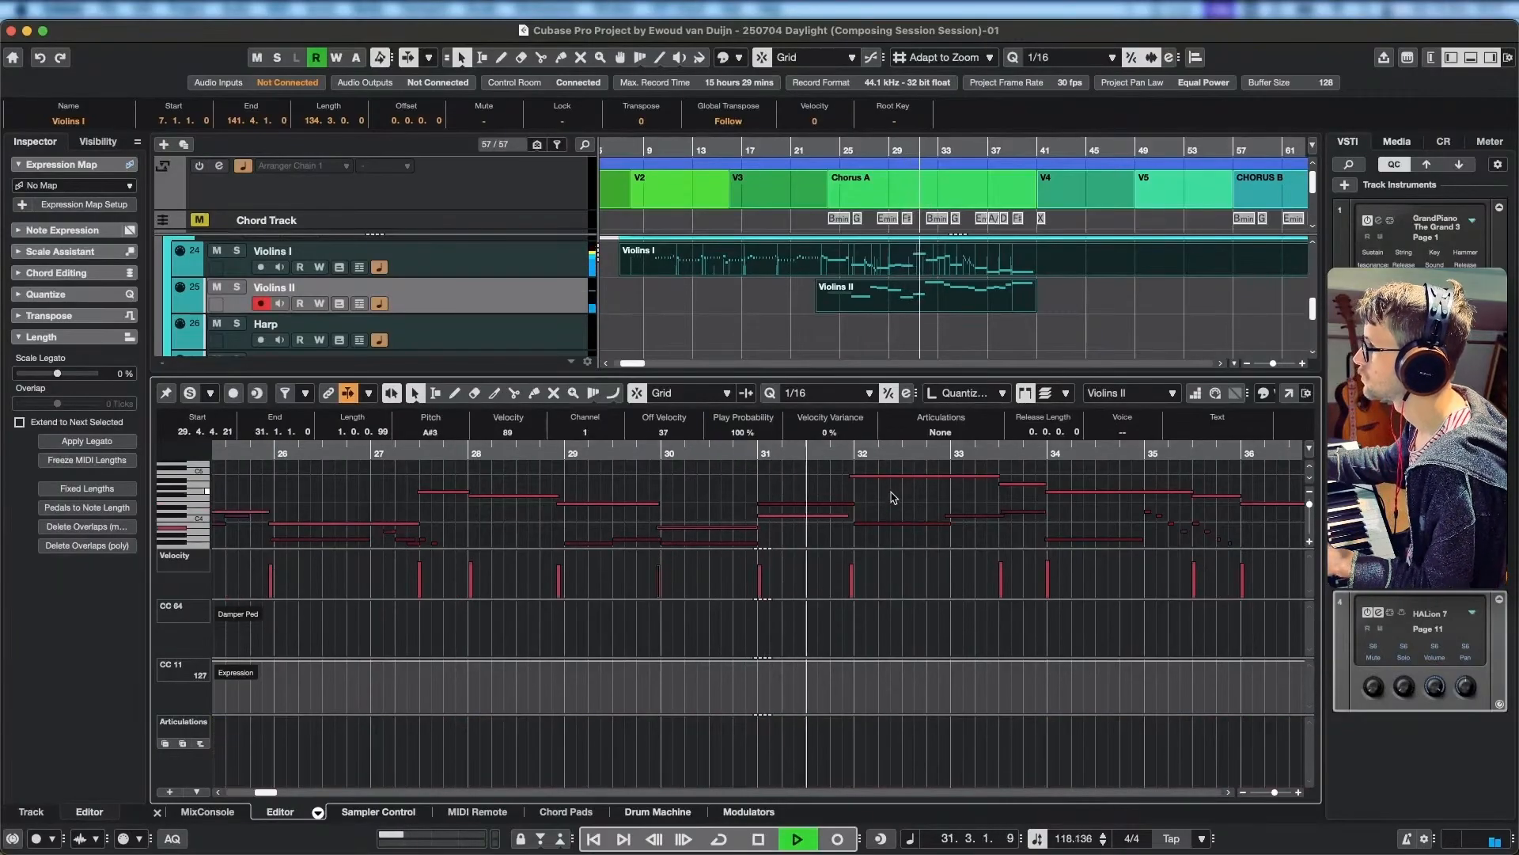
key("space")
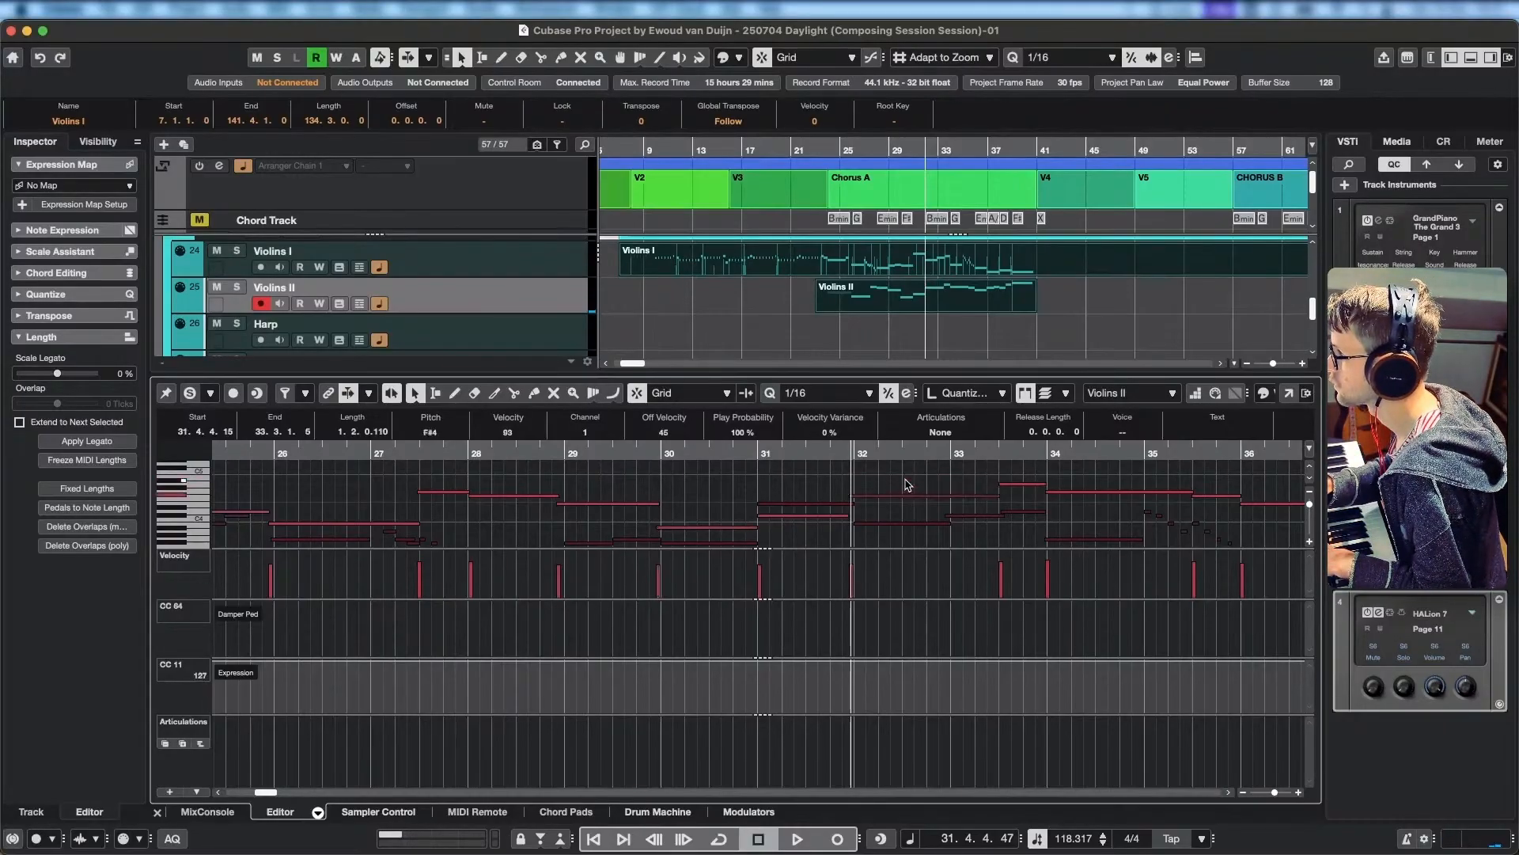
Listen to the Violins II passage into bar 36 and replay it from just before bar 32 through bar 33.
key("space")
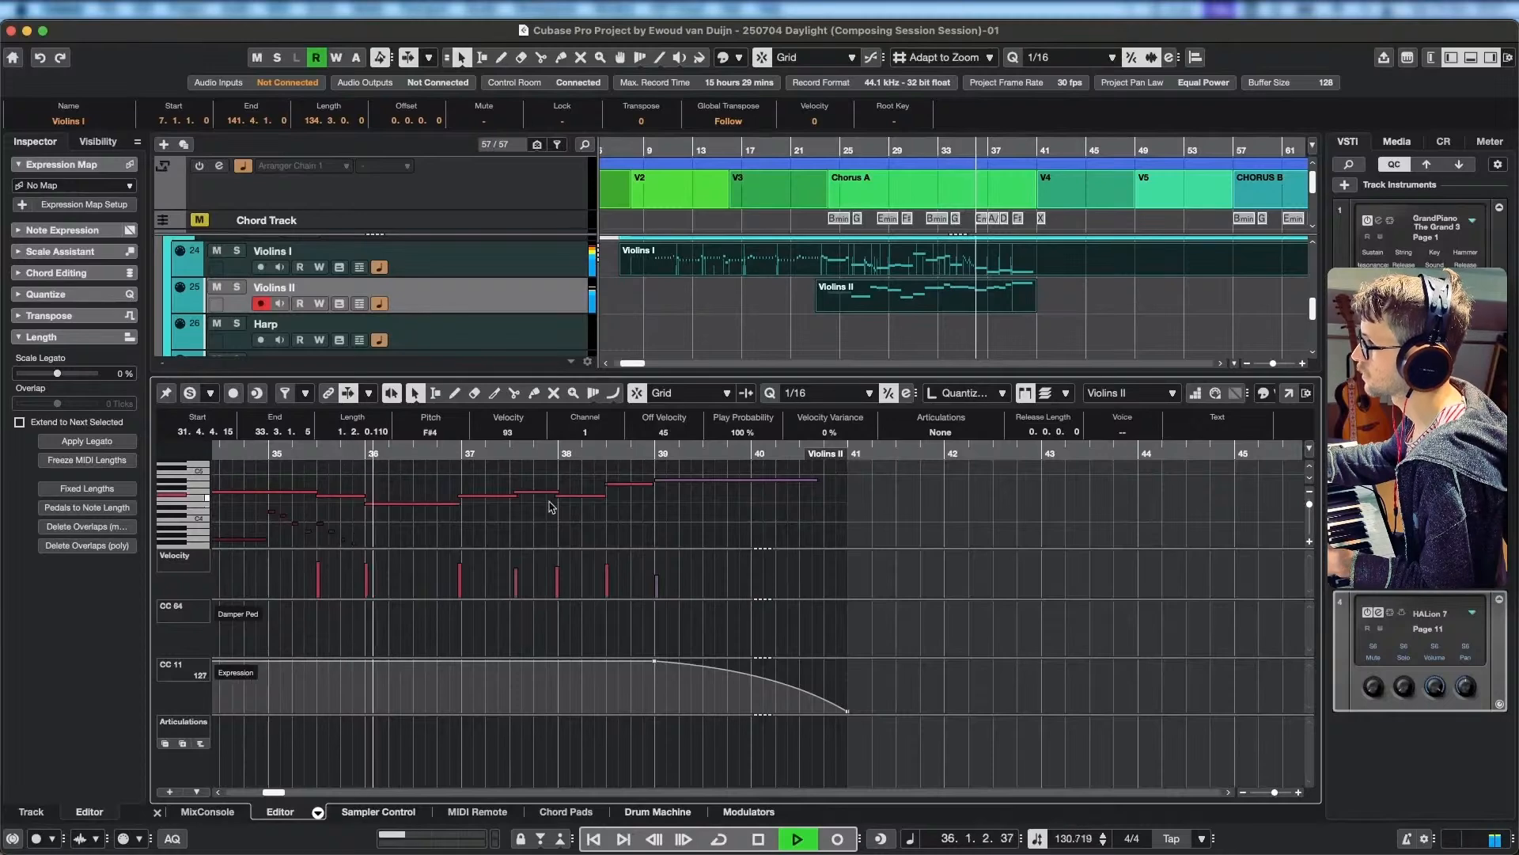
left_click_drag(329, 506, 754, 501)
key("space")
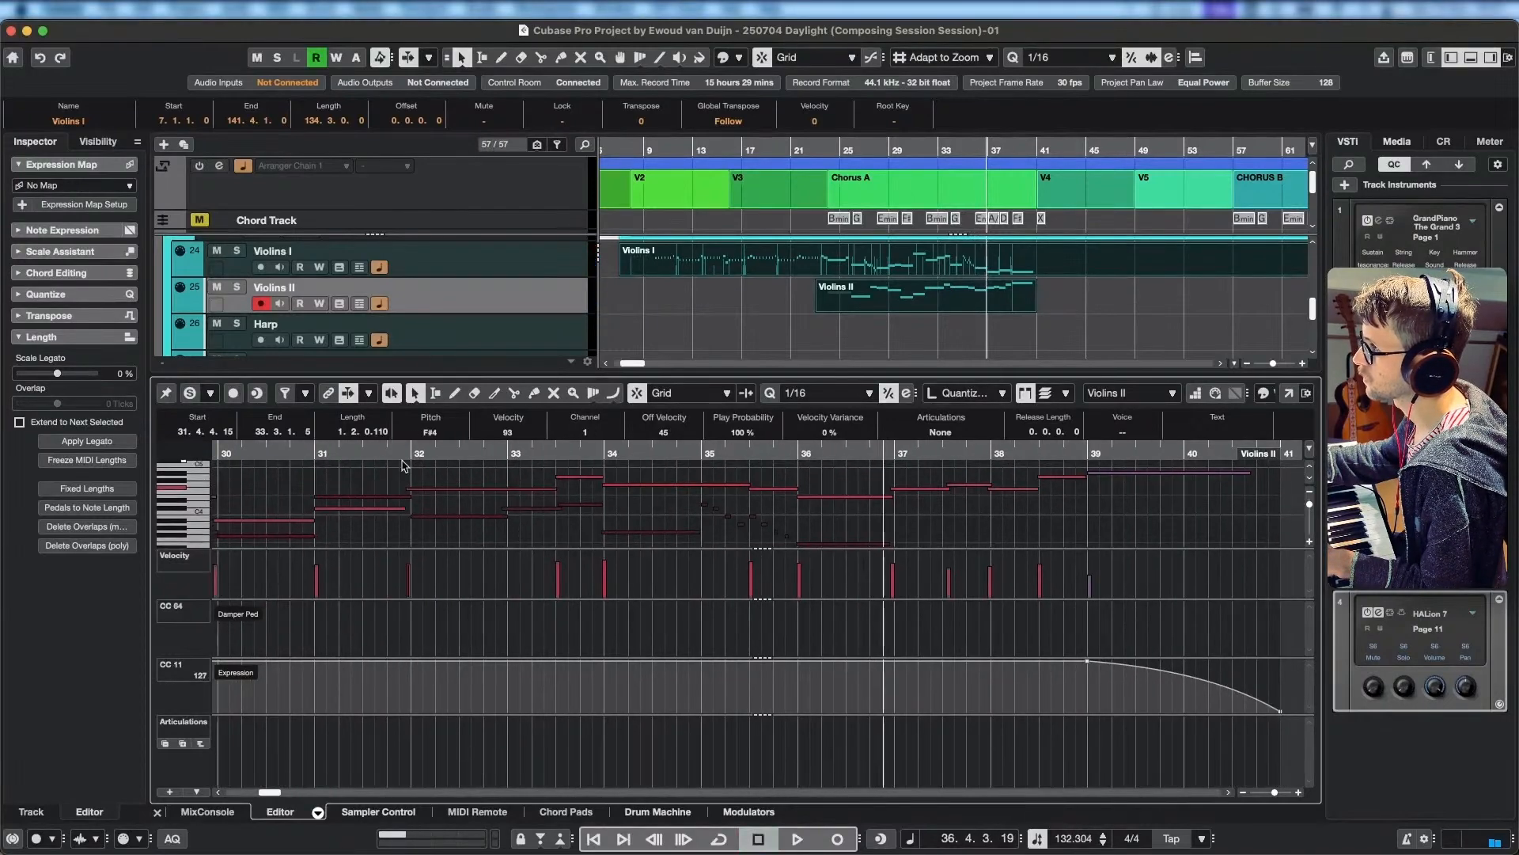
left_click(401, 453)
key("space")
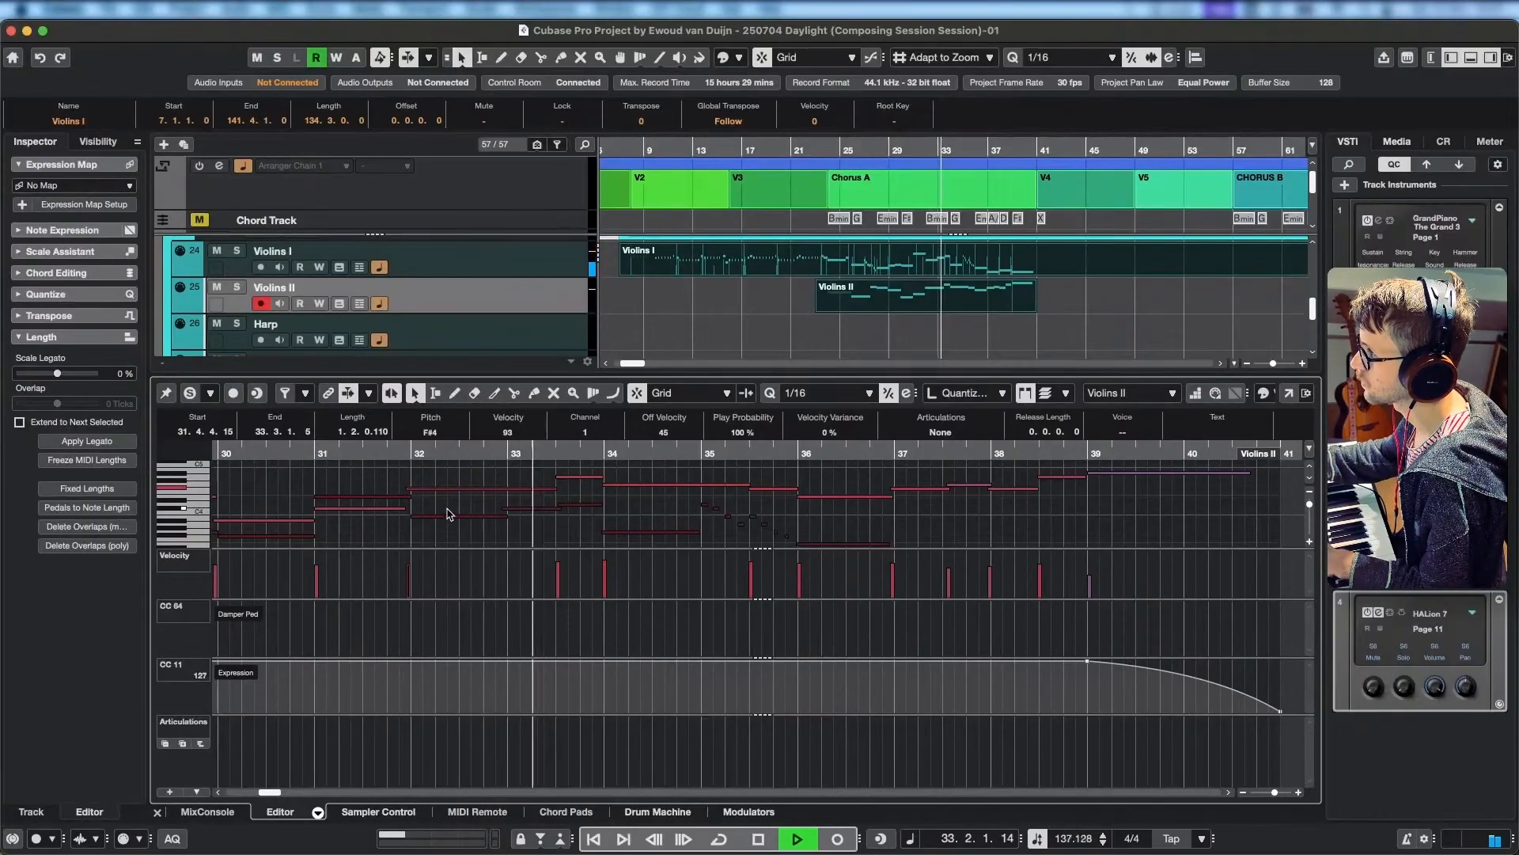
key("space")
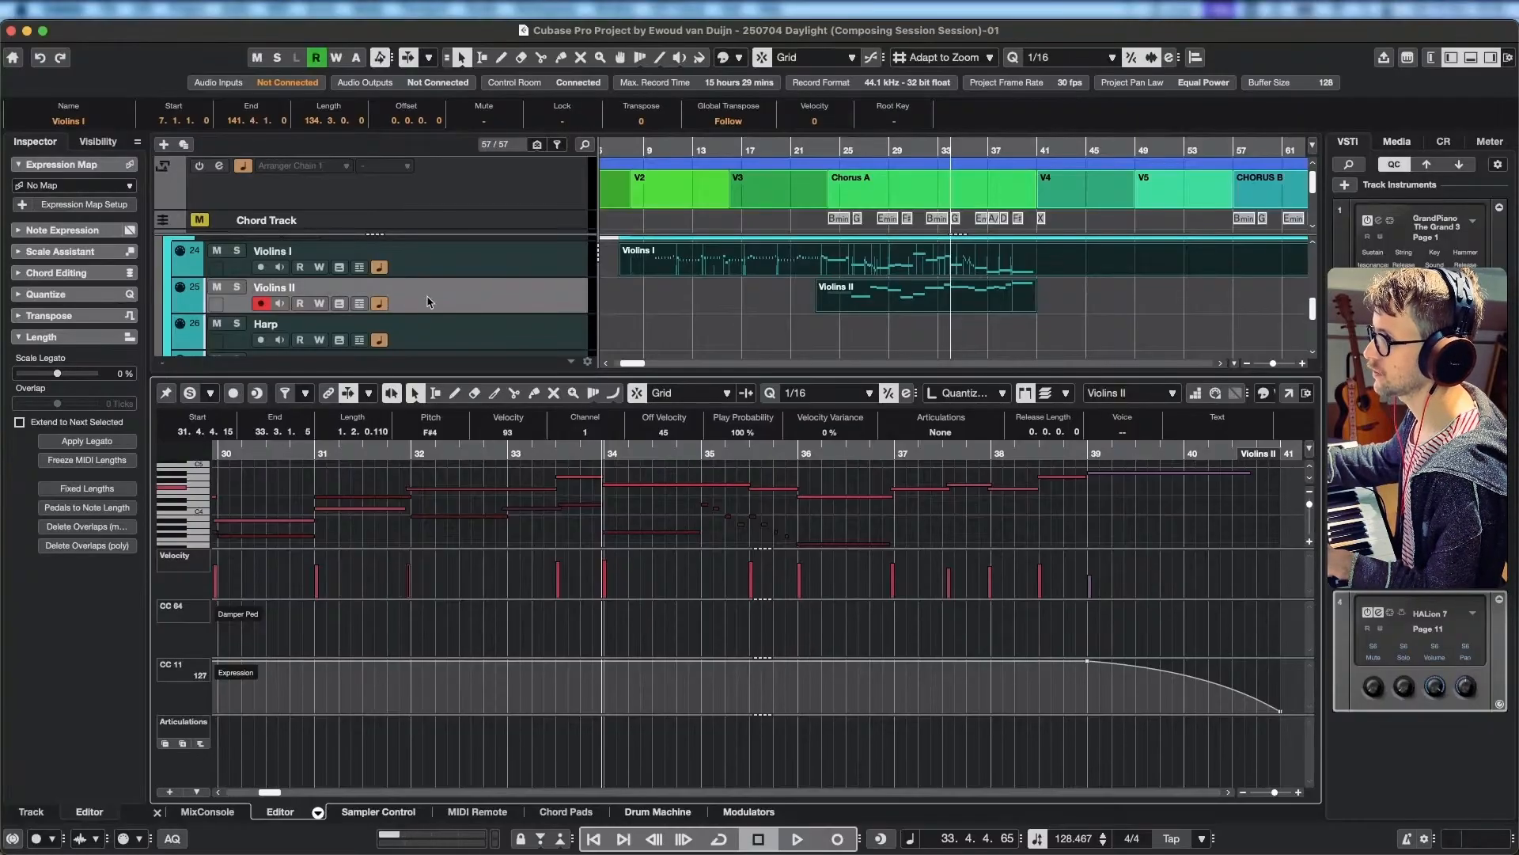
Open the Violins II track's HALion instrument and raise its Legato level to about 4.0.
left_click(453, 297)
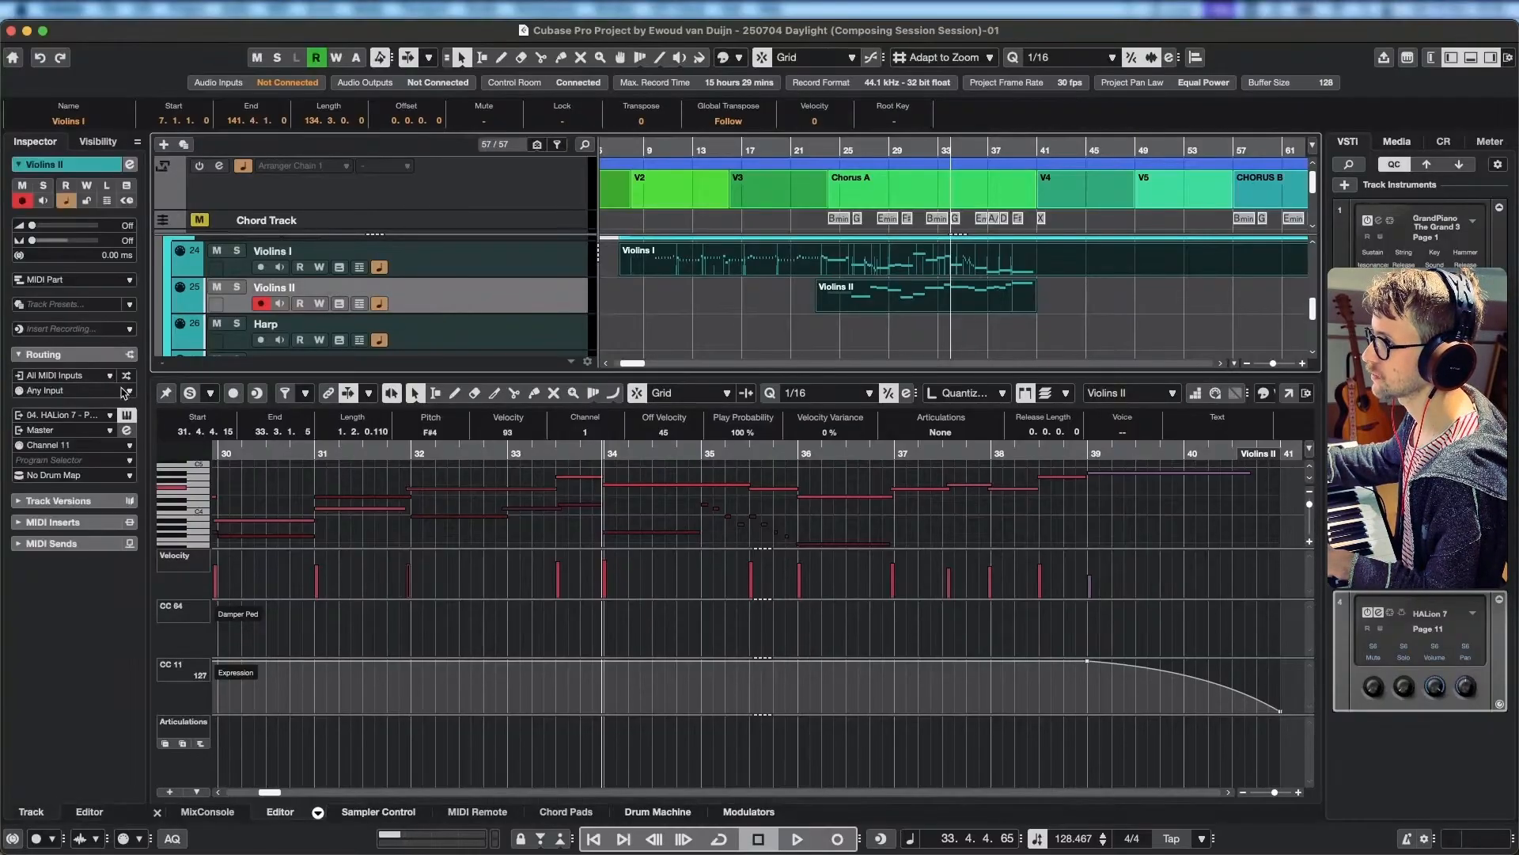
left_click(127, 416)
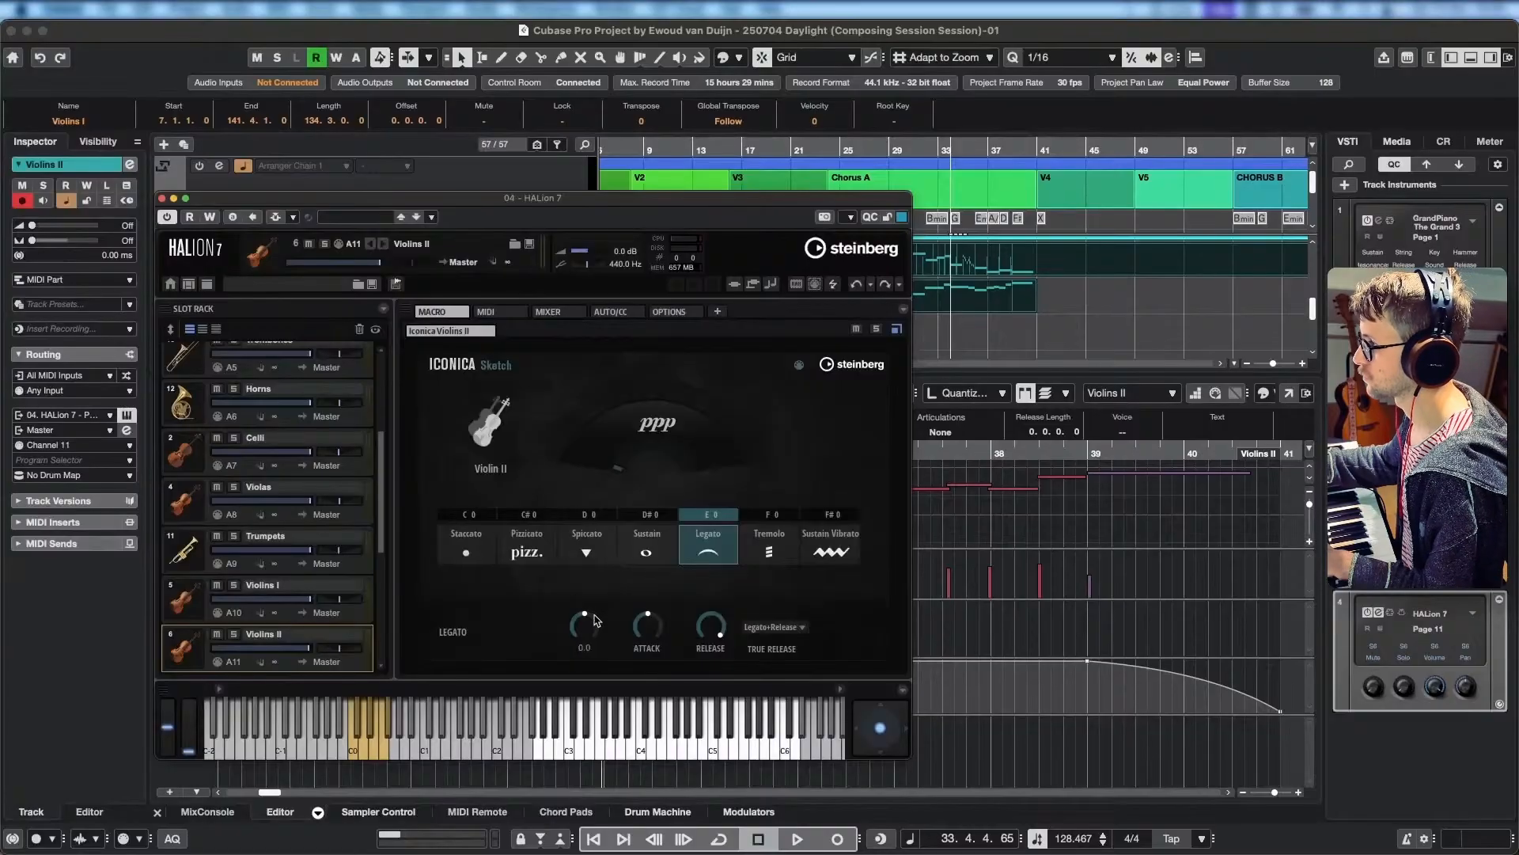
left_click_drag(586, 623, 595, 618)
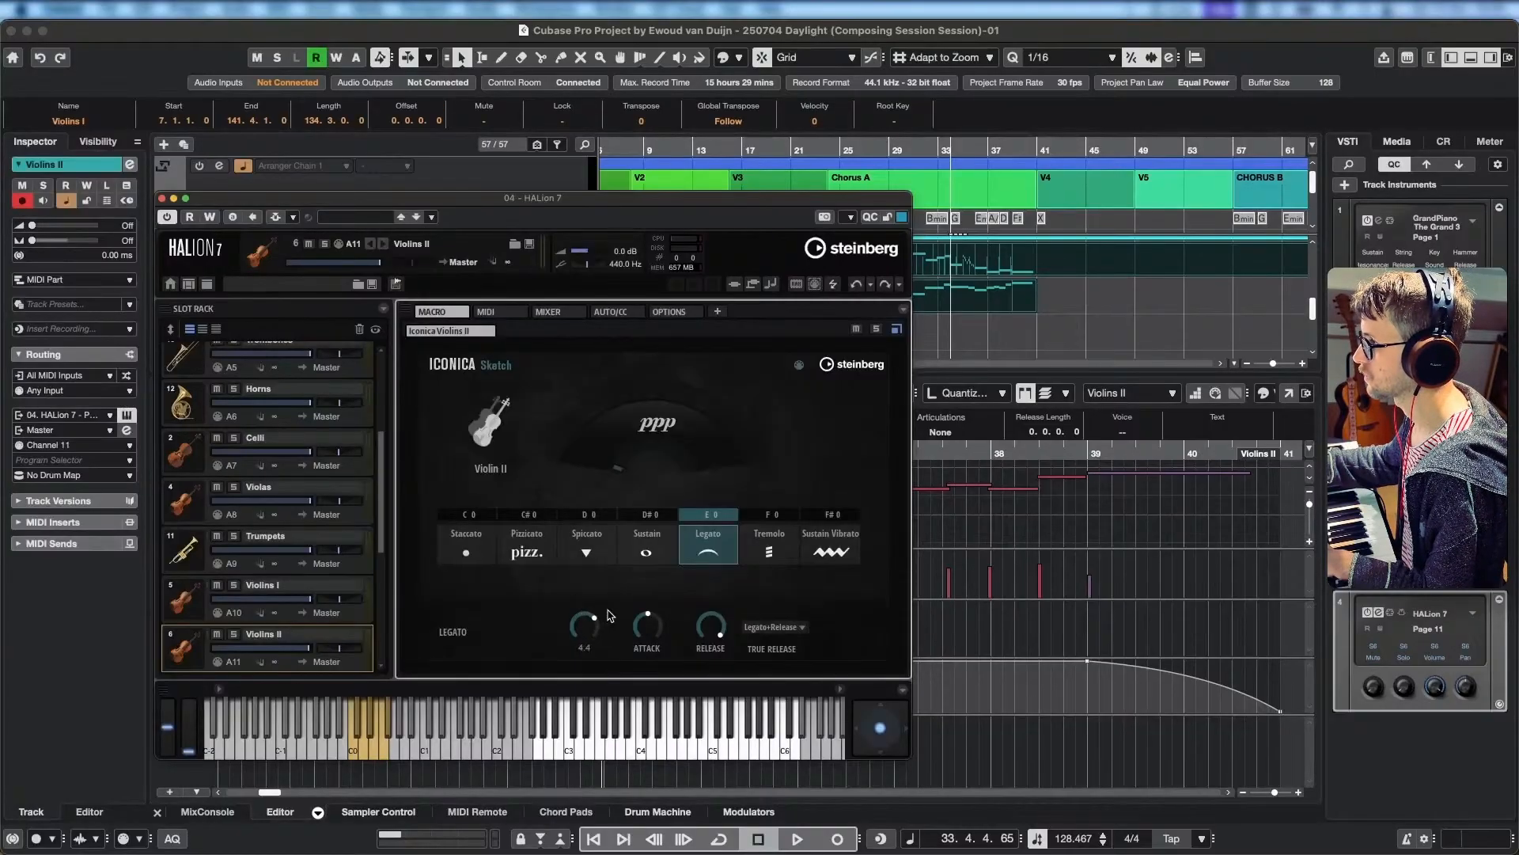
left_click(347, 614)
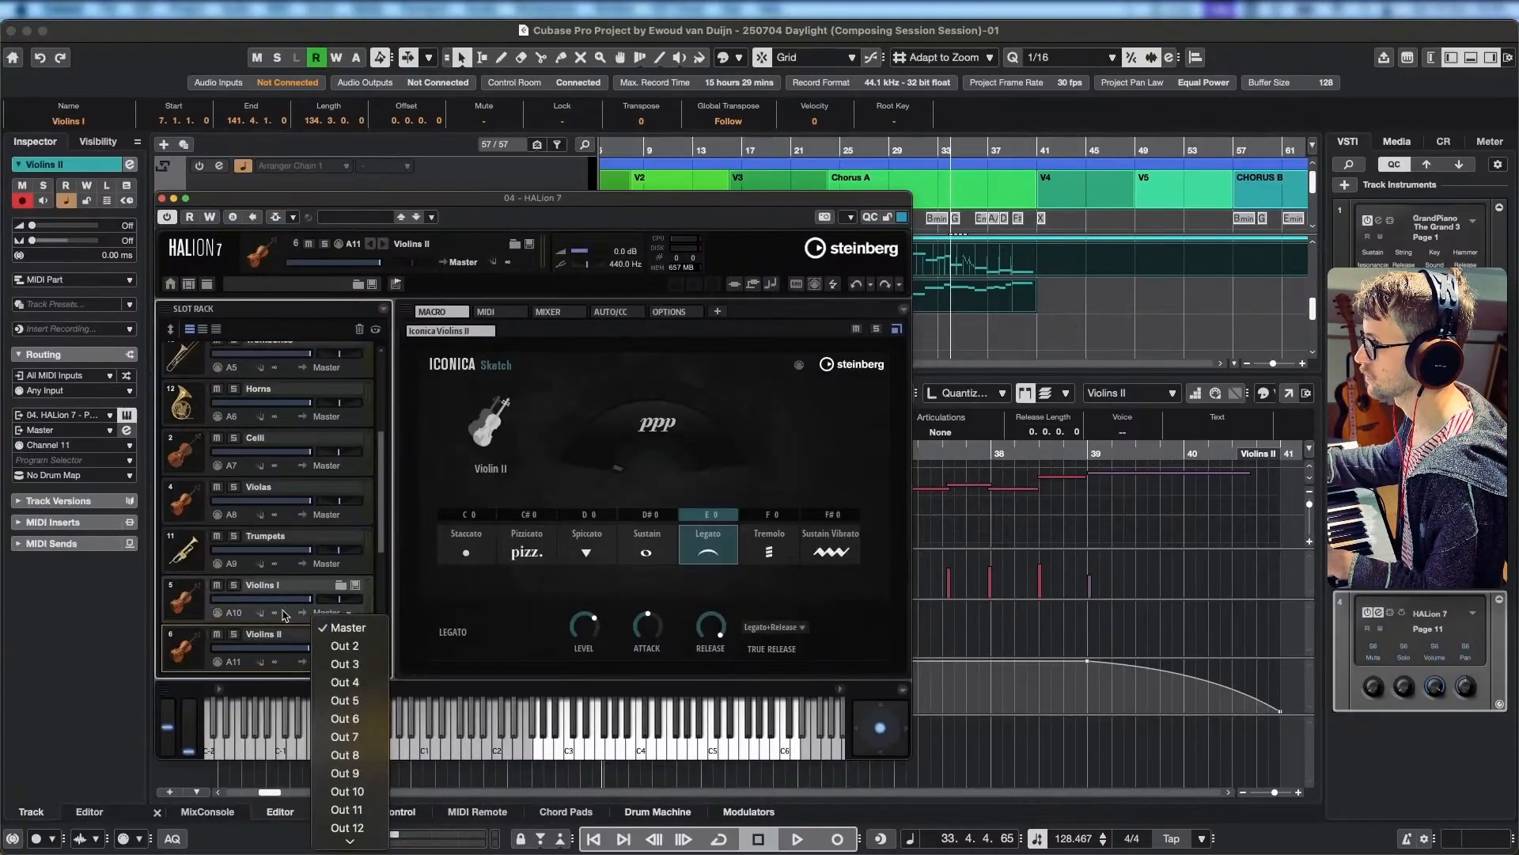
left_click(197, 610)
left_click_drag(595, 620, 597, 620)
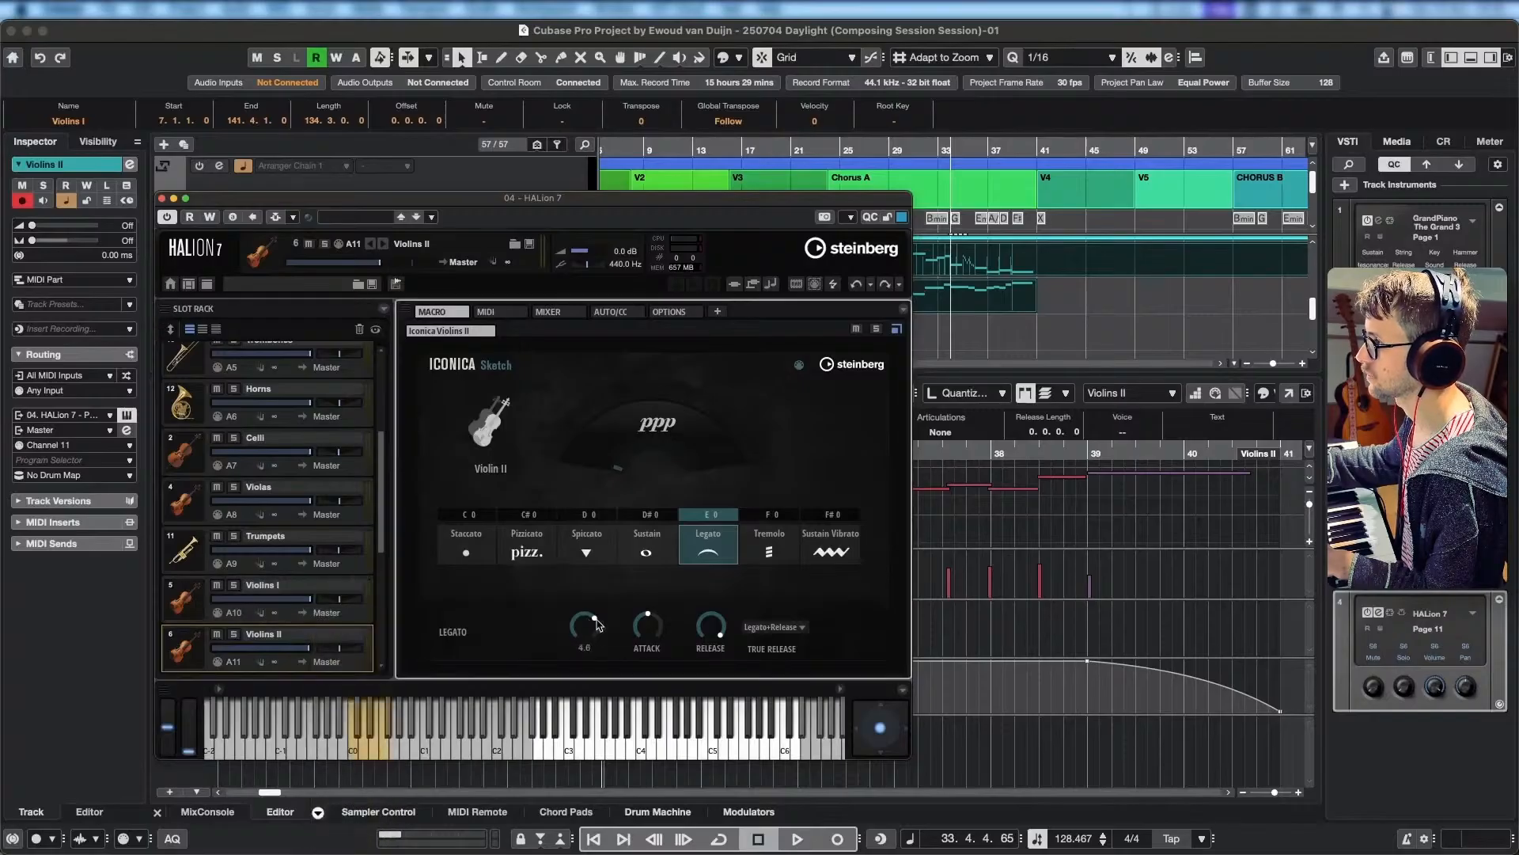
Raise the Legato level of the Violins I slot, compare it with Violins II, and move the instrument window aside.
left_click(192, 616)
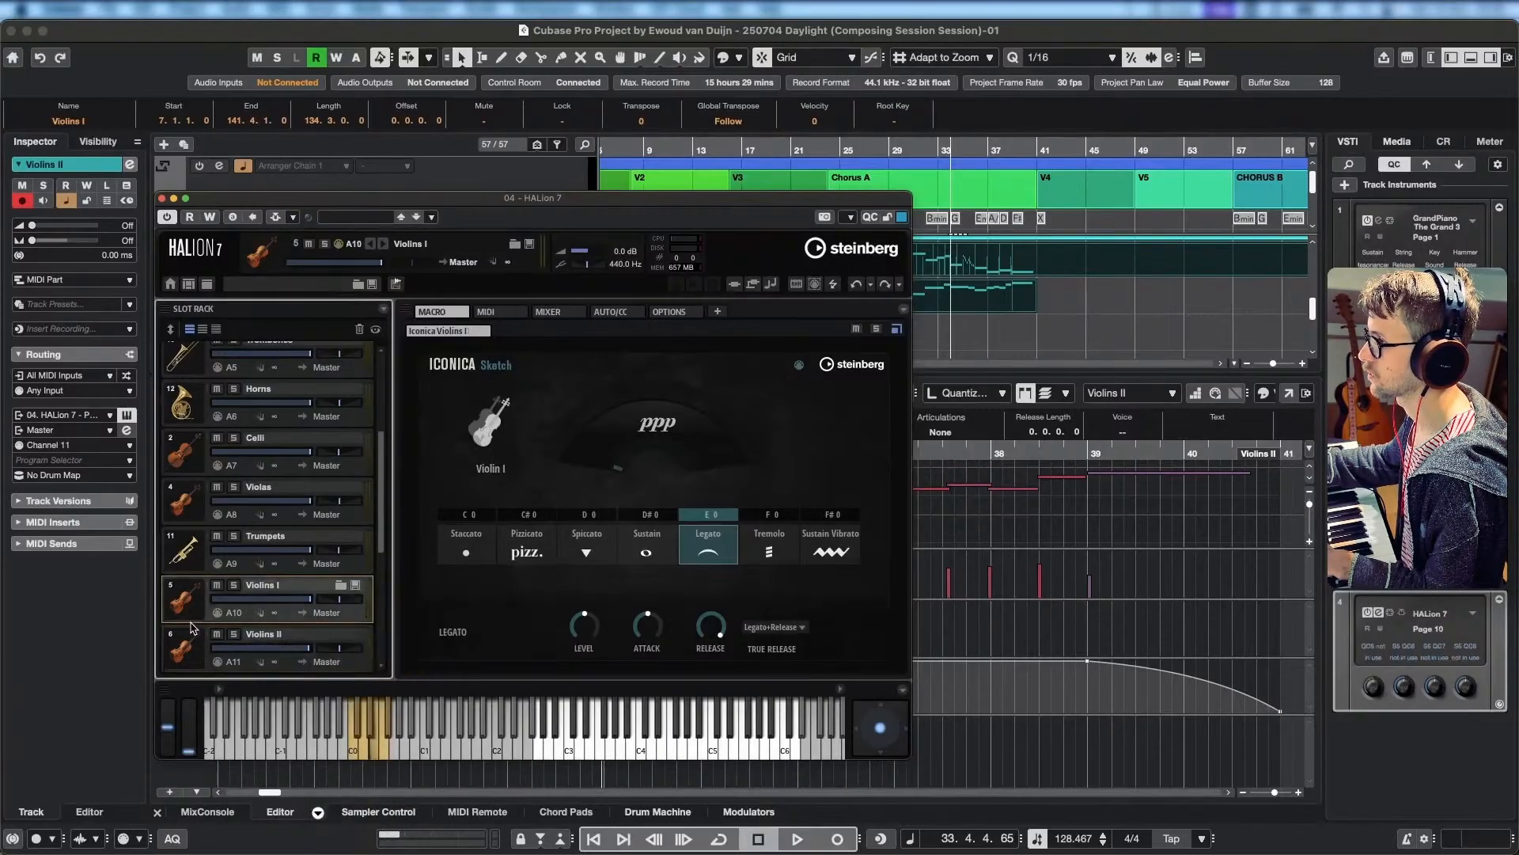
left_click_drag(588, 619, 590, 605)
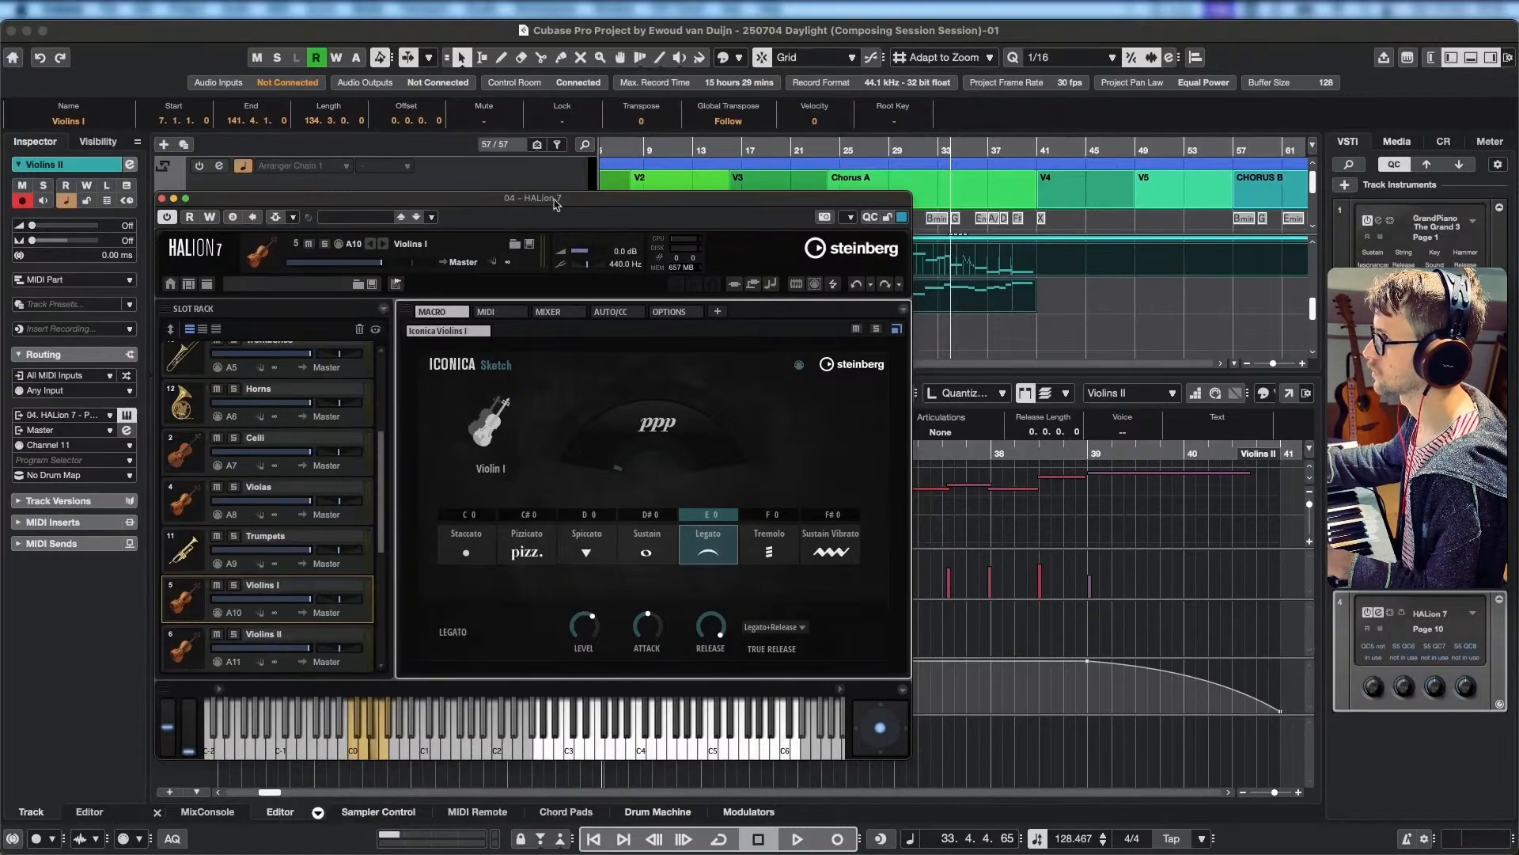
left_click(186, 655)
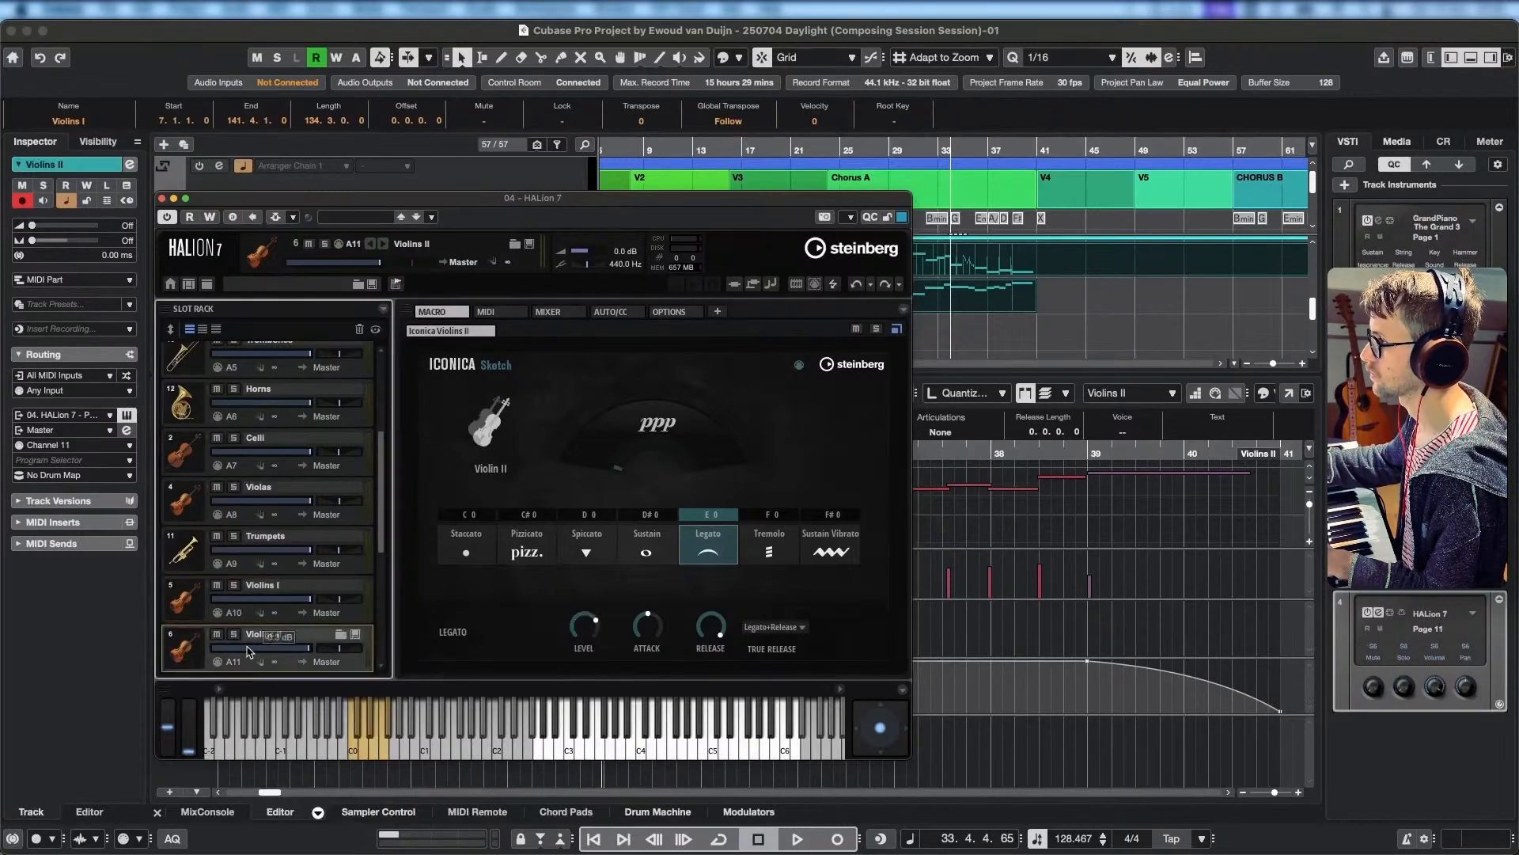
left_click(194, 615)
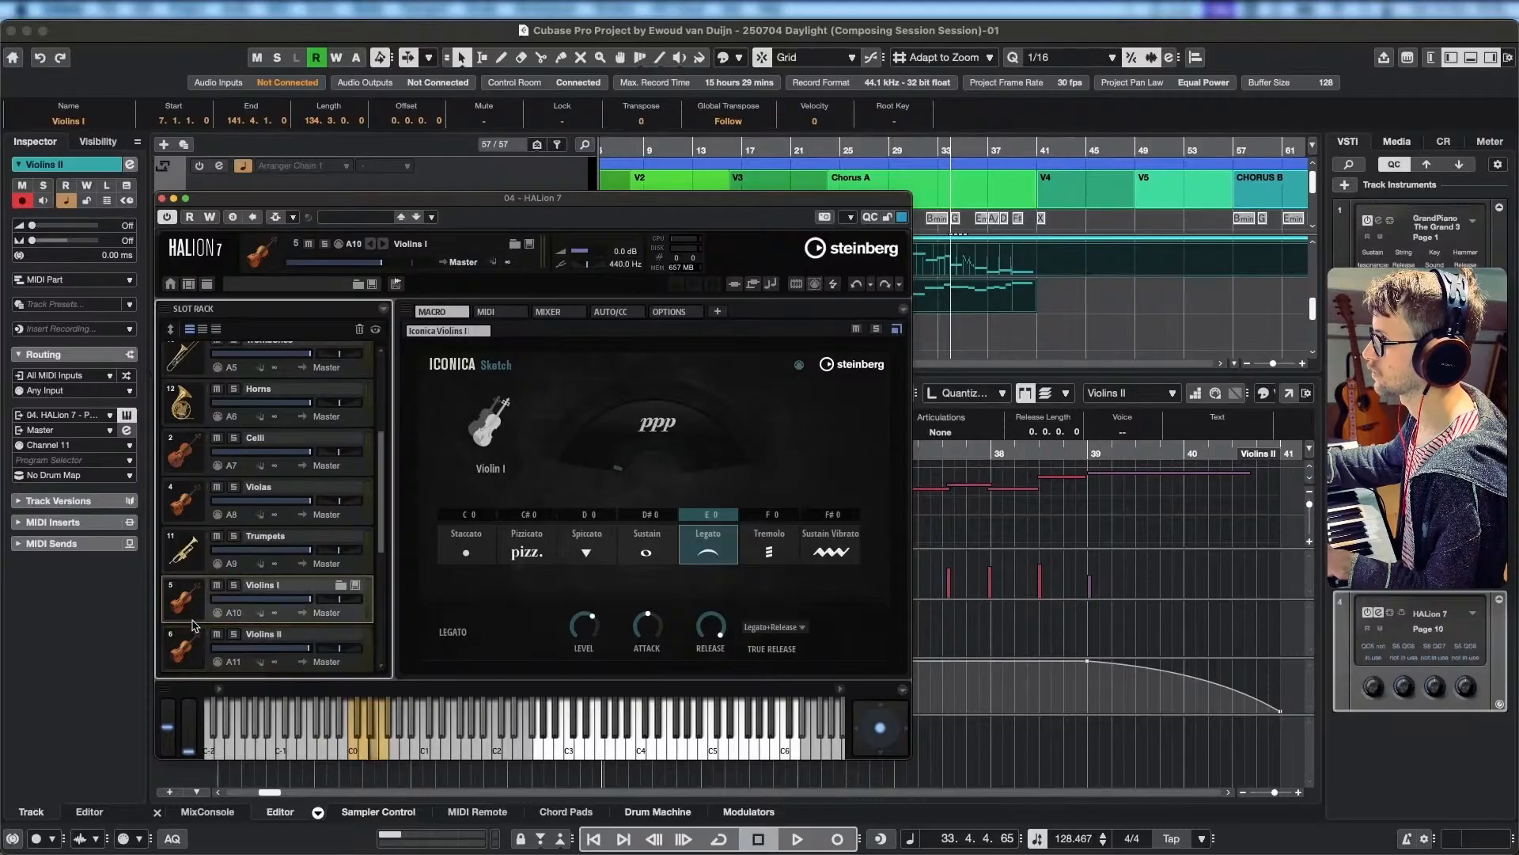
left_click_drag(643, 200, 553, 203)
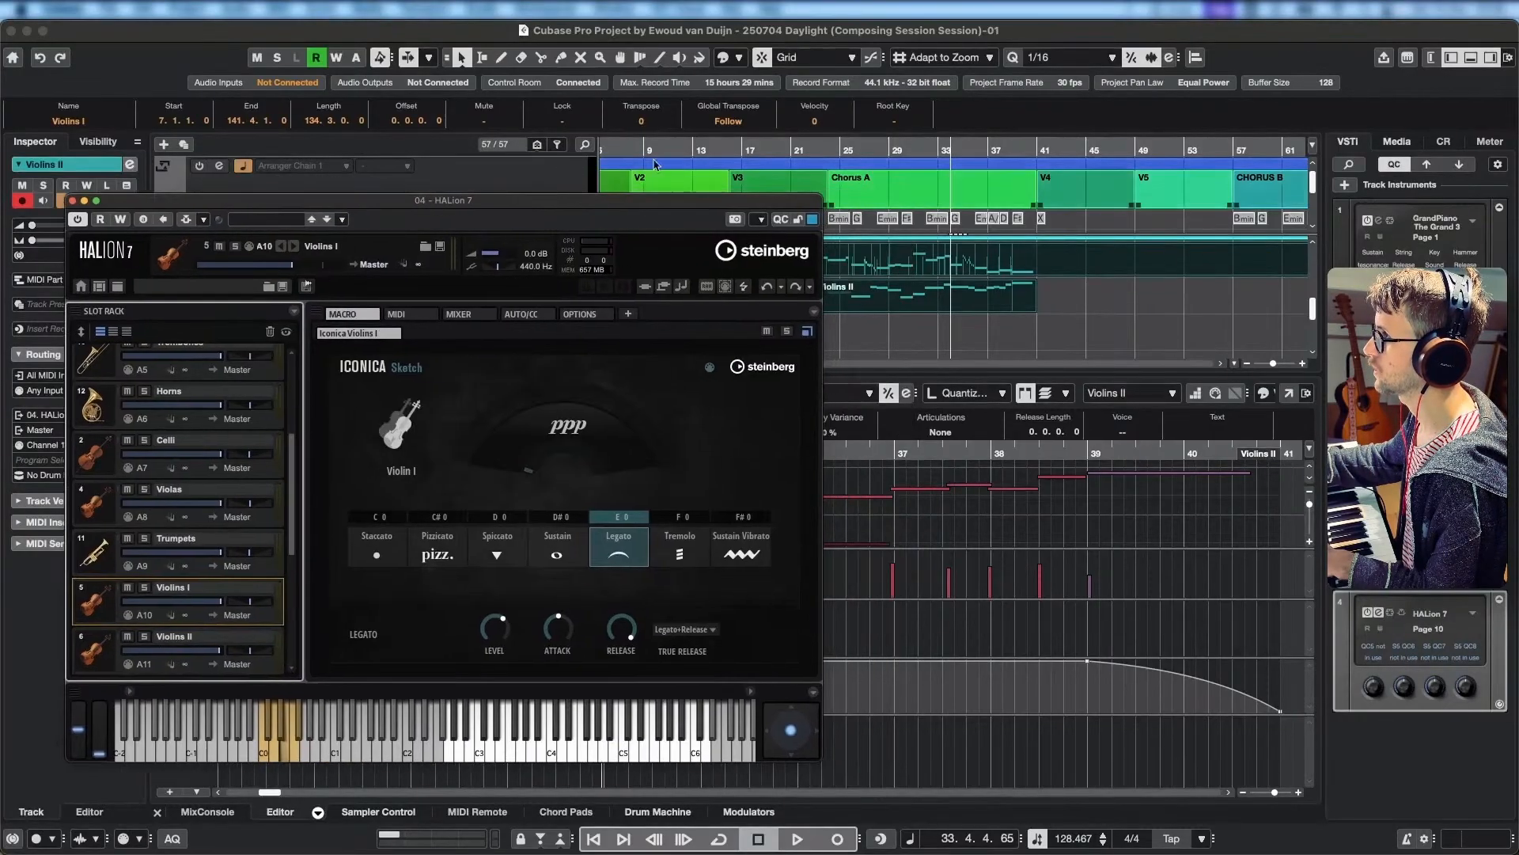
Play the arrangement from about bar 14 and adjust the Violins I articulation level by ear.
left_click(718, 148)
key("space")
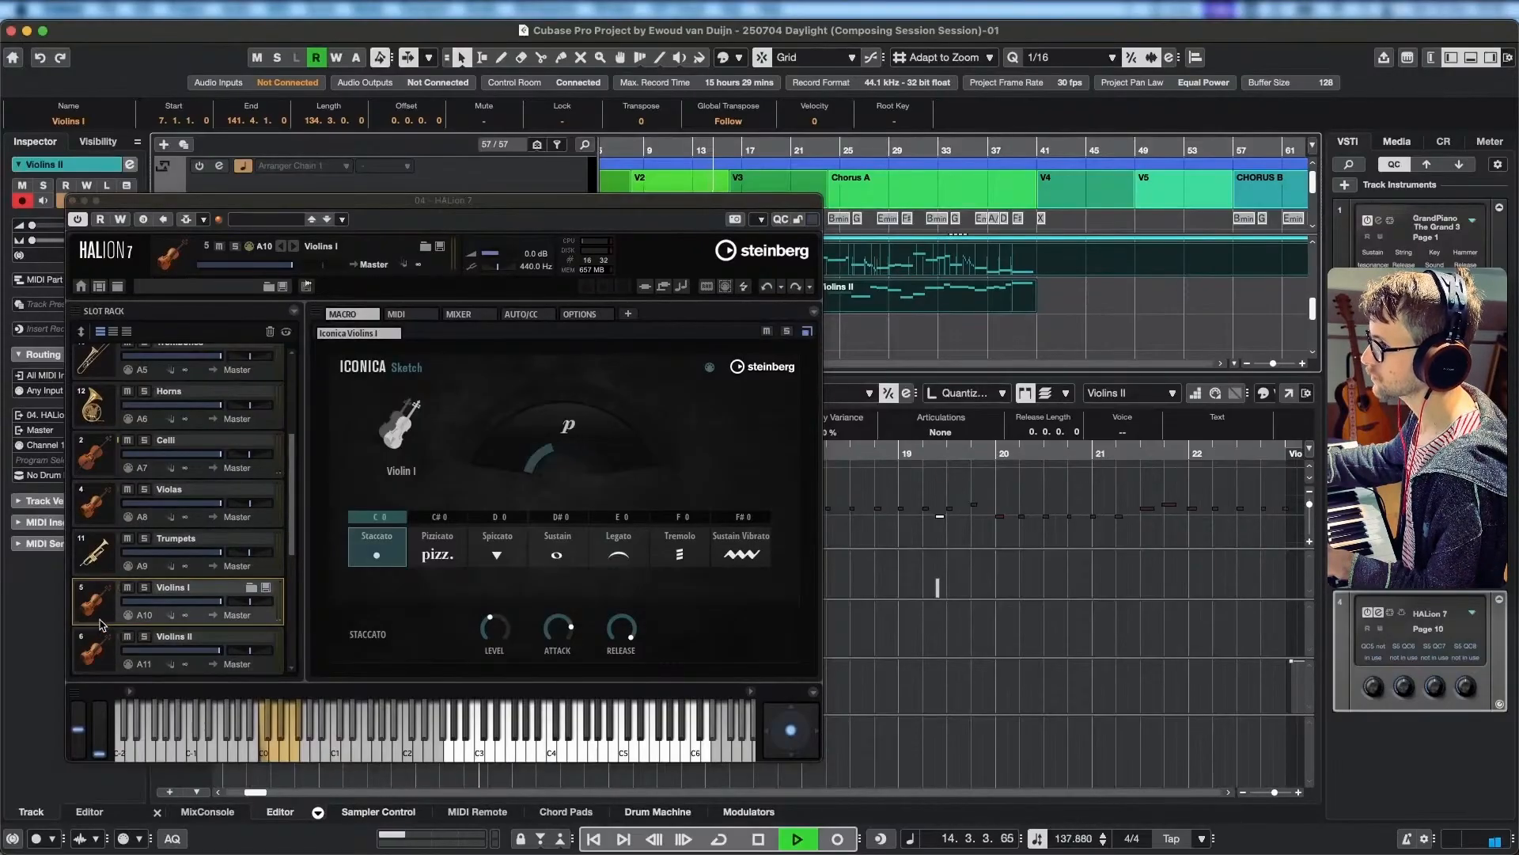
left_click(499, 618)
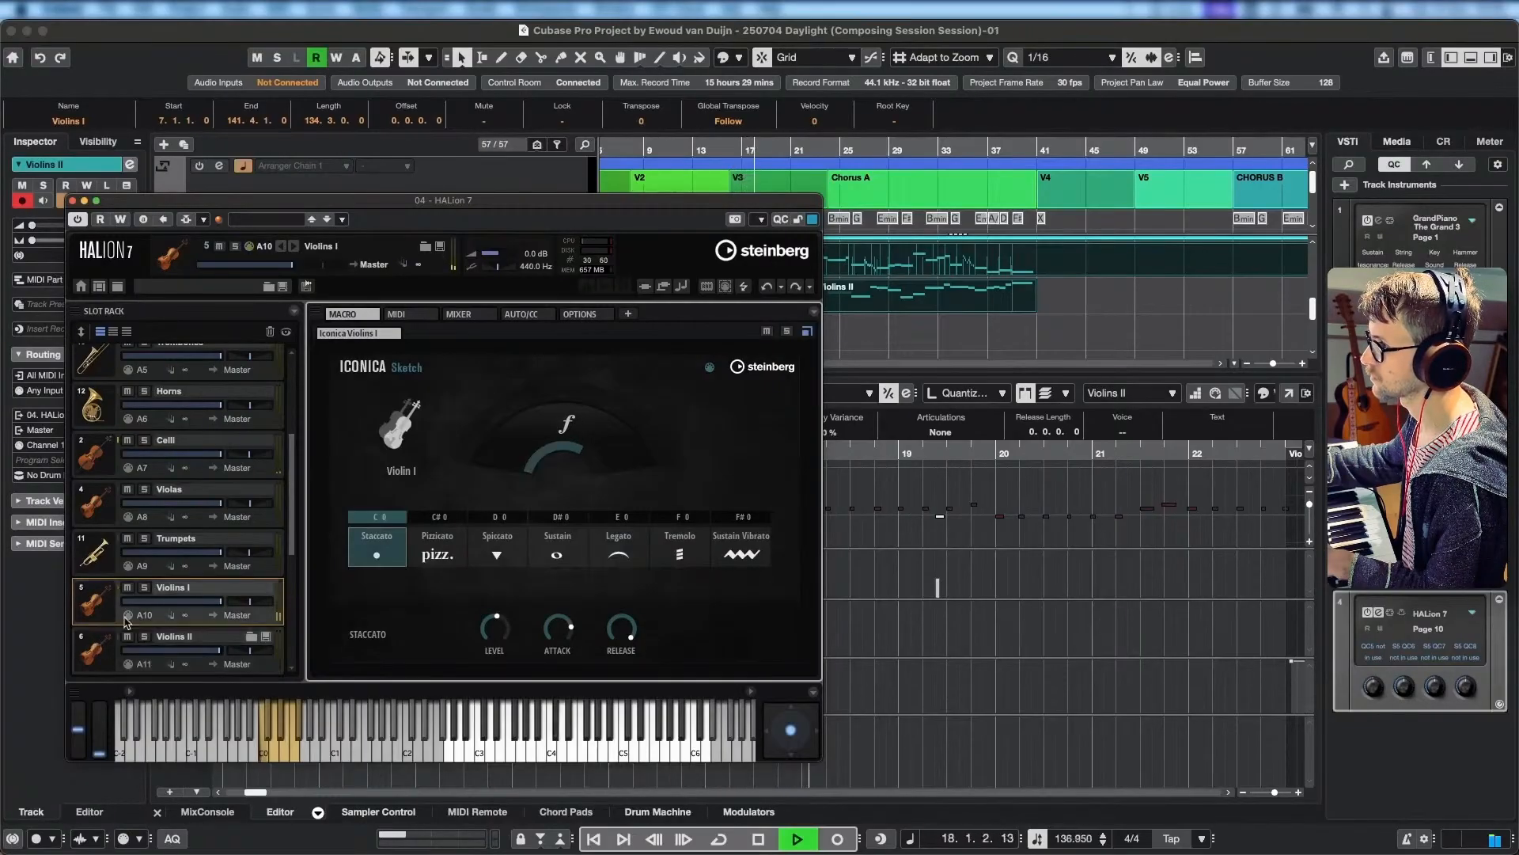
left_click_drag(496, 624, 497, 637)
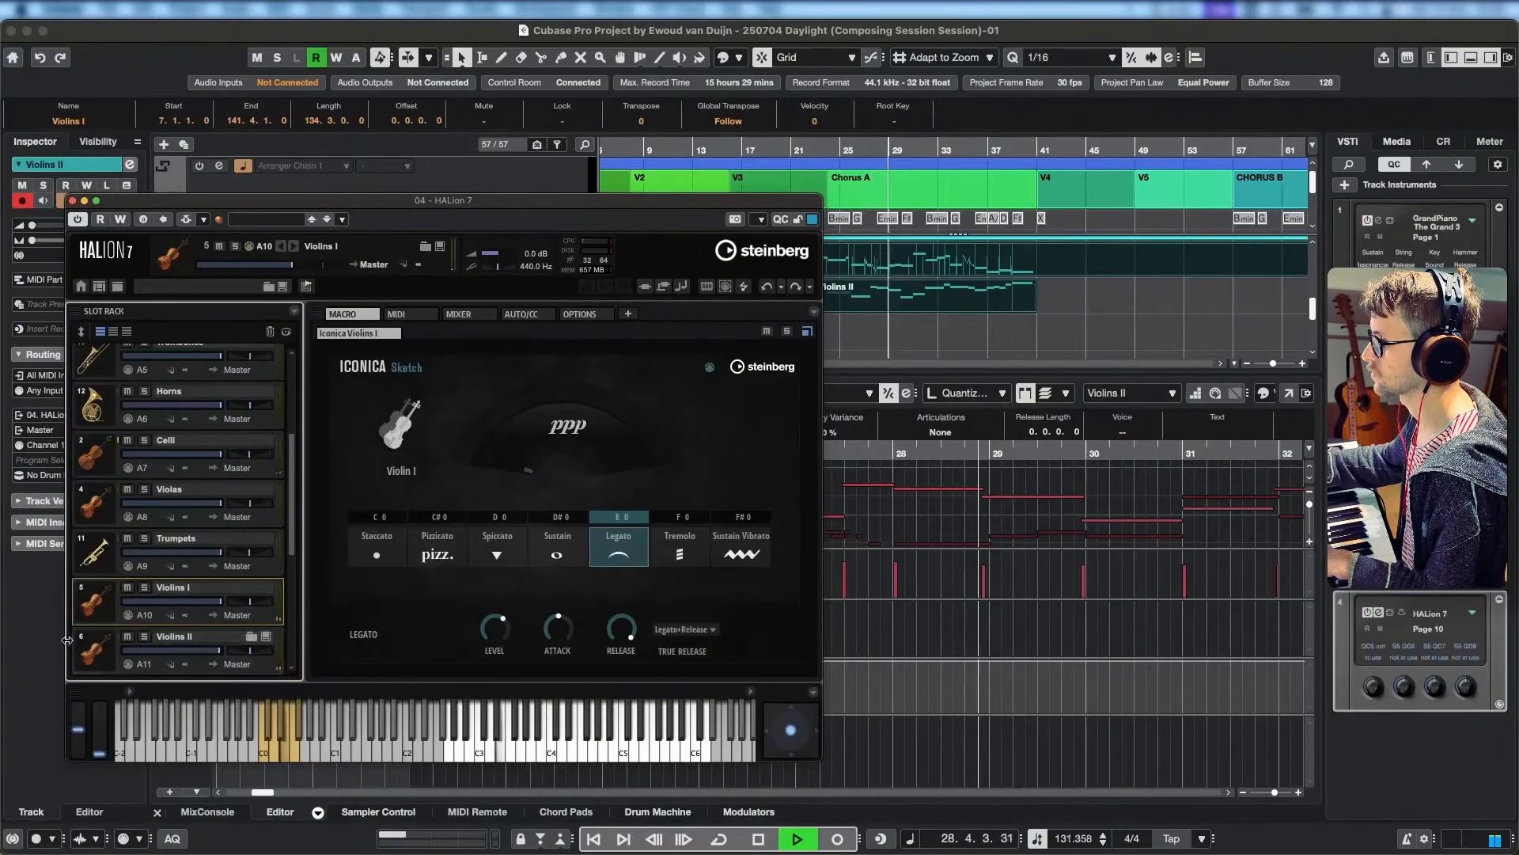
Raise the Violins I Tremolo level to 2.2 during playback, stop at bar 41 and close HALion.
left_click(200, 649)
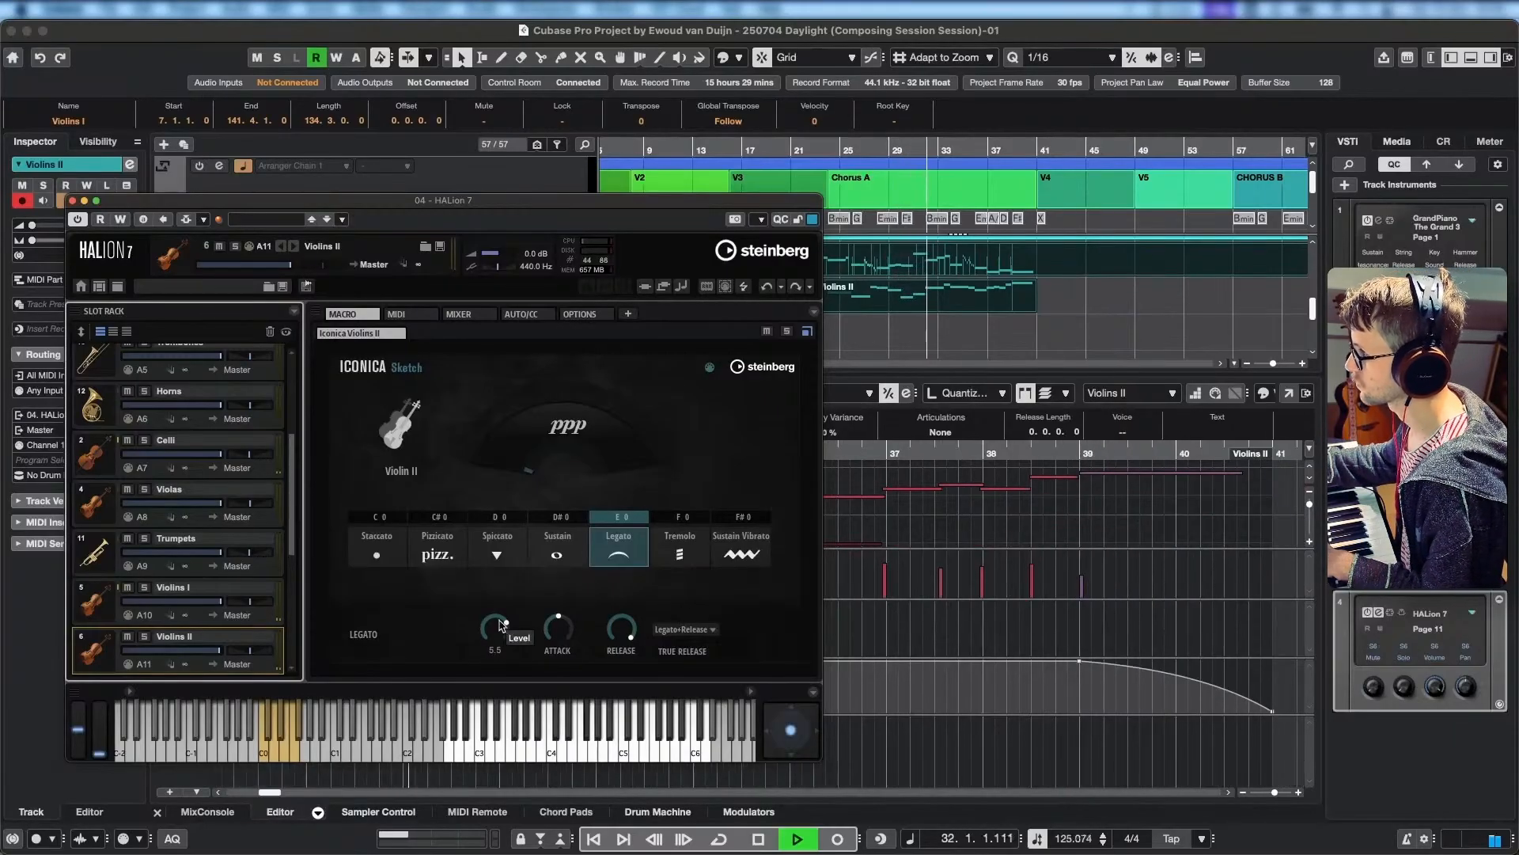
left_click(106, 611)
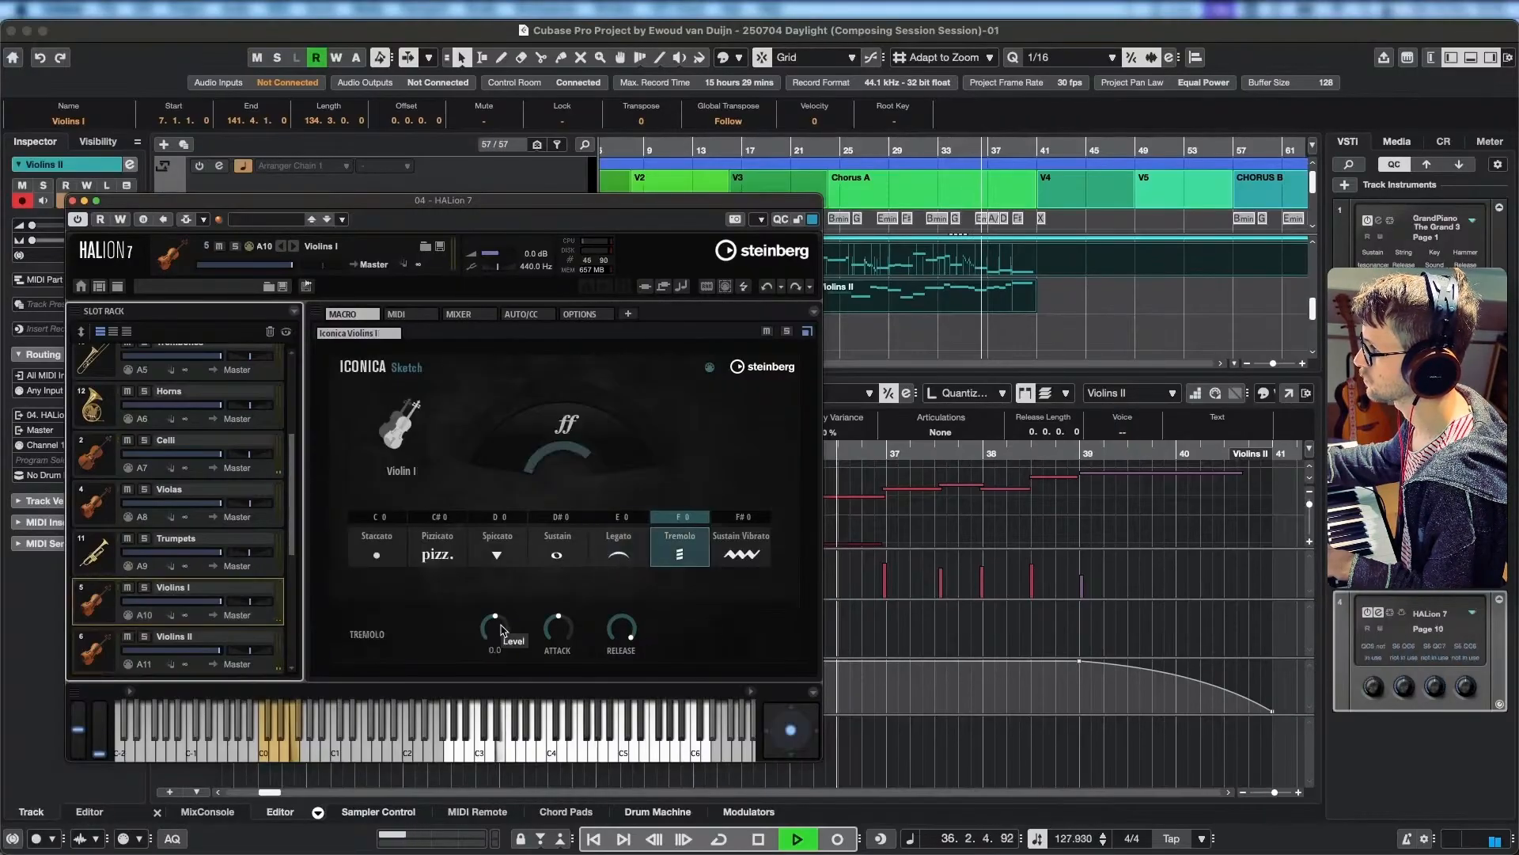
left_click(498, 632)
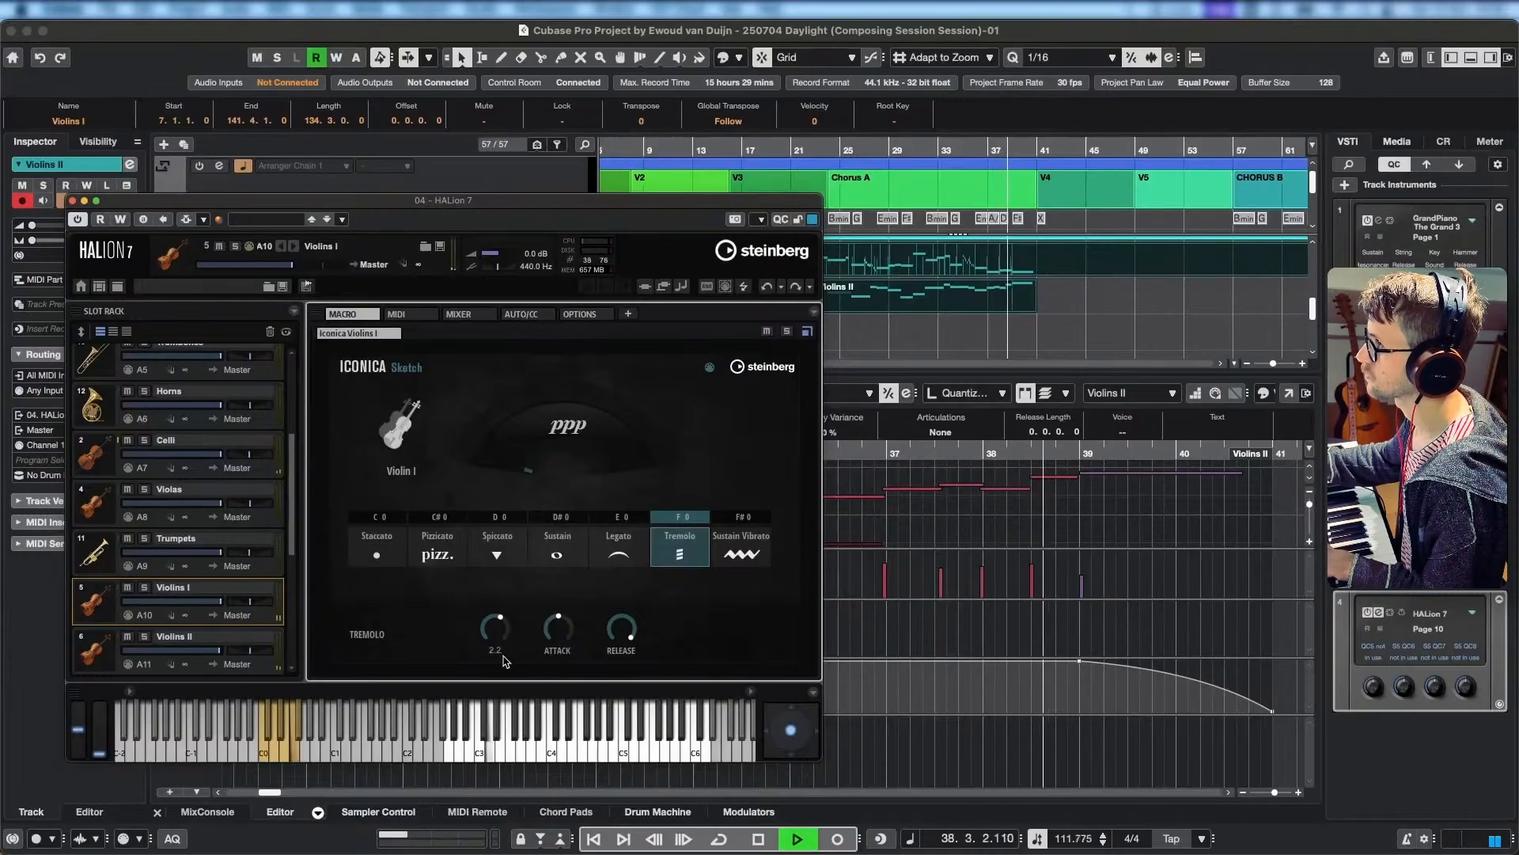
mouse_move(503, 633)
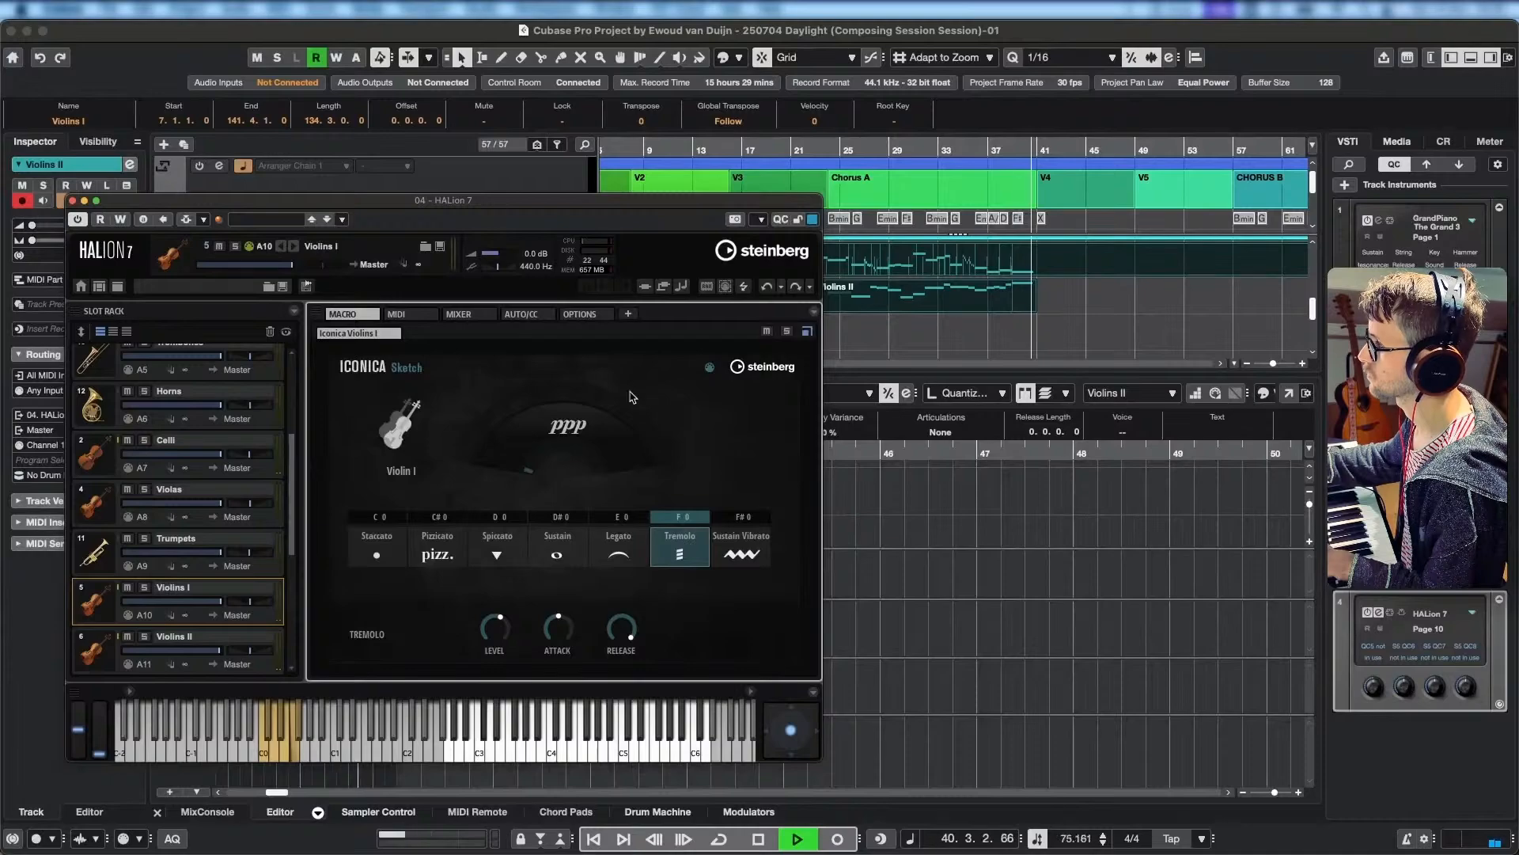
key("space")
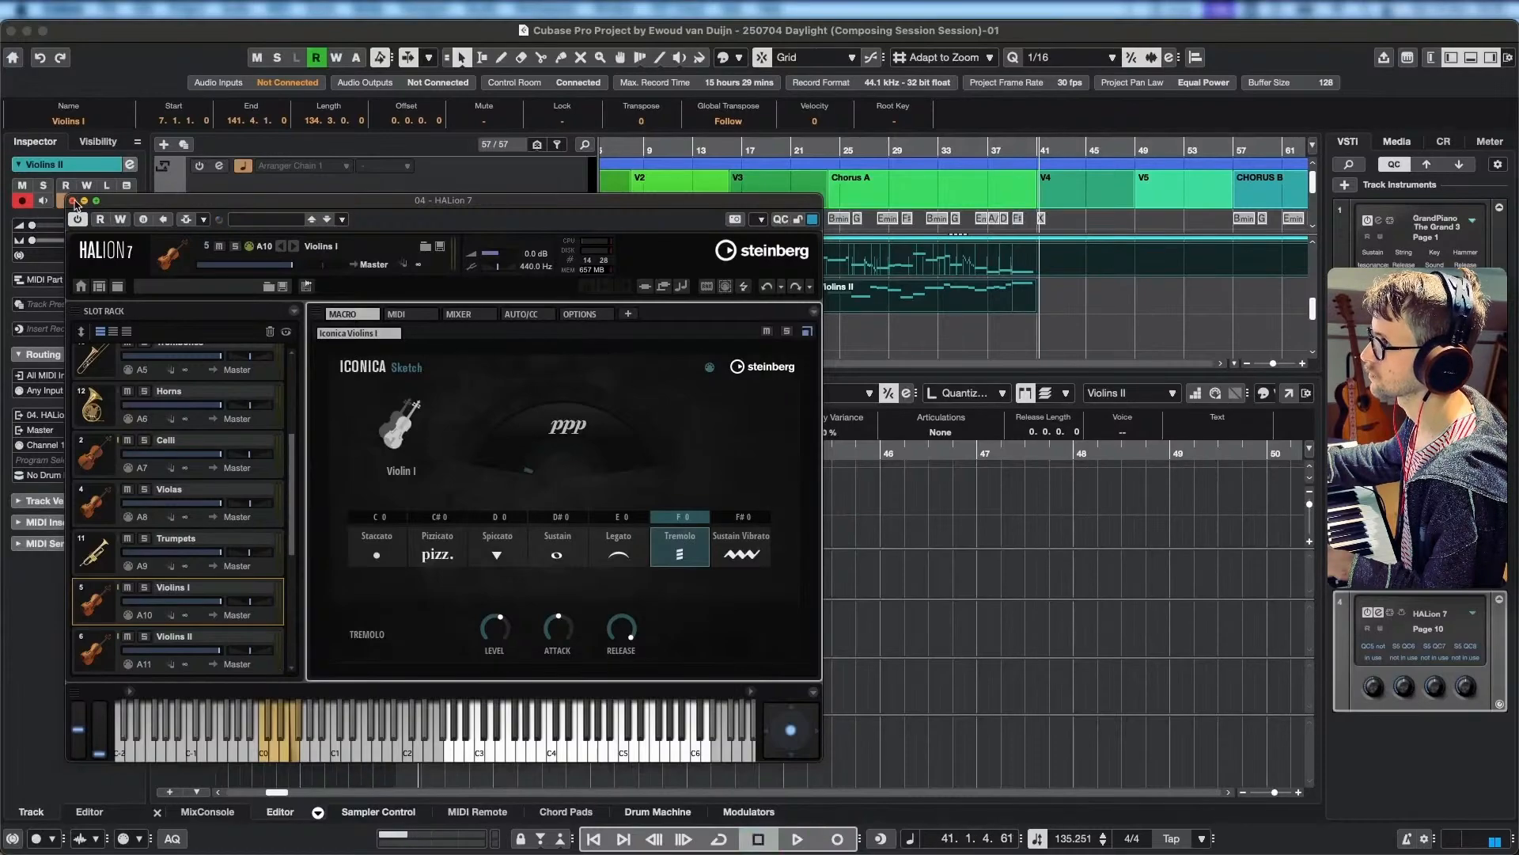
left_click(72, 200)
Hide the key editor and show the high section and percussion tracks in the full arrangement.
scroll(532, 535, "down", 6)
left_click_drag(469, 519, 874, 493)
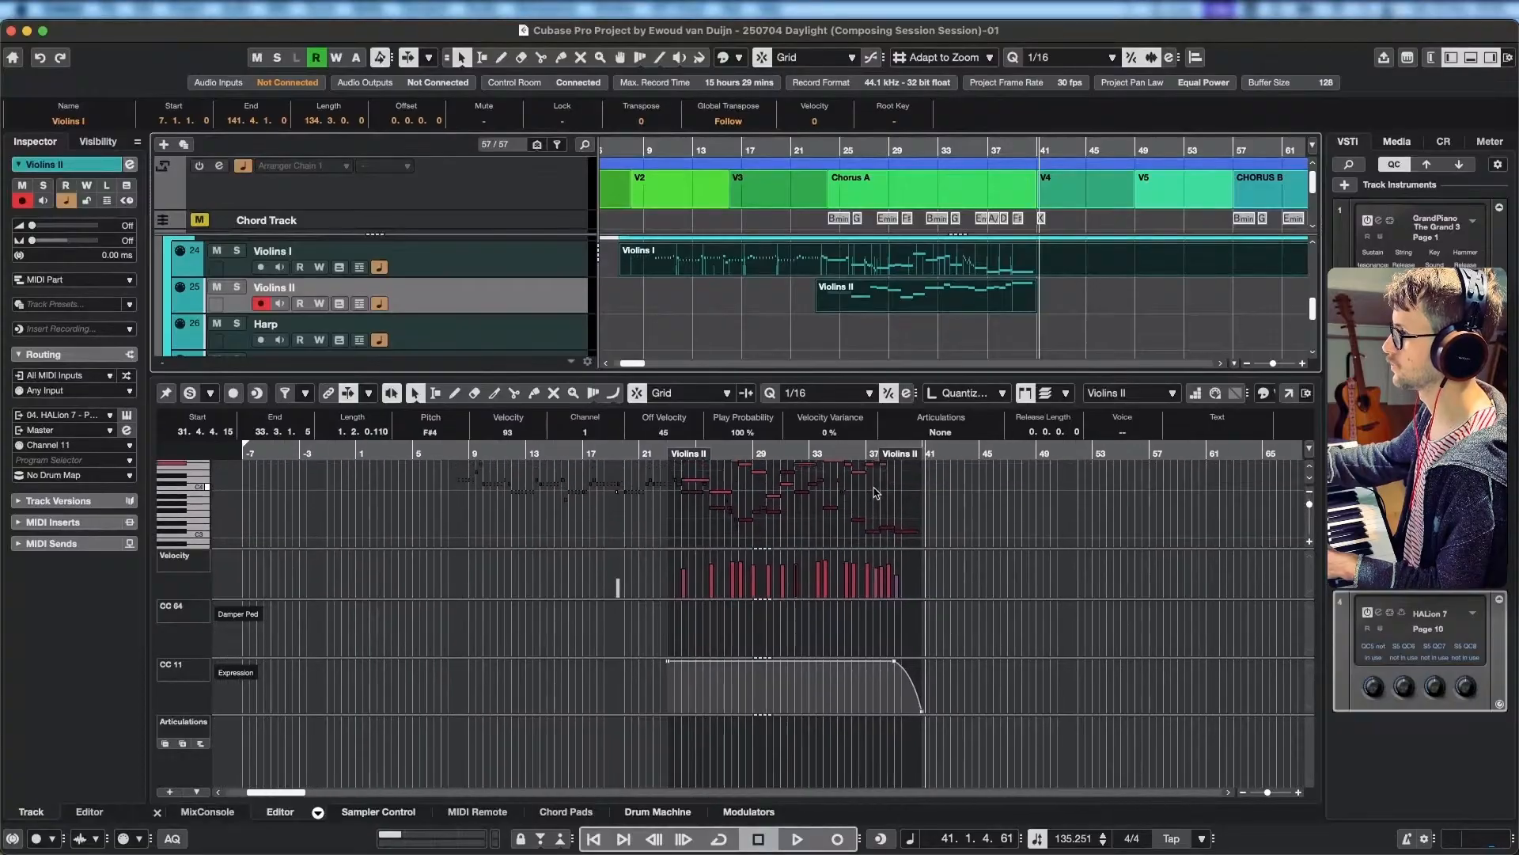
left_click(1474, 61)
scroll(826, 641, "up", 2)
scroll(826, 641, "left", 3)
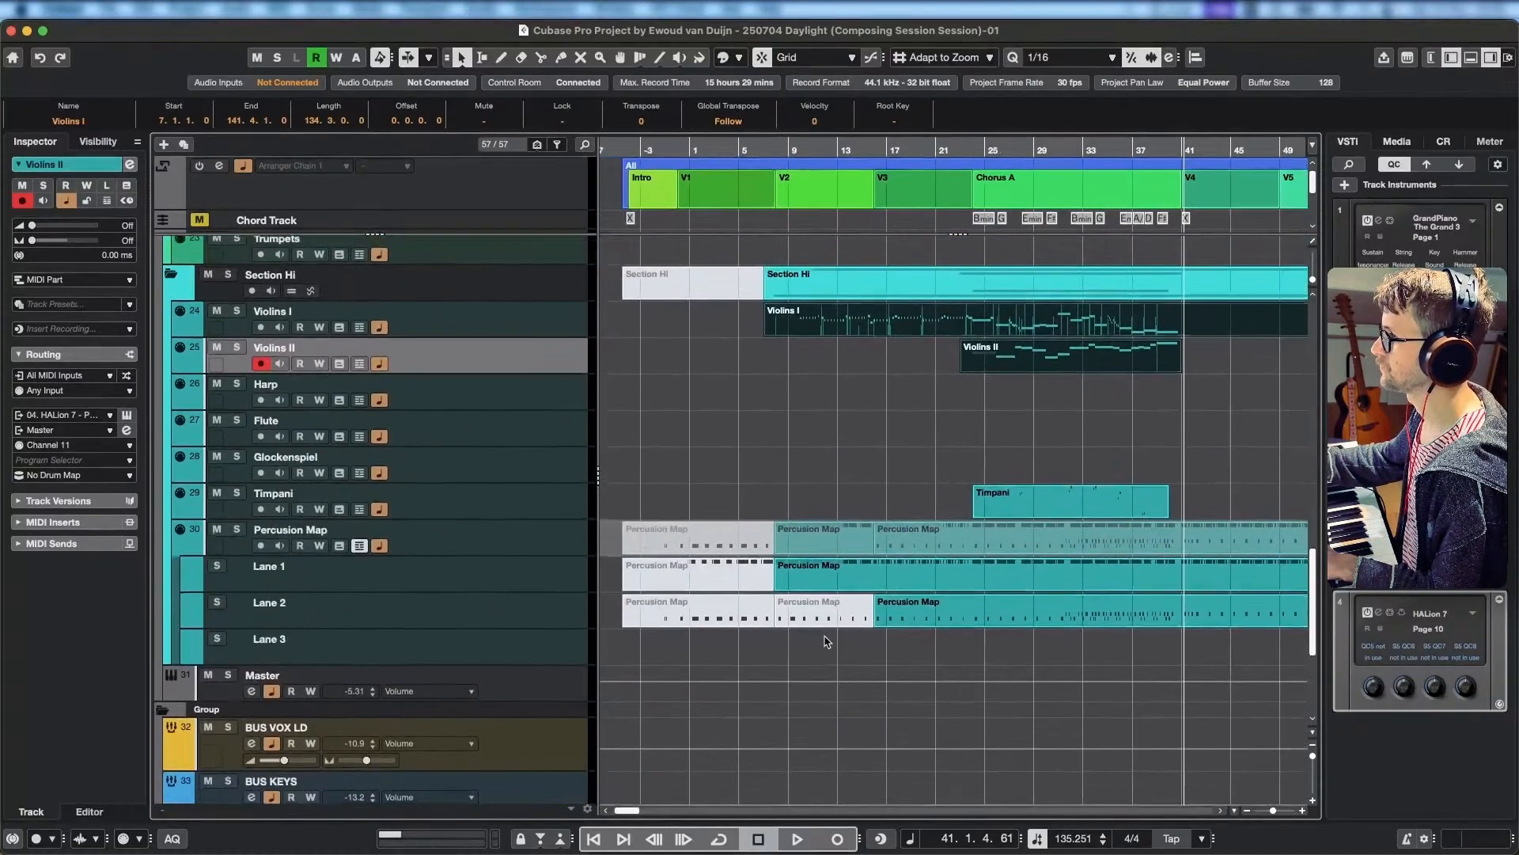
Look through the orchestral section tracks and select the empty Violas track for recording.
left_click(552, 475)
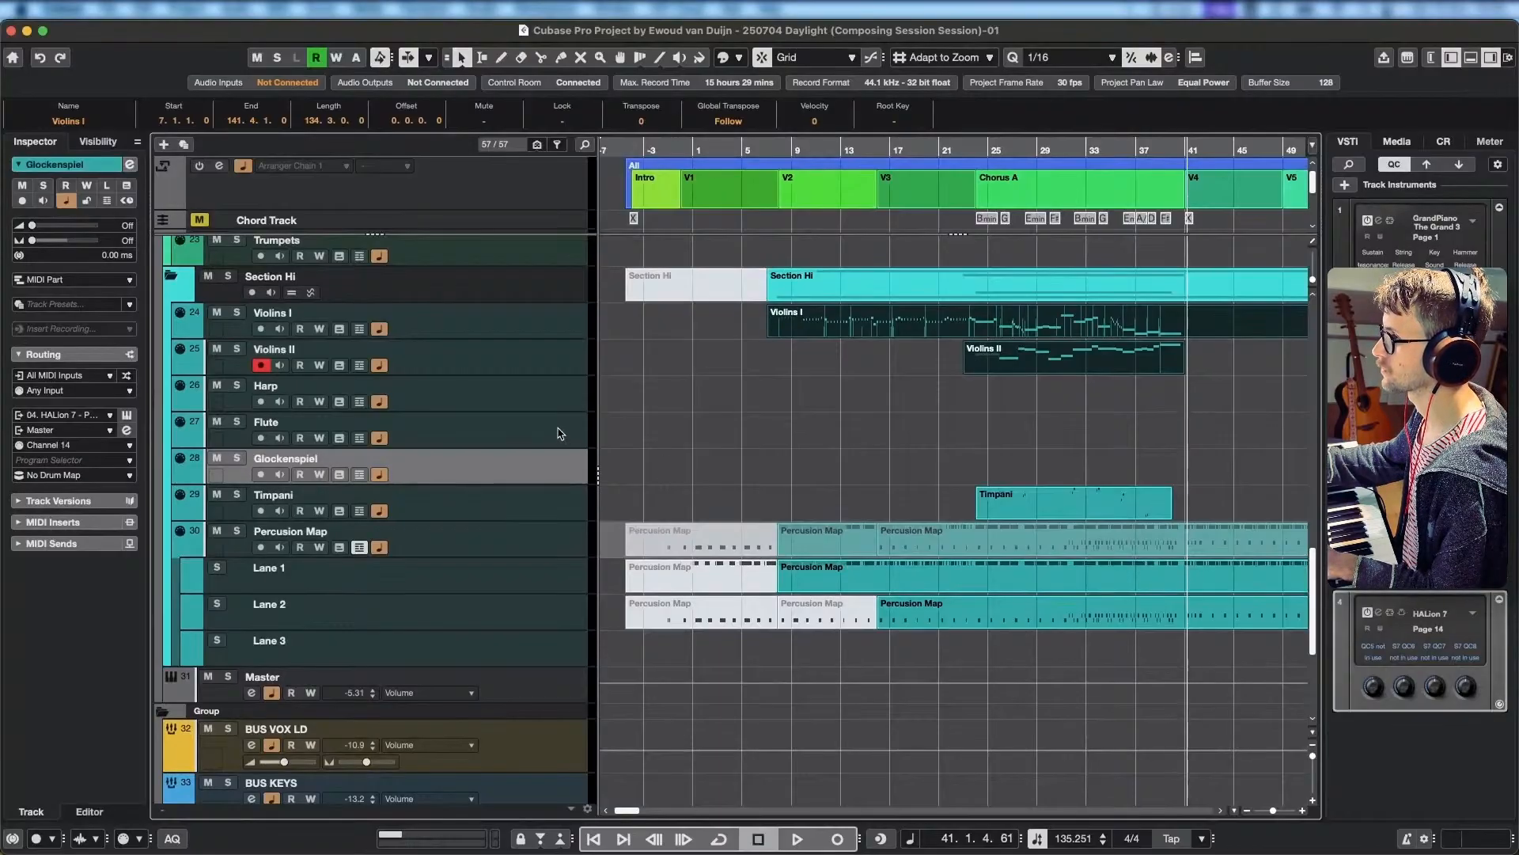
left_click(554, 400)
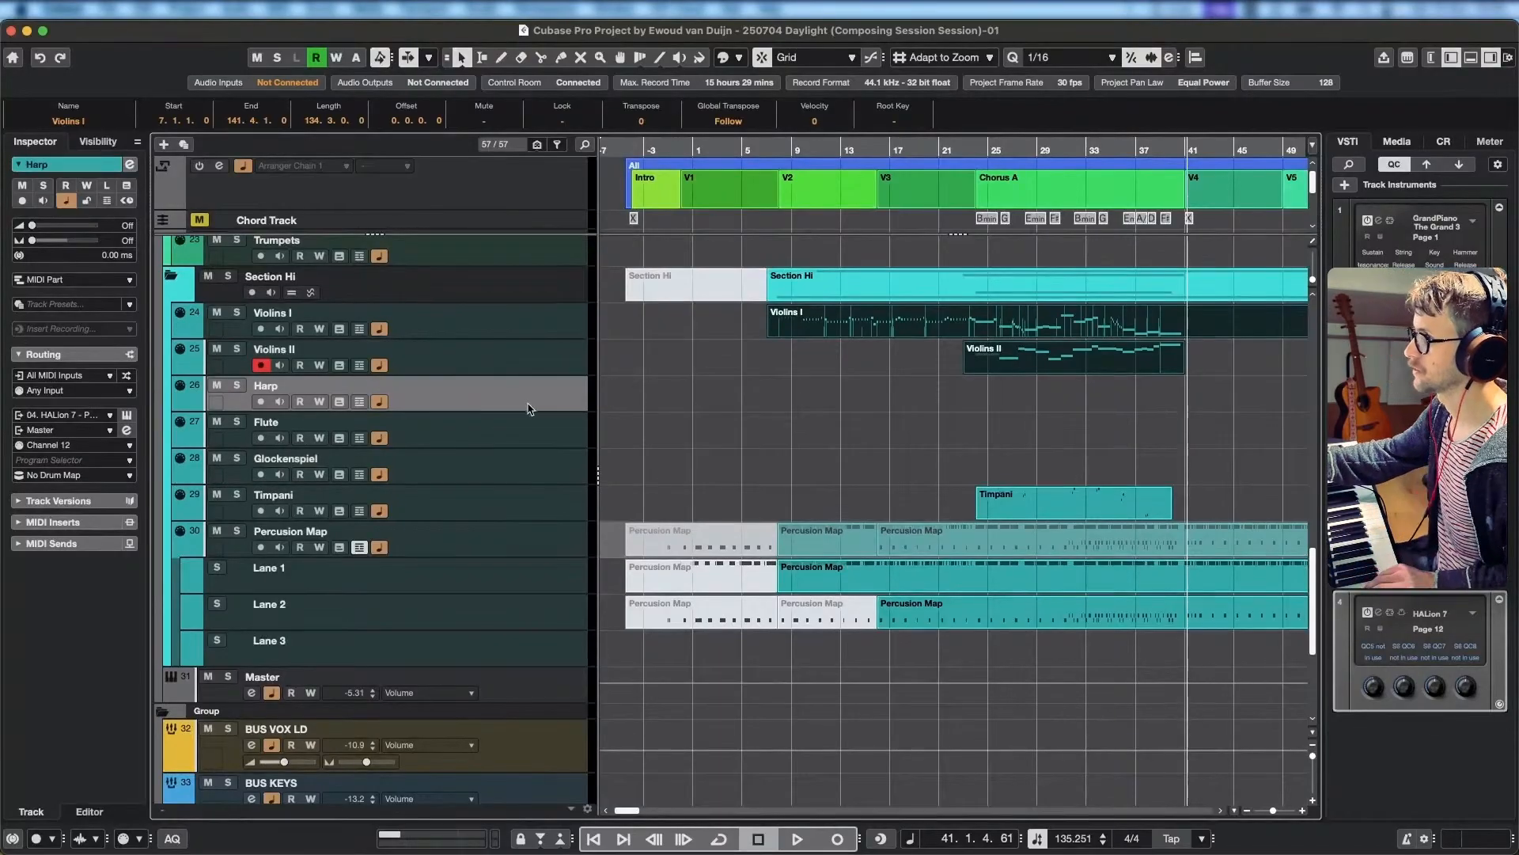
scroll(546, 406, "up", 4)
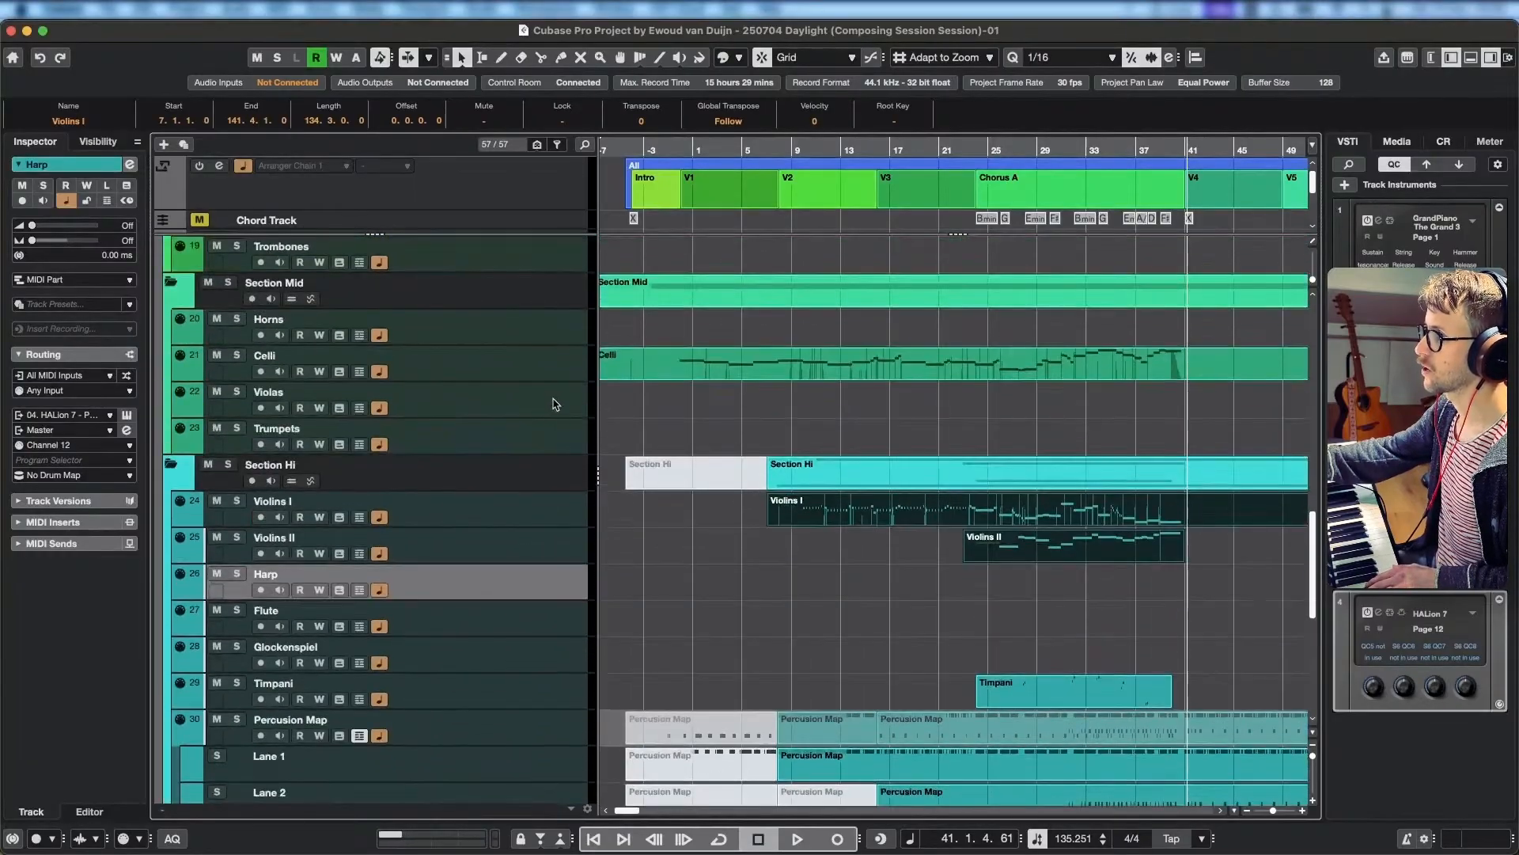
scroll(570, 427, "up", 2)
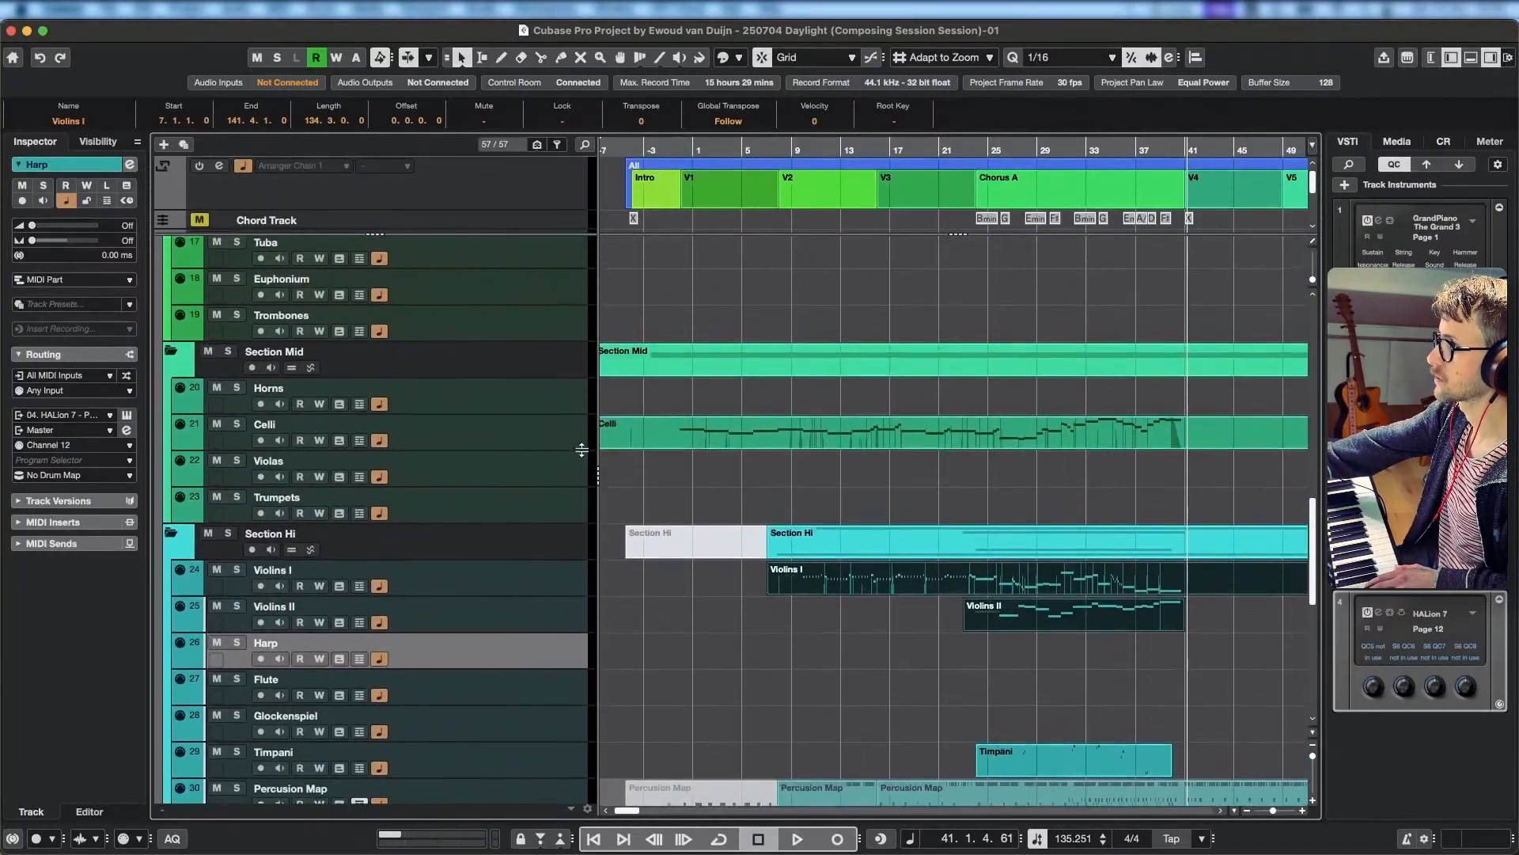
scroll(581, 450, "up", 3)
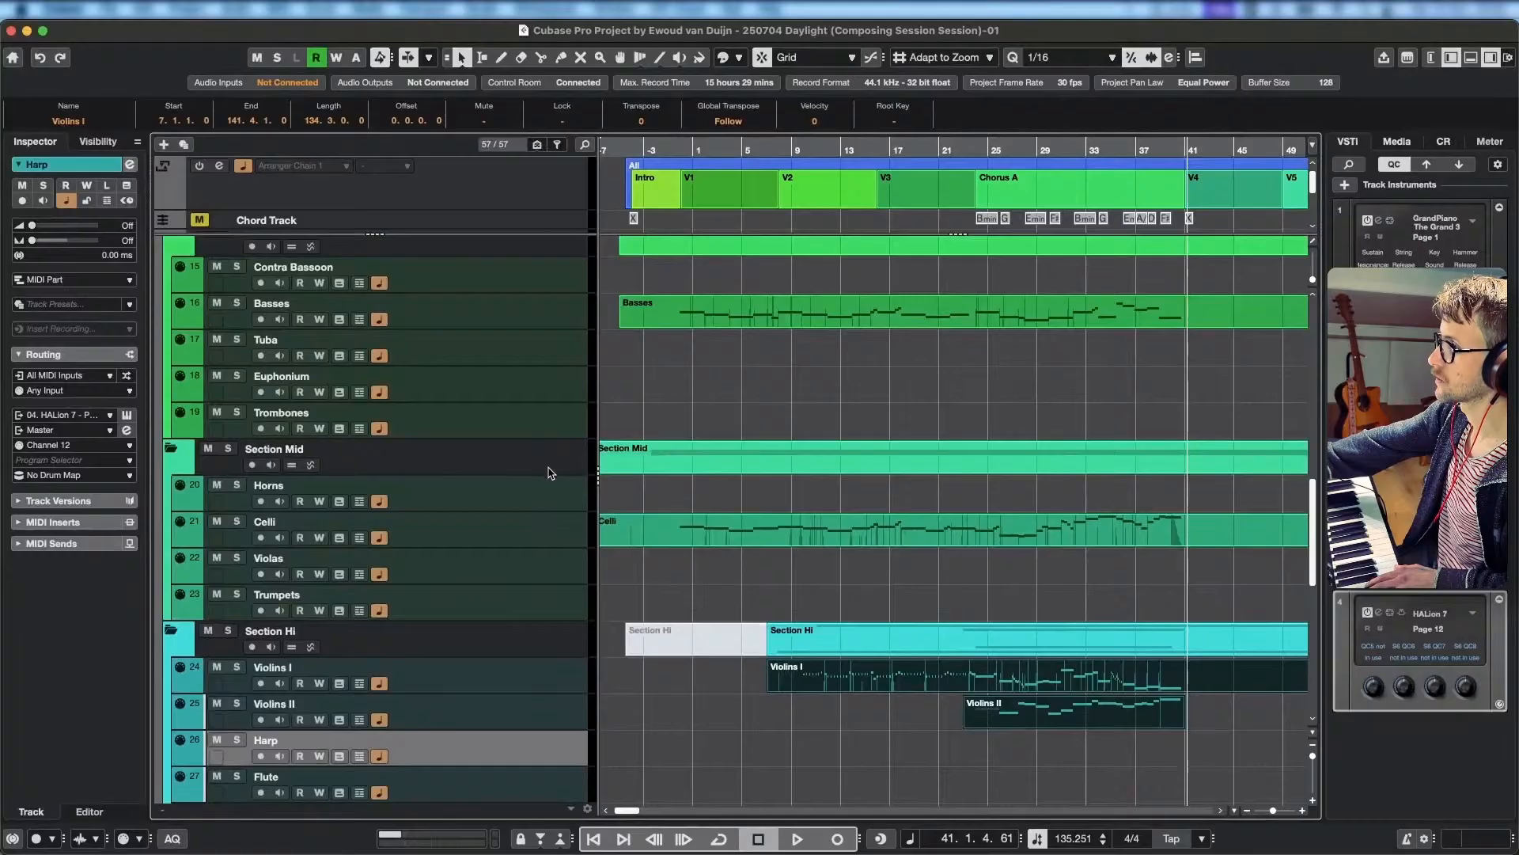
scroll(554, 483, "down", 2)
left_click(568, 516)
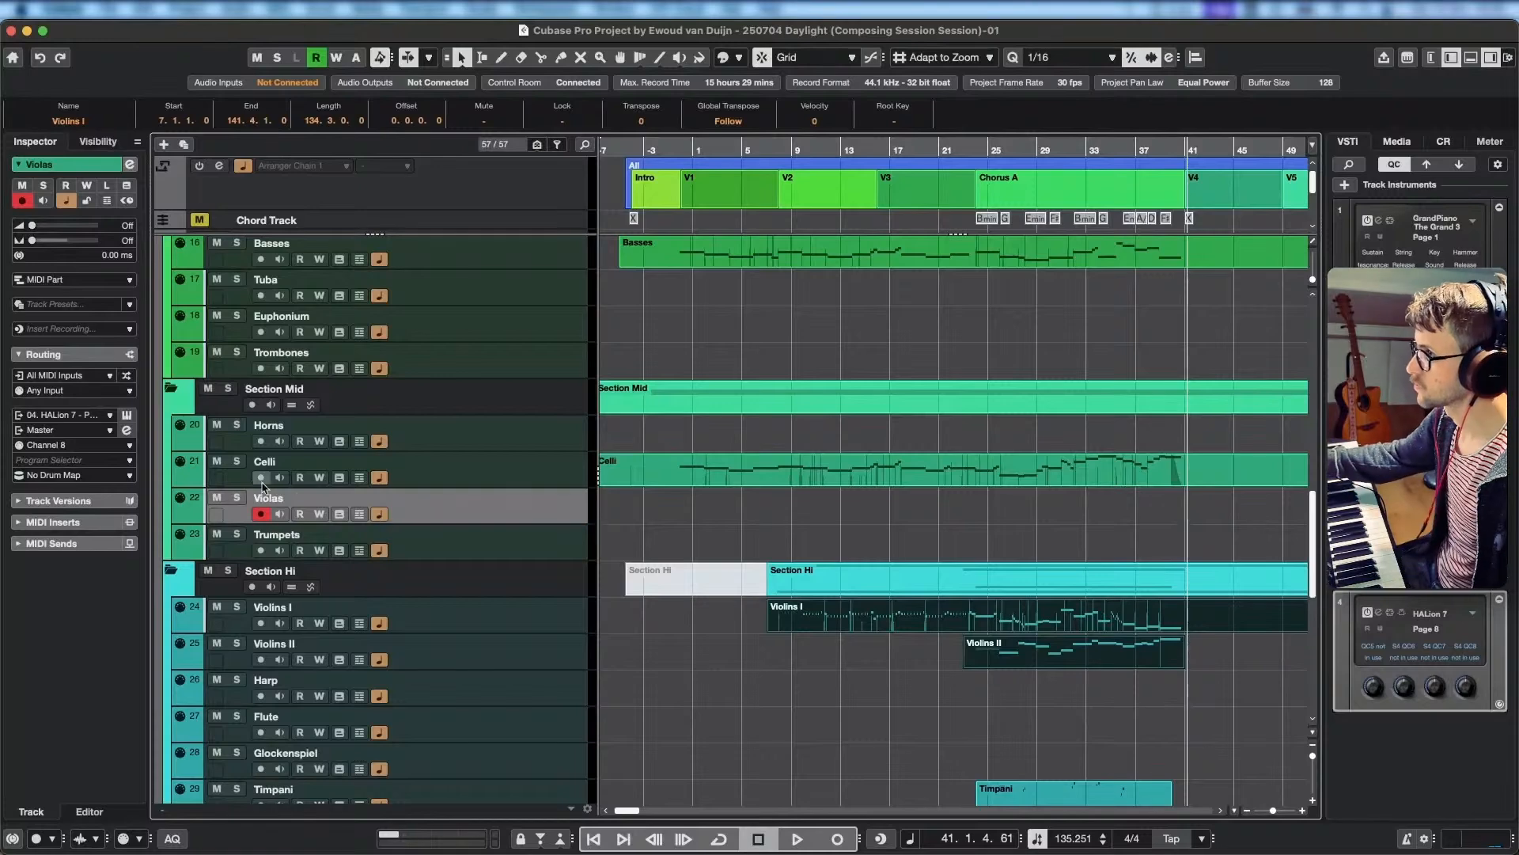
Choose Channel 8 as the Violas track's input channel and check its Iconica Violas sound in HALion.
left_click(117, 393)
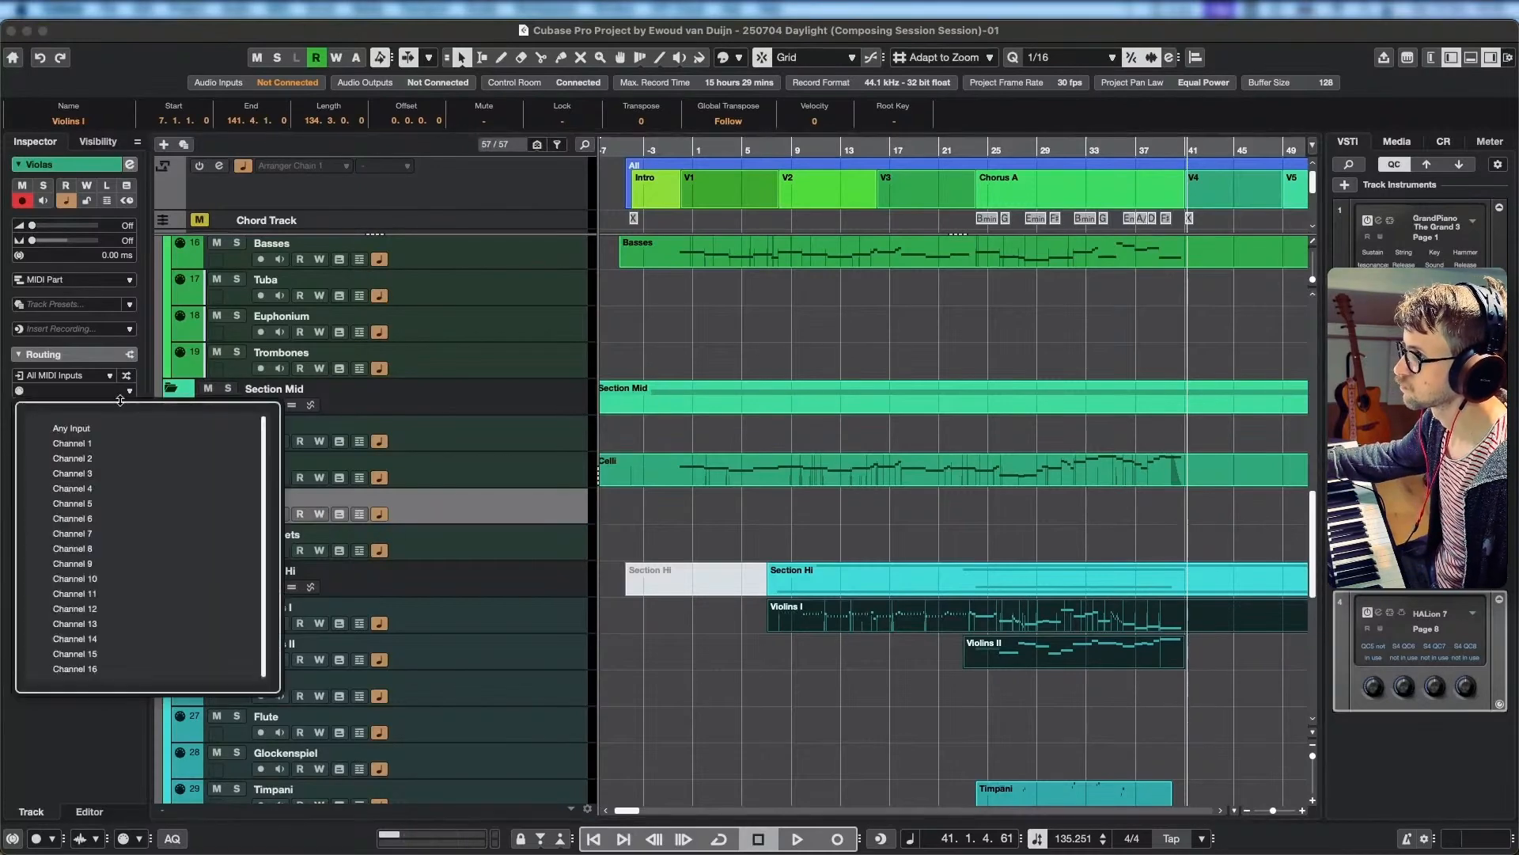
left_click(75, 549)
left_click(129, 415)
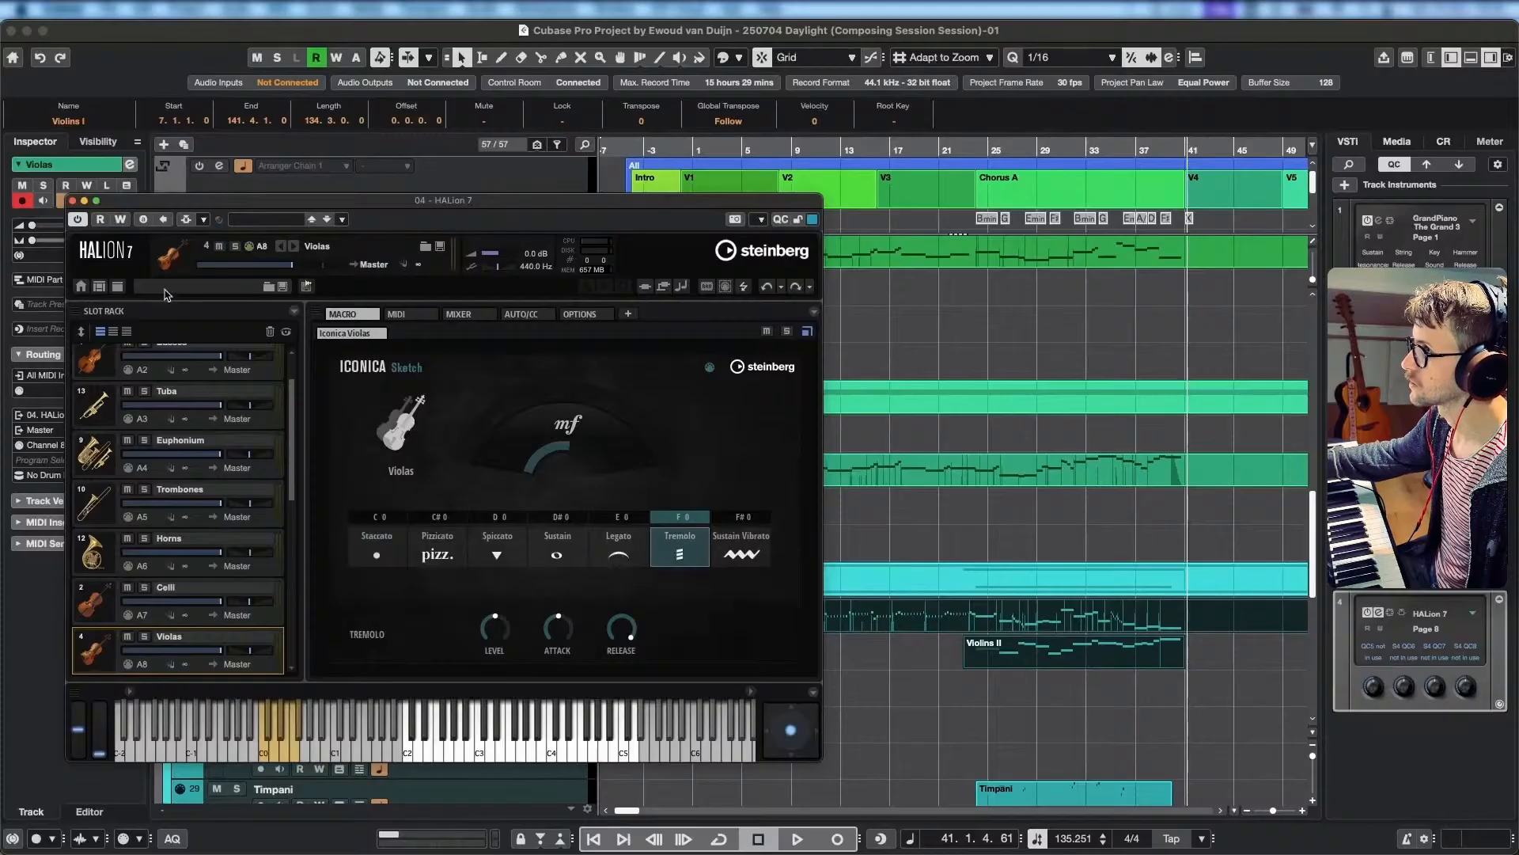
left_click(85, 201)
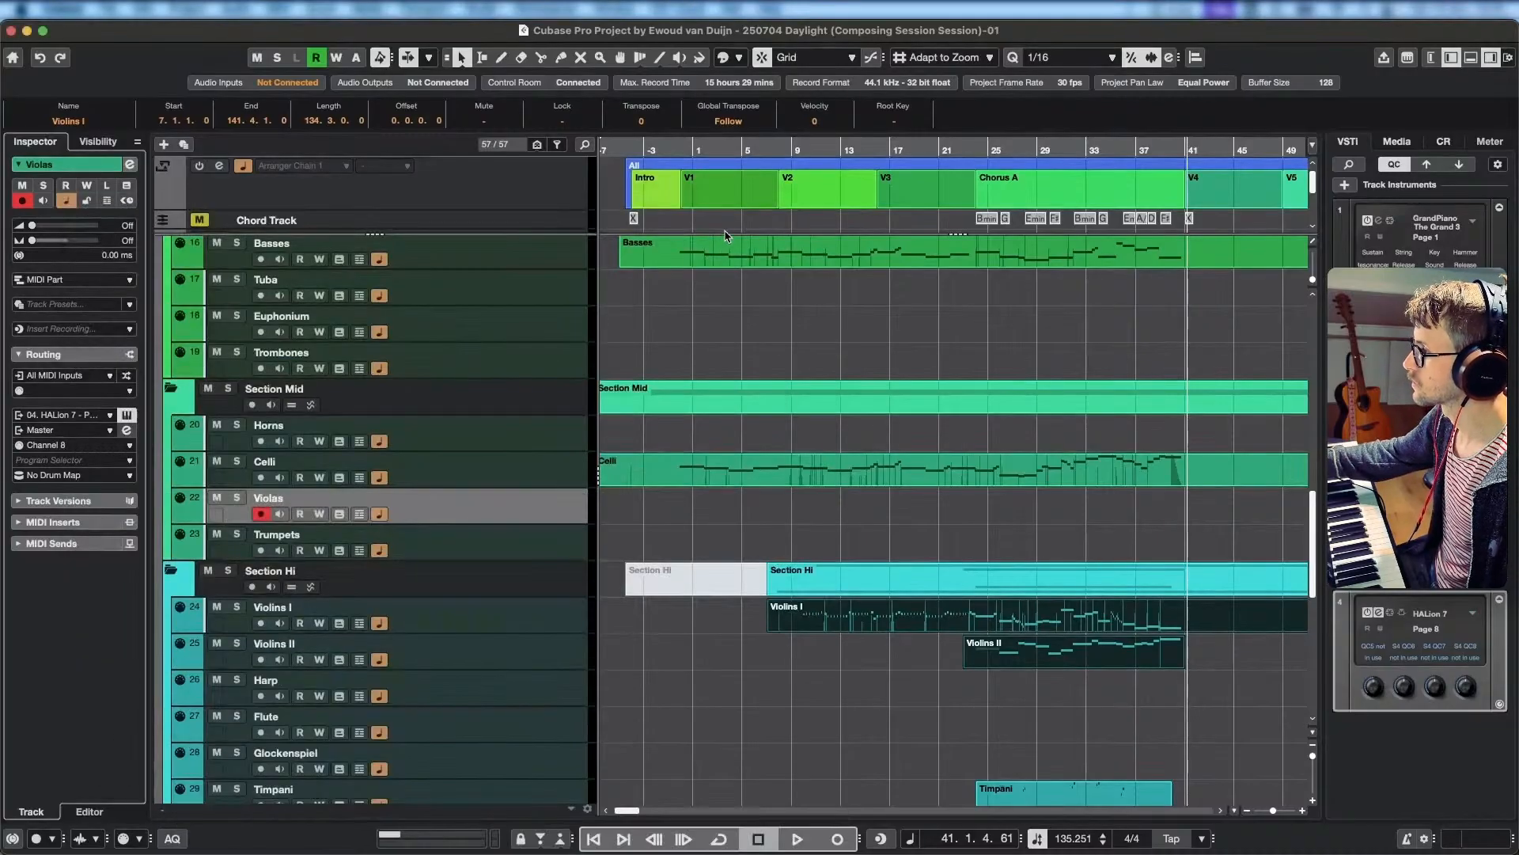
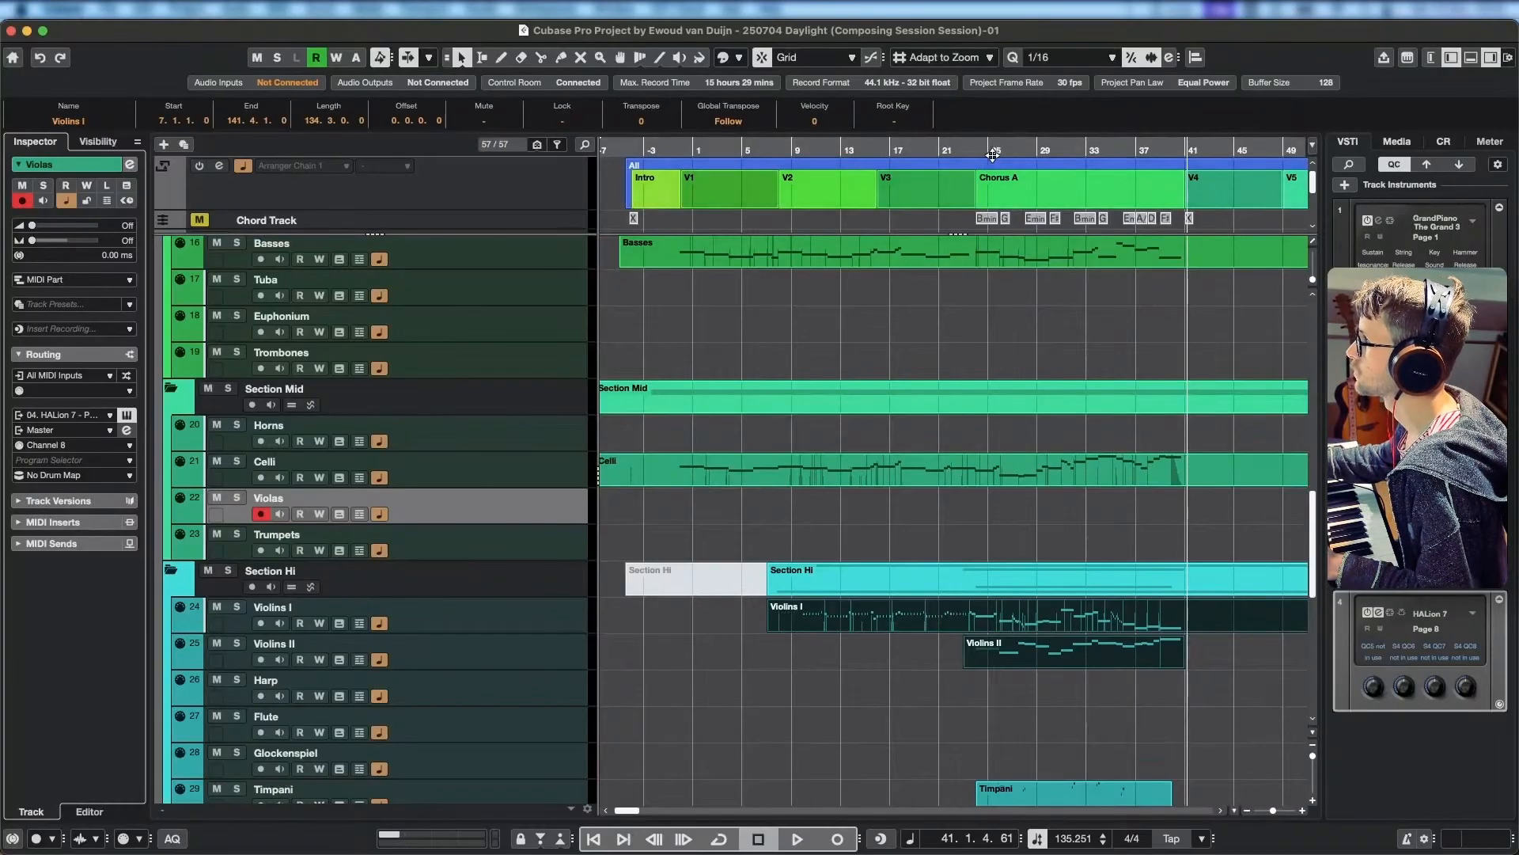
Play the arrangement from bar 31 to the end of Chorus A to rehearse the viola part.
left_click(975, 150)
left_click(1066, 151)
key("space")
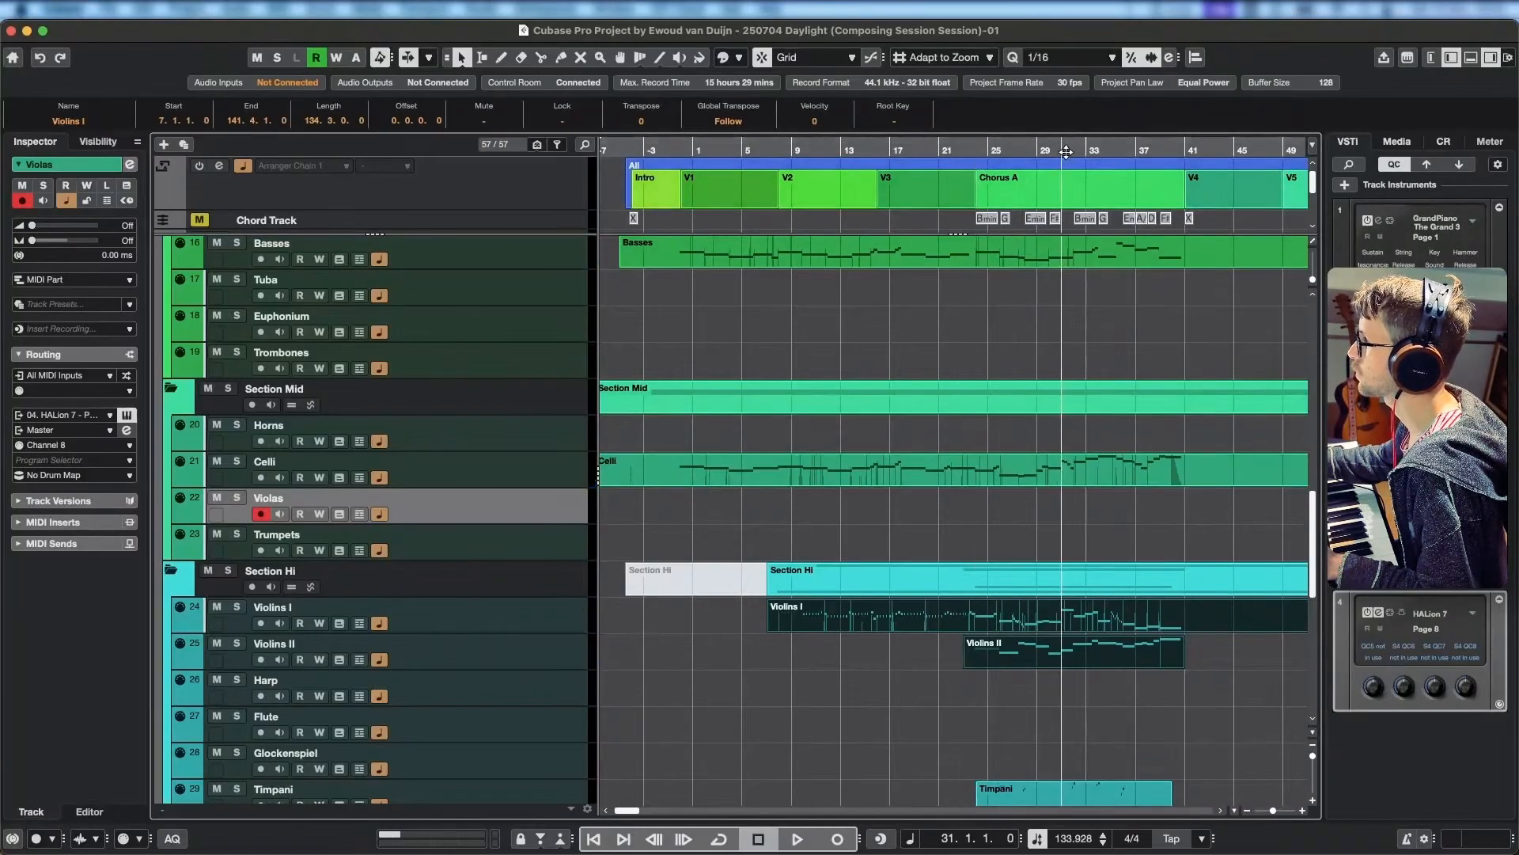
key("space")
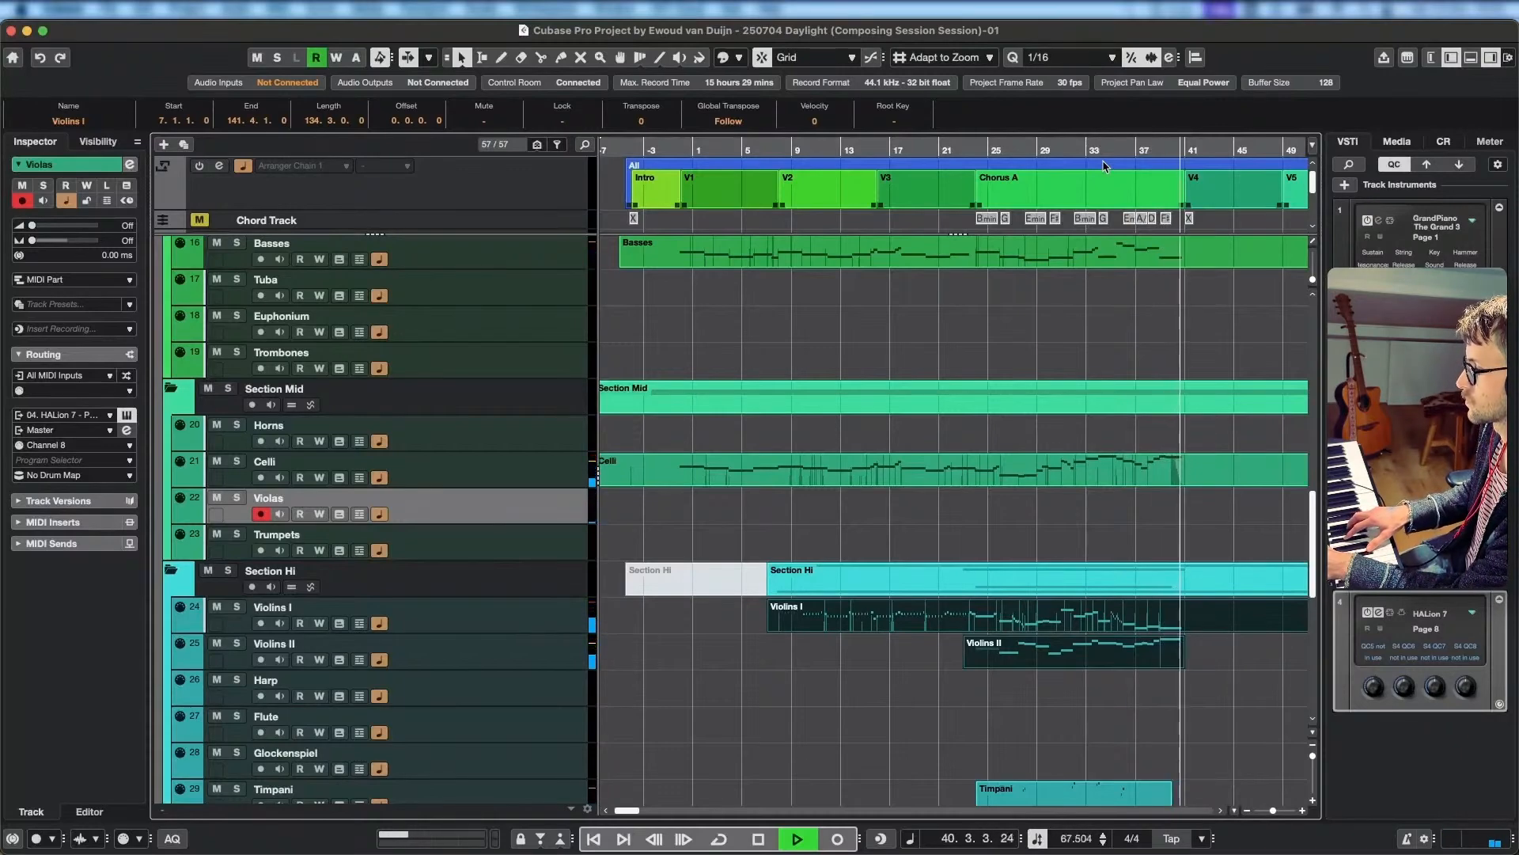
key("space")
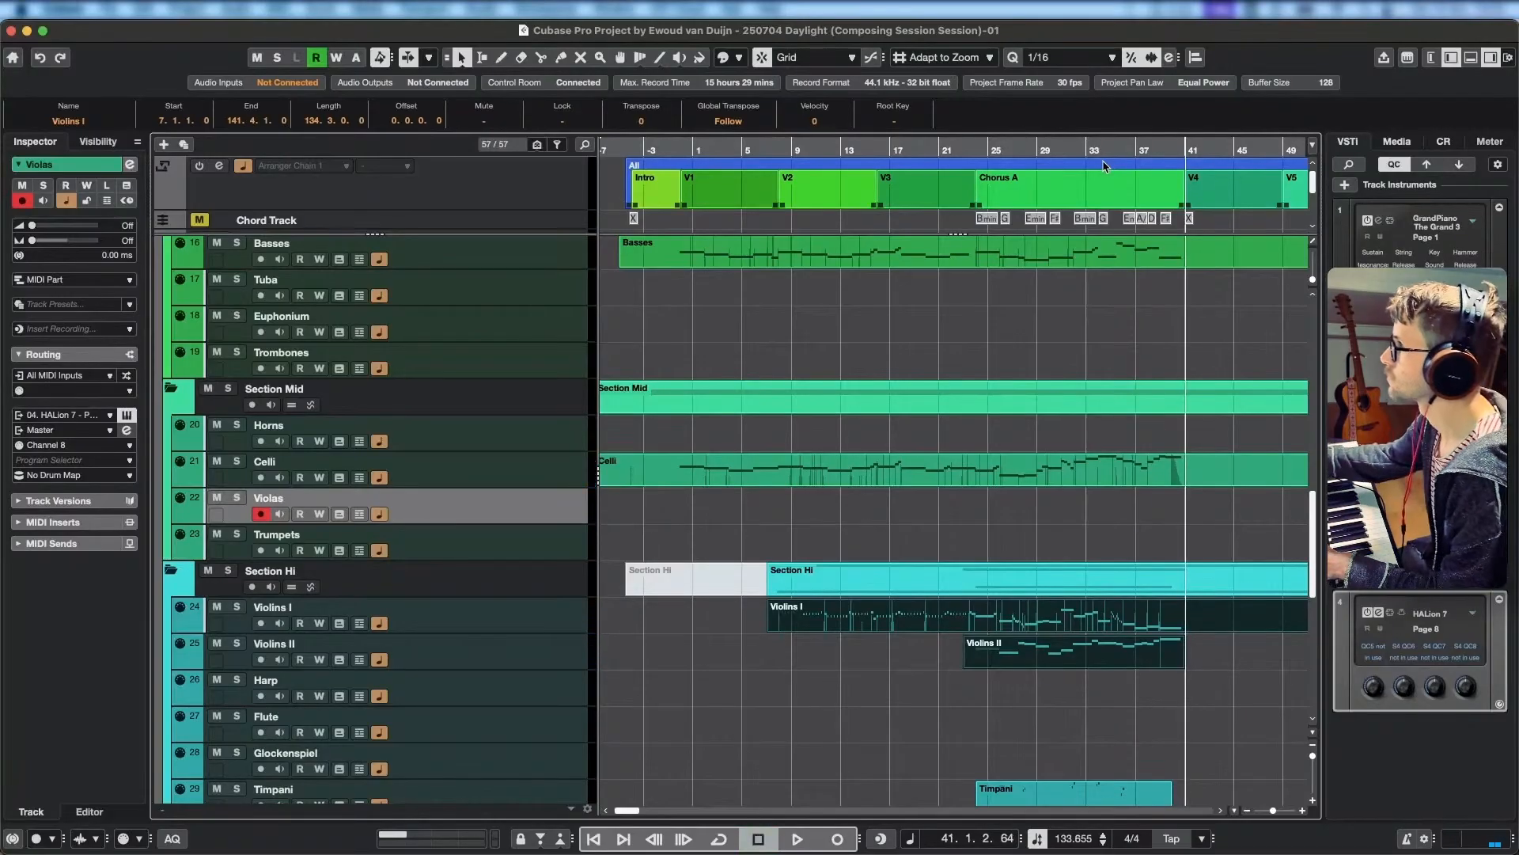
Record a chordal Violas part from bar 32 through the end of Chorus A at bar 41.
left_click(1078, 150)
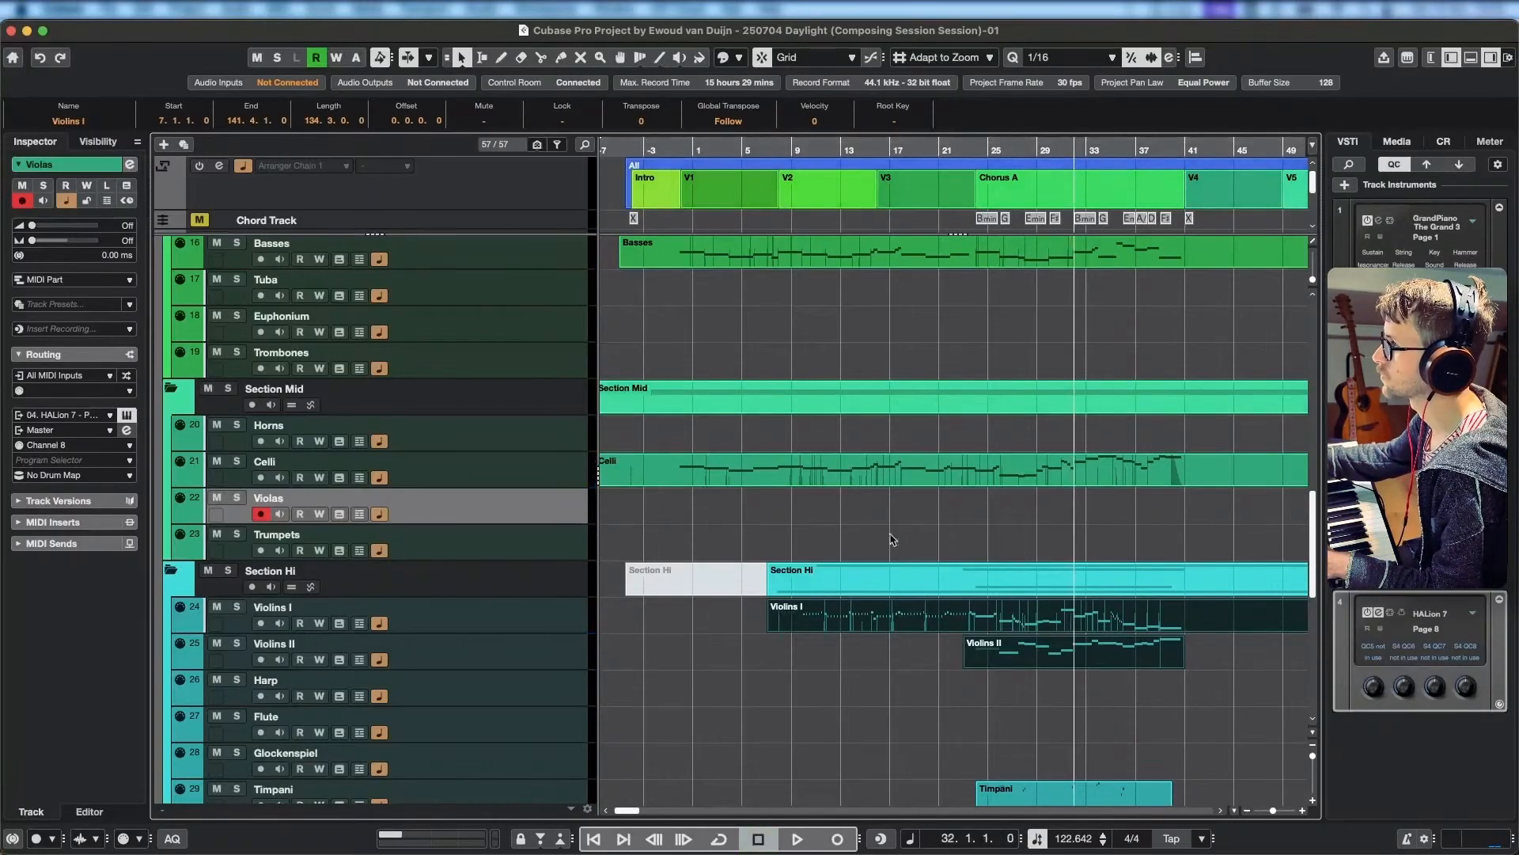
left_click(837, 839)
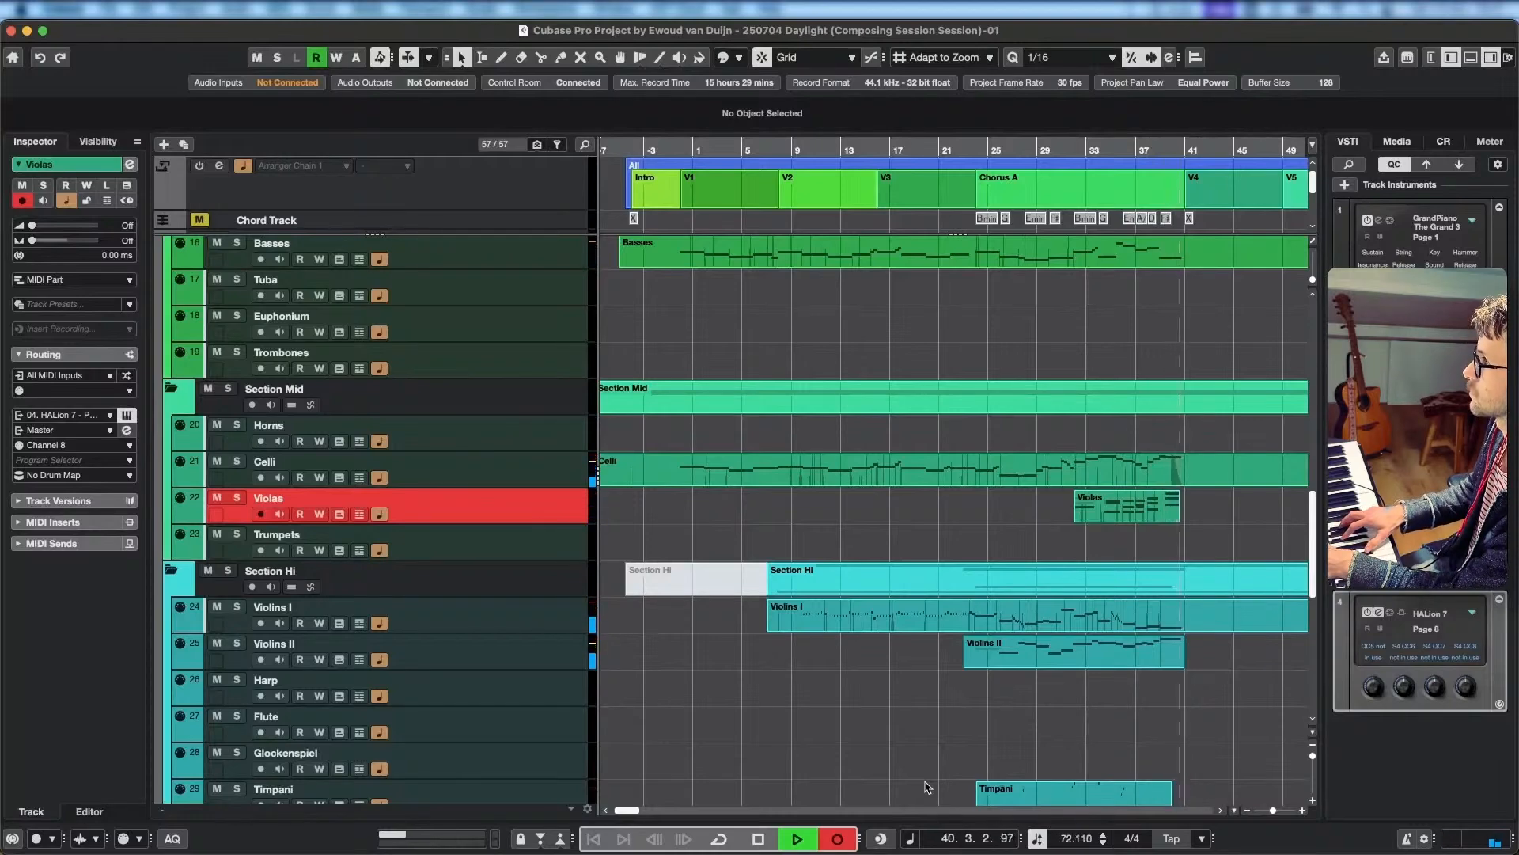
key("space")
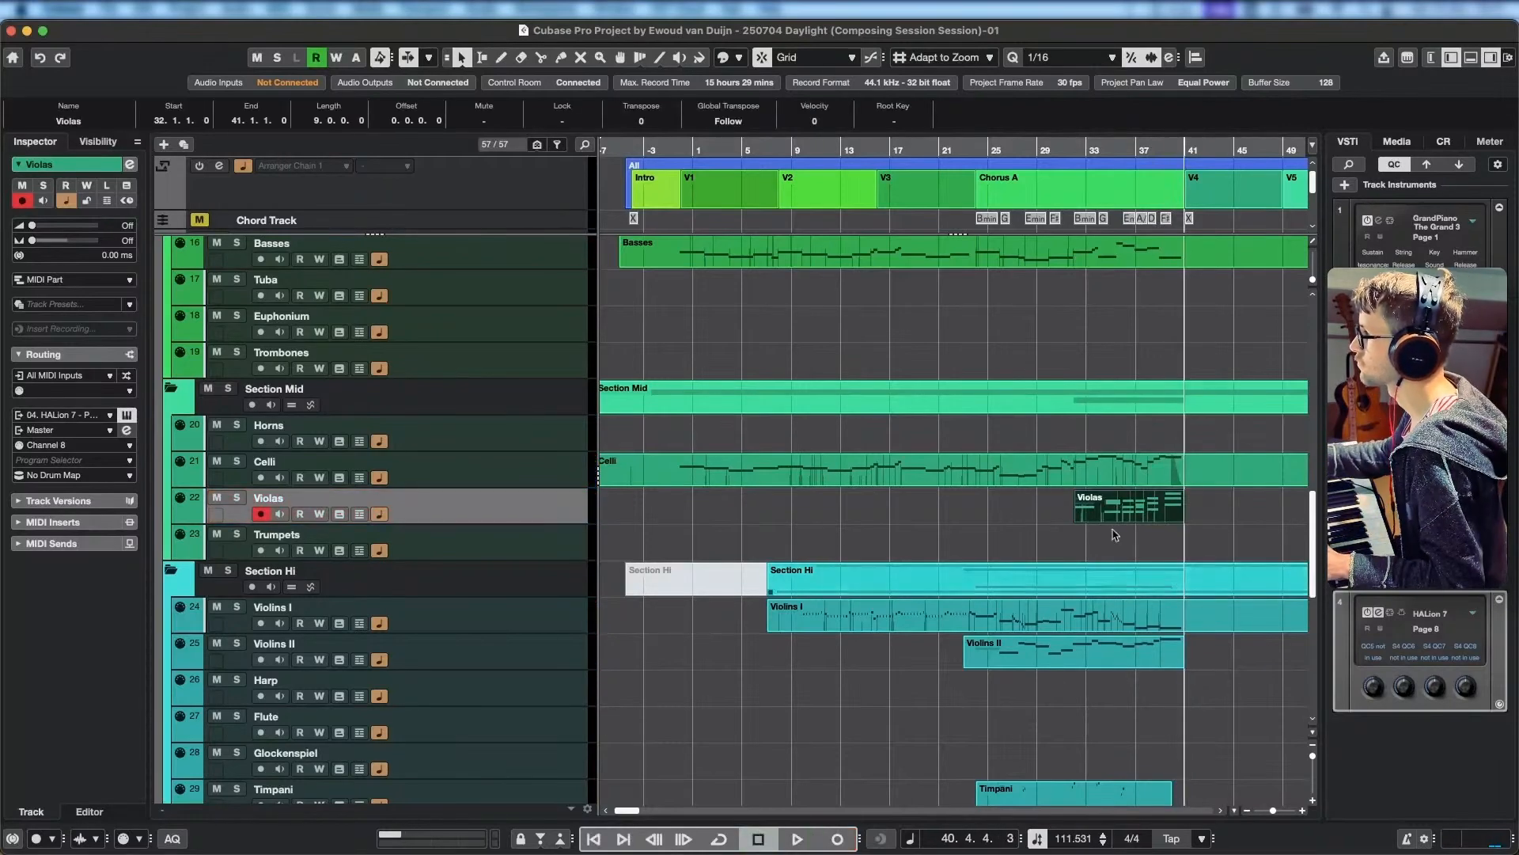
Open the Celli, Violas, Violins I and Violins II parts together in the key editor, with playback positioned at bar 32.
left_click(1086, 147)
scroll(1105, 519, "up", 1)
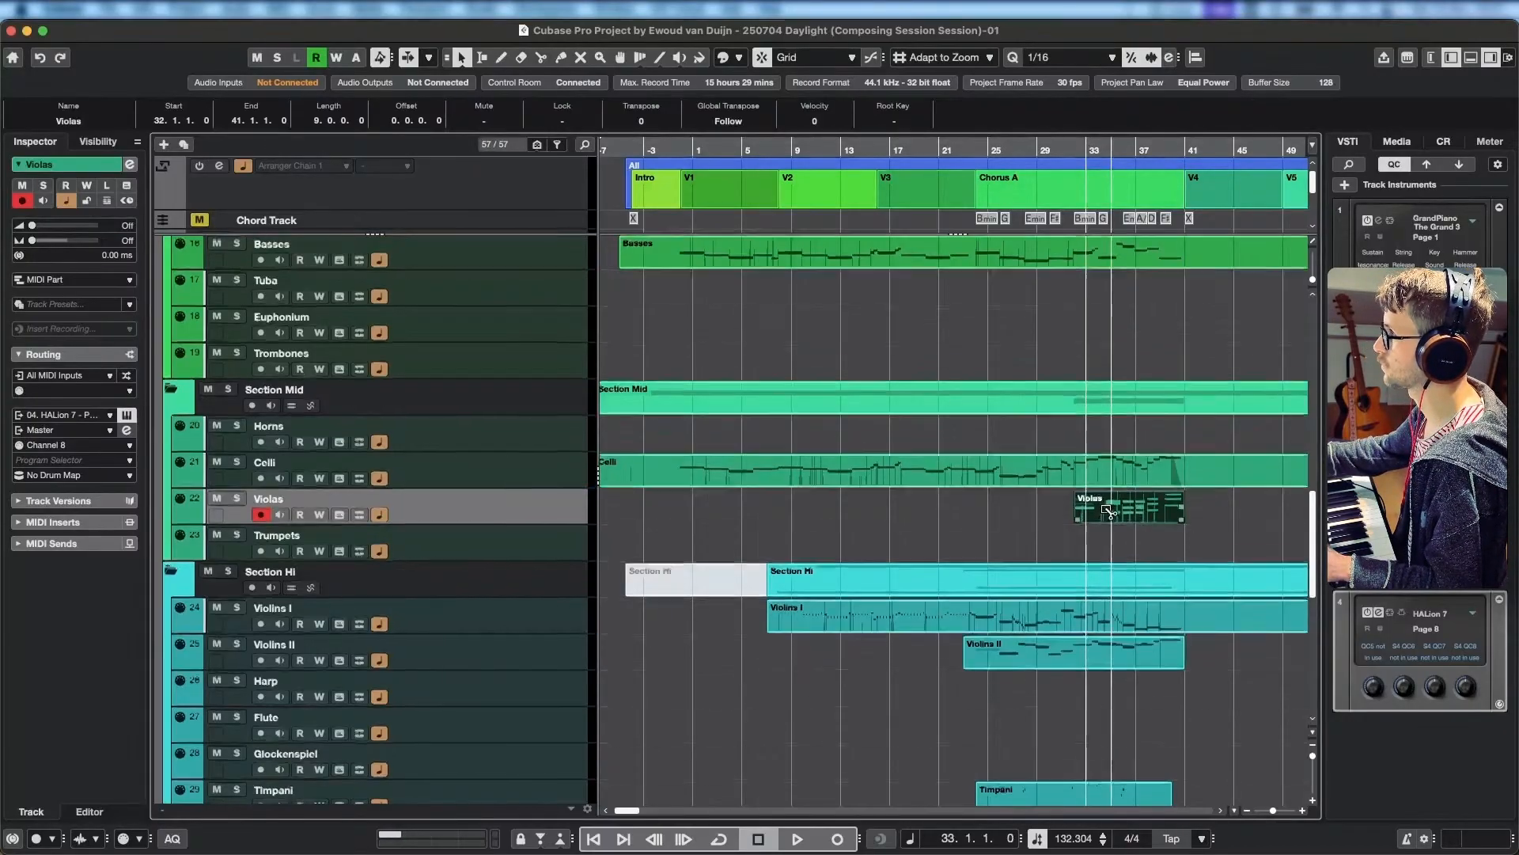
scroll(1102, 534, "up", 5)
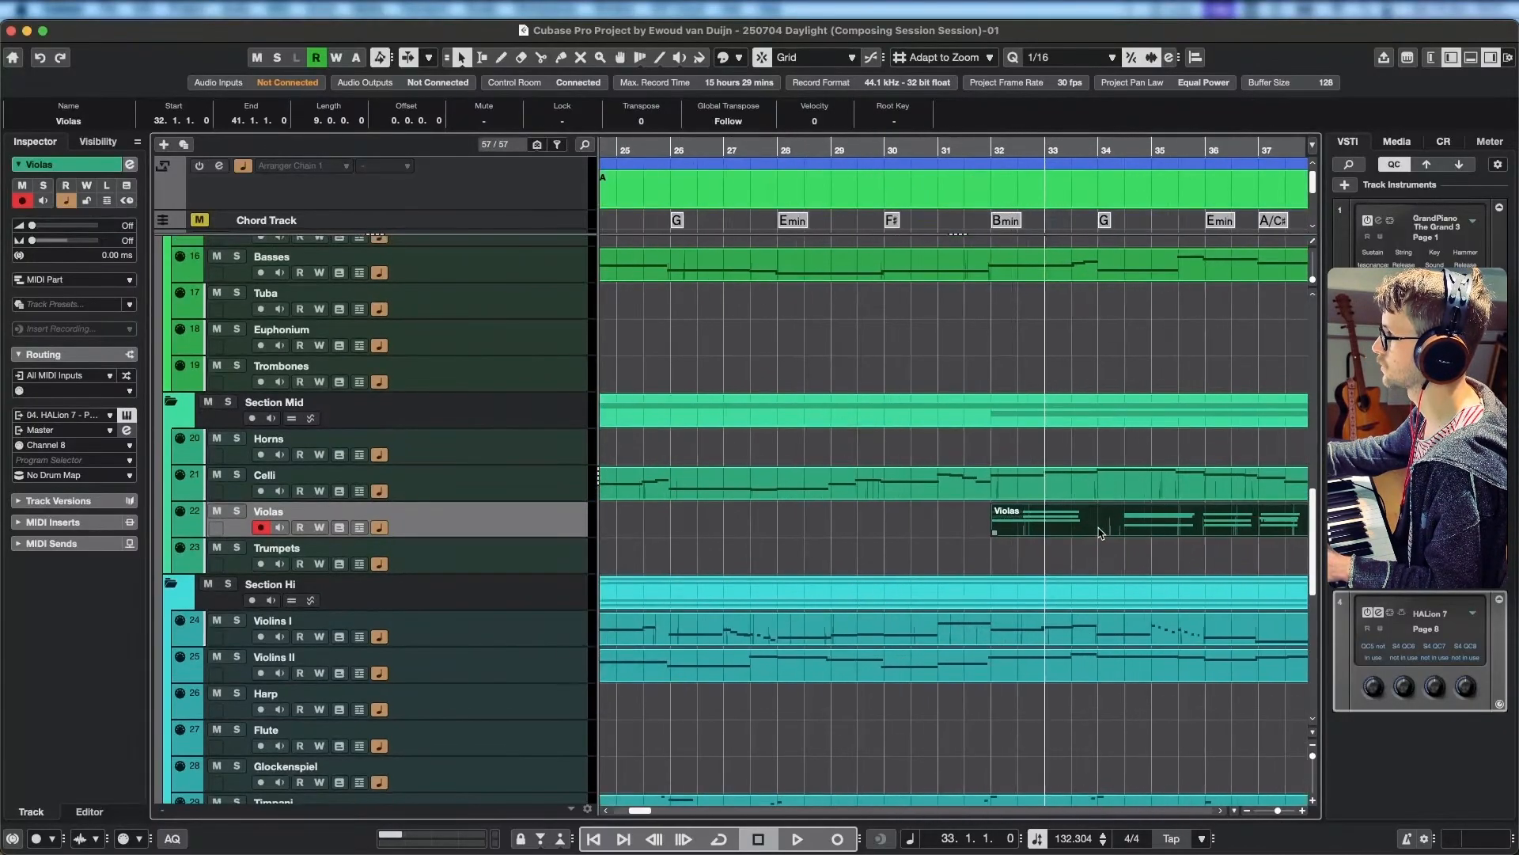
left_click(1002, 148)
left_click(1074, 486, "shift")
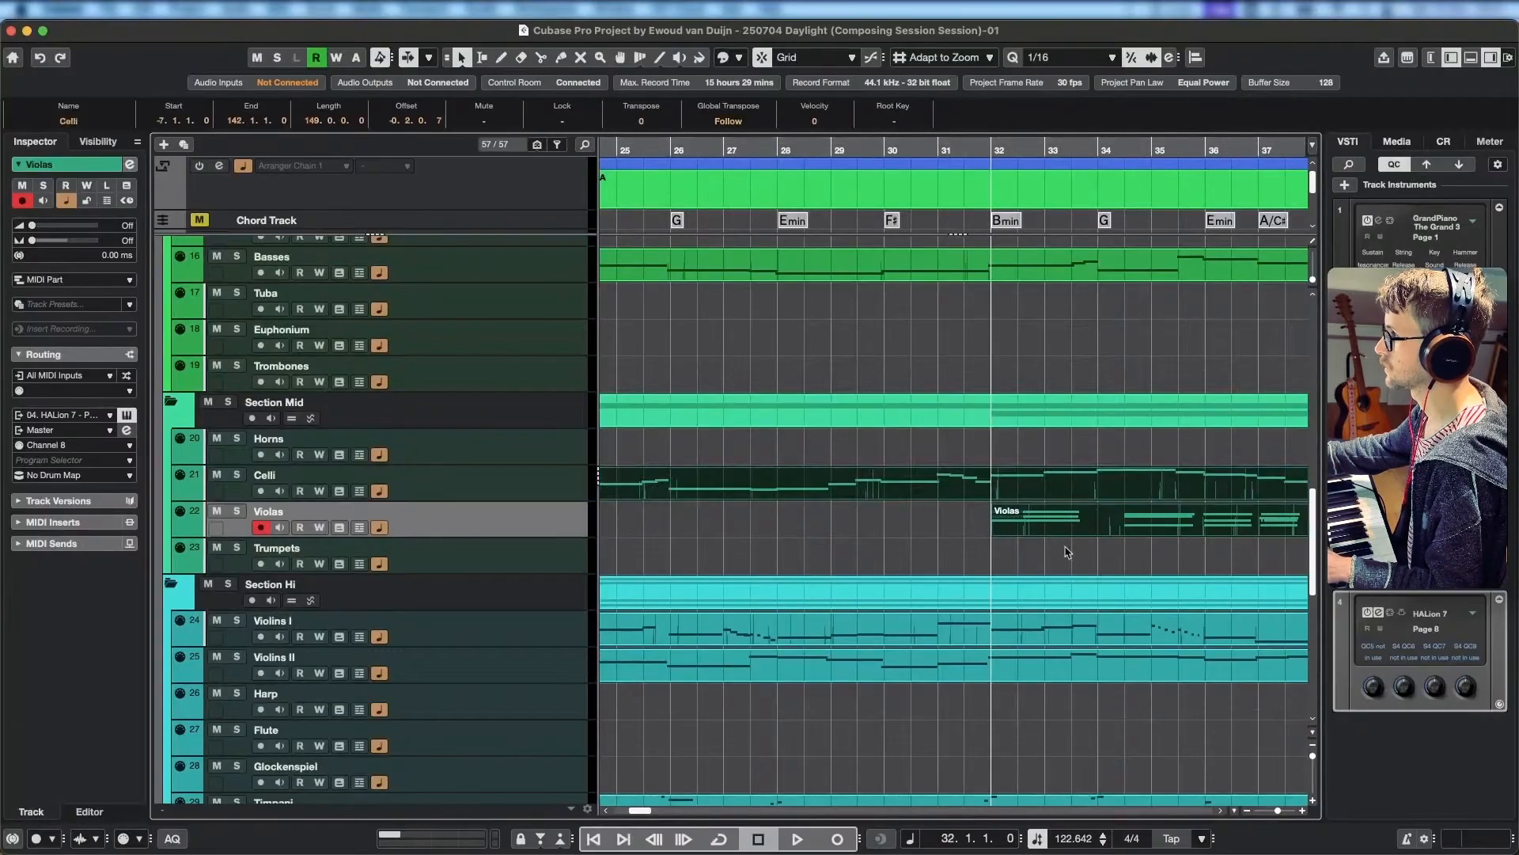
left_click(1055, 630, "shift")
left_click(1050, 669, "shift")
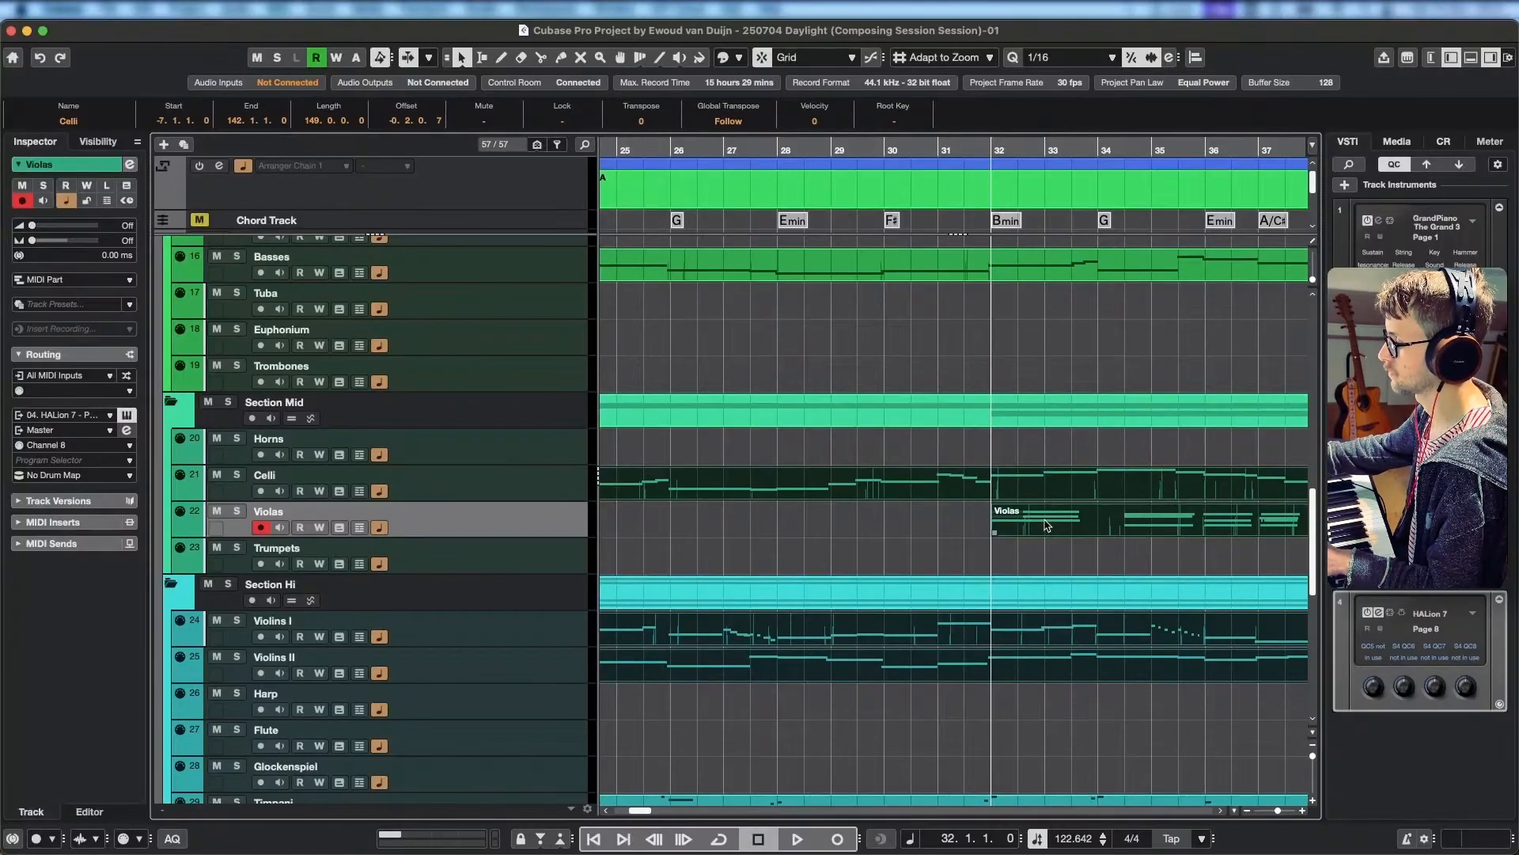
double_click(1047, 526)
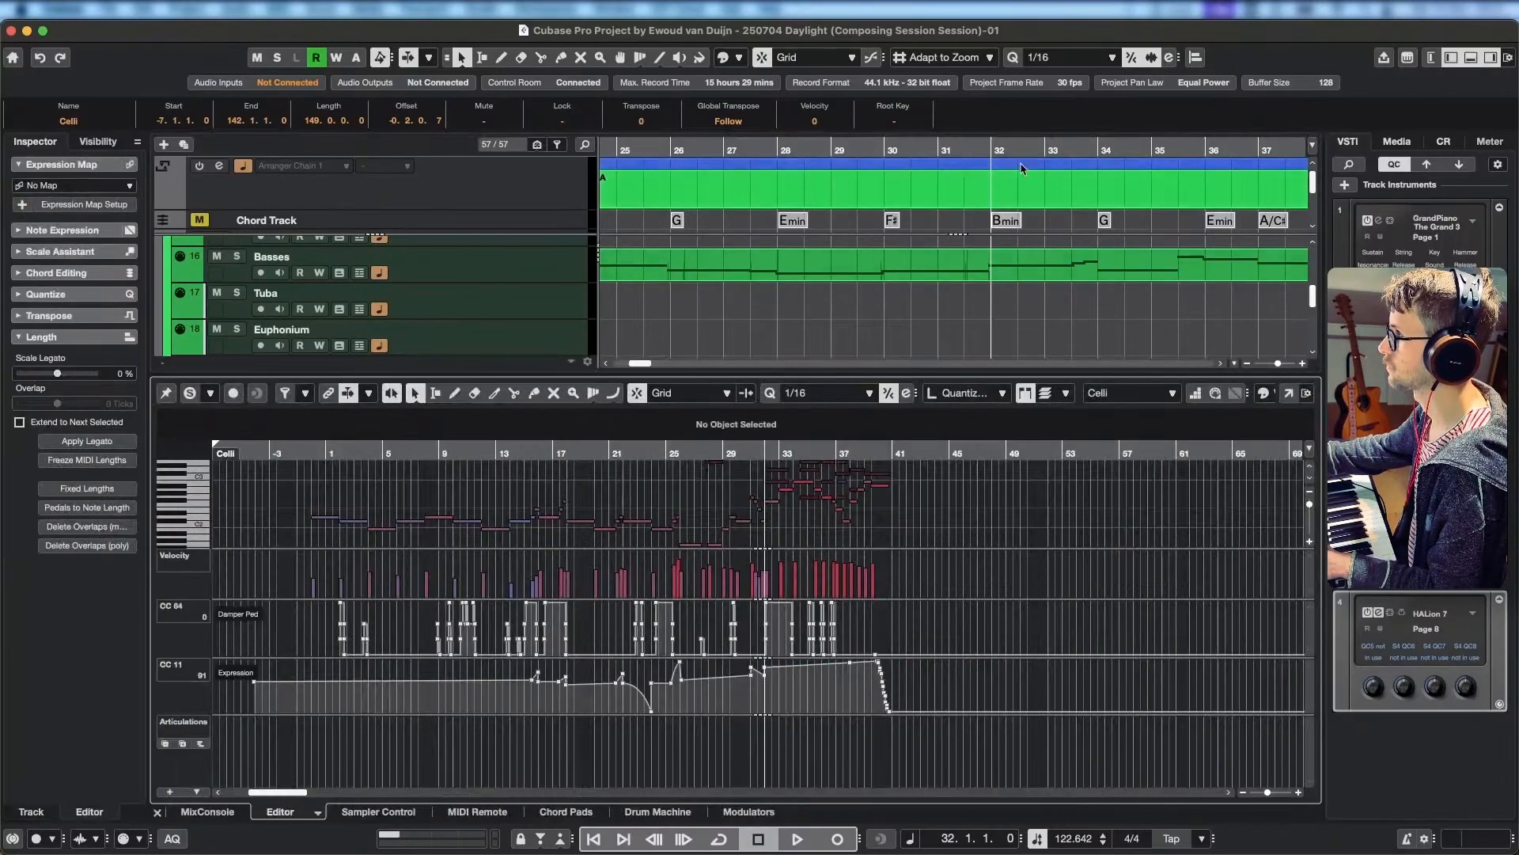
Play the string parts from bar 32 and focus the key editor on the recorded Violas notes.
key("space")
scroll(800, 526, "up", 5)
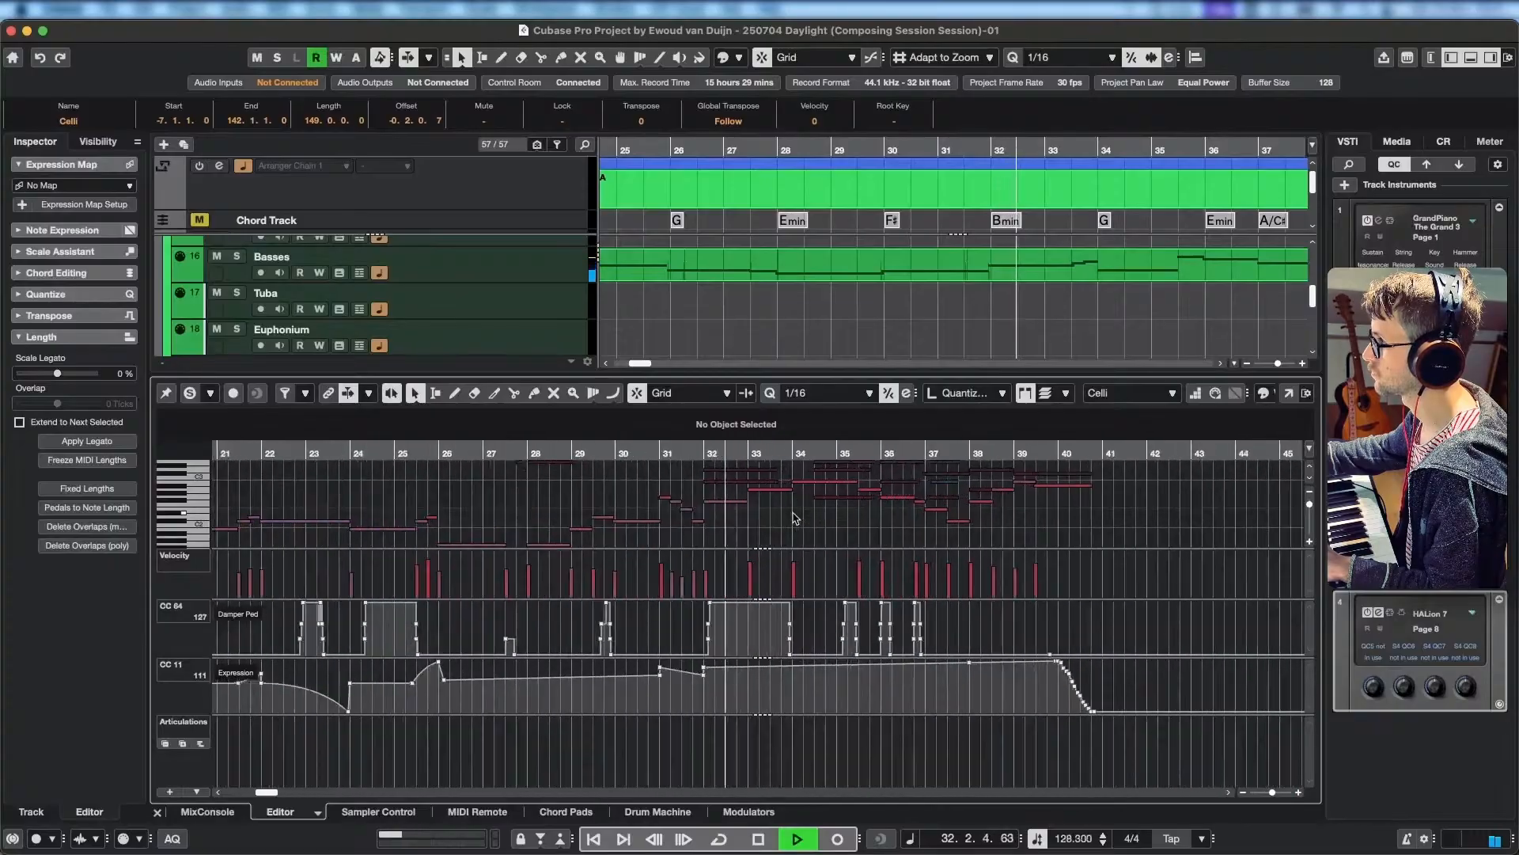
key("space")
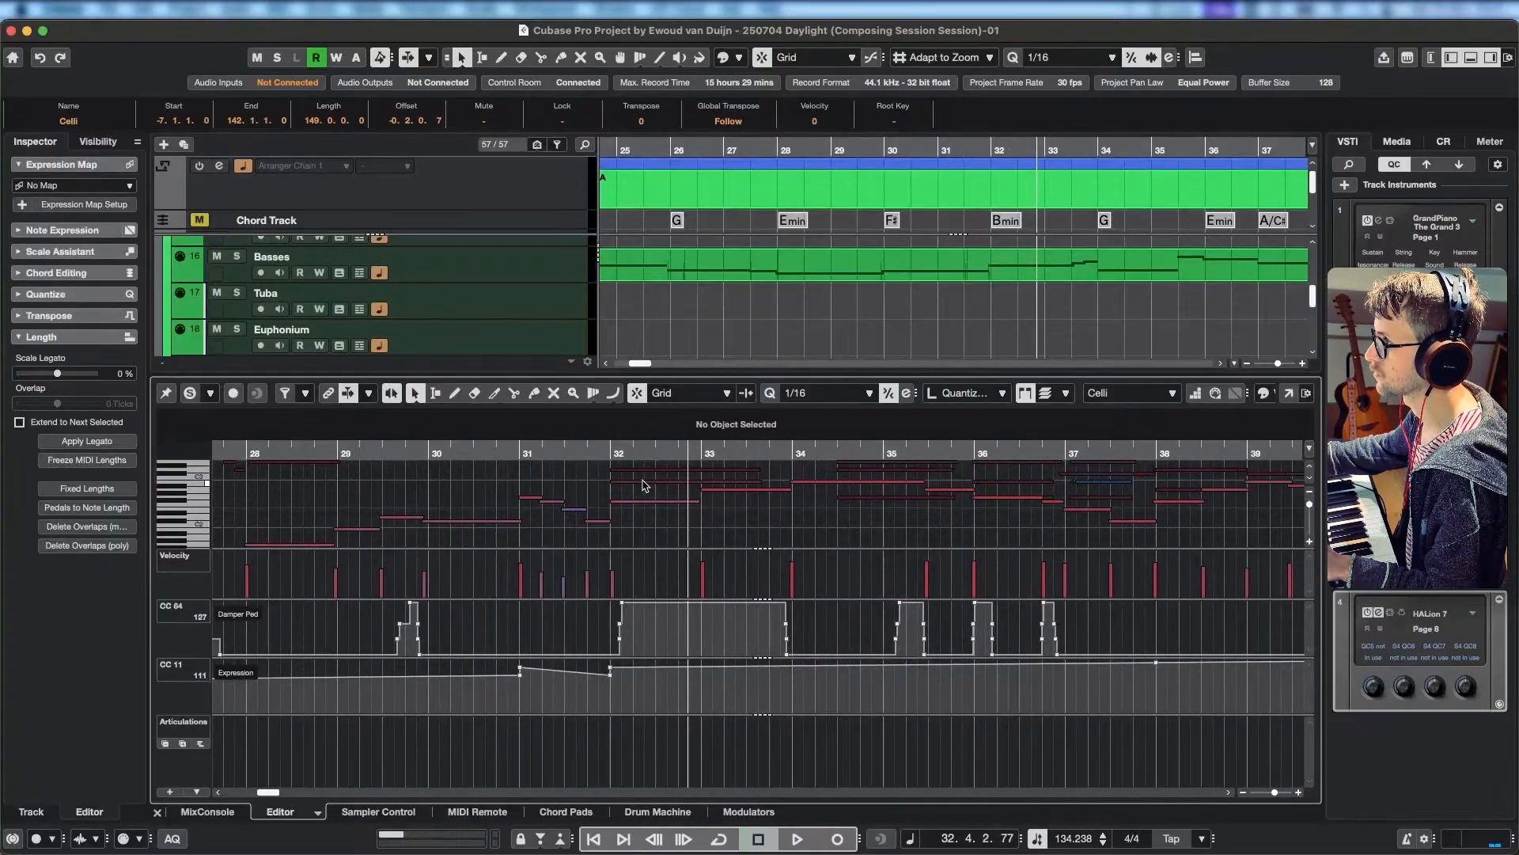
left_click(644, 481)
scroll(687, 523, "up", 4)
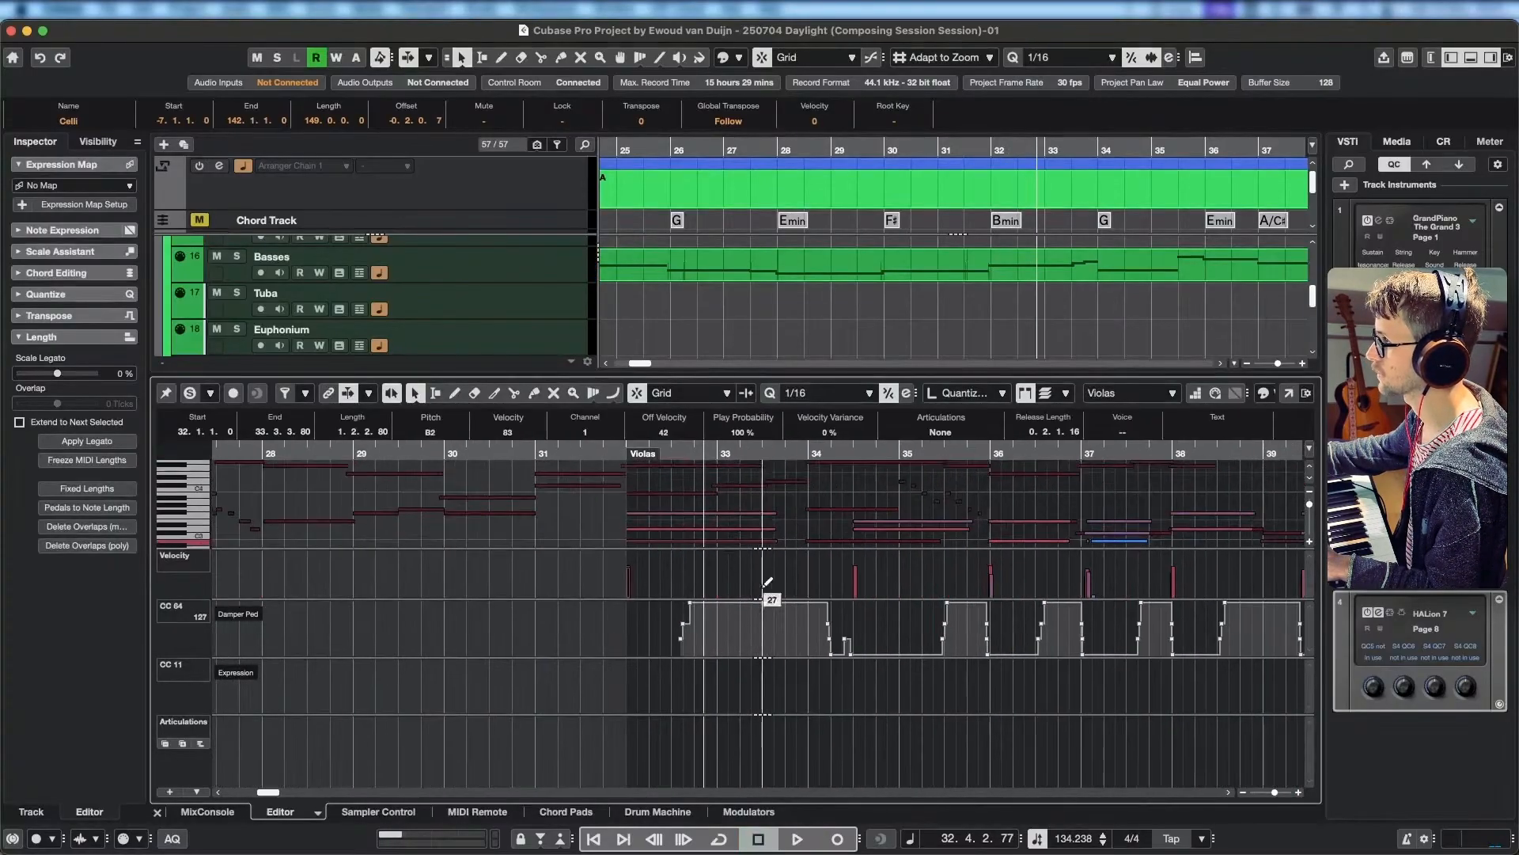
left_click(601, 452)
key("space")
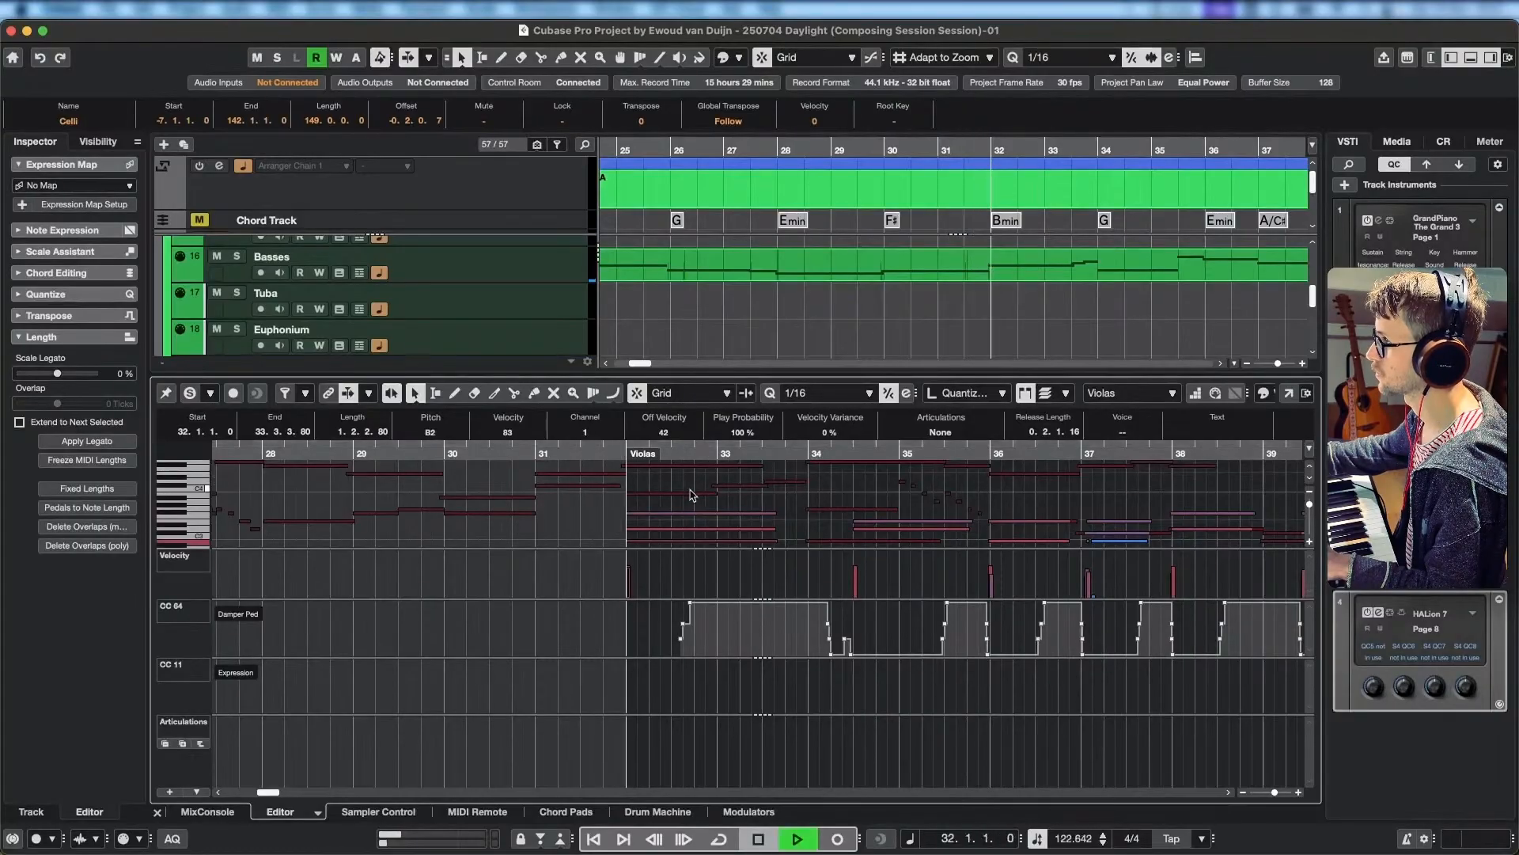
Remove the D3 from the Violas chord at bar 32 and play the thinned voicing.
left_click(662, 529)
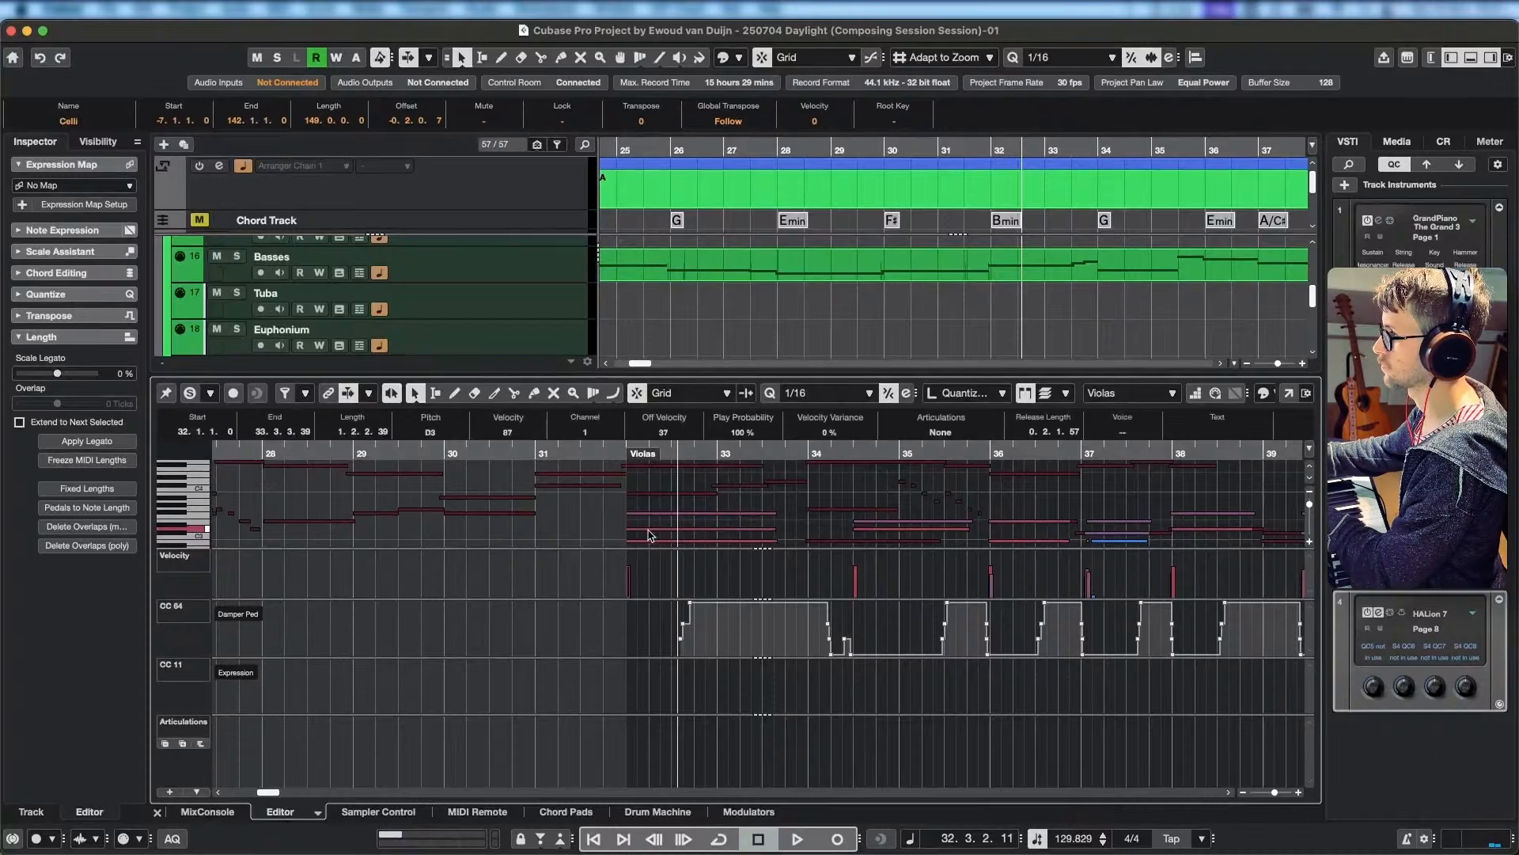
left_click(648, 513)
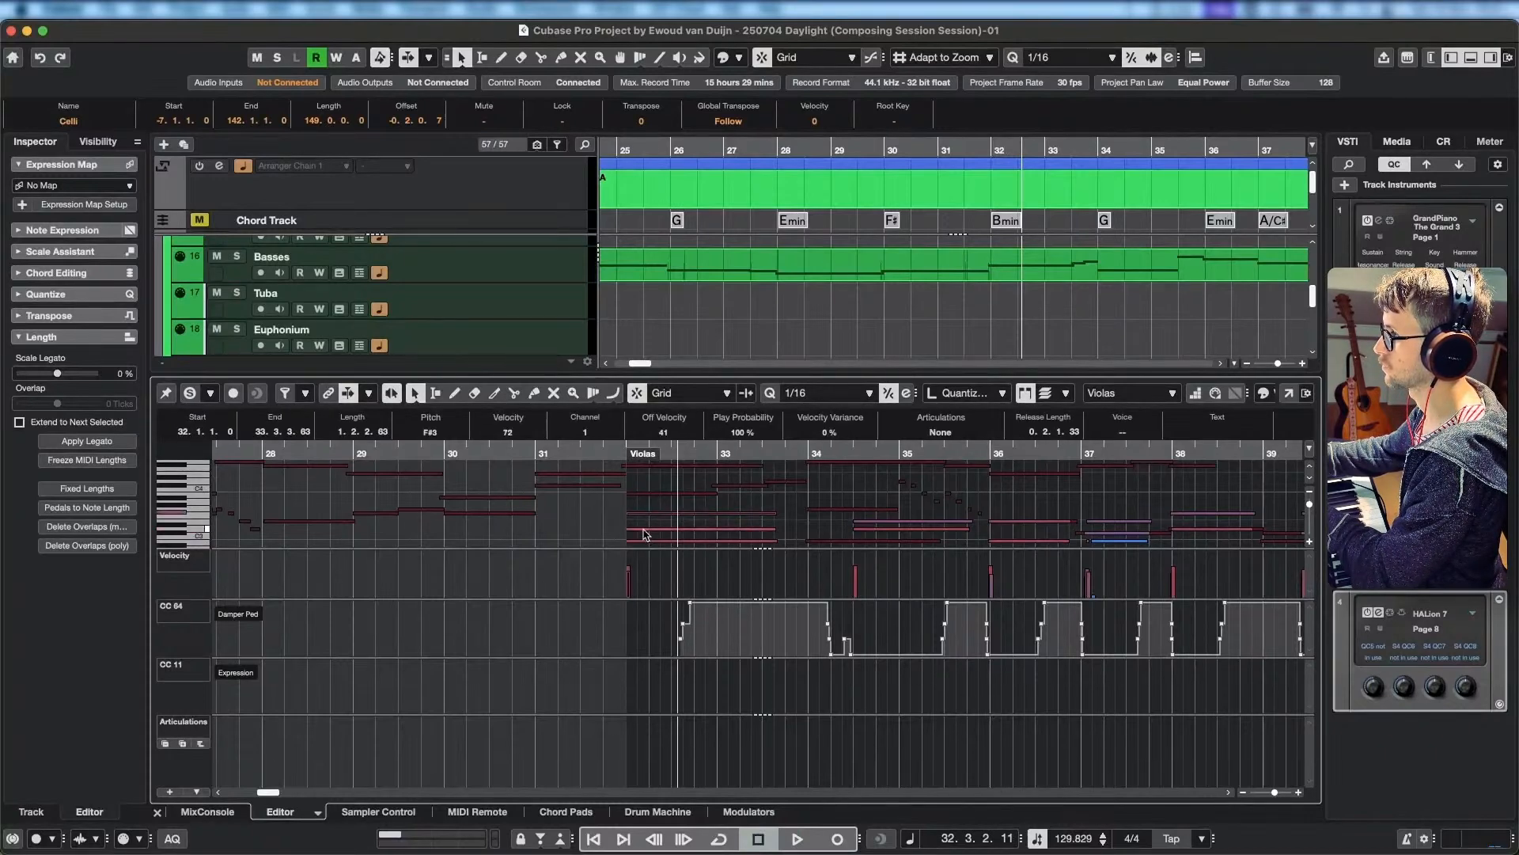
left_click(656, 456)
key("space")
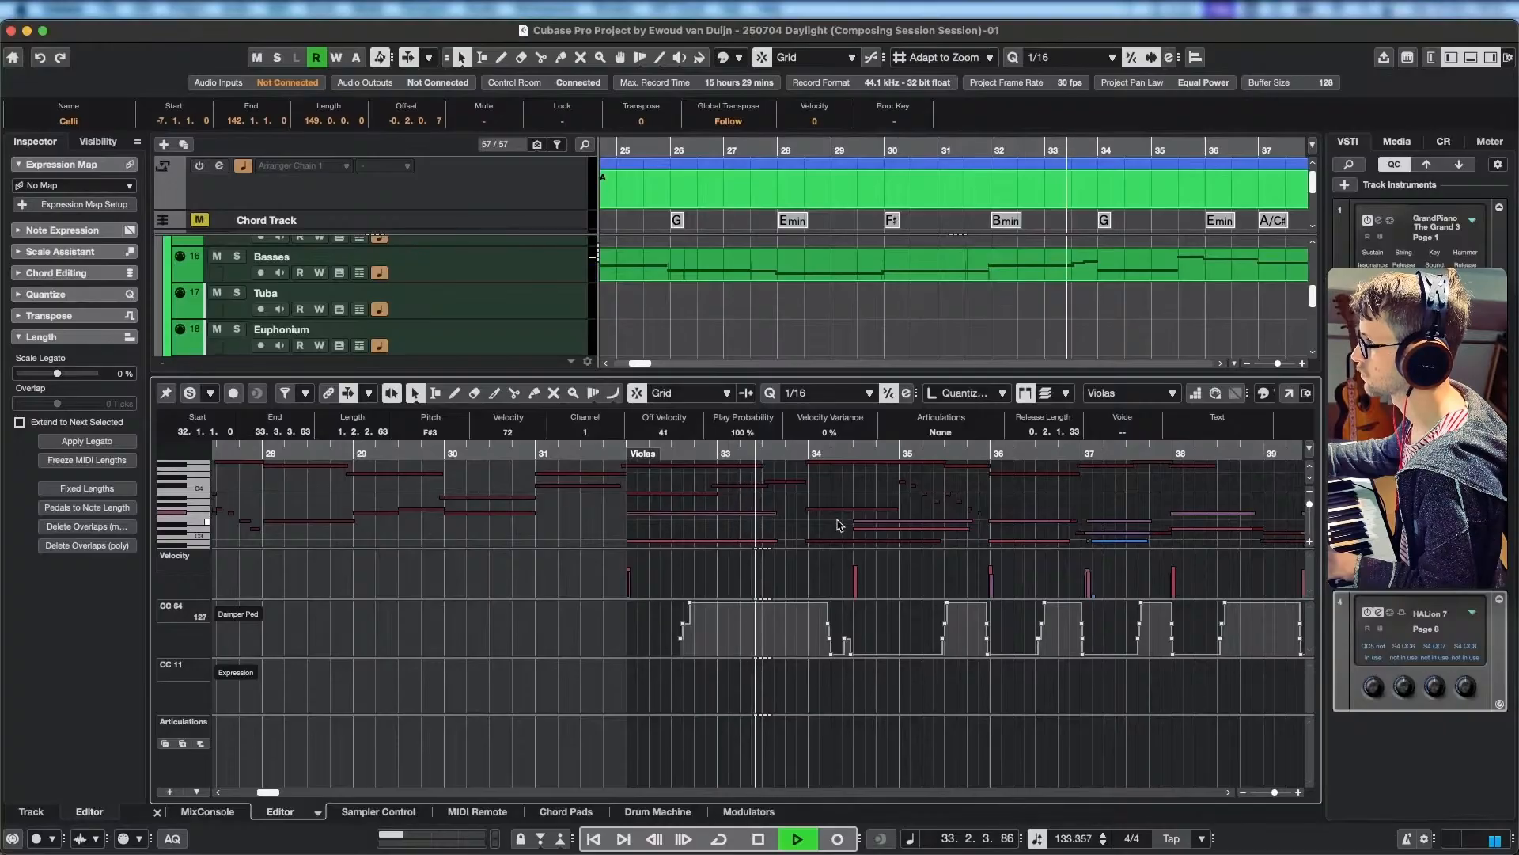
key("space")
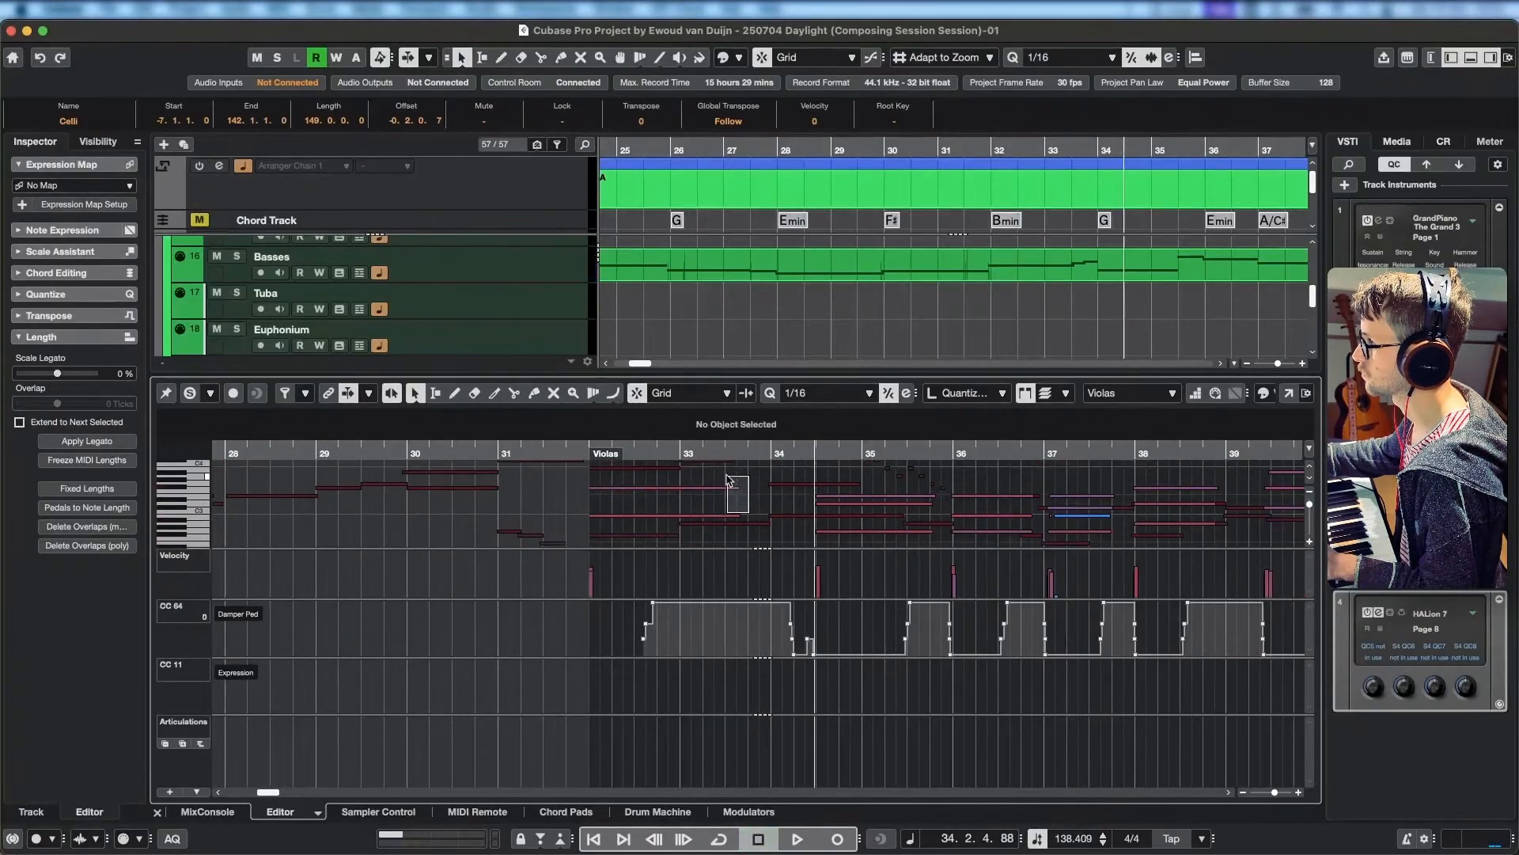
Lengthen the two remaining Violas notes at bar 32 to the end of bar 33 and play them back.
left_click_drag(740, 488, 766, 490)
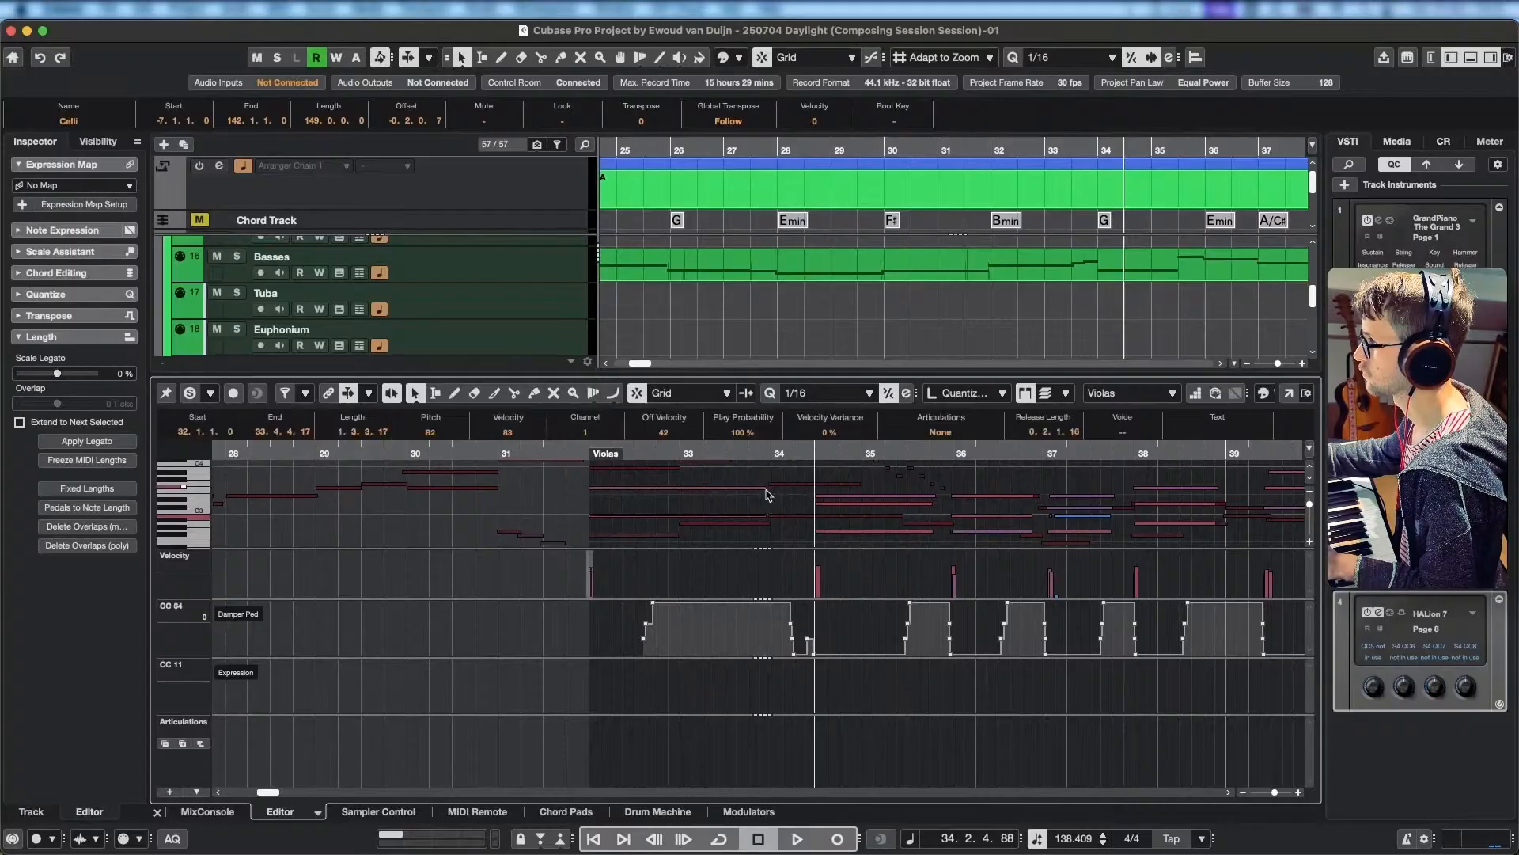
left_click(545, 453)
key("space")
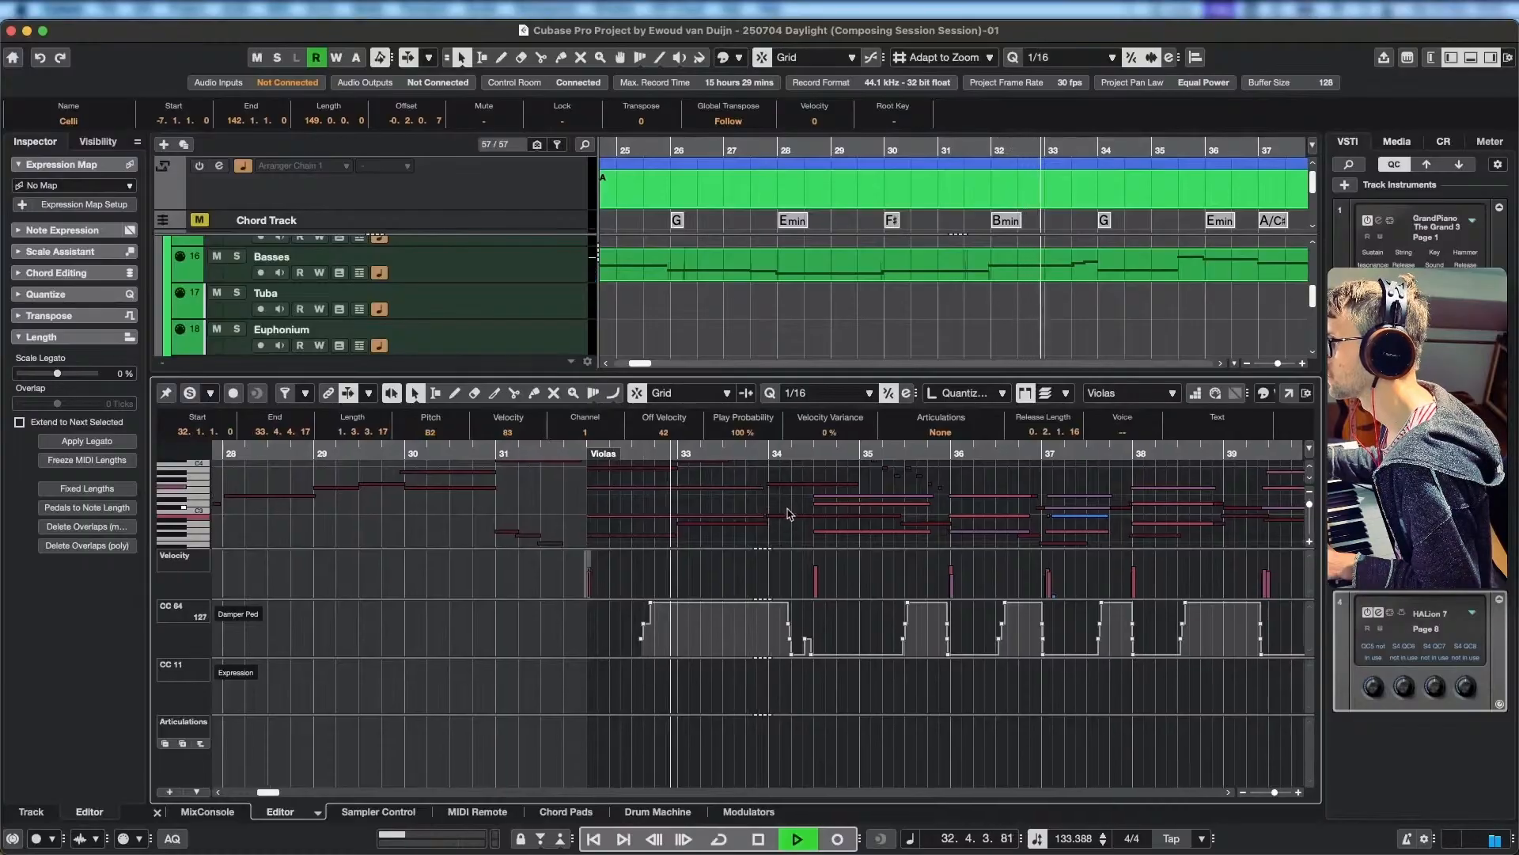
scroll(774, 501, "right", 3)
key("space")
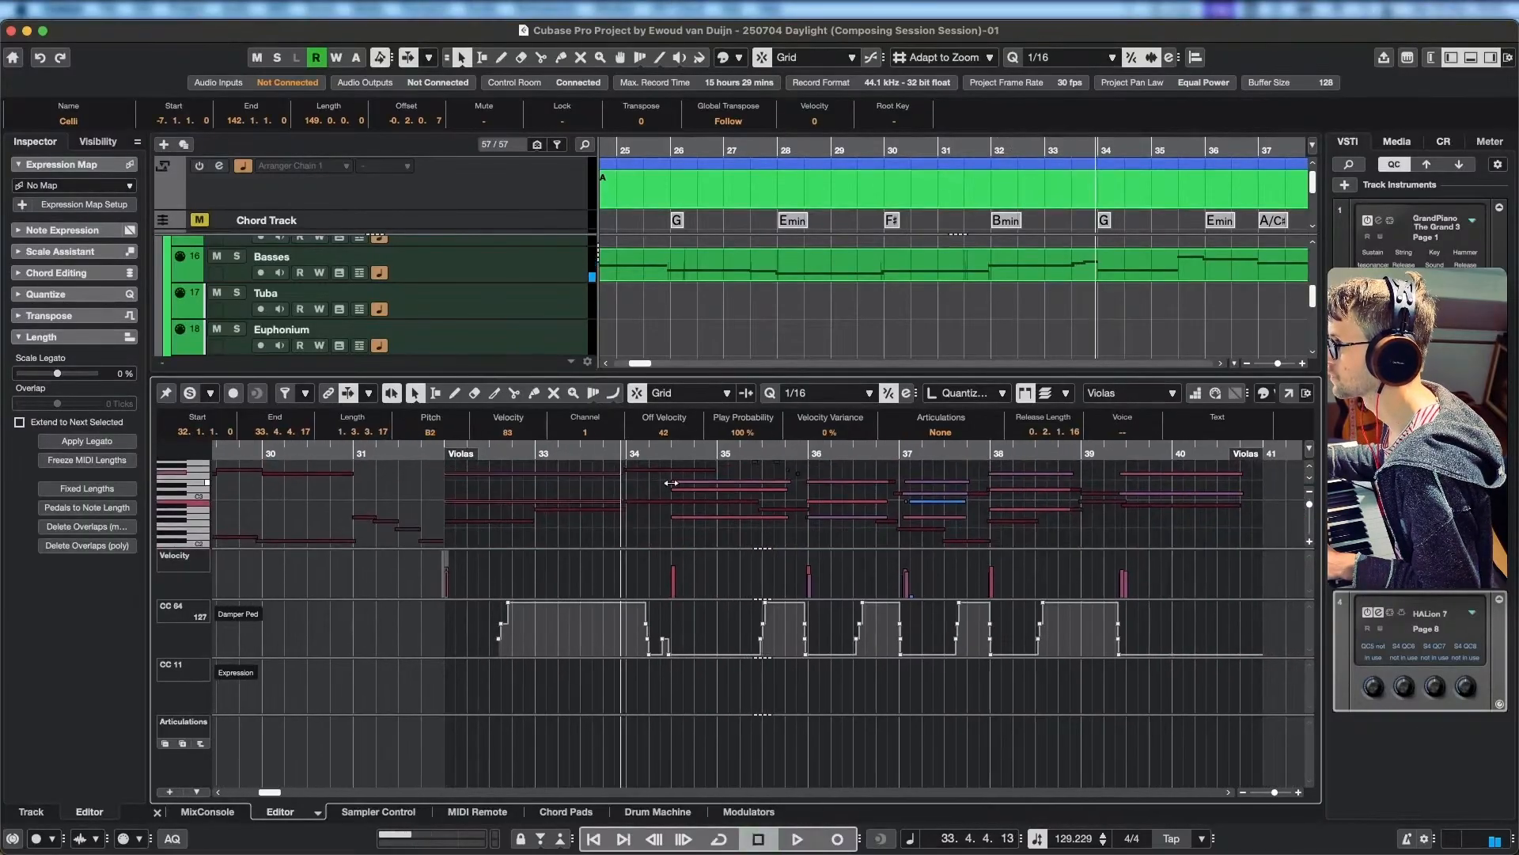
Remove the D3 from the Violas chord in bar 34 and extend the other notes' start back to 34.1.1.0.
left_click(665, 478)
left_click(682, 490)
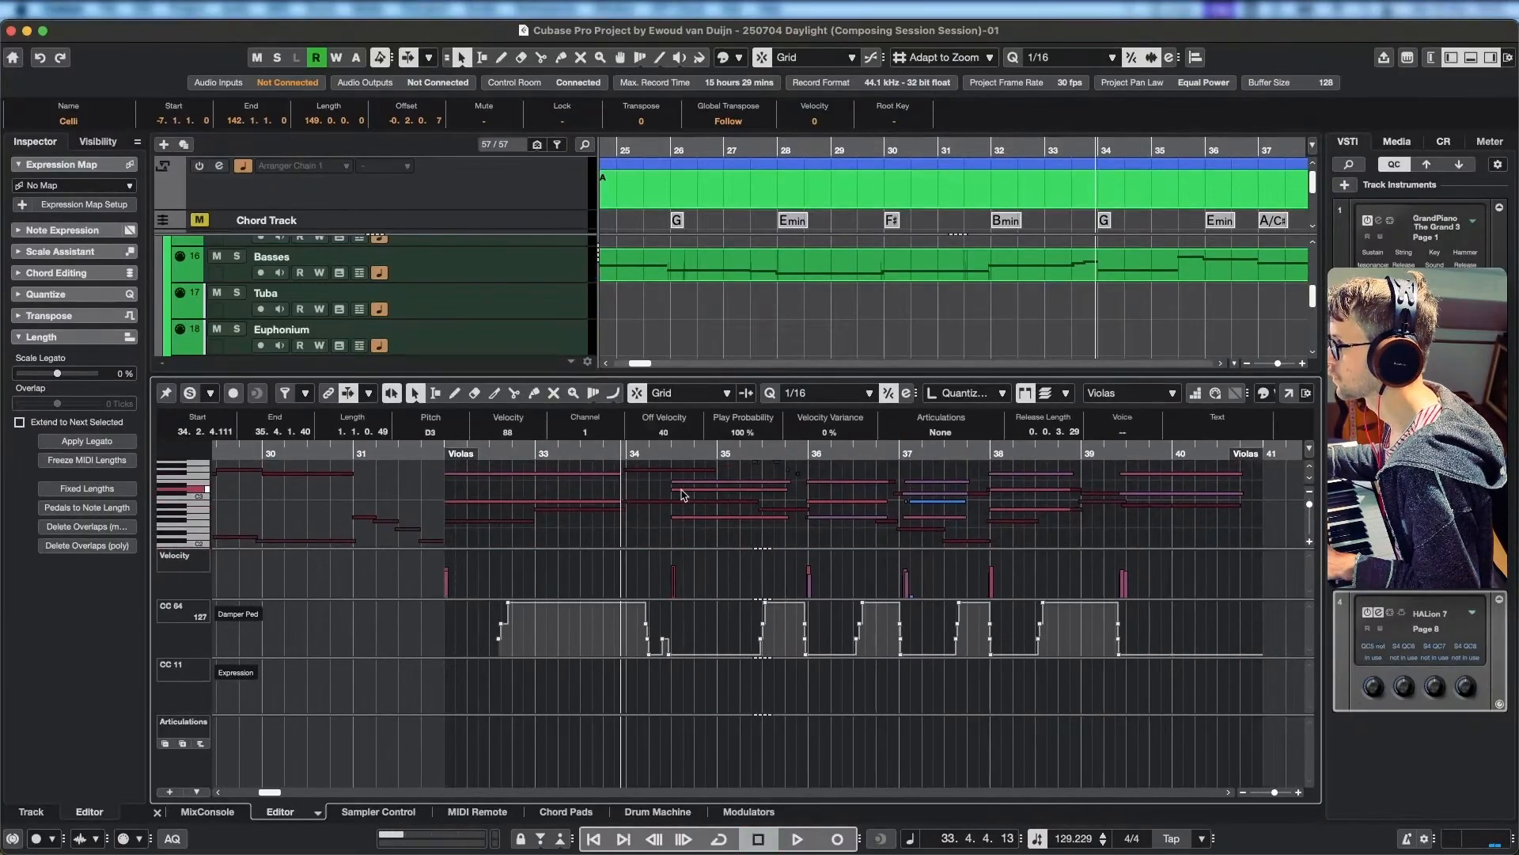
left_click(688, 486)
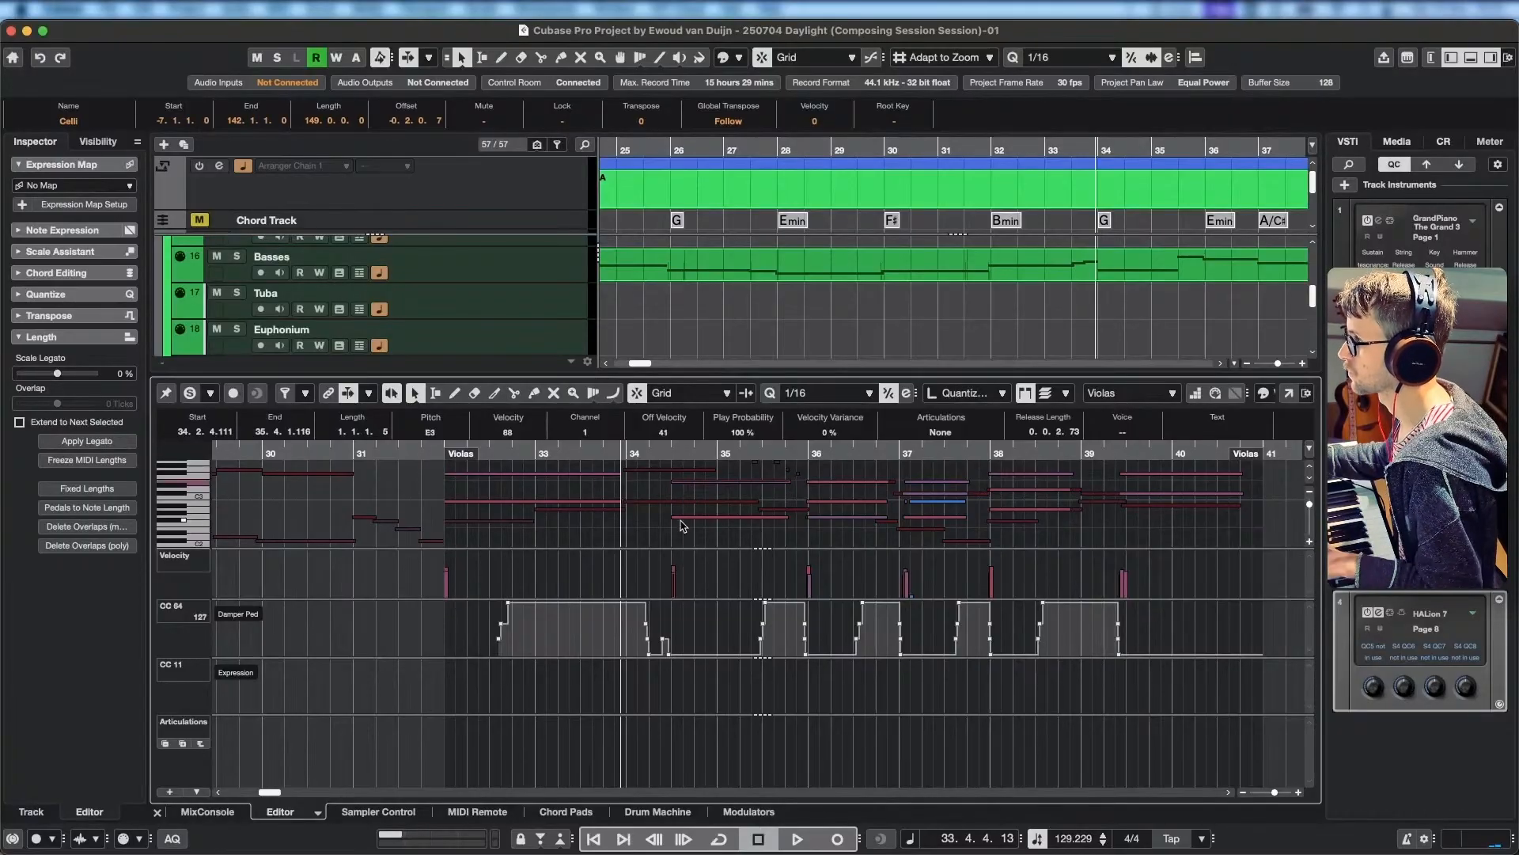
left_click(683, 519)
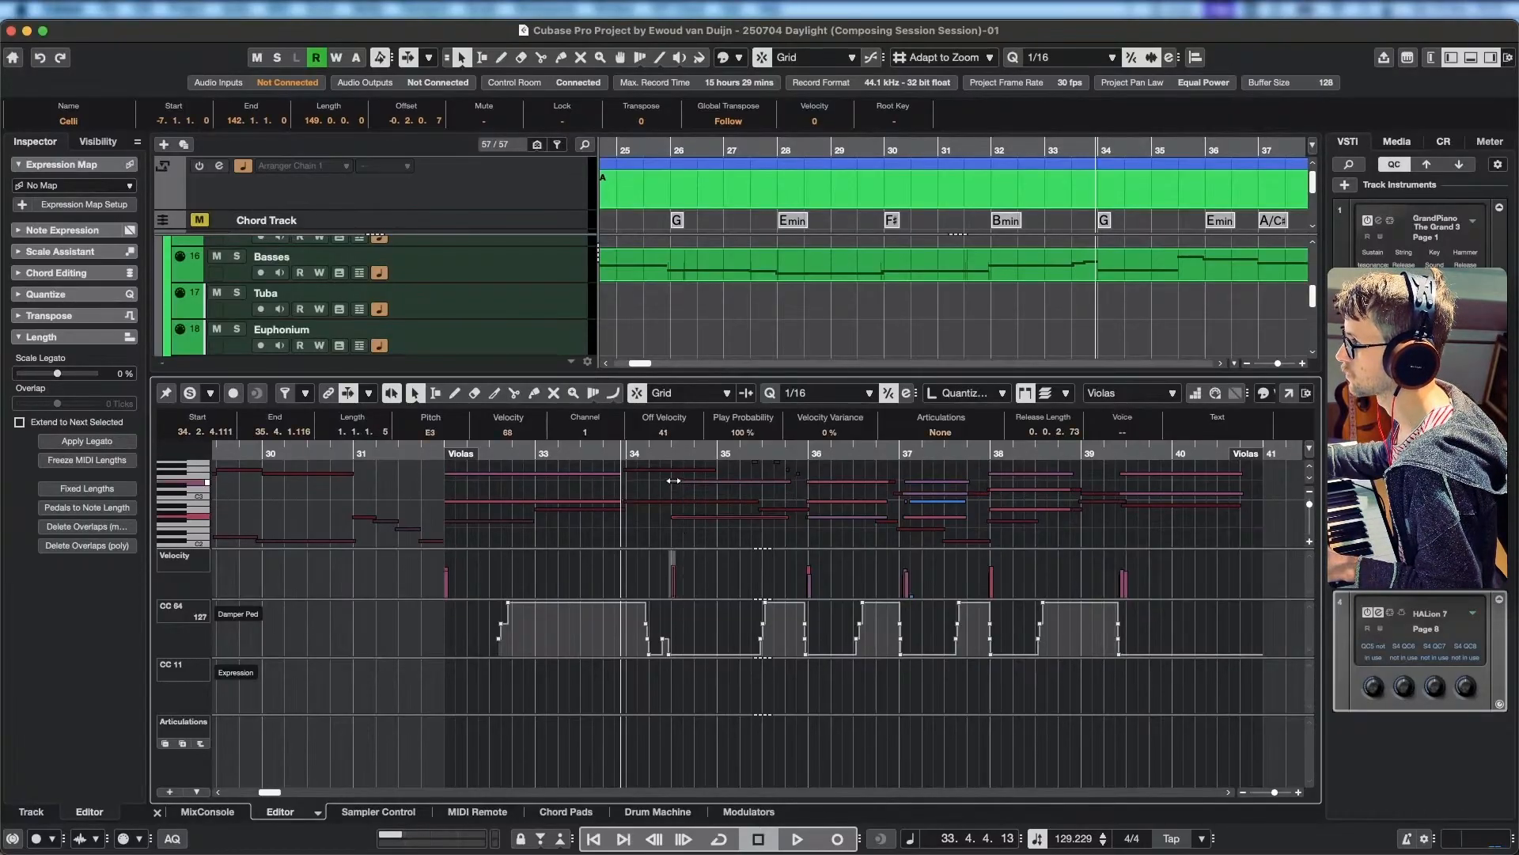
left_click_drag(674, 481, 629, 481)
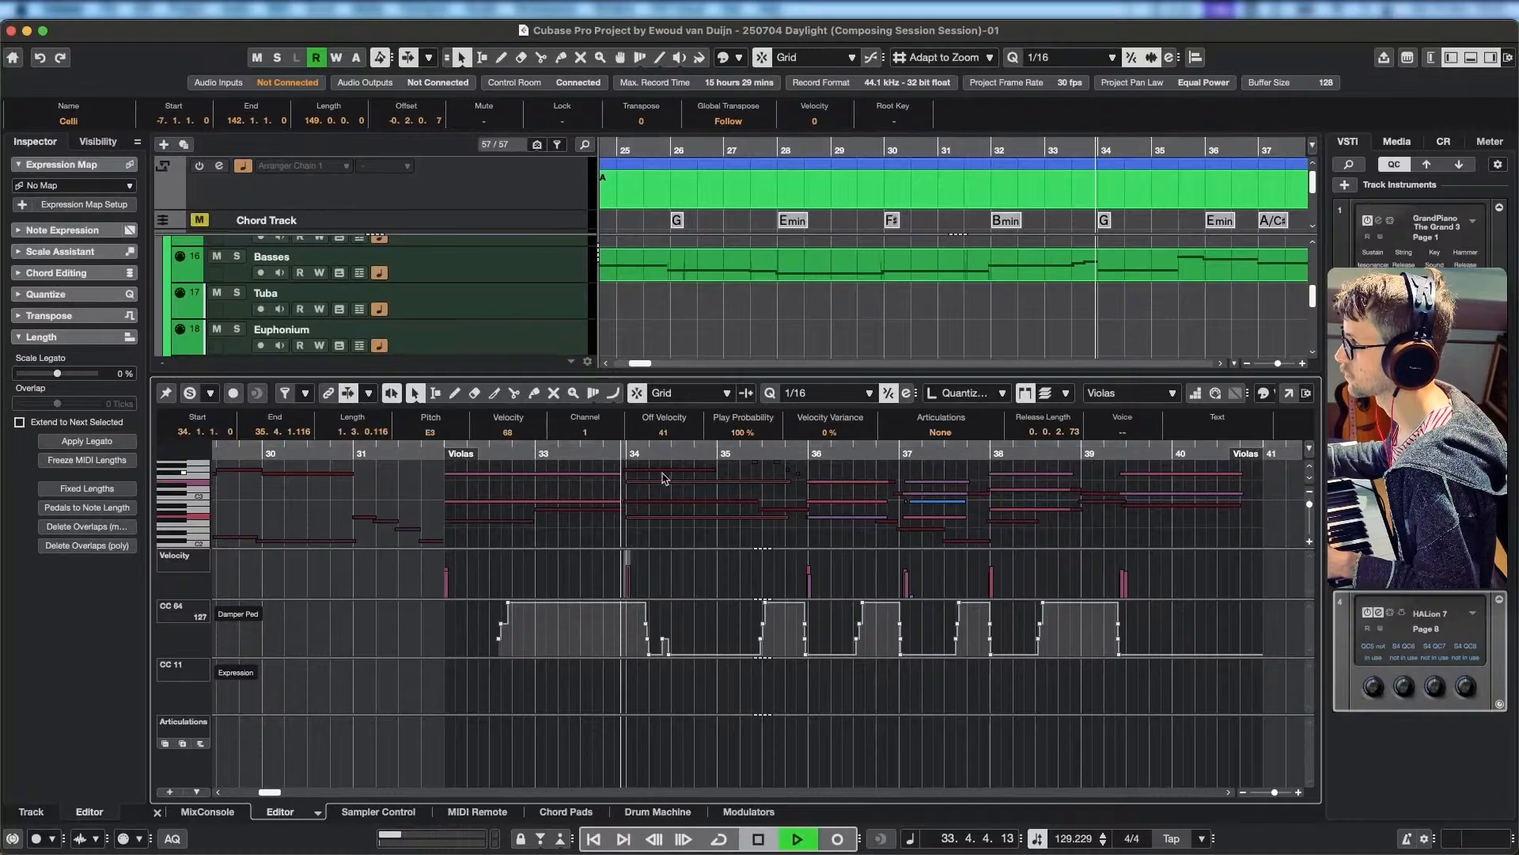
key("space")
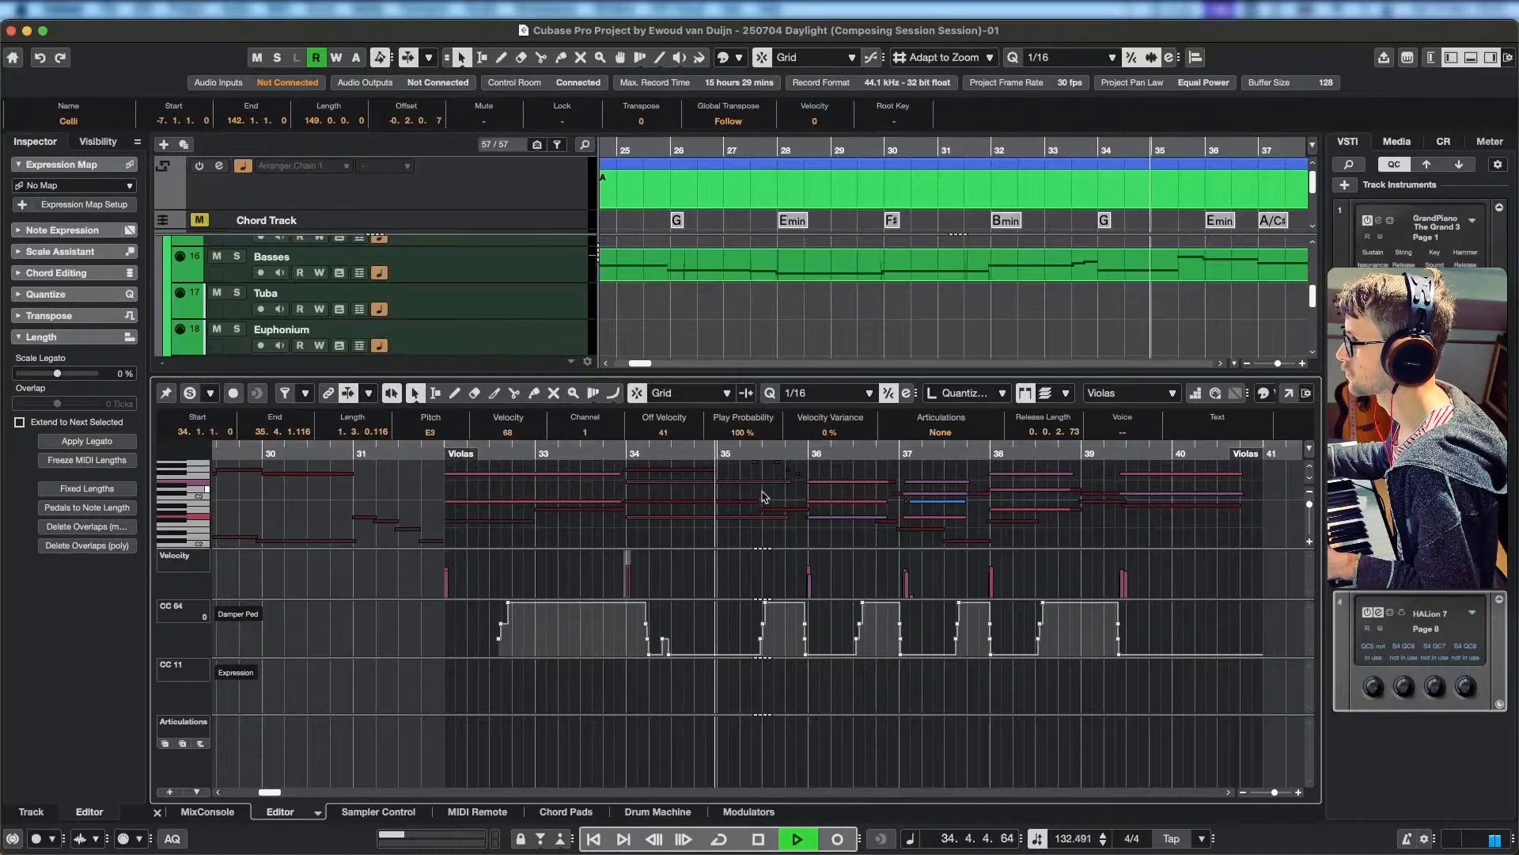
Solo the parts open in the key editor and play the strings from bar 32 to bar 36.
left_click(190, 393)
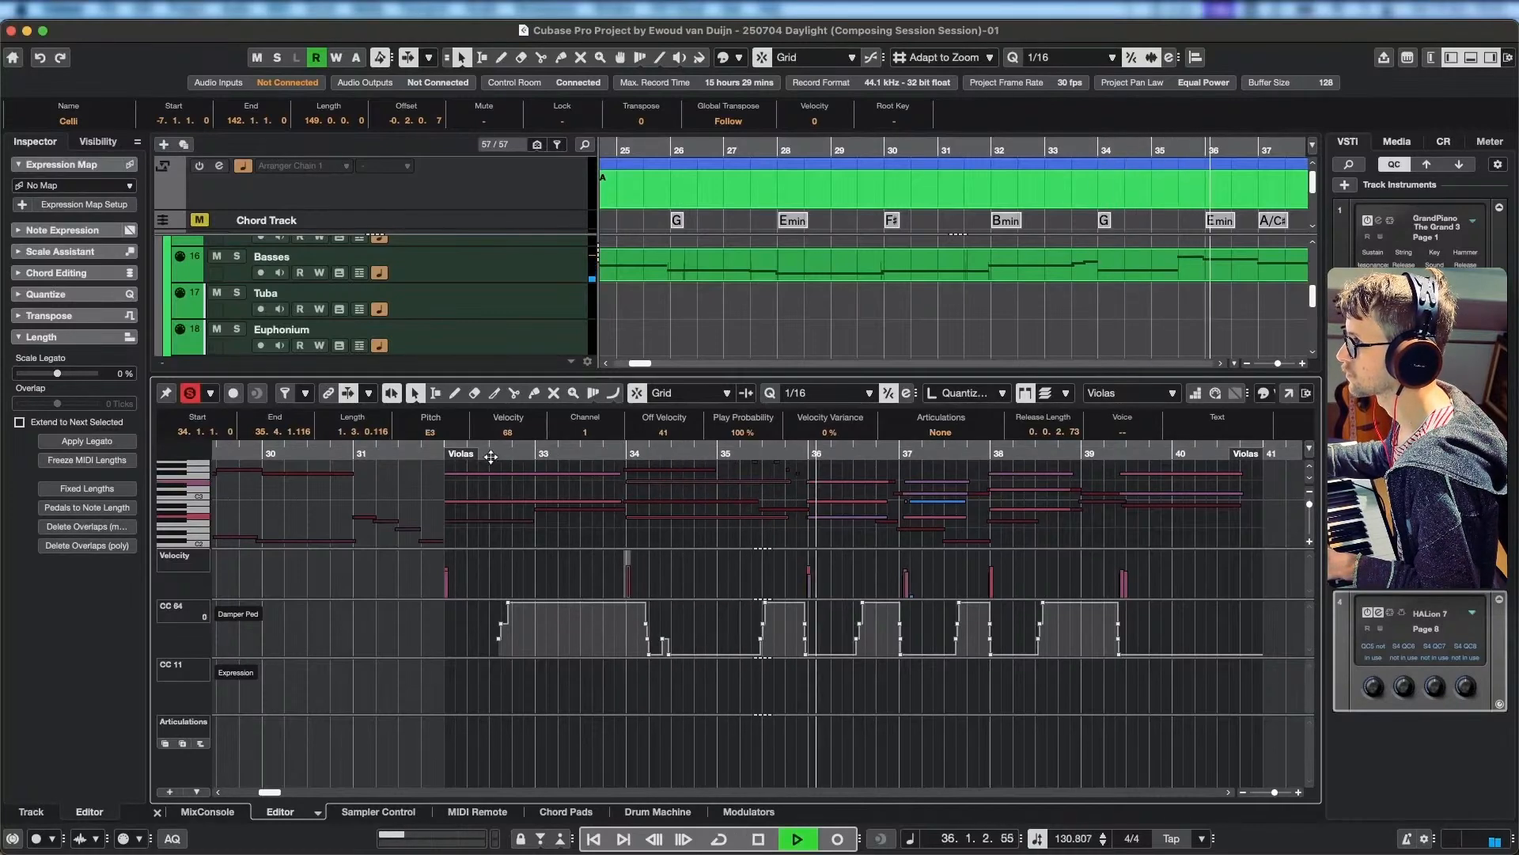
left_click_drag(457, 454, 434, 454)
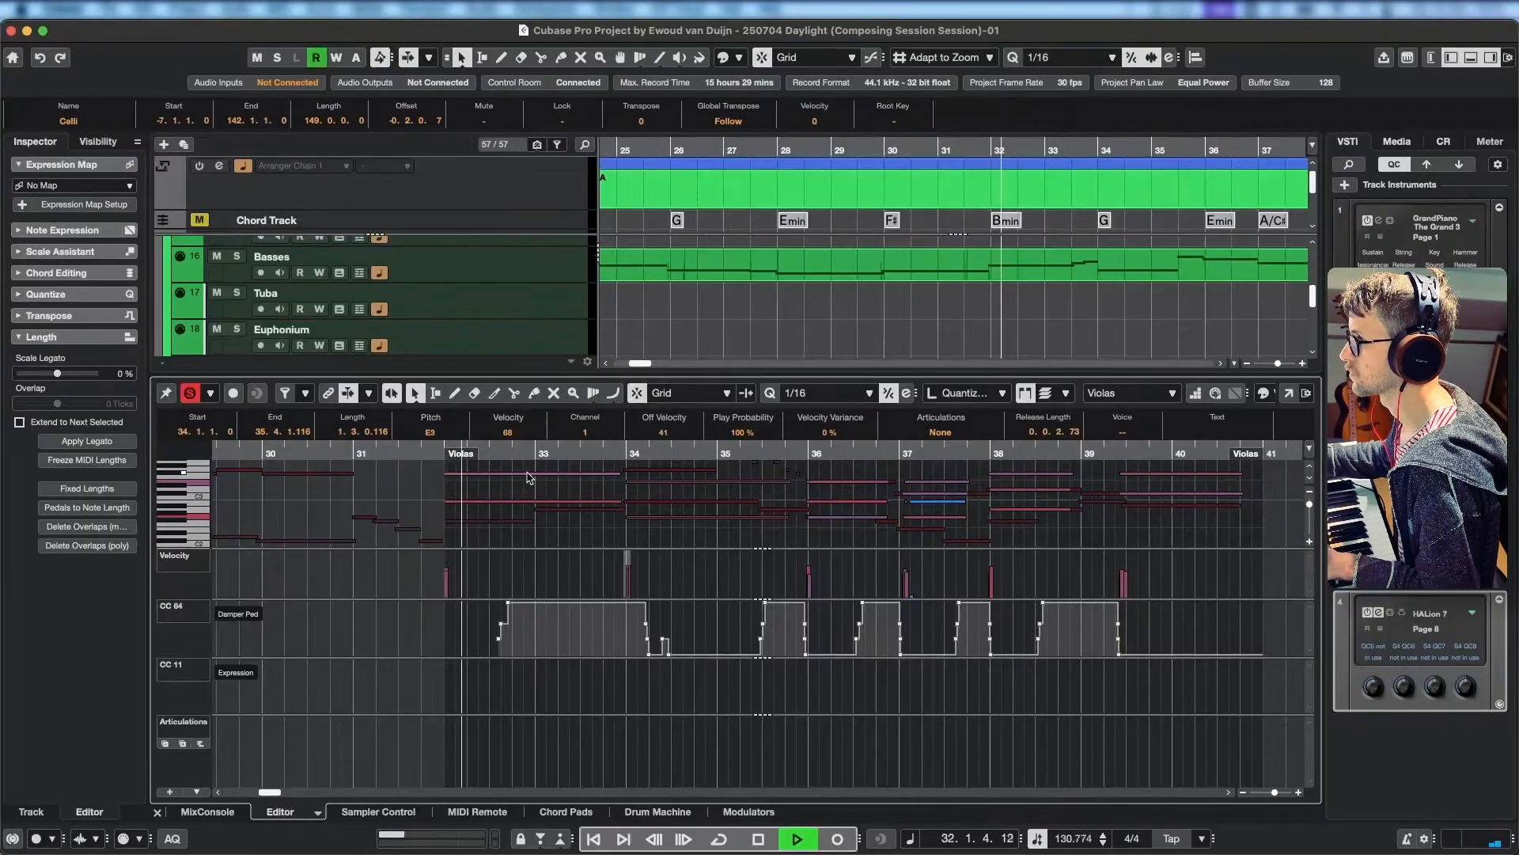
scroll(641, 530, "left", 3)
left_click_drag(642, 529, 517, 511)
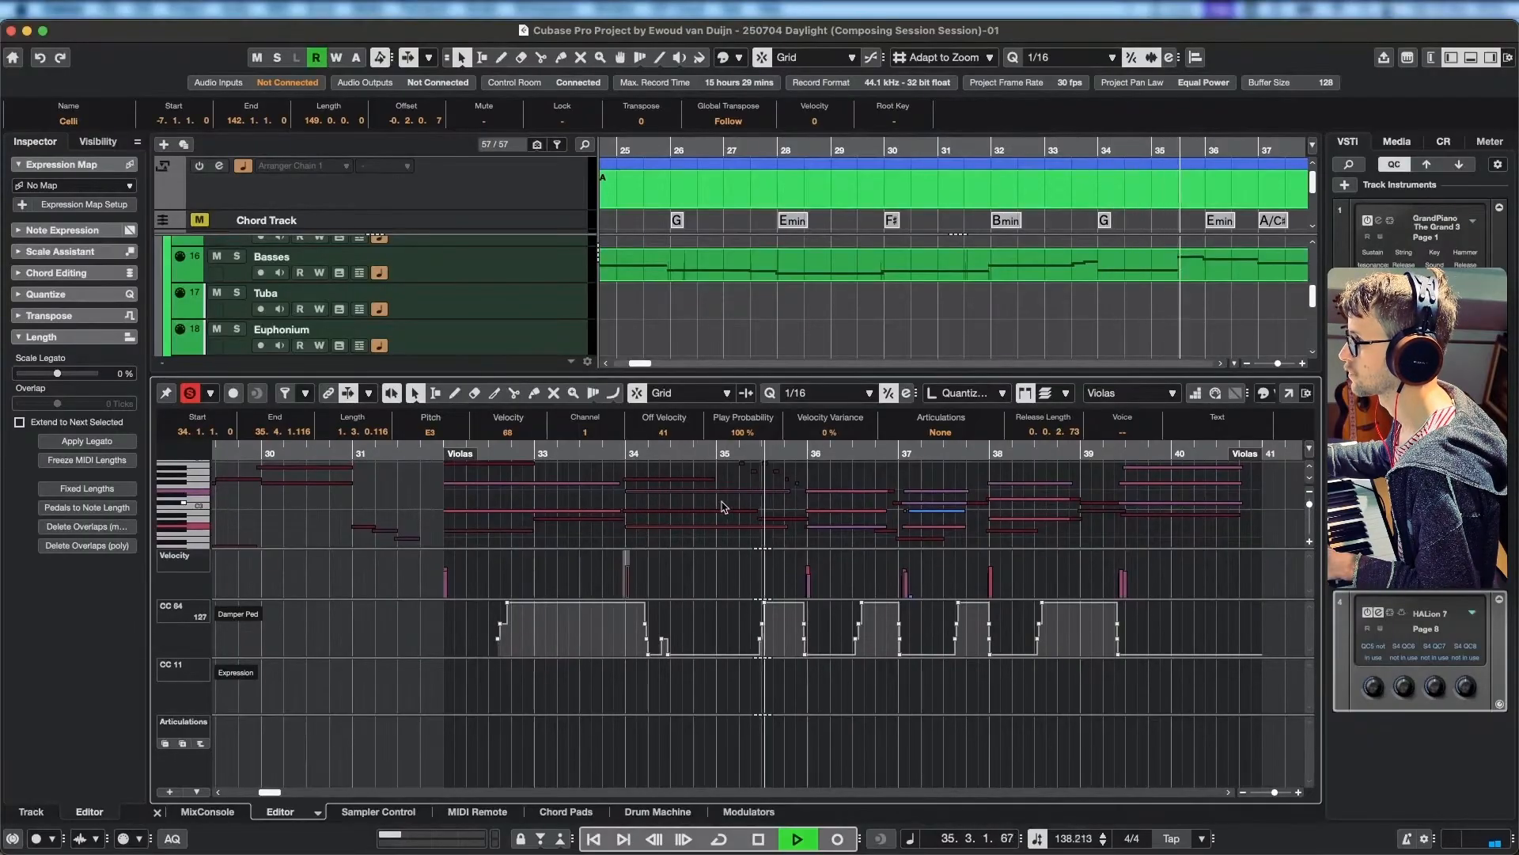
key("space")
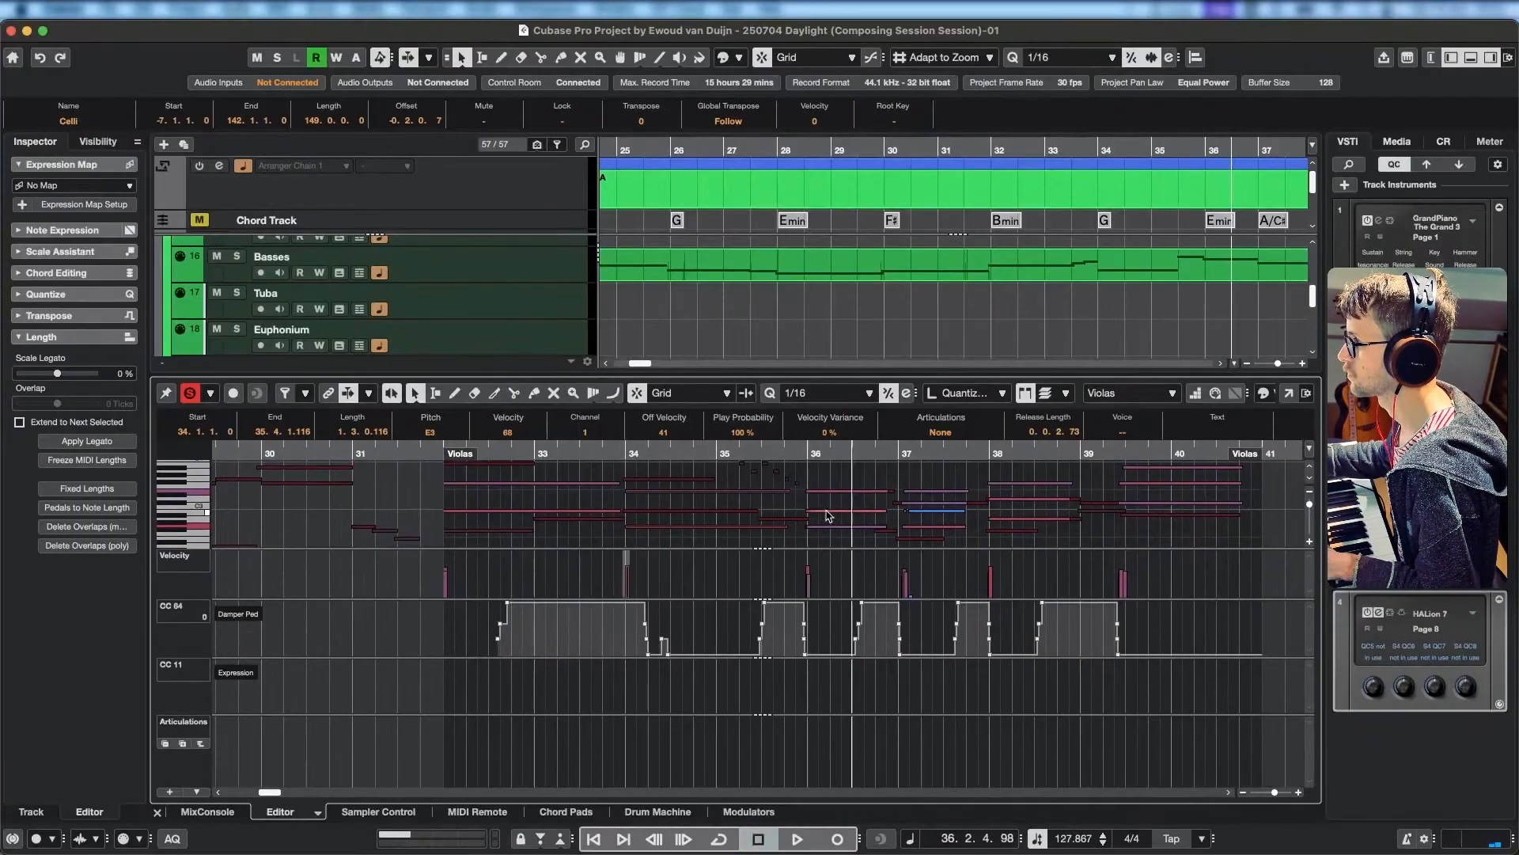
Remove the middle note from the Violas chord at bar 36 and replay the strings from around bar 32.
left_click(831, 517)
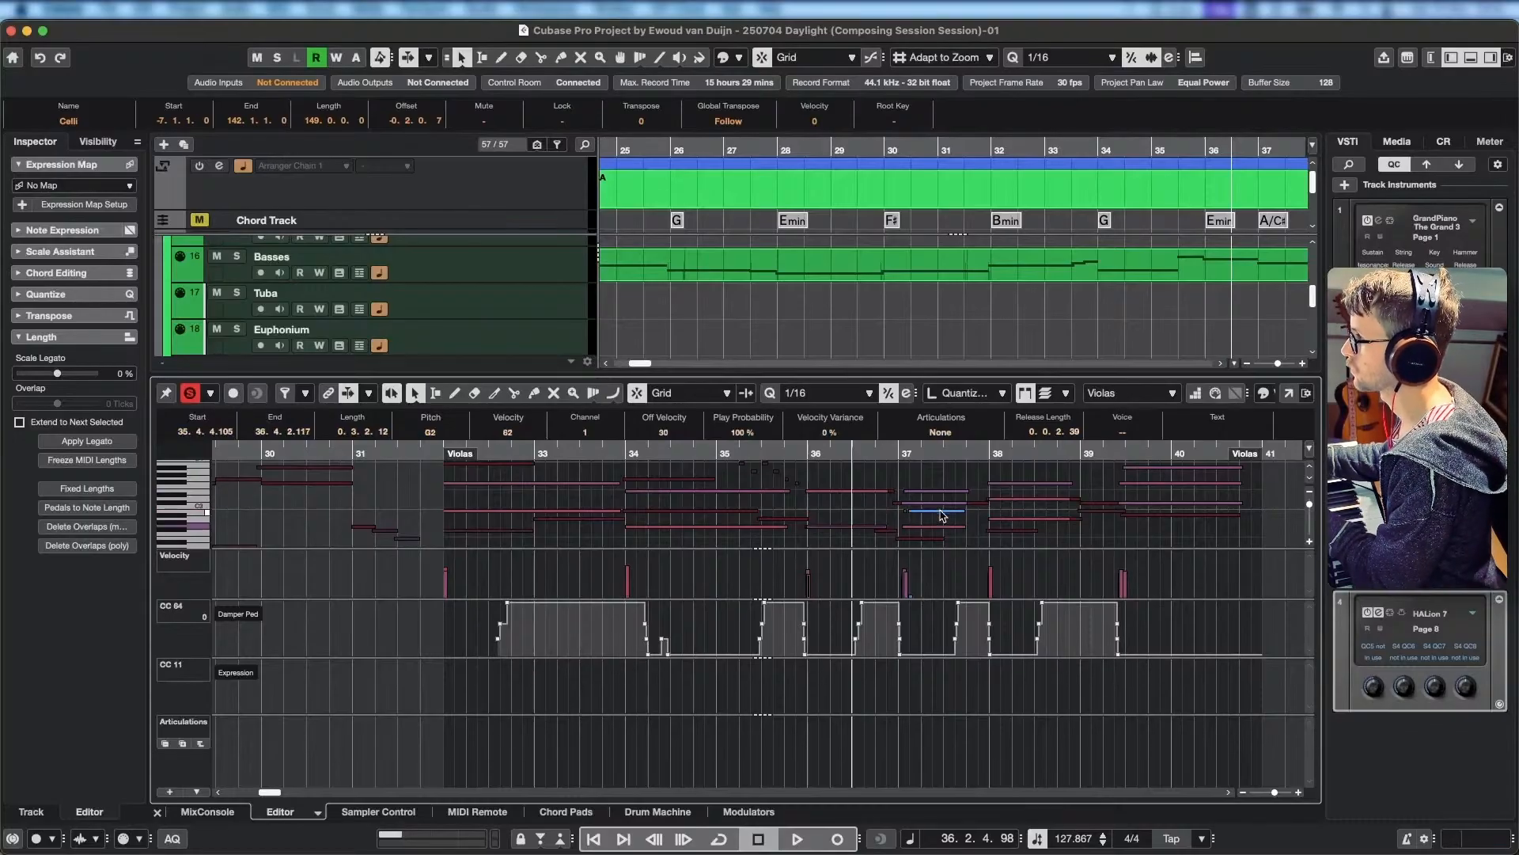
scroll(515, 507, "left", 4)
left_click(597, 457)
key("space")
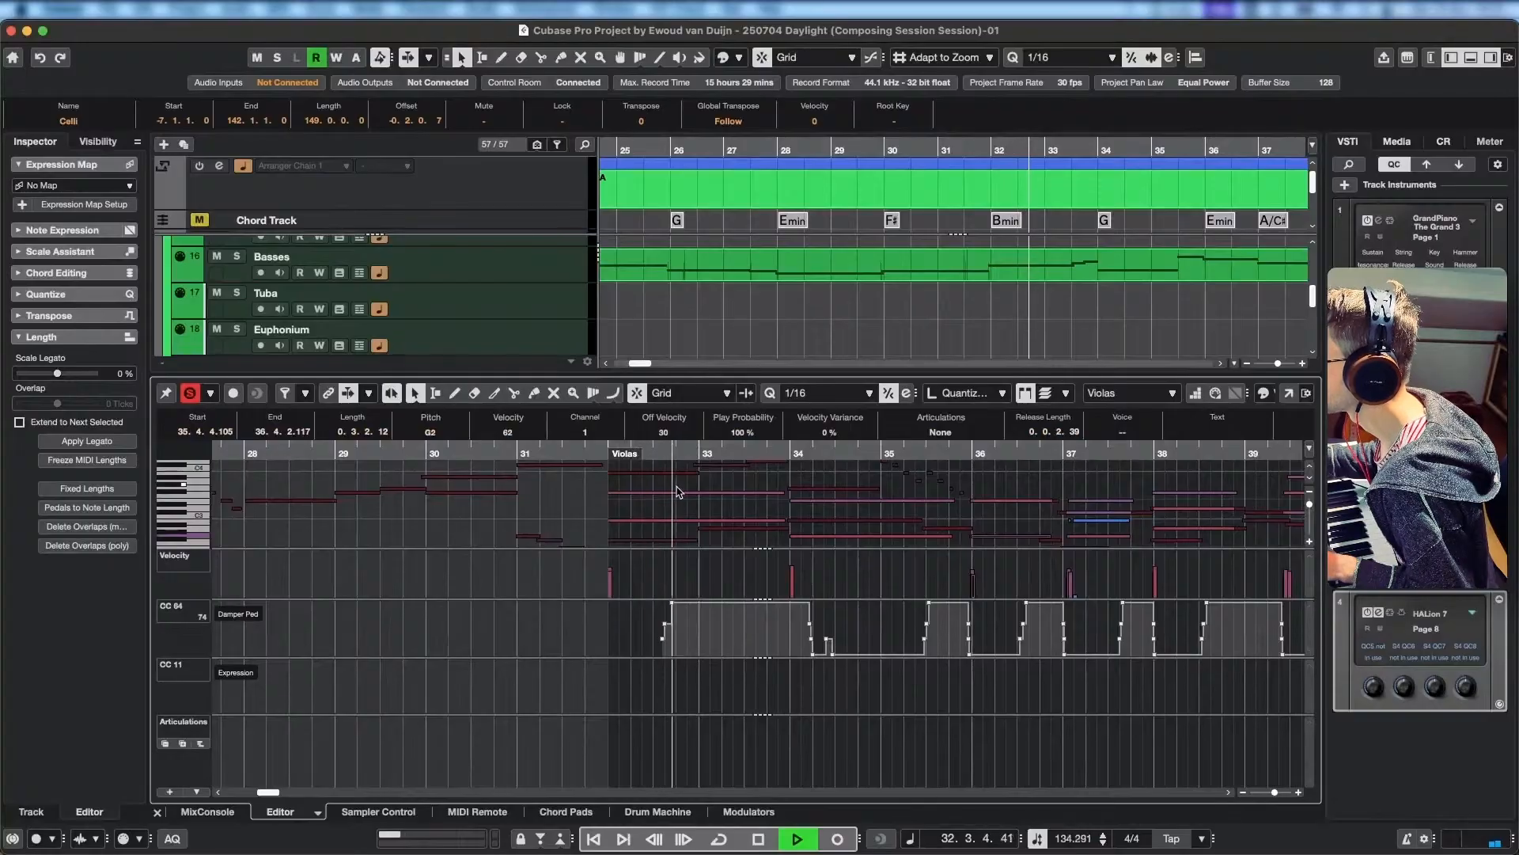
left_click_drag(540, 456, 450, 455)
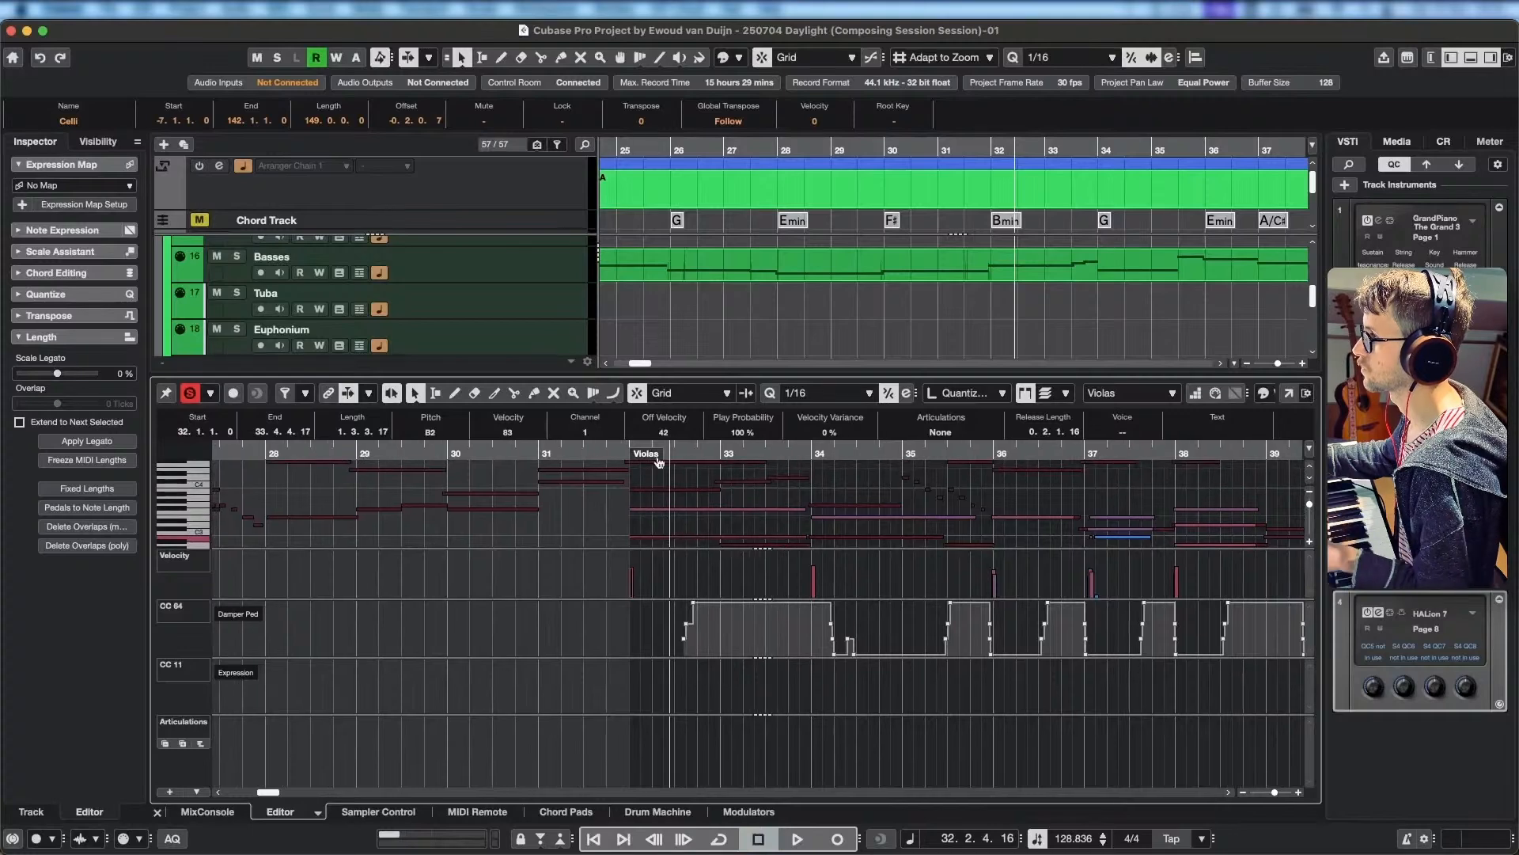
left_click(631, 458)
key("h")
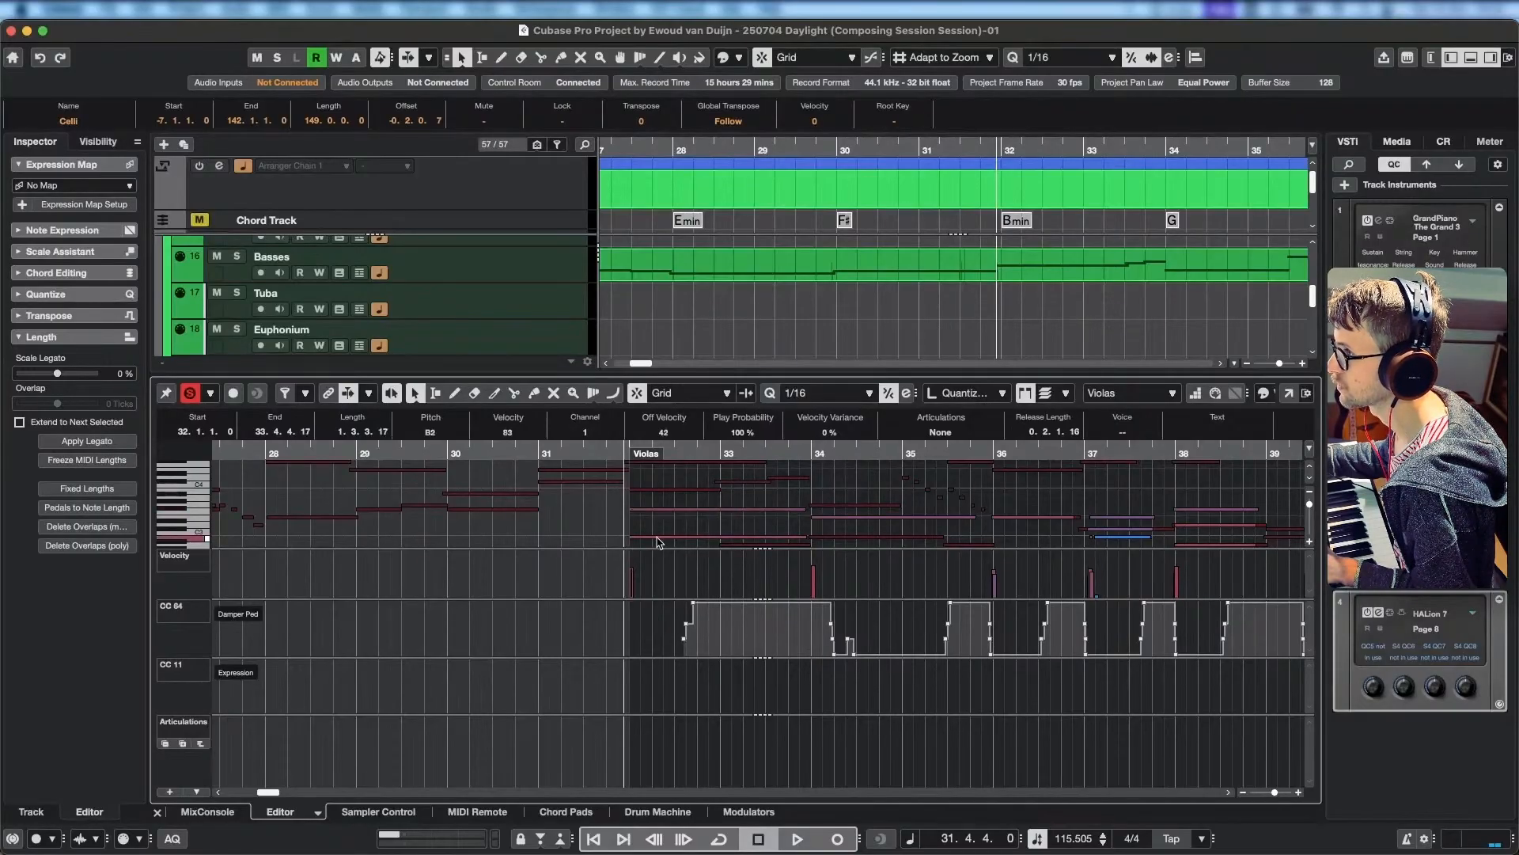
Play the strings from the end of bar 31 and stop in bar 36 to check the Violas voicing.
scroll(673, 520, "down", 5)
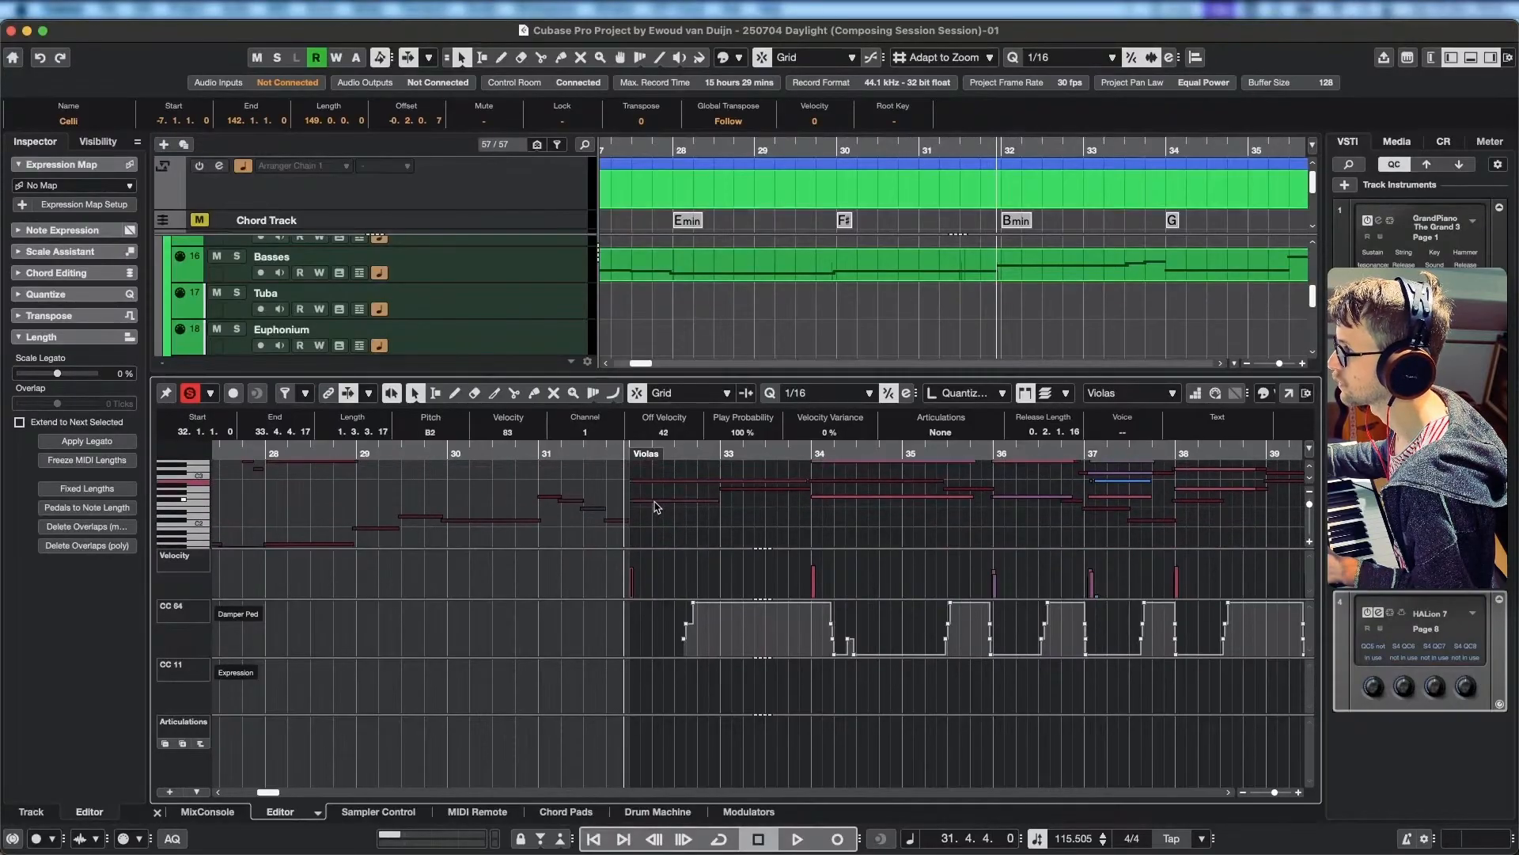
scroll(655, 507, "up", 5)
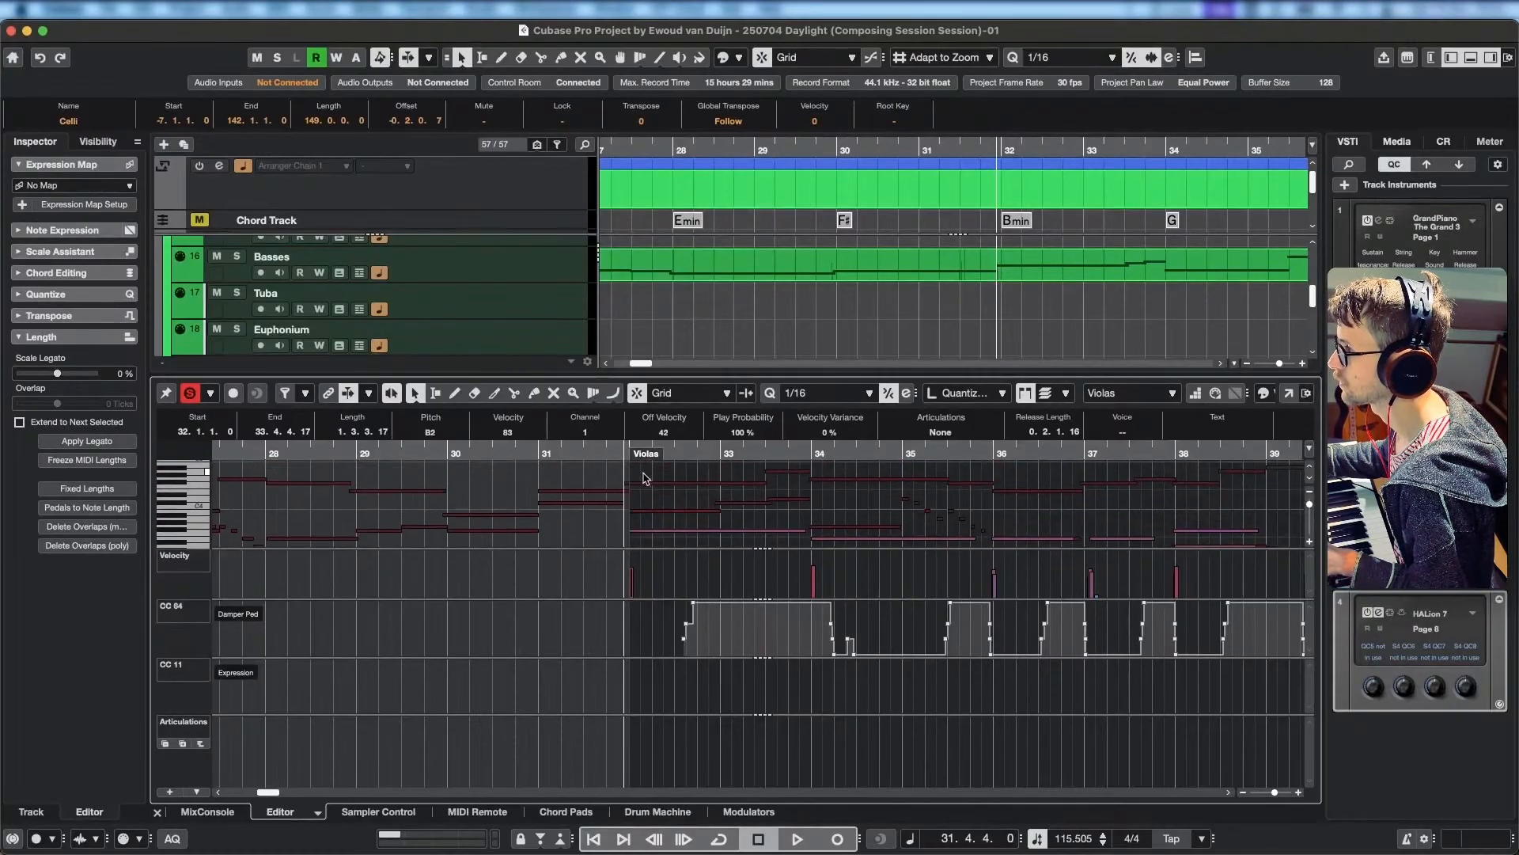
key("space")
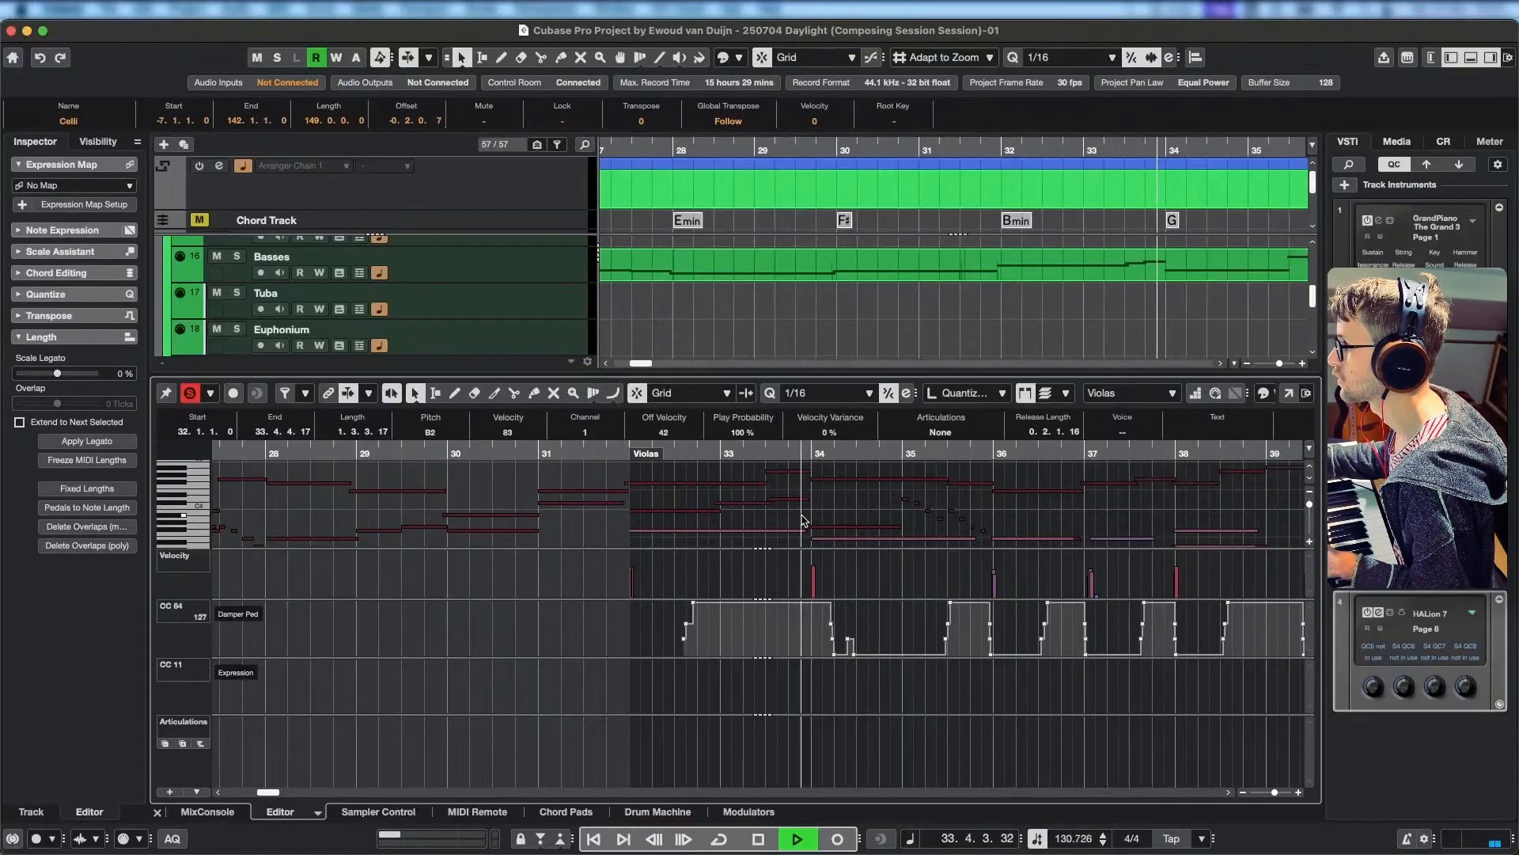
key("space")
scroll(740, 532, "right", 2)
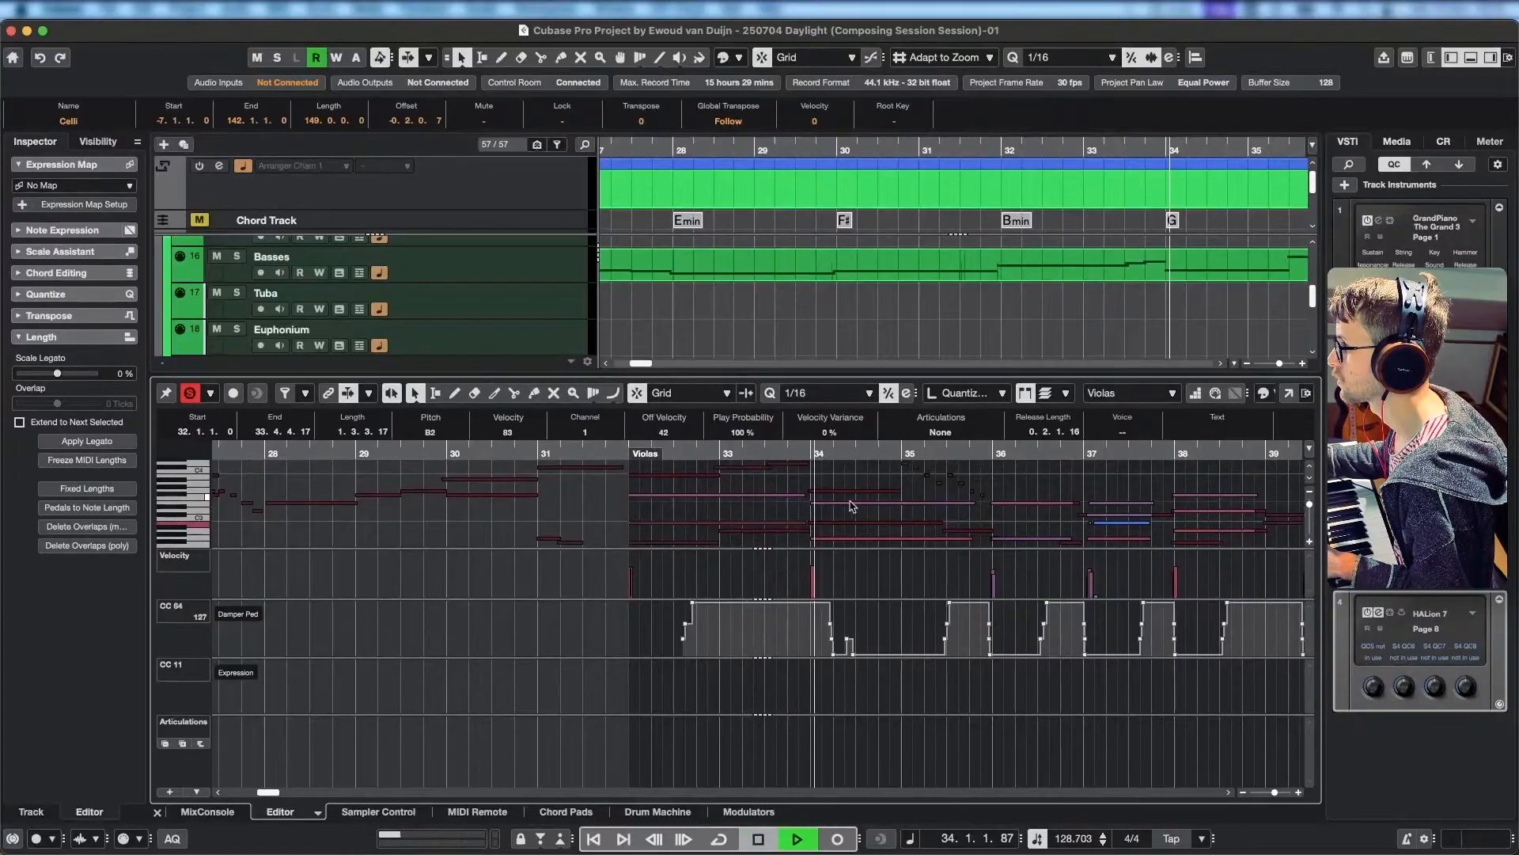
key("space")
scroll(789, 504, "right", 2)
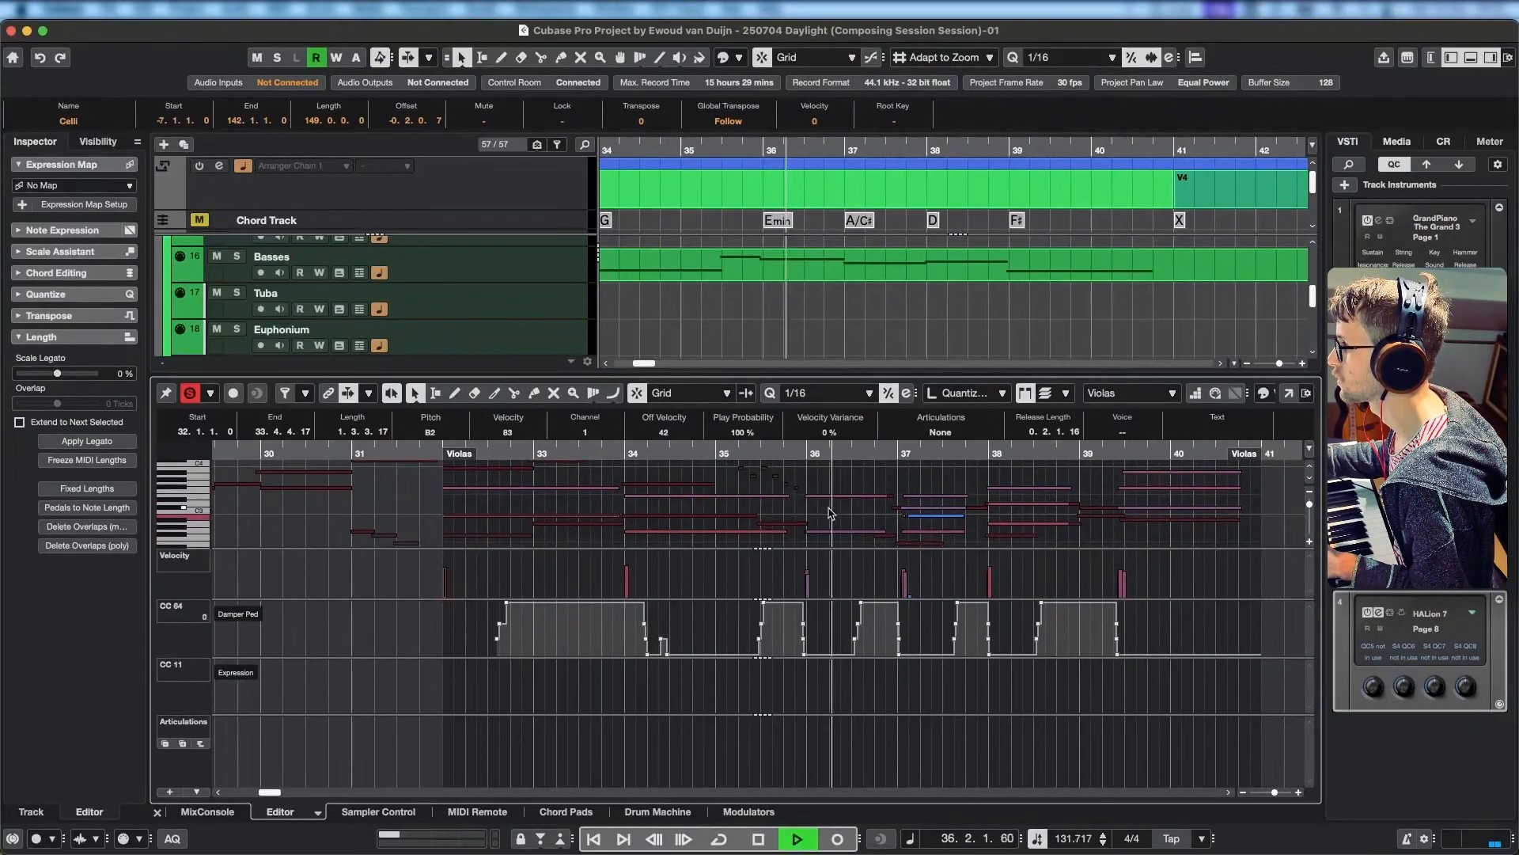
key("space")
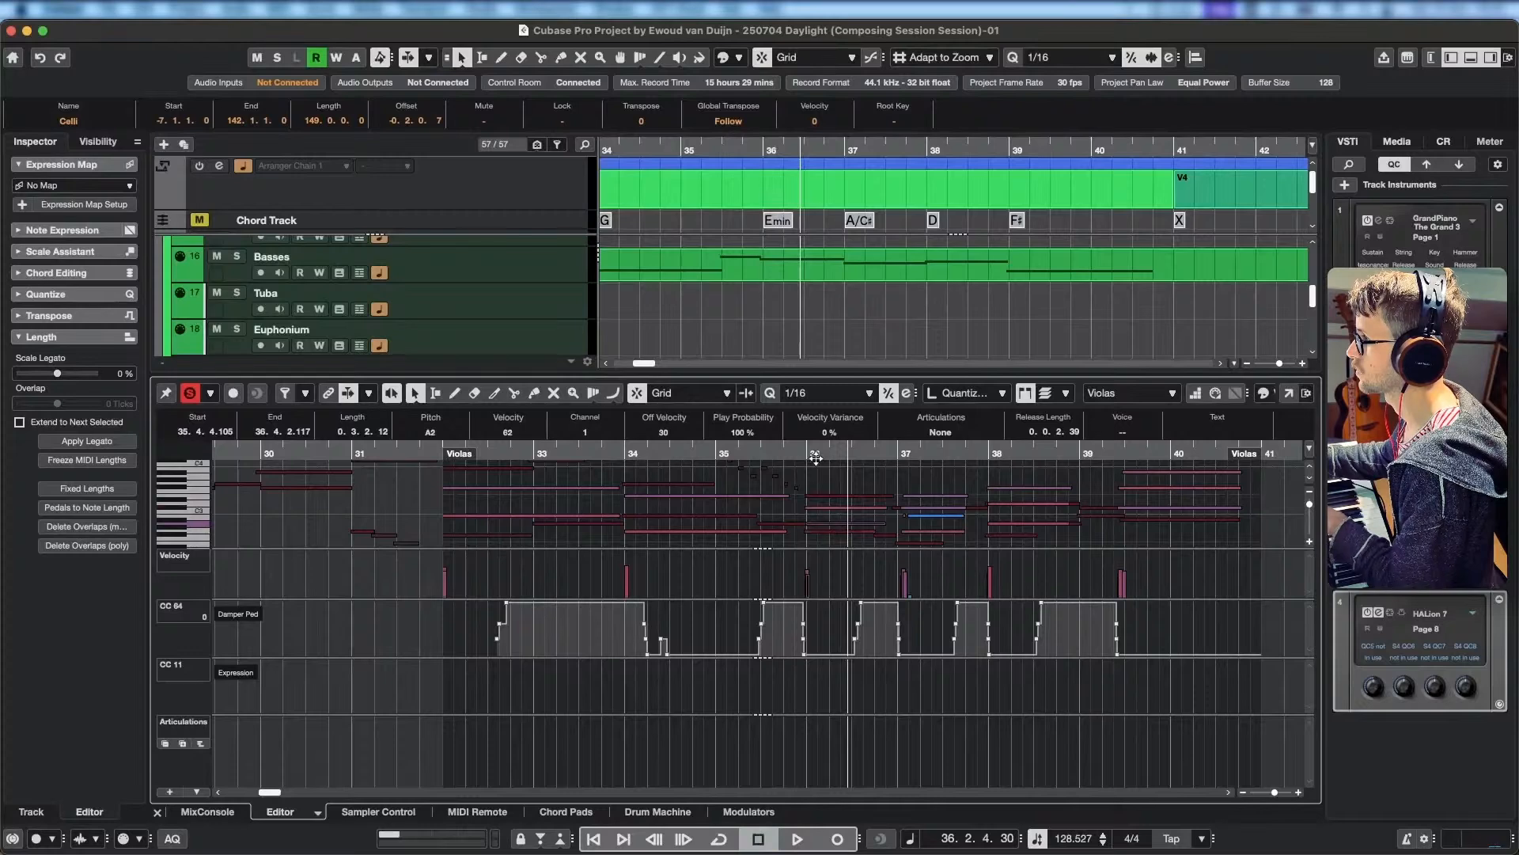
Split the Violas chord at bar 33, try B3 for the upper bar 32 note, and play it from bar 32.
left_click_drag(816, 457, 452, 451)
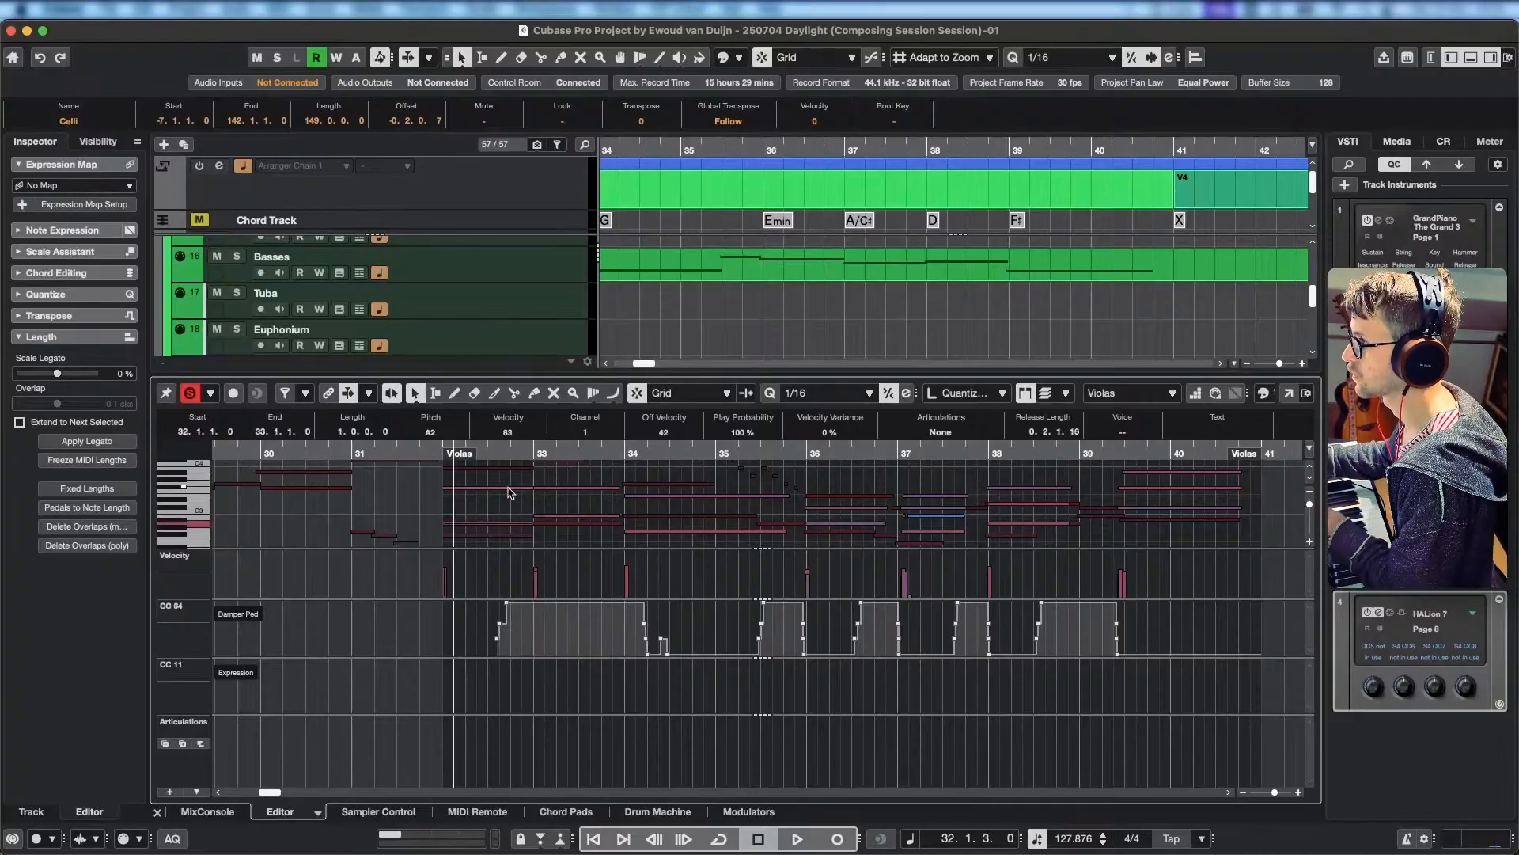
scroll(538, 497, "up", 1)
scroll(554, 498, "left", 3)
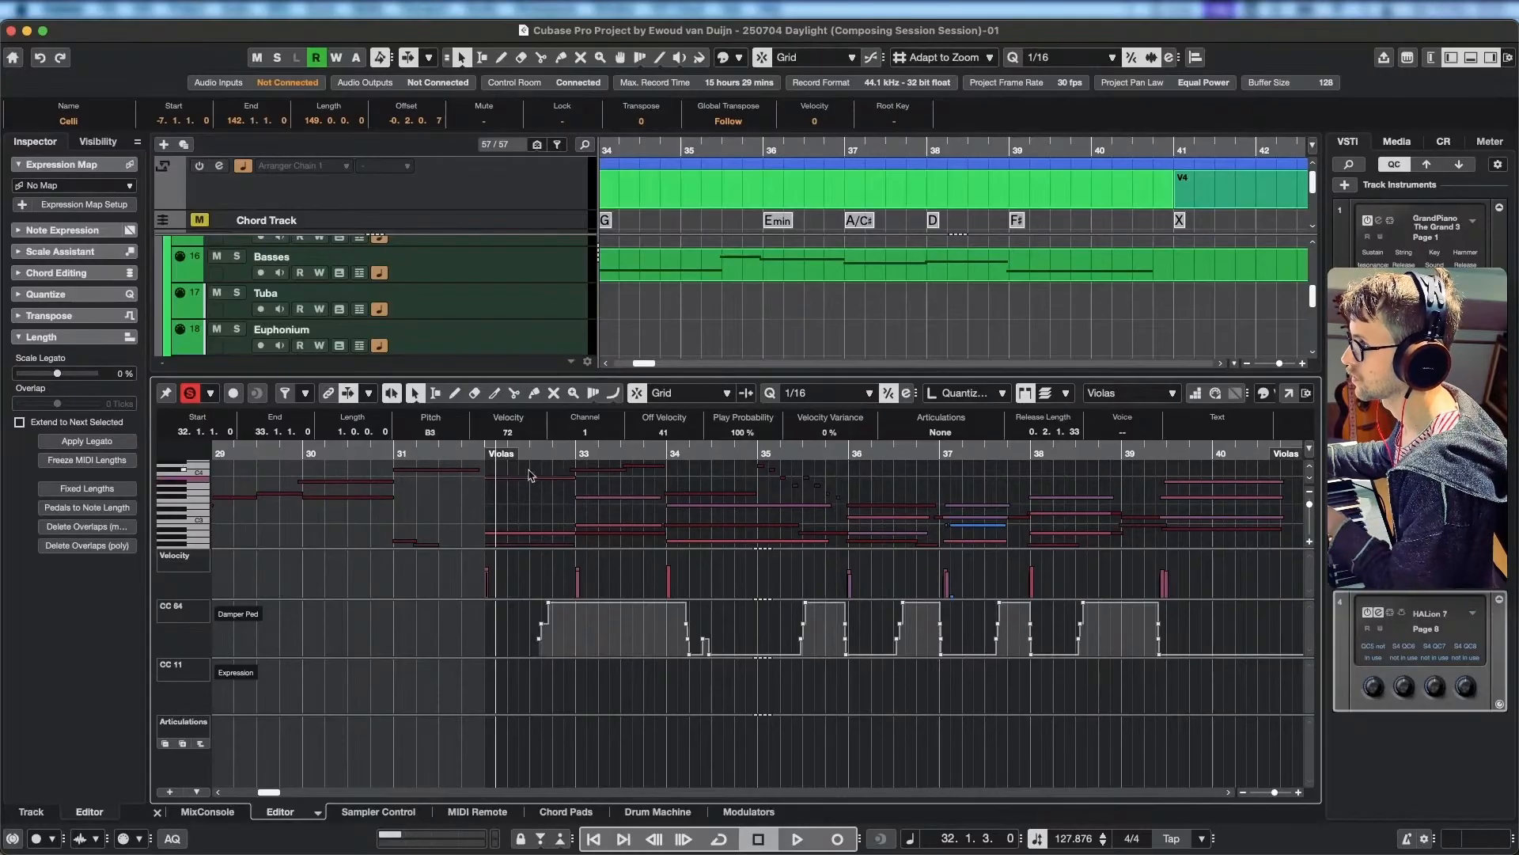
key("space")
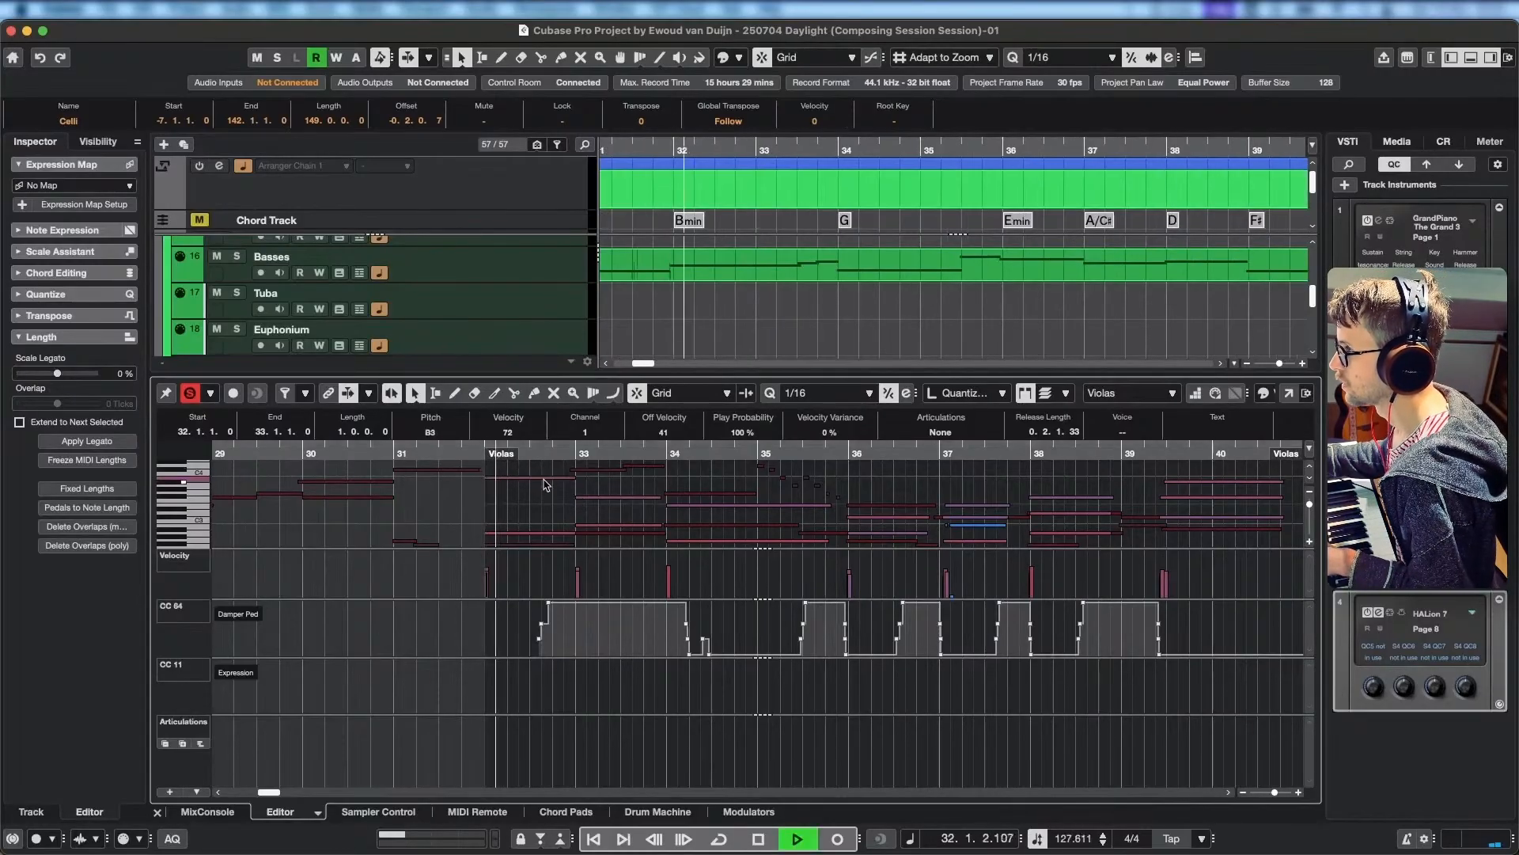
key("space")
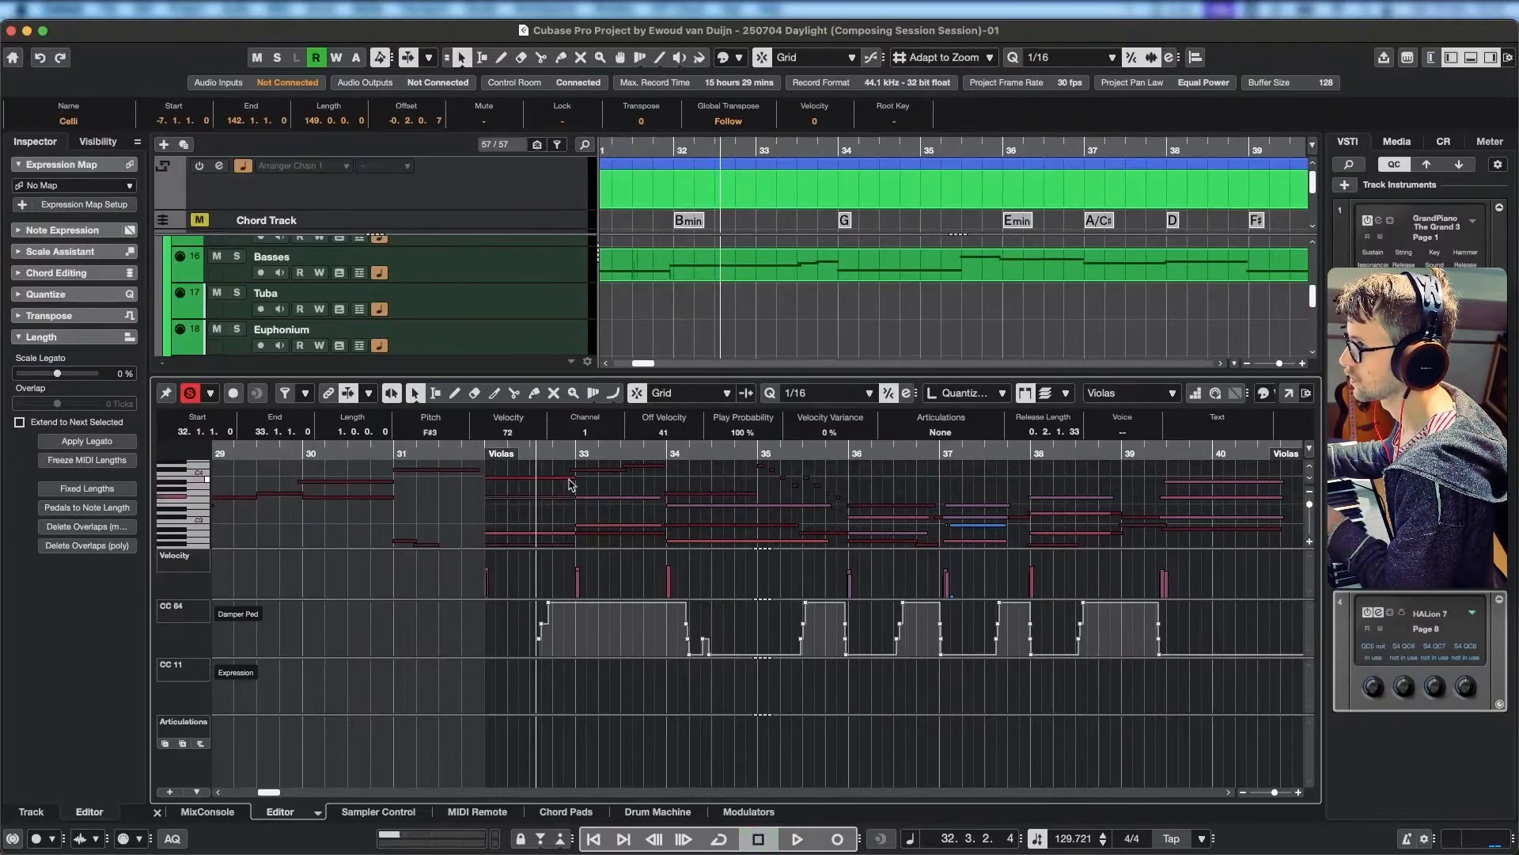
Try F#3 for the upper Violas note in bar 32 and play the strings from 31.4.3.0.
left_click(466, 454)
key("space")
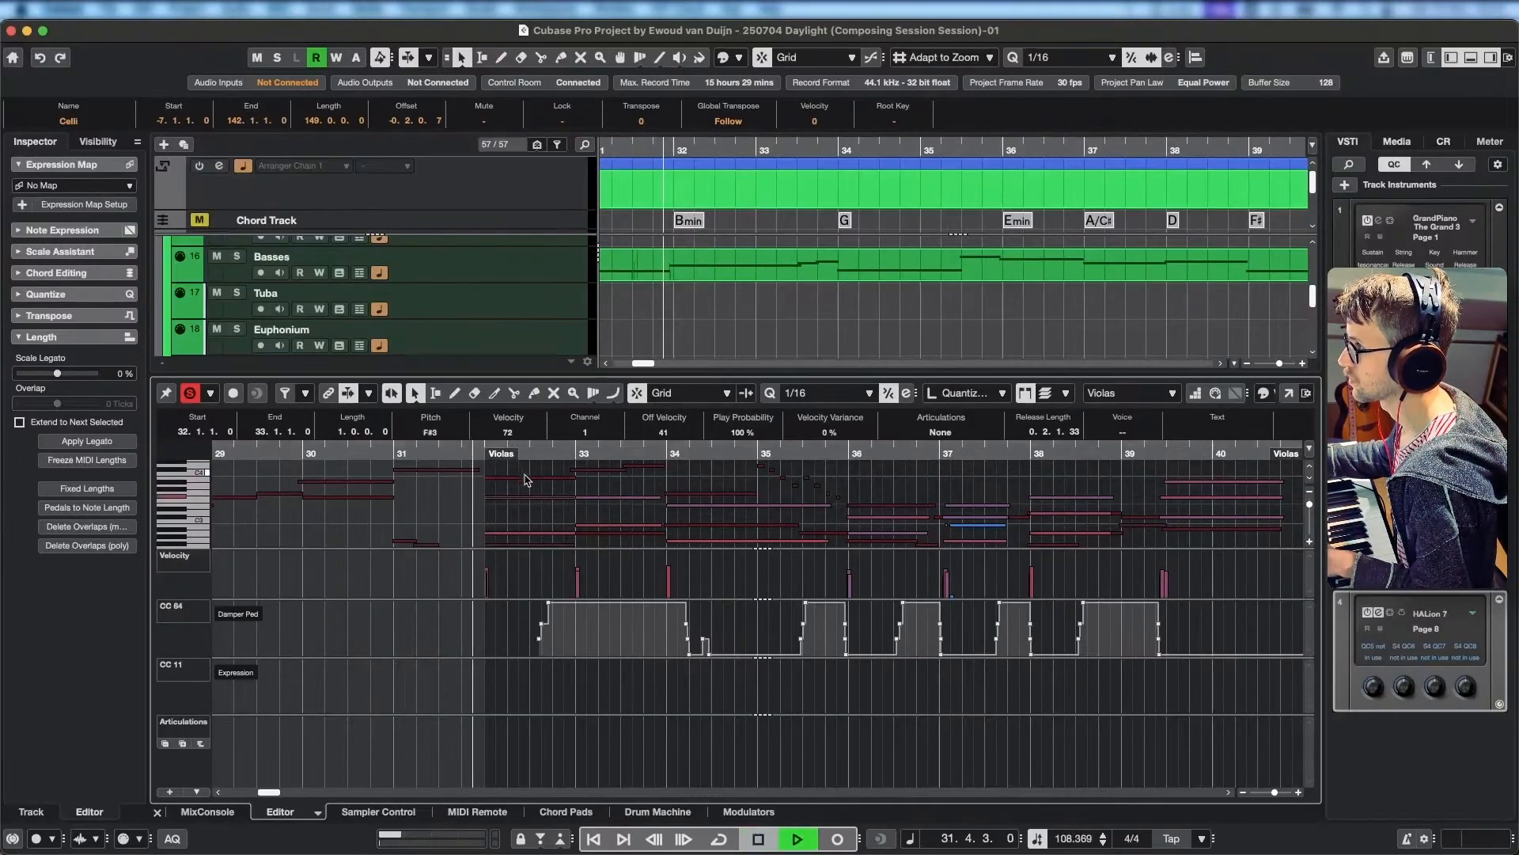
key("space")
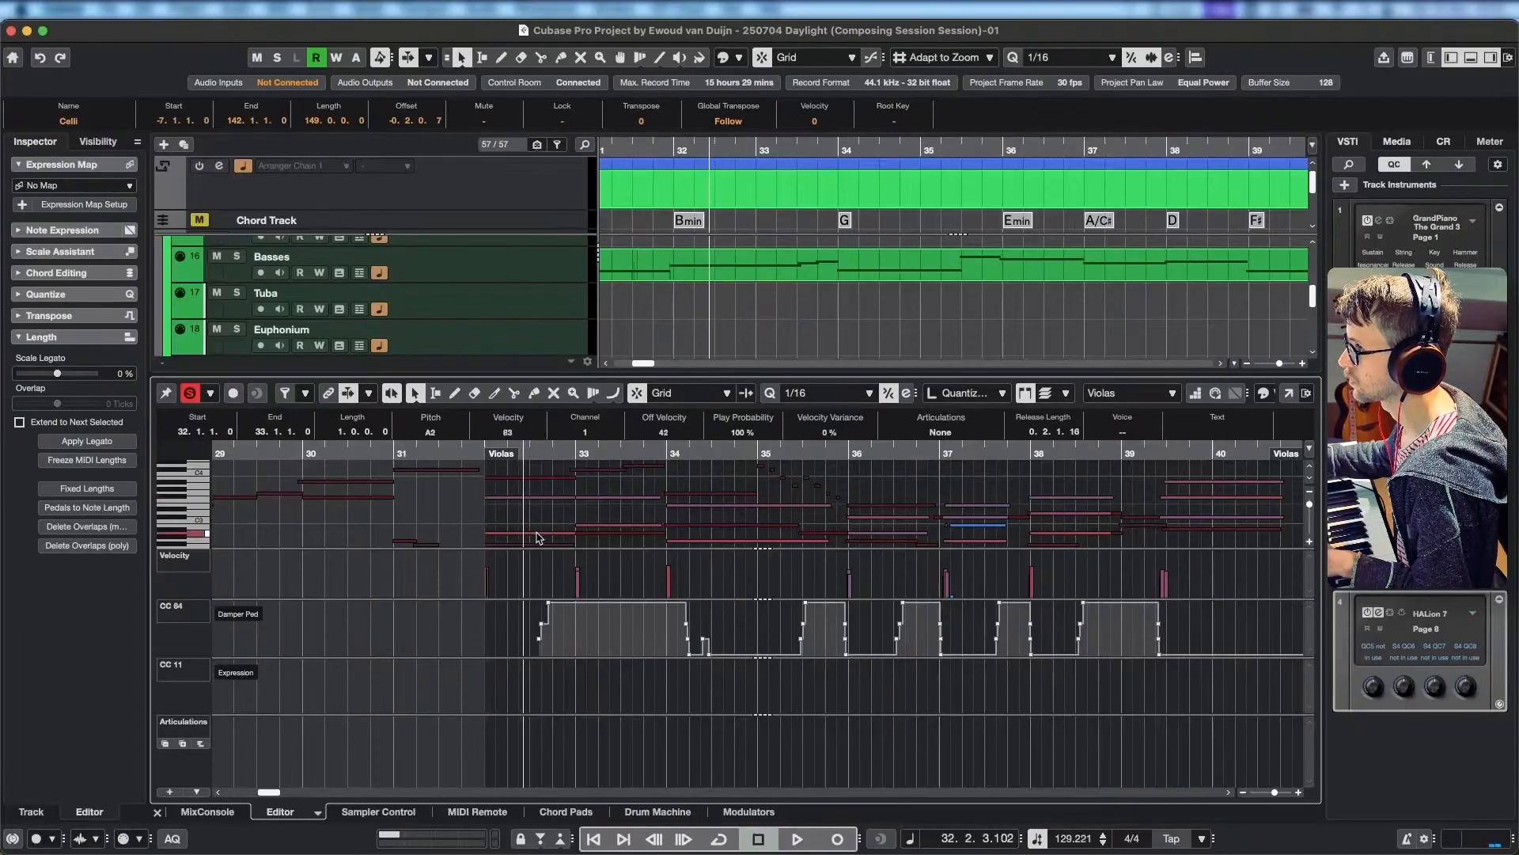
Try A#2 for the lower Violas note in bar 32 and replay the chord from 31.4.3.0.
key("space")
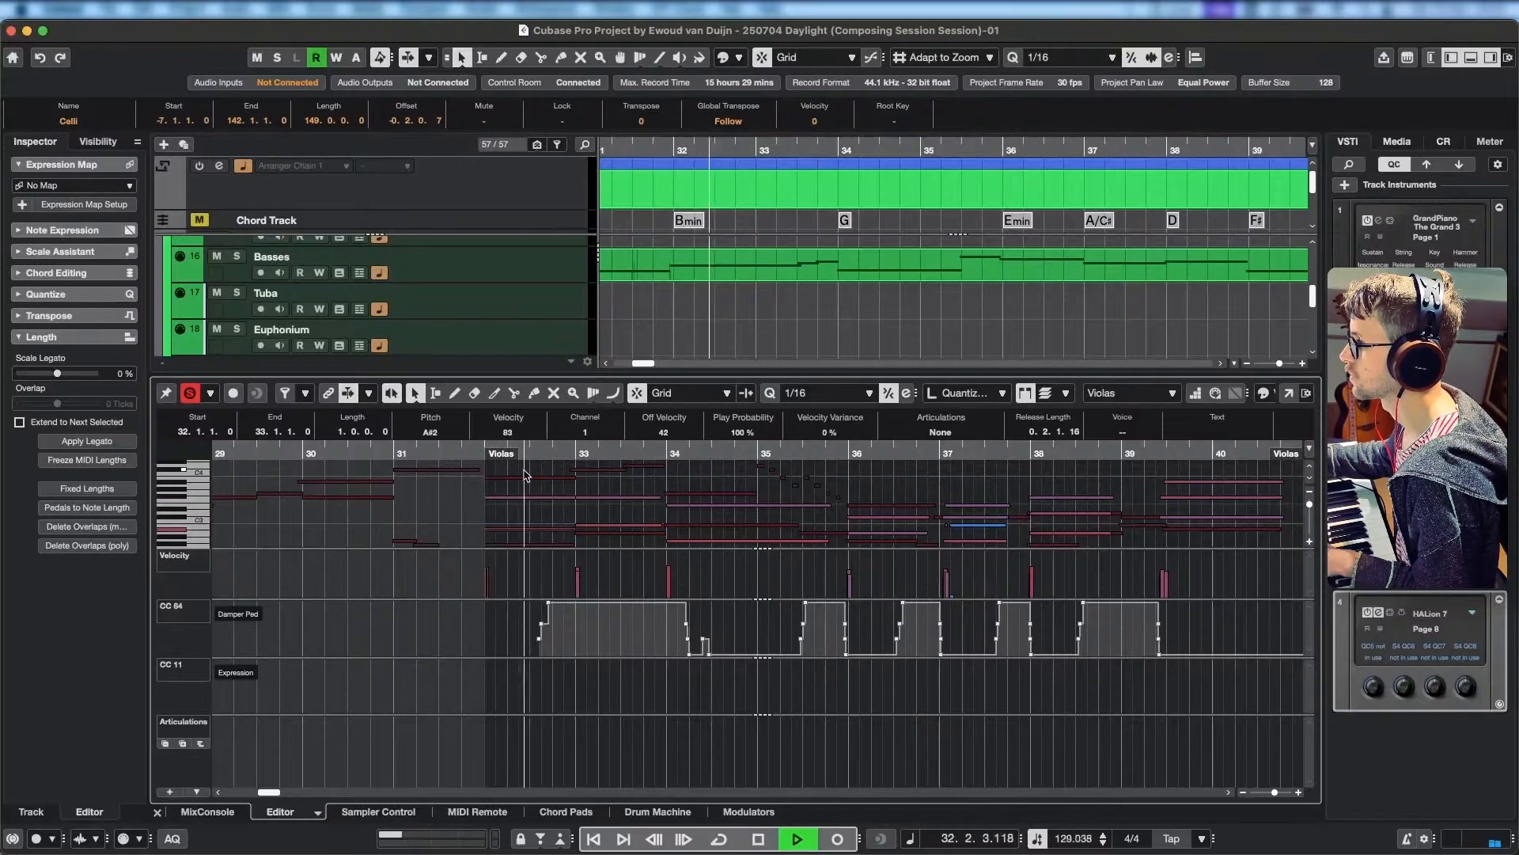
key("space")
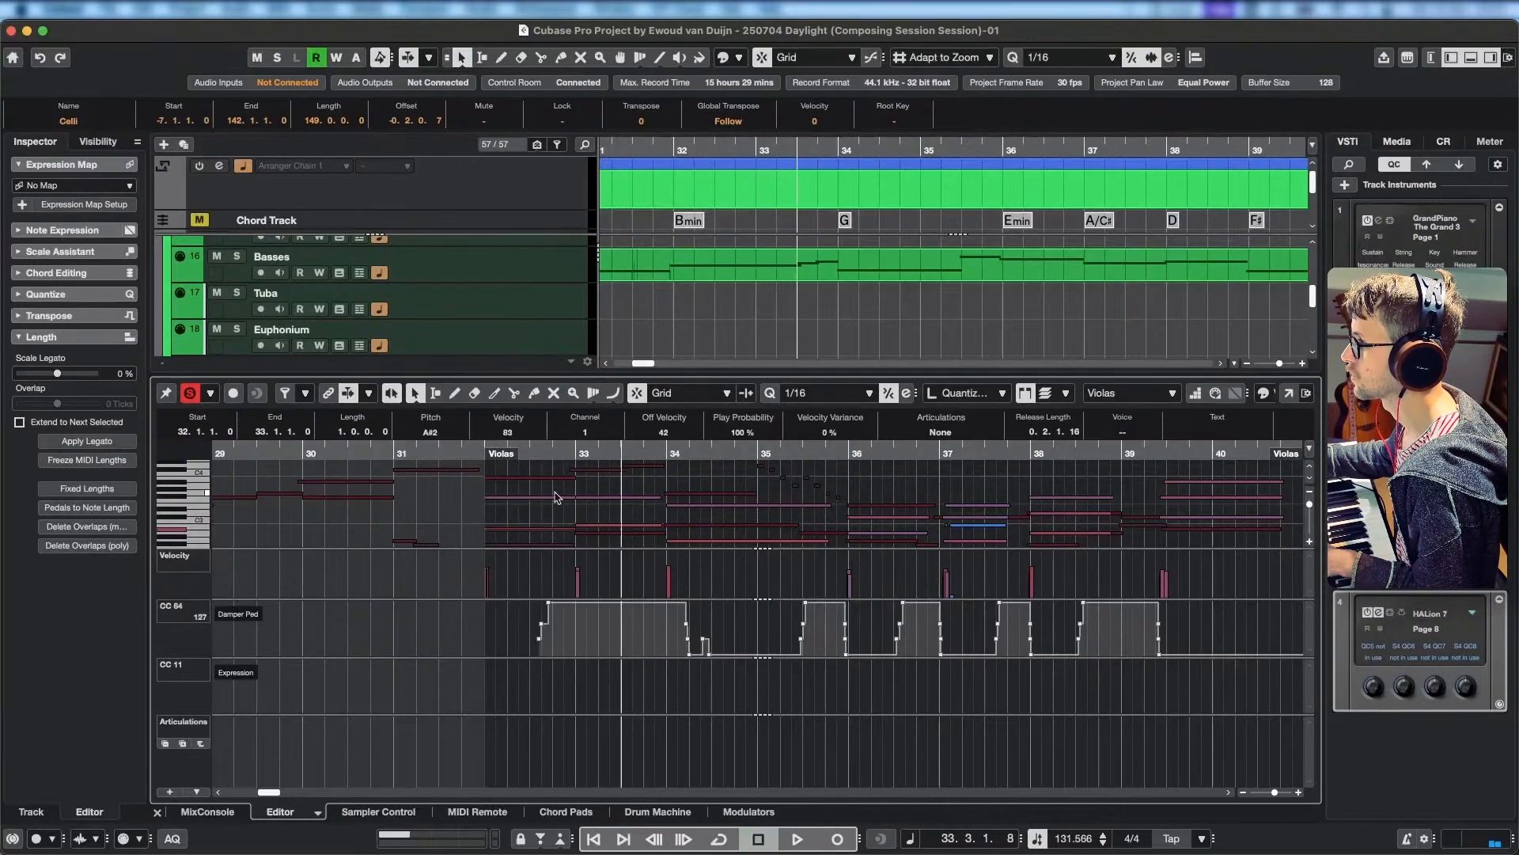
left_click_drag(559, 447, 474, 447)
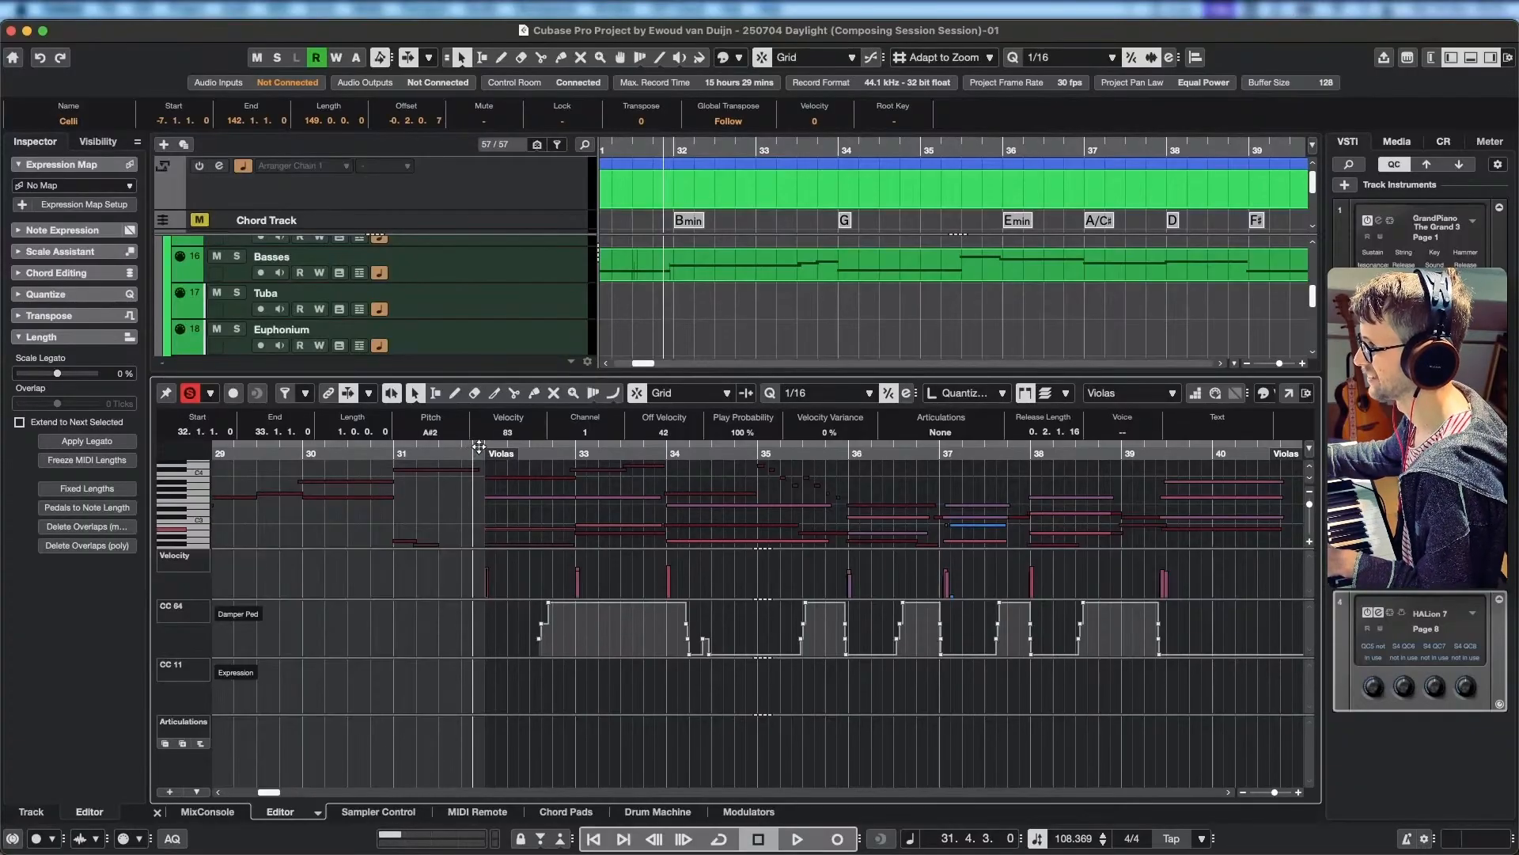
key("space")
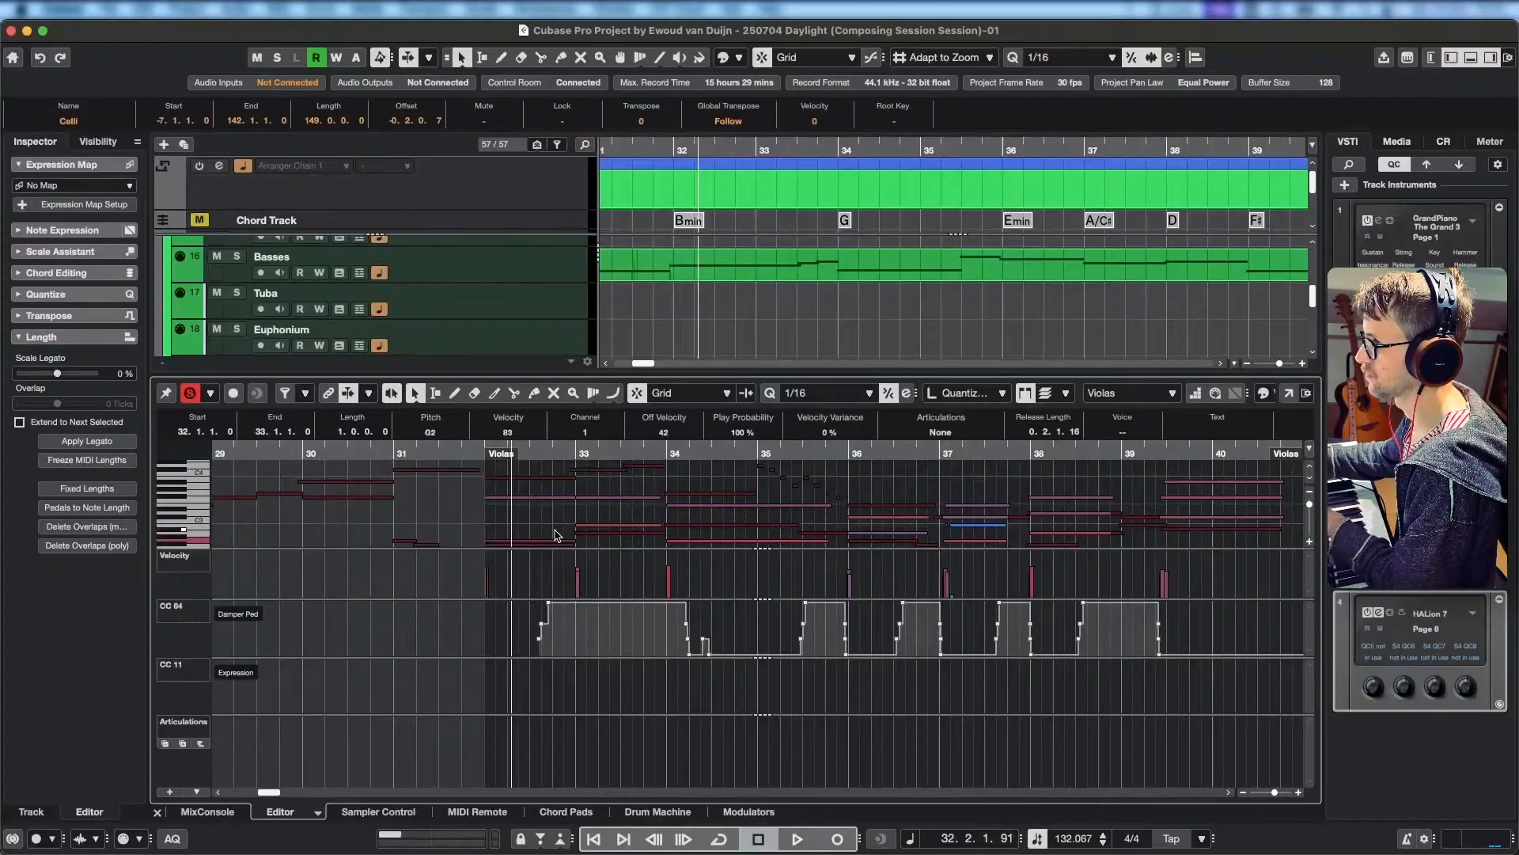
Try F#2 for the lower Violas note in bar 32 and play the strings through that bar.
left_click_drag(555, 531, 584, 511)
key("Down")
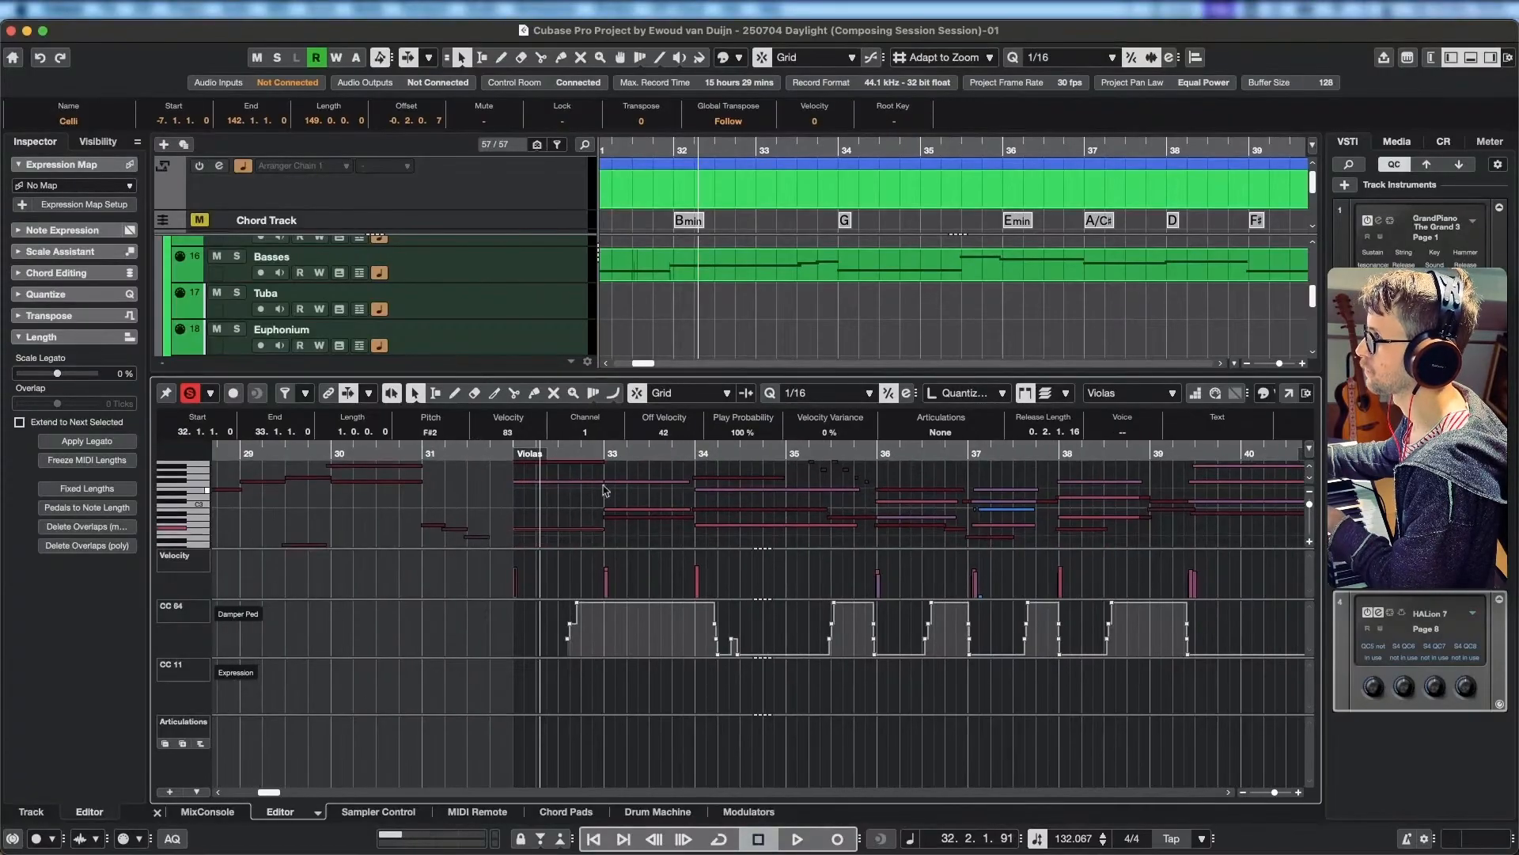
scroll(746, 307, "left", 4)
left_click(767, 149)
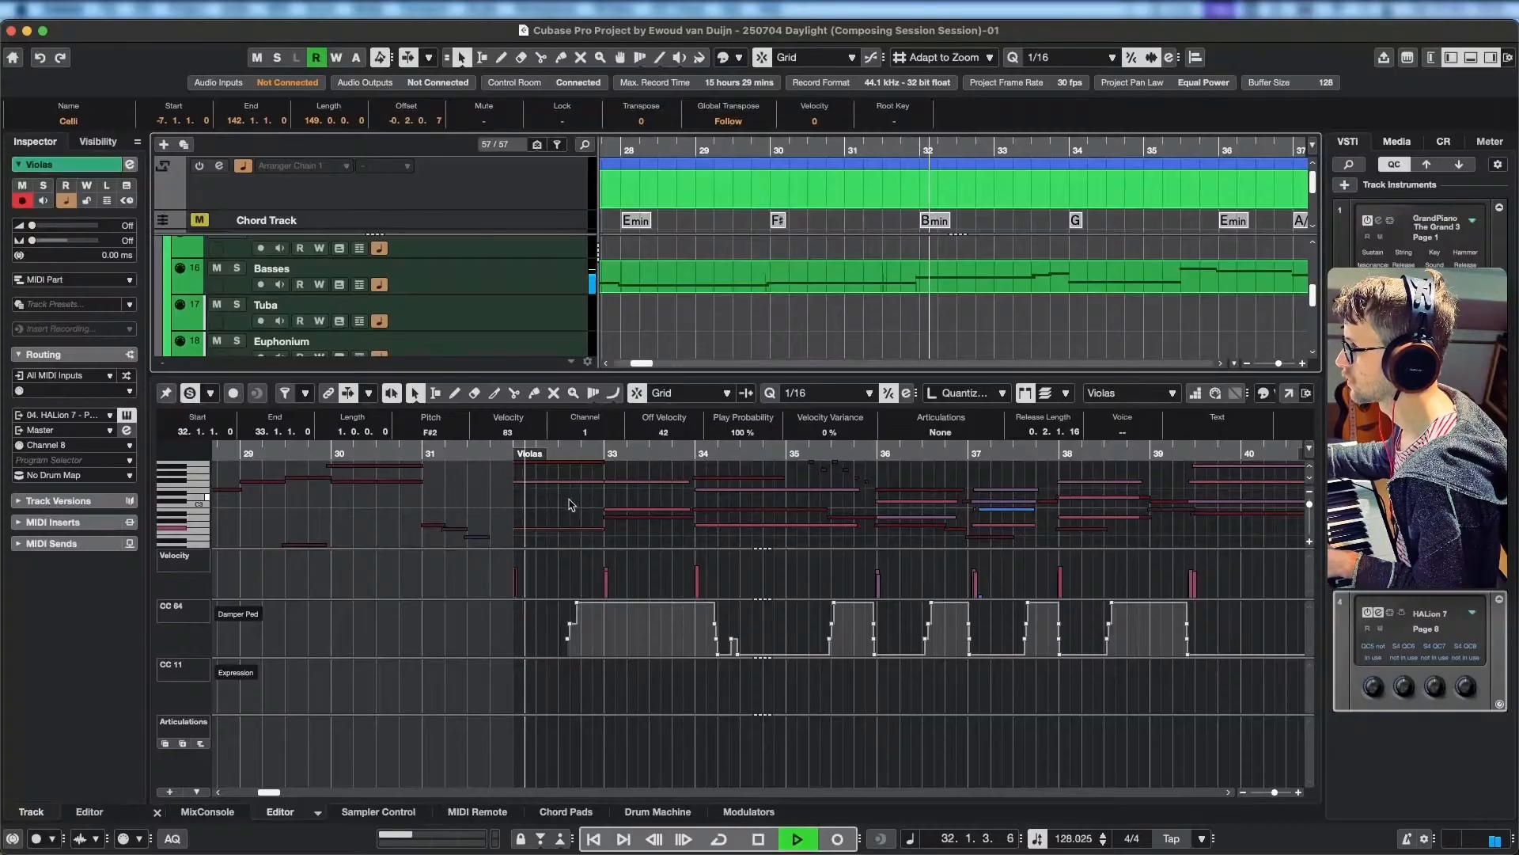
key("space")
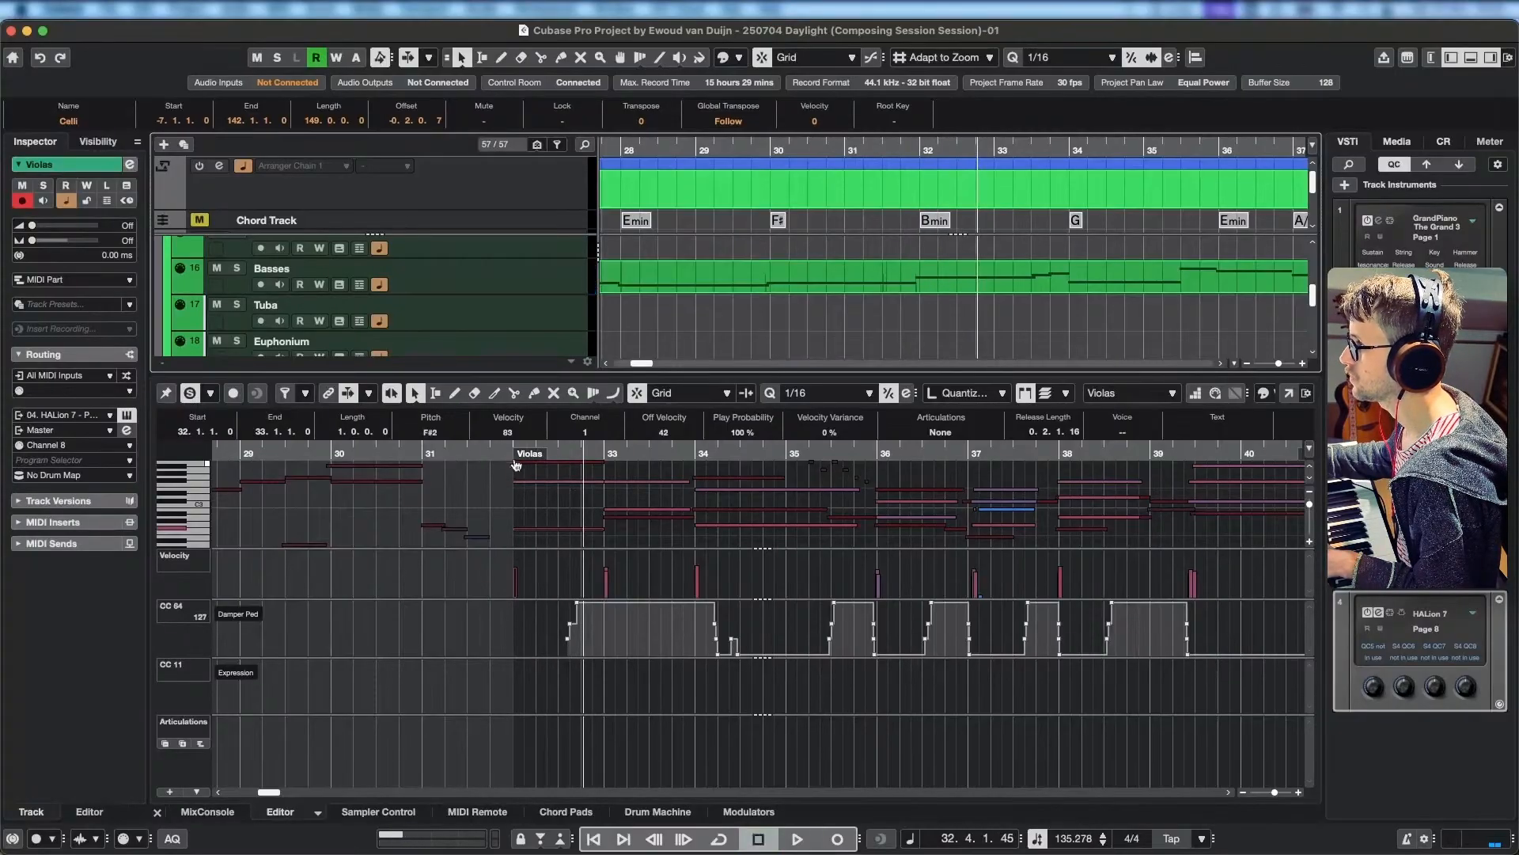
Play the lead-in to bar 32 with the editor solo on, and again with it off, to compare the chord in context.
left_click(417, 451)
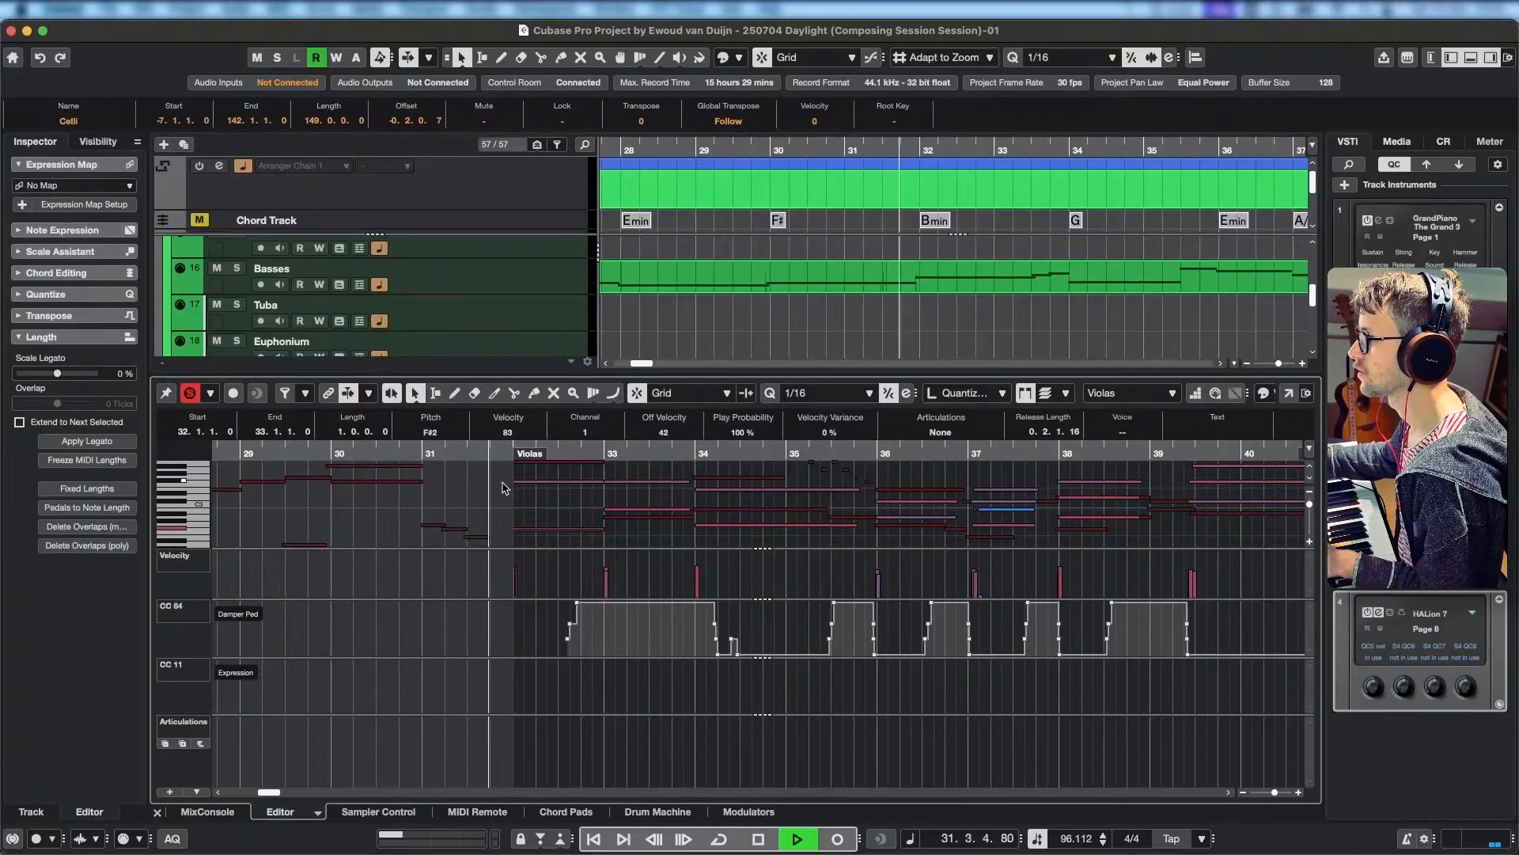
key("space")
left_click_drag(475, 452, 326, 452)
key("space")
left_click(190, 393)
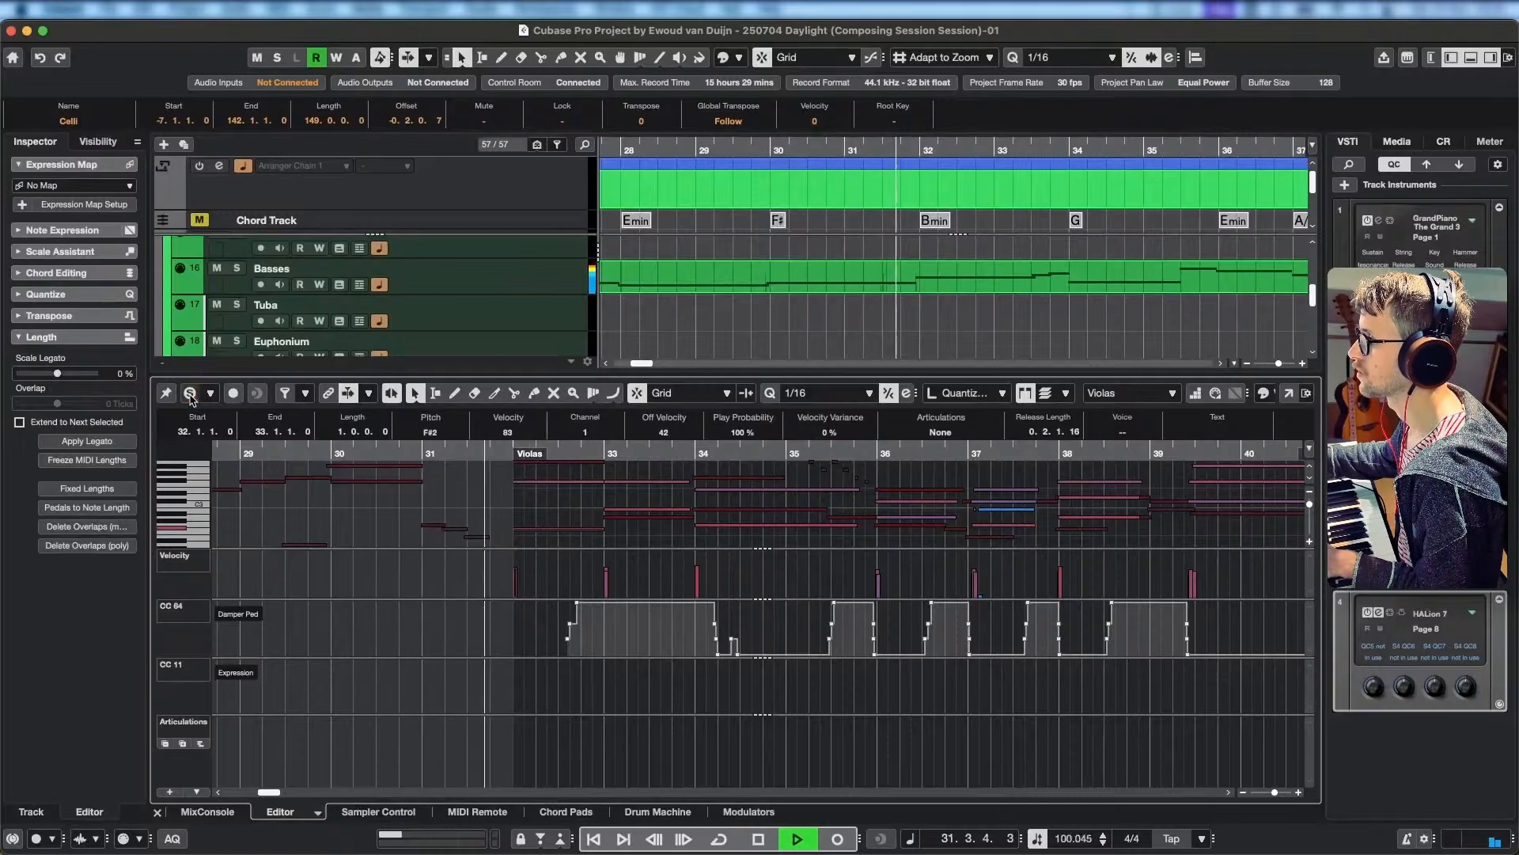
key("space")
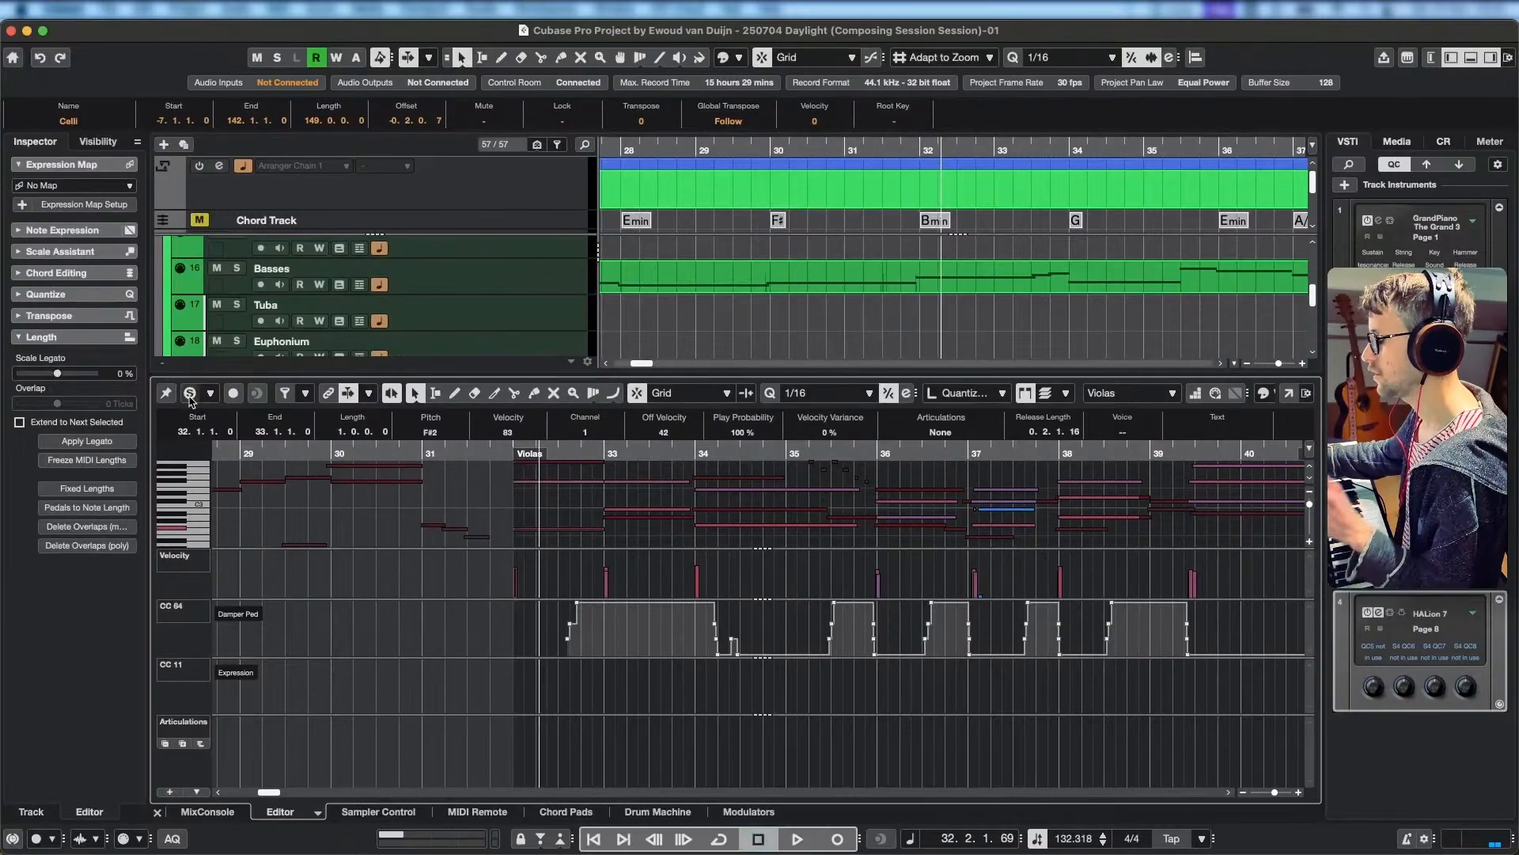
Set the Violas notes in bar 32 to D3 and D2, and play the soloed strings on to bar 37.
scroll(571, 524, "up", 3)
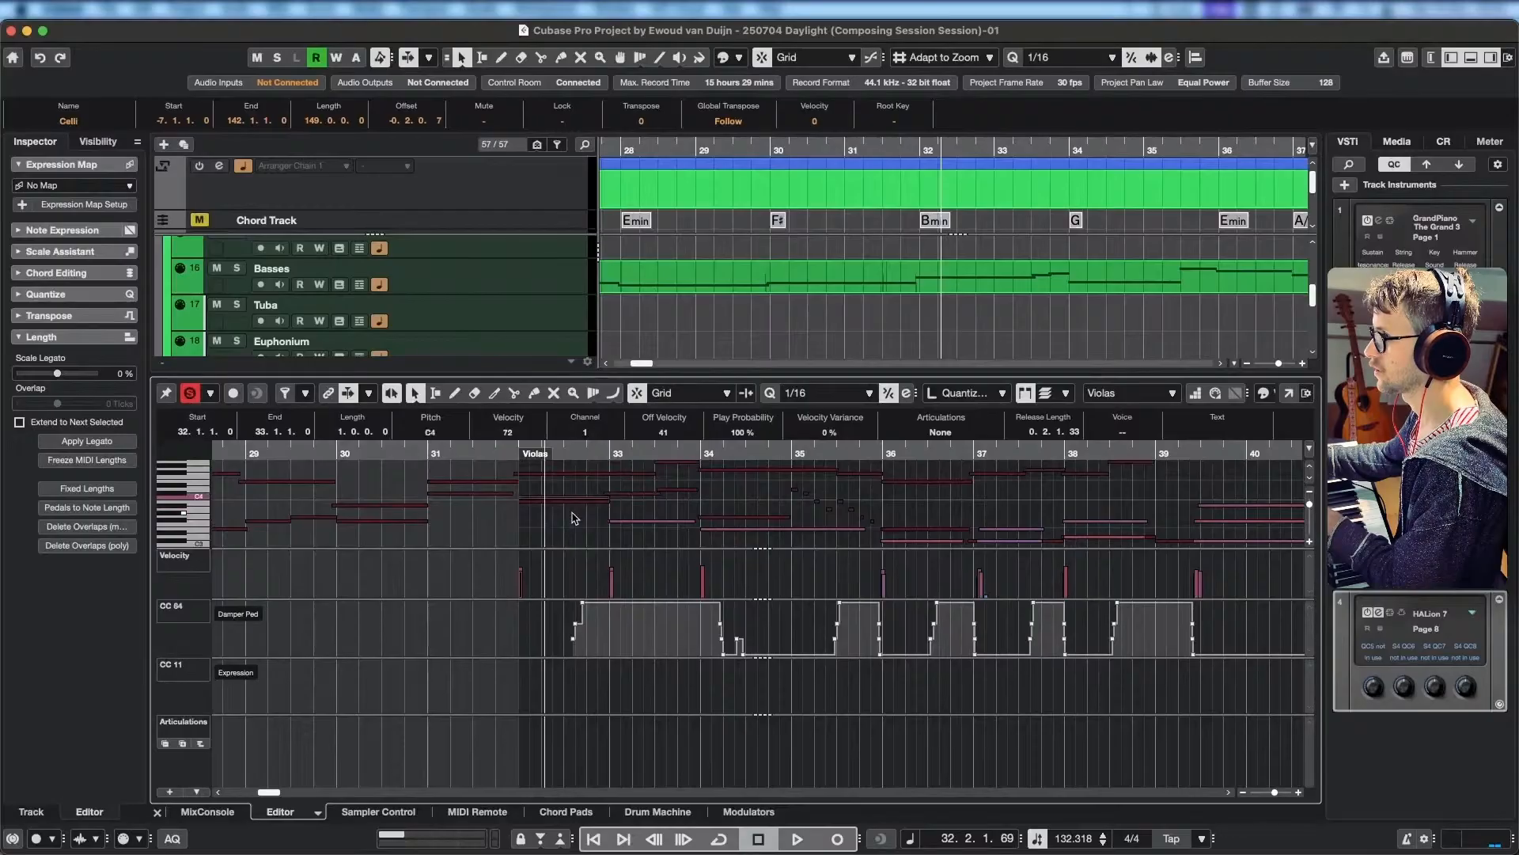
scroll(575, 513, "down", 2)
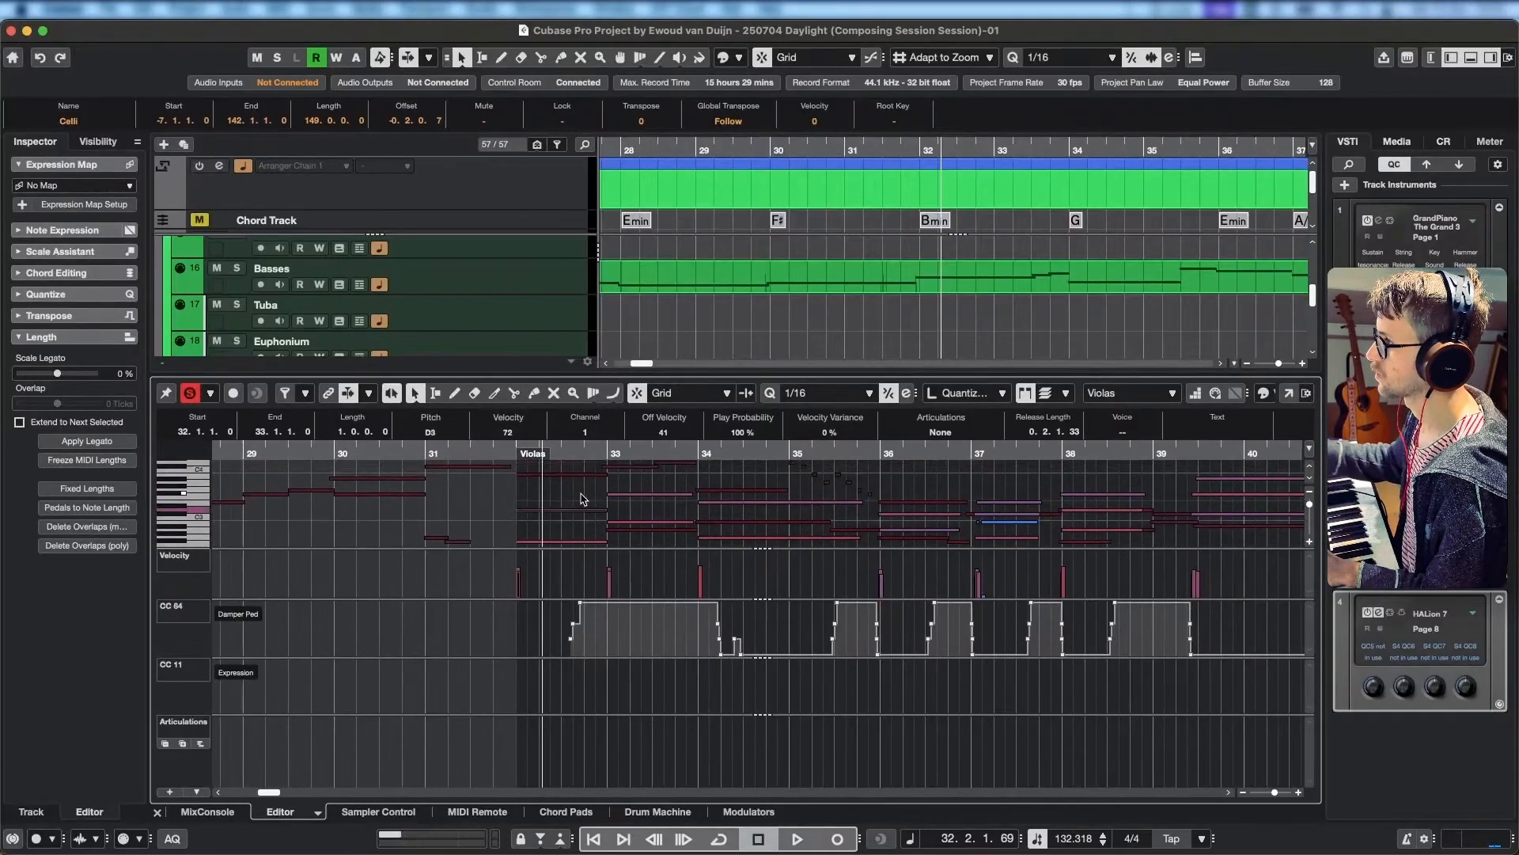
scroll(552, 525, "down", 1)
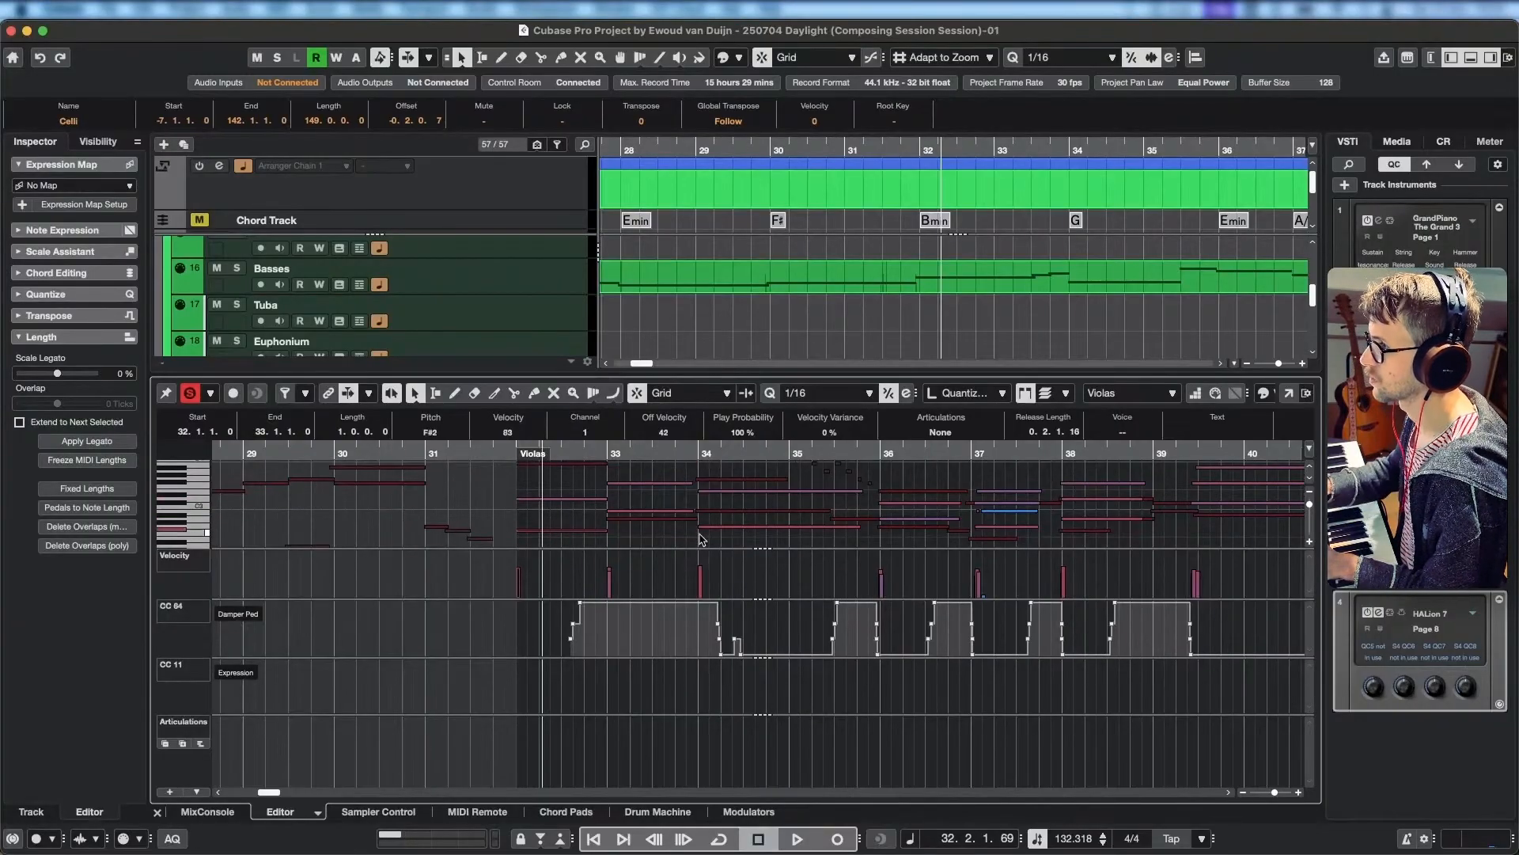
scroll(699, 538, "down", 1)
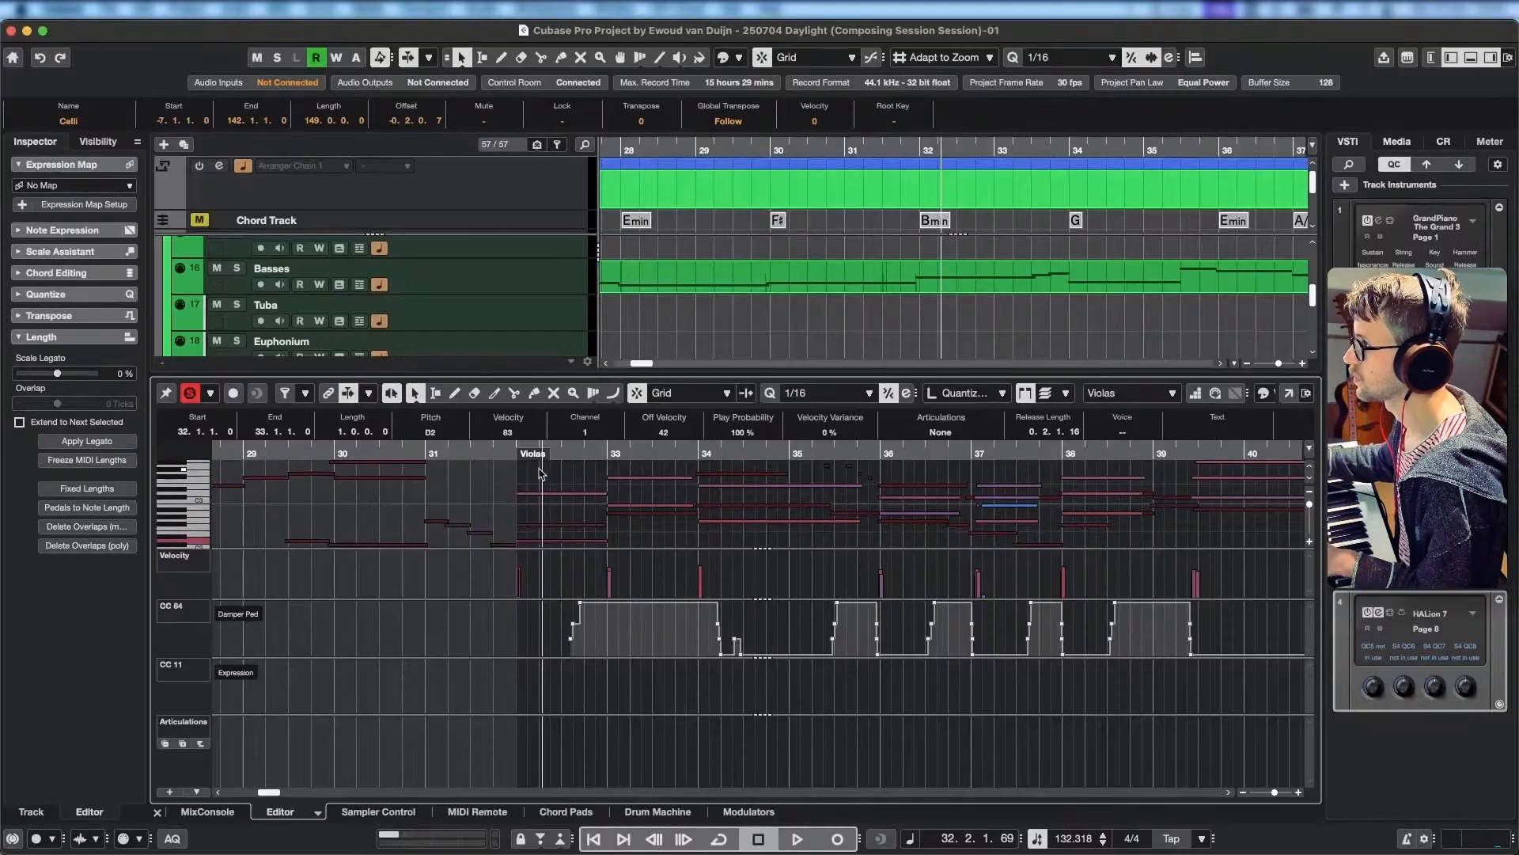
key("space")
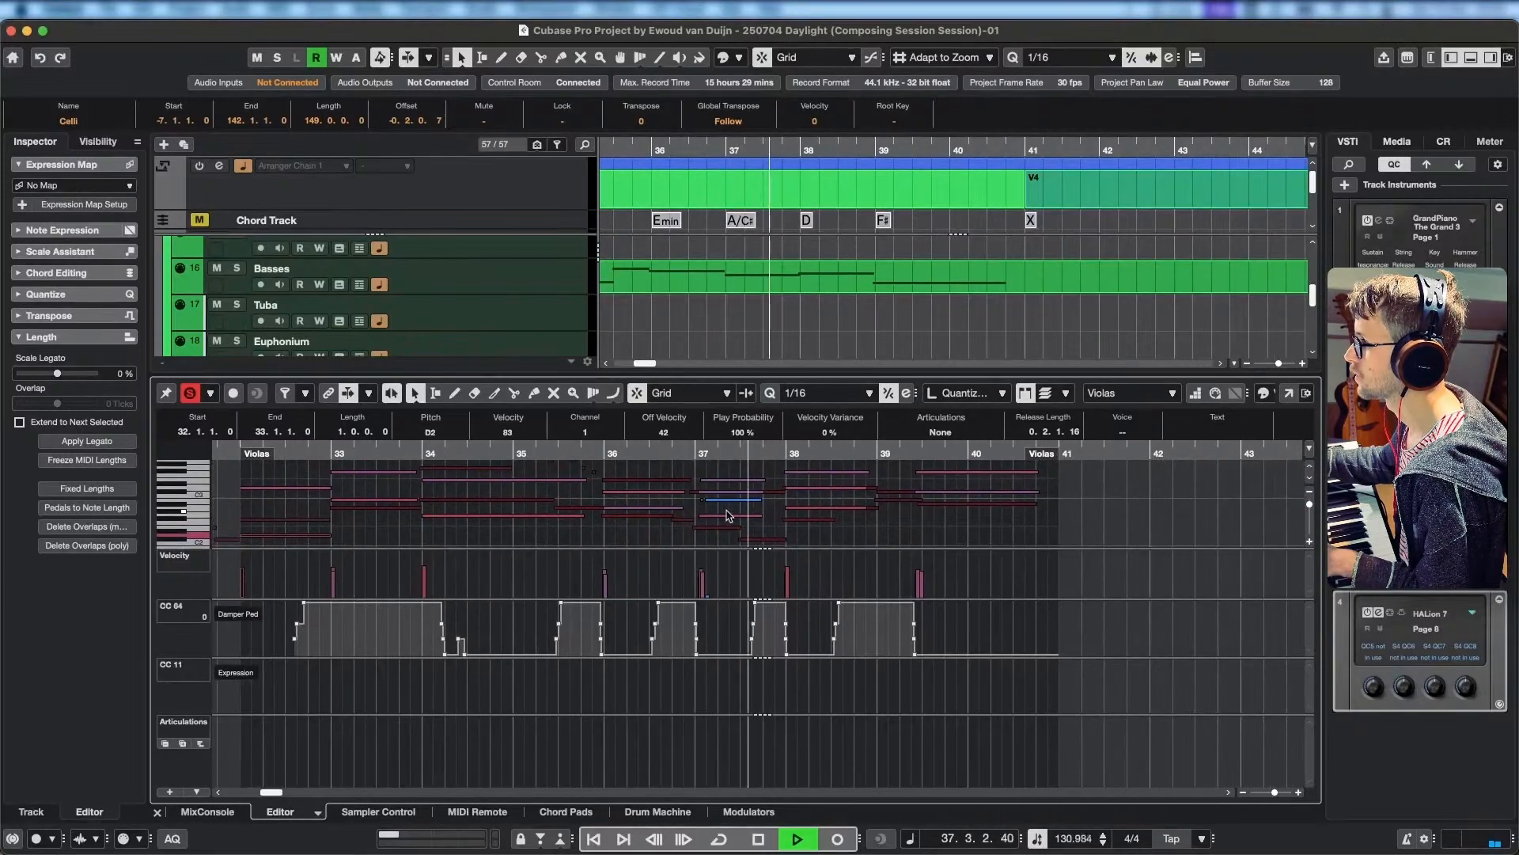
key("space")
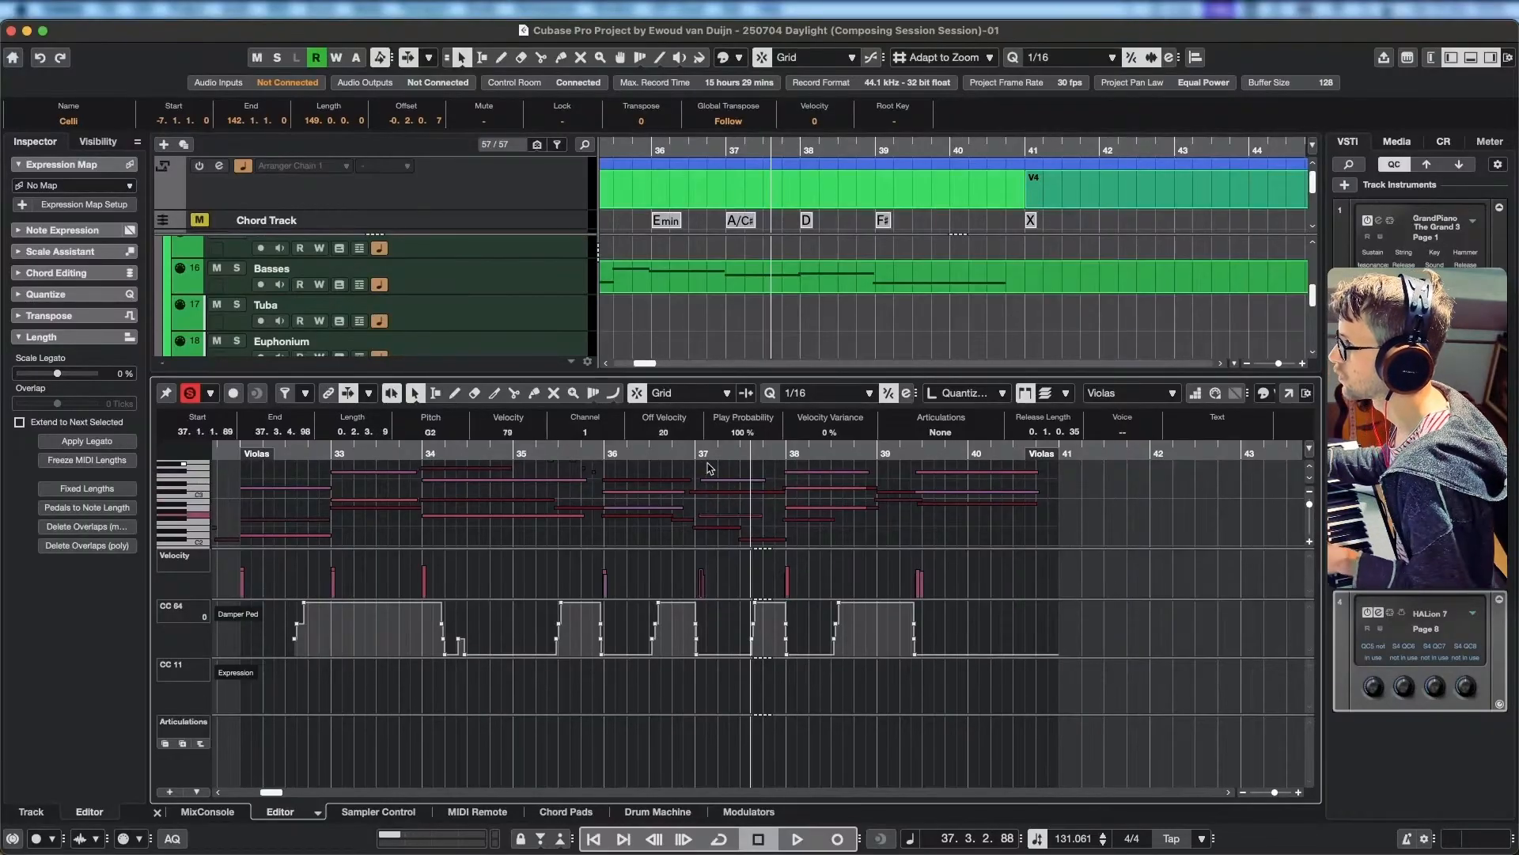
Remove the middle note from the Violas chord at bar 37 and play the strings from around bar 34.
left_click(466, 452)
key("space")
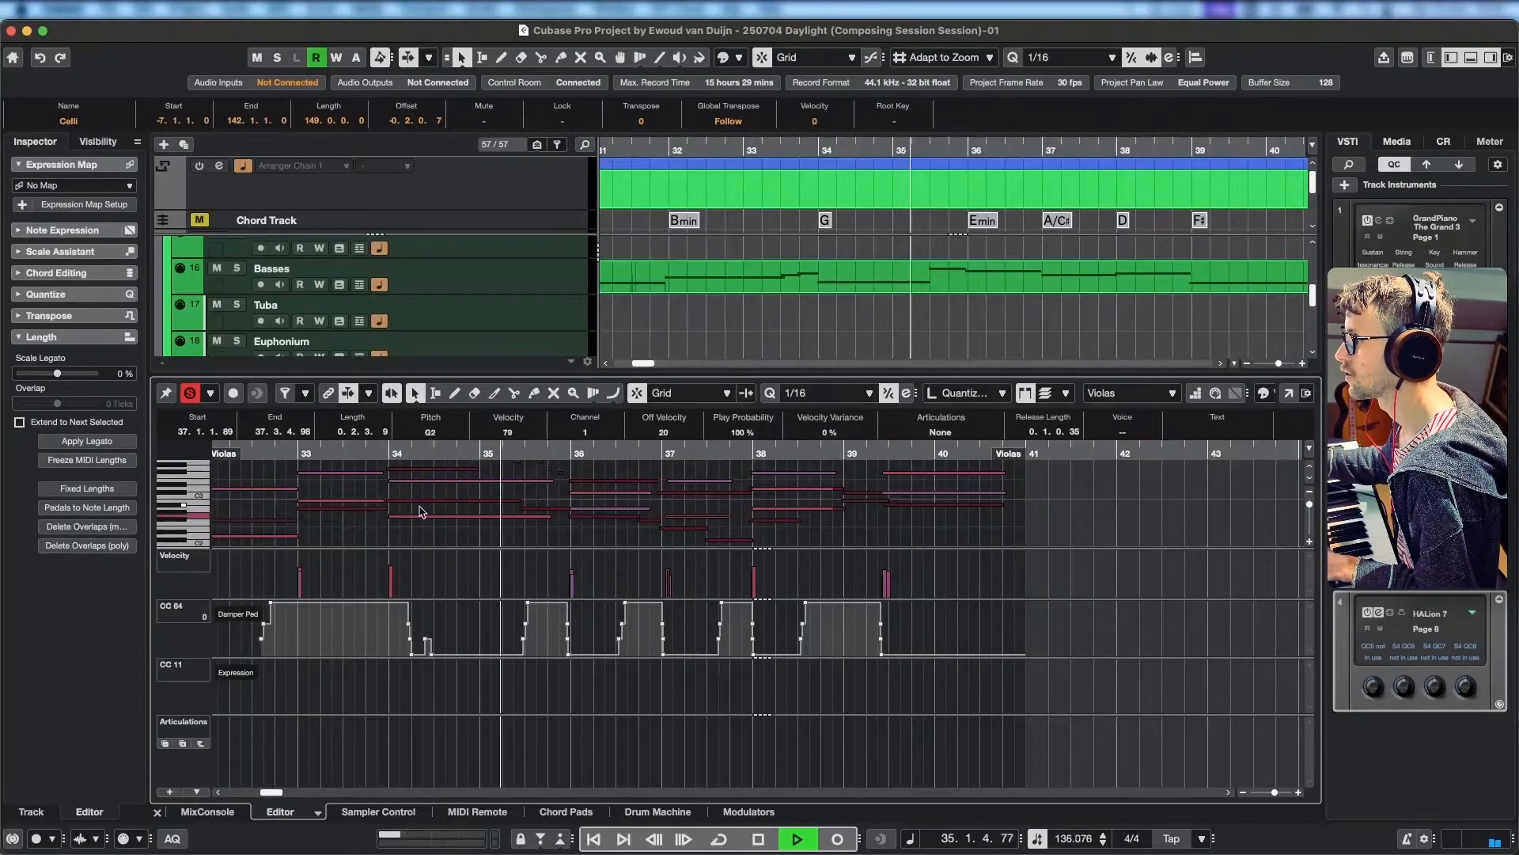
key("space")
scroll(467, 518, "left", 3)
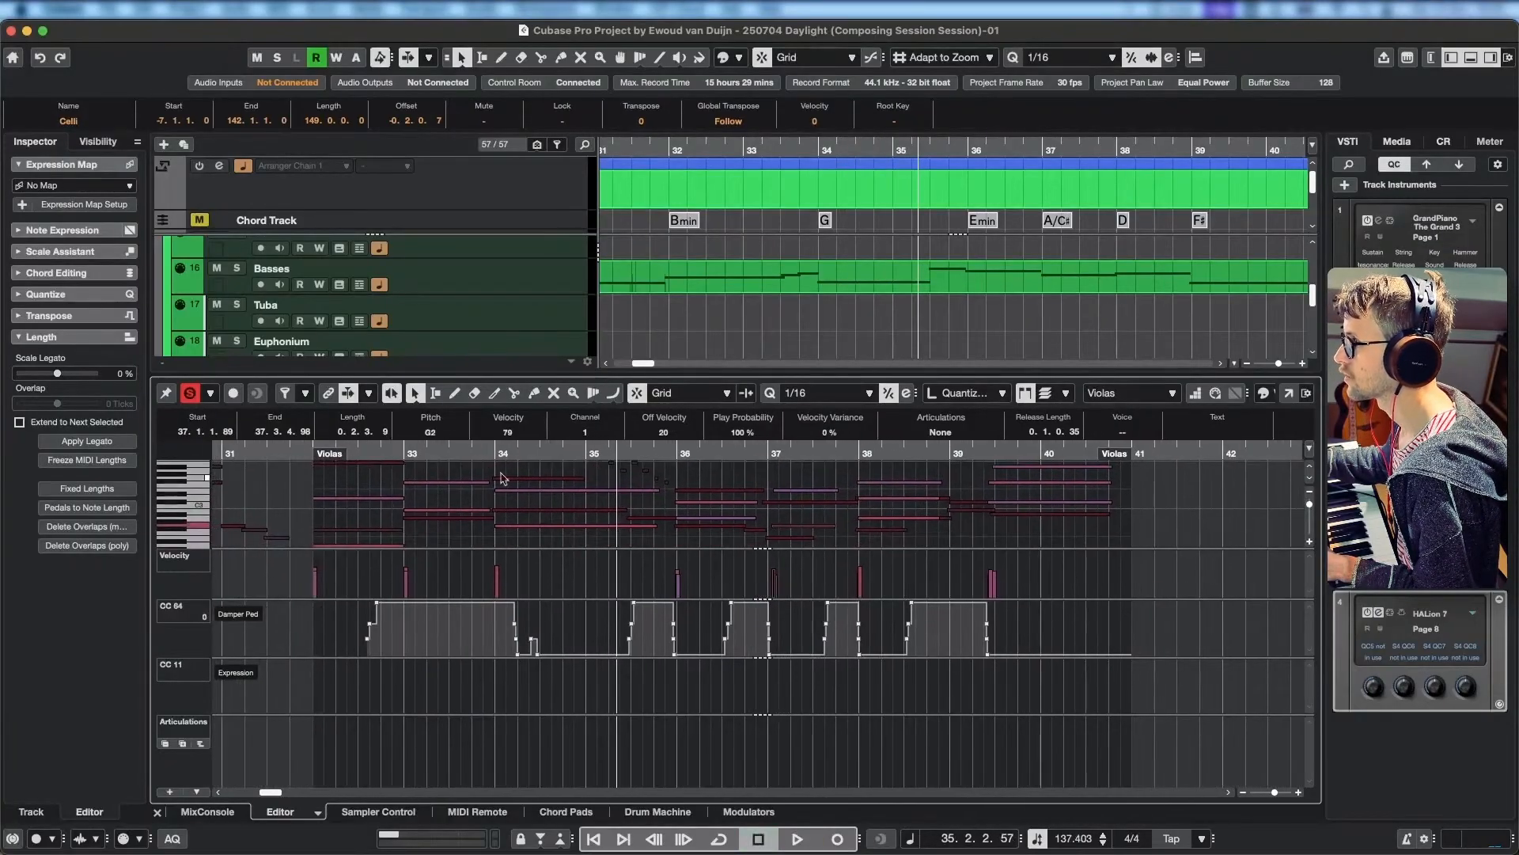
Clear the old CC 64 damper pedal release after bar 34 and draw a brief release at bar 34, returning to 127 at 34.1.3.30.
left_click(514, 451)
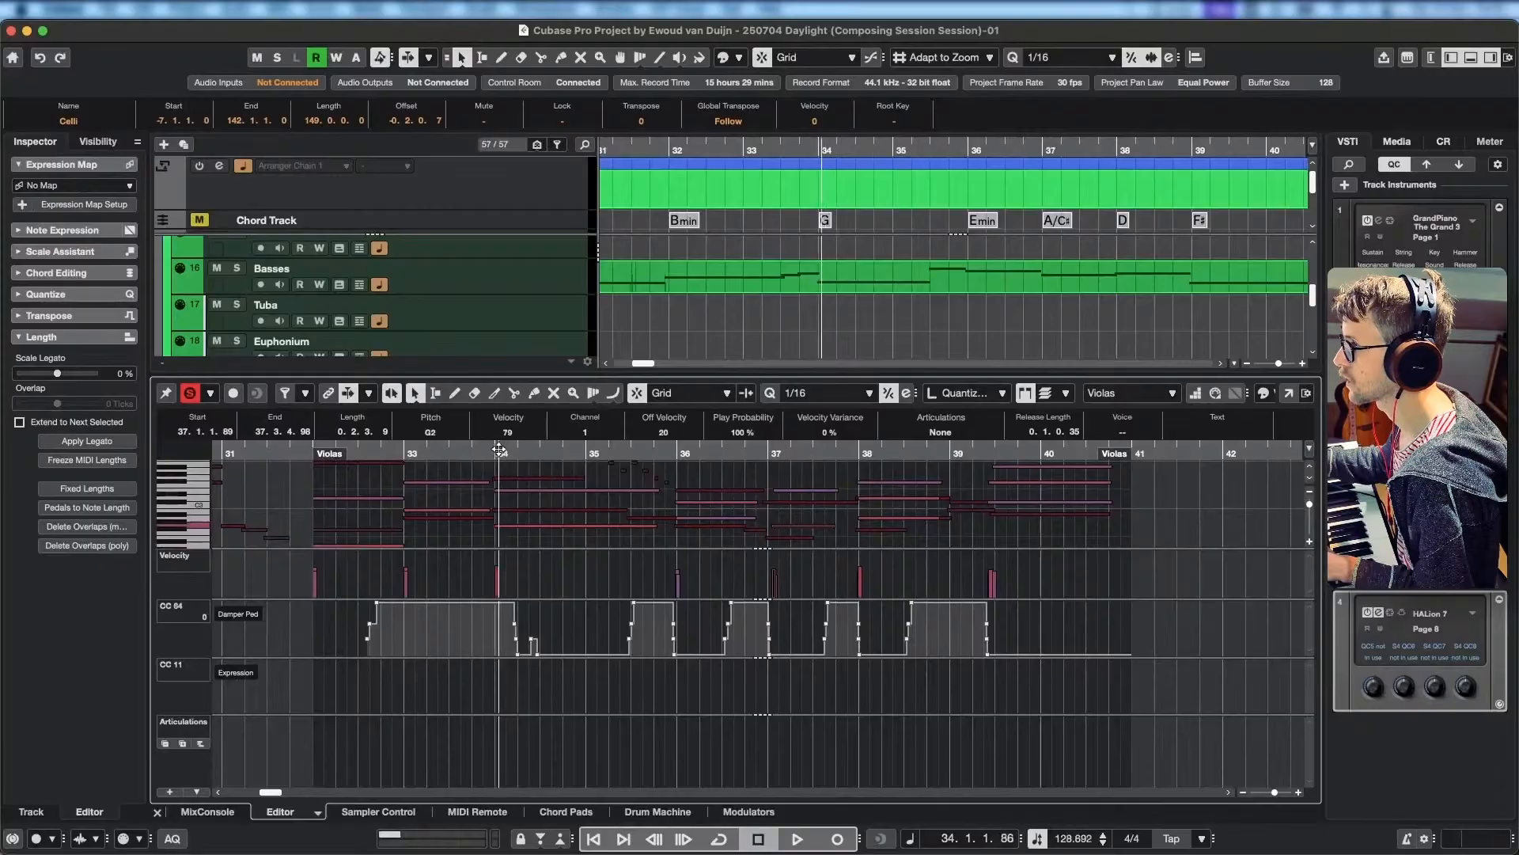
left_click_drag(515, 447, 500, 449)
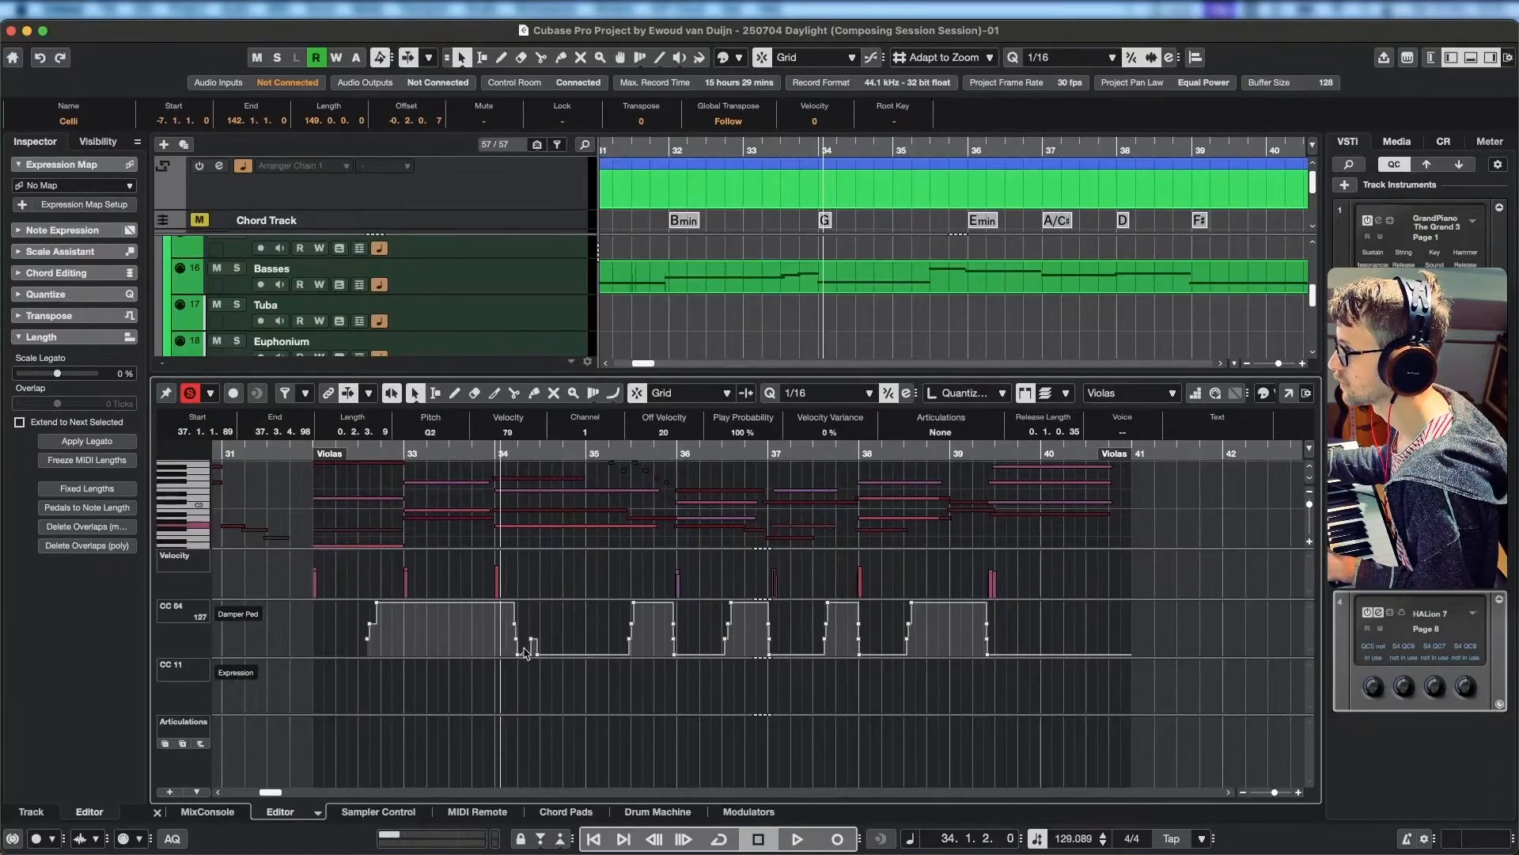
left_click(487, 599)
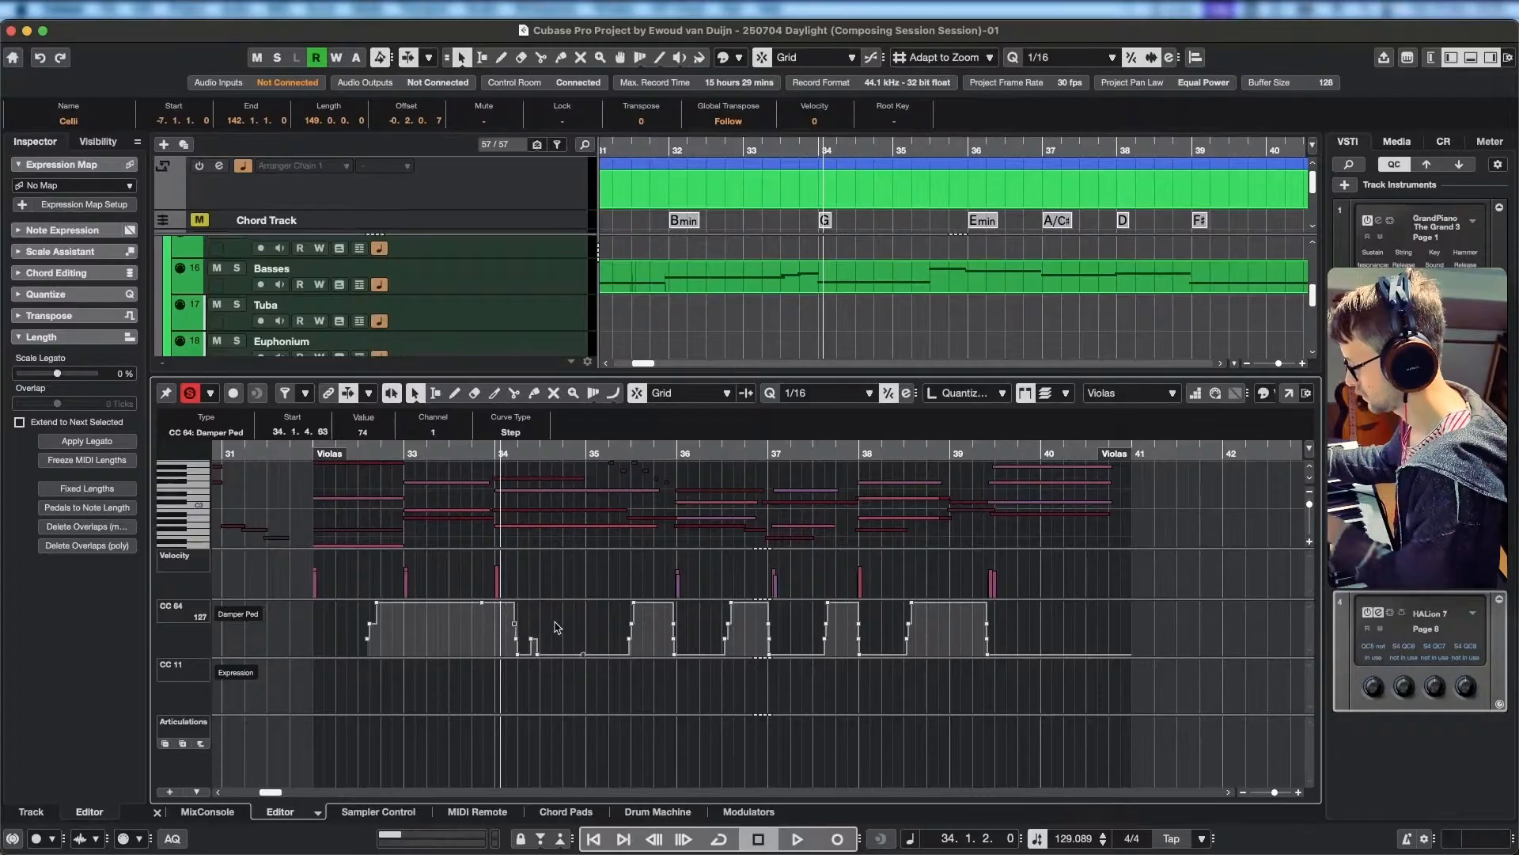
key("Delete")
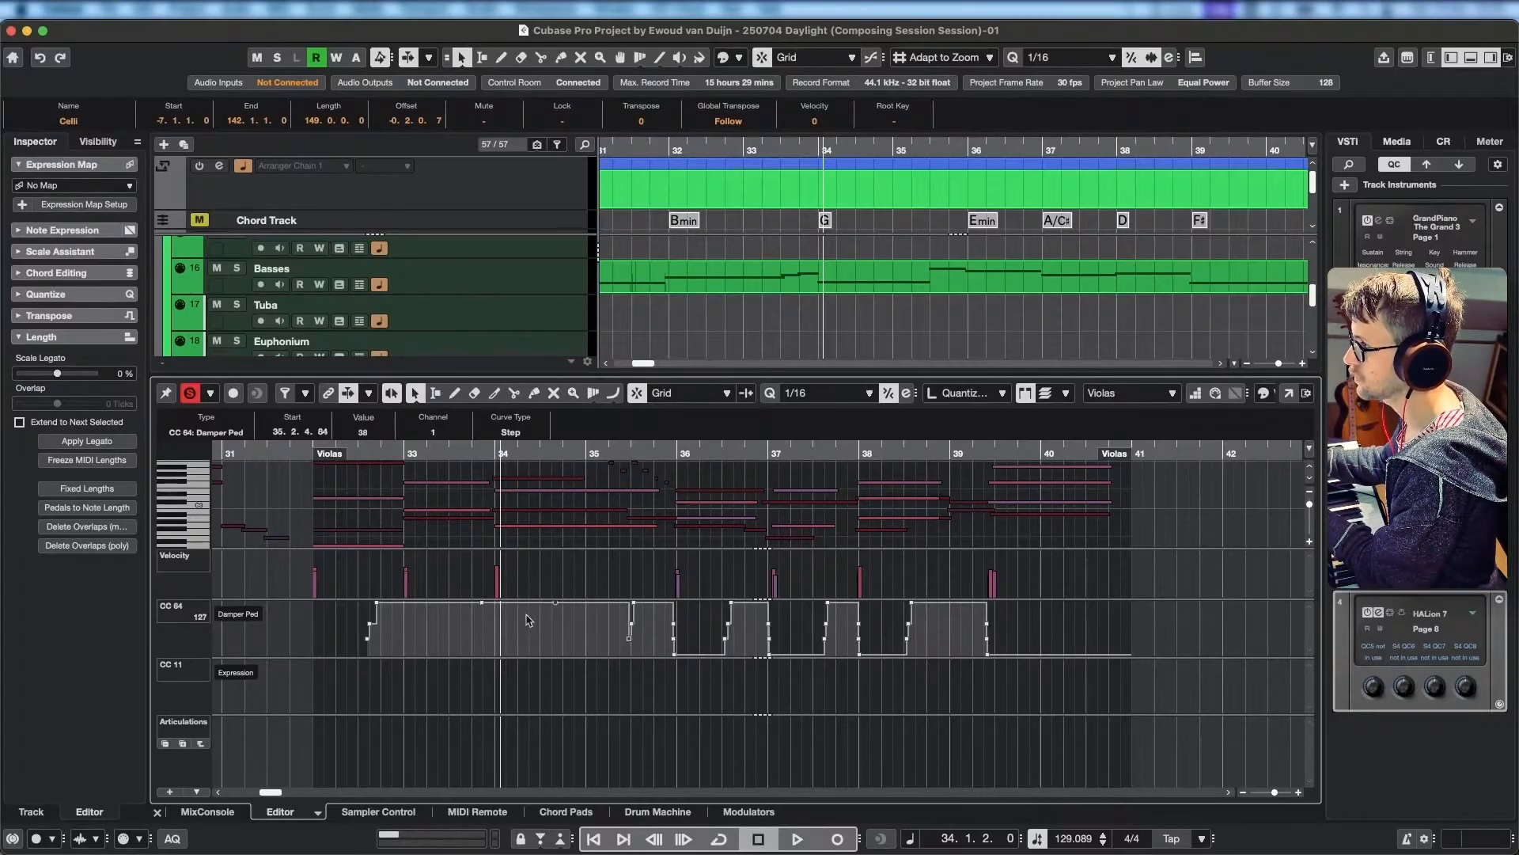
mouse_move(500, 601)
left_mouse_down()
mouse_move(499, 658)
mouse_move(512, 601)
left_mouse_up()
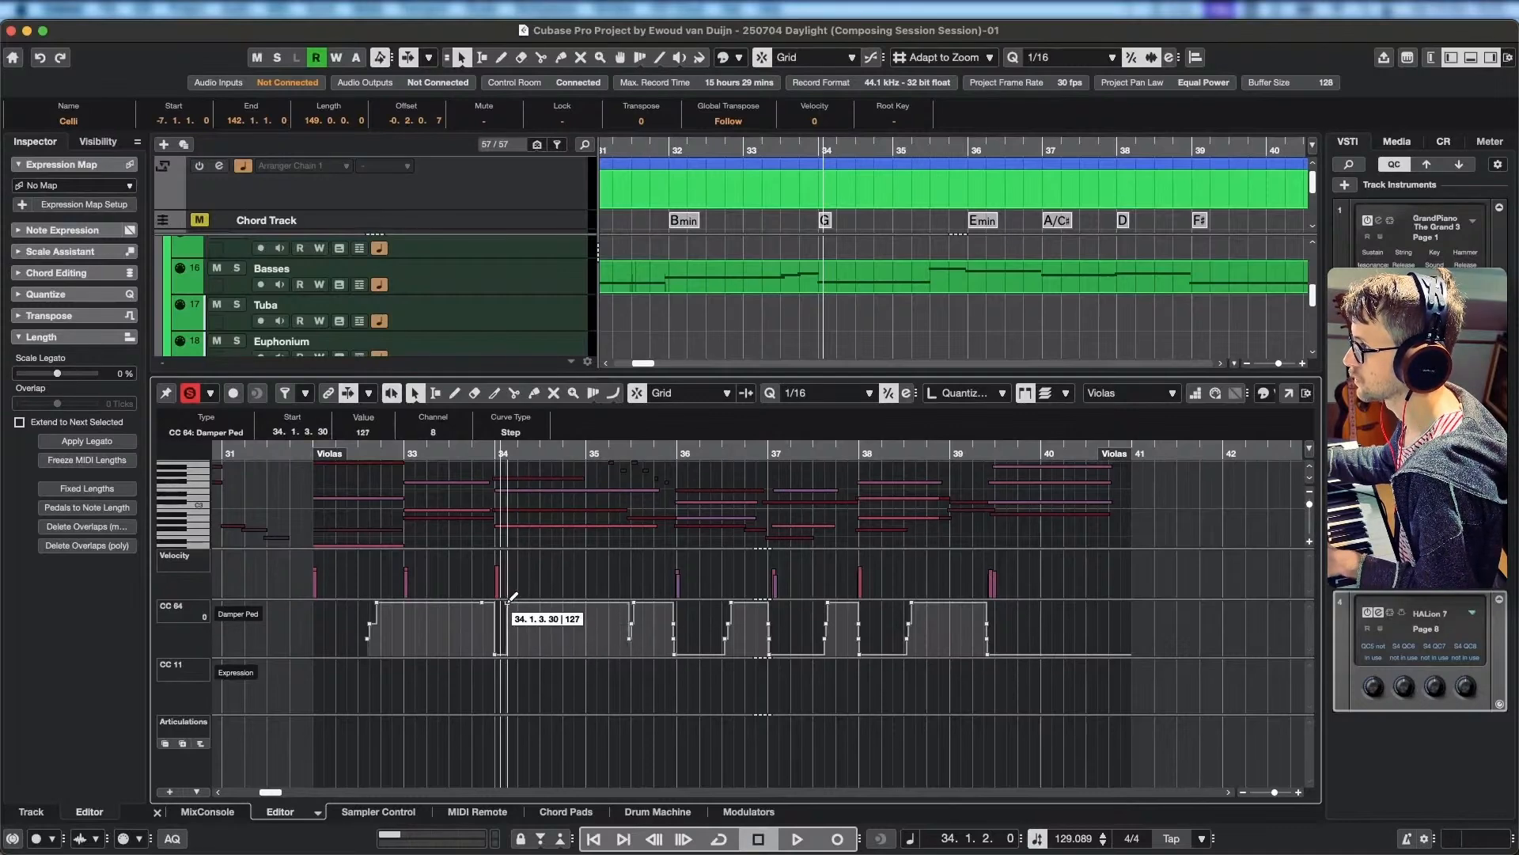
Play the soloed strings from bar 34 into bar 37, and replay the change into bar 37 from 36.2.
key("space")
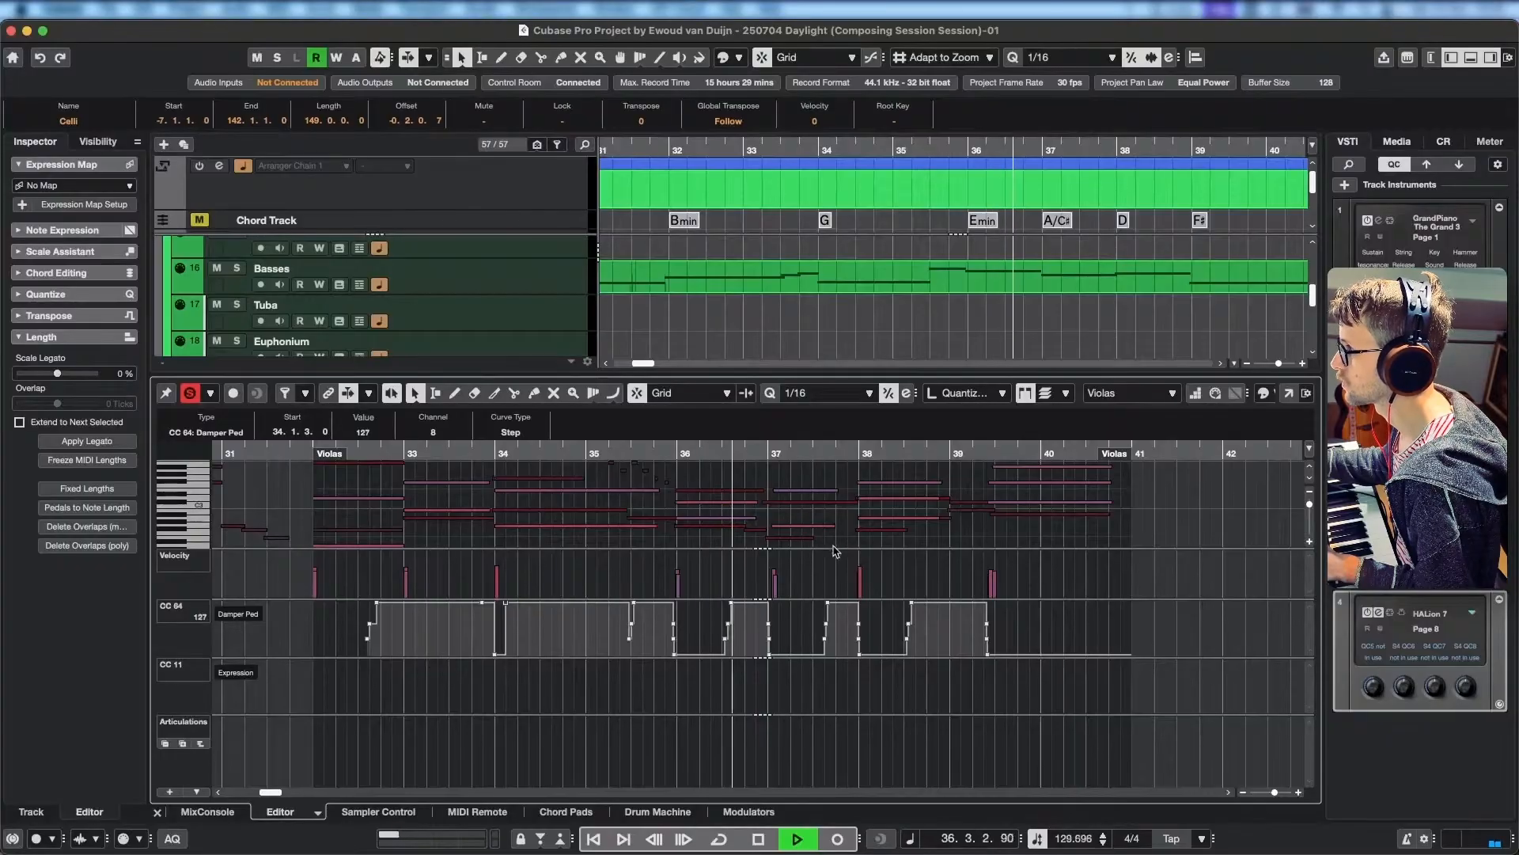
key("space")
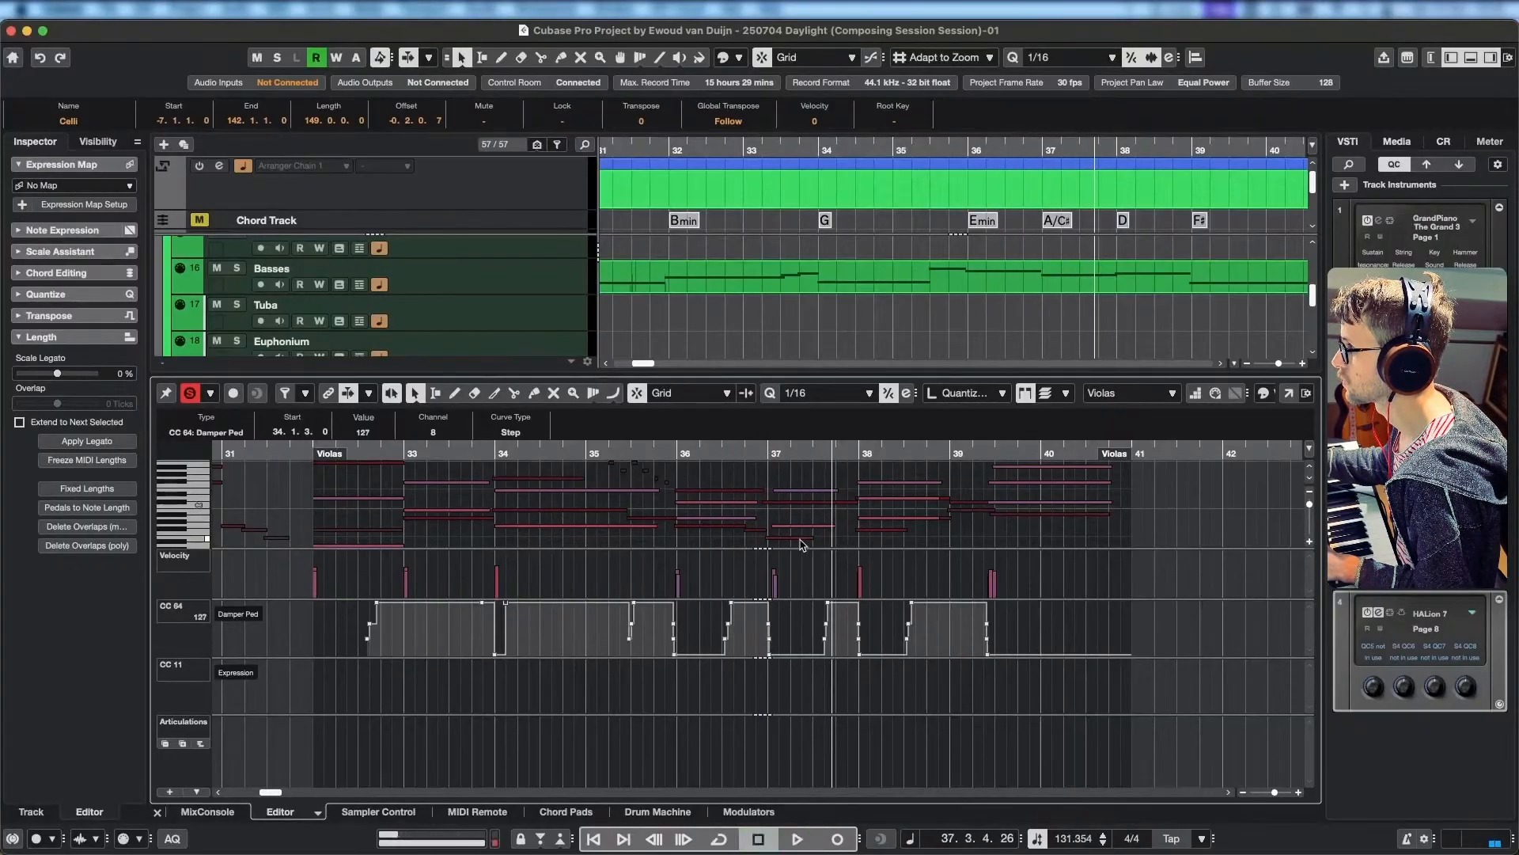
left_click(759, 459)
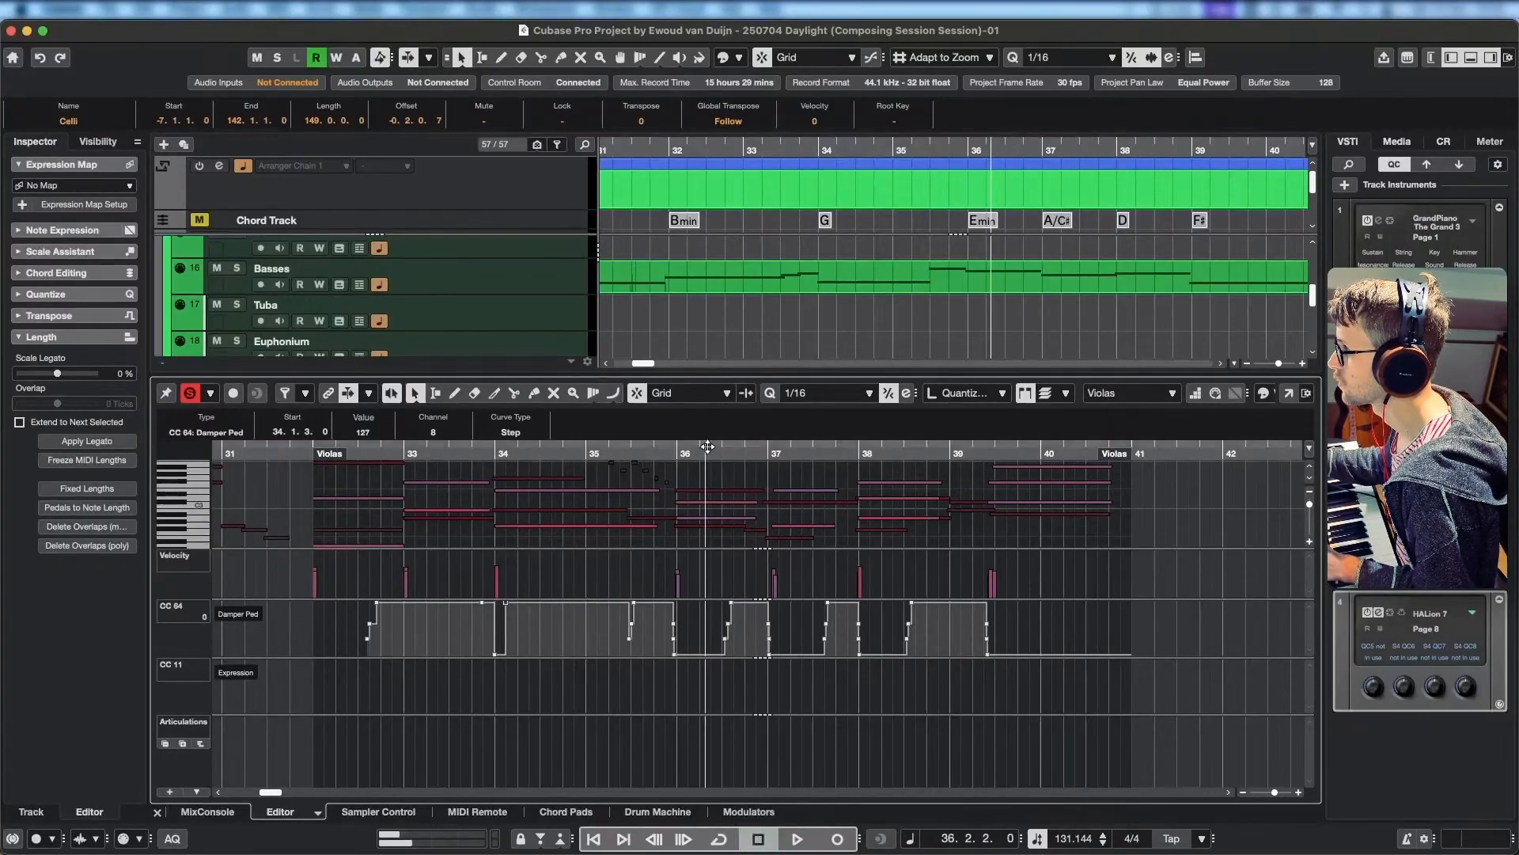
key("space")
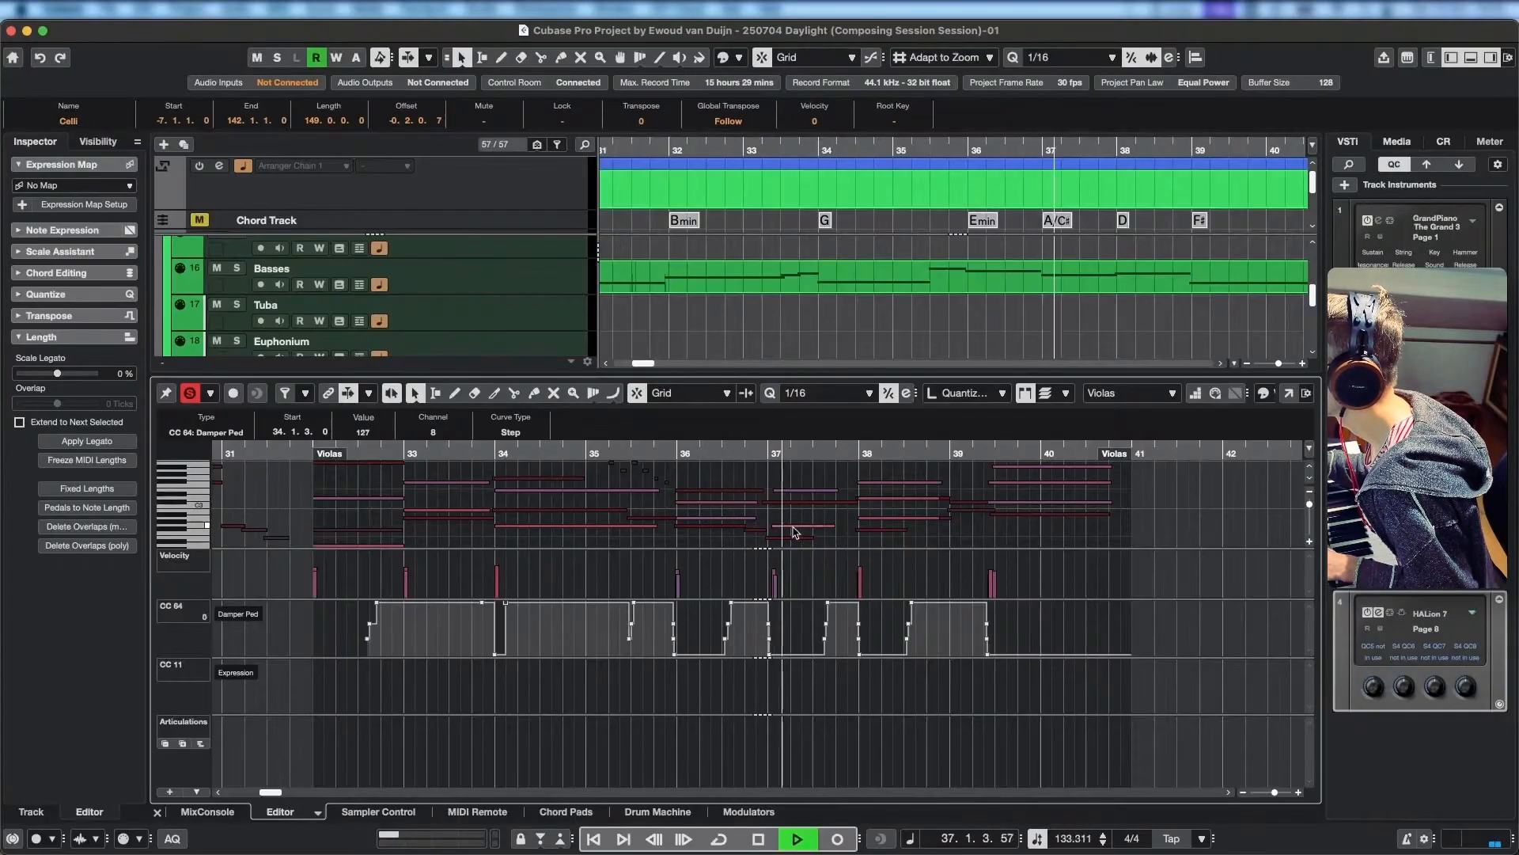
key("space")
Replay the strings from around bar 35 into bar 37 and inspect the Celli's F#2 note leading into bar 37.
scroll(785, 514, "down", 2)
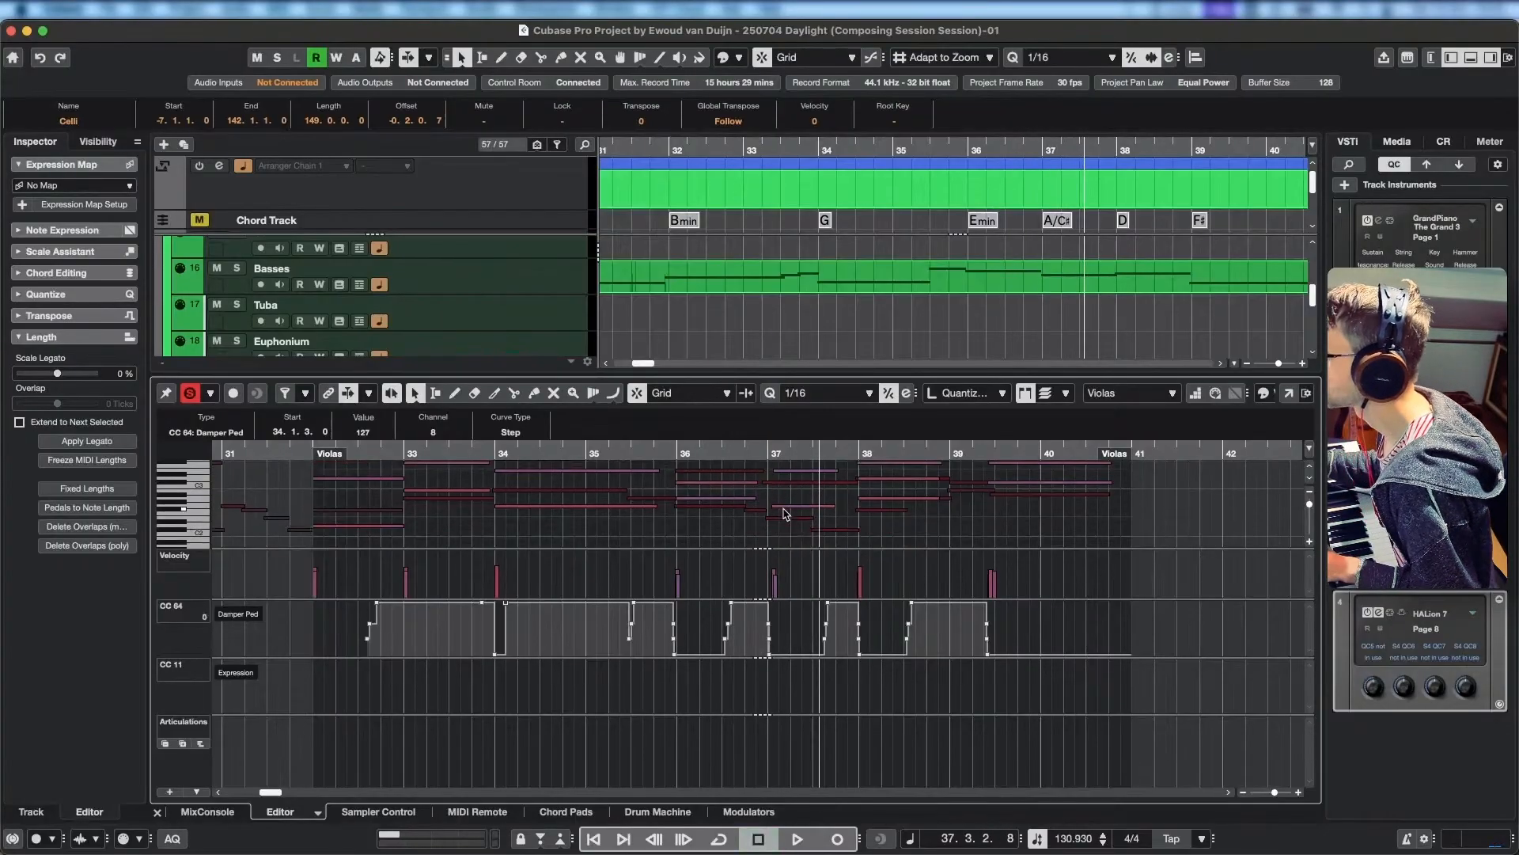
scroll(785, 514, "up", 2)
left_click_drag(756, 454, 625, 454)
key("space")
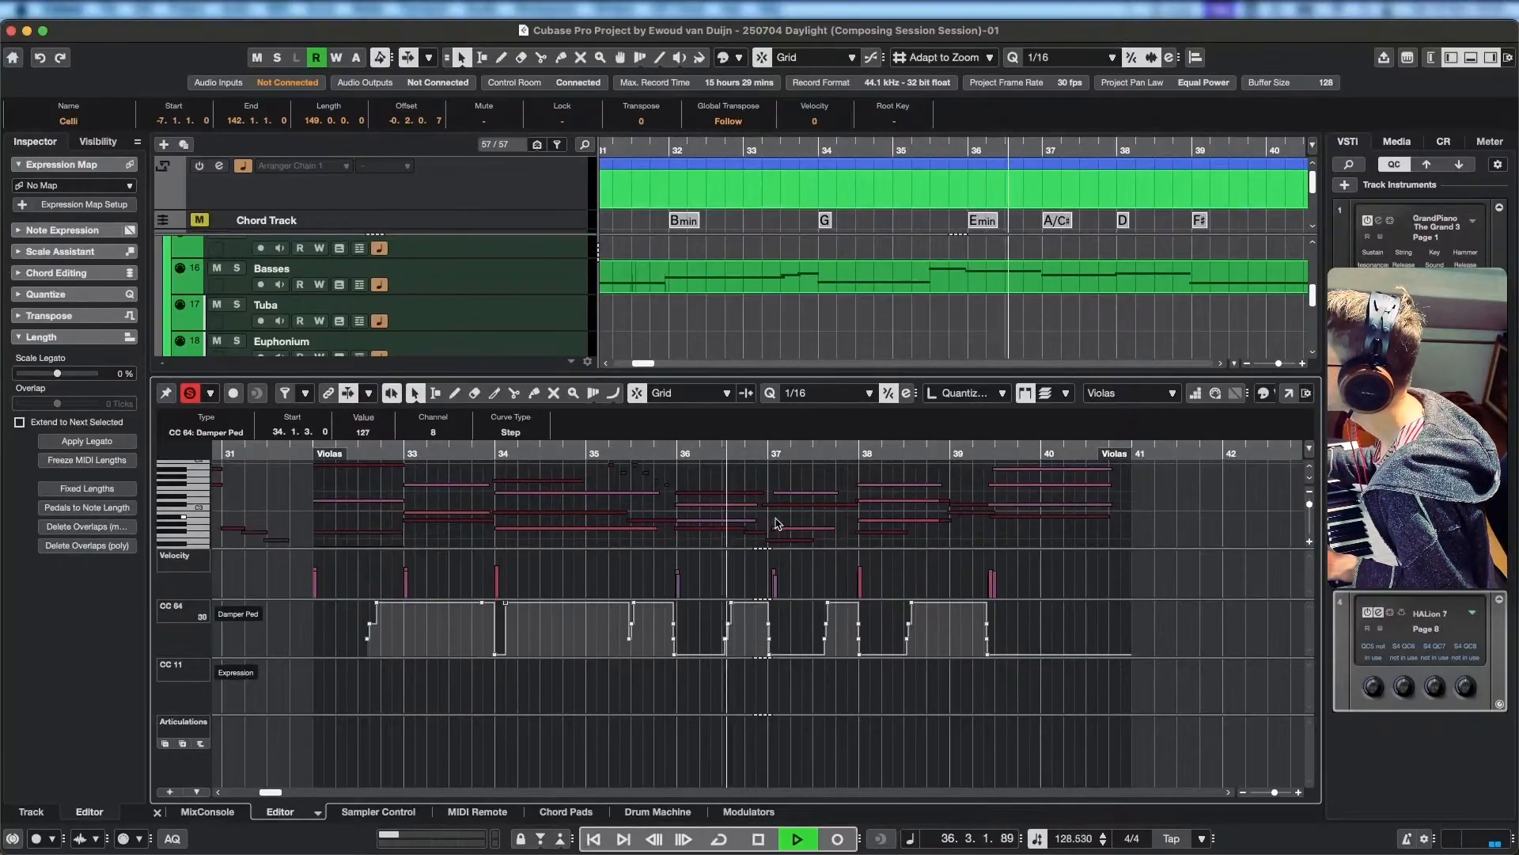
key("space")
left_click(751, 538)
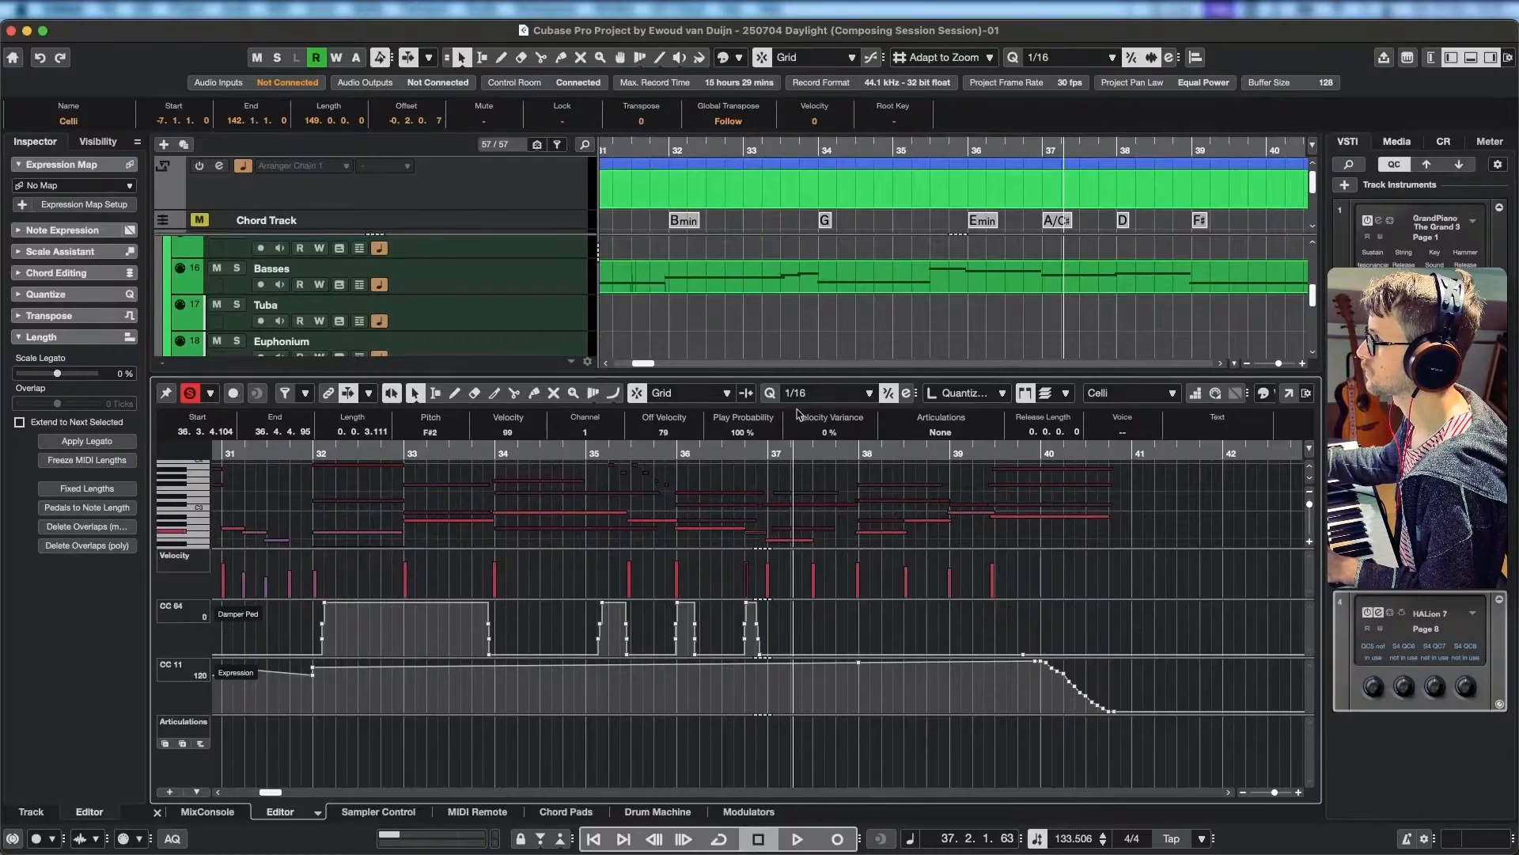
scroll(896, 309, "down", 3)
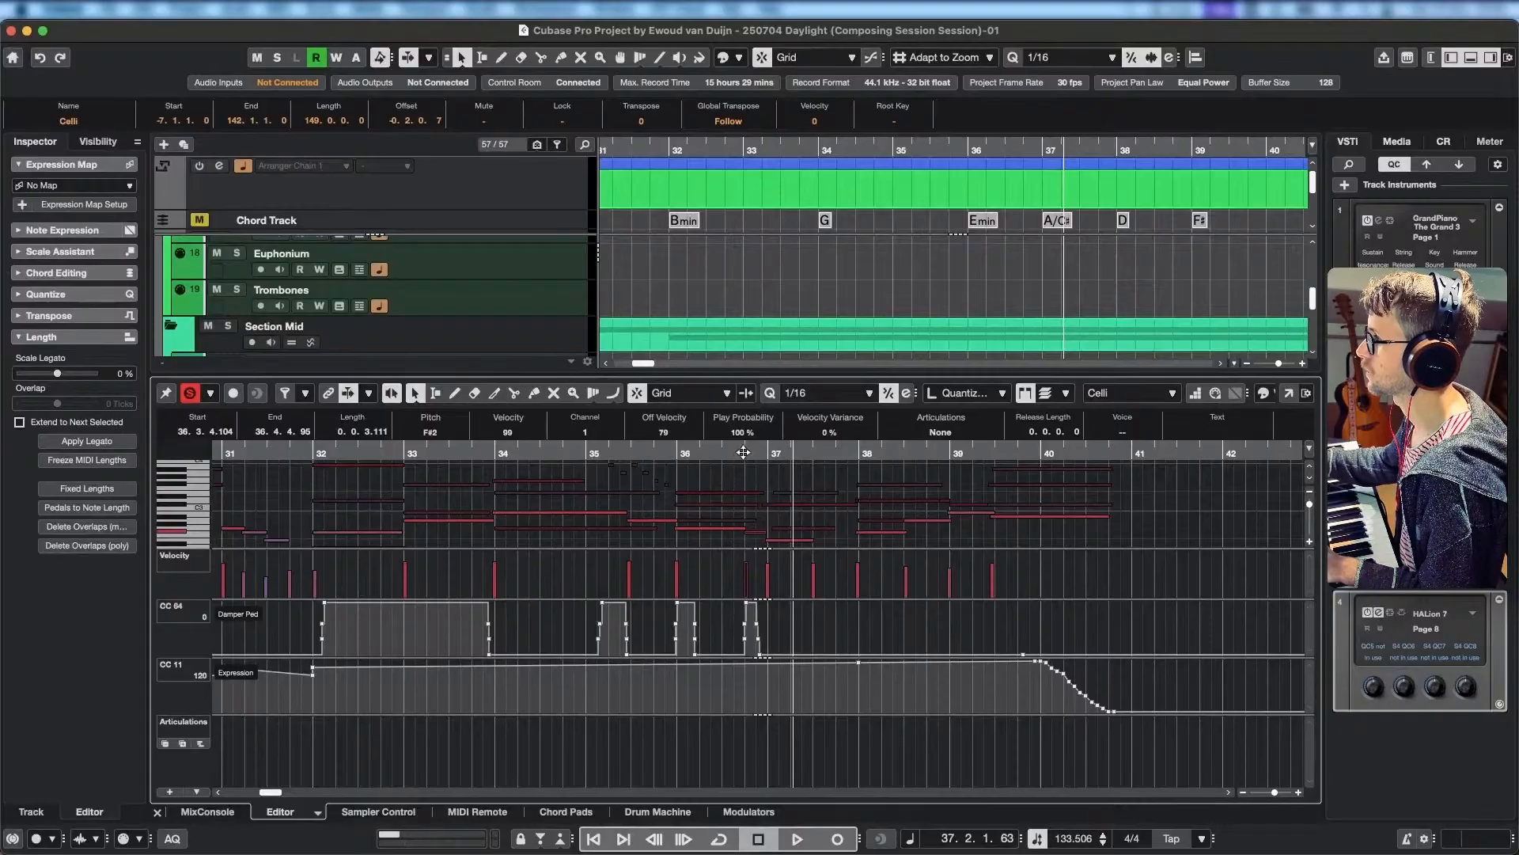
key("space")
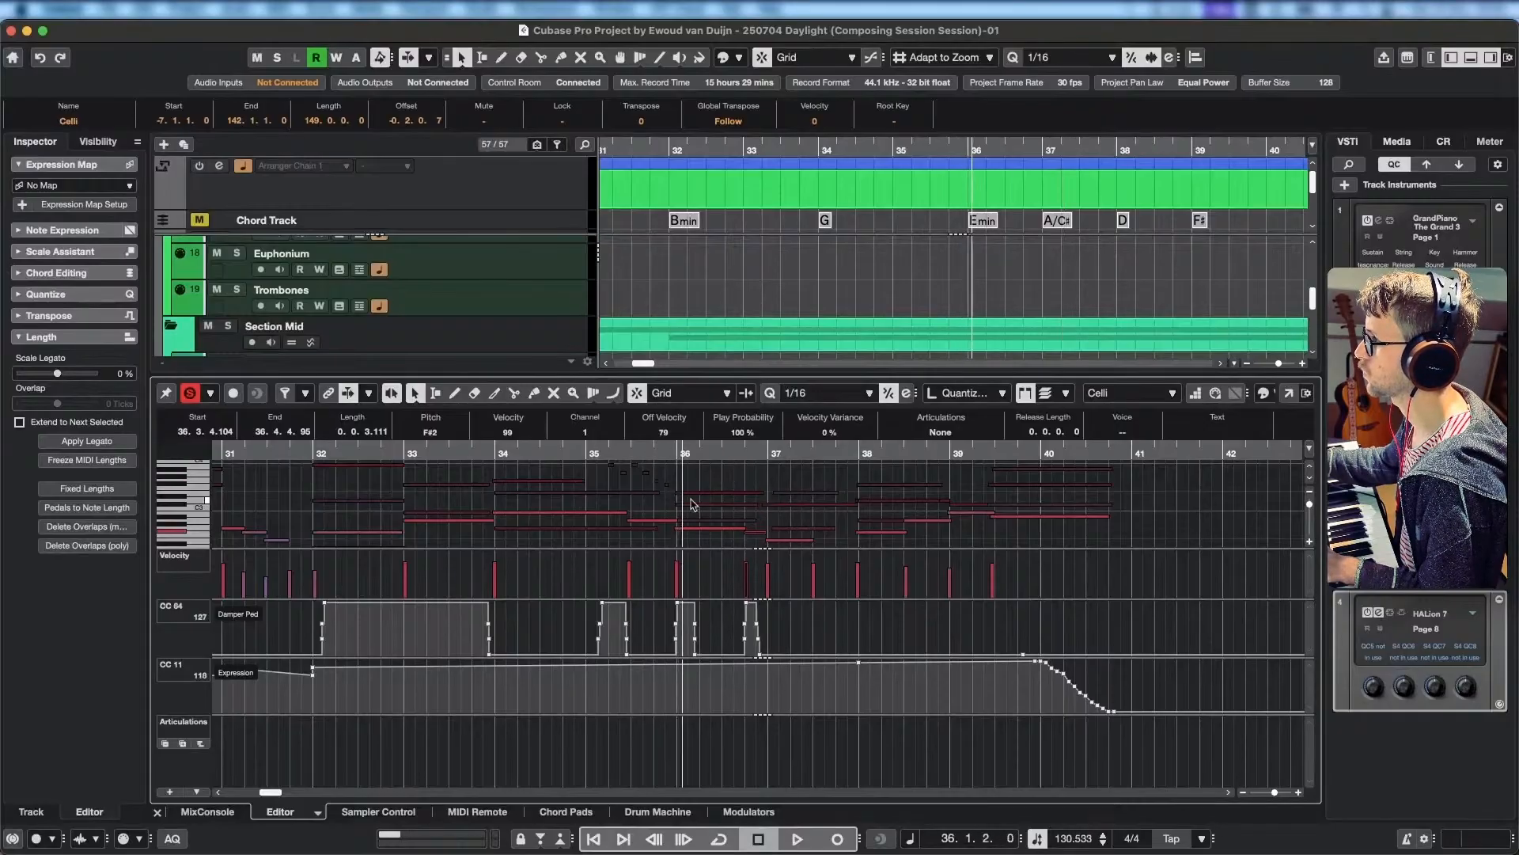
Try splitting the Violins I note in bar 36 at 36.4.1 with an E3 ending, restore the single note, and play into bar 37.
scroll(663, 504, "up", 2)
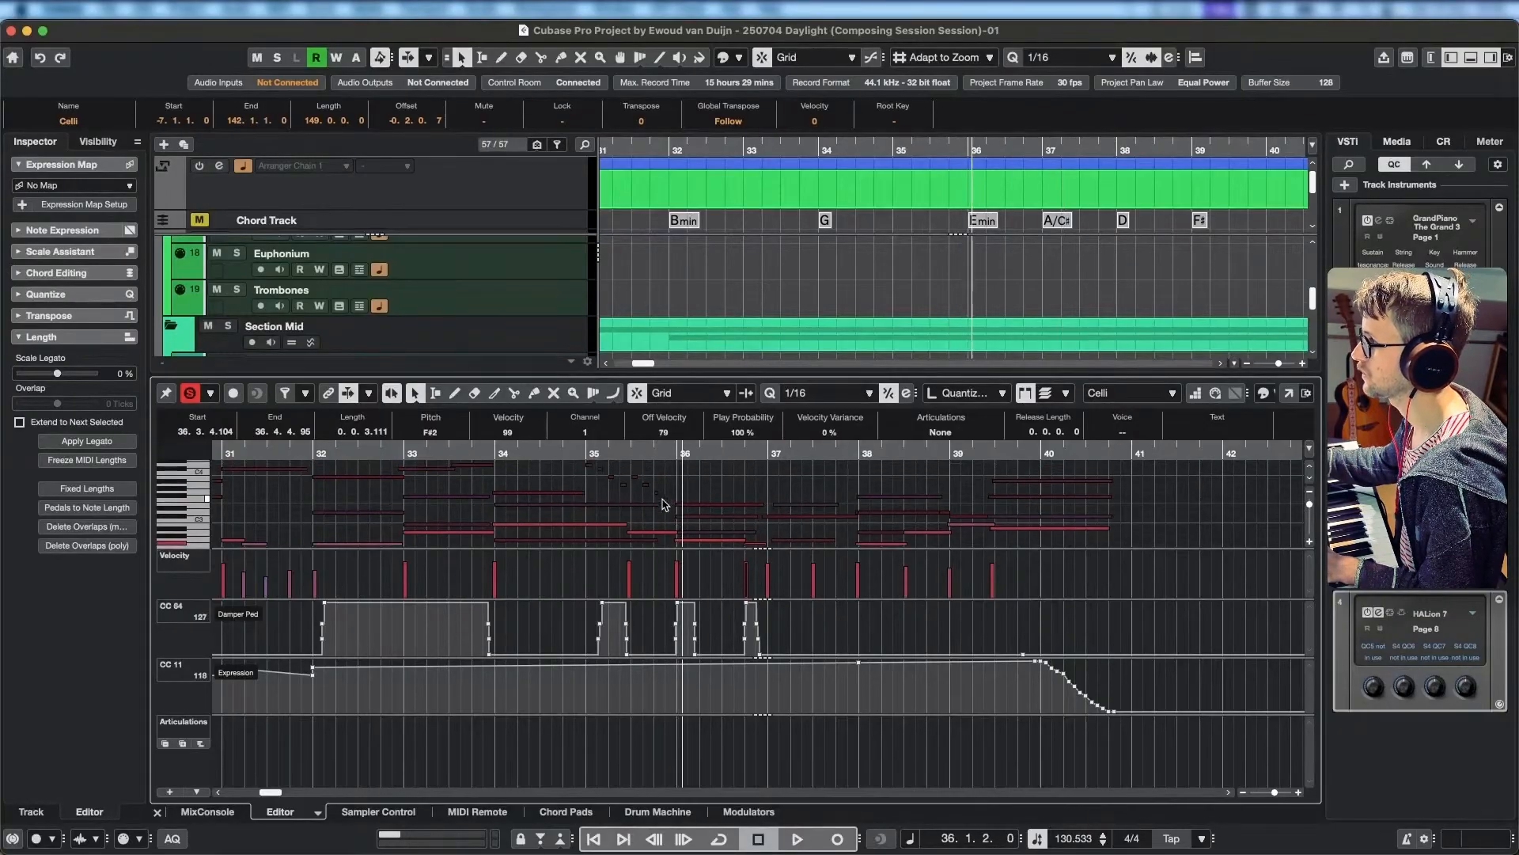
left_click(702, 504)
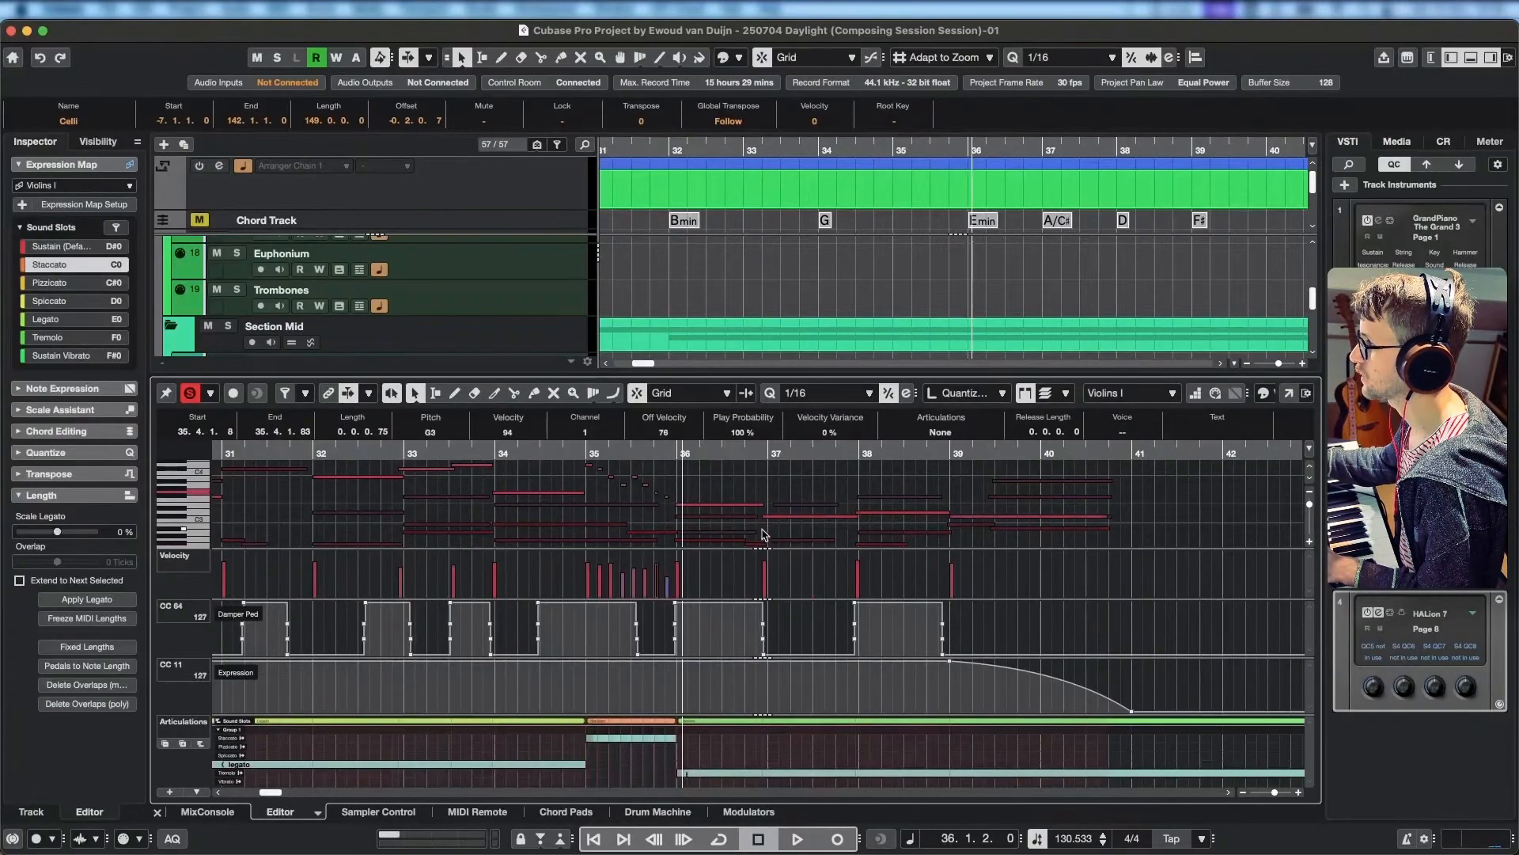
scroll(757, 546, "down", 1)
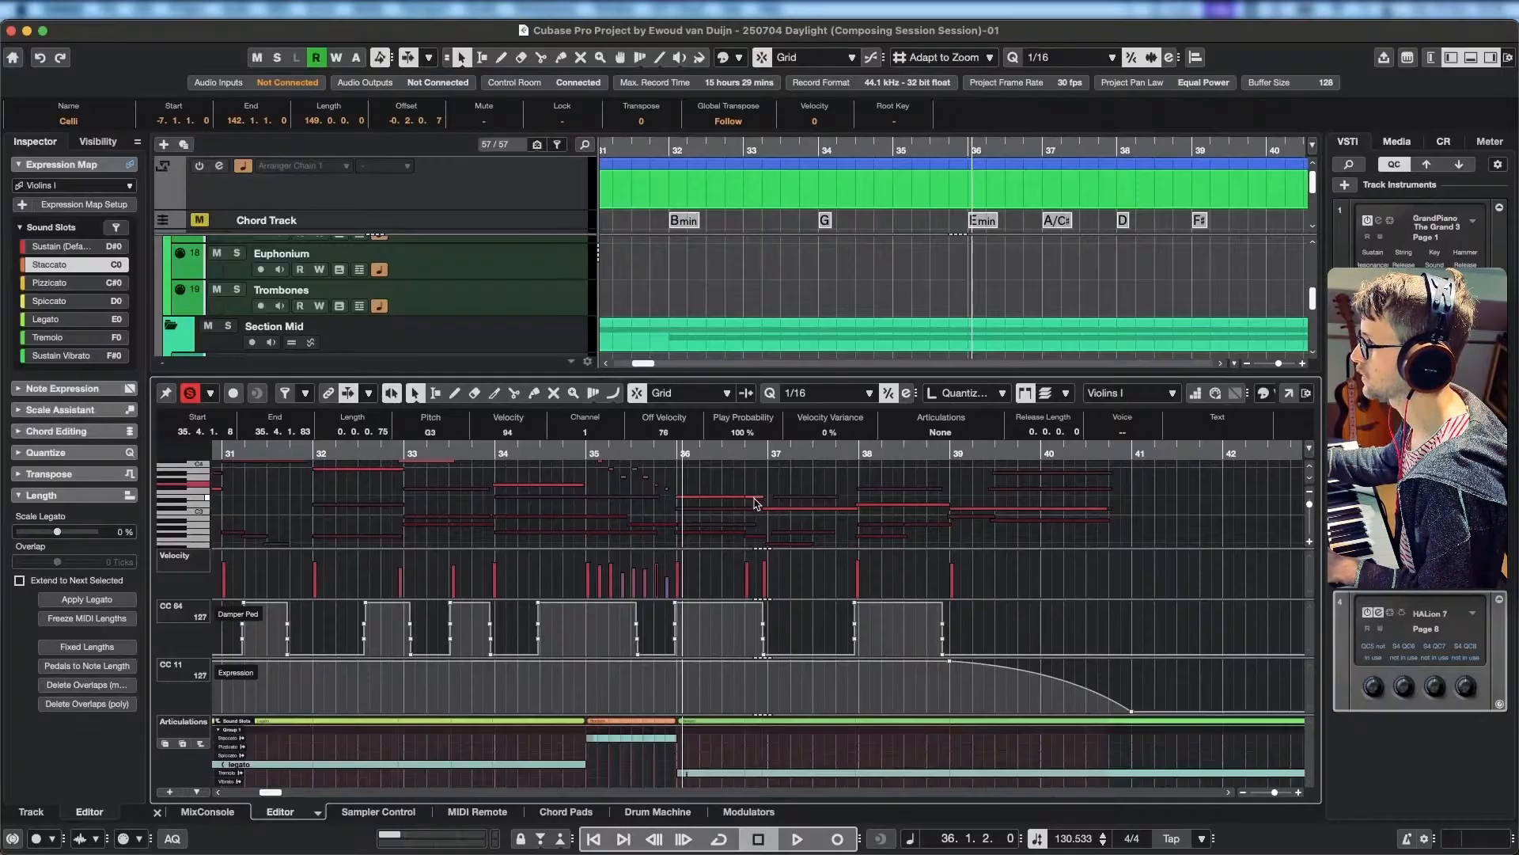
mouse_move(758, 503)
left_mouse_down()
mouse_move(758, 534)
mouse_move(758, 497)
left_mouse_up()
scroll(783, 513, "up", 5)
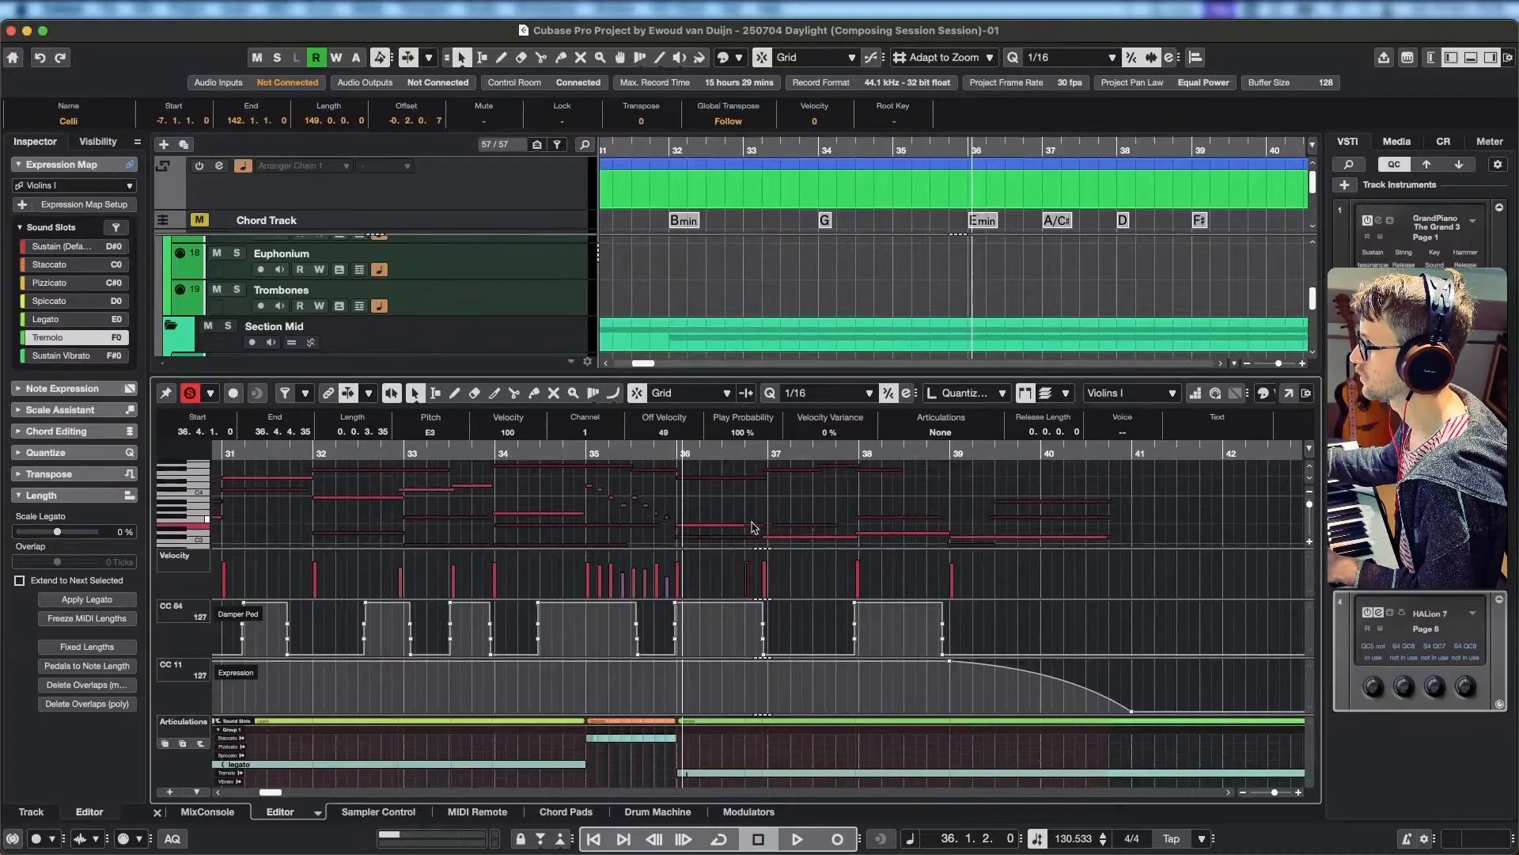
scroll(752, 520, "down", 2)
scroll(758, 511, "down", 2)
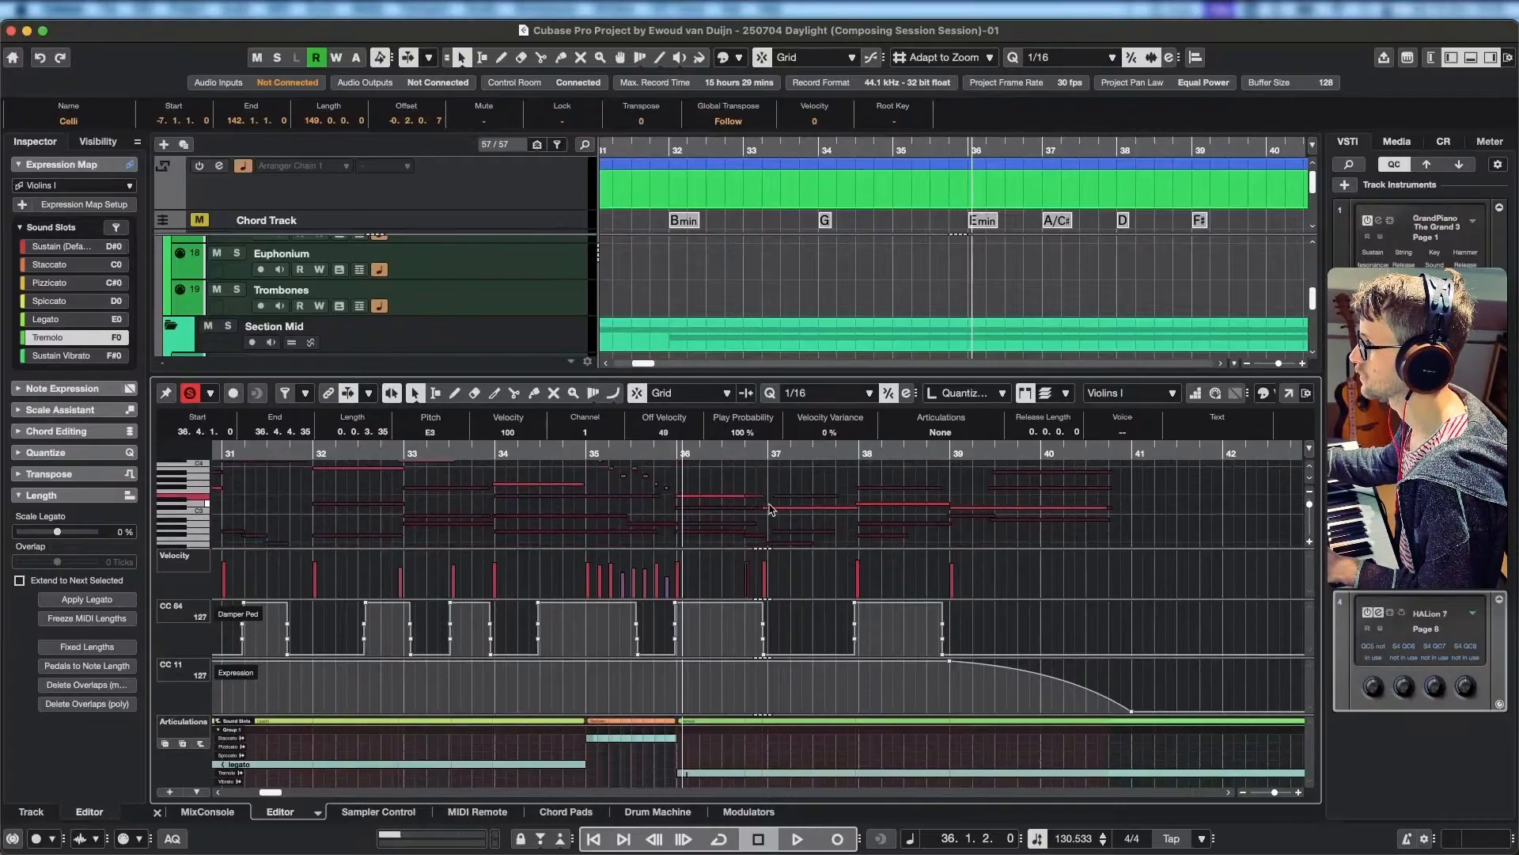
key("Delete")
key("space")
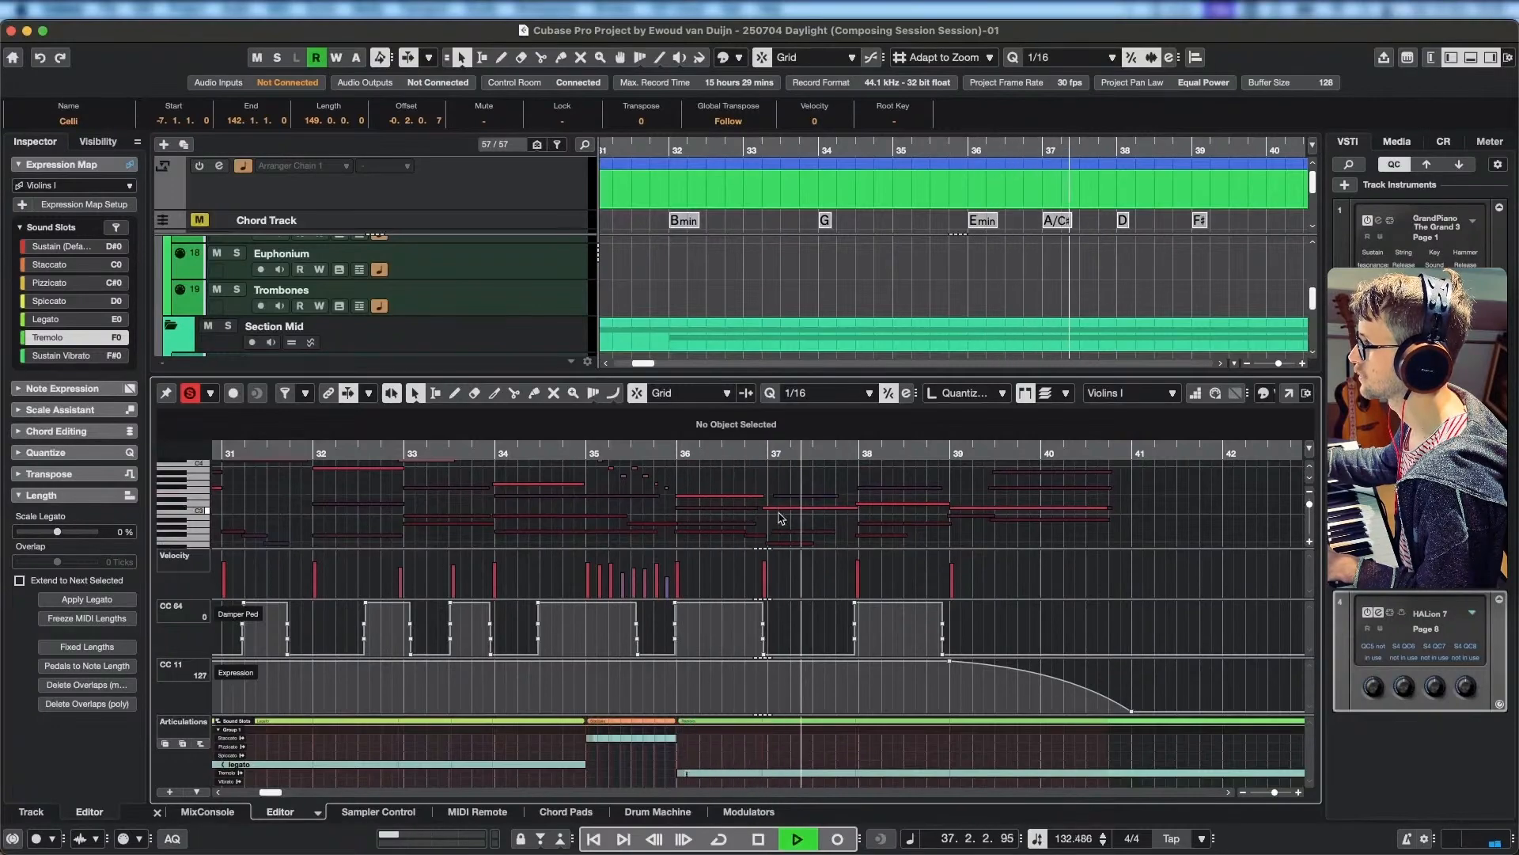
key("space")
Replay the approach to bar 37 and extend the Celli's F#2 note back to start at 36.3.4.1.
left_click(750, 536)
left_click(757, 540)
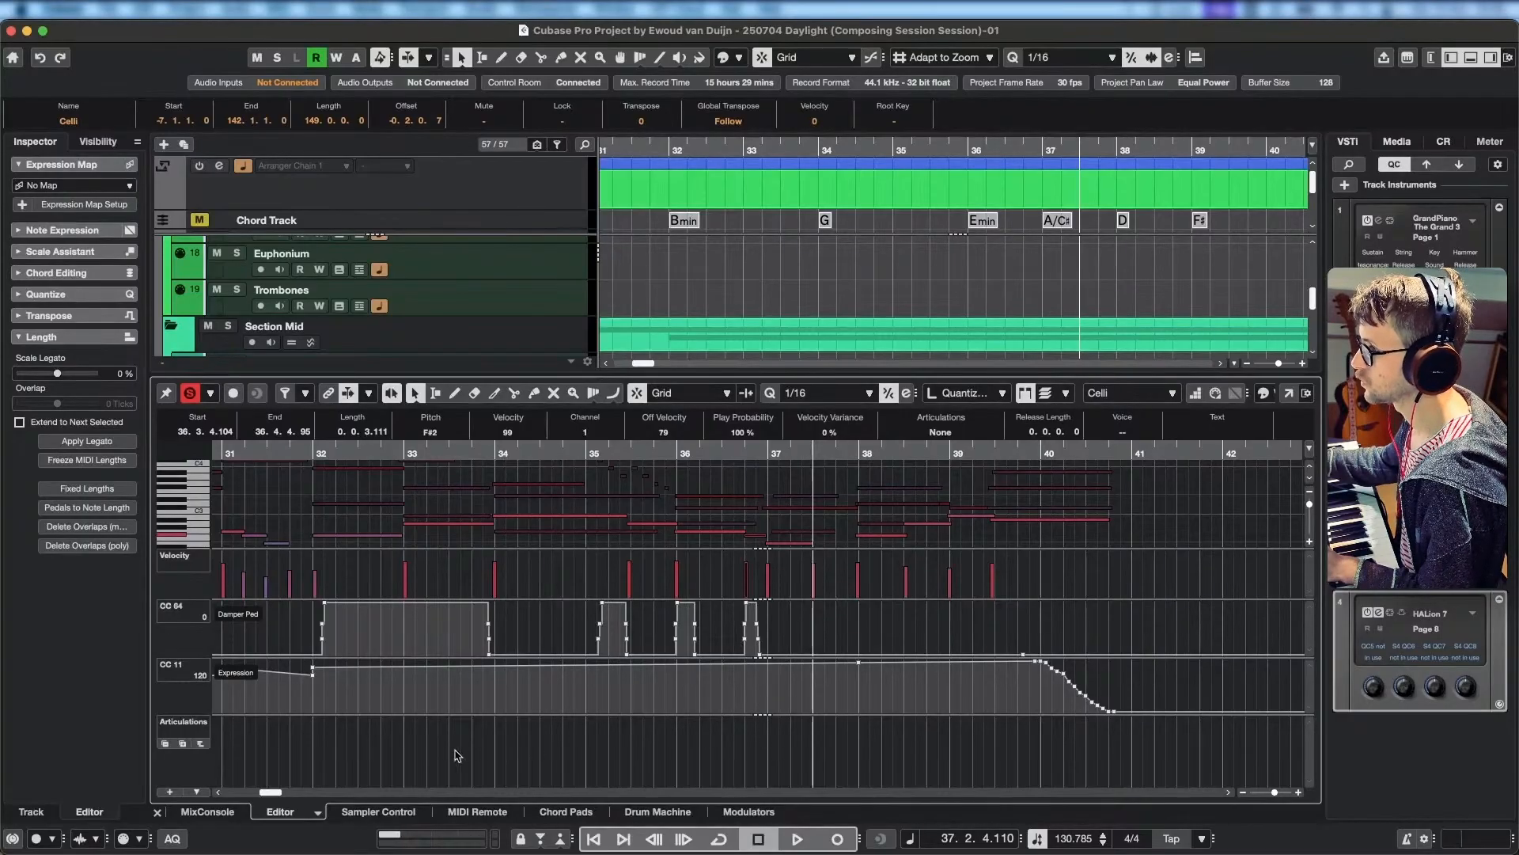
left_click_drag(712, 453, 426, 454)
key("space")
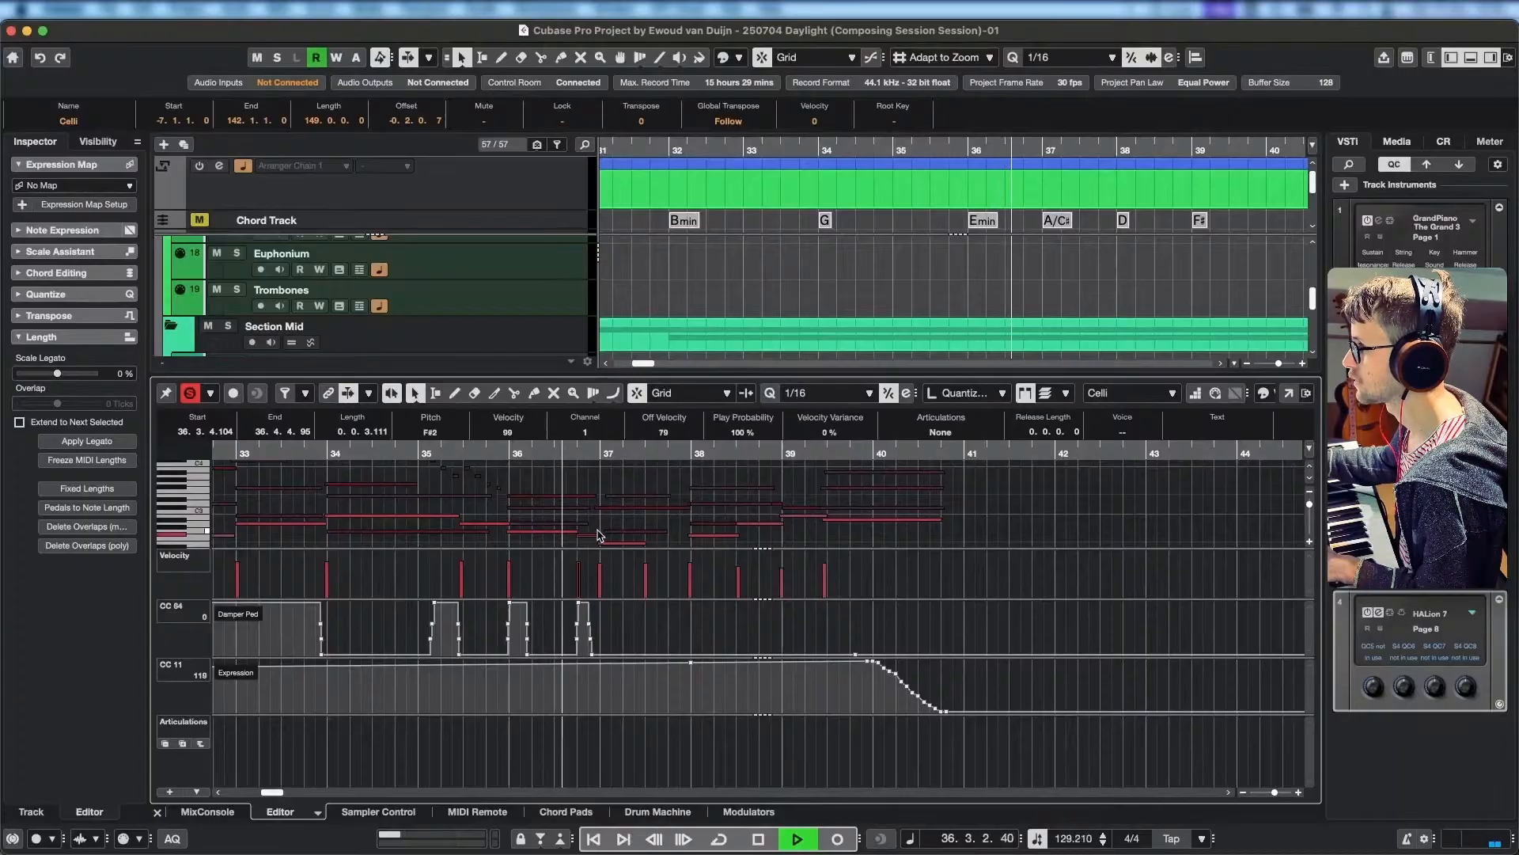
key("space")
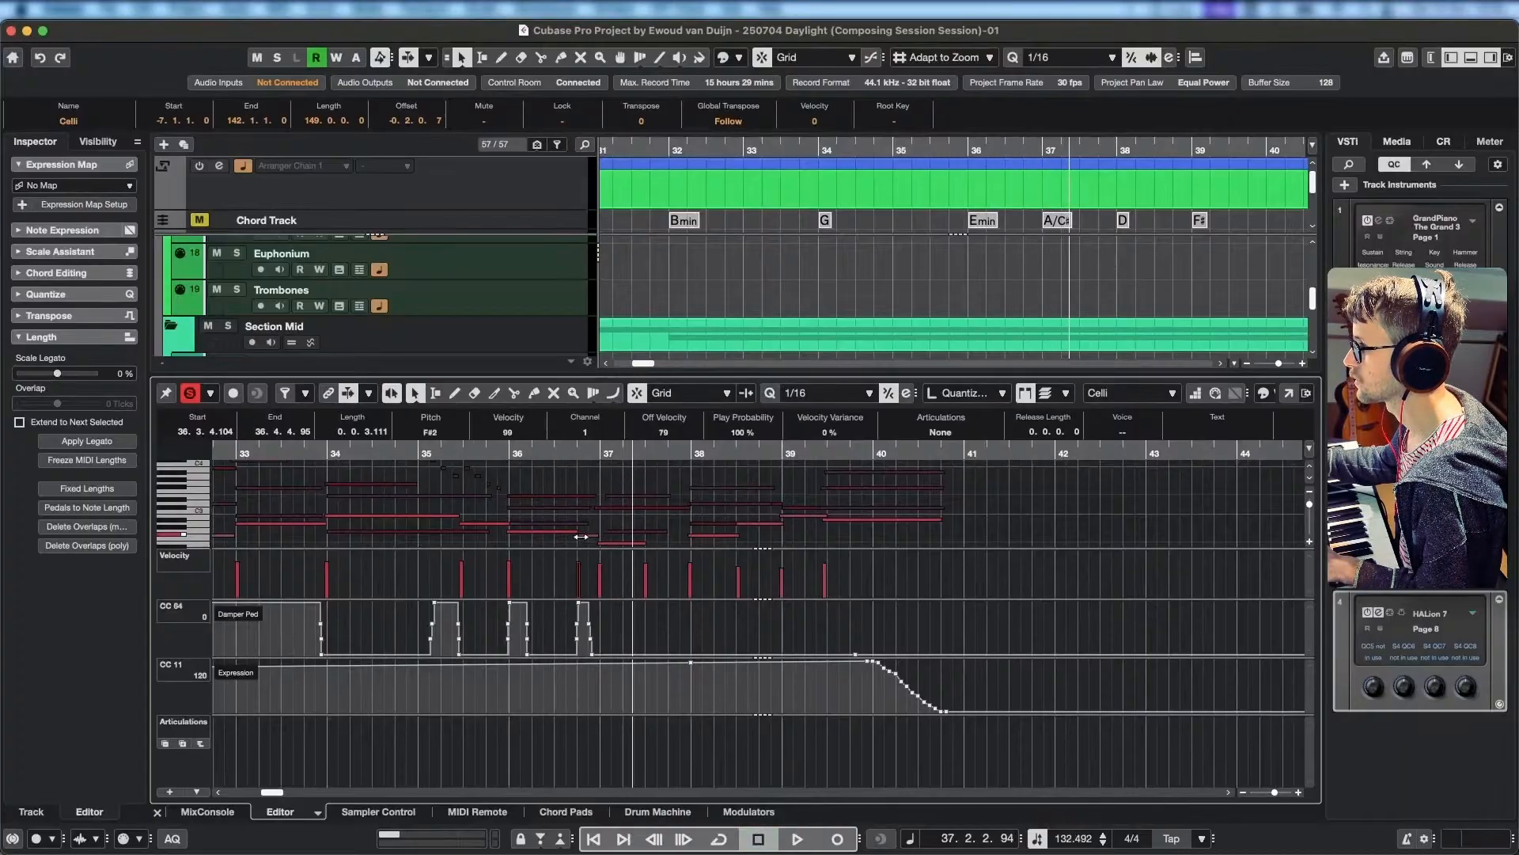
left_click_drag(581, 536, 576, 537)
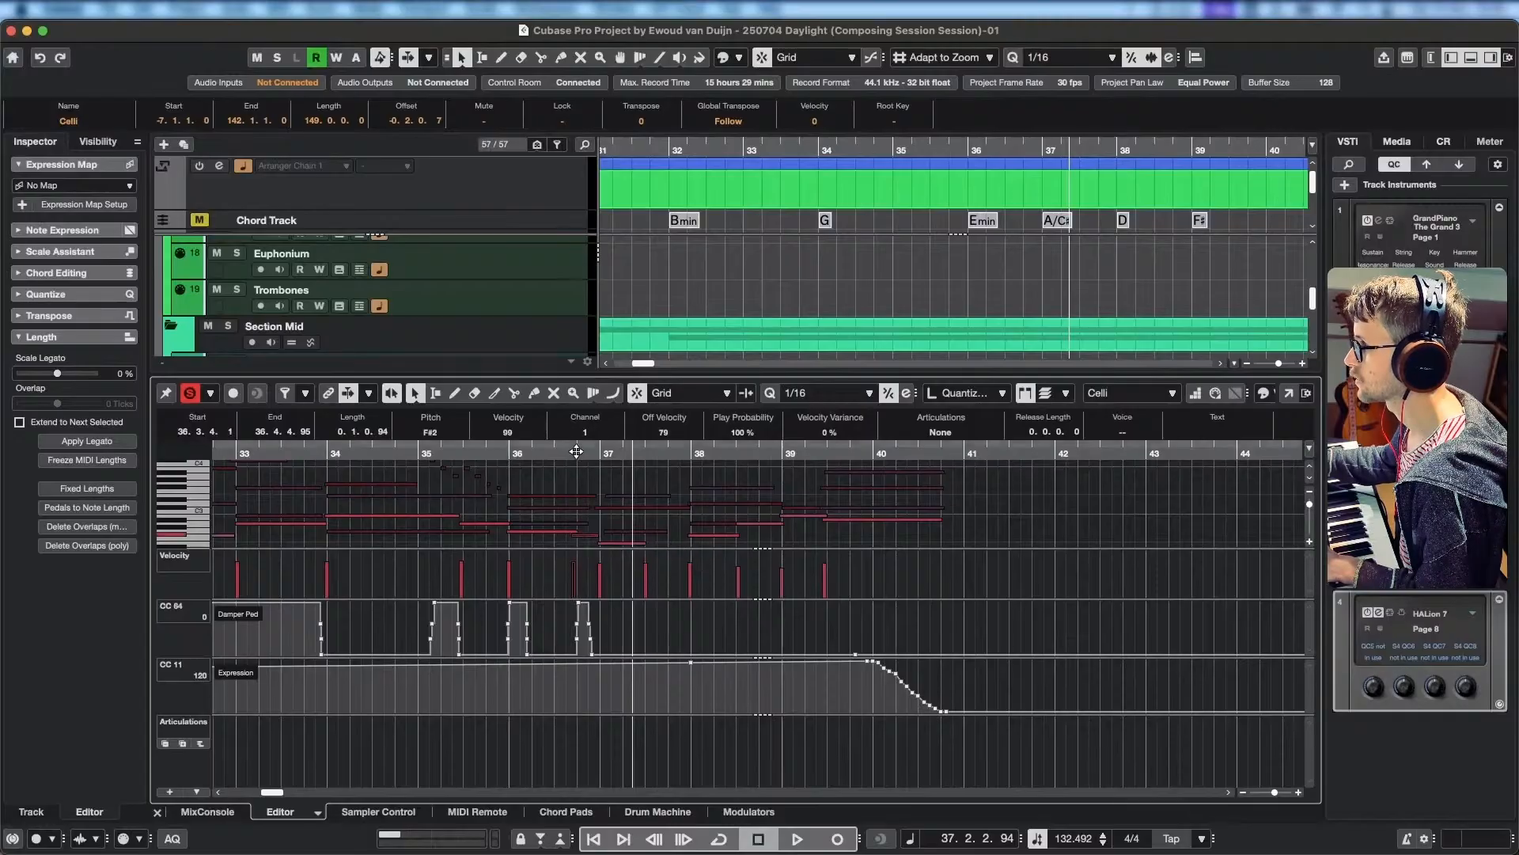
Play the soloed strings from bar 36 into bar 37, and on through bar 39.
left_click(546, 451)
key("space")
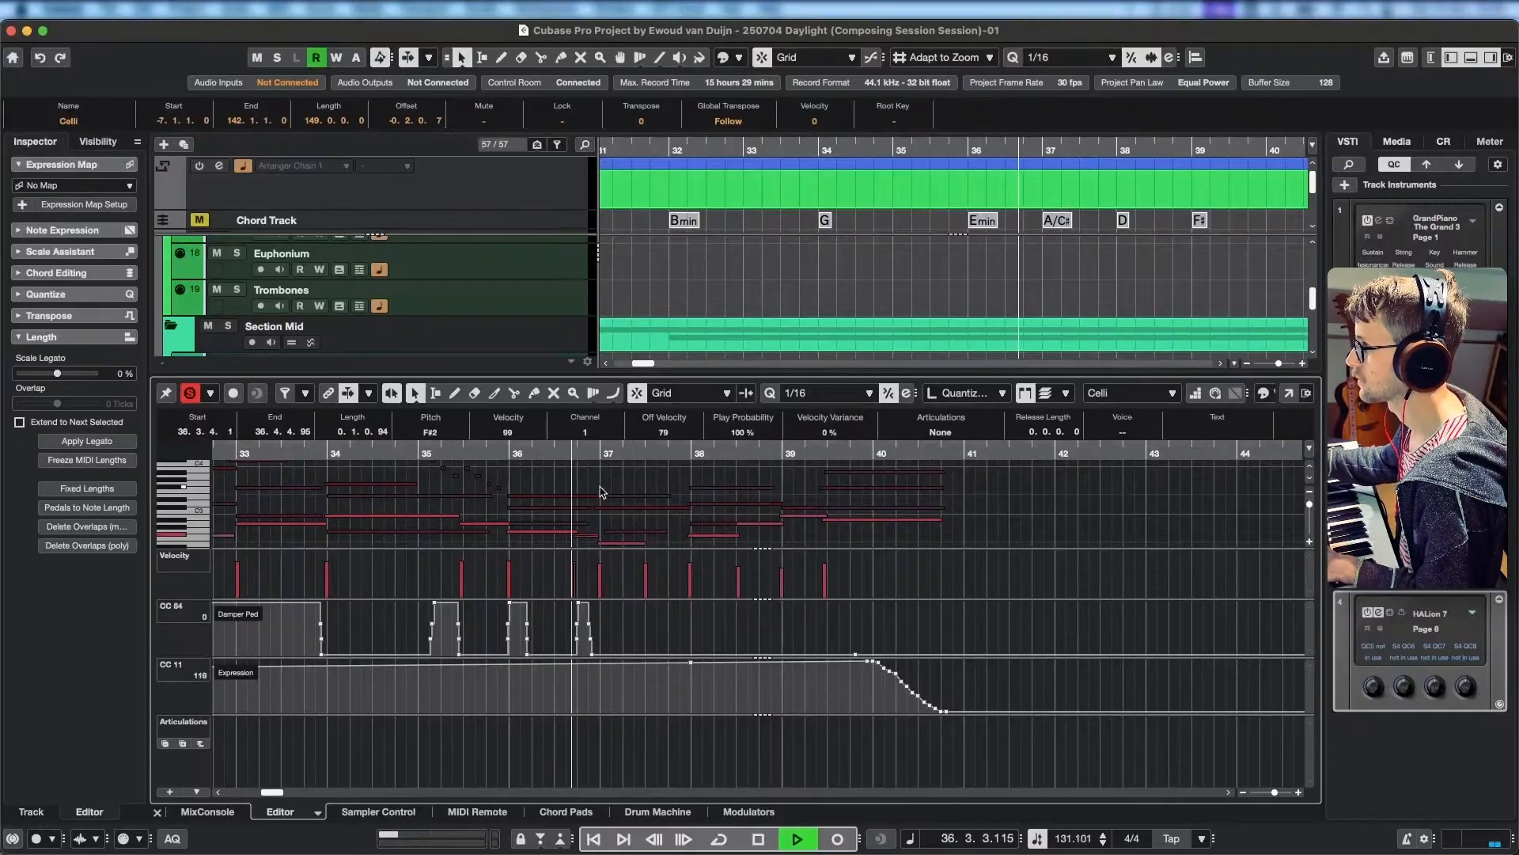
key("space")
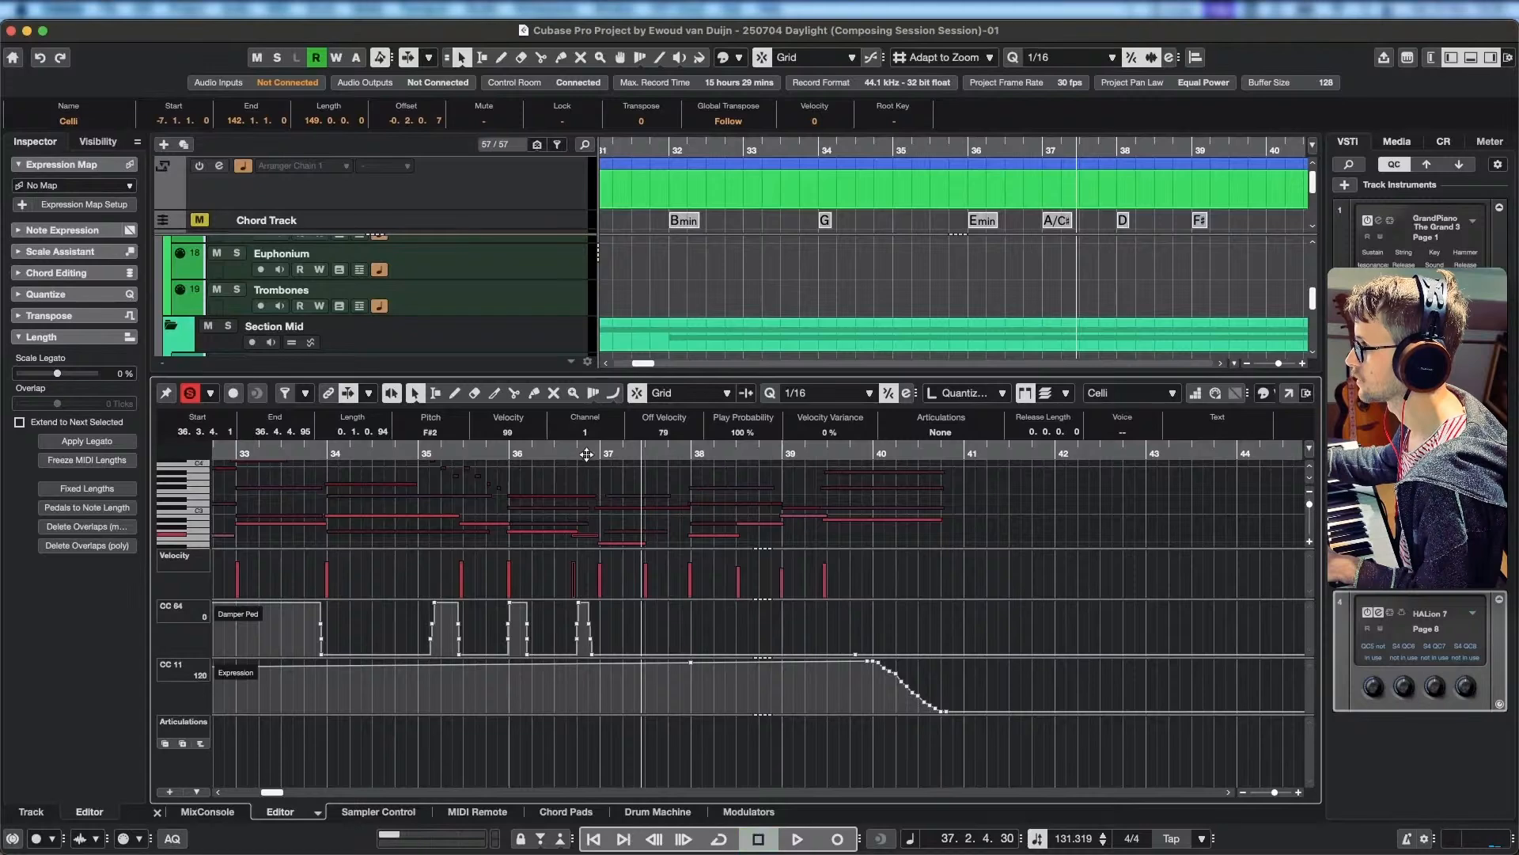
key("space")
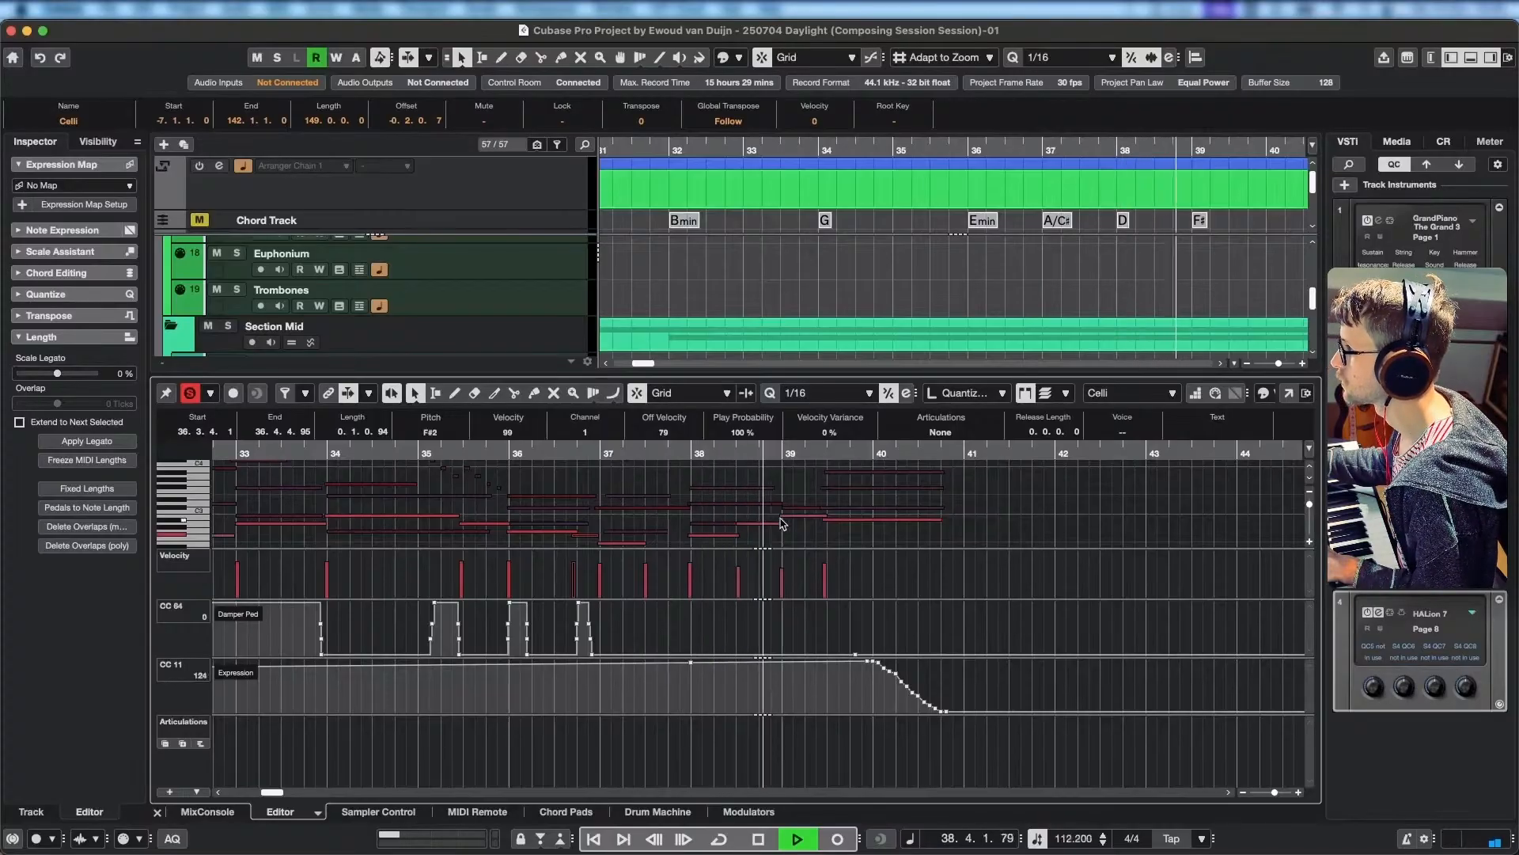
key("space")
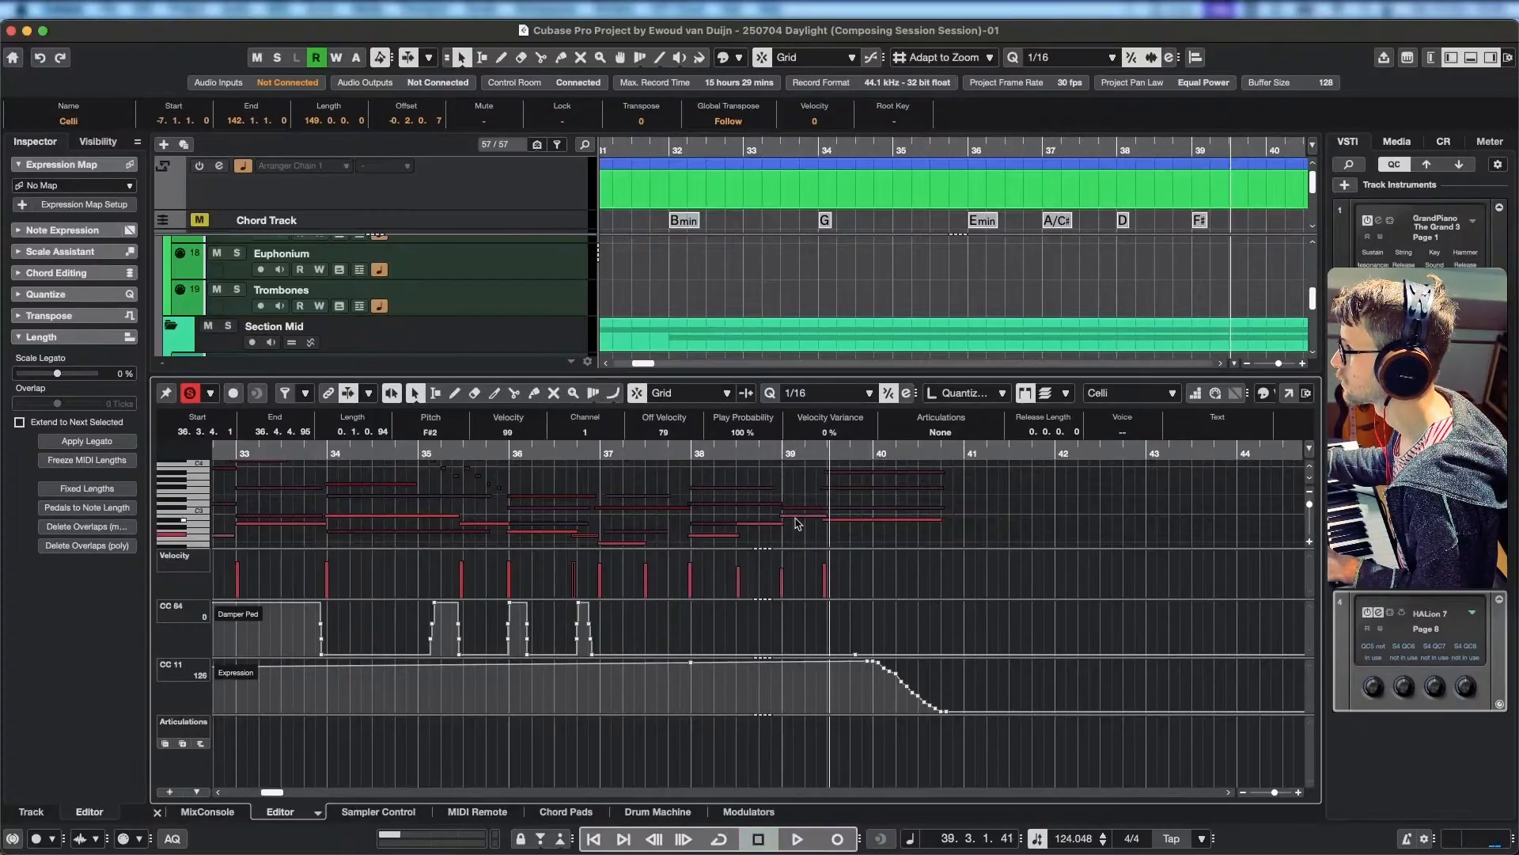
Extend the outer notes of the Violas' last chord back to 39.1.1.0 and delete its F#3 note.
left_click(754, 508)
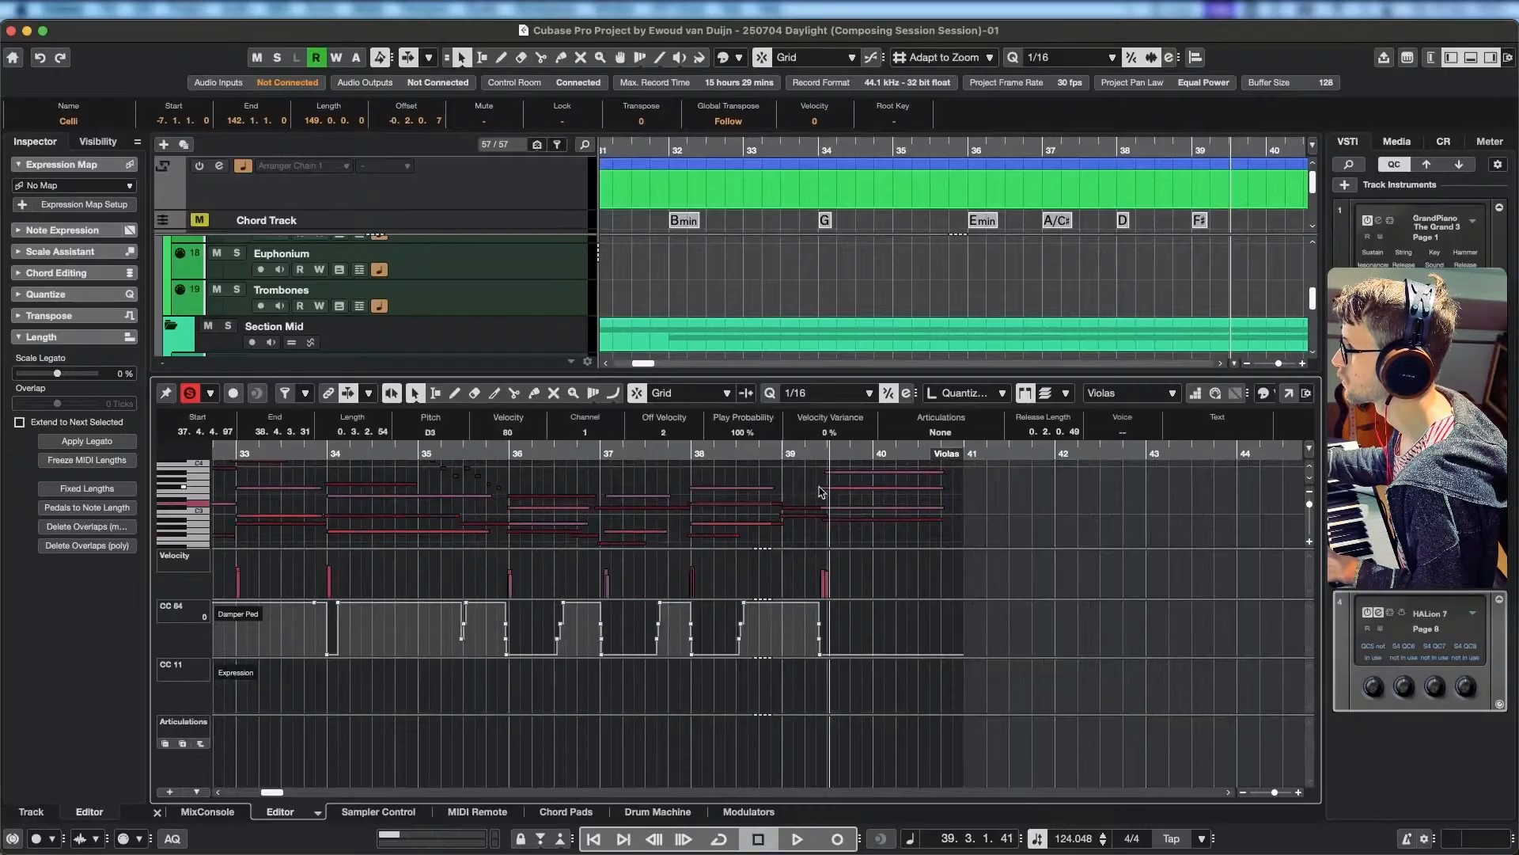
scroll(817, 497, "right", 2)
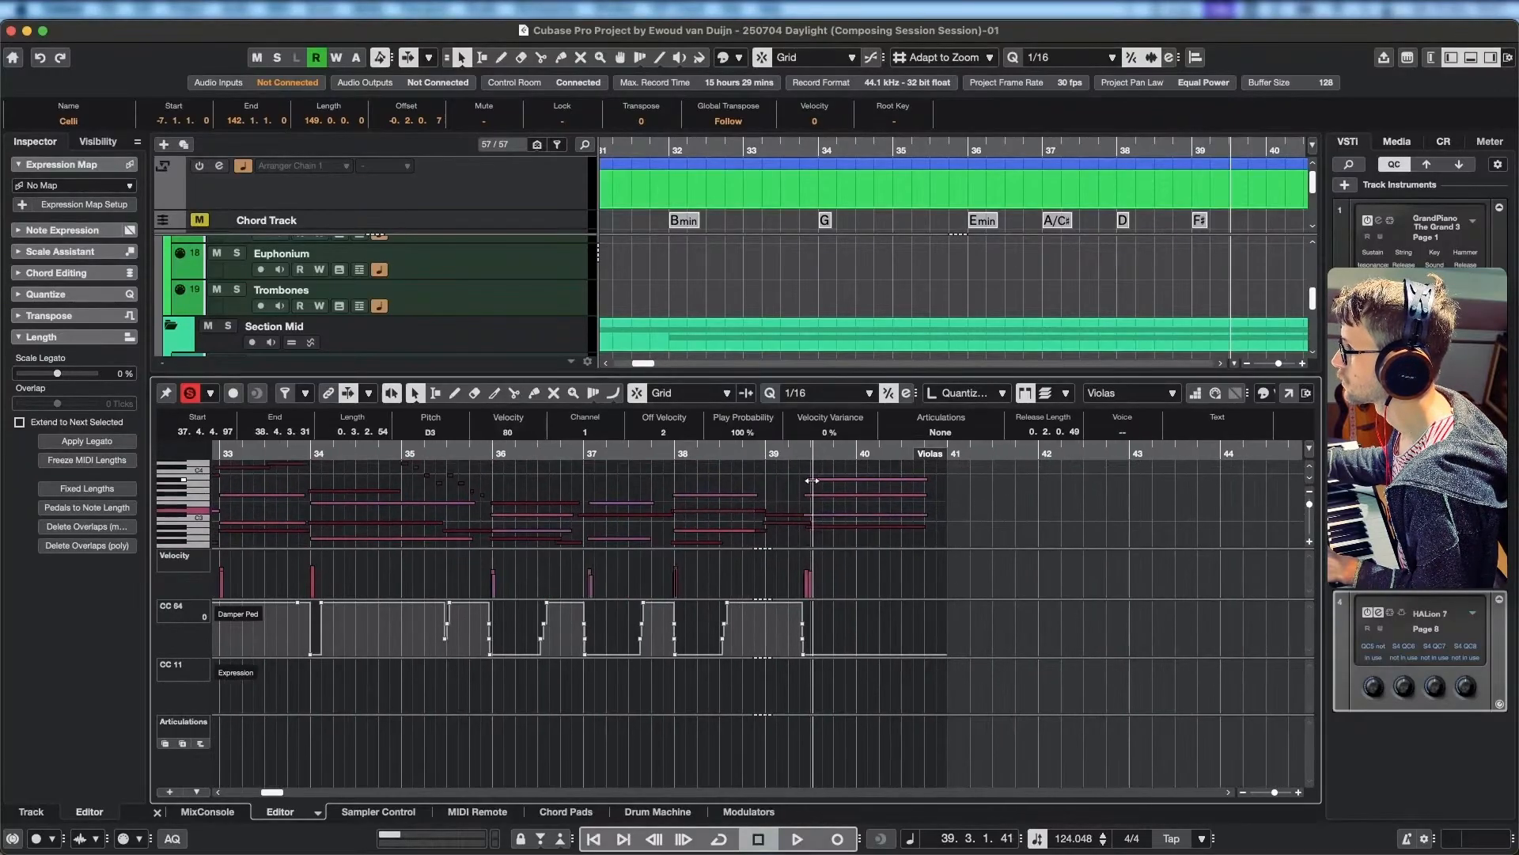
left_click_drag(812, 480, 779, 515)
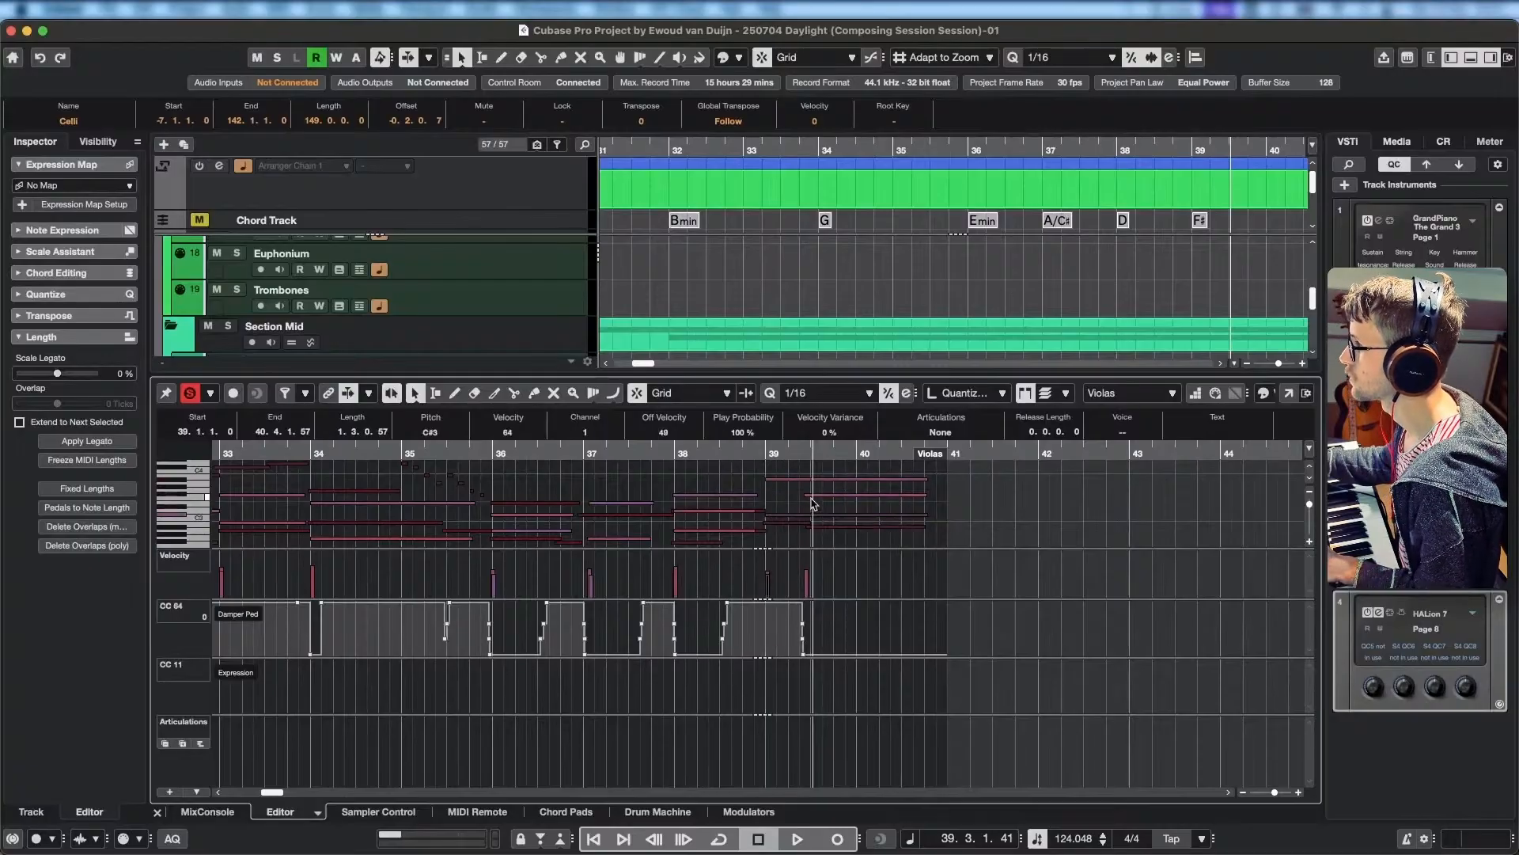
left_click(848, 496)
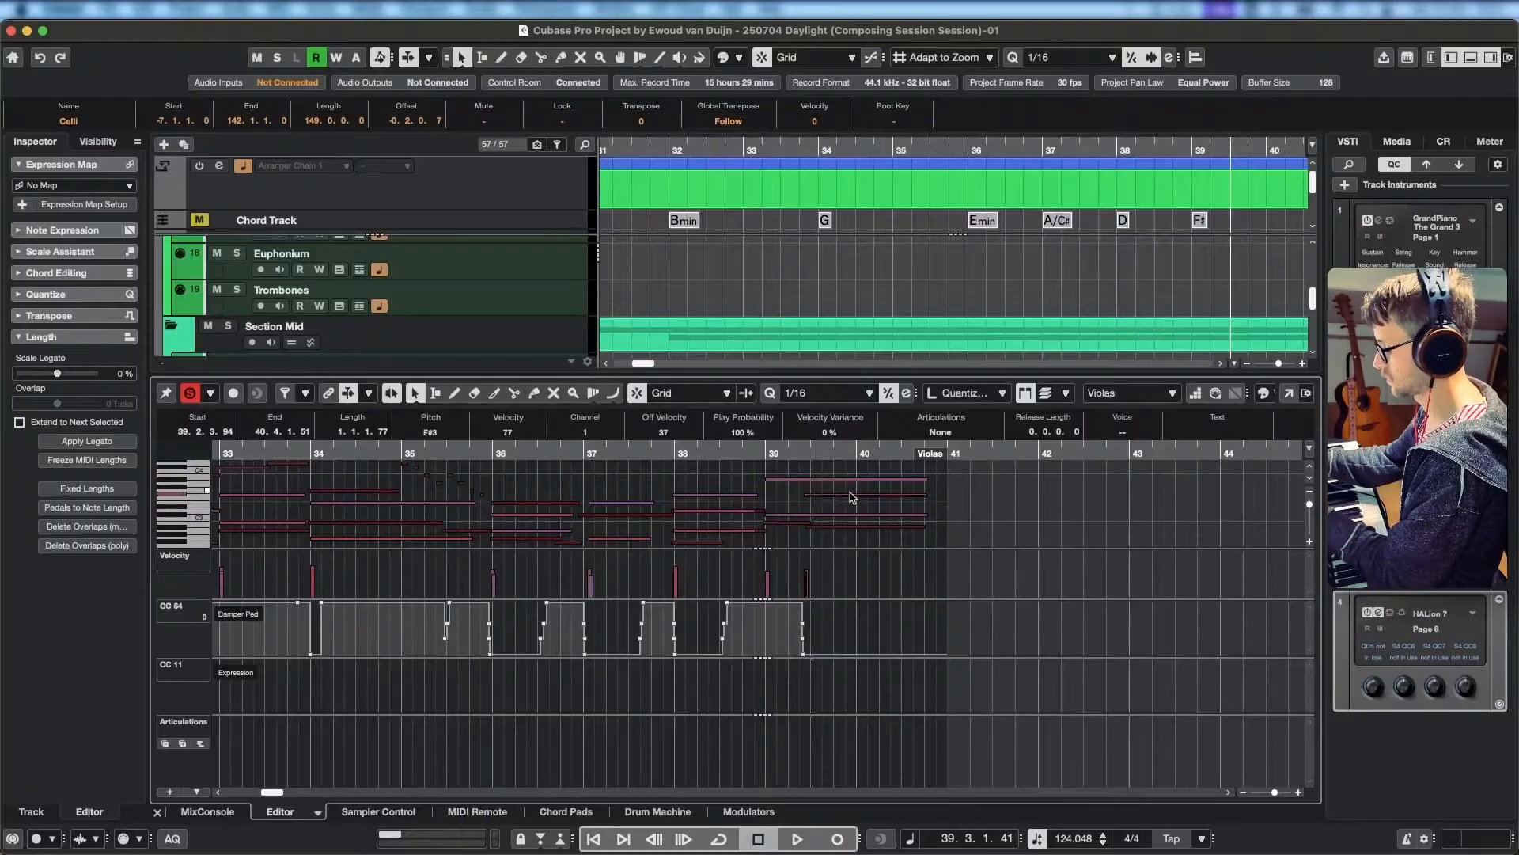
key("Delete")
Place the Violas' low A#2 note at 38.1.1.0 and play the strings from bar 37 up to bar 39.
left_click(734, 525)
left_click_drag(649, 507, 767, 518)
scroll(774, 497, "up", 1)
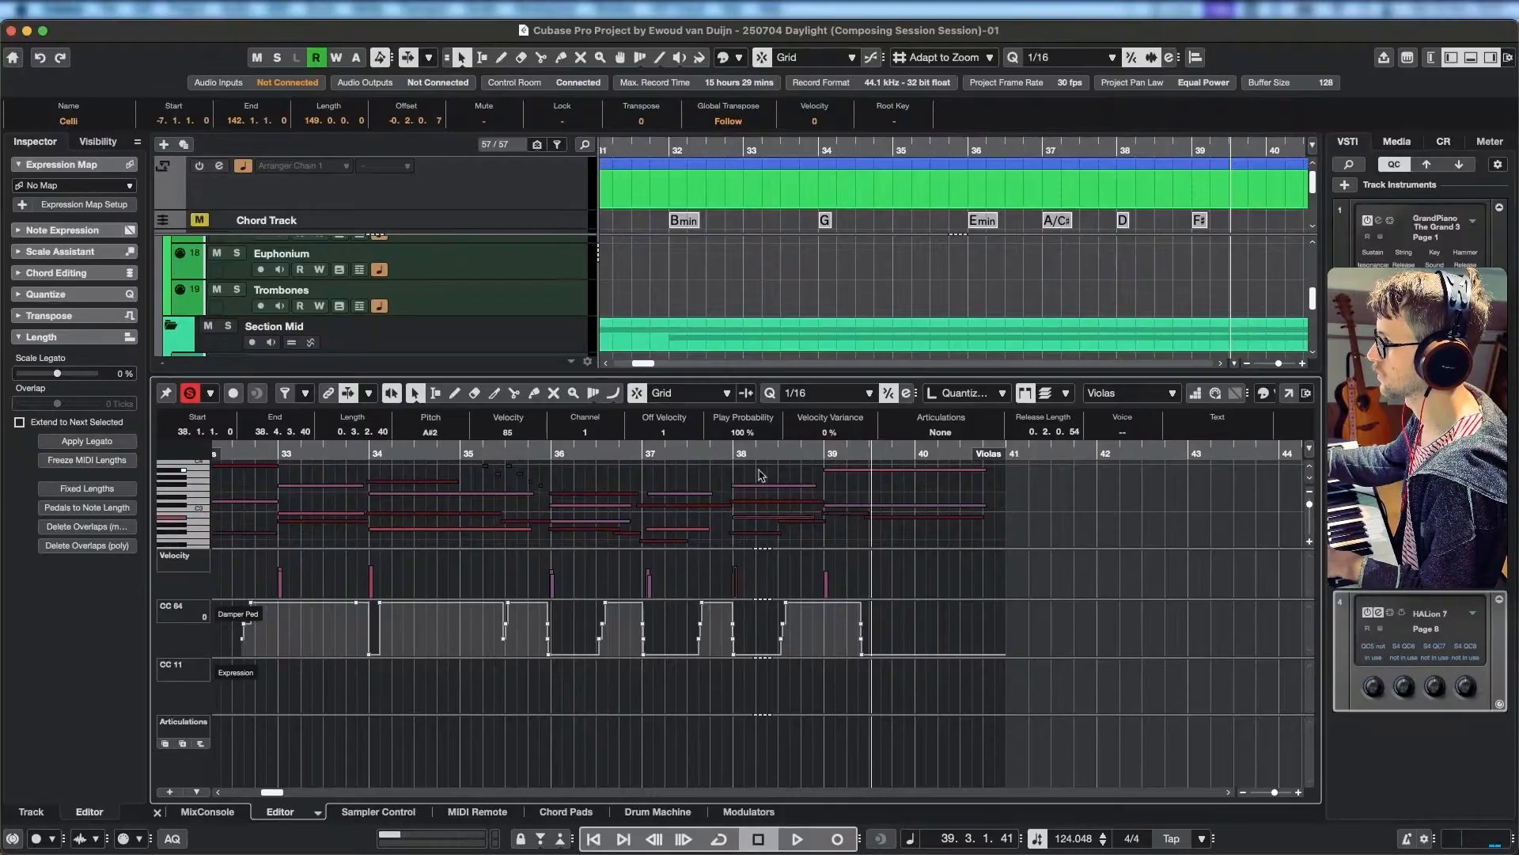
left_click(648, 455)
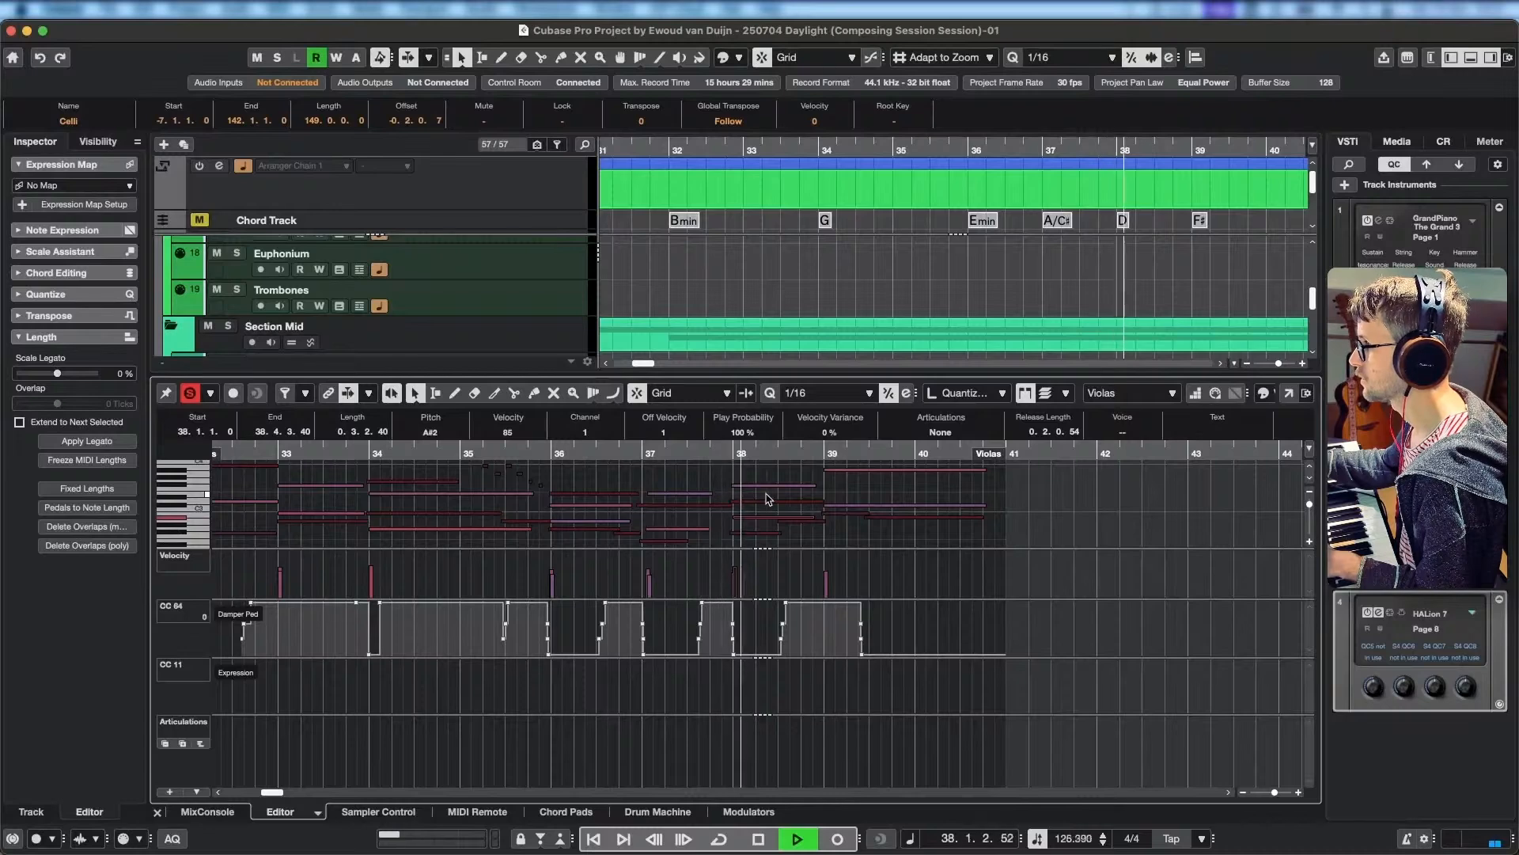
key("space")
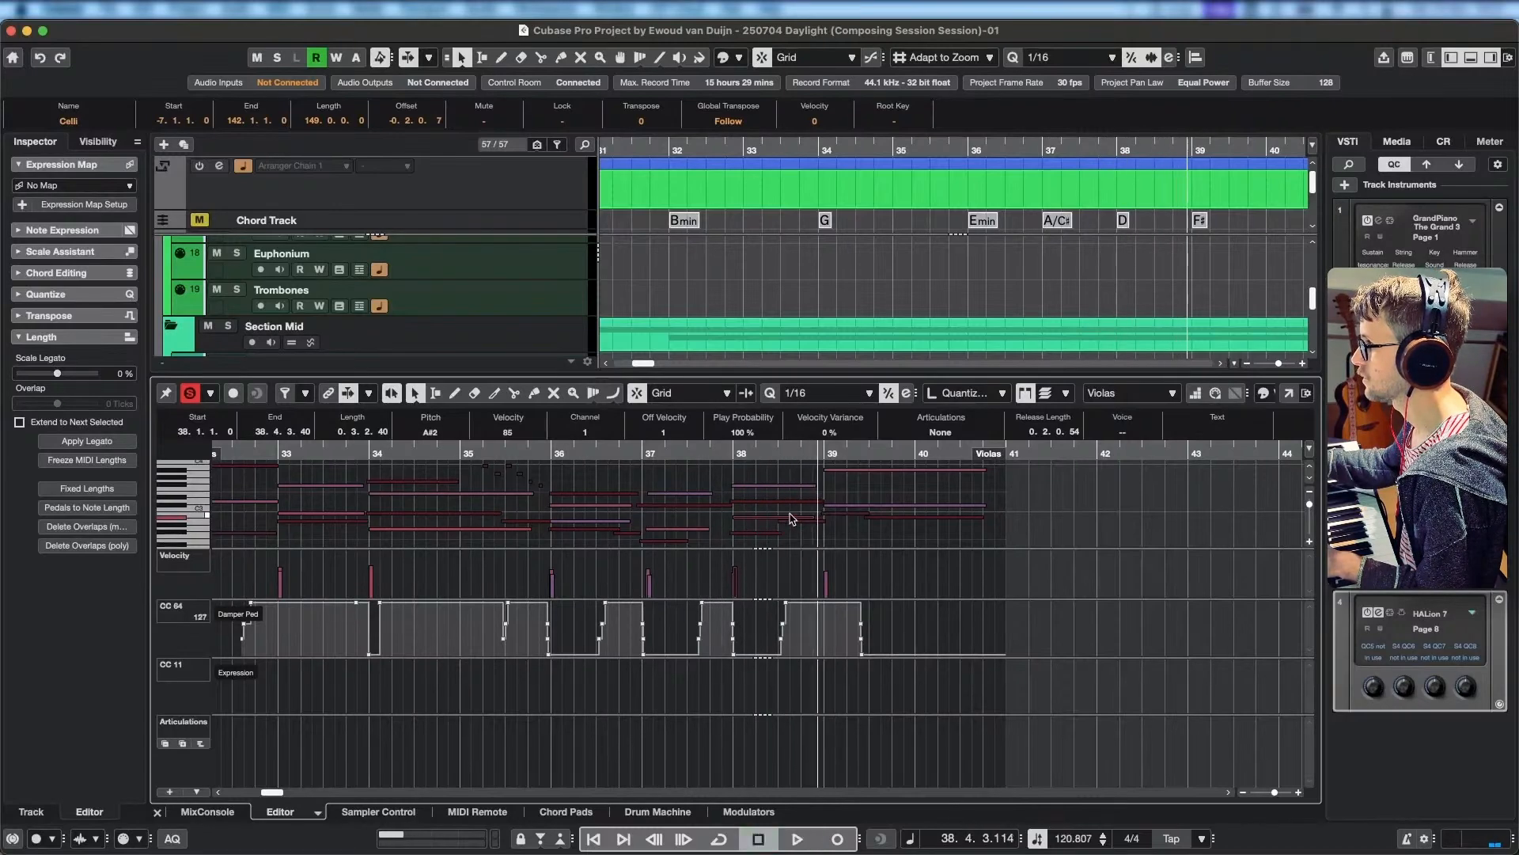
Split the Violas' A#2 note at 38.3.1.0, raise its second part to B2, and play from 38.2 into bar 39.
left_click(778, 518, "alt")
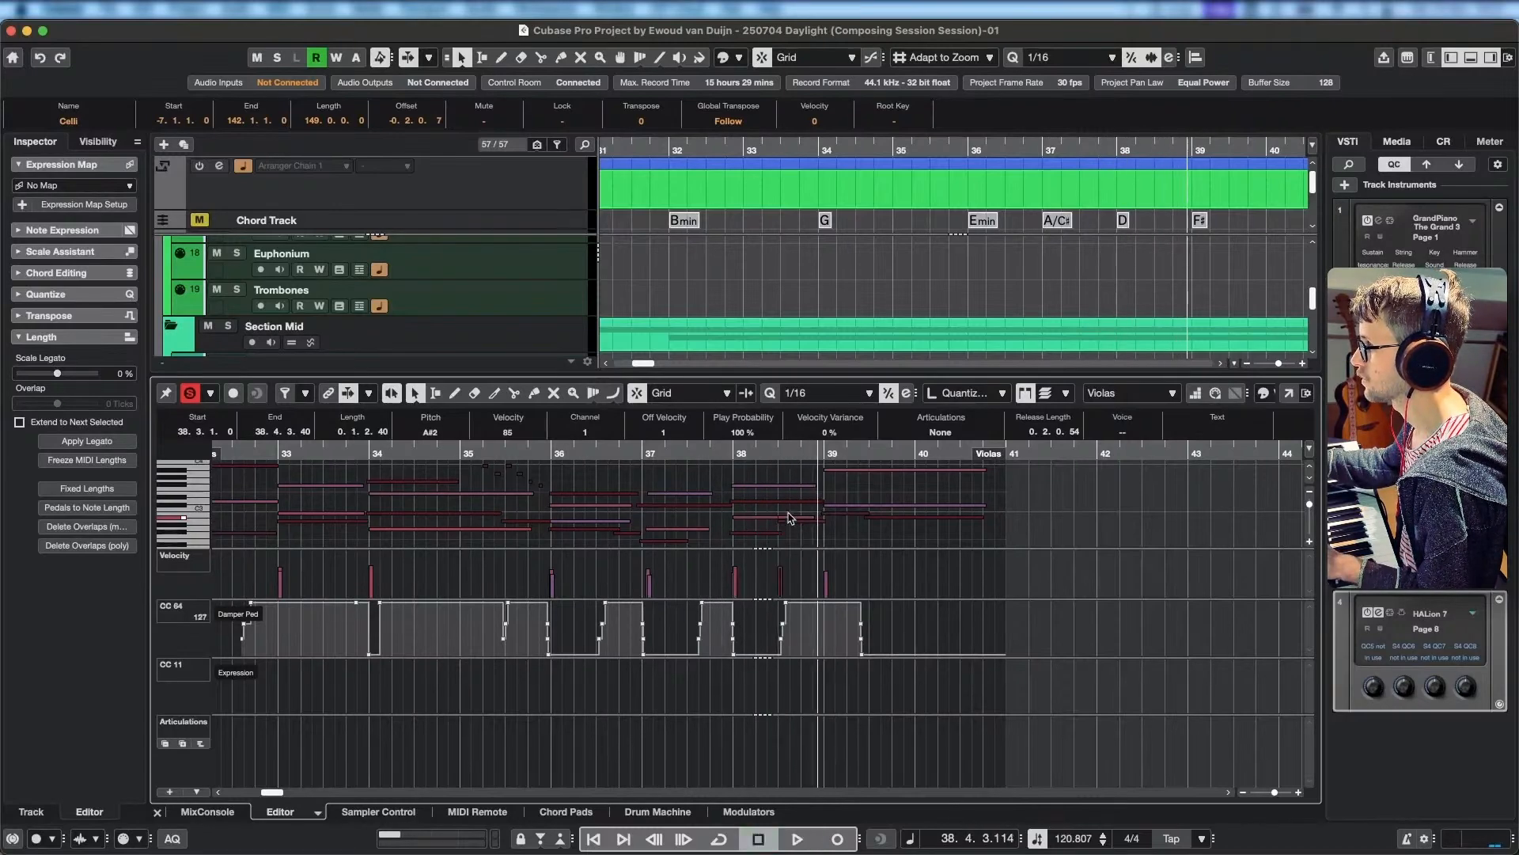
left_click_drag(789, 519, 792, 514)
left_click(766, 455)
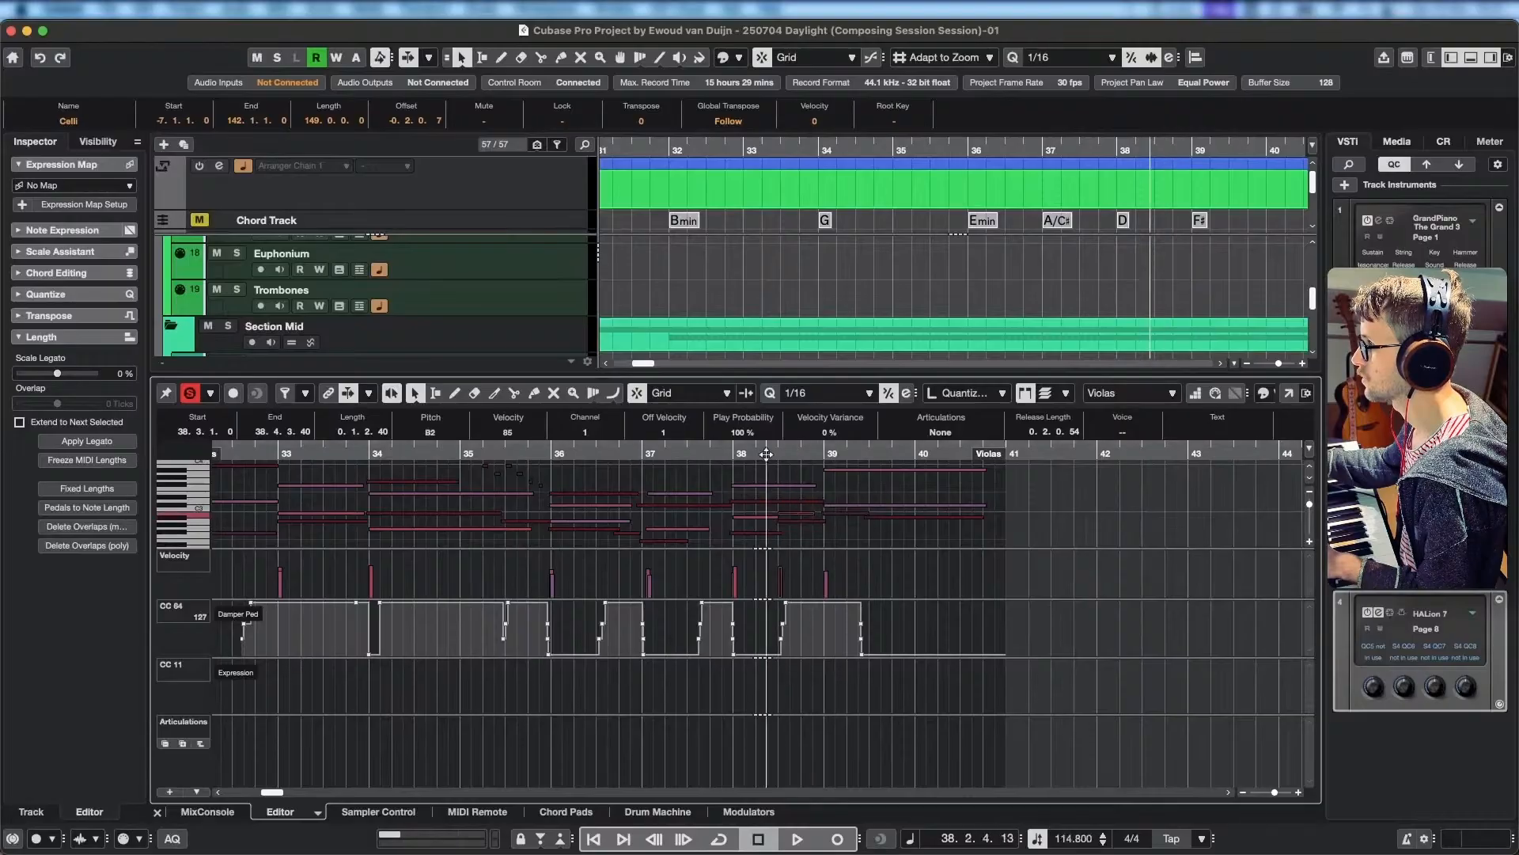
key("space")
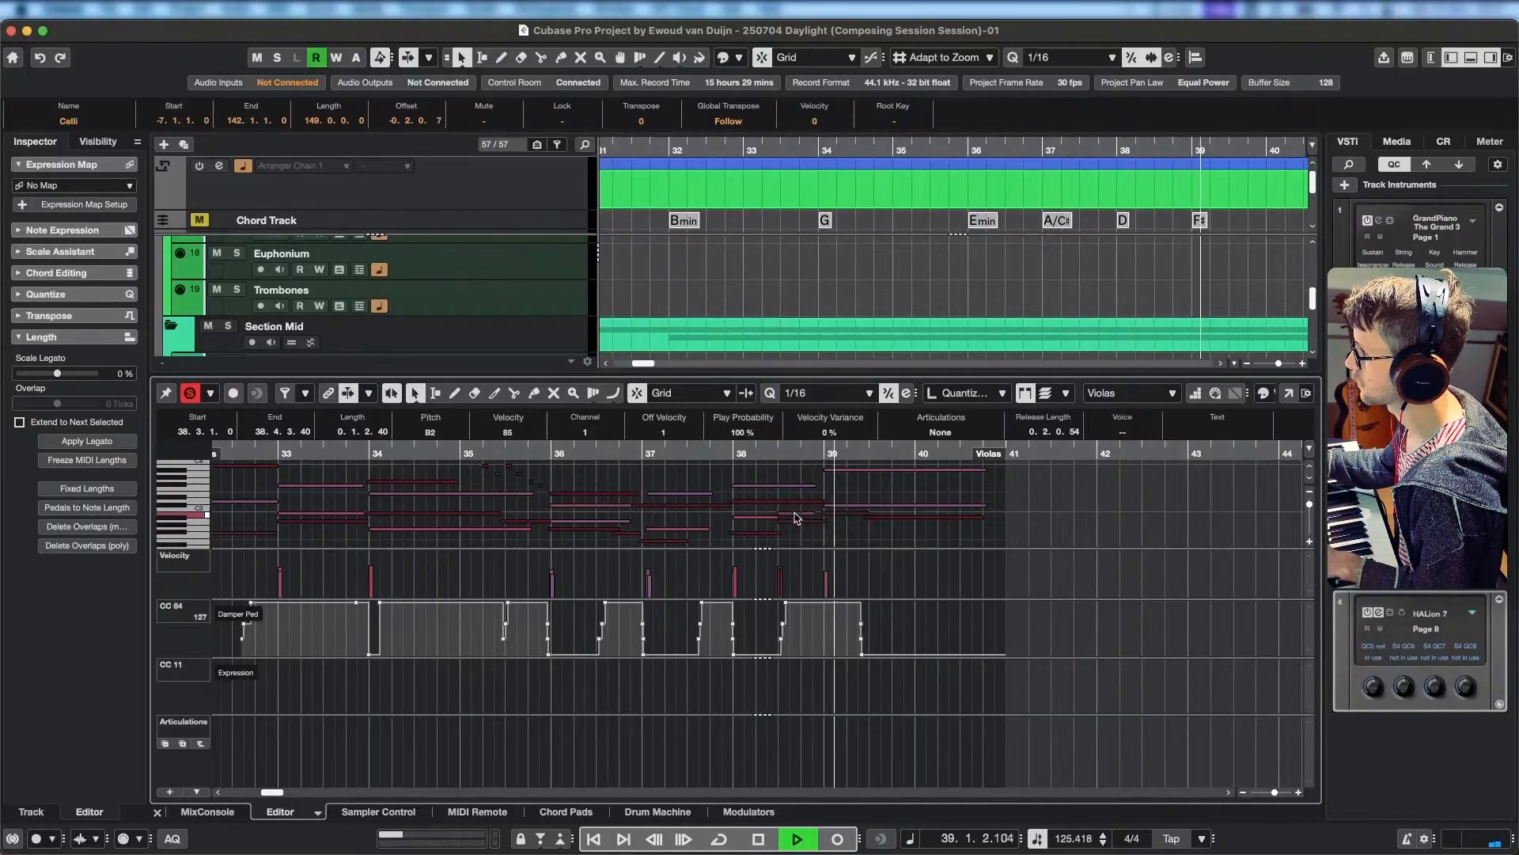
key("space")
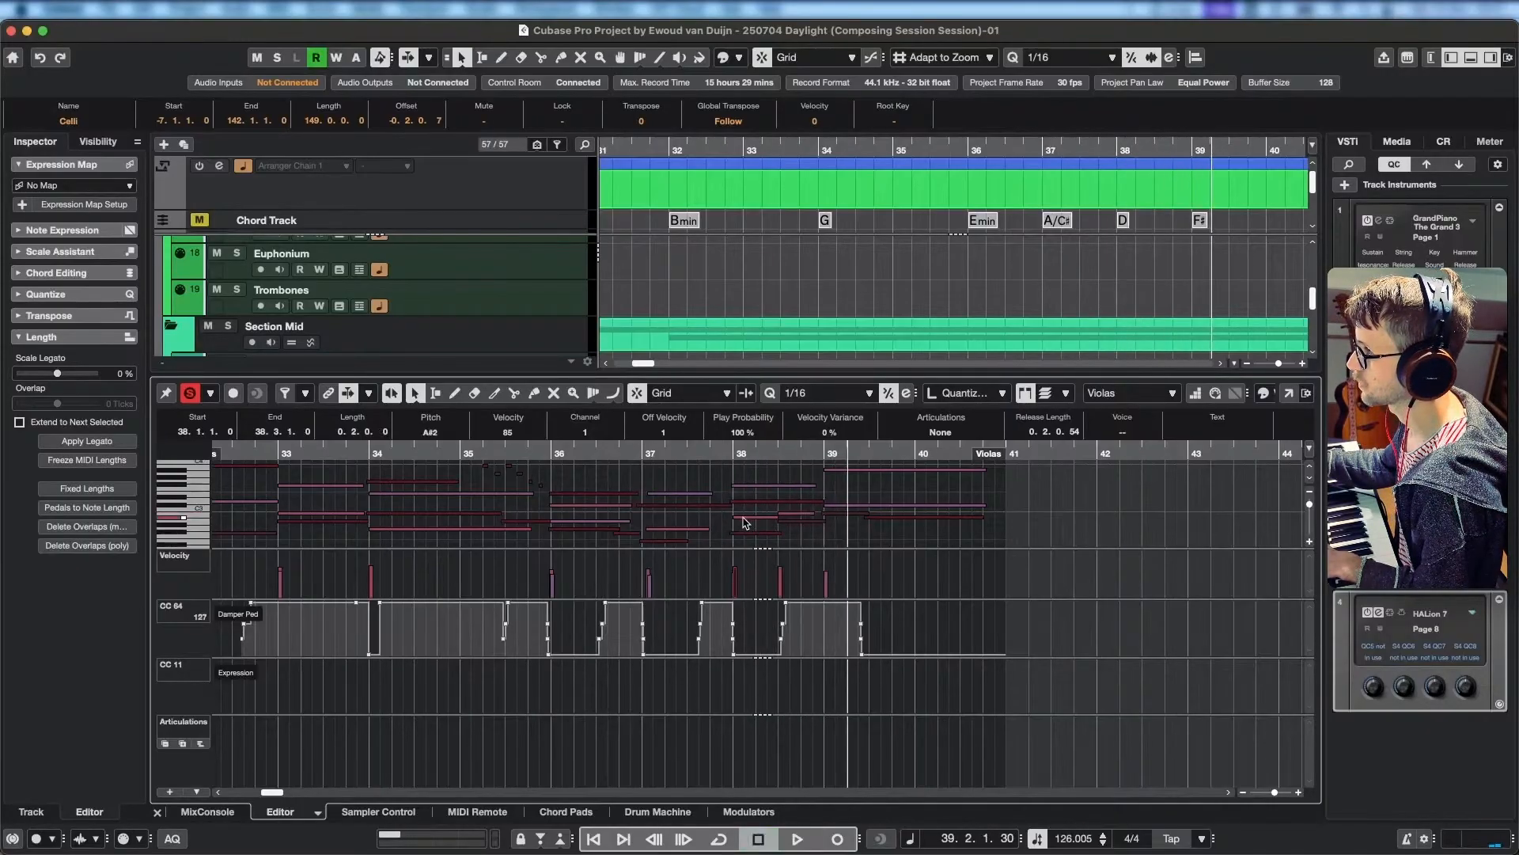
Turn off the editor solo and play the arrangement from the middle of bar 34 into bar 39.
left_click(437, 453)
key("space")
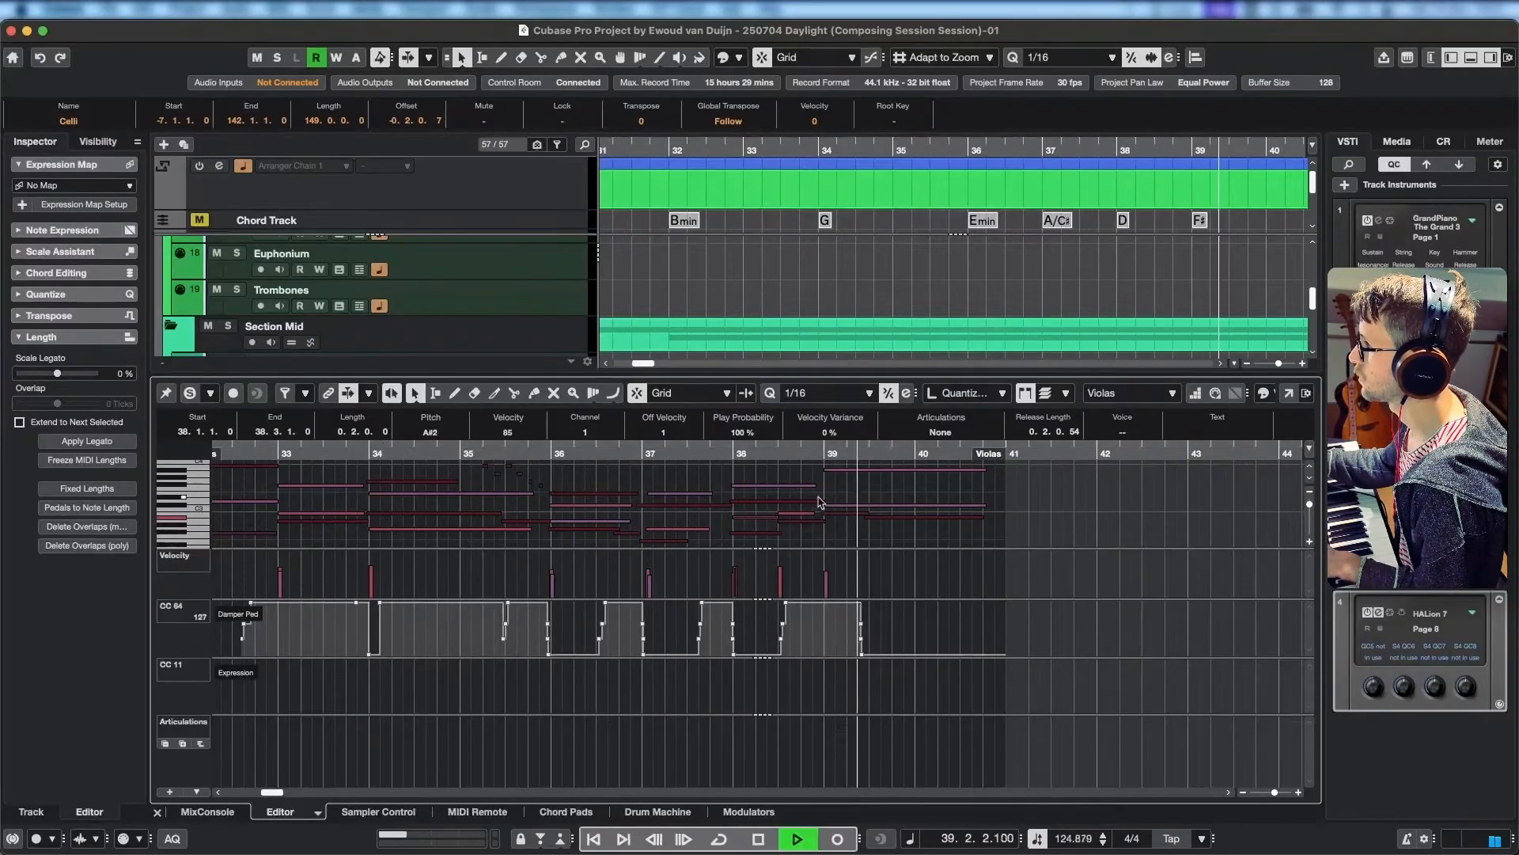
key("space")
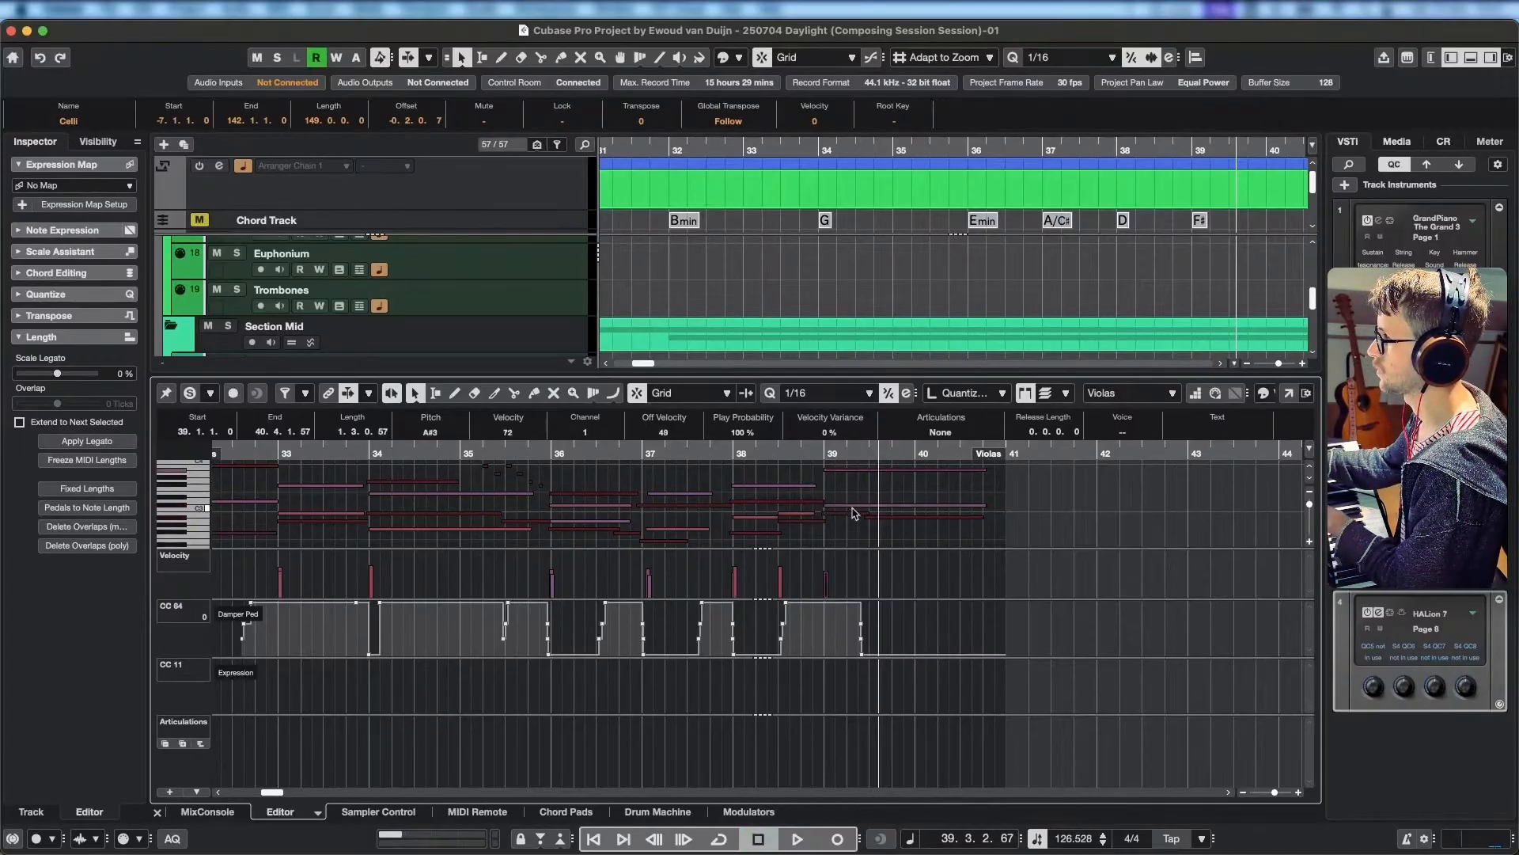
Lower the Violas' top note at 39.1.1.0 to F#3 and play from the end of bar 37 through bar 40.
left_click(848, 473)
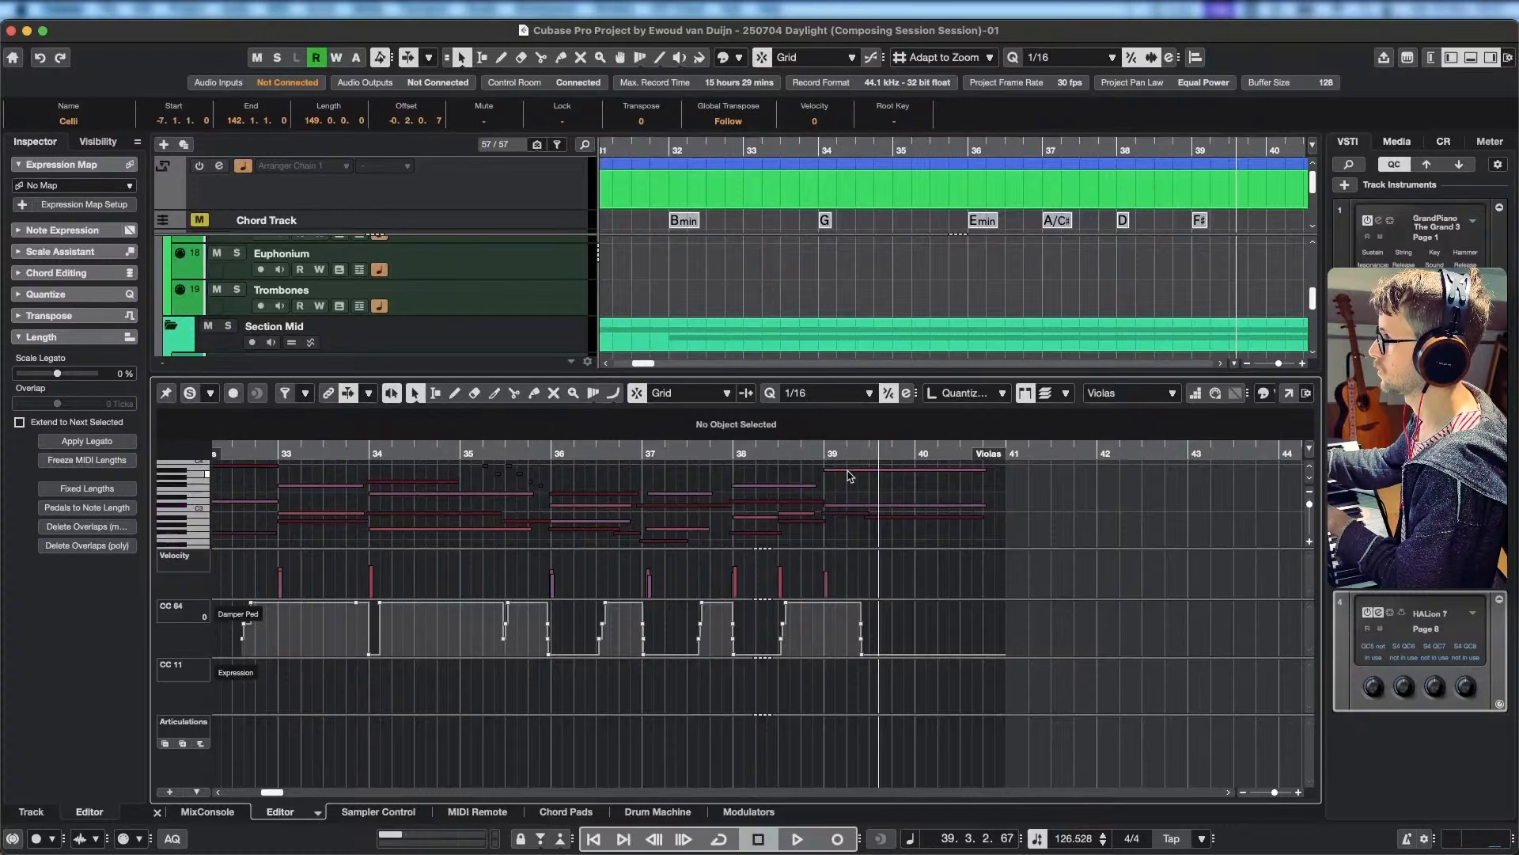
left_click(847, 470)
key("Down")
key("Down")
key("Down")
key("Down")
key("Down")
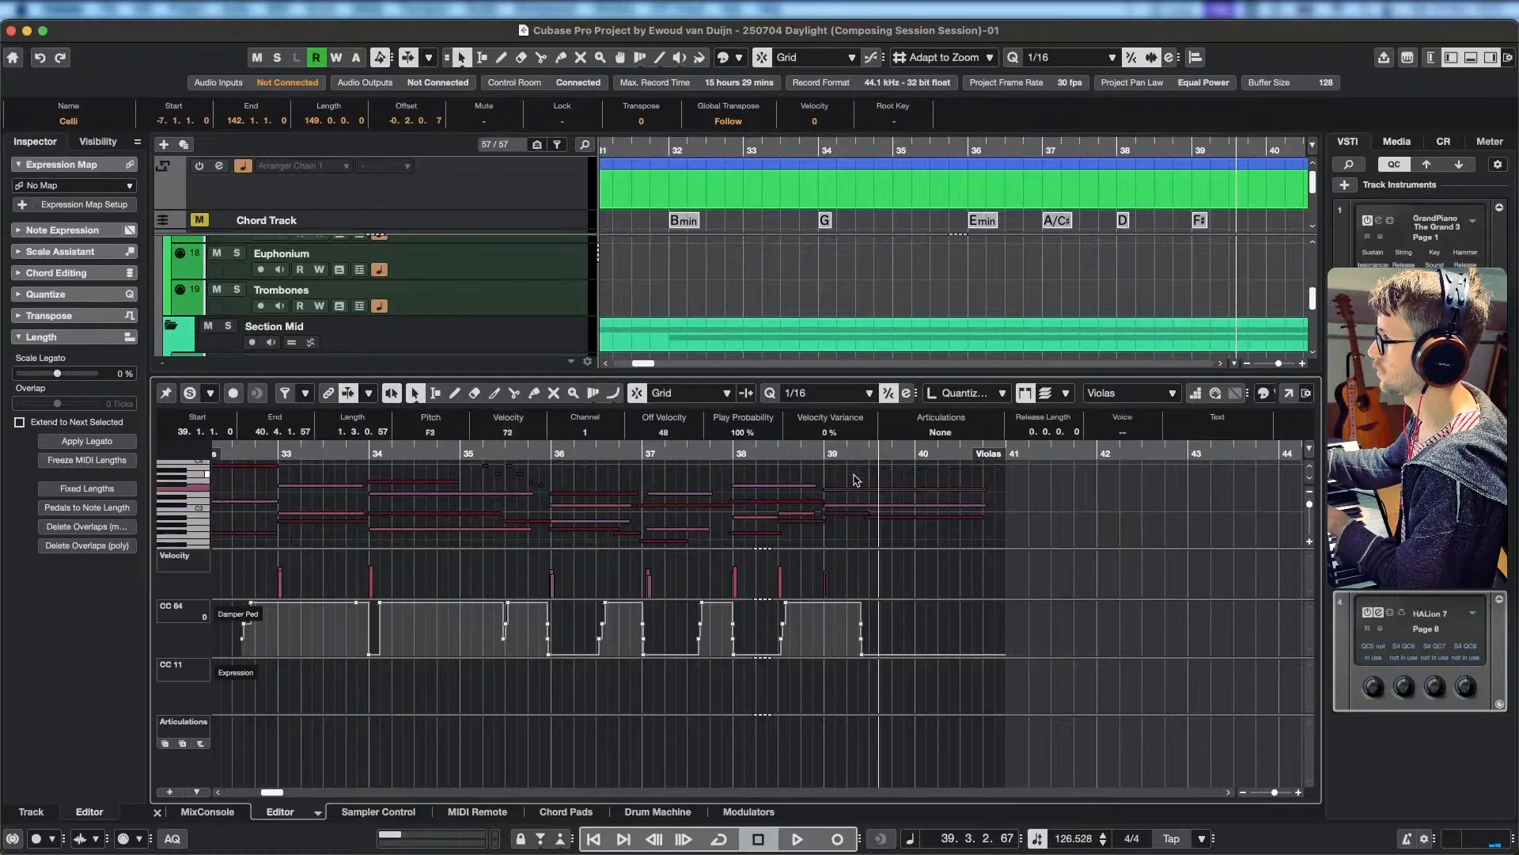
key("Up")
left_click(712, 451)
key("space")
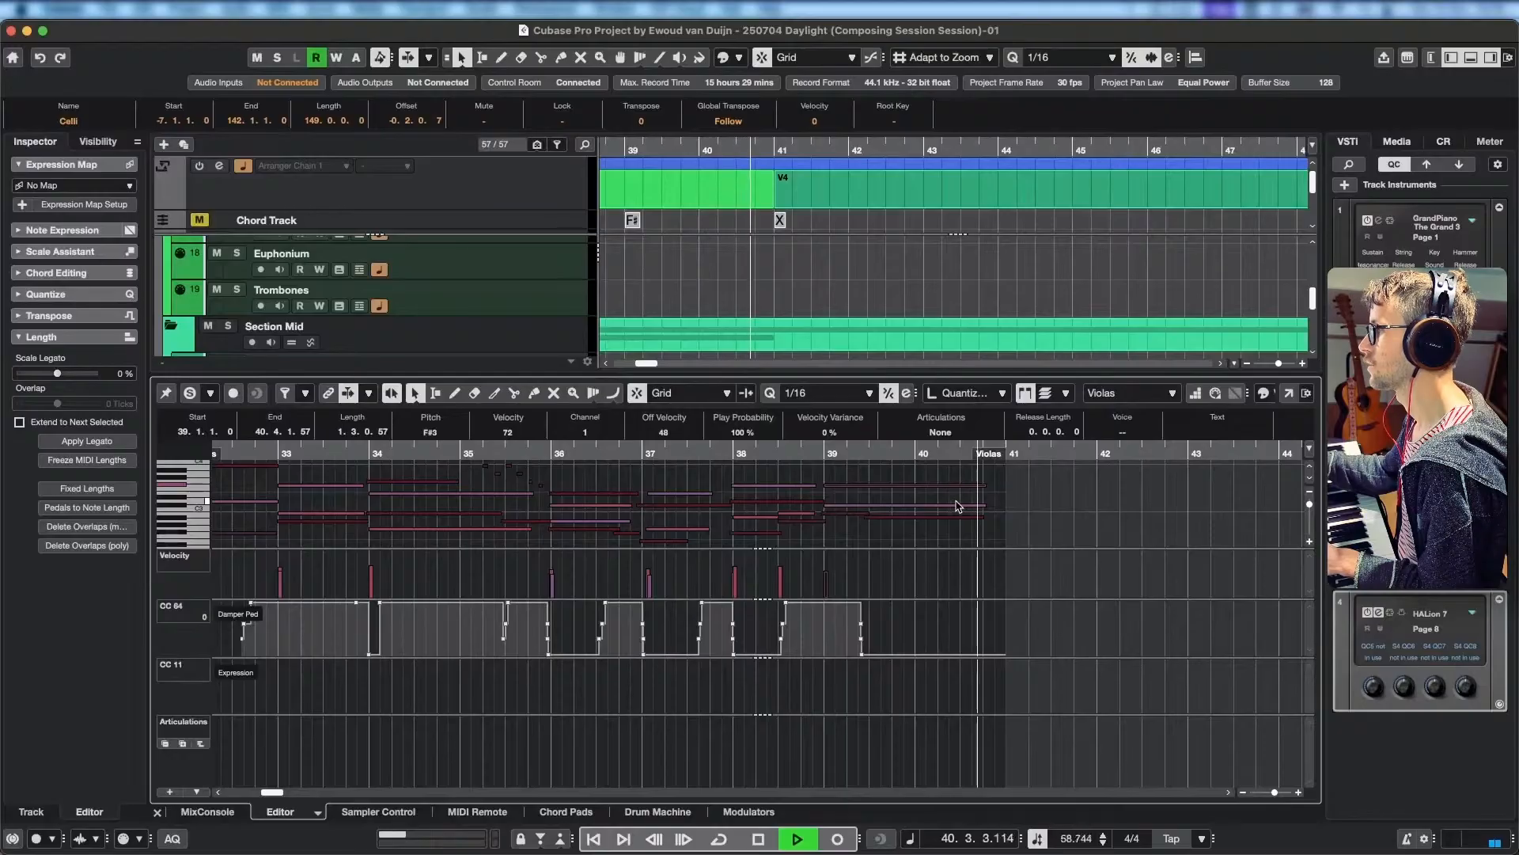
key("space")
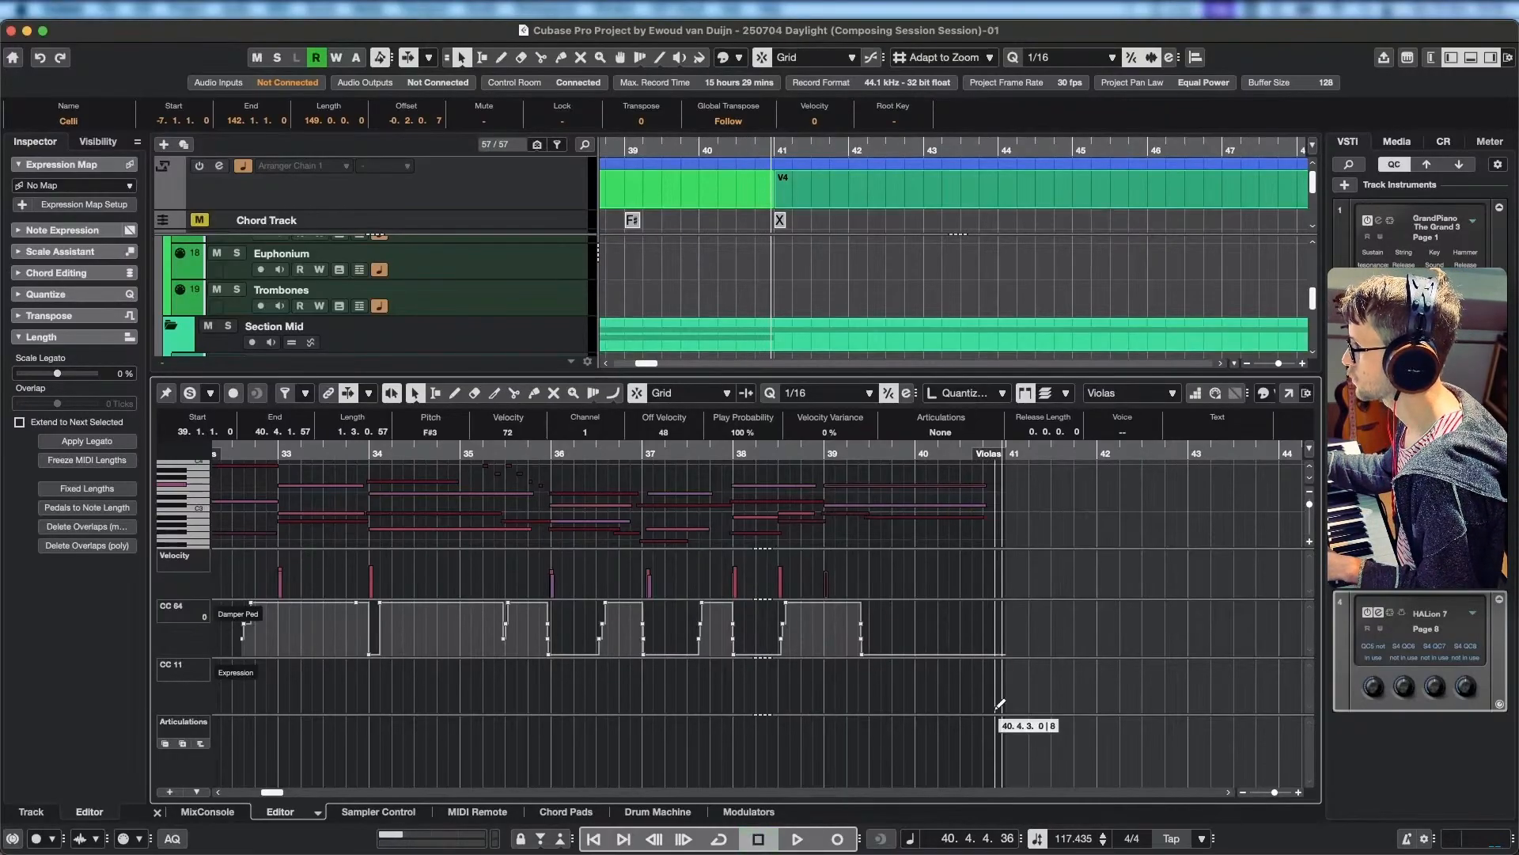
Draw an upward-bowed Expression (CC 11) fade on the Violas, from near maximum at bar 39 to zero late in bar 40.
left_click(995, 709)
left_click_drag(967, 700, 839, 658)
key("super+z")
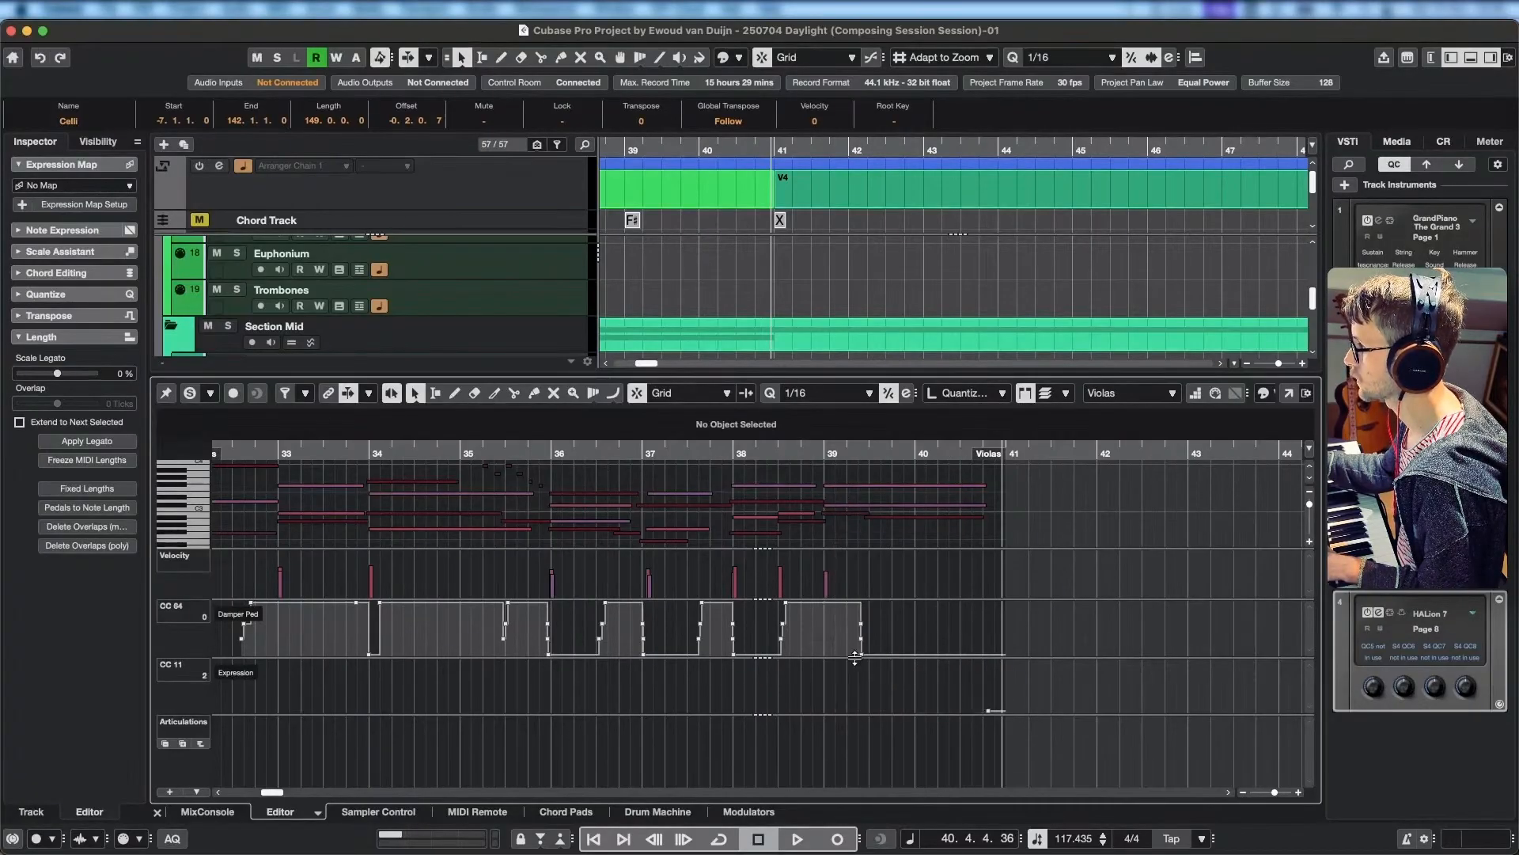
left_click(826, 659)
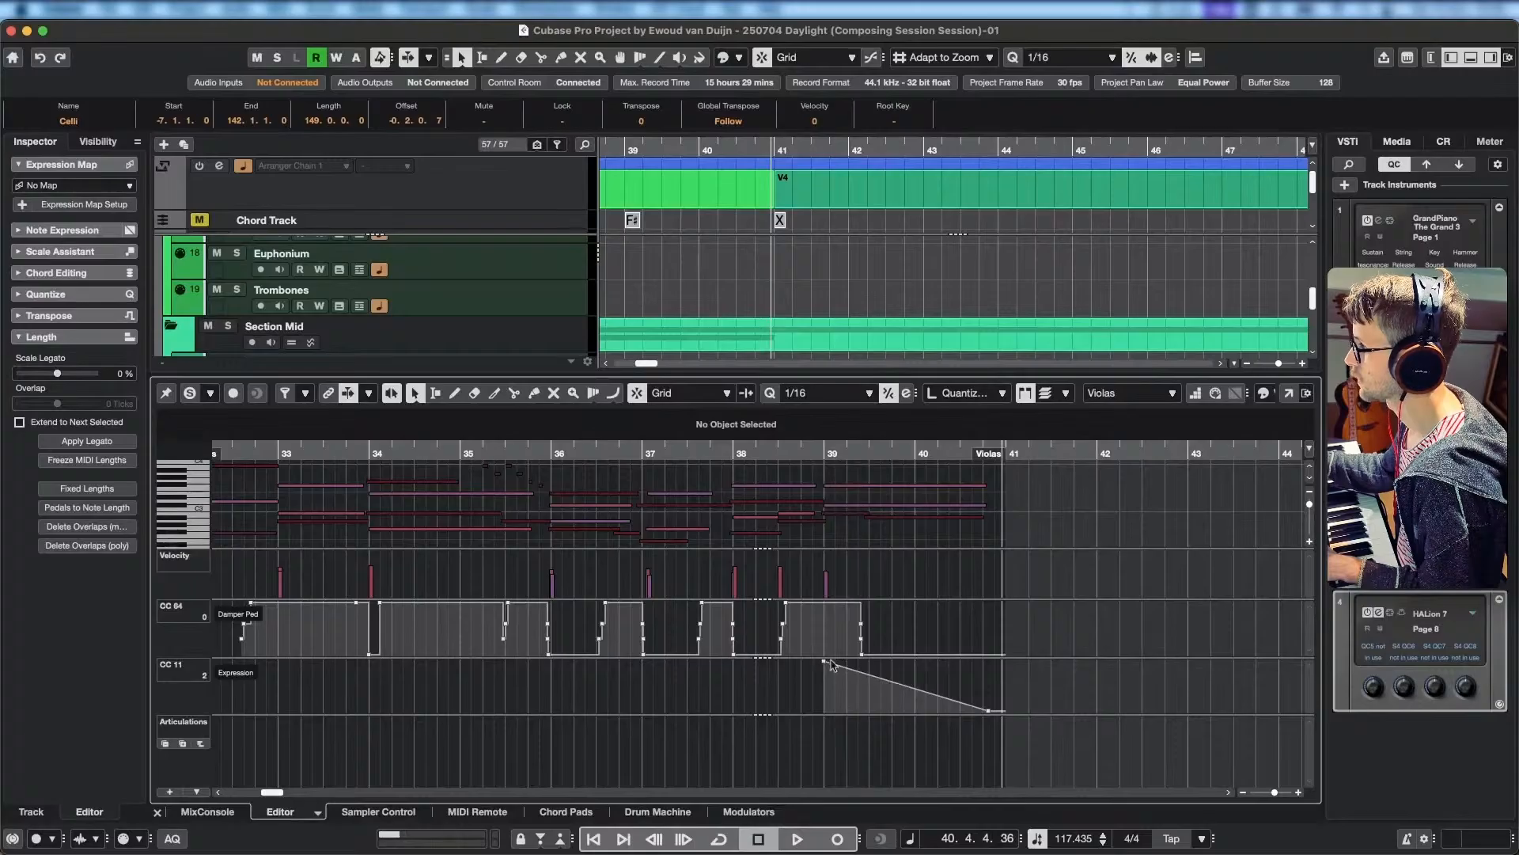
left_click_drag(914, 687, 920, 681)
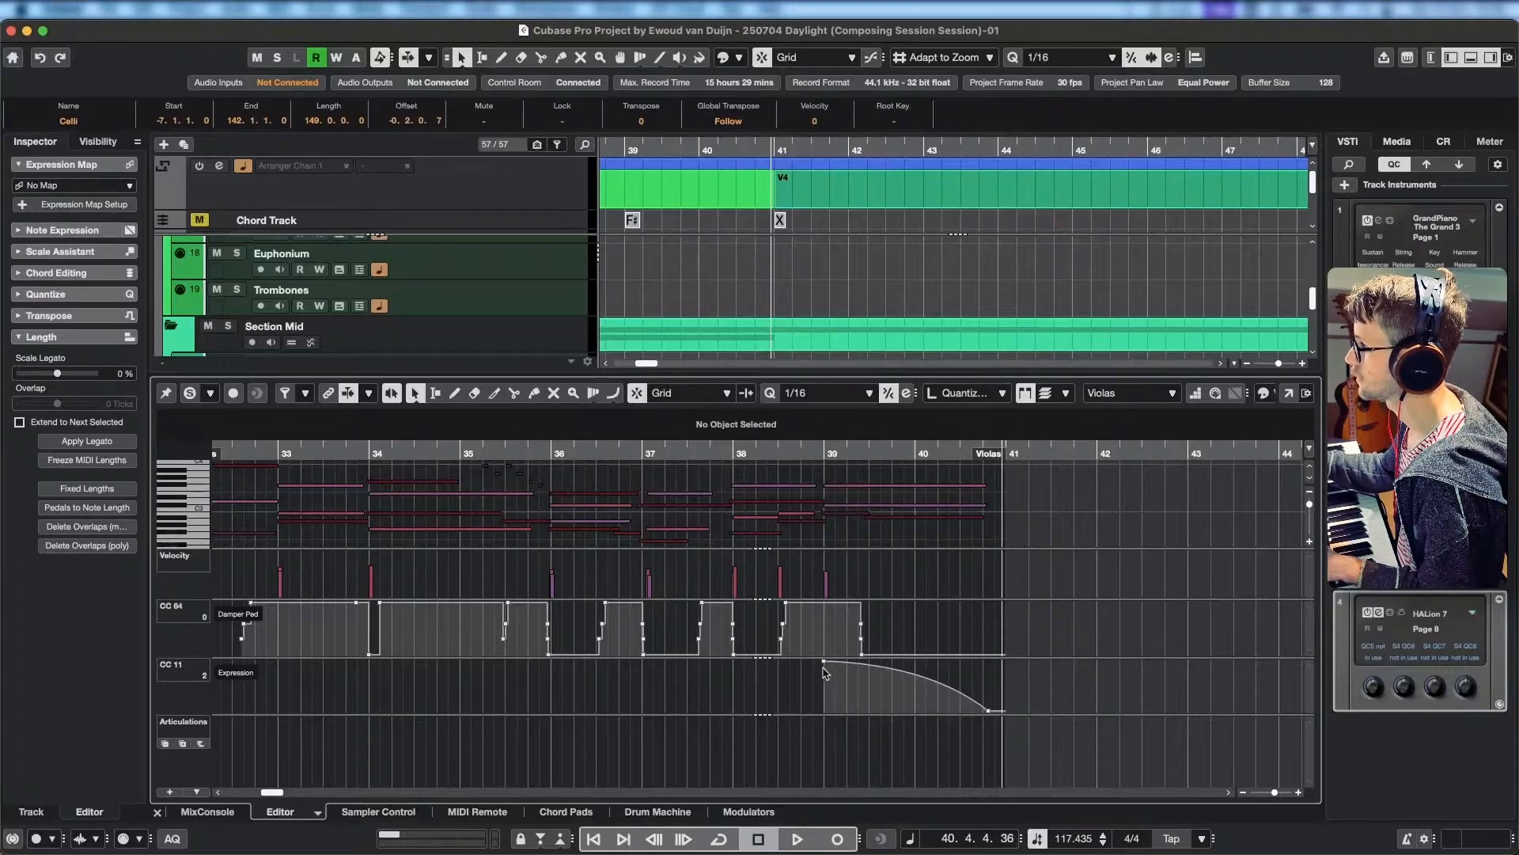
Add a near-maximum Expression point at the Violas' start in bar 32 and play from there into bar 38.
scroll(661, 675, "left", 5)
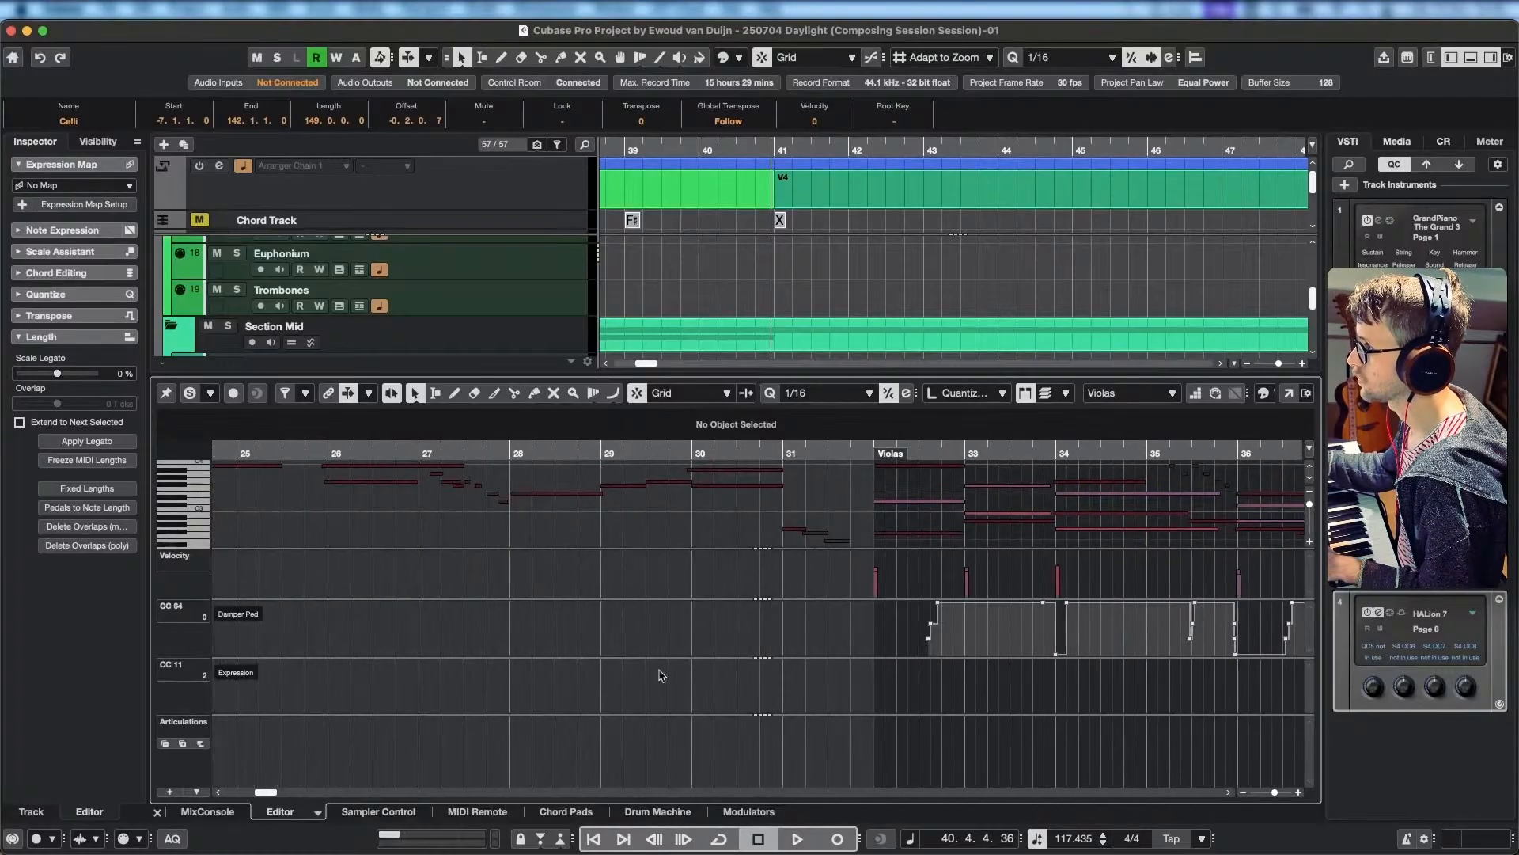
left_click(876, 662, "alt")
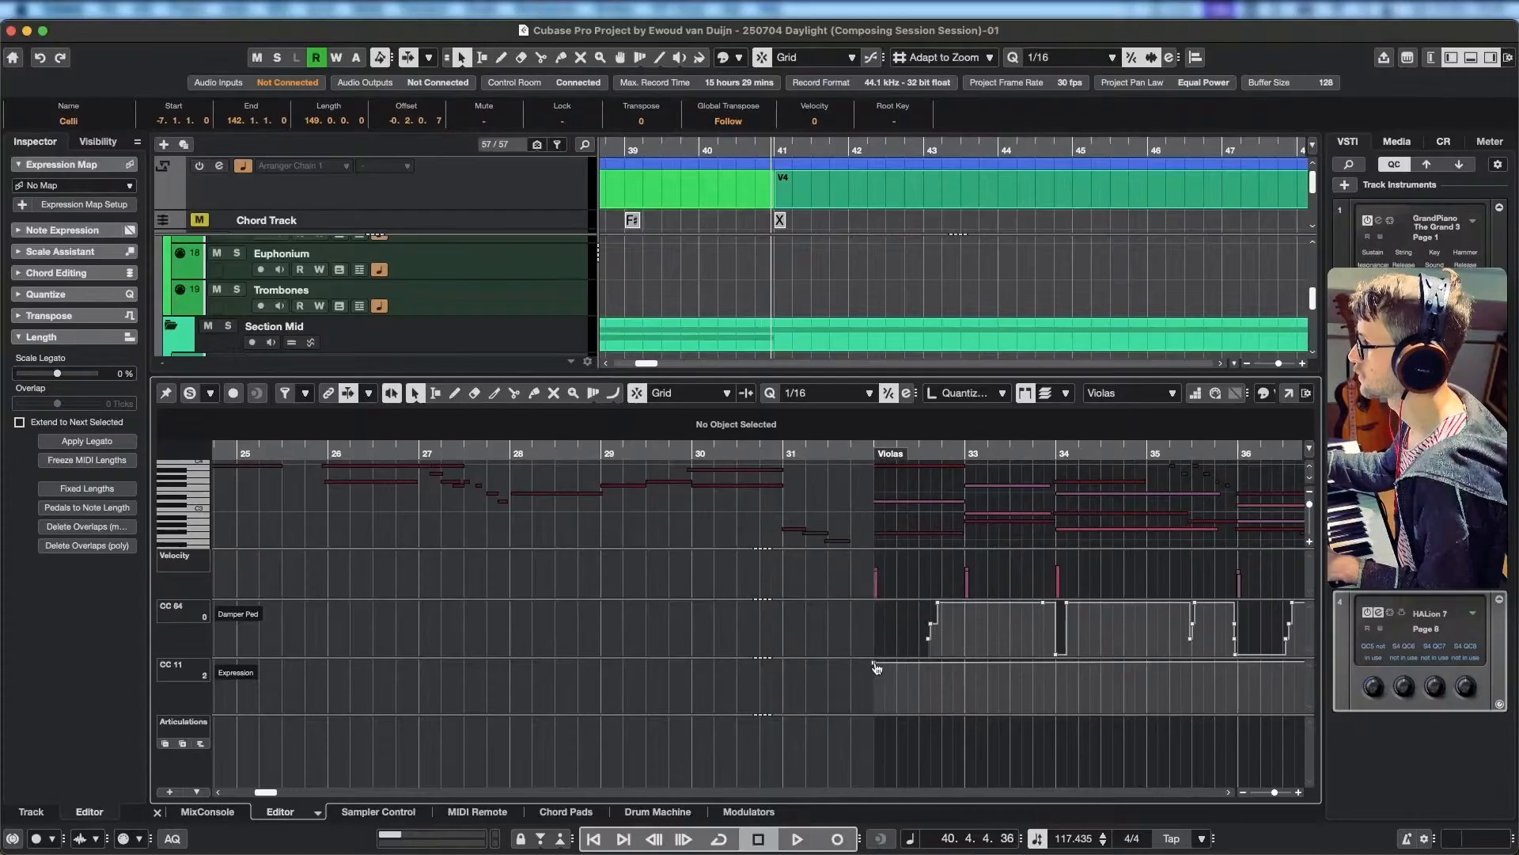
left_click(907, 458)
key("space")
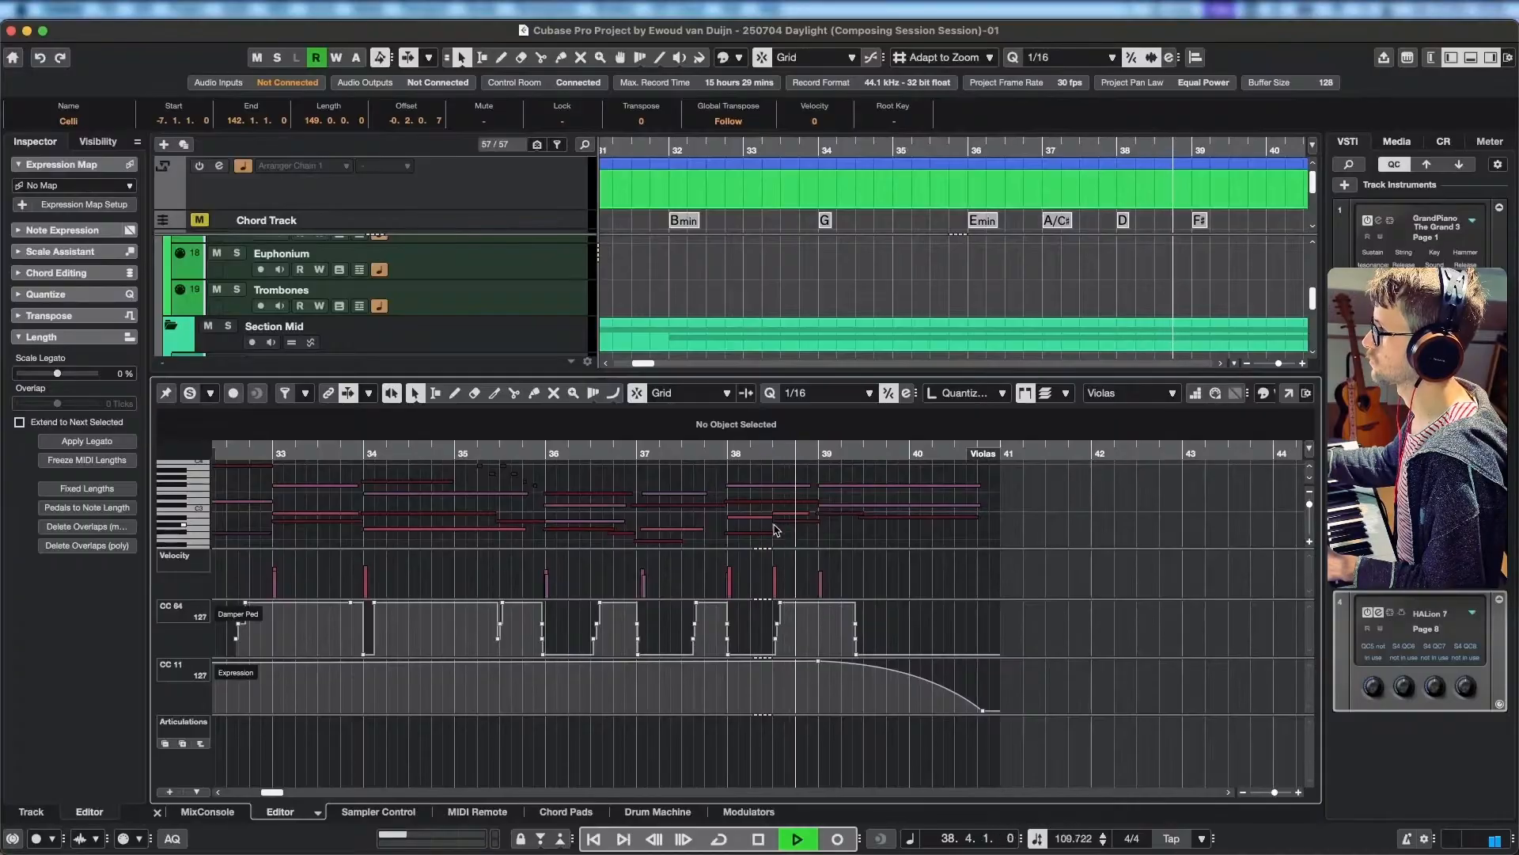
key("space")
Solo the strings in the editor again and play from about bar 37 to the end of bar 38.
left_click(734, 454)
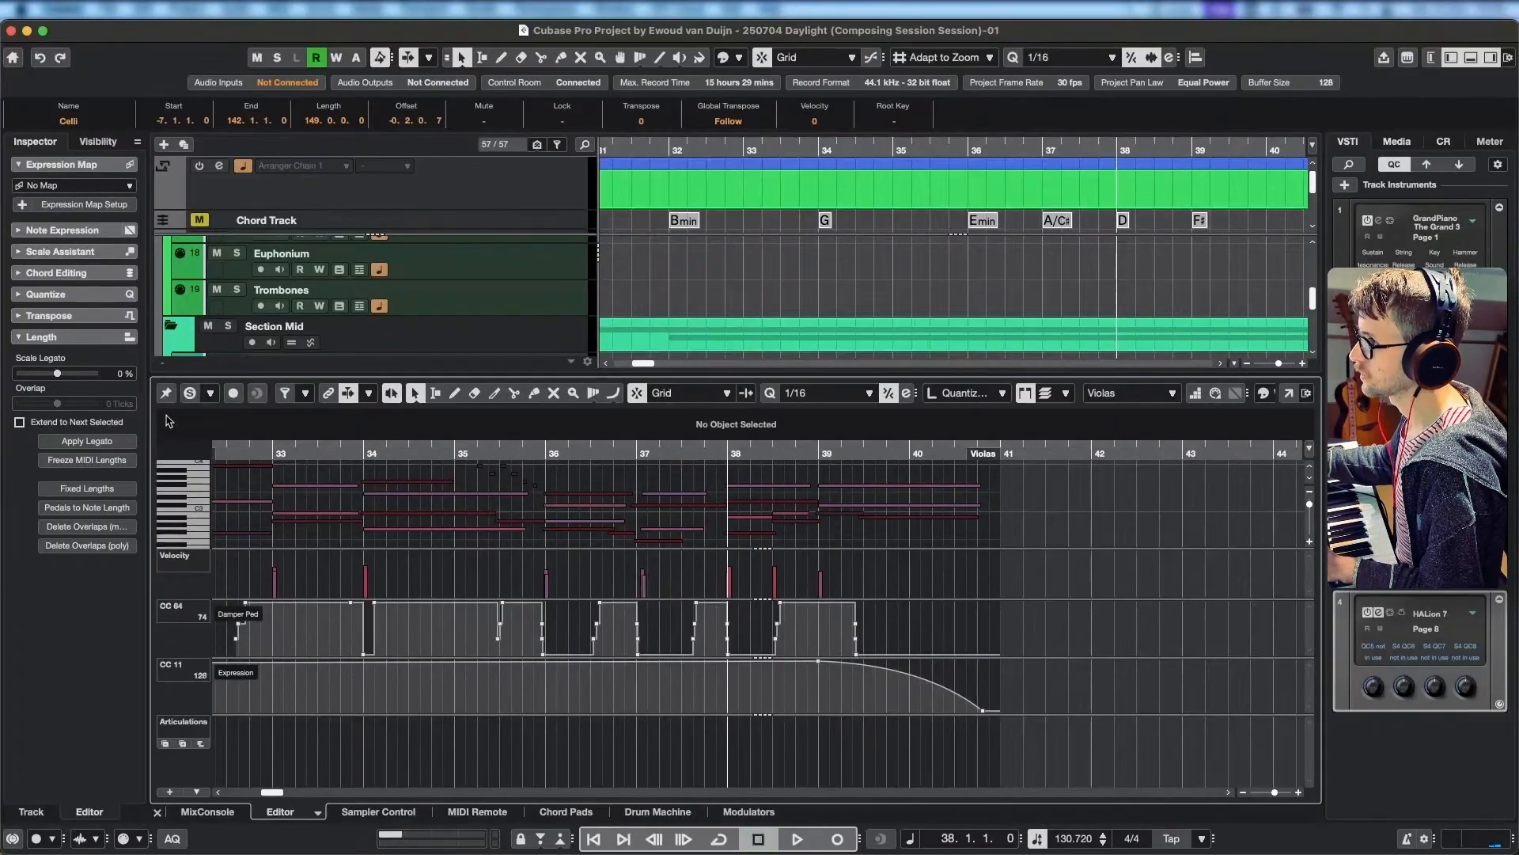
left_click(630, 448)
key("space")
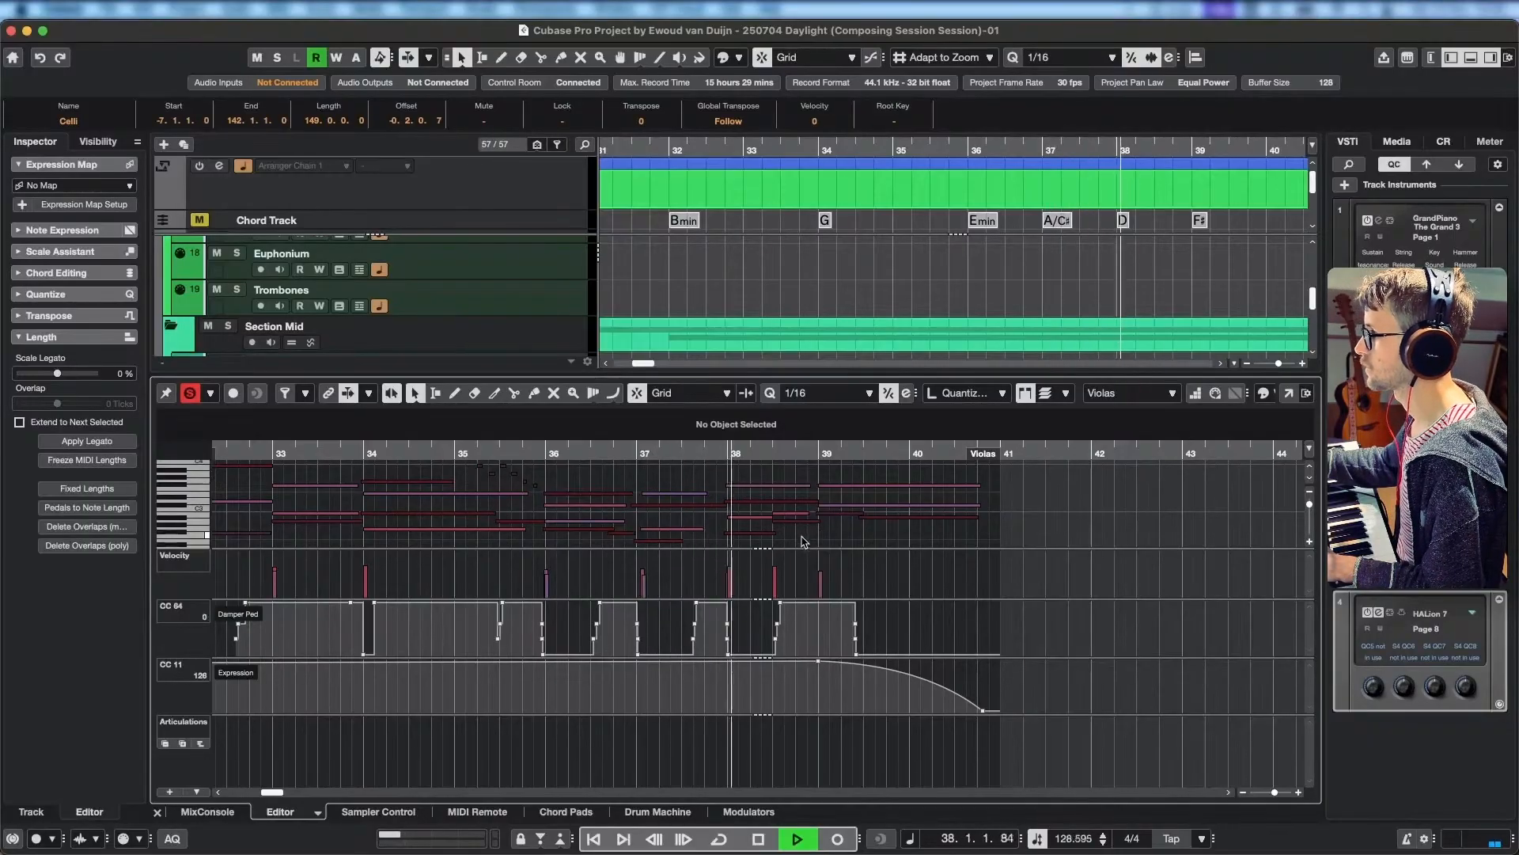
key("space")
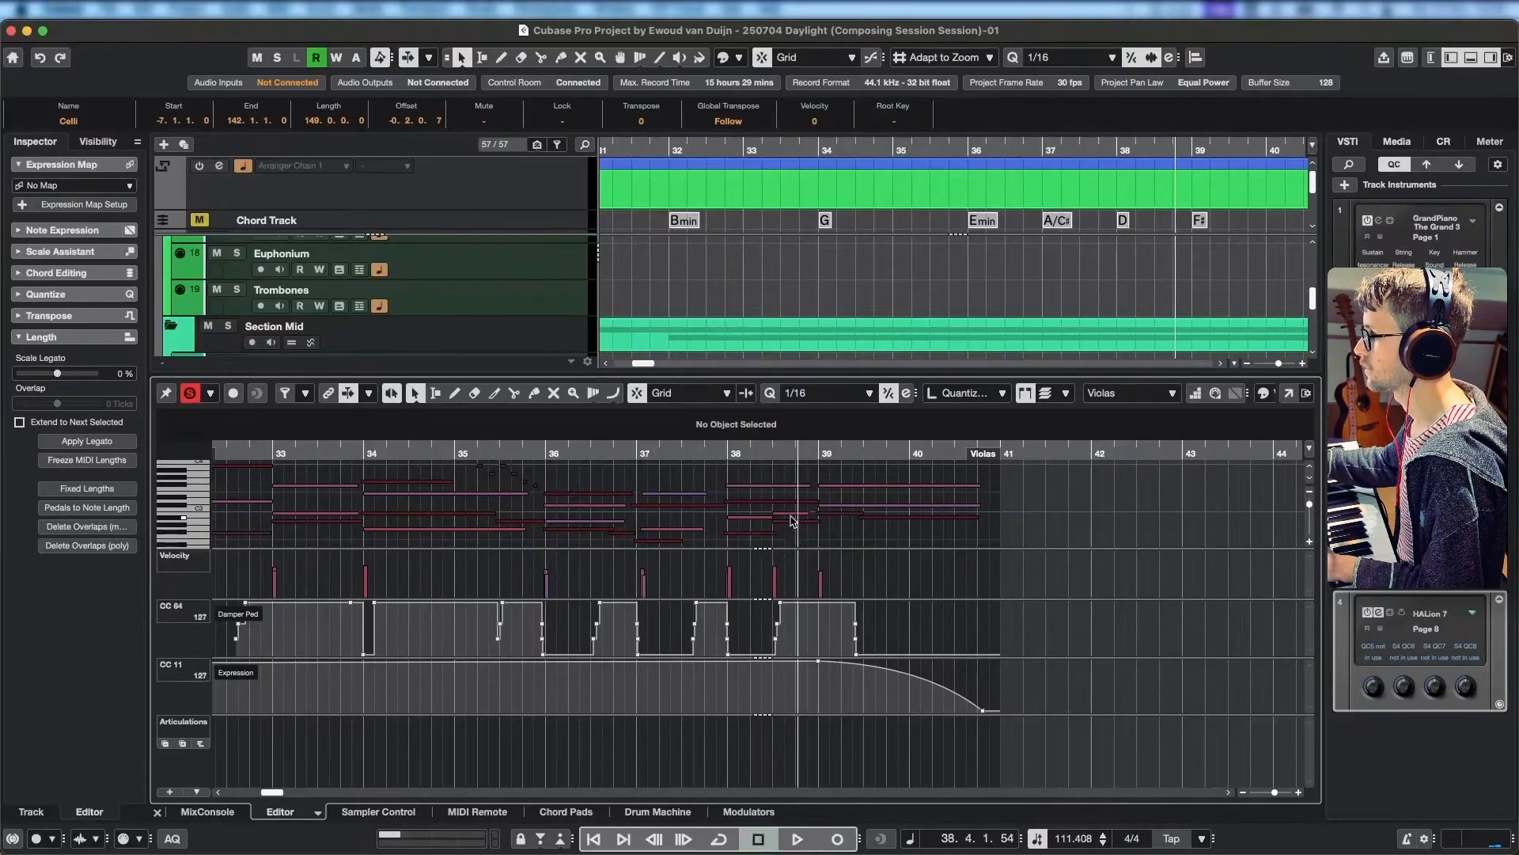
Compare the Violas and Violins I notes in bar 38 and replay the soloed strings through that bar.
left_click(789, 516)
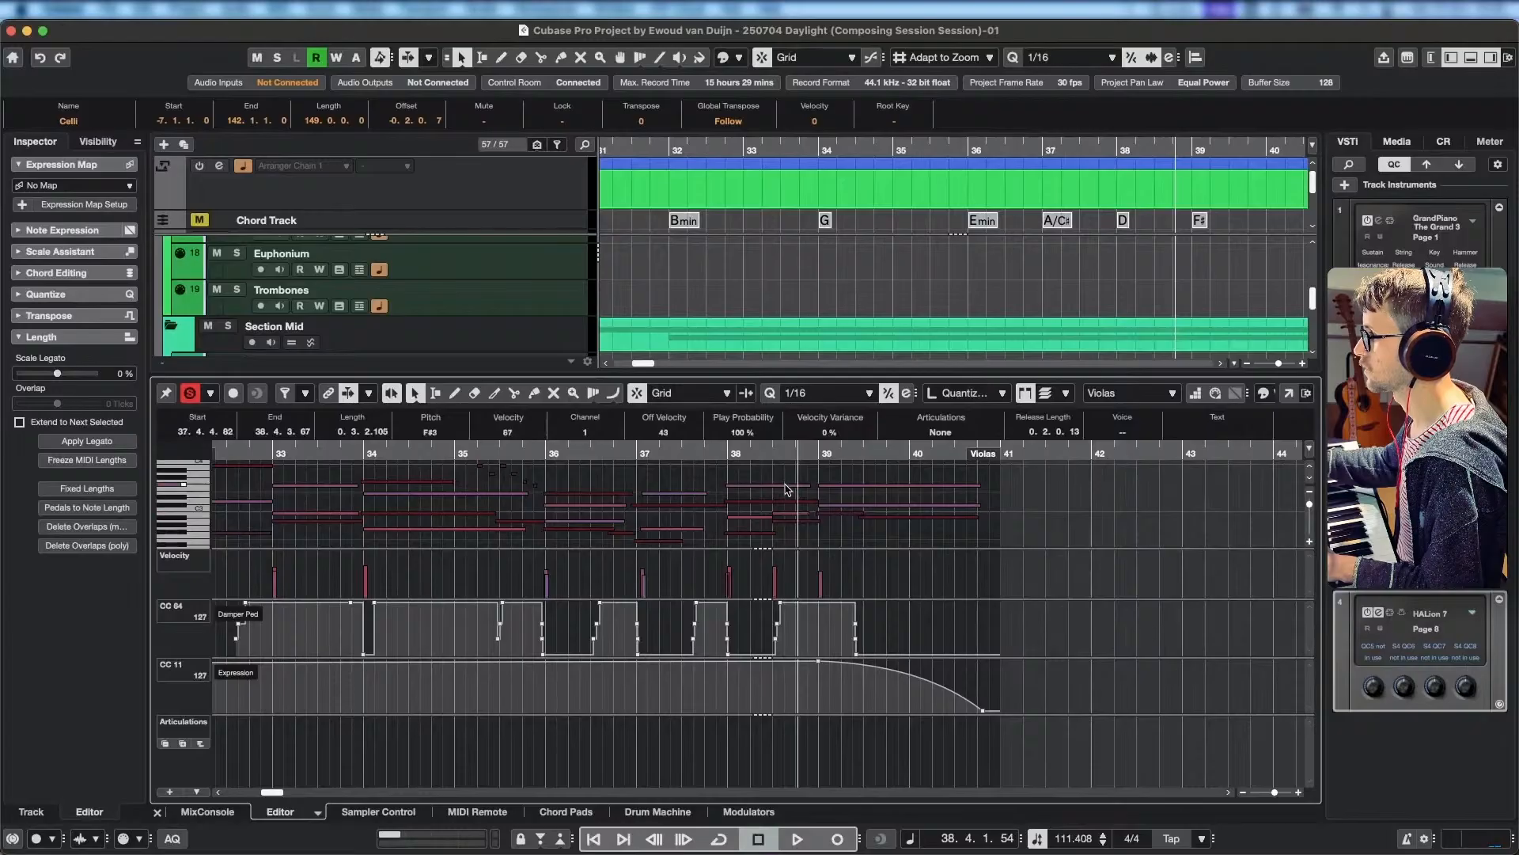
left_click(780, 507)
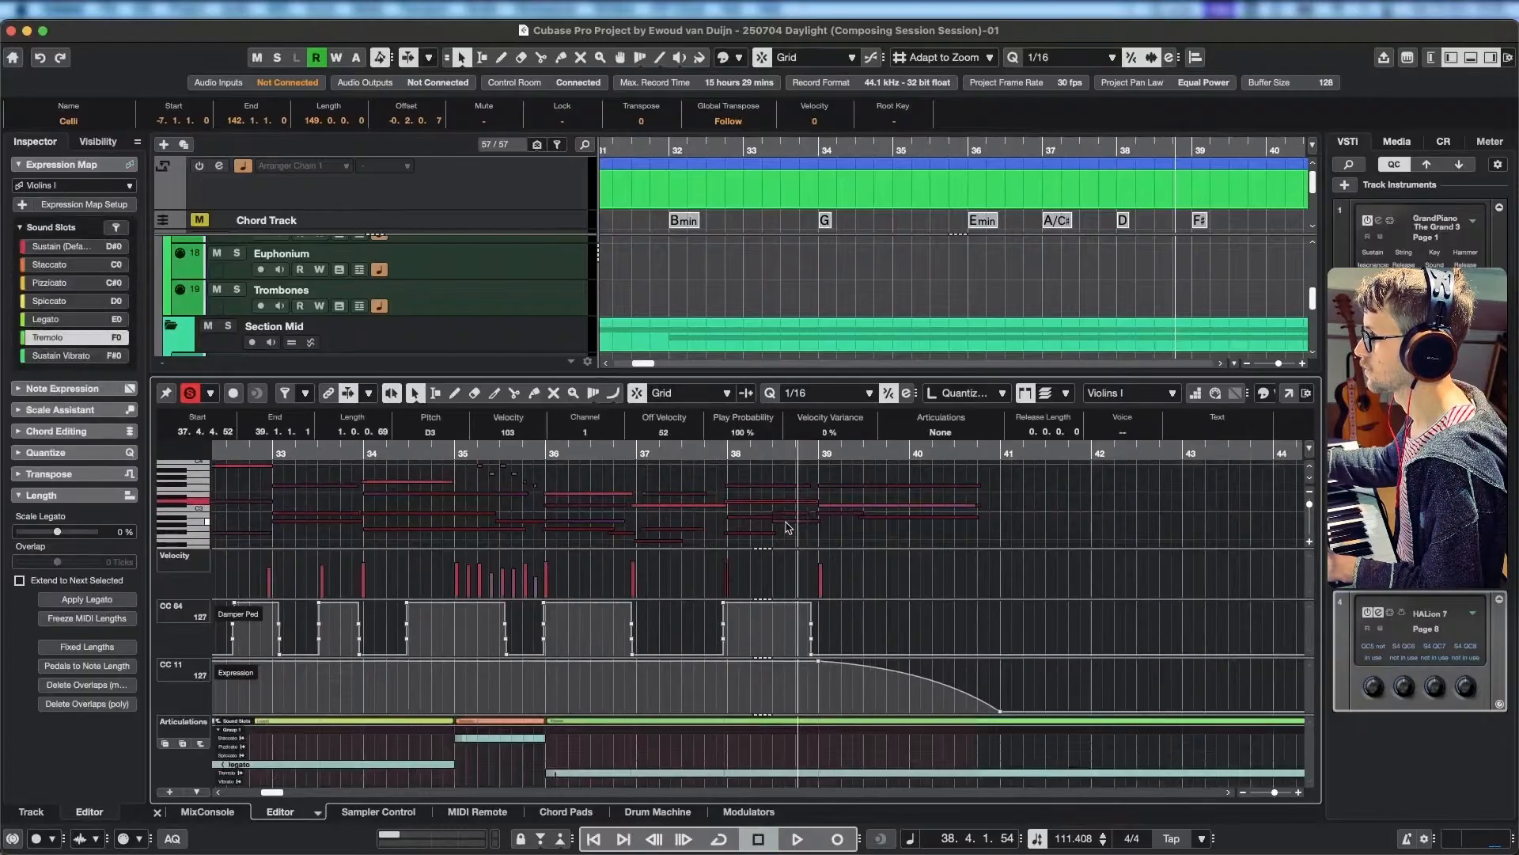
left_click(789, 526)
left_click(789, 518)
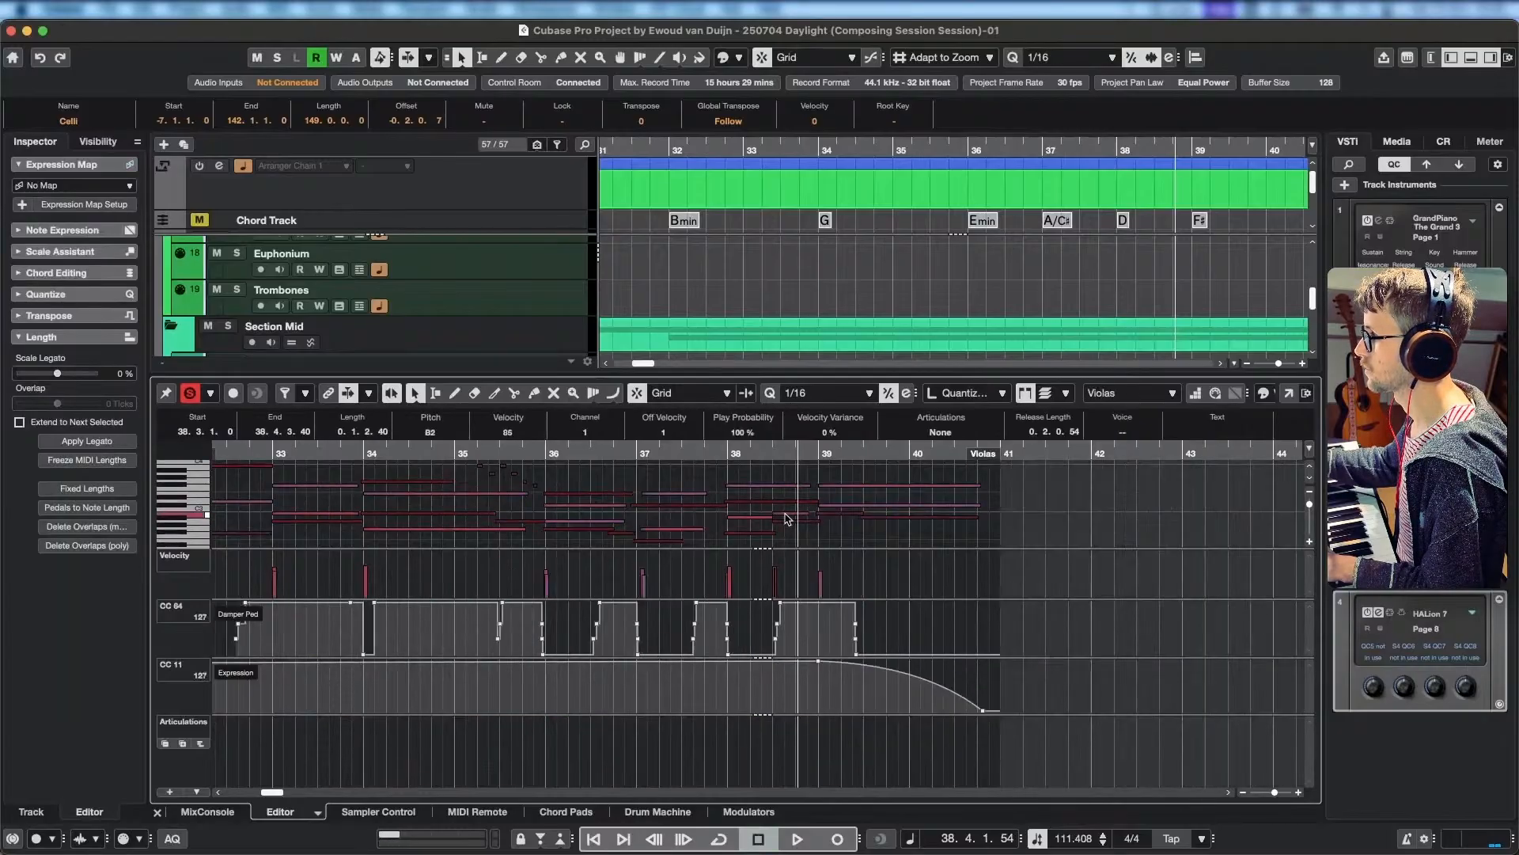
key("space")
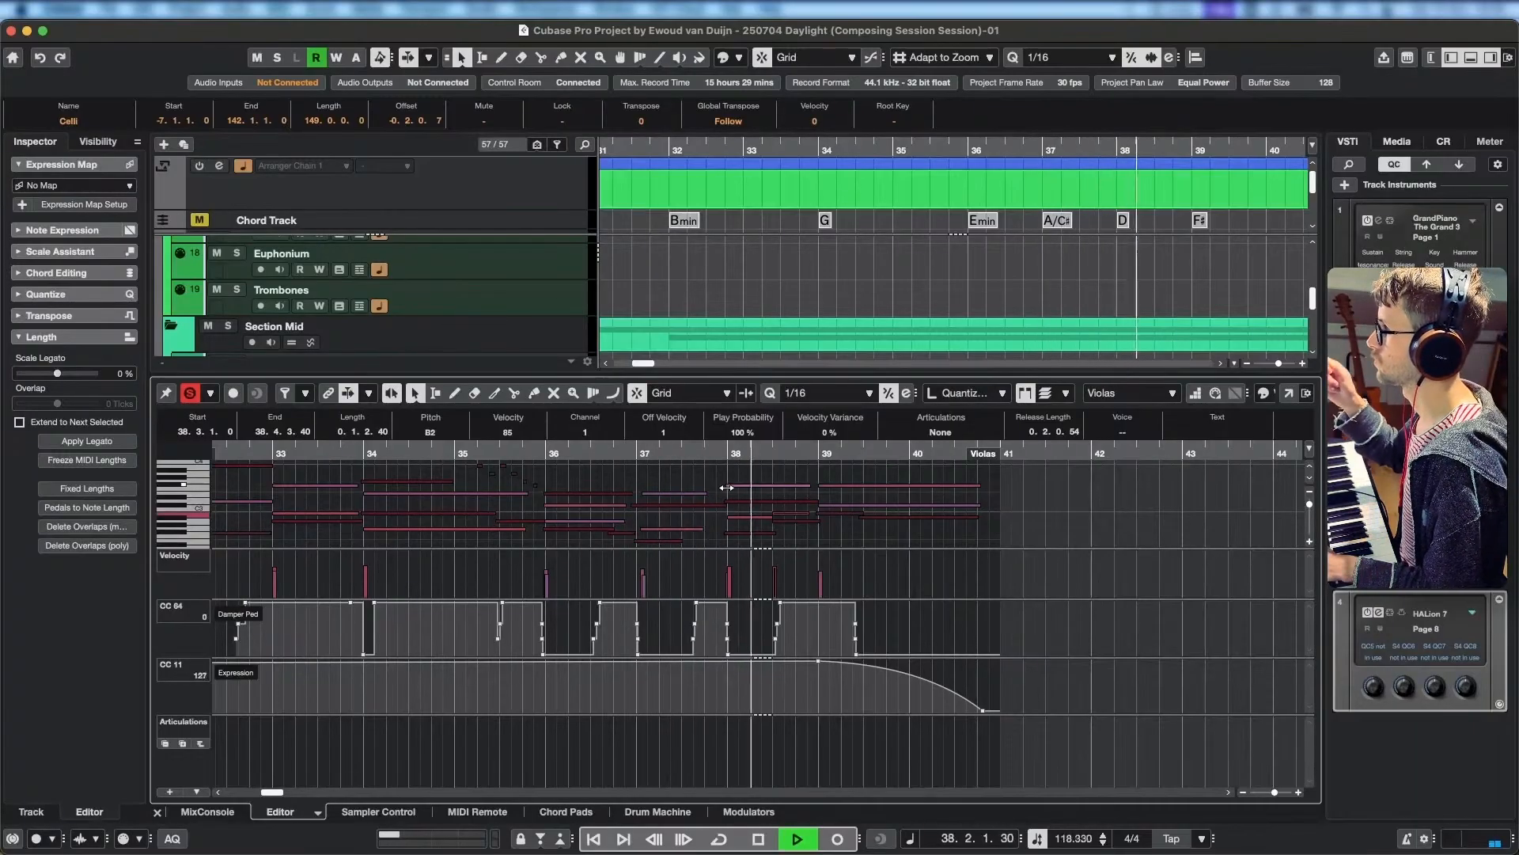
key("space")
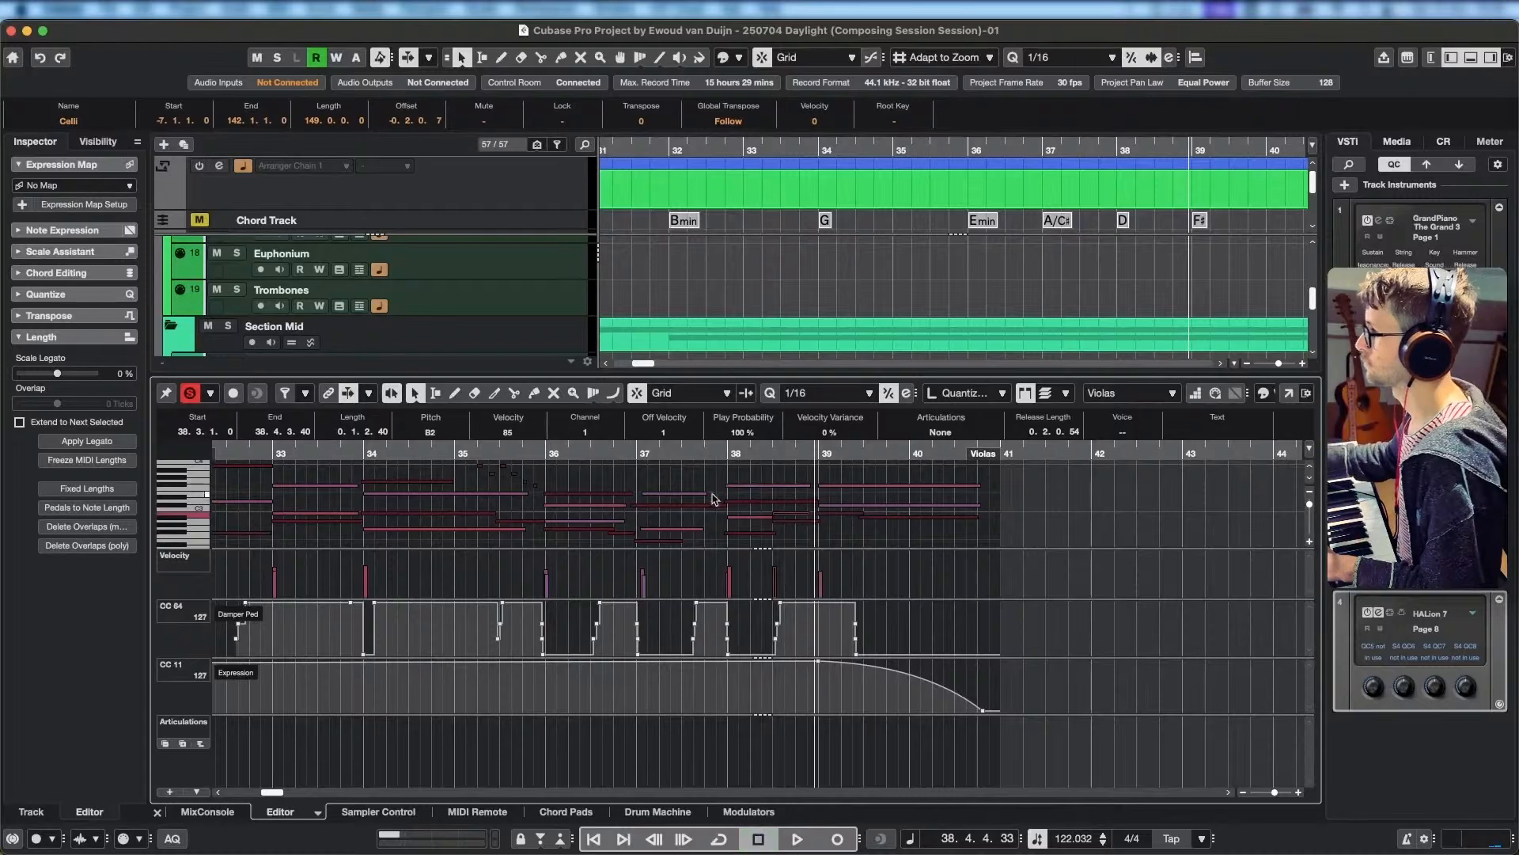
Examine how the Celli, Violins I and Violas notes combine in the second half of bar 38 and into bar 39.
left_click(789, 525)
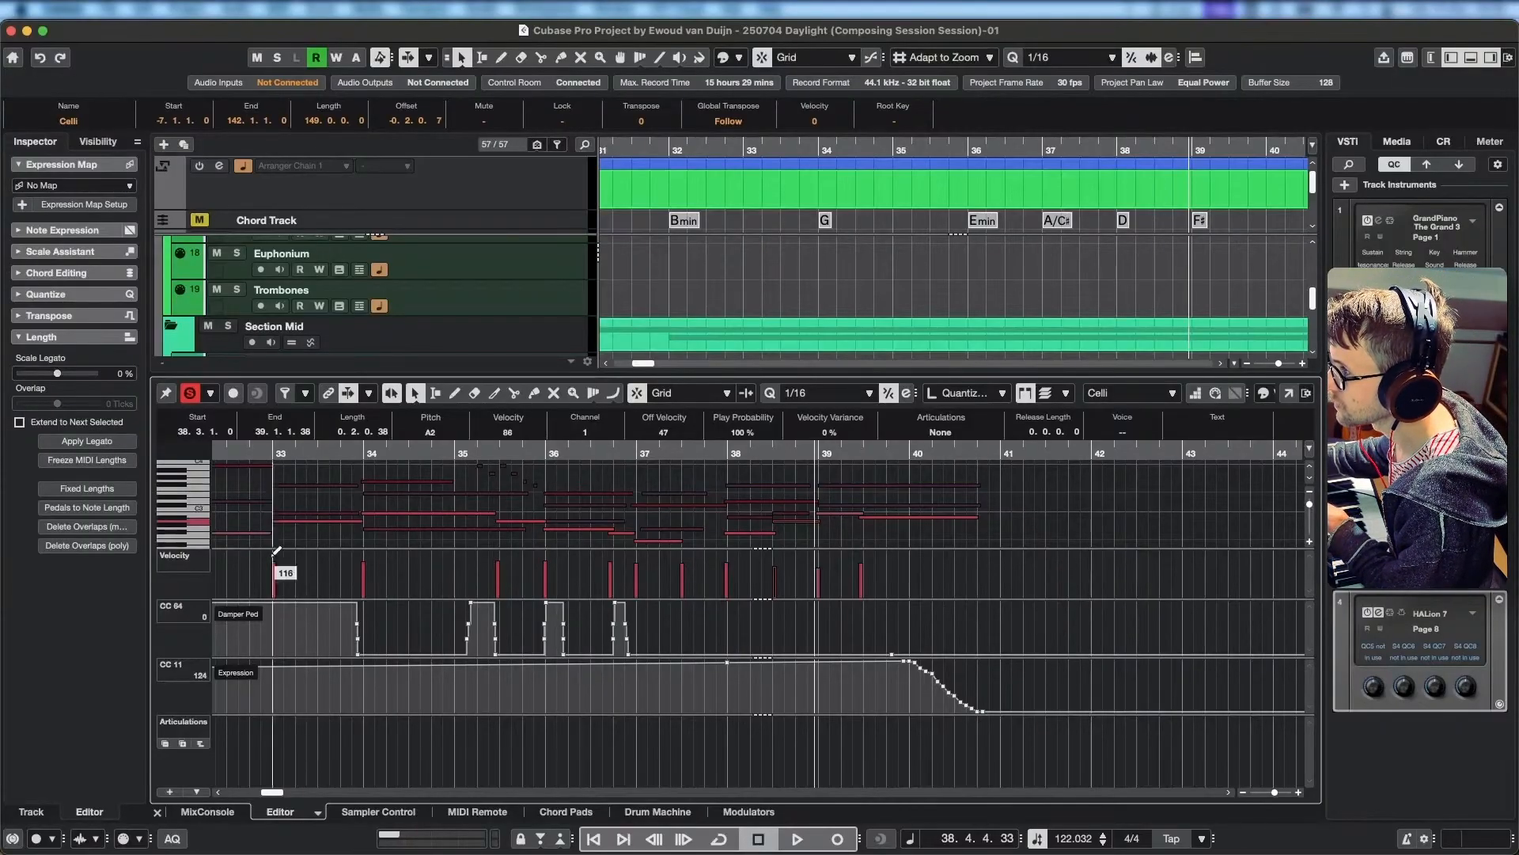
scroll(215, 516, "down", 2)
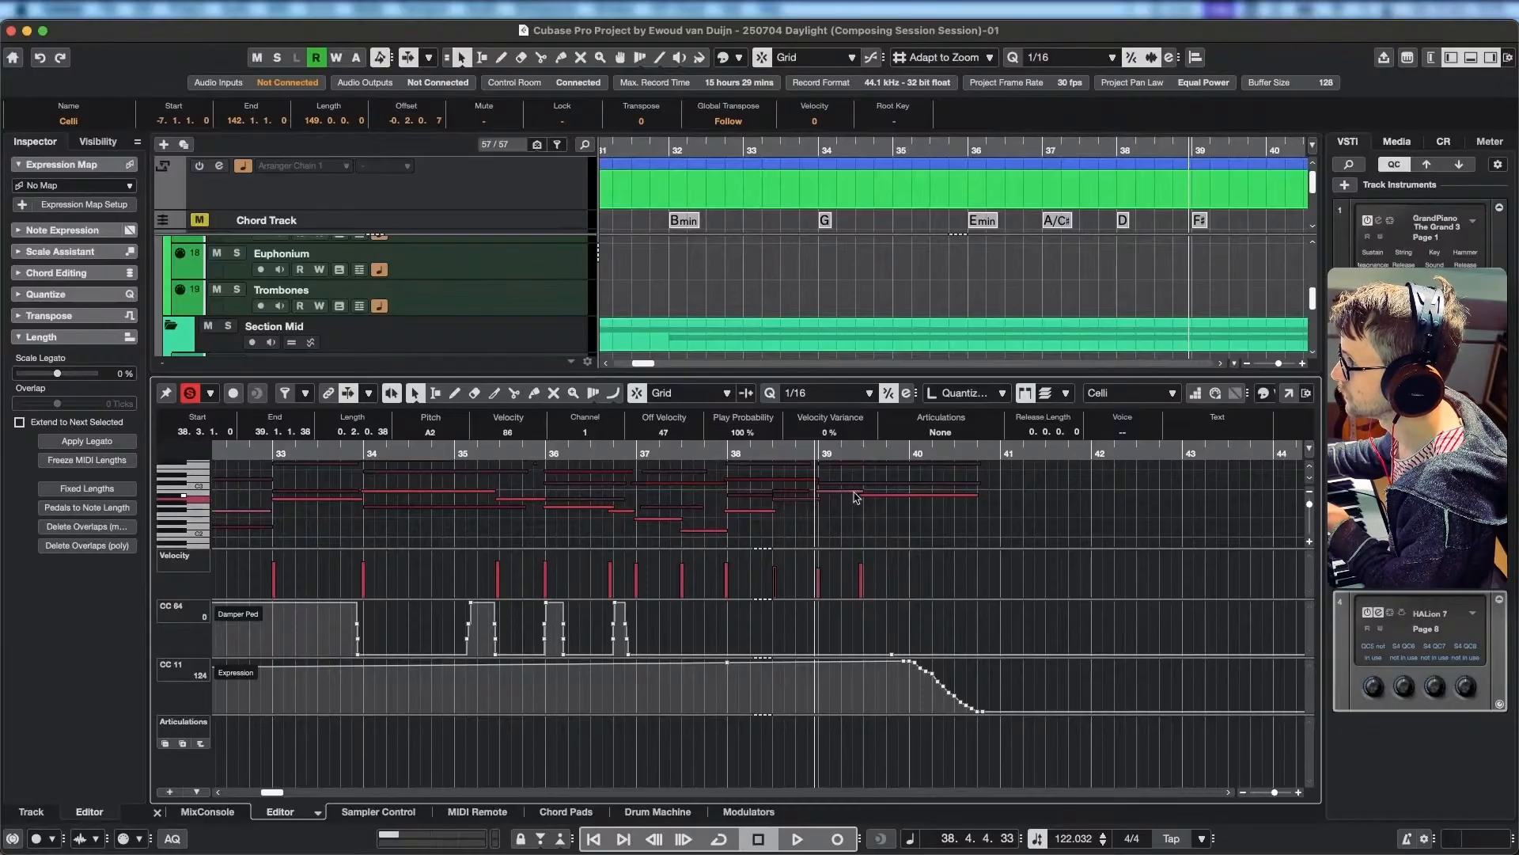
left_click(781, 481)
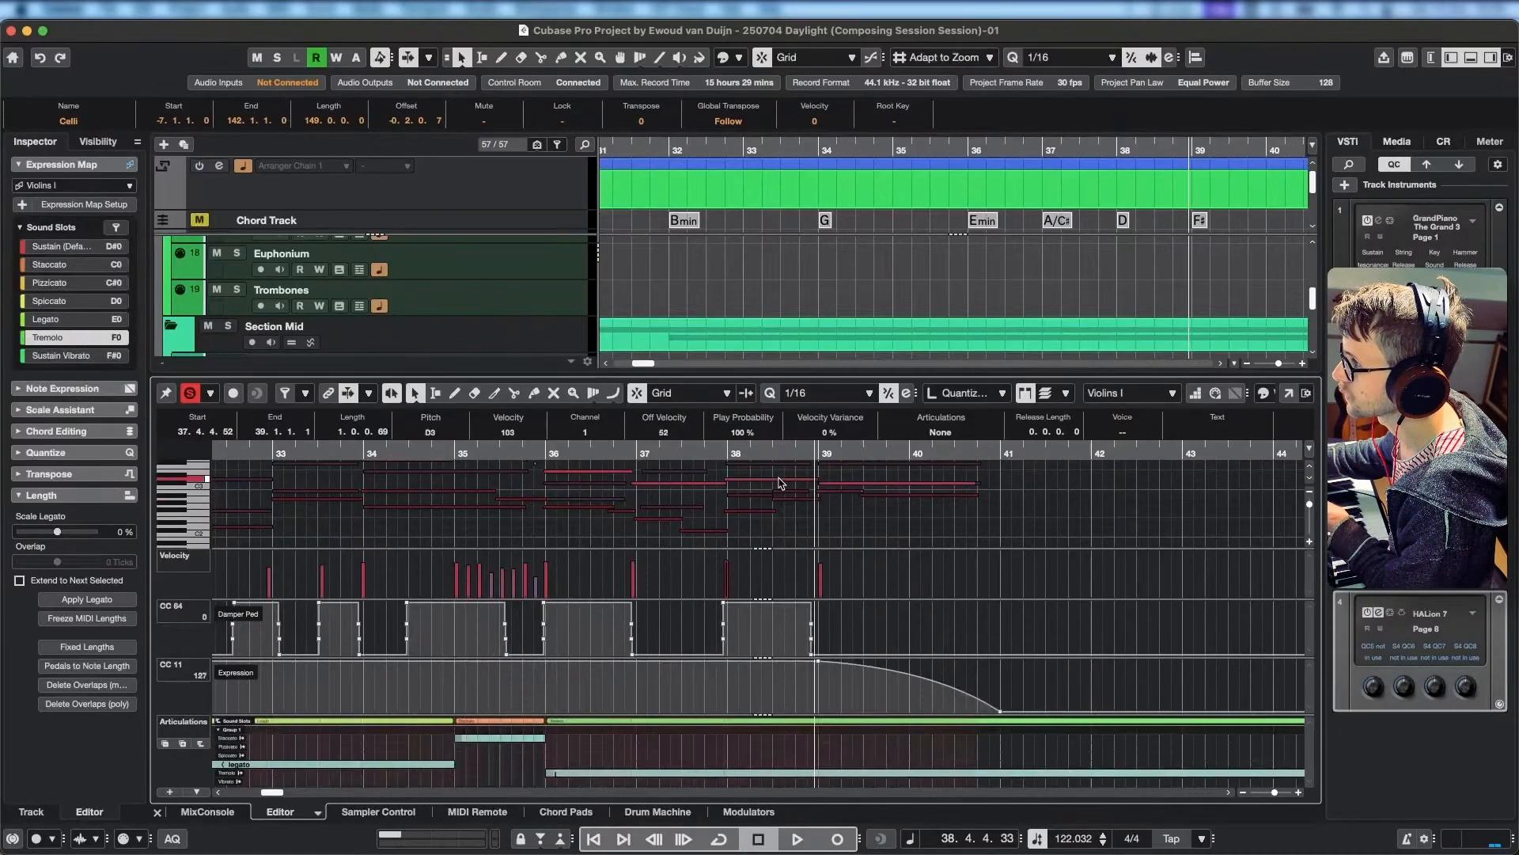
scroll(794, 499, "up", 3)
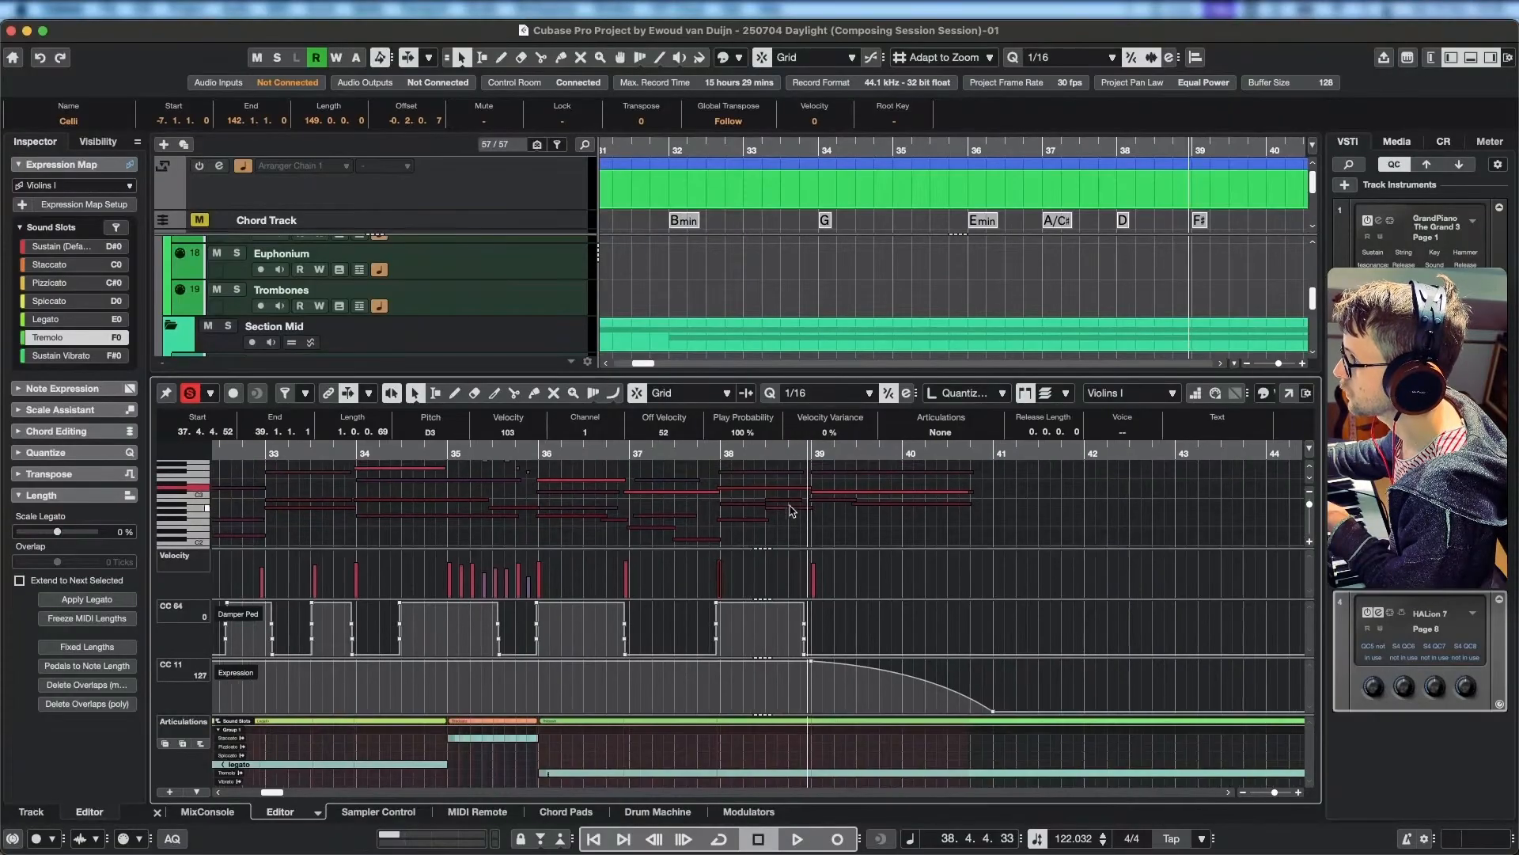
left_click(794, 499)
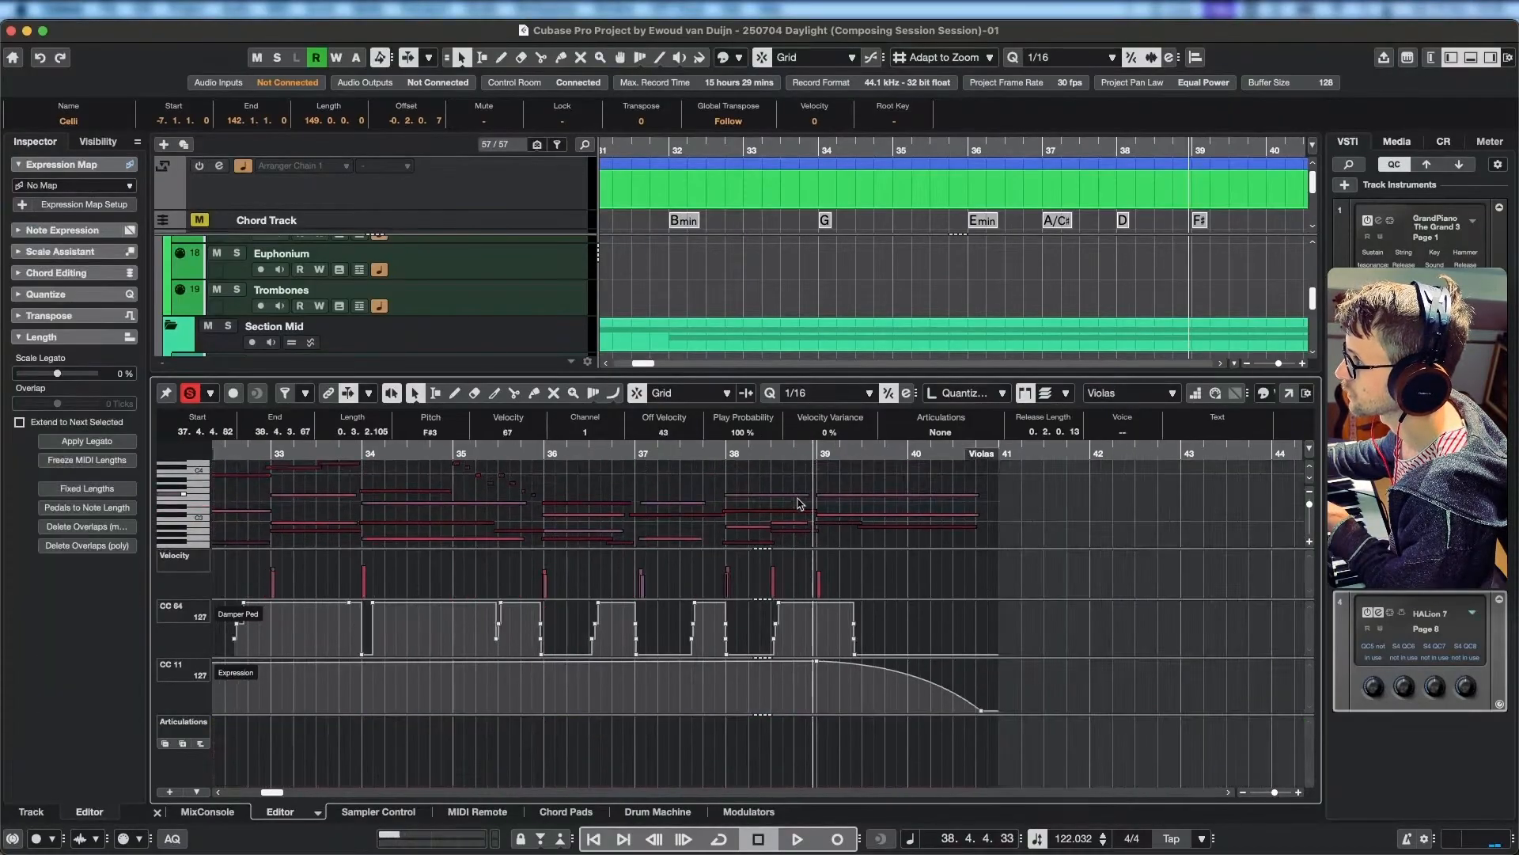
left_click(793, 514)
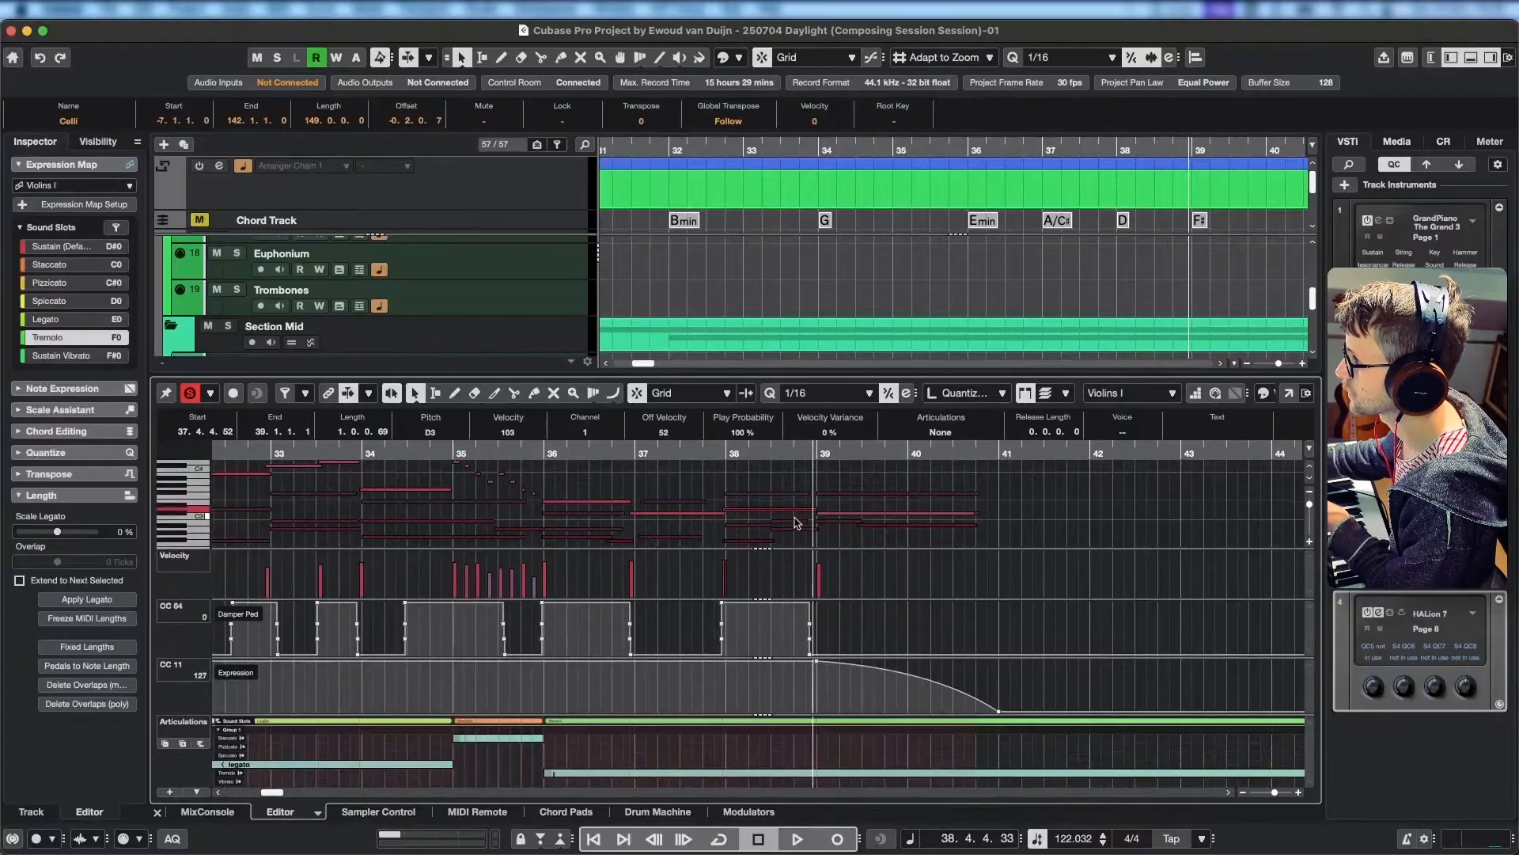
left_click(798, 516)
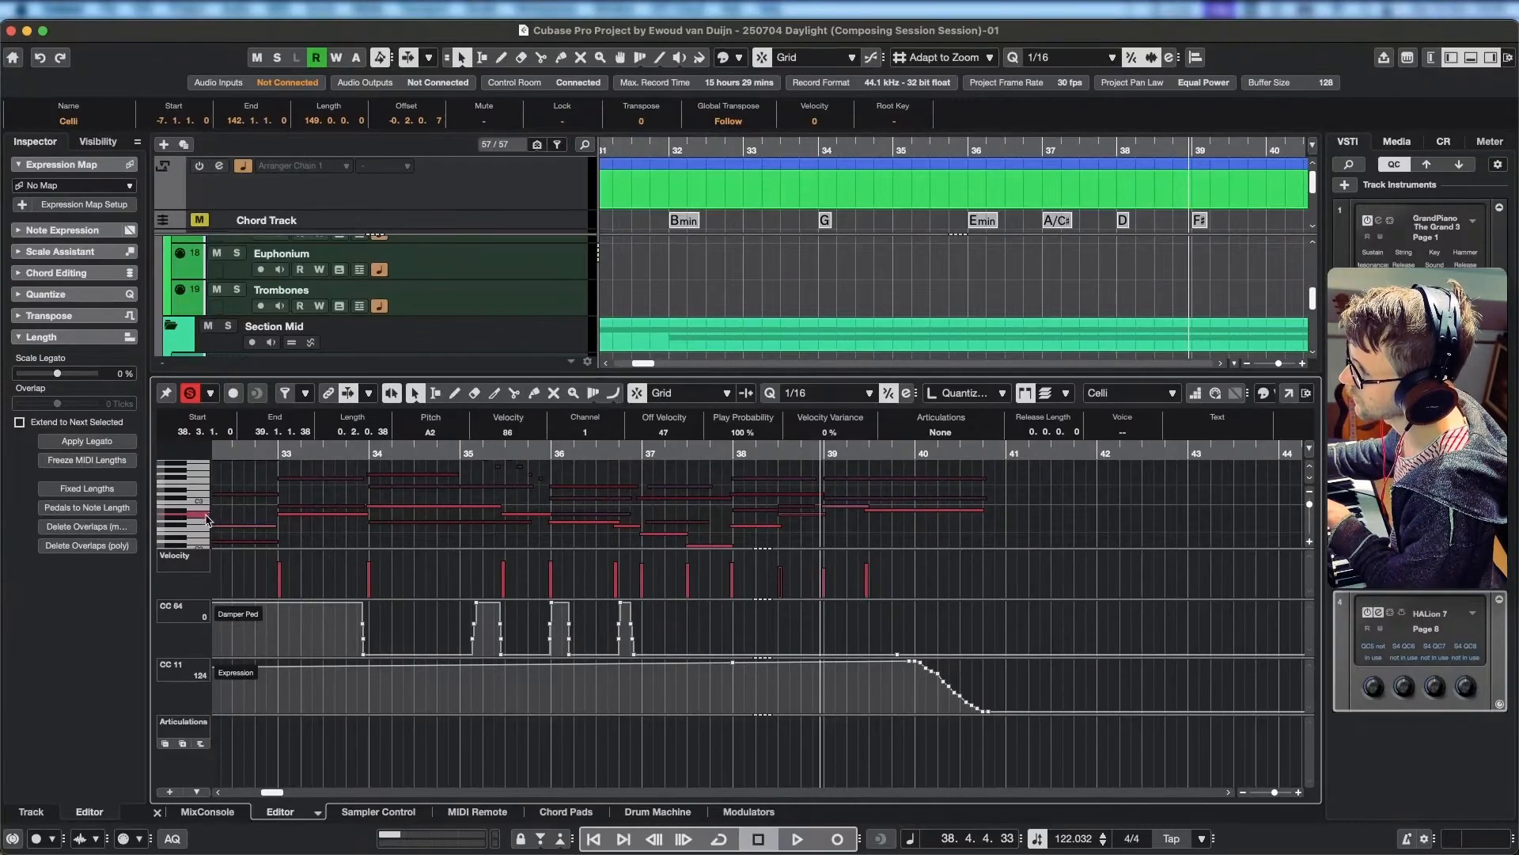
left_click(839, 508)
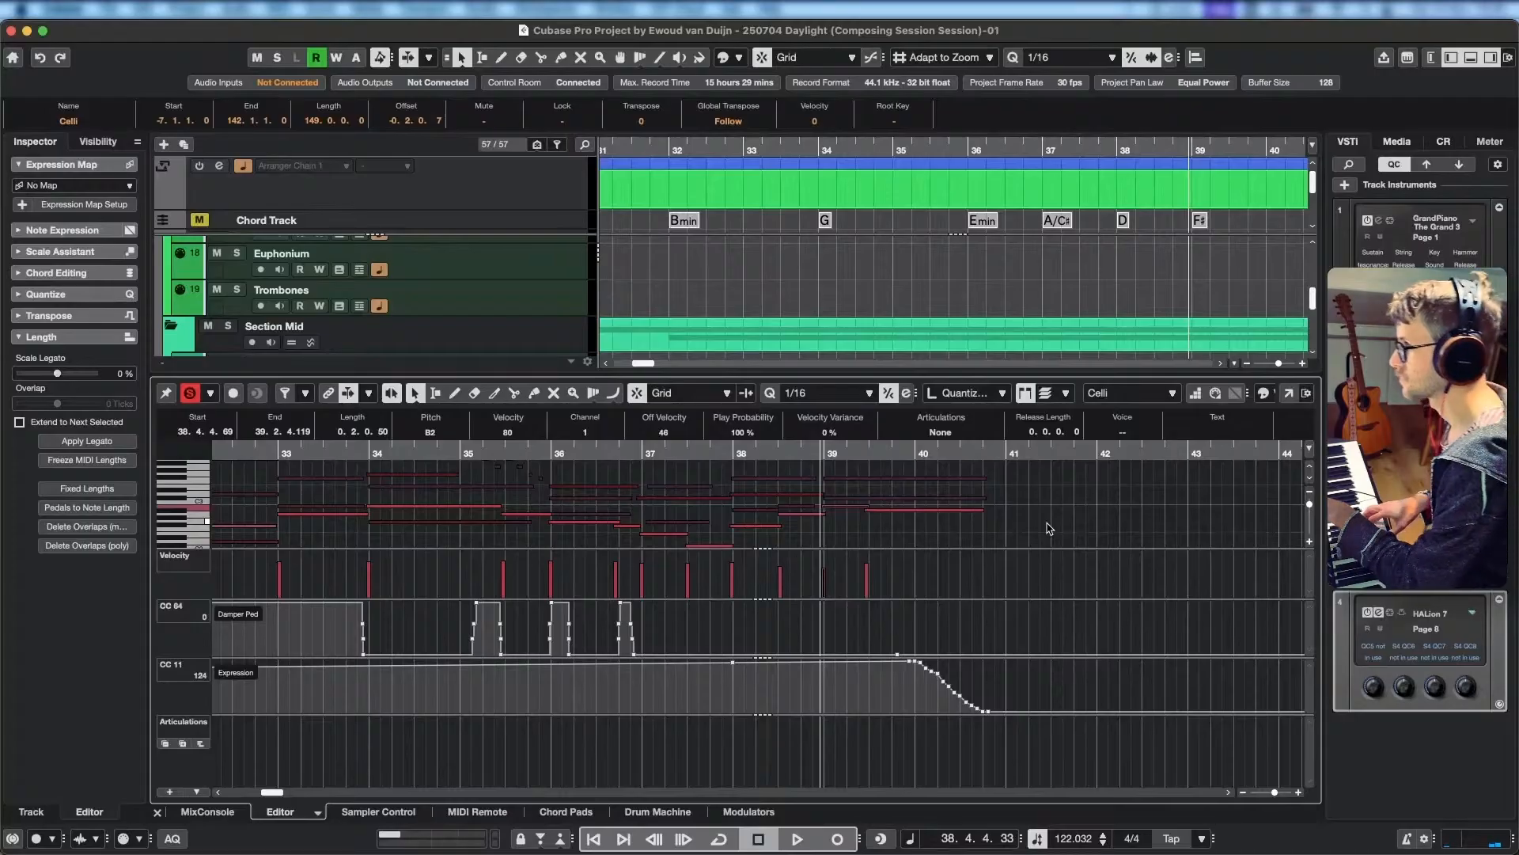
left_click(792, 508)
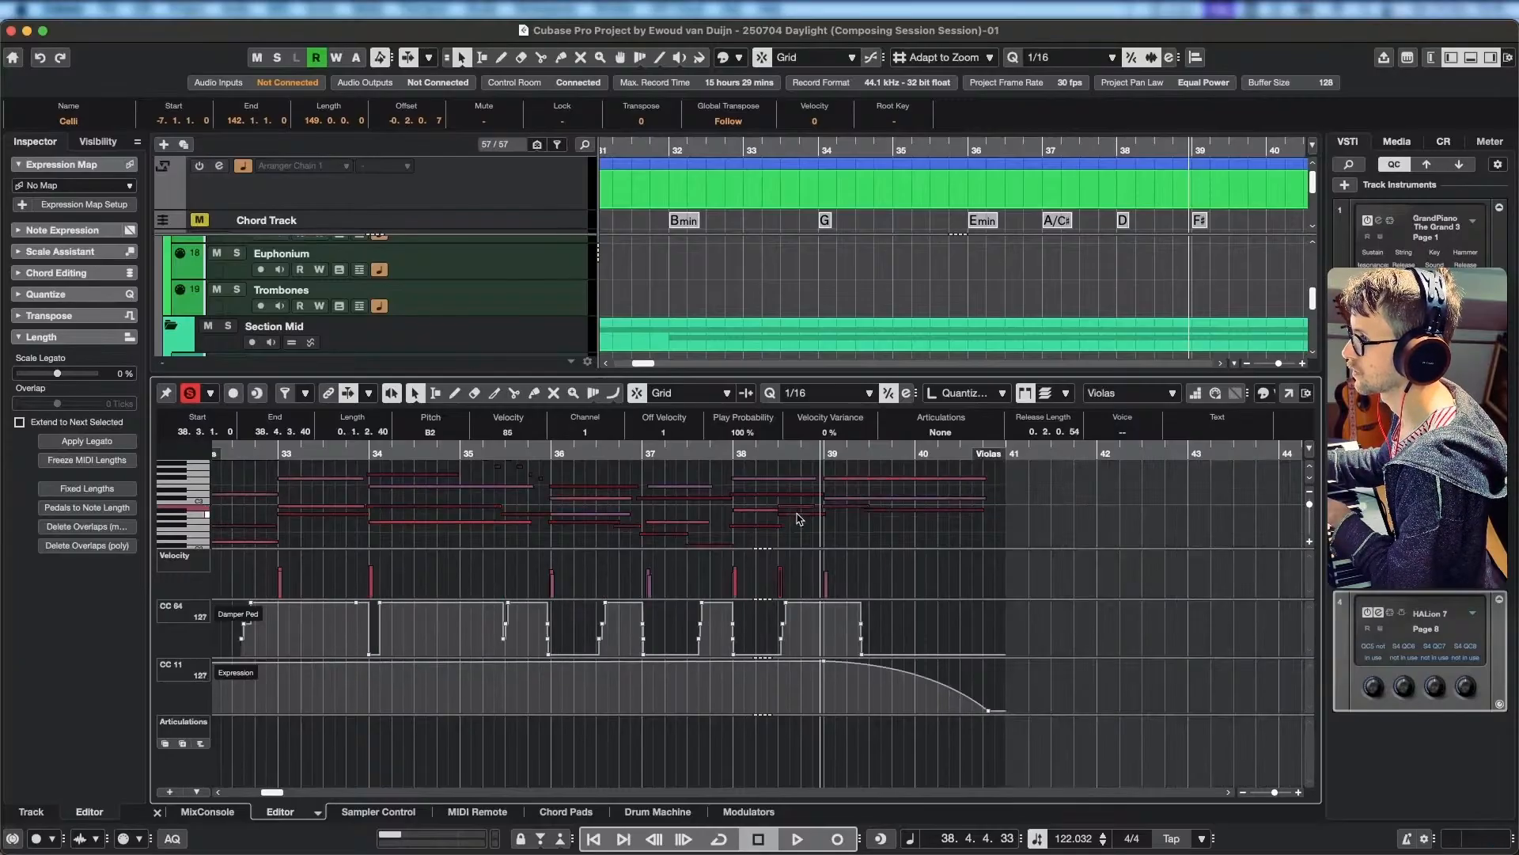
left_click(798, 518)
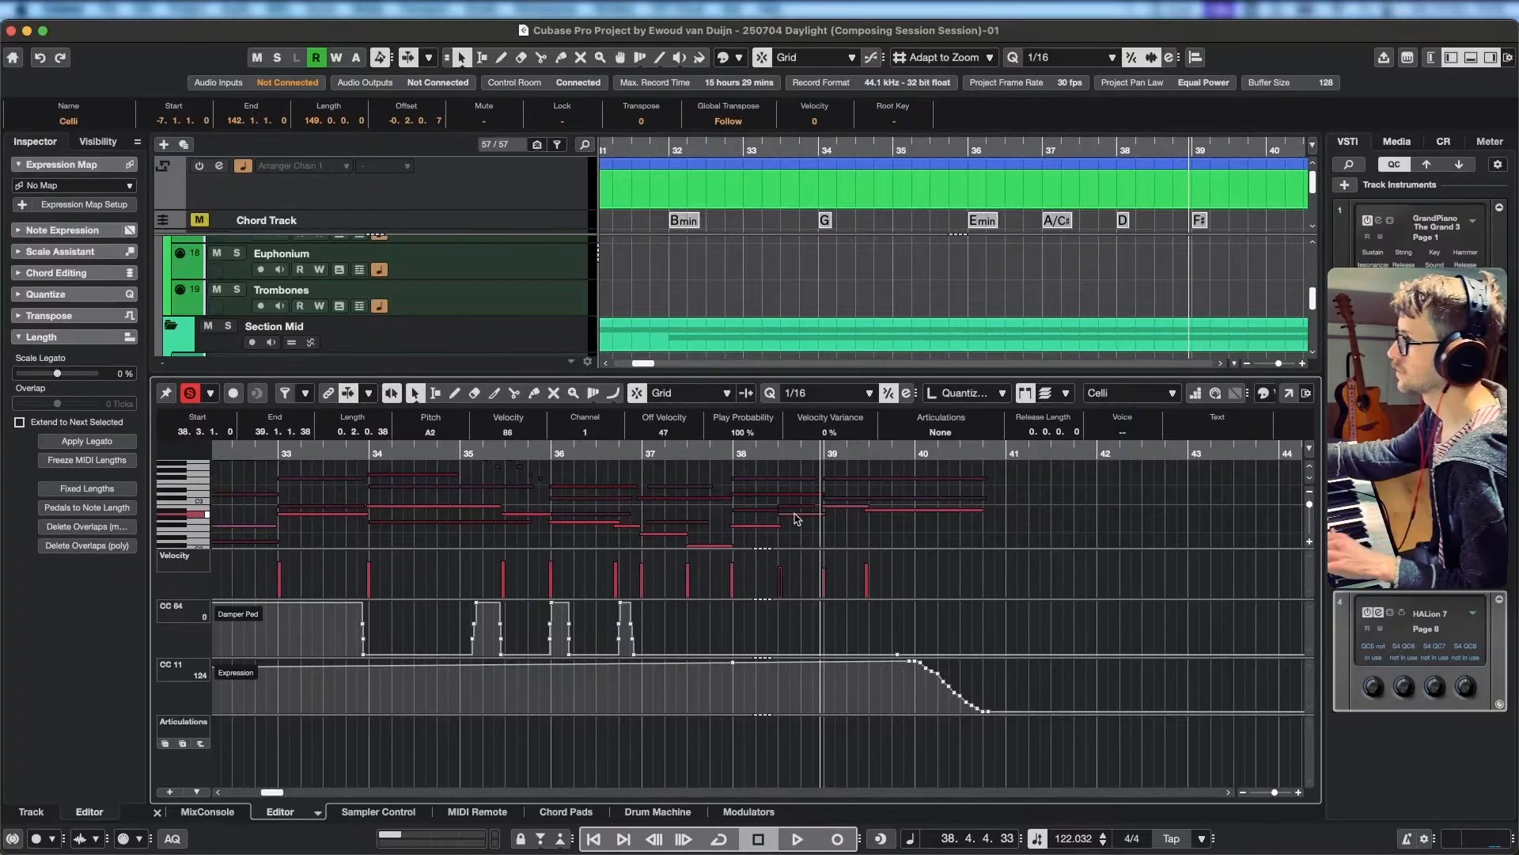
Set the playback position to 38.3.1.0 and inspect the Violas' low and top notes sounding there.
left_click(775, 453)
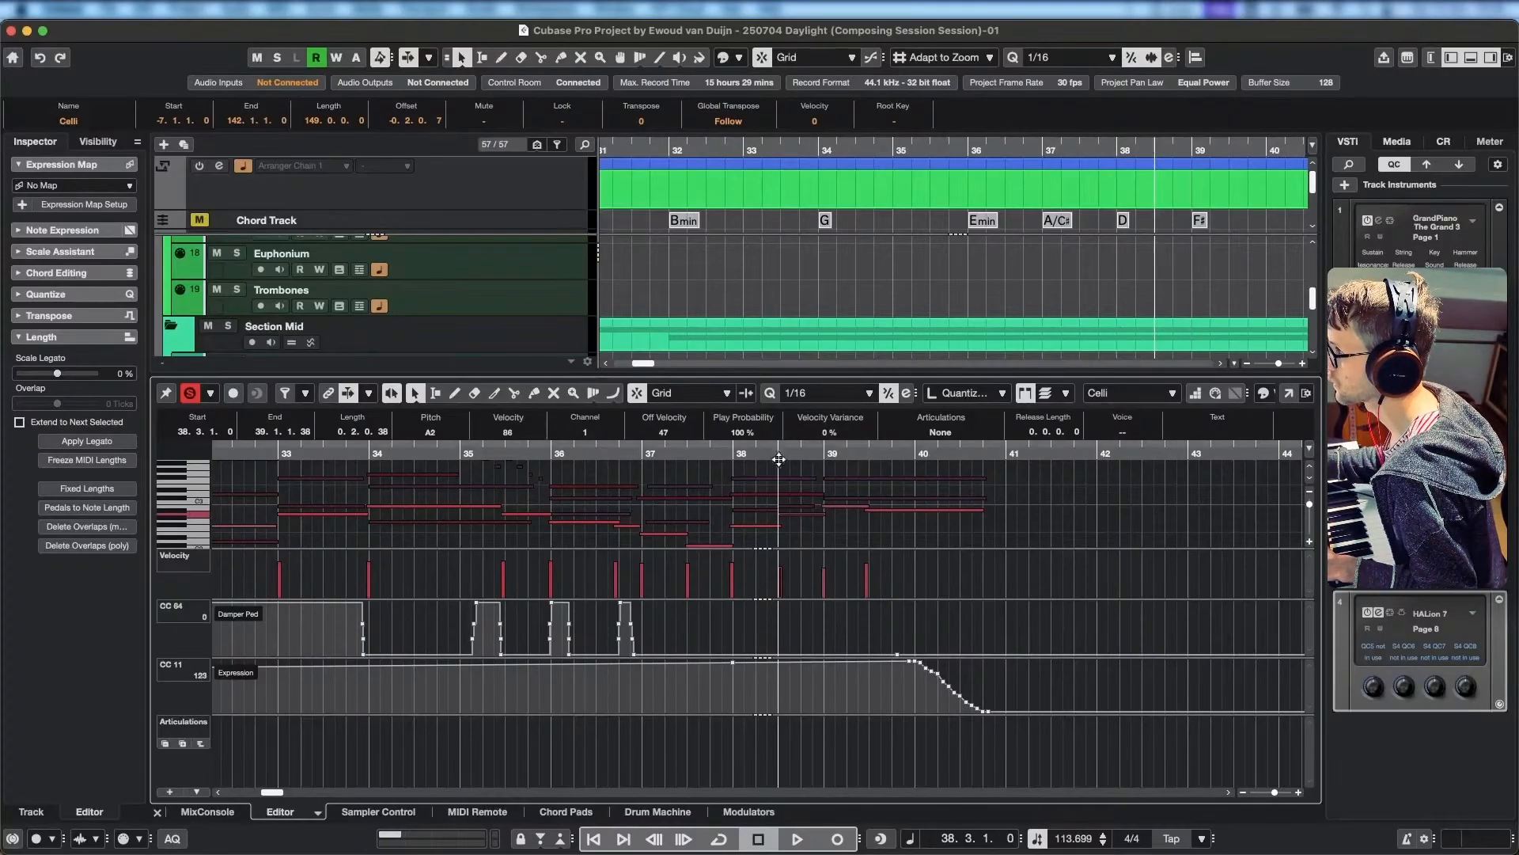
scroll(851, 532, "right", 2)
scroll(775, 526, "up", 2)
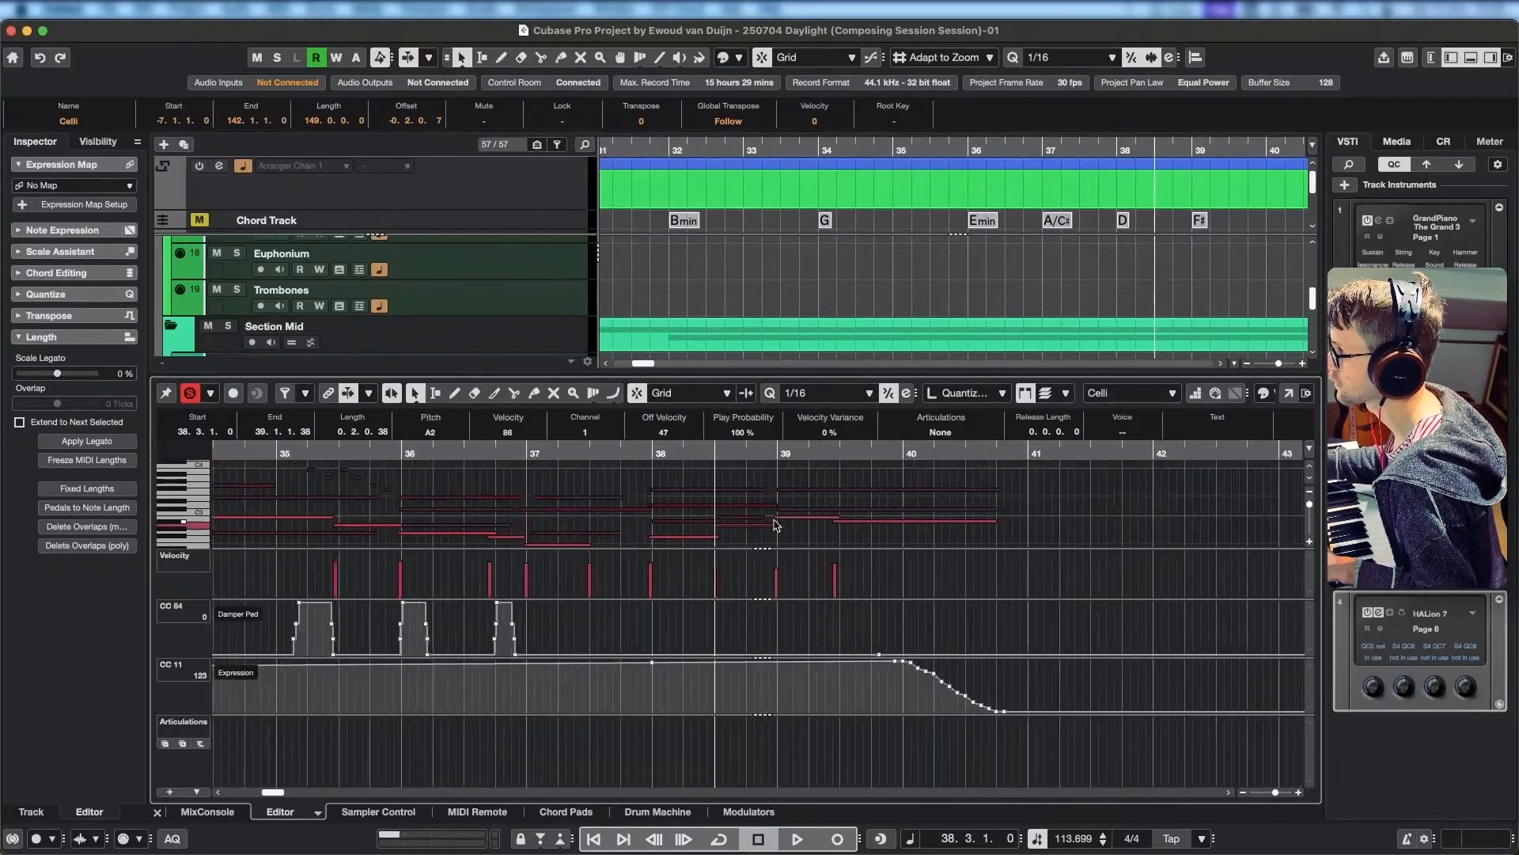
scroll(776, 525, "up", 3)
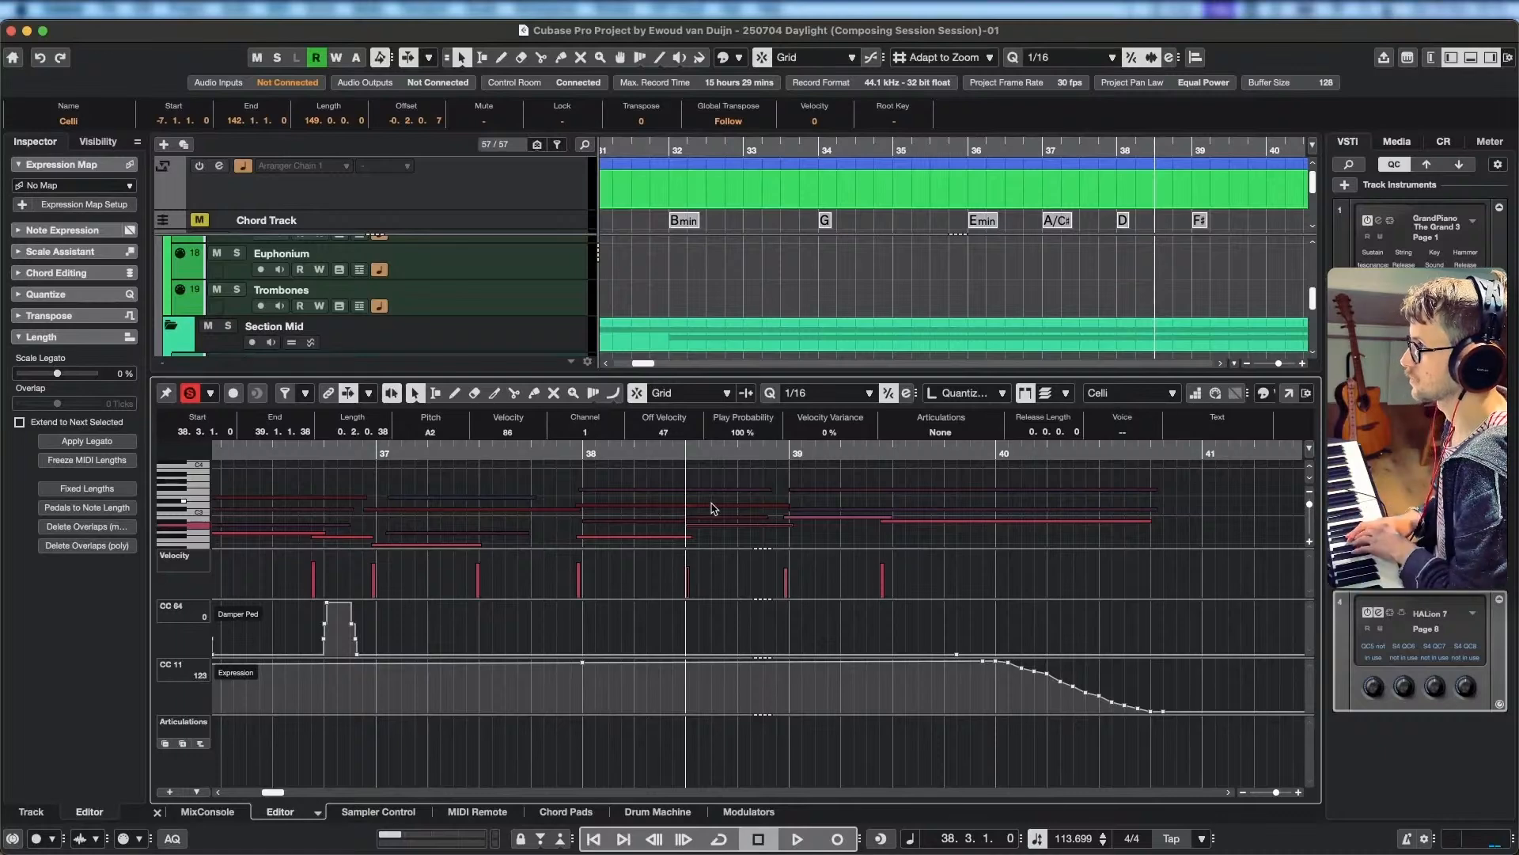
left_click(711, 520)
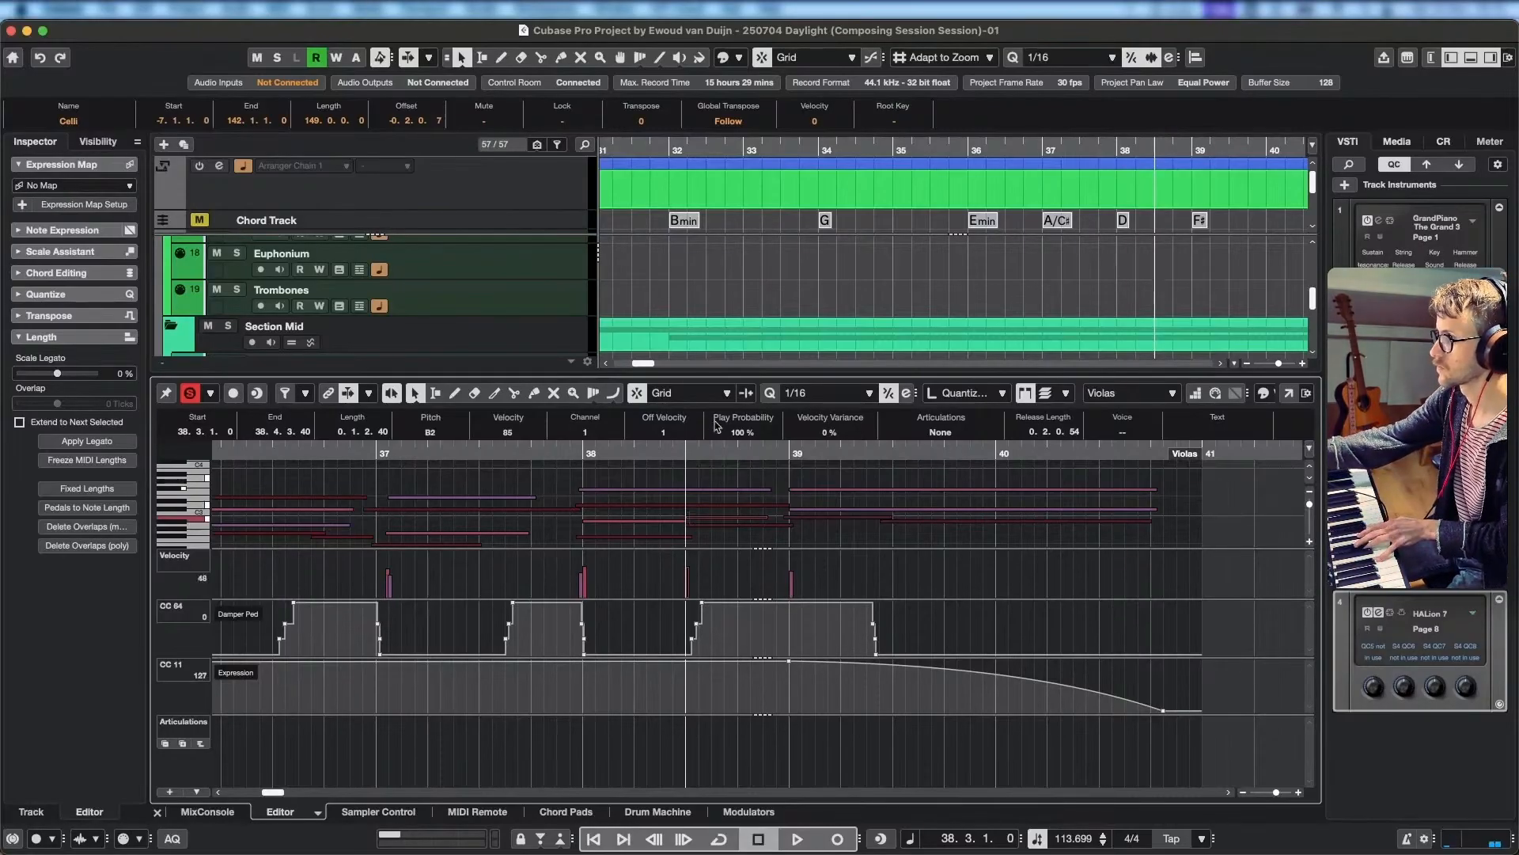
left_click(720, 492)
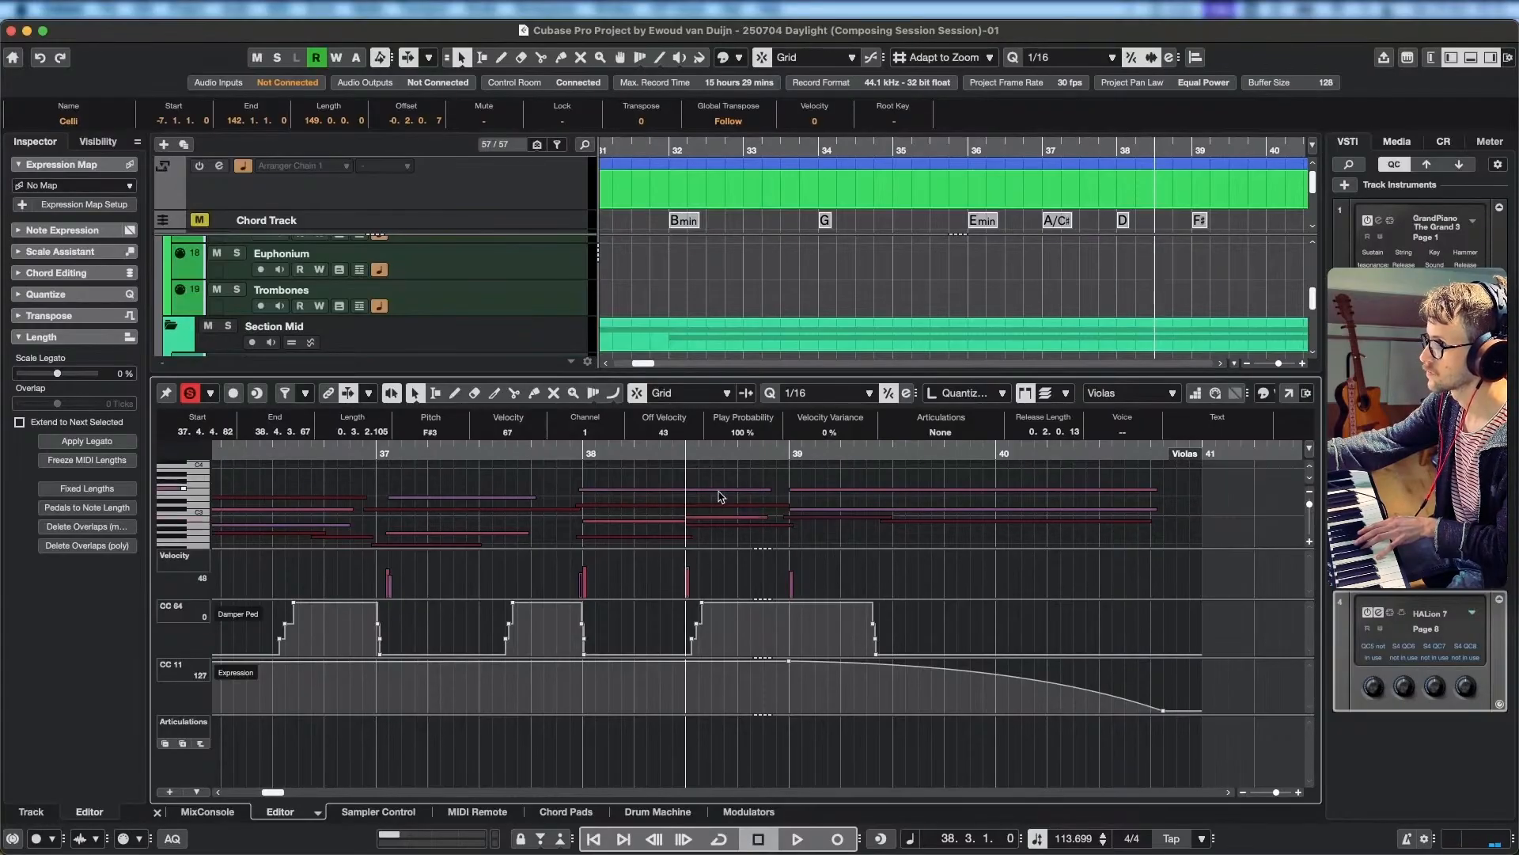
Compare the Violas, Violins I and Celli notes sounding at 38.3 and replay the soloed strings to the end of bar 38.
left_click(705, 518)
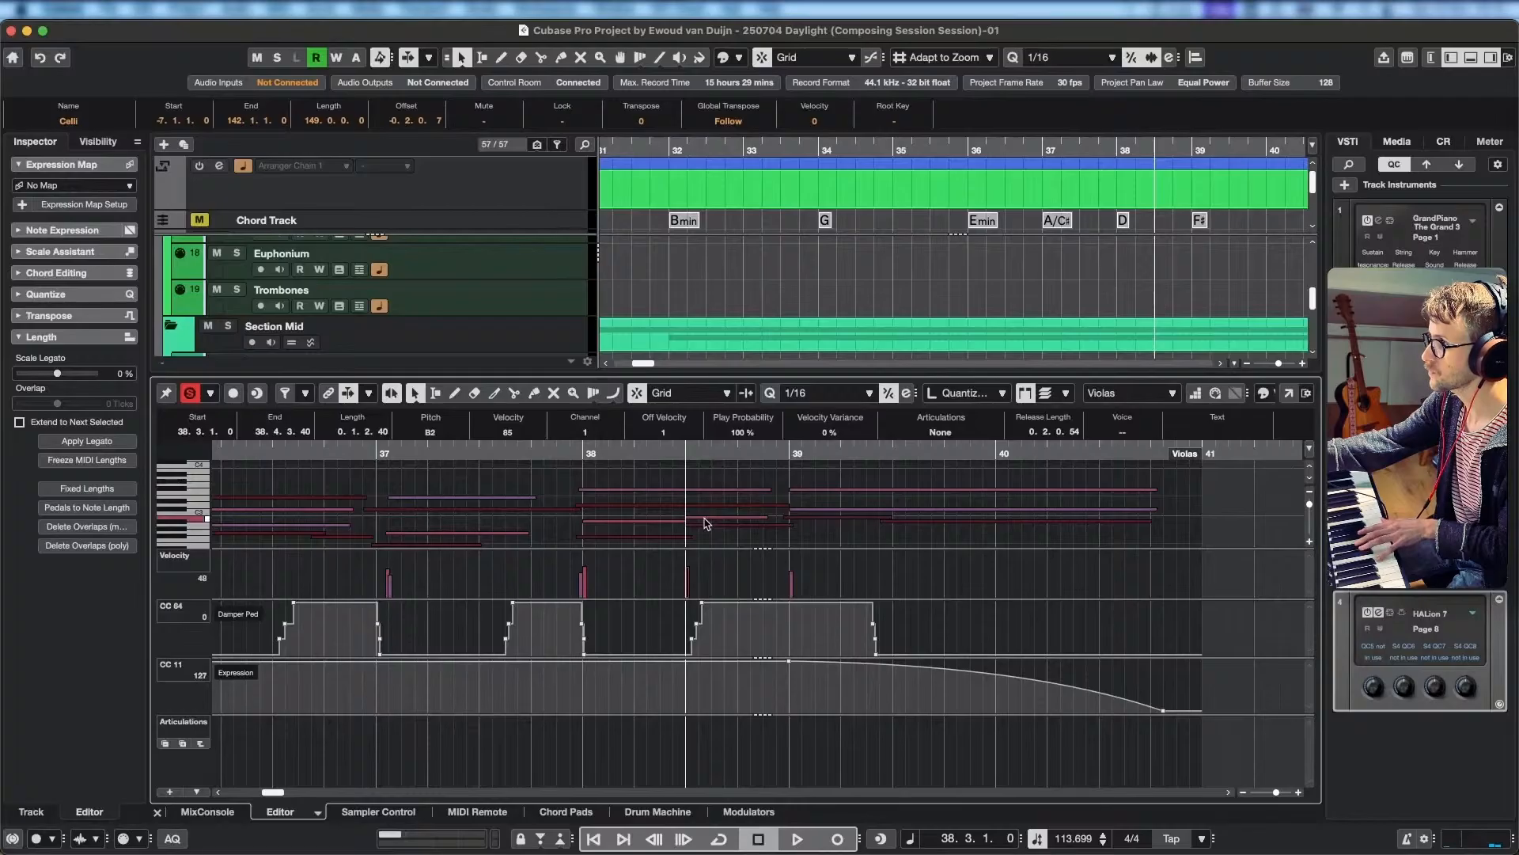
left_click(705, 510)
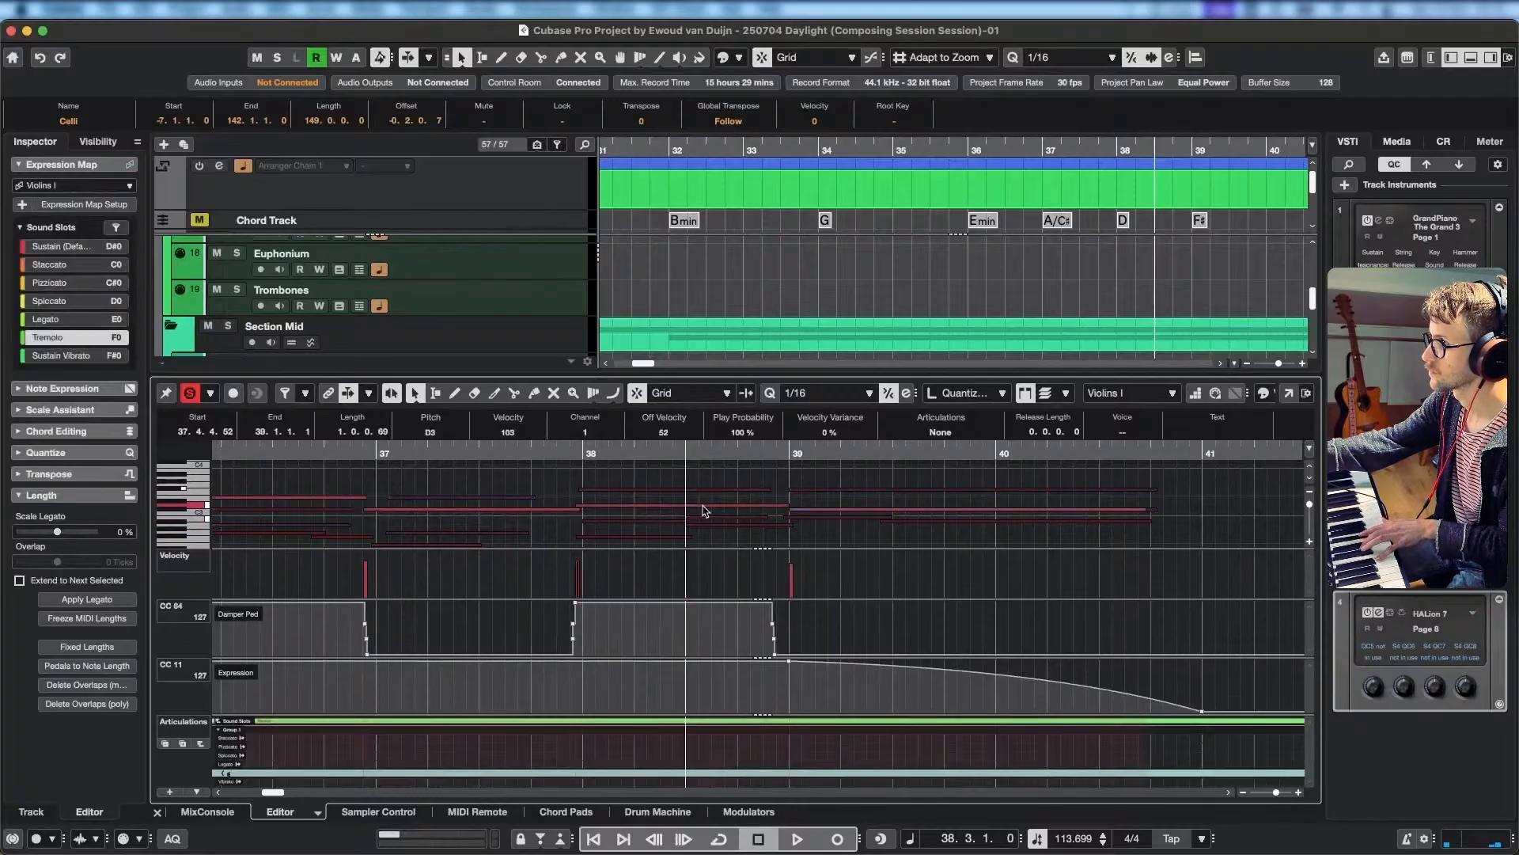
left_click(708, 526)
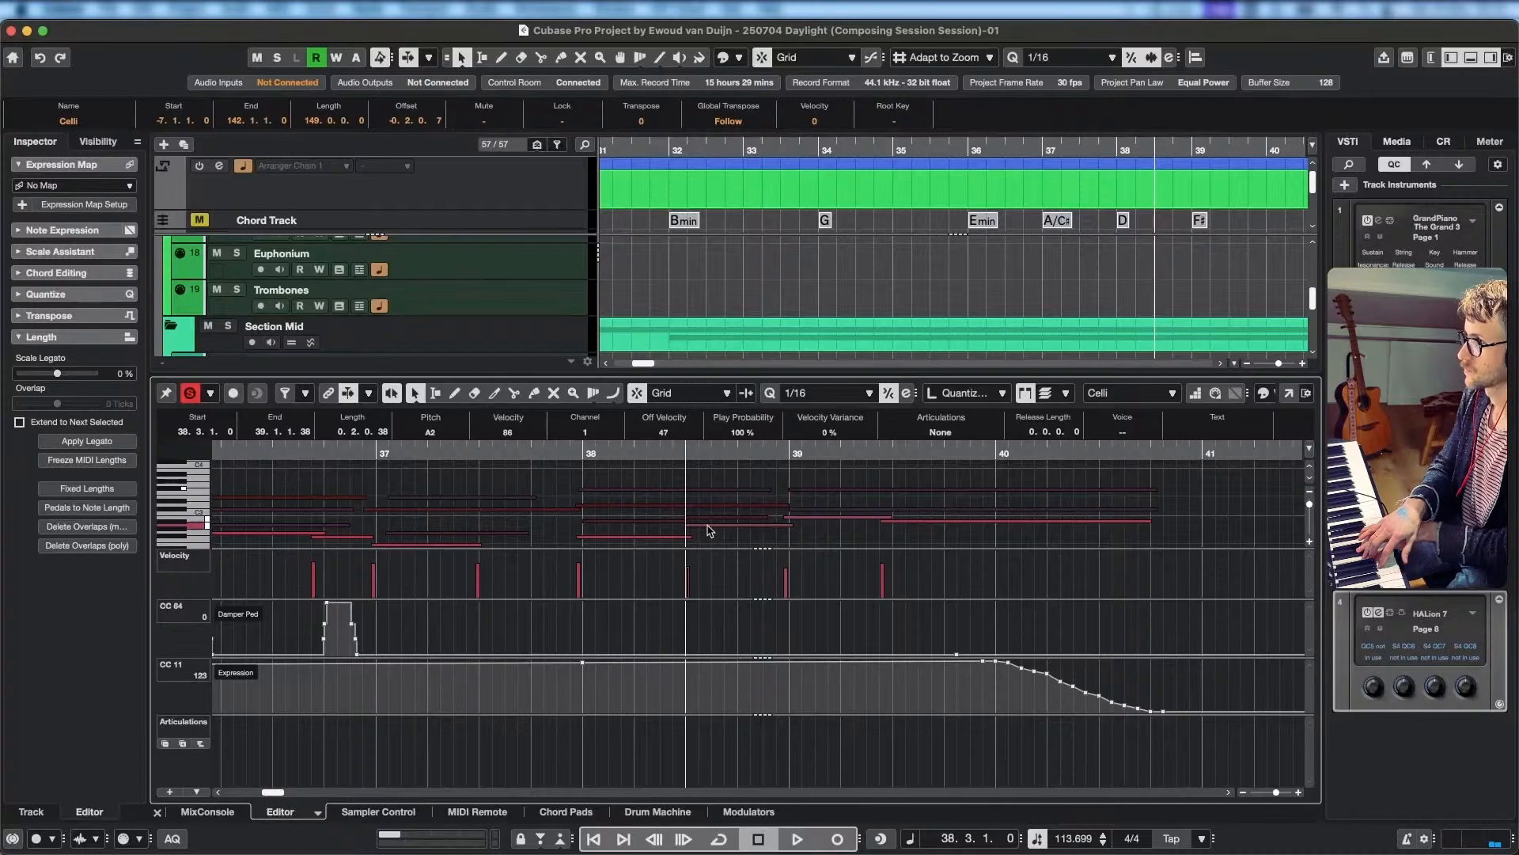
left_click_drag(582, 453, 535, 457)
key("space")
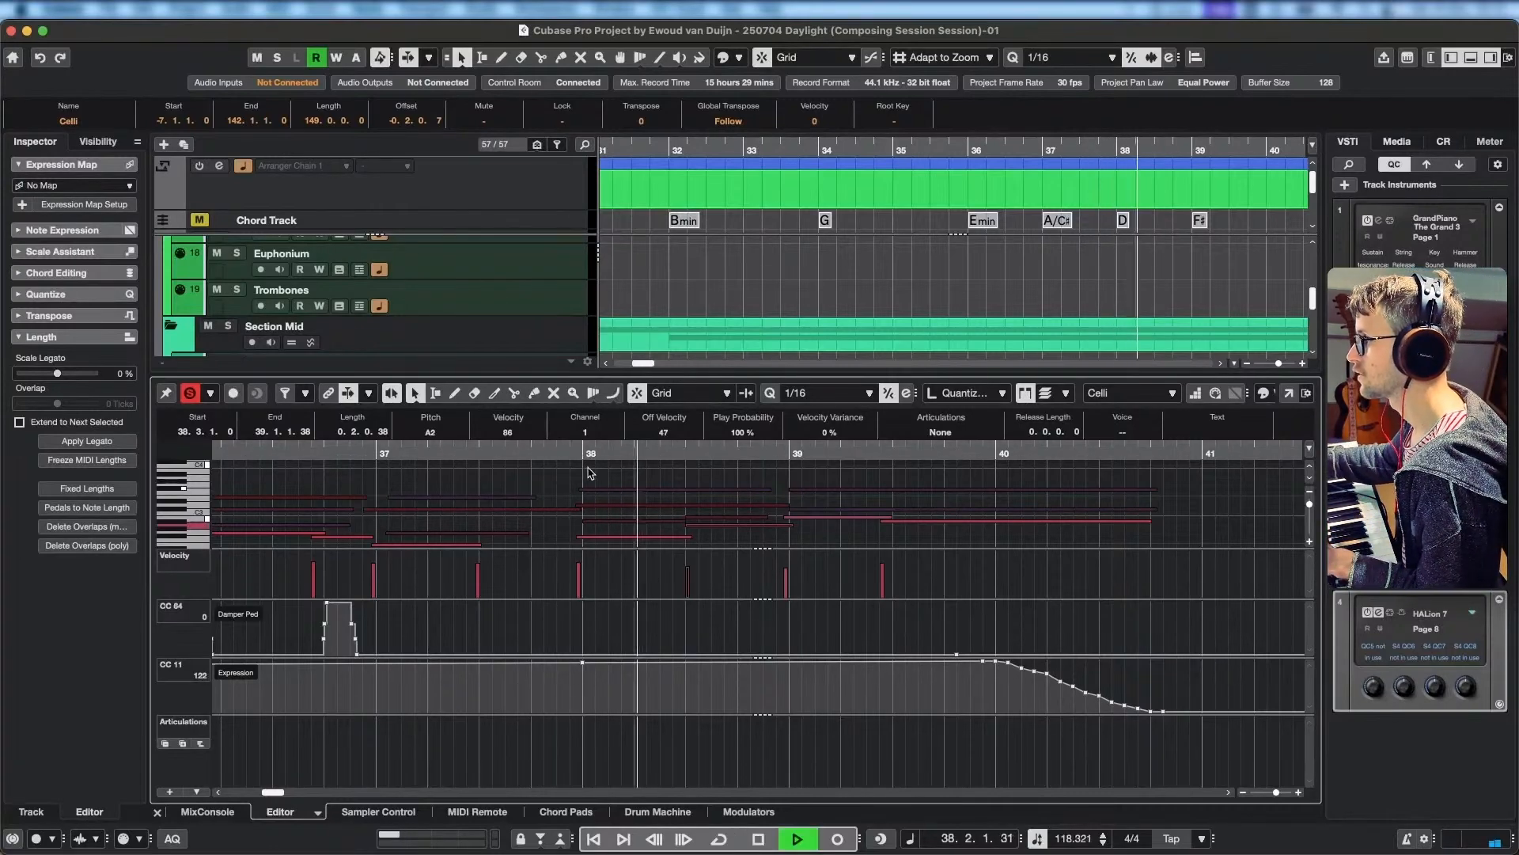
key("space")
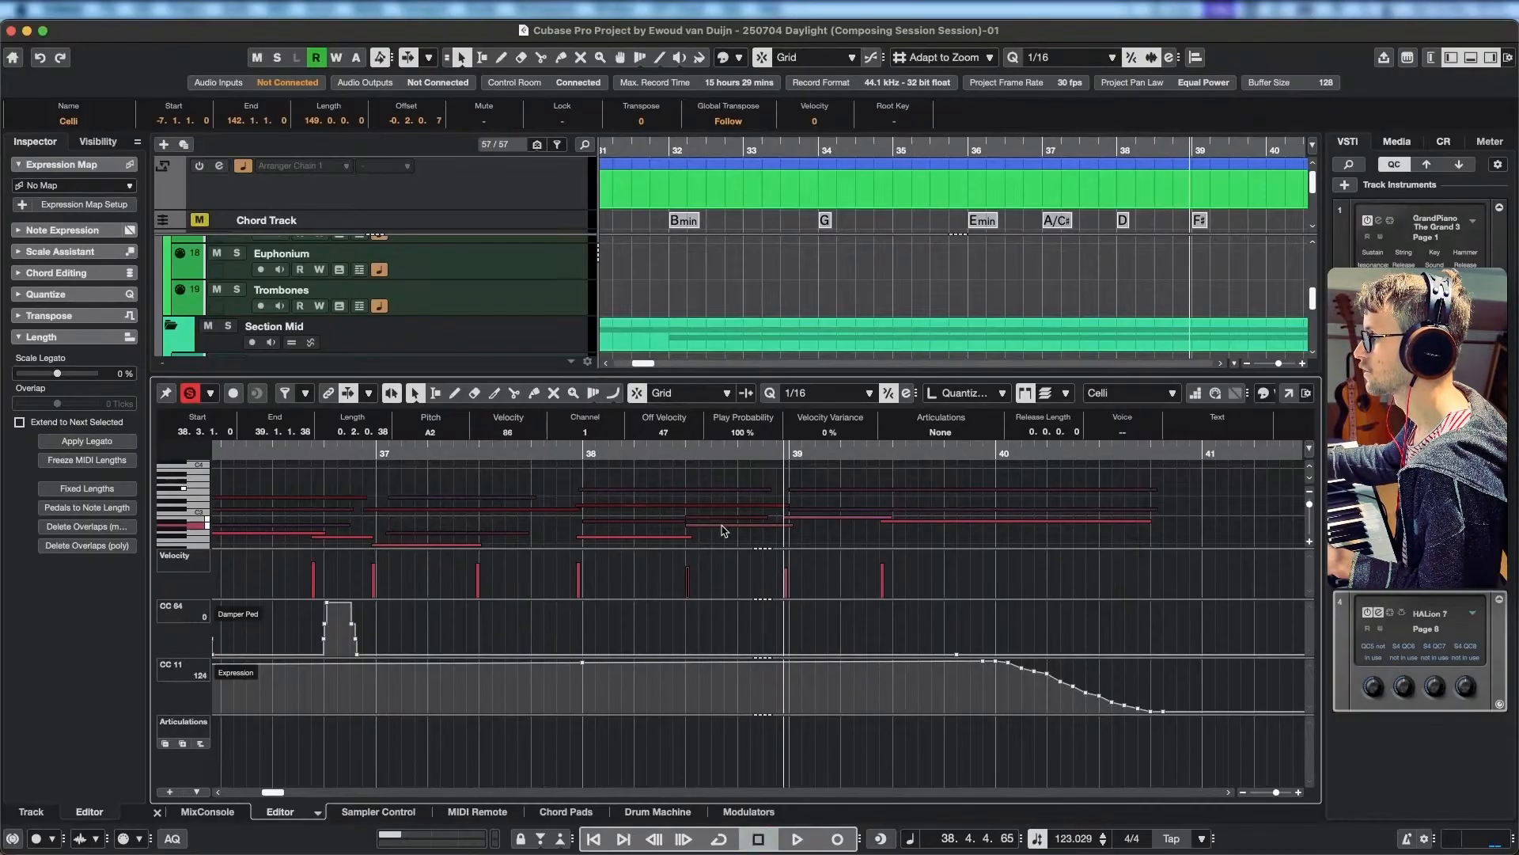
Lower the Celli note starting at 38.3.1.0 to F#2 and play the second half of bar 38.
key("Down")
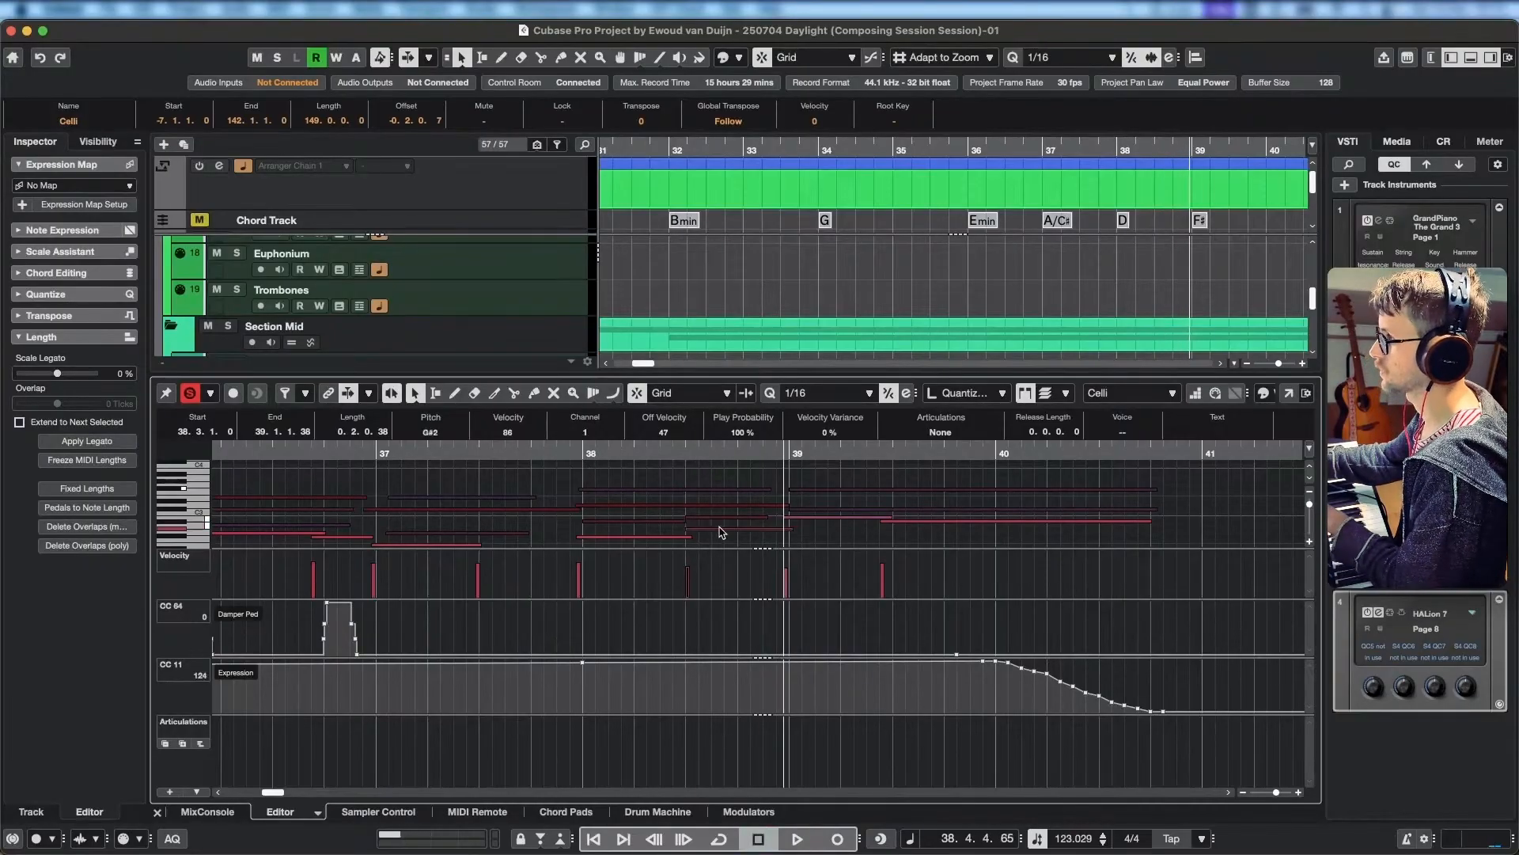
key("Down")
key("Down")
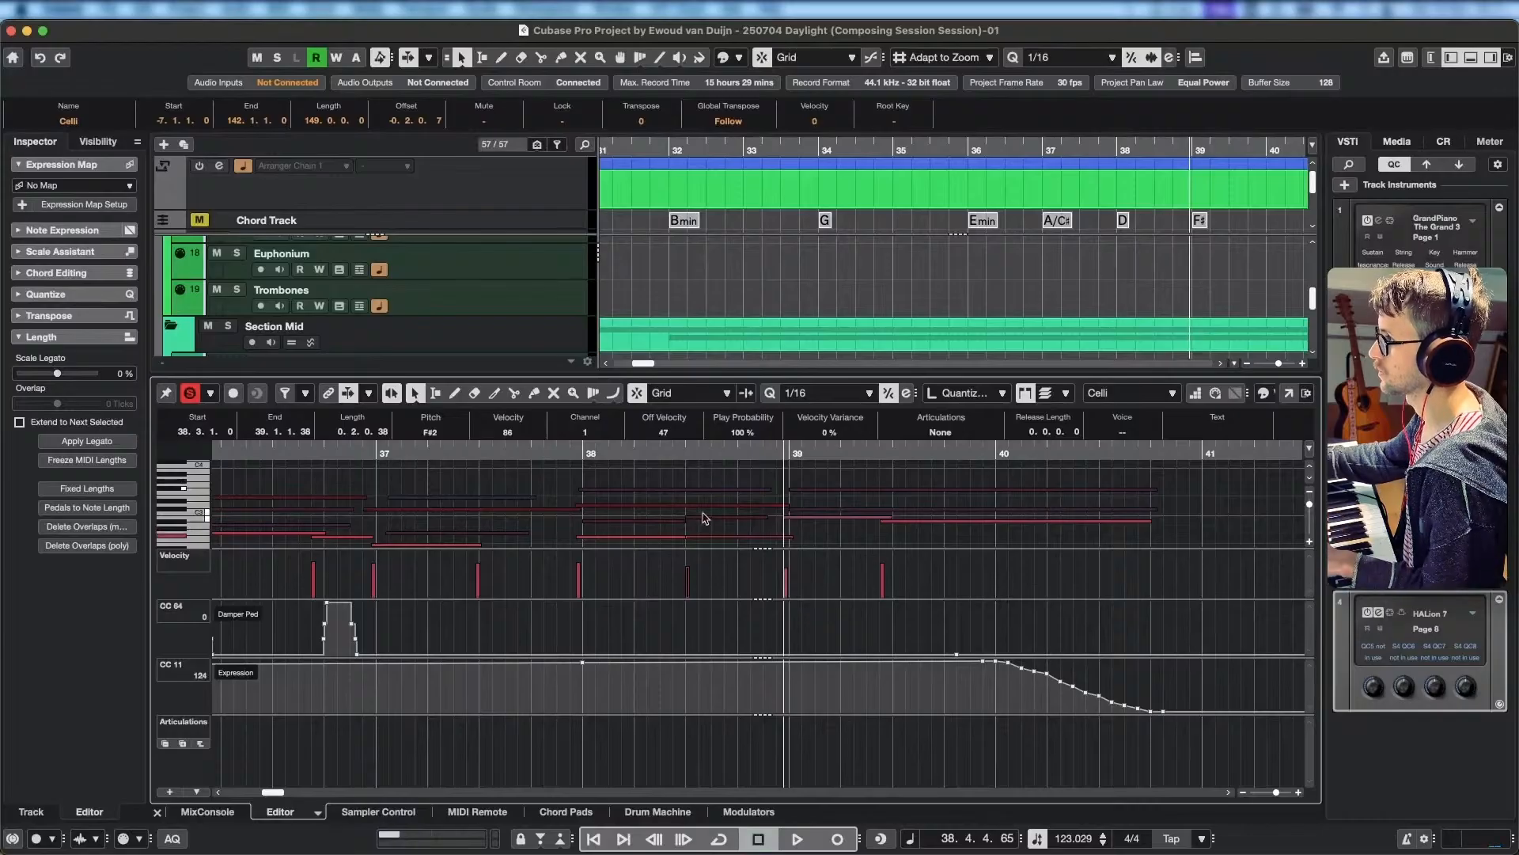
scroll(702, 518, "left", 2)
scroll(702, 519, "down", 1)
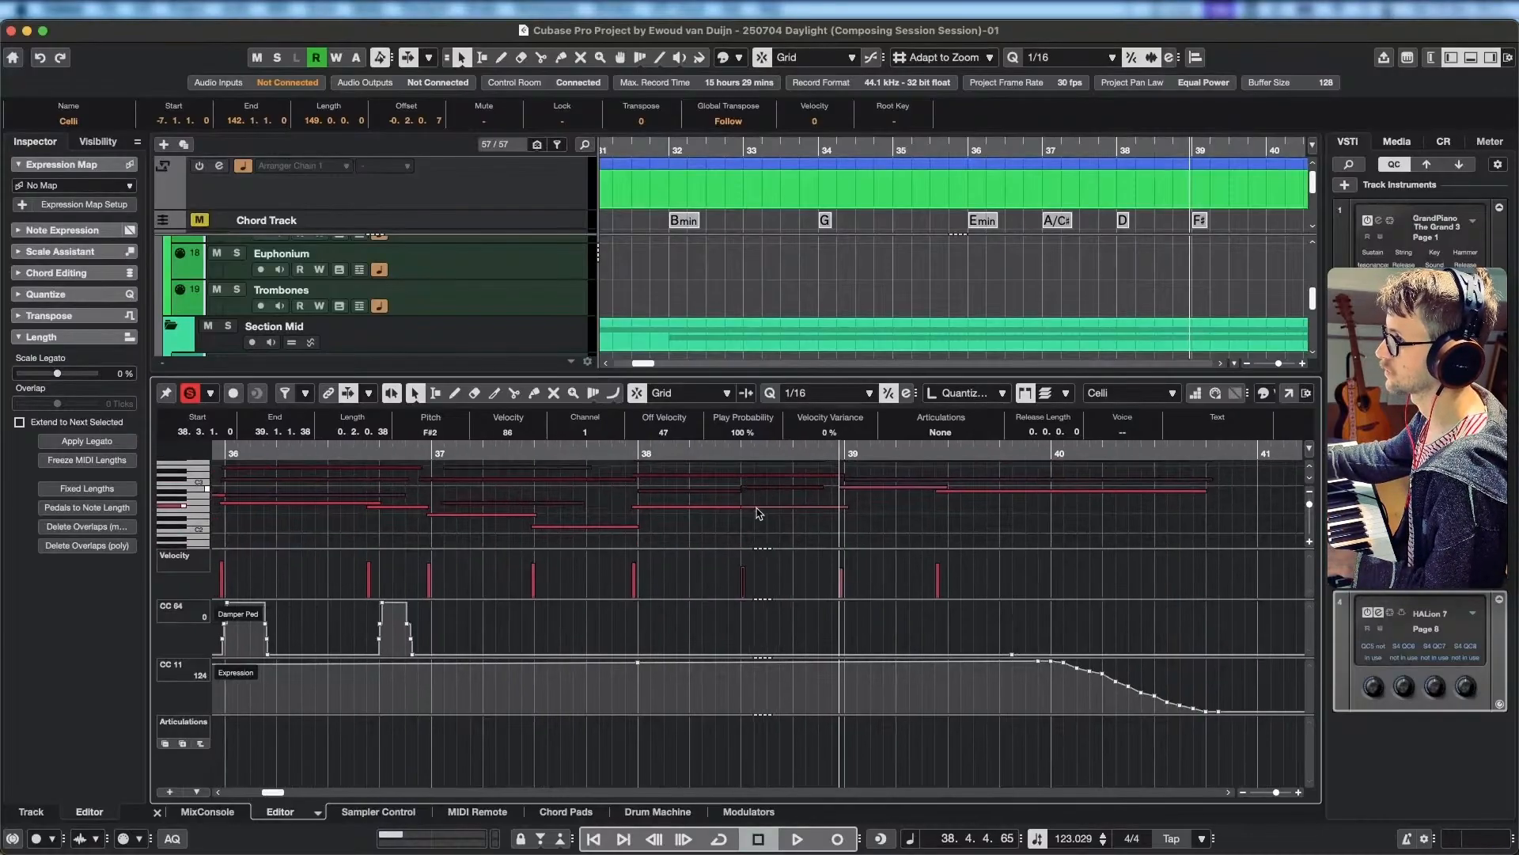
left_click(729, 451)
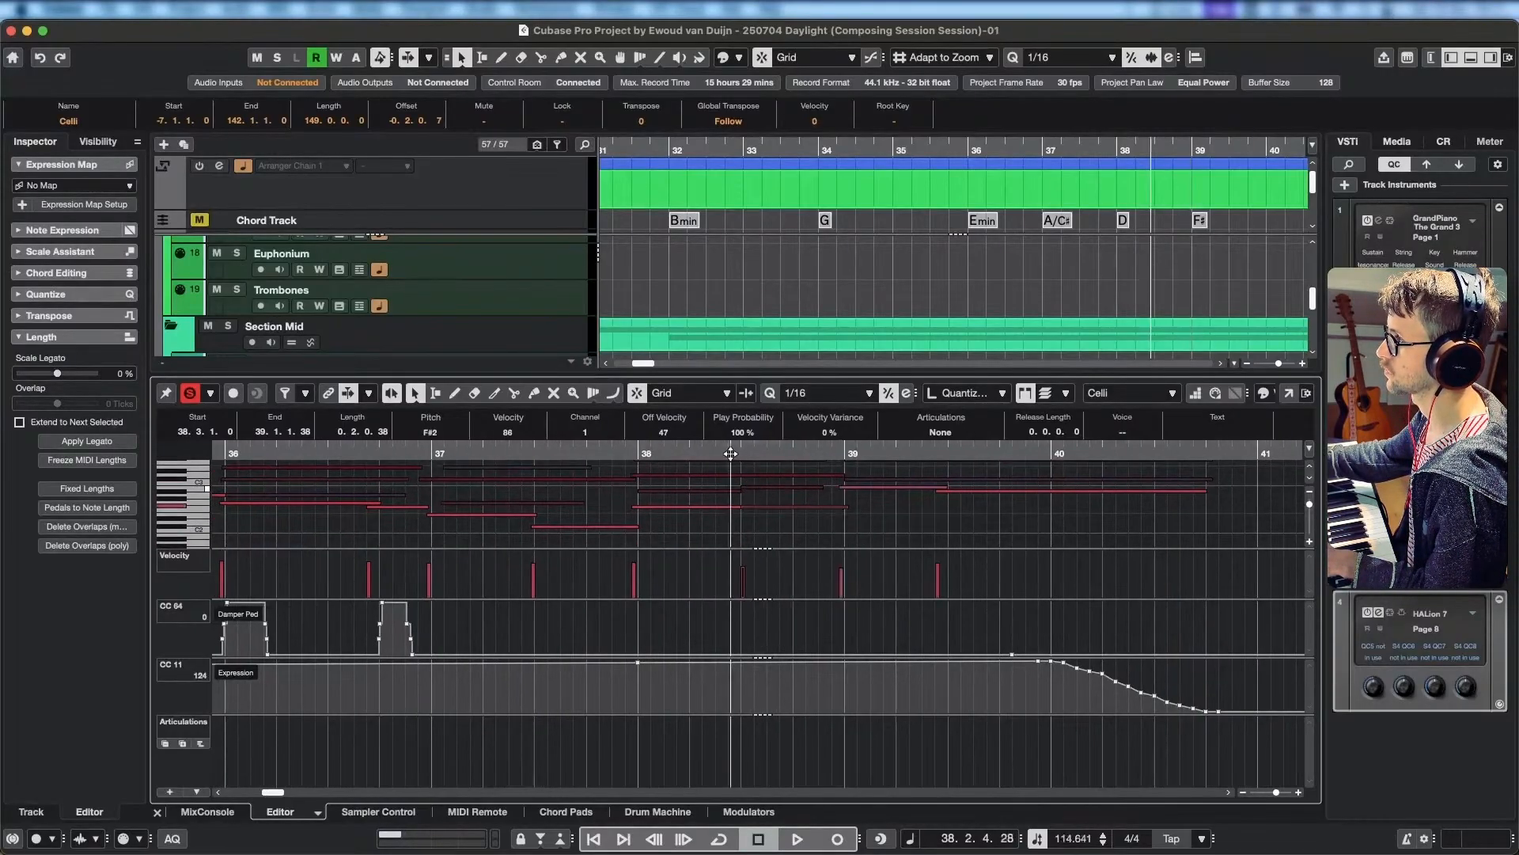
key("space")
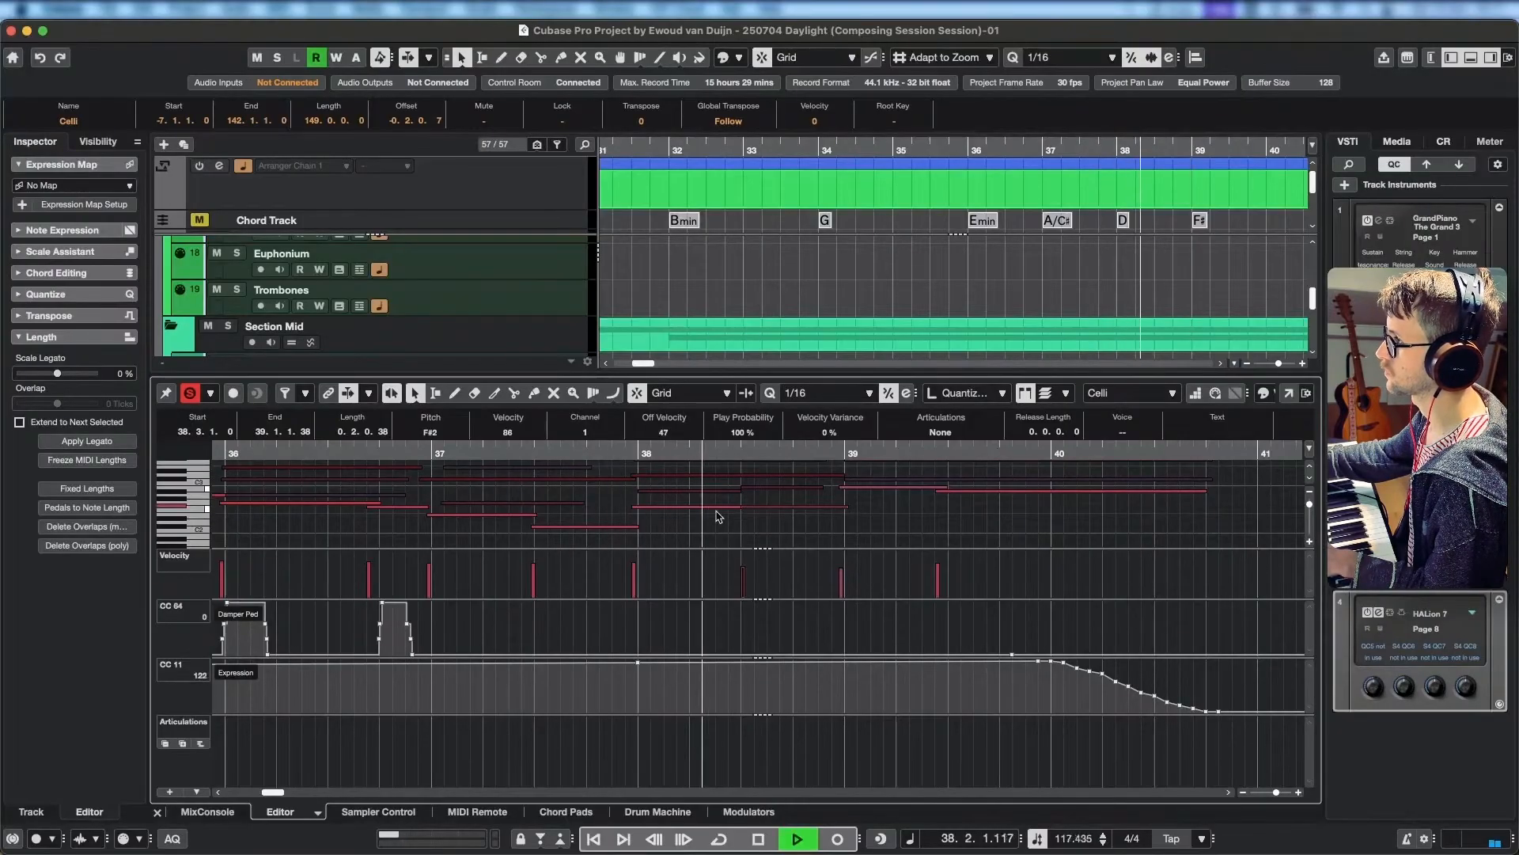
key("space")
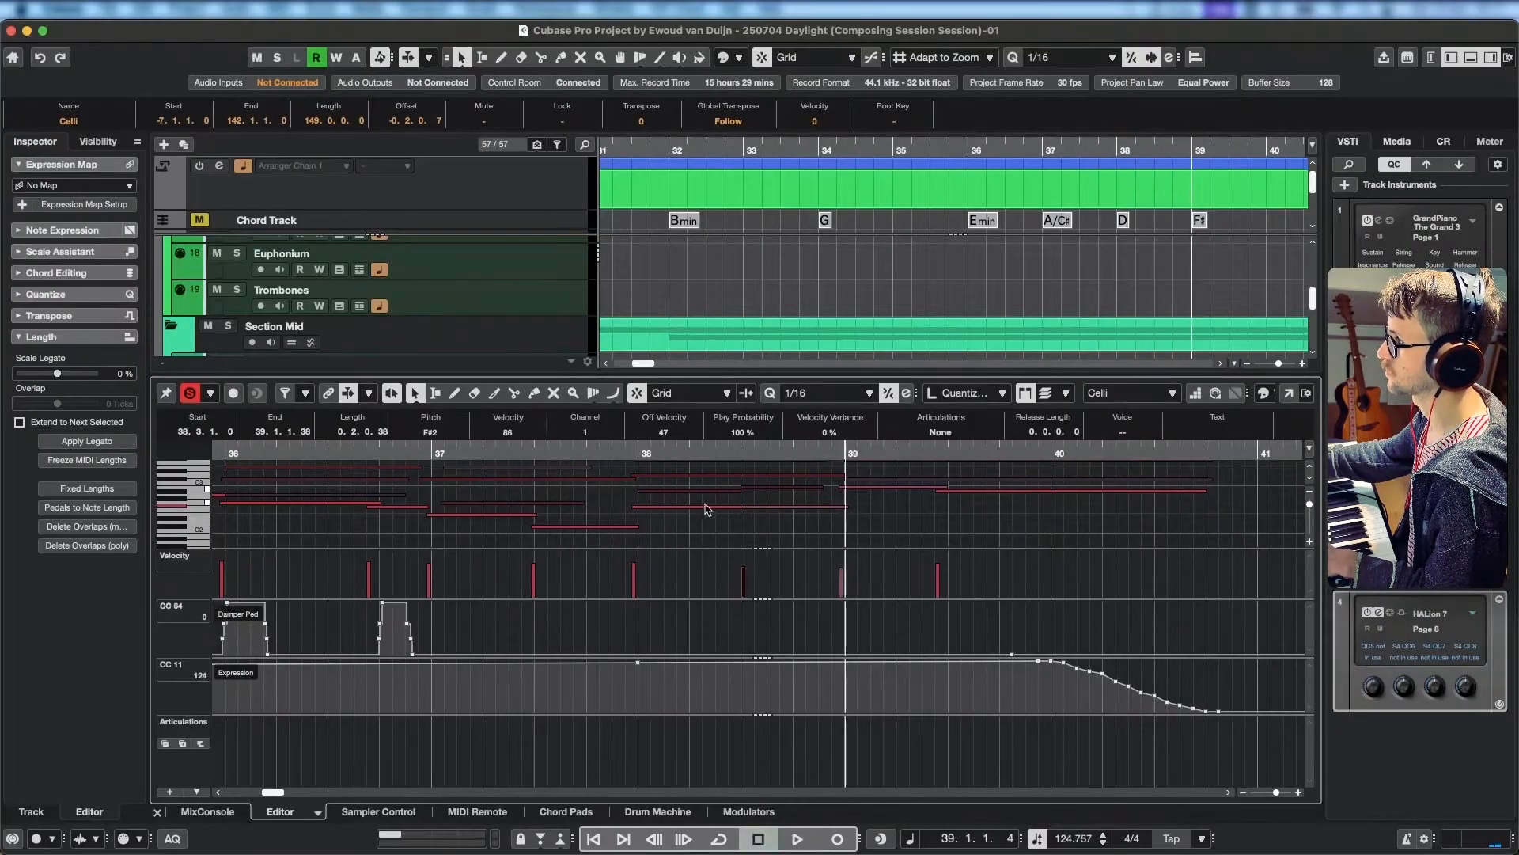
Raise the Celli note at the start of bar 38 to G2 and replay the soloed strings around bars 38 and 39.
left_click(704, 507)
key("Up")
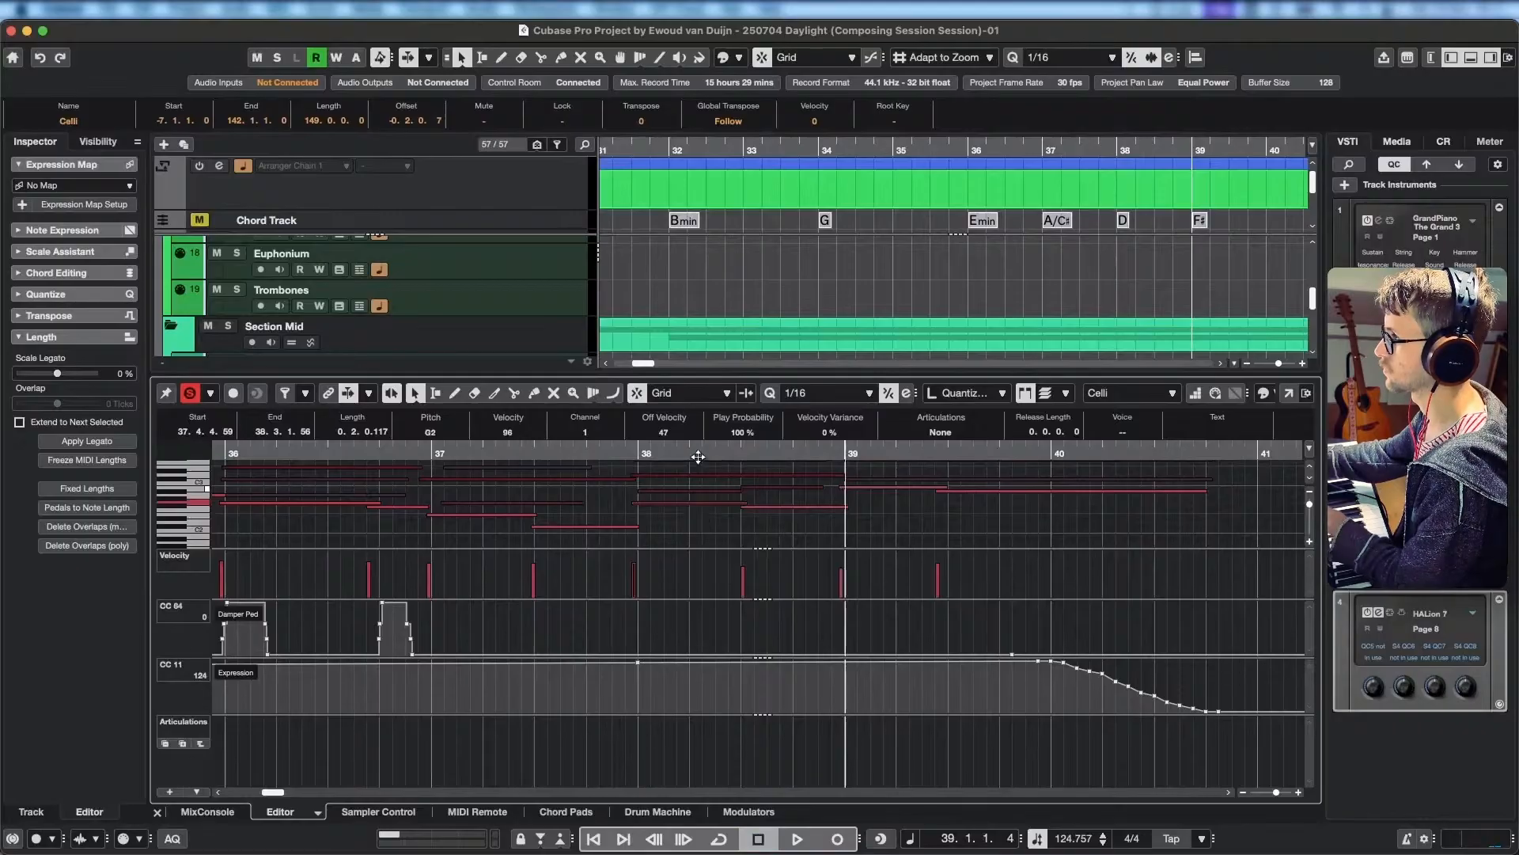
left_click(582, 453)
key("space")
scroll(714, 512, "right", 2)
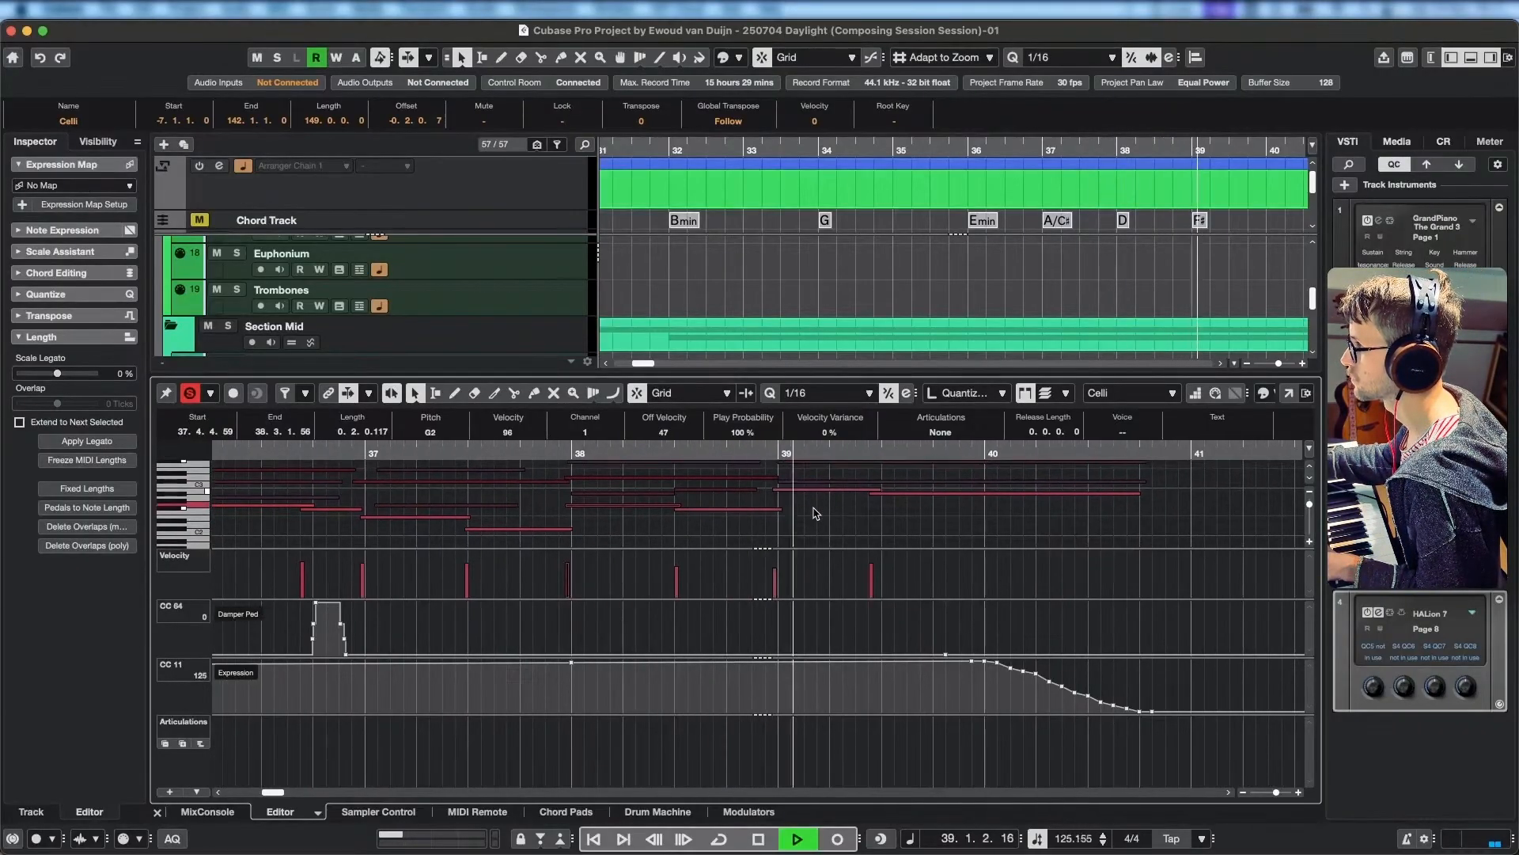
key("space")
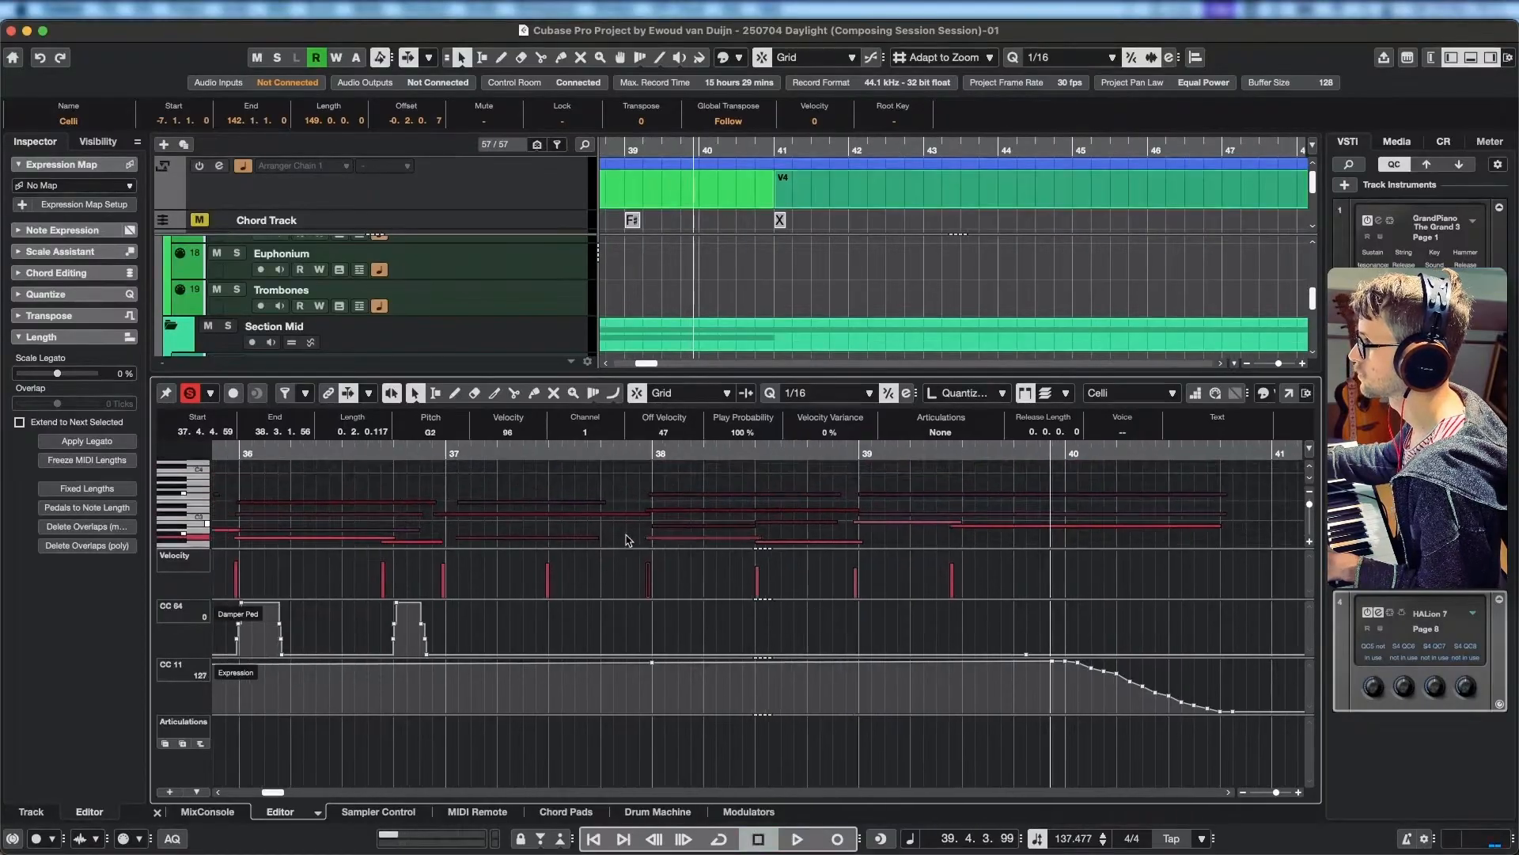
scroll(633, 522, "left", 3)
key("space")
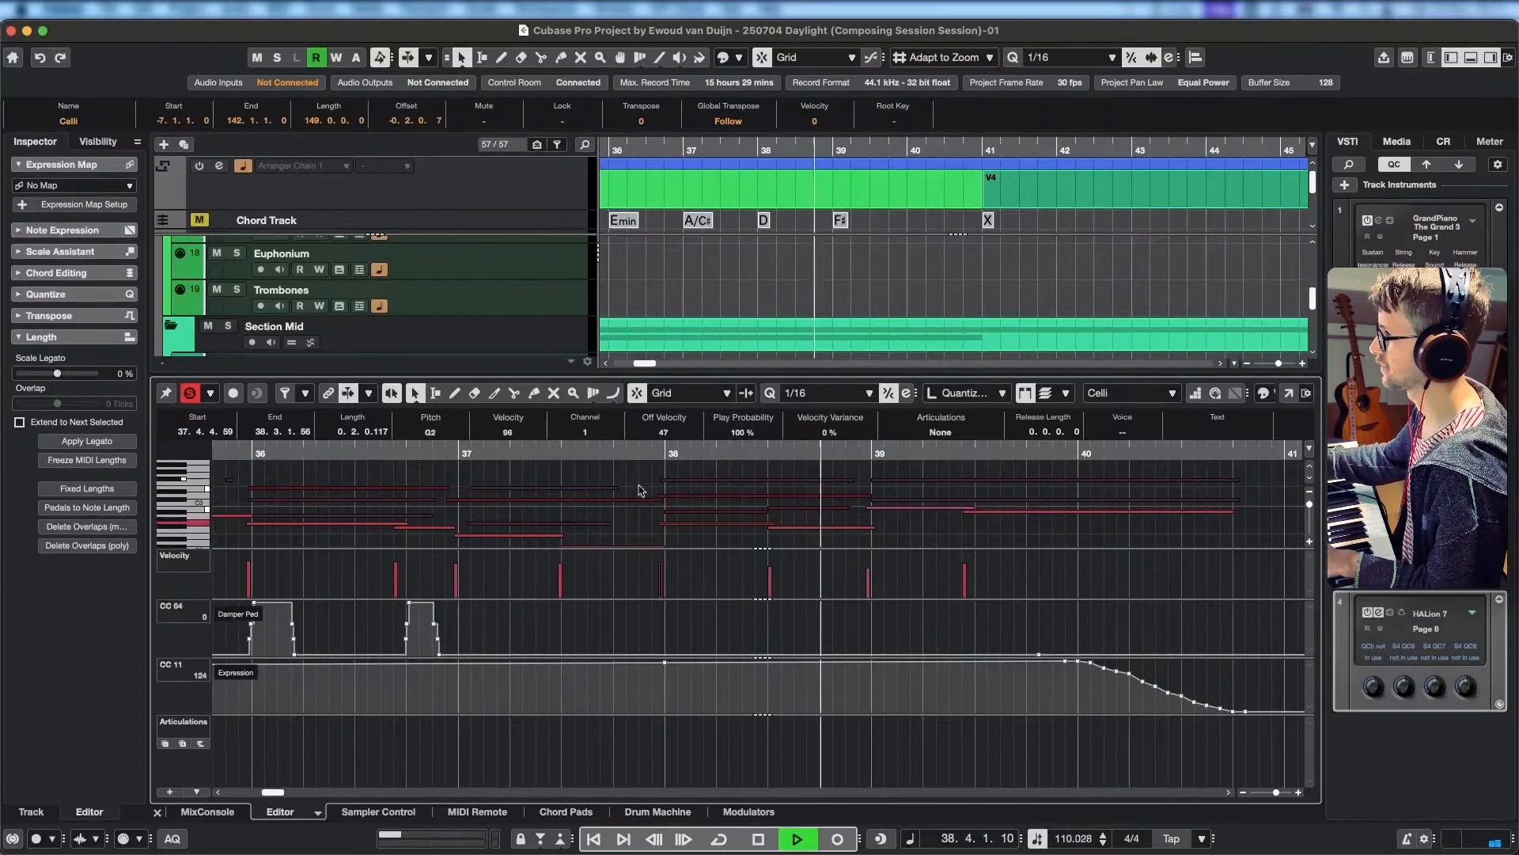
key("space")
Lower the Violins II note at the start of bar 38 to D4.
left_click(724, 504)
left_click(727, 504)
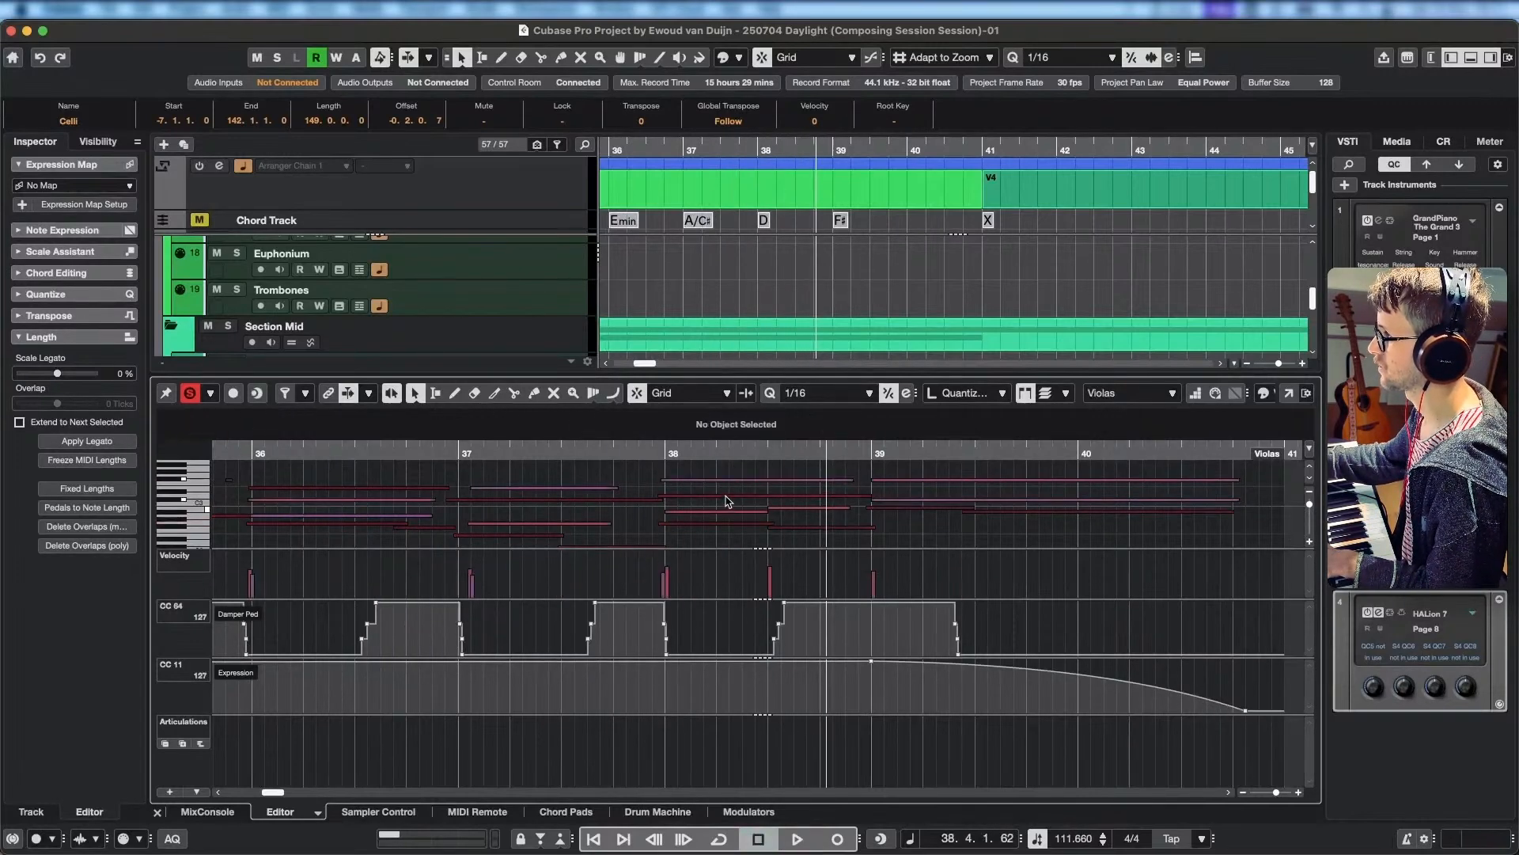
scroll(726, 501, "up", 2)
scroll(729, 499, "up", 2)
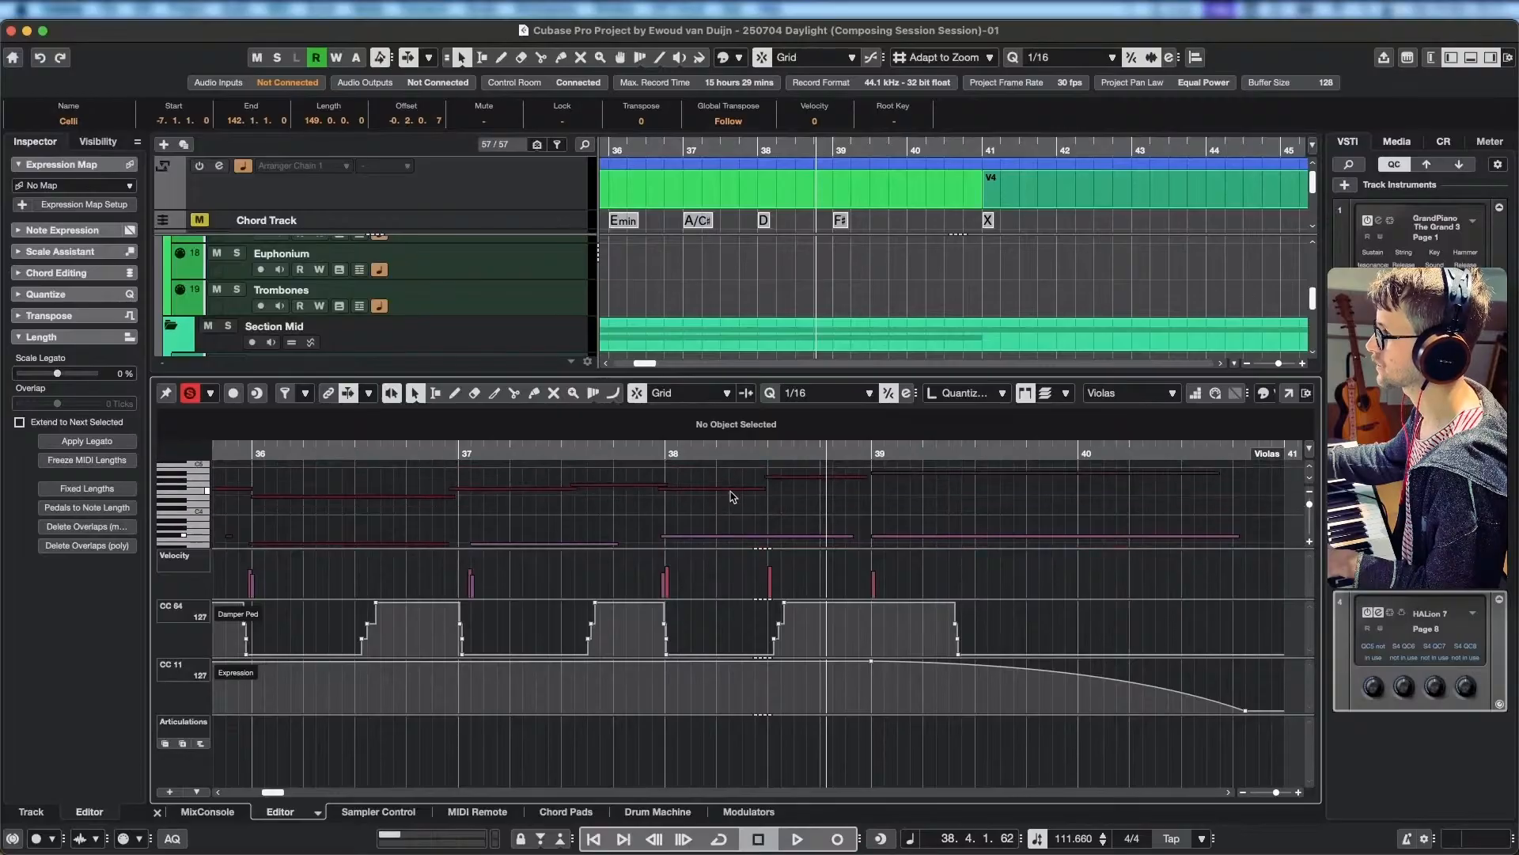
left_click(734, 492)
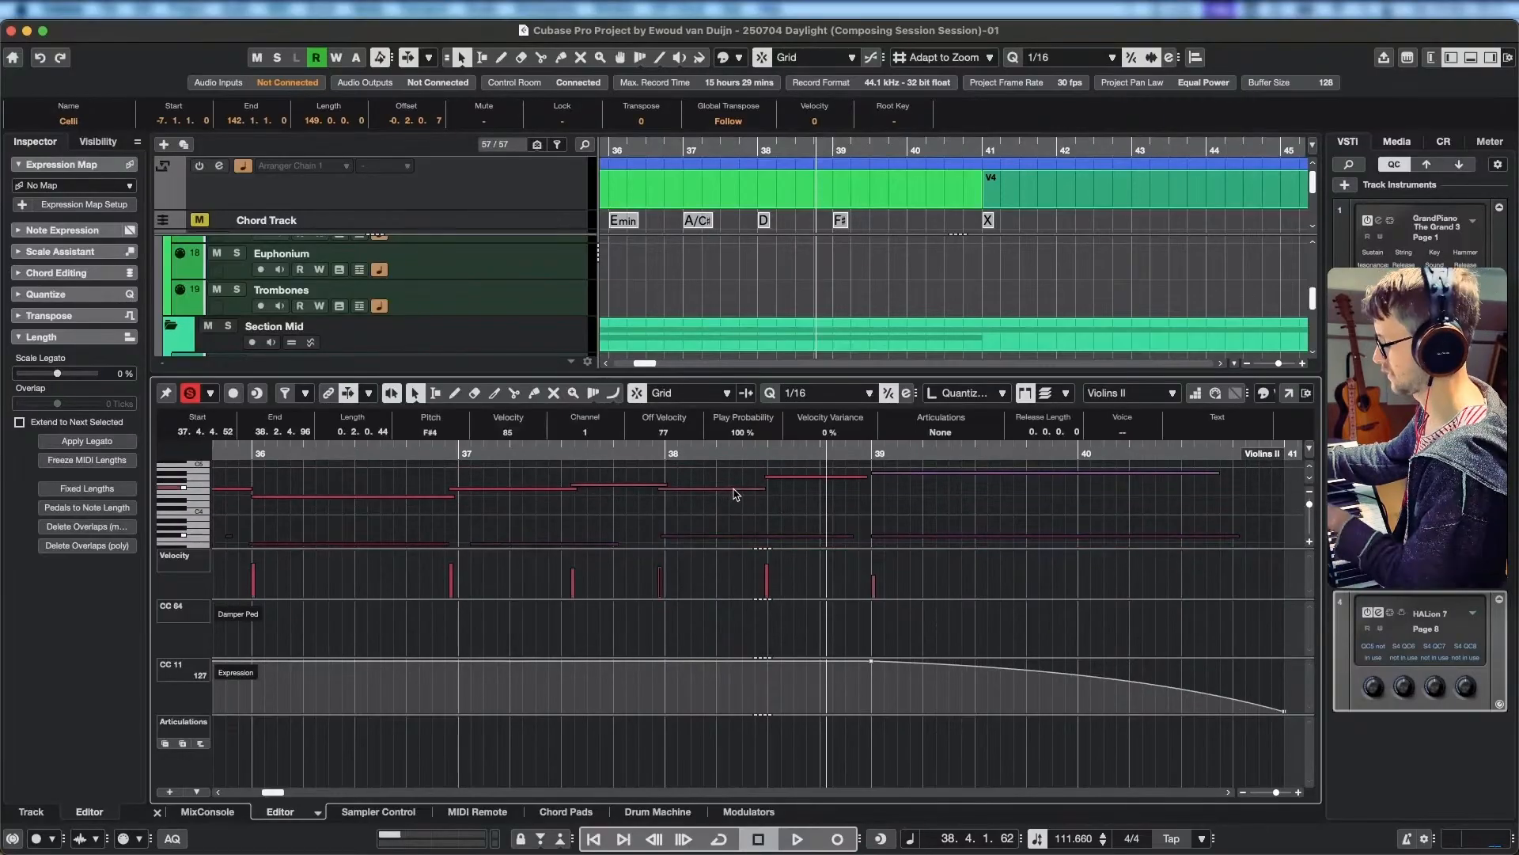
key("Down")
key("Down")
key("Down")
key("Down")
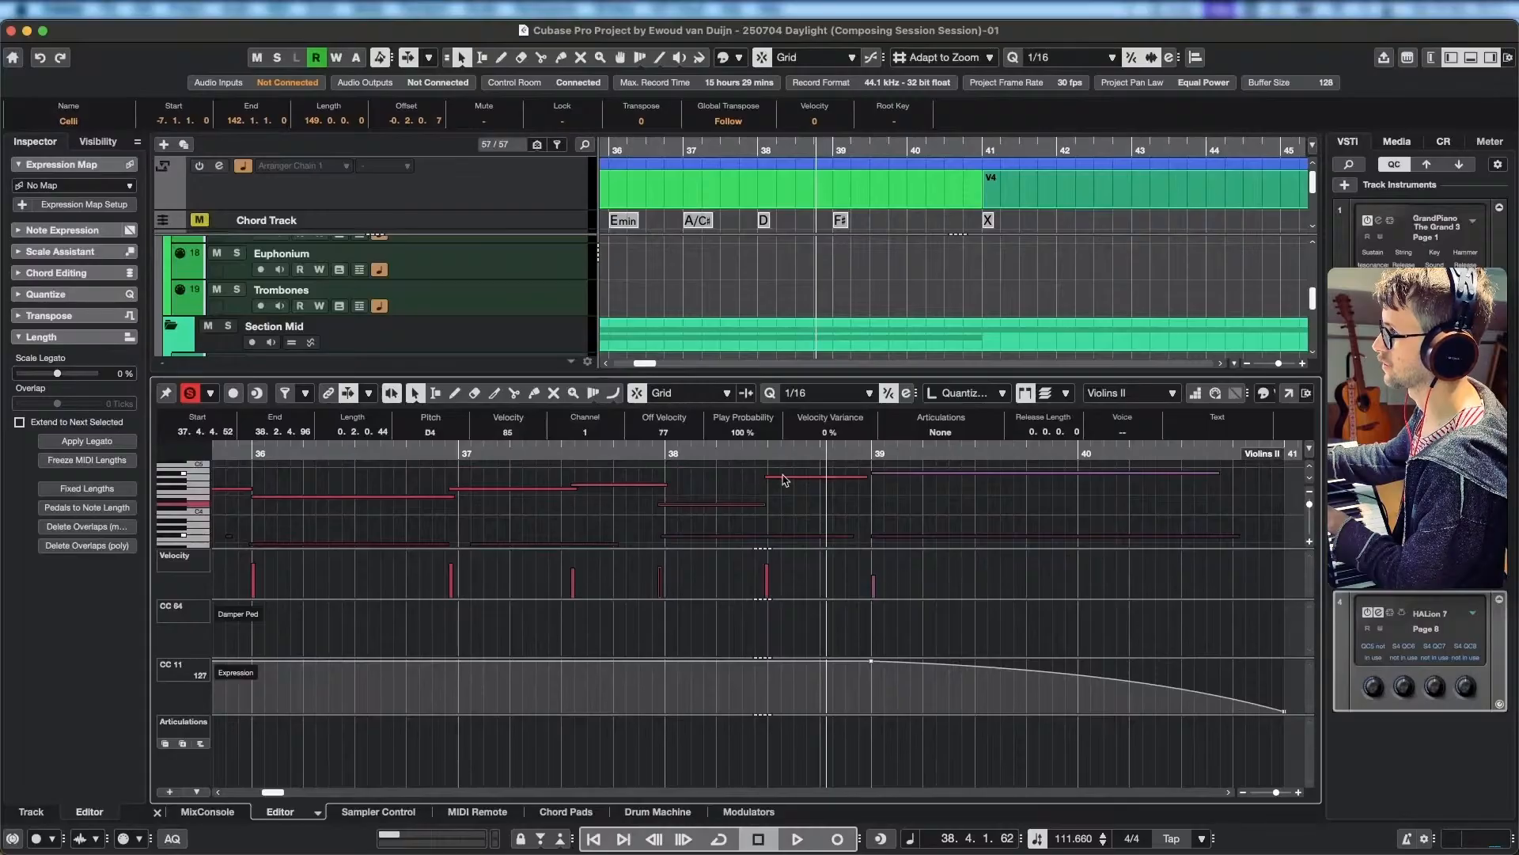
Lower the Violins II note in the second half of bar 38 to C#4 and play the passage into bar 39.
key("Down")
key("Down")
key("Down")
key("Down")
key("Down")
key("Down")
key("Down")
key("Down")
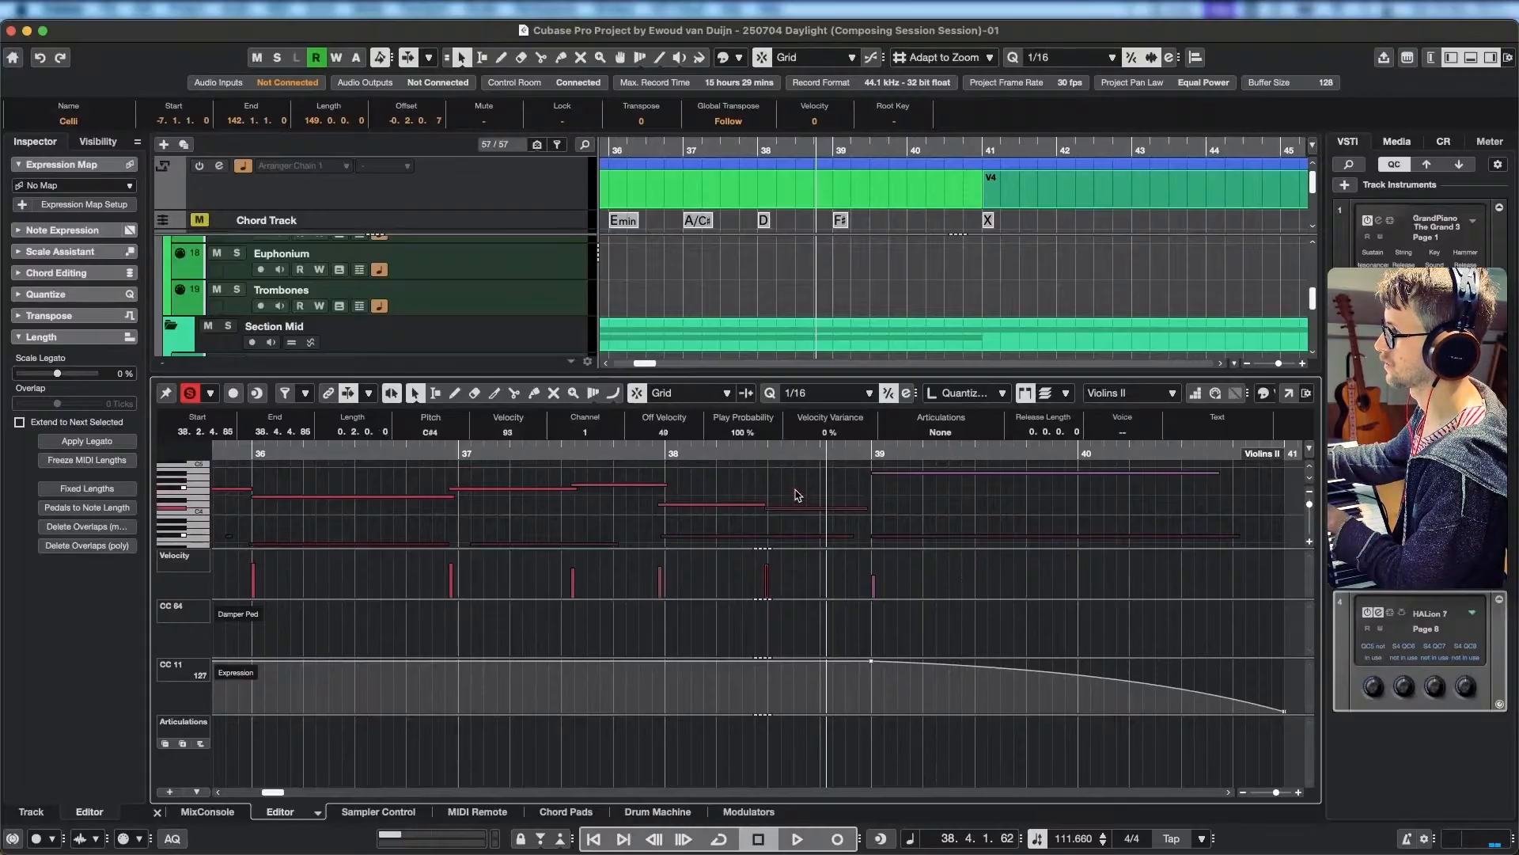
key("space")
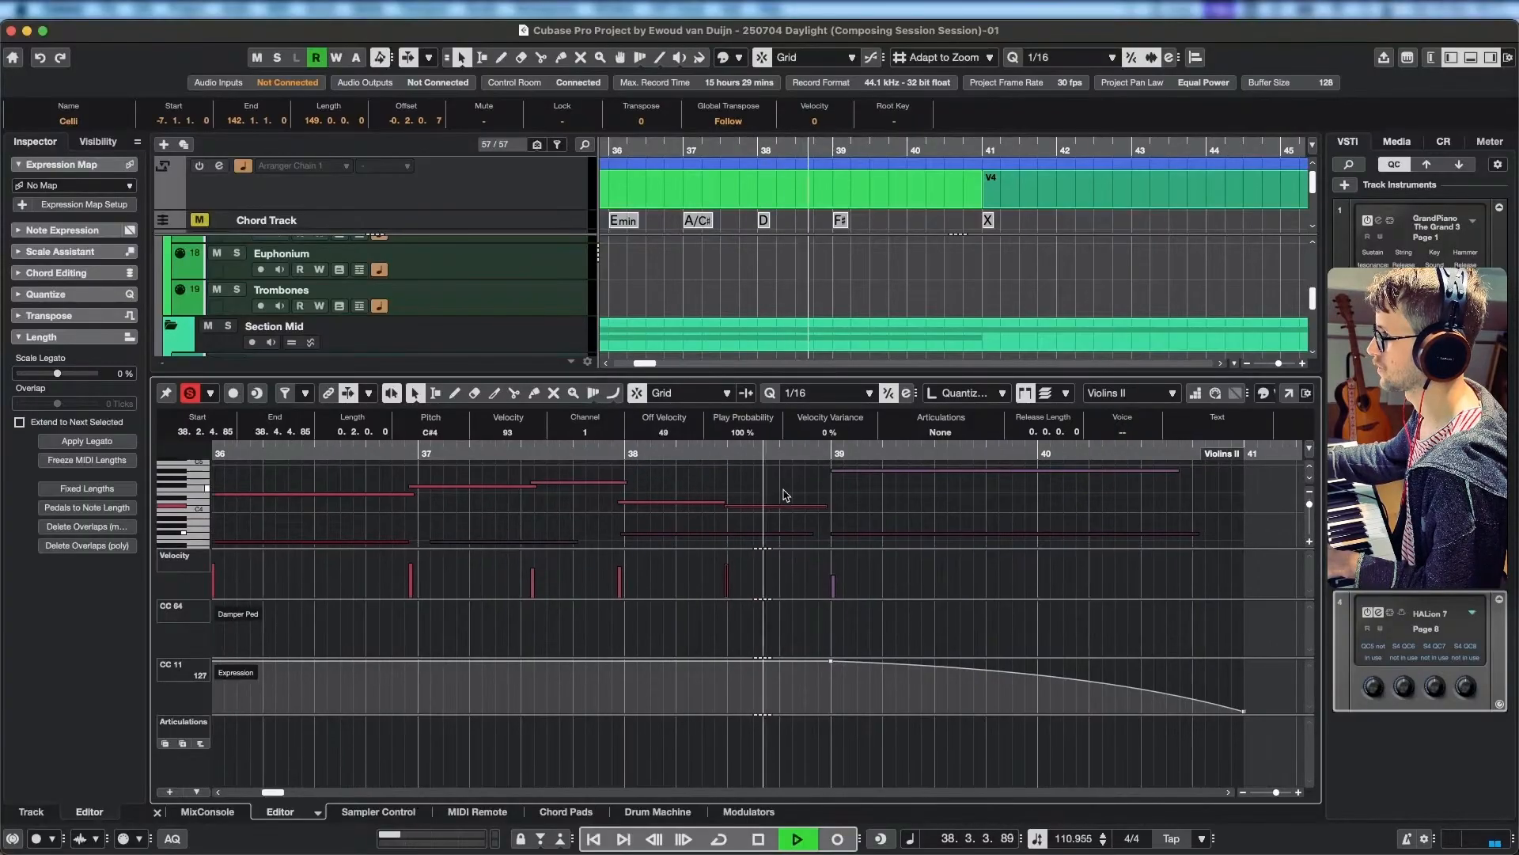
key("space")
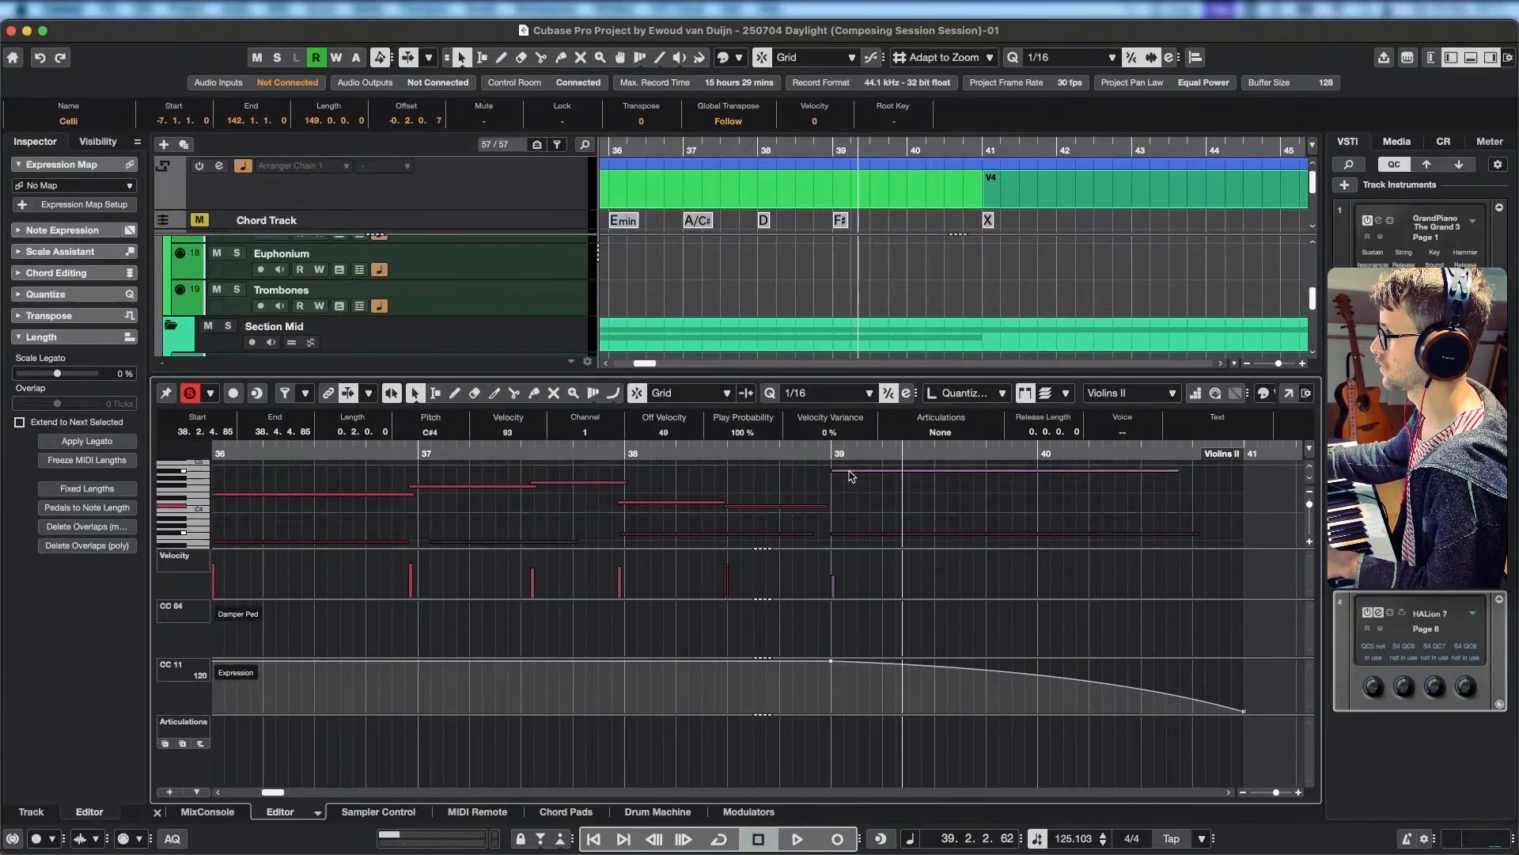
Lower the long Violins II note starting at bar 39 to F#4 and replay from about bar 38.
left_click(853, 472)
left_click_drag(853, 475, 610, 454)
key("space")
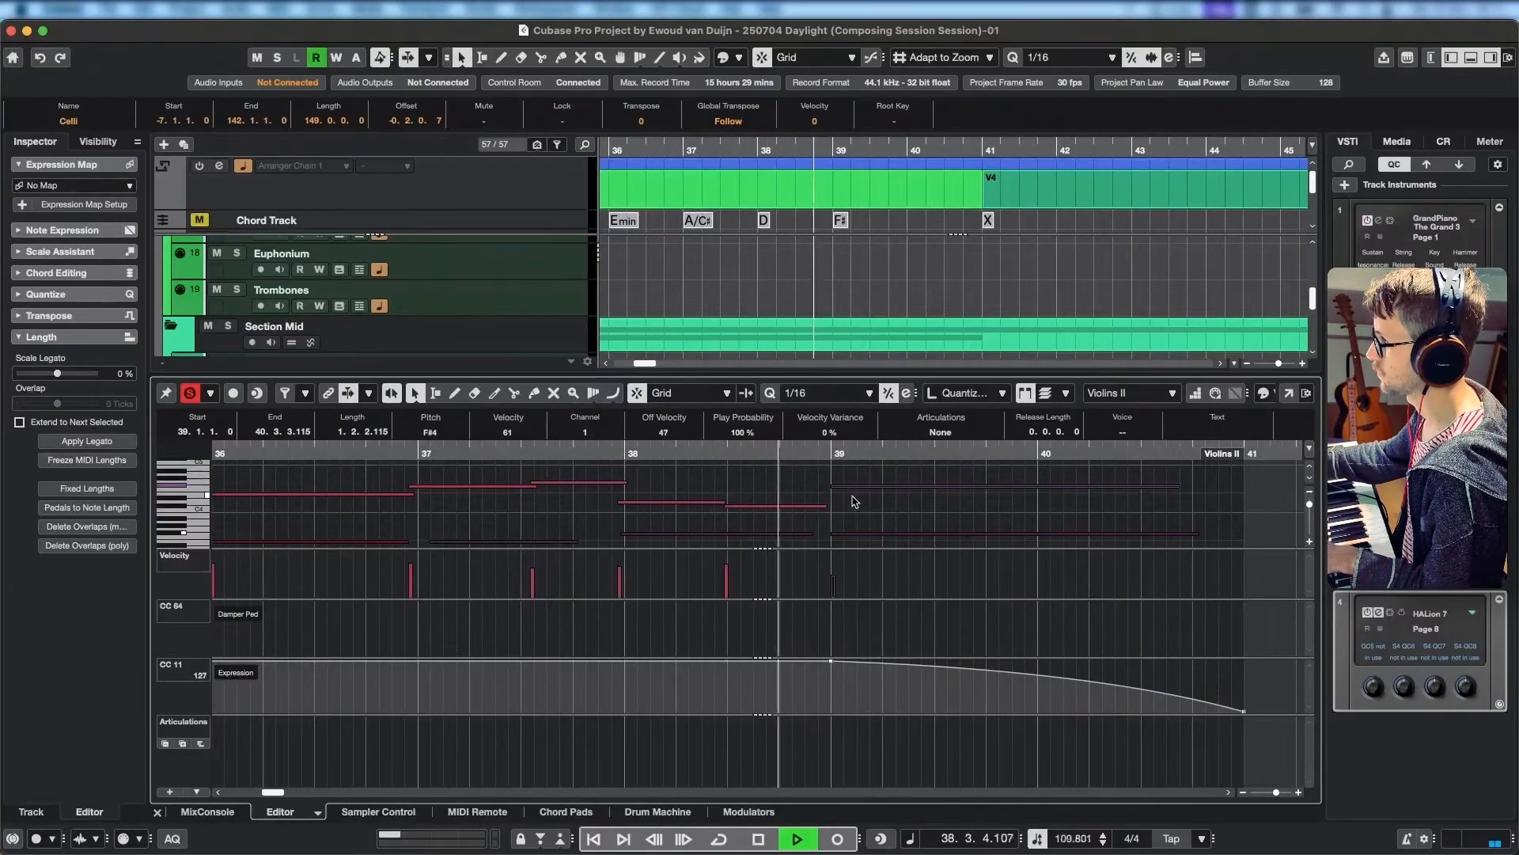
key("space")
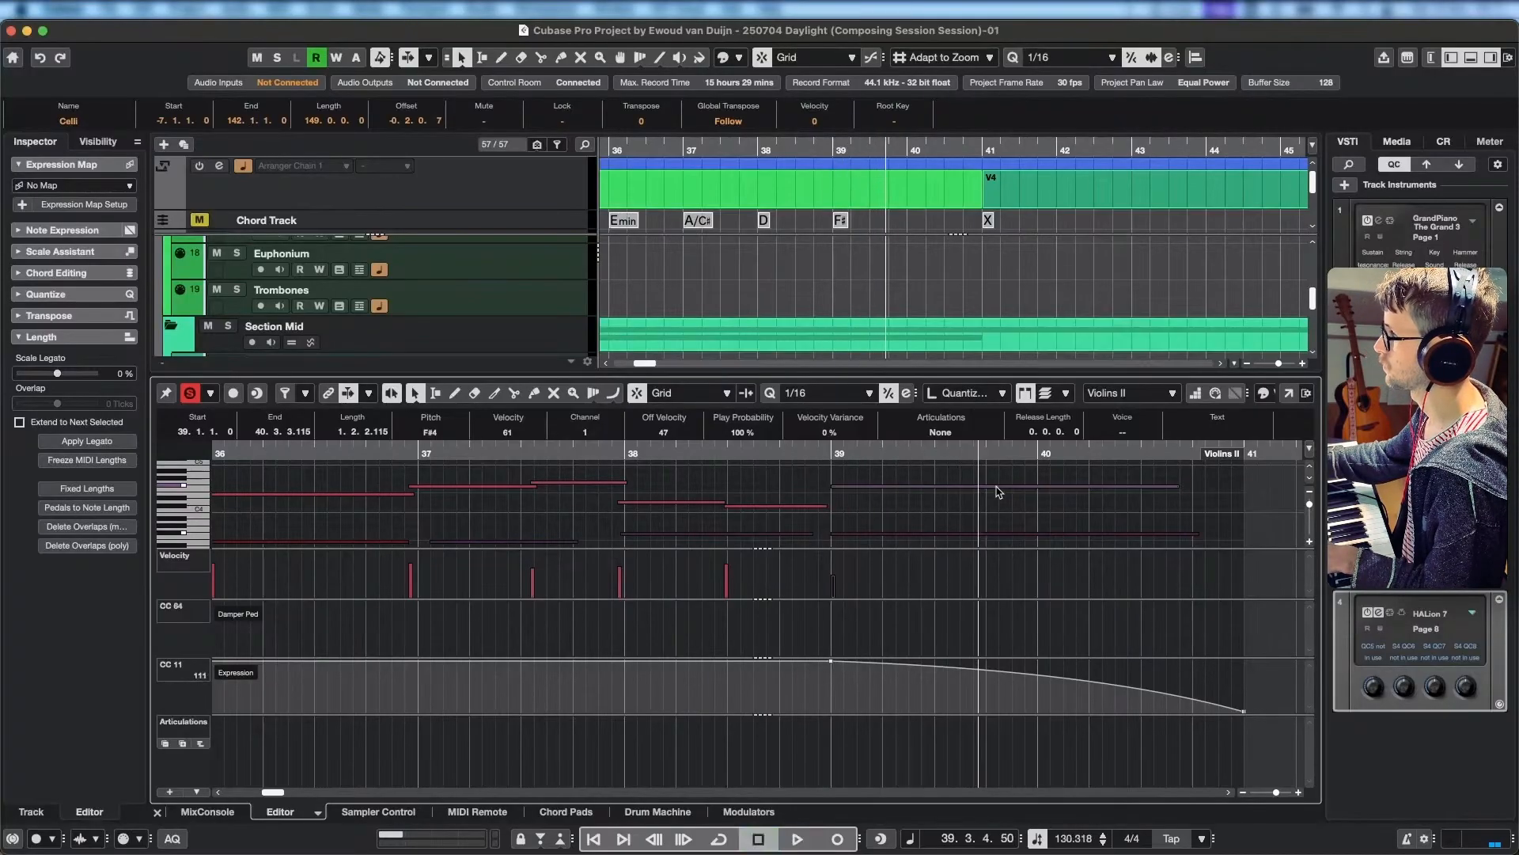
Split the long Violins II note at 39.3.1.0, set its second part to A#4 and play through the end of Chorus A.
left_click(940, 486, "alt")
mouse_move(963, 486)
left_mouse_down()
mouse_move(962, 513)
mouse_move(961, 493)
left_mouse_up()
left_click(689, 450)
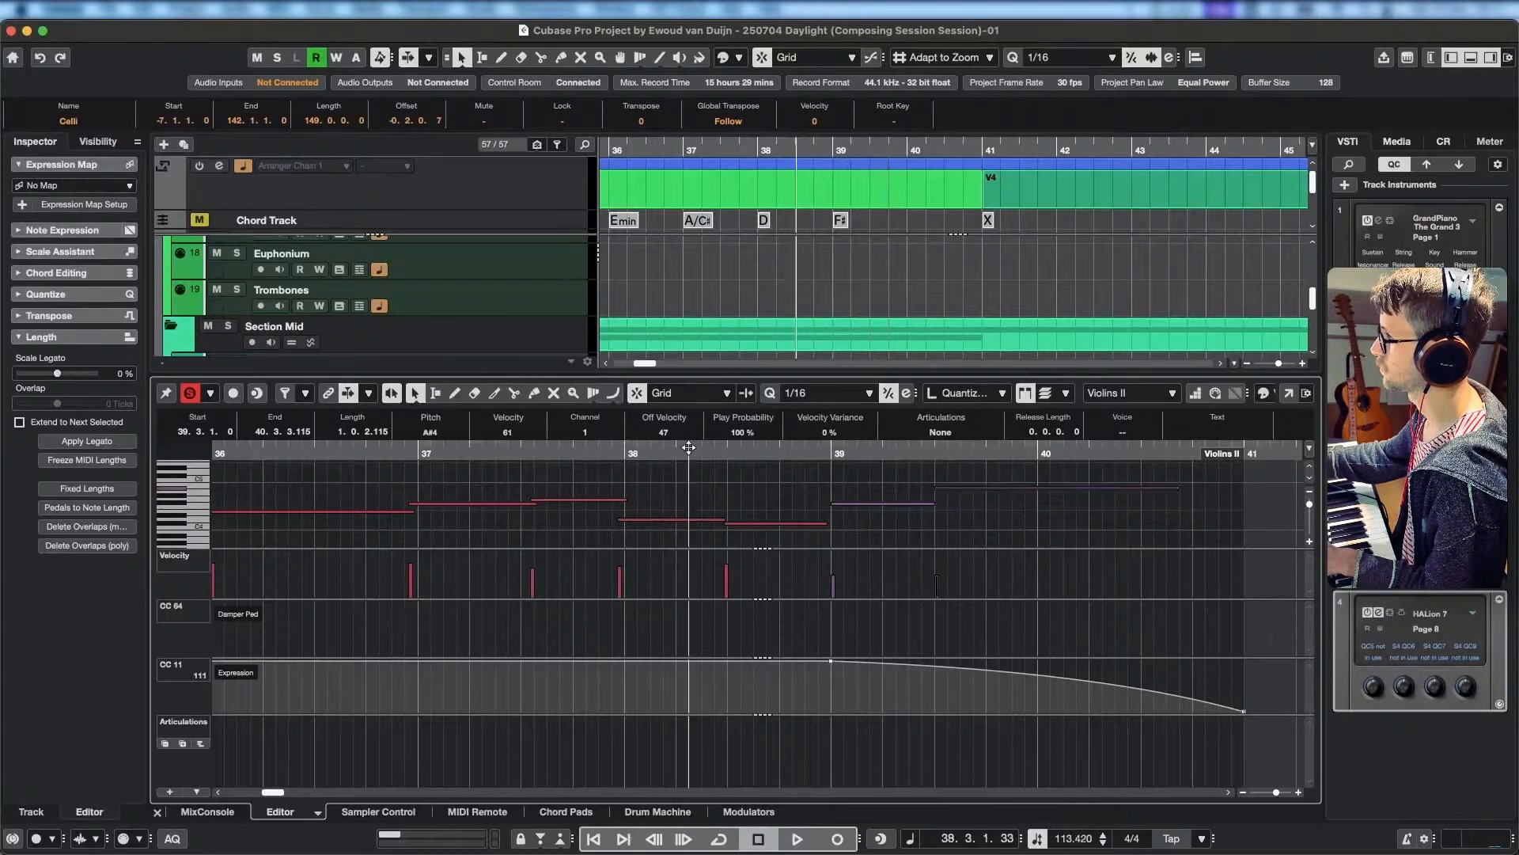
key("space")
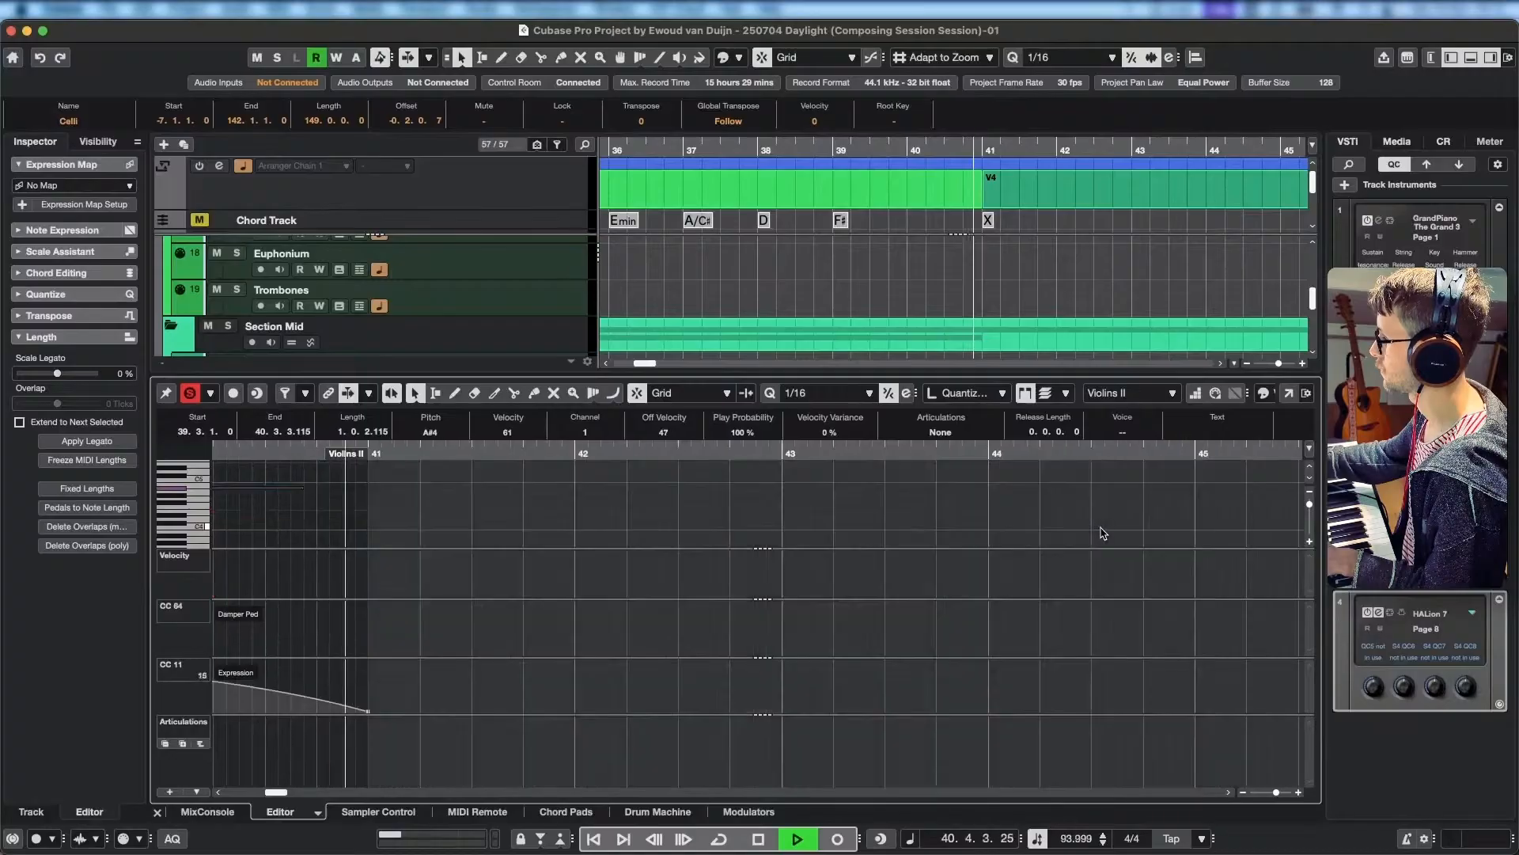
key("space")
Bring the whole arrangement into view, turn off the editor solo and play briefly from -4.1.1.0 in the intro.
left_click_drag(751, 246, 1009, 254)
scroll(831, 249, "down", 10)
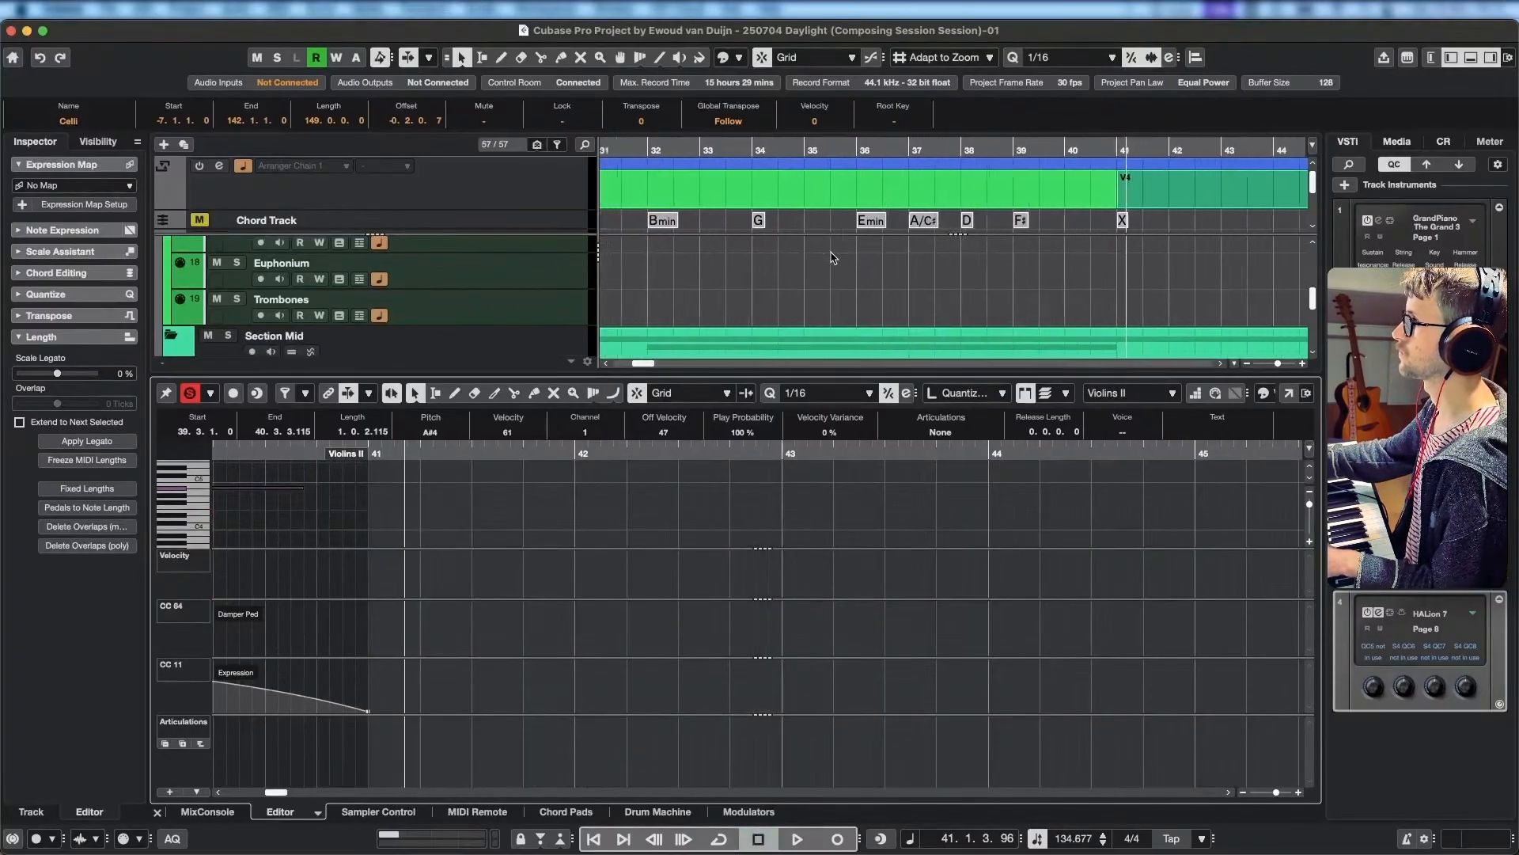
left_click_drag(729, 258, 834, 247)
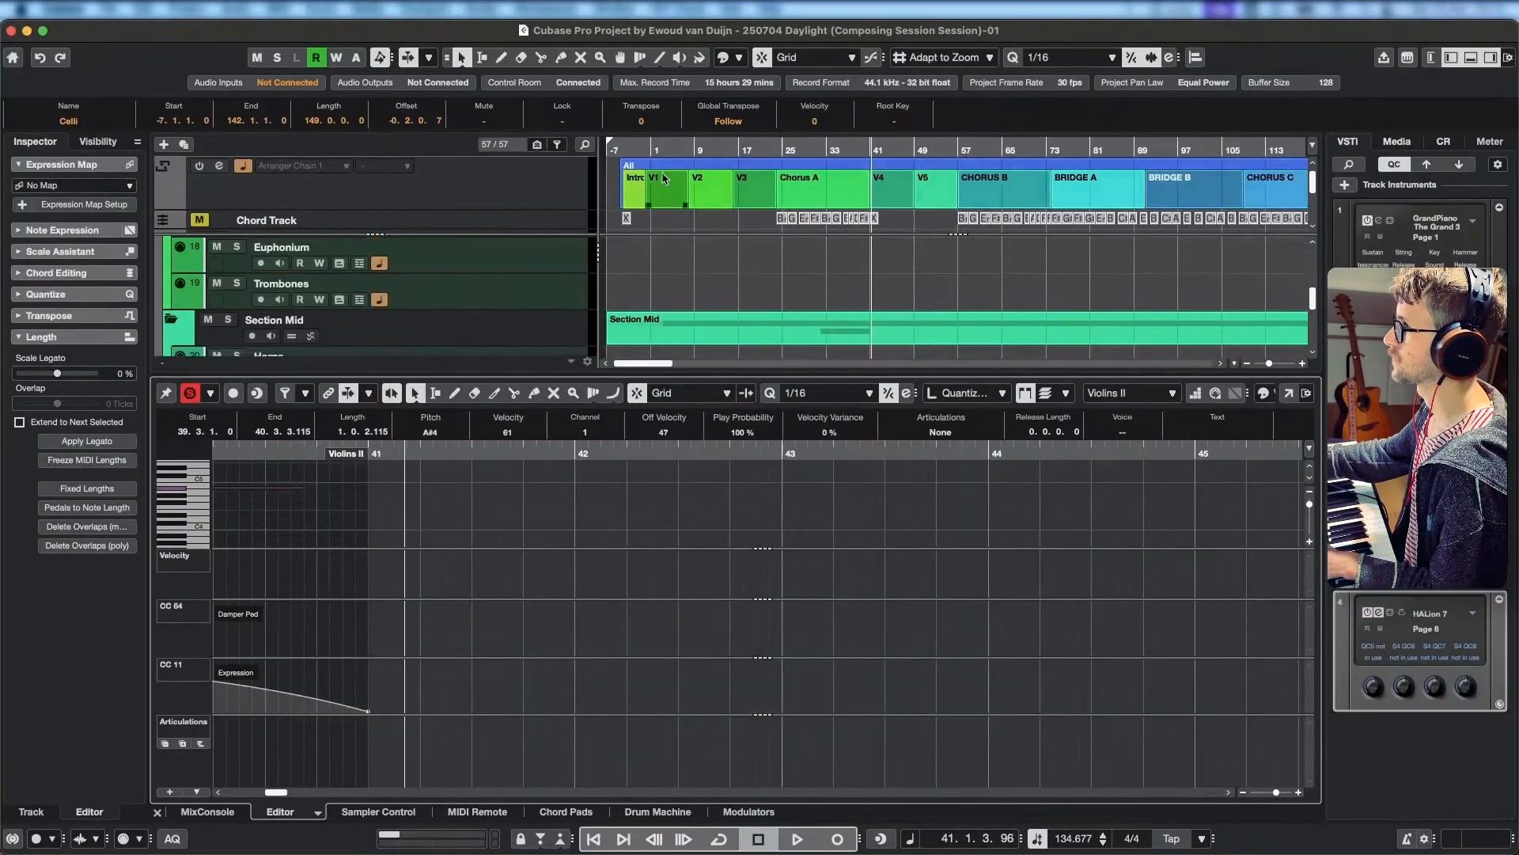
left_click(625, 149)
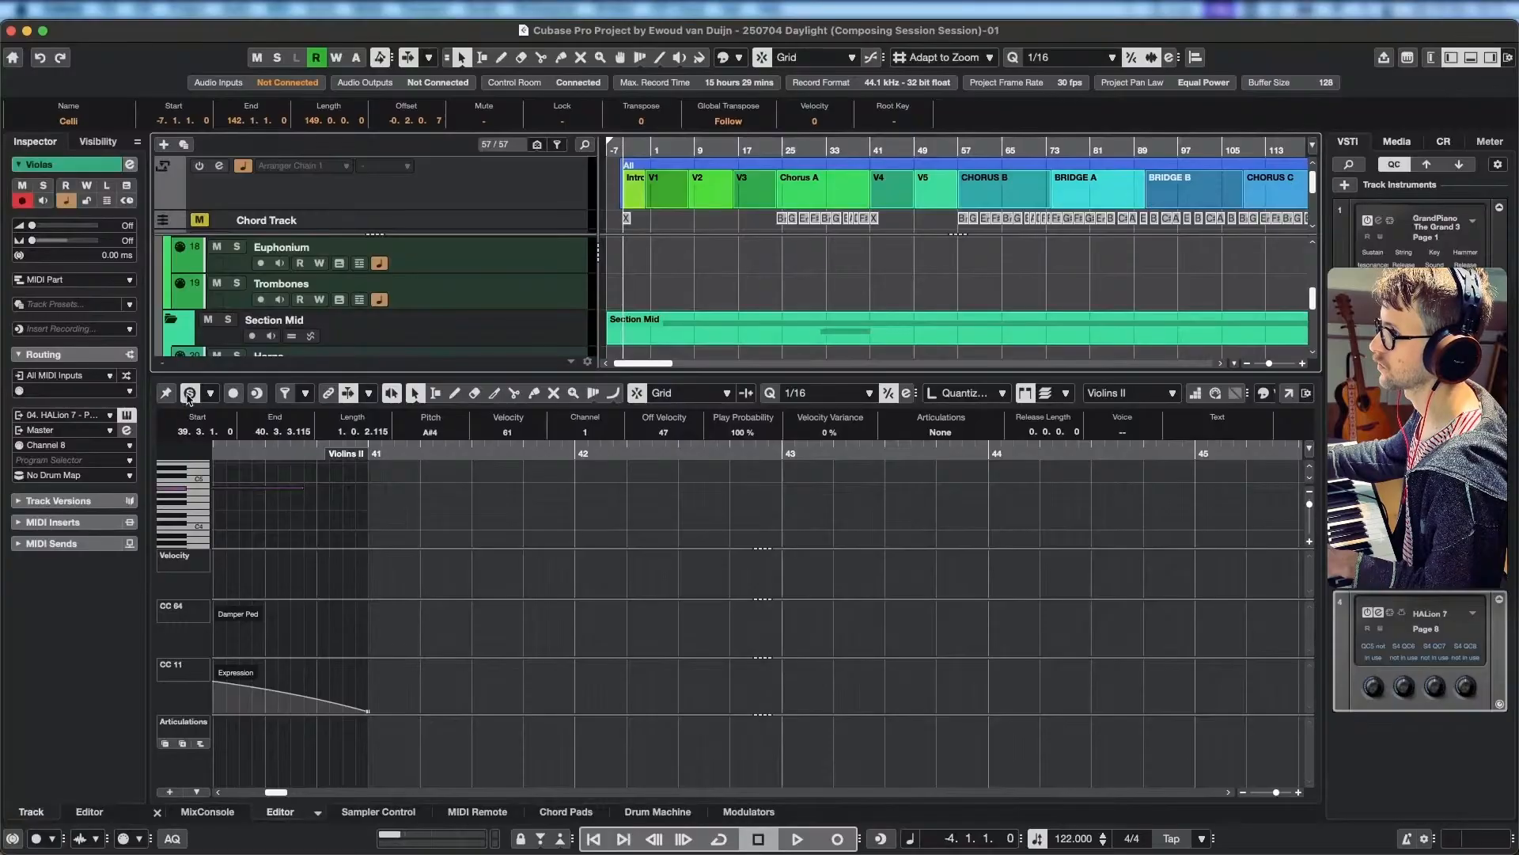
key("space")
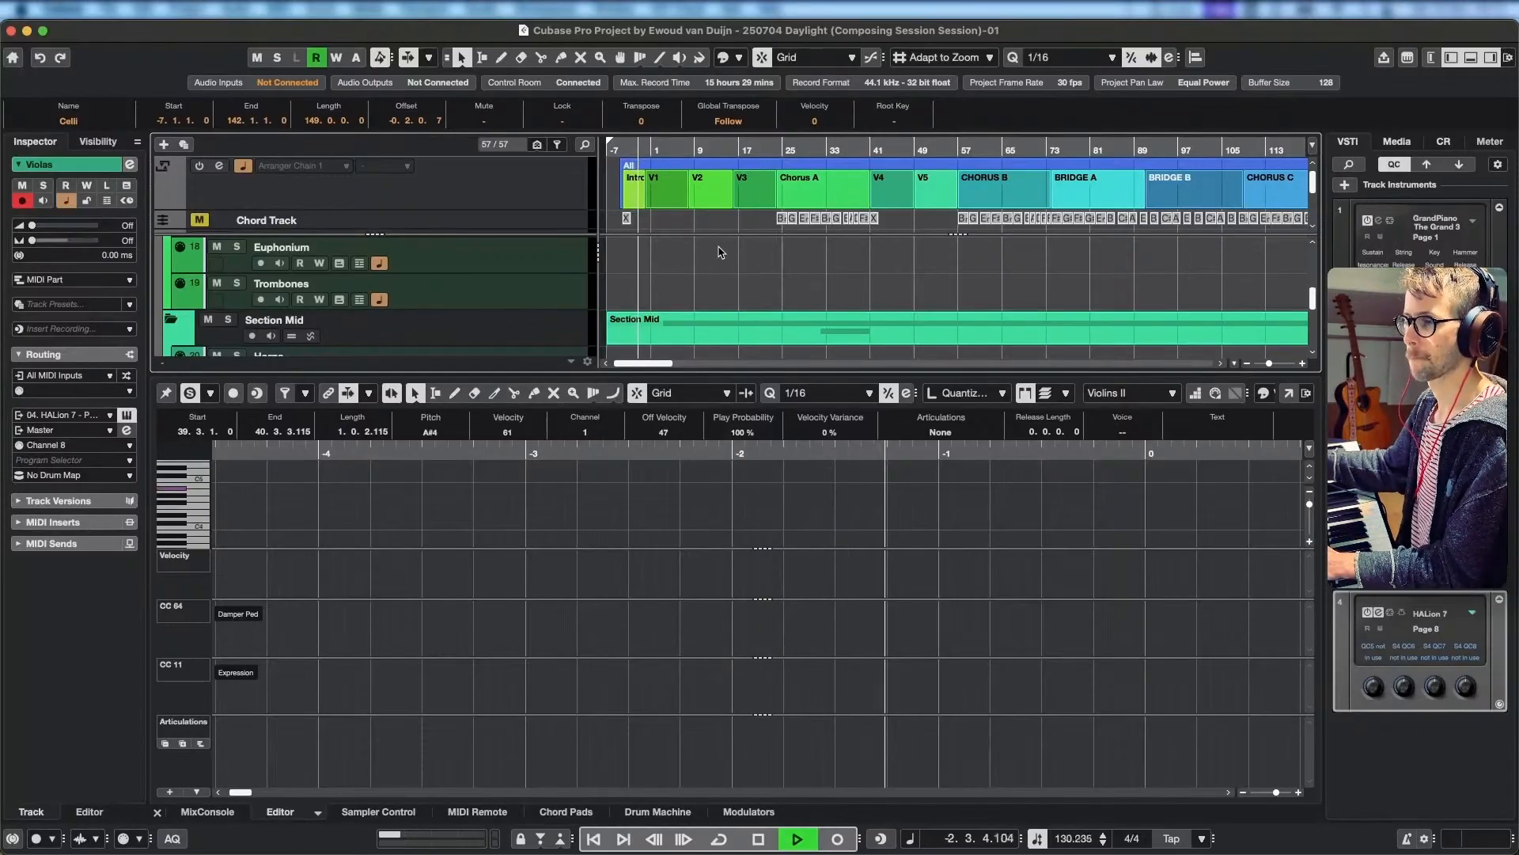
key("space")
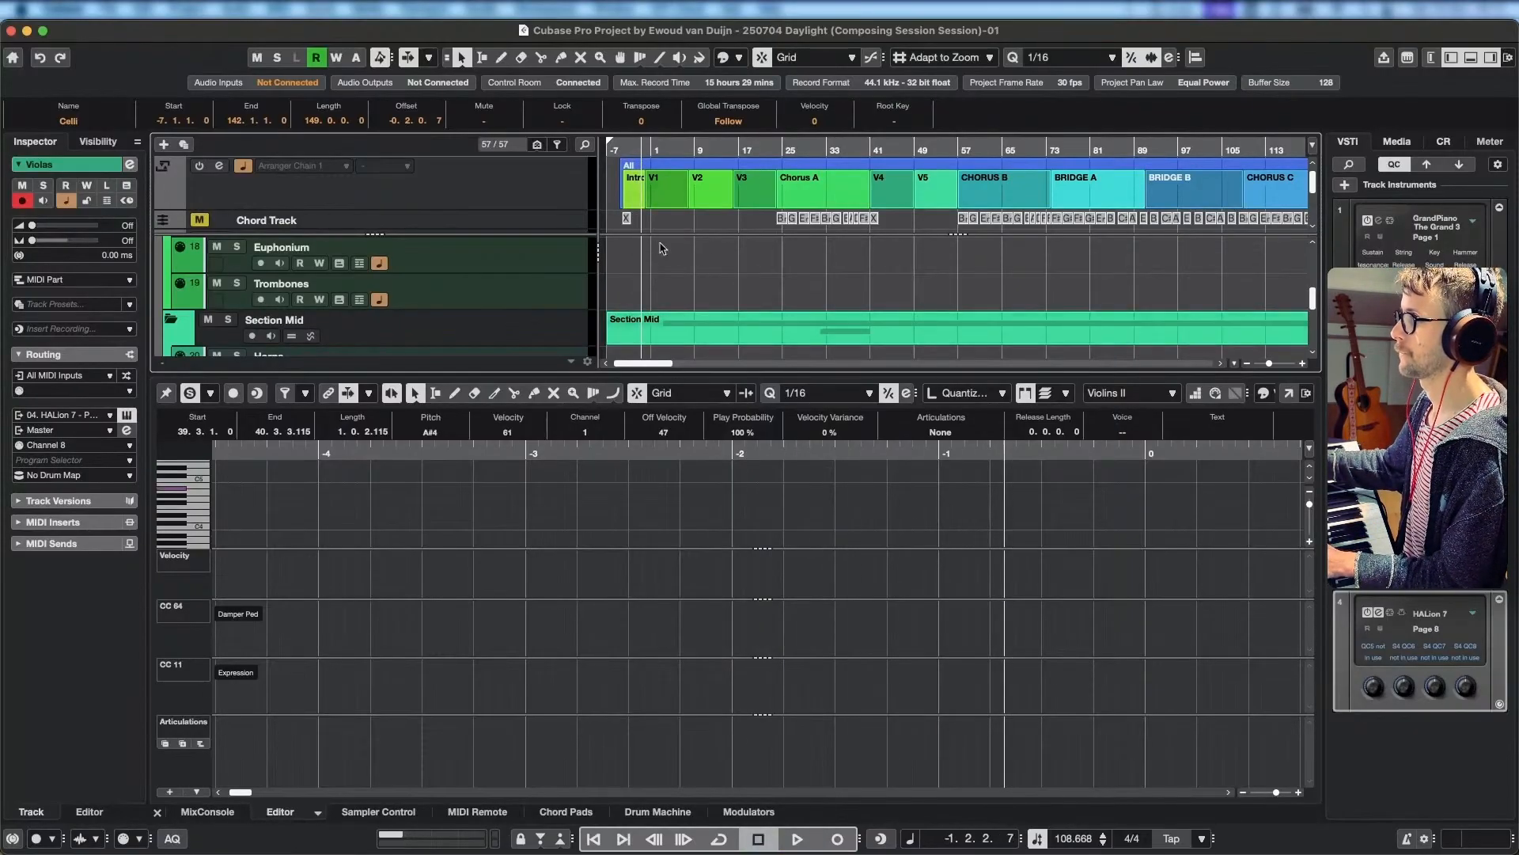
Start cycled playback of the full arrangement from the intro and bring the Celli and Violas tracks into view.
left_click(623, 146)
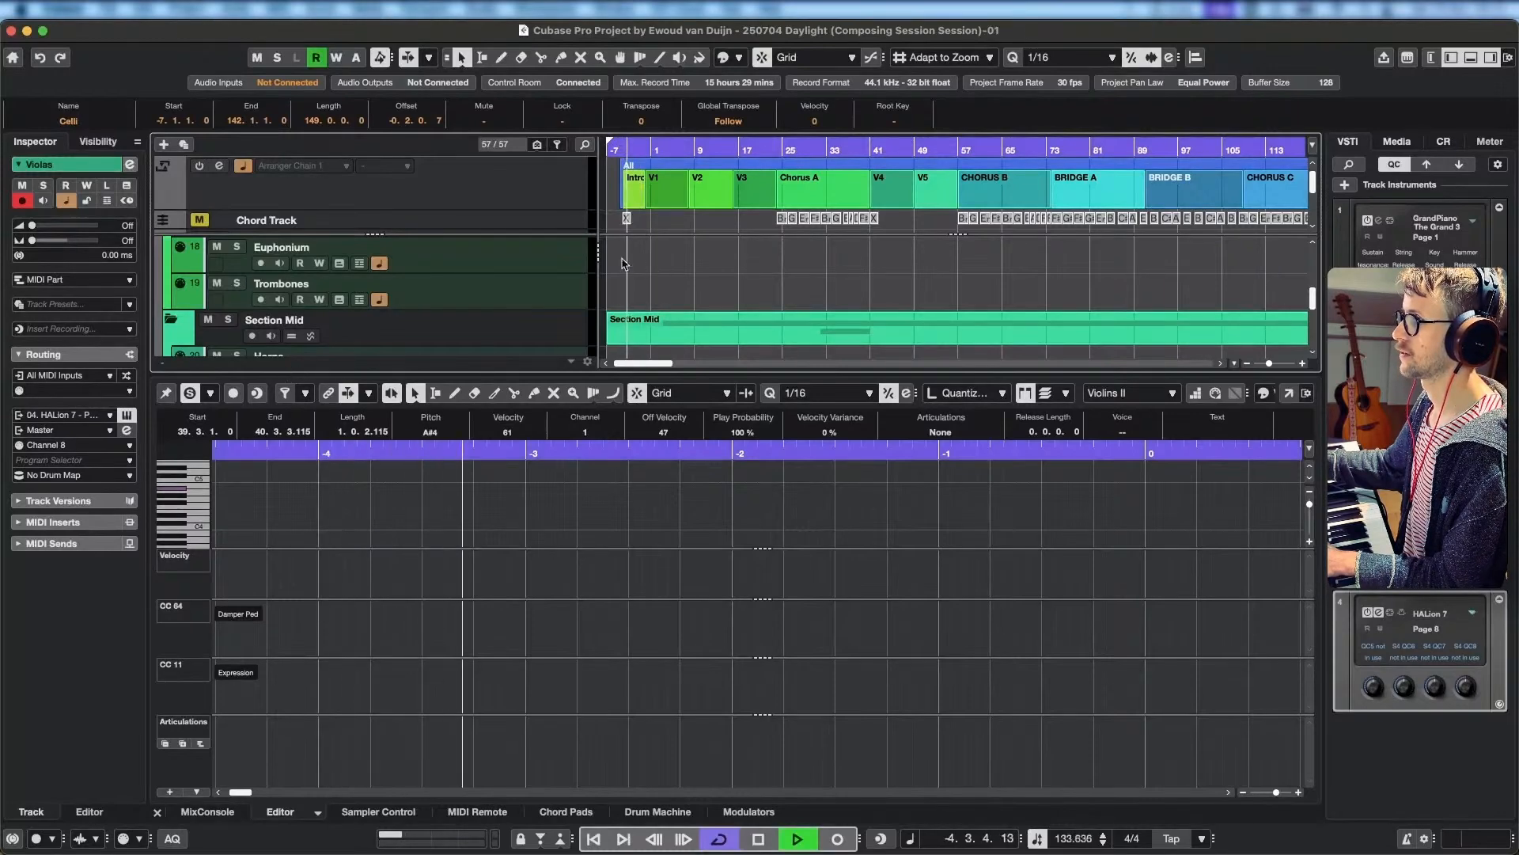
left_click(190, 396)
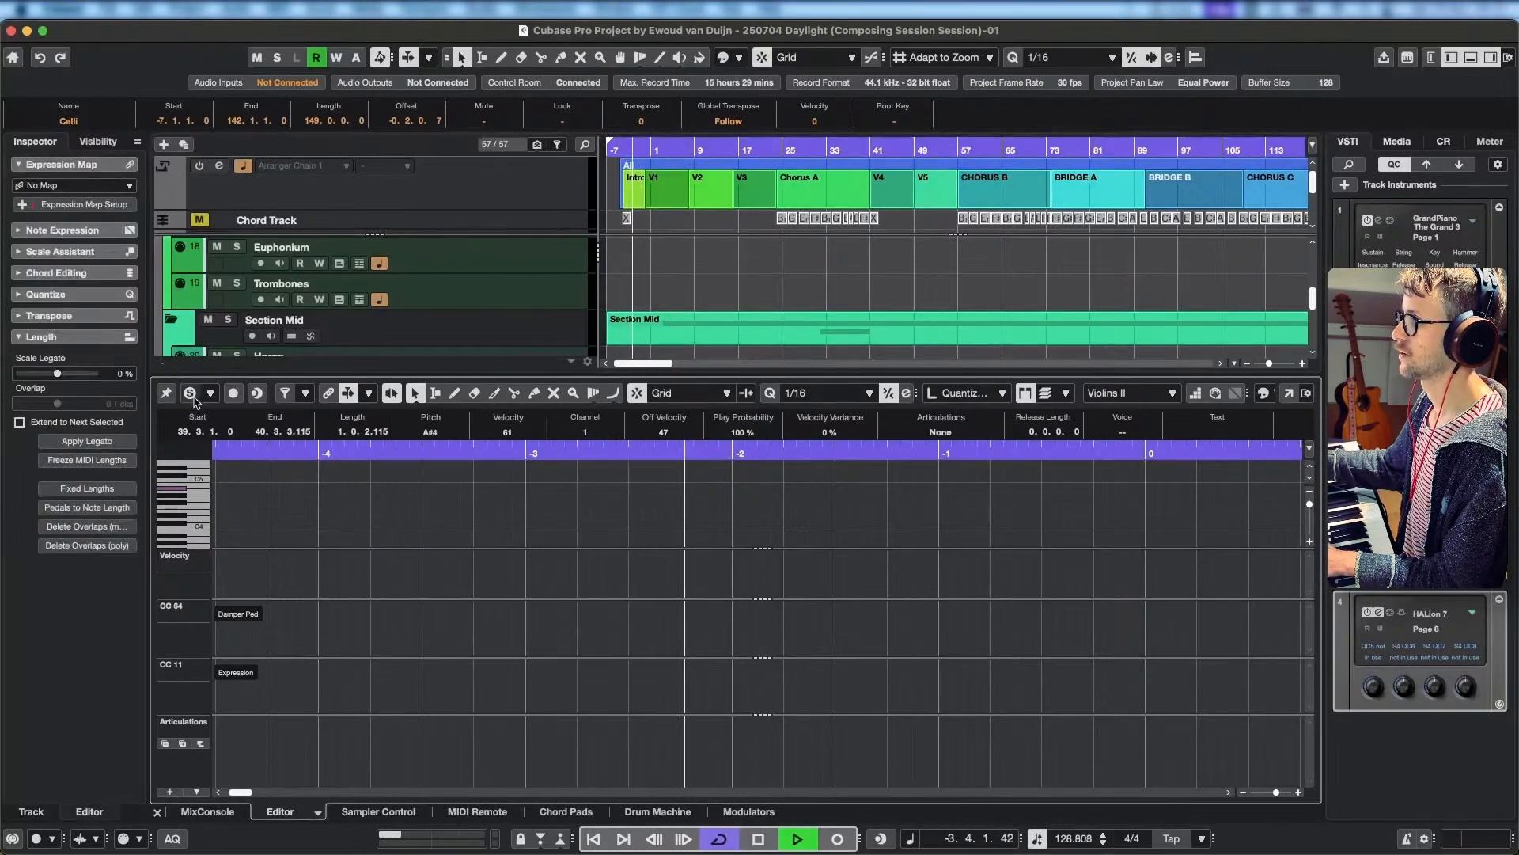
scroll(686, 264, "down", 3)
scroll(687, 264, "down", 4)
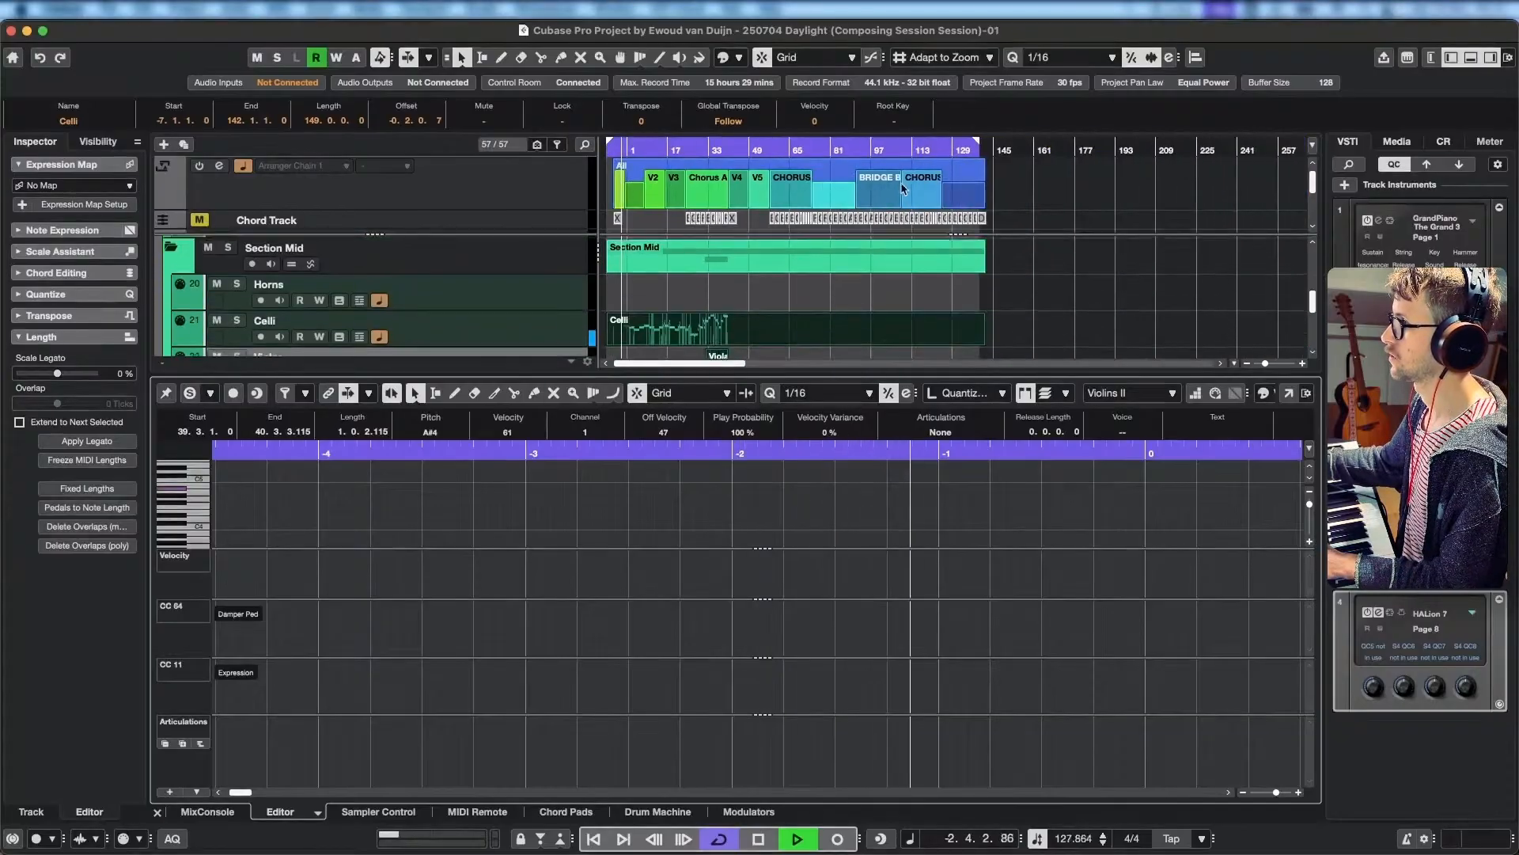
scroll(639, 297, "up", 1)
scroll(639, 298, "up", 3)
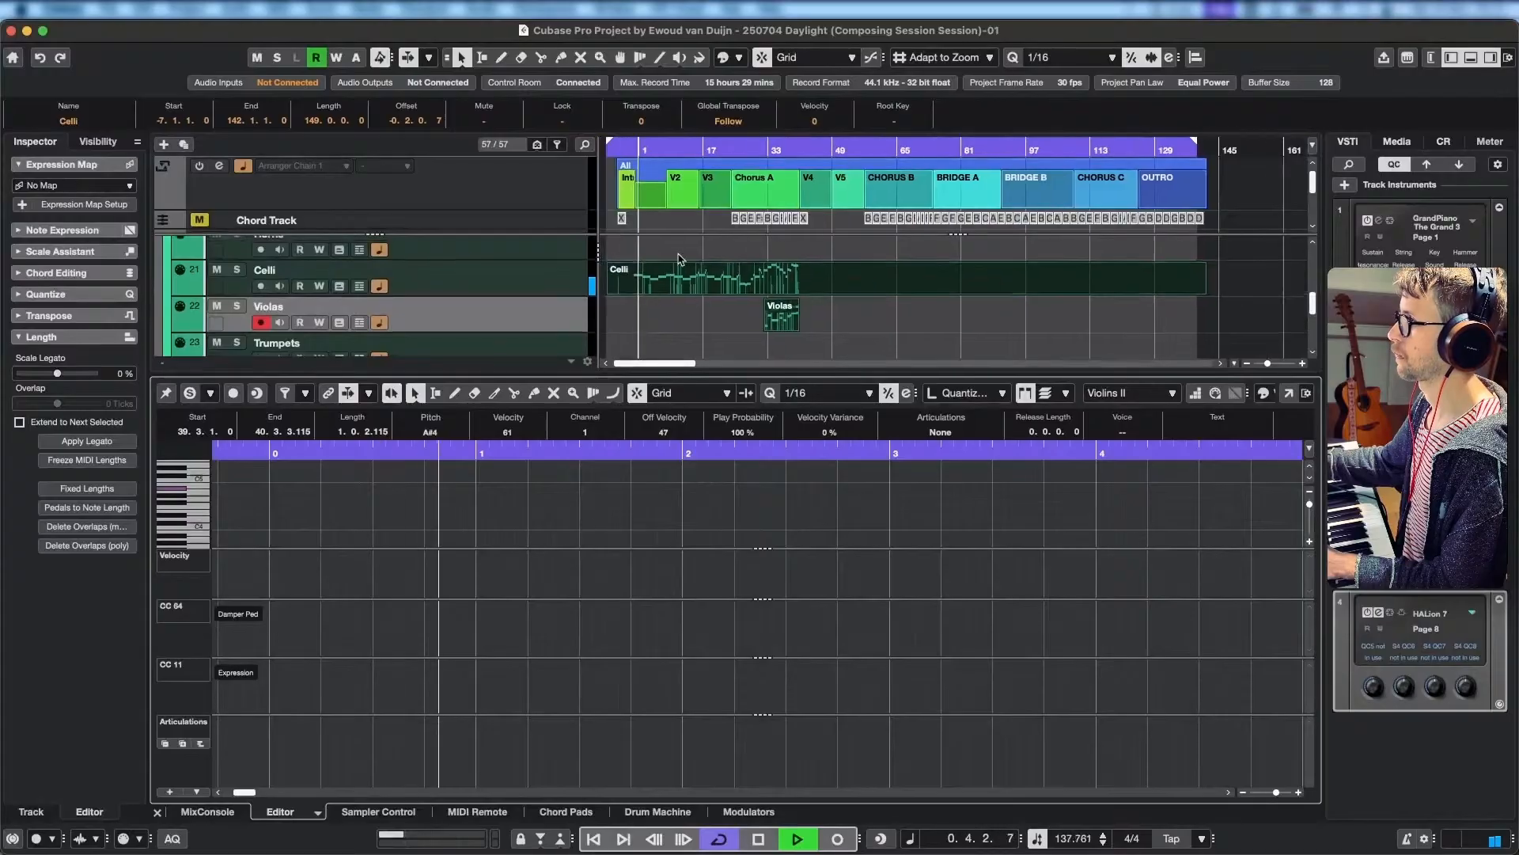
Look through the tracks from Section Mid to the percussion lanes during playback and select the Violins I track.
scroll(681, 277, "up", 3)
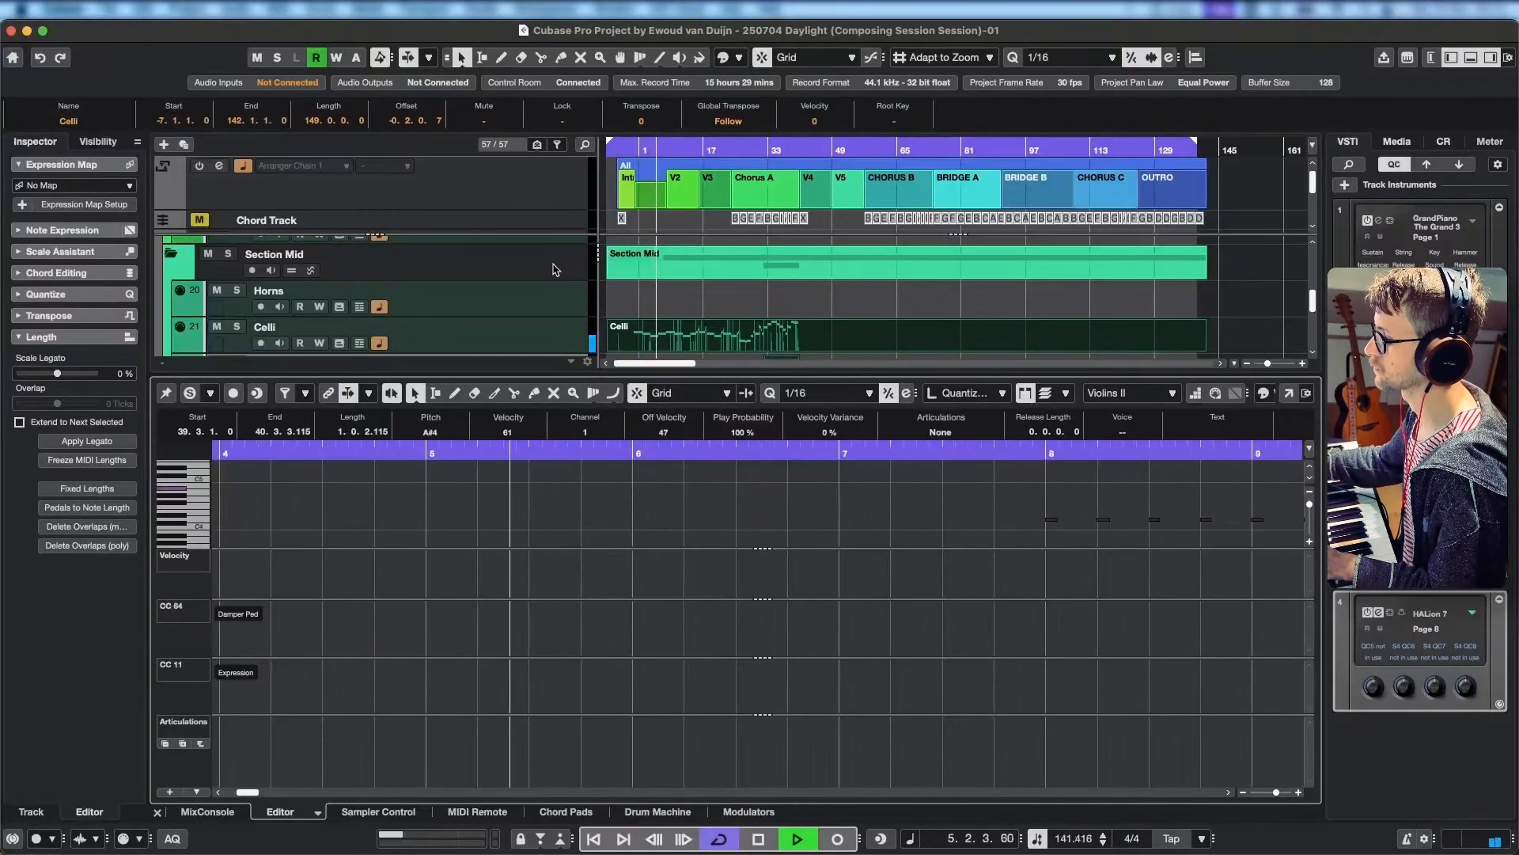
scroll(546, 288, "down", 5)
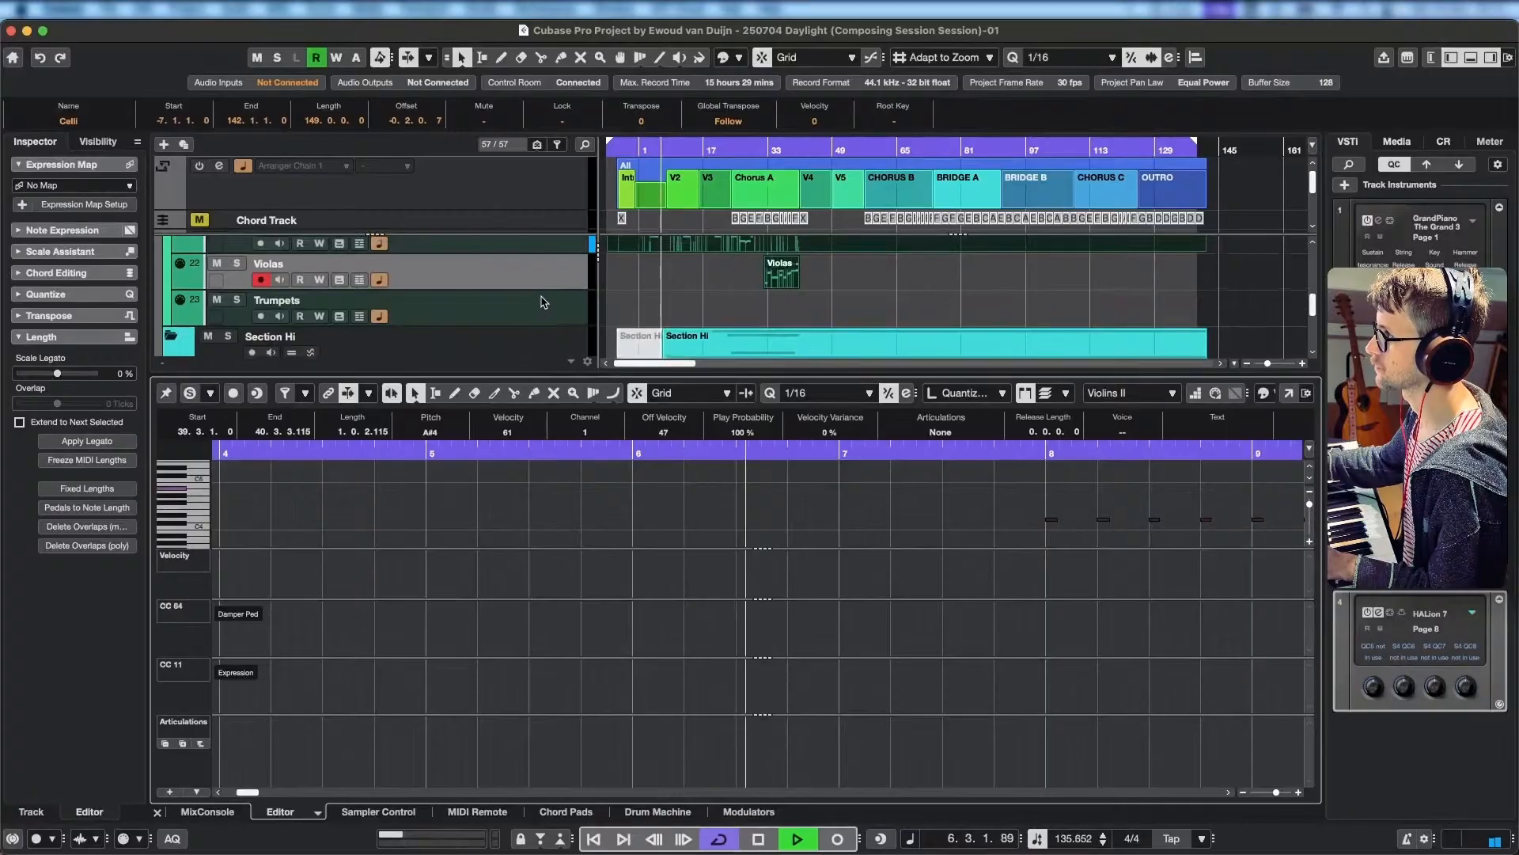
scroll(544, 302, "down", 4)
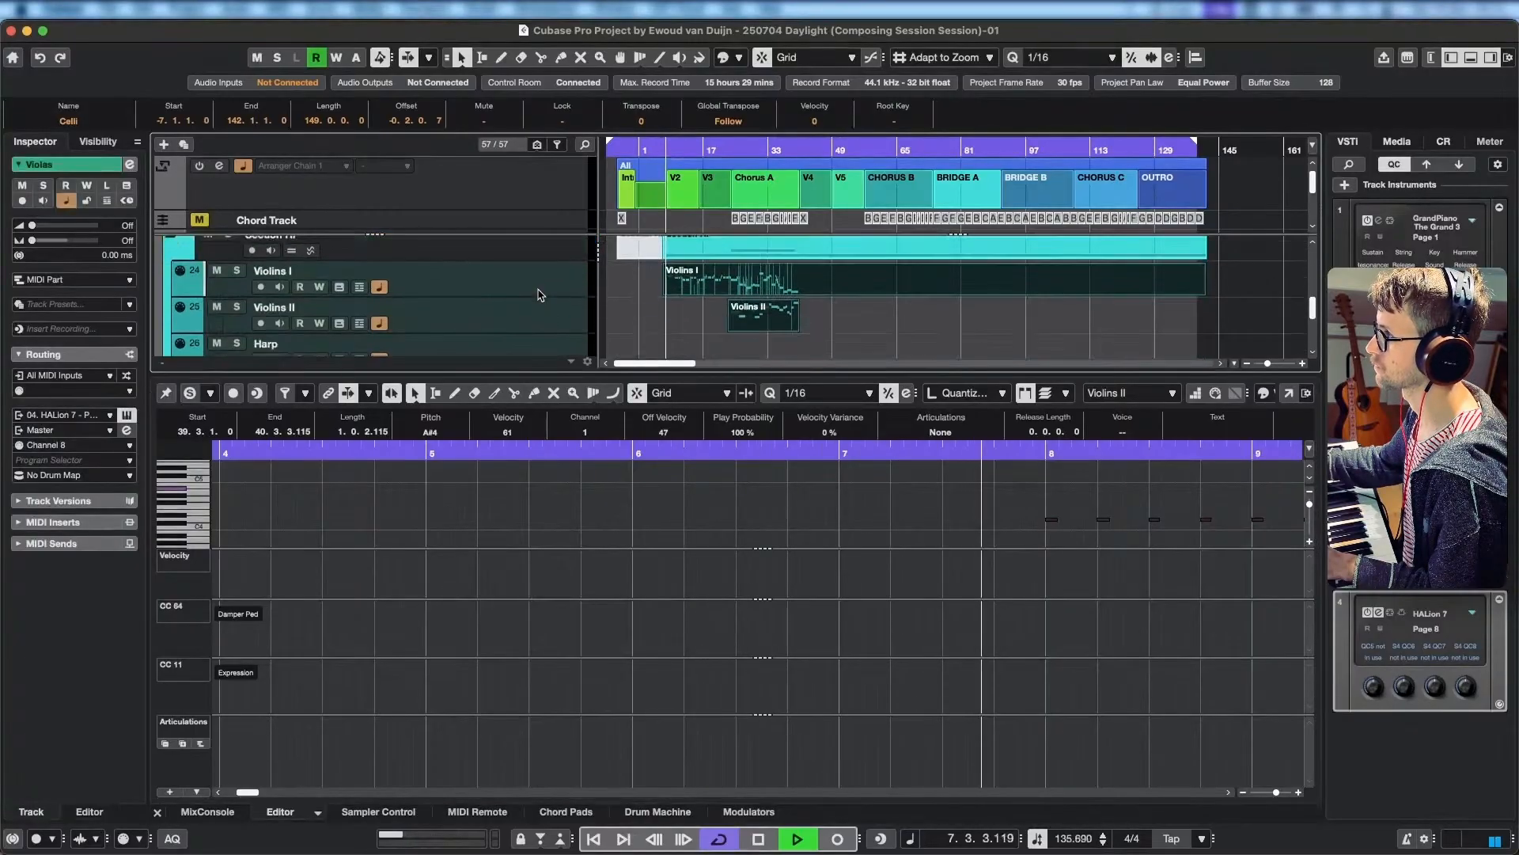
scroll(541, 293, "down", 1)
scroll(544, 315, "down", 1)
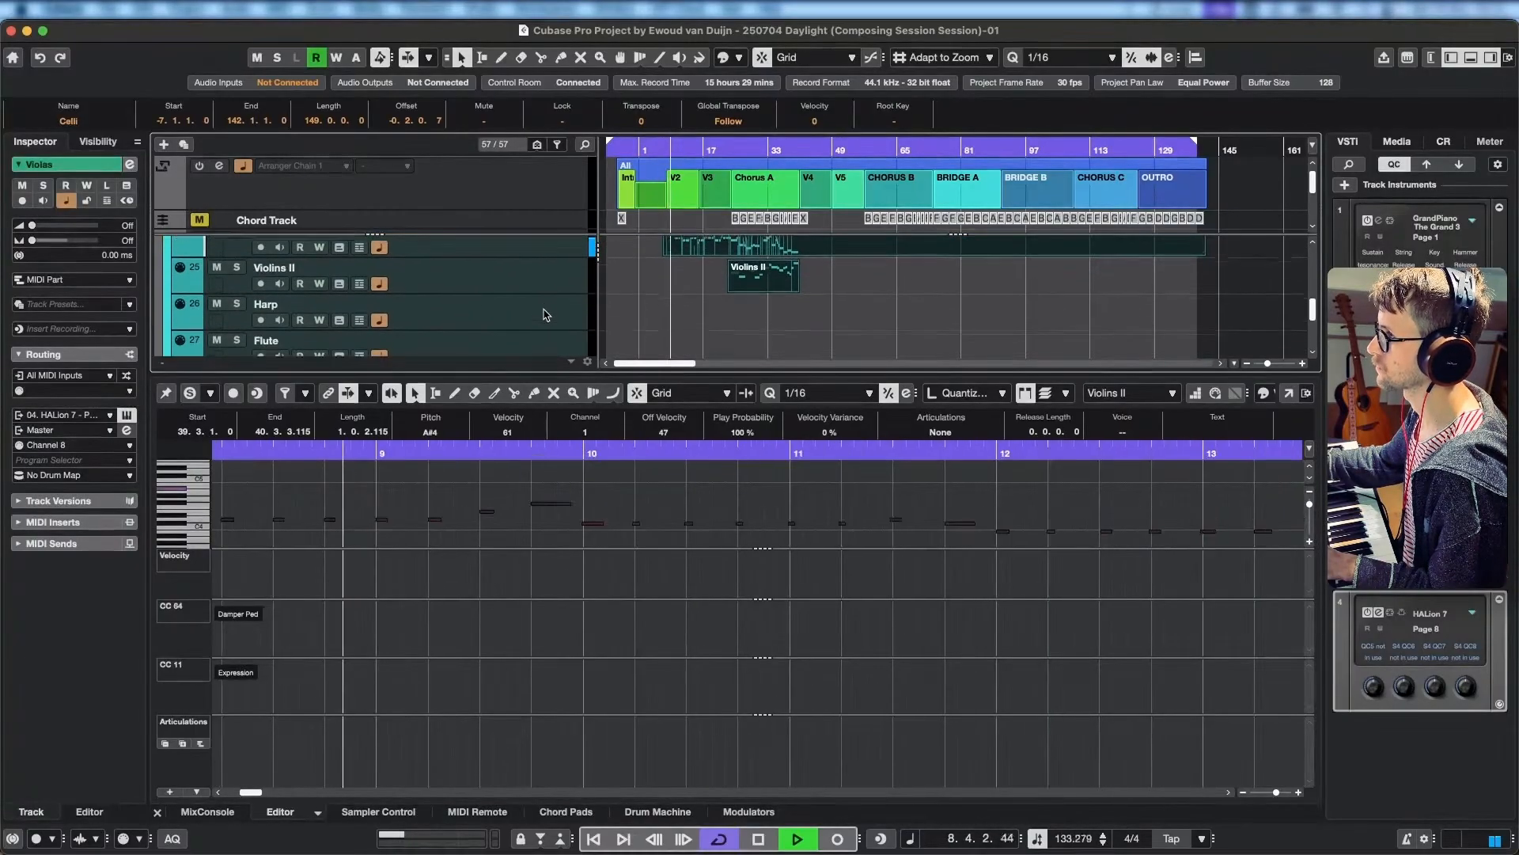
scroll(544, 314, "down", 6)
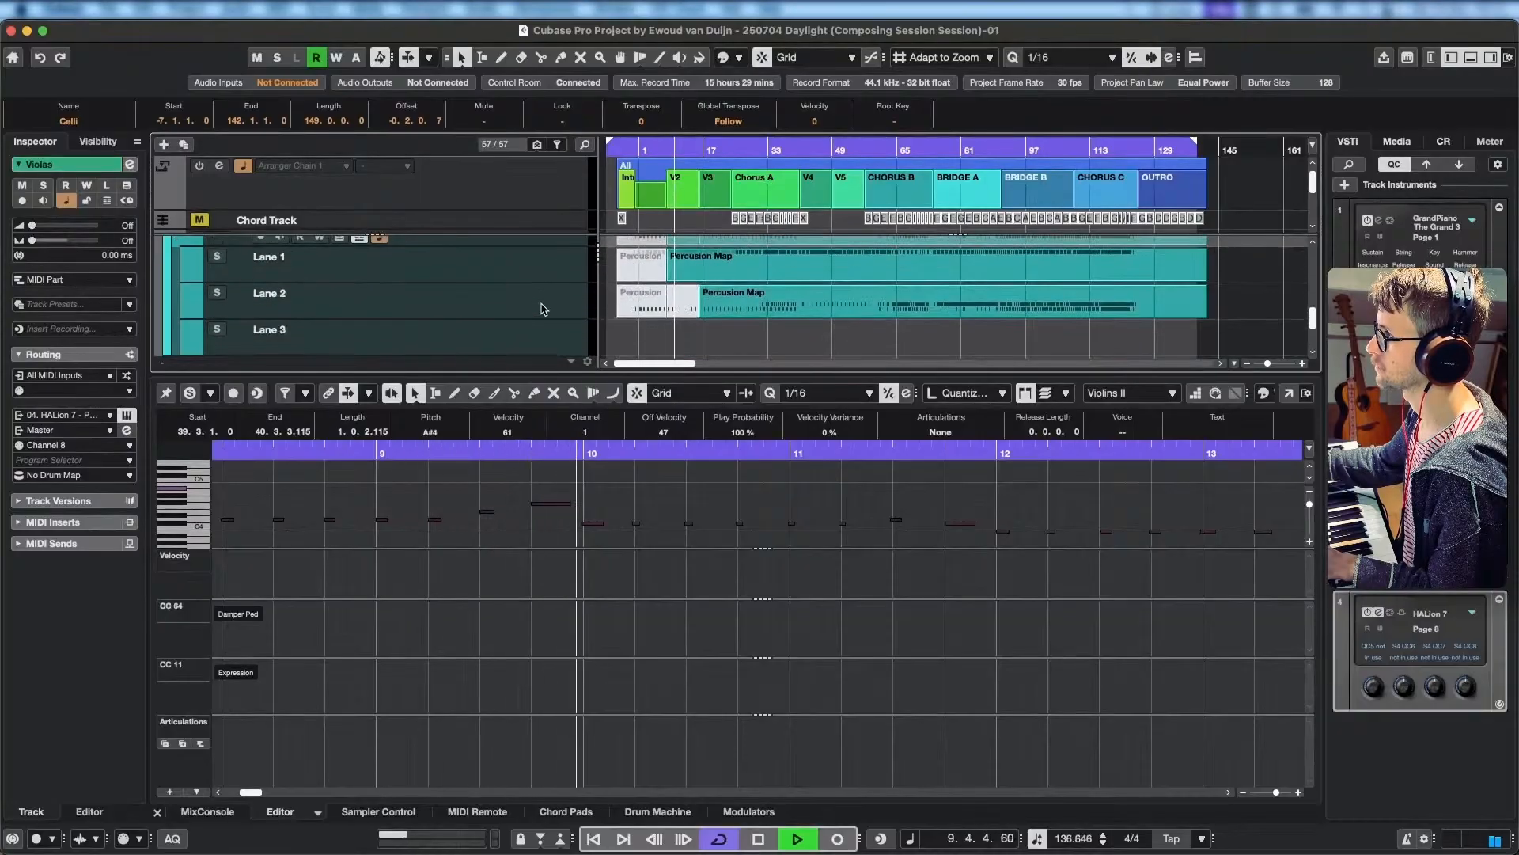
scroll(546, 307, "up", 3)
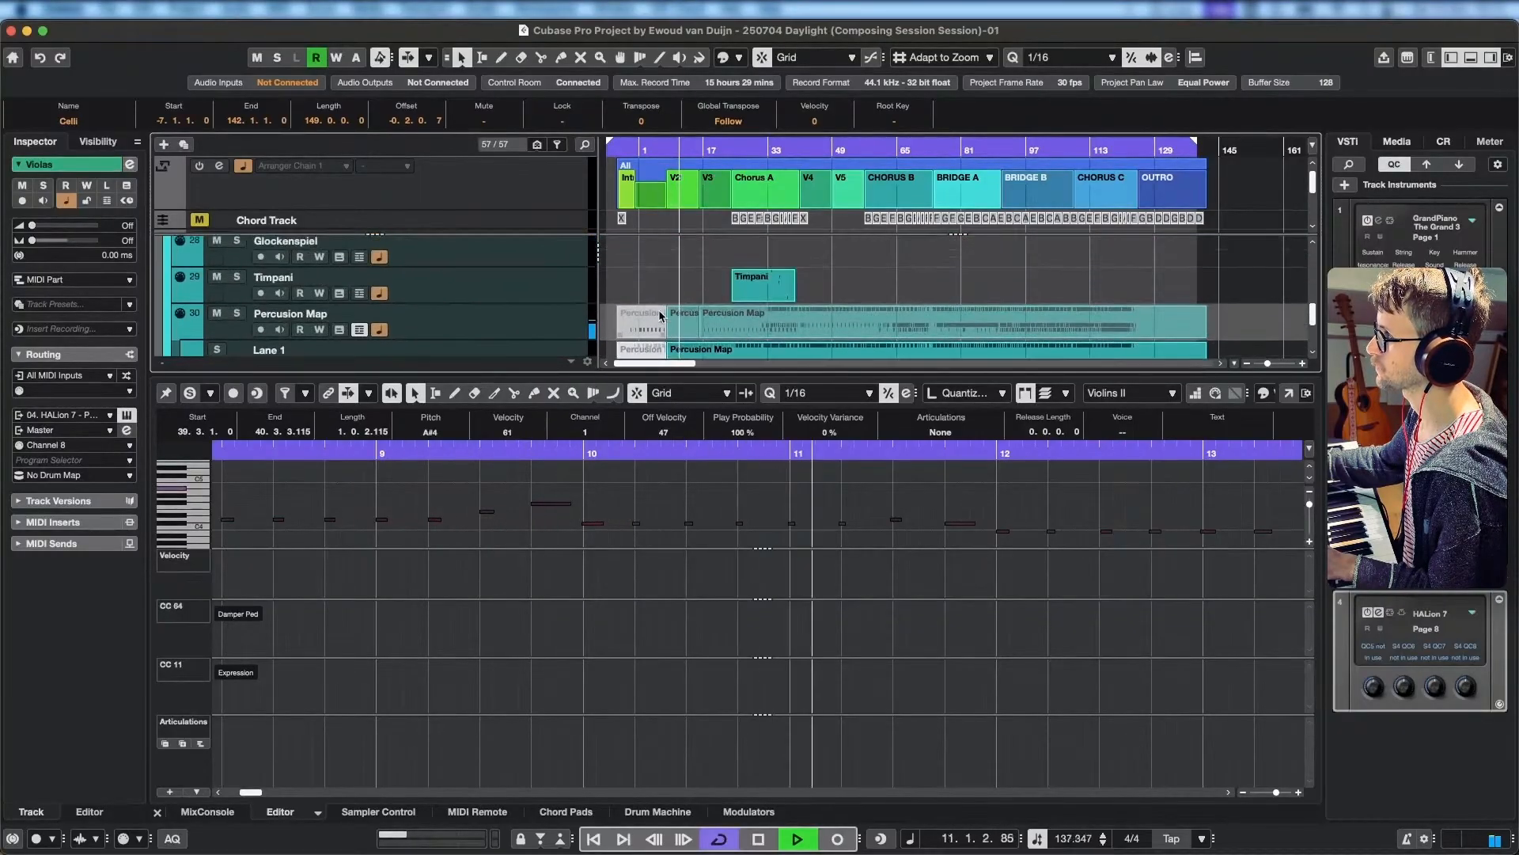
scroll(659, 309, "up", 5)
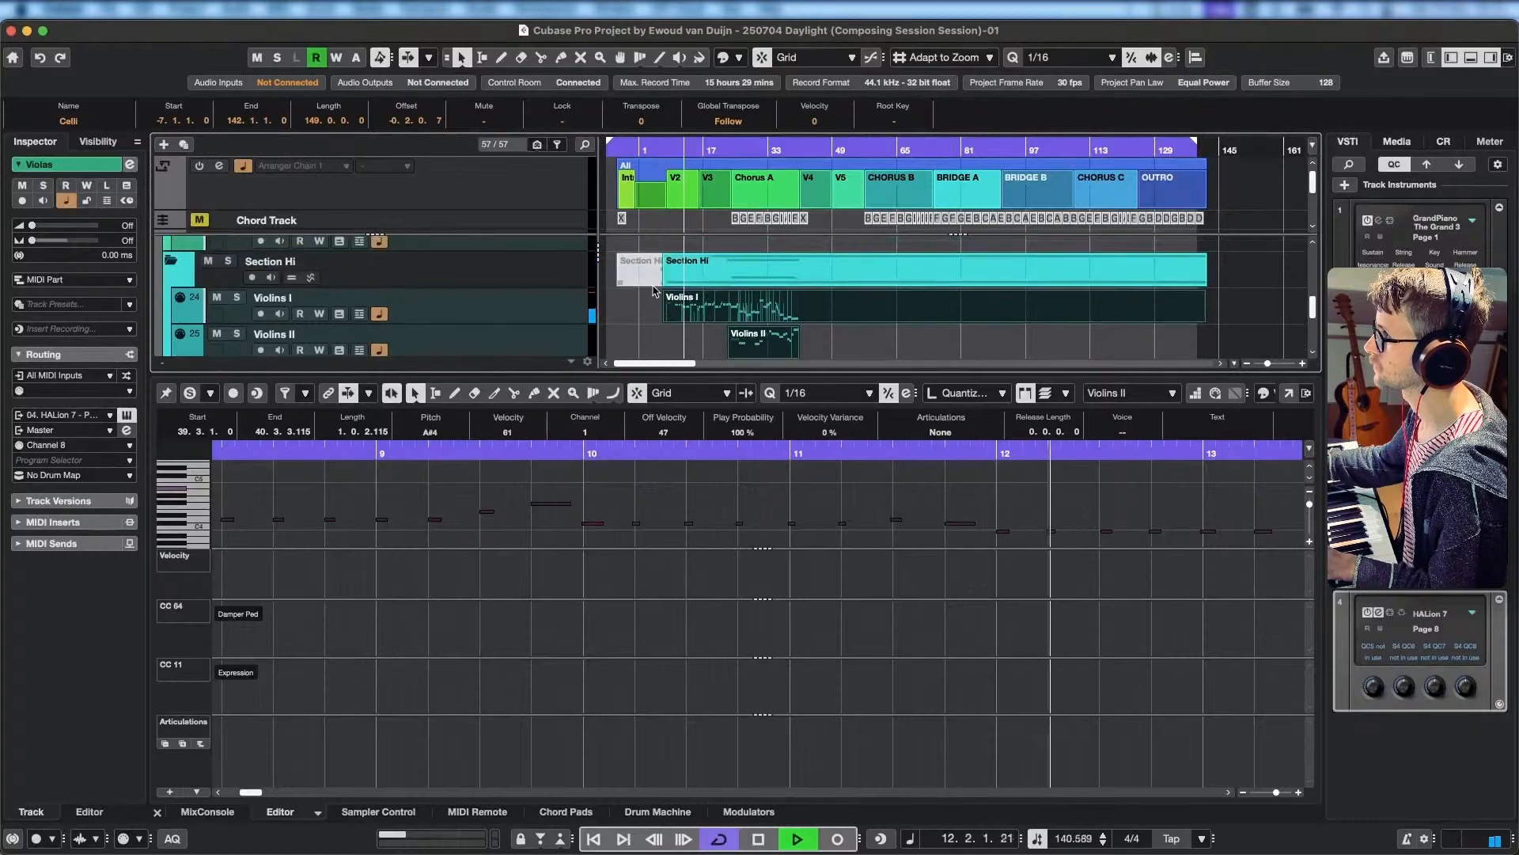
scroll(654, 290, "up", 1)
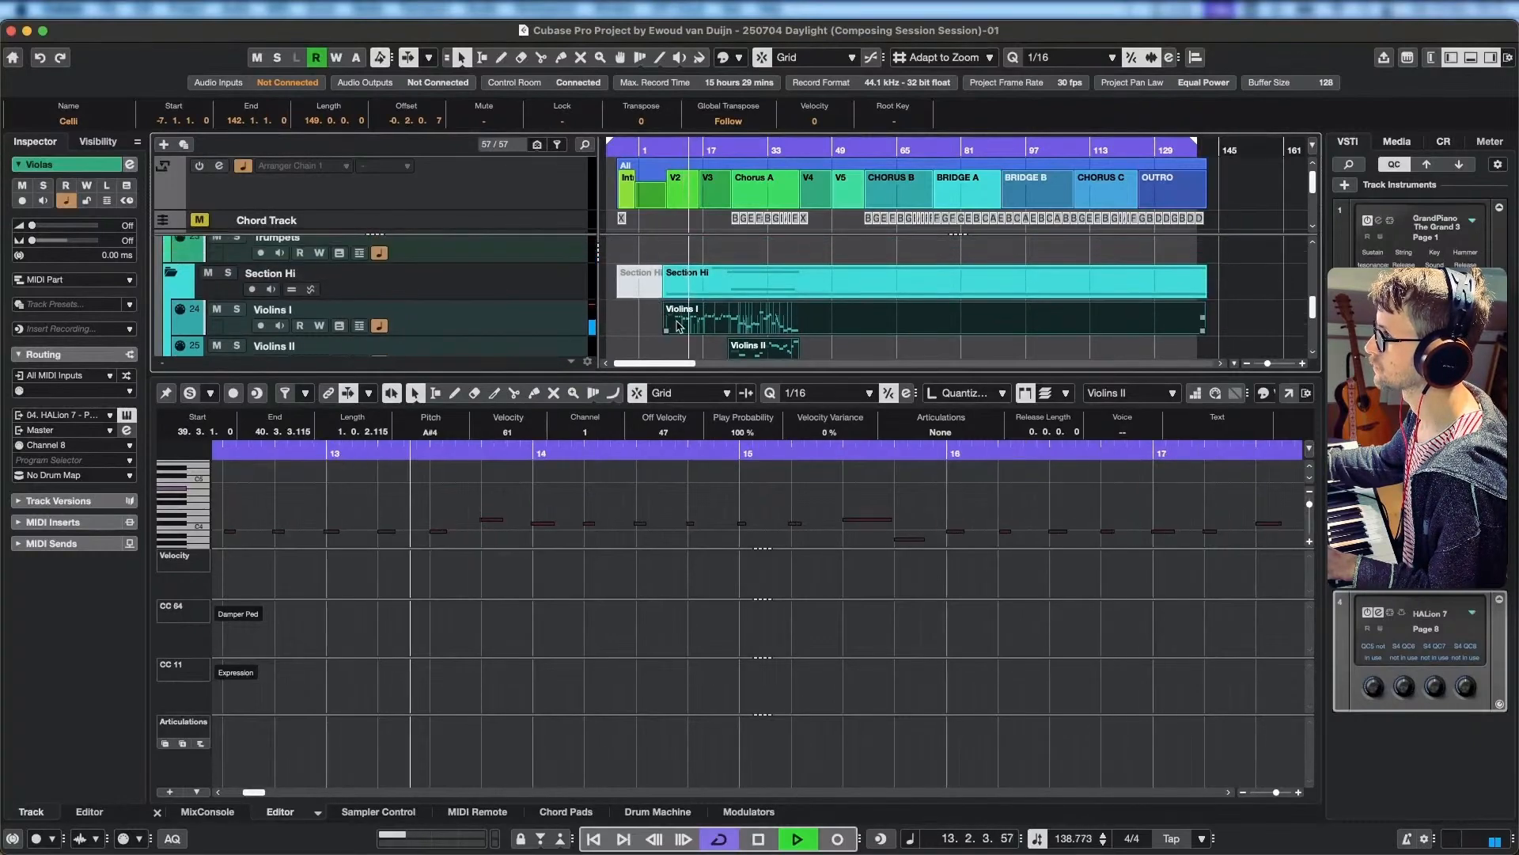
left_click(541, 331)
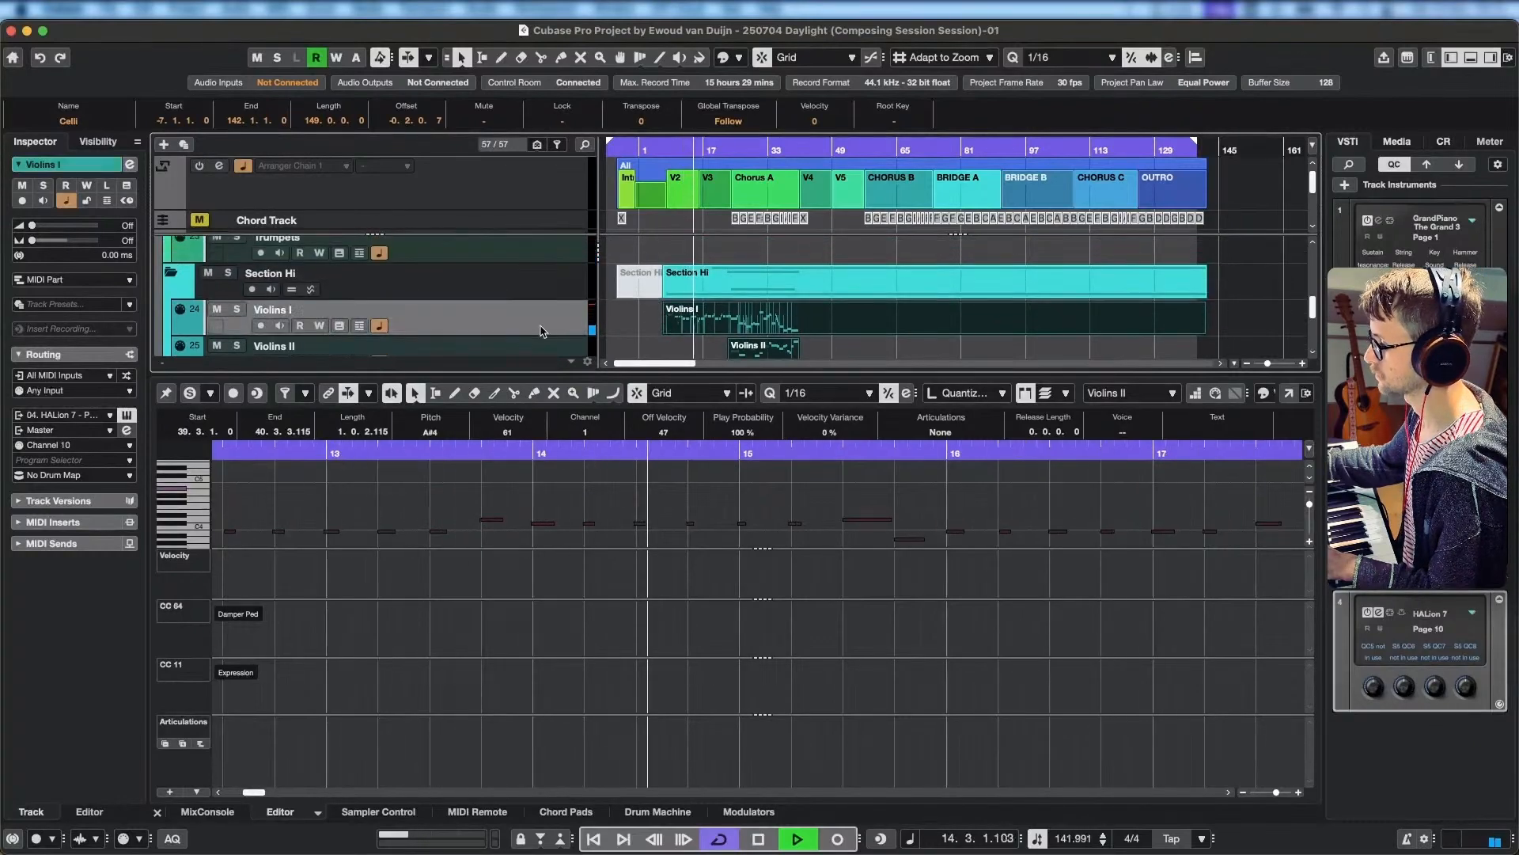
Replay the arrangement from within V2 and stop at about bar 18.
key("ctrl+Up")
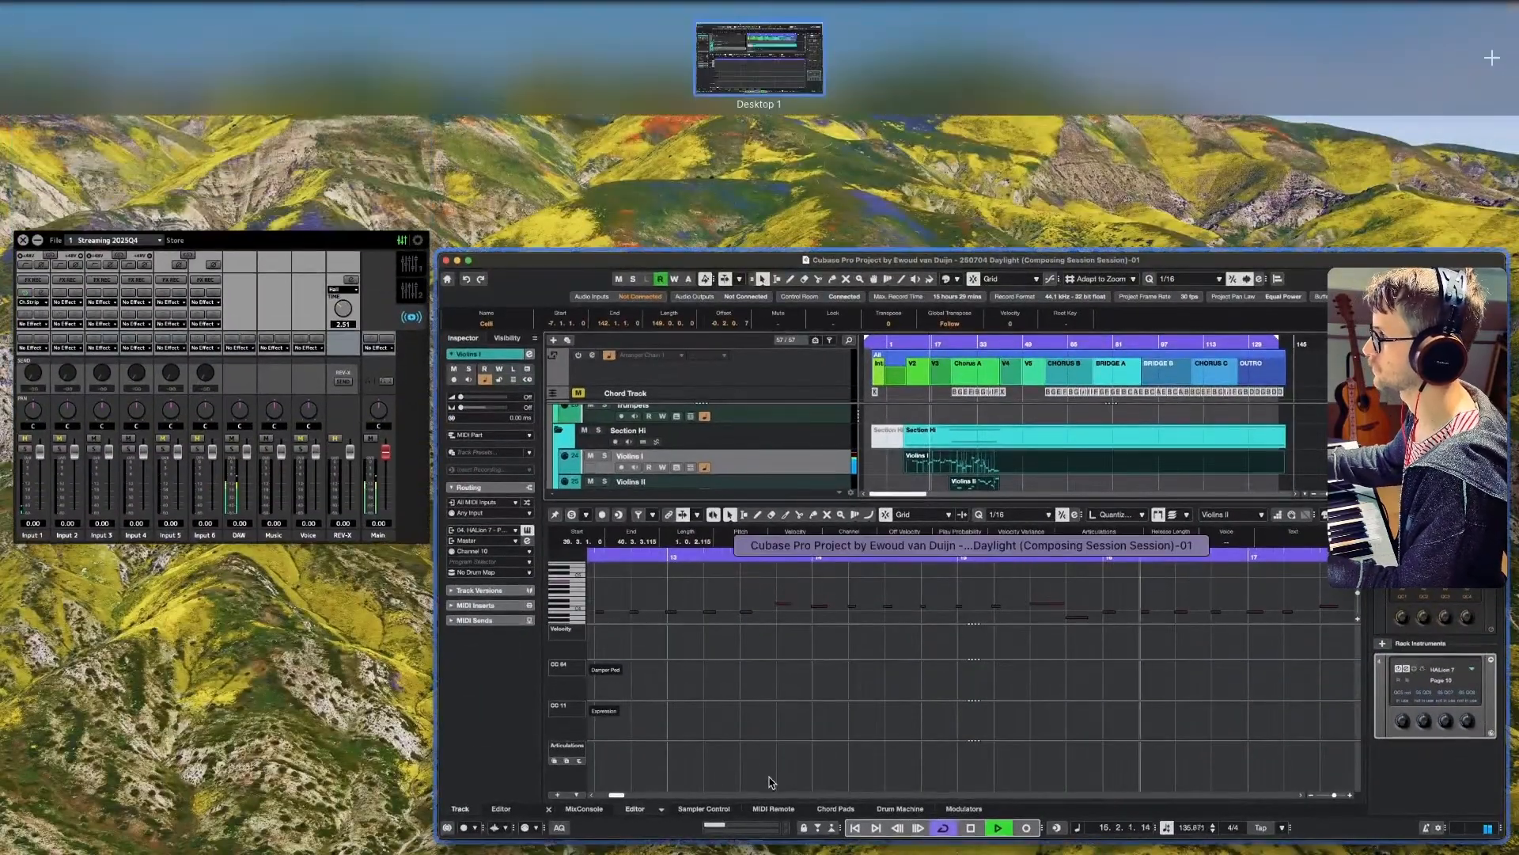
left_click(620, 784)
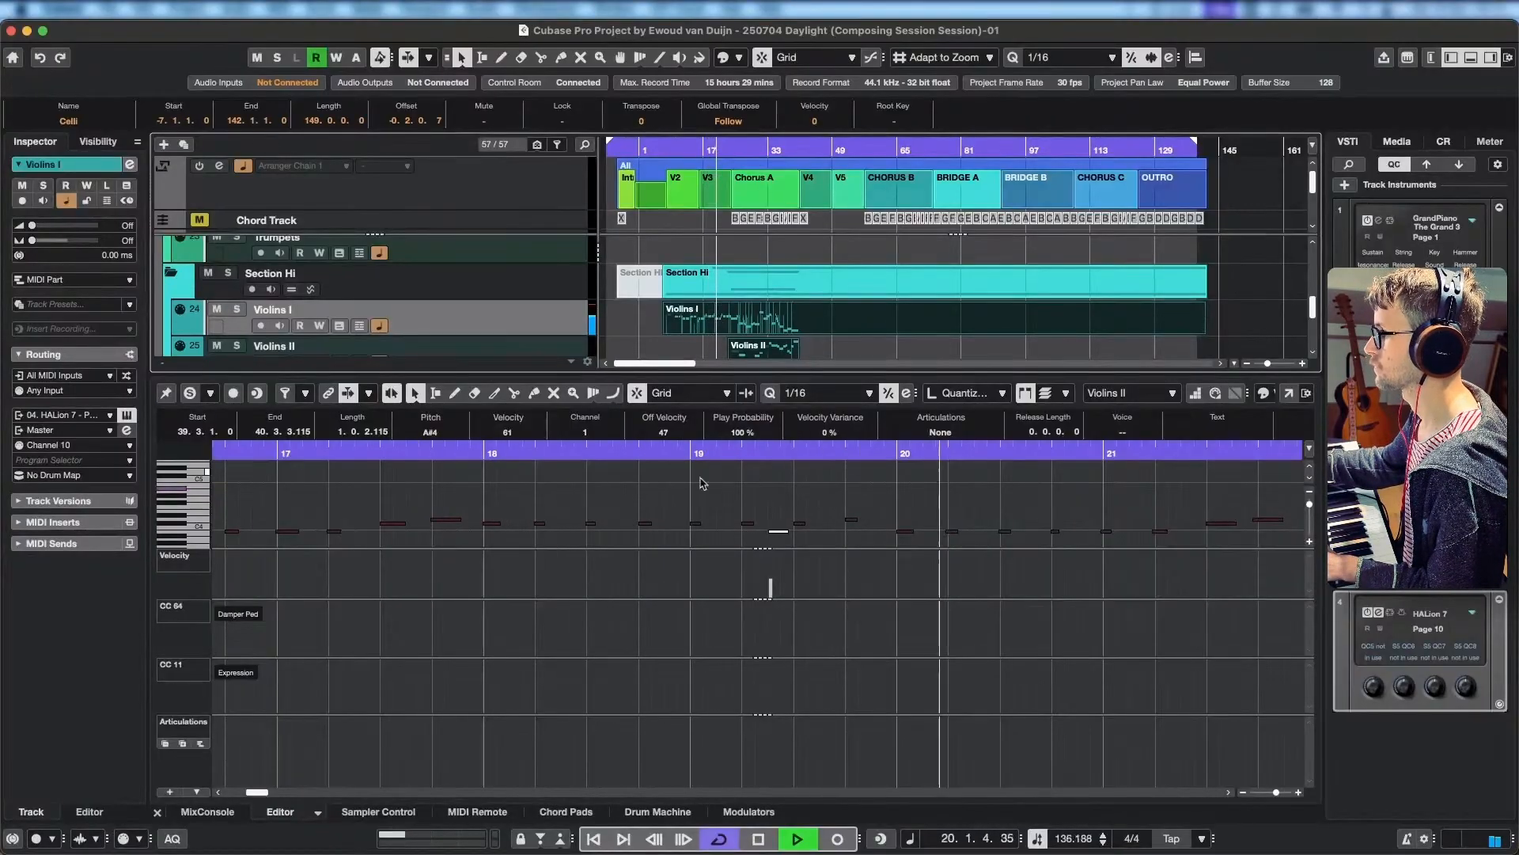
left_click(686, 149)
key("space")
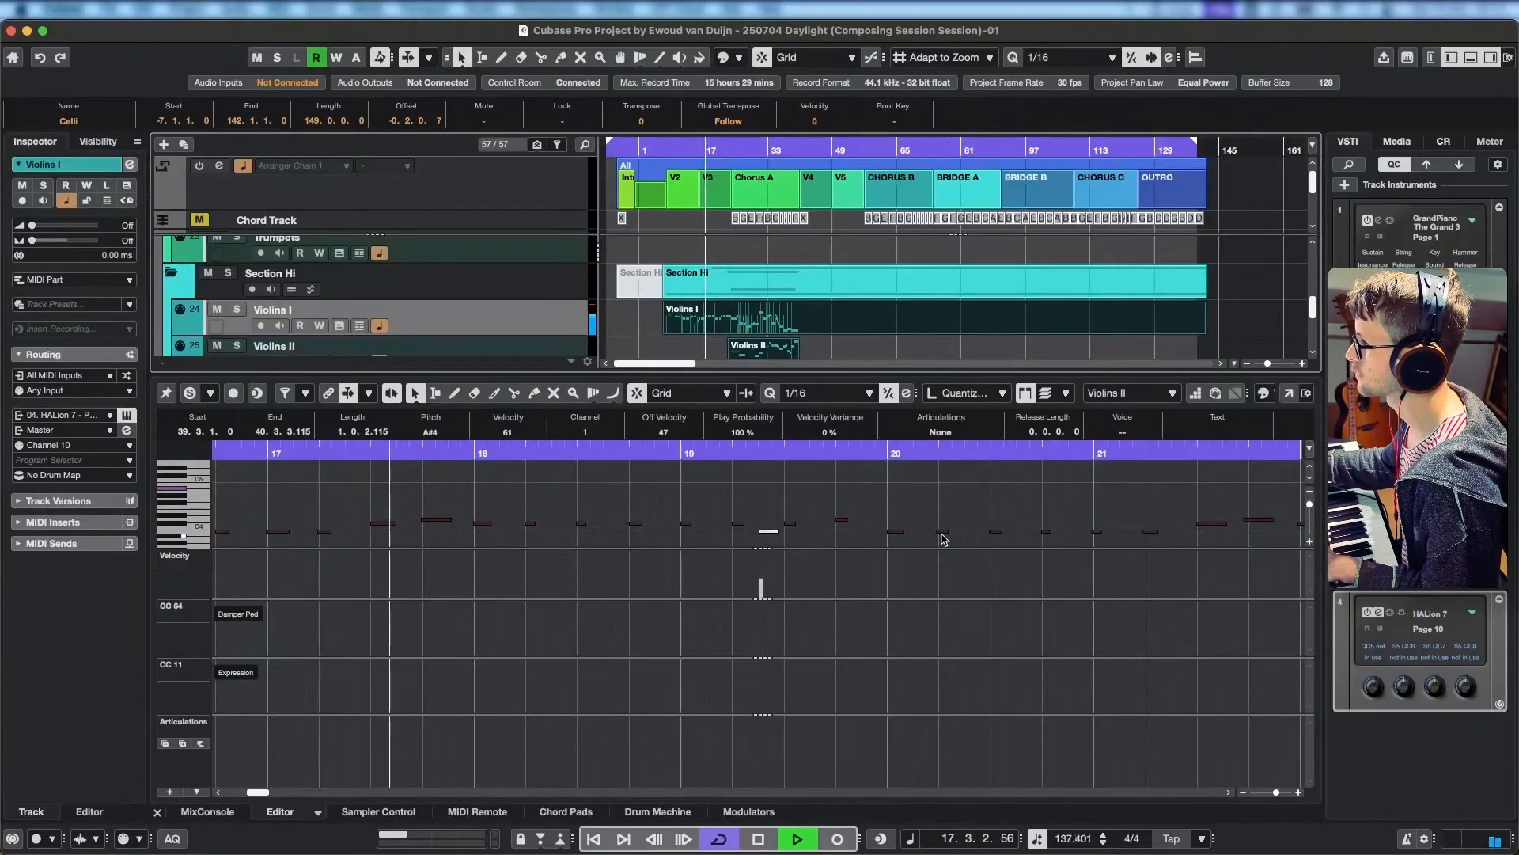
key("space")
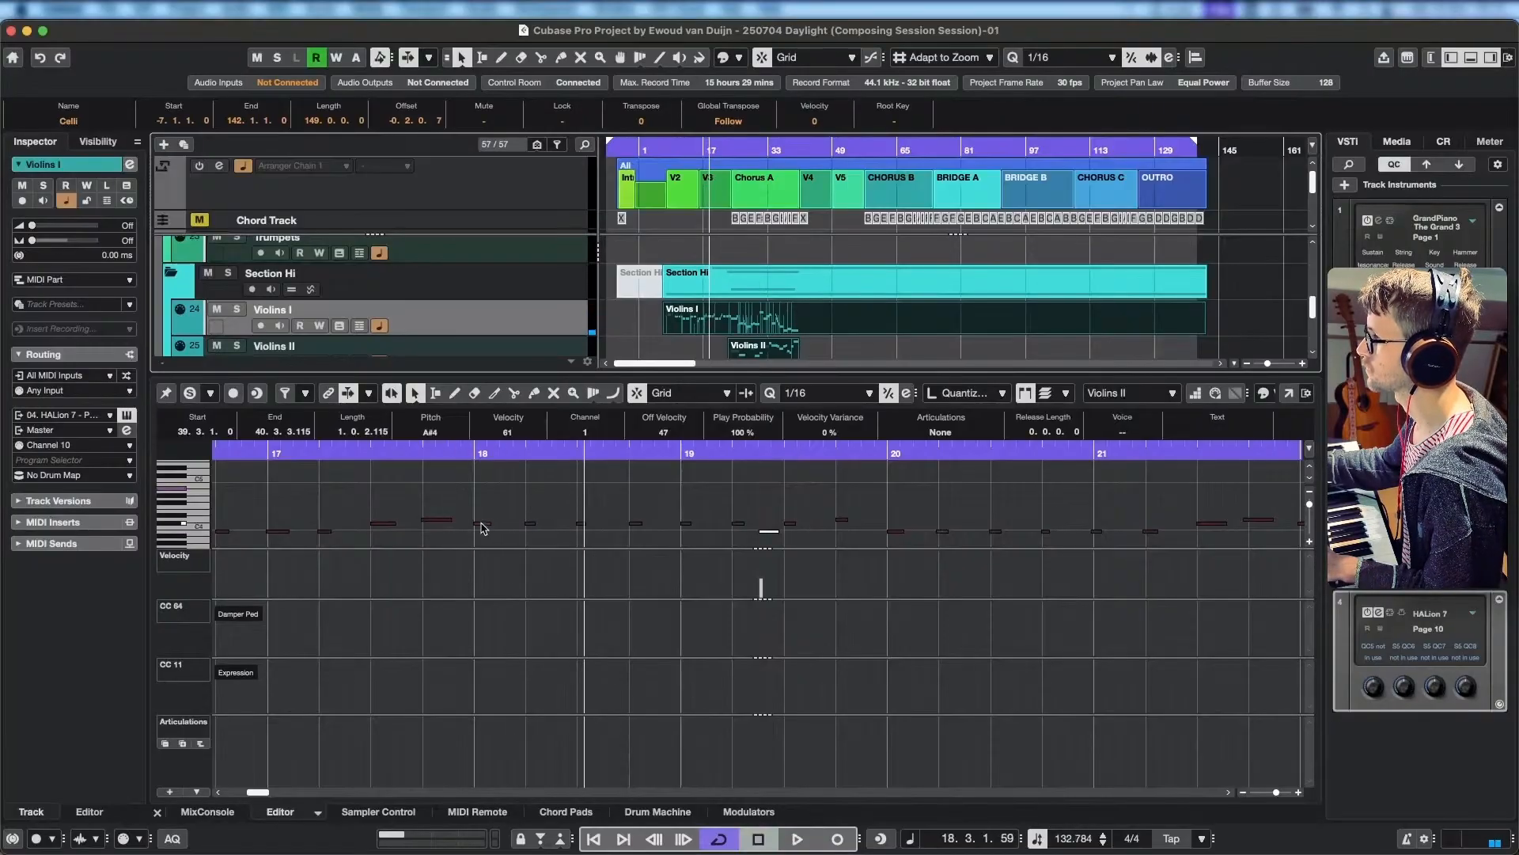
Lower the Violins I notes from bar 18 to about 19.3 together, putting the first at F#3, and play them back.
left_click(482, 524)
left_click(529, 524, "shift")
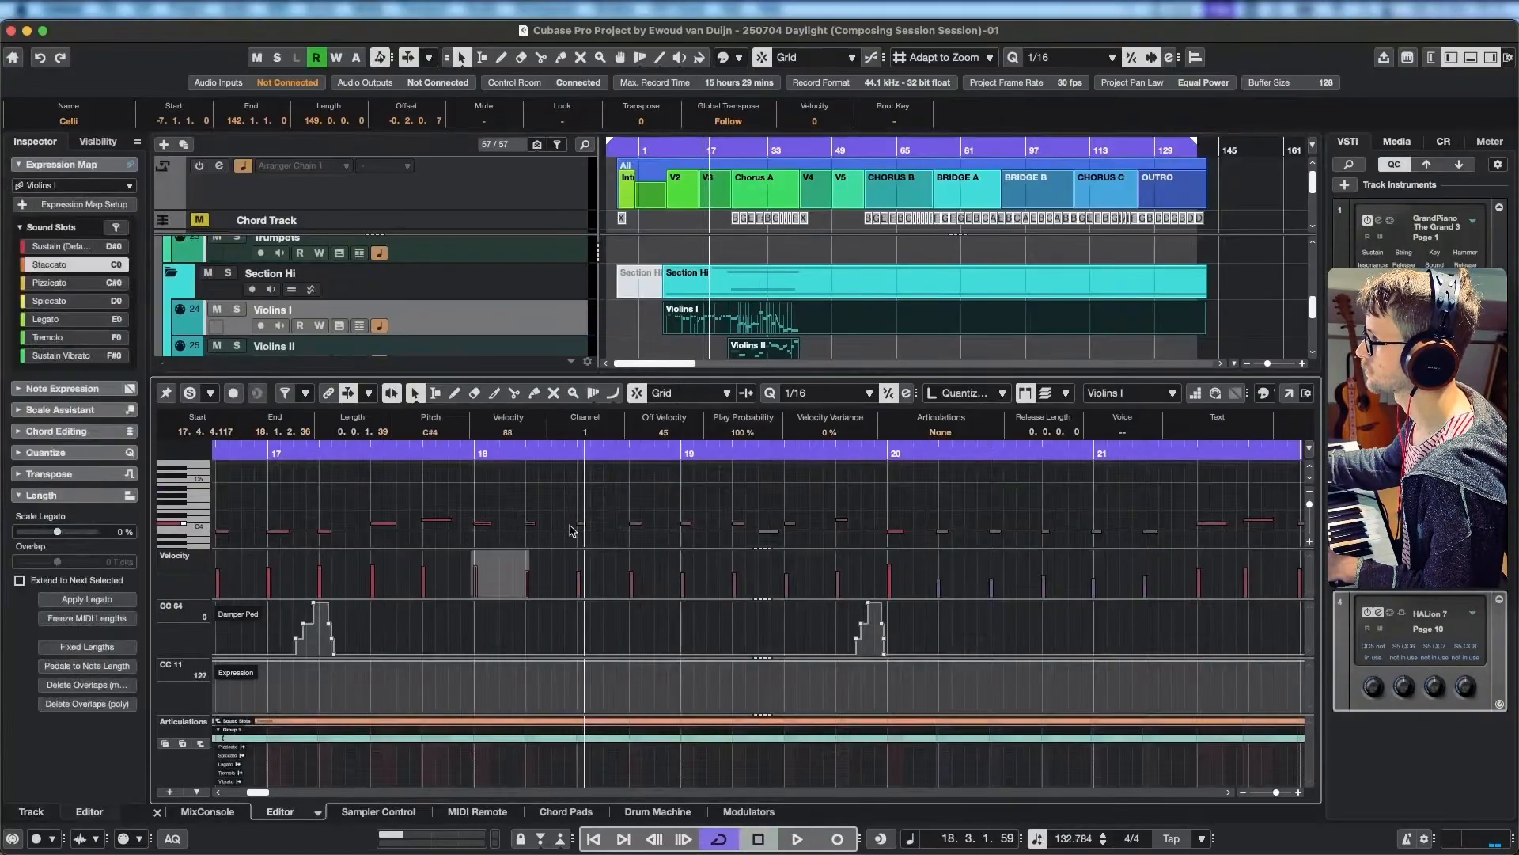
left_click_drag(474, 507, 810, 532)
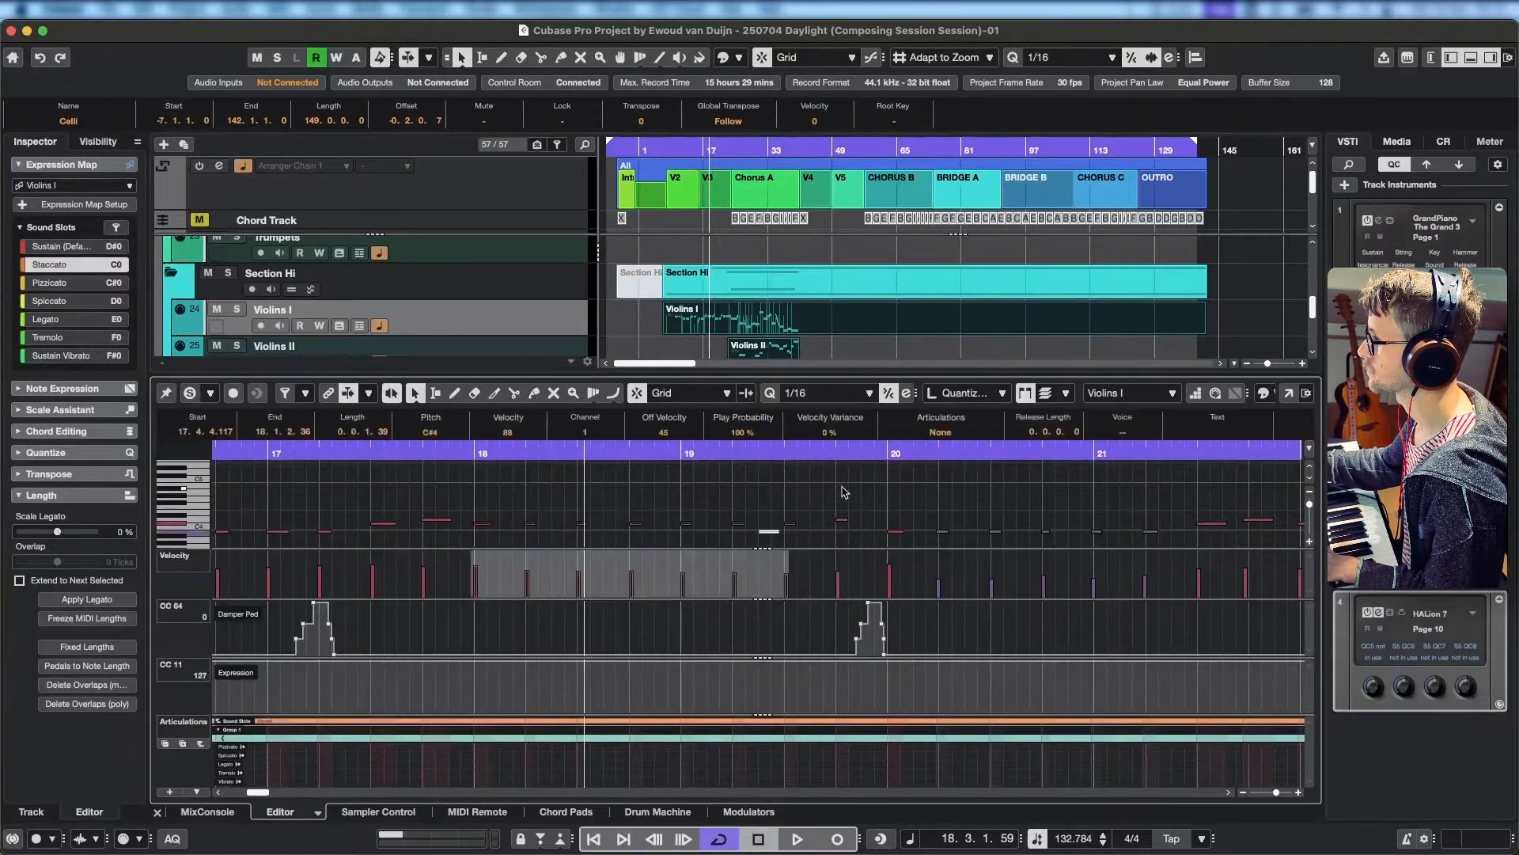
key("Down")
key("Down")
key("Down")
key("Down")
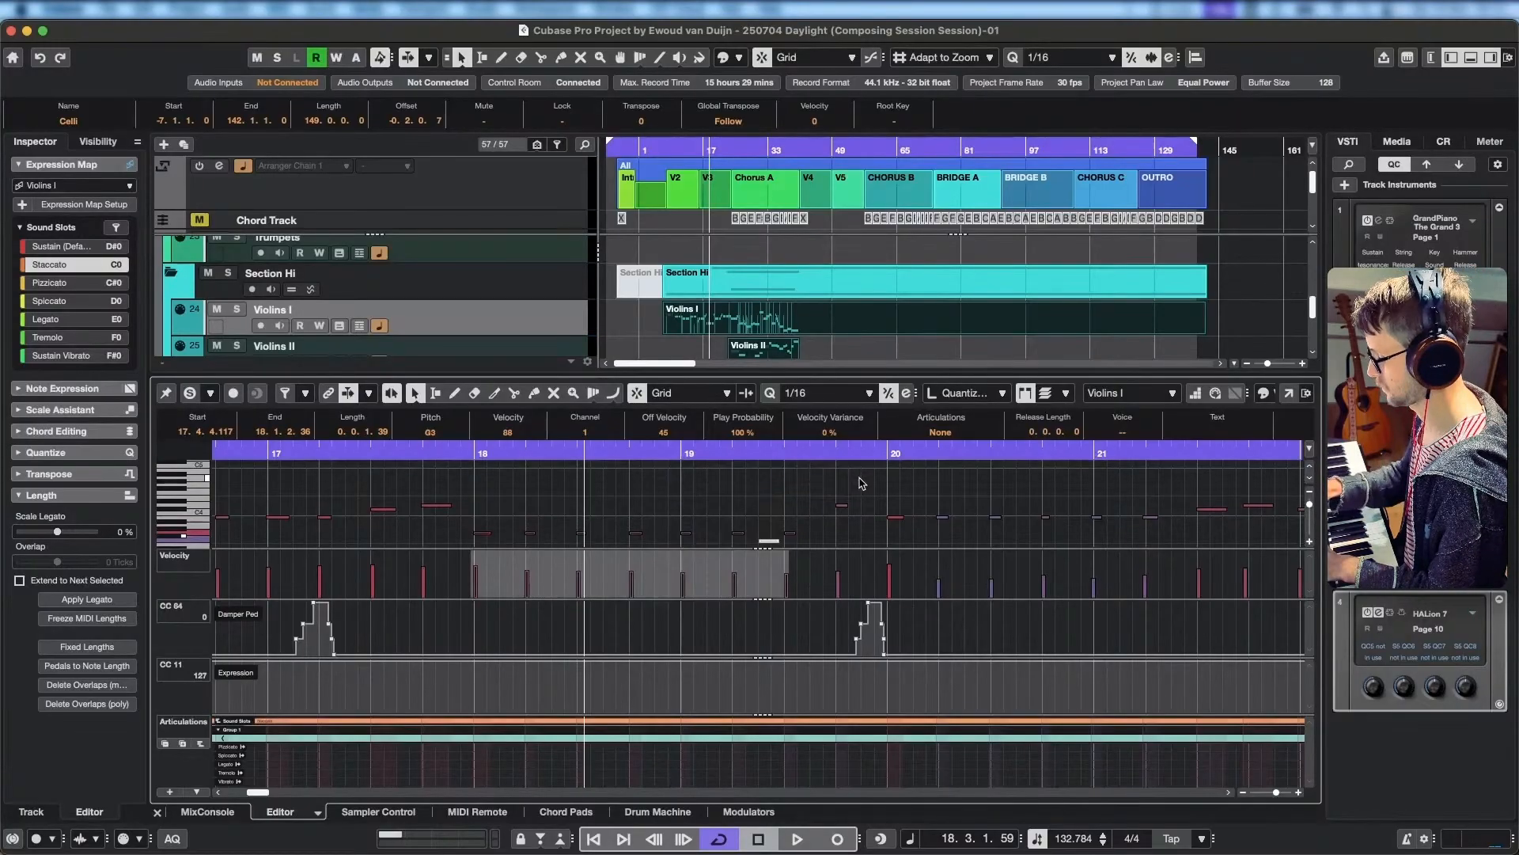
key("Down")
left_click(317, 451)
key("space")
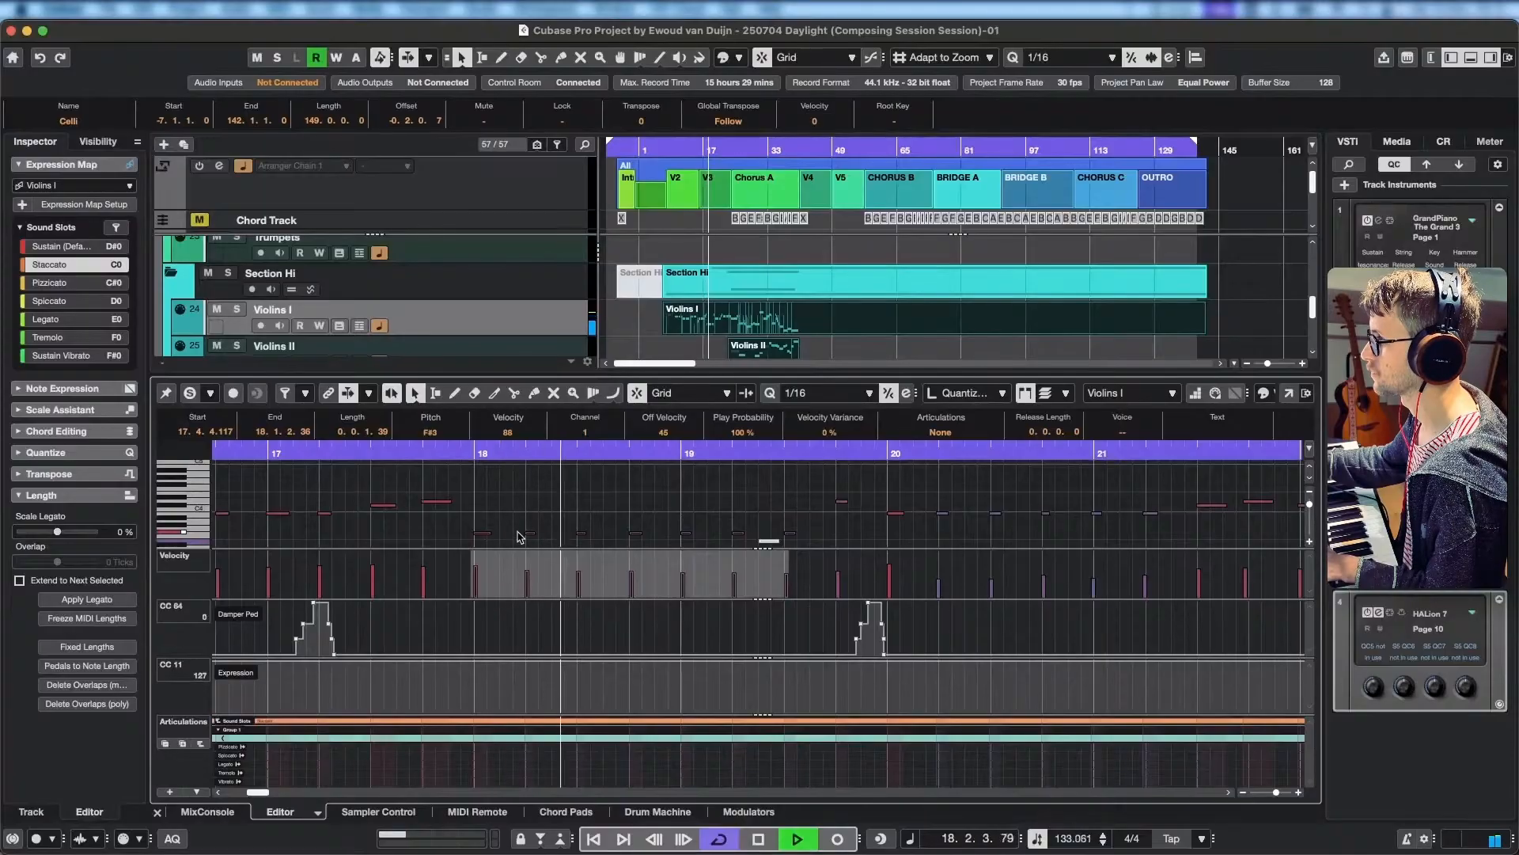
key("space")
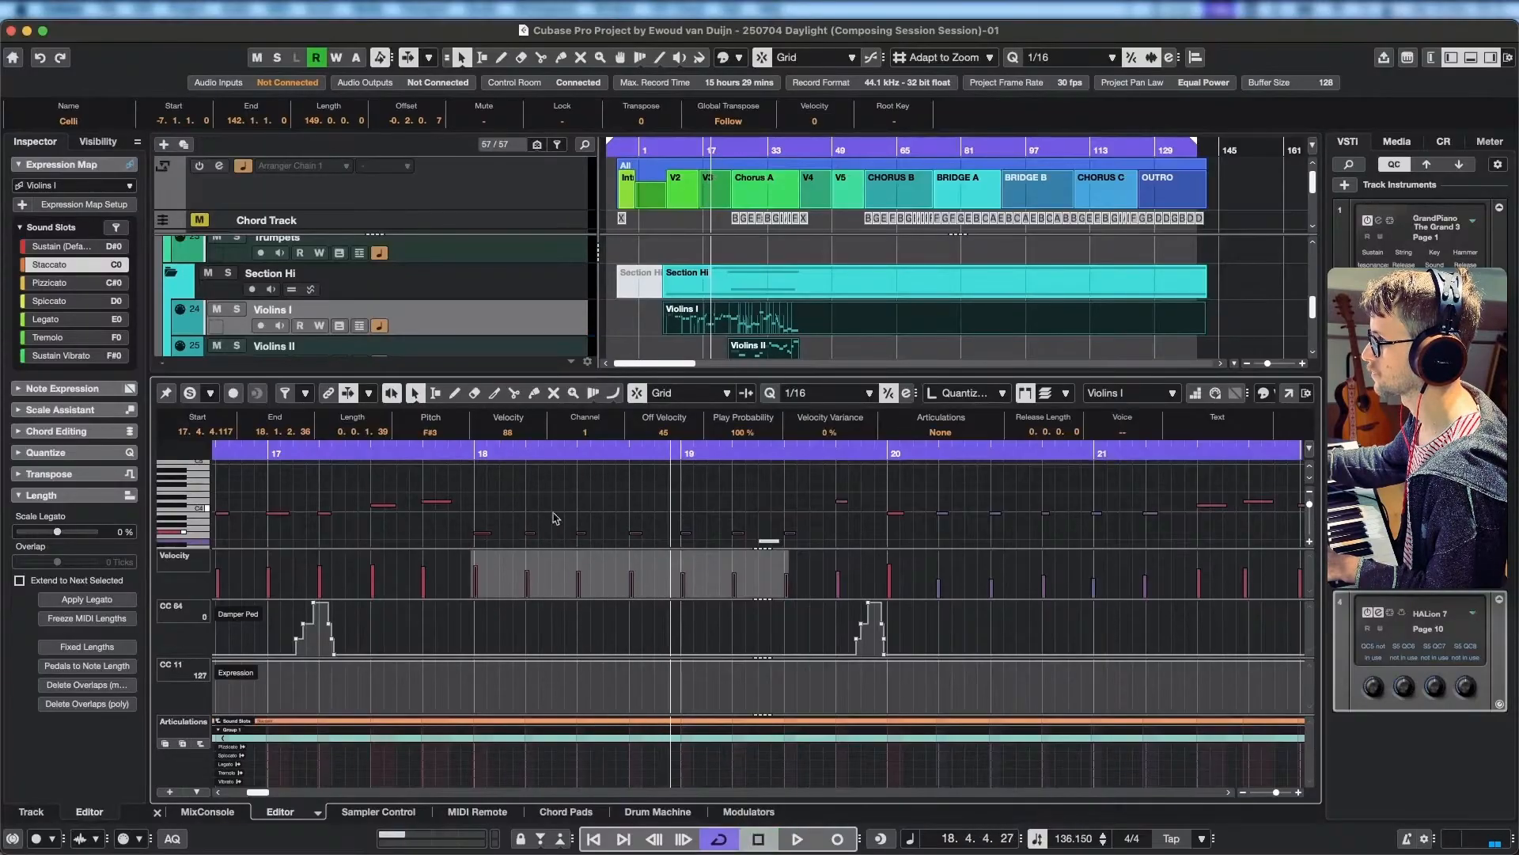
Raise the Violins I notes from 19.1.1.0 to about 19.3 together, putting the first at A3, and listen.
left_click(684, 530)
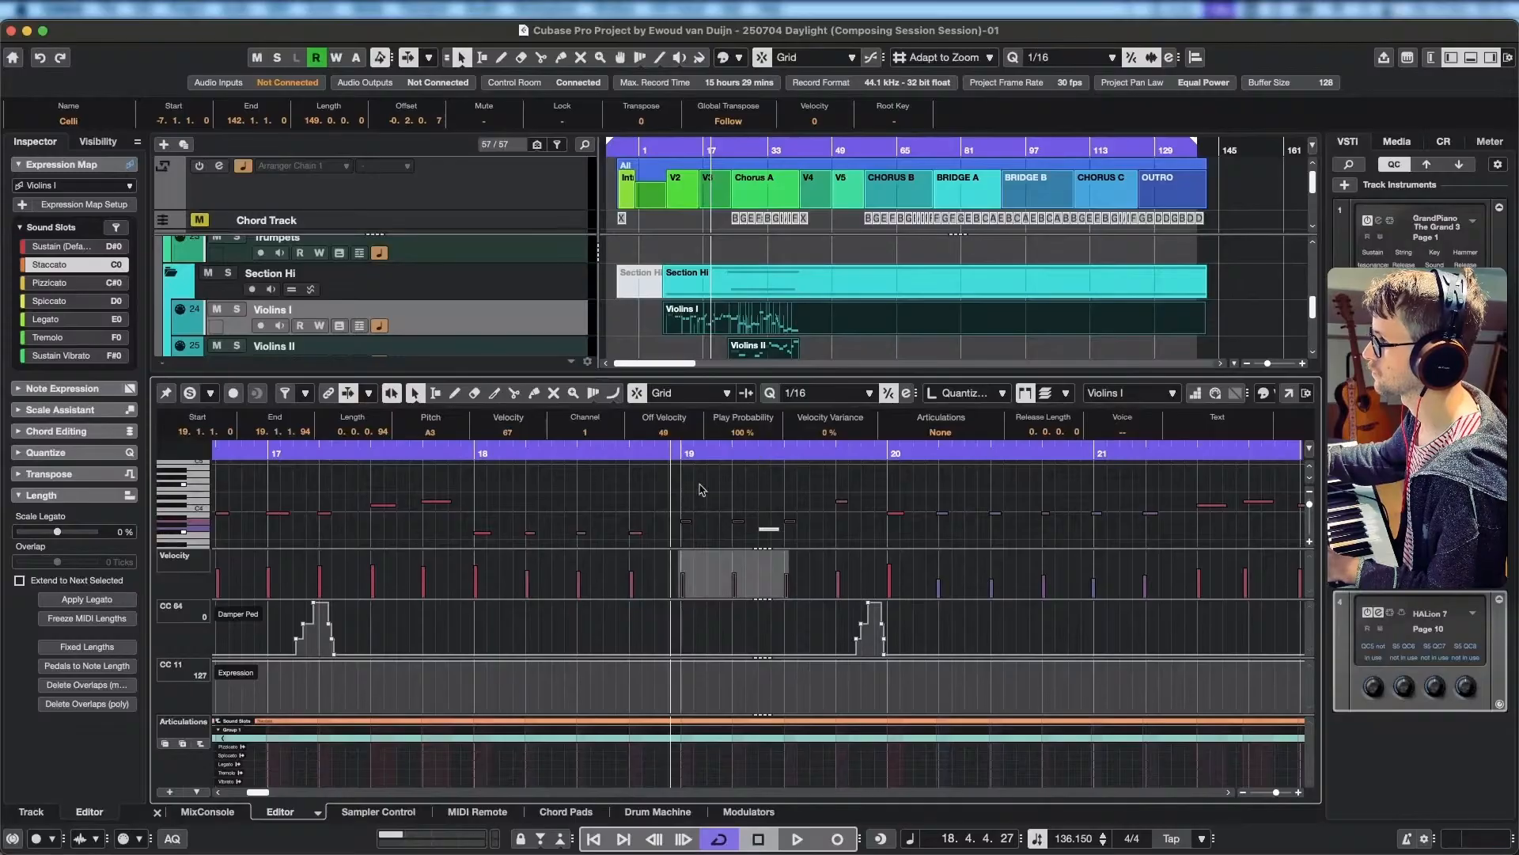
key("space")
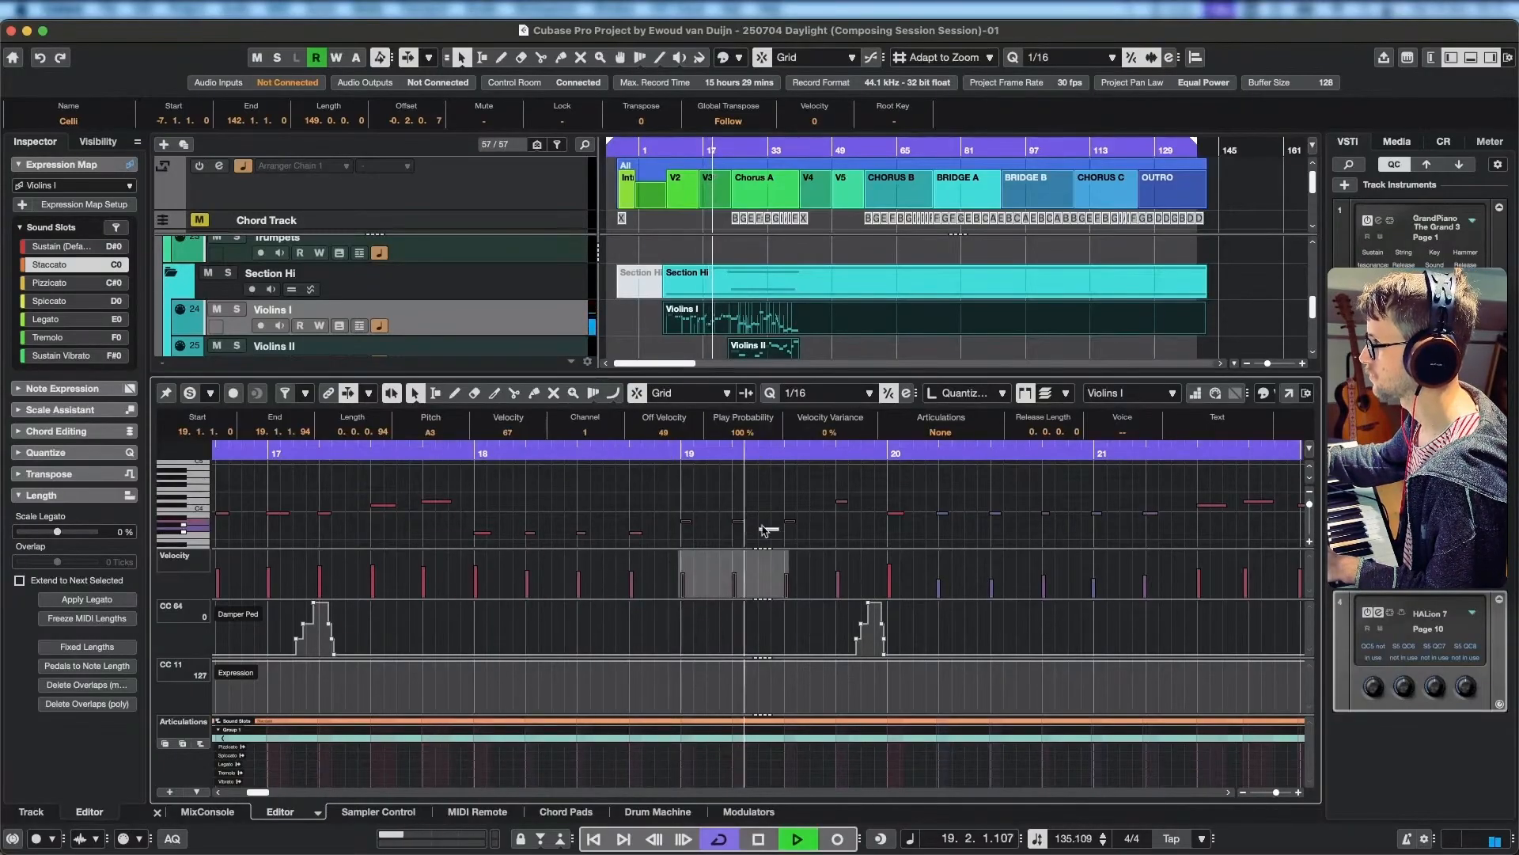
key("space")
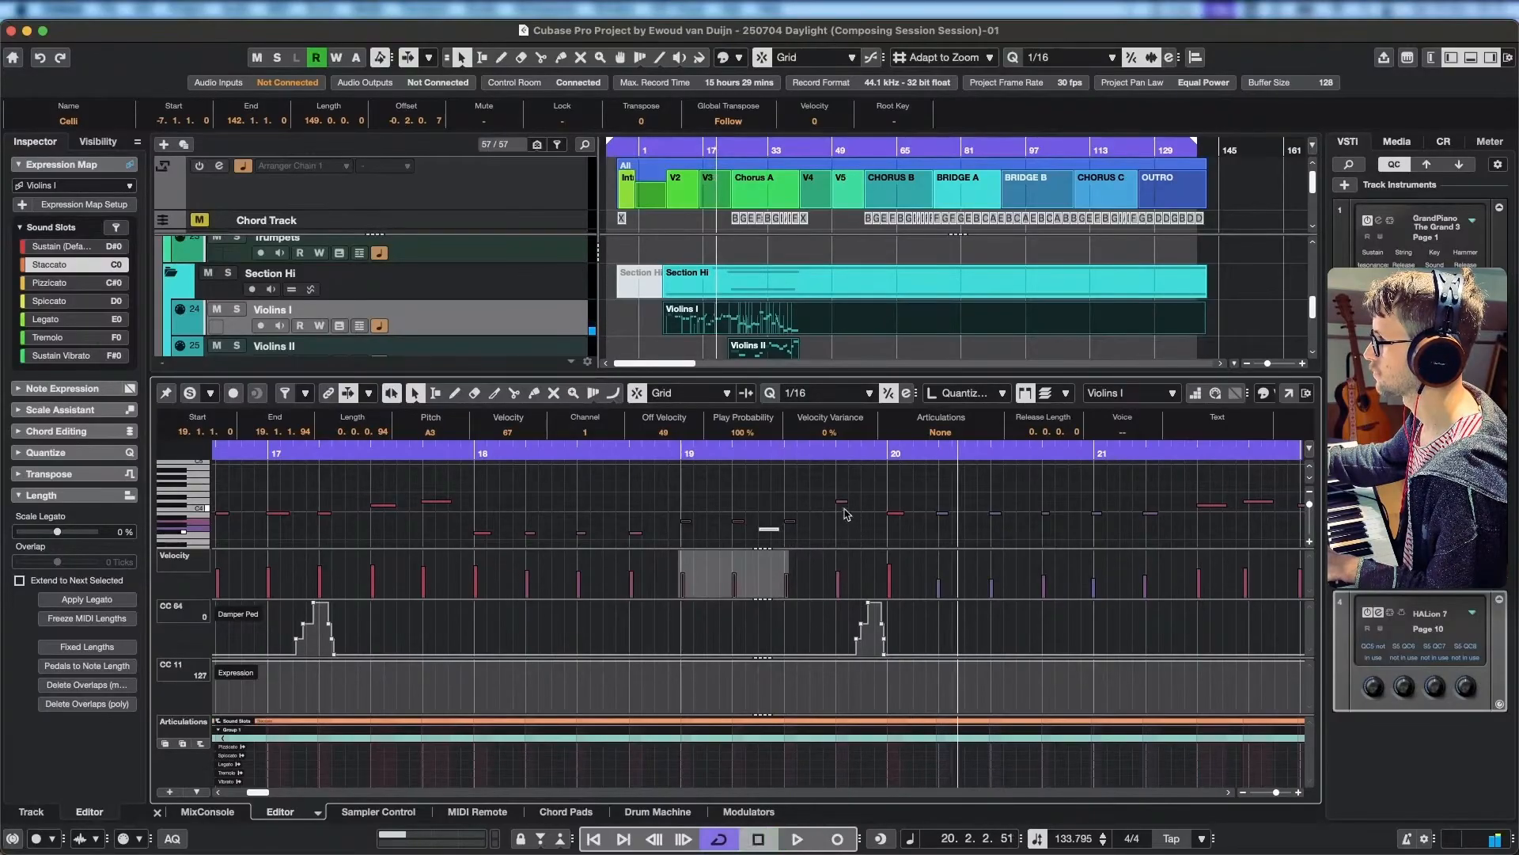
Lower the Violins I note at 19.4.1.0 to A3 and replay from just before bar 18.
left_click(843, 502)
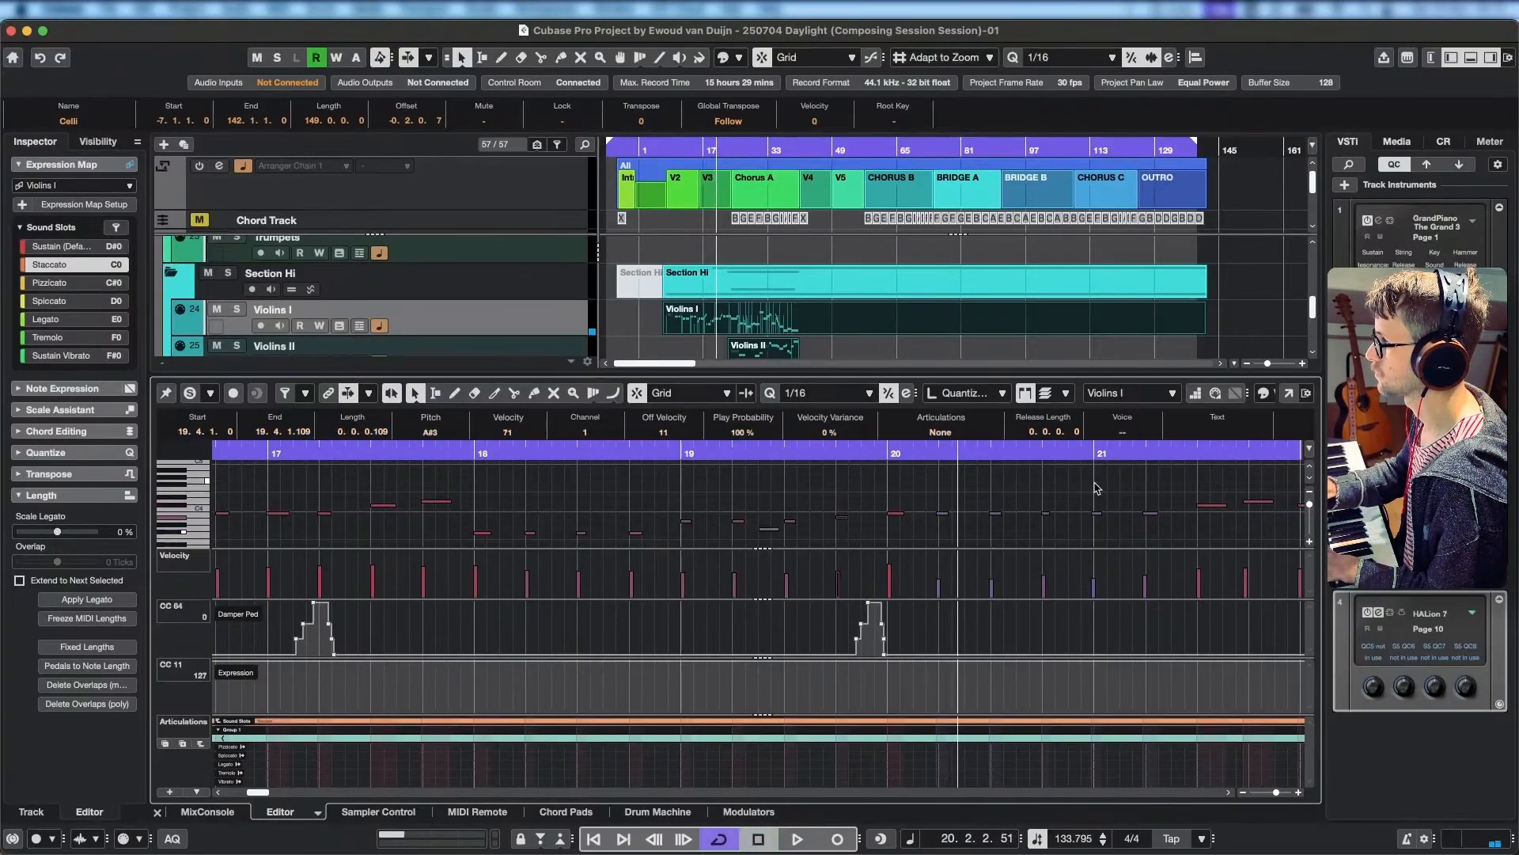
left_click(439, 454)
key("space")
scroll(500, 317, "down", 5)
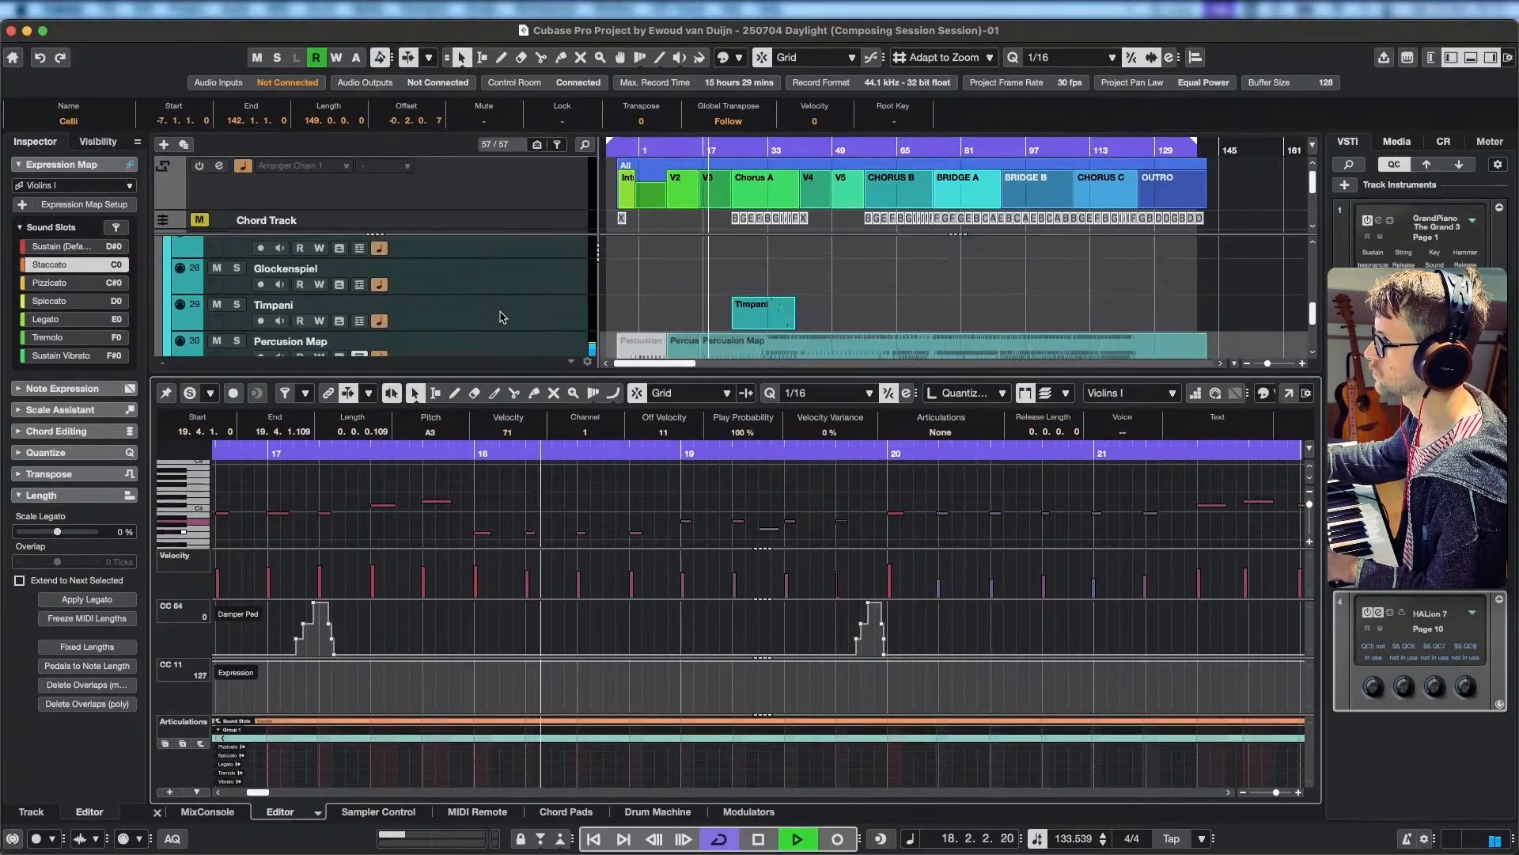
key("space")
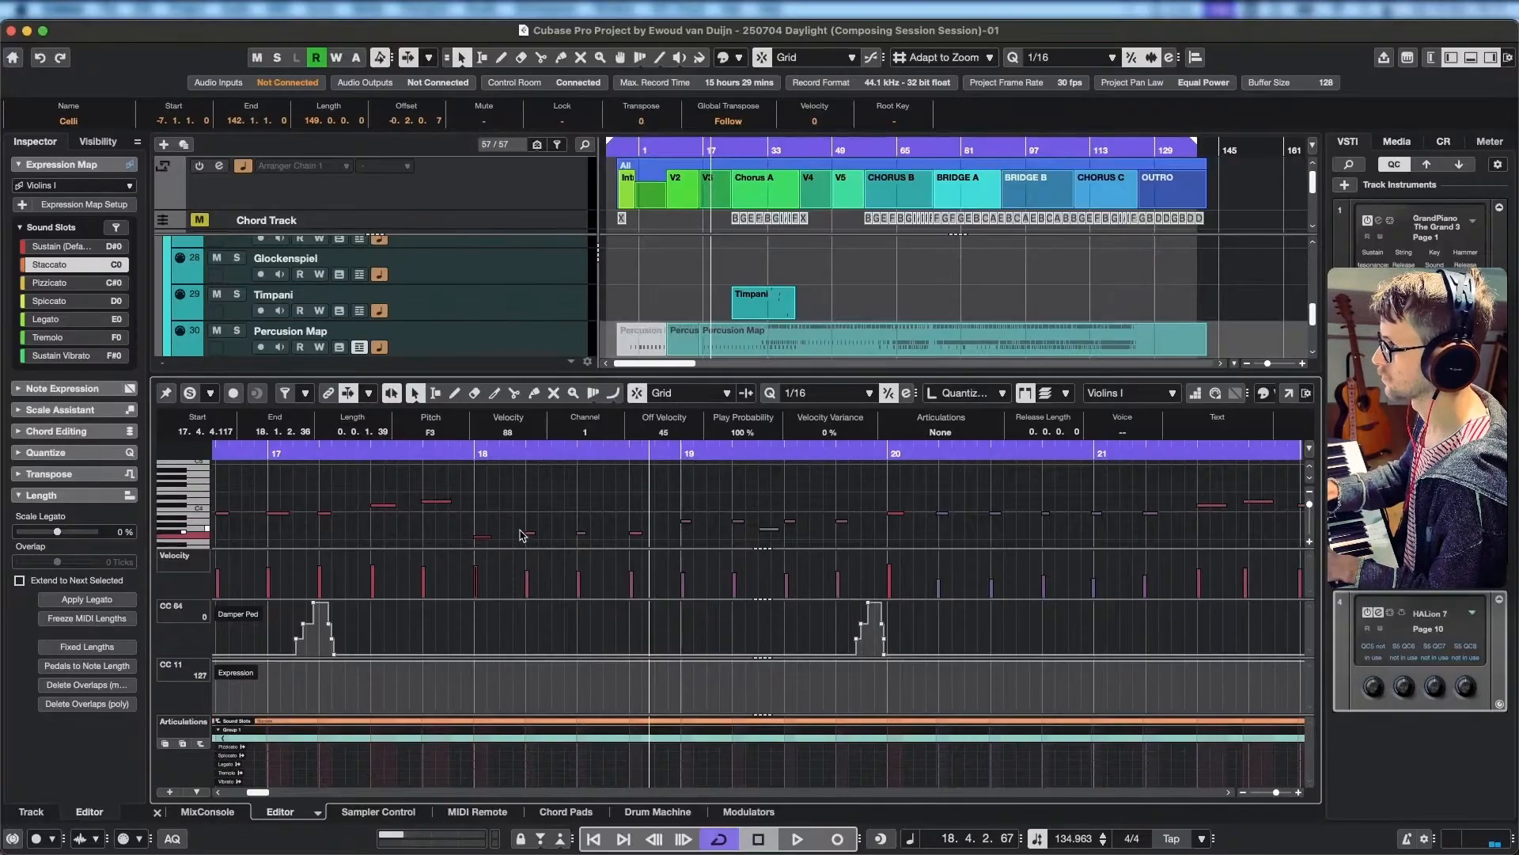
Try lowering the first two Violins I notes of bar 18 to B2 and the third to D3, then listen.
scroll(522, 536, "down", 2)
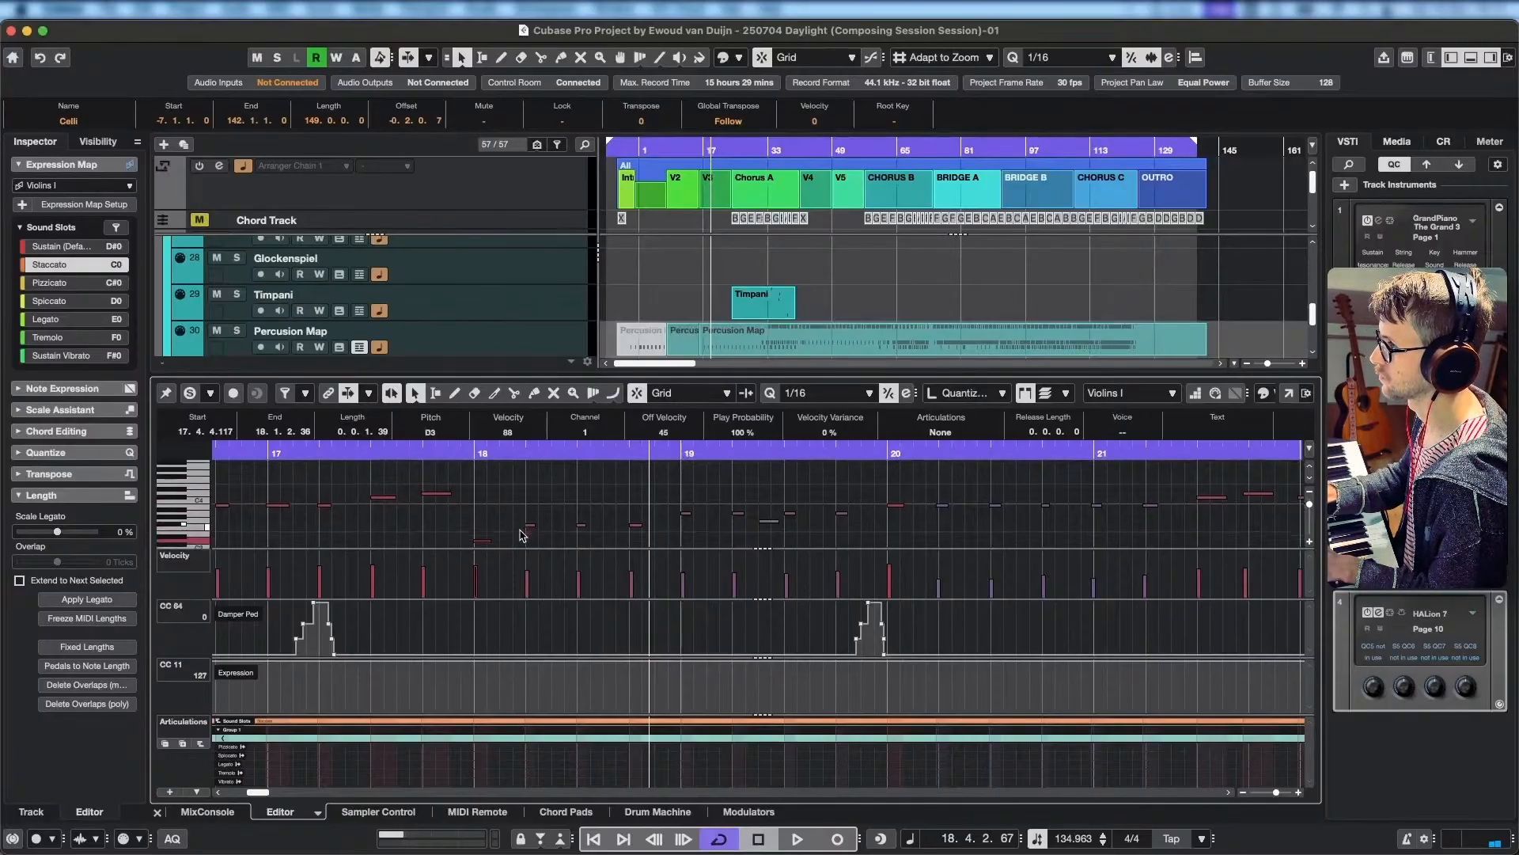
scroll(522, 536, "down", 2)
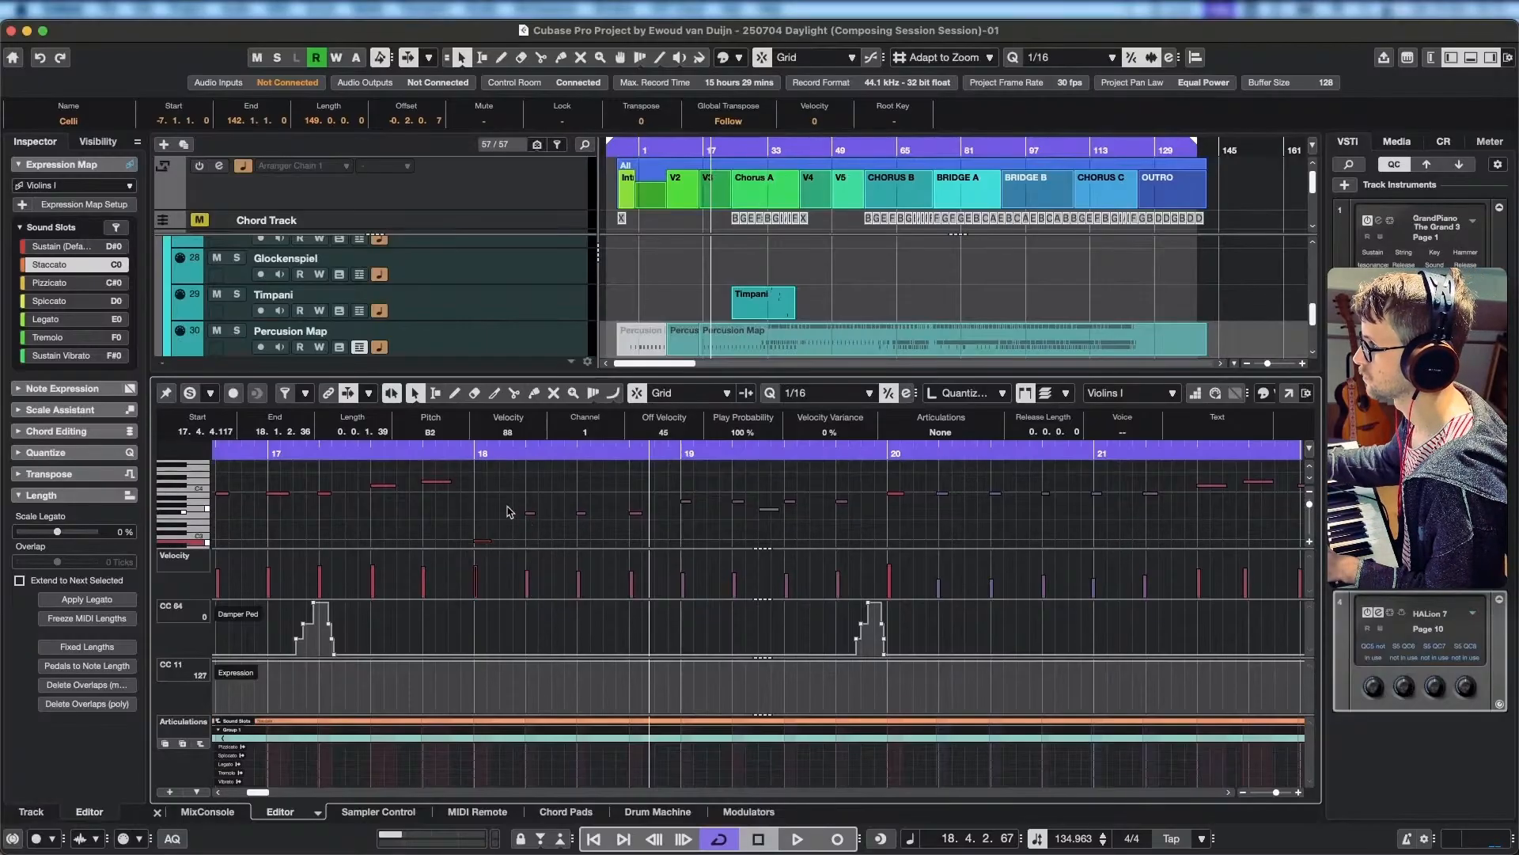
left_click_drag(513, 505, 588, 523)
scroll(592, 540, "down", 1)
key("Down")
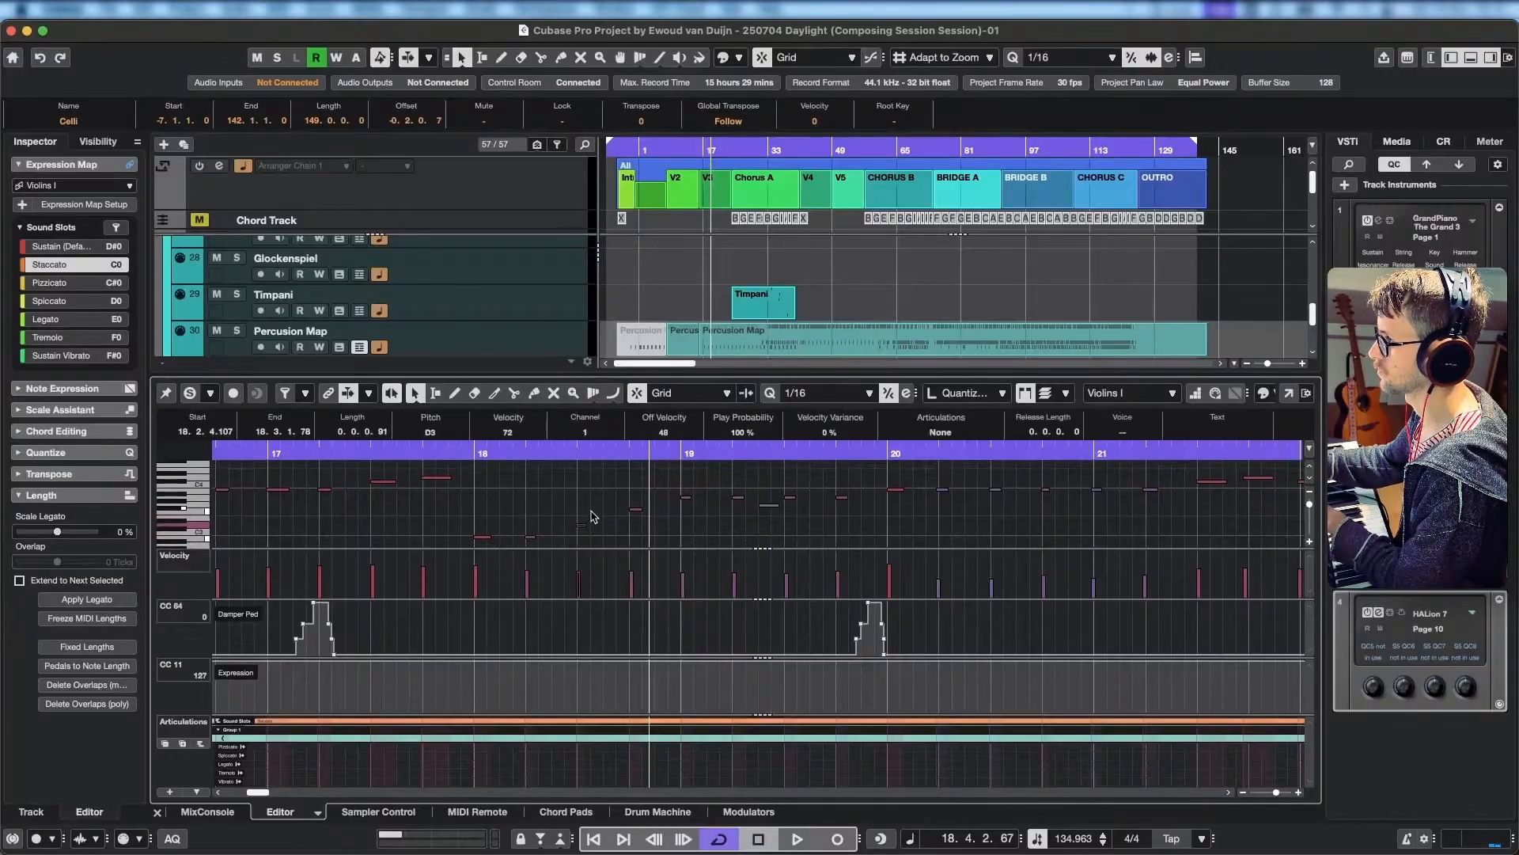
key("space")
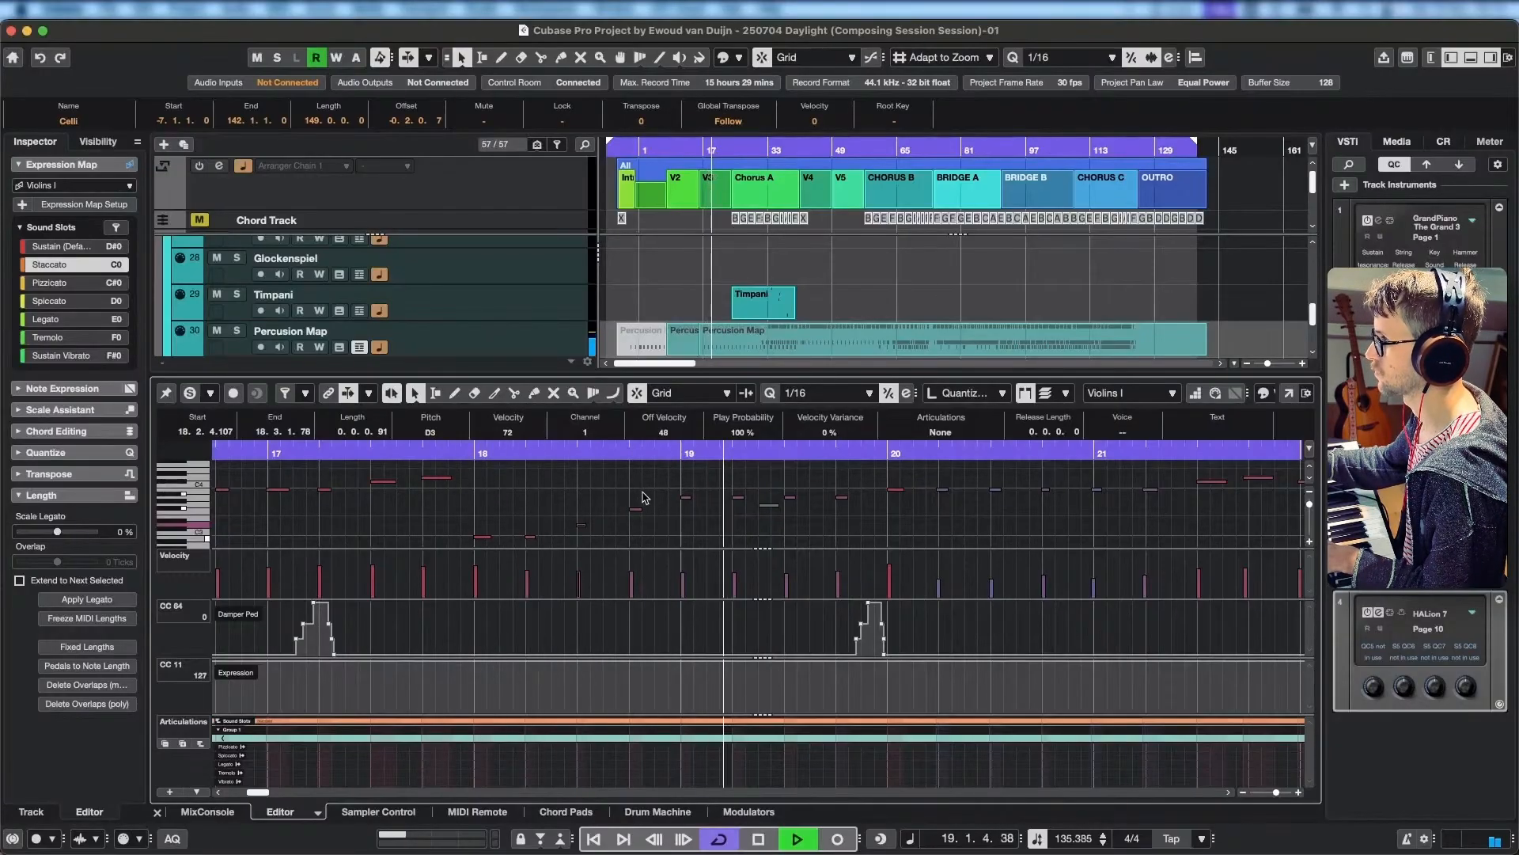
key("space")
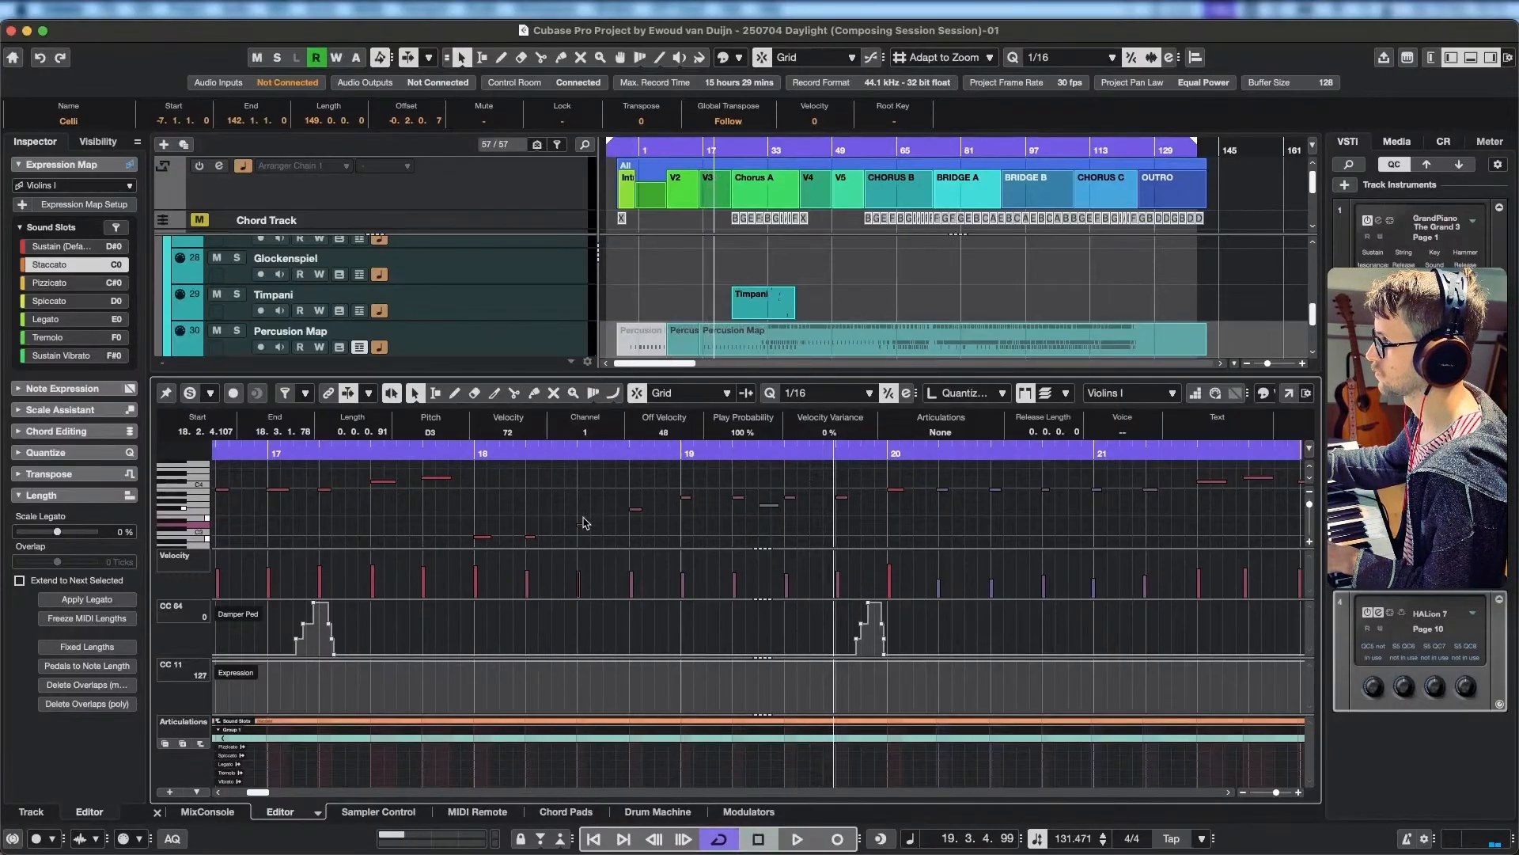
key("space")
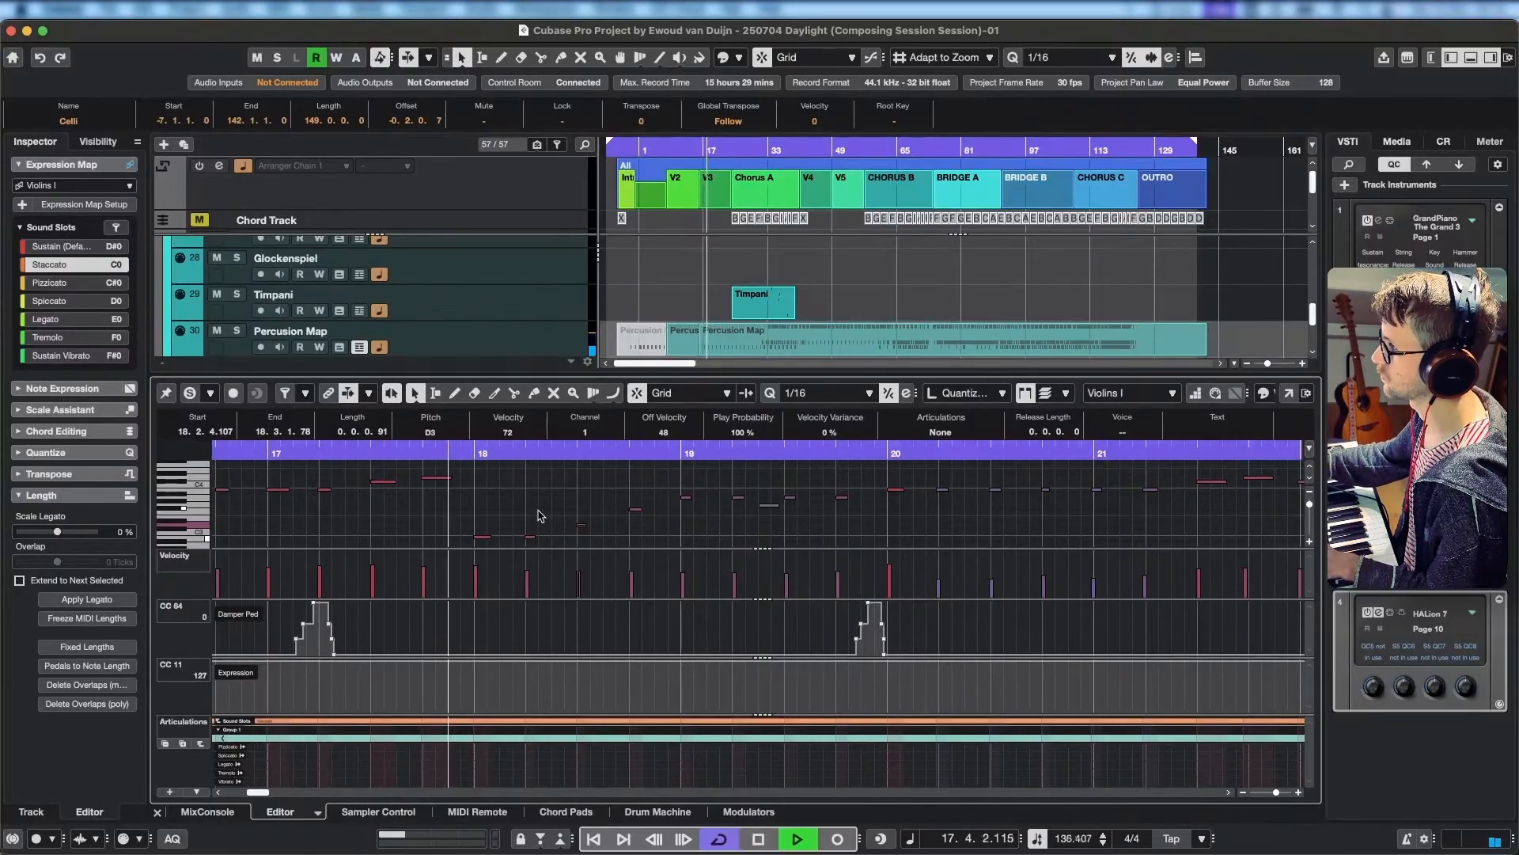
key("space")
Raise the first three Violins I notes of bar 18 to F#3 and replay from about the middle of bar 17.
left_click(486, 545)
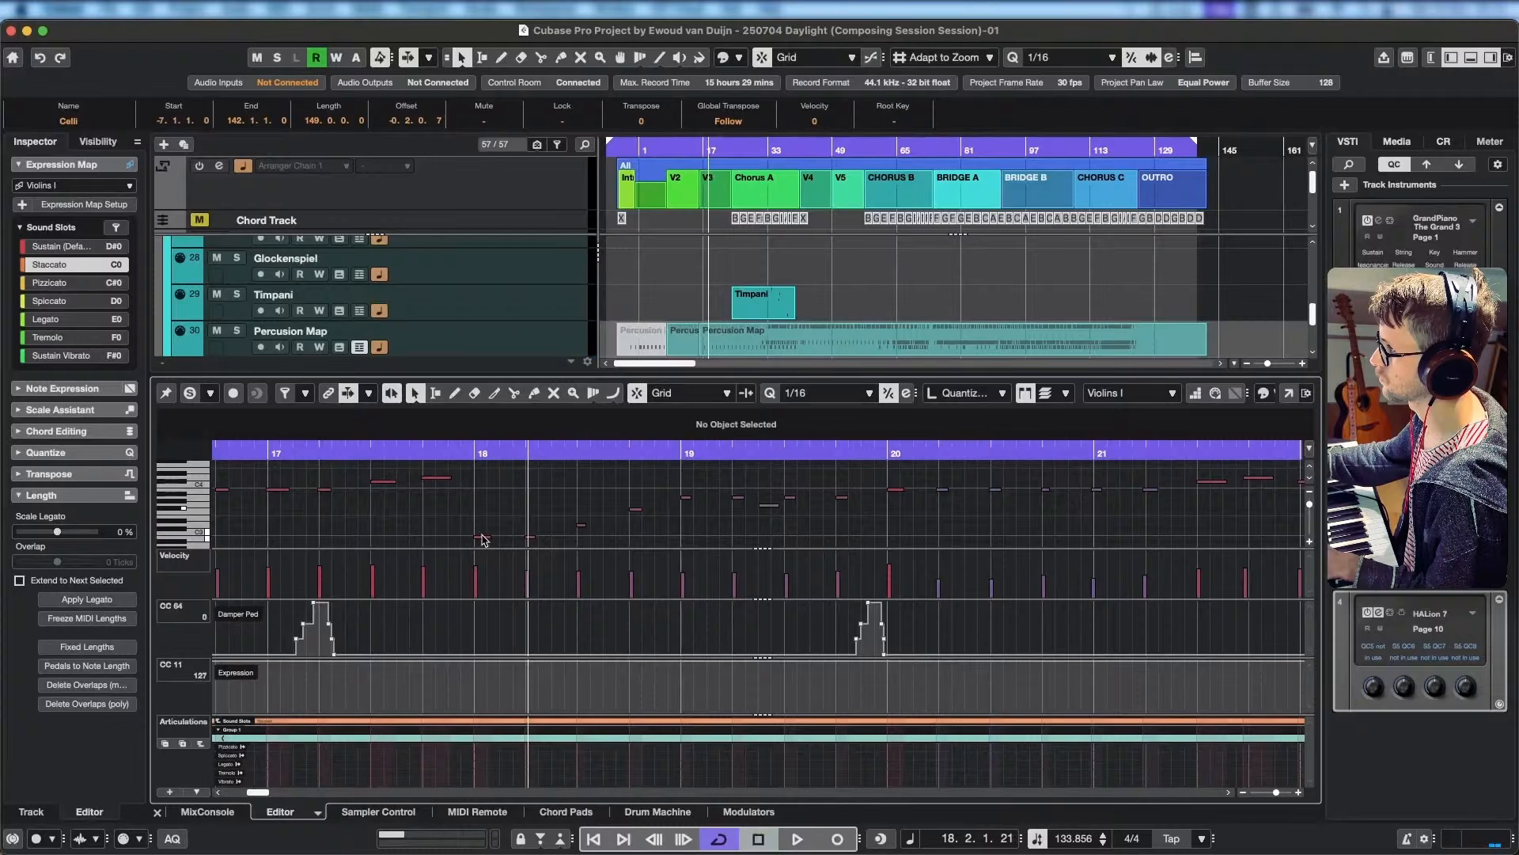
left_click(483, 539)
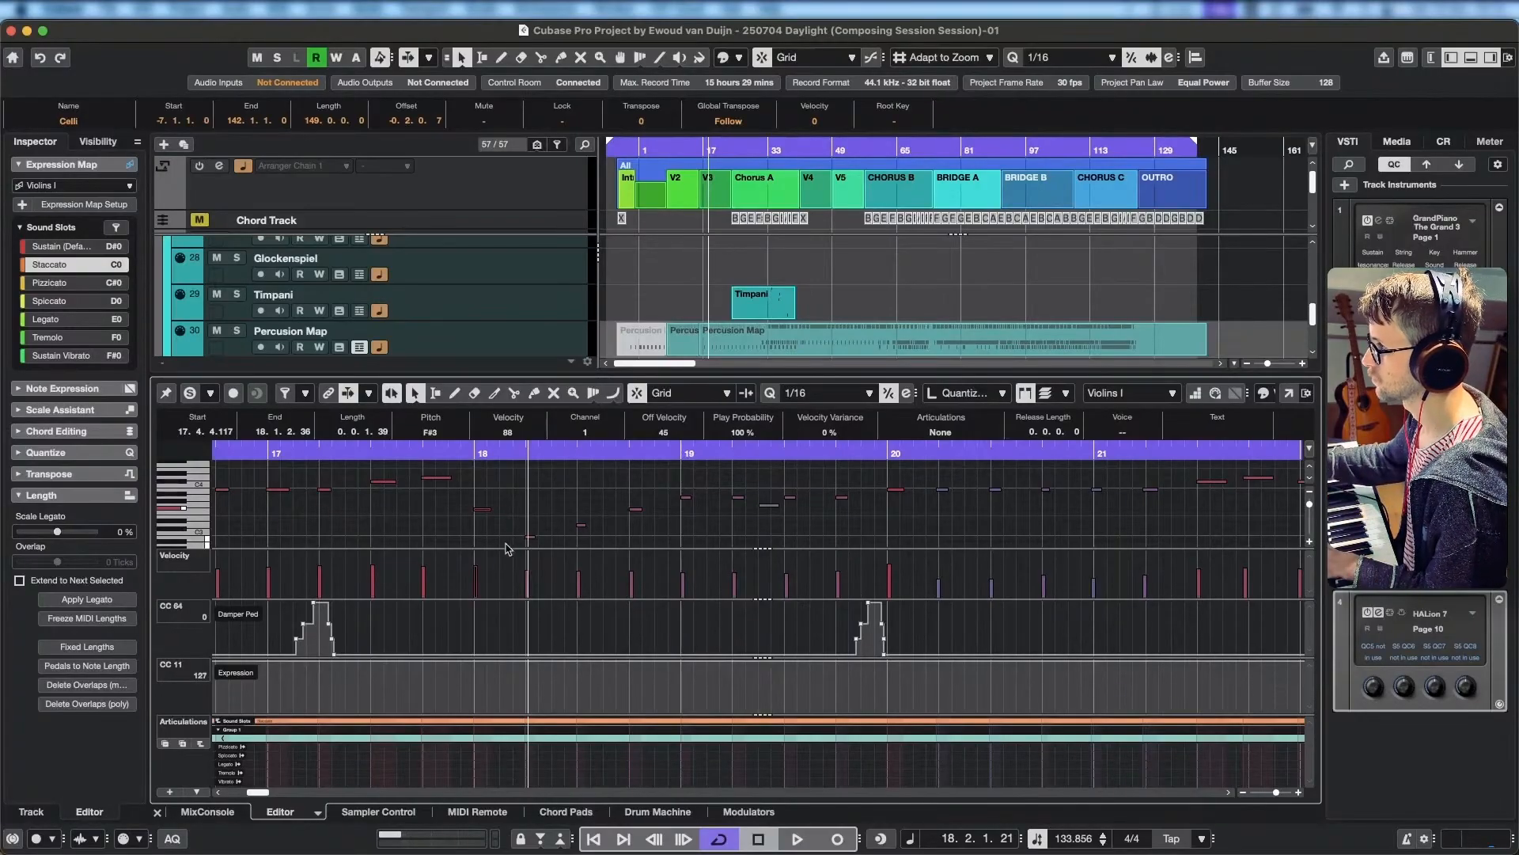
left_click(528, 538)
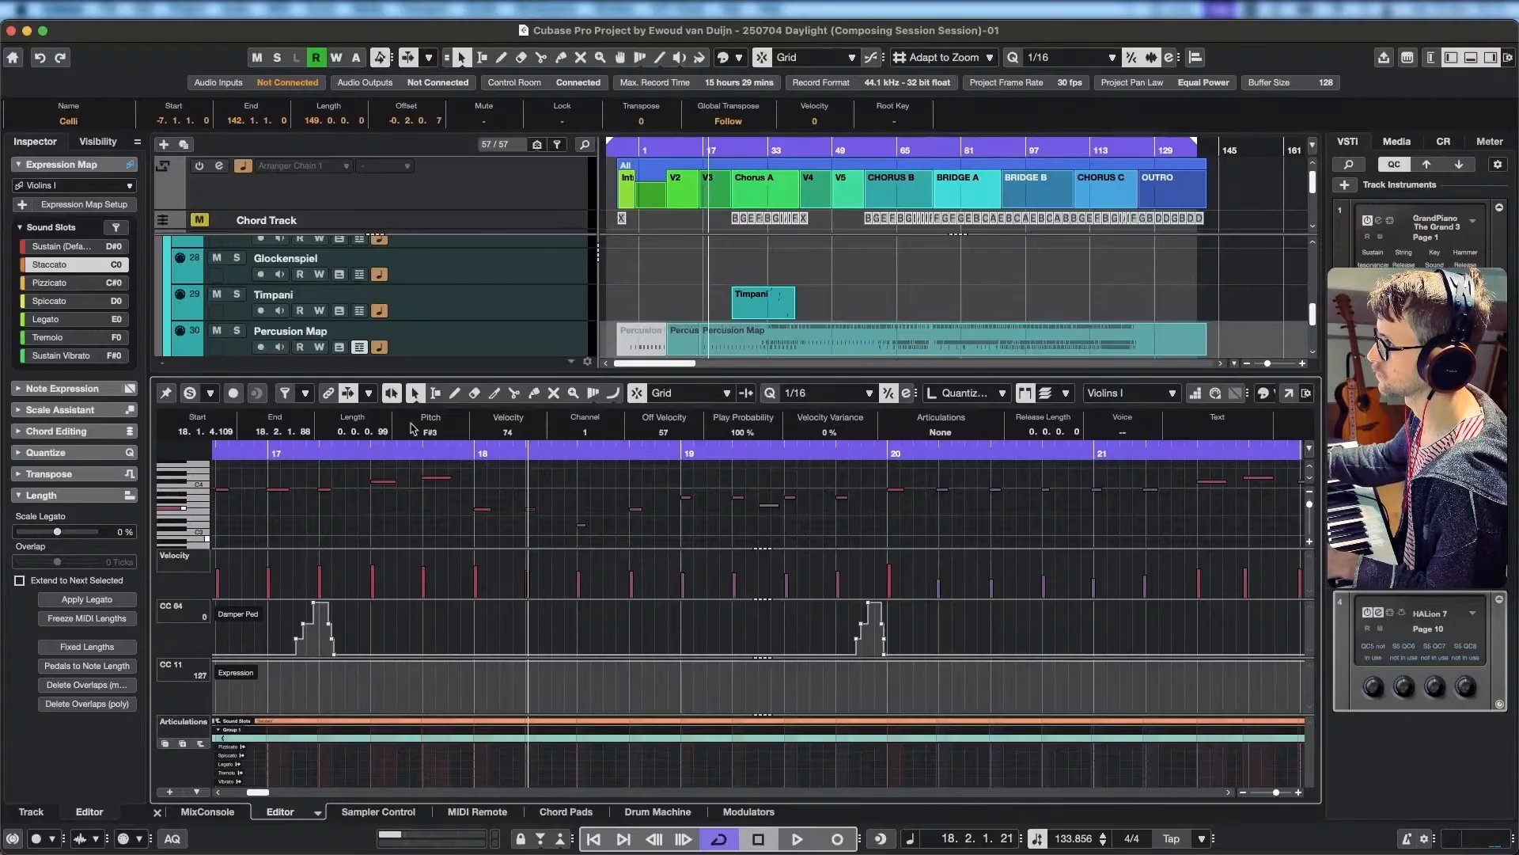
left_click(383, 453)
key("space")
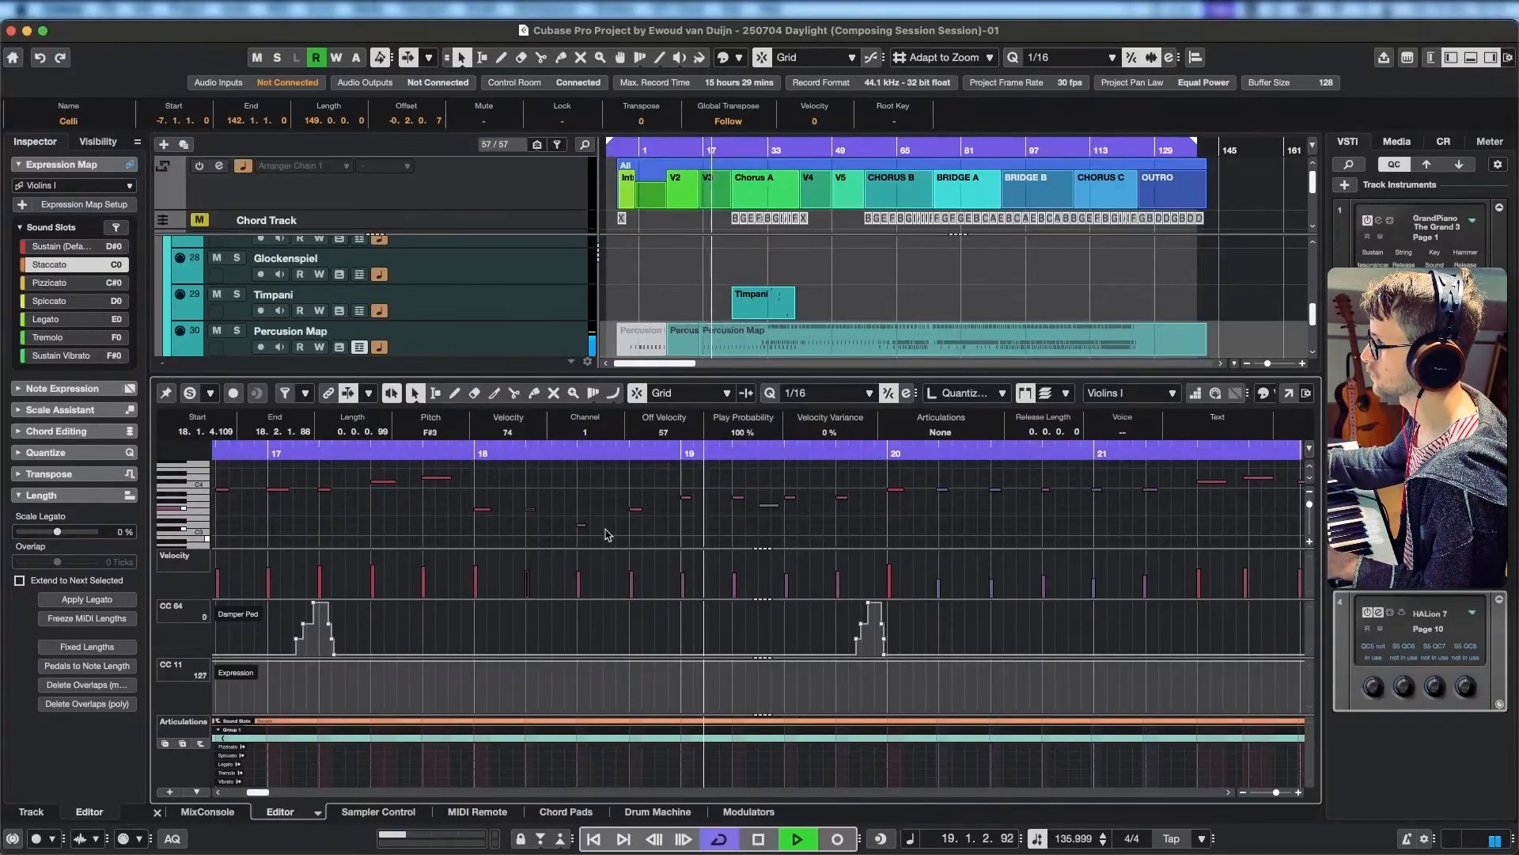
key("space")
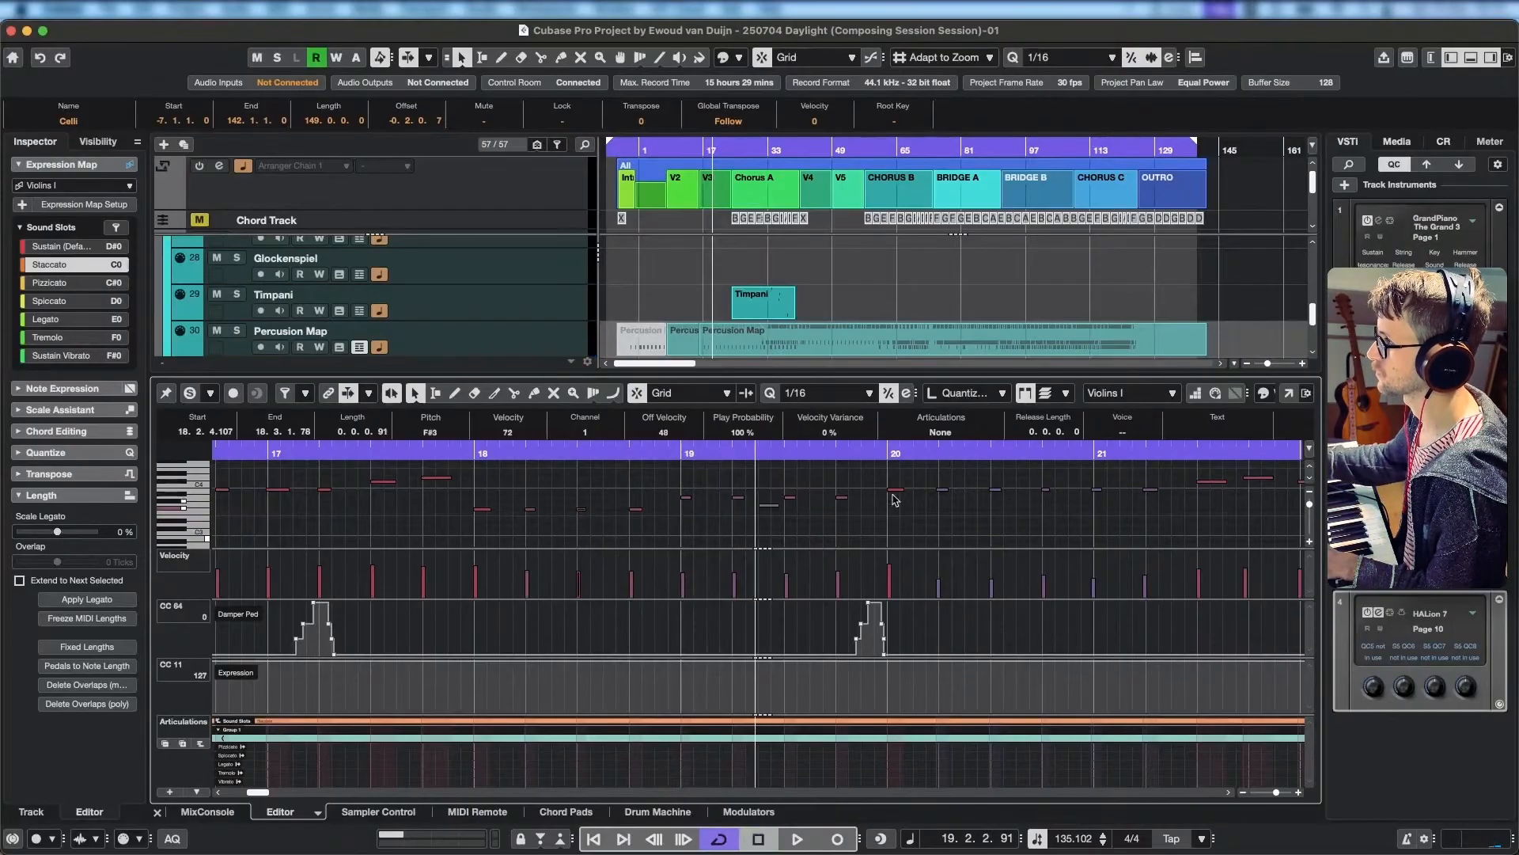
Lower the first two Violins I notes of bar 20 to G3 and replay the passage from bar 18.
left_click(507, 449)
key("space")
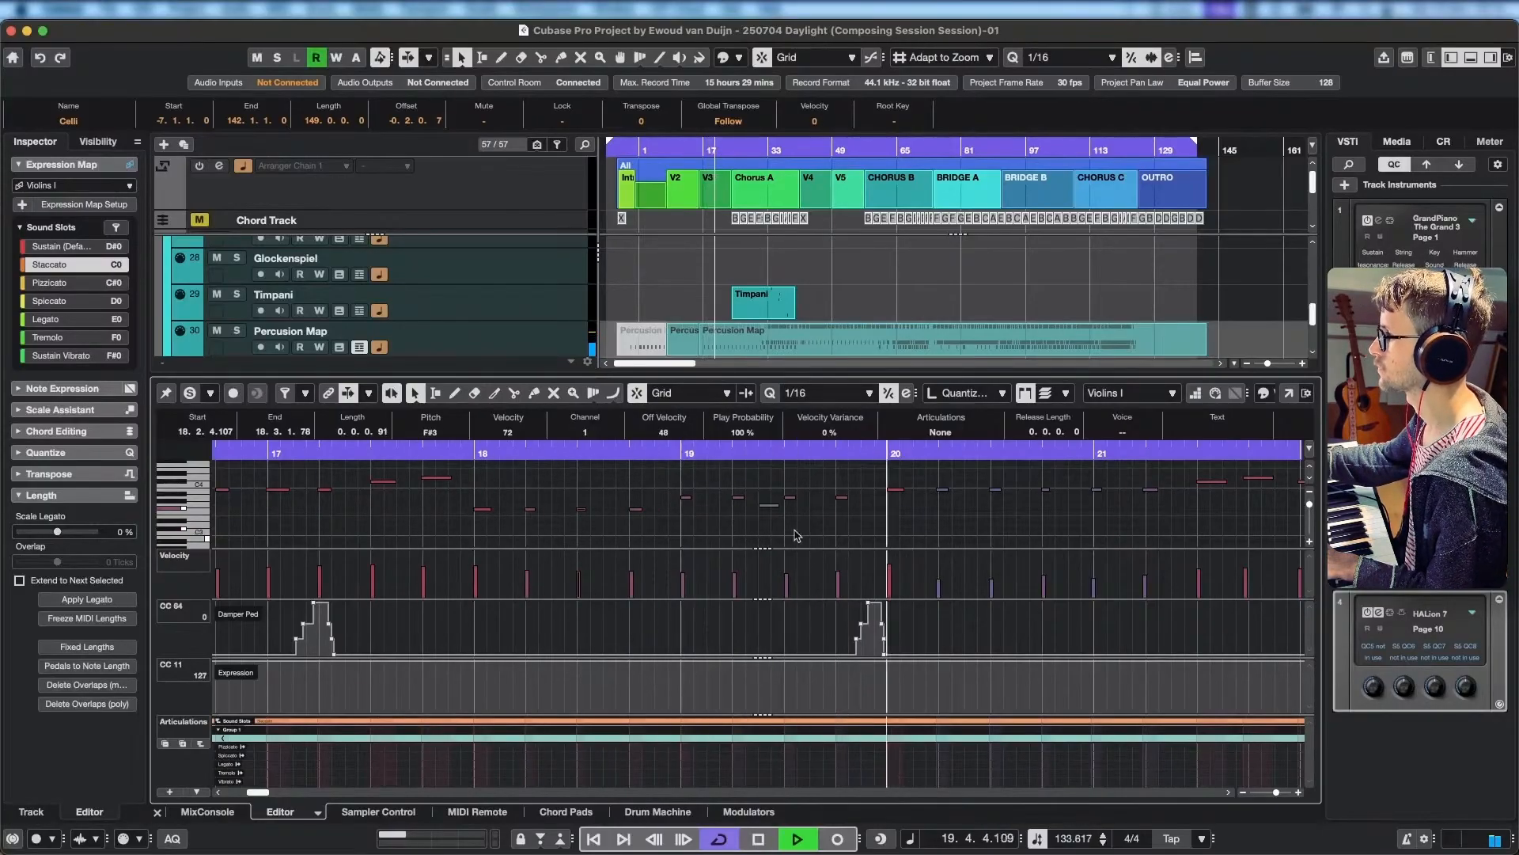
key("space")
left_click_drag(875, 477, 967, 503)
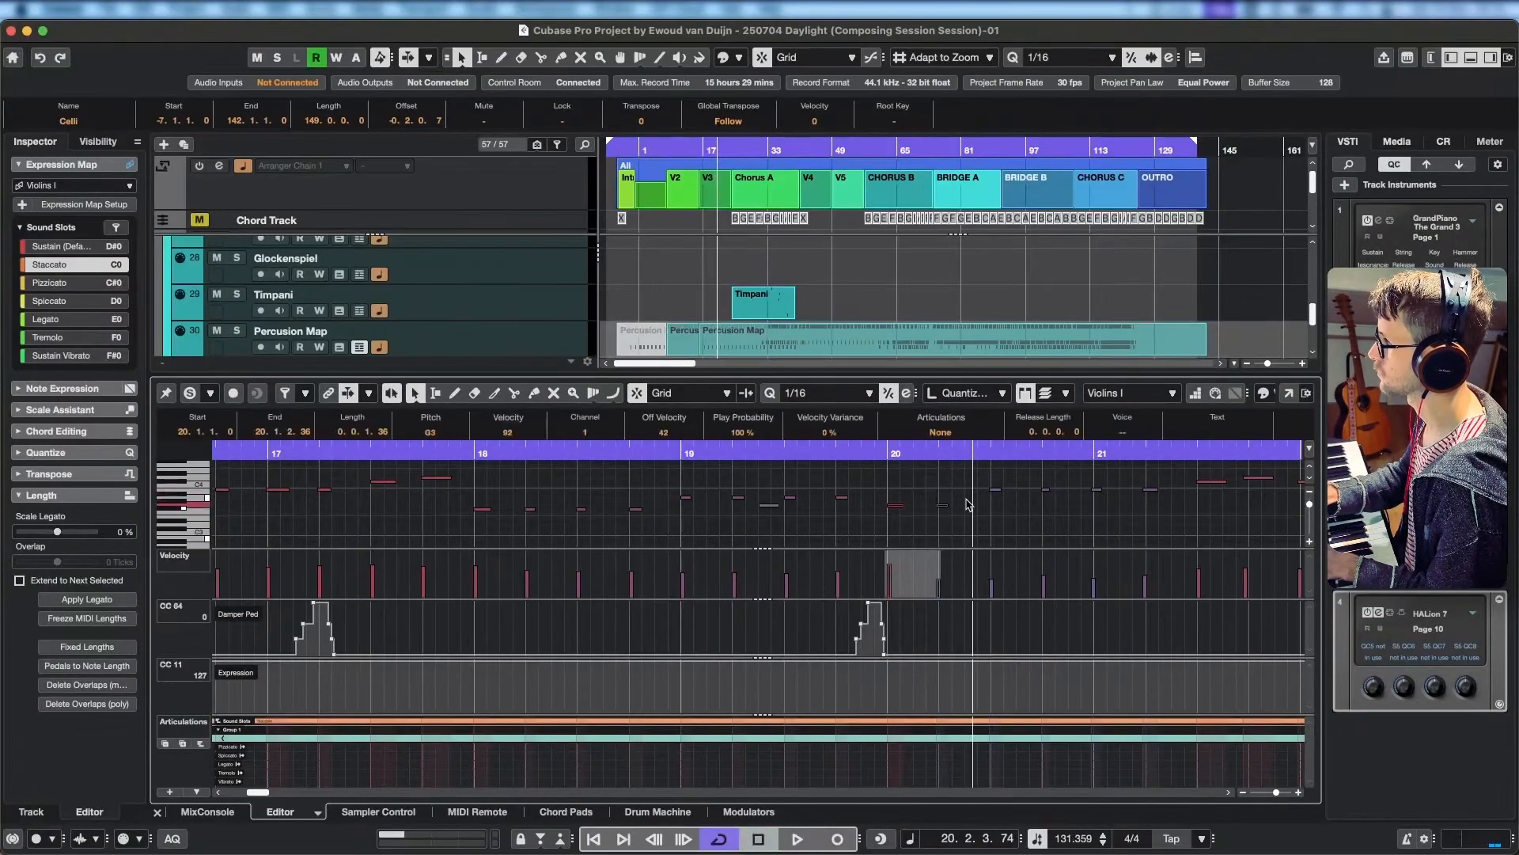
left_click(487, 452)
key("space")
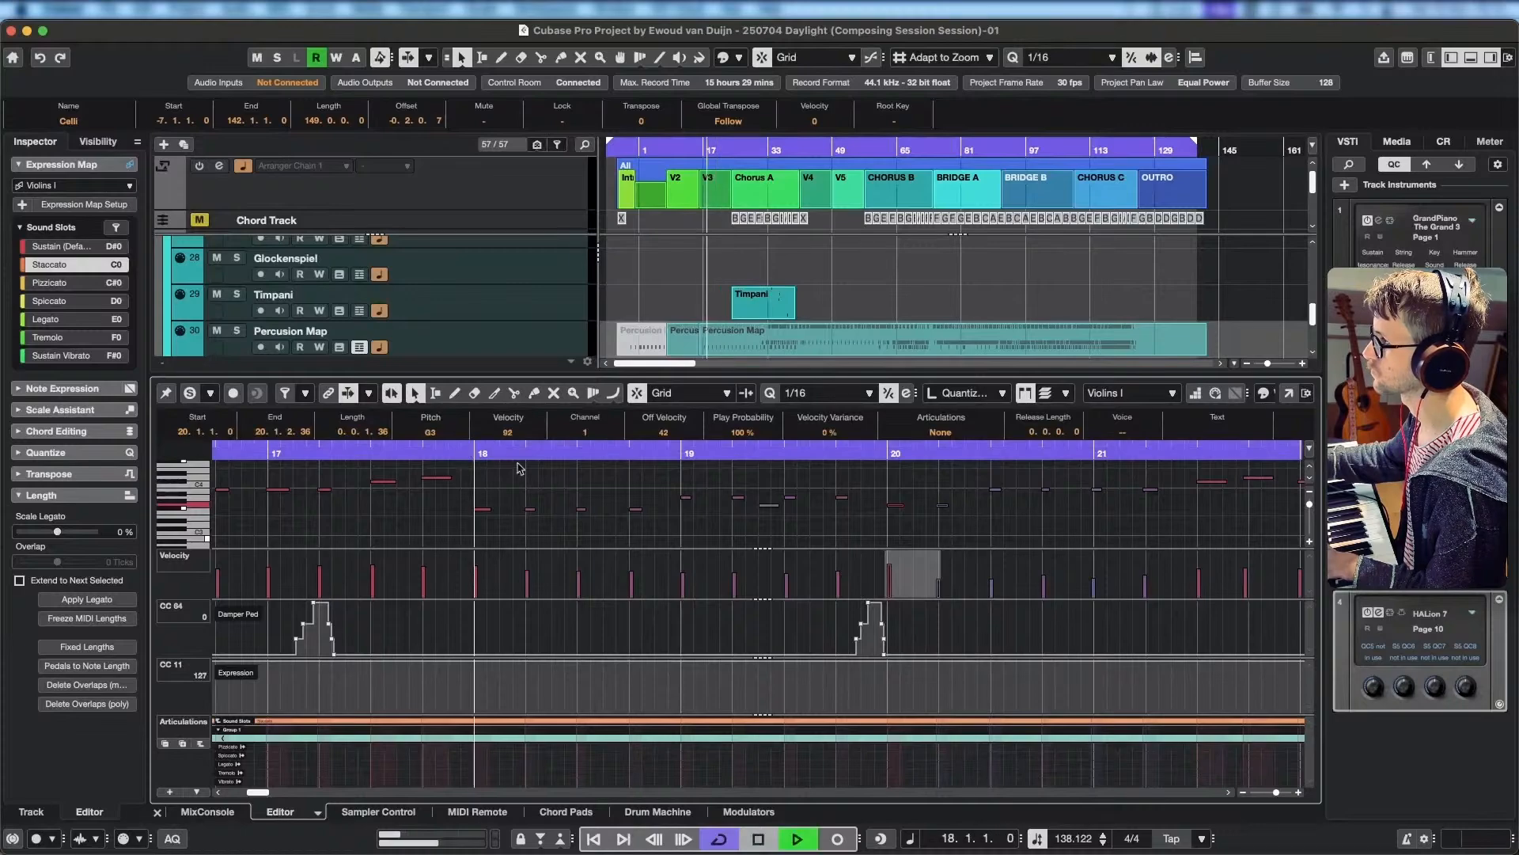
scroll(831, 510, "right", 3)
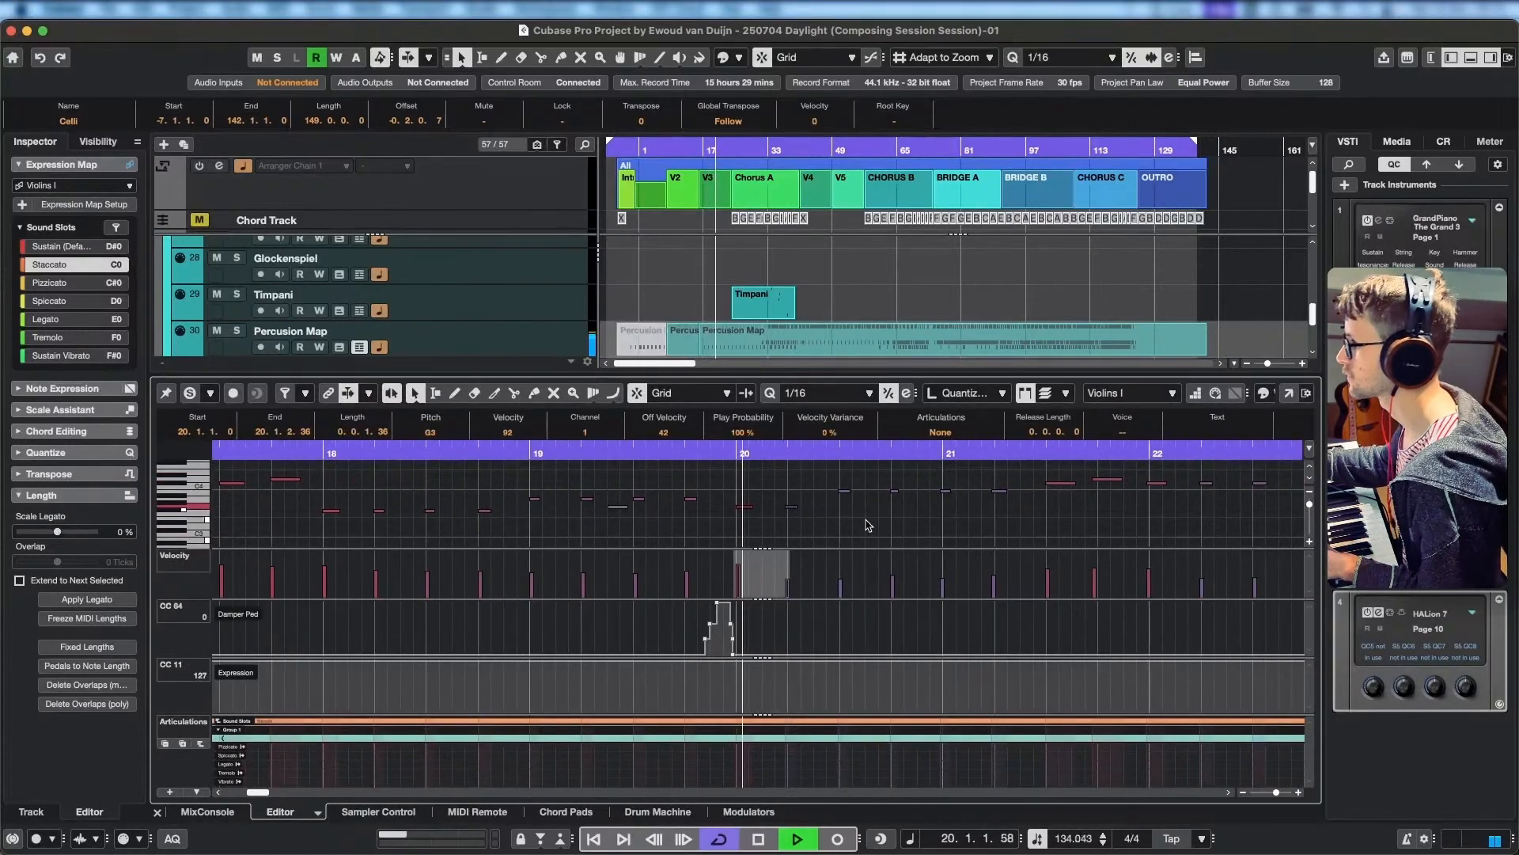
key("space")
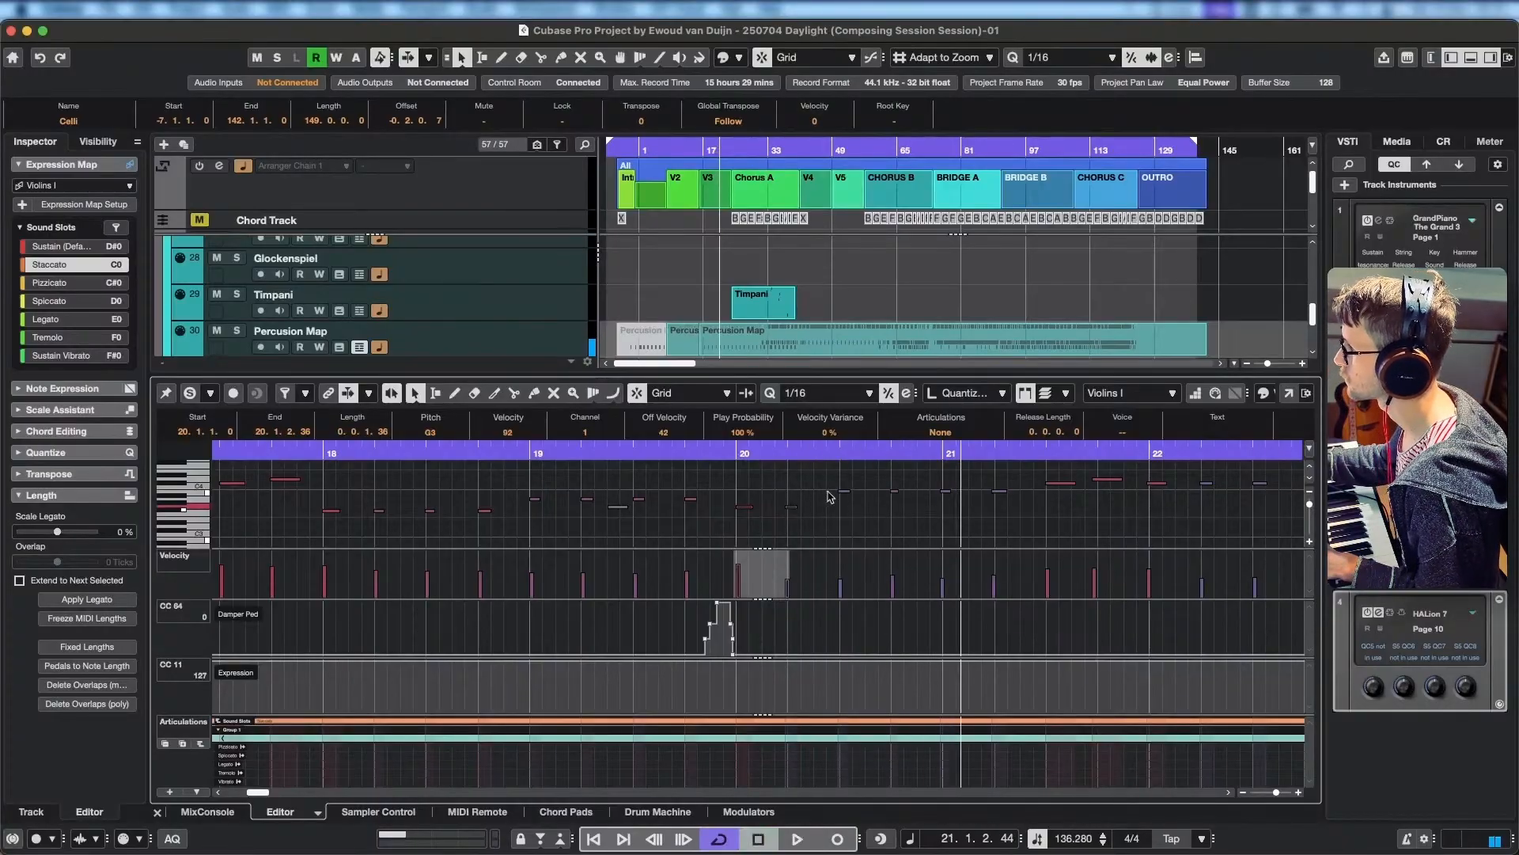
Lower the next three Violins I notes, from 20.2.4 to about bar 21, to G3 and listen from bar 20 and from 18.2.4.
left_click_drag(831, 483, 955, 511)
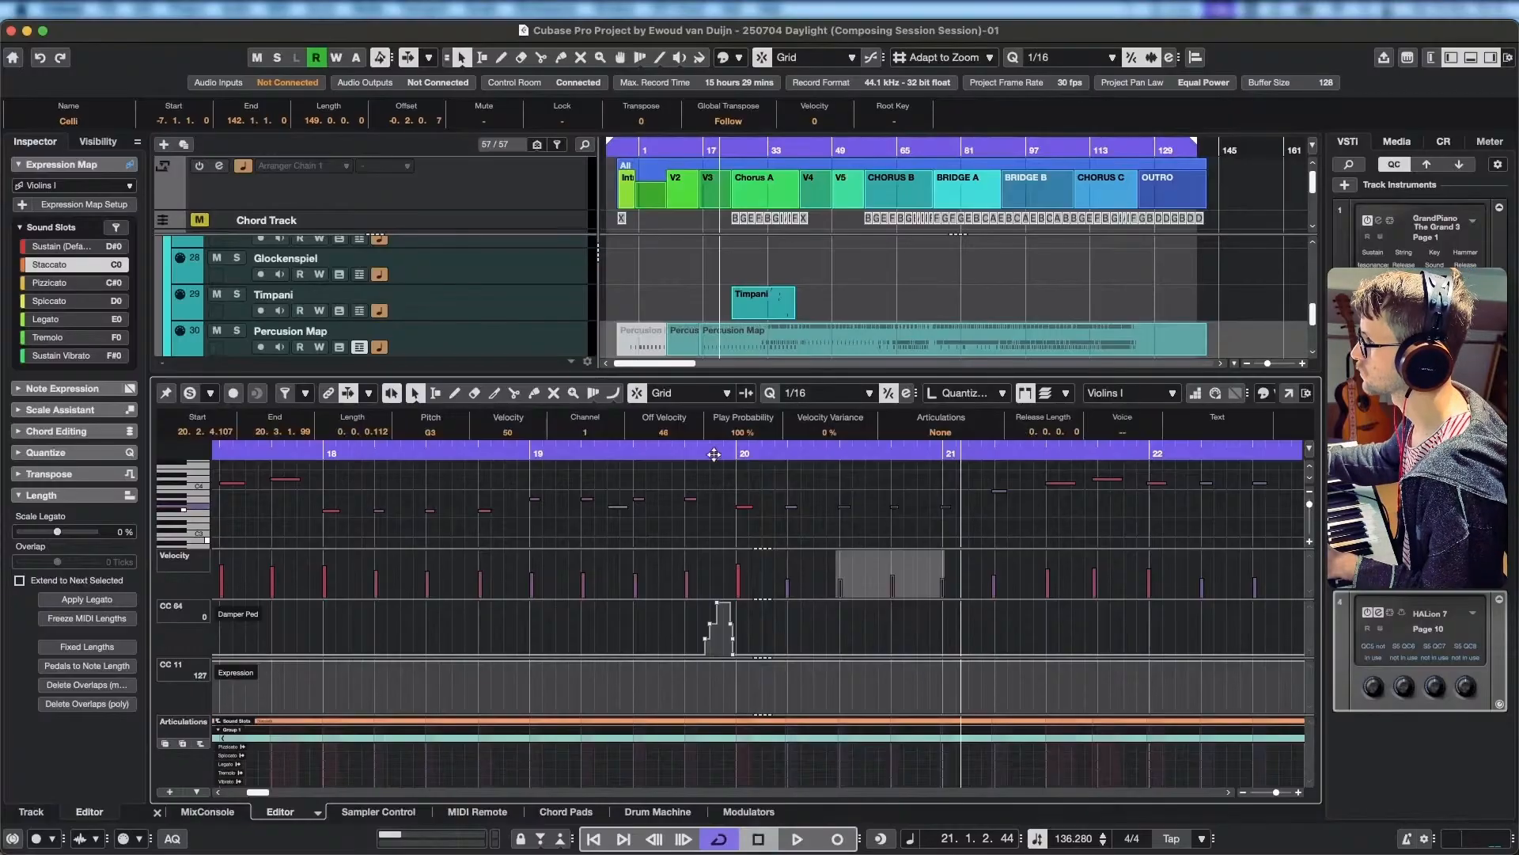
left_click(739, 453)
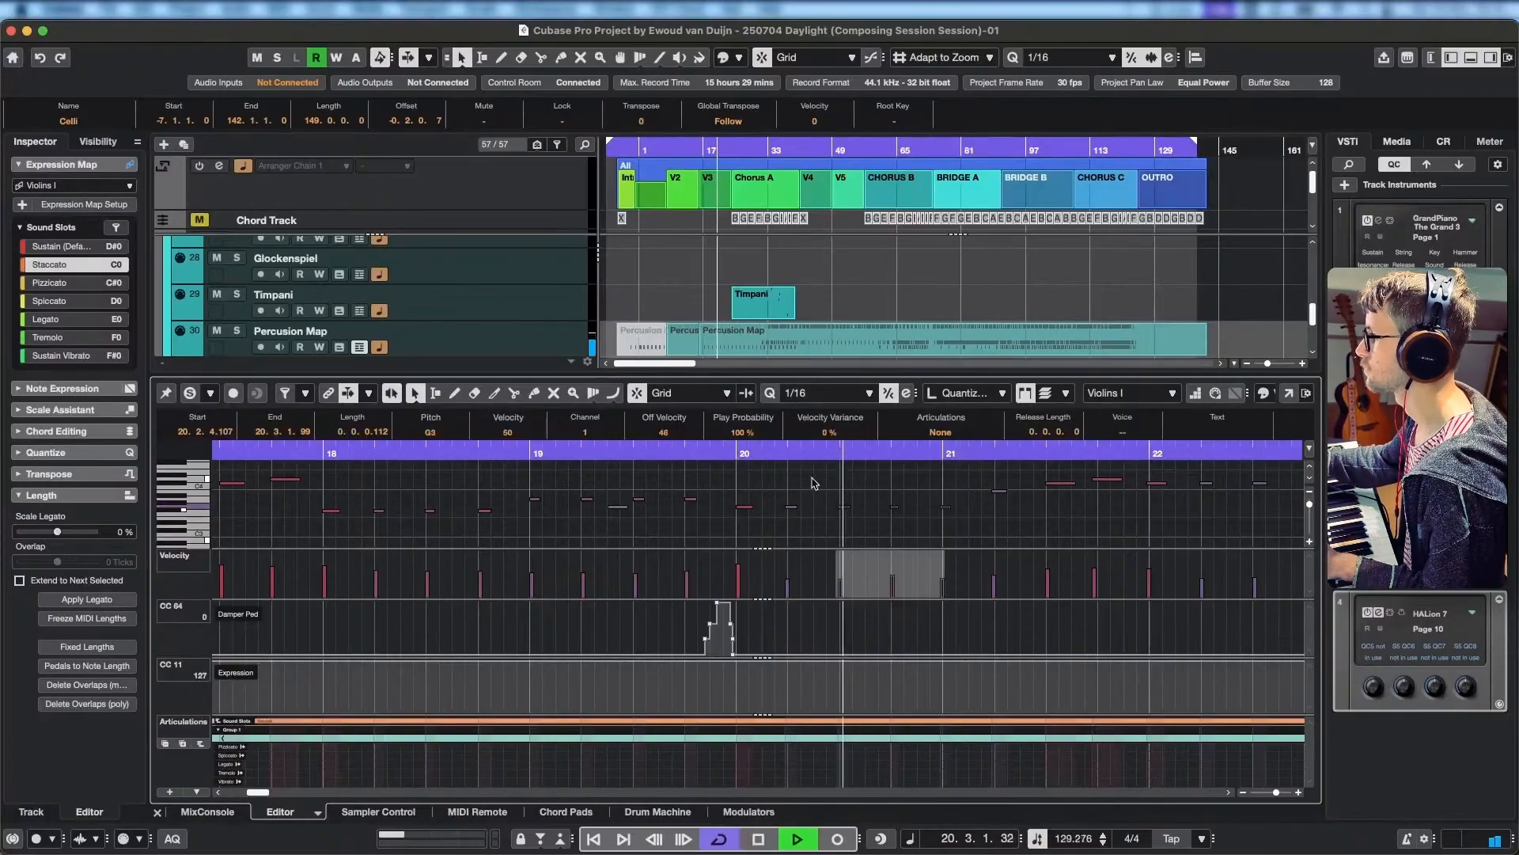
key("space")
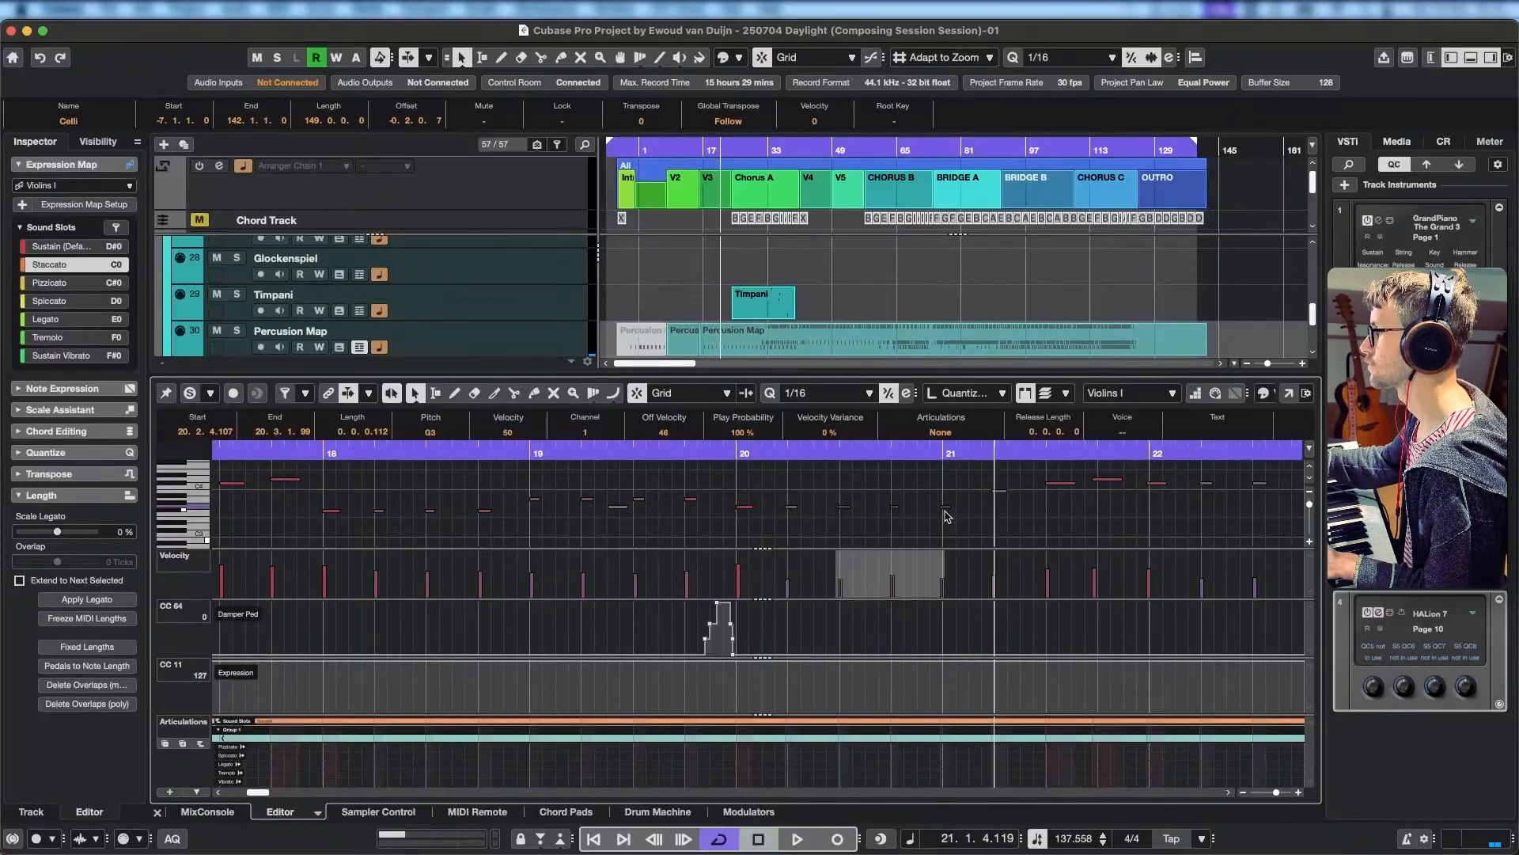
left_click(417, 444)
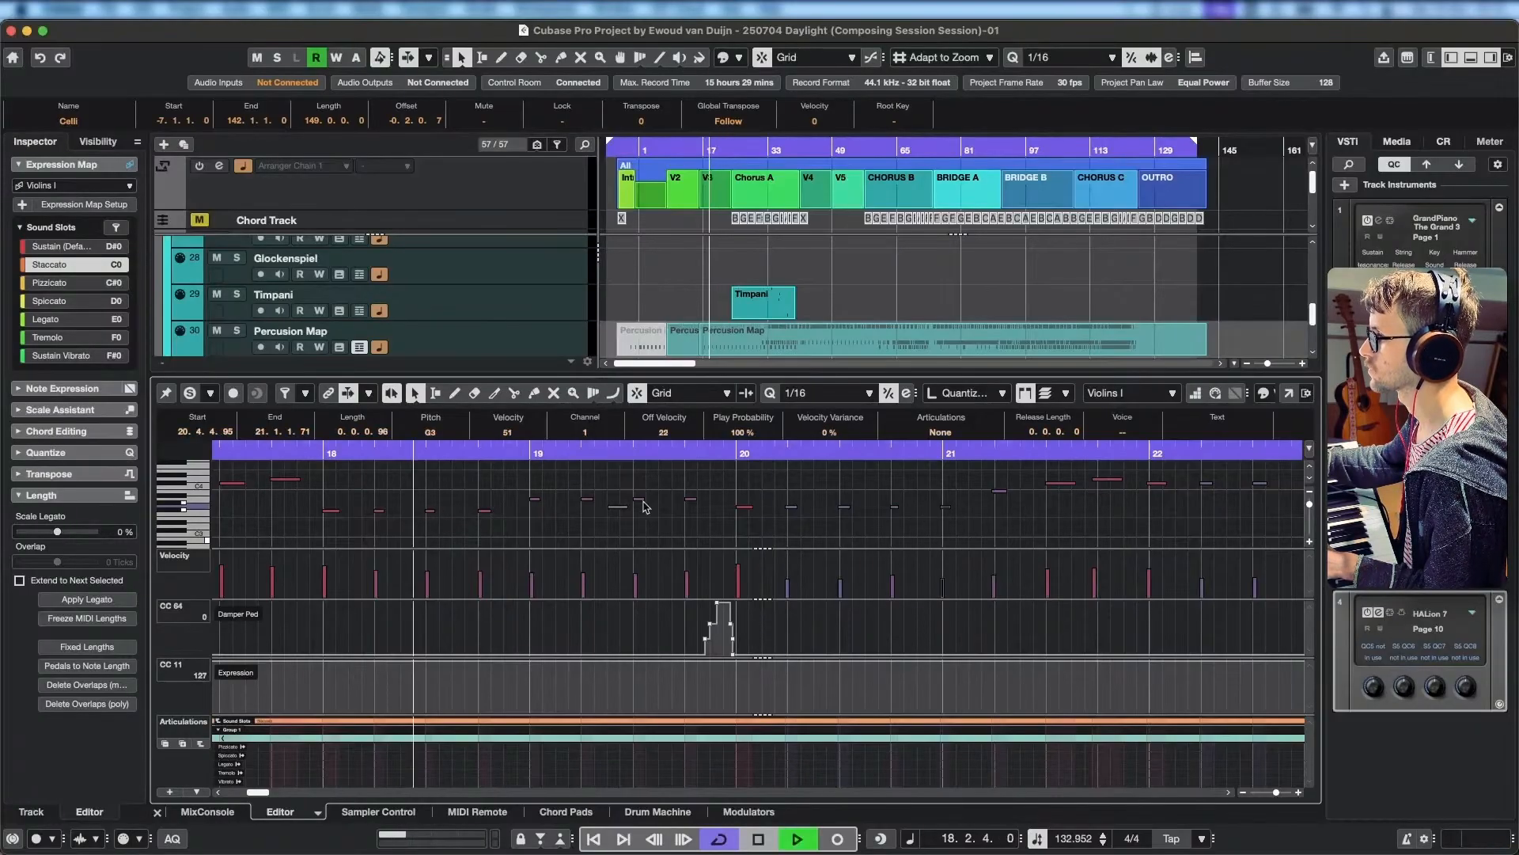
key("space")
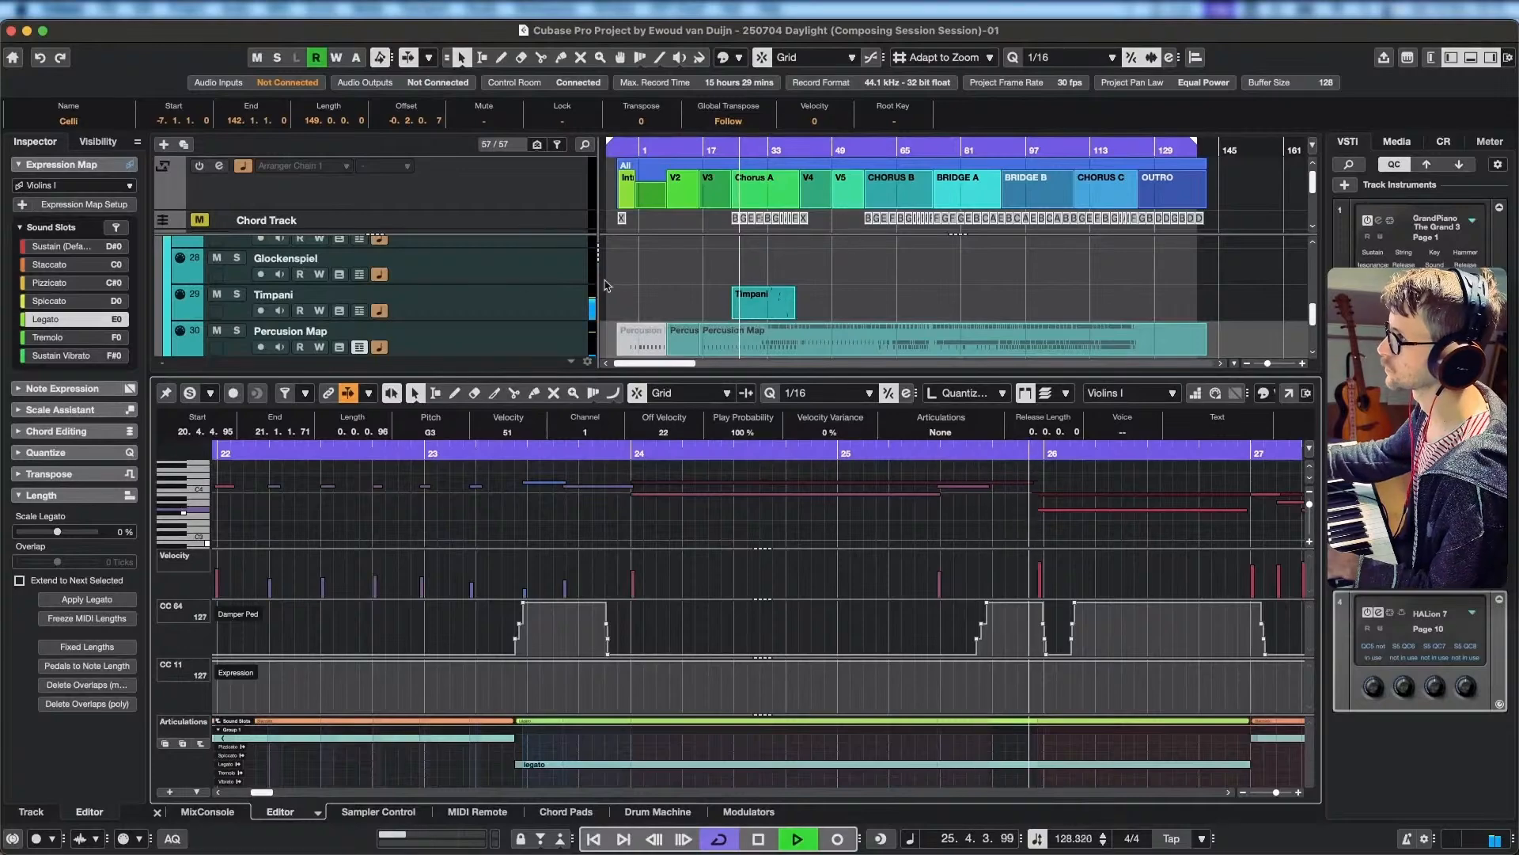
Open the HALion instrument of the Celli track and raise the level of its Legato articulation slightly during playback.
scroll(500, 308, "up", 10)
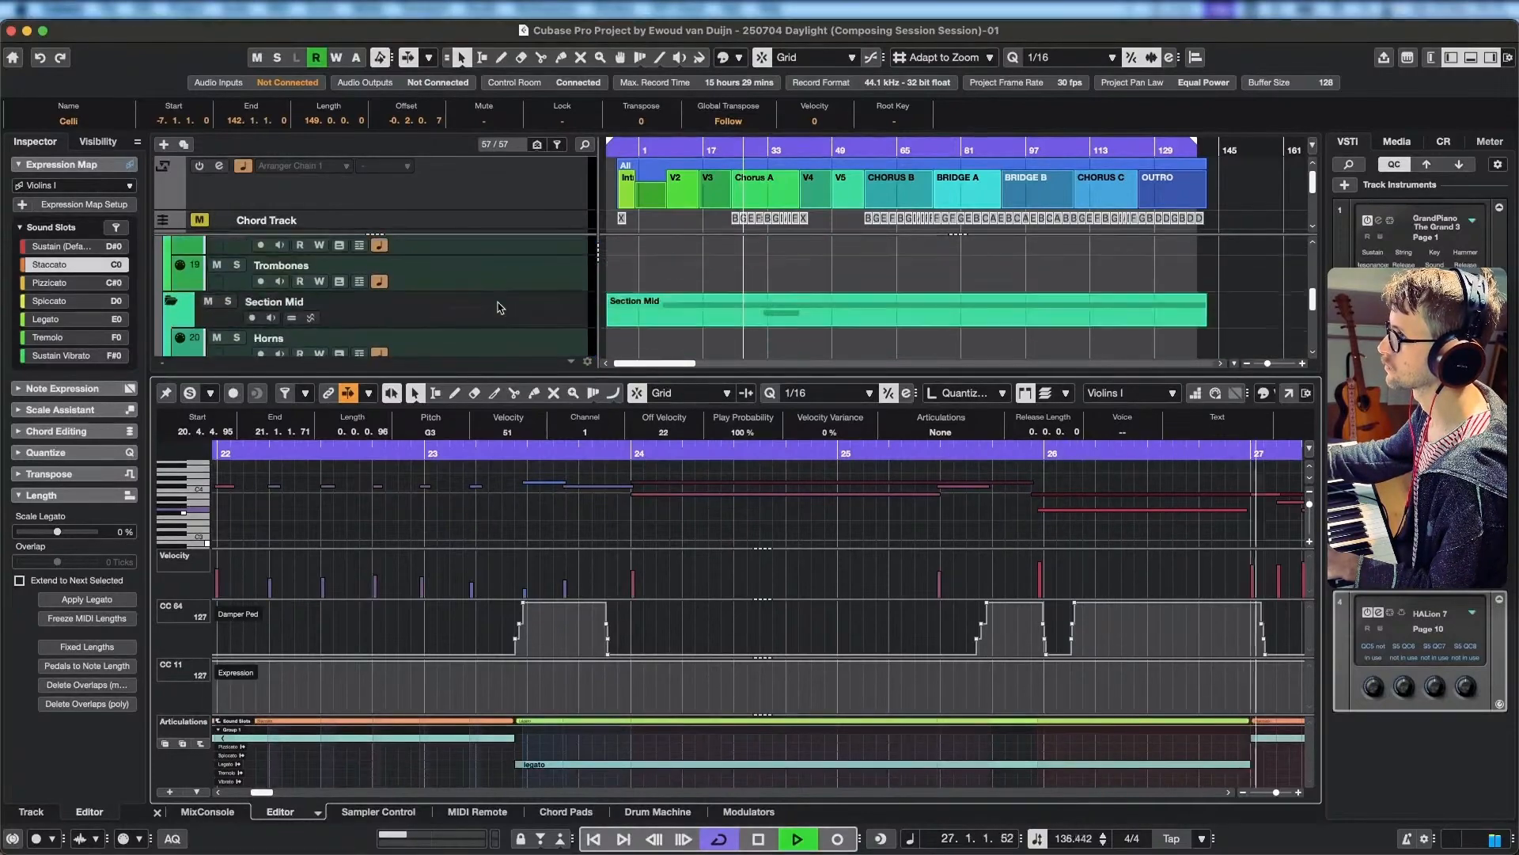
scroll(500, 307, "down", 3)
left_click(520, 307)
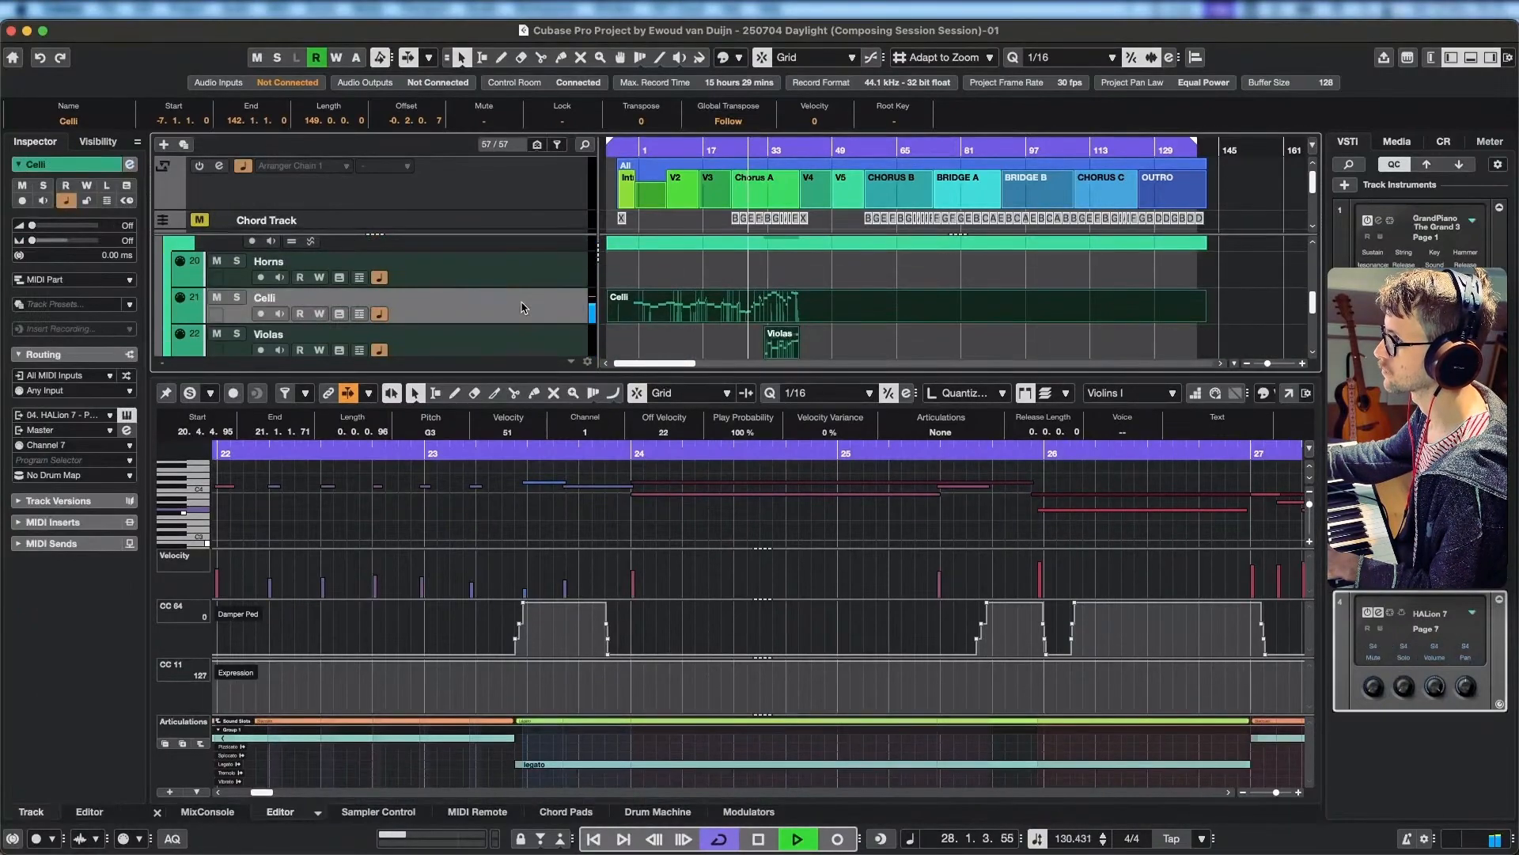
left_click(127, 414)
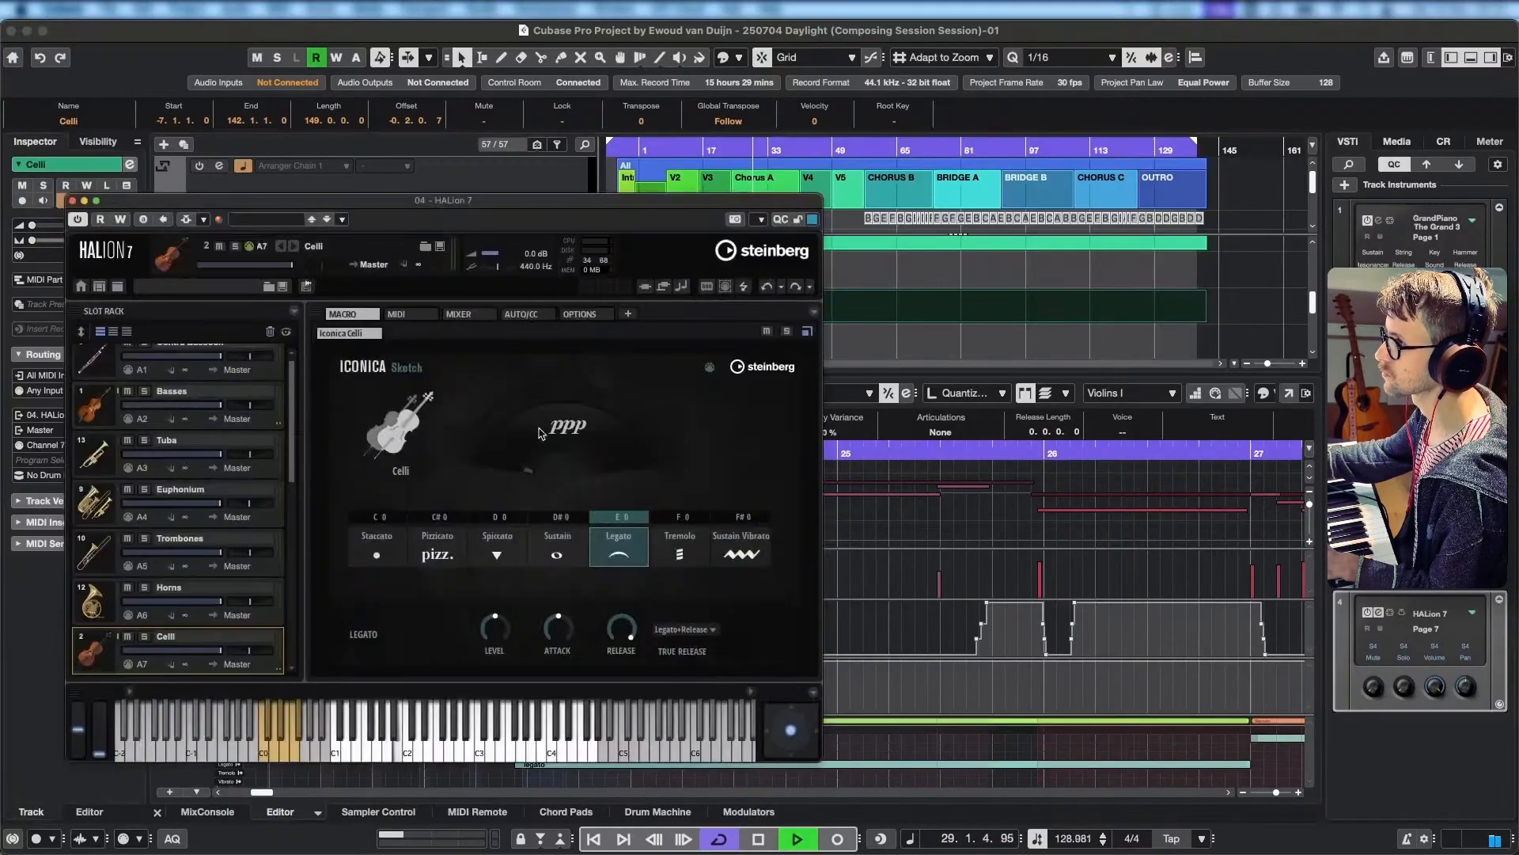
left_click_drag(492, 626, 497, 623)
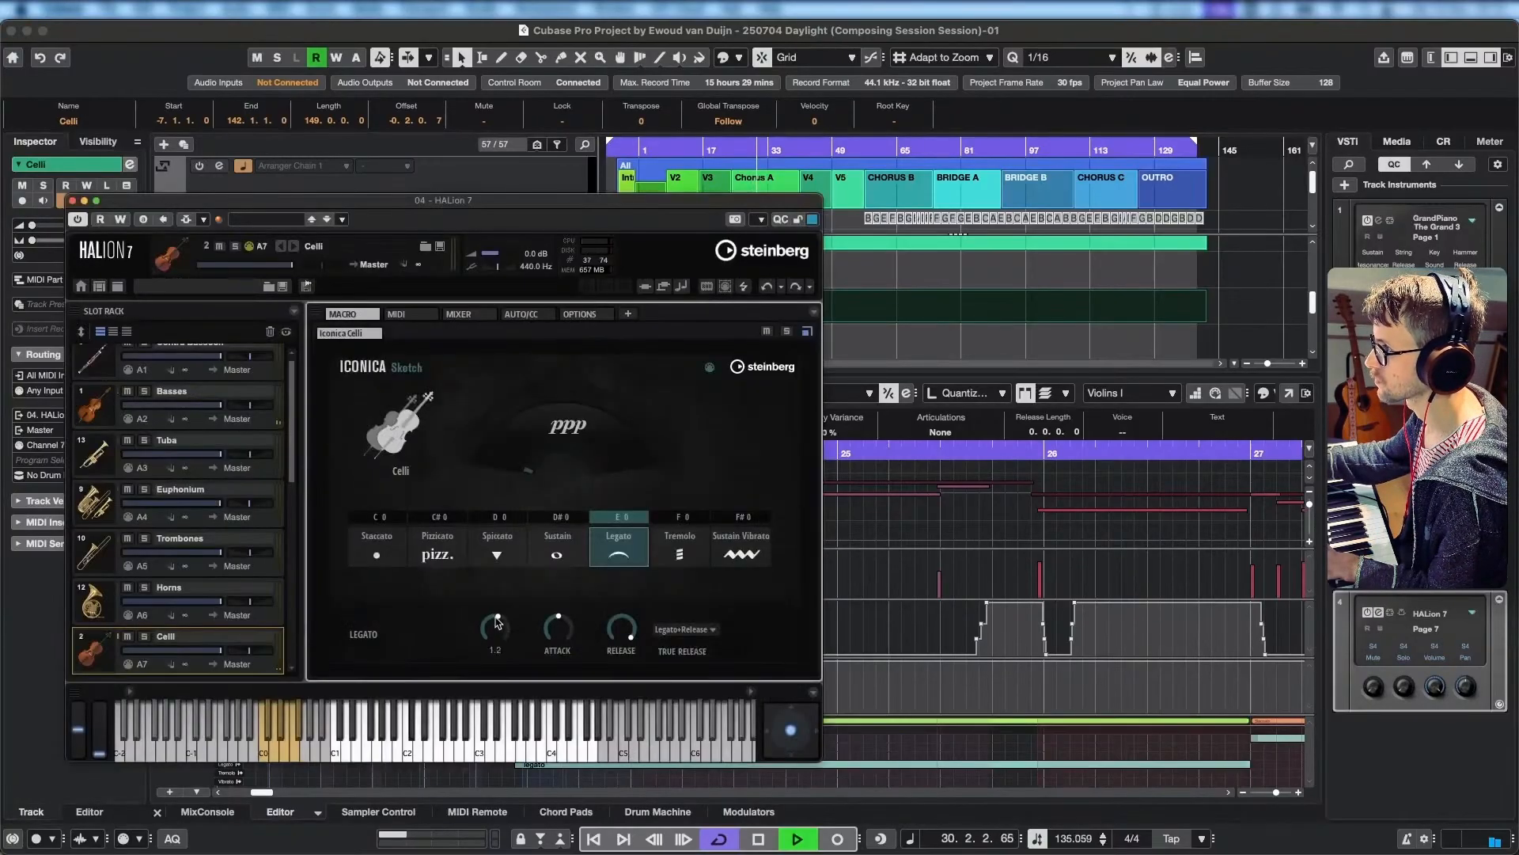
Raise the Basses' Legato level to about 6.7, return to the Celli and close the instrument window.
left_click(205, 402)
left_click_drag(495, 631, 500, 610)
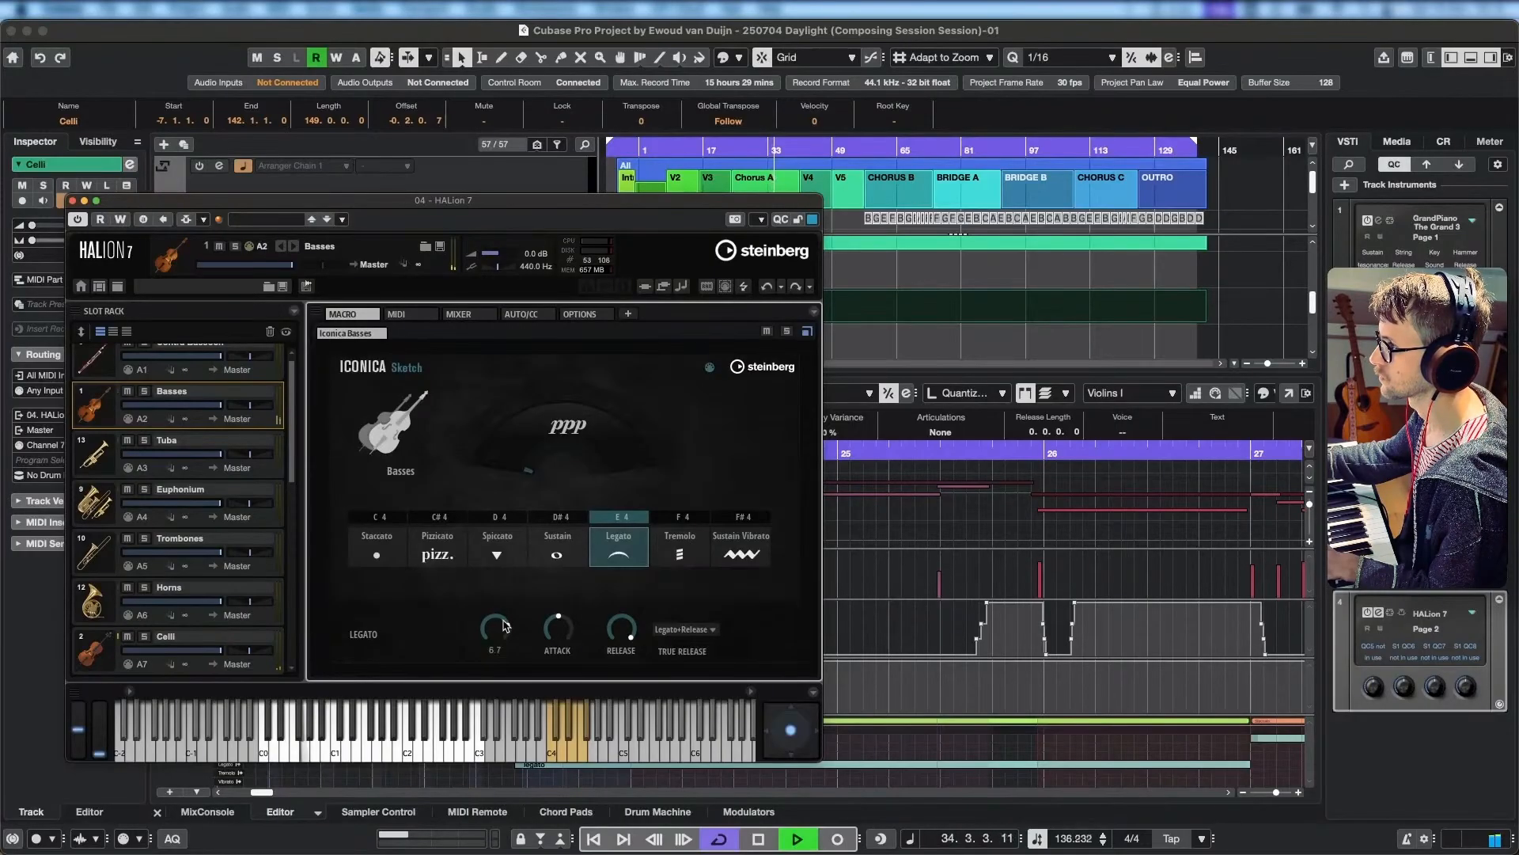
left_click(114, 665)
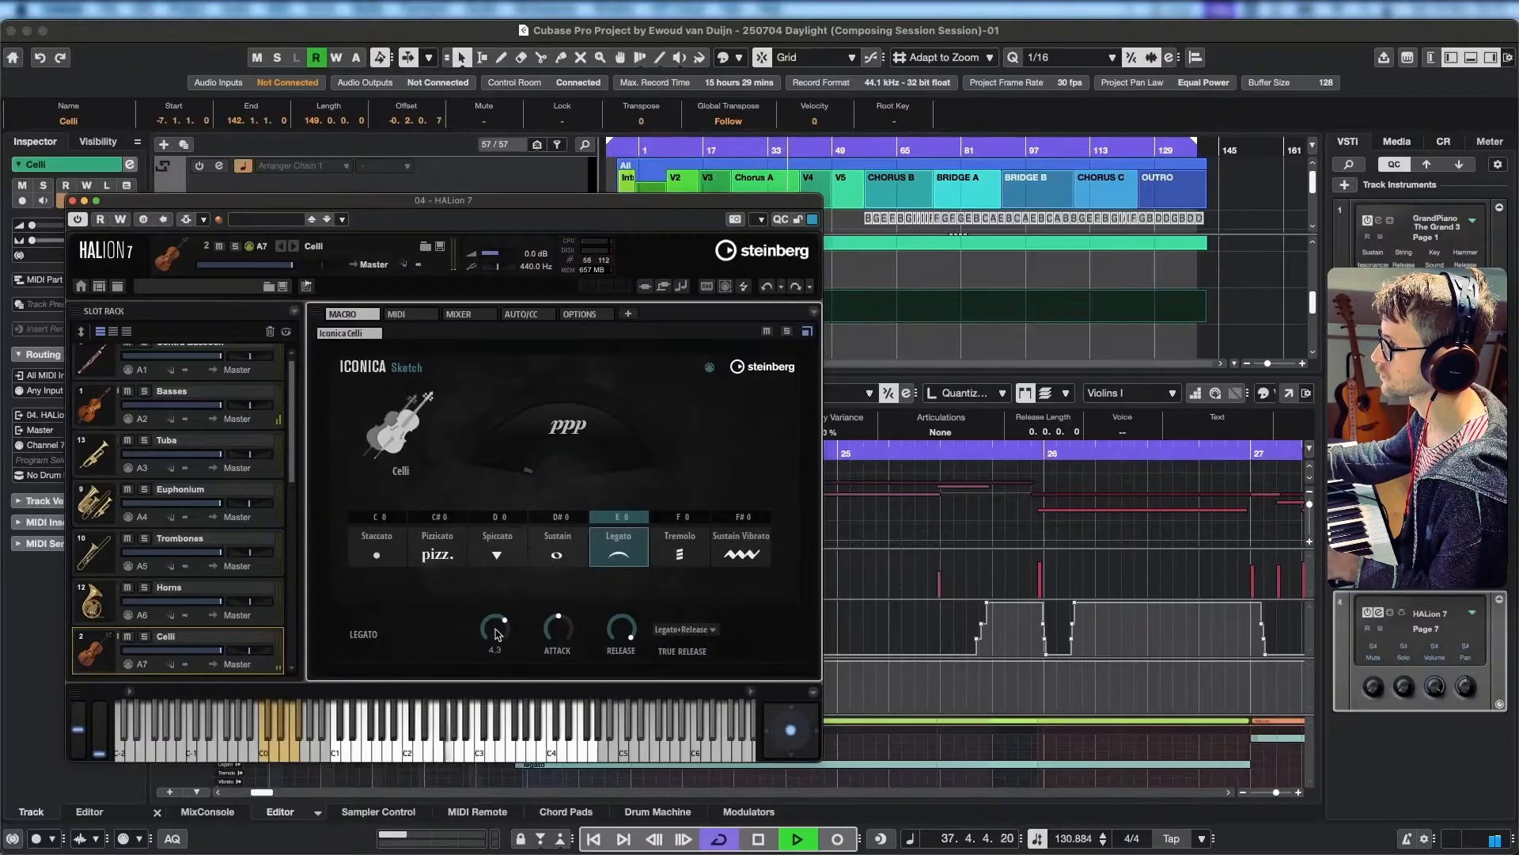
left_click(73, 203)
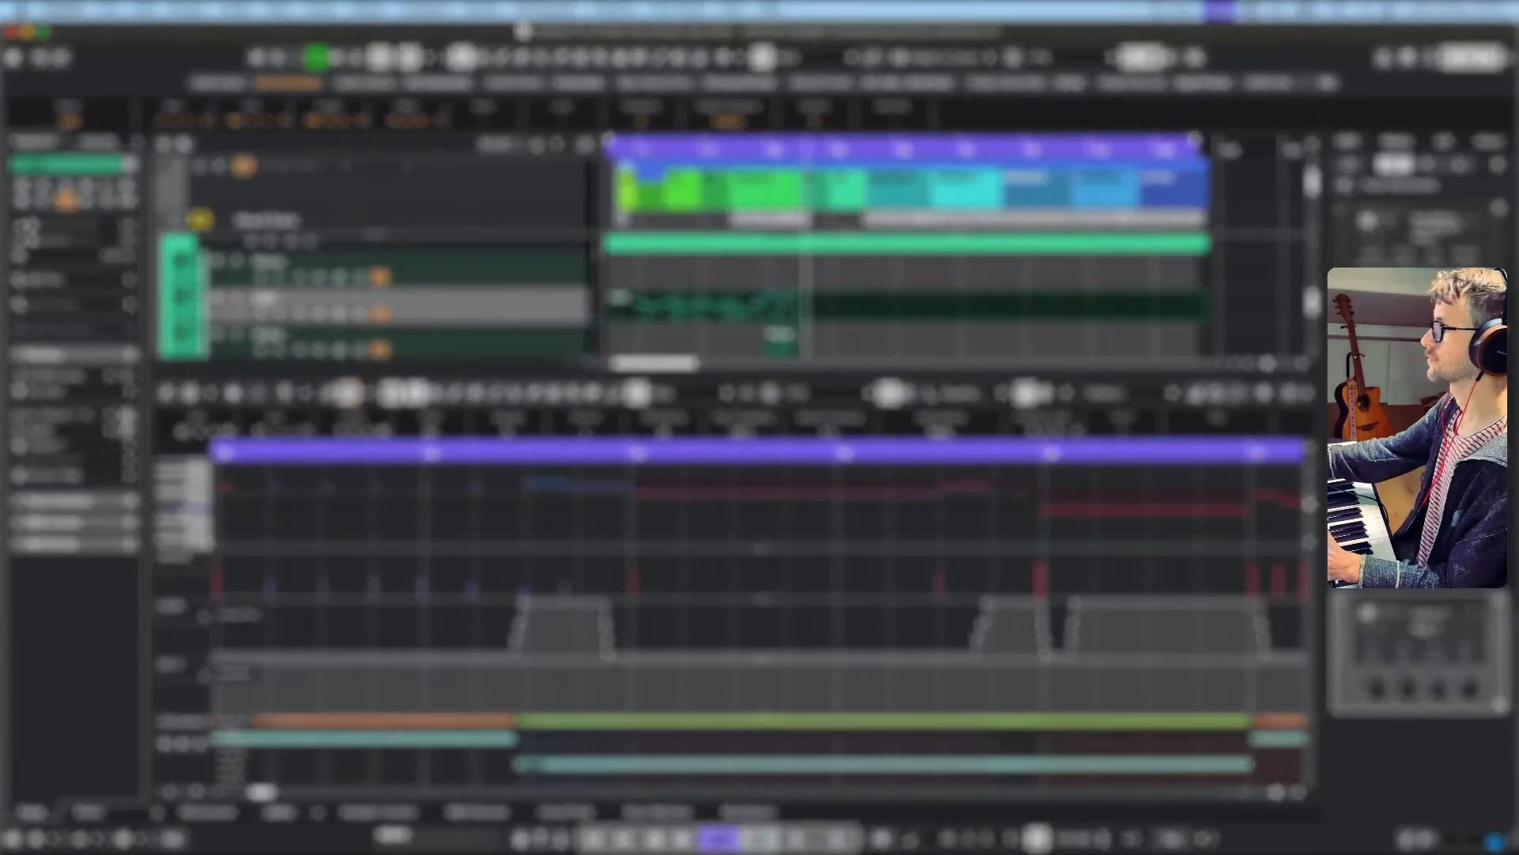